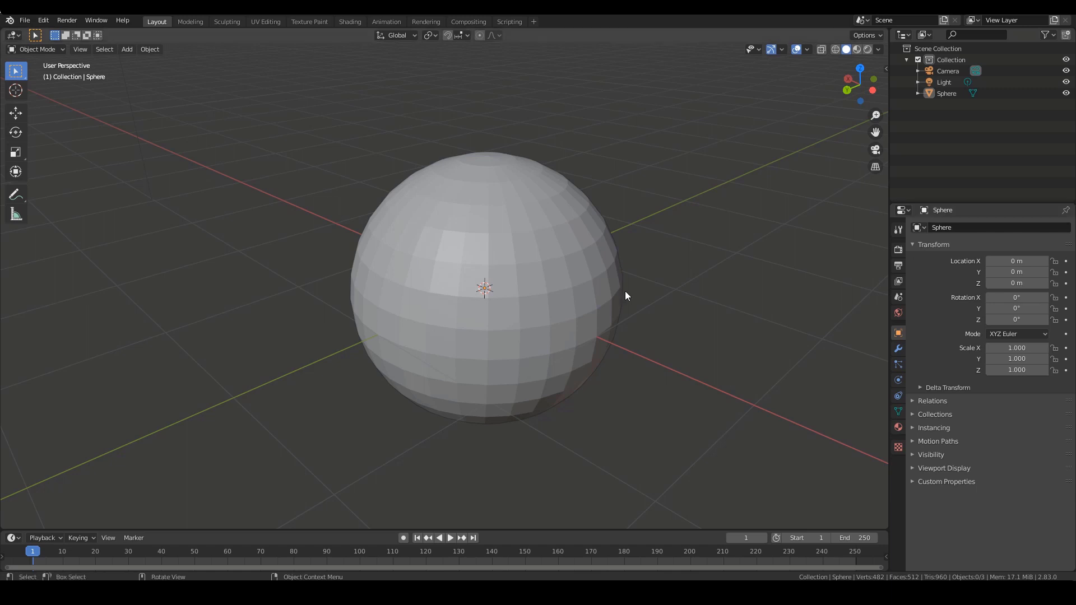
Examine the sphere from several angles and distances by orbiting, panning and zooming around it
{"action": "mouse_move", "coordinate": [709, 391]}
{"action": "left_mouse_down", "text": "alt"}
{"action": "mouse_move", "coordinate": [676, 400]}
{"action": "mouse_move", "coordinate": [691, 392]}
{"action": "left_mouse_up", "text": "alt"}
{"action": "left_click_drag", "start_coordinate": [690, 393], "coordinate": [684, 339], "text": "ctrl+alt"}
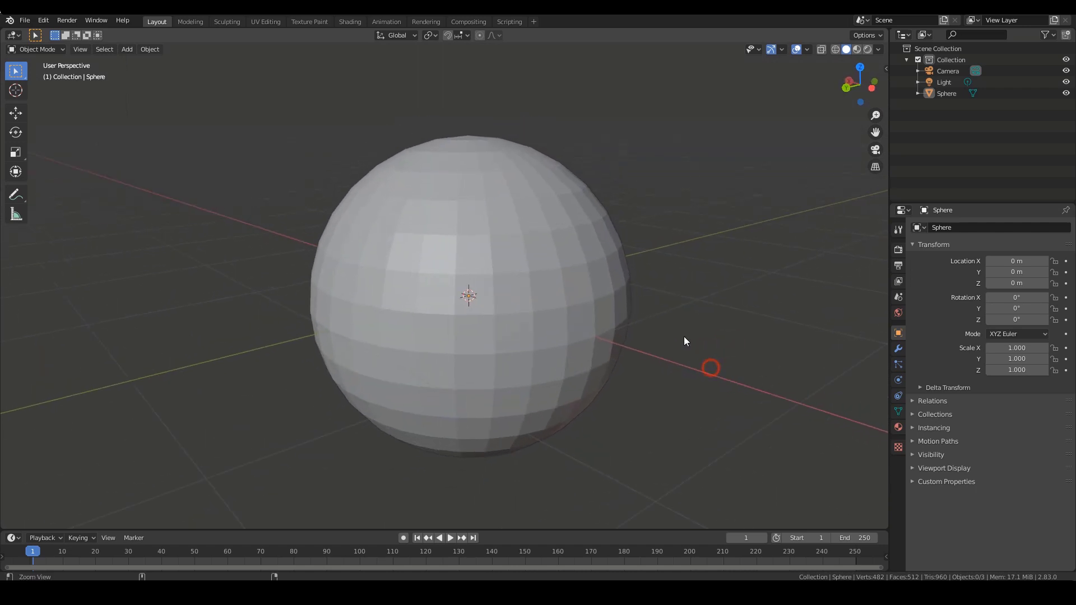
{"action": "left_click_drag", "start_coordinate": [558, 215], "coordinate": [670, 242], "text": "alt"}
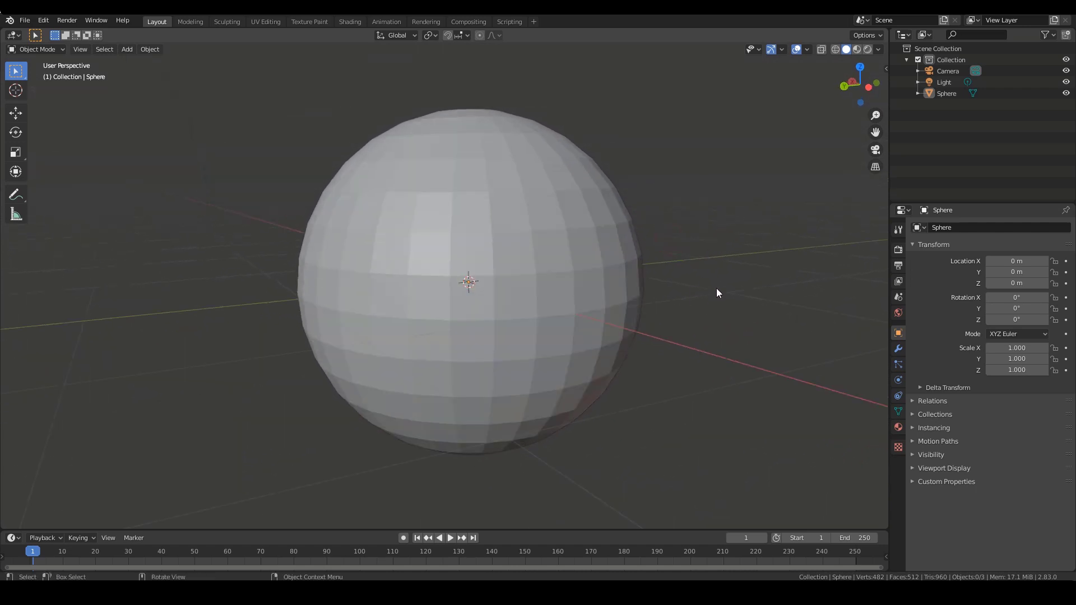
{"action": "left_click_drag", "start_coordinate": [717, 291], "coordinate": [733, 326], "text": "alt"}
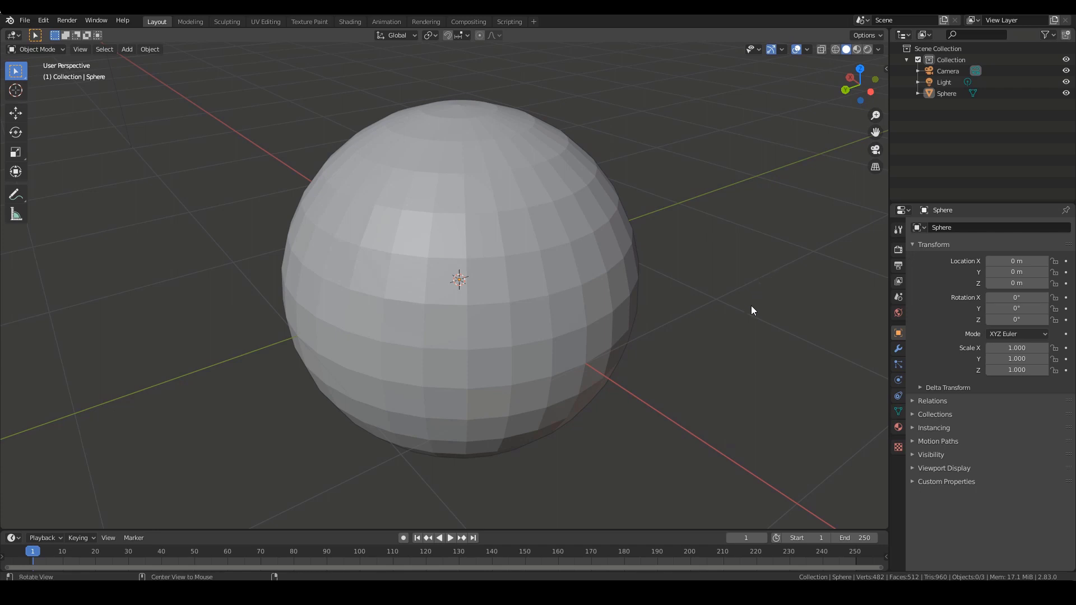
{"action": "left_click_drag", "start_coordinate": [752, 307], "coordinate": [715, 311], "text": "alt"}
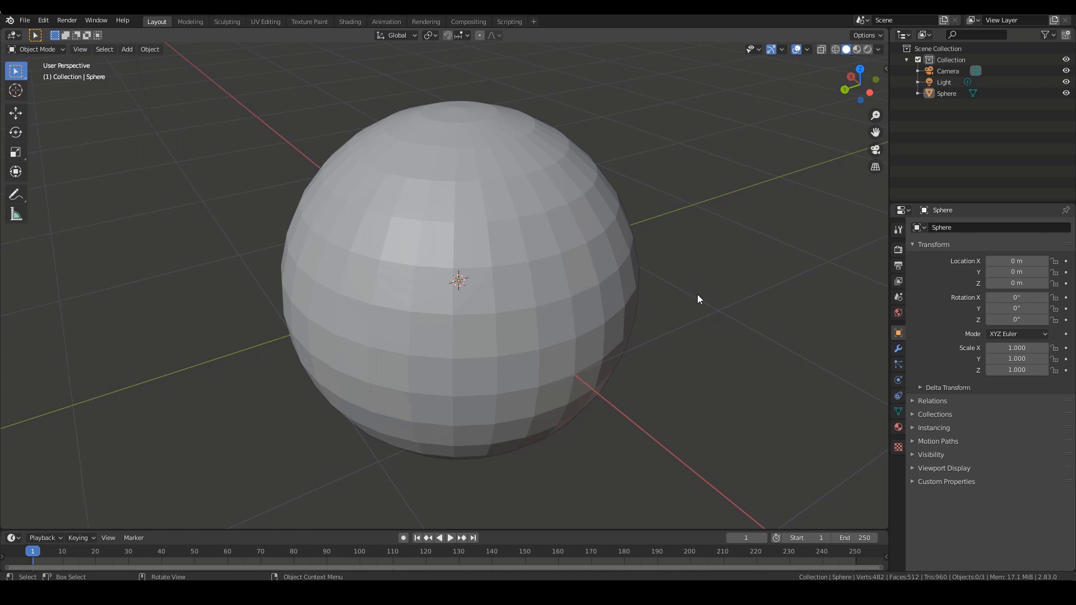
{"action": "mouse_move", "coordinate": [723, 305]}
{"action": "middle_mouse_down"}
{"action": "mouse_move", "coordinate": [747, 315]}
{"action": "mouse_move", "coordinate": [760, 351]}
{"action": "mouse_move", "coordinate": [758, 332]}
{"action": "mouse_move", "coordinate": [769, 345]}
{"action": "mouse_move", "coordinate": [751, 292]}
{"action": "middle_mouse_up"}
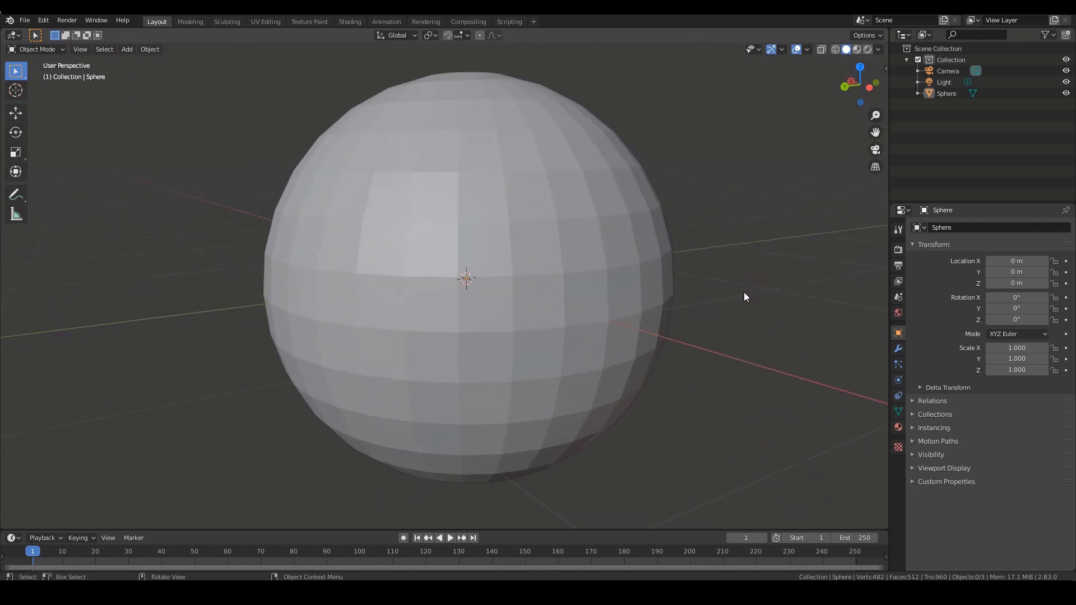
{"action": "mouse_move", "coordinate": [661, 234]}
{"action": "middle_mouse_down"}
{"action": "mouse_move", "coordinate": [795, 305]}
{"action": "mouse_move", "coordinate": [784, 305]}
{"action": "middle_mouse_up"}
{"action": "left_click_drag", "start_coordinate": [784, 303], "coordinate": [775, 301], "text": "alt+shift"}
{"action": "left_click_drag", "start_coordinate": [776, 301], "coordinate": [777, 324], "text": "alt"}
{"action": "mouse_move", "coordinate": [777, 326]}
{"action": "left_mouse_down", "text": "alt+shift"}
{"action": "mouse_move", "coordinate": [776, 285]}
{"action": "mouse_move", "coordinate": [783, 318]}
{"action": "left_mouse_up", "text": "alt+shift"}
{"action": "left_click_drag", "start_coordinate": [777, 326], "coordinate": [779, 315], "text": "alt"}
{"action": "mouse_move", "coordinate": [790, 317]}
{"action": "middle_mouse_down", "text": "ctrl"}
{"action": "mouse_move", "coordinate": [785, 331]}
{"action": "mouse_move", "coordinate": [784, 322]}
{"action": "middle_mouse_up", "text": "ctrl"}
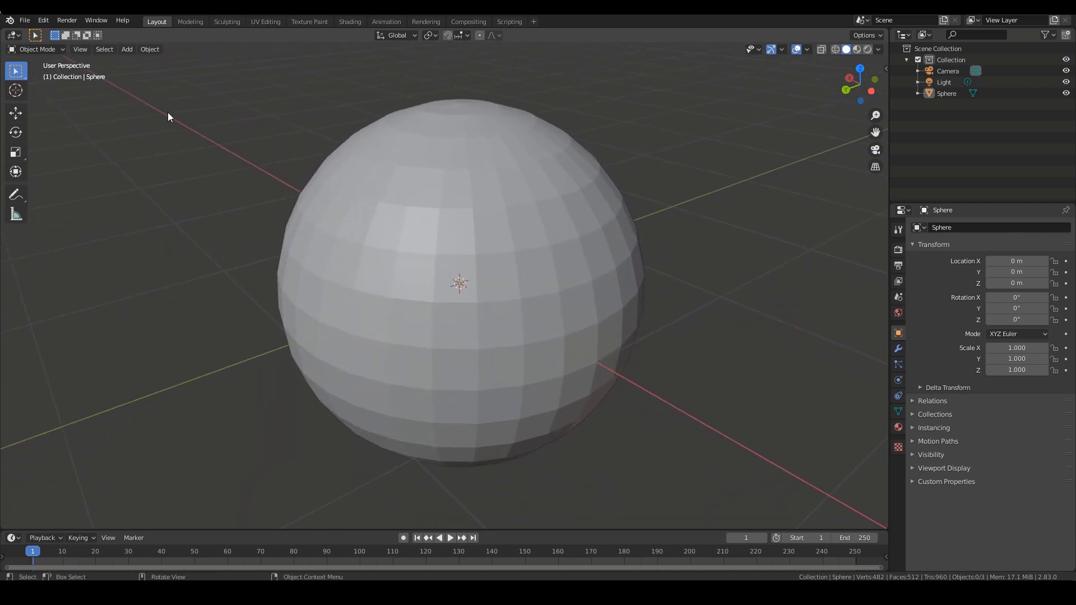
{"action": "middle_click_drag", "start_coordinate": [192, 161], "coordinate": [214, 158]}
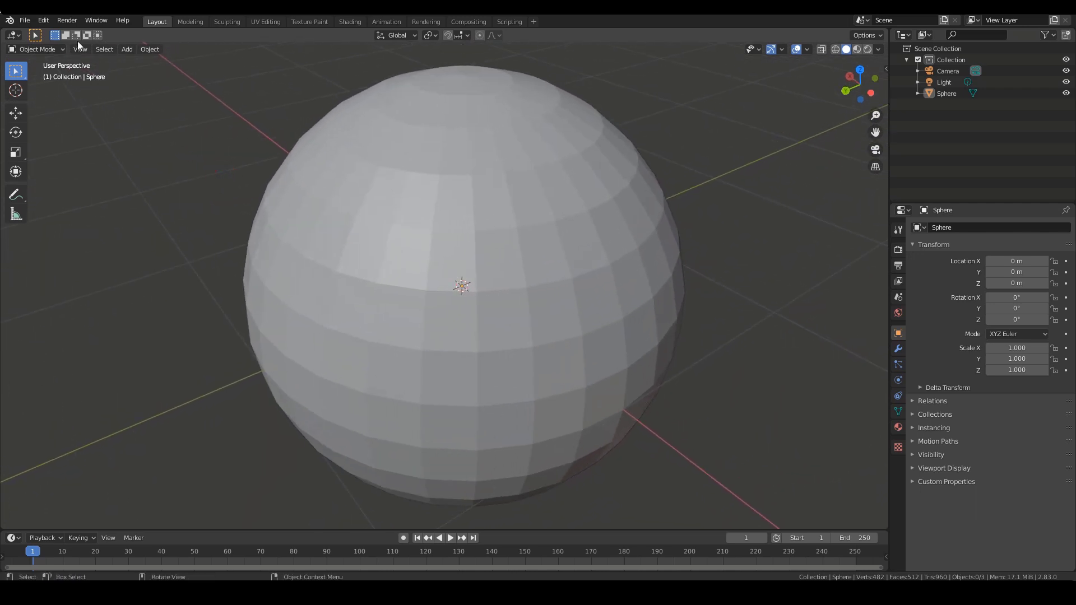
Review the mouse input preferences, including the Emulate 3 Button Mouse option, and close the preferences
{"action": "left_click", "coordinate": [43, 23]}
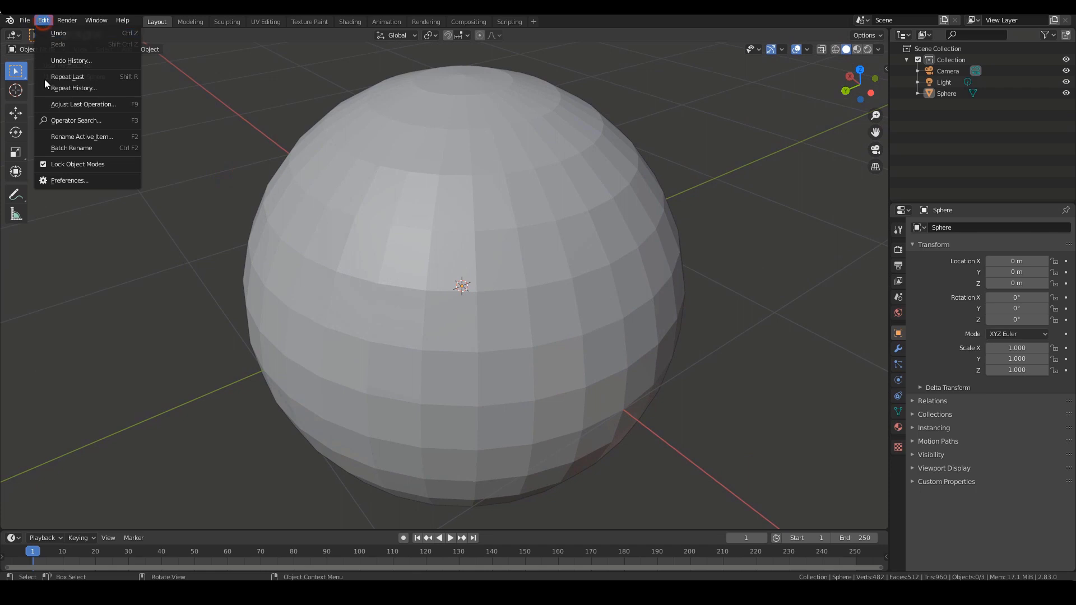
{"action": "left_click", "coordinate": [74, 181]}
{"action": "left_click_drag", "start_coordinate": [213, 45], "coordinate": [323, 73]}
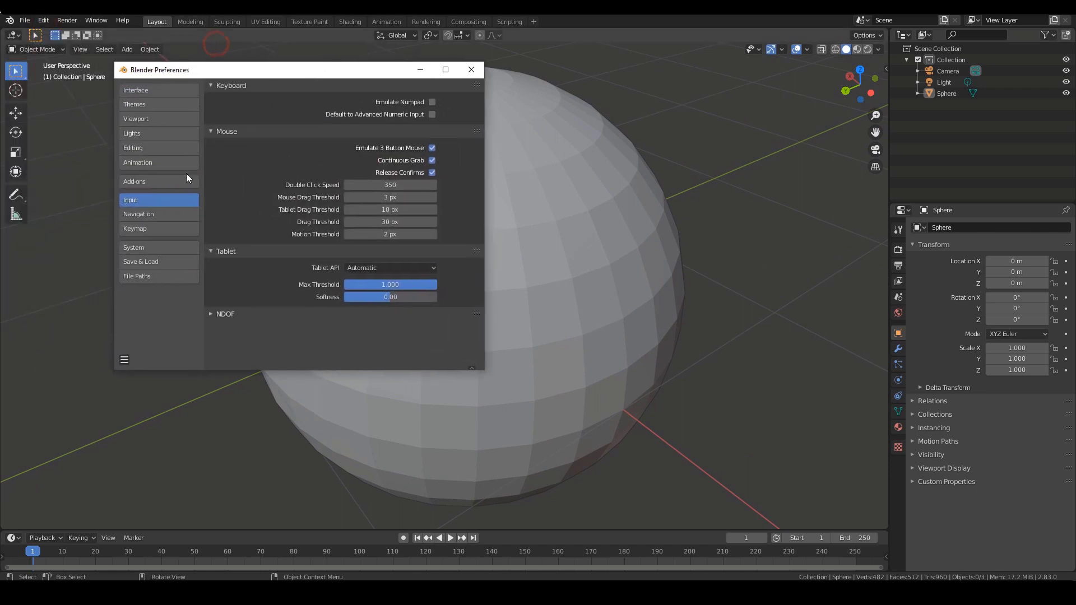
{"action": "left_click", "coordinate": [156, 182]}
{"action": "left_click", "coordinate": [162, 199]}
{"action": "left_click", "coordinate": [472, 70]}
Inspect the sphere's sides by orbiting, zooming and panning with the emulated three-button mouse navigation
{"action": "mouse_move", "coordinate": [785, 196]}
{"action": "left_mouse_down", "text": "alt"}
{"action": "mouse_move", "coordinate": [768, 187]}
{"action": "mouse_move", "coordinate": [692, 265]}
{"action": "mouse_move", "coordinate": [705, 245]}
{"action": "left_mouse_up", "text": "alt"}
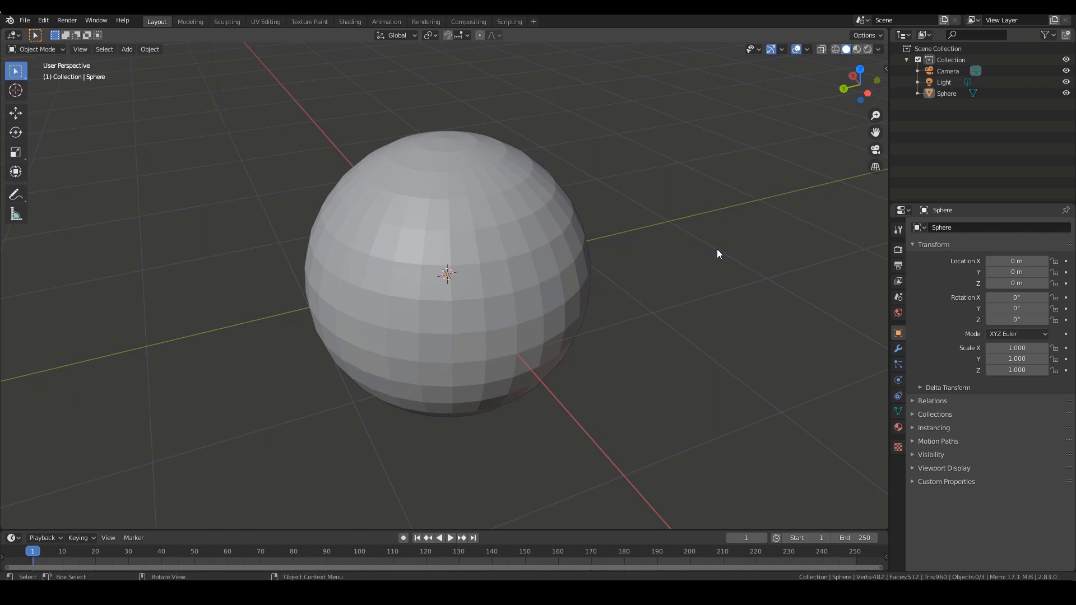
{"action": "mouse_move", "coordinate": [728, 249]}
{"action": "left_mouse_down", "text": "ctrl+alt"}
{"action": "mouse_move", "coordinate": [759, 283]}
{"action": "mouse_move", "coordinate": [740, 250]}
{"action": "left_mouse_up", "text": "ctrl+alt"}
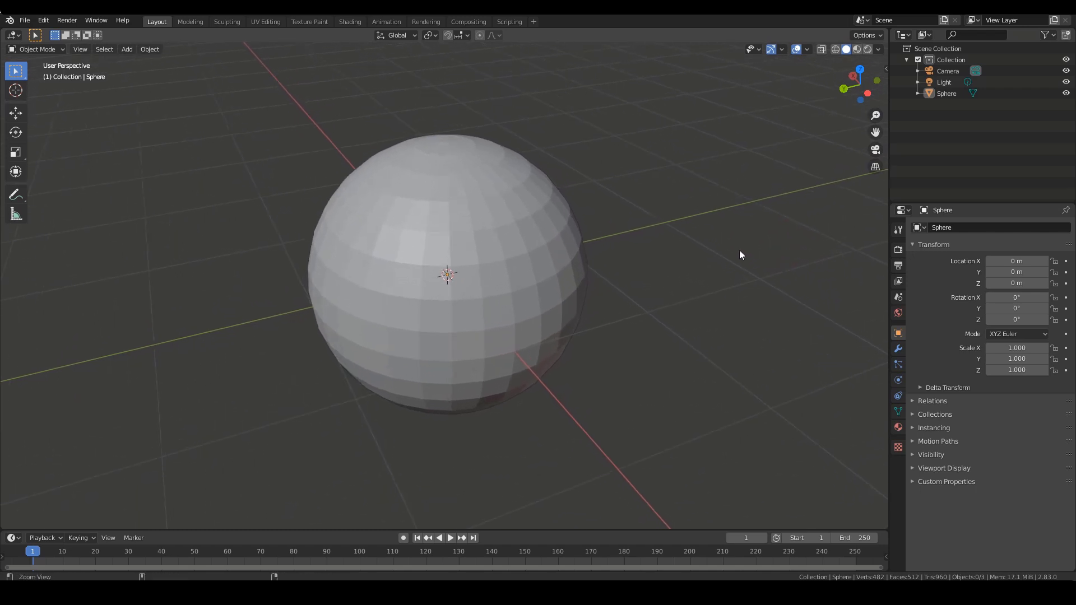
{"action": "left_click_drag", "start_coordinate": [673, 167], "coordinate": [709, 253], "text": "ctrl+alt"}
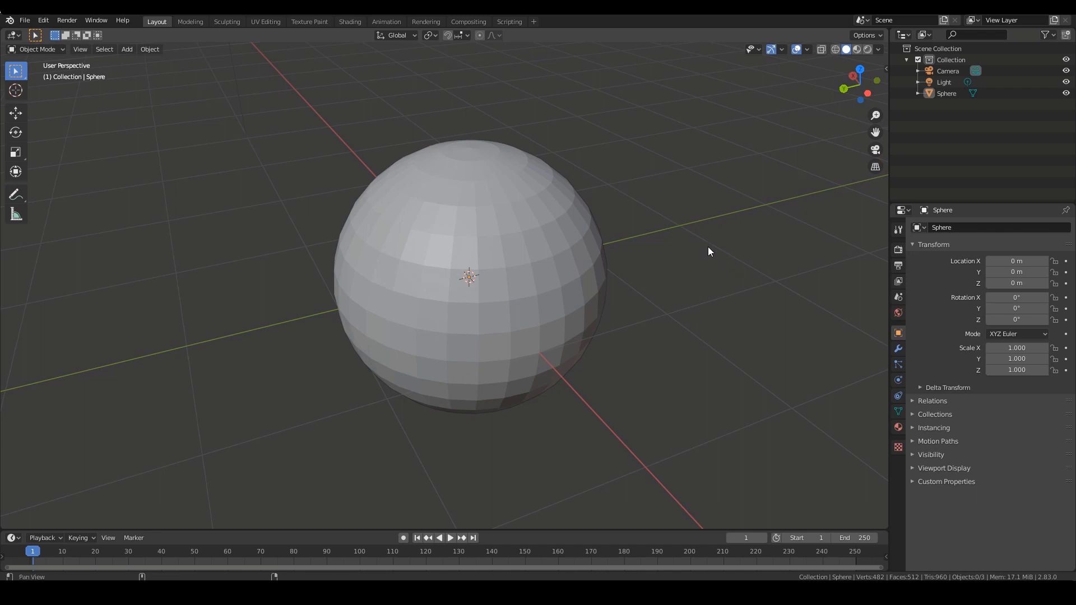
{"action": "left_click_drag", "start_coordinate": [683, 149], "coordinate": [723, 310], "text": "alt+shift"}
{"action": "left_click_drag", "start_coordinate": [723, 310], "coordinate": [699, 286], "text": "ctrl+alt"}
{"action": "left_click_drag", "start_coordinate": [699, 286], "coordinate": [736, 279], "text": "alt"}
{"action": "left_click_drag", "start_coordinate": [736, 280], "coordinate": [713, 323], "text": "ctrl+alt"}
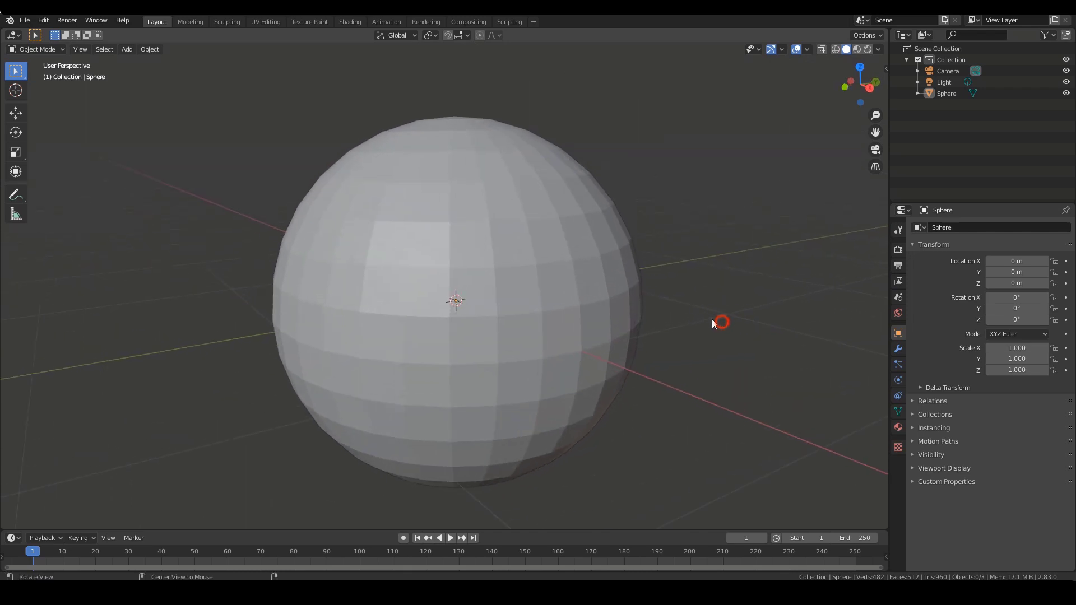
Select the sphere and switch it to Sculpt Mode
{"action": "left_click", "coordinate": [529, 304]}
{"action": "left_click_drag", "start_coordinate": [658, 256], "coordinate": [678, 302], "text": "ctrl+alt"}
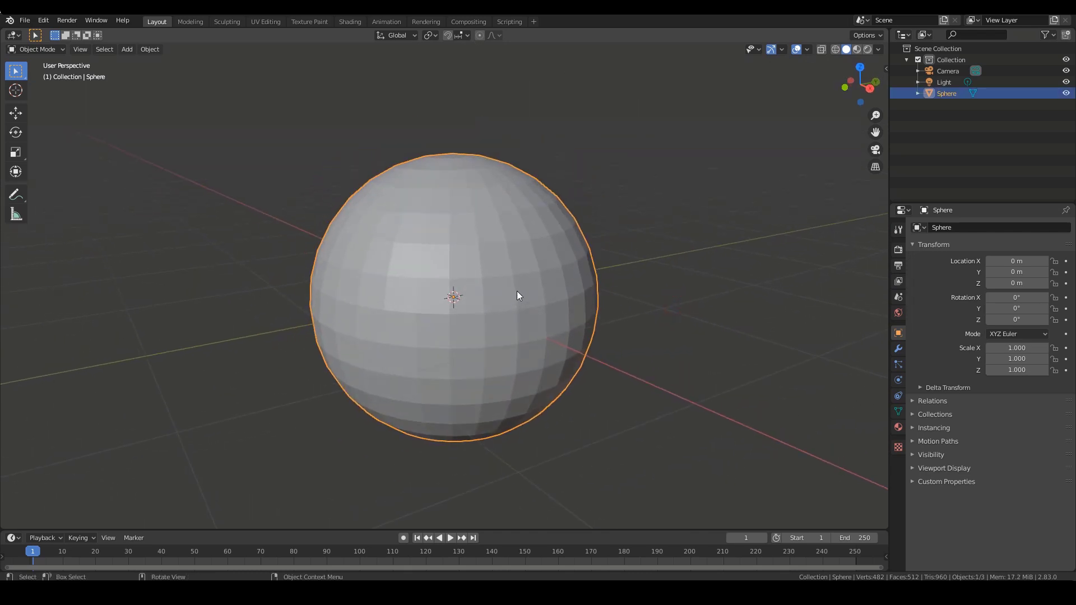
{"action": "key", "text": "ctrl+Tab"}
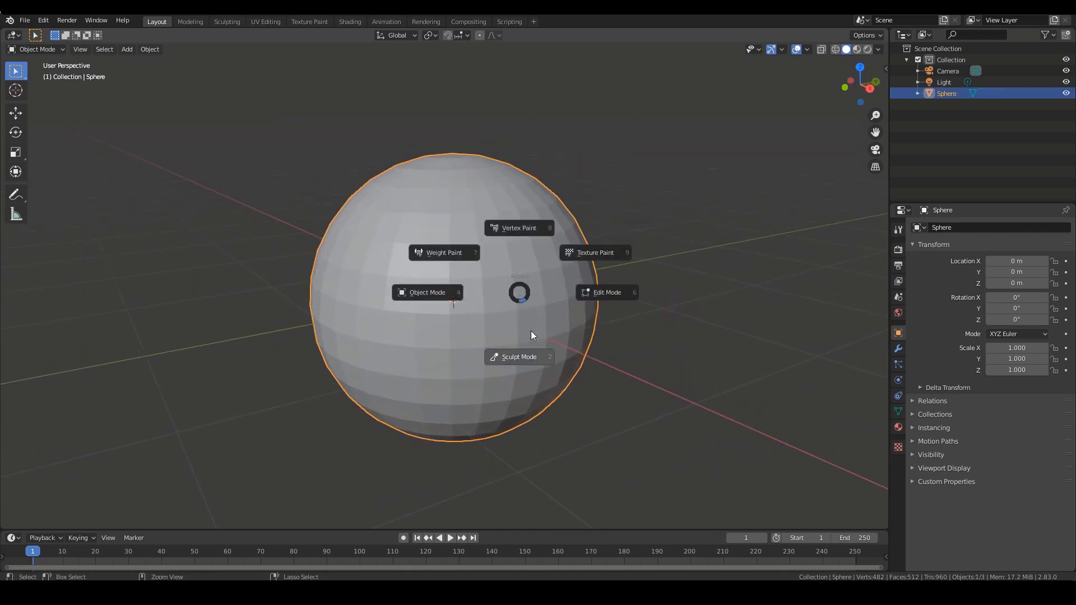
{"action": "left_click", "coordinate": [531, 359]}
{"action": "mouse_move", "coordinate": [658, 294]}
{"action": "left_mouse_down", "text": "alt"}
{"action": "mouse_move", "coordinate": [645, 325]}
{"action": "mouse_move", "coordinate": [724, 326]}
{"action": "left_mouse_up", "text": "alt"}
{"action": "left_click_drag", "start_coordinate": [646, 339], "coordinate": [649, 323], "text": "ctrl+alt"}
{"action": "left_click_drag", "start_coordinate": [478, 304], "coordinate": [626, 292], "text": "alt"}
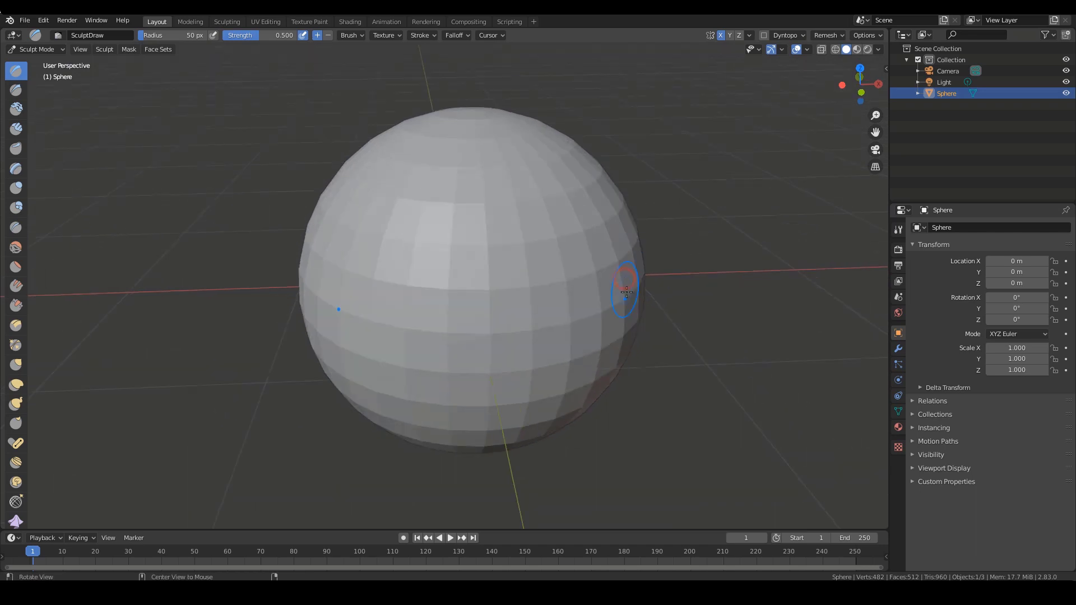
{"action": "left_click_drag", "start_coordinate": [720, 294], "coordinate": [721, 290], "text": "alt"}
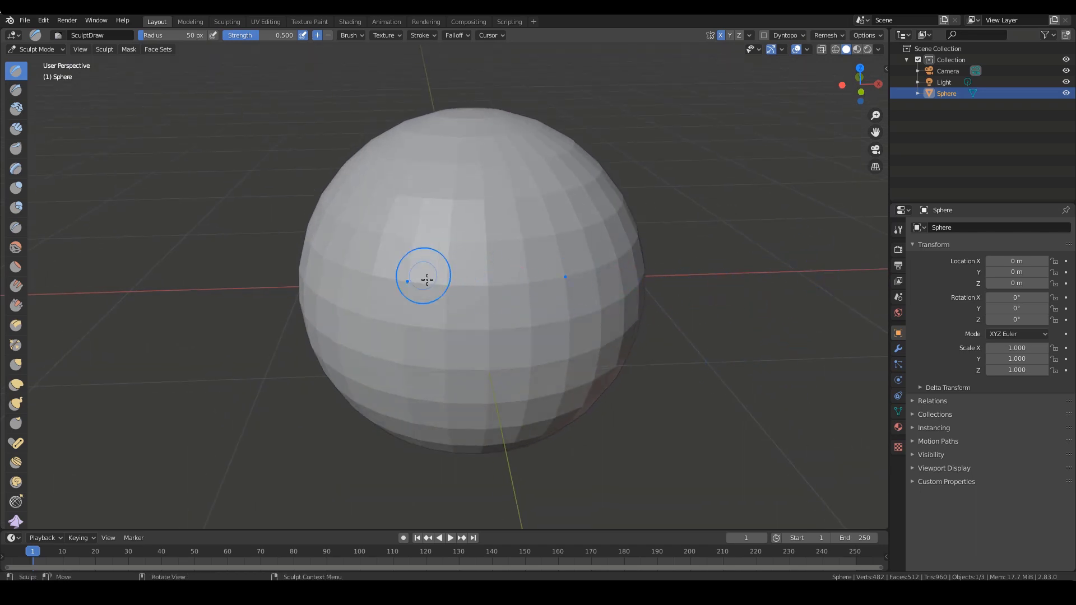
Set the Remesh voxel size to 0.08 m and remesh the sphere
{"action": "left_click", "coordinate": [898, 230]}
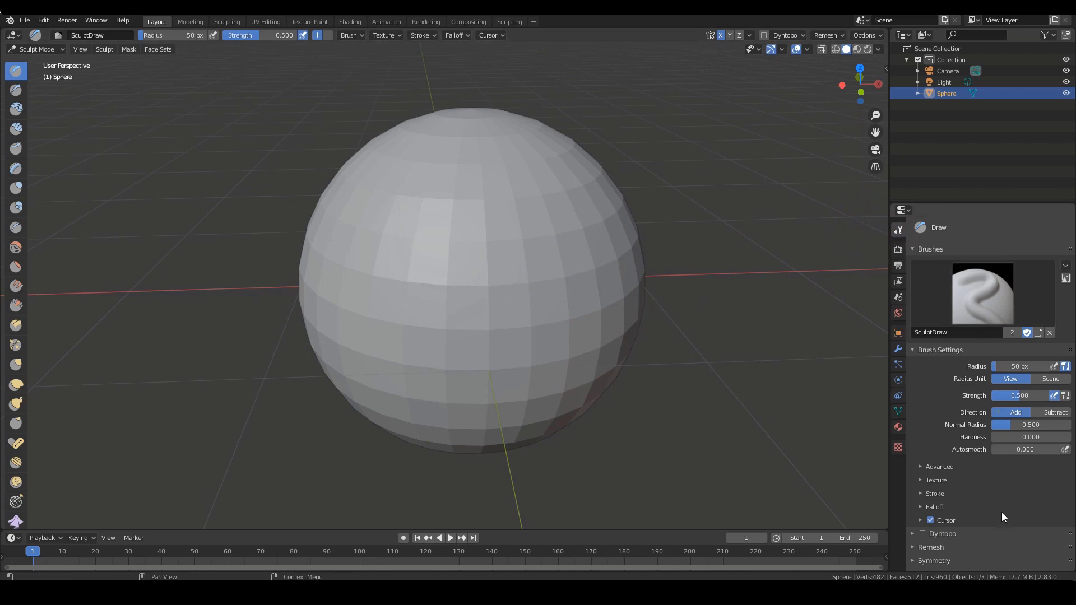
{"action": "scroll", "coordinate": [993, 483], "scroll_direction": "down", "scroll_amount": 1}
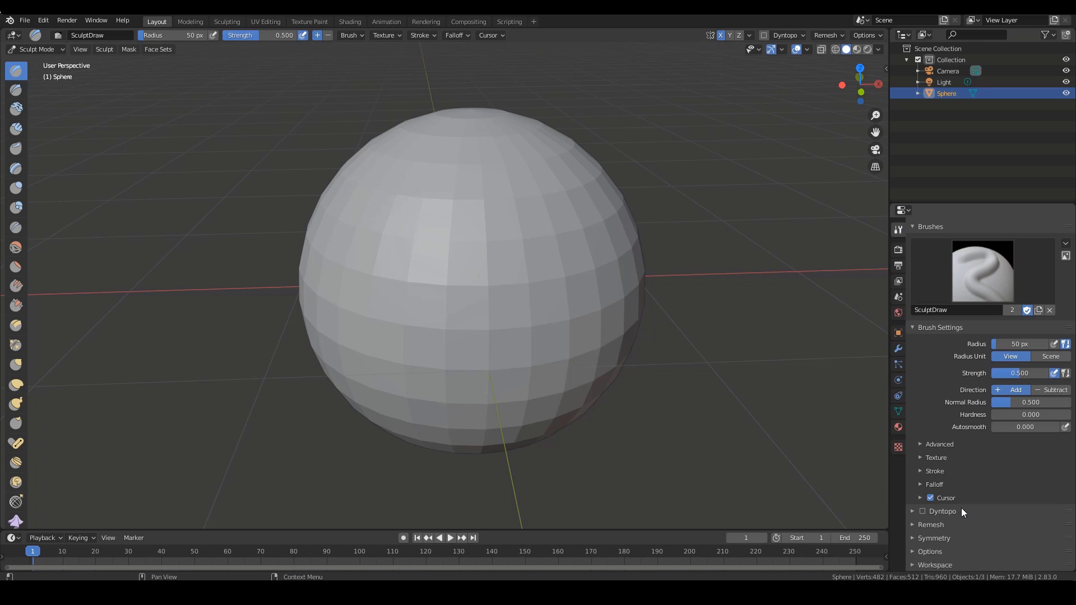
{"action": "left_click", "coordinate": [930, 525]}
{"action": "scroll", "coordinate": [966, 495], "scroll_direction": "down", "scroll_amount": 4}
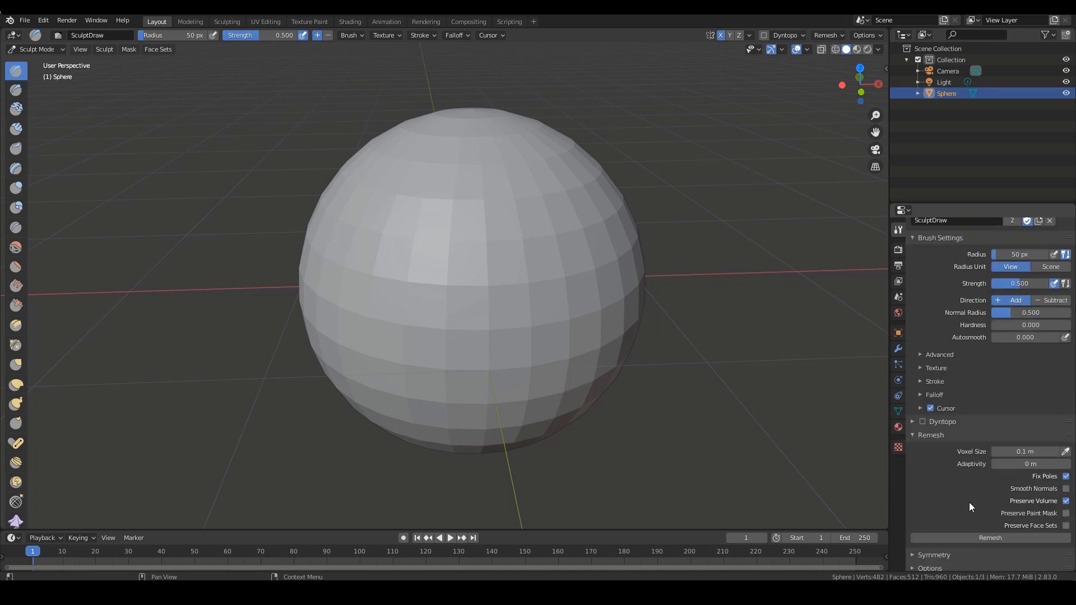
{"action": "left_click", "coordinate": [1024, 452]}
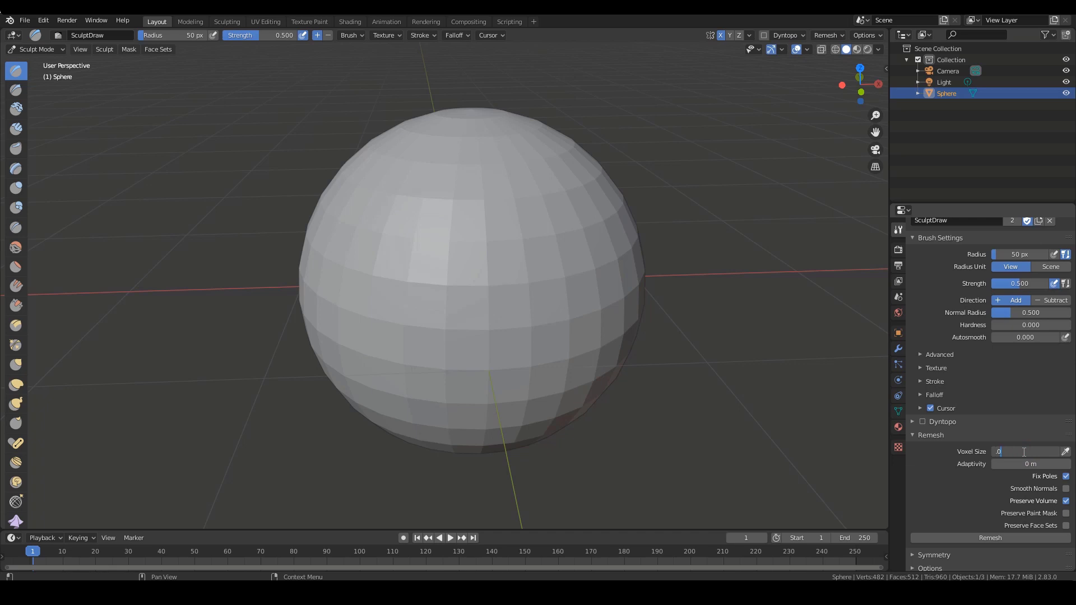
{"action": "type", "text": ".05"}
{"action": "key", "text": "Return"}
{"action": "left_click", "coordinate": [985, 537]}
{"action": "middle_click_drag", "start_coordinate": [727, 366], "coordinate": [729, 372]}
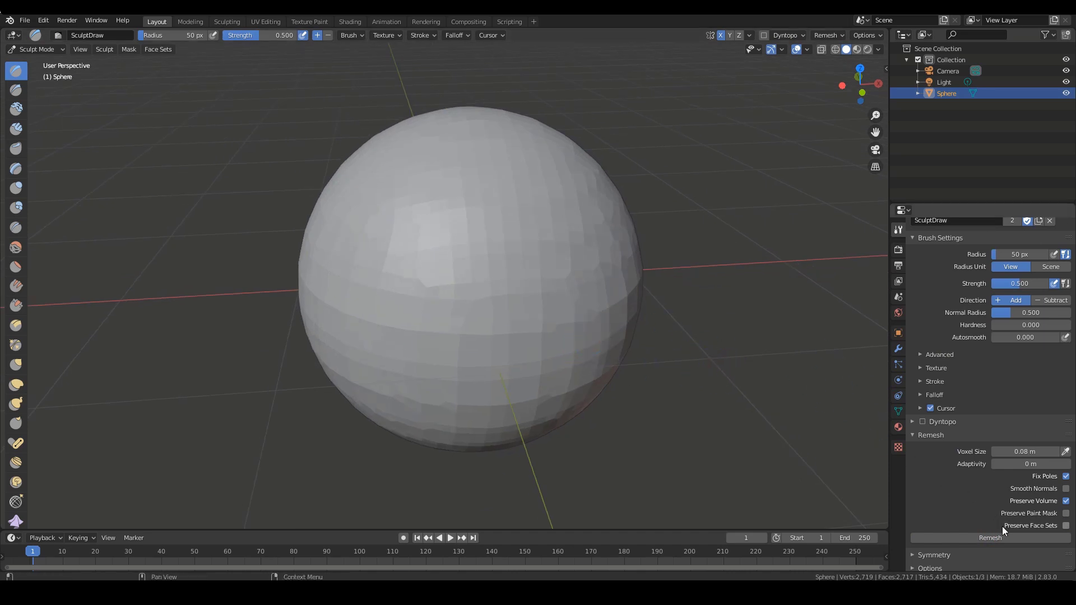
Pull a mirrored pair of bulges out of the sphere's lower front with the Grab brush
{"action": "middle_click_drag", "start_coordinate": [730, 395], "coordinate": [615, 361]}
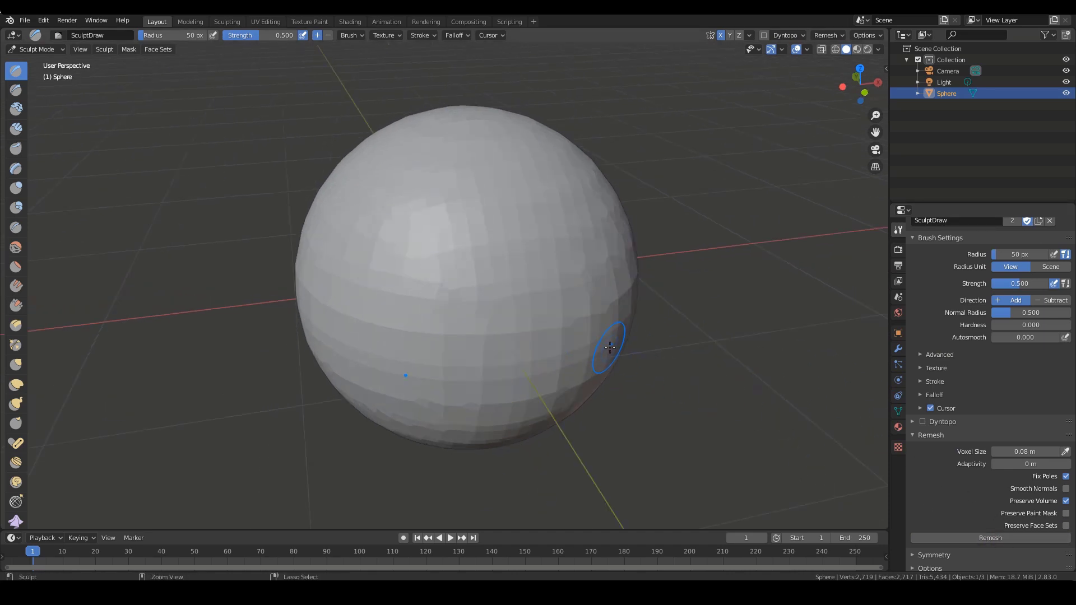
{"action": "middle_click_drag", "start_coordinate": [730, 329], "coordinate": [812, 340]}
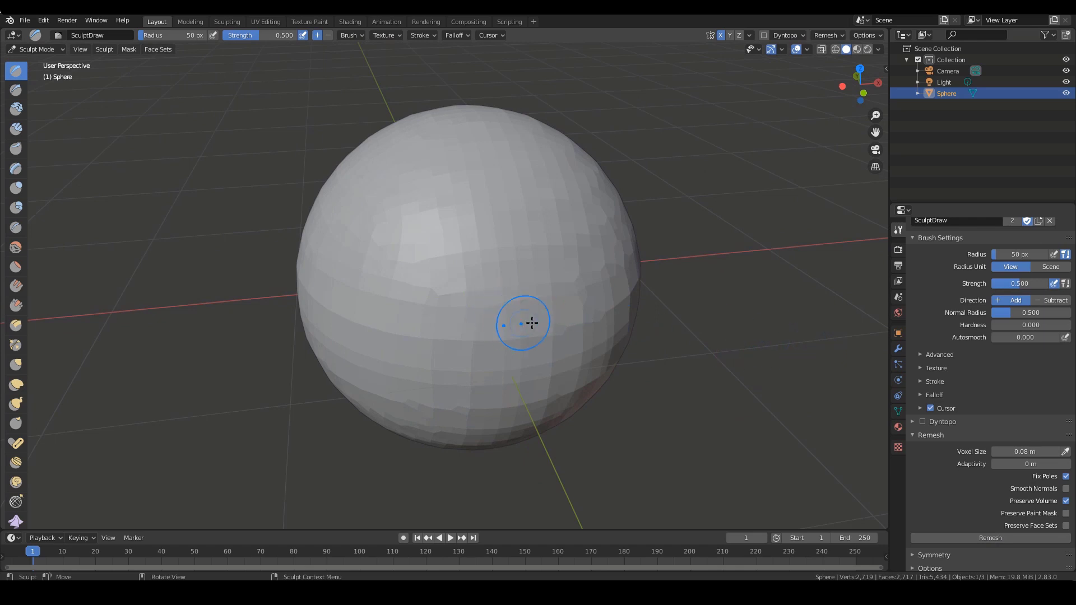
{"action": "middle_click_drag", "start_coordinate": [532, 323], "coordinate": [562, 329]}
{"action": "key", "text": "g"}
{"action": "left_click_drag", "start_coordinate": [589, 325], "coordinate": [760, 315]}
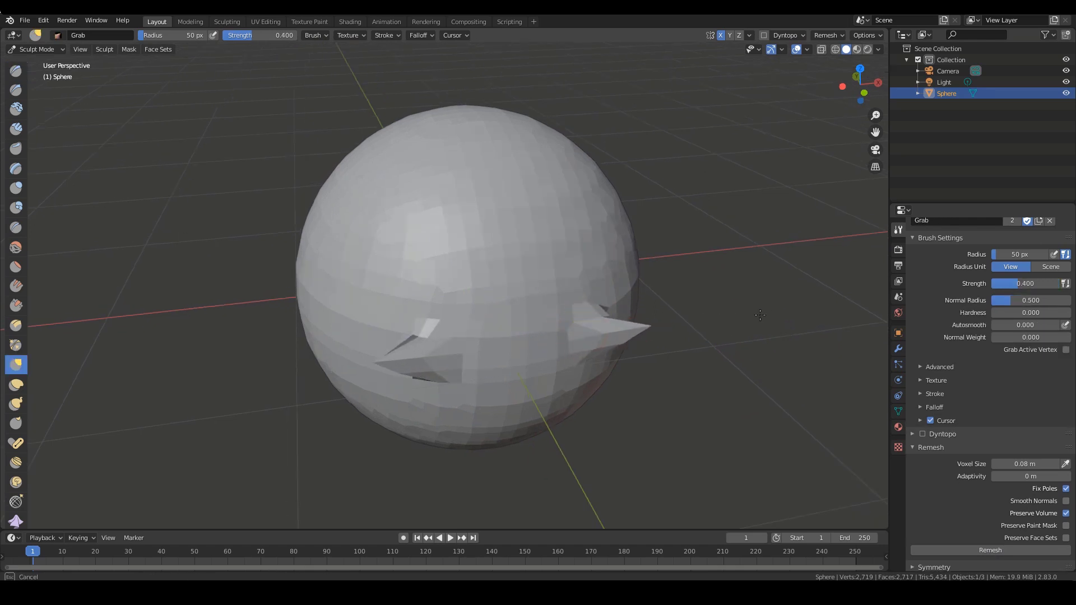
{"action": "middle_click_drag", "start_coordinate": [696, 336], "coordinate": [695, 346]}
{"action": "left_click_drag", "start_coordinate": [592, 361], "coordinate": [594, 390]}
{"action": "mouse_move", "coordinate": [669, 393]}
{"action": "middle_mouse_down"}
{"action": "mouse_move", "coordinate": [662, 370]}
{"action": "mouse_move", "coordinate": [695, 346]}
{"action": "mouse_move", "coordinate": [680, 365]}
{"action": "mouse_move", "coordinate": [653, 350]}
{"action": "middle_mouse_up"}
Remesh the sphere with its pulled-out bulges, and undo both the remesh and the Grab strokes
{"action": "key", "text": "ctrl+r"}
{"action": "middle_click_drag", "start_coordinate": [551, 329], "coordinate": [661, 355]}
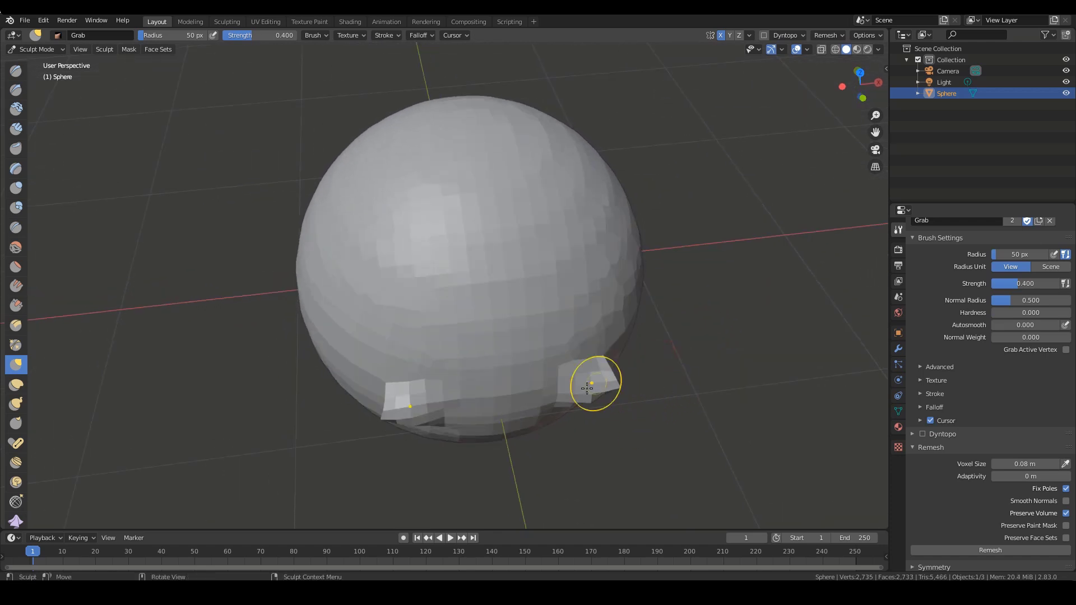
{"action": "middle_click_drag", "start_coordinate": [667, 401], "coordinate": [701, 377]}
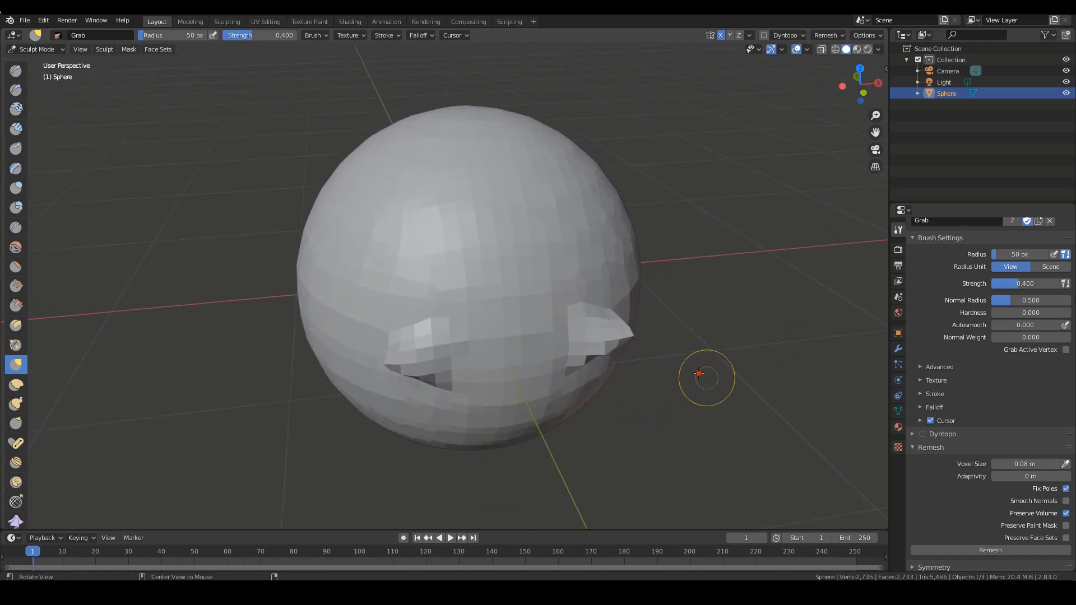
{"action": "key", "text": "ctrl+z"}
{"action": "key", "text": "ctrl+z"}
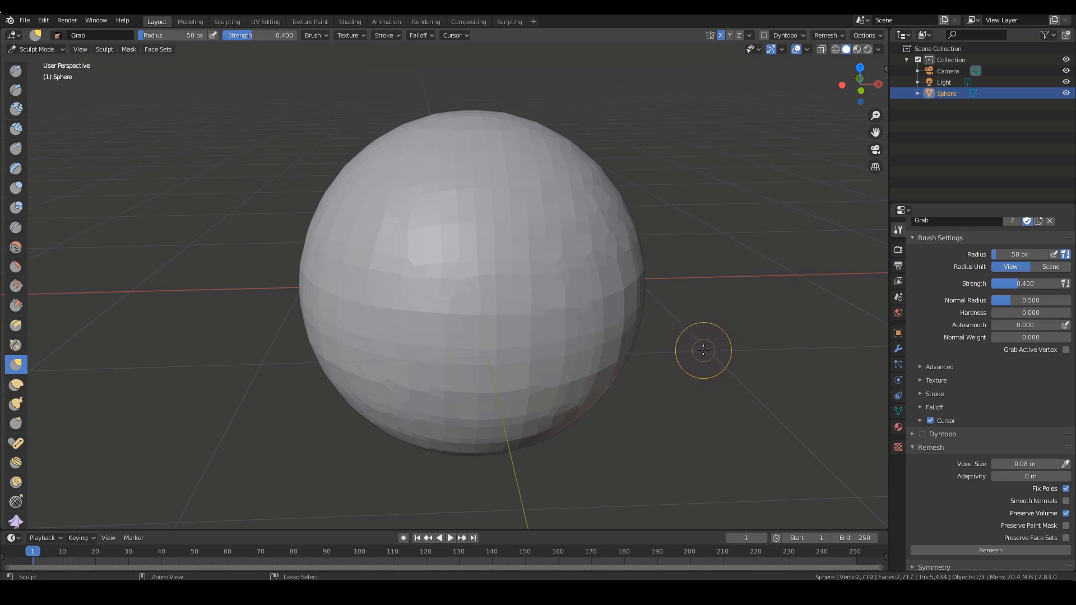
Examine the remeshed sphere's surface from different angles and distances
{"action": "mouse_move", "coordinate": [694, 360]}
{"action": "middle_mouse_down"}
{"action": "mouse_move", "coordinate": [714, 379]}
{"action": "mouse_move", "coordinate": [687, 330]}
{"action": "middle_mouse_up"}
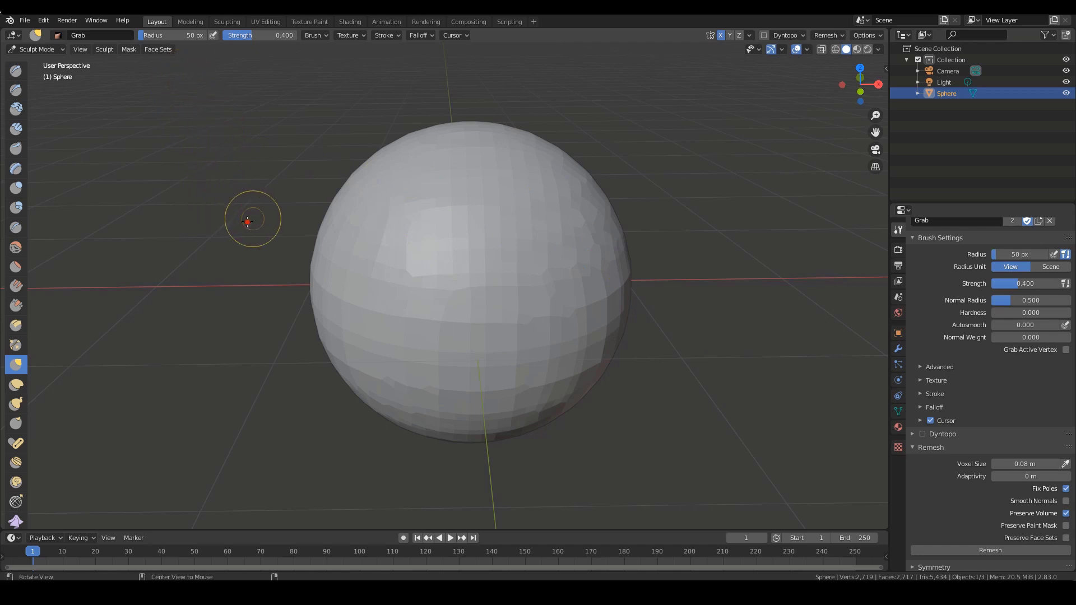
{"action": "middle_click_drag", "start_coordinate": [247, 223], "coordinate": [221, 199]}
{"action": "scroll", "coordinate": [203, 199], "scroll_direction": "up", "scroll_amount": 1}
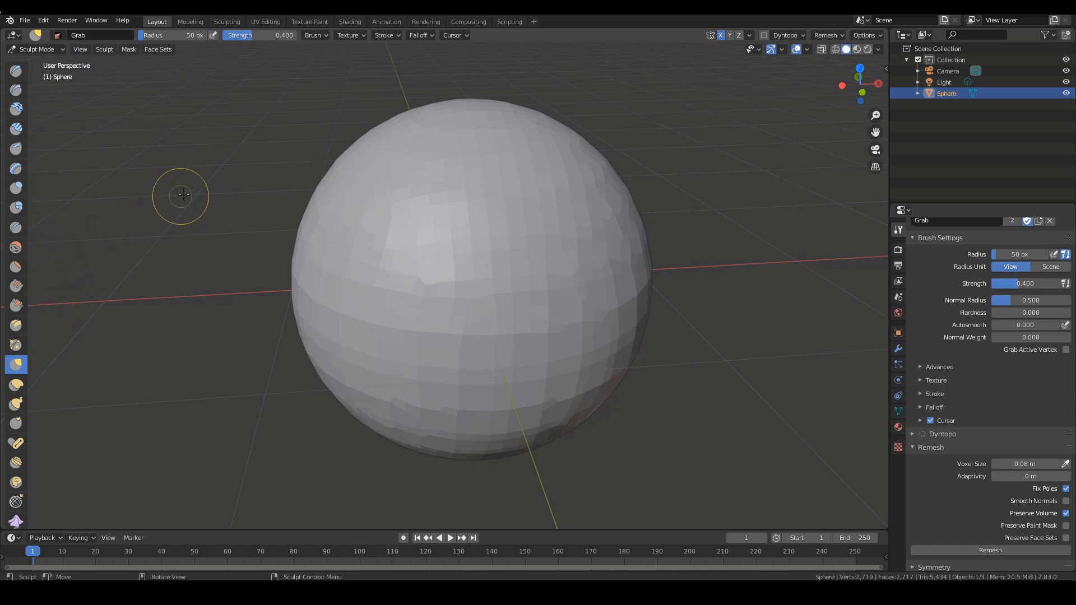
{"action": "scroll", "coordinate": [202, 188], "scroll_direction": "up", "scroll_amount": 1}
{"action": "scroll", "coordinate": [197, 198], "scroll_direction": "down", "scroll_amount": 1}
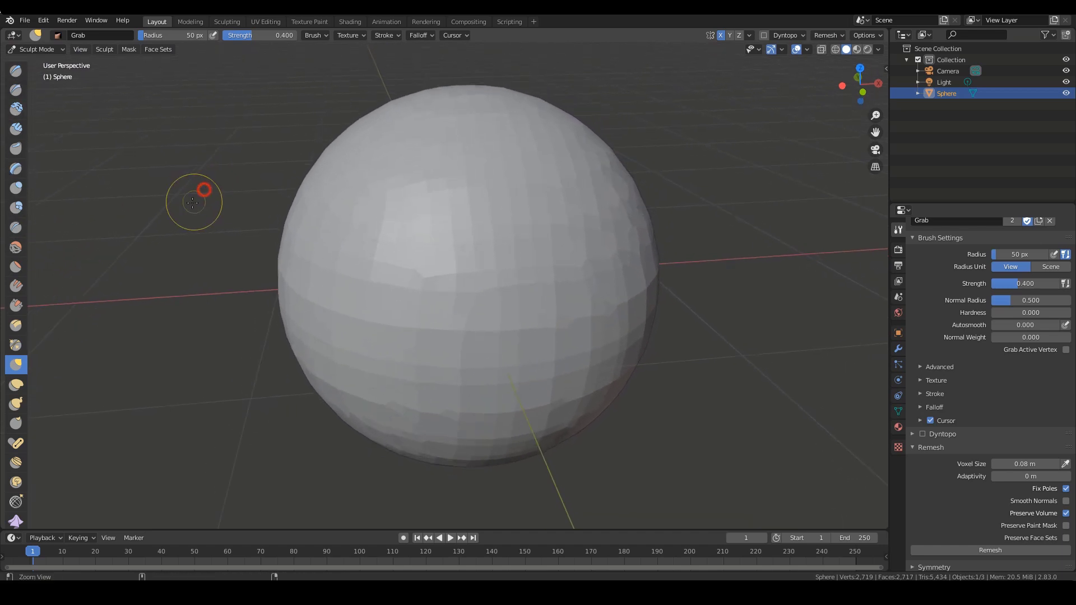
{"action": "scroll", "coordinate": [189, 211], "scroll_direction": "up", "scroll_amount": 1}
{"action": "middle_click_drag", "start_coordinate": [204, 208], "coordinate": [198, 207]}
{"action": "middle_click_drag", "start_coordinate": [163, 151], "coordinate": [175, 175]}
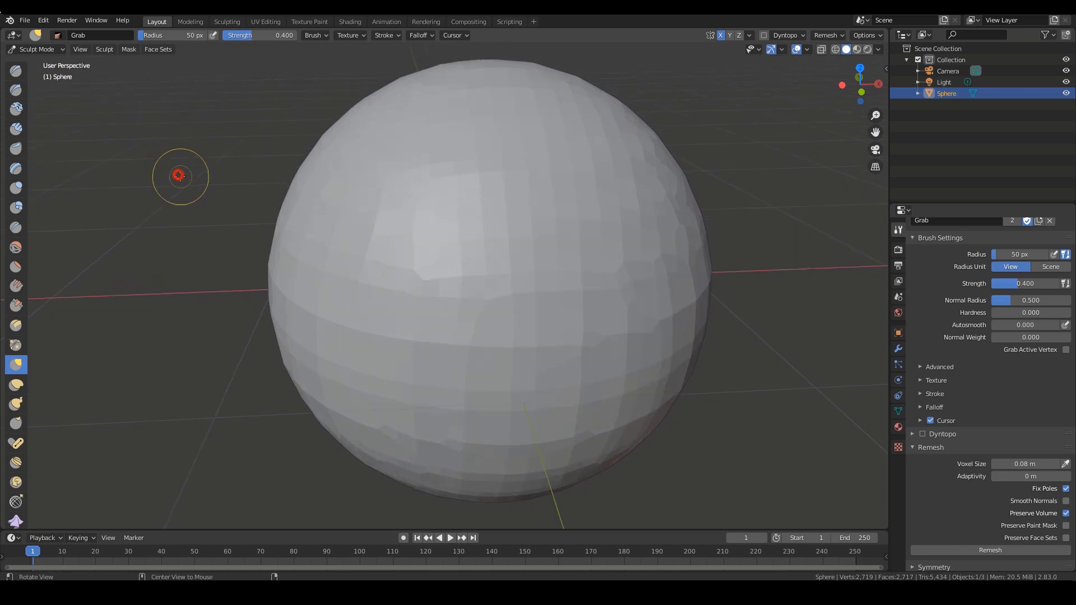
{"action": "middle_click_drag", "start_coordinate": [39, 93], "coordinate": [162, 130]}
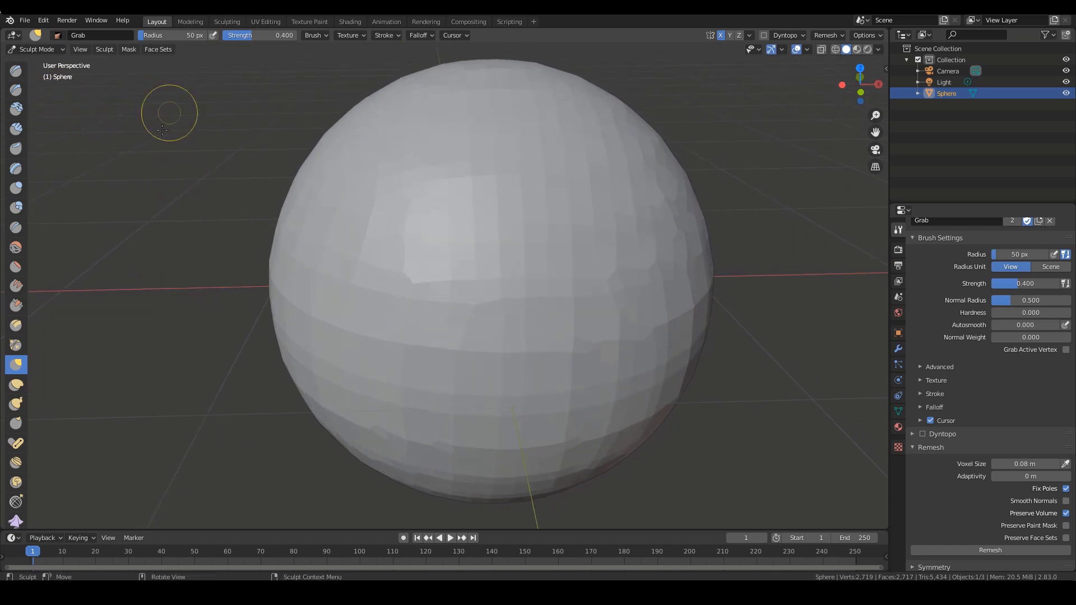
Activate the Draw brush and enlarge its radius to about 133 px over the sphere
{"action": "left_click", "coordinate": [16, 78]}
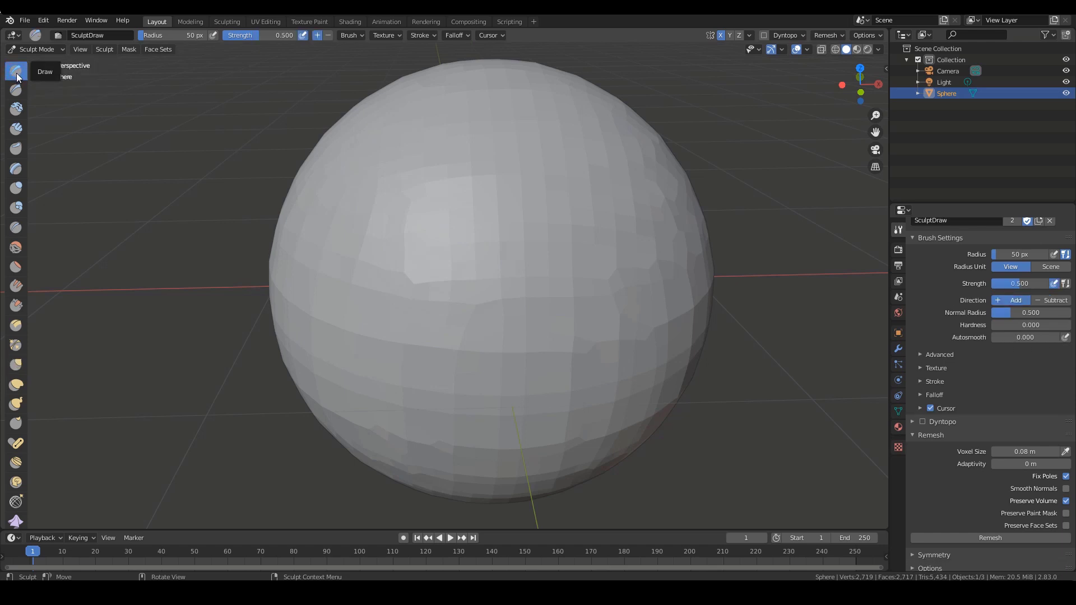
{"action": "mouse_move", "coordinate": [523, 269]}
{"action": "middle_mouse_down"}
{"action": "mouse_move", "coordinate": [549, 308]}
{"action": "mouse_move", "coordinate": [506, 310]}
{"action": "mouse_move", "coordinate": [517, 318]}
{"action": "middle_mouse_up"}
{"action": "key", "text": "f"}
{"action": "left_click", "coordinate": [491, 308]}
{"action": "mouse_move", "coordinate": [518, 323]}
{"action": "middle_mouse_down", "text": "ctrl"}
{"action": "mouse_move", "coordinate": [523, 305]}
{"action": "mouse_move", "coordinate": [481, 293]}
{"action": "mouse_move", "coordinate": [448, 312]}
{"action": "mouse_move", "coordinate": [467, 325]}
{"action": "mouse_move", "coordinate": [459, 347]}
{"action": "mouse_move", "coordinate": [462, 331]}
{"action": "mouse_move", "coordinate": [441, 330]}
{"action": "mouse_move", "coordinate": [446, 317]}
{"action": "middle_mouse_up", "text": "ctrl"}
{"action": "key", "text": "f"}
{"action": "left_click", "coordinate": [504, 309]}
{"action": "key", "text": "f"}
{"action": "left_click", "coordinate": [460, 323]}
{"action": "middle_click_drag", "start_coordinate": [455, 335], "coordinate": [443, 329]}
{"action": "left_click", "coordinate": [448, 328]}
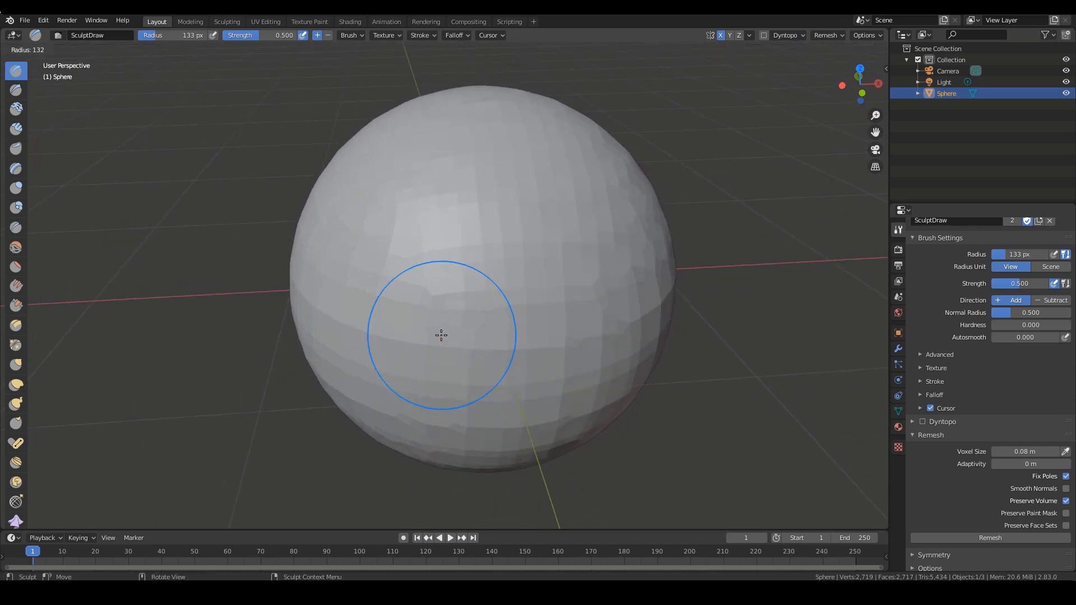
Raise a mirrored pair of curved bulges on the sphere's front with the Draw brush at 120 px radius, and undo the stroke
{"action": "left_click", "coordinate": [429, 328]}
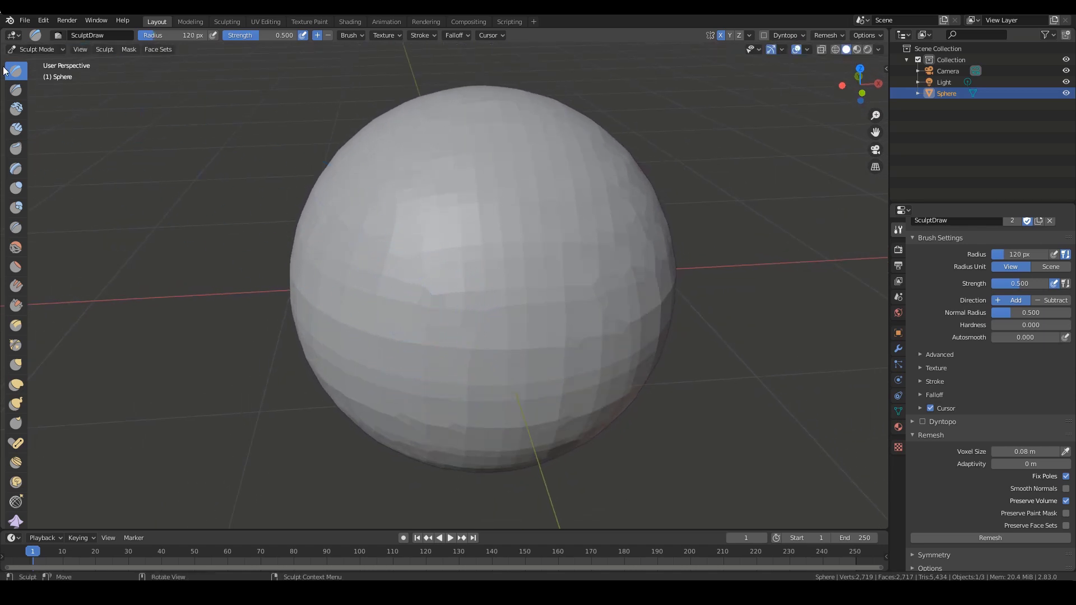
{"action": "left_click_drag", "start_coordinate": [380, 271], "coordinate": [459, 312]}
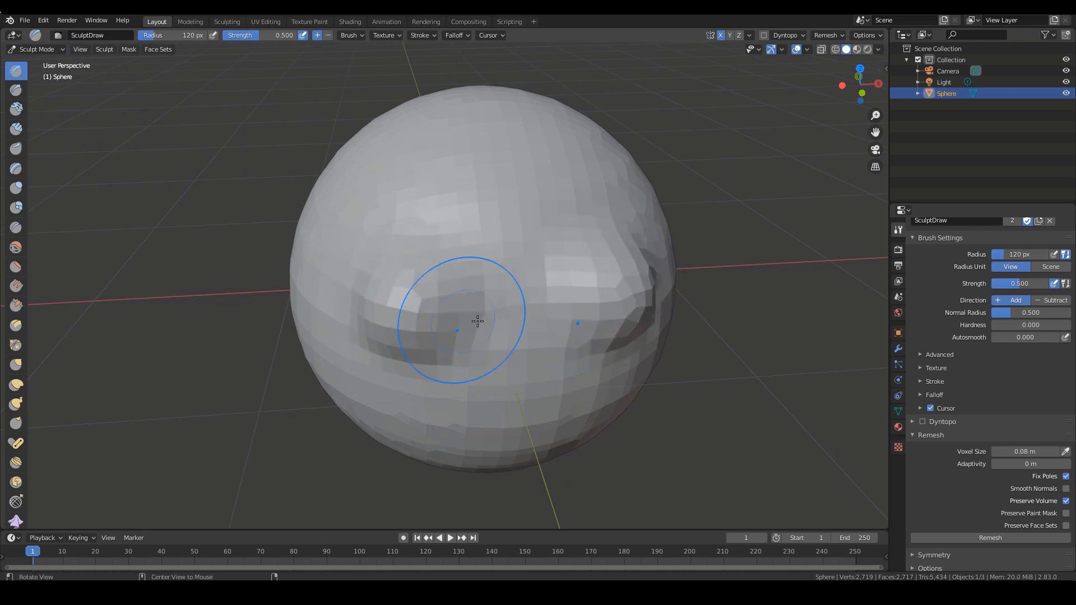
{"action": "mouse_move", "coordinate": [460, 312]}
{"action": "middle_mouse_down"}
{"action": "mouse_move", "coordinate": [467, 291]}
{"action": "mouse_move", "coordinate": [456, 312]}
{"action": "mouse_move", "coordinate": [466, 294]}
{"action": "mouse_move", "coordinate": [423, 308]}
{"action": "mouse_move", "coordinate": [452, 312]}
{"action": "middle_mouse_up"}
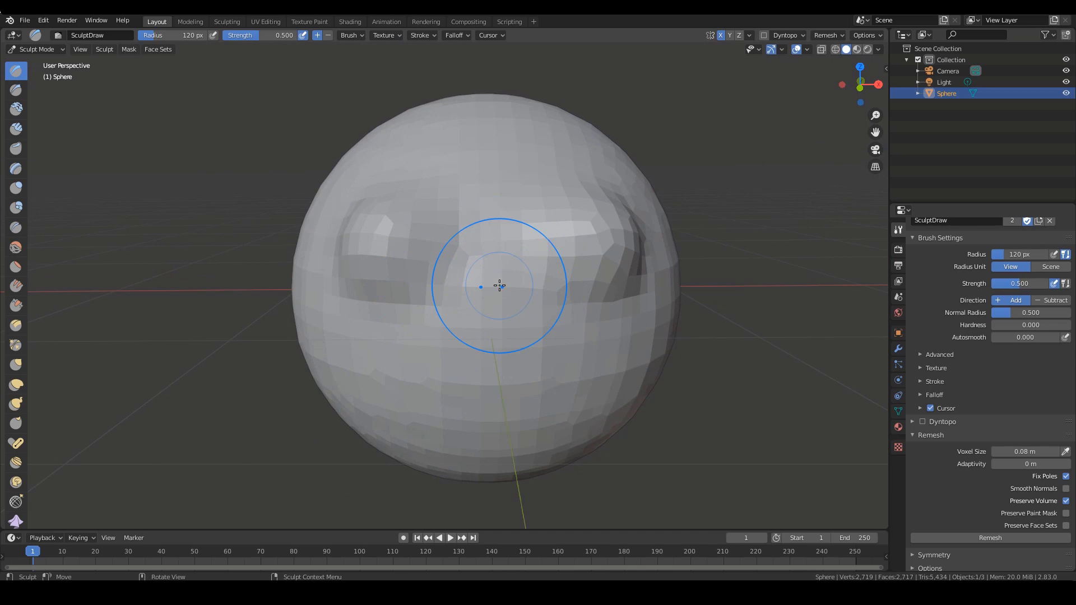
{"action": "key", "text": "ctrl+z"}
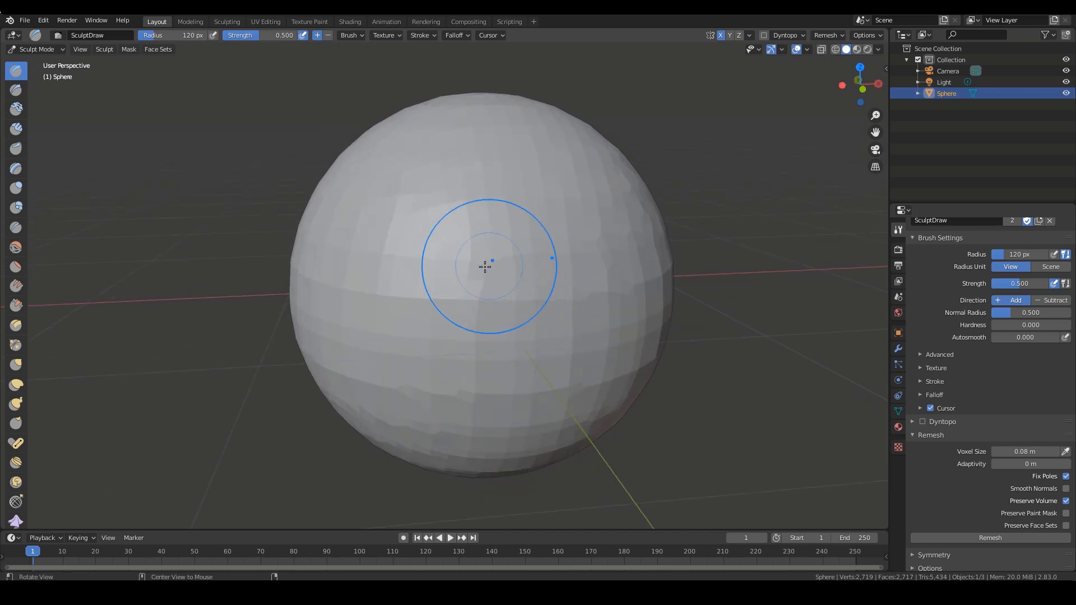
Raise mirrored bulges across the sphere's middle with the Draw brush at 114 px radius, and undo the strokes
{"action": "middle_click_drag", "start_coordinate": [469, 267], "coordinate": [443, 269]}
{"action": "key", "text": "f"}
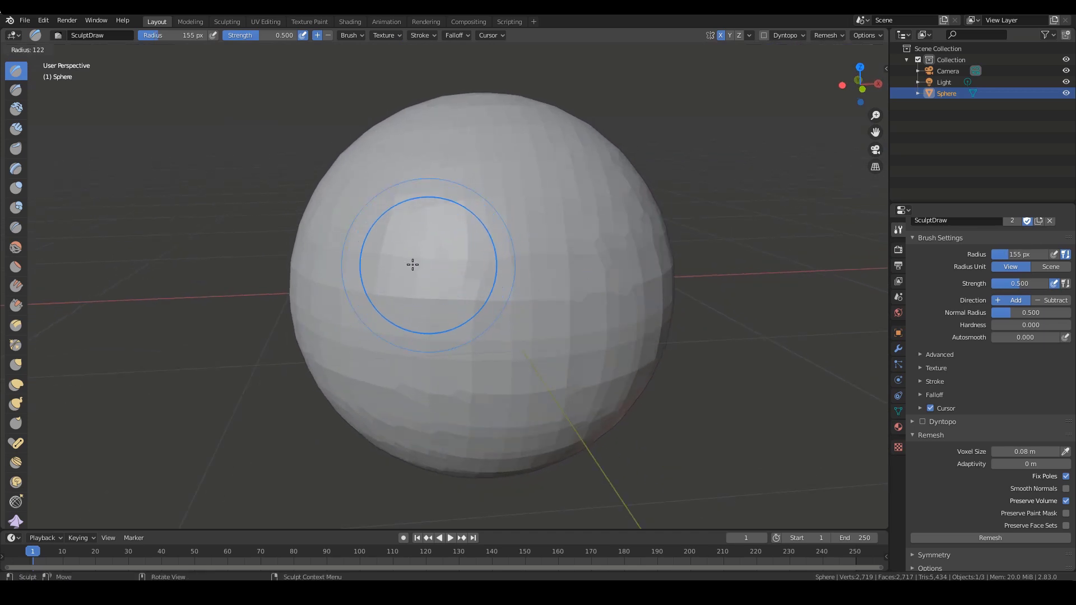
{"action": "left_click", "coordinate": [407, 267]}
{"action": "left_click", "coordinate": [403, 265]}
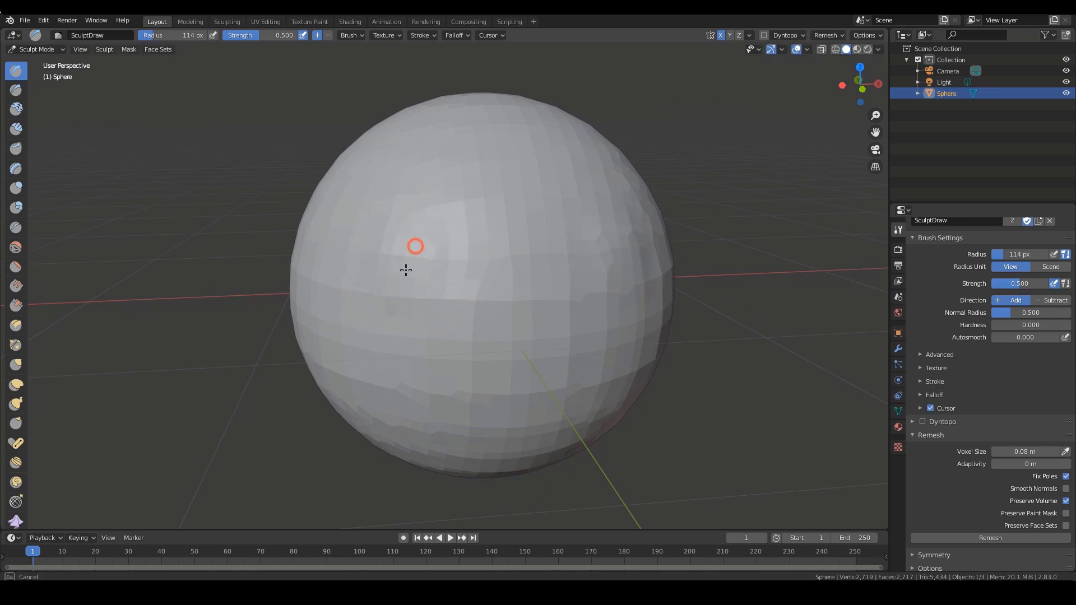
{"action": "mouse_move", "coordinate": [456, 267]}
{"action": "middle_mouse_down"}
{"action": "mouse_move", "coordinate": [439, 264]}
{"action": "mouse_move", "coordinate": [432, 289]}
{"action": "mouse_move", "coordinate": [451, 277]}
{"action": "mouse_move", "coordinate": [491, 309]}
{"action": "mouse_move", "coordinate": [409, 243]}
{"action": "mouse_move", "coordinate": [355, 301]}
{"action": "mouse_move", "coordinate": [445, 286]}
{"action": "mouse_move", "coordinate": [404, 233]}
{"action": "mouse_move", "coordinate": [471, 290]}
{"action": "mouse_move", "coordinate": [452, 305]}
{"action": "mouse_move", "coordinate": [512, 276]}
{"action": "middle_mouse_up"}
{"action": "key", "text": "ctrl+z"}
{"action": "key", "text": "ctrl+z"}
{"action": "key", "text": "ctrl+z"}
{"action": "key", "text": "ctrl+z"}
{"action": "key", "text": "ctrl+z"}
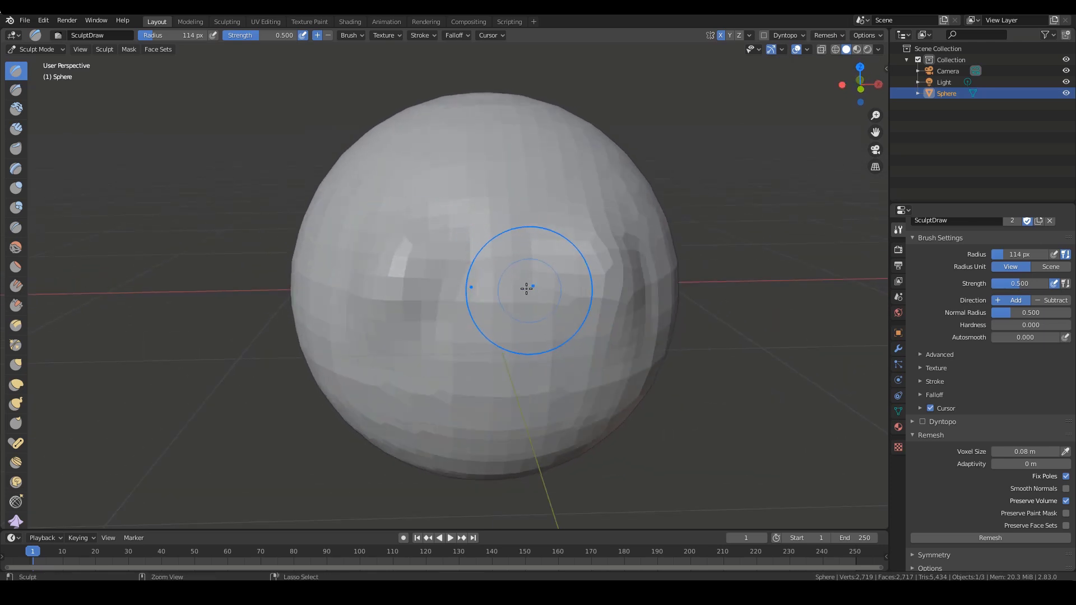
{"action": "middle_click_drag", "start_coordinate": [471, 305], "coordinate": [500, 302]}
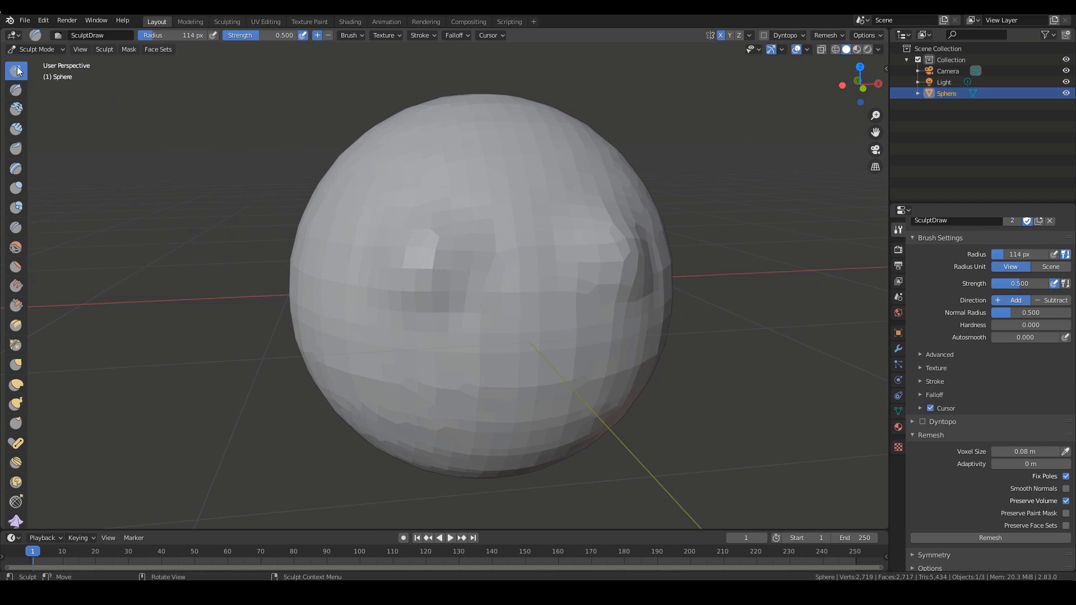
{"action": "mouse_move", "coordinate": [358, 180]}
{"action": "middle_mouse_down"}
{"action": "mouse_move", "coordinate": [456, 252]}
{"action": "mouse_move", "coordinate": [502, 276]}
{"action": "mouse_move", "coordinate": [532, 273]}
{"action": "mouse_move", "coordinate": [482, 257]}
{"action": "mouse_move", "coordinate": [519, 308]}
{"action": "mouse_move", "coordinate": [506, 299]}
{"action": "middle_mouse_up"}
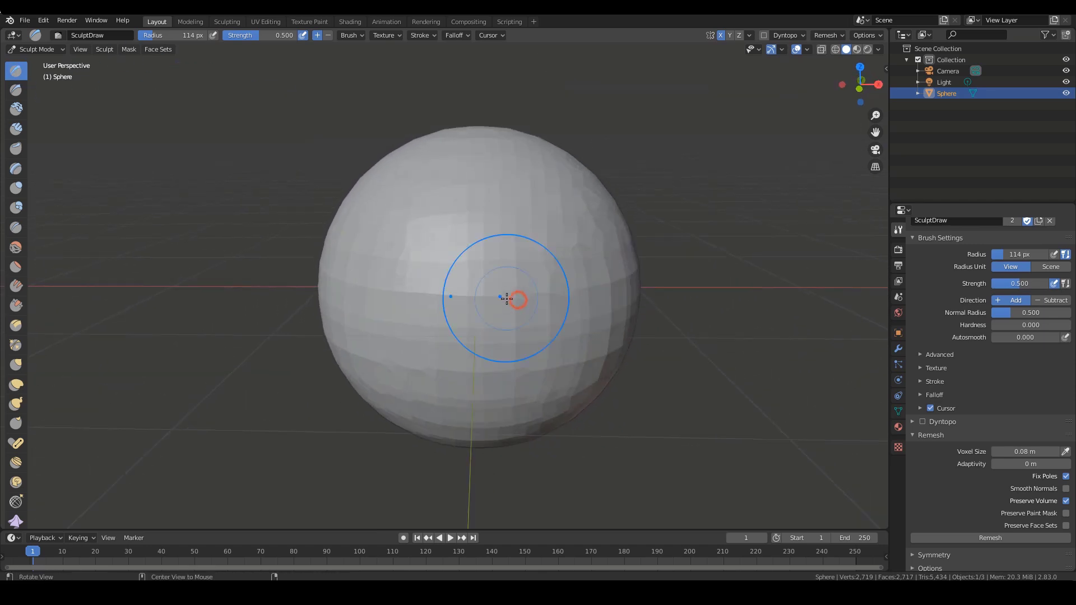
Set the Draw brush radius to 78 px and its strength to 0.273
{"action": "scroll", "coordinate": [506, 299], "scroll_direction": "up", "scroll_amount": 3}
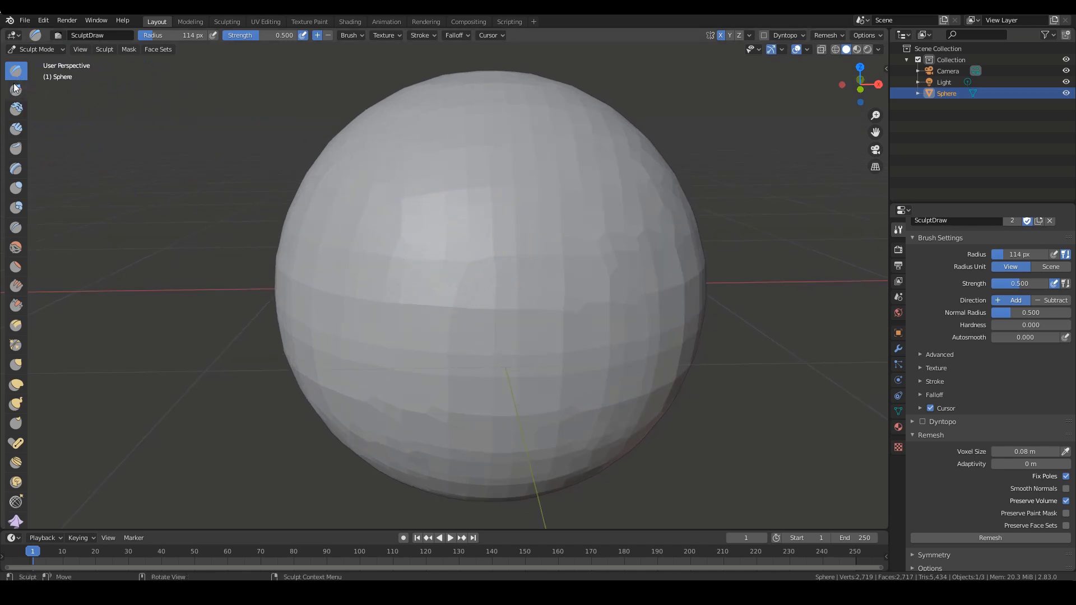
{"action": "left_click_drag", "start_coordinate": [397, 247], "coordinate": [411, 250], "text": "ctrl+alt"}
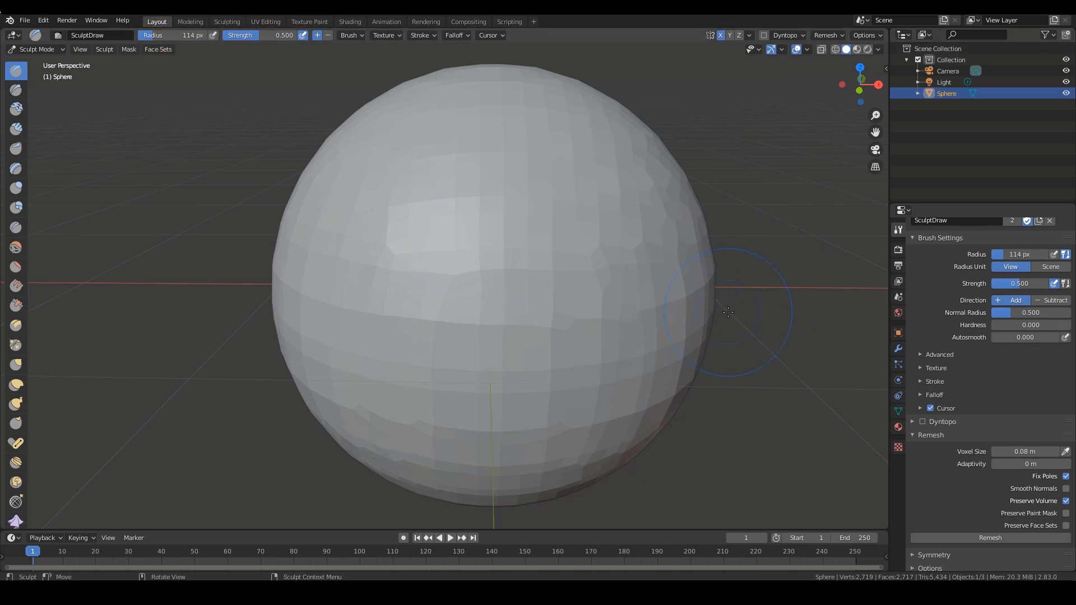
{"action": "left_click_drag", "start_coordinate": [732, 385], "coordinate": [754, 377], "text": "alt"}
{"action": "key", "text": "f"}
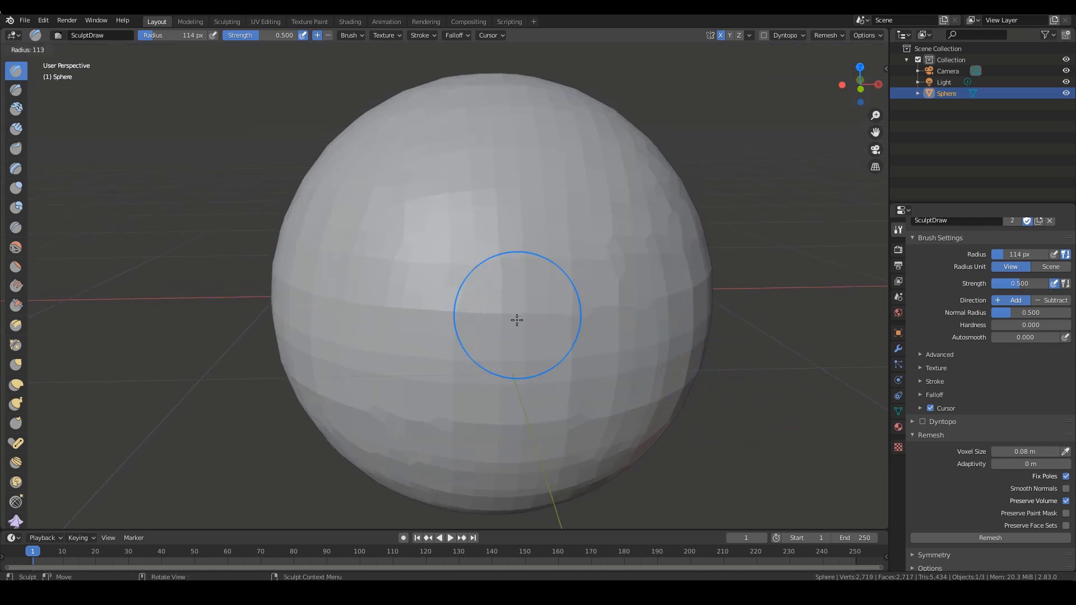
{"action": "left_click", "coordinate": [482, 312]}
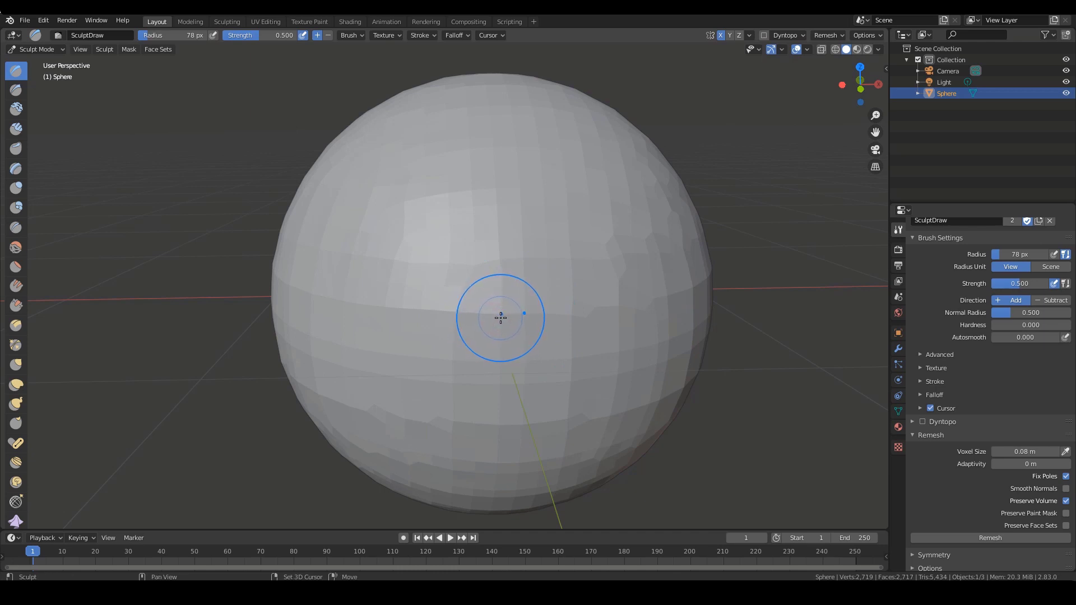
{"action": "key", "text": "shift+f"}
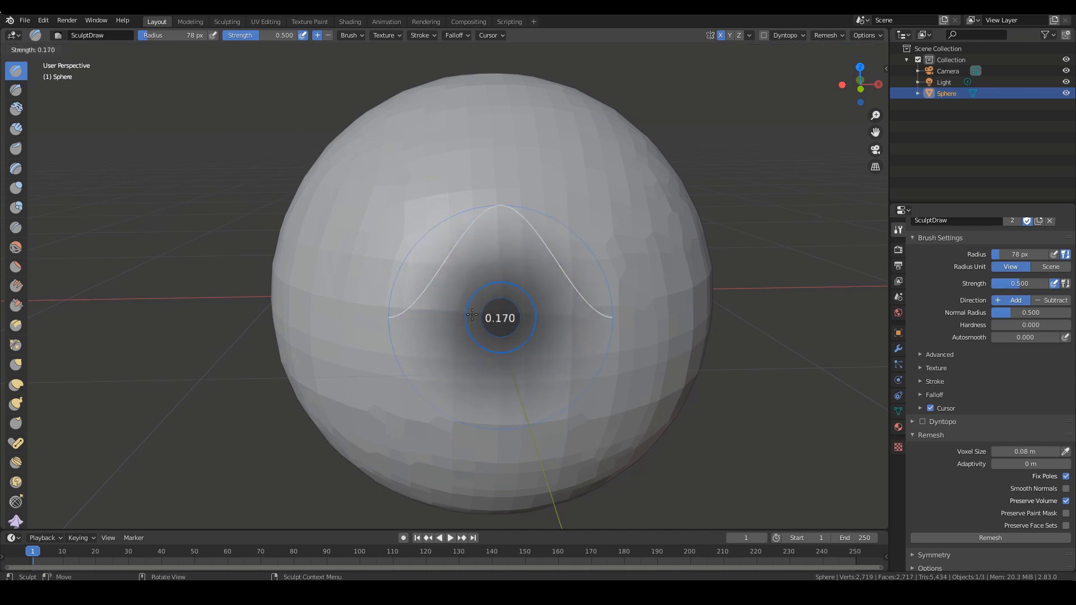
{"action": "left_click", "coordinate": [479, 315]}
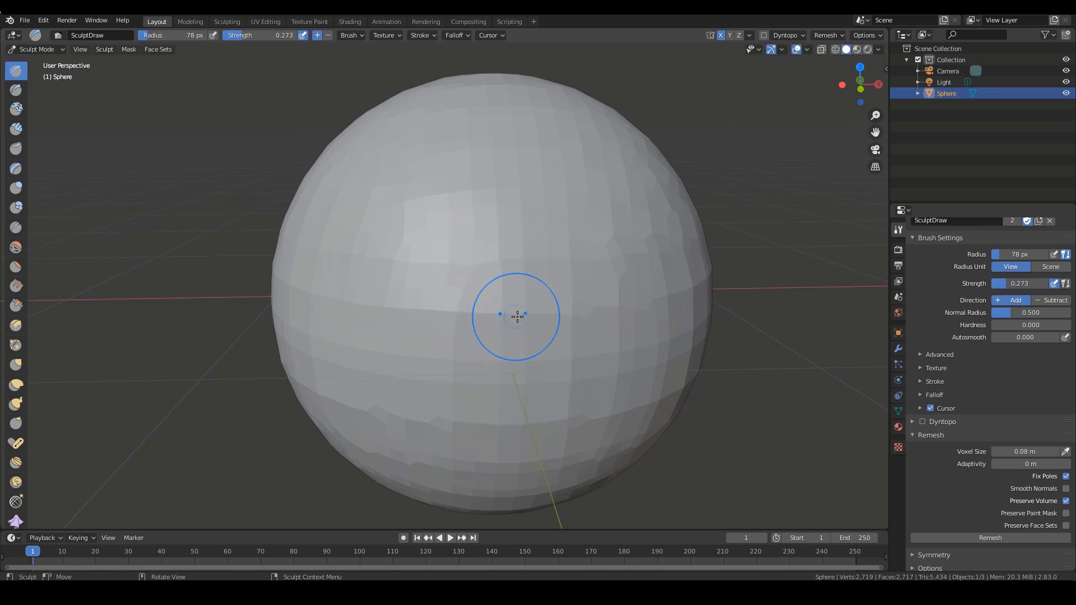
Build up a shallow mirrored pair of raised areas across the middle of the sphere's front with the Draw brush
{"action": "middle_click_drag", "start_coordinate": [517, 317], "coordinate": [473, 326]}
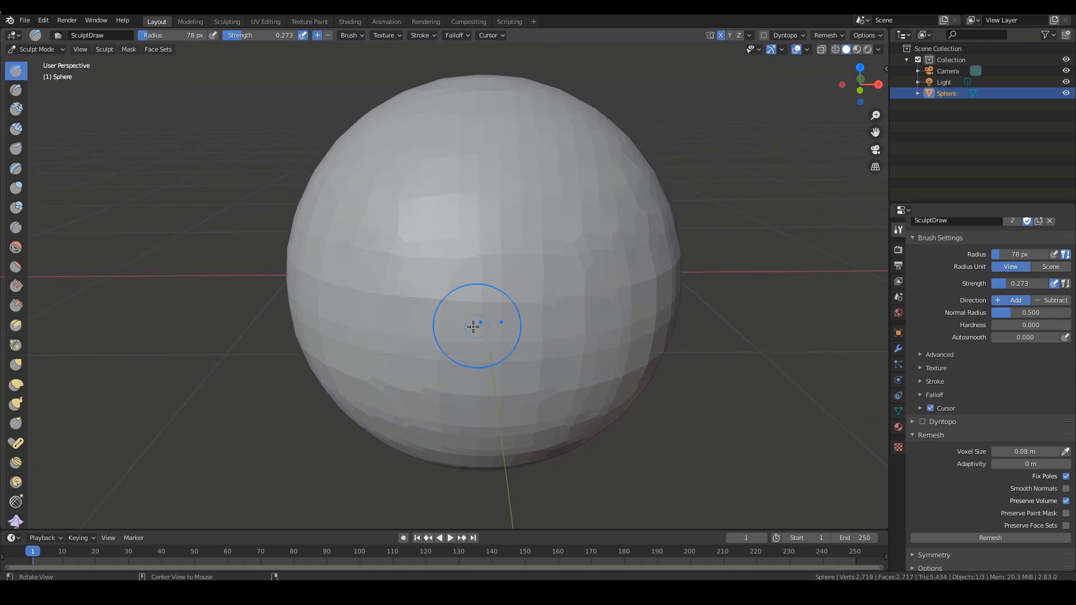
{"action": "left_click_drag", "start_coordinate": [469, 324], "coordinate": [367, 288]}
{"action": "left_click_drag", "start_coordinate": [497, 336], "coordinate": [526, 340], "text": "alt"}
{"action": "left_click_drag", "start_coordinate": [525, 339], "coordinate": [432, 292], "text": "ctrl+alt"}
{"action": "left_click_drag", "start_coordinate": [526, 326], "coordinate": [526, 362], "text": "ctrl+alt"}
{"action": "mouse_move", "coordinate": [525, 362]}
{"action": "left_mouse_down", "text": "alt"}
{"action": "mouse_move", "coordinate": [509, 365]}
{"action": "mouse_move", "coordinate": [502, 335]}
{"action": "left_mouse_up", "text": "alt"}
{"action": "left_click_drag", "start_coordinate": [471, 337], "coordinate": [498, 335], "text": "alt"}
{"action": "mouse_move", "coordinate": [460, 280]}
{"action": "left_mouse_down"}
{"action": "mouse_move", "coordinate": [497, 285]}
{"action": "mouse_move", "coordinate": [550, 362]}
{"action": "left_mouse_up"}
{"action": "left_click_drag", "start_coordinate": [549, 363], "coordinate": [542, 316], "text": "ctrl+alt"}
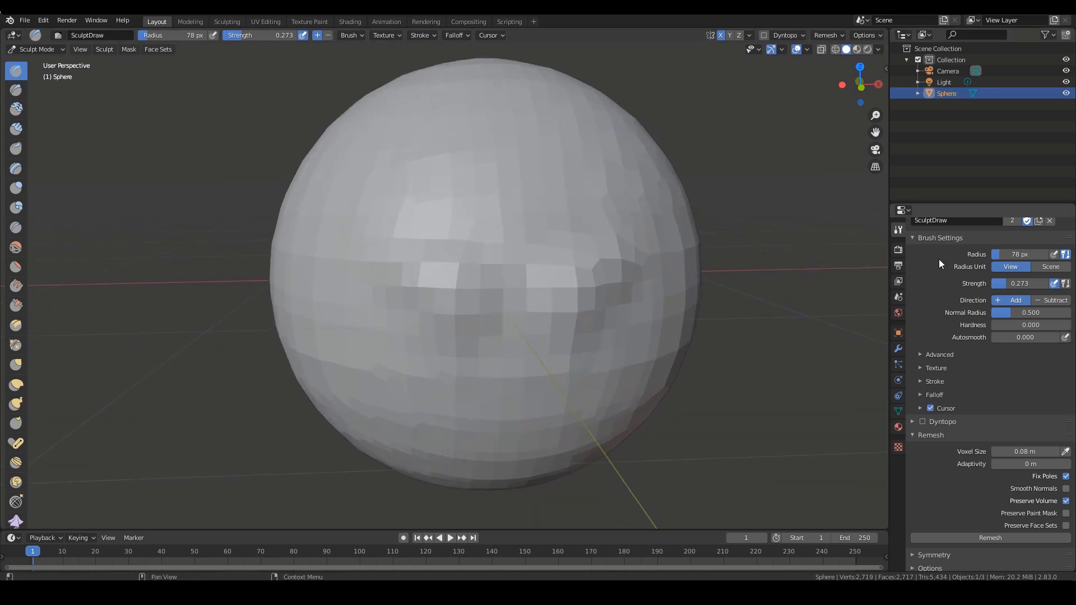
Examine the Draw brush's radius, strength and direction settings along with the remesh options
{"action": "scroll", "coordinate": [939, 259], "scroll_direction": "up", "scroll_amount": 3}
{"action": "scroll", "coordinate": [939, 259], "scroll_direction": "down", "scroll_amount": 4}
{"action": "scroll", "coordinate": [895, 233], "scroll_direction": "up", "scroll_amount": 4}
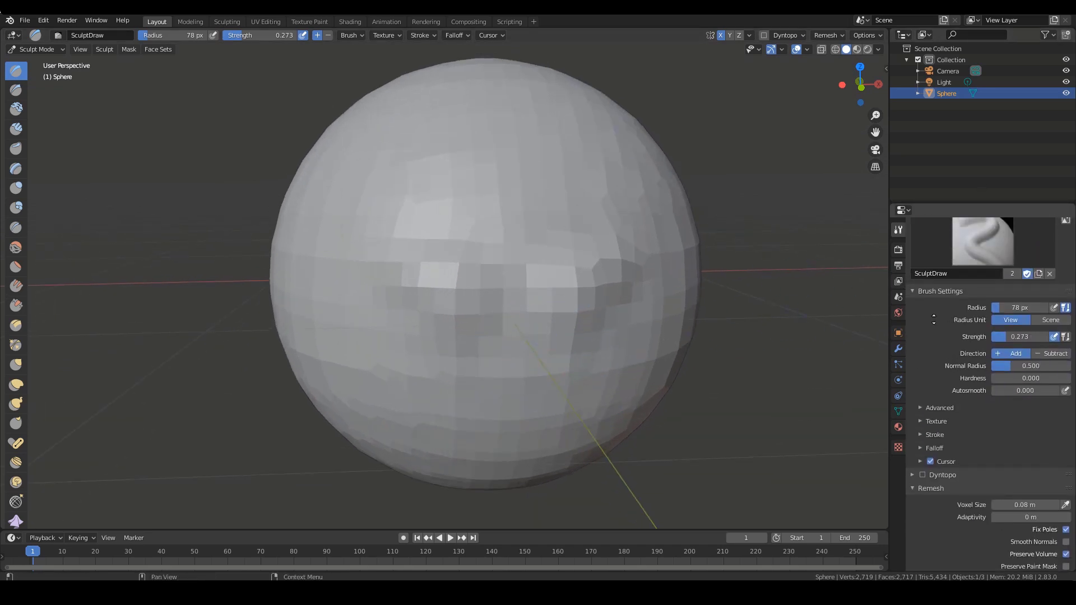
{"action": "scroll", "coordinate": [898, 233], "scroll_direction": "down", "scroll_amount": 4}
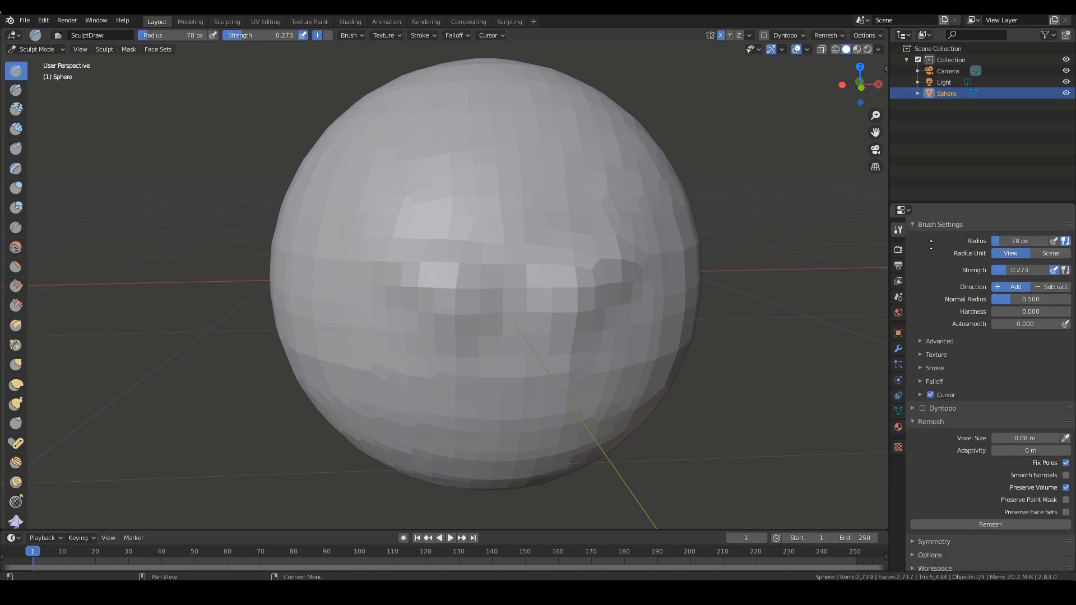
{"action": "scroll", "coordinate": [922, 274], "scroll_direction": "up", "scroll_amount": 5}
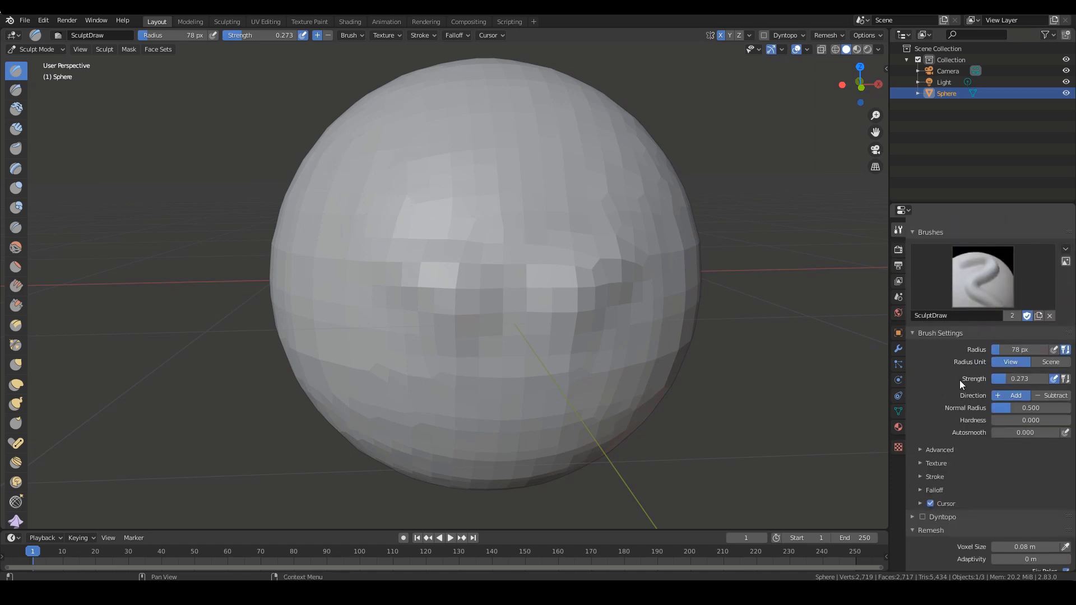
{"action": "scroll", "coordinate": [973, 426], "scroll_direction": "down", "scroll_amount": 4}
{"action": "scroll", "coordinate": [956, 468], "scroll_direction": "up", "scroll_amount": 1}
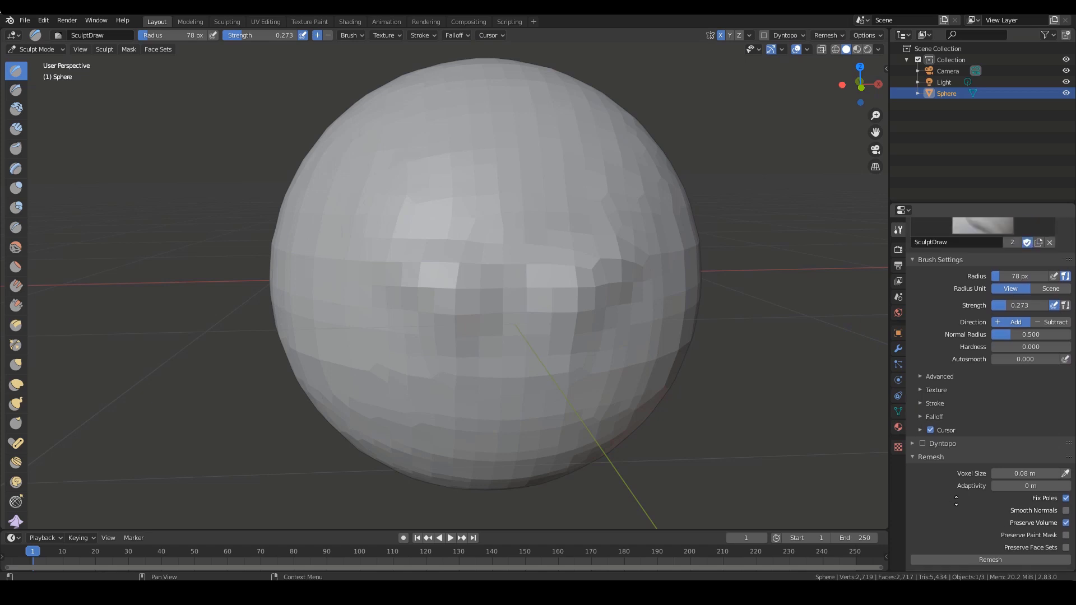
{"action": "scroll", "coordinate": [949, 479], "scroll_direction": "up", "scroll_amount": 2}
{"action": "mouse_move", "coordinate": [752, 336]}
{"action": "middle_mouse_down"}
{"action": "mouse_move", "coordinate": [743, 374]}
{"action": "mouse_move", "coordinate": [762, 359]}
{"action": "mouse_move", "coordinate": [728, 353]}
{"action": "middle_mouse_up"}
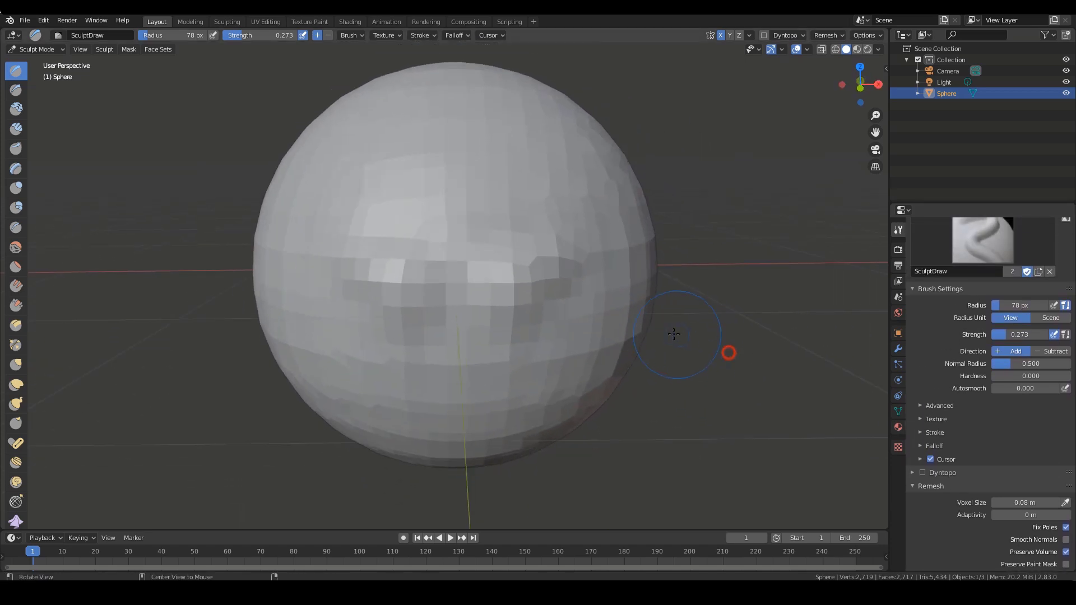
Activate the Draw Sharp brush and reduce its radius to 23 px
{"action": "left_click", "coordinate": [18, 98]}
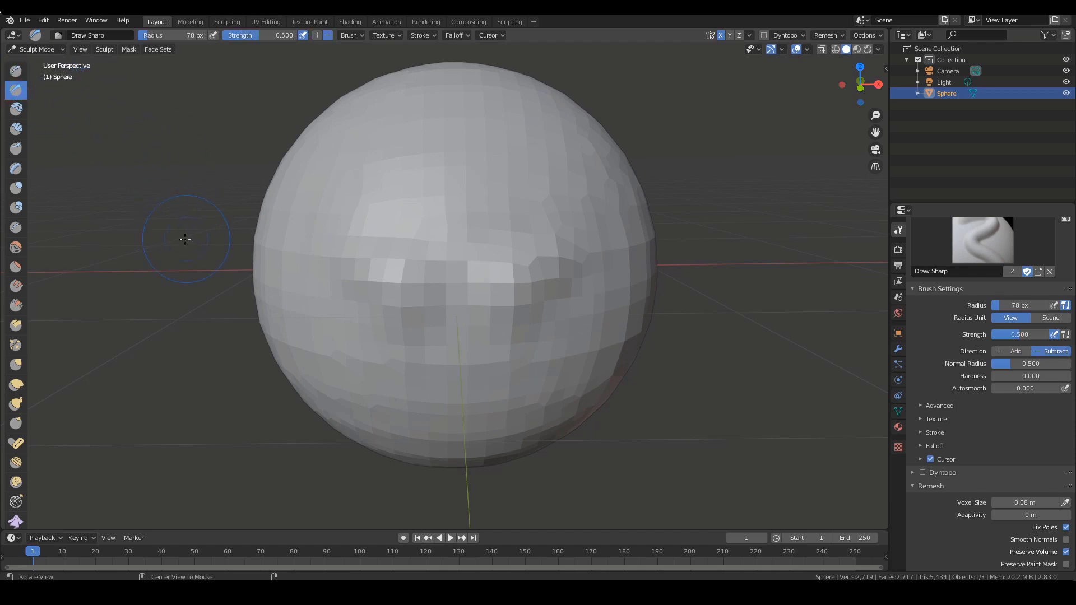
{"action": "mouse_move", "coordinate": [186, 240]}
{"action": "middle_mouse_down"}
{"action": "mouse_move", "coordinate": [372, 289]}
{"action": "mouse_move", "coordinate": [452, 288]}
{"action": "mouse_move", "coordinate": [471, 331]}
{"action": "mouse_move", "coordinate": [413, 298]}
{"action": "middle_mouse_up"}
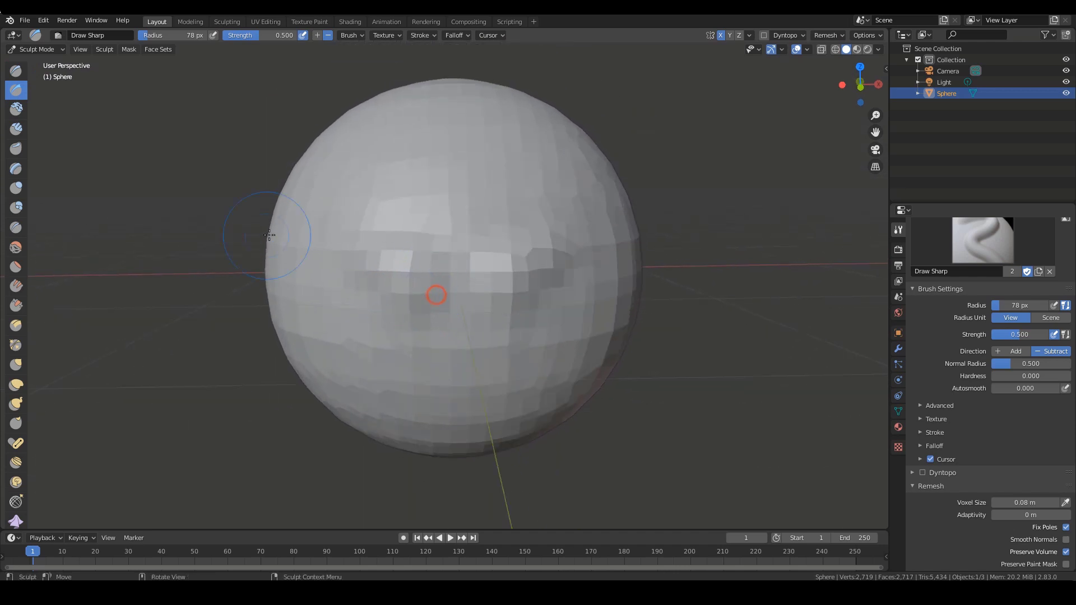
{"action": "key", "text": "f"}
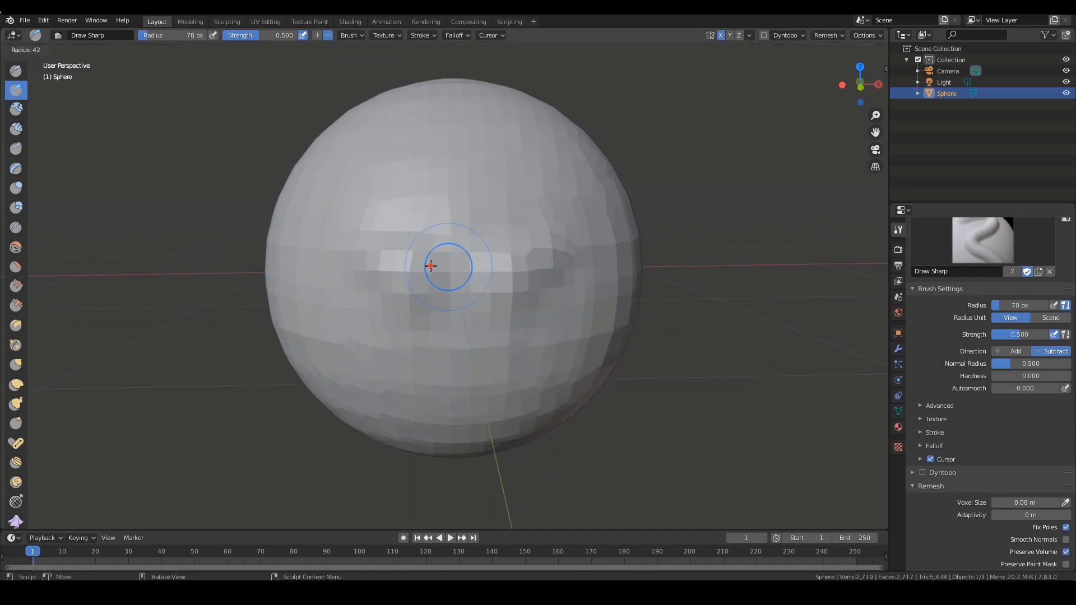
{"action": "left_click", "coordinate": [424, 279]}
{"action": "left_click", "coordinate": [411, 278]}
{"action": "scroll", "coordinate": [433, 304], "scroll_direction": "up", "scroll_amount": 1}
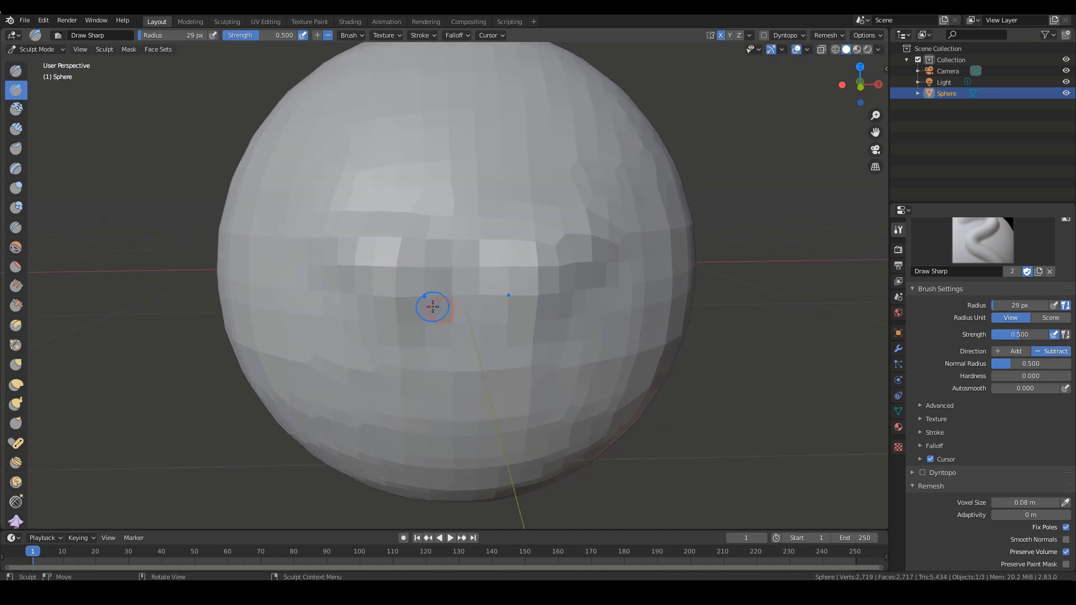
{"action": "key", "text": "f"}
{"action": "left_click", "coordinate": [432, 307]}
Set the remesh voxel size to 0.03 m and remesh the sphere
{"action": "left_click_drag", "start_coordinate": [432, 308], "coordinate": [405, 324], "text": "shift"}
{"action": "middle_click_drag", "start_coordinate": [536, 317], "coordinate": [499, 236]}
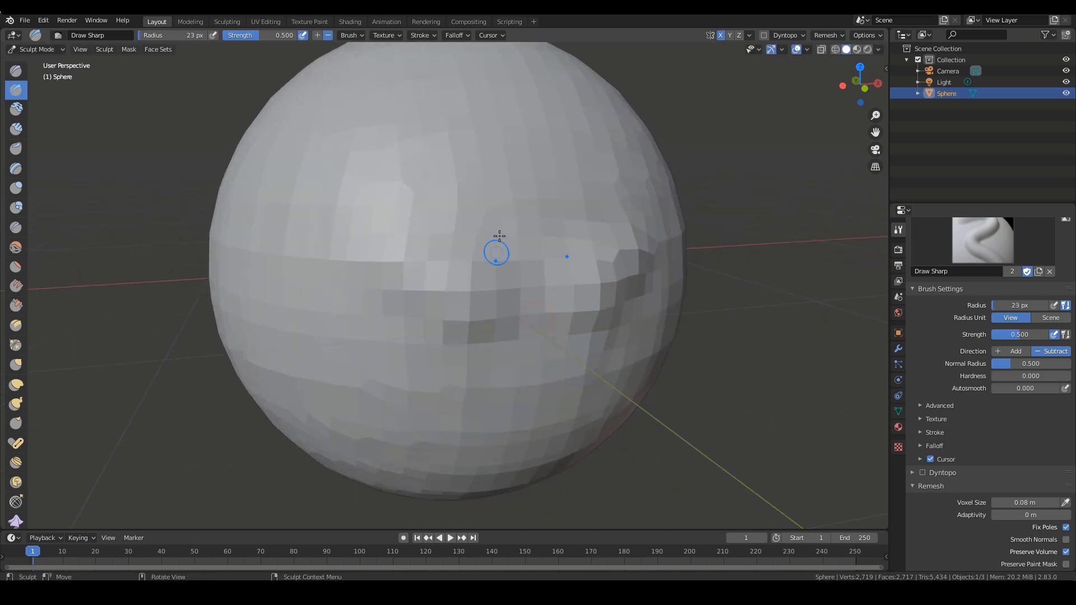
{"action": "middle_click_drag", "start_coordinate": [695, 312], "coordinate": [558, 283]}
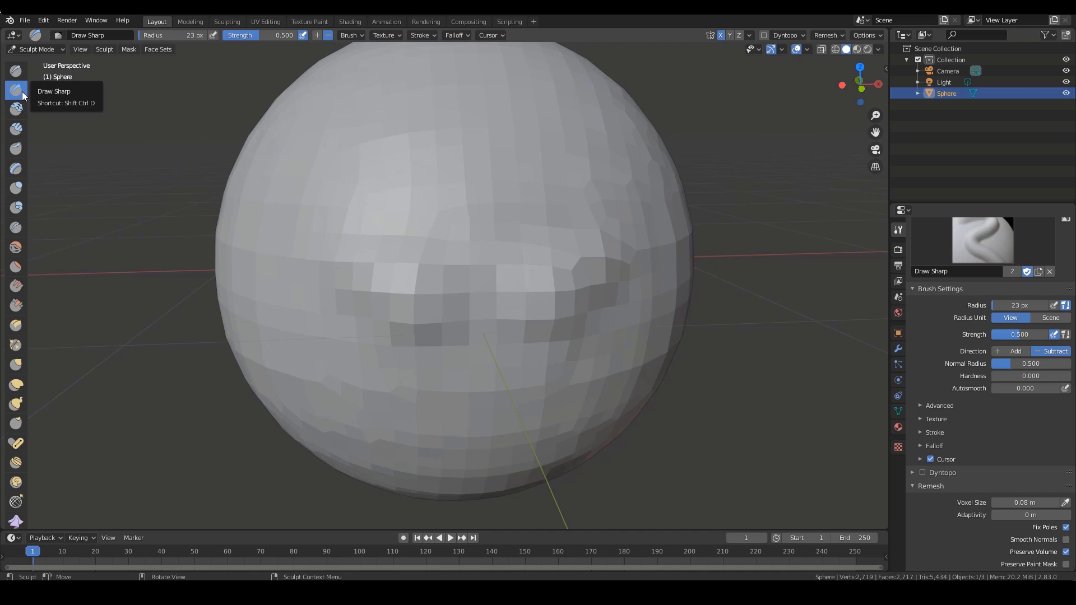
{"action": "mouse_move", "coordinate": [505, 330]}
{"action": "middle_mouse_down"}
{"action": "mouse_move", "coordinate": [550, 337]}
{"action": "mouse_move", "coordinate": [426, 319]}
{"action": "mouse_move", "coordinate": [497, 339]}
{"action": "mouse_move", "coordinate": [397, 316]}
{"action": "mouse_move", "coordinate": [571, 351]}
{"action": "middle_mouse_up"}
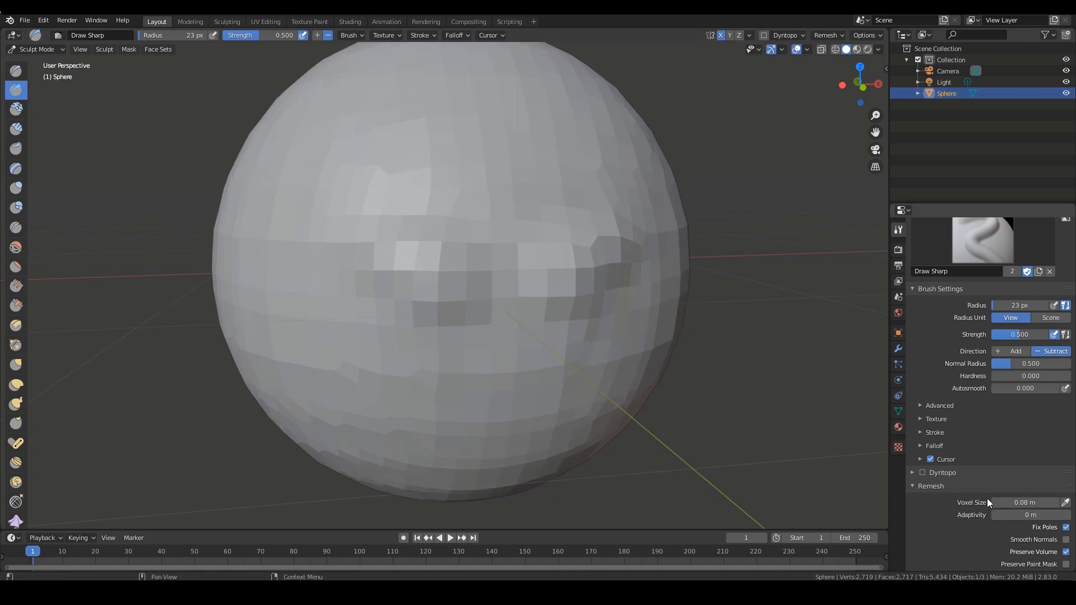
{"action": "scroll", "coordinate": [987, 507], "scroll_direction": "down", "scroll_amount": 2}
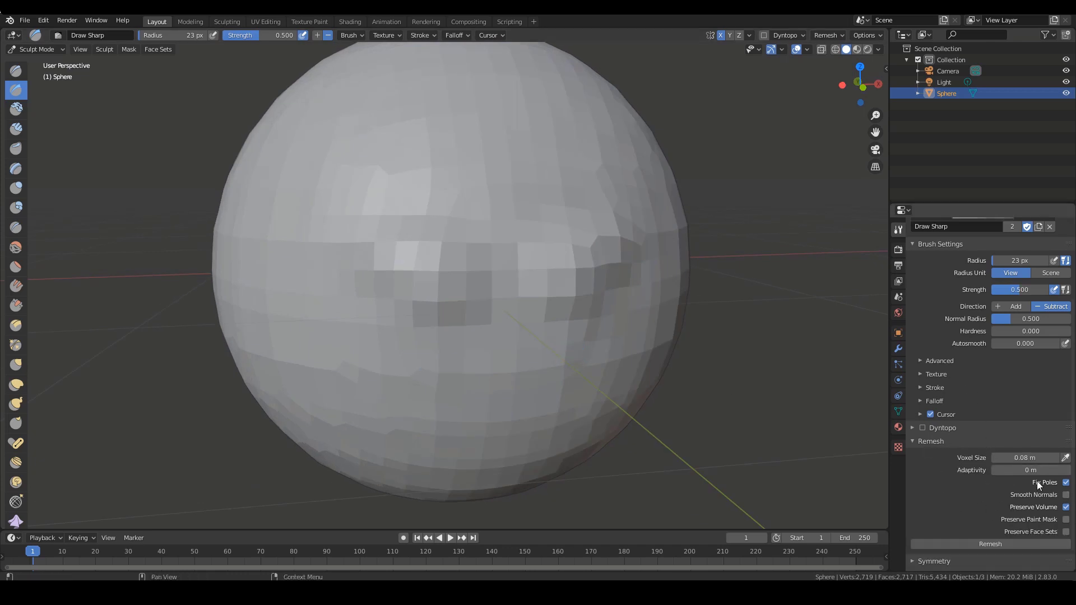
{"action": "left_click", "coordinate": [1021, 458]}
{"action": "key", "text": "Return"}
{"action": "middle_click_drag", "start_coordinate": [809, 334], "coordinate": [801, 329]}
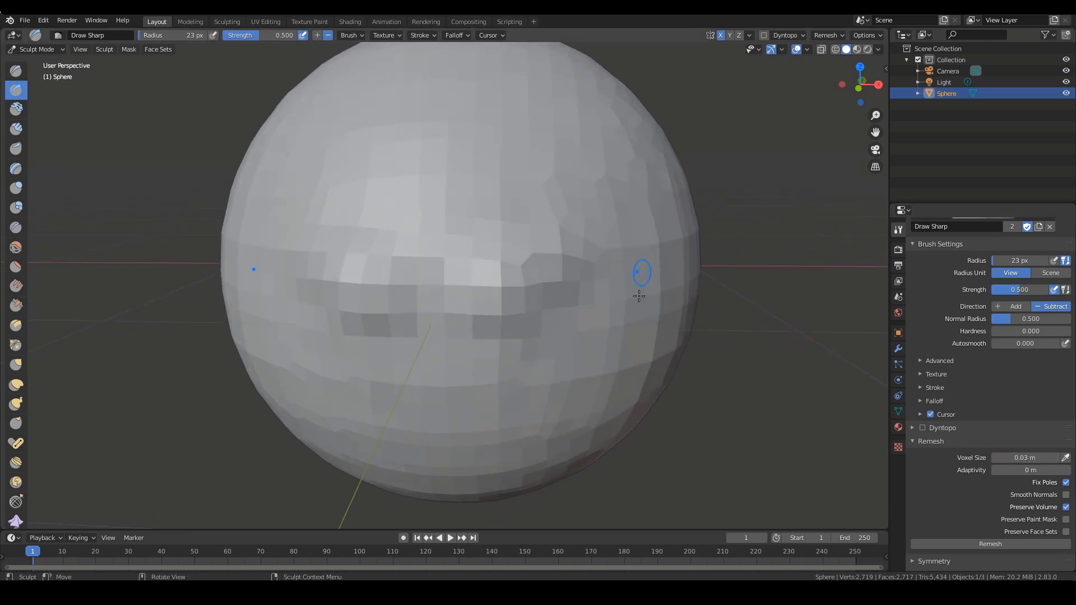
{"action": "key", "text": "ctrl+r"}
Carve and deepen mirrored sharp creases along the lower edges of the raised areas with the Draw Sharp brush, resizing it between strokes
{"action": "middle_click_drag", "start_coordinate": [560, 253], "coordinate": [478, 296]}
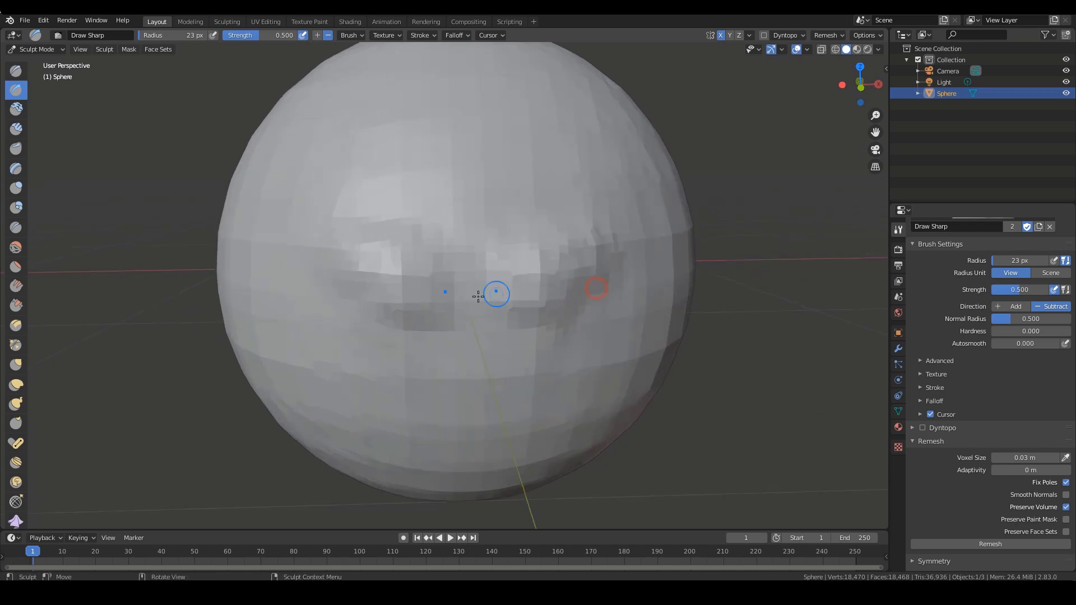
{"action": "left_click_drag", "start_coordinate": [426, 319], "coordinate": [353, 299]}
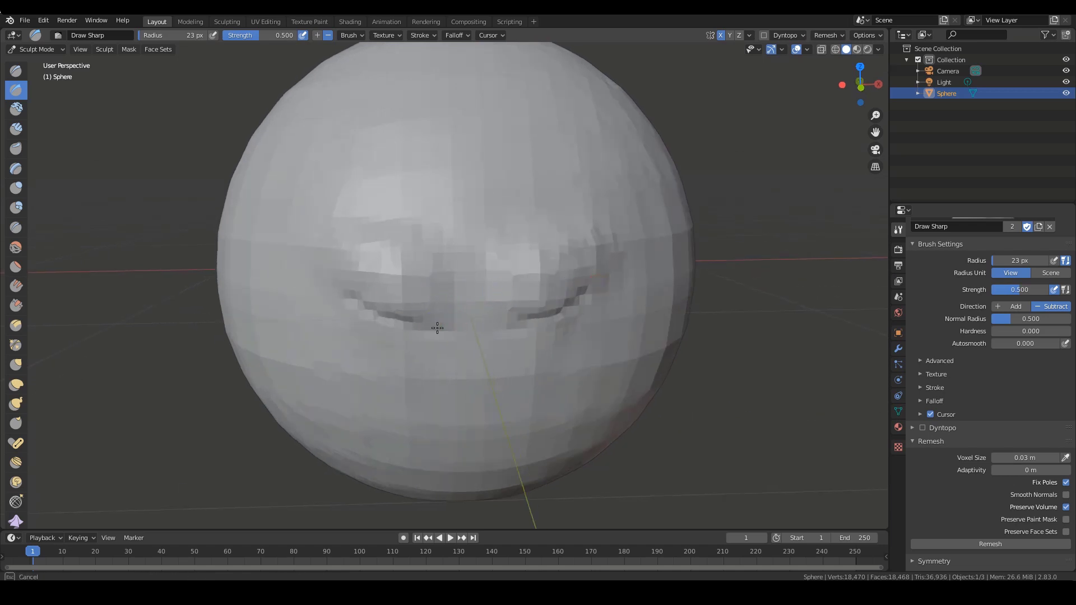
{"action": "key", "text": "f"}
{"action": "mouse_move", "coordinate": [437, 328]}
{"action": "left_mouse_down"}
{"action": "mouse_move", "coordinate": [456, 335]}
{"action": "mouse_move", "coordinate": [470, 372]}
{"action": "left_mouse_up"}
{"action": "left_click", "coordinate": [440, 334]}
{"action": "mouse_move", "coordinate": [485, 349]}
{"action": "middle_mouse_down"}
{"action": "mouse_move", "coordinate": [480, 317]}
{"action": "mouse_move", "coordinate": [489, 344]}
{"action": "middle_mouse_up"}
{"action": "left_click_drag", "start_coordinate": [602, 283], "coordinate": [493, 326]}
{"action": "middle_click_drag", "start_coordinate": [492, 331], "coordinate": [486, 303]}
{"action": "left_click_drag", "start_coordinate": [342, 213], "coordinate": [432, 241]}
{"action": "middle_click_drag", "start_coordinate": [443, 251], "coordinate": [456, 287]}
{"action": "middle_click_drag", "start_coordinate": [527, 316], "coordinate": [514, 298]}
{"action": "middle_click_drag", "start_coordinate": [408, 293], "coordinate": [403, 299]}
{"action": "mouse_move", "coordinate": [505, 308]}
{"action": "middle_mouse_down"}
{"action": "mouse_move", "coordinate": [522, 316]}
{"action": "mouse_move", "coordinate": [505, 312]}
{"action": "mouse_move", "coordinate": [526, 346]}
{"action": "mouse_move", "coordinate": [516, 325]}
{"action": "mouse_move", "coordinate": [483, 340]}
{"action": "middle_mouse_up"}
Set the Draw Sharp radius to 45 px and carve further mirrored wrinkles and grooves around the eye-like creases
{"action": "key", "text": "f"}
{"action": "left_click", "coordinate": [457, 336]}
{"action": "mouse_move", "coordinate": [348, 304]}
{"action": "left_mouse_down"}
{"action": "mouse_move", "coordinate": [478, 325]}
{"action": "mouse_move", "coordinate": [384, 340]}
{"action": "left_mouse_up"}
{"action": "left_click_drag", "start_coordinate": [321, 363], "coordinate": [443, 328]}
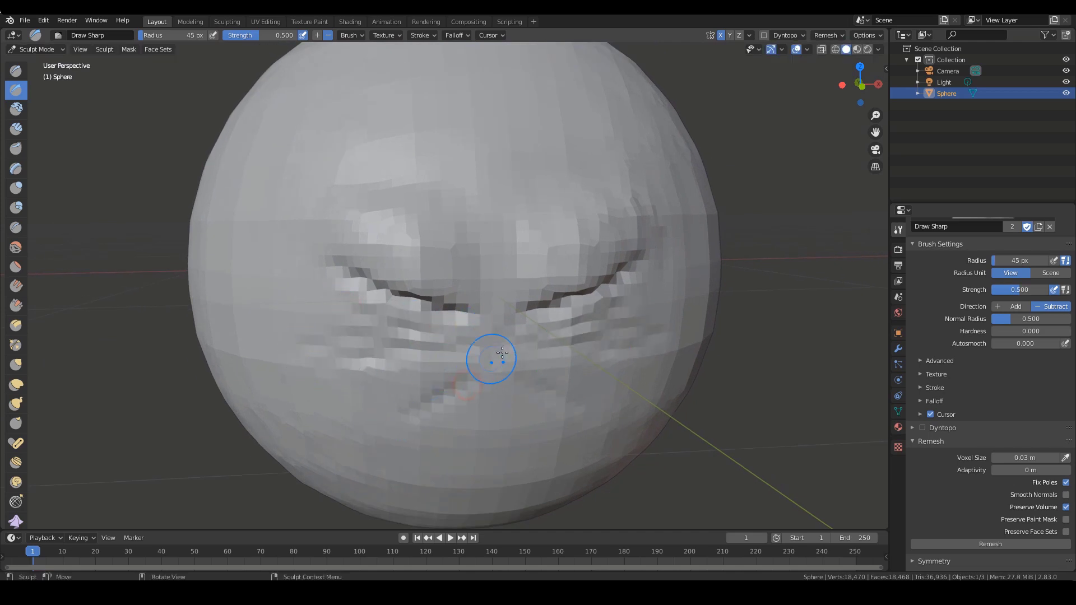
{"action": "mouse_move", "coordinate": [513, 353]}
{"action": "middle_mouse_down", "text": "ctrl"}
{"action": "mouse_move", "coordinate": [456, 353]}
{"action": "mouse_move", "coordinate": [479, 352]}
{"action": "middle_mouse_up", "text": "ctrl"}
{"action": "left_click_drag", "start_coordinate": [375, 221], "coordinate": [380, 325]}
{"action": "mouse_move", "coordinate": [430, 325]}
{"action": "middle_mouse_down"}
{"action": "mouse_move", "coordinate": [419, 327]}
{"action": "mouse_move", "coordinate": [410, 295]}
{"action": "middle_mouse_up"}
Reduce the Draw Sharp radius to 31 px and add a short mirrored stroke below the wrinkles
{"action": "key", "text": "f"}
{"action": "left_click", "coordinate": [402, 296]}
{"action": "left_click_drag", "start_coordinate": [338, 374], "coordinate": [340, 379]}
{"action": "middle_click_drag", "start_coordinate": [403, 368], "coordinate": [413, 351]}
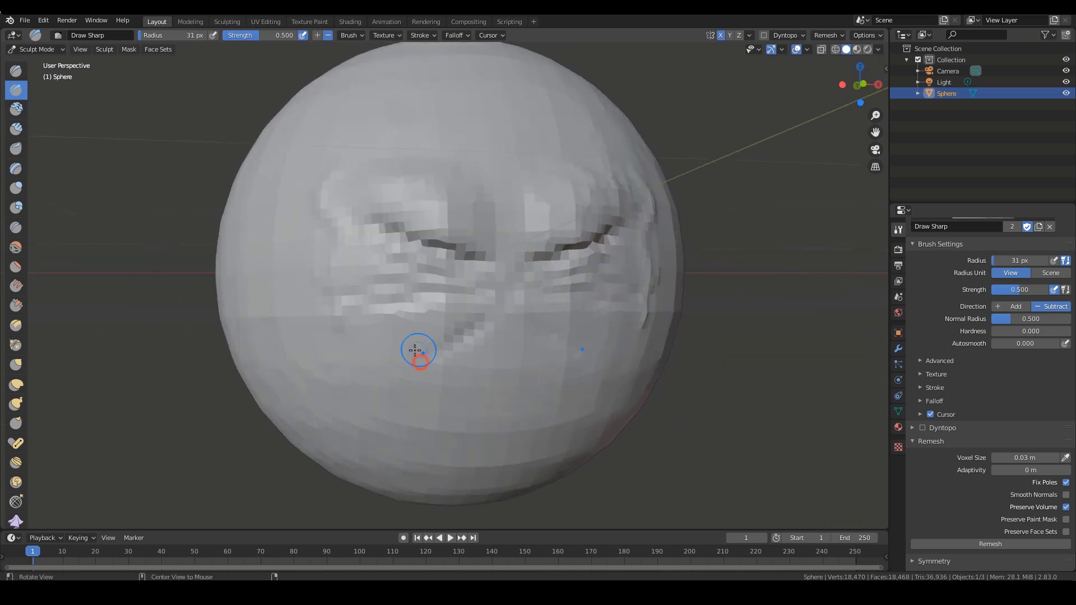
Carve a mirrored vertical groove down the outer part of the lower face with the 31 px Draw Sharp brush
{"action": "left_click_drag", "start_coordinate": [384, 315], "coordinate": [376, 413]}
{"action": "middle_click_drag", "start_coordinate": [443, 332], "coordinate": [423, 360]}
{"action": "mouse_move", "coordinate": [423, 370]}
{"action": "middle_mouse_down", "text": "ctrl"}
{"action": "mouse_move", "coordinate": [445, 320]}
{"action": "mouse_move", "coordinate": [435, 343]}
{"action": "middle_mouse_up", "text": "ctrl"}
{"action": "middle_click_drag", "start_coordinate": [435, 343], "coordinate": [424, 317]}
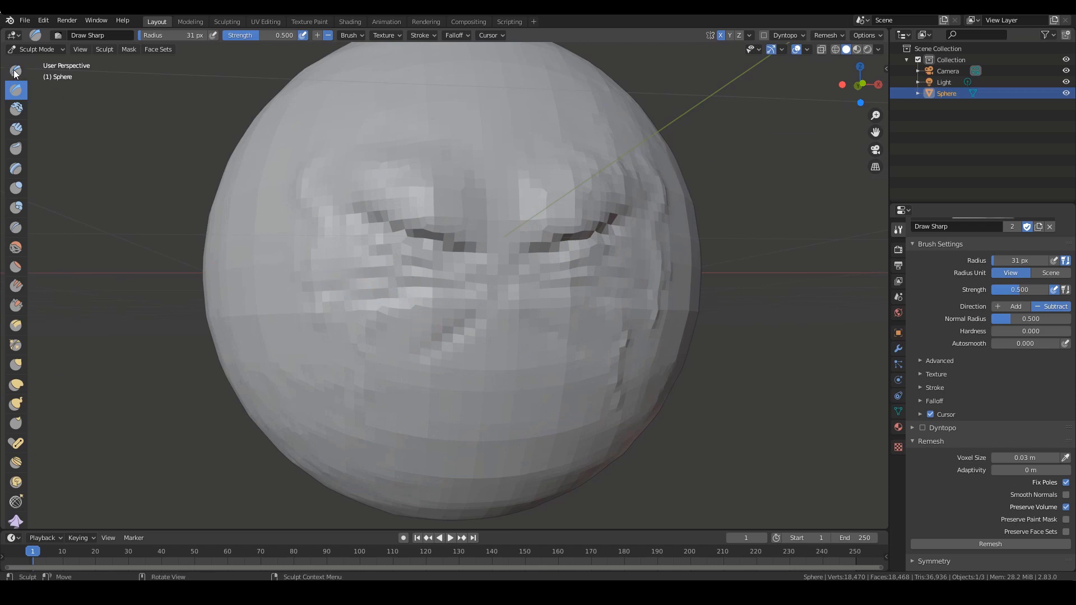
{"action": "mouse_move", "coordinate": [465, 272]}
{"action": "middle_mouse_down"}
{"action": "mouse_move", "coordinate": [469, 298]}
{"action": "mouse_move", "coordinate": [473, 288]}
{"action": "mouse_move", "coordinate": [454, 302]}
{"action": "middle_mouse_up"}
Undo a trial stroke, set the Draw Sharp radius to 23 px, and carve mirrored slanting creases around the mouth area
{"action": "left_click_drag", "start_coordinate": [344, 283], "coordinate": [343, 305]}
{"action": "key", "text": "ctrl+z"}
{"action": "key", "text": "f"}
{"action": "left_click", "coordinate": [346, 303]}
{"action": "mouse_move", "coordinate": [376, 317]}
{"action": "middle_mouse_down"}
{"action": "mouse_move", "coordinate": [427, 298]}
{"action": "mouse_move", "coordinate": [483, 320]}
{"action": "mouse_move", "coordinate": [463, 365]}
{"action": "mouse_move", "coordinate": [488, 346]}
{"action": "middle_mouse_up"}
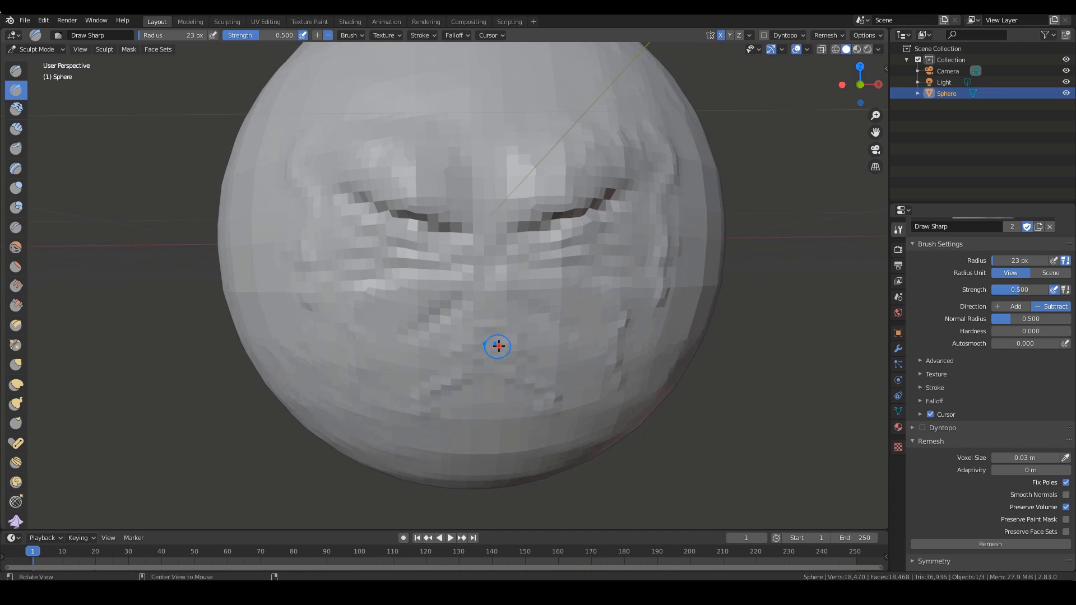
{"action": "middle_click_drag", "start_coordinate": [498, 346], "coordinate": [477, 336]}
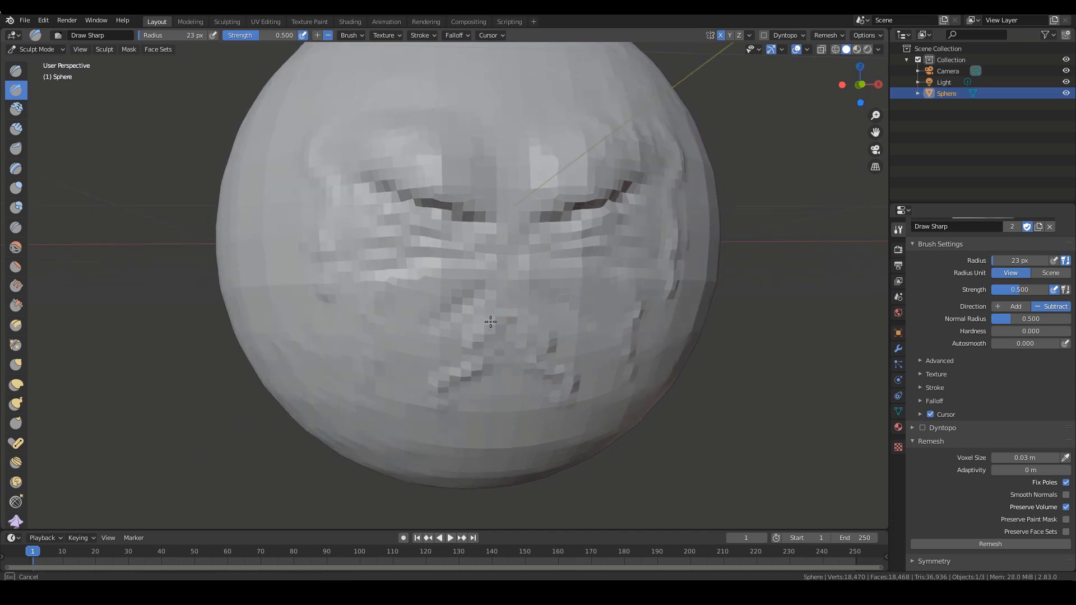
{"action": "middle_click_drag", "start_coordinate": [518, 308], "coordinate": [504, 314]}
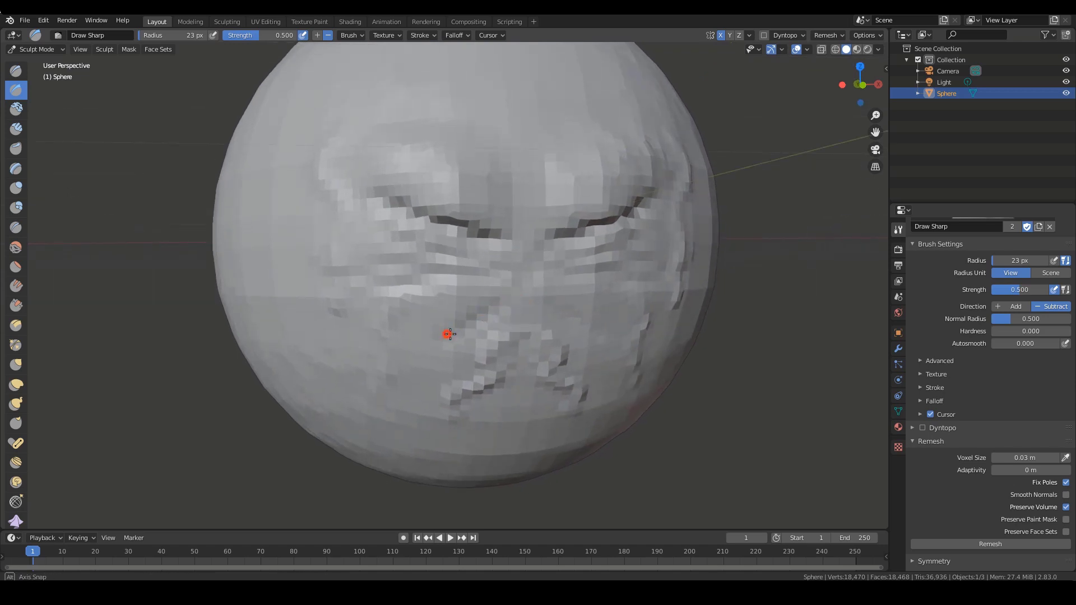
Set the Draw Sharp radius to 25 px and carve a mirrored curved groove along the outer sides of the face
{"action": "mouse_move", "coordinate": [444, 334]}
{"action": "middle_mouse_down"}
{"action": "mouse_move", "coordinate": [360, 303]}
{"action": "mouse_move", "coordinate": [377, 269]}
{"action": "middle_mouse_up"}
{"action": "key", "text": "f"}
{"action": "left_click", "coordinate": [309, 263]}
{"action": "mouse_move", "coordinate": [401, 327]}
{"action": "middle_mouse_down"}
{"action": "mouse_move", "coordinate": [417, 341]}
{"action": "mouse_move", "coordinate": [336, 318]}
{"action": "mouse_move", "coordinate": [396, 337]}
{"action": "mouse_move", "coordinate": [392, 251]}
{"action": "mouse_move", "coordinate": [428, 231]}
{"action": "mouse_move", "coordinate": [440, 331]}
{"action": "mouse_move", "coordinate": [504, 326]}
{"action": "middle_mouse_up"}
{"action": "scroll", "coordinate": [504, 326], "scroll_direction": "up", "scroll_amount": 2}
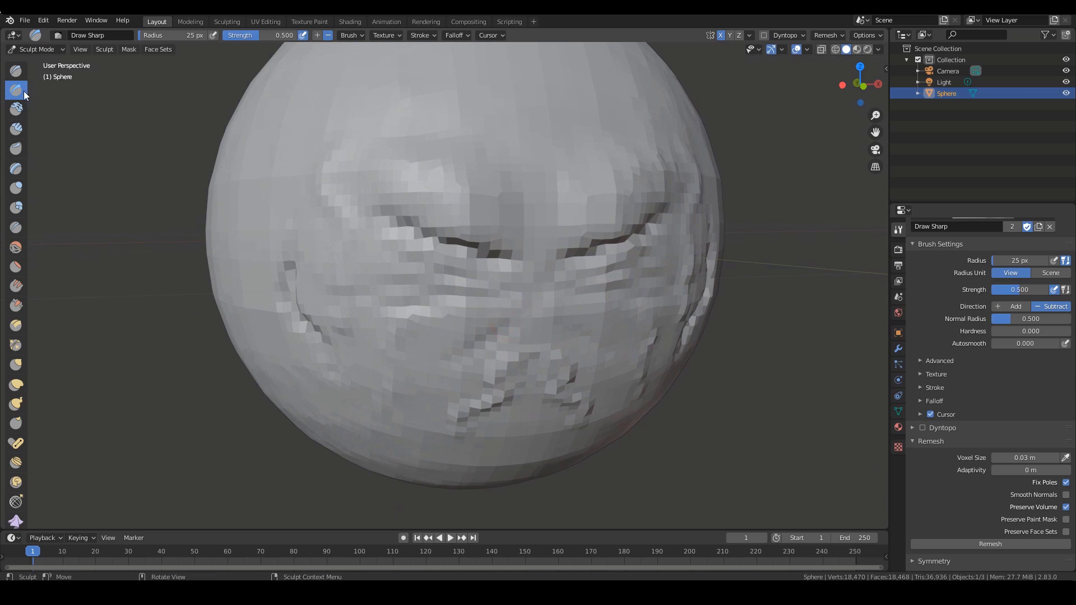
{"action": "mouse_move", "coordinate": [360, 287]}
{"action": "middle_mouse_down"}
{"action": "mouse_move", "coordinate": [463, 324]}
{"action": "mouse_move", "coordinate": [439, 310]}
{"action": "middle_mouse_up"}
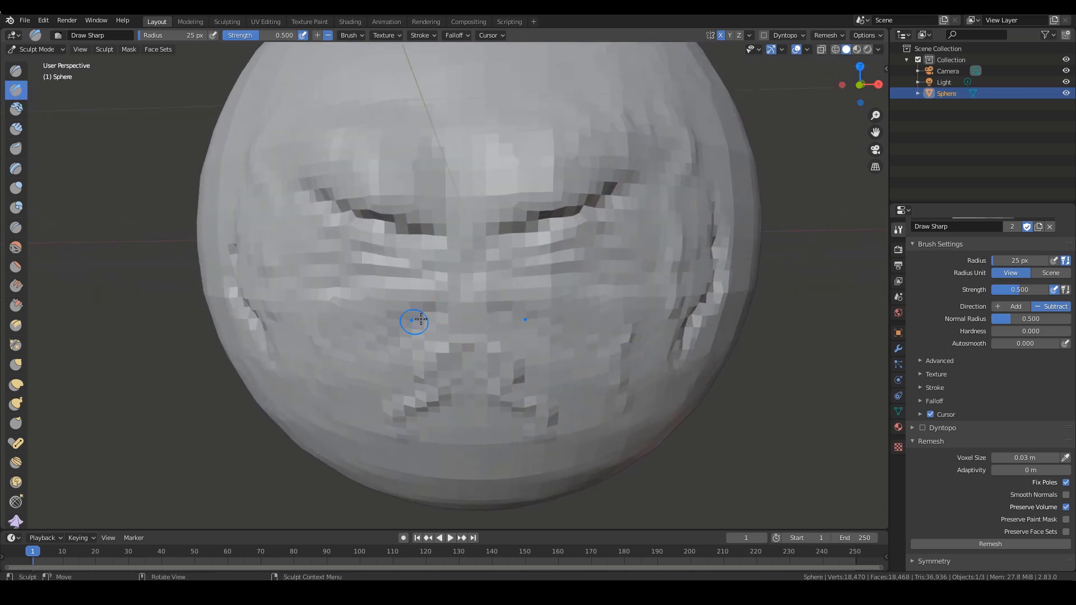
{"action": "left_click_drag", "start_coordinate": [415, 359], "coordinate": [453, 335], "text": "alt"}
{"action": "left_click_drag", "start_coordinate": [408, 389], "coordinate": [449, 365], "text": "alt"}
{"action": "left_click_drag", "start_coordinate": [453, 325], "coordinate": [453, 367], "text": "ctrl+alt"}
{"action": "mouse_move", "coordinate": [482, 339]}
{"action": "left_mouse_down", "text": "alt"}
{"action": "mouse_move", "coordinate": [447, 331]}
{"action": "mouse_move", "coordinate": [460, 298]}
{"action": "left_mouse_up", "text": "alt"}
{"action": "left_click_drag", "start_coordinate": [482, 338], "coordinate": [495, 387], "text": "ctrl+alt"}
{"action": "left_click_drag", "start_coordinate": [473, 334], "coordinate": [497, 327], "text": "alt"}
{"action": "left_click_drag", "start_coordinate": [493, 289], "coordinate": [494, 298], "text": "ctrl+alt"}
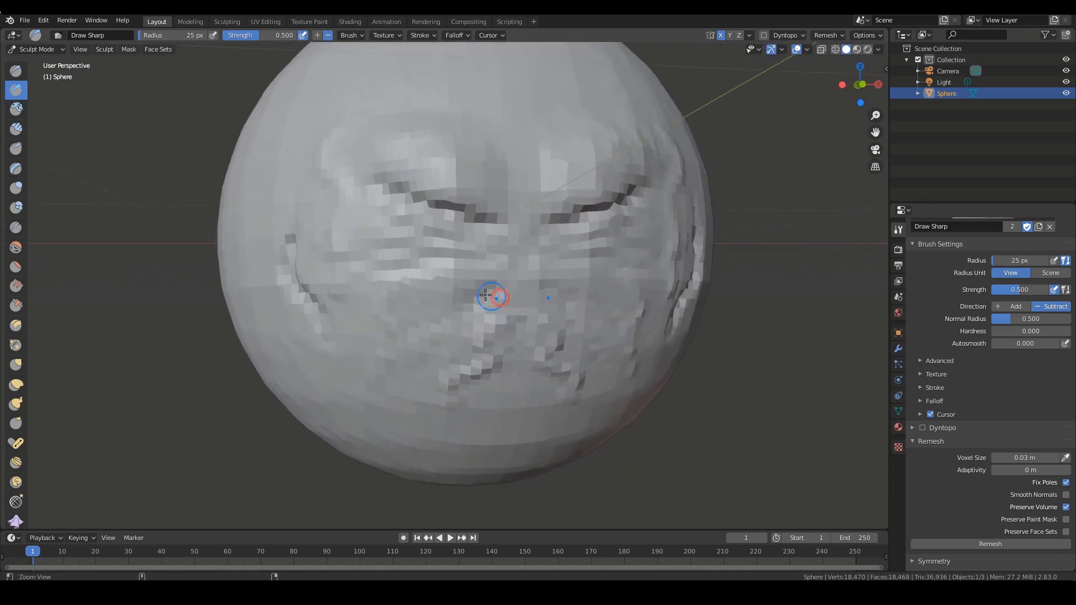
Switch to the Clay Strips brush and set its radius to 59 px
{"action": "left_click", "coordinate": [17, 133]}
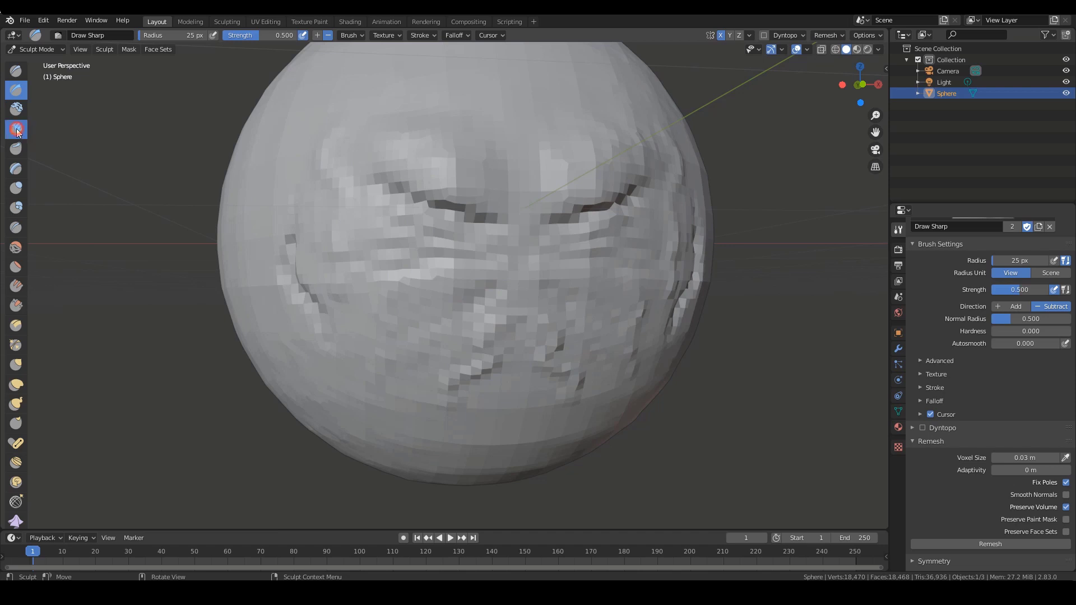
{"action": "middle_click_drag", "start_coordinate": [323, 197], "coordinate": [353, 243]}
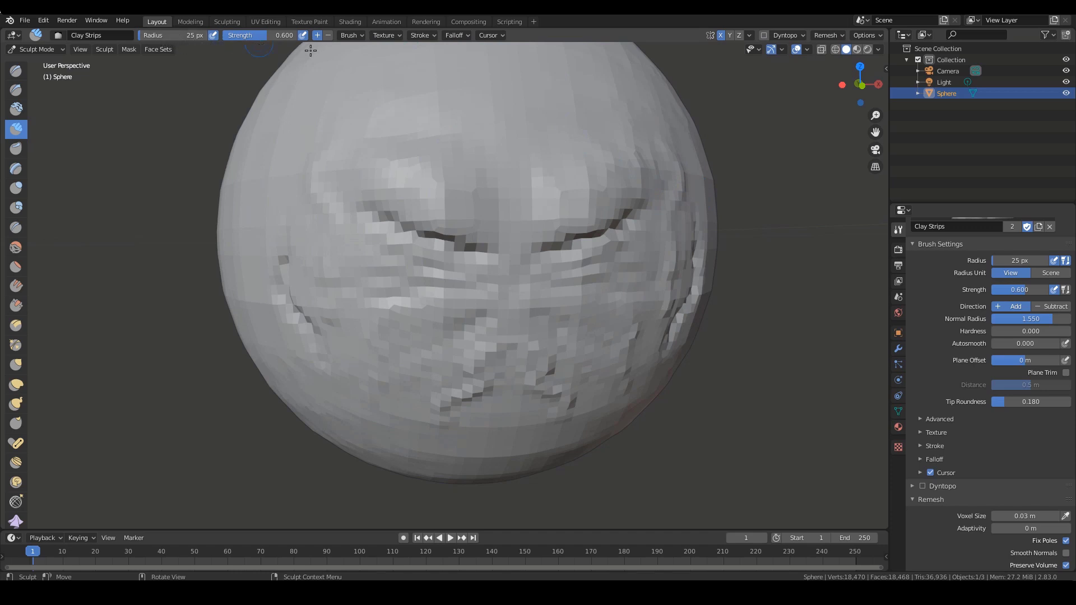
{"action": "mouse_move", "coordinate": [480, 288]}
{"action": "middle_mouse_down"}
{"action": "mouse_move", "coordinate": [499, 297]}
{"action": "mouse_move", "coordinate": [488, 301]}
{"action": "middle_mouse_up"}
{"action": "key", "text": "f"}
{"action": "left_click", "coordinate": [501, 296]}
{"action": "key", "text": "f"}
{"action": "left_click", "coordinate": [421, 292]}
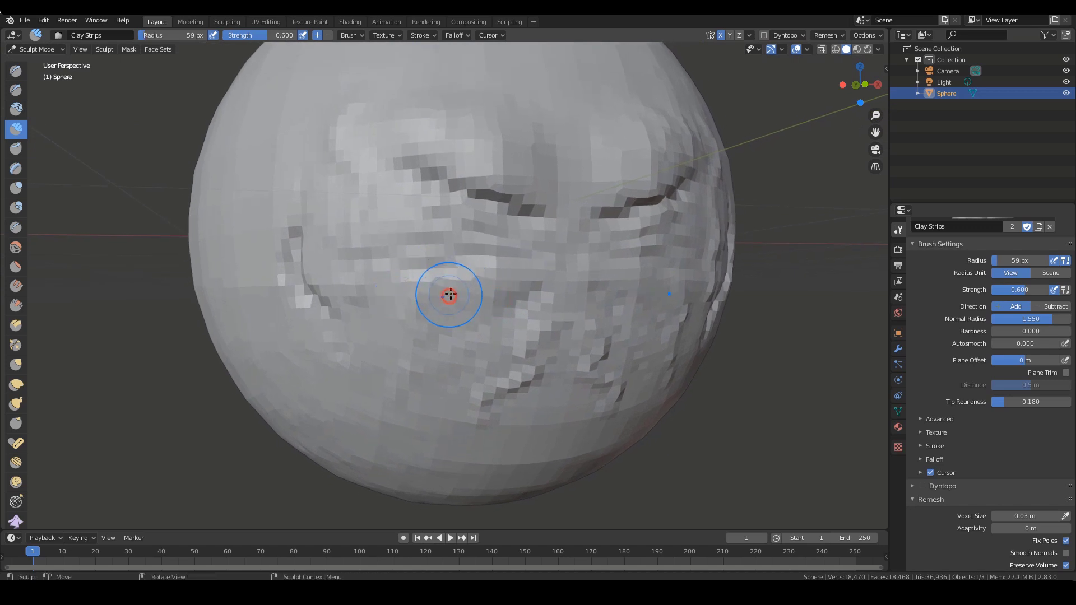
Build up mirrored cheek mounds below the eye creases with Clay Strips strokes
{"action": "mouse_move", "coordinate": [451, 294]}
{"action": "left_mouse_down"}
{"action": "mouse_move", "coordinate": [473, 283]}
{"action": "mouse_move", "coordinate": [469, 308]}
{"action": "left_mouse_up"}
{"action": "middle_click_drag", "start_coordinate": [472, 314], "coordinate": [485, 308]}
{"action": "scroll", "coordinate": [483, 303], "scroll_direction": "up", "scroll_amount": 1}
{"action": "mouse_move", "coordinate": [485, 286]}
{"action": "left_mouse_down"}
{"action": "mouse_move", "coordinate": [470, 326]}
{"action": "mouse_move", "coordinate": [464, 269]}
{"action": "left_mouse_up"}
{"action": "scroll", "coordinate": [522, 295], "scroll_direction": "down", "scroll_amount": 1}
{"action": "middle_click_drag", "start_coordinate": [526, 296], "coordinate": [493, 281]}
{"action": "scroll", "coordinate": [492, 281], "scroll_direction": "up", "scroll_amount": 2}
{"action": "mouse_move", "coordinate": [421, 273]}
{"action": "left_mouse_down"}
{"action": "mouse_move", "coordinate": [334, 312]}
{"action": "mouse_move", "coordinate": [347, 327]}
{"action": "left_mouse_up"}
{"action": "middle_click_drag", "start_coordinate": [464, 284], "coordinate": [437, 315], "text": "ctrl"}
{"action": "middle_click_drag", "start_coordinate": [437, 312], "coordinate": [493, 267]}
{"action": "left_click_drag", "start_coordinate": [512, 252], "coordinate": [494, 288]}
{"action": "middle_click_drag", "start_coordinate": [539, 284], "coordinate": [501, 280]}
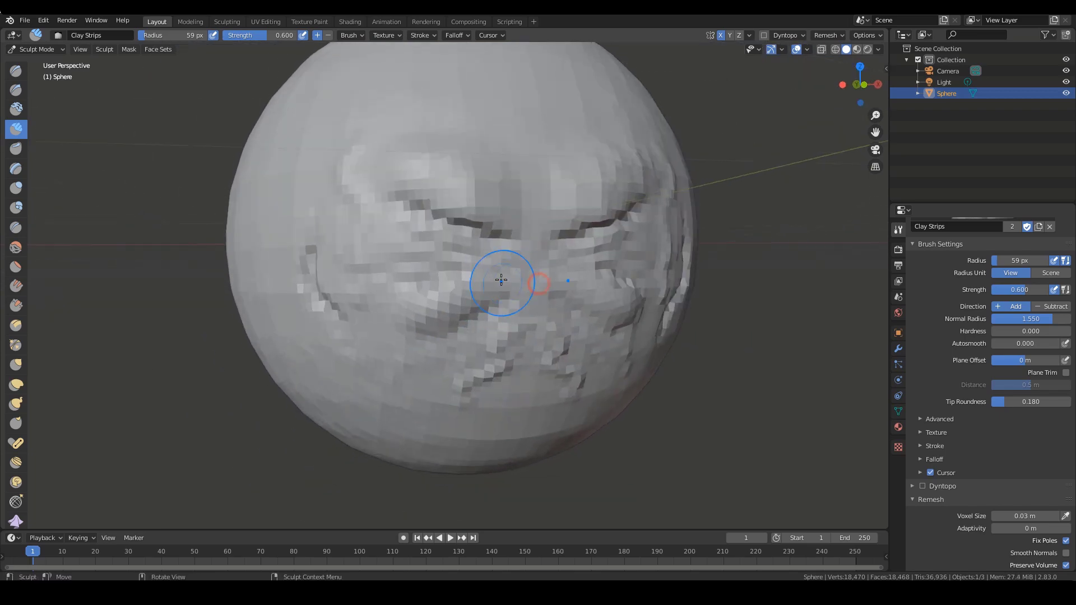
{"action": "scroll", "coordinate": [470, 284], "scroll_direction": "up", "scroll_amount": 1}
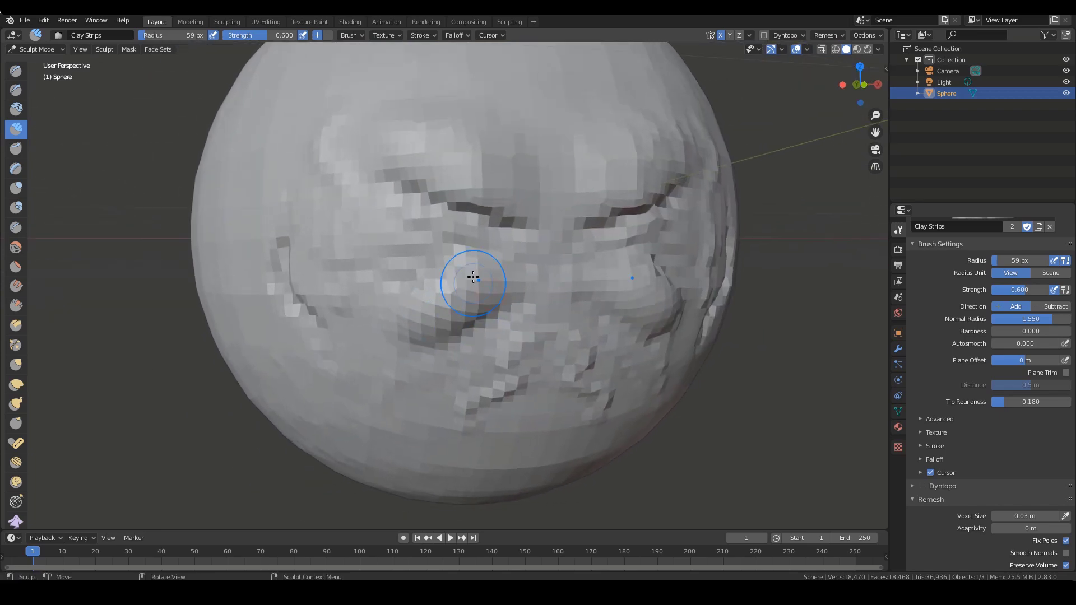
Thicken the inner and lower parts of the mirrored cheek mounds with more Clay Strips strokes
{"action": "mouse_move", "coordinate": [473, 279]}
{"action": "left_mouse_down"}
{"action": "mouse_move", "coordinate": [413, 320]}
{"action": "mouse_move", "coordinate": [427, 339]}
{"action": "left_mouse_up"}
{"action": "middle_click_drag", "start_coordinate": [473, 305], "coordinate": [424, 329]}
{"action": "scroll", "coordinate": [437, 331], "scroll_direction": "up", "scroll_amount": 1}
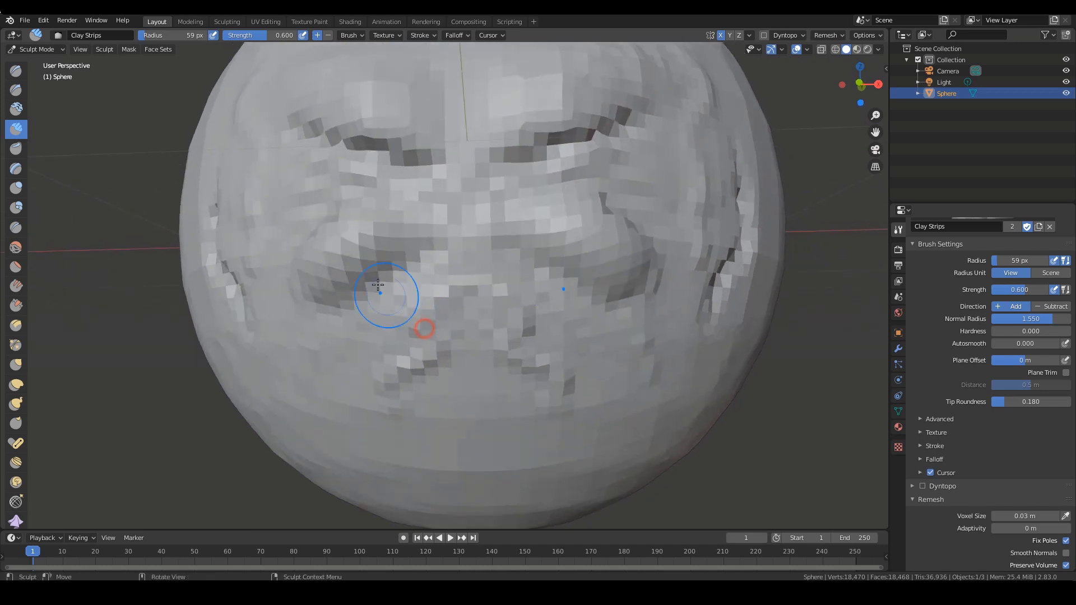
{"action": "mouse_move", "coordinate": [378, 286]}
{"action": "left_mouse_down"}
{"action": "mouse_move", "coordinate": [405, 259]}
{"action": "mouse_move", "coordinate": [396, 266]}
{"action": "left_mouse_up"}
{"action": "mouse_move", "coordinate": [401, 273]}
{"action": "left_mouse_down", "text": "alt"}
{"action": "mouse_move", "coordinate": [435, 280]}
{"action": "mouse_move", "coordinate": [449, 301]}
{"action": "mouse_move", "coordinate": [451, 287]}
{"action": "left_mouse_up", "text": "alt"}
{"action": "left_click_drag", "start_coordinate": [452, 287], "coordinate": [472, 303], "text": "alt"}
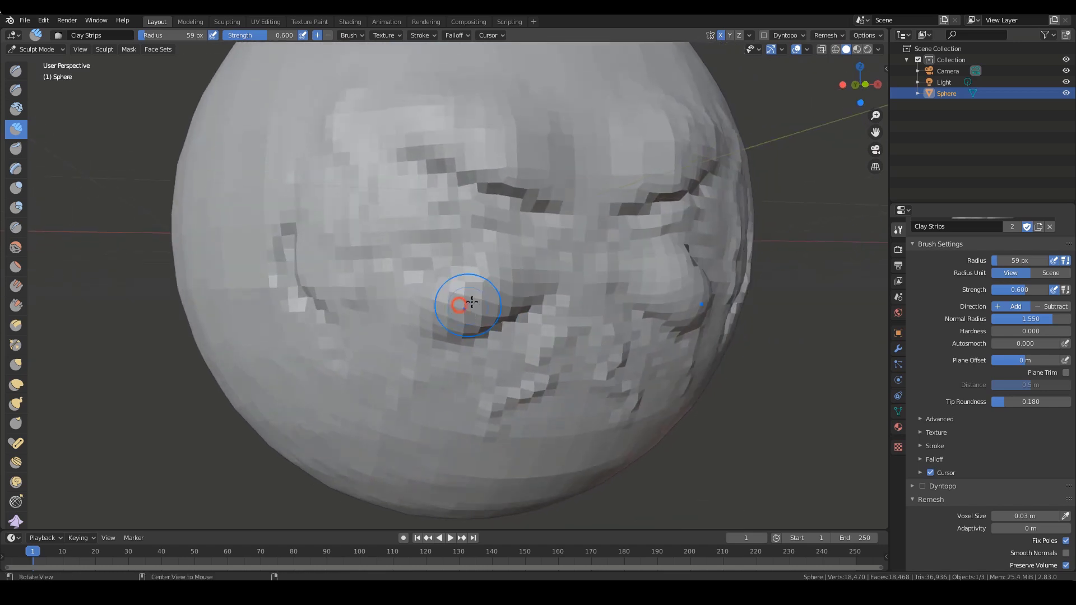
{"action": "mouse_move", "coordinate": [489, 281]}
{"action": "middle_mouse_down", "text": "ctrl"}
{"action": "mouse_move", "coordinate": [474, 314]}
{"action": "mouse_move", "coordinate": [456, 296]}
{"action": "middle_mouse_up", "text": "ctrl"}
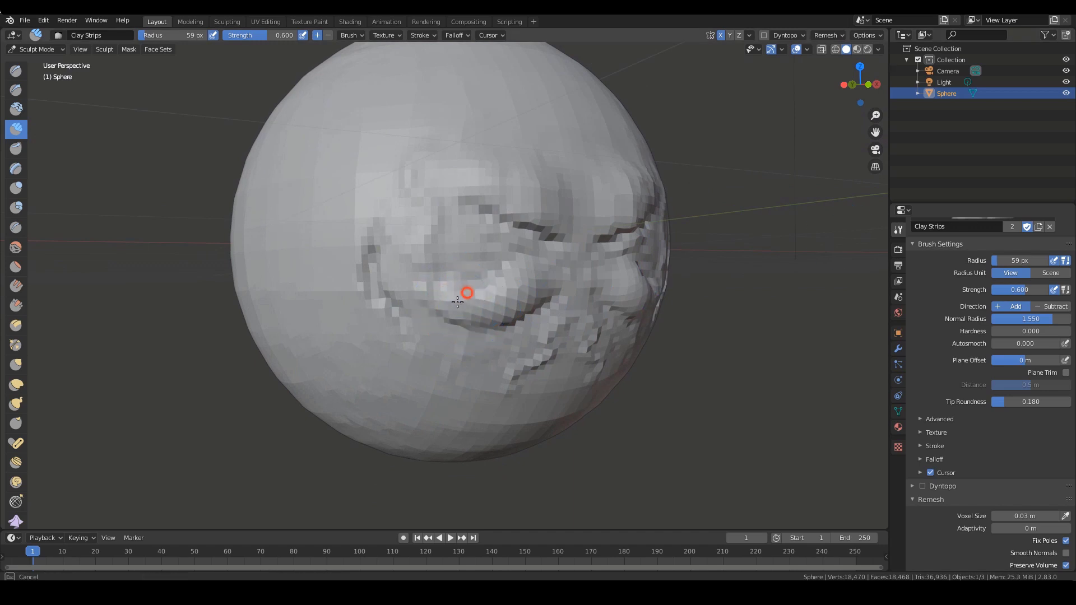
Layer repeated horizontal Clay Strips strokes across the cheeks to make them fuller
{"action": "left_click_drag", "start_coordinate": [478, 293], "coordinate": [516, 292]}
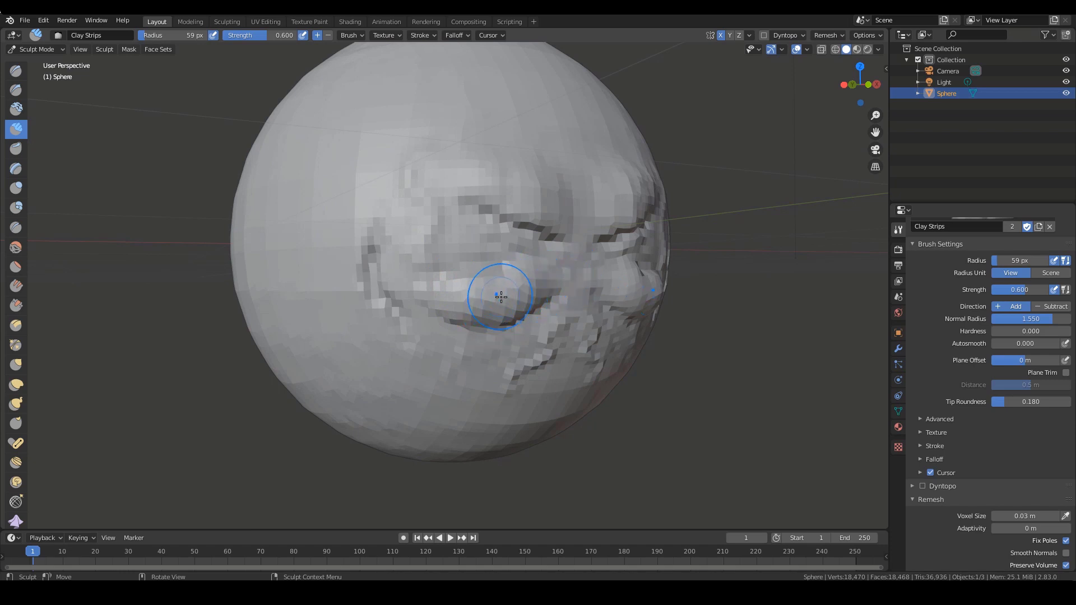
{"action": "mouse_move", "coordinate": [518, 273]}
{"action": "left_mouse_down"}
{"action": "mouse_move", "coordinate": [465, 304]}
{"action": "mouse_move", "coordinate": [445, 301]}
{"action": "left_mouse_up"}
{"action": "left_click_drag", "start_coordinate": [517, 287], "coordinate": [461, 297]}
{"action": "middle_click_drag", "start_coordinate": [552, 293], "coordinate": [543, 287]}
{"action": "left_click_drag", "start_coordinate": [509, 282], "coordinate": [460, 274]}
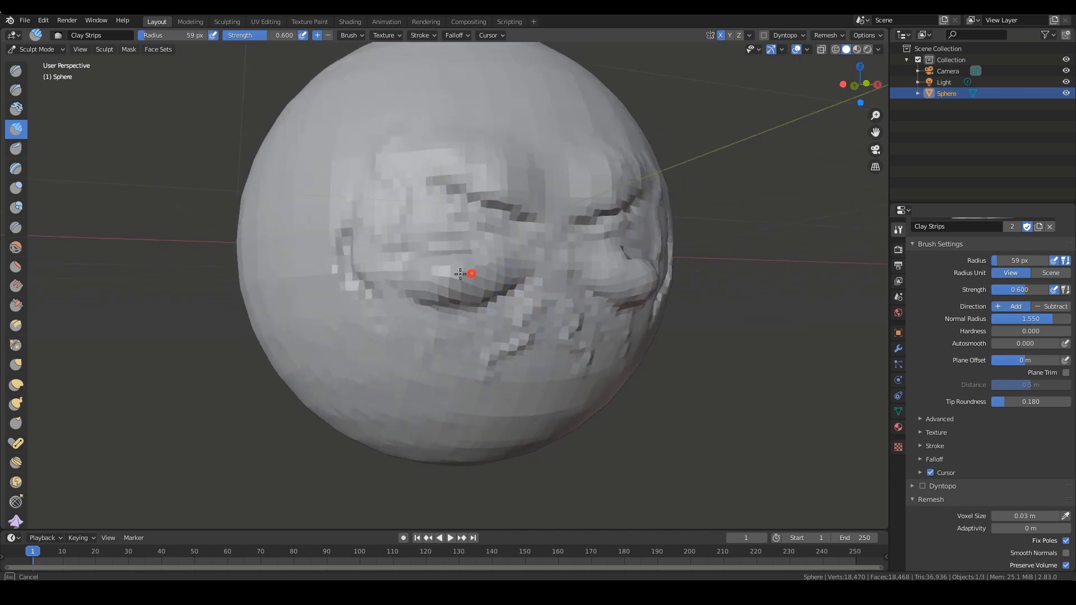
{"action": "middle_click_drag", "start_coordinate": [513, 299], "coordinate": [523, 303]}
{"action": "left_click_drag", "start_coordinate": [505, 284], "coordinate": [448, 293]}
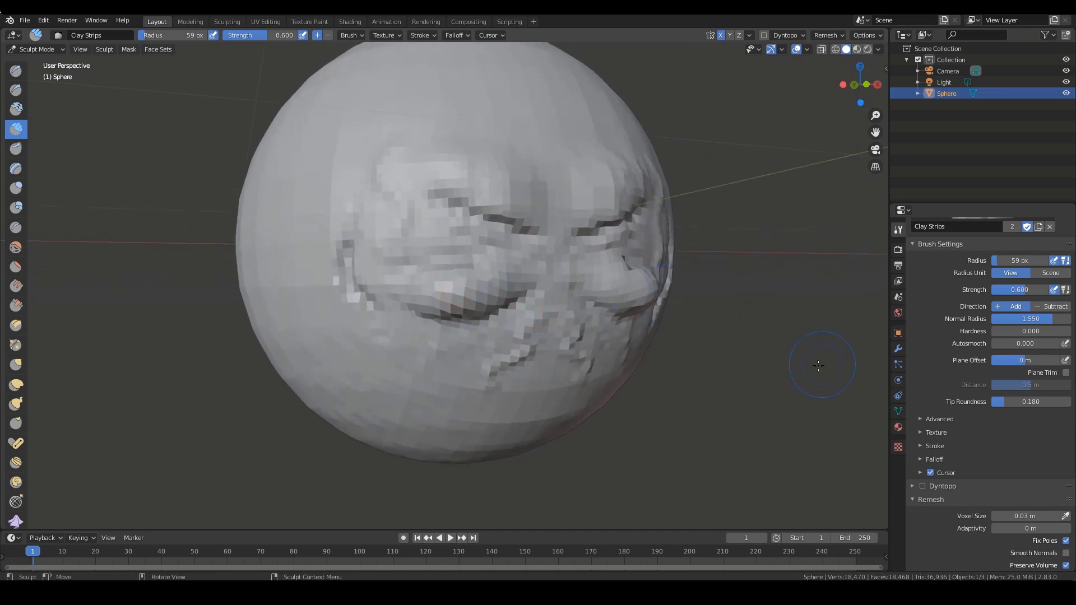
{"action": "middle_click_drag", "start_coordinate": [672, 291], "coordinate": [643, 285]}
{"action": "mouse_move", "coordinate": [480, 293]}
{"action": "left_mouse_down"}
{"action": "mouse_move", "coordinate": [385, 271]}
{"action": "mouse_move", "coordinate": [420, 277]}
{"action": "left_mouse_up"}
Set the remesh voxel size to 0.01 m and remesh the sphere
{"action": "middle_click_drag", "start_coordinate": [502, 306], "coordinate": [517, 308]}
{"action": "middle_click_drag", "start_coordinate": [704, 330], "coordinate": [713, 330]}
{"action": "middle_click_drag", "start_coordinate": [943, 547], "coordinate": [935, 469]}
{"action": "middle_click_drag", "start_coordinate": [683, 350], "coordinate": [689, 351]}
{"action": "left_click", "coordinate": [1023, 439]}
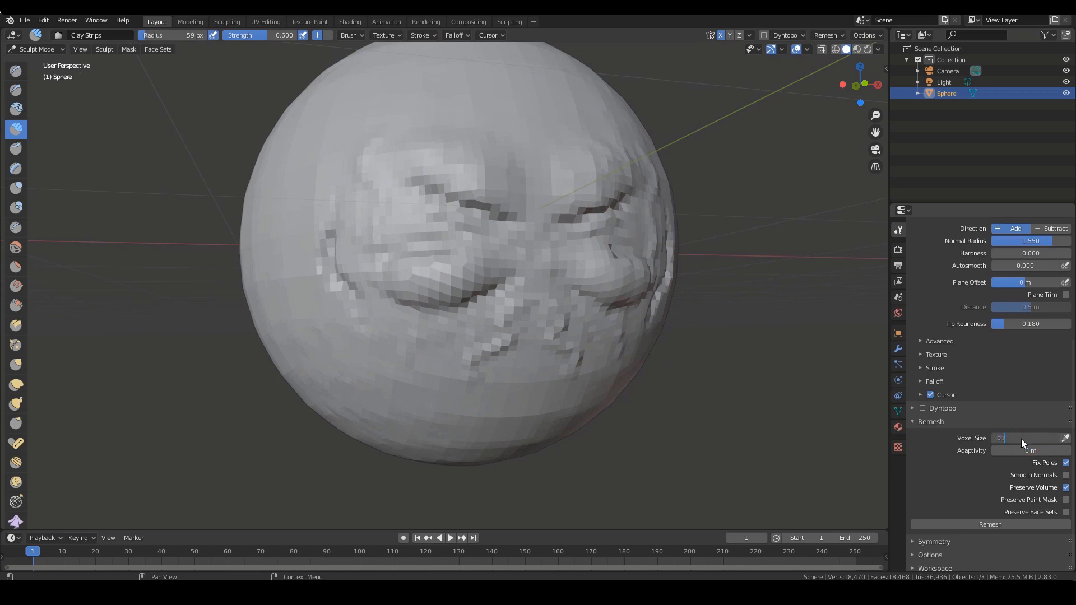
{"action": "middle_click_drag", "start_coordinate": [774, 378], "coordinate": [769, 382]}
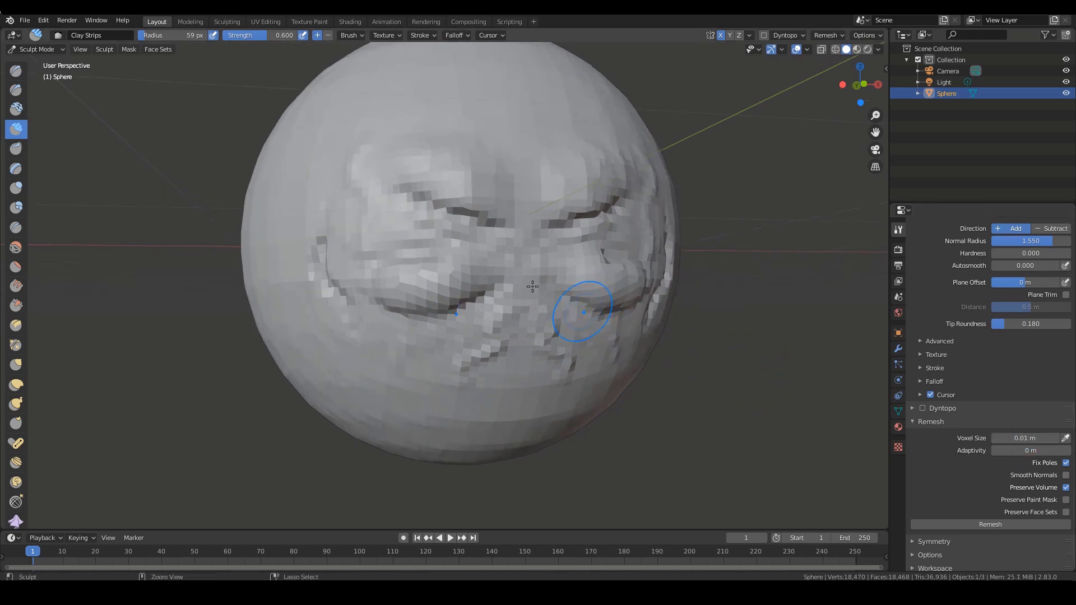
{"action": "key", "text": "ctrl+r"}
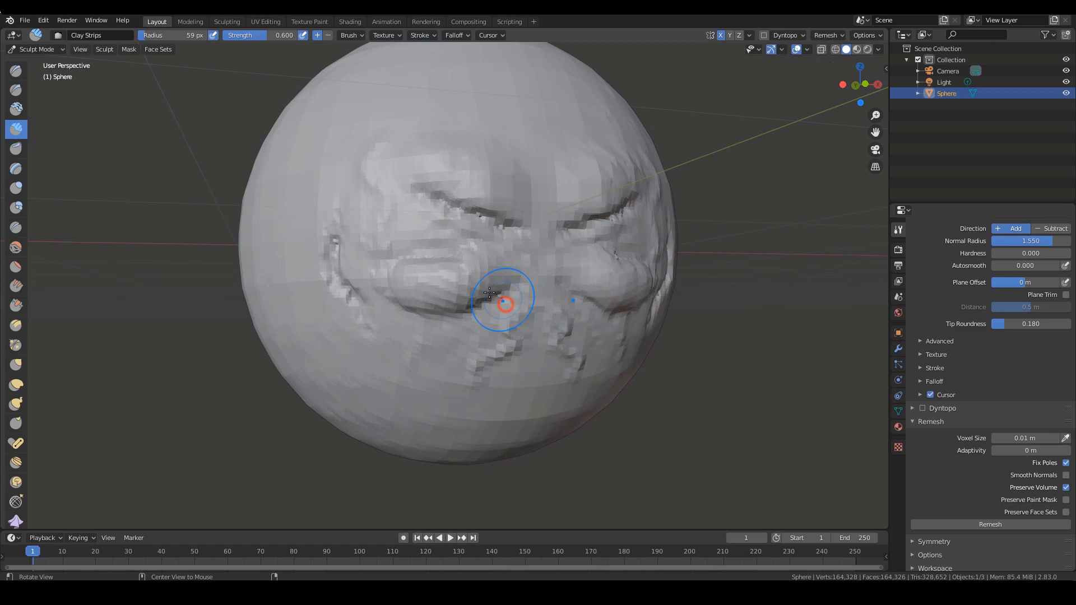
Enlarge the mirrored cheeks into rounded bulges with Clay Strips on the denser mesh
{"action": "mouse_move", "coordinate": [505, 303]}
{"action": "left_mouse_down"}
{"action": "mouse_move", "coordinate": [481, 277]}
{"action": "mouse_move", "coordinate": [507, 317]}
{"action": "mouse_move", "coordinate": [524, 318]}
{"action": "mouse_move", "coordinate": [513, 334]}
{"action": "mouse_move", "coordinate": [505, 283]}
{"action": "mouse_move", "coordinate": [482, 310]}
{"action": "mouse_move", "coordinate": [524, 319]}
{"action": "left_mouse_up"}
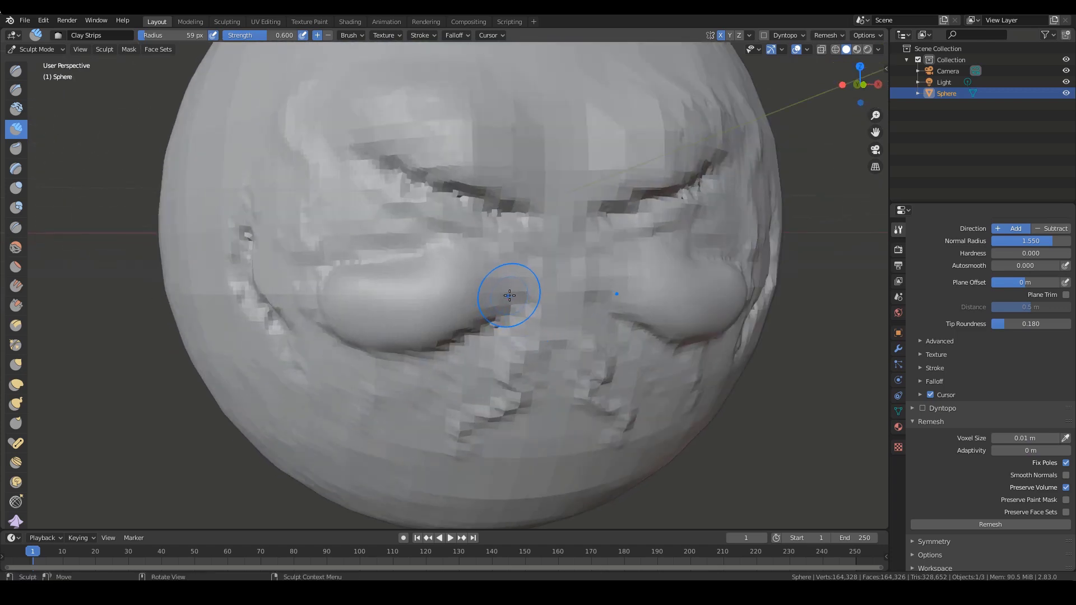
{"action": "mouse_move", "coordinate": [485, 243]}
{"action": "left_mouse_down"}
{"action": "mouse_move", "coordinate": [459, 236]}
{"action": "mouse_move", "coordinate": [502, 306]}
{"action": "mouse_move", "coordinate": [353, 368]}
{"action": "mouse_move", "coordinate": [329, 353]}
{"action": "mouse_move", "coordinate": [343, 336]}
{"action": "left_mouse_up"}
{"action": "left_click_drag", "start_coordinate": [489, 317], "coordinate": [488, 366], "text": "ctrl+alt"}
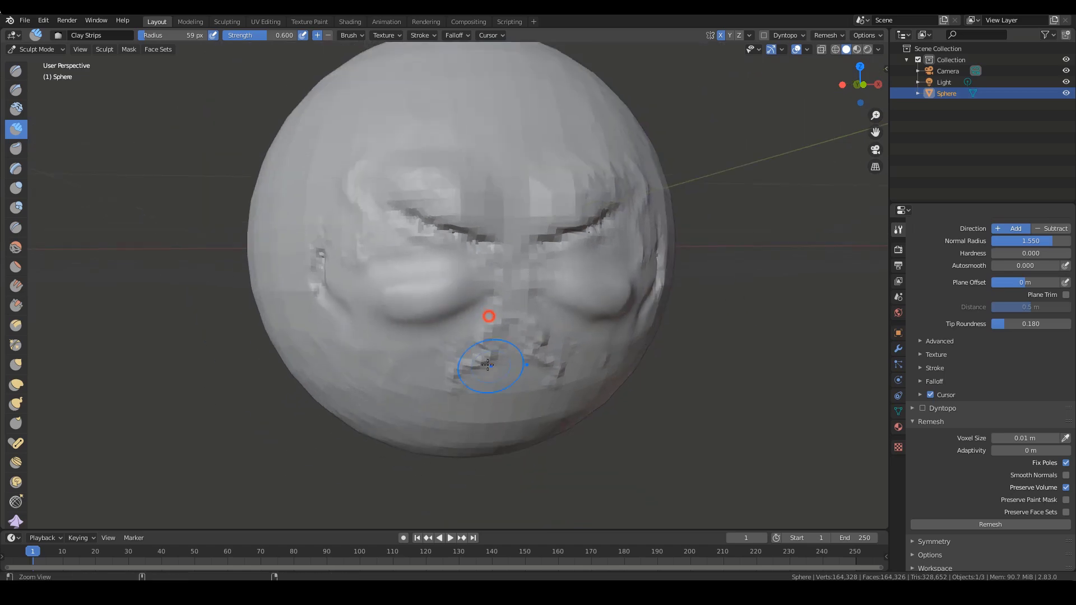
Smooth the blocky surface around the eye creases and cheeks
{"action": "mouse_move", "coordinate": [491, 297]}
{"action": "left_mouse_down", "text": "shift"}
{"action": "mouse_move", "coordinate": [473, 237]}
{"action": "mouse_move", "coordinate": [408, 215]}
{"action": "left_mouse_up", "text": "shift"}
{"action": "left_click_drag", "start_coordinate": [592, 334], "coordinate": [486, 363], "text": "ctrl+alt"}
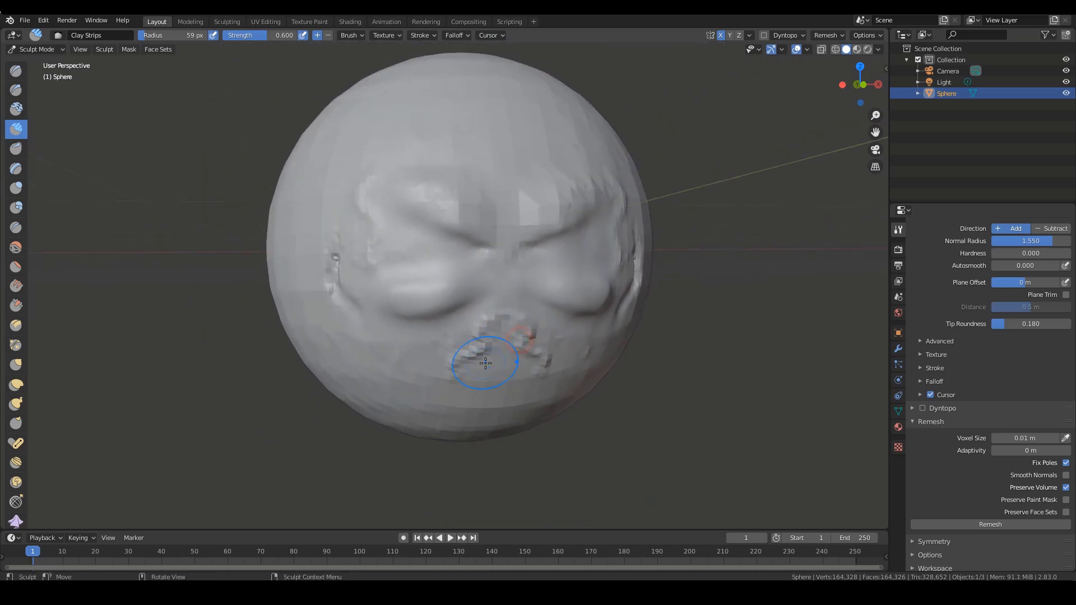
{"action": "left_click_drag", "start_coordinate": [489, 318], "coordinate": [396, 354], "text": "ctrl+alt"}
{"action": "left_click_drag", "start_coordinate": [395, 355], "coordinate": [432, 346], "text": "alt"}
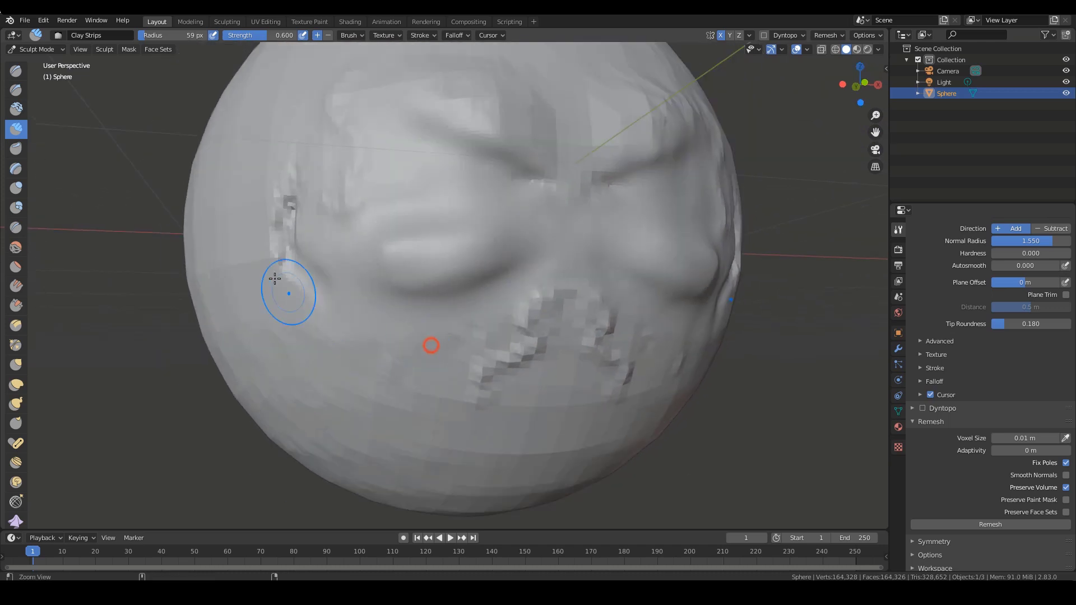
Switch to Draw Sharp at 41 px and carve mirrored creases along the undersides of the cheek bulges
{"action": "left_click", "coordinate": [16, 90]}
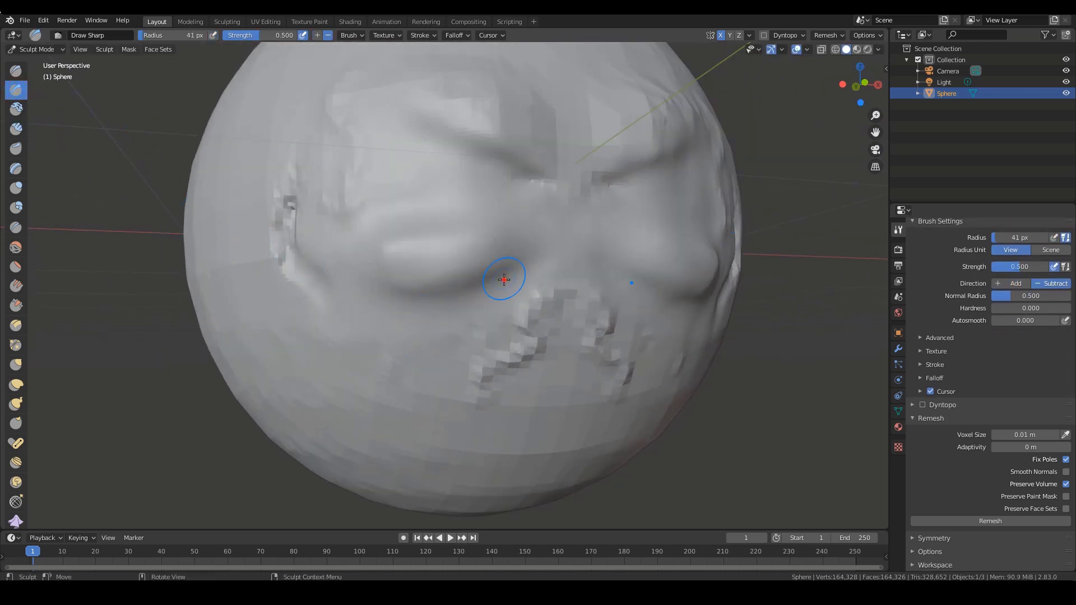
{"action": "left_click_drag", "start_coordinate": [493, 279], "coordinate": [358, 291]}
{"action": "left_click_drag", "start_coordinate": [545, 285], "coordinate": [519, 284], "text": "alt"}
{"action": "left_click_drag", "start_coordinate": [498, 280], "coordinate": [328, 298]}
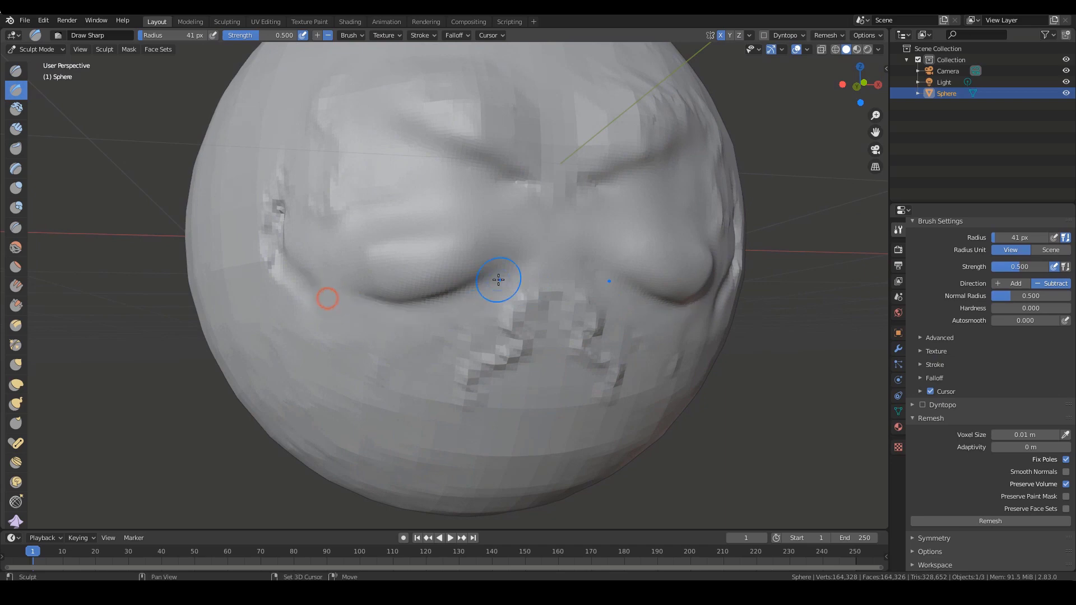
{"action": "left_click_drag", "start_coordinate": [517, 260], "coordinate": [484, 262], "text": "alt"}
{"action": "left_click_drag", "start_coordinate": [361, 302], "coordinate": [482, 319], "text": "alt"}
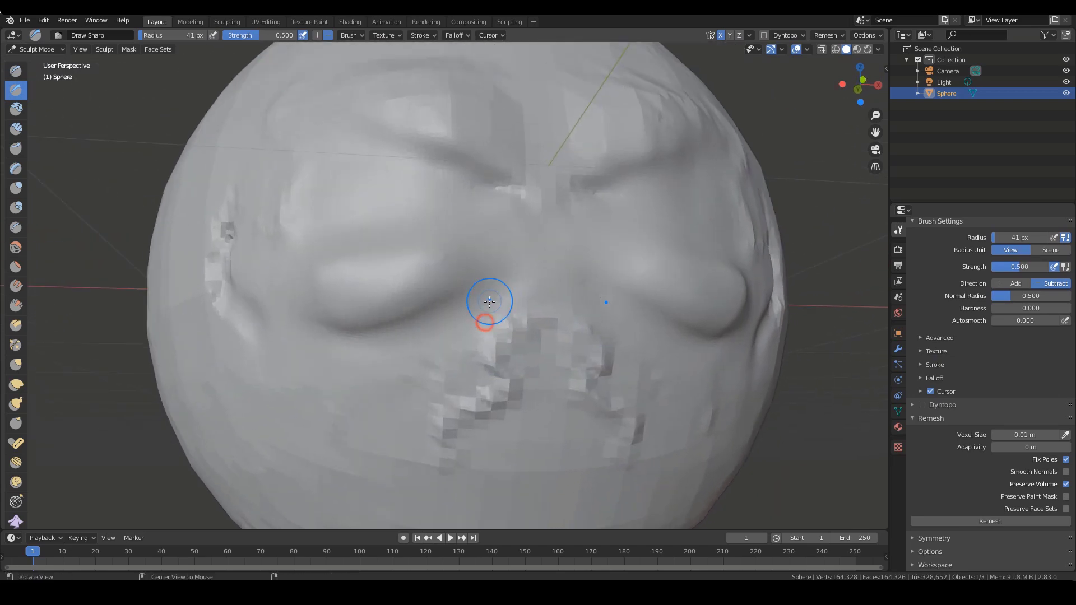
Set the Draw Sharp radius to 18 px and carve finer mirrored wrinkles beneath the cheek bulges
{"action": "left_click_drag", "start_coordinate": [537, 291], "coordinate": [507, 319], "text": "ctrl+alt"}
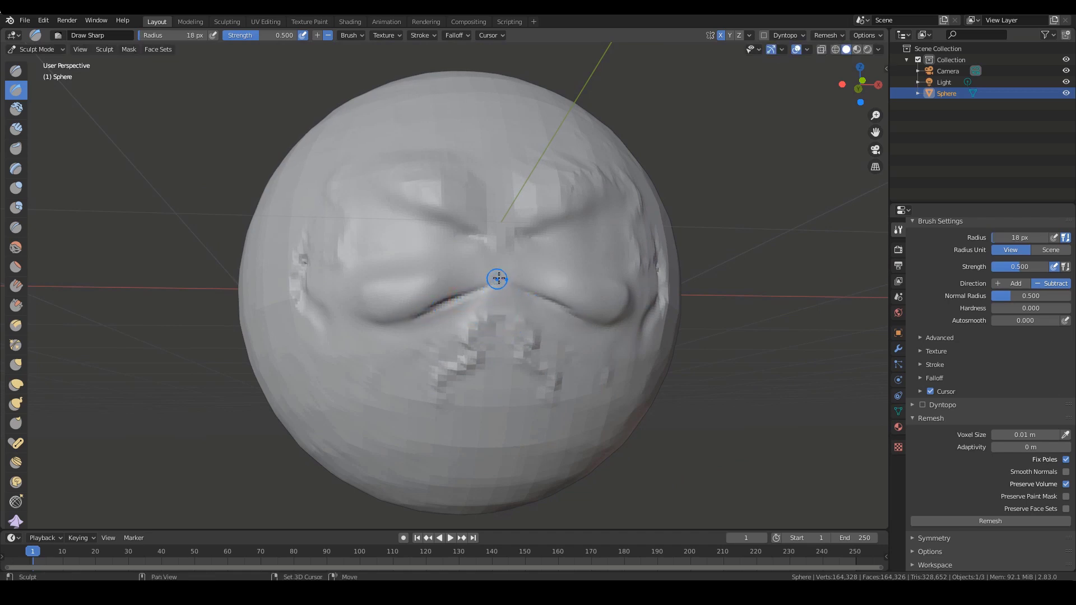
{"action": "mouse_move", "coordinate": [501, 325]}
{"action": "left_mouse_down", "text": "ctrl+alt"}
{"action": "mouse_move", "coordinate": [489, 292]}
{"action": "mouse_move", "coordinate": [508, 320]}
{"action": "left_mouse_up", "text": "ctrl+alt"}
{"action": "left_click_drag", "start_coordinate": [507, 319], "coordinate": [493, 297], "text": "alt"}
{"action": "left_click_drag", "start_coordinate": [483, 332], "coordinate": [435, 346], "text": "alt"}
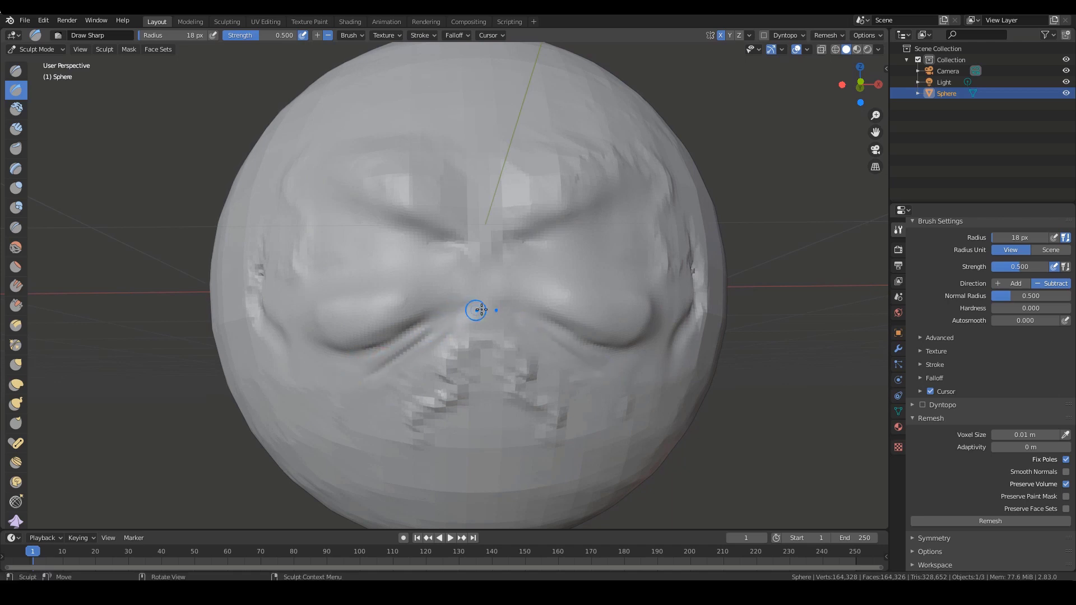
Examine the cheek creases and mouth wrinkles from several angles
{"action": "mouse_move", "coordinate": [481, 310]}
{"action": "left_mouse_down", "text": "ctrl+alt"}
{"action": "mouse_move", "coordinate": [478, 338]}
{"action": "mouse_move", "coordinate": [482, 308]}
{"action": "left_mouse_up", "text": "ctrl+alt"}
{"action": "left_click_drag", "start_coordinate": [529, 349], "coordinate": [501, 368], "text": "alt"}
{"action": "left_click_drag", "start_coordinate": [479, 358], "coordinate": [504, 311], "text": "alt"}
{"action": "left_click_drag", "start_coordinate": [519, 317], "coordinate": [481, 359], "text": "alt"}
{"action": "left_click_drag", "start_coordinate": [469, 335], "coordinate": [500, 334], "text": "alt"}
{"action": "left_click_drag", "start_coordinate": [485, 358], "coordinate": [530, 358], "text": "ctrl+alt"}
{"action": "left_click_drag", "start_coordinate": [522, 370], "coordinate": [530, 343], "text": "ctrl+alt"}
{"action": "left_click_drag", "start_coordinate": [529, 369], "coordinate": [548, 332], "text": "alt"}
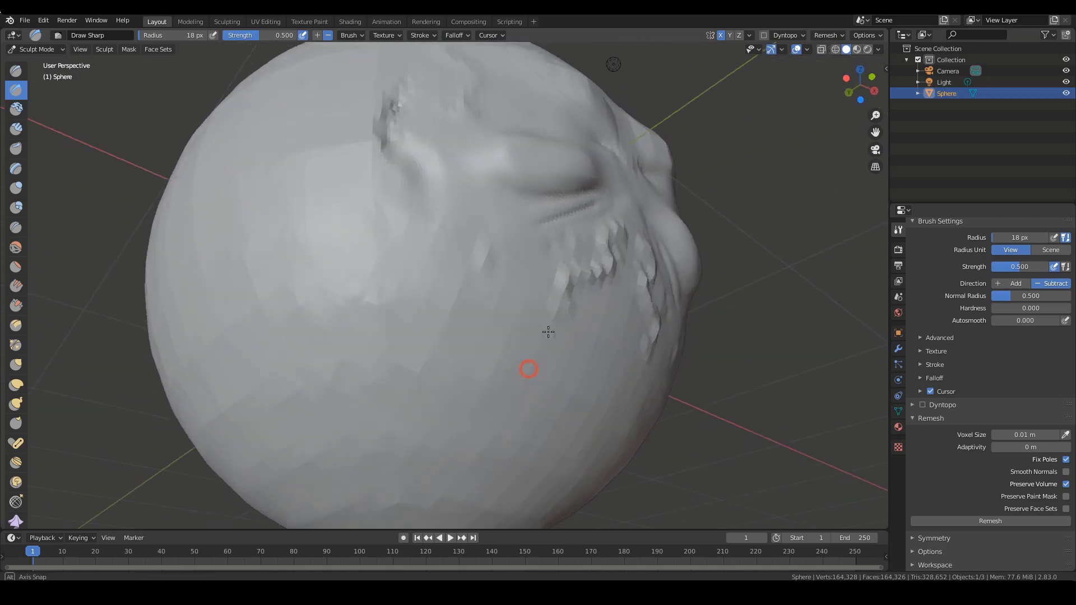
{"action": "middle_click_drag", "start_coordinate": [549, 332], "coordinate": [471, 385]}
{"action": "mouse_move", "coordinate": [471, 385]}
{"action": "middle_mouse_down", "text": "ctrl"}
{"action": "mouse_move", "coordinate": [471, 363]}
{"action": "mouse_move", "coordinate": [422, 363]}
{"action": "mouse_move", "coordinate": [505, 372]}
{"action": "mouse_move", "coordinate": [489, 385]}
{"action": "mouse_move", "coordinate": [484, 367]}
{"action": "mouse_move", "coordinate": [485, 389]}
{"action": "mouse_move", "coordinate": [456, 364]}
{"action": "mouse_move", "coordinate": [456, 379]}
{"action": "middle_mouse_up", "text": "ctrl"}
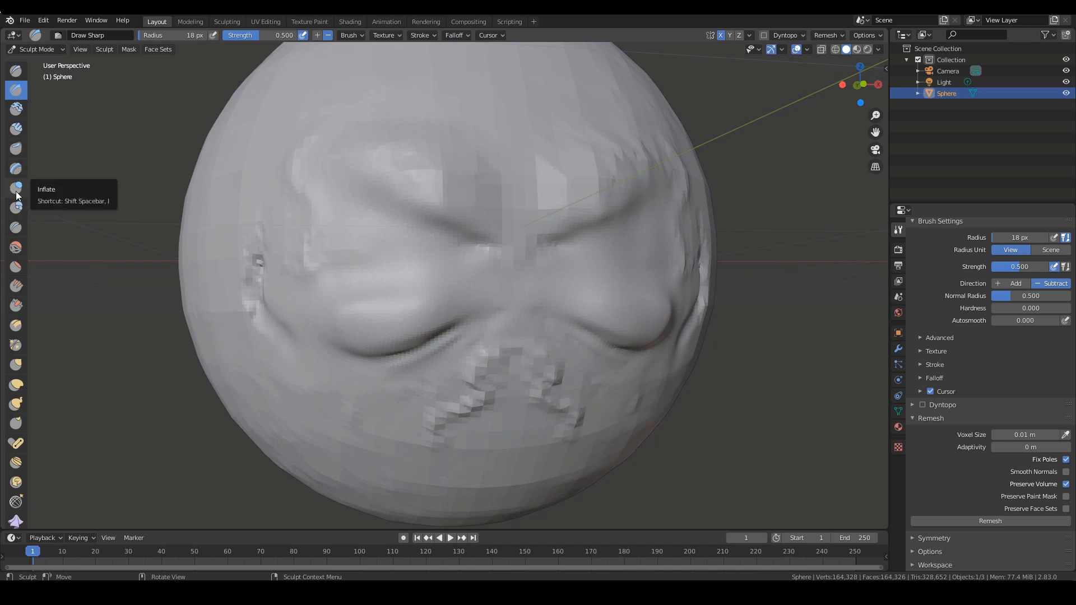
{"action": "middle_click_drag", "start_coordinate": [411, 316], "coordinate": [392, 336]}
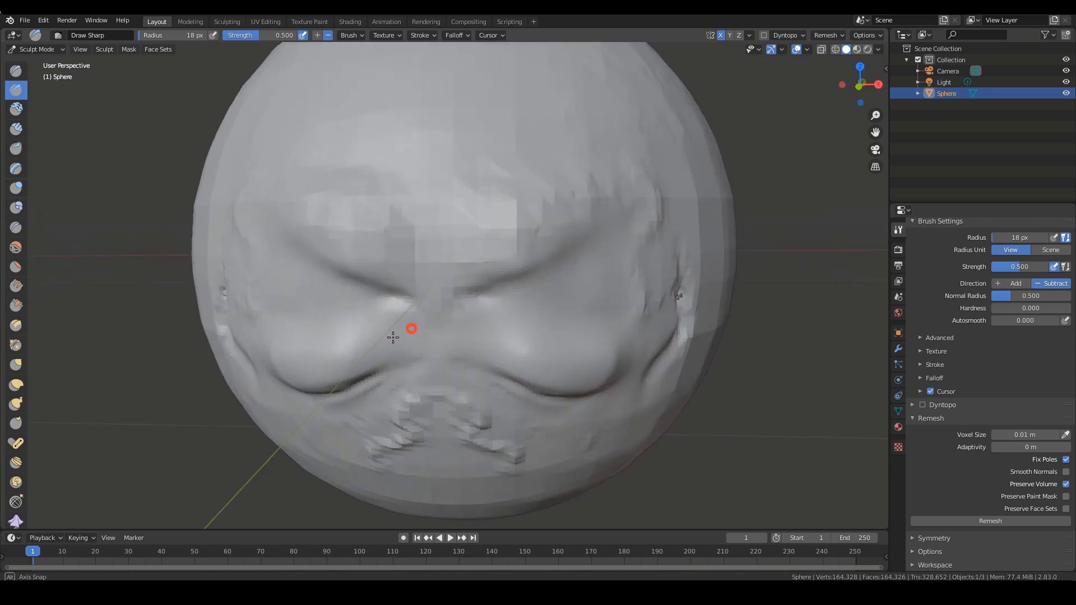
Set the Draw Sharp radius to 41 px and smooth the lower outer edge of the cheeks
{"action": "key", "text": "f"}
{"action": "left_click", "coordinate": [305, 340]}
{"action": "middle_click_drag", "start_coordinate": [300, 350], "coordinate": [291, 368]}
{"action": "mouse_move", "coordinate": [284, 371]}
{"action": "left_mouse_down", "text": "shift"}
{"action": "mouse_move", "coordinate": [261, 392]}
{"action": "mouse_move", "coordinate": [276, 378]}
{"action": "left_mouse_up", "text": "shift"}
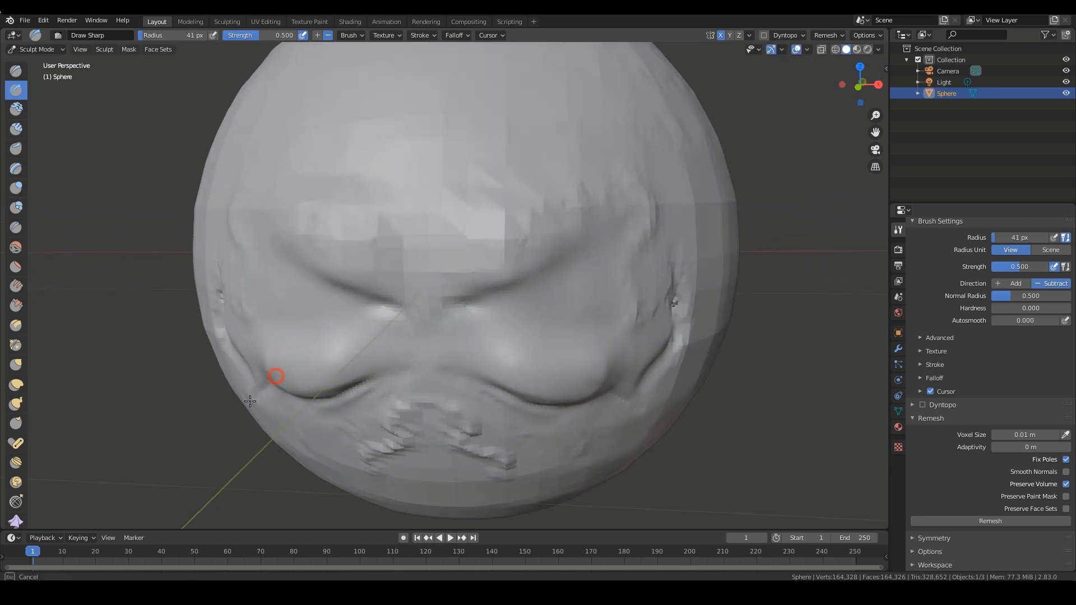
{"action": "mouse_move", "coordinate": [276, 377]}
{"action": "middle_mouse_down"}
{"action": "mouse_move", "coordinate": [307, 409]}
{"action": "mouse_move", "coordinate": [473, 413]}
{"action": "middle_mouse_up"}
Switch to the Grab brush and pull mirrored pointed spikes out of the cheeks
{"action": "key", "text": "g"}
{"action": "left_click_drag", "start_coordinate": [473, 413], "coordinate": [514, 464]}
{"action": "middle_click_drag", "start_coordinate": [513, 461], "coordinate": [489, 447]}
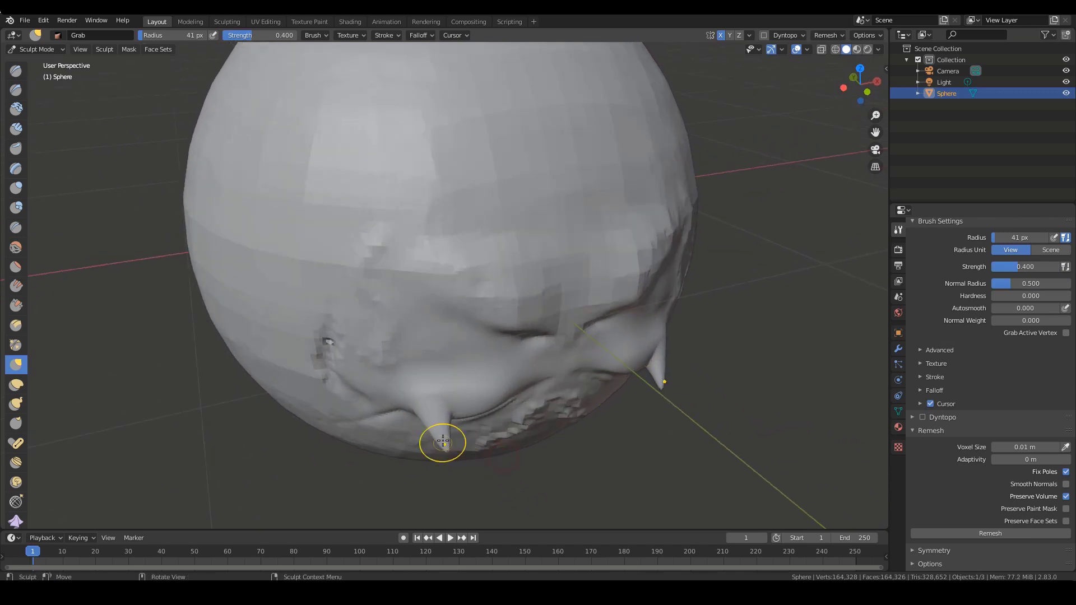
Pull the mirrored cheek spikes further out and downward with the Grab brush at 41 px radius
{"action": "left_click_drag", "start_coordinate": [442, 442], "coordinate": [453, 457]}
{"action": "middle_click_drag", "start_coordinate": [479, 449], "coordinate": [424, 430]}
{"action": "left_click_drag", "start_coordinate": [347, 401], "coordinate": [352, 404]}
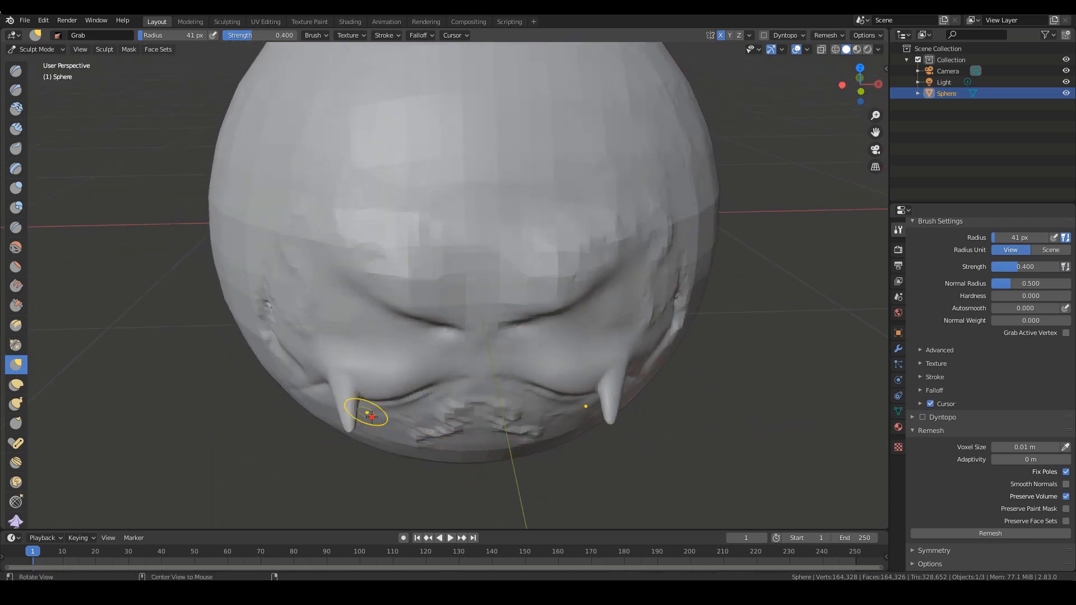
{"action": "middle_click_drag", "start_coordinate": [367, 412], "coordinate": [381, 421]}
Set the Grab radius to 60 px and reshape the mirrored cheek spikes
{"action": "key", "text": "f"}
{"action": "left_click", "coordinate": [388, 426]}
{"action": "mouse_move", "coordinate": [387, 428]}
{"action": "left_mouse_down"}
{"action": "mouse_move", "coordinate": [397, 438]}
{"action": "mouse_move", "coordinate": [387, 441]}
{"action": "left_mouse_up"}
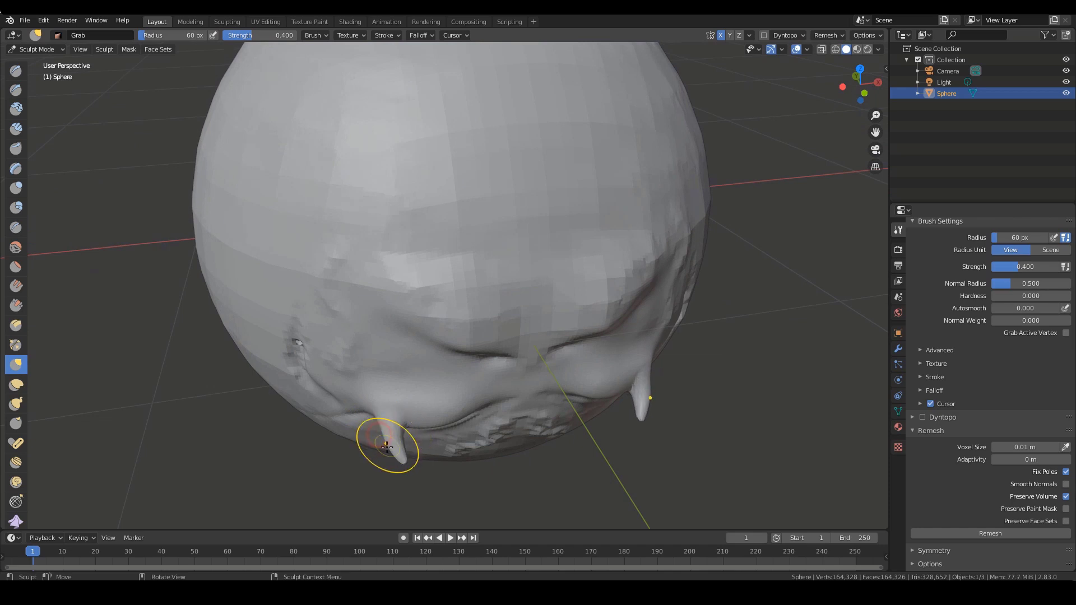
{"action": "middle_click_drag", "start_coordinate": [401, 446], "coordinate": [440, 444]}
{"action": "left_click_drag", "start_coordinate": [489, 434], "coordinate": [489, 435]}
{"action": "middle_click_drag", "start_coordinate": [489, 435], "coordinate": [487, 409]}
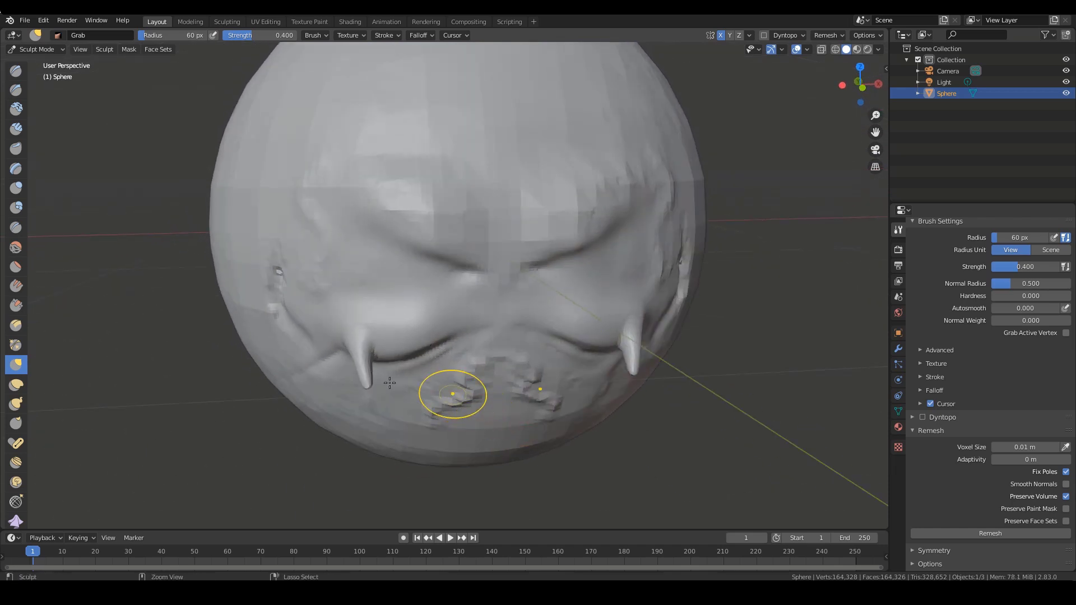
Remesh the stretched sphere at the 0.01 m voxel size
{"action": "key", "text": "ctrl+r"}
{"action": "middle_click_drag", "start_coordinate": [399, 404], "coordinate": [408, 413]}
{"action": "scroll", "coordinate": [411, 412], "scroll_direction": "up", "scroll_amount": 1}
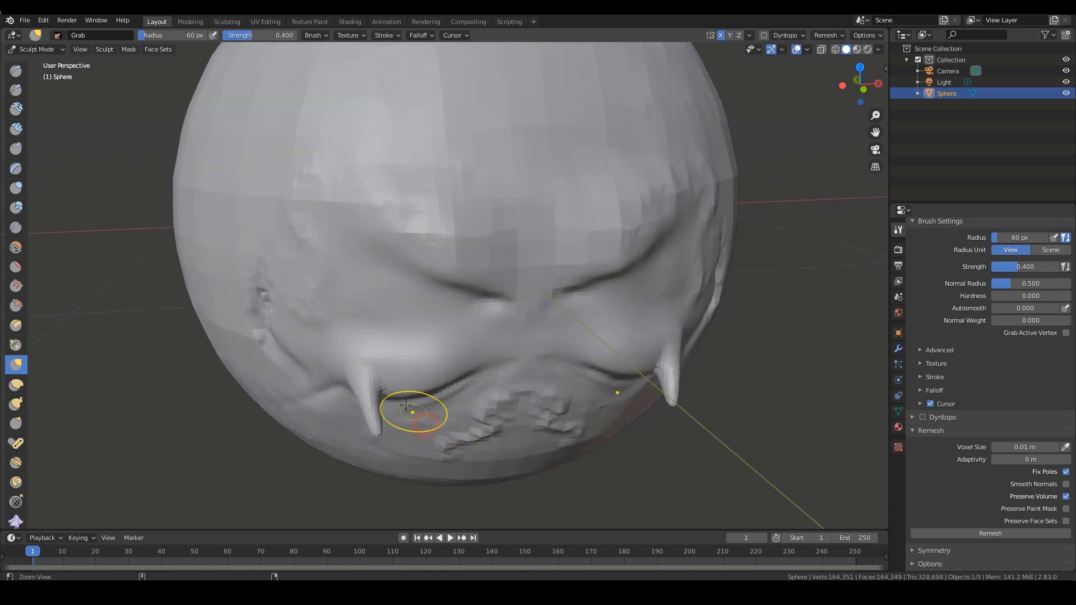
Switch to the Inflate brush at 90 px and 0.500 strength and swell the mirrored cheek spikes into thick rounded lobes
{"action": "left_click", "coordinate": [16, 188]}
{"action": "mouse_move", "coordinate": [376, 413]}
{"action": "left_mouse_down"}
{"action": "mouse_move", "coordinate": [366, 403]}
{"action": "mouse_move", "coordinate": [370, 417]}
{"action": "left_mouse_up"}
{"action": "middle_click_drag", "start_coordinate": [452, 421], "coordinate": [449, 416]}
{"action": "left_click_drag", "start_coordinate": [366, 372], "coordinate": [363, 387]}
{"action": "middle_click_drag", "start_coordinate": [452, 425], "coordinate": [454, 405]}
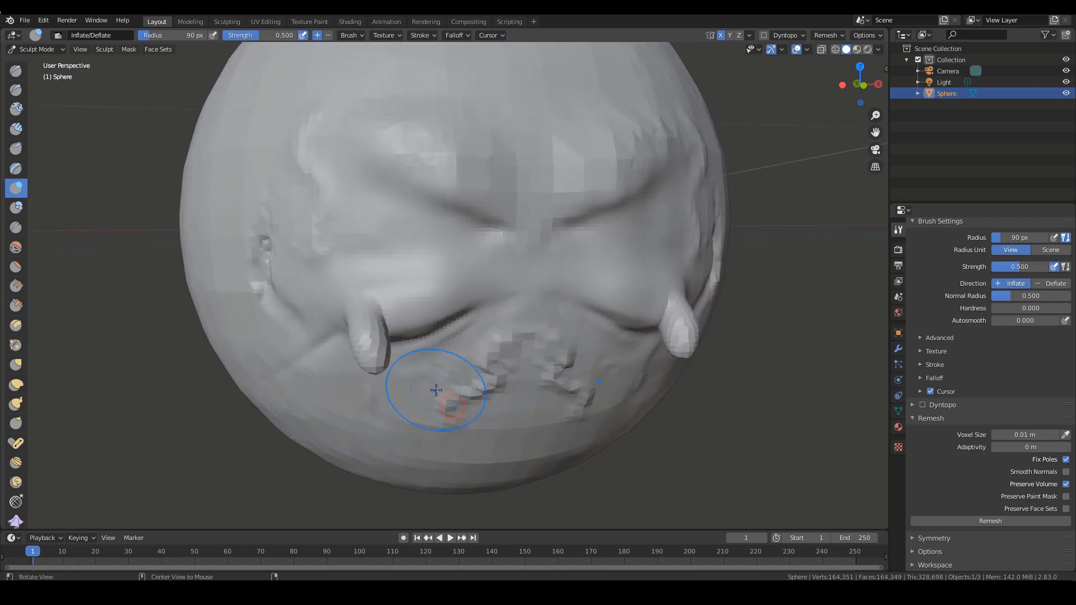
{"action": "scroll", "coordinate": [393, 365], "scroll_direction": "up", "scroll_amount": 1}
{"action": "left_click_drag", "start_coordinate": [364, 336], "coordinate": [363, 359]}
{"action": "middle_click_drag", "start_coordinate": [388, 387], "coordinate": [374, 386]}
{"action": "scroll", "coordinate": [314, 367], "scroll_direction": "up", "scroll_amount": 1}
{"action": "mouse_move", "coordinate": [374, 387]}
{"action": "left_mouse_down", "text": "alt"}
{"action": "mouse_move", "coordinate": [341, 385]}
{"action": "mouse_move", "coordinate": [362, 366]}
{"action": "left_mouse_up", "text": "alt"}
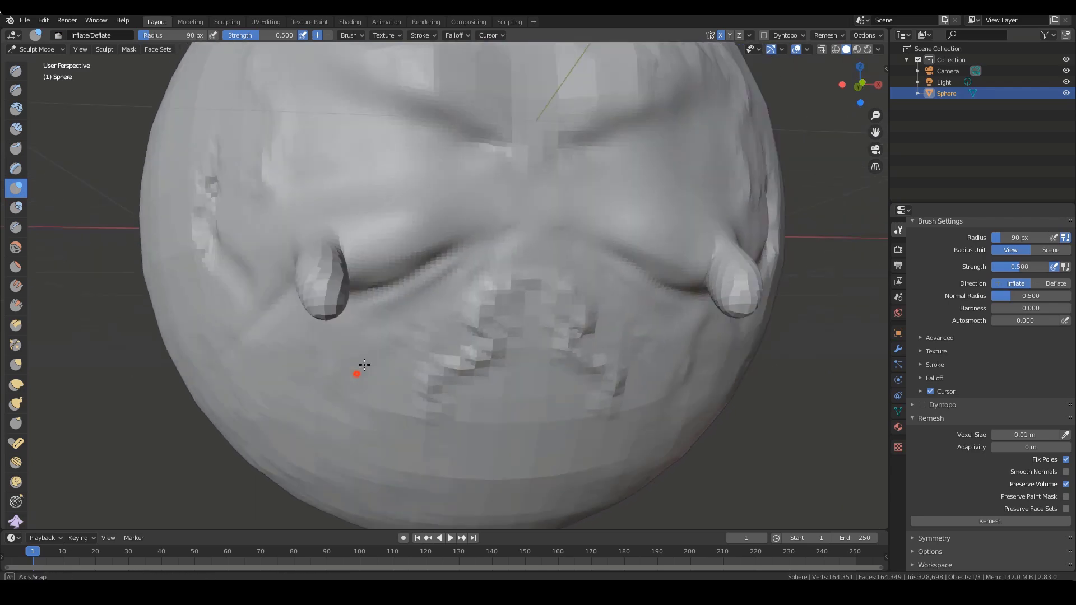
{"action": "left_click_drag", "start_coordinate": [316, 272], "coordinate": [308, 293]}
{"action": "scroll", "coordinate": [398, 339], "scroll_direction": "down", "scroll_amount": 2}
{"action": "mouse_move", "coordinate": [374, 337]}
{"action": "left_mouse_down", "text": "alt"}
{"action": "mouse_move", "coordinate": [378, 324]}
{"action": "mouse_move", "coordinate": [416, 373]}
{"action": "left_mouse_up", "text": "alt"}
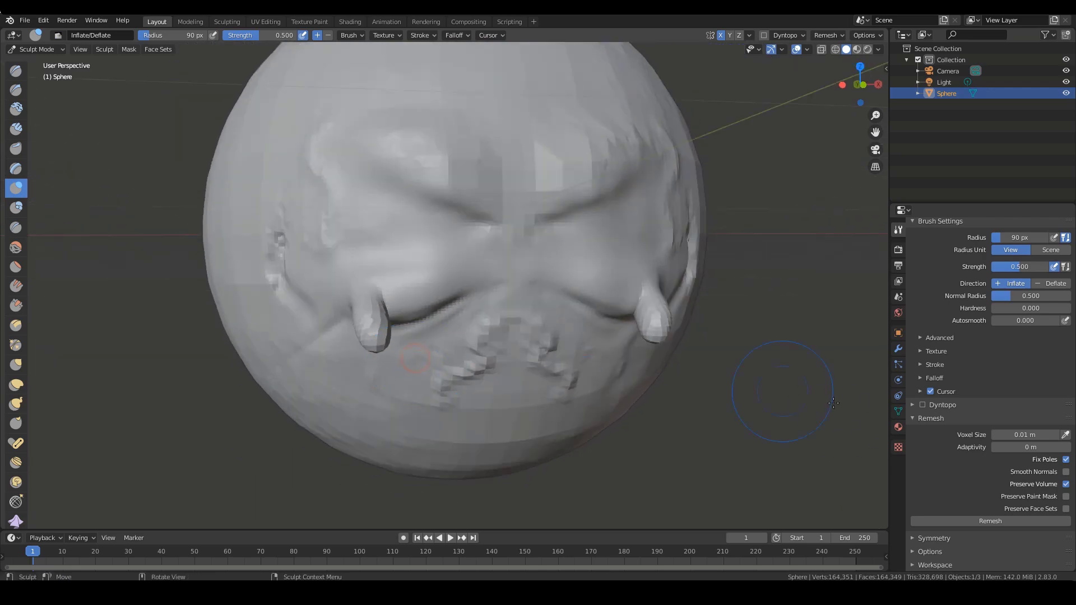
Remesh the sphere at the current voxel size and again at a coarser voxel size of 0.023 m
{"action": "left_click", "coordinate": [1001, 521]}
{"action": "left_click", "coordinate": [1025, 434]}
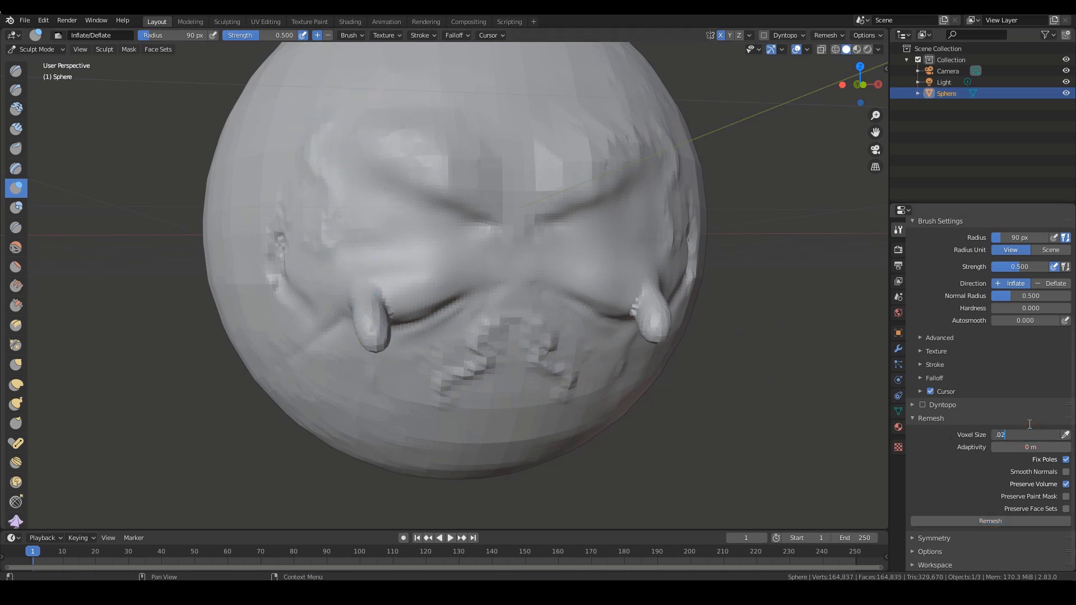
{"action": "key", "text": "ctrl+r"}
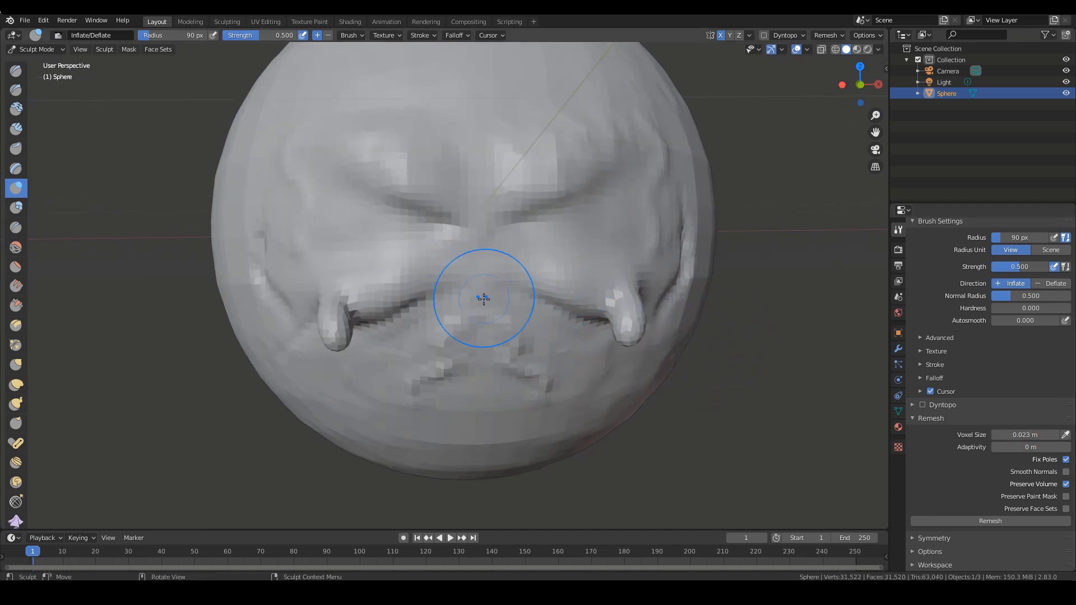
Smooth away the mouth wrinkles and soften the cheek creases, inflated spikes and inner brow
{"action": "scroll", "coordinate": [491, 325], "scroll_direction": "down", "scroll_amount": 1}
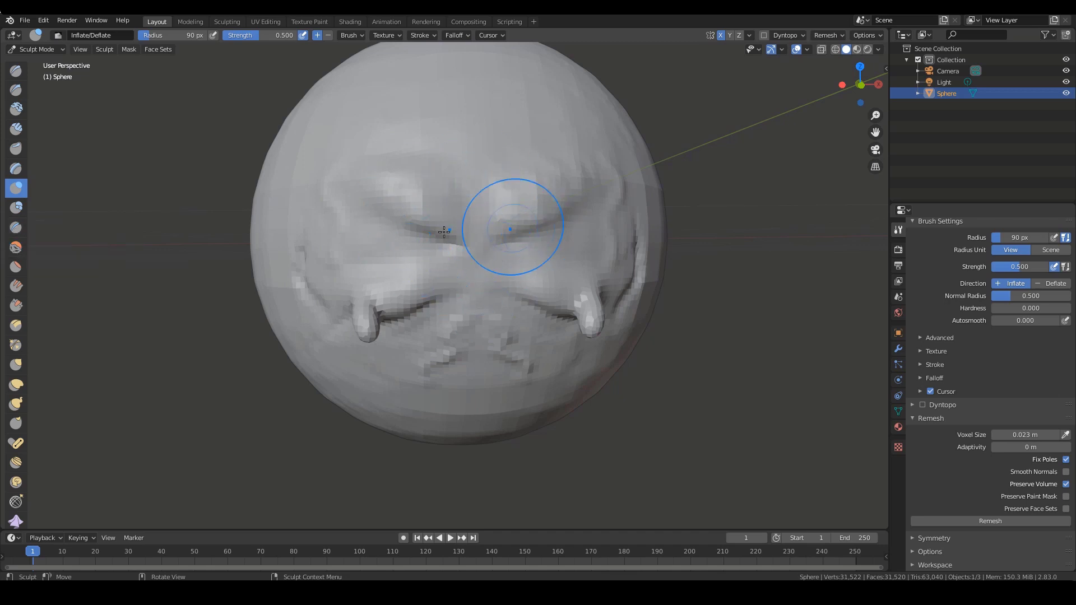
{"action": "left_click_drag", "start_coordinate": [387, 280], "coordinate": [451, 287], "text": "shift"}
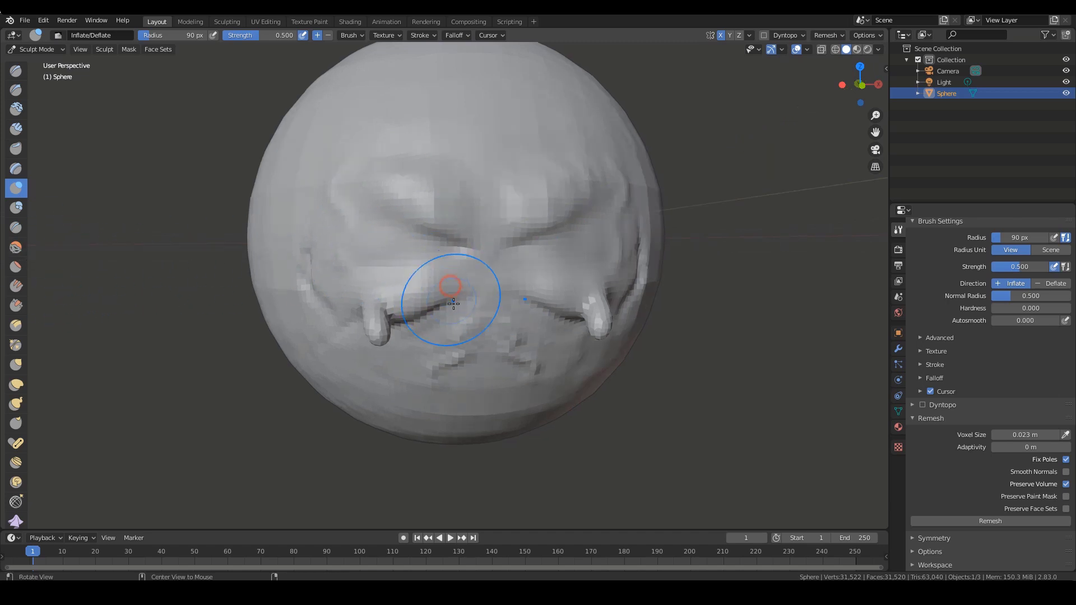
{"action": "scroll", "coordinate": [452, 292], "scroll_direction": "up", "scroll_amount": 1}
{"action": "left_click_drag", "start_coordinate": [392, 321], "coordinate": [461, 297], "text": "shift"}
{"action": "left_click_drag", "start_coordinate": [362, 321], "coordinate": [443, 274], "text": "shift"}
{"action": "left_click_drag", "start_coordinate": [377, 348], "coordinate": [447, 321], "text": "shift"}
{"action": "middle_click_drag", "start_coordinate": [425, 334], "coordinate": [423, 332]}
{"action": "left_click_drag", "start_coordinate": [465, 331], "coordinate": [426, 408], "text": "shift"}
{"action": "left_click_drag", "start_coordinate": [370, 358], "coordinate": [393, 297], "text": "shift"}
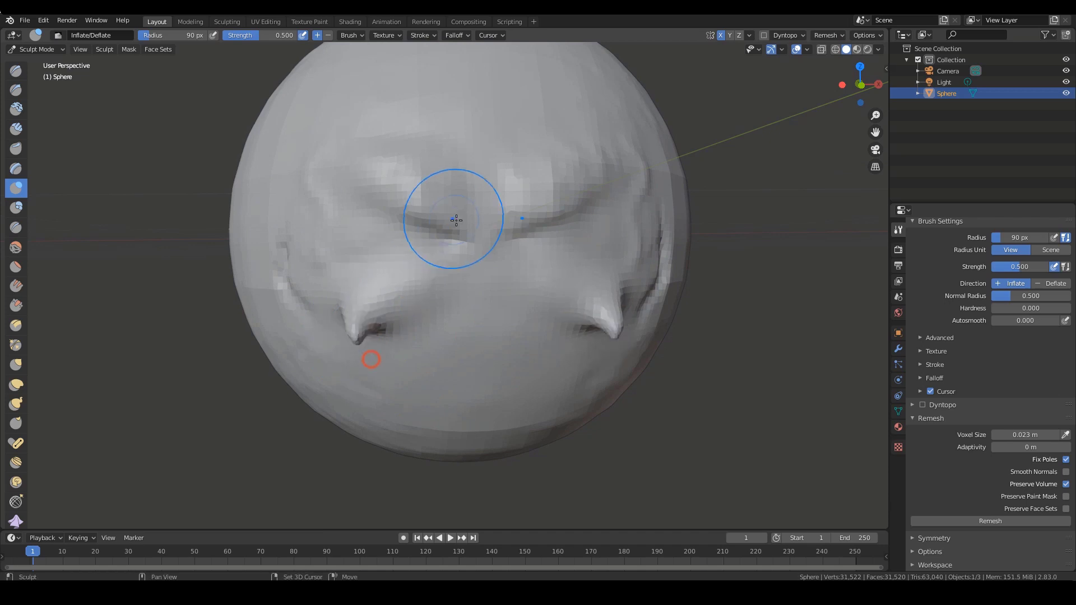
{"action": "mouse_move", "coordinate": [435, 222]}
{"action": "left_mouse_down", "text": "shift"}
{"action": "mouse_move", "coordinate": [400, 272]}
{"action": "mouse_move", "coordinate": [439, 252]}
{"action": "left_mouse_up", "text": "shift"}
{"action": "middle_click_drag", "start_coordinate": [521, 291], "coordinate": [467, 316]}
{"action": "scroll", "coordinate": [477, 321], "scroll_direction": "down", "scroll_amount": 1}
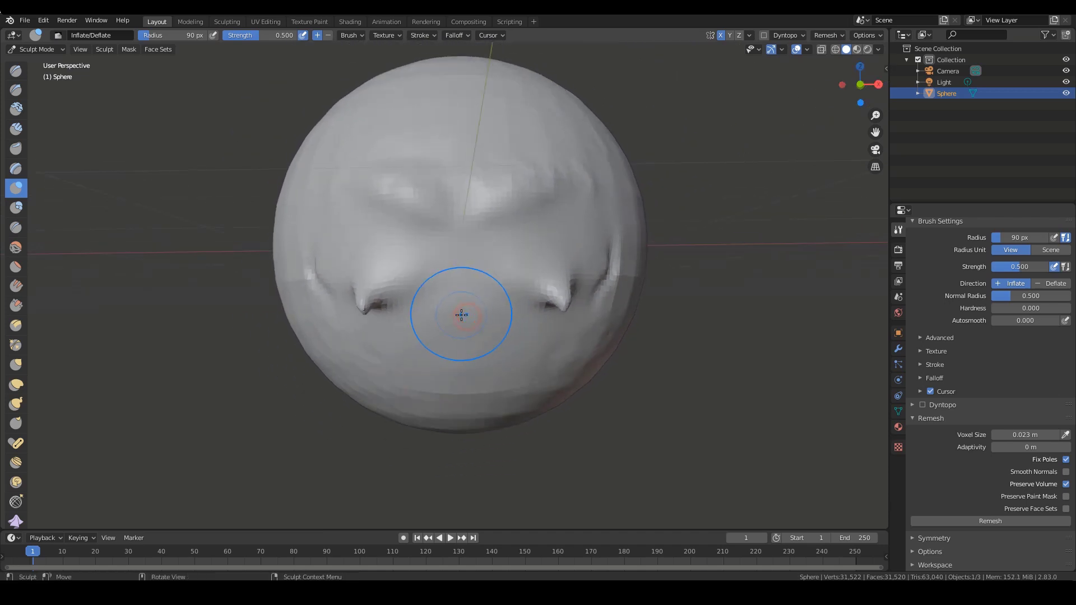
Switch to the Smooth brush at 90 px radius and 0.700 strength over the brow and cheeks
{"action": "left_click", "coordinate": [17, 250]}
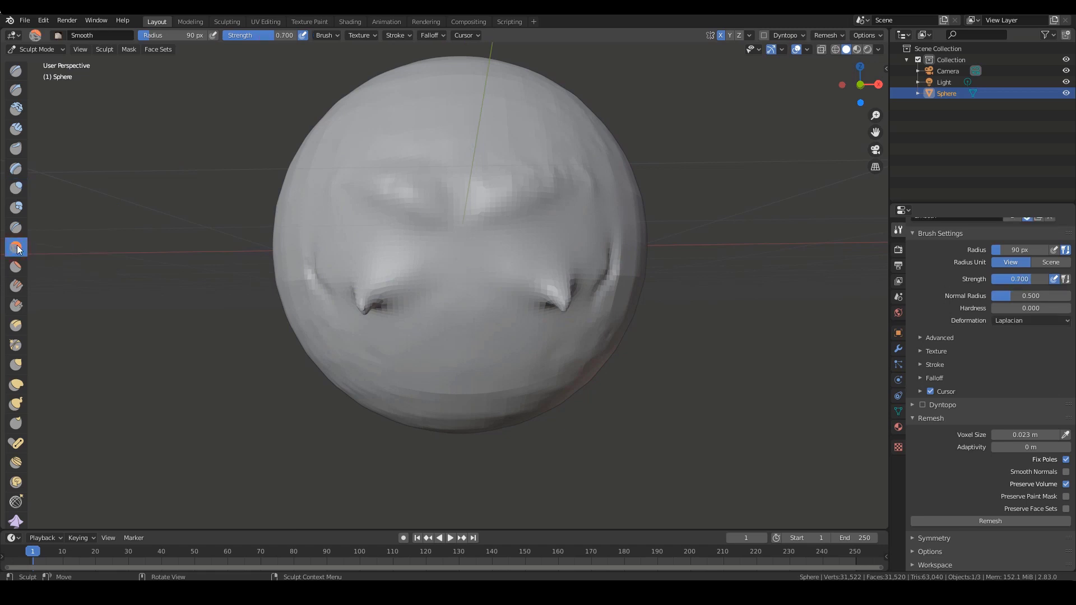
{"action": "middle_click_drag", "start_coordinate": [106, 261], "coordinate": [115, 264]}
{"action": "scroll", "coordinate": [473, 272], "scroll_direction": "up", "scroll_amount": 1}
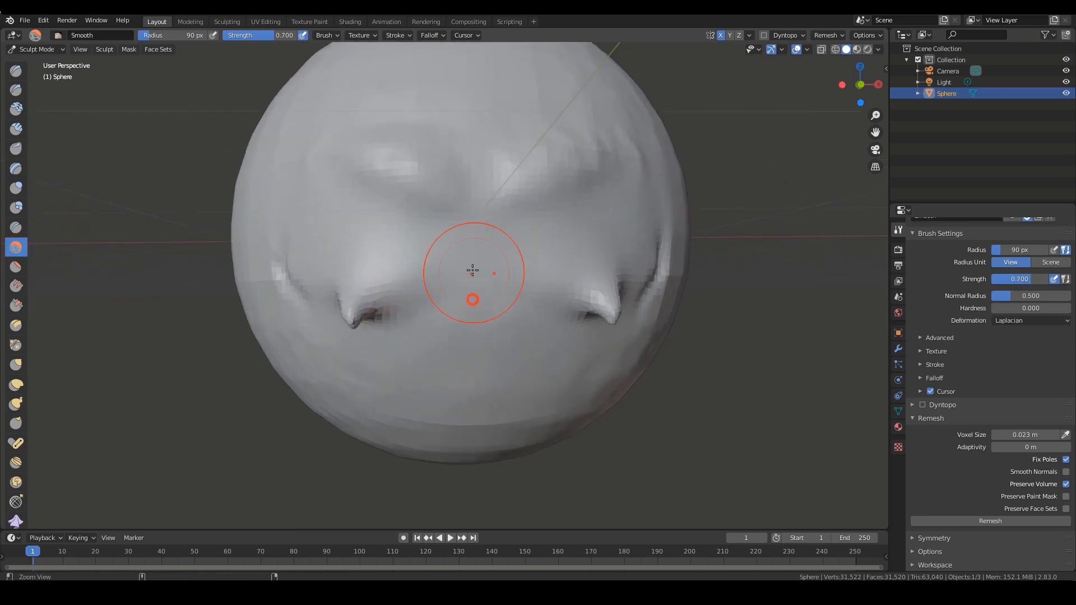
{"action": "middle_click_drag", "start_coordinate": [473, 271], "coordinate": [483, 286], "text": "shift"}
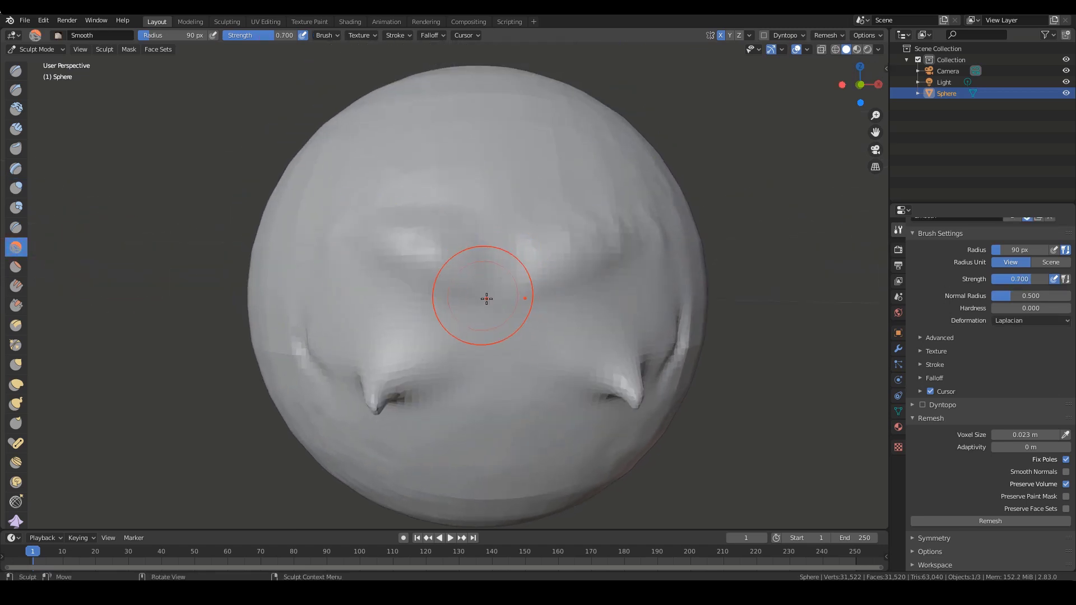
{"action": "scroll", "coordinate": [488, 297], "scroll_direction": "down", "scroll_amount": 1}
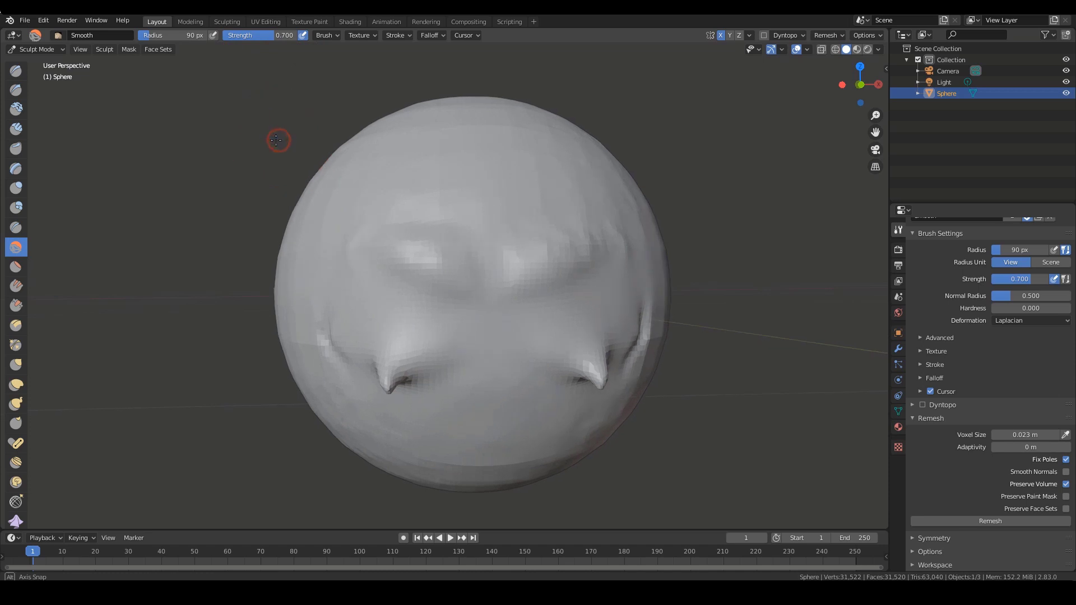
{"action": "mouse_move", "coordinate": [276, 140]}
{"action": "middle_mouse_down"}
{"action": "mouse_move", "coordinate": [287, 116]}
{"action": "mouse_move", "coordinate": [288, 138]}
{"action": "middle_mouse_up"}
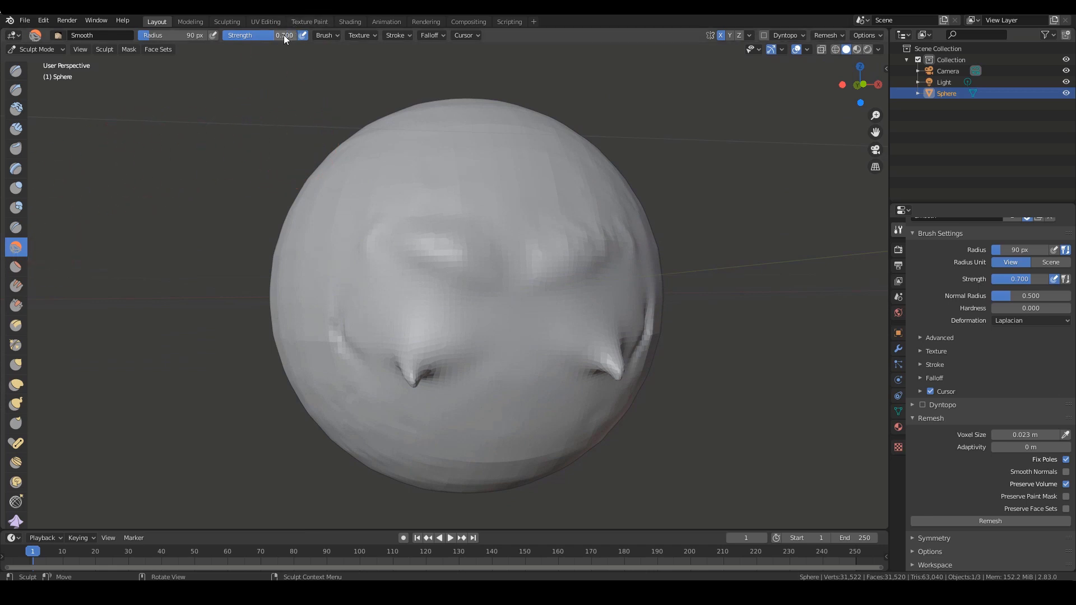
{"action": "mouse_move", "coordinate": [596, 283]}
{"action": "left_mouse_down"}
{"action": "mouse_move", "coordinate": [456, 240]}
{"action": "mouse_move", "coordinate": [553, 322]}
{"action": "mouse_move", "coordinate": [555, 310]}
{"action": "mouse_move", "coordinate": [608, 322]}
{"action": "mouse_move", "coordinate": [612, 306]}
{"action": "mouse_move", "coordinate": [569, 303]}
{"action": "left_mouse_up"}
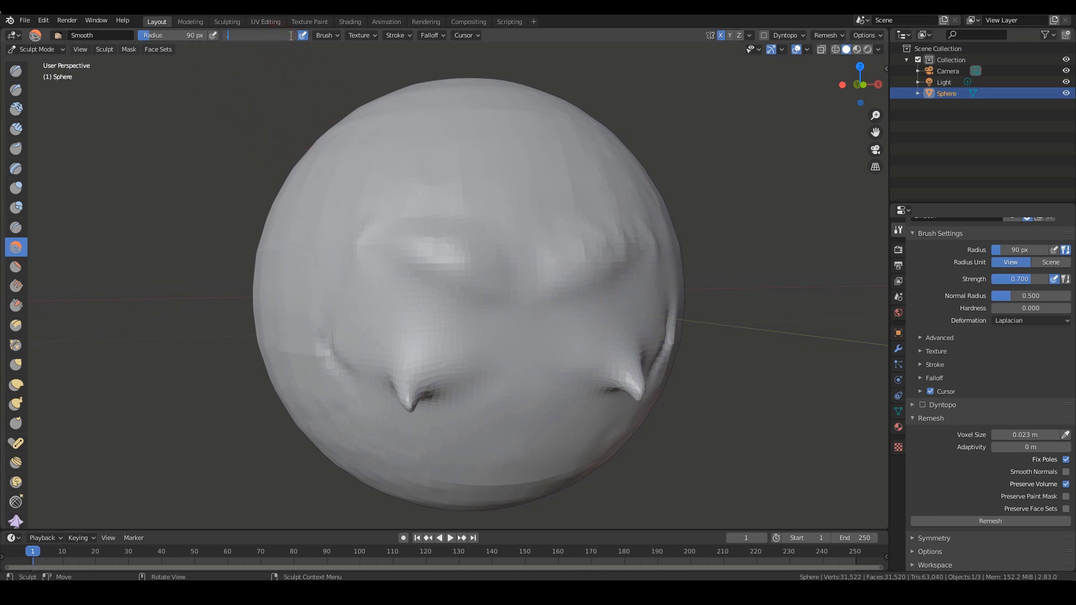
Try Smooth strengths of 0.300 and 0.100 on the brow and cheek creases, and return the strength to 0.700
{"action": "left_click_drag", "start_coordinate": [516, 355], "coordinate": [577, 284], "text": "alt"}
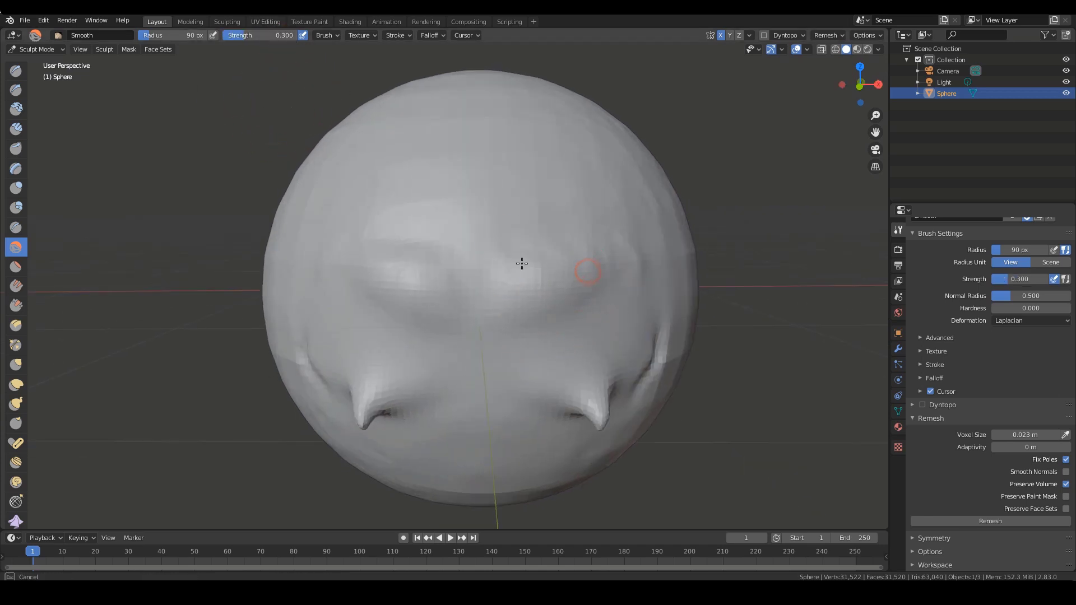
{"action": "left_click_drag", "start_coordinate": [521, 260], "coordinate": [501, 276], "text": "alt"}
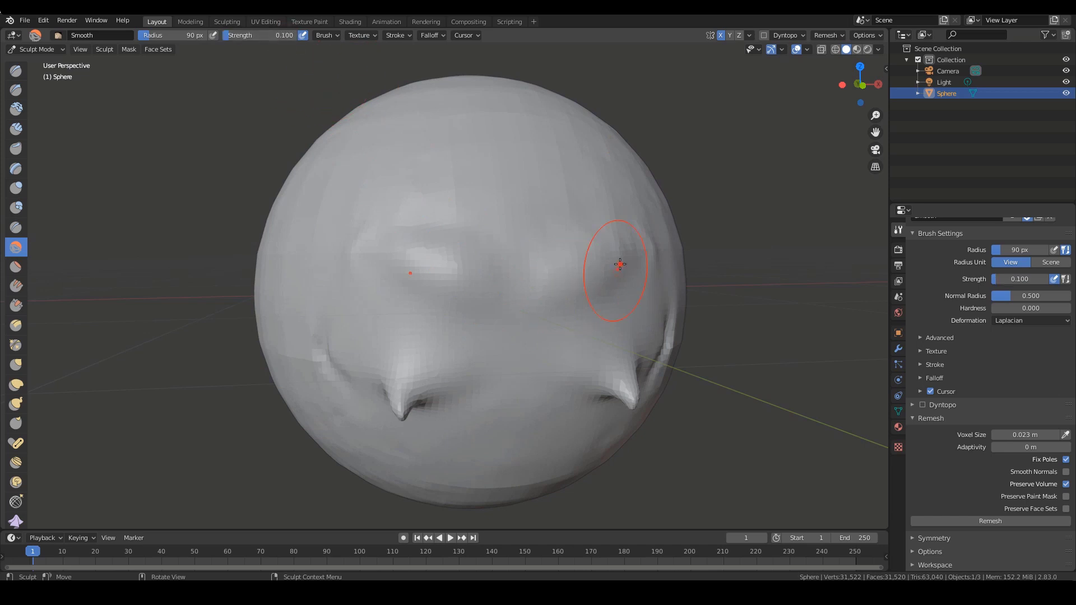
{"action": "mouse_move", "coordinate": [388, 237]}
{"action": "left_mouse_down", "text": "alt"}
{"action": "mouse_move", "coordinate": [391, 396]}
{"action": "mouse_move", "coordinate": [392, 374]}
{"action": "left_mouse_up", "text": "alt"}
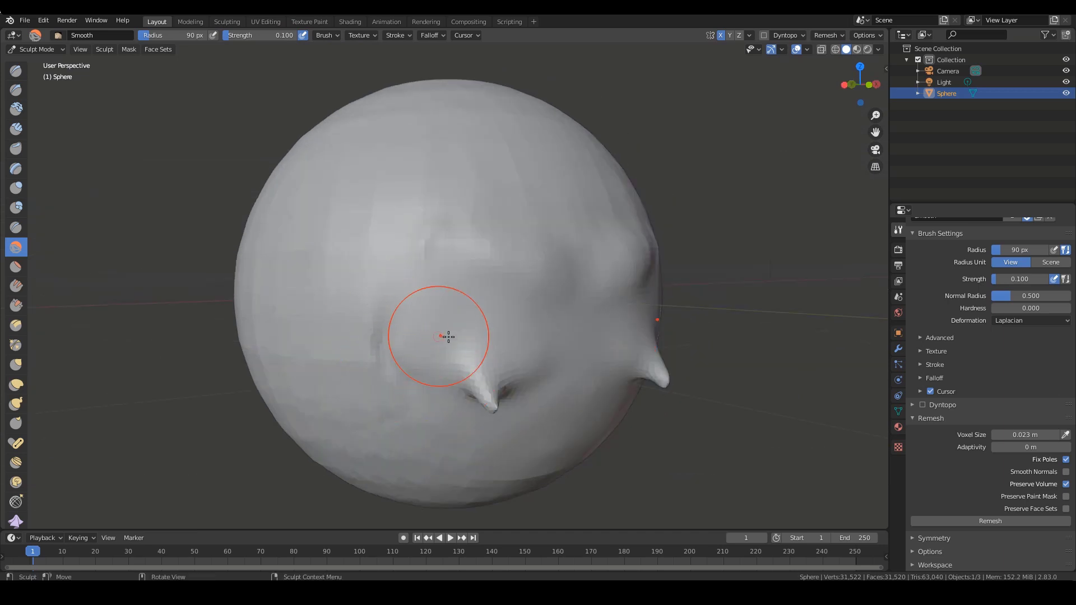
{"action": "left_click_drag", "start_coordinate": [444, 336], "coordinate": [520, 431], "text": "alt"}
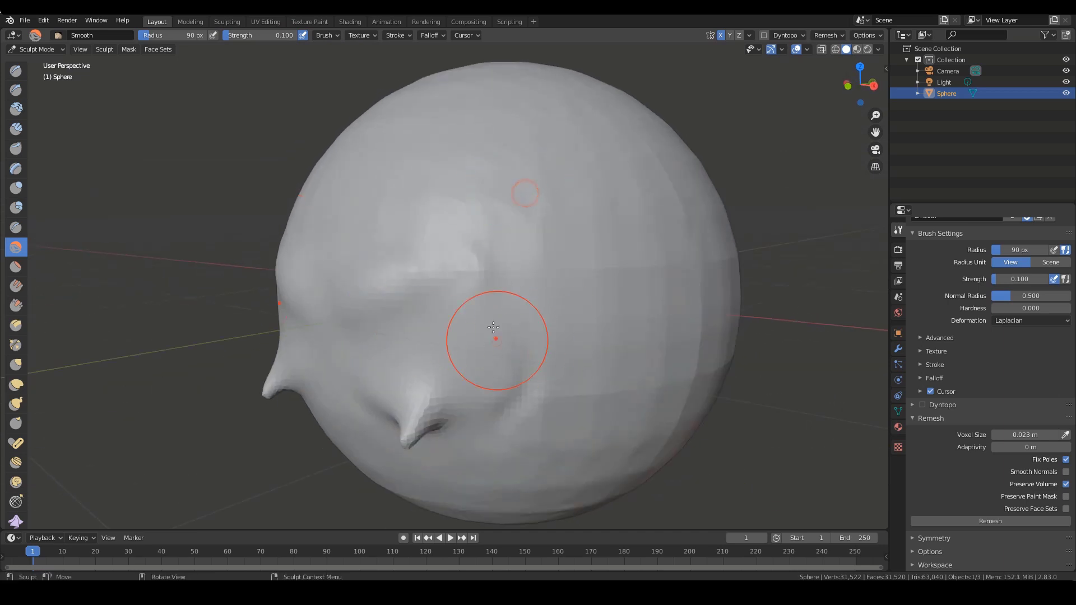
{"action": "mouse_move", "coordinate": [493, 327]}
{"action": "left_mouse_down", "text": "alt"}
{"action": "mouse_move", "coordinate": [571, 349]}
{"action": "mouse_move", "coordinate": [344, 332]}
{"action": "left_mouse_up", "text": "alt"}
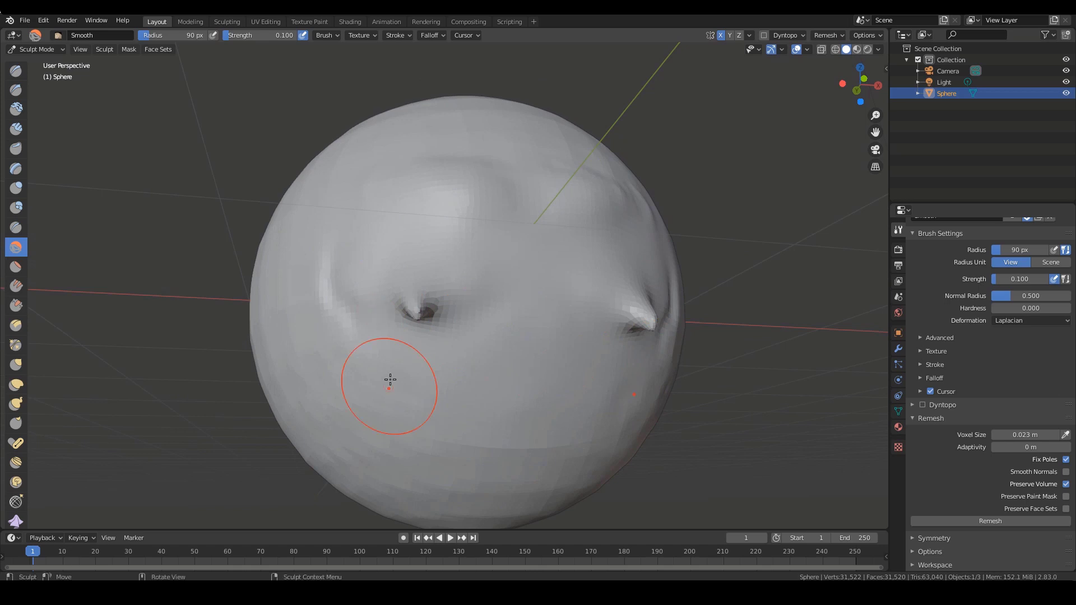
{"action": "left_click_drag", "start_coordinate": [389, 377], "coordinate": [459, 357], "text": "alt"}
{"action": "left_click_drag", "start_coordinate": [559, 323], "coordinate": [361, 348], "text": "alt"}
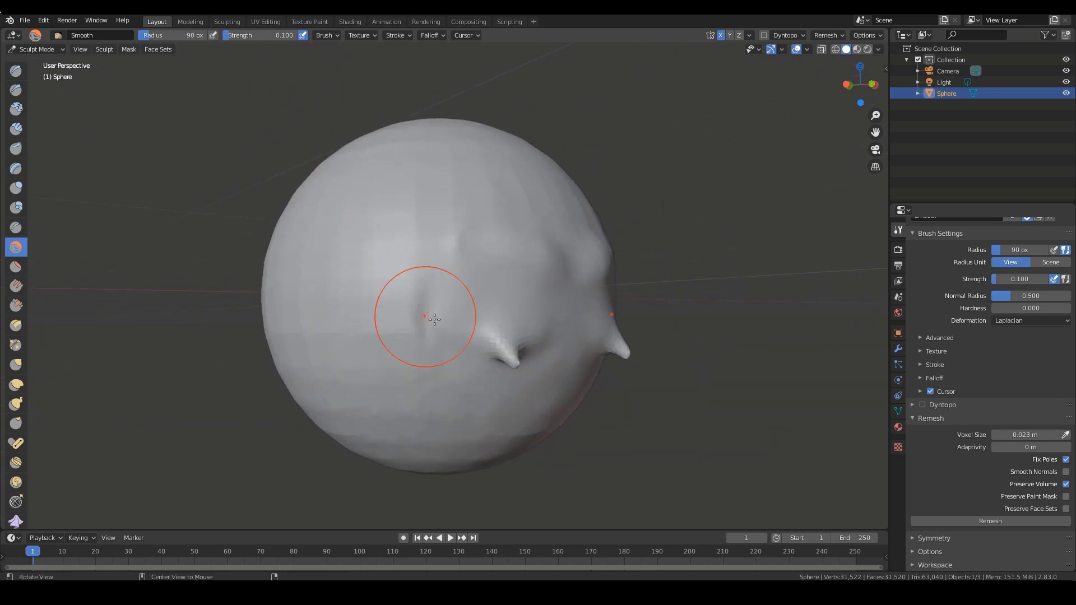
{"action": "left_click_drag", "start_coordinate": [435, 320], "coordinate": [346, 359], "text": "alt"}
{"action": "mouse_move", "coordinate": [316, 256]}
{"action": "left_mouse_down", "text": "alt"}
{"action": "mouse_move", "coordinate": [437, 308]}
{"action": "mouse_move", "coordinate": [428, 312]}
{"action": "mouse_move", "coordinate": [460, 351]}
{"action": "mouse_move", "coordinate": [488, 334]}
{"action": "mouse_move", "coordinate": [491, 363]}
{"action": "mouse_move", "coordinate": [535, 364]}
{"action": "mouse_move", "coordinate": [538, 343]}
{"action": "mouse_move", "coordinate": [531, 355]}
{"action": "mouse_move", "coordinate": [507, 351]}
{"action": "mouse_move", "coordinate": [514, 343]}
{"action": "left_mouse_up", "text": "alt"}
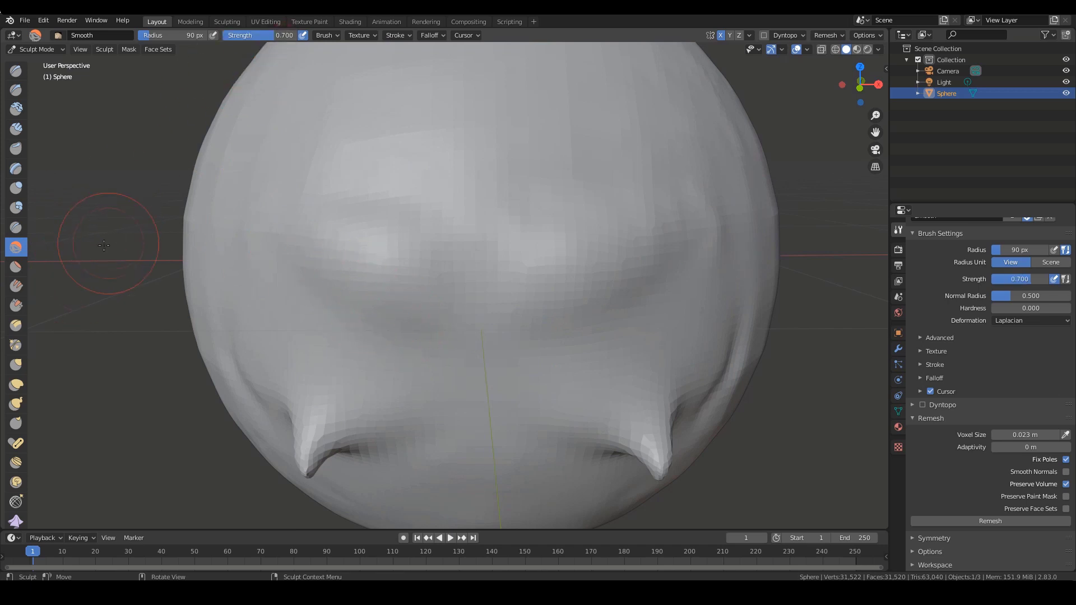
Switch to the Scrape brush at 90 px and 1.000 strength and scrape the mirrored brow bulges
{"action": "left_click", "coordinate": [15, 271]}
{"action": "mouse_move", "coordinate": [488, 280]}
{"action": "middle_mouse_down"}
{"action": "mouse_move", "coordinate": [468, 324]}
{"action": "mouse_move", "coordinate": [489, 340]}
{"action": "mouse_move", "coordinate": [452, 281]}
{"action": "mouse_move", "coordinate": [437, 334]}
{"action": "mouse_move", "coordinate": [453, 357]}
{"action": "mouse_move", "coordinate": [529, 365]}
{"action": "mouse_move", "coordinate": [340, 327]}
{"action": "middle_mouse_up"}
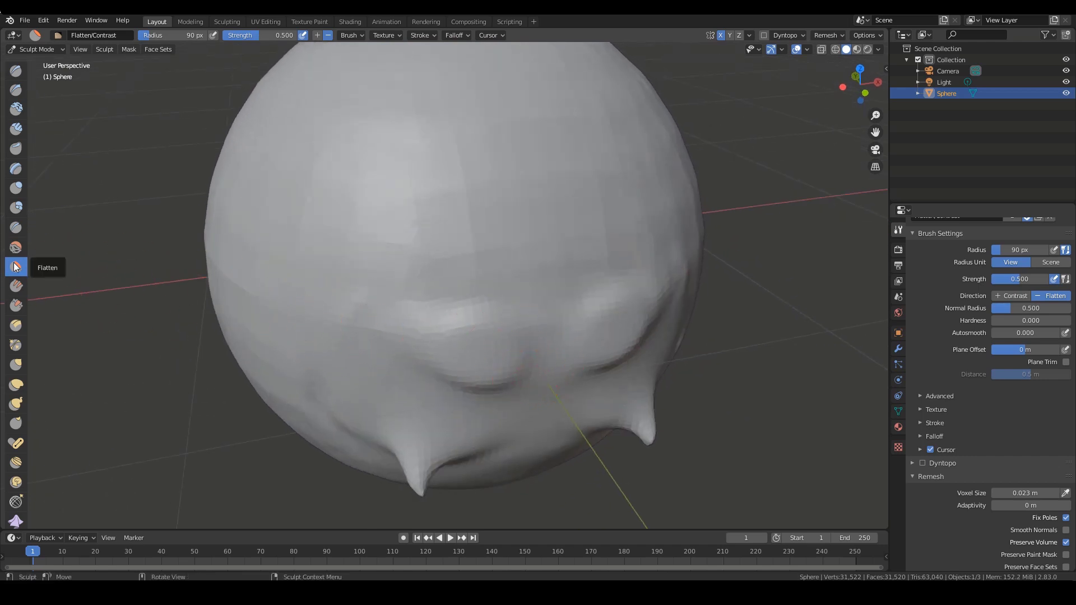
{"action": "left_click", "coordinate": [17, 306]}
{"action": "left_click_drag", "start_coordinate": [512, 305], "coordinate": [470, 346]}
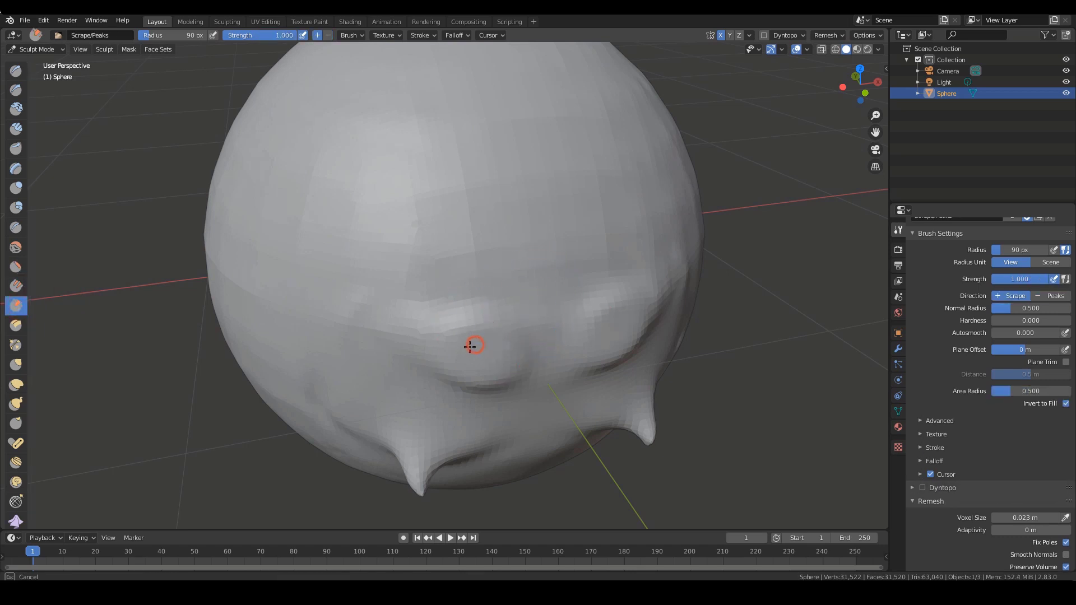
{"action": "middle_click_drag", "start_coordinate": [553, 358], "coordinate": [558, 372]}
Set the Scrape radius to 59 px and plane down the brow bulges
{"action": "key", "text": "f"}
{"action": "left_click", "coordinate": [478, 364]}
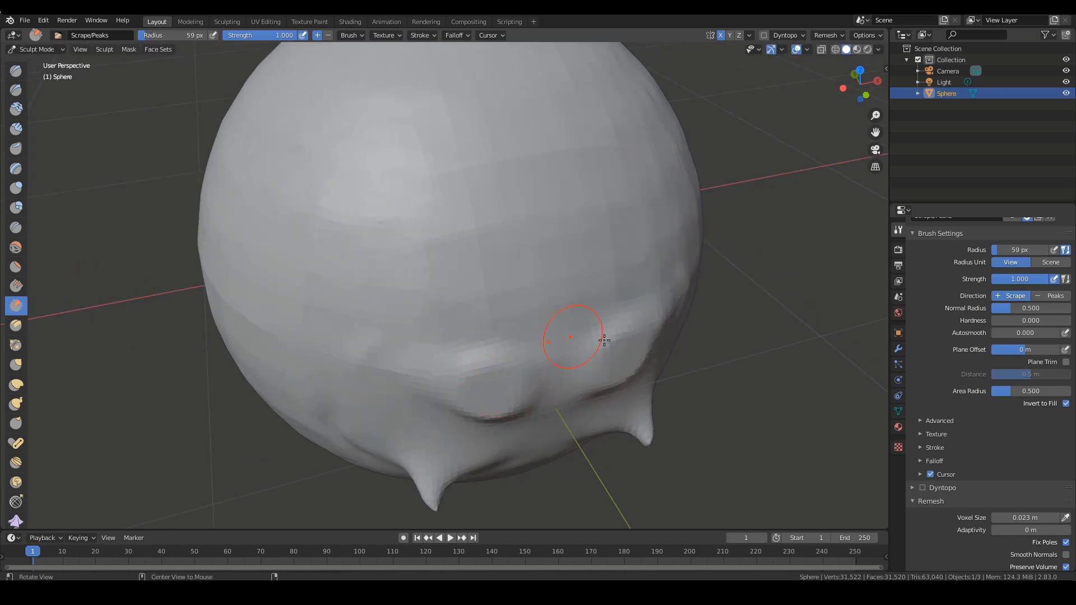
{"action": "middle_click_drag", "start_coordinate": [603, 339], "coordinate": [628, 305]}
{"action": "mouse_move", "coordinate": [552, 298]}
{"action": "middle_mouse_down"}
{"action": "mouse_move", "coordinate": [561, 271]}
{"action": "mouse_move", "coordinate": [444, 310]}
{"action": "middle_mouse_up"}
Set the Scrape radius to 40 px and scrape flatter planes along the upper brow
{"action": "key", "text": "f"}
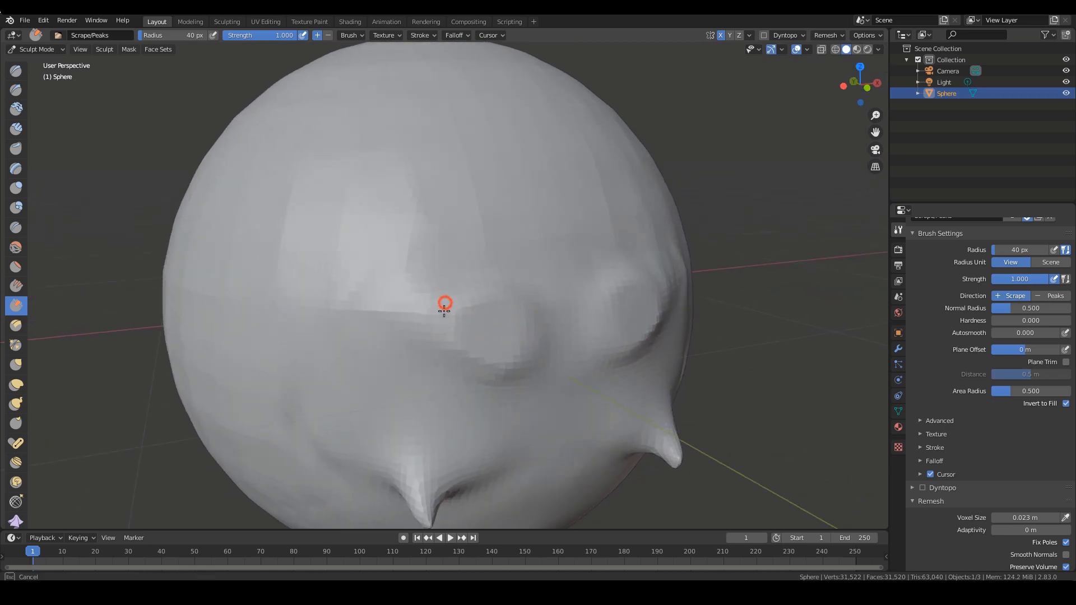
{"action": "middle_click_drag", "start_coordinate": [512, 328], "coordinate": [468, 350]}
{"action": "mouse_move", "coordinate": [532, 347]}
{"action": "middle_mouse_down"}
{"action": "mouse_move", "coordinate": [365, 365]}
{"action": "mouse_move", "coordinate": [399, 367]}
{"action": "middle_mouse_up"}
{"action": "scroll", "coordinate": [398, 366], "scroll_direction": "down", "scroll_amount": 2}
{"action": "scroll", "coordinate": [452, 399], "scroll_direction": "up", "scroll_amount": 2}
{"action": "left_click_drag", "start_coordinate": [343, 373], "coordinate": [341, 373]}
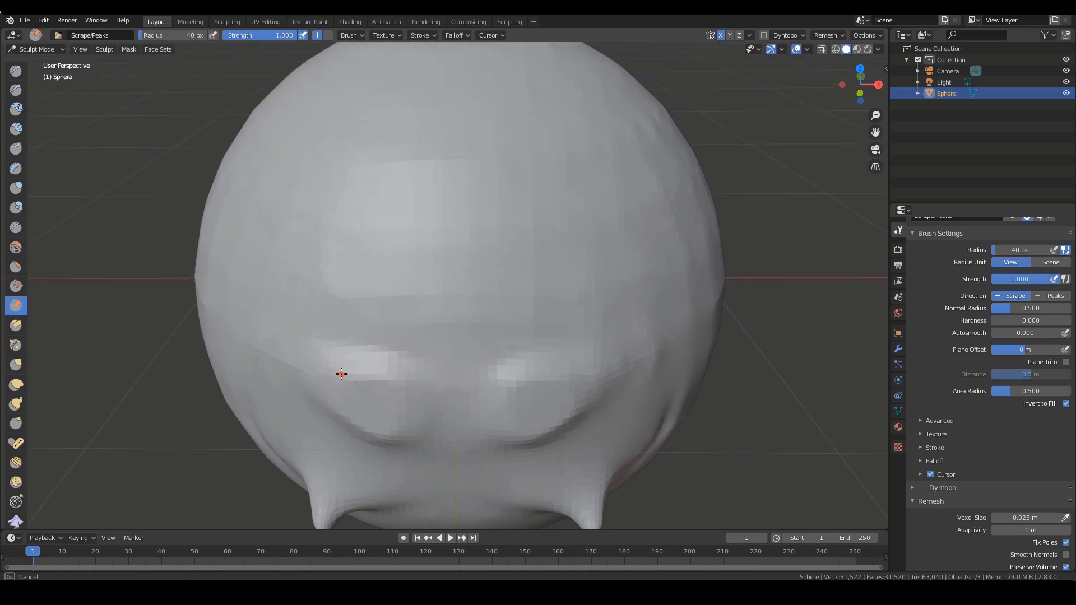
Set the Scrape radius to 63 px and scrape across the inner part of the brow bulges
{"action": "middle_click_drag", "start_coordinate": [345, 409], "coordinate": [473, 366]}
{"action": "scroll", "coordinate": [473, 366], "scroll_direction": "down", "scroll_amount": 1}
{"action": "key", "text": "f"}
{"action": "left_click", "coordinate": [490, 338]}
{"action": "mouse_move", "coordinate": [476, 330]}
{"action": "left_mouse_down"}
{"action": "mouse_move", "coordinate": [464, 342]}
{"action": "mouse_move", "coordinate": [494, 344]}
{"action": "mouse_move", "coordinate": [482, 373]}
{"action": "mouse_move", "coordinate": [503, 371]}
{"action": "left_mouse_up"}
{"action": "scroll", "coordinate": [489, 348], "scroll_direction": "up", "scroll_amount": 1}
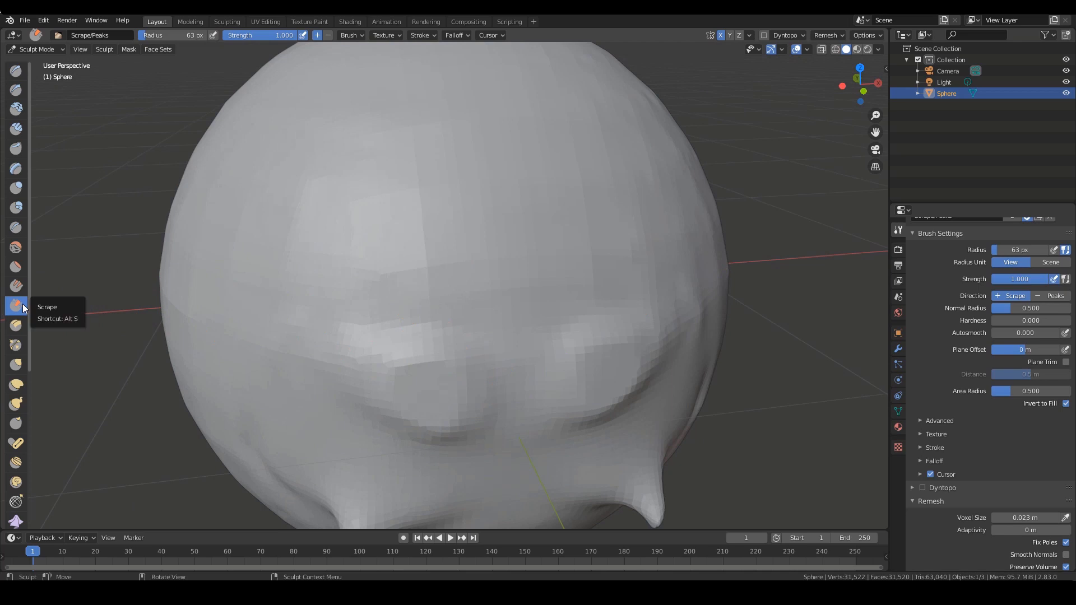
Switch to the Flatten brush at 63 px and 0.500 strength and flatten the mirrored brow bulges
{"action": "left_click", "coordinate": [18, 268]}
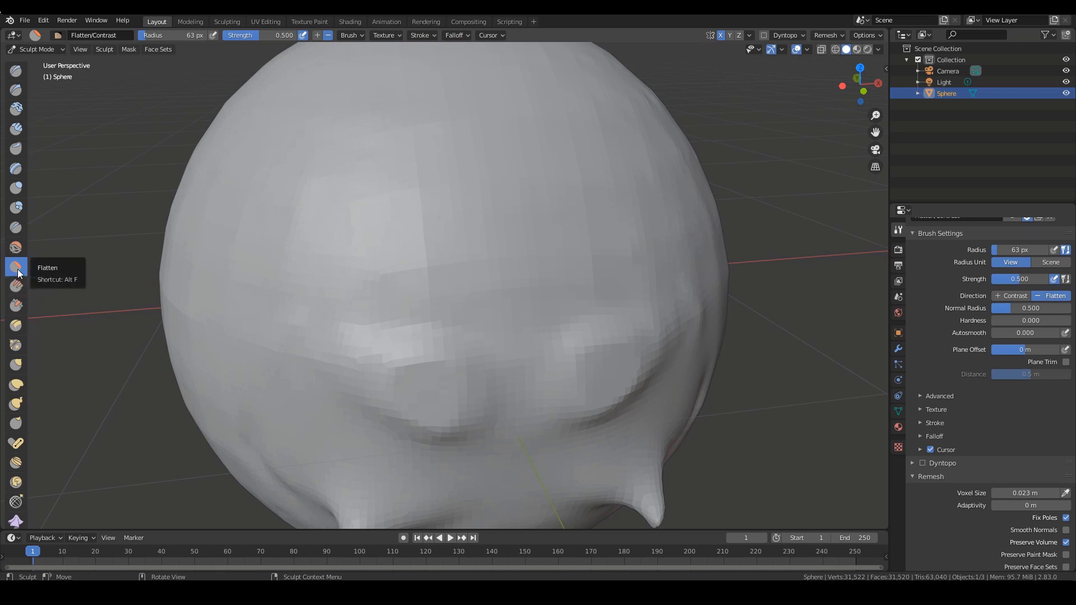
{"action": "left_click_drag", "start_coordinate": [379, 372], "coordinate": [433, 371]}
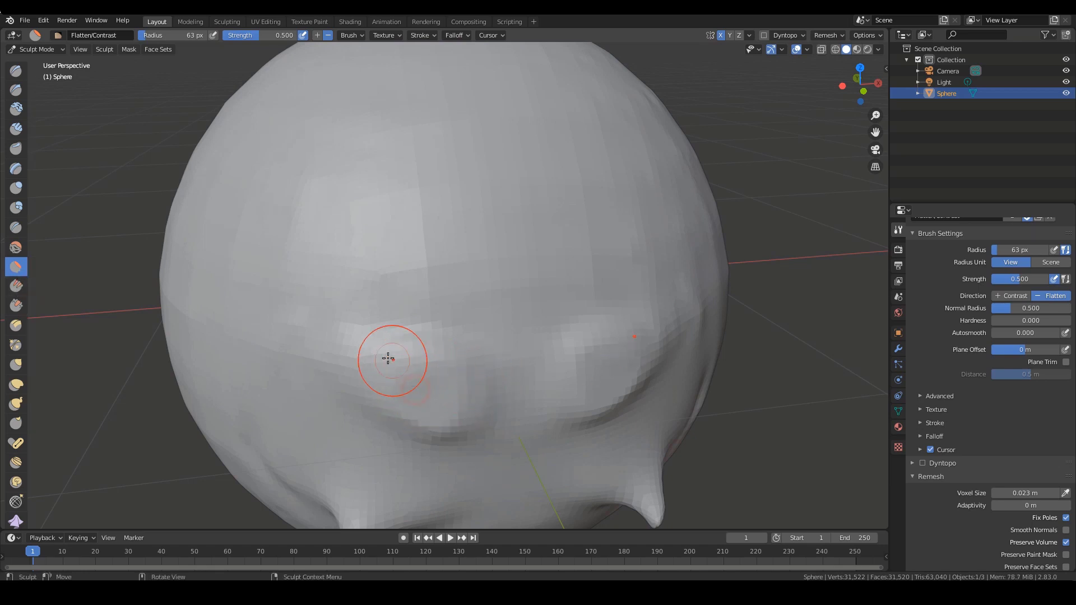
{"action": "mouse_move", "coordinate": [680, 386]}
{"action": "middle_mouse_down"}
{"action": "mouse_move", "coordinate": [480, 284]}
{"action": "mouse_move", "coordinate": [532, 282]}
{"action": "middle_mouse_up"}
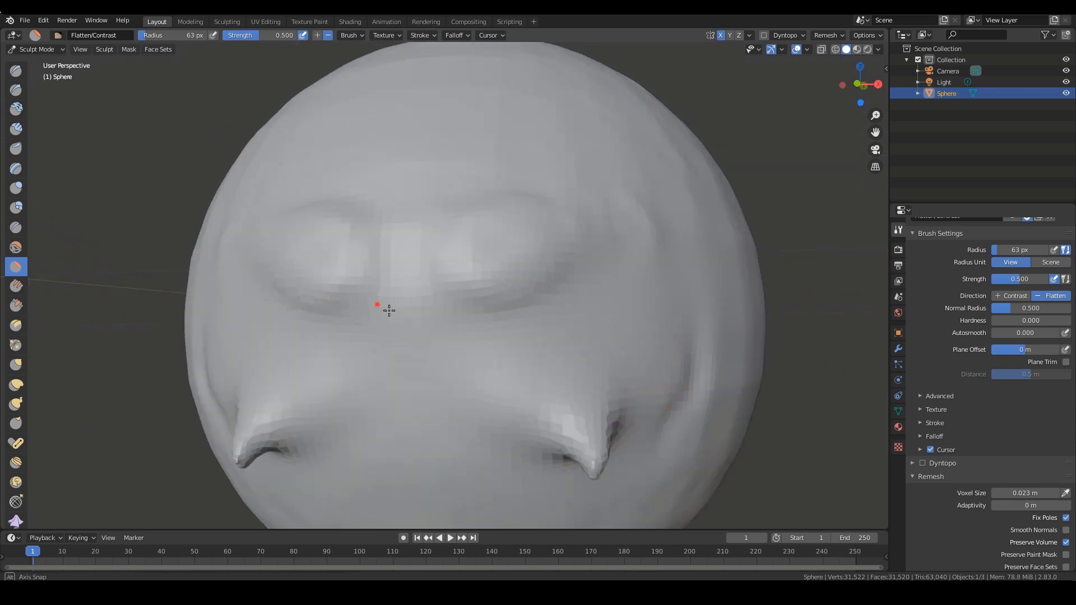
Inspect the flattened brow bulges from the front and from lower and higher angles
{"action": "middle_click_drag", "start_coordinate": [389, 310], "coordinate": [454, 320]}
{"action": "scroll", "coordinate": [490, 363], "scroll_direction": "down", "scroll_amount": 2}
{"action": "middle_click_drag", "start_coordinate": [490, 362], "coordinate": [478, 329]}
{"action": "scroll", "coordinate": [464, 274], "scroll_direction": "up", "scroll_amount": 2}
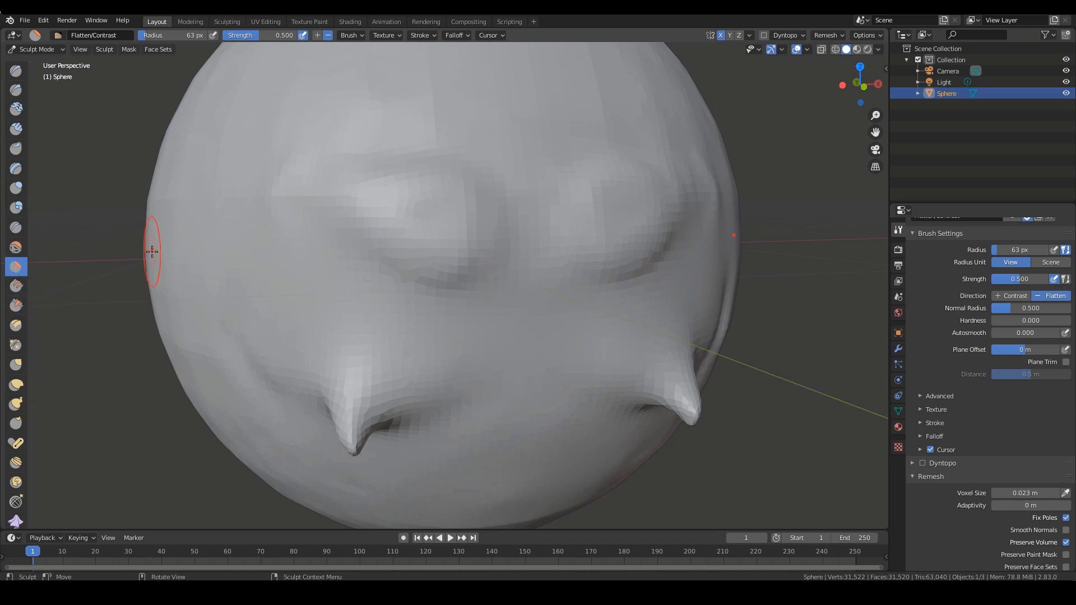
{"action": "middle_click_drag", "start_coordinate": [524, 294], "coordinate": [442, 241]}
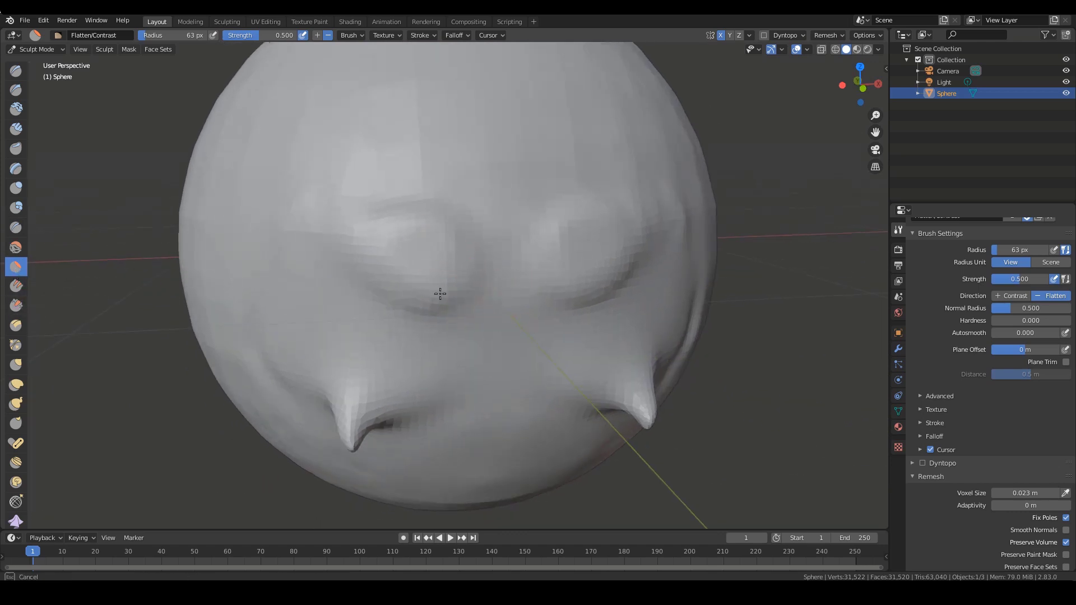
{"action": "scroll", "coordinate": [485, 339], "scroll_direction": "down", "scroll_amount": 2}
{"action": "middle_click_drag", "start_coordinate": [486, 339], "coordinate": [517, 346]}
{"action": "scroll", "coordinate": [511, 319], "scroll_direction": "up", "scroll_amount": 2}
{"action": "scroll", "coordinate": [522, 339], "scroll_direction": "down", "scroll_amount": 2}
{"action": "scroll", "coordinate": [517, 346], "scroll_direction": "up", "scroll_amount": 1}
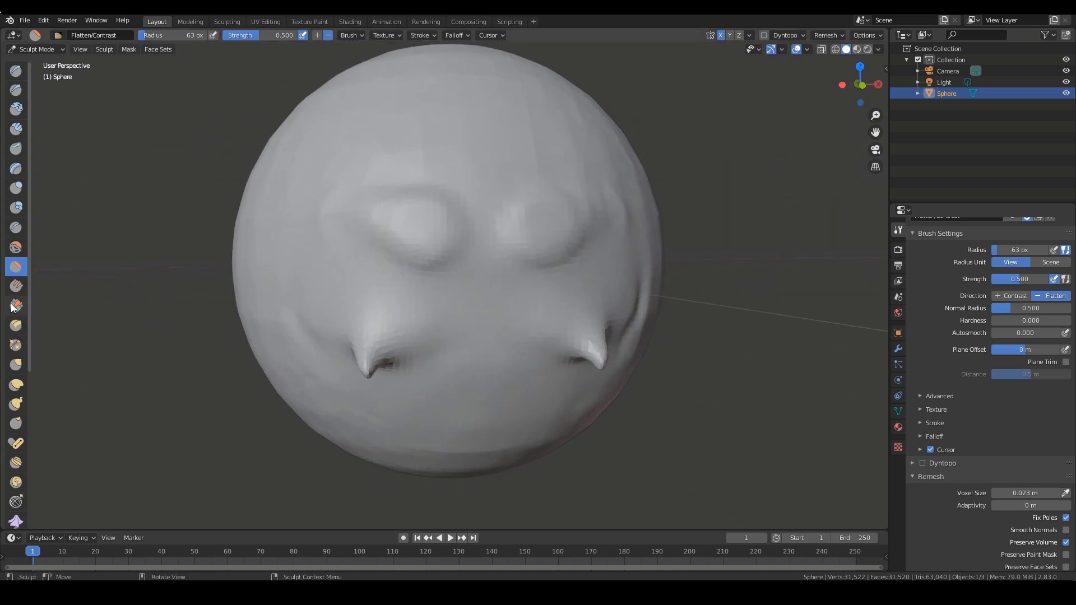
Switch to the Grab brush, set its radius to 158 px and pull mirrored points out of the sphere's upper sides
{"action": "left_click", "coordinate": [16, 366]}
{"action": "scroll", "coordinate": [567, 247], "scroll_direction": "down", "scroll_amount": 3}
{"action": "middle_click_drag", "start_coordinate": [533, 283], "coordinate": [438, 212]}
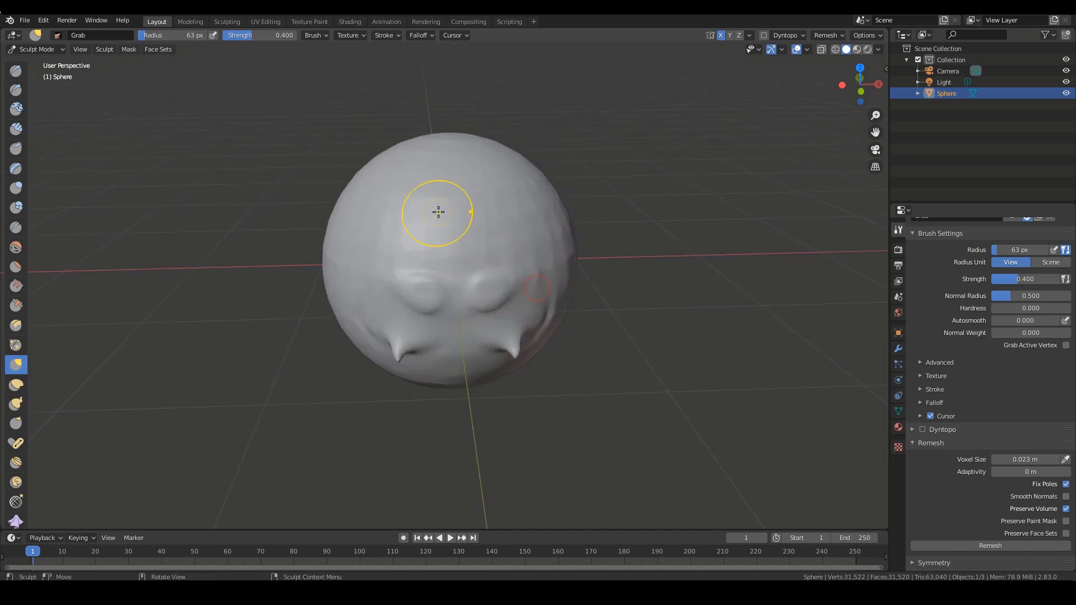
{"action": "key", "text": "f"}
{"action": "left_click", "coordinate": [490, 225]}
{"action": "left_click_drag", "start_coordinate": [396, 170], "coordinate": [385, 152]}
{"action": "middle_click_drag", "start_coordinate": [408, 196], "coordinate": [435, 196]}
{"action": "left_click_drag", "start_coordinate": [365, 182], "coordinate": [336, 156]}
{"action": "left_click_drag", "start_coordinate": [351, 196], "coordinate": [321, 167]}
{"action": "left_click_drag", "start_coordinate": [341, 178], "coordinate": [292, 142]}
Grab the sphere's lower sides, underside and crown and pull them outward into blunt mirrored points
{"action": "left_click_drag", "start_coordinate": [349, 288], "coordinate": [303, 333]}
{"action": "middle_click_drag", "start_coordinate": [423, 370], "coordinate": [471, 336]}
{"action": "left_click_drag", "start_coordinate": [440, 378], "coordinate": [473, 418]}
{"action": "middle_click_drag", "start_coordinate": [533, 418], "coordinate": [569, 440]}
{"action": "left_click_drag", "start_coordinate": [314, 291], "coordinate": [273, 291]}
{"action": "mouse_move", "coordinate": [499, 290]}
{"action": "middle_mouse_down"}
{"action": "mouse_move", "coordinate": [432, 337]}
{"action": "mouse_move", "coordinate": [417, 332]}
{"action": "middle_mouse_up"}
{"action": "middle_click_drag", "start_coordinate": [487, 298], "coordinate": [506, 394], "text": "shift"}
{"action": "left_click_drag", "start_coordinate": [452, 271], "coordinate": [442, 234]}
{"action": "middle_click_drag", "start_coordinate": [524, 310], "coordinate": [509, 255]}
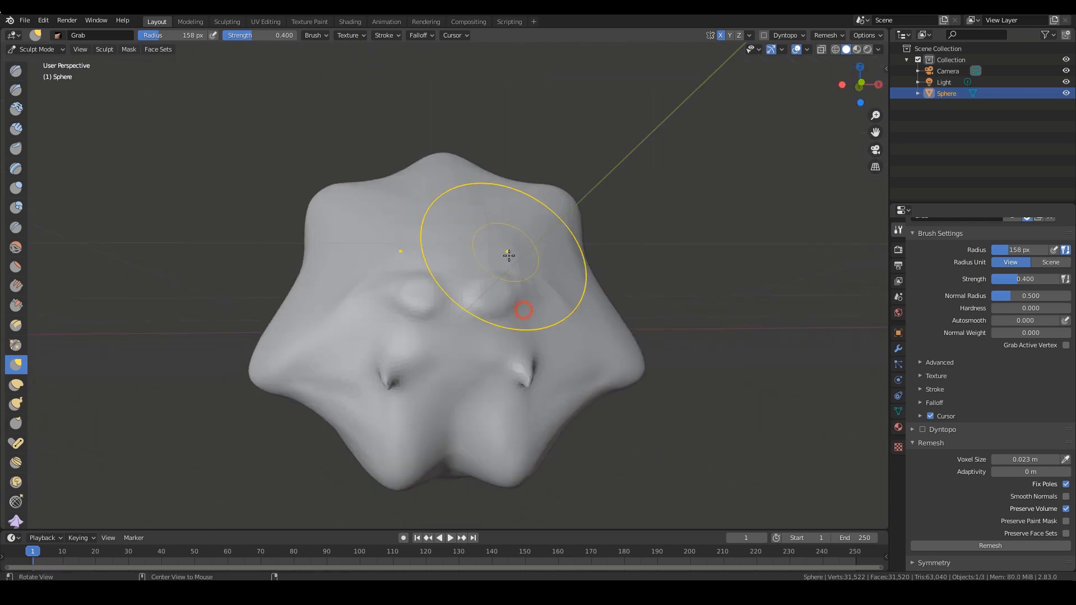
Pull a further pair of mirrored points outward from the front of the upper sides with the 158 px Grab brush
{"action": "left_click_drag", "start_coordinate": [504, 314], "coordinate": [509, 329], "text": "alt"}
{"action": "left_click_drag", "start_coordinate": [346, 281], "coordinate": [291, 241]}
{"action": "left_click_drag", "start_coordinate": [392, 288], "coordinate": [389, 322], "text": "ctrl+alt"}
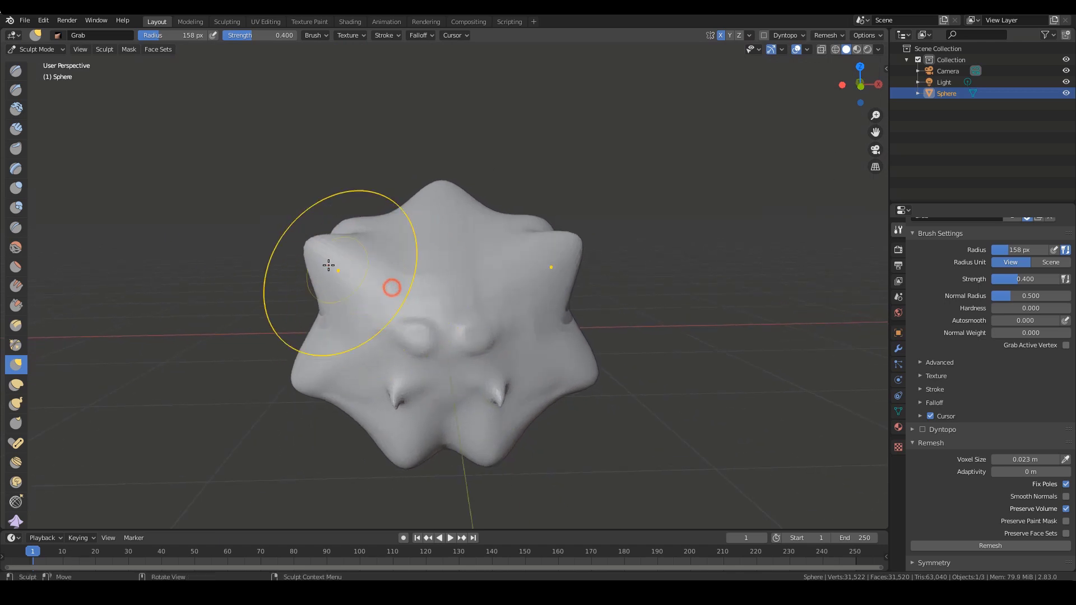
{"action": "left_click_drag", "start_coordinate": [328, 265], "coordinate": [293, 241]}
Enlarge the Grab radius to 303 px and pull the whole upper corners of the shape up and outward
{"action": "key", "text": "f"}
{"action": "left_click", "coordinate": [379, 315]}
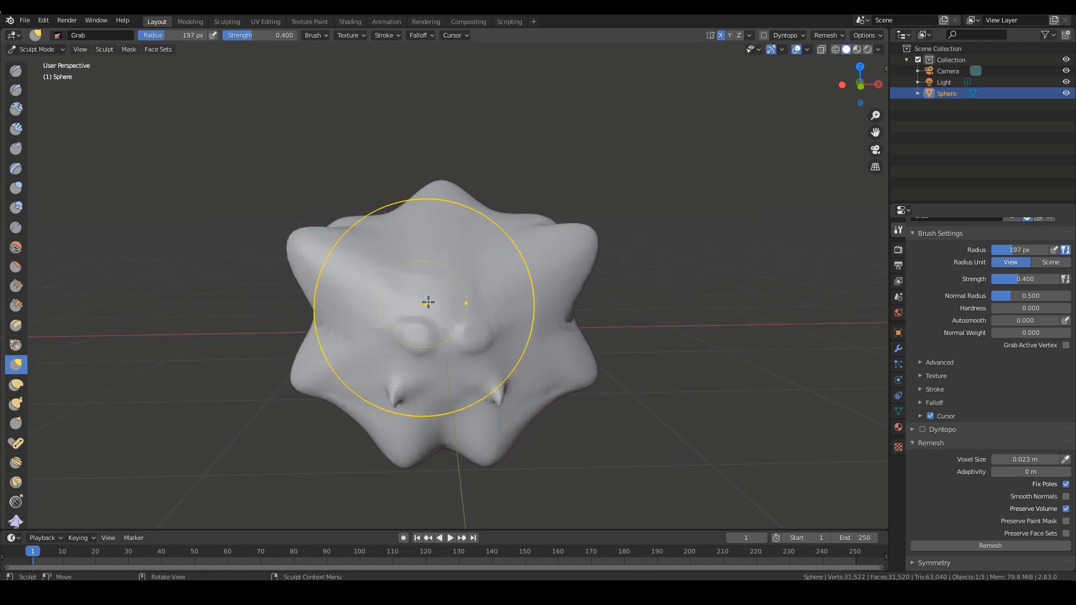
{"action": "scroll", "coordinate": [427, 311], "scroll_direction": "down", "scroll_amount": 2}
{"action": "scroll", "coordinate": [438, 326], "scroll_direction": "up", "scroll_amount": 2}
{"action": "key", "text": "f"}
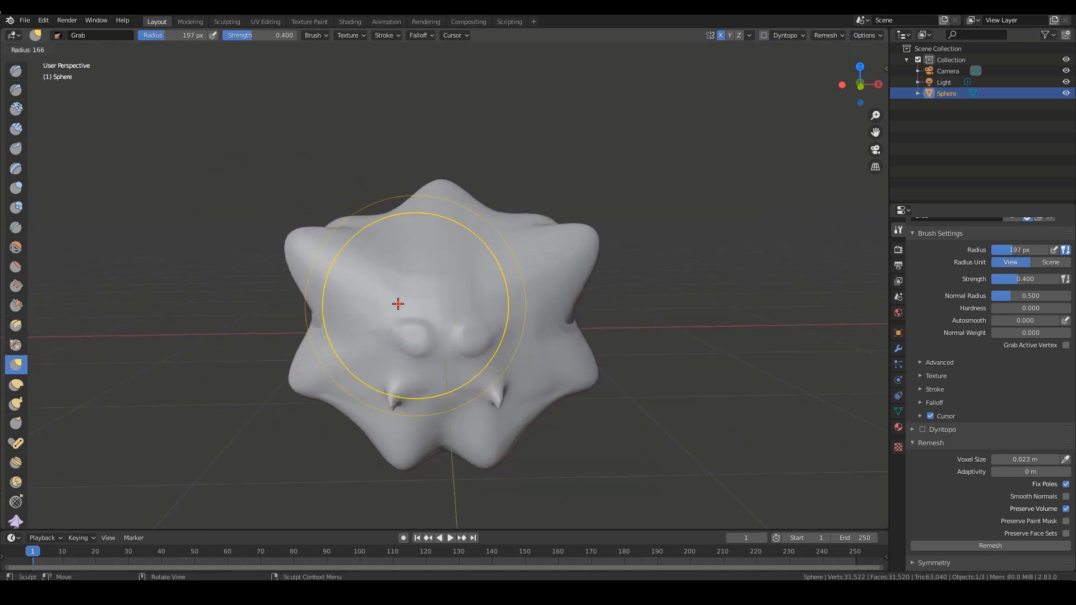
{"action": "left_click", "coordinate": [396, 303]}
{"action": "key", "text": "f"}
{"action": "left_click", "coordinate": [415, 303]}
{"action": "key", "text": "f"}
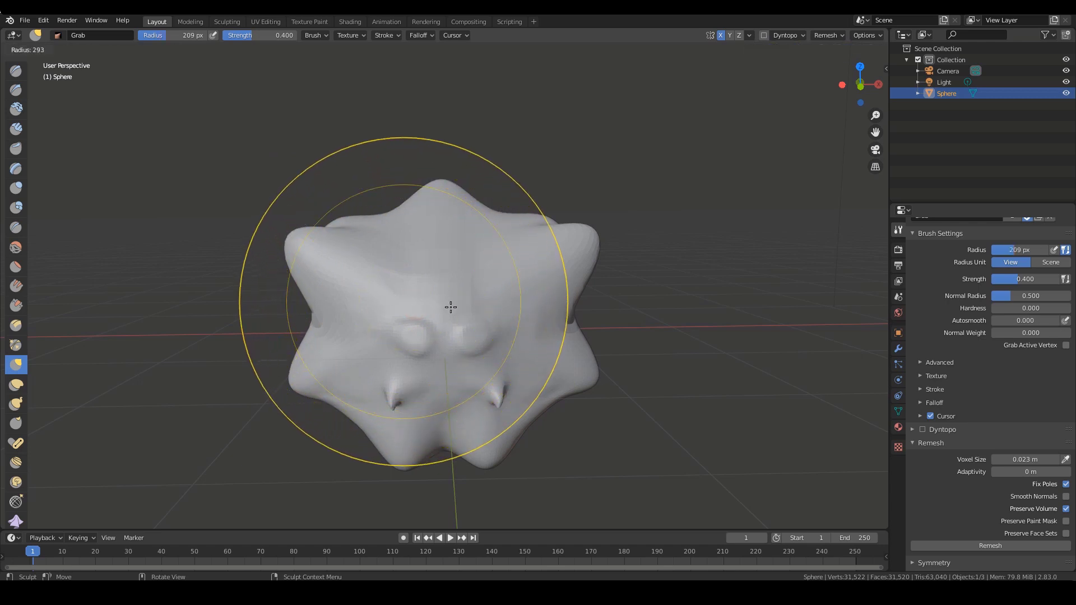
{"action": "left_click", "coordinate": [428, 305]}
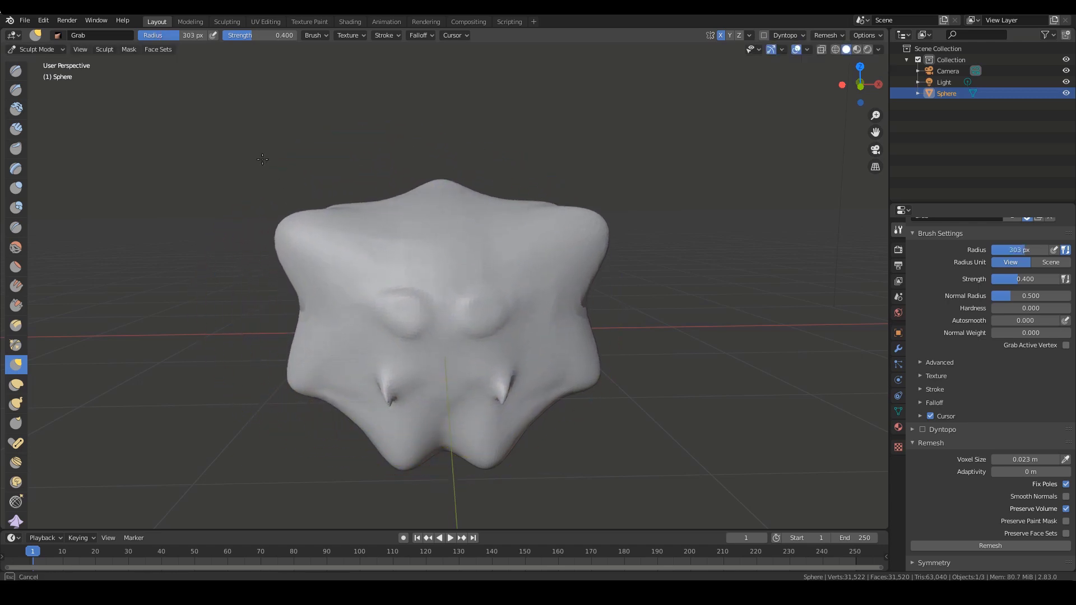
{"action": "left_click_drag", "start_coordinate": [263, 160], "coordinate": [261, 157]}
{"action": "left_click_drag", "start_coordinate": [346, 221], "coordinate": [338, 160]}
Reduce the Grab radius to 230 px and push the mirrored sides inward at mid-height to form a waist
{"action": "key", "text": "f"}
{"action": "left_click", "coordinate": [353, 270]}
{"action": "left_click_drag", "start_coordinate": [310, 276], "coordinate": [406, 313]}
{"action": "key", "text": "f"}
{"action": "left_click", "coordinate": [372, 310]}
{"action": "left_click_drag", "start_coordinate": [329, 303], "coordinate": [382, 315]}
{"action": "scroll", "coordinate": [392, 329], "scroll_direction": "down", "scroll_amount": 1}
{"action": "middle_click_drag", "start_coordinate": [395, 337], "coordinate": [409, 340]}
{"action": "scroll", "coordinate": [424, 345], "scroll_direction": "up", "scroll_amount": 1}
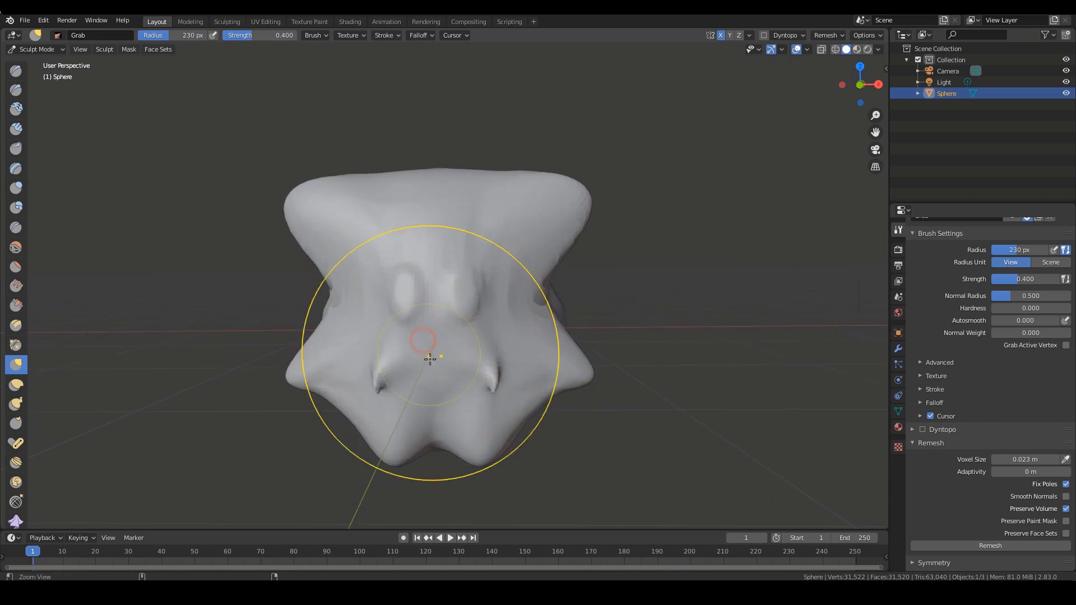
Try different Grab radii at close range over the small lower horns, ending with 117 px
{"action": "mouse_move", "coordinate": [430, 360]}
{"action": "left_mouse_down", "text": "ctrl+alt"}
{"action": "mouse_move", "coordinate": [451, 317]}
{"action": "mouse_move", "coordinate": [413, 340]}
{"action": "mouse_move", "coordinate": [443, 335]}
{"action": "left_mouse_up", "text": "ctrl+alt"}
{"action": "key", "text": "f"}
{"action": "left_click", "coordinate": [380, 331]}
{"action": "mouse_move", "coordinate": [456, 334]}
{"action": "left_mouse_down", "text": "ctrl+alt"}
{"action": "mouse_move", "coordinate": [473, 322]}
{"action": "mouse_move", "coordinate": [430, 341]}
{"action": "mouse_move", "coordinate": [473, 320]}
{"action": "mouse_move", "coordinate": [428, 337]}
{"action": "left_mouse_up", "text": "ctrl+alt"}
{"action": "key", "text": "f"}
{"action": "left_click", "coordinate": [397, 354]}
{"action": "mouse_move", "coordinate": [403, 380]}
{"action": "left_mouse_down", "text": "alt+shift"}
{"action": "mouse_move", "coordinate": [445, 328]}
{"action": "mouse_move", "coordinate": [464, 340]}
{"action": "mouse_move", "coordinate": [488, 342]}
{"action": "mouse_move", "coordinate": [472, 331]}
{"action": "mouse_move", "coordinate": [486, 331]}
{"action": "mouse_move", "coordinate": [481, 343]}
{"action": "left_mouse_up", "text": "alt+shift"}
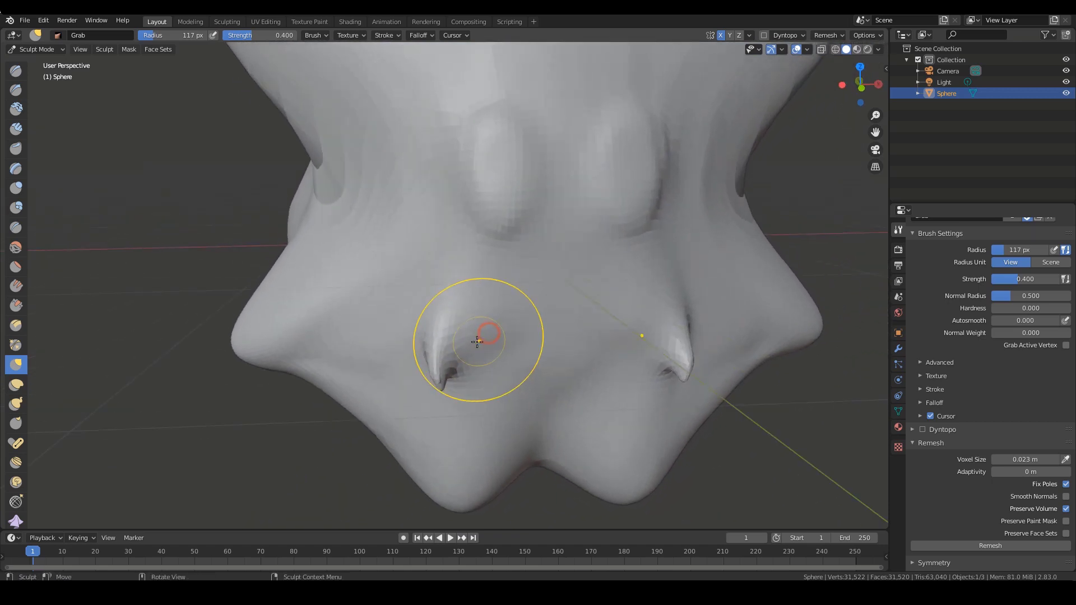
{"action": "key", "text": "f"}
{"action": "left_click", "coordinate": [444, 352]}
{"action": "key", "text": "f"}
{"action": "left_click_drag", "start_coordinate": [439, 358], "coordinate": [463, 375]}
{"action": "left_click", "coordinate": [455, 362]}
{"action": "mouse_move", "coordinate": [435, 355]}
{"action": "left_mouse_down"}
{"action": "mouse_move", "coordinate": [491, 365]}
{"action": "mouse_move", "coordinate": [501, 376]}
{"action": "mouse_move", "coordinate": [499, 339]}
{"action": "mouse_move", "coordinate": [572, 333]}
{"action": "left_mouse_up"}
Set the Grab brush radius to 113 px with the whole shape in view
{"action": "scroll", "coordinate": [493, 360], "scroll_direction": "down", "scroll_amount": 4}
{"action": "scroll", "coordinate": [491, 347], "scroll_direction": "down", "scroll_amount": 1}
{"action": "scroll", "coordinate": [485, 367], "scroll_direction": "up", "scroll_amount": 1}
{"action": "scroll", "coordinate": [489, 379], "scroll_direction": "down", "scroll_amount": 1}
{"action": "scroll", "coordinate": [499, 338], "scroll_direction": "up", "scroll_amount": 2}
{"action": "middle_click_drag", "start_coordinate": [572, 333], "coordinate": [505, 355], "text": "alt"}
{"action": "key", "text": "f"}
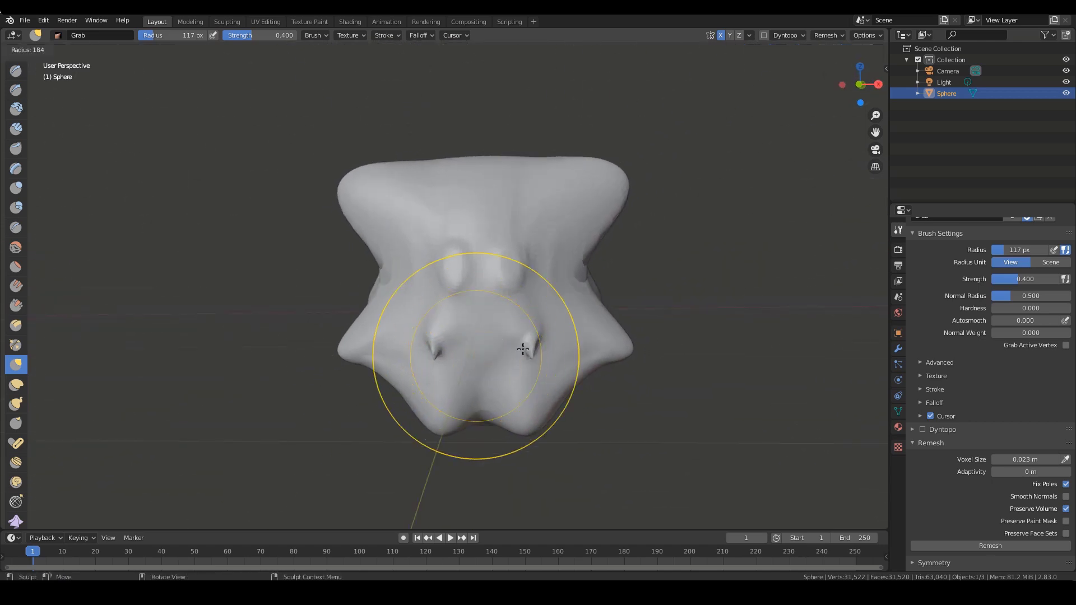
{"action": "key", "text": "f"}
{"action": "left_click", "coordinate": [370, 344]}
{"action": "mouse_move", "coordinate": [466, 353]}
{"action": "left_mouse_down", "text": "ctrl+alt"}
{"action": "mouse_move", "coordinate": [486, 360]}
{"action": "mouse_move", "coordinate": [469, 363]}
{"action": "left_mouse_up", "text": "ctrl+alt"}
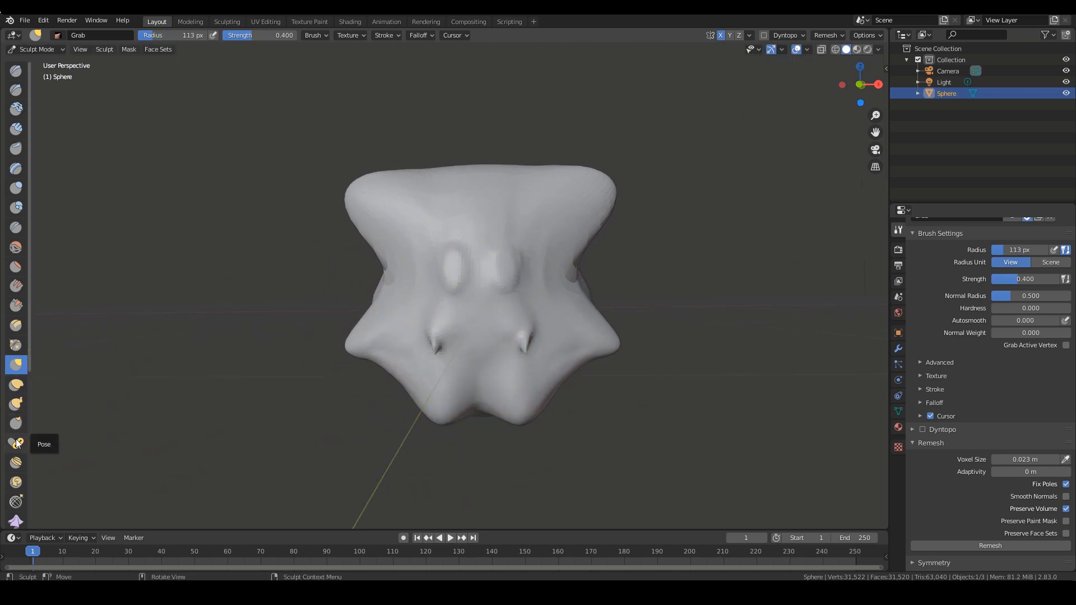
Switch to the Mask brush, set its radius to 71 px and paint round mirrored masks where the eyes go
{"action": "scroll", "coordinate": [16, 455], "scroll_direction": "down", "scroll_amount": 4}
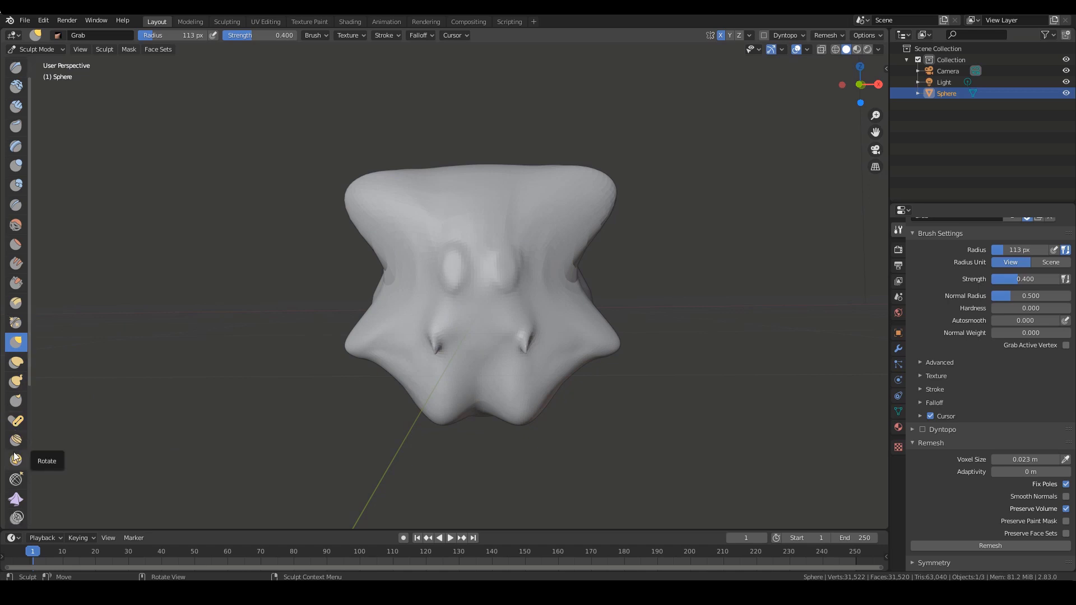
{"action": "scroll", "coordinate": [10, 454], "scroll_direction": "down", "scroll_amount": 1}
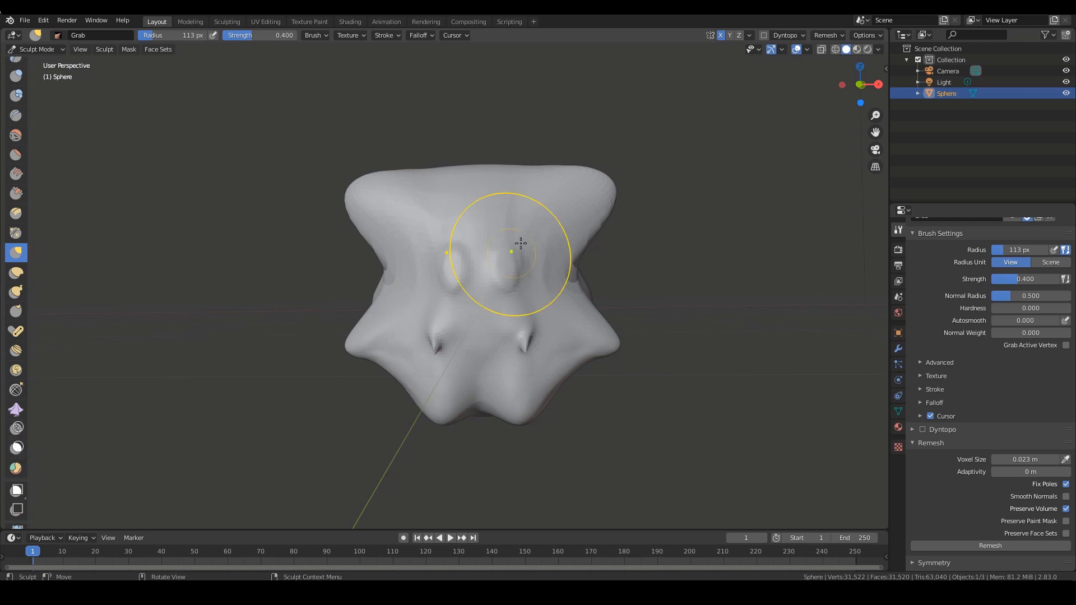
{"action": "middle_click_drag", "start_coordinate": [498, 254], "coordinate": [646, 241]}
{"action": "scroll", "coordinate": [613, 251], "scroll_direction": "up", "scroll_amount": 2}
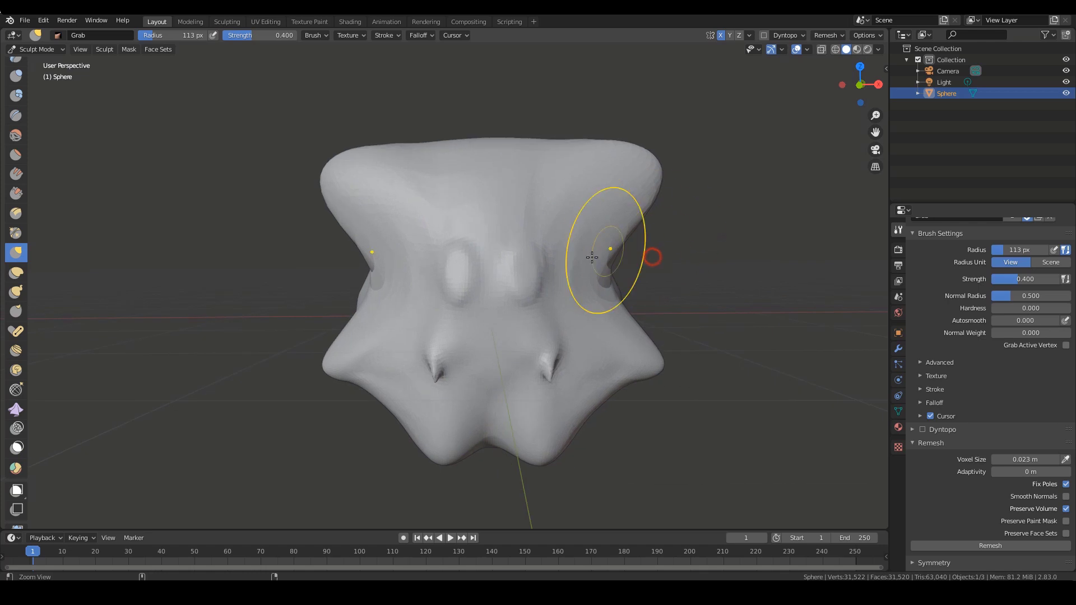
{"action": "left_click", "coordinate": [17, 451]}
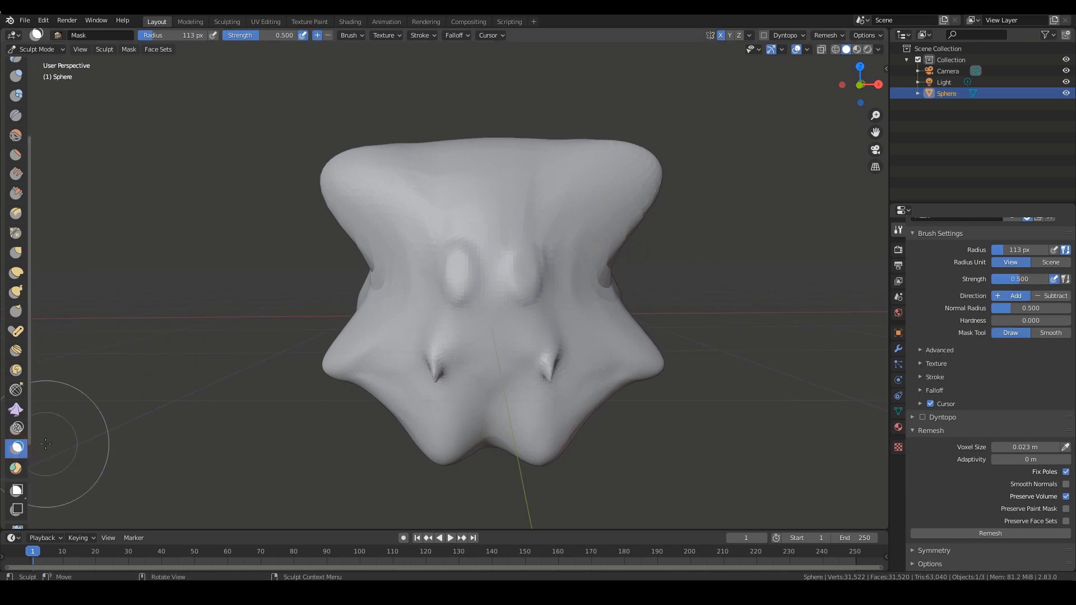
{"action": "middle_click_drag", "start_coordinate": [497, 216], "coordinate": [482, 225]}
{"action": "key", "text": "f"}
{"action": "left_click", "coordinate": [424, 236]}
{"action": "mouse_move", "coordinate": [423, 235]}
{"action": "left_mouse_down"}
{"action": "mouse_move", "coordinate": [481, 221]}
{"action": "mouse_move", "coordinate": [430, 174]}
{"action": "mouse_move", "coordinate": [459, 216]}
{"action": "mouse_move", "coordinate": [427, 215]}
{"action": "left_mouse_up"}
{"action": "mouse_move", "coordinate": [489, 249]}
{"action": "middle_mouse_down"}
{"action": "mouse_move", "coordinate": [512, 271]}
{"action": "mouse_move", "coordinate": [512, 247]}
{"action": "mouse_move", "coordinate": [512, 260]}
{"action": "mouse_move", "coordinate": [447, 274]}
{"action": "mouse_move", "coordinate": [497, 269]}
{"action": "mouse_move", "coordinate": [512, 284]}
{"action": "mouse_move", "coordinate": [473, 286]}
{"action": "mouse_move", "coordinate": [497, 271]}
{"action": "mouse_move", "coordinate": [553, 336]}
{"action": "mouse_move", "coordinate": [491, 258]}
{"action": "middle_mouse_up"}
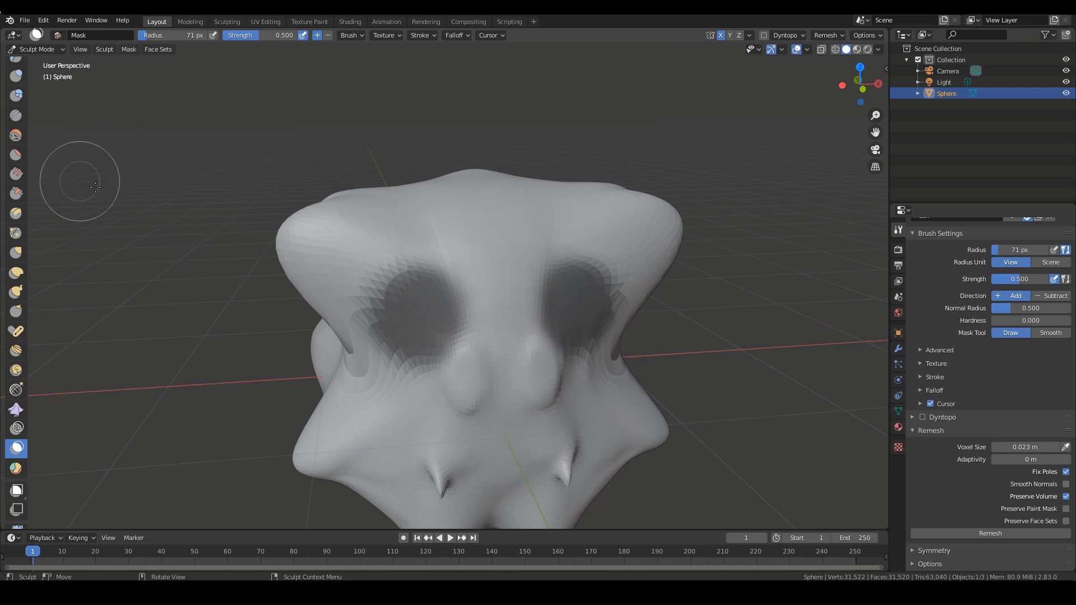
Switch to Clay Strips at 0.600 strength and build up material around the masked eye areas, enlarging the radius to 102 px
{"action": "key", "text": "c"}
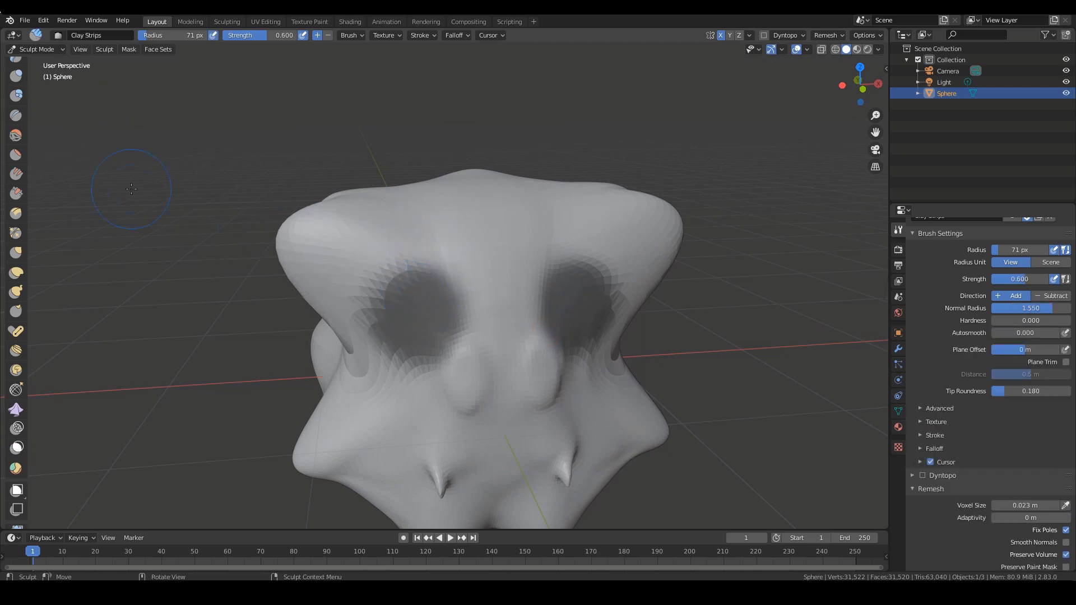
{"action": "scroll", "coordinate": [17, 104], "scroll_direction": "up", "scroll_amount": 4}
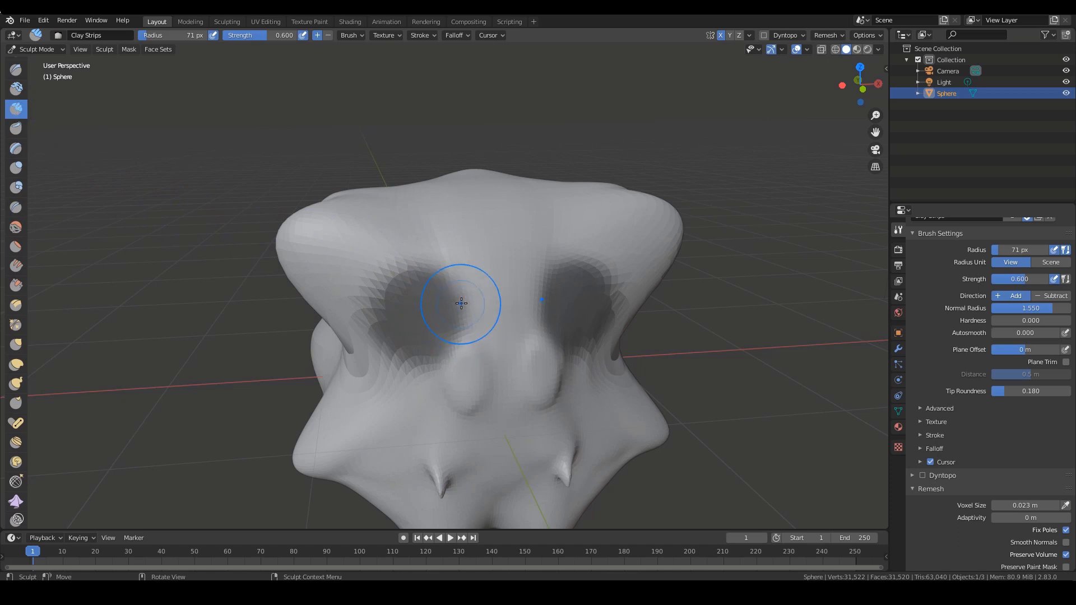
{"action": "mouse_move", "coordinate": [477, 309]}
{"action": "left_mouse_down"}
{"action": "mouse_move", "coordinate": [415, 255]}
{"action": "mouse_move", "coordinate": [387, 280]}
{"action": "mouse_move", "coordinate": [449, 381]}
{"action": "mouse_move", "coordinate": [362, 260]}
{"action": "left_mouse_up"}
{"action": "mouse_move", "coordinate": [396, 379]}
{"action": "left_mouse_down"}
{"action": "mouse_move", "coordinate": [538, 292]}
{"action": "mouse_move", "coordinate": [459, 336]}
{"action": "mouse_move", "coordinate": [482, 247]}
{"action": "mouse_move", "coordinate": [498, 313]}
{"action": "mouse_move", "coordinate": [432, 395]}
{"action": "mouse_move", "coordinate": [347, 359]}
{"action": "left_mouse_up"}
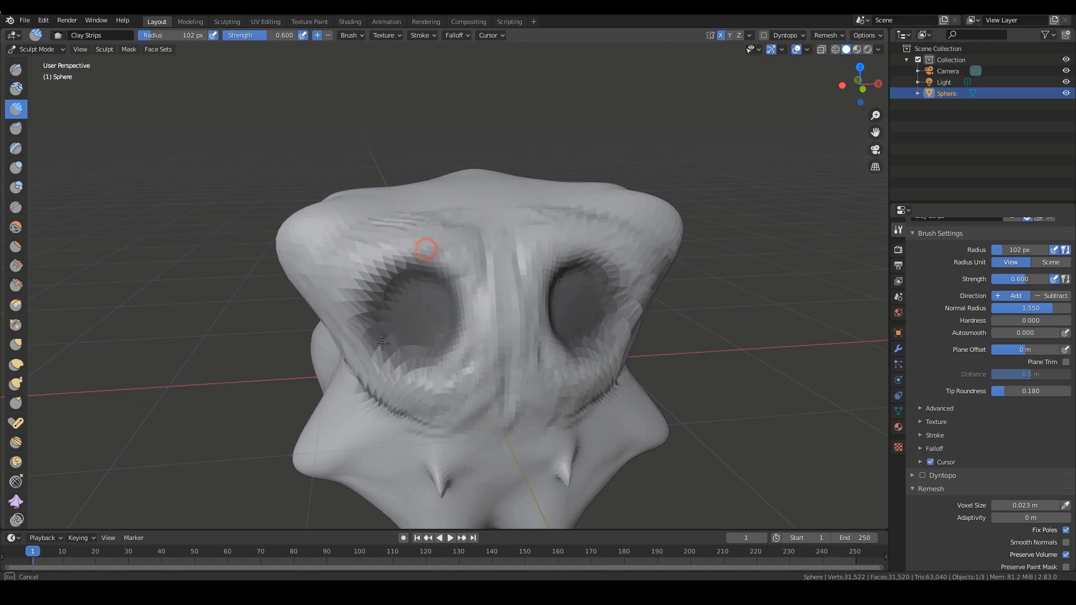
{"action": "mouse_move", "coordinate": [423, 247]}
{"action": "left_mouse_down", "text": "alt"}
{"action": "mouse_move", "coordinate": [548, 365]}
{"action": "mouse_move", "coordinate": [559, 297]}
{"action": "left_mouse_up", "text": "alt"}
{"action": "scroll", "coordinate": [512, 264], "scroll_direction": "down", "scroll_amount": 3}
{"action": "left_click_drag", "start_coordinate": [519, 258], "coordinate": [521, 255], "text": "ctrl"}
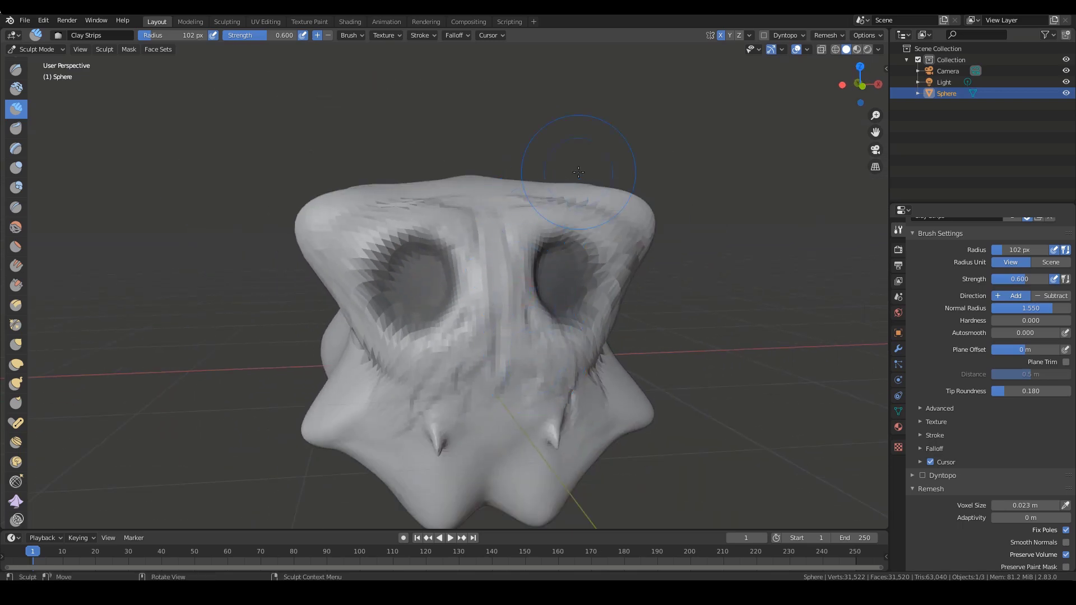
{"action": "scroll", "coordinate": [684, 312], "scroll_direction": "up", "scroll_amount": 5}
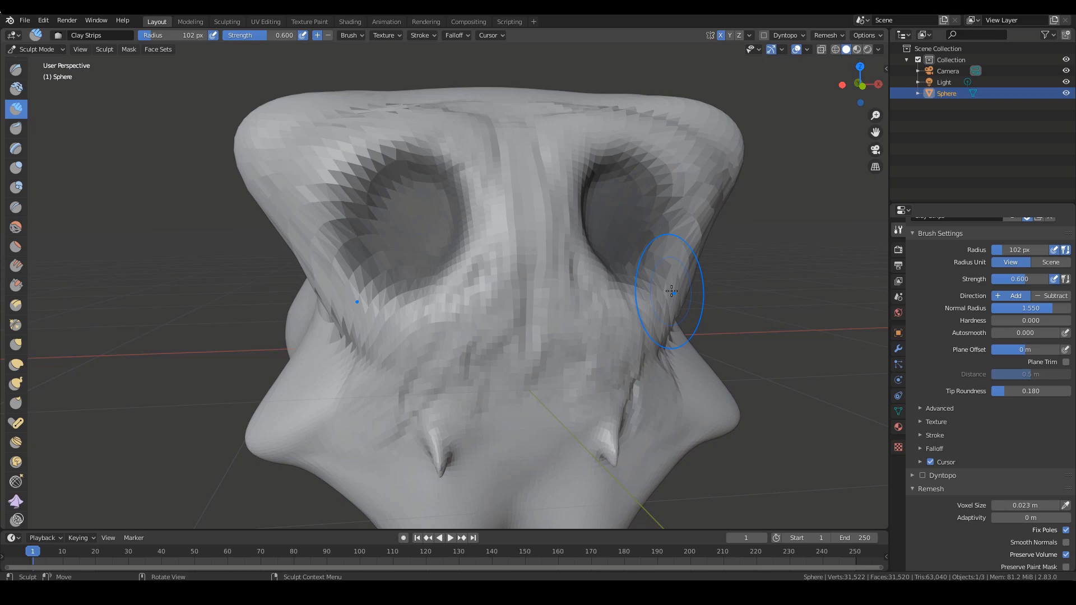
{"action": "scroll", "coordinate": [516, 228], "scroll_direction": "down", "scroll_amount": 2}
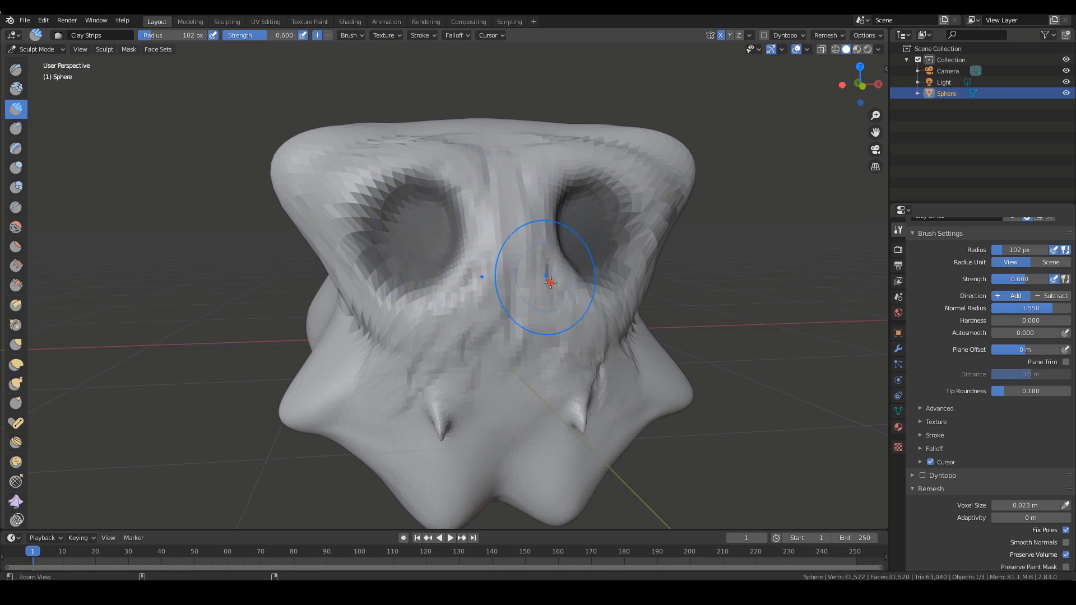
{"action": "mouse_move", "coordinate": [547, 281]}
{"action": "middle_mouse_down", "text": "ctrl"}
{"action": "mouse_move", "coordinate": [593, 354]}
{"action": "mouse_move", "coordinate": [586, 343]}
{"action": "middle_mouse_up", "text": "ctrl"}
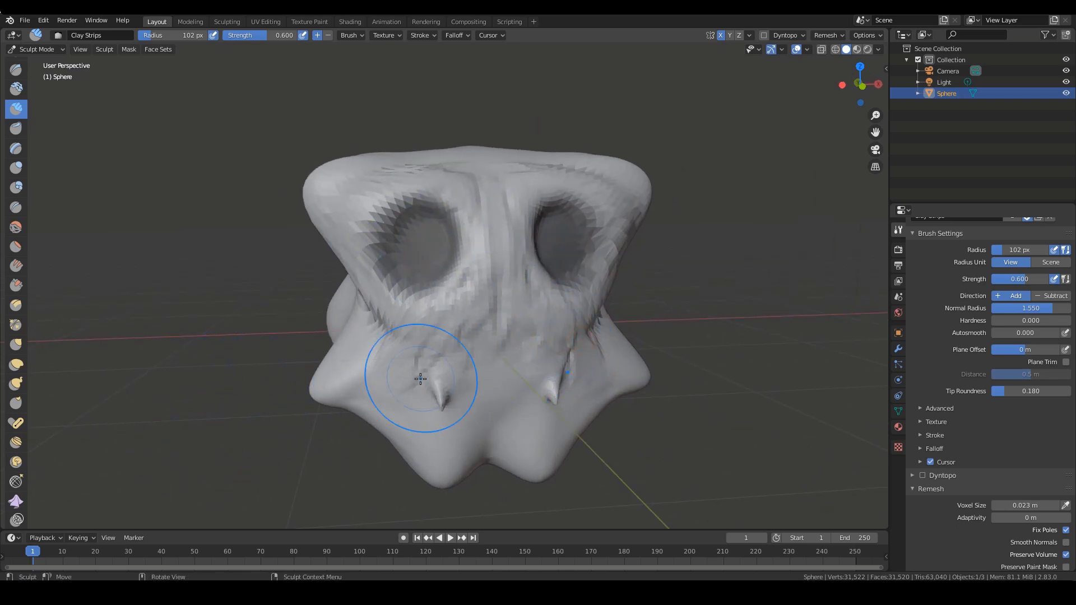
Set the Clay Strips radius to 61 px and carve in along the rims of the masked eye areas
{"action": "scroll", "coordinate": [26, 225], "scroll_direction": "down", "scroll_amount": 8}
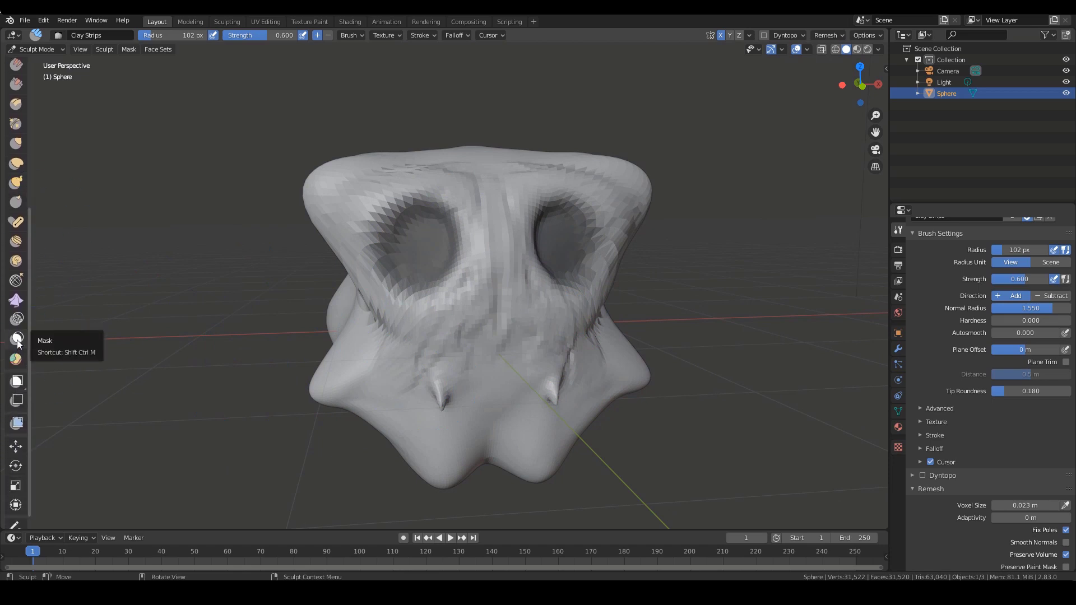
{"action": "left_click_drag", "start_coordinate": [687, 241], "coordinate": [720, 299], "text": "ctrl+alt"}
{"action": "left_click_drag", "start_coordinate": [705, 271], "coordinate": [695, 308], "text": "alt+shift"}
{"action": "scroll", "coordinate": [695, 309], "scroll_direction": "up", "scroll_amount": 2}
{"action": "key", "text": "bracketleft"}
{"action": "key", "text": "bracketleft"}
{"action": "key", "text": "bracketleft"}
{"action": "key", "text": "bracketleft"}
{"action": "key", "text": "bracketleft"}
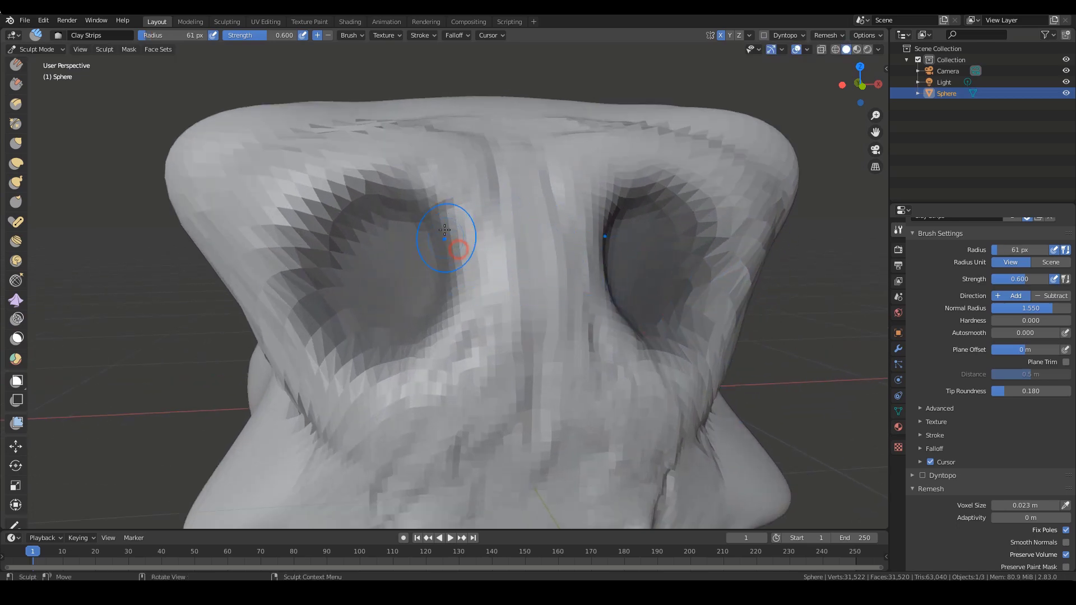
{"action": "mouse_move", "coordinate": [450, 249]}
{"action": "left_mouse_down", "text": "ctrl"}
{"action": "mouse_move", "coordinate": [437, 181]}
{"action": "mouse_move", "coordinate": [406, 183]}
{"action": "mouse_move", "coordinate": [287, 297]}
{"action": "mouse_move", "coordinate": [381, 389]}
{"action": "left_mouse_up", "text": "ctrl"}
{"action": "left_click_drag", "start_coordinate": [574, 298], "coordinate": [585, 299], "text": "ctrl+alt"}
Undo the last change and clear the mask from both eye areas
{"action": "key", "text": "alt"}
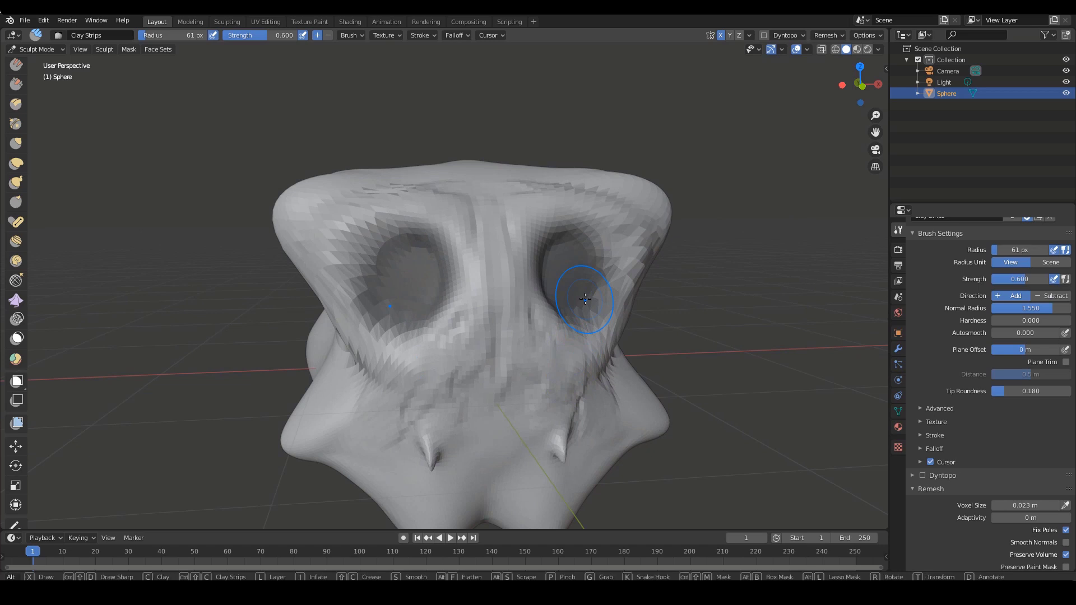
{"action": "middle_click_drag", "start_coordinate": [678, 289], "coordinate": [711, 287]}
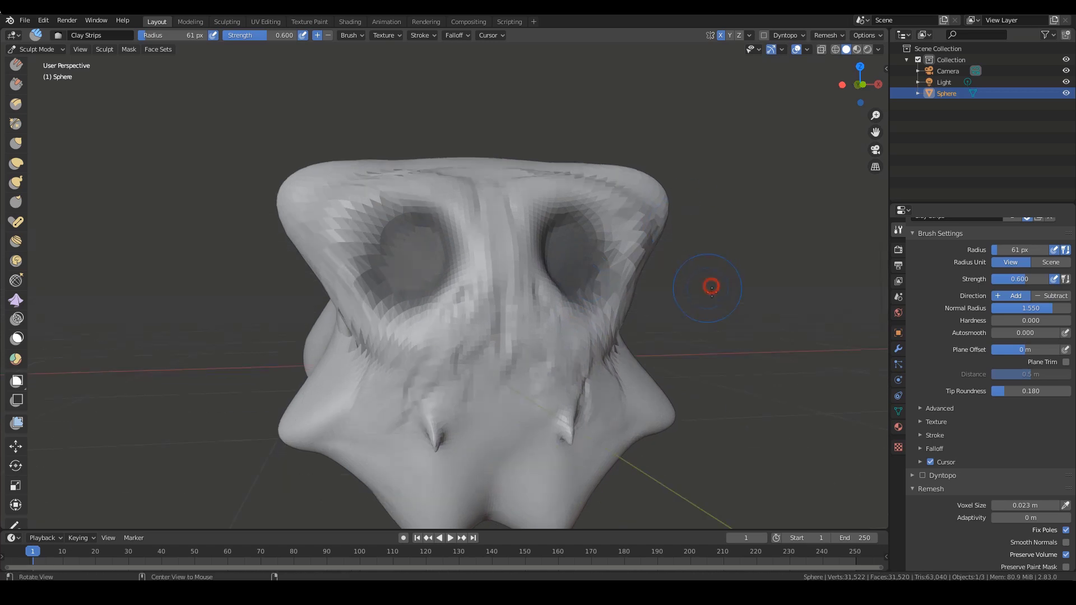
{"action": "key", "text": "ctrl+z"}
{"action": "left_click_drag", "start_coordinate": [698, 271], "coordinate": [729, 311], "text": "ctrl+alt"}
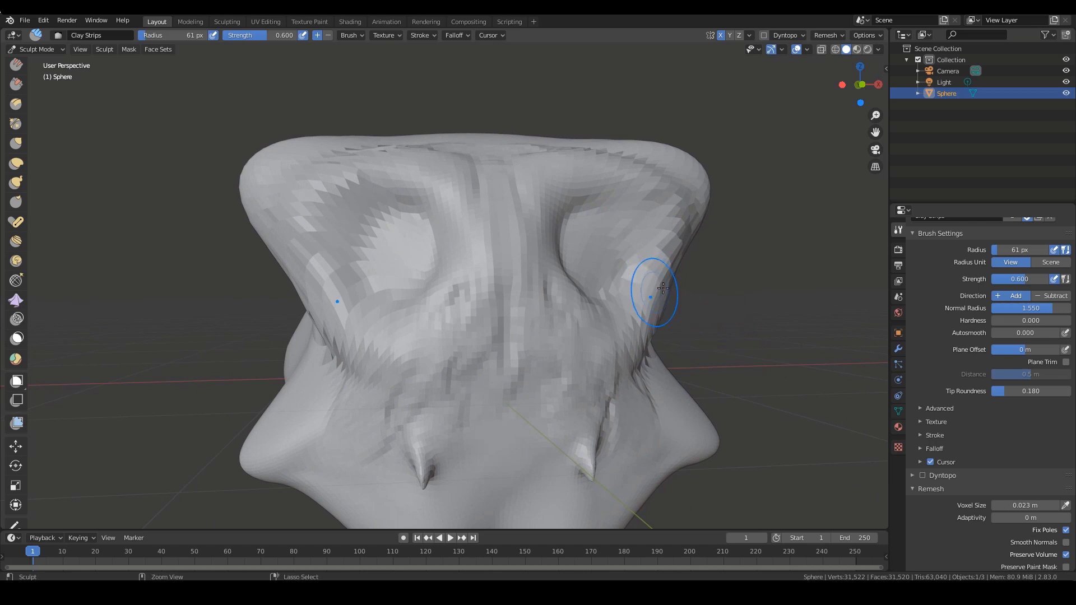
Try remeshing the sculpt at the 0.023 m voxel size, and undo it to compare the stretched faces
{"action": "key", "text": "ctrl+r"}
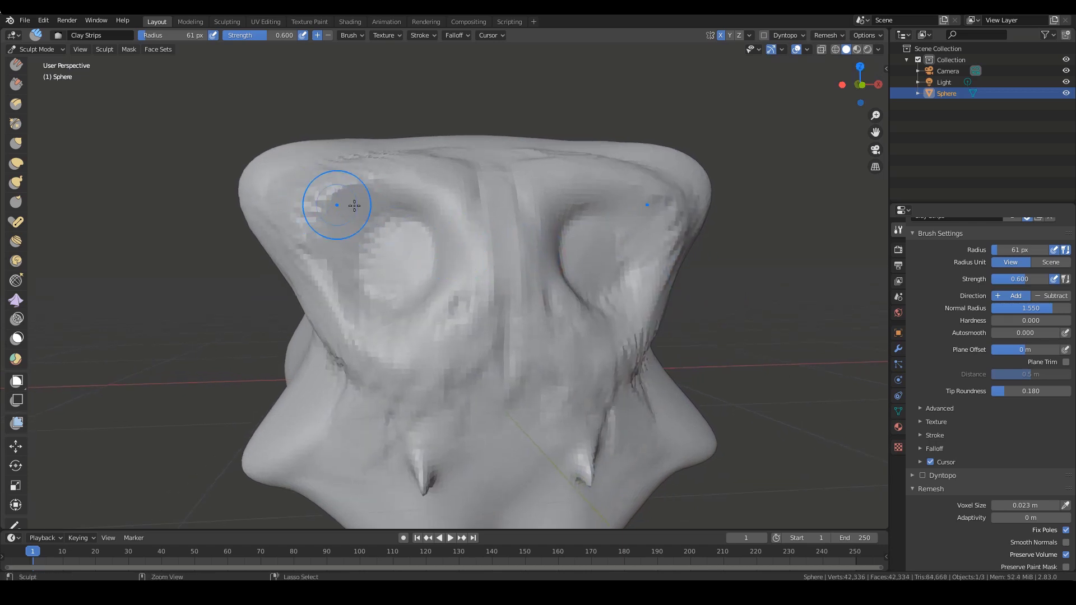
{"action": "key", "text": "ctrl+z"}
{"action": "left_click_drag", "start_coordinate": [402, 212], "coordinate": [389, 217], "text": "alt"}
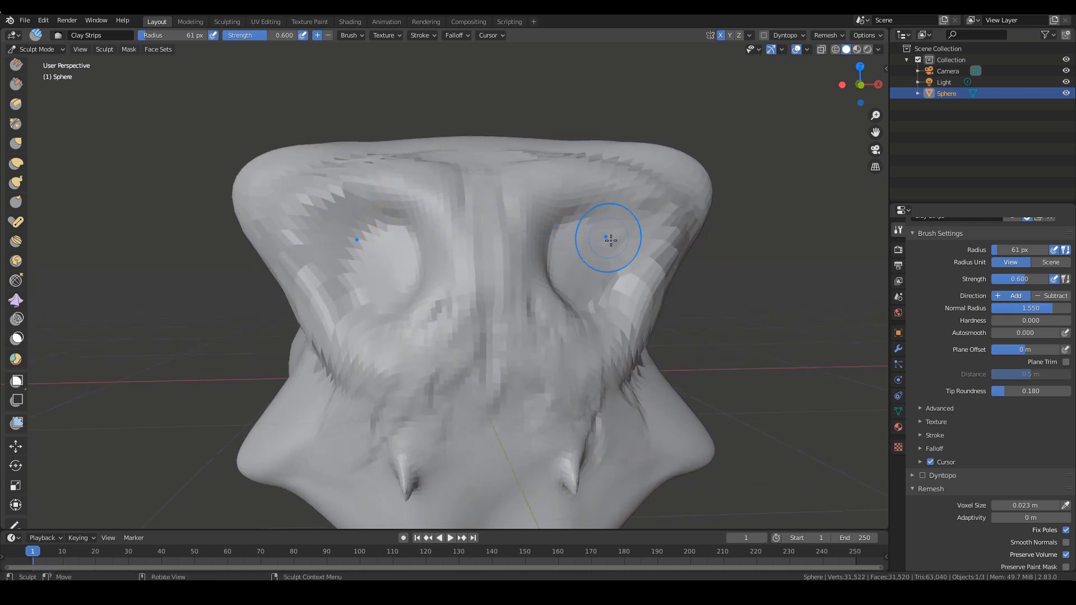
Remesh the sculpt at the 0.023 m voxel size and check the eye sockets from both sides
{"action": "mouse_move", "coordinate": [429, 261]}
{"action": "left_mouse_down", "text": "alt"}
{"action": "mouse_move", "coordinate": [443, 267]}
{"action": "mouse_move", "coordinate": [428, 243]}
{"action": "mouse_move", "coordinate": [386, 236]}
{"action": "left_mouse_up", "text": "alt"}
{"action": "key", "text": "ctrl+r"}
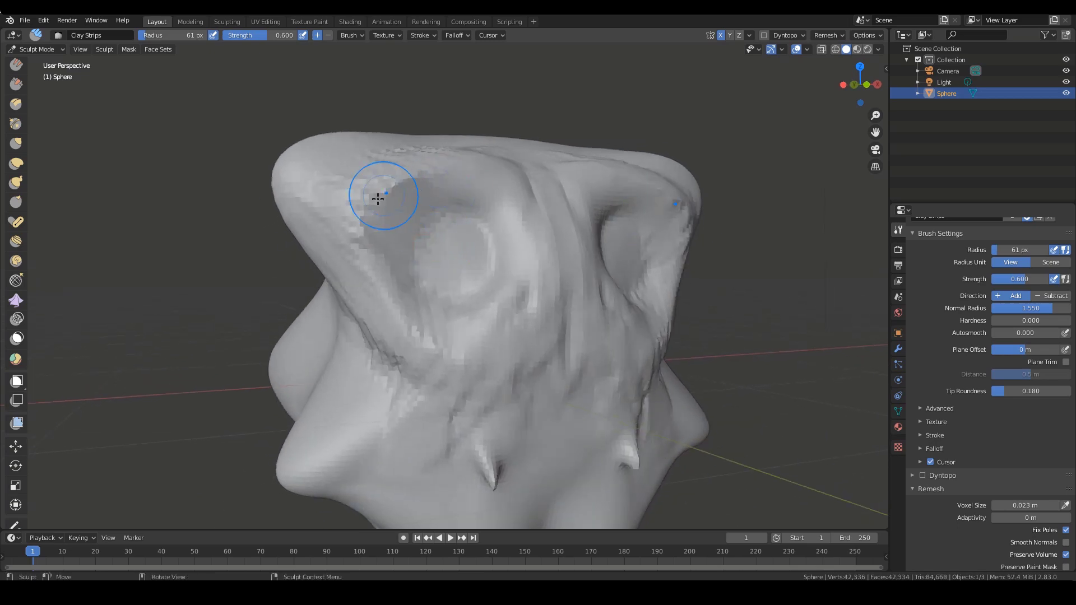
{"action": "left_click_drag", "start_coordinate": [421, 308], "coordinate": [460, 296], "text": "alt"}
{"action": "left_click_drag", "start_coordinate": [409, 237], "coordinate": [374, 246], "text": "alt"}
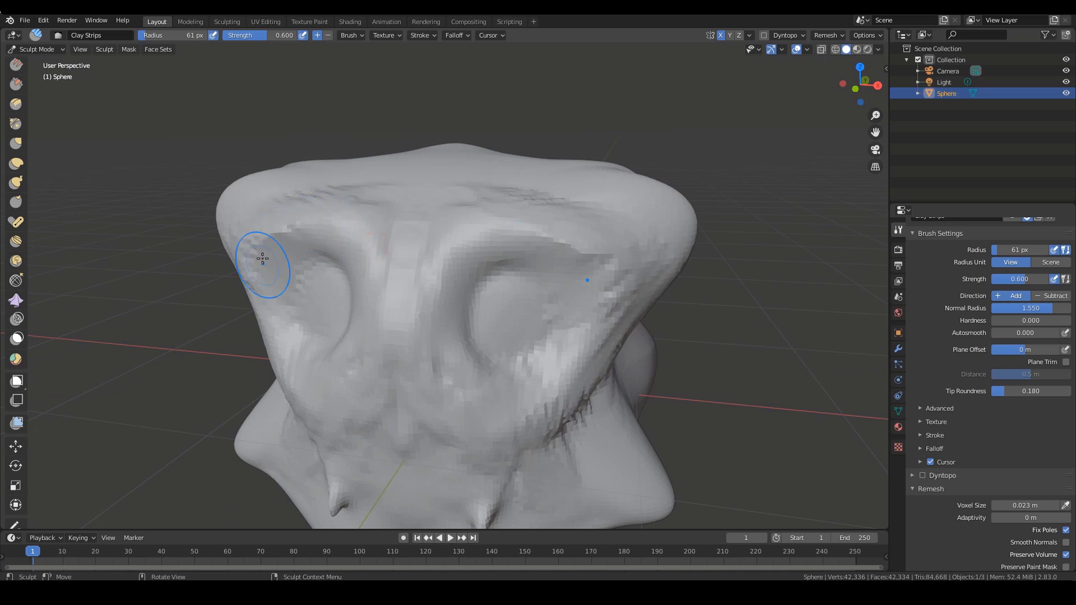
Paint a mask over both eye sockets with the Mask brush, check it from the side, and clear it
{"action": "left_click_drag", "start_coordinate": [263, 258], "coordinate": [360, 217], "text": "alt"}
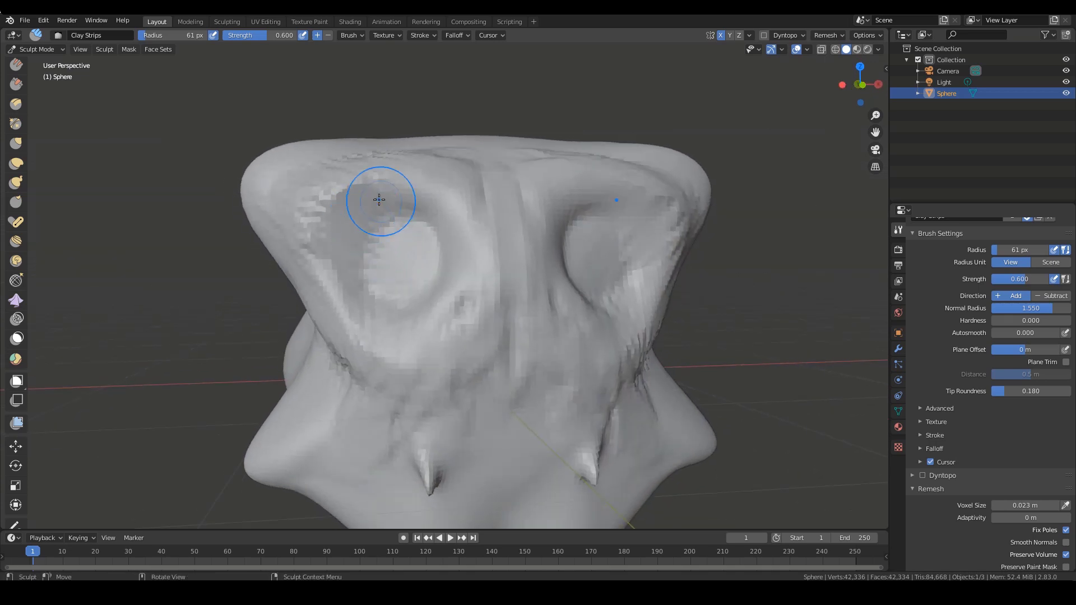
{"action": "left_click_drag", "start_coordinate": [492, 257], "coordinate": [543, 297], "text": "ctrl+alt"}
{"action": "left_click_drag", "start_coordinate": [541, 313], "coordinate": [496, 297], "text": "ctrl+alt"}
{"action": "left_click_drag", "start_coordinate": [522, 295], "coordinate": [505, 305], "text": "alt"}
{"action": "mouse_move", "coordinate": [456, 267]}
{"action": "left_mouse_down", "text": "alt"}
{"action": "mouse_move", "coordinate": [456, 288]}
{"action": "mouse_move", "coordinate": [426, 261]}
{"action": "left_mouse_up", "text": "alt"}
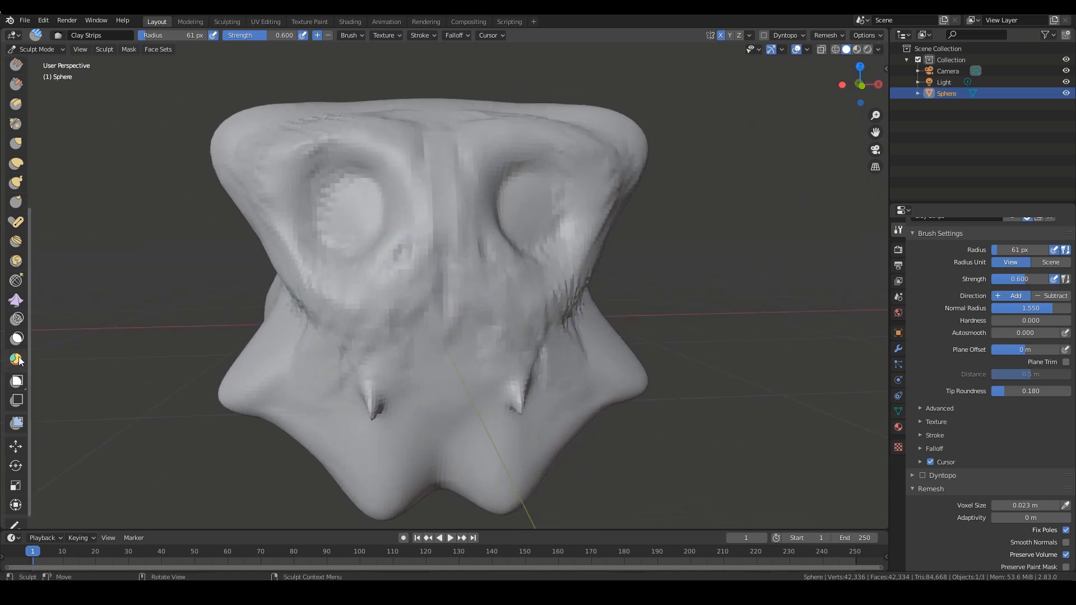
{"action": "left_click", "coordinate": [17, 338]}
{"action": "mouse_move", "coordinate": [349, 216]}
{"action": "left_mouse_down"}
{"action": "mouse_move", "coordinate": [347, 207]}
{"action": "mouse_move", "coordinate": [370, 227]}
{"action": "mouse_move", "coordinate": [338, 233]}
{"action": "left_mouse_up"}
{"action": "left_click_drag", "start_coordinate": [352, 162], "coordinate": [394, 190]}
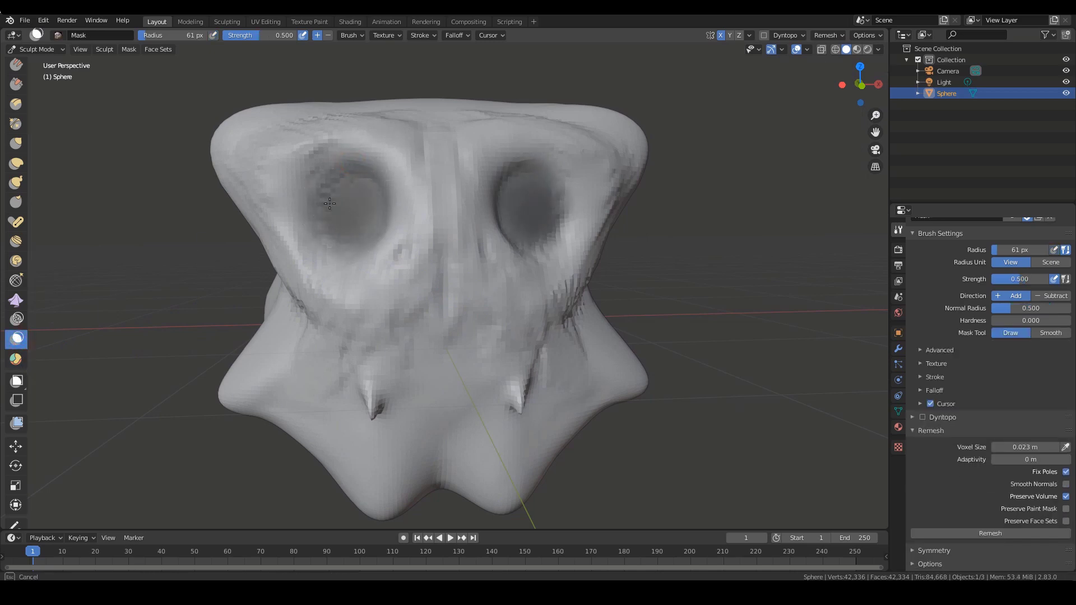
{"action": "middle_click_drag", "start_coordinate": [438, 233], "coordinate": [437, 173]}
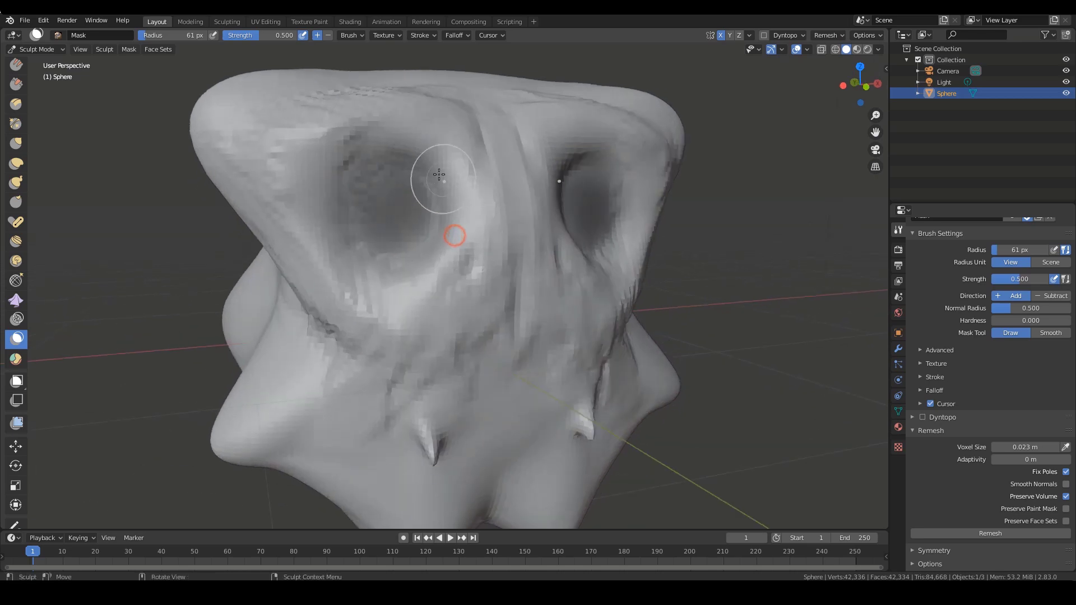
{"action": "scroll", "coordinate": [470, 236], "scroll_direction": "down", "scroll_amount": 3}
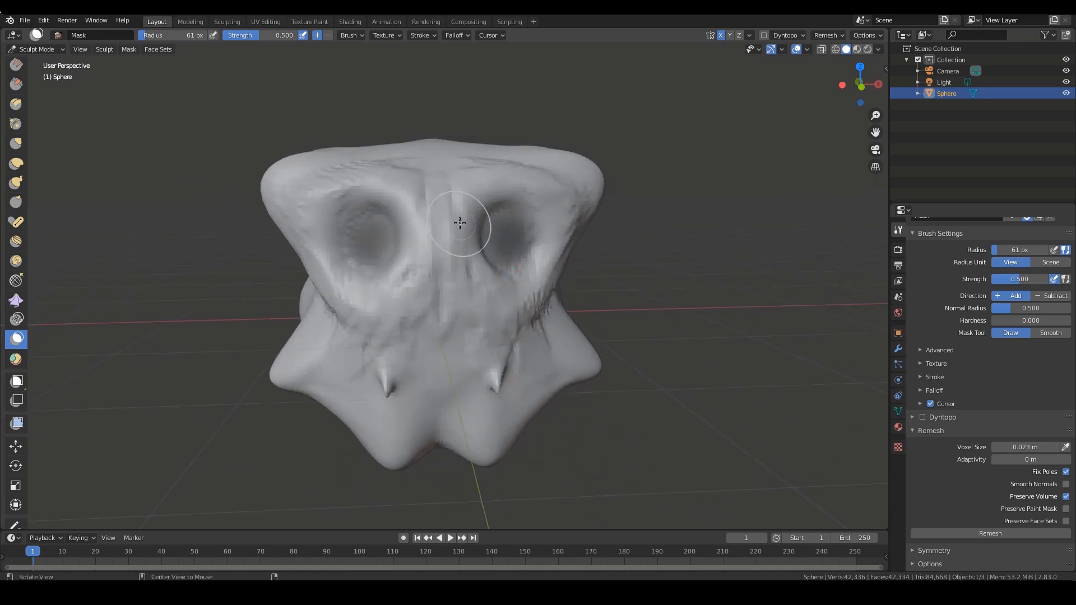
{"action": "key", "text": "alt+m"}
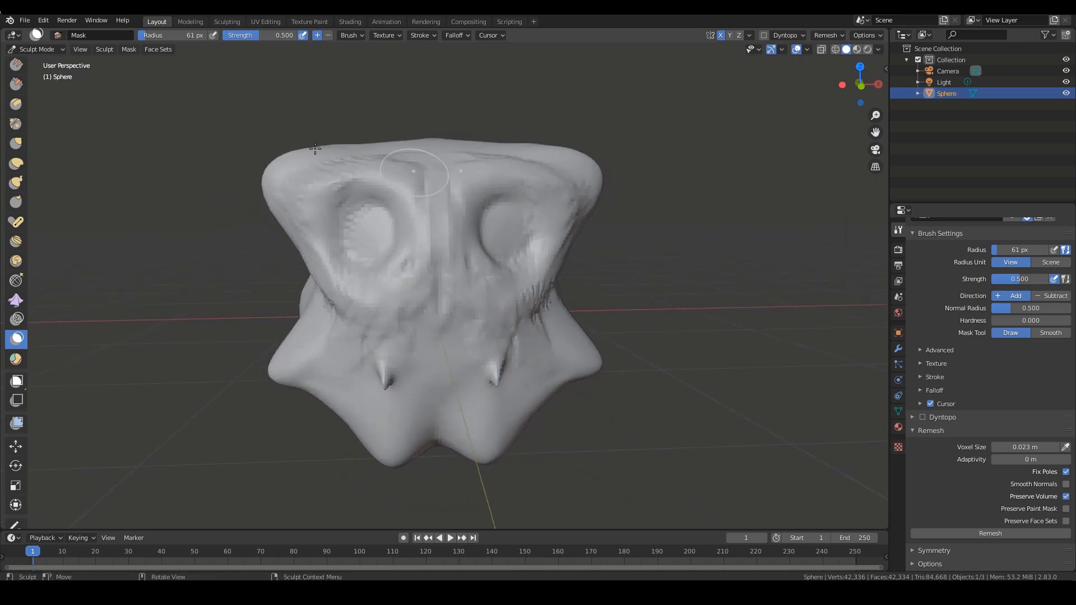
Try Box Mask on the head's upper corners, lower half and eye region, and clear the mask
{"action": "left_click", "coordinate": [17, 384]}
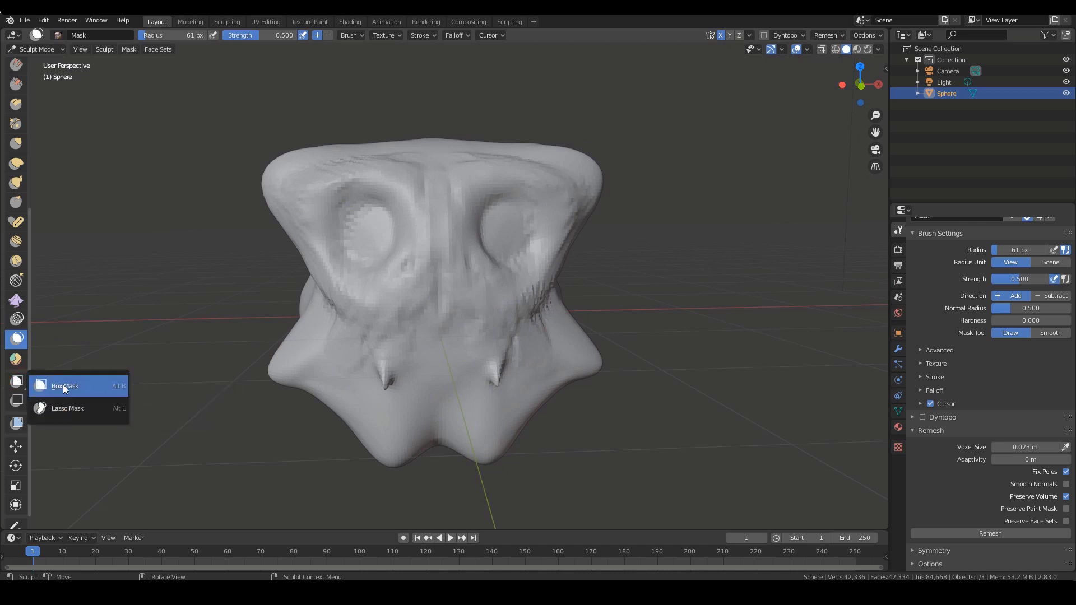
{"action": "left_click", "coordinate": [63, 386]}
{"action": "left_click_drag", "start_coordinate": [198, 89], "coordinate": [359, 271]}
{"action": "left_click_drag", "start_coordinate": [184, 319], "coordinate": [540, 463]}
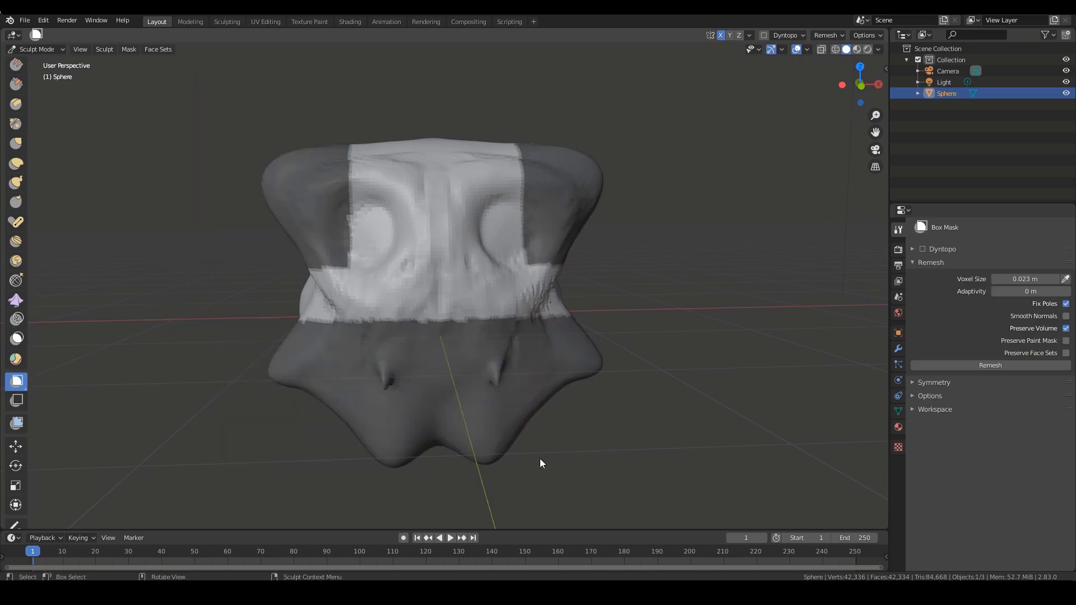
{"action": "left_click_drag", "start_coordinate": [402, 94], "coordinate": [496, 238]}
{"action": "left_click_drag", "start_coordinate": [291, 101], "coordinate": [580, 251]}
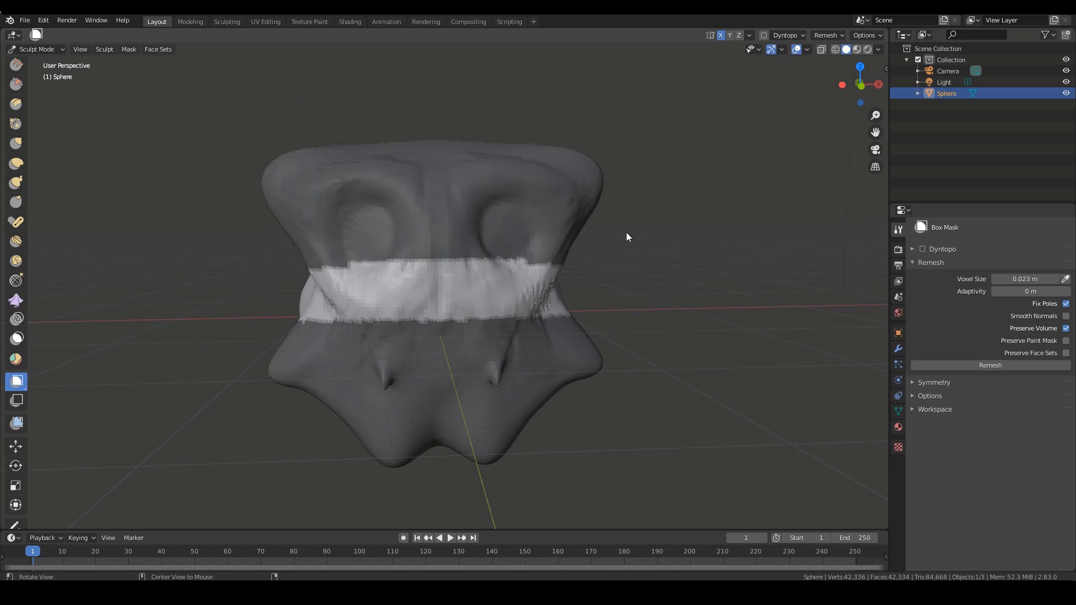
{"action": "key", "text": "alt+m"}
Try Lasso Mask with freehand outlines across the forehead and below the eyes, and clear the mask
{"action": "left_click_drag", "start_coordinate": [17, 383], "coordinate": [69, 411]}
{"action": "mouse_move", "coordinate": [421, 89]}
{"action": "left_mouse_down"}
{"action": "mouse_move", "coordinate": [165, 129]}
{"action": "mouse_move", "coordinate": [558, 117]}
{"action": "left_mouse_up"}
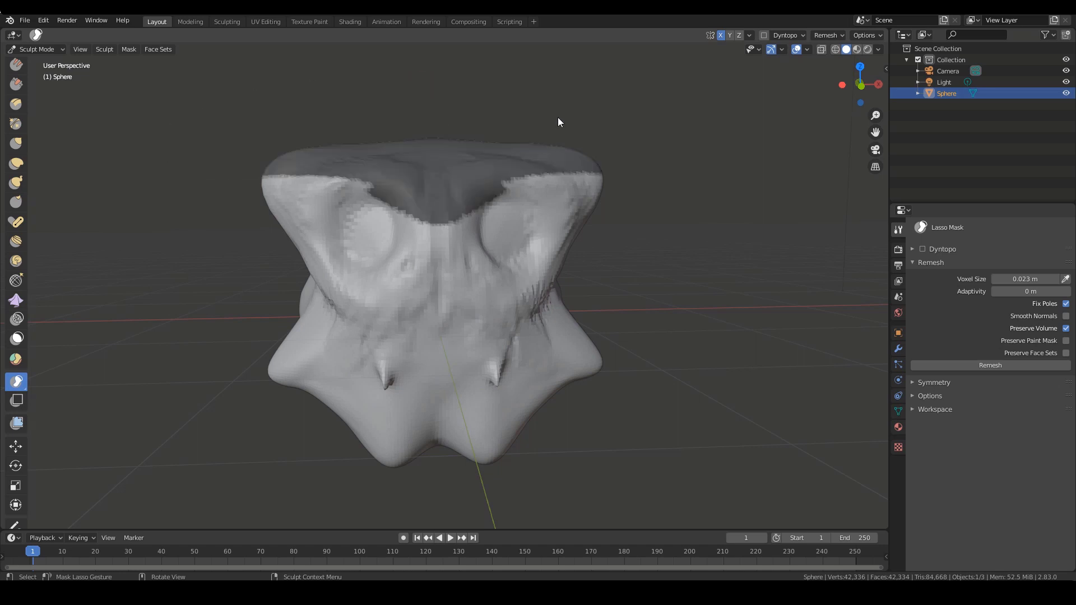
{"action": "left_click_drag", "start_coordinate": [388, 271], "coordinate": [452, 297]}
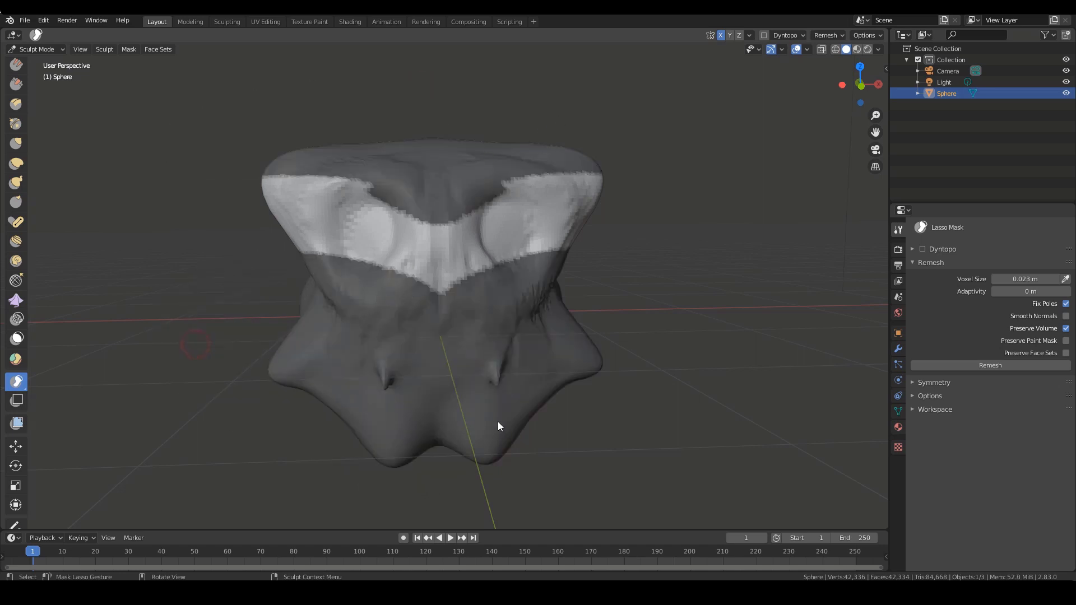
{"action": "mouse_move", "coordinate": [317, 469]}
{"action": "left_mouse_down"}
{"action": "mouse_move", "coordinate": [287, 207]}
{"action": "mouse_move", "coordinate": [372, 269]}
{"action": "left_mouse_up"}
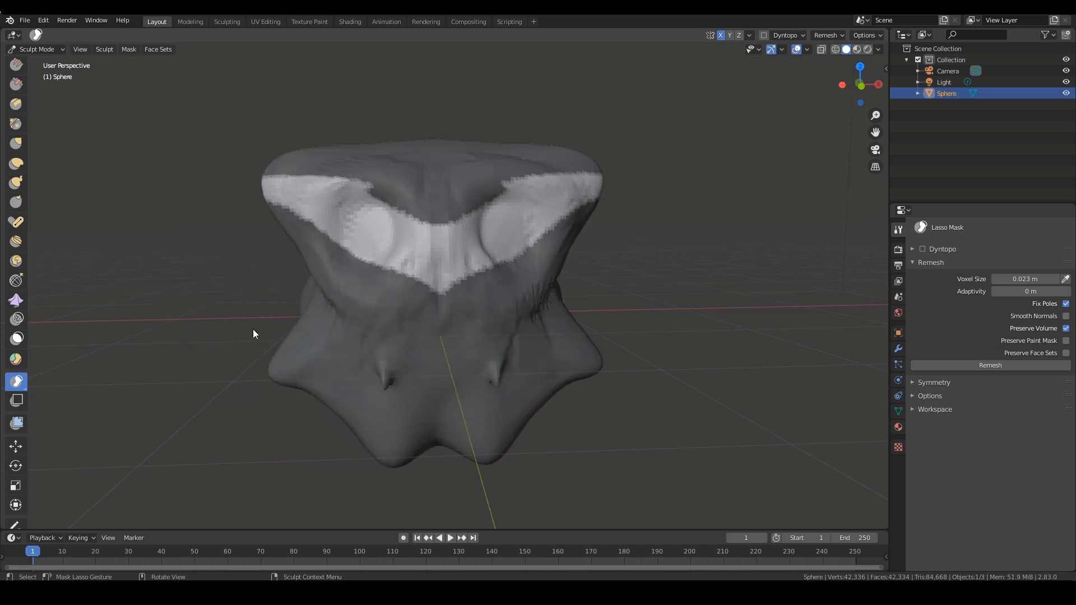
{"action": "left_click", "coordinate": [239, 405]}
{"action": "mouse_move", "coordinate": [144, 211]}
{"action": "left_mouse_down"}
{"action": "mouse_move", "coordinate": [198, 157]}
{"action": "mouse_move", "coordinate": [287, 253]}
{"action": "mouse_move", "coordinate": [360, 276]}
{"action": "left_mouse_up"}
{"action": "key", "text": "alt+m"}
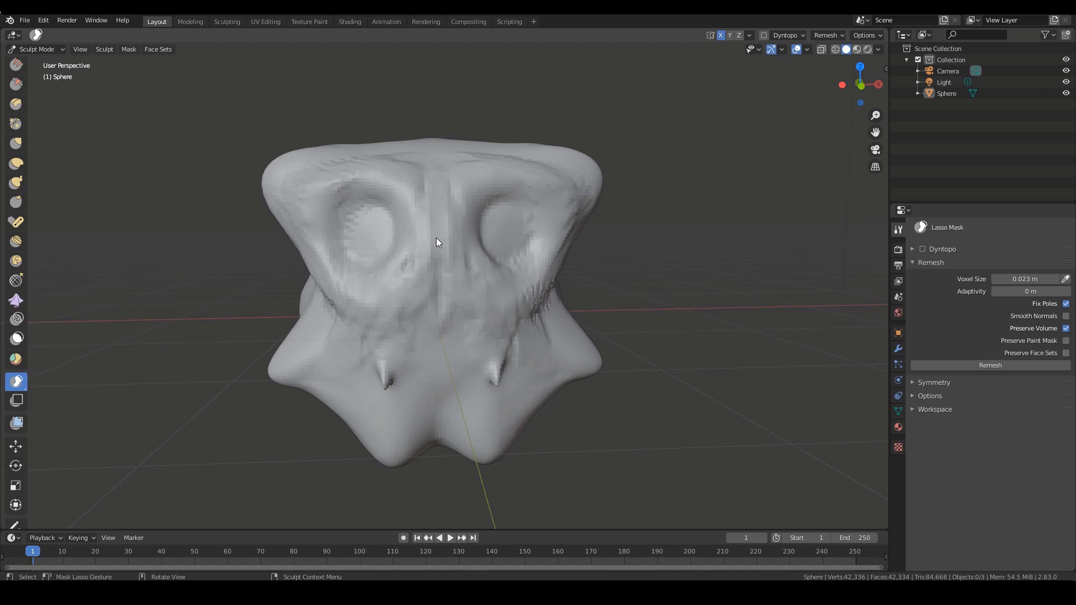
Hide one side of the head with Box Hide, inspect the hollow inside, and bring the hidden part back
{"action": "mouse_move", "coordinate": [701, 303]}
{"action": "middle_mouse_down"}
{"action": "mouse_move", "coordinate": [596, 318]}
{"action": "mouse_move", "coordinate": [643, 321]}
{"action": "mouse_move", "coordinate": [689, 314]}
{"action": "mouse_move", "coordinate": [600, 319]}
{"action": "mouse_move", "coordinate": [607, 310]}
{"action": "middle_mouse_up"}
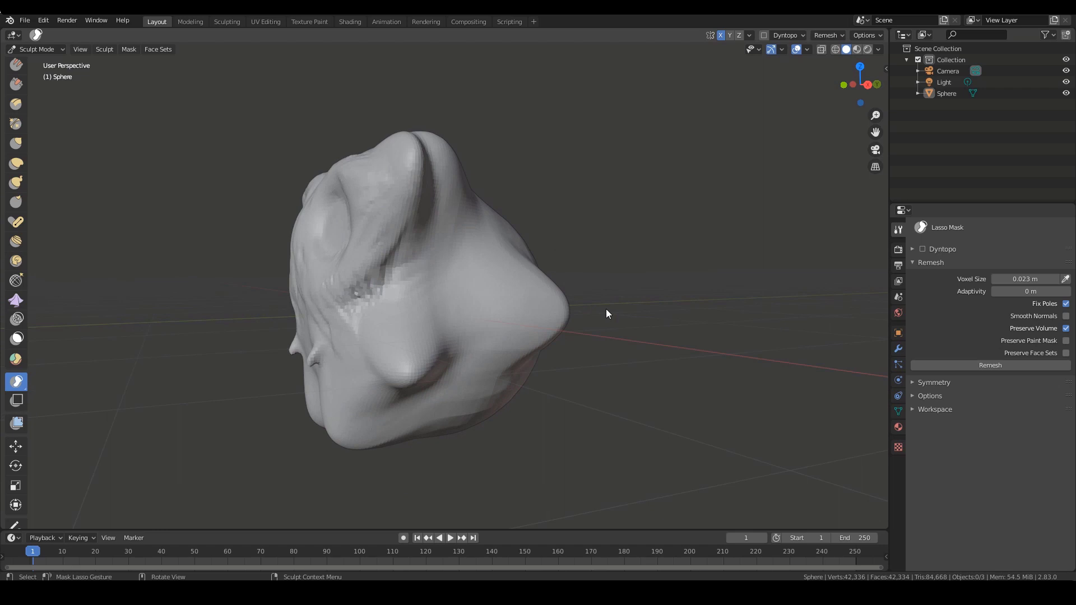
{"action": "middle_click_drag", "start_coordinate": [699, 304], "coordinate": [680, 294]}
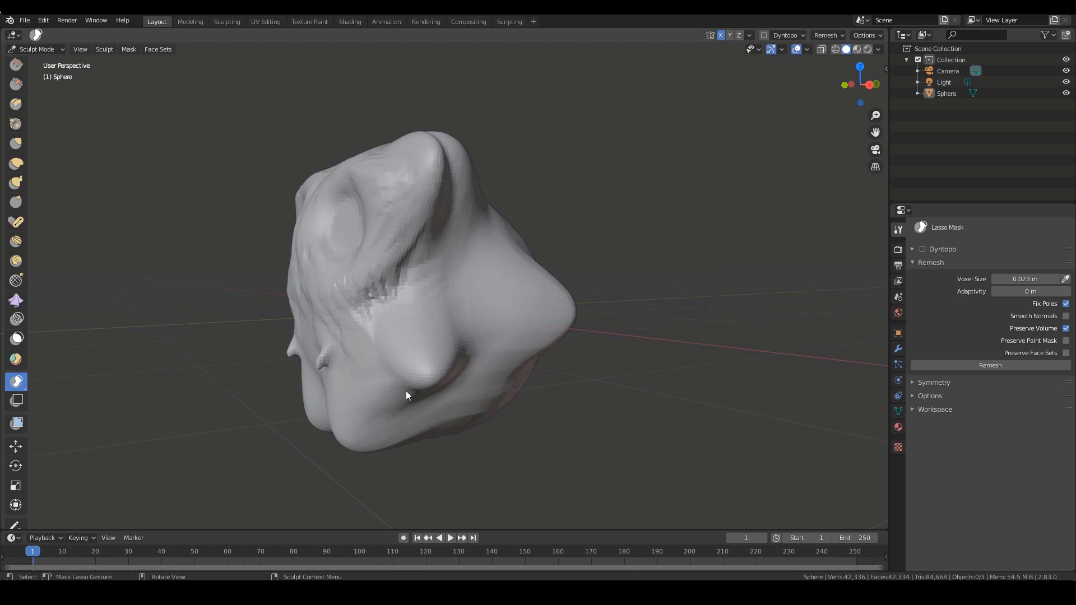
{"action": "left_click", "coordinate": [21, 402]}
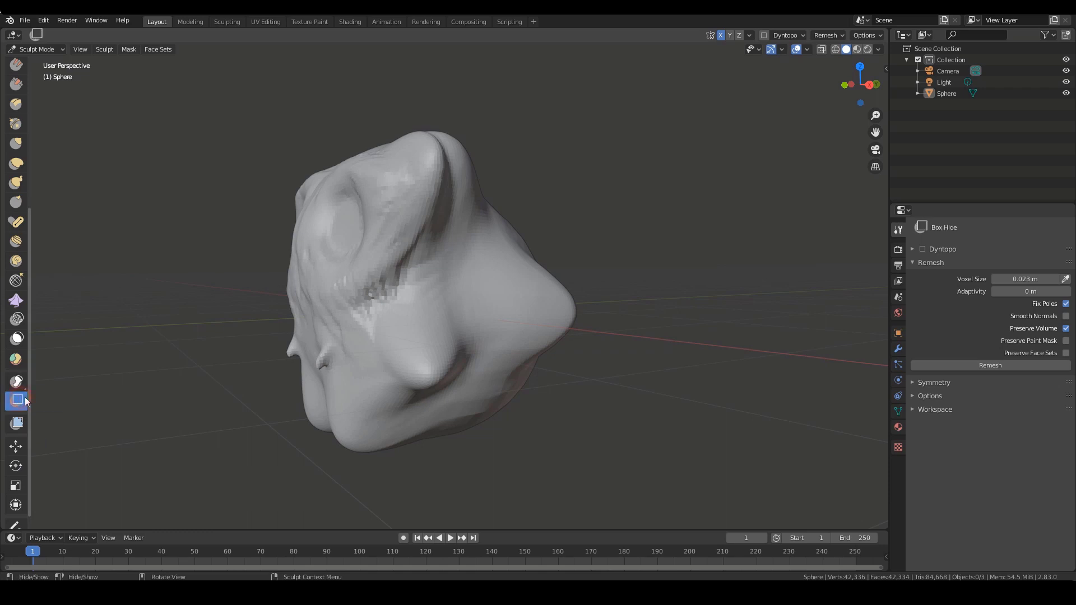
{"action": "mouse_move", "coordinate": [647, 271]}
{"action": "middle_mouse_down"}
{"action": "mouse_move", "coordinate": [695, 285]}
{"action": "mouse_move", "coordinate": [595, 153]}
{"action": "middle_mouse_up"}
{"action": "left_click_drag", "start_coordinate": [548, 115], "coordinate": [753, 440]}
{"action": "mouse_move", "coordinate": [538, 173]}
{"action": "middle_mouse_down"}
{"action": "mouse_move", "coordinate": [624, 247]}
{"action": "mouse_move", "coordinate": [589, 242]}
{"action": "mouse_move", "coordinate": [692, 247]}
{"action": "mouse_move", "coordinate": [679, 236]}
{"action": "mouse_move", "coordinate": [621, 296]}
{"action": "mouse_move", "coordinate": [448, 302]}
{"action": "middle_mouse_up"}
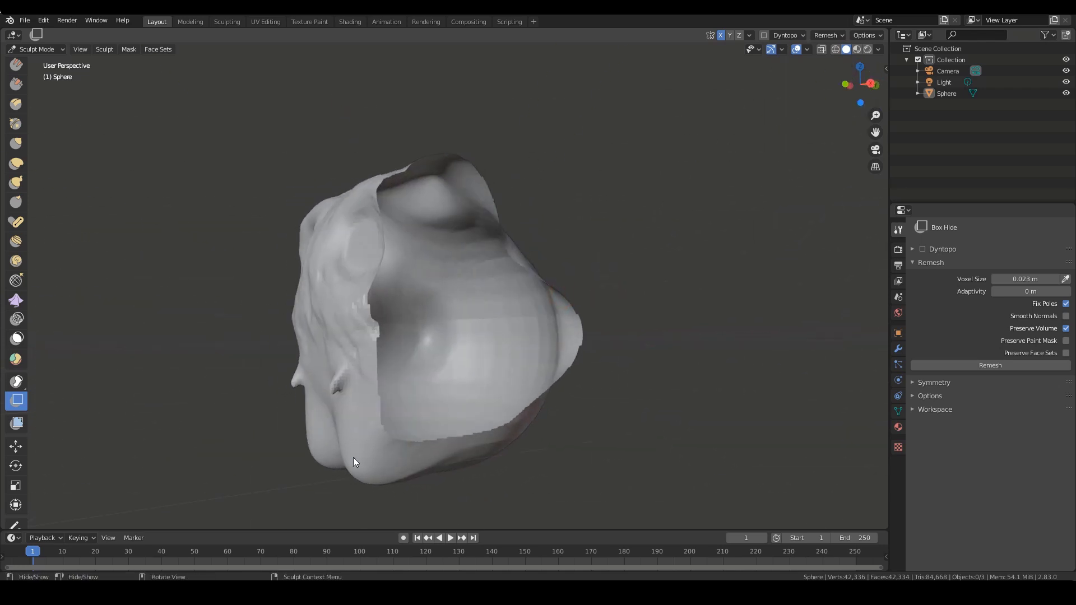
{"action": "mouse_move", "coordinate": [405, 371]}
{"action": "middle_mouse_down"}
{"action": "mouse_move", "coordinate": [635, 351]}
{"action": "mouse_move", "coordinate": [505, 352]}
{"action": "mouse_move", "coordinate": [639, 273]}
{"action": "mouse_move", "coordinate": [617, 247]}
{"action": "mouse_move", "coordinate": [608, 201]}
{"action": "mouse_move", "coordinate": [673, 240]}
{"action": "middle_mouse_up"}
Set the Grab brush radius to 116 px and pull the head's upper corners outward and down into long horns
{"action": "key", "text": "g"}
{"action": "key", "text": "f"}
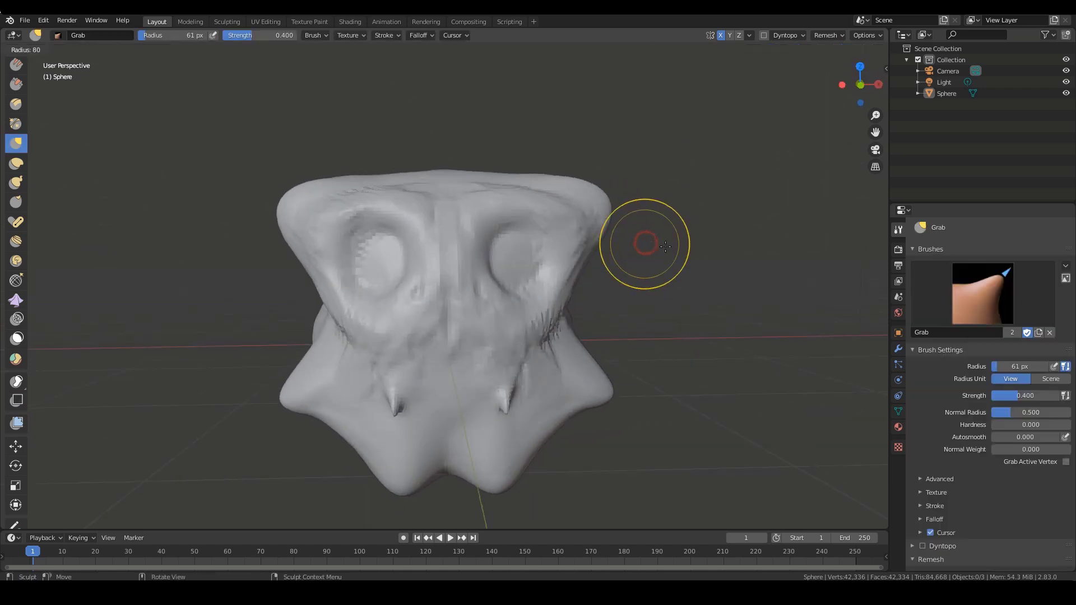
{"action": "left_click", "coordinate": [713, 238]}
{"action": "mouse_move", "coordinate": [598, 210]}
{"action": "left_mouse_down"}
{"action": "mouse_move", "coordinate": [707, 241]}
{"action": "mouse_move", "coordinate": [779, 307]}
{"action": "left_mouse_up"}
{"action": "middle_click_drag", "start_coordinate": [783, 313], "coordinate": [774, 311]}
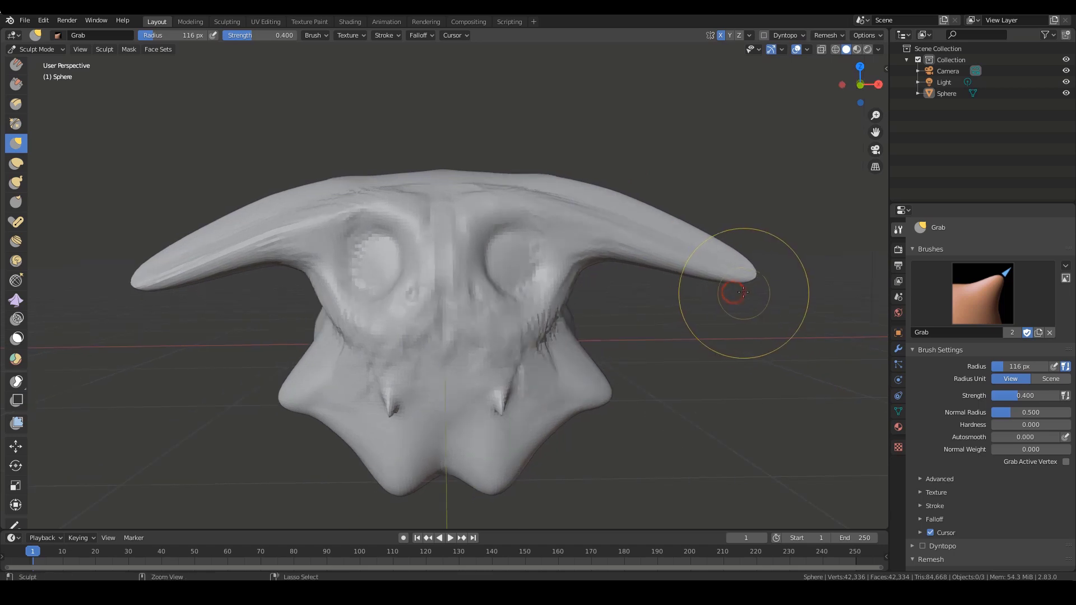
Push the lower side bumps inward with the Grab brush and remesh the sculpt at the 0.023 m voxel size
{"action": "mouse_move", "coordinate": [620, 384]}
{"action": "left_mouse_down"}
{"action": "mouse_move", "coordinate": [552, 405]}
{"action": "mouse_move", "coordinate": [529, 426]}
{"action": "left_mouse_up"}
{"action": "middle_click_drag", "start_coordinate": [723, 371], "coordinate": [667, 364]}
{"action": "key", "text": "ctrl+r"}
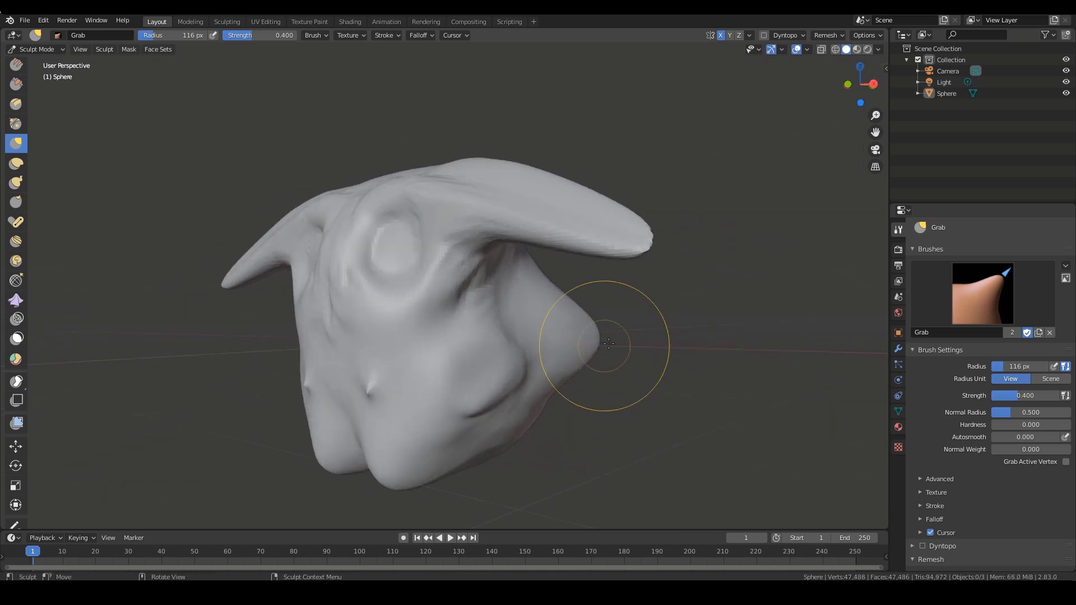
Set the Grab radius to 279 px and bend both horns downward, adjusting their base from the side
{"action": "mouse_move", "coordinate": [609, 308]}
{"action": "middle_mouse_down"}
{"action": "mouse_move", "coordinate": [636, 367]}
{"action": "mouse_move", "coordinate": [364, 336]}
{"action": "mouse_move", "coordinate": [480, 348]}
{"action": "middle_mouse_up"}
{"action": "key", "text": "f"}
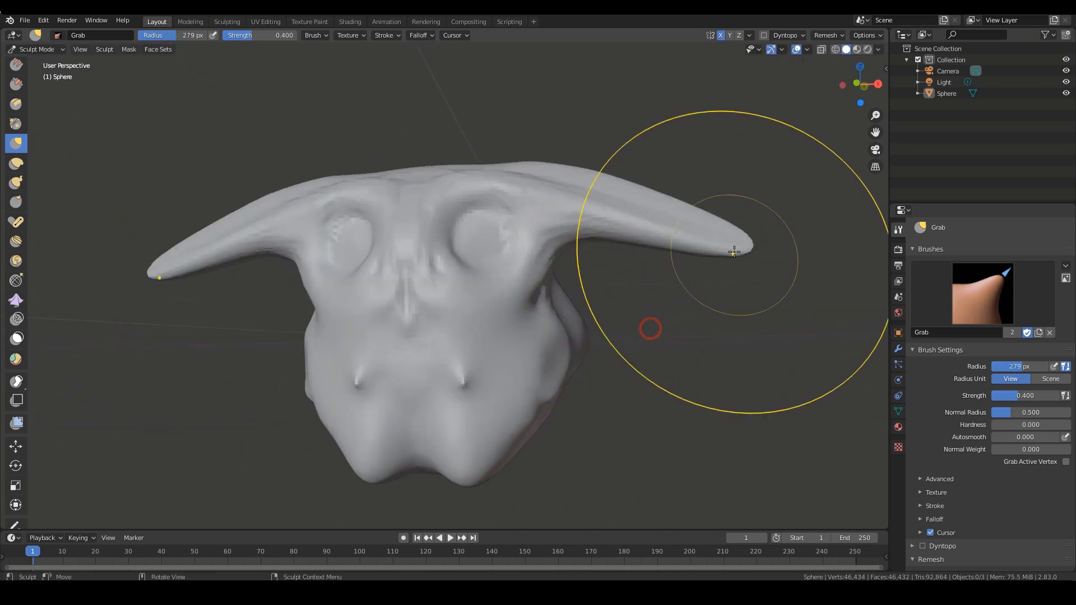
{"action": "left_click", "coordinate": [725, 233]}
{"action": "mouse_move", "coordinate": [725, 233]}
{"action": "left_mouse_down"}
{"action": "mouse_move", "coordinate": [738, 318]}
{"action": "mouse_move", "coordinate": [714, 354]}
{"action": "left_mouse_up"}
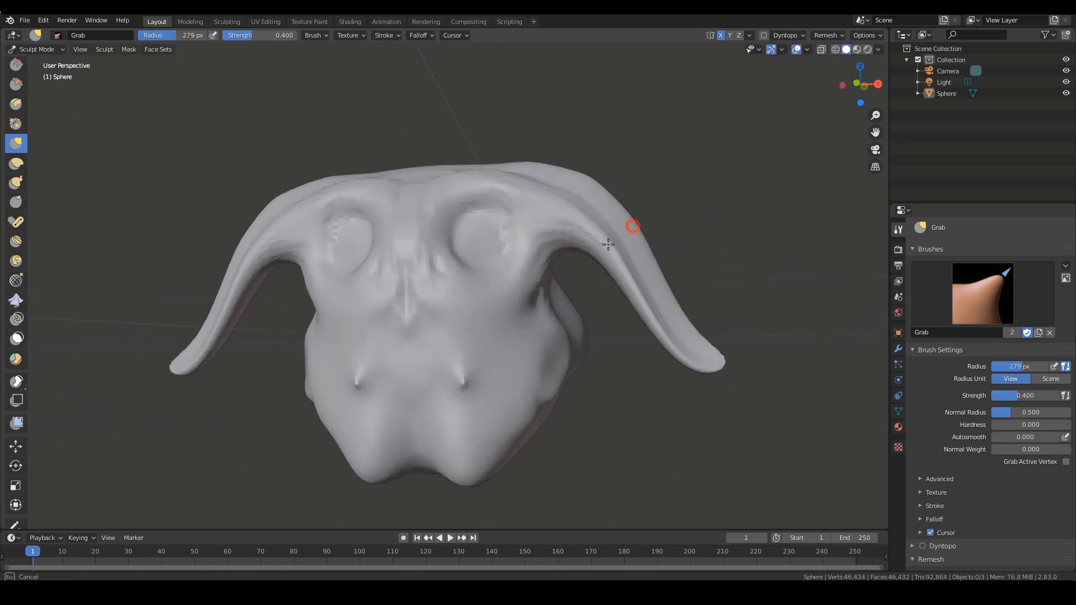
{"action": "middle_click_drag", "start_coordinate": [712, 388], "coordinate": [599, 387]}
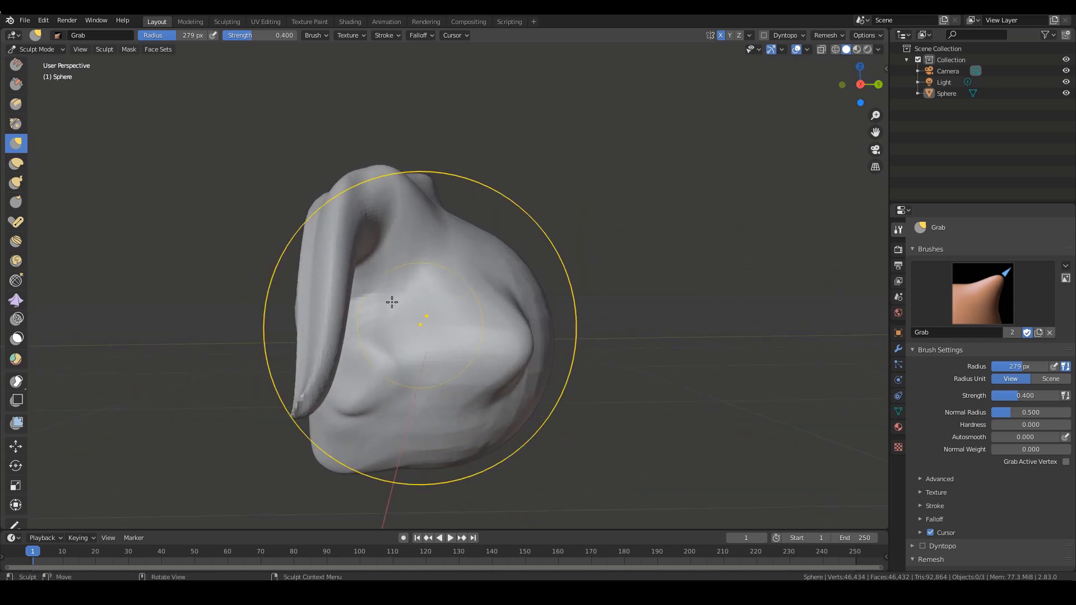
{"action": "left_click_drag", "start_coordinate": [358, 238], "coordinate": [365, 263]}
Set the Grab radius to 187 px and reshape the face's front profile from the side
{"action": "middle_click_drag", "start_coordinate": [461, 324], "coordinate": [506, 329]}
{"action": "key", "text": "f"}
{"action": "left_click", "coordinate": [295, 329]}
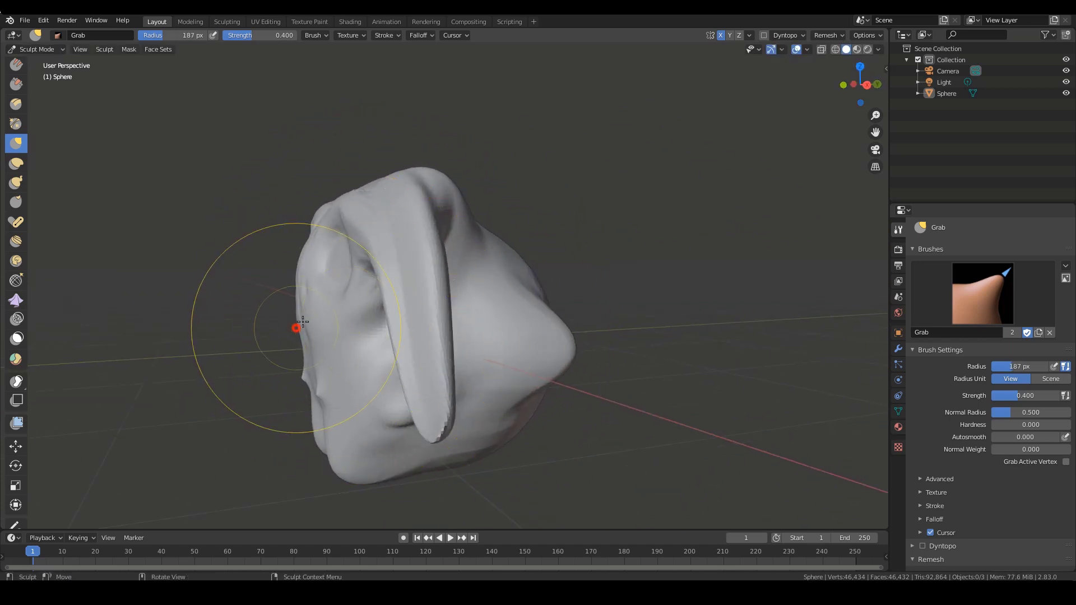
{"action": "mouse_move", "coordinate": [295, 329]}
{"action": "left_mouse_down"}
{"action": "mouse_move", "coordinate": [287, 326]}
{"action": "mouse_move", "coordinate": [317, 307]}
{"action": "left_mouse_up"}
{"action": "middle_click_drag", "start_coordinate": [376, 327], "coordinate": [362, 328]}
{"action": "left_click_drag", "start_coordinate": [329, 370], "coordinate": [312, 368]}
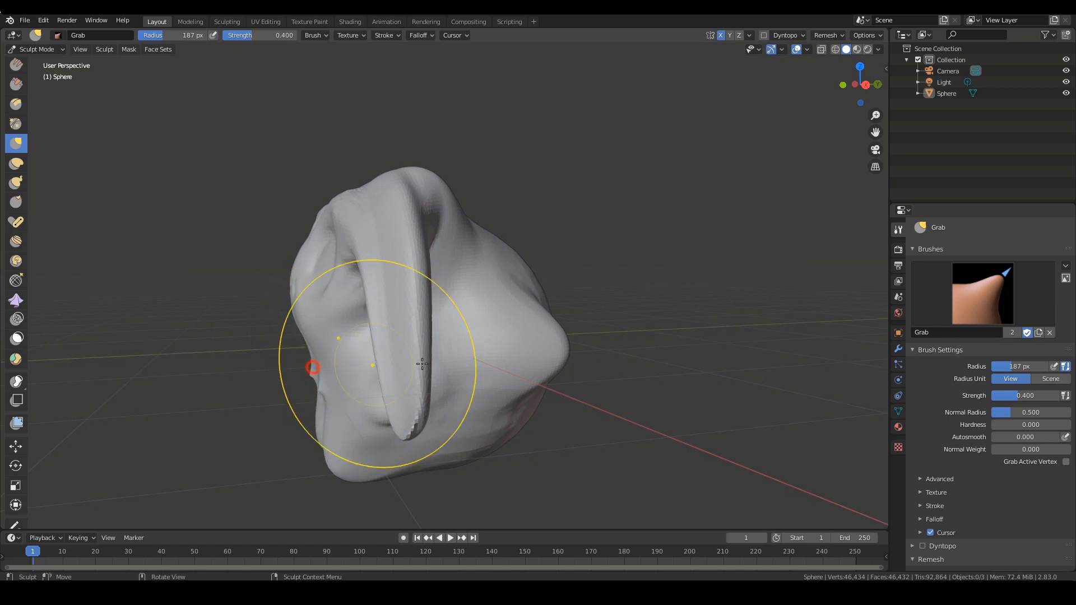
{"action": "left_click_drag", "start_coordinate": [489, 357], "coordinate": [461, 338], "text": "alt"}
{"action": "mouse_move", "coordinate": [431, 352]}
{"action": "middle_mouse_down"}
{"action": "mouse_move", "coordinate": [442, 306]}
{"action": "mouse_move", "coordinate": [463, 341]}
{"action": "mouse_move", "coordinate": [467, 321]}
{"action": "mouse_move", "coordinate": [421, 301]}
{"action": "middle_mouse_up"}
{"action": "scroll", "coordinate": [415, 289], "scroll_direction": "up", "scroll_amount": 1}
{"action": "scroll", "coordinate": [468, 321], "scroll_direction": "down", "scroll_amount": 1}
{"action": "middle_click_drag", "start_coordinate": [410, 235], "coordinate": [403, 241]}
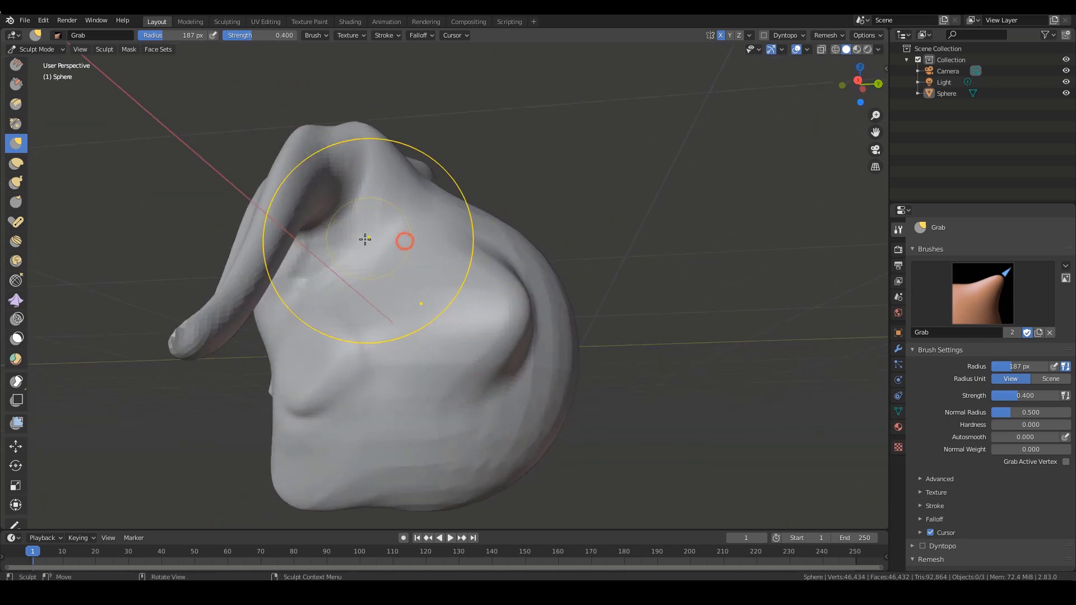
{"action": "key", "text": "f"}
{"action": "left_click", "coordinate": [332, 256]}
Hide one horn with Box Hide and reveal all hidden geometry again
{"action": "middle_click_drag", "start_coordinate": [380, 284], "coordinate": [446, 336], "text": "ctrl"}
{"action": "mouse_move", "coordinate": [370, 306]}
{"action": "middle_mouse_down"}
{"action": "mouse_move", "coordinate": [620, 336]}
{"action": "mouse_move", "coordinate": [217, 409]}
{"action": "middle_mouse_up"}
{"action": "left_click", "coordinate": [17, 400]}
{"action": "left_click_drag", "start_coordinate": [779, 449], "coordinate": [560, 148]}
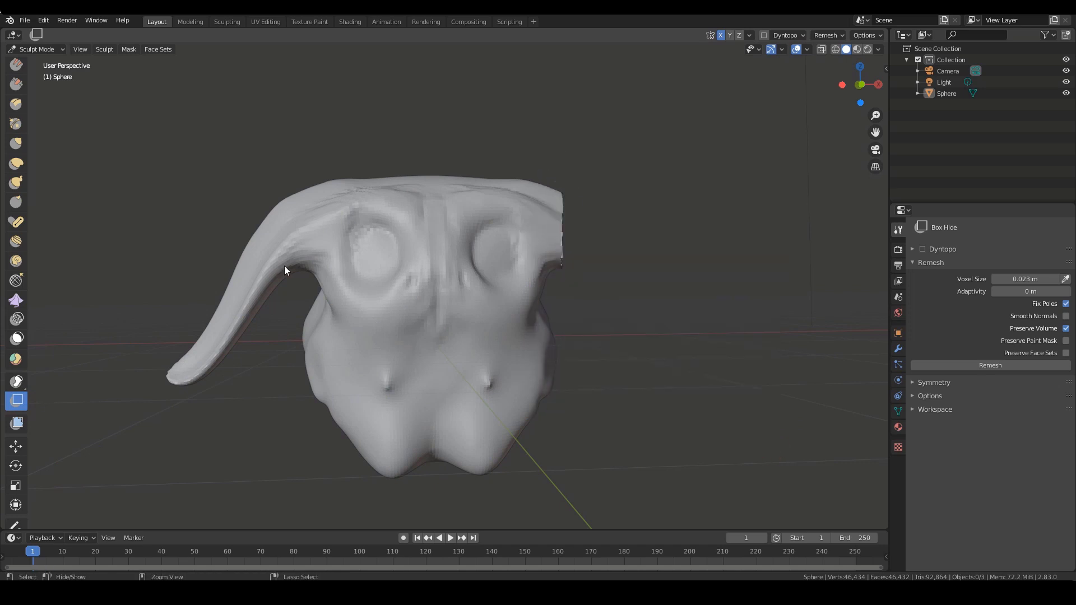
{"action": "key", "text": "alt+h"}
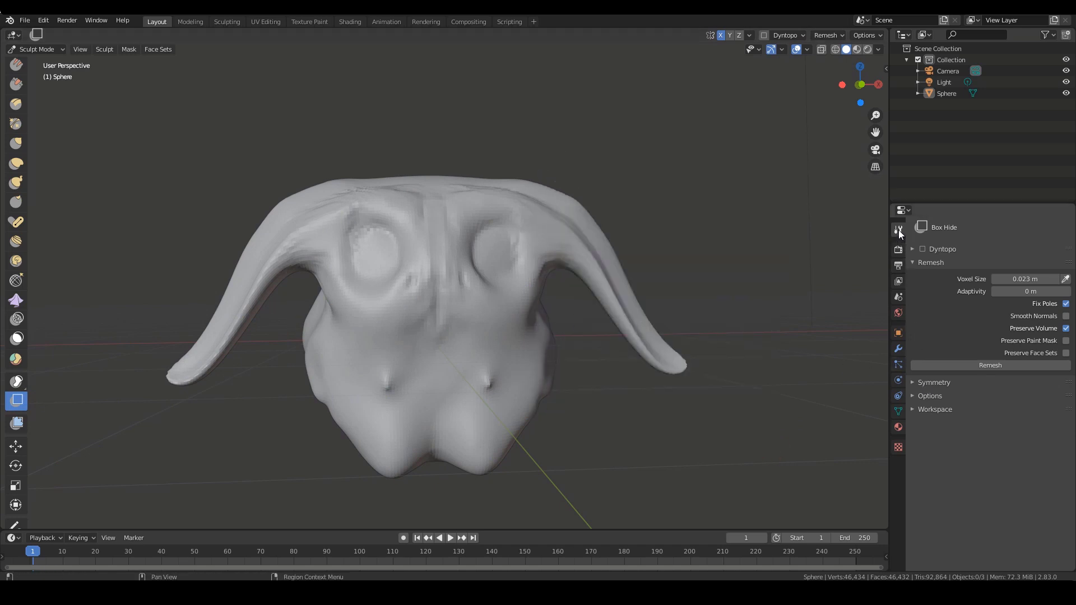
Expand the Symmetry settings and align the view to the front orthographic view
{"action": "middle_click_drag", "start_coordinate": [691, 305], "coordinate": [665, 312]}
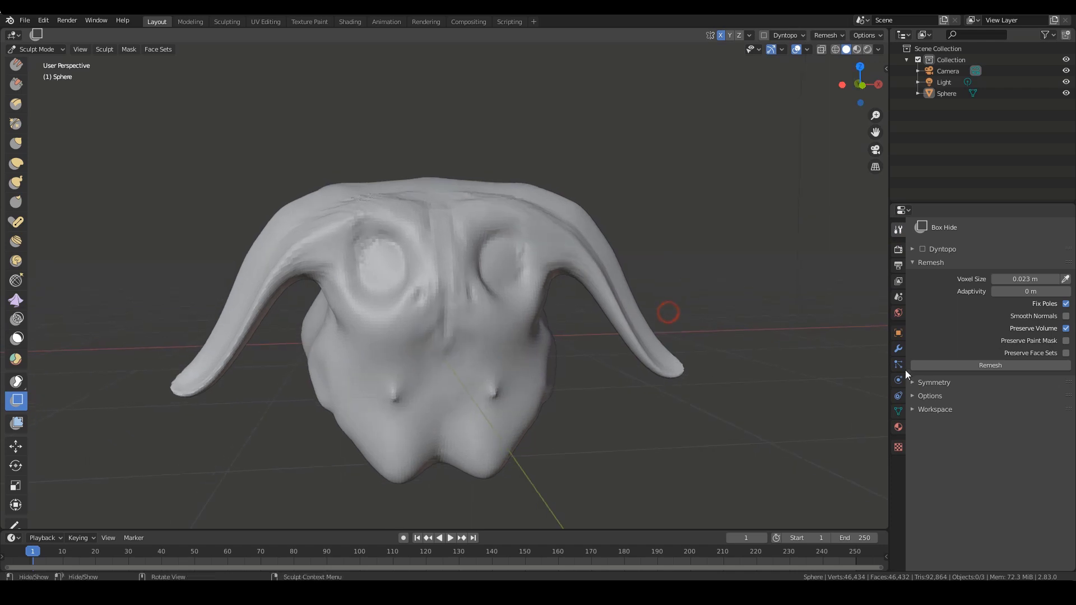
{"action": "left_click", "coordinate": [935, 382]}
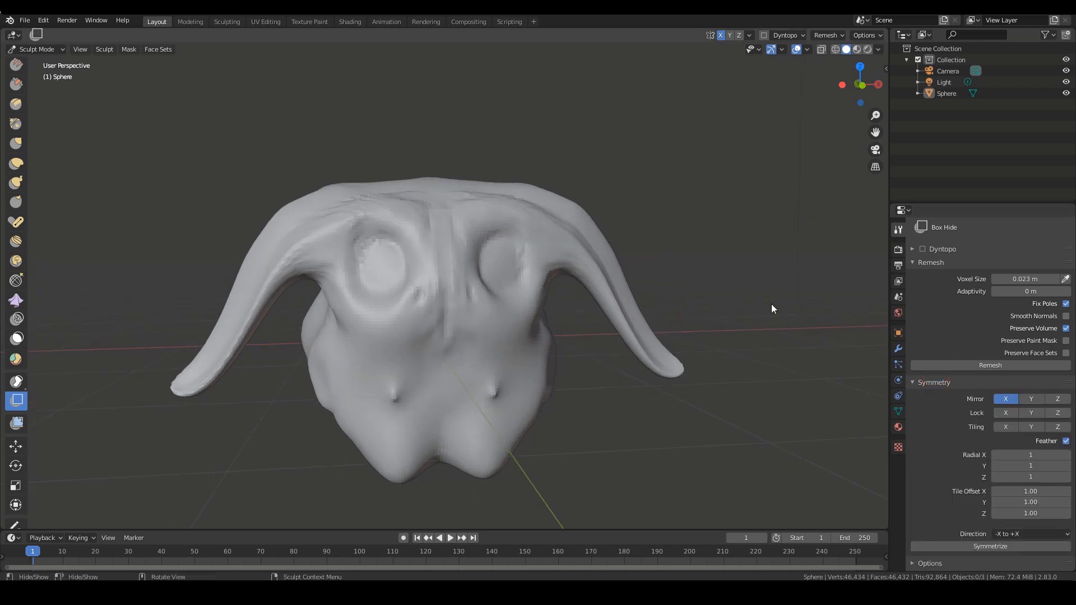
{"action": "key", "text": "KP_1"}
{"action": "left_click_drag", "start_coordinate": [607, 167], "coordinate": [671, 527]}
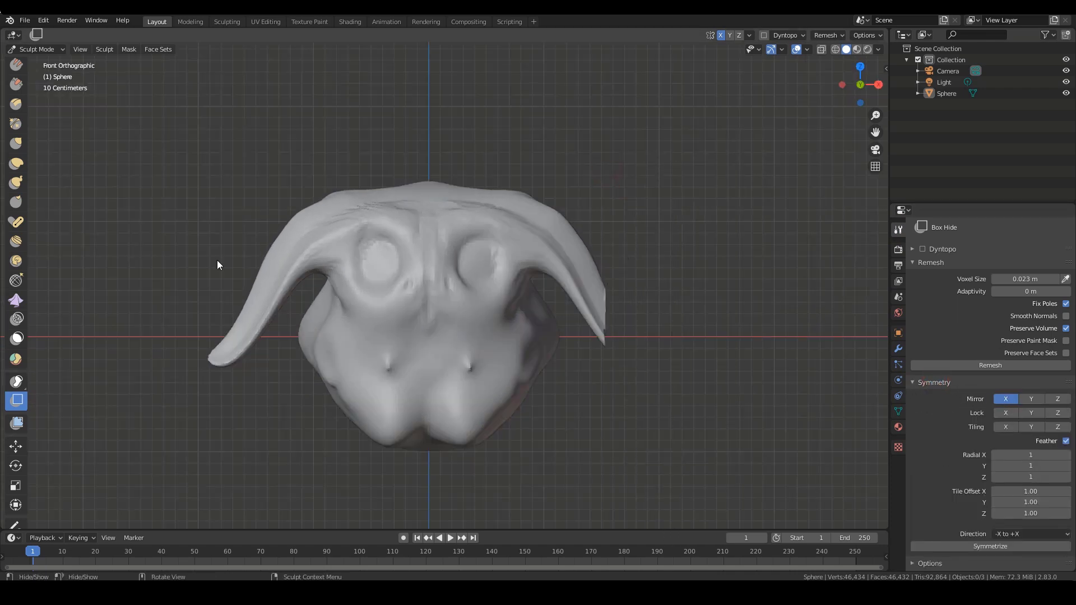
{"action": "left_click_drag", "start_coordinate": [92, 183], "coordinate": [311, 468]}
{"action": "key", "text": "ctrl+z"}
Hide the outer parts of both horns with Box Hide, leaving only their stubs on the head
{"action": "left_click_drag", "start_coordinate": [545, 171], "coordinate": [696, 345]}
{"action": "left_click_drag", "start_coordinate": [739, 386], "coordinate": [561, 202]}
{"action": "left_click_drag", "start_coordinate": [67, 195], "coordinate": [280, 416]}
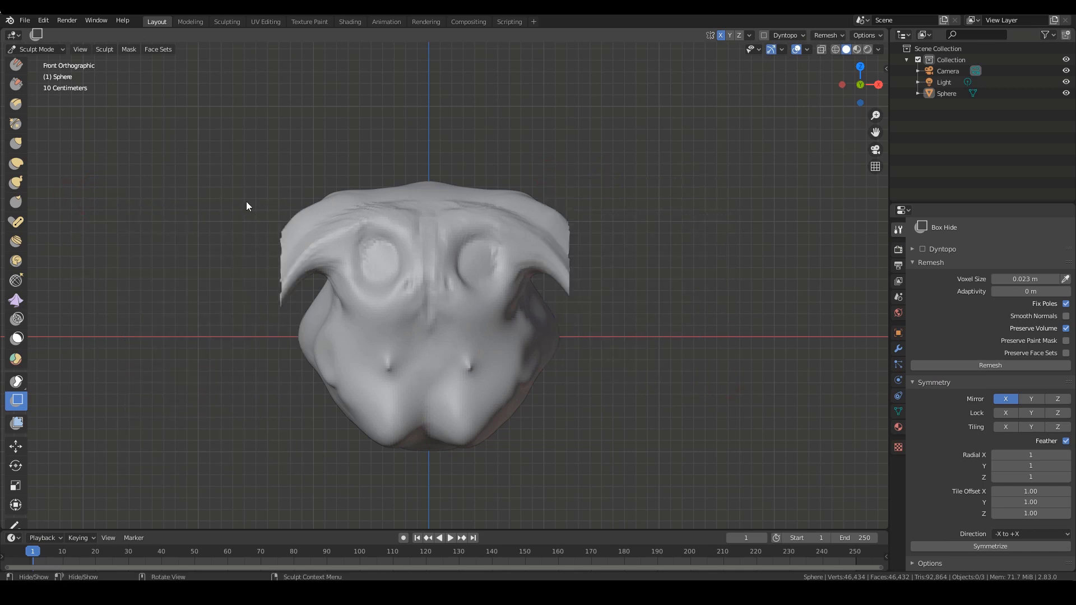
{"action": "left_click_drag", "start_coordinate": [247, 206], "coordinate": [311, 307]}
Set the Clay Strips radius to 48 px and add strips across the side of the head below the hidden horn
{"action": "mouse_move", "coordinate": [516, 288]}
{"action": "middle_mouse_down"}
{"action": "mouse_move", "coordinate": [589, 293]}
{"action": "mouse_move", "coordinate": [611, 318]}
{"action": "mouse_move", "coordinate": [590, 326]}
{"action": "middle_mouse_up"}
{"action": "key", "text": "x"}
{"action": "middle_click_drag", "start_coordinate": [532, 293], "coordinate": [506, 344]}
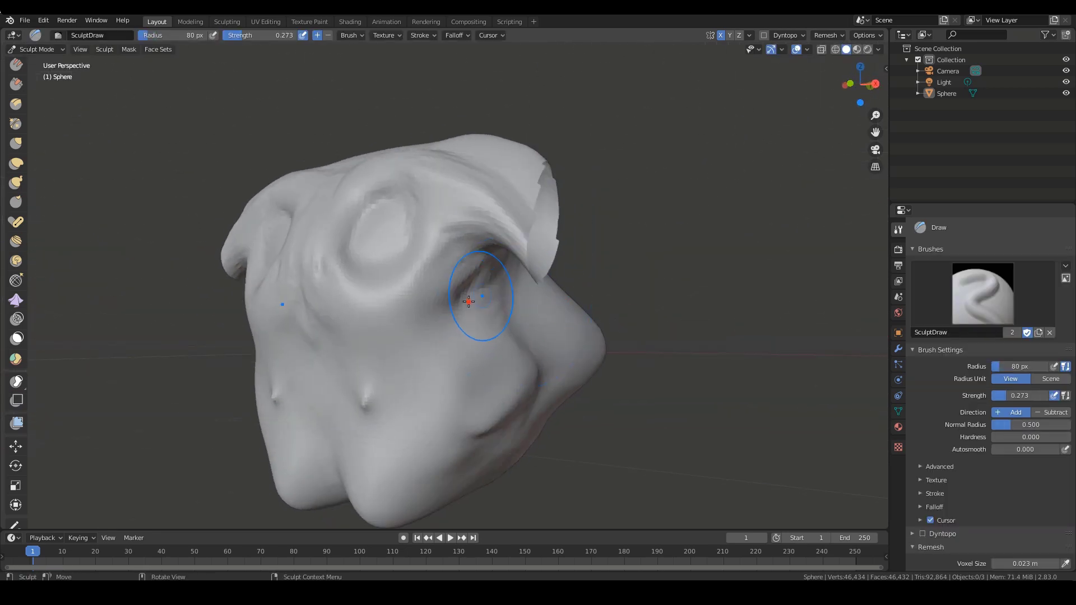
{"action": "middle_click_drag", "start_coordinate": [443, 353], "coordinate": [337, 319]}
{"action": "key", "text": "c"}
{"action": "key", "text": "f"}
{"action": "left_click", "coordinate": [324, 311]}
{"action": "mouse_move", "coordinate": [336, 320]}
{"action": "left_mouse_down"}
{"action": "mouse_move", "coordinate": [432, 305]}
{"action": "mouse_move", "coordinate": [449, 336]}
{"action": "mouse_move", "coordinate": [517, 323]}
{"action": "left_mouse_up"}
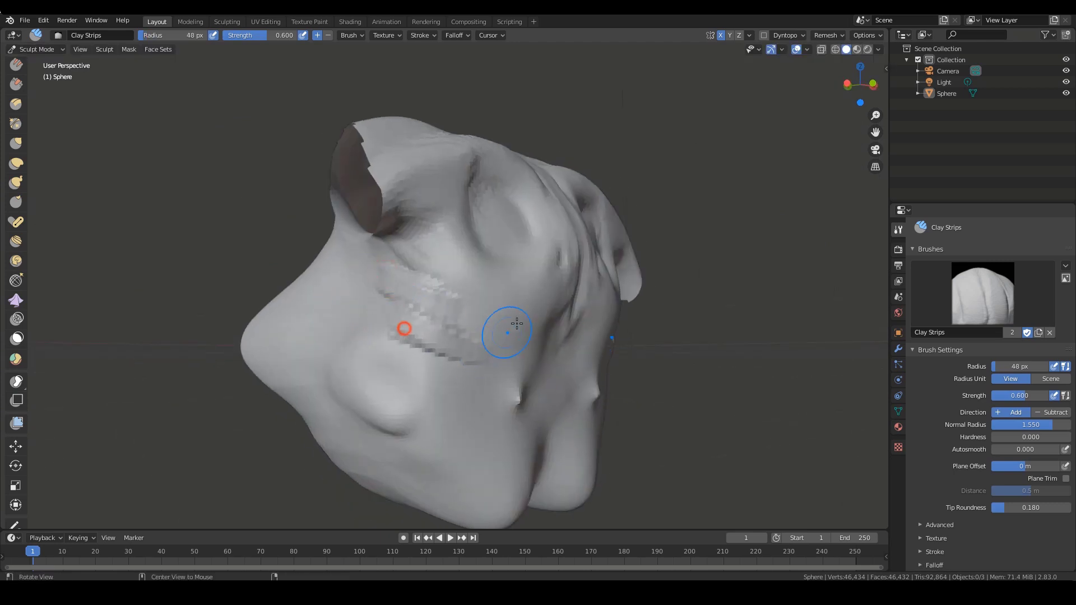
{"action": "middle_click_drag", "start_coordinate": [516, 324], "coordinate": [533, 320]}
{"action": "mouse_move", "coordinate": [533, 319]}
{"action": "left_mouse_down"}
{"action": "mouse_move", "coordinate": [564, 355]}
{"action": "mouse_move", "coordinate": [560, 367]}
{"action": "left_mouse_up"}
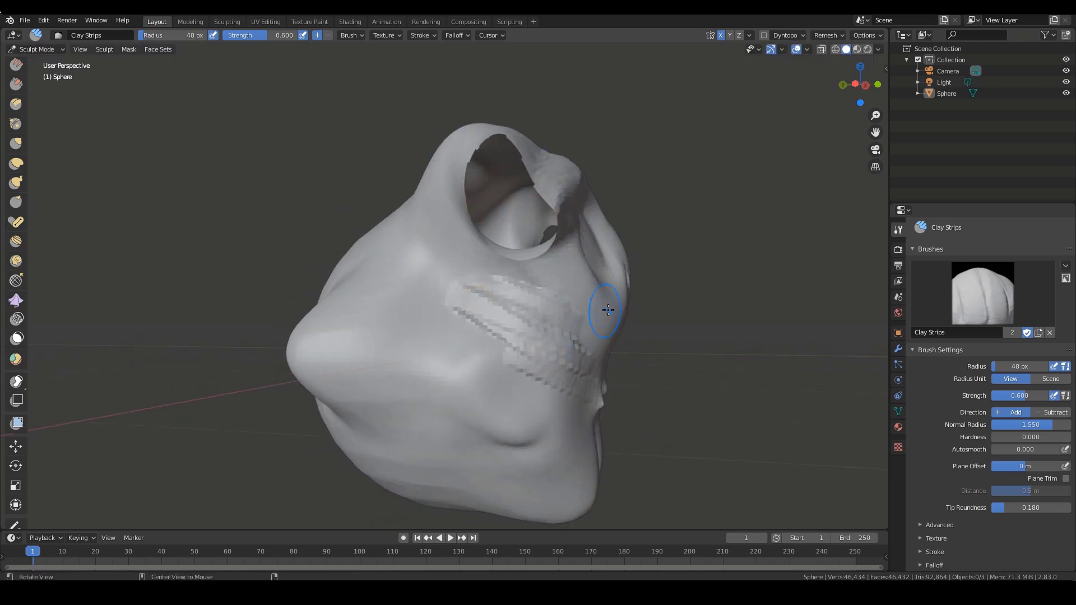
Add more Clay Strips strokes at 48 px across the cheek below the eye socket, working down toward the muzzle
{"action": "middle_click_drag", "start_coordinate": [608, 310], "coordinate": [482, 387]}
{"action": "mouse_move", "coordinate": [482, 387]}
{"action": "left_mouse_down"}
{"action": "mouse_move", "coordinate": [505, 403]}
{"action": "mouse_move", "coordinate": [638, 375]}
{"action": "left_mouse_up"}
{"action": "middle_click_drag", "start_coordinate": [639, 375], "coordinate": [403, 327]}
{"action": "left_click_drag", "start_coordinate": [404, 326], "coordinate": [458, 376]}
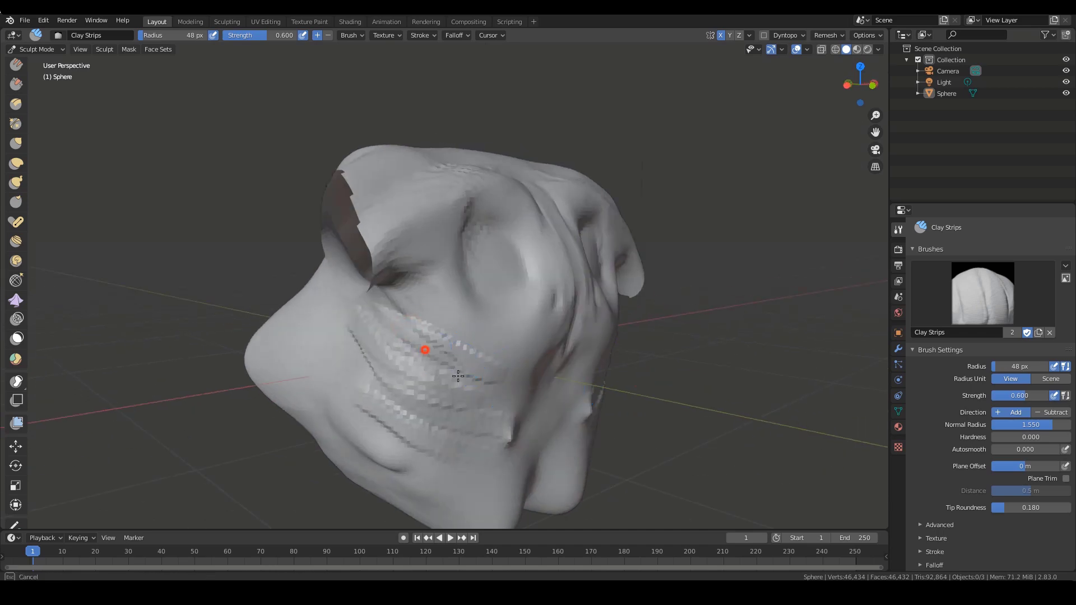
{"action": "mouse_move", "coordinate": [458, 376]}
{"action": "middle_mouse_down"}
{"action": "mouse_move", "coordinate": [517, 336]}
{"action": "mouse_move", "coordinate": [557, 355]}
{"action": "mouse_move", "coordinate": [644, 329]}
{"action": "mouse_move", "coordinate": [613, 351]}
{"action": "mouse_move", "coordinate": [606, 291]}
{"action": "middle_mouse_up"}
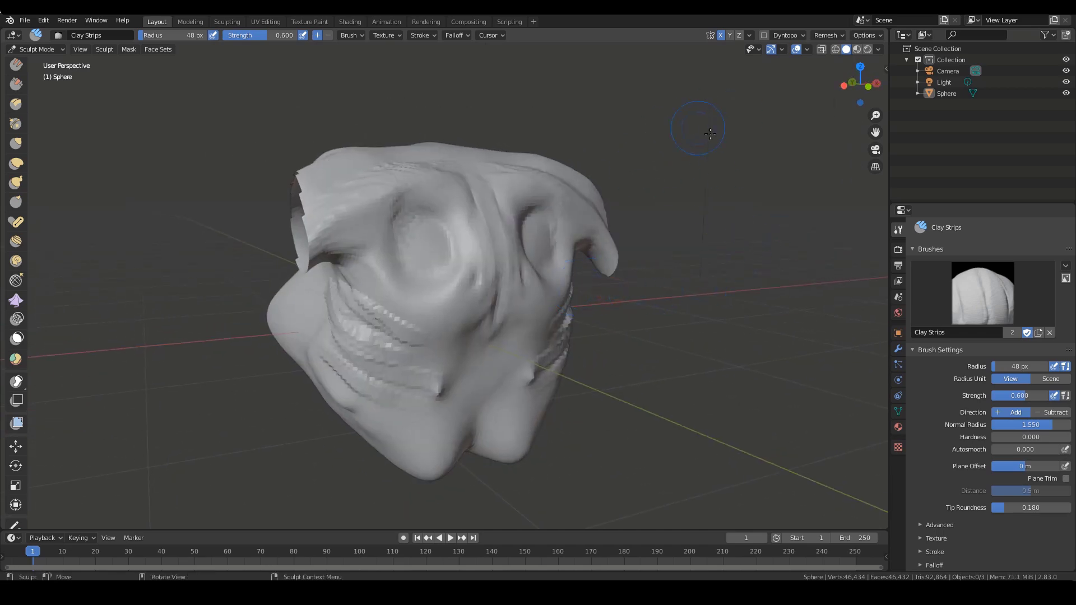
{"action": "middle_click_drag", "start_coordinate": [677, 255], "coordinate": [756, 311]}
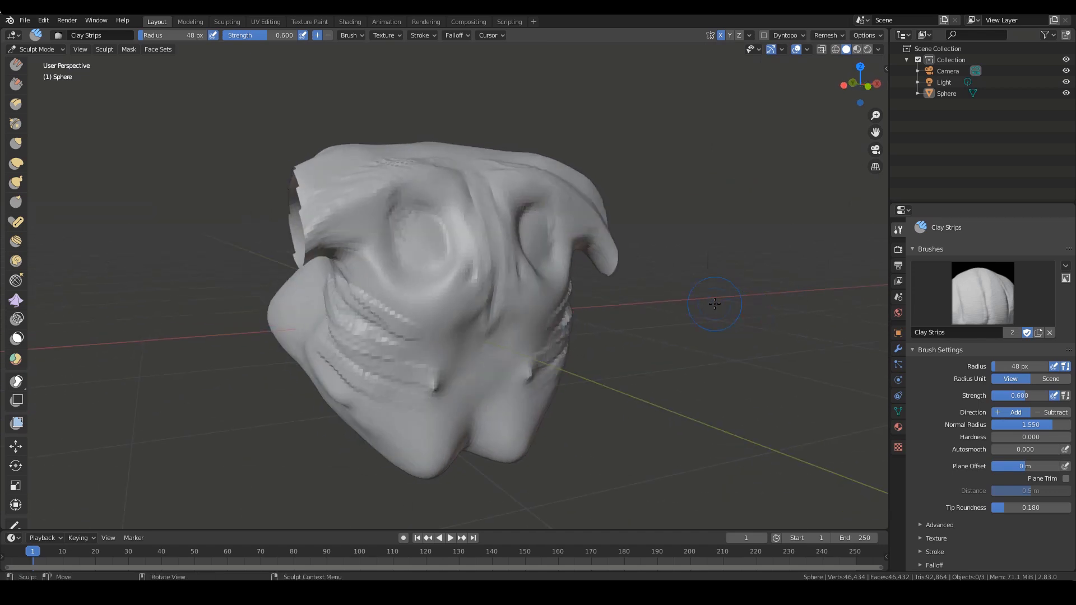
Reveal the hidden horn geometry of the head
{"action": "key", "text": "h"}
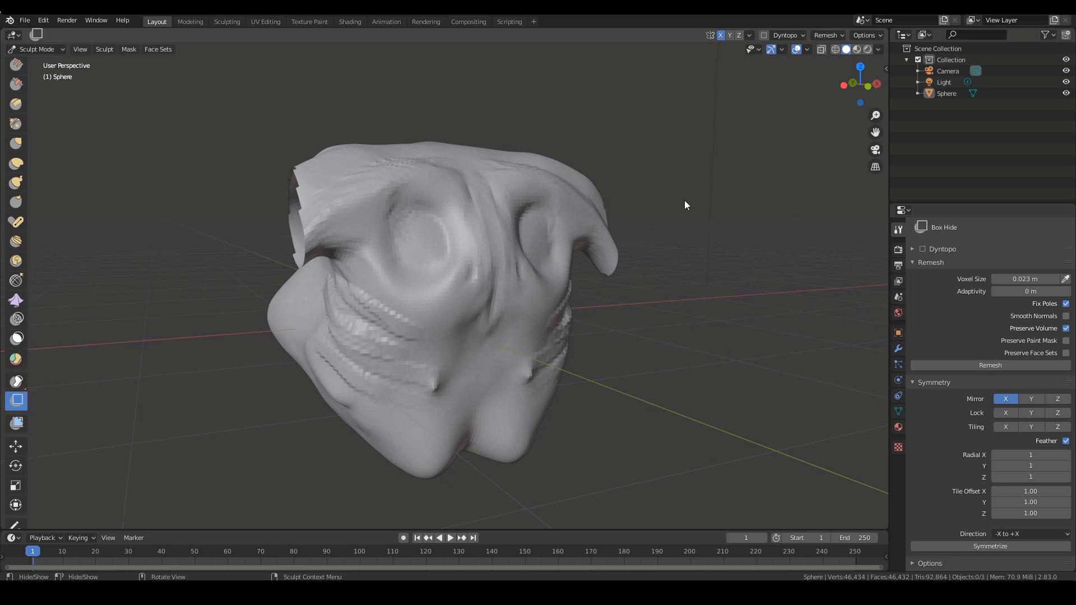
{"action": "mouse_move", "coordinate": [708, 143]}
{"action": "middle_mouse_down"}
{"action": "mouse_move", "coordinate": [768, 252]}
{"action": "mouse_move", "coordinate": [680, 247]}
{"action": "mouse_move", "coordinate": [698, 253]}
{"action": "middle_mouse_up"}
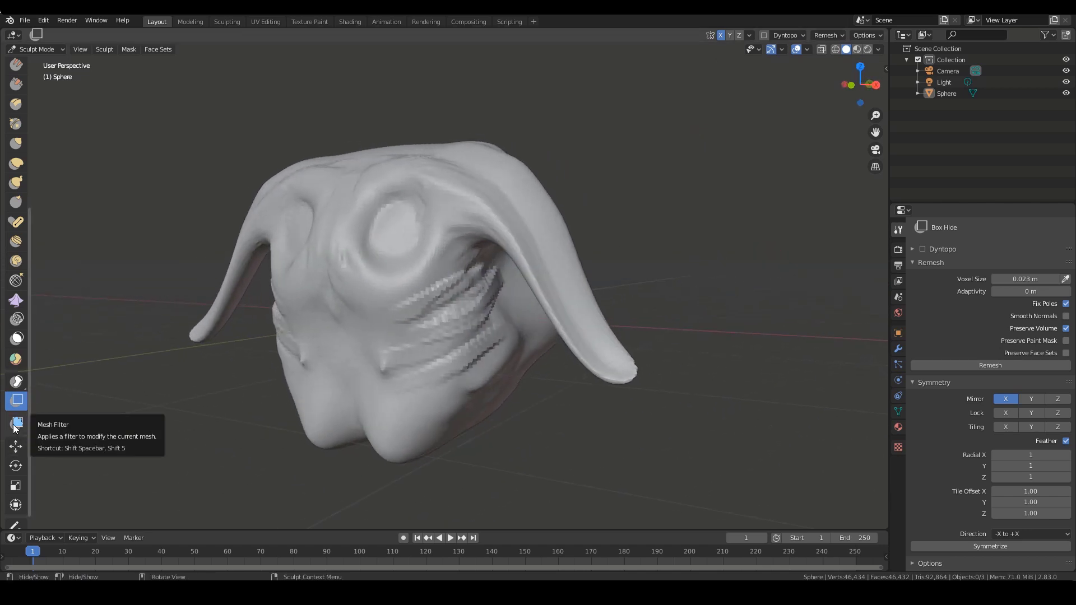
{"action": "scroll", "coordinate": [19, 450], "scroll_direction": "down", "scroll_amount": 1}
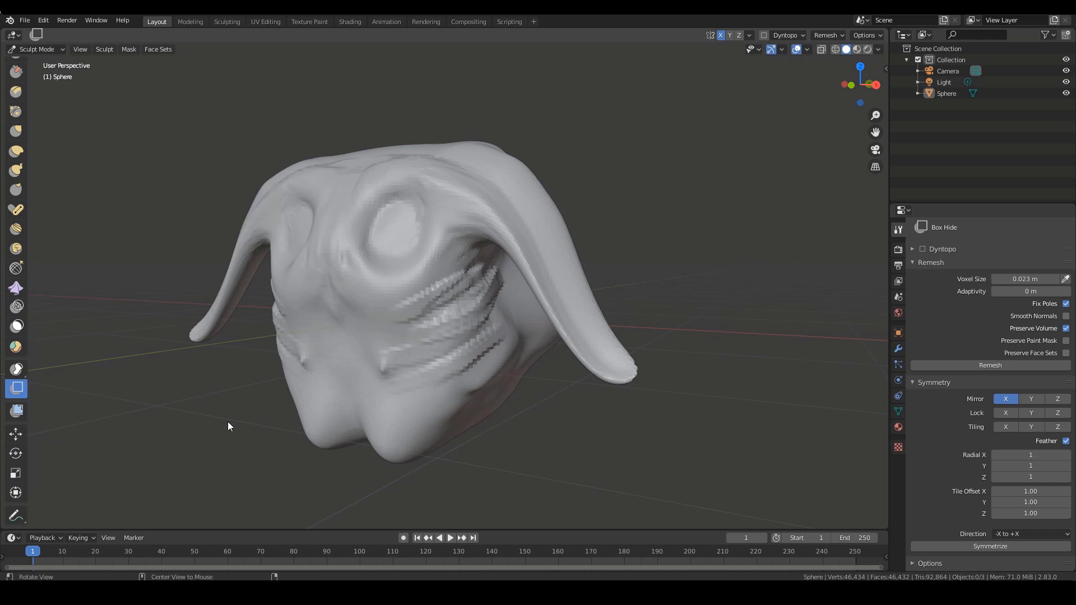
{"action": "mouse_move", "coordinate": [228, 421]}
{"action": "middle_mouse_down"}
{"action": "mouse_move", "coordinate": [293, 442]}
{"action": "mouse_move", "coordinate": [267, 423]}
{"action": "middle_mouse_up"}
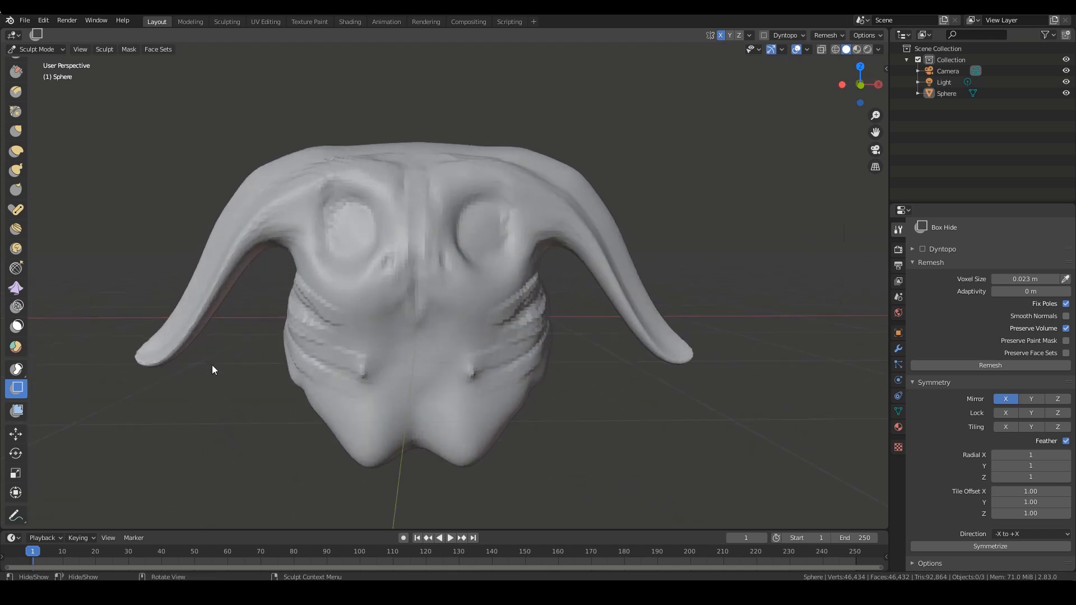
{"action": "middle_click_drag", "start_coordinate": [574, 221], "coordinate": [671, 188]}
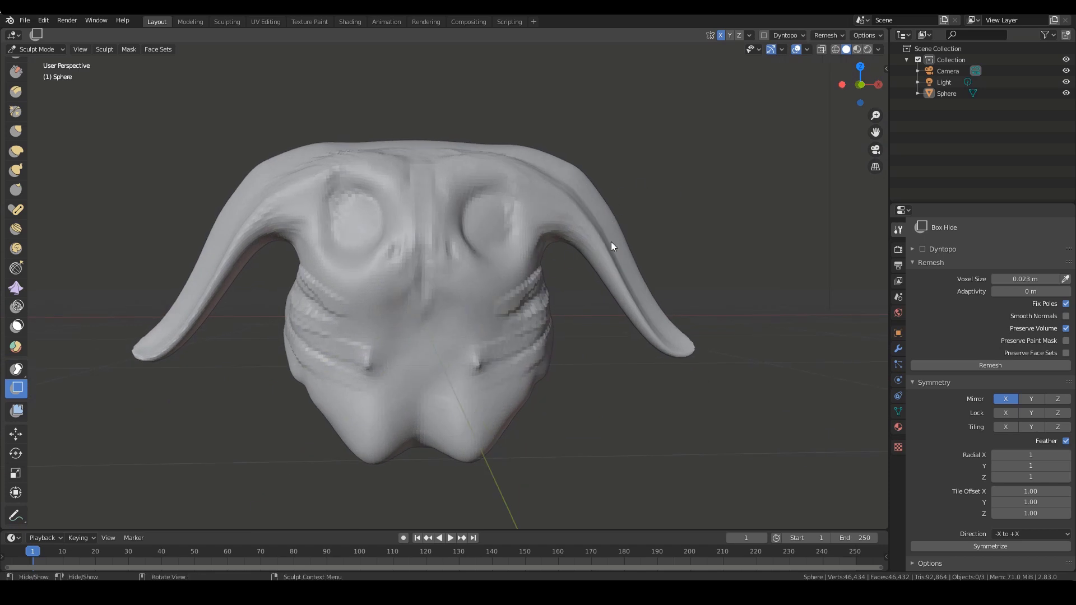
{"action": "mouse_move", "coordinate": [611, 241]}
{"action": "middle_mouse_down"}
{"action": "mouse_move", "coordinate": [682, 206]}
{"action": "mouse_move", "coordinate": [644, 224]}
{"action": "middle_mouse_up"}
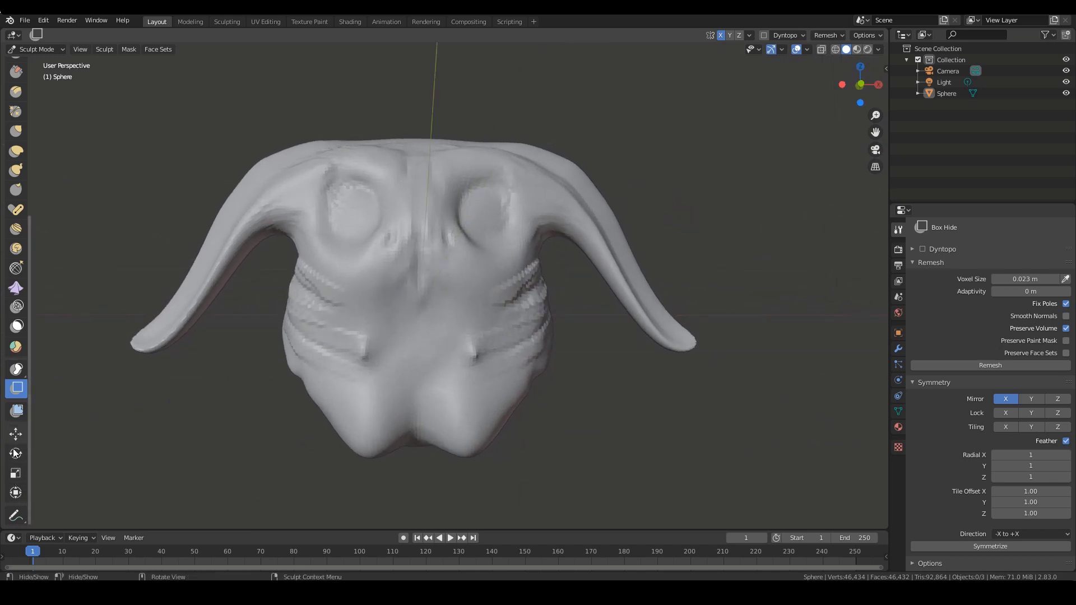
{"action": "middle_click_drag", "start_coordinate": [708, 237], "coordinate": [708, 226]}
Mask the outer parts of both horns with Lasso Mask from the front, and invert the mask to protect the head
{"action": "key", "text": "KP_1"}
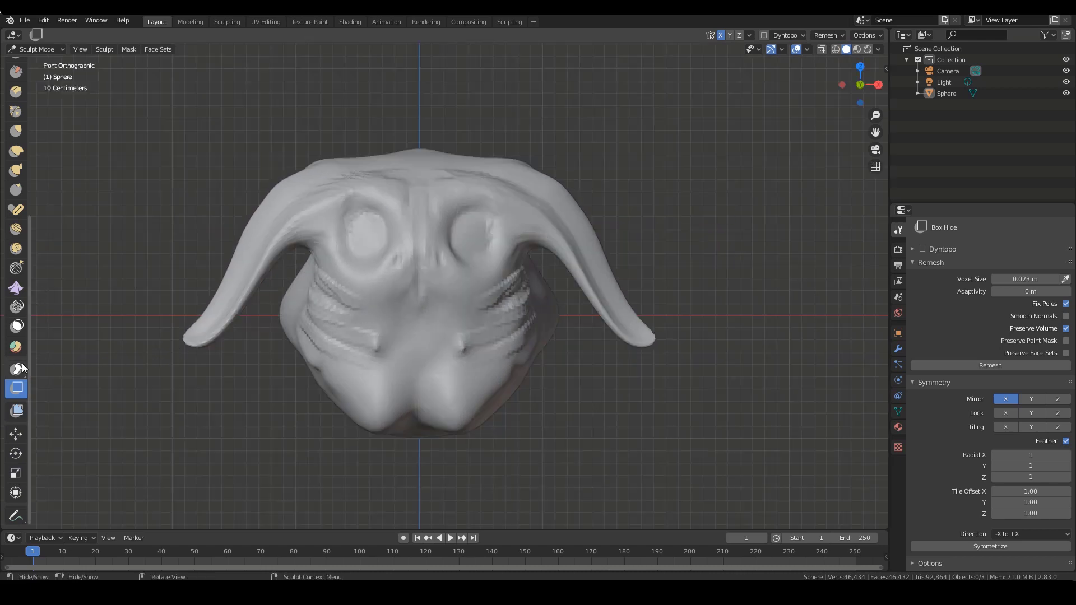
{"action": "left_click_drag", "start_coordinate": [16, 369], "coordinate": [62, 395]}
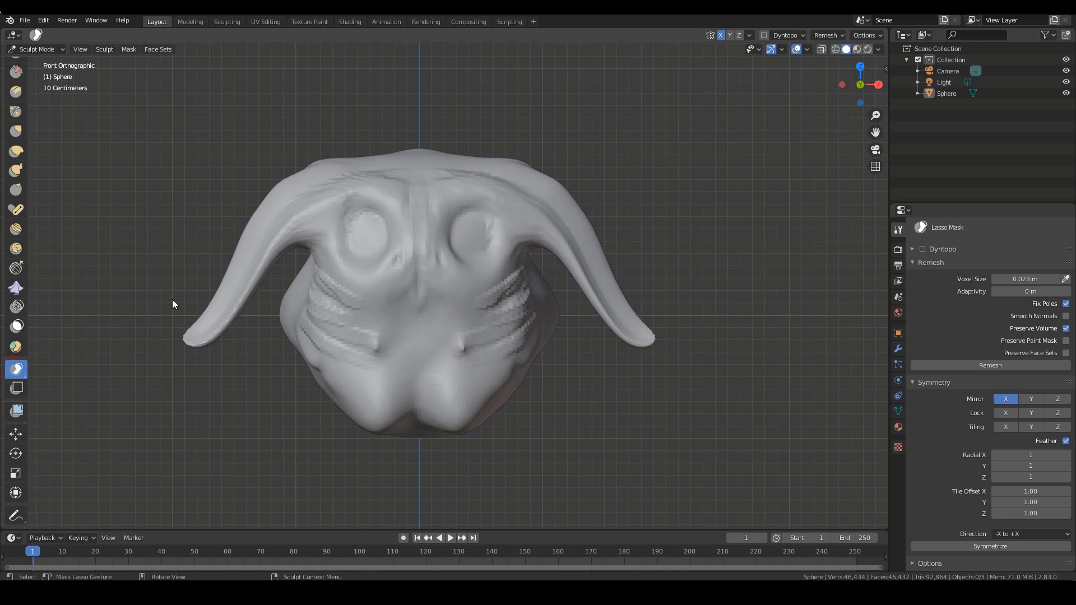
{"action": "mouse_move", "coordinate": [679, 235]}
{"action": "left_mouse_down"}
{"action": "mouse_move", "coordinate": [596, 343]}
{"action": "mouse_move", "coordinate": [598, 242]}
{"action": "left_mouse_up"}
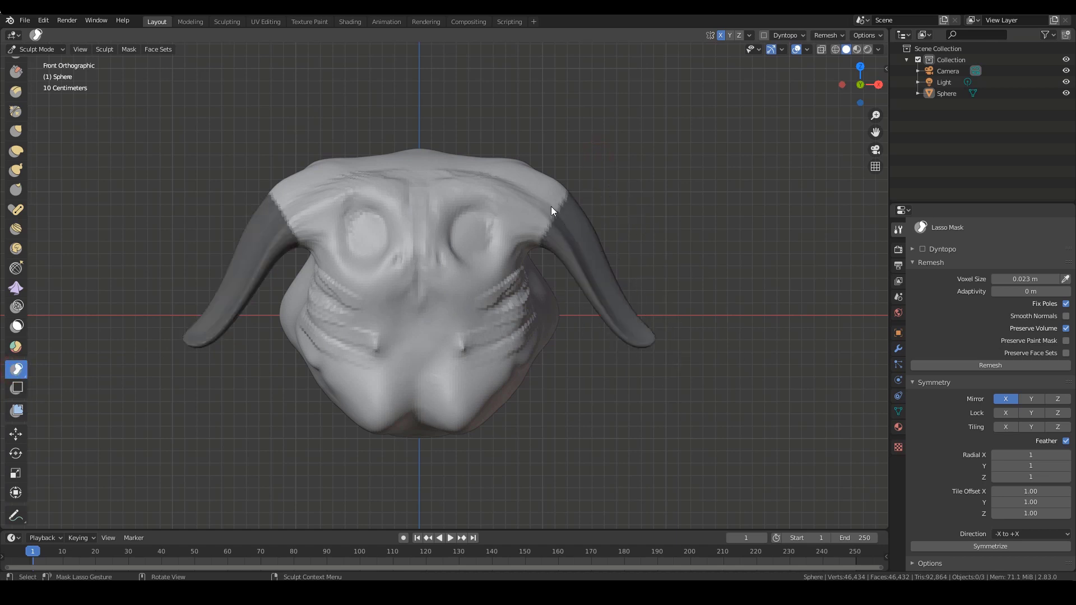
{"action": "mouse_move", "coordinate": [611, 220]}
{"action": "middle_mouse_down", "text": "ctrl"}
{"action": "mouse_move", "coordinate": [661, 251]}
{"action": "mouse_move", "coordinate": [701, 238]}
{"action": "middle_mouse_up", "text": "ctrl"}
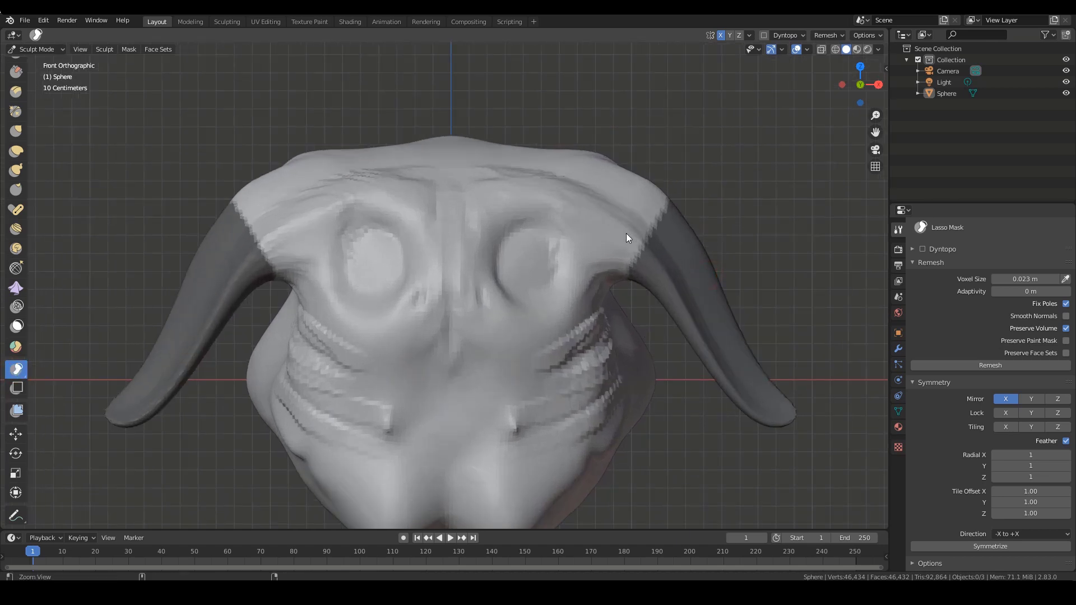
{"action": "key", "text": "ctrl+i"}
{"action": "middle_click_drag", "start_coordinate": [634, 194], "coordinate": [669, 250], "text": "ctrl"}
{"action": "middle_click_drag", "start_coordinate": [669, 251], "coordinate": [664, 231], "text": "shift"}
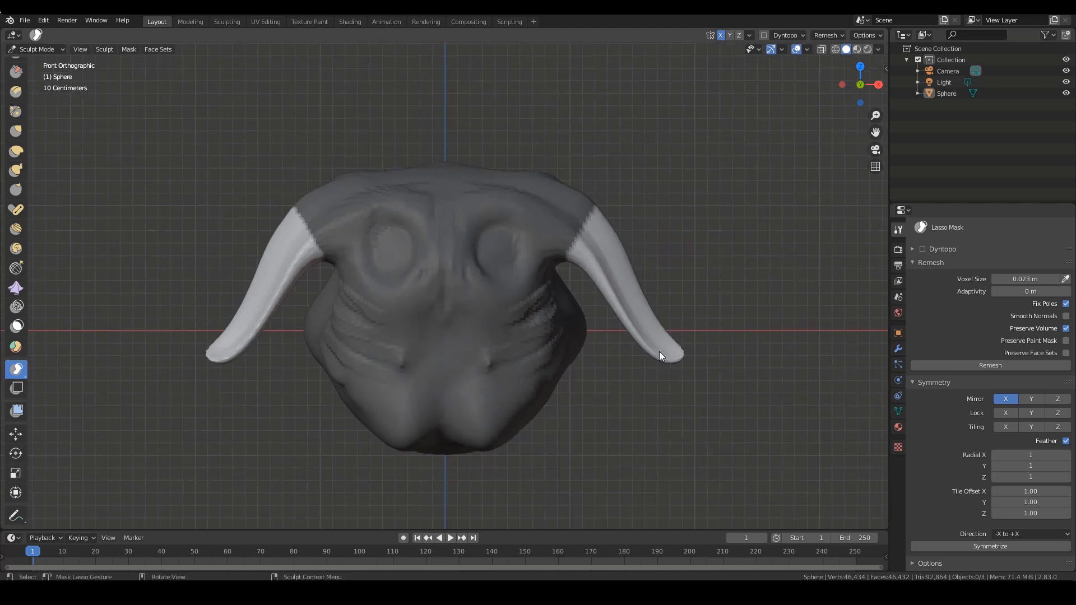
Try to set the sculpt pivot to the mask border for scaling the horns
{"action": "left_click", "coordinate": [15, 475]}
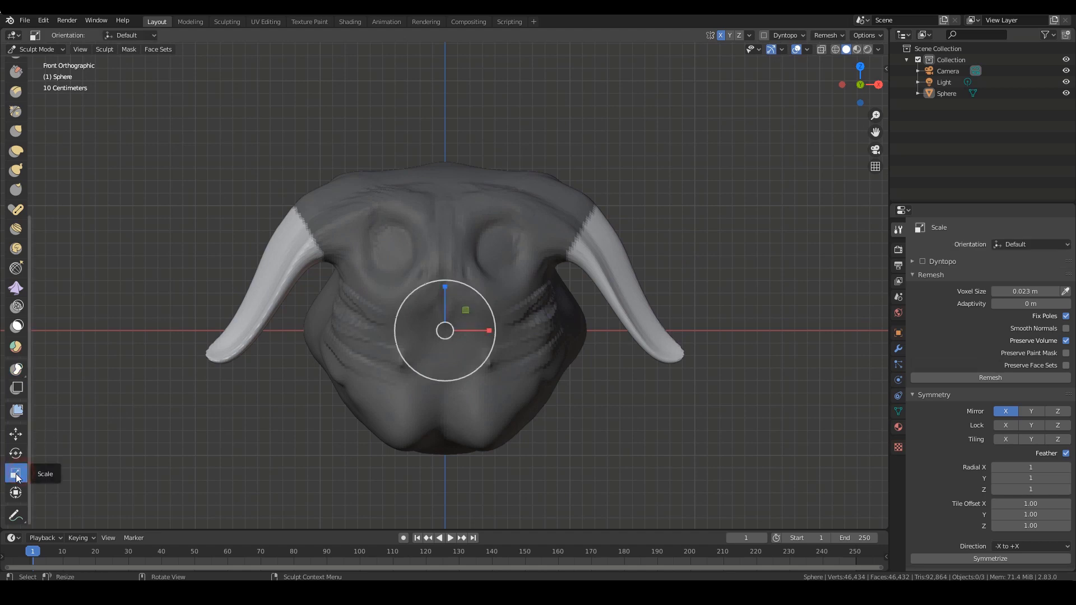
{"action": "left_click", "coordinate": [110, 49]}
{"action": "mouse_move", "coordinate": [134, 116]}
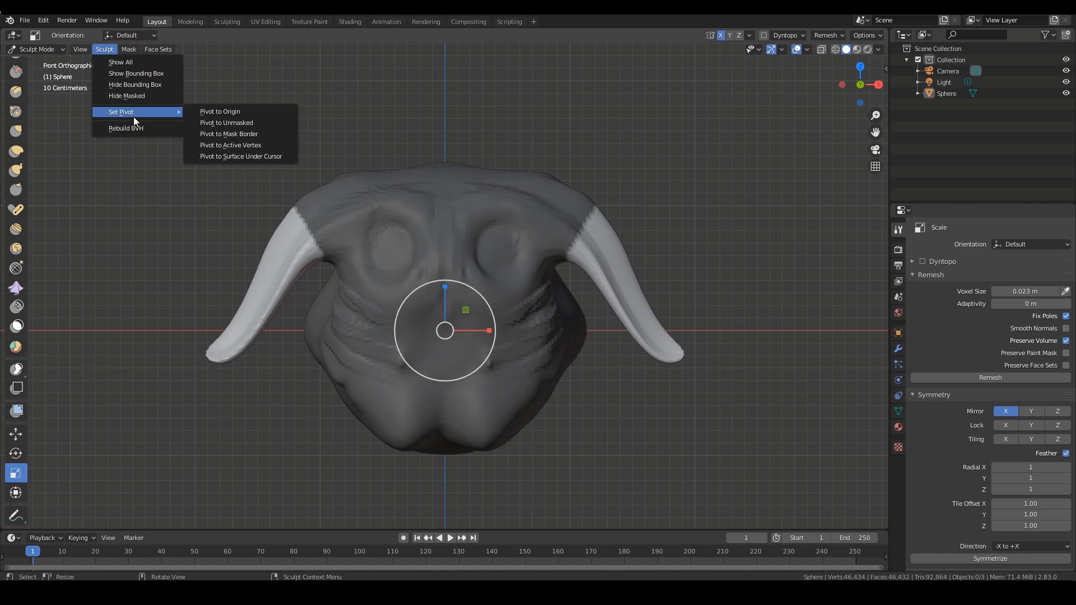
{"action": "left_click", "coordinate": [225, 132]}
{"action": "left_click", "coordinate": [105, 49]}
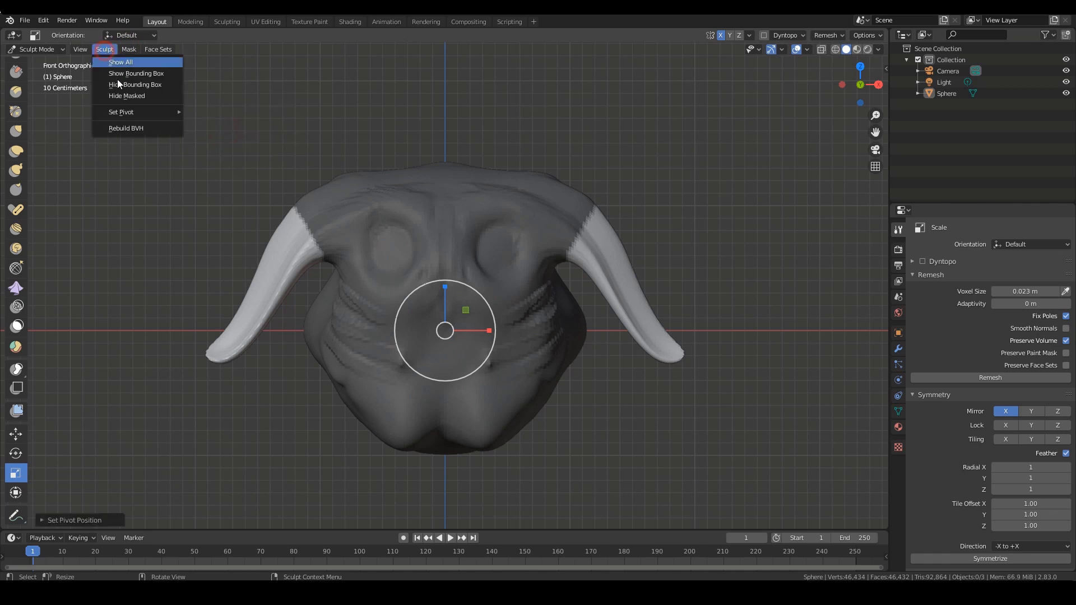
{"action": "mouse_move", "coordinate": [125, 114]}
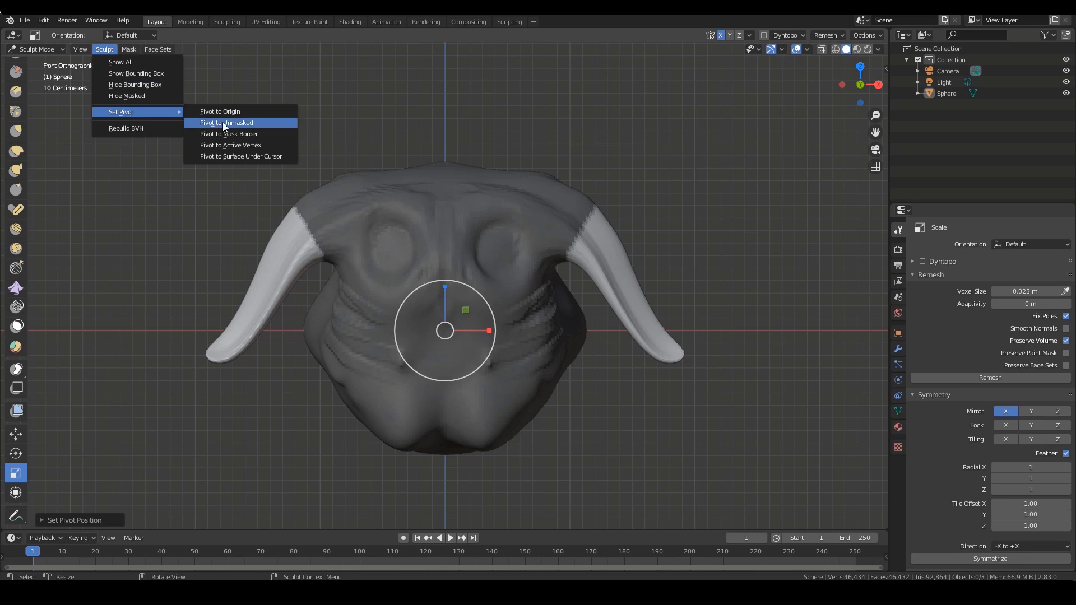
{"action": "left_click", "coordinate": [250, 135]}
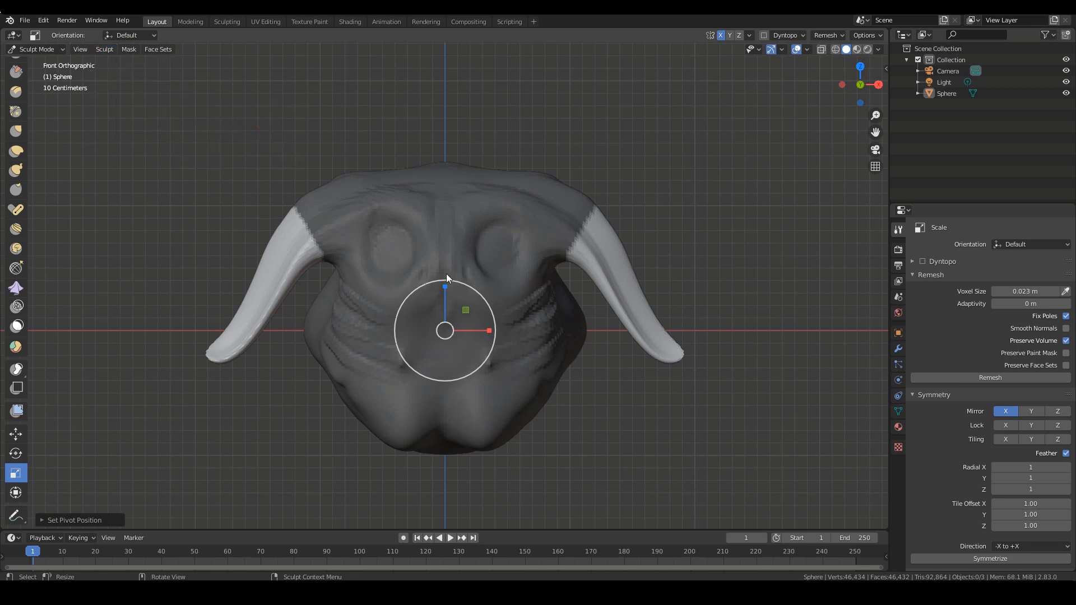
Set the Mask brush radius to 74 px and smooth the mask edge all around the horn bases
{"action": "scroll", "coordinate": [368, 303], "scroll_direction": "up", "scroll_amount": 1}
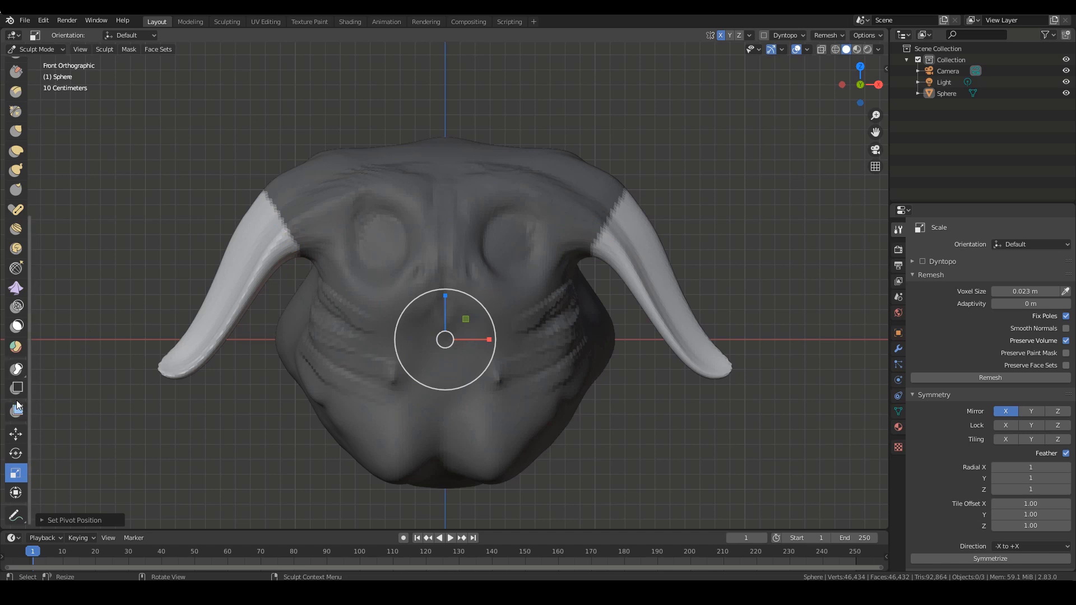
{"action": "left_click", "coordinate": [20, 368]}
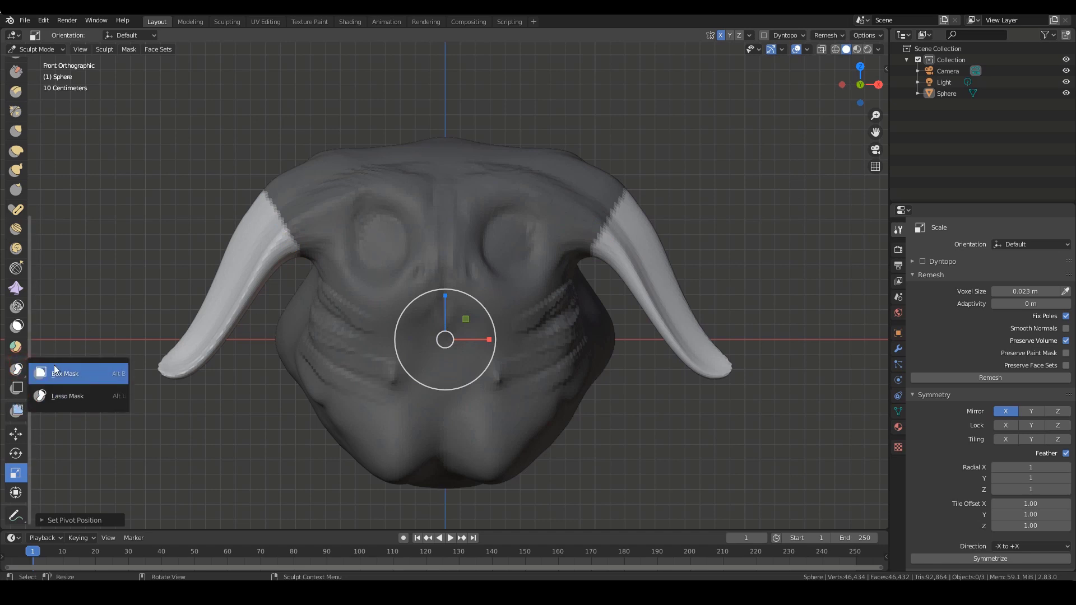
{"action": "left_click", "coordinate": [16, 331]}
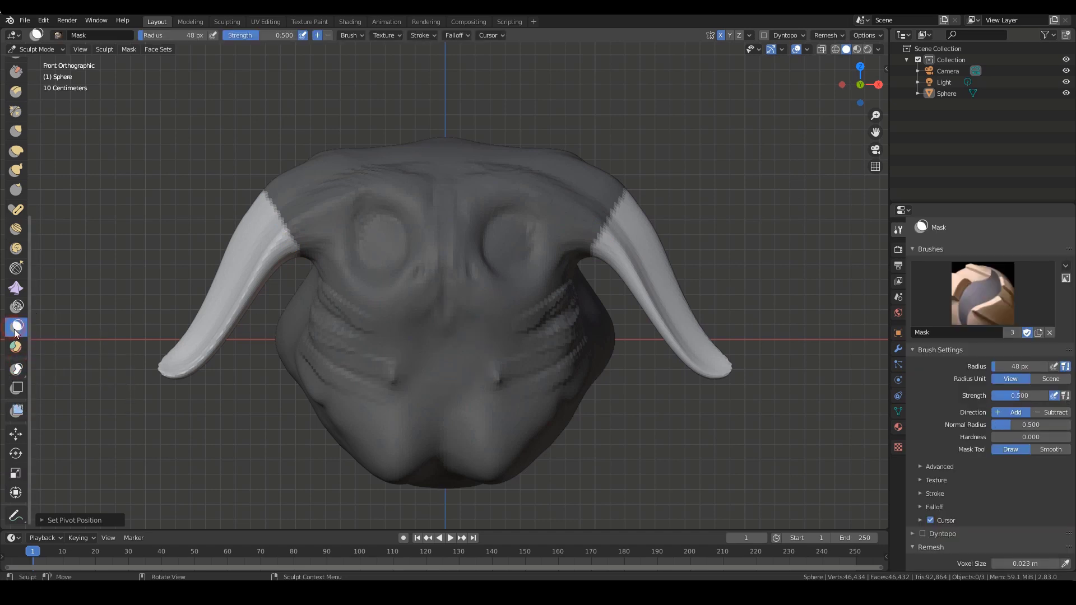
{"action": "key", "text": "f"}
{"action": "left_click", "coordinate": [644, 220]}
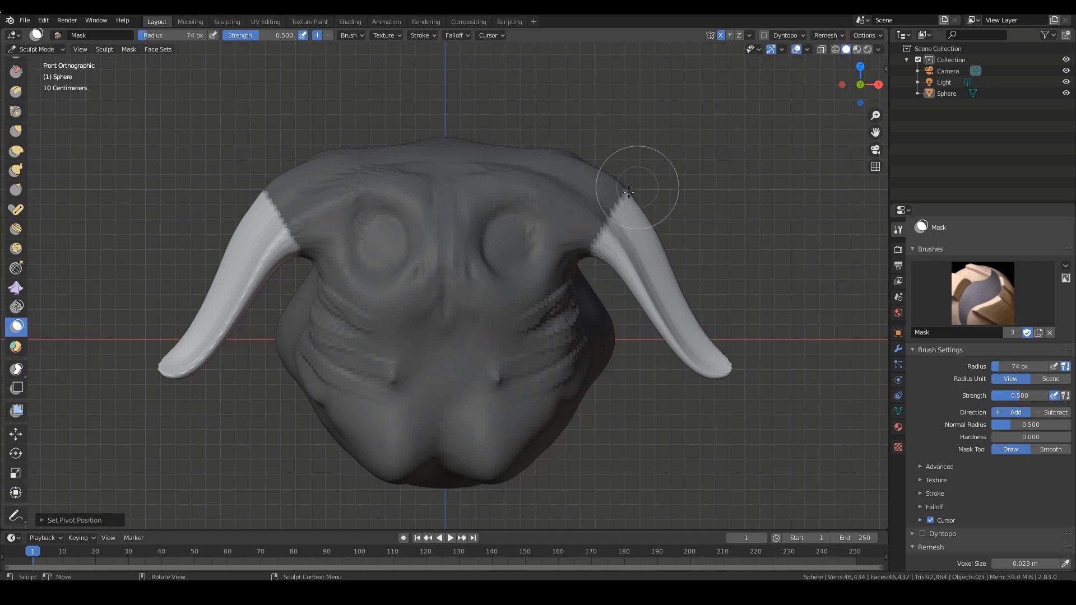
{"action": "scroll", "coordinate": [623, 213], "scroll_direction": "up", "scroll_amount": 1}
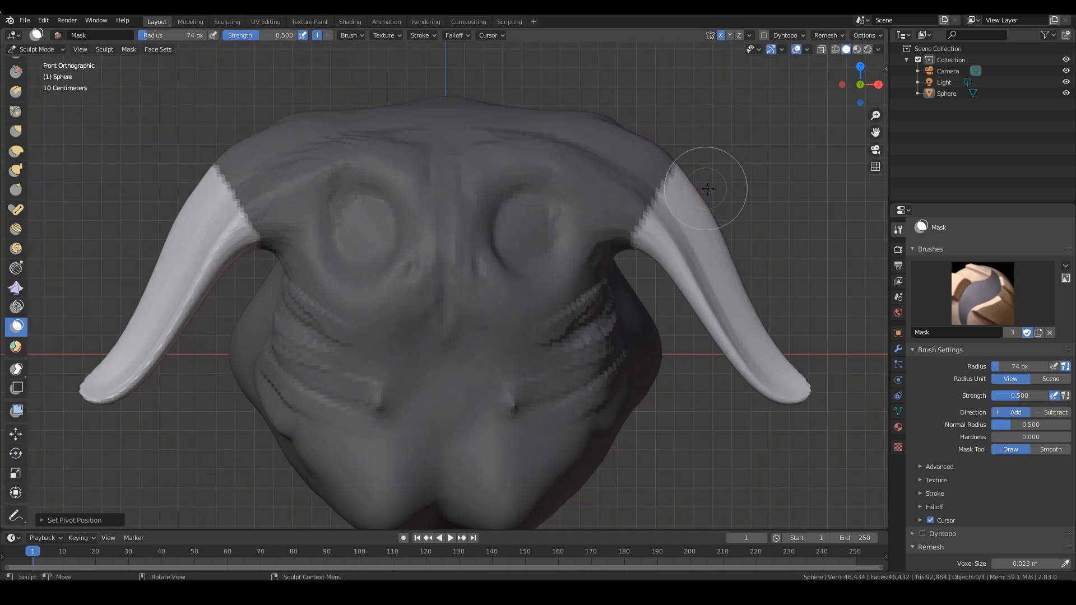
{"action": "middle_click_drag", "start_coordinate": [687, 168], "coordinate": [572, 204]}
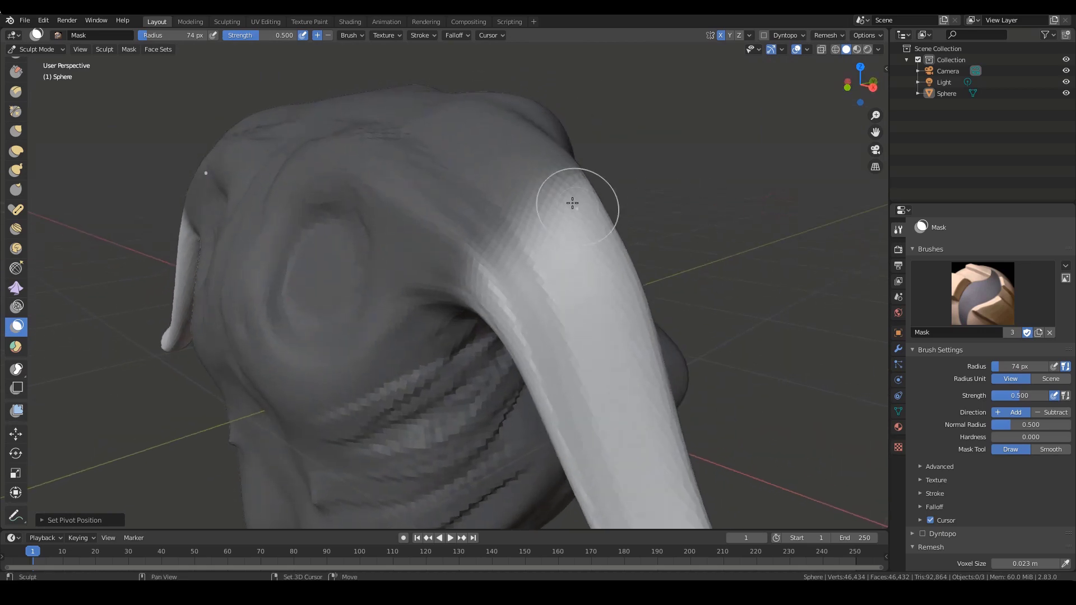
{"action": "middle_click_drag", "start_coordinate": [637, 237], "coordinate": [308, 235]}
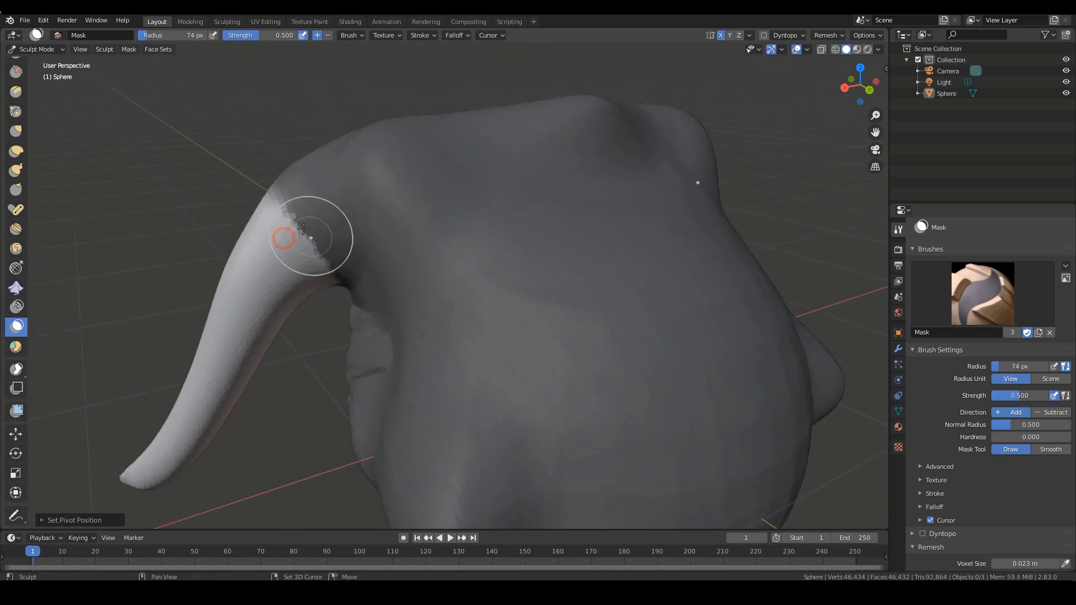
{"action": "middle_click_drag", "start_coordinate": [355, 307], "coordinate": [351, 253]}
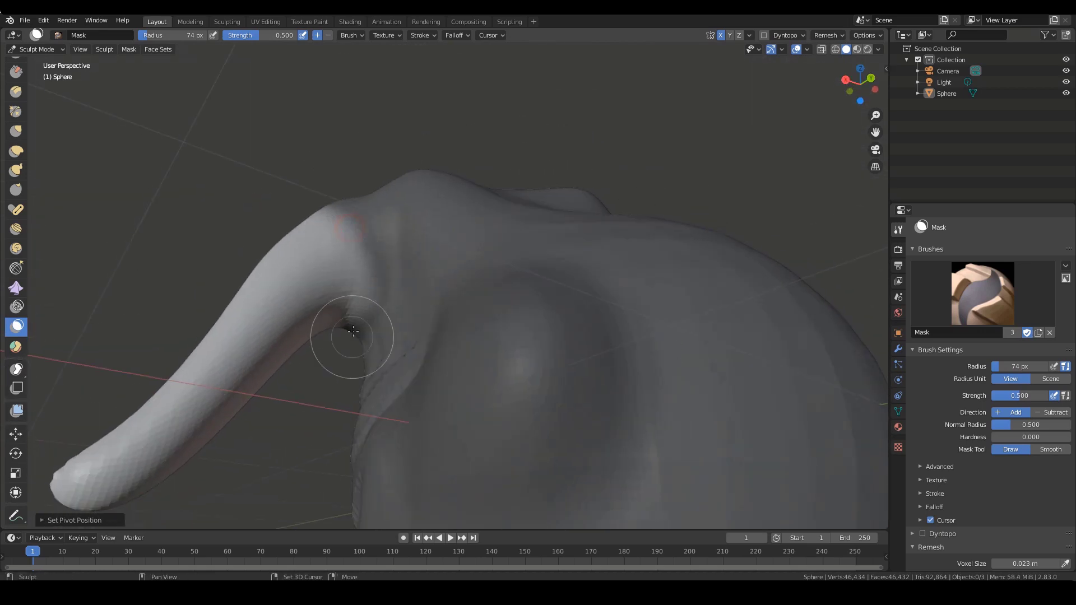
Activate the Scale tool and set the sculpt pivot to the mask border at the horn base
{"action": "mouse_move", "coordinate": [344, 337]}
{"action": "middle_mouse_down"}
{"action": "mouse_move", "coordinate": [450, 269]}
{"action": "mouse_move", "coordinate": [439, 276]}
{"action": "mouse_move", "coordinate": [543, 351]}
{"action": "mouse_move", "coordinate": [540, 289]}
{"action": "mouse_move", "coordinate": [637, 288]}
{"action": "middle_mouse_up"}
{"action": "key", "text": "KP_1"}
{"action": "mouse_move", "coordinate": [636, 289]}
{"action": "middle_mouse_down", "text": "ctrl"}
{"action": "mouse_move", "coordinate": [656, 245]}
{"action": "mouse_move", "coordinate": [645, 269]}
{"action": "middle_mouse_up", "text": "ctrl"}
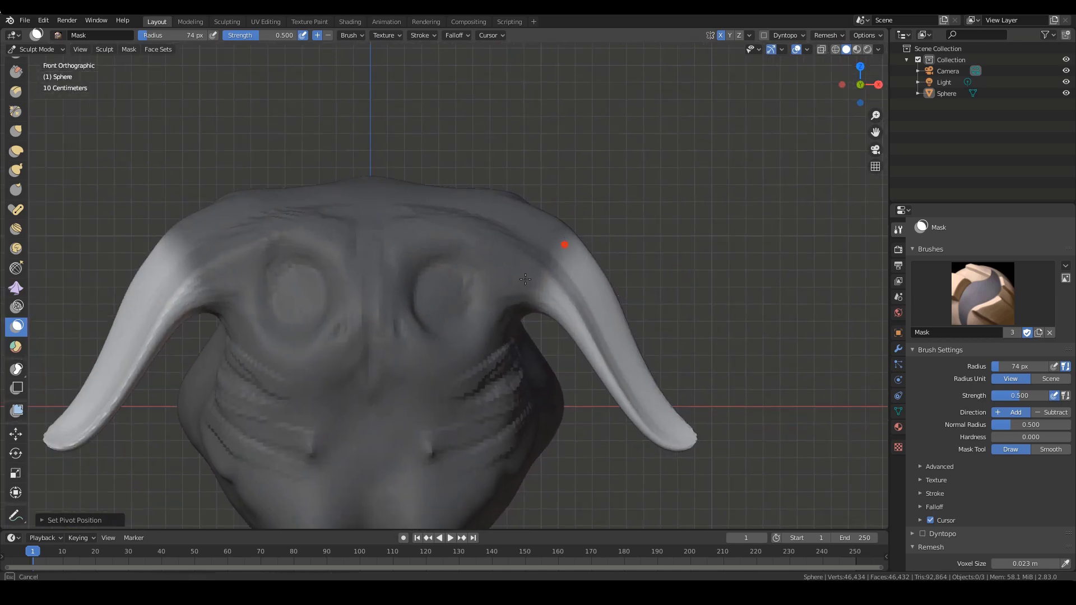
{"action": "left_click_drag", "start_coordinate": [613, 294], "coordinate": [613, 315], "text": "ctrl+alt"}
{"action": "mouse_move", "coordinate": [625, 310]}
{"action": "left_mouse_down", "text": "alt+shift"}
{"action": "mouse_move", "coordinate": [662, 304]}
{"action": "mouse_move", "coordinate": [630, 276]}
{"action": "mouse_move", "coordinate": [634, 325]}
{"action": "left_mouse_up", "text": "alt+shift"}
{"action": "left_click_drag", "start_coordinate": [619, 322], "coordinate": [625, 301], "text": "alt+shift"}
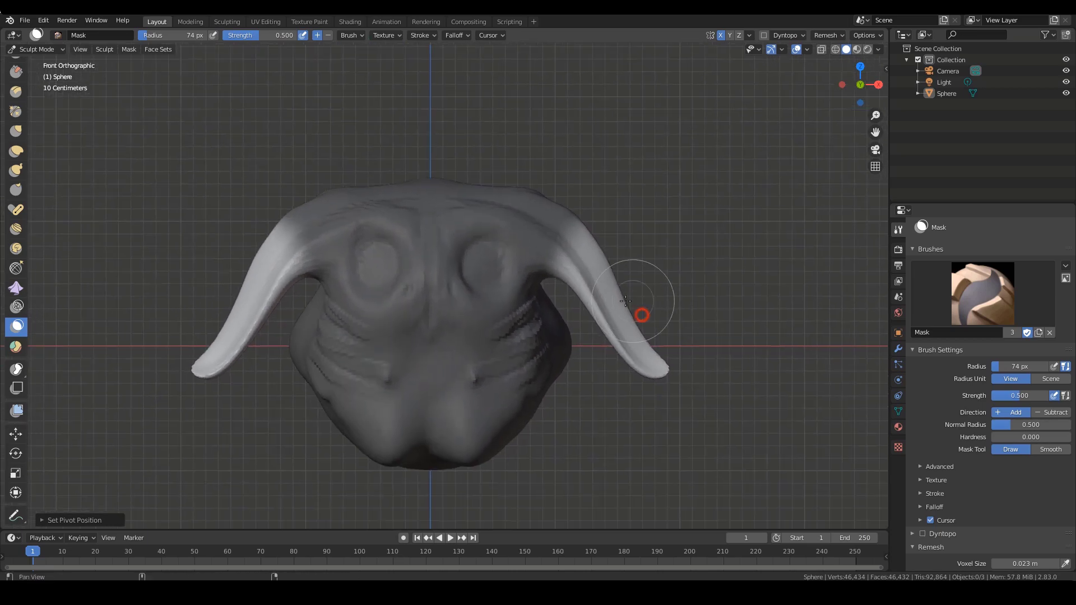
{"action": "left_click", "coordinate": [20, 474]}
{"action": "left_click", "coordinate": [104, 50]}
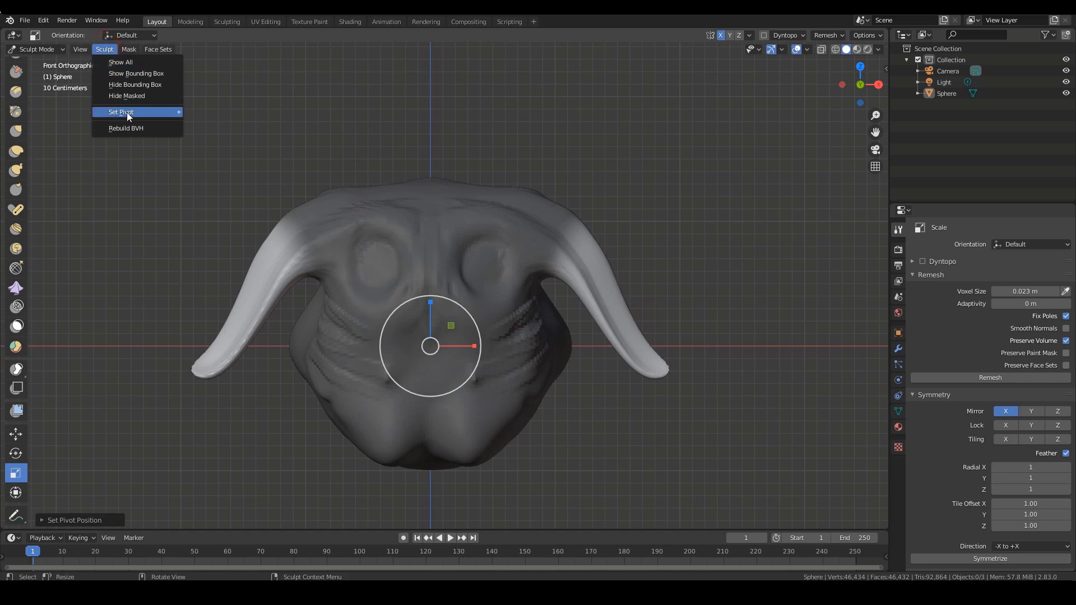
{"action": "mouse_move", "coordinate": [128, 112]}
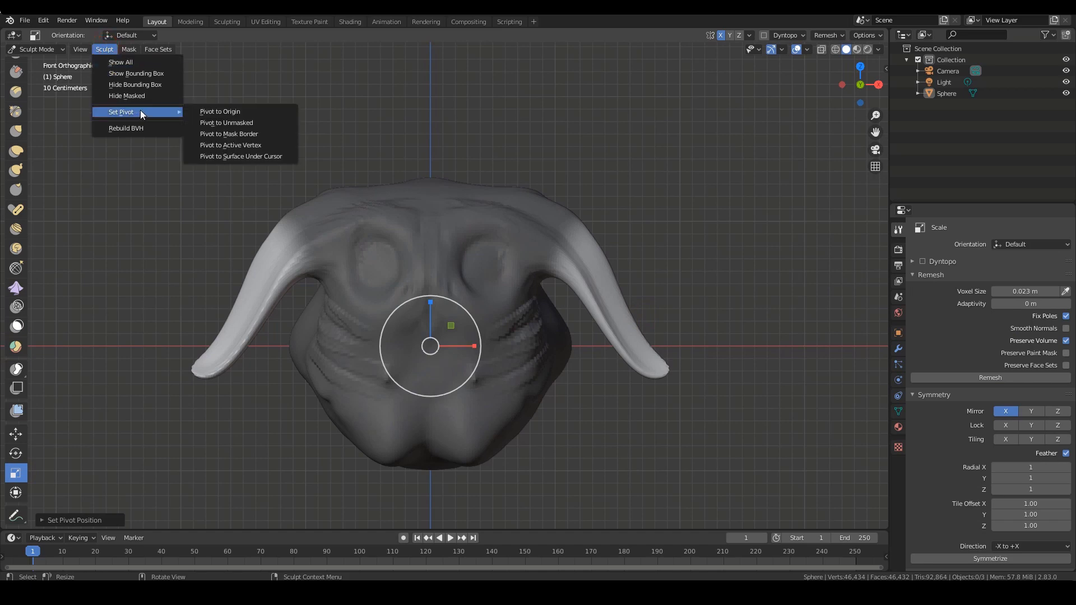
{"action": "left_click", "coordinate": [248, 136]}
{"action": "scroll", "coordinate": [479, 159], "scroll_direction": "up", "scroll_amount": 2}
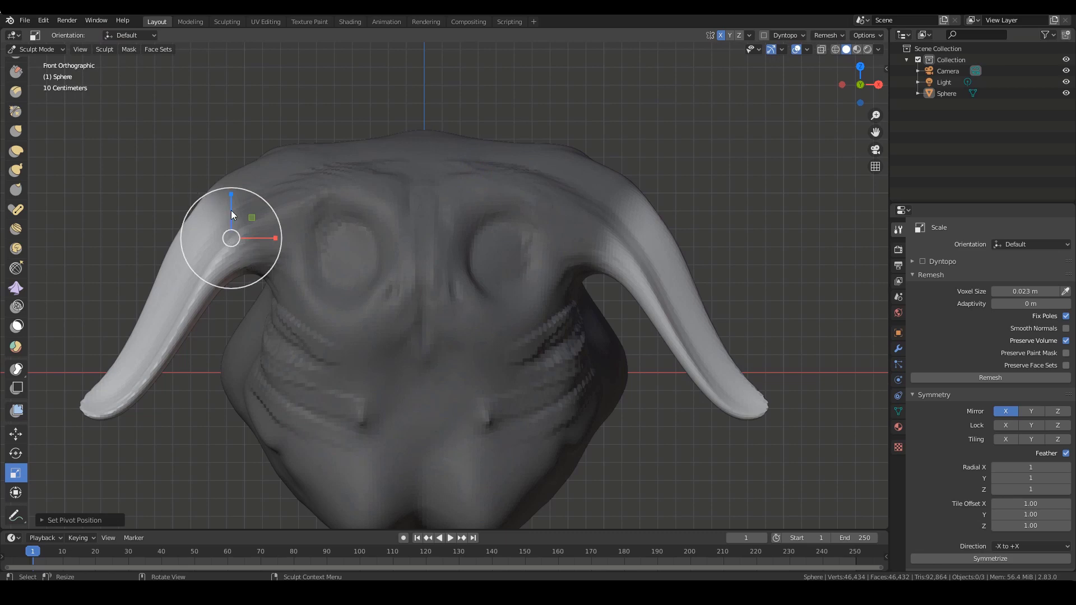
Scale up the unmasked horns and reposition them against the head with the Move tool
{"action": "middle_click_drag", "start_coordinate": [402, 120], "coordinate": [449, 155], "text": "ctrl"}
{"action": "left_click_drag", "start_coordinate": [334, 232], "coordinate": [326, 275]}
{"action": "left_click", "coordinate": [16, 435]}
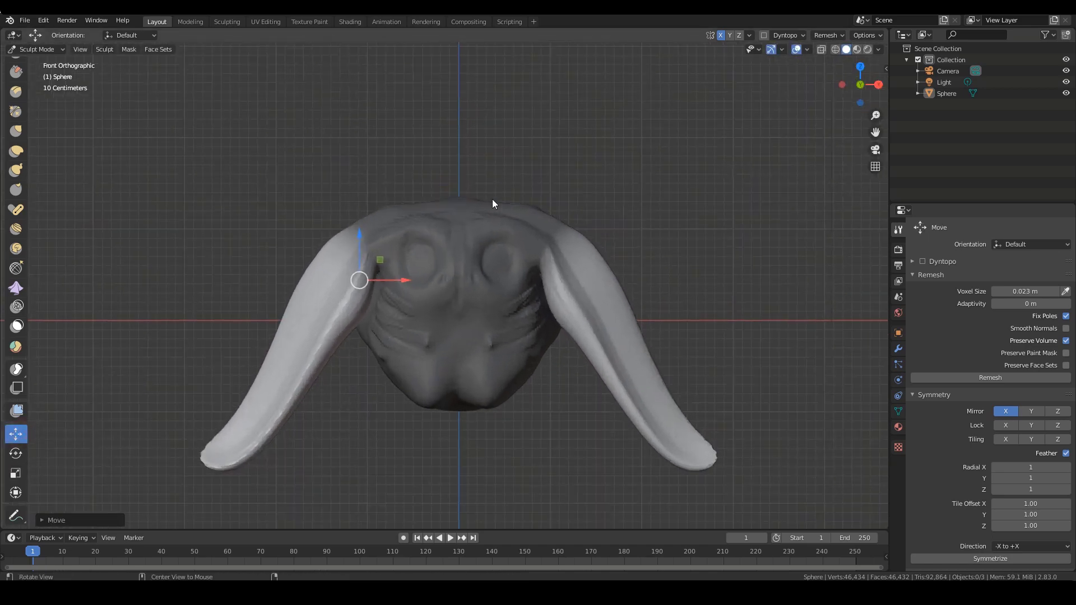
{"action": "mouse_move", "coordinate": [492, 200]}
{"action": "middle_mouse_down"}
{"action": "mouse_move", "coordinate": [564, 186]}
{"action": "mouse_move", "coordinate": [600, 198]}
{"action": "mouse_move", "coordinate": [492, 228]}
{"action": "mouse_move", "coordinate": [565, 221]}
{"action": "mouse_move", "coordinate": [557, 288]}
{"action": "mouse_move", "coordinate": [563, 267]}
{"action": "mouse_move", "coordinate": [641, 250]}
{"action": "mouse_move", "coordinate": [645, 281]}
{"action": "mouse_move", "coordinate": [712, 219]}
{"action": "middle_mouse_up"}
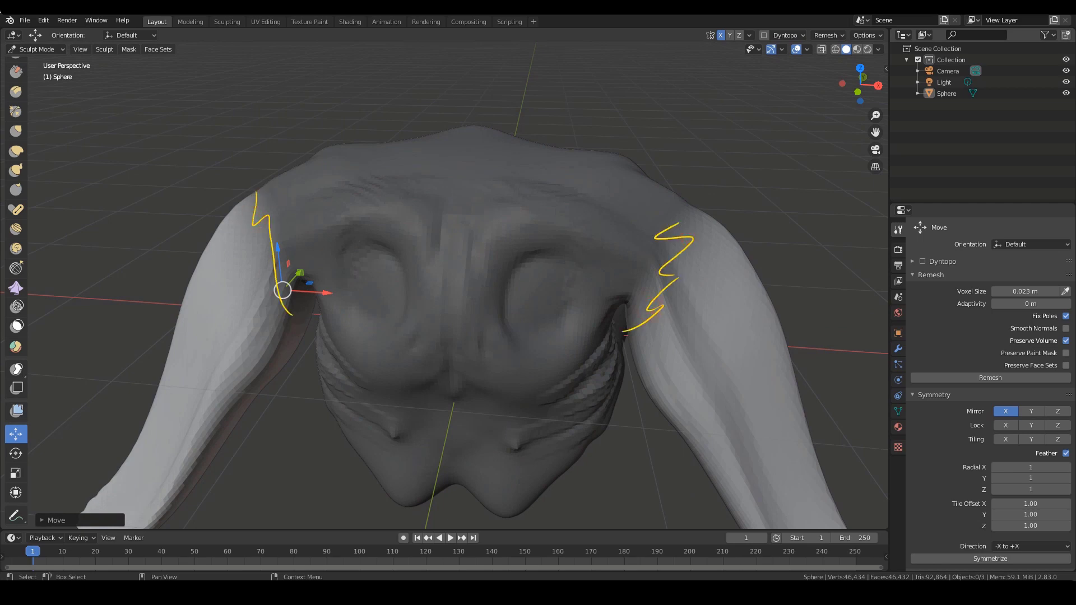
{"action": "key", "text": "Escape"}
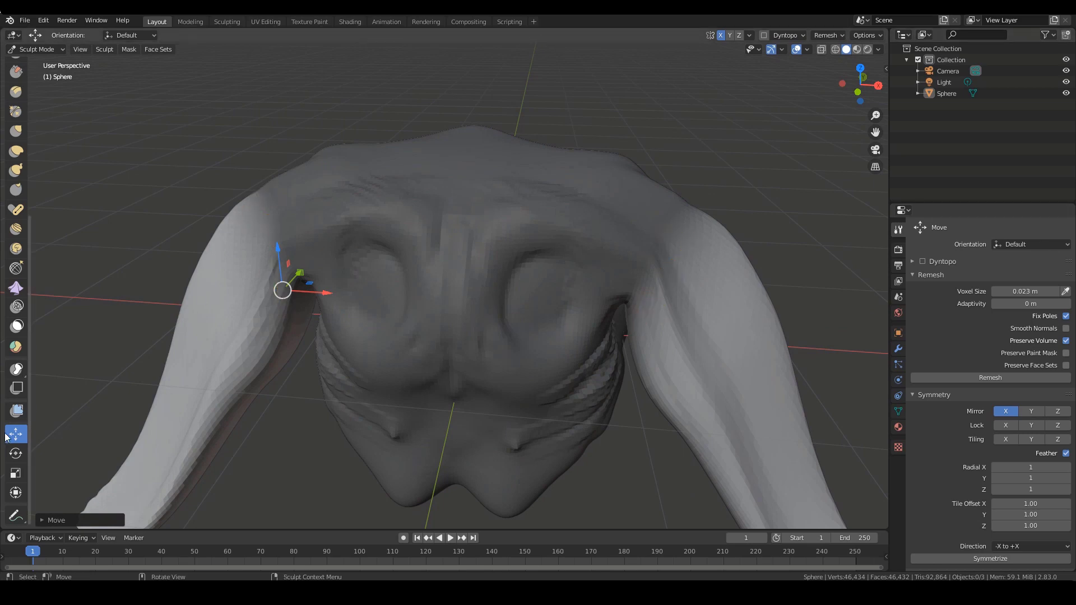
Adjust the position of the unmasked horns at the sides of the head with the Move tool
{"action": "left_click_drag", "start_coordinate": [456, 312], "coordinate": [452, 354]}
{"action": "mouse_move", "coordinate": [329, 428]}
{"action": "middle_mouse_down"}
{"action": "mouse_move", "coordinate": [380, 390]}
{"action": "mouse_move", "coordinate": [269, 304]}
{"action": "middle_mouse_up"}
{"action": "left_click_drag", "start_coordinate": [326, 277], "coordinate": [327, 205]}
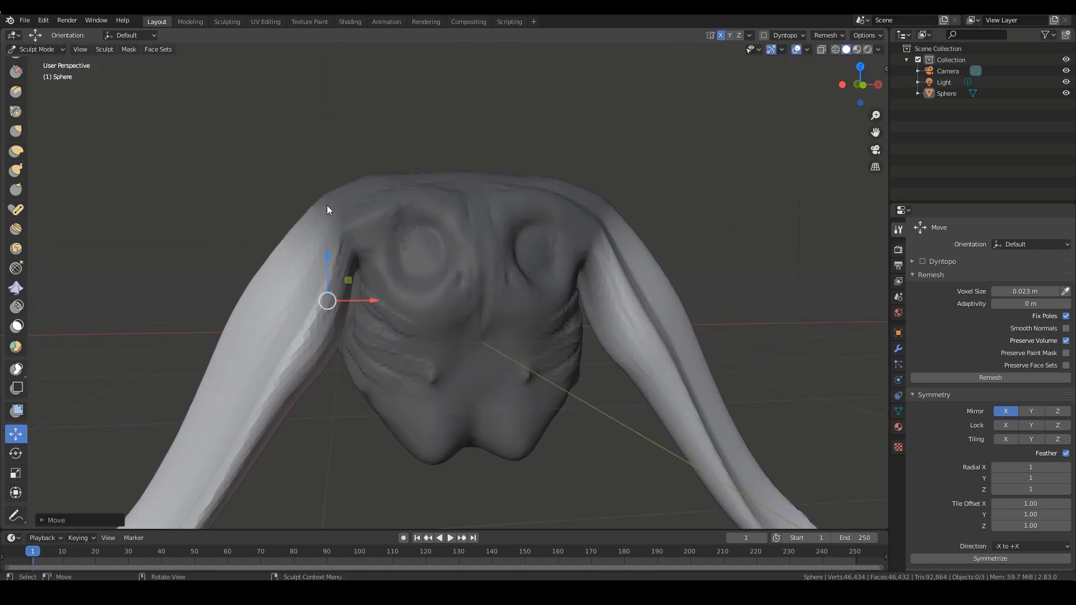
Activate the Mask brush and clear the mask from the whole sculpt
{"action": "left_click", "coordinate": [19, 327]}
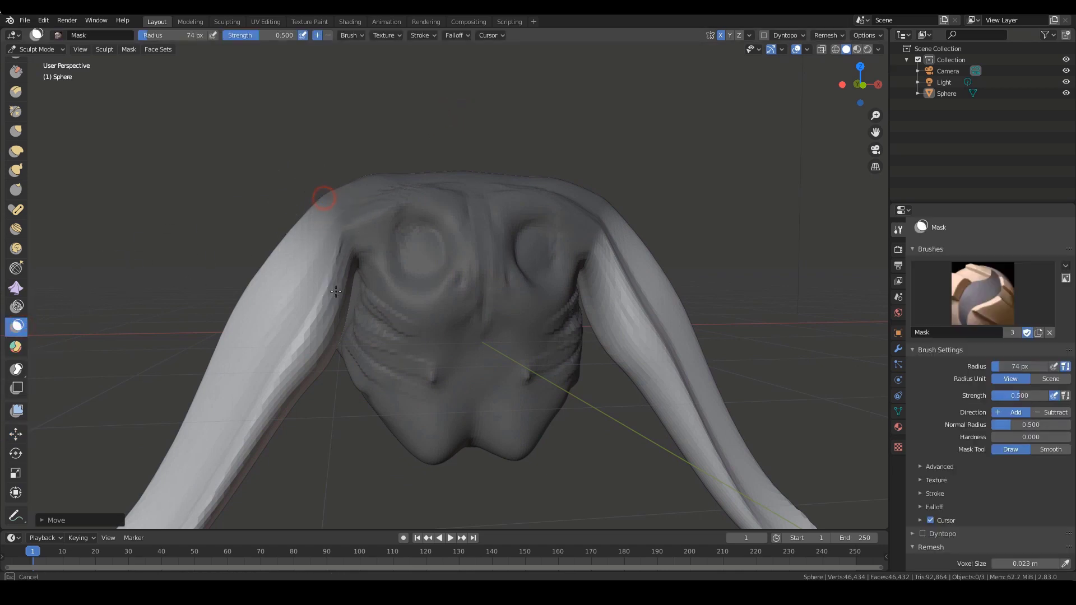
{"action": "mouse_move", "coordinate": [449, 278]}
{"action": "middle_mouse_down", "text": "ctrl"}
{"action": "mouse_move", "coordinate": [456, 322]}
{"action": "mouse_move", "coordinate": [466, 287]}
{"action": "mouse_move", "coordinate": [517, 301]}
{"action": "mouse_move", "coordinate": [553, 279]}
{"action": "mouse_move", "coordinate": [538, 314]}
{"action": "mouse_move", "coordinate": [506, 341]}
{"action": "mouse_move", "coordinate": [512, 313]}
{"action": "mouse_move", "coordinate": [406, 321]}
{"action": "middle_mouse_up", "text": "ctrl"}
{"action": "middle_click_drag", "start_coordinate": [471, 327], "coordinate": [646, 349]}
{"action": "mouse_move", "coordinate": [646, 349]}
{"action": "left_mouse_down", "text": "ctrl+alt"}
{"action": "mouse_move", "coordinate": [605, 336]}
{"action": "mouse_move", "coordinate": [620, 353]}
{"action": "mouse_move", "coordinate": [680, 343]}
{"action": "mouse_move", "coordinate": [659, 337]}
{"action": "mouse_move", "coordinate": [624, 279]}
{"action": "mouse_move", "coordinate": [627, 384]}
{"action": "mouse_move", "coordinate": [624, 330]}
{"action": "mouse_move", "coordinate": [620, 355]}
{"action": "left_mouse_up", "text": "ctrl+alt"}
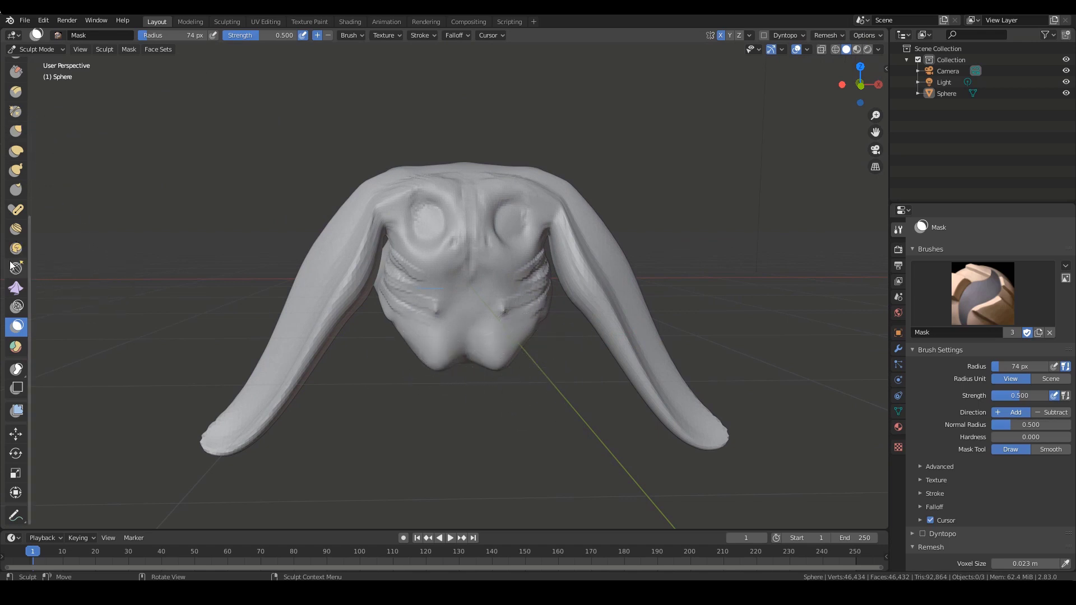
Start assigning a keyboard shortcut to the Draw brush and dismiss the prompt without choosing a key
{"action": "scroll", "coordinate": [13, 185], "scroll_direction": "up", "scroll_amount": 10}
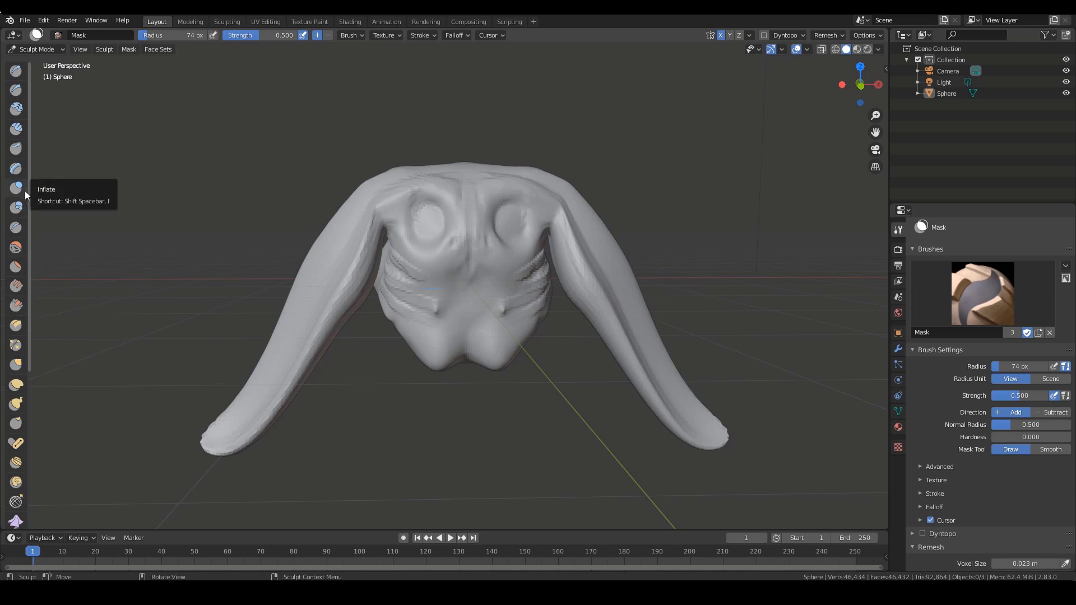
{"action": "right_click", "coordinate": [17, 78]}
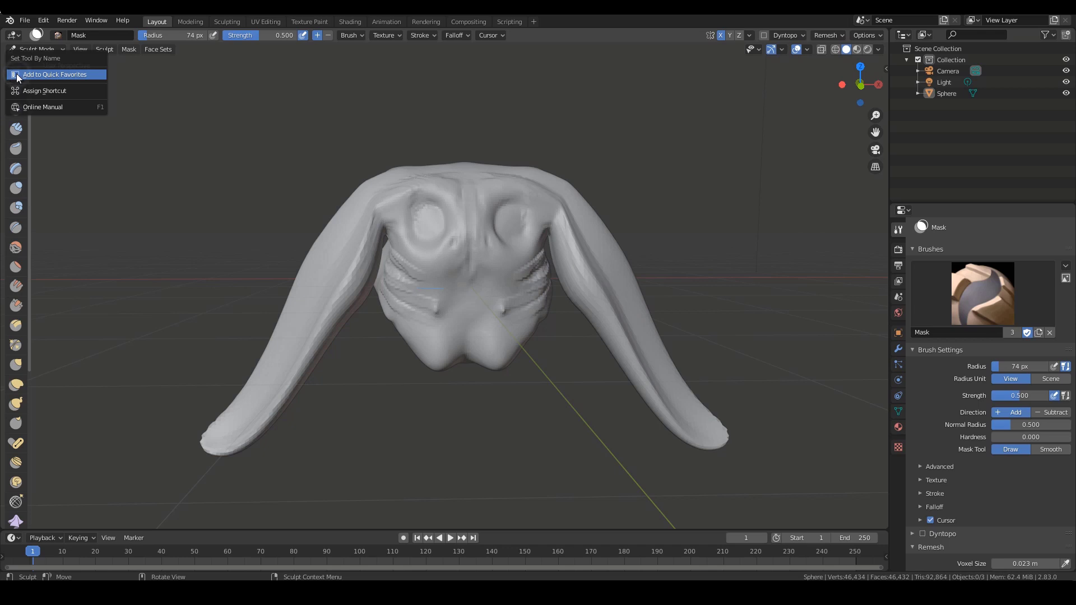
{"action": "left_click", "coordinate": [58, 91]}
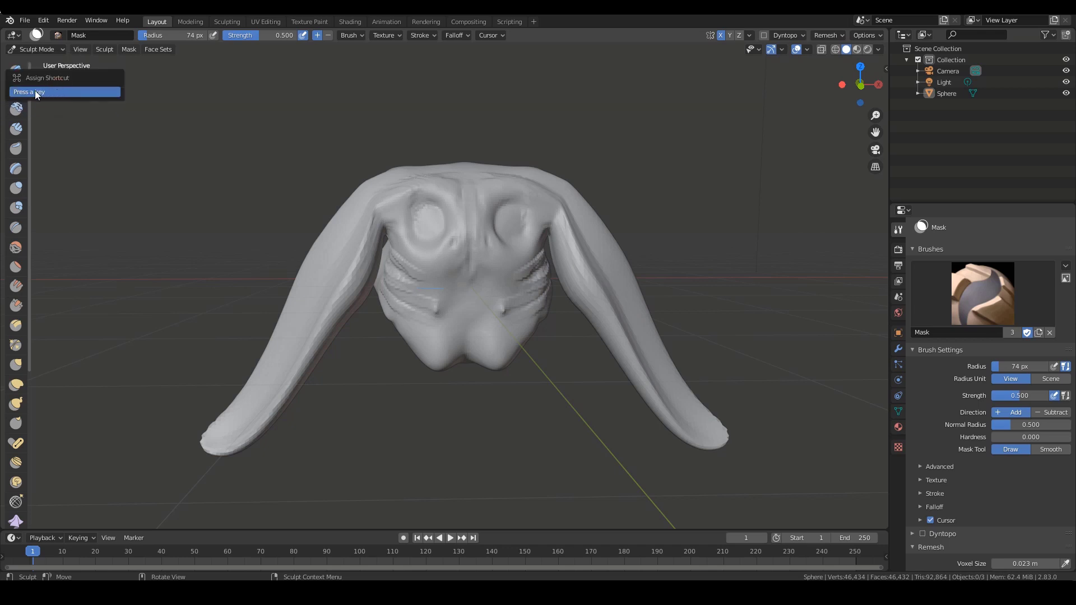
{"action": "left_click", "coordinate": [132, 140]}
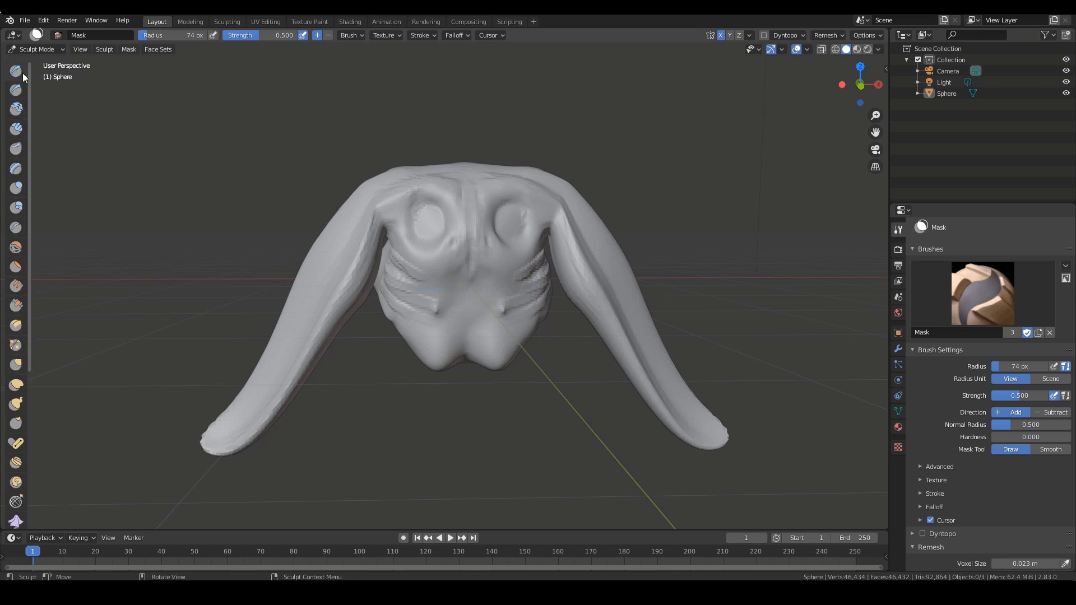
{"action": "mouse_move", "coordinate": [423, 360]}
{"action": "middle_mouse_down"}
{"action": "mouse_move", "coordinate": [516, 454]}
{"action": "mouse_move", "coordinate": [563, 444]}
{"action": "mouse_move", "coordinate": [512, 459]}
{"action": "middle_mouse_up"}
{"action": "mouse_move", "coordinate": [519, 462]}
{"action": "middle_mouse_down"}
{"action": "mouse_move", "coordinate": [403, 430]}
{"action": "mouse_move", "coordinate": [365, 457]}
{"action": "mouse_move", "coordinate": [499, 420]}
{"action": "mouse_move", "coordinate": [538, 401]}
{"action": "mouse_move", "coordinate": [546, 371]}
{"action": "middle_mouse_up"}
{"action": "scroll", "coordinate": [406, 365], "scroll_direction": "up", "scroll_amount": 3}
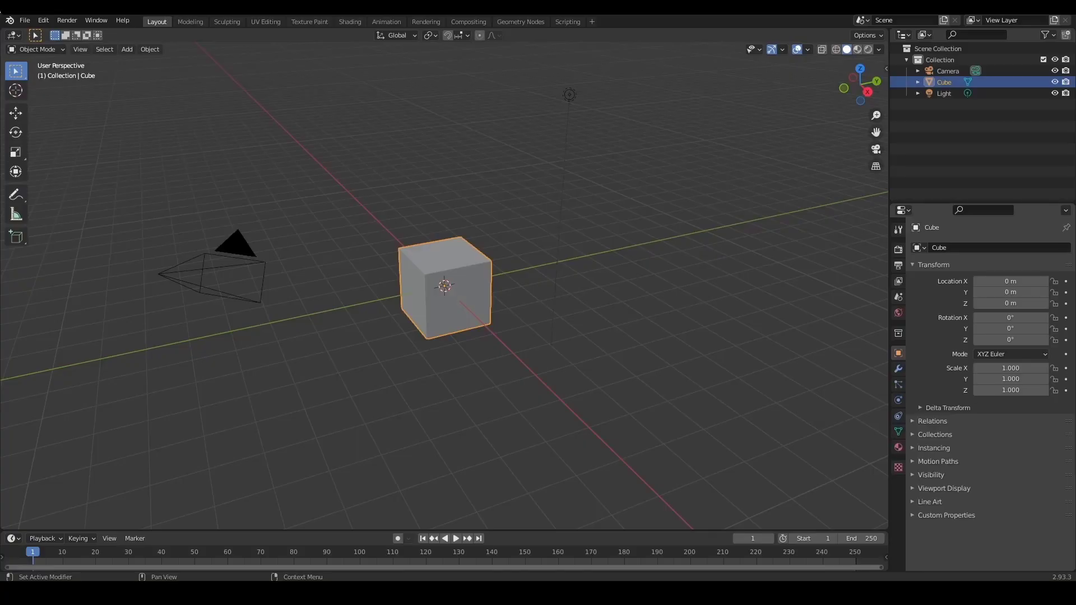
Delete the default cube and add a UV sphere in its place
{"action": "middle_click_drag", "start_coordinate": [543, 348], "coordinate": [463, 319]}
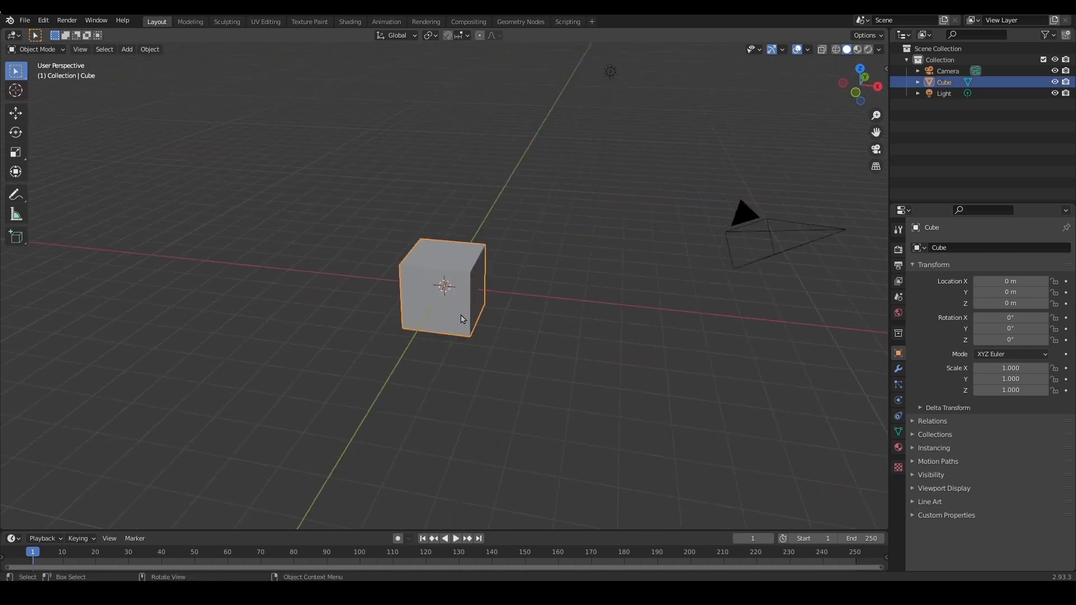
{"action": "key", "text": "x"}
{"action": "left_click", "coordinate": [452, 314]}
{"action": "key", "text": "shift+a"}
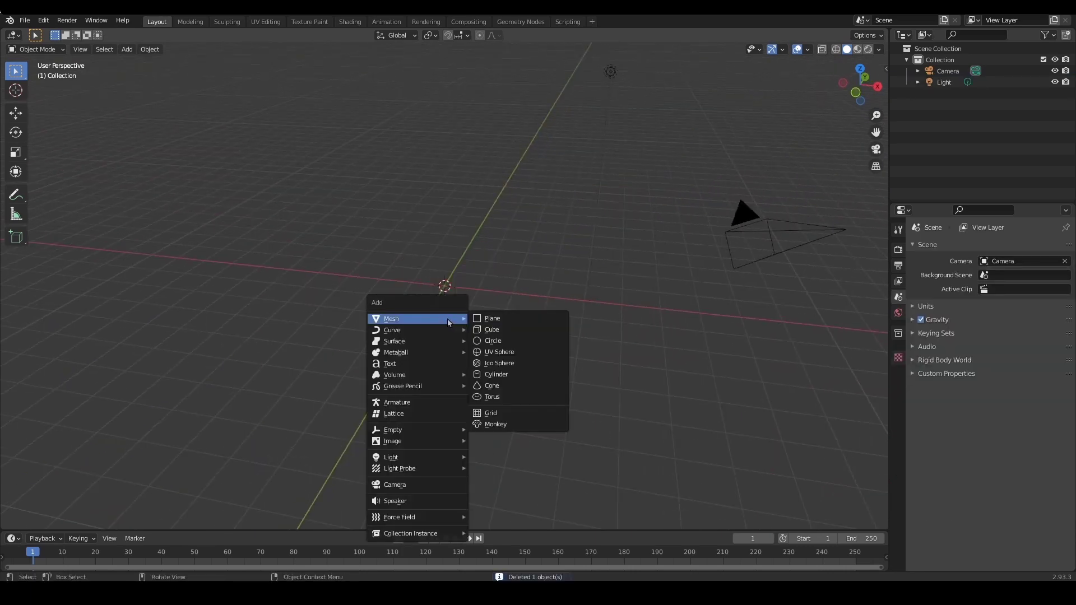
{"action": "left_click", "coordinate": [513, 351]}
Switch the sphere to Sculpt Mode and align the view to the front
{"action": "middle_click_drag", "start_coordinate": [514, 348], "coordinate": [499, 338]}
{"action": "key", "text": "ctrl+Tab"}
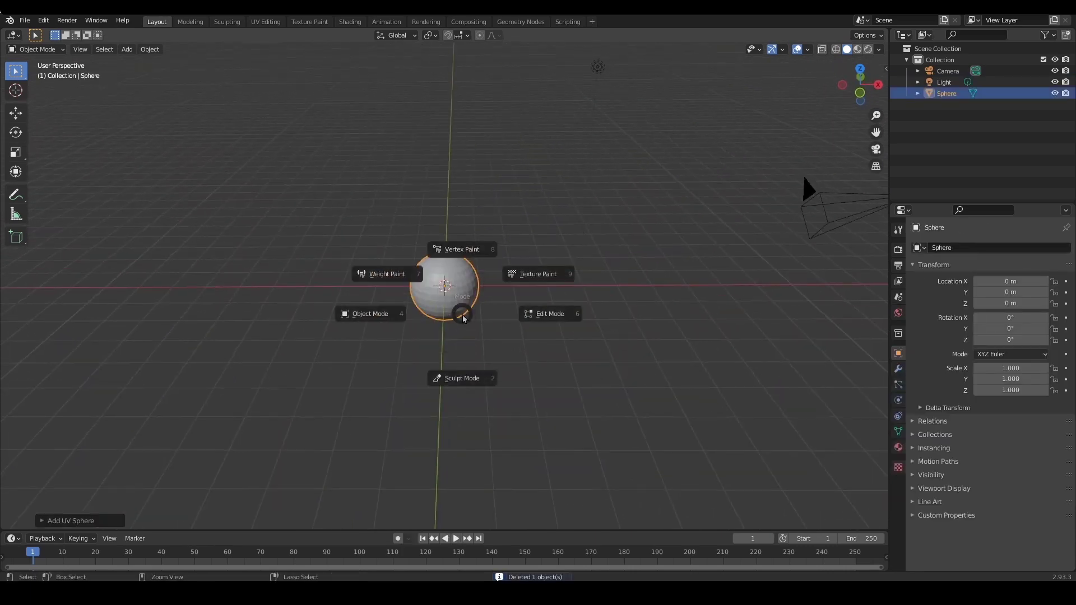
{"action": "left_click", "coordinate": [472, 353]}
{"action": "key", "text": "KP_1"}
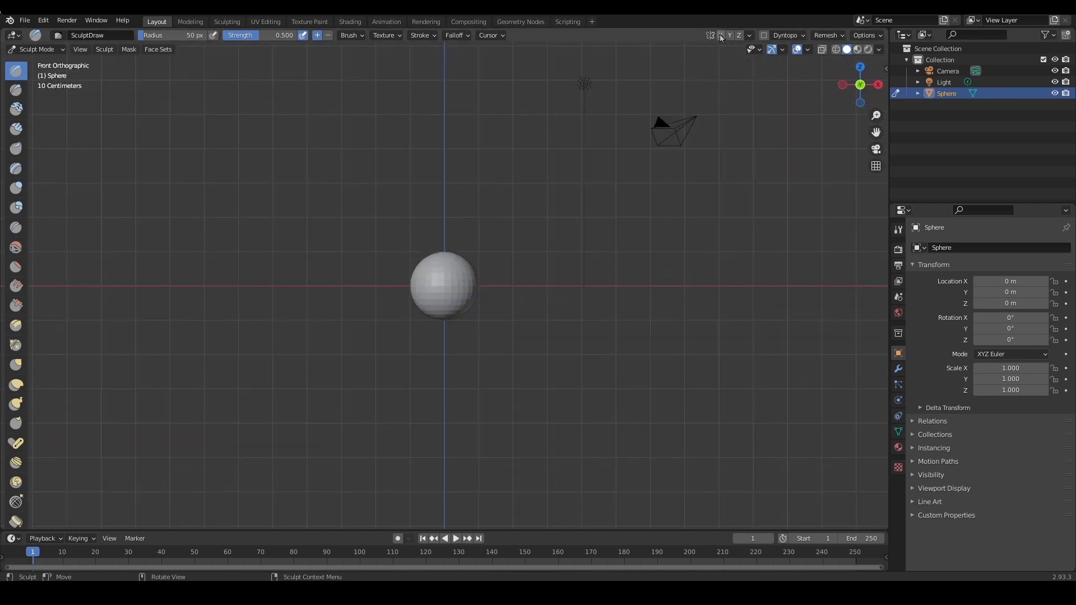
Activate the Grab brush with a 104 px radius and pull the sphere's underside down into a chin
{"action": "key", "text": "g"}
{"action": "scroll", "coordinate": [440, 314], "scroll_direction": "up", "scroll_amount": 2}
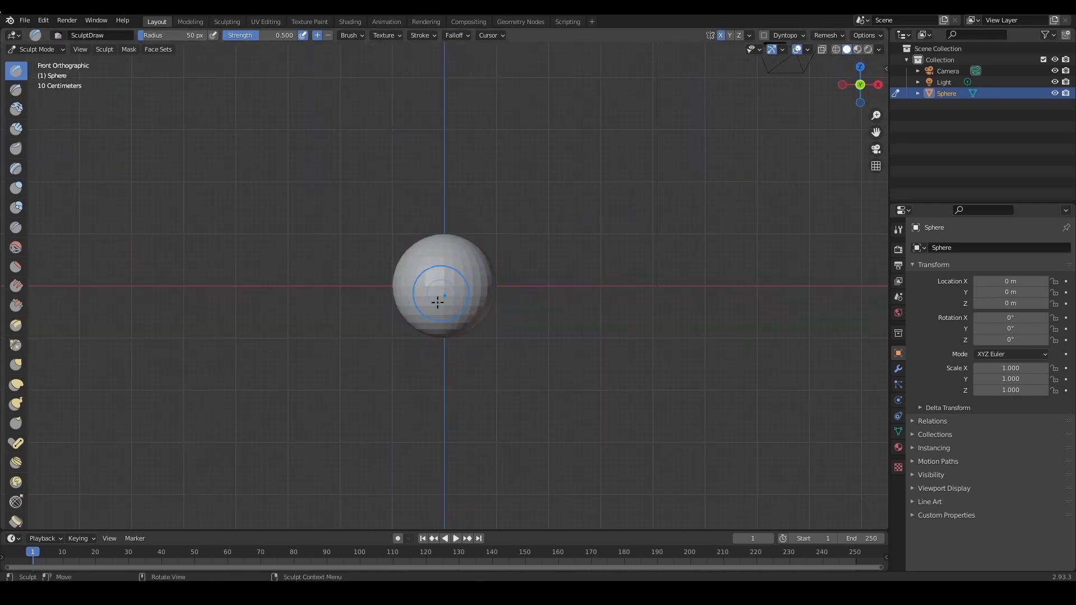
{"action": "key", "text": "f"}
{"action": "left_click", "coordinate": [470, 314]}
{"action": "left_click_drag", "start_coordinate": [441, 324], "coordinate": [438, 348]}
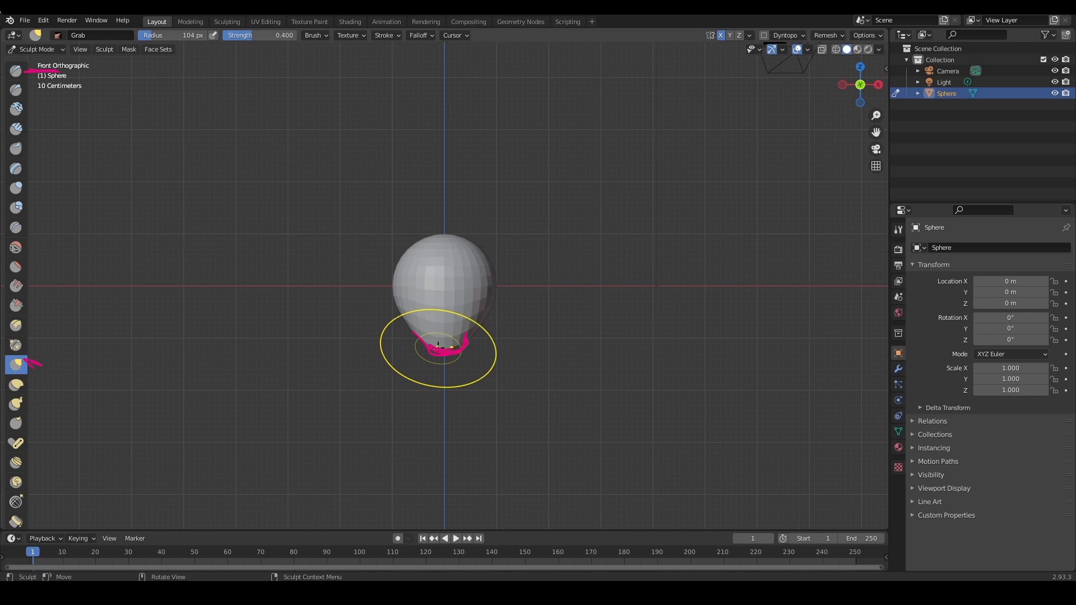
From the right side view, set the Grab radius to 129 px and pull the chin toward the front
{"action": "key", "text": "KP_3"}
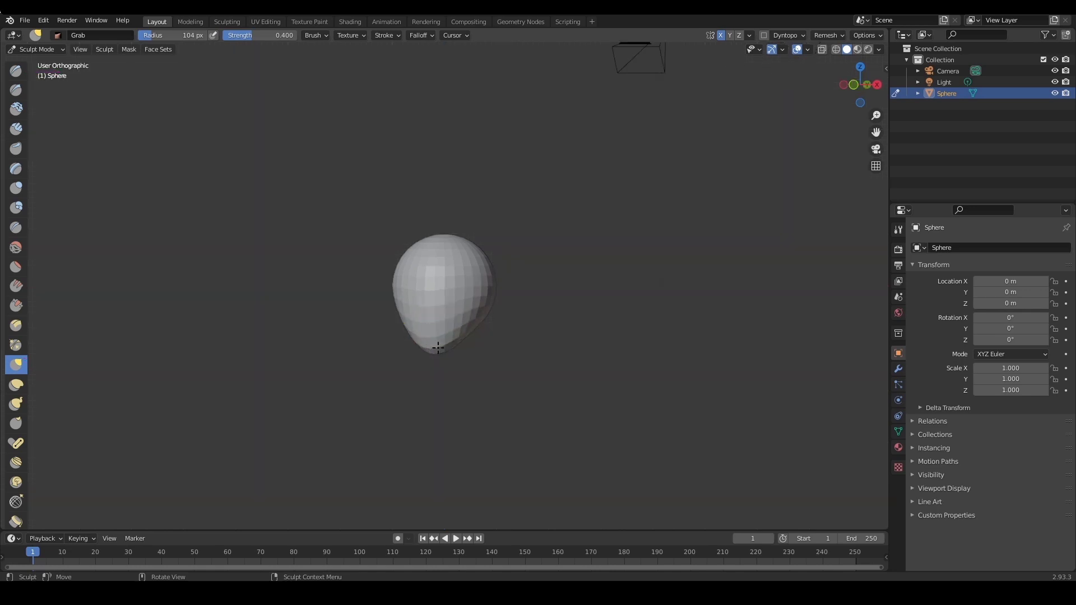
{"action": "key", "text": "f"}
{"action": "left_click", "coordinate": [513, 305]}
{"action": "left_click_drag", "start_coordinate": [430, 338], "coordinate": [402, 349]}
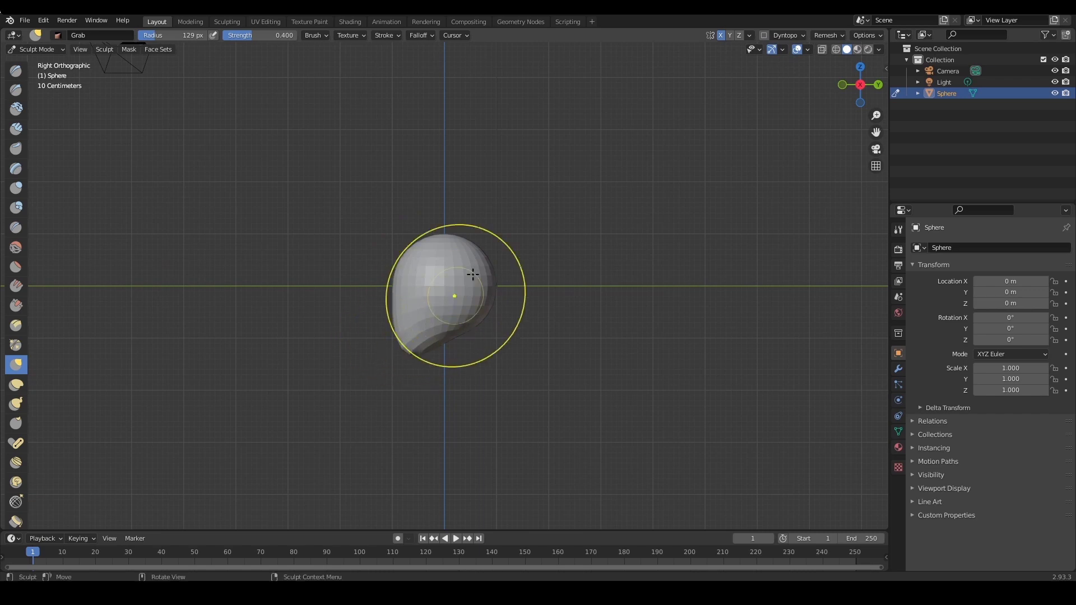
Refine the lower head from an angled perspective view with the Grab brush at 135 px radius
{"action": "middle_click_drag", "start_coordinate": [474, 275], "coordinate": [571, 275]}
{"action": "scroll", "coordinate": [504, 280], "scroll_direction": "up", "scroll_amount": 2}
{"action": "middle_click_drag", "start_coordinate": [406, 293], "coordinate": [439, 294]}
{"action": "mouse_move", "coordinate": [399, 346]}
{"action": "left_mouse_down"}
{"action": "mouse_move", "coordinate": [384, 366]}
{"action": "mouse_move", "coordinate": [455, 354]}
{"action": "mouse_move", "coordinate": [372, 339]}
{"action": "left_mouse_up"}
{"action": "left_click_drag", "start_coordinate": [552, 332], "coordinate": [487, 321], "text": "alt"}
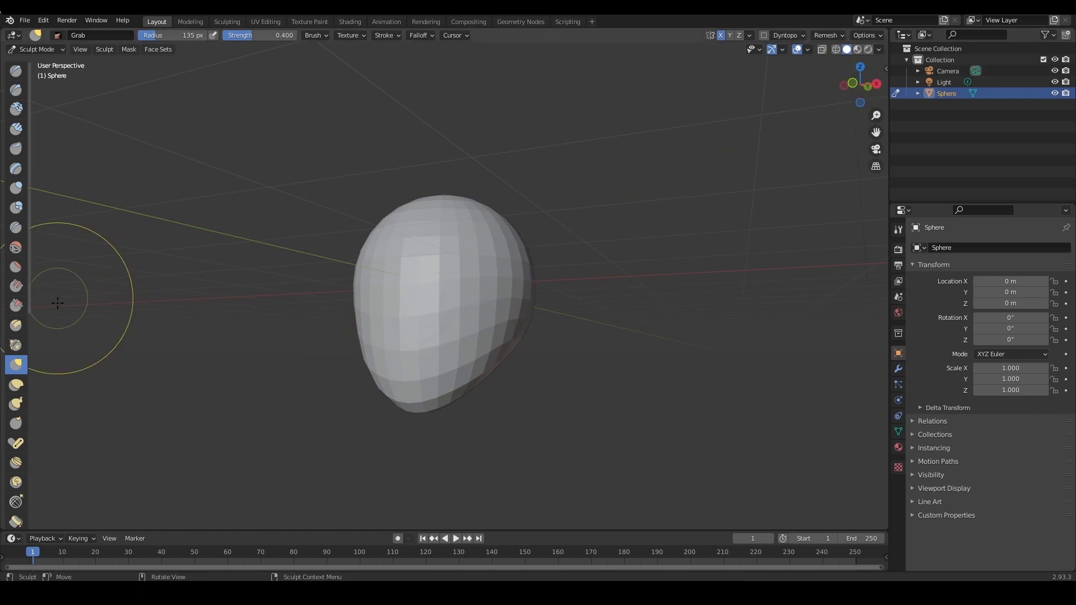
Widen the brush toolbar to two columns and set the viewport focal length to 100 mm
{"action": "mouse_move", "coordinate": [29, 308]}
{"action": "left_mouse_down"}
{"action": "mouse_move", "coordinate": [95, 307]}
{"action": "mouse_move", "coordinate": [57, 303]}
{"action": "left_mouse_up"}
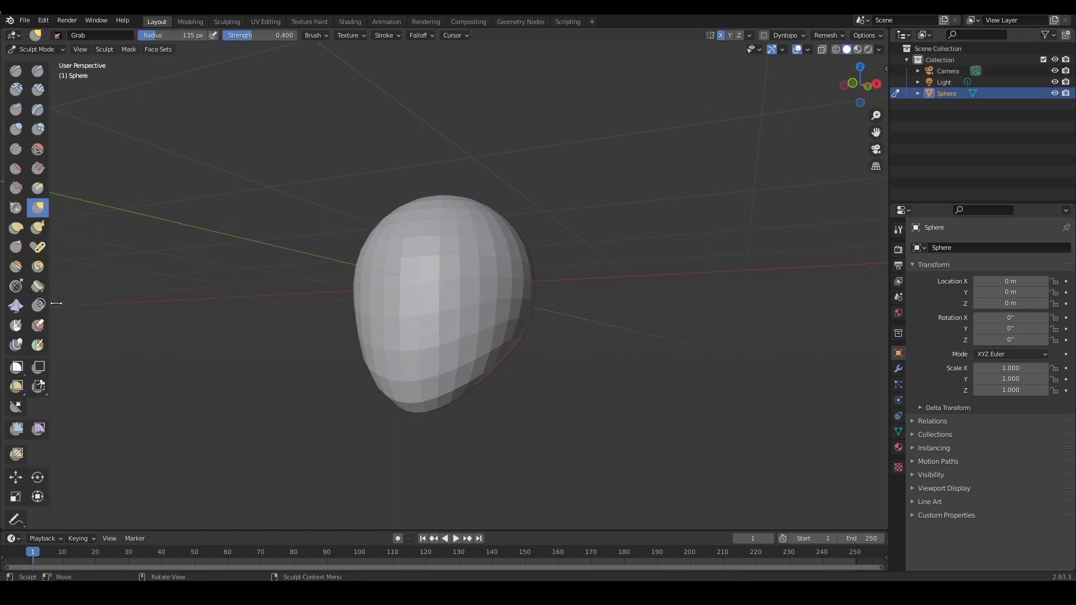
{"action": "left_click", "coordinate": [887, 67]}
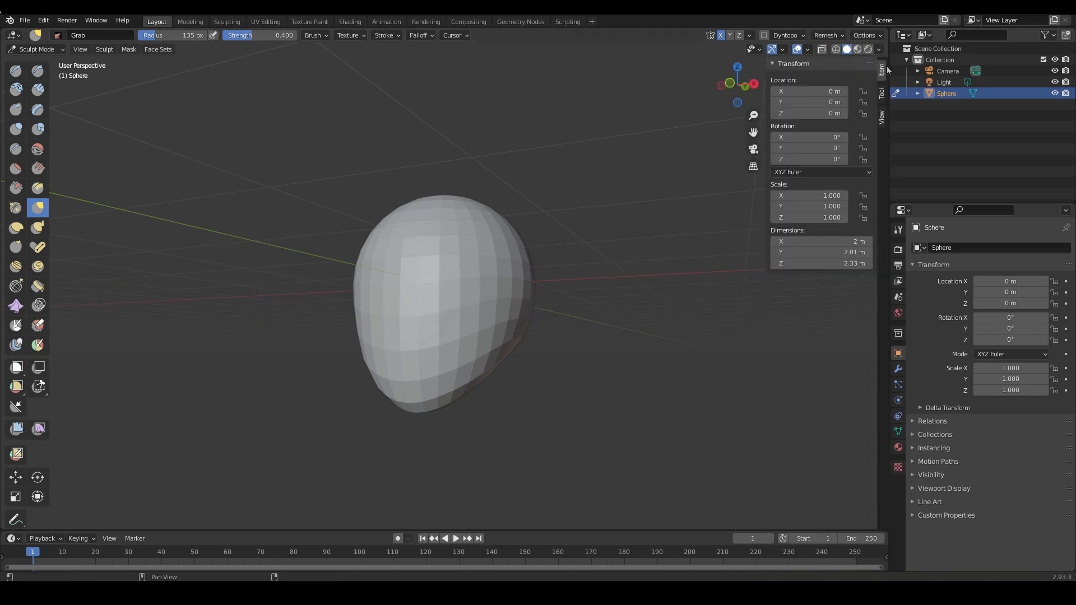
{"action": "left_click", "coordinate": [882, 118]}
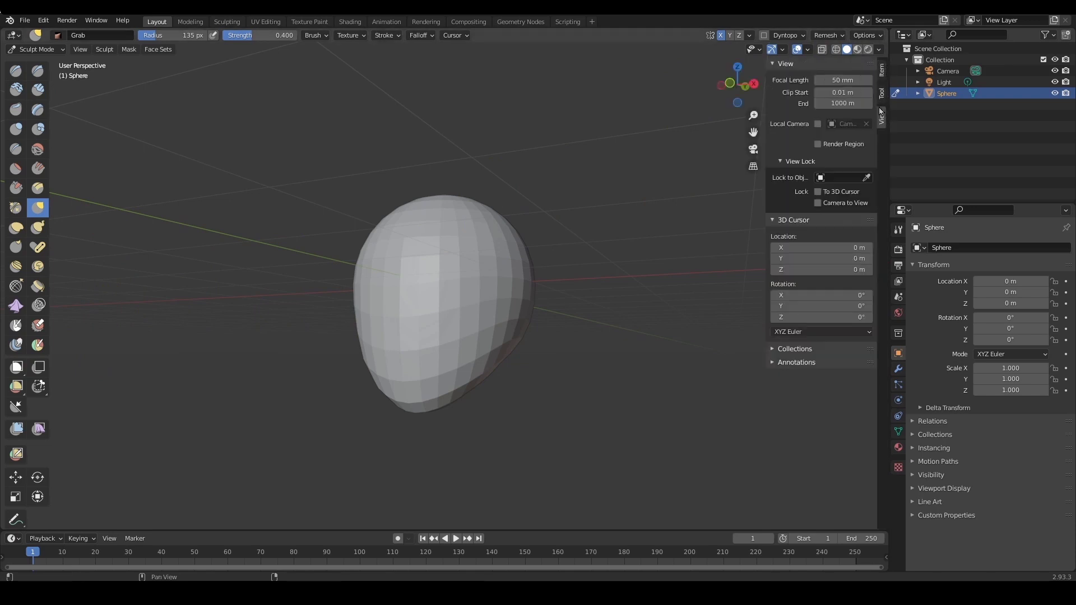
{"action": "left_click", "coordinate": [846, 80]}
{"action": "type", "text": "100"}
{"action": "key", "text": "Return"}
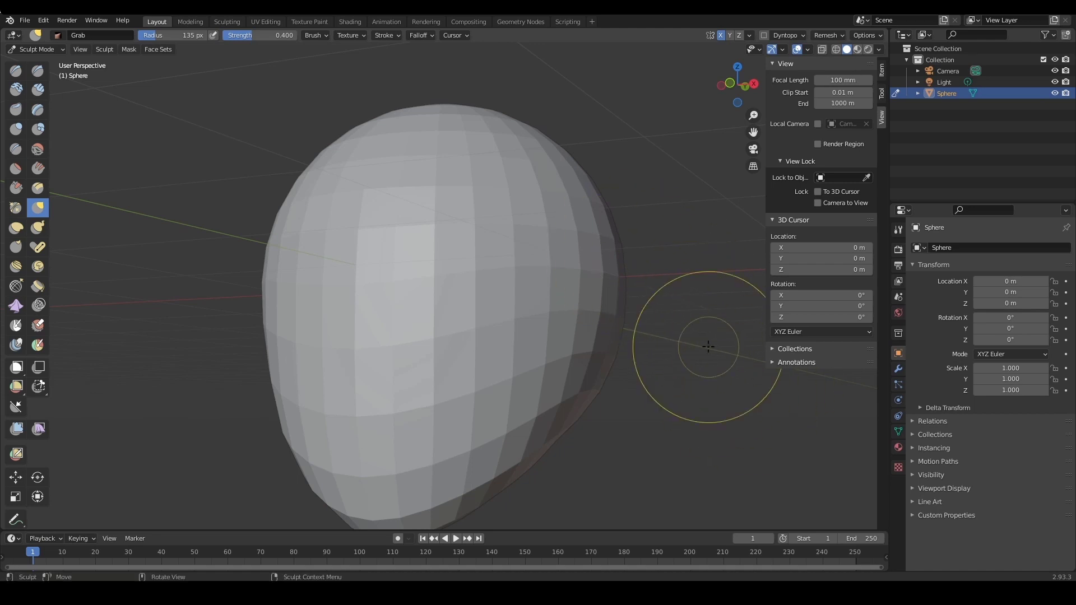
{"action": "key", "text": "n"}
Resize the Grab brush and pull the jaw outward and down in the front view
{"action": "scroll", "coordinate": [701, 303], "scroll_direction": "down", "scroll_amount": 2}
{"action": "mouse_move", "coordinate": [689, 347]}
{"action": "middle_mouse_down"}
{"action": "mouse_move", "coordinate": [722, 366]}
{"action": "mouse_move", "coordinate": [679, 356]}
{"action": "mouse_move", "coordinate": [716, 360]}
{"action": "mouse_move", "coordinate": [673, 344]}
{"action": "mouse_move", "coordinate": [677, 298]}
{"action": "middle_mouse_up"}
{"action": "key", "text": "KP_1"}
{"action": "mouse_move", "coordinate": [550, 261]}
{"action": "middle_mouse_down", "text": "ctrl"}
{"action": "mouse_move", "coordinate": [548, 245]}
{"action": "mouse_move", "coordinate": [545, 257]}
{"action": "middle_mouse_up", "text": "ctrl"}
{"action": "key", "text": "f"}
{"action": "left_click", "coordinate": [443, 330]}
{"action": "left_click_drag", "start_coordinate": [384, 353], "coordinate": [360, 371]}
{"action": "mouse_move", "coordinate": [367, 354]}
{"action": "left_mouse_down"}
{"action": "mouse_move", "coordinate": [353, 353]}
{"action": "mouse_move", "coordinate": [364, 385]}
{"action": "left_mouse_up"}
Set the Grab radius to 153 px and shape the jaw from the right side view
{"action": "key", "text": "f"}
{"action": "left_click", "coordinate": [387, 335]}
{"action": "key", "text": "KP_3"}
{"action": "mouse_move", "coordinate": [552, 317]}
{"action": "left_mouse_down"}
{"action": "mouse_move", "coordinate": [411, 329]}
{"action": "mouse_move", "coordinate": [377, 376]}
{"action": "left_mouse_up"}
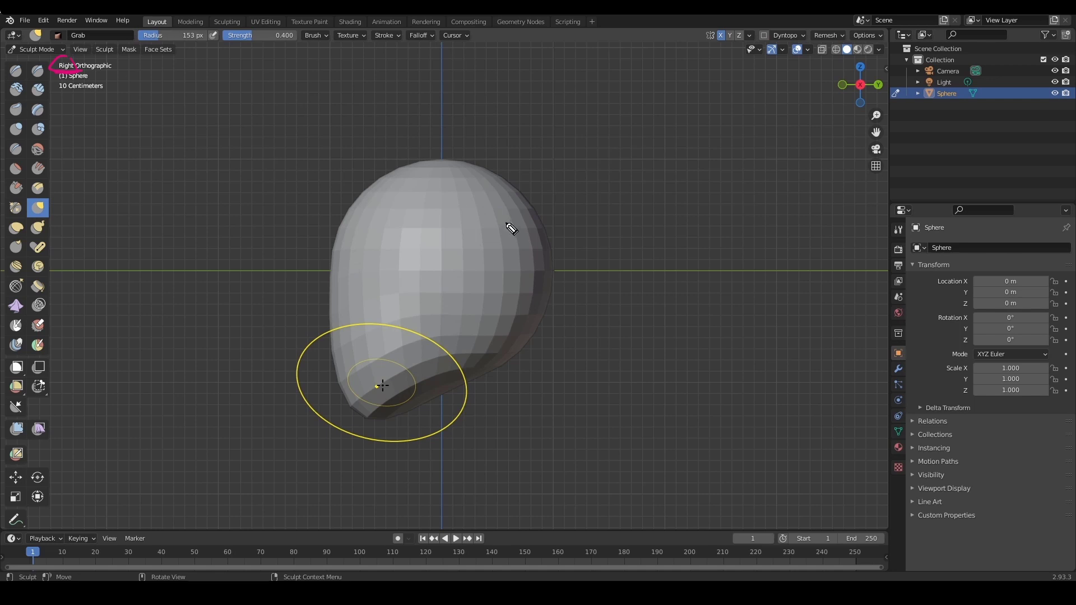
{"action": "mouse_move", "coordinate": [513, 183]}
{"action": "left_mouse_down"}
{"action": "mouse_move", "coordinate": [404, 166]}
{"action": "mouse_move", "coordinate": [337, 256]}
{"action": "mouse_move", "coordinate": [352, 418]}
{"action": "left_mouse_up"}
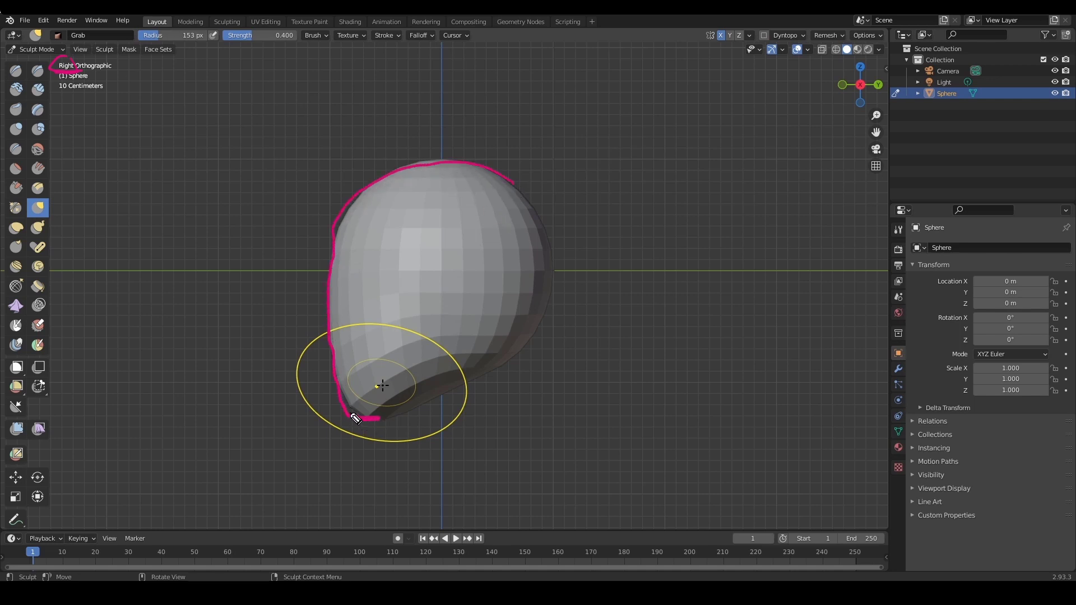
{"action": "mouse_move", "coordinate": [398, 408]}
{"action": "left_mouse_down"}
{"action": "mouse_move", "coordinate": [392, 419]}
{"action": "mouse_move", "coordinate": [540, 295]}
{"action": "left_mouse_up"}
{"action": "mouse_move", "coordinate": [501, 177]}
{"action": "left_mouse_down"}
{"action": "mouse_move", "coordinate": [555, 310]}
{"action": "mouse_move", "coordinate": [342, 269]}
{"action": "mouse_move", "coordinate": [557, 254]}
{"action": "mouse_move", "coordinate": [377, 301]}
{"action": "mouse_move", "coordinate": [516, 182]}
{"action": "mouse_move", "coordinate": [549, 308]}
{"action": "left_mouse_up"}
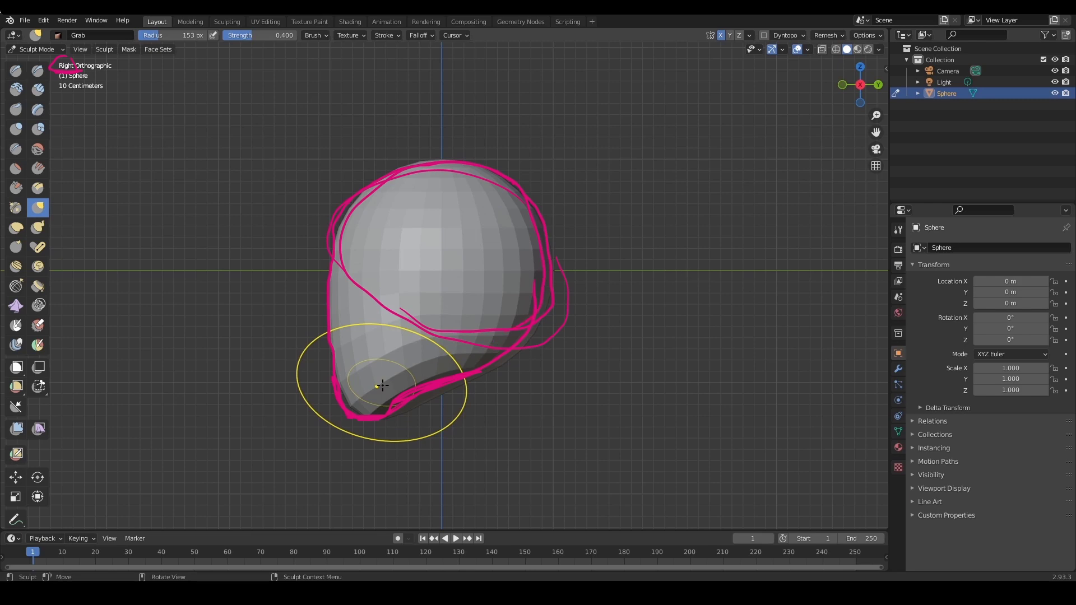
{"action": "key", "text": "Escape"}
Set the Grab radius to 133 px and push the tip of the chin slightly up
{"action": "key", "text": "f"}
{"action": "left_click", "coordinate": [383, 394]}
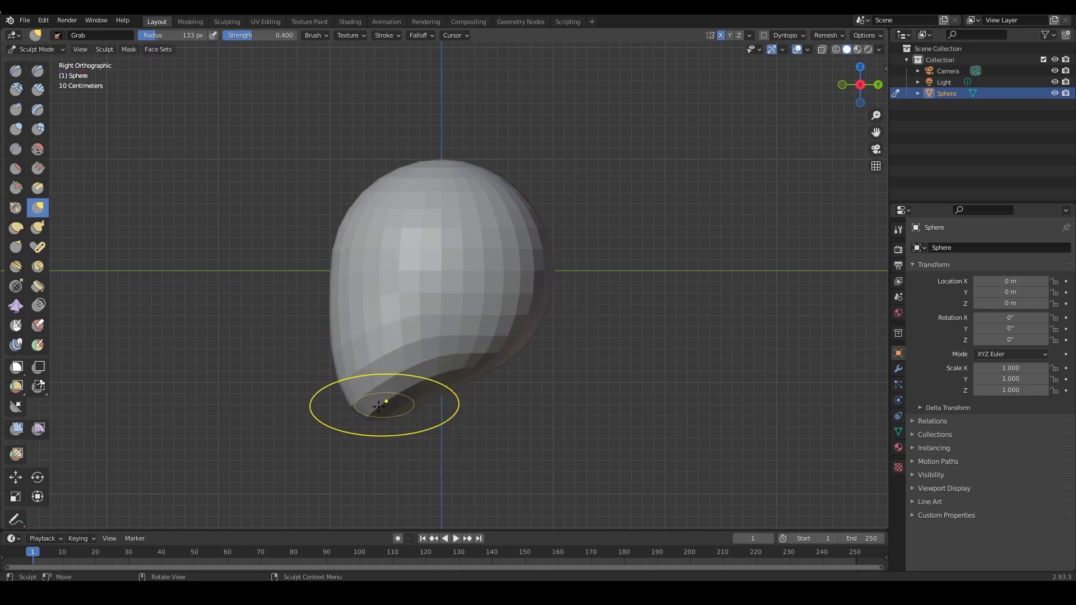
{"action": "left_click_drag", "start_coordinate": [373, 402], "coordinate": [367, 393]}
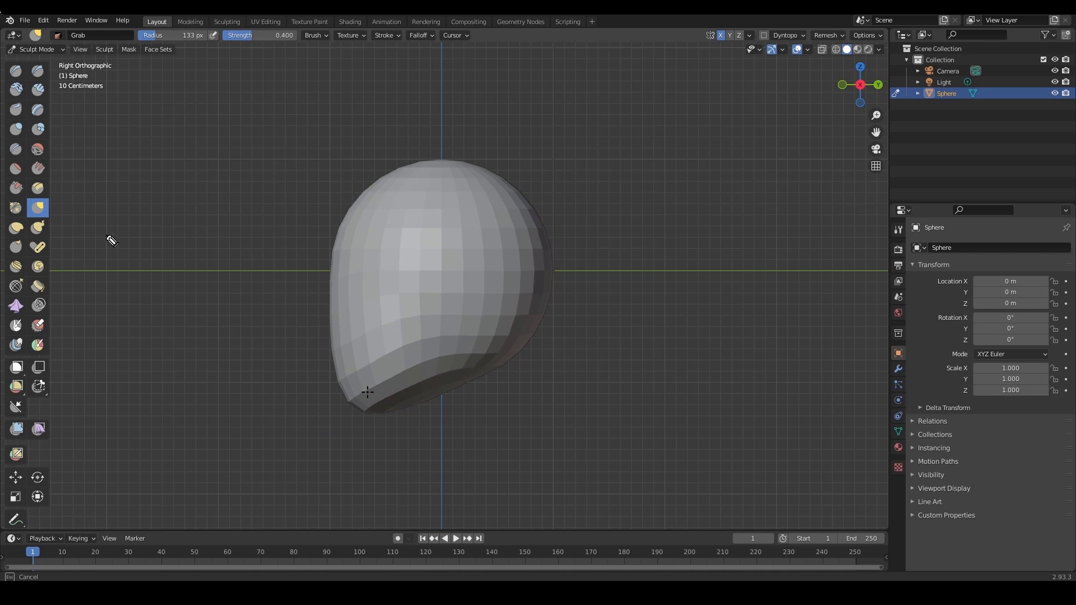
{"action": "mouse_move", "coordinate": [33, 199]}
{"action": "left_mouse_down"}
{"action": "mouse_move", "coordinate": [25, 214]}
{"action": "mouse_move", "coordinate": [49, 214]}
{"action": "left_mouse_up"}
{"action": "mouse_move", "coordinate": [494, 367]}
{"action": "left_mouse_down"}
{"action": "mouse_move", "coordinate": [372, 416]}
{"action": "mouse_move", "coordinate": [336, 394]}
{"action": "left_mouse_up"}
{"action": "mouse_move", "coordinate": [336, 272]}
{"action": "left_mouse_down"}
{"action": "mouse_move", "coordinate": [329, 389]}
{"action": "mouse_move", "coordinate": [340, 219]}
{"action": "mouse_move", "coordinate": [420, 166]}
{"action": "mouse_move", "coordinate": [529, 201]}
{"action": "left_mouse_up"}
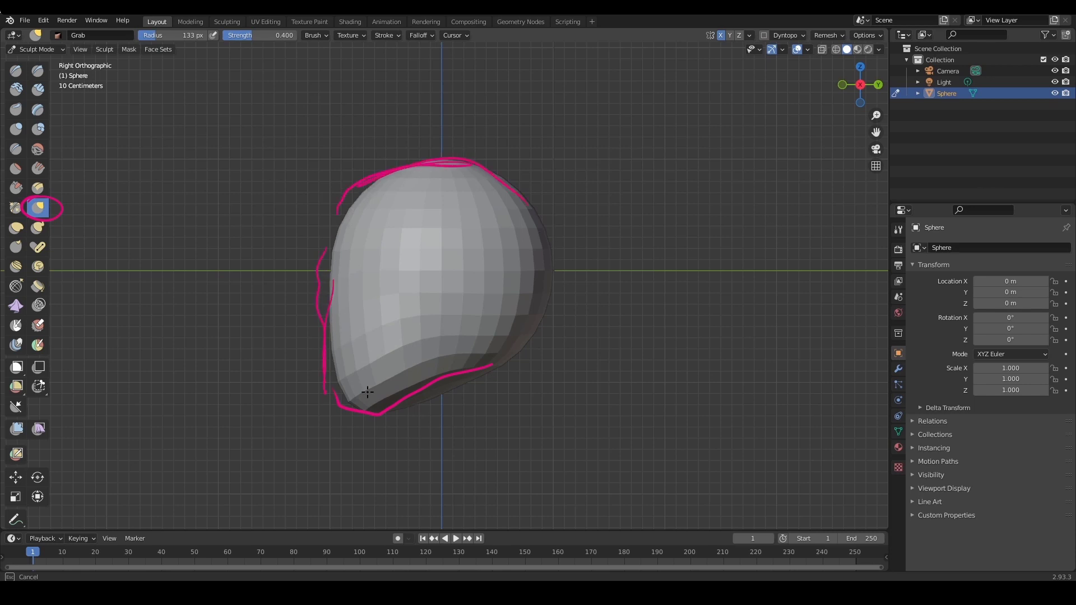
Increase the Grab radius to 173 px and push the chin and the underside of the jaw up
{"action": "key", "text": "f"}
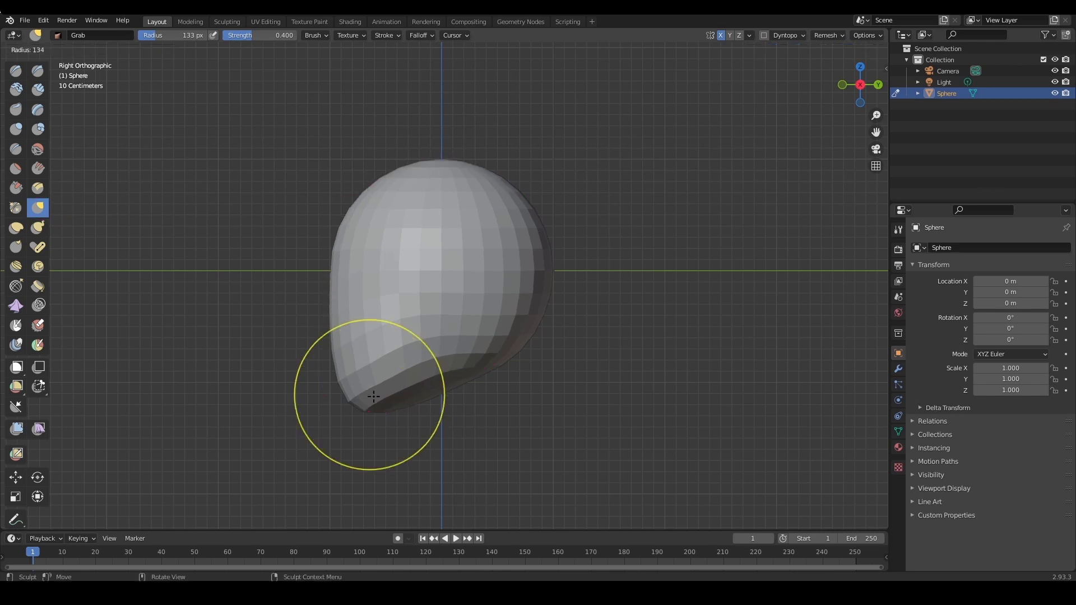
{"action": "left_click", "coordinate": [379, 402]}
{"action": "key", "text": "f"}
{"action": "left_click", "coordinate": [384, 404]}
{"action": "left_click_drag", "start_coordinate": [379, 405], "coordinate": [364, 390]}
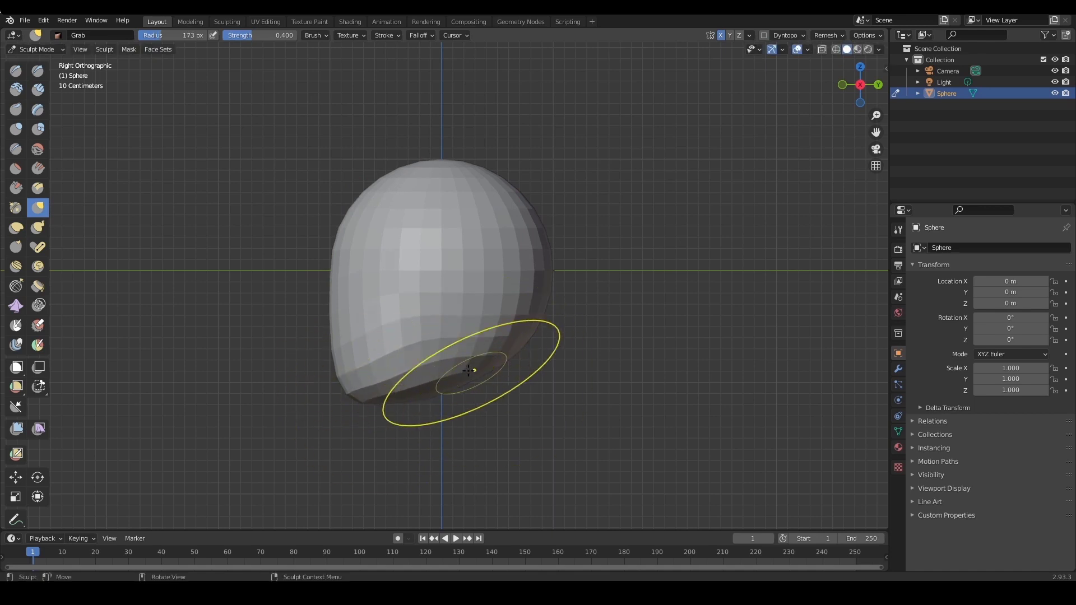
{"action": "left_click_drag", "start_coordinate": [473, 368], "coordinate": [470, 358]}
Push the forehead back with the Grab brush at 180 px and lower the crown at 251 px
{"action": "key", "text": "f"}
{"action": "left_click", "coordinate": [461, 287]}
{"action": "left_click_drag", "start_coordinate": [367, 207], "coordinate": [413, 197]}
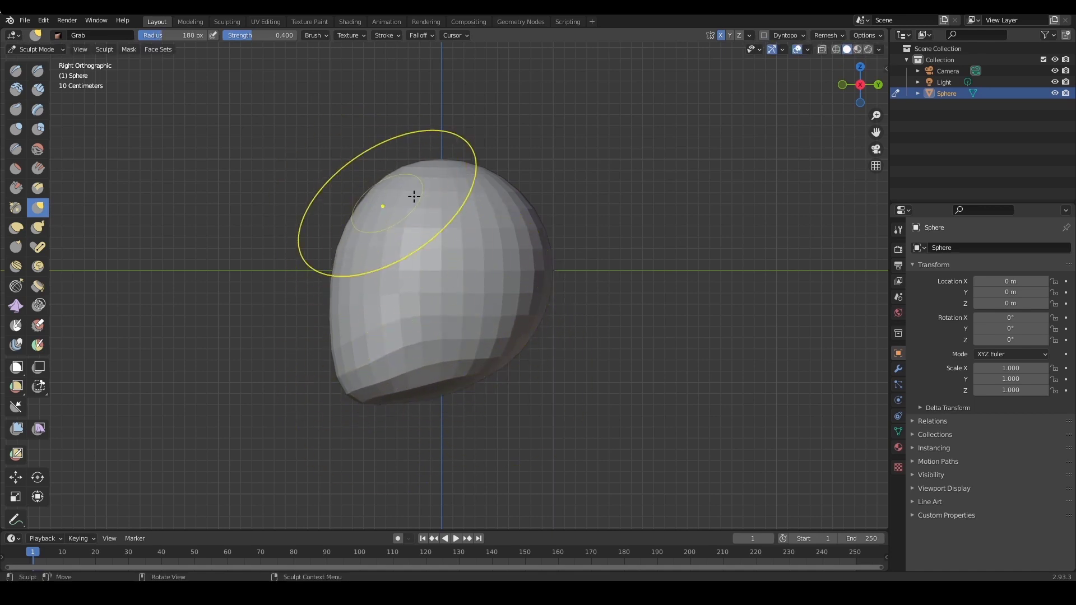
{"action": "key", "text": "f"}
{"action": "left_click", "coordinate": [502, 182]}
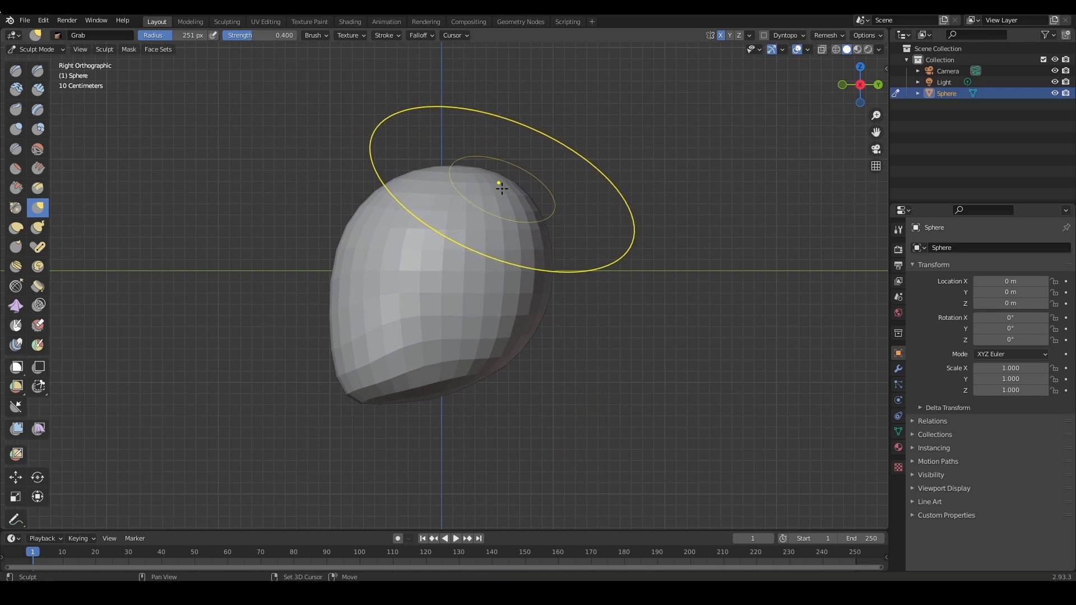
Set the Grab strength to 0.727 and the radius to 189 px while evening out the crown of the head
{"action": "key", "text": "shift+f"}
{"action": "left_click", "coordinate": [474, 193]}
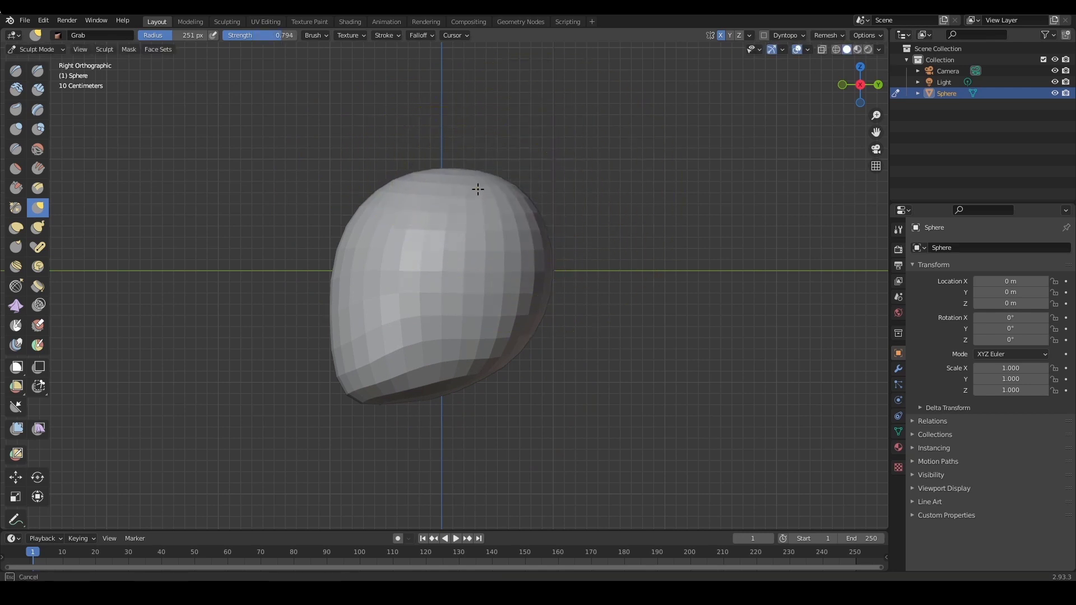
{"action": "key", "text": "f"}
{"action": "left_click", "coordinate": [455, 175]}
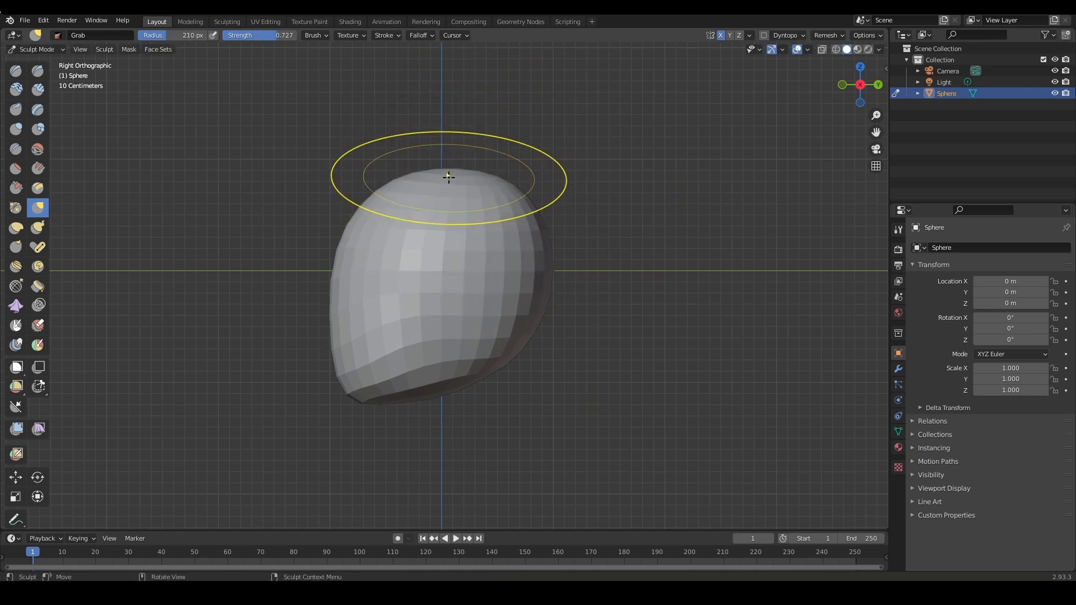
{"action": "key", "text": "shift+f"}
{"action": "left_click", "coordinate": [454, 176]}
{"action": "key", "text": "f"}
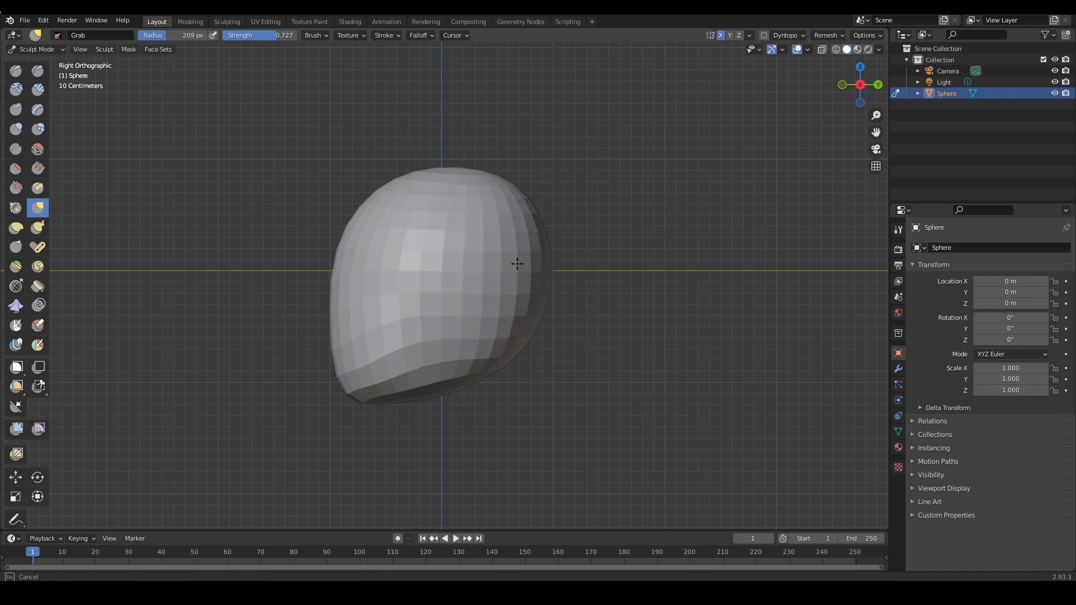
{"action": "left_click", "coordinate": [512, 259]}
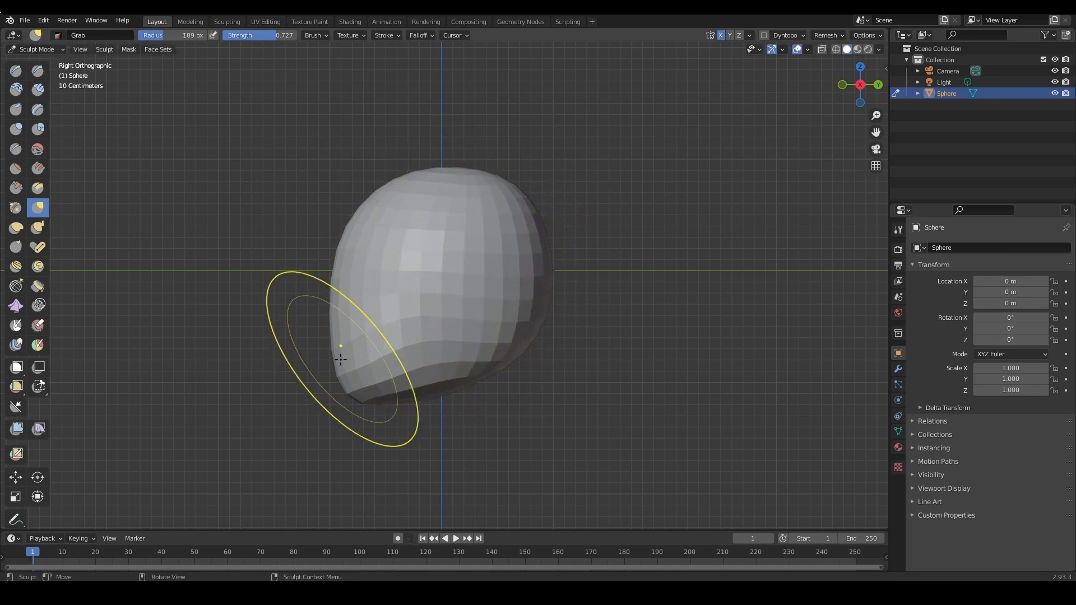
Set the Grab radius to 130 px and push the side of the head inward at temple height
{"action": "key", "text": "f"}
{"action": "left_click", "coordinate": [487, 320]}
{"action": "middle_click_drag", "start_coordinate": [488, 320], "coordinate": [659, 312]}
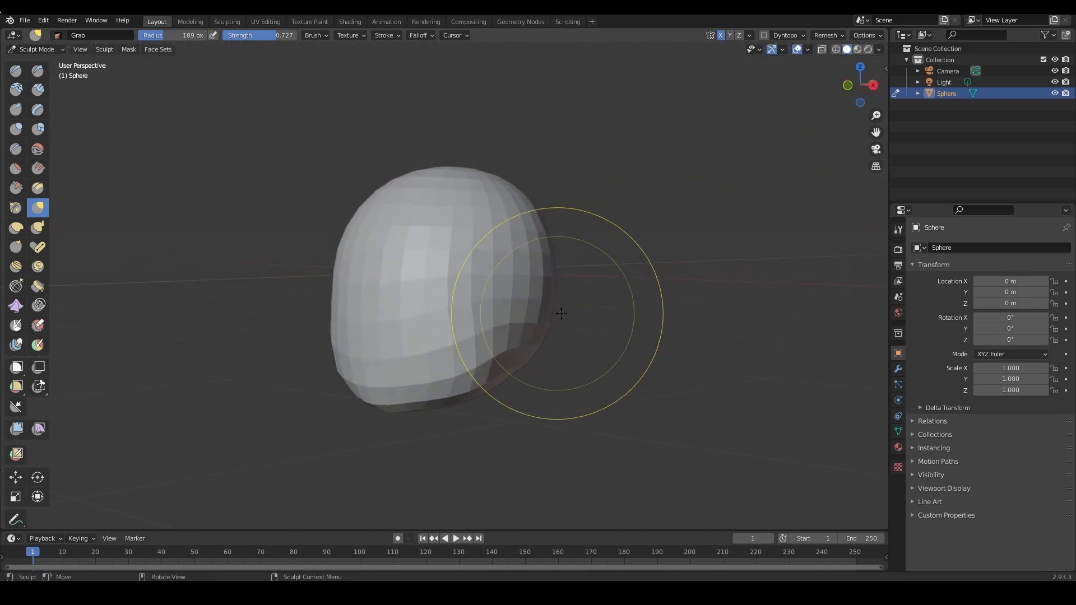
{"action": "mouse_move", "coordinate": [559, 312]}
{"action": "middle_mouse_down"}
{"action": "mouse_move", "coordinate": [493, 312]}
{"action": "mouse_move", "coordinate": [658, 300]}
{"action": "mouse_move", "coordinate": [620, 304]}
{"action": "mouse_move", "coordinate": [639, 317]}
{"action": "mouse_move", "coordinate": [605, 313]}
{"action": "middle_mouse_up"}
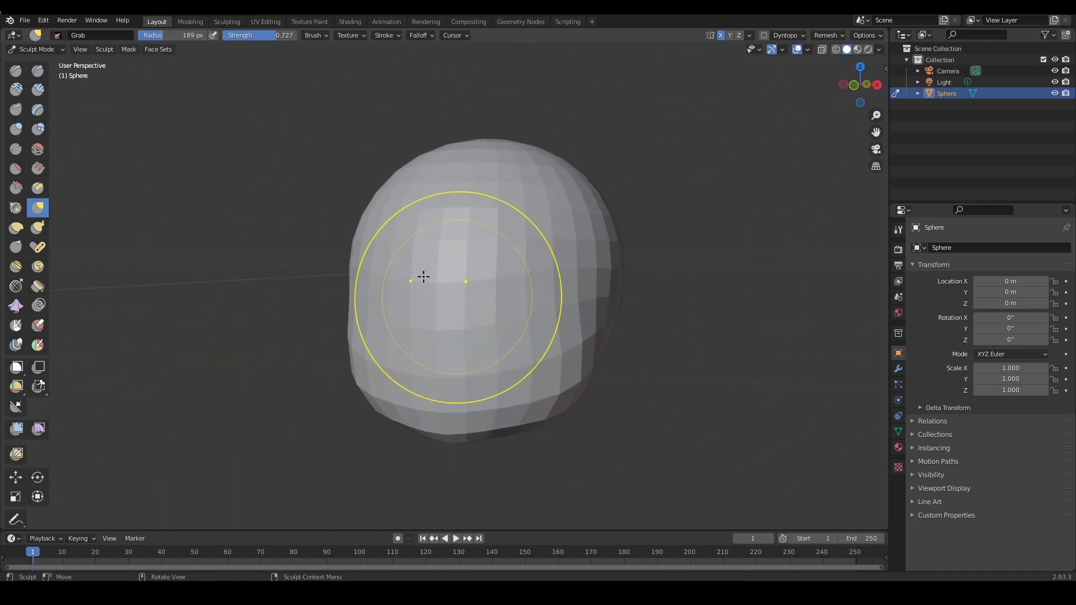
{"action": "key", "text": "f"}
{"action": "left_click", "coordinate": [420, 282]}
{"action": "left_click_drag", "start_coordinate": [348, 267], "coordinate": [359, 268]}
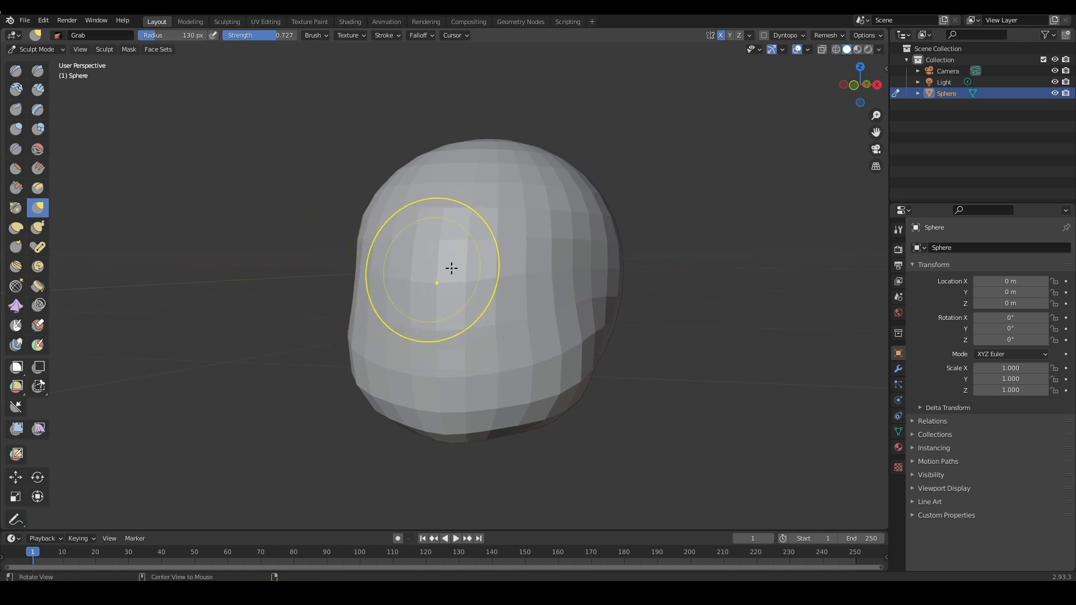
{"action": "mouse_move", "coordinate": [452, 267]}
{"action": "middle_mouse_down"}
{"action": "mouse_move", "coordinate": [607, 302]}
{"action": "mouse_move", "coordinate": [562, 306]}
{"action": "mouse_move", "coordinate": [577, 307]}
{"action": "middle_mouse_up"}
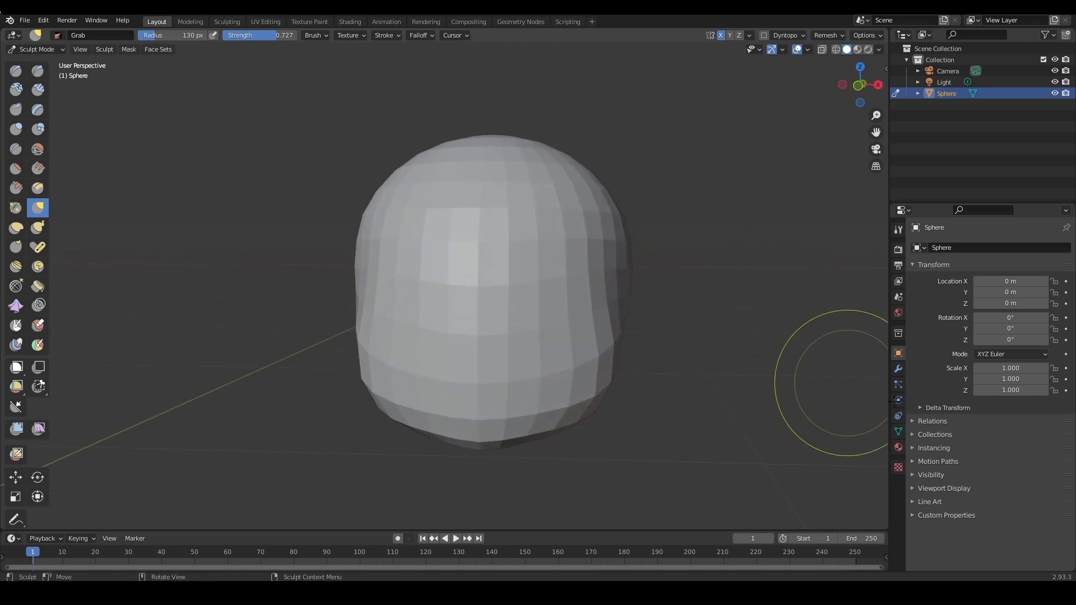
Open the Remesh options in the active tool settings
{"action": "left_click", "coordinate": [899, 230]}
{"action": "scroll", "coordinate": [975, 308], "scroll_direction": "down", "scroll_amount": 2}
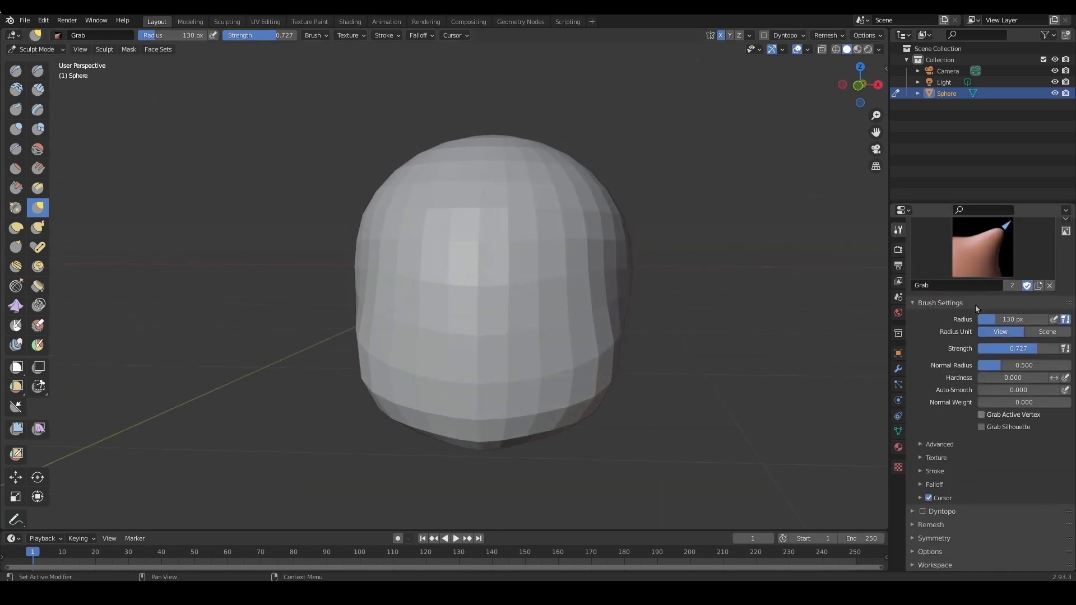
{"action": "left_click", "coordinate": [966, 524]}
{"action": "scroll", "coordinate": [966, 524], "scroll_direction": "down", "scroll_amount": 4}
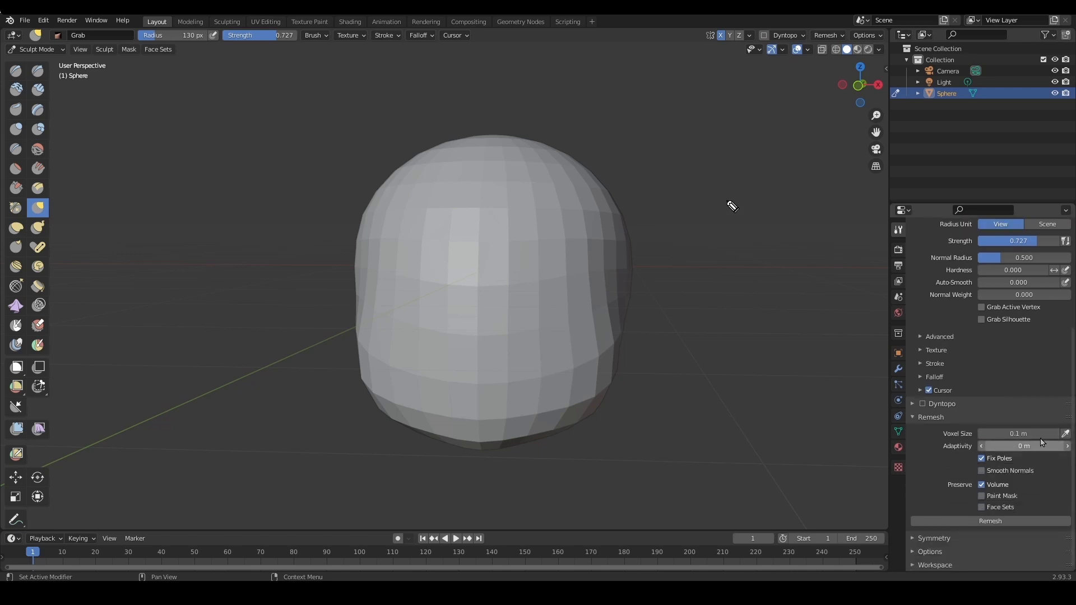
{"action": "left_click_drag", "start_coordinate": [469, 148], "coordinate": [467, 359]}
{"action": "left_click_drag", "start_coordinate": [475, 171], "coordinate": [511, 418]}
{"action": "left_click_drag", "start_coordinate": [542, 192], "coordinate": [540, 420]}
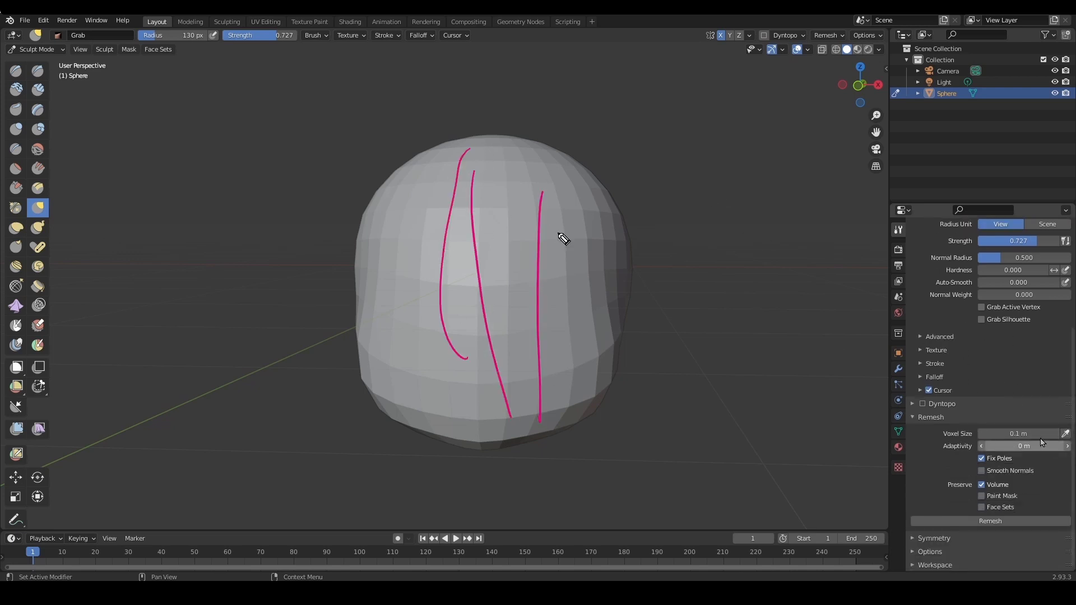
{"action": "left_click_drag", "start_coordinate": [588, 226], "coordinate": [574, 384]}
{"action": "left_click_drag", "start_coordinate": [377, 209], "coordinate": [348, 297]}
{"action": "left_click_drag", "start_coordinate": [362, 261], "coordinate": [511, 248]}
{"action": "left_click_drag", "start_coordinate": [350, 310], "coordinate": [504, 297]}
{"action": "left_click_drag", "start_coordinate": [383, 368], "coordinate": [599, 368]}
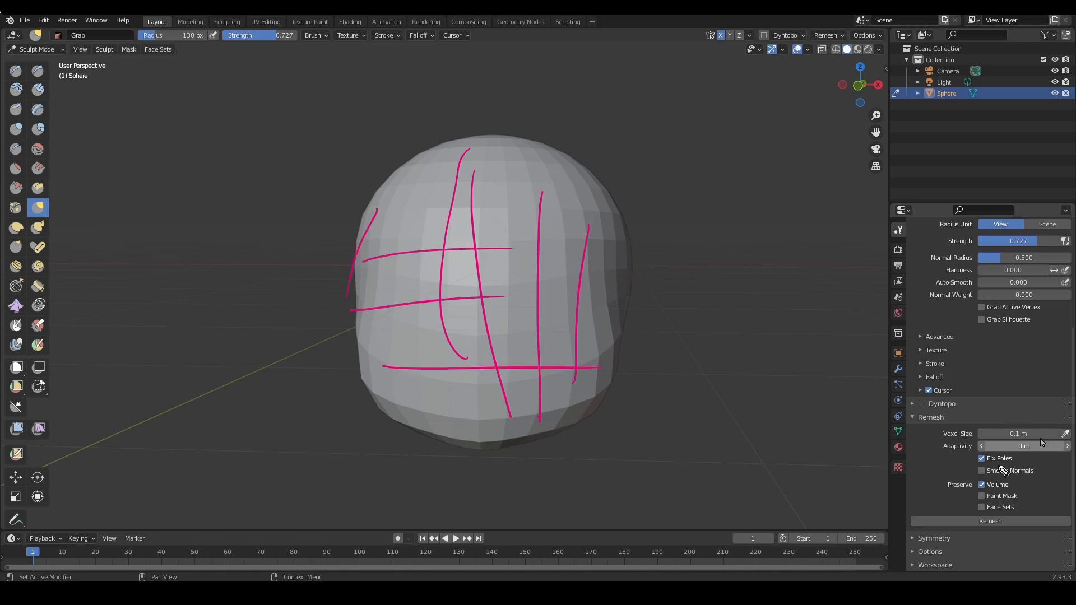
{"action": "left_click_drag", "start_coordinate": [885, 227], "coordinate": [888, 224]}
{"action": "mouse_move", "coordinate": [902, 424]}
{"action": "left_mouse_down"}
{"action": "mouse_move", "coordinate": [953, 424]}
{"action": "mouse_move", "coordinate": [959, 407]}
{"action": "left_mouse_up"}
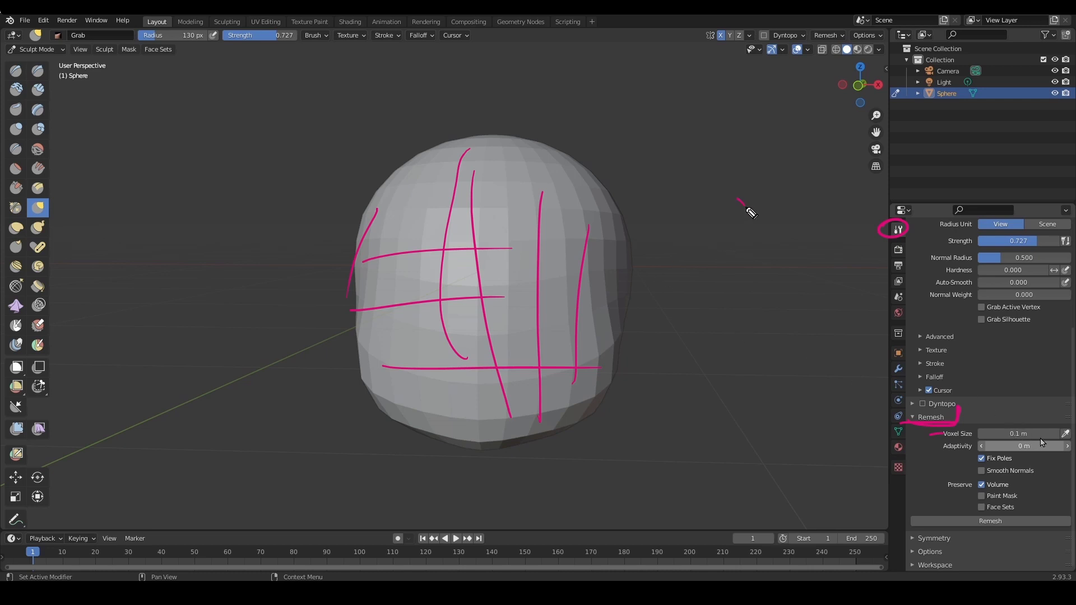
{"action": "left_click_drag", "start_coordinate": [747, 206], "coordinate": [631, 251]}
{"action": "left_click_drag", "start_coordinate": [658, 135], "coordinate": [599, 169]}
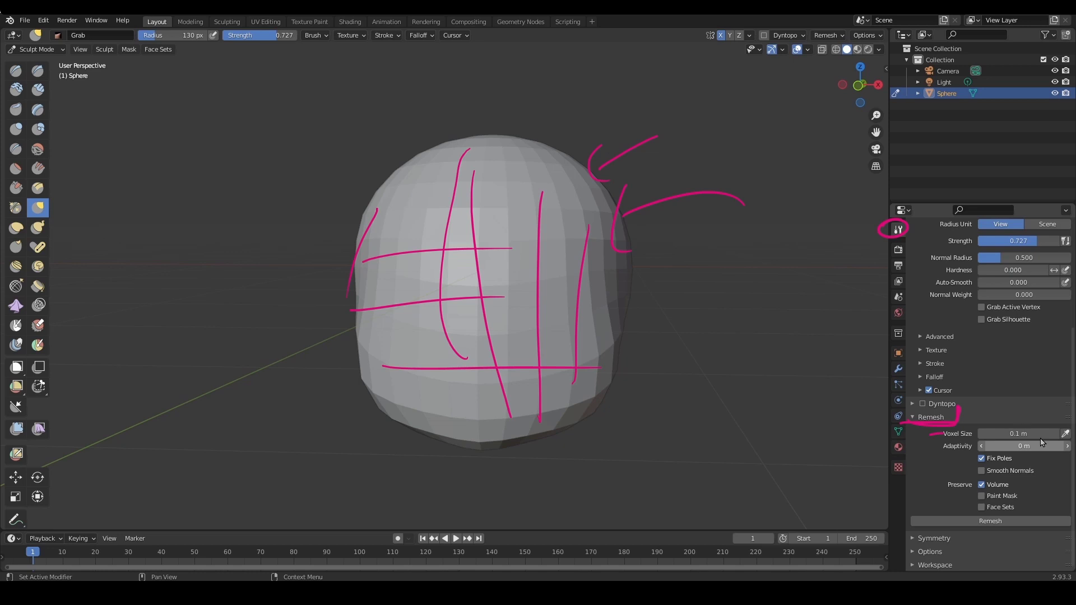
{"action": "key", "text": "Escape"}
Set the voxel size to 0.08 m and remesh the head
{"action": "left_click", "coordinate": [1023, 432]}
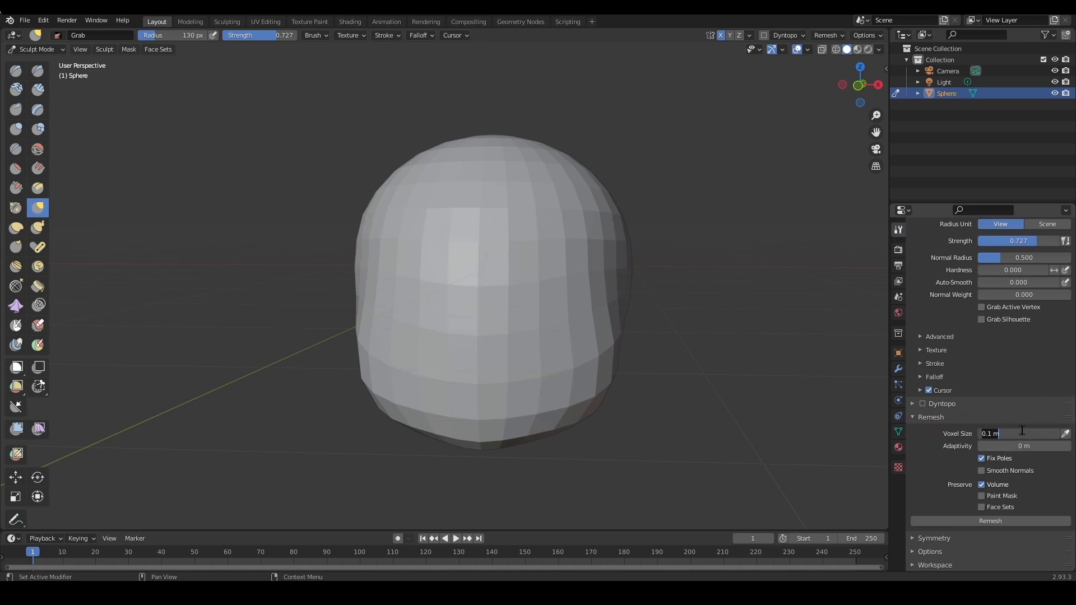
{"action": "type", "text": ".08"}
{"action": "key", "text": "Return"}
{"action": "left_click", "coordinate": [1003, 523]}
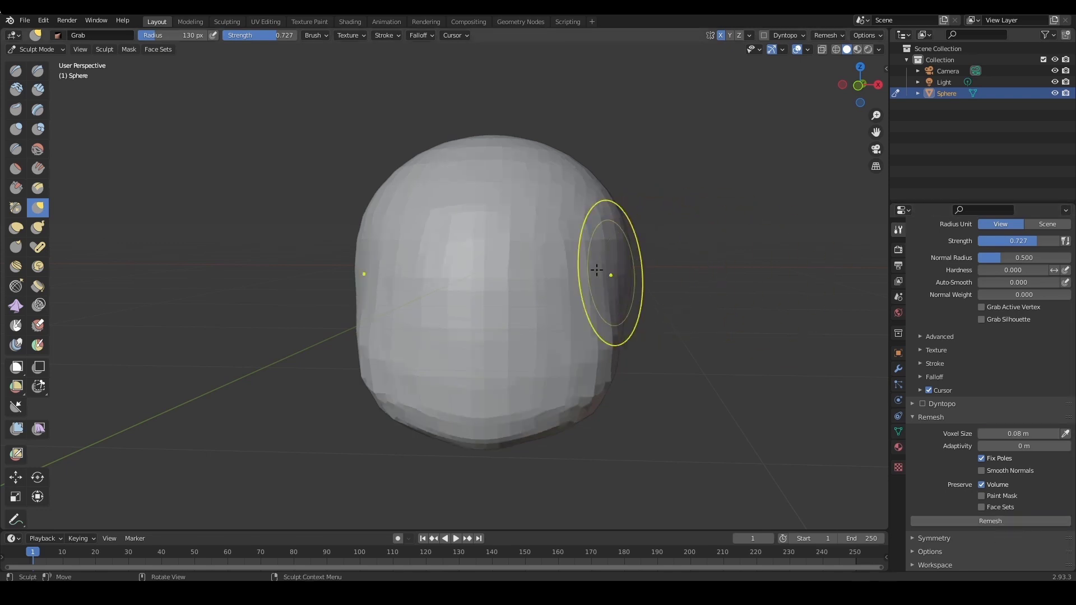
Set the Grab radius to 148 px and pull the chin slightly down
{"action": "middle_click_drag", "start_coordinate": [668, 283], "coordinate": [659, 296]}
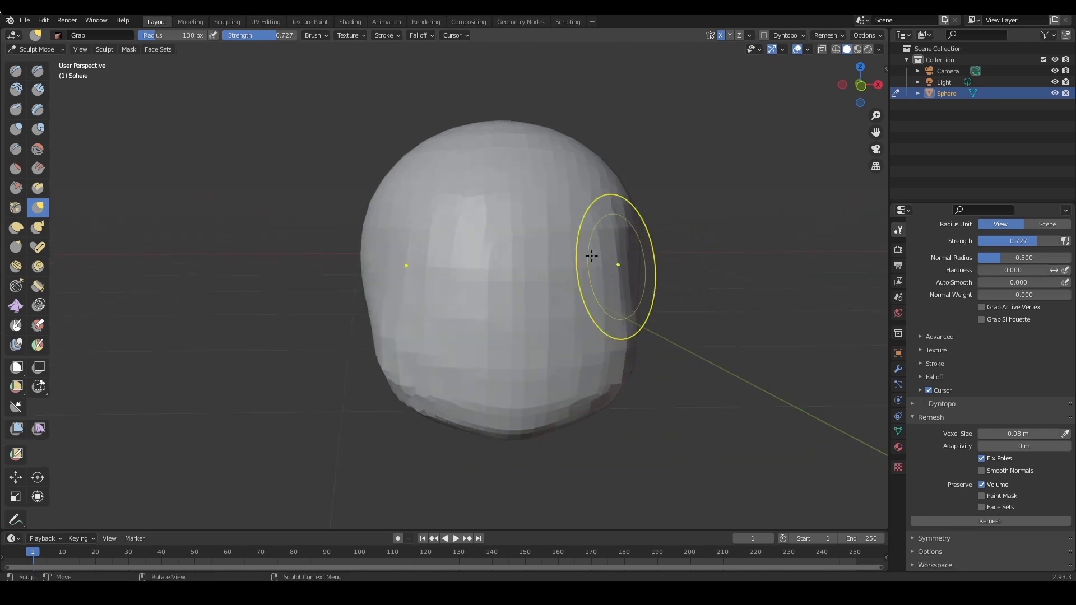
{"action": "key", "text": "f"}
{"action": "left_click", "coordinate": [567, 262]}
{"action": "mouse_move", "coordinate": [571, 260]}
{"action": "middle_mouse_down"}
{"action": "mouse_move", "coordinate": [615, 241]}
{"action": "mouse_move", "coordinate": [601, 247]}
{"action": "mouse_move", "coordinate": [625, 255]}
{"action": "middle_mouse_up"}
{"action": "key", "text": "f"}
{"action": "left_click", "coordinate": [522, 412]}
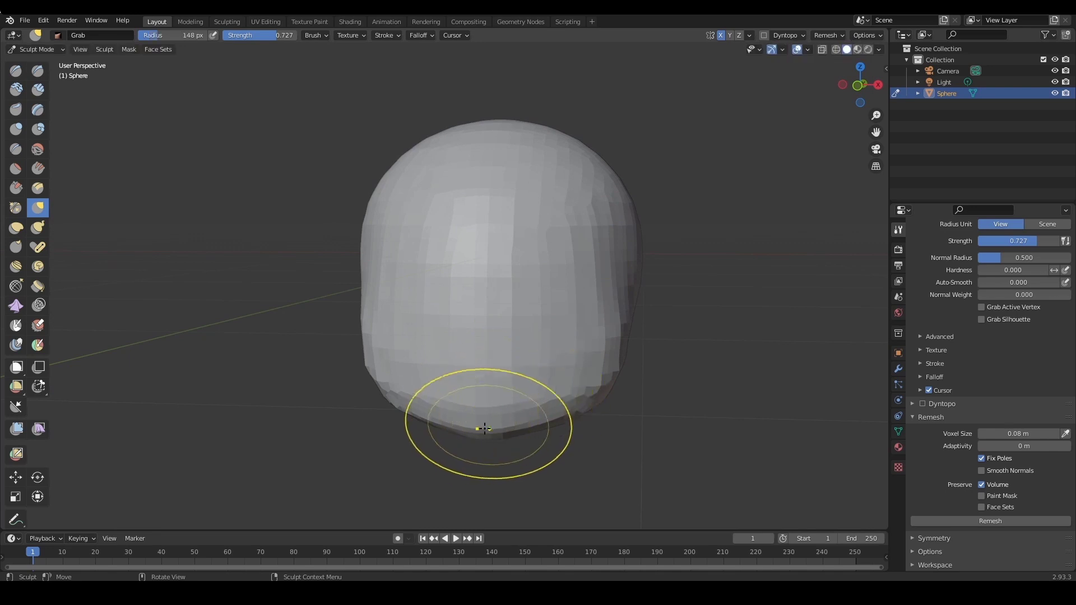
{"action": "left_click_drag", "start_coordinate": [489, 424], "coordinate": [487, 437]}
{"action": "mouse_move", "coordinate": [557, 304]}
{"action": "middle_mouse_down"}
{"action": "mouse_move", "coordinate": [470, 310]}
{"action": "mouse_move", "coordinate": [512, 306]}
{"action": "middle_mouse_up"}
Flatten the temple with the Scrape/Peaks brush at 108 px and 130 px, and raise its strength to 0.939
{"action": "key", "text": "shift+t"}
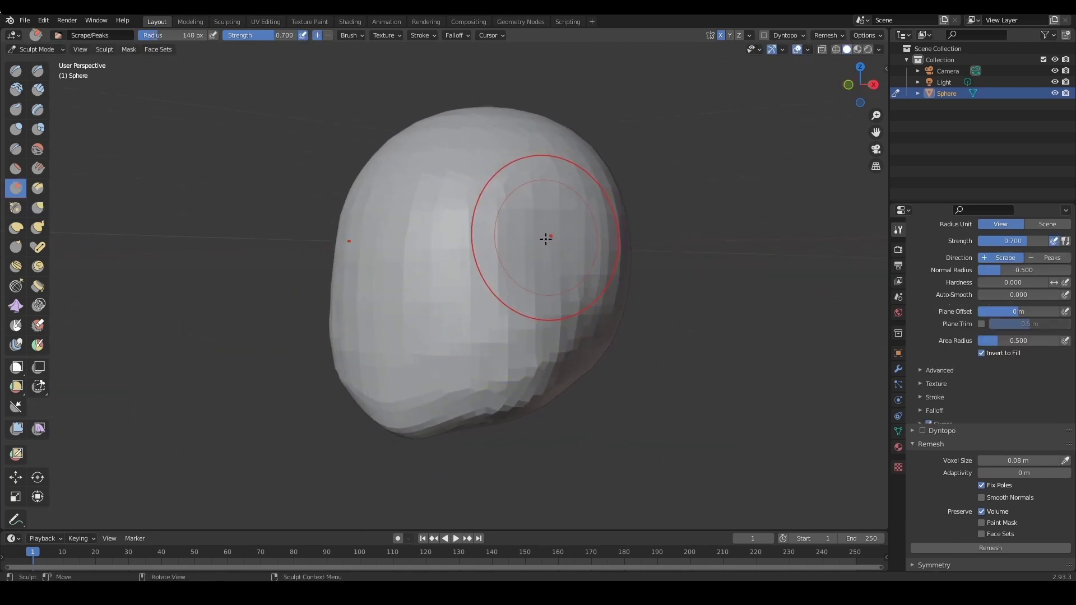
{"action": "mouse_move", "coordinate": [546, 235]}
{"action": "middle_mouse_down"}
{"action": "mouse_move", "coordinate": [522, 240]}
{"action": "mouse_move", "coordinate": [591, 243]}
{"action": "mouse_move", "coordinate": [573, 247]}
{"action": "middle_mouse_up"}
{"action": "key", "text": "ctrl+z"}
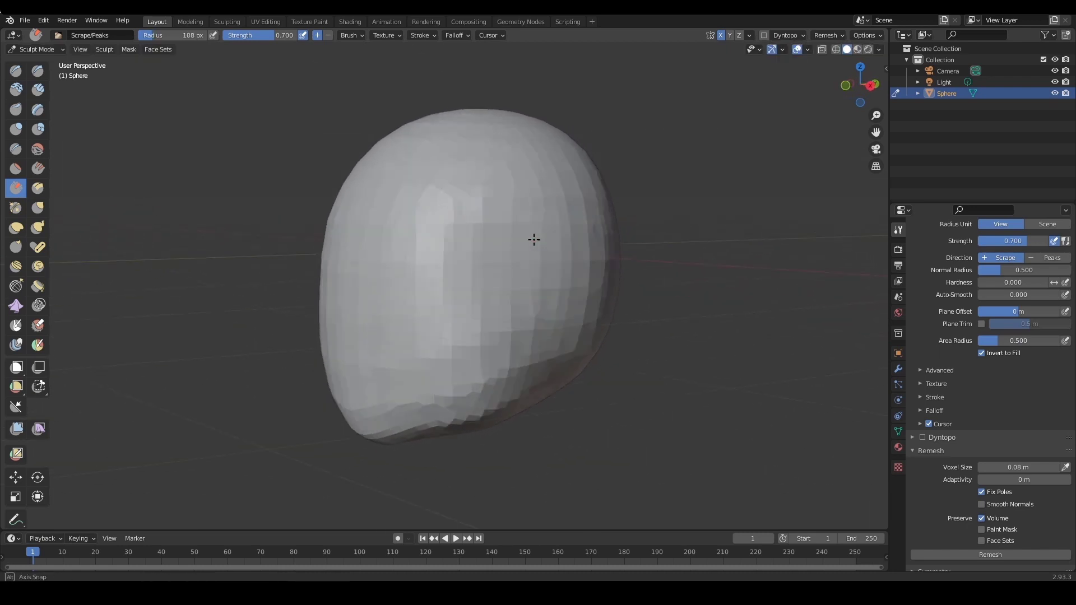
{"action": "key", "text": "f"}
{"action": "left_click_drag", "start_coordinate": [545, 166], "coordinate": [500, 232]}
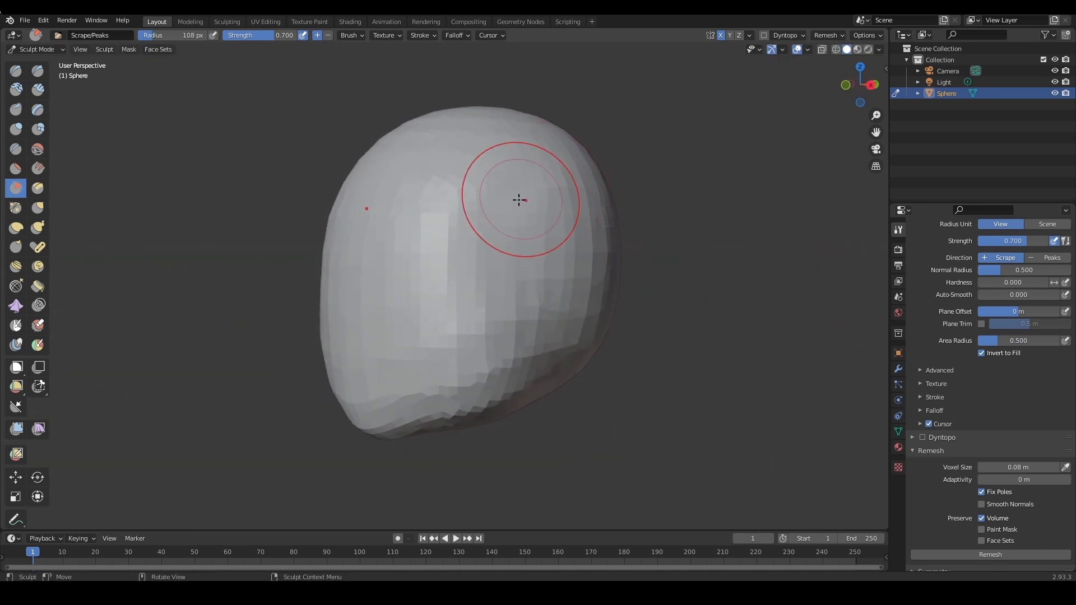
{"action": "key", "text": "f"}
{"action": "left_click", "coordinate": [522, 200]}
{"action": "left_click_drag", "start_coordinate": [521, 171], "coordinate": [478, 228]}
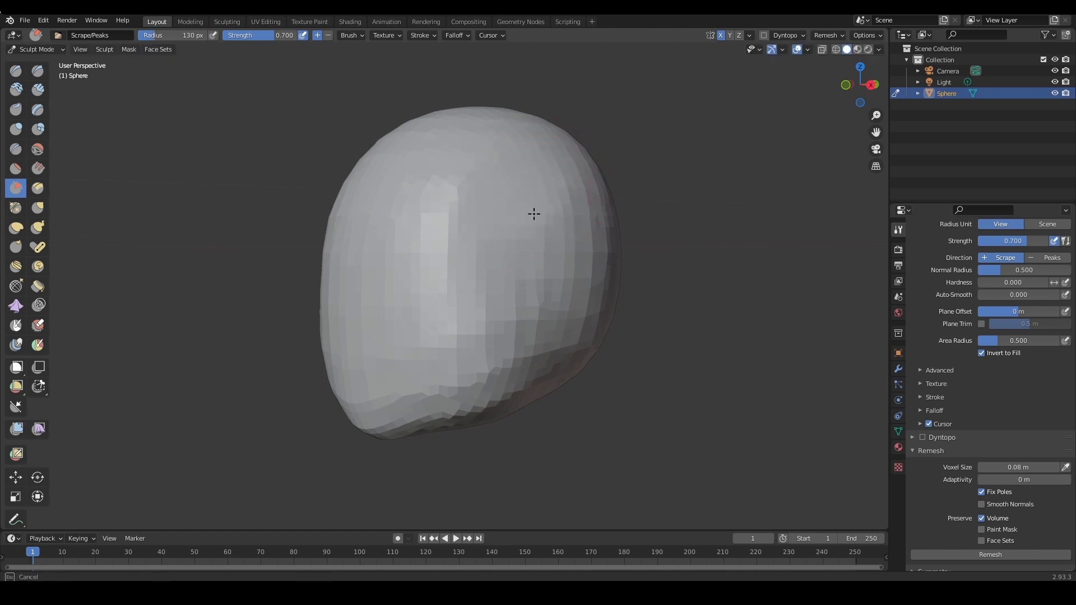
{"action": "key", "text": "shift+f"}
{"action": "left_click", "coordinate": [546, 167]}
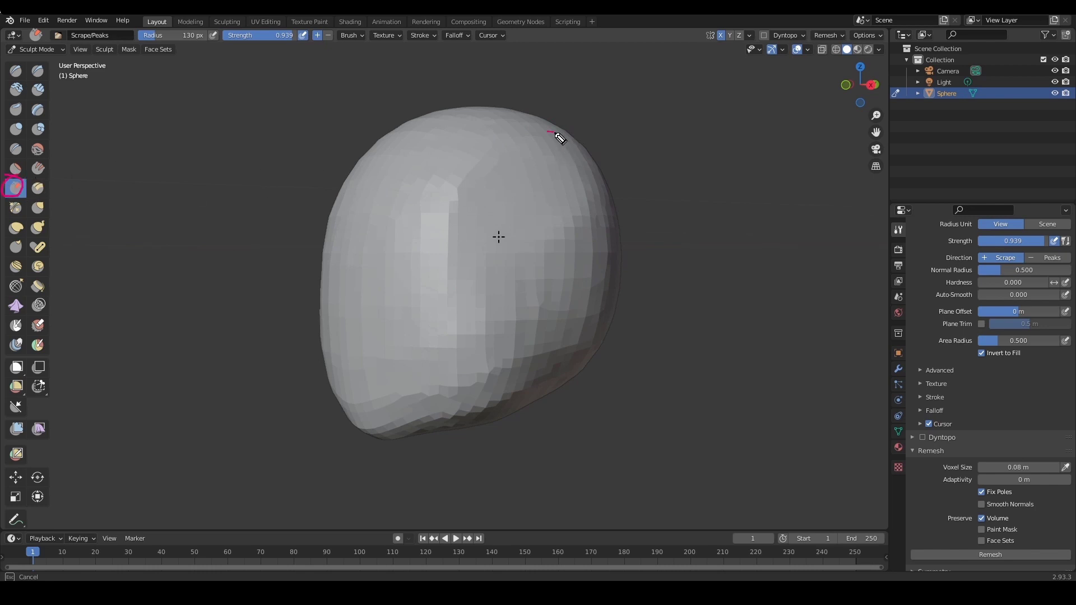
{"action": "mouse_move", "coordinate": [555, 134]}
{"action": "left_mouse_down"}
{"action": "mouse_move", "coordinate": [500, 149]}
{"action": "mouse_move", "coordinate": [583, 175]}
{"action": "mouse_move", "coordinate": [497, 173]}
{"action": "mouse_move", "coordinate": [507, 230]}
{"action": "mouse_move", "coordinate": [464, 196]}
{"action": "mouse_move", "coordinate": [456, 241]}
{"action": "mouse_move", "coordinate": [560, 261]}
{"action": "left_mouse_up"}
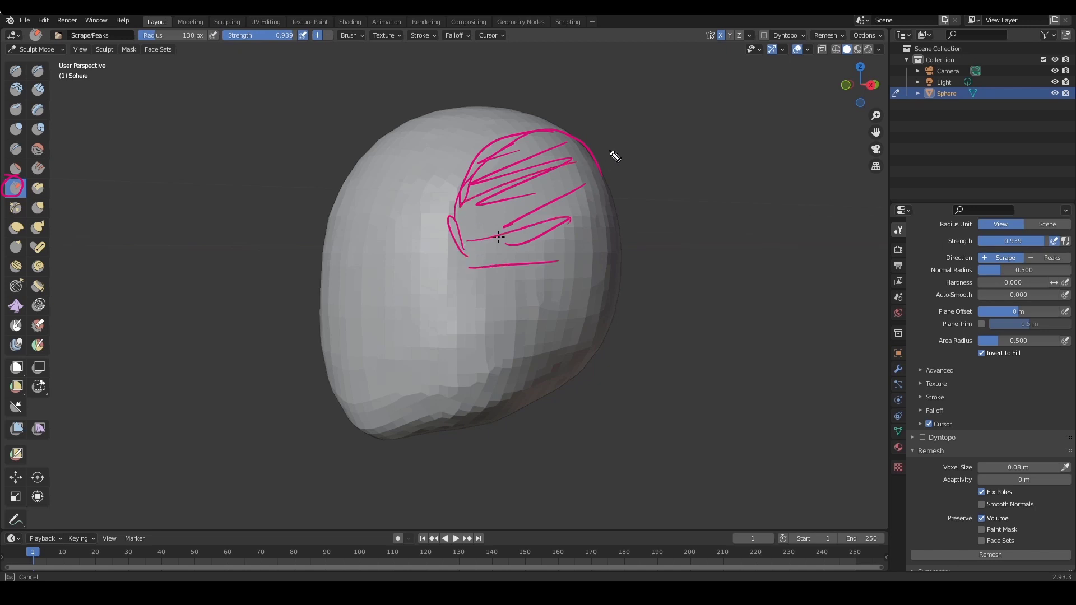
{"action": "mouse_move", "coordinate": [615, 156]}
{"action": "left_mouse_down"}
{"action": "mouse_move", "coordinate": [555, 276]}
{"action": "mouse_move", "coordinate": [548, 133]}
{"action": "mouse_move", "coordinate": [473, 245]}
{"action": "left_mouse_up"}
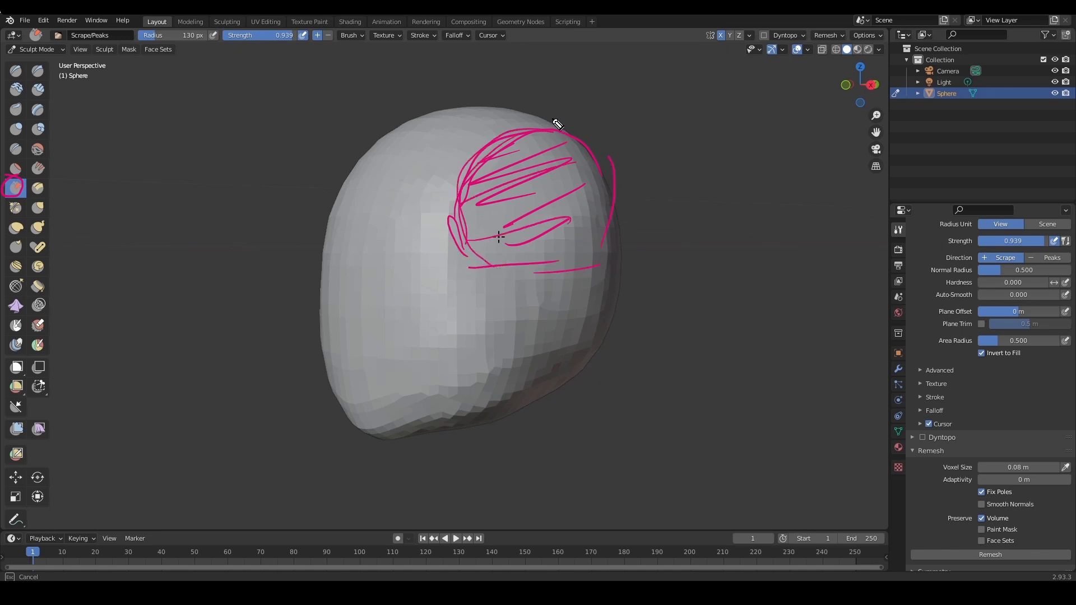
{"action": "mouse_move", "coordinate": [554, 125]}
{"action": "left_mouse_down"}
{"action": "mouse_move", "coordinate": [375, 148]}
{"action": "mouse_move", "coordinate": [354, 167]}
{"action": "mouse_move", "coordinate": [352, 410]}
{"action": "mouse_move", "coordinate": [342, 426]}
{"action": "left_mouse_up"}
{"action": "mouse_move", "coordinate": [474, 208]}
{"action": "left_mouse_down"}
{"action": "mouse_move", "coordinate": [457, 236]}
{"action": "mouse_move", "coordinate": [470, 414]}
{"action": "mouse_move", "coordinate": [337, 392]}
{"action": "mouse_move", "coordinate": [453, 424]}
{"action": "left_mouse_up"}
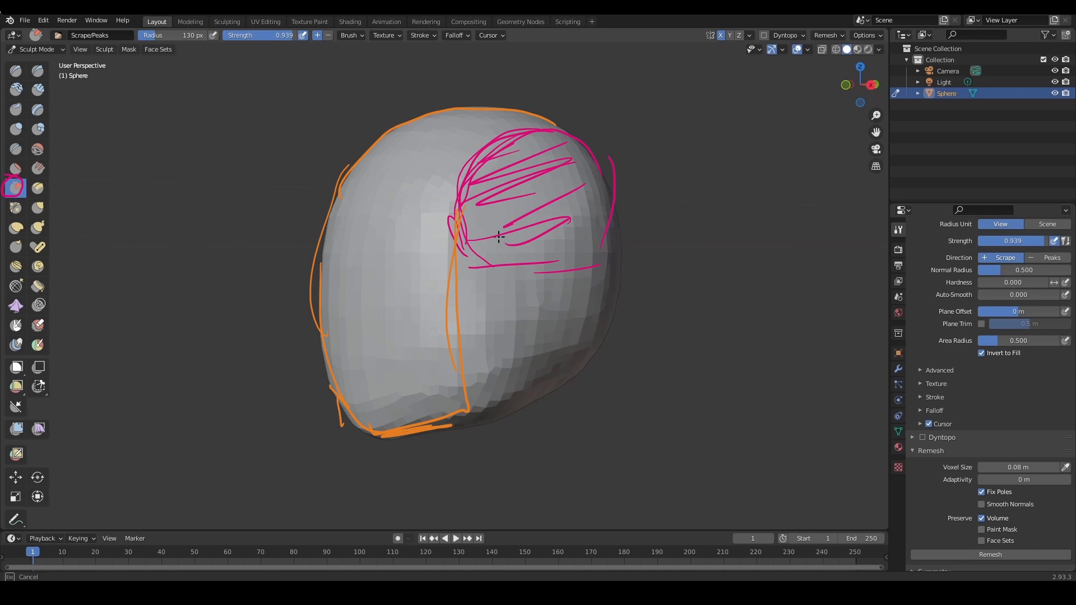
{"action": "mouse_move", "coordinate": [606, 136]}
{"action": "left_mouse_down"}
{"action": "mouse_move", "coordinate": [449, 208]}
{"action": "mouse_move", "coordinate": [591, 152]}
{"action": "mouse_move", "coordinate": [451, 207]}
{"action": "mouse_move", "coordinate": [510, 233]}
{"action": "mouse_move", "coordinate": [587, 222]}
{"action": "left_mouse_up"}
{"action": "left_click_drag", "start_coordinate": [453, 274], "coordinate": [594, 261]}
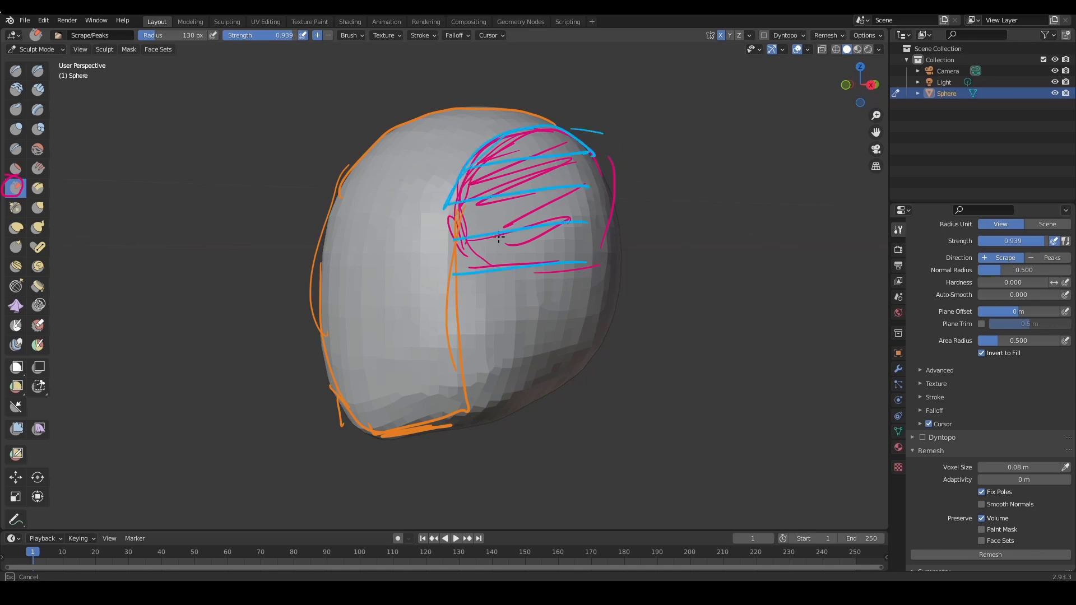
{"action": "key", "text": "Escape"}
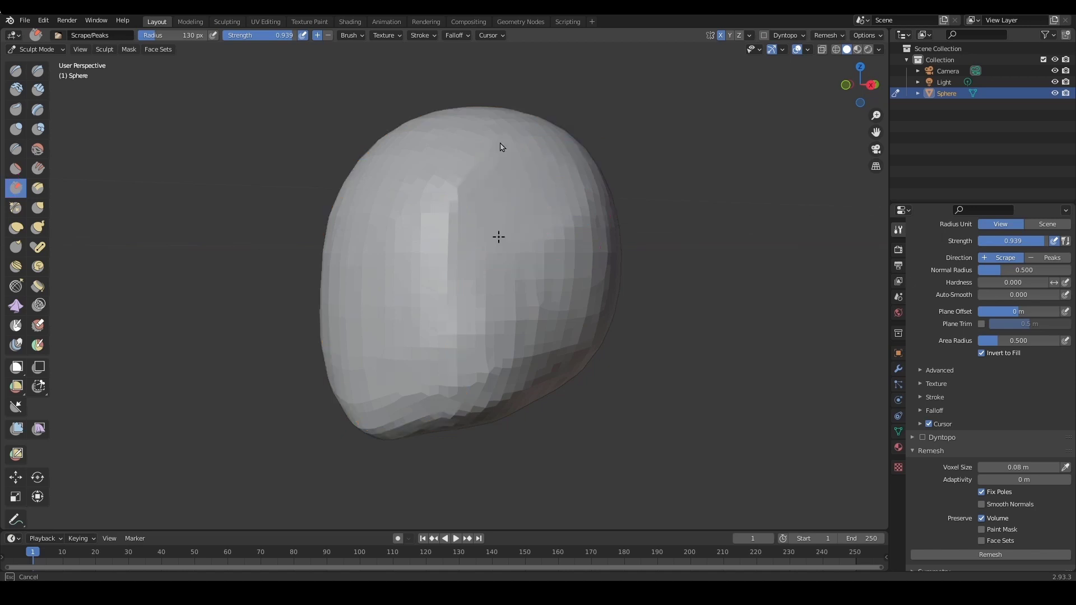
Scrape the temple and the upper side of the head flatter with the 130 px brush at strength 0.939
{"action": "mouse_move", "coordinate": [527, 245]}
{"action": "left_mouse_down"}
{"action": "mouse_move", "coordinate": [500, 343]}
{"action": "mouse_move", "coordinate": [547, 279]}
{"action": "mouse_move", "coordinate": [538, 216]}
{"action": "left_mouse_up"}
{"action": "left_click_drag", "start_coordinate": [479, 196], "coordinate": [499, 218]}
{"action": "middle_click_drag", "start_coordinate": [530, 229], "coordinate": [583, 217]}
{"action": "left_click_drag", "start_coordinate": [588, 180], "coordinate": [578, 238]}
{"action": "mouse_move", "coordinate": [599, 229]}
{"action": "middle_mouse_down"}
{"action": "mouse_move", "coordinate": [609, 236]}
{"action": "mouse_move", "coordinate": [569, 245]}
{"action": "mouse_move", "coordinate": [683, 259]}
{"action": "mouse_move", "coordinate": [550, 259]}
{"action": "mouse_move", "coordinate": [637, 271]}
{"action": "mouse_move", "coordinate": [615, 280]}
{"action": "mouse_move", "coordinate": [692, 281]}
{"action": "mouse_move", "coordinate": [655, 287]}
{"action": "mouse_move", "coordinate": [641, 266]}
{"action": "mouse_move", "coordinate": [596, 271]}
{"action": "mouse_move", "coordinate": [630, 283]}
{"action": "mouse_move", "coordinate": [514, 294]}
{"action": "middle_mouse_up"}
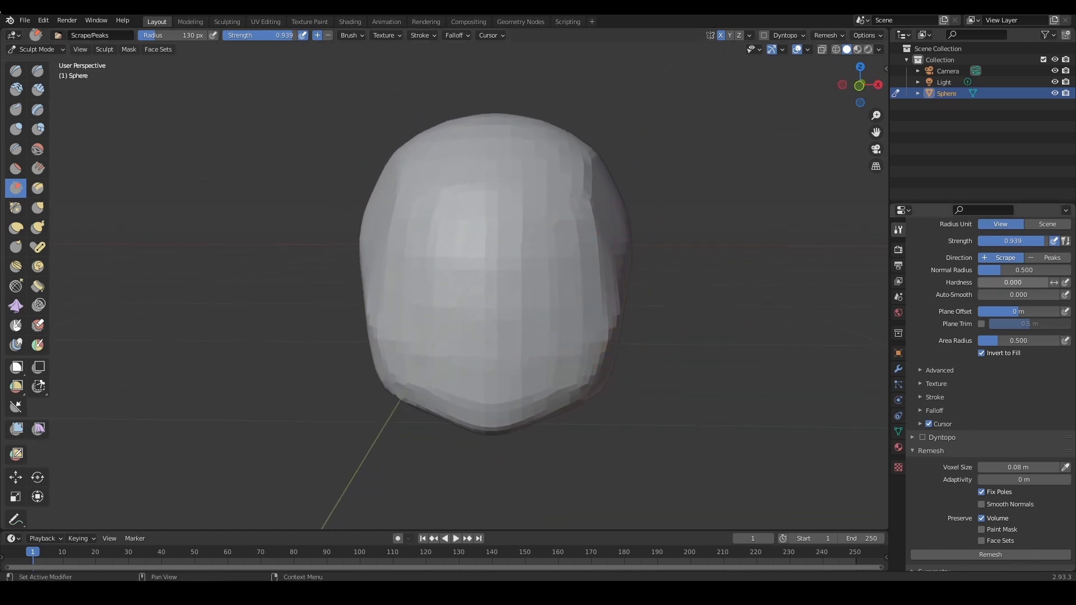
{"action": "middle_click_drag", "start_coordinate": [661, 267], "coordinate": [650, 246], "text": "ctrl"}
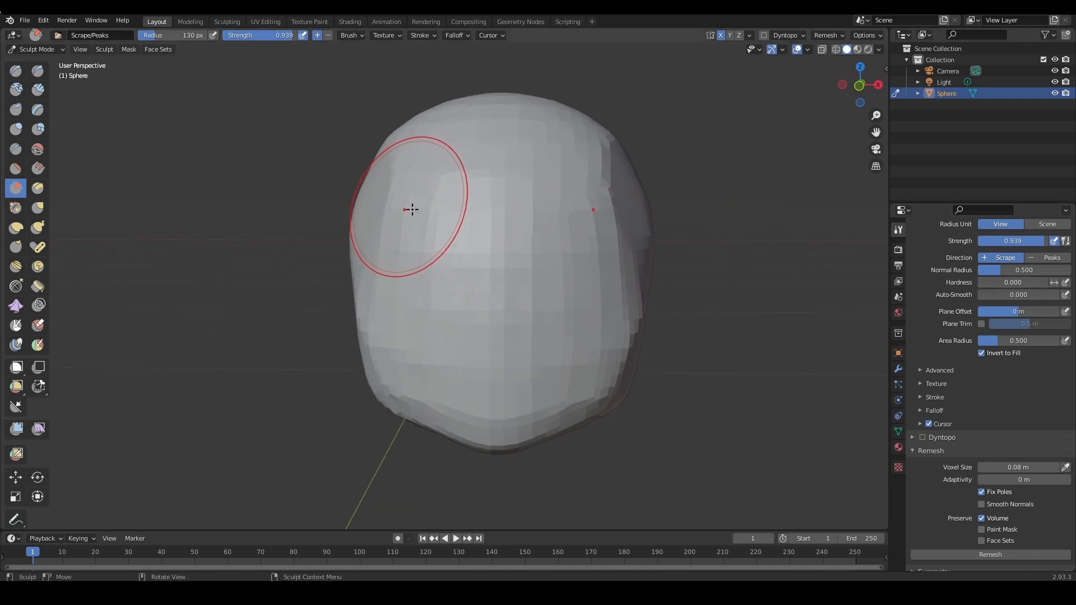
Nudge the upper side of the head slightly outward with the Grab brush at a radius of 212 px
{"action": "key", "text": "g"}
{"action": "left_click_drag", "start_coordinate": [381, 171], "coordinate": [376, 171]}
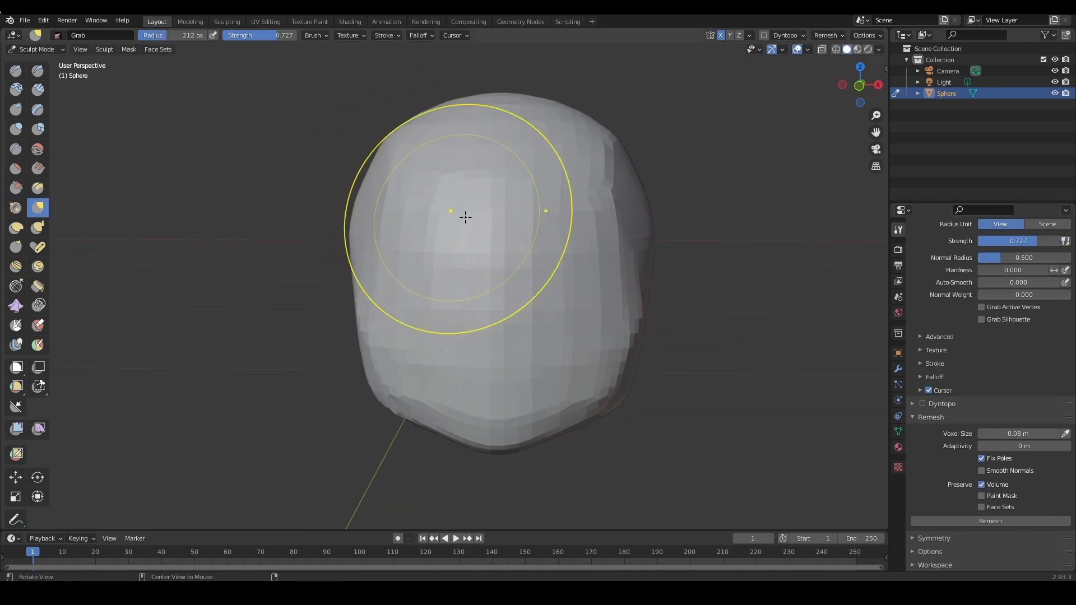
{"action": "mouse_move", "coordinate": [488, 226]}
{"action": "left_mouse_down", "text": "alt"}
{"action": "mouse_move", "coordinate": [576, 235]}
{"action": "mouse_move", "coordinate": [538, 240]}
{"action": "left_mouse_up", "text": "alt"}
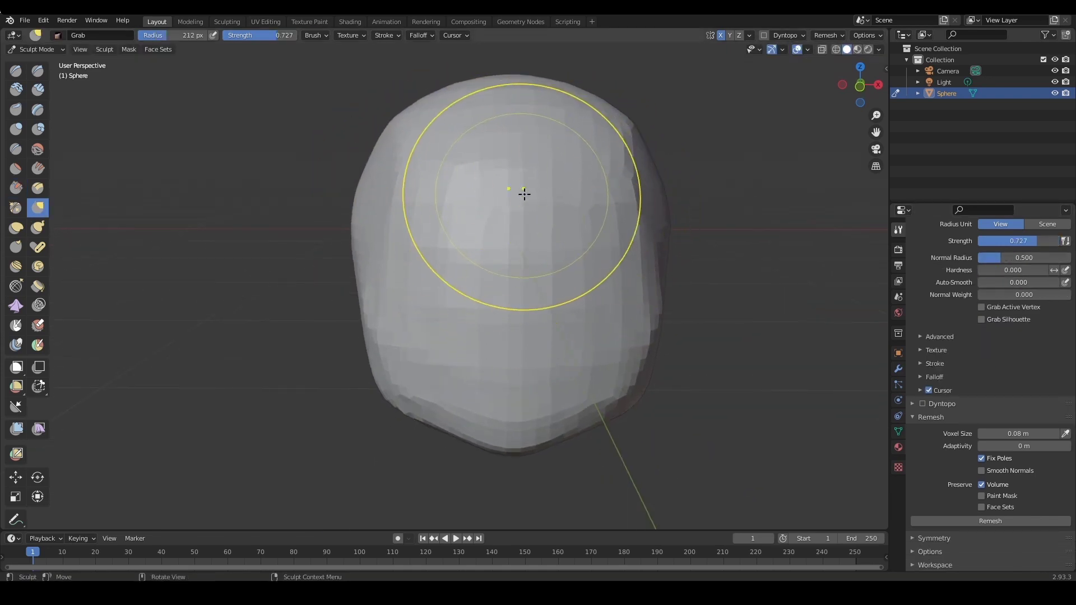
Scrape the upper edge of the temples at a radius of 106 px, and switch to the Clay Strips brush
{"action": "key", "text": "shift+t"}
{"action": "mouse_move", "coordinate": [383, 188]}
{"action": "left_mouse_down", "text": "alt"}
{"action": "mouse_move", "coordinate": [384, 216]}
{"action": "mouse_move", "coordinate": [389, 172]}
{"action": "mouse_move", "coordinate": [383, 206]}
{"action": "left_mouse_up", "text": "alt"}
{"action": "key", "text": "f"}
{"action": "left_click", "coordinate": [388, 172]}
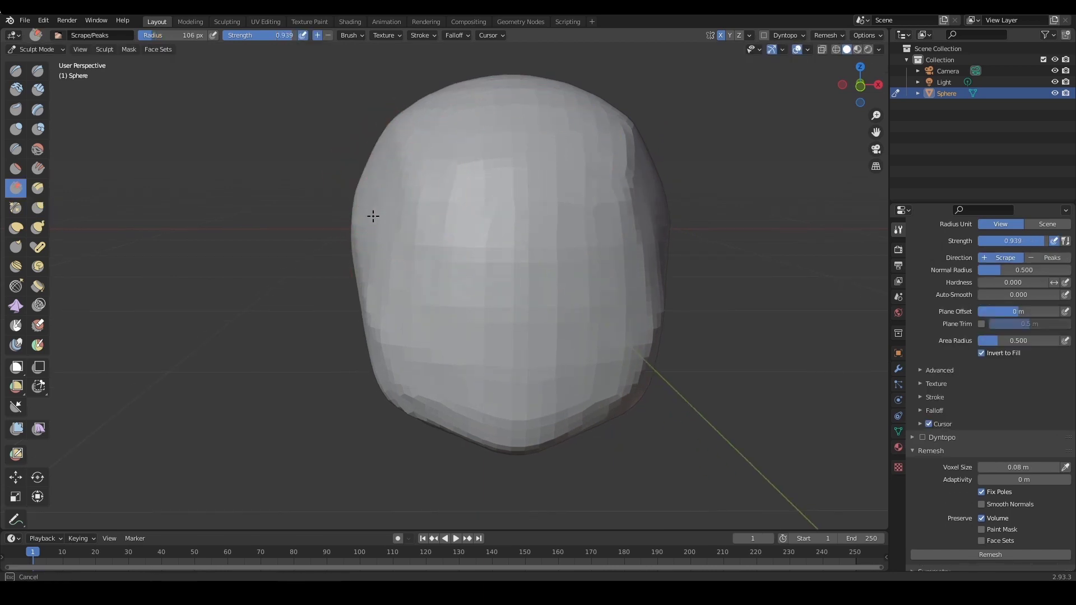
{"action": "mouse_move", "coordinate": [566, 227]}
{"action": "left_mouse_down", "text": "alt"}
{"action": "mouse_move", "coordinate": [534, 235]}
{"action": "mouse_move", "coordinate": [565, 232]}
{"action": "left_mouse_up", "text": "alt"}
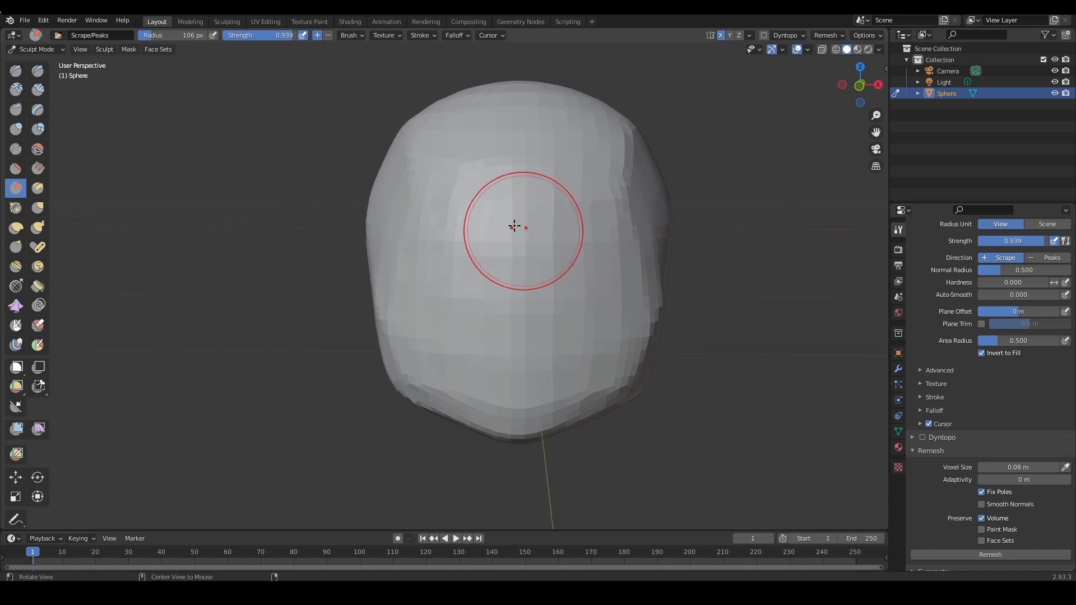
{"action": "key", "text": "c"}
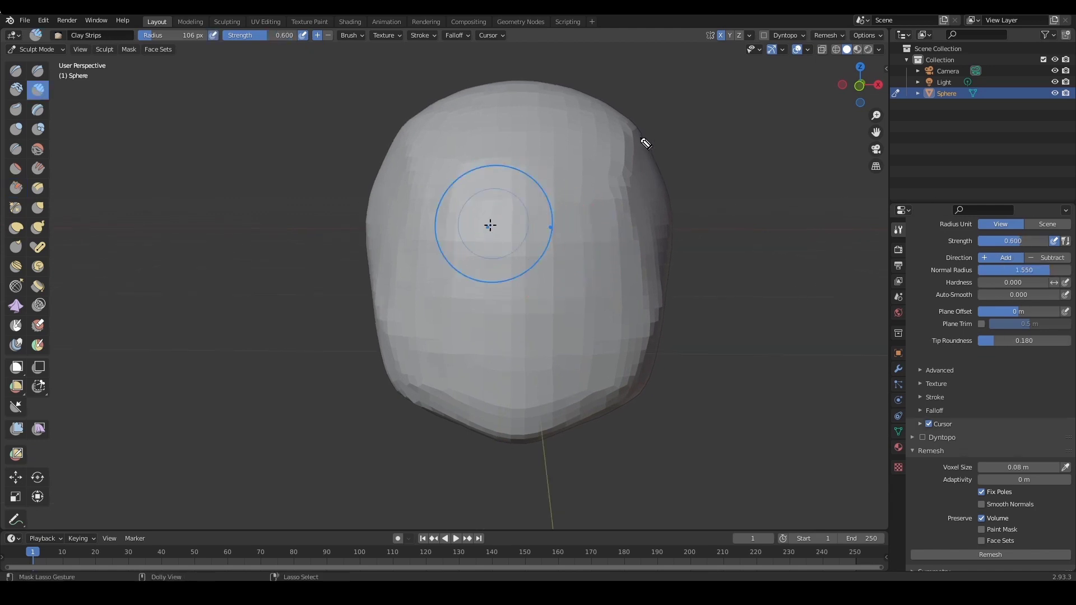
{"action": "left_click_drag", "start_coordinate": [639, 138], "coordinate": [640, 257]}
{"action": "mouse_move", "coordinate": [656, 167]}
{"action": "left_mouse_down"}
{"action": "mouse_move", "coordinate": [624, 192]}
{"action": "mouse_move", "coordinate": [638, 226]}
{"action": "left_mouse_up"}
{"action": "left_click", "coordinate": [659, 192]}
{"action": "left_click_drag", "start_coordinate": [671, 217], "coordinate": [649, 250]}
{"action": "mouse_move", "coordinate": [402, 132]}
{"action": "left_mouse_down"}
{"action": "mouse_move", "coordinate": [411, 176]}
{"action": "mouse_move", "coordinate": [399, 221]}
{"action": "left_mouse_up"}
{"action": "left_click_drag", "start_coordinate": [381, 145], "coordinate": [394, 216]}
{"action": "left_click_drag", "start_coordinate": [376, 174], "coordinate": [391, 243]}
{"action": "left_click_drag", "start_coordinate": [369, 200], "coordinate": [382, 259]}
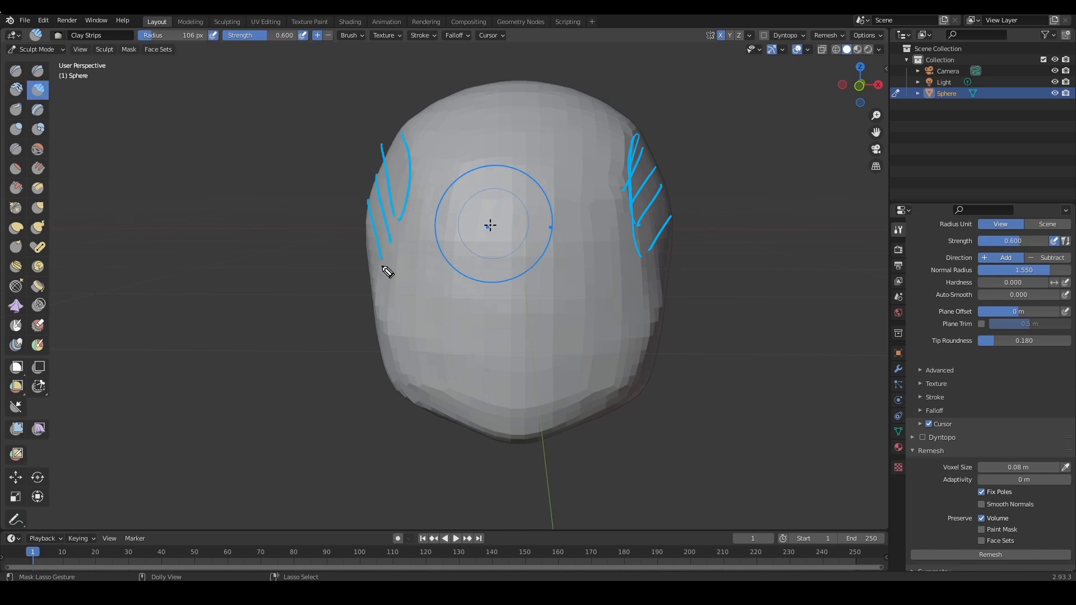
{"action": "left_click_drag", "start_coordinate": [364, 224], "coordinate": [379, 281]}
{"action": "key", "text": "ctrl+shift+7"}
Build up a horizontal brow ridge across the face with the Clay Strips brush at 59 px and strength 0.600
{"action": "key", "text": "f"}
{"action": "left_click", "coordinate": [456, 225]}
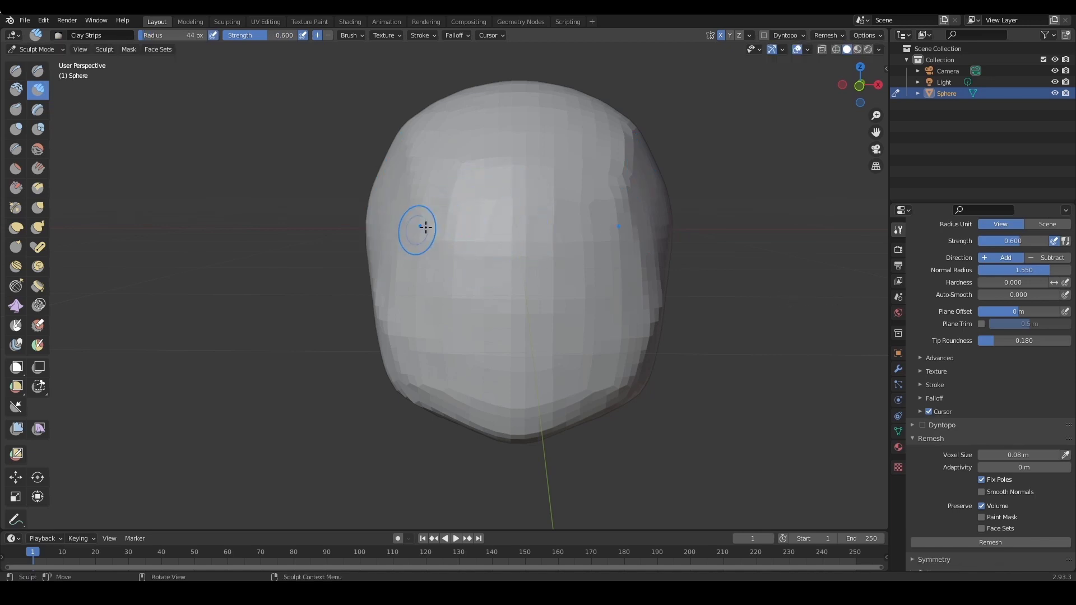
{"action": "key", "text": "f"}
{"action": "left_click", "coordinate": [431, 227]}
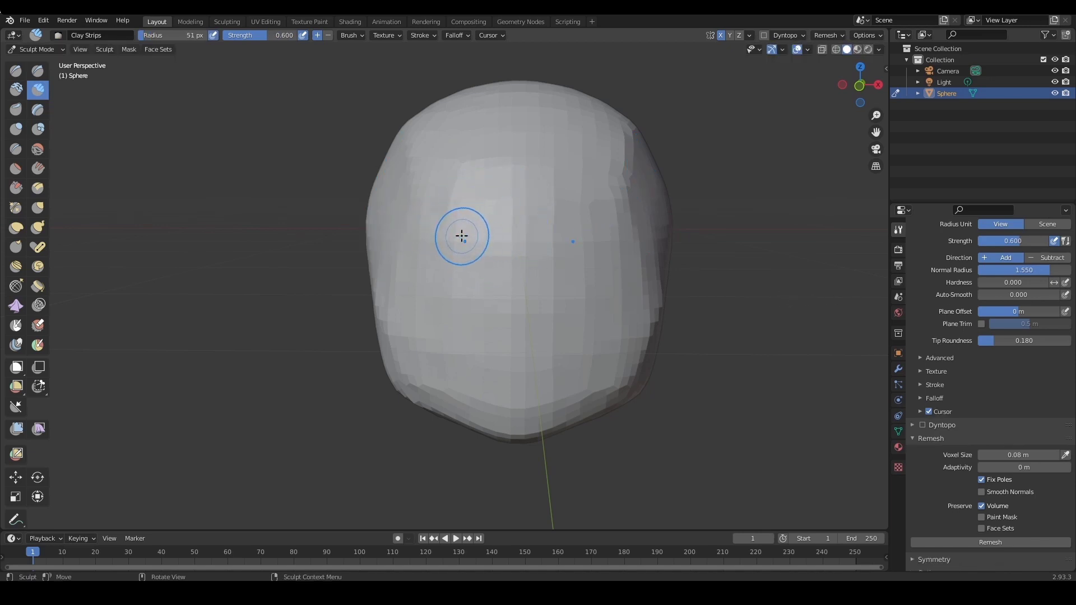
{"action": "key", "text": "x"}
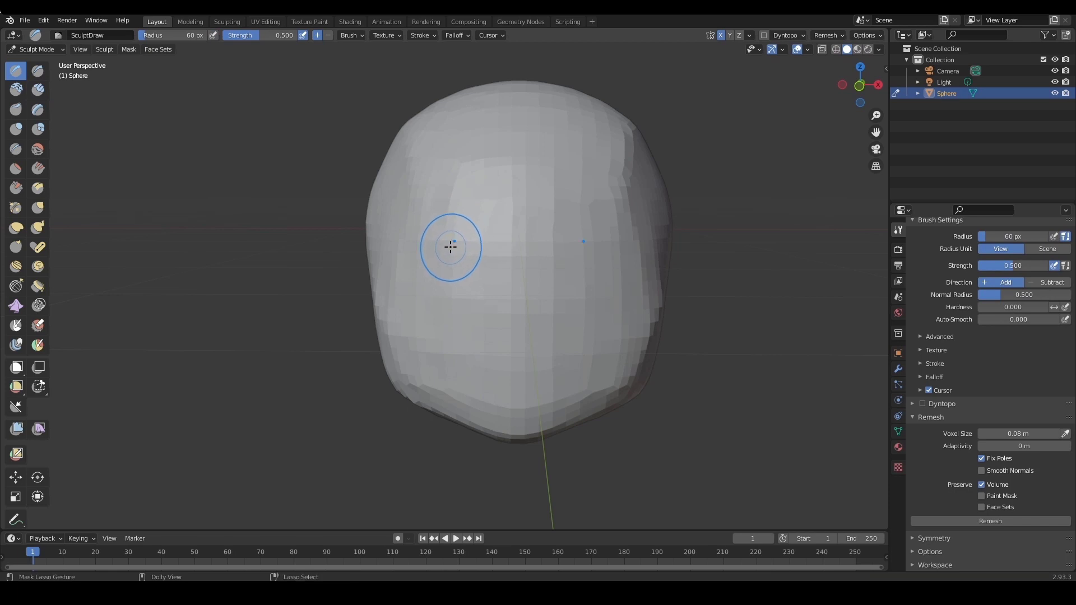
{"action": "key", "text": "c"}
{"action": "left_click_drag", "start_coordinate": [437, 241], "coordinate": [515, 236]}
{"action": "left_click_drag", "start_coordinate": [514, 236], "coordinate": [461, 228]}
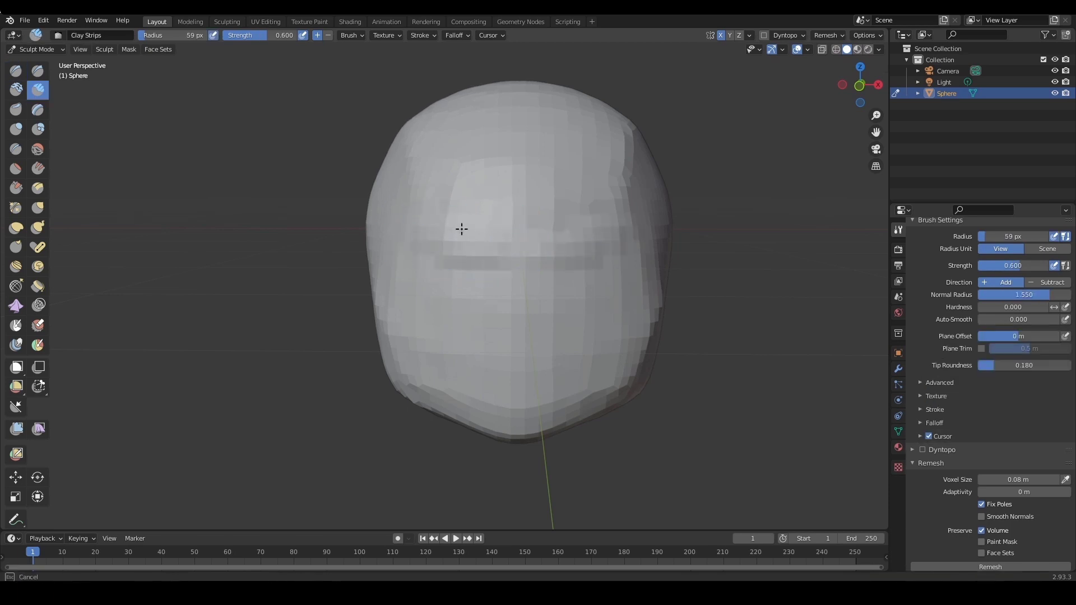
Carve both eye sockets below the brow with the inverted Draw brush at 59 px, and switch to the Grab brush
{"action": "key", "text": "x"}
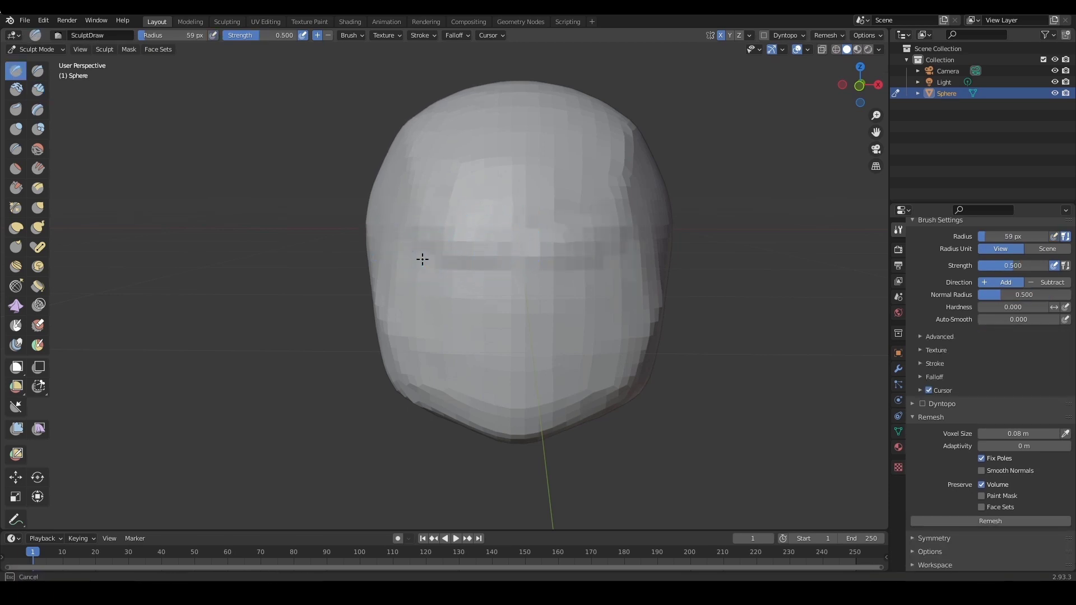
{"action": "left_click_drag", "start_coordinate": [422, 259], "coordinate": [481, 262], "text": "ctrl"}
{"action": "middle_click_drag", "start_coordinate": [514, 256], "coordinate": [509, 251]}
{"action": "mouse_move", "coordinate": [483, 253]}
{"action": "left_mouse_down", "text": "ctrl"}
{"action": "mouse_move", "coordinate": [444, 259]}
{"action": "mouse_move", "coordinate": [463, 278]}
{"action": "left_mouse_up", "text": "ctrl"}
{"action": "mouse_move", "coordinate": [463, 277]}
{"action": "middle_mouse_down"}
{"action": "mouse_move", "coordinate": [622, 232]}
{"action": "mouse_move", "coordinate": [555, 241]}
{"action": "mouse_move", "coordinate": [633, 231]}
{"action": "mouse_move", "coordinate": [490, 243]}
{"action": "mouse_move", "coordinate": [538, 259]}
{"action": "mouse_move", "coordinate": [495, 257]}
{"action": "middle_mouse_up"}
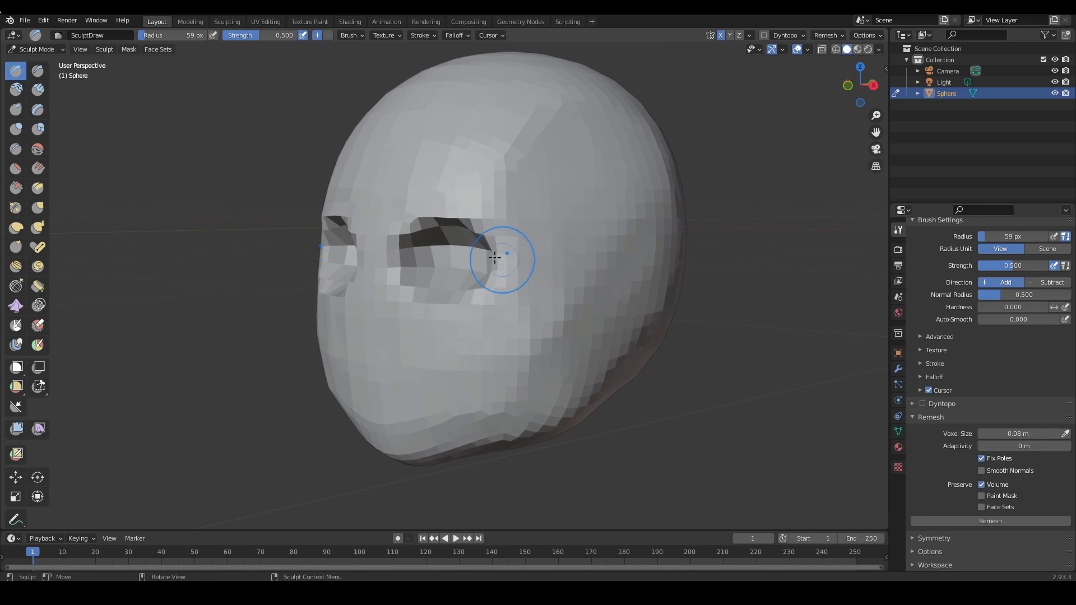
{"action": "key", "text": "g"}
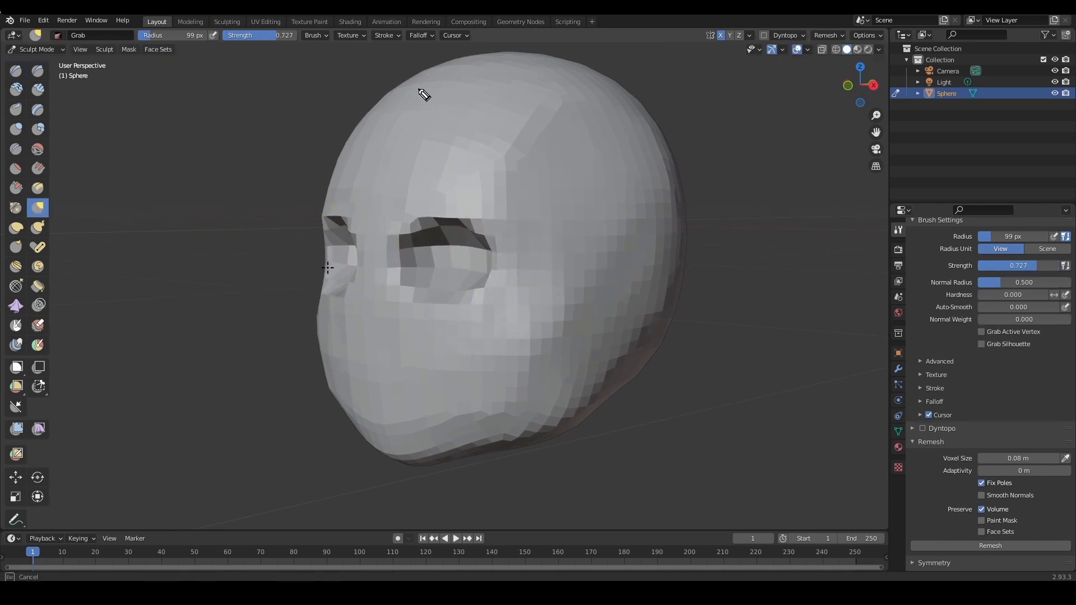
{"action": "mouse_move", "coordinate": [473, 57]}
{"action": "left_mouse_down"}
{"action": "mouse_move", "coordinate": [335, 153]}
{"action": "mouse_move", "coordinate": [323, 179]}
{"action": "left_mouse_up"}
{"action": "left_click_drag", "start_coordinate": [360, 112], "coordinate": [315, 214]}
{"action": "mouse_move", "coordinate": [264, 266]}
{"action": "left_mouse_down"}
{"action": "mouse_move", "coordinate": [306, 261]}
{"action": "mouse_move", "coordinate": [307, 275]}
{"action": "left_mouse_up"}
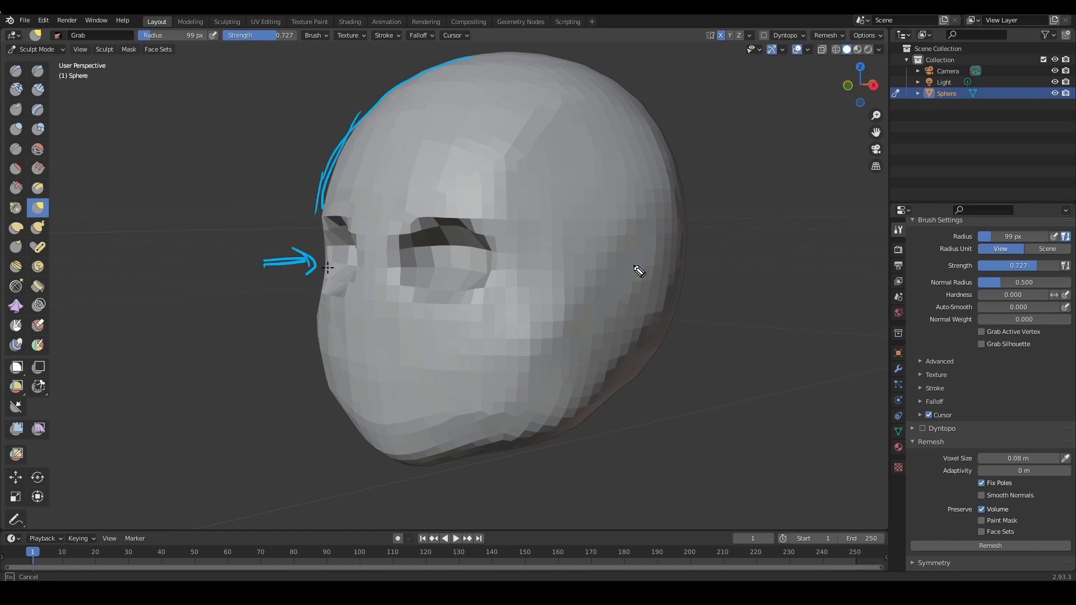
{"action": "key", "text": "Escape"}
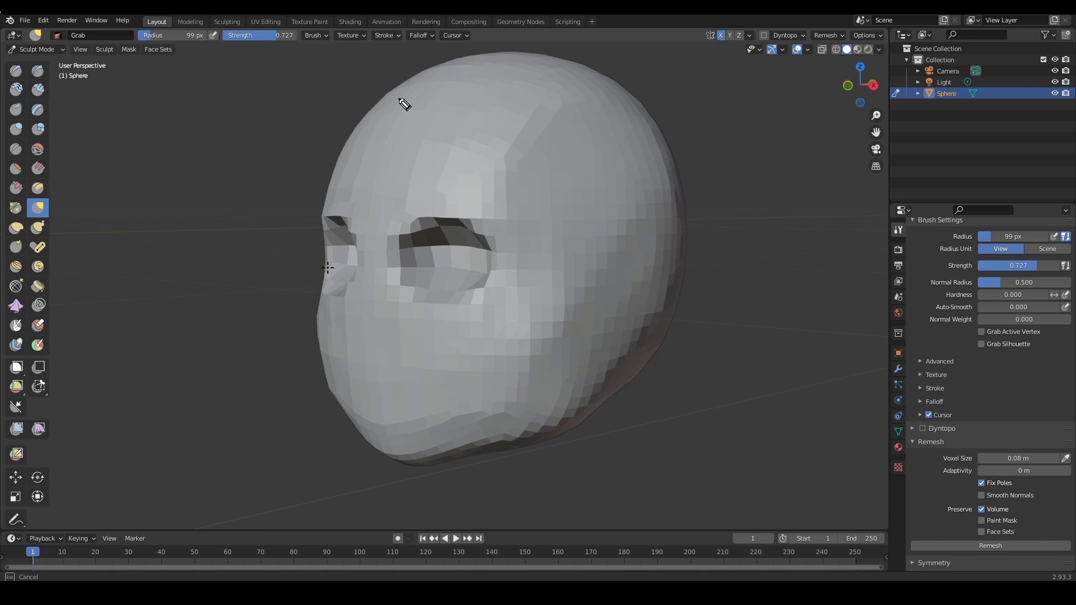
{"action": "mouse_move", "coordinate": [368, 116]}
{"action": "left_mouse_down"}
{"action": "mouse_move", "coordinate": [314, 238]}
{"action": "mouse_move", "coordinate": [320, 383]}
{"action": "left_mouse_up"}
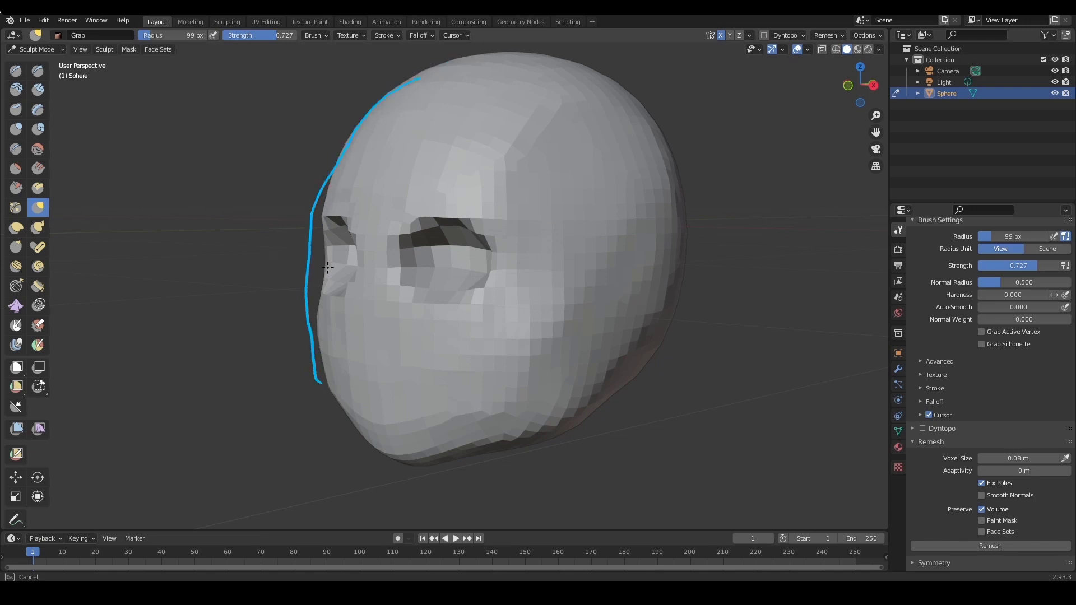
{"action": "key", "text": "Escape"}
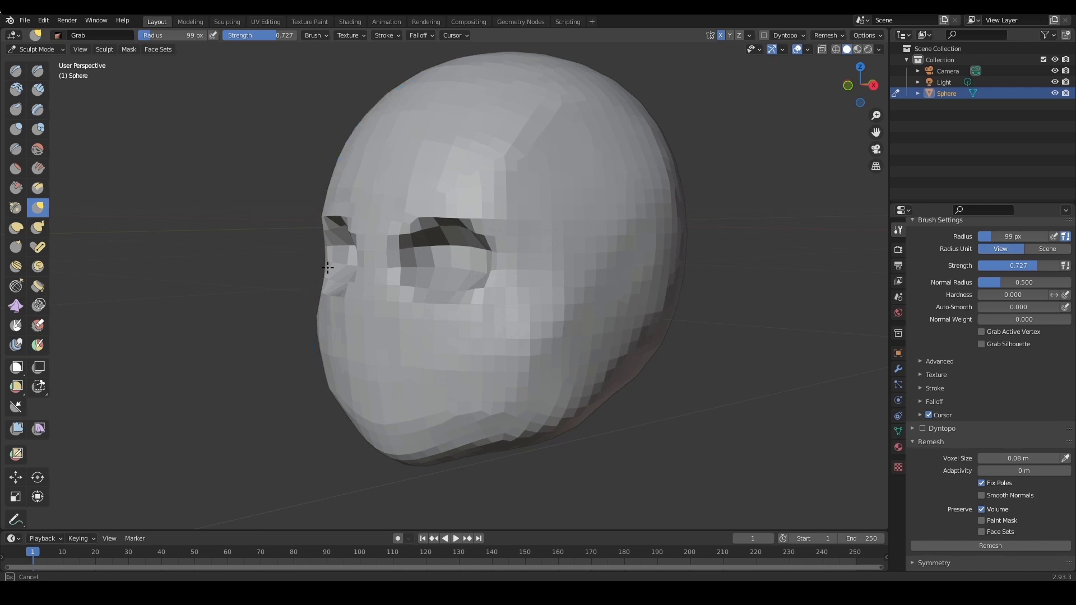
{"action": "mouse_move", "coordinate": [428, 70]}
{"action": "left_mouse_down"}
{"action": "mouse_move", "coordinate": [391, 91]}
{"action": "mouse_move", "coordinate": [321, 214]}
{"action": "left_mouse_up"}
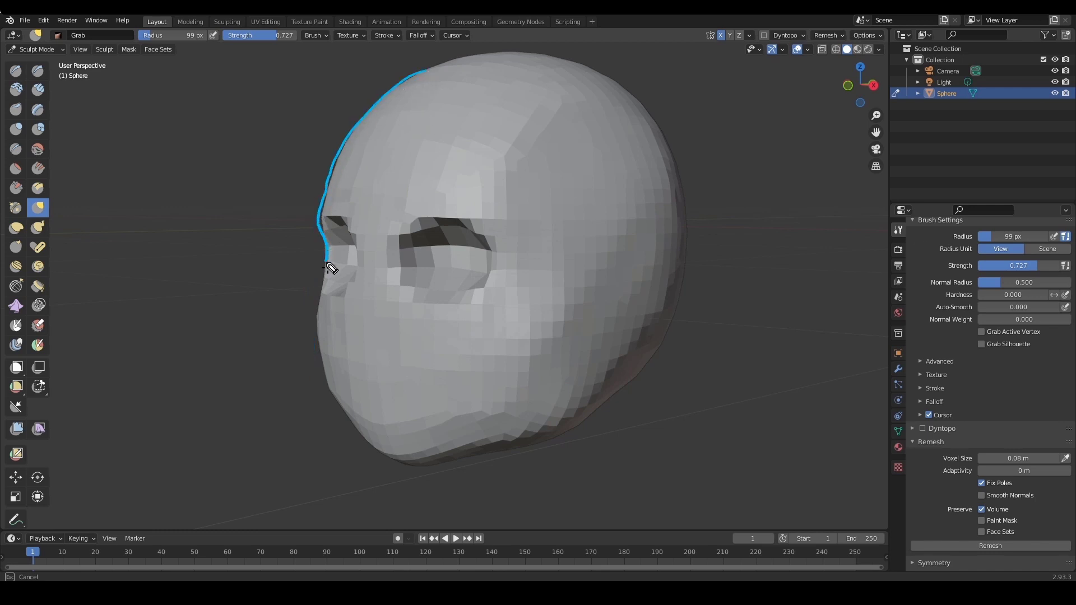
{"action": "mouse_move", "coordinate": [374, 116]}
{"action": "left_mouse_down"}
{"action": "mouse_move", "coordinate": [343, 149]}
{"action": "mouse_move", "coordinate": [316, 241]}
{"action": "mouse_move", "coordinate": [324, 355]}
{"action": "left_mouse_up"}
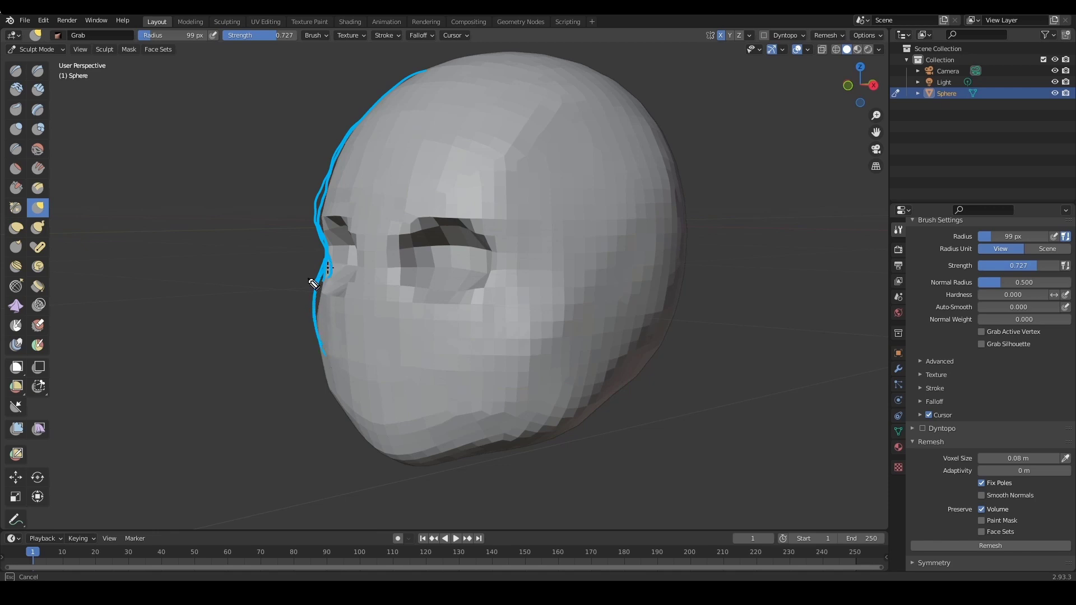
{"action": "left_click_drag", "start_coordinate": [333, 167], "coordinate": [323, 190]}
{"action": "key", "text": "Delete"}
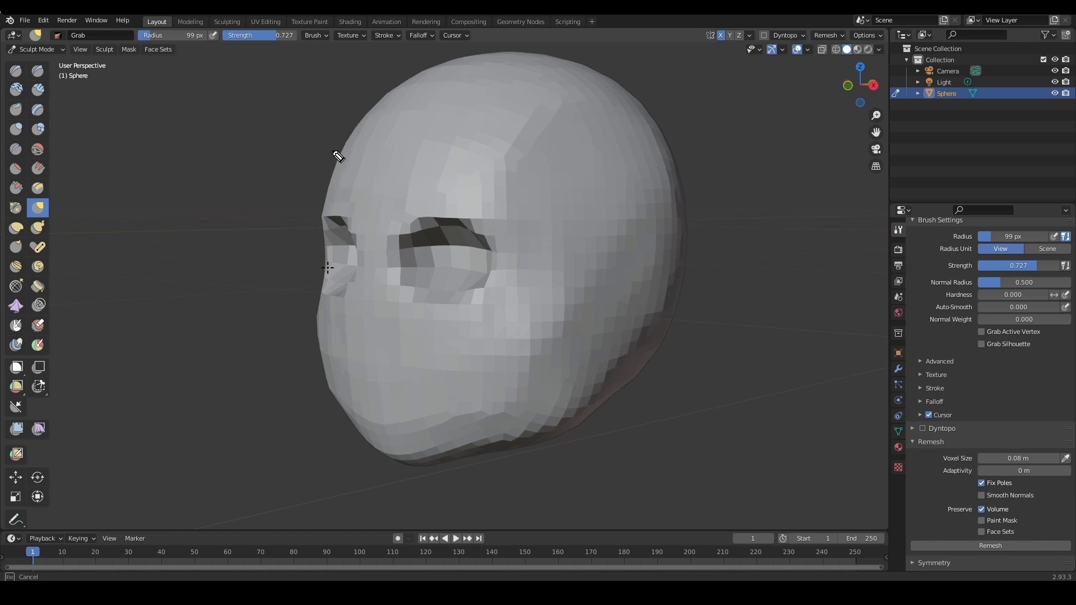
{"action": "left_click_drag", "start_coordinate": [340, 150], "coordinate": [338, 290]}
{"action": "mouse_move", "coordinate": [325, 195]}
{"action": "left_mouse_down"}
{"action": "mouse_move", "coordinate": [317, 250]}
{"action": "mouse_move", "coordinate": [317, 179]}
{"action": "mouse_move", "coordinate": [330, 304]}
{"action": "left_mouse_up"}
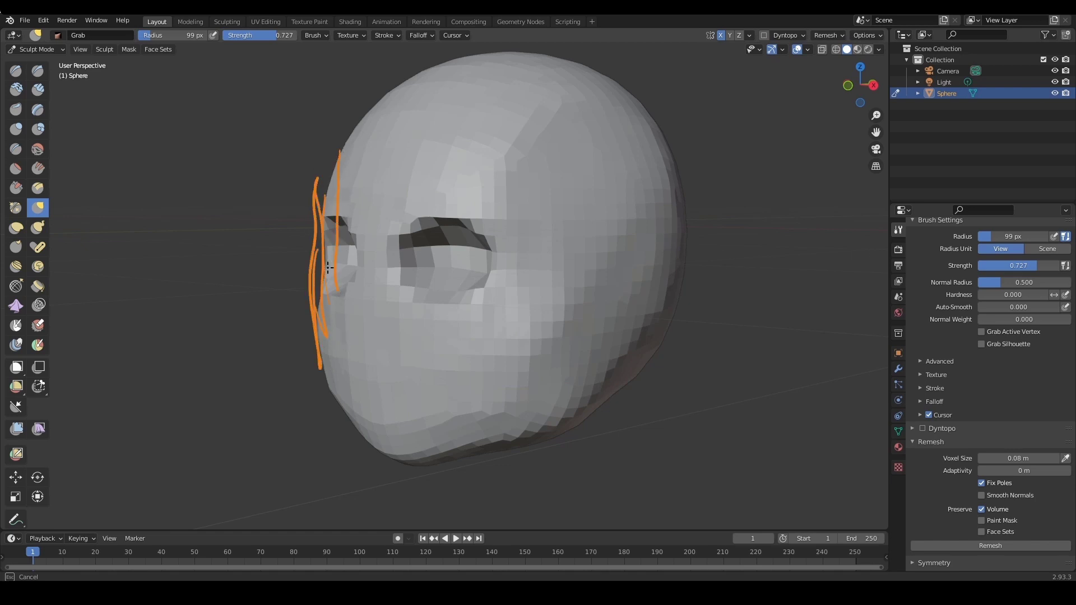
{"action": "left_click_drag", "start_coordinate": [349, 132], "coordinate": [324, 226]}
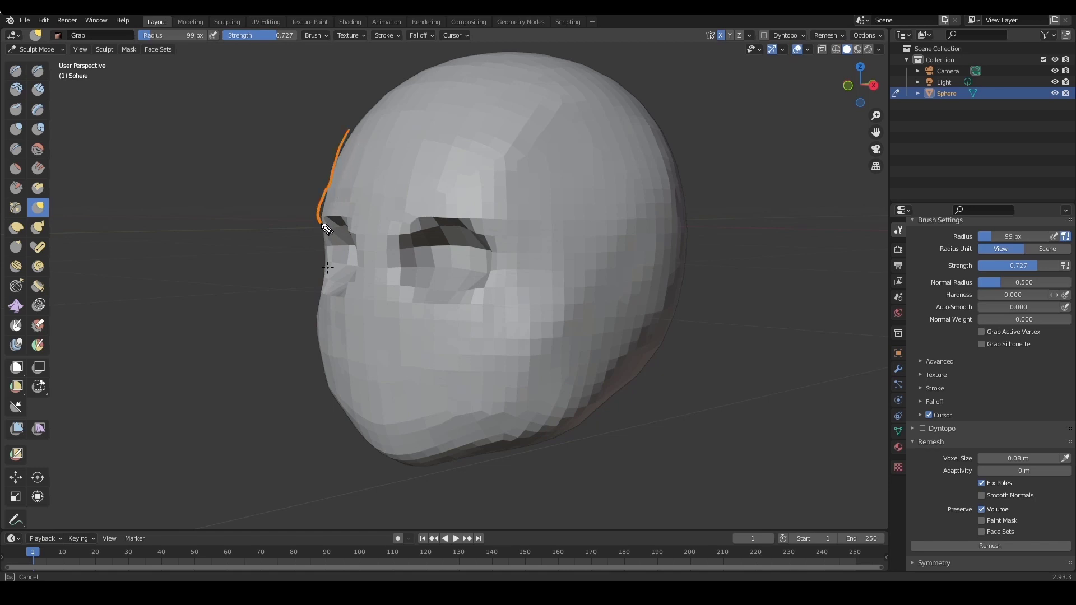
{"action": "left_click_drag", "start_coordinate": [326, 291], "coordinate": [344, 155]}
{"action": "left_click_drag", "start_coordinate": [333, 263], "coordinate": [321, 320]}
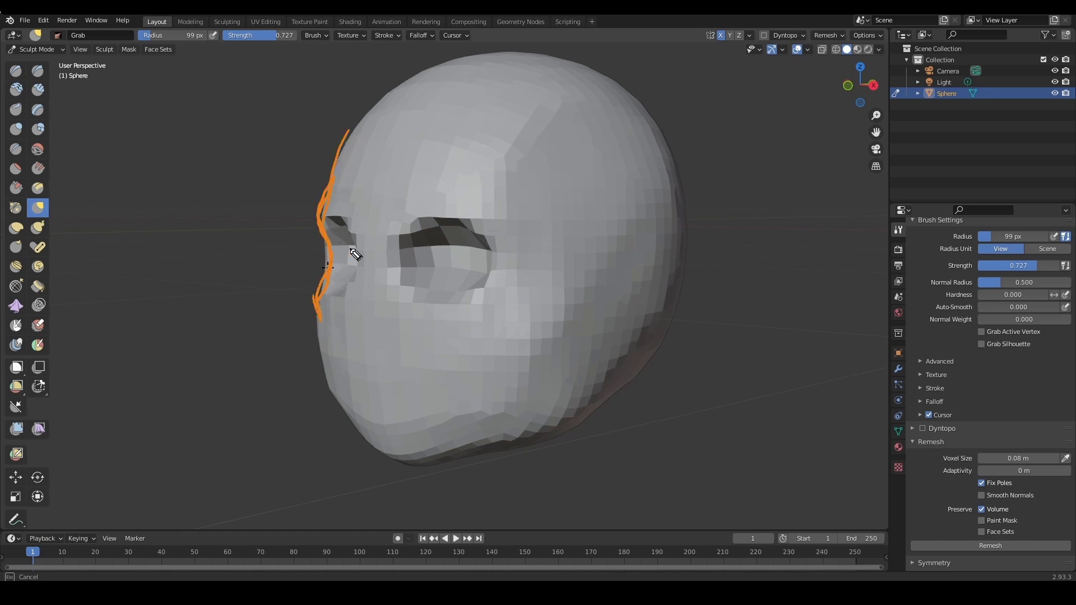
{"action": "key", "text": "Escape"}
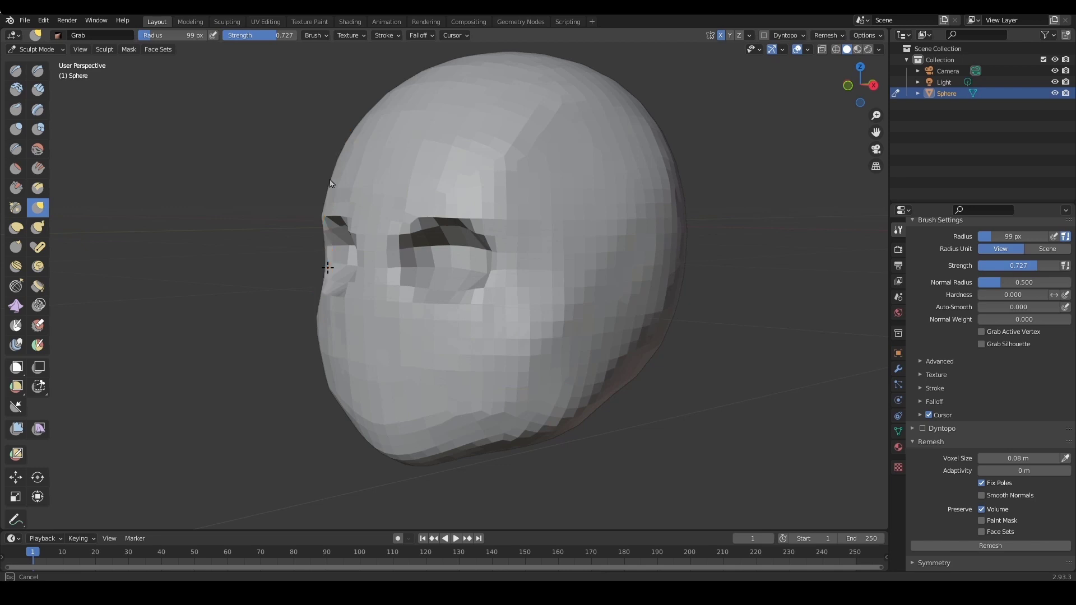
In the right side view, nudge the outer corner of the eye socket backward with the Grab brush at 117 px
{"action": "mouse_move", "coordinate": [487, 249]}
{"action": "middle_mouse_down"}
{"action": "mouse_move", "coordinate": [511, 264]}
{"action": "mouse_move", "coordinate": [480, 276]}
{"action": "middle_mouse_up"}
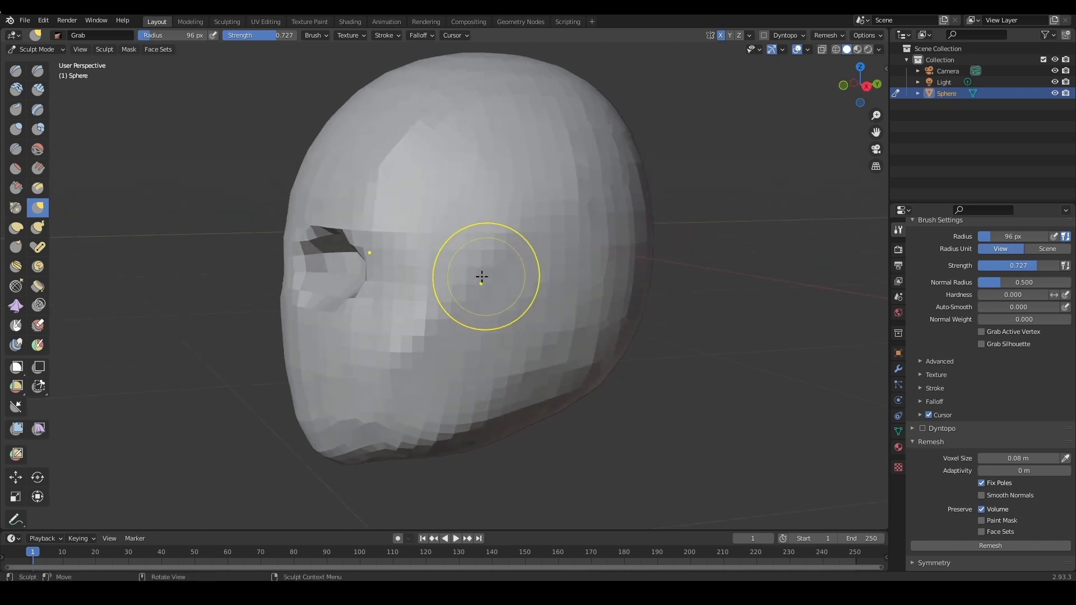
{"action": "key", "text": "KP_3"}
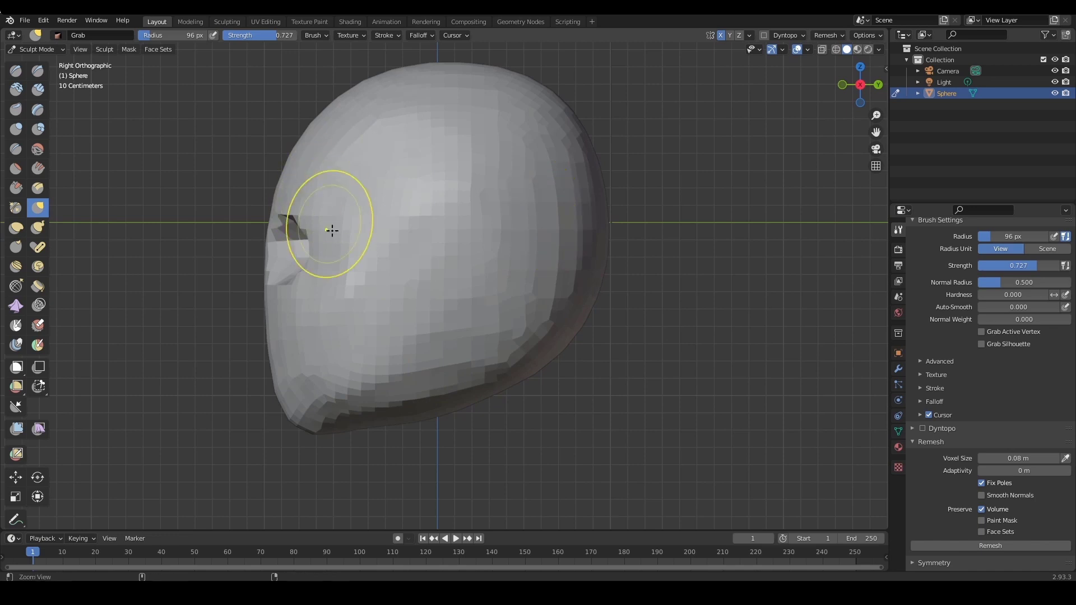
{"action": "mouse_move", "coordinate": [363, 274]}
{"action": "middle_mouse_down", "text": "shift"}
{"action": "mouse_move", "coordinate": [483, 266]}
{"action": "mouse_move", "coordinate": [474, 261]}
{"action": "middle_mouse_up", "text": "shift"}
{"action": "key", "text": "f"}
{"action": "left_click", "coordinate": [464, 252]}
{"action": "mouse_move", "coordinate": [428, 251]}
{"action": "left_mouse_down"}
{"action": "mouse_move", "coordinate": [437, 249]}
{"action": "mouse_move", "coordinate": [423, 255]}
{"action": "left_mouse_up"}
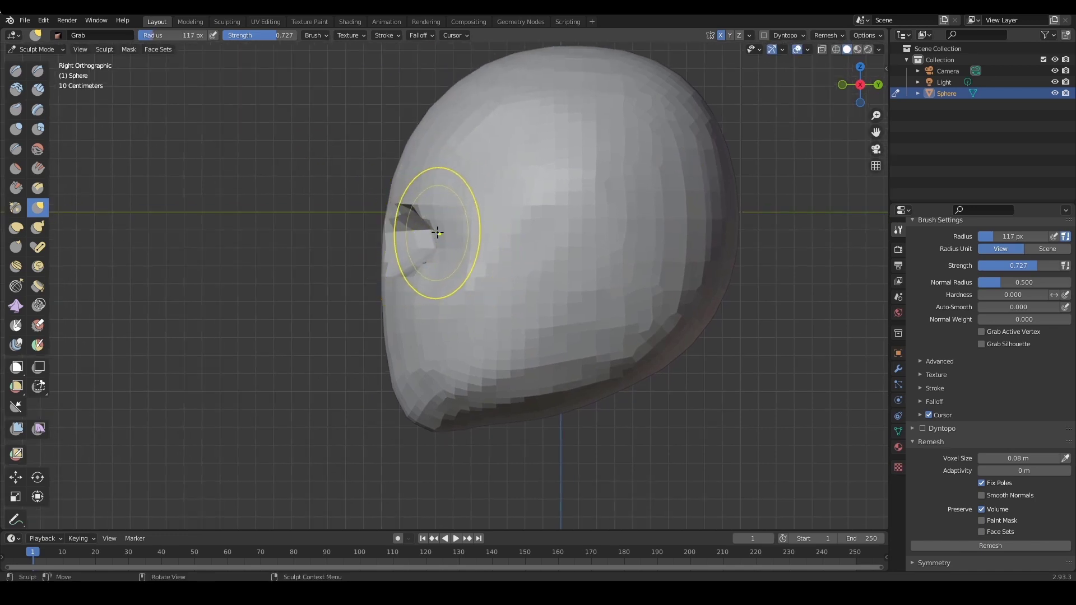
Push the forehead slightly back in the side profile with the Grab brush at a radius of 183 px
{"action": "key", "text": "f"}
{"action": "left_click", "coordinate": [448, 235]}
{"action": "key", "text": "f"}
{"action": "left_click", "coordinate": [472, 155]}
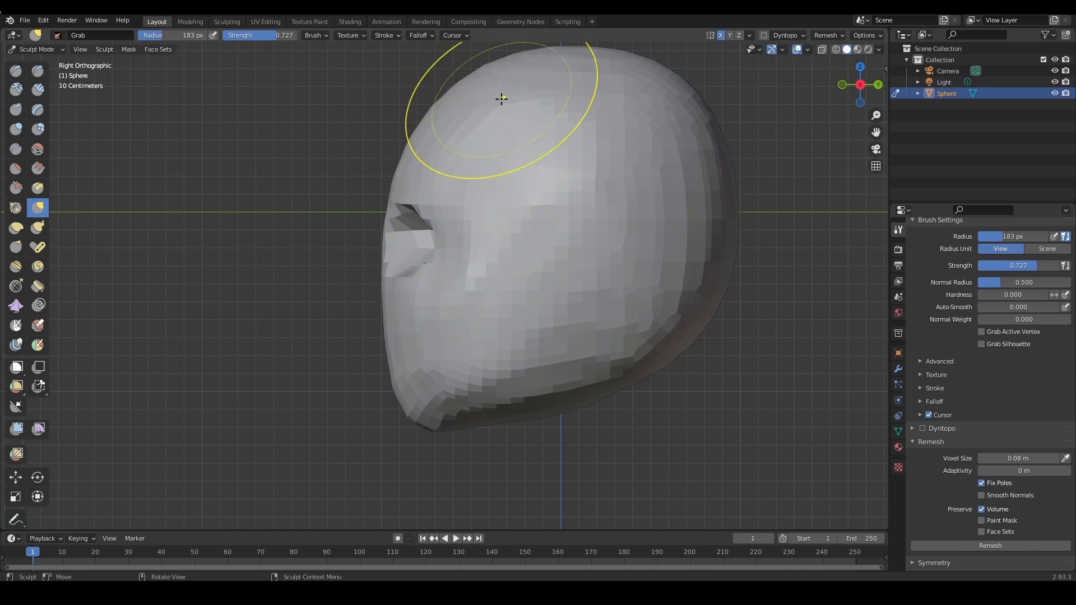
{"action": "left_click_drag", "start_coordinate": [417, 128], "coordinate": [428, 134]}
Push the bridge of the nose between the eye sockets inward with the Grab brush at 96 px
{"action": "key", "text": "f"}
{"action": "left_click", "coordinate": [404, 173]}
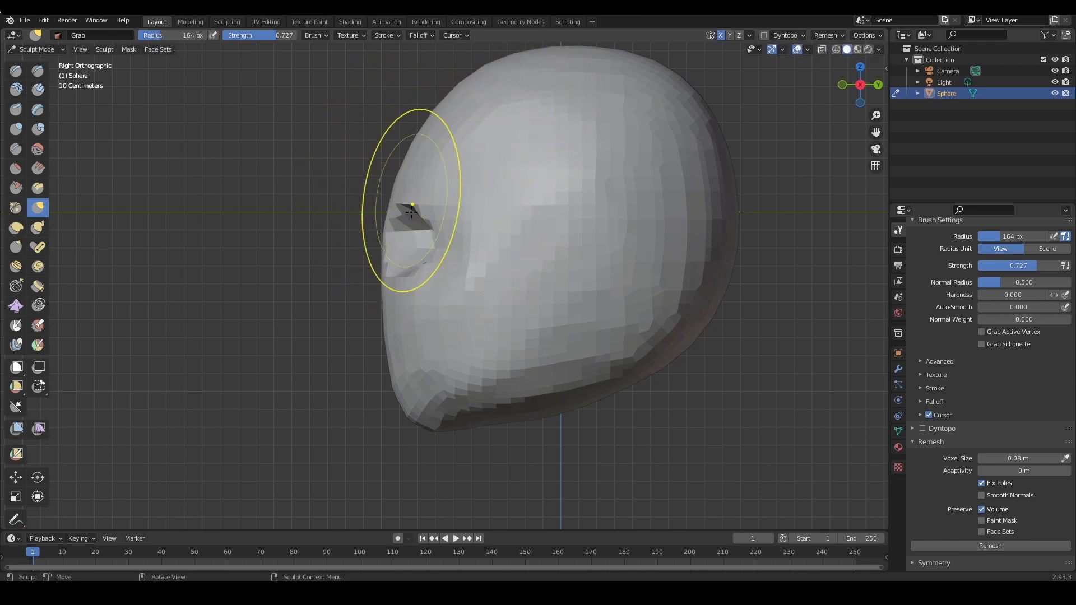
{"action": "key", "text": "f"}
{"action": "left_click", "coordinate": [386, 220]}
{"action": "key", "text": "f"}
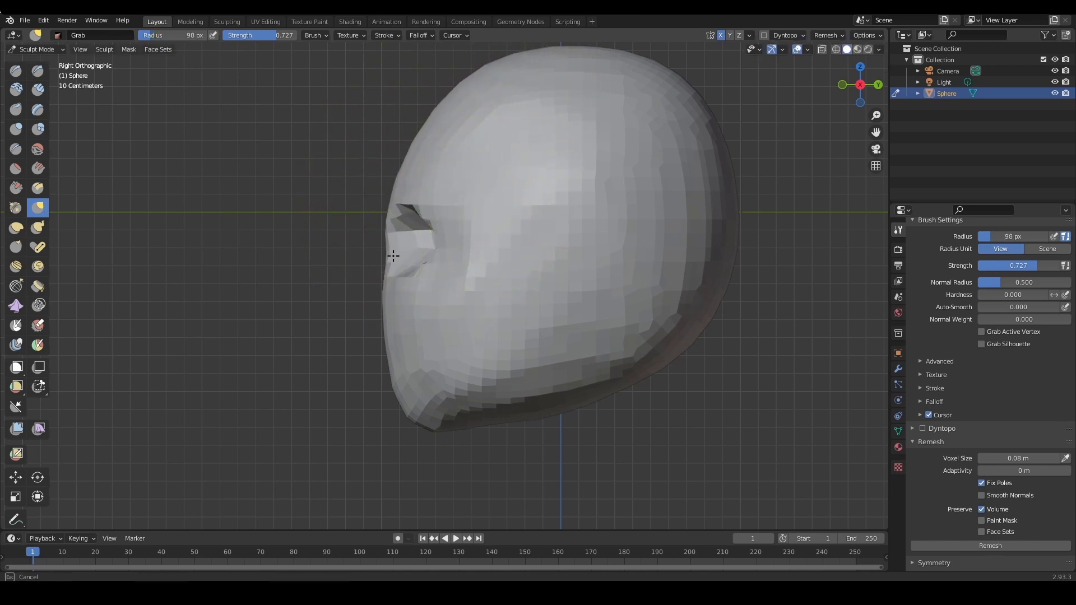
{"action": "left_click", "coordinate": [389, 247]}
{"action": "left_click_drag", "start_coordinate": [389, 246], "coordinate": [424, 228]}
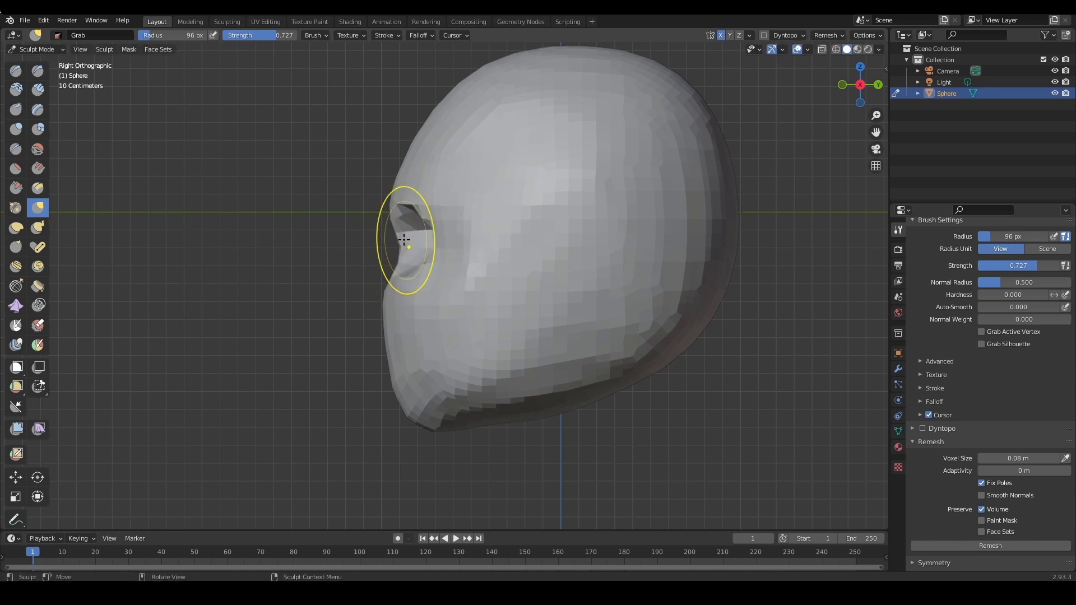
Tuck in the profile just below the nose bridge at 82 px, and pull the start of the nose outward at 75 px
{"action": "key", "text": "f"}
{"action": "left_click", "coordinate": [417, 266]}
{"action": "left_click_drag", "start_coordinate": [387, 279], "coordinate": [391, 276]}
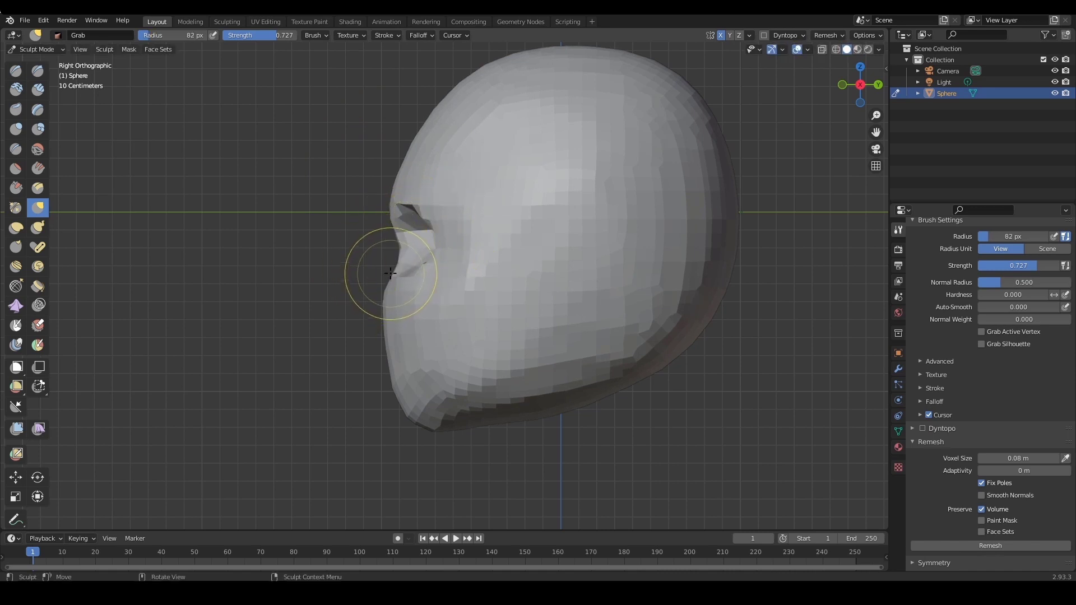
{"action": "key", "text": "f"}
{"action": "left_click", "coordinate": [392, 266]}
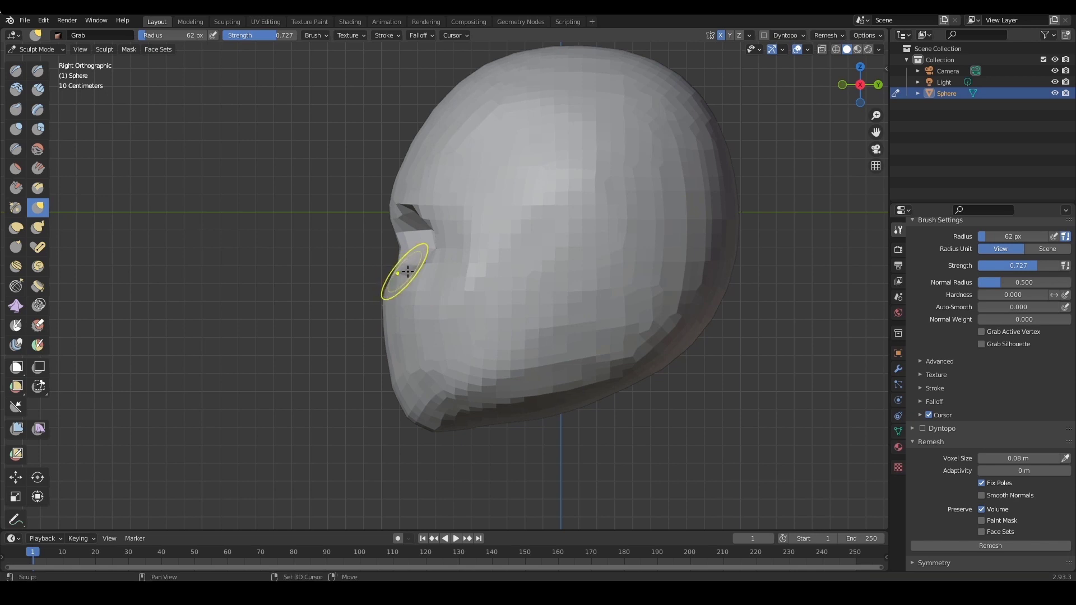
{"action": "mouse_move", "coordinate": [413, 288]}
{"action": "middle_mouse_down"}
{"action": "mouse_move", "coordinate": [451, 279]}
{"action": "mouse_move", "coordinate": [435, 264]}
{"action": "middle_mouse_up"}
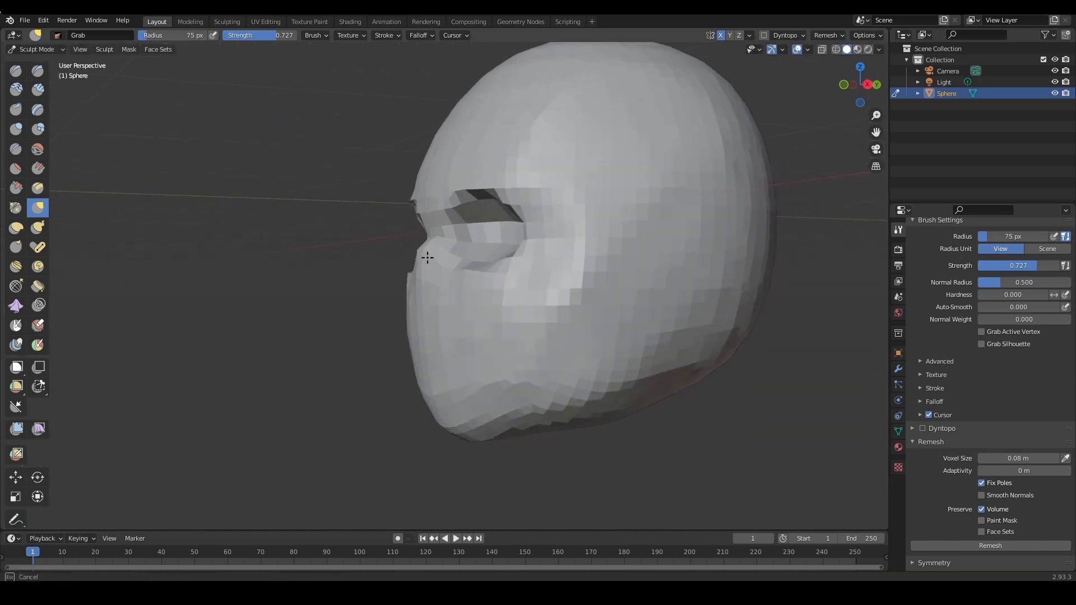
{"action": "key", "text": "KP_3"}
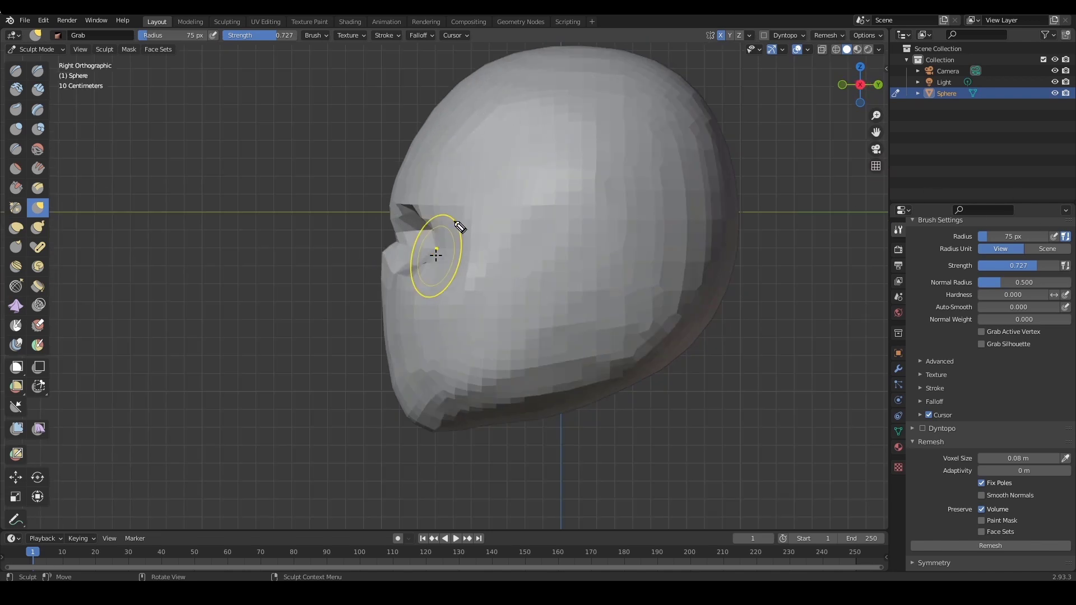
{"action": "mouse_move", "coordinate": [463, 88]}
{"action": "left_mouse_down"}
{"action": "mouse_move", "coordinate": [409, 143]}
{"action": "mouse_move", "coordinate": [388, 197]}
{"action": "mouse_move", "coordinate": [392, 224]}
{"action": "mouse_move", "coordinate": [391, 188]}
{"action": "mouse_move", "coordinate": [407, 170]}
{"action": "left_mouse_up"}
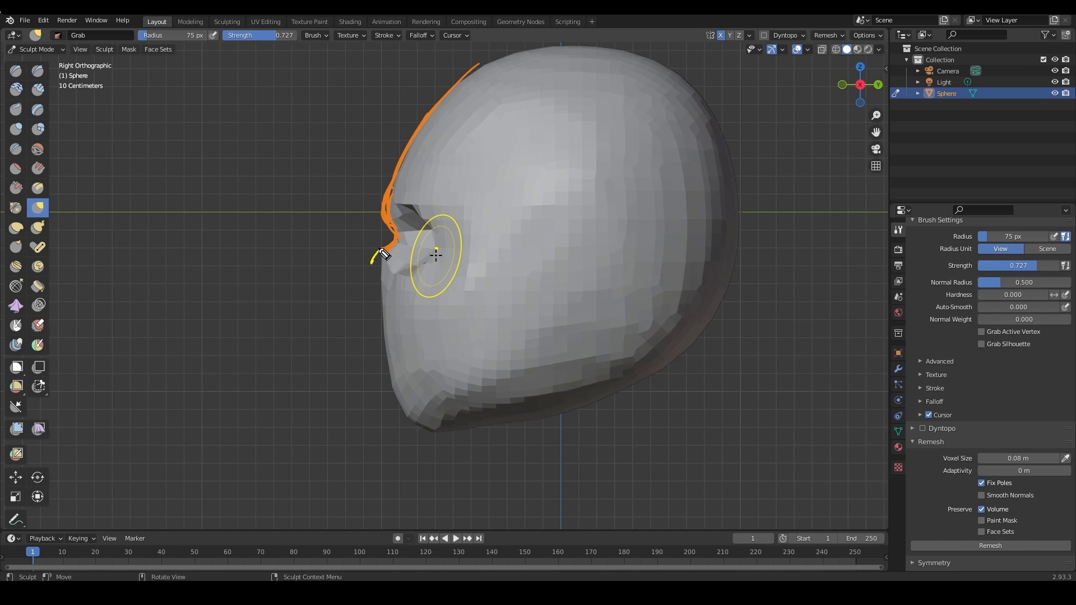
{"action": "mouse_move", "coordinate": [383, 253]}
{"action": "left_mouse_down"}
{"action": "mouse_move", "coordinate": [365, 274]}
{"action": "mouse_move", "coordinate": [396, 295]}
{"action": "mouse_move", "coordinate": [369, 299]}
{"action": "left_mouse_up"}
{"action": "left_click_drag", "start_coordinate": [387, 251], "coordinate": [392, 289]}
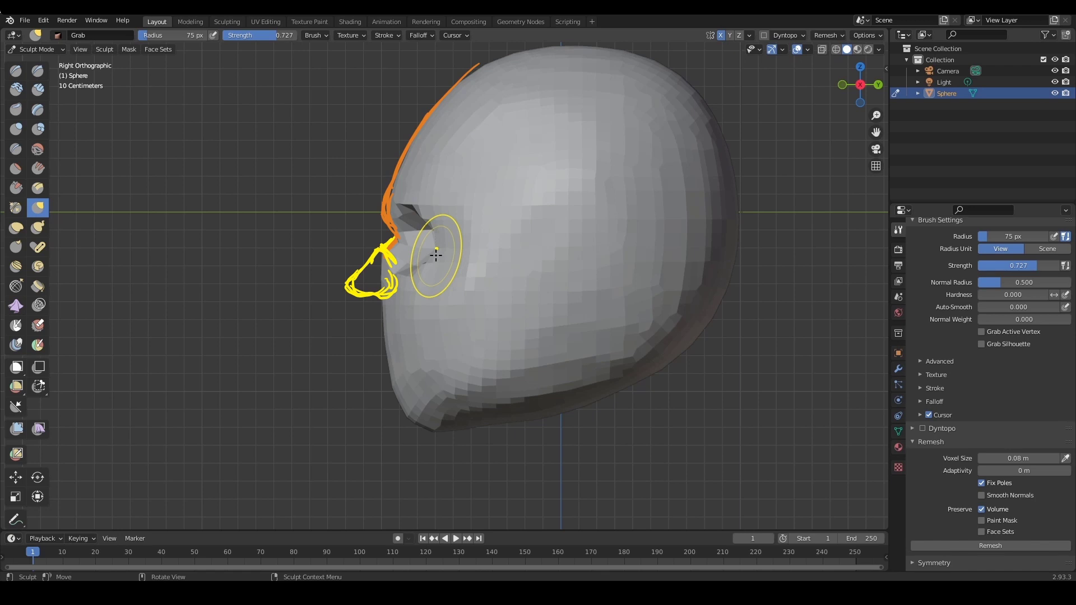
{"action": "left_click_drag", "start_coordinate": [398, 241], "coordinate": [387, 253]}
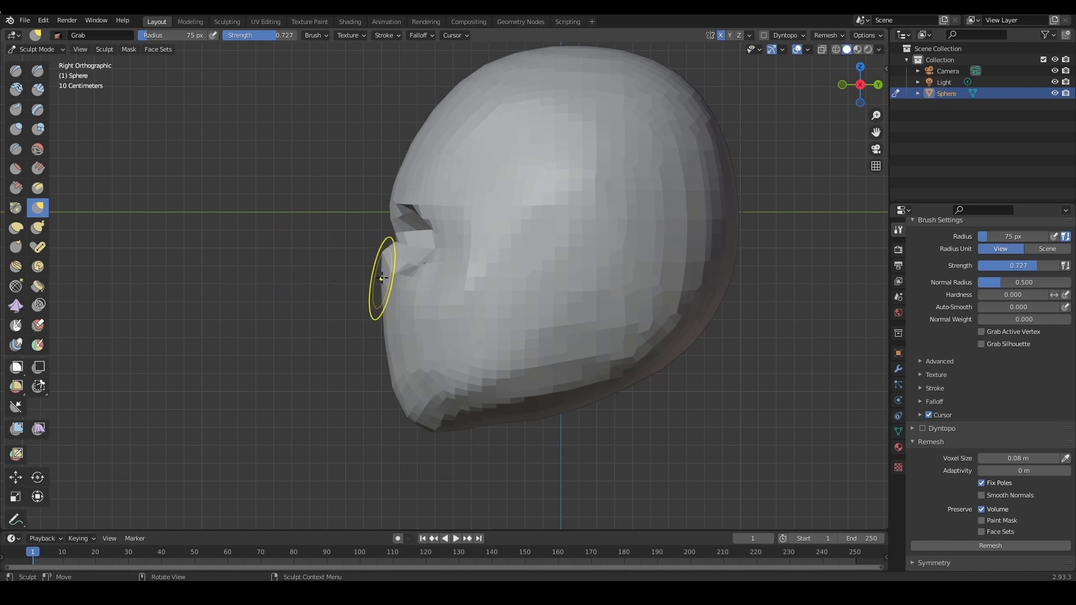
Nudge the lower forehead above the brow slightly downward with the Grab brush at a radius of 106 px
{"action": "key", "text": "f"}
{"action": "left_click", "coordinate": [441, 261]}
{"action": "key", "text": "f"}
{"action": "left_click", "coordinate": [439, 241]}
{"action": "key", "text": "f"}
{"action": "left_click", "coordinate": [455, 231]}
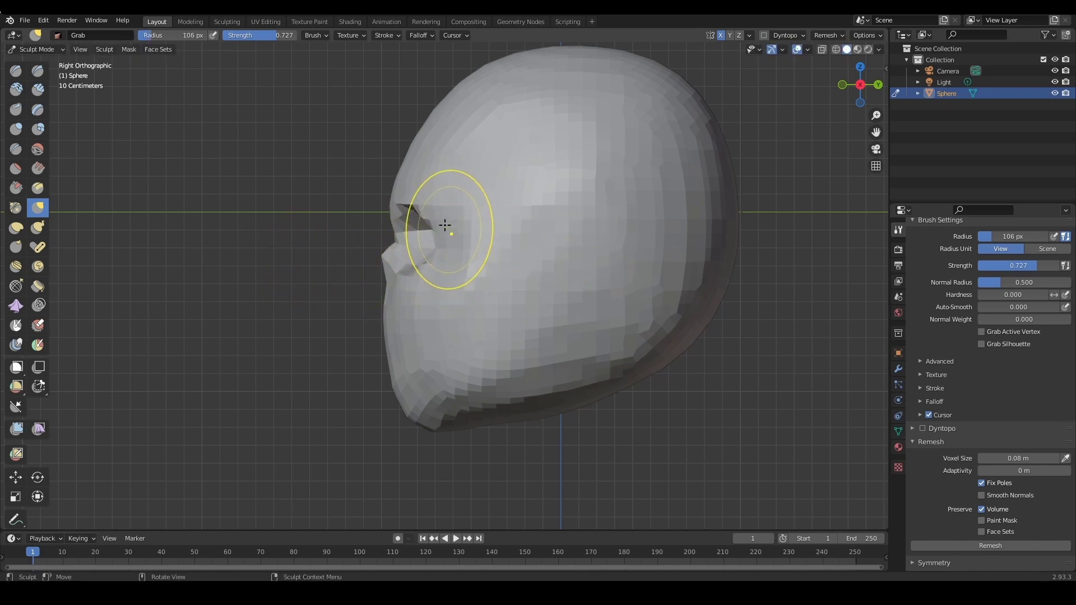
{"action": "left_click_drag", "start_coordinate": [422, 149], "coordinate": [421, 155]}
Pull the eye socket's outer corner slightly back and down with the Grab brush at 118 px
{"action": "key", "text": "f"}
{"action": "left_click", "coordinate": [531, 197]}
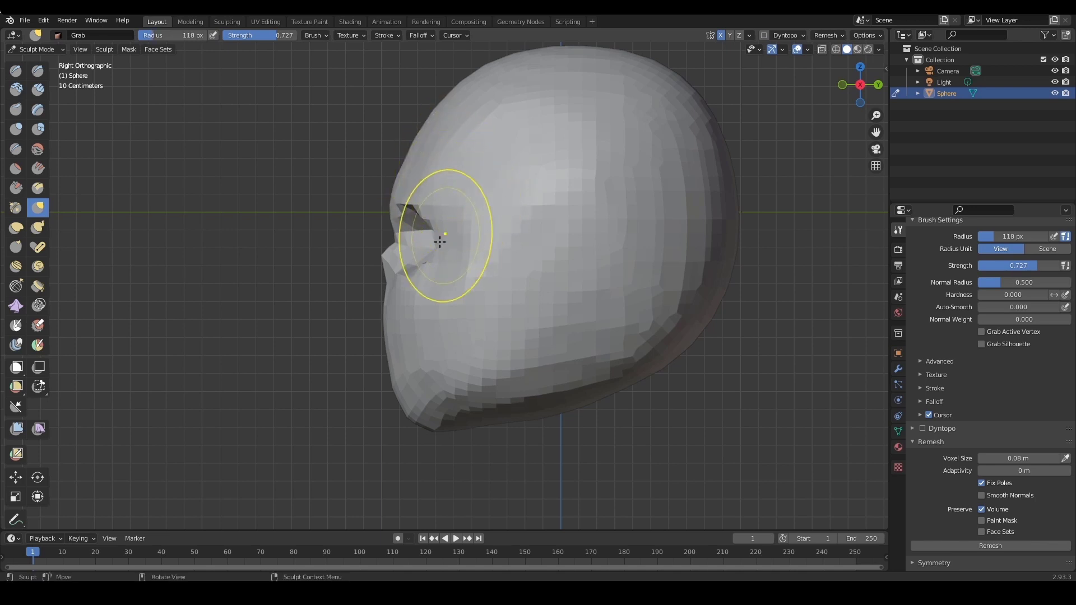
{"action": "left_click_drag", "start_coordinate": [435, 231], "coordinate": [445, 247]}
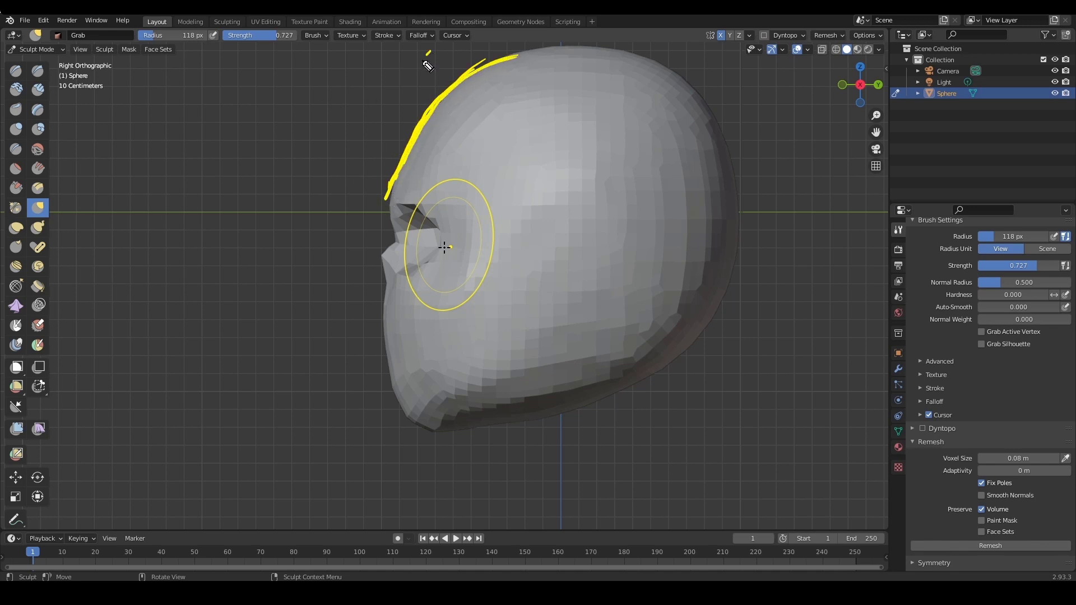
{"action": "left_click_drag", "start_coordinate": [425, 63], "coordinate": [408, 69]}
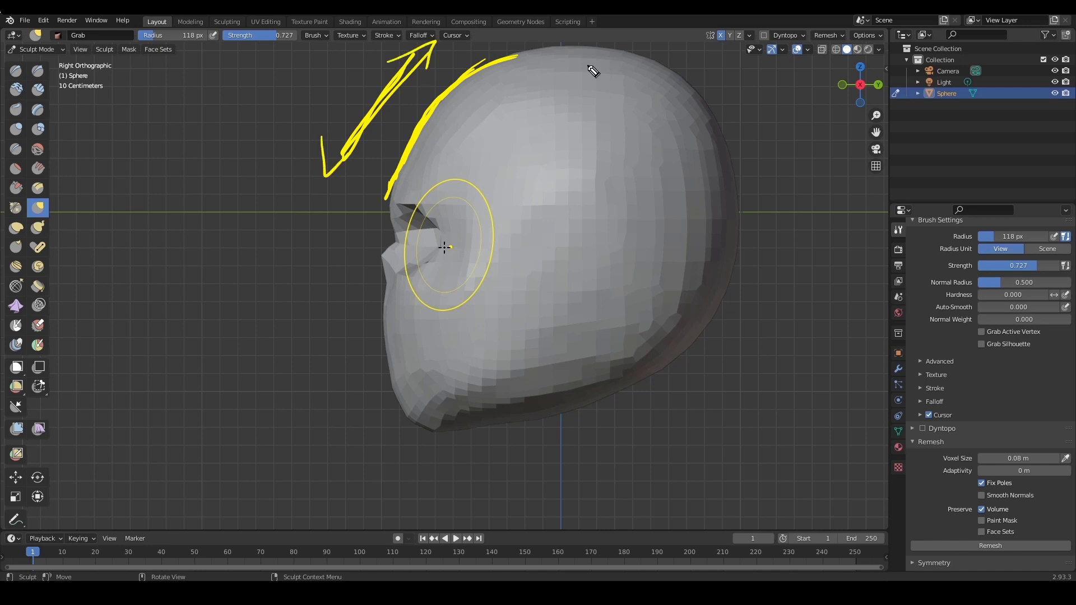
{"action": "key", "text": "e"}
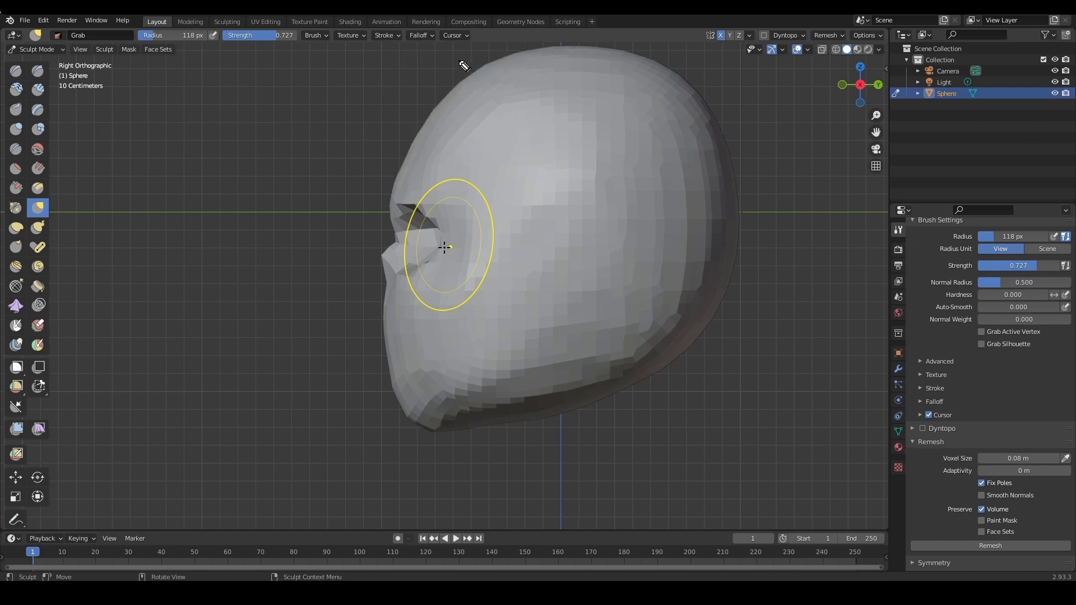
{"action": "left_click_drag", "start_coordinate": [461, 62], "coordinate": [392, 160]}
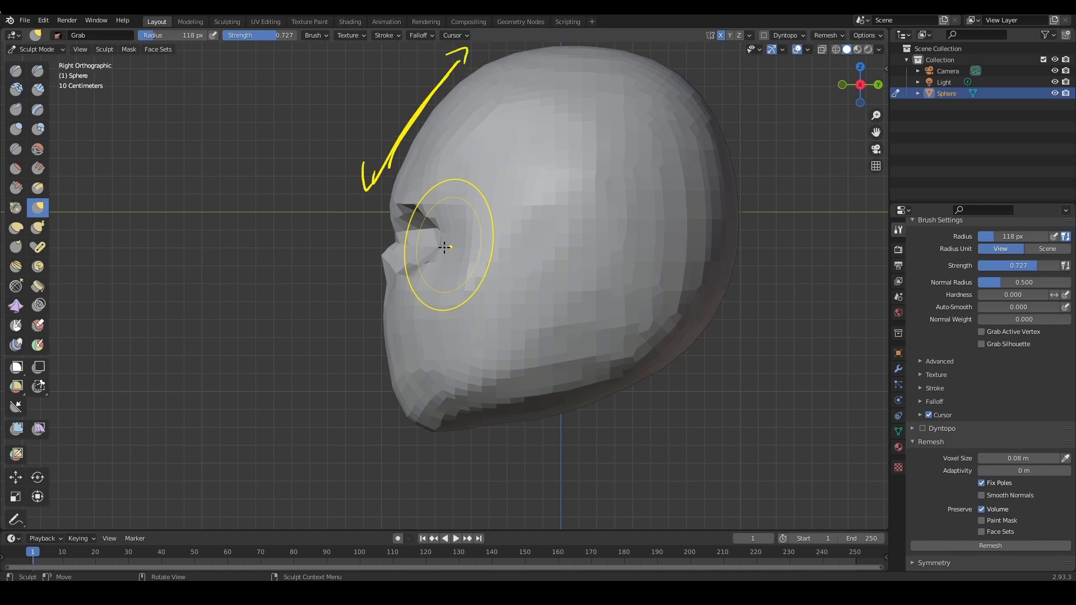
{"action": "key", "text": "e"}
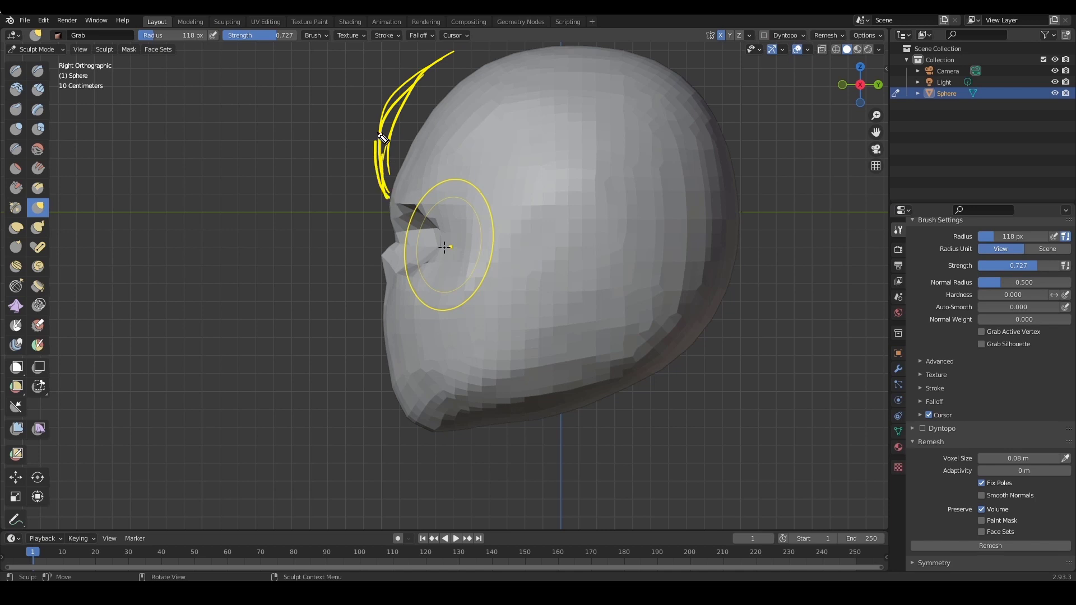
{"action": "left_click_drag", "start_coordinate": [381, 138], "coordinate": [470, 47]}
{"action": "key", "text": "e"}
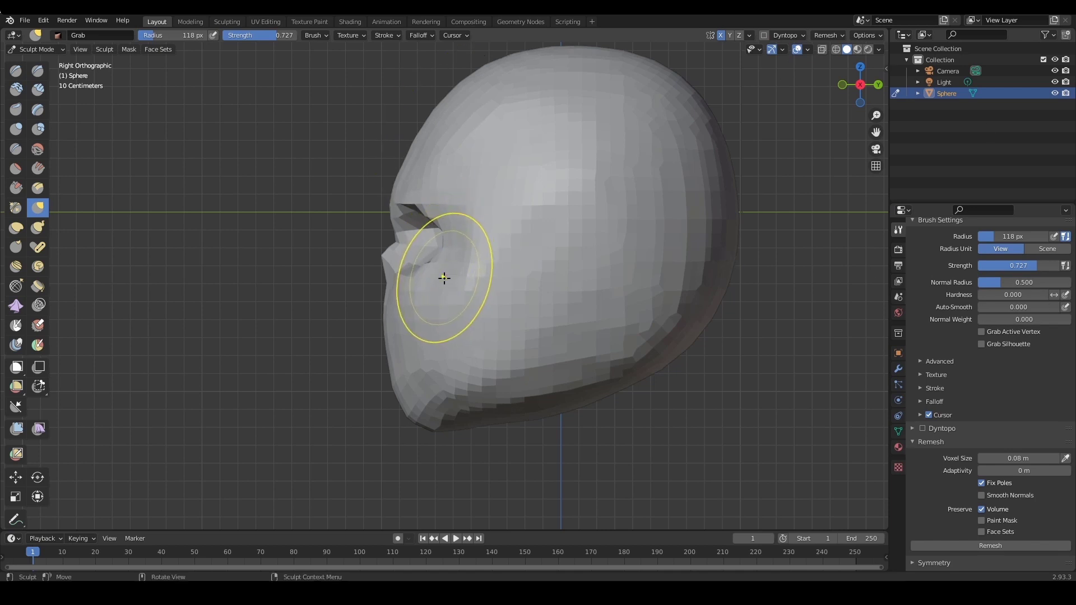
Pull the lower jaw downward in side view with the Grab brush at a radius of 154 px
{"action": "key", "text": "f"}
{"action": "left_click", "coordinate": [428, 340]}
{"action": "key", "text": "f"}
{"action": "left_click", "coordinate": [469, 384]}
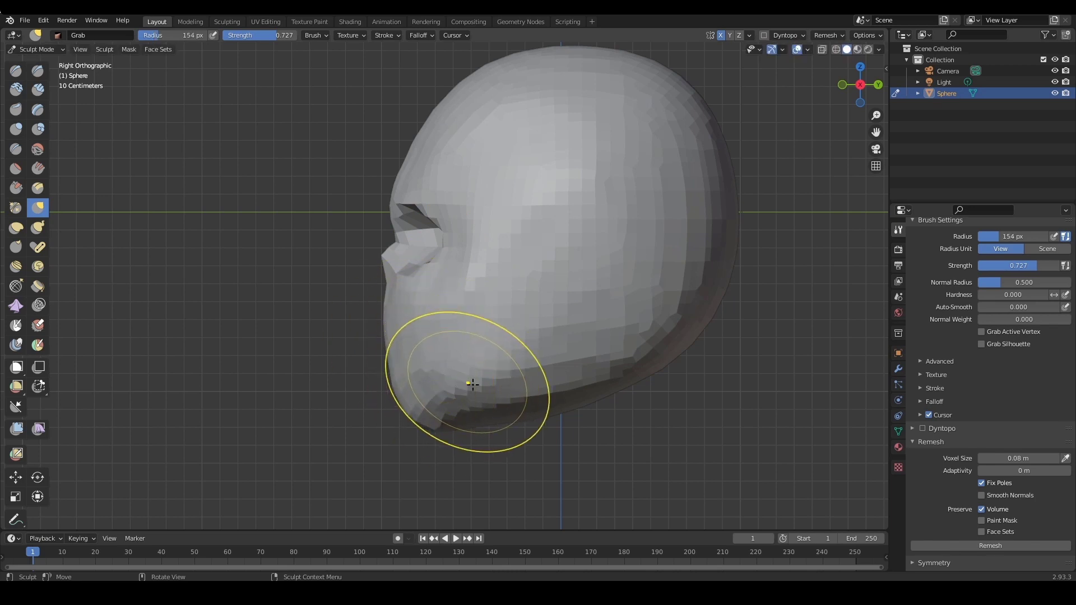
{"action": "left_click_drag", "start_coordinate": [470, 386], "coordinate": [470, 421]}
Build up the cheeks with the Draw brush at a radius of 88 px and a strength of 0.327
{"action": "middle_click_drag", "start_coordinate": [555, 346], "coordinate": [684, 345]}
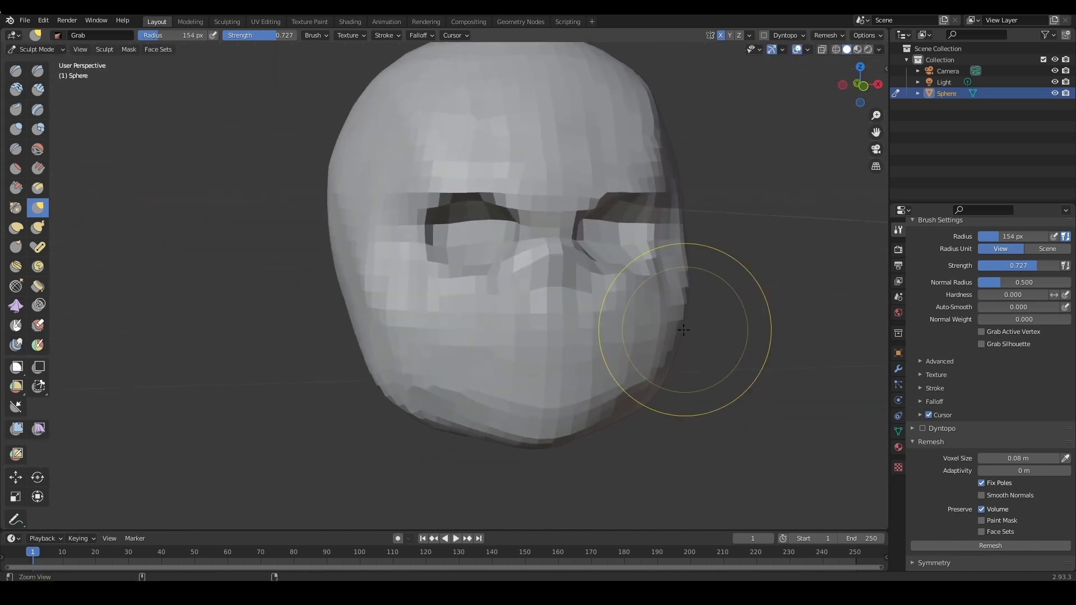
{"action": "middle_click_drag", "start_coordinate": [626, 315], "coordinate": [631, 302], "text": "ctrl"}
{"action": "mouse_move", "coordinate": [633, 300]}
{"action": "middle_mouse_down", "text": "shift"}
{"action": "mouse_move", "coordinate": [636, 319]}
{"action": "mouse_move", "coordinate": [659, 326]}
{"action": "middle_mouse_up", "text": "shift"}
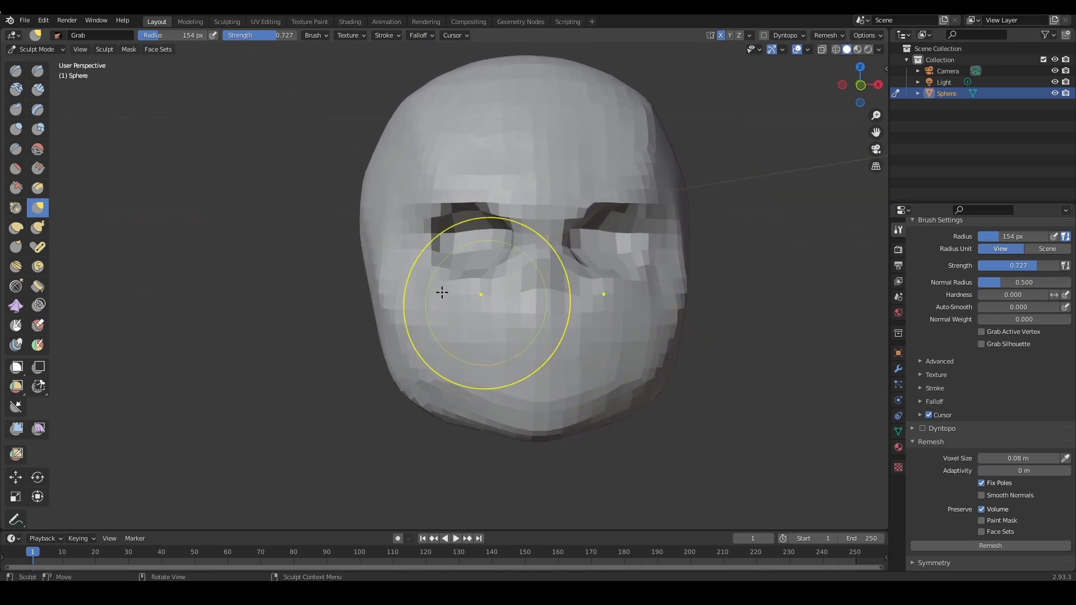
{"action": "key", "text": "x"}
{"action": "key", "text": "f"}
{"action": "left_click", "coordinate": [371, 281]}
{"action": "key", "text": "f"}
{"action": "left_click", "coordinate": [423, 281]}
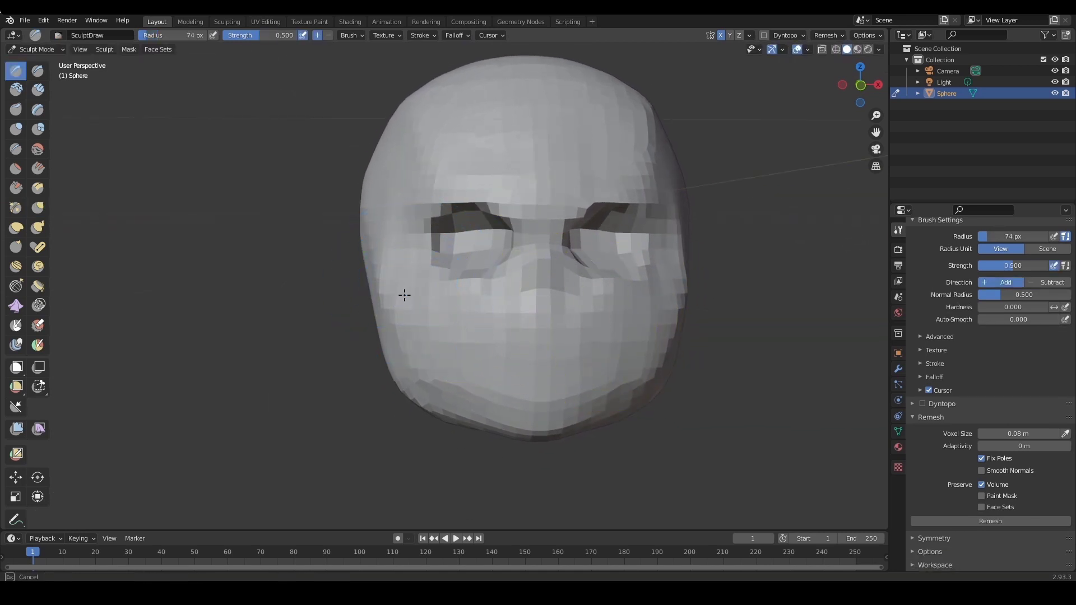
{"action": "key", "text": "shift+f"}
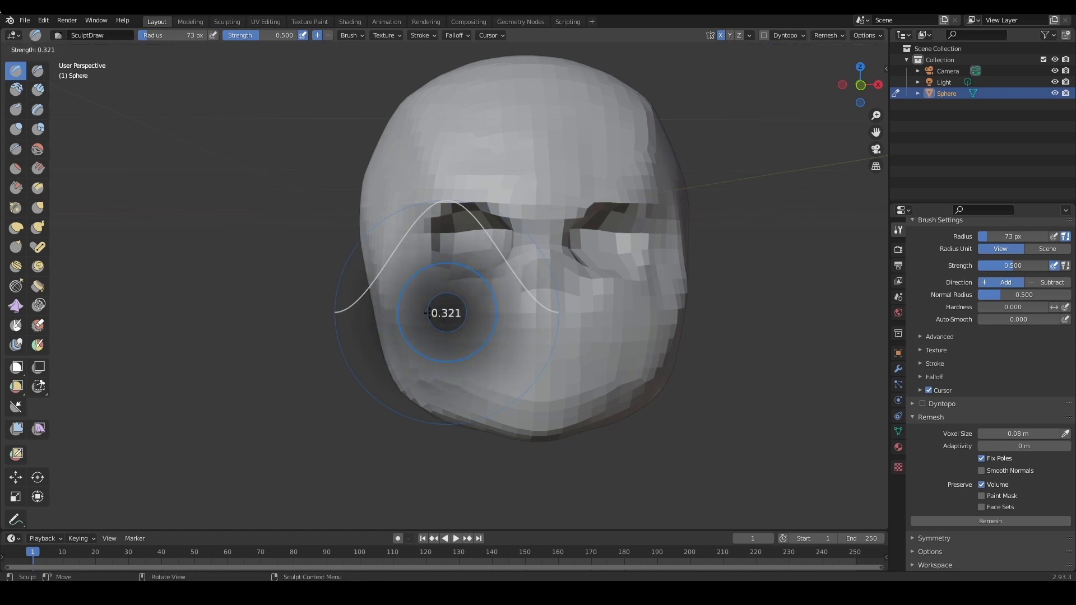
{"action": "left_click", "coordinate": [460, 312]}
{"action": "key", "text": "f"}
{"action": "left_click", "coordinate": [455, 314]}
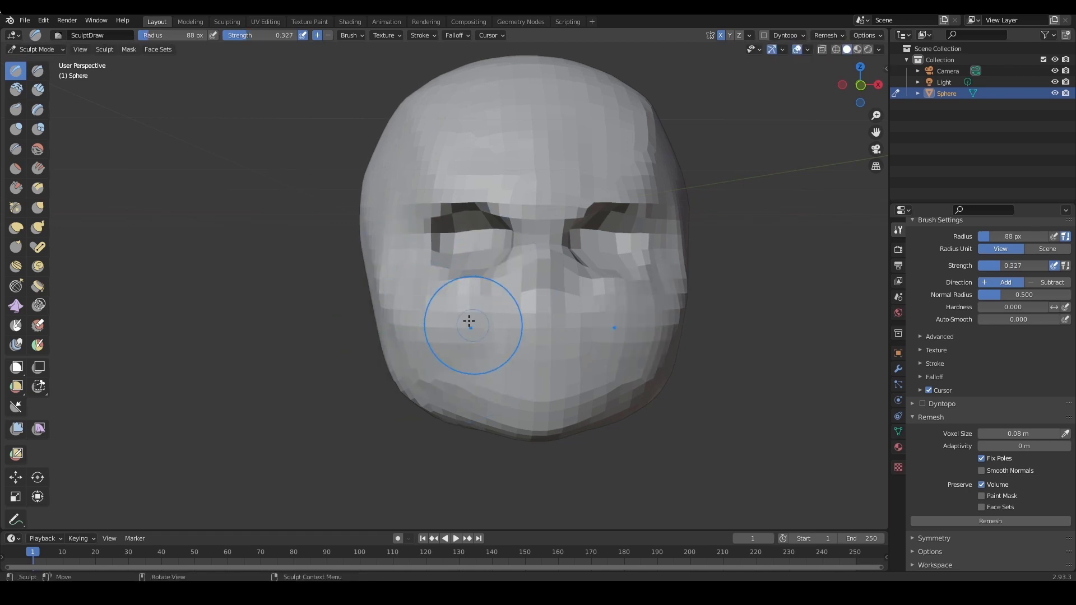
{"action": "left_click_drag", "start_coordinate": [424, 367], "coordinate": [449, 384]}
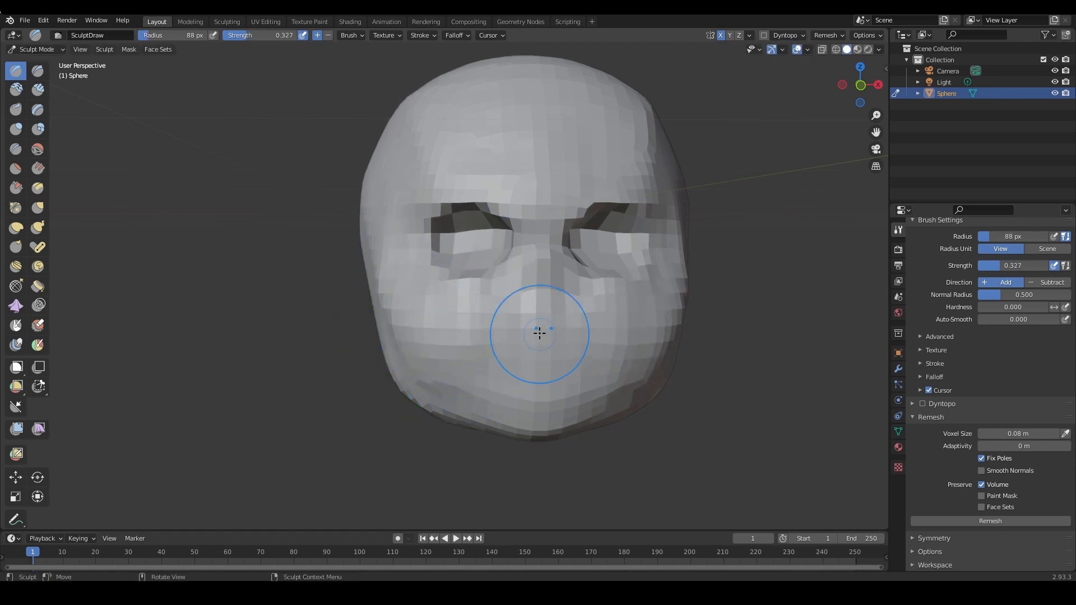
Add volume to the cheek beside and below the nose with the Draw brush at a radius of 84 px
{"action": "key", "text": "f"}
{"action": "left_click", "coordinate": [496, 330]}
{"action": "left_click_drag", "start_coordinate": [496, 330], "coordinate": [510, 322]}
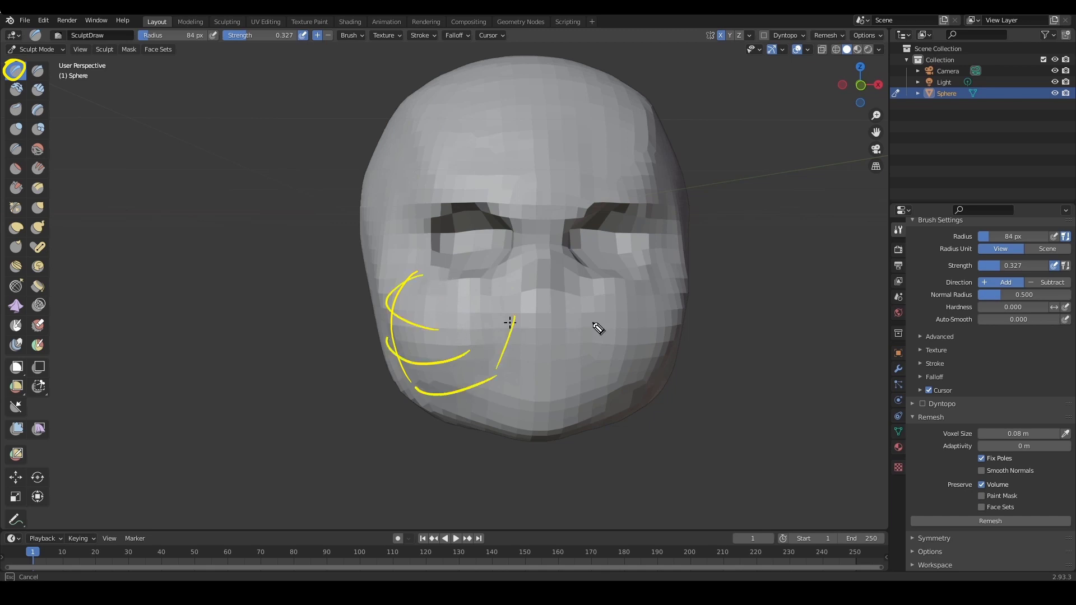
{"action": "left_click_drag", "start_coordinate": [685, 312], "coordinate": [649, 354]}
{"action": "left_click_drag", "start_coordinate": [684, 366], "coordinate": [605, 391]}
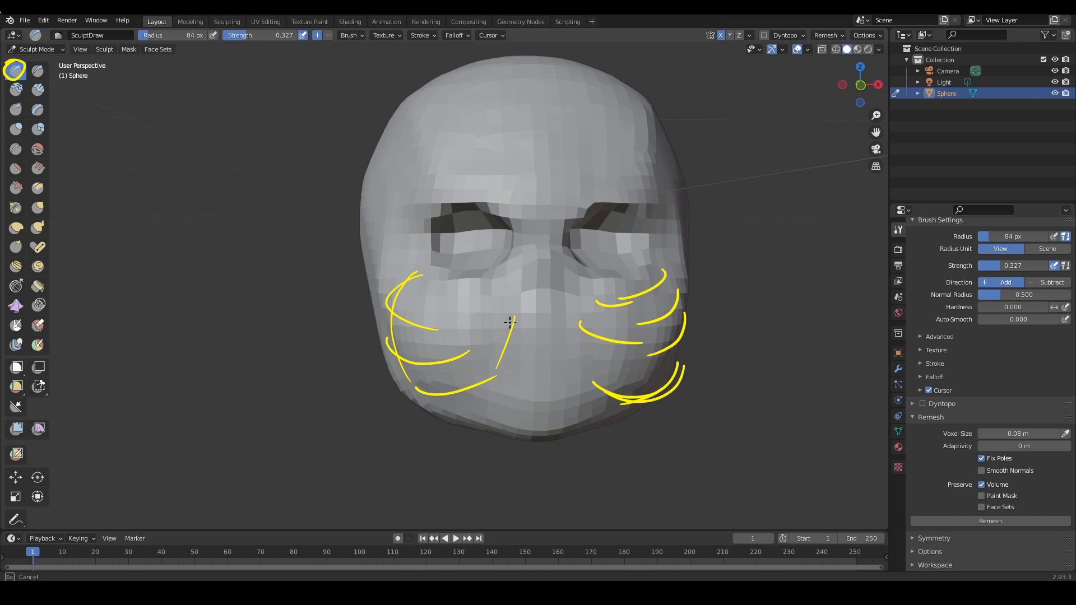
{"action": "key", "text": "Escape"}
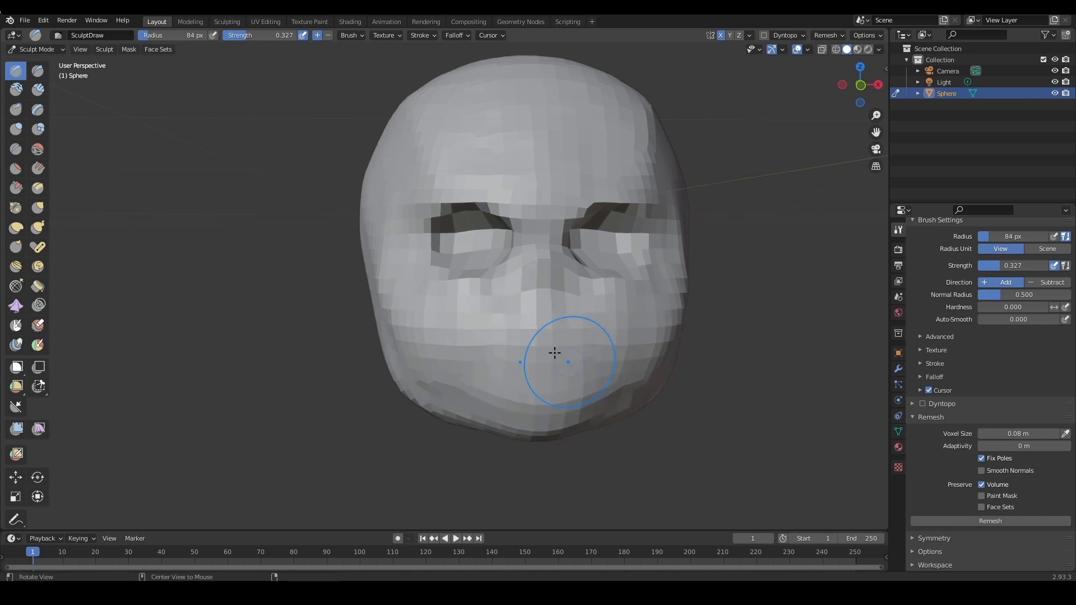
Push the protruding mouth area below the nose inward with the Grab brush at a radius of 147 px
{"action": "mouse_move", "coordinate": [567, 355]}
{"action": "middle_mouse_down"}
{"action": "mouse_move", "coordinate": [701, 337]}
{"action": "mouse_move", "coordinate": [526, 339]}
{"action": "mouse_move", "coordinate": [566, 319]}
{"action": "mouse_move", "coordinate": [585, 329]}
{"action": "middle_mouse_up"}
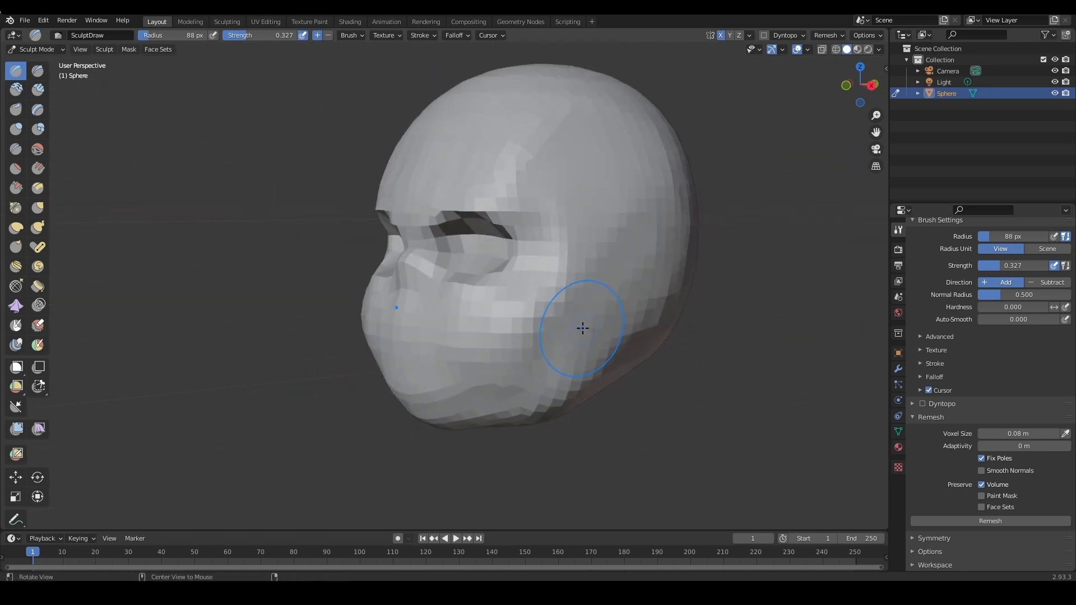
{"action": "scroll", "coordinate": [426, 311], "scroll_direction": "up", "scroll_amount": 1}
{"action": "key", "text": "g"}
{"action": "key", "text": "f"}
{"action": "left_click", "coordinate": [370, 321]}
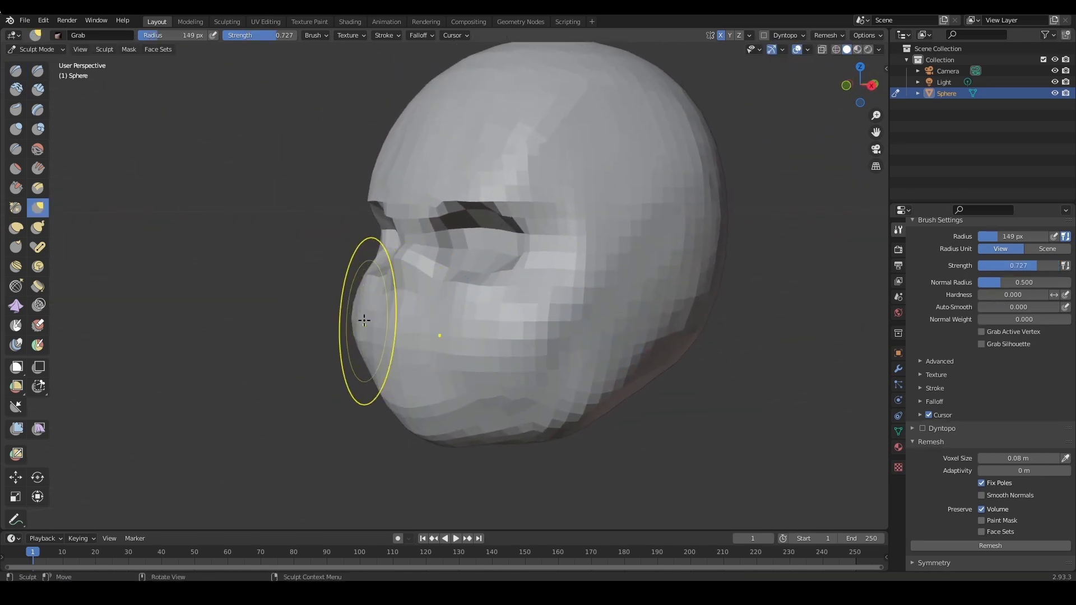
{"action": "key", "text": "f"}
{"action": "left_click", "coordinate": [361, 321]}
{"action": "left_click_drag", "start_coordinate": [348, 323], "coordinate": [354, 327]}
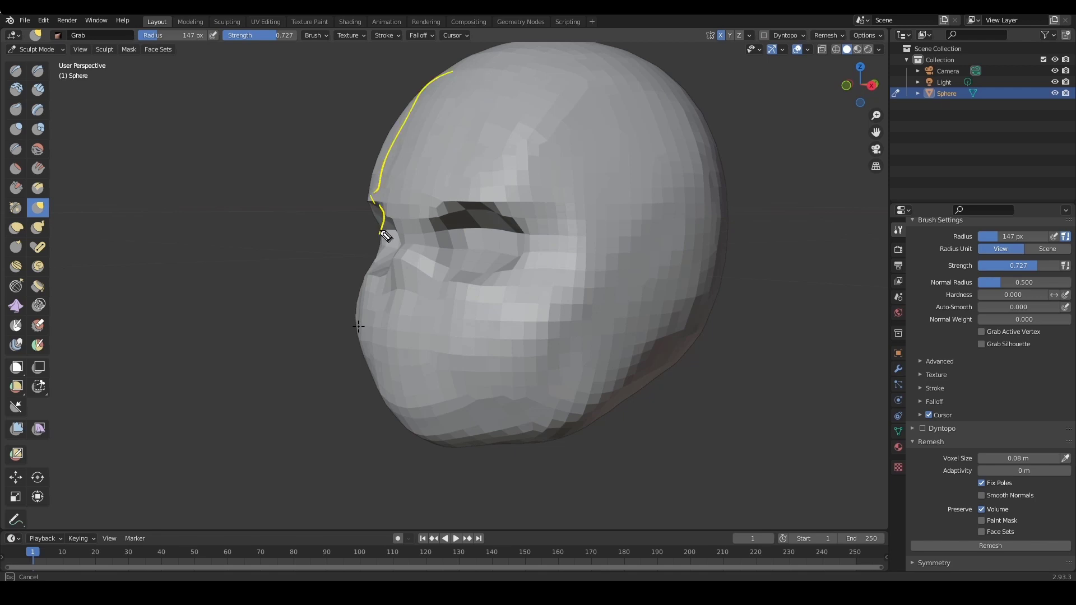
{"action": "left_click_drag", "start_coordinate": [369, 288], "coordinate": [441, 424]}
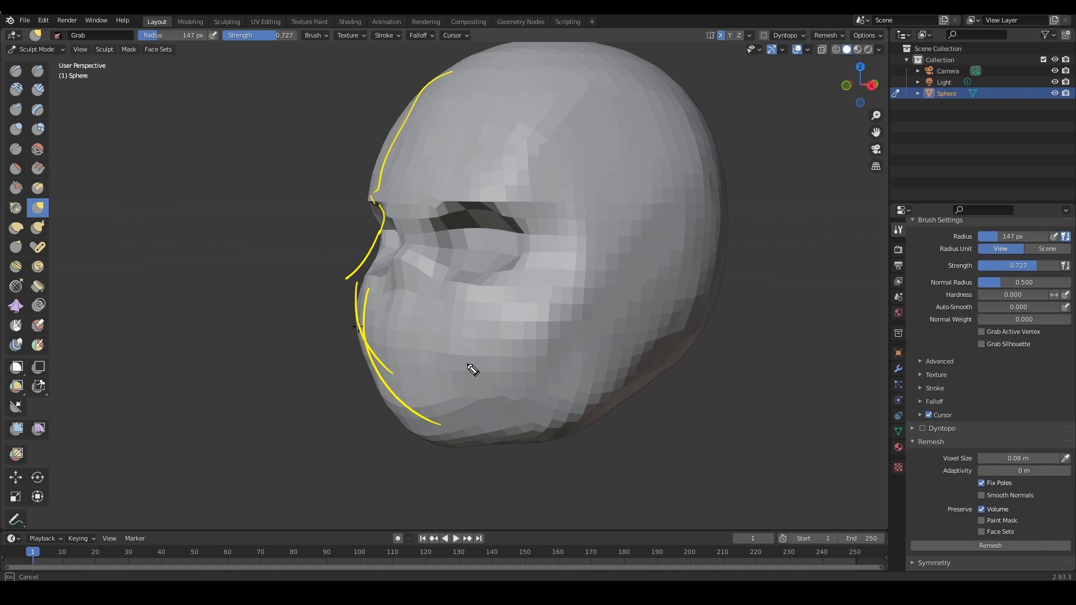
{"action": "key", "text": "Escape"}
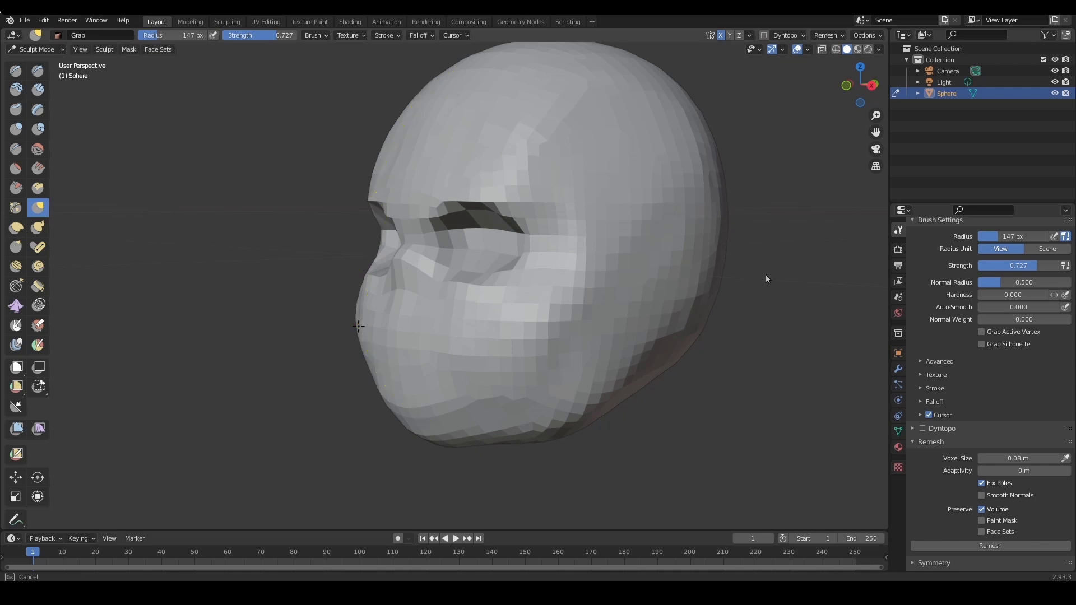
Nudge the mouth area and the front of the chin slightly inward with the Grab brush at a radius of 150 px
{"action": "left_click_drag", "start_coordinate": [360, 326], "coordinate": [363, 329]}
{"action": "key", "text": "f"}
{"action": "left_click", "coordinate": [369, 367]}
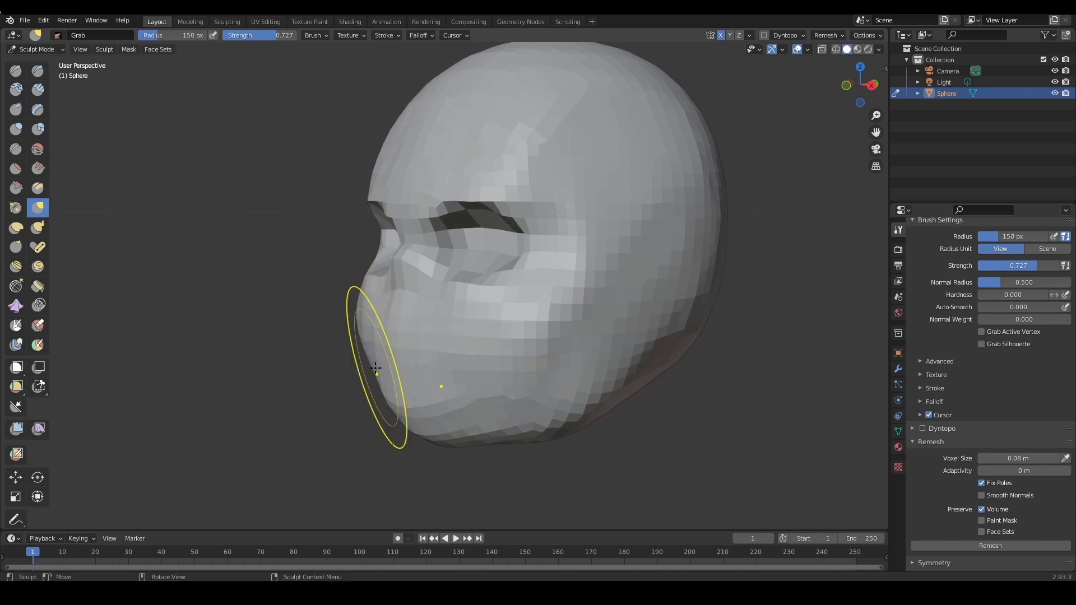
{"action": "left_click_drag", "start_coordinate": [400, 404], "coordinate": [410, 407]}
Build up the cheekbones below the eye sockets with the Draw brush at a radius of 69 px
{"action": "middle_click_drag", "start_coordinate": [555, 361], "coordinate": [601, 358]}
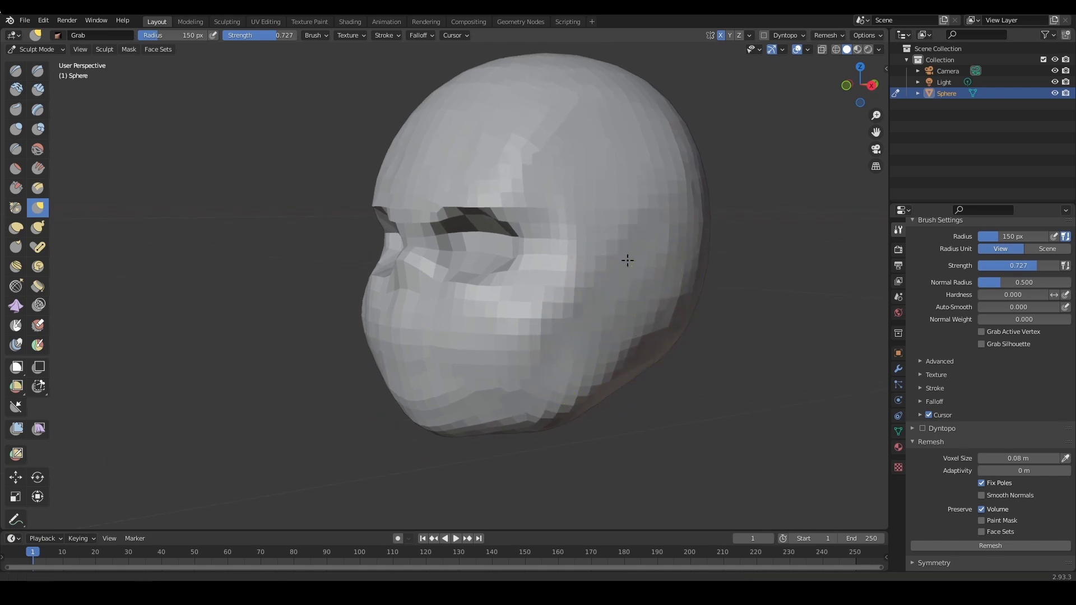
{"action": "mouse_move", "coordinate": [689, 255]}
{"action": "middle_mouse_down"}
{"action": "mouse_move", "coordinate": [674, 254]}
{"action": "mouse_move", "coordinate": [682, 273]}
{"action": "middle_mouse_up"}
{"action": "scroll", "coordinate": [694, 276], "scroll_direction": "down", "scroll_amount": 1}
{"action": "scroll", "coordinate": [651, 288], "scroll_direction": "up", "scroll_amount": 1}
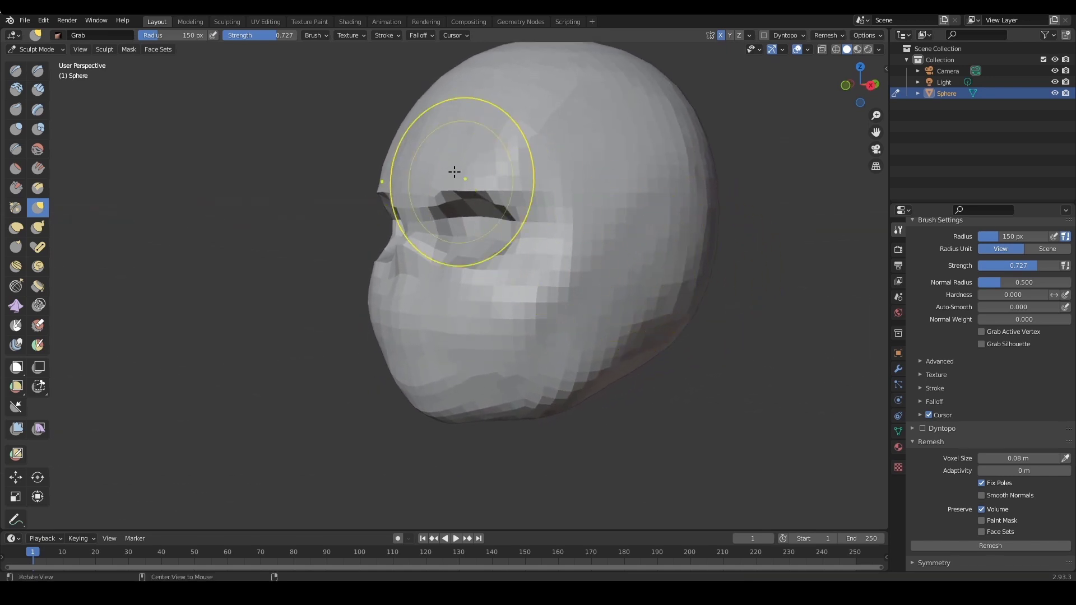
{"action": "key", "text": "f"}
{"action": "left_click", "coordinate": [414, 192]}
{"action": "mouse_move", "coordinate": [414, 192]}
{"action": "middle_mouse_down"}
{"action": "mouse_move", "coordinate": [507, 258]}
{"action": "mouse_move", "coordinate": [425, 294]}
{"action": "middle_mouse_up"}
{"action": "key", "text": "x"}
{"action": "left_click", "coordinate": [434, 294]}
{"action": "left_click_drag", "start_coordinate": [415, 296], "coordinate": [361, 269]}
Add short Draw strokes around the eye sockets to fill out their form
{"action": "mouse_move", "coordinate": [387, 283]}
{"action": "middle_mouse_down"}
{"action": "mouse_move", "coordinate": [397, 297]}
{"action": "mouse_move", "coordinate": [432, 293]}
{"action": "mouse_move", "coordinate": [465, 241]}
{"action": "mouse_move", "coordinate": [516, 241]}
{"action": "mouse_move", "coordinate": [504, 225]}
{"action": "mouse_move", "coordinate": [516, 241]}
{"action": "mouse_move", "coordinate": [406, 207]}
{"action": "middle_mouse_up"}
{"action": "left_click_drag", "start_coordinate": [406, 207], "coordinate": [394, 215], "text": "ctrl+alt"}
{"action": "left_click_drag", "start_coordinate": [367, 207], "coordinate": [372, 224]}
{"action": "mouse_move", "coordinate": [535, 294]}
{"action": "left_mouse_down", "text": "ctrl+alt"}
{"action": "mouse_move", "coordinate": [547, 264]}
{"action": "mouse_move", "coordinate": [568, 281]}
{"action": "mouse_move", "coordinate": [538, 247]}
{"action": "left_mouse_up", "text": "ctrl+alt"}
{"action": "left_click_drag", "start_coordinate": [416, 193], "coordinate": [441, 223]}
{"action": "left_click_drag", "start_coordinate": [552, 233], "coordinate": [561, 254], "text": "ctrl+alt"}
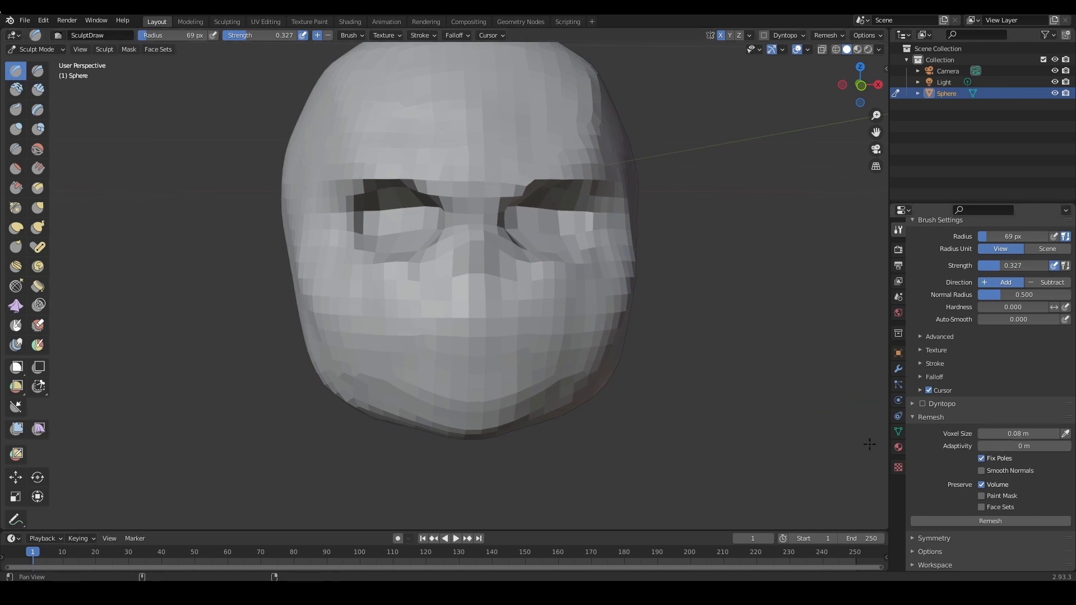
Set the remesh voxel size to 0.04 m and remesh the head
{"action": "left_click_drag", "start_coordinate": [757, 337], "coordinate": [732, 344], "text": "alt"}
{"action": "left_click", "coordinate": [1032, 436]}
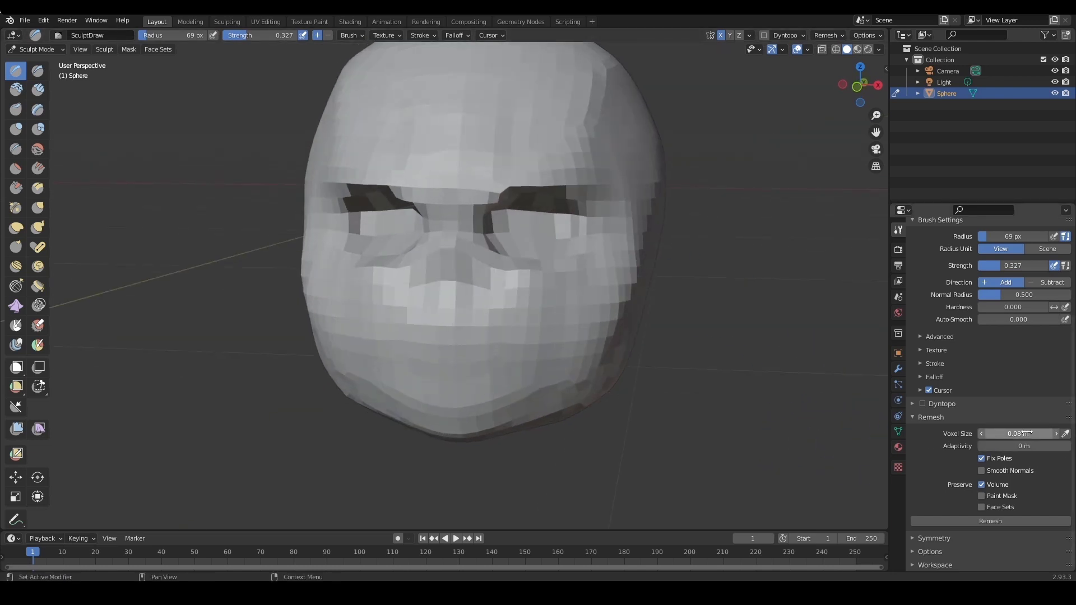
{"action": "left_click", "coordinate": [1032, 437]}
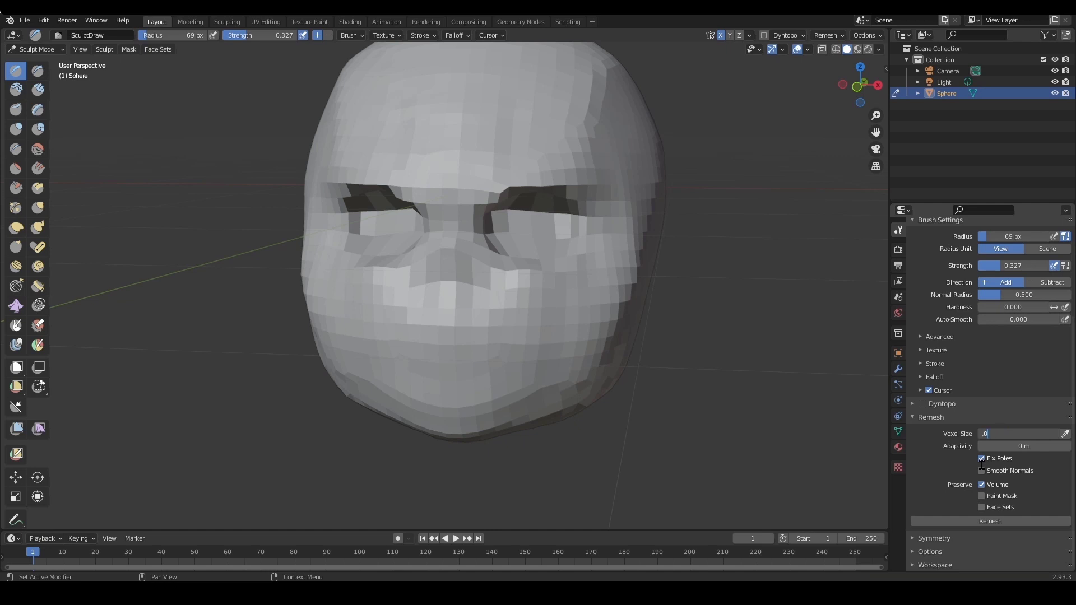
{"action": "key", "text": "Return"}
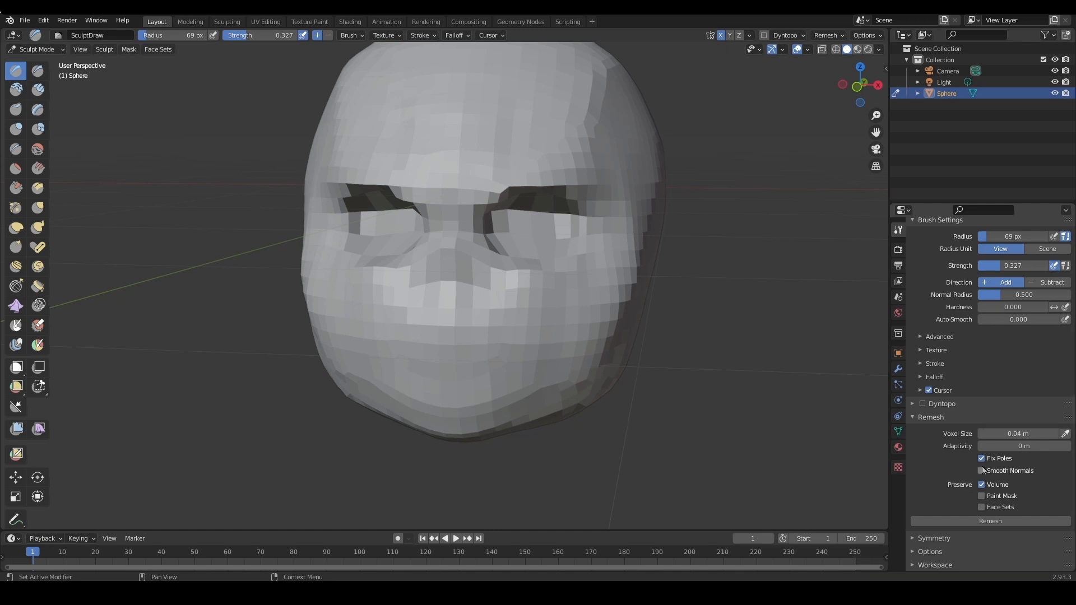
{"action": "left_click", "coordinate": [1011, 520]}
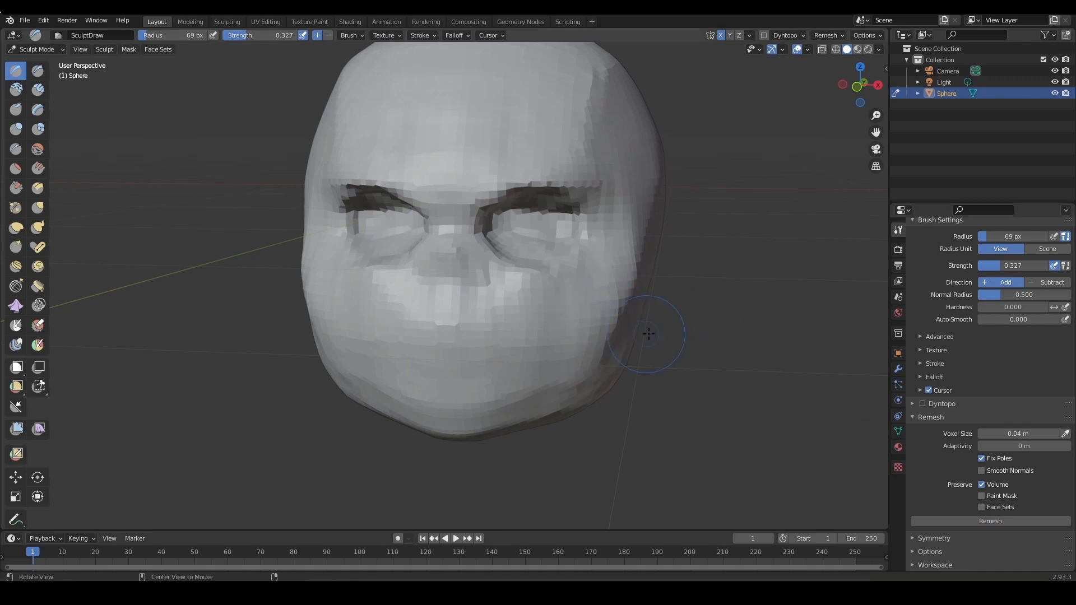
Refine and round the eye sockets with the Draw brush at a radius of 68 px
{"action": "mouse_move", "coordinate": [644, 329]}
{"action": "middle_mouse_down"}
{"action": "mouse_move", "coordinate": [650, 343]}
{"action": "mouse_move", "coordinate": [636, 313]}
{"action": "mouse_move", "coordinate": [643, 293]}
{"action": "middle_mouse_up"}
{"action": "scroll", "coordinate": [476, 235], "scroll_direction": "up", "scroll_amount": 5}
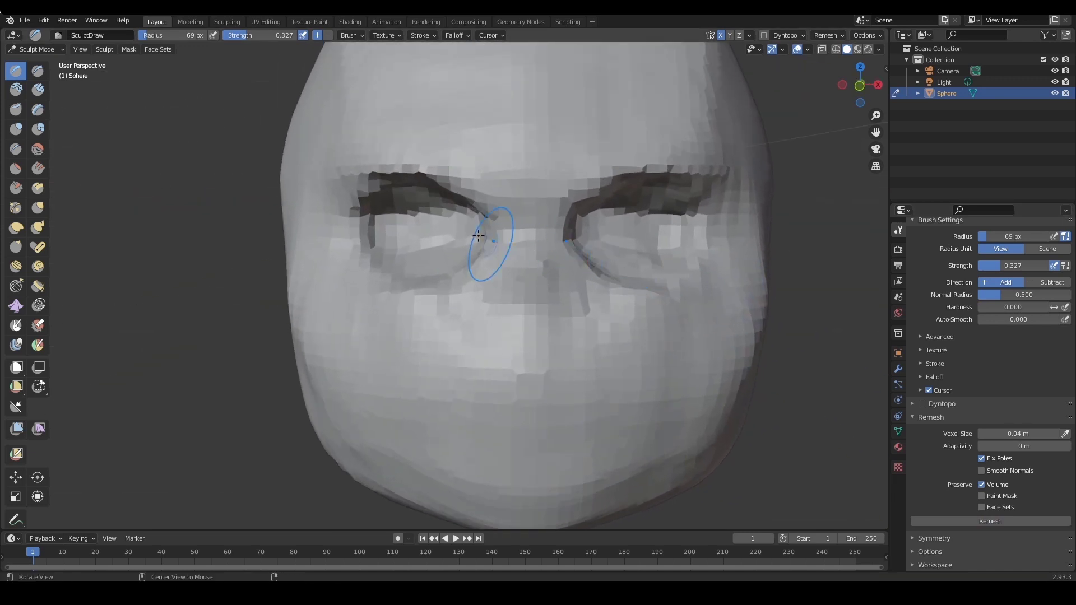
{"action": "scroll", "coordinate": [466, 248], "scroll_direction": "down", "scroll_amount": 3}
{"action": "mouse_move", "coordinate": [457, 255]}
{"action": "middle_mouse_down"}
{"action": "mouse_move", "coordinate": [408, 227]}
{"action": "mouse_move", "coordinate": [536, 312]}
{"action": "mouse_move", "coordinate": [463, 239]}
{"action": "middle_mouse_up"}
{"action": "scroll", "coordinate": [469, 241], "scroll_direction": "up", "scroll_amount": 1}
{"action": "mouse_move", "coordinate": [464, 239]}
{"action": "left_mouse_down", "text": "alt"}
{"action": "mouse_move", "coordinate": [481, 241]}
{"action": "mouse_move", "coordinate": [468, 243]}
{"action": "left_mouse_up", "text": "alt"}
{"action": "key", "text": "f"}
{"action": "left_click", "coordinate": [476, 241]}
{"action": "mouse_move", "coordinate": [449, 225]}
{"action": "middle_mouse_down"}
{"action": "mouse_move", "coordinate": [464, 241]}
{"action": "mouse_move", "coordinate": [417, 240]}
{"action": "mouse_move", "coordinate": [530, 305]}
{"action": "mouse_move", "coordinate": [457, 256]}
{"action": "middle_mouse_up"}
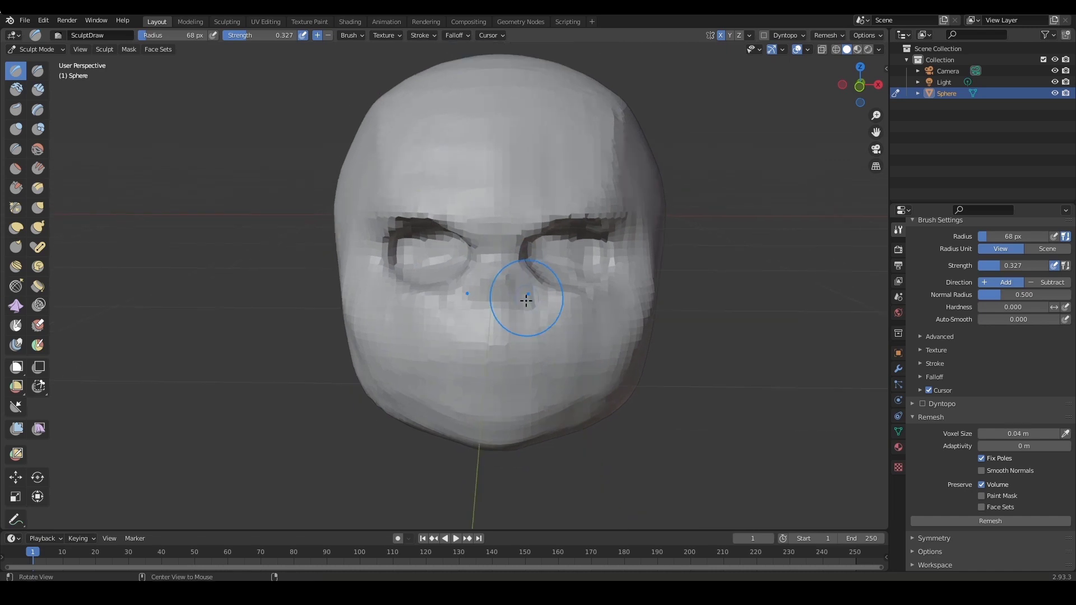
Paint a mask over the nose area with the Mask brush at a radius of 55 px, and invert the mask
{"action": "mouse_move", "coordinate": [525, 295]}
{"action": "middle_mouse_down"}
{"action": "mouse_move", "coordinate": [679, 305]}
{"action": "mouse_move", "coordinate": [643, 299]}
{"action": "mouse_move", "coordinate": [665, 284]}
{"action": "mouse_move", "coordinate": [641, 293]}
{"action": "mouse_move", "coordinate": [574, 286]}
{"action": "mouse_move", "coordinate": [629, 212]}
{"action": "middle_mouse_up"}
{"action": "scroll", "coordinate": [541, 287], "scroll_direction": "up", "scroll_amount": 3}
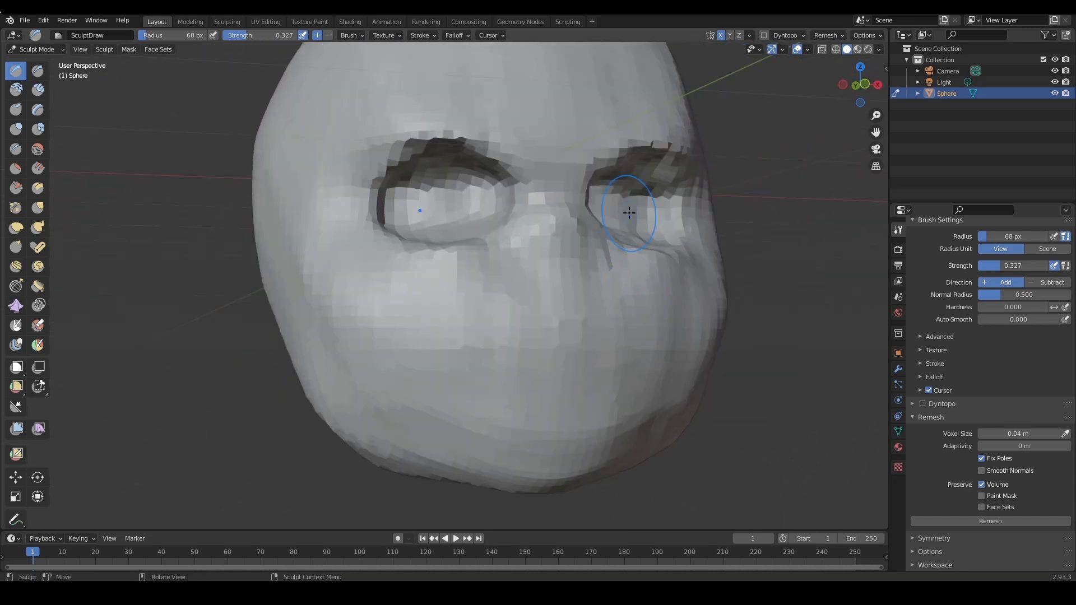
{"action": "key", "text": "m"}
{"action": "middle_click_drag", "start_coordinate": [541, 226], "coordinate": [606, 248]}
{"action": "left_click_drag", "start_coordinate": [605, 240], "coordinate": [598, 277]}
{"action": "middle_click_drag", "start_coordinate": [598, 276], "coordinate": [567, 250]}
{"action": "left_click_drag", "start_coordinate": [567, 250], "coordinate": [555, 278]}
{"action": "key", "text": "KP_3"}
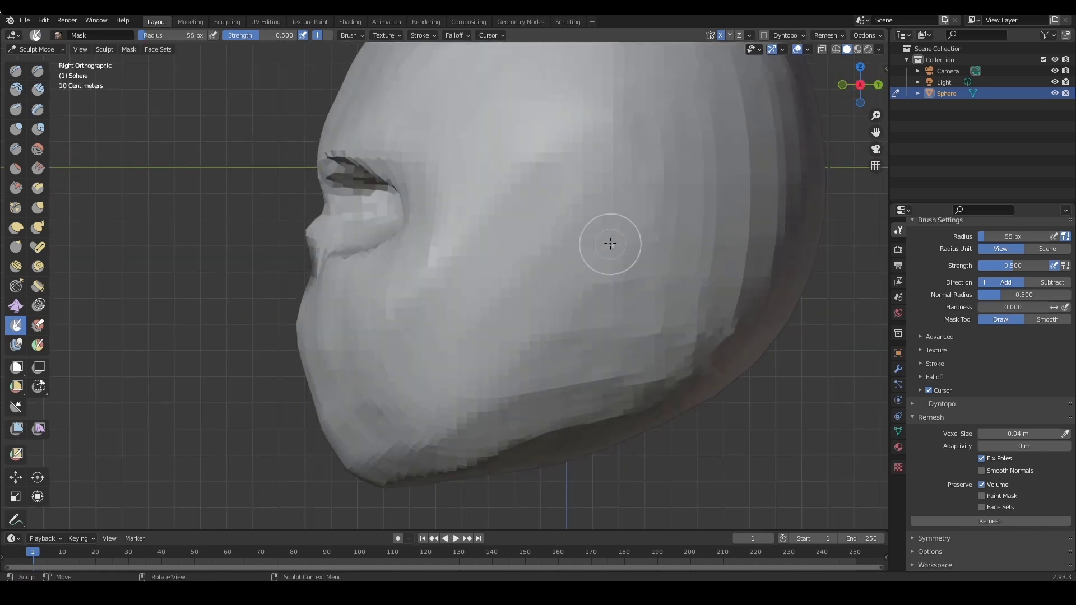
{"action": "middle_click_drag", "start_coordinate": [284, 253], "coordinate": [398, 320]}
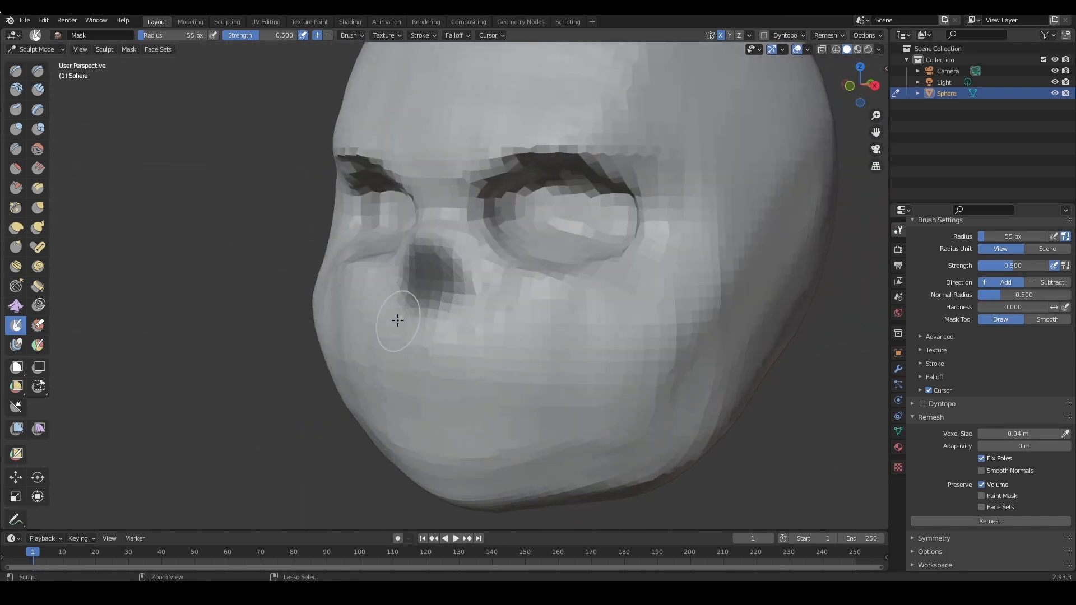
{"action": "key", "text": "ctrl+i"}
Pull the unmasked nose area outward in side view with the Grab brush at a radius of 97 px
{"action": "key", "text": "KP_3"}
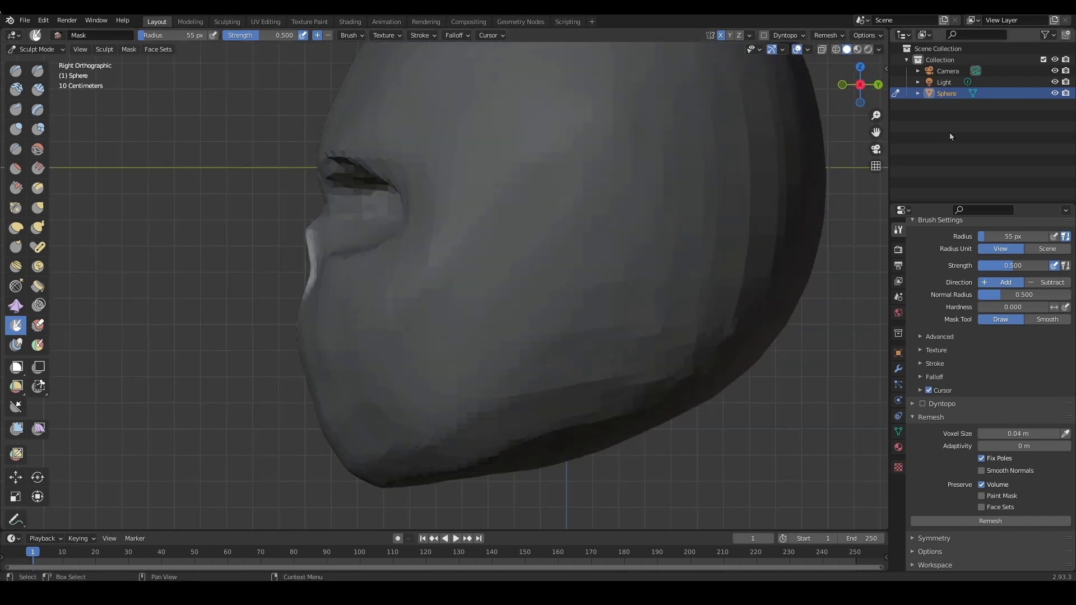
{"action": "key", "text": "g"}
{"action": "mouse_move", "coordinate": [317, 257]}
{"action": "left_mouse_down"}
{"action": "mouse_move", "coordinate": [286, 266]}
{"action": "mouse_move", "coordinate": [308, 244]}
{"action": "mouse_move", "coordinate": [294, 250]}
{"action": "mouse_move", "coordinate": [299, 237]}
{"action": "mouse_move", "coordinate": [312, 269]}
{"action": "left_mouse_up"}
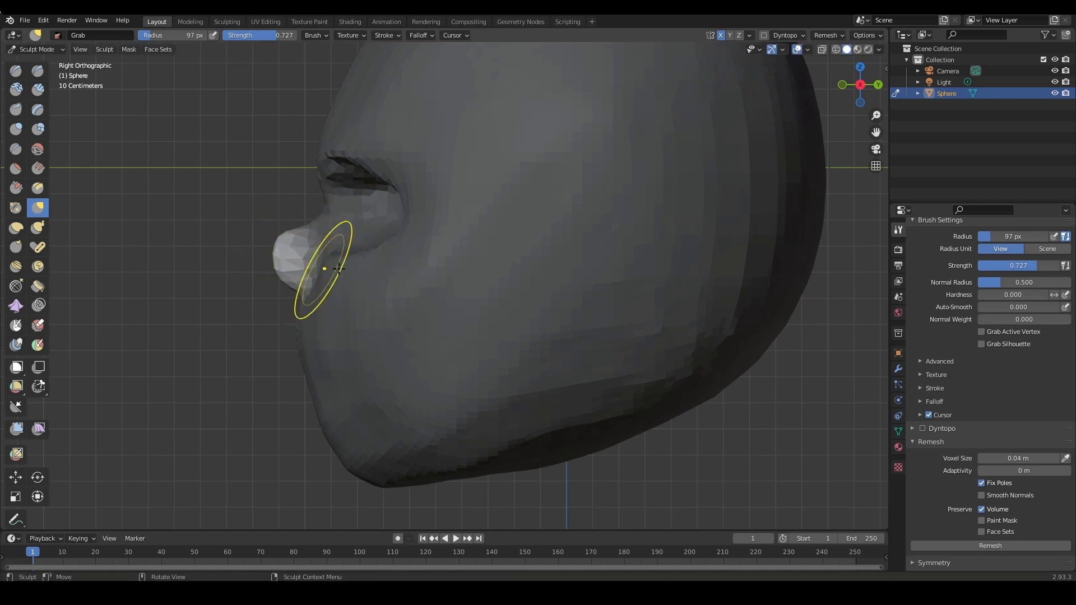
Widen the ball of the nose symmetrically from the front view with the Grab brush
{"action": "mouse_move", "coordinate": [449, 312]}
{"action": "middle_mouse_down"}
{"action": "mouse_move", "coordinate": [431, 317]}
{"action": "mouse_move", "coordinate": [436, 243]}
{"action": "middle_mouse_up"}
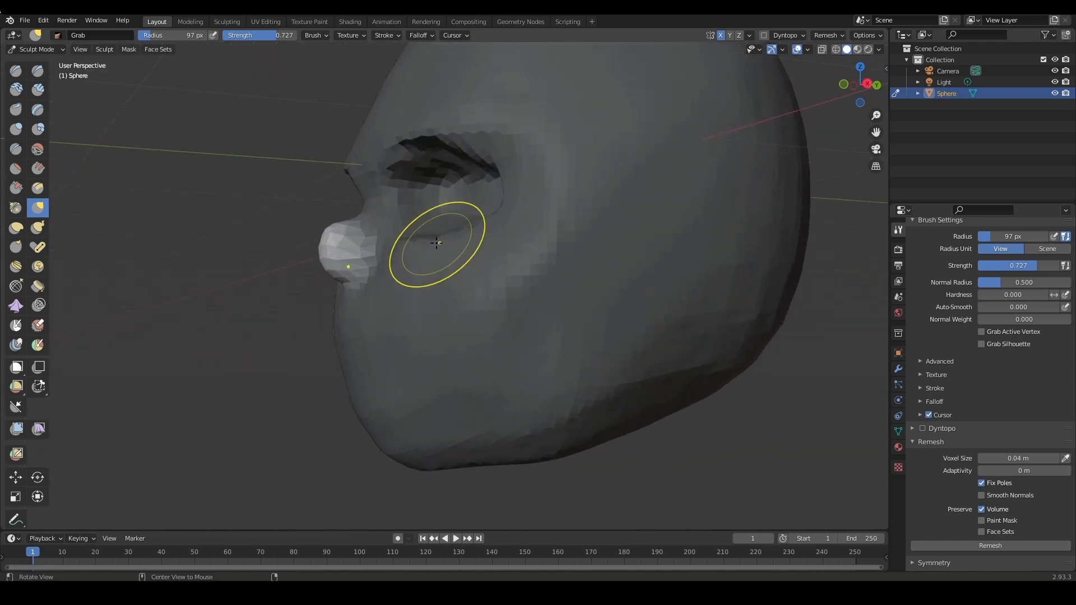
{"action": "middle_click_drag", "start_coordinate": [438, 315], "coordinate": [561, 316]}
{"action": "key", "text": "KP_1"}
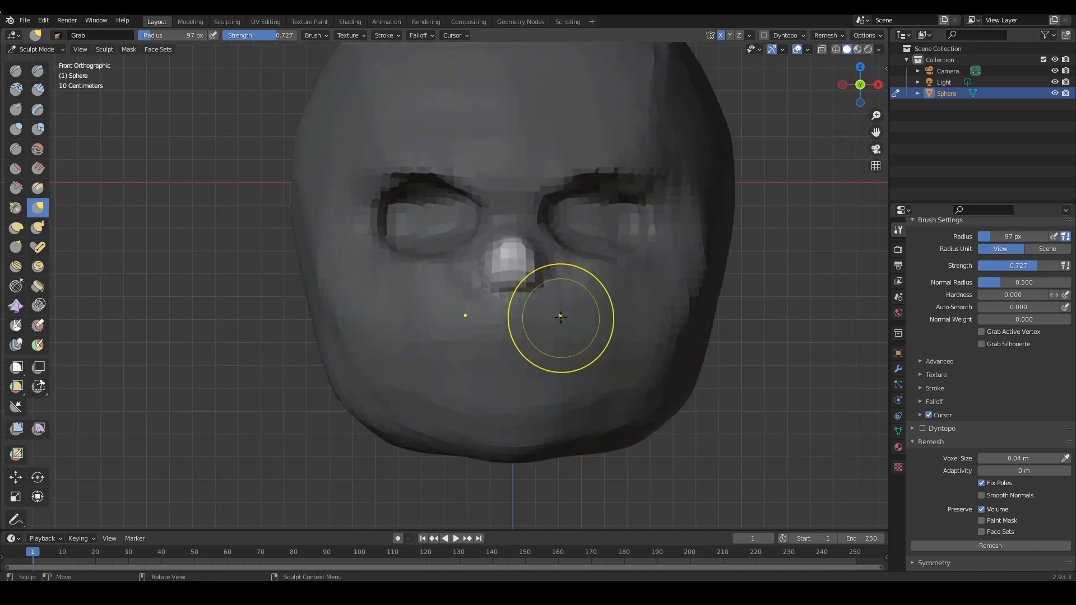
{"action": "scroll", "coordinate": [560, 244], "scroll_direction": "up", "scroll_amount": 1}
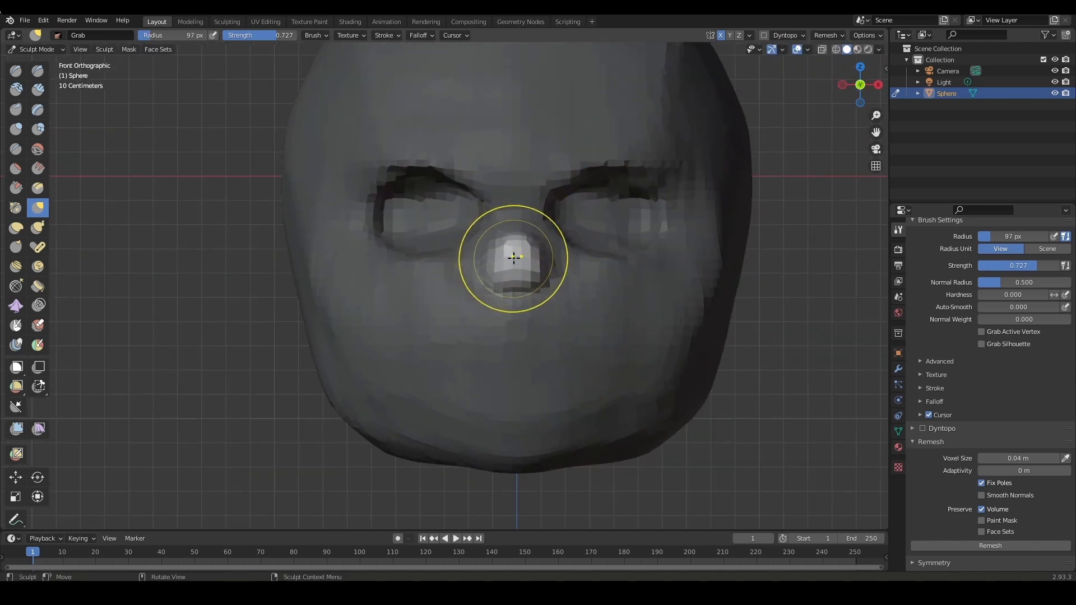
{"action": "left_click_drag", "start_coordinate": [507, 263], "coordinate": [477, 274]}
{"action": "mouse_move", "coordinate": [538, 274]}
{"action": "middle_mouse_down"}
{"action": "mouse_move", "coordinate": [678, 280]}
{"action": "mouse_move", "coordinate": [618, 246]}
{"action": "middle_mouse_up"}
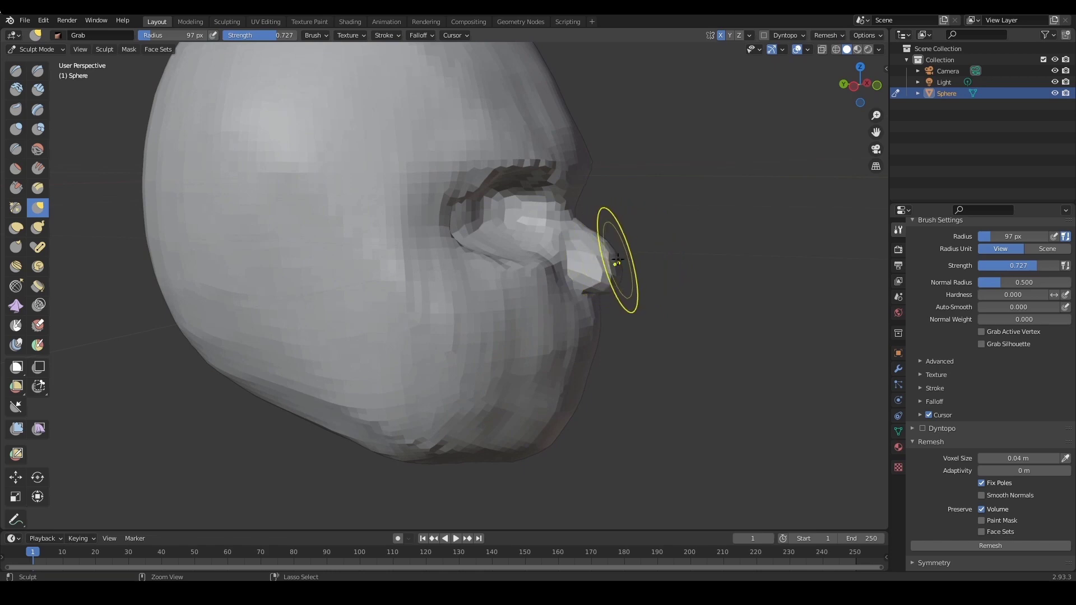
{"action": "mouse_move", "coordinate": [751, 277]}
{"action": "middle_mouse_down"}
{"action": "mouse_move", "coordinate": [622, 293]}
{"action": "mouse_move", "coordinate": [409, 250]}
{"action": "mouse_move", "coordinate": [506, 271]}
{"action": "mouse_move", "coordinate": [465, 263]}
{"action": "mouse_move", "coordinate": [574, 262]}
{"action": "mouse_move", "coordinate": [540, 232]}
{"action": "middle_mouse_up"}
Build up the nose bridge and the sides of the nose with the Clay Strips brush
{"action": "key", "text": "c"}
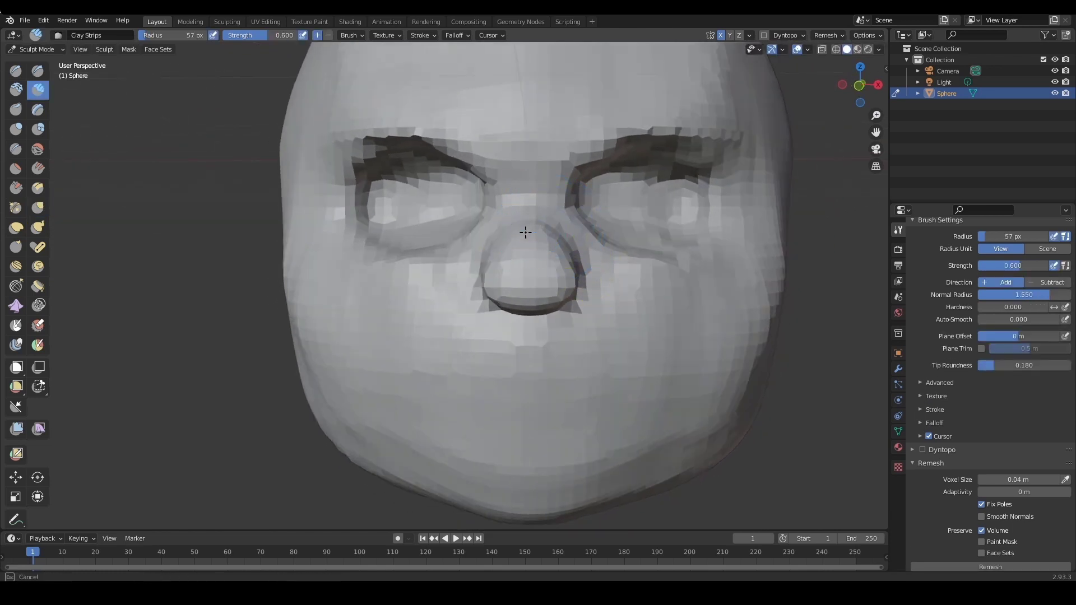
{"action": "left_click", "coordinate": [530, 208]}
{"action": "middle_click_drag", "start_coordinate": [422, 319], "coordinate": [416, 322]}
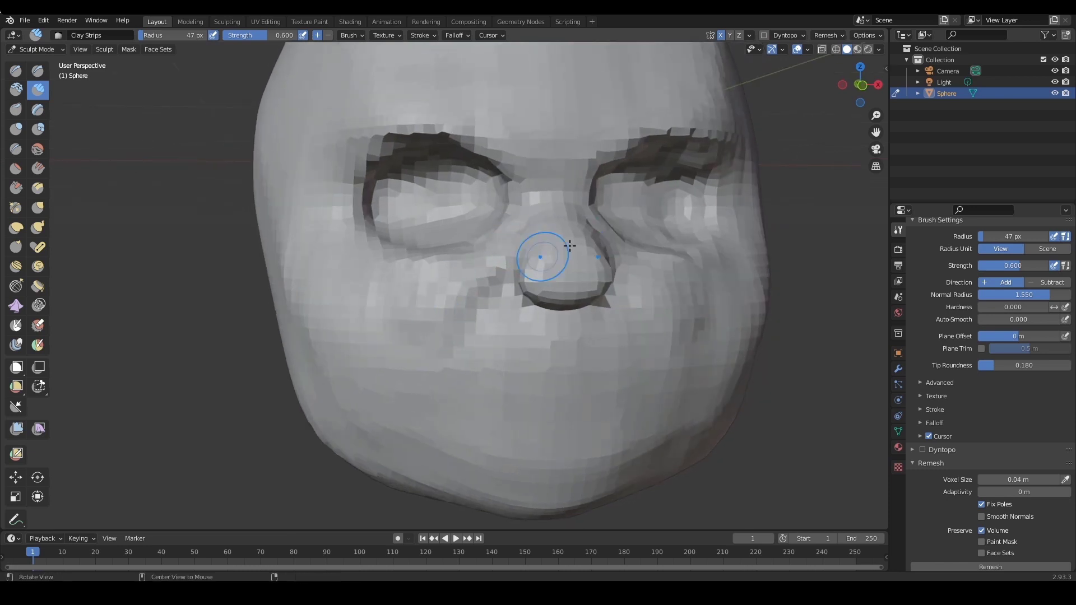
{"action": "mouse_move", "coordinate": [569, 246]}
{"action": "middle_mouse_down"}
{"action": "mouse_move", "coordinate": [550, 264]}
{"action": "mouse_move", "coordinate": [555, 277]}
{"action": "mouse_move", "coordinate": [562, 260]}
{"action": "mouse_move", "coordinate": [522, 260]}
{"action": "middle_mouse_up"}
Resize the Grab brush and shape the lower edge and sides of the nose
{"action": "key", "text": "g"}
{"action": "key", "text": "f"}
{"action": "left_click", "coordinate": [512, 278]}
{"action": "mouse_move", "coordinate": [507, 300]}
{"action": "middle_mouse_down"}
{"action": "mouse_move", "coordinate": [541, 274]}
{"action": "mouse_move", "coordinate": [518, 256]}
{"action": "mouse_move", "coordinate": [569, 281]}
{"action": "mouse_move", "coordinate": [657, 264]}
{"action": "mouse_move", "coordinate": [620, 303]}
{"action": "mouse_move", "coordinate": [598, 303]}
{"action": "mouse_move", "coordinate": [608, 286]}
{"action": "mouse_move", "coordinate": [608, 306]}
{"action": "middle_mouse_up"}
Carve the nostrils with the Draw Sharp brush and build up the nostril wings with Clay Strips
{"action": "left_click", "coordinate": [38, 71]}
{"action": "key", "text": "c"}
{"action": "scroll", "coordinate": [597, 293], "scroll_direction": "up", "scroll_amount": 1}
{"action": "scroll", "coordinate": [614, 275], "scroll_direction": "down", "scroll_amount": 2}
{"action": "scroll", "coordinate": [583, 287], "scroll_direction": "up", "scroll_amount": 1}
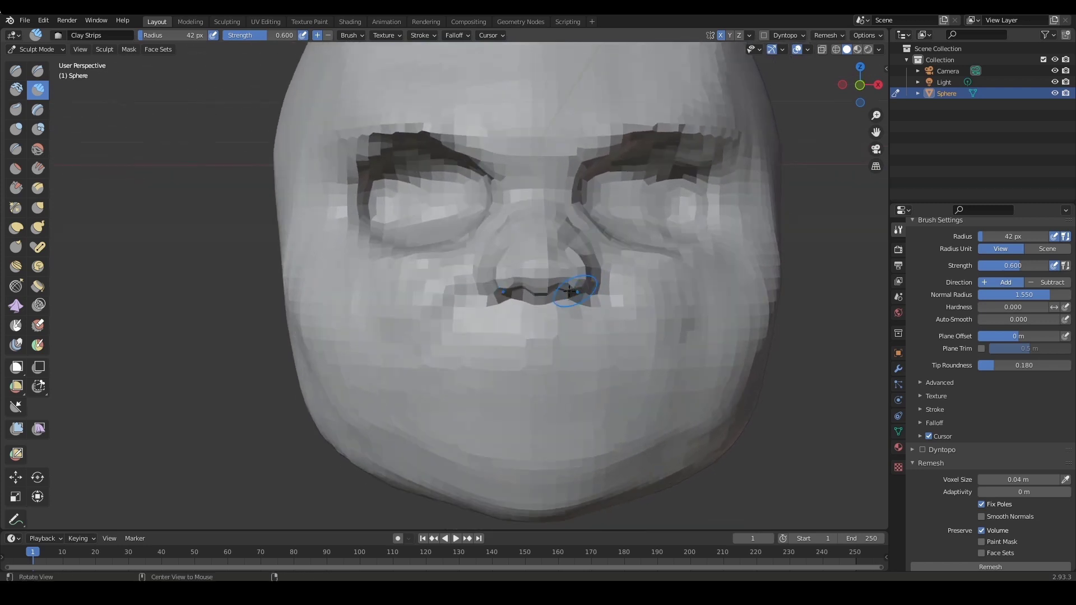
{"action": "scroll", "coordinate": [549, 277], "scroll_direction": "up", "scroll_amount": 1}
Pull the nose tip and nostril wings into shape with the Grab brush, enlarging its radius to 89 px
{"action": "key", "text": "g"}
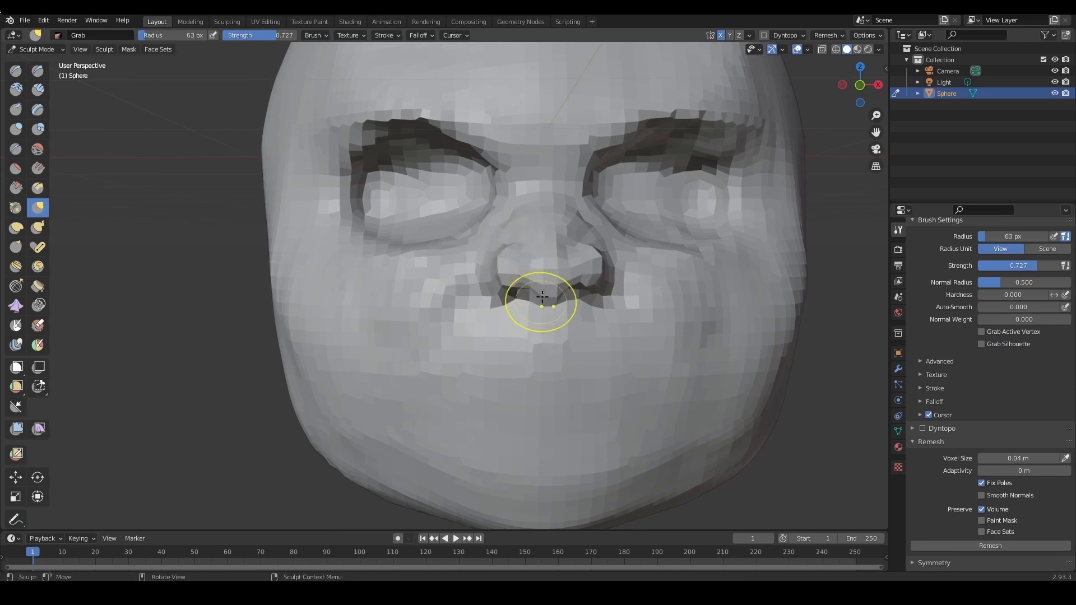
{"action": "scroll", "coordinate": [508, 281], "scroll_direction": "down", "scroll_amount": 3}
{"action": "middle_click_drag", "start_coordinate": [569, 353], "coordinate": [620, 312]}
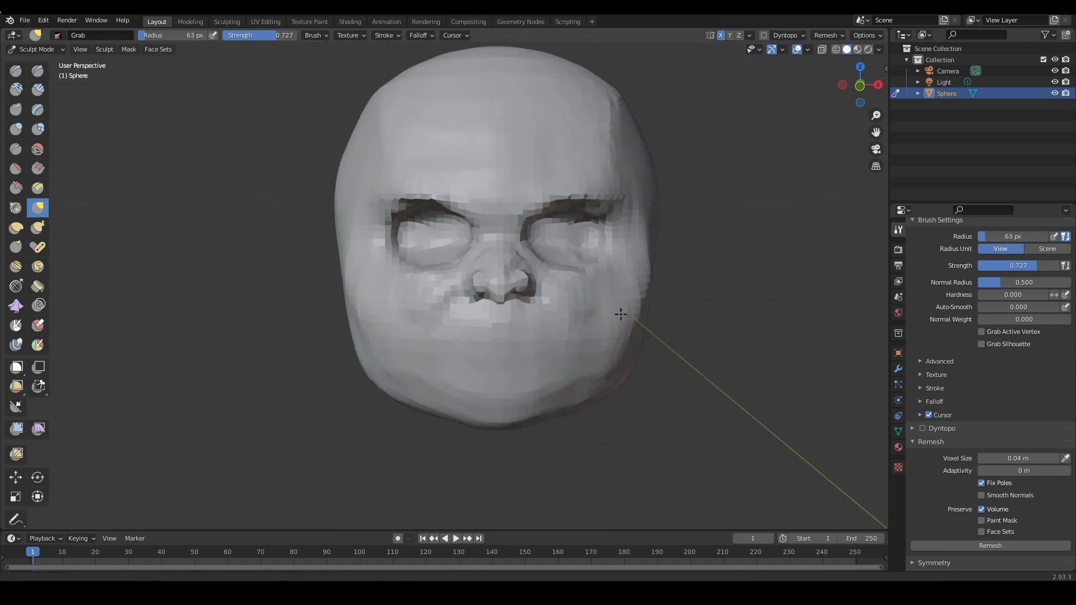
{"action": "scroll", "coordinate": [622, 286], "scroll_direction": "up", "scroll_amount": 2}
{"action": "scroll", "coordinate": [617, 291], "scroll_direction": "up", "scroll_amount": 1}
{"action": "key", "text": "f"}
{"action": "mouse_move", "coordinate": [616, 290]}
{"action": "left_mouse_down", "text": "alt"}
{"action": "mouse_move", "coordinate": [577, 305]}
{"action": "mouse_move", "coordinate": [581, 295]}
{"action": "left_mouse_up", "text": "alt"}
{"action": "left_click", "coordinate": [616, 291]}
{"action": "key", "text": "bracketleft"}
{"action": "key", "text": "bracketleft"}
{"action": "key", "text": "bracketleft"}
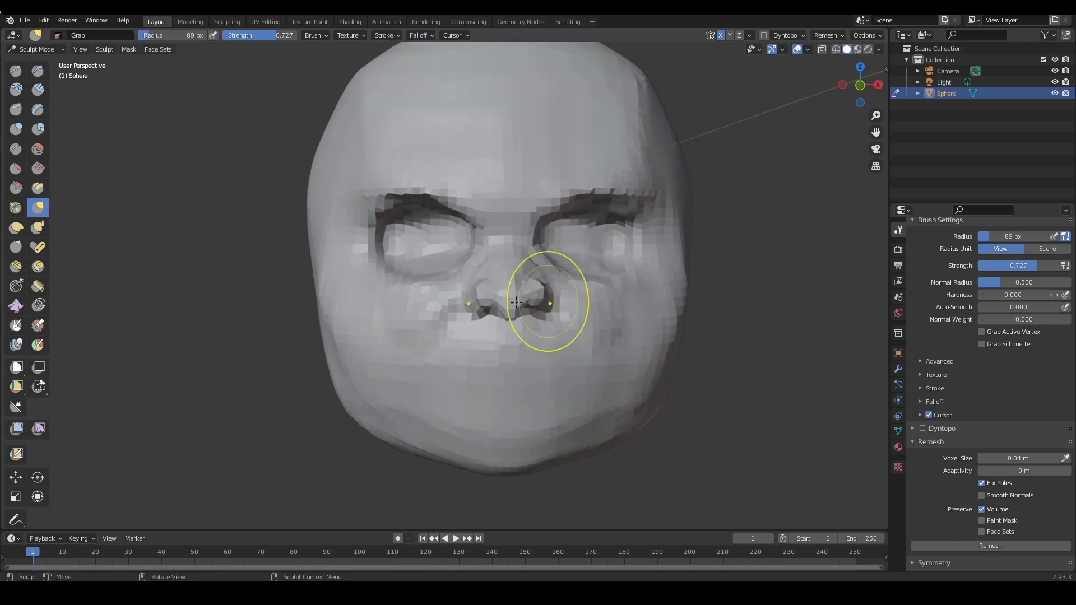
Add Clay Strips volume under the eyes and along the sides of the nose bridge
{"action": "key", "text": "c"}
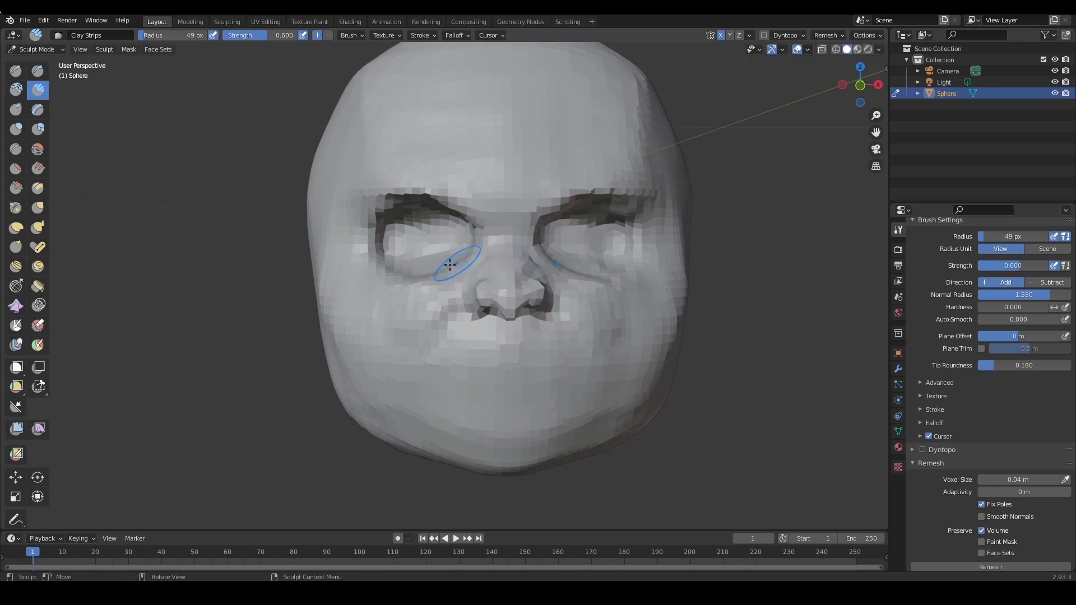
{"action": "left_click_drag", "start_coordinate": [485, 259], "coordinate": [426, 303]}
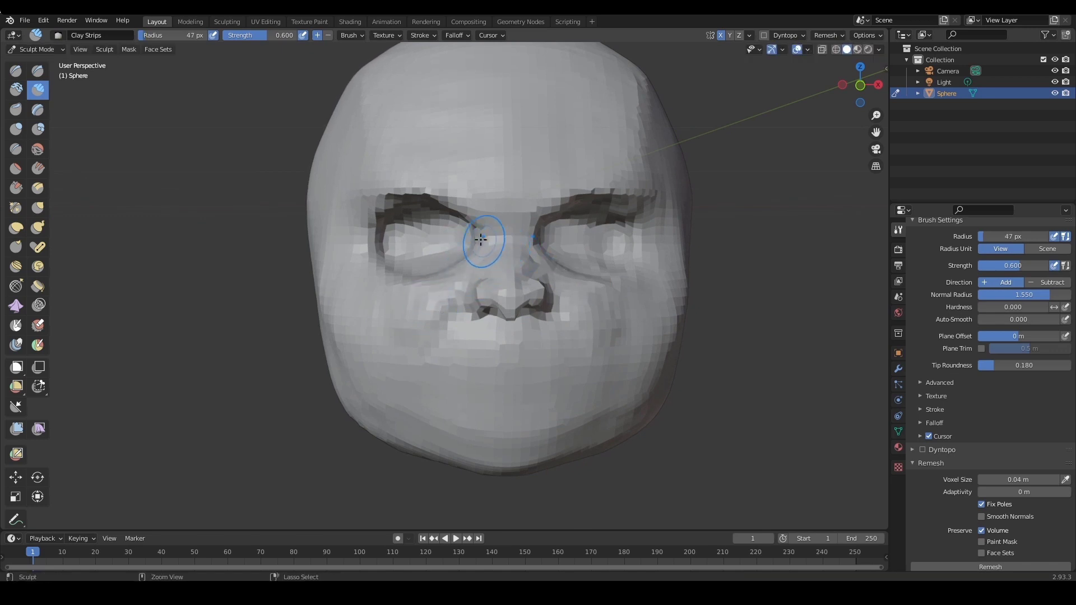
{"action": "left_click_drag", "start_coordinate": [485, 244], "coordinate": [493, 247]}
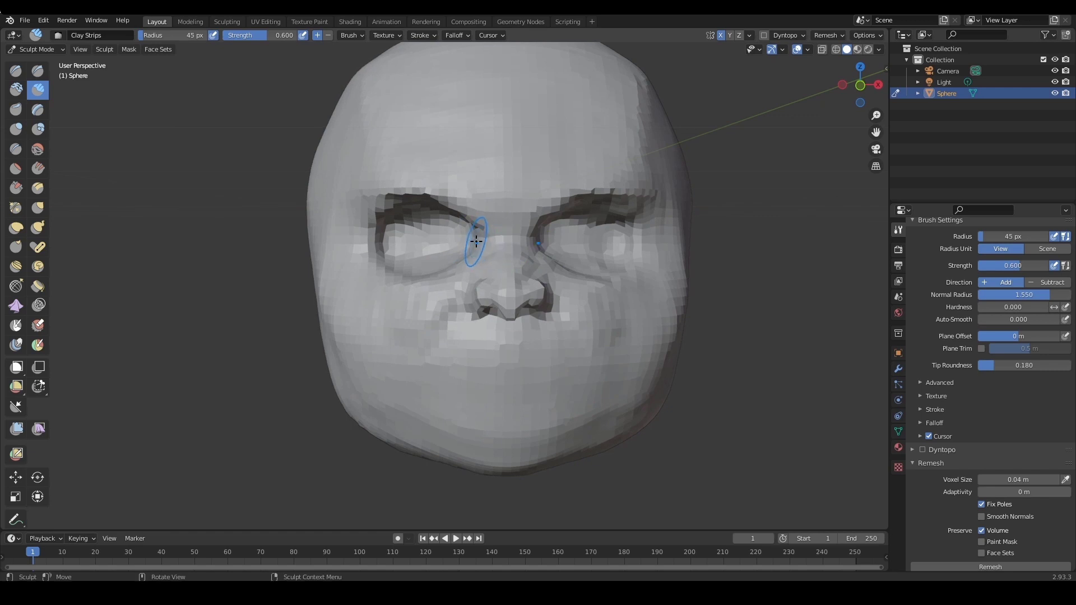
Carve sharper inner eye corners and creases around the nose with the Draw Sharp brush at a 39 px radius
{"action": "key", "text": "x"}
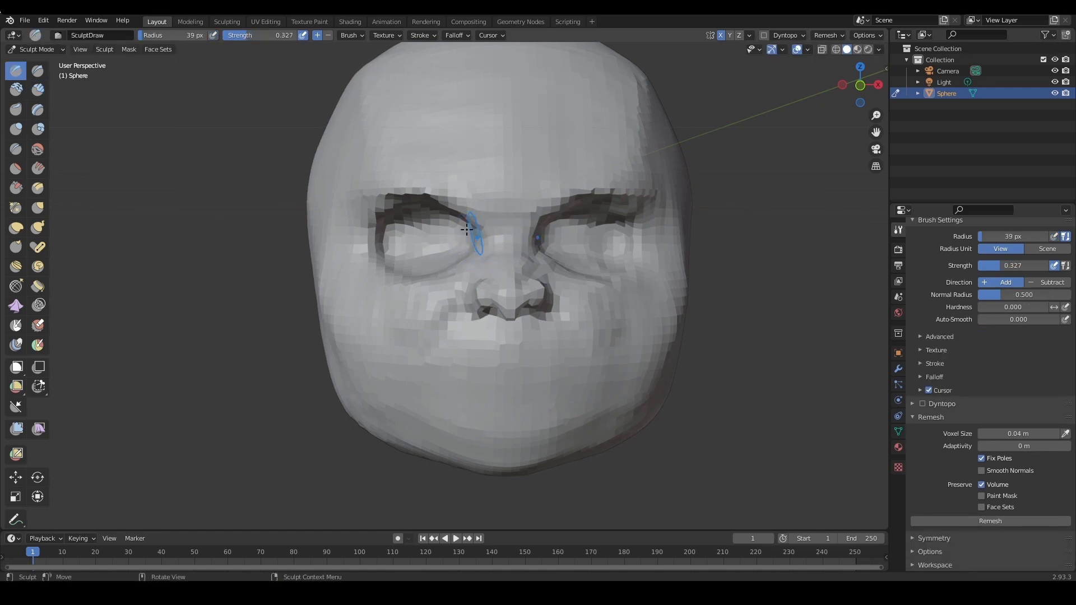
{"action": "left_click", "coordinate": [37, 72]}
{"action": "left_click_drag", "start_coordinate": [481, 234], "coordinate": [464, 231]}
{"action": "middle_click_drag", "start_coordinate": [528, 258], "coordinate": [561, 255]}
{"action": "left_click_drag", "start_coordinate": [561, 255], "coordinate": [593, 266], "text": "alt"}
{"action": "left_click_drag", "start_coordinate": [593, 266], "coordinate": [545, 281], "text": "ctrl+alt"}
{"action": "left_click_drag", "start_coordinate": [493, 309], "coordinate": [493, 317], "text": "ctrl+alt"}
{"action": "left_click_drag", "start_coordinate": [493, 317], "coordinate": [516, 313], "text": "alt"}
{"action": "left_click_drag", "start_coordinate": [540, 267], "coordinate": [575, 263], "text": "ctrl+alt"}
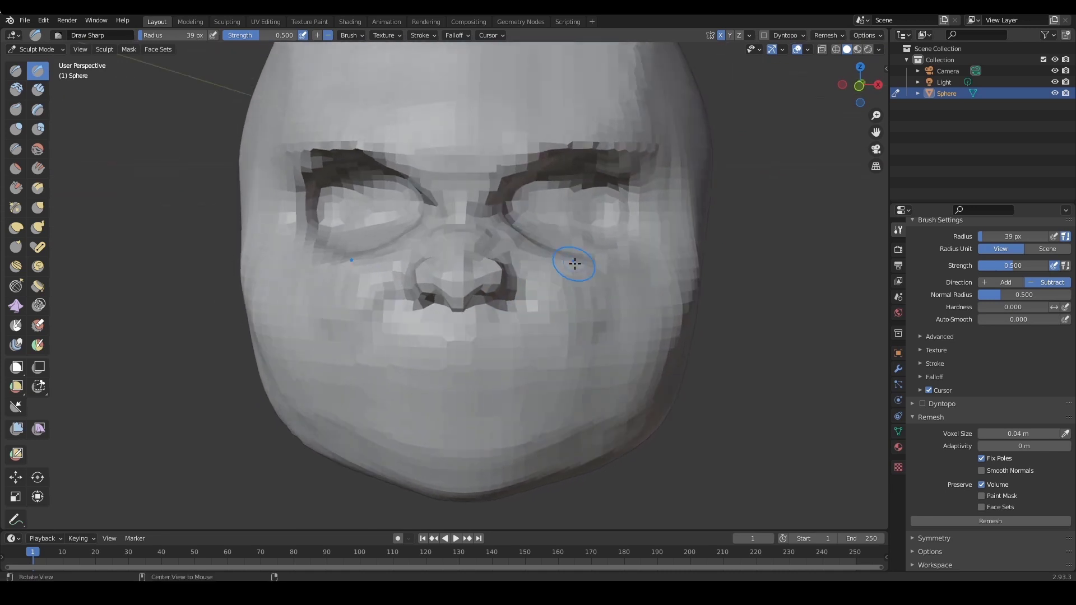
{"action": "left_click_drag", "start_coordinate": [709, 361], "coordinate": [828, 385], "text": "ctrl+alt"}
Set the remesh voxel size to 0.03 m and remesh the head
{"action": "left_click", "coordinate": [1016, 433]}
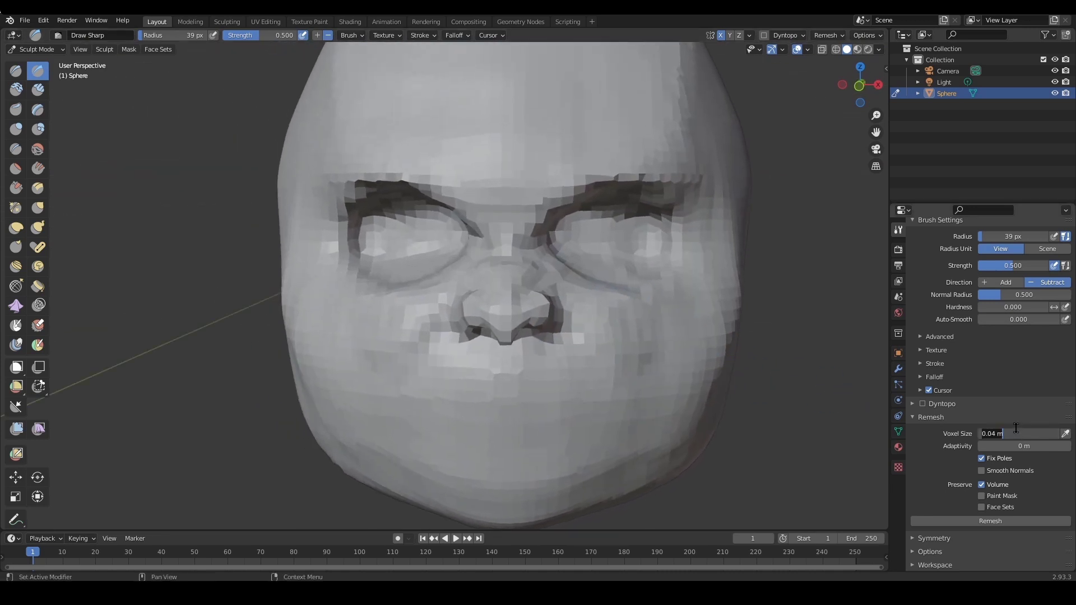
{"action": "type", "text": ".03"}
{"action": "key", "text": "Return"}
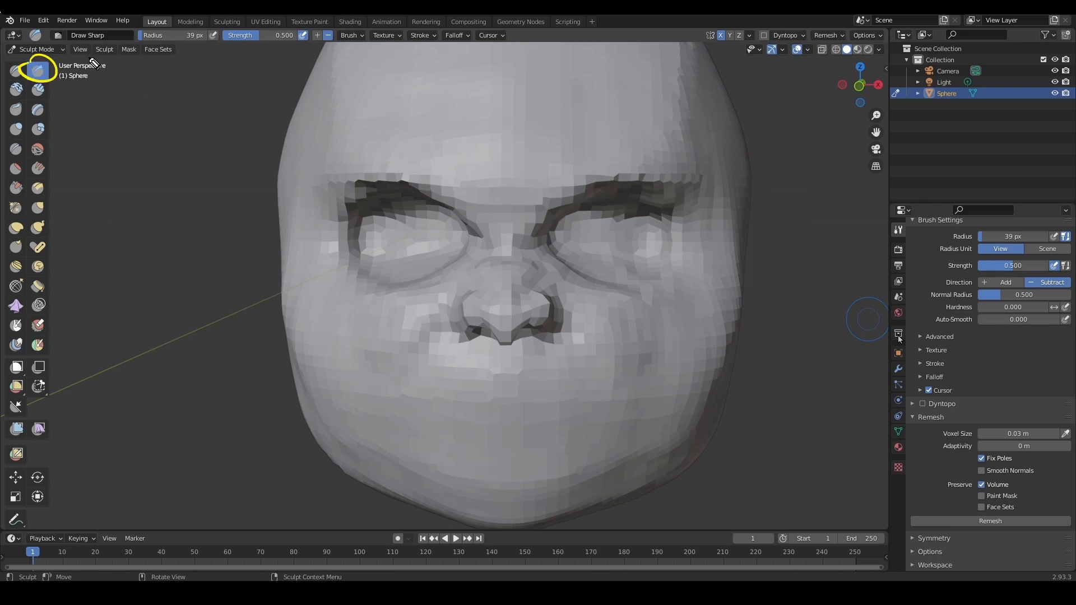
{"action": "left_click_drag", "start_coordinate": [936, 422], "coordinate": [1042, 420]}
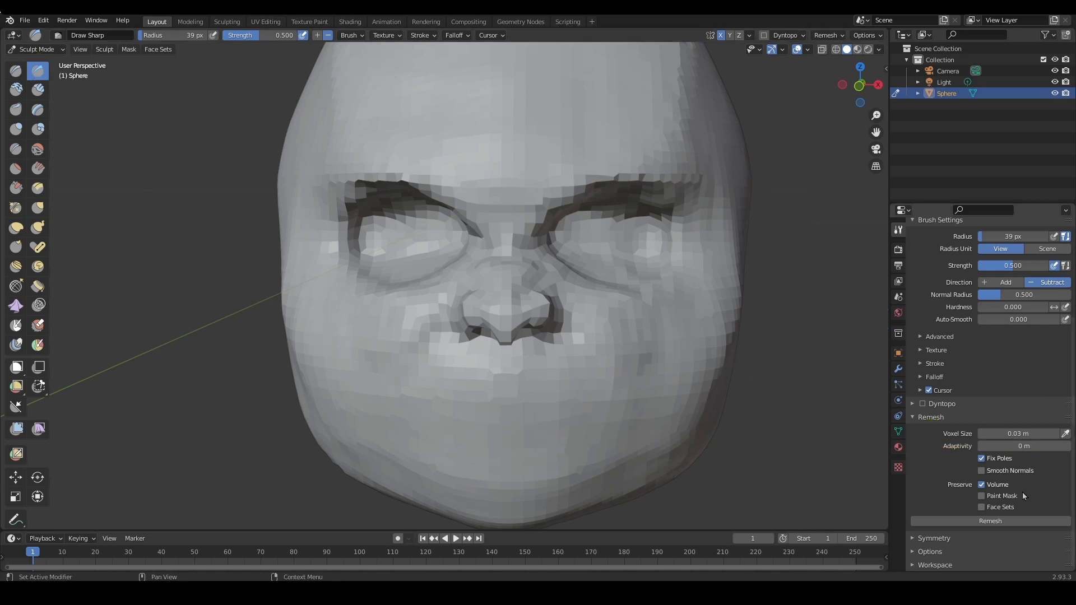
{"action": "left_click", "coordinate": [1016, 521]}
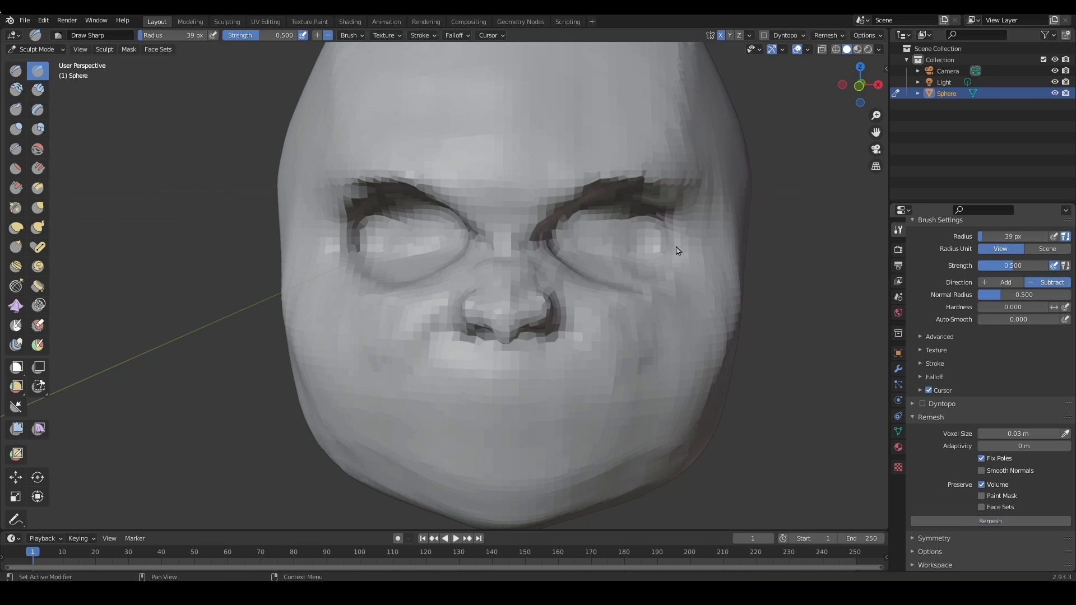
Adjust the nose bridge profile from the side view with the Grab brush at a 73 px radius
{"action": "middle_click_drag", "start_coordinate": [764, 313], "coordinate": [714, 320]}
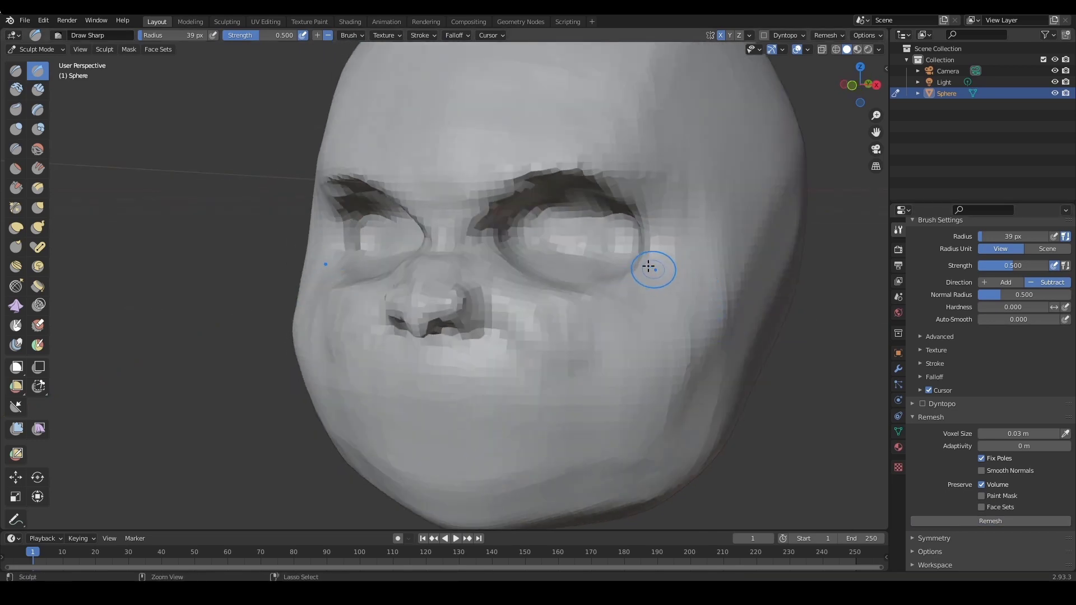
{"action": "mouse_move", "coordinate": [634, 274]}
{"action": "middle_mouse_down"}
{"action": "mouse_move", "coordinate": [685, 270]}
{"action": "mouse_move", "coordinate": [653, 292]}
{"action": "mouse_move", "coordinate": [663, 291]}
{"action": "mouse_move", "coordinate": [478, 290]}
{"action": "mouse_move", "coordinate": [595, 287]}
{"action": "mouse_move", "coordinate": [502, 291]}
{"action": "mouse_move", "coordinate": [544, 291]}
{"action": "mouse_move", "coordinate": [538, 312]}
{"action": "middle_mouse_up"}
{"action": "key", "text": "KP_3"}
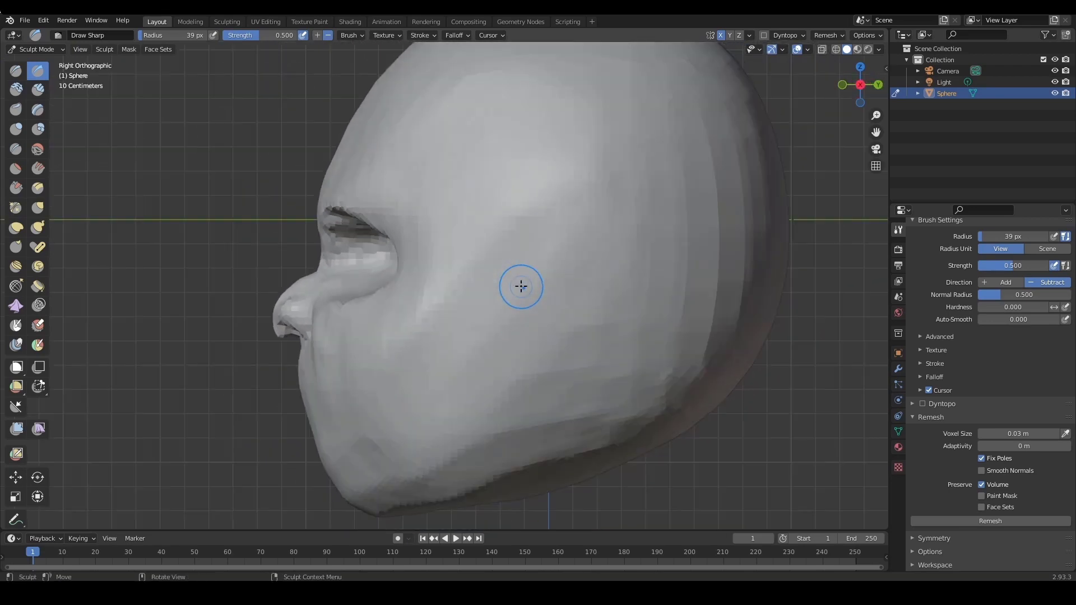
{"action": "middle_click_drag", "start_coordinate": [351, 305], "coordinate": [327, 280], "text": "ctrl"}
{"action": "mouse_move", "coordinate": [327, 280]}
{"action": "middle_mouse_down", "text": "shift"}
{"action": "mouse_move", "coordinate": [449, 275]}
{"action": "mouse_move", "coordinate": [447, 266]}
{"action": "middle_mouse_up", "text": "shift"}
{"action": "key", "text": "g"}
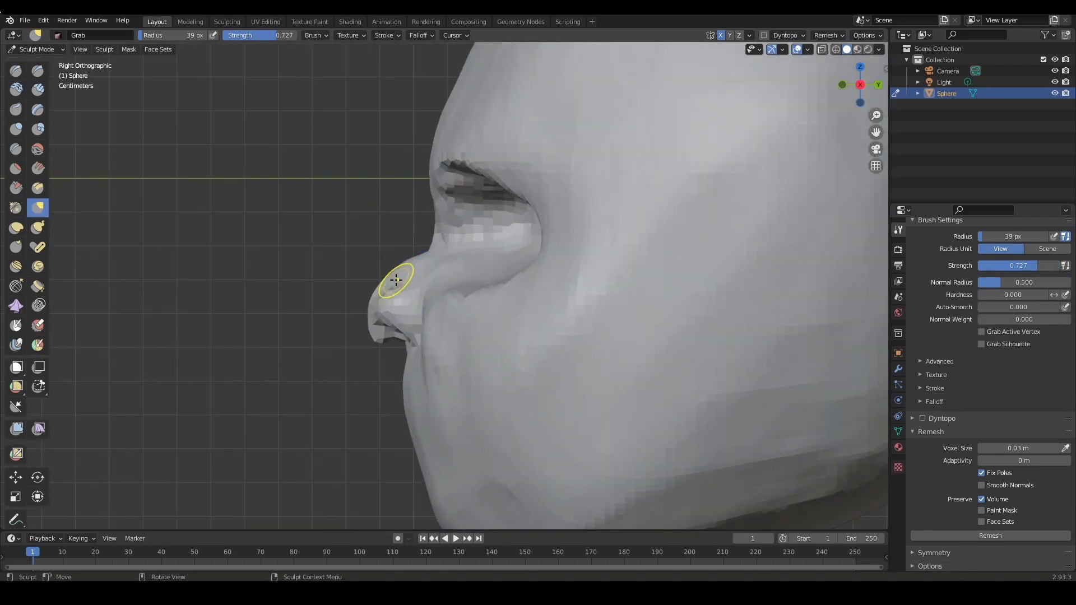
{"action": "left_click_drag", "start_coordinate": [411, 283], "coordinate": [398, 265]}
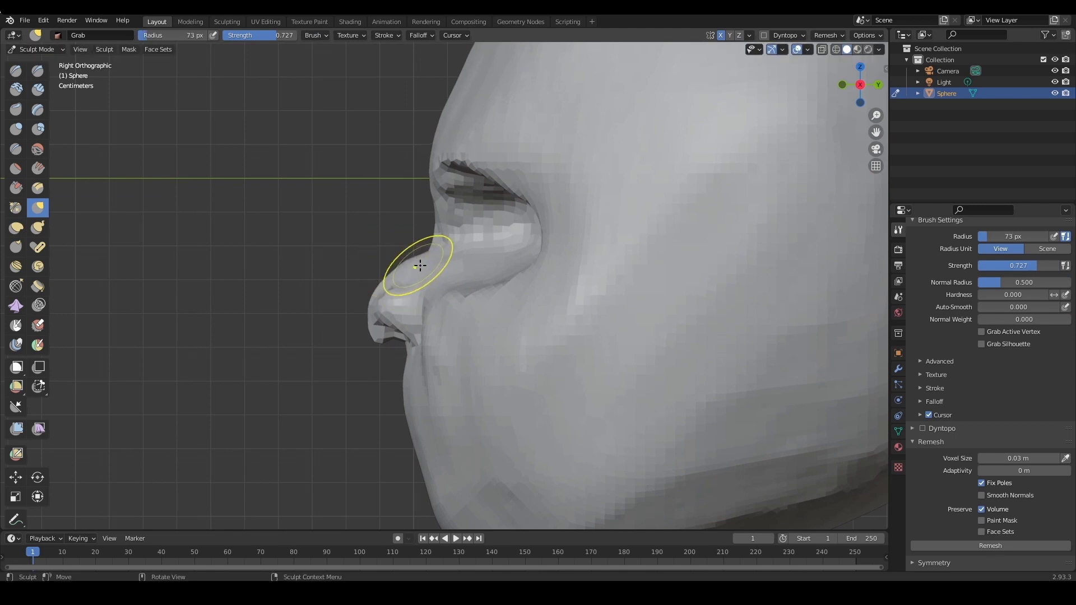
Reshape the upper nose bridge near the eye in profile with the Grab brush, using radii of 89 and 85 px
{"action": "scroll", "coordinate": [421, 266], "scroll_direction": "down", "scroll_amount": 2}
{"action": "key", "text": "f"}
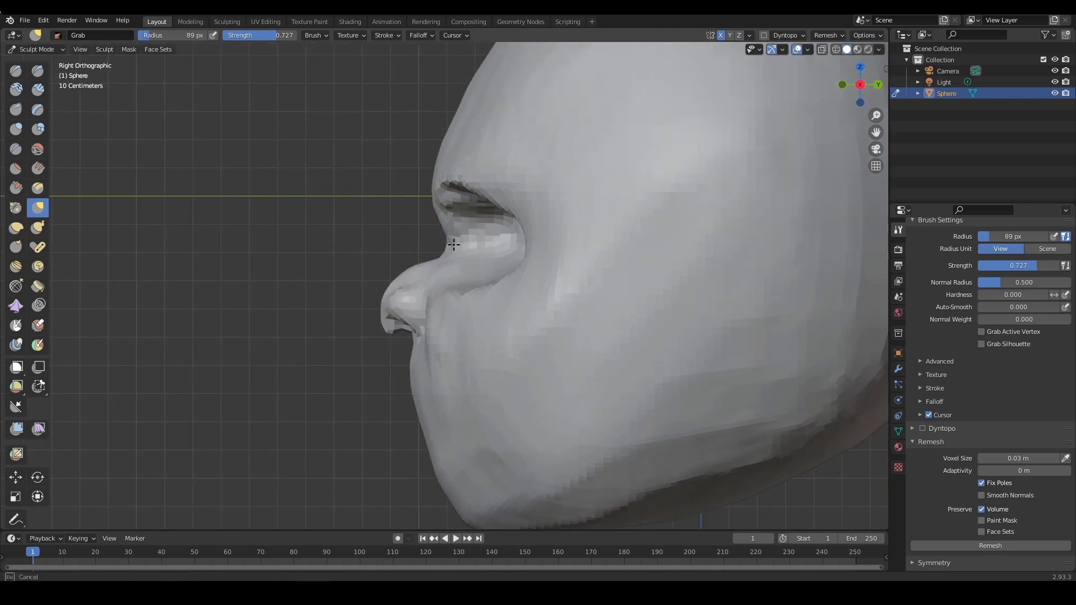
{"action": "left_click_drag", "start_coordinate": [453, 244], "coordinate": [455, 247]}
{"action": "mouse_move", "coordinate": [465, 247]}
{"action": "middle_mouse_down", "text": "ctrl"}
{"action": "mouse_move", "coordinate": [483, 264]}
{"action": "mouse_move", "coordinate": [495, 260]}
{"action": "middle_mouse_up", "text": "ctrl"}
{"action": "key", "text": "f"}
{"action": "left_click", "coordinate": [448, 264]}
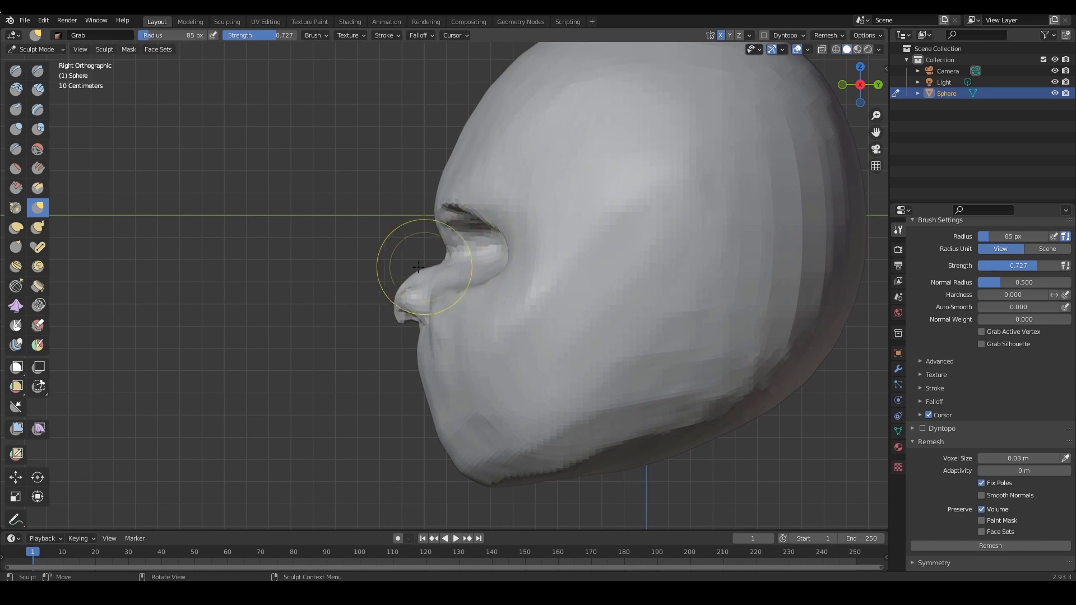
Refine the slope and tip of the nose in profile with the Grab brush, reducing its radius to 50 px
{"action": "key", "text": "f"}
{"action": "left_click", "coordinate": [406, 286]}
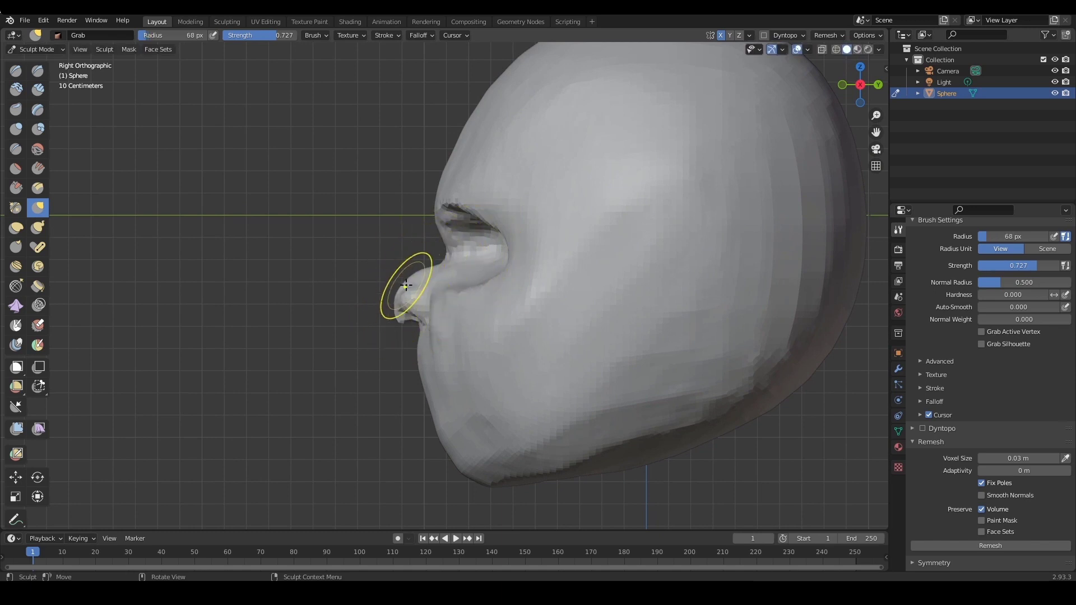
{"action": "key", "text": "f"}
{"action": "left_click", "coordinate": [396, 288]}
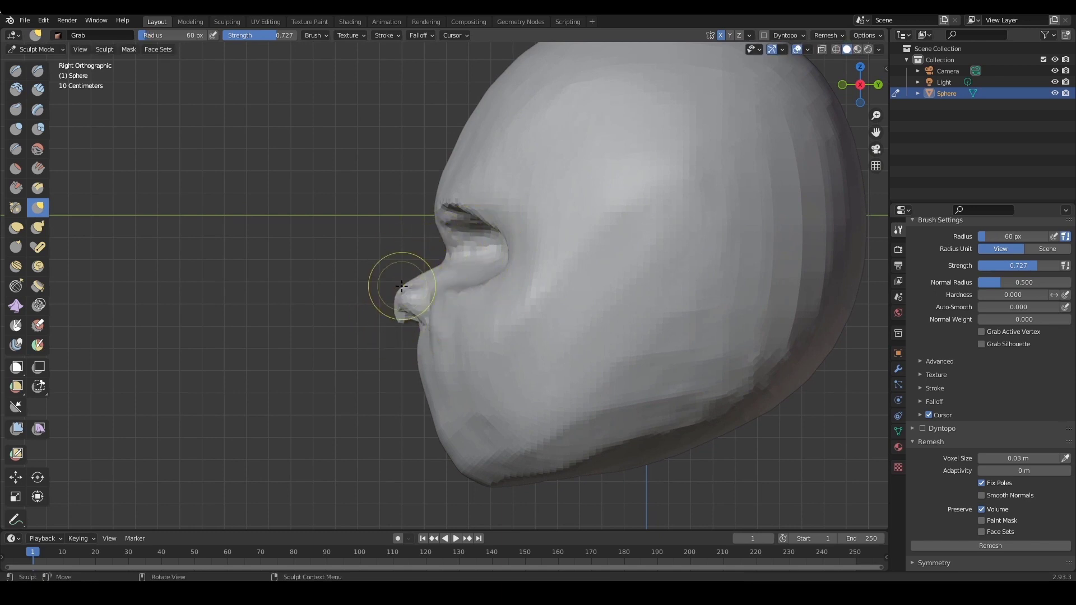
{"action": "key", "text": "f"}
{"action": "left_click", "coordinate": [394, 289]}
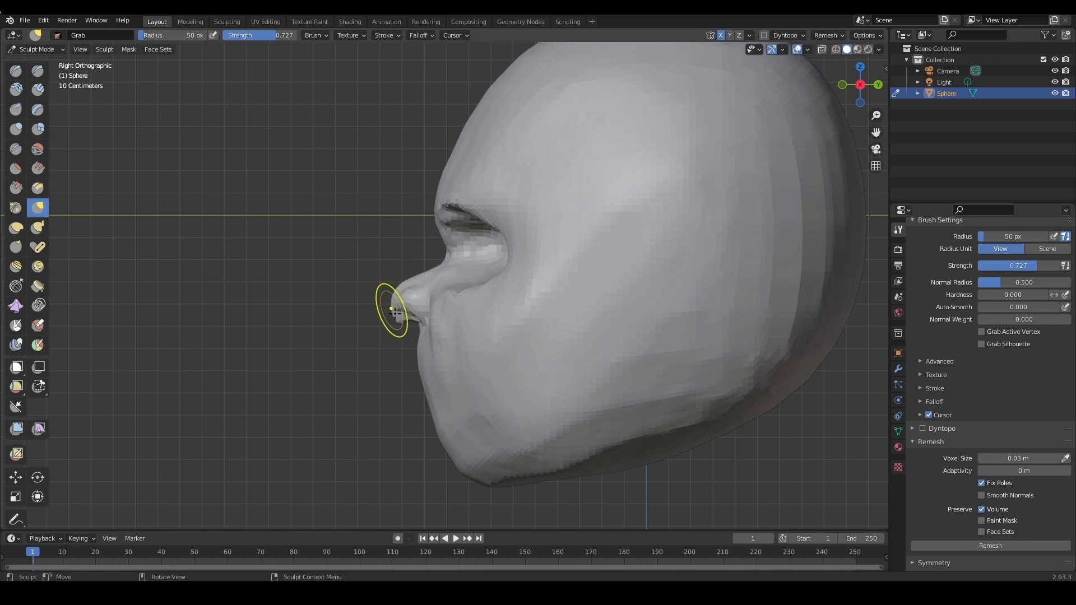
Round the nose tip in profile with the Grab brush, using radii of 103 and 62 px
{"action": "key", "text": "f"}
{"action": "left_click", "coordinate": [434, 288]}
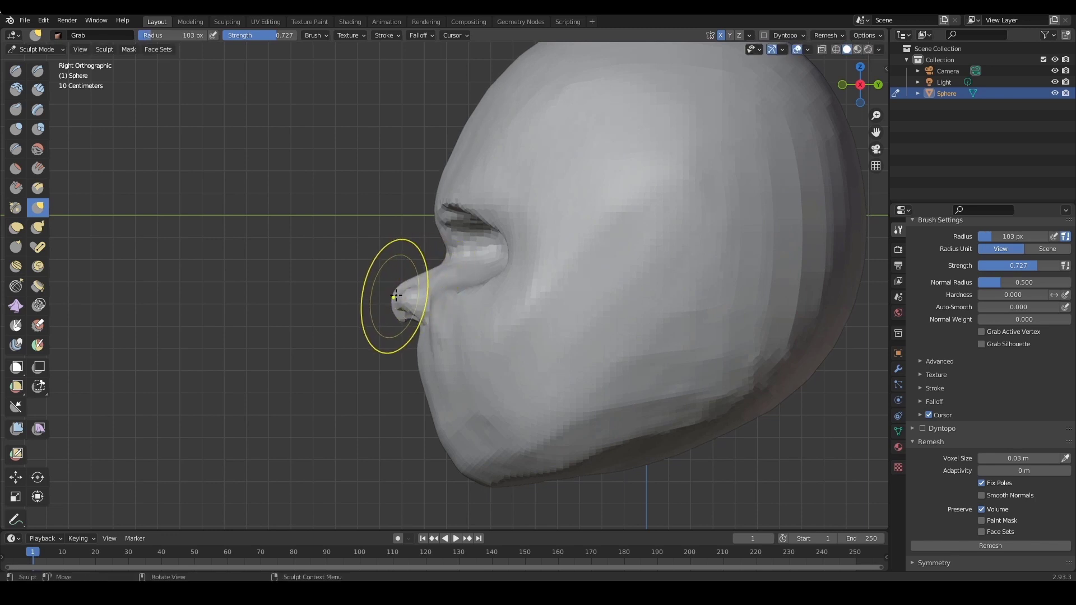
{"action": "key", "text": "f"}
{"action": "left_click", "coordinate": [420, 274]}
{"action": "mouse_move", "coordinate": [409, 273]}
{"action": "left_mouse_down"}
{"action": "mouse_move", "coordinate": [422, 279]}
{"action": "mouse_move", "coordinate": [437, 266]}
{"action": "mouse_move", "coordinate": [473, 284]}
{"action": "left_mouse_up"}
Push the mouth area below the nose inward in profile with the Grab brush at a 184 px radius
{"action": "key", "text": "f"}
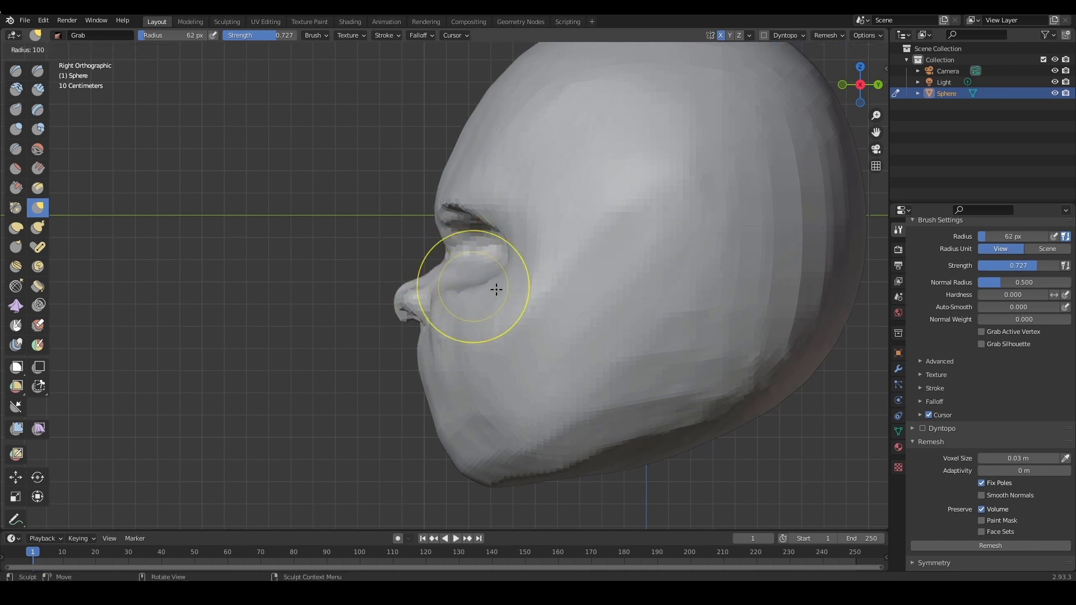
{"action": "left_click", "coordinate": [519, 293]}
{"action": "mouse_move", "coordinate": [451, 333]}
{"action": "left_mouse_down"}
{"action": "mouse_move", "coordinate": [442, 337]}
{"action": "mouse_move", "coordinate": [443, 319]}
{"action": "left_mouse_up"}
{"action": "left_click_drag", "start_coordinate": [420, 383], "coordinate": [429, 382]}
{"action": "key", "text": "f"}
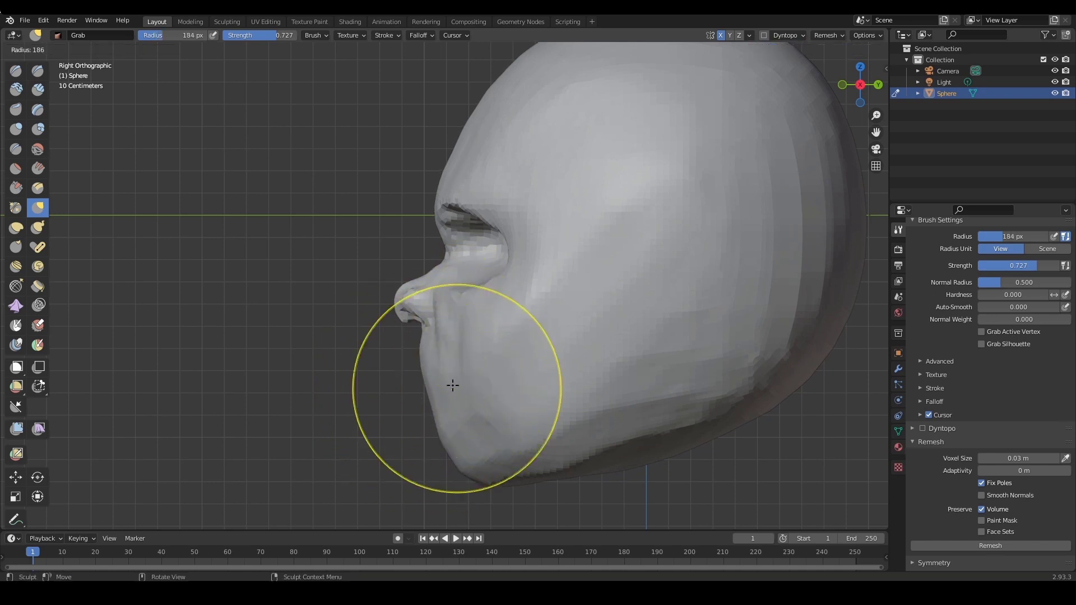
{"action": "left_click", "coordinate": [457, 385]}
Push the nose back toward the face with the Grab brush at a 105 px radius
{"action": "middle_click_drag", "start_coordinate": [497, 324], "coordinate": [512, 346], "text": "ctrl"}
{"action": "key", "text": "f"}
{"action": "left_click", "coordinate": [393, 307]}
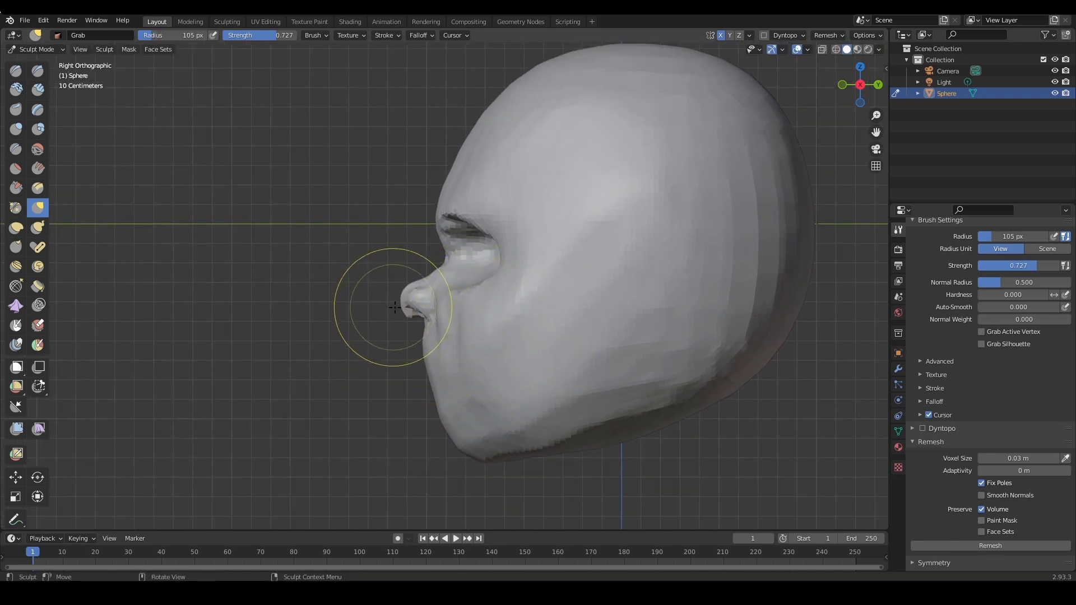
{"action": "left_click_drag", "start_coordinate": [394, 308], "coordinate": [412, 307]}
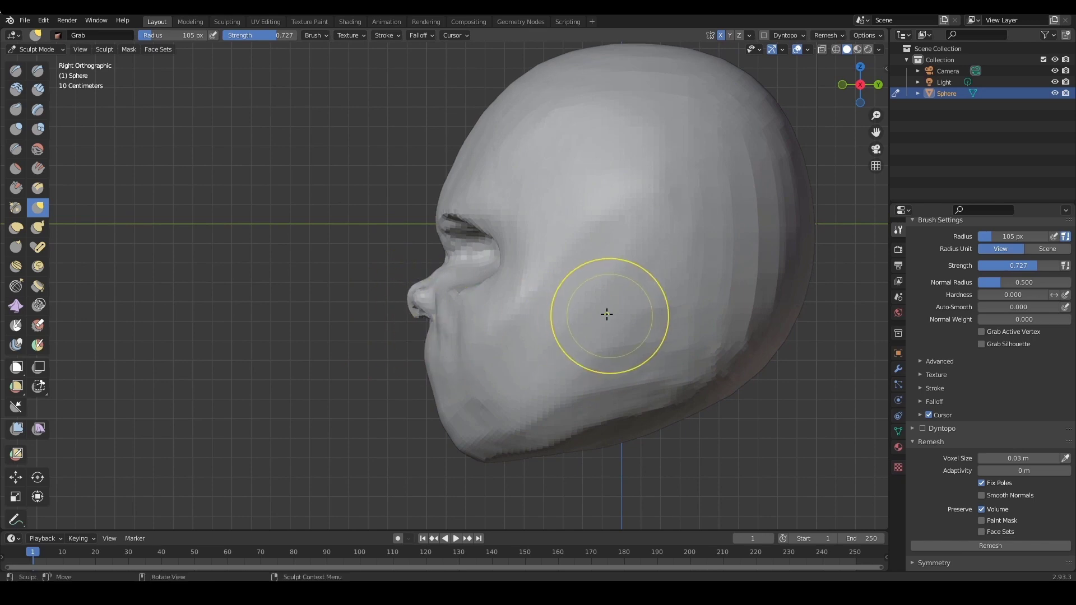
Nudge the cheek area below the eye with the Grab brush at an 85 px radius
{"action": "mouse_move", "coordinate": [509, 338]}
{"action": "middle_mouse_down"}
{"action": "mouse_move", "coordinate": [690, 327]}
{"action": "mouse_move", "coordinate": [558, 319]}
{"action": "mouse_move", "coordinate": [605, 314]}
{"action": "mouse_move", "coordinate": [553, 293]}
{"action": "mouse_move", "coordinate": [497, 343]}
{"action": "middle_mouse_up"}
{"action": "key", "text": "f"}
{"action": "left_click", "coordinate": [530, 297]}
{"action": "left_click_drag", "start_coordinate": [487, 343], "coordinate": [489, 345]}
Adjust the side of the nose from the front with the Grab brush at an 85 px radius
{"action": "middle_click_drag", "start_coordinate": [581, 314], "coordinate": [504, 315]}
{"action": "mouse_move", "coordinate": [563, 305]}
{"action": "middle_mouse_down", "text": "ctrl"}
{"action": "mouse_move", "coordinate": [594, 343]}
{"action": "mouse_move", "coordinate": [579, 342]}
{"action": "middle_mouse_up", "text": "ctrl"}
{"action": "middle_click_drag", "start_coordinate": [579, 342], "coordinate": [589, 332], "text": "ctrl"}
{"action": "left_click_drag", "start_coordinate": [589, 332], "coordinate": [585, 319], "text": "ctrl+alt"}
{"action": "mouse_move", "coordinate": [585, 318]}
{"action": "left_mouse_down", "text": "alt"}
{"action": "mouse_move", "coordinate": [577, 315]}
{"action": "mouse_move", "coordinate": [574, 329]}
{"action": "left_mouse_up", "text": "alt"}
{"action": "mouse_move", "coordinate": [574, 329]}
{"action": "left_mouse_down", "text": "ctrl+alt"}
{"action": "mouse_move", "coordinate": [558, 326]}
{"action": "mouse_move", "coordinate": [539, 372]}
{"action": "mouse_move", "coordinate": [574, 336]}
{"action": "mouse_move", "coordinate": [493, 281]}
{"action": "left_mouse_up", "text": "ctrl+alt"}
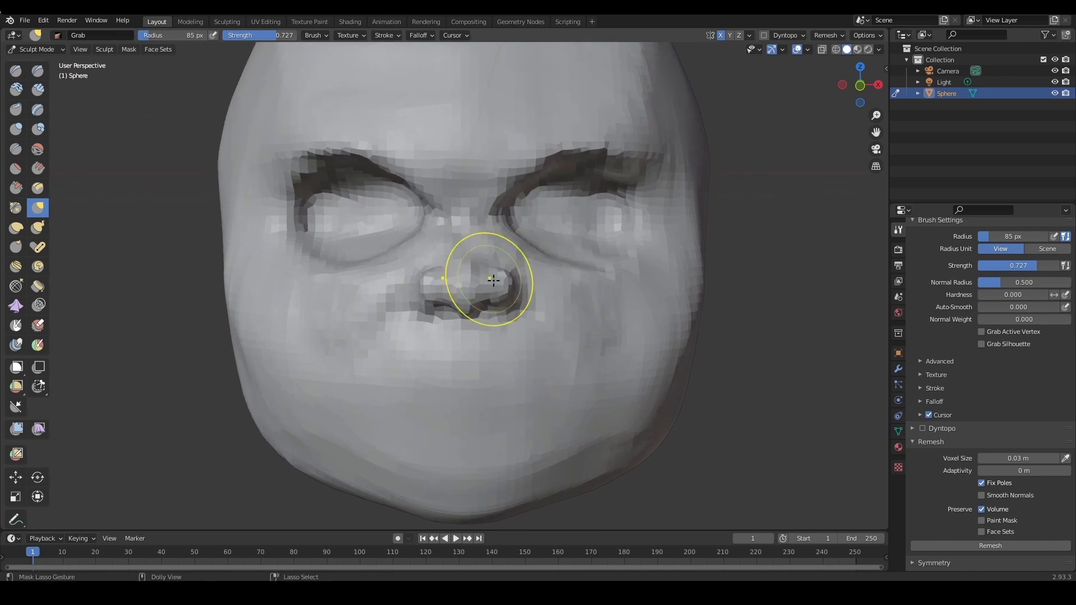
Build up the area just below the nose with the Clay Strips brush at a 45 px radius
{"action": "key", "text": "shift+c"}
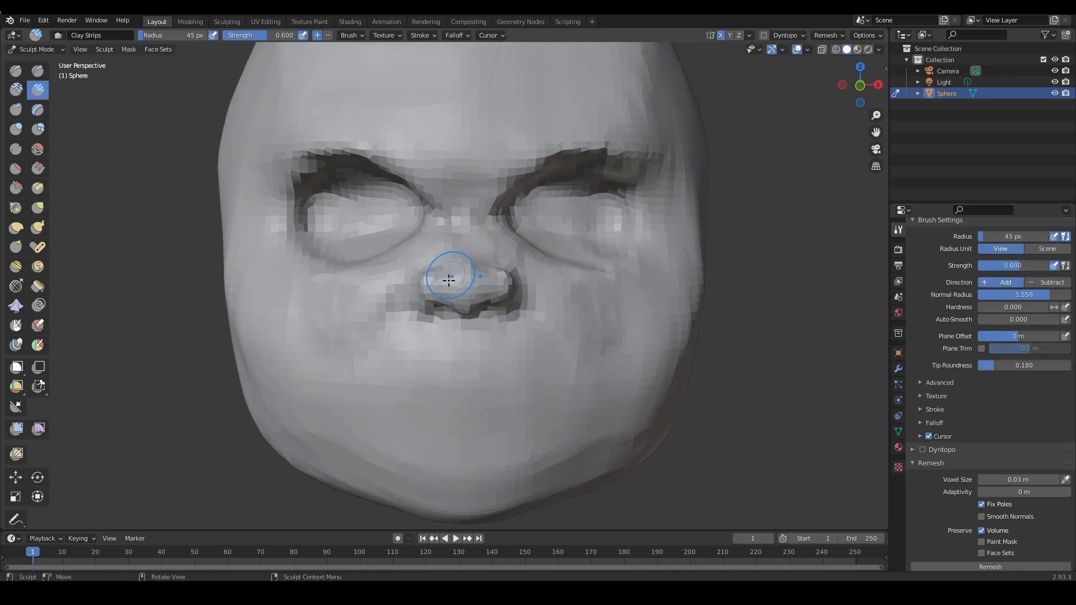
{"action": "mouse_move", "coordinate": [459, 319]}
{"action": "left_mouse_down"}
{"action": "mouse_move", "coordinate": [483, 329]}
{"action": "mouse_move", "coordinate": [494, 364]}
{"action": "left_mouse_up"}
{"action": "left_click_drag", "start_coordinate": [495, 363], "coordinate": [515, 367], "text": "alt"}
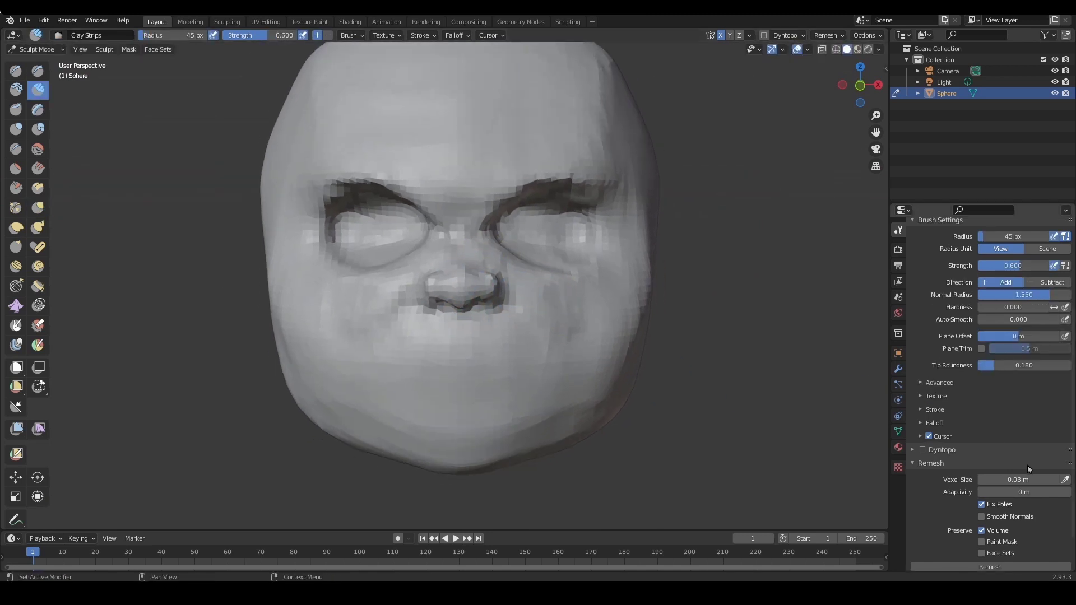
{"action": "mouse_move", "coordinate": [631, 378]}
{"action": "left_mouse_down", "text": "alt"}
{"action": "mouse_move", "coordinate": [605, 372]}
{"action": "mouse_move", "coordinate": [600, 329]}
{"action": "mouse_move", "coordinate": [530, 272]}
{"action": "mouse_move", "coordinate": [455, 263]}
{"action": "left_mouse_up", "text": "alt"}
{"action": "mouse_move", "coordinate": [597, 283]}
{"action": "left_mouse_down", "text": "ctrl+alt"}
{"action": "mouse_move", "coordinate": [603, 325]}
{"action": "mouse_move", "coordinate": [620, 315]}
{"action": "mouse_move", "coordinate": [603, 323]}
{"action": "mouse_move", "coordinate": [608, 290]}
{"action": "left_mouse_up", "text": "ctrl+alt"}
Carve a crease across the nose bridge between the eyes with the Draw Sharp brush at a 44 px radius
{"action": "key", "text": "f"}
{"action": "left_click", "coordinate": [447, 212]}
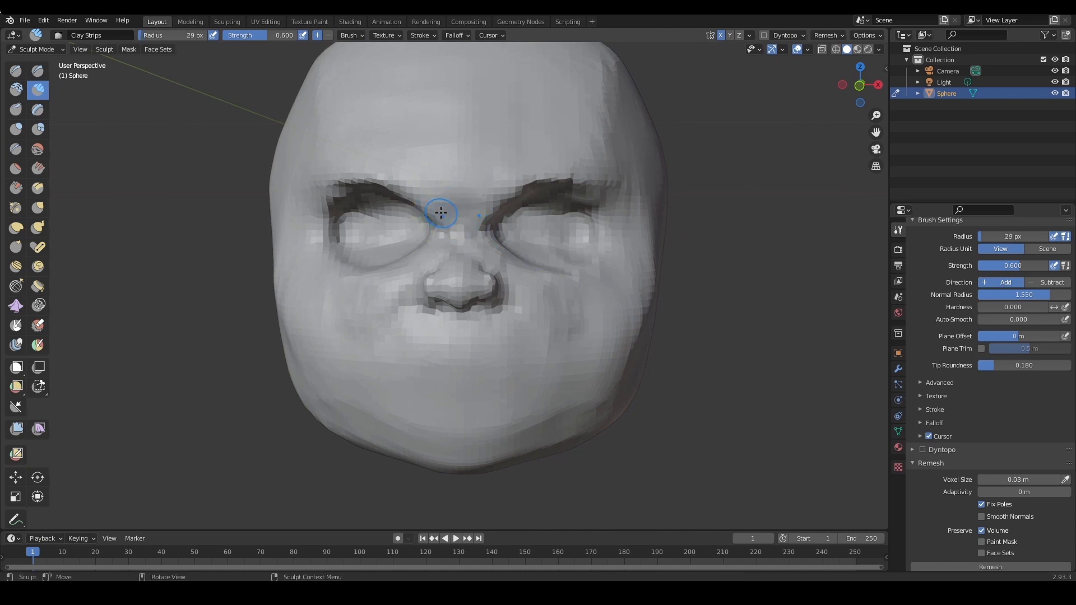
{"action": "key", "text": "d"}
{"action": "key", "text": "f"}
{"action": "left_click", "coordinate": [448, 214]}
{"action": "left_click_drag", "start_coordinate": [414, 201], "coordinate": [442, 208]}
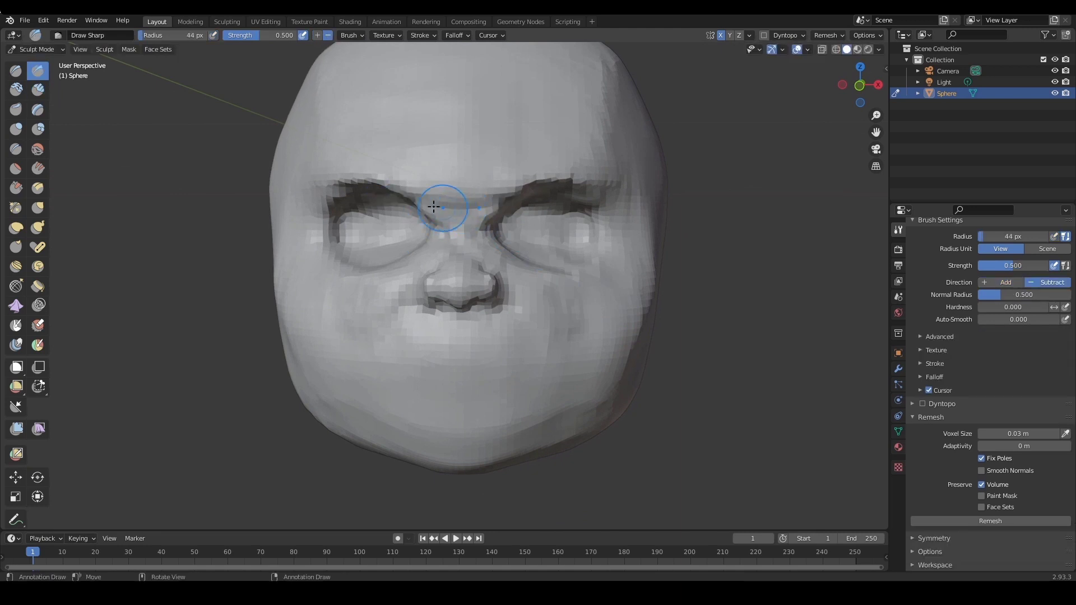
Start adding volume to the eyeballs with the Clay Strips brush at a 65 px radius
{"action": "mouse_move", "coordinate": [560, 241]}
{"action": "left_mouse_down", "text": "alt"}
{"action": "mouse_move", "coordinate": [591, 248]}
{"action": "mouse_move", "coordinate": [560, 252]}
{"action": "mouse_move", "coordinate": [551, 239]}
{"action": "mouse_move", "coordinate": [614, 220]}
{"action": "mouse_move", "coordinate": [544, 230]}
{"action": "mouse_move", "coordinate": [569, 242]}
{"action": "left_mouse_up", "text": "alt"}
{"action": "key", "text": "c"}
{"action": "scroll", "coordinate": [614, 220], "scroll_direction": "up", "scroll_amount": 2}
{"action": "key", "text": "f"}
{"action": "left_click", "coordinate": [588, 228]}
{"action": "scroll", "coordinate": [570, 242], "scroll_direction": "down", "scroll_amount": 1}
{"action": "middle_click_drag", "start_coordinate": [572, 241], "coordinate": [591, 236]}
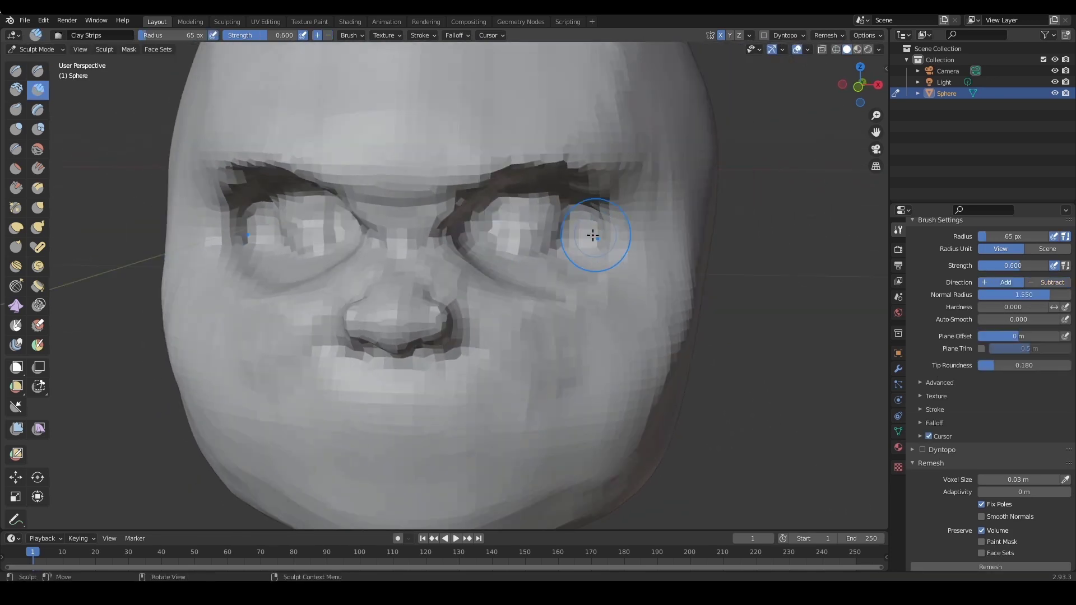
Thicken the eyeballs inside the sockets with the Clay Strips brush at a 73 px radius
{"action": "key", "text": "f"}
{"action": "left_click", "coordinate": [598, 236]}
{"action": "mouse_move", "coordinate": [554, 218]}
{"action": "left_mouse_down"}
{"action": "mouse_move", "coordinate": [543, 253]}
{"action": "mouse_move", "coordinate": [513, 241]}
{"action": "left_mouse_up"}
{"action": "middle_click_drag", "start_coordinate": [549, 238], "coordinate": [565, 241]}
{"action": "left_click_drag", "start_coordinate": [569, 247], "coordinate": [571, 253]}
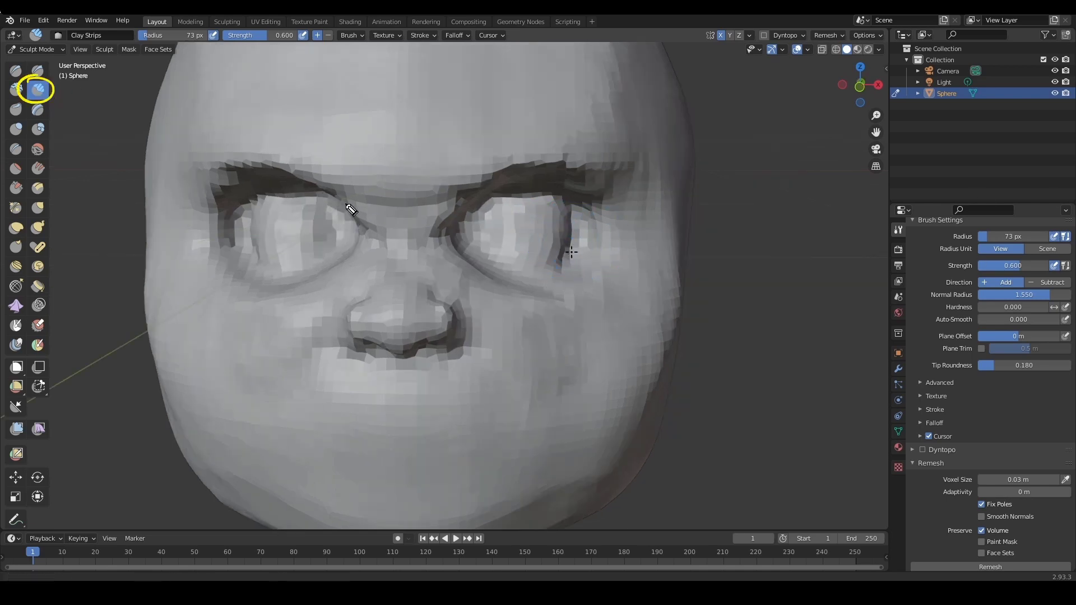
{"action": "mouse_move", "coordinate": [285, 210]}
{"action": "left_mouse_down"}
{"action": "mouse_move", "coordinate": [308, 271]}
{"action": "mouse_move", "coordinate": [271, 250]}
{"action": "mouse_move", "coordinate": [301, 269]}
{"action": "mouse_move", "coordinate": [297, 222]}
{"action": "left_mouse_up"}
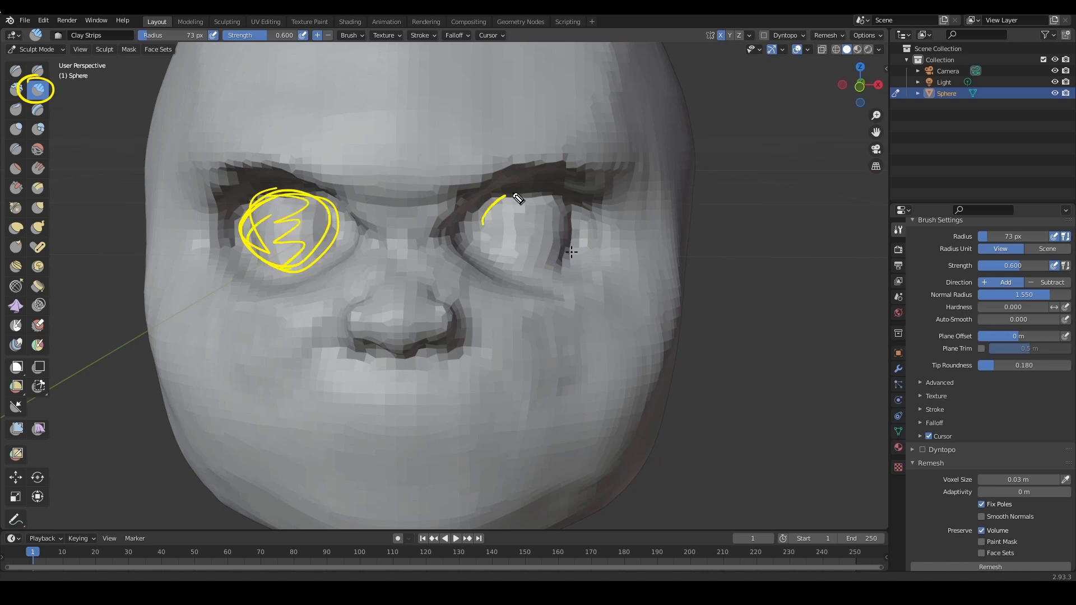
{"action": "mouse_move", "coordinate": [518, 199]}
{"action": "left_mouse_down"}
{"action": "mouse_move", "coordinate": [477, 247]}
{"action": "mouse_move", "coordinate": [546, 238]}
{"action": "mouse_move", "coordinate": [509, 209]}
{"action": "mouse_move", "coordinate": [487, 229]}
{"action": "left_mouse_up"}
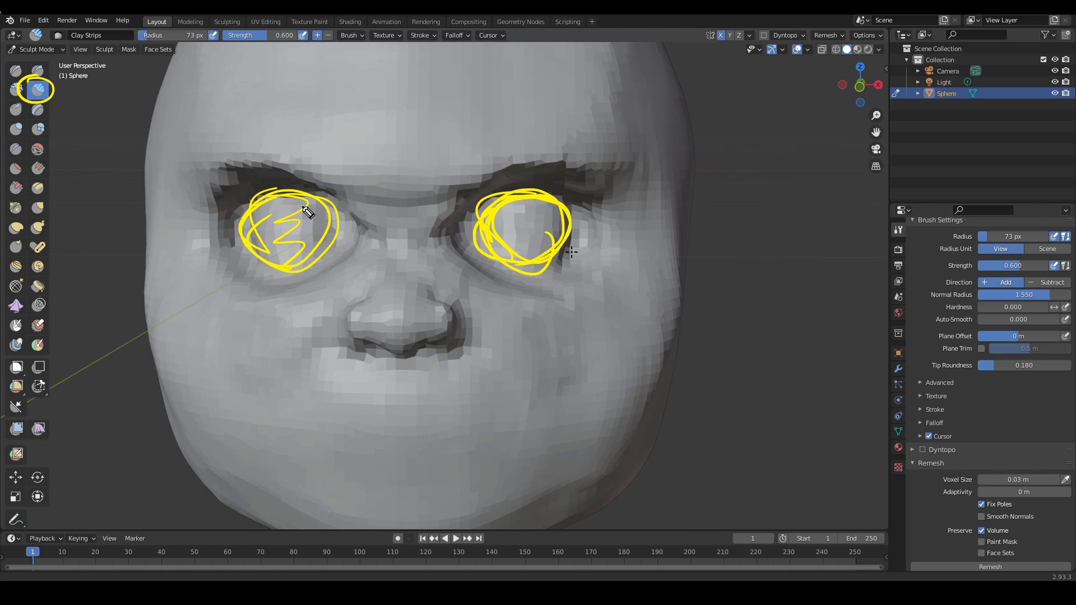
{"action": "left_click_drag", "start_coordinate": [266, 211], "coordinate": [250, 244]}
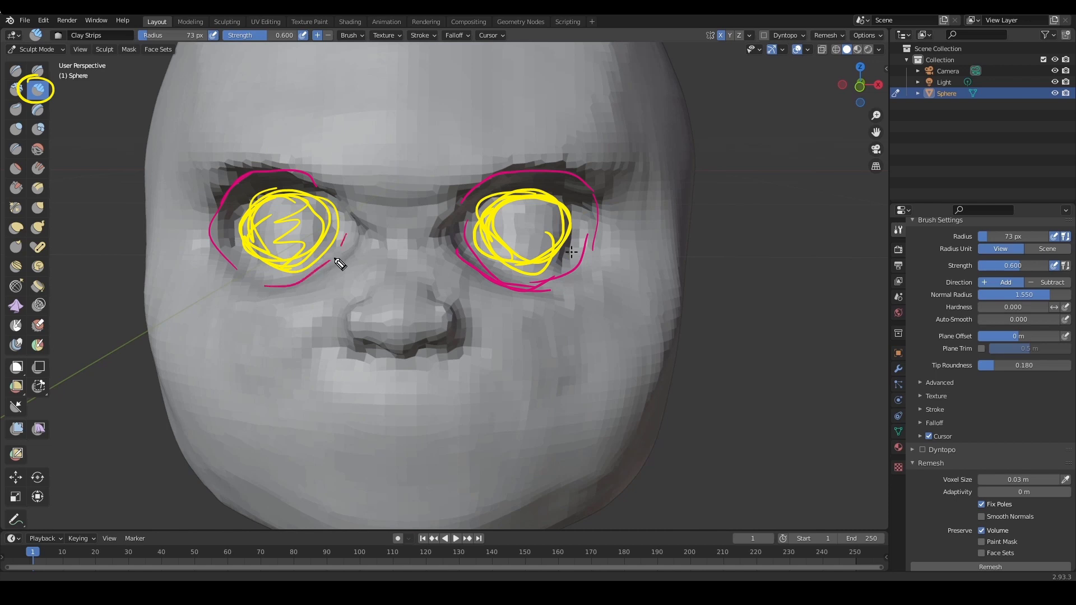
{"action": "left_click_drag", "start_coordinate": [279, 205], "coordinate": [333, 232]}
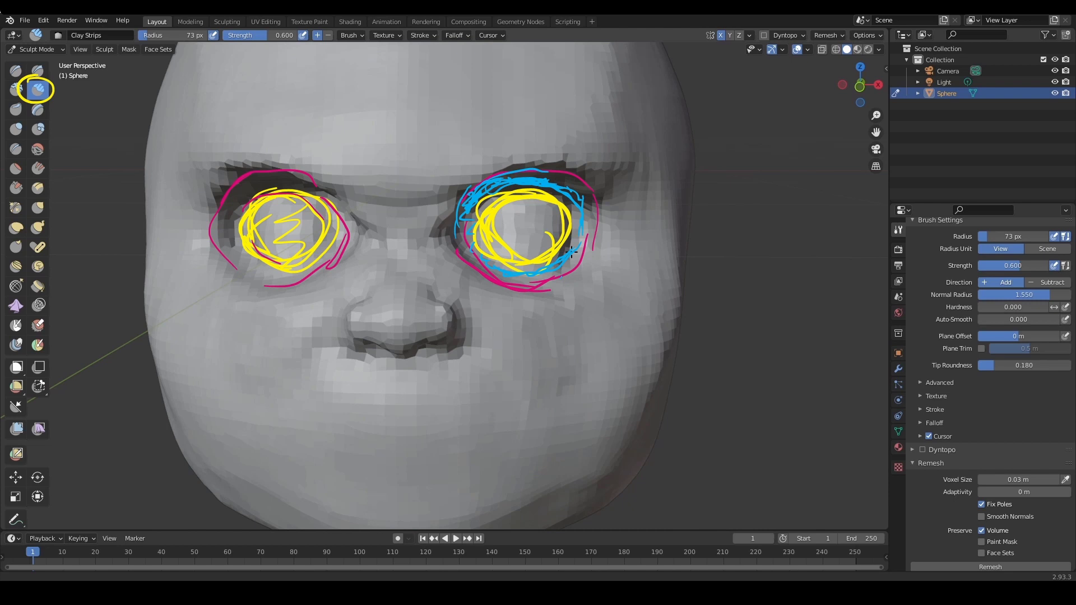
{"action": "key", "text": "Escape"}
Add more Clay Strips strokes at a 73 px radius across the eyeballs to make them bulge
{"action": "middle_click_drag", "start_coordinate": [572, 252], "coordinate": [651, 251], "text": "shift"}
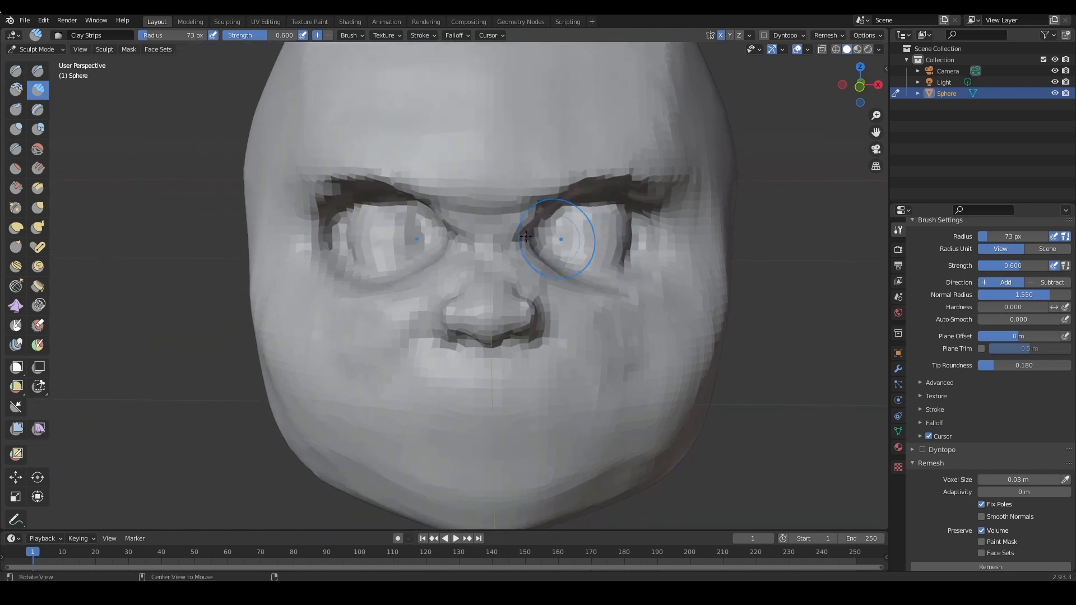
{"action": "scroll", "coordinate": [468, 235], "scroll_direction": "down", "scroll_amount": 1}
{"action": "left_click_drag", "start_coordinate": [372, 236], "coordinate": [413, 240]}
{"action": "middle_click_drag", "start_coordinate": [413, 240], "coordinate": [521, 249]}
{"action": "mouse_move", "coordinate": [486, 247]}
{"action": "left_mouse_down"}
{"action": "mouse_move", "coordinate": [539, 240]}
{"action": "mouse_move", "coordinate": [545, 259]}
{"action": "left_mouse_up"}
{"action": "left_click_drag", "start_coordinate": [544, 259], "coordinate": [549, 268]}
Round out the eyeballs with the Draw brush at strength 0.327, using radii of 73 and 66 px
{"action": "mouse_move", "coordinate": [572, 257]}
{"action": "middle_mouse_down"}
{"action": "mouse_move", "coordinate": [571, 232]}
{"action": "mouse_move", "coordinate": [533, 283]}
{"action": "mouse_move", "coordinate": [566, 245]}
{"action": "mouse_move", "coordinate": [544, 240]}
{"action": "middle_mouse_up"}
{"action": "key", "text": "x"}
{"action": "mouse_move", "coordinate": [531, 227]}
{"action": "left_mouse_down"}
{"action": "mouse_move", "coordinate": [501, 235]}
{"action": "mouse_move", "coordinate": [557, 252]}
{"action": "left_mouse_up"}
{"action": "middle_click_drag", "start_coordinate": [558, 252], "coordinate": [548, 224]}
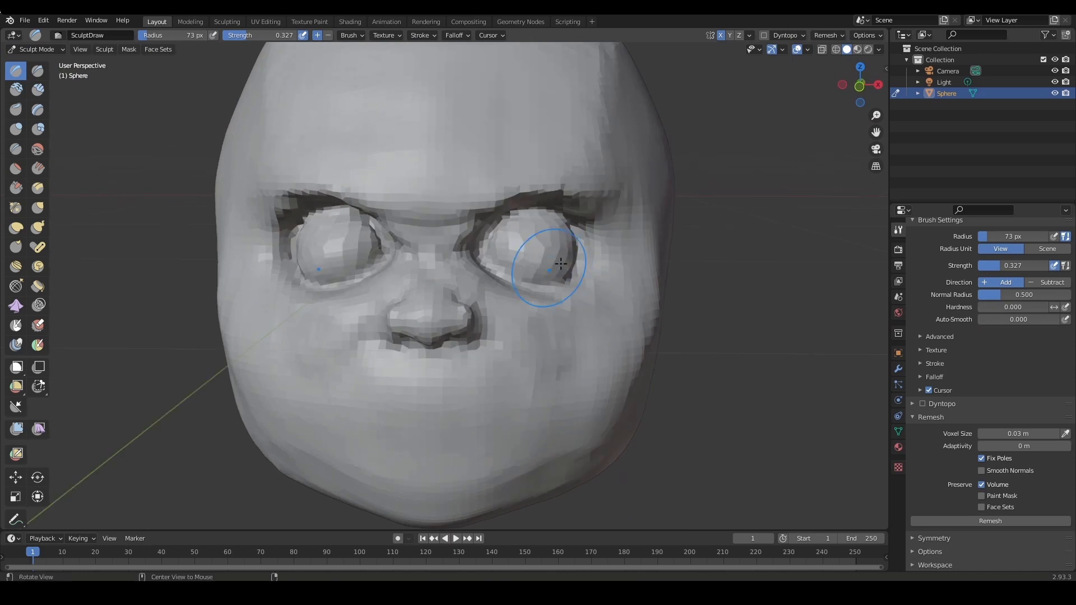
{"action": "left_click_drag", "start_coordinate": [561, 264], "coordinate": [573, 260], "text": "alt"}
{"action": "key", "text": "bracketleft"}
{"action": "left_click_drag", "start_coordinate": [529, 224], "coordinate": [503, 226]}
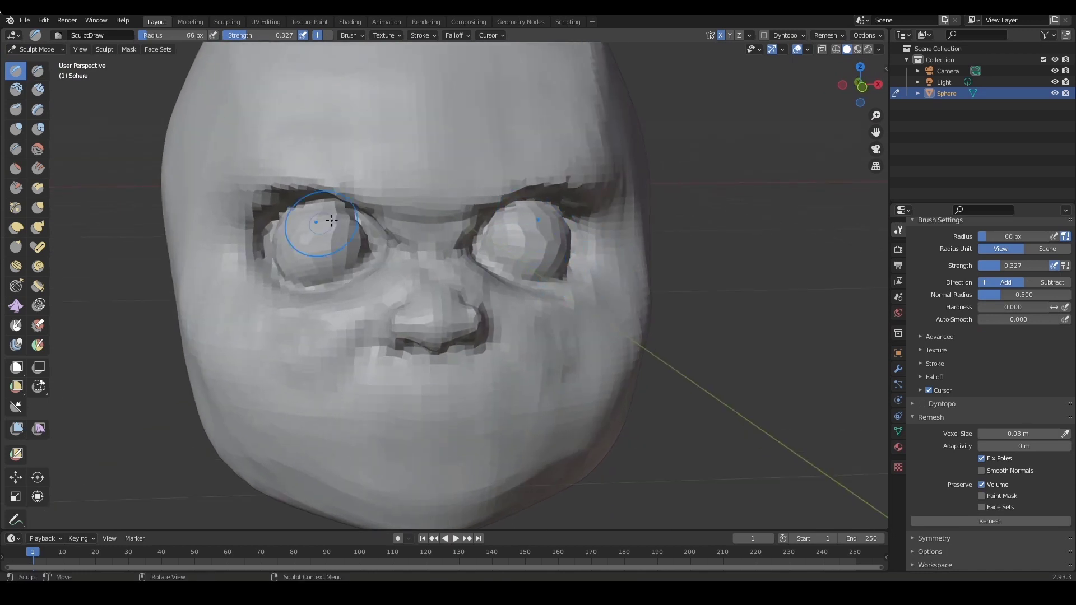
{"action": "mouse_move", "coordinate": [349, 230]}
{"action": "left_mouse_down"}
{"action": "mouse_move", "coordinate": [349, 253]}
{"action": "mouse_move", "coordinate": [300, 275]}
{"action": "left_mouse_up"}
{"action": "mouse_move", "coordinate": [571, 233]}
{"action": "middle_mouse_down"}
{"action": "mouse_move", "coordinate": [545, 228]}
{"action": "mouse_move", "coordinate": [556, 234]}
{"action": "middle_mouse_up"}
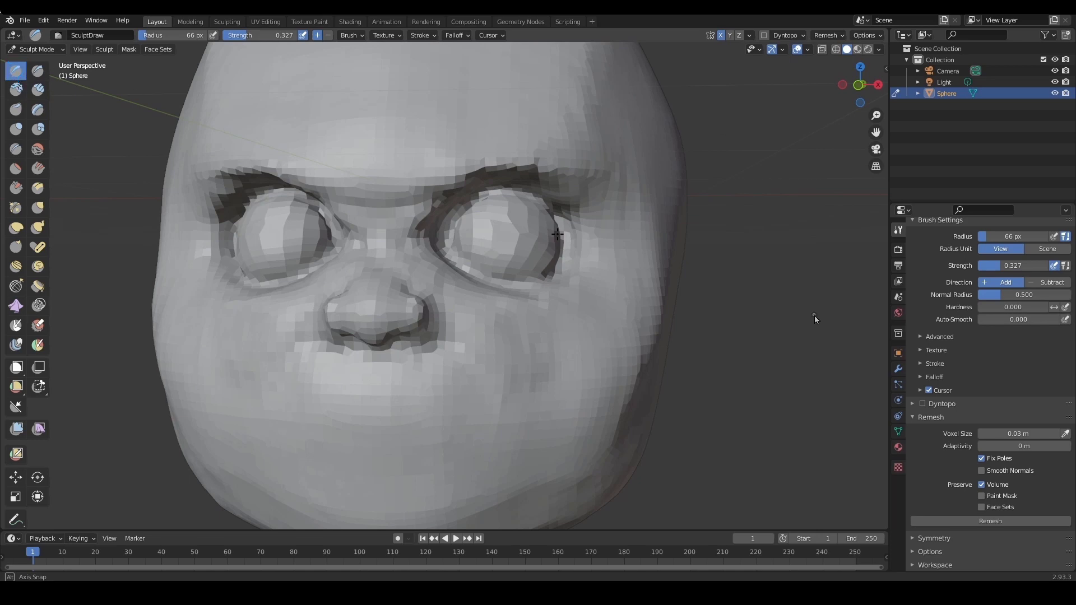
Adjust the lower rim of the eye socket near the nose with the Grab brush
{"action": "mouse_move", "coordinate": [557, 235]}
{"action": "middle_mouse_down"}
{"action": "mouse_move", "coordinate": [576, 236]}
{"action": "mouse_move", "coordinate": [492, 240]}
{"action": "mouse_move", "coordinate": [528, 243]}
{"action": "mouse_move", "coordinate": [564, 221]}
{"action": "mouse_move", "coordinate": [504, 238]}
{"action": "mouse_move", "coordinate": [543, 225]}
{"action": "mouse_move", "coordinate": [538, 209]}
{"action": "mouse_move", "coordinate": [504, 204]}
{"action": "mouse_move", "coordinate": [608, 281]}
{"action": "mouse_move", "coordinate": [571, 241]}
{"action": "mouse_move", "coordinate": [428, 202]}
{"action": "mouse_move", "coordinate": [499, 235]}
{"action": "middle_mouse_up"}
{"action": "key", "text": "g"}
{"action": "key", "text": "f"}
{"action": "left_click", "coordinate": [529, 236]}
{"action": "mouse_move", "coordinate": [470, 281]}
{"action": "left_mouse_down"}
{"action": "mouse_move", "coordinate": [511, 243]}
{"action": "mouse_move", "coordinate": [507, 231]}
{"action": "mouse_move", "coordinate": [455, 236]}
{"action": "left_mouse_up"}
{"action": "scroll", "coordinate": [522, 224], "scroll_direction": "down", "scroll_amount": 2}
Reshape the inner corner of the eye socket with the Grab brush at a 103 px radius
{"action": "key", "text": "f"}
{"action": "left_click", "coordinate": [508, 224]}
{"action": "key", "text": "f"}
{"action": "left_click", "coordinate": [472, 230]}
{"action": "mouse_move", "coordinate": [445, 234]}
{"action": "left_mouse_down", "text": "alt"}
{"action": "mouse_move", "coordinate": [567, 240]}
{"action": "mouse_move", "coordinate": [526, 251]}
{"action": "left_mouse_up", "text": "alt"}
{"action": "mouse_move", "coordinate": [487, 231]}
{"action": "middle_mouse_down"}
{"action": "mouse_move", "coordinate": [508, 239]}
{"action": "mouse_move", "coordinate": [475, 238]}
{"action": "middle_mouse_up"}
{"action": "left_click_drag", "start_coordinate": [458, 243], "coordinate": [461, 239]}
Pull the outer side of the eye area up and outward with the Grab brush
{"action": "key", "text": "f"}
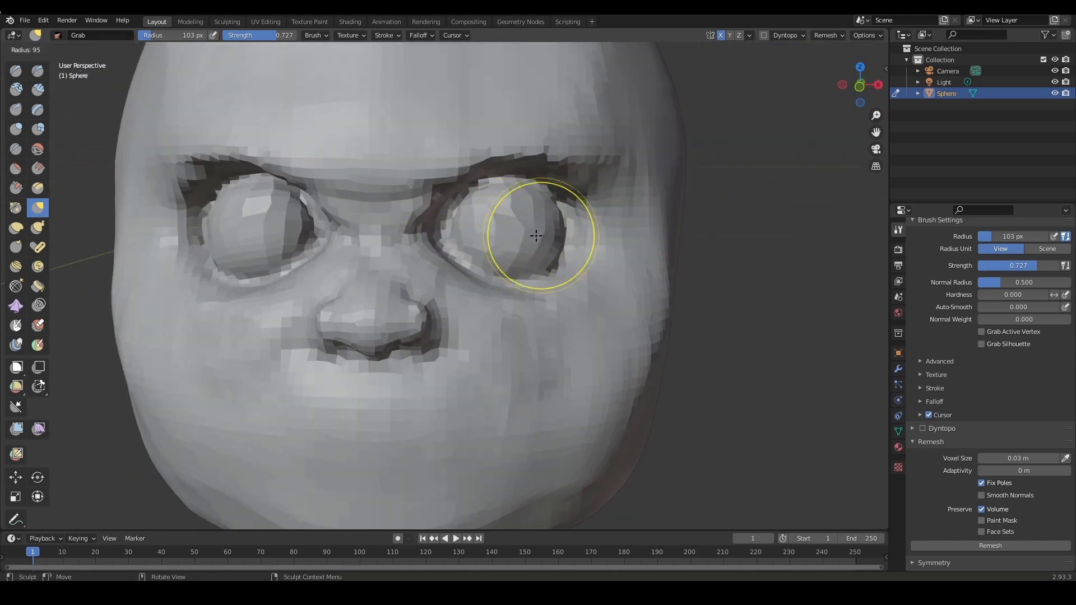
{"action": "left_click", "coordinate": [592, 233]}
{"action": "middle_click_drag", "start_coordinate": [562, 233], "coordinate": [560, 231], "text": "ctrl"}
{"action": "mouse_move", "coordinate": [562, 231]}
{"action": "left_mouse_down"}
{"action": "mouse_move", "coordinate": [580, 228]}
{"action": "mouse_move", "coordinate": [602, 166]}
{"action": "left_mouse_up"}
Adjust the depth of the outer eye area from below with the Grab brush at a 132 px radius
{"action": "key", "text": "f"}
{"action": "left_click", "coordinate": [605, 245]}
{"action": "mouse_move", "coordinate": [603, 226]}
{"action": "left_mouse_down", "text": "alt"}
{"action": "mouse_move", "coordinate": [598, 251]}
{"action": "mouse_move", "coordinate": [574, 258]}
{"action": "left_mouse_up", "text": "alt"}
{"action": "key", "text": "f"}
{"action": "left_click", "coordinate": [584, 259]}
{"action": "middle_click_drag", "start_coordinate": [587, 269], "coordinate": [588, 256]}
{"action": "left_click_drag", "start_coordinate": [570, 267], "coordinate": [566, 261]}
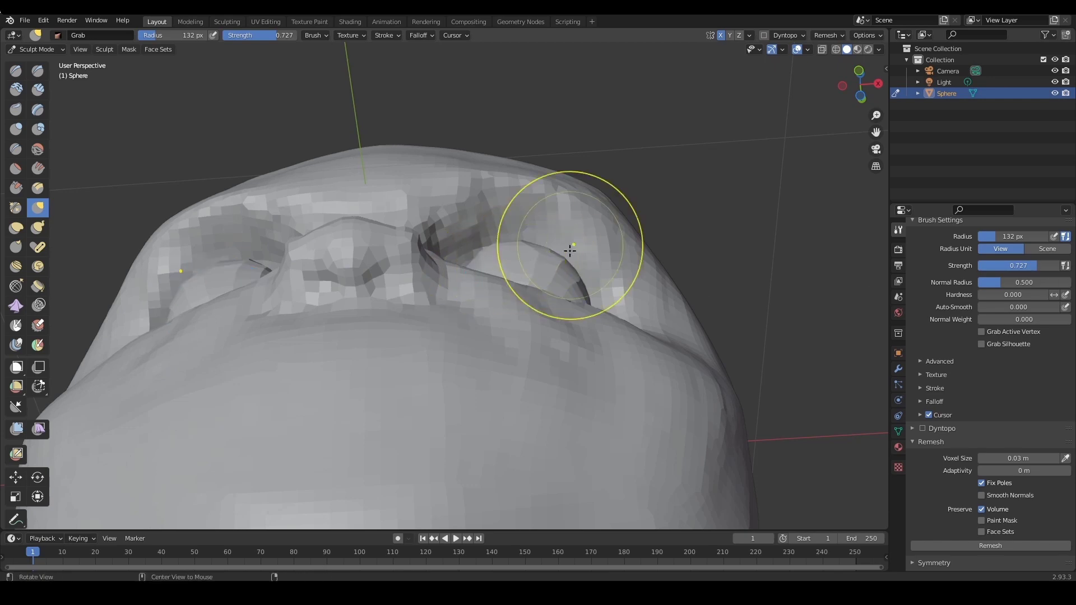
{"action": "mouse_move", "coordinate": [570, 250]}
{"action": "middle_mouse_down"}
{"action": "mouse_move", "coordinate": [567, 305]}
{"action": "mouse_move", "coordinate": [576, 250]}
{"action": "mouse_move", "coordinate": [533, 284]}
{"action": "mouse_move", "coordinate": [505, 235]}
{"action": "mouse_move", "coordinate": [600, 252]}
{"action": "mouse_move", "coordinate": [413, 295]}
{"action": "mouse_move", "coordinate": [377, 317]}
{"action": "middle_mouse_up"}
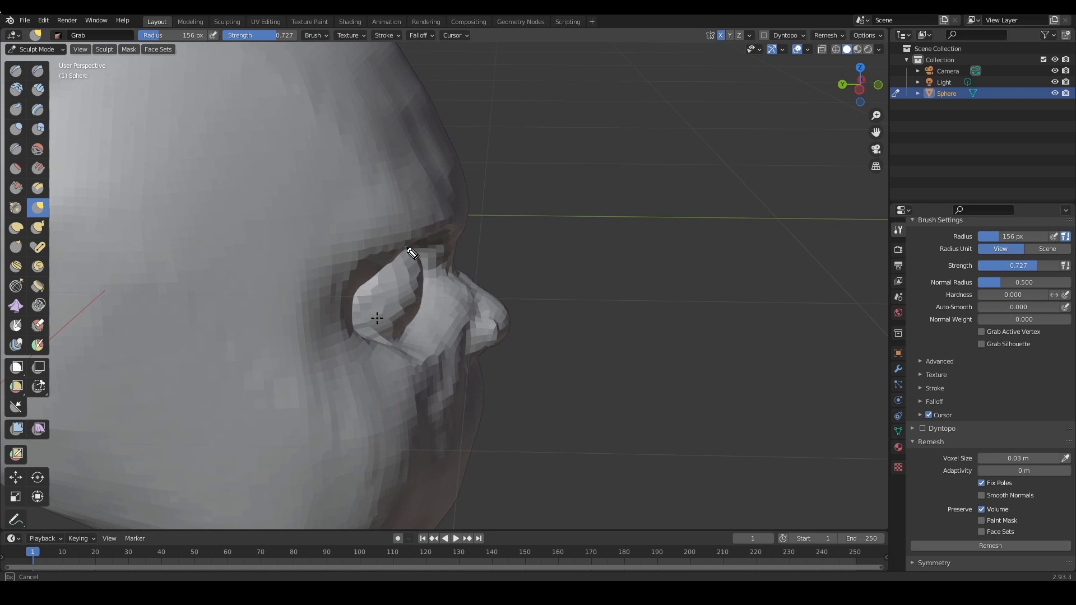
{"action": "mouse_move", "coordinate": [408, 249]}
{"action": "left_mouse_down"}
{"action": "mouse_move", "coordinate": [385, 336]}
{"action": "mouse_move", "coordinate": [411, 255]}
{"action": "mouse_move", "coordinate": [413, 319]}
{"action": "left_mouse_up"}
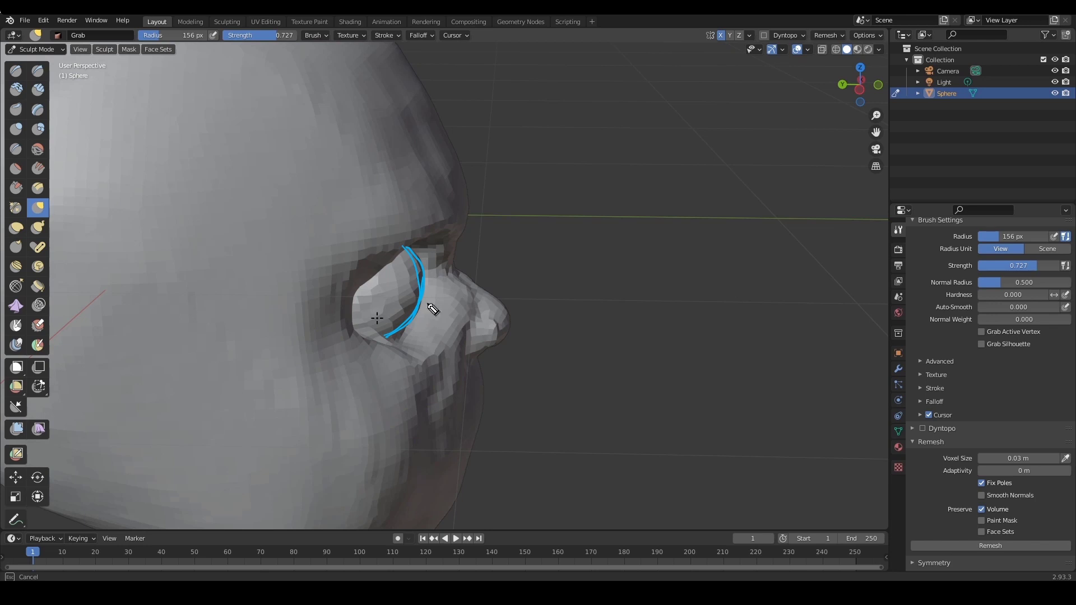
{"action": "left_click_drag", "start_coordinate": [446, 247], "coordinate": [408, 346]}
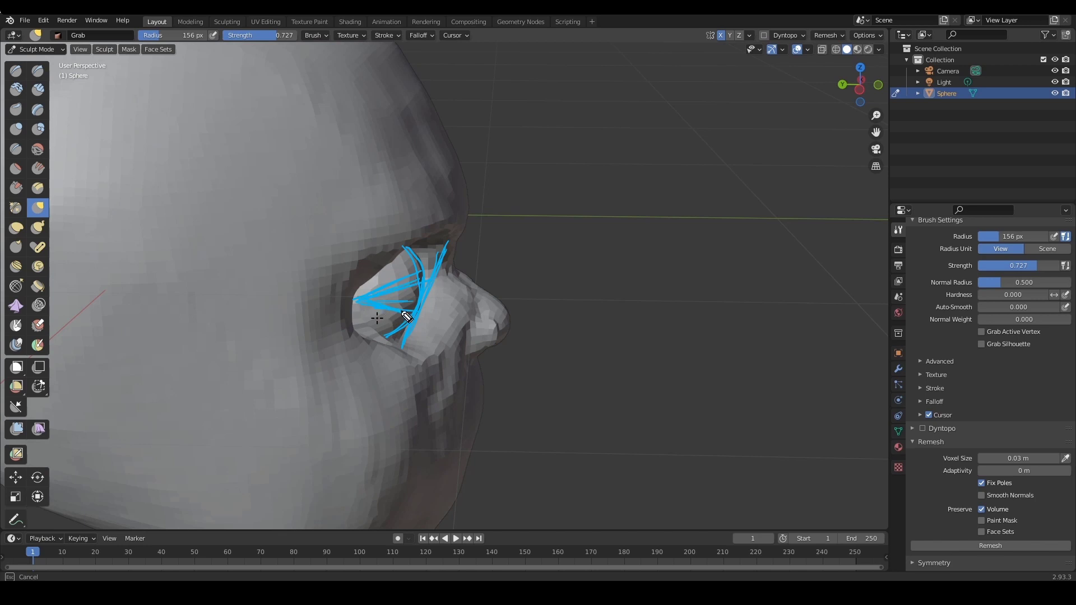
{"action": "left_click_drag", "start_coordinate": [441, 255], "coordinate": [449, 247]}
{"action": "key", "text": "ctrl+shift+7"}
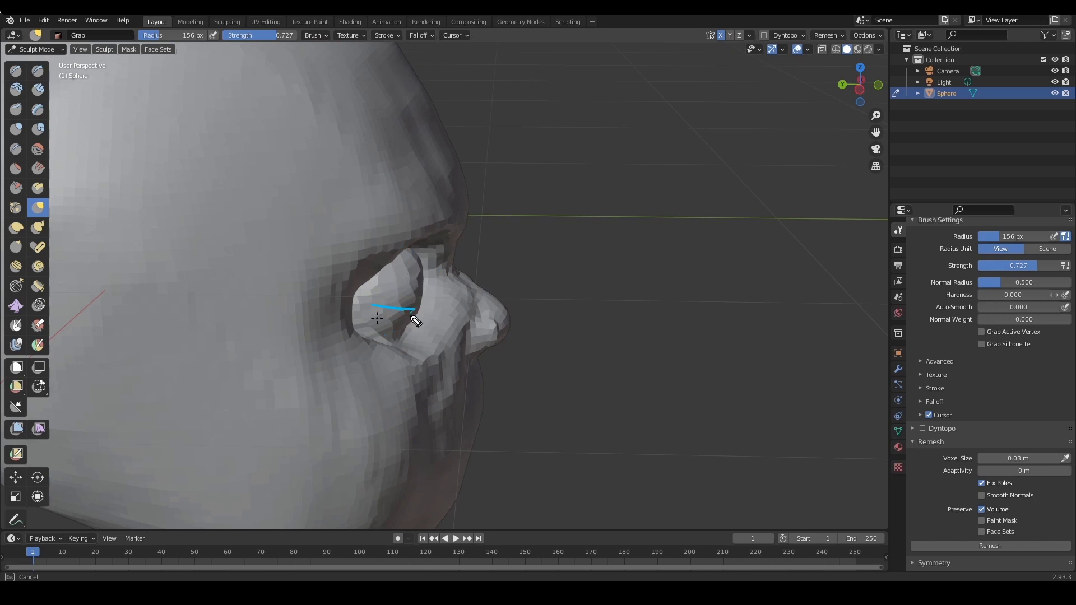
{"action": "left_click_drag", "start_coordinate": [417, 320], "coordinate": [389, 306]}
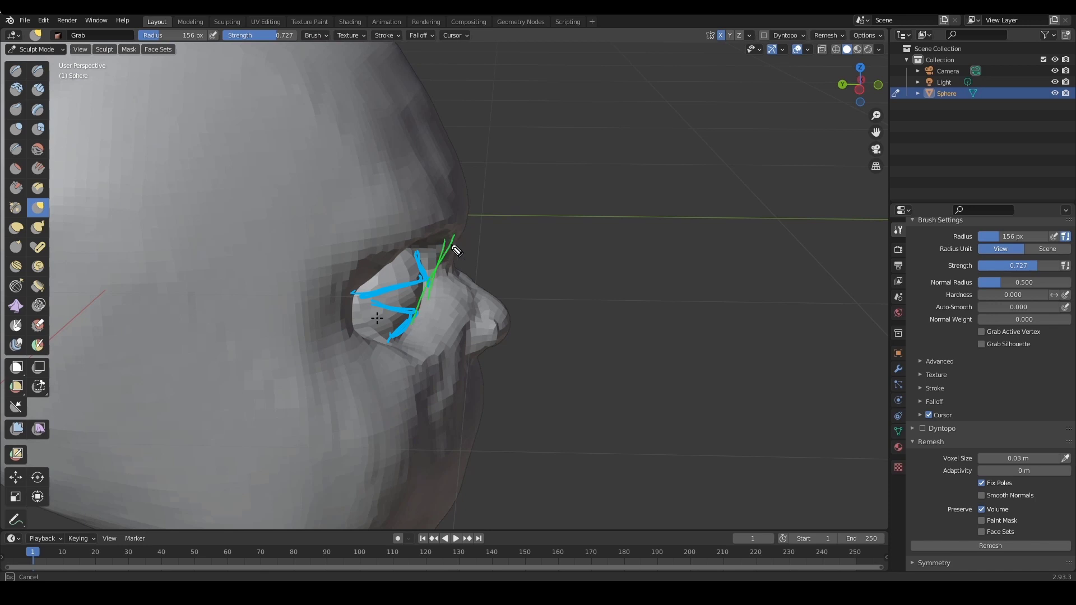
{"action": "left_click_drag", "start_coordinate": [422, 299], "coordinate": [433, 273]}
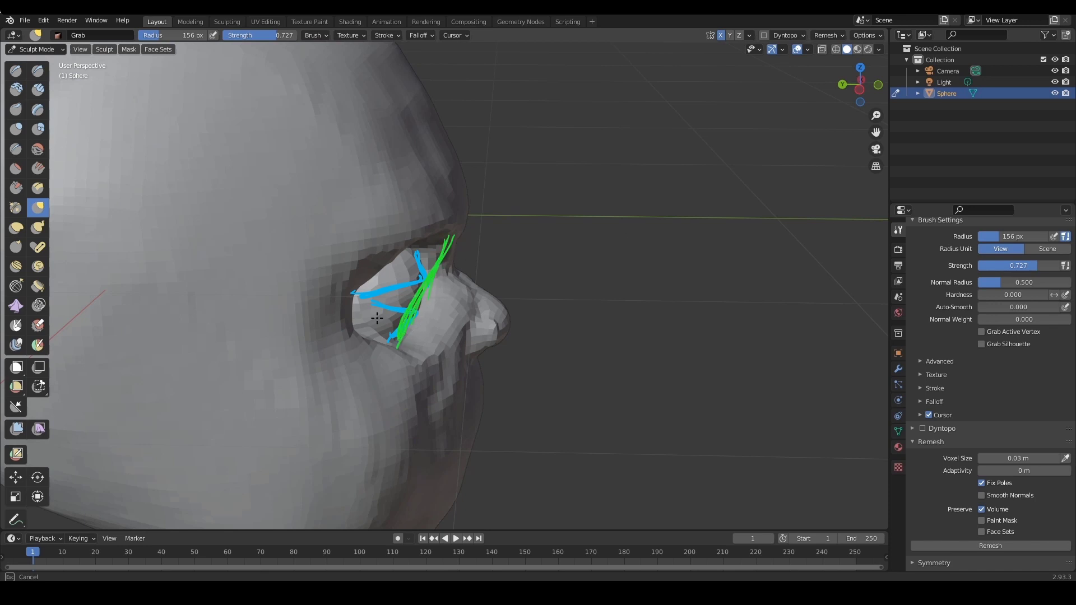
{"action": "left_click", "coordinate": [955, 278]}
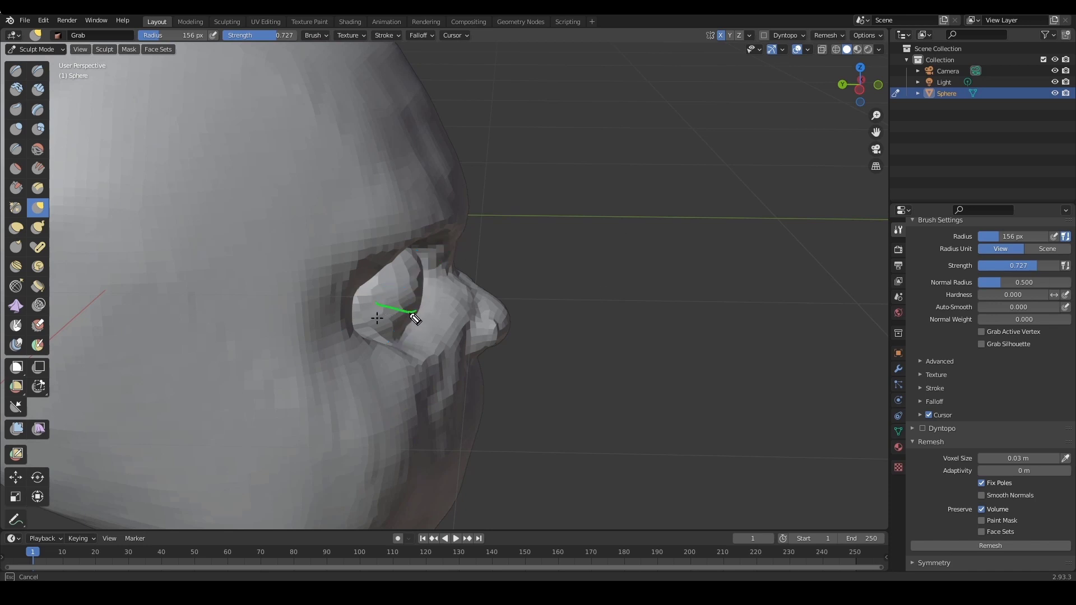
{"action": "mouse_move", "coordinate": [417, 324]}
{"action": "left_mouse_down"}
{"action": "mouse_move", "coordinate": [392, 336]}
{"action": "mouse_move", "coordinate": [421, 322]}
{"action": "left_mouse_up"}
{"action": "left_click_drag", "start_coordinate": [369, 292], "coordinate": [426, 283]}
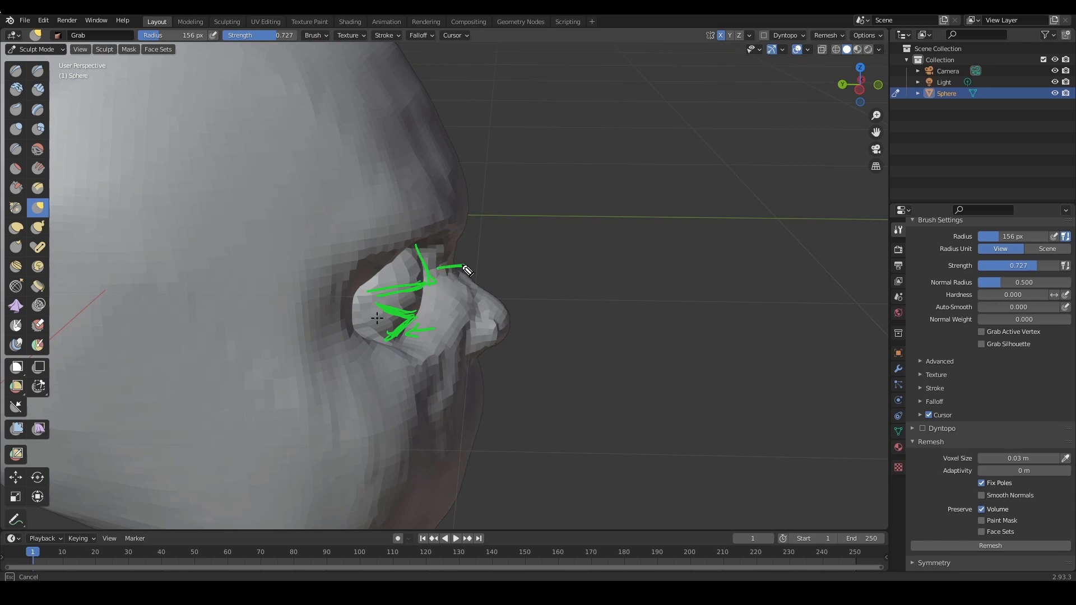
{"action": "left_click_drag", "start_coordinate": [467, 271], "coordinate": [477, 268]}
{"action": "left_click_drag", "start_coordinate": [456, 260], "coordinate": [483, 274]}
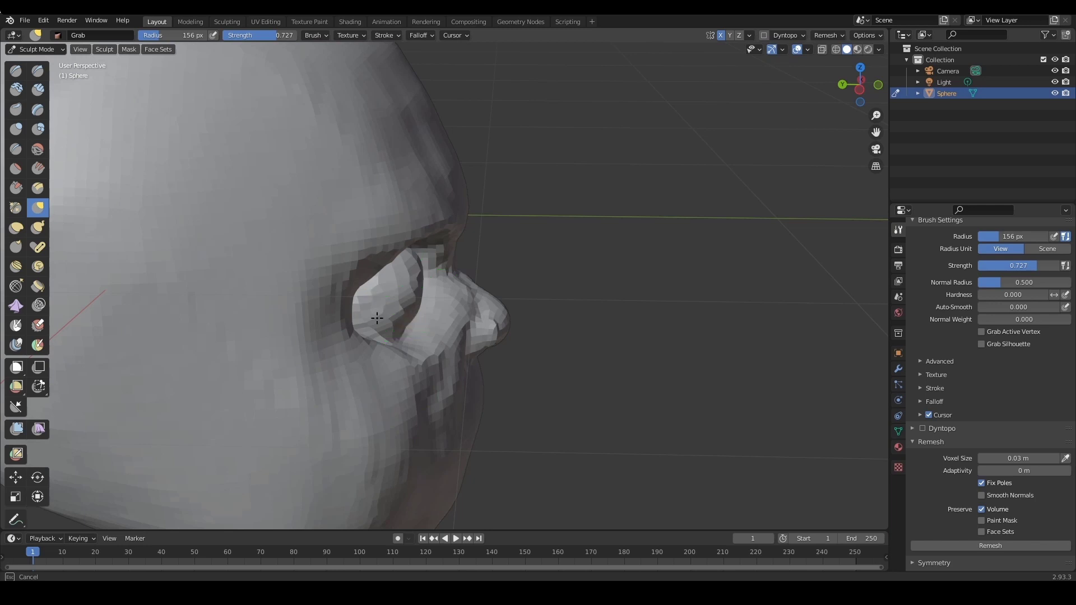
Nudge the outer eye corner in side view with the Grab brush at 156 px, and set the radius to 127 px
{"action": "left_click_drag", "start_coordinate": [377, 319], "coordinate": [384, 312]}
{"action": "key", "text": "f"}
{"action": "left_click", "coordinate": [461, 306]}
Examine the eyes and the overall head shape from the front, both from afar and close up
{"action": "scroll", "coordinate": [402, 310], "scroll_direction": "down", "scroll_amount": 3}
{"action": "middle_click_drag", "start_coordinate": [588, 330], "coordinate": [457, 319]}
{"action": "scroll", "coordinate": [642, 300], "scroll_direction": "down", "scroll_amount": 1}
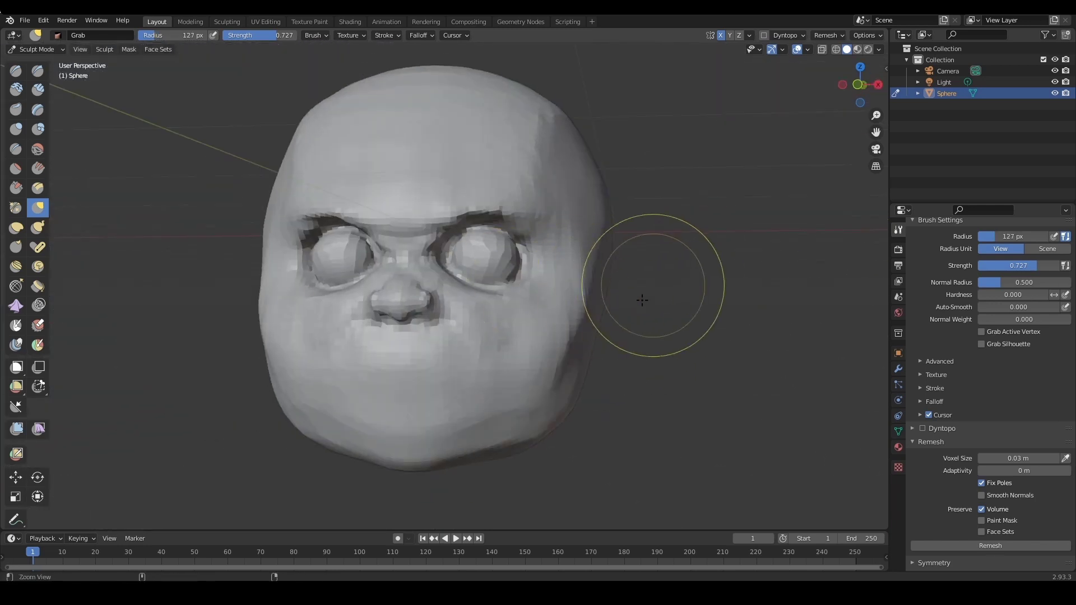
{"action": "middle_click_drag", "start_coordinate": [617, 342], "coordinate": [622, 322]}
{"action": "scroll", "coordinate": [620, 321], "scroll_direction": "up", "scroll_amount": 2}
{"action": "mouse_move", "coordinate": [692, 257]}
{"action": "middle_mouse_down"}
{"action": "mouse_move", "coordinate": [703, 279]}
{"action": "mouse_move", "coordinate": [695, 283]}
{"action": "middle_mouse_up"}
{"action": "scroll", "coordinate": [657, 302], "scroll_direction": "down", "scroll_amount": 1}
{"action": "mouse_move", "coordinate": [645, 312]}
{"action": "middle_mouse_down"}
{"action": "mouse_move", "coordinate": [655, 306]}
{"action": "mouse_move", "coordinate": [642, 303]}
{"action": "middle_mouse_up"}
{"action": "scroll", "coordinate": [639, 297], "scroll_direction": "up", "scroll_amount": 1}
{"action": "middle_click_drag", "start_coordinate": [633, 289], "coordinate": [582, 265]}
{"action": "scroll", "coordinate": [627, 277], "scroll_direction": "up", "scroll_amount": 1}
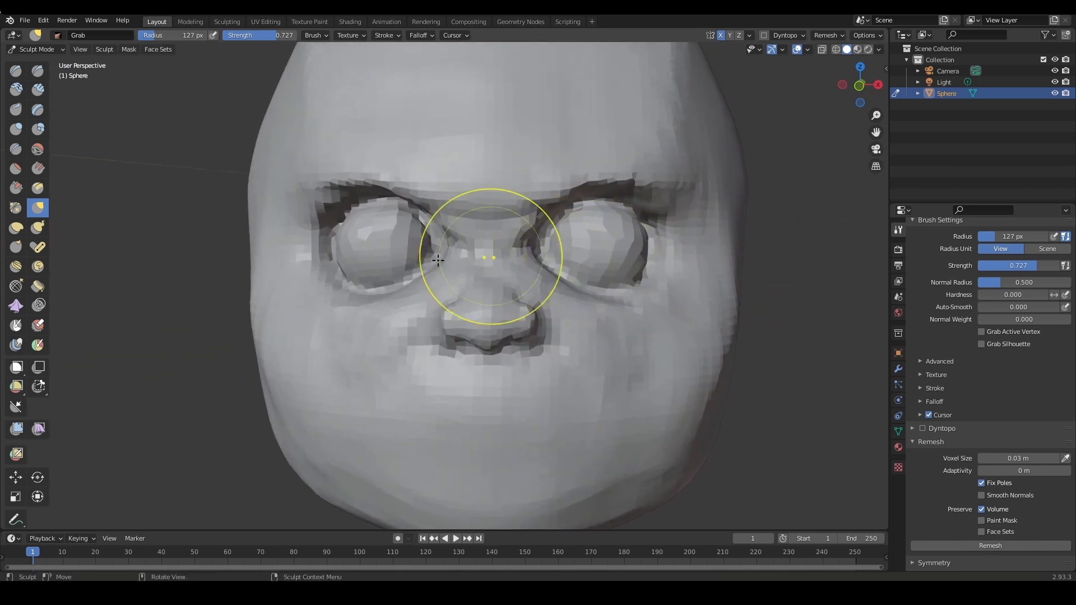
Refine the inner eye corners beside the nose bridge with the Grab brush, using radii of 109 and 92 px
{"action": "key", "text": "f"}
{"action": "left_click", "coordinate": [468, 260]}
{"action": "left_click_drag", "start_coordinate": [411, 271], "coordinate": [421, 283]}
{"action": "scroll", "coordinate": [421, 283], "scroll_direction": "down", "scroll_amount": 1}
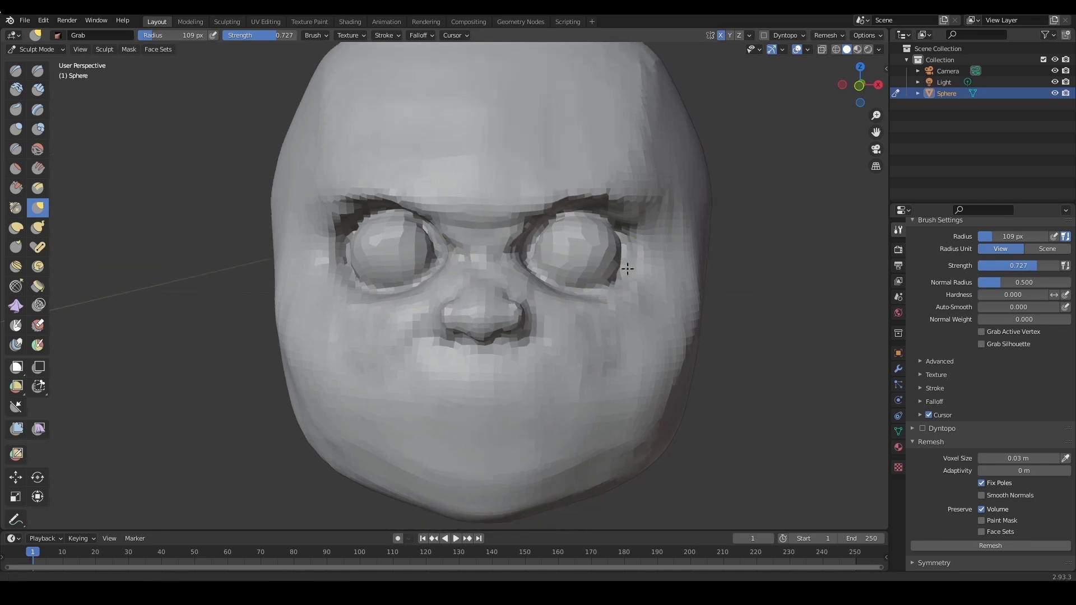
{"action": "key", "text": "f"}
{"action": "left_click", "coordinate": [485, 262]}
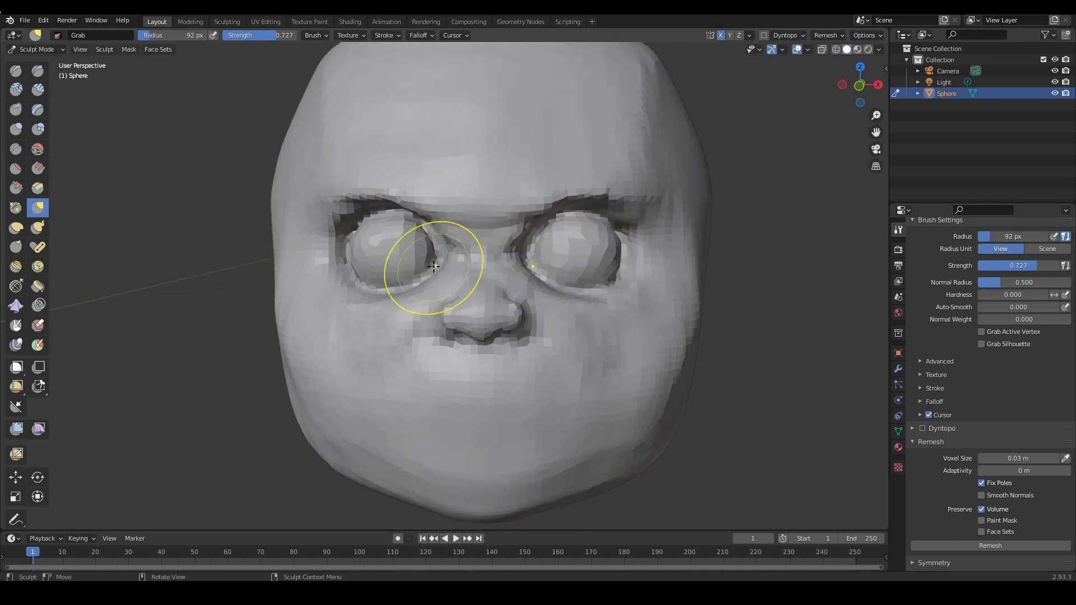
{"action": "mouse_move", "coordinate": [433, 266]}
{"action": "left_mouse_down"}
{"action": "mouse_move", "coordinate": [454, 269]}
{"action": "mouse_move", "coordinate": [441, 268]}
{"action": "left_mouse_up"}
{"action": "scroll", "coordinate": [630, 285], "scroll_direction": "down", "scroll_amount": 1}
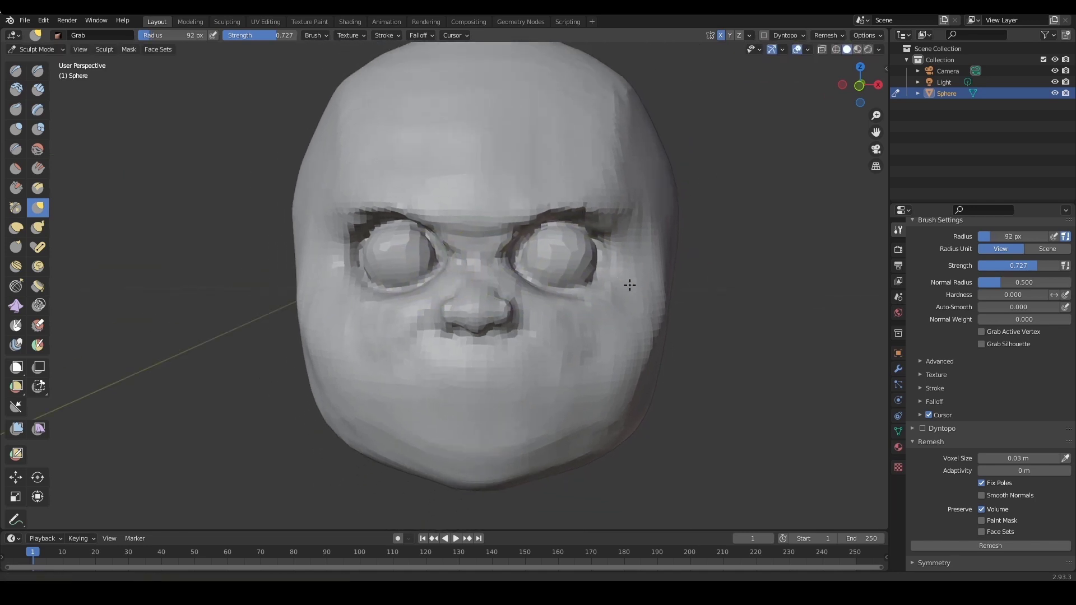
Push the lower outer rim of the eye socket toward the eyeball with the Grab brush, starting at a 99 px radius
{"action": "scroll", "coordinate": [620, 308], "scroll_direction": "down", "scroll_amount": 2}
{"action": "scroll", "coordinate": [645, 277], "scroll_direction": "up", "scroll_amount": 2}
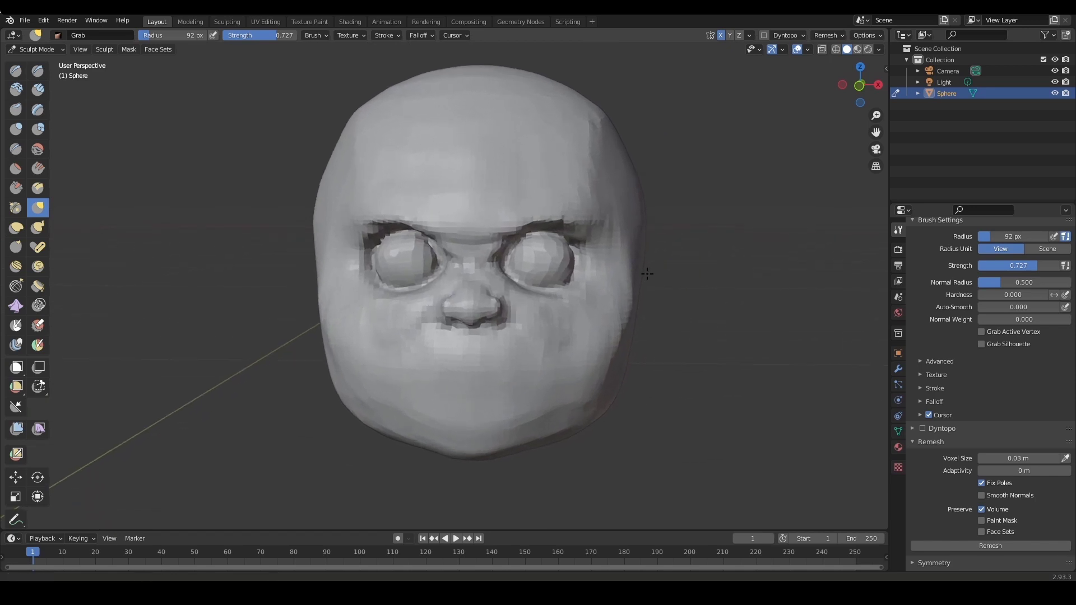
{"action": "mouse_move", "coordinate": [647, 274]}
{"action": "middle_mouse_down"}
{"action": "mouse_move", "coordinate": [552, 297]}
{"action": "mouse_move", "coordinate": [597, 286]}
{"action": "mouse_move", "coordinate": [598, 311]}
{"action": "mouse_move", "coordinate": [600, 302]}
{"action": "middle_mouse_up"}
{"action": "scroll", "coordinate": [595, 293], "scroll_direction": "up", "scroll_amount": 2}
{"action": "key", "text": "f"}
{"action": "left_click", "coordinate": [587, 285]}
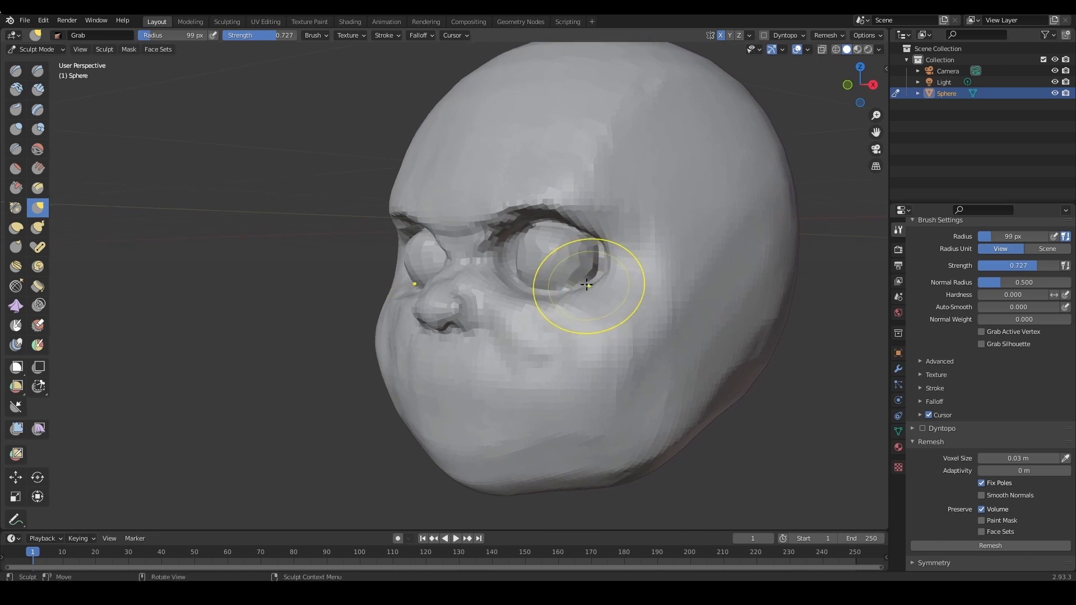
{"action": "left_click_drag", "start_coordinate": [587, 285], "coordinate": [575, 287]}
{"action": "middle_click_drag", "start_coordinate": [575, 286], "coordinate": [567, 290]}
{"action": "key", "text": "f"}
{"action": "left_click", "coordinate": [566, 293]}
{"action": "left_click_drag", "start_coordinate": [567, 293], "coordinate": [561, 286]}
Pull the inner side of the eye toward the nose with the Grab brush at a 103 px radius
{"action": "mouse_move", "coordinate": [560, 285]}
{"action": "middle_mouse_down"}
{"action": "mouse_move", "coordinate": [531, 277]}
{"action": "mouse_move", "coordinate": [622, 286]}
{"action": "mouse_move", "coordinate": [590, 291]}
{"action": "mouse_move", "coordinate": [572, 275]}
{"action": "middle_mouse_up"}
{"action": "key", "text": "f"}
{"action": "left_click", "coordinate": [566, 267]}
{"action": "key", "text": "f"}
{"action": "left_click", "coordinate": [535, 258]}
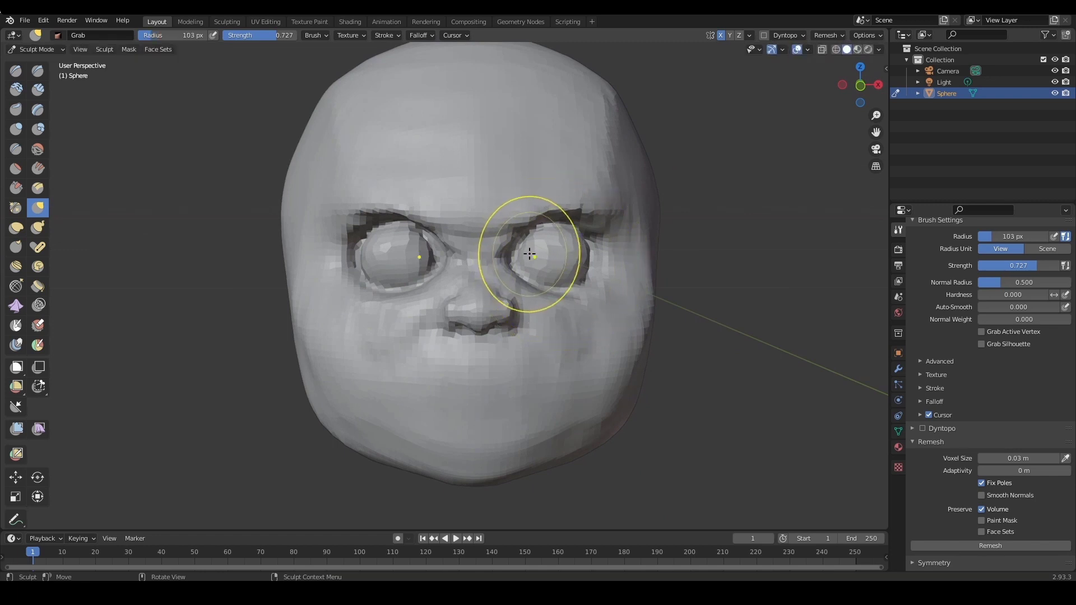
{"action": "left_click_drag", "start_coordinate": [530, 254], "coordinate": [521, 254]}
Nudge the outer corner of the eye inward with the Grab brush at a 101 px radius
{"action": "key", "text": "f"}
{"action": "left_click", "coordinate": [572, 249]}
{"action": "left_click_drag", "start_coordinate": [599, 247], "coordinate": [593, 243]}
{"action": "mouse_move", "coordinate": [626, 270]}
{"action": "middle_mouse_down"}
{"action": "mouse_move", "coordinate": [628, 258]}
{"action": "mouse_move", "coordinate": [663, 269]}
{"action": "mouse_move", "coordinate": [588, 278]}
{"action": "middle_mouse_up"}
{"action": "scroll", "coordinate": [634, 265], "scroll_direction": "up", "scroll_amount": 2}
{"action": "scroll", "coordinate": [639, 266], "scroll_direction": "up", "scroll_amount": 1}
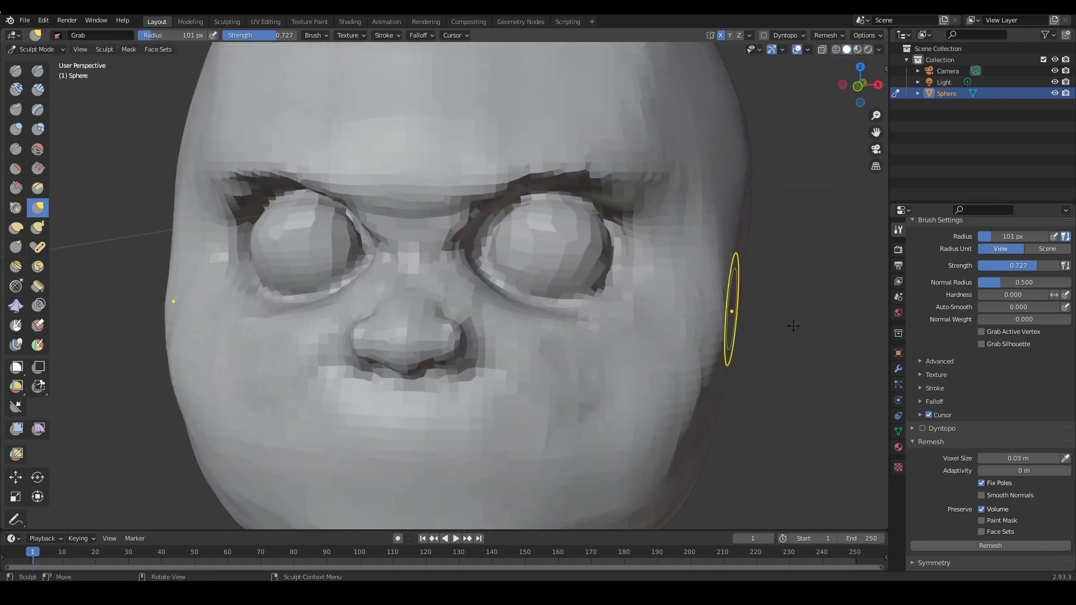
Remesh the head at a voxel size of 0.01 m
{"action": "left_click", "coordinate": [1013, 457]}
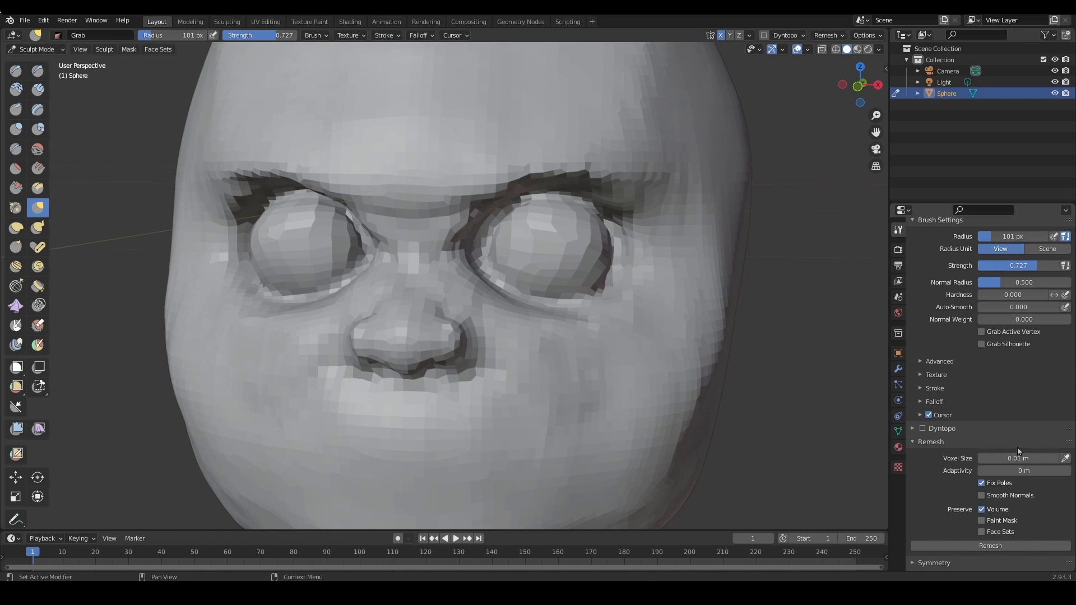
{"action": "left_click", "coordinate": [969, 547]}
{"action": "middle_click_drag", "start_coordinate": [749, 321], "coordinate": [754, 326]}
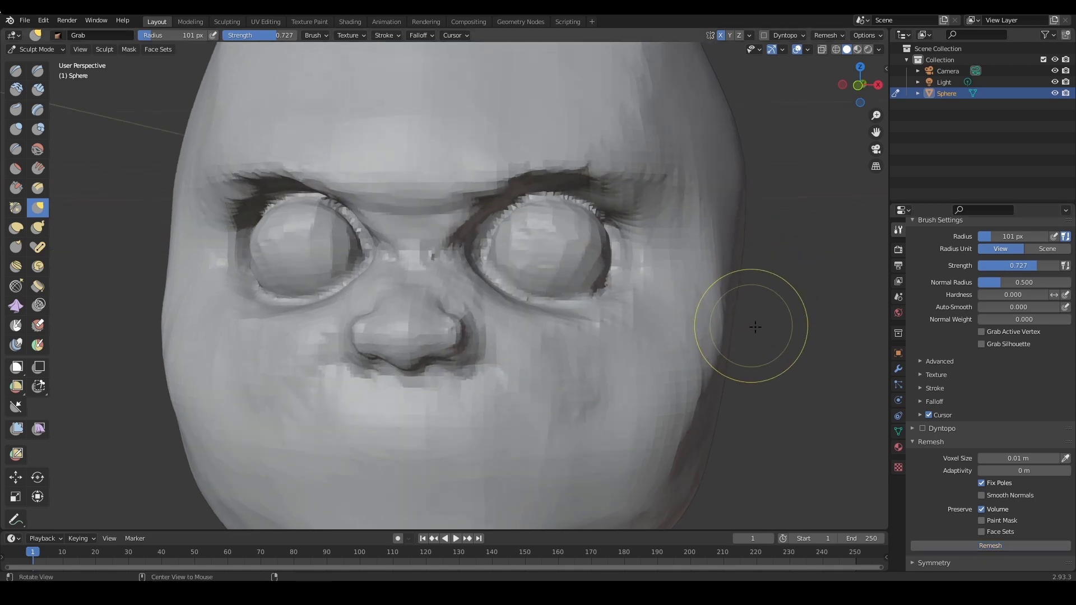
Build up the upper eyelid across the eyeball with the Clay Strips brush at a 37 px radius
{"action": "scroll", "coordinate": [753, 326], "scroll_direction": "down", "scroll_amount": 1}
{"action": "key", "text": "c"}
{"action": "scroll", "coordinate": [568, 256], "scroll_direction": "up", "scroll_amount": 4}
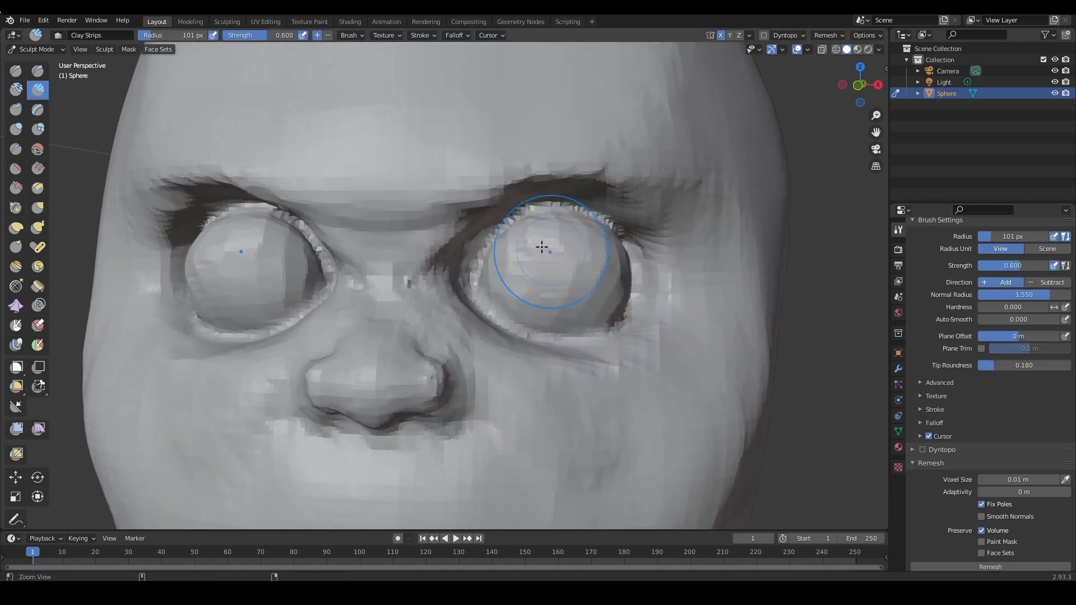
{"action": "key", "text": "f"}
{"action": "left_click", "coordinate": [490, 255]}
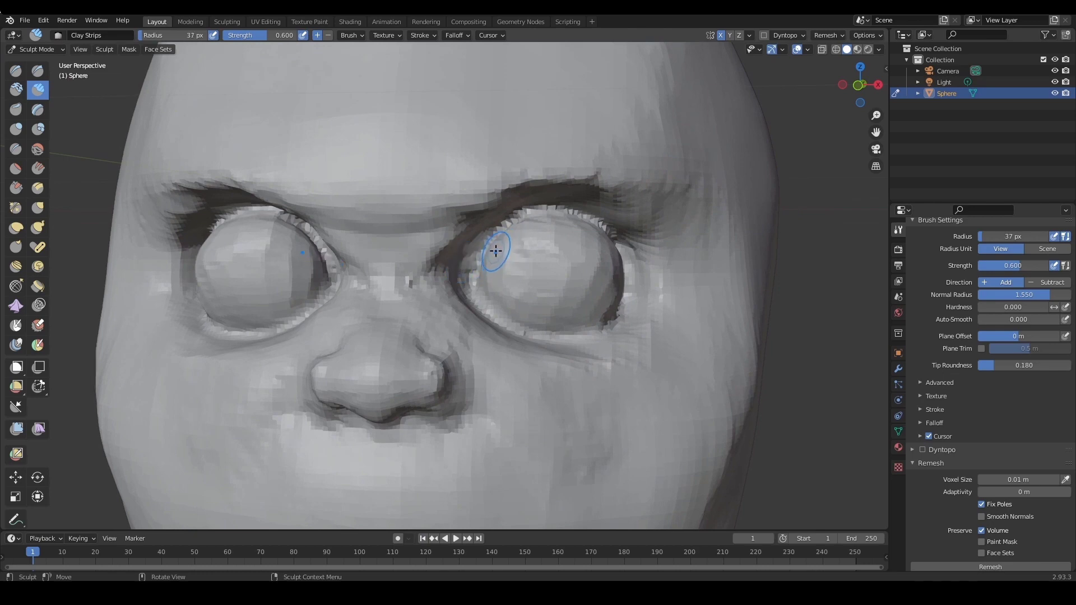
{"action": "mouse_move", "coordinate": [504, 244]}
{"action": "left_mouse_down"}
{"action": "mouse_move", "coordinate": [476, 258]}
{"action": "mouse_move", "coordinate": [561, 233]}
{"action": "mouse_move", "coordinate": [567, 253]}
{"action": "left_mouse_up"}
{"action": "mouse_move", "coordinate": [567, 254]}
{"action": "middle_mouse_down"}
{"action": "mouse_move", "coordinate": [548, 281]}
{"action": "mouse_move", "coordinate": [558, 259]}
{"action": "middle_mouse_up"}
{"action": "mouse_move", "coordinate": [556, 242]}
{"action": "left_mouse_down"}
{"action": "mouse_move", "coordinate": [485, 254]}
{"action": "mouse_move", "coordinate": [547, 251]}
{"action": "left_mouse_up"}
{"action": "mouse_move", "coordinate": [549, 251]}
{"action": "left_mouse_down"}
{"action": "mouse_move", "coordinate": [611, 269]}
{"action": "mouse_move", "coordinate": [502, 258]}
{"action": "mouse_move", "coordinate": [552, 259]}
{"action": "left_mouse_up"}
{"action": "left_click_drag", "start_coordinate": [565, 259], "coordinate": [608, 271]}
{"action": "middle_click_drag", "start_coordinate": [609, 272], "coordinate": [582, 270]}
Add clay at the outer eye corner and the inner part of the lower lid with a 36 px radius
{"action": "key", "text": "f"}
{"action": "left_click", "coordinate": [630, 271]}
{"action": "left_click_drag", "start_coordinate": [612, 264], "coordinate": [635, 276]}
{"action": "middle_click_drag", "start_coordinate": [634, 276], "coordinate": [541, 258]}
{"action": "left_click_drag", "start_coordinate": [449, 273], "coordinate": [492, 300]}
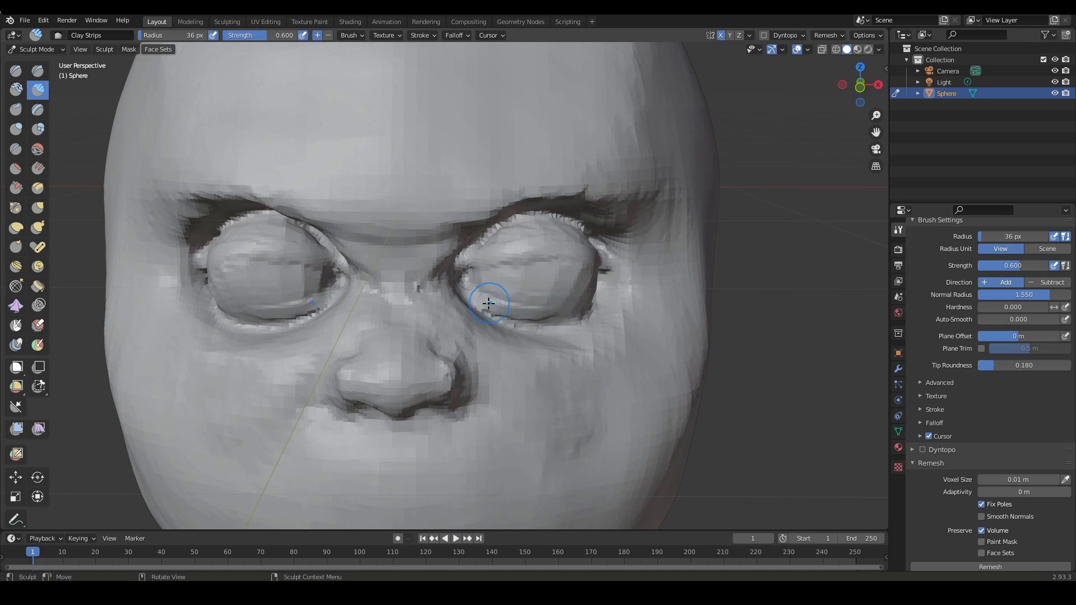
Build a thin lower eyelid strip and fill the inner eye corner with Clay Strips at a 29 px radius
{"action": "middle_click_drag", "start_coordinate": [585, 298], "coordinate": [581, 275], "text": "shift"}
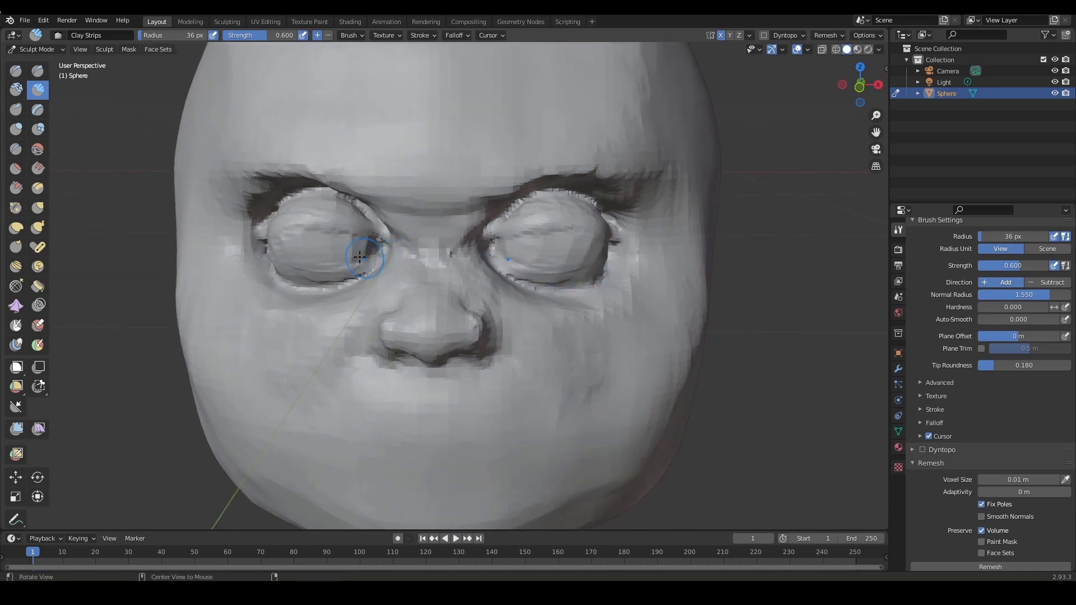
{"action": "middle_click_drag", "start_coordinate": [392, 264], "coordinate": [432, 275], "text": "shift"}
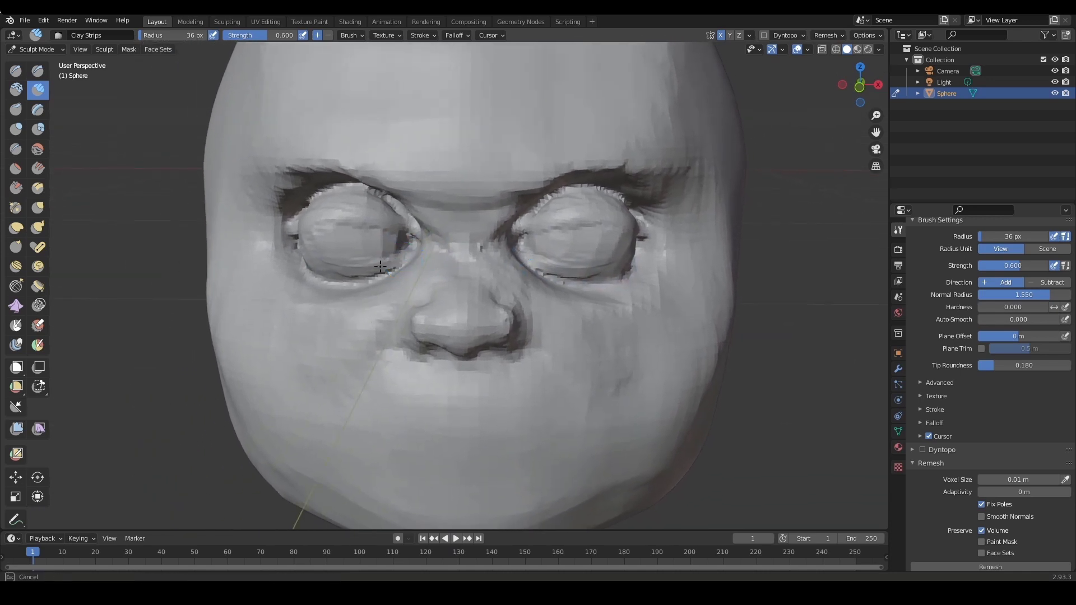
{"action": "key", "text": "f"}
{"action": "left_click", "coordinate": [407, 238]}
{"action": "left_click_drag", "start_coordinate": [408, 236], "coordinate": [418, 245]}
{"action": "mouse_move", "coordinate": [603, 255]}
{"action": "middle_mouse_down", "text": "ctrl"}
{"action": "mouse_move", "coordinate": [625, 258]}
{"action": "mouse_move", "coordinate": [553, 250]}
{"action": "mouse_move", "coordinate": [581, 250]}
{"action": "middle_mouse_up", "text": "ctrl"}
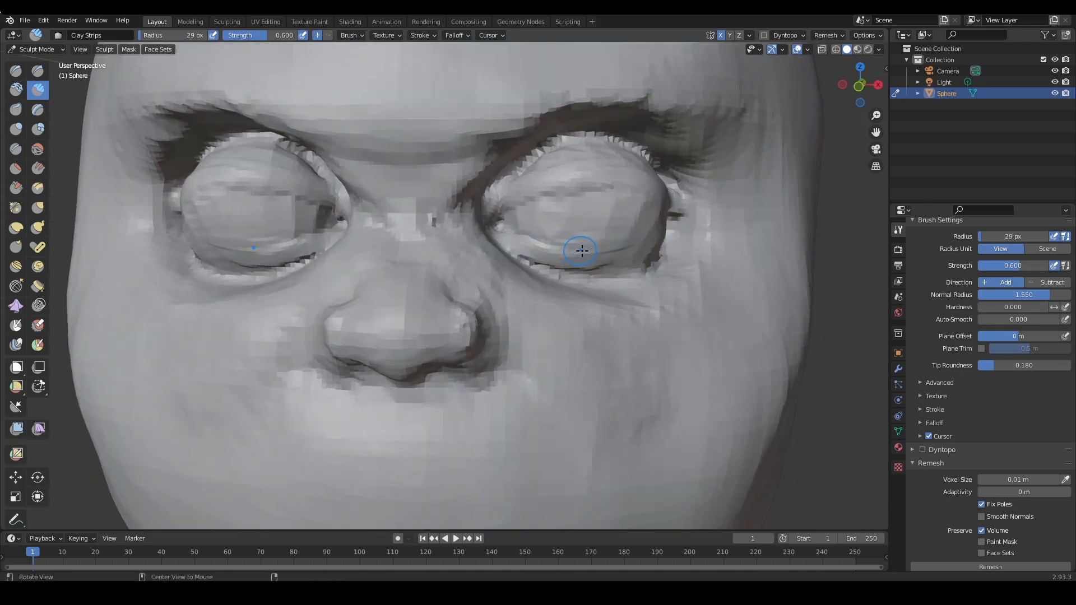
{"action": "left_click_drag", "start_coordinate": [501, 208], "coordinate": [500, 211]}
Add clay to the gap at the outer eye corner with the Clay Strips brush at a 29 px radius
{"action": "middle_click_drag", "start_coordinate": [676, 201], "coordinate": [644, 202]}
{"action": "key", "text": "f"}
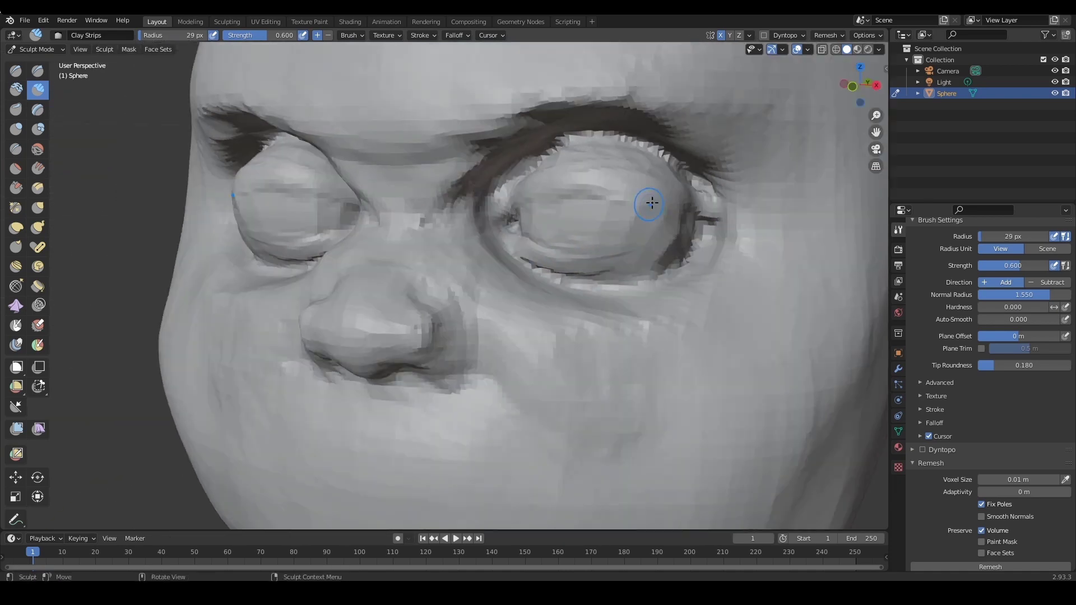
{"action": "left_click", "coordinate": [653, 205]}
{"action": "left_click_drag", "start_coordinate": [716, 218], "coordinate": [730, 211]}
{"action": "middle_click_drag", "start_coordinate": [631, 224], "coordinate": [661, 234]}
Thicken the lower eyelid along the eyeball's lower edge with Clay Strips, using radii of 42 and 44 px
{"action": "key", "text": "f"}
{"action": "left_click", "coordinate": [664, 236]}
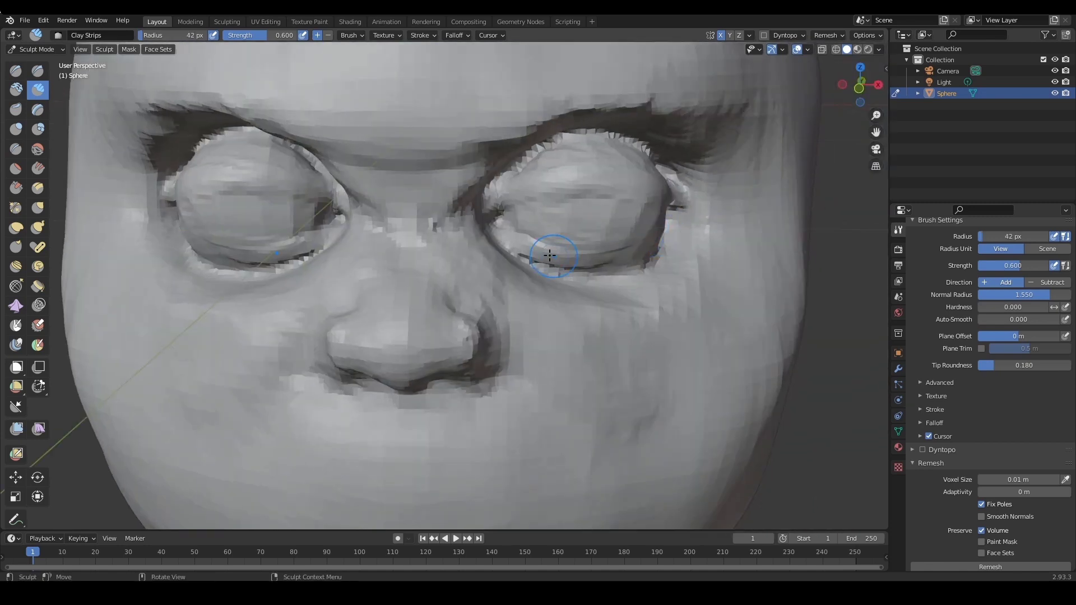
{"action": "left_click_drag", "start_coordinate": [551, 259], "coordinate": [608, 265]}
{"action": "key", "text": "f"}
{"action": "left_click", "coordinate": [643, 253]}
{"action": "left_click_drag", "start_coordinate": [517, 242], "coordinate": [645, 256]}
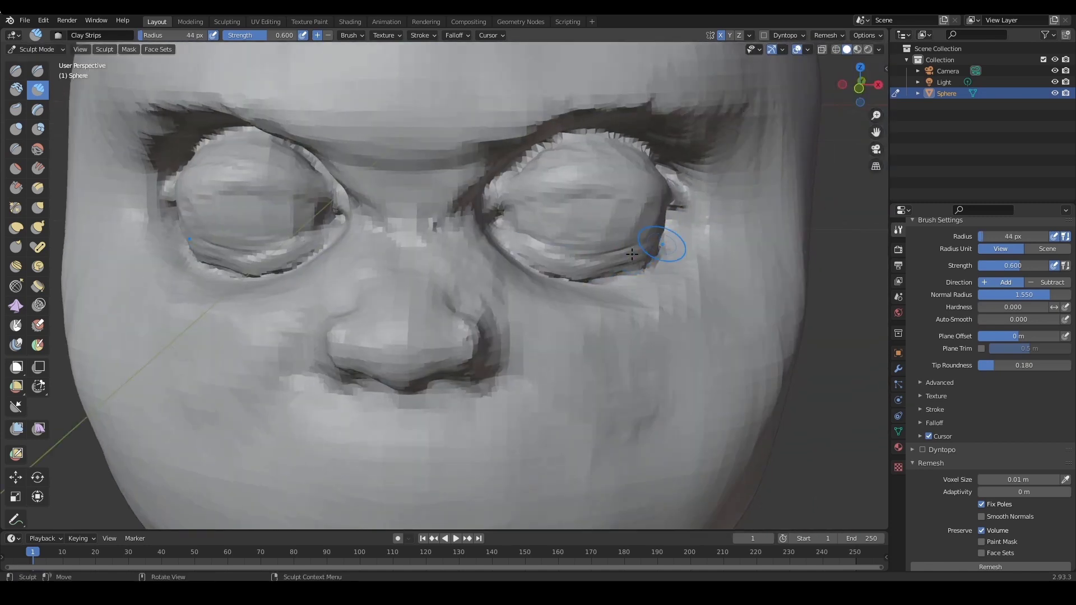
Extend the lower eyelid around to the outer eye corner with Clay Strips, using radii of 44 and 45 px
{"action": "middle_click_drag", "start_coordinate": [708, 233], "coordinate": [691, 231]}
{"action": "mouse_move", "coordinate": [691, 231]}
{"action": "left_mouse_down"}
{"action": "mouse_move", "coordinate": [623, 276]}
{"action": "mouse_move", "coordinate": [657, 275]}
{"action": "mouse_move", "coordinate": [560, 283]}
{"action": "mouse_move", "coordinate": [493, 247]}
{"action": "mouse_move", "coordinate": [617, 294]}
{"action": "left_mouse_up"}
{"action": "middle_click_drag", "start_coordinate": [618, 293], "coordinate": [579, 285]}
{"action": "left_click_drag", "start_coordinate": [579, 285], "coordinate": [673, 256]}
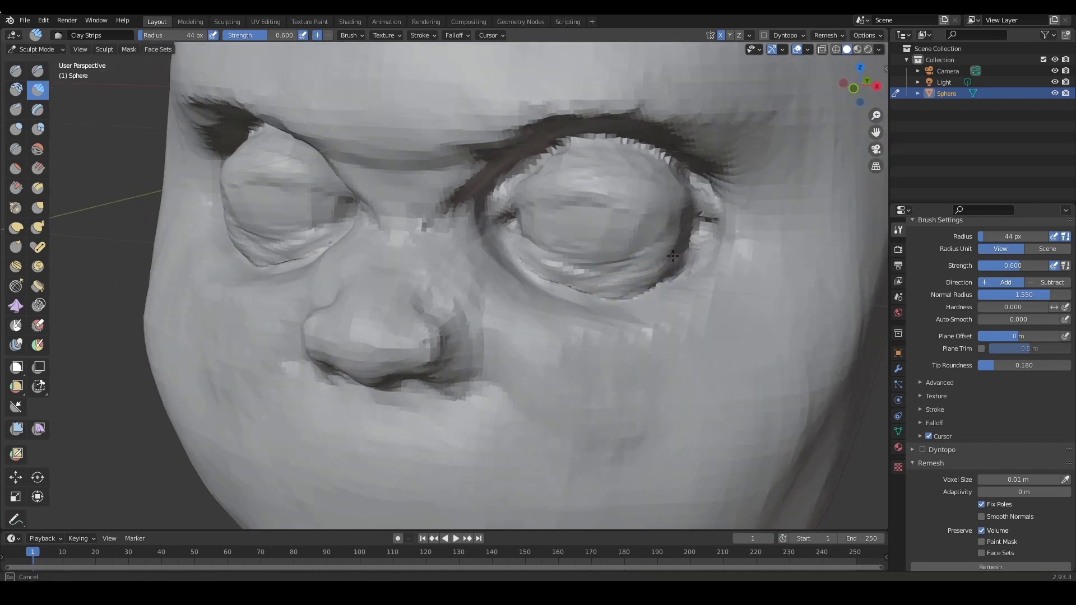
{"action": "middle_click_drag", "start_coordinate": [705, 254], "coordinate": [722, 246]}
{"action": "left_click_drag", "start_coordinate": [722, 247], "coordinate": [691, 256]}
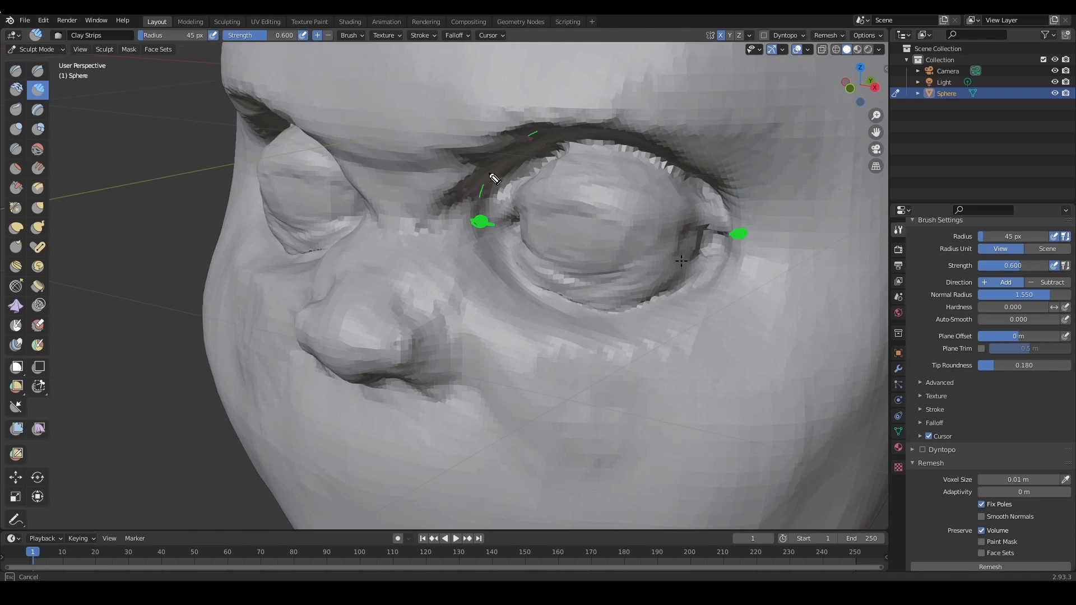
{"action": "mouse_move", "coordinate": [495, 178]}
{"action": "left_mouse_down"}
{"action": "mouse_move", "coordinate": [676, 158]}
{"action": "mouse_move", "coordinate": [725, 194]}
{"action": "left_mouse_up"}
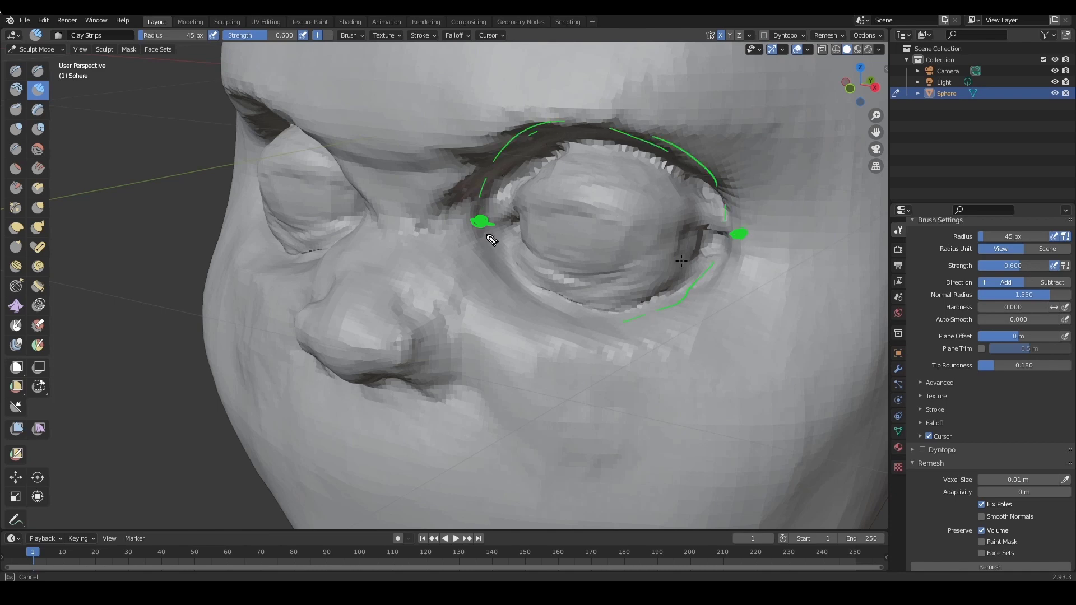
{"action": "mouse_move", "coordinate": [491, 240]}
{"action": "left_mouse_down"}
{"action": "mouse_move", "coordinate": [660, 314]}
{"action": "mouse_move", "coordinate": [651, 318]}
{"action": "left_mouse_up"}
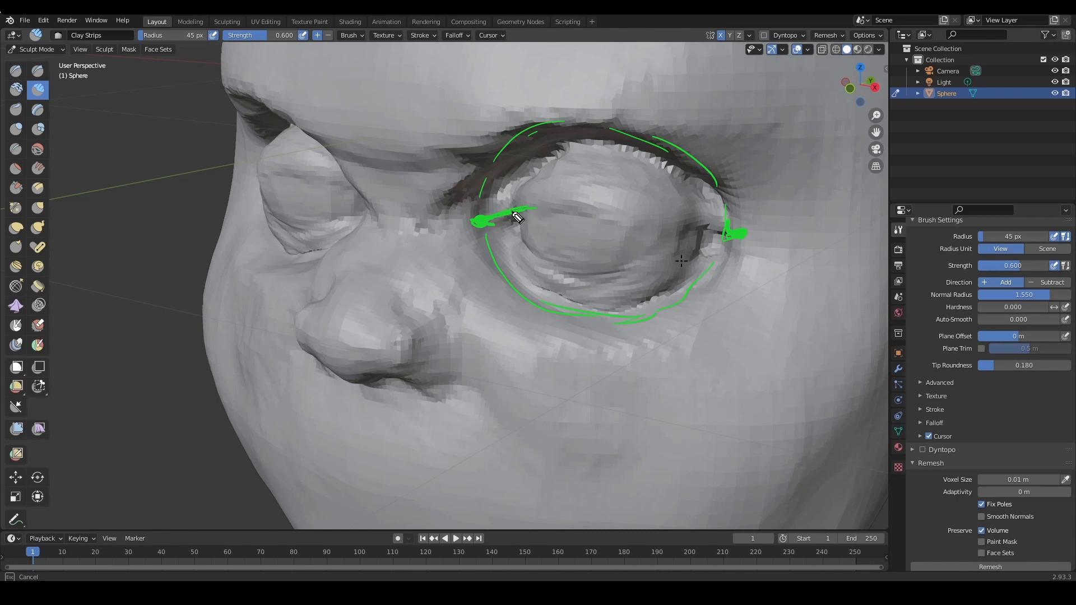
{"action": "mouse_move", "coordinate": [521, 217]}
{"action": "left_mouse_down"}
{"action": "mouse_move", "coordinate": [734, 235]}
{"action": "mouse_move", "coordinate": [653, 222]}
{"action": "left_mouse_up"}
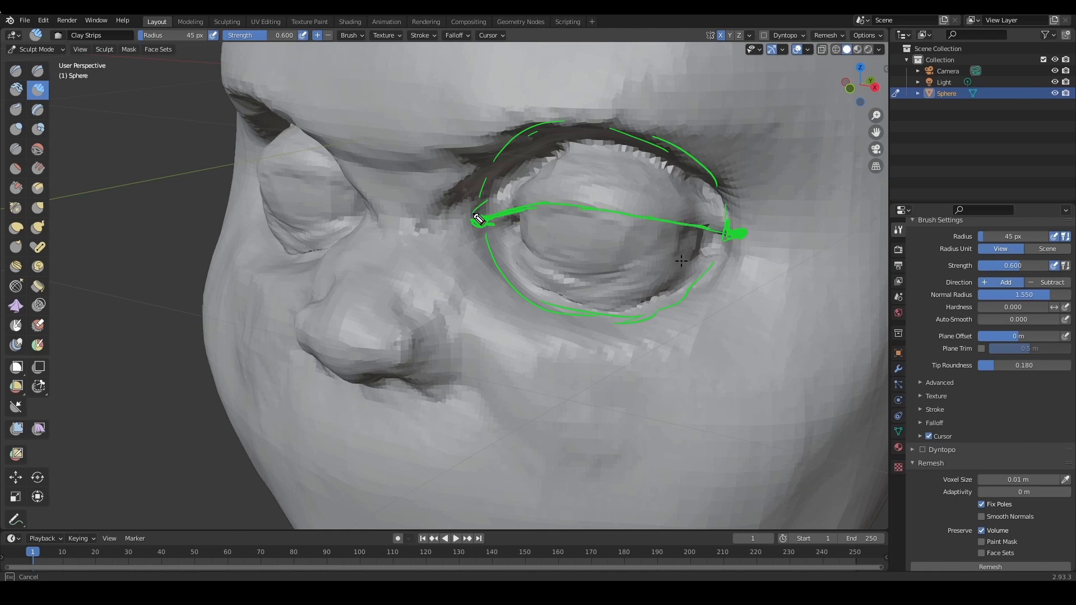
{"action": "mouse_move", "coordinate": [507, 200]}
{"action": "left_mouse_down"}
{"action": "mouse_move", "coordinate": [591, 153]}
{"action": "mouse_move", "coordinate": [664, 171]}
{"action": "left_mouse_up"}
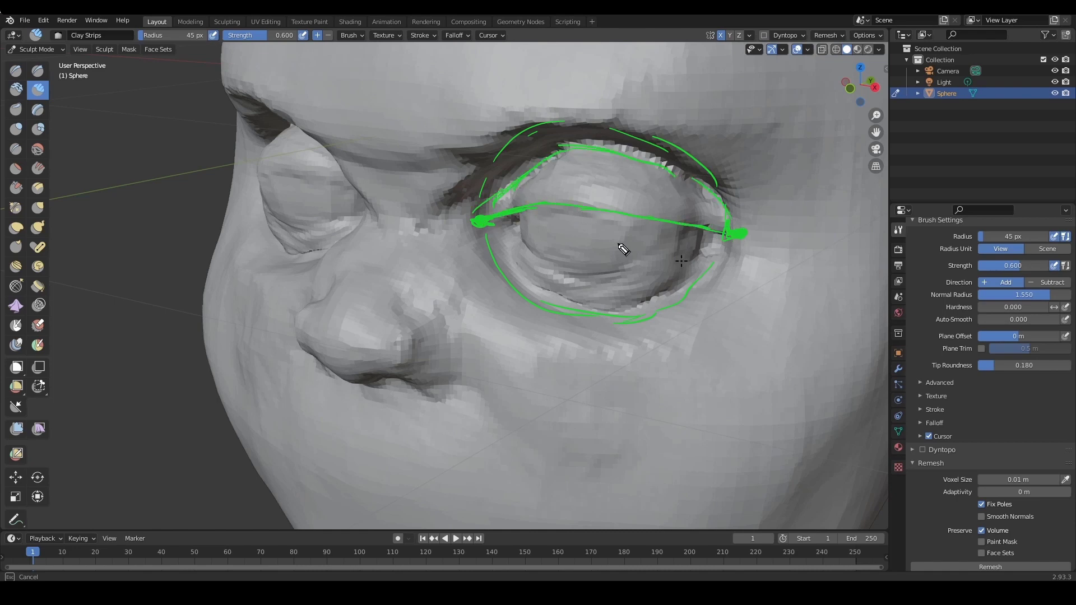
{"action": "left_click_drag", "start_coordinate": [635, 277], "coordinate": [739, 240]}
{"action": "mouse_move", "coordinate": [505, 245]}
{"action": "left_mouse_down"}
{"action": "mouse_move", "coordinate": [548, 295]}
{"action": "mouse_move", "coordinate": [617, 312]}
{"action": "mouse_move", "coordinate": [734, 274]}
{"action": "left_mouse_up"}
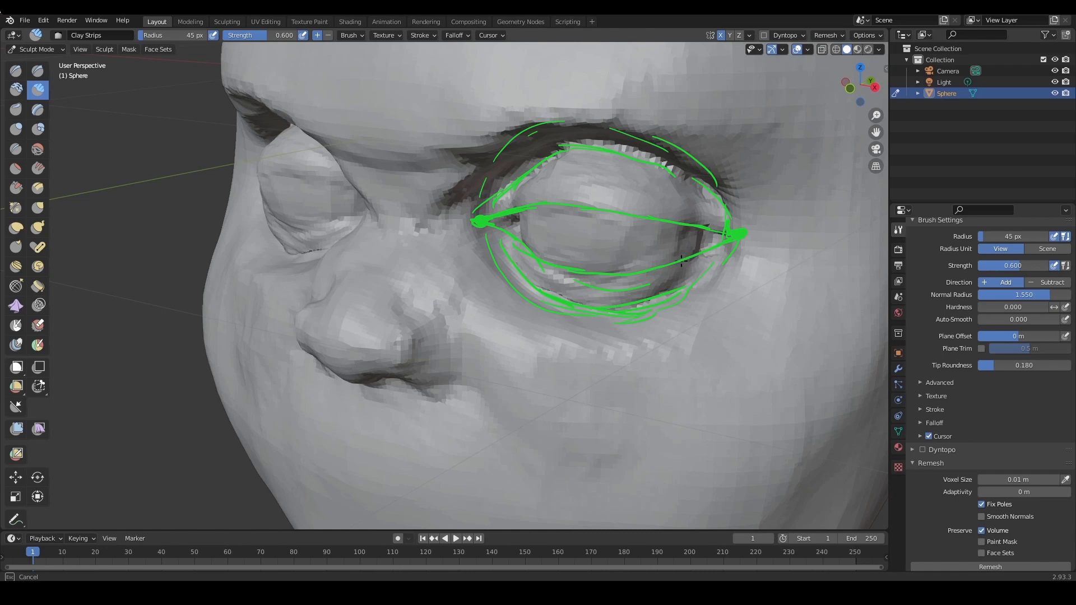
{"action": "key", "text": "Escape"}
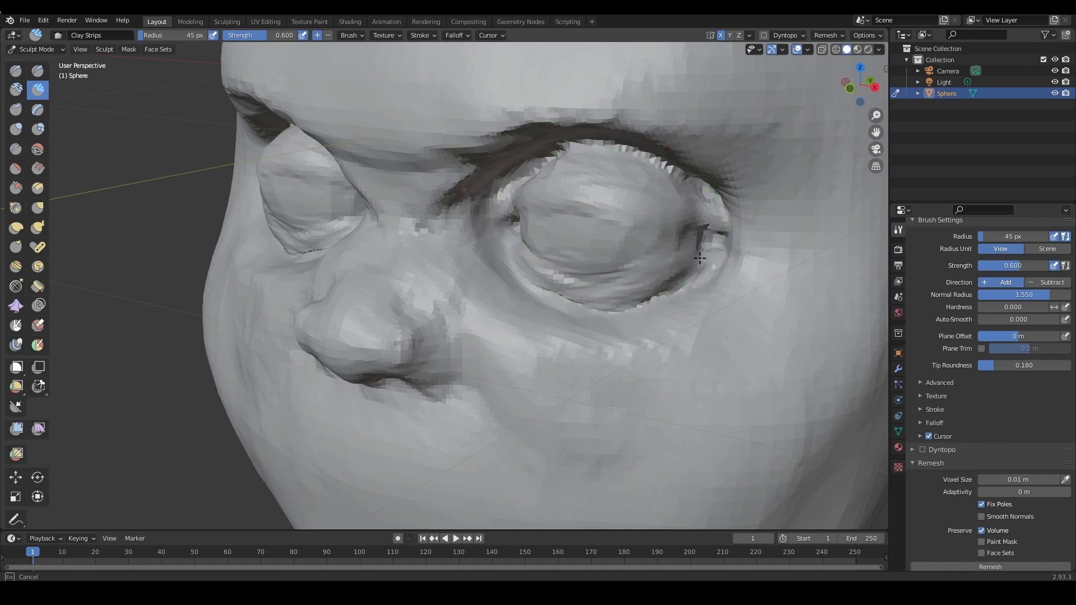
Layer more clay along the lower eyelid from the inner to the outer corner with a 40 px Clay Strips radius
{"action": "scroll", "coordinate": [616, 317], "scroll_direction": "down", "scroll_amount": 1}
{"action": "scroll", "coordinate": [617, 318], "scroll_direction": "down", "scroll_amount": 2}
{"action": "left_click_drag", "start_coordinate": [596, 312], "coordinate": [587, 259], "text": "alt"}
{"action": "scroll", "coordinate": [584, 289], "scroll_direction": "down", "scroll_amount": 2}
{"action": "scroll", "coordinate": [584, 291], "scroll_direction": "up", "scroll_amount": 3}
{"action": "scroll", "coordinate": [587, 259], "scroll_direction": "up", "scroll_amount": 1}
{"action": "key", "text": "bracketleft"}
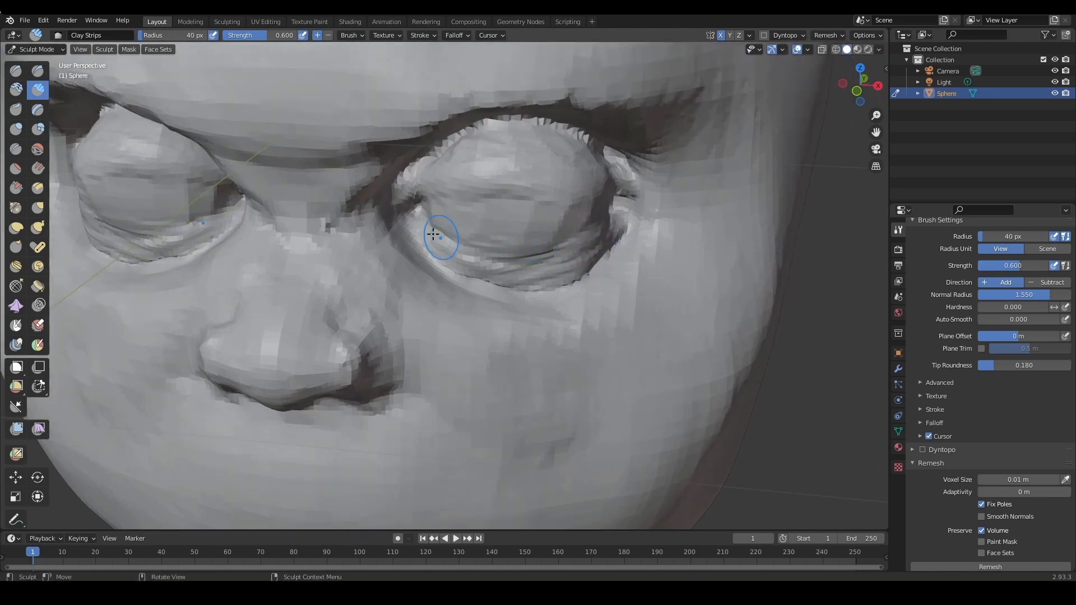
{"action": "mouse_move", "coordinate": [410, 227]}
{"action": "left_mouse_down"}
{"action": "mouse_move", "coordinate": [504, 269]}
{"action": "mouse_move", "coordinate": [555, 264]}
{"action": "mouse_move", "coordinate": [478, 260]}
{"action": "mouse_move", "coordinate": [521, 264]}
{"action": "mouse_move", "coordinate": [509, 263]}
{"action": "left_mouse_up"}
{"action": "mouse_move", "coordinate": [451, 245]}
{"action": "left_mouse_down"}
{"action": "mouse_move", "coordinate": [605, 258]}
{"action": "mouse_move", "coordinate": [572, 271]}
{"action": "left_mouse_up"}
{"action": "left_click_drag", "start_coordinate": [572, 271], "coordinate": [546, 275], "text": "alt"}
{"action": "mouse_move", "coordinate": [652, 245]}
{"action": "left_mouse_down"}
{"action": "mouse_move", "coordinate": [511, 290]}
{"action": "mouse_move", "coordinate": [468, 272]}
{"action": "left_mouse_up"}
{"action": "mouse_move", "coordinate": [422, 243]}
{"action": "left_mouse_down"}
{"action": "mouse_move", "coordinate": [487, 287]}
{"action": "mouse_move", "coordinate": [572, 296]}
{"action": "left_mouse_up"}
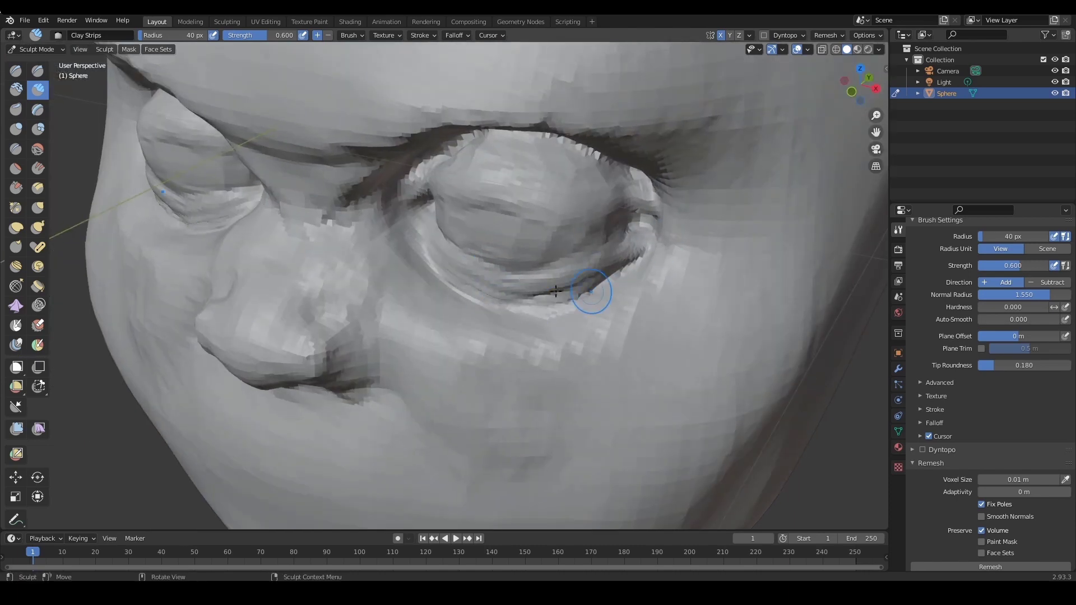
{"action": "mouse_move", "coordinate": [447, 270]}
{"action": "left_mouse_down"}
{"action": "mouse_move", "coordinate": [504, 294]}
{"action": "mouse_move", "coordinate": [578, 294]}
{"action": "left_mouse_up"}
Build up the upper eyelid's lower edge from the inner to the outer corner with Clay Strips at a 40 px radius
{"action": "mouse_move", "coordinate": [533, 298]}
{"action": "middle_mouse_down"}
{"action": "mouse_move", "coordinate": [567, 300]}
{"action": "mouse_move", "coordinate": [476, 197]}
{"action": "mouse_move", "coordinate": [442, 180]}
{"action": "middle_mouse_up"}
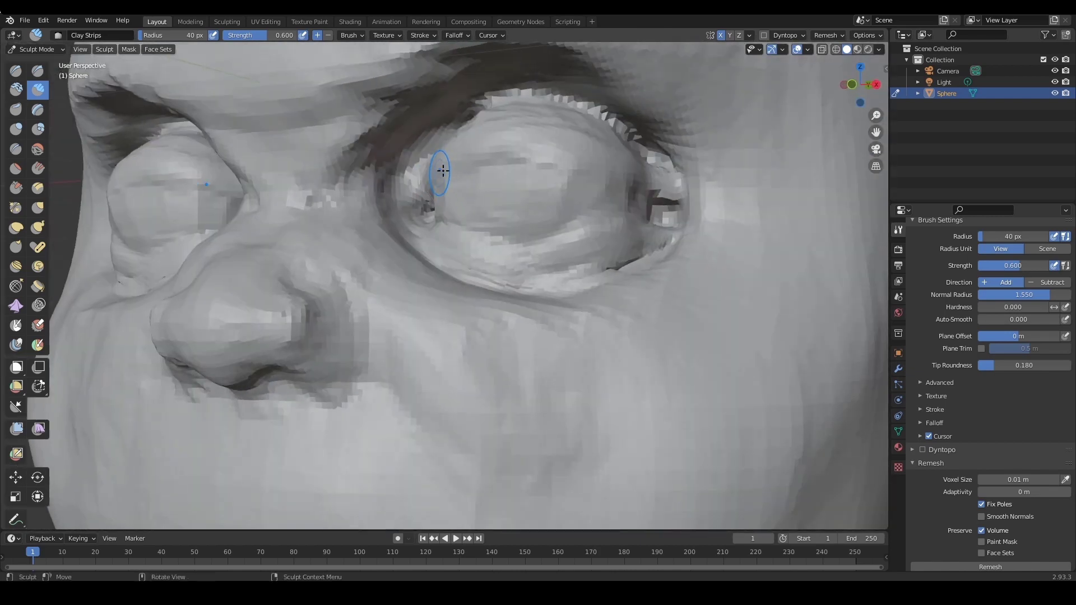
{"action": "left_click_drag", "start_coordinate": [443, 172], "coordinate": [546, 157]}
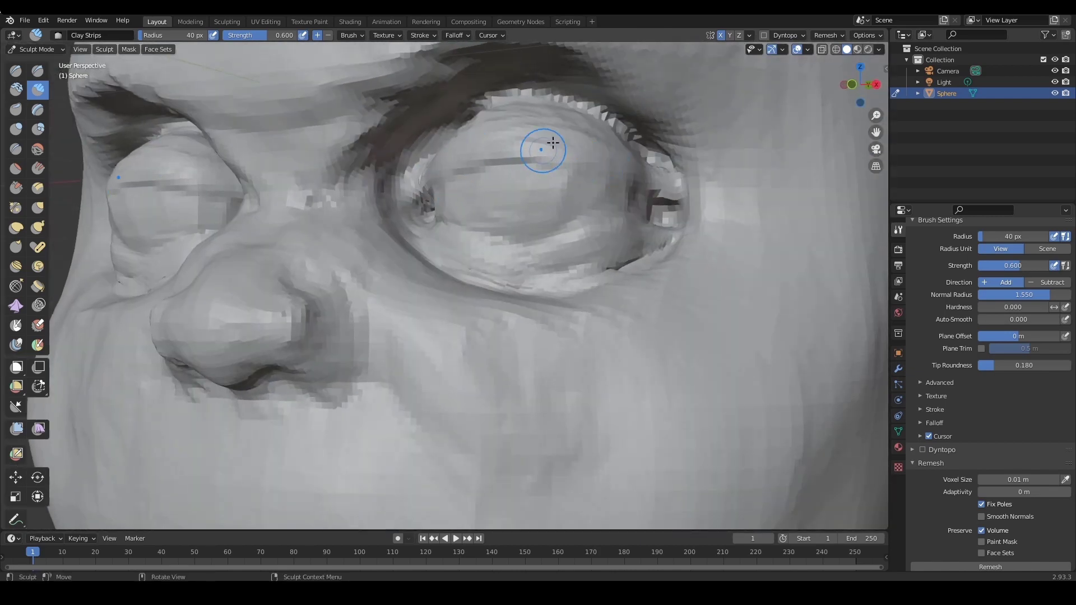
{"action": "mouse_move", "coordinate": [448, 168]}
{"action": "left_mouse_down"}
{"action": "mouse_move", "coordinate": [413, 202]}
{"action": "mouse_move", "coordinate": [405, 228]}
{"action": "mouse_move", "coordinate": [434, 229]}
{"action": "left_mouse_up"}
{"action": "left_click_drag", "start_coordinate": [561, 149], "coordinate": [641, 175]}
{"action": "middle_click_drag", "start_coordinate": [656, 186], "coordinate": [598, 176]}
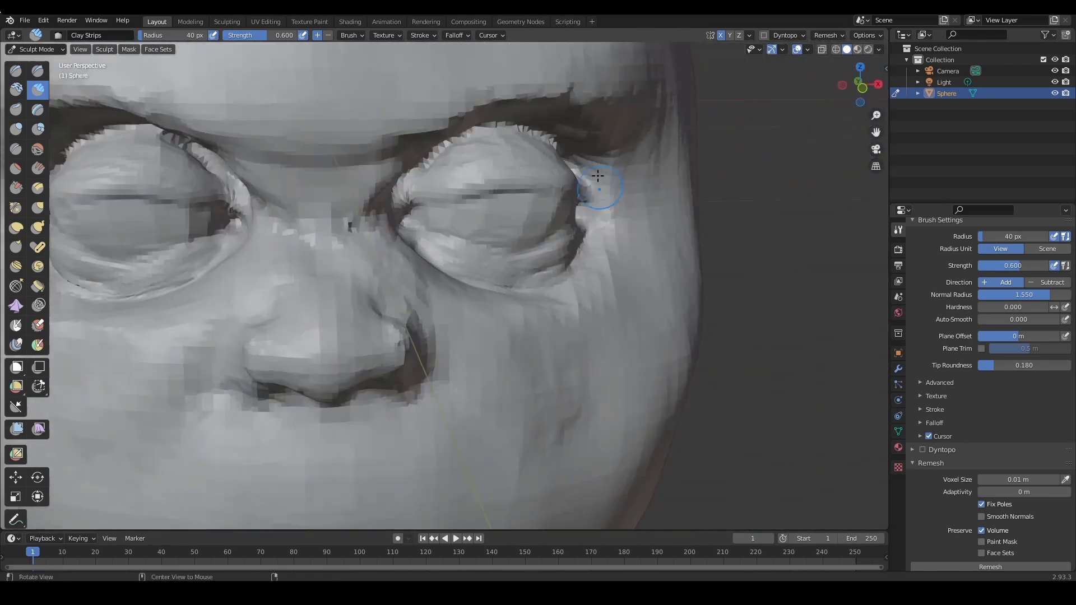
{"action": "middle_click_drag", "start_coordinate": [447, 170], "coordinate": [655, 193]}
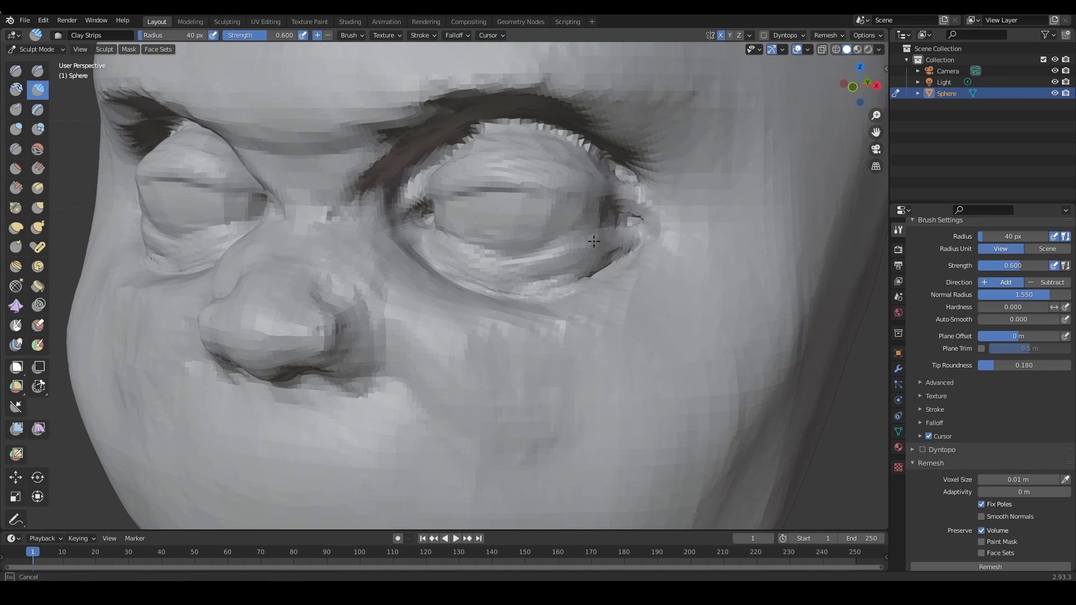
Refine the inner eye corners beside the nose bridge with the Clay Strips brush at a 26 px radius
{"action": "scroll", "coordinate": [638, 219], "scroll_direction": "down", "scroll_amount": 10}
{"action": "mouse_move", "coordinate": [608, 247]}
{"action": "middle_mouse_down"}
{"action": "mouse_move", "coordinate": [523, 276]}
{"action": "mouse_move", "coordinate": [572, 264]}
{"action": "mouse_move", "coordinate": [556, 263]}
{"action": "middle_mouse_up"}
{"action": "scroll", "coordinate": [548, 269], "scroll_direction": "up", "scroll_amount": 4}
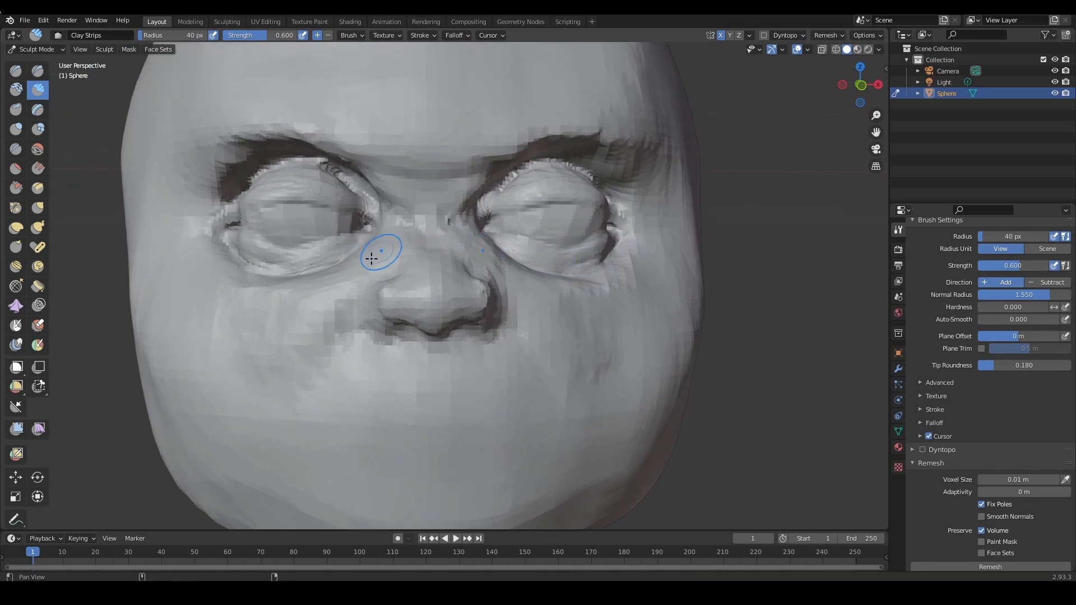
{"action": "mouse_move", "coordinate": [377, 252]}
{"action": "middle_mouse_down"}
{"action": "mouse_move", "coordinate": [461, 264]}
{"action": "mouse_move", "coordinate": [452, 251]}
{"action": "middle_mouse_up"}
{"action": "key", "text": "bracketleft"}
{"action": "key", "text": "bracketleft"}
{"action": "key", "text": "bracketleft"}
{"action": "key", "text": "bracketleft"}
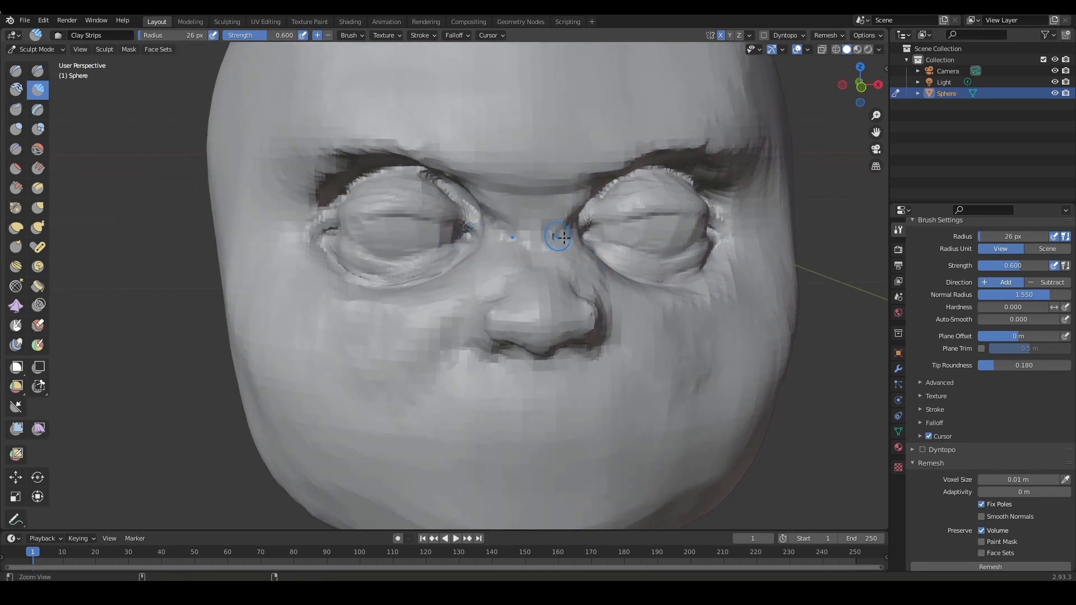
{"action": "mouse_move", "coordinate": [563, 238]}
{"action": "middle_mouse_down", "text": "ctrl"}
{"action": "mouse_move", "coordinate": [583, 219]}
{"action": "mouse_move", "coordinate": [548, 240]}
{"action": "mouse_move", "coordinate": [551, 261]}
{"action": "middle_mouse_up", "text": "ctrl"}
{"action": "mouse_move", "coordinate": [494, 227]}
{"action": "middle_mouse_down"}
{"action": "mouse_move", "coordinate": [473, 233]}
{"action": "mouse_move", "coordinate": [466, 223]}
{"action": "middle_mouse_up"}
Build up folds between the inner eye corners and the nose bridge with Clay Strips at a 36 px radius
{"action": "key", "text": "bracketright"}
{"action": "key", "text": "bracketright"}
{"action": "key", "text": "bracketright"}
{"action": "scroll", "coordinate": [482, 258], "scroll_direction": "down", "scroll_amount": 3}
{"action": "middle_click_drag", "start_coordinate": [505, 276], "coordinate": [488, 283]}
{"action": "scroll", "coordinate": [559, 258], "scroll_direction": "up", "scroll_amount": 4}
{"action": "scroll", "coordinate": [560, 258], "scroll_direction": "up", "scroll_amount": 2}
{"action": "middle_click_drag", "start_coordinate": [560, 252], "coordinate": [377, 214]}
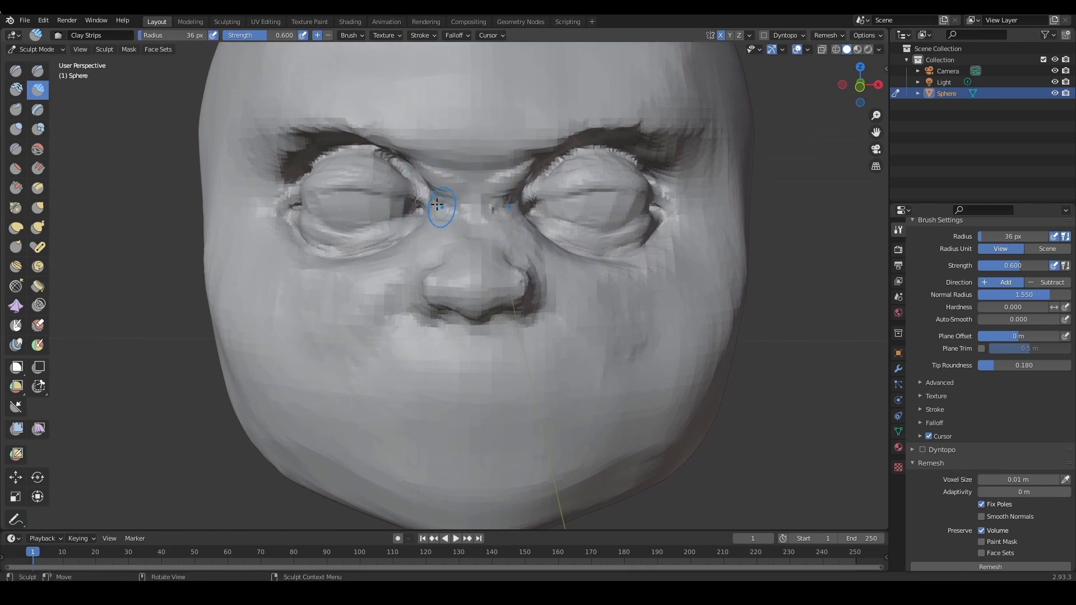
Carve creases around the inner eye corner with the Draw Sharp brush in Subtract direction, using radii of 36 and 40 px
{"action": "mouse_move", "coordinate": [458, 220]}
{"action": "middle_mouse_down"}
{"action": "mouse_move", "coordinate": [461, 231]}
{"action": "mouse_move", "coordinate": [494, 215]}
{"action": "middle_mouse_up"}
{"action": "key", "text": "ctrl+shift+d"}
{"action": "left_click_drag", "start_coordinate": [492, 211], "coordinate": [552, 215], "text": "alt"}
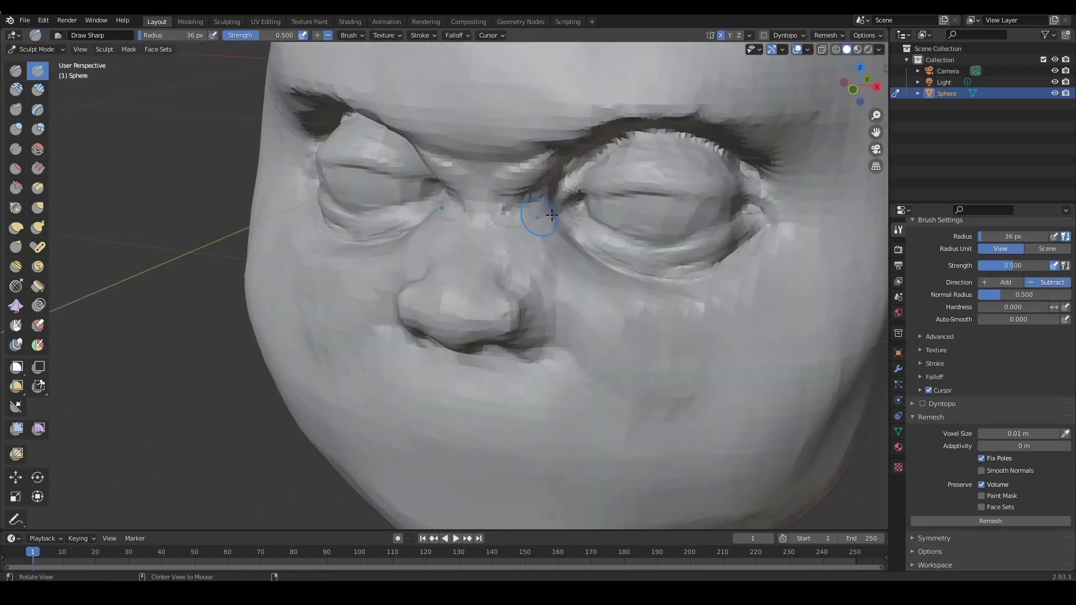
{"action": "middle_click_drag", "start_coordinate": [571, 214], "coordinate": [534, 196]}
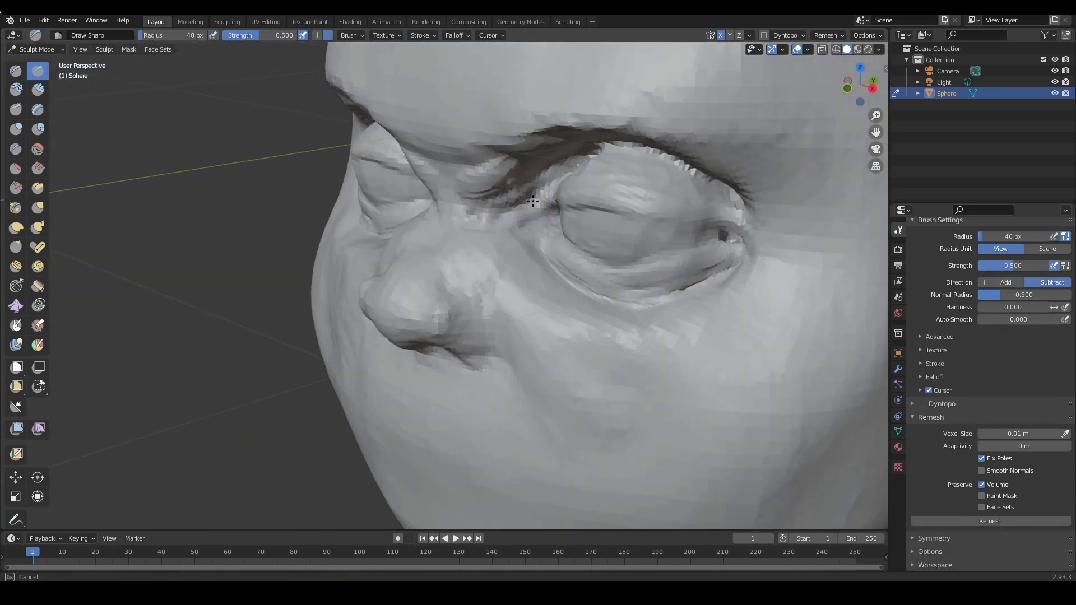
{"action": "mouse_move", "coordinate": [547, 234]}
{"action": "middle_mouse_down"}
{"action": "mouse_move", "coordinate": [561, 211]}
{"action": "mouse_move", "coordinate": [509, 224]}
{"action": "mouse_move", "coordinate": [516, 264]}
{"action": "middle_mouse_up"}
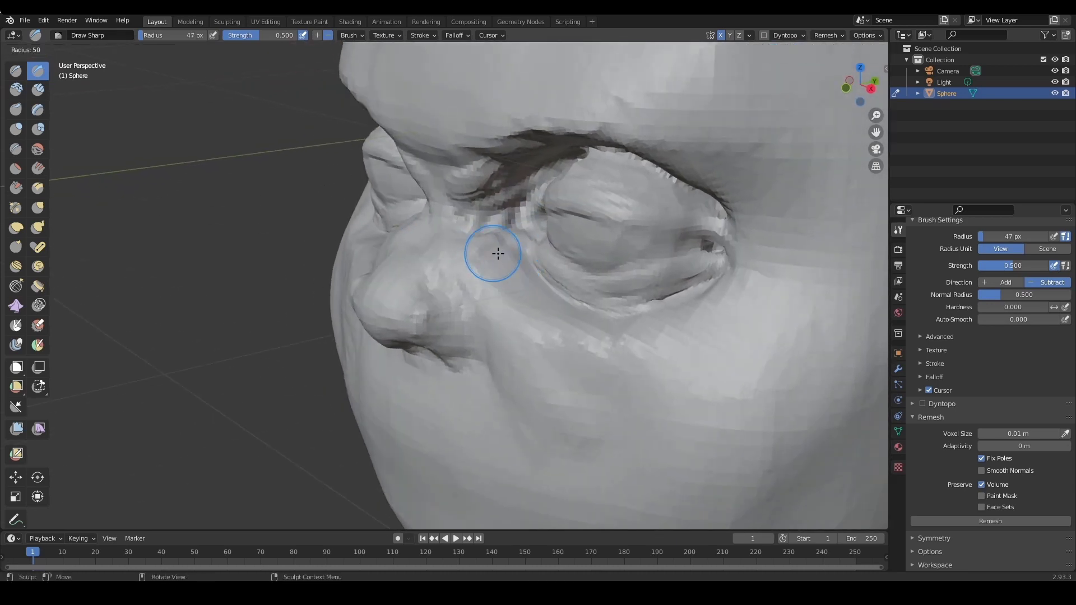
Cut wrinkles along the side of the nose and below the inner eye with Draw Sharp, using radii of 64 and 41 px
{"action": "key", "text": "f"}
{"action": "mouse_move", "coordinate": [484, 301]}
{"action": "middle_mouse_down"}
{"action": "mouse_move", "coordinate": [524, 257]}
{"action": "mouse_move", "coordinate": [477, 271]}
{"action": "middle_mouse_up"}
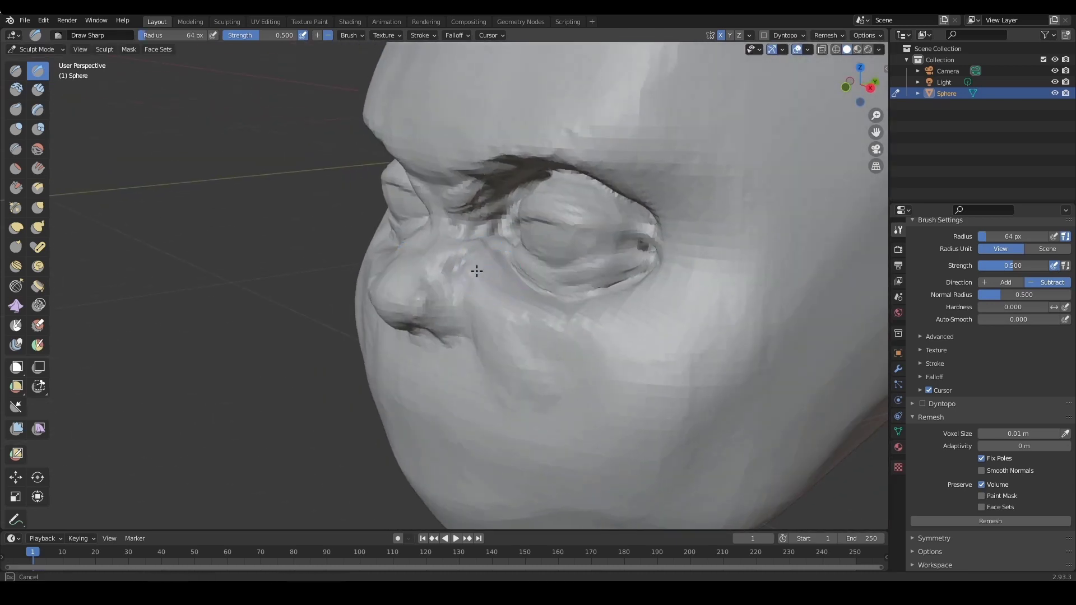
{"action": "mouse_move", "coordinate": [491, 294]}
{"action": "left_mouse_down", "text": "alt"}
{"action": "mouse_move", "coordinate": [447, 288]}
{"action": "mouse_move", "coordinate": [434, 308]}
{"action": "mouse_move", "coordinate": [427, 300]}
{"action": "mouse_move", "coordinate": [522, 248]}
{"action": "mouse_move", "coordinate": [490, 249]}
{"action": "mouse_move", "coordinate": [452, 217]}
{"action": "mouse_move", "coordinate": [482, 248]}
{"action": "mouse_move", "coordinate": [454, 252]}
{"action": "mouse_move", "coordinate": [529, 240]}
{"action": "mouse_move", "coordinate": [548, 281]}
{"action": "mouse_move", "coordinate": [567, 291]}
{"action": "mouse_move", "coordinate": [583, 260]}
{"action": "mouse_move", "coordinate": [549, 297]}
{"action": "mouse_move", "coordinate": [582, 259]}
{"action": "left_mouse_up", "text": "alt"}
{"action": "key", "text": "f"}
{"action": "left_click", "coordinate": [438, 285]}
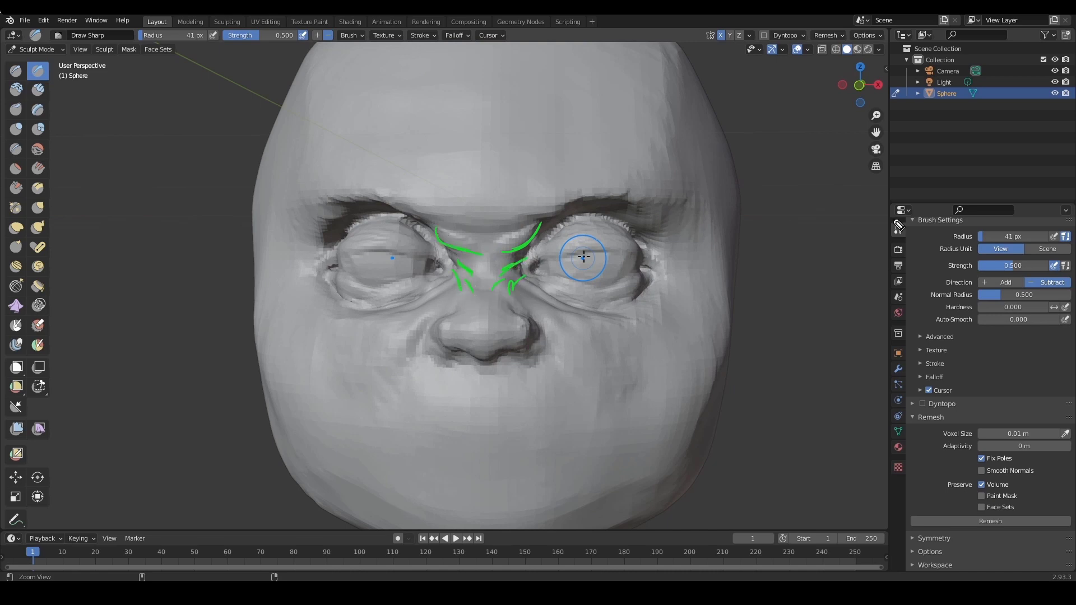
Build up the frown folds between the inner brows with the Clay Strips brush, using radii of 47 and 52 px
{"action": "mouse_move", "coordinate": [584, 257]}
{"action": "middle_mouse_down", "text": "ctrl"}
{"action": "mouse_move", "coordinate": [588, 230]}
{"action": "mouse_move", "coordinate": [521, 235]}
{"action": "mouse_move", "coordinate": [485, 252]}
{"action": "mouse_move", "coordinate": [545, 233]}
{"action": "middle_mouse_up", "text": "ctrl"}
{"action": "key", "text": "ctrl+shift+c"}
{"action": "key", "text": "f"}
{"action": "left_click", "coordinate": [530, 238]}
{"action": "key", "text": "f"}
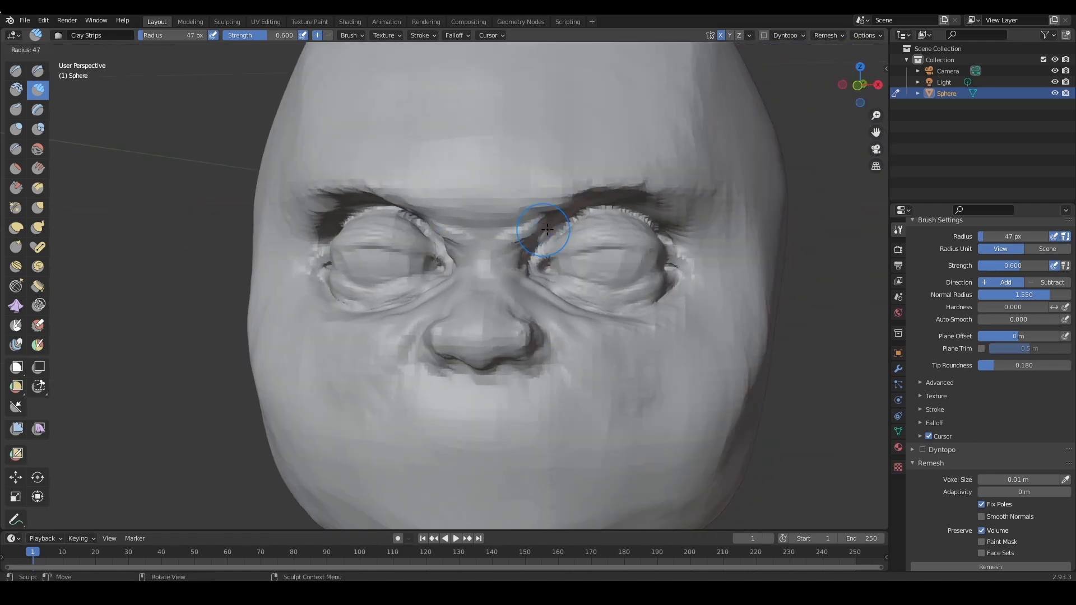
{"action": "left_click", "coordinate": [552, 229]}
{"action": "mouse_move", "coordinate": [505, 206]}
{"action": "left_mouse_down"}
{"action": "mouse_move", "coordinate": [508, 225]}
{"action": "mouse_move", "coordinate": [507, 215]}
{"action": "left_mouse_up"}
{"action": "key", "text": "ctrl+z"}
{"action": "key", "text": "f"}
{"action": "left_click", "coordinate": [534, 216]}
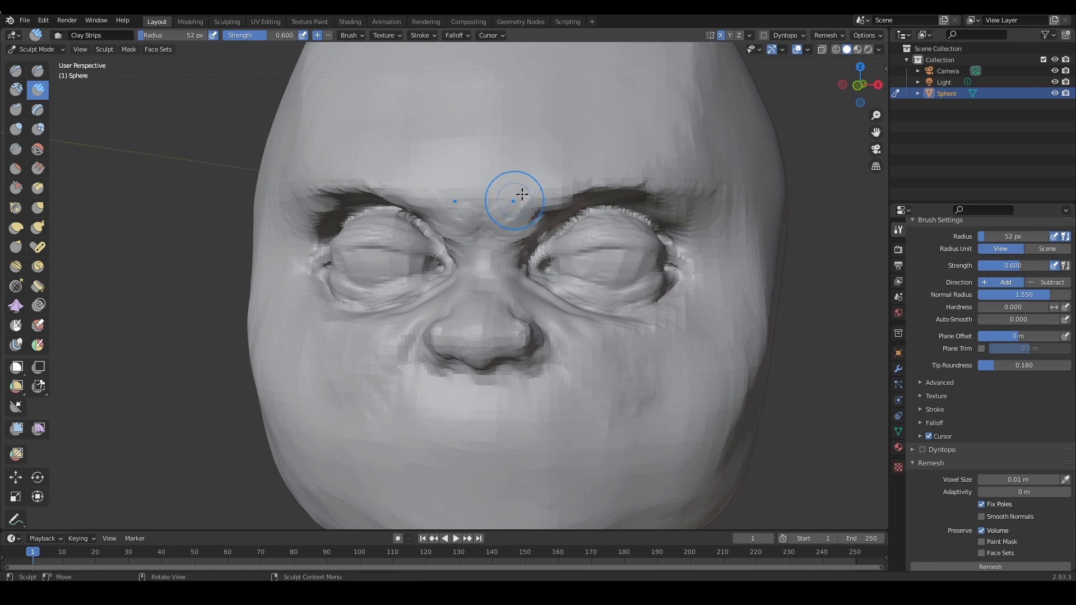
{"action": "left_click_drag", "start_coordinate": [536, 167], "coordinate": [498, 195]}
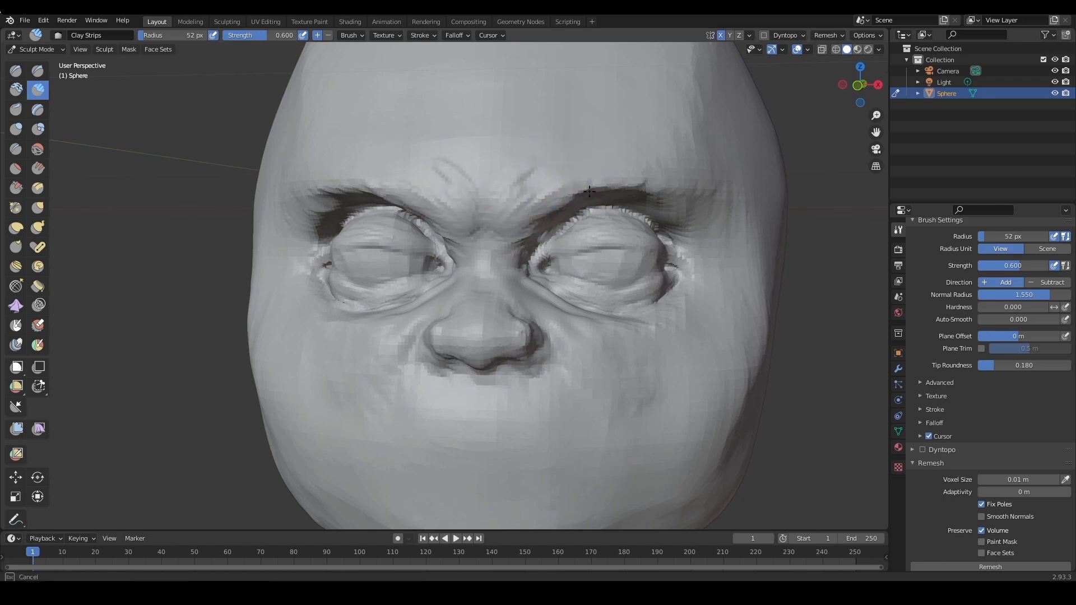
Extend the raised brow ridge outward above the eyes with Clay Strips at a 50 px radius
{"action": "scroll", "coordinate": [589, 192], "scroll_direction": "down", "scroll_amount": 3}
{"action": "middle_click_drag", "start_coordinate": [589, 191], "coordinate": [497, 269]}
{"action": "scroll", "coordinate": [581, 247], "scroll_direction": "up", "scroll_amount": 3}
{"action": "middle_click_drag", "start_coordinate": [586, 237], "coordinate": [591, 226]}
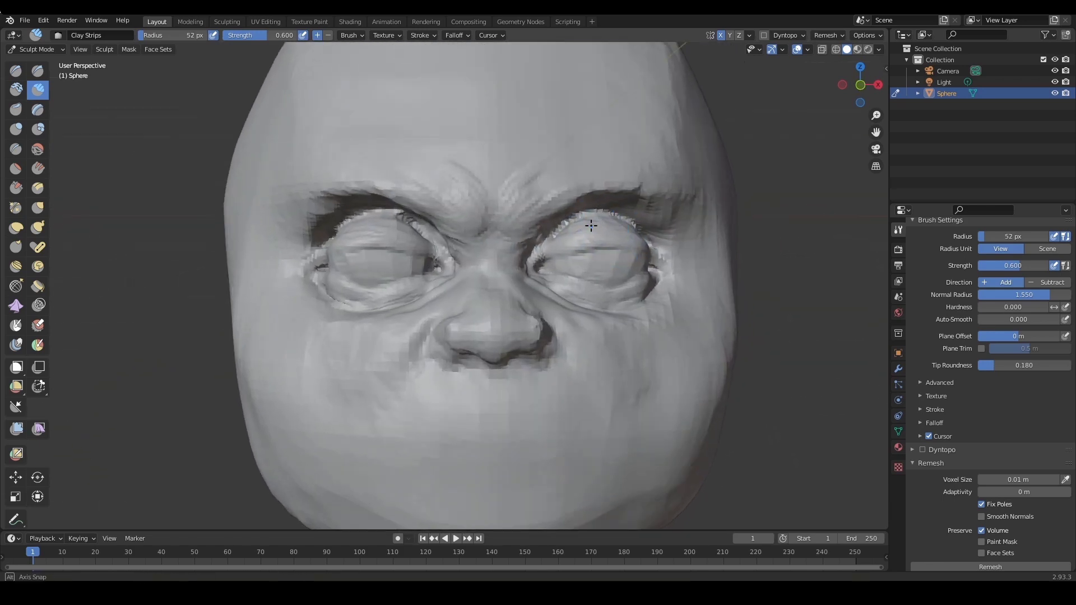
{"action": "scroll", "coordinate": [585, 205], "scroll_direction": "down", "scroll_amount": 1}
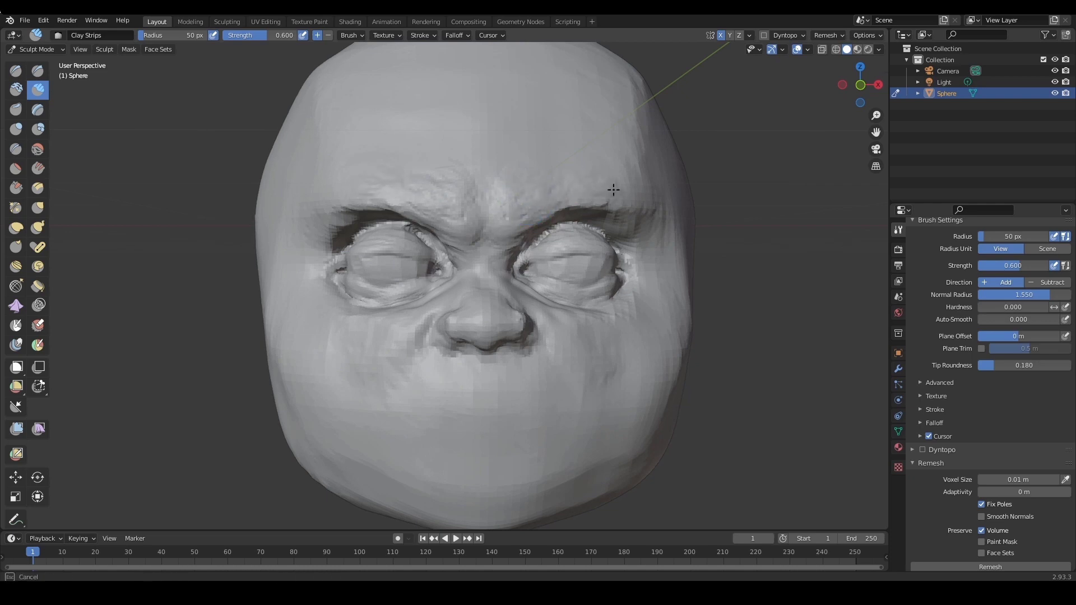
{"action": "left_click_drag", "start_coordinate": [613, 190], "coordinate": [617, 194]}
Fill the outer part of the brow fold above the upper eyelid with Clay Strips at a 64 px radius
{"action": "scroll", "coordinate": [592, 240], "scroll_direction": "down", "scroll_amount": 2}
{"action": "middle_click_drag", "start_coordinate": [627, 242], "coordinate": [622, 249]}
{"action": "scroll", "coordinate": [617, 247], "scroll_direction": "up", "scroll_amount": 1}
{"action": "scroll", "coordinate": [621, 250], "scroll_direction": "up", "scroll_amount": 1}
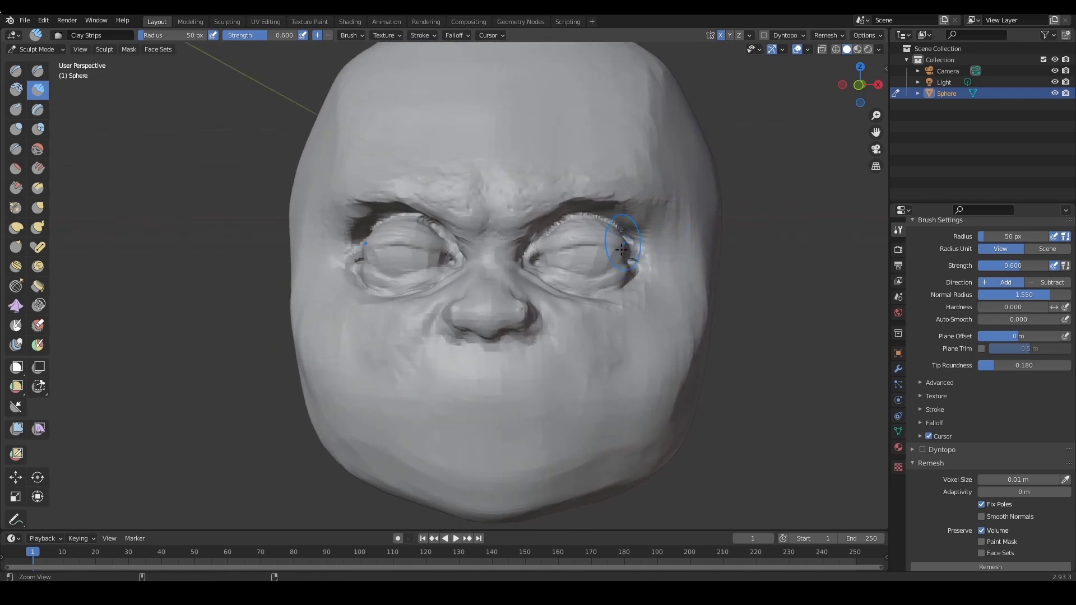
{"action": "mouse_move", "coordinate": [650, 257]}
{"action": "left_mouse_down", "text": "alt+shift"}
{"action": "mouse_move", "coordinate": [547, 247]}
{"action": "mouse_move", "coordinate": [538, 227]}
{"action": "left_mouse_up", "text": "alt+shift"}
{"action": "mouse_move", "coordinate": [571, 230]}
{"action": "left_mouse_down", "text": "ctrl+alt"}
{"action": "mouse_move", "coordinate": [577, 202]}
{"action": "mouse_move", "coordinate": [485, 211]}
{"action": "mouse_move", "coordinate": [483, 187]}
{"action": "left_mouse_up", "text": "ctrl+alt"}
{"action": "mouse_move", "coordinate": [483, 187]}
{"action": "left_mouse_down", "text": "ctrl+alt"}
{"action": "mouse_move", "coordinate": [480, 204]}
{"action": "mouse_move", "coordinate": [433, 155]}
{"action": "mouse_move", "coordinate": [417, 192]}
{"action": "mouse_move", "coordinate": [433, 188]}
{"action": "mouse_move", "coordinate": [343, 217]}
{"action": "left_mouse_up", "text": "ctrl+alt"}
{"action": "mouse_move", "coordinate": [428, 199]}
{"action": "left_mouse_down", "text": "ctrl+alt"}
{"action": "mouse_move", "coordinate": [388, 171]}
{"action": "mouse_move", "coordinate": [447, 163]}
{"action": "left_mouse_up", "text": "ctrl+alt"}
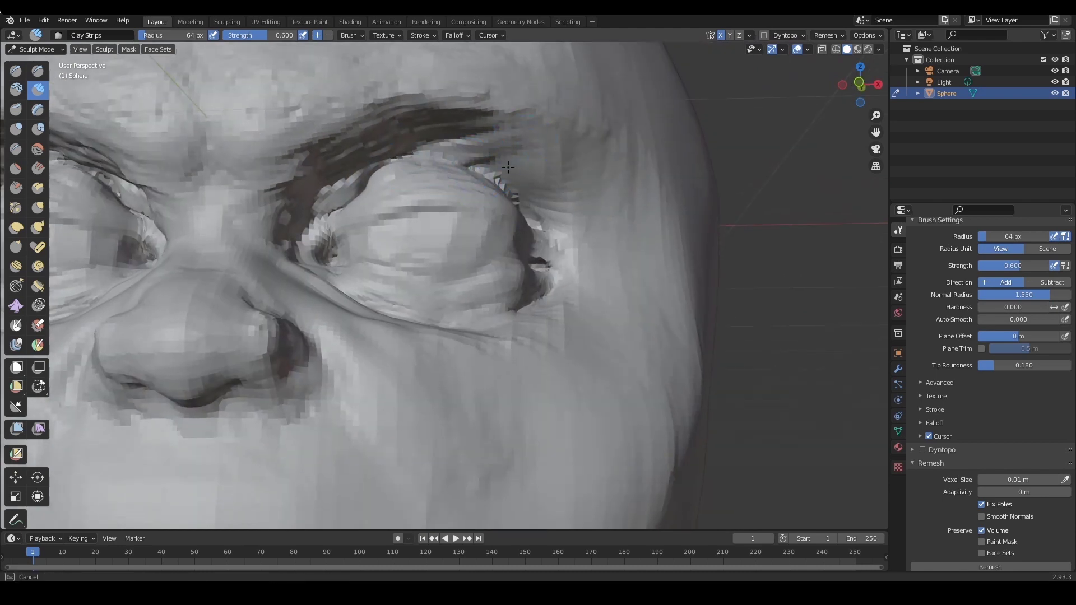
Build up the outer eye corner and the lower eyelid with Clay Strips at a 41 px radius
{"action": "left_click_drag", "start_coordinate": [552, 232], "coordinate": [543, 252], "text": "ctrl+alt"}
{"action": "mouse_move", "coordinate": [561, 250]}
{"action": "left_mouse_down", "text": "alt"}
{"action": "mouse_move", "coordinate": [531, 255]}
{"action": "mouse_move", "coordinate": [561, 255]}
{"action": "left_mouse_up", "text": "alt"}
{"action": "mouse_move", "coordinate": [505, 255]}
{"action": "left_mouse_down", "text": "ctrl+alt"}
{"action": "mouse_move", "coordinate": [491, 287]}
{"action": "mouse_move", "coordinate": [509, 264]}
{"action": "left_mouse_up", "text": "ctrl+alt"}
{"action": "mouse_move", "coordinate": [507, 287]}
{"action": "left_mouse_down", "text": "ctrl+alt"}
{"action": "mouse_move", "coordinate": [491, 279]}
{"action": "mouse_move", "coordinate": [600, 277]}
{"action": "mouse_move", "coordinate": [440, 306]}
{"action": "left_mouse_up", "text": "ctrl+alt"}
{"action": "left_click_drag", "start_coordinate": [440, 305], "coordinate": [437, 263], "text": "ctrl+alt"}
{"action": "mouse_move", "coordinate": [521, 286]}
{"action": "left_mouse_down", "text": "alt+shift"}
{"action": "mouse_move", "coordinate": [476, 254]}
{"action": "mouse_move", "coordinate": [338, 219]}
{"action": "left_mouse_up", "text": "alt+shift"}
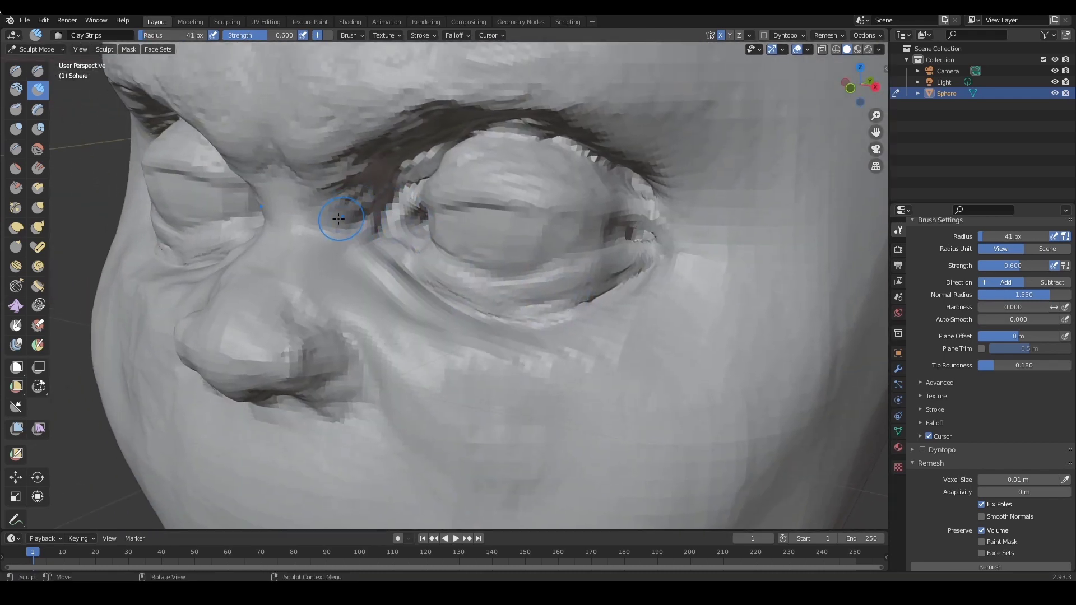
Carve the crease on the side of the nose with the Draw Sharp brush in Subtract direction at a 51 px radius
{"action": "mouse_move", "coordinate": [353, 256]}
{"action": "left_mouse_down", "text": "alt"}
{"action": "mouse_move", "coordinate": [333, 250]}
{"action": "mouse_move", "coordinate": [345, 235]}
{"action": "mouse_move", "coordinate": [312, 260]}
{"action": "left_mouse_up", "text": "alt"}
{"action": "key", "text": "bracketright"}
{"action": "key", "text": "bracketright"}
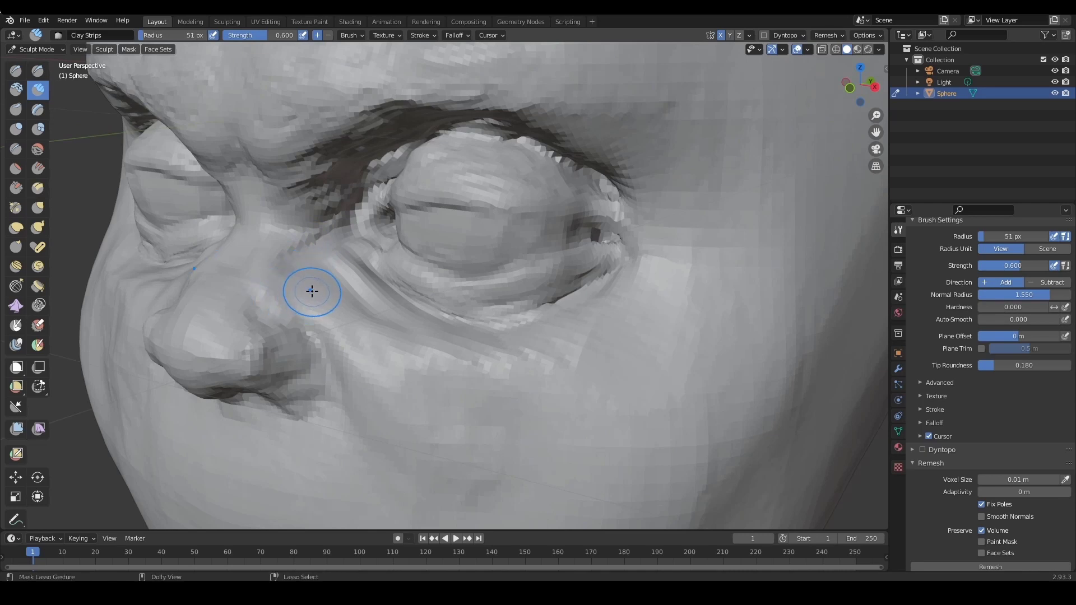
{"action": "key", "text": "ctrl+shift+d"}
{"action": "left_click_drag", "start_coordinate": [279, 303], "coordinate": [277, 317]}
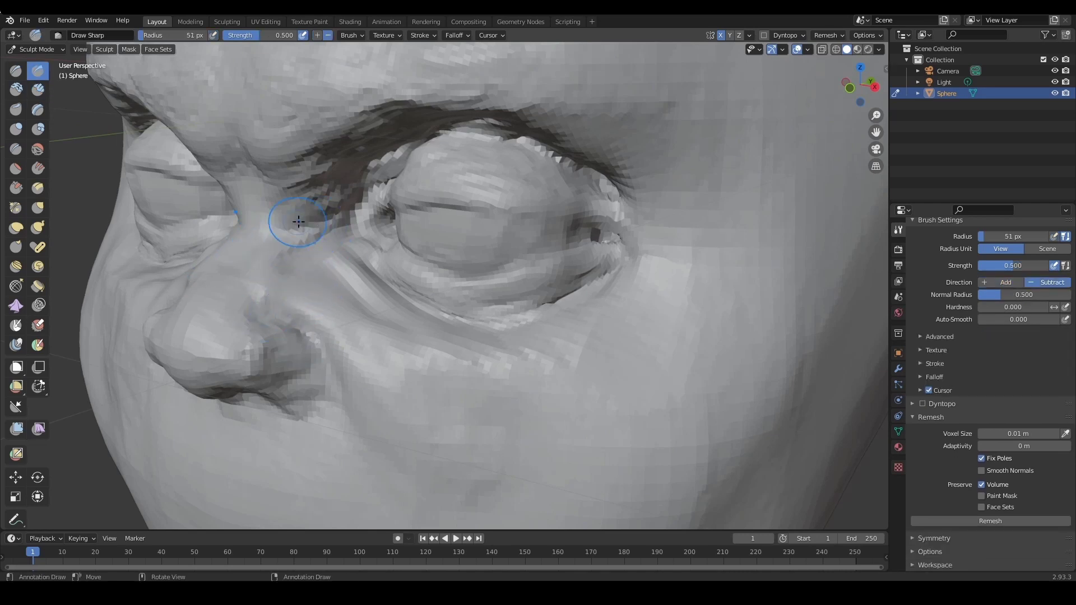
Examine the whole head from the front and in three-quarter view, checking the eyes, brows and nose
{"action": "scroll", "coordinate": [278, 228], "scroll_direction": "down", "scroll_amount": 10}
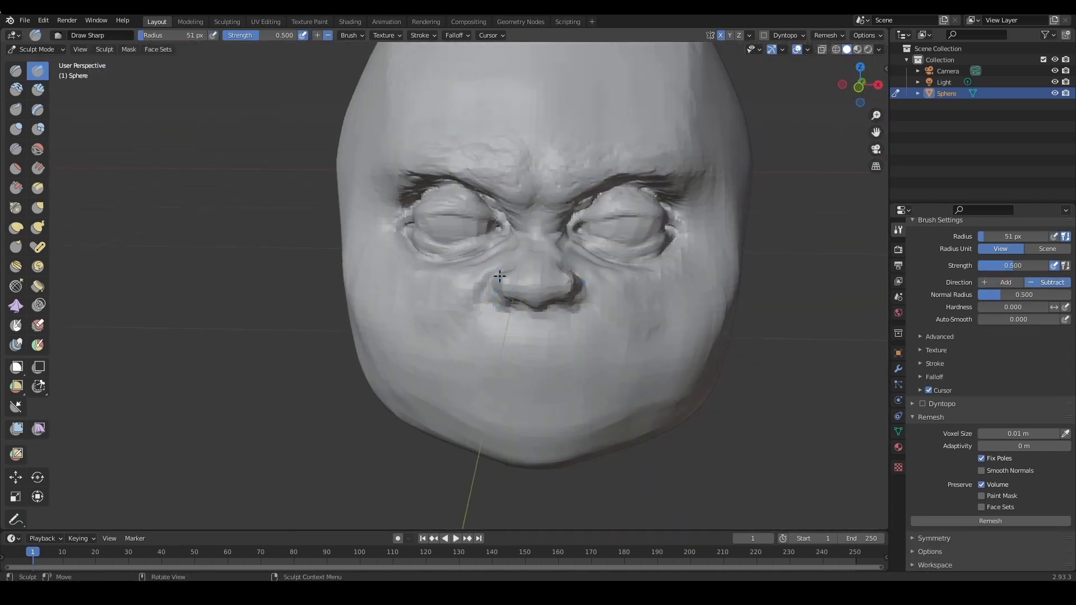
{"action": "left_click_drag", "start_coordinate": [511, 298], "coordinate": [492, 297], "text": "alt"}
{"action": "left_click_drag", "start_coordinate": [807, 174], "coordinate": [786, 173], "text": "alt"}
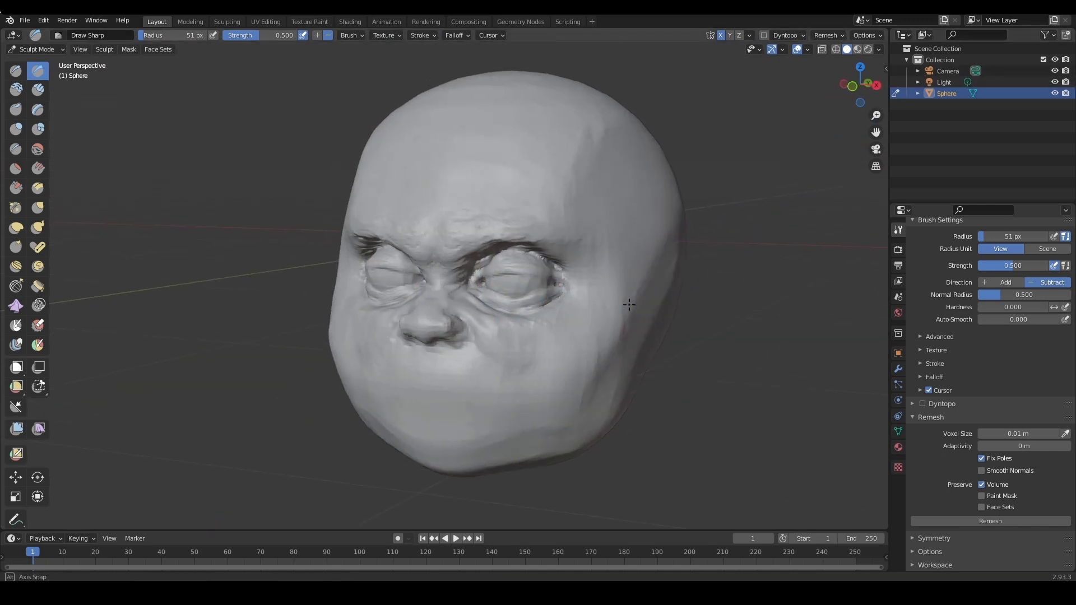
{"action": "key", "text": "n"}
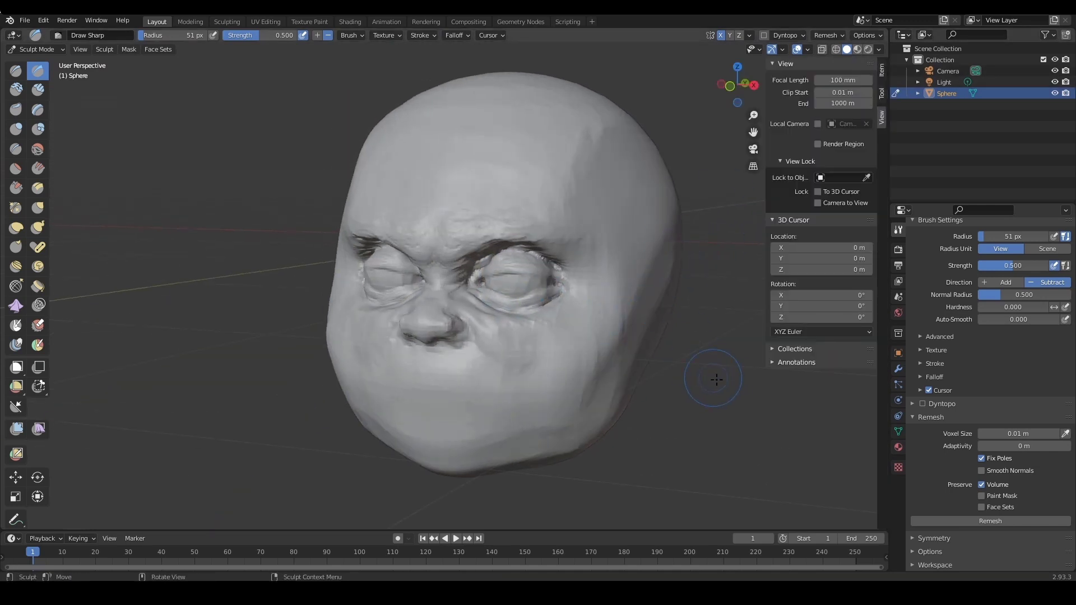
{"action": "left_click_drag", "start_coordinate": [716, 380], "coordinate": [708, 386], "text": "alt"}
{"action": "key", "text": "n"}
{"action": "mouse_move", "coordinate": [576, 307]}
{"action": "left_mouse_down", "text": "alt"}
{"action": "mouse_move", "coordinate": [555, 318]}
{"action": "mouse_move", "coordinate": [577, 296]}
{"action": "left_mouse_up", "text": "alt"}
{"action": "mouse_move", "coordinate": [577, 296]}
{"action": "left_mouse_down", "text": "alt+shift"}
{"action": "mouse_move", "coordinate": [579, 274]}
{"action": "mouse_move", "coordinate": [558, 288]}
{"action": "mouse_move", "coordinate": [560, 259]}
{"action": "left_mouse_up", "text": "alt+shift"}
{"action": "left_click_drag", "start_coordinate": [411, 241], "coordinate": [441, 256], "text": "alt"}
Add volume around the lower eyelids with the Draw brush at a 38 px radius
{"action": "key", "text": "x"}
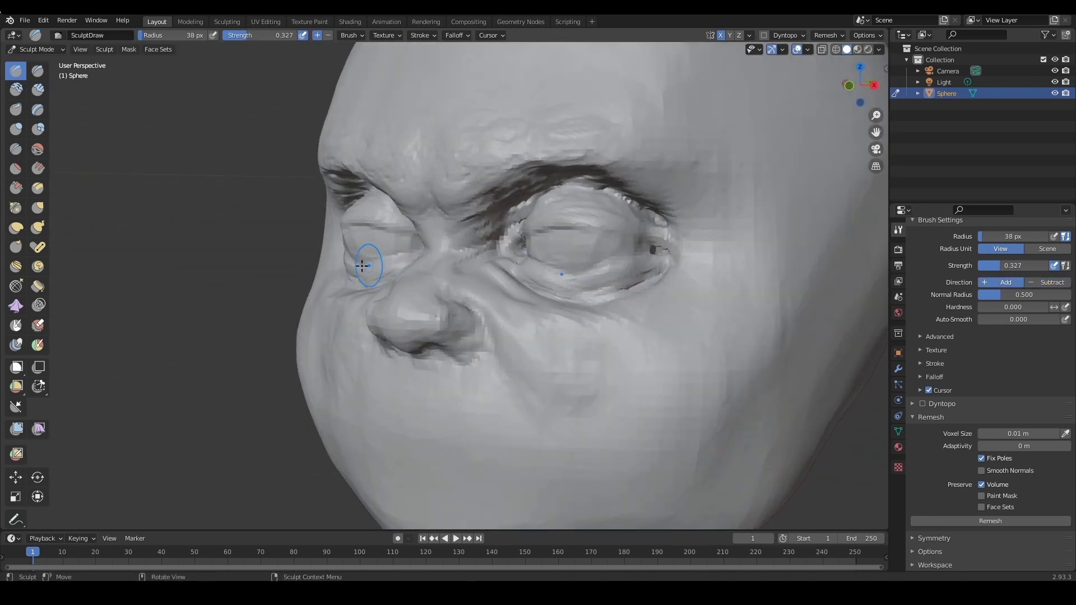
{"action": "mouse_move", "coordinate": [653, 270]}
{"action": "left_mouse_down", "text": "alt"}
{"action": "mouse_move", "coordinate": [689, 247]}
{"action": "mouse_move", "coordinate": [611, 229]}
{"action": "mouse_move", "coordinate": [620, 272]}
{"action": "mouse_move", "coordinate": [685, 274]}
{"action": "left_mouse_up", "text": "alt"}
{"action": "left_click_drag", "start_coordinate": [603, 274], "coordinate": [599, 321], "text": "ctrl+alt"}
{"action": "mouse_move", "coordinate": [630, 281]}
{"action": "left_mouse_down", "text": "alt+shift"}
{"action": "mouse_move", "coordinate": [632, 271]}
{"action": "mouse_move", "coordinate": [624, 289]}
{"action": "mouse_move", "coordinate": [584, 263]}
{"action": "mouse_move", "coordinate": [637, 250]}
{"action": "mouse_move", "coordinate": [552, 253]}
{"action": "left_mouse_up", "text": "alt+shift"}
Adjust the wings of the nose with the Grab brush, starting from a 37 px radius
{"action": "key", "text": "g"}
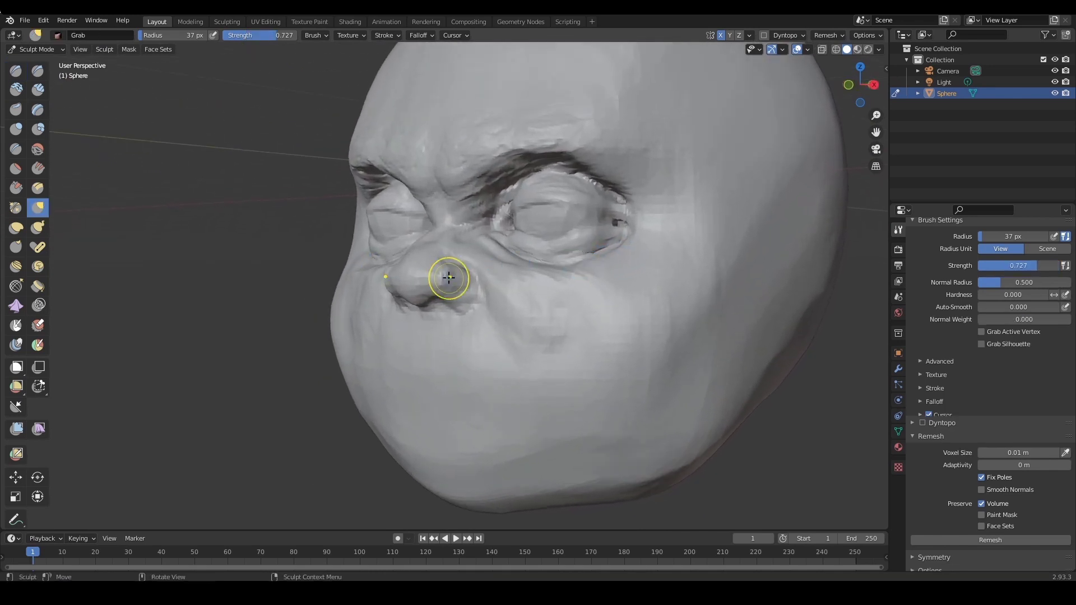
{"action": "key", "text": "f"}
{"action": "left_click", "coordinate": [477, 280]}
{"action": "left_click_drag", "start_coordinate": [465, 286], "coordinate": [500, 286], "text": "alt"}
{"action": "mouse_move", "coordinate": [416, 280]}
{"action": "left_mouse_down", "text": "alt"}
{"action": "mouse_move", "coordinate": [516, 303]}
{"action": "mouse_move", "coordinate": [584, 301]}
{"action": "mouse_move", "coordinate": [610, 282]}
{"action": "mouse_move", "coordinate": [552, 240]}
{"action": "mouse_move", "coordinate": [577, 279]}
{"action": "mouse_move", "coordinate": [589, 336]}
{"action": "mouse_move", "coordinate": [604, 253]}
{"action": "mouse_move", "coordinate": [520, 238]}
{"action": "mouse_move", "coordinate": [464, 204]}
{"action": "mouse_move", "coordinate": [428, 204]}
{"action": "left_mouse_up", "text": "alt"}
Add volume to the brow above the upper eyelids with the Draw brush at a 44 px radius
{"action": "key", "text": "c"}
{"action": "key", "text": "x"}
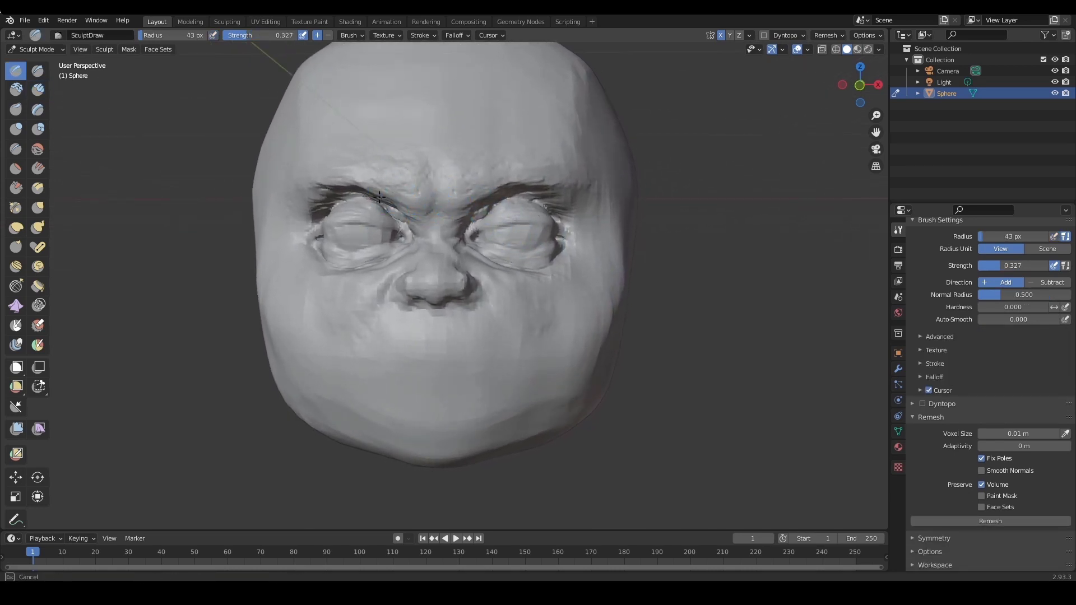
{"action": "key", "text": "f"}
{"action": "left_click", "coordinate": [522, 203]}
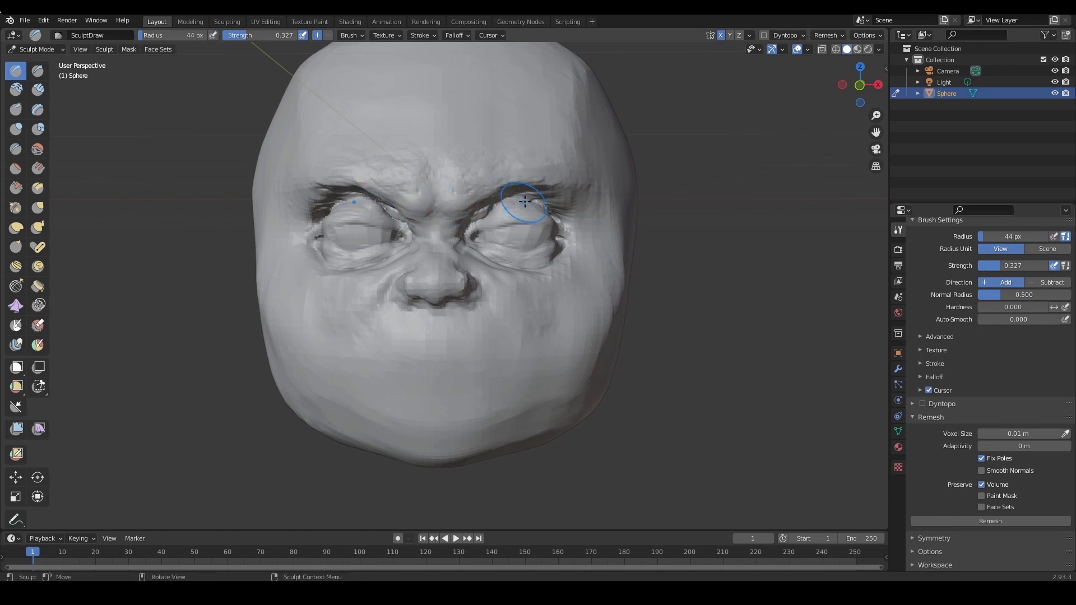
{"action": "left_click_drag", "start_coordinate": [539, 177], "coordinate": [543, 187]}
Raise the cheeks below the eyes and beside the nose with the Draw brush
{"action": "mouse_move", "coordinate": [602, 207]}
{"action": "middle_mouse_down"}
{"action": "mouse_move", "coordinate": [589, 220]}
{"action": "mouse_move", "coordinate": [513, 230]}
{"action": "mouse_move", "coordinate": [547, 217]}
{"action": "mouse_move", "coordinate": [461, 221]}
{"action": "middle_mouse_up"}
{"action": "key", "text": "f"}
{"action": "left_click", "coordinate": [333, 298]}
{"action": "mouse_move", "coordinate": [333, 298]}
{"action": "left_mouse_down"}
{"action": "mouse_move", "coordinate": [310, 315]}
{"action": "mouse_move", "coordinate": [321, 339]}
{"action": "mouse_move", "coordinate": [352, 332]}
{"action": "left_mouse_up"}
{"action": "key", "text": "f"}
{"action": "left_click", "coordinate": [337, 308]}
{"action": "scroll", "coordinate": [362, 312], "scroll_direction": "down", "scroll_amount": 2}
{"action": "middle_click_drag", "start_coordinate": [362, 312], "coordinate": [358, 315]}
Push the sides of the lower jaw inward with the Grab brush at a 169 px radius
{"action": "key", "text": "g"}
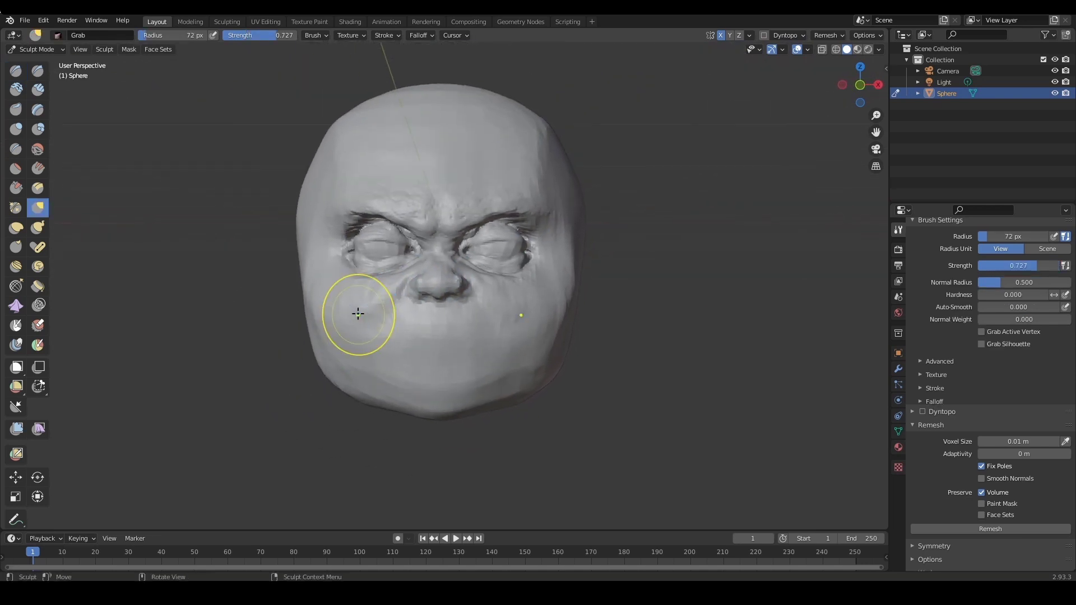
{"action": "key", "text": "f"}
{"action": "left_click", "coordinate": [353, 342]}
{"action": "left_click_drag", "start_coordinate": [319, 368], "coordinate": [336, 364]}
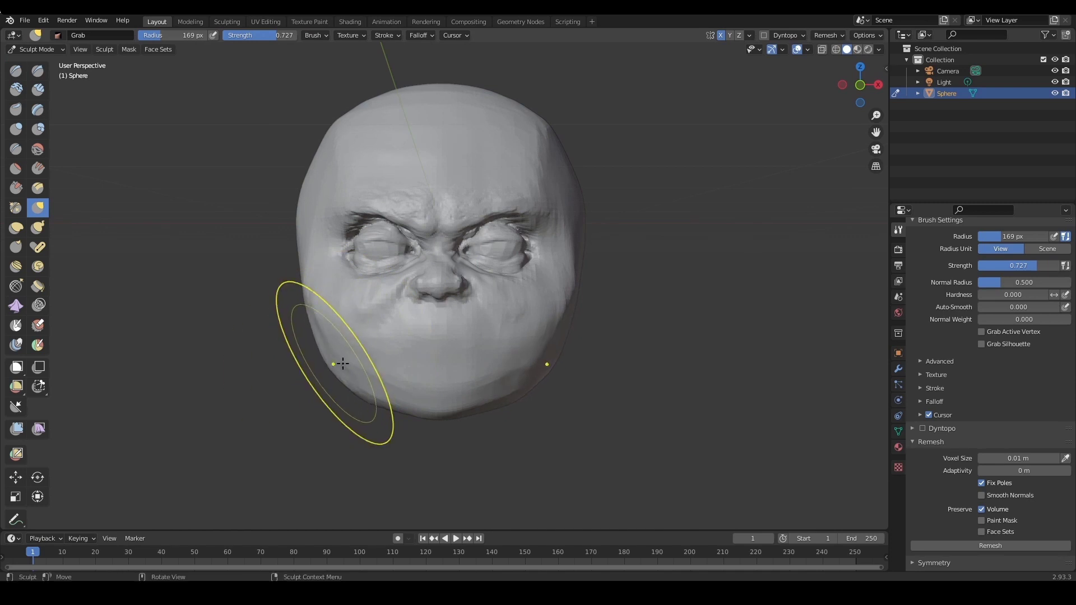
{"action": "left_click_drag", "start_coordinate": [378, 394], "coordinate": [382, 385]}
Reshape the underside of the chin with the Grab brush, using radii of 166 and 150 px
{"action": "key", "text": "f"}
{"action": "left_click", "coordinate": [373, 397]}
{"action": "middle_click_drag", "start_coordinate": [396, 410], "coordinate": [395, 399]}
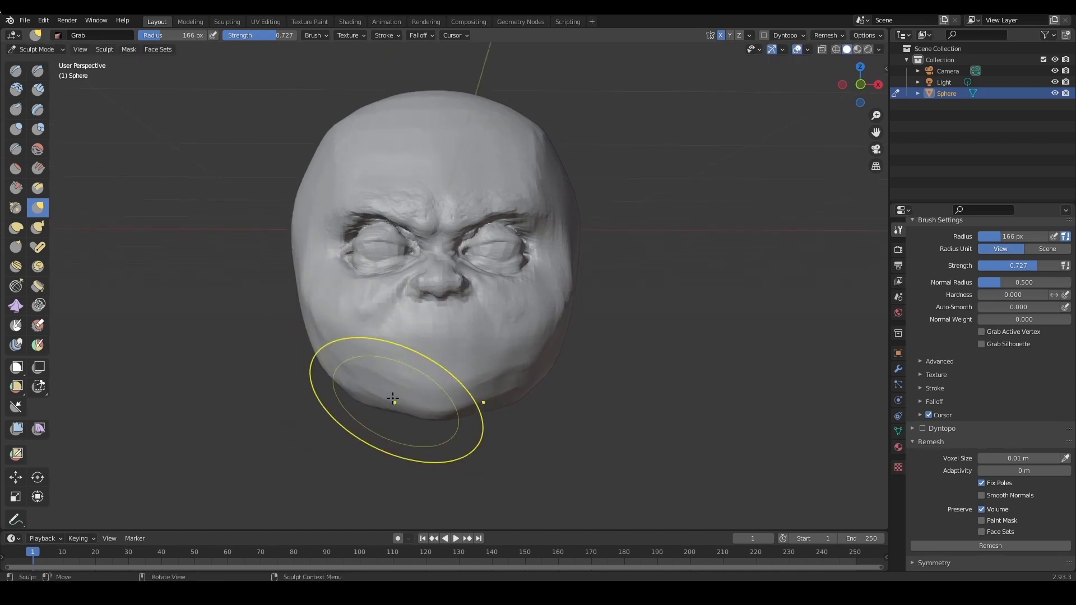
{"action": "key", "text": "f"}
{"action": "left_click", "coordinate": [412, 408]}
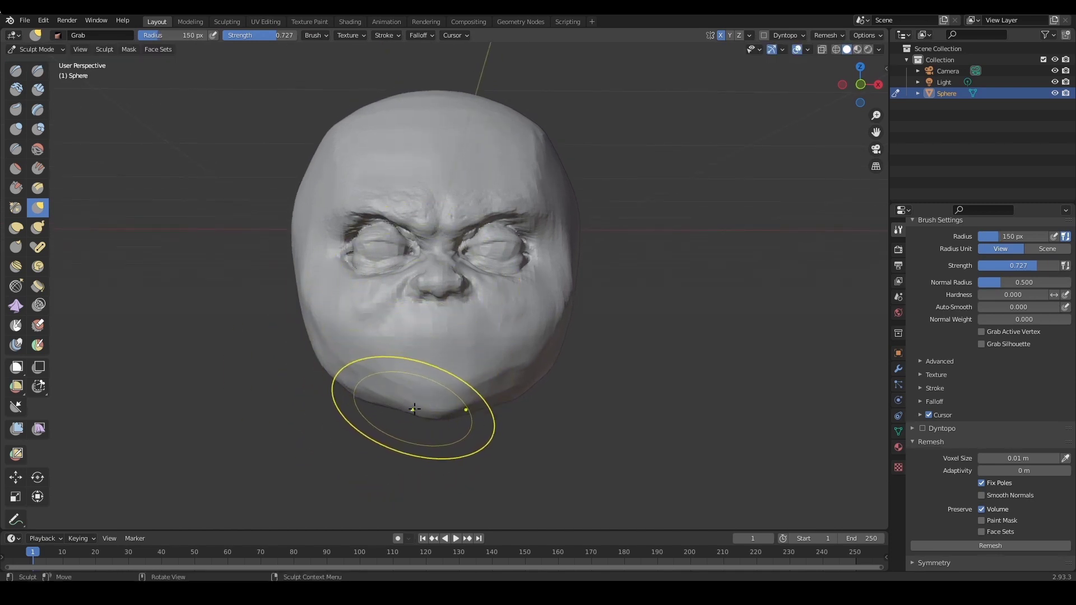
{"action": "left_click_drag", "start_coordinate": [413, 408], "coordinate": [411, 408]}
Adjust the head's width at the temples with the Grab brush, using radii of 134 and 164 px
{"action": "middle_click_drag", "start_coordinate": [399, 255], "coordinate": [333, 241], "text": "ctrl"}
{"action": "left_click", "coordinate": [333, 241]}
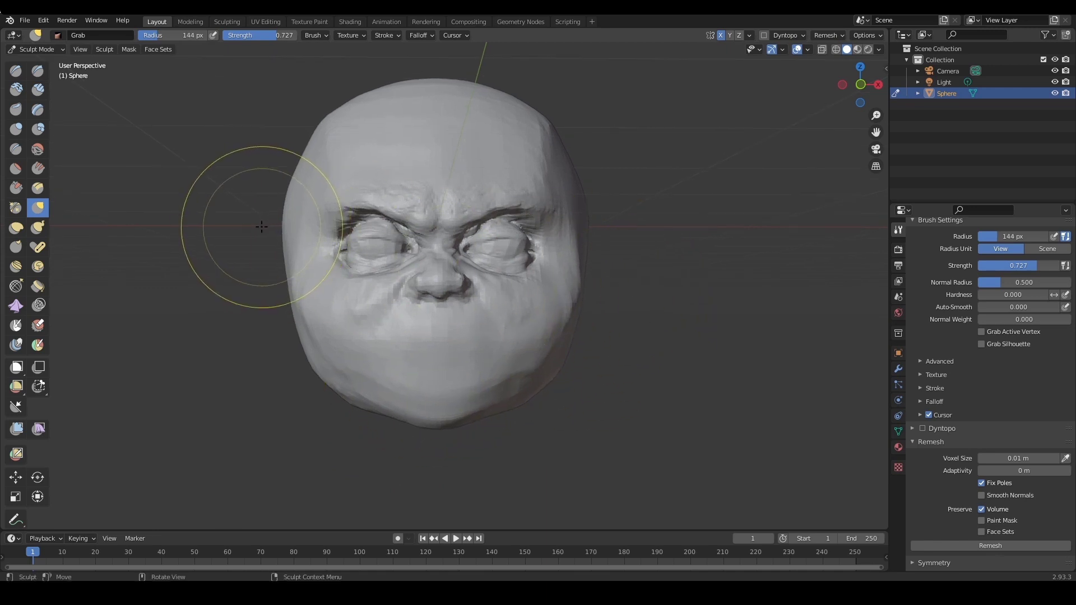
{"action": "left_click_drag", "start_coordinate": [282, 211], "coordinate": [290, 212]}
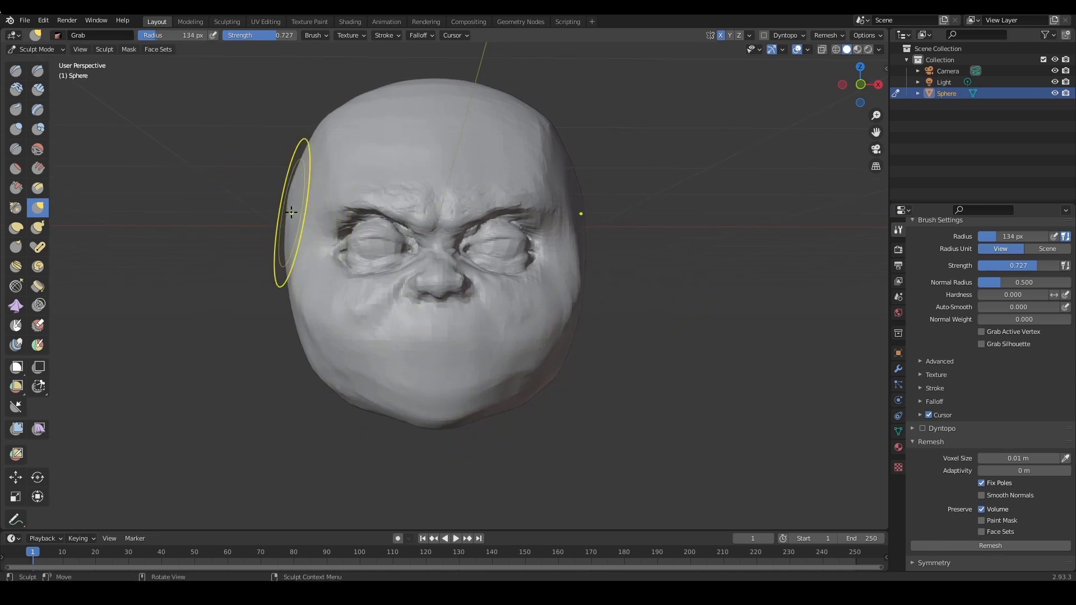
{"action": "key", "text": "f"}
{"action": "left_click", "coordinate": [367, 213]}
{"action": "middle_click_drag", "start_coordinate": [275, 213], "coordinate": [282, 213]}
{"action": "left_click_drag", "start_coordinate": [278, 211], "coordinate": [282, 208]}
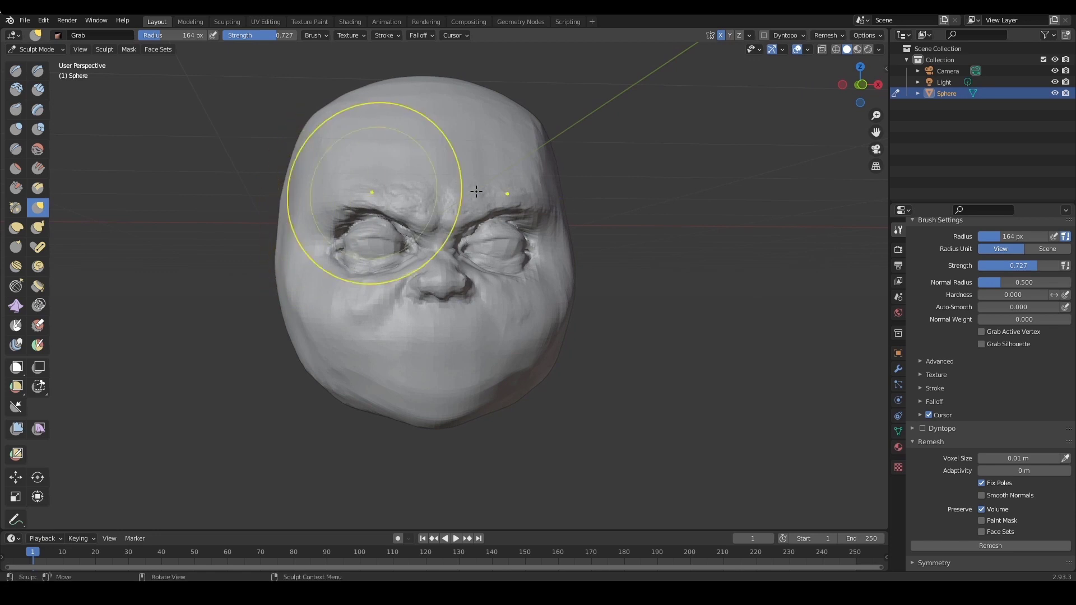
Push in the side of the head beside the cheek with the Grab brush at a 183 px radius
{"action": "mouse_move", "coordinate": [640, 220]}
{"action": "middle_mouse_down", "text": "ctrl"}
{"action": "mouse_move", "coordinate": [661, 252]}
{"action": "mouse_move", "coordinate": [624, 261]}
{"action": "mouse_move", "coordinate": [625, 252]}
{"action": "mouse_move", "coordinate": [658, 254]}
{"action": "middle_mouse_up", "text": "ctrl"}
{"action": "key", "text": "f"}
{"action": "left_click", "coordinate": [670, 260]}
{"action": "left_click_drag", "start_coordinate": [642, 263], "coordinate": [631, 265]}
{"action": "mouse_move", "coordinate": [664, 297]}
{"action": "middle_mouse_down", "text": "ctrl"}
{"action": "mouse_move", "coordinate": [651, 283]}
{"action": "mouse_move", "coordinate": [684, 290]}
{"action": "mouse_move", "coordinate": [674, 284]}
{"action": "mouse_move", "coordinate": [667, 315]}
{"action": "middle_mouse_up", "text": "ctrl"}
{"action": "middle_click_drag", "start_coordinate": [689, 308], "coordinate": [612, 308]}
Flatten the side of the head with the Scrape brush at 106 px and fill it toward the jaw with Clay Strips at 102 px
{"action": "key", "text": "m"}
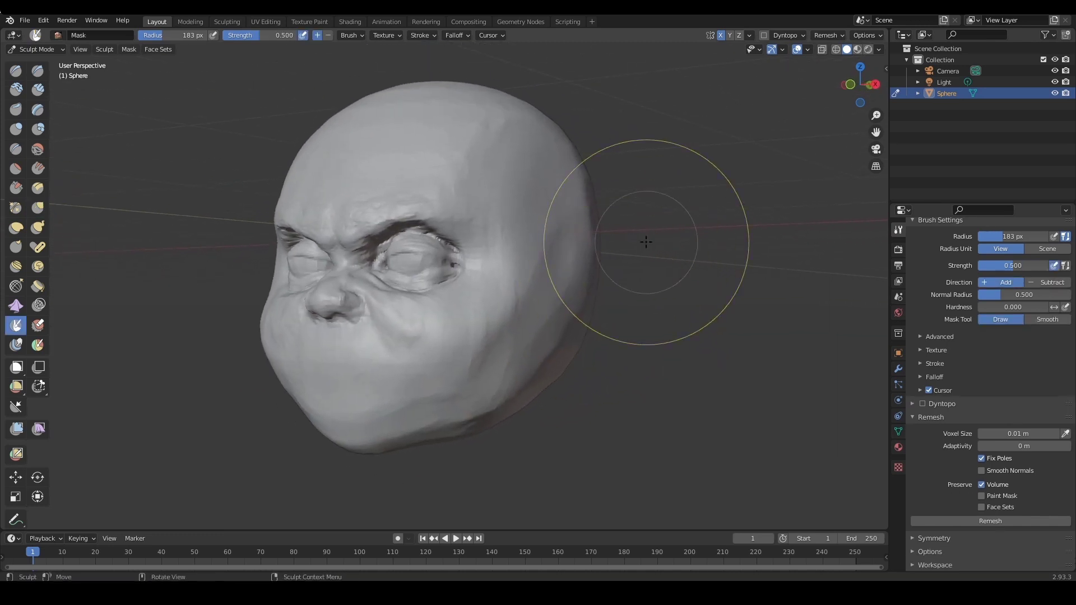
{"action": "mouse_move", "coordinate": [603, 229]}
{"action": "middle_mouse_down"}
{"action": "mouse_move", "coordinate": [570, 245]}
{"action": "mouse_move", "coordinate": [610, 223]}
{"action": "middle_mouse_up"}
{"action": "key", "text": "f"}
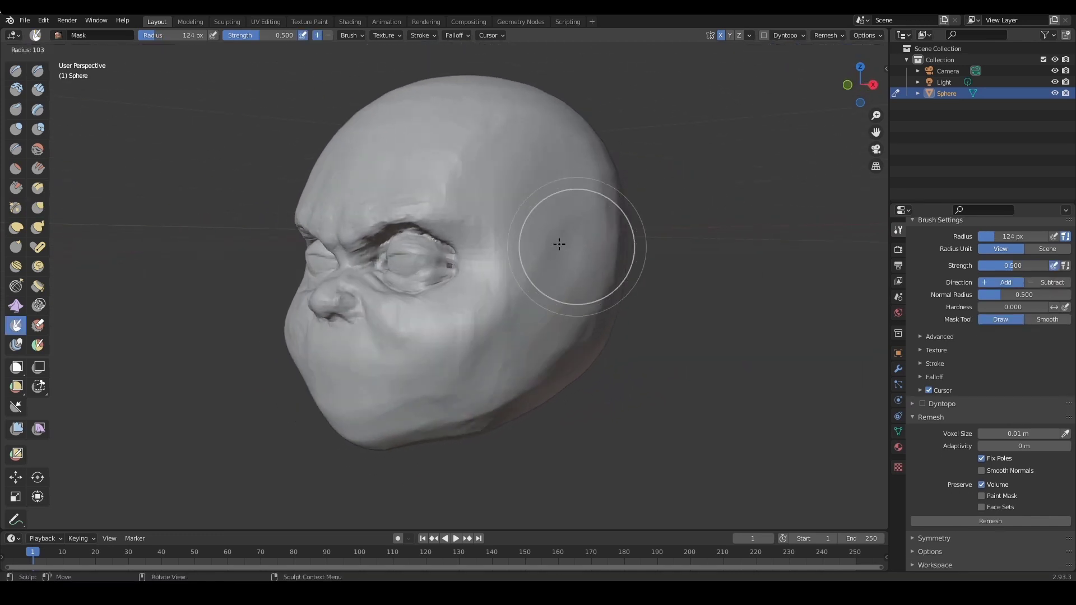
{"action": "left_click", "coordinate": [562, 243]}
{"action": "key", "text": "shift+t"}
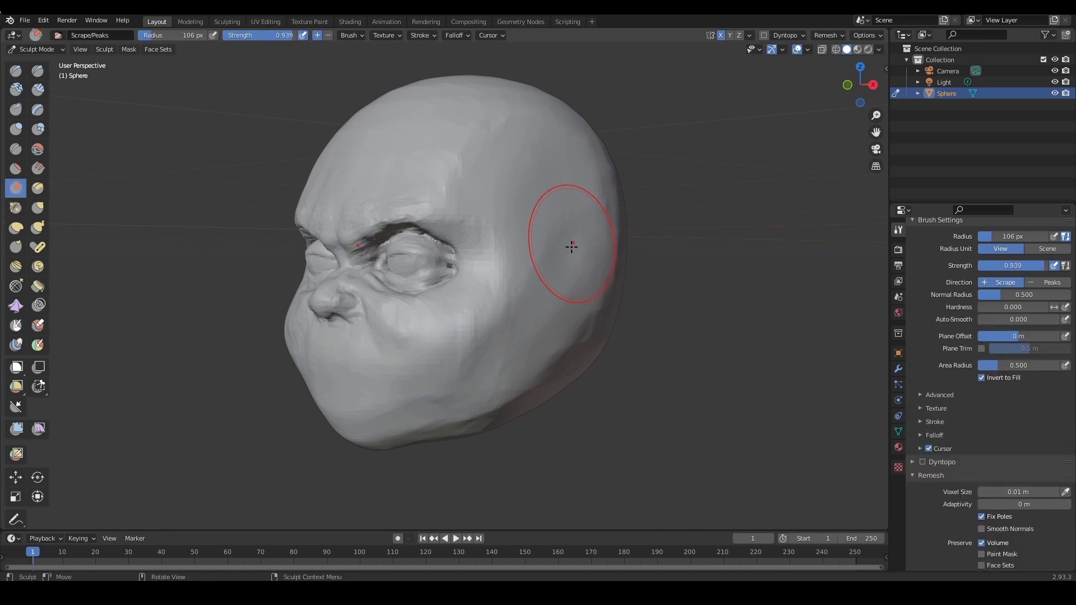
{"action": "left_click_drag", "start_coordinate": [571, 247], "coordinate": [551, 220]}
{"action": "left_click_drag", "start_coordinate": [537, 294], "coordinate": [517, 192]}
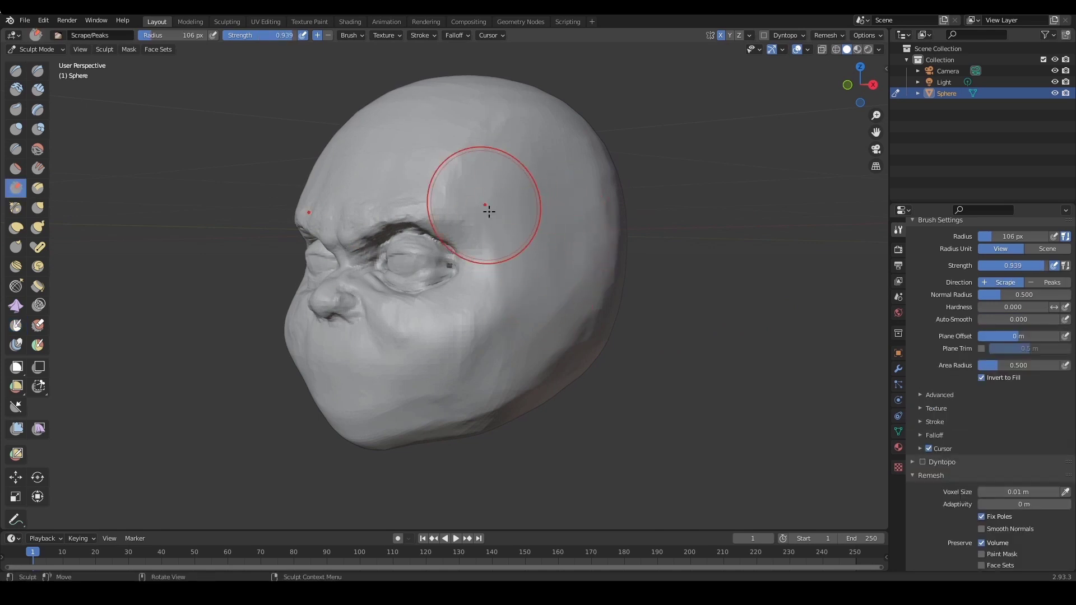
{"action": "key", "text": "c"}
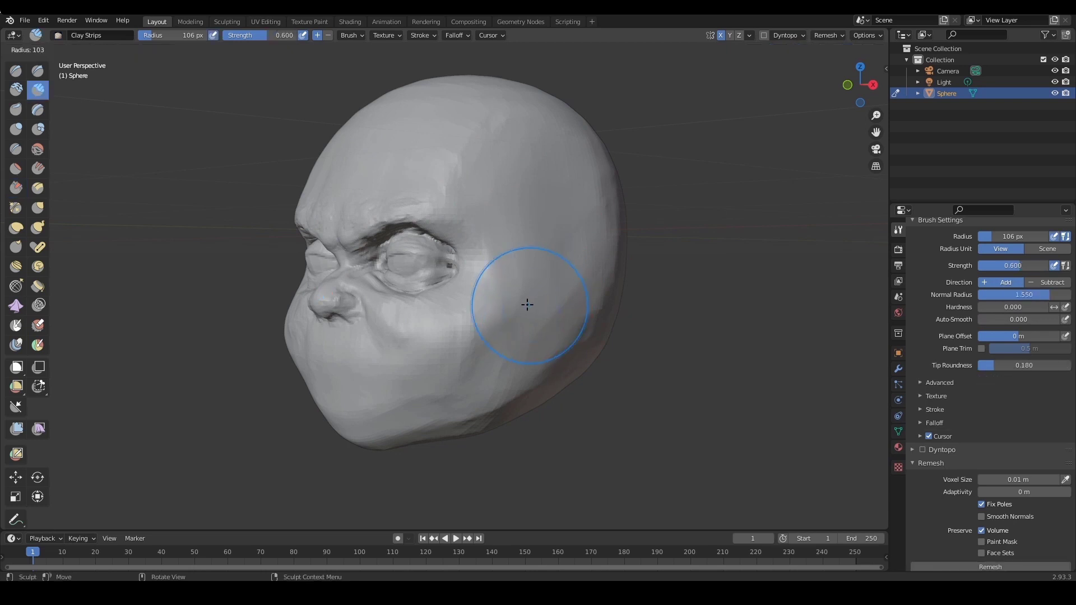
{"action": "mouse_move", "coordinate": [524, 305]}
{"action": "left_mouse_down"}
{"action": "mouse_move", "coordinate": [493, 356]}
{"action": "mouse_move", "coordinate": [496, 380]}
{"action": "mouse_move", "coordinate": [507, 358]}
{"action": "mouse_move", "coordinate": [542, 408]}
{"action": "left_mouse_up"}
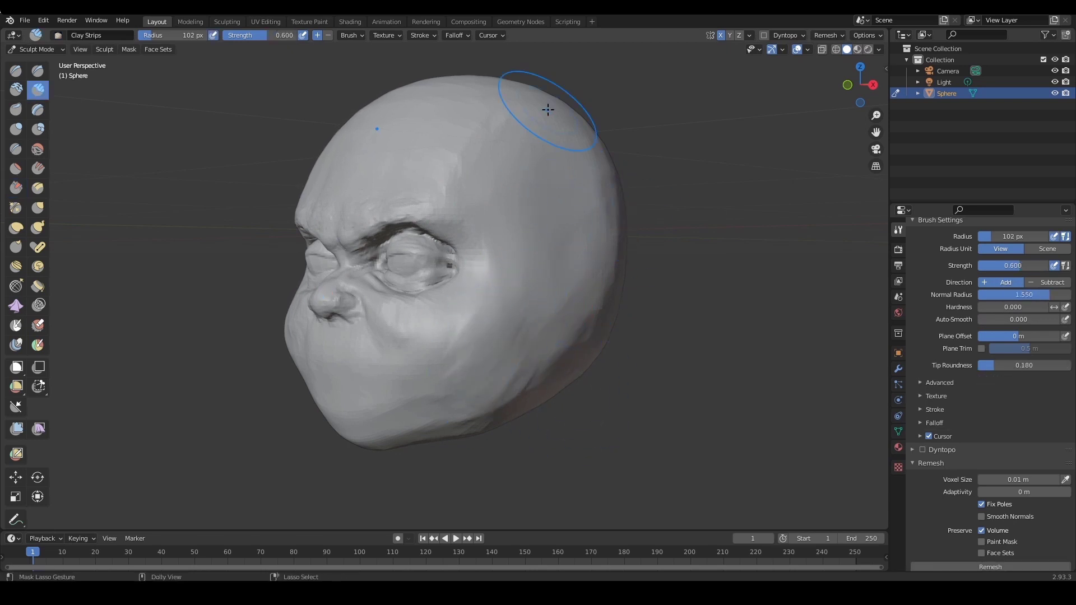
Paint a mask over the ear area on the side of the head at a 67 px radius and invert the mask
{"action": "key", "text": "m"}
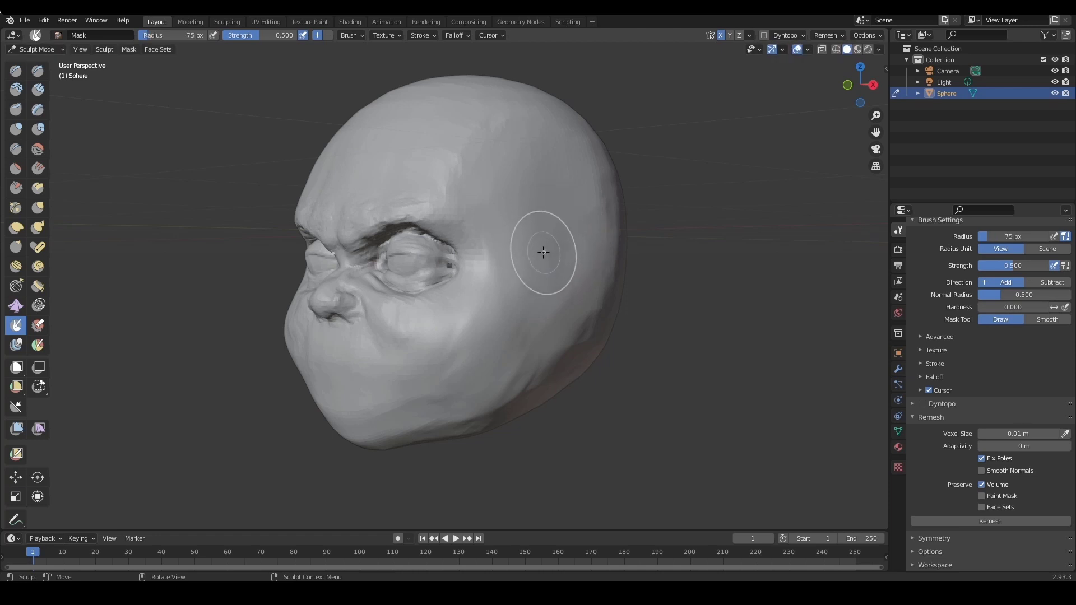
{"action": "key", "text": "f"}
{"action": "left_click", "coordinate": [540, 253]}
{"action": "middle_click_drag", "start_coordinate": [548, 254], "coordinate": [563, 250]}
{"action": "left_click_drag", "start_coordinate": [563, 246], "coordinate": [567, 278]}
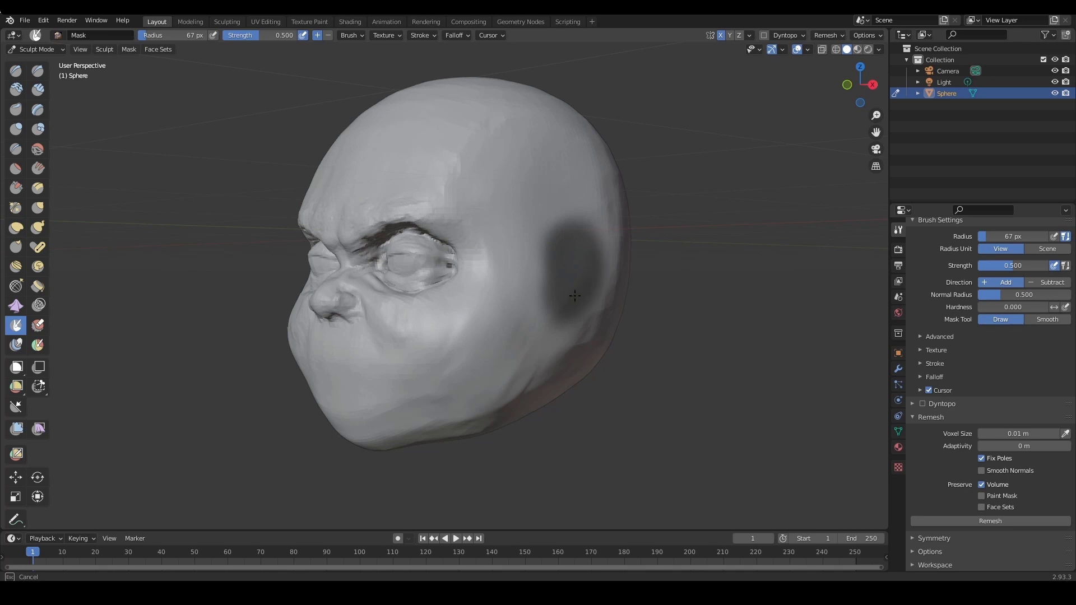
{"action": "left_click_drag", "start_coordinate": [570, 299], "coordinate": [566, 297]}
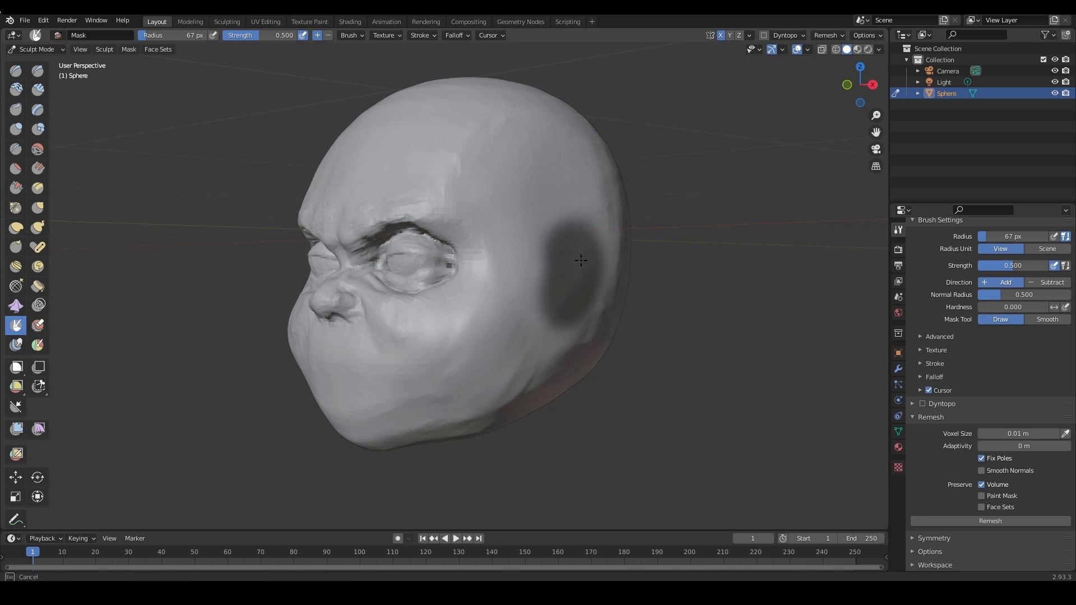
{"action": "mouse_move", "coordinate": [576, 252]}
{"action": "left_mouse_down"}
{"action": "mouse_move", "coordinate": [577, 300]}
{"action": "mouse_move", "coordinate": [558, 333]}
{"action": "left_mouse_up"}
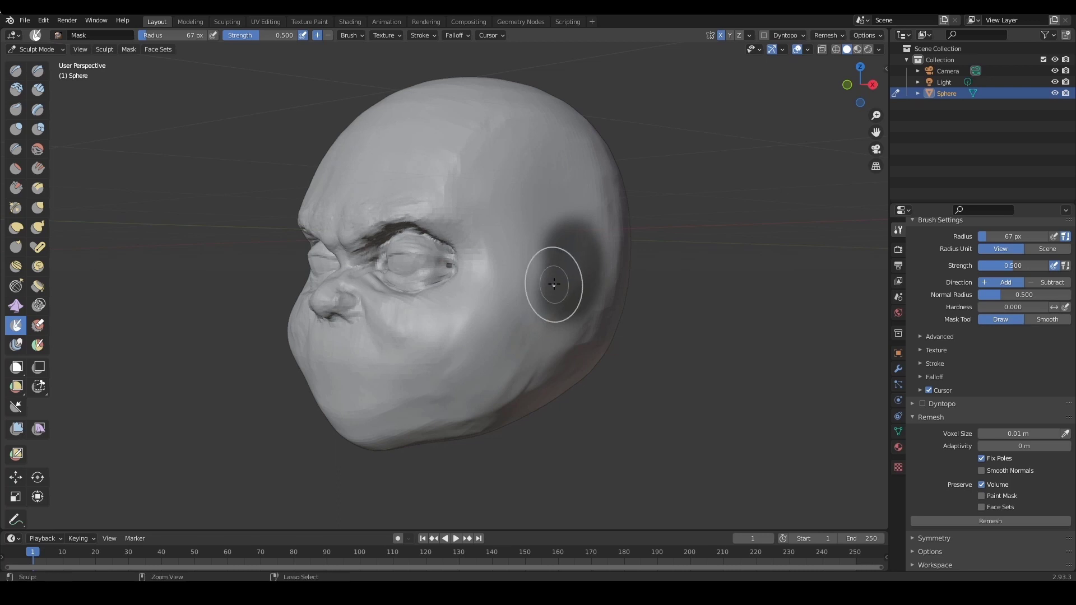
{"action": "key", "text": "ctrl+i"}
{"action": "middle_click_drag", "start_coordinate": [554, 284], "coordinate": [606, 299]}
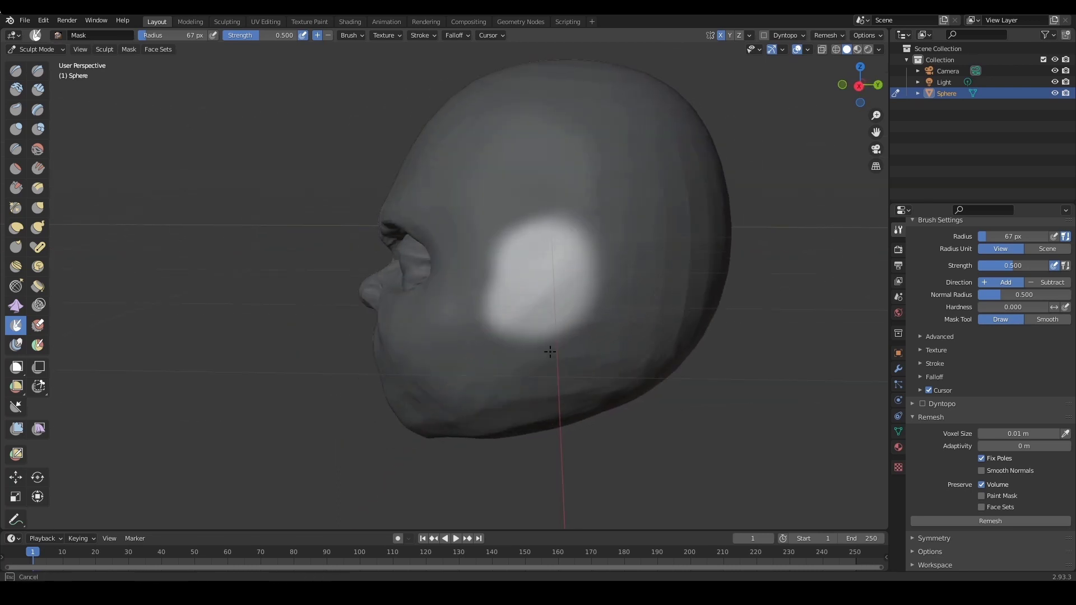
Extend the mask over the back and lower edges of the unmasked ear area at a 67 px radius
{"action": "mouse_move", "coordinate": [629, 274]}
{"action": "left_mouse_down"}
{"action": "mouse_move", "coordinate": [578, 303]}
{"action": "mouse_move", "coordinate": [583, 280]}
{"action": "mouse_move", "coordinate": [576, 330]}
{"action": "left_mouse_up"}
{"action": "mouse_move", "coordinate": [579, 225]}
{"action": "left_mouse_down"}
{"action": "mouse_move", "coordinate": [548, 329]}
{"action": "mouse_move", "coordinate": [527, 333]}
{"action": "left_mouse_up"}
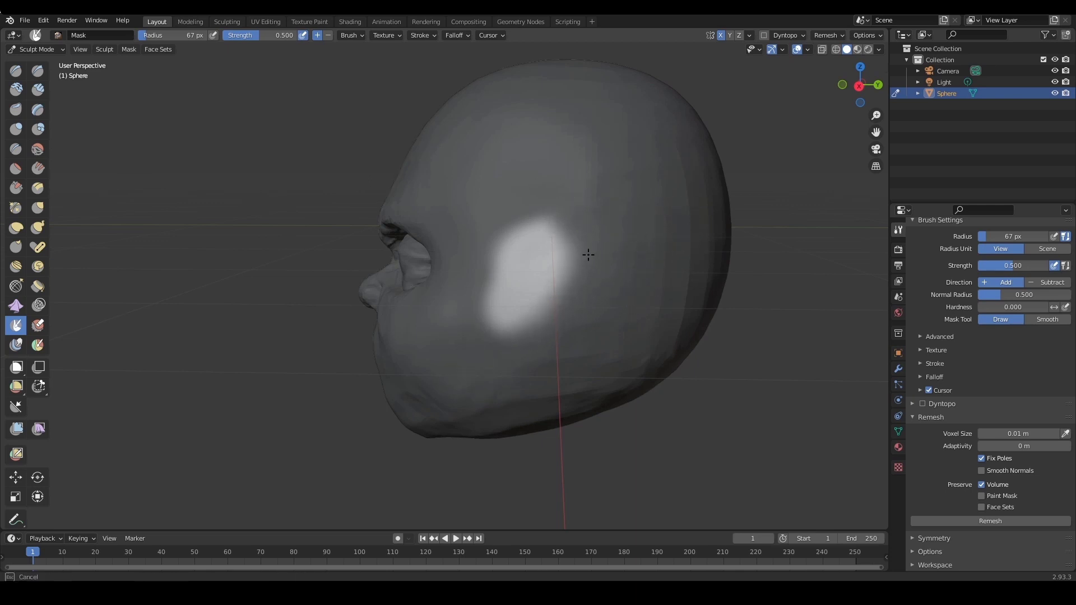
{"action": "key", "text": "KP_1"}
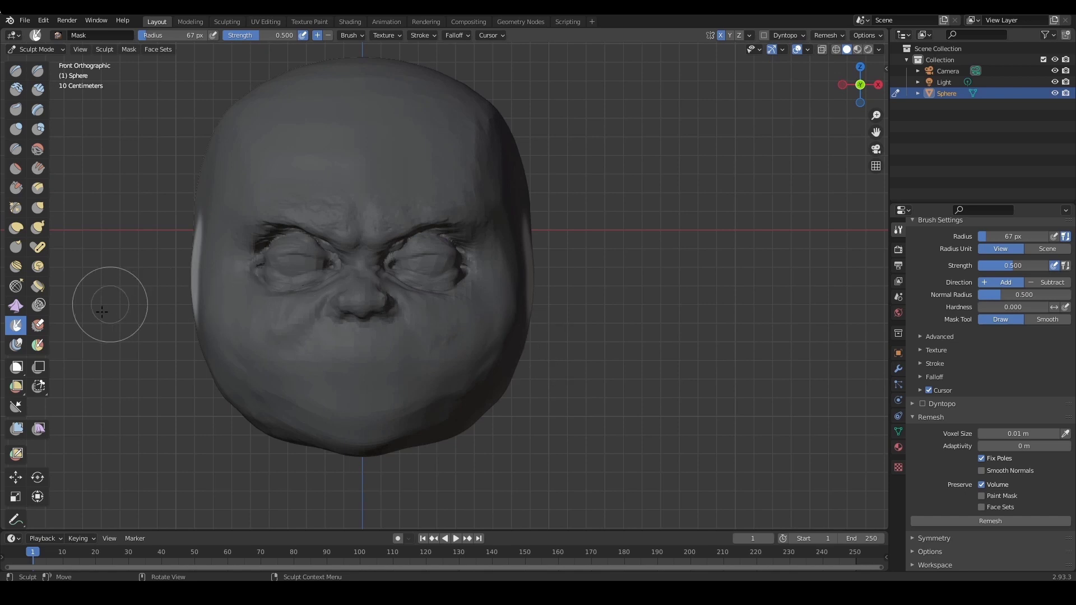
Set the Move tool's sculpt pivot to the mask border
{"action": "left_click", "coordinate": [16, 477]}
{"action": "left_click", "coordinate": [105, 50]}
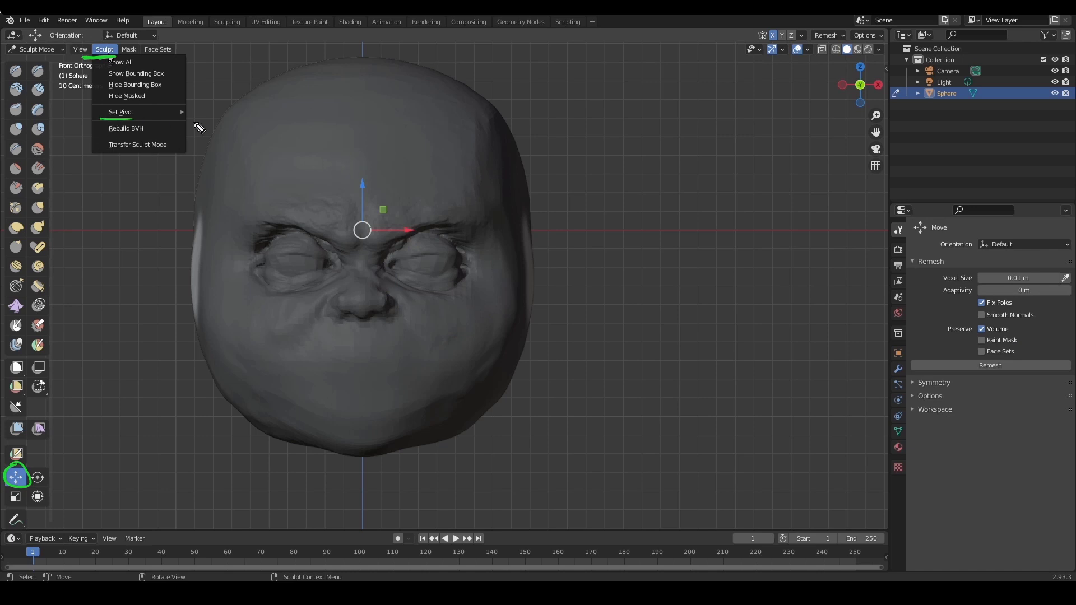
{"action": "key", "text": "Escape"}
{"action": "mouse_move", "coordinate": [143, 112]}
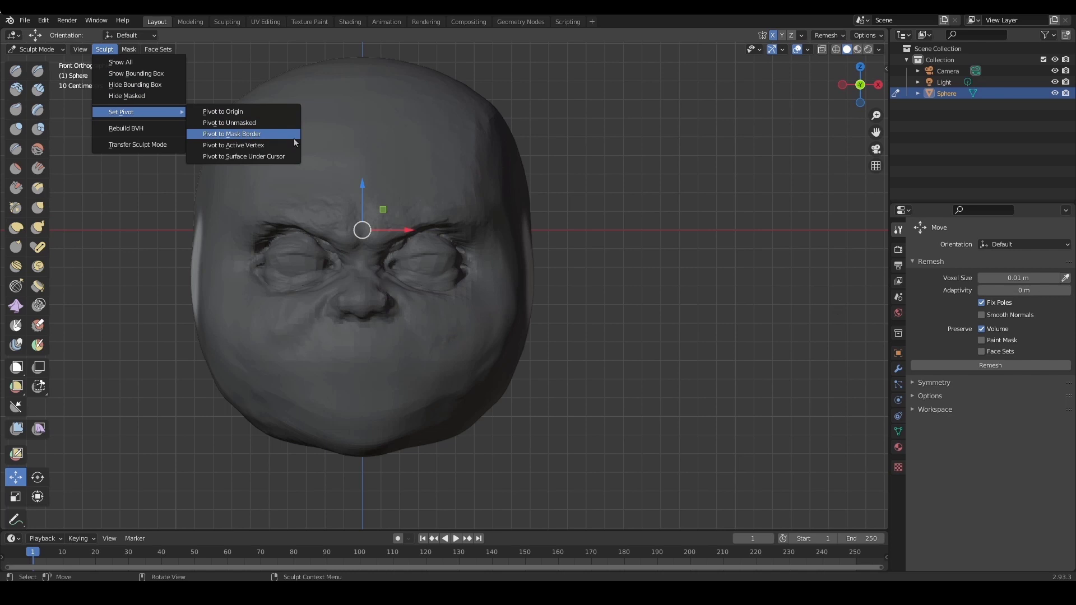
{"action": "mouse_move", "coordinate": [214, 141]}
{"action": "left_mouse_down"}
{"action": "mouse_move", "coordinate": [280, 134]}
{"action": "mouse_move", "coordinate": [200, 147]}
{"action": "mouse_move", "coordinate": [229, 127]}
{"action": "left_mouse_up"}
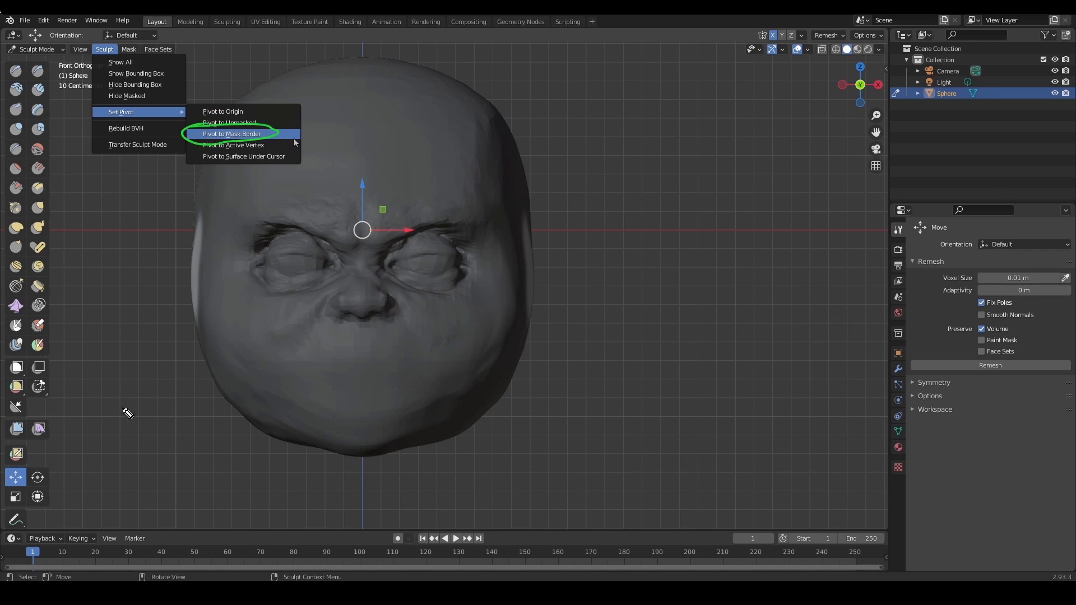
{"action": "left_click_drag", "start_coordinate": [23, 467], "coordinate": [25, 470]}
{"action": "mouse_move", "coordinate": [363, 186]}
{"action": "left_mouse_down"}
{"action": "mouse_move", "coordinate": [363, 222]}
{"action": "mouse_move", "coordinate": [375, 226]}
{"action": "left_mouse_up"}
{"action": "mouse_move", "coordinate": [188, 225]}
{"action": "left_mouse_down"}
{"action": "mouse_move", "coordinate": [189, 279]}
{"action": "mouse_move", "coordinate": [203, 271]}
{"action": "left_mouse_up"}
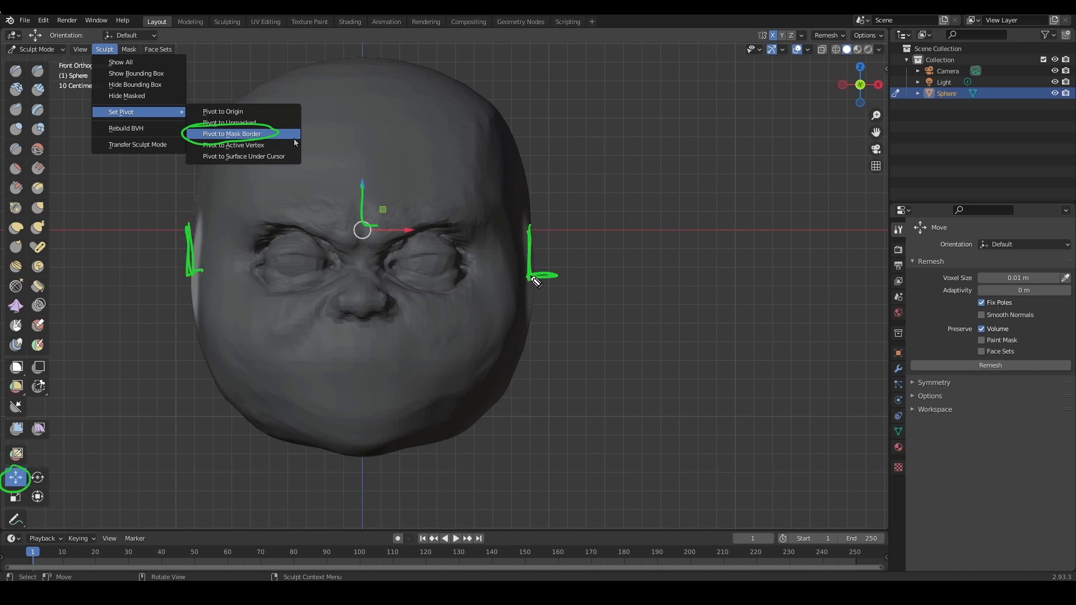
{"action": "left_click_drag", "start_coordinate": [181, 220], "coordinate": [189, 274]}
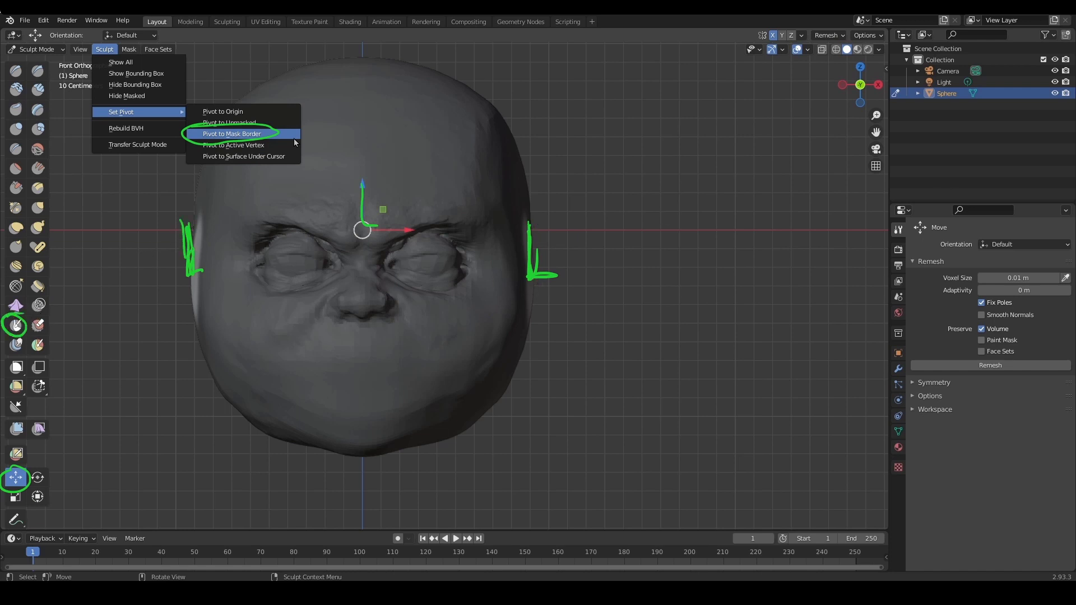
{"action": "left_click", "coordinate": [294, 138]}
Move the unmasked ear areas outward from the sides of the head and clear the mask
{"action": "left_click_drag", "start_coordinate": [234, 270], "coordinate": [197, 264]}
{"action": "mouse_move", "coordinate": [706, 283]}
{"action": "middle_mouse_down"}
{"action": "mouse_move", "coordinate": [644, 298]}
{"action": "mouse_move", "coordinate": [713, 293]}
{"action": "mouse_move", "coordinate": [704, 301]}
{"action": "middle_mouse_up"}
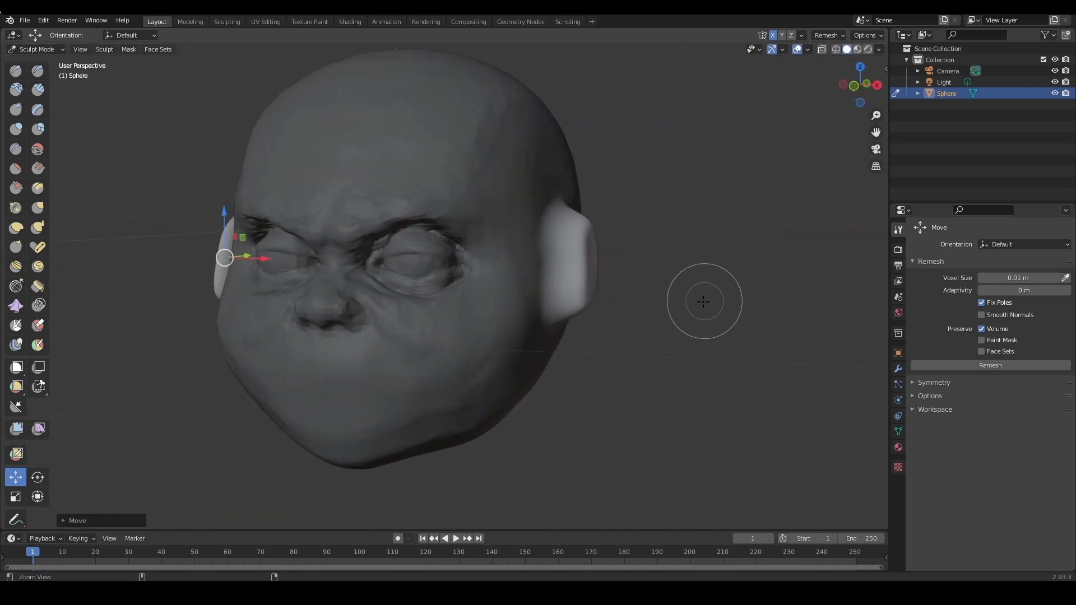
{"action": "left_click_drag", "start_coordinate": [703, 302], "coordinate": [664, 287], "text": "ctrl+alt"}
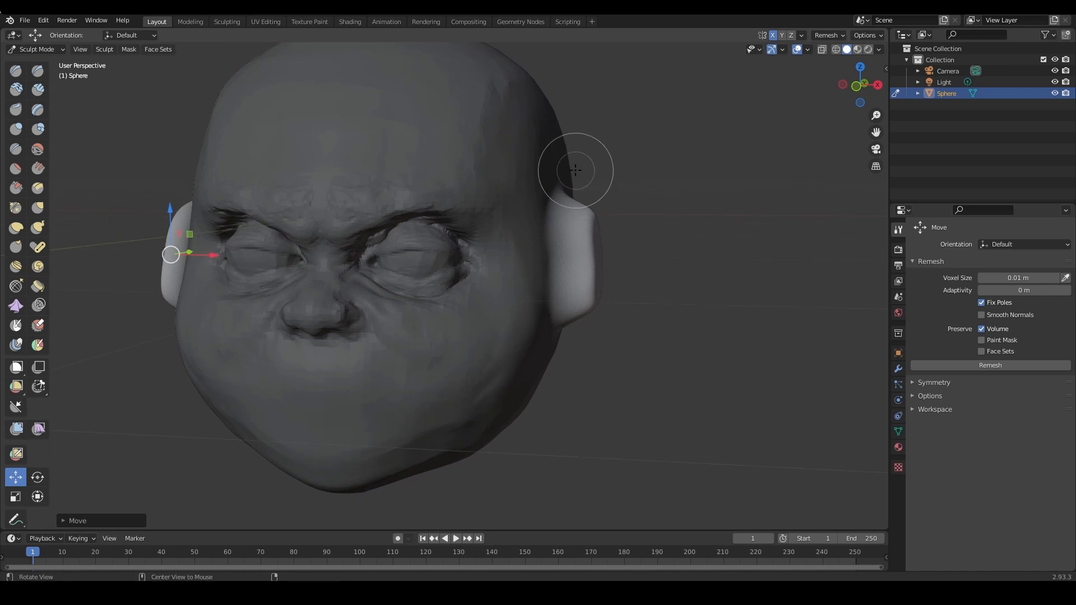
{"action": "key", "text": "alt+m"}
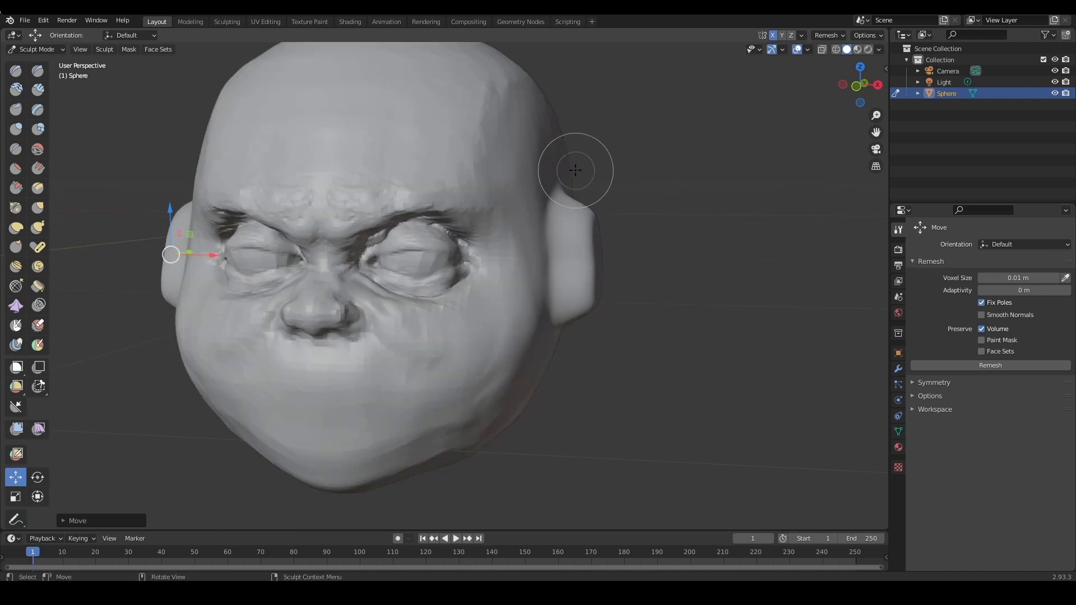
Remesh the head at a 0.01 m voxel size and carve a crease behind the ear with subtractive Draw Sharp at 54 px
{"action": "mouse_move", "coordinate": [570, 260]}
{"action": "middle_mouse_down"}
{"action": "mouse_move", "coordinate": [648, 274]}
{"action": "mouse_move", "coordinate": [628, 289]}
{"action": "mouse_move", "coordinate": [697, 259]}
{"action": "mouse_move", "coordinate": [494, 293]}
{"action": "mouse_move", "coordinate": [480, 314]}
{"action": "middle_mouse_up"}
{"action": "key", "text": "ctrl+r"}
{"action": "key", "text": "d"}
{"action": "key", "text": "bracketright"}
{"action": "mouse_move", "coordinate": [435, 288]}
{"action": "middle_mouse_down"}
{"action": "mouse_move", "coordinate": [538, 288]}
{"action": "mouse_move", "coordinate": [568, 269]}
{"action": "mouse_move", "coordinate": [529, 271]}
{"action": "mouse_move", "coordinate": [553, 288]}
{"action": "middle_mouse_up"}
{"action": "key", "text": "bracketleft"}
{"action": "key", "text": "bracketleft"}
{"action": "key", "text": "bracketleft"}
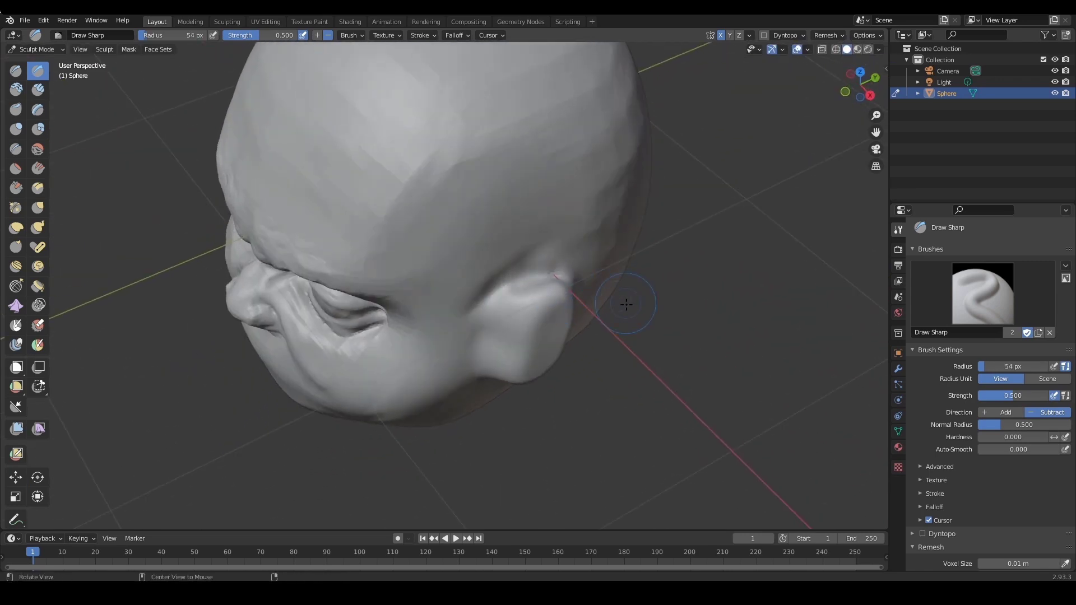
{"action": "middle_click_drag", "start_coordinate": [626, 304], "coordinate": [463, 240]}
{"action": "mouse_move", "coordinate": [463, 241]}
{"action": "left_mouse_down"}
{"action": "mouse_move", "coordinate": [468, 276]}
{"action": "mouse_move", "coordinate": [500, 307]}
{"action": "mouse_move", "coordinate": [442, 330]}
{"action": "mouse_move", "coordinate": [482, 322]}
{"action": "left_mouse_up"}
{"action": "mouse_move", "coordinate": [483, 322]}
{"action": "middle_mouse_down"}
{"action": "mouse_move", "coordinate": [632, 324]}
{"action": "mouse_move", "coordinate": [590, 314]}
{"action": "middle_mouse_up"}
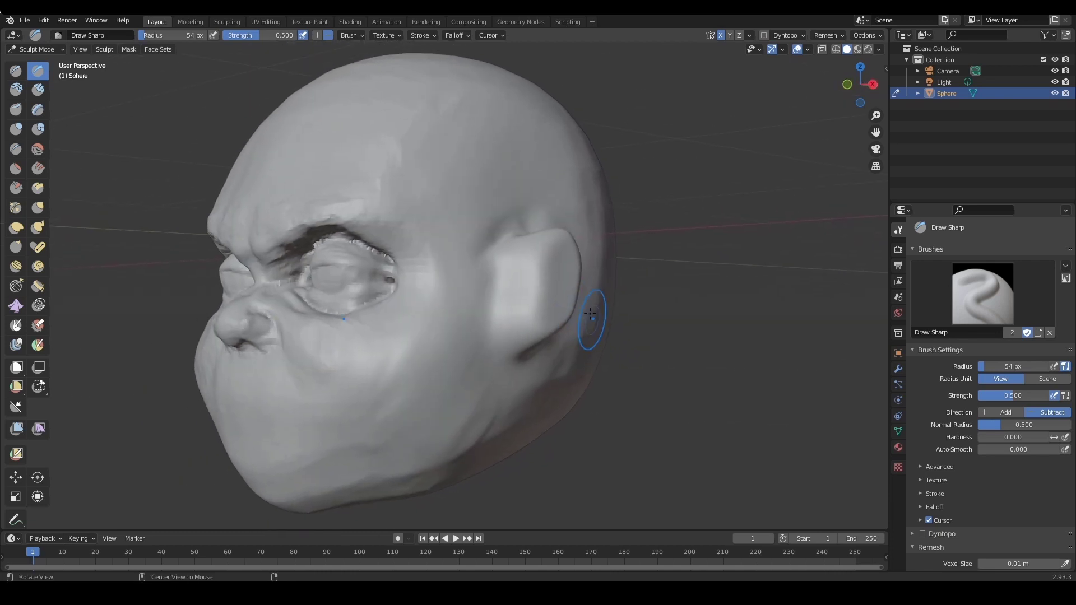
Flatten the ear's outer face and front plane with the Scrape brush at a 55 px radius
{"action": "left_click_drag", "start_coordinate": [590, 314], "coordinate": [598, 309], "text": "alt"}
{"action": "key", "text": "shift+t"}
{"action": "key", "text": "f"}
{"action": "left_click", "coordinate": [611, 279]}
{"action": "mouse_move", "coordinate": [566, 274]}
{"action": "left_mouse_down"}
{"action": "mouse_move", "coordinate": [547, 262]}
{"action": "mouse_move", "coordinate": [550, 291]}
{"action": "left_mouse_up"}
{"action": "key", "text": "f"}
{"action": "left_click", "coordinate": [557, 261]}
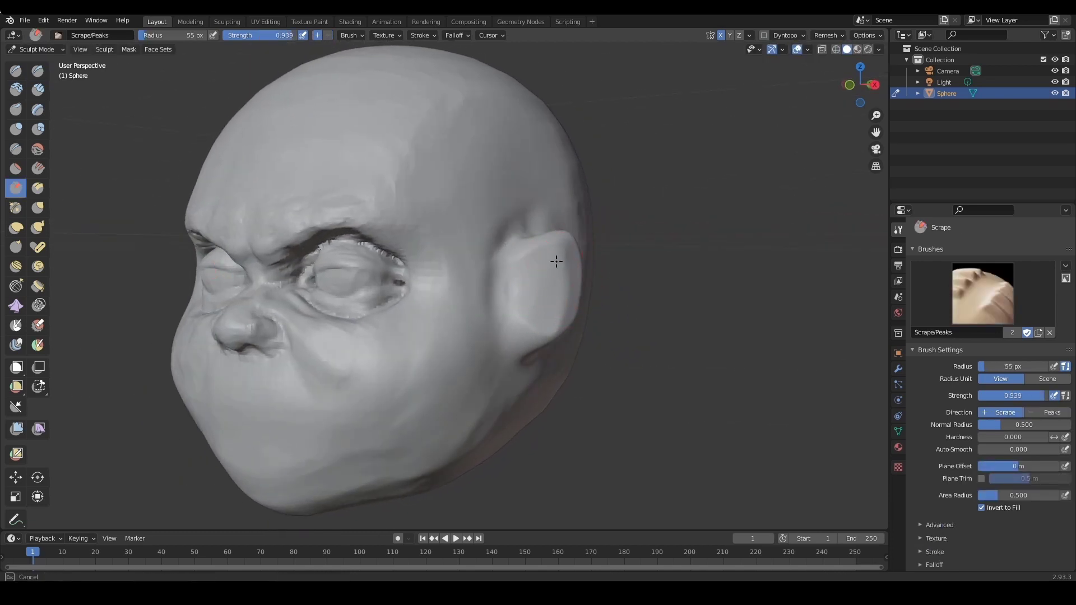
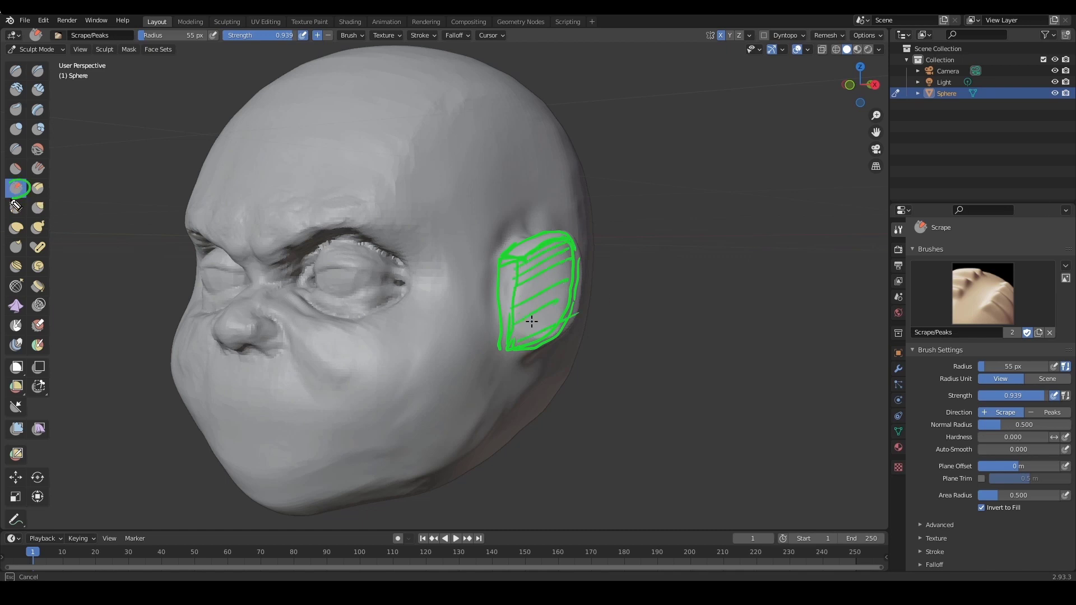
{"action": "key", "text": "Escape"}
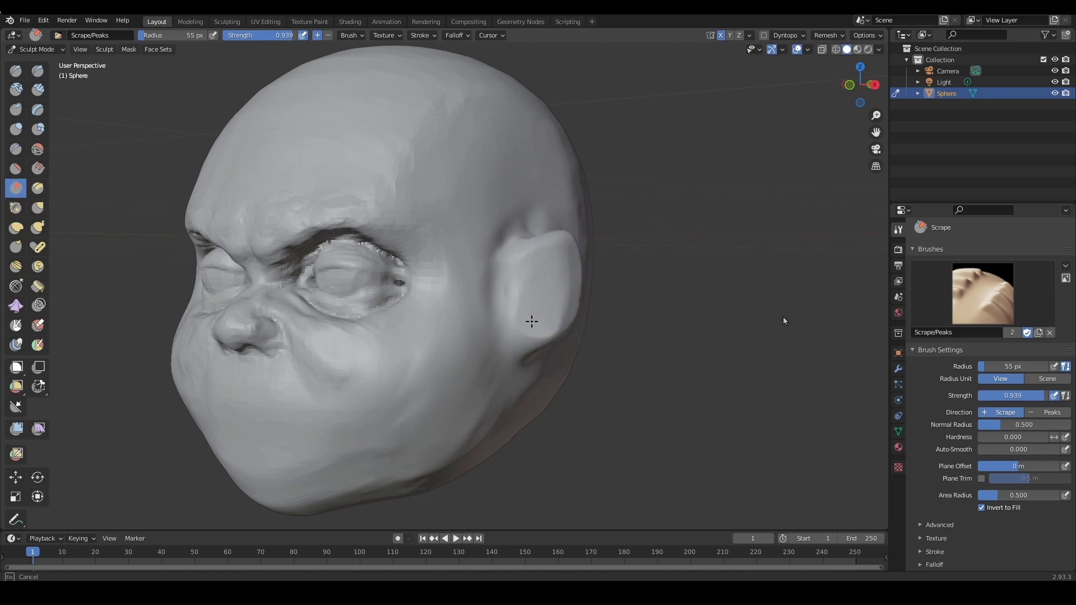
Refine the ear's outline in side view with the Grab brush at an 81 px radius
{"action": "mouse_move", "coordinate": [548, 320]}
{"action": "middle_mouse_down"}
{"action": "mouse_move", "coordinate": [620, 272]}
{"action": "mouse_move", "coordinate": [613, 281]}
{"action": "mouse_move", "coordinate": [537, 246]}
{"action": "mouse_move", "coordinate": [644, 271]}
{"action": "mouse_move", "coordinate": [613, 298]}
{"action": "mouse_move", "coordinate": [646, 294]}
{"action": "mouse_move", "coordinate": [598, 291]}
{"action": "mouse_move", "coordinate": [581, 308]}
{"action": "mouse_move", "coordinate": [629, 281]}
{"action": "mouse_move", "coordinate": [697, 279]}
{"action": "mouse_move", "coordinate": [572, 360]}
{"action": "mouse_move", "coordinate": [571, 280]}
{"action": "middle_mouse_up"}
{"action": "key", "text": "g"}
{"action": "key", "text": "f"}
{"action": "left_click", "coordinate": [538, 241]}
{"action": "key", "text": "KP_3"}
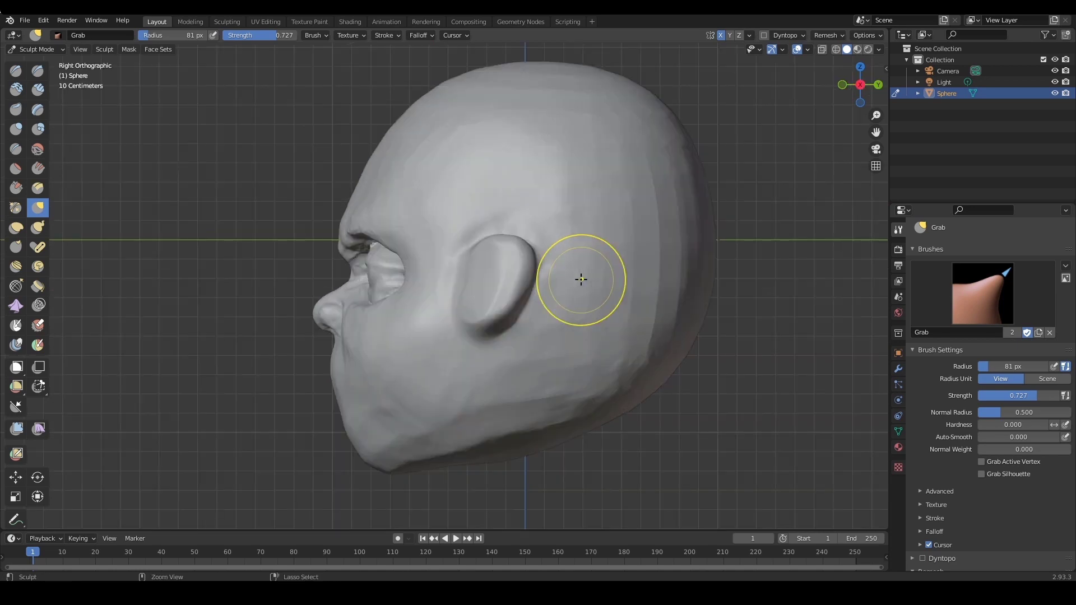
Paint a soft mask over the ear and its surroundings at a 161 px radius and invert the mask
{"action": "key", "text": "m"}
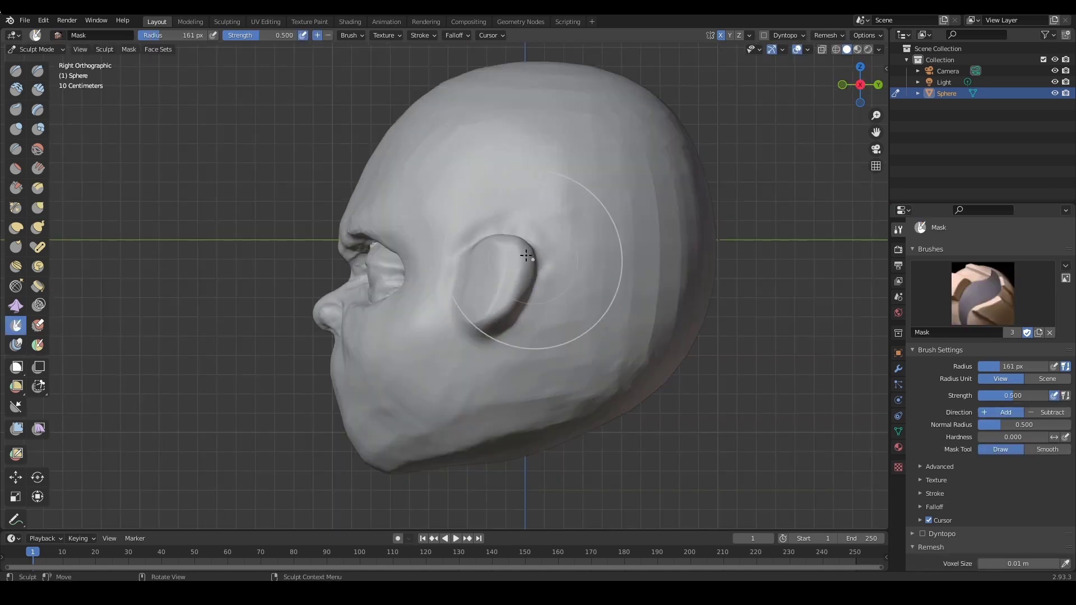
{"action": "mouse_move", "coordinate": [527, 256]}
{"action": "left_mouse_down"}
{"action": "mouse_move", "coordinate": [469, 321]}
{"action": "mouse_move", "coordinate": [469, 300]}
{"action": "left_mouse_up"}
{"action": "left_click_drag", "start_coordinate": [492, 245], "coordinate": [521, 303]}
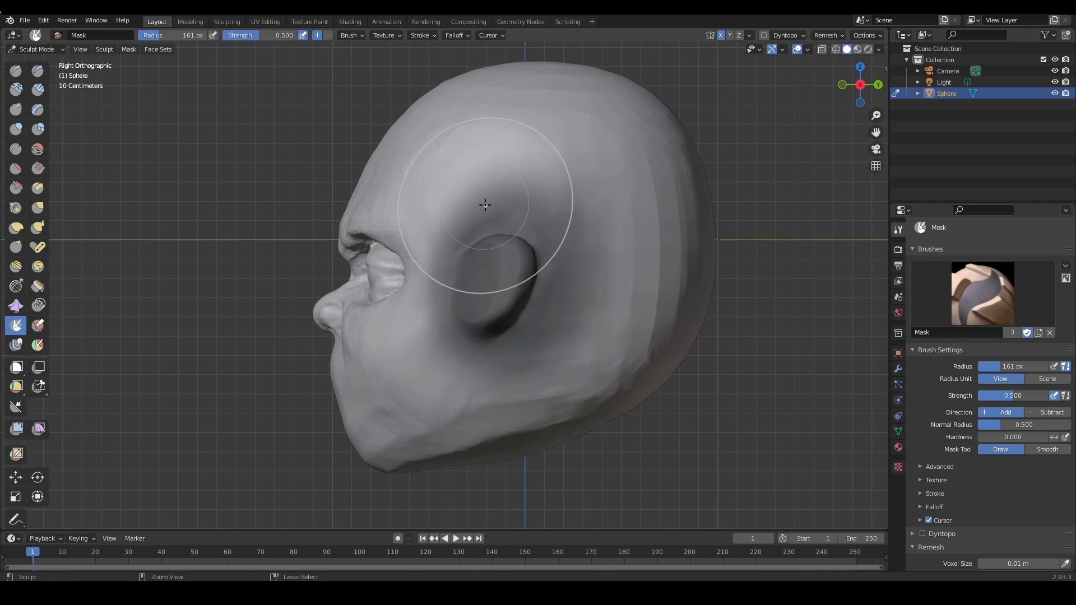
{"action": "key", "text": "alt+m"}
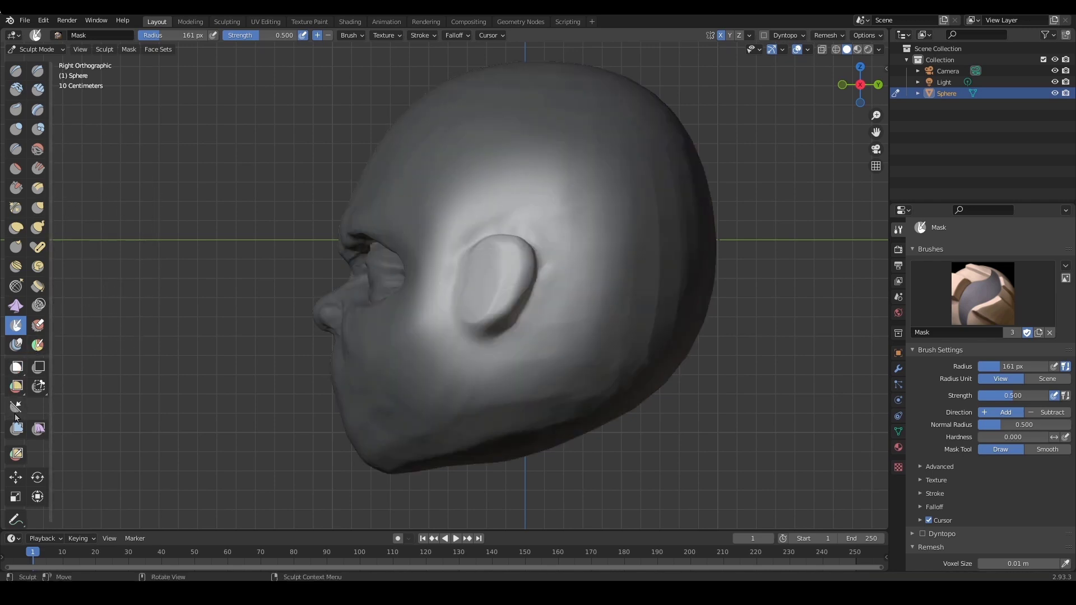
Move the unmasked ear region toward the back of the head along Y and clear the mask
{"action": "left_click", "coordinate": [16, 477]}
{"action": "middle_click_drag", "start_coordinate": [288, 240], "coordinate": [358, 284]}
{"action": "middle_click_drag", "start_coordinate": [425, 253], "coordinate": [415, 257]}
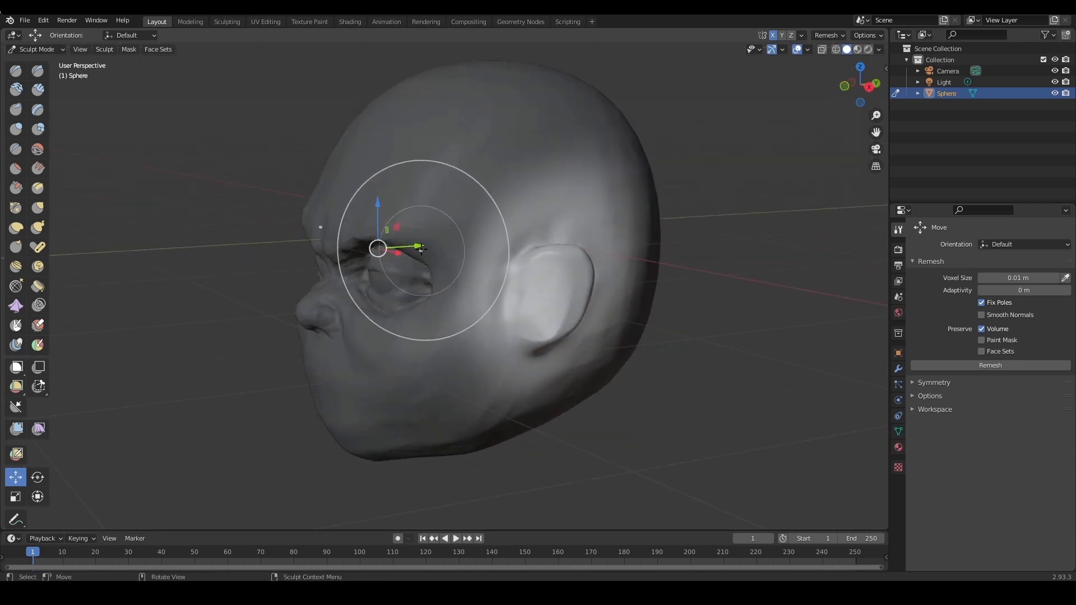
{"action": "left_click_drag", "start_coordinate": [420, 245], "coordinate": [444, 240]}
{"action": "mouse_move", "coordinate": [444, 240]}
{"action": "middle_mouse_down"}
{"action": "mouse_move", "coordinate": [750, 337]}
{"action": "mouse_move", "coordinate": [625, 336]}
{"action": "mouse_move", "coordinate": [651, 363]}
{"action": "mouse_move", "coordinate": [644, 355]}
{"action": "mouse_move", "coordinate": [697, 355]}
{"action": "mouse_move", "coordinate": [651, 314]}
{"action": "middle_mouse_up"}
{"action": "key", "text": "alt+m"}
Angle the ears back against the head with the Grab brush, using a 122 px radius
{"action": "key", "text": "g"}
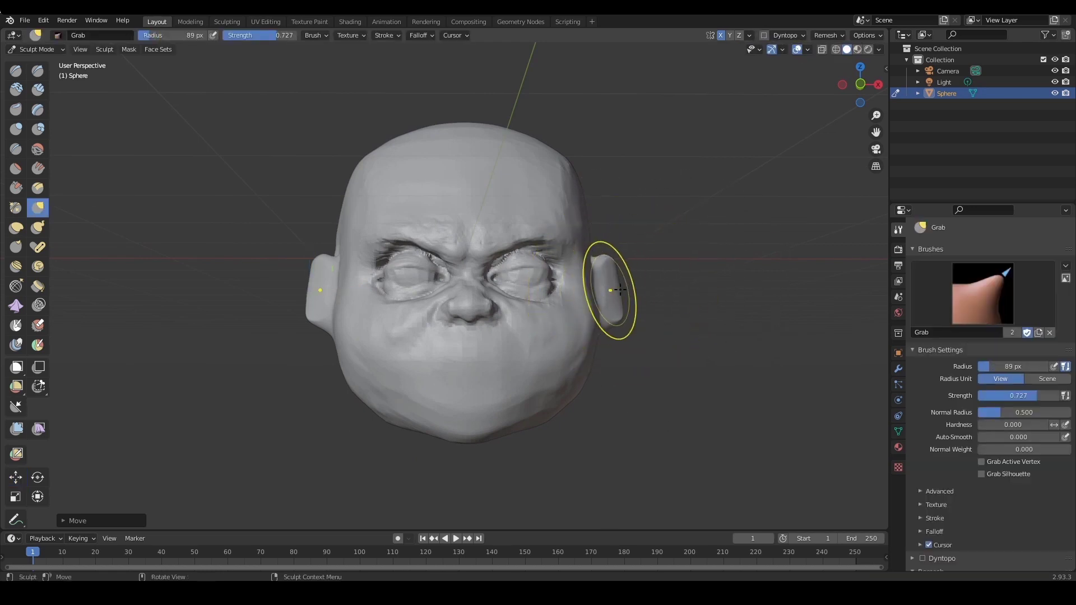
{"action": "key", "text": "f"}
{"action": "left_click", "coordinate": [651, 315]}
{"action": "left_click_drag", "start_coordinate": [625, 319], "coordinate": [590, 335]}
{"action": "key", "text": "f"}
{"action": "left_click", "coordinate": [690, 322]}
{"action": "key", "text": "f"}
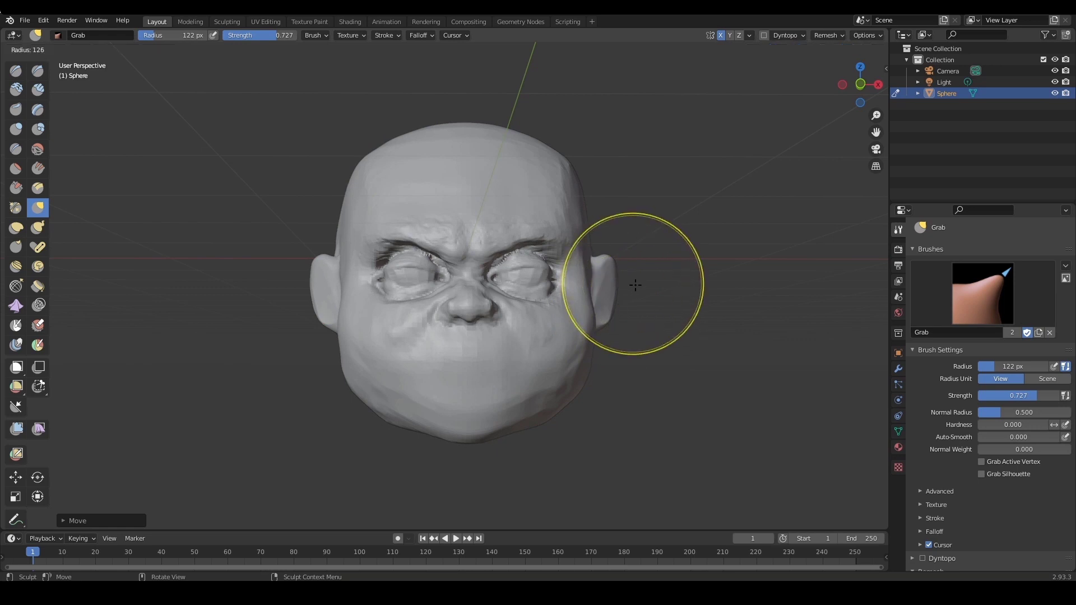
{"action": "left_click", "coordinate": [692, 288]}
Build up the area in front of the ear with Clay Strips at 103 px and smooth the strokes
{"action": "mouse_move", "coordinate": [692, 288]}
{"action": "middle_mouse_down"}
{"action": "mouse_move", "coordinate": [704, 288]}
{"action": "mouse_move", "coordinate": [706, 312]}
{"action": "mouse_move", "coordinate": [631, 306]}
{"action": "middle_mouse_up"}
{"action": "mouse_move", "coordinate": [647, 322]}
{"action": "middle_mouse_down", "text": "ctrl"}
{"action": "mouse_move", "coordinate": [661, 296]}
{"action": "mouse_move", "coordinate": [645, 294]}
{"action": "middle_mouse_up", "text": "ctrl"}
{"action": "key", "text": "c"}
{"action": "mouse_move", "coordinate": [543, 276]}
{"action": "left_mouse_down"}
{"action": "mouse_move", "coordinate": [521, 286]}
{"action": "mouse_move", "coordinate": [518, 351]}
{"action": "mouse_move", "coordinate": [560, 241]}
{"action": "left_mouse_up"}
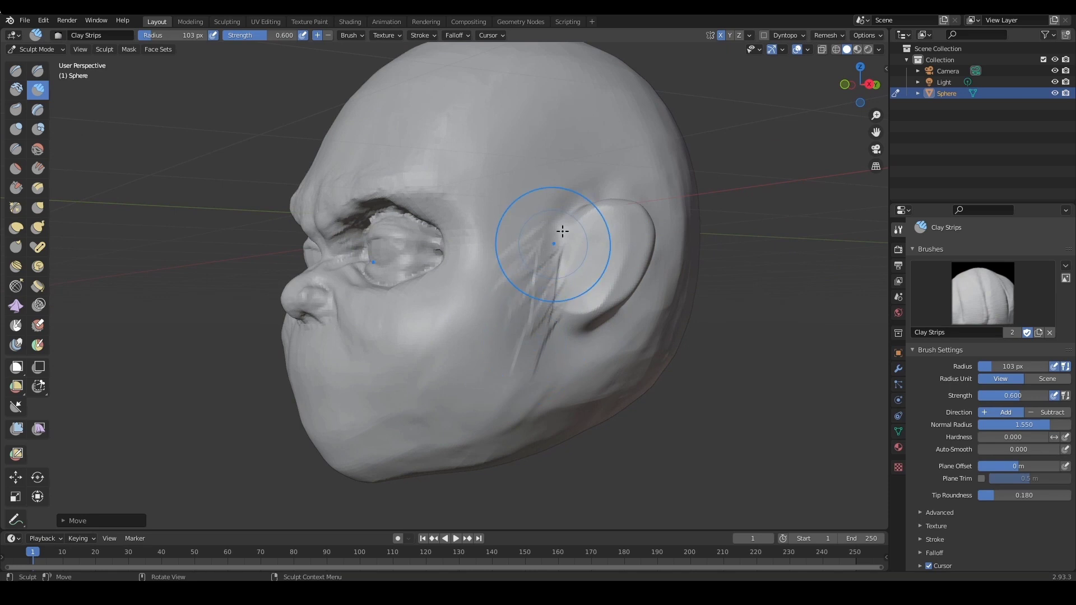
{"action": "key", "text": "s"}
{"action": "key", "text": "shift+f"}
{"action": "left_click", "coordinate": [546, 266]}
{"action": "key", "text": "f"}
{"action": "left_click", "coordinate": [536, 264]}
{"action": "mouse_move", "coordinate": [537, 264]}
{"action": "left_mouse_down"}
{"action": "mouse_move", "coordinate": [532, 335]}
{"action": "mouse_move", "coordinate": [536, 241]}
{"action": "mouse_move", "coordinate": [523, 339]}
{"action": "left_mouse_up"}
{"action": "key", "text": "shift+f"}
{"action": "left_click", "coordinate": [539, 274]}
{"action": "key", "text": "f"}
{"action": "left_click", "coordinate": [531, 267]}
Sharpen the crease around the ear with Draw Sharp and scrape the ear's surface at a 79 px radius
{"action": "mouse_move", "coordinate": [625, 323]}
{"action": "left_mouse_down", "text": "alt"}
{"action": "mouse_move", "coordinate": [659, 315]}
{"action": "mouse_move", "coordinate": [639, 291]}
{"action": "mouse_move", "coordinate": [605, 320]}
{"action": "mouse_move", "coordinate": [679, 336]}
{"action": "mouse_move", "coordinate": [666, 329]}
{"action": "mouse_move", "coordinate": [701, 275]}
{"action": "mouse_move", "coordinate": [668, 257]}
{"action": "mouse_move", "coordinate": [680, 240]}
{"action": "mouse_move", "coordinate": [671, 224]}
{"action": "left_mouse_up", "text": "alt"}
{"action": "key", "text": "d"}
{"action": "key", "text": "f"}
{"action": "left_click", "coordinate": [600, 313]}
{"action": "key", "text": "shift+t"}
{"action": "mouse_move", "coordinate": [648, 294]}
{"action": "left_mouse_down", "text": "ctrl+alt"}
{"action": "mouse_move", "coordinate": [679, 300]}
{"action": "mouse_move", "coordinate": [658, 289]}
{"action": "left_mouse_up", "text": "ctrl+alt"}
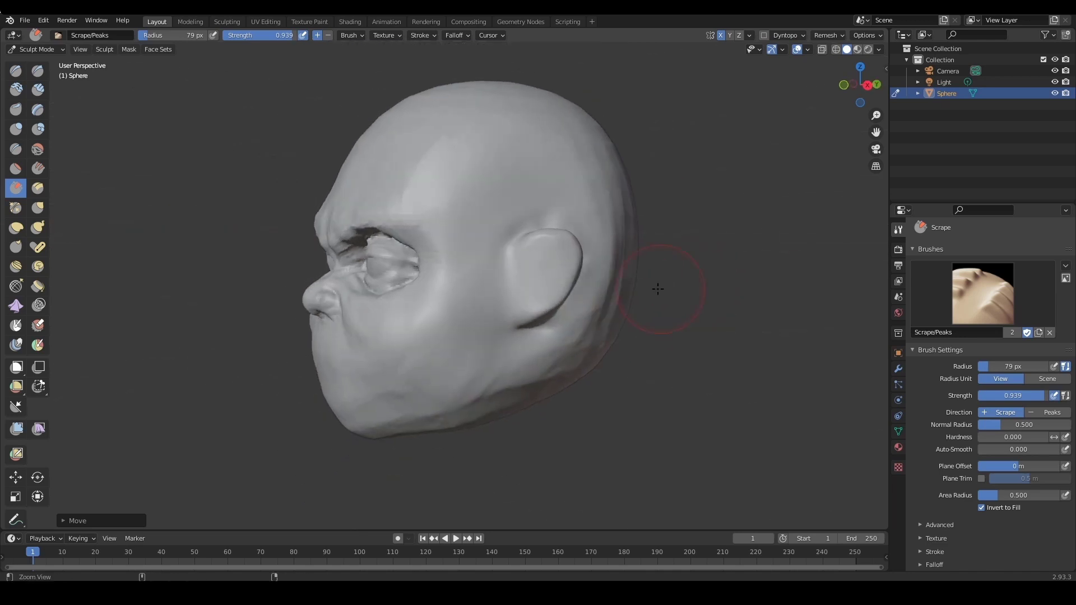
Tuck the ears closer to the head with the Grab brush, using radii of 127 and 121 px
{"action": "key", "text": "g"}
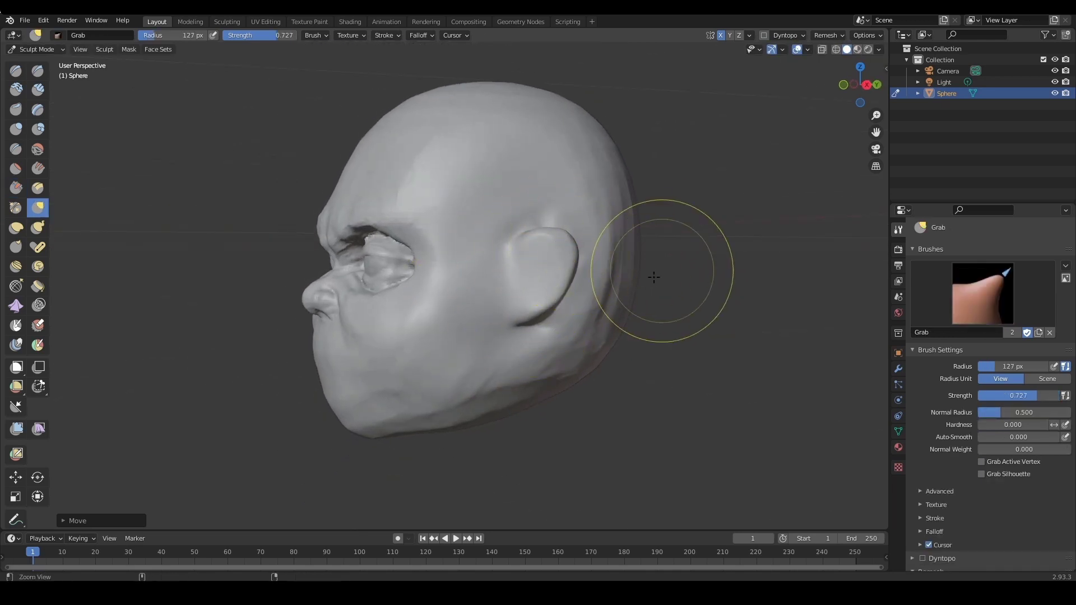
{"action": "left_click_drag", "start_coordinate": [649, 271], "coordinate": [713, 290], "text": "alt"}
{"action": "left_click_drag", "start_coordinate": [673, 312], "coordinate": [721, 321], "text": "alt"}
{"action": "left_click_drag", "start_coordinate": [722, 321], "coordinate": [718, 324], "text": "ctrl+alt"}
{"action": "middle_click_drag", "start_coordinate": [674, 321], "coordinate": [699, 321]}
{"action": "key", "text": "f"}
{"action": "left_click", "coordinate": [332, 276]}
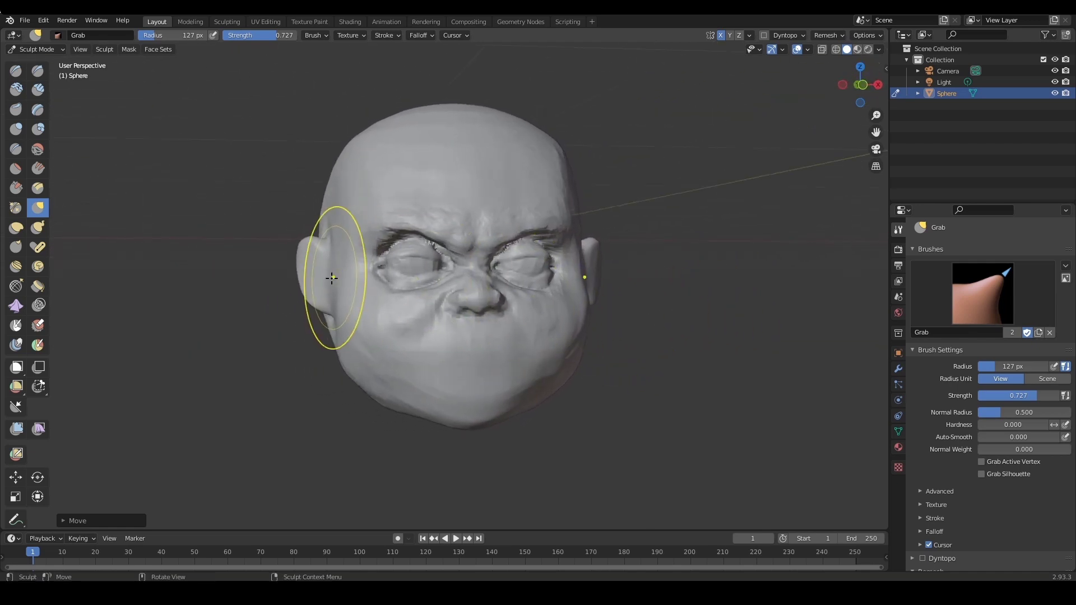
{"action": "middle_click_drag", "start_coordinate": [329, 285], "coordinate": [329, 289]}
{"action": "key", "text": "f"}
{"action": "left_click", "coordinate": [305, 287]}
{"action": "left_click_drag", "start_coordinate": [298, 288], "coordinate": [311, 292]}
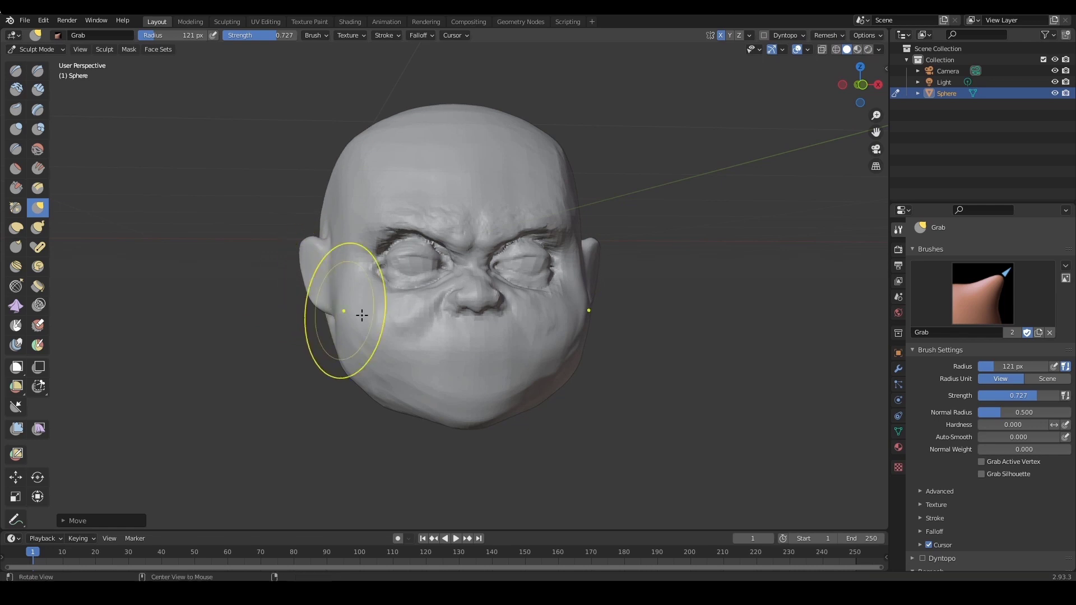
Reshape the cheek and jaw contour with the Grab brush, using radii of 126 and 147 px
{"action": "mouse_move", "coordinate": [362, 315]}
{"action": "middle_mouse_down"}
{"action": "mouse_move", "coordinate": [350, 315]}
{"action": "mouse_move", "coordinate": [351, 330]}
{"action": "middle_mouse_up"}
{"action": "key", "text": "f"}
{"action": "left_click", "coordinate": [362, 337]}
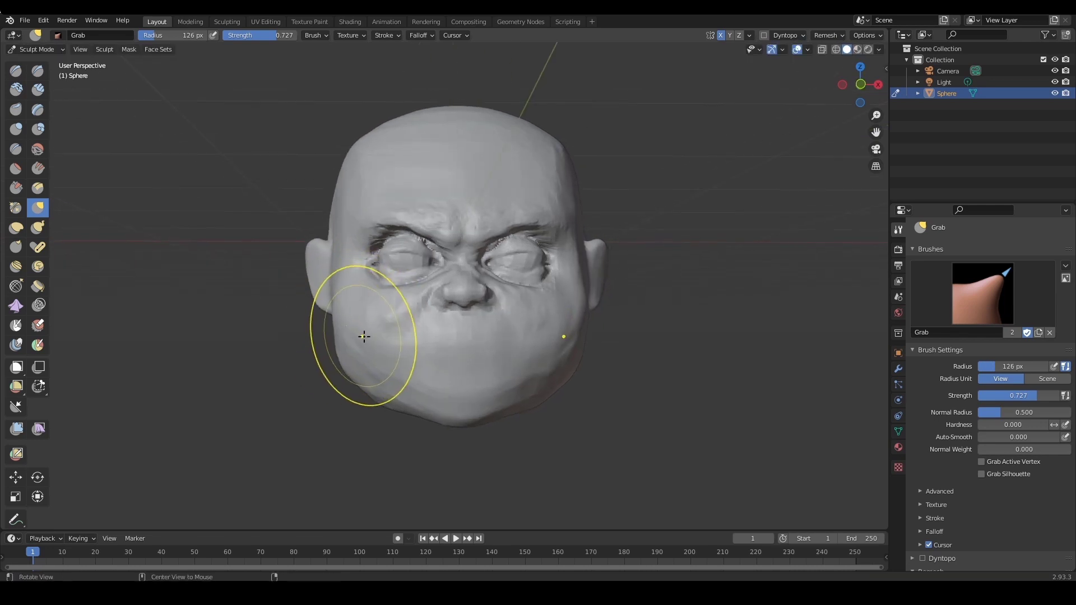
{"action": "key", "text": "f"}
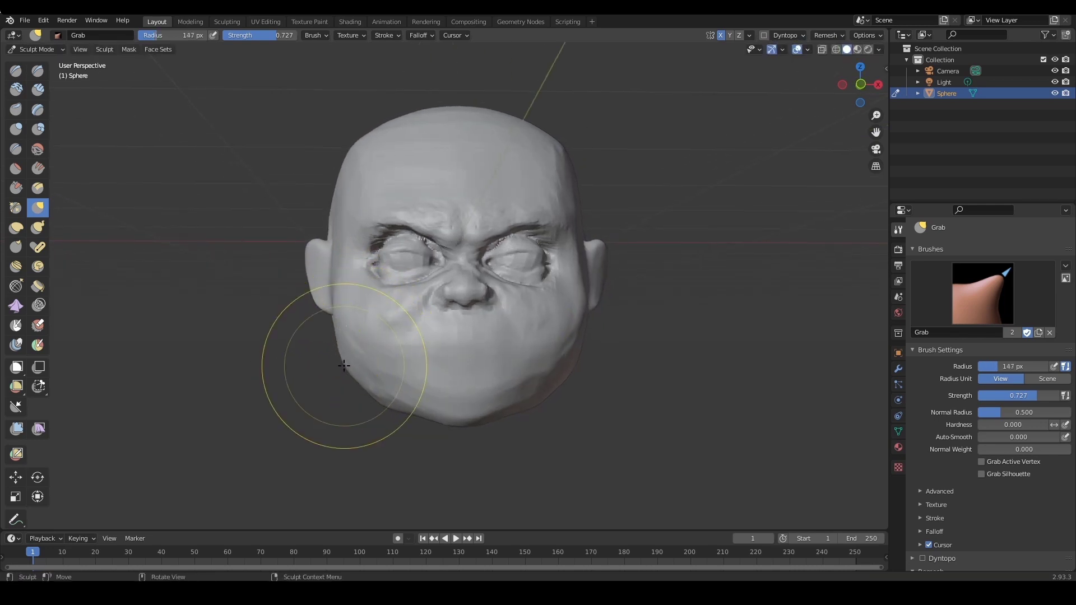
{"action": "left_click", "coordinate": [377, 397]}
Carve the inner ear folds and ear opening with subtractive Draw Sharp at a 40 px radius
{"action": "mouse_move", "coordinate": [707, 366]}
{"action": "middle_mouse_down", "text": "ctrl"}
{"action": "mouse_move", "coordinate": [716, 353]}
{"action": "mouse_move", "coordinate": [670, 344]}
{"action": "middle_mouse_up", "text": "ctrl"}
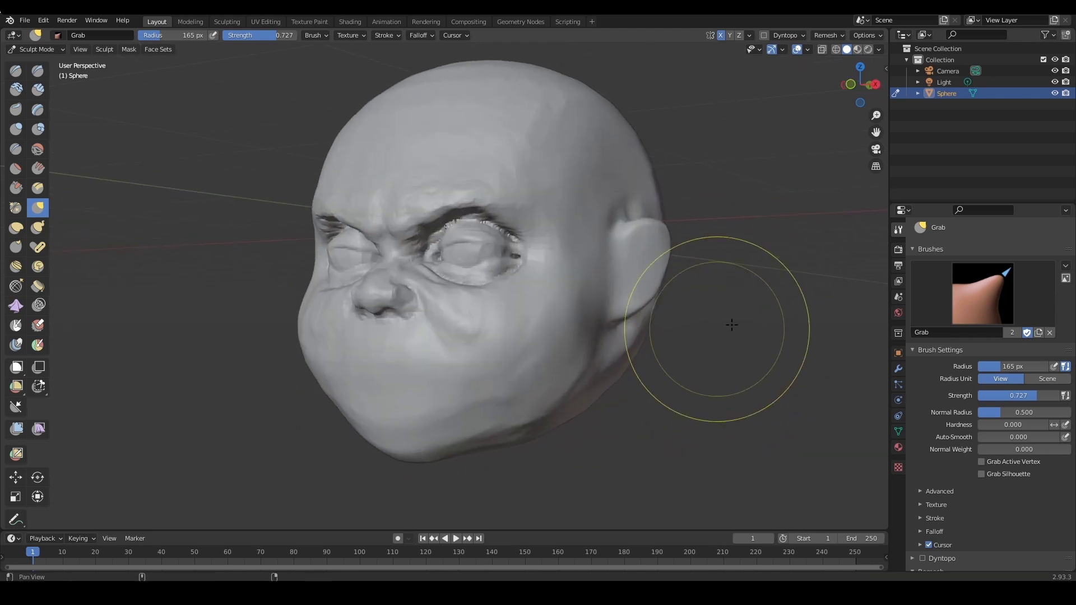
{"action": "middle_click_drag", "start_coordinate": [730, 325], "coordinate": [653, 339], "text": "shift"}
{"action": "mouse_move", "coordinate": [653, 338]}
{"action": "middle_mouse_down", "text": "ctrl"}
{"action": "mouse_move", "coordinate": [652, 306]}
{"action": "mouse_move", "coordinate": [626, 303]}
{"action": "mouse_move", "coordinate": [681, 327]}
{"action": "middle_mouse_up", "text": "ctrl"}
{"action": "key", "text": "d"}
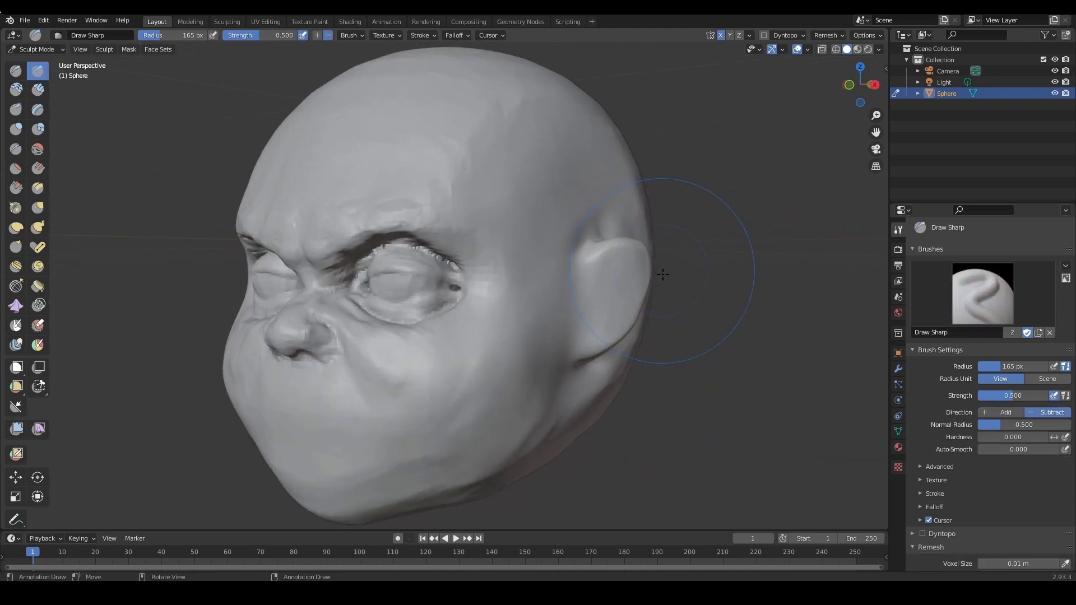
{"action": "middle_click_drag", "start_coordinate": [635, 286], "coordinate": [634, 271], "text": "ctrl"}
{"action": "key", "text": "f"}
{"action": "left_click", "coordinate": [579, 271]}
{"action": "key", "text": "f"}
{"action": "left_click", "coordinate": [645, 268]}
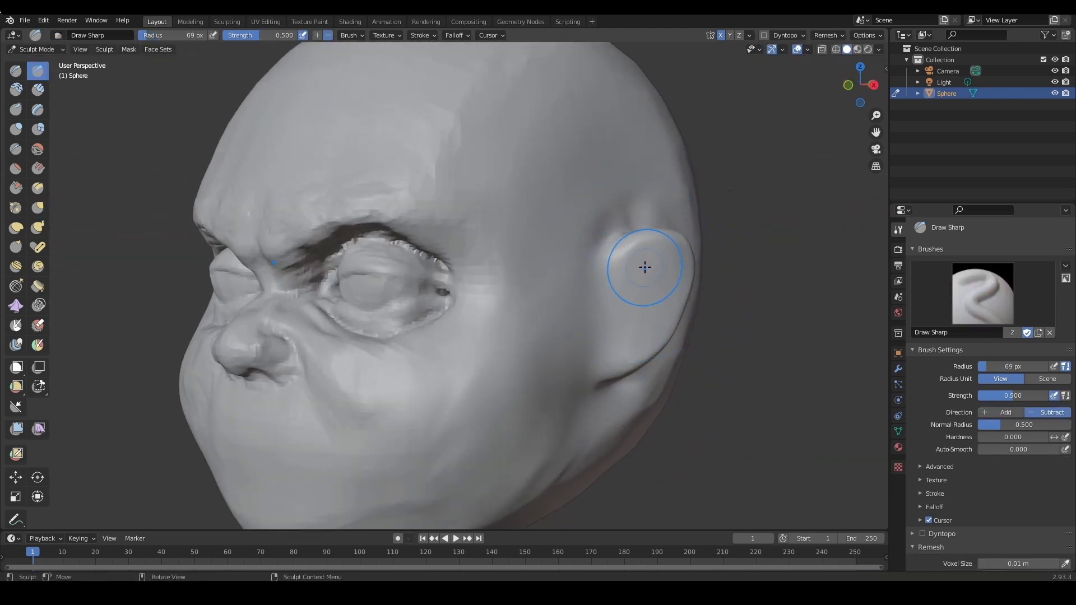
{"action": "key", "text": "f"}
{"action": "left_click", "coordinate": [652, 266]}
{"action": "key", "text": "f"}
{"action": "left_click", "coordinate": [649, 264]}
{"action": "mouse_move", "coordinate": [656, 261]}
{"action": "left_mouse_down"}
{"action": "mouse_move", "coordinate": [665, 242]}
{"action": "mouse_move", "coordinate": [624, 257]}
{"action": "mouse_move", "coordinate": [615, 289]}
{"action": "mouse_move", "coordinate": [650, 312]}
{"action": "mouse_move", "coordinate": [622, 327]}
{"action": "mouse_move", "coordinate": [646, 320]}
{"action": "mouse_move", "coordinate": [677, 252]}
{"action": "mouse_move", "coordinate": [680, 302]}
{"action": "mouse_move", "coordinate": [639, 348]}
{"action": "left_mouse_up"}
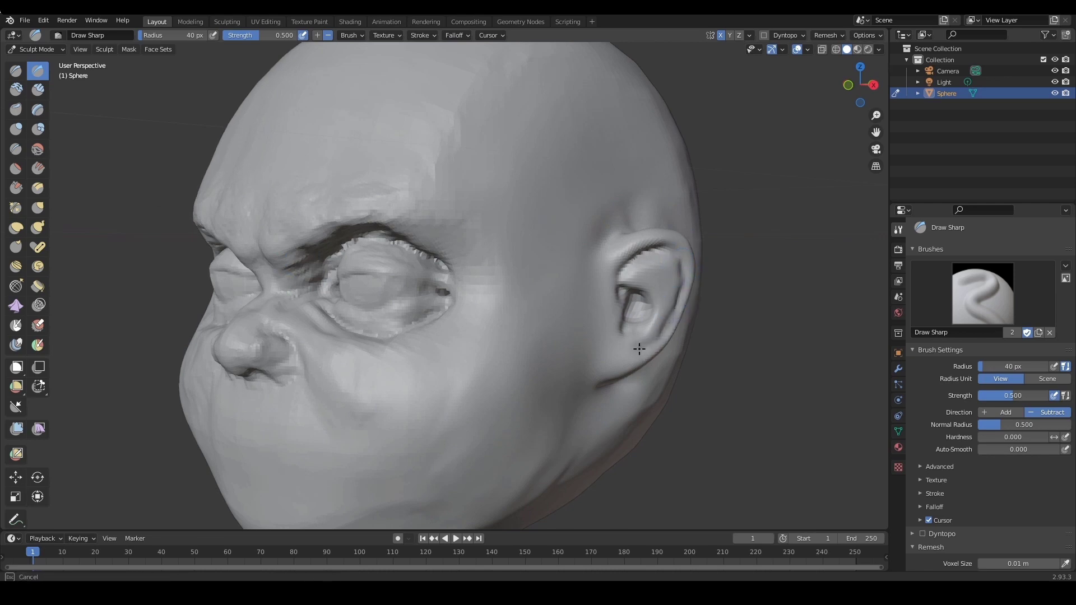
{"action": "mouse_move", "coordinate": [643, 290]}
{"action": "left_mouse_down"}
{"action": "mouse_move", "coordinate": [625, 292]}
{"action": "mouse_move", "coordinate": [635, 301]}
{"action": "left_mouse_up"}
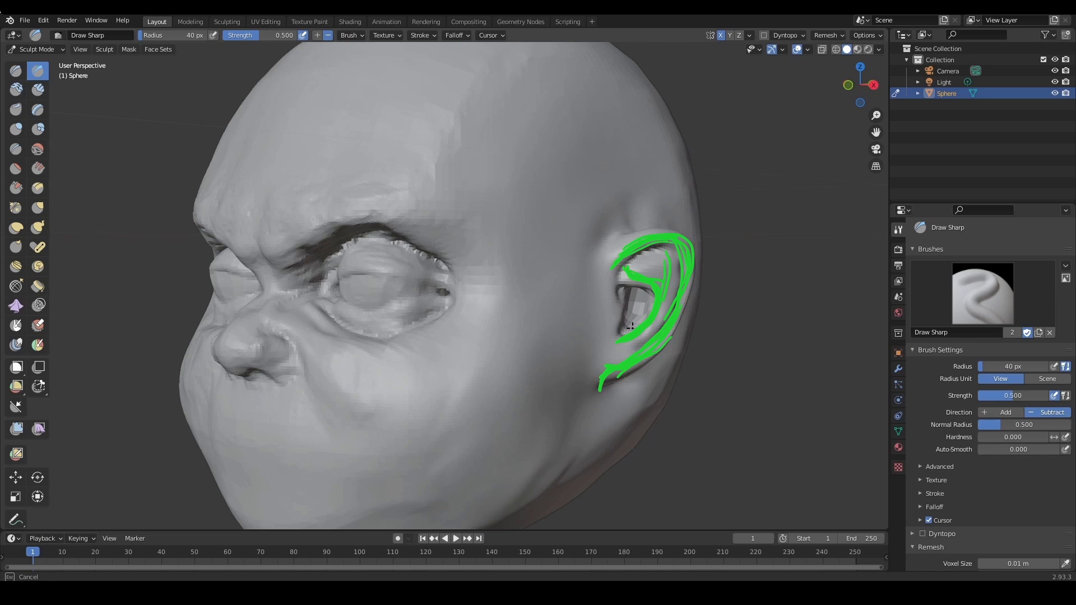
{"action": "key", "text": "Escape"}
Deepen the crease behind the ear with subtractive Draw Sharp at a 46 px radius
{"action": "mouse_move", "coordinate": [626, 330]}
{"action": "middle_mouse_down"}
{"action": "mouse_move", "coordinate": [694, 313]}
{"action": "mouse_move", "coordinate": [702, 327]}
{"action": "mouse_move", "coordinate": [522, 339]}
{"action": "mouse_move", "coordinate": [612, 323]}
{"action": "mouse_move", "coordinate": [605, 317]}
{"action": "mouse_move", "coordinate": [622, 295]}
{"action": "mouse_move", "coordinate": [555, 281]}
{"action": "mouse_move", "coordinate": [545, 300]}
{"action": "mouse_move", "coordinate": [665, 331]}
{"action": "mouse_move", "coordinate": [519, 303]}
{"action": "mouse_move", "coordinate": [346, 308]}
{"action": "mouse_move", "coordinate": [394, 290]}
{"action": "middle_mouse_up"}
{"action": "scroll", "coordinate": [571, 322], "scroll_direction": "down", "scroll_amount": 1}
{"action": "scroll", "coordinate": [570, 322], "scroll_direction": "up", "scroll_amount": 1}
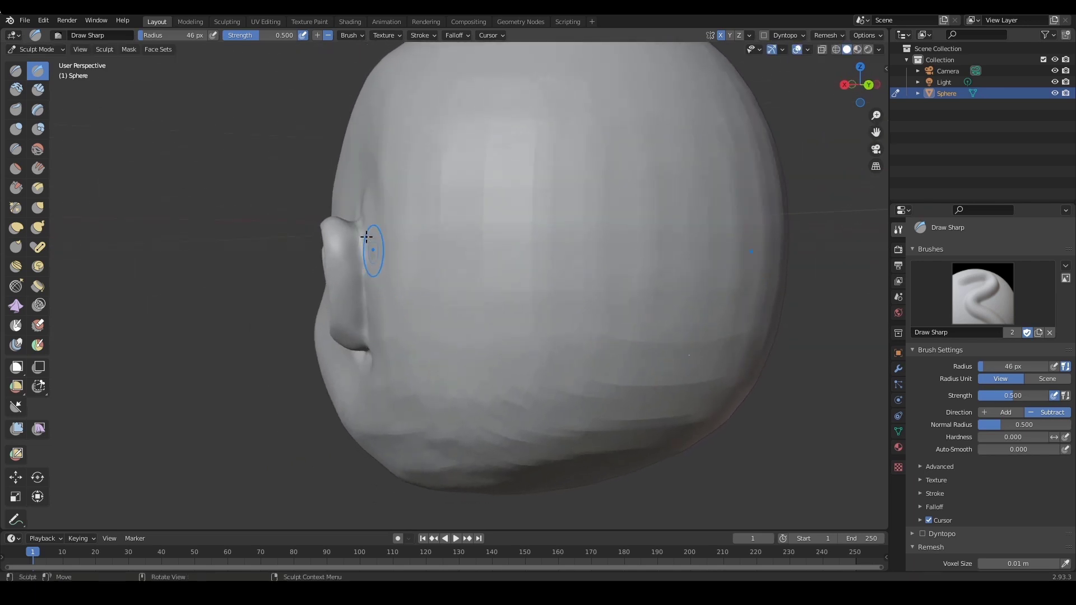
{"action": "left_click_drag", "start_coordinate": [364, 236], "coordinate": [367, 272]}
{"action": "left_click_drag", "start_coordinate": [368, 334], "coordinate": [367, 341]}
{"action": "scroll", "coordinate": [407, 323], "scroll_direction": "down", "scroll_amount": 2}
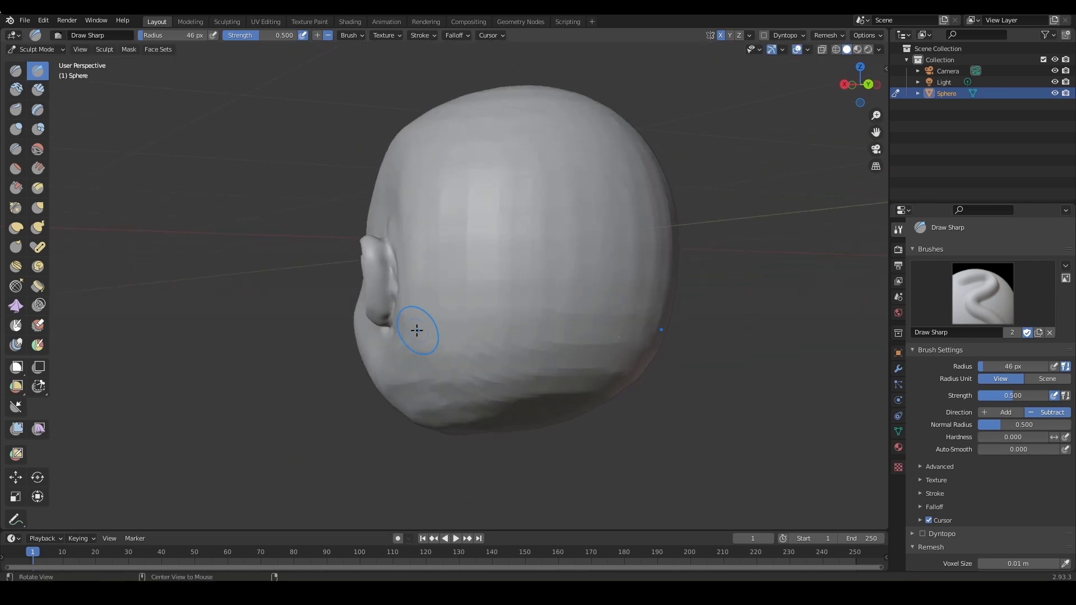
Carve away the area behind and below the ear with subtractive Clay Strips at a 67 px radius
{"action": "key", "text": "c"}
{"action": "key", "text": "f"}
{"action": "left_click", "coordinate": [442, 315]}
{"action": "mouse_move", "coordinate": [389, 293]}
{"action": "left_mouse_down", "text": "ctrl"}
{"action": "mouse_move", "coordinate": [417, 358]}
{"action": "mouse_move", "coordinate": [452, 382]}
{"action": "left_mouse_up", "text": "ctrl"}
{"action": "mouse_move", "coordinate": [399, 320]}
{"action": "left_mouse_down", "text": "ctrl"}
{"action": "mouse_move", "coordinate": [416, 348]}
{"action": "mouse_move", "coordinate": [499, 377]}
{"action": "left_mouse_up", "text": "ctrl"}
{"action": "middle_click_drag", "start_coordinate": [500, 377], "coordinate": [658, 319]}
{"action": "scroll", "coordinate": [644, 336], "scroll_direction": "down", "scroll_amount": 2}
{"action": "middle_click_drag", "start_coordinate": [624, 355], "coordinate": [532, 340]}
{"action": "left_click_drag", "start_coordinate": [515, 315], "coordinate": [478, 359], "text": "ctrl"}
{"action": "left_click_drag", "start_coordinate": [530, 332], "coordinate": [511, 362], "text": "ctrl"}
{"action": "mouse_move", "coordinate": [512, 361]}
{"action": "middle_mouse_down"}
{"action": "mouse_move", "coordinate": [570, 360]}
{"action": "mouse_move", "coordinate": [564, 373]}
{"action": "mouse_move", "coordinate": [522, 316]}
{"action": "mouse_move", "coordinate": [519, 350]}
{"action": "mouse_move", "coordinate": [598, 364]}
{"action": "mouse_move", "coordinate": [670, 282]}
{"action": "middle_mouse_up"}
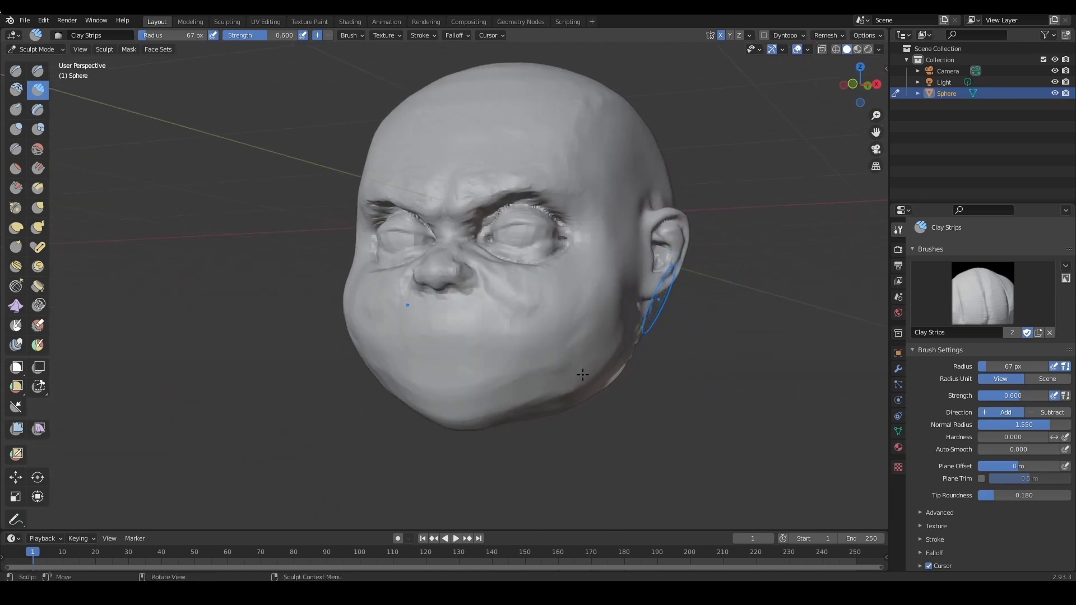
Reshape the upper side of the skull with the Grab brush at a 211 px radius
{"action": "middle_click_drag", "start_coordinate": [628, 324], "coordinate": [686, 364]}
{"action": "middle_click_drag", "start_coordinate": [687, 363], "coordinate": [698, 315], "text": "ctrl"}
{"action": "mouse_move", "coordinate": [697, 316]}
{"action": "middle_mouse_down", "text": "shift"}
{"action": "mouse_move", "coordinate": [671, 324]}
{"action": "mouse_move", "coordinate": [660, 366]}
{"action": "middle_mouse_up", "text": "shift"}
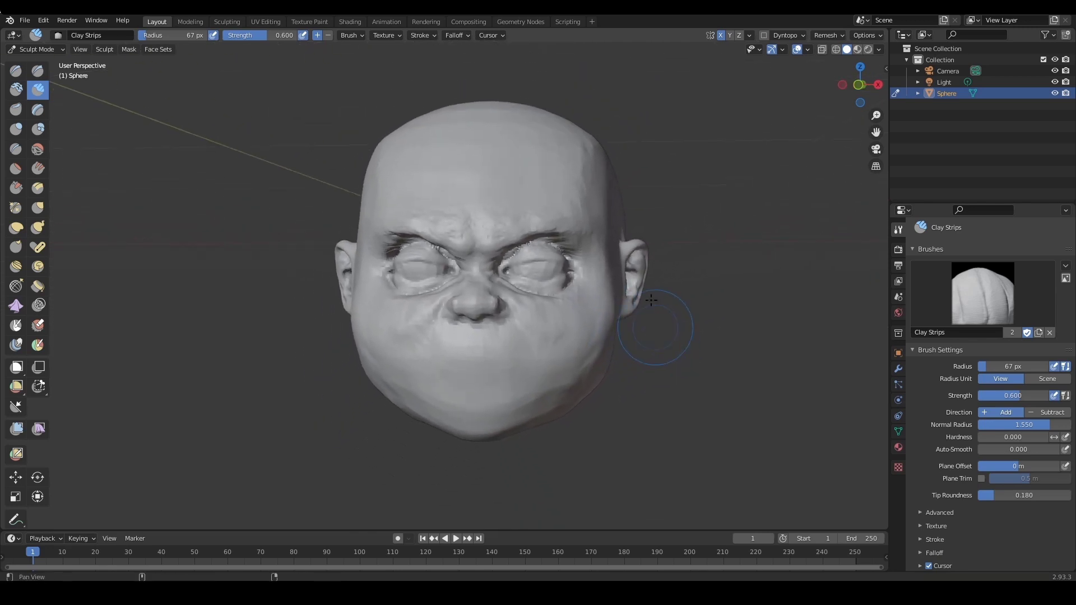
{"action": "middle_click_drag", "start_coordinate": [655, 311], "coordinate": [668, 361], "text": "shift"}
{"action": "mouse_move", "coordinate": [668, 362]}
{"action": "middle_mouse_down", "text": "ctrl"}
{"action": "mouse_move", "coordinate": [660, 304]}
{"action": "mouse_move", "coordinate": [668, 338]}
{"action": "middle_mouse_up", "text": "ctrl"}
{"action": "middle_click_drag", "start_coordinate": [659, 316], "coordinate": [663, 343], "text": "shift"}
{"action": "middle_click_drag", "start_coordinate": [615, 295], "coordinate": [625, 298]}
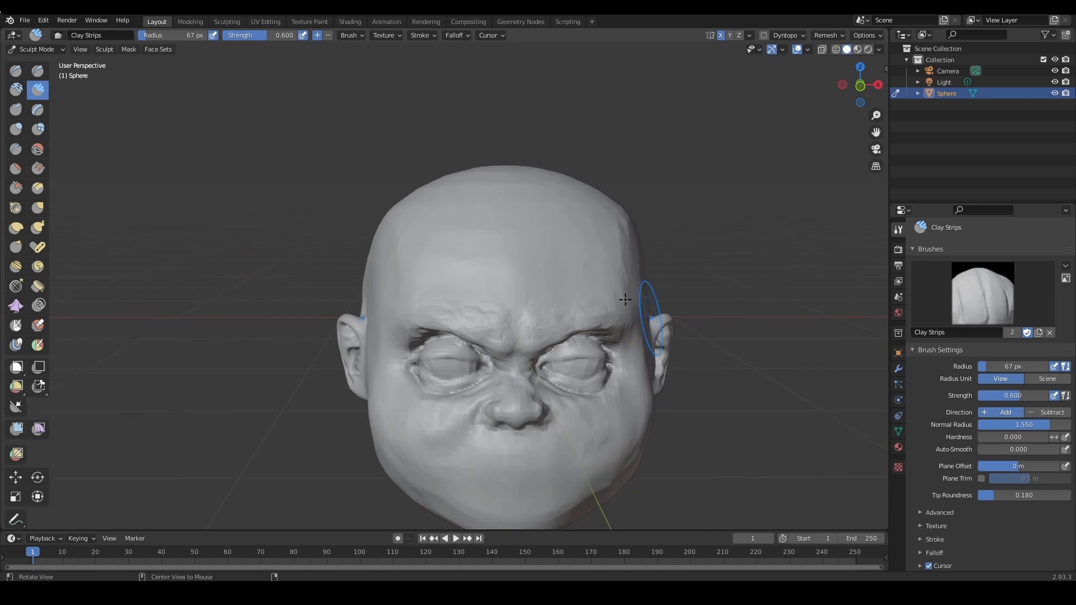
{"action": "key", "text": "g"}
{"action": "mouse_move", "coordinate": [481, 188]}
{"action": "middle_mouse_down"}
{"action": "mouse_move", "coordinate": [509, 211]}
{"action": "mouse_move", "coordinate": [420, 176]}
{"action": "mouse_move", "coordinate": [503, 190]}
{"action": "mouse_move", "coordinate": [576, 221]}
{"action": "mouse_move", "coordinate": [497, 238]}
{"action": "mouse_move", "coordinate": [444, 214]}
{"action": "mouse_move", "coordinate": [616, 238]}
{"action": "middle_mouse_up"}
{"action": "key", "text": "f"}
{"action": "left_click", "coordinate": [464, 224]}
{"action": "key", "text": "f"}
{"action": "left_click", "coordinate": [428, 197]}
{"action": "key", "text": "f"}
{"action": "left_click", "coordinate": [639, 242]}
{"action": "left_click_drag", "start_coordinate": [639, 243], "coordinate": [633, 250]}
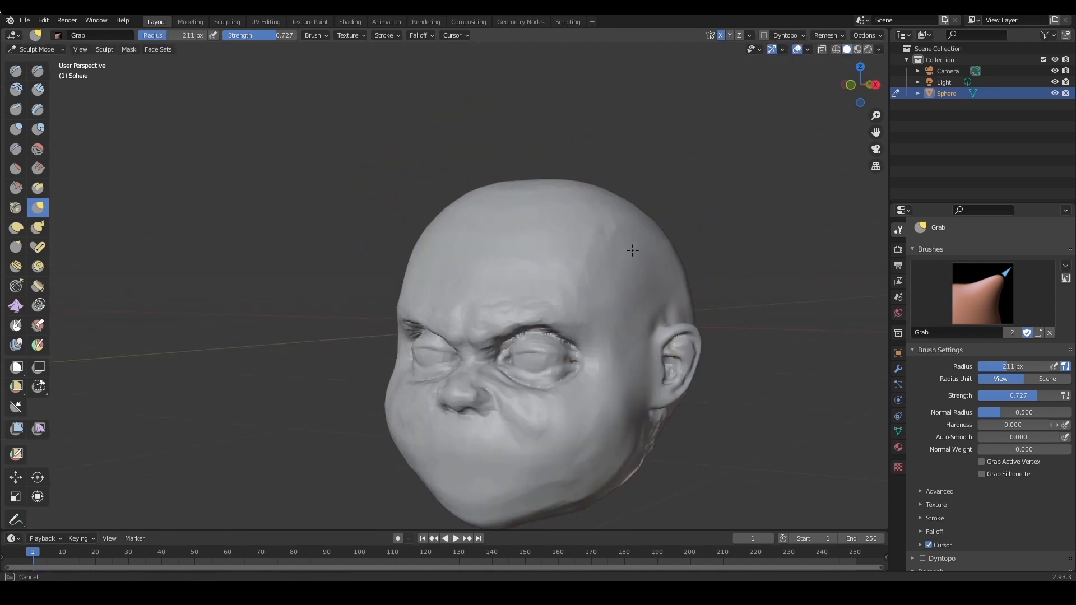
Build up the brow and the area above the nose bridge with Clay Strips, using a 52 px radius
{"action": "mouse_move", "coordinate": [653, 268]}
{"action": "middle_mouse_down"}
{"action": "mouse_move", "coordinate": [697, 295]}
{"action": "mouse_move", "coordinate": [651, 290]}
{"action": "mouse_move", "coordinate": [625, 258]}
{"action": "mouse_move", "coordinate": [562, 232]}
{"action": "mouse_move", "coordinate": [582, 252]}
{"action": "middle_mouse_up"}
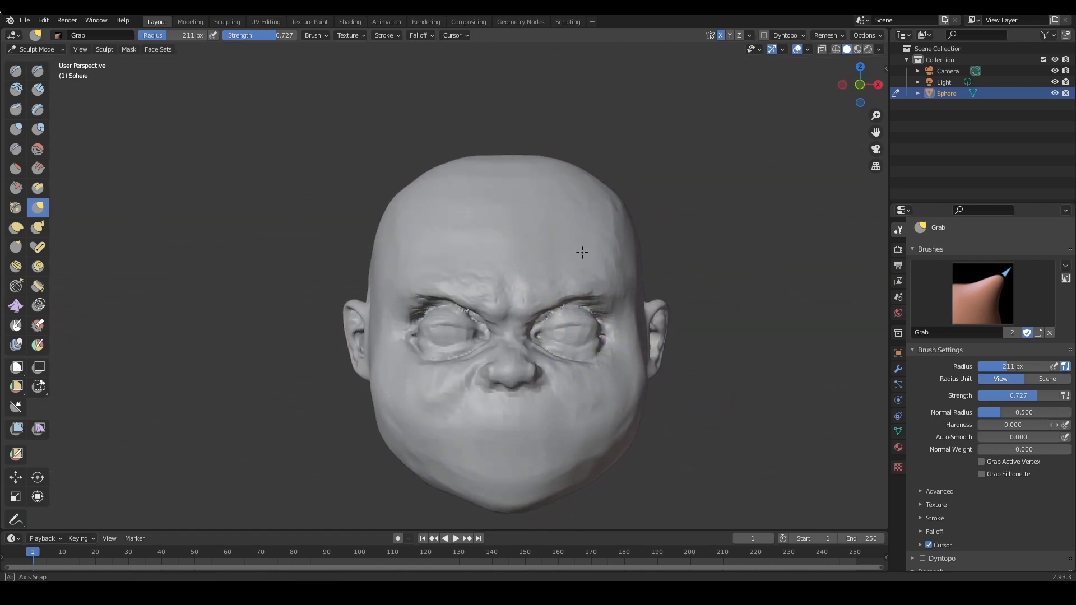
{"action": "key", "text": "c"}
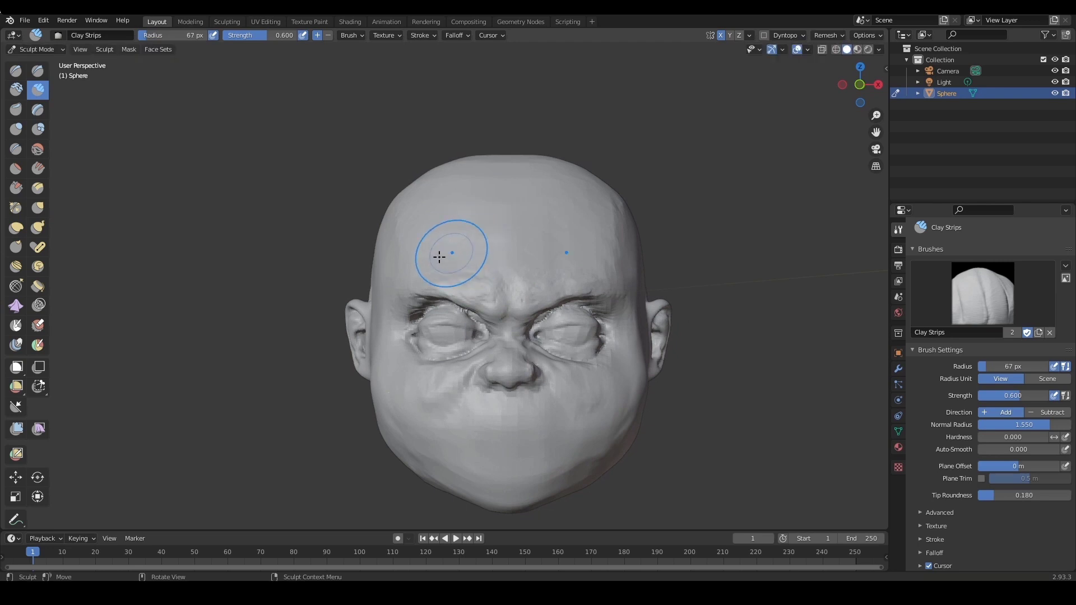
{"action": "key", "text": "f"}
{"action": "left_click", "coordinate": [428, 265]}
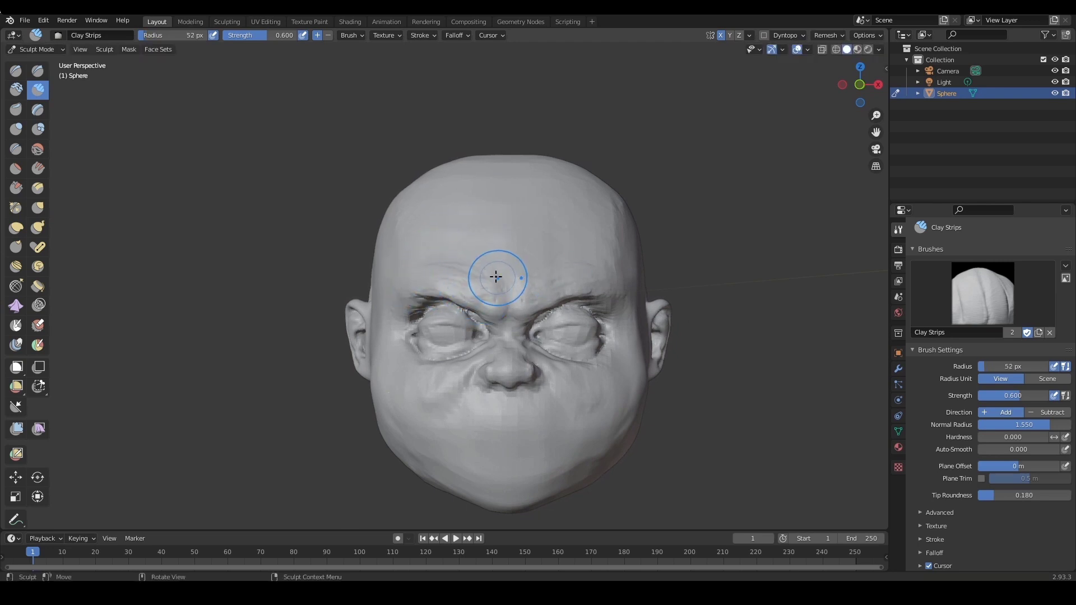
{"action": "key", "text": "f"}
{"action": "left_click", "coordinate": [507, 280]}
{"action": "left_click_drag", "start_coordinate": [499, 300], "coordinate": [470, 274]}
Add volume across both halves of the forehead with Clay Strips, ending at a 71 px radius
{"action": "key", "text": "f"}
{"action": "left_click", "coordinate": [504, 221]}
{"action": "mouse_move", "coordinate": [484, 207]}
{"action": "left_mouse_down"}
{"action": "mouse_move", "coordinate": [445, 209]}
{"action": "mouse_move", "coordinate": [525, 180]}
{"action": "mouse_move", "coordinate": [438, 226]}
{"action": "left_mouse_up"}
{"action": "key", "text": "f"}
{"action": "left_click", "coordinate": [527, 216]}
{"action": "mouse_move", "coordinate": [504, 224]}
{"action": "left_mouse_down"}
{"action": "mouse_move", "coordinate": [482, 236]}
{"action": "mouse_move", "coordinate": [461, 221]}
{"action": "mouse_move", "coordinate": [472, 233]}
{"action": "mouse_move", "coordinate": [541, 239]}
{"action": "left_mouse_up"}
{"action": "key", "text": "f"}
{"action": "left_click", "coordinate": [467, 215]}
{"action": "key", "text": "f"}
{"action": "left_click", "coordinate": [458, 234]}
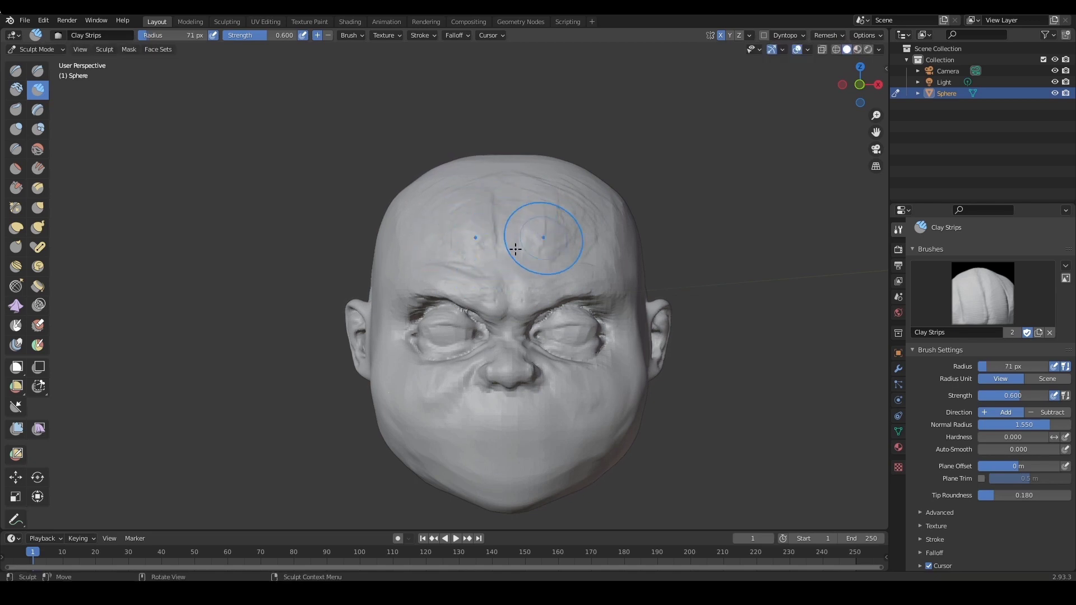
Fill and smooth the middle of the forehead with Clay Strips at 0.539 strength and a 67 px radius
{"action": "key", "text": "shift+f"}
{"action": "left_click", "coordinate": [505, 241]}
{"action": "mouse_move", "coordinate": [503, 208]}
{"action": "left_mouse_down"}
{"action": "mouse_move", "coordinate": [483, 235]}
{"action": "mouse_move", "coordinate": [504, 252]}
{"action": "left_mouse_up"}
{"action": "mouse_move", "coordinate": [504, 252]}
{"action": "left_mouse_down", "text": "shift"}
{"action": "mouse_move", "coordinate": [531, 211]}
{"action": "mouse_move", "coordinate": [463, 192]}
{"action": "mouse_move", "coordinate": [566, 224]}
{"action": "left_mouse_up", "text": "shift"}
{"action": "middle_click_drag", "start_coordinate": [667, 231], "coordinate": [674, 219], "text": "shift"}
{"action": "key", "text": "f"}
{"action": "left_click", "coordinate": [577, 220]}
{"action": "mouse_move", "coordinate": [513, 208]}
{"action": "left_mouse_down"}
{"action": "mouse_move", "coordinate": [494, 201]}
{"action": "mouse_move", "coordinate": [568, 208]}
{"action": "left_mouse_up"}
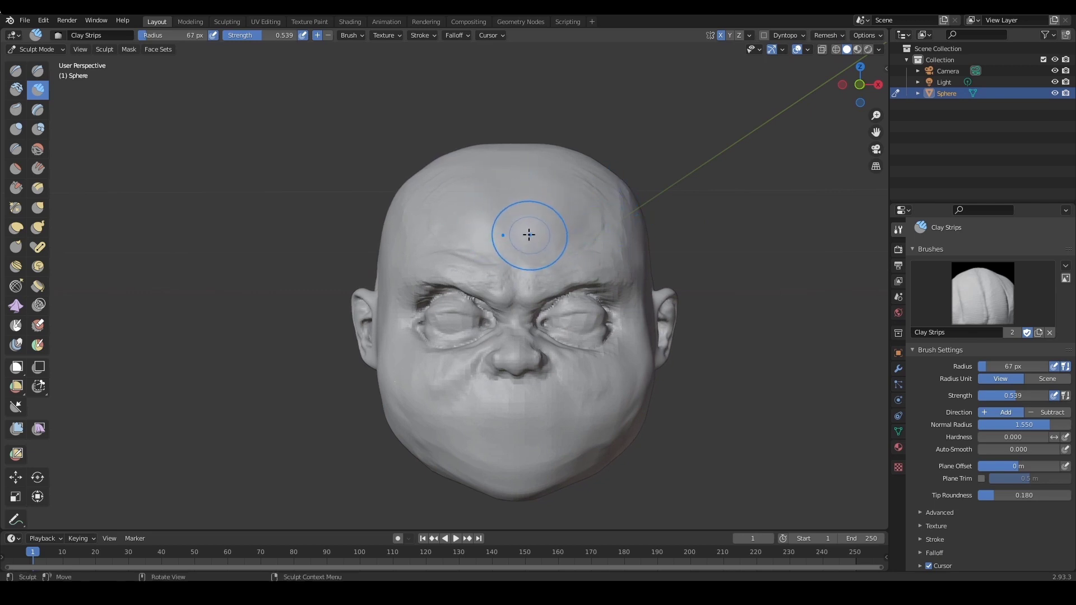
Refine the forehead just above the brows with Clay Strips at a 40 px radius
{"action": "key", "text": "f"}
{"action": "left_click", "coordinate": [525, 235]}
{"action": "key", "text": "f"}
{"action": "left_click", "coordinate": [537, 251]}
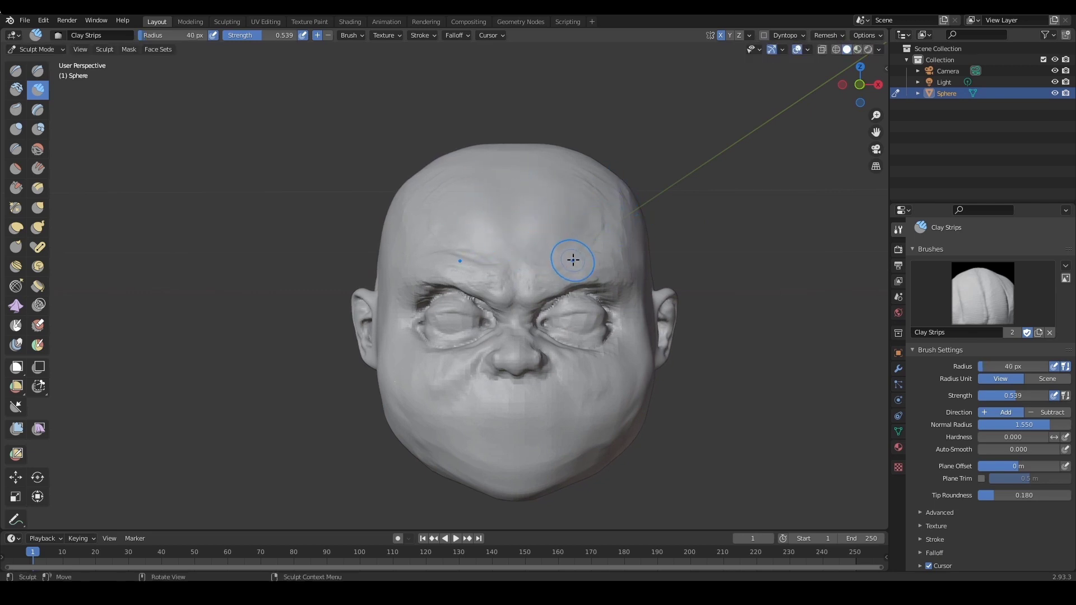
{"action": "key", "text": "f"}
{"action": "left_click", "coordinate": [580, 259]}
Pull the sides of the cheeks and jaw inward with the Grab brush at a 159 px radius
{"action": "middle_click_drag", "start_coordinate": [553, 280], "coordinate": [676, 264], "text": "ctrl"}
{"action": "key", "text": "g"}
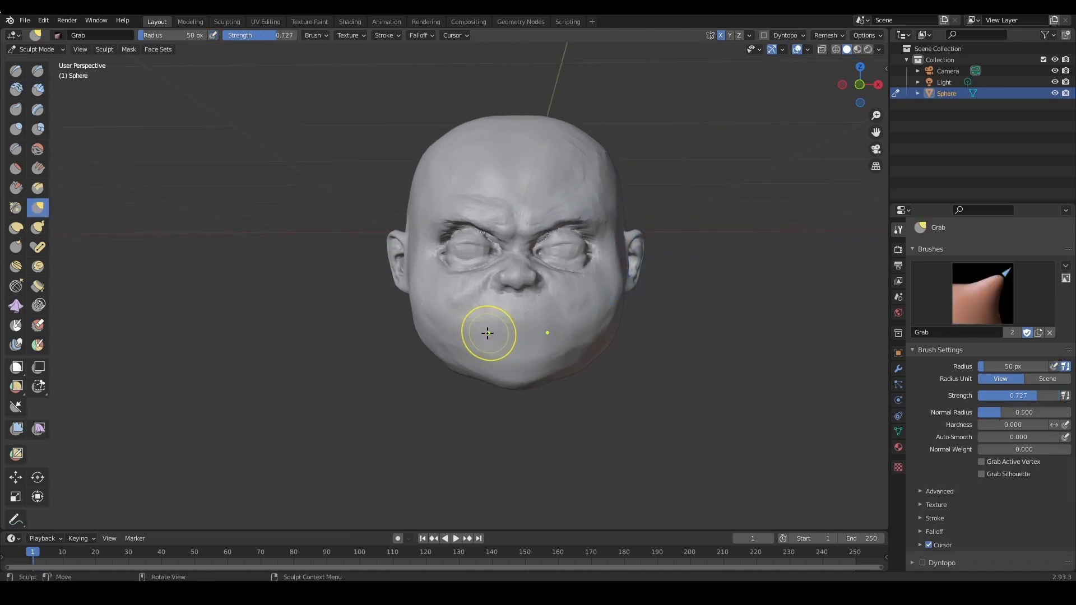
{"action": "key", "text": "f"}
{"action": "left_click", "coordinate": [426, 337]}
{"action": "key", "text": "bracketleft"}
{"action": "key", "text": "bracketleft"}
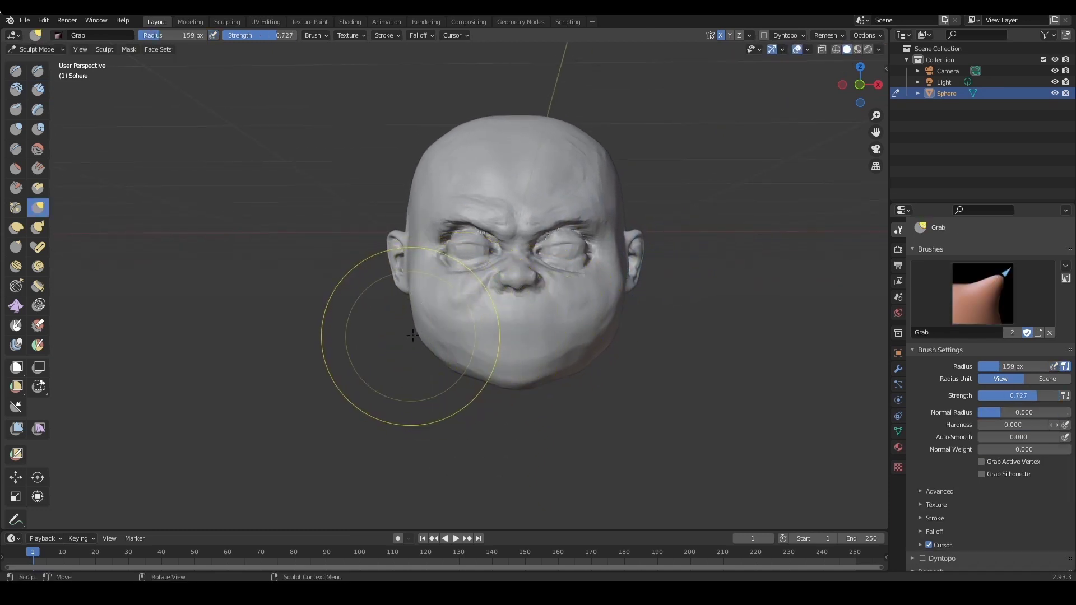
{"action": "left_click_drag", "start_coordinate": [414, 321], "coordinate": [420, 323]}
{"action": "key", "text": "bracketleft"}
{"action": "key", "text": "bracketright"}
{"action": "left_click_drag", "start_coordinate": [445, 363], "coordinate": [453, 360]}
Push the chin slightly upward with the Grab brush at a 128 px radius
{"action": "key", "text": "f"}
{"action": "left_click", "coordinate": [517, 370]}
{"action": "key", "text": "f"}
{"action": "left_click", "coordinate": [517, 375]}
{"action": "left_click_drag", "start_coordinate": [514, 386], "coordinate": [517, 378]}
{"action": "scroll", "coordinate": [543, 308], "scroll_direction": "up", "scroll_amount": 1}
{"action": "middle_click_drag", "start_coordinate": [542, 307], "coordinate": [544, 323], "text": "shift"}
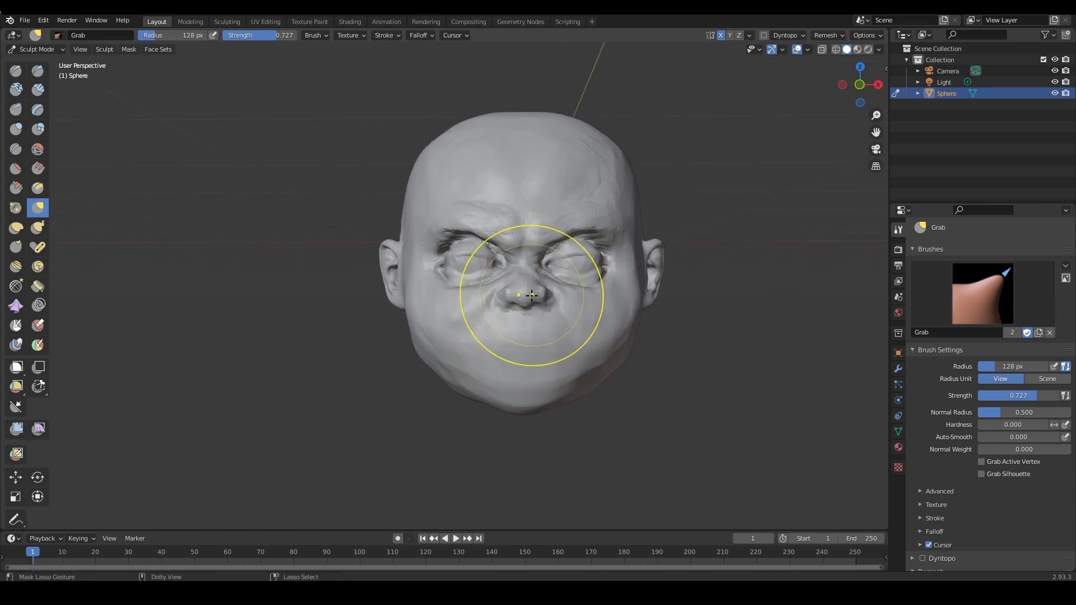
Build the folds running from the nostrils down the cheeks with Clay Strips at 32 and 51 px radii
{"action": "key", "text": "c"}
{"action": "mouse_move", "coordinate": [480, 305]}
{"action": "middle_mouse_down"}
{"action": "mouse_move", "coordinate": [577, 311]}
{"action": "mouse_move", "coordinate": [524, 317]}
{"action": "mouse_move", "coordinate": [550, 315]}
{"action": "mouse_move", "coordinate": [531, 329]}
{"action": "mouse_move", "coordinate": [638, 331]}
{"action": "middle_mouse_up"}
{"action": "middle_click_drag", "start_coordinate": [529, 334], "coordinate": [536, 333]}
{"action": "key", "text": "f"}
{"action": "left_click", "coordinate": [511, 324]}
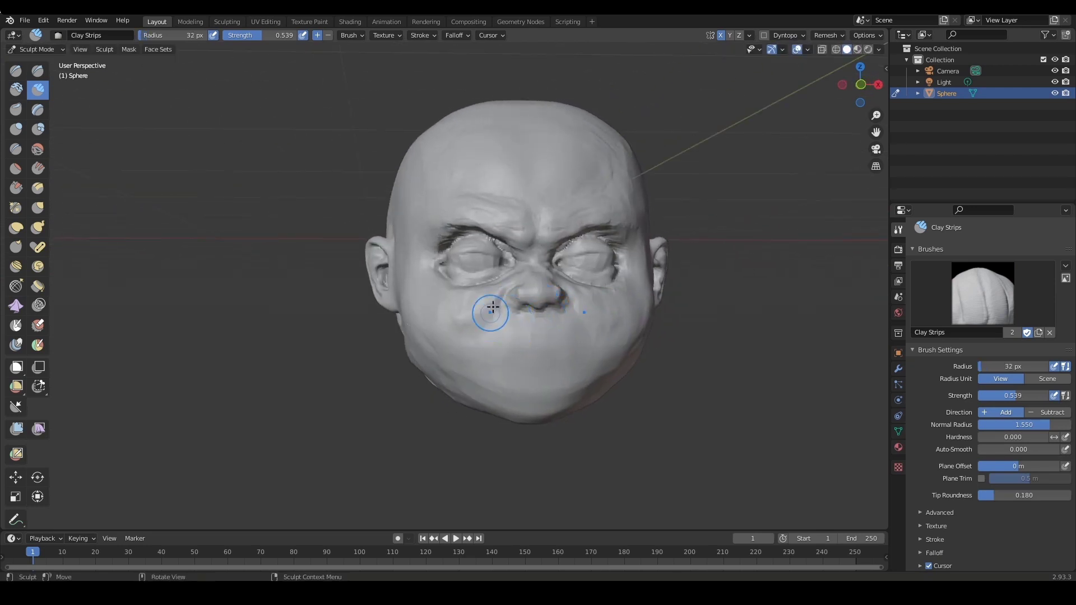
{"action": "key", "text": "f"}
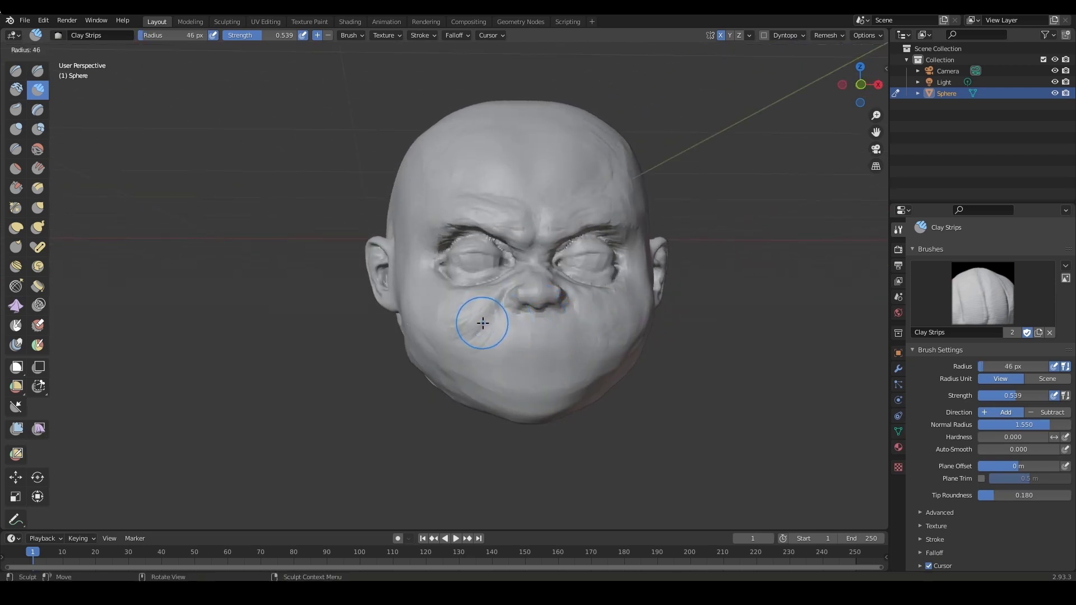
{"action": "key", "text": "Escape"}
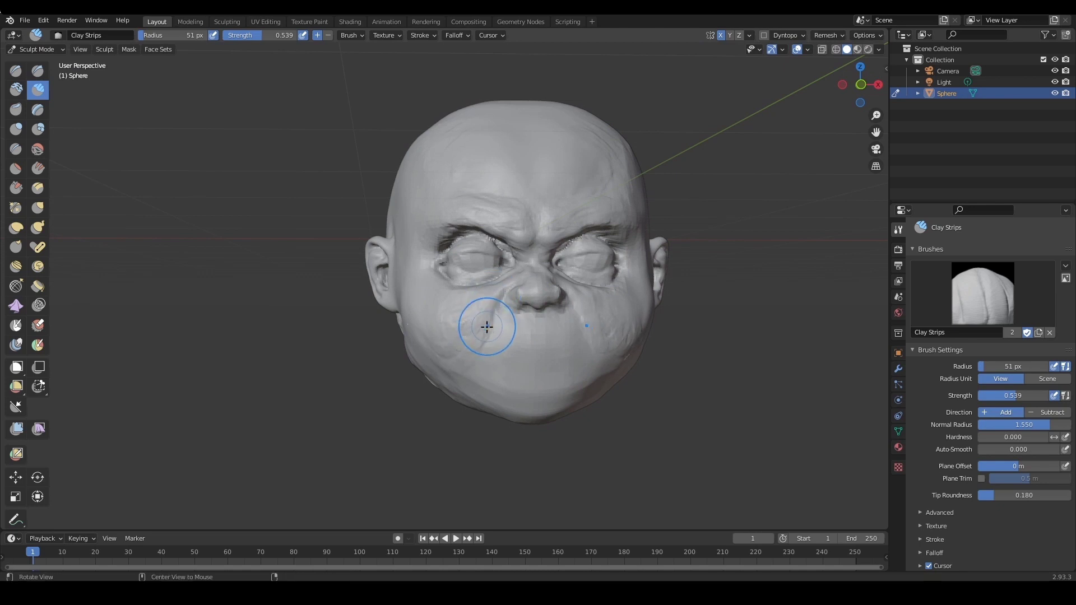
{"action": "middle_click_drag", "start_coordinate": [487, 326], "coordinate": [483, 317]}
Add volume to the front of the cheeks with Clay Strips at a 60 px radius
{"action": "key", "text": "f"}
{"action": "left_click", "coordinate": [440, 289]}
{"action": "mouse_move", "coordinate": [465, 332]}
{"action": "left_mouse_down"}
{"action": "mouse_move", "coordinate": [458, 314]}
{"action": "mouse_move", "coordinate": [415, 332]}
{"action": "left_mouse_up"}
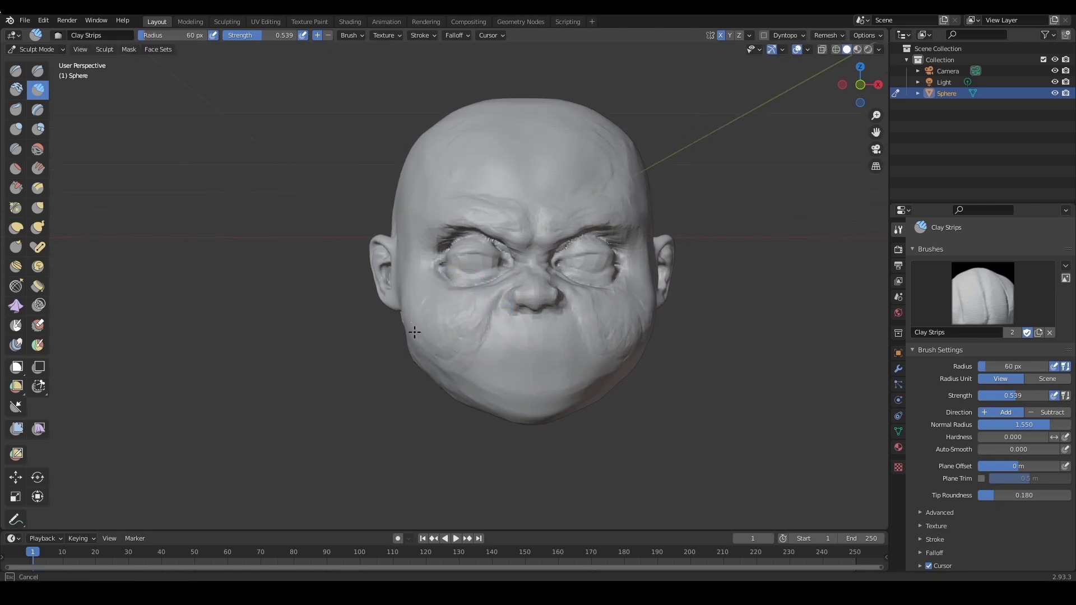
{"action": "left_click_drag", "start_coordinate": [475, 348], "coordinate": [476, 355]}
{"action": "mouse_move", "coordinate": [536, 338]}
{"action": "middle_mouse_down"}
{"action": "mouse_move", "coordinate": [525, 335]}
{"action": "mouse_move", "coordinate": [536, 338]}
{"action": "middle_mouse_up"}
Fill out the outer and lower cheeks with Clay Strips at a 68 px radius
{"action": "key", "text": "f"}
{"action": "left_click", "coordinate": [504, 318]}
{"action": "key", "text": "f"}
{"action": "left_click", "coordinate": [430, 306]}
{"action": "mouse_move", "coordinate": [422, 305]}
{"action": "left_mouse_down"}
{"action": "mouse_move", "coordinate": [419, 340]}
{"action": "mouse_move", "coordinate": [409, 338]}
{"action": "left_mouse_up"}
{"action": "mouse_move", "coordinate": [527, 344]}
{"action": "middle_mouse_down"}
{"action": "mouse_move", "coordinate": [475, 346]}
{"action": "mouse_move", "coordinate": [476, 363]}
{"action": "mouse_move", "coordinate": [491, 361]}
{"action": "mouse_move", "coordinate": [469, 384]}
{"action": "middle_mouse_up"}
{"action": "key", "text": "f"}
{"action": "left_click", "coordinate": [471, 357]}
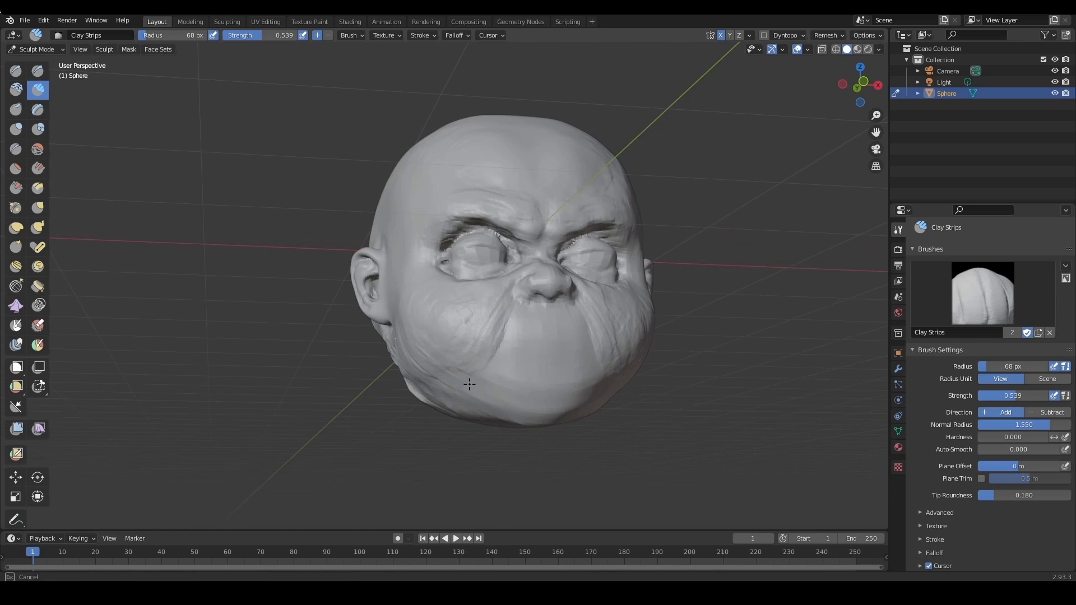
Blend the cheek into the jaw below the ear with Clay Strips at an 85 px radius
{"action": "middle_click_drag", "start_coordinate": [544, 340], "coordinate": [540, 349]}
{"action": "key", "text": "f"}
{"action": "left_click", "coordinate": [526, 349]}
{"action": "mouse_move", "coordinate": [649, 324]}
{"action": "middle_mouse_down"}
{"action": "mouse_move", "coordinate": [567, 320]}
{"action": "mouse_move", "coordinate": [590, 274]}
{"action": "middle_mouse_up"}
{"action": "key", "text": "f"}
{"action": "left_click", "coordinate": [620, 320]}
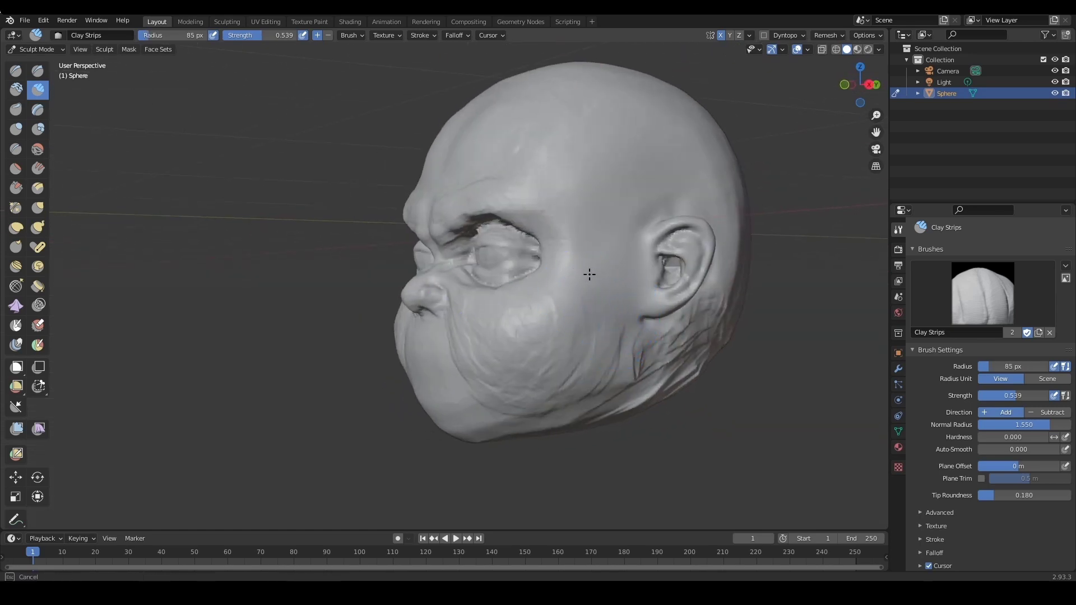
{"action": "mouse_move", "coordinate": [617, 304]}
{"action": "left_mouse_down"}
{"action": "mouse_move", "coordinate": [605, 360]}
{"action": "mouse_move", "coordinate": [580, 392]}
{"action": "left_mouse_up"}
{"action": "mouse_move", "coordinate": [627, 342]}
{"action": "left_mouse_down"}
{"action": "mouse_move", "coordinate": [621, 355]}
{"action": "mouse_move", "coordinate": [516, 408]}
{"action": "left_mouse_up"}
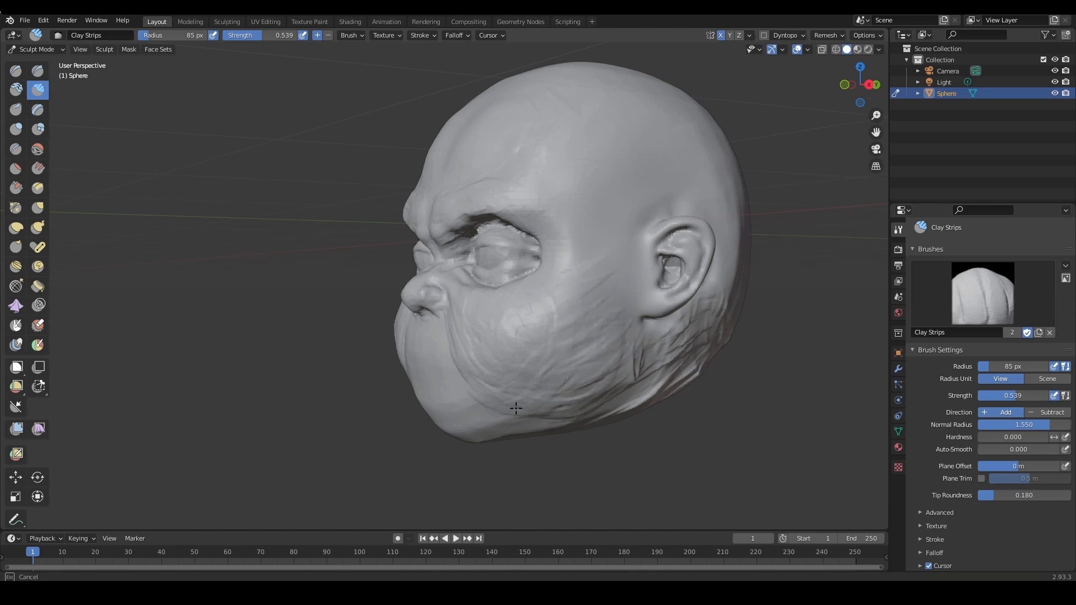
Build up the upper lip area between the cheek folds with Clay Strips at a 44 px radius
{"action": "mouse_move", "coordinate": [624, 342]}
{"action": "middle_mouse_down"}
{"action": "mouse_move", "coordinate": [684, 377]}
{"action": "mouse_move", "coordinate": [689, 365]}
{"action": "mouse_move", "coordinate": [651, 347]}
{"action": "middle_mouse_up"}
{"action": "key", "text": "KP_1"}
{"action": "key", "text": "f"}
{"action": "left_click", "coordinate": [528, 340]}
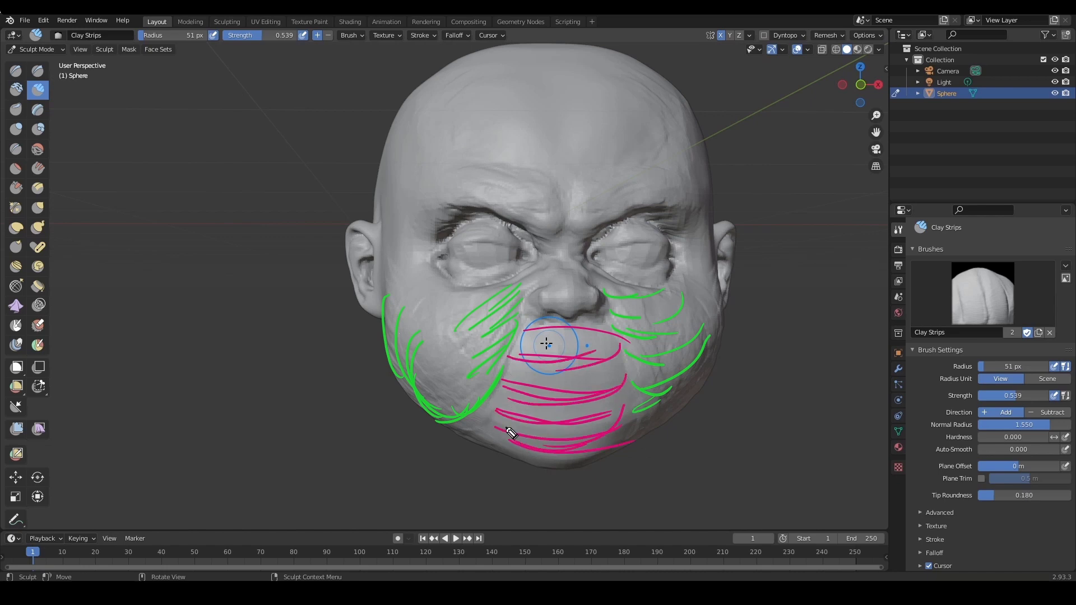
{"action": "key", "text": "Delete"}
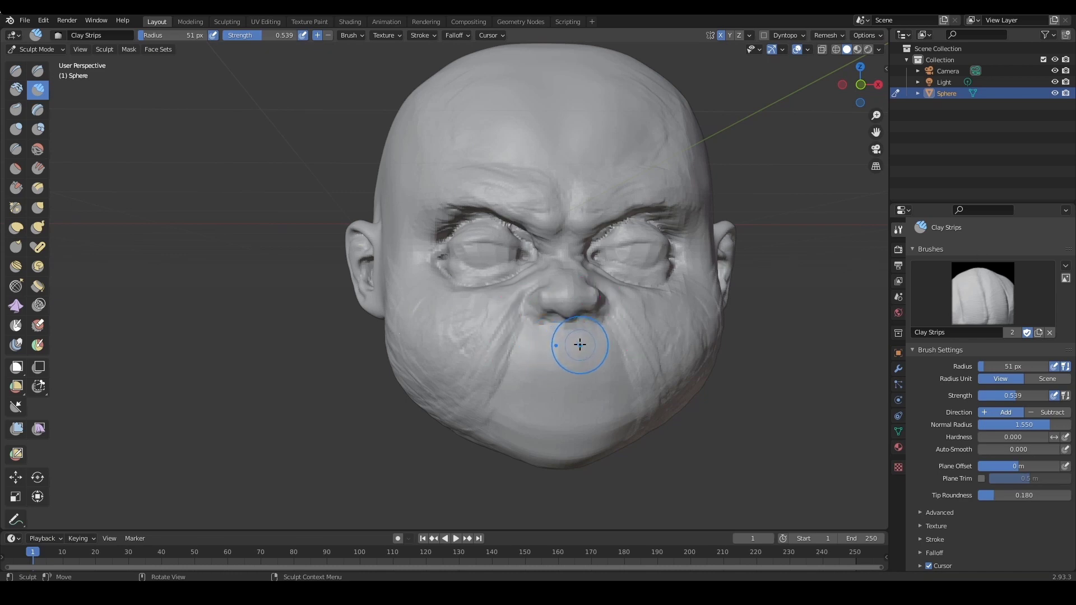
{"action": "scroll", "coordinate": [631, 344], "scroll_direction": "down", "scroll_amount": 1}
{"action": "middle_click_drag", "start_coordinate": [631, 344], "coordinate": [624, 356], "text": "shift"}
{"action": "middle_click_drag", "start_coordinate": [625, 356], "coordinate": [621, 330], "text": "ctrl"}
{"action": "key", "text": "f"}
{"action": "left_click", "coordinate": [596, 354]}
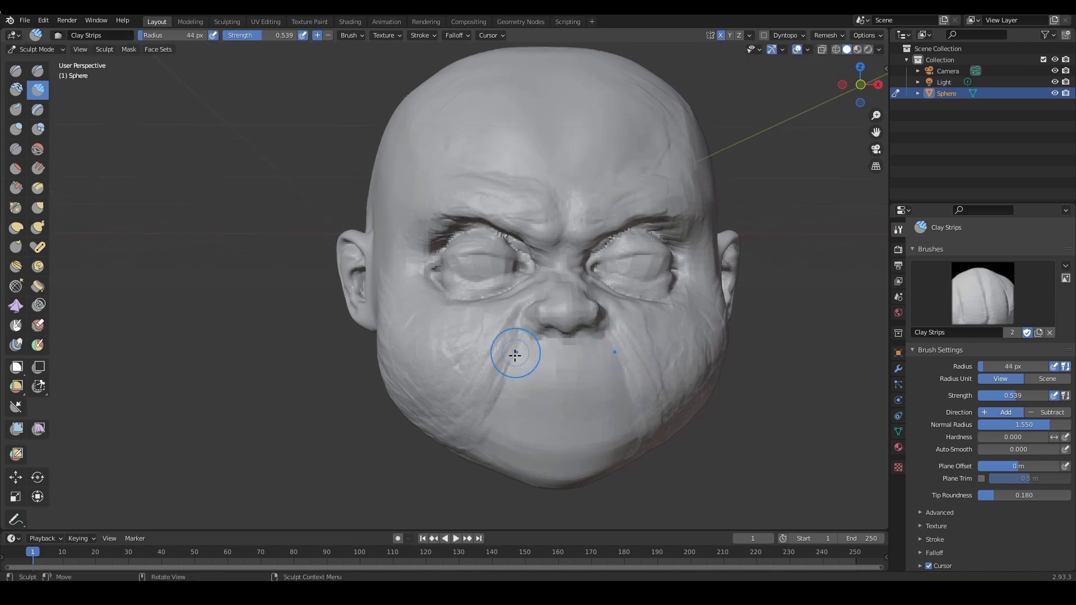
{"action": "mouse_move", "coordinate": [602, 358]}
{"action": "left_mouse_down"}
{"action": "mouse_move", "coordinate": [555, 352]}
{"action": "mouse_move", "coordinate": [501, 364]}
{"action": "left_mouse_up"}
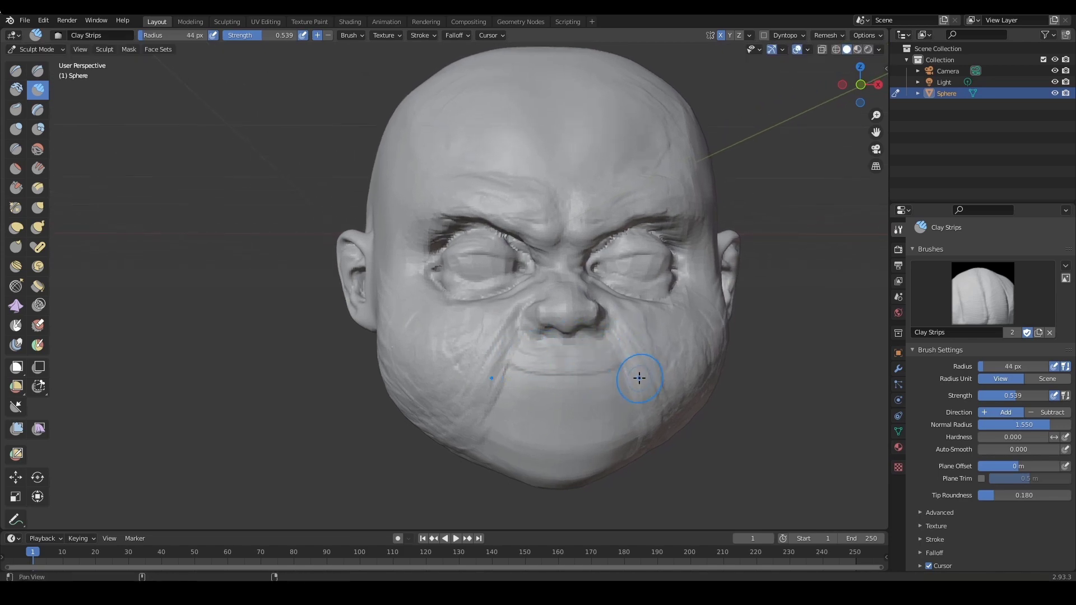
Thicken the middle of the upper lip under the nose with Clay Strips at 44 and 41 px radii
{"action": "middle_click_drag", "start_coordinate": [639, 377], "coordinate": [616, 365], "text": "ctrl"}
{"action": "mouse_move", "coordinate": [547, 366]}
{"action": "left_mouse_down"}
{"action": "mouse_move", "coordinate": [518, 354]}
{"action": "mouse_move", "coordinate": [597, 374]}
{"action": "left_mouse_up"}
{"action": "key", "text": "f"}
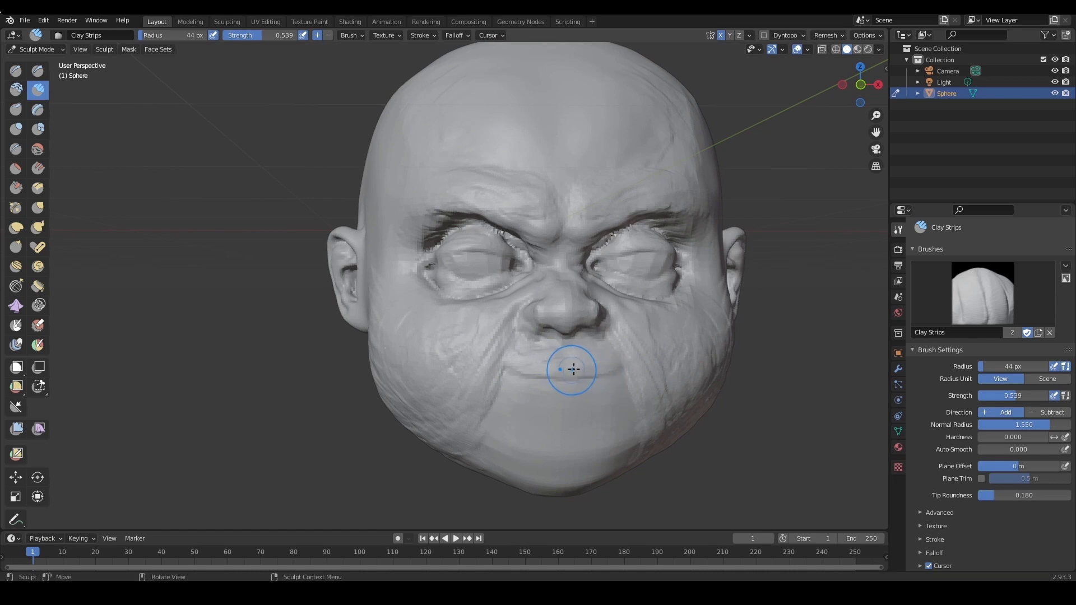
{"action": "left_click", "coordinate": [590, 368]}
{"action": "middle_click_drag", "start_coordinate": [616, 387], "coordinate": [628, 369], "text": "ctrl"}
{"action": "mouse_move", "coordinate": [628, 372]}
{"action": "middle_mouse_down", "text": "shift"}
{"action": "mouse_move", "coordinate": [583, 355]}
{"action": "mouse_move", "coordinate": [615, 373]}
{"action": "mouse_move", "coordinate": [533, 367]}
{"action": "middle_mouse_up", "text": "shift"}
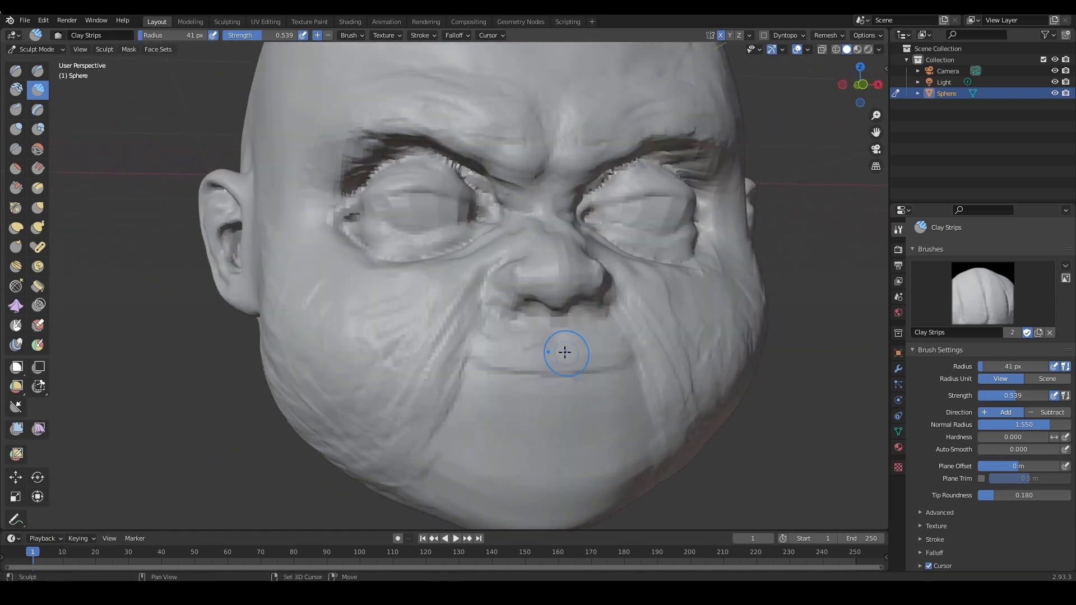
Carve the mouth line and its corners with subtractive Draw Sharp at 52 and 54 px radii
{"action": "key", "text": "d"}
{"action": "key", "text": "f"}
{"action": "left_click", "coordinate": [553, 365]}
{"action": "mouse_move", "coordinate": [491, 374]}
{"action": "left_mouse_down"}
{"action": "mouse_move", "coordinate": [464, 370]}
{"action": "mouse_move", "coordinate": [623, 370]}
{"action": "left_mouse_up"}
{"action": "middle_click_drag", "start_coordinate": [620, 383], "coordinate": [622, 385], "text": "ctrl"}
{"action": "key", "text": "f"}
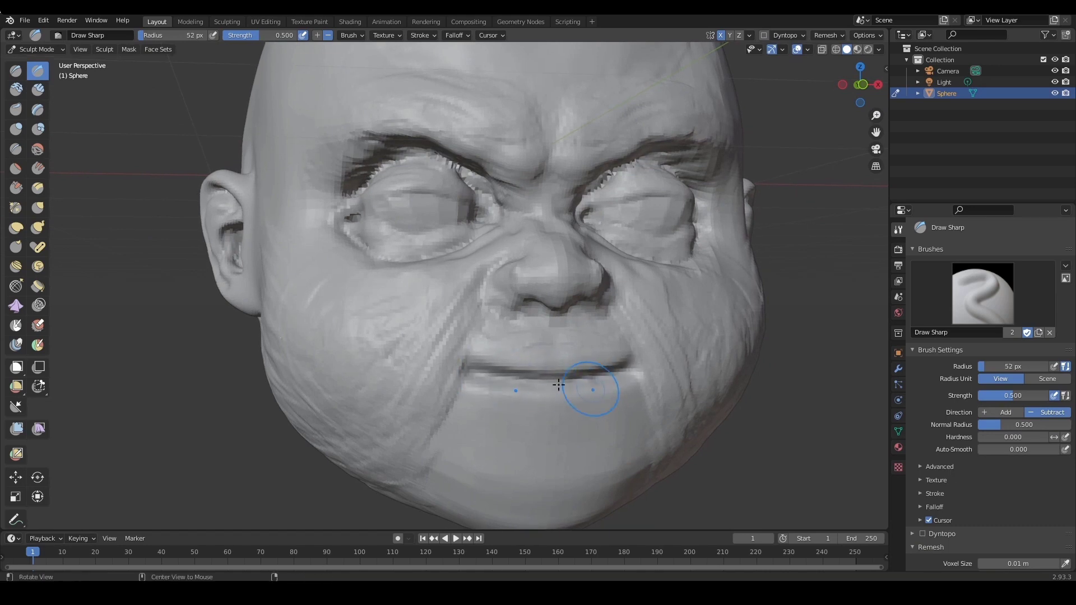
{"action": "left_click", "coordinate": [562, 385]}
{"action": "left_click_drag", "start_coordinate": [475, 367], "coordinate": [460, 373]}
{"action": "mouse_move", "coordinate": [477, 367]}
{"action": "middle_mouse_down"}
{"action": "mouse_move", "coordinate": [547, 368]}
{"action": "mouse_move", "coordinate": [541, 389]}
{"action": "mouse_move", "coordinate": [581, 353]}
{"action": "mouse_move", "coordinate": [568, 346]}
{"action": "middle_mouse_up"}
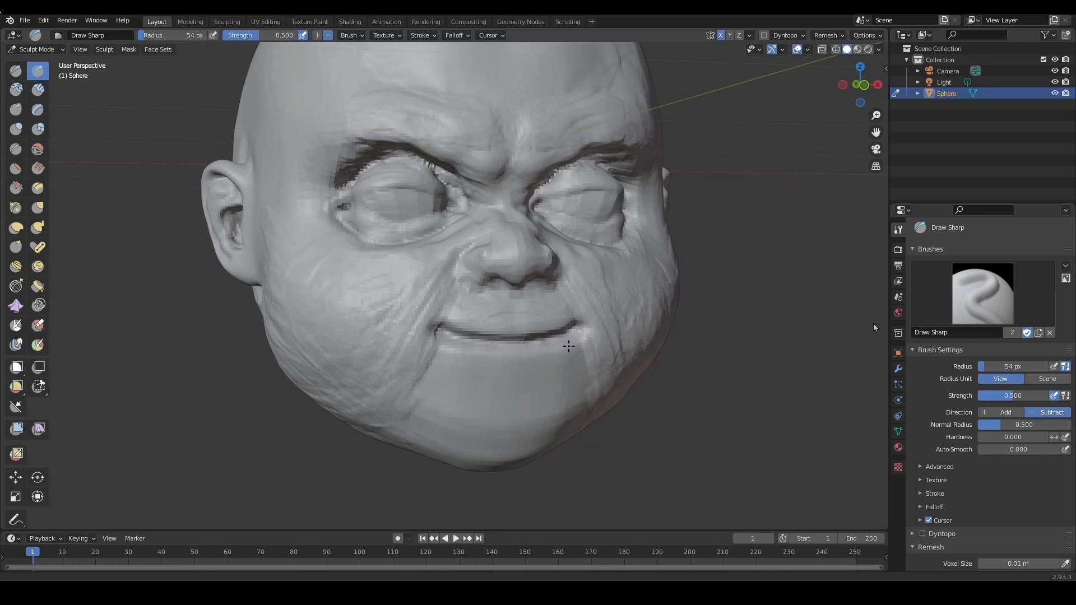
Refine the mouth line with Draw Sharp and shape the philtrum between the nose and upper lip
{"action": "mouse_move", "coordinate": [569, 346]}
{"action": "left_mouse_down", "text": "alt"}
{"action": "mouse_move", "coordinate": [557, 358]}
{"action": "mouse_move", "coordinate": [552, 326]}
{"action": "mouse_move", "coordinate": [572, 357]}
{"action": "mouse_move", "coordinate": [570, 319]}
{"action": "mouse_move", "coordinate": [516, 346]}
{"action": "mouse_move", "coordinate": [477, 343]}
{"action": "mouse_move", "coordinate": [617, 370]}
{"action": "mouse_move", "coordinate": [606, 362]}
{"action": "mouse_move", "coordinate": [604, 416]}
{"action": "left_mouse_up", "text": "alt"}
{"action": "key", "text": "f"}
{"action": "left_click", "coordinate": [471, 343]}
{"action": "mouse_move", "coordinate": [615, 353]}
{"action": "left_mouse_down", "text": "ctrl+alt"}
{"action": "mouse_move", "coordinate": [586, 439]}
{"action": "mouse_move", "coordinate": [632, 386]}
{"action": "mouse_move", "coordinate": [560, 353]}
{"action": "mouse_move", "coordinate": [593, 343]}
{"action": "left_mouse_up", "text": "ctrl+alt"}
{"action": "key", "text": "c"}
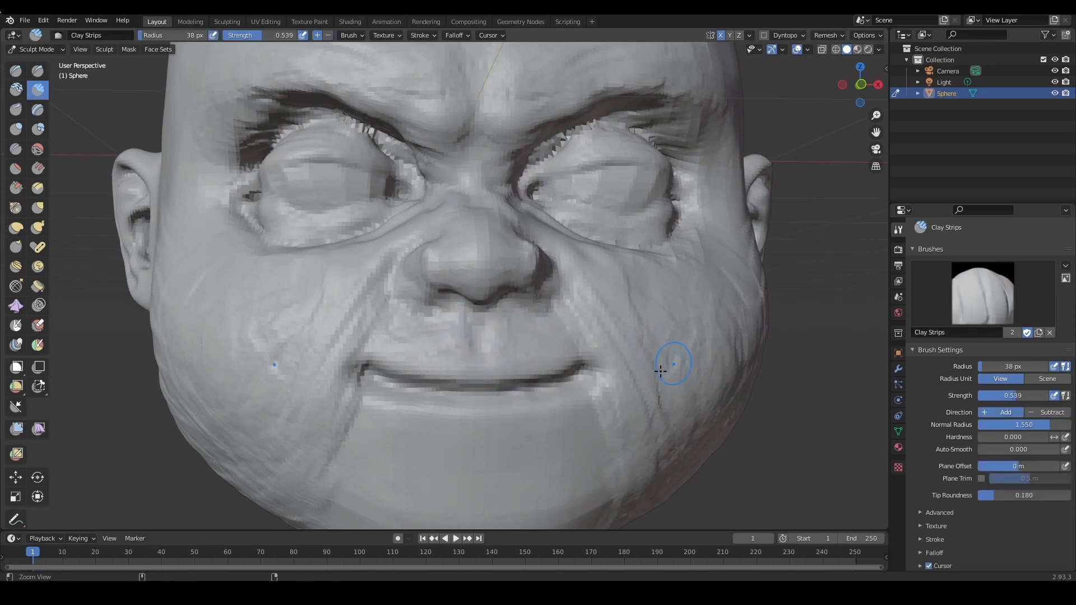
Remesh the head with a voxel size of 0.009 m
{"action": "mouse_move", "coordinate": [663, 365]}
{"action": "middle_mouse_down"}
{"action": "mouse_move", "coordinate": [644, 355]}
{"action": "mouse_move", "coordinate": [656, 372]}
{"action": "mouse_move", "coordinate": [676, 360]}
{"action": "mouse_move", "coordinate": [706, 367]}
{"action": "middle_mouse_up"}
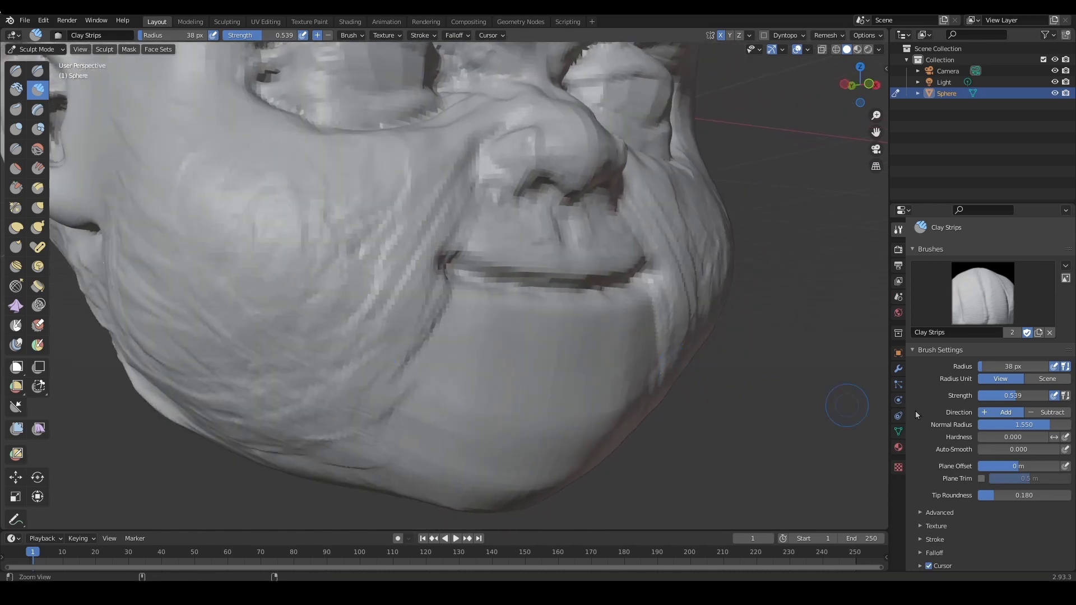
{"action": "scroll", "coordinate": [953, 426], "scroll_direction": "down", "scroll_amount": 8}
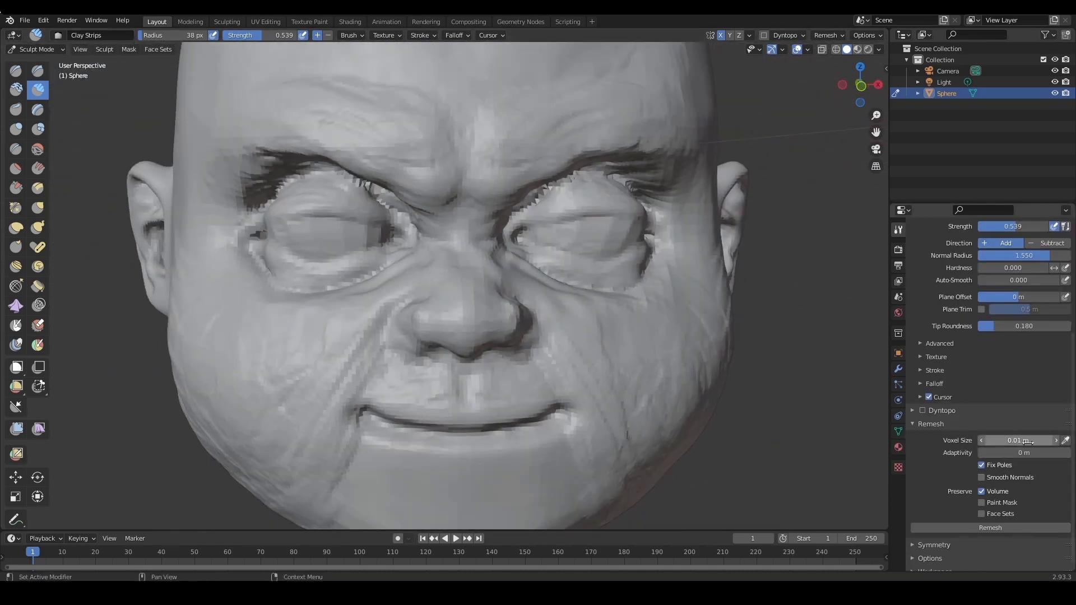
{"action": "left_click", "coordinate": [1029, 441]}
{"action": "key", "text": "Return"}
{"action": "left_click", "coordinate": [967, 528]}
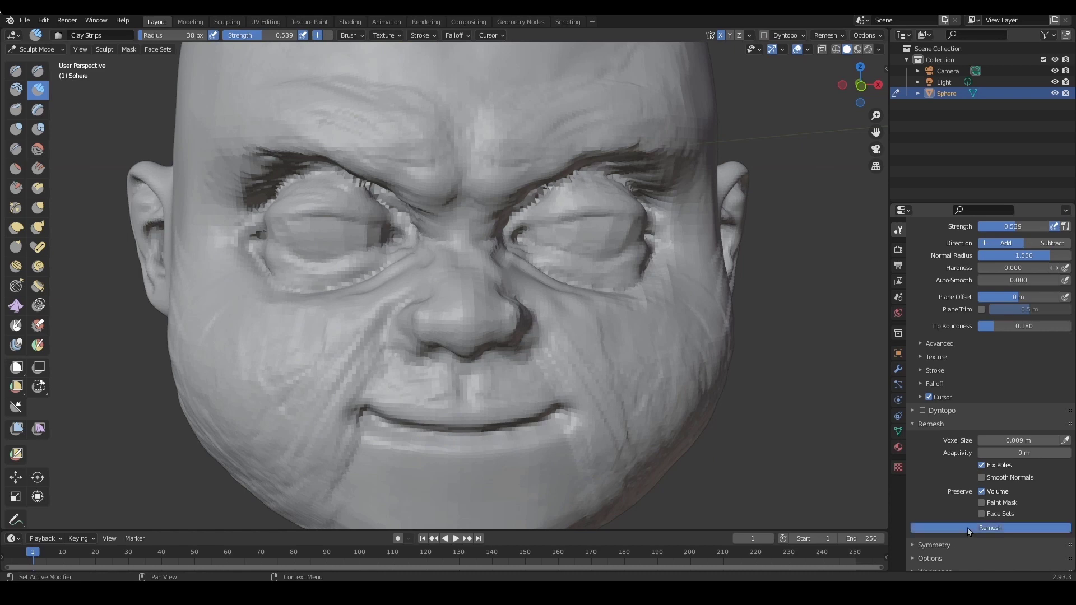
Flatten the area along the mouth line with the Scrape/Peaks brush at a 58 px radius and 0.939 strength
{"action": "left_click_drag", "start_coordinate": [777, 387], "coordinate": [756, 297], "text": "alt"}
{"action": "left_click_drag", "start_coordinate": [648, 396], "coordinate": [549, 329], "text": "ctrl+alt"}
{"action": "key", "text": "shift+t"}
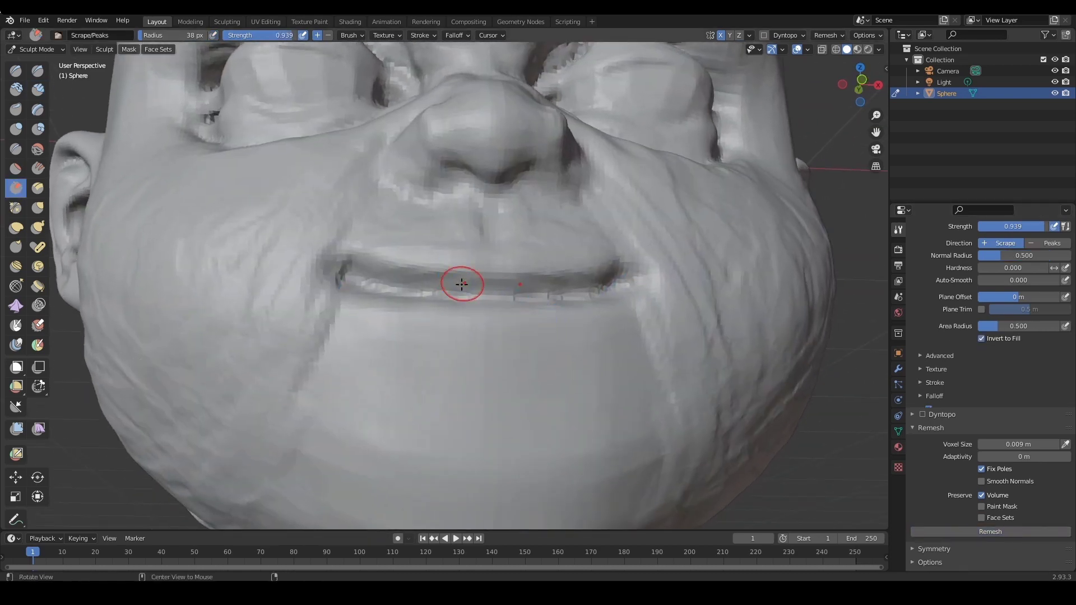
{"action": "left_click_drag", "start_coordinate": [462, 284], "coordinate": [456, 279], "text": "ctrl+alt"}
{"action": "key", "text": "f"}
{"action": "left_click", "coordinate": [455, 281]}
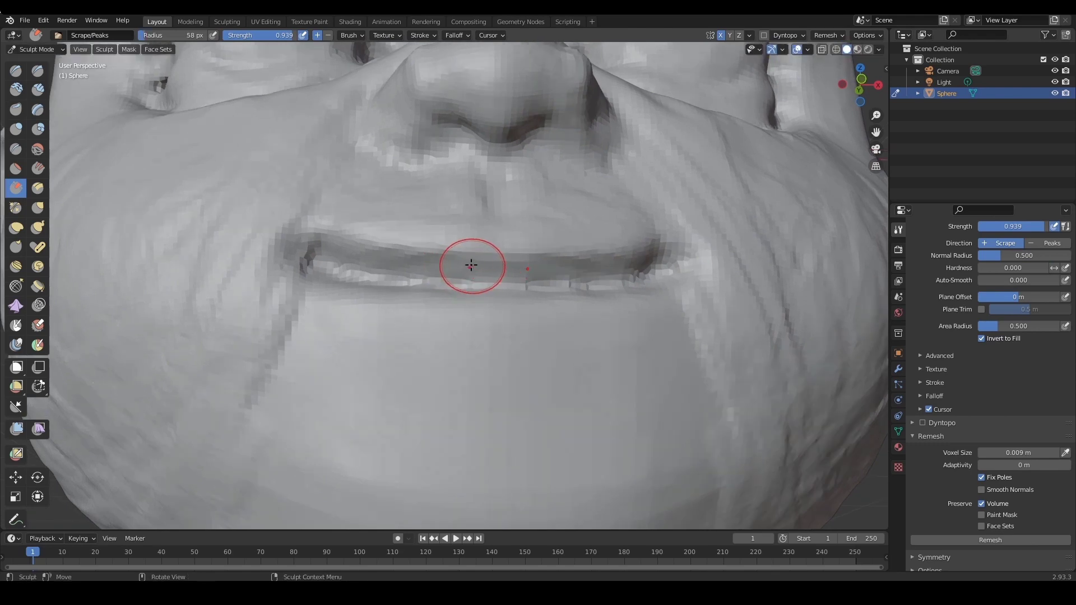
Build up the lip surface along the mouth opening with Clay Strips, raising strength from 0.424 to 0.570 and 0.691
{"action": "key", "text": "c"}
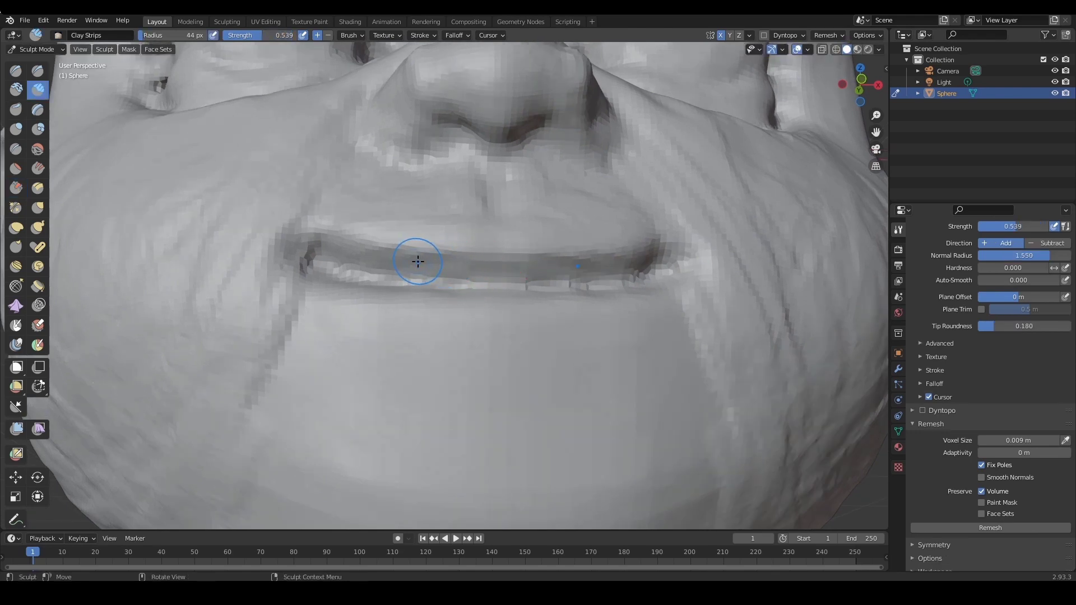
{"action": "key", "text": "shift+f"}
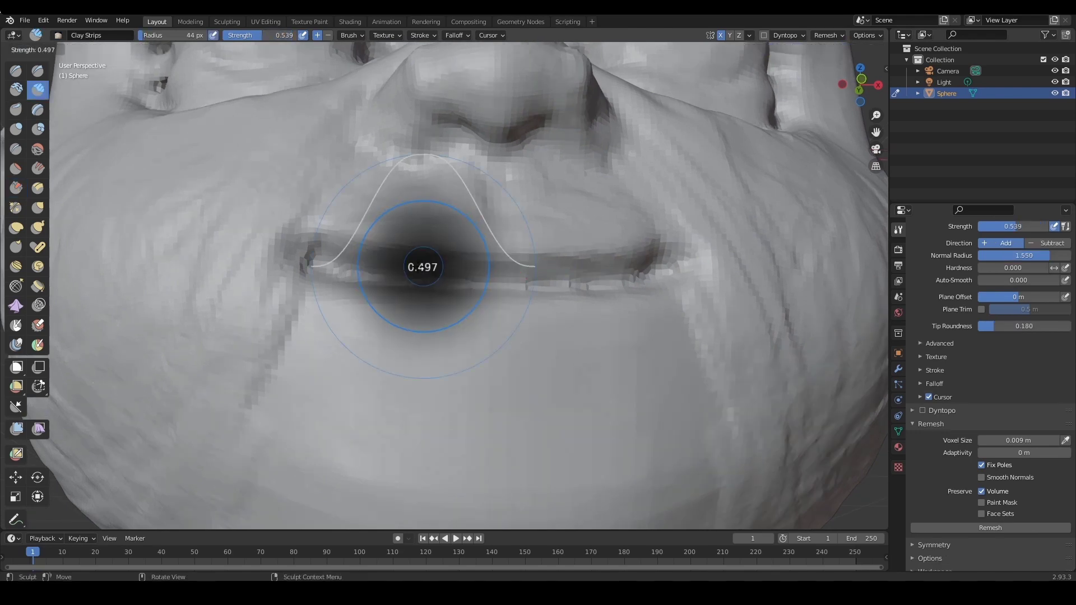
{"action": "left_click", "coordinate": [419, 263]}
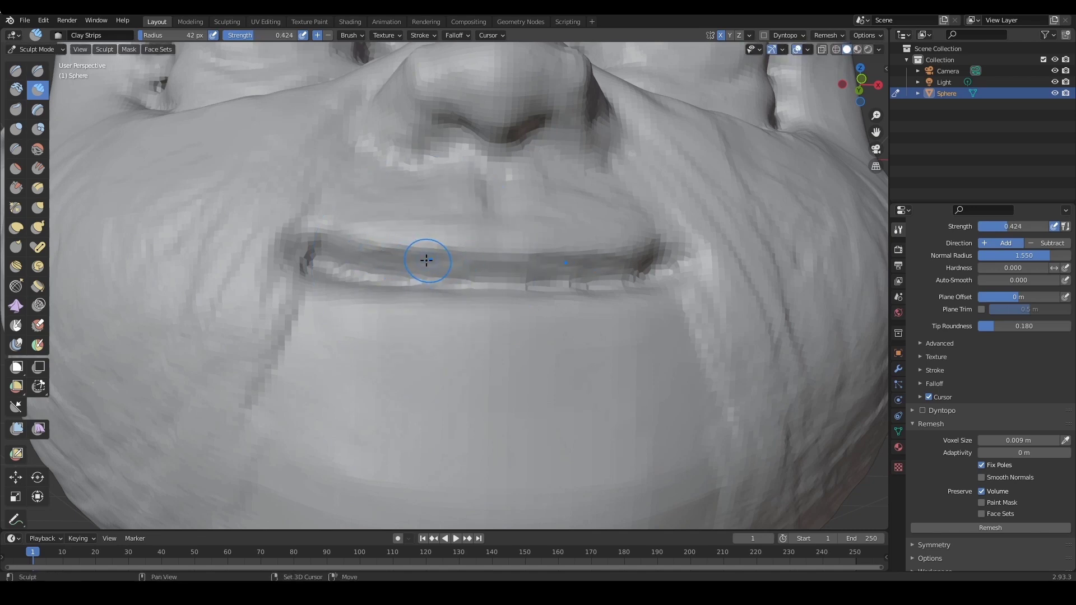
{"action": "key", "text": "shift+f"}
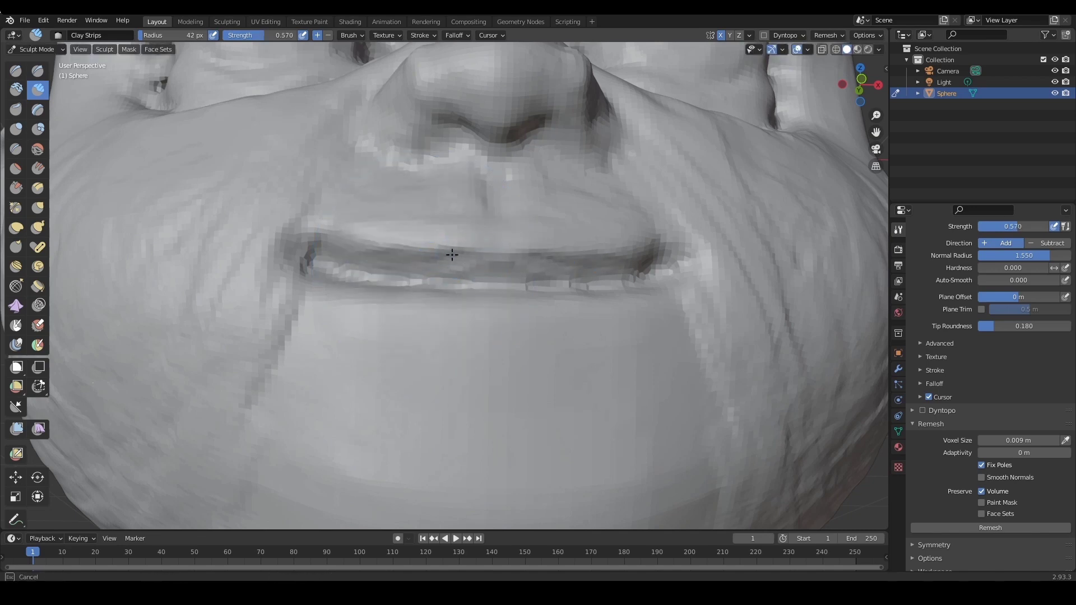
{"action": "left_click_drag", "start_coordinate": [452, 255], "coordinate": [362, 256]}
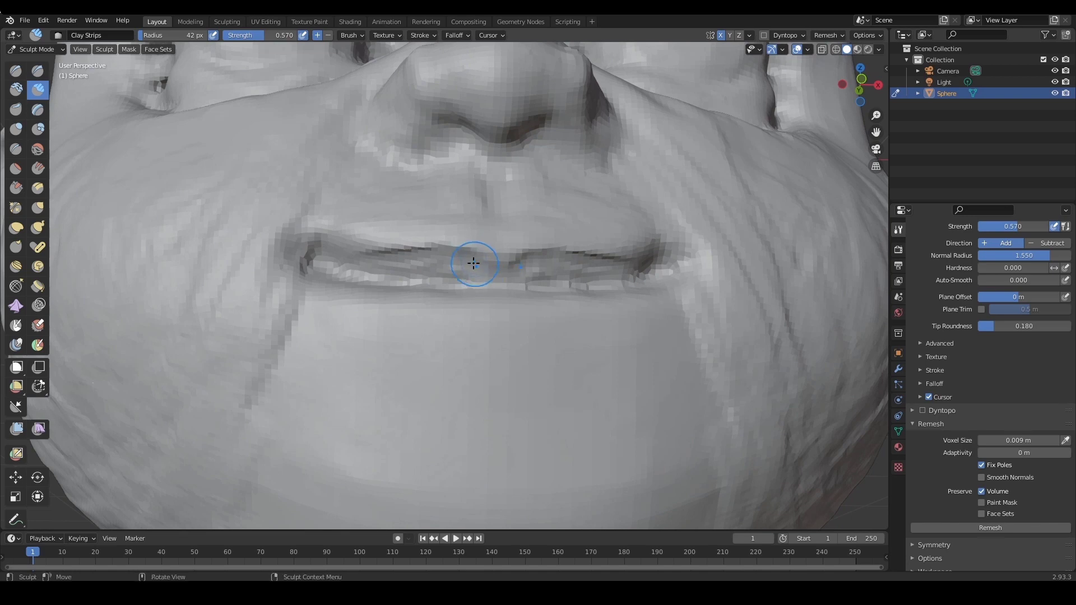
{"action": "key", "text": "shift+f"}
{"action": "left_click", "coordinate": [466, 245]}
{"action": "mouse_move", "coordinate": [476, 253]}
{"action": "left_mouse_down", "text": "ctrl"}
{"action": "mouse_move", "coordinate": [344, 257]}
{"action": "mouse_move", "coordinate": [312, 247]}
{"action": "mouse_move", "coordinate": [426, 230]}
{"action": "left_mouse_up", "text": "ctrl"}
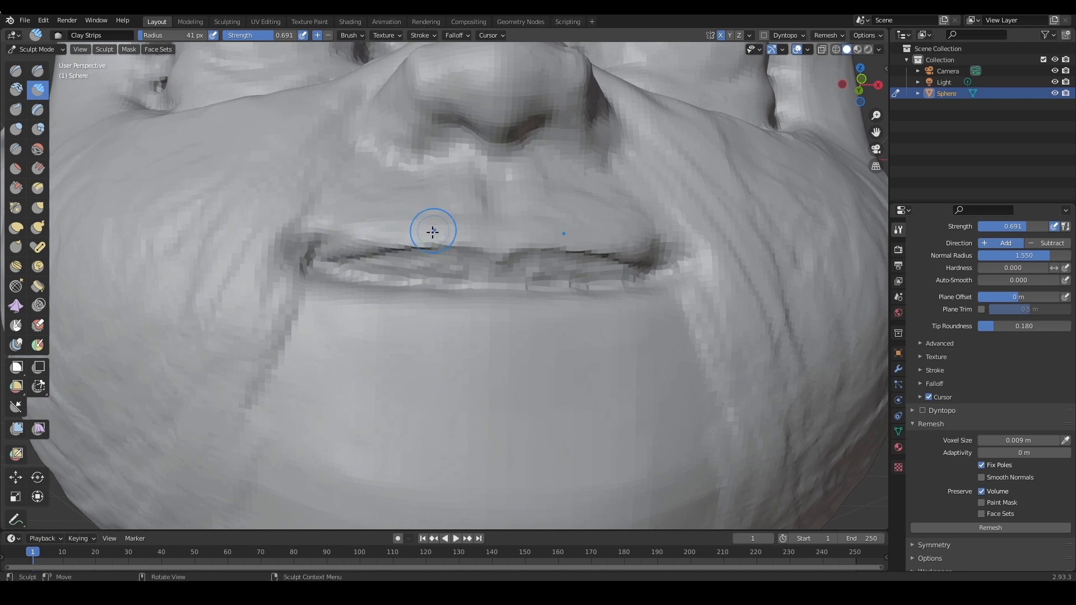
{"action": "scroll", "coordinate": [448, 241], "scroll_direction": "down", "scroll_amount": 5}
{"action": "middle_click_drag", "start_coordinate": [487, 302], "coordinate": [527, 250]}
{"action": "scroll", "coordinate": [530, 265], "scroll_direction": "up", "scroll_amount": 2}
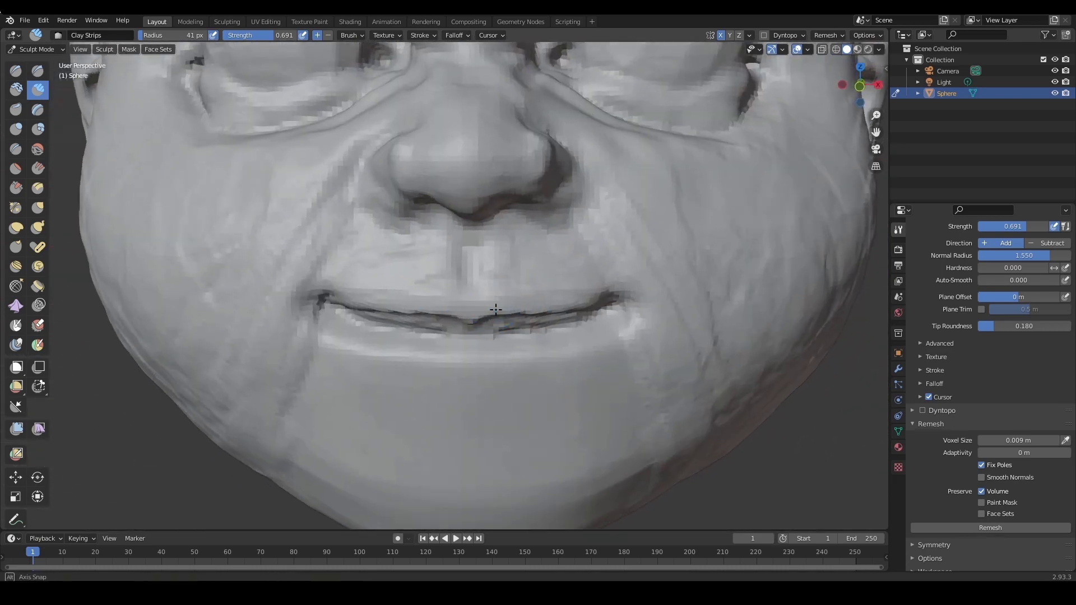
{"action": "scroll", "coordinate": [507, 327], "scroll_direction": "up", "scroll_amount": 1}
{"action": "middle_click_drag", "start_coordinate": [512, 334], "coordinate": [525, 294], "text": "shift"}
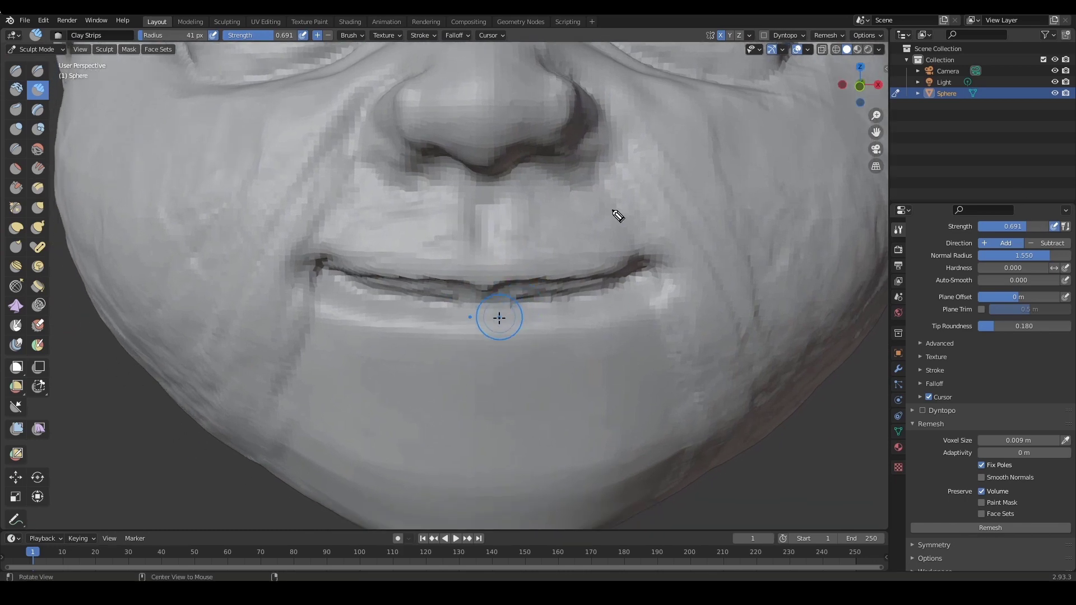
{"action": "left_click", "coordinate": [45, 89]}
{"action": "left_click_drag", "start_coordinate": [437, 279], "coordinate": [473, 286]}
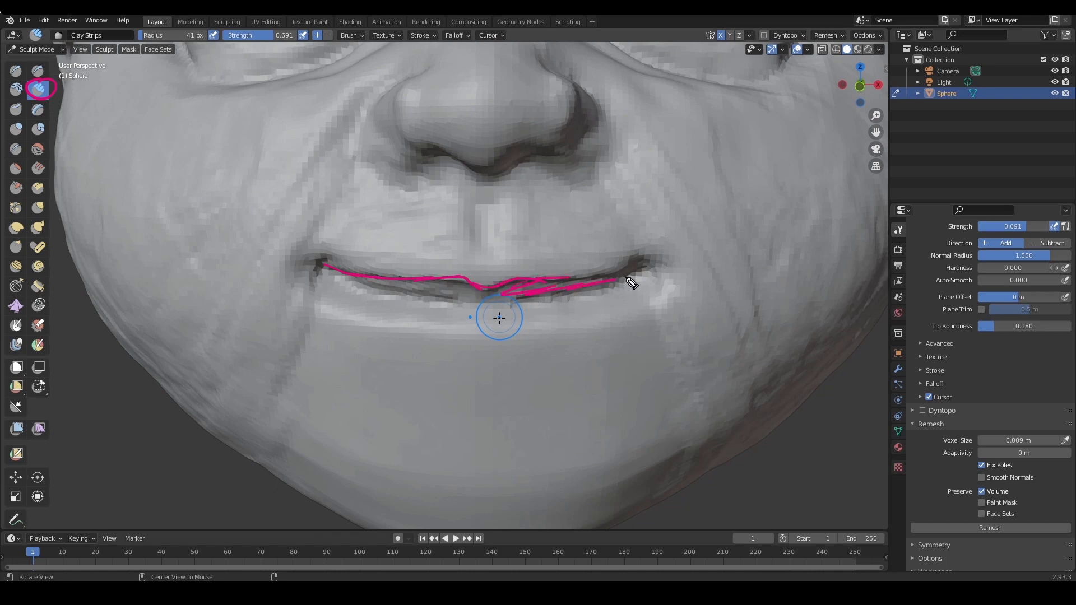
{"action": "left_click_drag", "start_coordinate": [462, 289], "coordinate": [446, 287]}
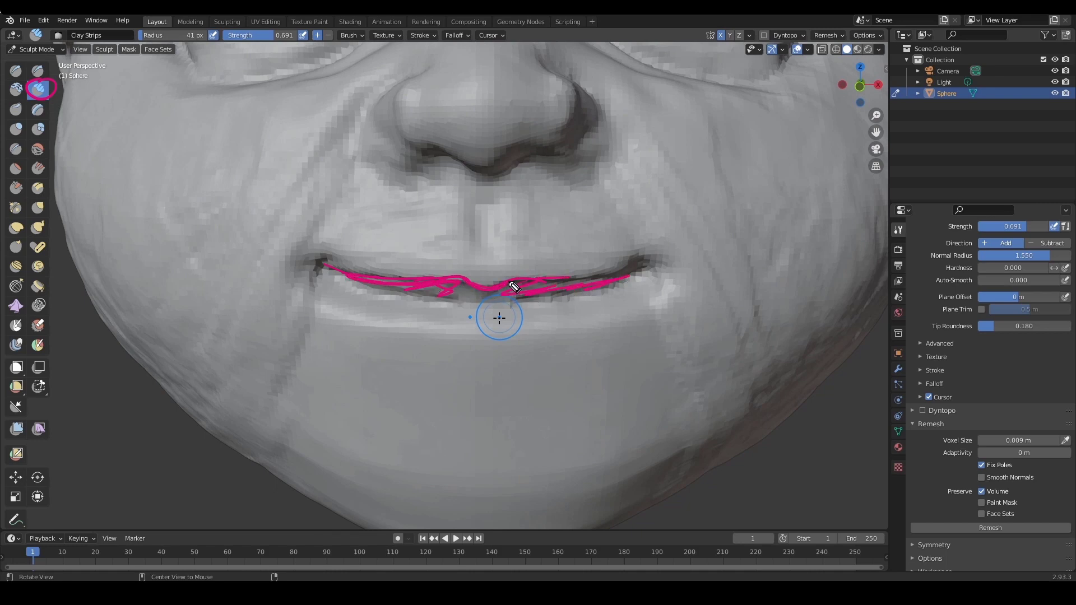
{"action": "left_click_drag", "start_coordinate": [562, 285], "coordinate": [622, 274]}
{"action": "key", "text": "Escape"}
Shape diagonal outer ends on the lower lip beneath the mouth corners with Clay Strips at a 41 px radius
{"action": "left_click_drag", "start_coordinate": [499, 318], "coordinate": [503, 306], "text": "alt"}
{"action": "mouse_move", "coordinate": [416, 306]}
{"action": "left_mouse_down", "text": "ctrl+alt"}
{"action": "mouse_move", "coordinate": [430, 319]}
{"action": "mouse_move", "coordinate": [478, 283]}
{"action": "mouse_move", "coordinate": [490, 242]}
{"action": "mouse_move", "coordinate": [413, 247]}
{"action": "mouse_move", "coordinate": [349, 282]}
{"action": "mouse_move", "coordinate": [367, 282]}
{"action": "mouse_move", "coordinate": [329, 281]}
{"action": "mouse_move", "coordinate": [464, 310]}
{"action": "left_mouse_up", "text": "ctrl+alt"}
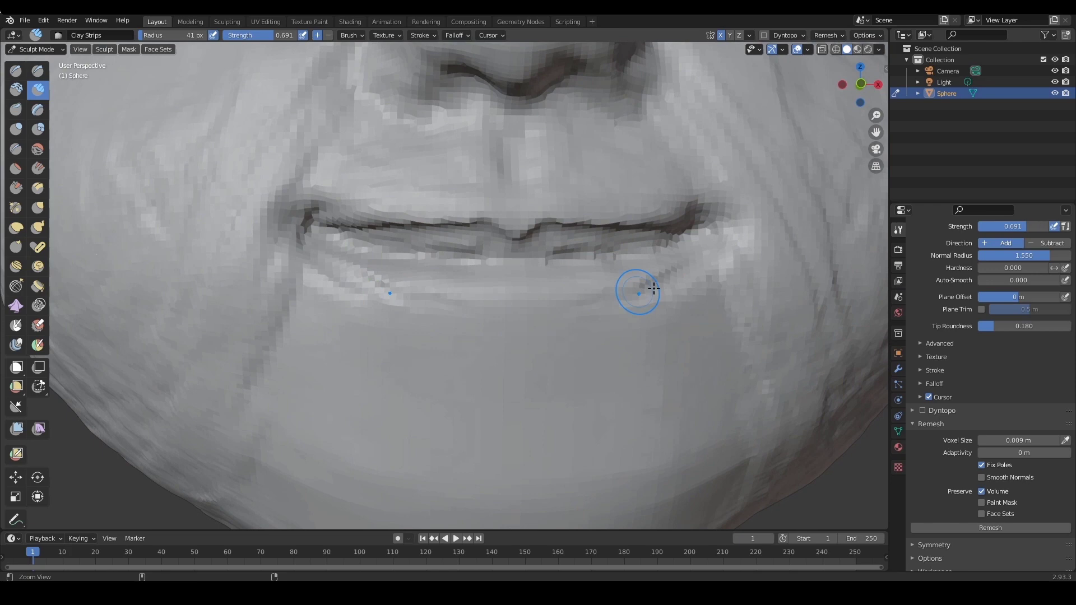
{"action": "left_click_drag", "start_coordinate": [325, 255], "coordinate": [332, 262]}
{"action": "left_click_drag", "start_coordinate": [311, 243], "coordinate": [302, 250]}
{"action": "left_click_drag", "start_coordinate": [330, 247], "coordinate": [321, 262]}
{"action": "mouse_move", "coordinate": [332, 263]}
{"action": "left_mouse_down"}
{"action": "mouse_move", "coordinate": [329, 273]}
{"action": "mouse_move", "coordinate": [387, 303]}
{"action": "left_mouse_up"}
{"action": "left_click_drag", "start_coordinate": [308, 243], "coordinate": [406, 294]}
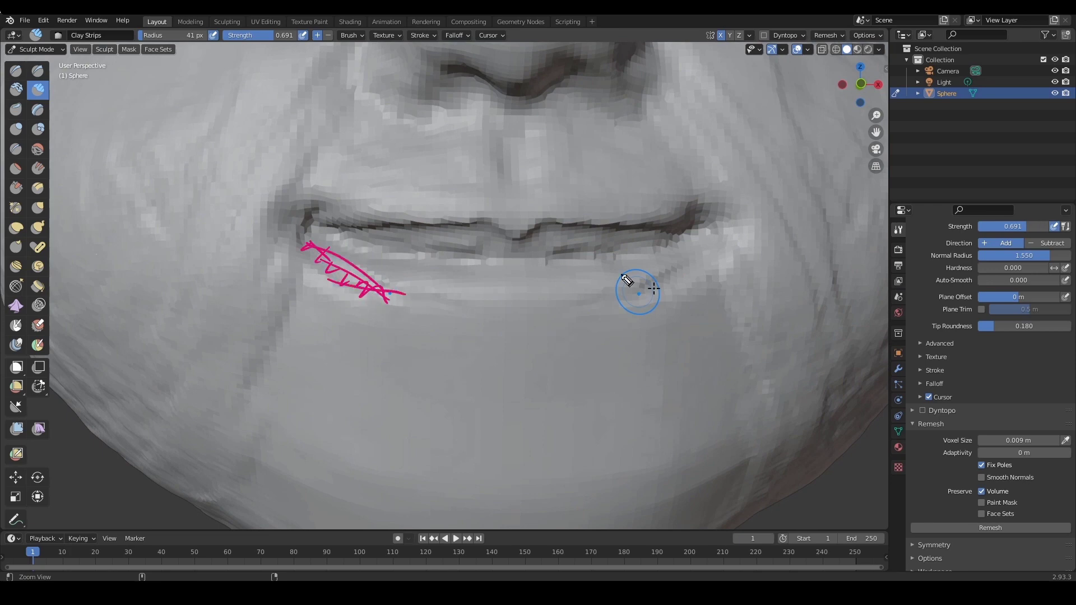
{"action": "left_click_drag", "start_coordinate": [724, 245], "coordinate": [662, 275]}
{"action": "mouse_move", "coordinate": [330, 245]}
{"action": "left_mouse_down"}
{"action": "mouse_move", "coordinate": [499, 260]}
{"action": "mouse_move", "coordinate": [696, 244]}
{"action": "left_mouse_up"}
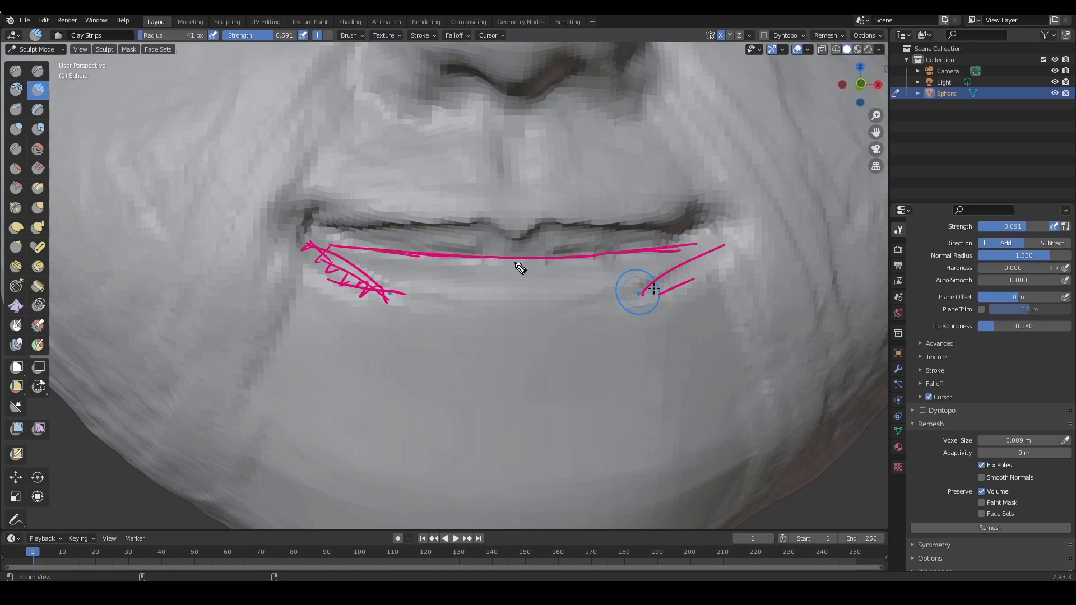
{"action": "left_click_drag", "start_coordinate": [458, 259], "coordinate": [509, 297]}
{"action": "left_click_drag", "start_coordinate": [420, 290], "coordinate": [503, 299]}
{"action": "mouse_move", "coordinate": [537, 260]}
{"action": "left_mouse_down"}
{"action": "mouse_move", "coordinate": [587, 302]}
{"action": "mouse_move", "coordinate": [642, 280]}
{"action": "left_mouse_up"}
{"action": "left_click_drag", "start_coordinate": [527, 305], "coordinate": [397, 276]}
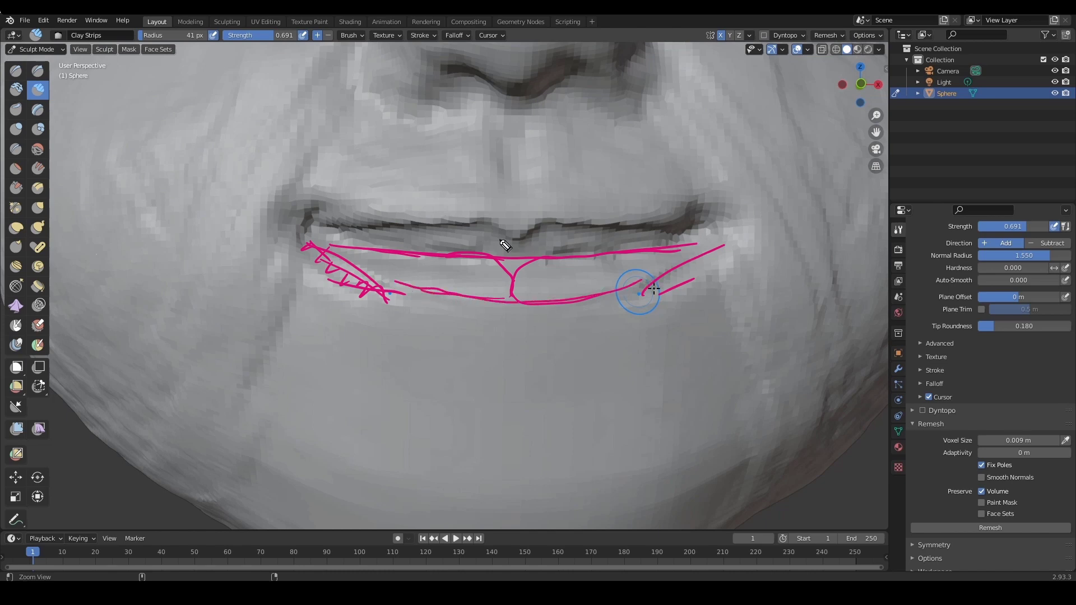
{"action": "left_click_drag", "start_coordinate": [474, 226], "coordinate": [536, 252]}
{"action": "mouse_move", "coordinate": [446, 229]}
{"action": "left_mouse_down"}
{"action": "mouse_move", "coordinate": [381, 242]}
{"action": "mouse_move", "coordinate": [392, 229]}
{"action": "left_mouse_up"}
{"action": "left_click_drag", "start_coordinate": [587, 229], "coordinate": [680, 232]}
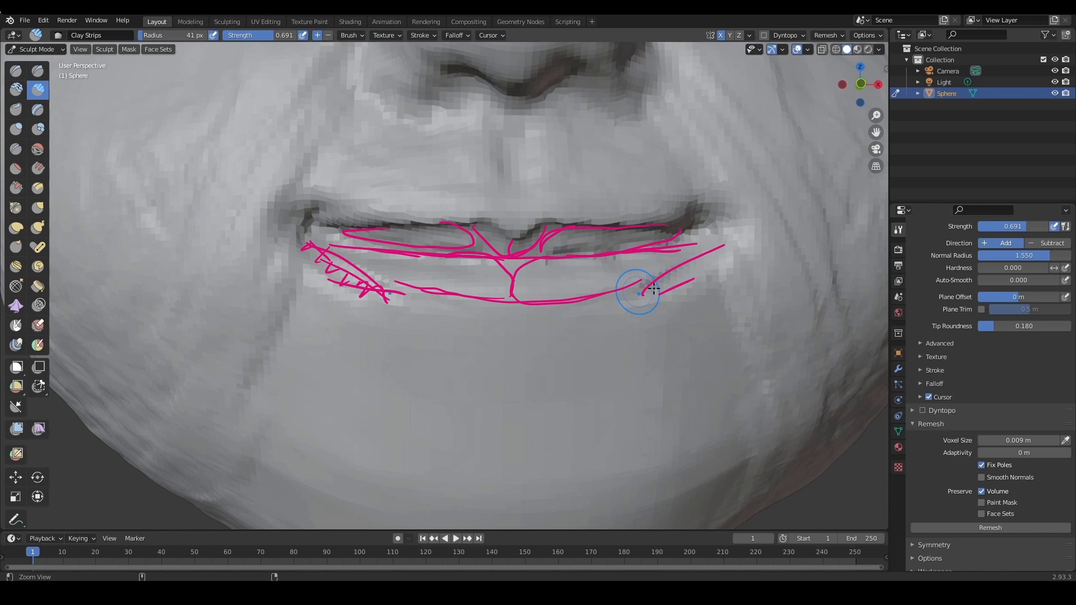
Build up the skin around the mouth corners with Clay Strips at a 38 px radius and 0.691 strength
{"action": "mouse_move", "coordinate": [649, 284]}
{"action": "middle_mouse_down"}
{"action": "mouse_move", "coordinate": [583, 303]}
{"action": "mouse_move", "coordinate": [577, 252]}
{"action": "mouse_move", "coordinate": [579, 308]}
{"action": "mouse_move", "coordinate": [613, 300]}
{"action": "mouse_move", "coordinate": [585, 297]}
{"action": "mouse_move", "coordinate": [582, 308]}
{"action": "middle_mouse_up"}
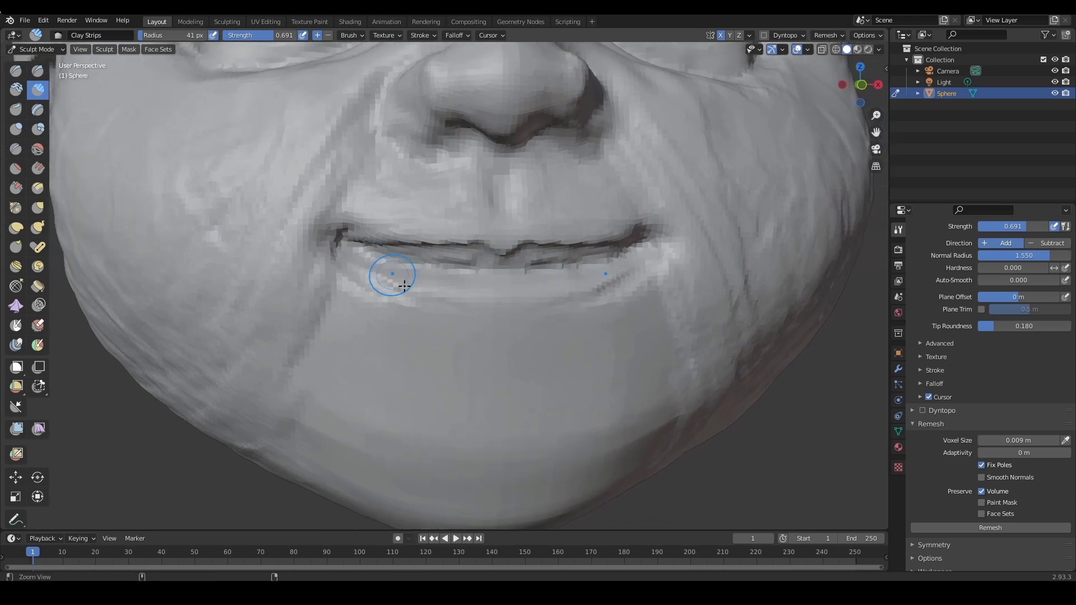
{"action": "scroll", "coordinate": [396, 276], "scroll_direction": "up", "scroll_amount": 2}
{"action": "mouse_move", "coordinate": [372, 254]}
{"action": "middle_mouse_down"}
{"action": "mouse_move", "coordinate": [350, 226]}
{"action": "mouse_move", "coordinate": [370, 207]}
{"action": "mouse_move", "coordinate": [412, 243]}
{"action": "middle_mouse_up"}
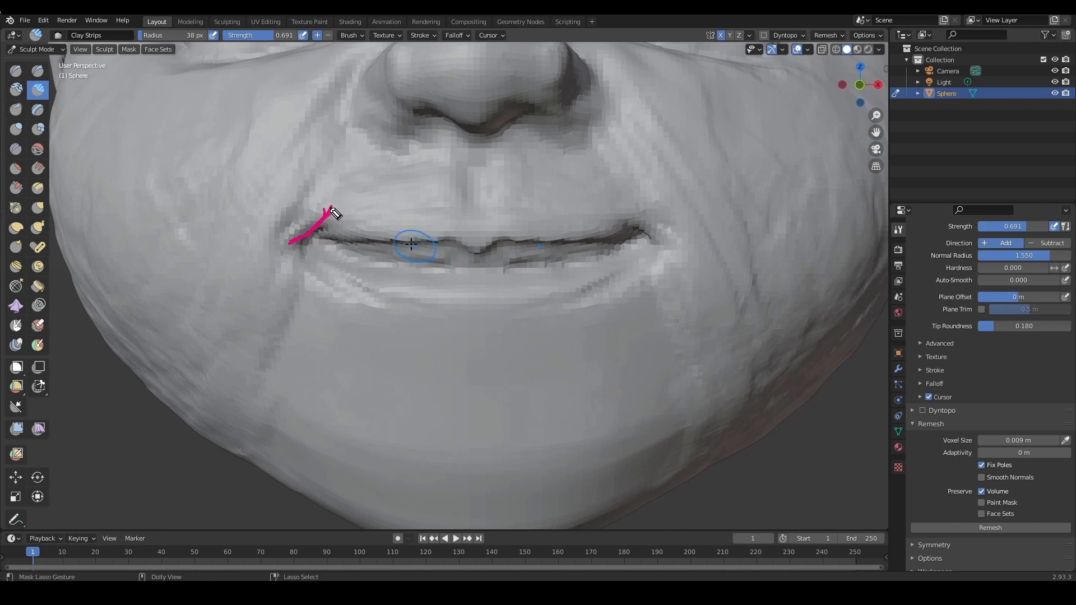
{"action": "left_click_drag", "start_coordinate": [312, 237], "coordinate": [272, 247]}
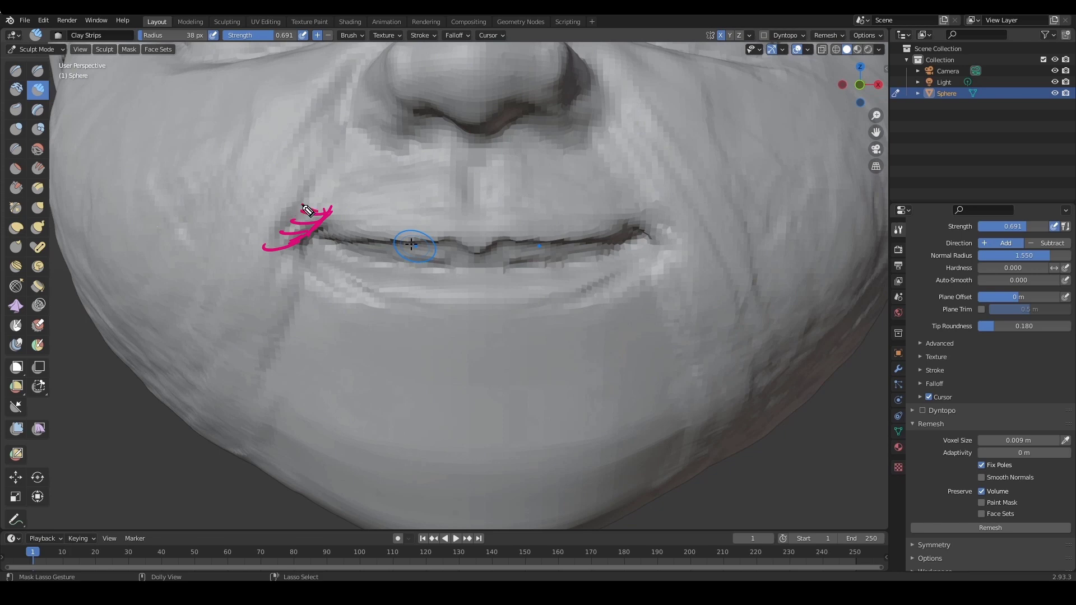
{"action": "mouse_move", "coordinate": [626, 207]}
{"action": "left_mouse_down"}
{"action": "mouse_move", "coordinate": [667, 240]}
{"action": "mouse_move", "coordinate": [682, 233]}
{"action": "left_mouse_up"}
{"action": "left_click_drag", "start_coordinate": [651, 232], "coordinate": [686, 251]}
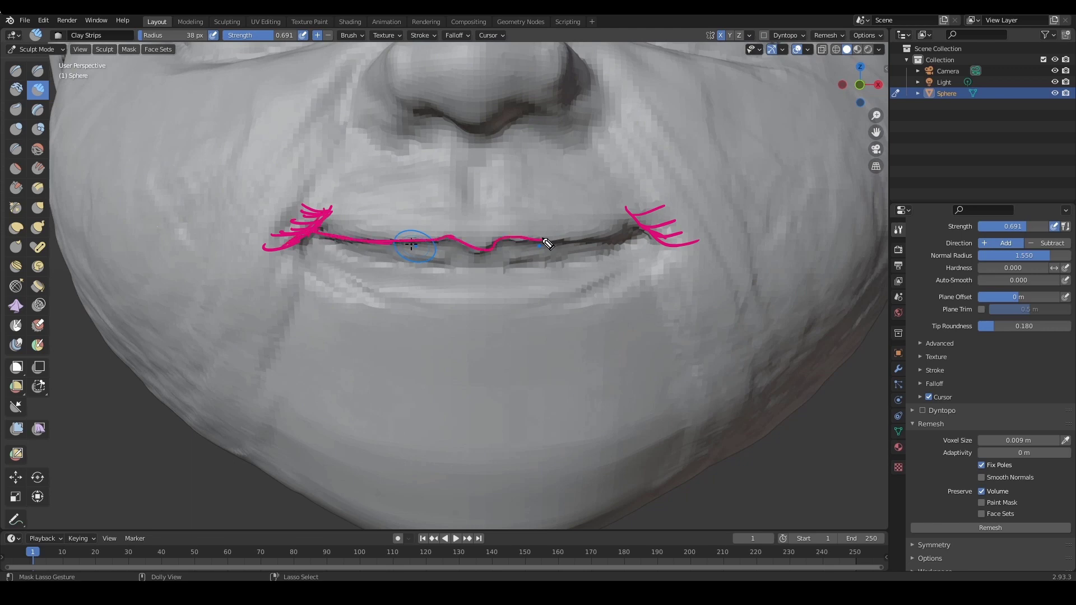
{"action": "mouse_move", "coordinate": [542, 240]}
{"action": "left_mouse_down"}
{"action": "mouse_move", "coordinate": [625, 230]}
{"action": "mouse_move", "coordinate": [432, 269]}
{"action": "mouse_move", "coordinate": [394, 260]}
{"action": "left_mouse_up"}
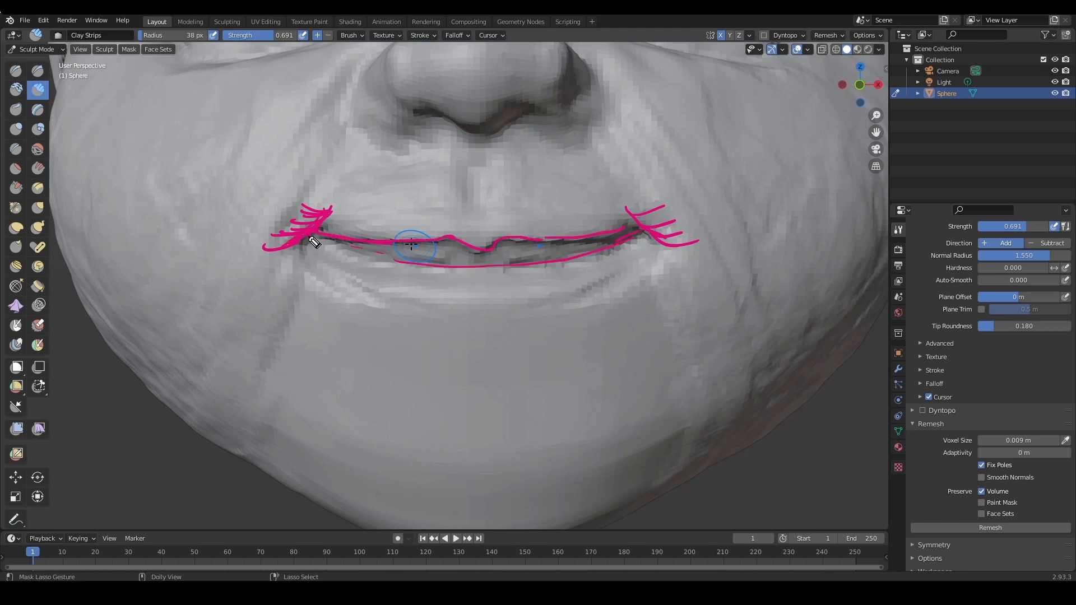
{"action": "mouse_move", "coordinate": [320, 242]}
{"action": "left_mouse_down"}
{"action": "mouse_move", "coordinate": [385, 295]}
{"action": "mouse_move", "coordinate": [511, 298]}
{"action": "left_mouse_up"}
{"action": "left_click_drag", "start_coordinate": [636, 242], "coordinate": [547, 299]}
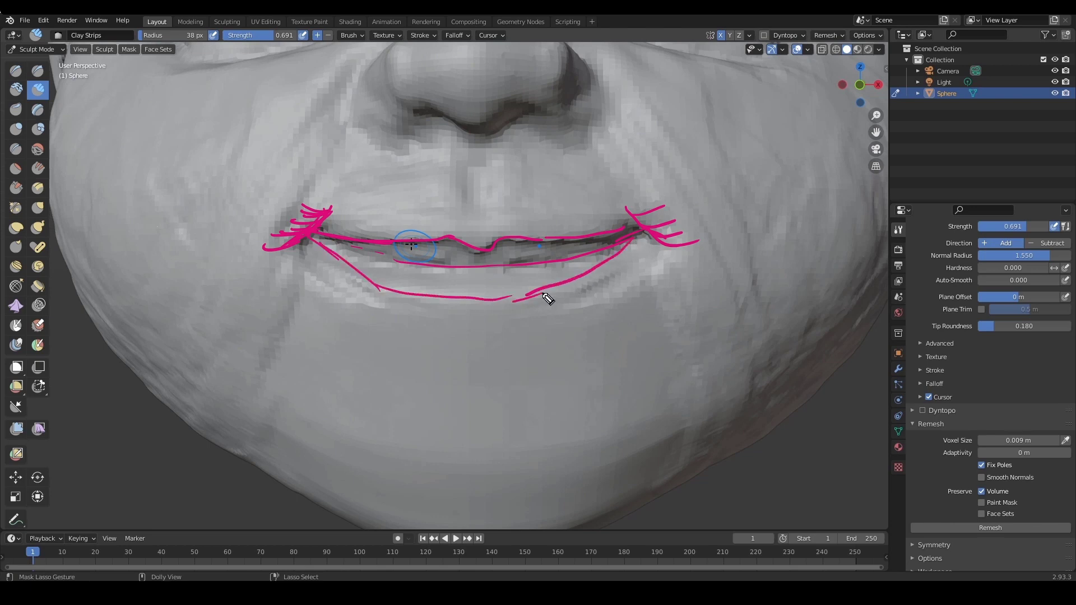
{"action": "key", "text": "ctrl+shift+7"}
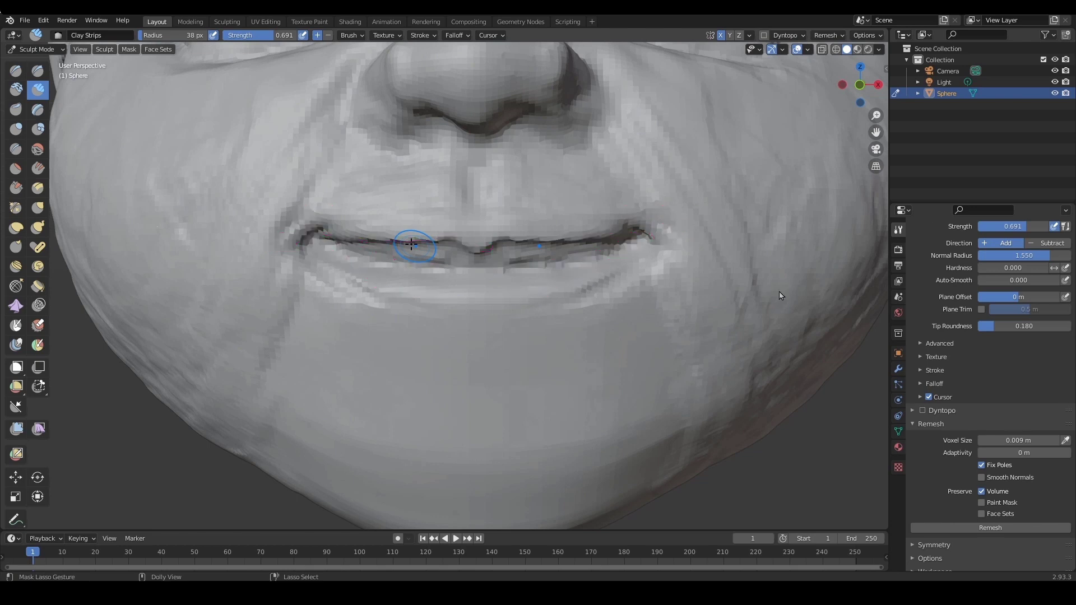
Carve the mouth corners and the lower lip's bottom edge with subtractive Draw Sharp at 38 px radius and 0.5 strength
{"action": "key", "text": "2"}
{"action": "mouse_move", "coordinate": [314, 240]}
{"action": "left_mouse_down"}
{"action": "mouse_move", "coordinate": [474, 243]}
{"action": "mouse_move", "coordinate": [545, 280]}
{"action": "mouse_move", "coordinate": [524, 253]}
{"action": "mouse_move", "coordinate": [523, 266]}
{"action": "left_mouse_up"}
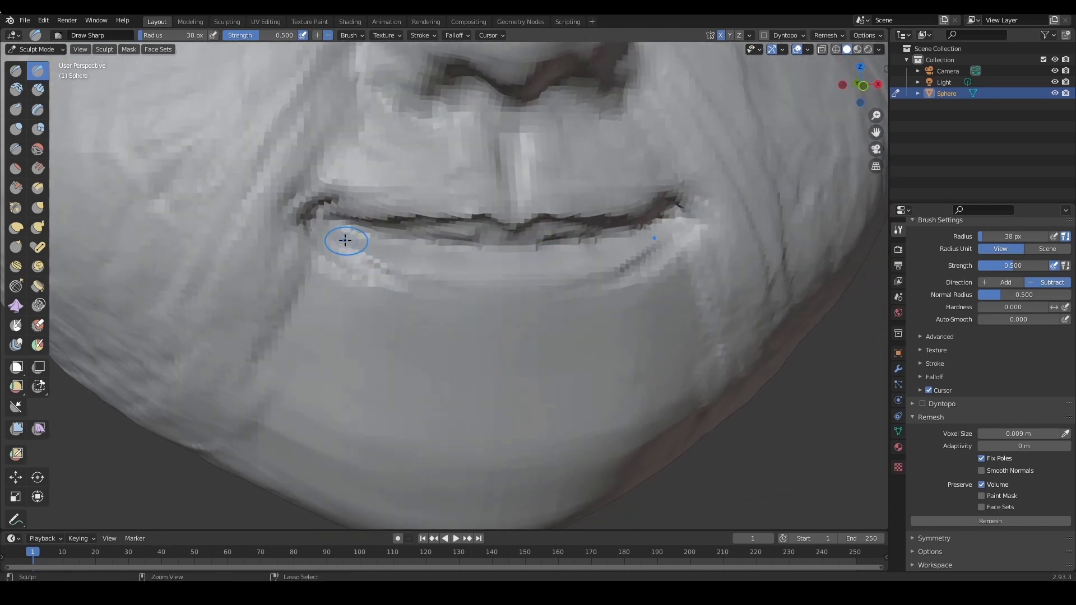
{"action": "left_click_drag", "start_coordinate": [349, 242], "coordinate": [488, 285]}
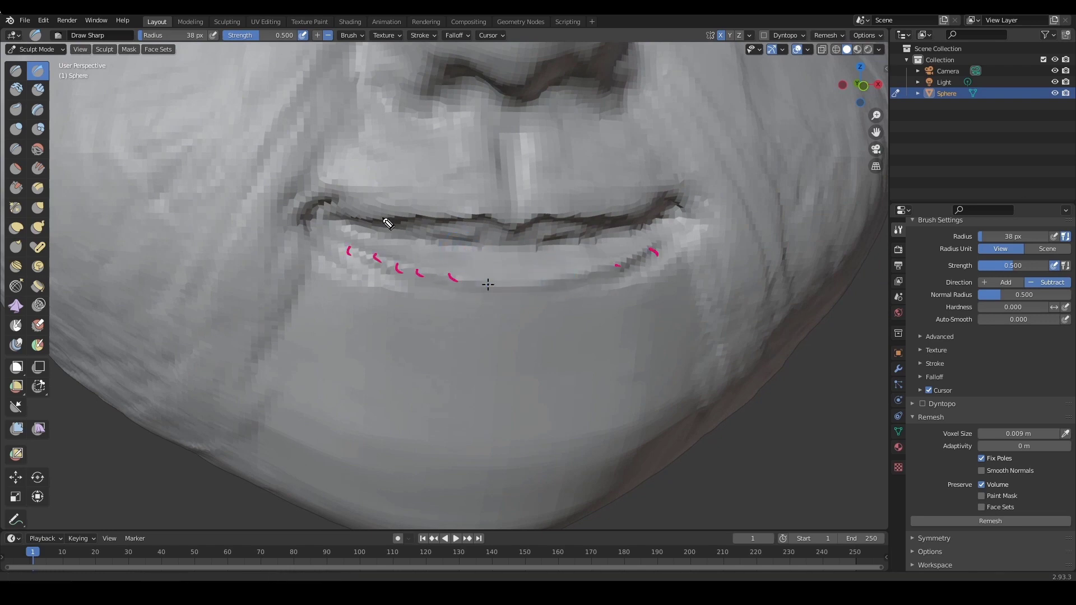
{"action": "left_click", "coordinate": [37, 69]}
{"action": "mouse_move", "coordinate": [362, 248]}
{"action": "left_mouse_down"}
{"action": "mouse_move", "coordinate": [481, 280]}
{"action": "mouse_move", "coordinate": [620, 271]}
{"action": "mouse_move", "coordinate": [464, 288]}
{"action": "mouse_move", "coordinate": [325, 244]}
{"action": "left_mouse_up"}
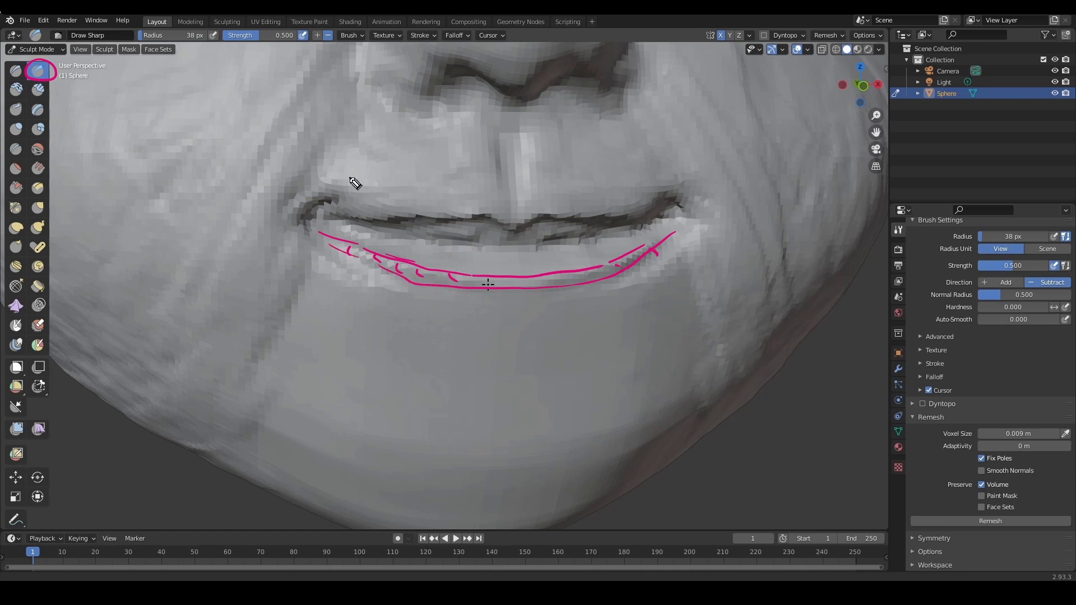
{"action": "left_click_drag", "start_coordinate": [142, 31], "coordinate": [215, 38]}
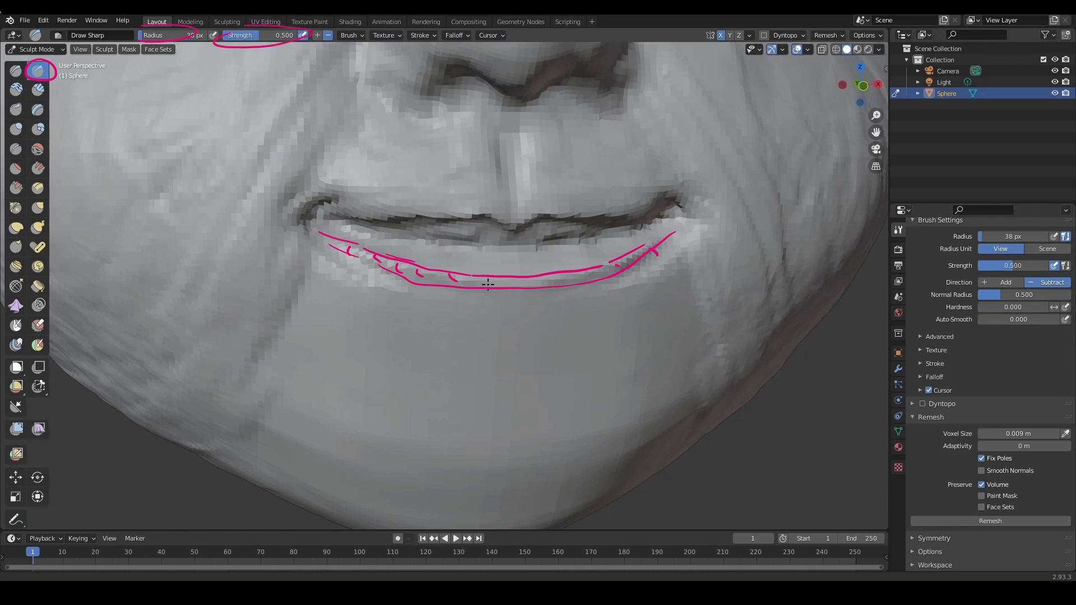
{"action": "key", "text": "Escape"}
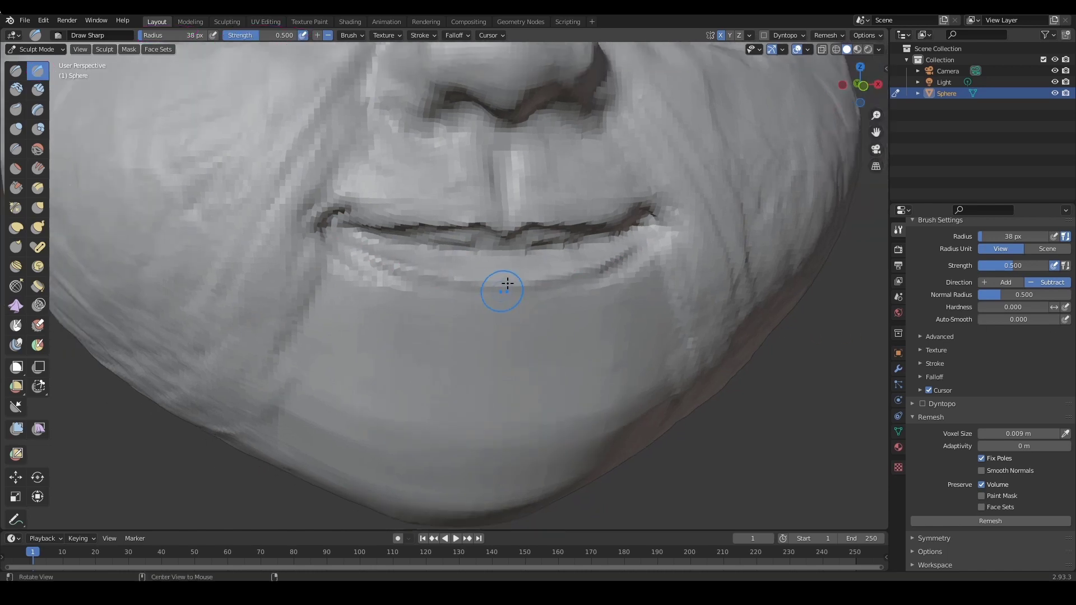
Mask the chin and lower jaw below the mouth with Lasso Mask in the front view, and check it from underneath
{"action": "left_click_drag", "start_coordinate": [506, 284], "coordinate": [505, 268], "text": "alt"}
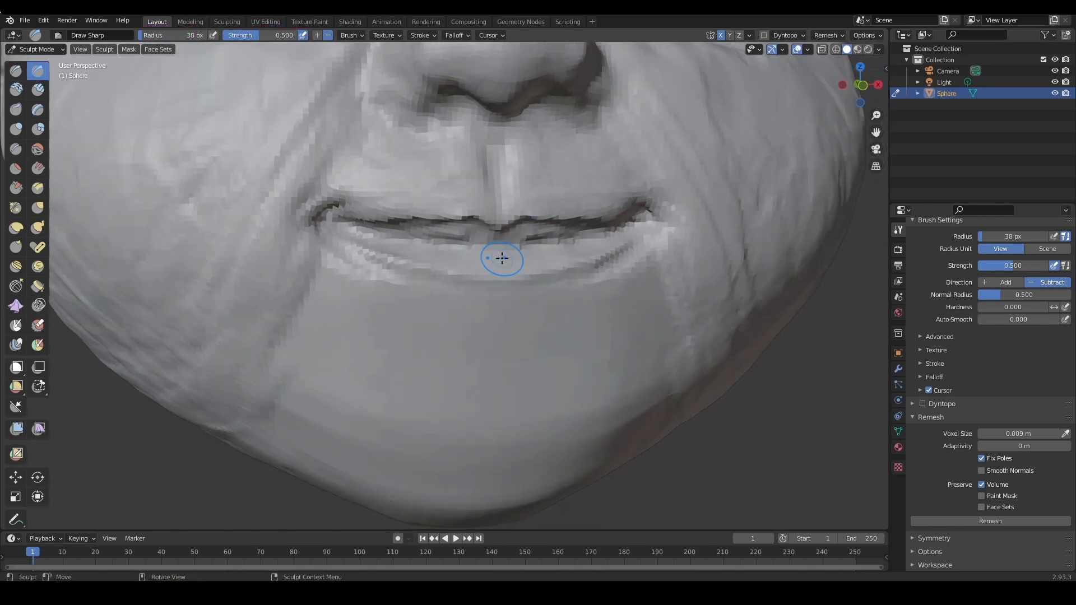
{"action": "key", "text": "KP_1"}
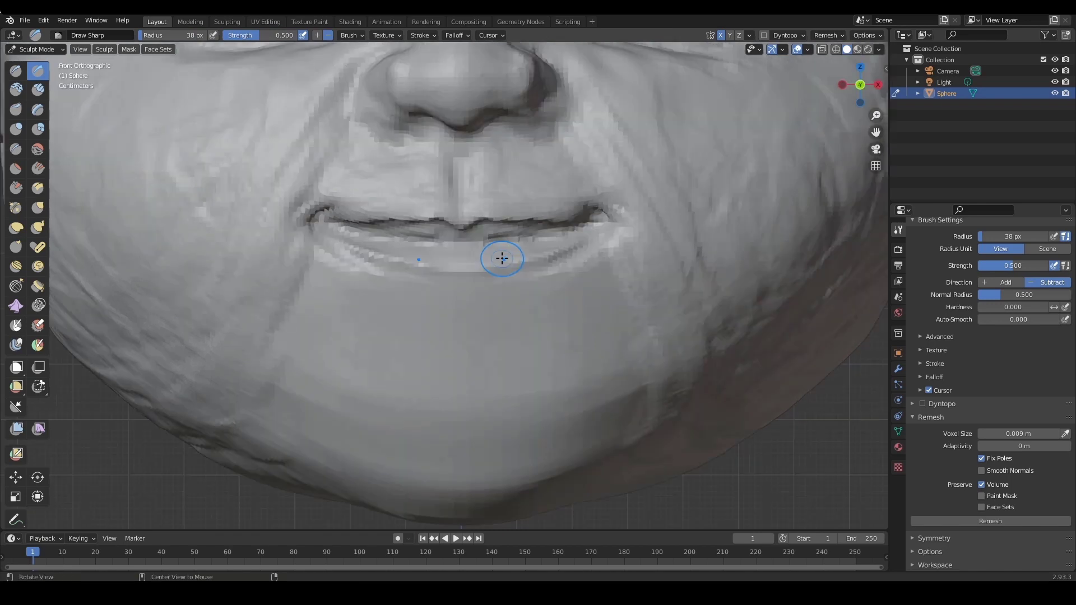
{"action": "left_click", "coordinate": [17, 368]}
{"action": "mouse_move", "coordinate": [707, 456]}
{"action": "left_mouse_down"}
{"action": "mouse_move", "coordinate": [732, 272]}
{"action": "mouse_move", "coordinate": [620, 223]}
{"action": "mouse_move", "coordinate": [523, 245]}
{"action": "mouse_move", "coordinate": [300, 220]}
{"action": "mouse_move", "coordinate": [194, 451]}
{"action": "left_mouse_up"}
{"action": "mouse_move", "coordinate": [566, 303]}
{"action": "left_mouse_down"}
{"action": "mouse_move", "coordinate": [188, 487]}
{"action": "mouse_move", "coordinate": [733, 331]}
{"action": "left_mouse_up"}
{"action": "mouse_move", "coordinate": [648, 388]}
{"action": "middle_mouse_down"}
{"action": "mouse_move", "coordinate": [634, 191]}
{"action": "mouse_move", "coordinate": [629, 383]}
{"action": "mouse_move", "coordinate": [583, 253]}
{"action": "middle_mouse_up"}
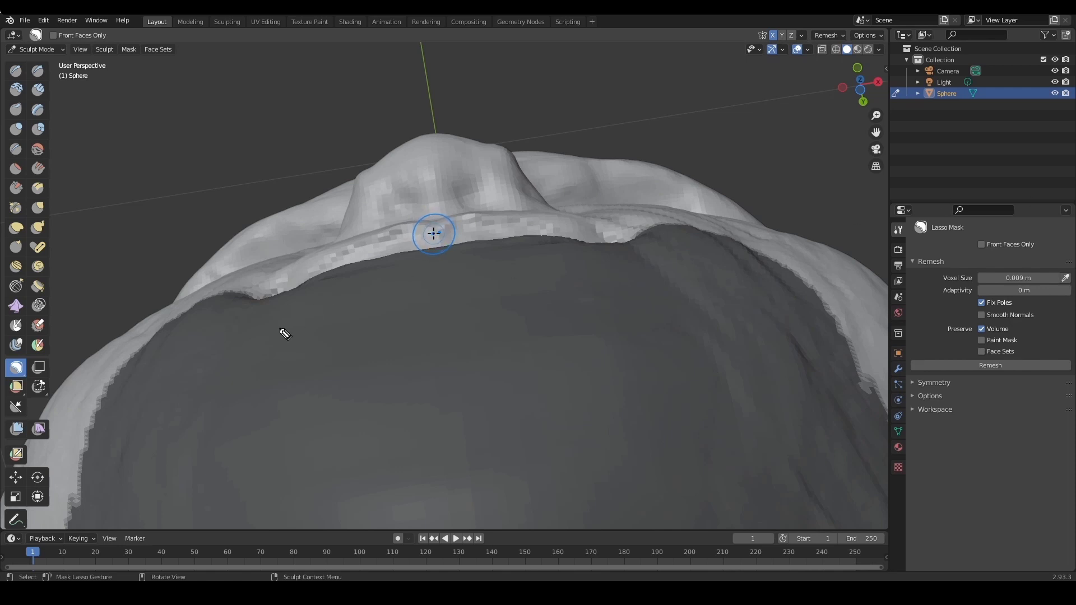
{"action": "mouse_move", "coordinate": [276, 292]}
{"action": "left_mouse_down"}
{"action": "mouse_move", "coordinate": [359, 238]}
{"action": "mouse_move", "coordinate": [596, 224]}
{"action": "mouse_move", "coordinate": [322, 257]}
{"action": "left_mouse_up"}
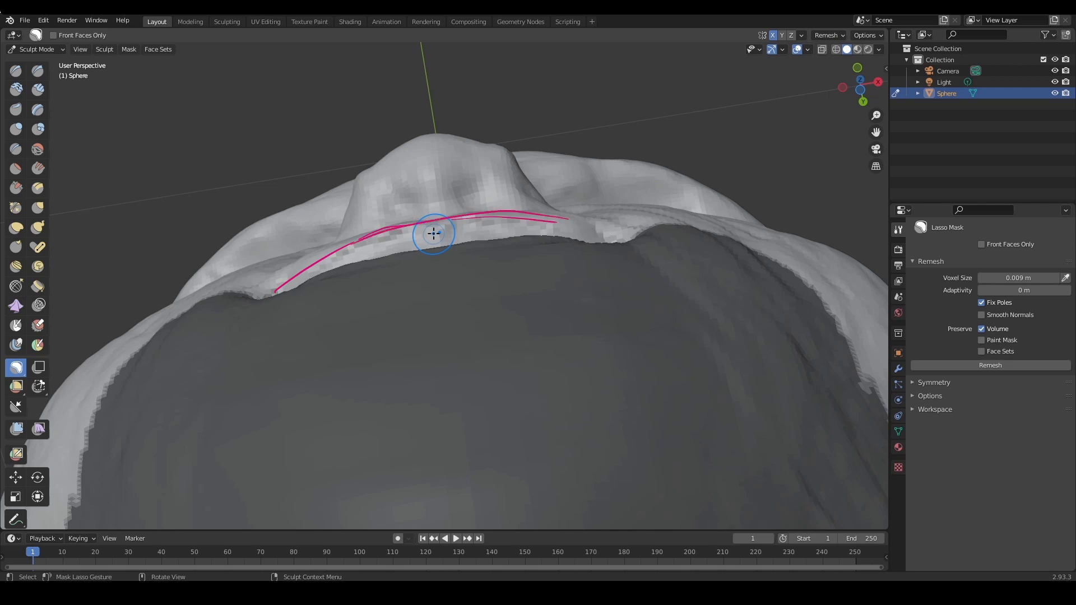
{"action": "left_click_drag", "start_coordinate": [434, 233], "coordinate": [433, 233]}
{"action": "mouse_move", "coordinate": [301, 283]}
{"action": "left_mouse_down"}
{"action": "mouse_move", "coordinate": [372, 224]}
{"action": "mouse_move", "coordinate": [336, 241]}
{"action": "mouse_move", "coordinate": [427, 211]}
{"action": "mouse_move", "coordinate": [575, 234]}
{"action": "mouse_move", "coordinate": [446, 202]}
{"action": "mouse_move", "coordinate": [313, 242]}
{"action": "mouse_move", "coordinate": [599, 213]}
{"action": "left_mouse_up"}
{"action": "key", "text": "ctrl+z"}
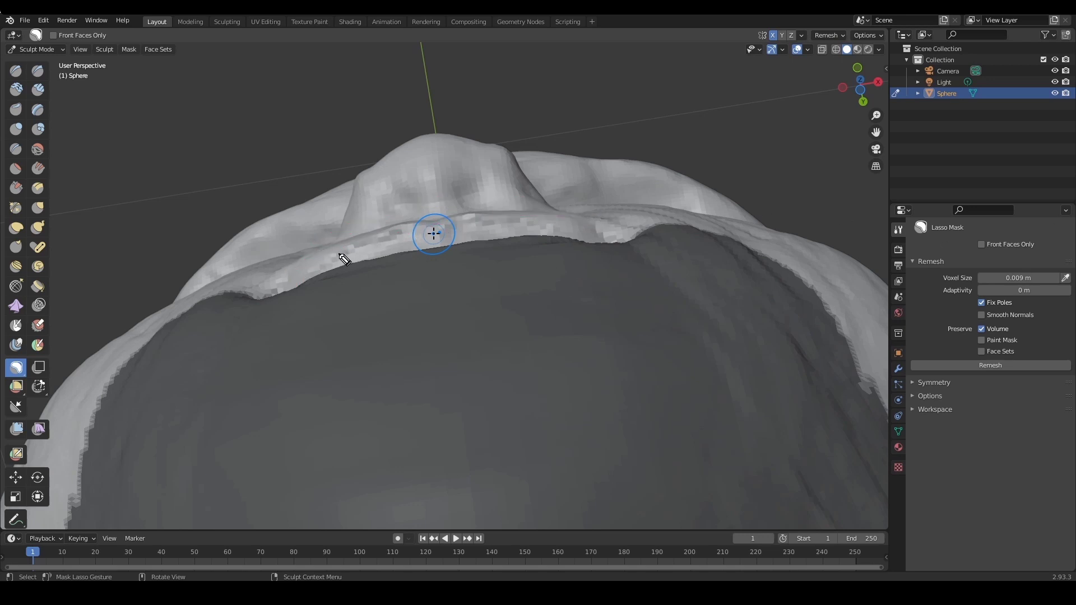
{"action": "mouse_move", "coordinate": [269, 296]}
{"action": "left_mouse_down"}
{"action": "mouse_move", "coordinate": [500, 200]}
{"action": "mouse_move", "coordinate": [473, 186]}
{"action": "mouse_move", "coordinate": [430, 211]}
{"action": "left_mouse_up"}
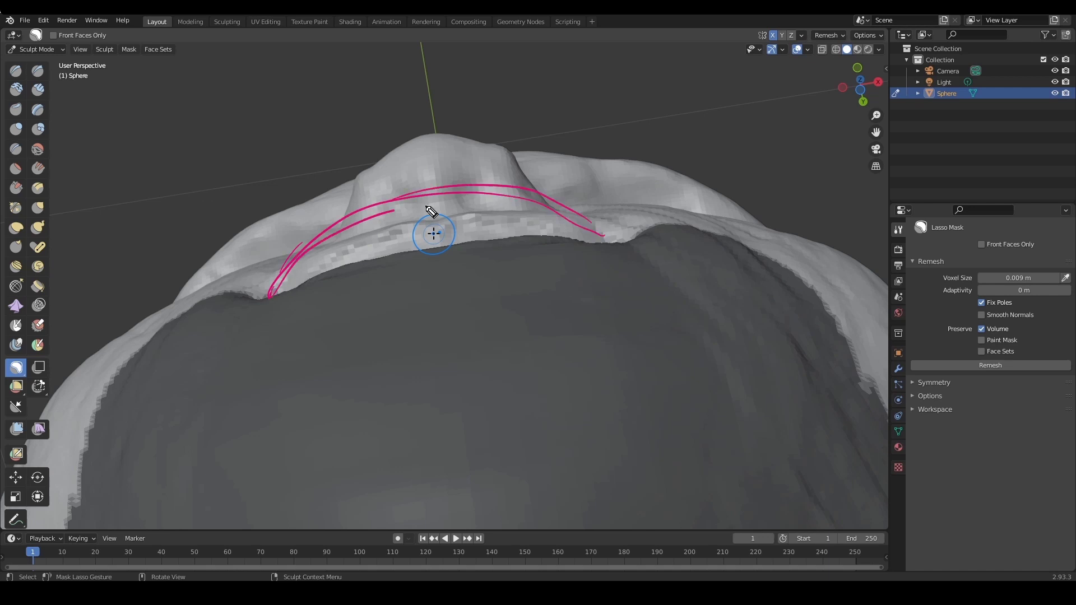
Pull the centre of the unmasked mouth area forward from underneath with Grab at a 287 px radius and 0.727 strength
{"action": "key", "text": "Escape"}
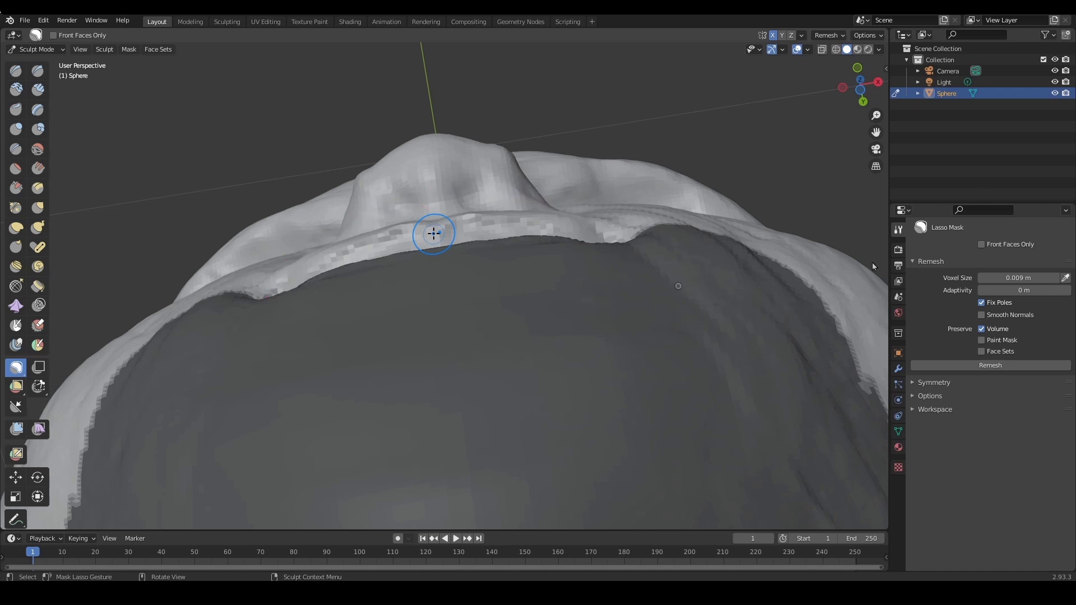
{"action": "key", "text": "g"}
{"action": "mouse_move", "coordinate": [456, 240]}
{"action": "middle_mouse_down"}
{"action": "mouse_move", "coordinate": [480, 235]}
{"action": "mouse_move", "coordinate": [505, 257]}
{"action": "mouse_move", "coordinate": [481, 257]}
{"action": "middle_mouse_up"}
{"action": "key", "text": "f"}
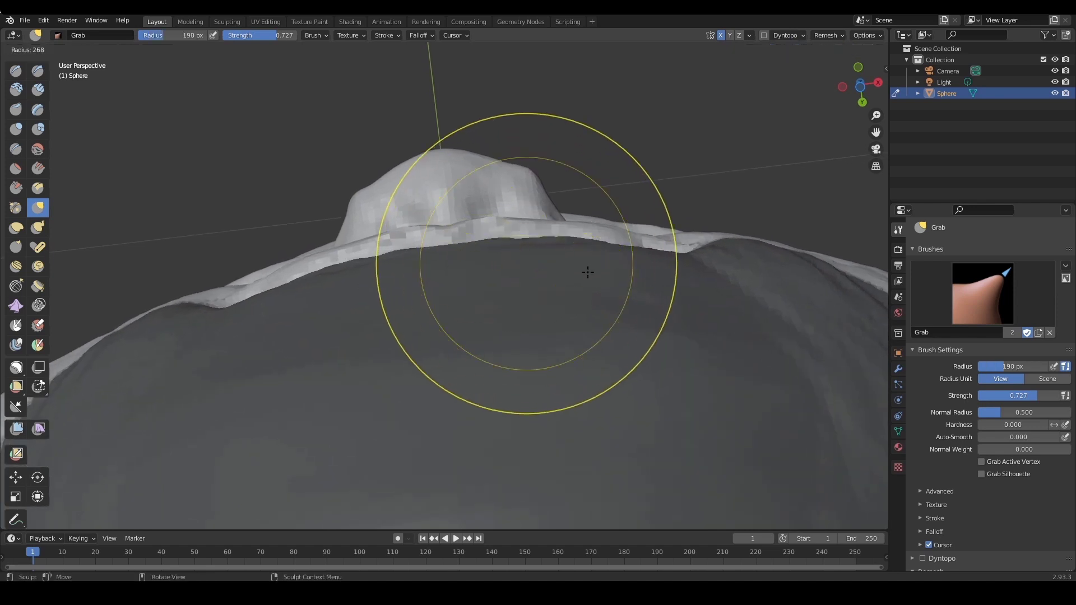
{"action": "left_click", "coordinate": [598, 272]}
{"action": "mouse_move", "coordinate": [379, 247]}
{"action": "left_mouse_down"}
{"action": "mouse_move", "coordinate": [383, 234]}
{"action": "mouse_move", "coordinate": [422, 218]}
{"action": "left_mouse_up"}
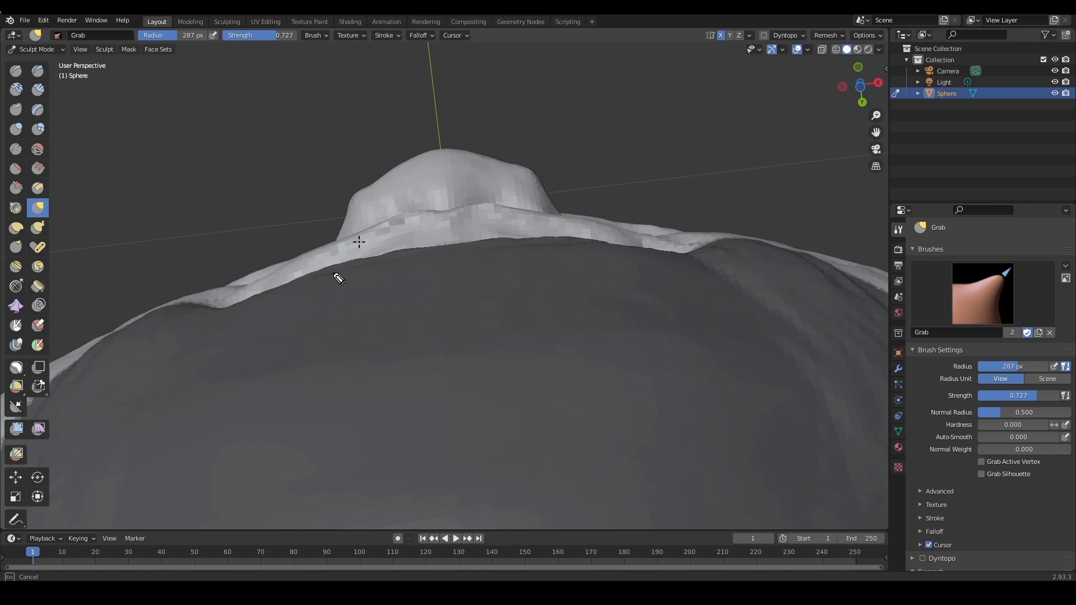
{"action": "left_click_drag", "start_coordinate": [690, 277], "coordinate": [432, 275]}
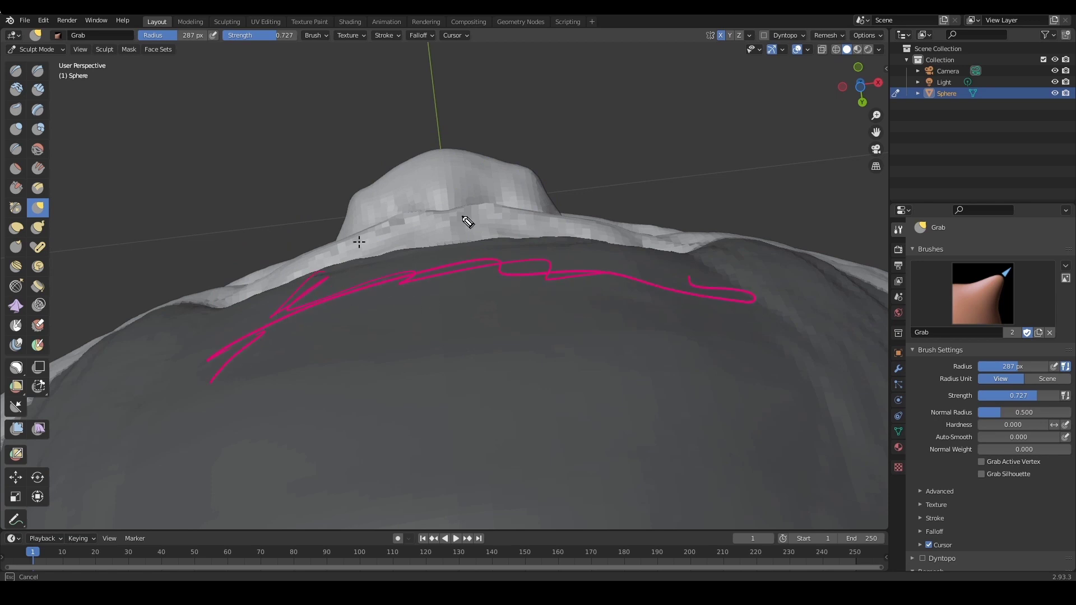
{"action": "left_click_drag", "start_coordinate": [391, 219], "coordinate": [607, 216]}
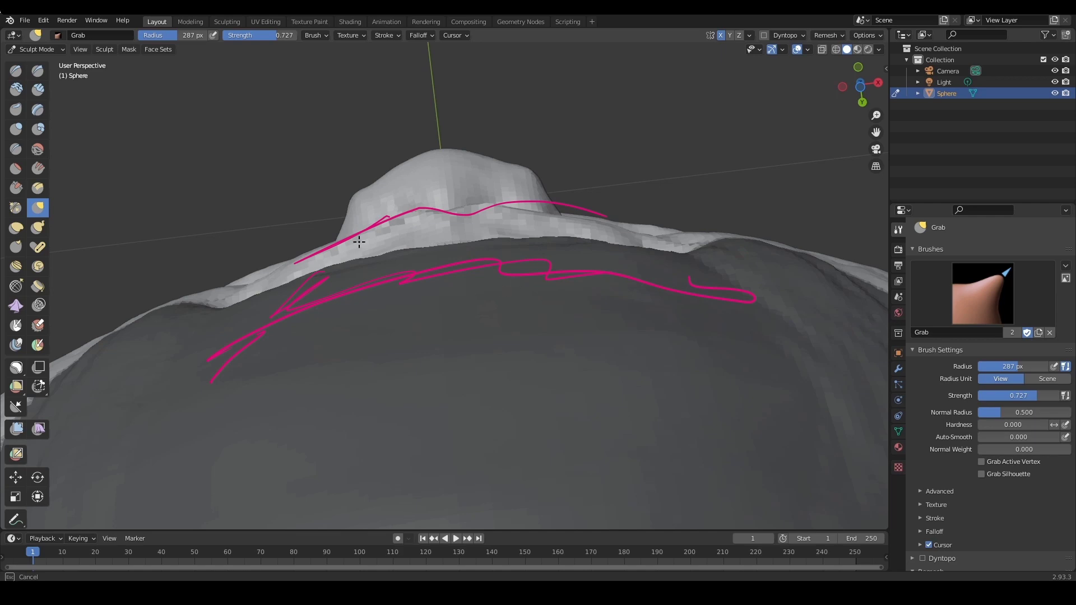
{"action": "key", "text": "Escape"}
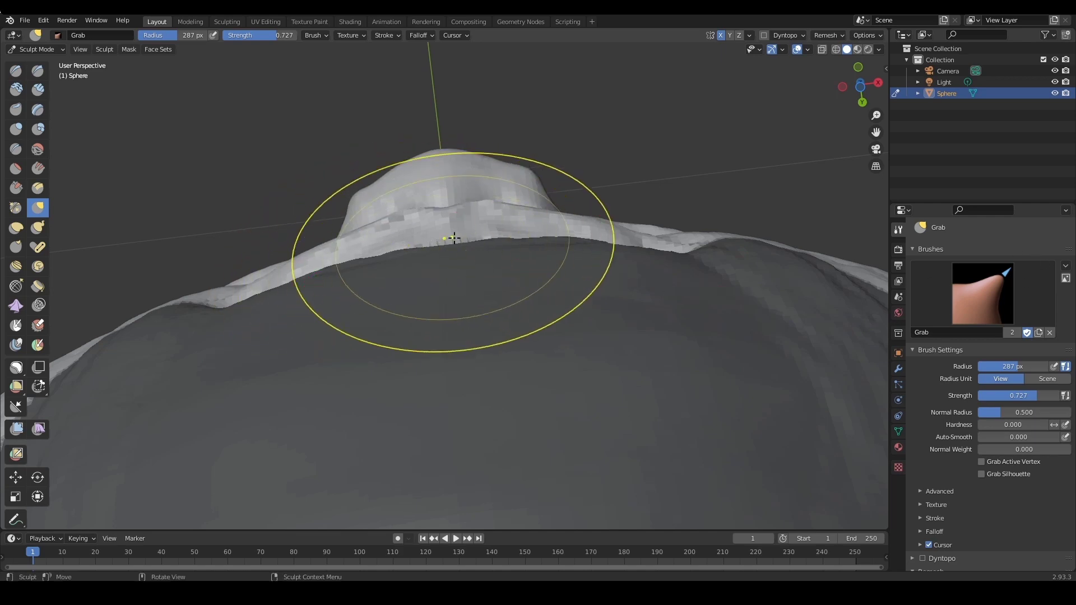
Invert the mask and pull the lower lip forward to follow the upper lip's curve with Grab at a 199 px radius
{"action": "mouse_move", "coordinate": [457, 238]}
{"action": "middle_mouse_down"}
{"action": "mouse_move", "coordinate": [541, 281]}
{"action": "mouse_move", "coordinate": [499, 345]}
{"action": "middle_mouse_up"}
{"action": "key", "text": "f"}
{"action": "left_click", "coordinate": [450, 369]}
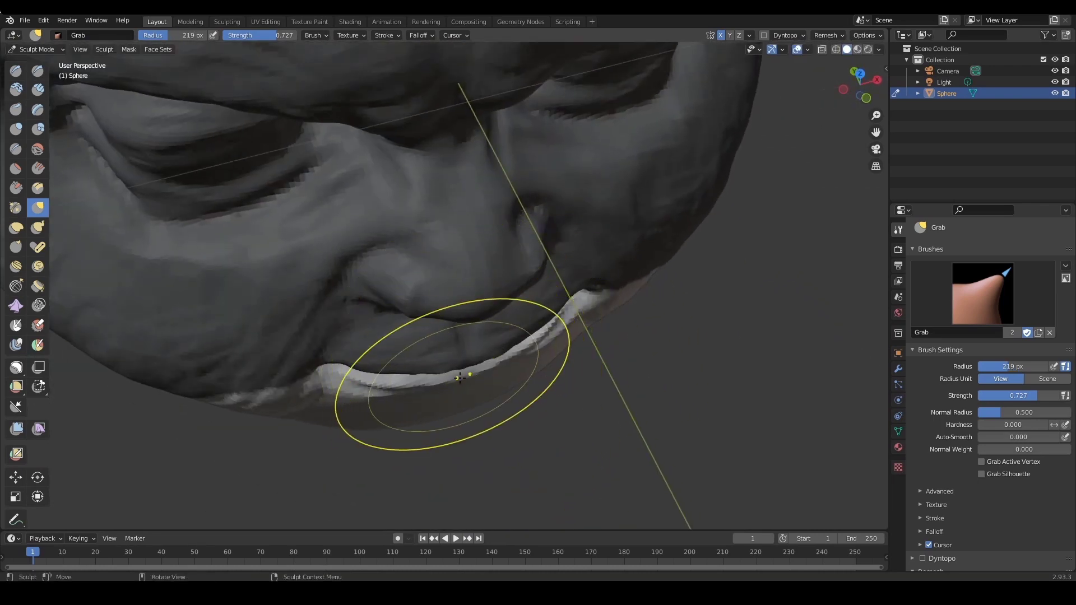
{"action": "left_click_drag", "start_coordinate": [398, 399], "coordinate": [393, 393]}
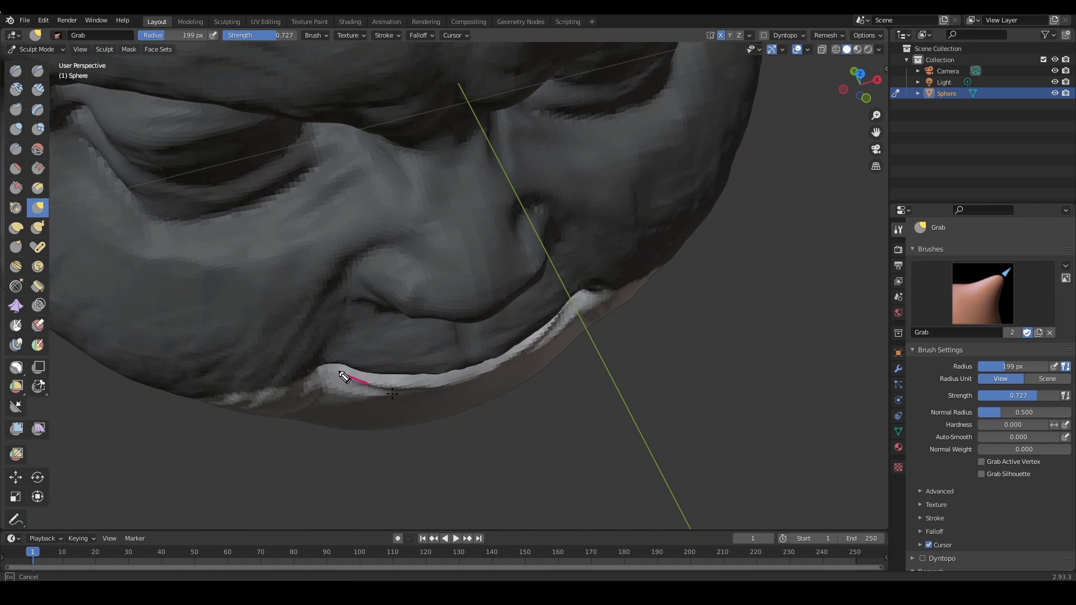
{"action": "left_click_drag", "start_coordinate": [341, 373], "coordinate": [493, 380]}
{"action": "mouse_move", "coordinate": [571, 319]}
{"action": "left_mouse_down"}
{"action": "mouse_move", "coordinate": [373, 377]}
{"action": "mouse_move", "coordinate": [564, 331]}
{"action": "mouse_move", "coordinate": [411, 384]}
{"action": "mouse_move", "coordinate": [526, 365]}
{"action": "mouse_move", "coordinate": [421, 388]}
{"action": "left_mouse_up"}
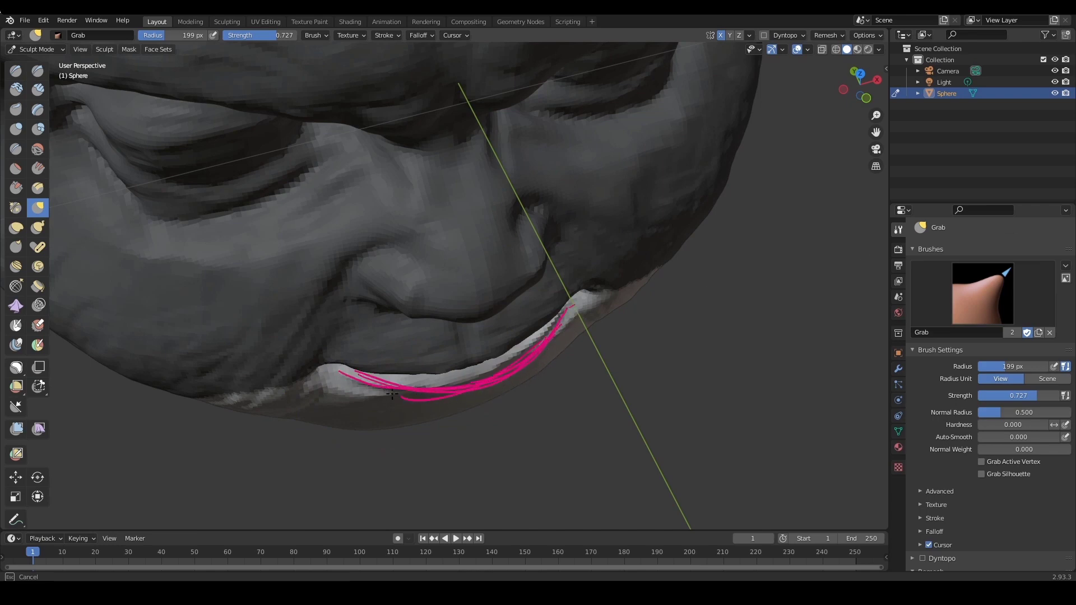
{"action": "mouse_move", "coordinate": [337, 310]}
{"action": "left_mouse_down"}
{"action": "mouse_move", "coordinate": [540, 307]}
{"action": "mouse_move", "coordinate": [319, 337]}
{"action": "mouse_move", "coordinate": [374, 372]}
{"action": "left_mouse_up"}
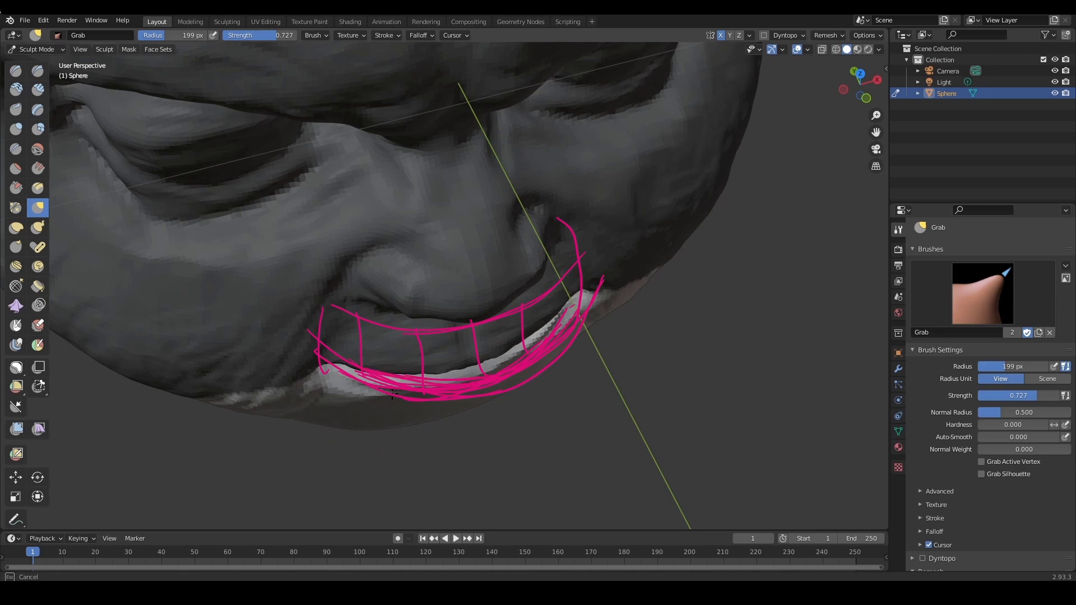
{"action": "key", "text": "f"}
{"action": "left_click", "coordinate": [471, 381]}
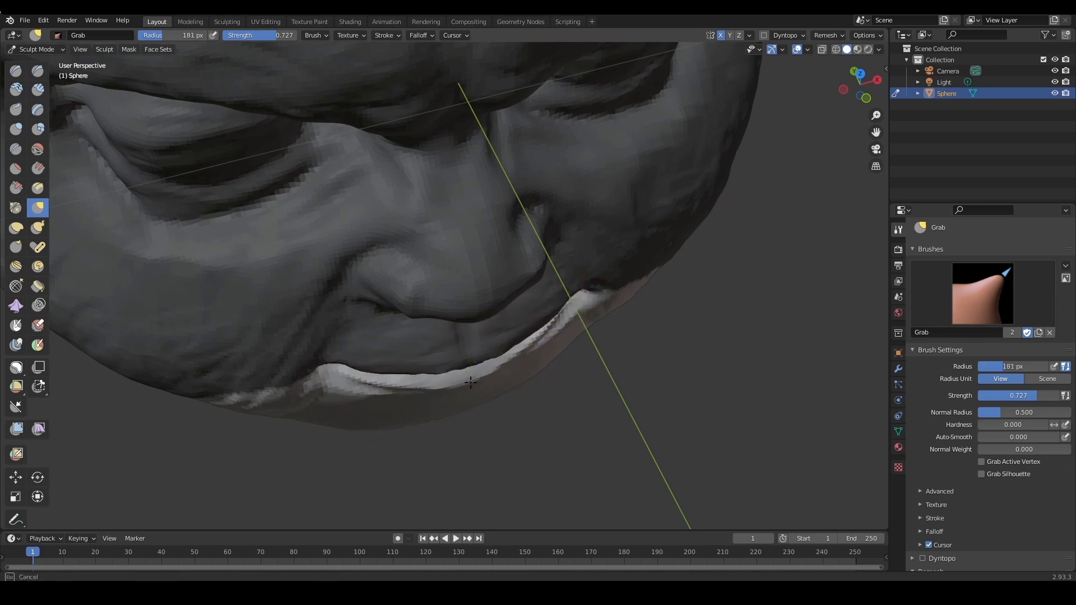
Refine the chin and lower lip profile from the side with Grab, reducing the radius from 179 to 145 px
{"action": "mouse_move", "coordinate": [471, 382]}
{"action": "middle_mouse_down"}
{"action": "mouse_move", "coordinate": [541, 384]}
{"action": "mouse_move", "coordinate": [548, 351]}
{"action": "mouse_move", "coordinate": [531, 360]}
{"action": "mouse_move", "coordinate": [533, 352]}
{"action": "mouse_move", "coordinate": [695, 281]}
{"action": "mouse_move", "coordinate": [619, 355]}
{"action": "mouse_move", "coordinate": [466, 344]}
{"action": "middle_mouse_up"}
{"action": "scroll", "coordinate": [481, 358], "scroll_direction": "up", "scroll_amount": 1}
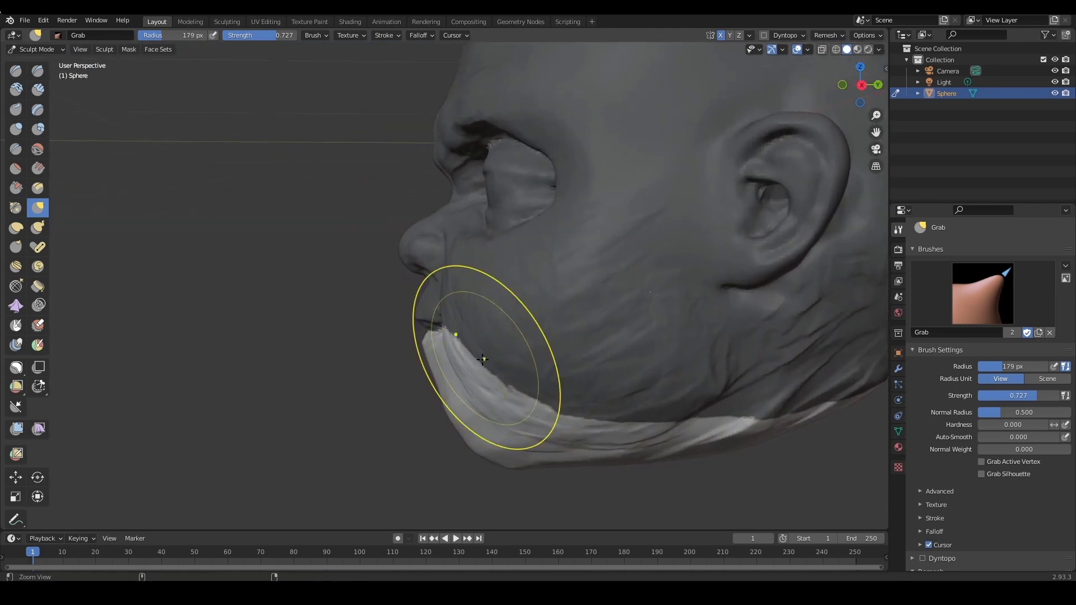
{"action": "key", "text": "f"}
{"action": "left_click", "coordinate": [544, 392]}
{"action": "key", "text": "f"}
{"action": "left_click", "coordinate": [546, 429]}
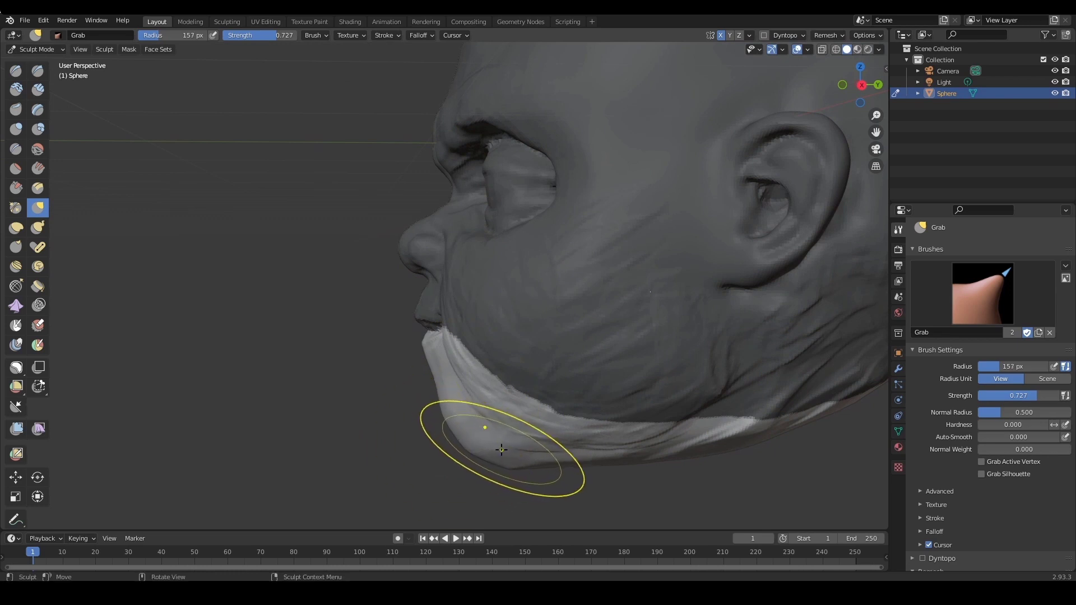
{"action": "key", "text": "f"}
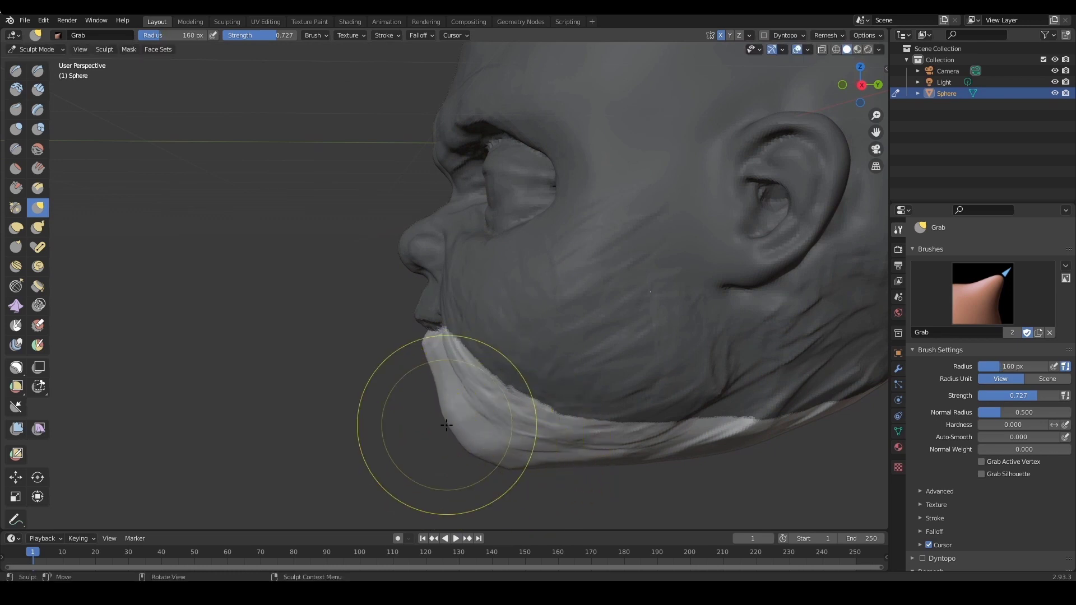
{"action": "left_click", "coordinate": [513, 434]}
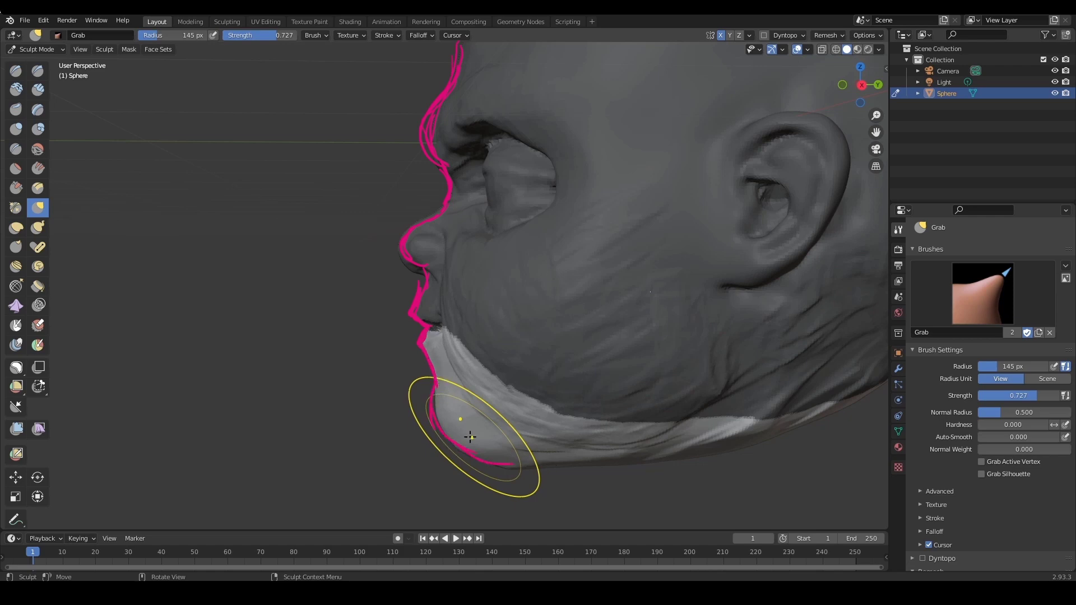
{"action": "key", "text": "f"}
{"action": "left_click", "coordinate": [492, 437]}
Clear the mask and build up the upper lip and philtrum ridges with Clay Strips at 48 and 36 px radius
{"action": "mouse_move", "coordinate": [525, 438]}
{"action": "middle_mouse_down"}
{"action": "mouse_move", "coordinate": [570, 435]}
{"action": "mouse_move", "coordinate": [550, 439]}
{"action": "mouse_move", "coordinate": [524, 408]}
{"action": "mouse_move", "coordinate": [562, 258]}
{"action": "mouse_move", "coordinate": [677, 365]}
{"action": "mouse_move", "coordinate": [639, 365]}
{"action": "mouse_move", "coordinate": [659, 359]}
{"action": "middle_mouse_up"}
{"action": "mouse_move", "coordinate": [593, 374]}
{"action": "middle_mouse_down", "text": "ctrl"}
{"action": "mouse_move", "coordinate": [606, 358]}
{"action": "mouse_move", "coordinate": [585, 315]}
{"action": "middle_mouse_up", "text": "ctrl"}
{"action": "middle_click_drag", "start_coordinate": [566, 321], "coordinate": [595, 278], "text": "ctrl"}
{"action": "key", "text": "shift+c"}
{"action": "key", "text": "f"}
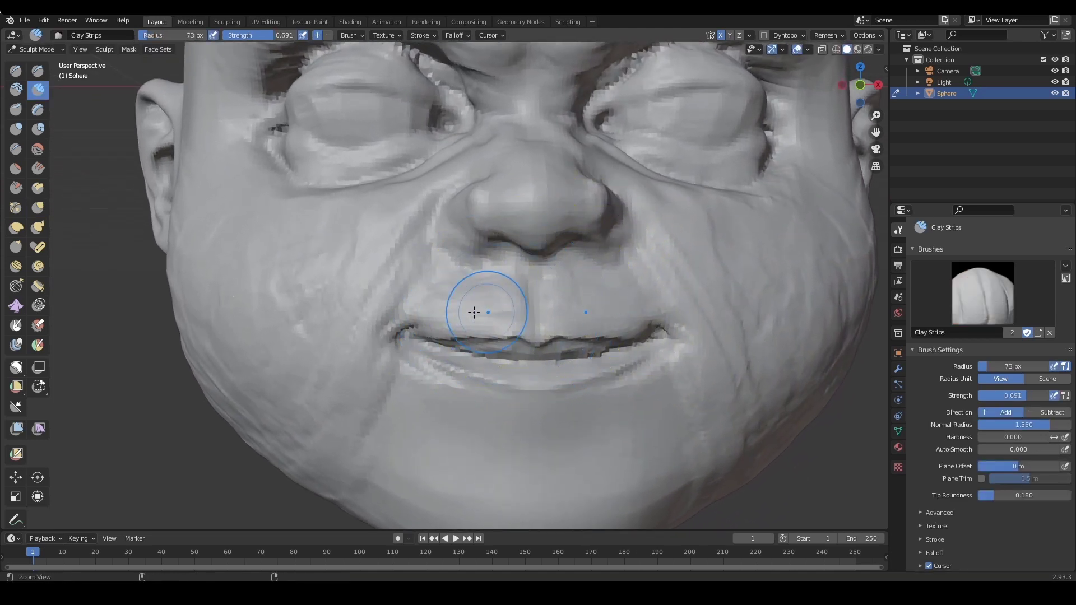
{"action": "left_click", "coordinate": [456, 314]}
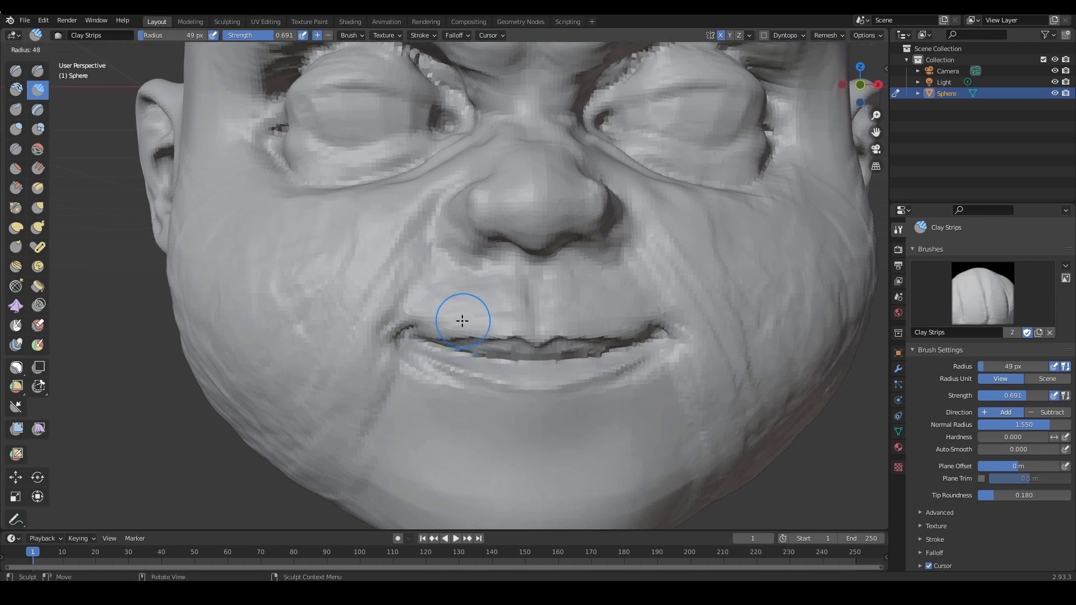
{"action": "key", "text": "f"}
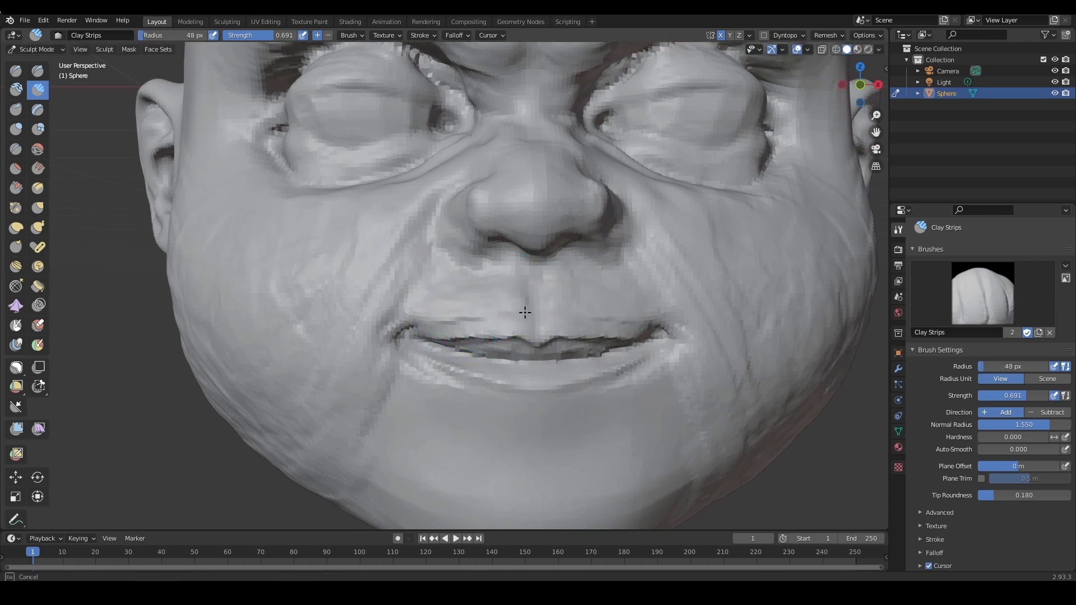
{"action": "left_click", "coordinate": [519, 288]}
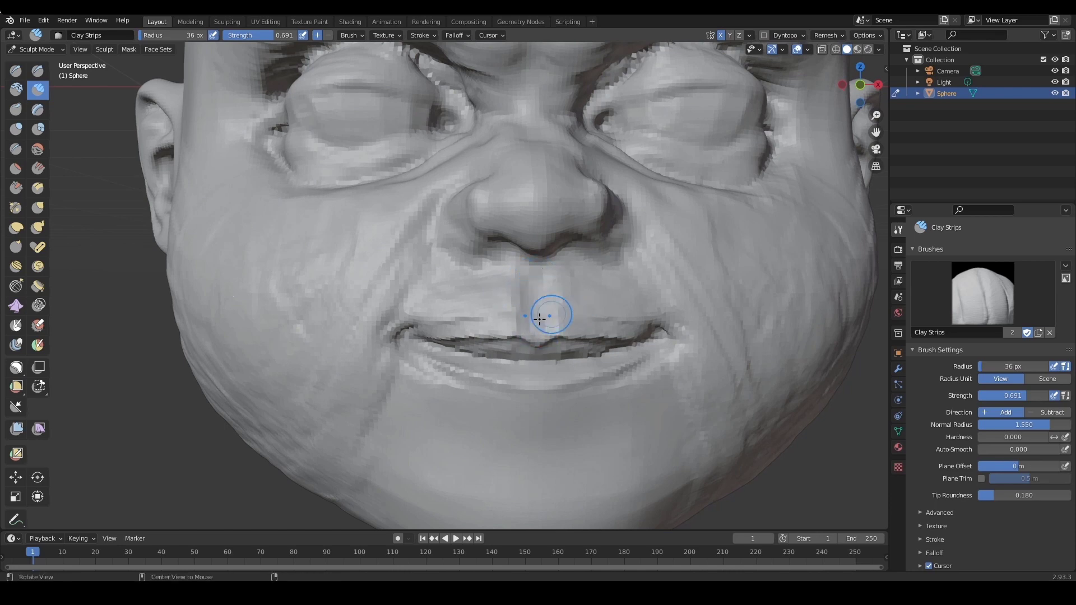
{"action": "left_click_drag", "start_coordinate": [539, 319], "coordinate": [517, 305], "text": "ctrl+alt"}
{"action": "mouse_move", "coordinate": [438, 356]}
{"action": "left_mouse_down", "text": "alt"}
{"action": "mouse_move", "coordinate": [449, 357]}
{"action": "mouse_move", "coordinate": [442, 351]}
{"action": "left_mouse_up", "text": "alt"}
Fill out the skin around the mouth corners with the Draw brush at 36 and 33 px radius and 0.327 strength
{"action": "key", "text": "x"}
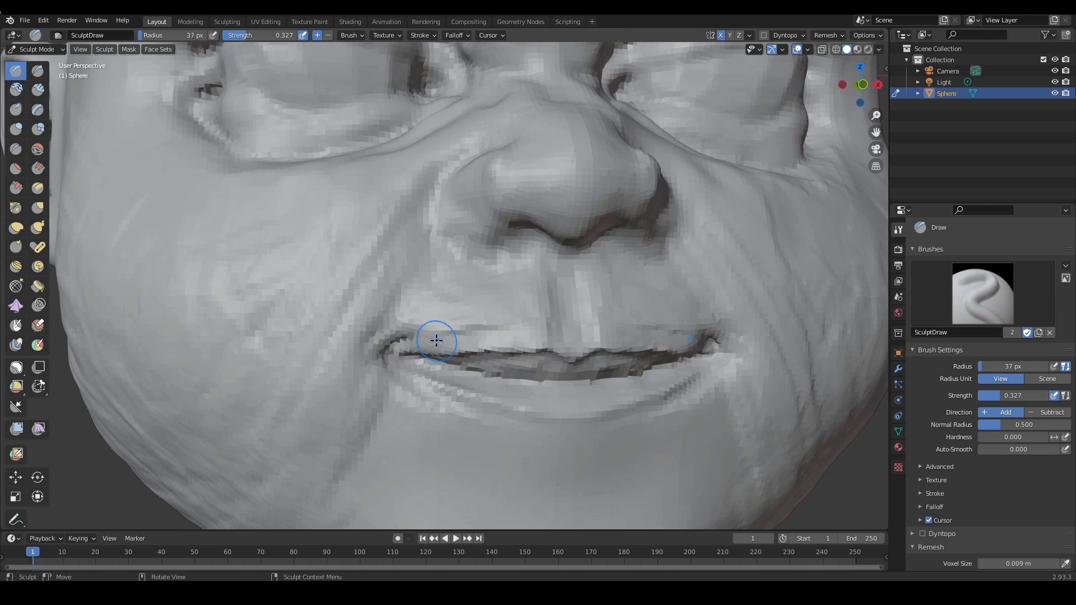
{"action": "key", "text": "f"}
{"action": "left_click", "coordinate": [441, 339]}
{"action": "left_click_drag", "start_coordinate": [398, 315], "coordinate": [386, 346]}
{"action": "key", "text": "f"}
{"action": "left_click", "coordinate": [398, 349]}
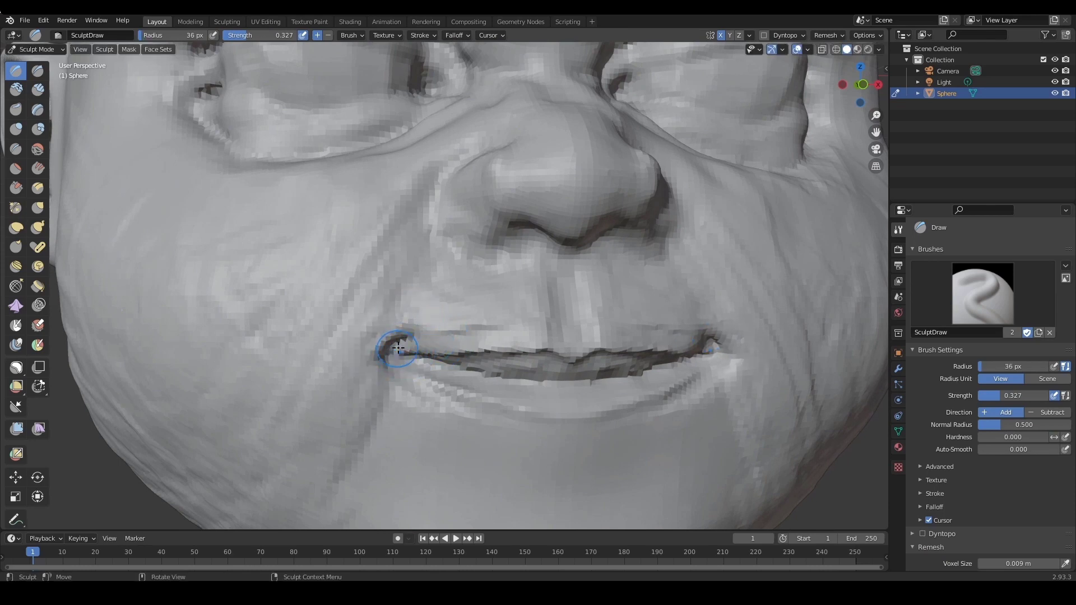
{"action": "scroll", "coordinate": [630, 325], "scroll_direction": "down", "scroll_amount": 5}
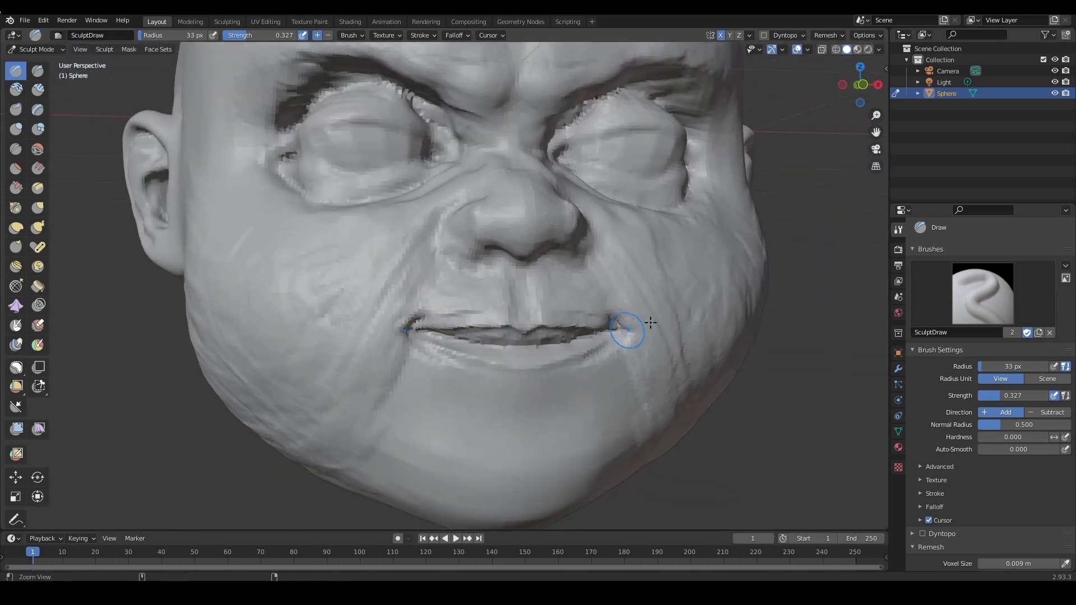
{"action": "middle_click_drag", "start_coordinate": [630, 325], "coordinate": [589, 345]}
{"action": "scroll", "coordinate": [589, 345], "scroll_direction": "up", "scroll_amount": 6}
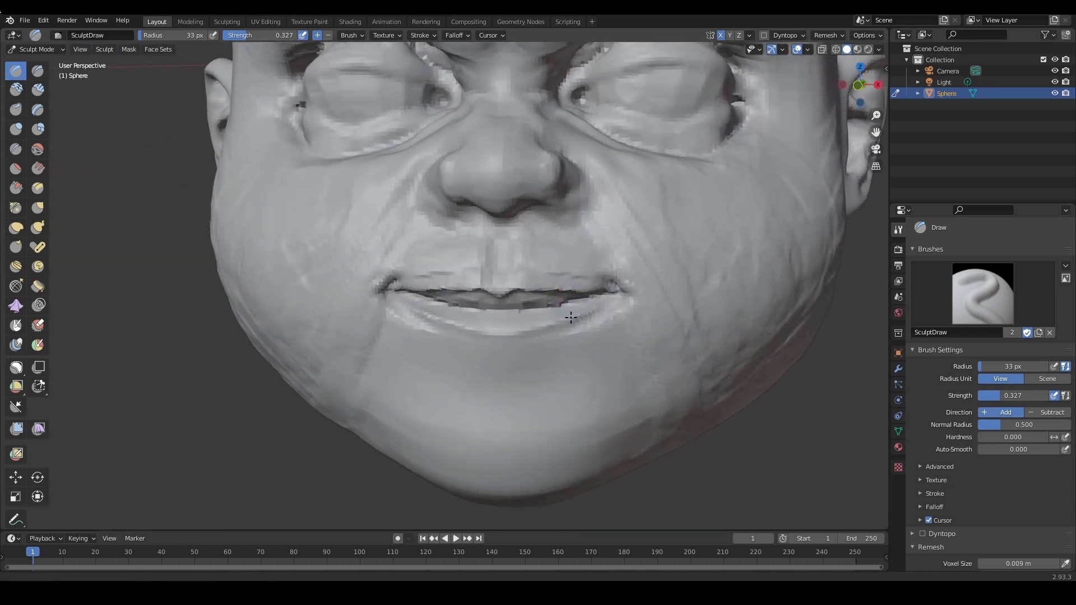
Adjust the shape of the lower lip with the Grab brush at 0.727 strength
{"action": "key", "text": "g"}
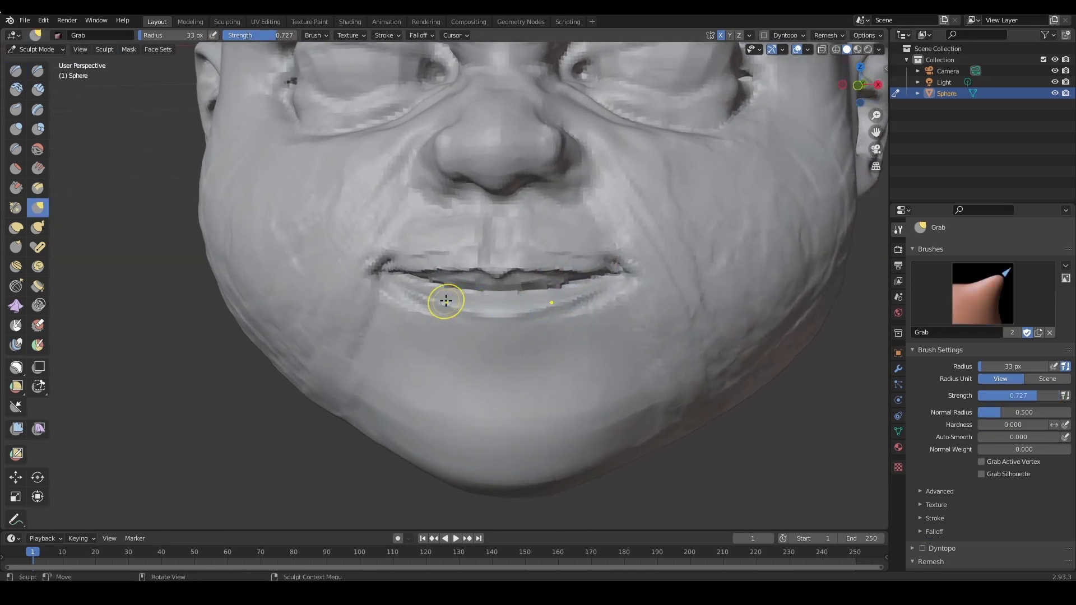
{"action": "key", "text": "f"}
{"action": "left_click", "coordinate": [466, 301]}
{"action": "middle_click_drag", "start_coordinate": [489, 321], "coordinate": [495, 305], "text": "ctrl"}
{"action": "middle_click_drag", "start_coordinate": [494, 305], "coordinate": [517, 329]}
{"action": "middle_click_drag", "start_coordinate": [552, 309], "coordinate": [532, 282], "text": "ctrl"}
Add volume along the lower lip with Clay Strips, enlarging the radius from 17 to 39 px at 0.691 strength
{"action": "key", "text": "c"}
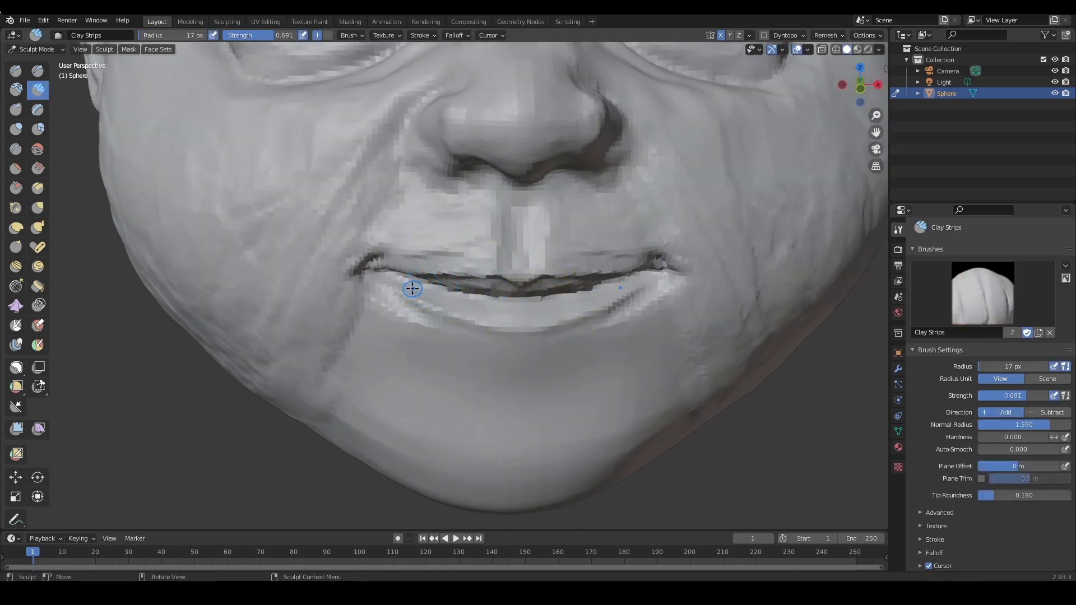
{"action": "mouse_move", "coordinate": [430, 298]}
{"action": "left_mouse_down"}
{"action": "mouse_move", "coordinate": [507, 315]}
{"action": "mouse_move", "coordinate": [410, 301]}
{"action": "mouse_move", "coordinate": [448, 342]}
{"action": "left_mouse_up"}
{"action": "key", "text": "f"}
{"action": "left_click", "coordinate": [489, 304]}
{"action": "key", "text": "f"}
{"action": "left_click", "coordinate": [463, 303]}
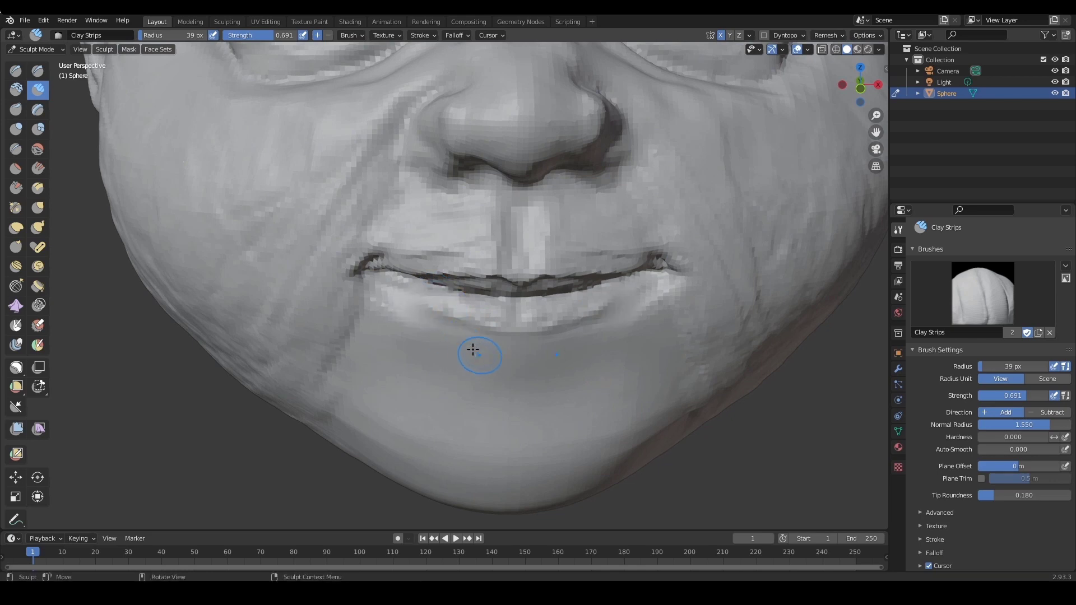
Soften the lower lip with the Smooth brush at a 39 px radius, lowering its strength to 0.418
{"action": "left_click", "coordinate": [38, 148]}
{"action": "key", "text": "shift+f"}
{"action": "left_click", "coordinate": [420, 293]}
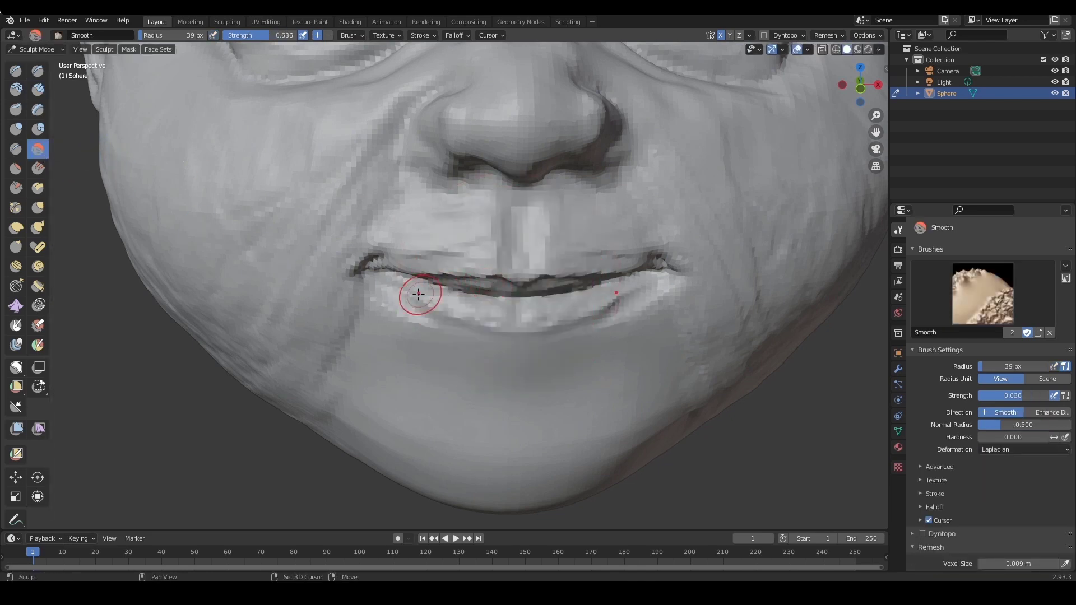
{"action": "key", "text": "shift+f"}
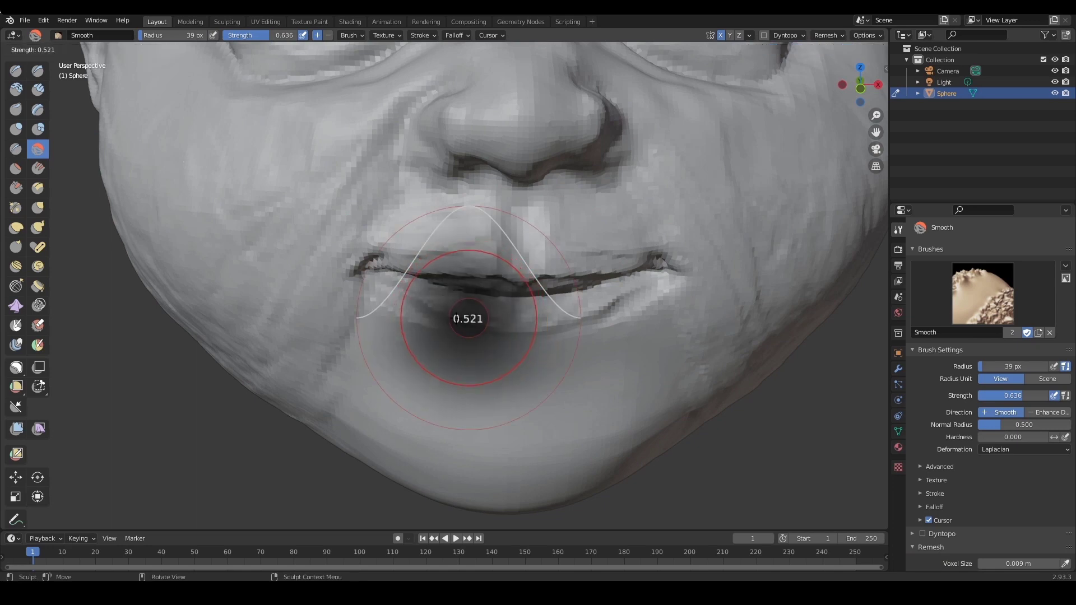
{"action": "left_click", "coordinate": [448, 318]}
{"action": "mouse_move", "coordinate": [468, 351]}
{"action": "left_mouse_down", "text": "alt"}
{"action": "mouse_move", "coordinate": [538, 351]}
{"action": "mouse_move", "coordinate": [581, 330]}
{"action": "left_mouse_up", "text": "alt"}
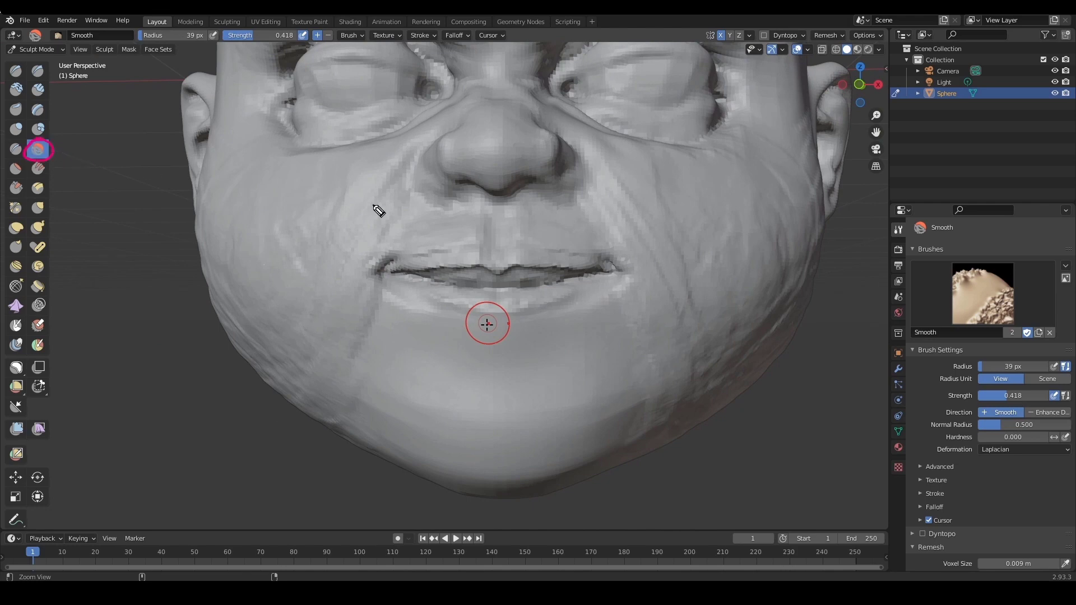
{"action": "left_click_drag", "start_coordinate": [405, 160], "coordinate": [341, 317]}
{"action": "left_click_drag", "start_coordinate": [400, 197], "coordinate": [361, 332]}
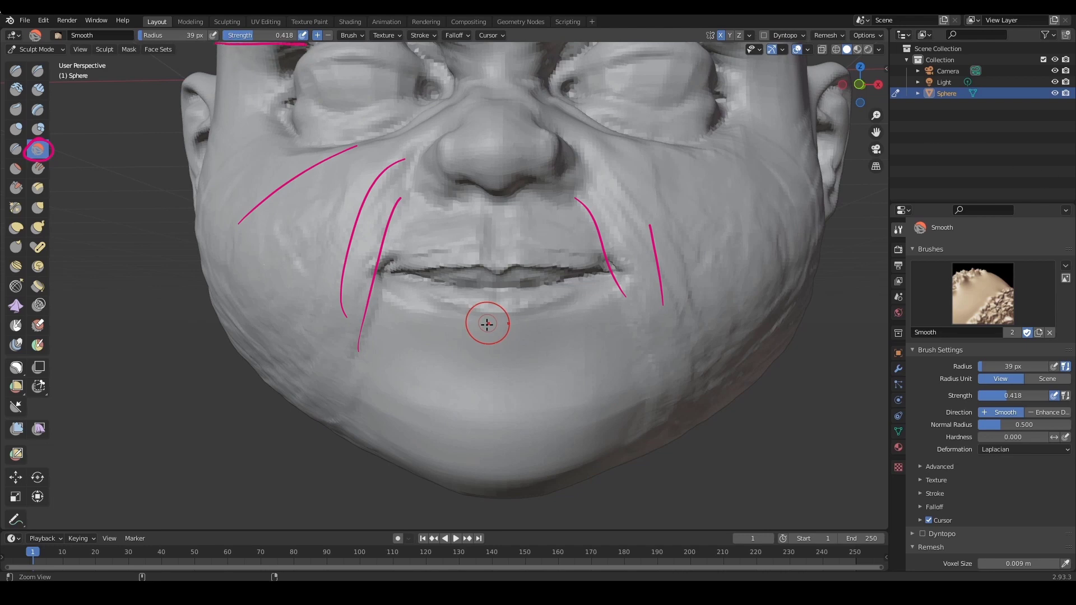
Build up the skin below the lower lip's outer ends with Clay Strips at a 77 px radius and 0.691 strength
{"action": "scroll", "coordinate": [486, 320], "scroll_direction": "up", "scroll_amount": 3}
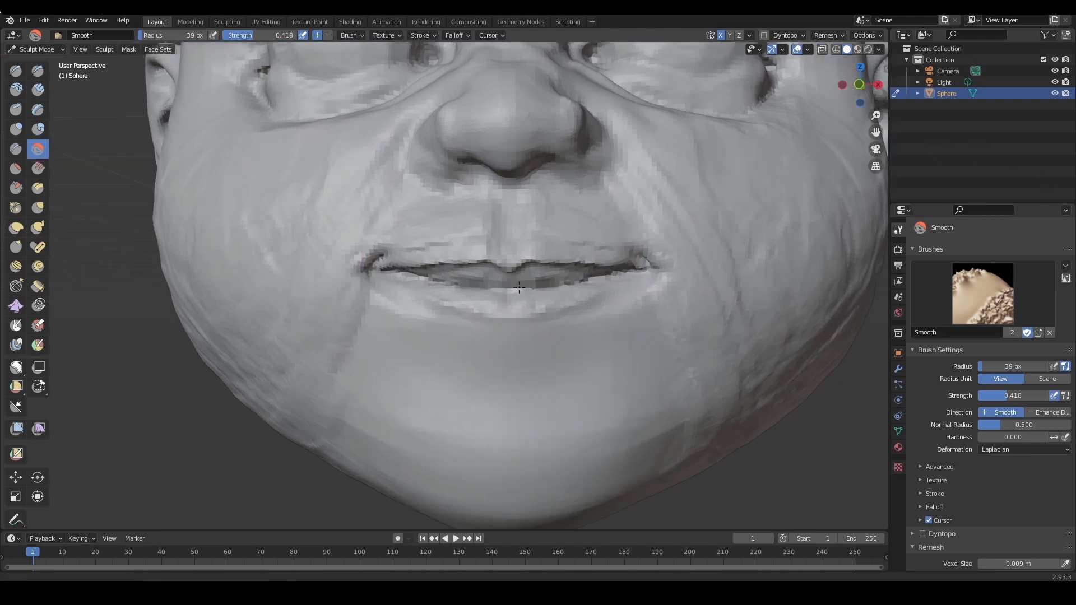
{"action": "key", "text": "c"}
{"action": "left_click_drag", "start_coordinate": [483, 314], "coordinate": [486, 321], "text": "alt"}
{"action": "key", "text": "f"}
{"action": "left_click", "coordinate": [497, 323]}
{"action": "left_click_drag", "start_coordinate": [393, 313], "coordinate": [414, 333]}
{"action": "left_click_drag", "start_coordinate": [394, 313], "coordinate": [443, 346]}
{"action": "scroll", "coordinate": [449, 395], "scroll_direction": "down", "scroll_amount": 2}
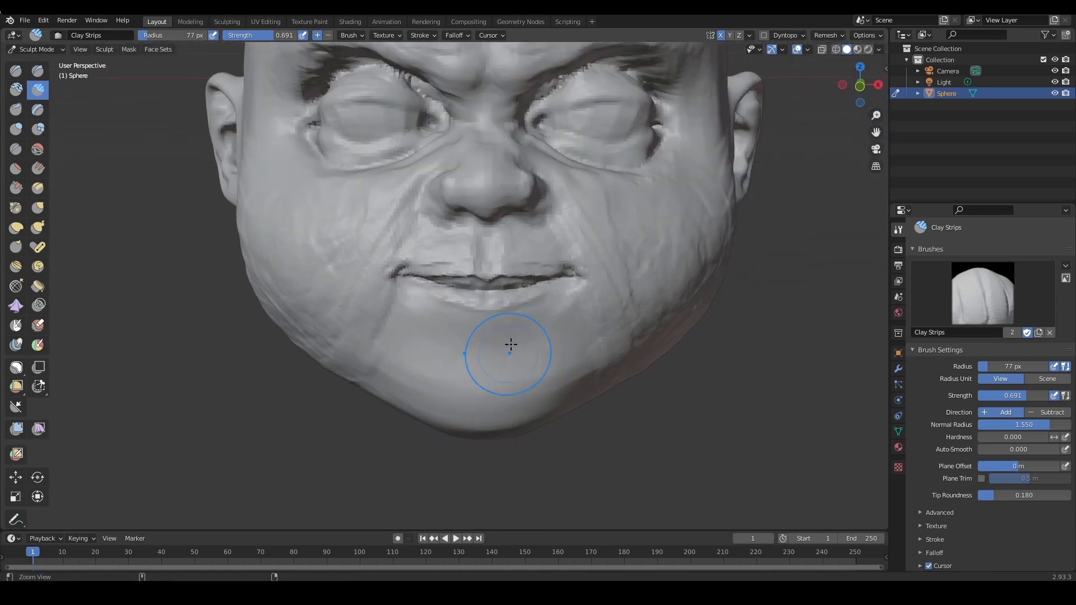
{"action": "scroll", "coordinate": [502, 335], "scroll_direction": "up", "scroll_amount": 1}
Build up the top of the chin below the lower lip with Clay Strips at a 65 px radius and 0.691 strength
{"action": "key", "text": "f"}
{"action": "left_click", "coordinate": [491, 329]}
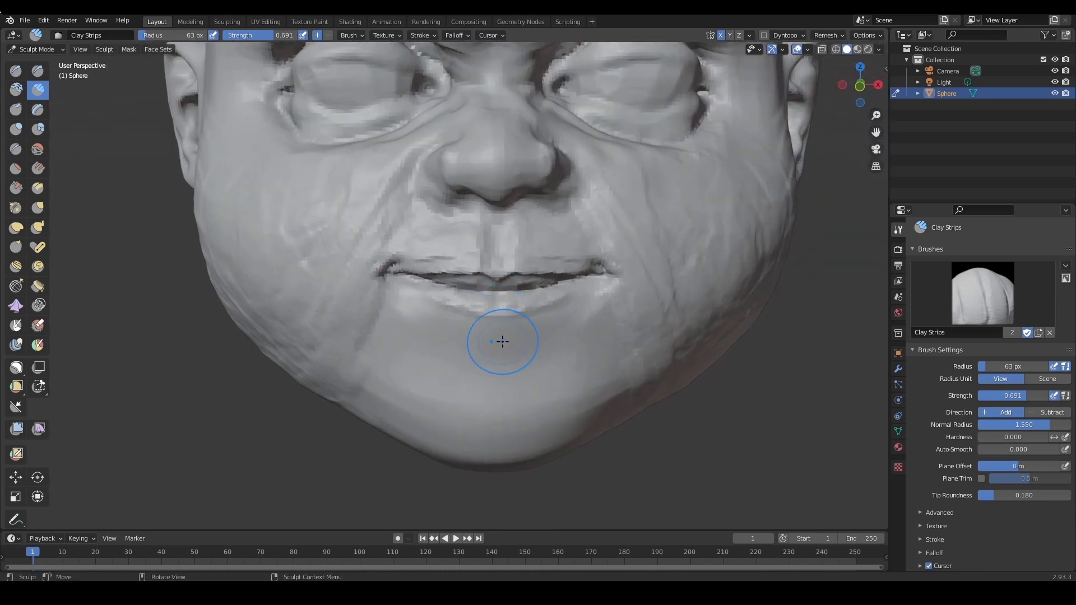
{"action": "key", "text": "f"}
{"action": "left_click", "coordinate": [567, 321]}
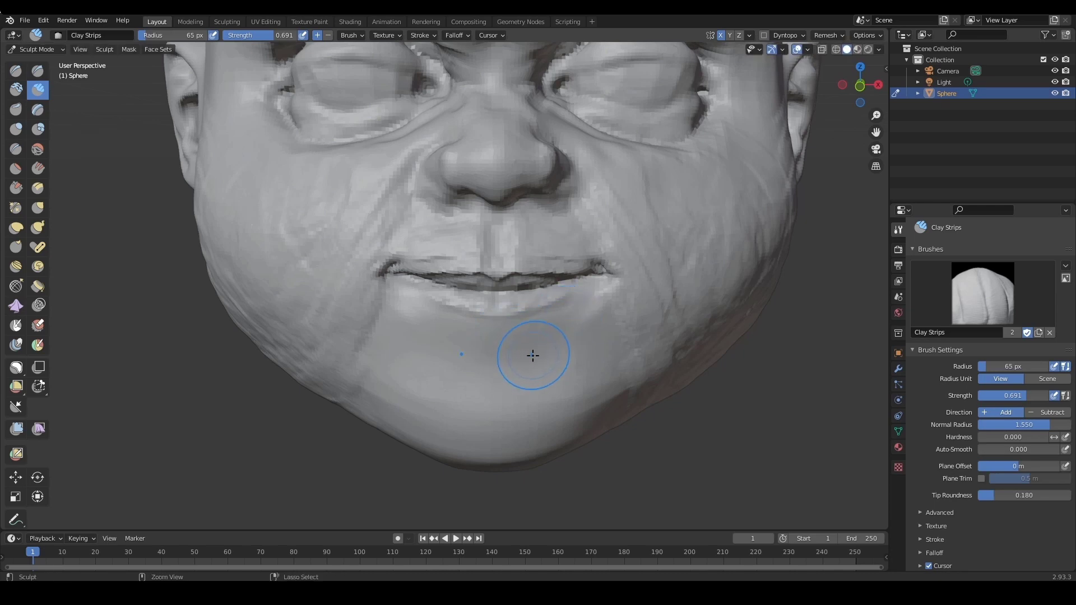
{"action": "mouse_move", "coordinate": [469, 354]}
{"action": "left_mouse_down"}
{"action": "mouse_move", "coordinate": [525, 355]}
{"action": "mouse_move", "coordinate": [458, 366]}
{"action": "left_mouse_up"}
{"action": "key", "text": "f"}
{"action": "left_click", "coordinate": [529, 331]}
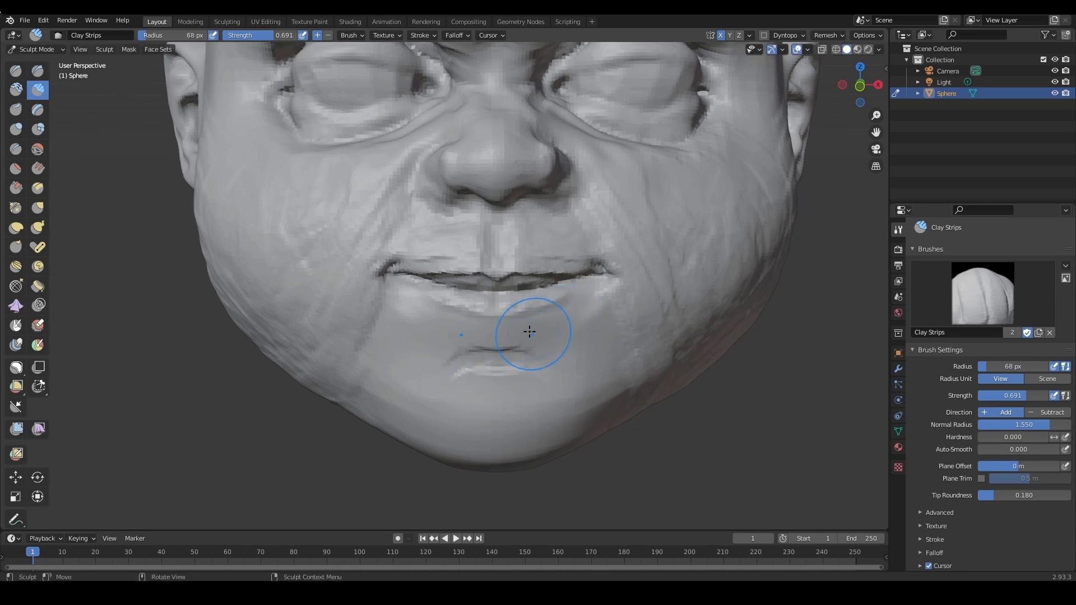
Build up the skin between the lower lip and chin with Clay Strips, setting strength to 0.509 and radius to 82 px
{"action": "key", "text": "shift+f"}
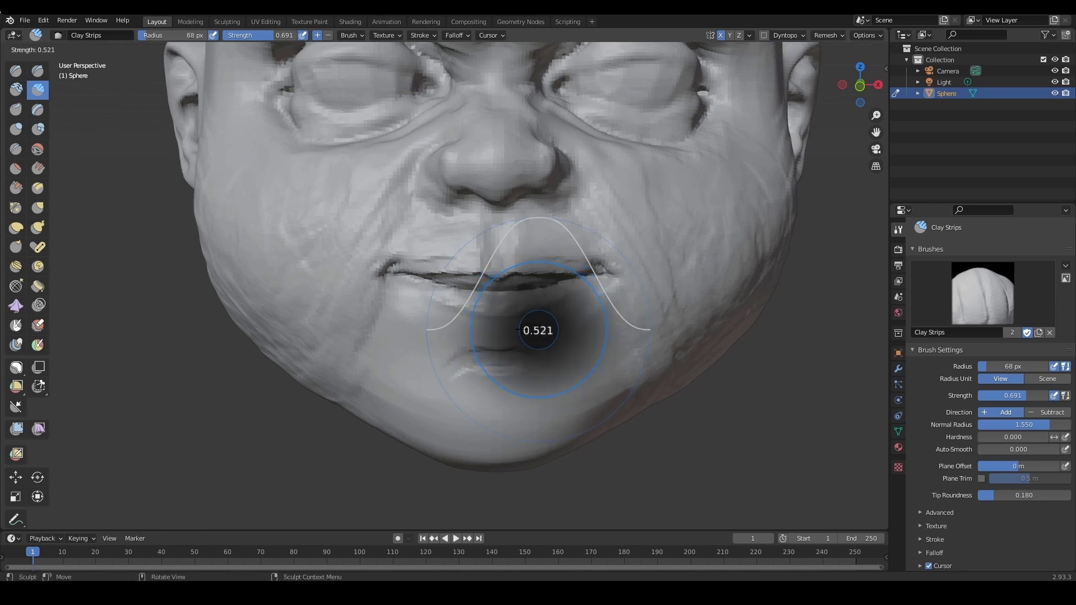
{"action": "left_click", "coordinate": [546, 322]}
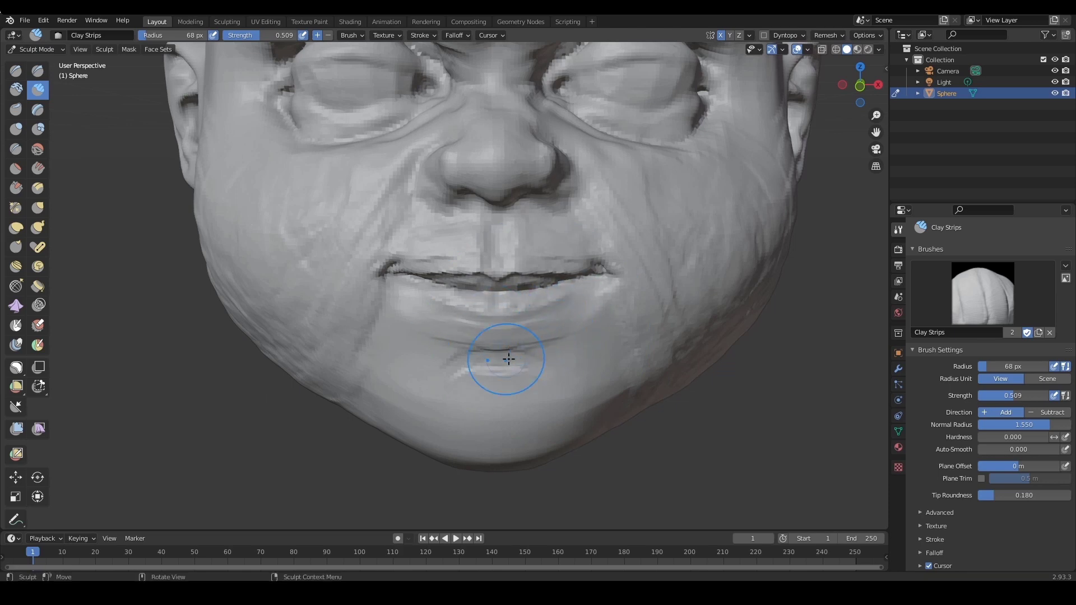
{"action": "key", "text": "f"}
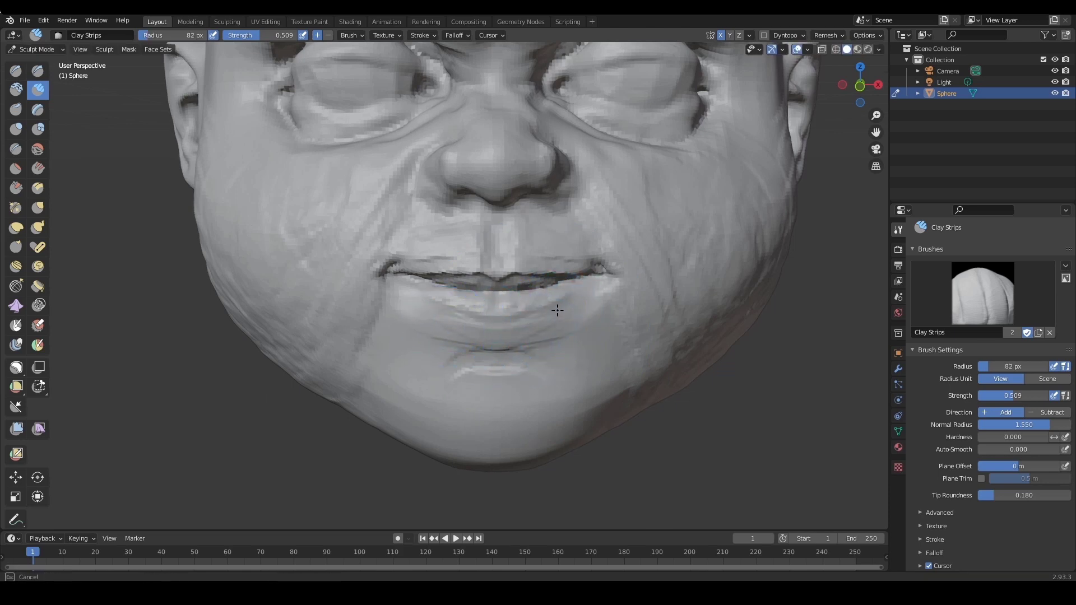
{"action": "left_click_drag", "start_coordinate": [564, 346], "coordinate": [594, 341]}
{"action": "left_click_drag", "start_coordinate": [455, 352], "coordinate": [413, 319]}
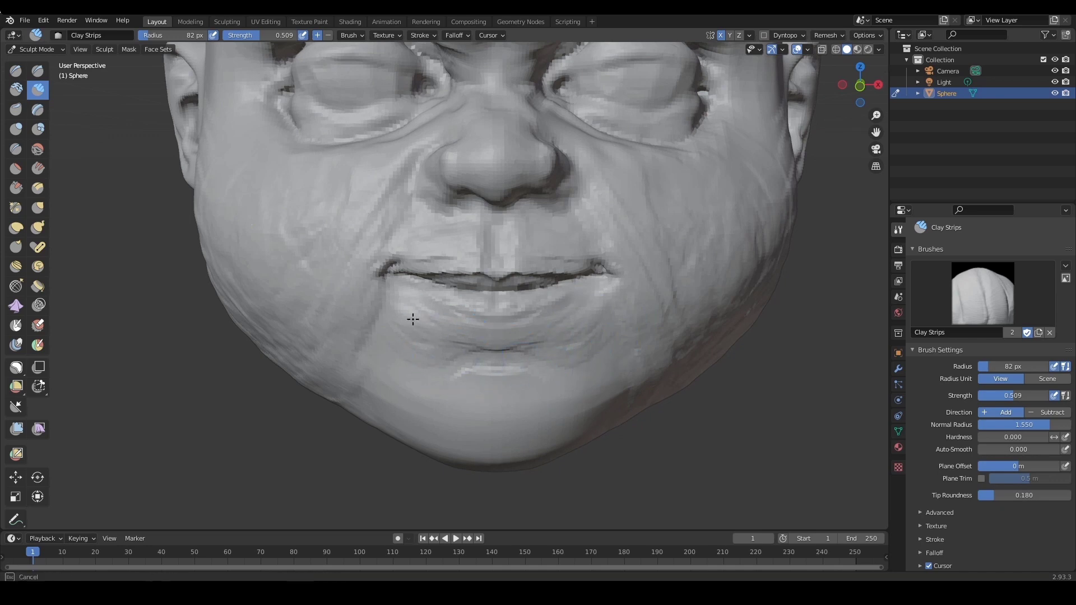
{"action": "mouse_move", "coordinate": [391, 361]}
{"action": "left_mouse_down"}
{"action": "mouse_move", "coordinate": [437, 360]}
{"action": "mouse_move", "coordinate": [402, 404]}
{"action": "mouse_move", "coordinate": [407, 419]}
{"action": "left_mouse_up"}
Add rounded volume across the chin with Clay Strips at an 87 px radius and 0.509 strength
{"action": "key", "text": "f"}
{"action": "left_click", "coordinate": [486, 385]}
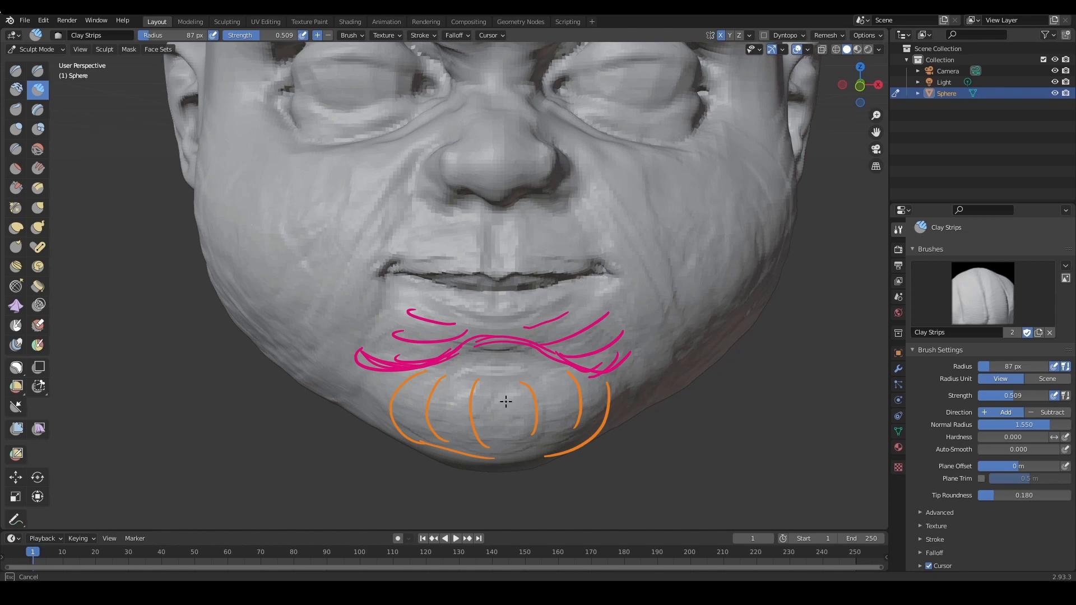
{"action": "key", "text": "Escape"}
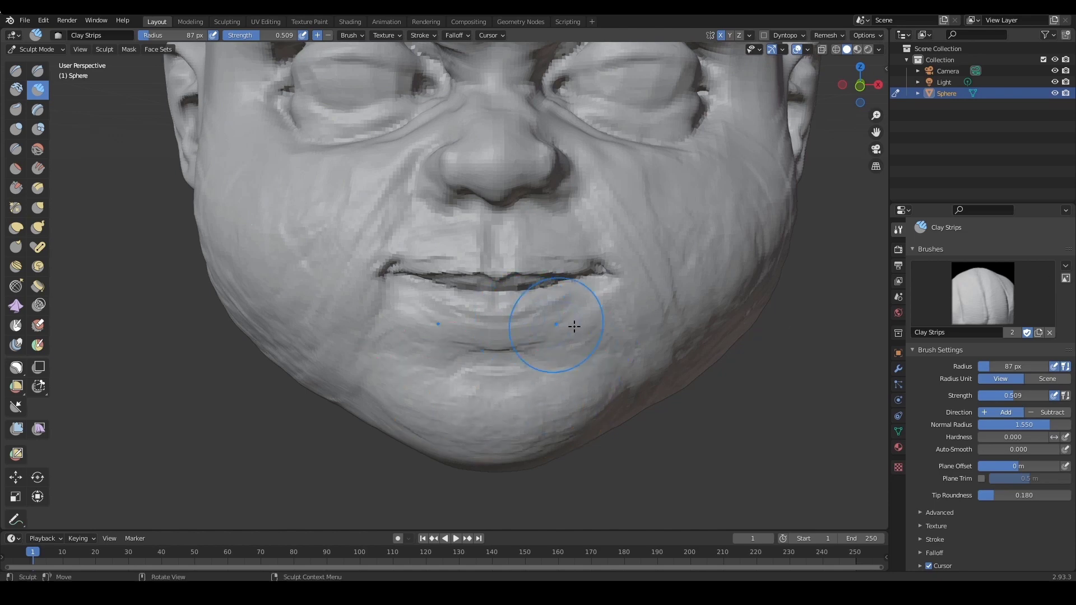
Shape the pads below the mouth corners with Clay Strips at a 71 px radius, carving a crease along their outer edges
{"action": "key", "text": "f"}
{"action": "left_click", "coordinate": [536, 339]}
{"action": "key", "text": "f"}
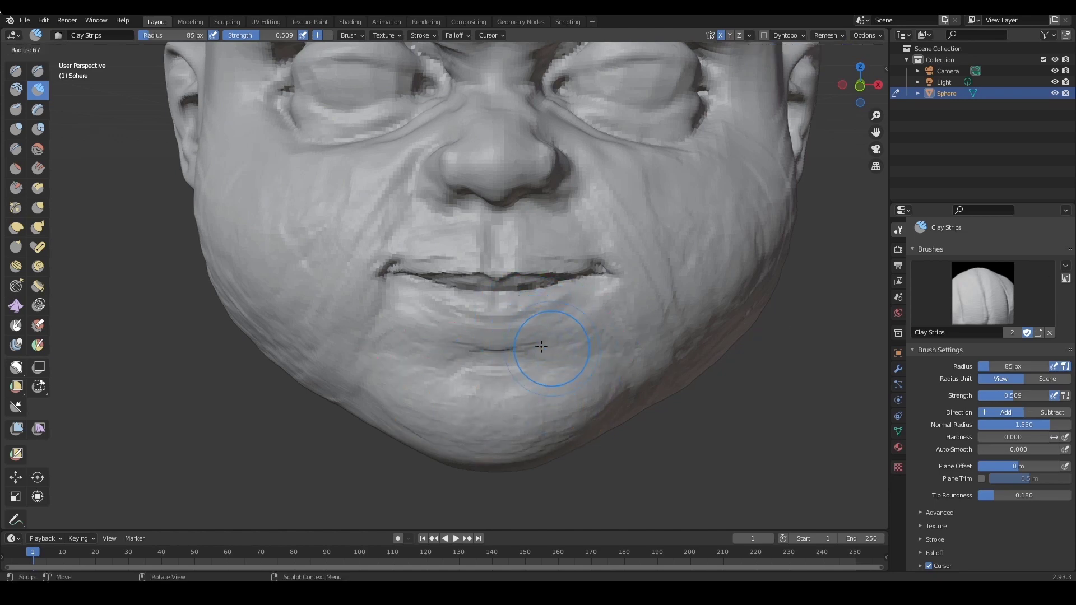
{"action": "left_click", "coordinate": [543, 343]}
{"action": "key", "text": "f"}
{"action": "left_click", "coordinate": [555, 343]}
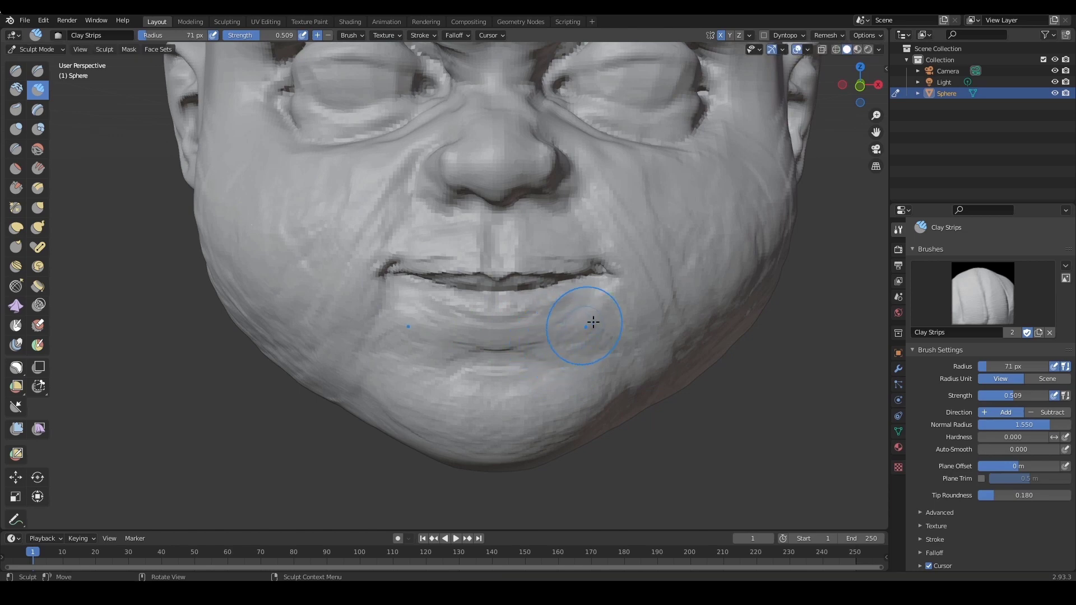
{"action": "mouse_move", "coordinate": [597, 312]}
{"action": "left_mouse_down", "text": "ctrl"}
{"action": "mouse_move", "coordinate": [570, 339]}
{"action": "mouse_move", "coordinate": [622, 317]}
{"action": "mouse_move", "coordinate": [578, 356]}
{"action": "left_mouse_up", "text": "ctrl"}
Resize the brush and rework the cheek folds just outside and above the mouth corners
{"action": "middle_click_drag", "start_coordinate": [657, 305], "coordinate": [647, 303]}
{"action": "key", "text": "f"}
{"action": "left_click", "coordinate": [649, 291]}
{"action": "mouse_move", "coordinate": [661, 238]}
{"action": "left_mouse_down"}
{"action": "mouse_move", "coordinate": [646, 250]}
{"action": "mouse_move", "coordinate": [652, 261]}
{"action": "mouse_move", "coordinate": [630, 269]}
{"action": "mouse_move", "coordinate": [639, 273]}
{"action": "left_mouse_up"}
{"action": "key", "text": "f"}
{"action": "left_click", "coordinate": [641, 264]}
Refine the mouth corners and the chin below the lip crease with the Draw brush at 0.327 strength, using a 46 px radius on the chin
{"action": "key", "text": "x"}
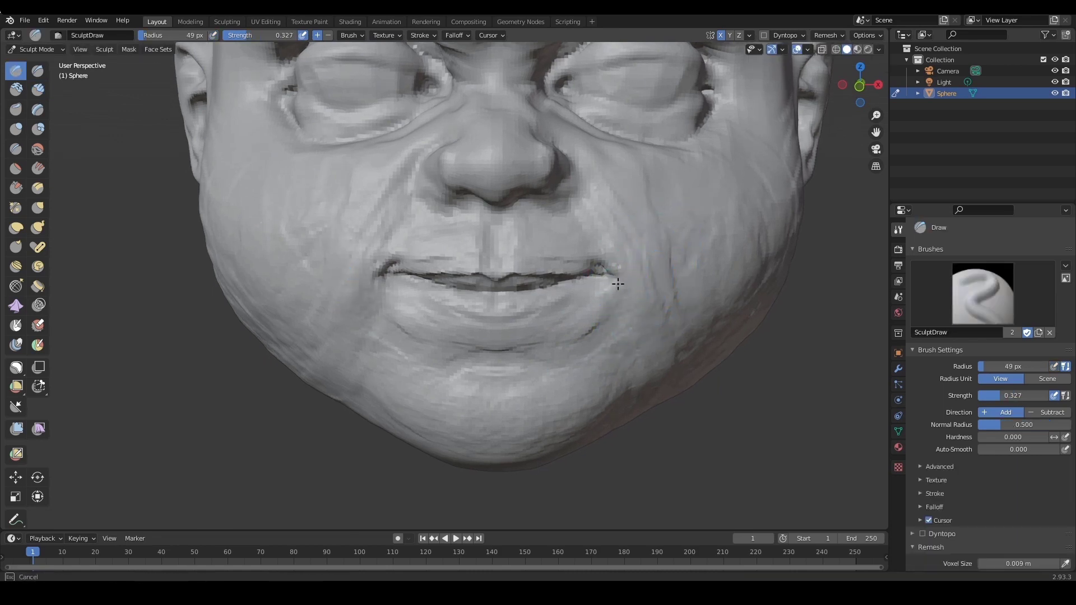
{"action": "mouse_move", "coordinate": [646, 284]}
{"action": "middle_mouse_down", "text": "ctrl"}
{"action": "mouse_move", "coordinate": [613, 308]}
{"action": "mouse_move", "coordinate": [625, 305]}
{"action": "mouse_move", "coordinate": [619, 324]}
{"action": "mouse_move", "coordinate": [577, 324]}
{"action": "middle_mouse_up", "text": "ctrl"}
{"action": "key", "text": "f"}
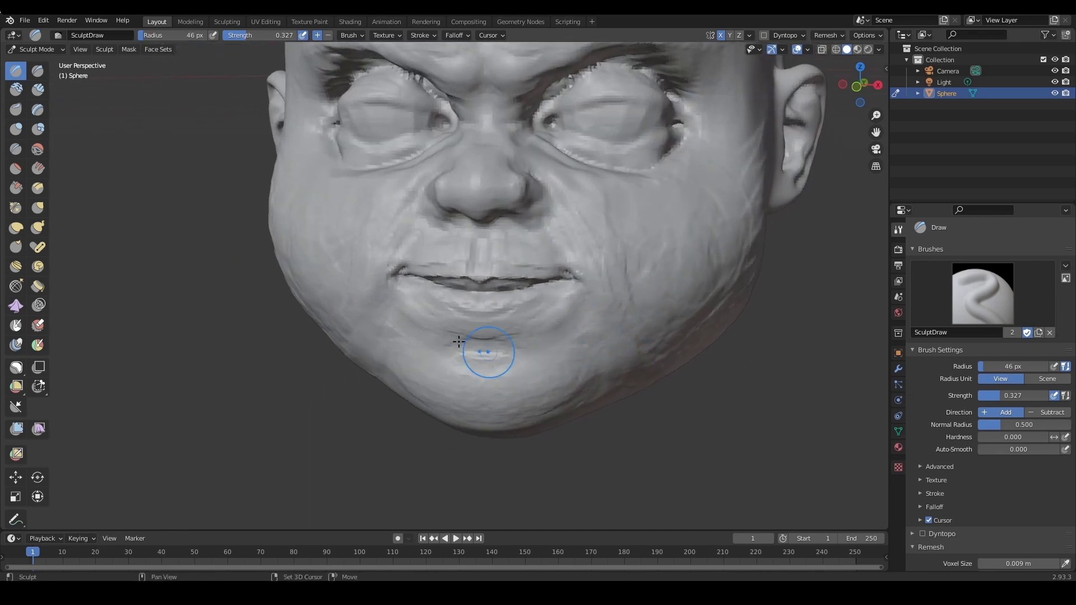
{"action": "left_click_drag", "start_coordinate": [488, 373], "coordinate": [464, 372]}
Reshape the top of the skull with the Grab brush at a large radius and 0.727 strength
{"action": "middle_click_drag", "start_coordinate": [574, 393], "coordinate": [589, 437], "text": "ctrl"}
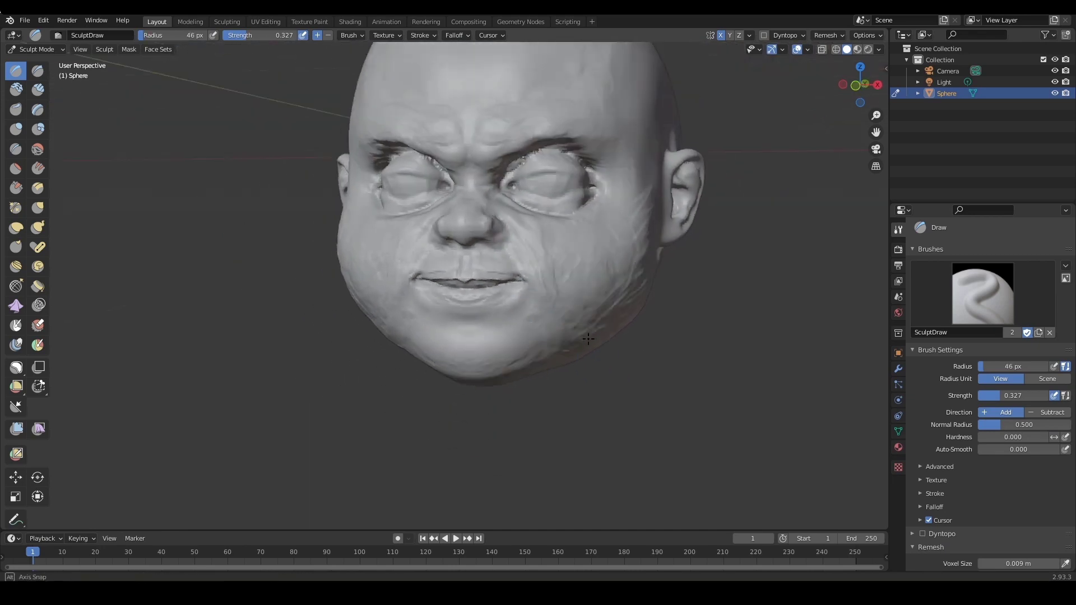
{"action": "mouse_move", "coordinate": [644, 325]}
{"action": "middle_mouse_down"}
{"action": "mouse_move", "coordinate": [610, 317]}
{"action": "mouse_move", "coordinate": [602, 381]}
{"action": "middle_mouse_up"}
{"action": "middle_click_drag", "start_coordinate": [602, 370], "coordinate": [633, 361]}
{"action": "mouse_move", "coordinate": [634, 361]}
{"action": "middle_mouse_down", "text": "ctrl"}
{"action": "mouse_move", "coordinate": [640, 337]}
{"action": "mouse_move", "coordinate": [637, 371]}
{"action": "middle_mouse_up", "text": "ctrl"}
{"action": "middle_click_drag", "start_coordinate": [637, 371], "coordinate": [645, 365]}
{"action": "key", "text": "g"}
{"action": "key", "text": "f"}
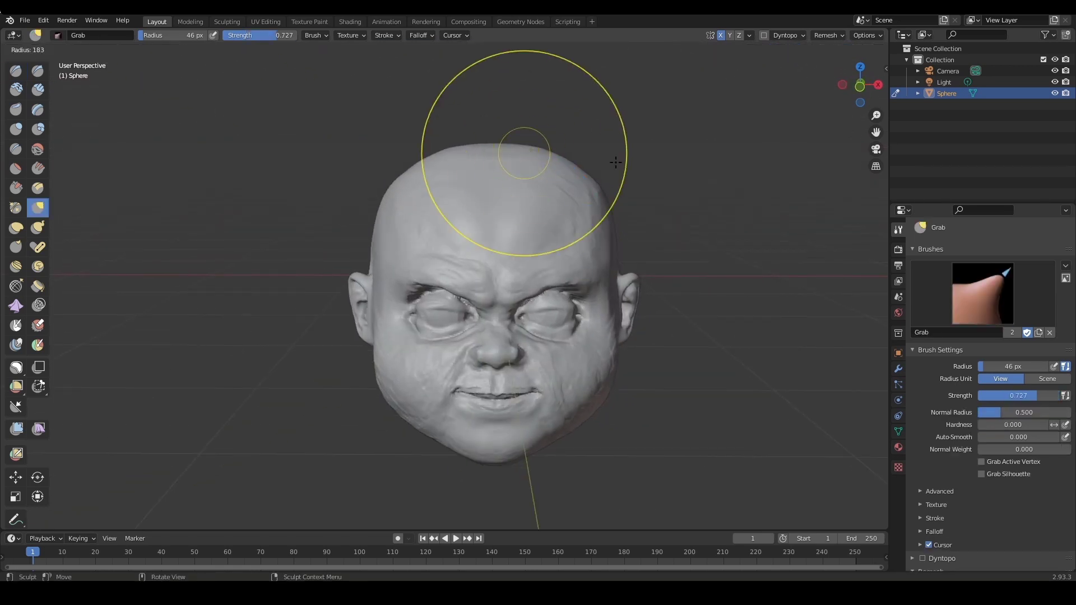
{"action": "left_click", "coordinate": [619, 162]}
{"action": "middle_click_drag", "start_coordinate": [585, 173], "coordinate": [600, 170]}
{"action": "key", "text": "f"}
{"action": "left_click", "coordinate": [553, 143]}
{"action": "left_click_drag", "start_coordinate": [493, 158], "coordinate": [494, 152]}
Pull the upper sides of the skull slightly outward with the Grab brush, adjusting its radius to the area
{"action": "key", "text": "f"}
{"action": "left_click", "coordinate": [469, 154]}
{"action": "key", "text": "f"}
{"action": "left_click", "coordinate": [518, 157]}
{"action": "key", "text": "f"}
{"action": "left_click", "coordinate": [402, 173]}
{"action": "left_click_drag", "start_coordinate": [417, 188], "coordinate": [410, 181]}
Adjust the cheeks and jaw with the Grab brush, starting at a 164 px radius and reducing it to about 130 px
{"action": "left_click_drag", "start_coordinate": [560, 173], "coordinate": [522, 197], "text": "ctrl+alt"}
{"action": "mouse_move", "coordinate": [522, 196]}
{"action": "left_mouse_down", "text": "alt"}
{"action": "mouse_move", "coordinate": [503, 226]}
{"action": "mouse_move", "coordinate": [499, 218]}
{"action": "left_mouse_up", "text": "alt"}
{"action": "key", "text": "f"}
{"action": "left_click", "coordinate": [441, 327]}
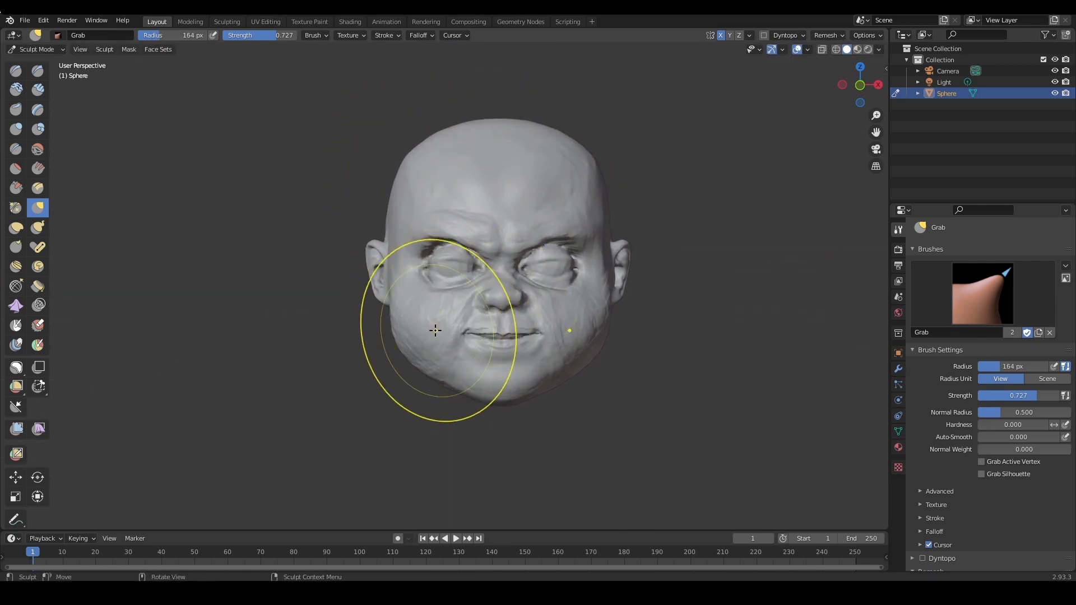
{"action": "left_click_drag", "start_coordinate": [524, 333], "coordinate": [426, 335], "text": "alt"}
{"action": "key", "text": "f"}
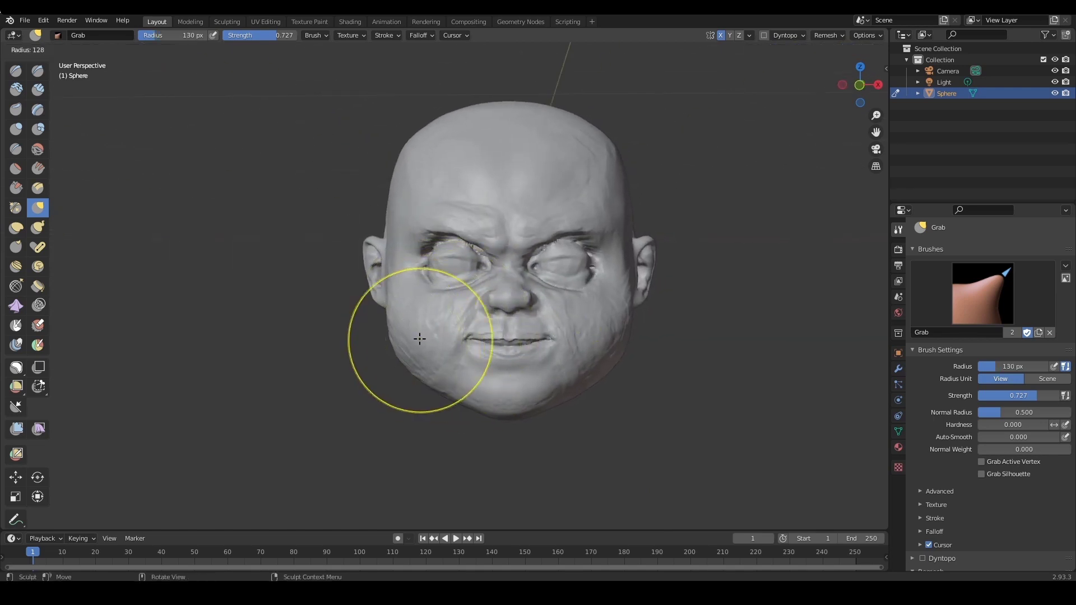
{"action": "left_click", "coordinate": [420, 338]}
{"action": "key", "text": "f"}
{"action": "left_click", "coordinate": [416, 344]}
Refine the sides of the face in front of the ears with the Grab brush at radii between 130 and 166 px
{"action": "key", "text": "f"}
{"action": "left_click", "coordinate": [412, 271]}
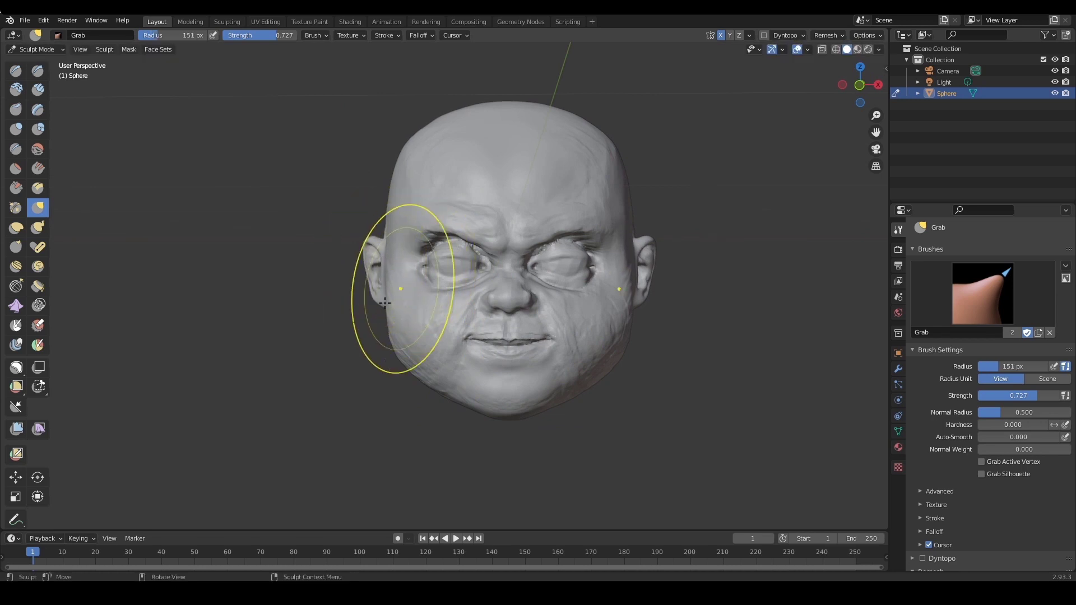
{"action": "key", "text": "f"}
{"action": "left_click", "coordinate": [391, 331]}
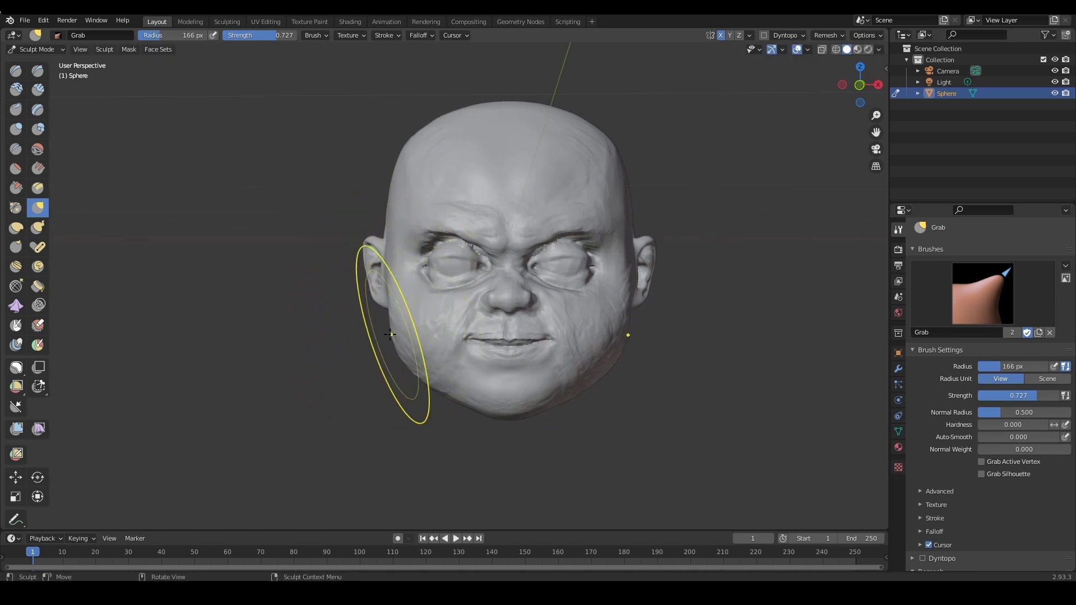
{"action": "key", "text": "f"}
{"action": "mouse_move", "coordinate": [551, 300]}
{"action": "middle_mouse_down"}
{"action": "mouse_move", "coordinate": [651, 313]}
{"action": "mouse_move", "coordinate": [663, 328]}
{"action": "mouse_move", "coordinate": [671, 314]}
{"action": "middle_mouse_up"}
{"action": "scroll", "coordinate": [616, 308], "scroll_direction": "down", "scroll_amount": 1}
{"action": "scroll", "coordinate": [663, 328], "scroll_direction": "up", "scroll_amount": 1}
{"action": "scroll", "coordinate": [654, 340], "scroll_direction": "up", "scroll_amount": 1}
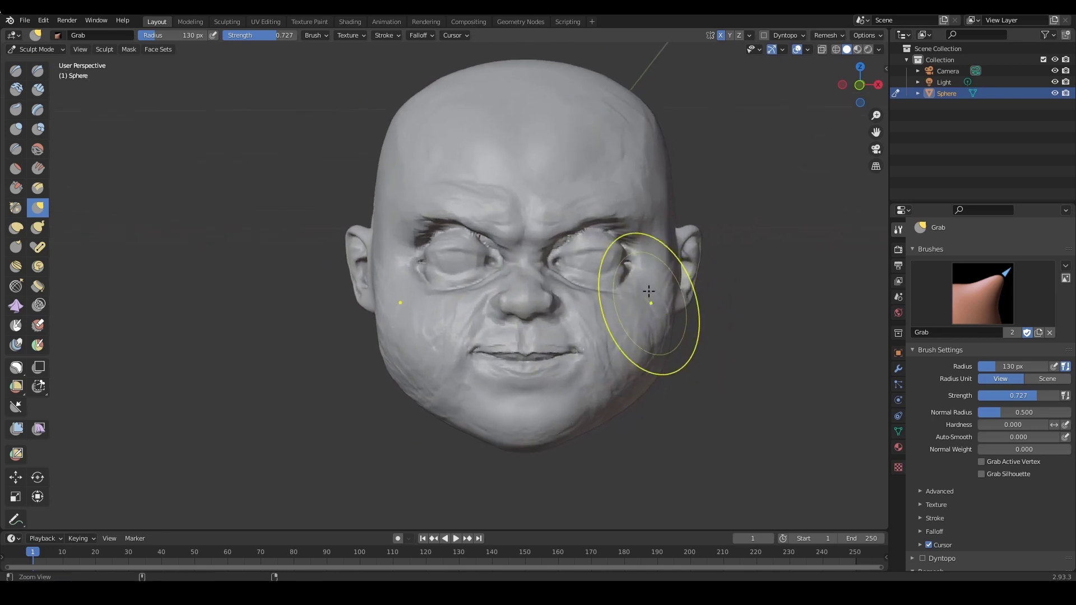
{"action": "mouse_move", "coordinate": [677, 224]}
{"action": "left_mouse_down", "text": "ctrl+alt"}
{"action": "mouse_move", "coordinate": [692, 258]}
{"action": "mouse_move", "coordinate": [647, 257]}
{"action": "mouse_move", "coordinate": [644, 219]}
{"action": "left_mouse_up", "text": "ctrl+alt"}
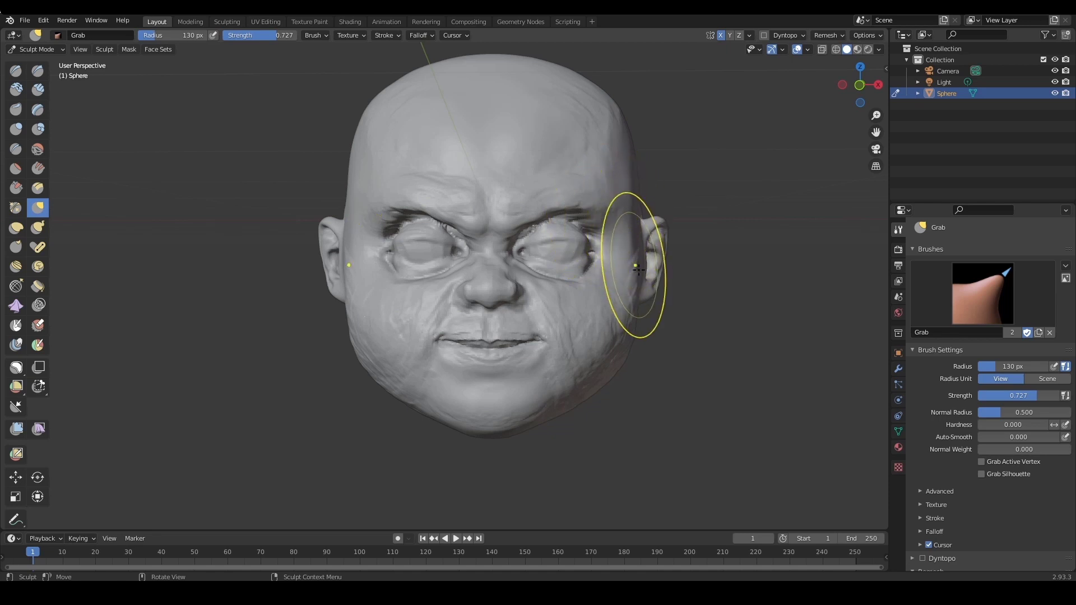
Cut a horizontal opening between the upper and lower eyelids with the Draw Sharp brush in Subtract mode
{"action": "left_click_drag", "start_coordinate": [657, 364], "coordinate": [658, 297], "text": "ctrl+alt"}
{"action": "key", "text": "1"}
{"action": "left_click_drag", "start_coordinate": [657, 297], "coordinate": [574, 328], "text": "alt+shift"}
{"action": "left_click_drag", "start_coordinate": [573, 328], "coordinate": [633, 293], "text": "ctrl+alt"}
{"action": "key", "text": "f"}
{"action": "mouse_move", "coordinate": [541, 254]}
{"action": "left_mouse_down", "text": "ctrl+alt"}
{"action": "mouse_move", "coordinate": [545, 245]}
{"action": "mouse_move", "coordinate": [558, 255]}
{"action": "left_mouse_up", "text": "ctrl+alt"}
{"action": "left_click", "coordinate": [530, 243]}
{"action": "key", "text": "f"}
{"action": "left_click_drag", "start_coordinate": [522, 250], "coordinate": [606, 250]}
Deepen the outer part of the eye openings with subtractive Draw Sharp strokes, adjusting the brush radius
{"action": "middle_click_drag", "start_coordinate": [642, 253], "coordinate": [610, 254]}
{"action": "key", "text": "f"}
{"action": "left_click", "coordinate": [622, 254]}
{"action": "mouse_move", "coordinate": [656, 242]}
{"action": "left_mouse_down"}
{"action": "mouse_move", "coordinate": [615, 239]}
{"action": "mouse_move", "coordinate": [658, 250]}
{"action": "mouse_move", "coordinate": [619, 253]}
{"action": "left_mouse_up"}
{"action": "mouse_move", "coordinate": [617, 255]}
{"action": "middle_mouse_down"}
{"action": "mouse_move", "coordinate": [642, 264]}
{"action": "mouse_move", "coordinate": [629, 257]}
{"action": "middle_mouse_up"}
{"action": "key", "text": "f"}
{"action": "left_click", "coordinate": [629, 254]}
{"action": "mouse_move", "coordinate": [634, 244]}
{"action": "left_mouse_down"}
{"action": "mouse_move", "coordinate": [527, 252]}
{"action": "mouse_move", "coordinate": [547, 264]}
{"action": "mouse_move", "coordinate": [617, 259]}
{"action": "left_mouse_up"}
Carve further under the upper eyelids with Draw Sharp at a 67 px radius and 0.500 strength, and undo the last stroke
{"action": "middle_click_drag", "start_coordinate": [620, 255], "coordinate": [605, 249]}
{"action": "mouse_move", "coordinate": [664, 247]}
{"action": "left_mouse_down"}
{"action": "mouse_move", "coordinate": [617, 248]}
{"action": "mouse_move", "coordinate": [667, 255]}
{"action": "mouse_move", "coordinate": [645, 263]}
{"action": "left_mouse_up"}
{"action": "mouse_move", "coordinate": [644, 255]}
{"action": "middle_mouse_down"}
{"action": "mouse_move", "coordinate": [673, 268]}
{"action": "mouse_move", "coordinate": [648, 283]}
{"action": "middle_mouse_up"}
{"action": "key", "text": "f"}
{"action": "left_click", "coordinate": [653, 268]}
{"action": "mouse_move", "coordinate": [614, 246]}
{"action": "left_mouse_down"}
{"action": "mouse_move", "coordinate": [541, 244]}
{"action": "mouse_move", "coordinate": [600, 275]}
{"action": "left_mouse_up"}
{"action": "middle_click_drag", "start_coordinate": [603, 275], "coordinate": [620, 276]}
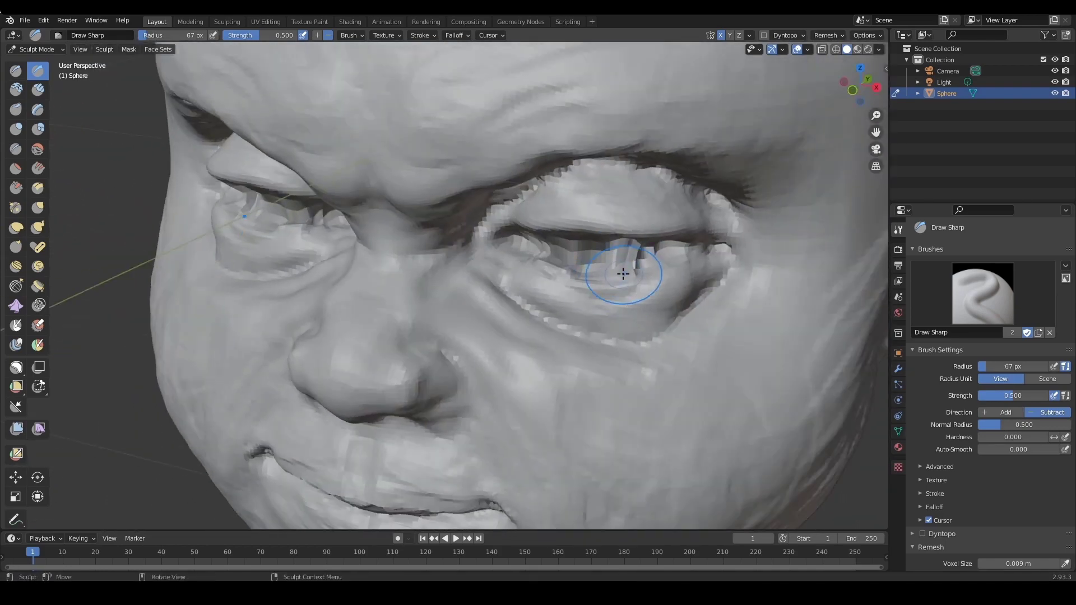
{"action": "key", "text": "ctrl+z"}
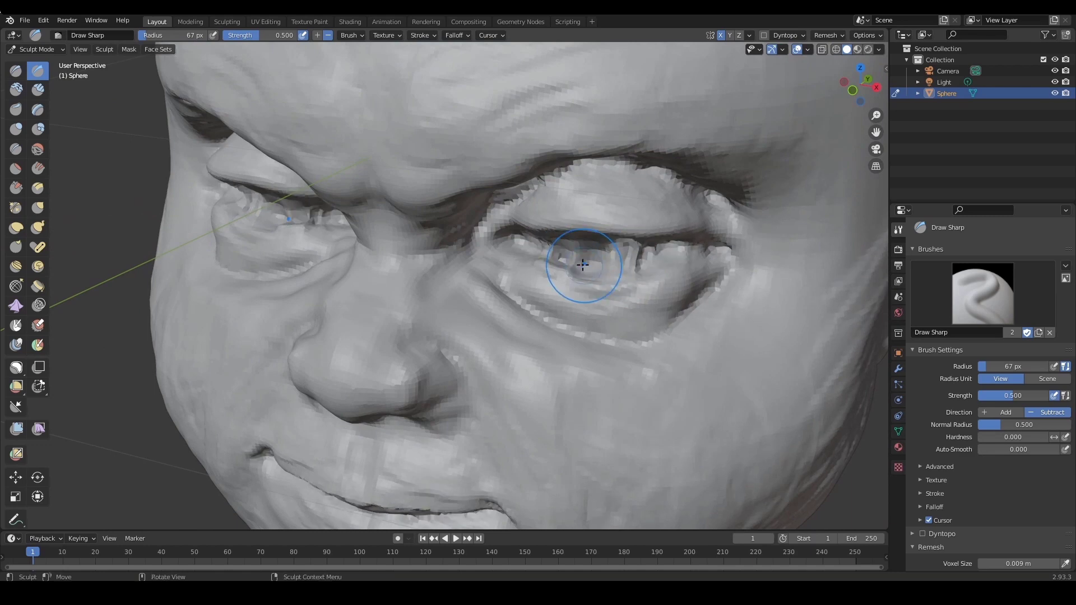
{"action": "mouse_move", "coordinate": [605, 280]}
{"action": "middle_mouse_down"}
{"action": "mouse_move", "coordinate": [625, 288]}
{"action": "mouse_move", "coordinate": [647, 278]}
{"action": "middle_mouse_up"}
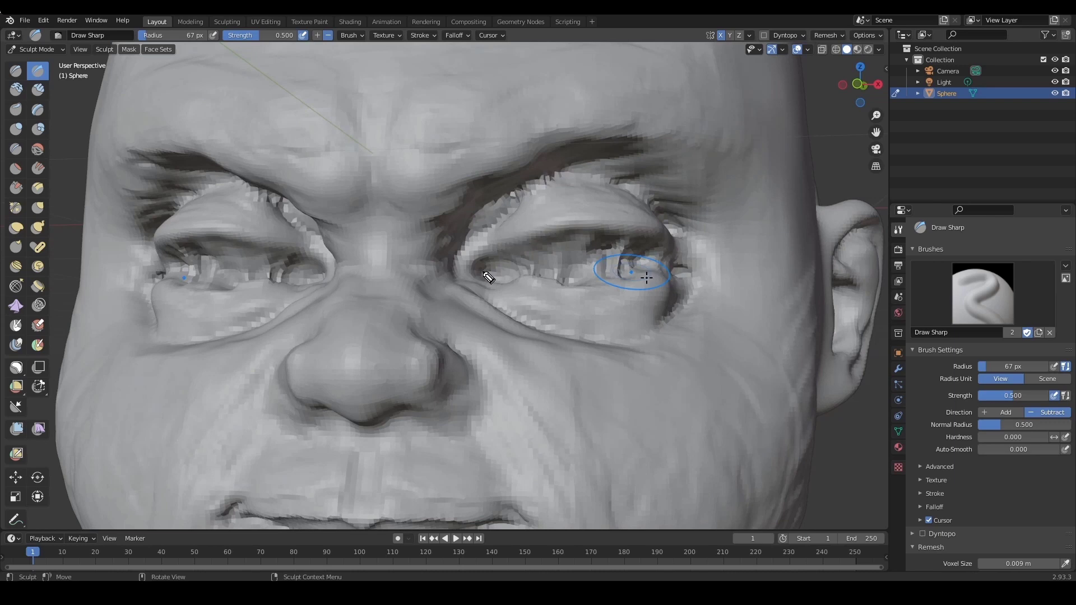
{"action": "mouse_move", "coordinate": [477, 269]}
{"action": "left_mouse_down"}
{"action": "mouse_move", "coordinate": [605, 238]}
{"action": "mouse_move", "coordinate": [567, 269]}
{"action": "mouse_move", "coordinate": [644, 269]}
{"action": "mouse_move", "coordinate": [543, 253]}
{"action": "left_mouse_up"}
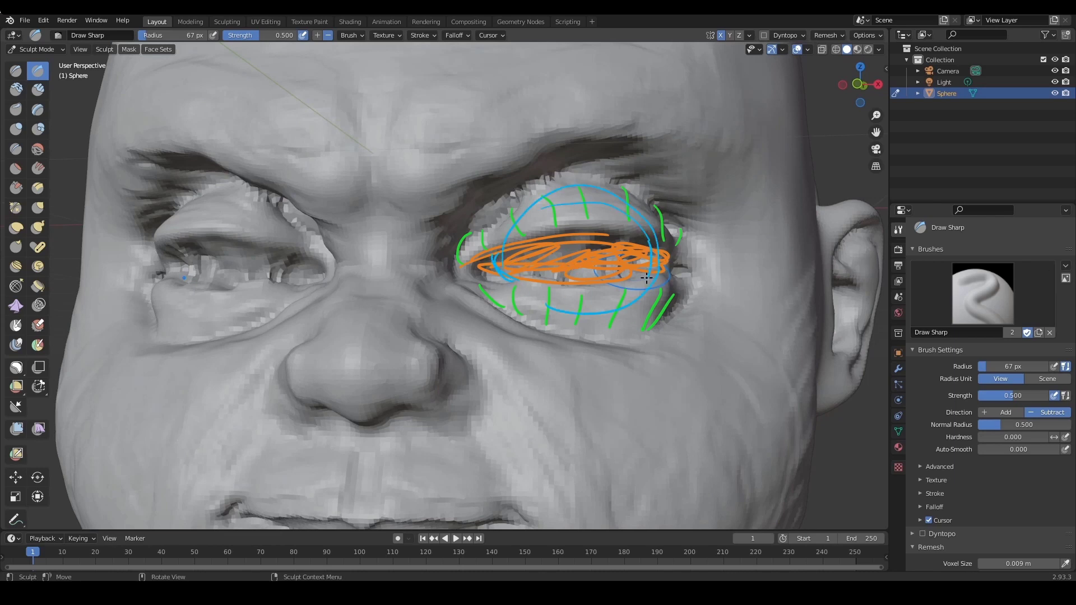
{"action": "key", "text": "ctrl+shift+7"}
{"action": "mouse_move", "coordinate": [632, 260]}
{"action": "left_mouse_down"}
{"action": "mouse_move", "coordinate": [643, 272]}
{"action": "mouse_move", "coordinate": [628, 249]}
{"action": "mouse_move", "coordinate": [580, 268]}
{"action": "mouse_move", "coordinate": [641, 277]}
{"action": "mouse_move", "coordinate": [527, 250]}
{"action": "mouse_move", "coordinate": [611, 267]}
{"action": "left_mouse_up"}
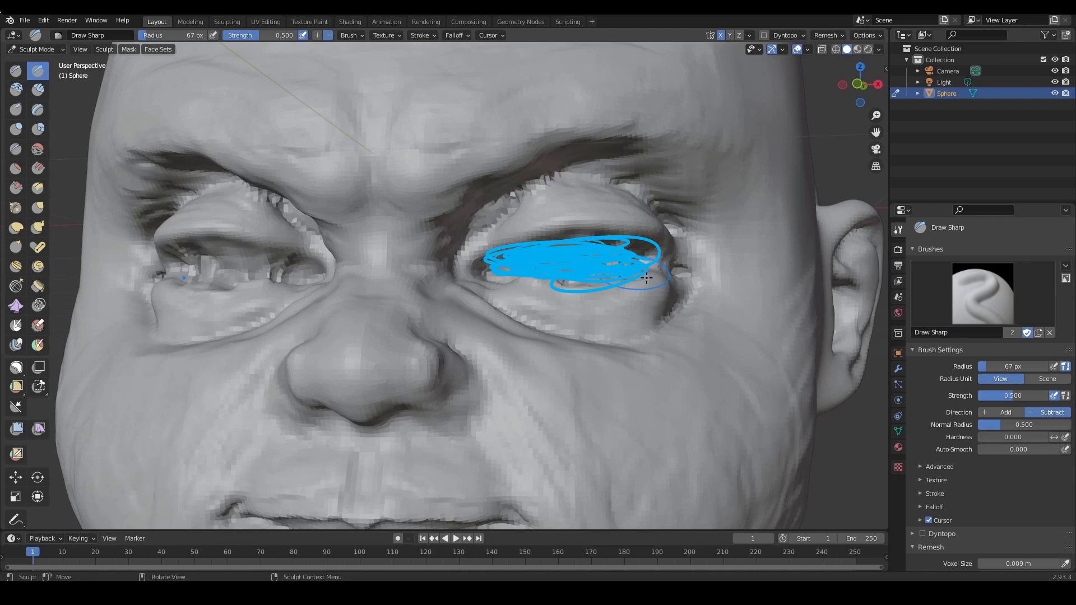
{"action": "key", "text": "ctrl+shift+7"}
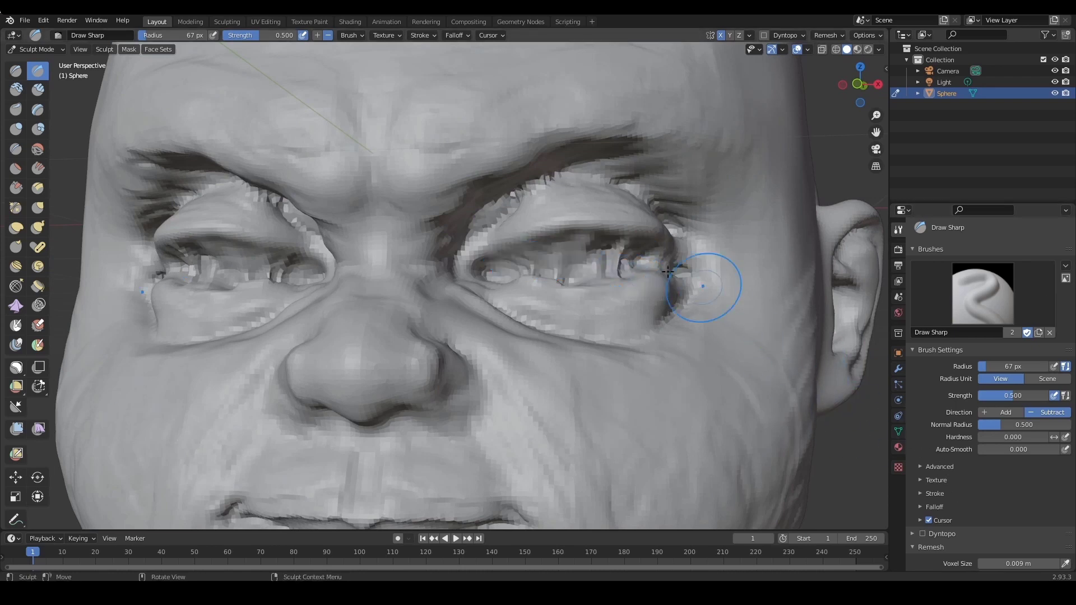
Remesh the head with a voxel size of 0.008 m
{"action": "scroll", "coordinate": [970, 462], "scroll_direction": "down", "scroll_amount": 6}
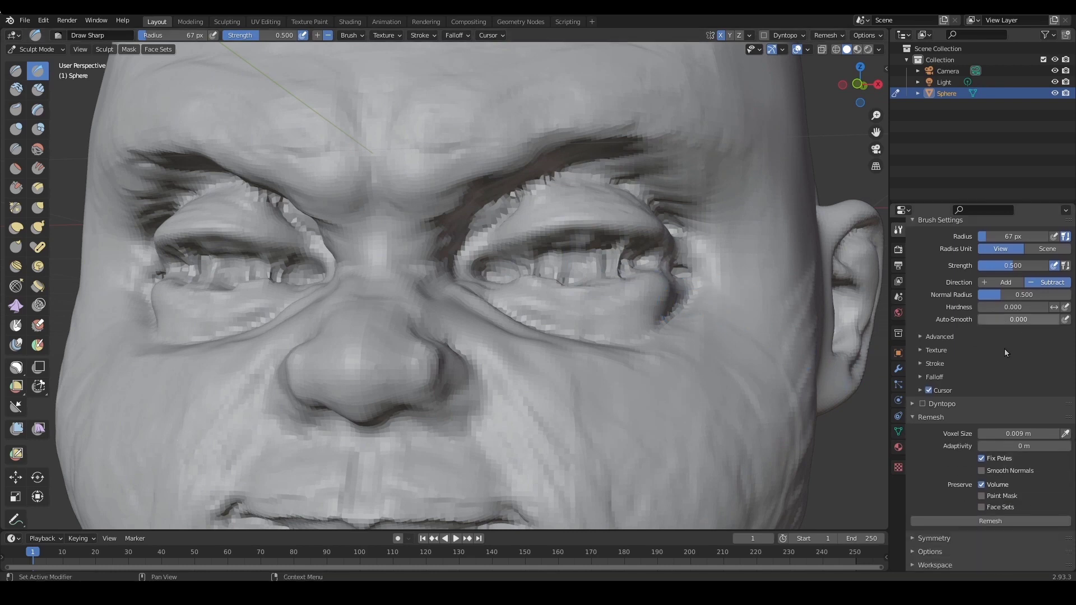
{"action": "left_click", "coordinate": [1032, 433]}
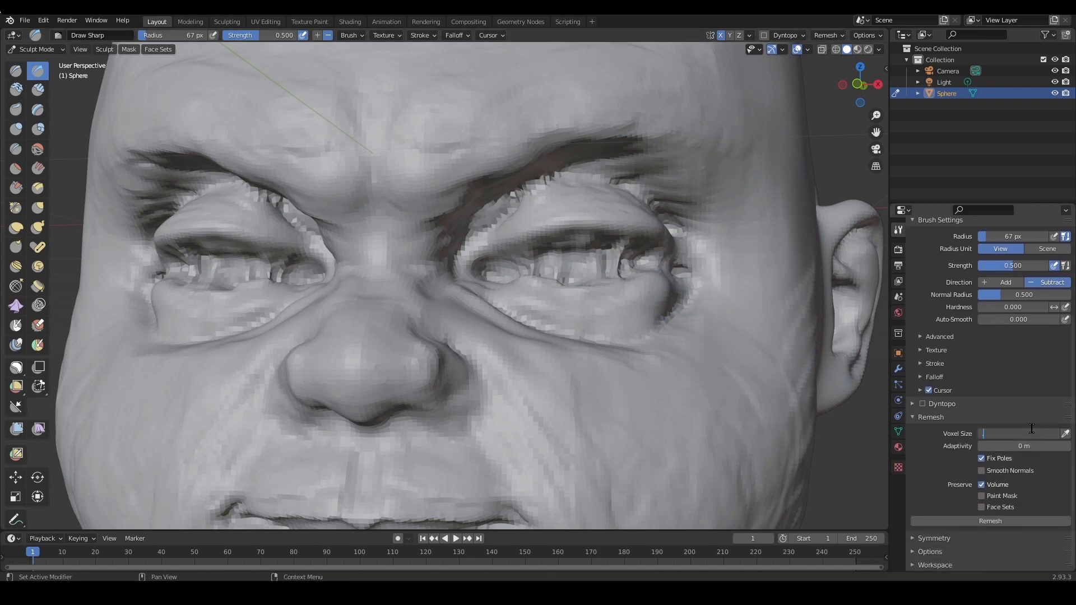
{"action": "left_click", "coordinate": [1002, 522]}
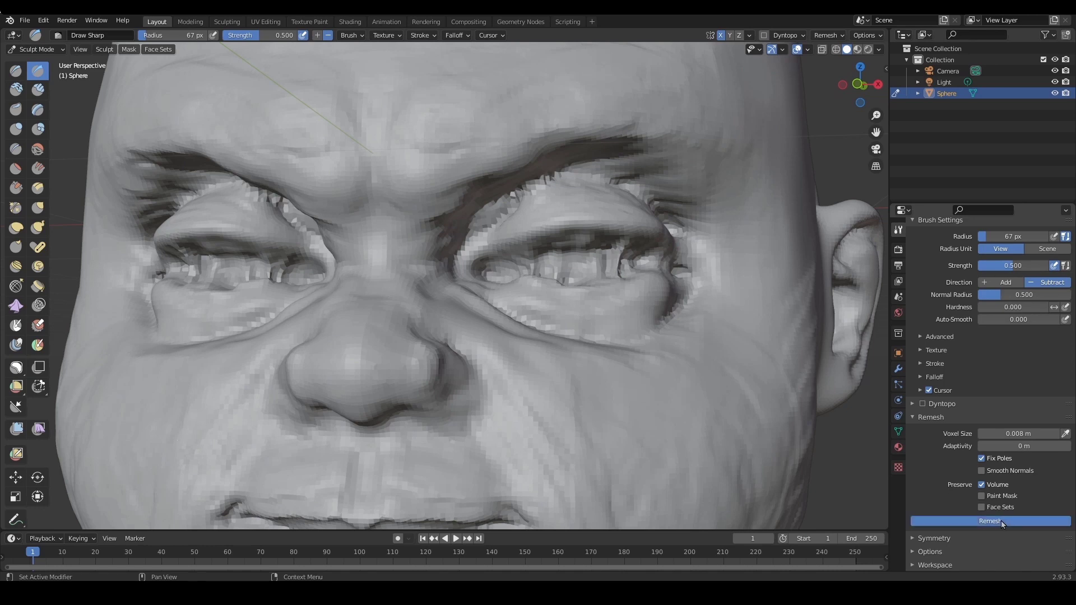
Reduce the Draw Sharp radius to 55 px and carve the outer part of the eye openings in Subtract mode
{"action": "mouse_move", "coordinate": [661, 303]}
{"action": "left_mouse_down", "text": "alt"}
{"action": "mouse_move", "coordinate": [650, 312]}
{"action": "mouse_move", "coordinate": [665, 252]}
{"action": "mouse_move", "coordinate": [671, 264]}
{"action": "left_mouse_up", "text": "alt"}
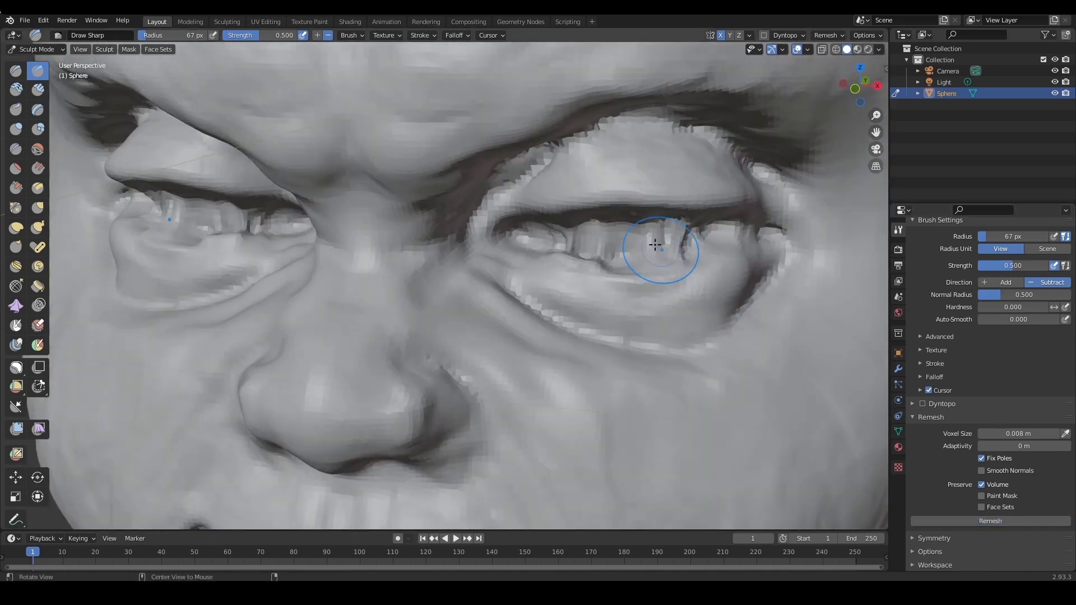
{"action": "key", "text": "bracketleft"}
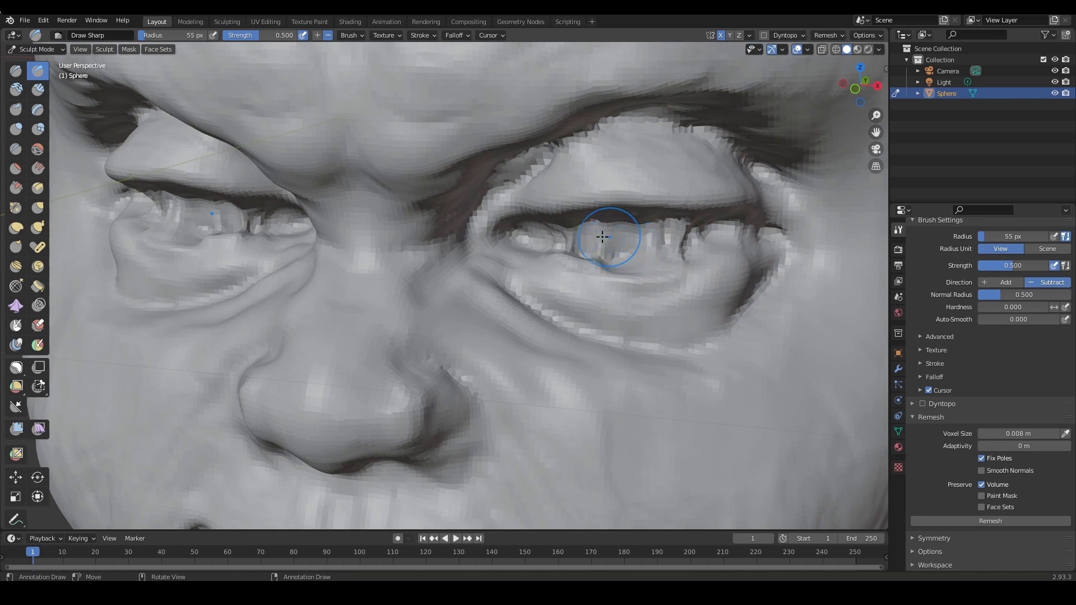
{"action": "key", "text": "bracketleft"}
{"action": "mouse_move", "coordinate": [673, 244]}
{"action": "left_mouse_down", "text": "alt"}
{"action": "mouse_move", "coordinate": [643, 261]}
{"action": "mouse_move", "coordinate": [632, 232]}
{"action": "mouse_move", "coordinate": [555, 239]}
{"action": "mouse_move", "coordinate": [660, 230]}
{"action": "left_mouse_up", "text": "alt"}
{"action": "middle_click_drag", "start_coordinate": [789, 246], "coordinate": [757, 269]}
{"action": "left_click_drag", "start_coordinate": [764, 266], "coordinate": [763, 262]}
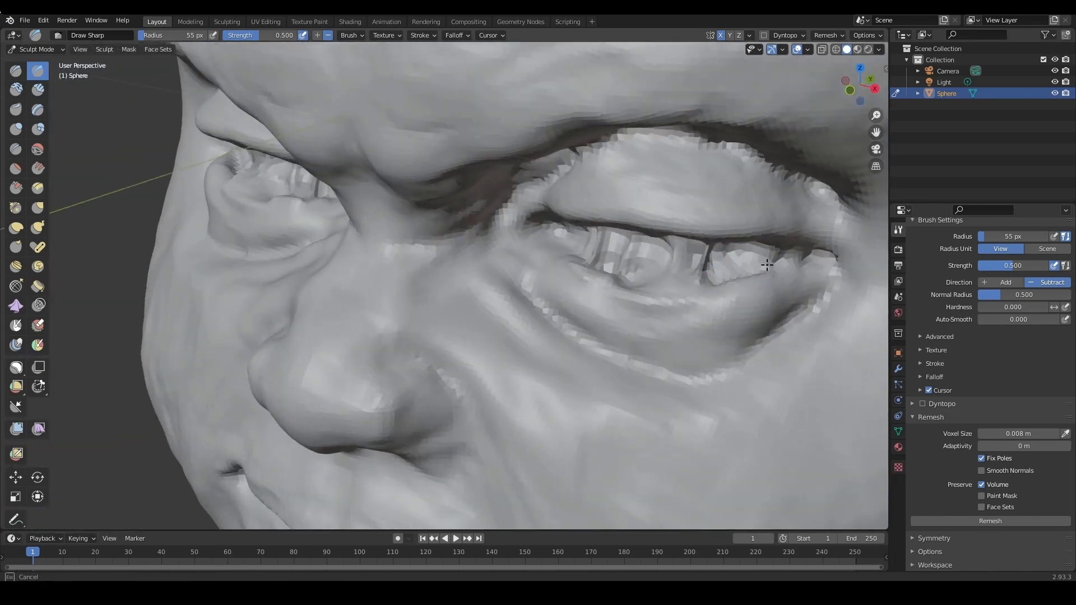
Carve the recess between the eyelids with Draw Sharp in Subtract mode at a 55 px radius and 0.500 strength
{"action": "middle_click_drag", "start_coordinate": [687, 266], "coordinate": [699, 255]}
{"action": "left_click_drag", "start_coordinate": [693, 245], "coordinate": [555, 239]}
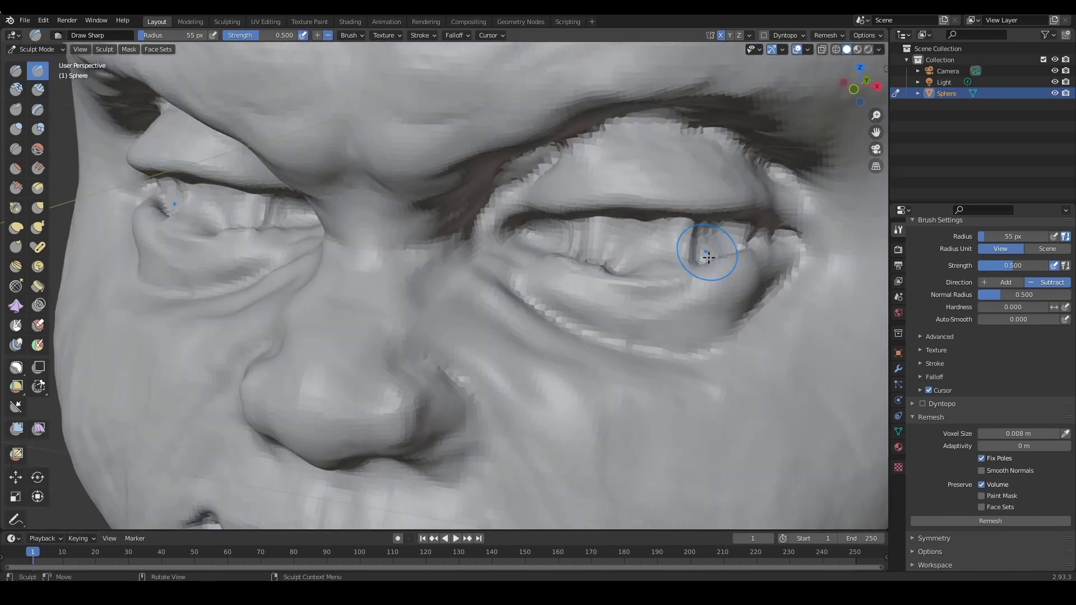
{"action": "mouse_move", "coordinate": [644, 252]}
{"action": "middle_mouse_down"}
{"action": "mouse_move", "coordinate": [665, 260]}
{"action": "mouse_move", "coordinate": [622, 252]}
{"action": "middle_mouse_up"}
{"action": "left_click_drag", "start_coordinate": [622, 244], "coordinate": [629, 257]}
{"action": "middle_click_drag", "start_coordinate": [639, 261], "coordinate": [614, 252]}
{"action": "mouse_move", "coordinate": [601, 247]}
{"action": "left_mouse_down"}
{"action": "mouse_move", "coordinate": [612, 277]}
{"action": "mouse_move", "coordinate": [639, 288]}
{"action": "left_mouse_up"}
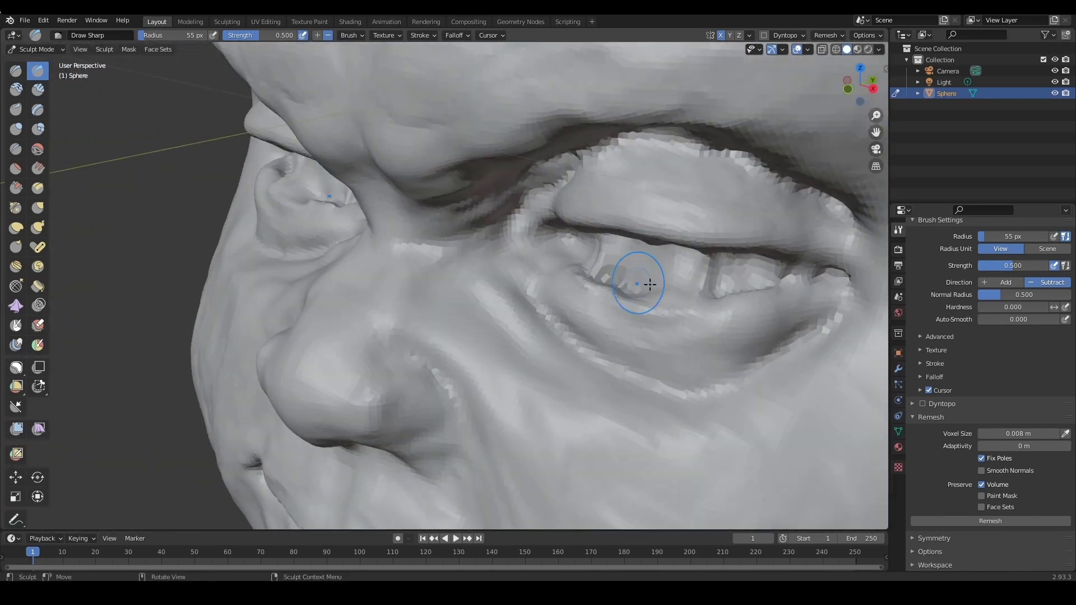
{"action": "middle_click_drag", "start_coordinate": [644, 284], "coordinate": [702, 268]}
{"action": "mouse_move", "coordinate": [705, 264]}
{"action": "left_mouse_down"}
{"action": "mouse_move", "coordinate": [702, 252]}
{"action": "mouse_move", "coordinate": [725, 243]}
{"action": "mouse_move", "coordinate": [560, 305]}
{"action": "mouse_move", "coordinate": [683, 231]}
{"action": "left_mouse_up"}
Reduce the Draw Sharp radius to 45 px and cut deeper into the outer part of the eye openings
{"action": "left_click_drag", "start_coordinate": [639, 268], "coordinate": [642, 244], "text": "ctrl+alt"}
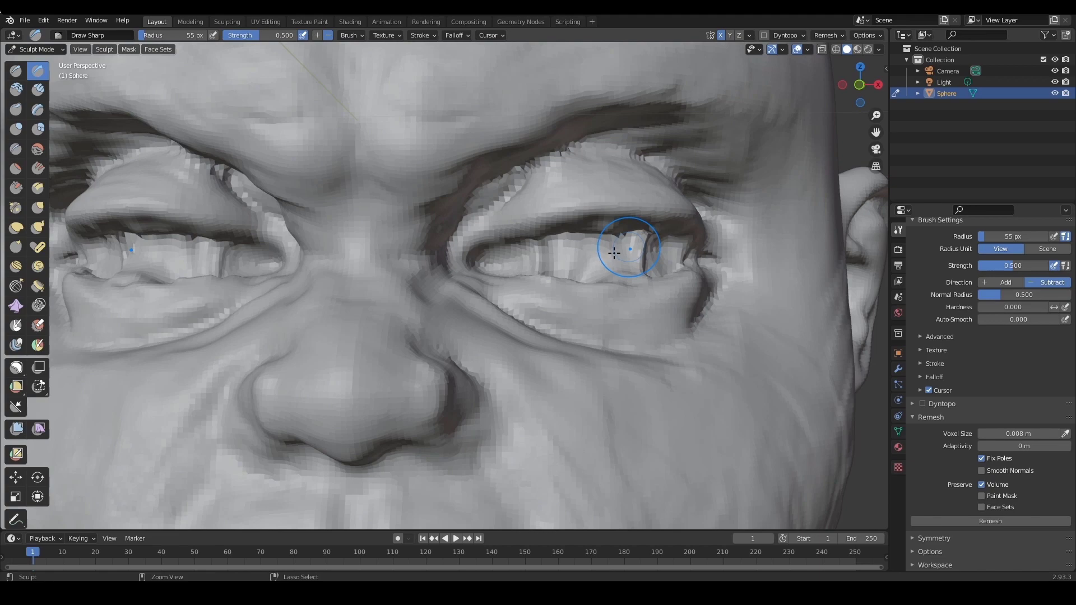
{"action": "left_click_drag", "start_coordinate": [613, 259], "coordinate": [599, 242], "text": "ctrl+alt"}
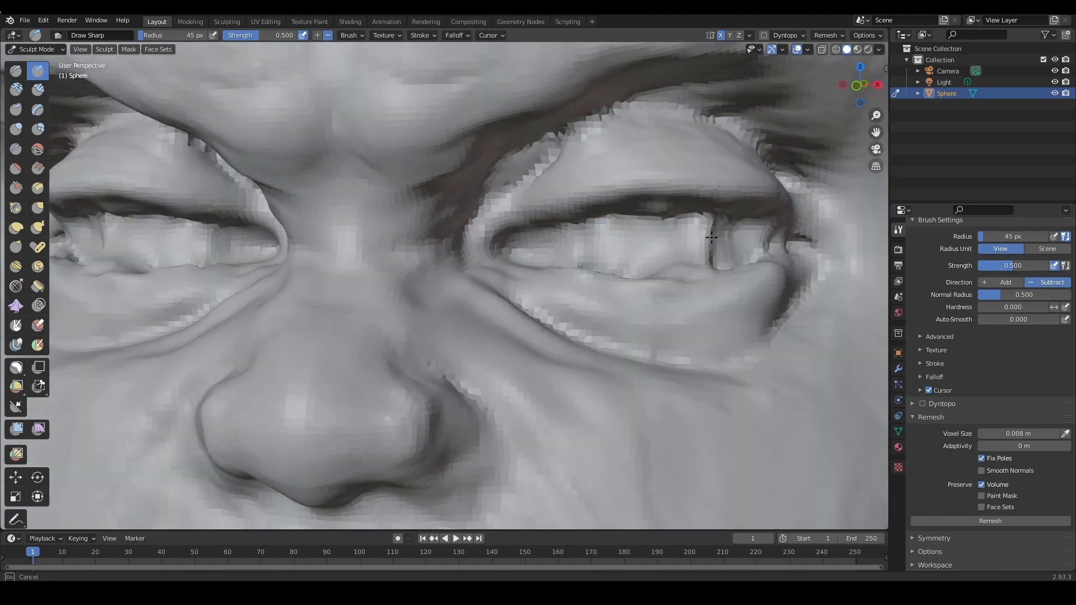
{"action": "left_click_drag", "start_coordinate": [682, 236], "coordinate": [695, 246]}
{"action": "mouse_move", "coordinate": [704, 225]}
{"action": "left_mouse_down", "text": "ctrl+alt"}
{"action": "mouse_move", "coordinate": [708, 241]}
{"action": "mouse_move", "coordinate": [641, 238]}
{"action": "mouse_move", "coordinate": [690, 231]}
{"action": "left_mouse_up", "text": "ctrl+alt"}
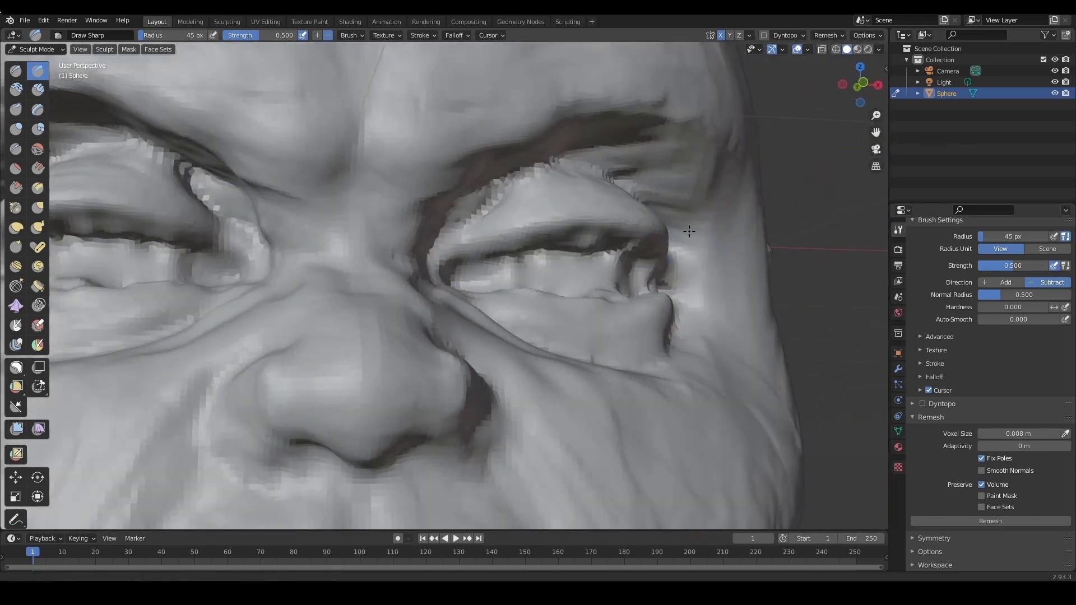
{"action": "left_click_drag", "start_coordinate": [633, 277], "coordinate": [636, 259], "text": "ctrl+alt"}
{"action": "mouse_move", "coordinate": [636, 259]}
{"action": "left_mouse_down", "text": "alt"}
{"action": "mouse_move", "coordinate": [581, 271]}
{"action": "mouse_move", "coordinate": [565, 243]}
{"action": "mouse_move", "coordinate": [620, 229]}
{"action": "mouse_move", "coordinate": [622, 257]}
{"action": "mouse_move", "coordinate": [653, 248]}
{"action": "left_mouse_up", "text": "alt"}
Set the Draw Sharp radius to 74 px and carve beneath the upper eyelids from a low viewpoint
{"action": "key", "text": "f"}
{"action": "left_click", "coordinate": [585, 247]}
{"action": "mouse_move", "coordinate": [738, 233]}
{"action": "left_mouse_down", "text": "alt"}
{"action": "mouse_move", "coordinate": [658, 278]}
{"action": "mouse_move", "coordinate": [779, 252]}
{"action": "mouse_move", "coordinate": [715, 257]}
{"action": "left_mouse_up", "text": "alt"}
{"action": "middle_click_drag", "start_coordinate": [695, 274], "coordinate": [723, 206]}
{"action": "middle_click_drag", "start_coordinate": [634, 295], "coordinate": [623, 300]}
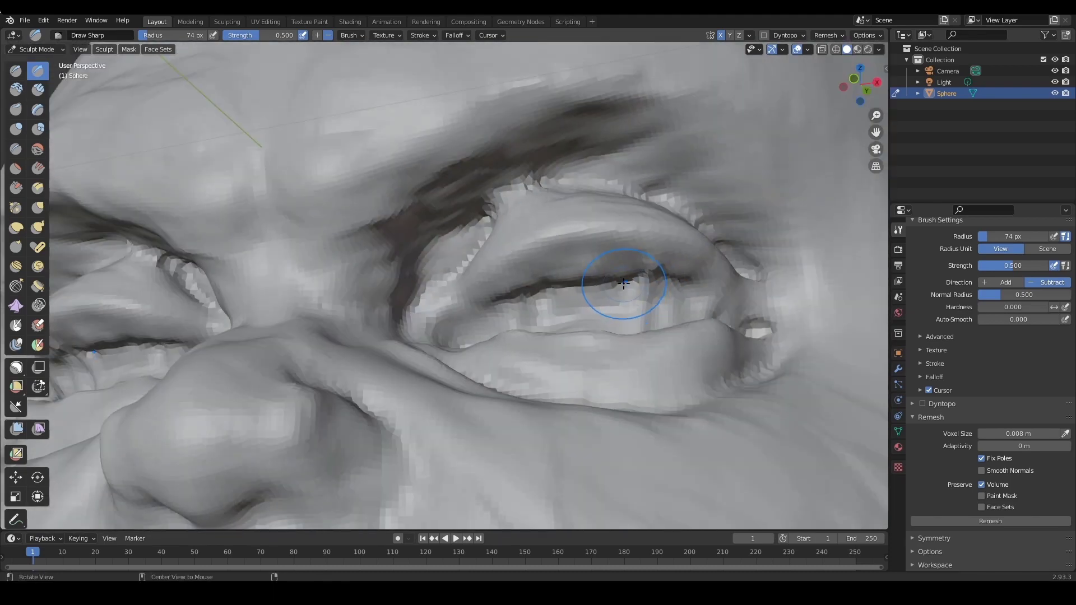
{"action": "key", "text": "s"}
{"action": "left_click", "coordinate": [626, 278]}
{"action": "left_click_drag", "start_coordinate": [635, 288], "coordinate": [644, 271]}
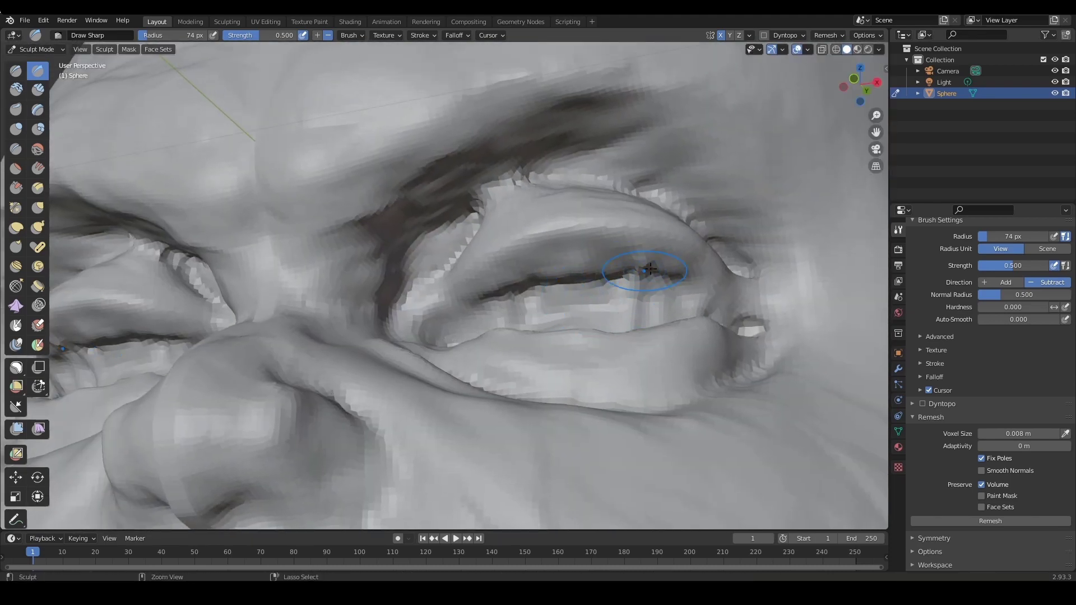
{"action": "middle_click_drag", "start_coordinate": [644, 270], "coordinate": [617, 317]}
Switch to the Scrape/Peaks brush, adjust its radius and flatten the surface inside the eye openings
{"action": "scroll", "coordinate": [572, 322], "scroll_direction": "down", "scroll_amount": 5}
{"action": "middle_click_drag", "start_coordinate": [545, 326], "coordinate": [602, 224]}
{"action": "middle_click_drag", "start_coordinate": [622, 314], "coordinate": [632, 264]}
{"action": "key", "text": "shift+t"}
{"action": "mouse_move", "coordinate": [602, 273]}
{"action": "left_mouse_down", "text": "alt"}
{"action": "mouse_move", "coordinate": [609, 300]}
{"action": "mouse_move", "coordinate": [618, 298]}
{"action": "mouse_move", "coordinate": [535, 314]}
{"action": "mouse_move", "coordinate": [620, 308]}
{"action": "mouse_move", "coordinate": [675, 327]}
{"action": "left_mouse_up", "text": "alt"}
{"action": "left_click_drag", "start_coordinate": [645, 258], "coordinate": [629, 300], "text": "alt"}
{"action": "key", "text": "f"}
{"action": "left_click", "coordinate": [643, 276]}
{"action": "left_click_drag", "start_coordinate": [676, 264], "coordinate": [507, 262]}
Set the Scrape/Peaks radius to 74 px and flatten the rims of the lower eyelids
{"action": "left_click_drag", "start_coordinate": [670, 241], "coordinate": [618, 286], "text": "alt"}
{"action": "key", "text": "f"}
{"action": "left_click", "coordinate": [623, 284]}
{"action": "mouse_move", "coordinate": [574, 211]}
{"action": "left_mouse_down"}
{"action": "mouse_move", "coordinate": [692, 247]}
{"action": "mouse_move", "coordinate": [810, 247]}
{"action": "mouse_move", "coordinate": [791, 273]}
{"action": "mouse_move", "coordinate": [639, 267]}
{"action": "mouse_move", "coordinate": [577, 246]}
{"action": "mouse_move", "coordinate": [617, 257]}
{"action": "mouse_move", "coordinate": [809, 259]}
{"action": "mouse_move", "coordinate": [823, 287]}
{"action": "mouse_move", "coordinate": [681, 264]}
{"action": "left_mouse_up"}
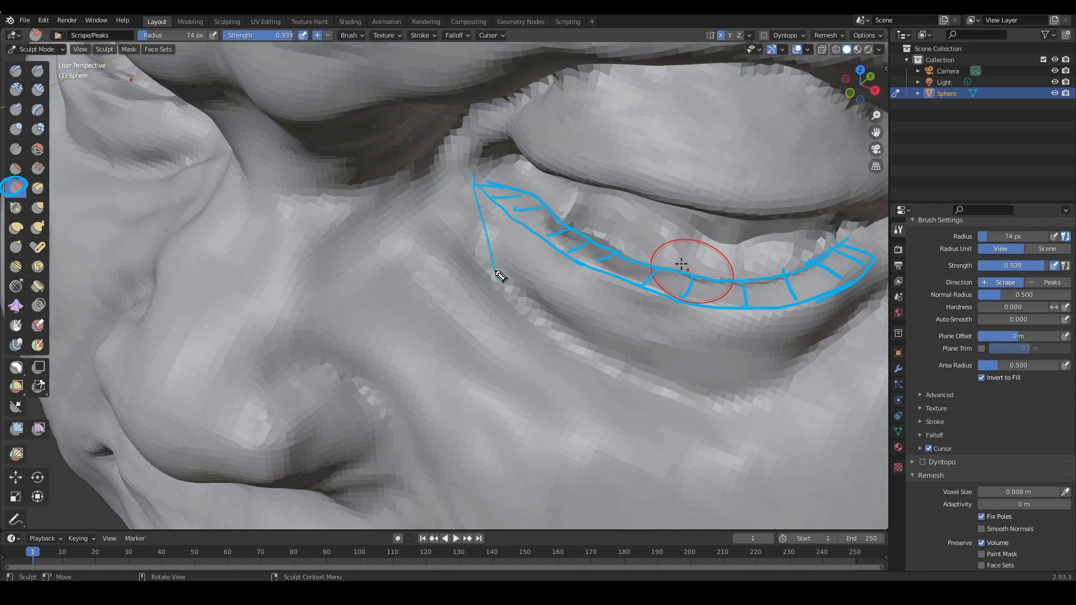
{"action": "left_click_drag", "start_coordinate": [874, 262], "coordinate": [810, 337]}
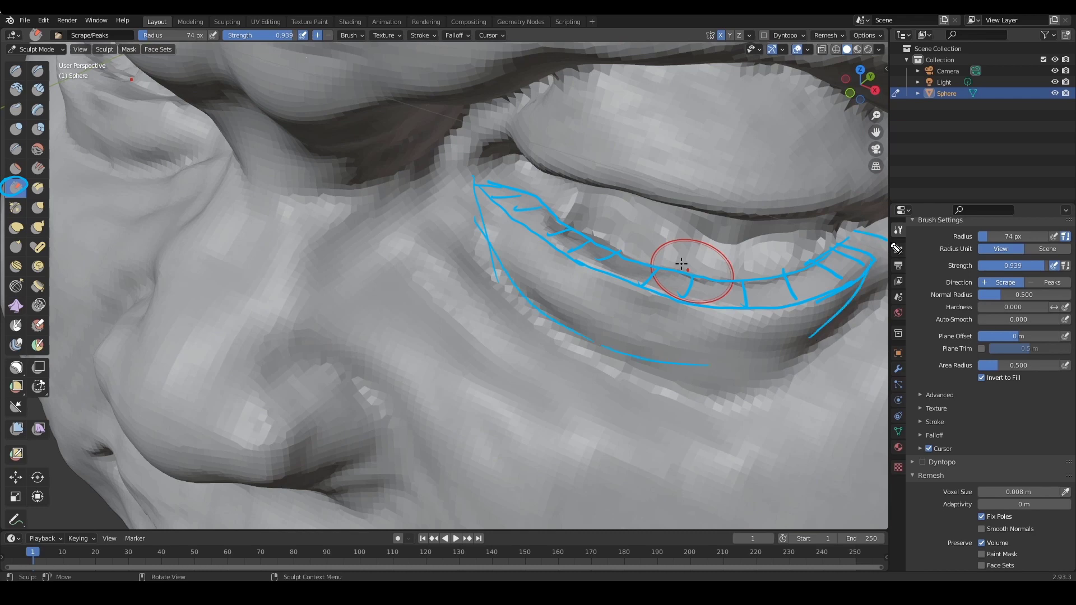
{"action": "left_click_drag", "start_coordinate": [878, 286], "coordinate": [719, 380]}
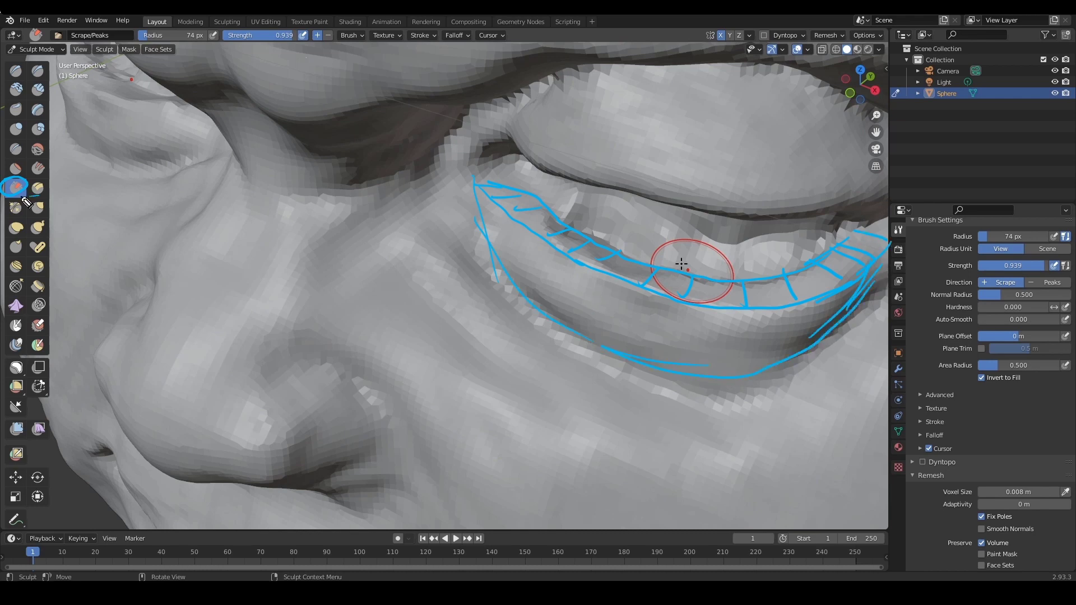
{"action": "key", "text": "Escape"}
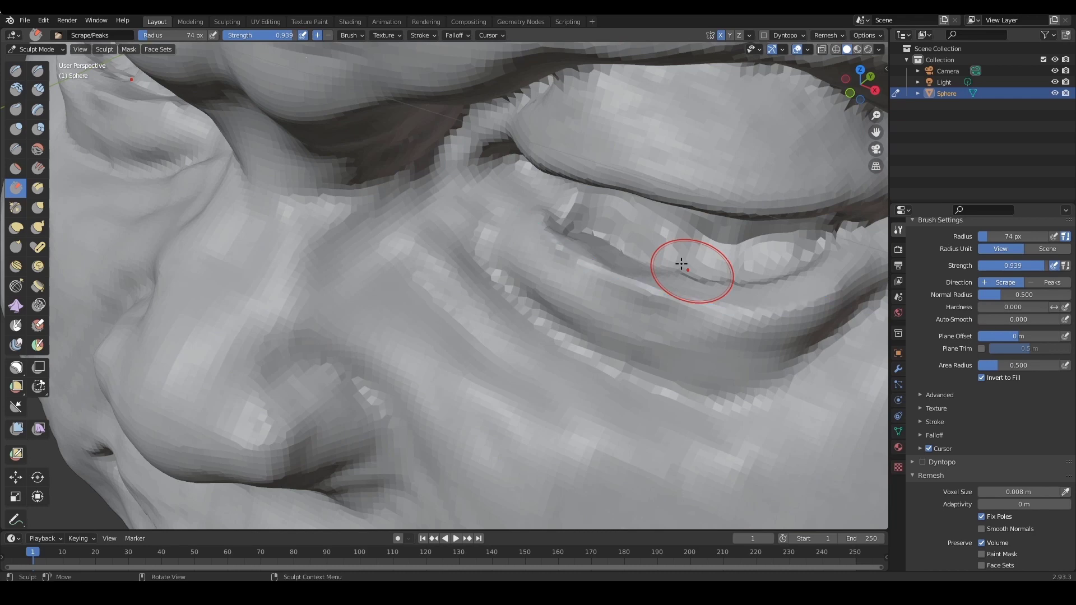
Flatten the inner stretch of the lower eyelid rims with Scrape/Peaks at a 74 px radius and 0.939 strength
{"action": "scroll", "coordinate": [628, 230], "scroll_direction": "down", "scroll_amount": 2}
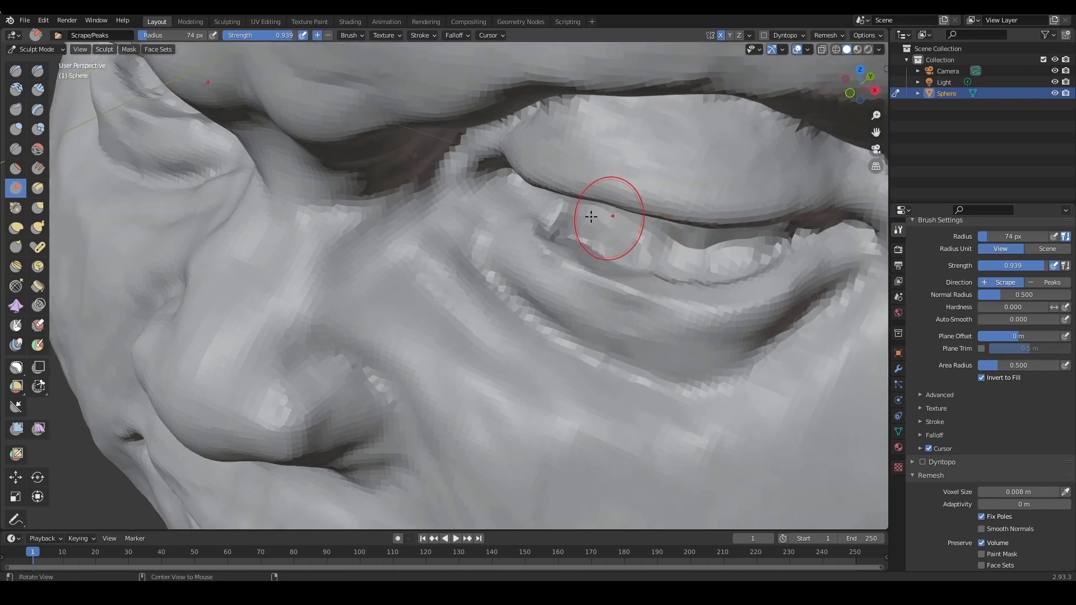
{"action": "middle_click_drag", "start_coordinate": [568, 234], "coordinate": [585, 229]}
{"action": "scroll", "coordinate": [537, 224], "scroll_direction": "up", "scroll_amount": 2}
{"action": "left_click_drag", "start_coordinate": [534, 218], "coordinate": [616, 263]}
{"action": "scroll", "coordinate": [667, 241], "scroll_direction": "down", "scroll_amount": 4}
{"action": "mouse_move", "coordinate": [590, 351]}
{"action": "middle_mouse_down"}
{"action": "mouse_move", "coordinate": [617, 309]}
{"action": "mouse_move", "coordinate": [602, 299]}
{"action": "middle_mouse_up"}
{"action": "scroll", "coordinate": [570, 269], "scroll_direction": "up", "scroll_amount": 3}
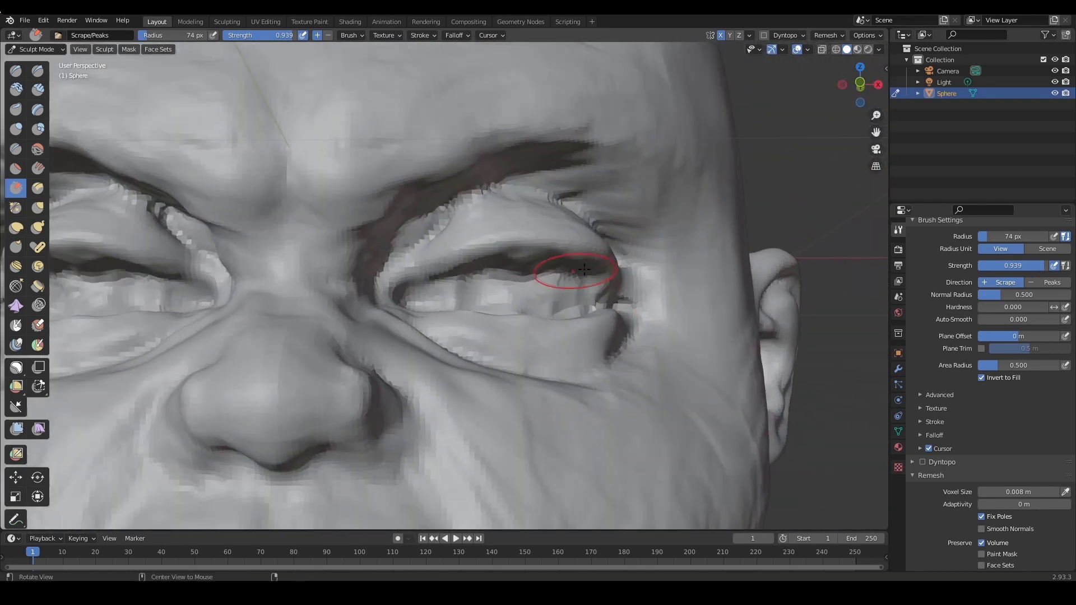
Flatten the undersides of the upper eyelids and the recess below them with Scrape/Peaks, adjusting the brush radius
{"action": "middle_click_drag", "start_coordinate": [568, 268], "coordinate": [608, 258], "text": "shift"}
{"action": "key", "text": "f"}
{"action": "left_click", "coordinate": [528, 264]}
{"action": "mouse_move", "coordinate": [506, 275]}
{"action": "left_mouse_down"}
{"action": "mouse_move", "coordinate": [535, 268]}
{"action": "mouse_move", "coordinate": [523, 281]}
{"action": "mouse_move", "coordinate": [628, 252]}
{"action": "mouse_move", "coordinate": [665, 273]}
{"action": "left_mouse_up"}
{"action": "middle_click_drag", "start_coordinate": [727, 240], "coordinate": [608, 257], "text": "ctrl"}
{"action": "middle_click_drag", "start_coordinate": [610, 299], "coordinate": [613, 309]}
{"action": "mouse_move", "coordinate": [612, 309]}
{"action": "left_mouse_down", "text": "alt"}
{"action": "mouse_move", "coordinate": [594, 283]}
{"action": "mouse_move", "coordinate": [633, 292]}
{"action": "left_mouse_up", "text": "alt"}
{"action": "key", "text": "f"}
{"action": "left_click", "coordinate": [611, 274]}
{"action": "mouse_move", "coordinate": [608, 278]}
{"action": "left_mouse_down", "text": "ctrl+alt"}
{"action": "mouse_move", "coordinate": [599, 325]}
{"action": "mouse_move", "coordinate": [638, 280]}
{"action": "mouse_move", "coordinate": [598, 302]}
{"action": "mouse_move", "coordinate": [593, 282]}
{"action": "left_mouse_up", "text": "ctrl+alt"}
{"action": "left_click_drag", "start_coordinate": [586, 289], "coordinate": [574, 290], "text": "alt"}
Build up the inner part of the eye openings with Clay Strips at a 28 px radius and 0.509 strength
{"action": "key", "text": "c"}
{"action": "middle_click_drag", "start_coordinate": [531, 255], "coordinate": [512, 264]}
{"action": "key", "text": "f"}
{"action": "left_click", "coordinate": [519, 247]}
{"action": "left_click_drag", "start_coordinate": [499, 244], "coordinate": [494, 248]}
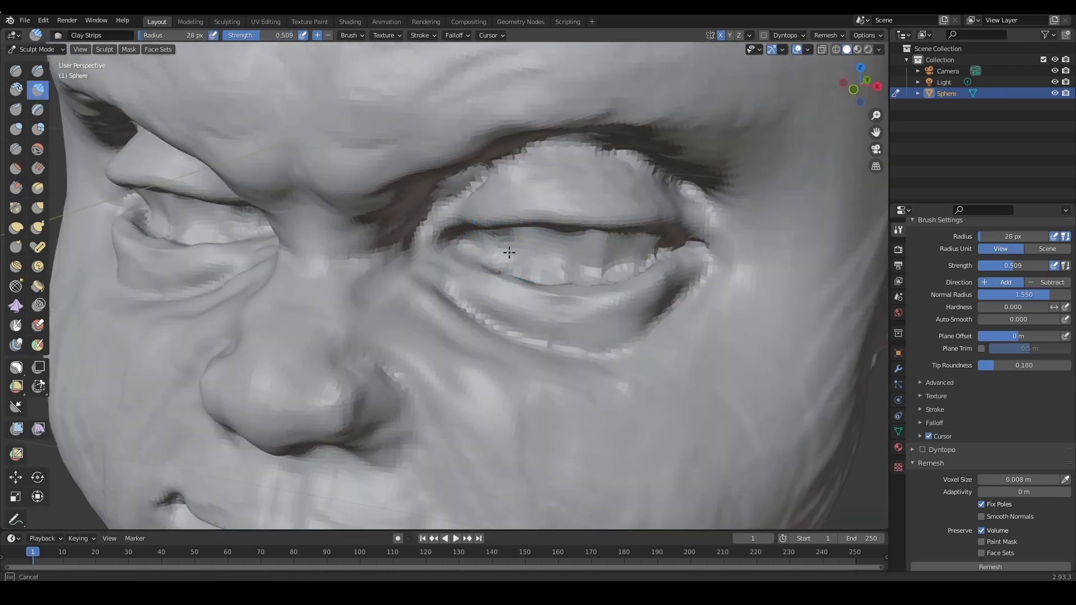
Adjust the Clay Strips radius and add clay along the lower eyelids toward the outer part of the eye openings
{"action": "key", "text": "f"}
{"action": "left_click", "coordinate": [584, 264]}
{"action": "left_click_drag", "start_coordinate": [579, 258], "coordinate": [608, 238], "text": "alt"}
{"action": "mouse_move", "coordinate": [566, 241]}
{"action": "left_mouse_down", "text": "ctrl+alt"}
{"action": "mouse_move", "coordinate": [533, 297]}
{"action": "mouse_move", "coordinate": [619, 300]}
{"action": "mouse_move", "coordinate": [630, 264]}
{"action": "mouse_move", "coordinate": [589, 264]}
{"action": "left_mouse_up", "text": "ctrl+alt"}
{"action": "left_click_drag", "start_coordinate": [591, 283], "coordinate": [549, 281]}
{"action": "left_click_drag", "start_coordinate": [651, 291], "coordinate": [660, 259], "text": "ctrl+alt"}
{"action": "mouse_move", "coordinate": [660, 259]}
{"action": "left_mouse_down", "text": "alt"}
{"action": "mouse_move", "coordinate": [625, 257]}
{"action": "mouse_move", "coordinate": [695, 259]}
{"action": "mouse_move", "coordinate": [719, 274]}
{"action": "mouse_move", "coordinate": [644, 279]}
{"action": "mouse_move", "coordinate": [672, 295]}
{"action": "left_mouse_up", "text": "alt"}
Flatten the undersides of the upper eyelids with Scrape/Peaks at a 72 px radius
{"action": "key", "text": "d"}
{"action": "mouse_move", "coordinate": [672, 294]}
{"action": "left_mouse_down", "text": "ctrl+alt"}
{"action": "mouse_move", "coordinate": [637, 274]}
{"action": "mouse_move", "coordinate": [672, 248]}
{"action": "mouse_move", "coordinate": [648, 267]}
{"action": "mouse_move", "coordinate": [599, 239]}
{"action": "mouse_move", "coordinate": [587, 260]}
{"action": "mouse_move", "coordinate": [614, 260]}
{"action": "mouse_move", "coordinate": [604, 298]}
{"action": "mouse_move", "coordinate": [580, 291]}
{"action": "mouse_move", "coordinate": [580, 247]}
{"action": "left_mouse_up", "text": "ctrl+alt"}
{"action": "mouse_move", "coordinate": [581, 247]}
{"action": "left_mouse_down", "text": "alt"}
{"action": "mouse_move", "coordinate": [583, 259]}
{"action": "mouse_move", "coordinate": [561, 257]}
{"action": "left_mouse_up", "text": "alt"}
{"action": "key", "text": "shift+t"}
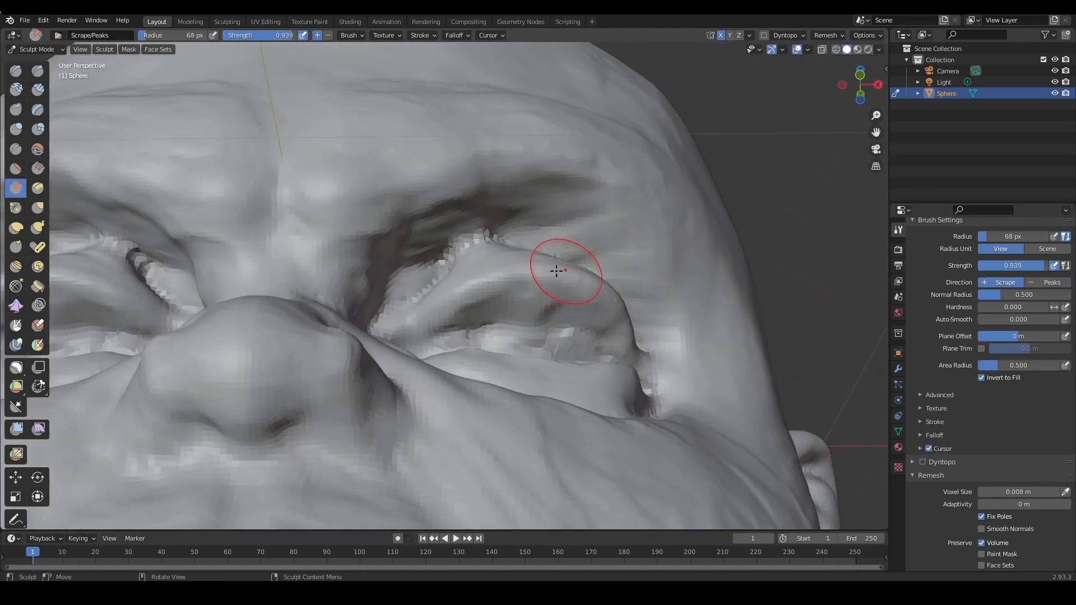
{"action": "left_click_drag", "start_coordinate": [488, 295], "coordinate": [557, 288]}
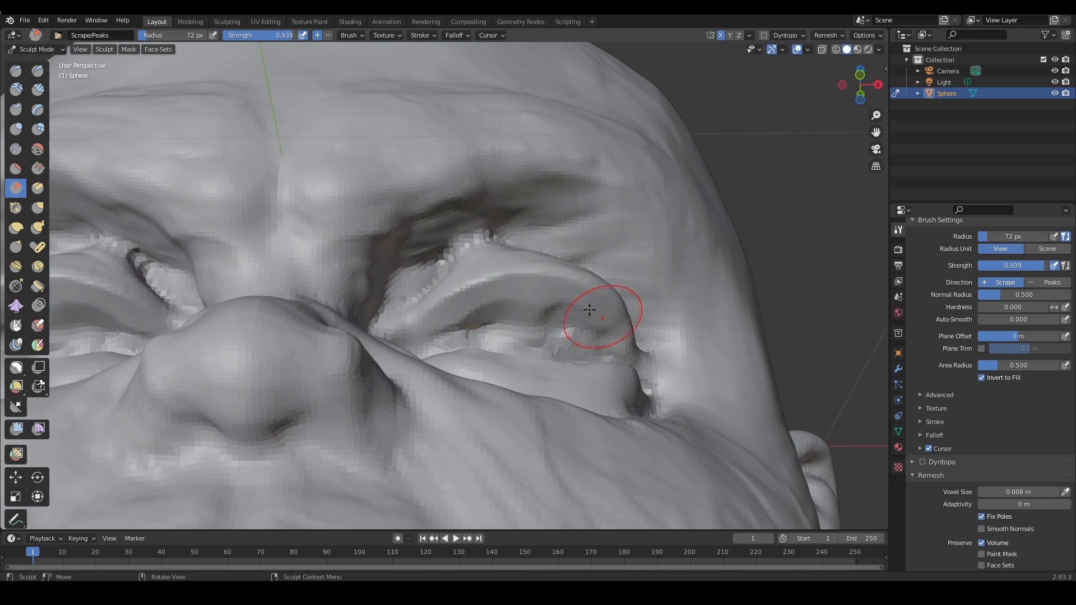
{"action": "left_click_drag", "start_coordinate": [613, 315], "coordinate": [585, 303], "text": "alt"}
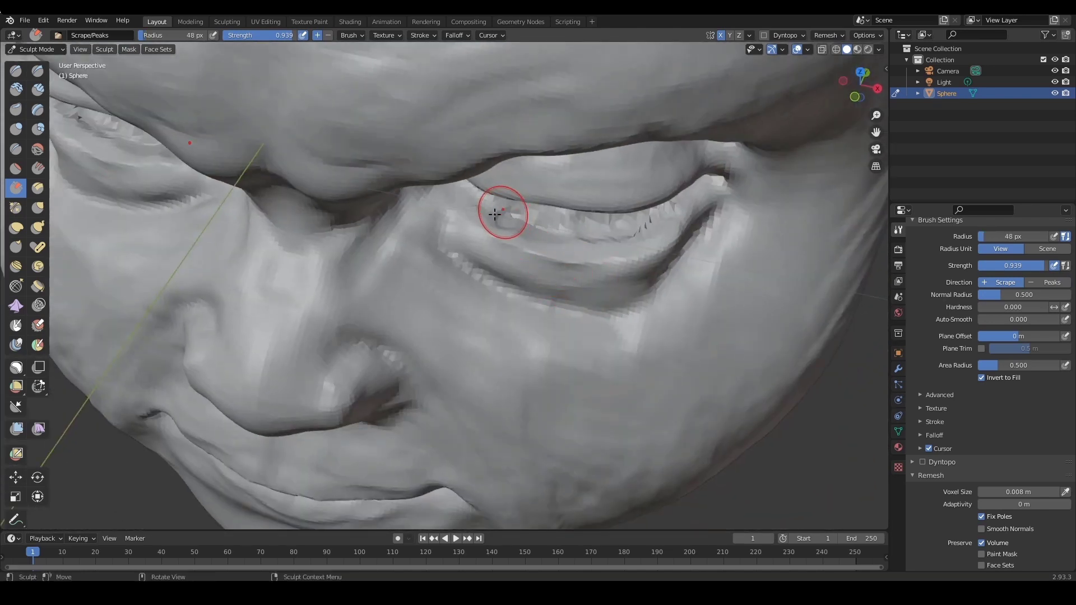
Flatten the lower eyelid rims from above with Scrape/Peaks, setting the radius to 47 px
{"action": "left_click_drag", "start_coordinate": [498, 214], "coordinate": [530, 238]}
{"action": "key", "text": "f"}
{"action": "left_click", "coordinate": [606, 254]}
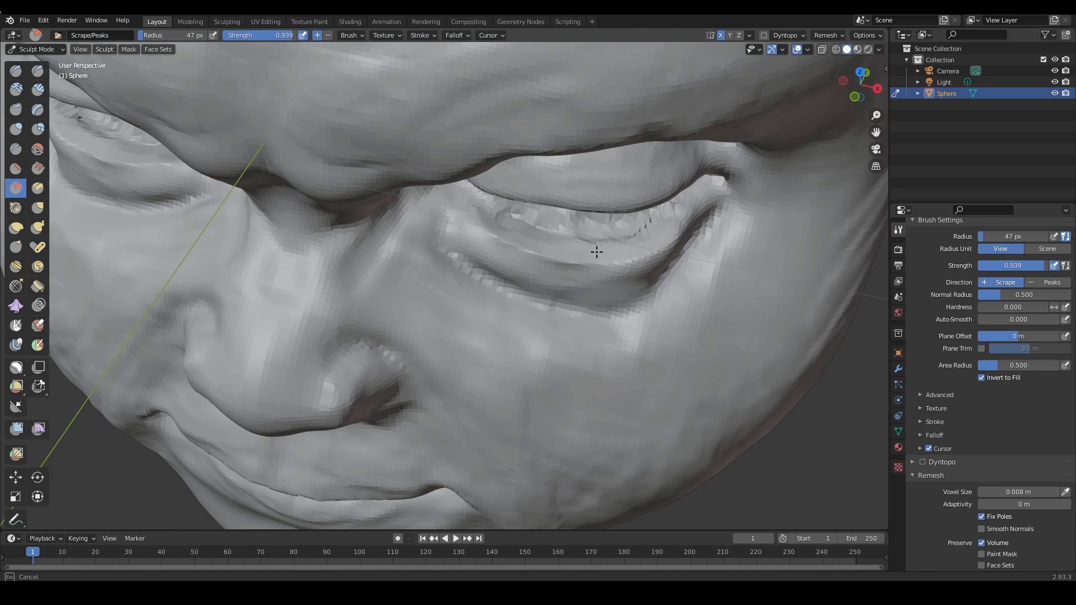
{"action": "left_click_drag", "start_coordinate": [690, 226], "coordinate": [667, 263], "text": "ctrl+alt"}
{"action": "left_click_drag", "start_coordinate": [666, 264], "coordinate": [608, 276], "text": "alt"}
{"action": "left_click_drag", "start_coordinate": [448, 252], "coordinate": [552, 280], "text": "alt+shift"}
{"action": "left_click_drag", "start_coordinate": [552, 306], "coordinate": [554, 276], "text": "ctrl+alt"}
{"action": "mouse_move", "coordinate": [434, 247]}
{"action": "left_mouse_down", "text": "ctrl+alt"}
{"action": "mouse_move", "coordinate": [435, 223]}
{"action": "mouse_move", "coordinate": [478, 240]}
{"action": "left_mouse_up", "text": "ctrl+alt"}
Build up the outer ends of the upper eyelids with Clay Strips at a 48 px radius
{"action": "key", "text": "c"}
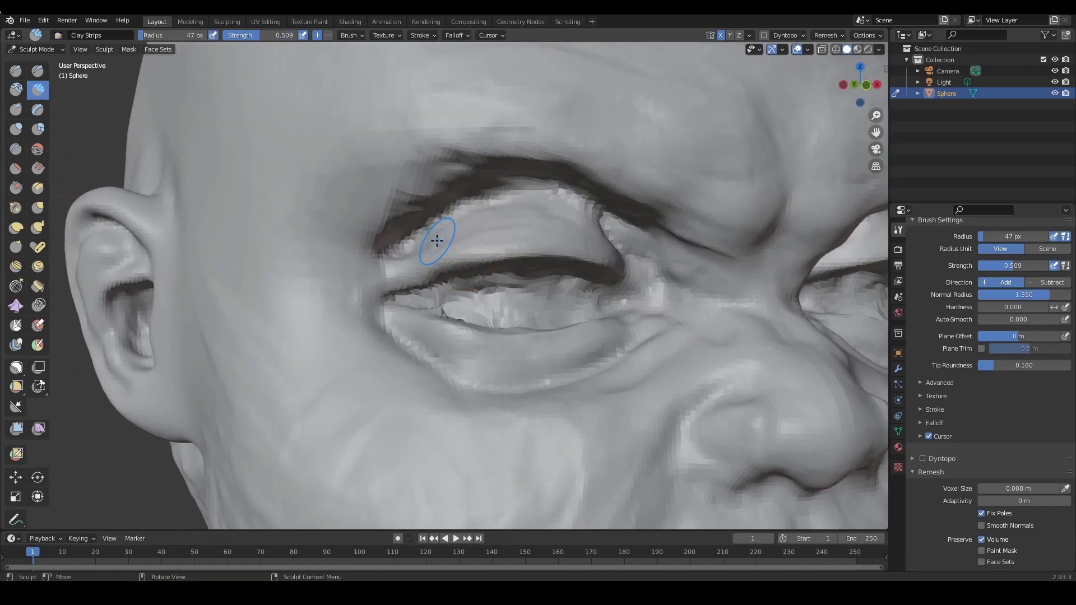
{"action": "key", "text": "f"}
{"action": "left_click", "coordinate": [408, 247]}
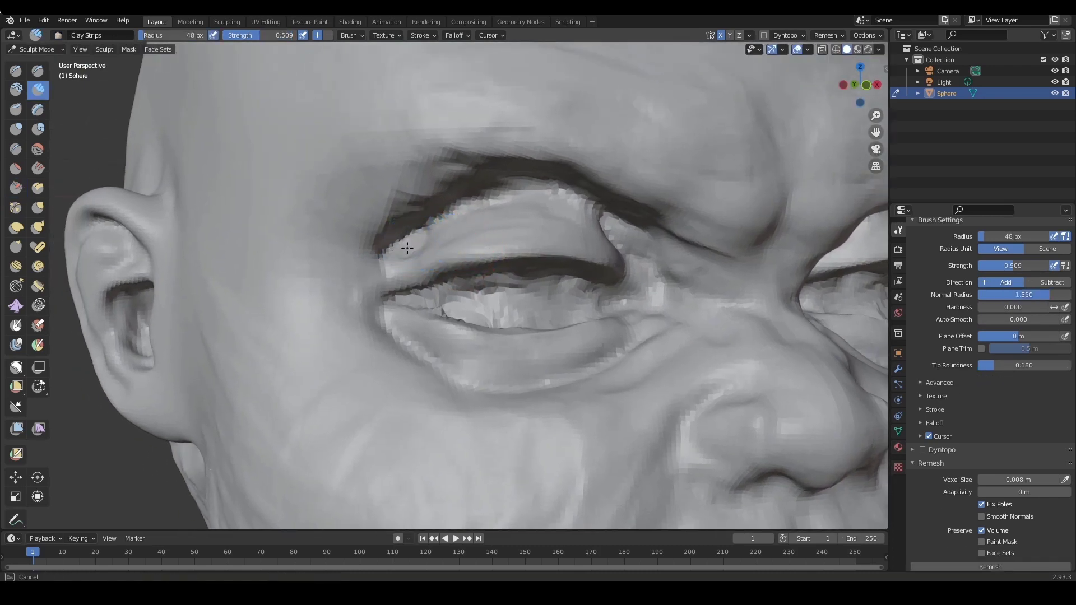
{"action": "left_click_drag", "start_coordinate": [413, 249], "coordinate": [449, 232]}
{"action": "left_click_drag", "start_coordinate": [448, 232], "coordinate": [378, 287]}
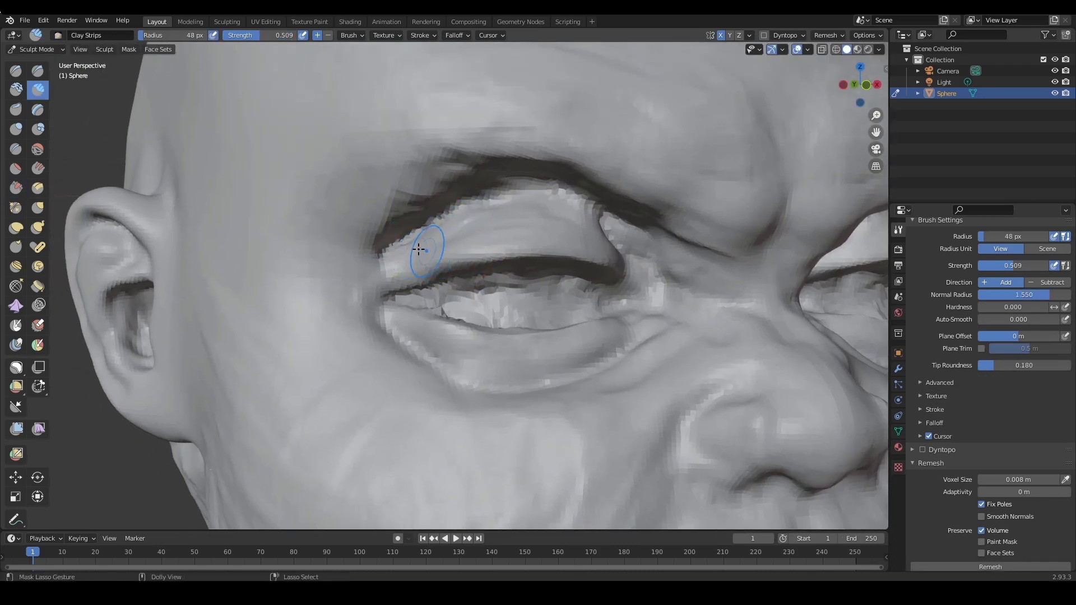
{"action": "key", "text": "d"}
{"action": "mouse_move", "coordinate": [413, 242]}
{"action": "left_mouse_down"}
{"action": "mouse_move", "coordinate": [363, 275]}
{"action": "mouse_move", "coordinate": [412, 284]}
{"action": "mouse_move", "coordinate": [376, 289]}
{"action": "mouse_move", "coordinate": [377, 309]}
{"action": "mouse_move", "coordinate": [437, 358]}
{"action": "left_mouse_up"}
Add clay to the outer corners of the lower eyelids with Clay Strips, using radii of 36 px and 40 px
{"action": "key", "text": "c"}
{"action": "left_click_drag", "start_coordinate": [470, 296], "coordinate": [487, 348], "text": "ctrl+alt"}
{"action": "left_click_drag", "start_coordinate": [617, 291], "coordinate": [532, 287], "text": "alt"}
{"action": "mouse_move", "coordinate": [533, 287]}
{"action": "left_mouse_down", "text": "alt+shift"}
{"action": "mouse_move", "coordinate": [695, 294]}
{"action": "mouse_move", "coordinate": [611, 306]}
{"action": "left_mouse_up", "text": "alt+shift"}
{"action": "mouse_move", "coordinate": [611, 306]}
{"action": "left_mouse_down", "text": "ctrl+alt"}
{"action": "mouse_move", "coordinate": [653, 228]}
{"action": "mouse_move", "coordinate": [658, 284]}
{"action": "mouse_move", "coordinate": [648, 293]}
{"action": "left_mouse_up", "text": "ctrl+alt"}
{"action": "key", "text": "f"}
{"action": "left_click", "coordinate": [628, 250]}
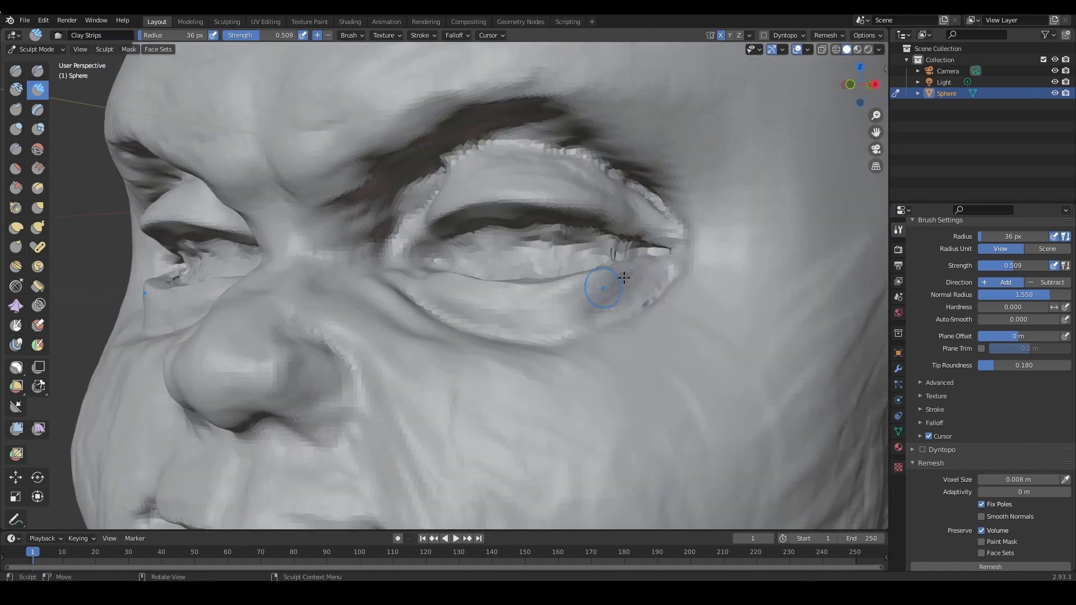
{"action": "mouse_move", "coordinate": [608, 284]}
{"action": "middle_mouse_down", "text": "ctrl"}
{"action": "mouse_move", "coordinate": [593, 304]}
{"action": "mouse_move", "coordinate": [540, 334]}
{"action": "mouse_move", "coordinate": [612, 316]}
{"action": "mouse_move", "coordinate": [672, 264]}
{"action": "mouse_move", "coordinate": [661, 291]}
{"action": "middle_mouse_up", "text": "ctrl"}
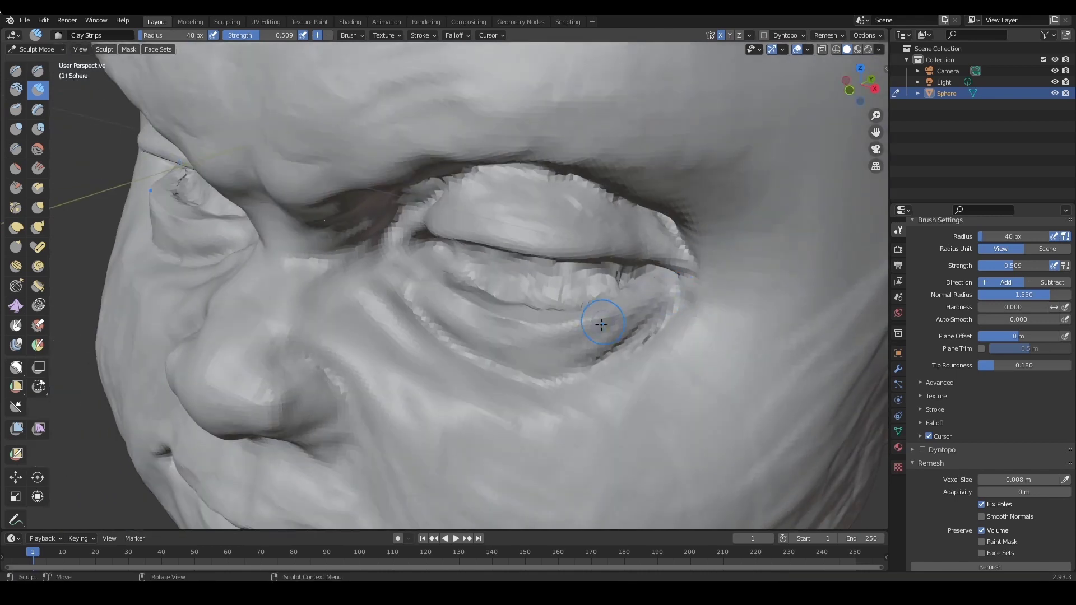
{"action": "middle_click_drag", "start_coordinate": [600, 321], "coordinate": [649, 279]}
Flatten the outer corners of the eye openings with Scrape/Peaks, reducing the radius to 47 px
{"action": "key", "text": "shift+t"}
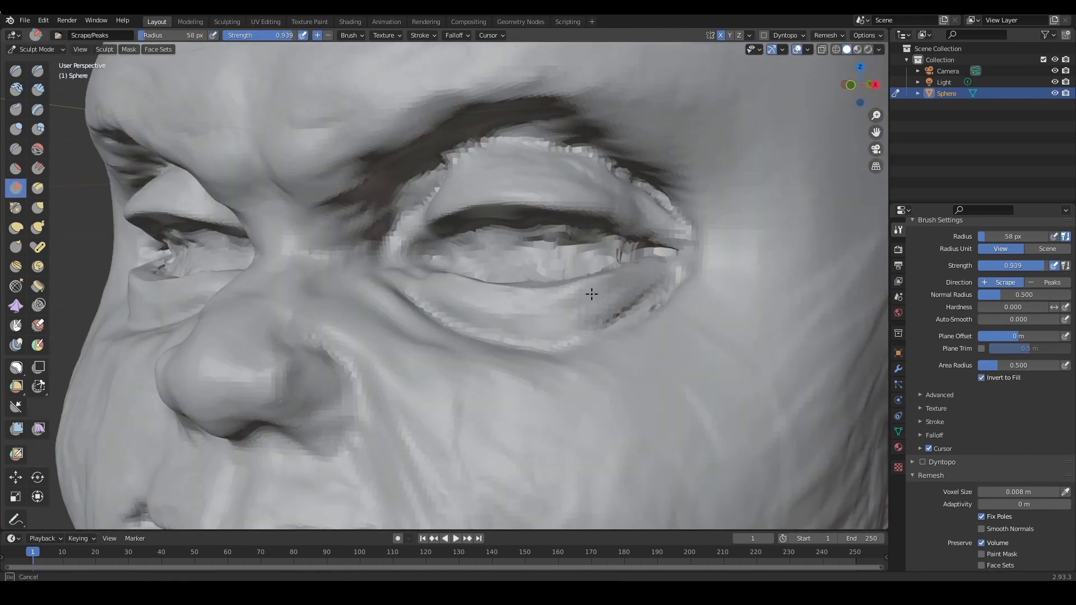
{"action": "scroll", "coordinate": [629, 288], "scroll_direction": "down", "scroll_amount": 5}
{"action": "scroll", "coordinate": [640, 305], "scroll_direction": "down", "scroll_amount": 3}
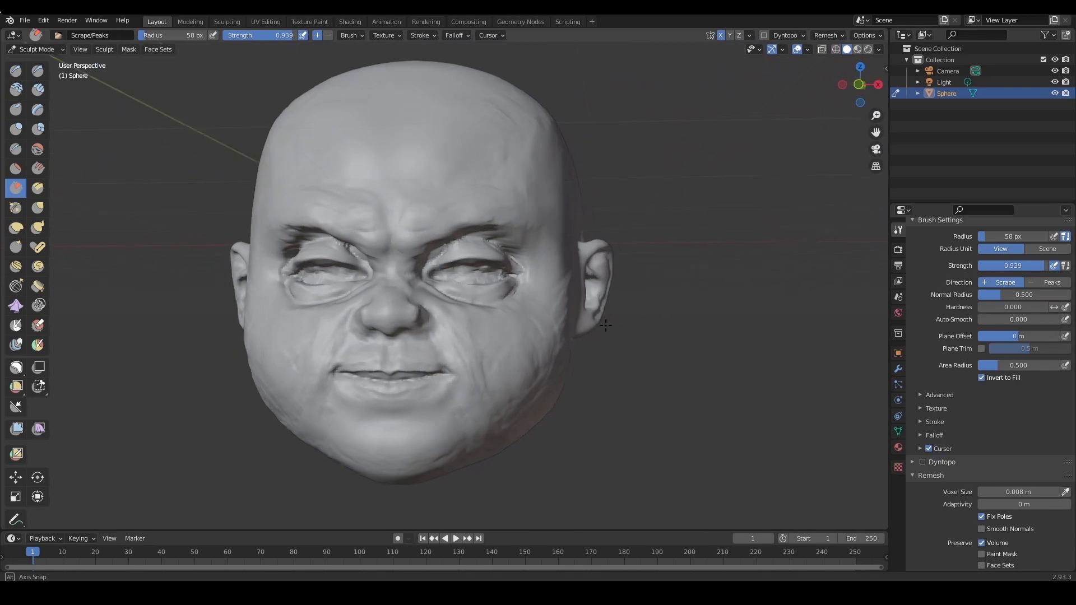
{"action": "scroll", "coordinate": [663, 271], "scroll_direction": "up", "scroll_amount": 5}
{"action": "middle_click_drag", "start_coordinate": [663, 272], "coordinate": [613, 289]}
{"action": "scroll", "coordinate": [632, 271], "scroll_direction": "up", "scroll_amount": 2}
{"action": "scroll", "coordinate": [660, 279], "scroll_direction": "up", "scroll_amount": 2}
{"action": "scroll", "coordinate": [659, 279], "scroll_direction": "down", "scroll_amount": 3}
{"action": "mouse_move", "coordinate": [680, 252]}
{"action": "middle_mouse_down"}
{"action": "mouse_move", "coordinate": [680, 241]}
{"action": "mouse_move", "coordinate": [622, 229]}
{"action": "mouse_move", "coordinate": [634, 235]}
{"action": "middle_mouse_up"}
{"action": "key", "text": "f"}
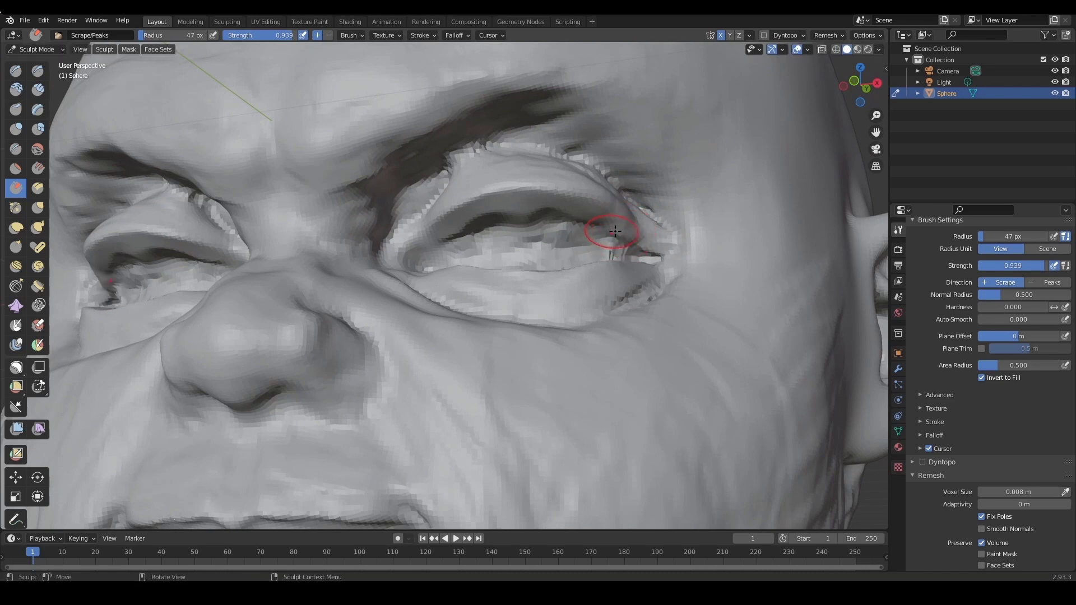
{"action": "left_click", "coordinate": [639, 239]}
Even out the surface inside the eye openings with Scrape/Peaks at a 45 px radius, checking the whole face
{"action": "scroll", "coordinate": [656, 283], "scroll_direction": "down", "scroll_amount": 3}
{"action": "middle_click_drag", "start_coordinate": [656, 283], "coordinate": [608, 292]}
{"action": "scroll", "coordinate": [653, 281], "scroll_direction": "down", "scroll_amount": 3}
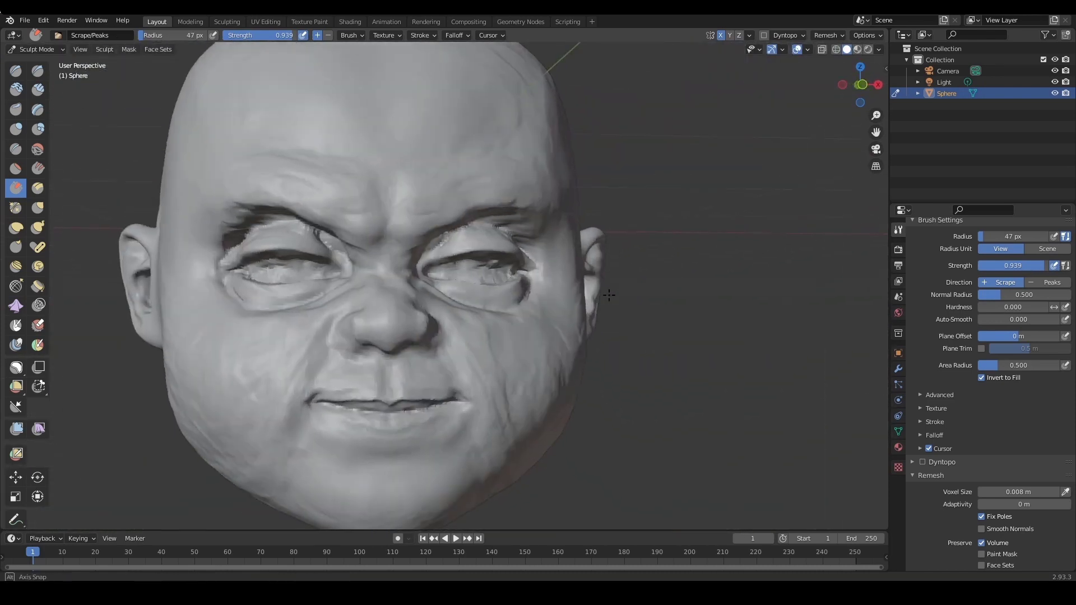
{"action": "scroll", "coordinate": [606, 291], "scroll_direction": "up", "scroll_amount": 5}
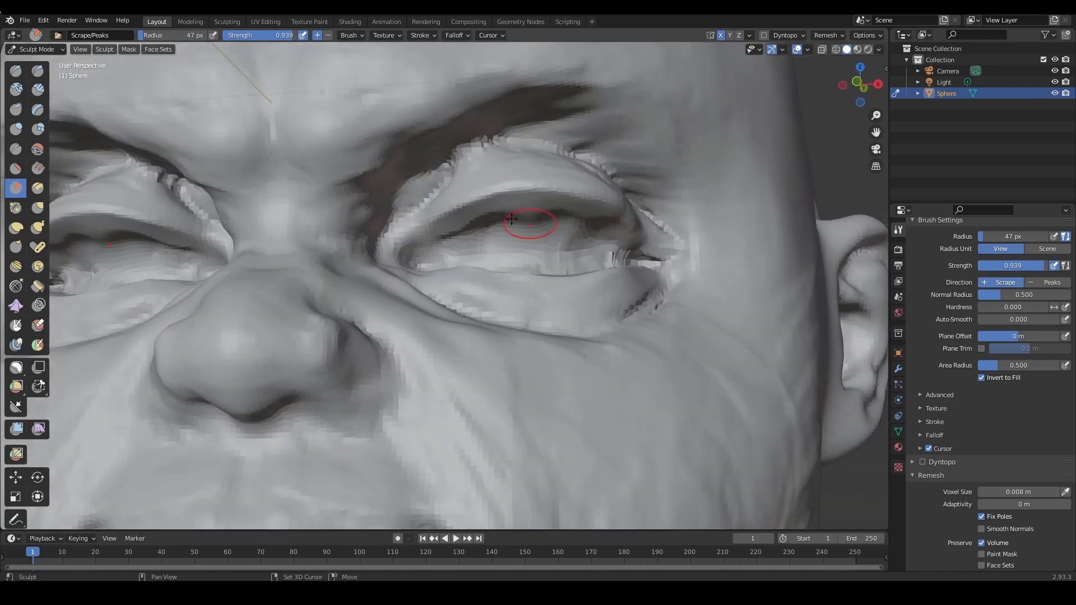
{"action": "scroll", "coordinate": [490, 284], "scroll_direction": "down", "scroll_amount": 5}
{"action": "scroll", "coordinate": [620, 319], "scroll_direction": "down", "scroll_amount": 2}
{"action": "scroll", "coordinate": [583, 294], "scroll_direction": "up", "scroll_amount": 5}
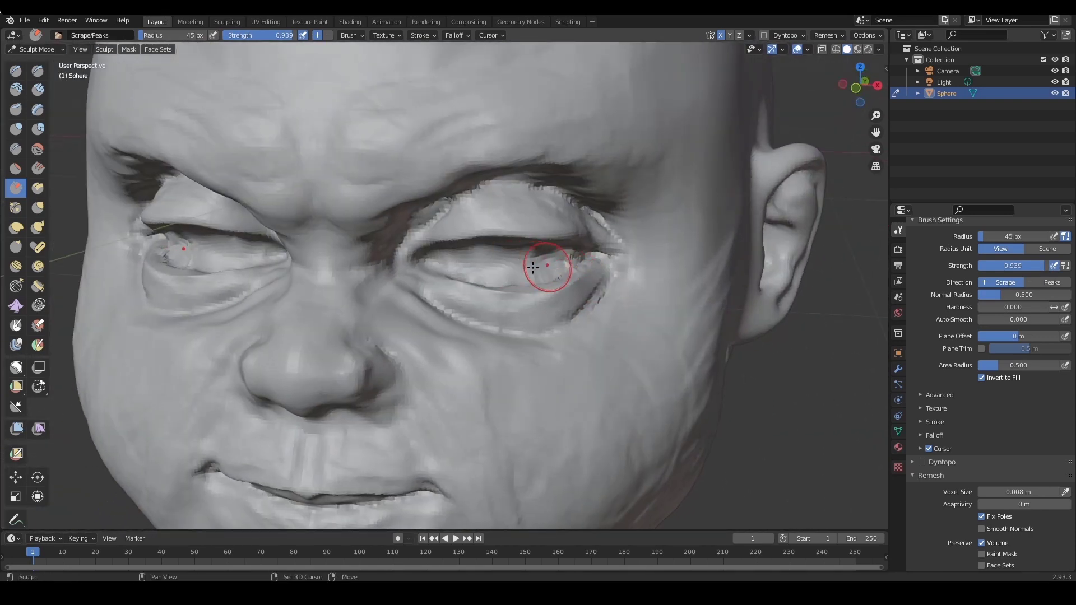
{"action": "middle_click_drag", "start_coordinate": [613, 271], "coordinate": [591, 330], "text": "ctrl"}
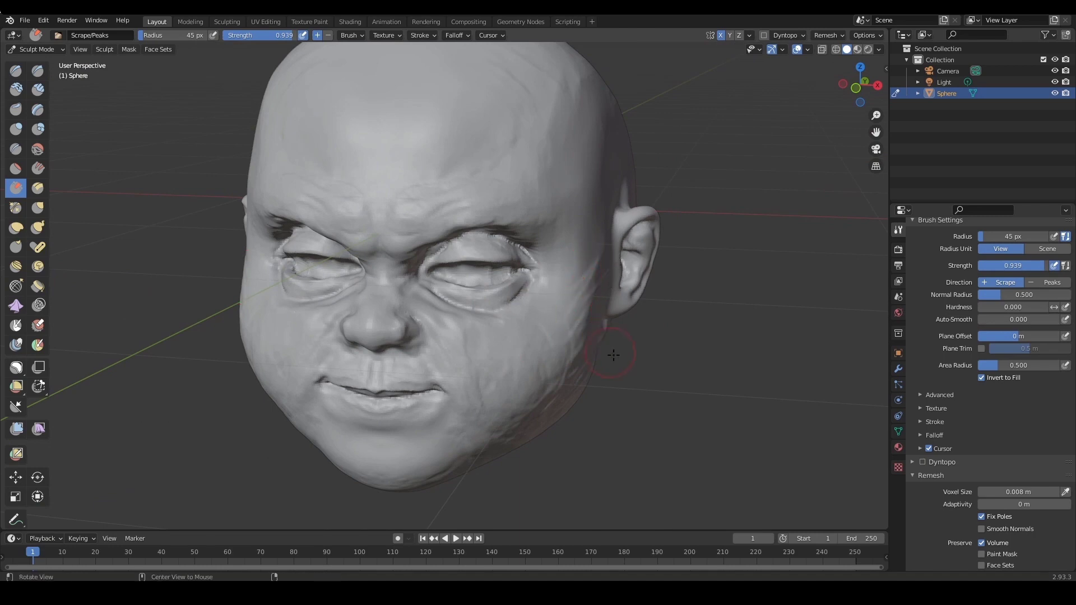
{"action": "middle_click_drag", "start_coordinate": [612, 360], "coordinate": [649, 345]}
Switch to Object Mode and add a UV sphere as an eyeball
{"action": "key", "text": "ctrl+Tab"}
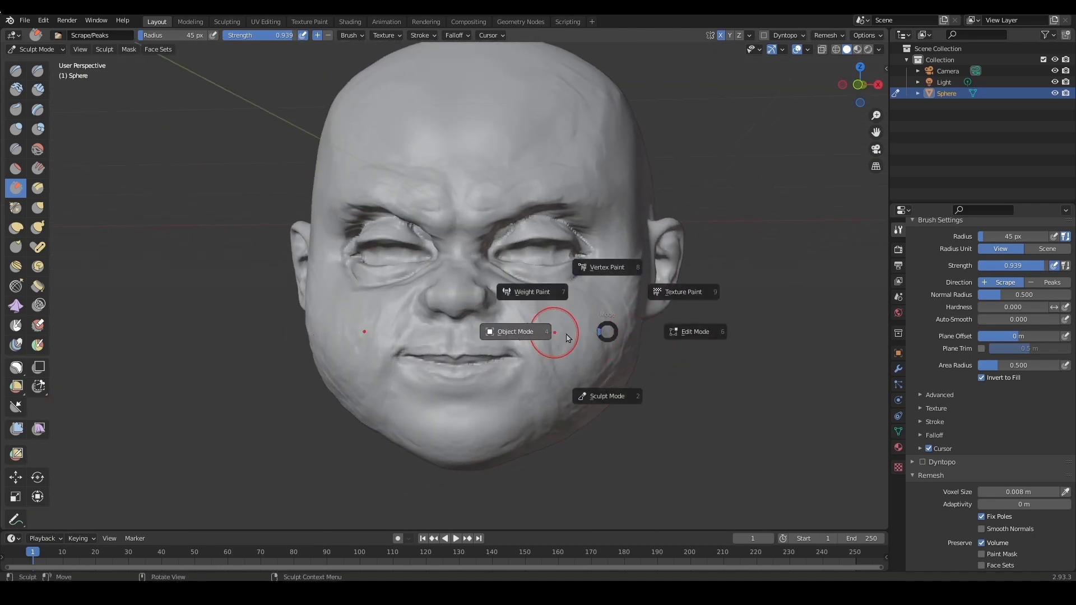
{"action": "left_click", "coordinate": [557, 336]}
{"action": "key", "text": "shift+a"}
{"action": "mouse_move", "coordinate": [598, 347]}
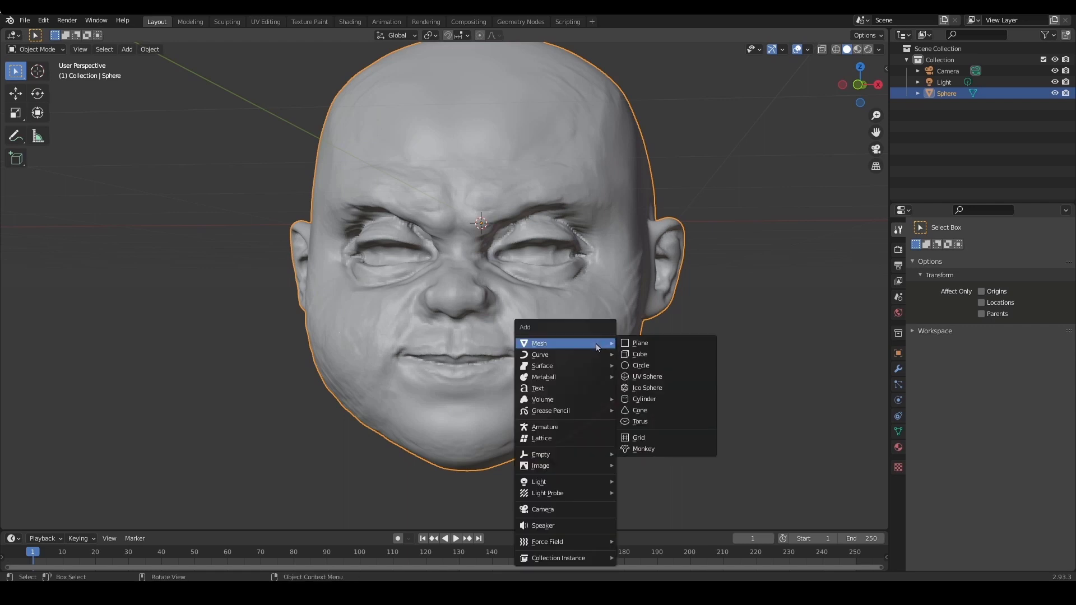
{"action": "left_click", "coordinate": [649, 376]}
Scale the new UV sphere down to eyeball size and move it over the positive-X eye in the front view
{"action": "key", "text": "KP_1"}
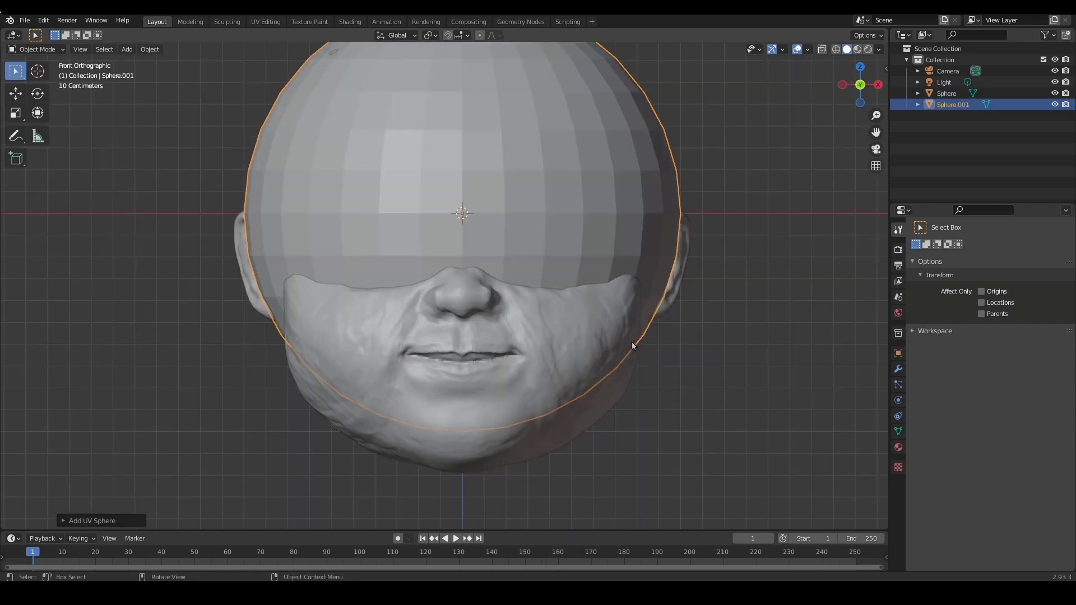
{"action": "scroll", "coordinate": [639, 345], "scroll_direction": "down", "scroll_amount": 2}
{"action": "key", "text": "s"}
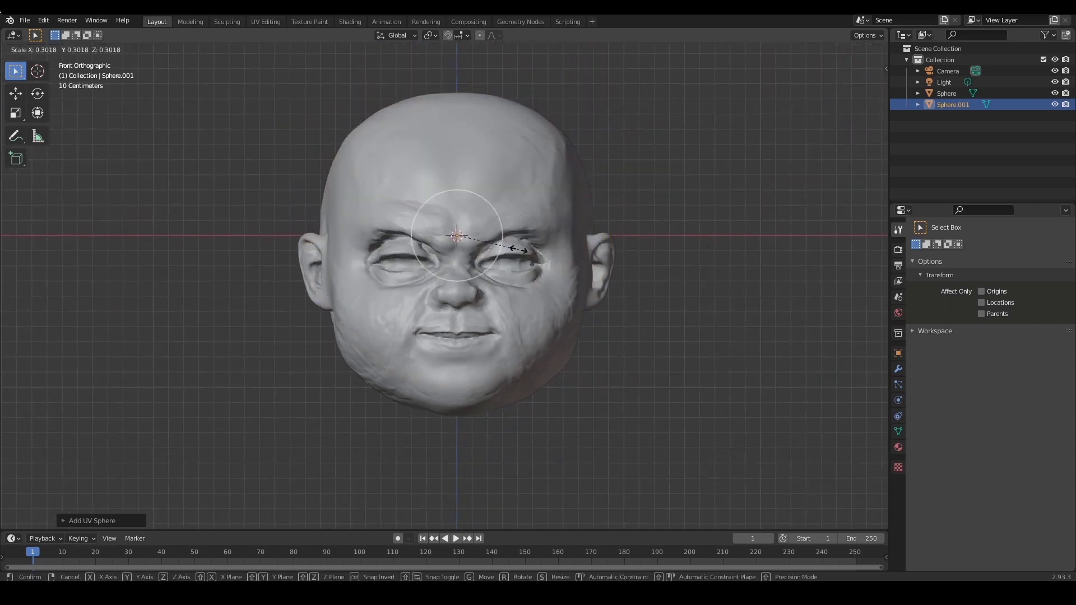
{"action": "left_click", "coordinate": [560, 252]}
{"action": "scroll", "coordinate": [587, 260], "scroll_direction": "up", "scroll_amount": 2}
{"action": "key", "text": "g"}
{"action": "left_click", "coordinate": [664, 294]}
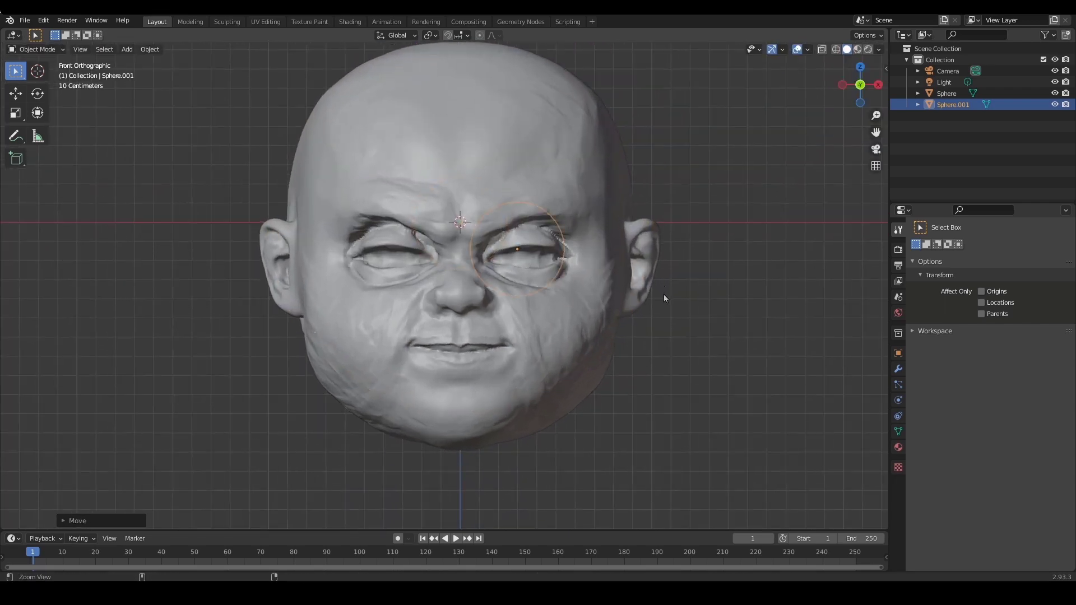
Scale the eyeball sphere down further and recentre it over the positive-X eye opening in the front view
{"action": "scroll", "coordinate": [667, 297], "scroll_direction": "up", "scroll_amount": 3}
{"action": "key", "text": "s"}
{"action": "left_click", "coordinate": [644, 308]}
{"action": "key", "text": "g"}
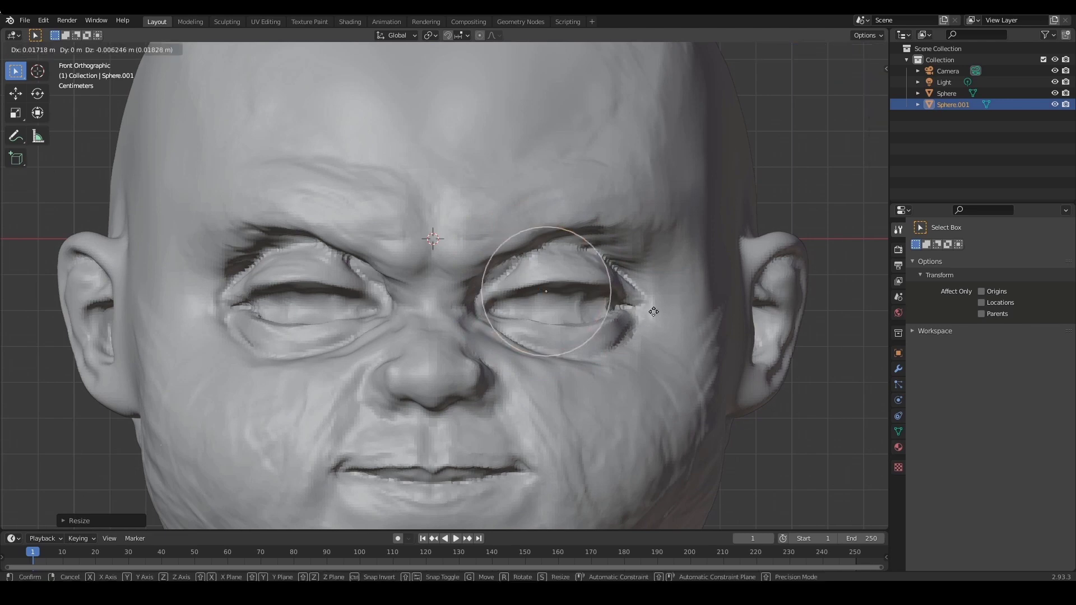
{"action": "left_click", "coordinate": [663, 318]}
Move the eyeball forward along the Y axis by about 0.63 m in the side view, into the eye socket
{"action": "key", "text": "KP_3"}
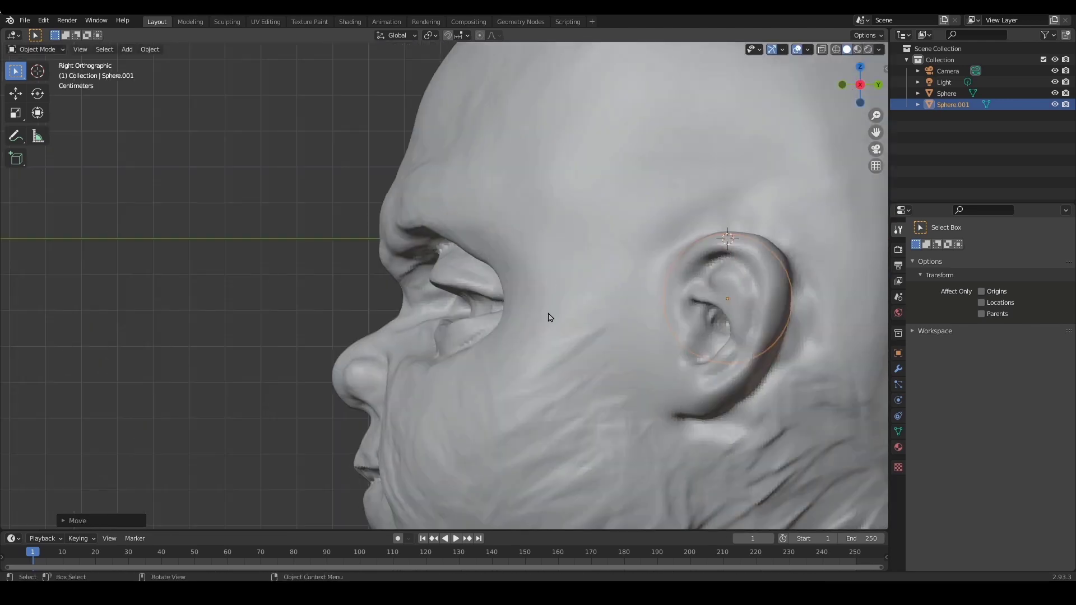
{"action": "key", "text": "g"}
{"action": "right_click", "coordinate": [427, 320]}
{"action": "key", "text": "g"}
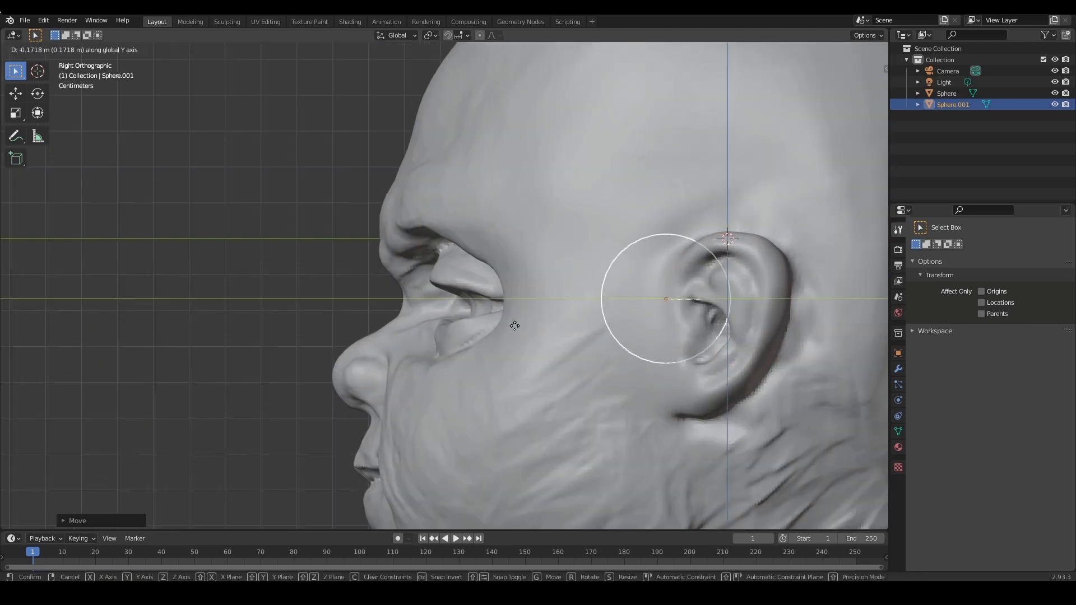
{"action": "key", "text": "y"}
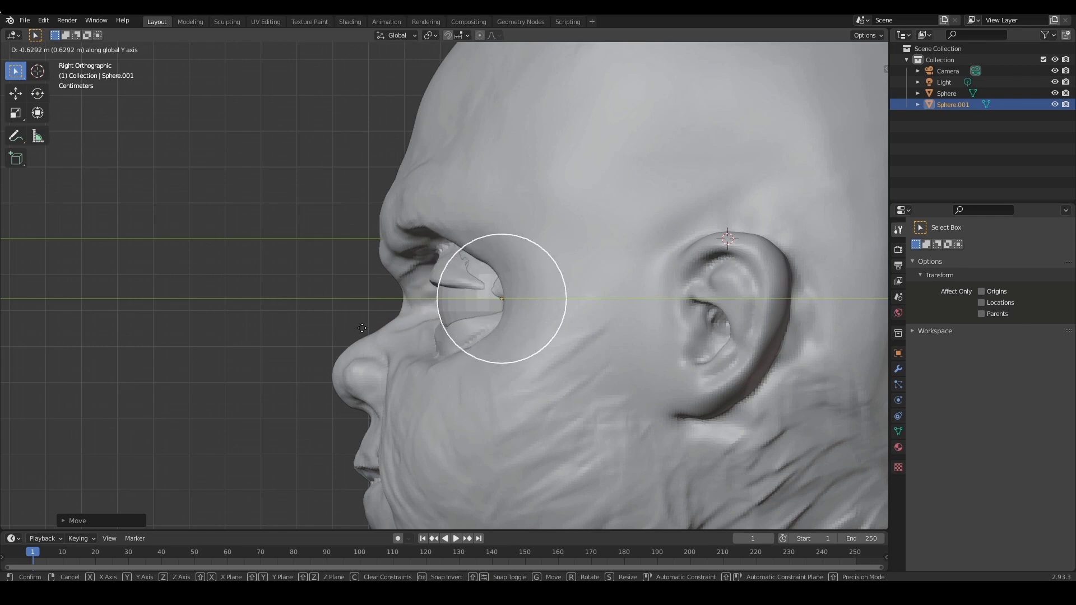
{"action": "left_click", "coordinate": [361, 328]}
Fine-tune the eyeball's position and size in the front view, scaling it to about 0.99 and centring it behind the eyelids
{"action": "key", "text": "KP_1"}
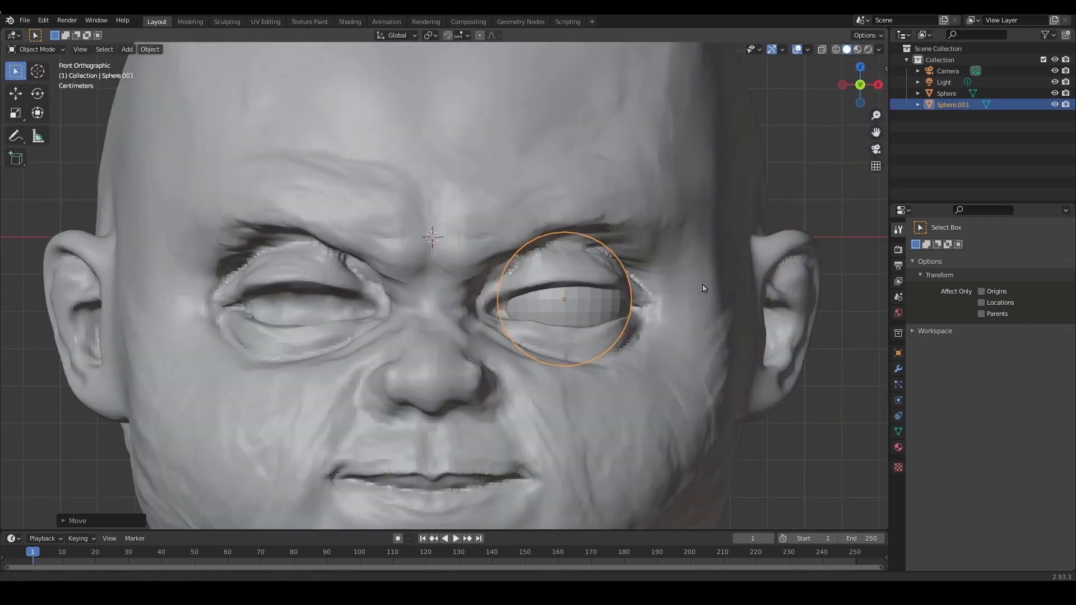
{"action": "key", "text": "g"}
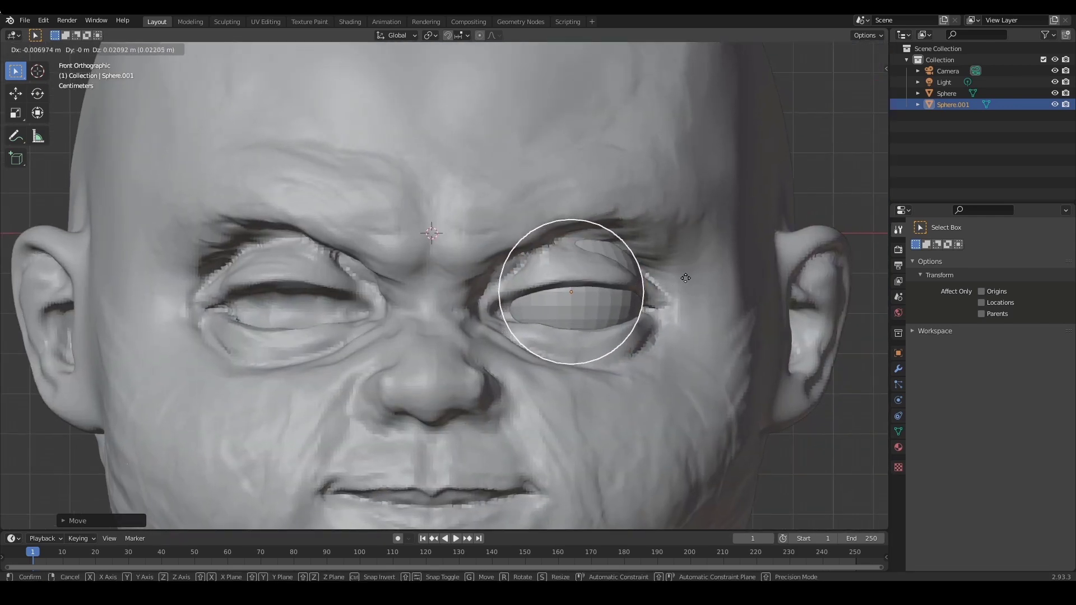
{"action": "left_click", "coordinate": [688, 287]}
{"action": "key", "text": "s"}
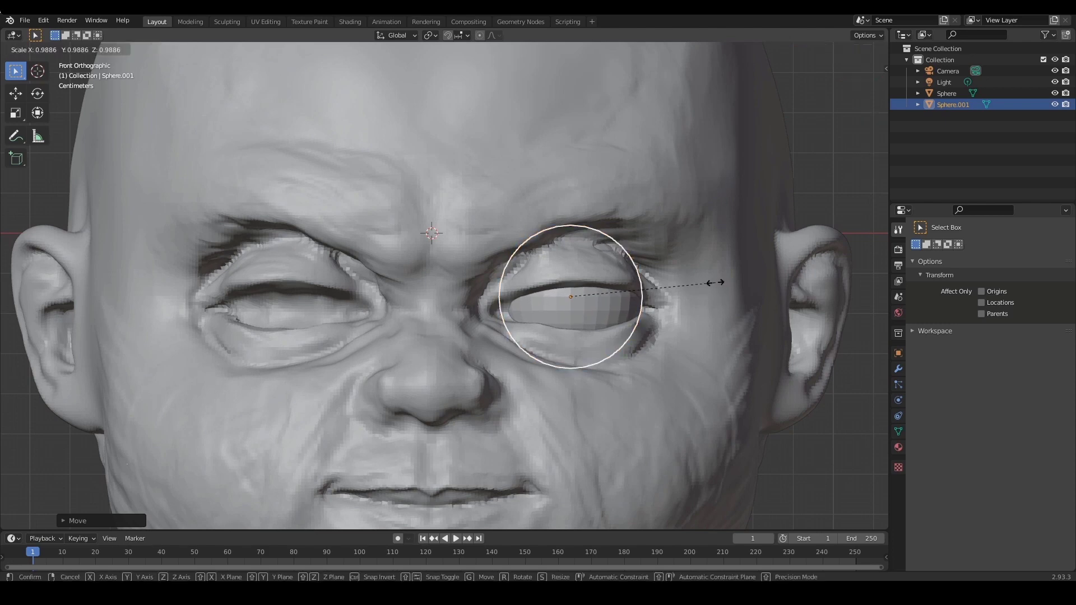
{"action": "left_click", "coordinate": [716, 288]}
{"action": "key", "text": "g"}
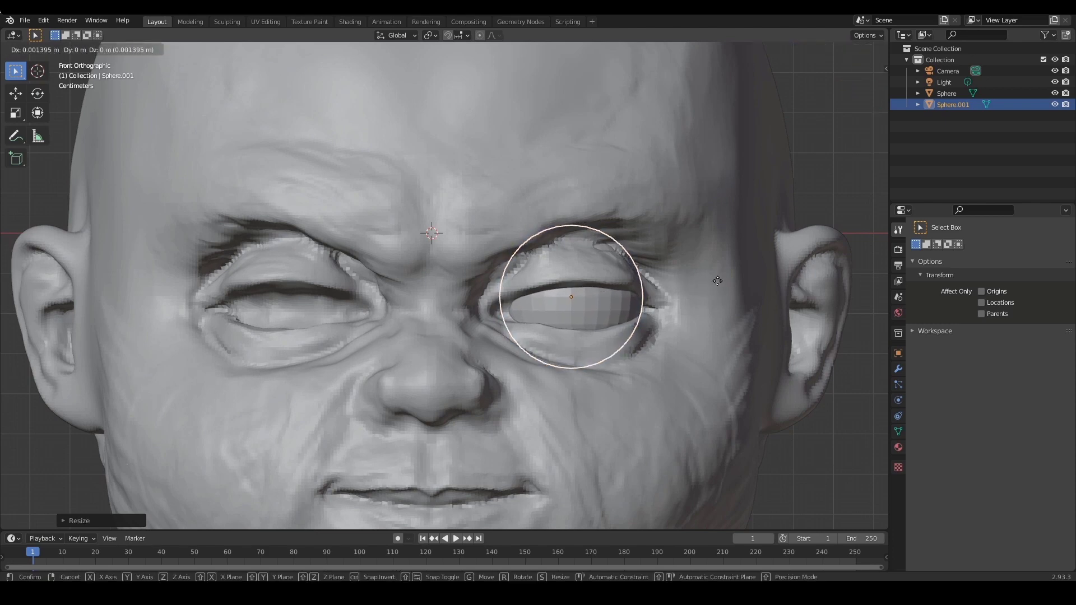
{"action": "left_click", "coordinate": [716, 290]}
Activate the Move tool and shift the eyeball about 0.01 m toward the nose along the X axis
{"action": "middle_click_drag", "start_coordinate": [768, 299], "coordinate": [729, 291]}
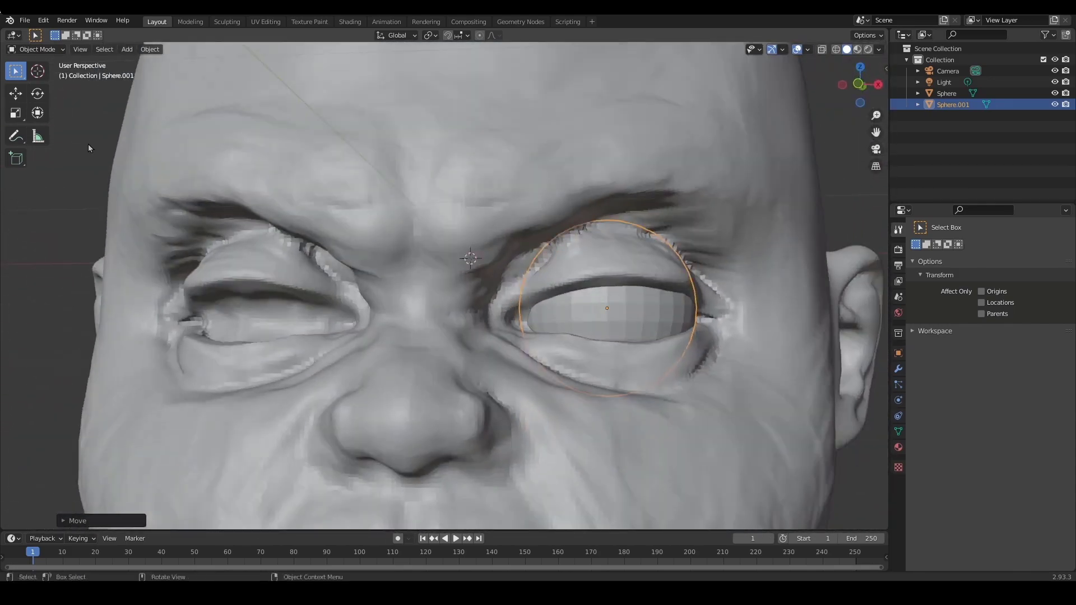
{"action": "key", "text": "shift+space"}
{"action": "key", "text": "g"}
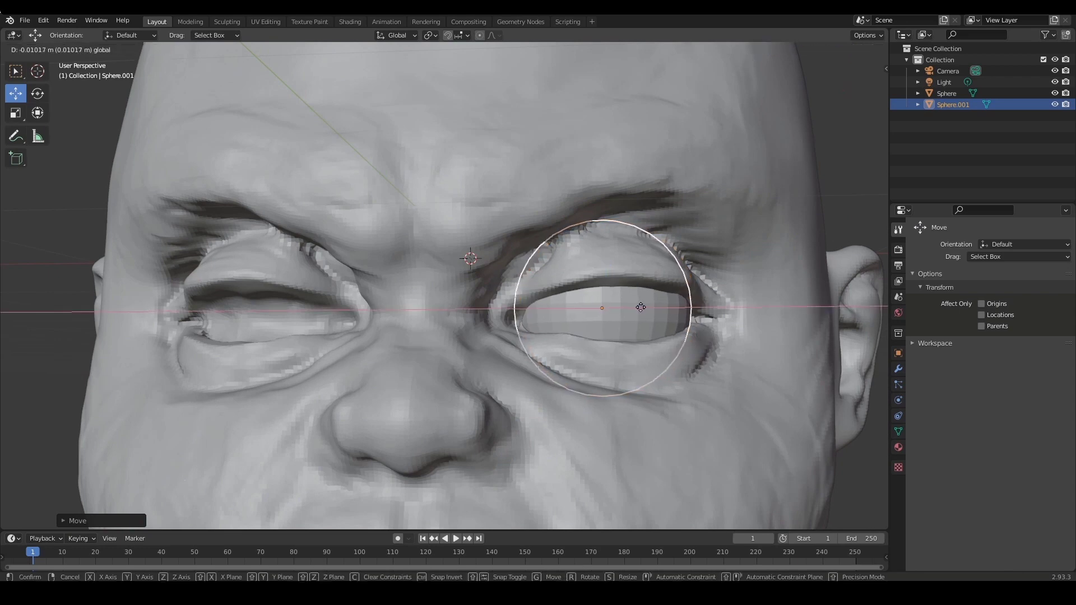
{"action": "middle_click_drag", "start_coordinate": [637, 308], "coordinate": [596, 253]}
{"action": "key", "text": "g"}
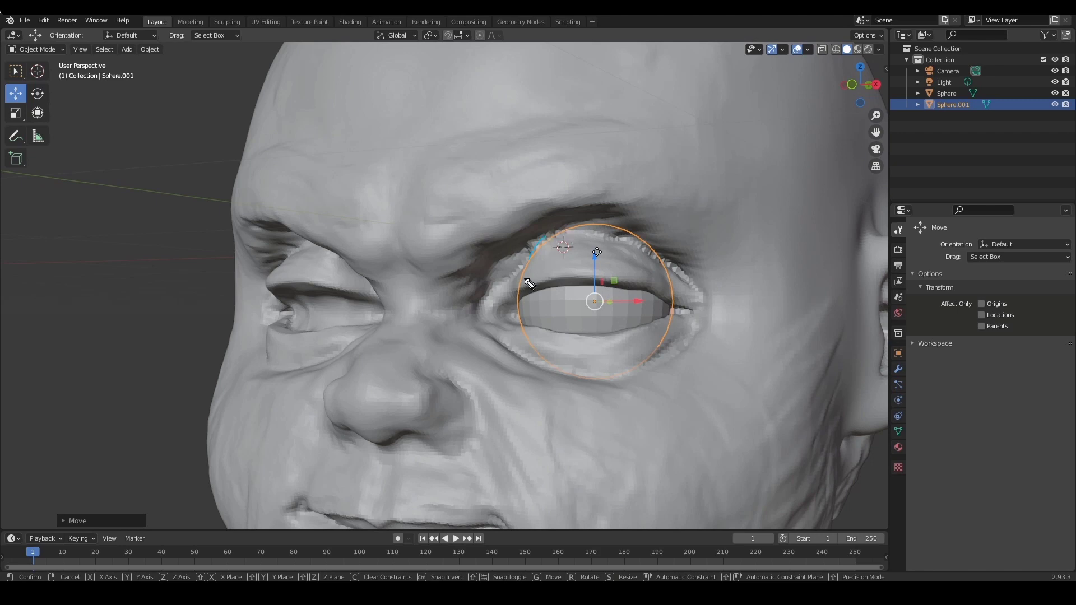
{"action": "mouse_move", "coordinate": [529, 284]}
{"action": "left_mouse_down"}
{"action": "mouse_move", "coordinate": [645, 241]}
{"action": "mouse_move", "coordinate": [637, 360]}
{"action": "mouse_move", "coordinate": [521, 308]}
{"action": "mouse_move", "coordinate": [644, 369]}
{"action": "mouse_move", "coordinate": [611, 341]}
{"action": "left_mouse_up"}
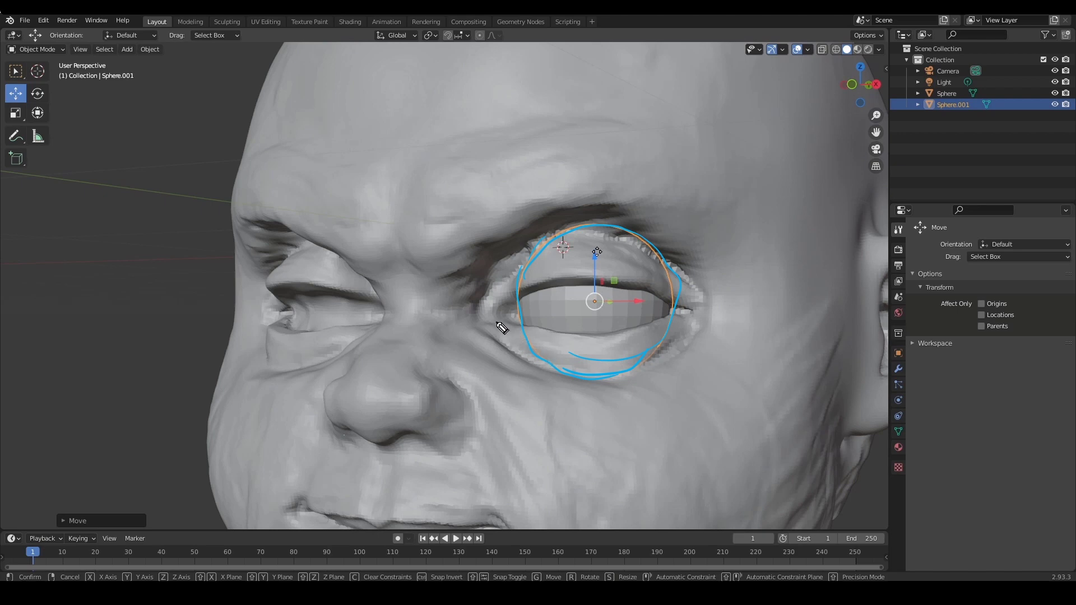
{"action": "mouse_move", "coordinate": [502, 328]}
{"action": "left_mouse_down"}
{"action": "mouse_move", "coordinate": [601, 351]}
{"action": "mouse_move", "coordinate": [665, 332]}
{"action": "mouse_move", "coordinate": [511, 339]}
{"action": "mouse_move", "coordinate": [538, 360]}
{"action": "left_mouse_up"}
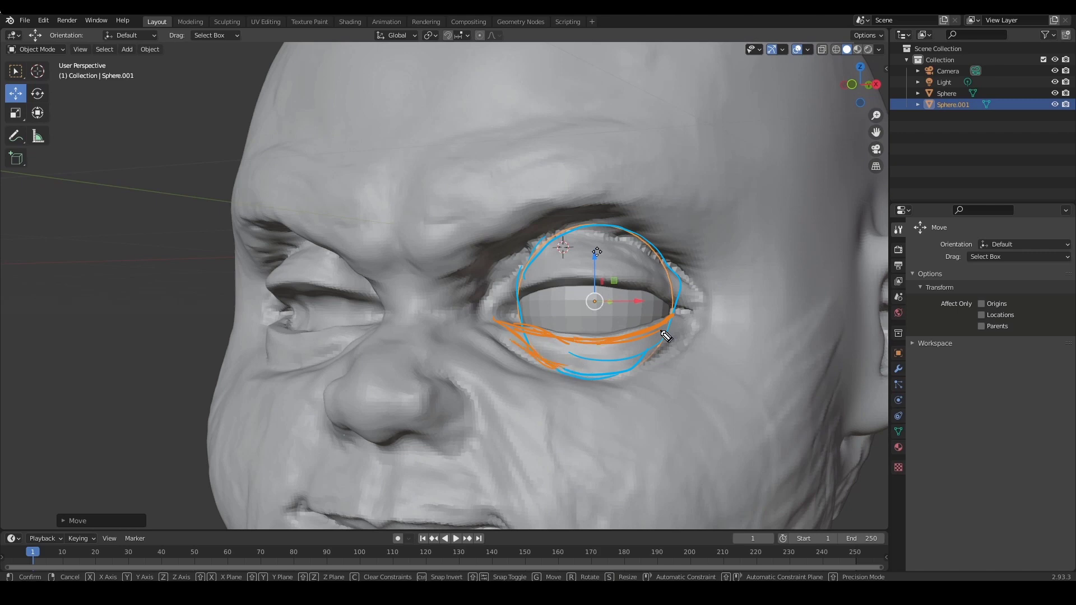
{"action": "mouse_move", "coordinate": [674, 324]}
{"action": "left_mouse_down"}
{"action": "mouse_move", "coordinate": [620, 378]}
{"action": "mouse_move", "coordinate": [566, 372]}
{"action": "mouse_move", "coordinate": [661, 359]}
{"action": "left_mouse_up"}
{"action": "mouse_move", "coordinate": [521, 298]}
{"action": "left_mouse_down"}
{"action": "mouse_move", "coordinate": [645, 287]}
{"action": "mouse_move", "coordinate": [537, 259]}
{"action": "mouse_move", "coordinate": [622, 233]}
{"action": "mouse_move", "coordinate": [656, 252]}
{"action": "mouse_move", "coordinate": [599, 236]}
{"action": "mouse_move", "coordinate": [701, 281]}
{"action": "left_mouse_up"}
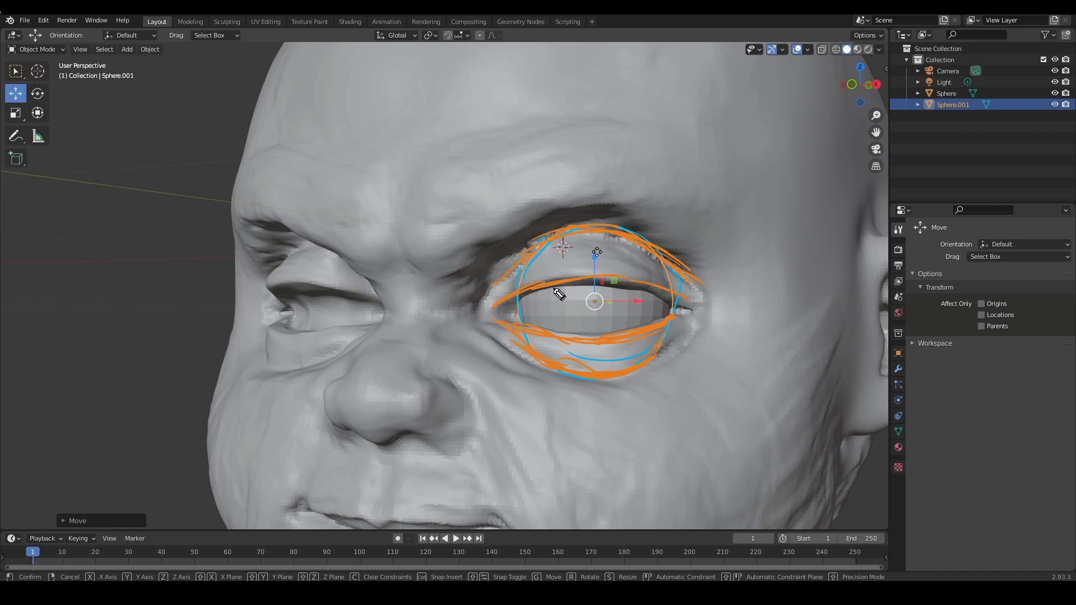
{"action": "key", "text": "Escape"}
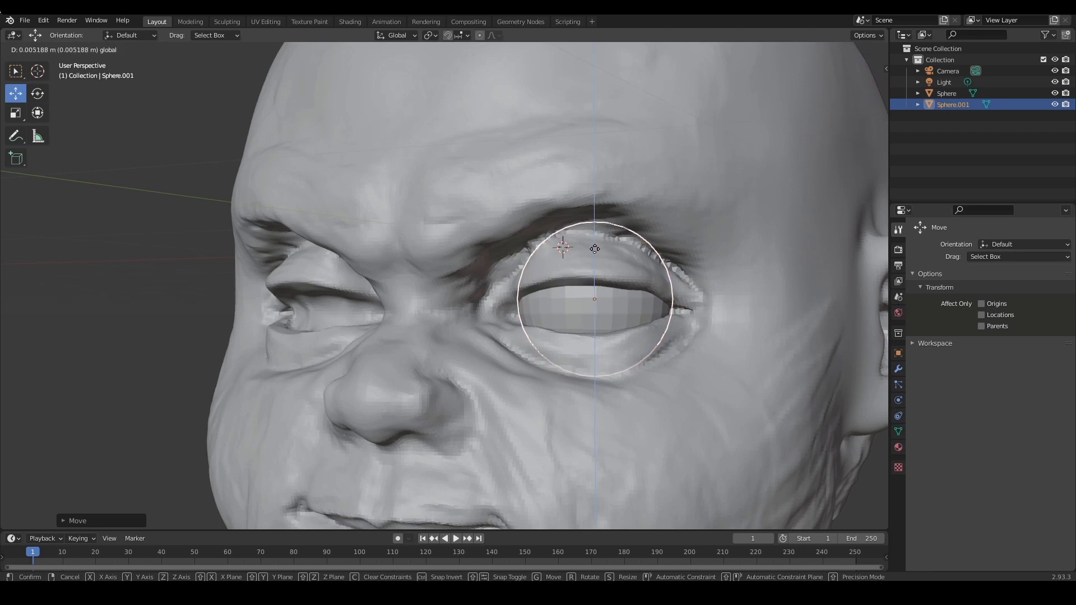
Nudge the eyeball slightly up along the Z axis and check its fit between the eyelids from an angle
{"action": "middle_click_drag", "start_coordinate": [786, 312], "coordinate": [707, 323]}
{"action": "left_click", "coordinate": [739, 322]}
{"action": "left_click_drag", "start_coordinate": [706, 322], "coordinate": [645, 320], "text": "ctrl+alt"}
{"action": "left_click_drag", "start_coordinate": [644, 319], "coordinate": [643, 291], "text": "ctrl+alt"}
{"action": "left_click", "coordinate": [556, 277]}
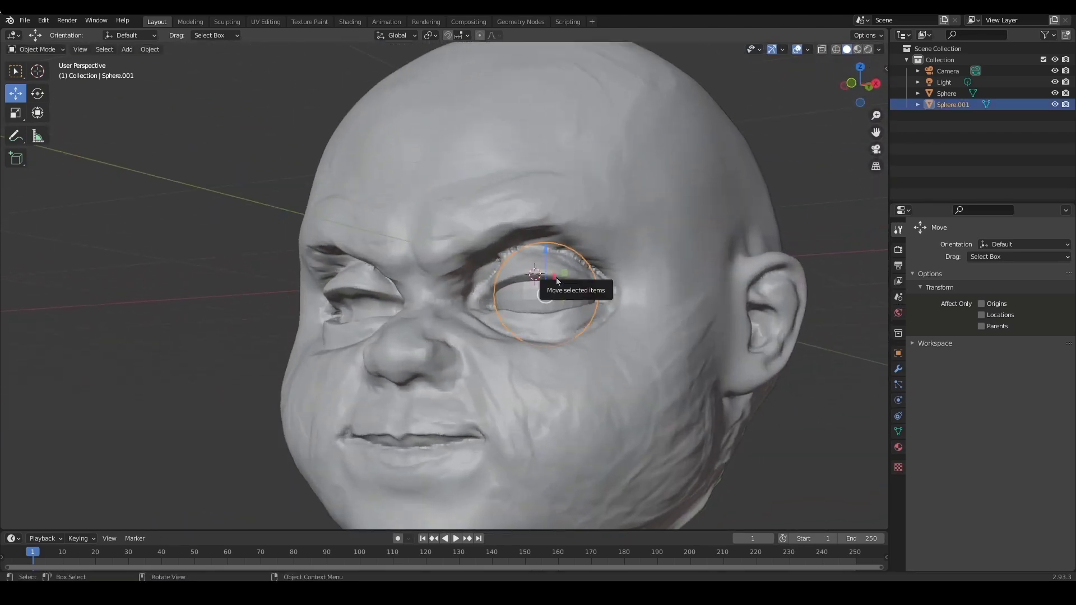
Shift the eyeball slightly toward the nose along X in the front view and scale it down to about 0.98
{"action": "key", "text": "KP_1"}
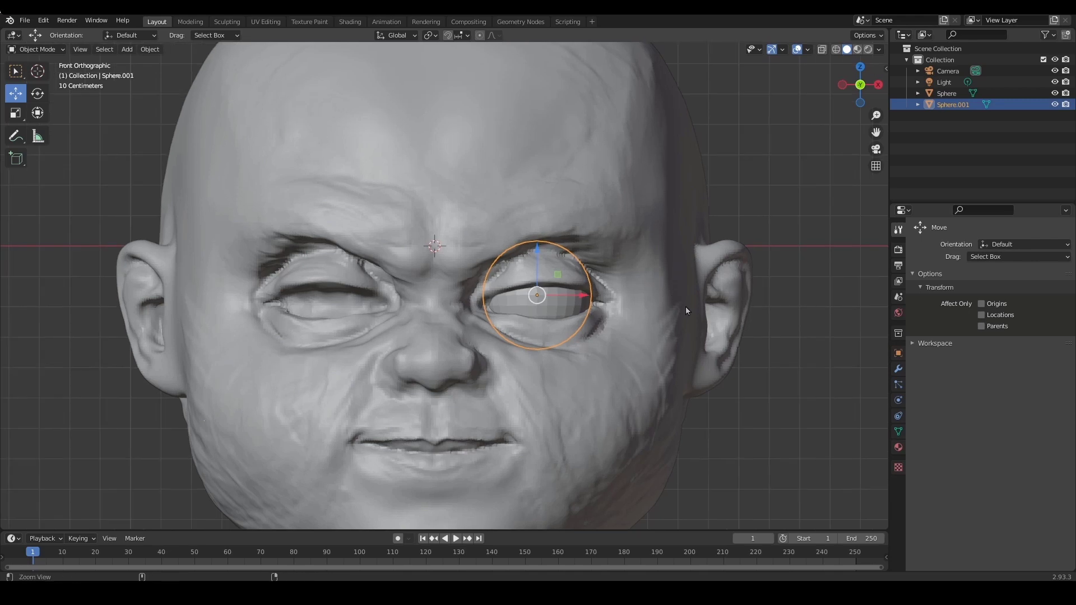
{"action": "scroll", "coordinate": [685, 307], "scroll_direction": "up", "scroll_amount": 1}
{"action": "scroll", "coordinate": [739, 305], "scroll_direction": "up", "scroll_amount": 1}
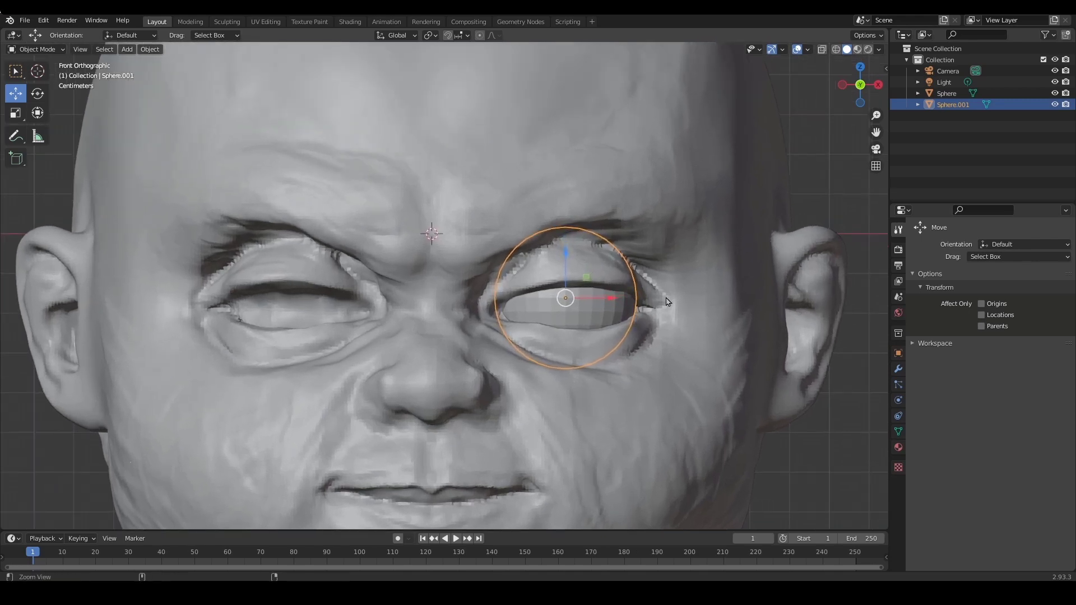
{"action": "left_click_drag", "start_coordinate": [610, 301], "coordinate": [606, 299]}
{"action": "key", "text": "s"}
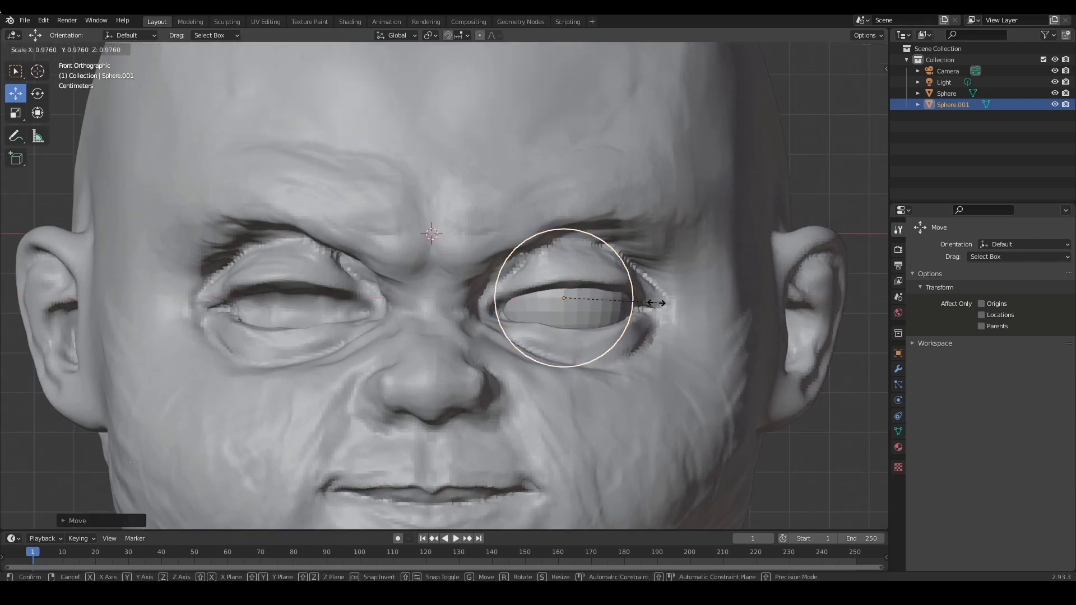
{"action": "left_click", "coordinate": [650, 310]}
Move the eyeball slightly forward along the Y axis from a low viewpoint so it sits against the eyelids
{"action": "middle_click_drag", "start_coordinate": [708, 288], "coordinate": [726, 224]}
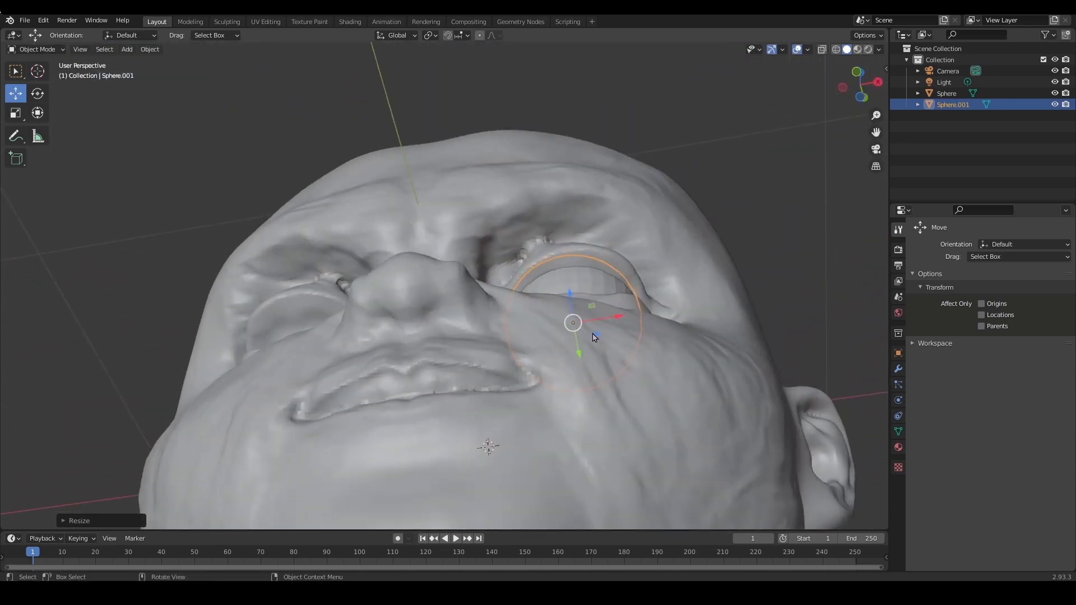
{"action": "key", "text": "g"}
{"action": "key", "text": "y"}
{"action": "left_click", "coordinate": [575, 334]}
{"action": "middle_click_drag", "start_coordinate": [575, 334], "coordinate": [677, 367]}
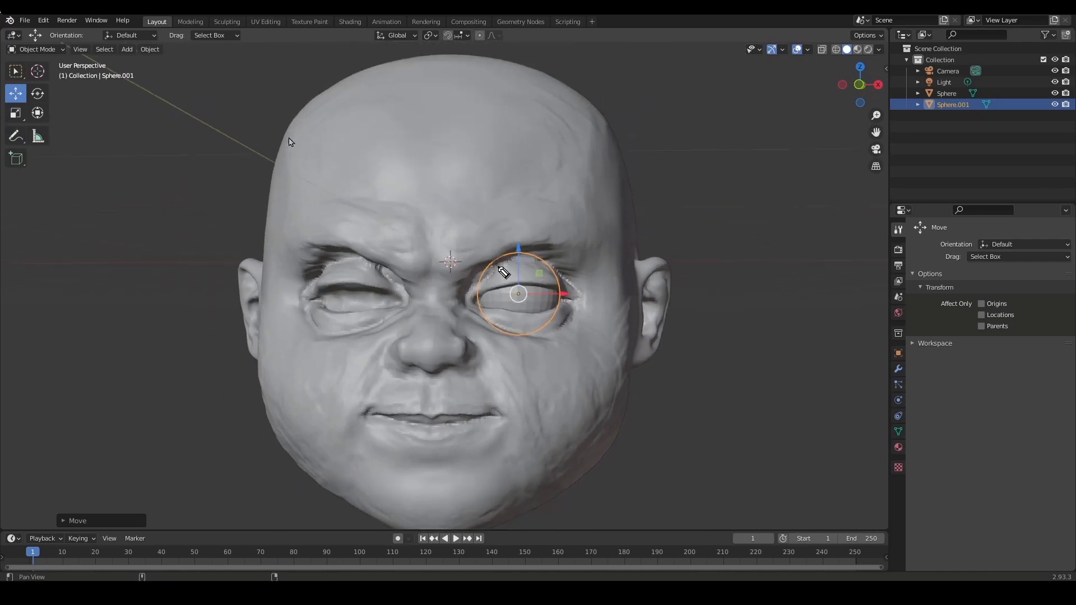
{"action": "mouse_move", "coordinate": [483, 269]}
{"action": "left_mouse_down"}
{"action": "mouse_move", "coordinate": [519, 255]}
{"action": "mouse_move", "coordinate": [554, 271]}
{"action": "mouse_move", "coordinate": [488, 269]}
{"action": "mouse_move", "coordinate": [558, 313]}
{"action": "mouse_move", "coordinate": [464, 285]}
{"action": "left_mouse_up"}
{"action": "mouse_move", "coordinate": [350, 277]}
{"action": "left_mouse_down"}
{"action": "mouse_move", "coordinate": [358, 264]}
{"action": "mouse_move", "coordinate": [384, 322]}
{"action": "mouse_move", "coordinate": [366, 270]}
{"action": "mouse_move", "coordinate": [330, 265]}
{"action": "mouse_move", "coordinate": [359, 330]}
{"action": "mouse_move", "coordinate": [369, 251]}
{"action": "mouse_move", "coordinate": [349, 256]}
{"action": "left_mouse_up"}
{"action": "mouse_move", "coordinate": [446, 266]}
{"action": "left_mouse_down"}
{"action": "mouse_move", "coordinate": [466, 265]}
{"action": "mouse_move", "coordinate": [399, 292]}
{"action": "left_mouse_up"}
{"action": "mouse_move", "coordinate": [455, 262]}
{"action": "left_mouse_down"}
{"action": "mouse_move", "coordinate": [444, 331]}
{"action": "mouse_move", "coordinate": [471, 314]}
{"action": "mouse_move", "coordinate": [453, 333]}
{"action": "left_mouse_up"}
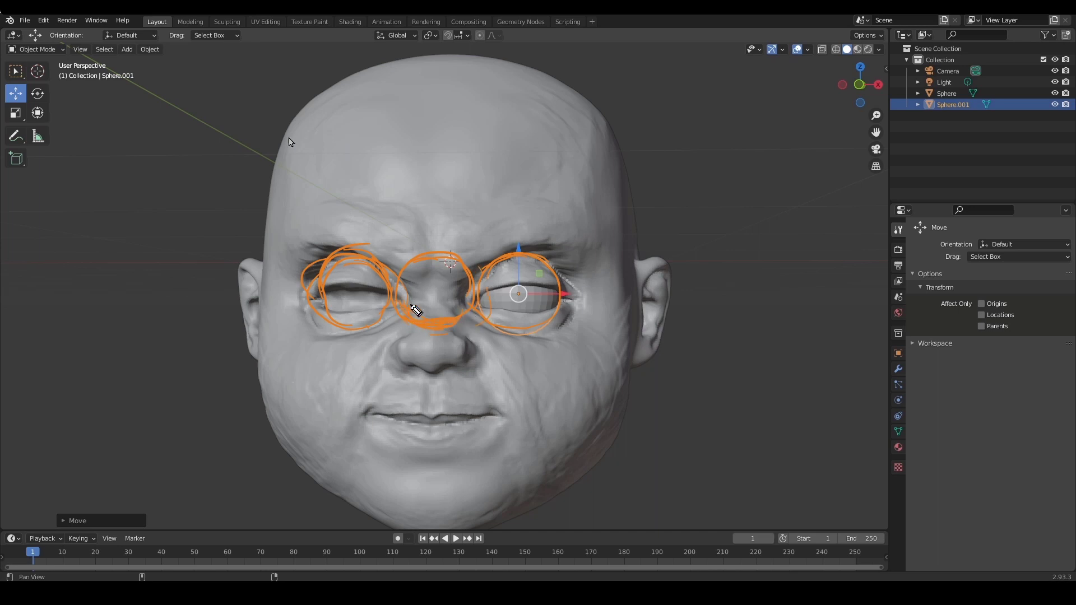
{"action": "mouse_move", "coordinate": [322, 245]}
{"action": "left_mouse_down"}
{"action": "mouse_move", "coordinate": [569, 308]}
{"action": "mouse_move", "coordinate": [332, 332]}
{"action": "left_mouse_up"}
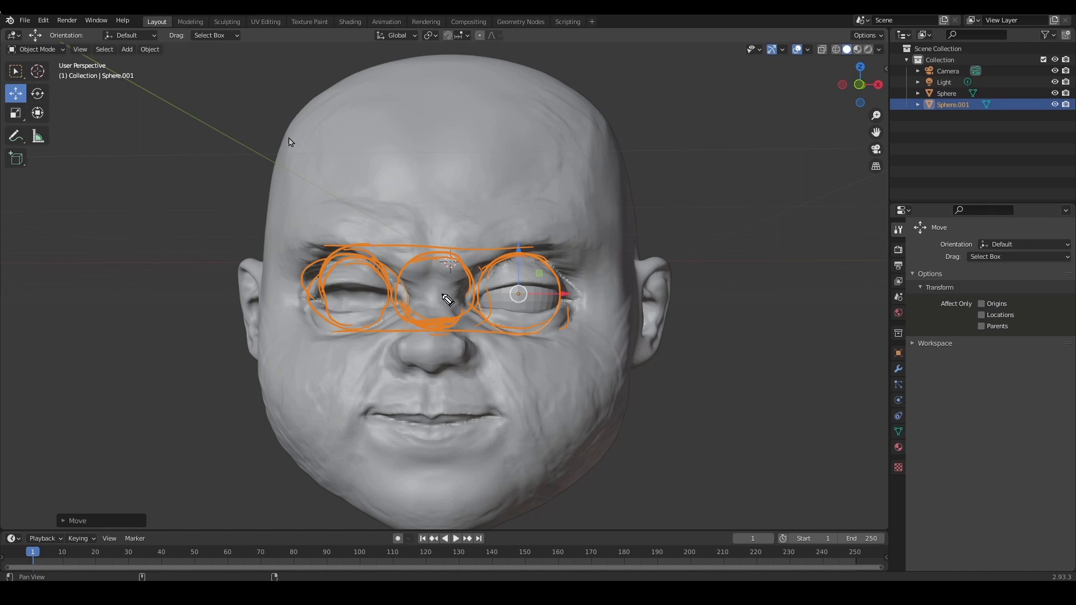
{"action": "key", "text": "ctrl+z"}
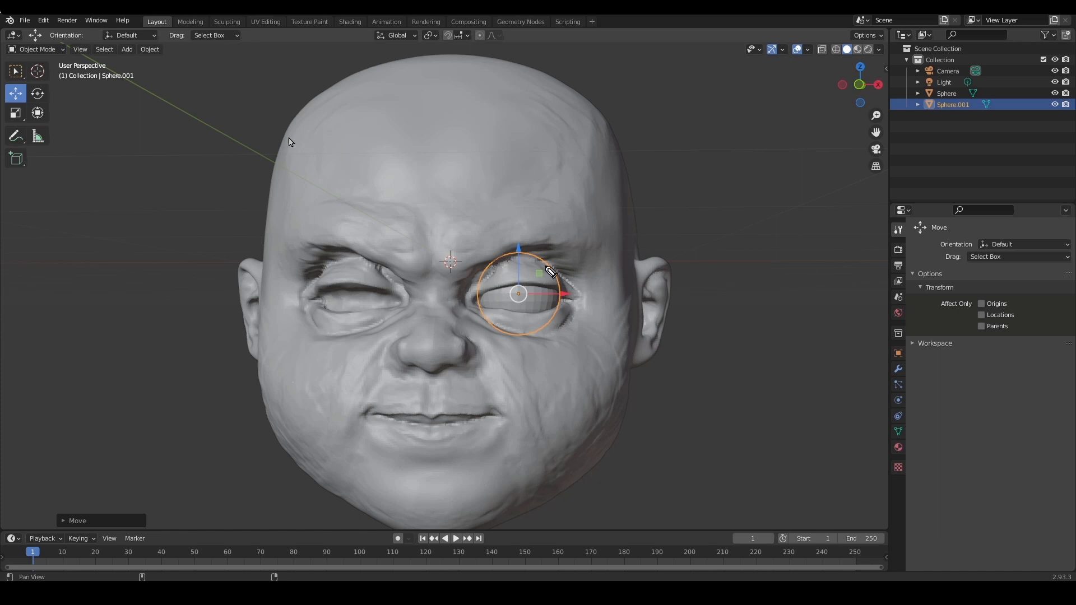
{"action": "mouse_move", "coordinate": [401, 273]}
{"action": "left_mouse_down"}
{"action": "mouse_move", "coordinate": [412, 290]}
{"action": "mouse_move", "coordinate": [468, 292]}
{"action": "mouse_move", "coordinate": [408, 291]}
{"action": "mouse_move", "coordinate": [411, 281]}
{"action": "mouse_move", "coordinate": [466, 295]}
{"action": "left_mouse_up"}
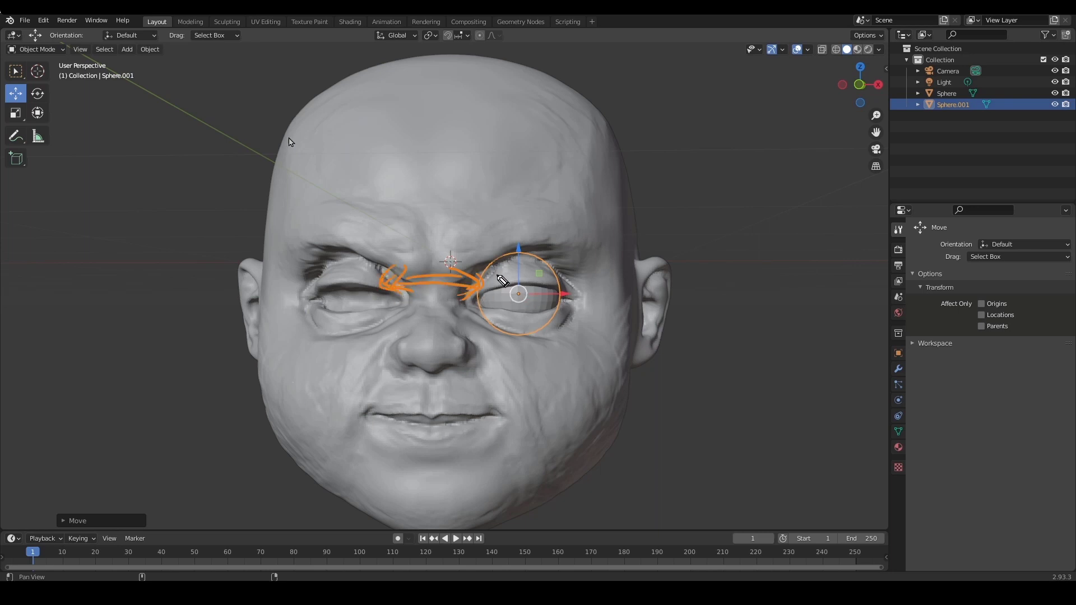
{"action": "key", "text": "Delete"}
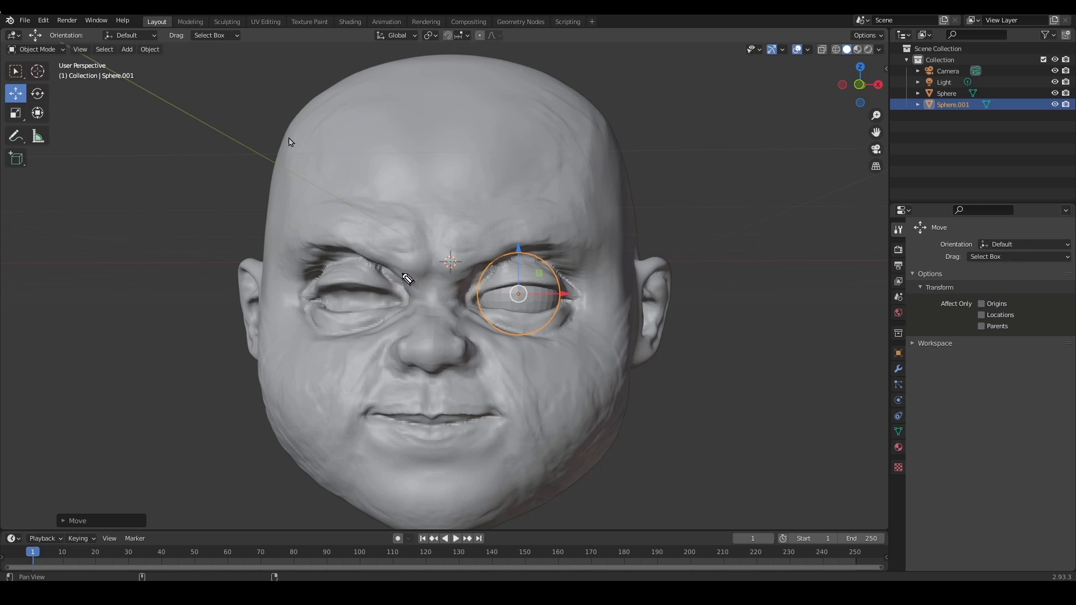
{"action": "left_click_drag", "start_coordinate": [407, 275], "coordinate": [420, 310]}
{"action": "left_click_drag", "start_coordinate": [458, 277], "coordinate": [446, 318]}
{"action": "left_click_drag", "start_coordinate": [396, 285], "coordinate": [402, 297]}
{"action": "mouse_move", "coordinate": [482, 279]}
{"action": "left_mouse_down"}
{"action": "mouse_move", "coordinate": [452, 293]}
{"action": "mouse_move", "coordinate": [465, 301]}
{"action": "mouse_move", "coordinate": [408, 350]}
{"action": "left_mouse_up"}
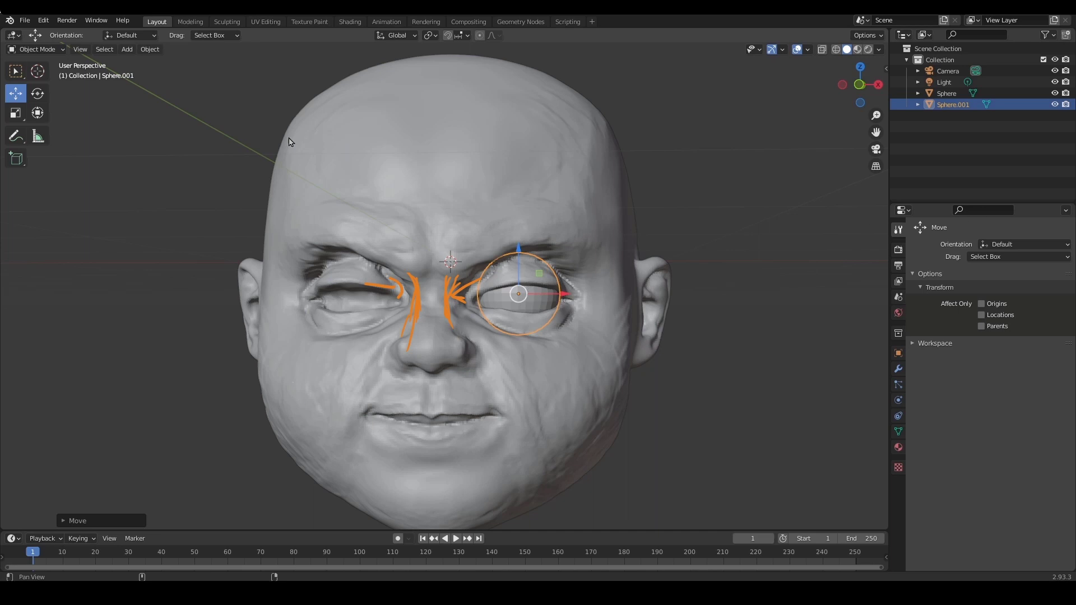
{"action": "left_click", "coordinate": [1050, 274]}
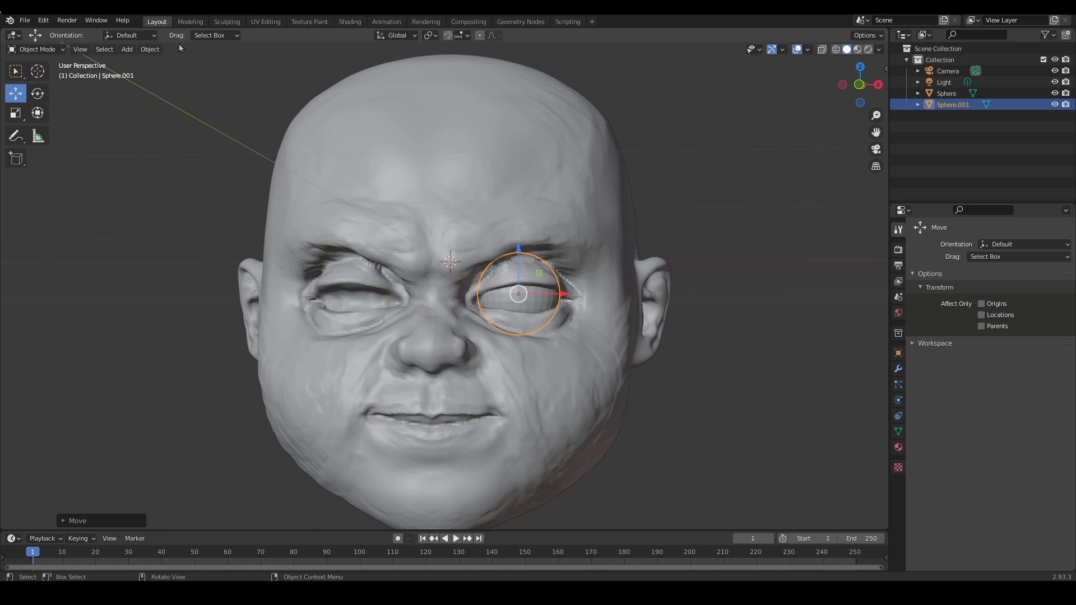
Set the eyeball's origin to the 3D cursor and open its modifier properties
{"action": "left_click", "coordinate": [149, 49]}
{"action": "mouse_move", "coordinate": [170, 74]}
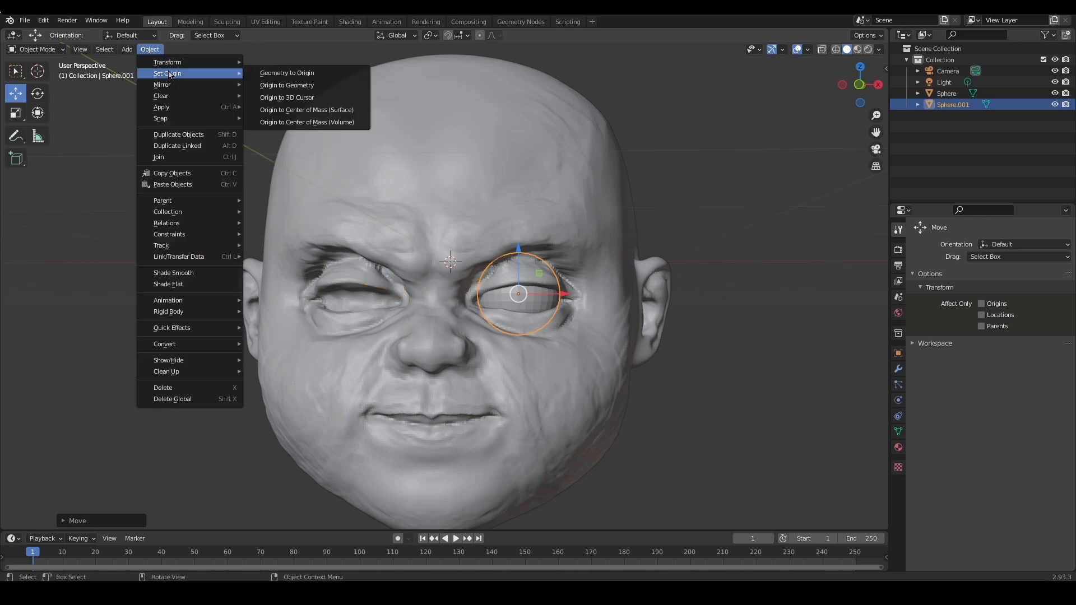
{"action": "left_click", "coordinate": [296, 97]}
{"action": "left_click", "coordinate": [899, 370]}
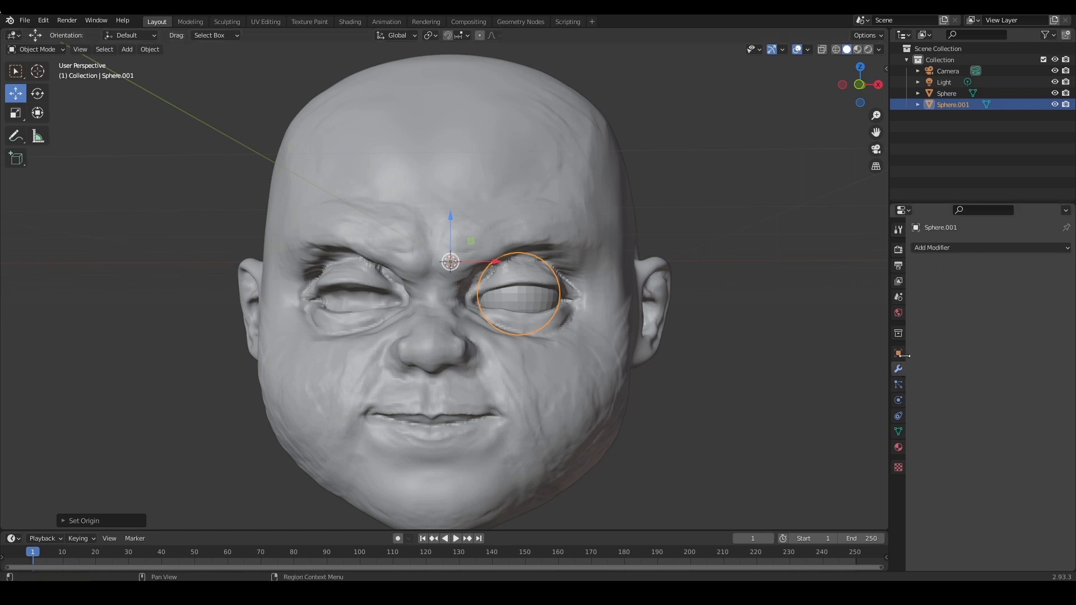
{"action": "mouse_move", "coordinate": [480, 284]}
{"action": "left_mouse_down"}
{"action": "mouse_move", "coordinate": [545, 256]}
{"action": "mouse_move", "coordinate": [515, 262]}
{"action": "mouse_move", "coordinate": [490, 322]}
{"action": "mouse_move", "coordinate": [537, 325]}
{"action": "left_mouse_up"}
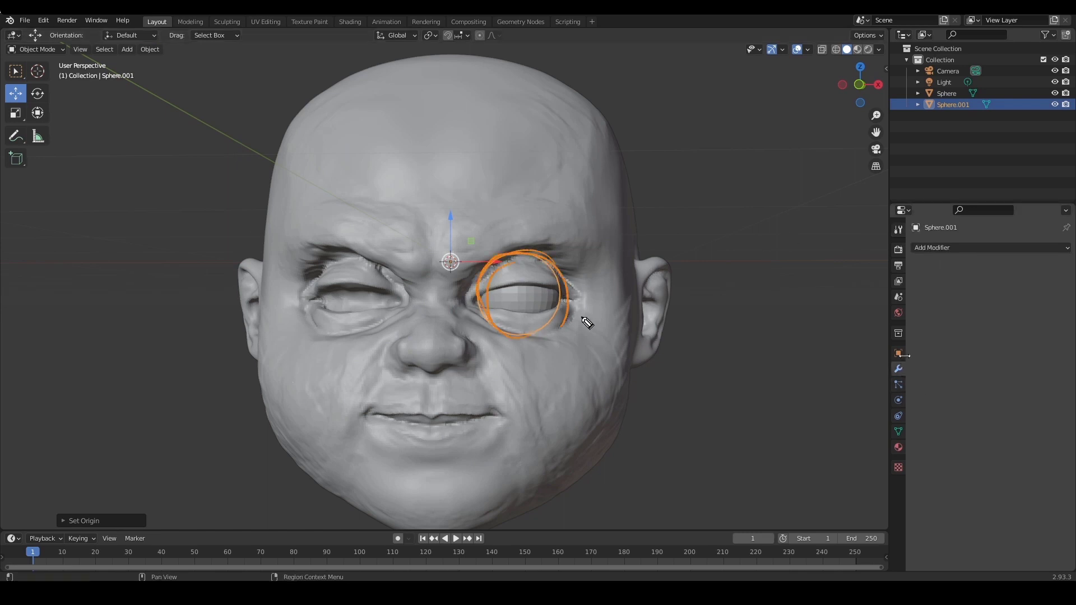
{"action": "left_click_drag", "start_coordinate": [555, 282], "coordinate": [509, 267]}
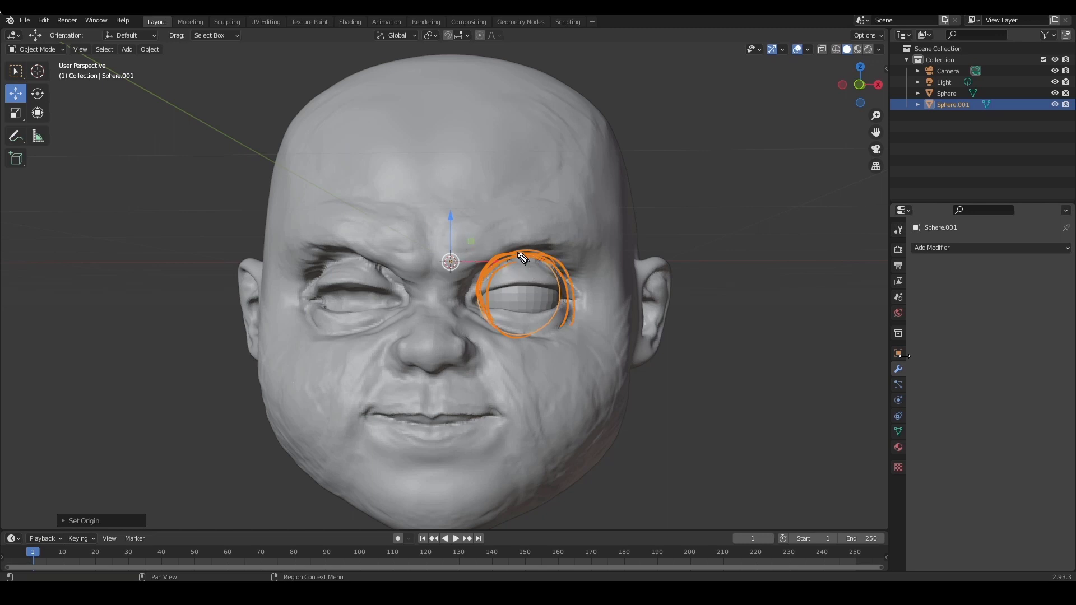
{"action": "left_click_drag", "start_coordinate": [451, 258], "coordinate": [447, 260]}
{"action": "left_click_drag", "start_coordinate": [440, 194], "coordinate": [442, 262]}
{"action": "left_click_drag", "start_coordinate": [442, 174], "coordinate": [440, 283]}
{"action": "mouse_move", "coordinate": [441, 282]}
{"action": "left_mouse_down"}
{"action": "mouse_move", "coordinate": [478, 282]}
{"action": "mouse_move", "coordinate": [448, 256]}
{"action": "left_mouse_up"}
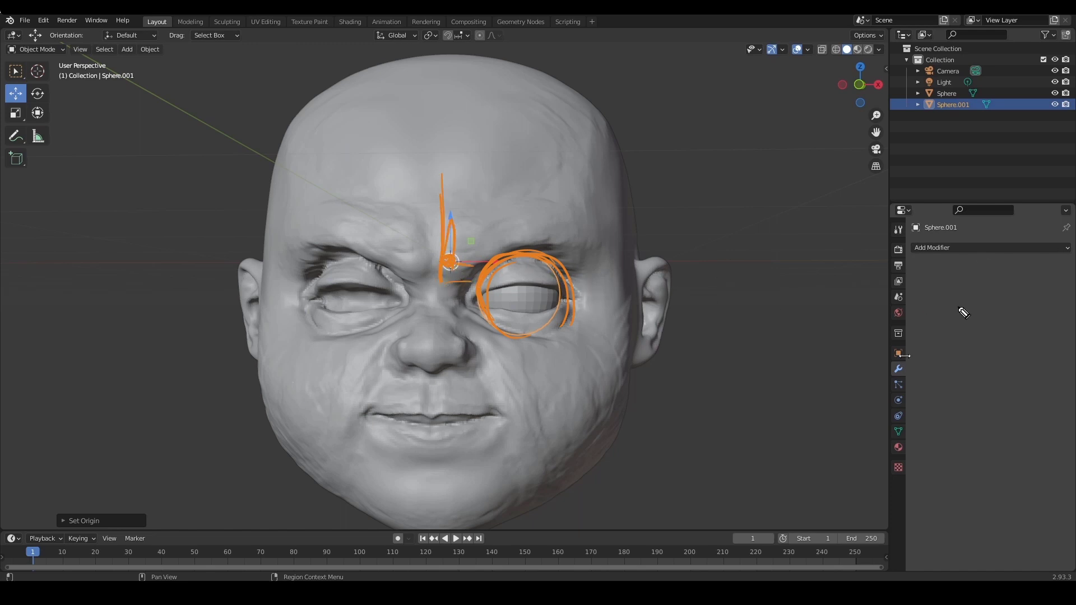
{"action": "key", "text": "Escape"}
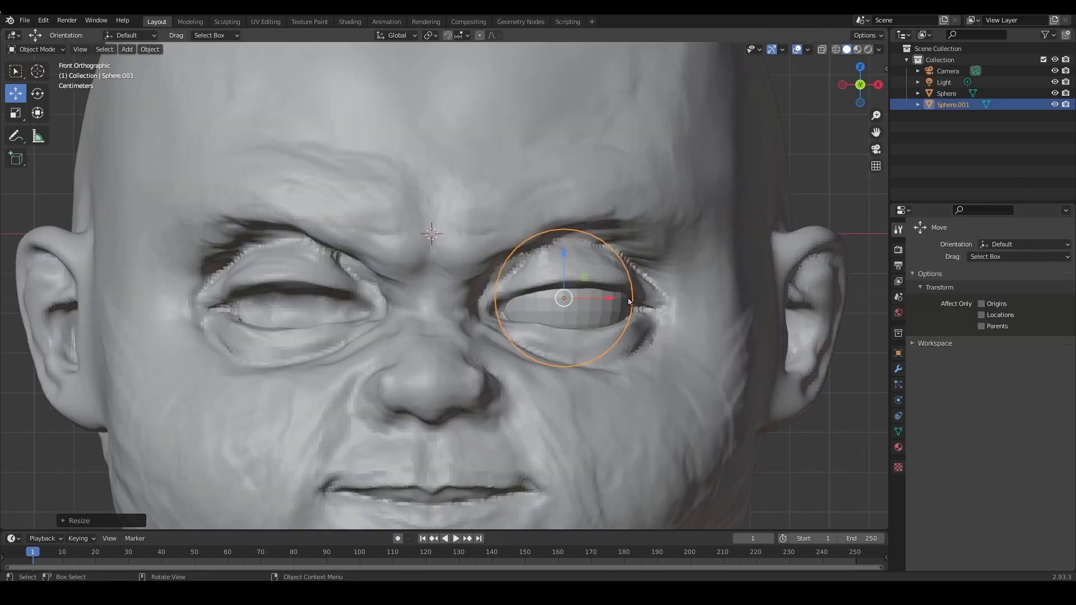
Nudge the eyeball along the Y axis against the inside of the eyelids, viewing the face from below
{"action": "middle_click_drag", "start_coordinate": [628, 302], "coordinate": [606, 292]}
{"action": "mouse_move", "coordinate": [578, 348]}
{"action": "left_mouse_down"}
{"action": "mouse_move", "coordinate": [574, 333]}
{"action": "mouse_move", "coordinate": [576, 342]}
{"action": "left_mouse_up"}
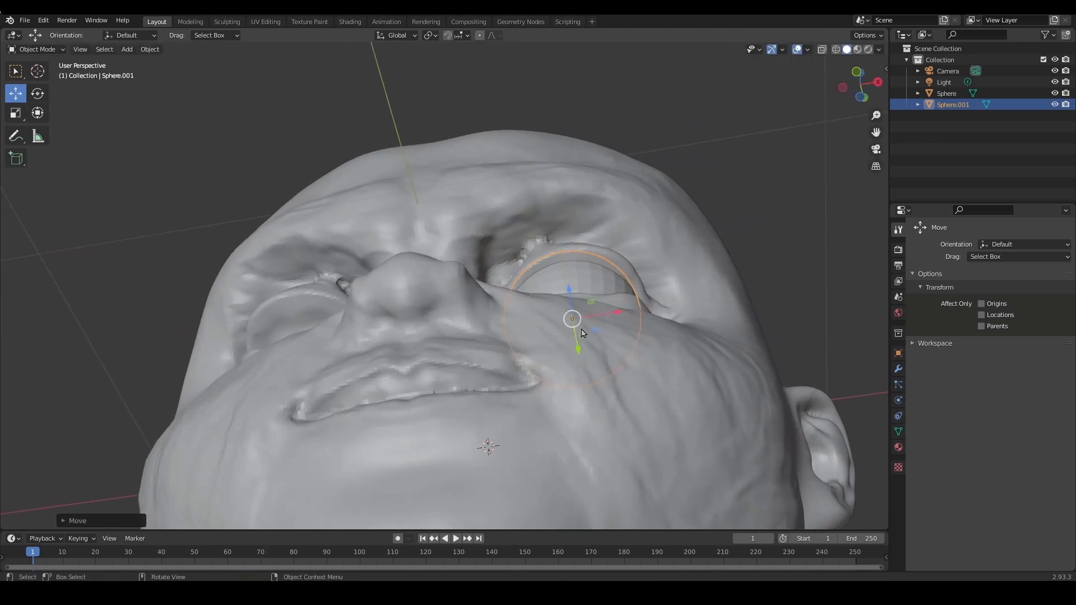
Set the origin of the repositioned eyeball to the 3D cursor on the head's centre line
{"action": "middle_click_drag", "start_coordinate": [697, 294], "coordinate": [744, 306]}
{"action": "scroll", "coordinate": [701, 360], "scroll_direction": "down", "scroll_amount": 3}
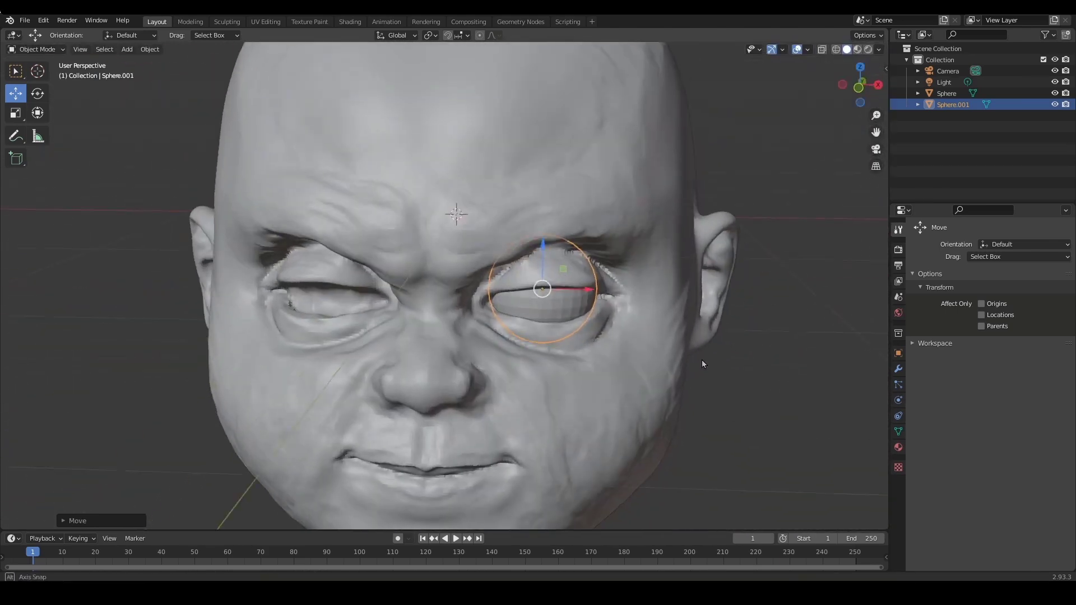
{"action": "middle_click_drag", "start_coordinate": [700, 404], "coordinate": [684, 367]}
{"action": "left_click", "coordinate": [160, 50]}
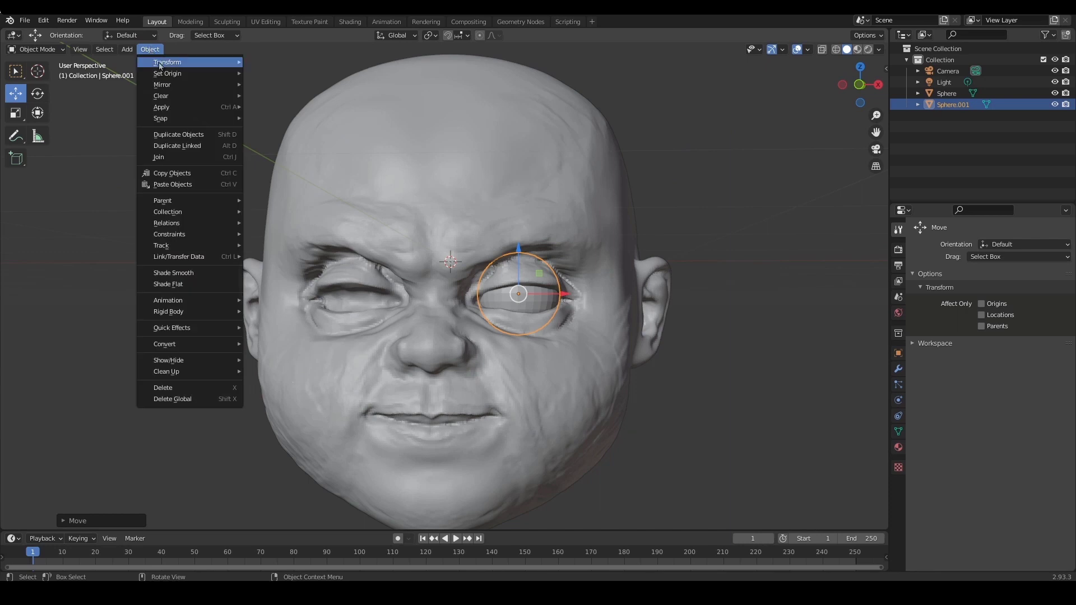
{"action": "mouse_move", "coordinate": [170, 74]}
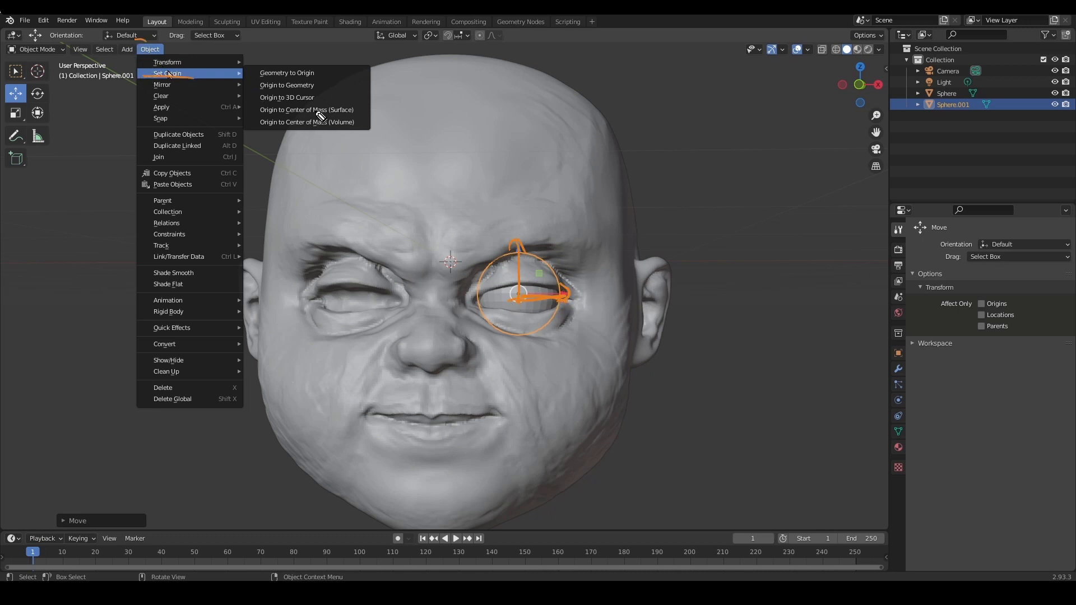
{"action": "mouse_move", "coordinate": [293, 108]}
{"action": "left_mouse_down"}
{"action": "mouse_move", "coordinate": [241, 97]}
{"action": "mouse_move", "coordinate": [274, 91]}
{"action": "left_mouse_up"}
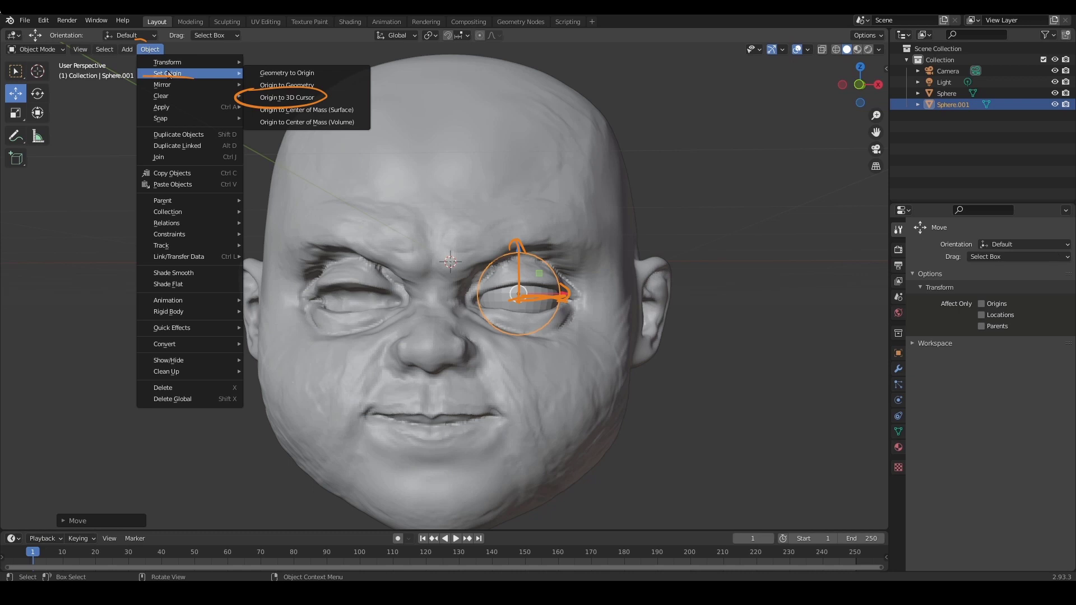
{"action": "key", "text": "Escape"}
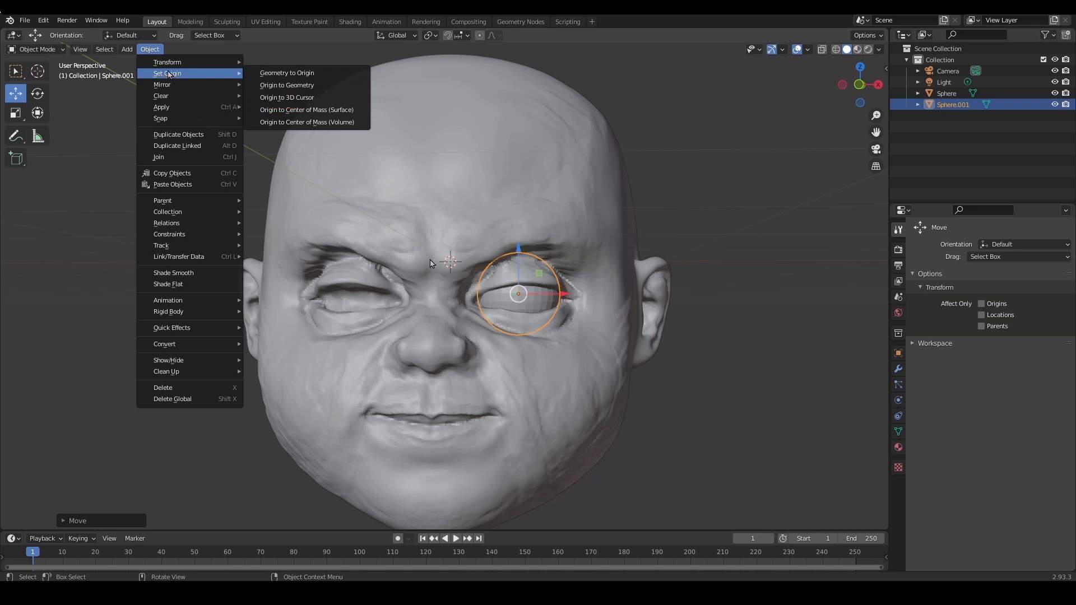
{"action": "left_click", "coordinate": [287, 97]}
Add a Mirror modifier on the X axis to the eyeball so it fills the opposite eye socket
{"action": "left_click", "coordinate": [899, 369]}
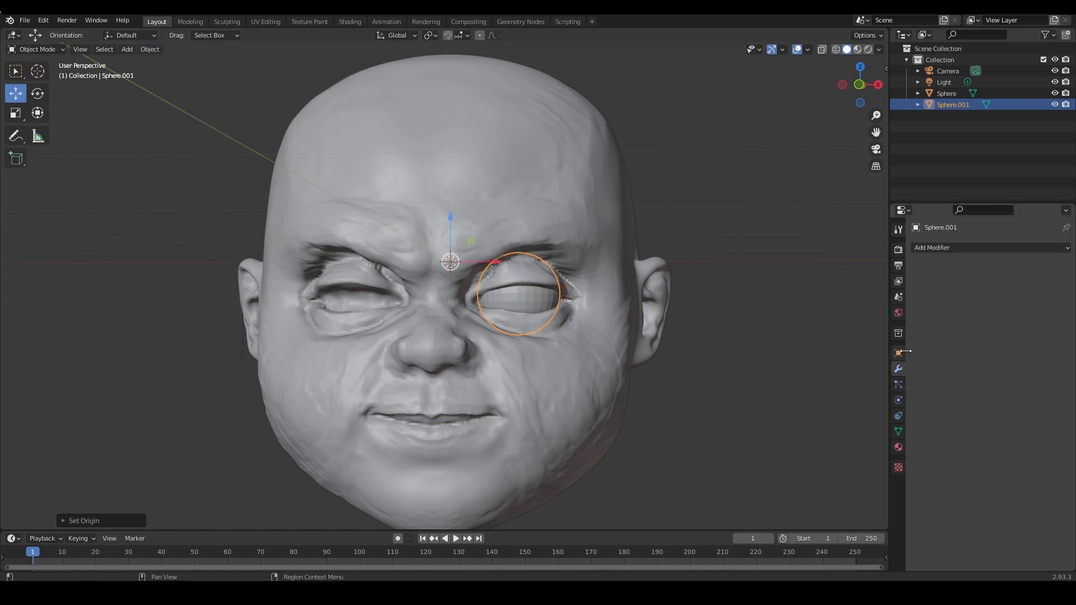
{"action": "left_click", "coordinate": [980, 247]}
{"action": "left_click", "coordinate": [866, 381]}
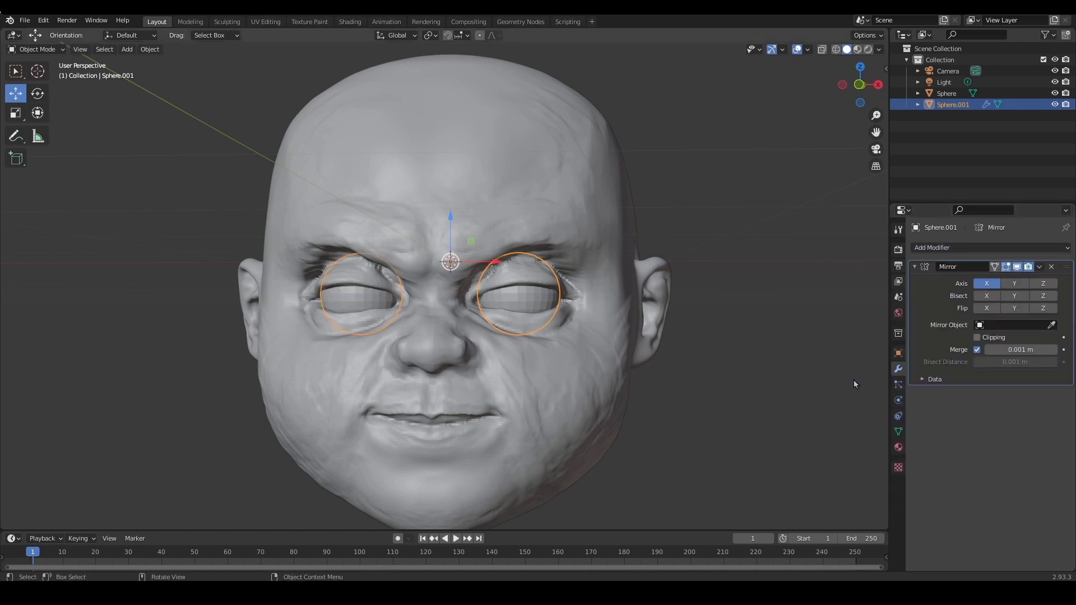
Select the head mesh and switch it to Sculpt Mode
{"action": "scroll", "coordinate": [689, 359], "scroll_direction": "down", "scroll_amount": 2}
{"action": "scroll", "coordinate": [667, 340], "scroll_direction": "up", "scroll_amount": 4}
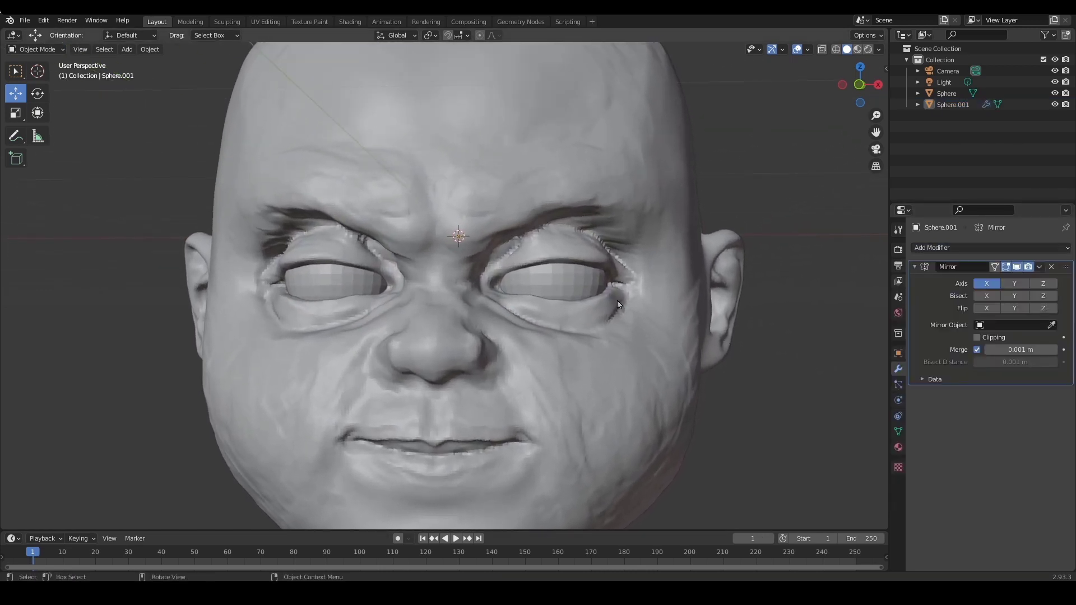
{"action": "left_click", "coordinate": [639, 306]}
{"action": "key", "text": "ctrl+Tab"}
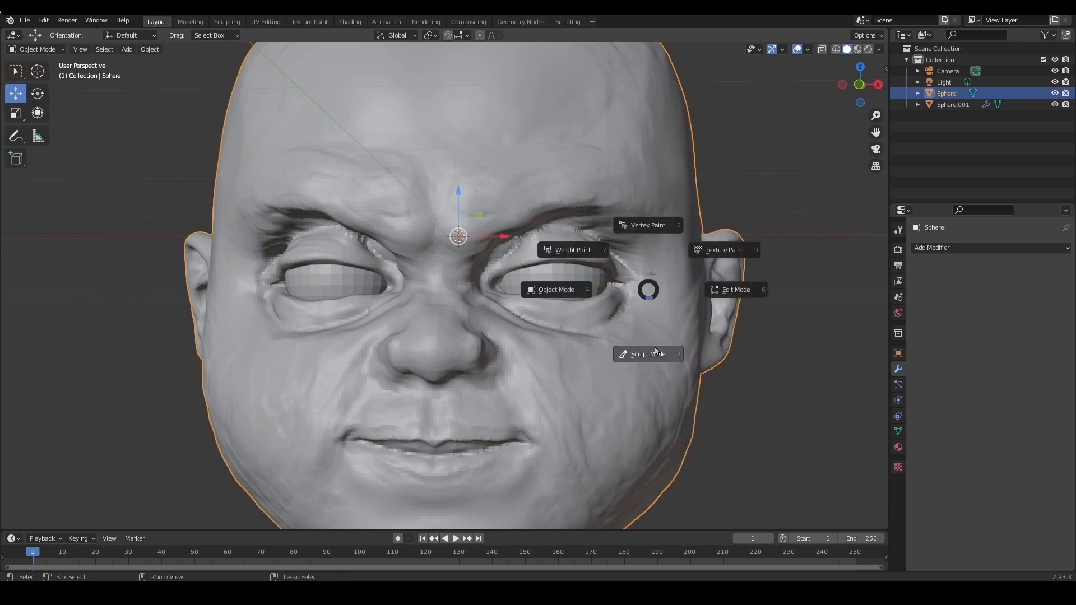
Put the head object into Sculpt Mode and activate the Grab brush, viewing the eyes from below
{"action": "left_click", "coordinate": [656, 351]}
{"action": "mouse_move", "coordinate": [677, 331]}
{"action": "middle_mouse_down"}
{"action": "mouse_move", "coordinate": [754, 291]}
{"action": "mouse_move", "coordinate": [693, 303]}
{"action": "mouse_move", "coordinate": [687, 257]}
{"action": "middle_mouse_up"}
{"action": "key", "text": "g"}
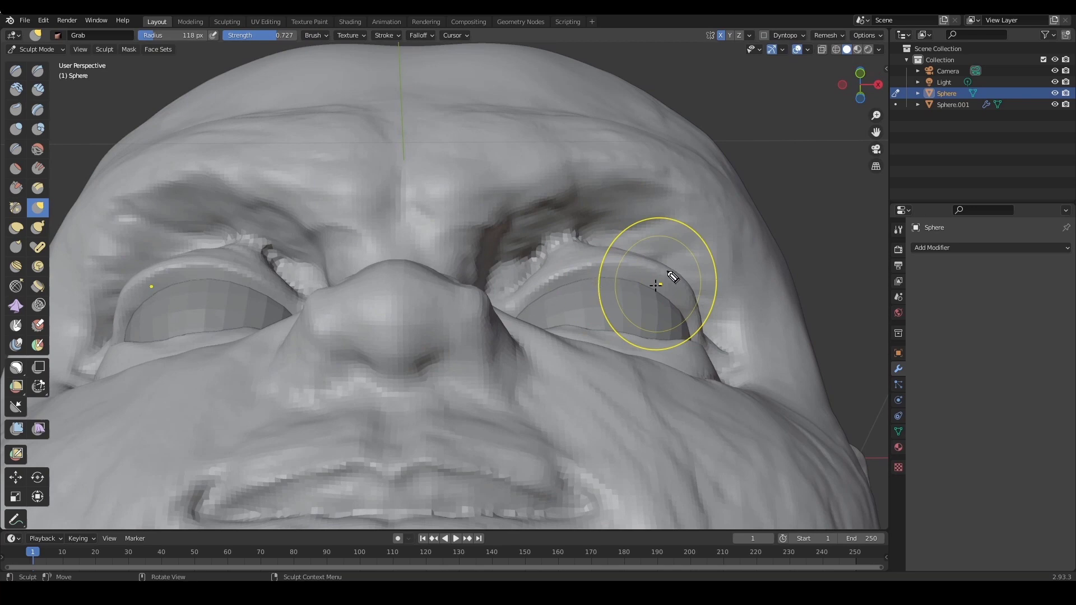
{"action": "mouse_move", "coordinate": [640, 288]}
{"action": "left_mouse_down"}
{"action": "mouse_move", "coordinate": [700, 306]}
{"action": "mouse_move", "coordinate": [655, 264]}
{"action": "mouse_move", "coordinate": [685, 285]}
{"action": "left_mouse_up"}
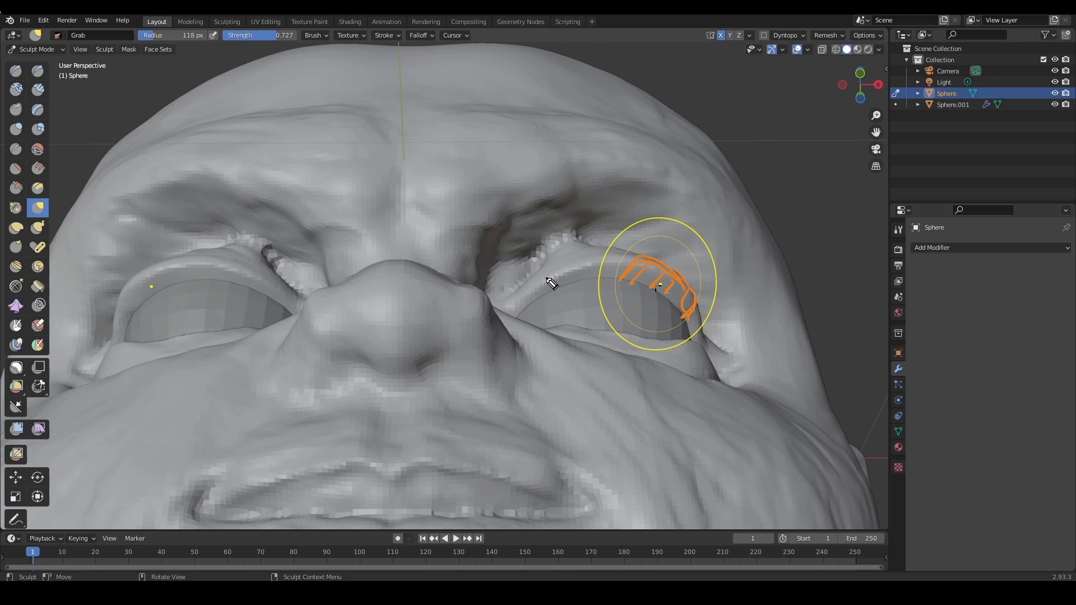
{"action": "left_click_drag", "start_coordinate": [514, 309], "coordinate": [592, 268]}
{"action": "key", "text": "shift+F9"}
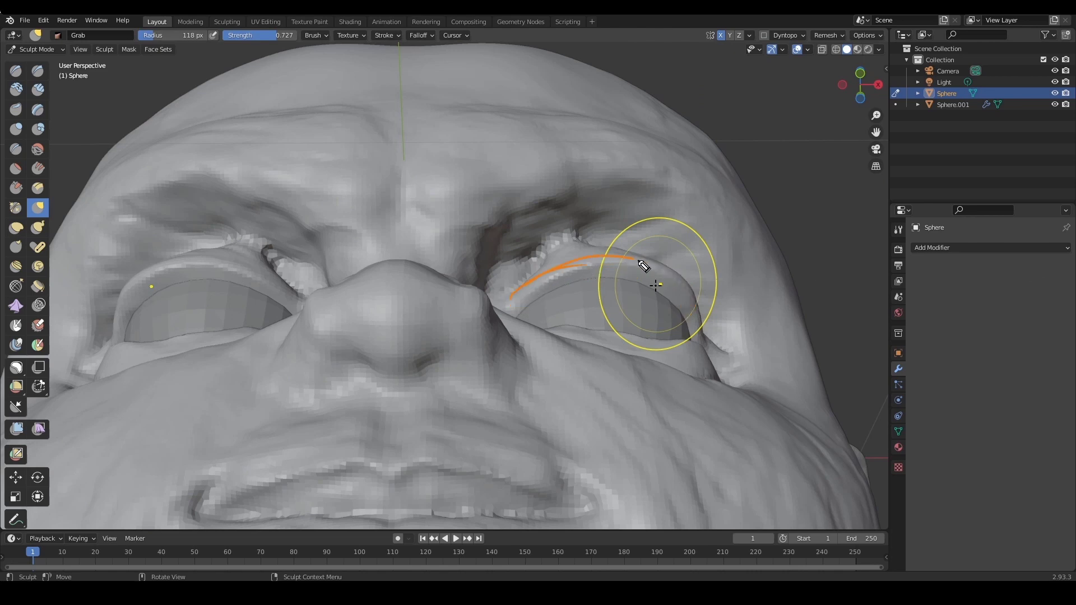
{"action": "left_click_drag", "start_coordinate": [614, 264], "coordinate": [697, 312]}
{"action": "left_click_drag", "start_coordinate": [623, 262], "coordinate": [618, 276]}
{"action": "left_click_drag", "start_coordinate": [644, 269], "coordinate": [638, 280]}
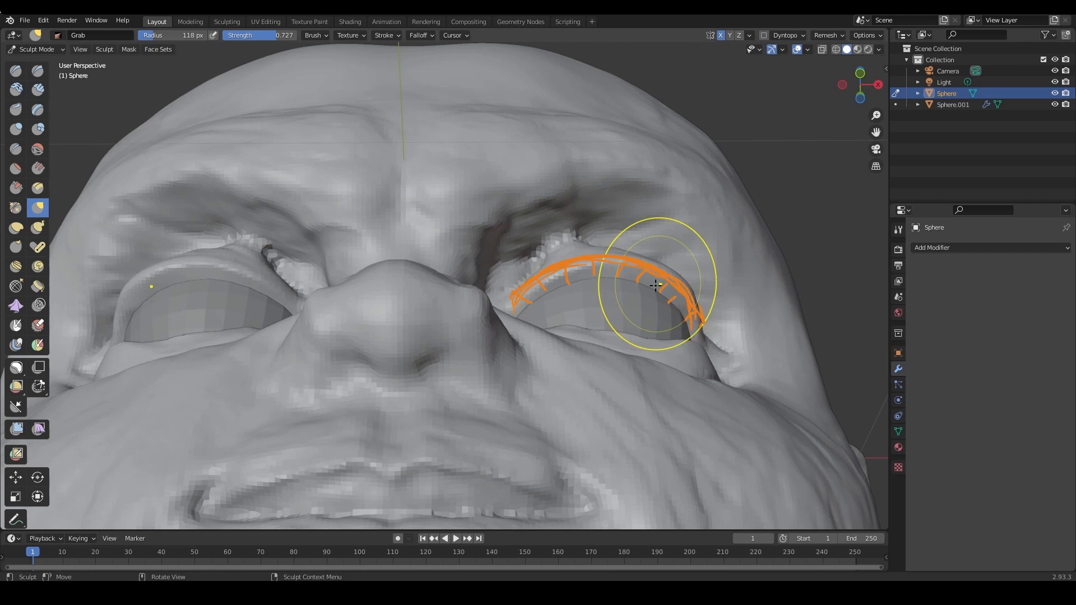
{"action": "key", "text": "shift+F9"}
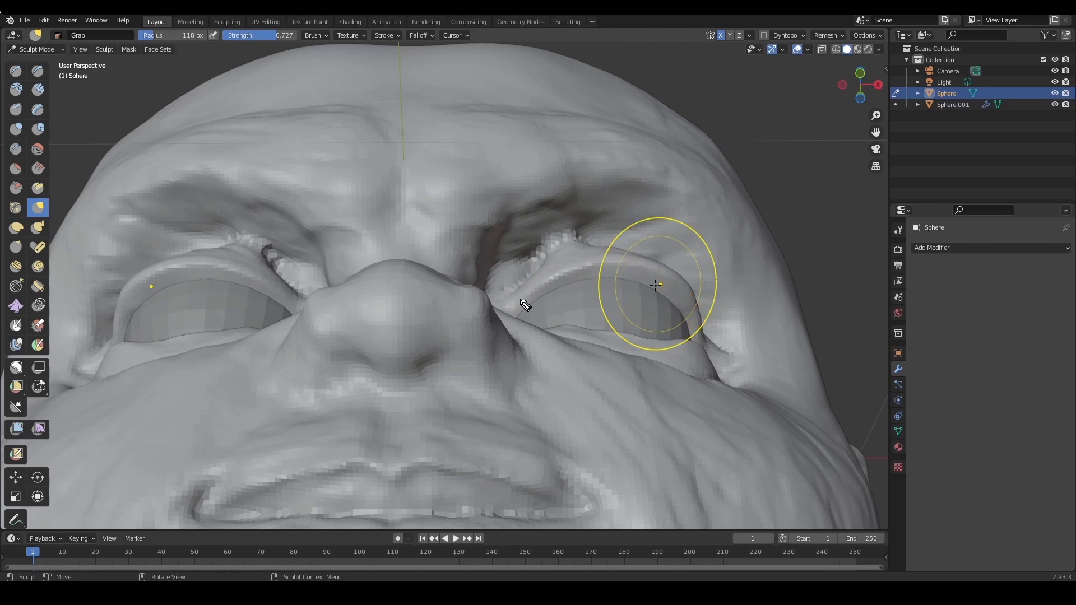
{"action": "mouse_move", "coordinate": [530, 291]}
{"action": "left_mouse_down"}
{"action": "mouse_move", "coordinate": [645, 283]}
{"action": "mouse_move", "coordinate": [519, 294]}
{"action": "mouse_move", "coordinate": [690, 315]}
{"action": "mouse_move", "coordinate": [576, 271]}
{"action": "mouse_move", "coordinate": [631, 260]}
{"action": "mouse_move", "coordinate": [695, 321]}
{"action": "left_mouse_up"}
{"action": "key", "text": "shift+F9"}
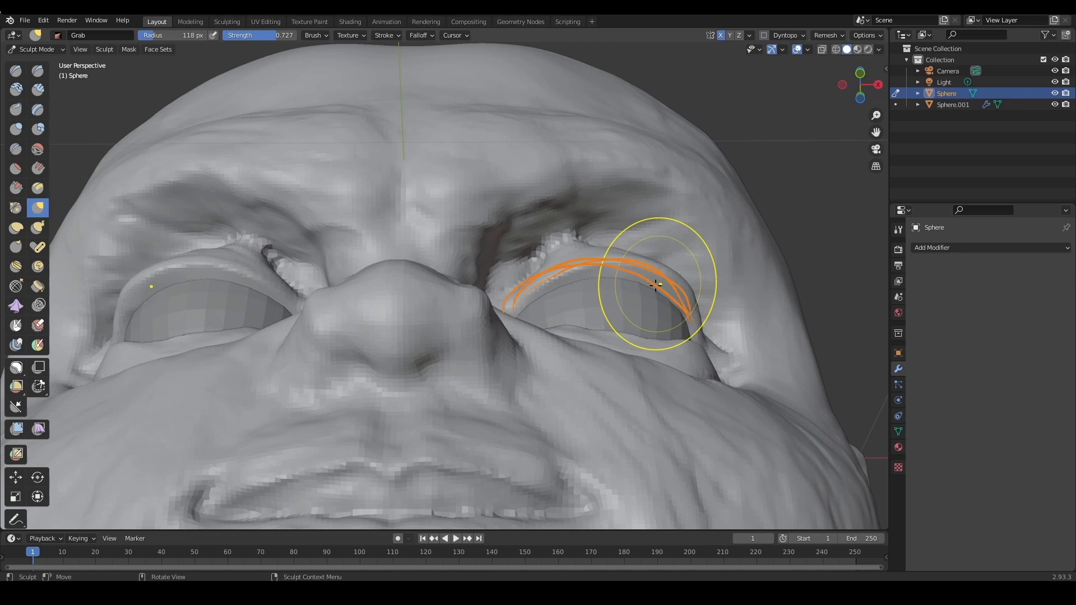
{"action": "key", "text": "shift+F9"}
Resize the Grab brush and nudge the upper eyelid's rim and inner end to follow the eyeball's curve
{"action": "mouse_move", "coordinate": [656, 286]}
{"action": "middle_mouse_down"}
{"action": "mouse_move", "coordinate": [721, 294]}
{"action": "mouse_move", "coordinate": [663, 297]}
{"action": "middle_mouse_up"}
{"action": "key", "text": "f"}
{"action": "left_click", "coordinate": [671, 298]}
{"action": "left_click_drag", "start_coordinate": [654, 280], "coordinate": [639, 283]}
{"action": "left_click_drag", "start_coordinate": [502, 286], "coordinate": [468, 303]}
Move the middle of the lower eyelid with the Grab brush so its rim follows the eyeball
{"action": "mouse_move", "coordinate": [468, 303]}
{"action": "middle_mouse_down"}
{"action": "mouse_move", "coordinate": [617, 329]}
{"action": "mouse_move", "coordinate": [608, 397]}
{"action": "mouse_move", "coordinate": [577, 361]}
{"action": "middle_mouse_up"}
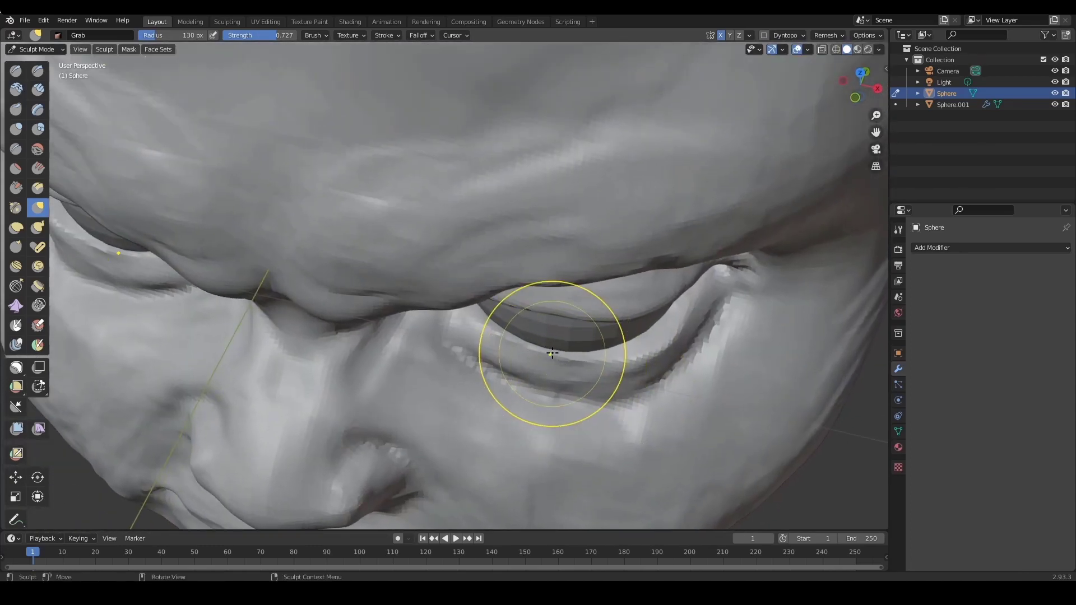
{"action": "left_click_drag", "start_coordinate": [552, 353], "coordinate": [529, 350]}
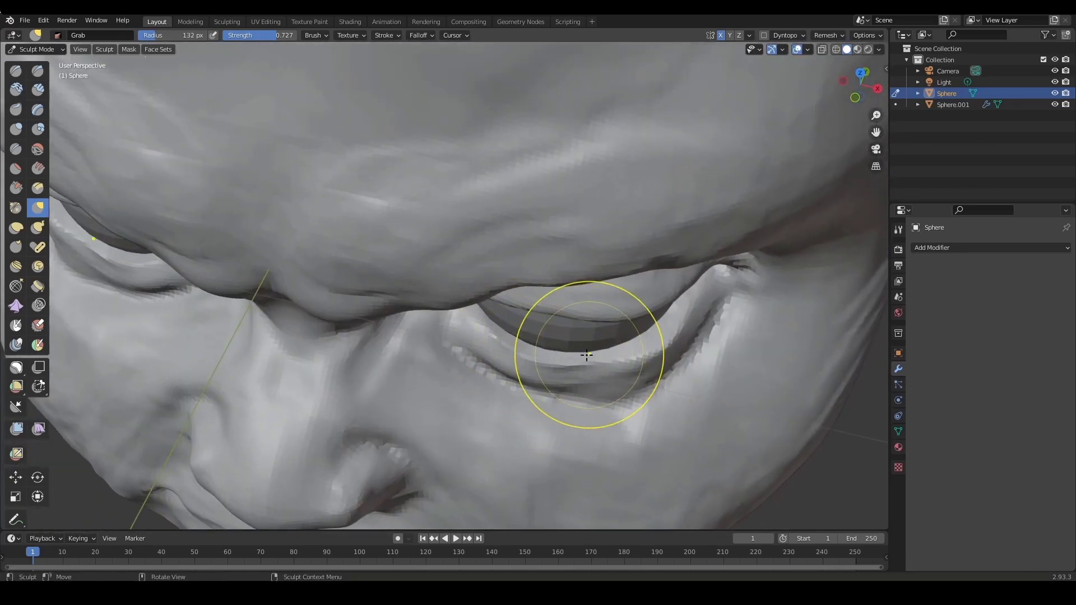
{"action": "middle_click_drag", "start_coordinate": [586, 355], "coordinate": [624, 319]}
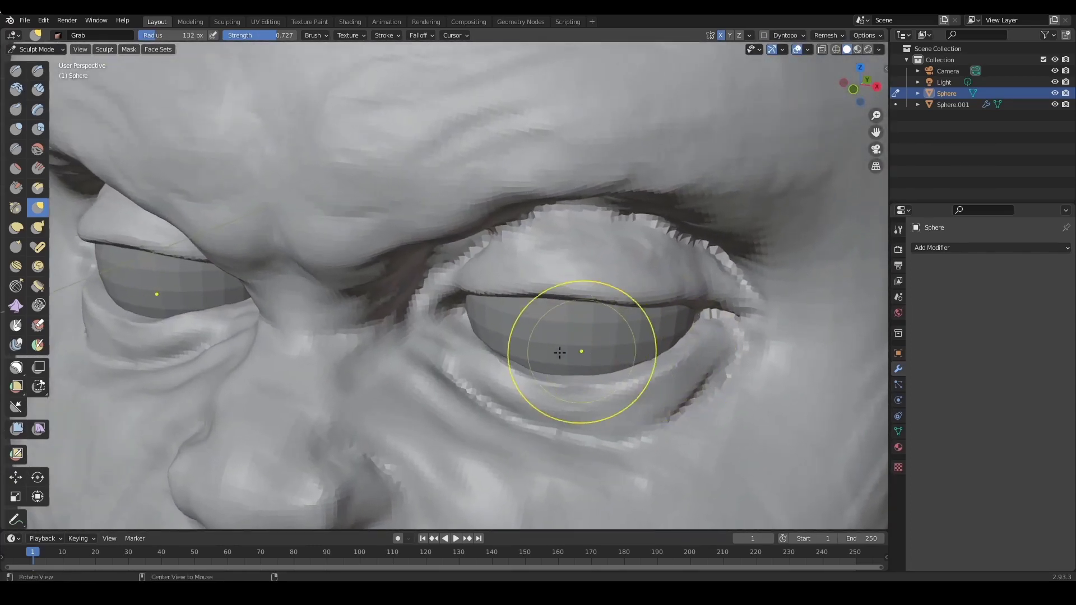
{"action": "mouse_move", "coordinate": [559, 352]}
{"action": "middle_mouse_down"}
{"action": "mouse_move", "coordinate": [523, 356]}
{"action": "mouse_move", "coordinate": [476, 327]}
{"action": "mouse_move", "coordinate": [482, 353]}
{"action": "middle_mouse_up"}
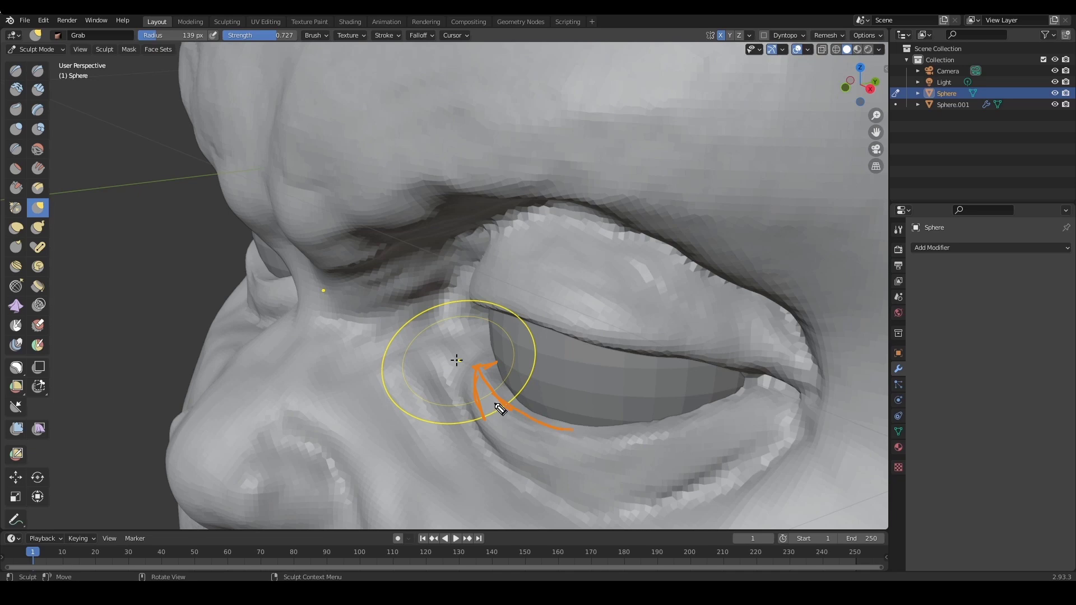
{"action": "mouse_move", "coordinate": [510, 393]}
{"action": "left_mouse_down"}
{"action": "mouse_move", "coordinate": [543, 413]}
{"action": "mouse_move", "coordinate": [675, 421]}
{"action": "mouse_move", "coordinate": [750, 392]}
{"action": "left_mouse_up"}
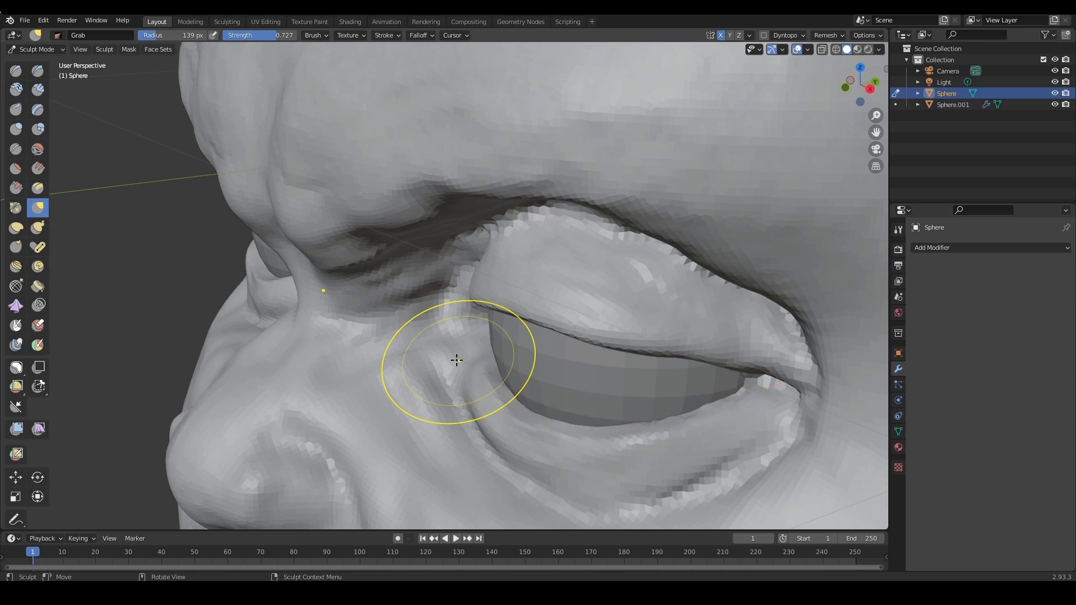
Enlarge the Grab brush to a 179 px radius and pull the outer part of the lower eyelid inward
{"action": "mouse_move", "coordinate": [465, 355]}
{"action": "middle_mouse_down"}
{"action": "mouse_move", "coordinate": [506, 392]}
{"action": "mouse_move", "coordinate": [471, 427]}
{"action": "middle_mouse_up"}
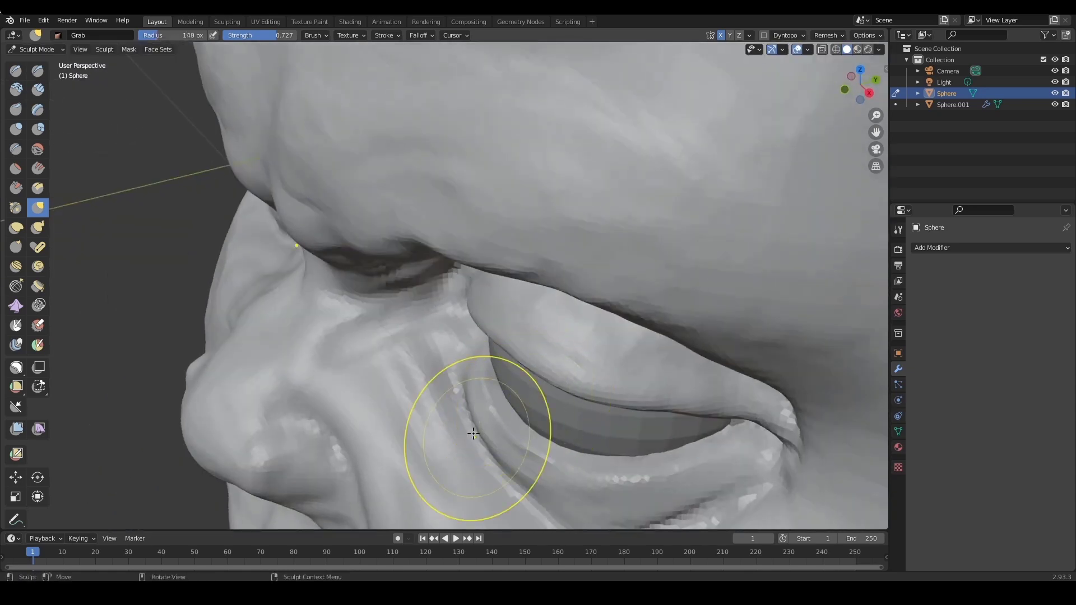
{"action": "mouse_move", "coordinate": [592, 399]}
{"action": "middle_mouse_down"}
{"action": "mouse_move", "coordinate": [633, 412]}
{"action": "mouse_move", "coordinate": [645, 437]}
{"action": "middle_mouse_up"}
{"action": "key", "text": "f"}
{"action": "left_click", "coordinate": [624, 353]}
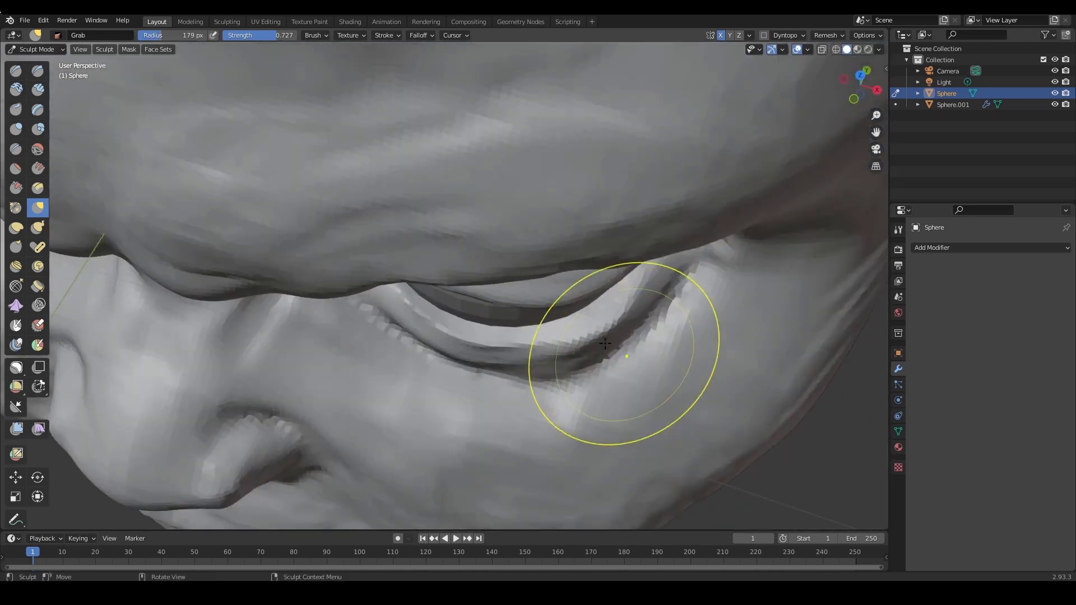
{"action": "left_click_drag", "start_coordinate": [624, 353], "coordinate": [588, 328]}
Reduce the Grab brush to a 106 px radius and pull the inner half of the lower eyelid's rim down slightly
{"action": "mouse_move", "coordinate": [626, 327]}
{"action": "middle_mouse_down"}
{"action": "mouse_move", "coordinate": [662, 292]}
{"action": "mouse_move", "coordinate": [630, 188]}
{"action": "mouse_move", "coordinate": [612, 200]}
{"action": "middle_mouse_up"}
{"action": "key", "text": "f"}
{"action": "left_click", "coordinate": [529, 168]}
{"action": "mouse_move", "coordinate": [528, 168]}
{"action": "middle_mouse_down"}
{"action": "mouse_move", "coordinate": [596, 305]}
{"action": "mouse_move", "coordinate": [597, 345]}
{"action": "mouse_move", "coordinate": [567, 356]}
{"action": "mouse_move", "coordinate": [570, 332]}
{"action": "mouse_move", "coordinate": [565, 341]}
{"action": "middle_mouse_up"}
{"action": "middle_click_drag", "start_coordinate": [565, 341], "coordinate": [605, 280], "text": "shift"}
{"action": "middle_click_drag", "start_coordinate": [605, 280], "coordinate": [514, 307], "text": "shift"}
{"action": "key", "text": "f"}
{"action": "left_click", "coordinate": [460, 303]}
{"action": "key", "text": "f"}
{"action": "left_click", "coordinate": [410, 285]}
{"action": "key", "text": "f"}
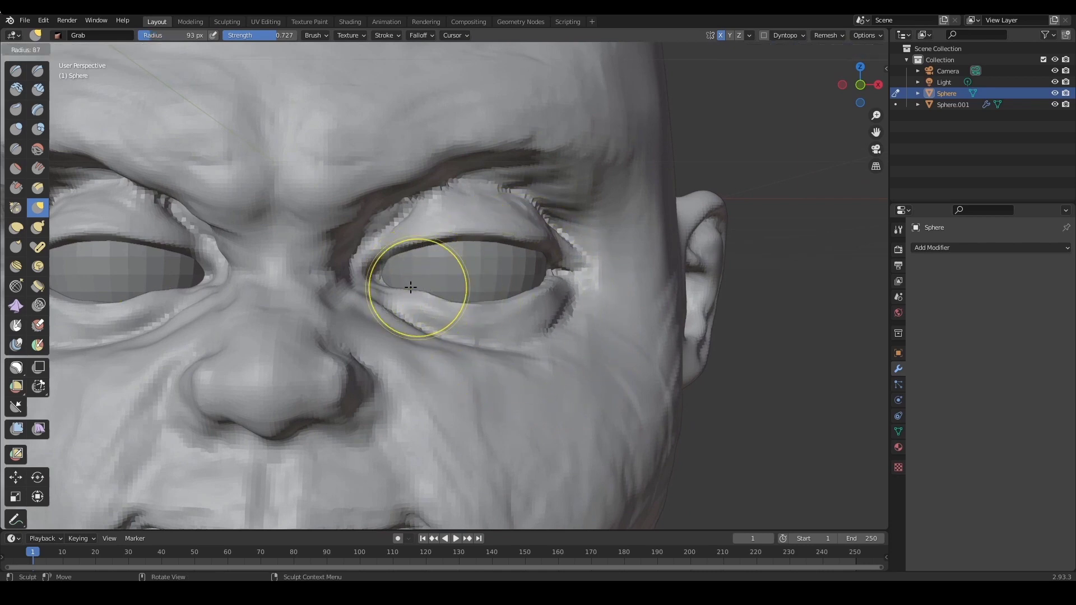
{"action": "left_click", "coordinate": [416, 288]}
{"action": "key", "text": "f"}
{"action": "left_click", "coordinate": [415, 291]}
{"action": "key", "text": "f"}
{"action": "left_click", "coordinate": [431, 289]}
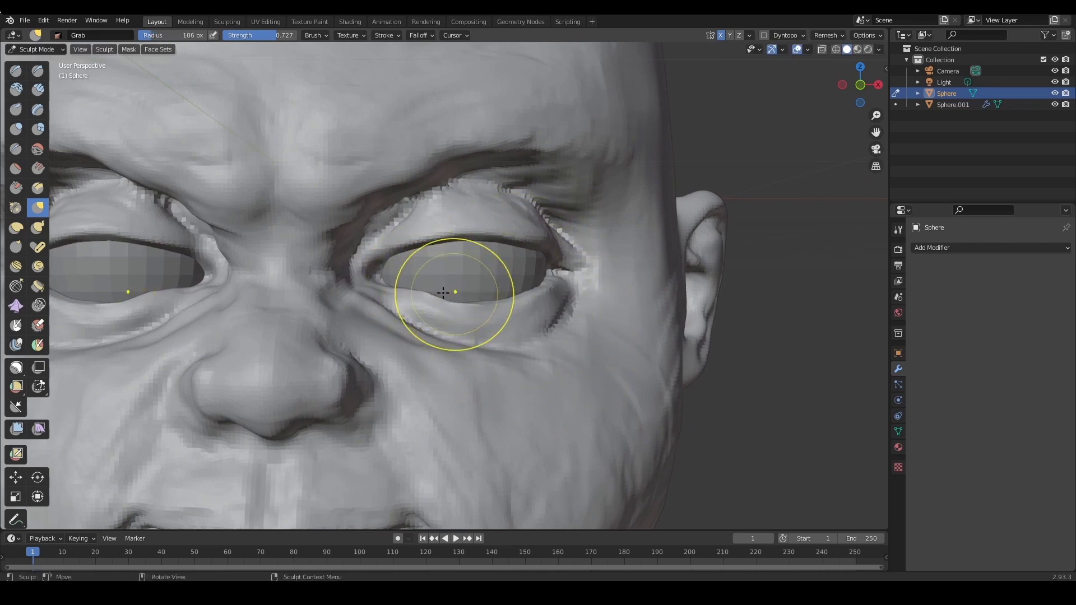
{"action": "left_click_drag", "start_coordinate": [432, 293], "coordinate": [425, 299]}
{"action": "left_click_drag", "start_coordinate": [432, 297], "coordinate": [429, 303]}
{"action": "mouse_move", "coordinate": [448, 299]}
{"action": "middle_mouse_down", "text": "ctrl"}
{"action": "mouse_move", "coordinate": [485, 278]}
{"action": "mouse_move", "coordinate": [470, 351]}
{"action": "mouse_move", "coordinate": [440, 308]}
{"action": "middle_mouse_up", "text": "ctrl"}
Scrape the inner end of the lower eyelid with a resized Scrape/Peaks brush
{"action": "mouse_move", "coordinate": [436, 317]}
{"action": "middle_mouse_down"}
{"action": "mouse_move", "coordinate": [448, 352]}
{"action": "mouse_move", "coordinate": [420, 323]}
{"action": "mouse_move", "coordinate": [448, 352]}
{"action": "middle_mouse_up"}
{"action": "key", "text": "shift+t"}
{"action": "key", "text": "f"}
{"action": "left_click", "coordinate": [387, 299]}
{"action": "mouse_move", "coordinate": [387, 299]}
{"action": "left_mouse_down"}
{"action": "mouse_move", "coordinate": [423, 331]}
{"action": "mouse_move", "coordinate": [412, 326]}
{"action": "left_mouse_up"}
{"action": "mouse_move", "coordinate": [426, 331]}
{"action": "left_mouse_down", "text": "alt"}
{"action": "mouse_move", "coordinate": [473, 281]}
{"action": "mouse_move", "coordinate": [461, 314]}
{"action": "left_mouse_up", "text": "alt"}
{"action": "mouse_move", "coordinate": [461, 314]}
{"action": "left_mouse_down", "text": "ctrl+alt"}
{"action": "mouse_move", "coordinate": [479, 354]}
{"action": "mouse_move", "coordinate": [541, 314]}
{"action": "left_mouse_up", "text": "ctrl+alt"}
{"action": "mouse_move", "coordinate": [542, 314]}
{"action": "left_mouse_down", "text": "alt+shift"}
{"action": "mouse_move", "coordinate": [583, 312]}
{"action": "mouse_move", "coordinate": [564, 281]}
{"action": "mouse_move", "coordinate": [532, 306]}
{"action": "mouse_move", "coordinate": [530, 279]}
{"action": "left_mouse_up", "text": "alt+shift"}
Switch sculpting to the eyeballs object and return it to Object Mode
{"action": "key", "text": "d"}
{"action": "key", "text": "d"}
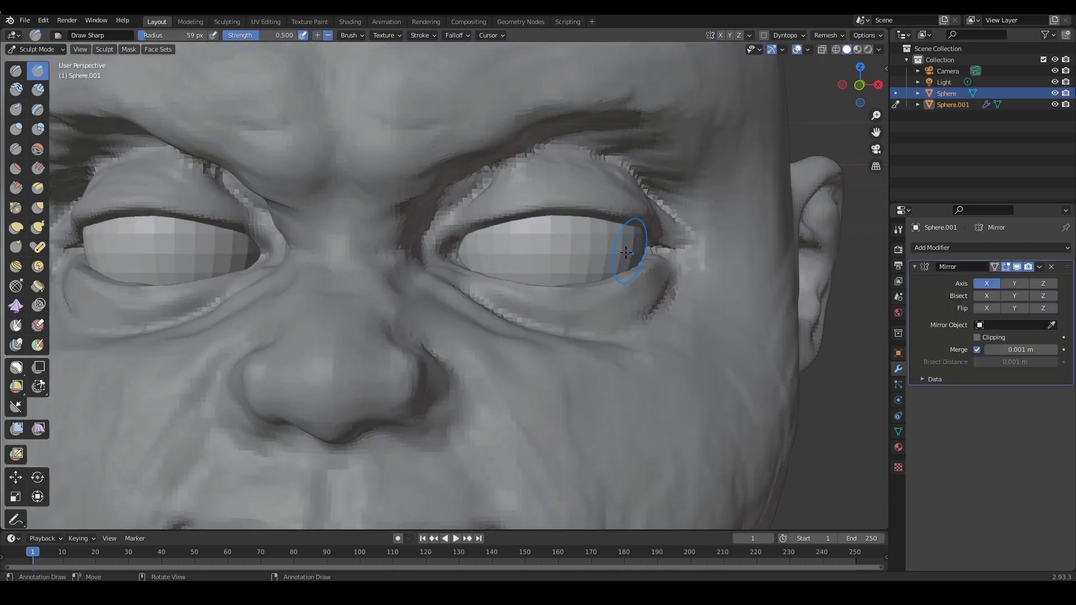
{"action": "key", "text": "ctrl+Tab"}
{"action": "left_click", "coordinate": [493, 252]}
{"action": "left_click", "coordinate": [585, 253]}
{"action": "left_click", "coordinate": [642, 246]}
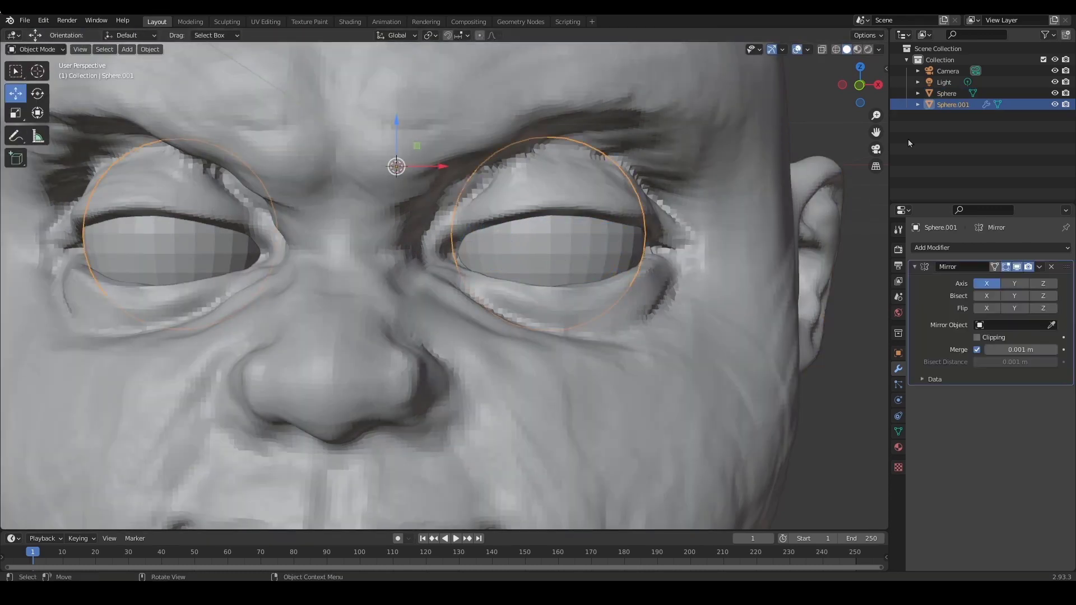
Rename the eyeballs object as Eyes and make it unselectable in the viewport
{"action": "double_click", "coordinate": [954, 105]}
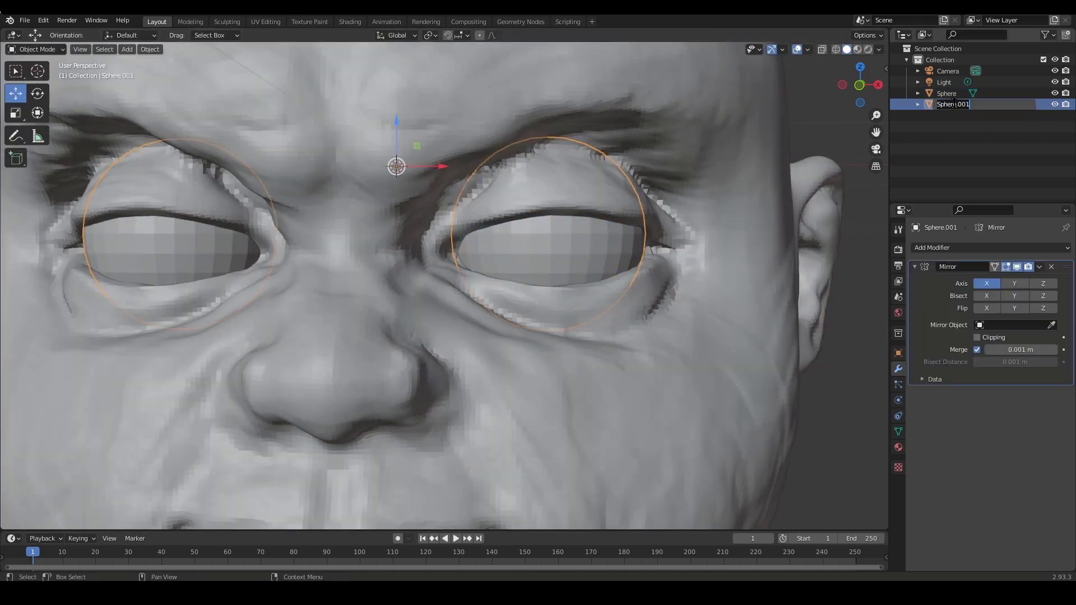
{"action": "type", "text": "Eyes"}
{"action": "key", "text": "Return"}
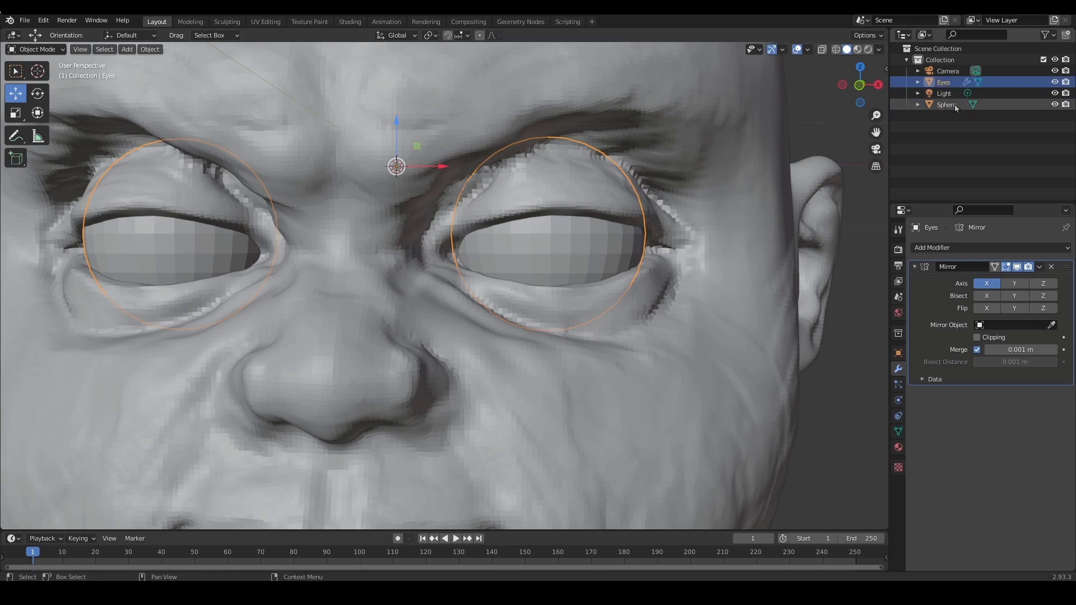
{"action": "left_click", "coordinate": [1047, 35]}
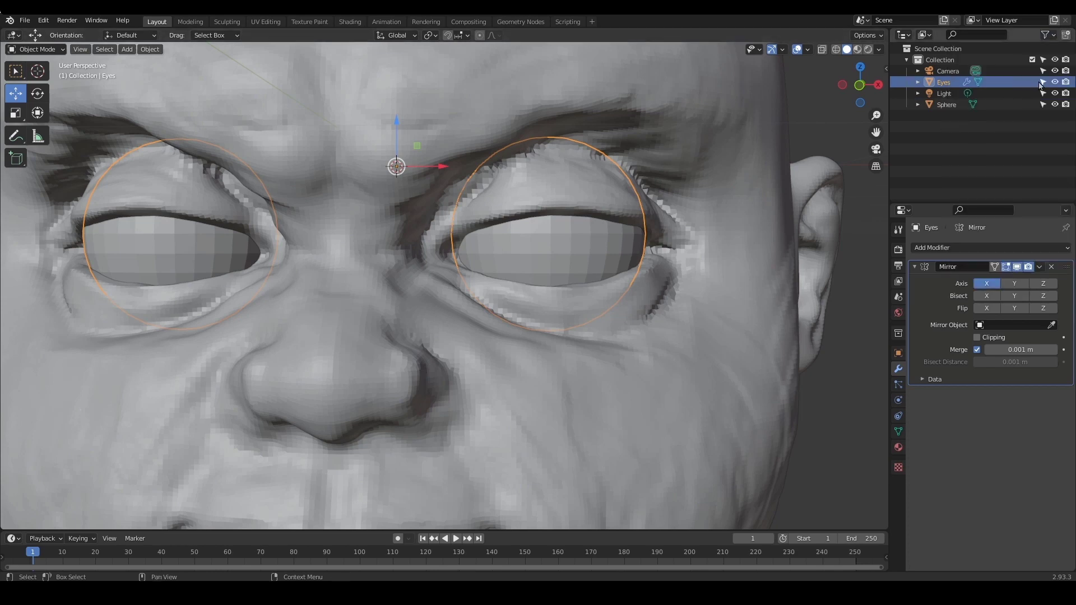
{"action": "left_click", "coordinate": [1043, 82]}
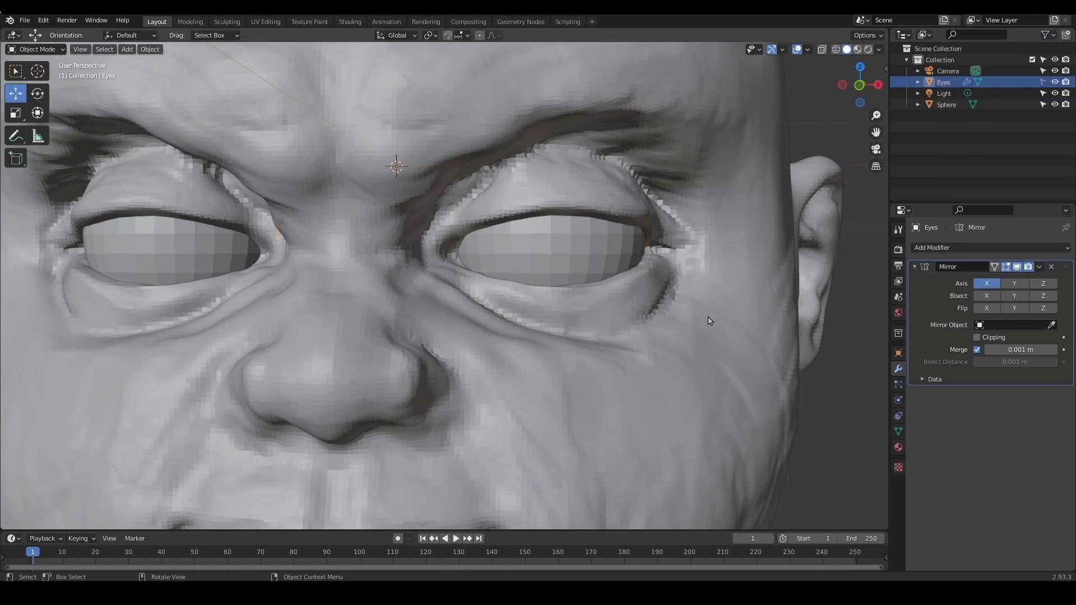
Select the head, return it to Sculpt Mode and reduce the Draw Sharp brush radius to 55 px
{"action": "middle_click_drag", "start_coordinate": [709, 313], "coordinate": [711, 396], "text": "ctrl"}
{"action": "left_click", "coordinate": [626, 320]}
{"action": "key", "text": "ctrl+Tab"}
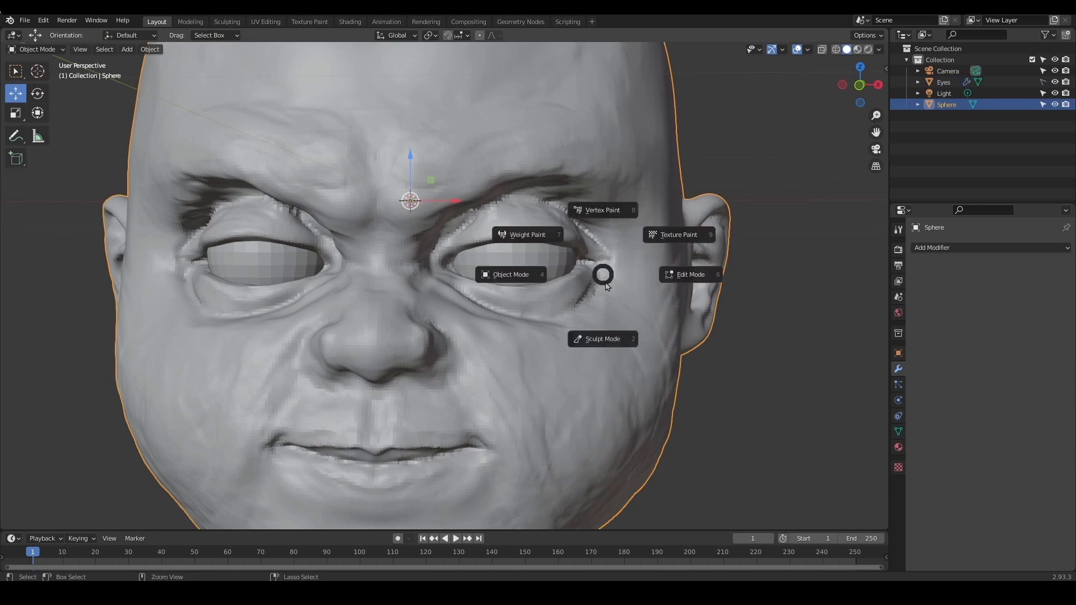
{"action": "left_click", "coordinate": [599, 338]}
{"action": "scroll", "coordinate": [548, 312], "scroll_direction": "up", "scroll_amount": 3}
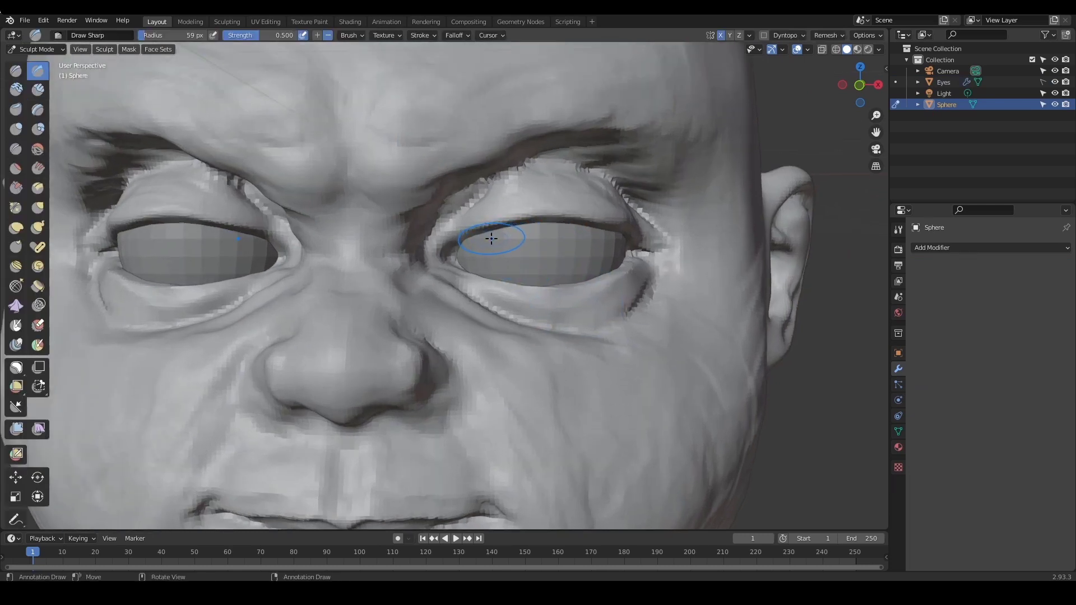
{"action": "key", "text": "f"}
{"action": "left_click", "coordinate": [472, 238]}
{"action": "key", "text": "f"}
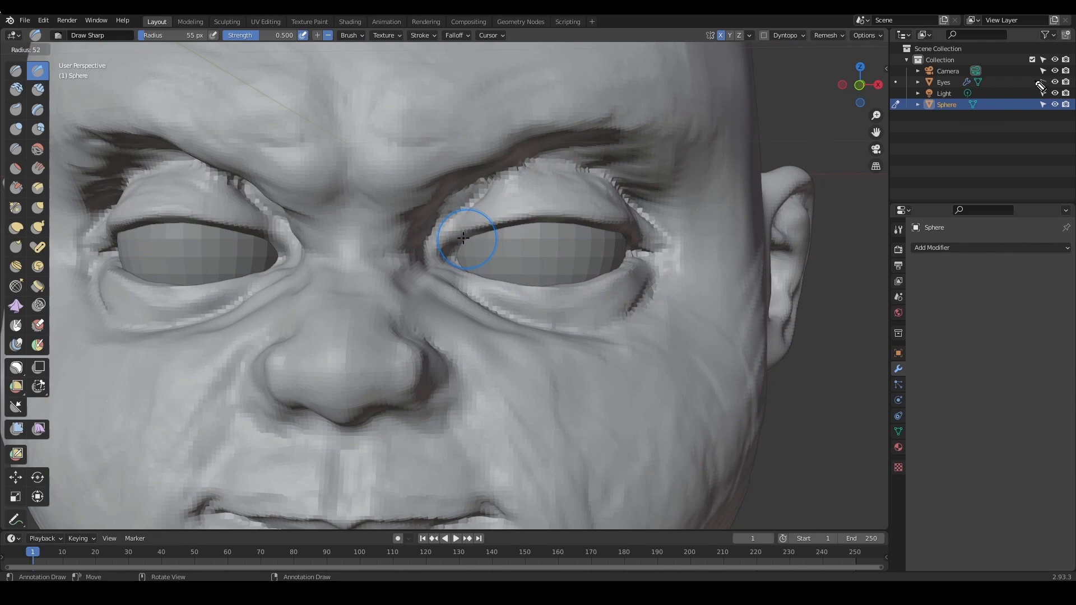
{"action": "left_click_drag", "start_coordinate": [961, 91], "coordinate": [955, 79]}
{"action": "left_click_drag", "start_coordinate": [656, 135], "coordinate": [739, 97]}
{"action": "left_click_drag", "start_coordinate": [649, 103], "coordinate": [654, 156]}
{"action": "left_click_drag", "start_coordinate": [790, 291], "coordinate": [718, 383]}
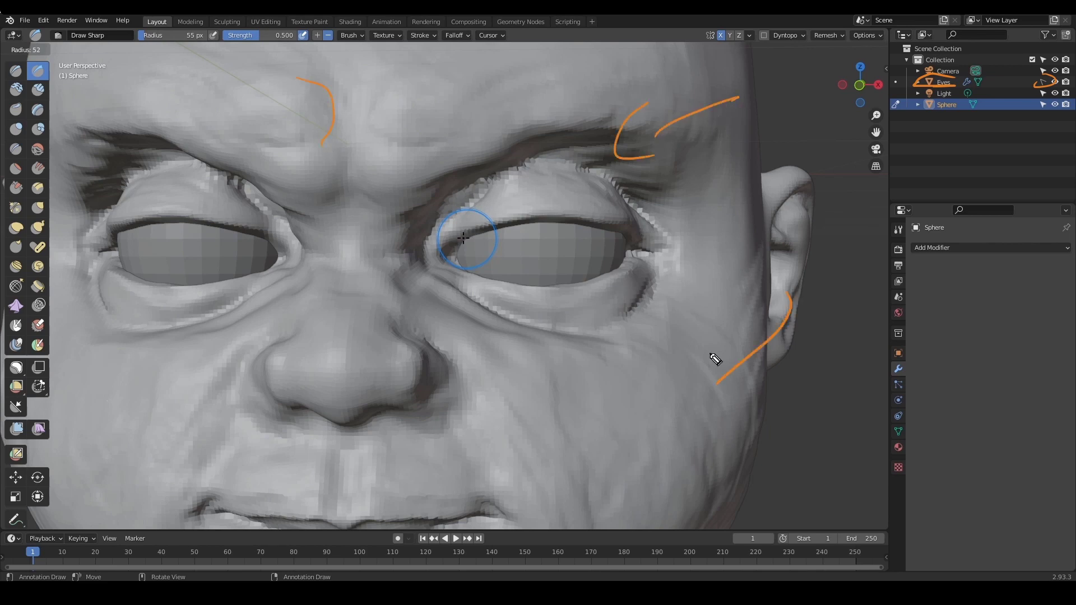
{"action": "left_click_drag", "start_coordinate": [702, 334], "coordinate": [729, 411]}
{"action": "left_click_drag", "start_coordinate": [287, 399], "coordinate": [429, 433]}
{"action": "mouse_move", "coordinate": [547, 247]}
{"action": "left_mouse_down"}
{"action": "mouse_move", "coordinate": [567, 233]}
{"action": "mouse_move", "coordinate": [604, 258]}
{"action": "left_mouse_up"}
{"action": "left_click_drag", "start_coordinate": [126, 262], "coordinate": [253, 260]}
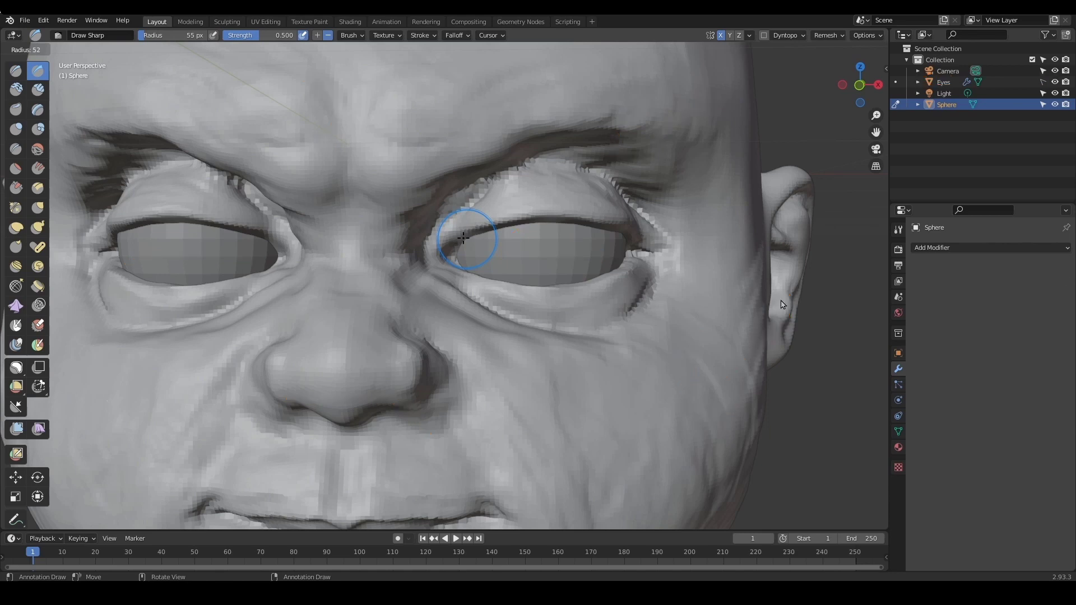
Examine the eyelids and the head's profile from above, the front and the right side
{"action": "left_click_drag", "start_coordinate": [471, 240], "coordinate": [443, 241]}
{"action": "mouse_move", "coordinate": [443, 241]}
{"action": "middle_mouse_down"}
{"action": "mouse_move", "coordinate": [480, 257]}
{"action": "mouse_move", "coordinate": [457, 252]}
{"action": "middle_mouse_up"}
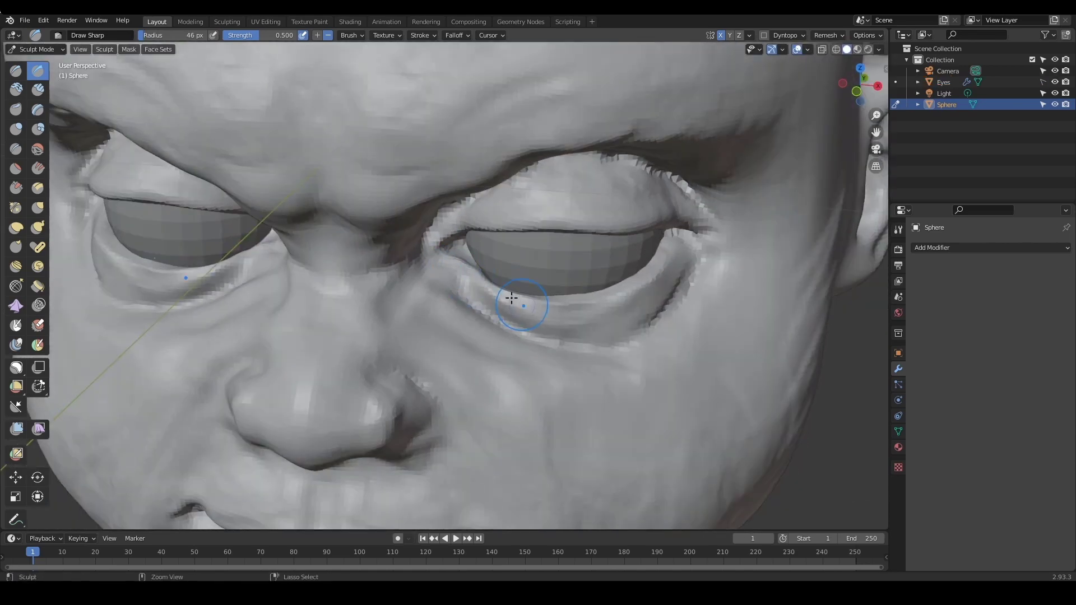
{"action": "middle_click_drag", "start_coordinate": [592, 286], "coordinate": [600, 331], "text": "ctrl"}
{"action": "middle_click_drag", "start_coordinate": [600, 331], "coordinate": [617, 306]}
{"action": "key", "text": "KP_1"}
{"action": "key", "text": "KP_3"}
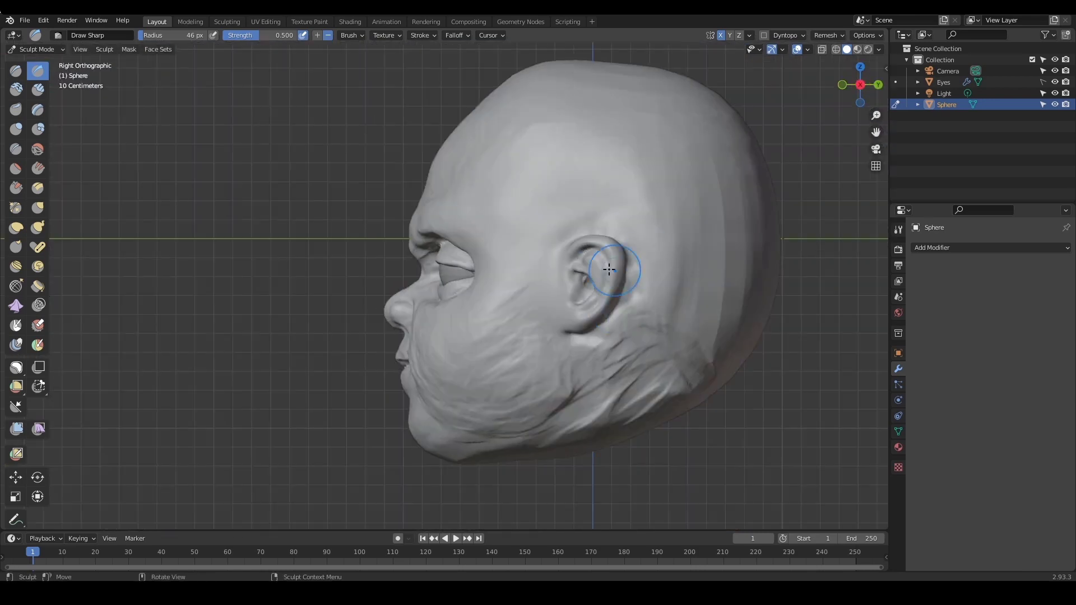
{"action": "mouse_move", "coordinate": [549, 317]}
{"action": "middle_mouse_down", "text": "ctrl"}
{"action": "mouse_move", "coordinate": [561, 355]}
{"action": "mouse_move", "coordinate": [554, 315]}
{"action": "mouse_move", "coordinate": [567, 293]}
{"action": "middle_mouse_up", "text": "ctrl"}
{"action": "mouse_move", "coordinate": [529, 243]}
{"action": "middle_mouse_down", "text": "ctrl"}
{"action": "mouse_move", "coordinate": [487, 224]}
{"action": "mouse_move", "coordinate": [487, 270]}
{"action": "mouse_move", "coordinate": [565, 250]}
{"action": "mouse_move", "coordinate": [599, 255]}
{"action": "middle_mouse_up", "text": "ctrl"}
{"action": "mouse_move", "coordinate": [509, 297]}
{"action": "middle_mouse_down", "text": "ctrl"}
{"action": "mouse_move", "coordinate": [509, 269]}
{"action": "mouse_move", "coordinate": [493, 273]}
{"action": "middle_mouse_up", "text": "ctrl"}
Activate the Draw brush and set its radius to 41 px
{"action": "key", "text": "x"}
{"action": "key", "text": "f"}
{"action": "left_click", "coordinate": [449, 278]}
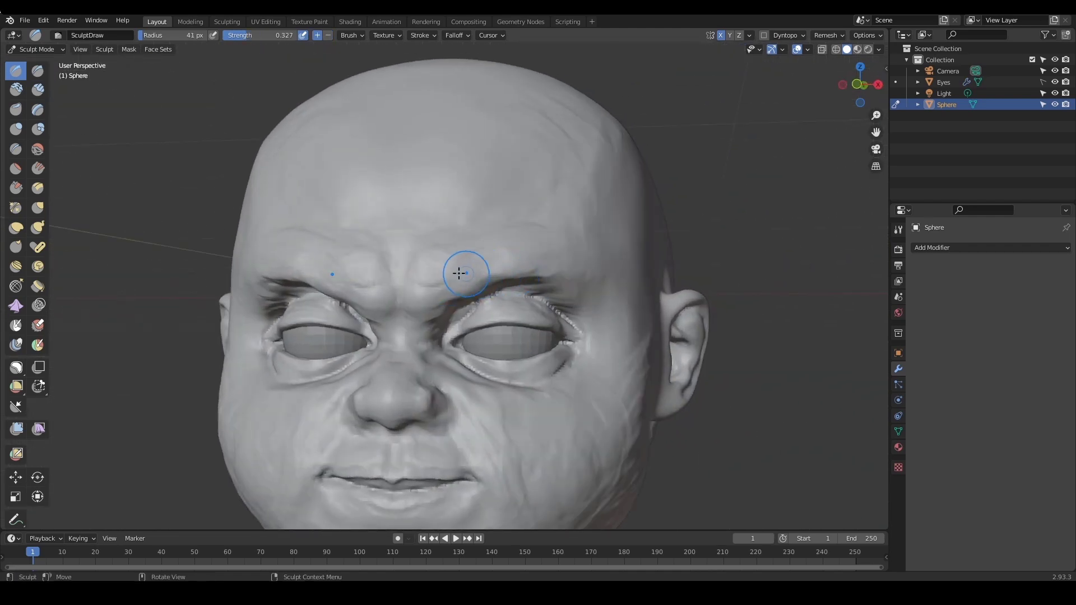
Activate the Scrape/Peaks brush with a 48 px radius for work on the lower eyelid, seen from above
{"action": "left_click_drag", "start_coordinate": [534, 262], "coordinate": [548, 315], "text": "ctrl+alt"}
{"action": "mouse_move", "coordinate": [548, 315]}
{"action": "left_mouse_down", "text": "alt+shift"}
{"action": "mouse_move", "coordinate": [553, 284]}
{"action": "mouse_move", "coordinate": [571, 284]}
{"action": "left_mouse_up", "text": "alt+shift"}
{"action": "left_click_drag", "start_coordinate": [577, 305], "coordinate": [597, 267], "text": "ctrl+alt"}
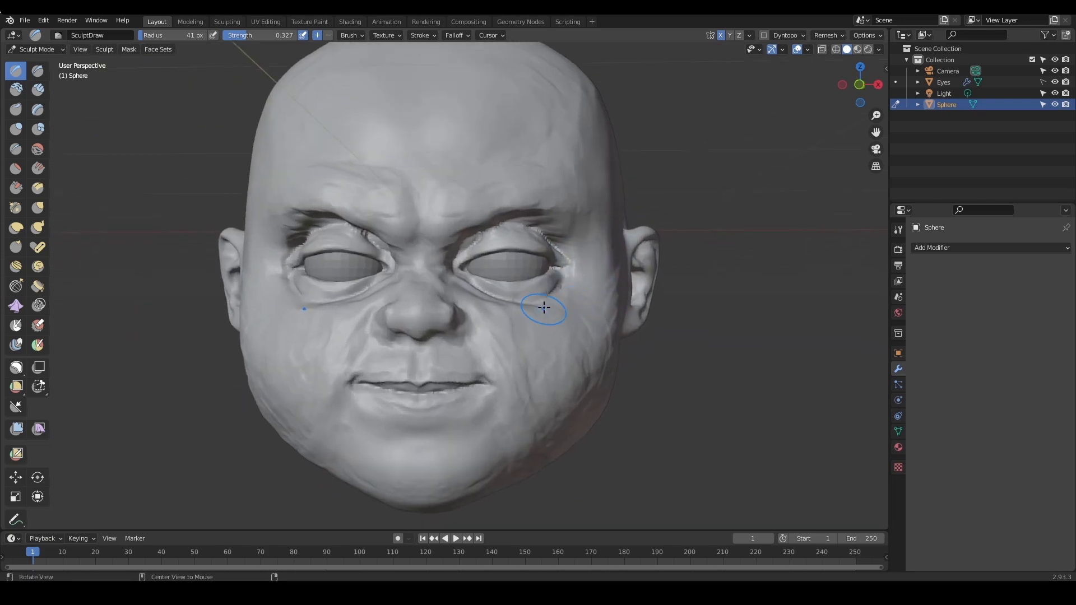
{"action": "mouse_move", "coordinate": [543, 308]}
{"action": "left_mouse_down", "text": "ctrl+alt"}
{"action": "mouse_move", "coordinate": [582, 278]}
{"action": "mouse_move", "coordinate": [547, 297]}
{"action": "mouse_move", "coordinate": [567, 312]}
{"action": "mouse_move", "coordinate": [583, 286]}
{"action": "left_mouse_up", "text": "ctrl+alt"}
{"action": "mouse_move", "coordinate": [667, 297]}
{"action": "left_mouse_down", "text": "alt"}
{"action": "mouse_move", "coordinate": [619, 256]}
{"action": "mouse_move", "coordinate": [692, 269]}
{"action": "mouse_move", "coordinate": [605, 355]}
{"action": "mouse_move", "coordinate": [585, 333]}
{"action": "left_mouse_up", "text": "alt"}
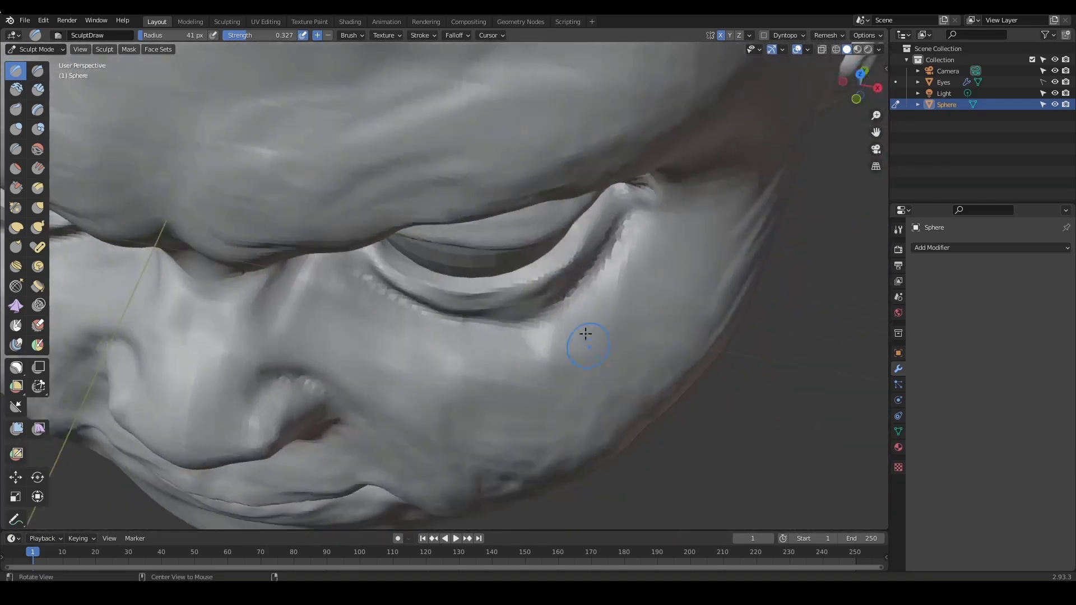
{"action": "key", "text": "shift+t"}
{"action": "key", "text": "f"}
{"action": "left_click", "coordinate": [583, 282]}
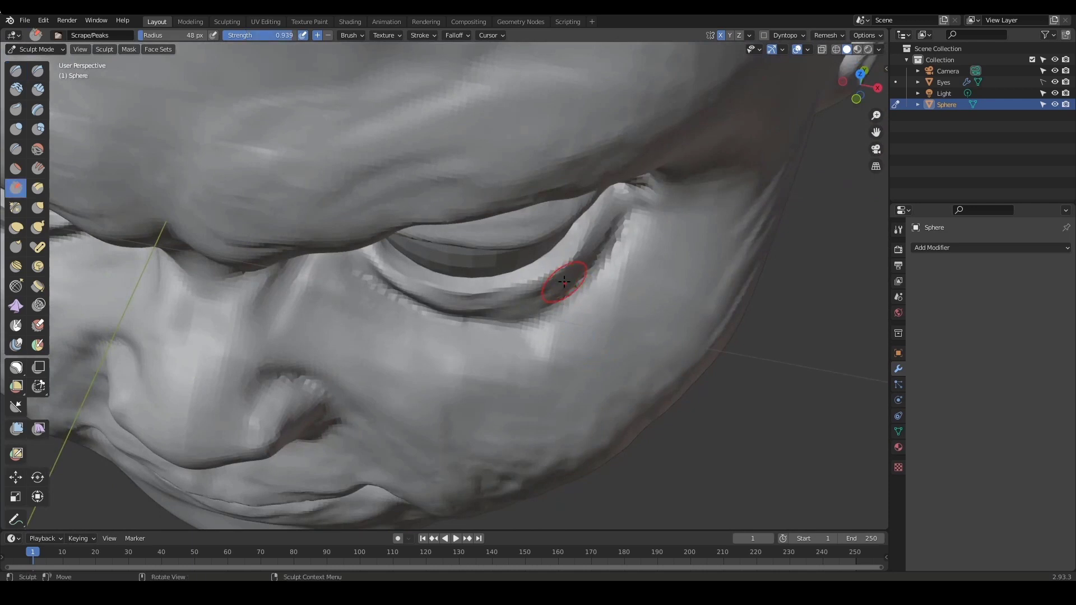
{"action": "left_click_drag", "start_coordinate": [584, 232], "coordinate": [573, 265]}
{"action": "left_click_drag", "start_coordinate": [507, 290], "coordinate": [446, 300]}
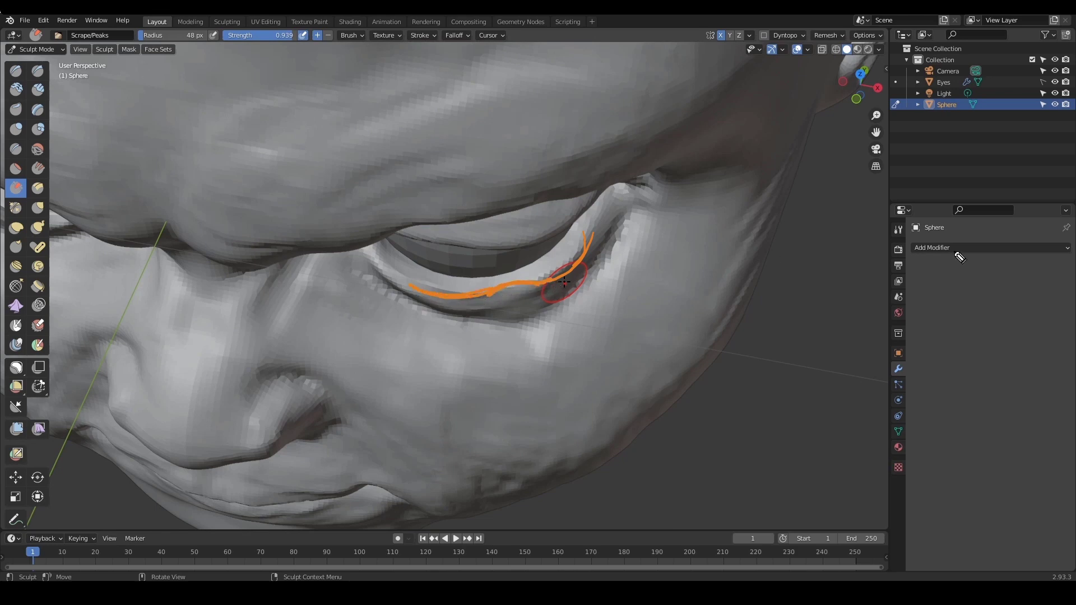
{"action": "key", "text": "shift+F9"}
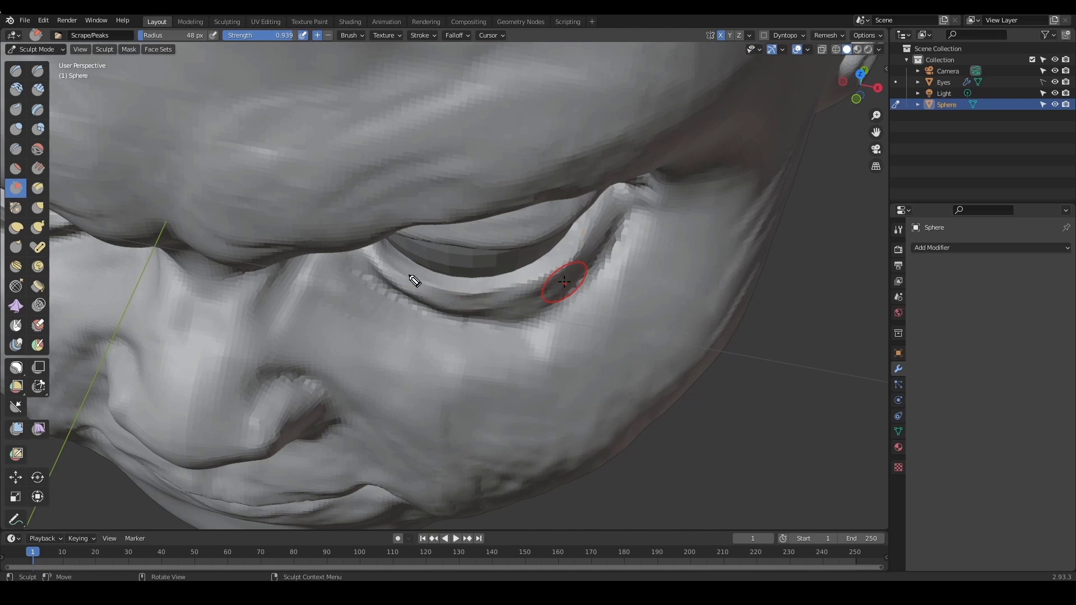
{"action": "left_click_drag", "start_coordinate": [411, 276], "coordinate": [522, 283]}
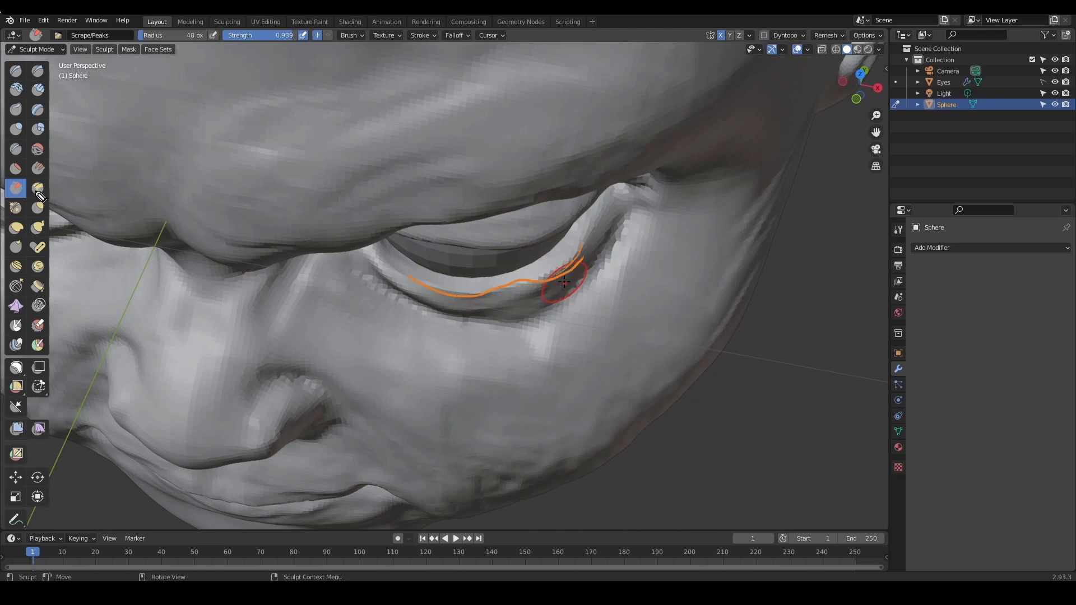
Scrape the outer end of the lower eyelid's rim with the Scrape/Peaks brush
{"action": "left_click_drag", "start_coordinate": [17, 174], "coordinate": [31, 186]}
{"action": "key", "text": "shift+F9"}
{"action": "mouse_move", "coordinate": [565, 281]}
{"action": "left_mouse_down"}
{"action": "mouse_move", "coordinate": [522, 283]}
{"action": "mouse_move", "coordinate": [583, 288]}
{"action": "mouse_move", "coordinate": [569, 269]}
{"action": "mouse_move", "coordinate": [592, 280]}
{"action": "mouse_move", "coordinate": [536, 317]}
{"action": "mouse_move", "coordinate": [610, 261]}
{"action": "mouse_move", "coordinate": [596, 265]}
{"action": "left_mouse_up"}
{"action": "key", "text": "f"}
{"action": "left_click", "coordinate": [594, 280]}
{"action": "left_click_drag", "start_coordinate": [596, 266], "coordinate": [589, 247], "text": "ctrl+alt"}
Build up the outer part of the lower eyelid with the Clay Strips brush at a 56 px radius
{"action": "key", "text": "c"}
{"action": "key", "text": "f"}
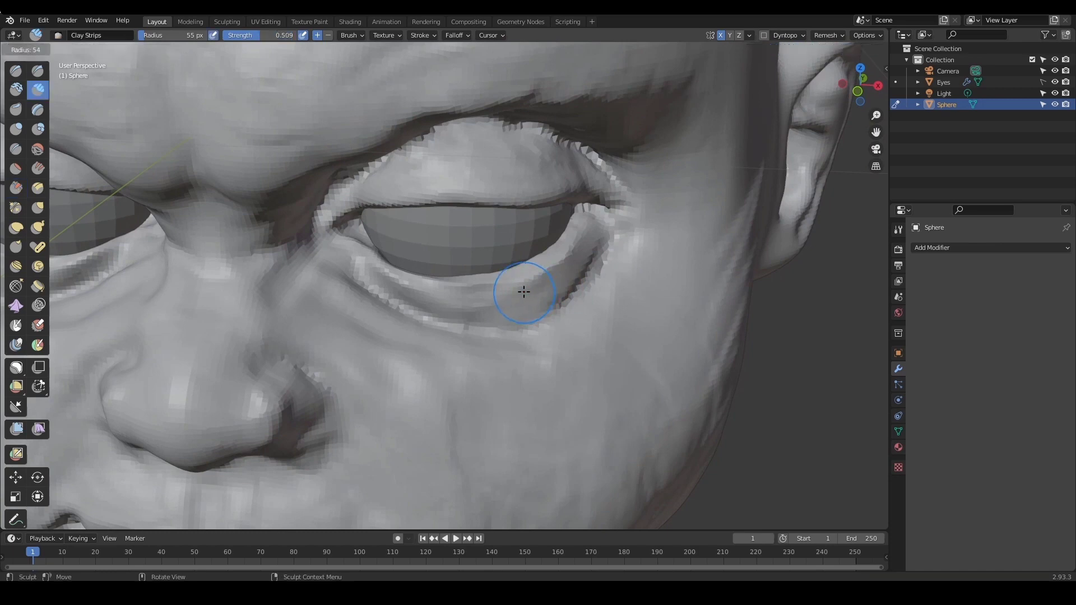
{"action": "left_click", "coordinate": [524, 292]}
{"action": "mouse_move", "coordinate": [516, 294]}
{"action": "left_mouse_down"}
{"action": "mouse_move", "coordinate": [457, 312]}
{"action": "mouse_move", "coordinate": [504, 303]}
{"action": "left_mouse_up"}
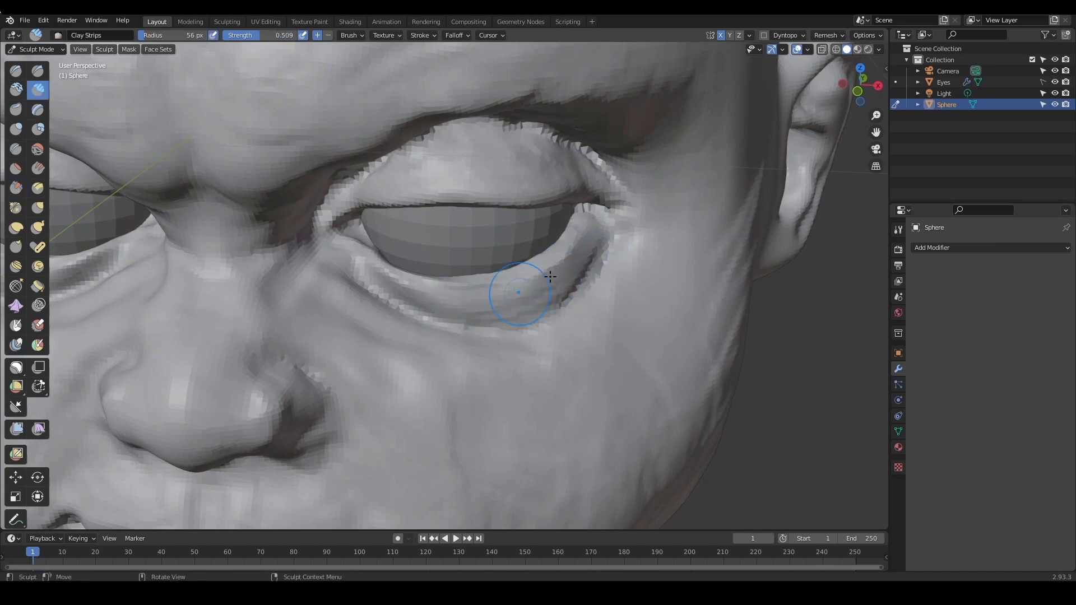
{"action": "mouse_move", "coordinate": [547, 274]}
{"action": "left_mouse_down", "text": "alt"}
{"action": "mouse_move", "coordinate": [620, 247]}
{"action": "mouse_move", "coordinate": [583, 309]}
{"action": "left_mouse_up", "text": "alt"}
{"action": "mouse_move", "coordinate": [583, 310]}
{"action": "left_mouse_down", "text": "alt"}
{"action": "mouse_move", "coordinate": [588, 264]}
{"action": "mouse_move", "coordinate": [653, 247]}
{"action": "left_mouse_up", "text": "alt"}
Flatten the upper eyelid's surface with the Scrape/Peaks brush at a 72 px radius
{"action": "key", "text": "f"}
{"action": "left_click", "coordinate": [581, 283]}
{"action": "mouse_move", "coordinate": [662, 245]}
{"action": "left_mouse_down", "text": "alt+shift"}
{"action": "mouse_move", "coordinate": [598, 274]}
{"action": "mouse_move", "coordinate": [604, 268]}
{"action": "mouse_move", "coordinate": [539, 251]}
{"action": "left_mouse_up", "text": "alt+shift"}
{"action": "mouse_move", "coordinate": [557, 221]}
{"action": "middle_mouse_down"}
{"action": "mouse_move", "coordinate": [550, 203]}
{"action": "mouse_move", "coordinate": [471, 203]}
{"action": "middle_mouse_up"}
{"action": "key", "text": "shift+t"}
{"action": "left_click_drag", "start_coordinate": [468, 211], "coordinate": [437, 204]}
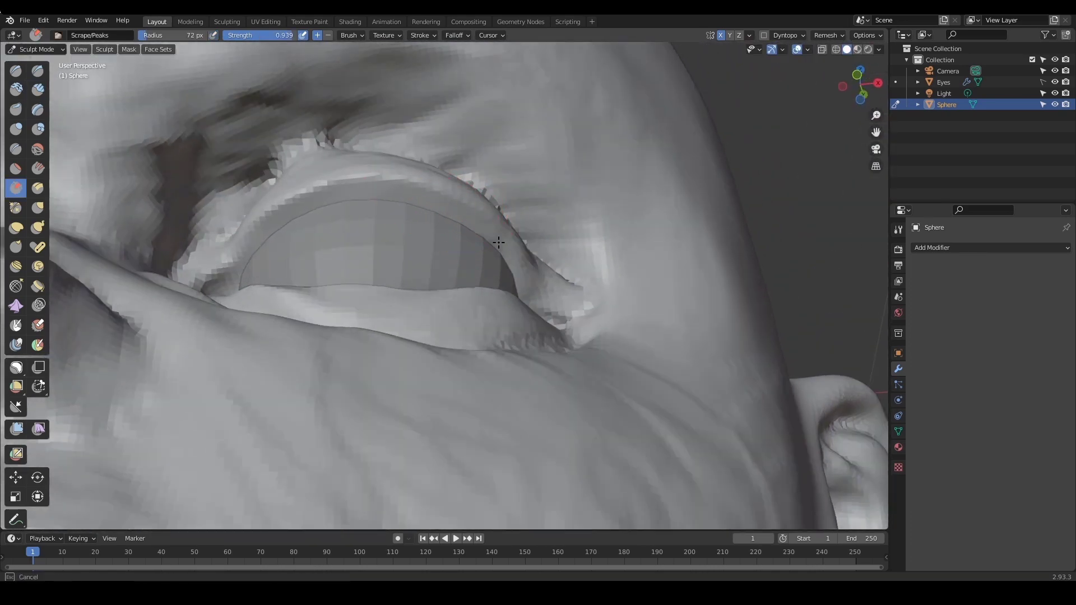
{"action": "middle_click_drag", "start_coordinate": [548, 216], "coordinate": [492, 245]}
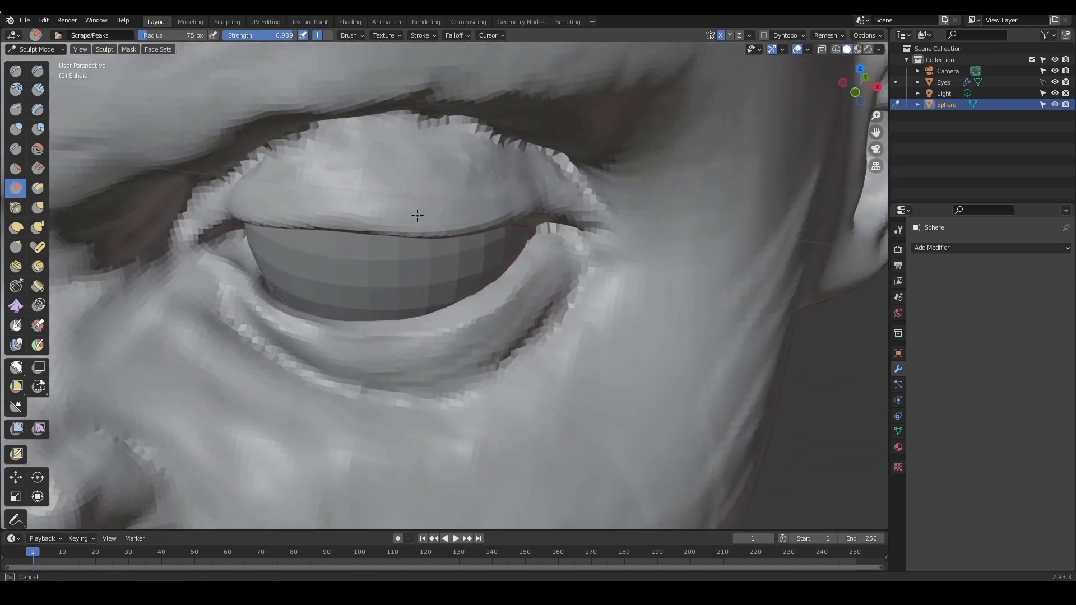
{"action": "mouse_move", "coordinate": [418, 215]}
{"action": "middle_mouse_down"}
{"action": "mouse_move", "coordinate": [516, 204]}
{"action": "mouse_move", "coordinate": [457, 200]}
{"action": "mouse_move", "coordinate": [508, 197]}
{"action": "middle_mouse_up"}
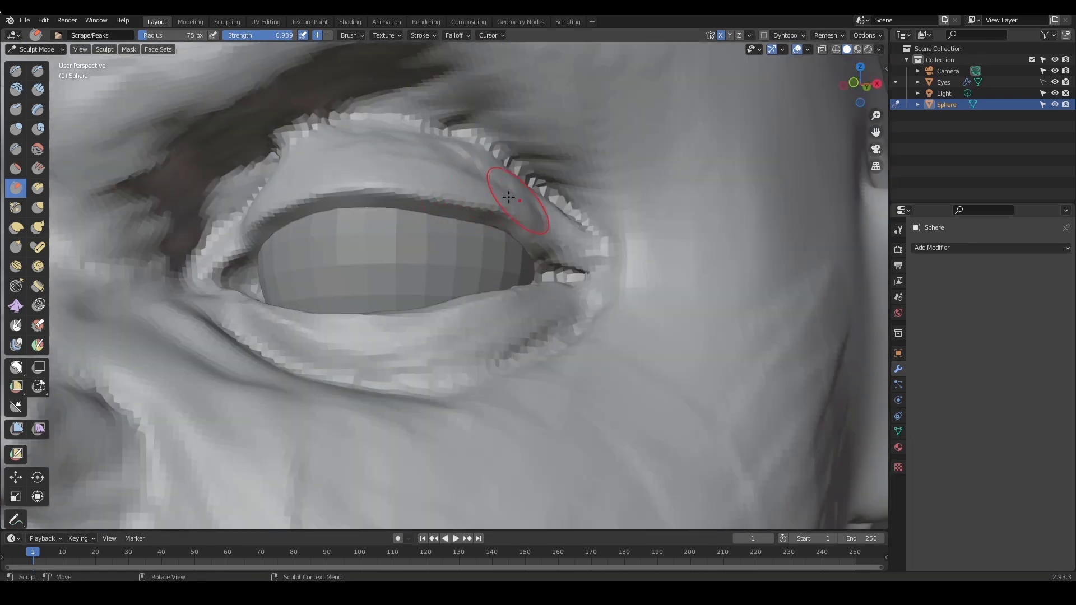
{"action": "mouse_move", "coordinate": [437, 158]}
{"action": "middle_mouse_down", "text": "ctrl"}
{"action": "mouse_move", "coordinate": [608, 238]}
{"action": "mouse_move", "coordinate": [547, 243]}
{"action": "middle_mouse_up", "text": "ctrl"}
Carve a sharp crease along the outer edge of the upper eyelid with the Draw Sharp brush
{"action": "key", "text": "d"}
{"action": "key", "text": "f"}
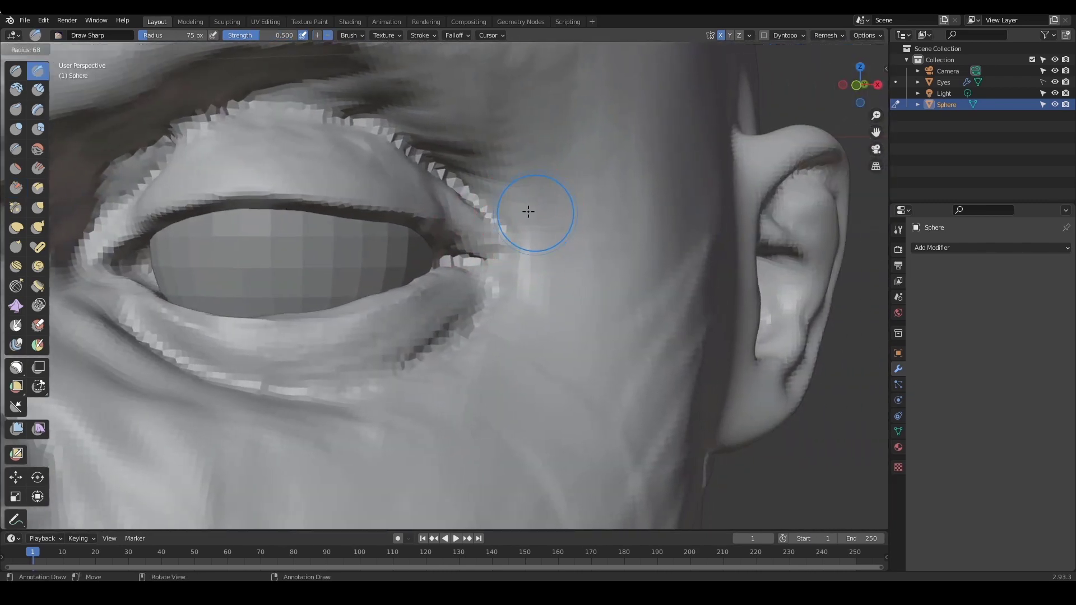
{"action": "left_click", "coordinate": [524, 214]}
{"action": "key", "text": "f"}
{"action": "left_click", "coordinate": [453, 197]}
{"action": "key", "text": "f"}
{"action": "left_click", "coordinate": [429, 174]}
{"action": "left_click_drag", "start_coordinate": [485, 237], "coordinate": [450, 189]}
{"action": "middle_click_drag", "start_coordinate": [486, 216], "coordinate": [476, 215]}
Add clay along the upper eyelid toward the outer eye corner with Clay Strips at a 57 px radius
{"action": "key", "text": "c"}
{"action": "key", "text": "f"}
{"action": "left_click", "coordinate": [472, 206]}
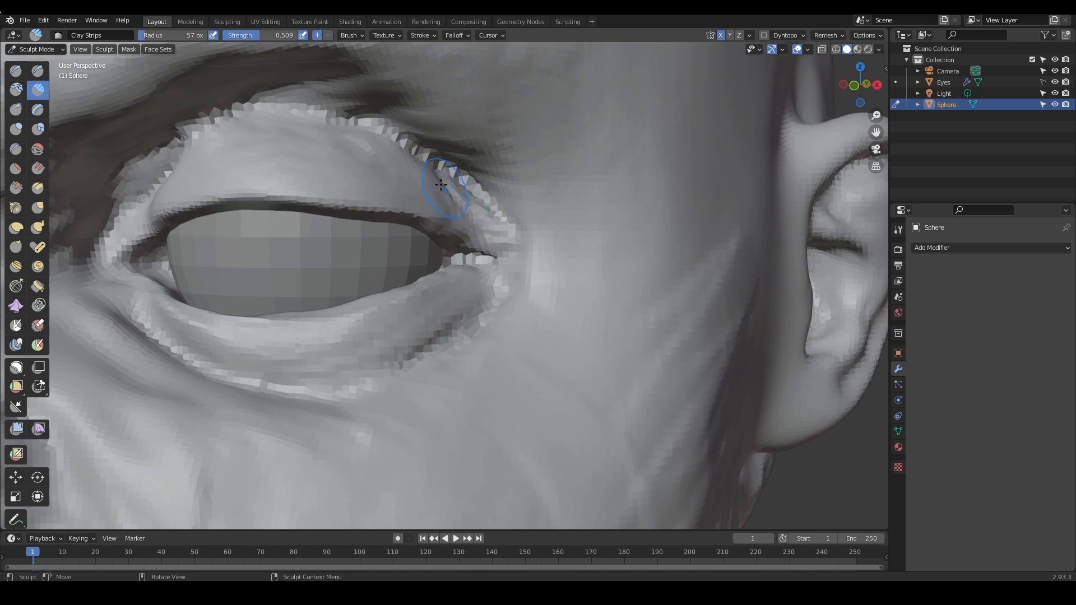
{"action": "mouse_move", "coordinate": [442, 185]}
{"action": "left_mouse_down"}
{"action": "mouse_move", "coordinate": [481, 231]}
{"action": "mouse_move", "coordinate": [510, 220]}
{"action": "left_mouse_up"}
{"action": "mouse_move", "coordinate": [510, 221]}
{"action": "middle_mouse_down"}
{"action": "mouse_move", "coordinate": [506, 231]}
{"action": "mouse_move", "coordinate": [521, 236]}
{"action": "middle_mouse_up"}
Build skin folds from the upper eyelid and brow out to the temple with Clay Strips at an 88 px radius
{"action": "key", "text": "f"}
{"action": "left_click", "coordinate": [517, 240]}
{"action": "left_click_drag", "start_coordinate": [375, 157], "coordinate": [524, 250]}
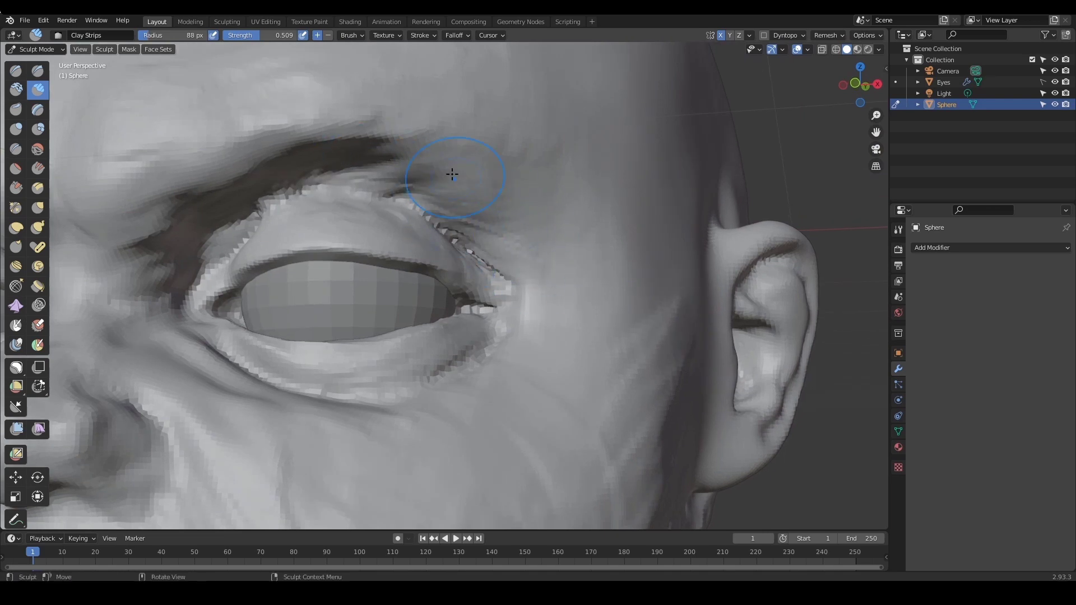
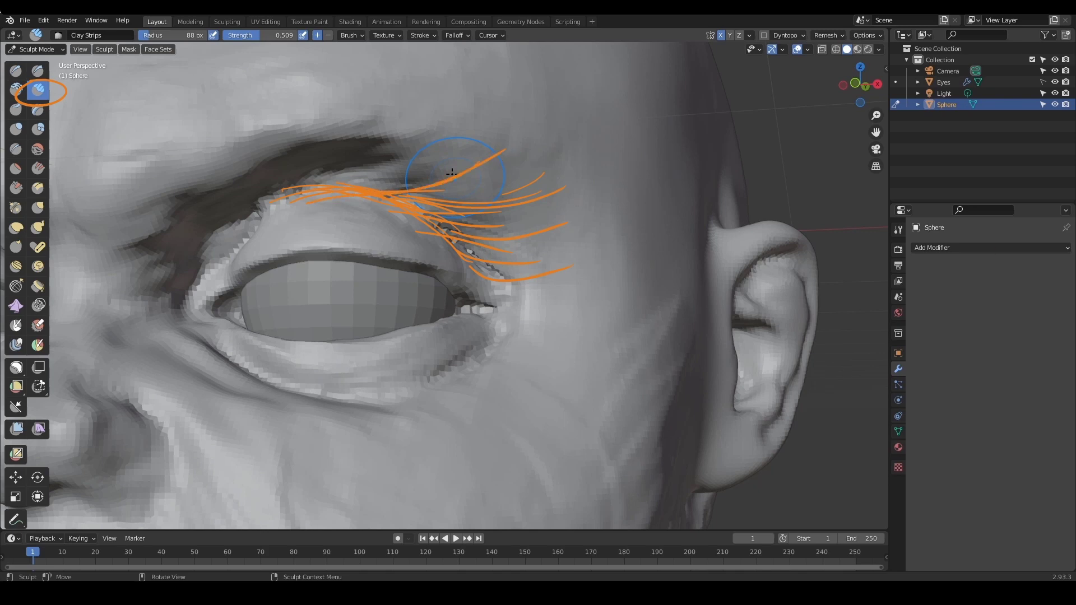
{"action": "key", "text": "ctrl+shift+7"}
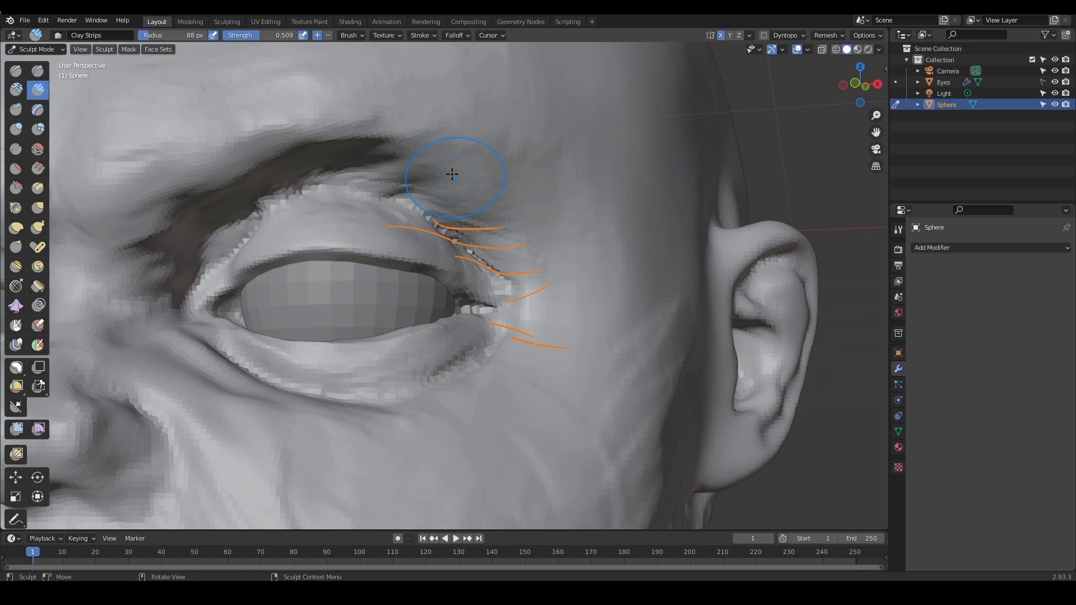
{"action": "left_click_drag", "start_coordinate": [453, 179], "coordinate": [463, 180]}
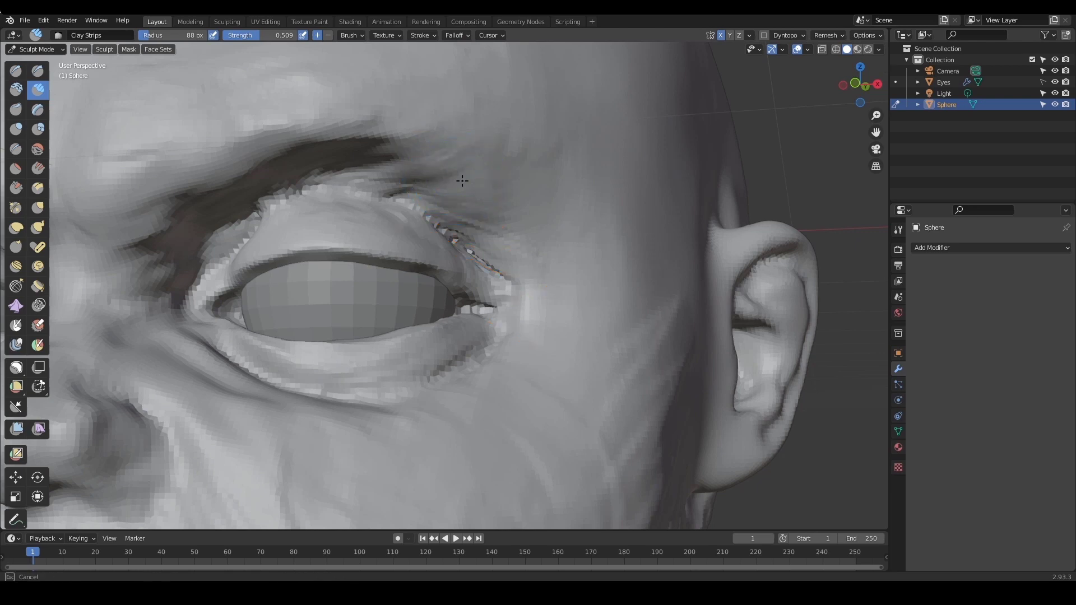
{"action": "mouse_move", "coordinate": [386, 175]}
{"action": "left_mouse_down"}
{"action": "mouse_move", "coordinate": [505, 201]}
{"action": "mouse_move", "coordinate": [540, 238]}
{"action": "mouse_move", "coordinate": [535, 218]}
{"action": "left_mouse_up"}
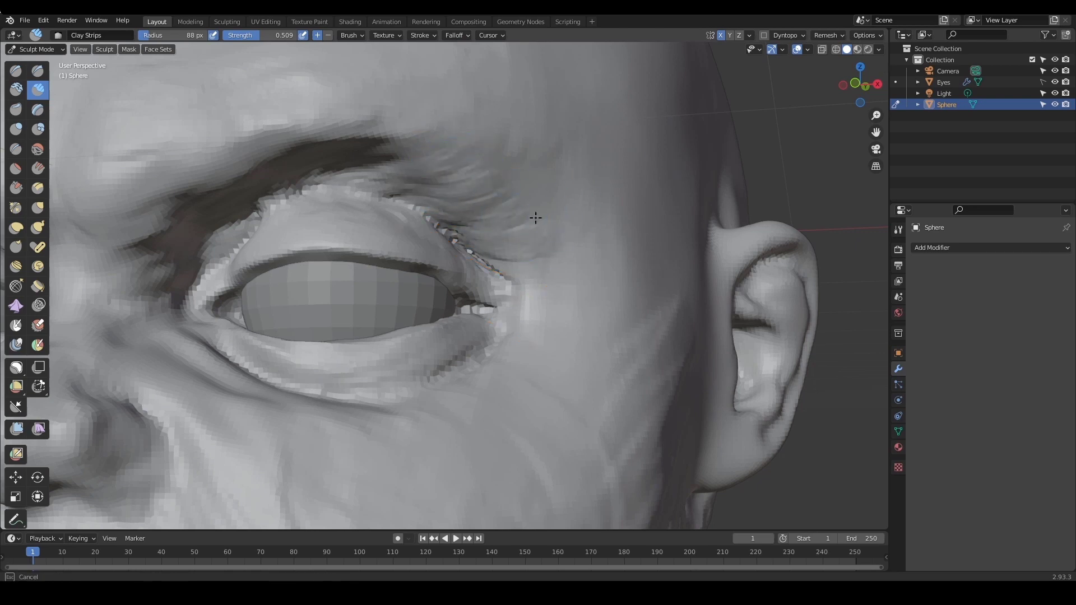
{"action": "left_click_drag", "start_coordinate": [457, 208], "coordinate": [535, 227]}
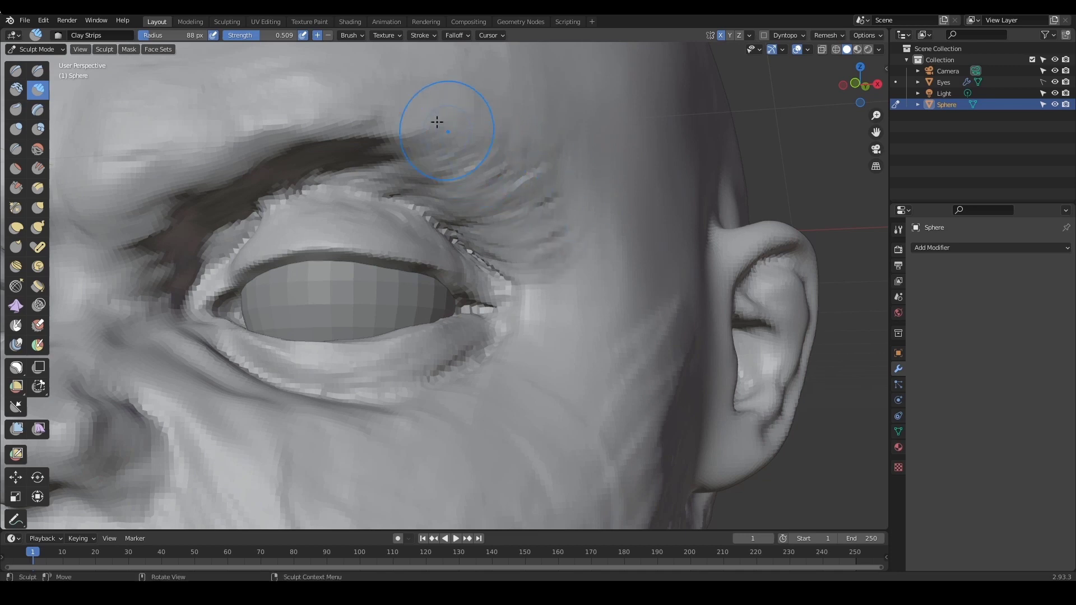
{"action": "left_click_drag", "start_coordinate": [437, 123], "coordinate": [421, 137]}
{"action": "mouse_move", "coordinate": [504, 138]}
{"action": "left_mouse_down"}
{"action": "mouse_move", "coordinate": [558, 255]}
{"action": "mouse_move", "coordinate": [538, 273]}
{"action": "mouse_move", "coordinate": [571, 264]}
{"action": "left_mouse_up"}
Carve a crease outward from the outer eye corner with inverted Clay Strips at a 59 px radius
{"action": "key", "text": "f"}
{"action": "left_click", "coordinate": [573, 294]}
{"action": "mouse_move", "coordinate": [526, 308]}
{"action": "left_mouse_down", "text": "ctrl"}
{"action": "mouse_move", "coordinate": [556, 306]}
{"action": "mouse_move", "coordinate": [547, 312]}
{"action": "left_mouse_up", "text": "ctrl"}
{"action": "middle_click_drag", "start_coordinate": [547, 313], "coordinate": [557, 293], "text": "shift"}
Build wrinkles below the outer eye corner toward the cheek with Clay Strips at a 73 px radius
{"action": "key", "text": "f"}
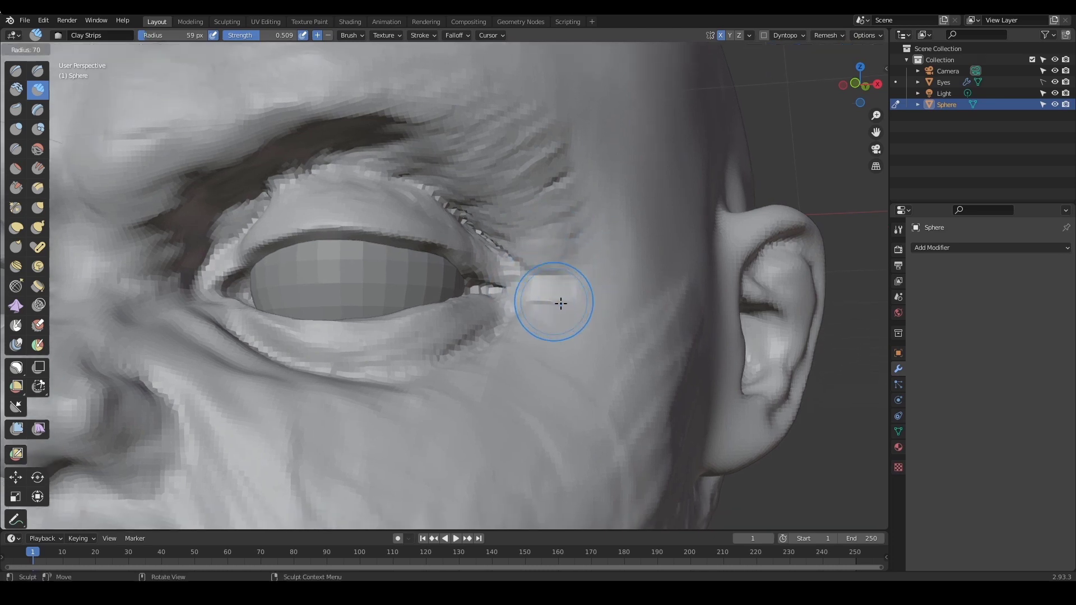
{"action": "left_click", "coordinate": [559, 303]}
{"action": "left_click_drag", "start_coordinate": [552, 300], "coordinate": [548, 298]}
{"action": "left_click_drag", "start_coordinate": [598, 334], "coordinate": [572, 368]}
{"action": "key", "text": "f"}
{"action": "left_click", "coordinate": [590, 351]}
{"action": "left_click_drag", "start_coordinate": [541, 294], "coordinate": [571, 304]}
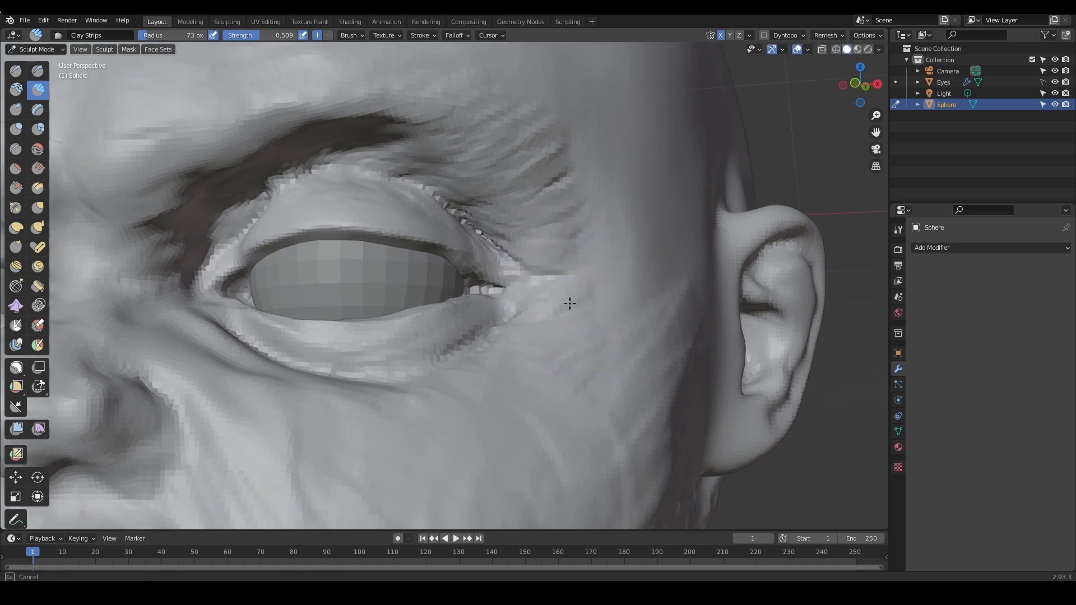
{"action": "left_click_drag", "start_coordinate": [551, 409], "coordinate": [545, 413]}
Refine the wrinkles beside the outer eye corner with Clay Strips at a 59 px radius
{"action": "key", "text": "f"}
{"action": "left_click", "coordinate": [572, 321]}
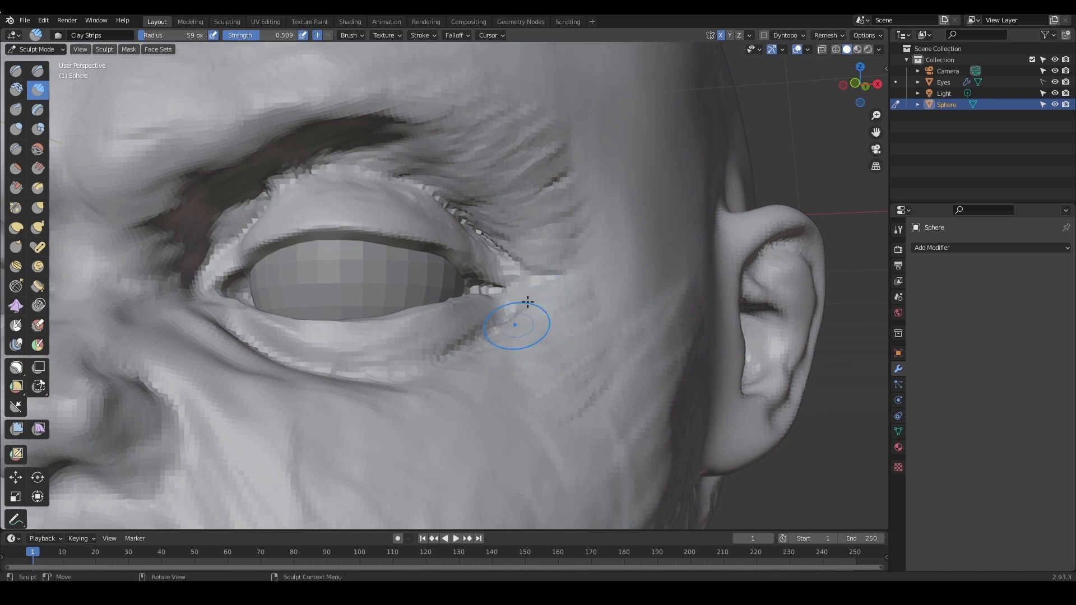
{"action": "mouse_move", "coordinate": [522, 312]}
{"action": "left_mouse_down"}
{"action": "mouse_move", "coordinate": [477, 364]}
{"action": "mouse_move", "coordinate": [617, 292]}
{"action": "mouse_move", "coordinate": [620, 252]}
{"action": "left_mouse_up"}
{"action": "left_click_drag", "start_coordinate": [532, 323], "coordinate": [569, 327], "text": "alt"}
{"action": "mouse_move", "coordinate": [519, 369]}
{"action": "left_mouse_down", "text": "alt+shift"}
{"action": "mouse_move", "coordinate": [581, 331]}
{"action": "mouse_move", "coordinate": [572, 305]}
{"action": "mouse_move", "coordinate": [606, 306]}
{"action": "left_mouse_up", "text": "alt+shift"}
{"action": "mouse_move", "coordinate": [529, 303]}
{"action": "left_mouse_down", "text": "ctrl+alt"}
{"action": "mouse_move", "coordinate": [516, 315]}
{"action": "mouse_move", "coordinate": [534, 313]}
{"action": "left_mouse_up", "text": "ctrl+alt"}
{"action": "left_click_drag", "start_coordinate": [482, 280], "coordinate": [448, 297], "text": "ctrl+alt"}
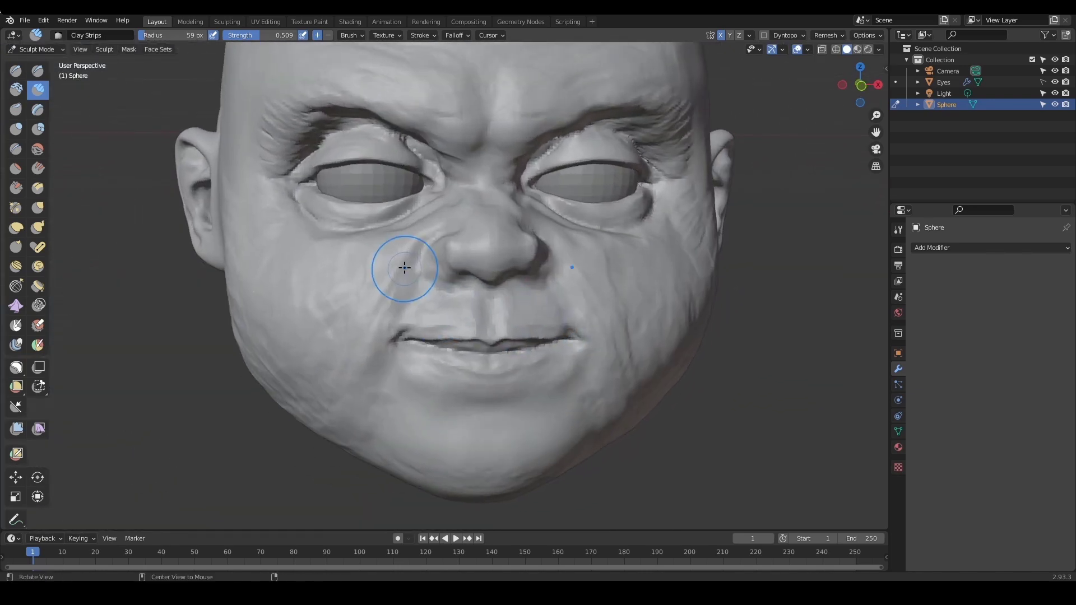
Sculpt the area between the inner eye corner and the nose bridge with the Draw brush at a 32 px radius
{"action": "key", "text": "f"}
{"action": "left_click", "coordinate": [394, 260]}
{"action": "left_click_drag", "start_coordinate": [429, 262], "coordinate": [415, 265], "text": "alt"}
{"action": "mouse_move", "coordinate": [544, 265]}
{"action": "left_mouse_down", "text": "alt+shift"}
{"action": "mouse_move", "coordinate": [526, 254]}
{"action": "mouse_move", "coordinate": [509, 266]}
{"action": "left_mouse_up", "text": "alt+shift"}
{"action": "mouse_move", "coordinate": [564, 218]}
{"action": "left_mouse_down", "text": "alt+shift"}
{"action": "mouse_move", "coordinate": [564, 247]}
{"action": "mouse_move", "coordinate": [546, 257]}
{"action": "mouse_move", "coordinate": [567, 254]}
{"action": "mouse_move", "coordinate": [553, 267]}
{"action": "mouse_move", "coordinate": [540, 224]}
{"action": "mouse_move", "coordinate": [513, 220]}
{"action": "mouse_move", "coordinate": [515, 175]}
{"action": "left_mouse_up", "text": "alt+shift"}
{"action": "key", "text": "f"}
{"action": "left_click", "coordinate": [550, 258]}
{"action": "key", "text": "f"}
{"action": "left_click", "coordinate": [521, 171]}
{"action": "key", "text": "x"}
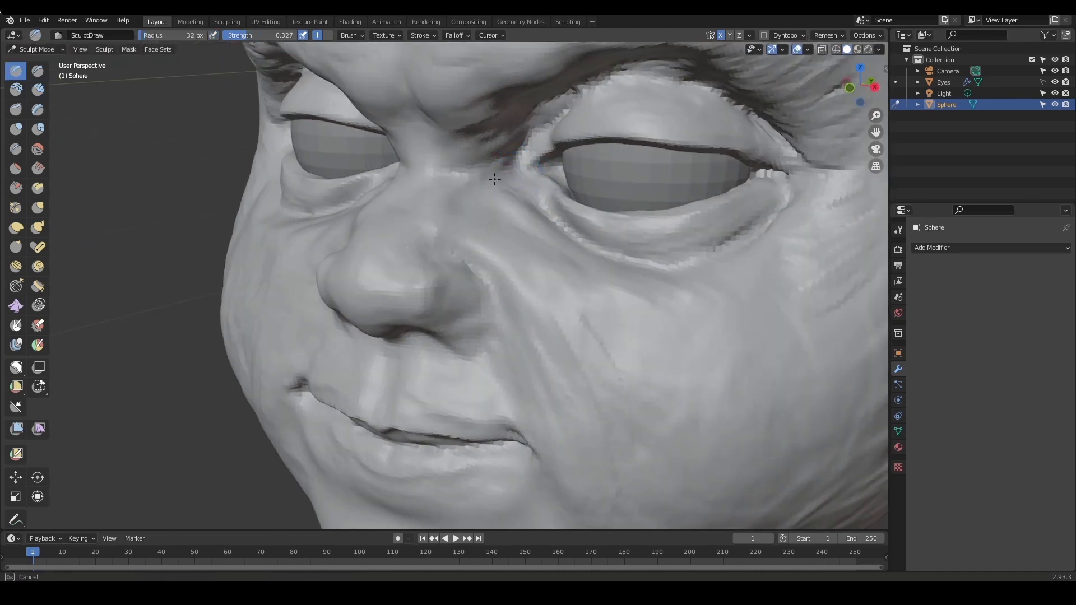
{"action": "key", "text": "f"}
{"action": "left_click", "coordinate": [529, 178]}
Add frown wrinkles across the nose bridge between the brows with Clay Strips, starting at a 42 px radius
{"action": "key", "text": "c"}
{"action": "mouse_move", "coordinate": [549, 206]}
{"action": "left_mouse_down", "text": "alt"}
{"action": "mouse_move", "coordinate": [494, 224]}
{"action": "mouse_move", "coordinate": [524, 275]}
{"action": "left_mouse_up", "text": "alt"}
{"action": "scroll", "coordinate": [523, 274], "scroll_direction": "down", "scroll_amount": 3}
{"action": "mouse_move", "coordinate": [524, 274]}
{"action": "middle_mouse_down"}
{"action": "mouse_move", "coordinate": [610, 250]}
{"action": "mouse_move", "coordinate": [573, 253]}
{"action": "mouse_move", "coordinate": [583, 234]}
{"action": "mouse_move", "coordinate": [524, 221]}
{"action": "mouse_move", "coordinate": [477, 166]}
{"action": "middle_mouse_up"}
{"action": "scroll", "coordinate": [610, 250], "scroll_direction": "up", "scroll_amount": 1}
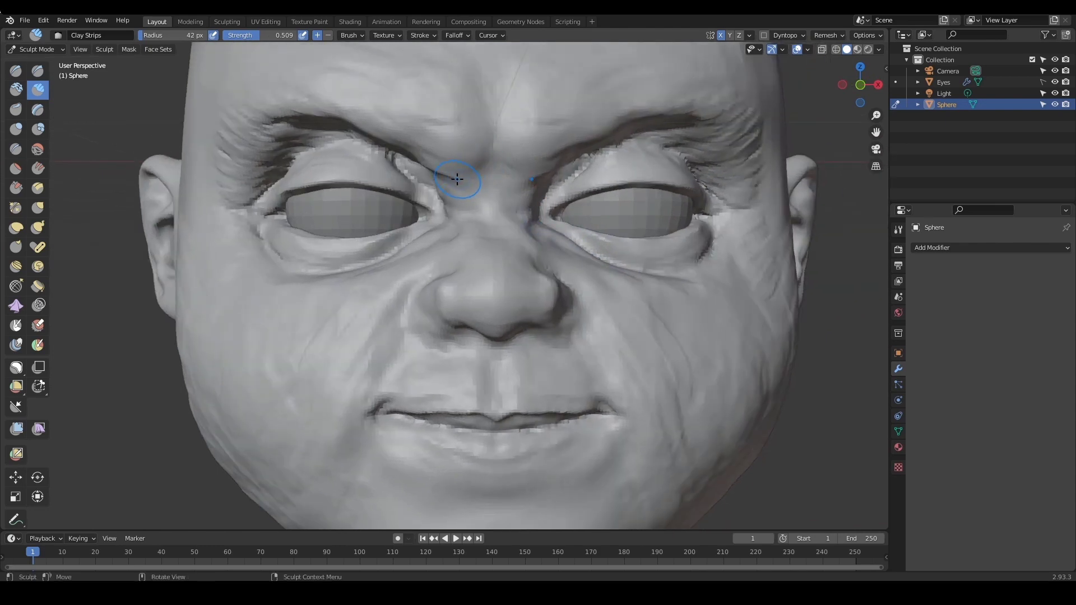
{"action": "mouse_move", "coordinate": [453, 181]}
{"action": "left_mouse_down"}
{"action": "mouse_move", "coordinate": [483, 197]}
{"action": "mouse_move", "coordinate": [490, 187]}
{"action": "mouse_move", "coordinate": [471, 195]}
{"action": "mouse_move", "coordinate": [492, 192]}
{"action": "mouse_move", "coordinate": [471, 173]}
{"action": "mouse_move", "coordinate": [494, 171]}
{"action": "left_mouse_up"}
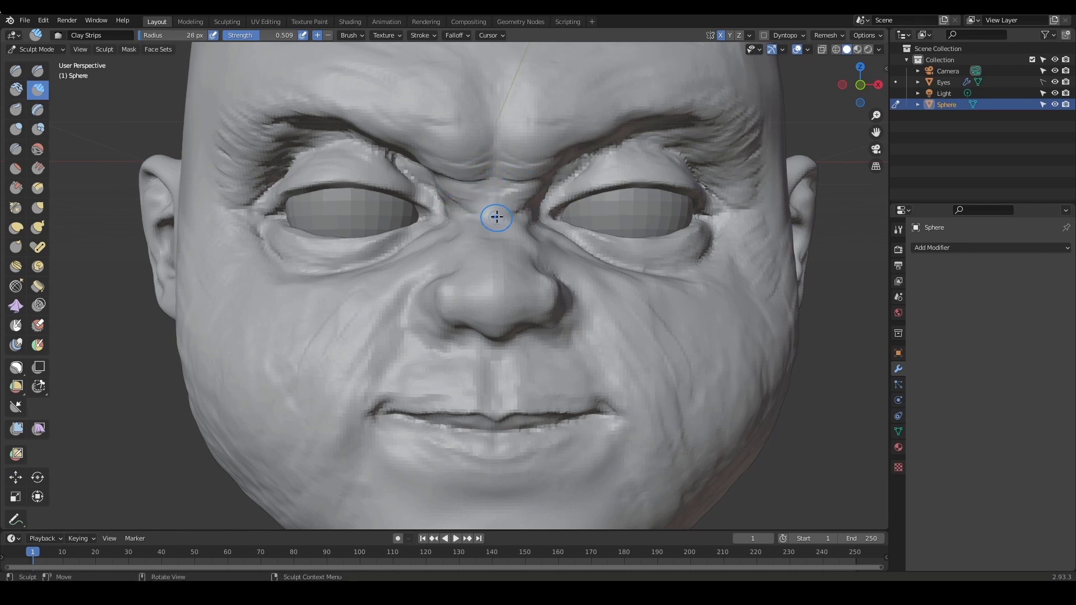
Fill in the inner upper eyelid and inner eye corner with Clay Strips at about a 40 px radius
{"action": "mouse_move", "coordinate": [496, 216]}
{"action": "middle_mouse_down"}
{"action": "mouse_move", "coordinate": [457, 212]}
{"action": "mouse_move", "coordinate": [361, 119]}
{"action": "middle_mouse_up"}
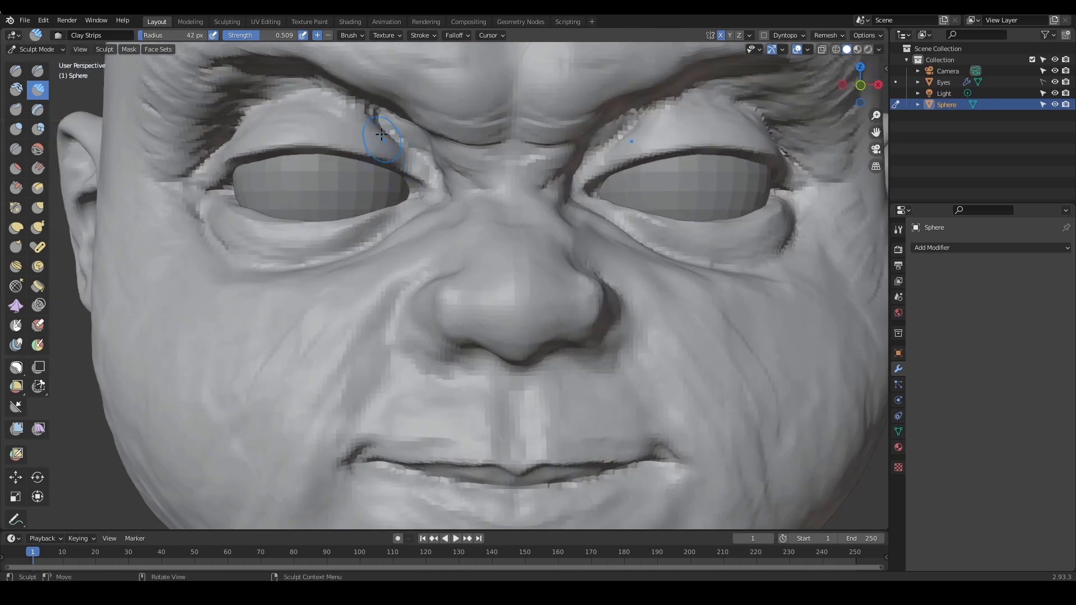
{"action": "mouse_move", "coordinate": [361, 115]}
{"action": "left_mouse_down"}
{"action": "mouse_move", "coordinate": [371, 109]}
{"action": "mouse_move", "coordinate": [379, 128]}
{"action": "left_mouse_up"}
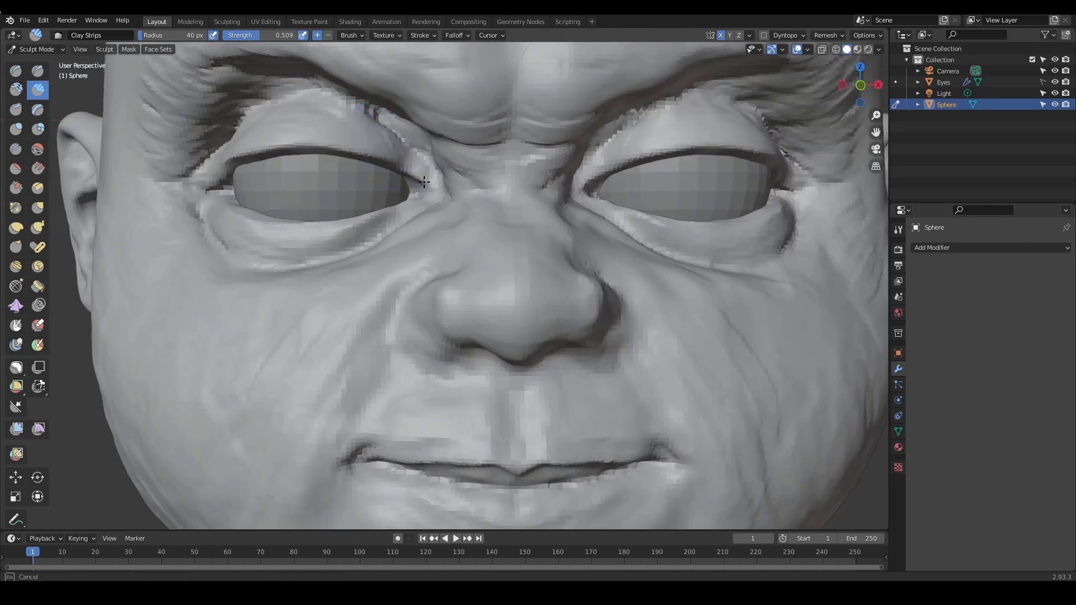
{"action": "left_click_drag", "start_coordinate": [424, 182], "coordinate": [427, 189]}
Examine the whole face, then the brows and eye sockets from both sides
{"action": "middle_click_drag", "start_coordinate": [625, 132], "coordinate": [630, 263], "text": "ctrl"}
{"action": "mouse_move", "coordinate": [630, 263]}
{"action": "middle_mouse_down"}
{"action": "mouse_move", "coordinate": [611, 255]}
{"action": "mouse_move", "coordinate": [682, 227]}
{"action": "middle_mouse_up"}
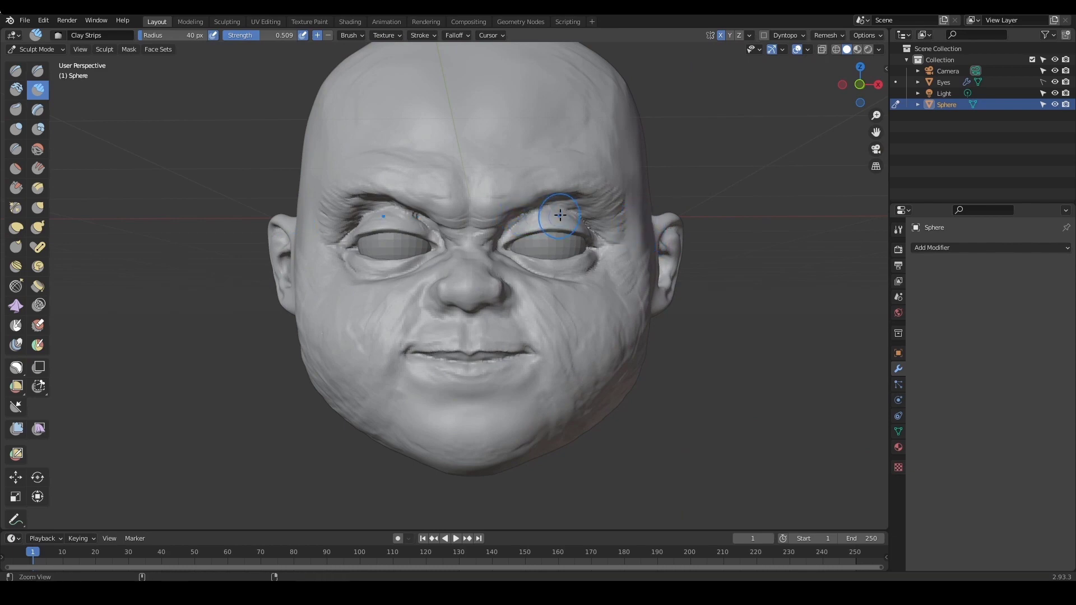
{"action": "left_click_drag", "start_coordinate": [560, 215], "coordinate": [562, 230], "text": "ctrl+alt"}
{"action": "left_click_drag", "start_coordinate": [585, 229], "coordinate": [561, 197], "text": "alt"}
{"action": "left_click_drag", "start_coordinate": [564, 197], "coordinate": [495, 243], "text": "alt+shift"}
{"action": "key", "text": "s"}
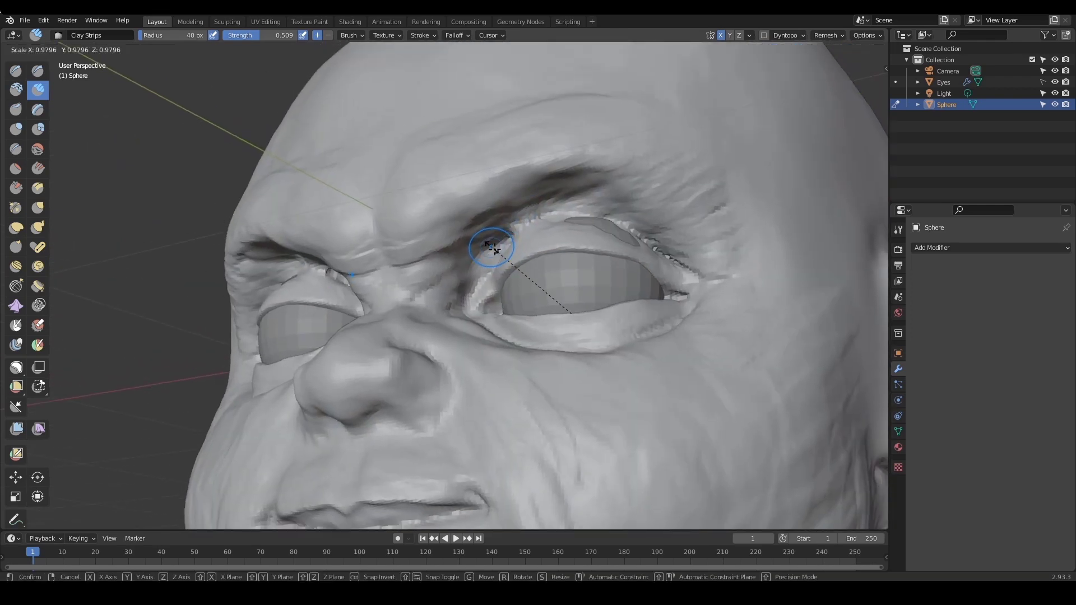
{"action": "right_click", "coordinate": [527, 268]}
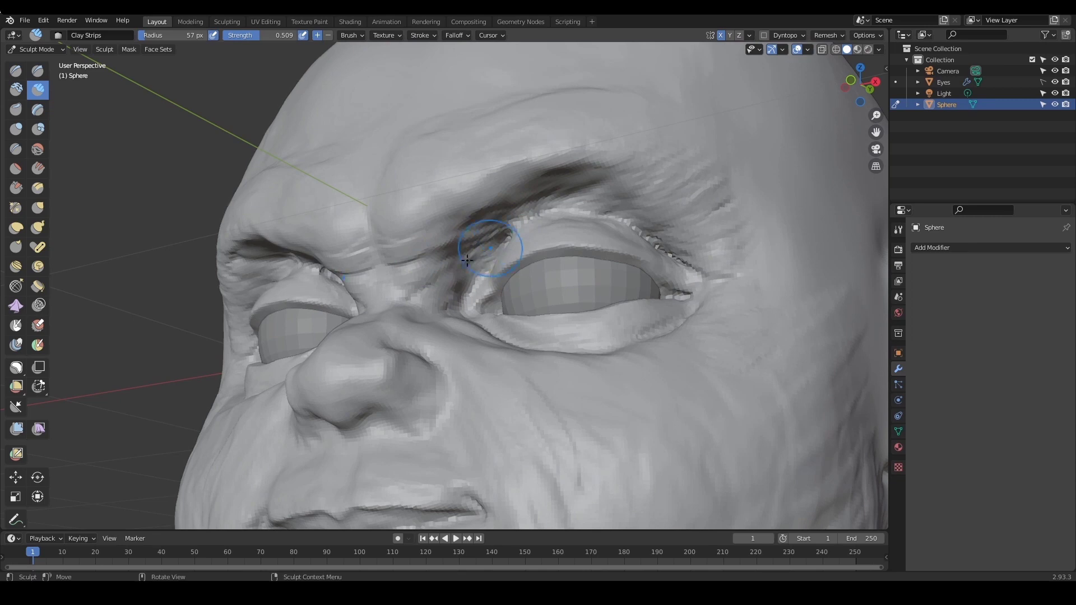
{"action": "mouse_move", "coordinate": [512, 231]}
{"action": "left_mouse_down", "text": "ctrl+alt"}
{"action": "mouse_move", "coordinate": [509, 281]}
{"action": "mouse_move", "coordinate": [589, 276]}
{"action": "mouse_move", "coordinate": [564, 295]}
{"action": "mouse_move", "coordinate": [598, 276]}
{"action": "mouse_move", "coordinate": [586, 305]}
{"action": "mouse_move", "coordinate": [605, 306]}
{"action": "mouse_move", "coordinate": [613, 266]}
{"action": "left_mouse_up", "text": "ctrl+alt"}
{"action": "mouse_move", "coordinate": [640, 271]}
{"action": "left_mouse_down", "text": "alt"}
{"action": "mouse_move", "coordinate": [628, 273]}
{"action": "mouse_move", "coordinate": [650, 283]}
{"action": "left_mouse_up", "text": "alt"}
{"action": "mouse_move", "coordinate": [644, 289]}
{"action": "left_mouse_down", "text": "alt+shift"}
{"action": "mouse_move", "coordinate": [658, 307]}
{"action": "mouse_move", "coordinate": [650, 287]}
{"action": "mouse_move", "coordinate": [665, 277]}
{"action": "mouse_move", "coordinate": [662, 263]}
{"action": "mouse_move", "coordinate": [654, 286]}
{"action": "mouse_move", "coordinate": [652, 275]}
{"action": "left_mouse_up", "text": "alt+shift"}
{"action": "mouse_move", "coordinate": [639, 297]}
{"action": "left_mouse_down", "text": "alt"}
{"action": "mouse_move", "coordinate": [561, 275]}
{"action": "mouse_move", "coordinate": [577, 264]}
{"action": "mouse_move", "coordinate": [532, 285]}
{"action": "mouse_move", "coordinate": [557, 236]}
{"action": "mouse_move", "coordinate": [558, 246]}
{"action": "left_mouse_up", "text": "alt"}
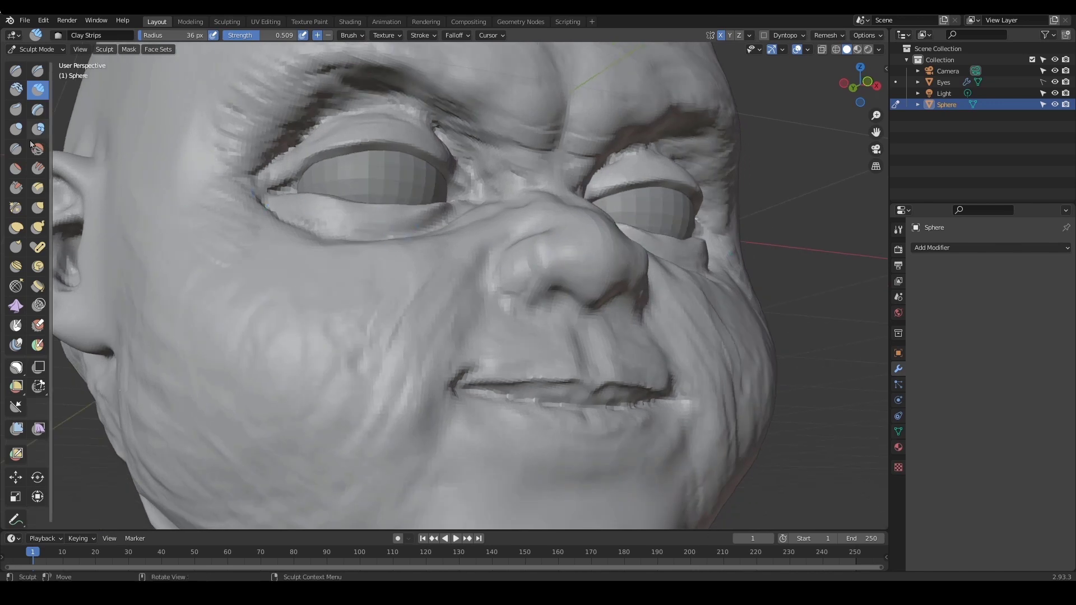
Activate the Smooth brush and set its strength to 0.715
{"action": "left_click", "coordinate": [38, 149]}
{"action": "key", "text": "shift+f"}
{"action": "left_click", "coordinate": [562, 253]}
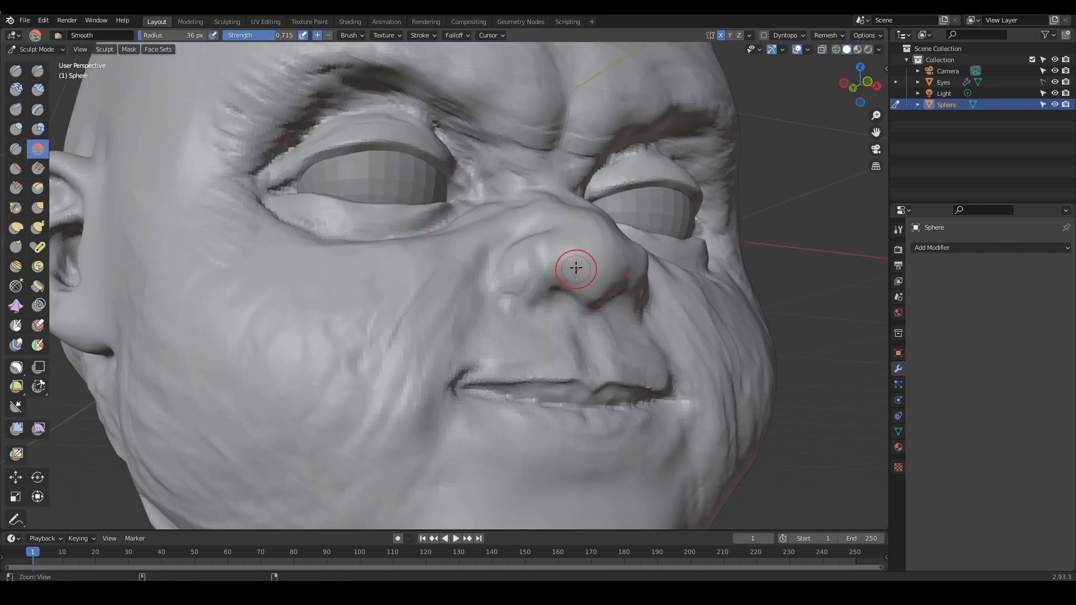
Activate the Clay Strips brush with a 53 px radius for close work on the nose
{"action": "scroll", "coordinate": [577, 258], "scroll_direction": "up", "scroll_amount": 3}
{"action": "key", "text": "c"}
{"action": "left_click_drag", "start_coordinate": [596, 251], "coordinate": [591, 253], "text": "alt"}
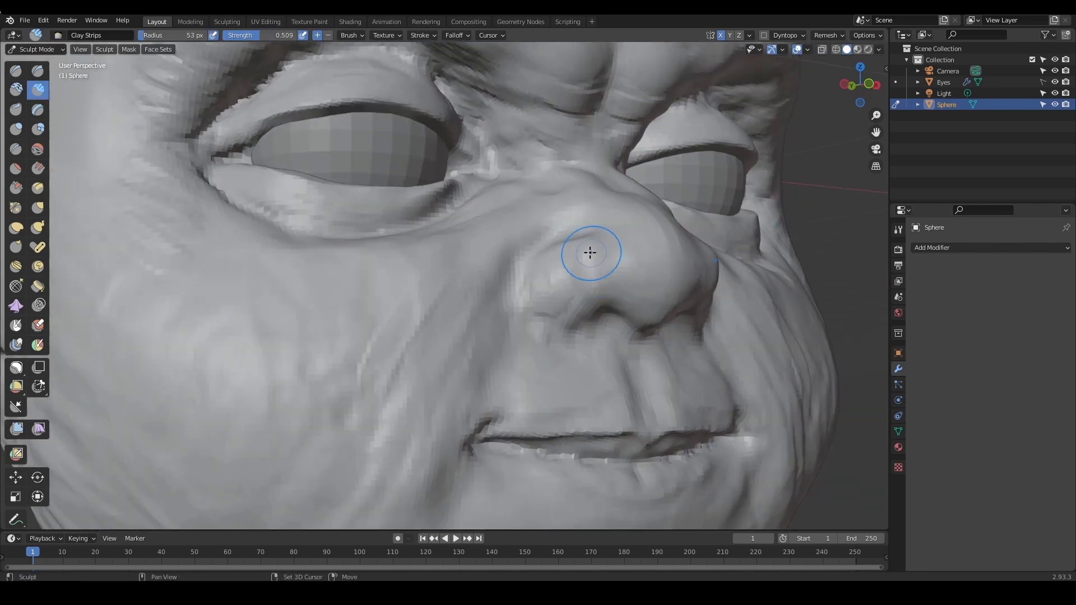
{"action": "scroll", "coordinate": [606, 279], "scroll_direction": "down", "scroll_amount": 3}
{"action": "mouse_move", "coordinate": [602, 280]}
{"action": "middle_mouse_down"}
{"action": "mouse_move", "coordinate": [639, 289]}
{"action": "mouse_move", "coordinate": [553, 267]}
{"action": "mouse_move", "coordinate": [579, 257]}
{"action": "mouse_move", "coordinate": [576, 249]}
{"action": "middle_mouse_up"}
{"action": "scroll", "coordinate": [650, 288], "scroll_direction": "up", "scroll_amount": 3}
Carve the crease around the outer edge of the nose wing with the Draw Sharp brush
{"action": "key", "text": "d"}
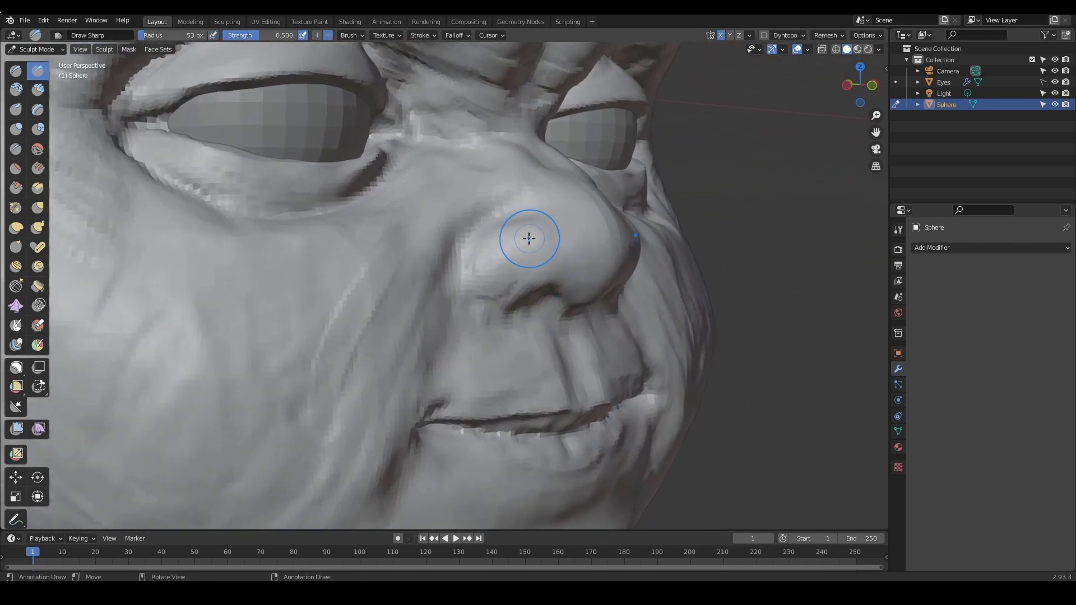
{"action": "left_click_drag", "start_coordinate": [466, 263], "coordinate": [470, 276]}
{"action": "middle_click_drag", "start_coordinate": [561, 282], "coordinate": [489, 277]}
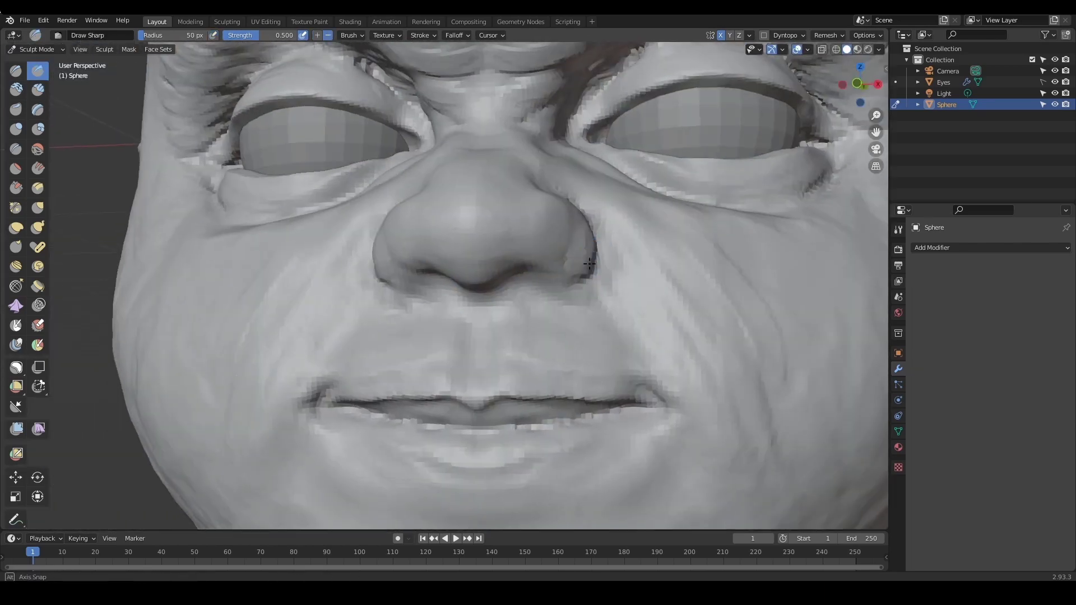
{"action": "middle_click_drag", "start_coordinate": [513, 454], "coordinate": [509, 415], "text": "ctrl"}
Carve the nostril opening under the nose with the Draw Sharp brush at a 63 px radius
{"action": "key", "text": "f"}
{"action": "left_click", "coordinate": [578, 247]}
{"action": "middle_click_drag", "start_coordinate": [577, 247], "coordinate": [545, 246]}
{"action": "mouse_move", "coordinate": [485, 212]}
{"action": "left_mouse_down"}
{"action": "mouse_move", "coordinate": [496, 232]}
{"action": "mouse_move", "coordinate": [457, 234]}
{"action": "left_mouse_up"}
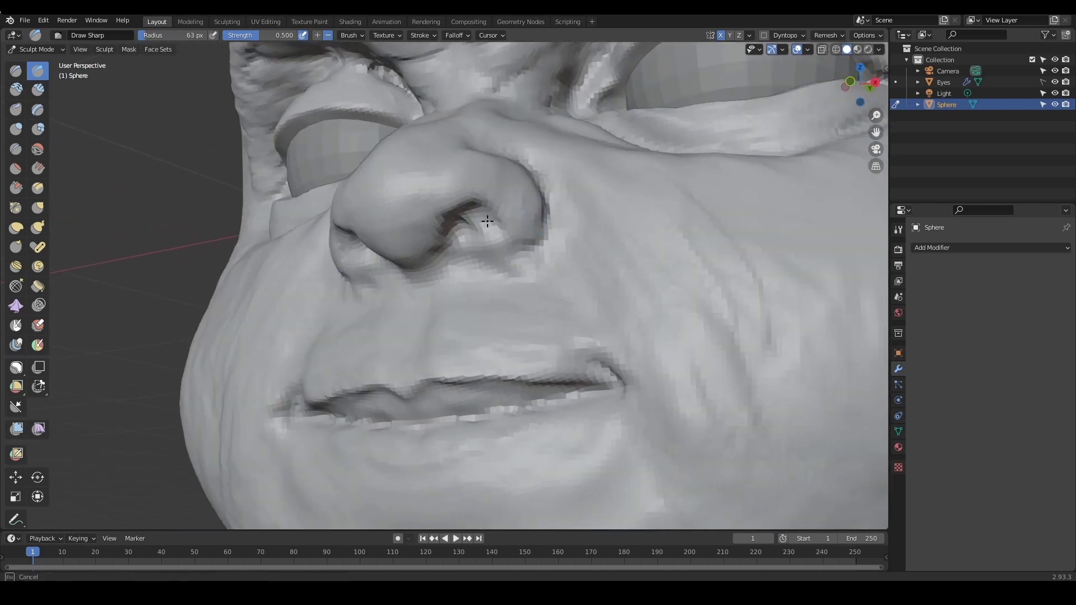
{"action": "middle_click_drag", "start_coordinate": [538, 214], "coordinate": [541, 238], "text": "ctrl"}
{"action": "mouse_move", "coordinate": [542, 238]}
{"action": "middle_mouse_down"}
{"action": "mouse_move", "coordinate": [580, 278]}
{"action": "mouse_move", "coordinate": [567, 293]}
{"action": "mouse_move", "coordinate": [587, 274]}
{"action": "middle_mouse_up"}
{"action": "mouse_move", "coordinate": [566, 283]}
{"action": "middle_mouse_down", "text": "ctrl"}
{"action": "mouse_move", "coordinate": [555, 258]}
{"action": "mouse_move", "coordinate": [498, 250]}
{"action": "middle_mouse_up", "text": "ctrl"}
Deepen the nostril cavity with the Draw Sharp brush at a 47 px radius
{"action": "key", "text": "f"}
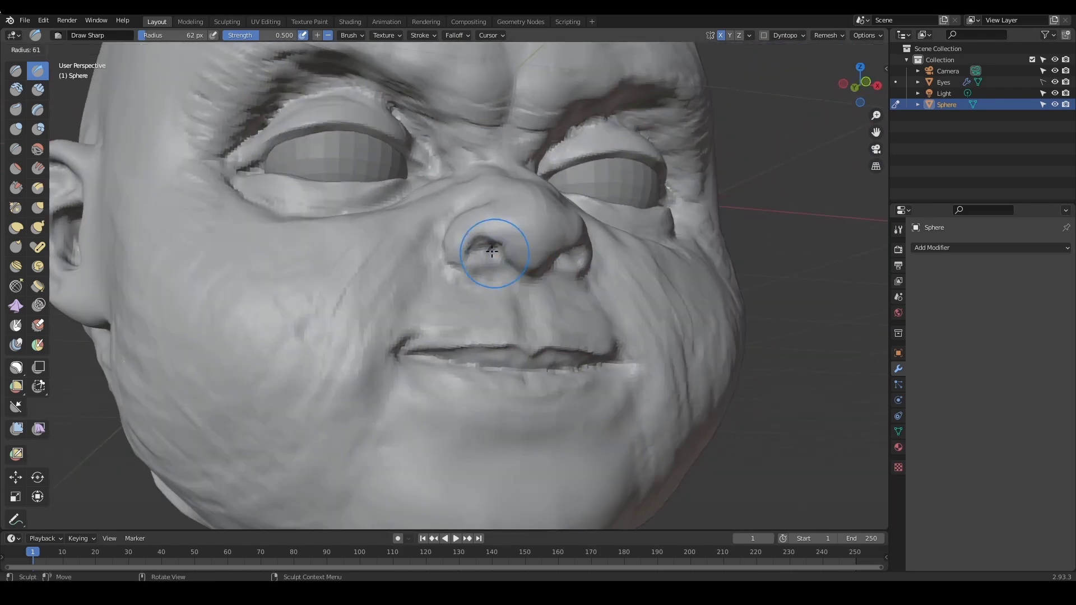
{"action": "left_click", "coordinate": [517, 251]}
{"action": "left_click_drag", "start_coordinate": [486, 245], "coordinate": [496, 249]}
{"action": "middle_click_drag", "start_coordinate": [496, 251], "coordinate": [481, 236]}
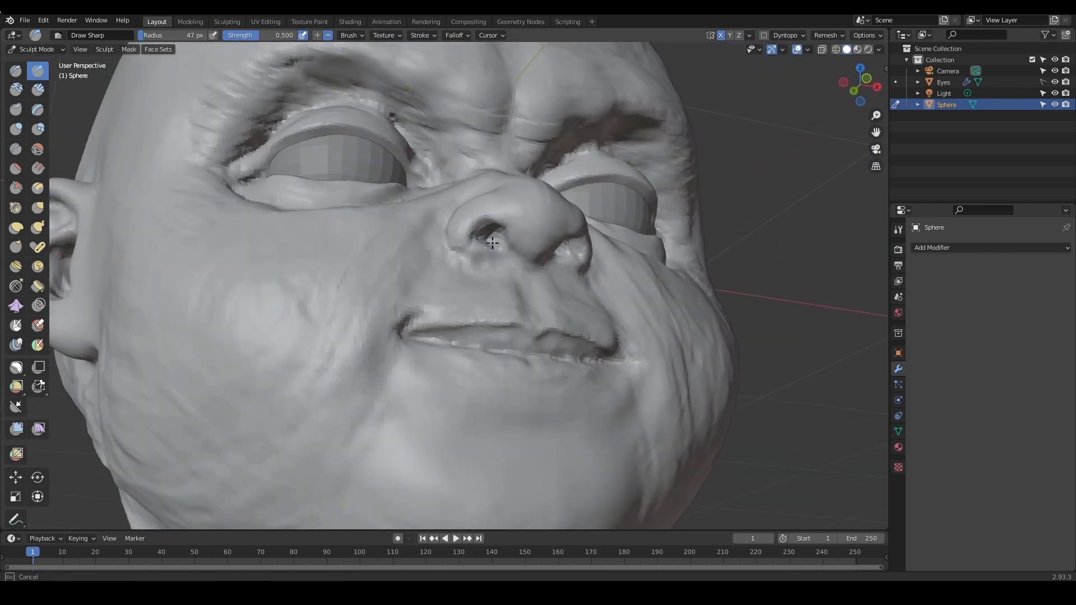
{"action": "left_click_drag", "start_coordinate": [486, 233], "coordinate": [493, 229]}
Carve the folds running from the nose wings toward the mouth corners, and activate Clay Strips with a 50 px radius
{"action": "middle_click_drag", "start_coordinate": [533, 241], "coordinate": [563, 283], "text": "ctrl"}
{"action": "middle_click_drag", "start_coordinate": [622, 264], "coordinate": [574, 286]}
{"action": "mouse_move", "coordinate": [575, 287]}
{"action": "middle_mouse_down", "text": "ctrl"}
{"action": "mouse_move", "coordinate": [580, 317]}
{"action": "mouse_move", "coordinate": [629, 276]}
{"action": "mouse_move", "coordinate": [609, 323]}
{"action": "mouse_move", "coordinate": [612, 278]}
{"action": "middle_mouse_up", "text": "ctrl"}
{"action": "middle_click_drag", "start_coordinate": [443, 254], "coordinate": [450, 250]}
{"action": "key", "text": "c"}
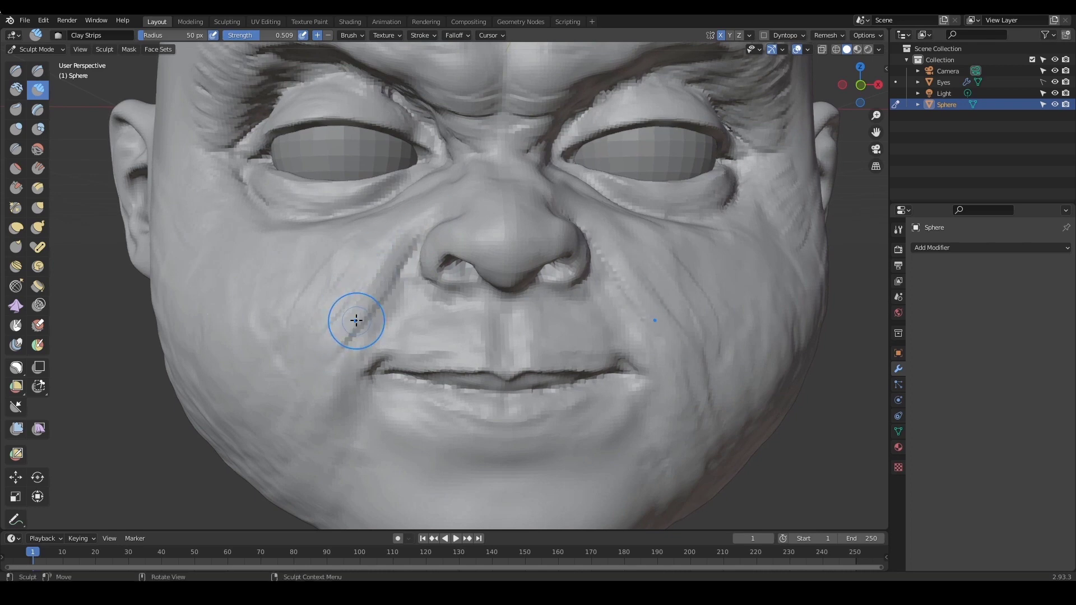
{"action": "mouse_move", "coordinate": [449, 293]}
{"action": "middle_mouse_down"}
{"action": "mouse_move", "coordinate": [468, 294]}
{"action": "mouse_move", "coordinate": [537, 256]}
{"action": "middle_mouse_up"}
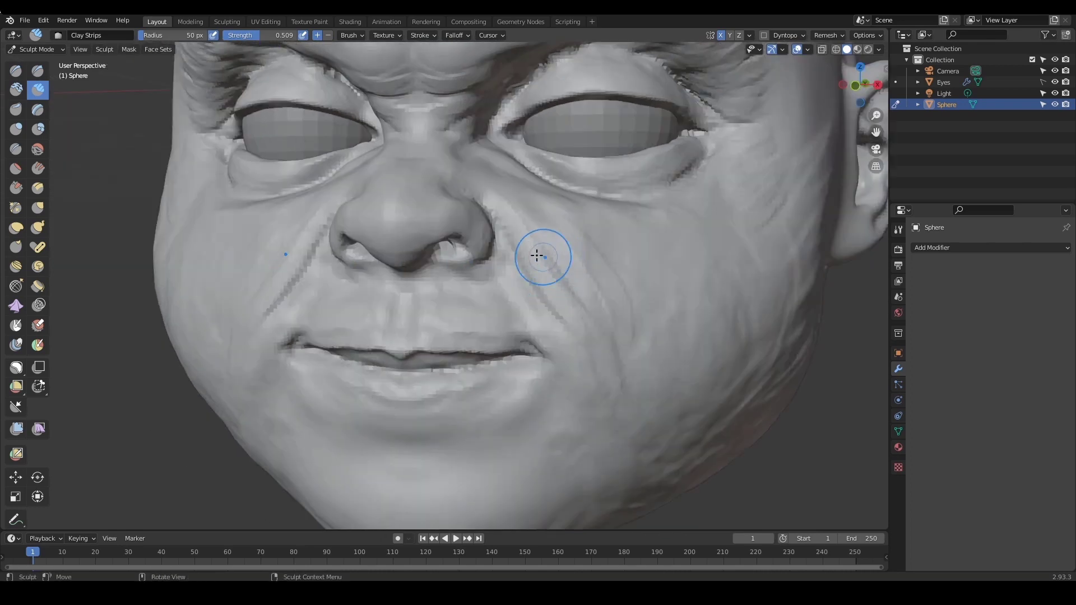
Build up the smile fold beside the mouth corner with the Clay Strips brush at a 50 px radius
{"action": "mouse_move", "coordinate": [544, 320]}
{"action": "left_mouse_down"}
{"action": "mouse_move", "coordinate": [512, 242]}
{"action": "mouse_move", "coordinate": [545, 314]}
{"action": "left_mouse_up"}
{"action": "middle_click_drag", "start_coordinate": [588, 343], "coordinate": [603, 319]}
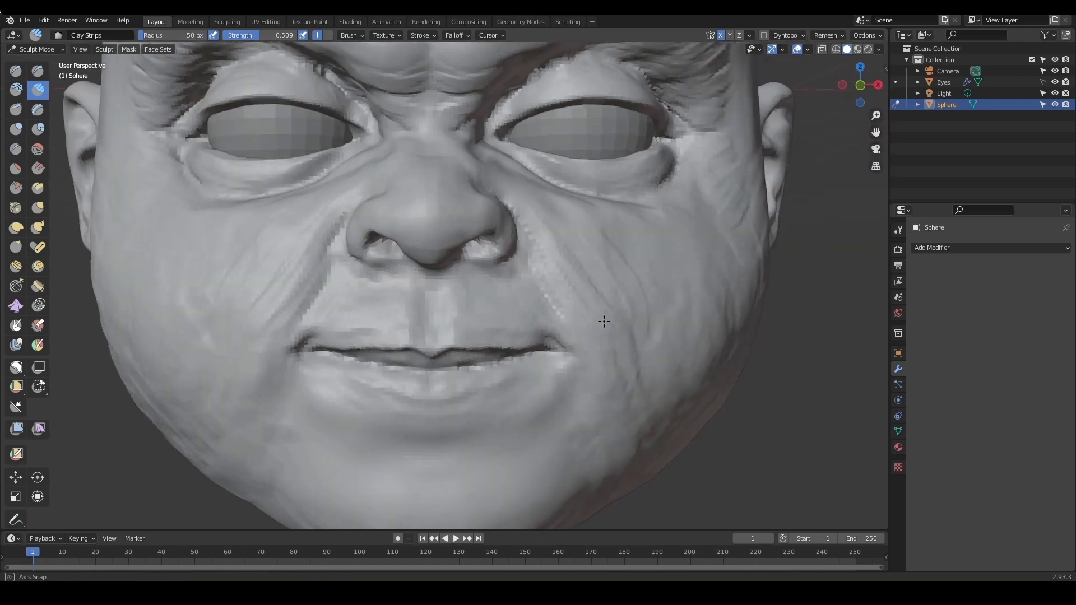
{"action": "mouse_move", "coordinate": [588, 280]}
{"action": "middle_mouse_down", "text": "ctrl"}
{"action": "mouse_move", "coordinate": [569, 310]}
{"action": "mouse_move", "coordinate": [601, 262]}
{"action": "middle_mouse_up", "text": "ctrl"}
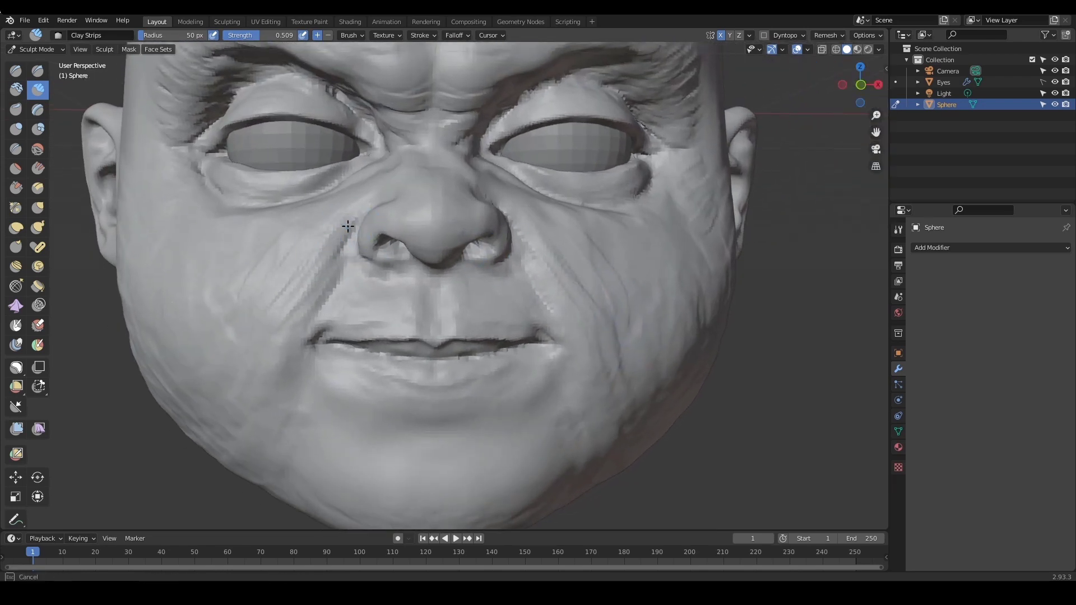
{"action": "mouse_move", "coordinate": [412, 230]}
{"action": "middle_mouse_down", "text": "ctrl"}
{"action": "mouse_move", "coordinate": [576, 240]}
{"action": "mouse_move", "coordinate": [553, 230]}
{"action": "middle_mouse_up", "text": "ctrl"}
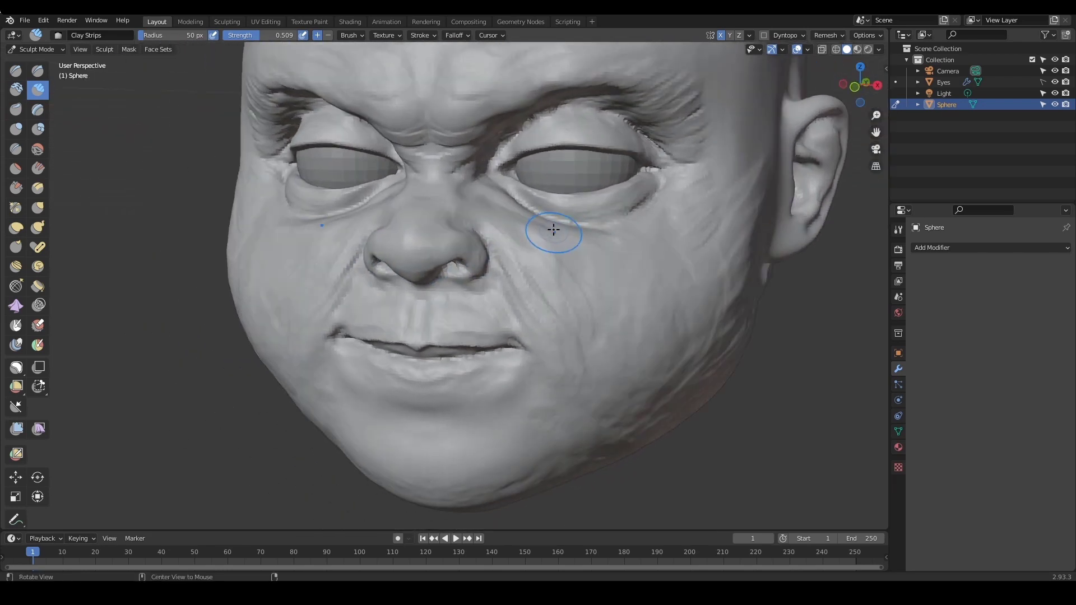
Examine the nose, cheeks and smile folds from several angles and distances
{"action": "mouse_move", "coordinate": [547, 261]}
{"action": "left_mouse_down", "text": "ctrl+alt"}
{"action": "mouse_move", "coordinate": [581, 327]}
{"action": "mouse_move", "coordinate": [667, 286]}
{"action": "left_mouse_up", "text": "ctrl+alt"}
{"action": "left_click_drag", "start_coordinate": [622, 317], "coordinate": [612, 295], "text": "ctrl+alt"}
{"action": "mouse_move", "coordinate": [463, 228]}
{"action": "left_mouse_down", "text": "alt"}
{"action": "mouse_move", "coordinate": [480, 226]}
{"action": "mouse_move", "coordinate": [431, 201]}
{"action": "left_mouse_up", "text": "alt"}
{"action": "mouse_move", "coordinate": [431, 202]}
{"action": "left_mouse_down", "text": "alt+shift"}
{"action": "mouse_move", "coordinate": [499, 267]}
{"action": "mouse_move", "coordinate": [475, 235]}
{"action": "mouse_move", "coordinate": [488, 221]}
{"action": "left_mouse_up", "text": "alt+shift"}
{"action": "key", "text": "shift+t"}
{"action": "key", "text": "f"}
{"action": "left_click", "coordinate": [461, 234]}
{"action": "left_click_drag", "start_coordinate": [475, 273], "coordinate": [483, 359], "text": "ctrl+alt"}
{"action": "mouse_move", "coordinate": [688, 295]}
{"action": "left_mouse_down", "text": "ctrl+alt"}
{"action": "mouse_move", "coordinate": [705, 284]}
{"action": "mouse_move", "coordinate": [656, 295]}
{"action": "left_mouse_up", "text": "ctrl+alt"}
{"action": "mouse_move", "coordinate": [661, 336]}
{"action": "left_mouse_down", "text": "ctrl+alt"}
{"action": "mouse_move", "coordinate": [701, 293]}
{"action": "mouse_move", "coordinate": [598, 345]}
{"action": "mouse_move", "coordinate": [588, 311]}
{"action": "left_mouse_up", "text": "ctrl+alt"}
{"action": "mouse_move", "coordinate": [589, 311]}
{"action": "left_mouse_down", "text": "alt"}
{"action": "mouse_move", "coordinate": [559, 265]}
{"action": "mouse_move", "coordinate": [536, 305]}
{"action": "left_mouse_up", "text": "alt"}
{"action": "mouse_move", "coordinate": [536, 306]}
{"action": "left_mouse_down", "text": "alt"}
{"action": "mouse_move", "coordinate": [571, 294]}
{"action": "mouse_move", "coordinate": [555, 334]}
{"action": "mouse_move", "coordinate": [573, 290]}
{"action": "left_mouse_up", "text": "alt"}
{"action": "mouse_move", "coordinate": [573, 291]}
{"action": "left_mouse_down", "text": "alt+shift"}
{"action": "mouse_move", "coordinate": [588, 283]}
{"action": "mouse_move", "coordinate": [595, 313]}
{"action": "mouse_move", "coordinate": [546, 364]}
{"action": "mouse_move", "coordinate": [537, 347]}
{"action": "left_mouse_up", "text": "alt+shift"}
Pull the mouth corners slightly up and outward with the Grab brush at a 106 px radius
{"action": "key", "text": "g"}
{"action": "key", "text": "f"}
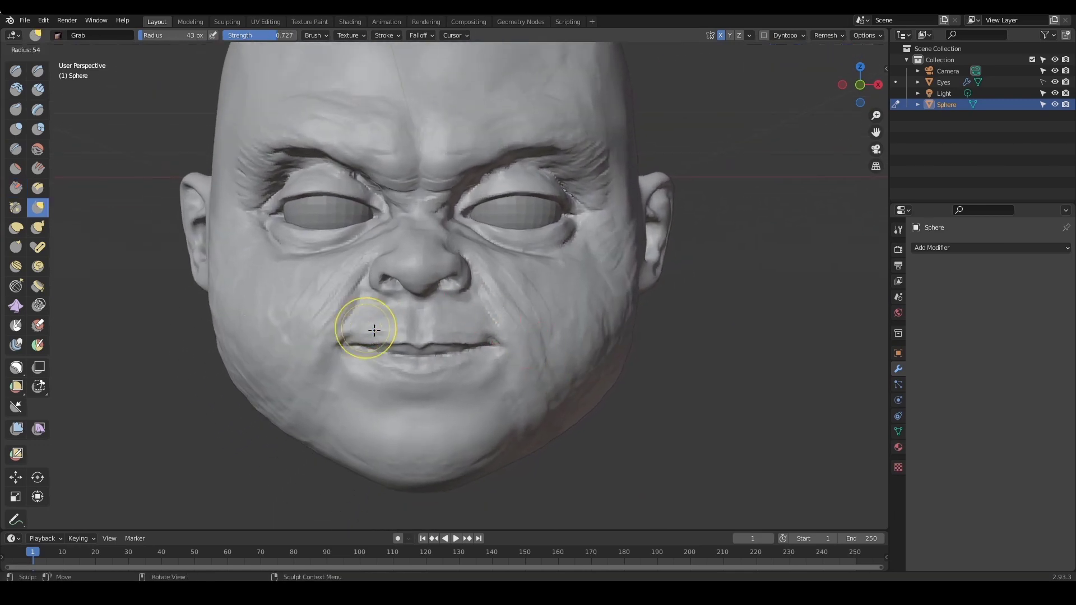
{"action": "left_click", "coordinate": [376, 333]}
{"action": "key", "text": "f"}
{"action": "left_click", "coordinate": [380, 338]}
{"action": "key", "text": "f"}
{"action": "left_click", "coordinate": [384, 339]}
{"action": "key", "text": "f"}
{"action": "left_click", "coordinate": [374, 340]}
{"action": "key", "text": "f"}
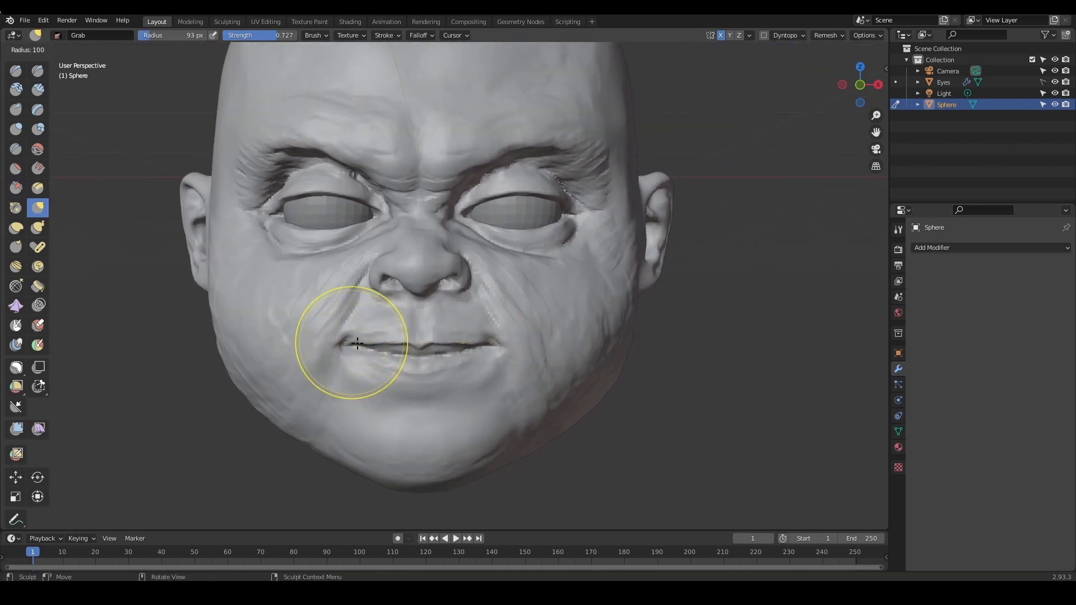
{"action": "left_click", "coordinate": [356, 340]}
{"action": "left_click_drag", "start_coordinate": [344, 342], "coordinate": [339, 338]}
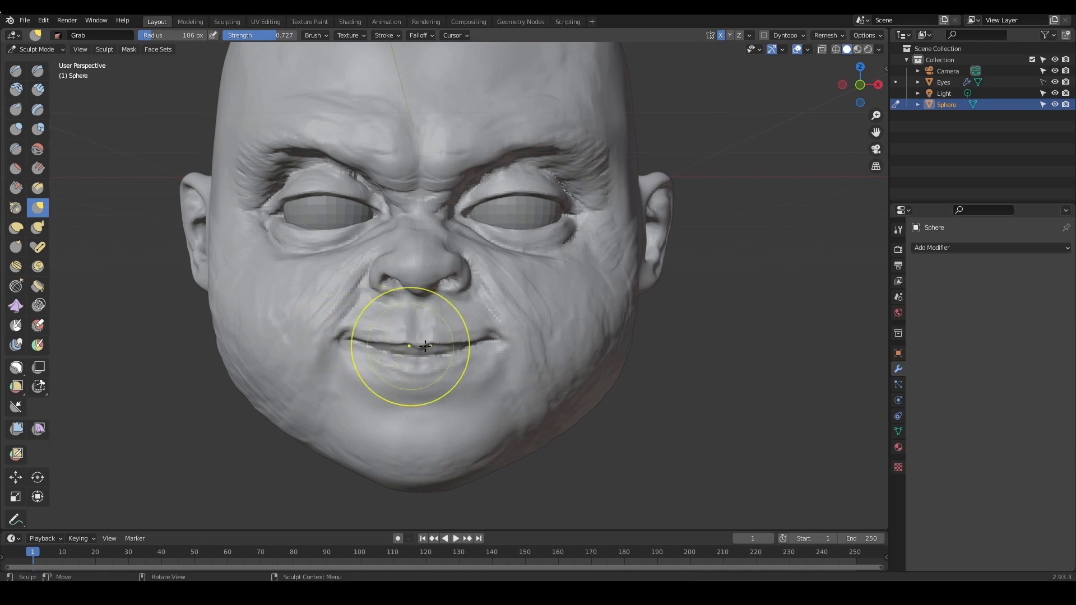
Adjust the middle of the lips, then nudge the jaw sides with the Grab brush at a 70 px radius
{"action": "left_click_drag", "start_coordinate": [400, 331], "coordinate": [417, 343]}
{"action": "key", "text": "f"}
{"action": "left_click", "coordinate": [399, 332]}
{"action": "scroll", "coordinate": [561, 346], "scroll_direction": "down", "scroll_amount": 2}
{"action": "left_click_drag", "start_coordinate": [564, 358], "coordinate": [565, 364]}
{"action": "scroll", "coordinate": [552, 357], "scroll_direction": "up", "scroll_amount": 1}
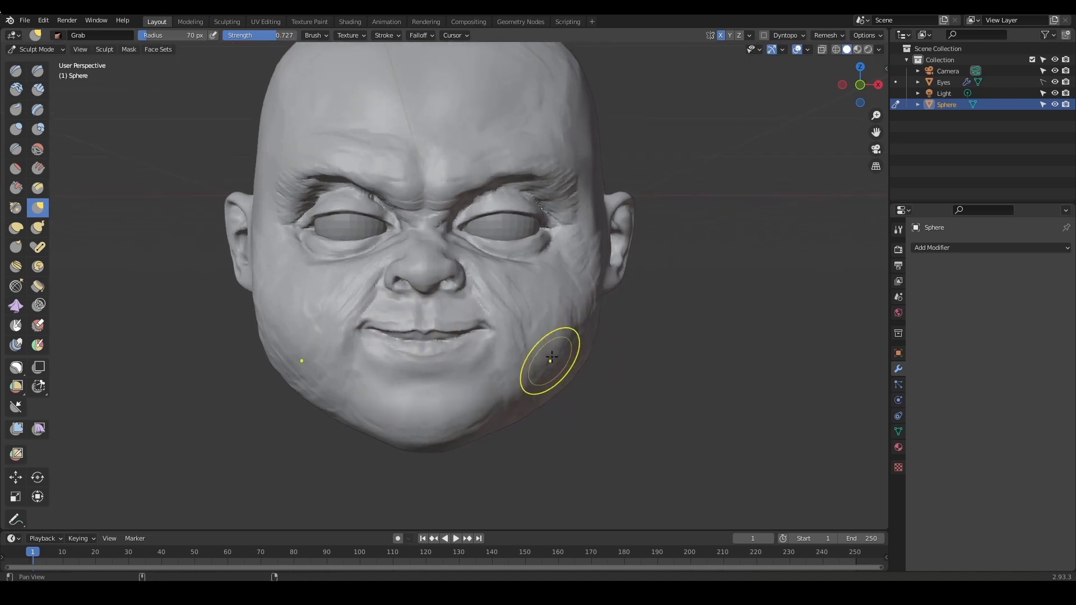
{"action": "middle_click_drag", "start_coordinate": [552, 357], "coordinate": [591, 327], "text": "shift"}
Add volume below the mouth corners and beside the chin with the Clay Strips brush at about 48 to 56 px radius
{"action": "key", "text": "ctrl+c"}
{"action": "key", "text": "f"}
{"action": "left_click", "coordinate": [443, 329]}
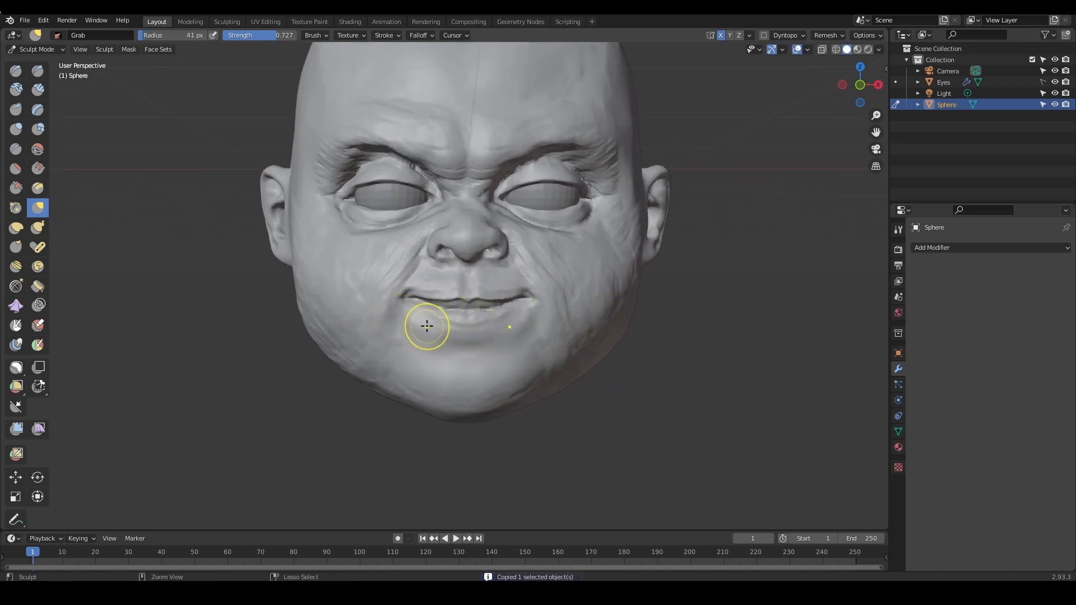
{"action": "key", "text": "shift+c"}
{"action": "scroll", "coordinate": [422, 325], "scroll_direction": "up", "scroll_amount": 1}
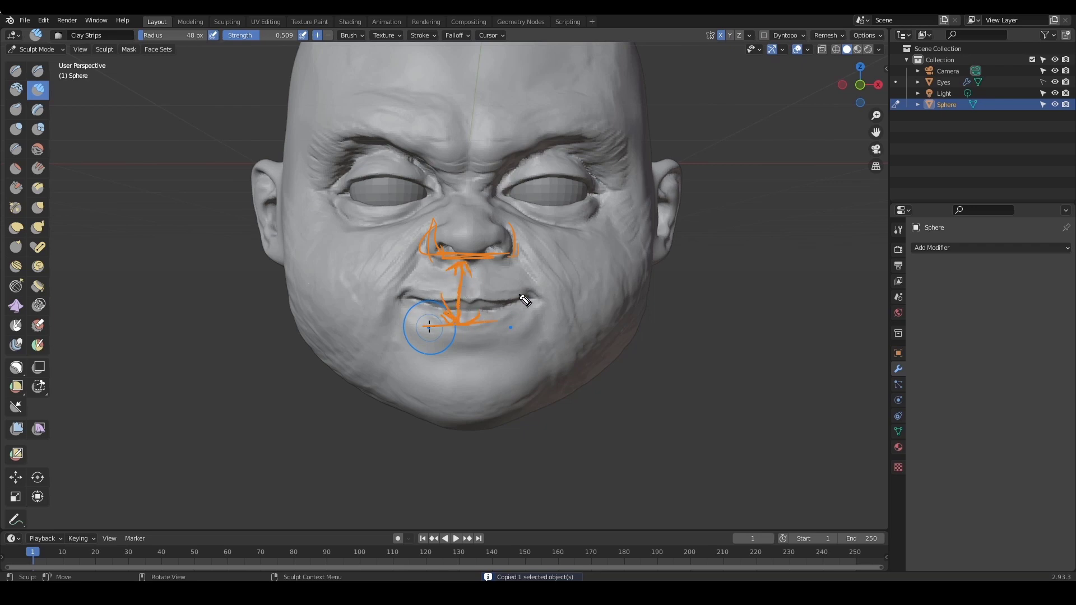
{"action": "key", "text": "ctrl+shift+7"}
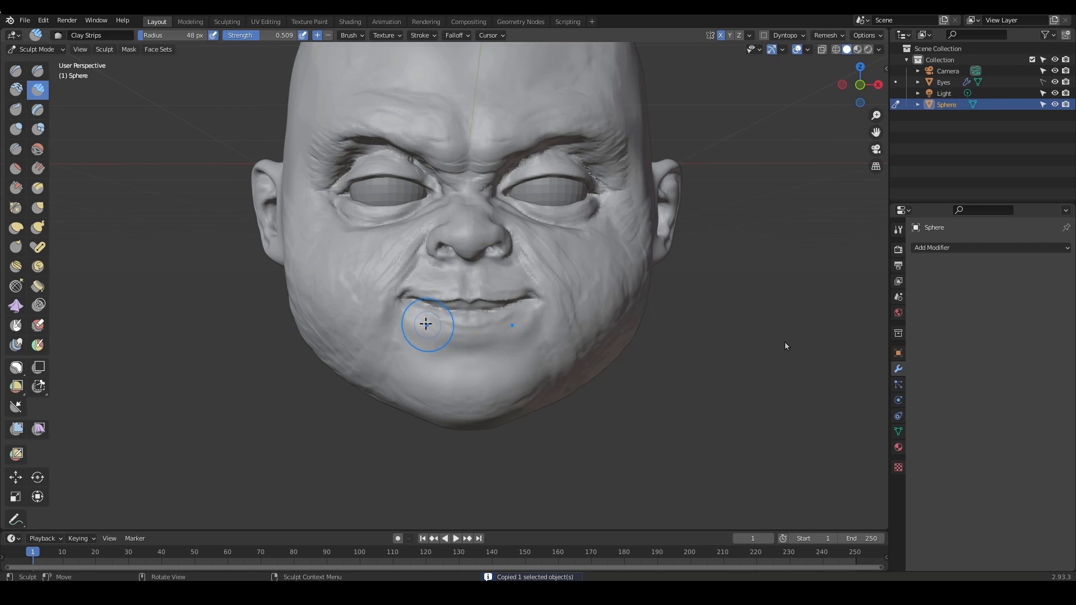
{"action": "left_click_drag", "start_coordinate": [426, 324], "coordinate": [390, 331]}
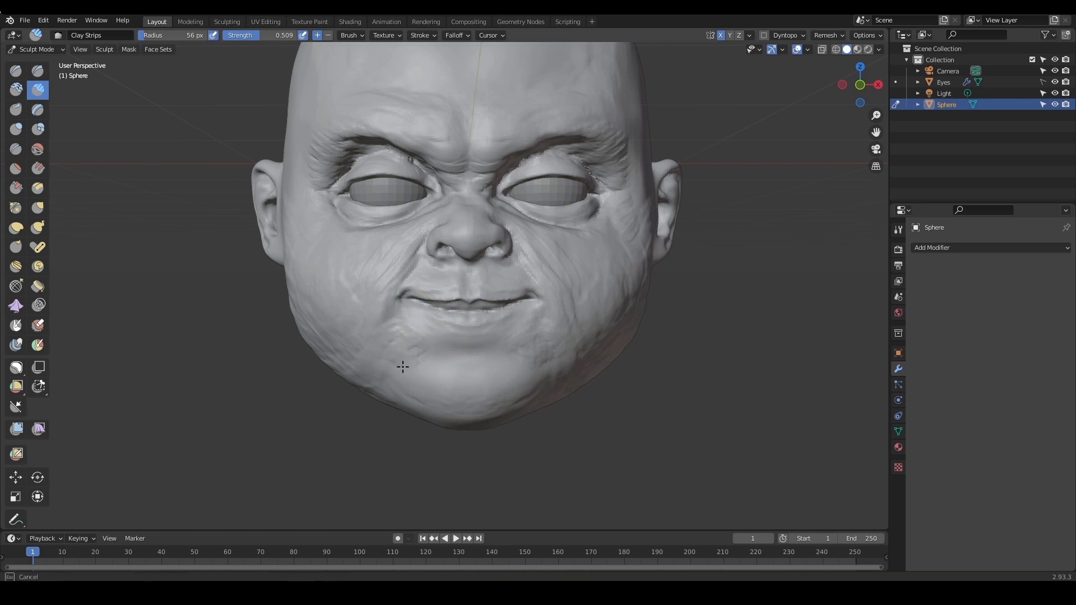
{"action": "mouse_move", "coordinate": [402, 367]}
{"action": "left_mouse_down"}
{"action": "mouse_move", "coordinate": [428, 367]}
{"action": "mouse_move", "coordinate": [412, 357]}
{"action": "left_mouse_up"}
Examine the proportions of the whole face from the front, from near and far
{"action": "mouse_move", "coordinate": [667, 342]}
{"action": "left_mouse_down", "text": "ctrl+alt"}
{"action": "mouse_move", "coordinate": [673, 372]}
{"action": "mouse_move", "coordinate": [671, 349]}
{"action": "left_mouse_up", "text": "ctrl+alt"}
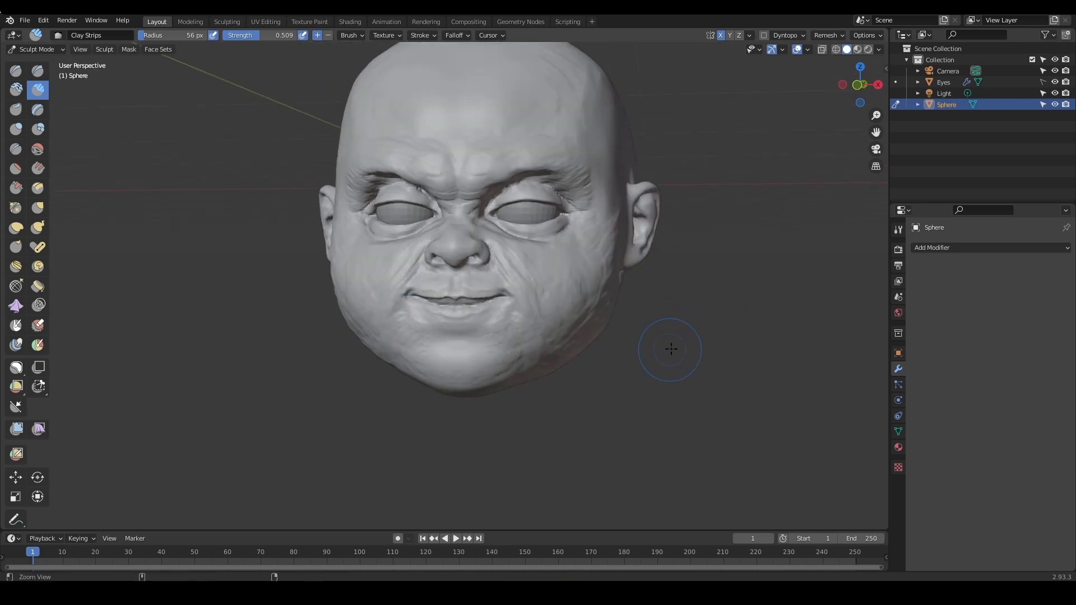
{"action": "left_click_drag", "start_coordinate": [674, 303], "coordinate": [676, 335], "text": "alt+shift"}
{"action": "mouse_move", "coordinate": [686, 337]}
{"action": "left_mouse_down", "text": "ctrl+alt"}
{"action": "mouse_move", "coordinate": [690, 326]}
{"action": "mouse_move", "coordinate": [675, 345]}
{"action": "left_mouse_up", "text": "ctrl+alt"}
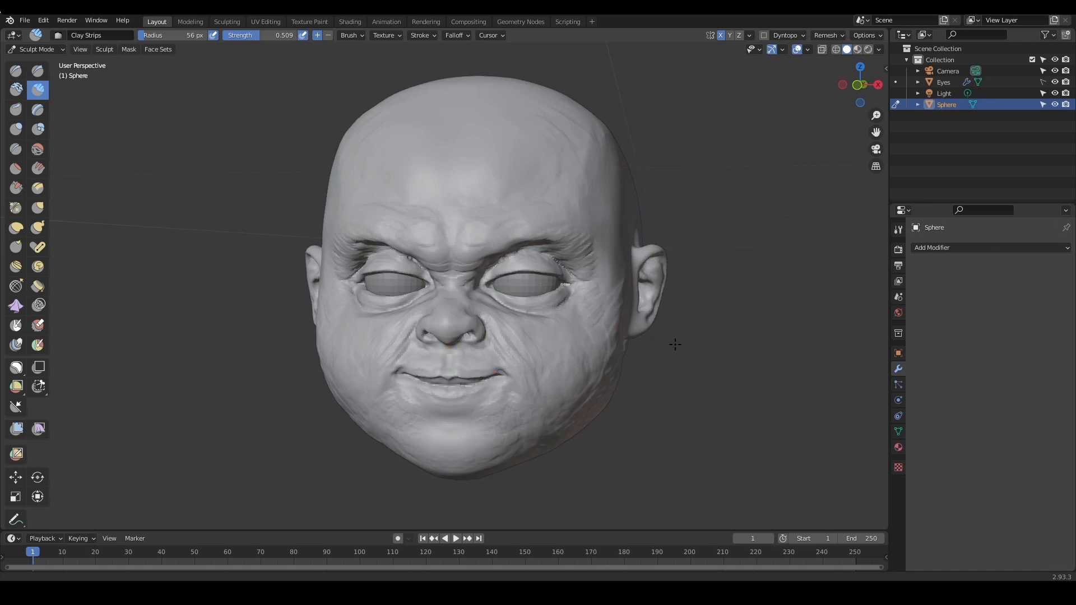
{"action": "middle_click_drag", "start_coordinate": [730, 320], "coordinate": [662, 318], "text": "ctrl"}
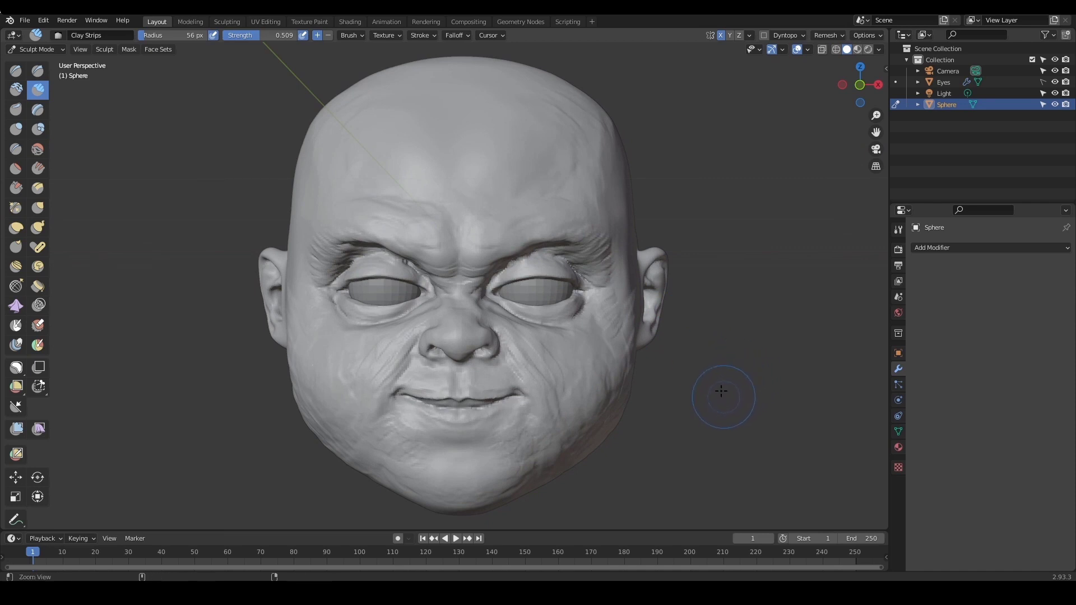
{"action": "scroll", "coordinate": [740, 359], "scroll_direction": "up", "scroll_amount": 2}
{"action": "scroll", "coordinate": [813, 370], "scroll_direction": "up", "scroll_amount": 3}
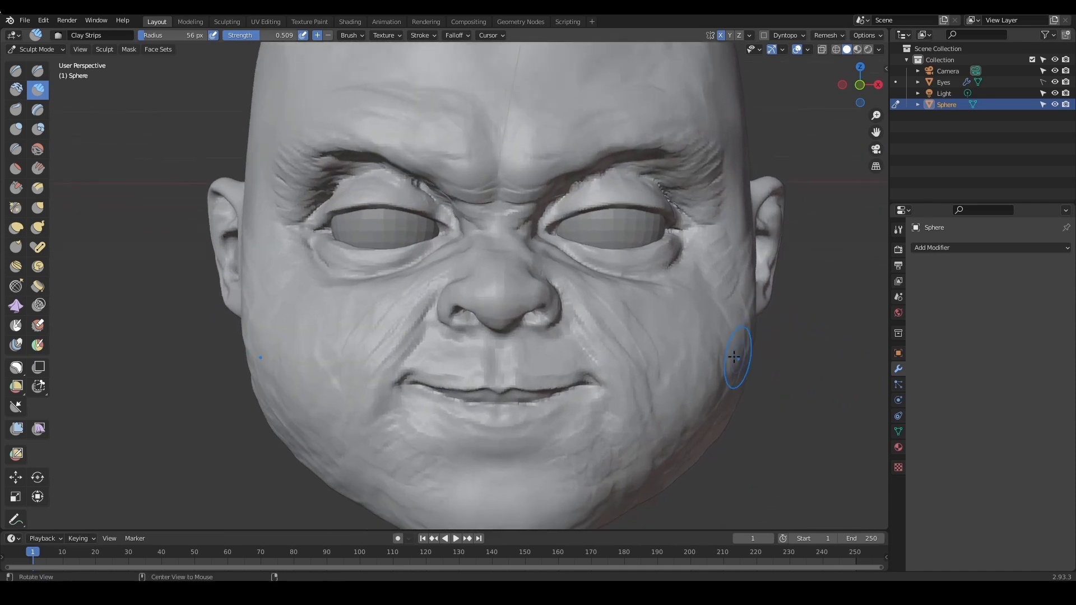
{"action": "key", "text": "f"}
{"action": "left_click", "coordinate": [521, 230]}
{"action": "scroll", "coordinate": [548, 306], "scroll_direction": "down", "scroll_amount": 4}
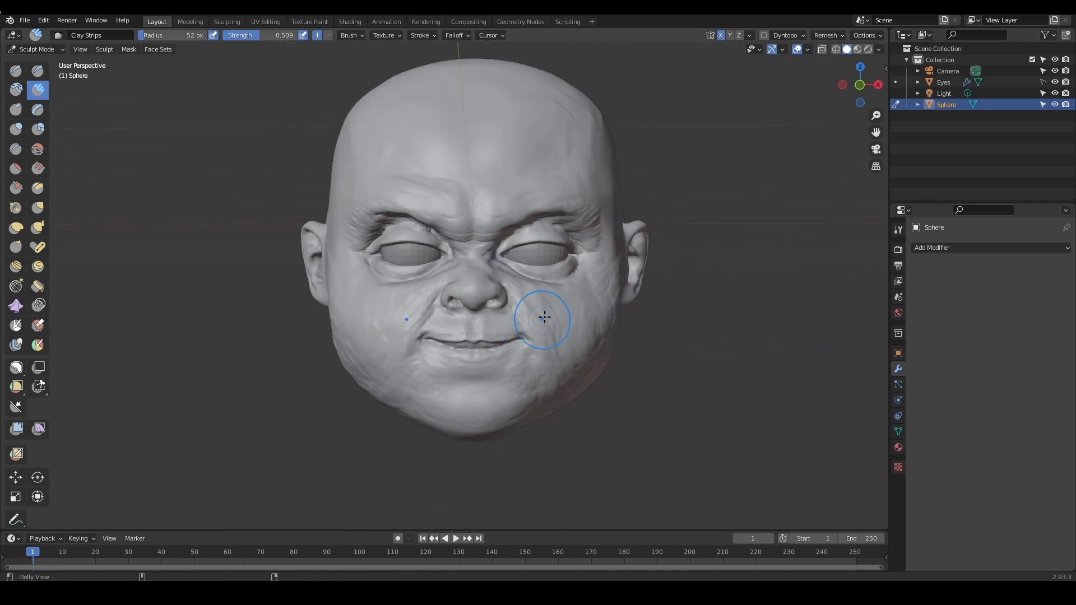
Reshape the nose by moving the nose wings inward and up with the Grab brush at about a 50 px radius
{"action": "key", "text": "g"}
{"action": "key", "text": "f"}
{"action": "left_click", "coordinate": [477, 290]}
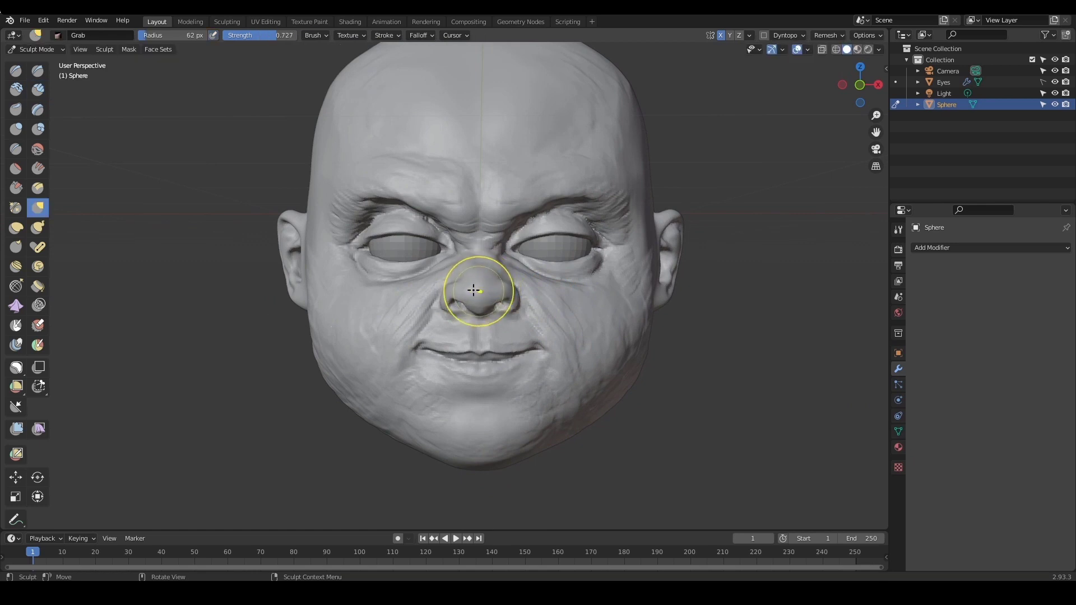
{"action": "key", "text": "f"}
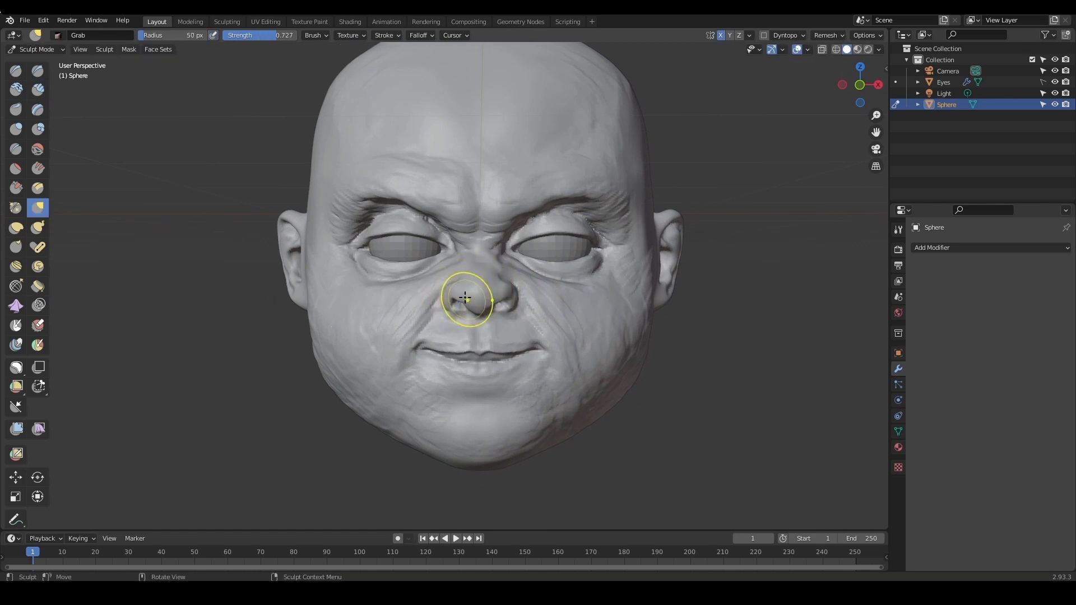
{"action": "left_click", "coordinate": [458, 296]}
{"action": "mouse_move", "coordinate": [450, 298]}
{"action": "left_mouse_down"}
{"action": "mouse_move", "coordinate": [499, 280]}
{"action": "mouse_move", "coordinate": [455, 291]}
{"action": "left_mouse_up"}
Move the mouth corners inward and slightly up with the Grab brush at a 132 px radius
{"action": "key", "text": "f"}
{"action": "left_click", "coordinate": [552, 298]}
{"action": "key", "text": "f"}
{"action": "left_click", "coordinate": [538, 296]}
{"action": "key", "text": "f"}
{"action": "left_click", "coordinate": [534, 305]}
{"action": "key", "text": "f"}
{"action": "left_click", "coordinate": [544, 323]}
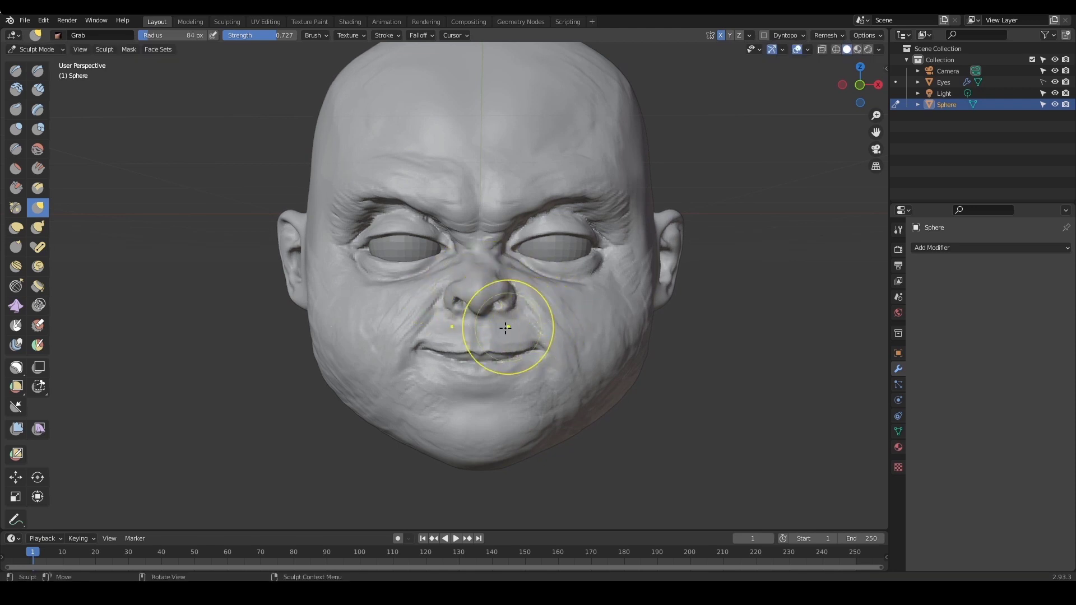
{"action": "key", "text": "f"}
{"action": "left_click", "coordinate": [532, 330]}
{"action": "left_click_drag", "start_coordinate": [402, 348], "coordinate": [418, 343]}
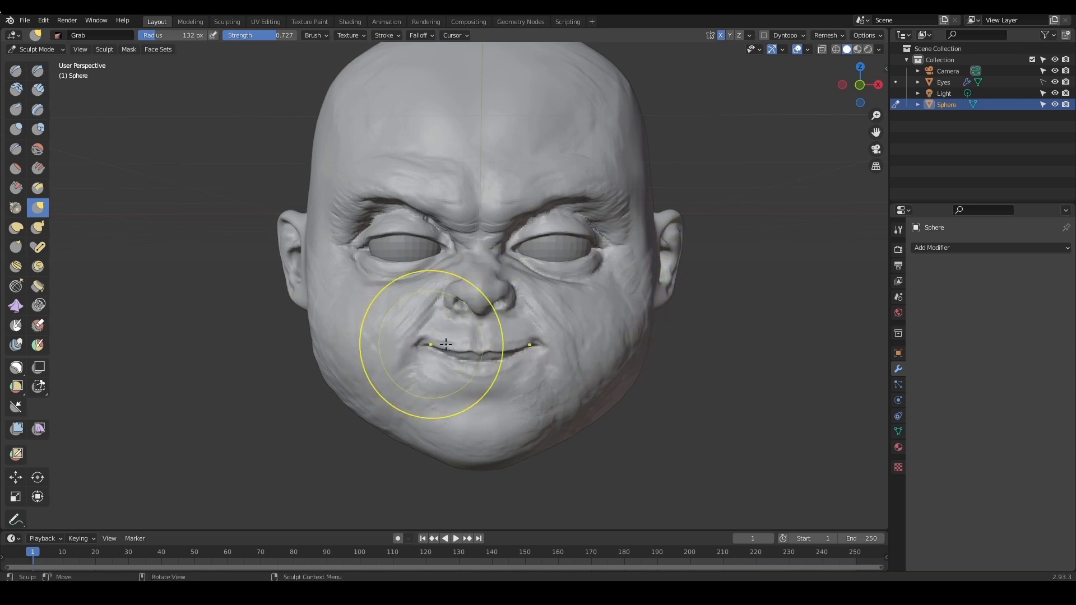
Push the ears and sides of the head slightly inward with the Grab brush at a 219 px radius
{"action": "middle_click_drag", "start_coordinate": [555, 336], "coordinate": [589, 334]}
{"action": "key", "text": "f"}
{"action": "left_click", "coordinate": [630, 342]}
{"action": "key", "text": "f"}
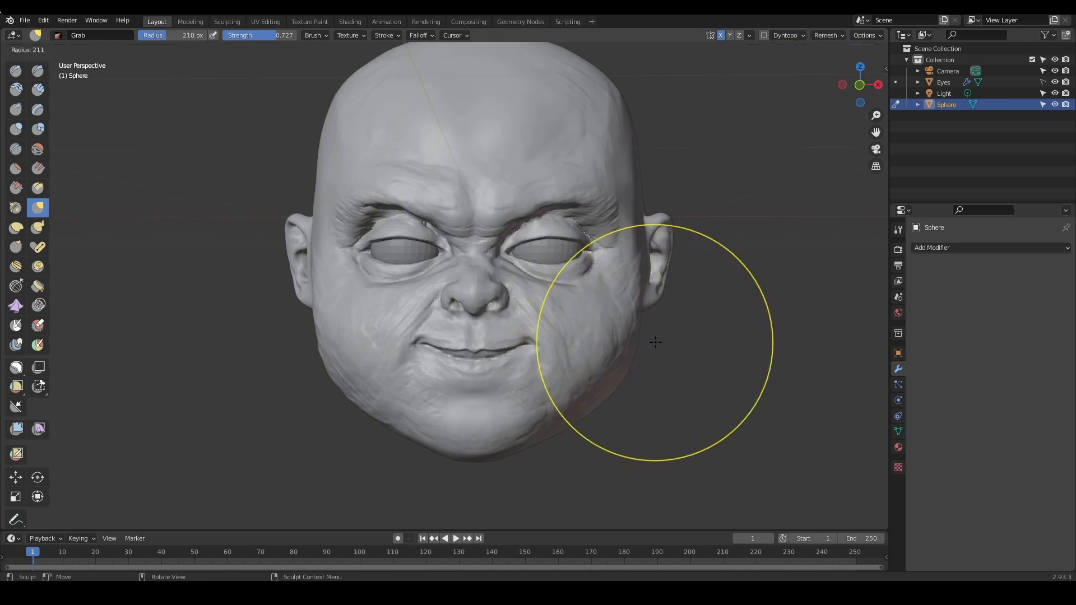
{"action": "left_click", "coordinate": [775, 342]}
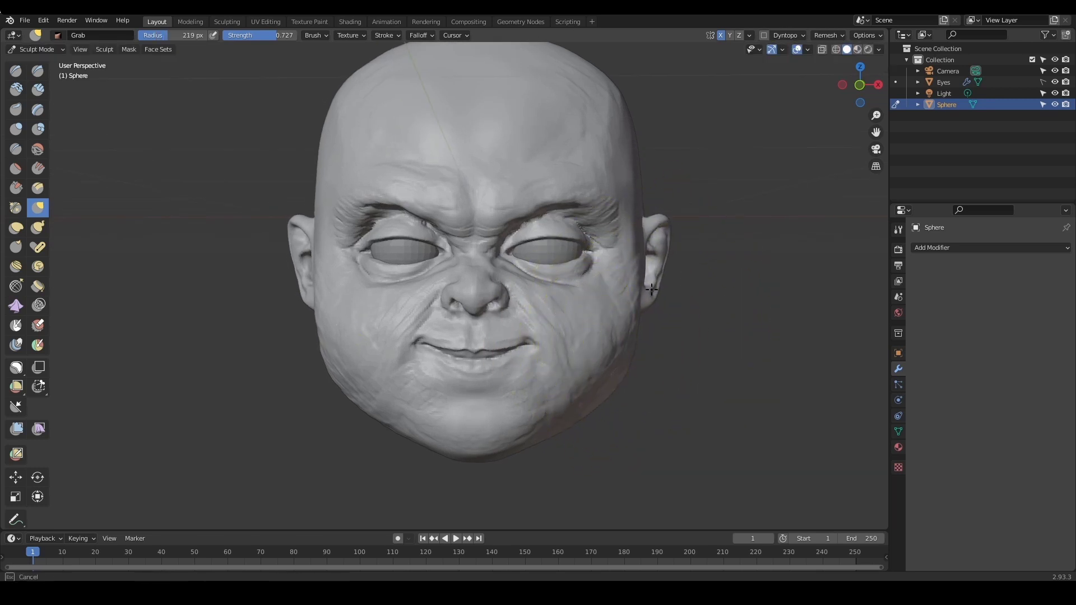
{"action": "mouse_move", "coordinate": [493, 324]}
{"action": "middle_mouse_down"}
{"action": "mouse_move", "coordinate": [672, 329]}
{"action": "mouse_move", "coordinate": [586, 327]}
{"action": "mouse_move", "coordinate": [646, 345]}
{"action": "mouse_move", "coordinate": [663, 315]}
{"action": "mouse_move", "coordinate": [650, 332]}
{"action": "middle_mouse_up"}
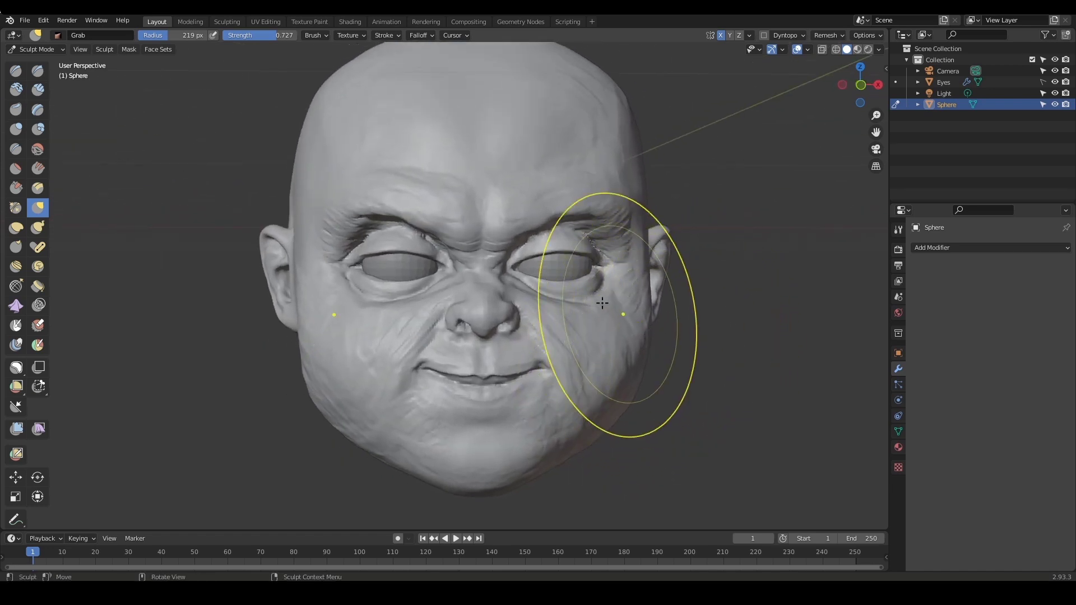
Pull the lips slightly forward in the side profile with the Grab brush
{"action": "left_click", "coordinate": [38, 149]}
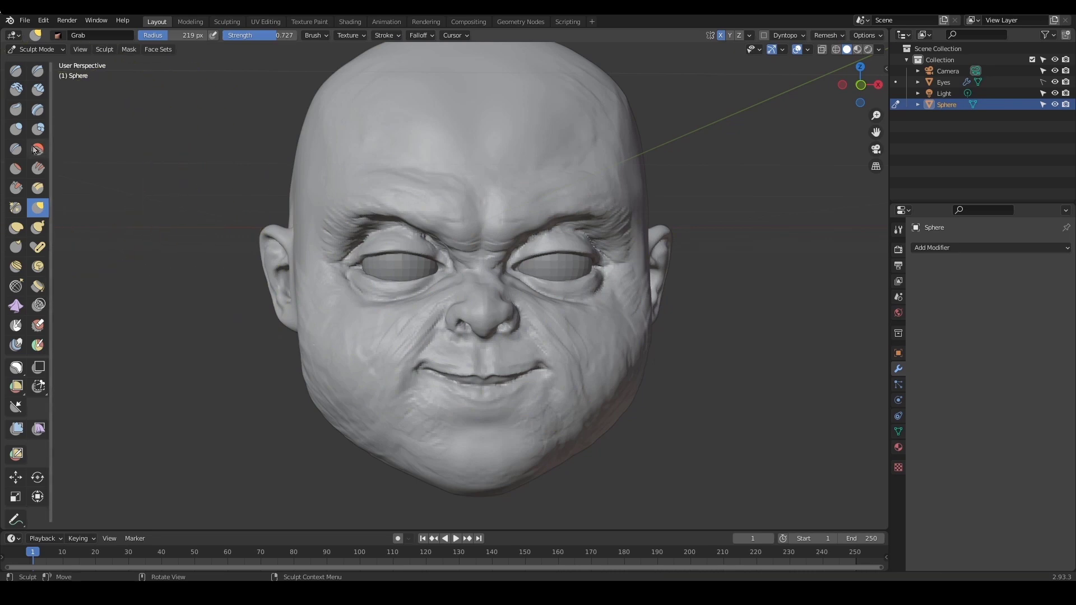
{"action": "mouse_move", "coordinate": [641, 317]}
{"action": "middle_mouse_down"}
{"action": "mouse_move", "coordinate": [752, 319]}
{"action": "mouse_move", "coordinate": [584, 337]}
{"action": "mouse_move", "coordinate": [728, 328]}
{"action": "middle_mouse_up"}
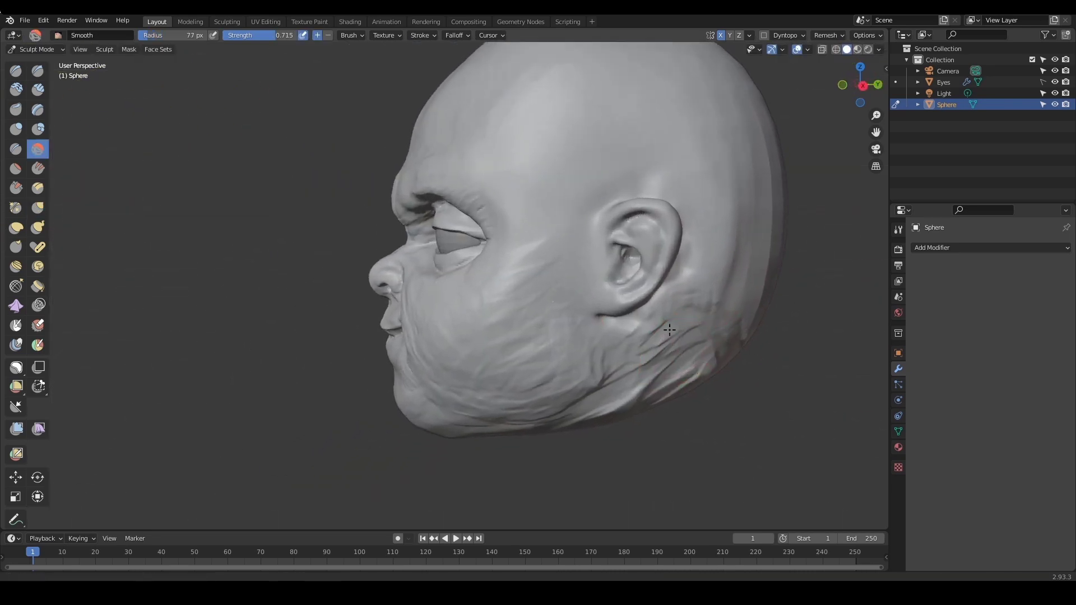
{"action": "scroll", "coordinate": [505, 329], "scroll_direction": "up", "scroll_amount": 2}
{"action": "scroll", "coordinate": [476, 253], "scroll_direction": "up", "scroll_amount": 3}
{"action": "middle_click_drag", "start_coordinate": [388, 331], "coordinate": [482, 272], "text": "shift"}
{"action": "key", "text": "g"}
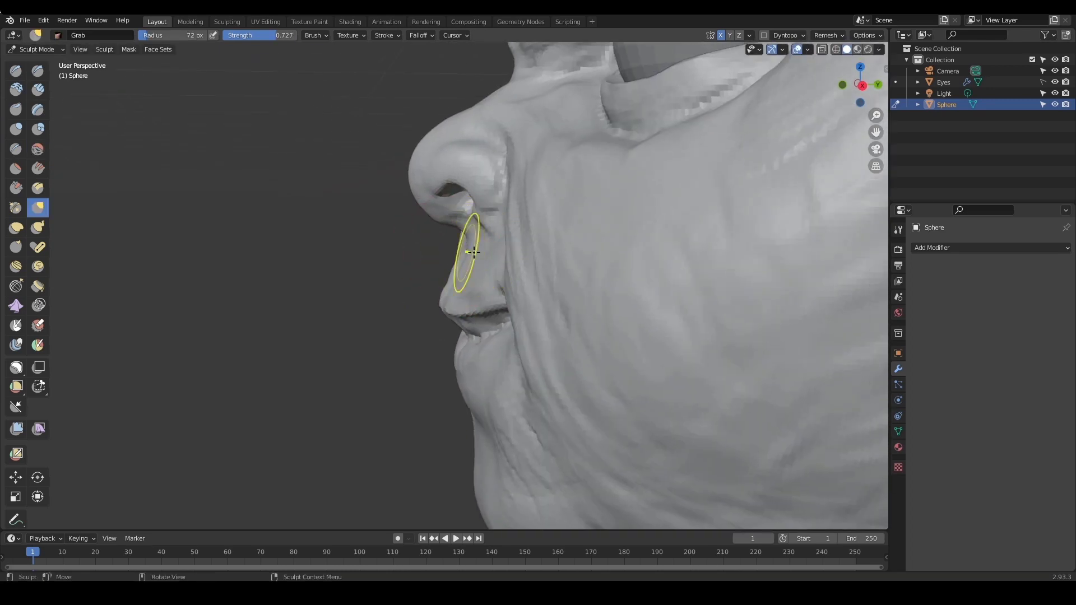
{"action": "scroll", "coordinate": [474, 252], "scroll_direction": "down", "scroll_amount": 5}
{"action": "scroll", "coordinate": [523, 312], "scroll_direction": "up", "scroll_amount": 4}
{"action": "key", "text": "f"}
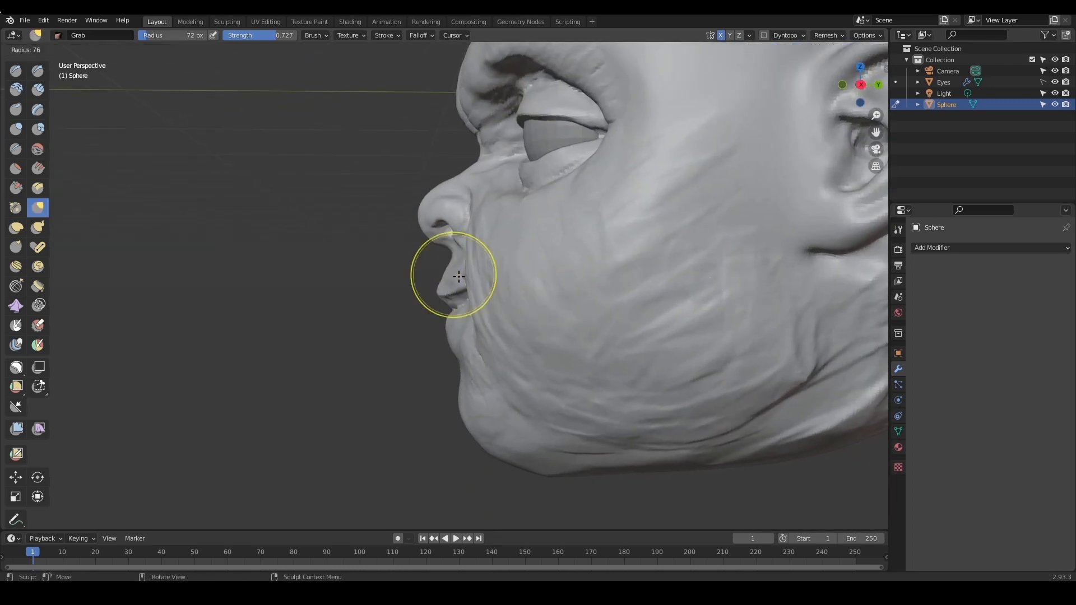
{"action": "left_click", "coordinate": [459, 276]}
{"action": "key", "text": "f"}
{"action": "left_click", "coordinate": [444, 288]}
{"action": "left_click_drag", "start_coordinate": [452, 304], "coordinate": [448, 302]}
Adjust the curve of the lips from below with the Grab brush at a 190 px radius
{"action": "mouse_move", "coordinate": [578, 330]}
{"action": "middle_mouse_down"}
{"action": "mouse_move", "coordinate": [596, 330]}
{"action": "mouse_move", "coordinate": [512, 384]}
{"action": "mouse_move", "coordinate": [579, 378]}
{"action": "mouse_move", "coordinate": [529, 336]}
{"action": "mouse_move", "coordinate": [606, 336]}
{"action": "middle_mouse_up"}
{"action": "key", "text": "x"}
{"action": "scroll", "coordinate": [565, 335], "scroll_direction": "up", "scroll_amount": 4}
{"action": "mouse_move", "coordinate": [572, 336]}
{"action": "middle_mouse_down", "text": "ctrl"}
{"action": "mouse_move", "coordinate": [571, 365]}
{"action": "mouse_move", "coordinate": [569, 341]}
{"action": "mouse_move", "coordinate": [618, 358]}
{"action": "mouse_move", "coordinate": [616, 315]}
{"action": "mouse_move", "coordinate": [634, 307]}
{"action": "mouse_move", "coordinate": [600, 330]}
{"action": "mouse_move", "coordinate": [537, 265]}
{"action": "middle_mouse_up", "text": "ctrl"}
{"action": "key", "text": "g"}
{"action": "key", "text": "bracketright"}
{"action": "key", "text": "bracketright"}
{"action": "key", "text": "bracketright"}
{"action": "middle_click_drag", "start_coordinate": [670, 339], "coordinate": [666, 307]}
{"action": "key", "text": "bracketright"}
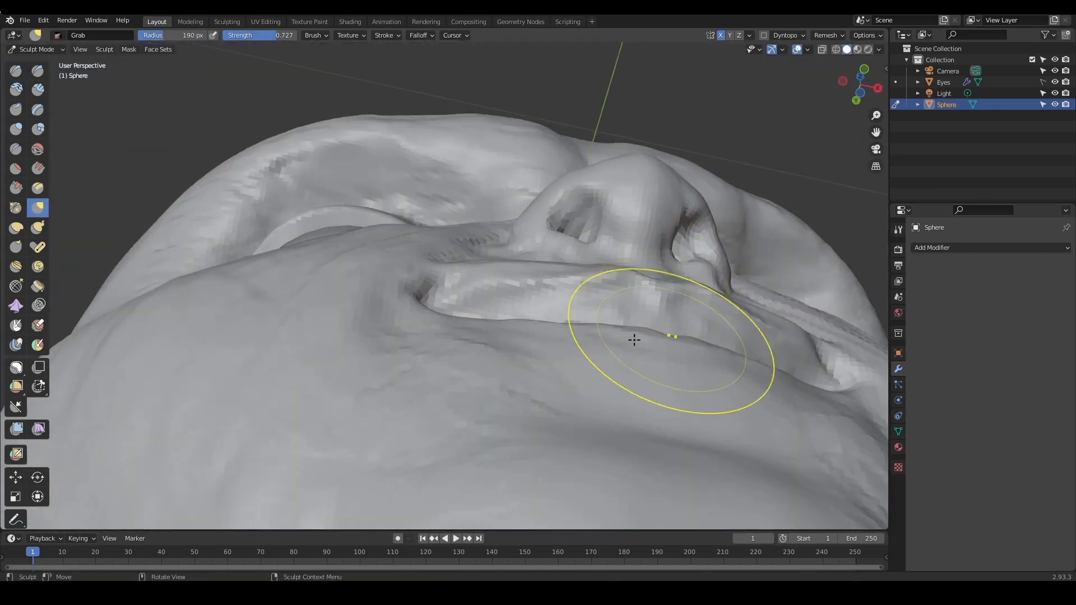
{"action": "left_click_drag", "start_coordinate": [623, 339], "coordinate": [618, 331]}
Flatten the area between the lower lip and the chin with the Scrape brush at a 76 px radius
{"action": "left_click_drag", "start_coordinate": [670, 303], "coordinate": [611, 384], "text": "alt"}
{"action": "mouse_move", "coordinate": [643, 260]}
{"action": "left_mouse_down", "text": "ctrl+alt"}
{"action": "mouse_move", "coordinate": [646, 317]}
{"action": "mouse_move", "coordinate": [663, 344]}
{"action": "left_mouse_up", "text": "ctrl+alt"}
{"action": "left_click_drag", "start_coordinate": [644, 303], "coordinate": [638, 263], "text": "alt+shift"}
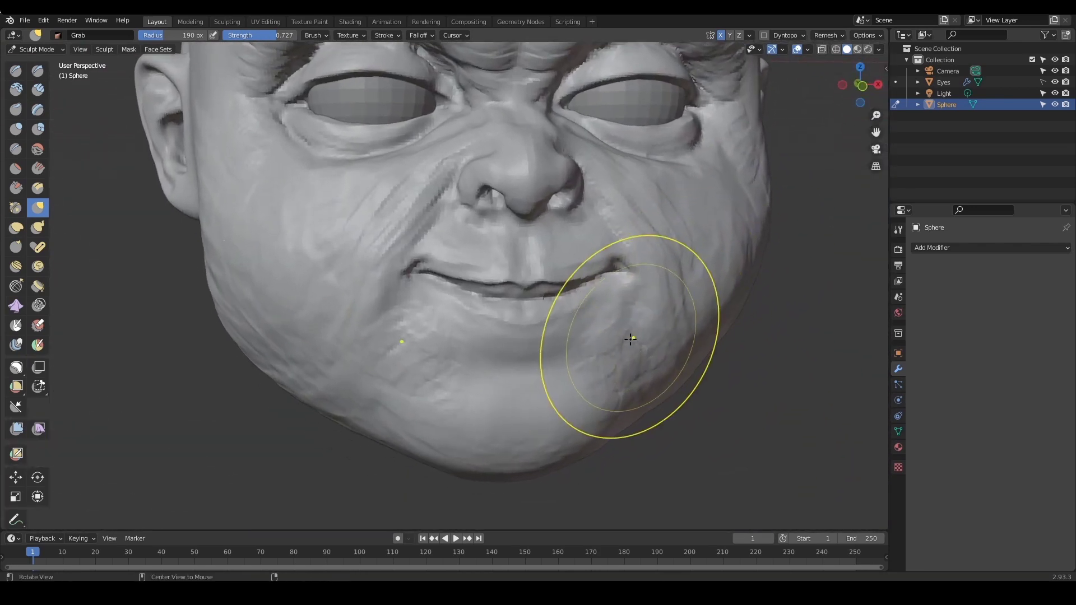
{"action": "left_click_drag", "start_coordinate": [641, 339], "coordinate": [597, 308], "text": "alt"}
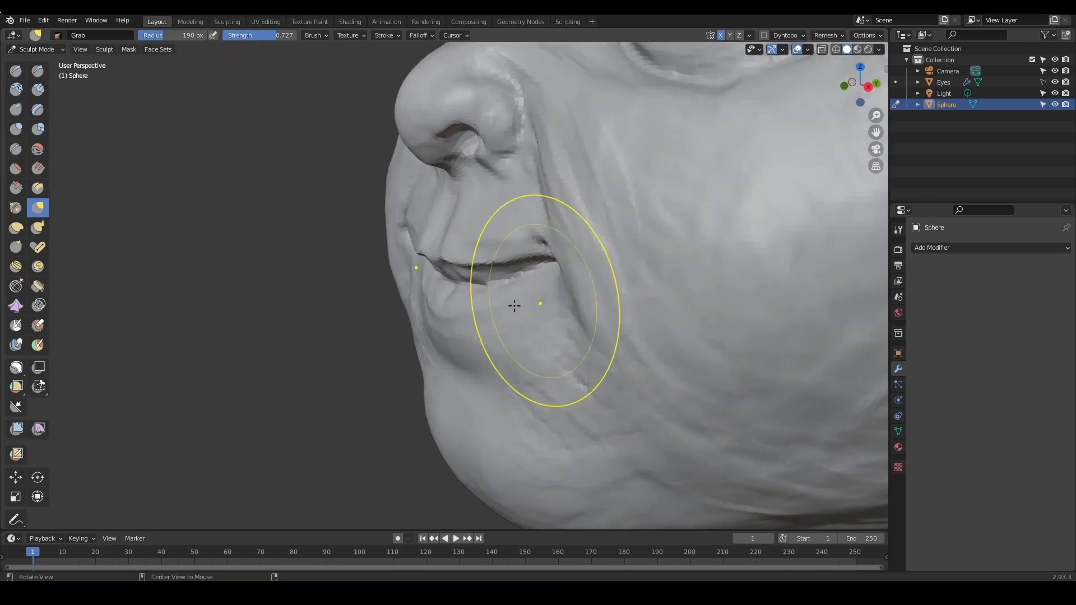
{"action": "left_click_drag", "start_coordinate": [514, 306], "coordinate": [558, 308], "text": "alt"}
{"action": "key", "text": "shift+t"}
{"action": "key", "text": "f"}
{"action": "left_click", "coordinate": [486, 323]}
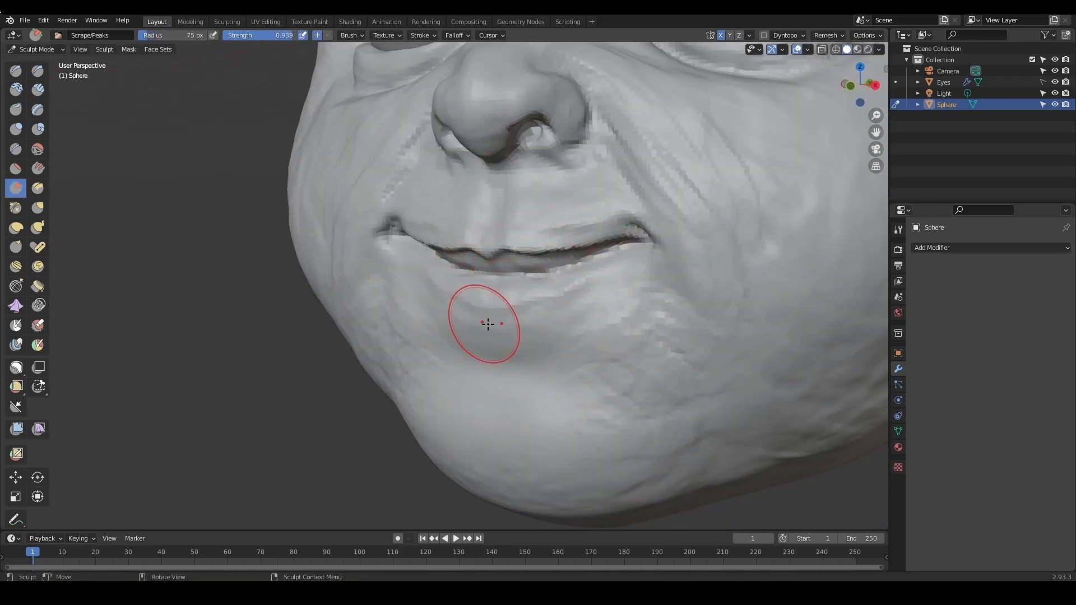
{"action": "key", "text": "f"}
{"action": "left_click", "coordinate": [471, 323]}
{"action": "left_click_drag", "start_coordinate": [506, 339], "coordinate": [551, 319]}
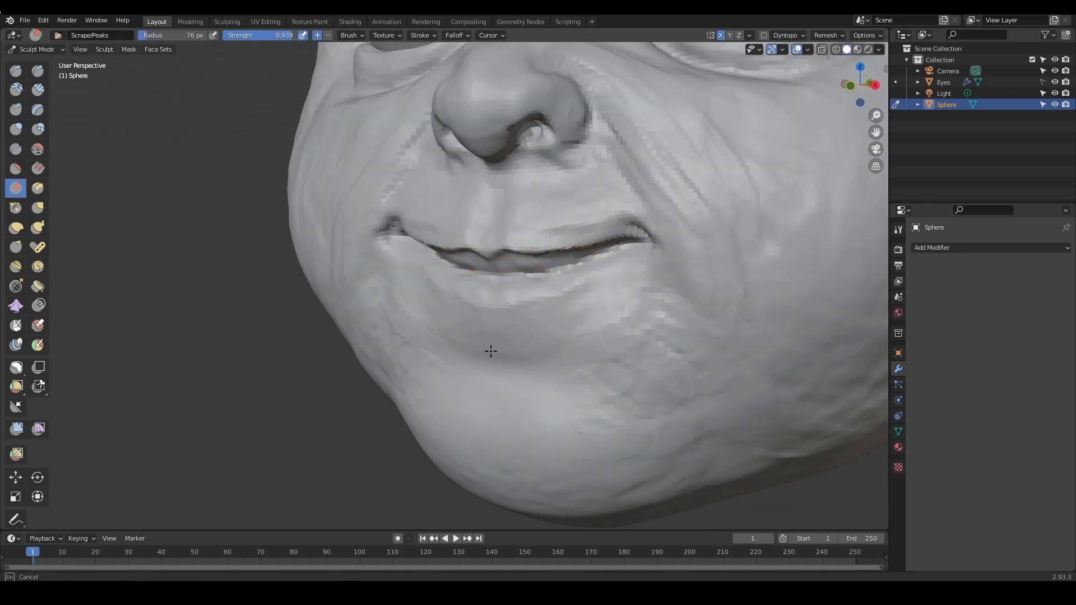
{"action": "left_click_drag", "start_coordinate": [491, 351], "coordinate": [499, 347]}
Build up the skin between the lower lip, mouth corner and chin with the Draw brush at a 66 px radius
{"action": "mouse_move", "coordinate": [656, 295]}
{"action": "left_mouse_down", "text": "ctrl+alt"}
{"action": "mouse_move", "coordinate": [580, 306]}
{"action": "mouse_move", "coordinate": [605, 314]}
{"action": "left_mouse_up", "text": "ctrl+alt"}
{"action": "left_click_drag", "start_coordinate": [619, 324], "coordinate": [552, 333], "text": "alt"}
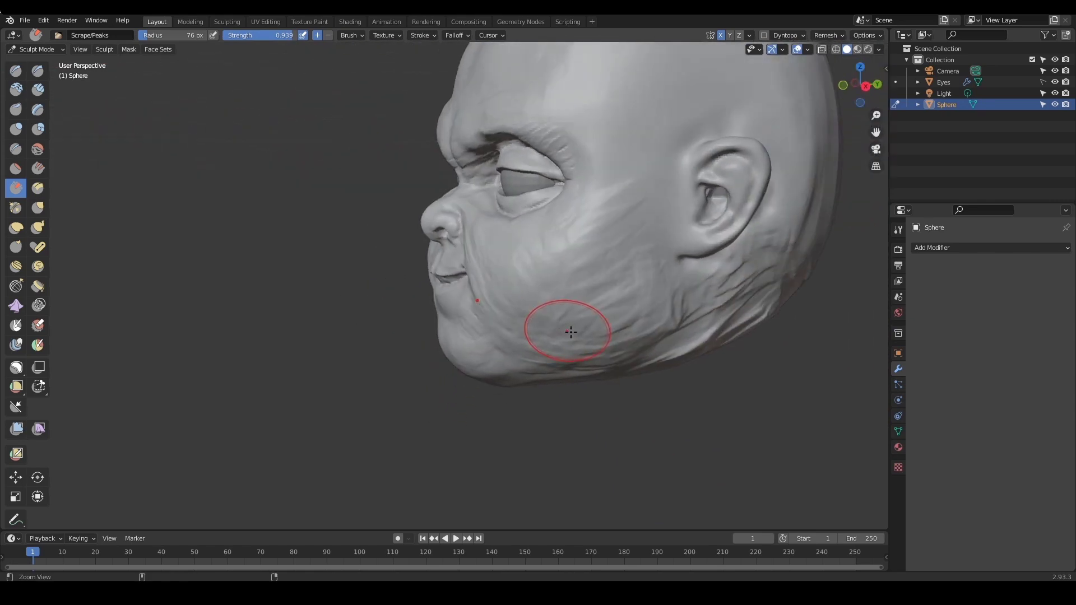
{"action": "middle_click_drag", "start_coordinate": [570, 332], "coordinate": [606, 304], "text": "ctrl"}
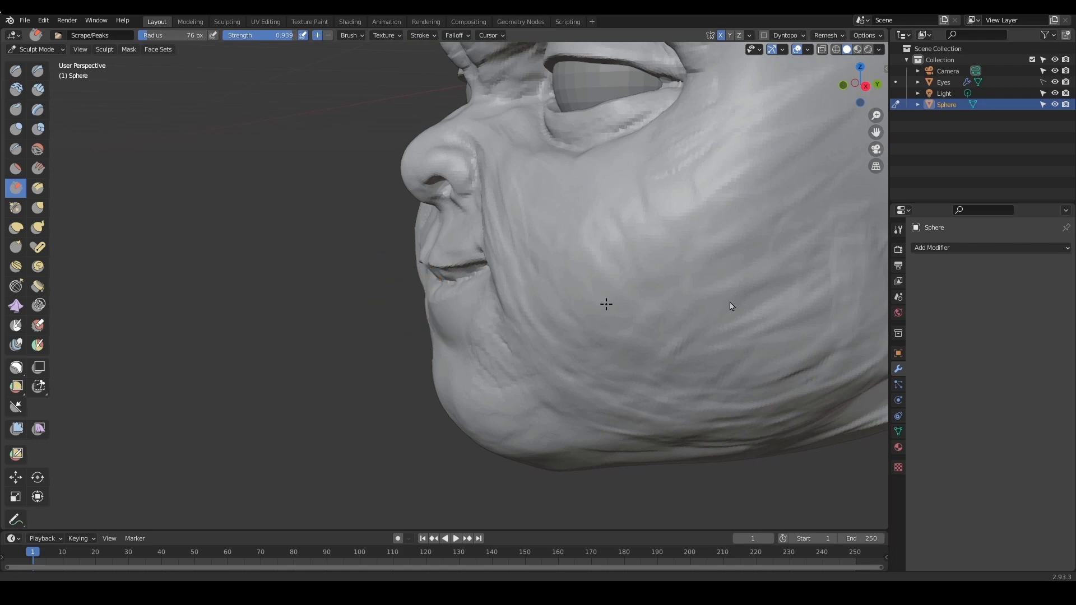
{"action": "left_click_drag", "start_coordinate": [560, 332], "coordinate": [555, 322], "text": "ctrl+alt"}
{"action": "key", "text": "x"}
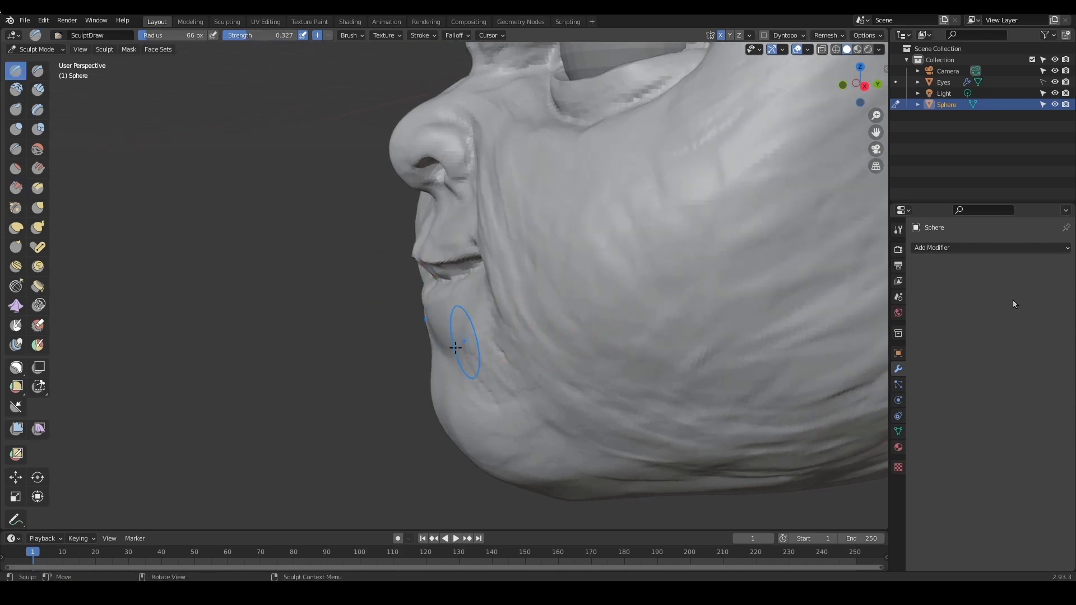
{"action": "left_click_drag", "start_coordinate": [458, 351], "coordinate": [504, 384]}
{"action": "middle_click_drag", "start_coordinate": [486, 354], "coordinate": [512, 353]}
{"action": "mouse_move", "coordinate": [517, 355]}
{"action": "left_mouse_down"}
{"action": "mouse_move", "coordinate": [568, 342]}
{"action": "mouse_move", "coordinate": [630, 306]}
{"action": "left_mouse_up"}
{"action": "mouse_move", "coordinate": [630, 305]}
{"action": "left_mouse_down", "text": "ctrl+alt"}
{"action": "mouse_move", "coordinate": [603, 310]}
{"action": "mouse_move", "coordinate": [605, 282]}
{"action": "left_mouse_up", "text": "ctrl+alt"}
{"action": "key", "text": "f"}
{"action": "left_click", "coordinate": [517, 317]}
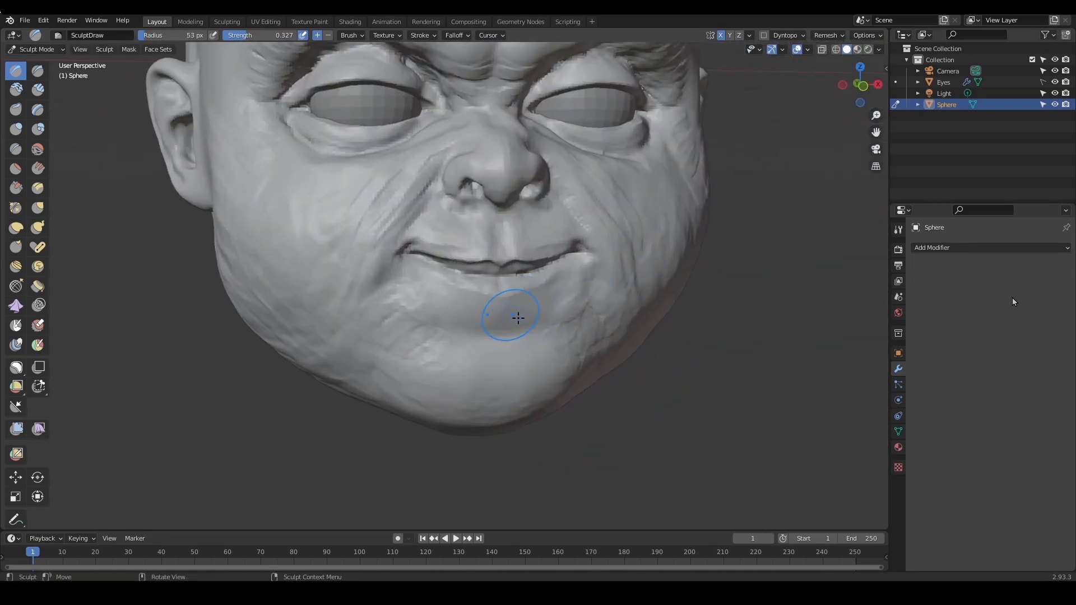
Adjust the shape just below the lower lip with the Grab brush at an 81 px radius
{"action": "left_click_drag", "start_coordinate": [558, 320], "coordinate": [558, 293], "text": "ctrl+alt"}
{"action": "key", "text": "g"}
{"action": "key", "text": "f"}
{"action": "left_click", "coordinate": [560, 303]}
{"action": "key", "text": "f"}
{"action": "left_click", "coordinate": [554, 302]}
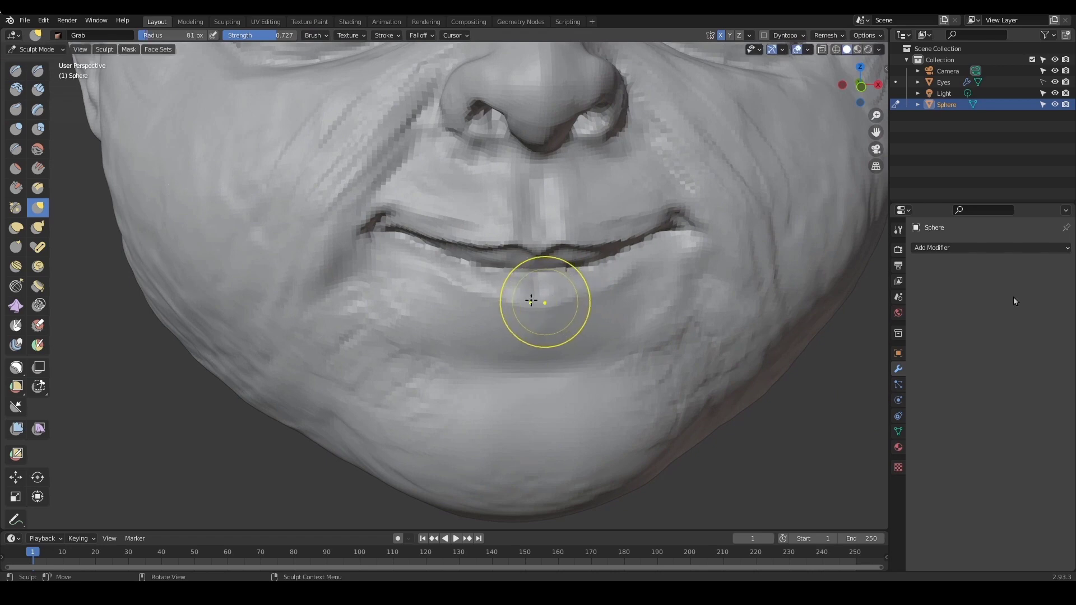
{"action": "left_click_drag", "start_coordinate": [487, 298], "coordinate": [497, 299]}
{"action": "mouse_move", "coordinate": [587, 303]}
{"action": "left_mouse_down", "text": "ctrl+alt"}
{"action": "mouse_move", "coordinate": [536, 373]}
{"action": "mouse_move", "coordinate": [577, 355]}
{"action": "mouse_move", "coordinate": [577, 372]}
{"action": "mouse_move", "coordinate": [594, 318]}
{"action": "left_mouse_up", "text": "ctrl+alt"}
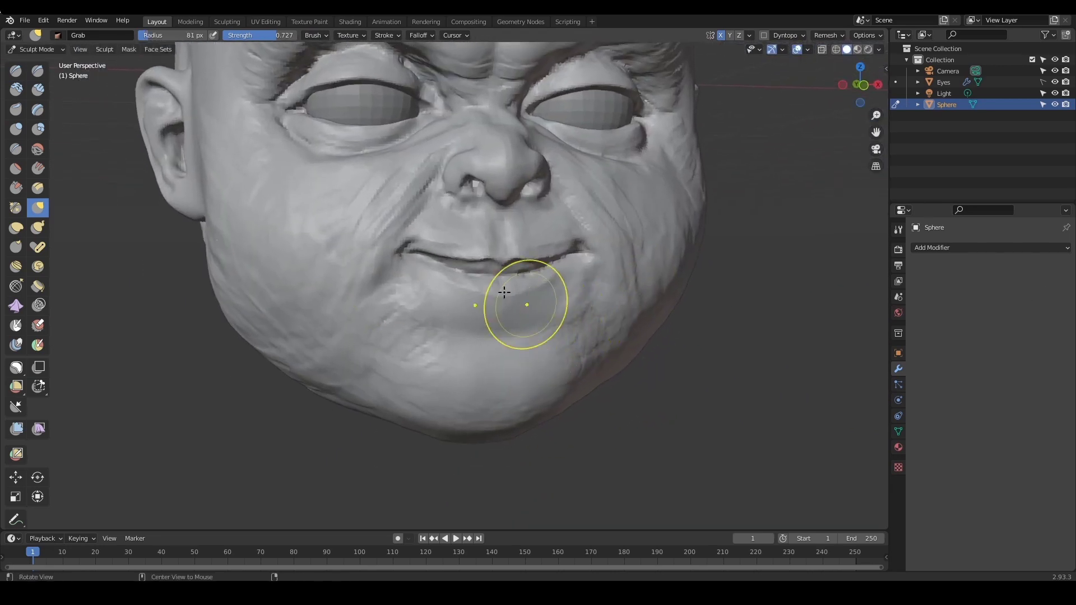
Add a small raised fold below the mouth corner with the Draw brush at a 24 px radius
{"action": "key", "text": "x"}
{"action": "key", "text": "f"}
{"action": "left_click", "coordinate": [403, 276]}
{"action": "left_click_drag", "start_coordinate": [419, 294], "coordinate": [429, 308]}
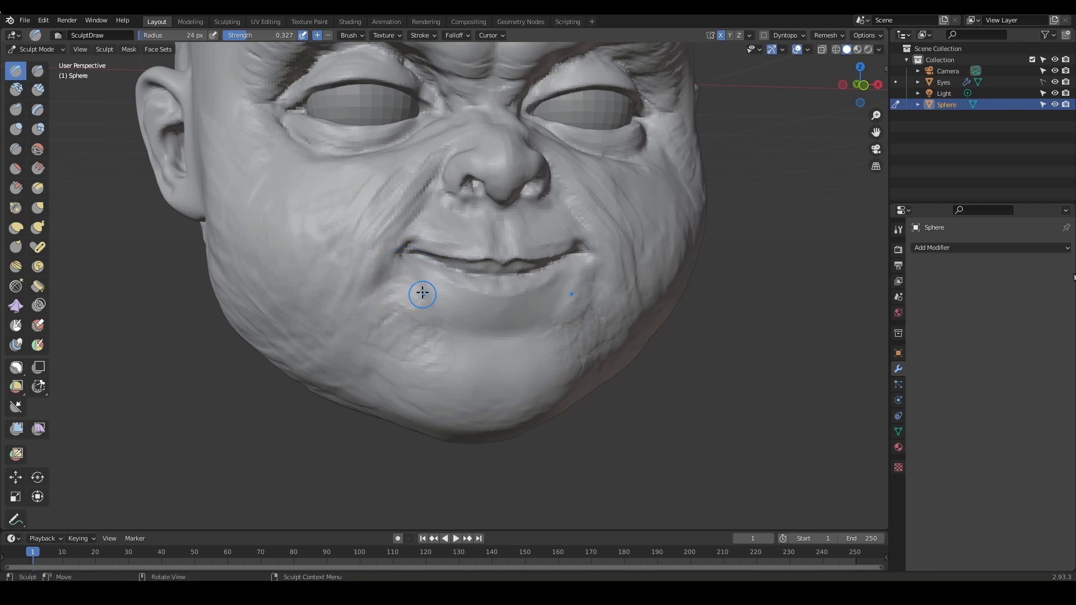
Build up volume on the outer cheek with the Draw brush at a 45 px radius
{"action": "key", "text": "f"}
{"action": "left_click", "coordinate": [641, 303]}
{"action": "mouse_move", "coordinate": [664, 294]}
{"action": "left_mouse_down", "text": "alt"}
{"action": "mouse_move", "coordinate": [639, 303]}
{"action": "mouse_move", "coordinate": [604, 288]}
{"action": "mouse_move", "coordinate": [617, 287]}
{"action": "mouse_move", "coordinate": [568, 341]}
{"action": "left_mouse_up", "text": "alt"}
{"action": "mouse_move", "coordinate": [594, 275]}
{"action": "left_mouse_down", "text": "ctrl+alt"}
{"action": "mouse_move", "coordinate": [616, 311]}
{"action": "mouse_move", "coordinate": [566, 339]}
{"action": "mouse_move", "coordinate": [619, 307]}
{"action": "left_mouse_up", "text": "ctrl+alt"}
{"action": "left_click_drag", "start_coordinate": [625, 303], "coordinate": [604, 371], "text": "alt+shift"}
{"action": "left_click_drag", "start_coordinate": [543, 315], "coordinate": [571, 312], "text": "alt"}
{"action": "left_click_drag", "start_coordinate": [292, 324], "coordinate": [289, 327]}
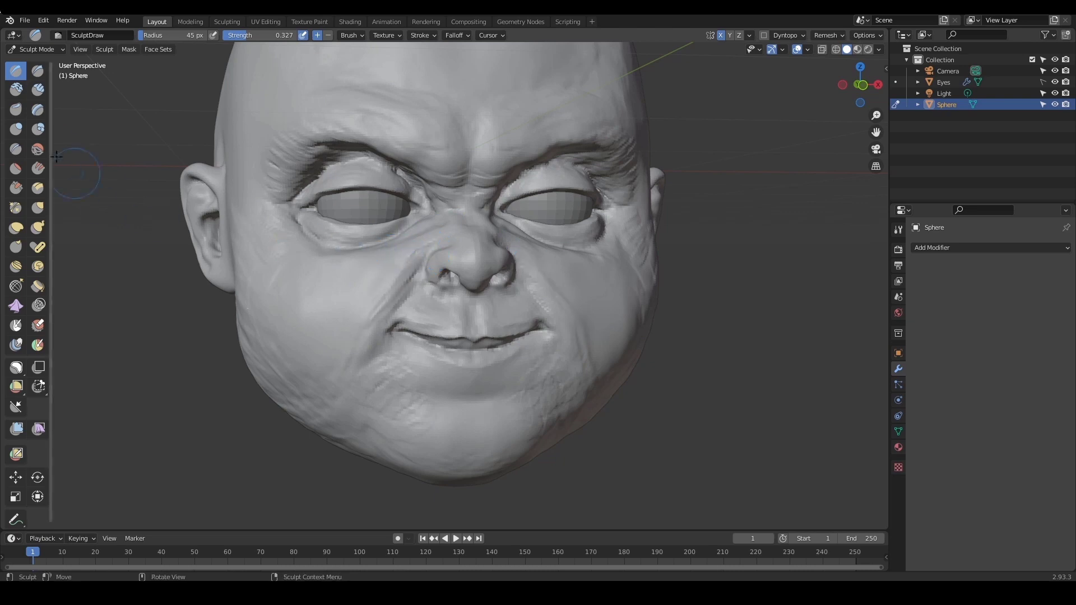
Smooth the face and forehead with the Smooth brush at a 99 px radius and 0.455 strength
{"action": "left_click", "coordinate": [38, 149]}
{"action": "key", "text": "shift+f"}
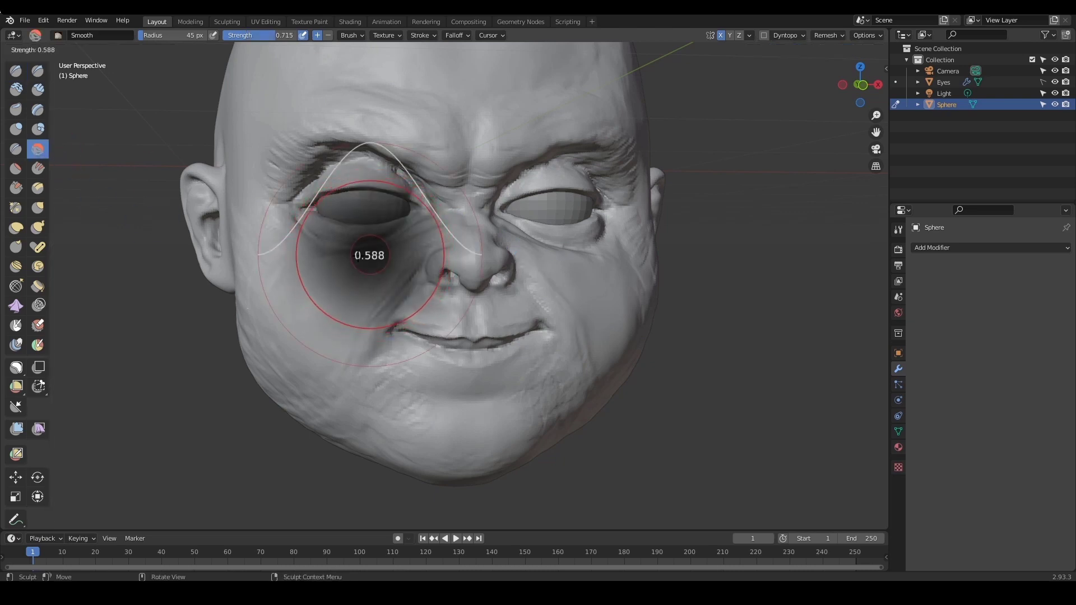
{"action": "left_click", "coordinate": [361, 258]}
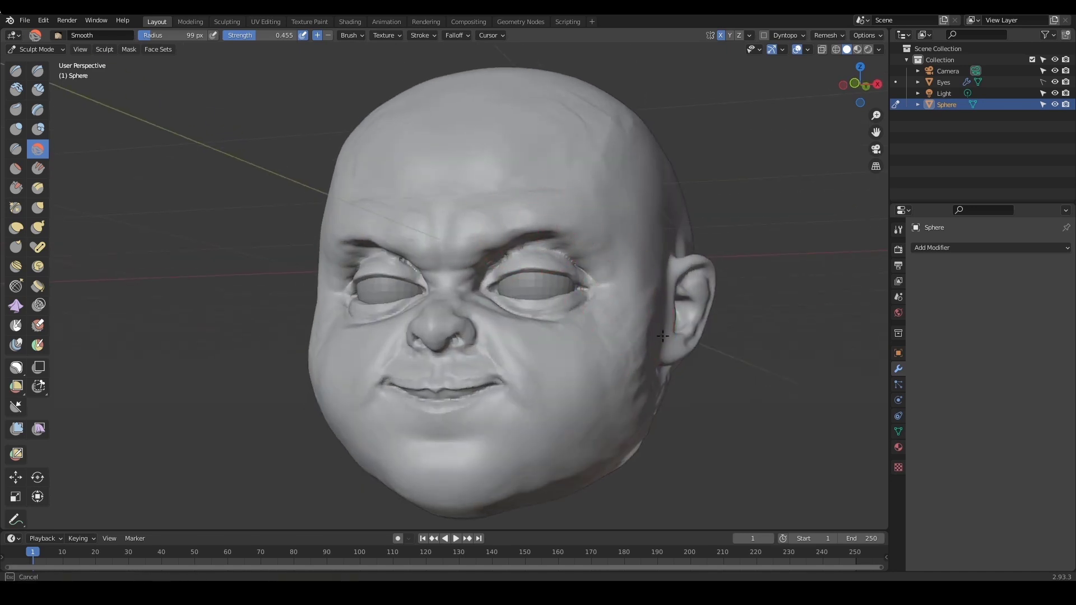
{"action": "middle_click_drag", "start_coordinate": [592, 312], "coordinate": [393, 286]}
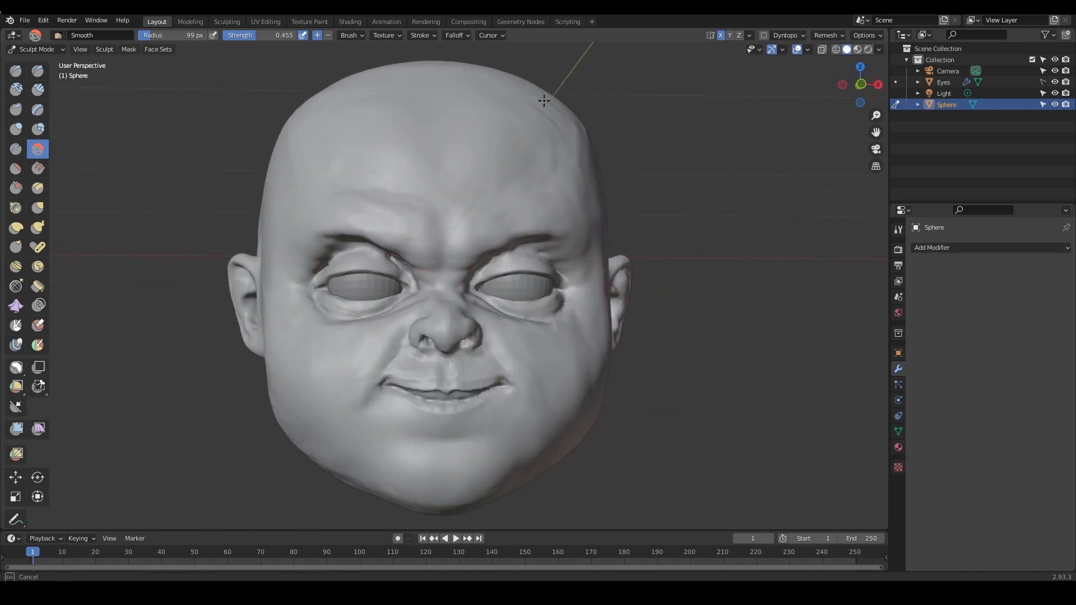
{"action": "left_click_drag", "start_coordinate": [543, 100], "coordinate": [575, 174]}
Smooth the cheek, jaw and area below the ear with the Smooth brush at a 148 px radius
{"action": "middle_click_drag", "start_coordinate": [518, 213], "coordinate": [562, 233]}
{"action": "scroll", "coordinate": [560, 235], "scroll_direction": "down", "scroll_amount": 3}
{"action": "middle_click_drag", "start_coordinate": [459, 297], "coordinate": [473, 303]}
{"action": "key", "text": "bracketright"}
{"action": "key", "text": "bracketright"}
{"action": "key", "text": "bracketright"}
{"action": "key", "text": "bracketright"}
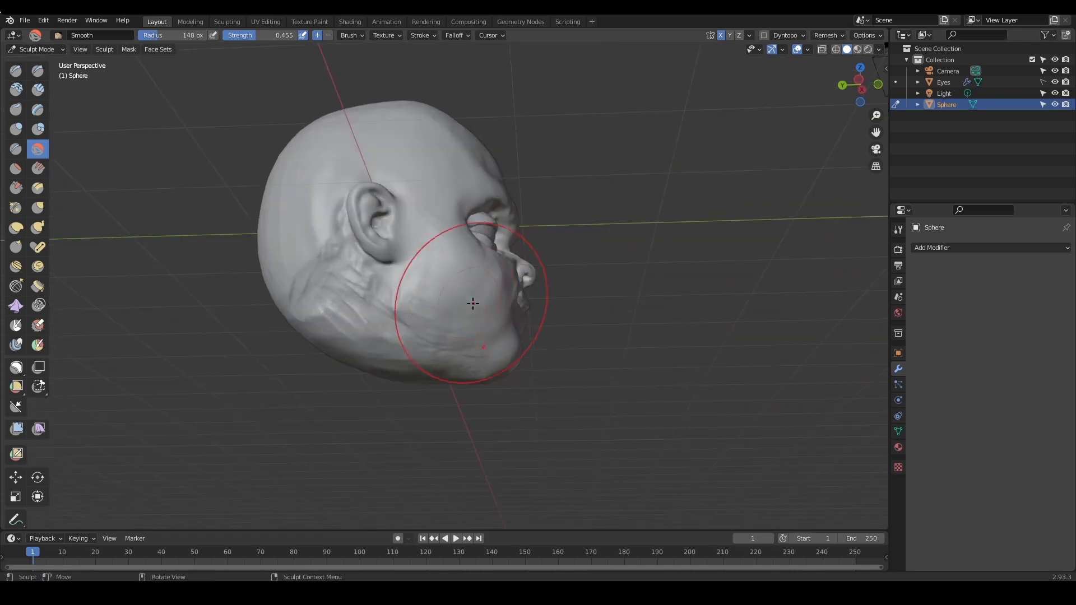
{"action": "left_click_drag", "start_coordinate": [473, 303], "coordinate": [353, 275]}
Smooth the back and lower rear of the head with the Smooth brush, raising its strength to 1.000
{"action": "middle_click_drag", "start_coordinate": [464, 351], "coordinate": [414, 261]}
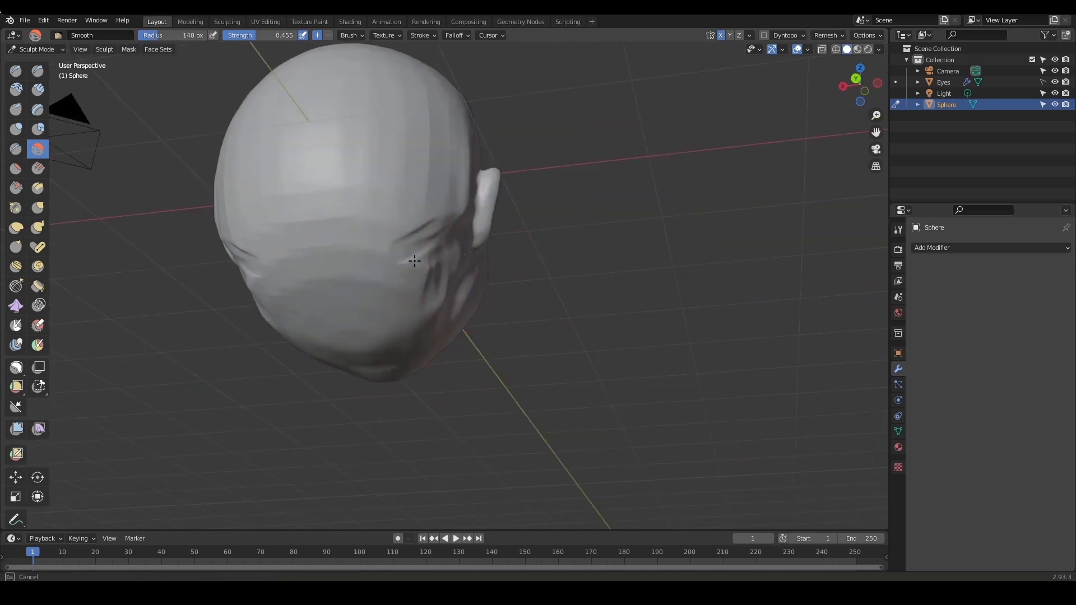
{"action": "mouse_move", "coordinate": [255, 249]}
{"action": "middle_mouse_down"}
{"action": "mouse_move", "coordinate": [495, 288]}
{"action": "mouse_move", "coordinate": [425, 306]}
{"action": "mouse_move", "coordinate": [486, 286]}
{"action": "mouse_move", "coordinate": [363, 236]}
{"action": "middle_mouse_up"}
{"action": "key", "text": "shift+f"}
{"action": "left_click", "coordinate": [444, 271]}
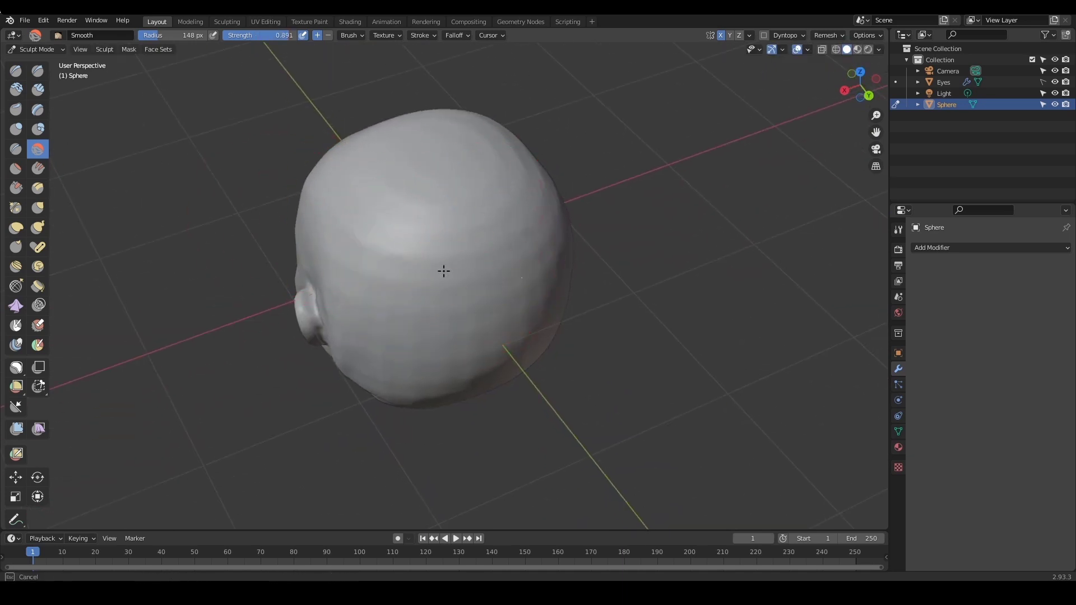
{"action": "key", "text": "shift+f"}
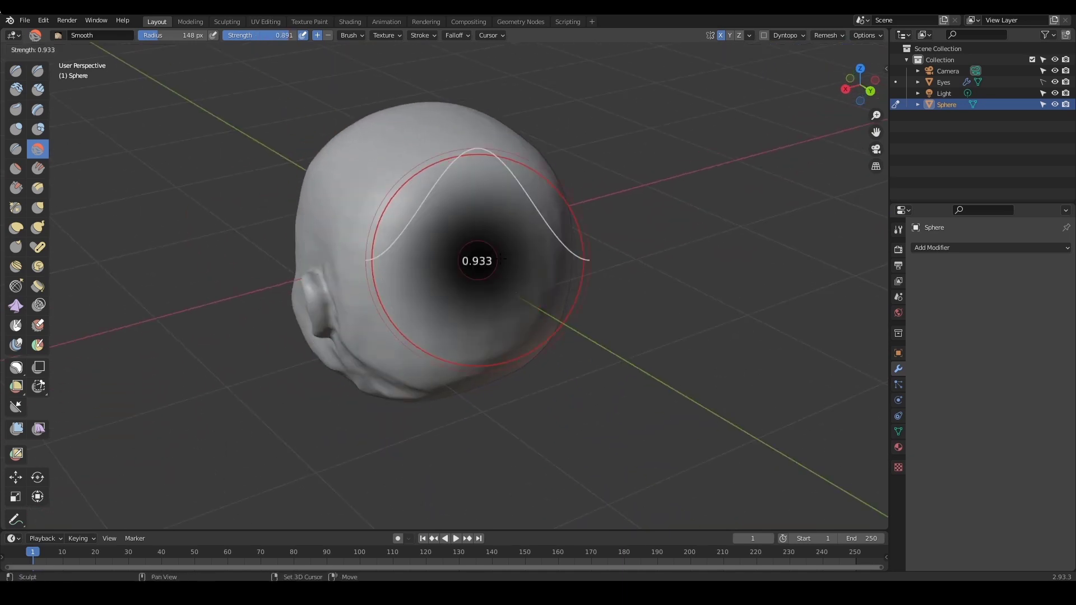
{"action": "left_click", "coordinate": [499, 286]}
{"action": "middle_click_drag", "start_coordinate": [499, 286], "coordinate": [432, 245]}
{"action": "middle_click_drag", "start_coordinate": [536, 198], "coordinate": [482, 193]}
{"action": "left_click_drag", "start_coordinate": [416, 379], "coordinate": [443, 353]}
Smooth the lower side of the head beneath the ear with the Smooth brush at a 108 px radius
{"action": "middle_click_drag", "start_coordinate": [465, 330], "coordinate": [474, 291]}
{"action": "key", "text": "f"}
{"action": "left_click", "coordinate": [448, 270]}
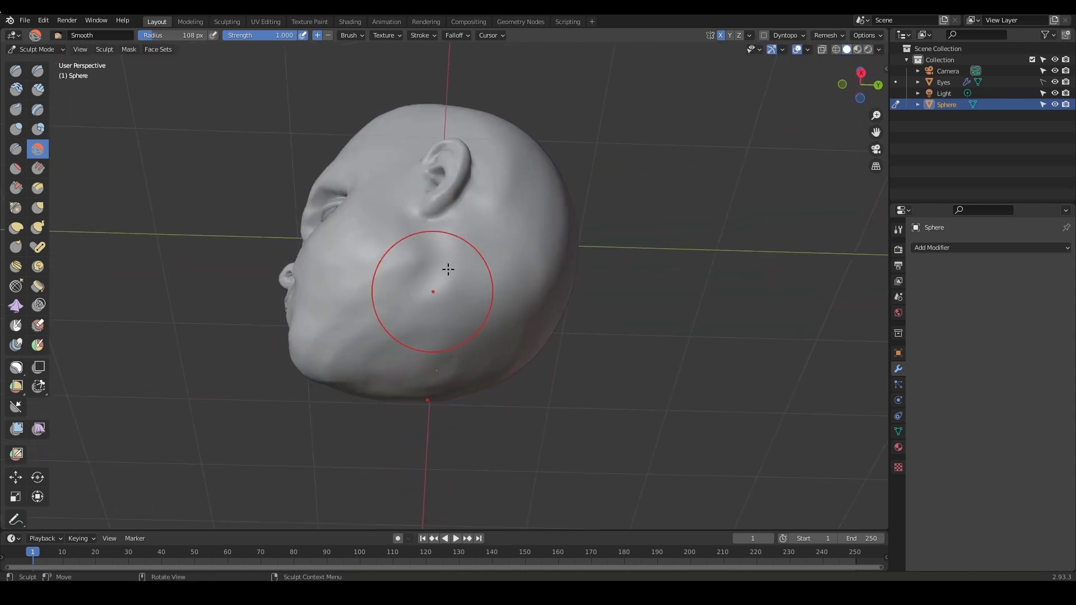
{"action": "mouse_move", "coordinate": [443, 280]}
{"action": "left_mouse_down"}
{"action": "mouse_move", "coordinate": [464, 334]}
{"action": "mouse_move", "coordinate": [449, 348]}
{"action": "left_mouse_up"}
{"action": "mouse_move", "coordinate": [446, 348]}
{"action": "middle_mouse_down"}
{"action": "mouse_move", "coordinate": [505, 312]}
{"action": "mouse_move", "coordinate": [446, 325]}
{"action": "middle_mouse_up"}
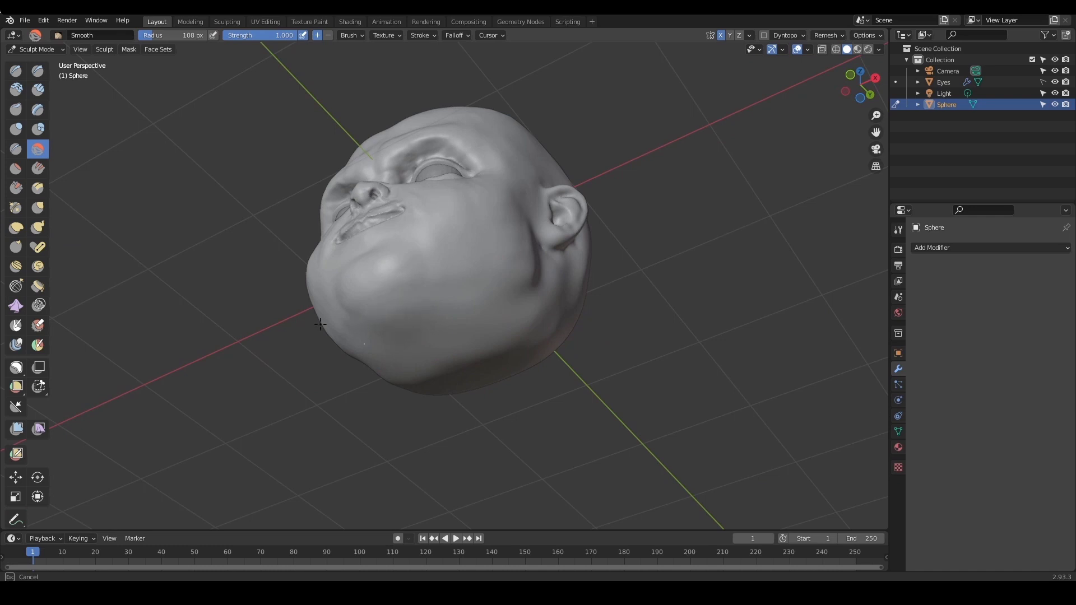
Smooth the brow and the skin around the eyes with the Smooth brush, reducing its radius to 41 px
{"action": "mouse_move", "coordinate": [320, 324]}
{"action": "left_mouse_down", "text": "alt"}
{"action": "mouse_move", "coordinate": [547, 331]}
{"action": "mouse_move", "coordinate": [581, 284]}
{"action": "mouse_move", "coordinate": [540, 305]}
{"action": "left_mouse_up", "text": "alt"}
{"action": "key", "text": "f"}
{"action": "left_click", "coordinate": [500, 279]}
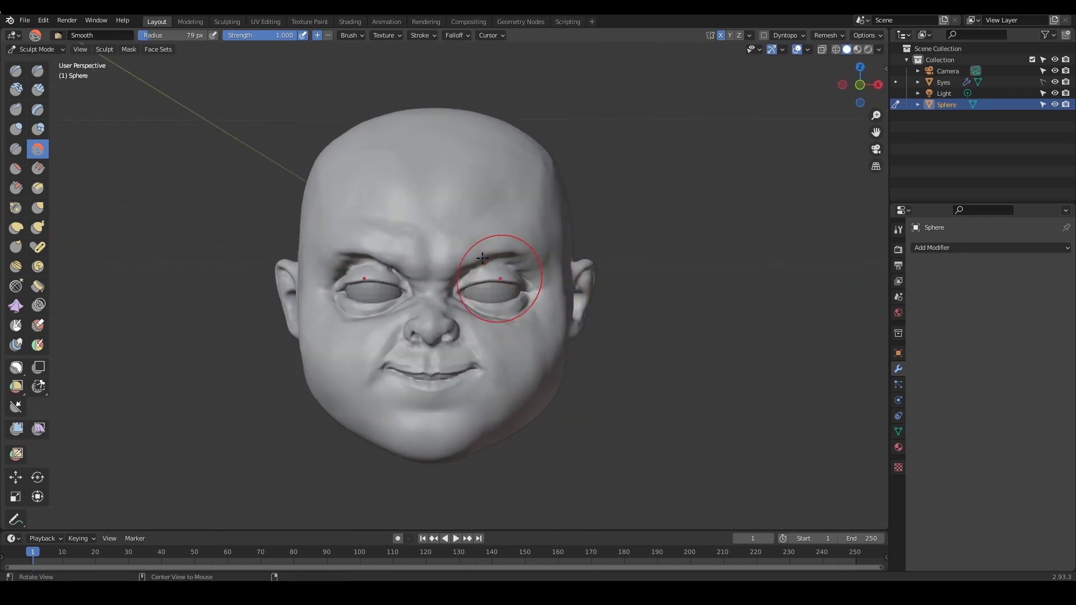
{"action": "left_click_drag", "start_coordinate": [482, 257], "coordinate": [462, 211], "text": "alt"}
{"action": "key", "text": "f"}
{"action": "left_click", "coordinate": [524, 252]}
{"action": "left_click_drag", "start_coordinate": [566, 249], "coordinate": [531, 243], "text": "alt"}
{"action": "key", "text": "f"}
{"action": "left_click", "coordinate": [494, 247]}
{"action": "left_click", "coordinate": [522, 247]}
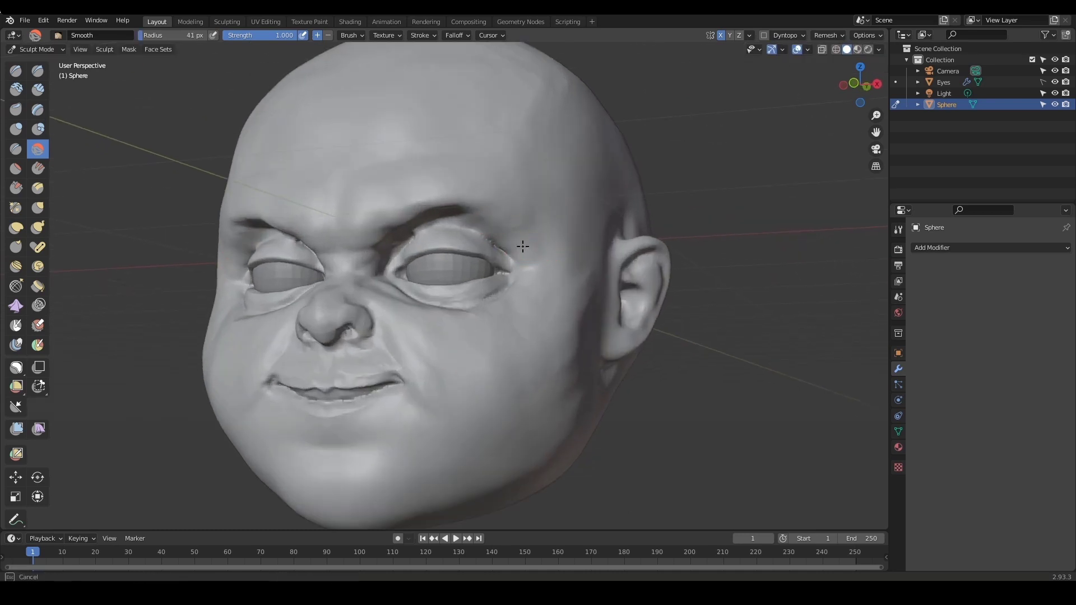
Smooth the temple and side of the head with the Smooth brush at a 62 px radius
{"action": "scroll", "coordinate": [552, 251], "scroll_direction": "down", "scroll_amount": 3}
{"action": "mouse_move", "coordinate": [552, 251]}
{"action": "middle_mouse_down"}
{"action": "mouse_move", "coordinate": [576, 298]}
{"action": "mouse_move", "coordinate": [495, 344]}
{"action": "mouse_move", "coordinate": [544, 312]}
{"action": "mouse_move", "coordinate": [488, 304]}
{"action": "middle_mouse_up"}
{"action": "key", "text": "f"}
{"action": "left_click", "coordinate": [464, 312]}
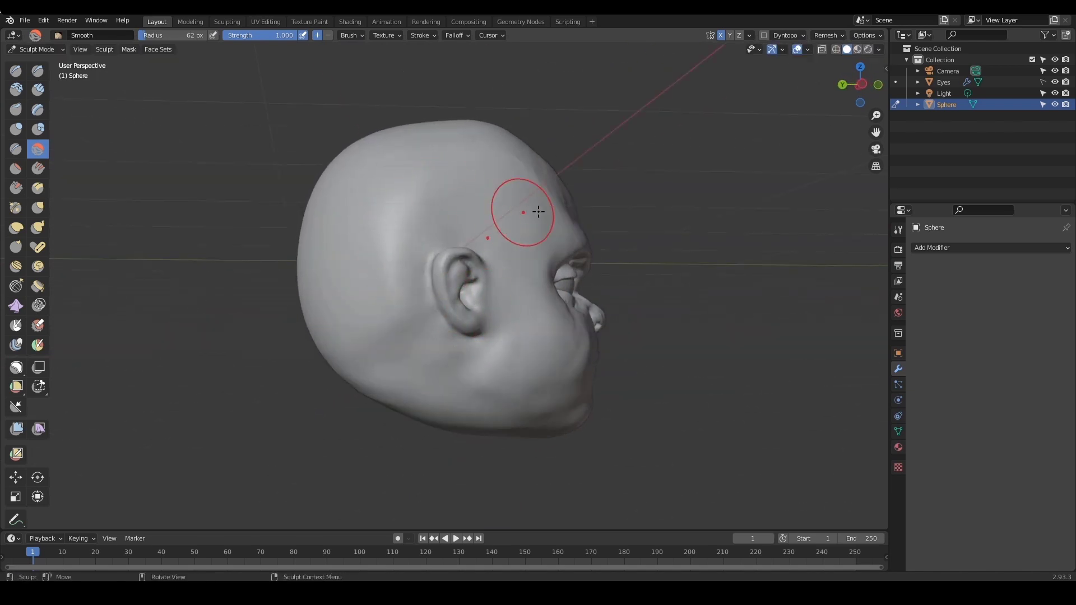
Smooth the skin beside the outer eye corner with the Smooth brush at a 31 px radius
{"action": "mouse_move", "coordinate": [538, 212]}
{"action": "middle_mouse_down"}
{"action": "mouse_move", "coordinate": [605, 288]}
{"action": "mouse_move", "coordinate": [648, 312]}
{"action": "mouse_move", "coordinate": [586, 272]}
{"action": "mouse_move", "coordinate": [421, 204]}
{"action": "middle_mouse_up"}
{"action": "scroll", "coordinate": [644, 303], "scroll_direction": "up", "scroll_amount": 4}
{"action": "key", "text": "f"}
{"action": "left_click", "coordinate": [427, 195]}
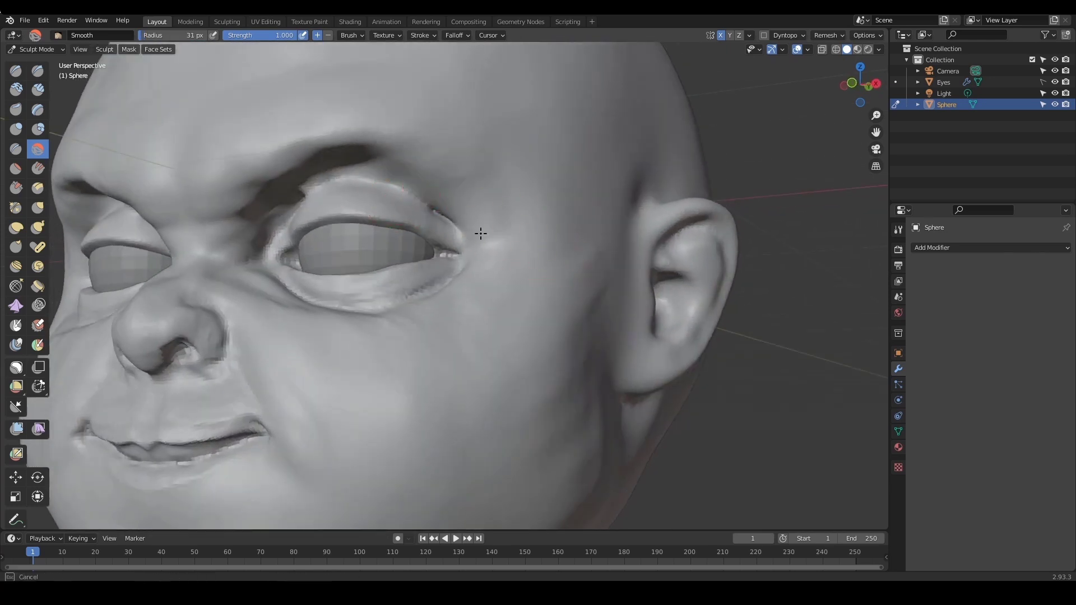
Smooth the mouth area and the folds beside the nose with the Smooth brush at a 32 px radius
{"action": "scroll", "coordinate": [553, 333], "scroll_direction": "down", "scroll_amount": 5}
{"action": "middle_click_drag", "start_coordinate": [542, 254], "coordinate": [567, 336]}
{"action": "scroll", "coordinate": [566, 336], "scroll_direction": "up", "scroll_amount": 4}
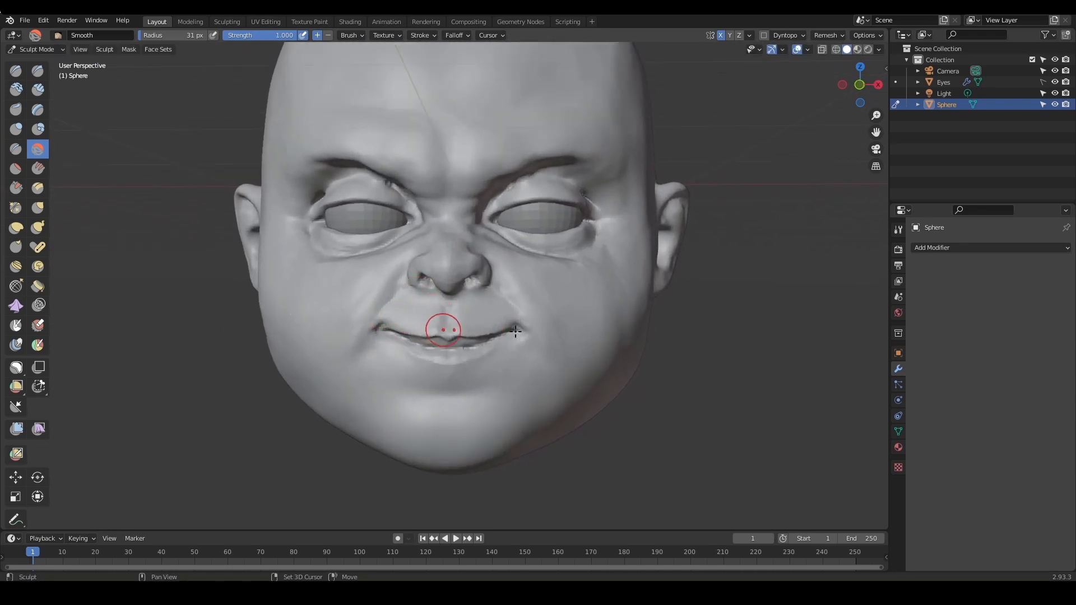
{"action": "scroll", "coordinate": [515, 331], "scroll_direction": "down", "scroll_amount": 2}
{"action": "scroll", "coordinate": [381, 281], "scroll_direction": "up", "scroll_amount": 5}
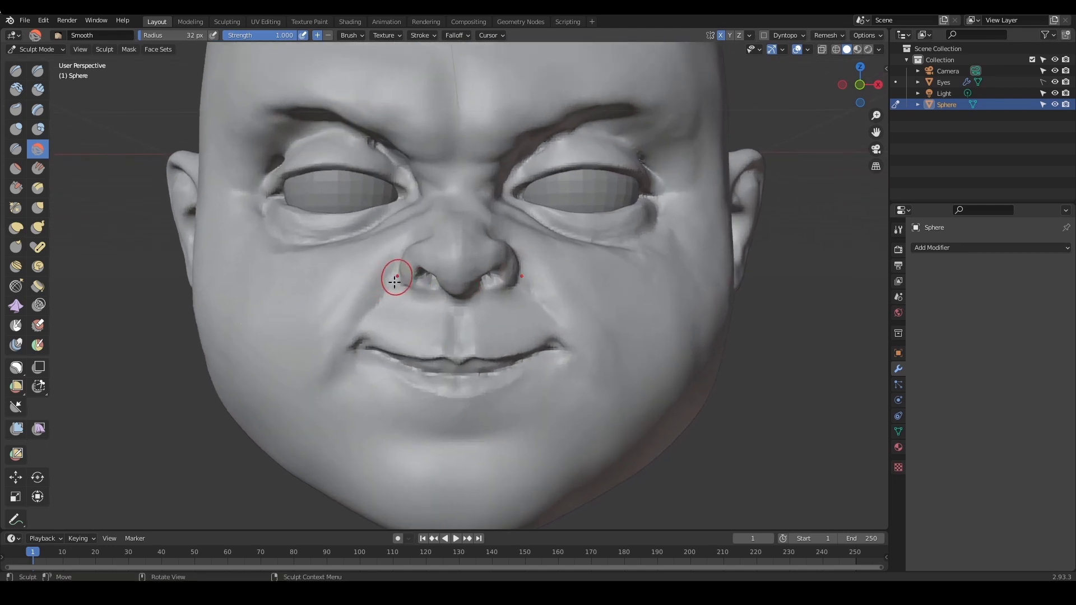
{"action": "scroll", "coordinate": [566, 278], "scroll_direction": "down", "scroll_amount": 6}
{"action": "middle_click_drag", "start_coordinate": [529, 329], "coordinate": [608, 314]}
{"action": "middle_click_drag", "start_coordinate": [608, 314], "coordinate": [606, 301], "text": "shift"}
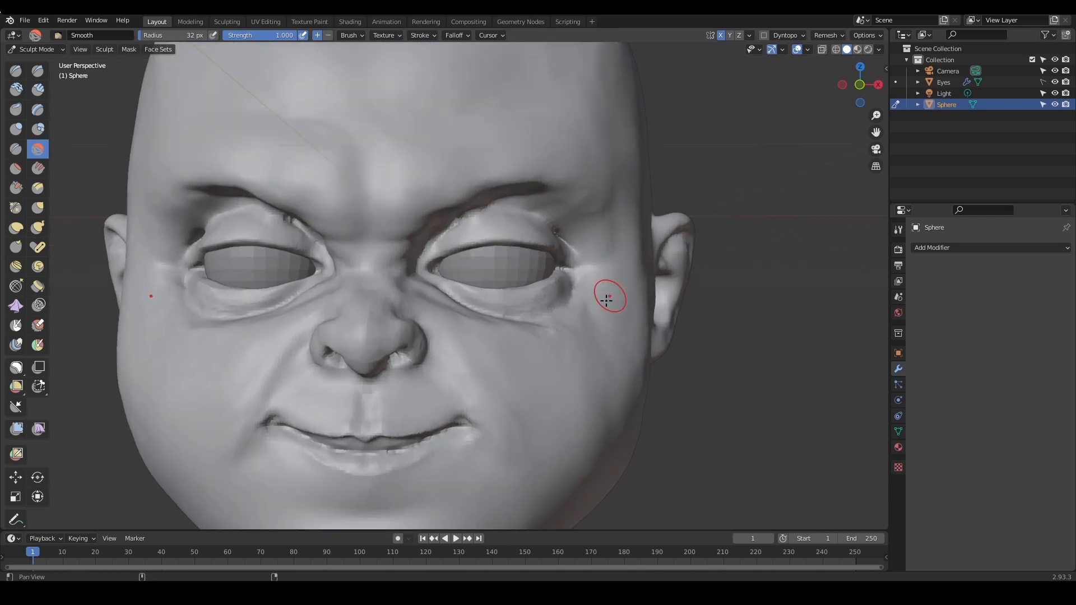
Sharpen the crease above the upper eyelid with the Draw Sharp brush at a 36 px radius
{"action": "mouse_move", "coordinate": [607, 301]}
{"action": "left_mouse_down", "text": "alt"}
{"action": "mouse_move", "coordinate": [583, 303]}
{"action": "mouse_move", "coordinate": [527, 207]}
{"action": "left_mouse_up", "text": "alt"}
{"action": "left_click_drag", "start_coordinate": [523, 205], "coordinate": [536, 275], "text": "alt+shift"}
{"action": "mouse_move", "coordinate": [449, 269]}
{"action": "left_mouse_down", "text": "alt+shift"}
{"action": "mouse_move", "coordinate": [464, 287]}
{"action": "mouse_move", "coordinate": [519, 282]}
{"action": "mouse_move", "coordinate": [504, 231]}
{"action": "mouse_move", "coordinate": [570, 303]}
{"action": "mouse_move", "coordinate": [610, 290]}
{"action": "mouse_move", "coordinate": [615, 300]}
{"action": "mouse_move", "coordinate": [648, 277]}
{"action": "mouse_move", "coordinate": [631, 297]}
{"action": "mouse_move", "coordinate": [610, 270]}
{"action": "left_mouse_up", "text": "alt+shift"}
{"action": "key", "text": "shift+d"}
{"action": "key", "text": "f"}
{"action": "left_click", "coordinate": [504, 228]}
{"action": "mouse_move", "coordinate": [552, 226]}
{"action": "left_mouse_down", "text": "ctrl+alt"}
{"action": "mouse_move", "coordinate": [583, 301]}
{"action": "mouse_move", "coordinate": [627, 312]}
{"action": "mouse_move", "coordinate": [430, 230]}
{"action": "mouse_move", "coordinate": [364, 216]}
{"action": "left_mouse_up", "text": "ctrl+alt"}
{"action": "left_click_drag", "start_coordinate": [364, 215], "coordinate": [476, 269], "text": "alt+shift"}
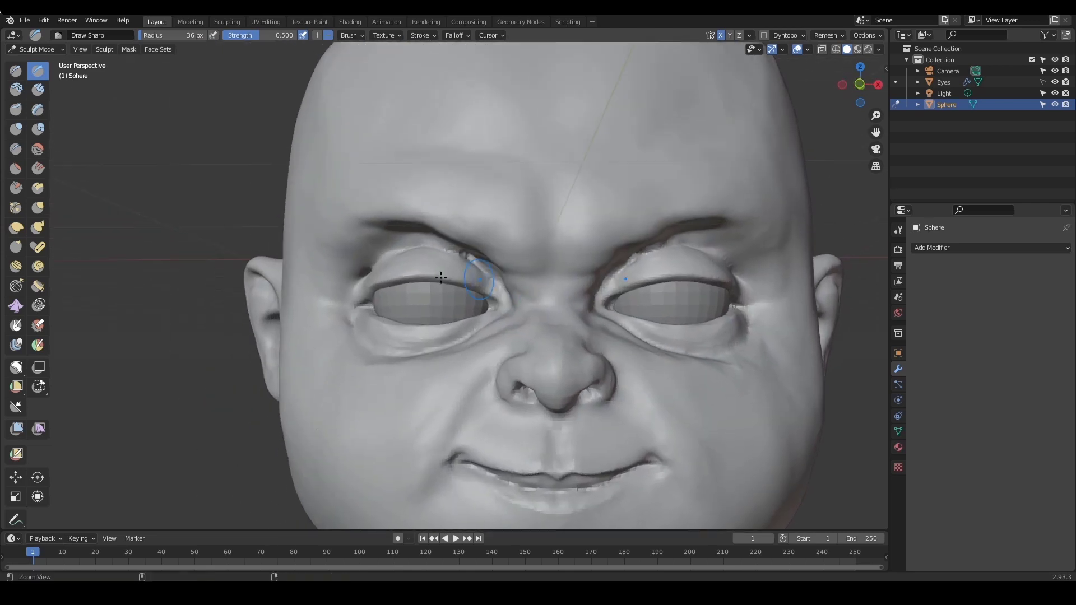
{"action": "mouse_move", "coordinate": [406, 275]}
{"action": "left_mouse_down", "text": "alt"}
{"action": "mouse_move", "coordinate": [433, 269]}
{"action": "mouse_move", "coordinate": [428, 253]}
{"action": "left_mouse_up", "text": "alt"}
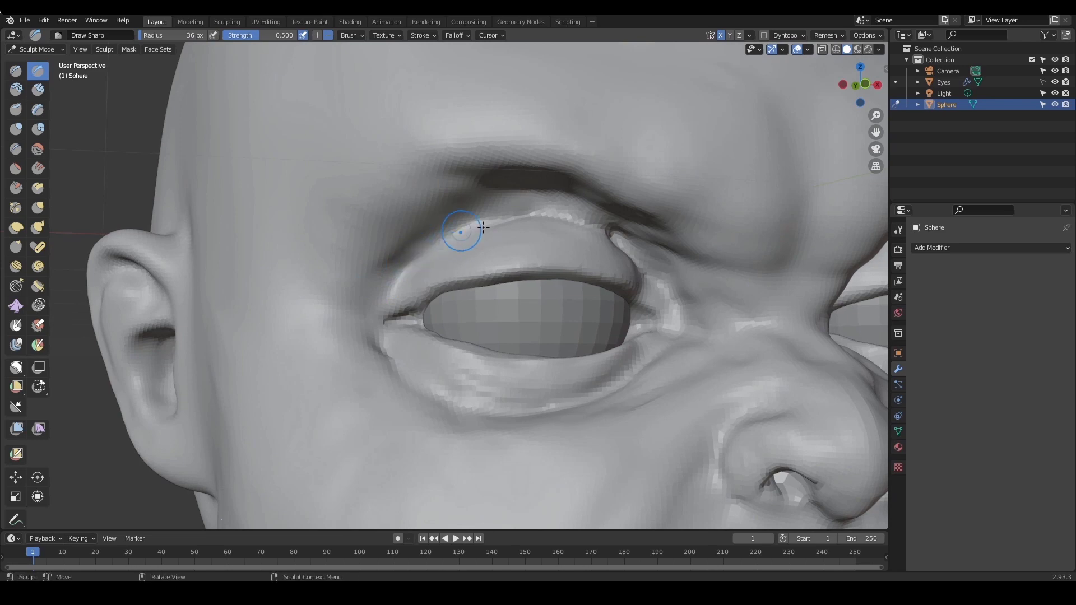
Carve the philtrum groove between the nose and upper lip with the Clay Strips brush at a 34 px radius
{"action": "mouse_move", "coordinate": [484, 227]}
{"action": "left_mouse_down", "text": "ctrl+alt"}
{"action": "mouse_move", "coordinate": [617, 272]}
{"action": "mouse_move", "coordinate": [680, 314]}
{"action": "left_mouse_up", "text": "ctrl+alt"}
{"action": "mouse_move", "coordinate": [680, 314]}
{"action": "left_mouse_down", "text": "ctrl+alt"}
{"action": "mouse_move", "coordinate": [673, 300]}
{"action": "mouse_move", "coordinate": [650, 331]}
{"action": "mouse_move", "coordinate": [629, 336]}
{"action": "mouse_move", "coordinate": [658, 286]}
{"action": "mouse_move", "coordinate": [609, 320]}
{"action": "mouse_move", "coordinate": [613, 313]}
{"action": "mouse_move", "coordinate": [633, 315]}
{"action": "mouse_move", "coordinate": [633, 339]}
{"action": "mouse_move", "coordinate": [609, 316]}
{"action": "mouse_move", "coordinate": [567, 336]}
{"action": "mouse_move", "coordinate": [579, 303]}
{"action": "mouse_move", "coordinate": [537, 285]}
{"action": "mouse_move", "coordinate": [546, 312]}
{"action": "mouse_move", "coordinate": [557, 280]}
{"action": "left_mouse_up", "text": "ctrl+alt"}
{"action": "key", "text": "c"}
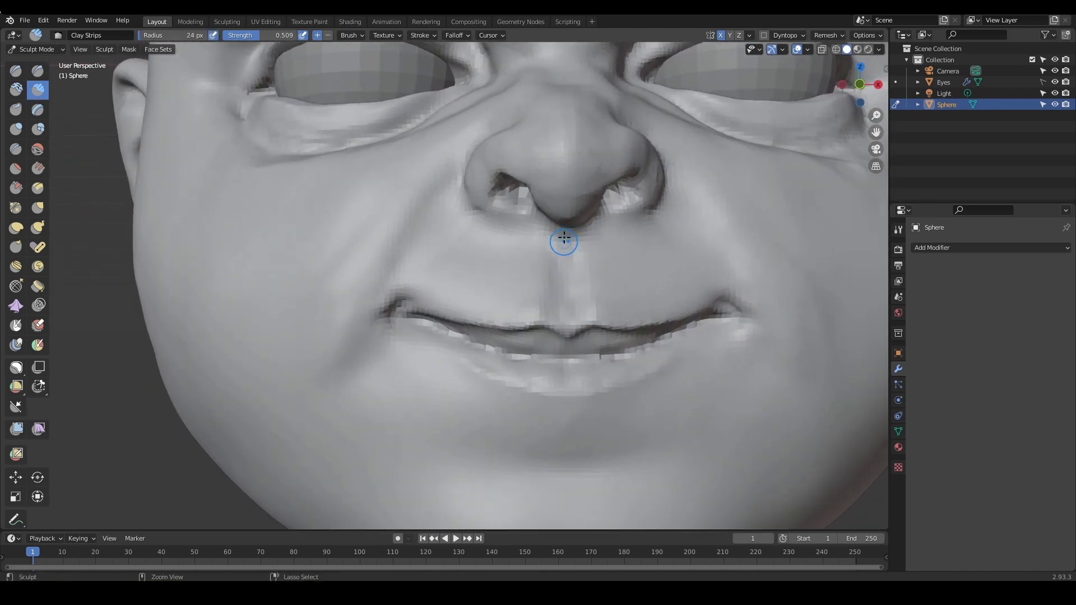
{"action": "key", "text": "f"}
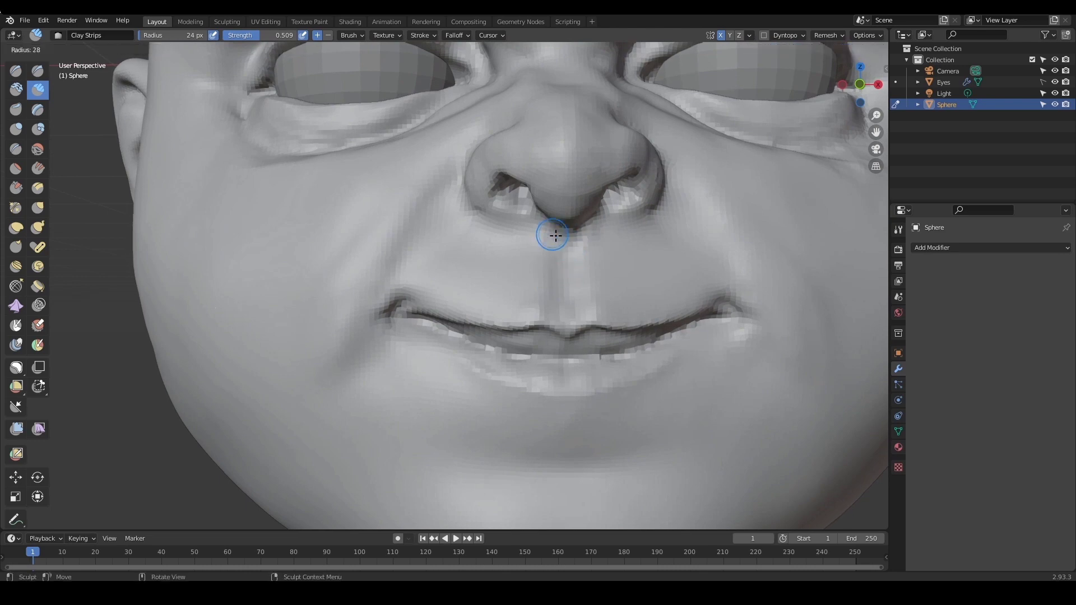
{"action": "left_click", "coordinate": [553, 233]}
{"action": "mouse_move", "coordinate": [547, 224]}
{"action": "left_mouse_down", "text": "ctrl"}
{"action": "mouse_move", "coordinate": [543, 272]}
{"action": "mouse_move", "coordinate": [546, 263]}
{"action": "left_mouse_up", "text": "ctrl"}
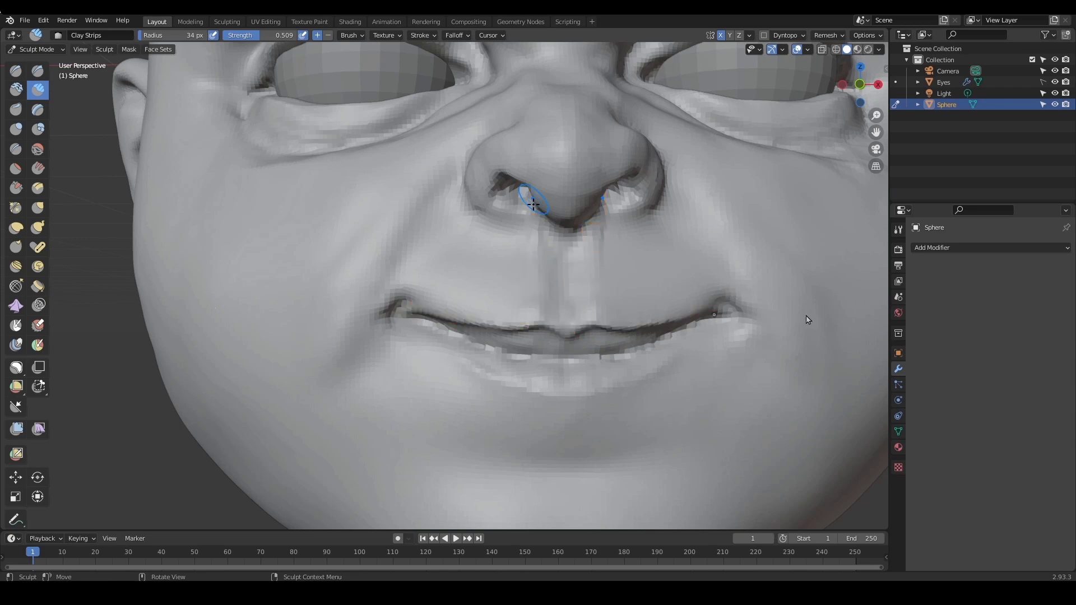
Switch the head from Sculpt Mode to Object Mode
{"action": "left_click_drag", "start_coordinate": [676, 214], "coordinate": [572, 312], "text": "ctrl+alt"}
{"action": "left_click_drag", "start_coordinate": [643, 314], "coordinate": [617, 327], "text": "alt"}
{"action": "key", "text": "ctrl+Tab"}
{"action": "left_click", "coordinate": [542, 328]}
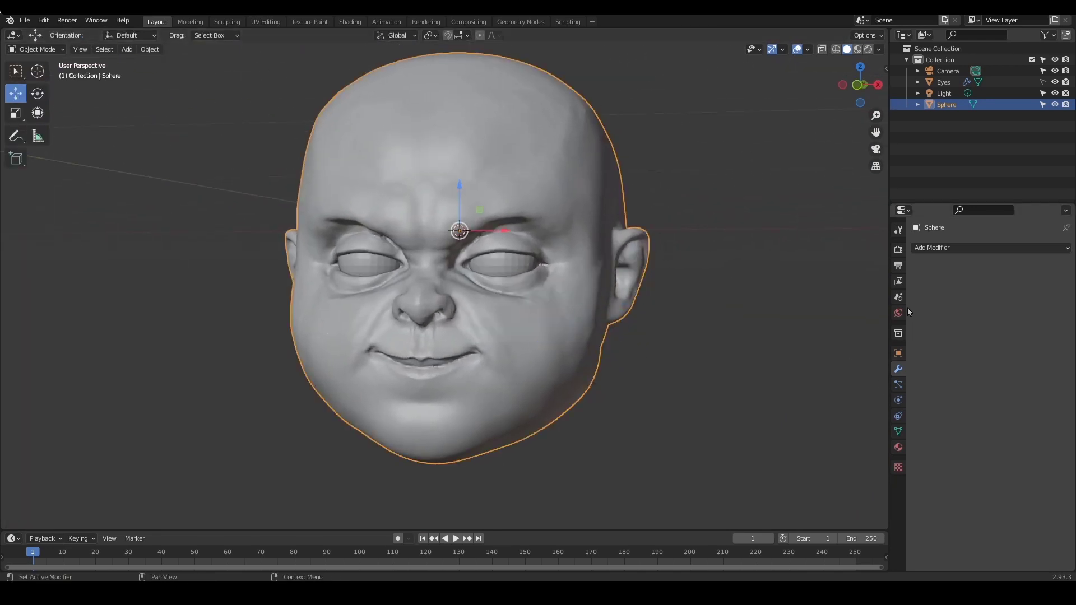
Show the active tool's settings in the properties editor and return the head to Sculpt Mode
{"action": "left_click", "coordinate": [897, 230]}
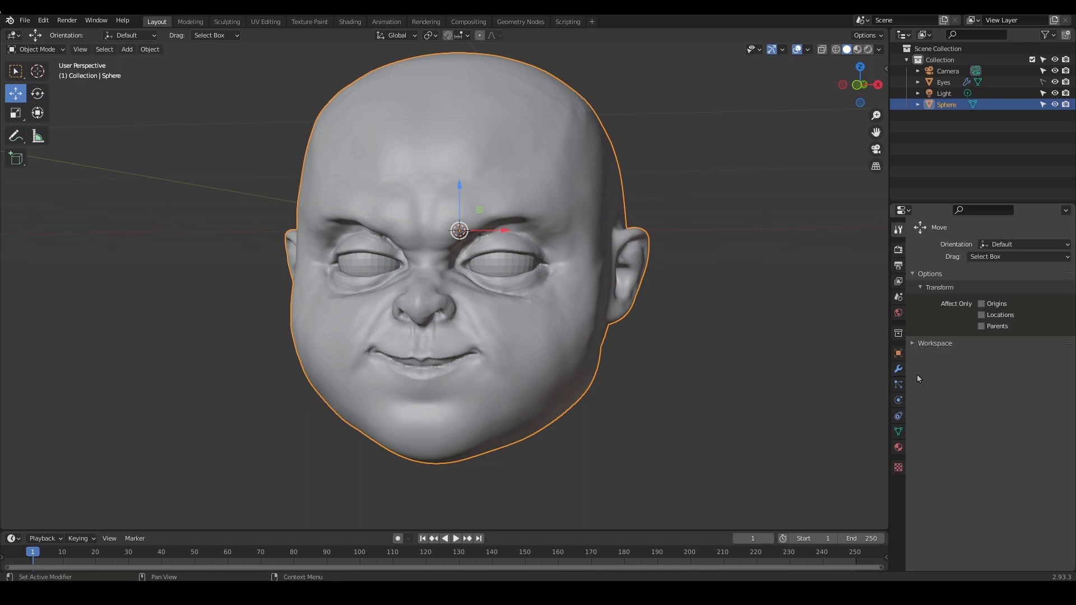
{"action": "left_click", "coordinate": [898, 448]}
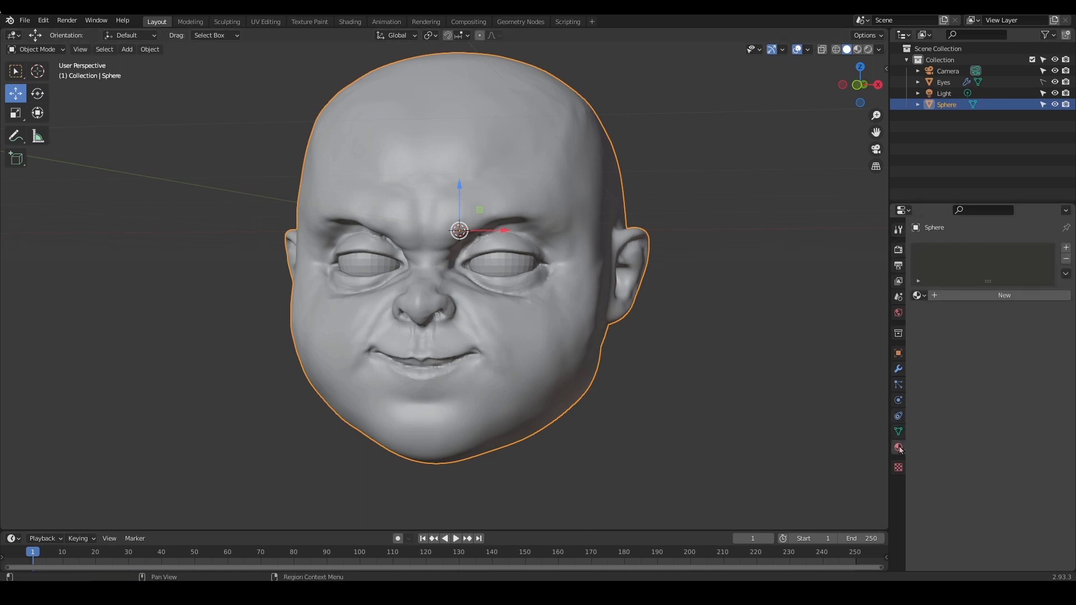
{"action": "left_click", "coordinate": [898, 231]}
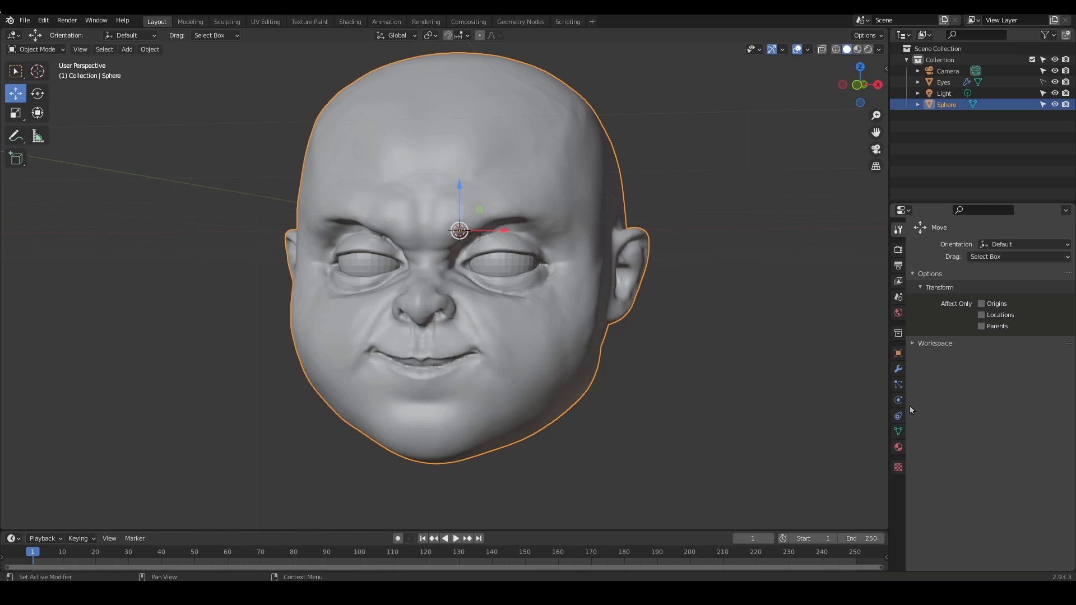
{"action": "key", "text": "ctrl+Tab"}
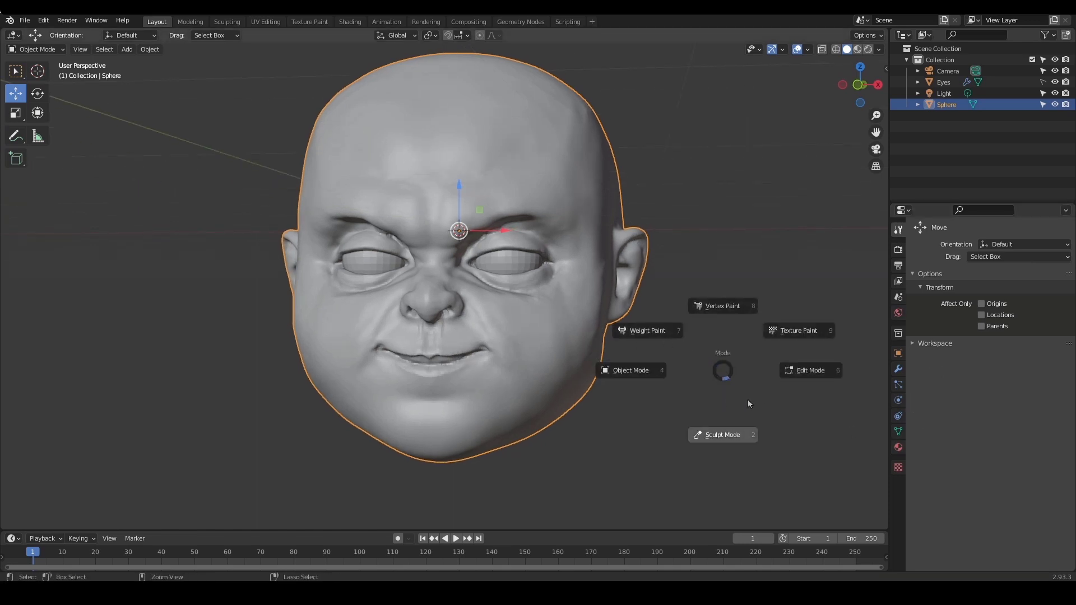
{"action": "left_click", "coordinate": [738, 432]}
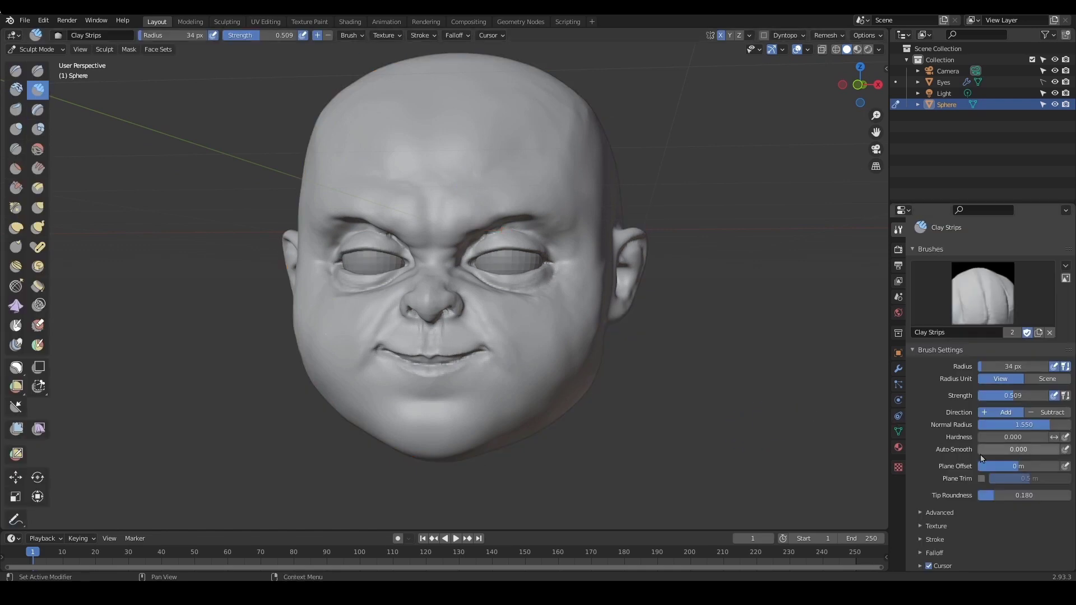
Remesh the head with a voxel size of 0.006 m
{"action": "scroll", "coordinate": [963, 472], "scroll_direction": "down", "scroll_amount": 2}
{"action": "scroll", "coordinate": [963, 473], "scroll_direction": "down", "scroll_amount": 5}
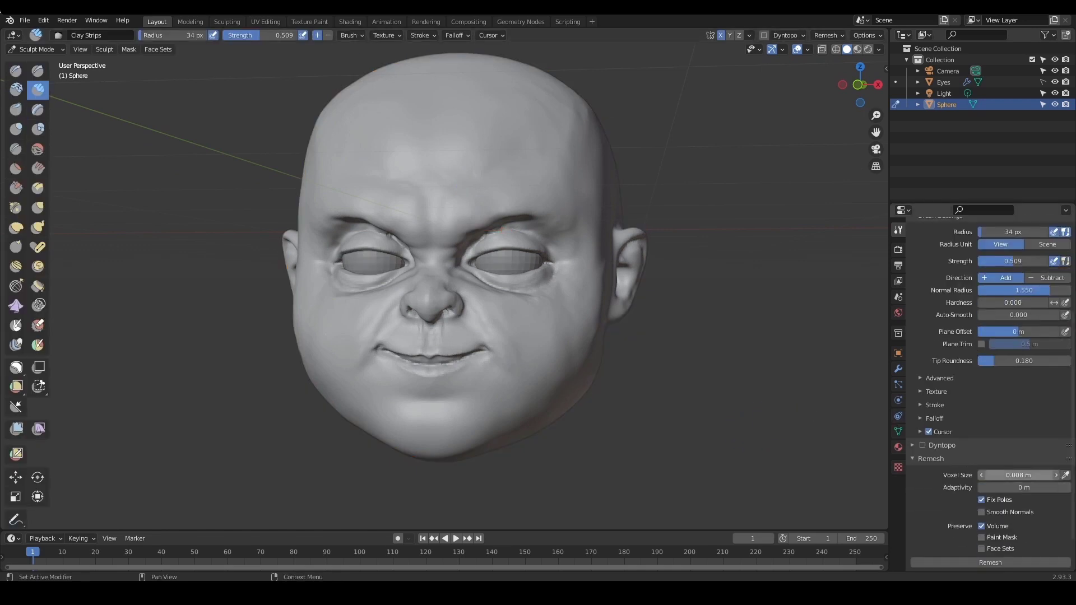
{"action": "left_click", "coordinate": [1029, 477]}
{"action": "left_click", "coordinate": [993, 565]}
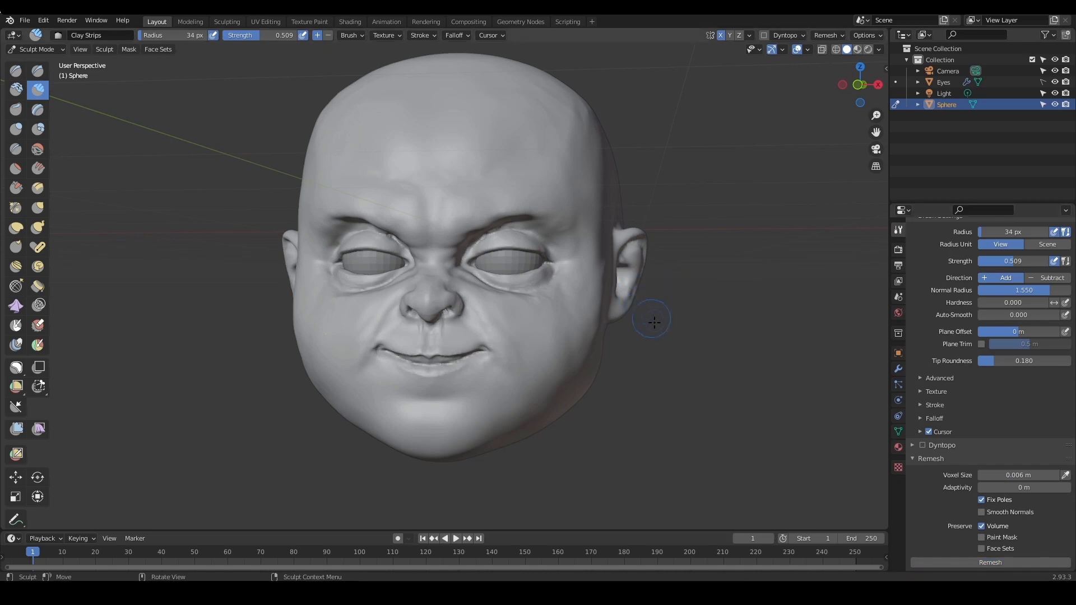
Try a Clay Strips stroke along the crease above the upper eyelid and undo it
{"action": "scroll", "coordinate": [667, 346], "scroll_direction": "up", "scroll_amount": 8}
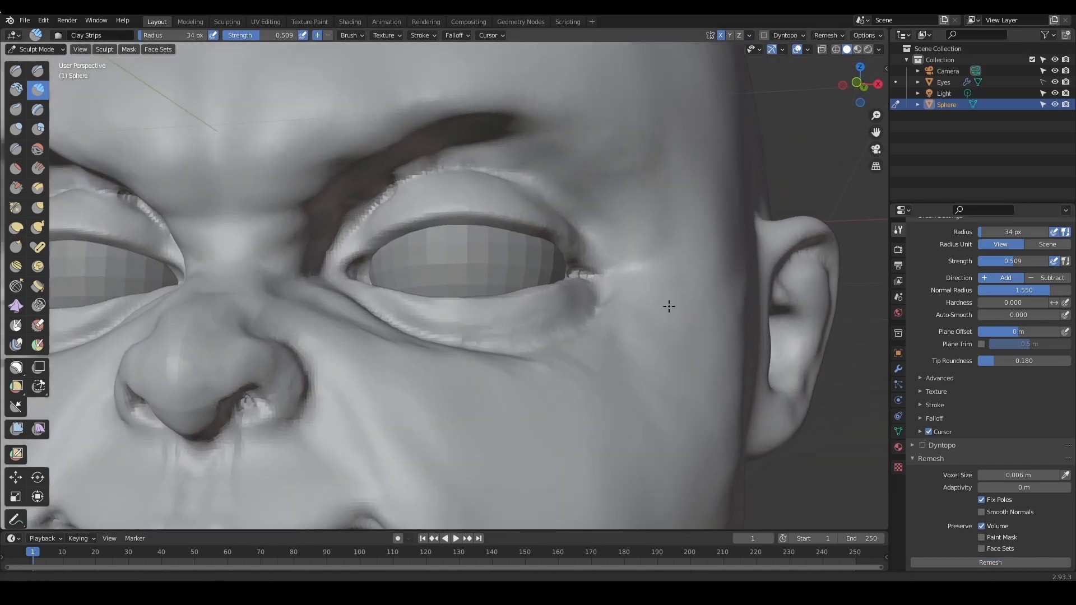
{"action": "middle_click_drag", "start_coordinate": [670, 307], "coordinate": [668, 294], "text": "ctrl"}
{"action": "middle_click_drag", "start_coordinate": [583, 224], "coordinate": [631, 296], "text": "shift"}
{"action": "left_click_drag", "start_coordinate": [463, 230], "coordinate": [417, 257]}
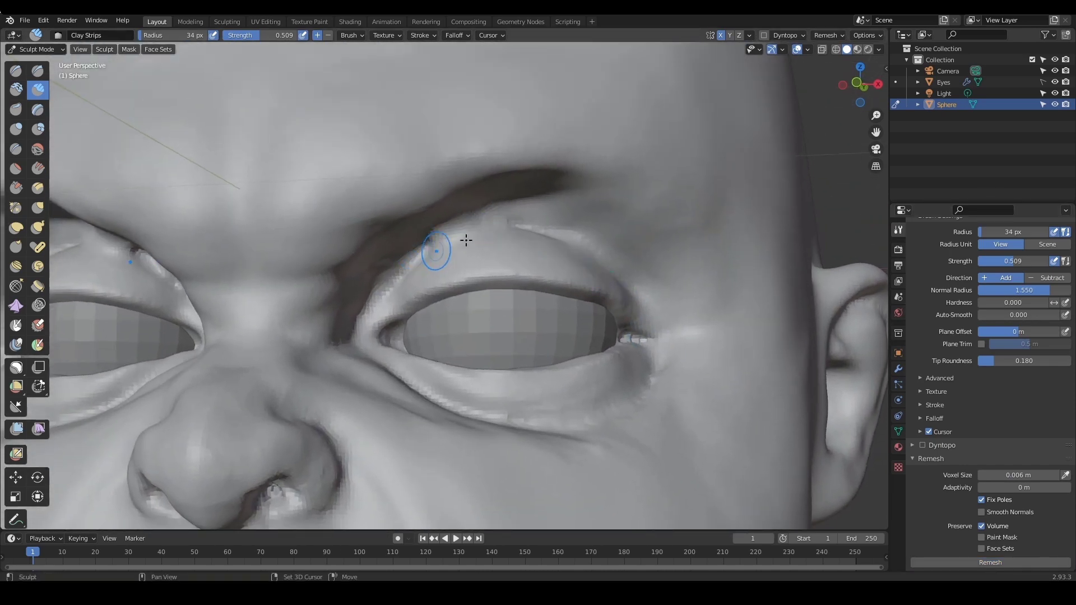
{"action": "key", "text": "ctrl+z"}
Smooth the jagged crease above the upper eyelid with the Smooth brush at a strength of 0.430
{"action": "key", "text": "shift+s"}
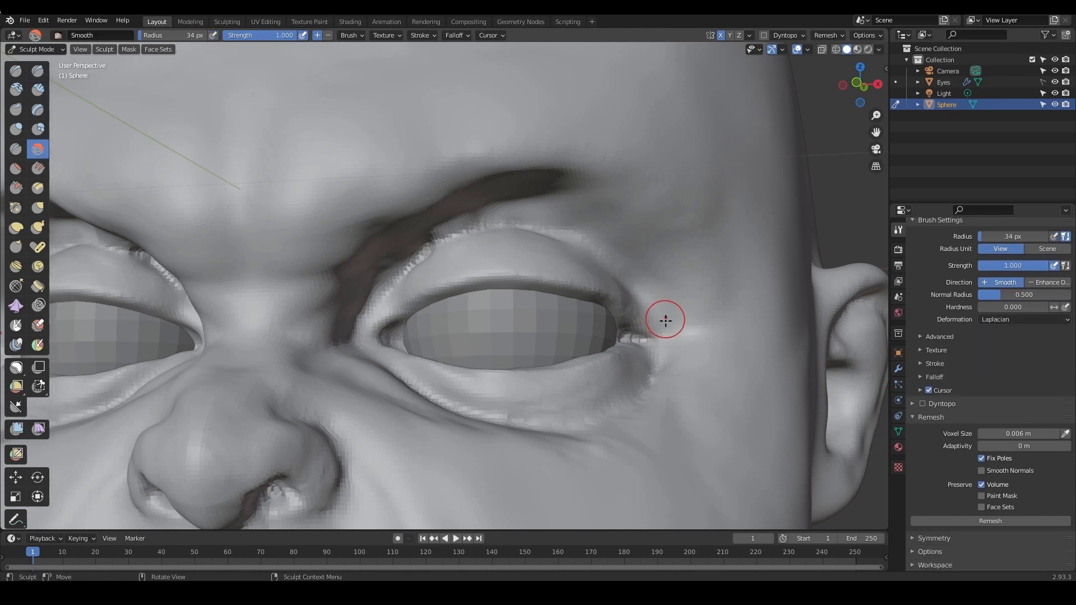
{"action": "middle_click_drag", "start_coordinate": [666, 320], "coordinate": [652, 340], "text": "ctrl"}
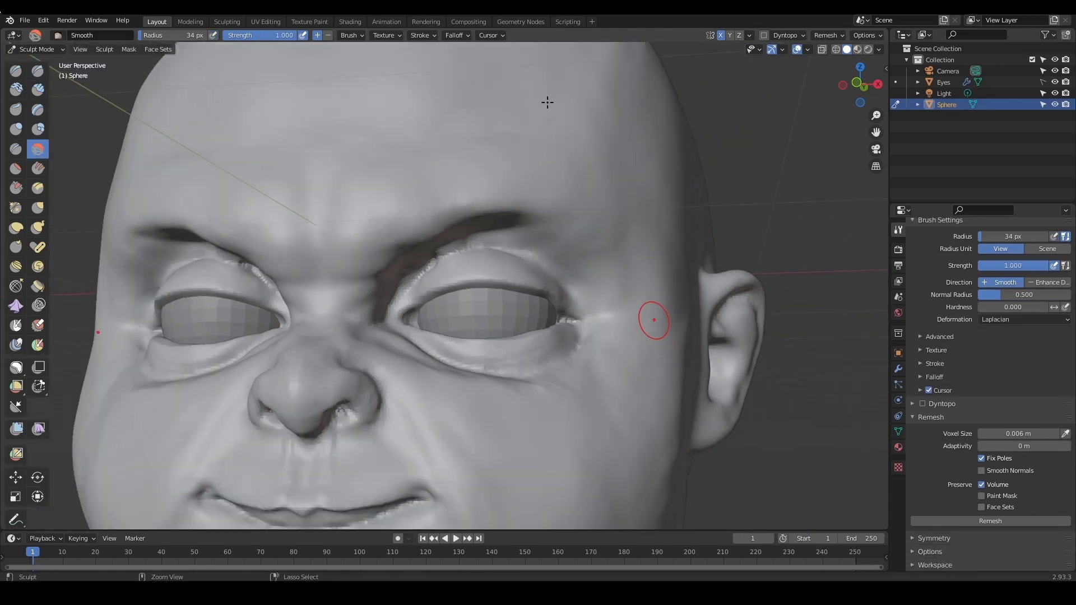
{"action": "middle_click_drag", "start_coordinate": [512, 253], "coordinate": [488, 257], "text": "ctrl"}
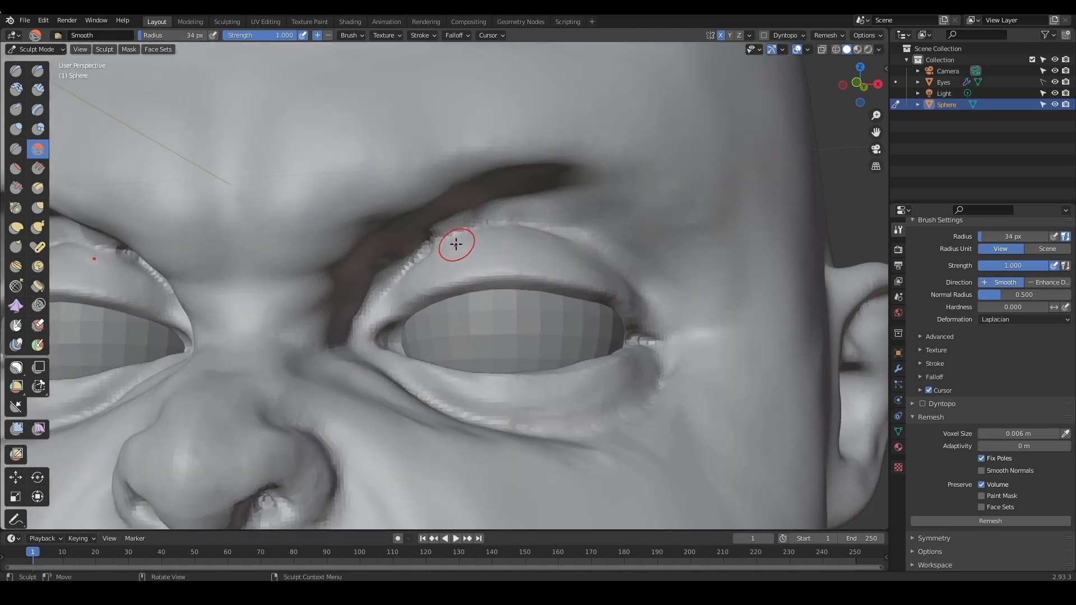
{"action": "key", "text": "shift+f"}
{"action": "left_click", "coordinate": [415, 250]}
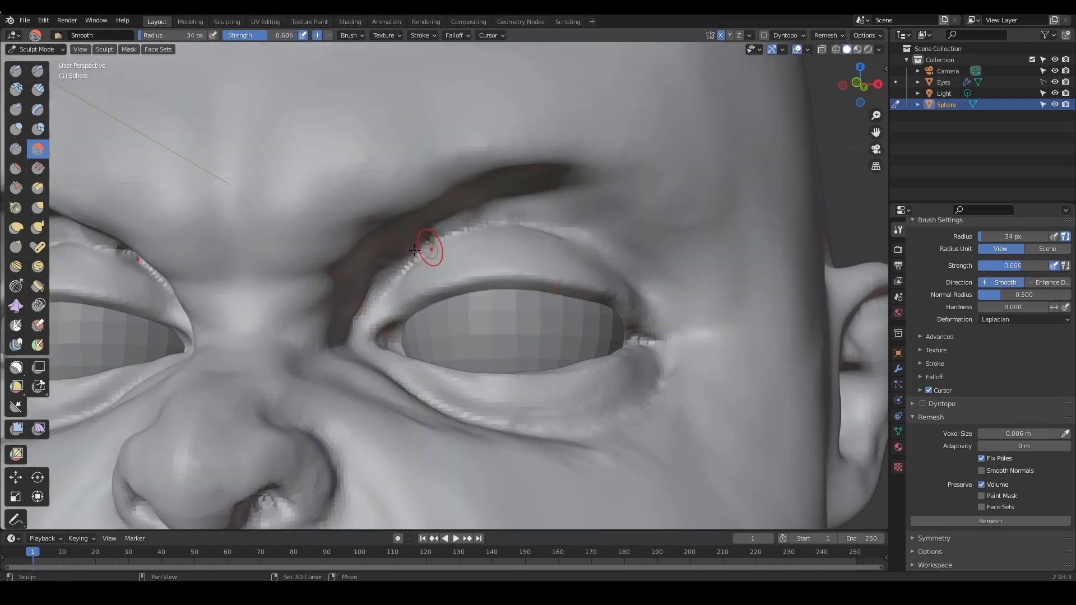
{"action": "key", "text": "shift+f"}
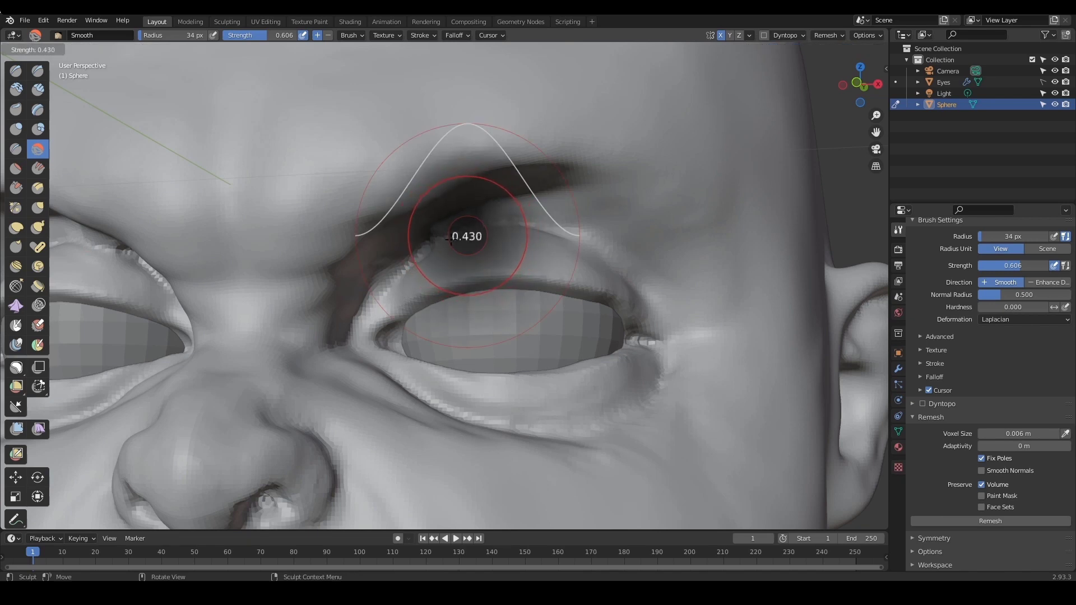
{"action": "left_click", "coordinate": [483, 223]}
{"action": "left_click_drag", "start_coordinate": [429, 242], "coordinate": [402, 259]}
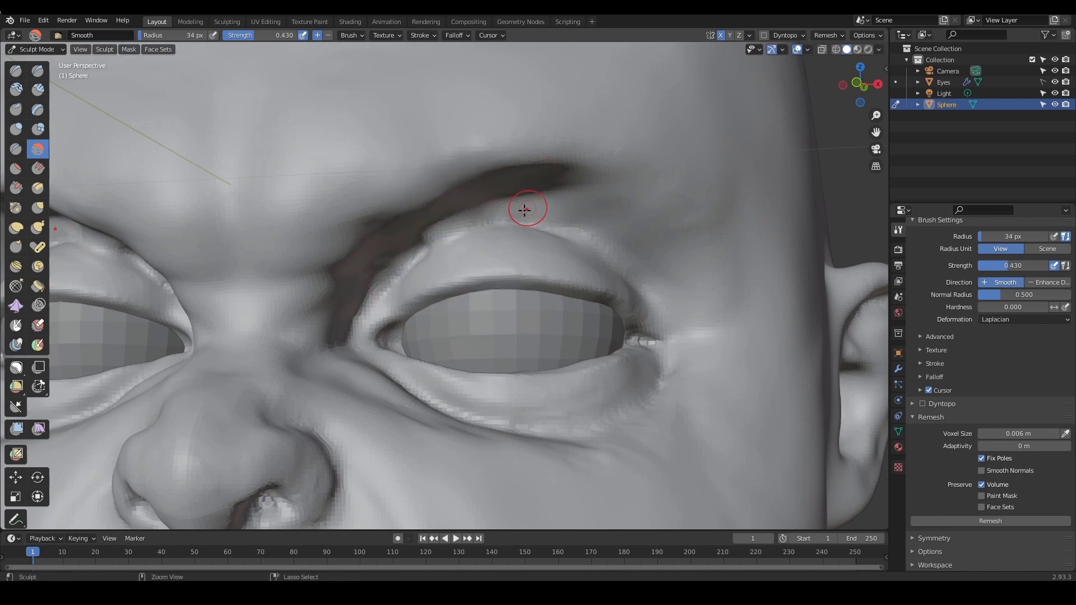
{"action": "key", "text": "ctrl+z"}
Build up the fold above the upper eyelid with the Clay Strips brush at a 34 px radius
{"action": "middle_click_drag", "start_coordinate": [677, 288], "coordinate": [664, 285]}
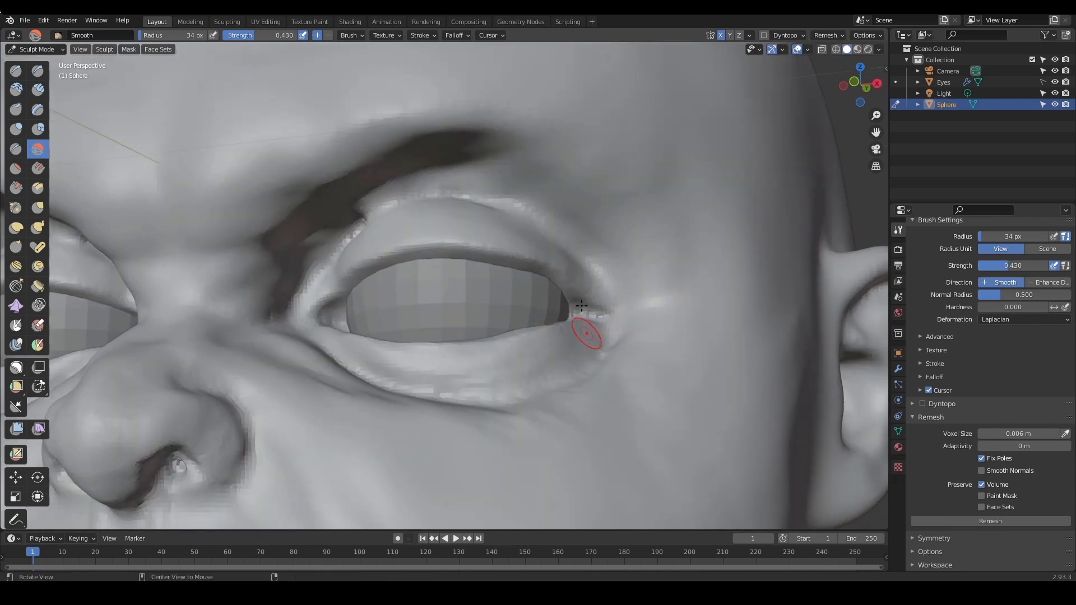
{"action": "mouse_move", "coordinate": [584, 332]}
{"action": "middle_mouse_down"}
{"action": "mouse_move", "coordinate": [654, 272]}
{"action": "mouse_move", "coordinate": [584, 235]}
{"action": "middle_mouse_up"}
{"action": "key", "text": "c"}
{"action": "mouse_move", "coordinate": [442, 213]}
{"action": "left_mouse_down"}
{"action": "mouse_move", "coordinate": [492, 180]}
{"action": "mouse_move", "coordinate": [503, 190]}
{"action": "left_mouse_up"}
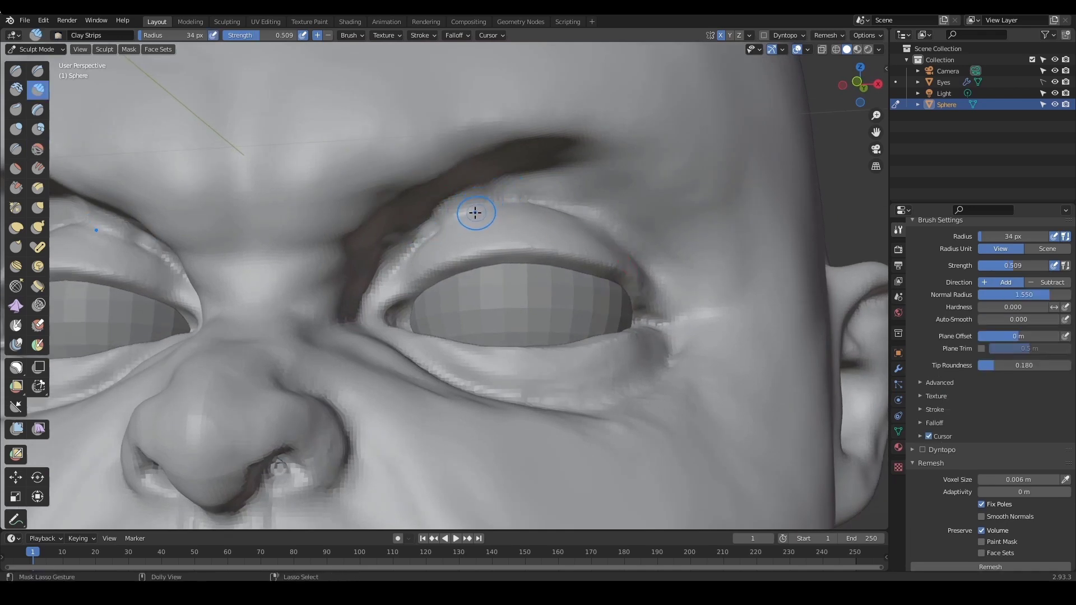
Sharpen the inner half of the upper eyelid crease with the Draw Sharp brush at a 34 px radius
{"action": "key", "text": "ctrl+shift+d"}
{"action": "left_click_drag", "start_coordinate": [413, 240], "coordinate": [500, 199]}
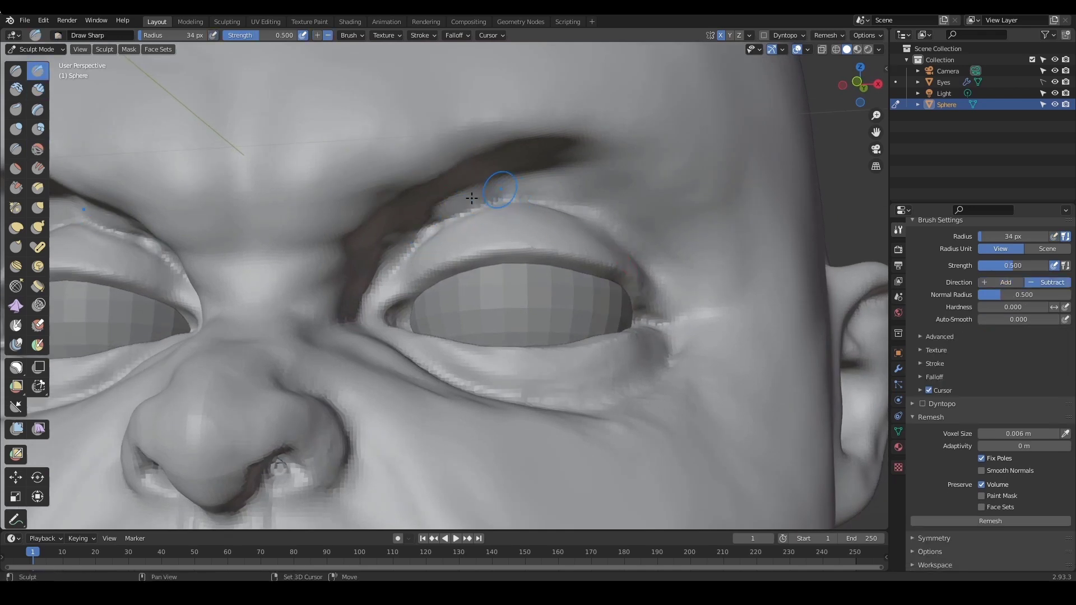
{"action": "mouse_move", "coordinate": [483, 195]}
{"action": "middle_mouse_down", "text": "ctrl"}
{"action": "mouse_move", "coordinate": [473, 336]}
{"action": "mouse_move", "coordinate": [571, 312]}
{"action": "mouse_move", "coordinate": [583, 293]}
{"action": "mouse_move", "coordinate": [538, 197]}
{"action": "middle_mouse_up", "text": "ctrl"}
{"action": "left_click_drag", "start_coordinate": [431, 239], "coordinate": [496, 202]}
Deepen the crease around the nostril wing with the Draw Sharp brush at a 34 px radius
{"action": "middle_click_drag", "start_coordinate": [502, 255], "coordinate": [527, 347], "text": "ctrl"}
{"action": "mouse_move", "coordinate": [527, 347]}
{"action": "middle_mouse_down"}
{"action": "mouse_move", "coordinate": [586, 281]}
{"action": "mouse_move", "coordinate": [650, 276]}
{"action": "middle_mouse_up"}
{"action": "mouse_move", "coordinate": [650, 276]}
{"action": "middle_mouse_down", "text": "ctrl"}
{"action": "mouse_move", "coordinate": [664, 234]}
{"action": "mouse_move", "coordinate": [617, 269]}
{"action": "mouse_move", "coordinate": [641, 237]}
{"action": "middle_mouse_up", "text": "ctrl"}
{"action": "mouse_move", "coordinate": [577, 294]}
{"action": "middle_mouse_down", "text": "ctrl"}
{"action": "mouse_move", "coordinate": [585, 240]}
{"action": "mouse_move", "coordinate": [561, 292]}
{"action": "middle_mouse_up", "text": "ctrl"}
{"action": "middle_click_drag", "start_coordinate": [561, 292], "coordinate": [432, 168], "text": "ctrl"}
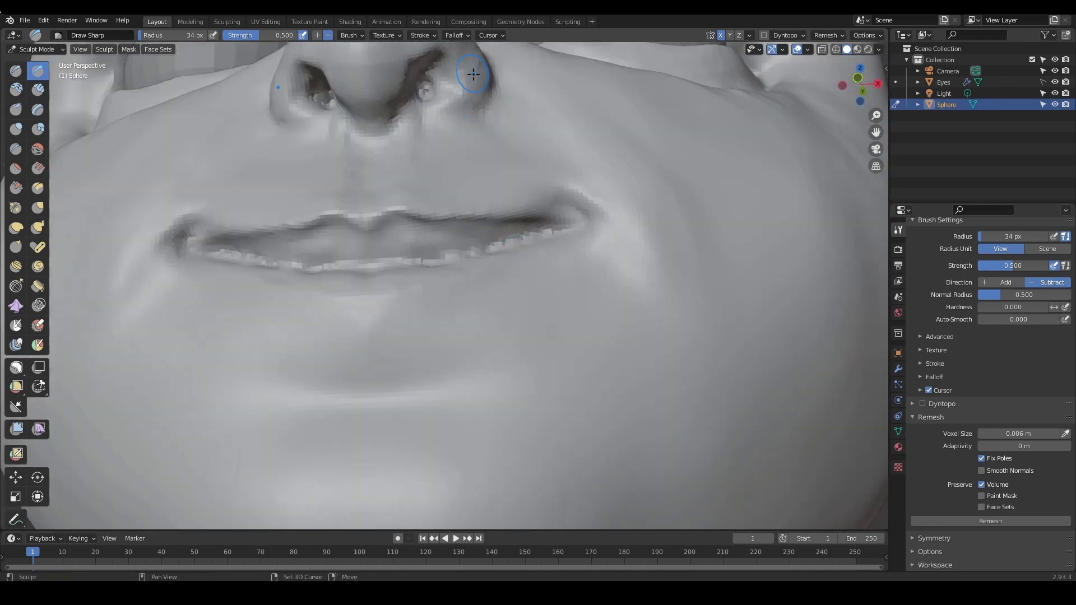
{"action": "left_click_drag", "start_coordinate": [466, 95], "coordinate": [435, 75]}
{"action": "middle_click_drag", "start_coordinate": [435, 76], "coordinate": [552, 247], "text": "ctrl"}
Push the temple area beside the outer eye corner inward with the Grab brush
{"action": "mouse_move", "coordinate": [553, 331]}
{"action": "middle_mouse_down", "text": "shift"}
{"action": "mouse_move", "coordinate": [539, 217]}
{"action": "mouse_move", "coordinate": [552, 182]}
{"action": "middle_mouse_up", "text": "shift"}
{"action": "mouse_move", "coordinate": [560, 196]}
{"action": "middle_mouse_down"}
{"action": "mouse_move", "coordinate": [548, 233]}
{"action": "mouse_move", "coordinate": [557, 284]}
{"action": "mouse_move", "coordinate": [573, 264]}
{"action": "mouse_move", "coordinate": [569, 241]}
{"action": "middle_mouse_up"}
{"action": "mouse_move", "coordinate": [540, 303]}
{"action": "middle_mouse_down"}
{"action": "mouse_move", "coordinate": [562, 285]}
{"action": "mouse_move", "coordinate": [596, 297]}
{"action": "mouse_move", "coordinate": [504, 301]}
{"action": "middle_mouse_up"}
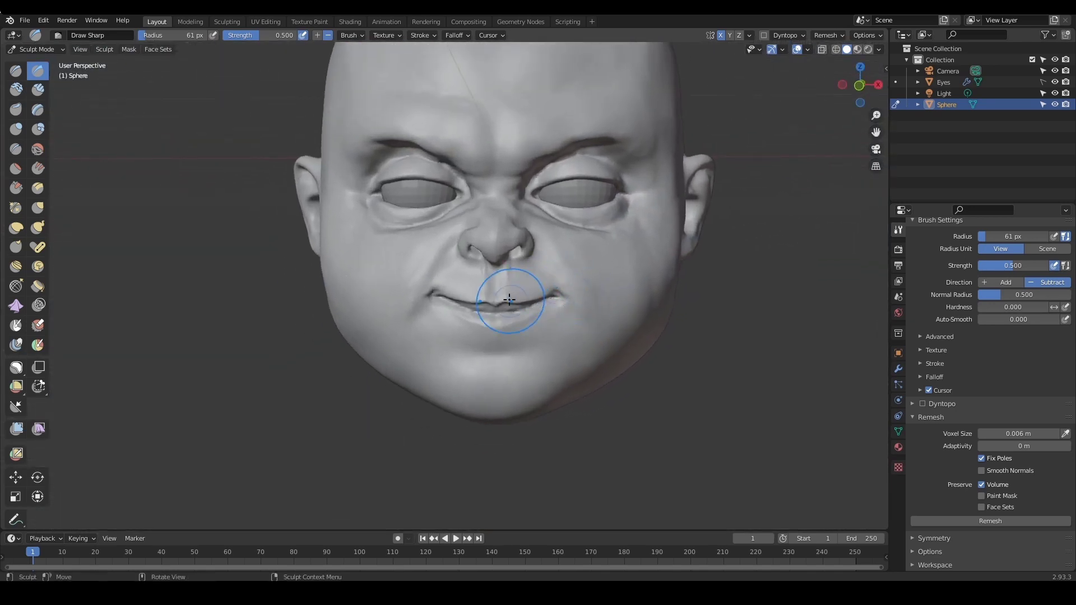
{"action": "key", "text": "g"}
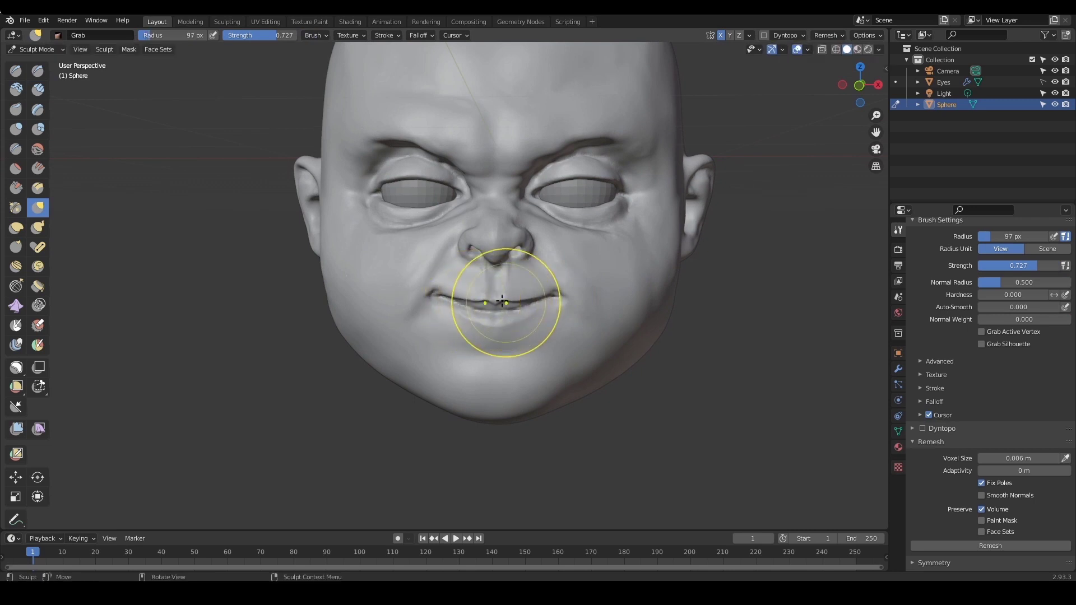
{"action": "mouse_move", "coordinate": [636, 277]}
{"action": "middle_mouse_down", "text": "ctrl"}
{"action": "mouse_move", "coordinate": [613, 312]}
{"action": "mouse_move", "coordinate": [624, 306]}
{"action": "middle_mouse_up", "text": "ctrl"}
{"action": "mouse_move", "coordinate": [627, 269]}
{"action": "middle_mouse_down", "text": "shift"}
{"action": "mouse_move", "coordinate": [644, 281]}
{"action": "mouse_move", "coordinate": [618, 281]}
{"action": "mouse_move", "coordinate": [684, 300]}
{"action": "mouse_move", "coordinate": [640, 306]}
{"action": "mouse_move", "coordinate": [634, 294]}
{"action": "middle_mouse_up", "text": "shift"}
{"action": "key", "text": "bracketleft"}
{"action": "key", "text": "bracketleft"}
{"action": "key", "text": "bracketleft"}
{"action": "key", "text": "bracketleft"}
{"action": "middle_click_drag", "start_coordinate": [465, 241], "coordinate": [492, 236]}
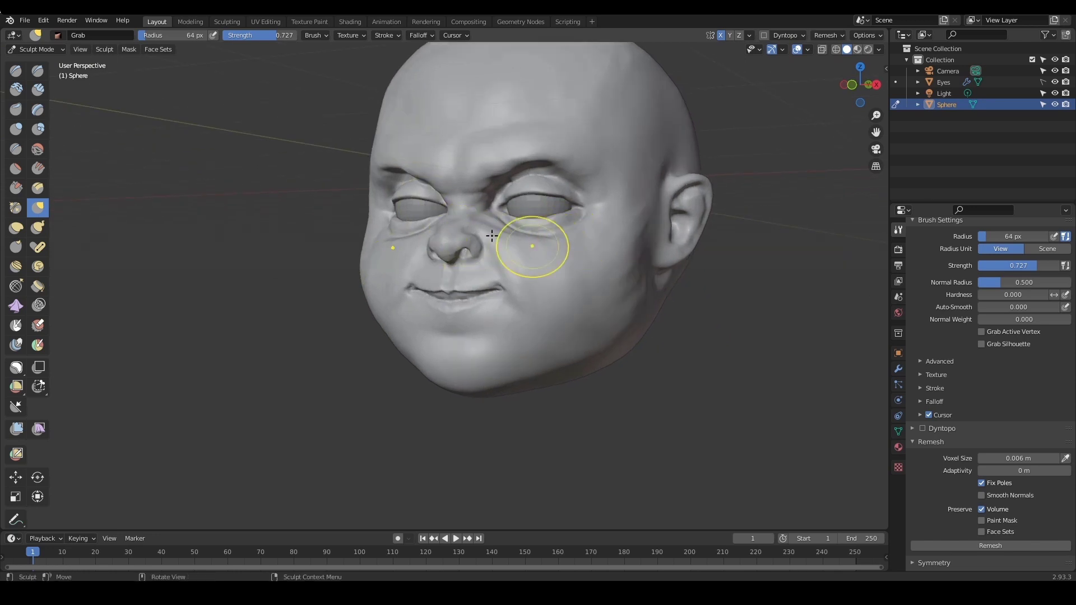
{"action": "key", "text": "bracketright"}
{"action": "key", "text": "bracketright"}
{"action": "key", "text": "bracketright"}
{"action": "key", "text": "bracketright"}
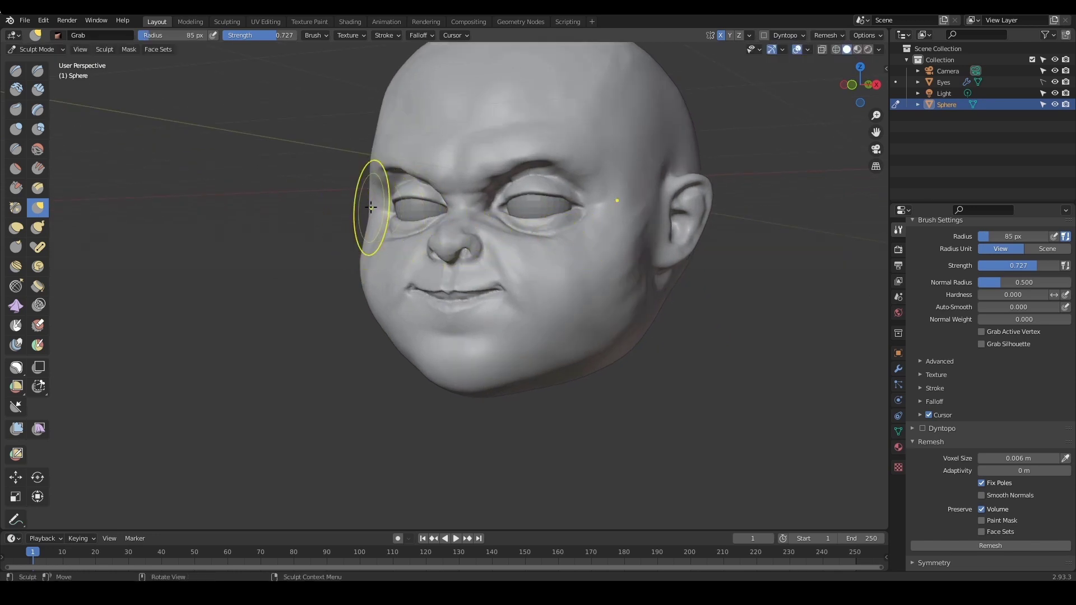
{"action": "middle_click_drag", "start_coordinate": [397, 219], "coordinate": [382, 215]}
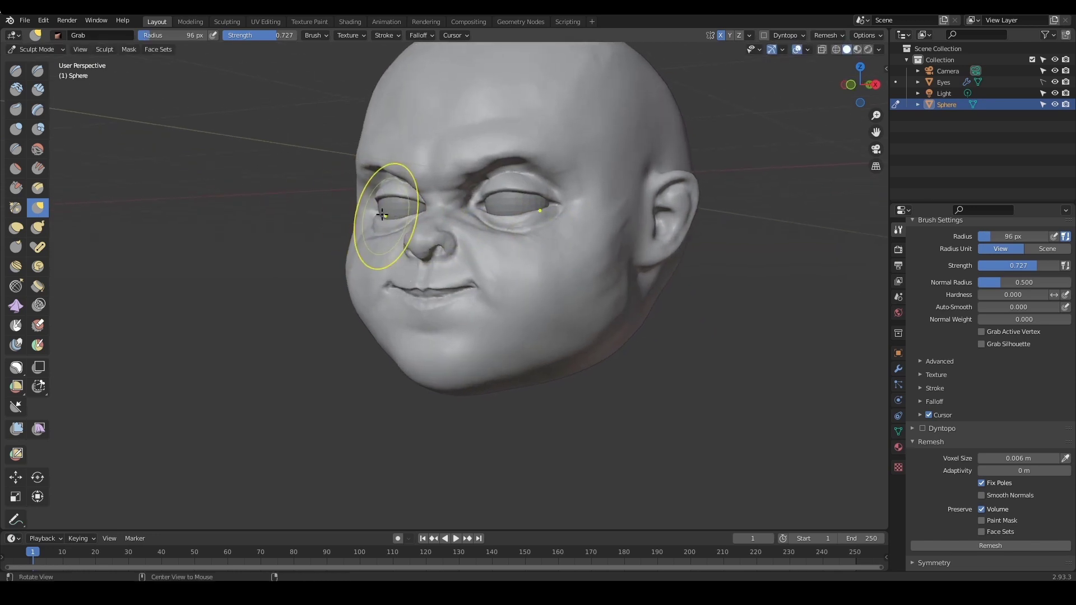
{"action": "key", "text": "f"}
{"action": "left_click_drag", "start_coordinate": [358, 204], "coordinate": [363, 227]}
{"action": "left_click", "coordinate": [414, 215]}
Reshape the cheek contour and the back of the jaw with the Grab brush, using a 135 px radius at the jaw
{"action": "key", "text": "f"}
{"action": "left_click", "coordinate": [434, 226]}
{"action": "left_click_drag", "start_coordinate": [345, 272], "coordinate": [351, 266]}
{"action": "key", "text": "f"}
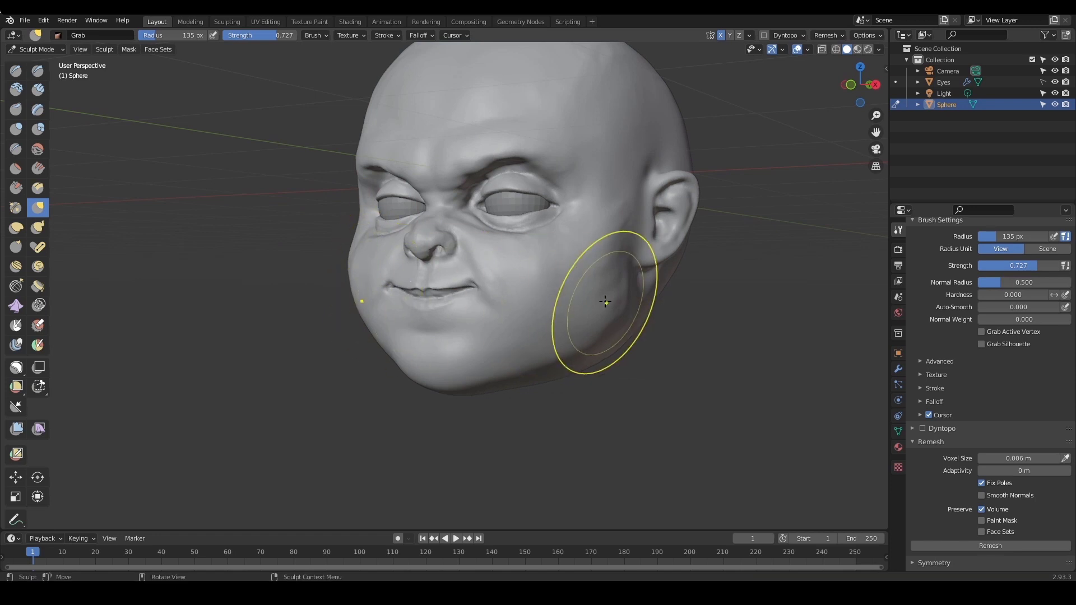
{"action": "left_click_drag", "start_coordinate": [605, 301], "coordinate": [609, 305]}
Sculpt a short stroke on the lower jaw edge with the SculptDraw brush at a 67 px radius and 0.327 strength
{"action": "scroll", "coordinate": [723, 303], "scroll_direction": "down", "scroll_amount": 1}
{"action": "mouse_move", "coordinate": [736, 313]}
{"action": "middle_mouse_down"}
{"action": "mouse_move", "coordinate": [769, 315]}
{"action": "mouse_move", "coordinate": [773, 305]}
{"action": "middle_mouse_up"}
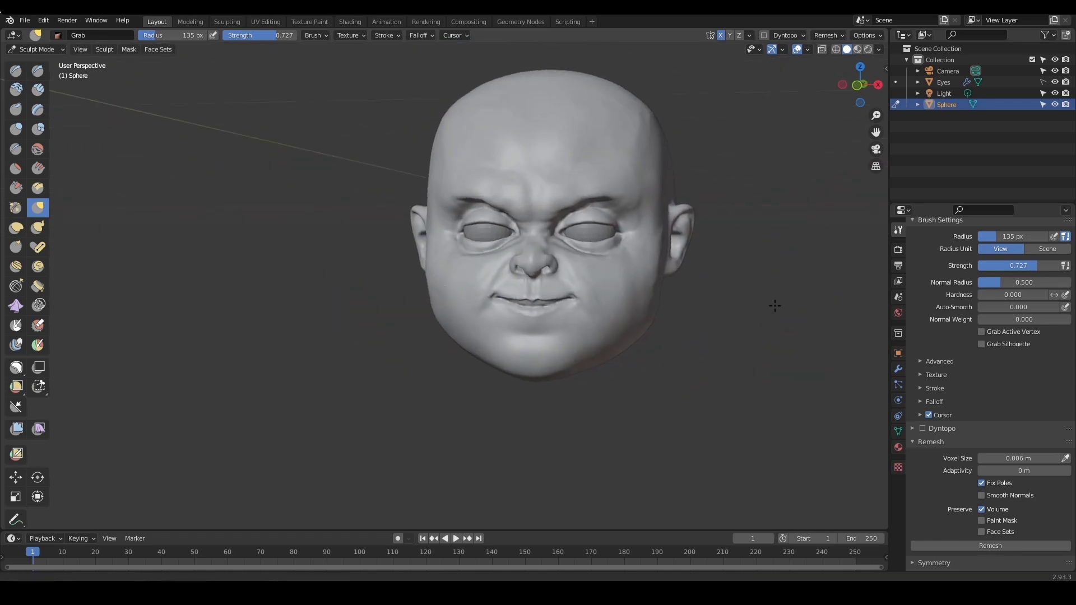
{"action": "scroll", "coordinate": [774, 305], "scroll_direction": "up", "scroll_amount": 3}
{"action": "key", "text": "x"}
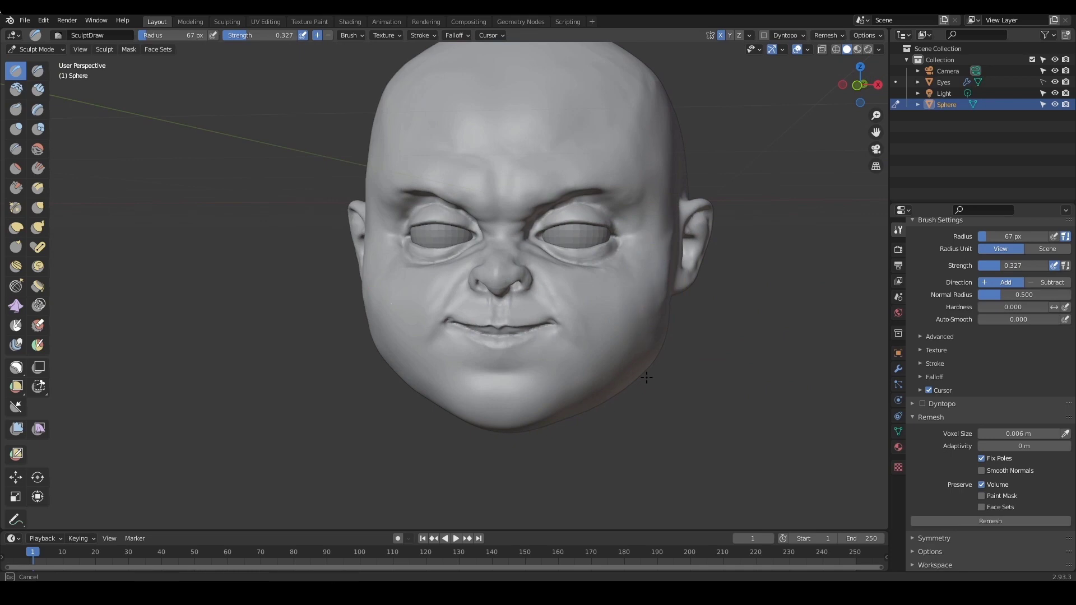
{"action": "left_click_drag", "start_coordinate": [646, 377], "coordinate": [652, 371]}
Pull the outer side of the upper eyelid toward the eyeball with the Grab brush at a 165 px radius
{"action": "mouse_move", "coordinate": [701, 261]}
{"action": "middle_mouse_down", "text": "ctrl"}
{"action": "mouse_move", "coordinate": [704, 298]}
{"action": "mouse_move", "coordinate": [725, 271]}
{"action": "mouse_move", "coordinate": [713, 305]}
{"action": "mouse_move", "coordinate": [754, 282]}
{"action": "mouse_move", "coordinate": [738, 216]}
{"action": "mouse_move", "coordinate": [733, 297]}
{"action": "middle_mouse_up", "text": "ctrl"}
{"action": "mouse_move", "coordinate": [733, 297]}
{"action": "middle_mouse_down", "text": "ctrl"}
{"action": "mouse_move", "coordinate": [734, 274]}
{"action": "mouse_move", "coordinate": [695, 291]}
{"action": "mouse_move", "coordinate": [611, 275]}
{"action": "middle_mouse_up", "text": "ctrl"}
{"action": "key", "text": "g"}
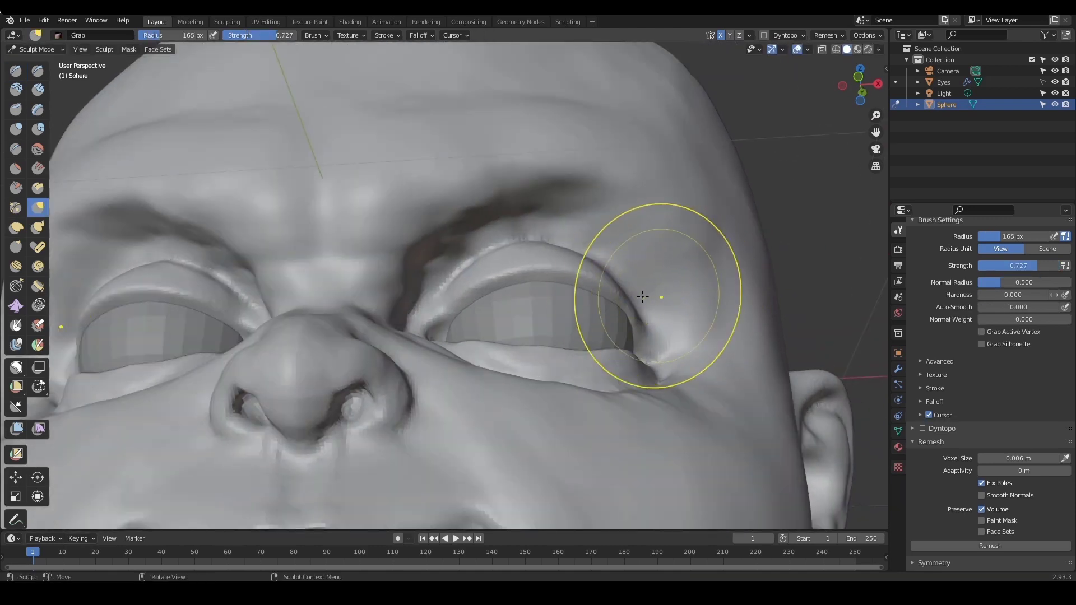
{"action": "left_click_drag", "start_coordinate": [643, 297], "coordinate": [632, 294]}
Adjust the eyelid's outer corner as seen from above with the Grab brush at a 147 px radius
{"action": "key", "text": "f"}
{"action": "left_click", "coordinate": [650, 308]}
{"action": "mouse_move", "coordinate": [650, 307]}
{"action": "middle_mouse_down"}
{"action": "mouse_move", "coordinate": [660, 401]}
{"action": "mouse_move", "coordinate": [644, 106]}
{"action": "mouse_move", "coordinate": [628, 45]}
{"action": "middle_mouse_up"}
{"action": "middle_click_drag", "start_coordinate": [578, 356], "coordinate": [538, 312], "text": "shift"}
{"action": "key", "text": "f"}
{"action": "left_click", "coordinate": [525, 318]}
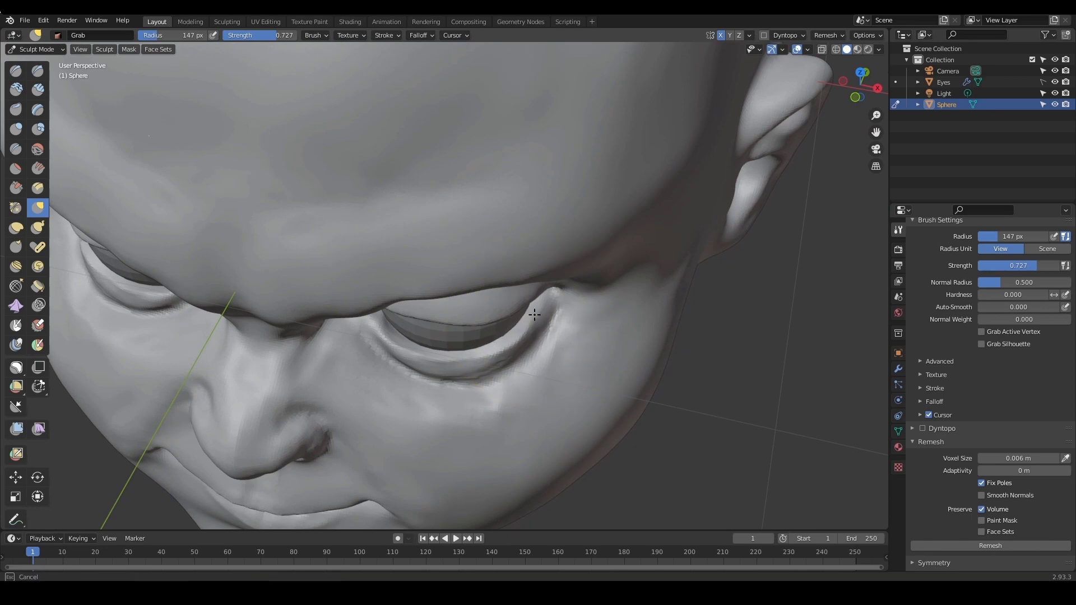
{"action": "left_click_drag", "start_coordinate": [535, 315], "coordinate": [534, 312]}
{"action": "mouse_move", "coordinate": [533, 312]}
{"action": "left_mouse_down", "text": "ctrl+alt"}
{"action": "mouse_move", "coordinate": [460, 353]}
{"action": "mouse_move", "coordinate": [514, 286]}
{"action": "mouse_move", "coordinate": [530, 293]}
{"action": "left_mouse_up", "text": "ctrl+alt"}
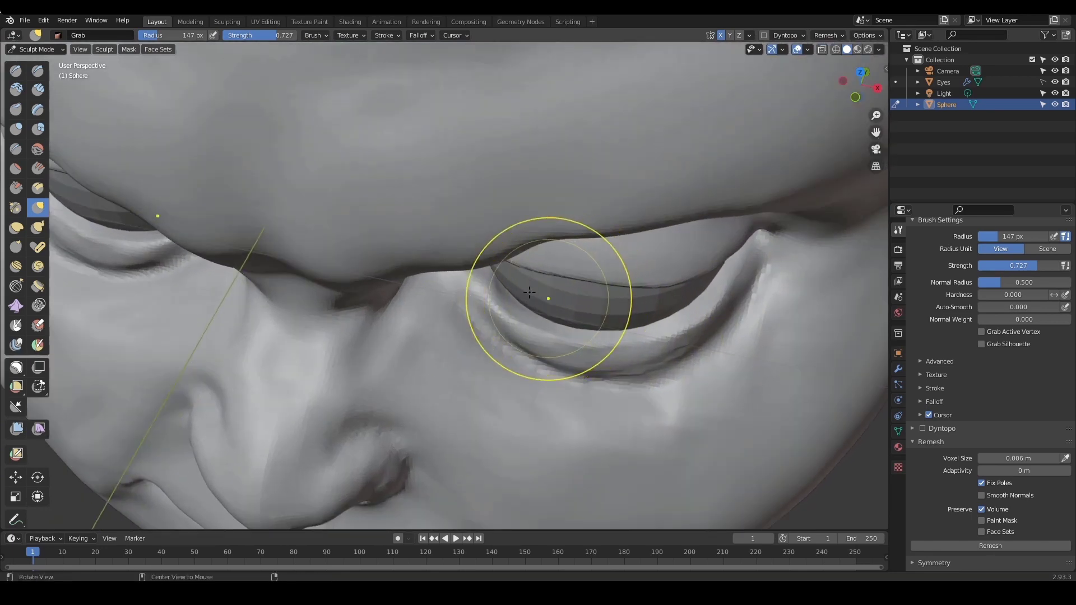
Carve the inner corner of the eye with the Draw Sharp brush at a 66 px radius
{"action": "key", "text": "shift+t"}
{"action": "key", "text": "f"}
{"action": "left_click", "coordinate": [461, 294]}
{"action": "middle_click_drag", "start_coordinate": [477, 275], "coordinate": [554, 330], "text": "ctrl"}
{"action": "mouse_move", "coordinate": [555, 330]}
{"action": "left_mouse_down", "text": "alt"}
{"action": "mouse_move", "coordinate": [574, 307]}
{"action": "mouse_move", "coordinate": [586, 322]}
{"action": "mouse_move", "coordinate": [563, 325]}
{"action": "left_mouse_up", "text": "alt"}
{"action": "mouse_move", "coordinate": [563, 325]}
{"action": "left_mouse_down", "text": "alt+shift"}
{"action": "mouse_move", "coordinate": [605, 286]}
{"action": "mouse_move", "coordinate": [521, 308]}
{"action": "mouse_move", "coordinate": [508, 263]}
{"action": "left_mouse_up", "text": "alt+shift"}
{"action": "key", "text": "ctrl+shift+d"}
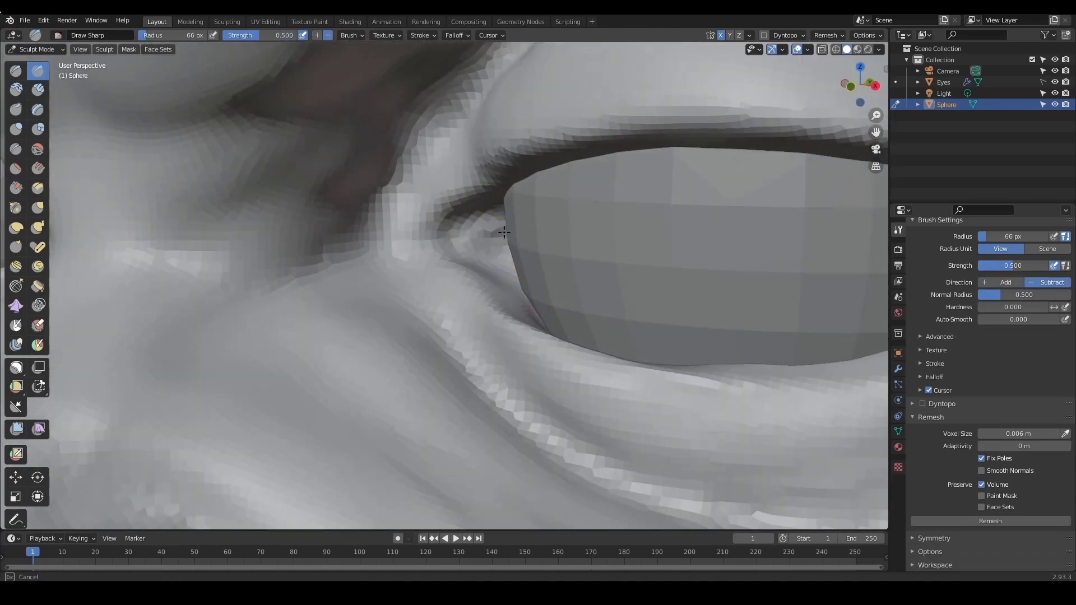
{"action": "left_click_drag", "start_coordinate": [545, 248], "coordinate": [622, 252], "text": "ctrl+alt"}
{"action": "left_click_drag", "start_coordinate": [622, 252], "coordinate": [504, 260], "text": "ctrl+alt"}
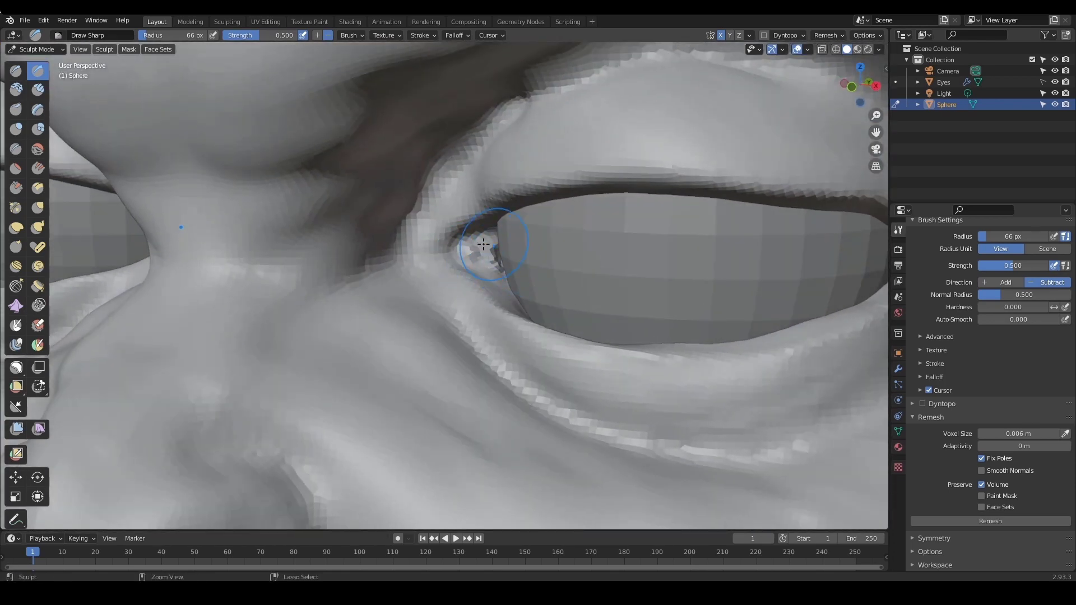
{"action": "left_click_drag", "start_coordinate": [523, 222], "coordinate": [589, 297], "text": "ctrl+alt"}
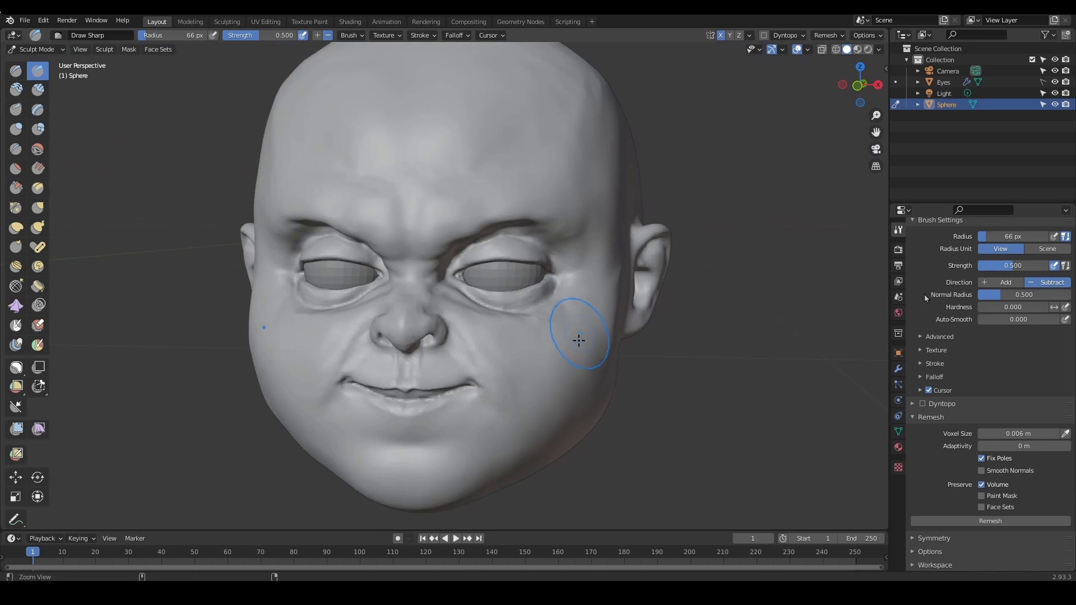
Redefine the upper eyelid crease toward its outer end with the Draw Sharp brush at a 41 px radius
{"action": "scroll", "coordinate": [577, 331], "scroll_direction": "up", "scroll_amount": 7}
{"action": "key", "text": "bracketleft"}
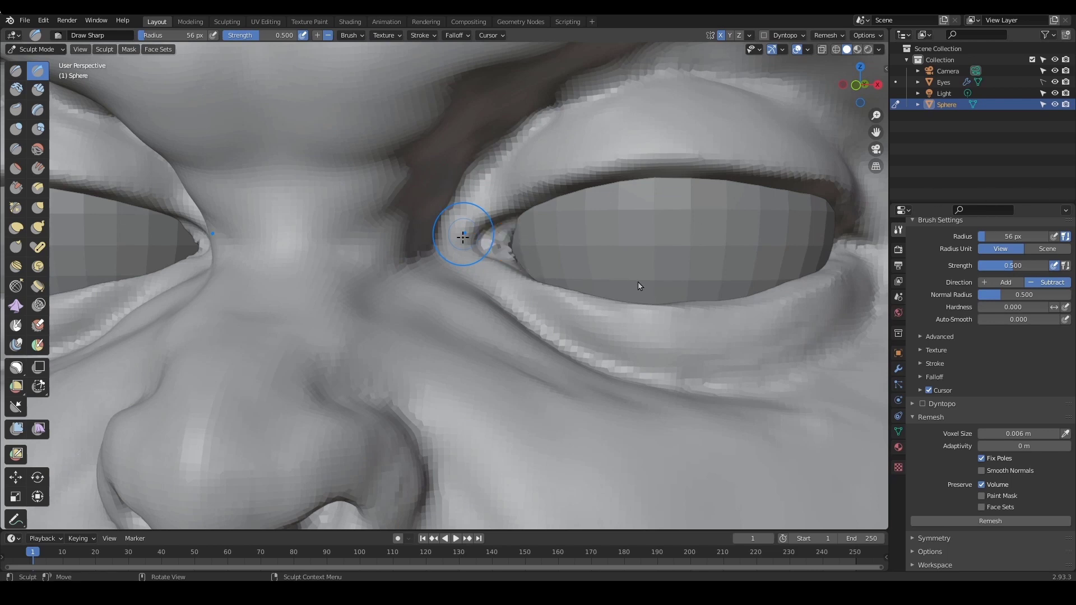
{"action": "scroll", "coordinate": [533, 233], "scroll_direction": "down", "scroll_amount": 5}
{"action": "mouse_move", "coordinate": [533, 233]}
{"action": "middle_mouse_down", "text": "shift"}
{"action": "mouse_move", "coordinate": [571, 246]}
{"action": "mouse_move", "coordinate": [548, 224]}
{"action": "middle_mouse_up", "text": "shift"}
{"action": "scroll", "coordinate": [548, 223], "scroll_direction": "up", "scroll_amount": 5}
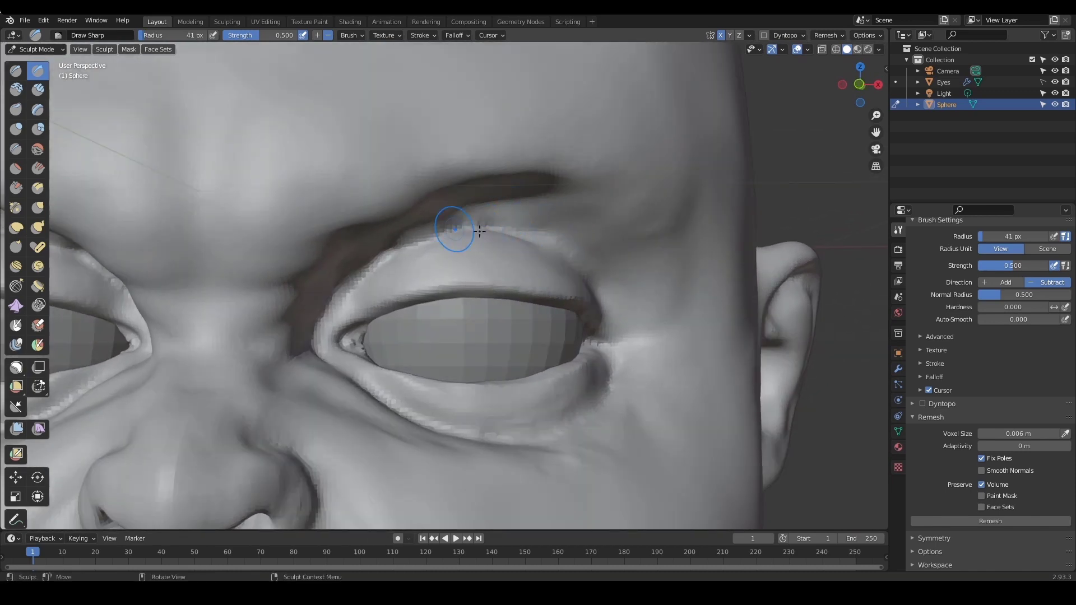
{"action": "middle_click_drag", "start_coordinate": [480, 231], "coordinate": [512, 240]}
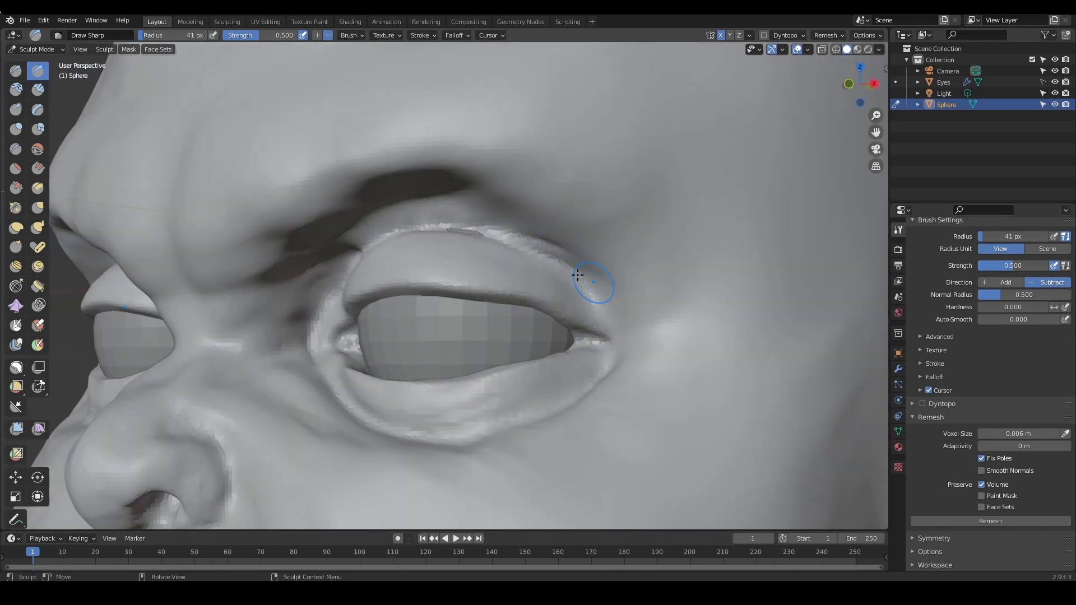
{"action": "scroll", "coordinate": [529, 306], "scroll_direction": "down", "scroll_amount": 5}
{"action": "scroll", "coordinate": [544, 269], "scroll_direction": "up", "scroll_amount": 4}
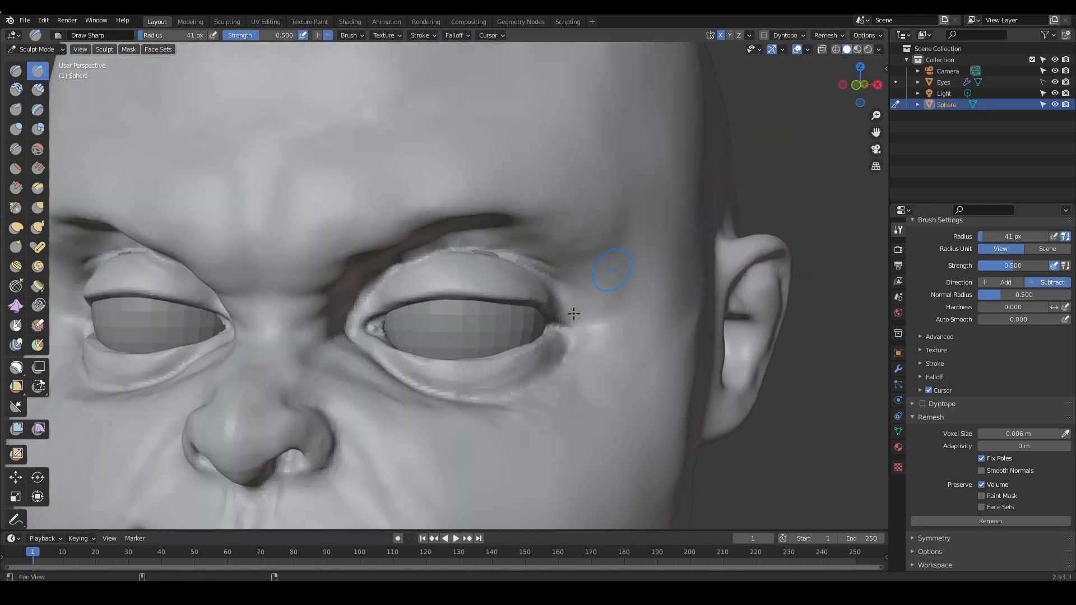
{"action": "middle_click_drag", "start_coordinate": [538, 266], "coordinate": [547, 257]}
{"action": "scroll", "coordinate": [547, 255], "scroll_direction": "up", "scroll_amount": 6}
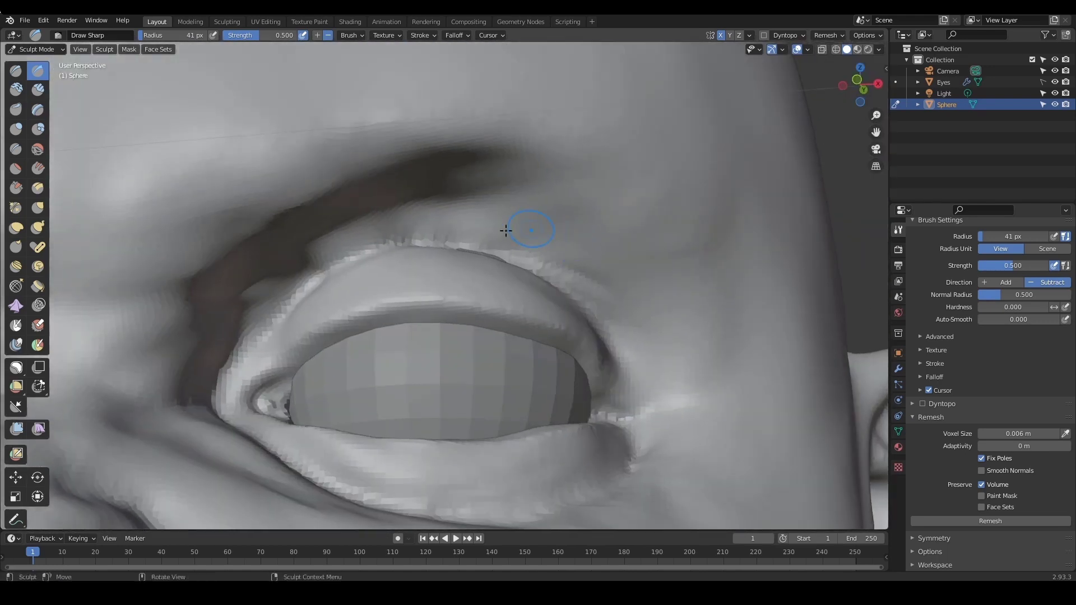
Pull the side of the lower jaw inward toward the chin with a large Grab brush
{"action": "key", "text": "g"}
{"action": "scroll", "coordinate": [583, 243], "scroll_direction": "down", "scroll_amount": 8}
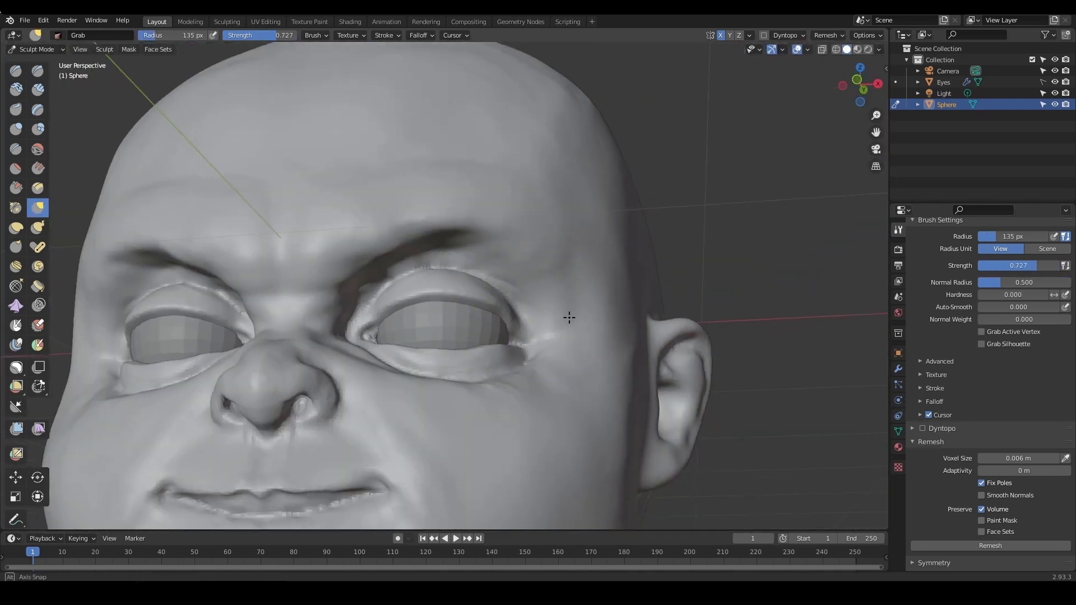
{"action": "mouse_move", "coordinate": [569, 314]}
{"action": "middle_mouse_down", "text": "shift"}
{"action": "mouse_move", "coordinate": [547, 352]}
{"action": "mouse_move", "coordinate": [583, 307]}
{"action": "mouse_move", "coordinate": [598, 322]}
{"action": "mouse_move", "coordinate": [616, 293]}
{"action": "mouse_move", "coordinate": [603, 303]}
{"action": "middle_mouse_up", "text": "shift"}
{"action": "scroll", "coordinate": [583, 307], "scroll_direction": "down", "scroll_amount": 2}
{"action": "scroll", "coordinate": [603, 314], "scroll_direction": "up", "scroll_amount": 2}
{"action": "key", "text": "f"}
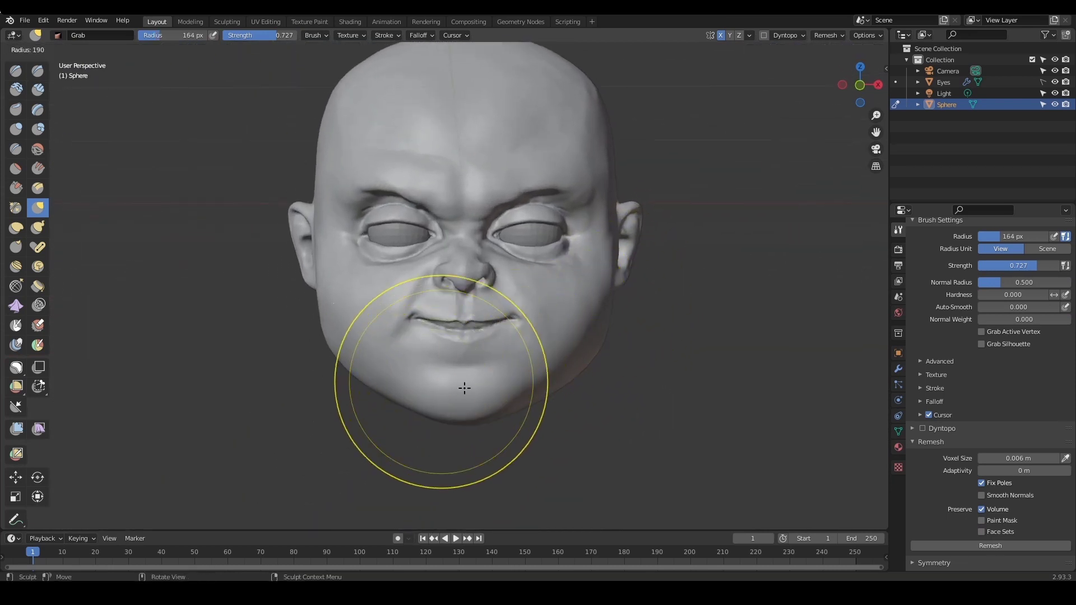
{"action": "left_click", "coordinate": [477, 388]}
{"action": "left_click_drag", "start_coordinate": [338, 358], "coordinate": [384, 384]}
Refine the jawline beside the chin with the Grab brush at a 147 px radius
{"action": "key", "text": "f"}
{"action": "left_click", "coordinate": [369, 368]}
{"action": "key", "text": "f"}
{"action": "left_click", "coordinate": [429, 400]}
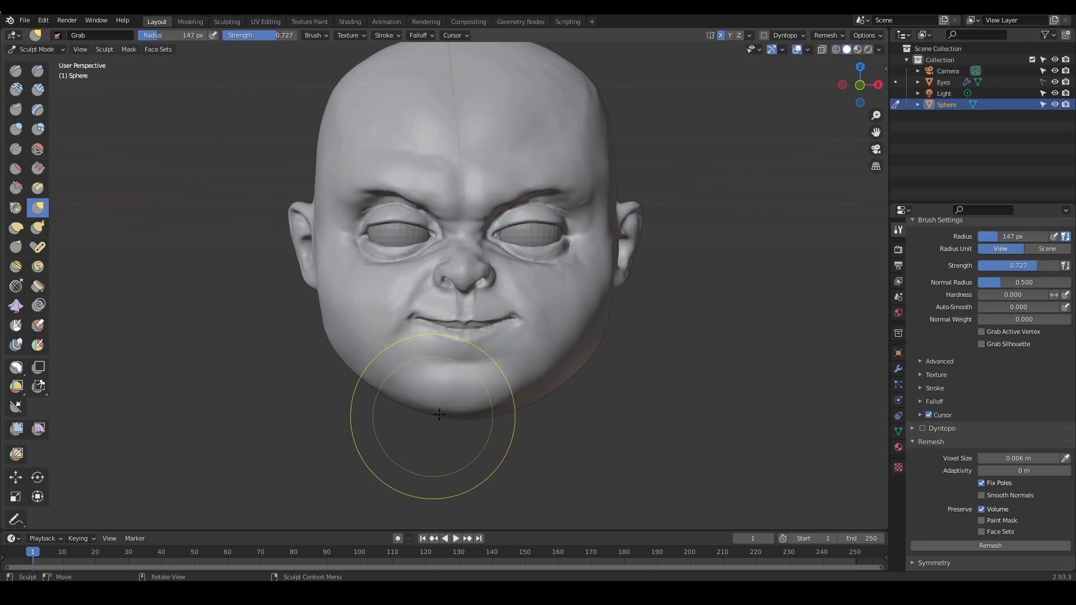
{"action": "left_click_drag", "start_coordinate": [397, 397], "coordinate": [405, 395]}
{"action": "key", "text": "f"}
{"action": "left_click", "coordinate": [449, 402]}
Pull the outer side of the cheek and jaw inward with the Grab brush at a 206 px radius
{"action": "mouse_move", "coordinate": [521, 364]}
{"action": "middle_mouse_down", "text": "ctrl"}
{"action": "mouse_move", "coordinate": [601, 361]}
{"action": "mouse_move", "coordinate": [560, 363]}
{"action": "middle_mouse_up", "text": "ctrl"}
{"action": "mouse_move", "coordinate": [650, 337]}
{"action": "middle_mouse_down", "text": "ctrl"}
{"action": "mouse_move", "coordinate": [668, 325]}
{"action": "mouse_move", "coordinate": [651, 335]}
{"action": "middle_mouse_up", "text": "ctrl"}
{"action": "key", "text": "f"}
{"action": "left_click", "coordinate": [648, 346]}
{"action": "left_click_drag", "start_coordinate": [648, 348], "coordinate": [596, 347]}
{"action": "middle_click_drag", "start_coordinate": [646, 346], "coordinate": [688, 317], "text": "ctrl"}
{"action": "key", "text": "f"}
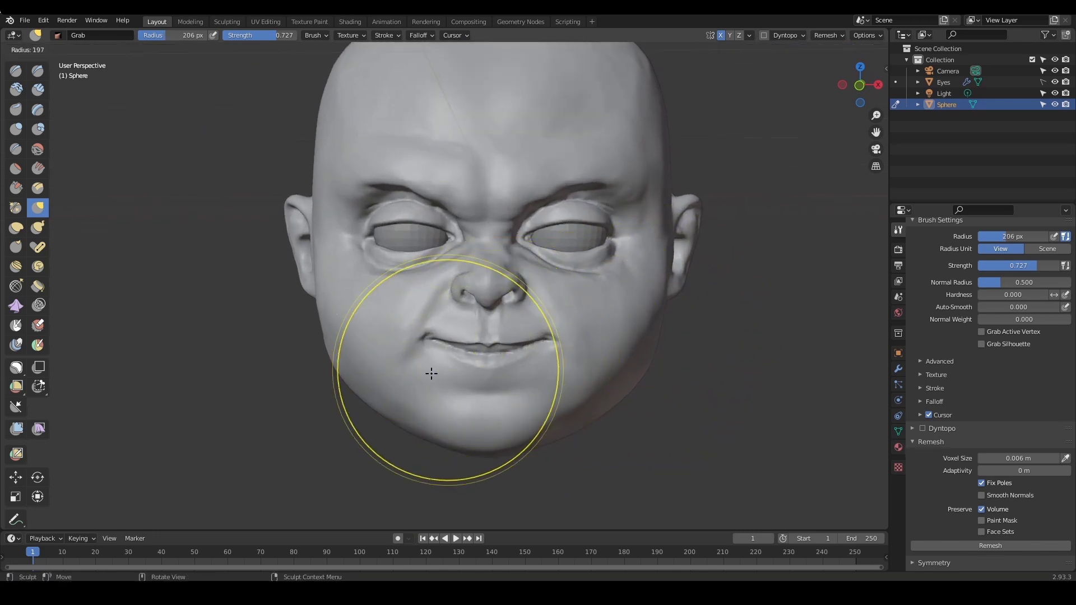
{"action": "left_click", "coordinate": [426, 374]}
Reshape the lower eyelid from an angled view with the Grab brush, at radii of 95 px and 73 px
{"action": "left_click_drag", "start_coordinate": [595, 311], "coordinate": [565, 354], "text": "alt+shift"}
{"action": "left_click_drag", "start_coordinate": [565, 355], "coordinate": [575, 311], "text": "ctrl+alt"}
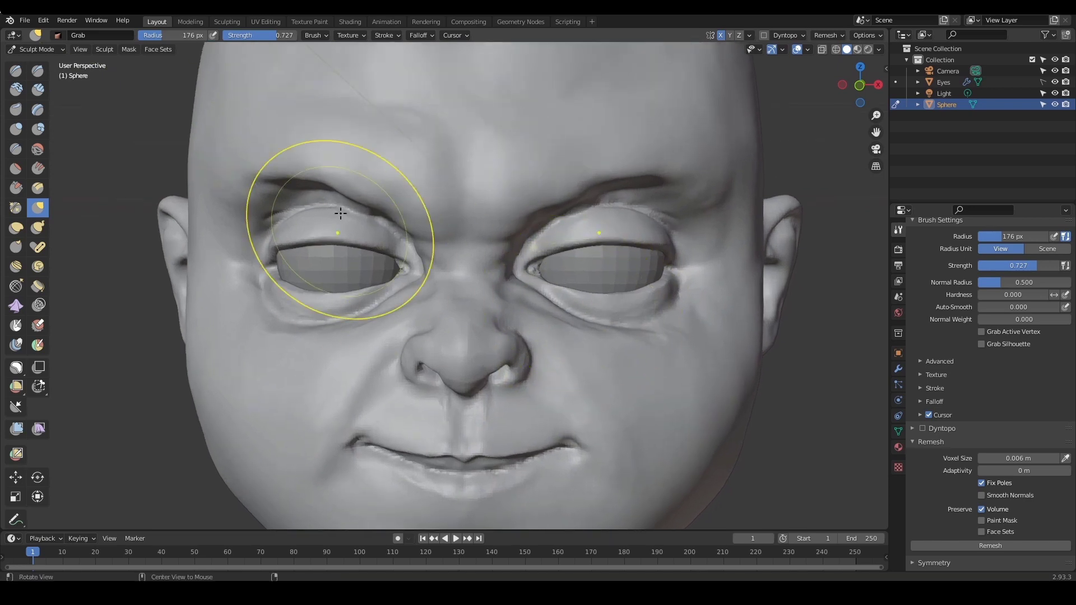
{"action": "mouse_move", "coordinate": [333, 215]}
{"action": "left_mouse_down", "text": "alt"}
{"action": "mouse_move", "coordinate": [358, 159]}
{"action": "mouse_move", "coordinate": [329, 196]}
{"action": "left_mouse_up", "text": "alt"}
{"action": "key", "text": "f"}
{"action": "left_click", "coordinate": [389, 190]}
{"action": "mouse_move", "coordinate": [370, 196]}
{"action": "left_mouse_down", "text": "alt"}
{"action": "mouse_move", "coordinate": [410, 298]}
{"action": "mouse_move", "coordinate": [415, 248]}
{"action": "mouse_move", "coordinate": [451, 188]}
{"action": "left_mouse_up", "text": "alt"}
{"action": "left_click_drag", "start_coordinate": [448, 241], "coordinate": [451, 220], "text": "ctrl+alt"}
{"action": "key", "text": "f"}
{"action": "left_click", "coordinate": [427, 202]}
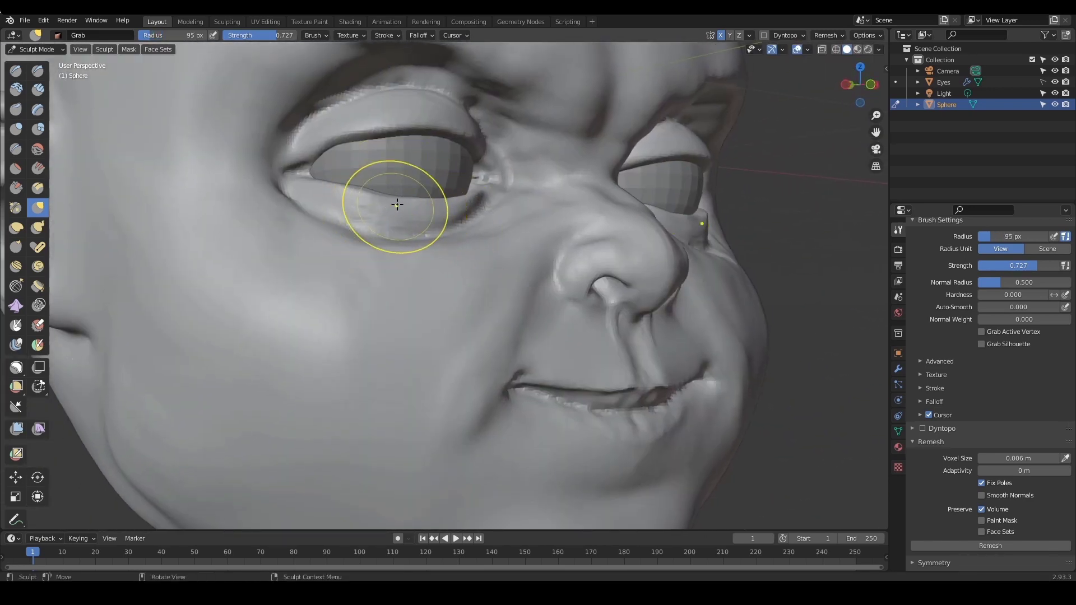
{"action": "key", "text": "f"}
{"action": "left_click", "coordinate": [395, 202]}
{"action": "left_click_drag", "start_coordinate": [557, 208], "coordinate": [561, 269], "text": "ctrl+alt"}
{"action": "mouse_move", "coordinate": [597, 297]}
{"action": "left_mouse_down", "text": "alt"}
{"action": "mouse_move", "coordinate": [540, 315]}
{"action": "mouse_move", "coordinate": [546, 280]}
{"action": "mouse_move", "coordinate": [560, 285]}
{"action": "mouse_move", "coordinate": [574, 273]}
{"action": "mouse_move", "coordinate": [579, 291]}
{"action": "left_mouse_up", "text": "alt"}
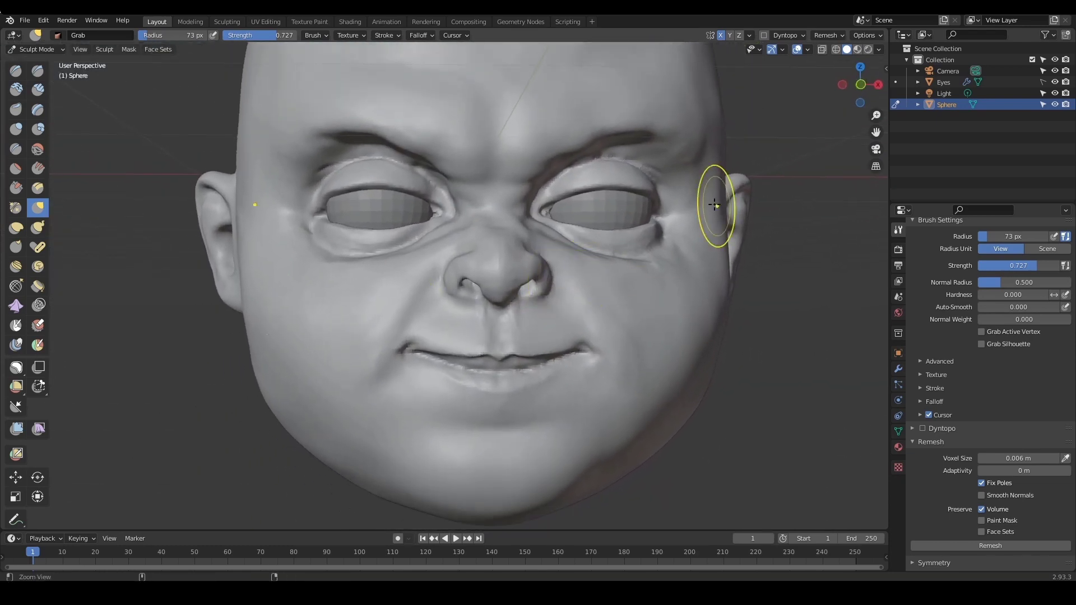
Adjust the inner corners of the eyes with the Grab brush at radii of 93 px and 63 px
{"action": "left_click_drag", "start_coordinate": [708, 221], "coordinate": [693, 219], "text": "alt"}
{"action": "key", "text": "f"}
{"action": "left_click", "coordinate": [703, 219]}
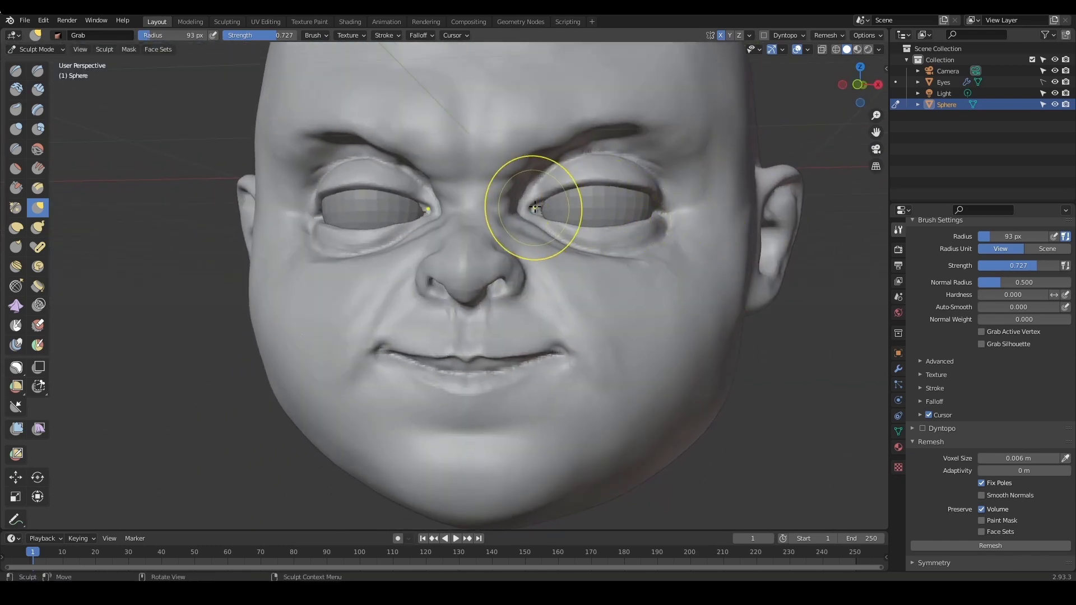
{"action": "left_click_drag", "start_coordinate": [534, 213], "coordinate": [567, 228]}
{"action": "mouse_move", "coordinate": [658, 242]}
{"action": "left_mouse_down", "text": "alt"}
{"action": "mouse_move", "coordinate": [671, 190]}
{"action": "mouse_move", "coordinate": [667, 267]}
{"action": "left_mouse_up", "text": "alt"}
{"action": "mouse_move", "coordinate": [667, 267]}
{"action": "left_mouse_down", "text": "alt"}
{"action": "mouse_move", "coordinate": [684, 265]}
{"action": "mouse_move", "coordinate": [674, 270]}
{"action": "left_mouse_up", "text": "alt"}
{"action": "left_click_drag", "start_coordinate": [673, 269], "coordinate": [672, 241], "text": "ctrl+alt"}
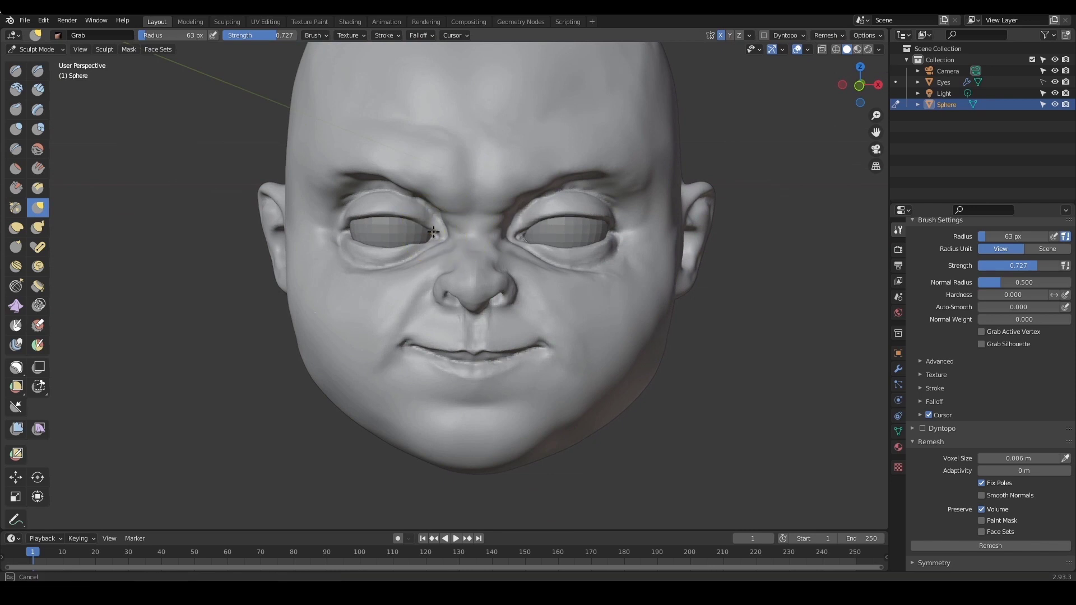
{"action": "left_click_drag", "start_coordinate": [433, 232], "coordinate": [434, 230]}
Reshape the inner brow above the eyes with the Grab brush at radii of 121, 102 and 84 px
{"action": "key", "text": "f"}
{"action": "left_click", "coordinate": [580, 215]}
{"action": "left_click_drag", "start_coordinate": [526, 206], "coordinate": [521, 202]}
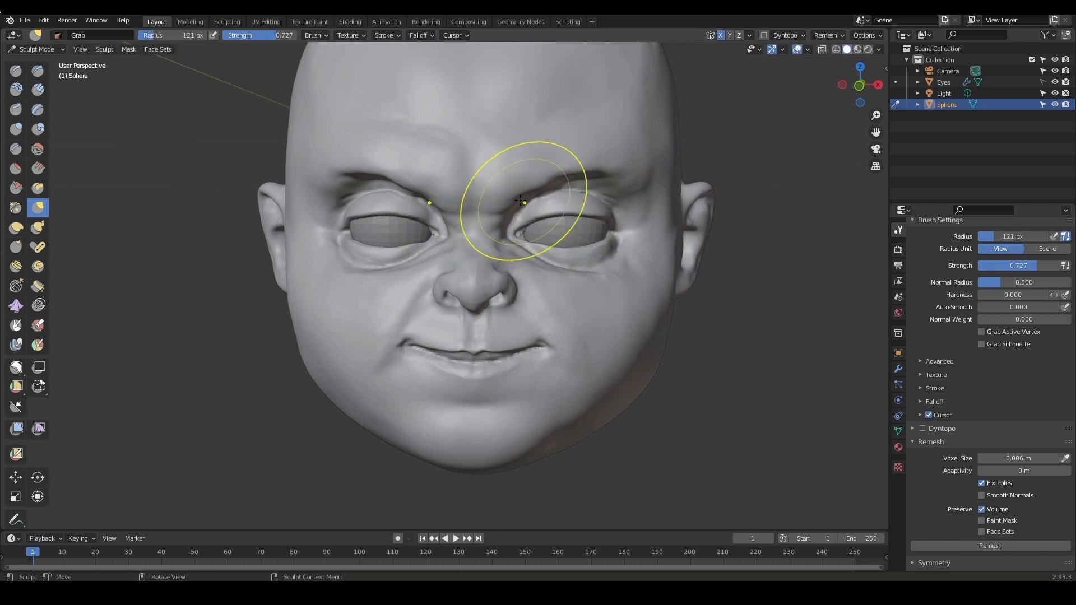
{"action": "key", "text": "f"}
{"action": "left_click", "coordinate": [517, 205]}
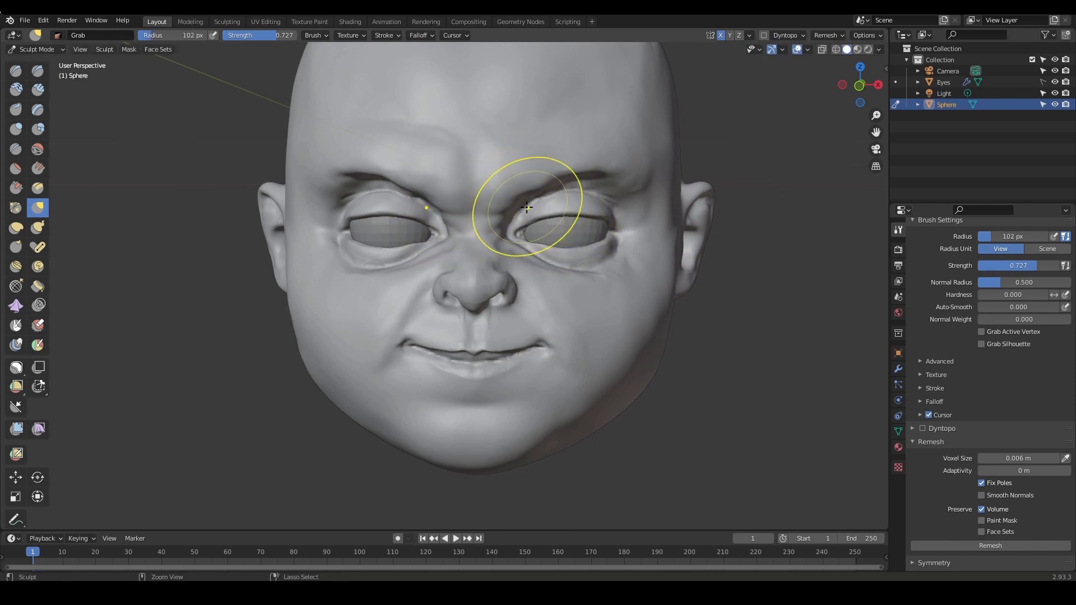
{"action": "key", "text": "f"}
{"action": "left_click", "coordinate": [548, 198]}
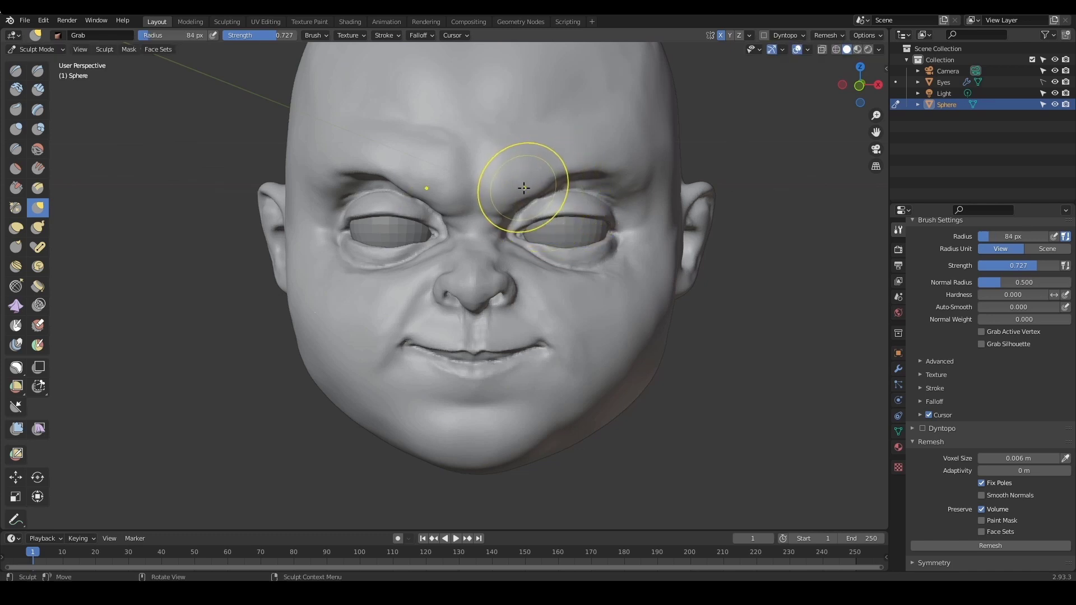
{"action": "mouse_move", "coordinate": [524, 188]}
{"action": "middle_mouse_down"}
{"action": "mouse_move", "coordinate": [553, 196]}
{"action": "mouse_move", "coordinate": [526, 194]}
{"action": "middle_mouse_up"}
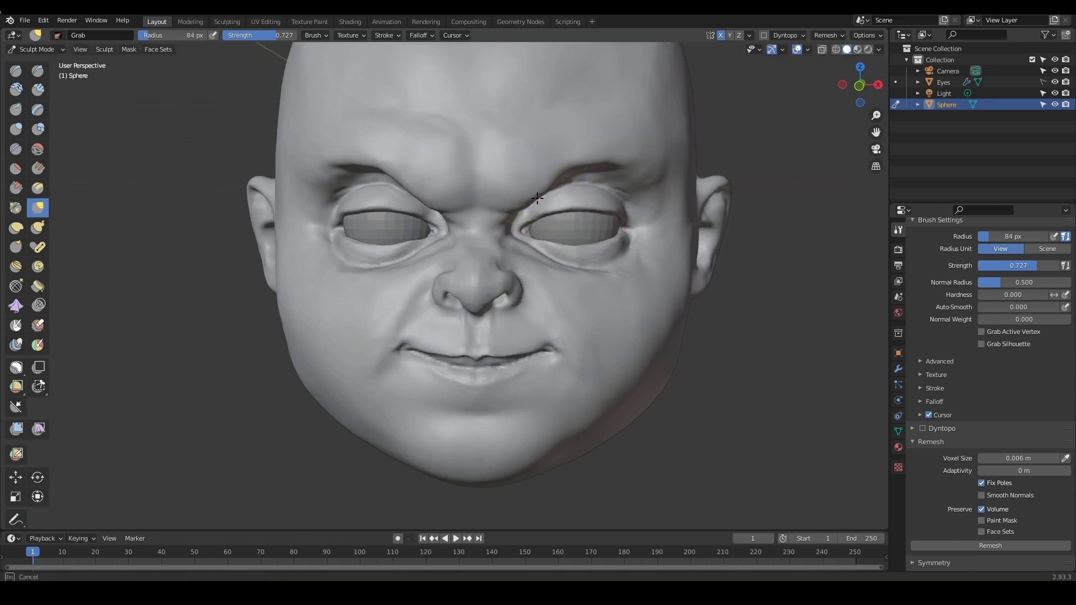
{"action": "left_click_drag", "start_coordinate": [528, 194], "coordinate": [534, 193]}
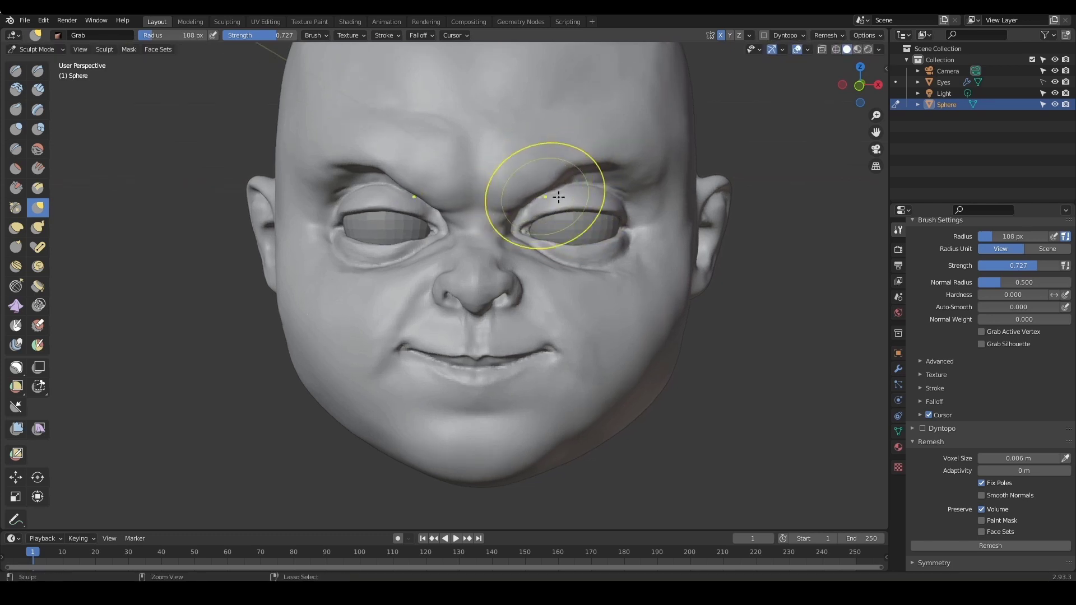
Build up the underside of the inner brow from below with the Clay Strips brush at a 65 px radius
{"action": "middle_click_drag", "start_coordinate": [558, 197], "coordinate": [651, 175], "text": "ctrl"}
{"action": "mouse_move", "coordinate": [651, 175]}
{"action": "middle_mouse_down", "text": "ctrl"}
{"action": "mouse_move", "coordinate": [656, 153]}
{"action": "mouse_move", "coordinate": [550, 248]}
{"action": "mouse_move", "coordinate": [608, 136]}
{"action": "mouse_move", "coordinate": [566, 238]}
{"action": "middle_mouse_up", "text": "ctrl"}
{"action": "mouse_move", "coordinate": [566, 238]}
{"action": "middle_mouse_down"}
{"action": "mouse_move", "coordinate": [502, 195]}
{"action": "mouse_move", "coordinate": [521, 185]}
{"action": "middle_mouse_up"}
{"action": "key", "text": "c"}
{"action": "mouse_move", "coordinate": [583, 154]}
{"action": "left_mouse_down"}
{"action": "mouse_move", "coordinate": [493, 174]}
{"action": "mouse_move", "coordinate": [458, 199]}
{"action": "left_mouse_up"}
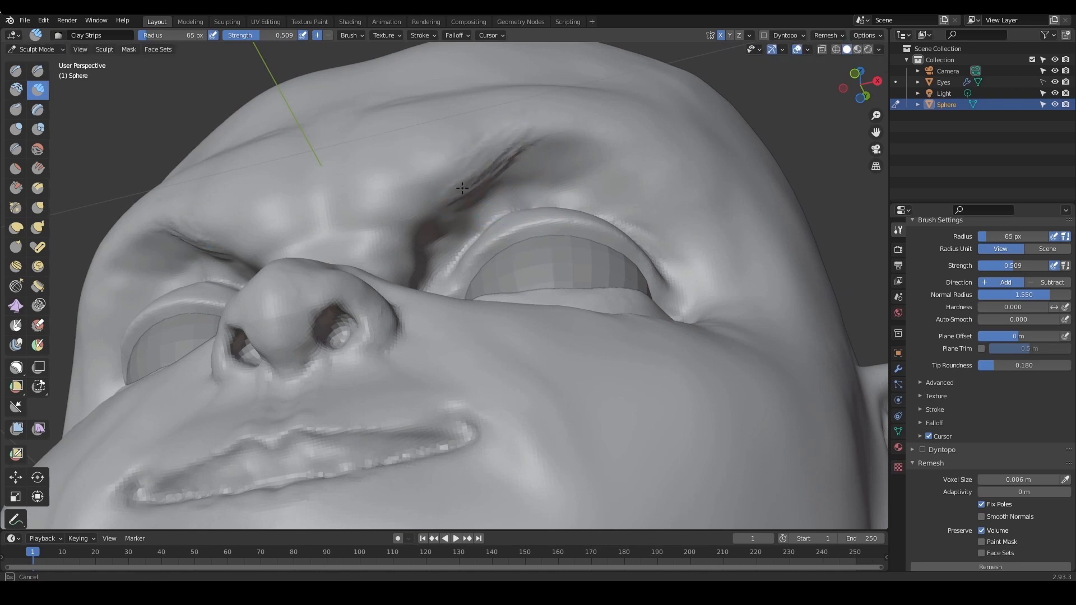
{"action": "left_click_drag", "start_coordinate": [451, 210], "coordinate": [550, 137]}
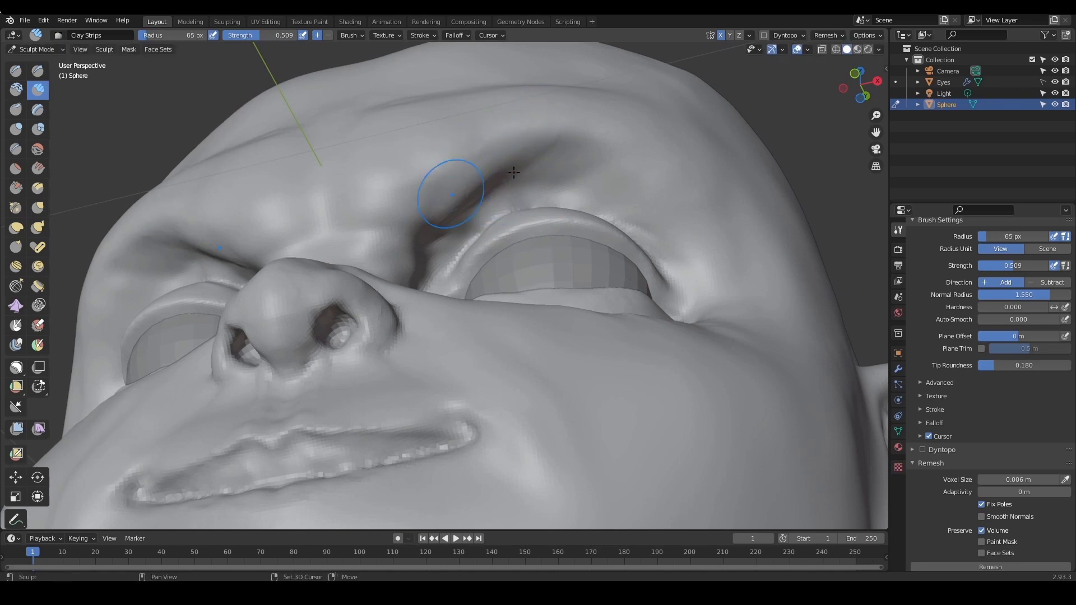
In Object Mode, make the Sphere head unselectable, make the Eyes object selectable and select it
{"action": "middle_click_drag", "start_coordinate": [452, 197], "coordinate": [505, 275], "text": "ctrl"}
{"action": "middle_click_drag", "start_coordinate": [504, 275], "coordinate": [580, 345]}
{"action": "middle_click_drag", "start_coordinate": [581, 345], "coordinate": [597, 305], "text": "ctrl"}
{"action": "mouse_move", "coordinate": [597, 306]}
{"action": "middle_mouse_down"}
{"action": "mouse_move", "coordinate": [611, 314]}
{"action": "mouse_move", "coordinate": [599, 295]}
{"action": "middle_mouse_up"}
{"action": "mouse_move", "coordinate": [600, 295]}
{"action": "middle_mouse_down", "text": "ctrl"}
{"action": "mouse_move", "coordinate": [593, 312]}
{"action": "mouse_move", "coordinate": [566, 298]}
{"action": "mouse_move", "coordinate": [598, 289]}
{"action": "middle_mouse_up", "text": "ctrl"}
{"action": "key", "text": "ctrl+Tab"}
{"action": "left_click", "coordinate": [478, 309]}
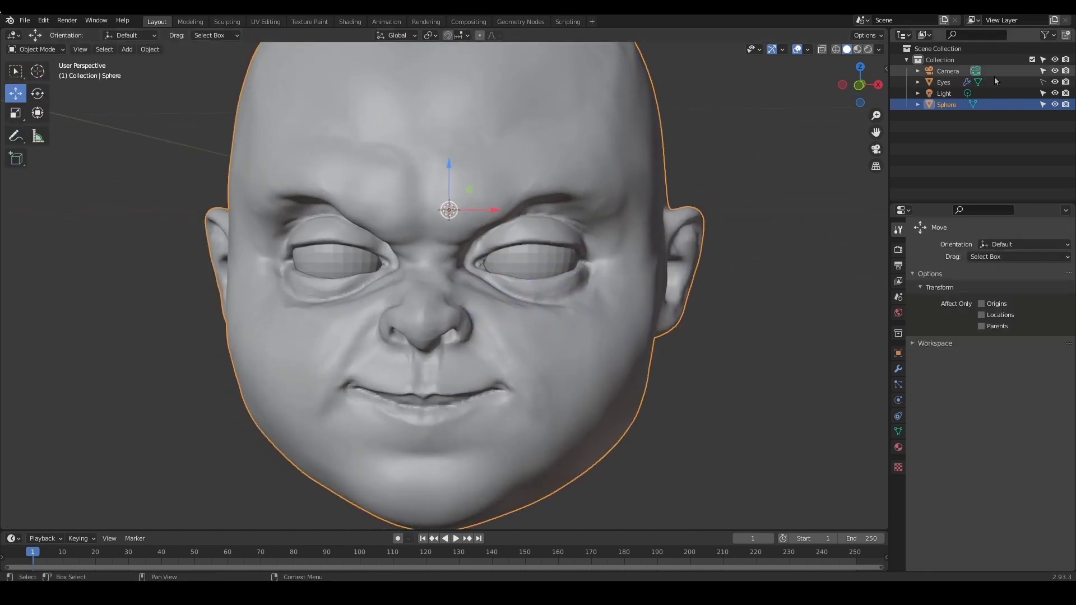
{"action": "left_click", "coordinate": [1043, 105]}
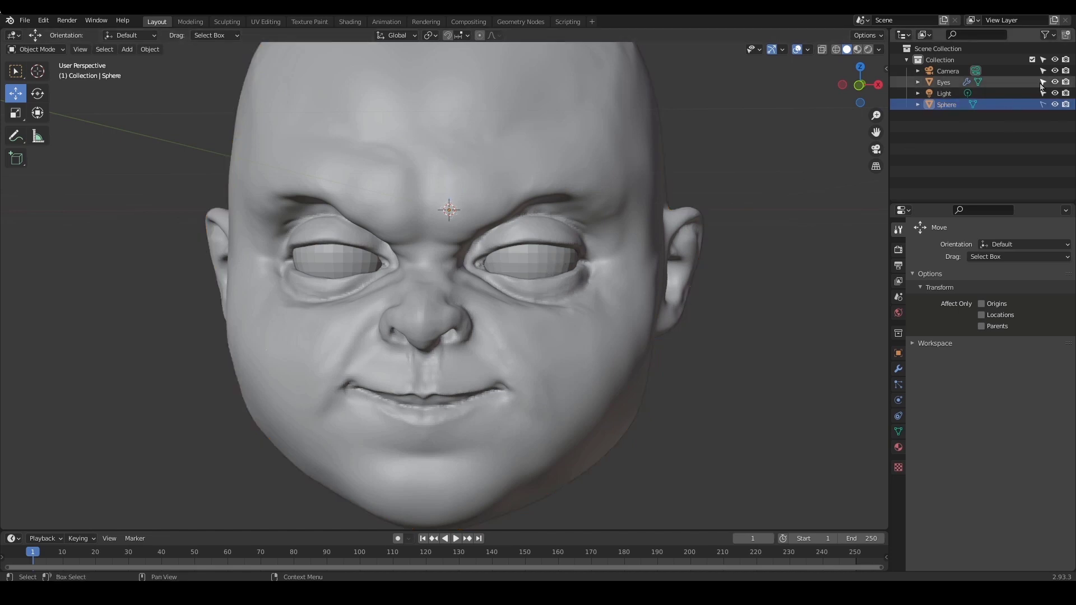
{"action": "left_click", "coordinate": [1004, 82]}
{"action": "scroll", "coordinate": [745, 314], "scroll_direction": "up", "scroll_amount": 1}
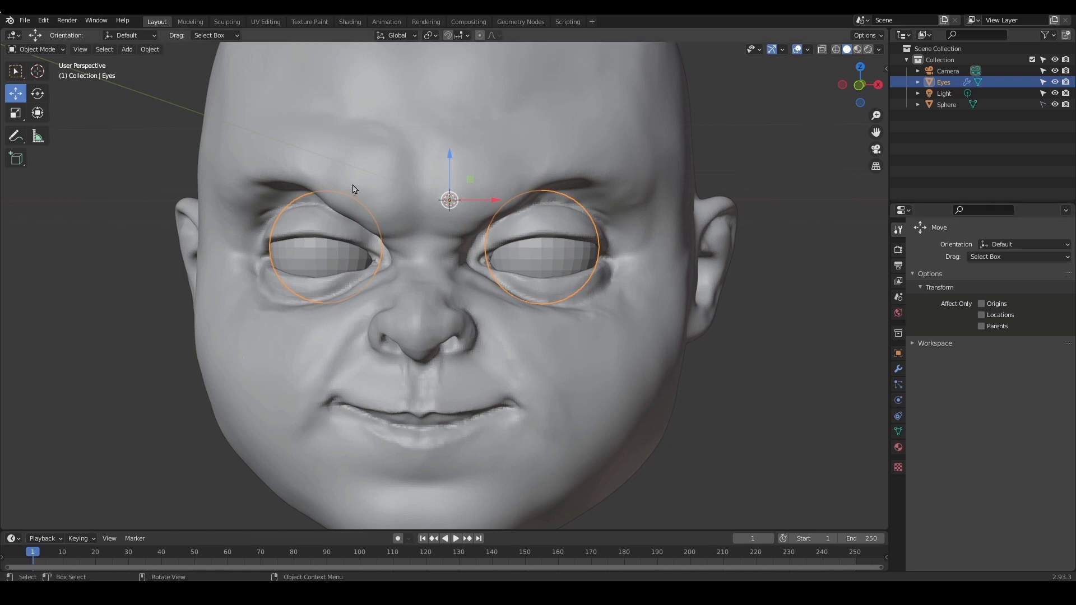
Put the Eyes object into Sculpt Mode and remesh it with a voxel size of 0.06 m
{"action": "key", "text": "ctrl+Tab"}
{"action": "left_click", "coordinate": [432, 313]}
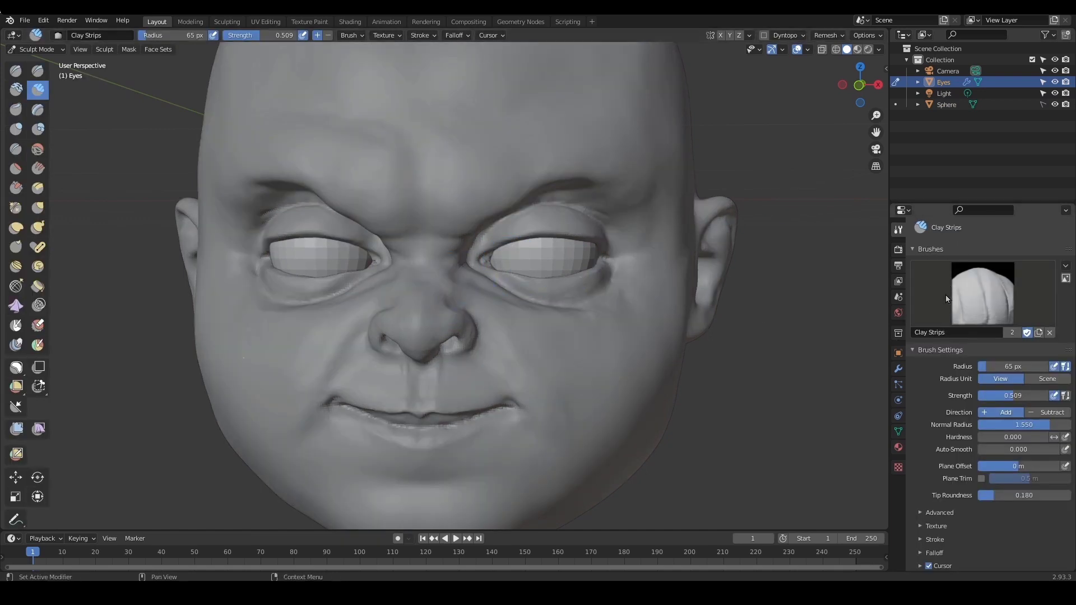
{"action": "scroll", "coordinate": [987, 324], "scroll_direction": "down", "scroll_amount": 4}
{"action": "scroll", "coordinate": [987, 324], "scroll_direction": "down", "scroll_amount": 1}
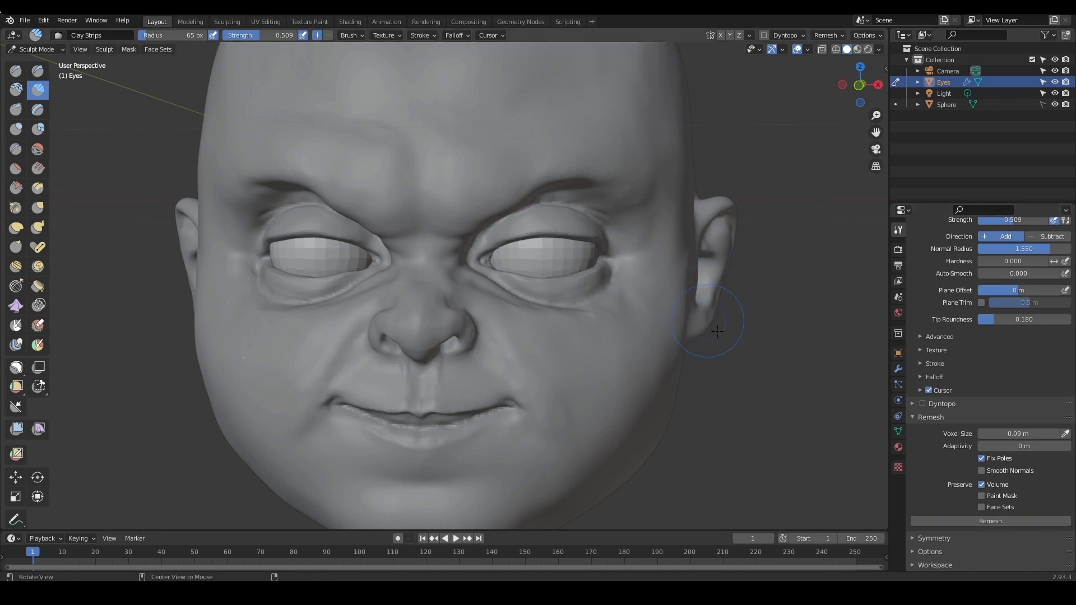
{"action": "middle_click_drag", "start_coordinate": [718, 332], "coordinate": [689, 234], "text": "ctrl"}
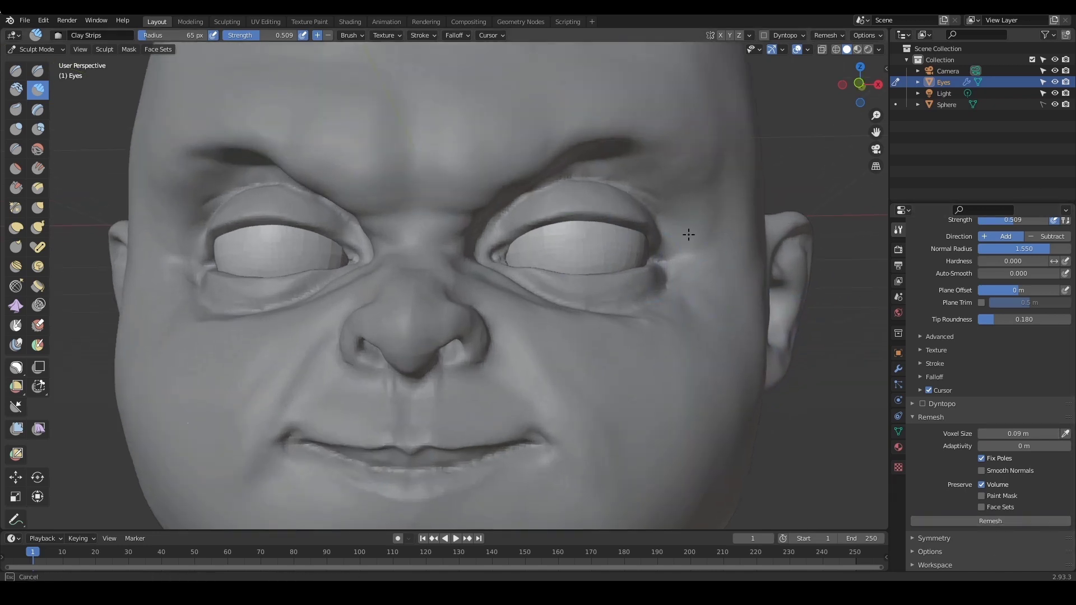
{"action": "left_click", "coordinate": [1026, 430]}
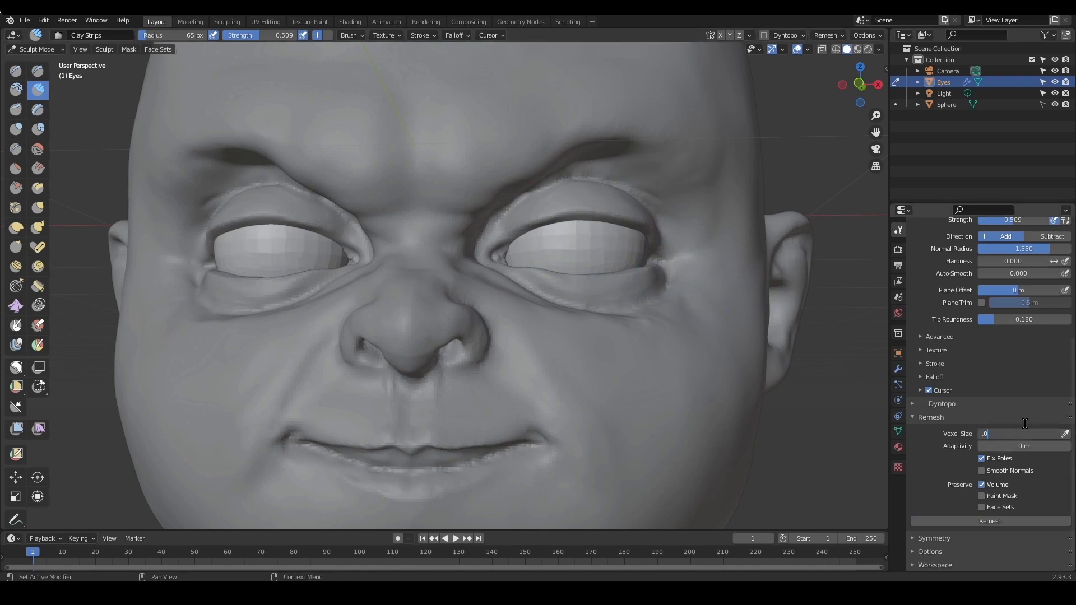
{"action": "left_click", "coordinate": [1008, 521]}
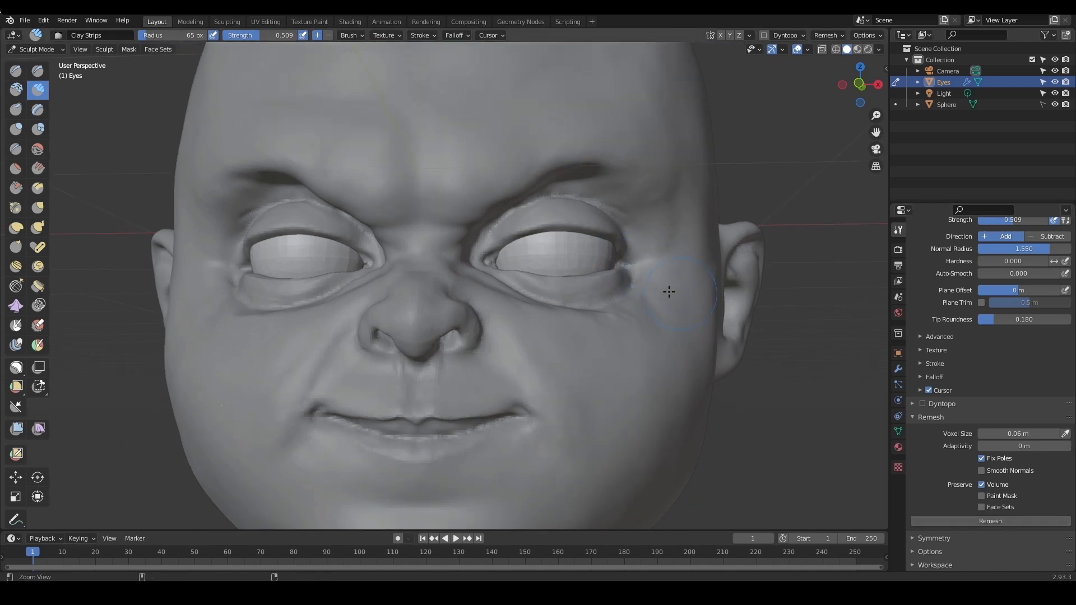
Try to build up the front of the eyeballs with the Clay Strips brush at a 51 px radius
{"action": "middle_click_drag", "start_coordinate": [668, 293], "coordinate": [658, 308]}
{"action": "key", "text": "f"}
{"action": "middle_click_drag", "start_coordinate": [595, 260], "coordinate": [567, 246], "text": "ctrl"}
{"action": "left_click", "coordinate": [558, 250]}
{"action": "key", "text": "f"}
{"action": "left_click", "coordinate": [566, 255]}
{"action": "left_click_drag", "start_coordinate": [561, 250], "coordinate": [576, 246]}
{"action": "key", "text": "f"}
{"action": "left_click", "coordinate": [568, 240]}
{"action": "key", "text": "f"}
{"action": "left_click", "coordinate": [568, 239]}
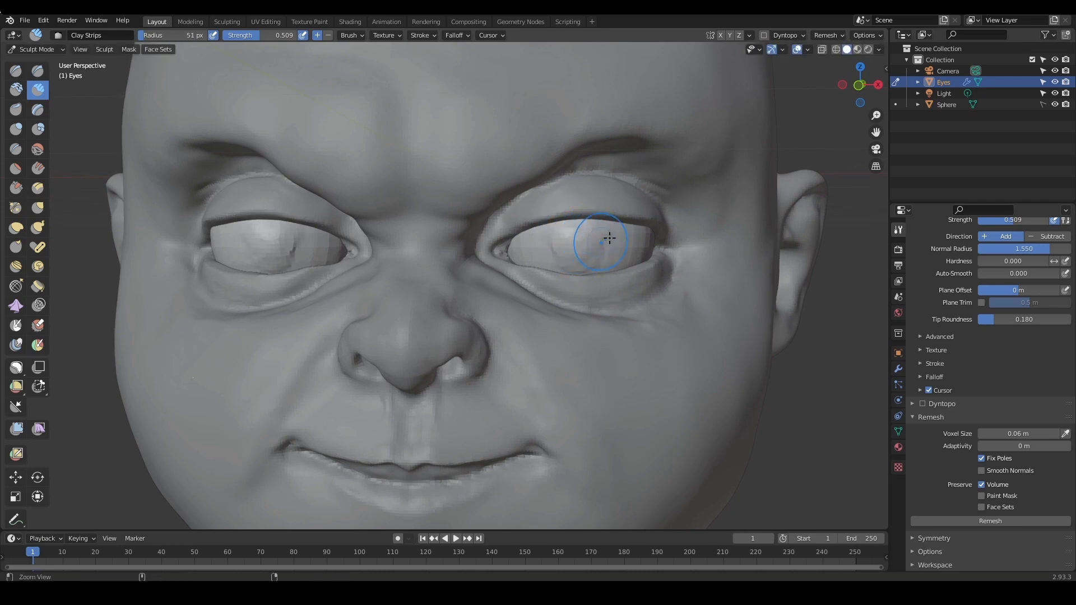
Choose the Mask brush at a 41 px radius and remesh the eyeballs with a voxel size of 0.05 m
{"action": "mouse_move", "coordinate": [607, 238]}
{"action": "middle_mouse_down", "text": "ctrl"}
{"action": "mouse_move", "coordinate": [603, 284]}
{"action": "mouse_move", "coordinate": [636, 253]}
{"action": "mouse_move", "coordinate": [615, 238]}
{"action": "mouse_move", "coordinate": [595, 254]}
{"action": "middle_mouse_up", "text": "ctrl"}
{"action": "key", "text": "m"}
{"action": "key", "text": "f"}
{"action": "left_click", "coordinate": [577, 257]}
{"action": "left_click", "coordinate": [1017, 433]}
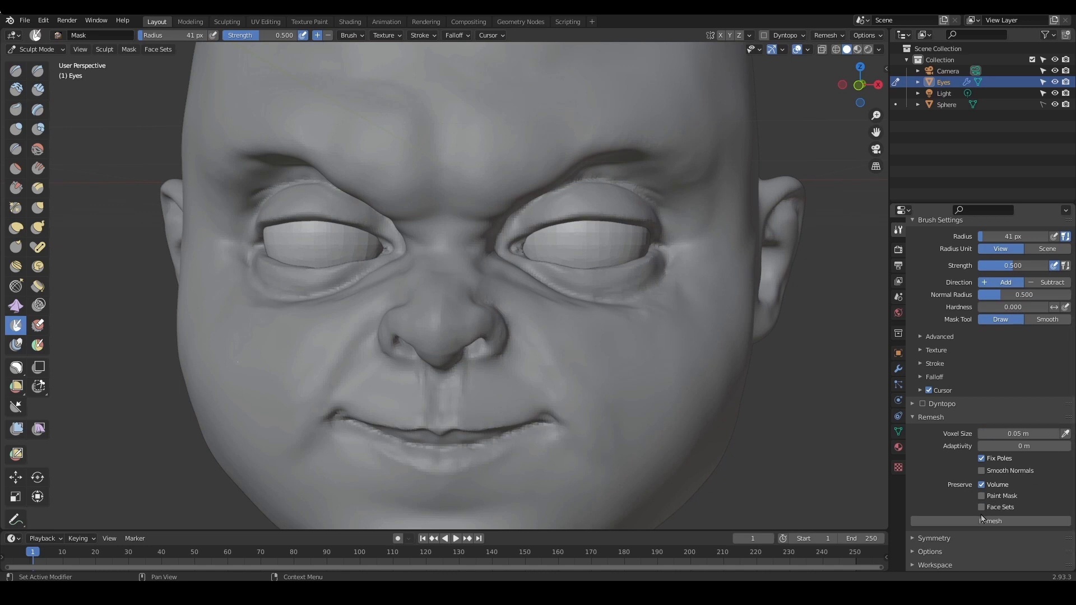
Paint an iris-sized mask on the visible front of the eyeballs with the Mask brush
{"action": "middle_click_drag", "start_coordinate": [715, 218], "coordinate": [717, 200]}
{"action": "middle_click_drag", "start_coordinate": [640, 250], "coordinate": [637, 233], "text": "ctrl"}
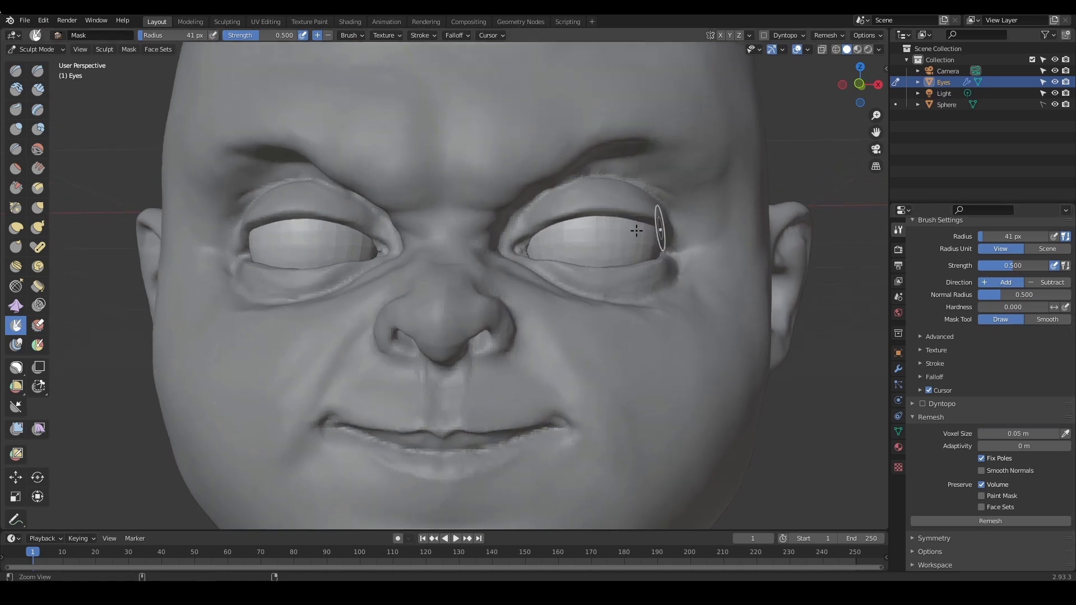
{"action": "mouse_move", "coordinate": [581, 137]}
{"action": "middle_mouse_down", "text": "ctrl"}
{"action": "mouse_move", "coordinate": [528, 163]}
{"action": "mouse_move", "coordinate": [538, 185]}
{"action": "mouse_move", "coordinate": [555, 168]}
{"action": "mouse_move", "coordinate": [584, 192]}
{"action": "middle_mouse_up", "text": "ctrl"}
{"action": "mouse_move", "coordinate": [595, 211]}
{"action": "left_mouse_down"}
{"action": "mouse_move", "coordinate": [617, 231]}
{"action": "mouse_move", "coordinate": [598, 220]}
{"action": "mouse_move", "coordinate": [613, 221]}
{"action": "mouse_move", "coordinate": [583, 227]}
{"action": "mouse_move", "coordinate": [627, 210]}
{"action": "mouse_move", "coordinate": [657, 215]}
{"action": "left_mouse_up"}
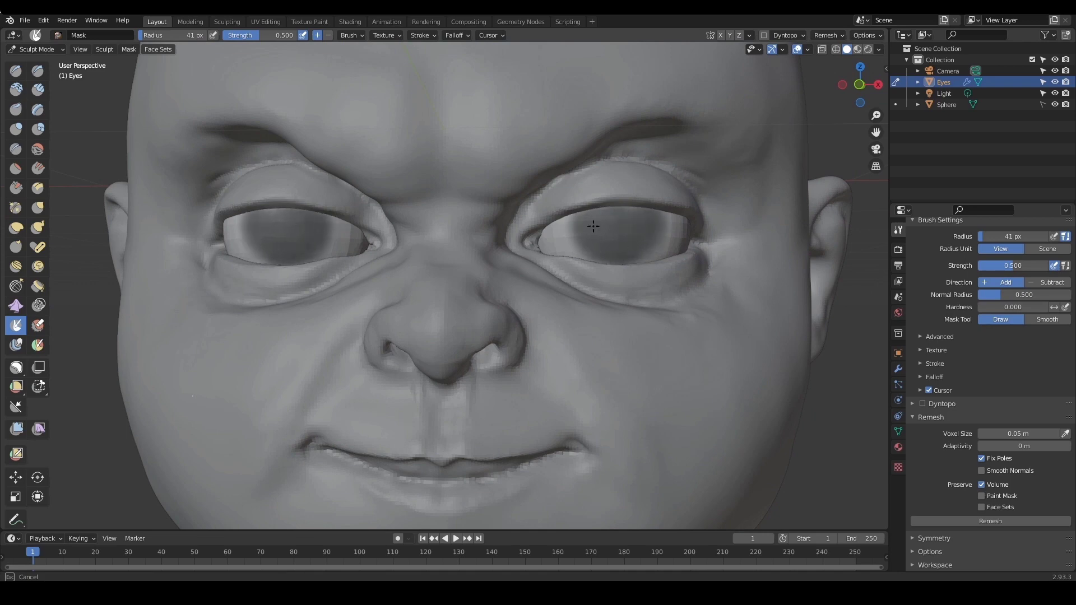
Extend and even out the iris masks between the eyelids with the Mask brush at a 41 px radius
{"action": "scroll", "coordinate": [634, 251], "scroll_direction": "down", "scroll_amount": 5}
{"action": "middle_click_drag", "start_coordinate": [669, 247], "coordinate": [649, 250]}
{"action": "scroll", "coordinate": [650, 239], "scroll_direction": "up", "scroll_amount": 5}
{"action": "left_click_drag", "start_coordinate": [710, 219], "coordinate": [687, 243]}
{"action": "middle_click_drag", "start_coordinate": [666, 266], "coordinate": [695, 256]}
{"action": "mouse_move", "coordinate": [564, 206]}
{"action": "left_mouse_down"}
{"action": "mouse_move", "coordinate": [589, 227]}
{"action": "mouse_move", "coordinate": [621, 220]}
{"action": "left_mouse_up"}
{"action": "mouse_move", "coordinate": [623, 220]}
{"action": "middle_mouse_down"}
{"action": "mouse_move", "coordinate": [645, 209]}
{"action": "mouse_move", "coordinate": [633, 221]}
{"action": "mouse_move", "coordinate": [645, 229]}
{"action": "mouse_move", "coordinate": [680, 216]}
{"action": "middle_mouse_up"}
{"action": "scroll", "coordinate": [646, 210], "scroll_direction": "down", "scroll_amount": 2}
{"action": "scroll", "coordinate": [697, 223], "scroll_direction": "up", "scroll_amount": 2}
{"action": "left_click_drag", "start_coordinate": [682, 216], "coordinate": [701, 255]}
{"action": "left_click_drag", "start_coordinate": [701, 256], "coordinate": [687, 245], "text": "alt"}
{"action": "left_click_drag", "start_coordinate": [675, 244], "coordinate": [698, 245], "text": "alt"}
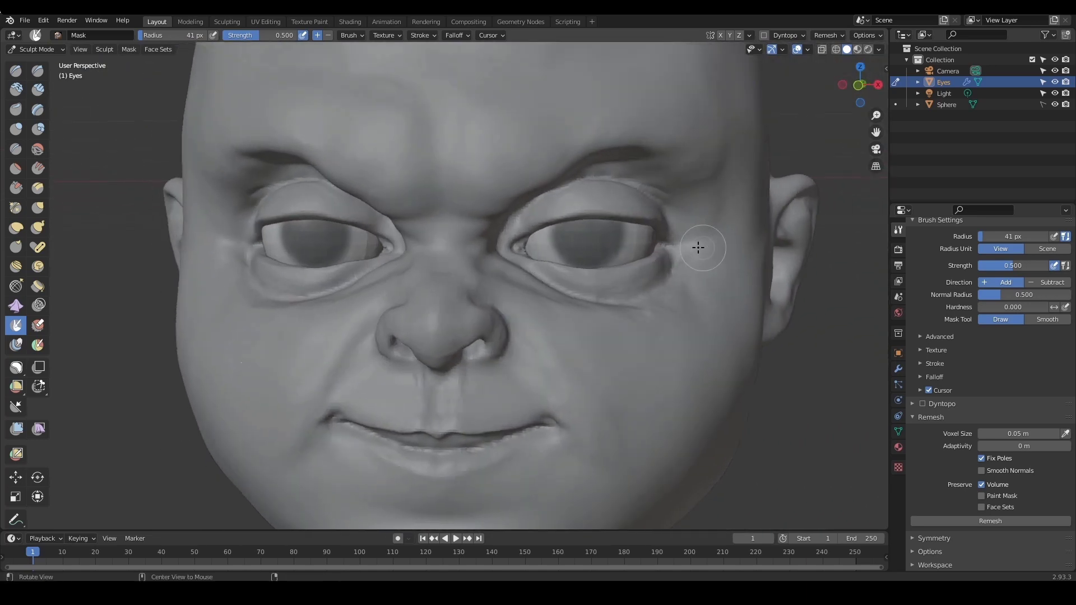
{"action": "left_click_drag", "start_coordinate": [585, 248], "coordinate": [586, 257]}
Hide the Sphere head and round off the upper part of the iris masks on the exposed eyeballs
{"action": "scroll", "coordinate": [590, 264], "scroll_direction": "down", "scroll_amount": 5}
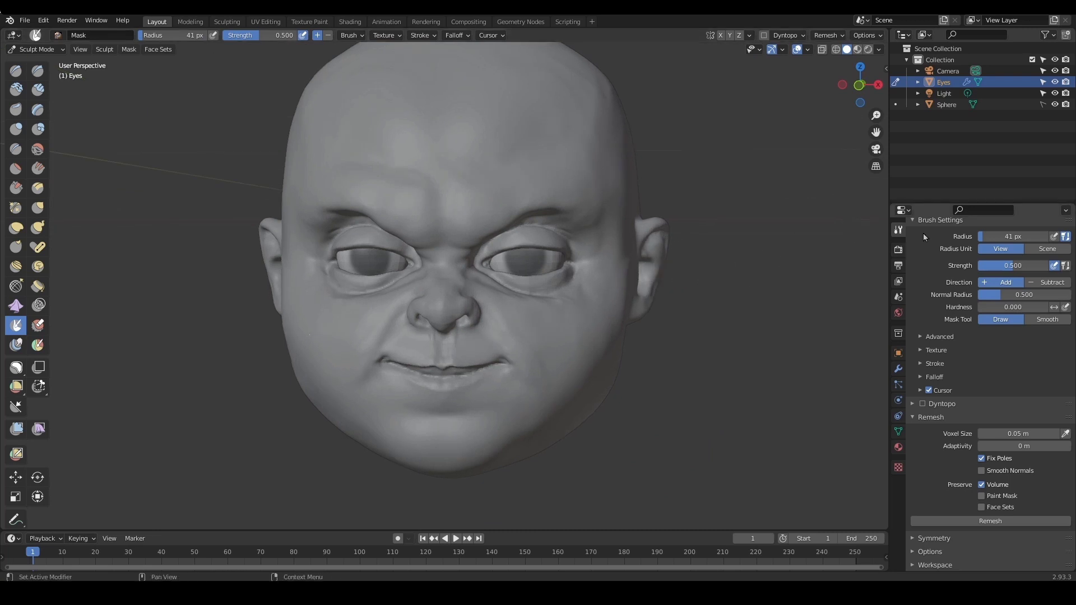
{"action": "left_click", "coordinate": [1055, 105]}
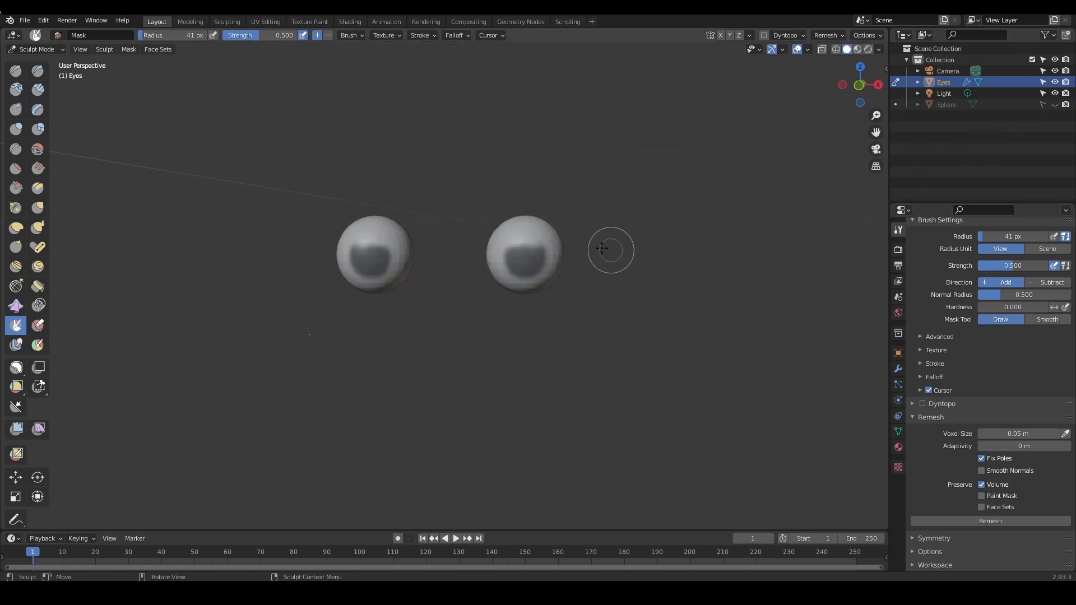
{"action": "scroll", "coordinate": [610, 269], "scroll_direction": "up", "scroll_amount": 3}
{"action": "left_click_drag", "start_coordinate": [583, 228], "coordinate": [573, 235]}
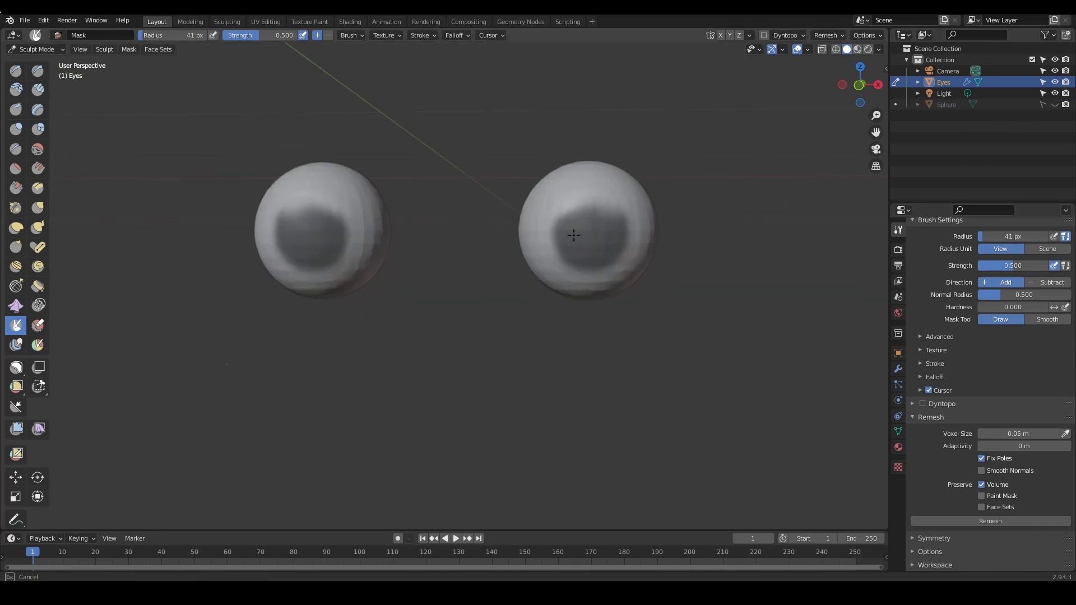
{"action": "middle_click_drag", "start_coordinate": [602, 211], "coordinate": [604, 215]}
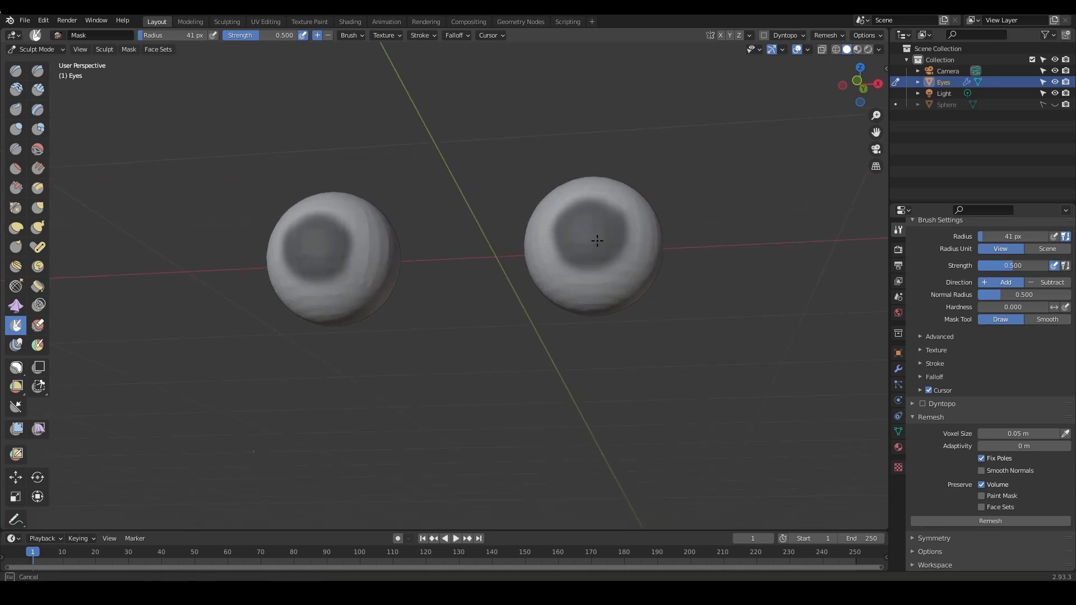
{"action": "left_click_drag", "start_coordinate": [600, 230], "coordinate": [591, 235]}
Refine the round outline of the iris masks with the Mask brush at a 36 px radius
{"action": "middle_click_drag", "start_coordinate": [592, 236], "coordinate": [617, 254]}
{"action": "key", "text": "bracketleft"}
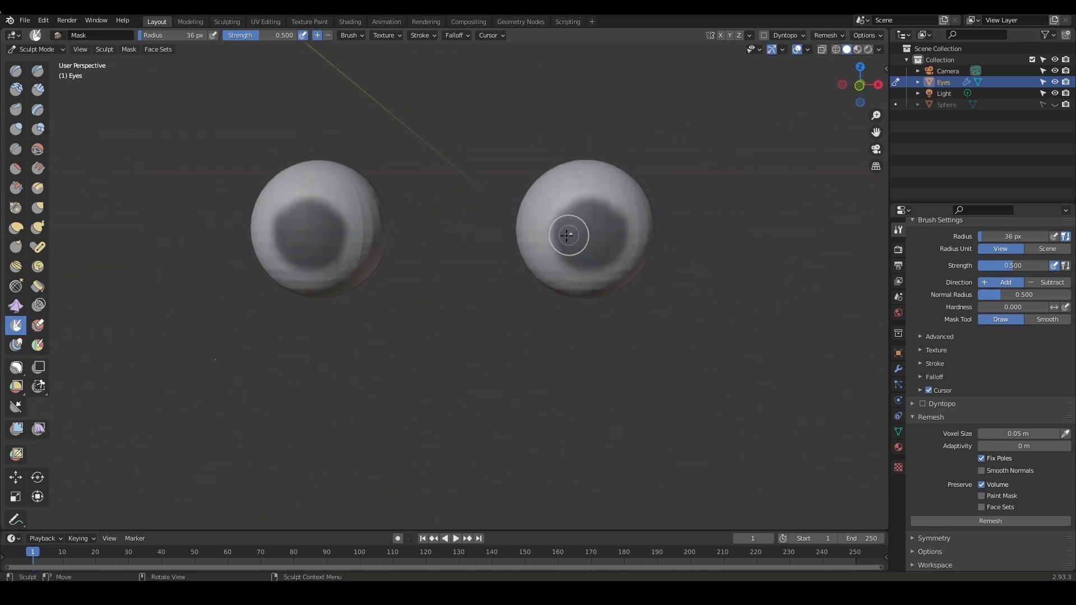
{"action": "left_click_drag", "start_coordinate": [569, 236], "coordinate": [605, 221]}
{"action": "scroll", "coordinate": [607, 219], "scroll_direction": "up", "scroll_amount": 3}
{"action": "middle_click_drag", "start_coordinate": [607, 219], "coordinate": [578, 257], "text": "shift"}
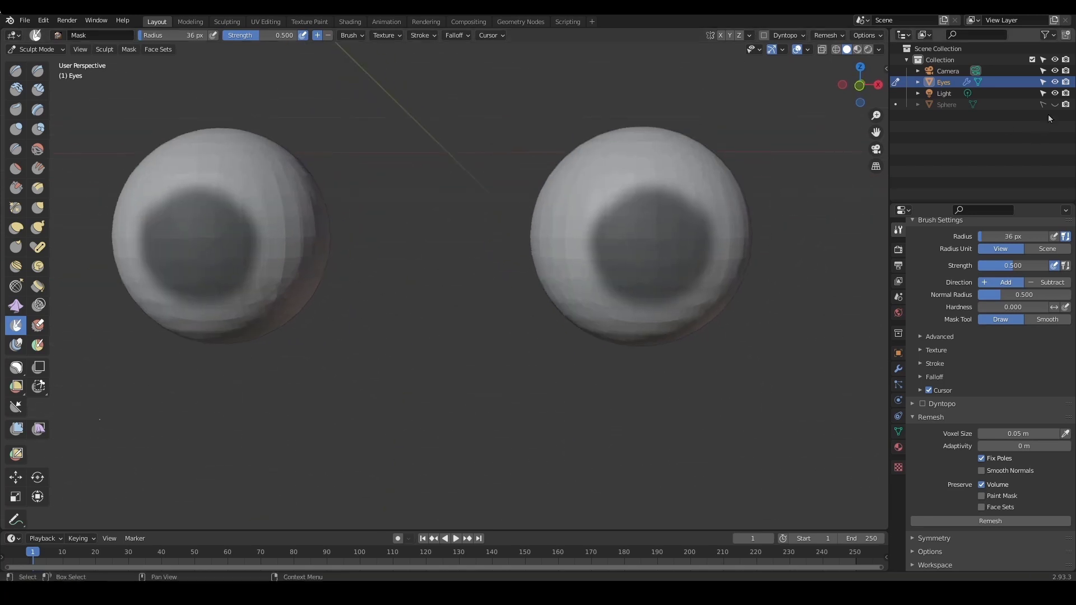
Show the Sphere head again and invert the iris masks on the eyeballs
{"action": "left_click", "coordinate": [1055, 105]}
{"action": "scroll", "coordinate": [644, 293], "scroll_direction": "down", "scroll_amount": 5}
{"action": "key", "text": "alt+m"}
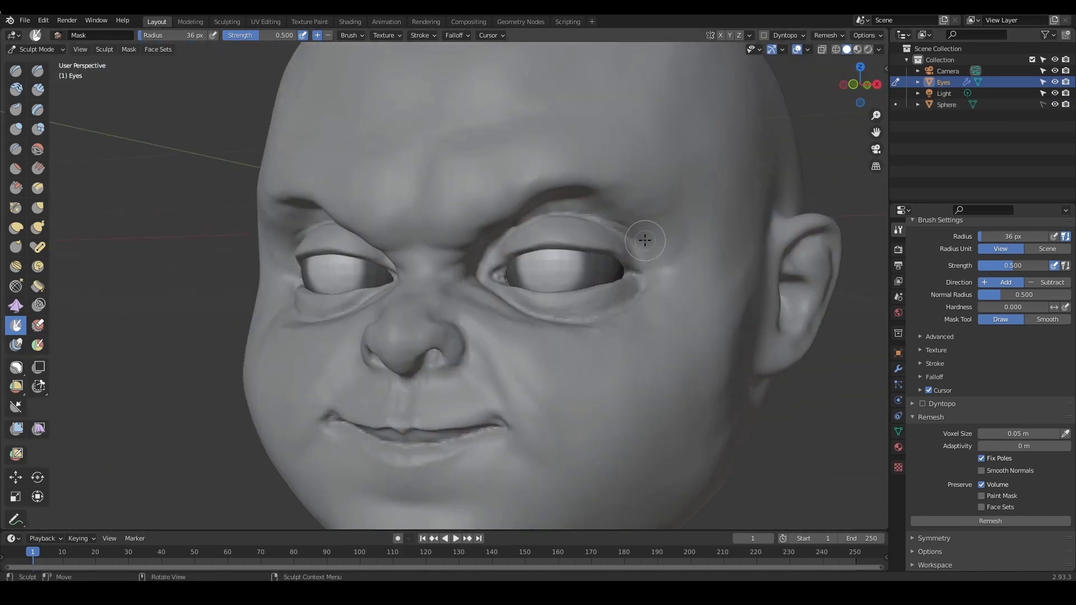
Shift the unmasked iris areas slightly along the Y axis with the Move tool in the side view
{"action": "mouse_move", "coordinate": [653, 224]}
{"action": "middle_mouse_down", "text": "ctrl"}
{"action": "mouse_move", "coordinate": [644, 236]}
{"action": "mouse_move", "coordinate": [640, 216]}
{"action": "middle_mouse_up", "text": "ctrl"}
{"action": "middle_click_drag", "start_coordinate": [627, 275], "coordinate": [619, 297]}
{"action": "left_click", "coordinate": [16, 477]}
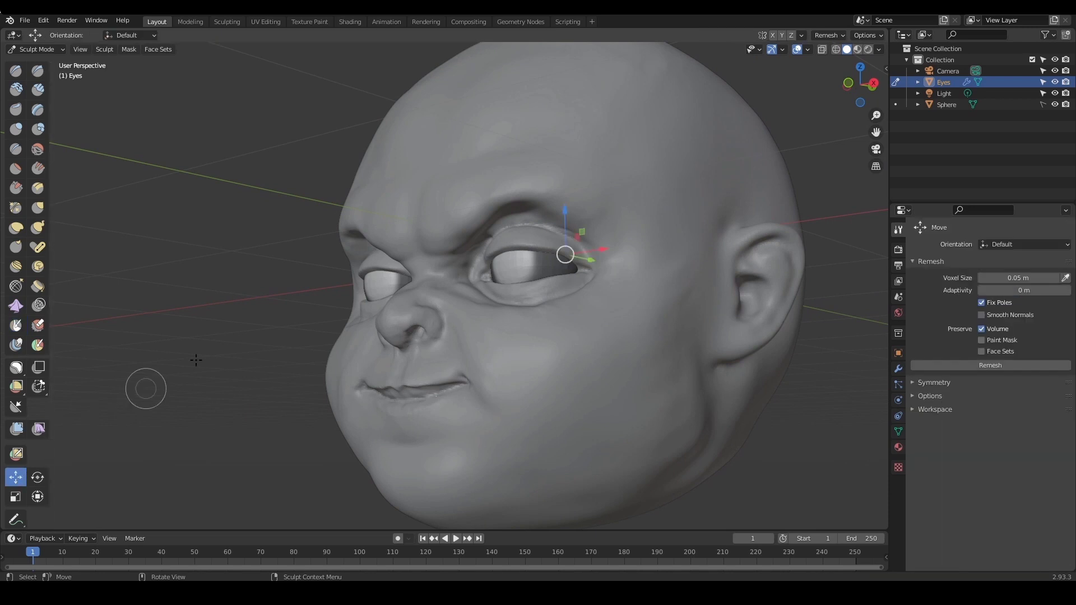
{"action": "mouse_move", "coordinate": [561, 280]}
{"action": "middle_mouse_down"}
{"action": "mouse_move", "coordinate": [654, 290]}
{"action": "mouse_move", "coordinate": [628, 291]}
{"action": "middle_mouse_up"}
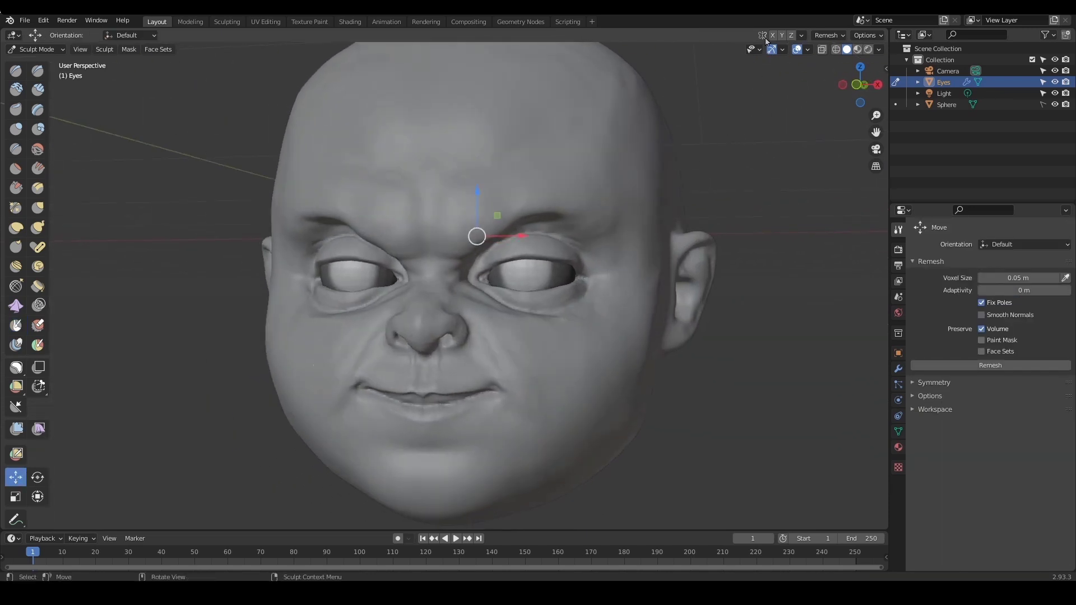
{"action": "middle_click_drag", "start_coordinate": [561, 269], "coordinate": [569, 294]}
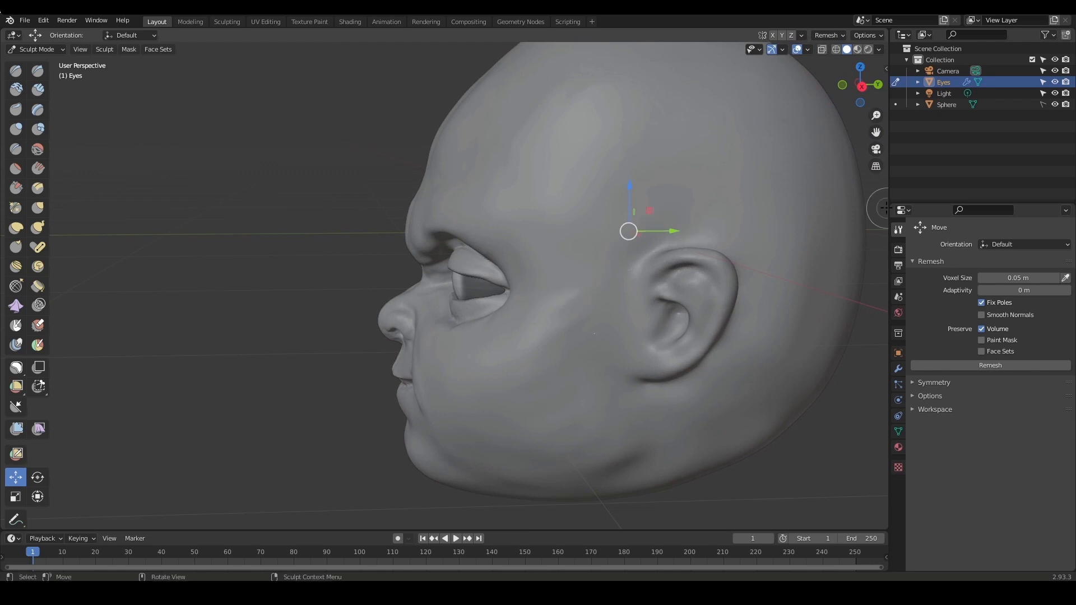
{"action": "key", "text": "KP_3"}
{"action": "mouse_move", "coordinate": [673, 233]}
{"action": "left_mouse_down"}
{"action": "mouse_move", "coordinate": [689, 233]}
{"action": "mouse_move", "coordinate": [679, 234]}
{"action": "left_mouse_up"}
{"action": "middle_click_drag", "start_coordinate": [679, 233], "coordinate": [509, 398]}
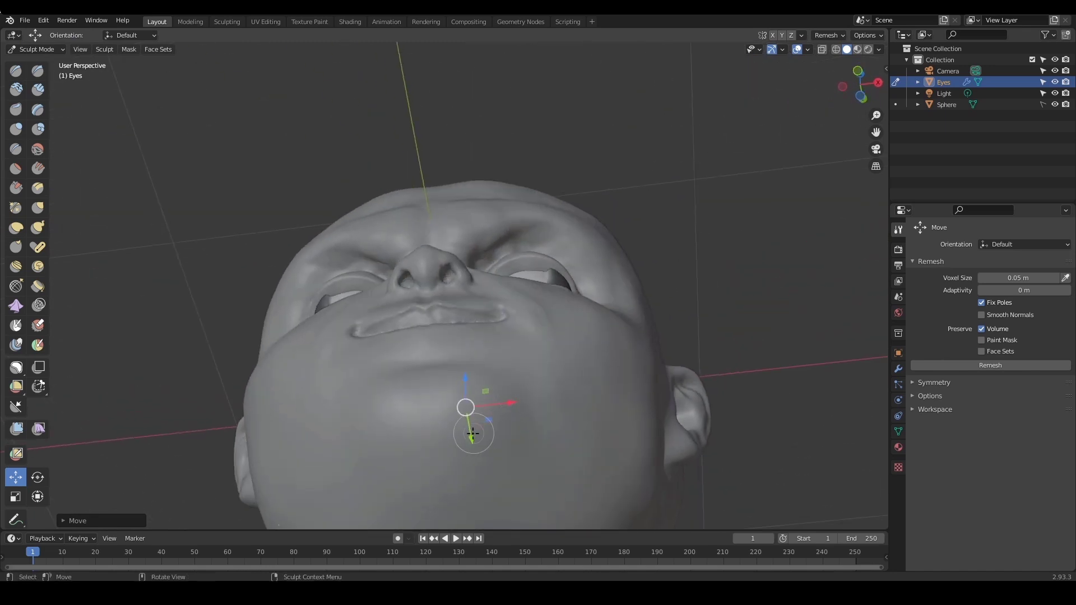
{"action": "mouse_move", "coordinate": [473, 440]}
{"action": "middle_mouse_down"}
{"action": "mouse_move", "coordinate": [708, 322]}
{"action": "mouse_move", "coordinate": [699, 329]}
{"action": "mouse_move", "coordinate": [646, 298]}
{"action": "mouse_move", "coordinate": [622, 300]}
{"action": "mouse_move", "coordinate": [652, 240]}
{"action": "middle_mouse_up"}
{"action": "scroll", "coordinate": [706, 323], "scroll_direction": "up", "scroll_amount": 2}
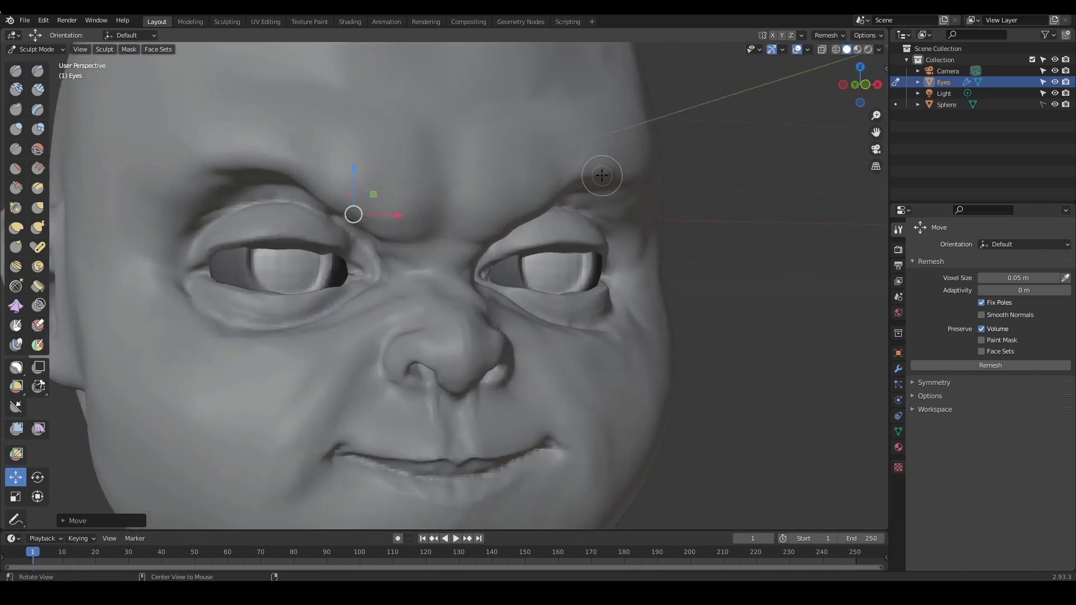
{"action": "mouse_move", "coordinate": [796, 335]}
{"action": "middle_mouse_down"}
{"action": "mouse_move", "coordinate": [725, 338]}
{"action": "mouse_move", "coordinate": [742, 358]}
{"action": "middle_mouse_up"}
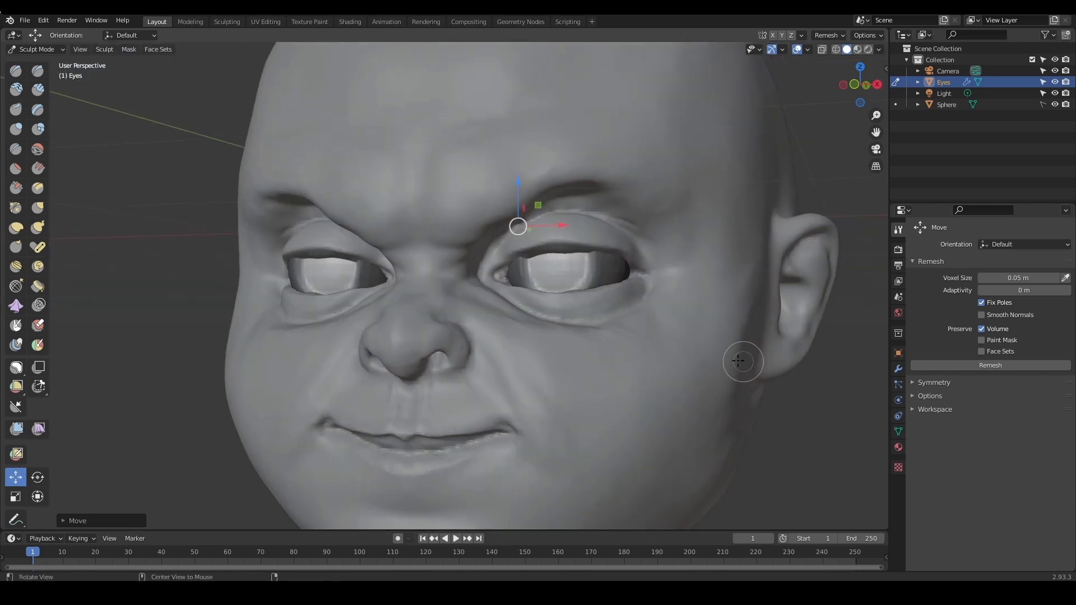
{"action": "middle_click_drag", "start_coordinate": [605, 311], "coordinate": [643, 306]}
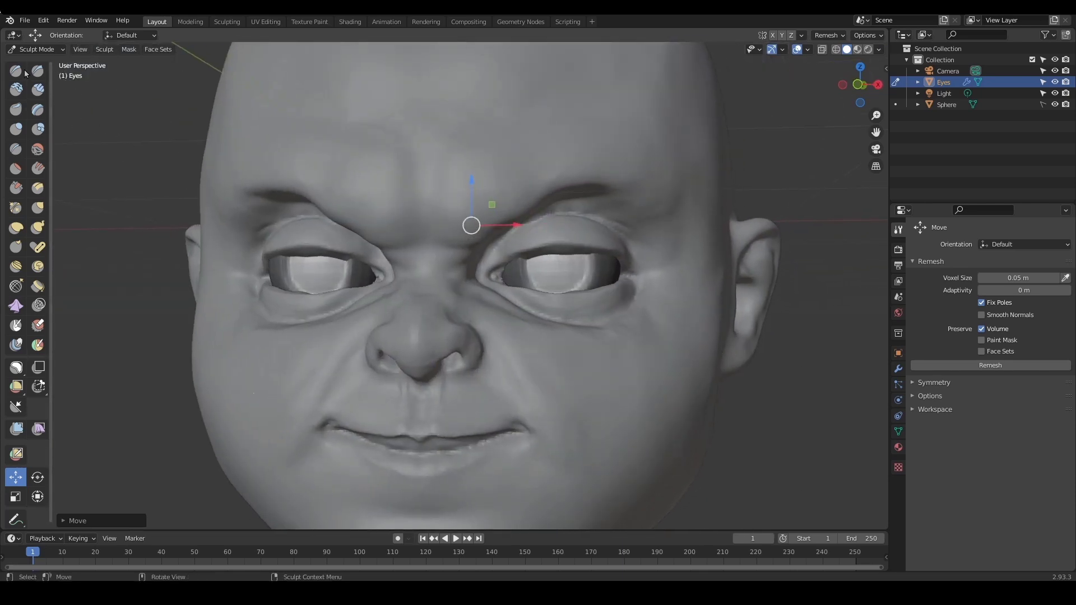
Switch to the Clay Strips brush and set its radius to 49 px over the irises
{"action": "key", "text": "c"}
{"action": "scroll", "coordinate": [589, 280], "scroll_direction": "up", "scroll_amount": 1}
{"action": "scroll", "coordinate": [619, 270], "scroll_direction": "up", "scroll_amount": 1}
{"action": "key", "text": "f"}
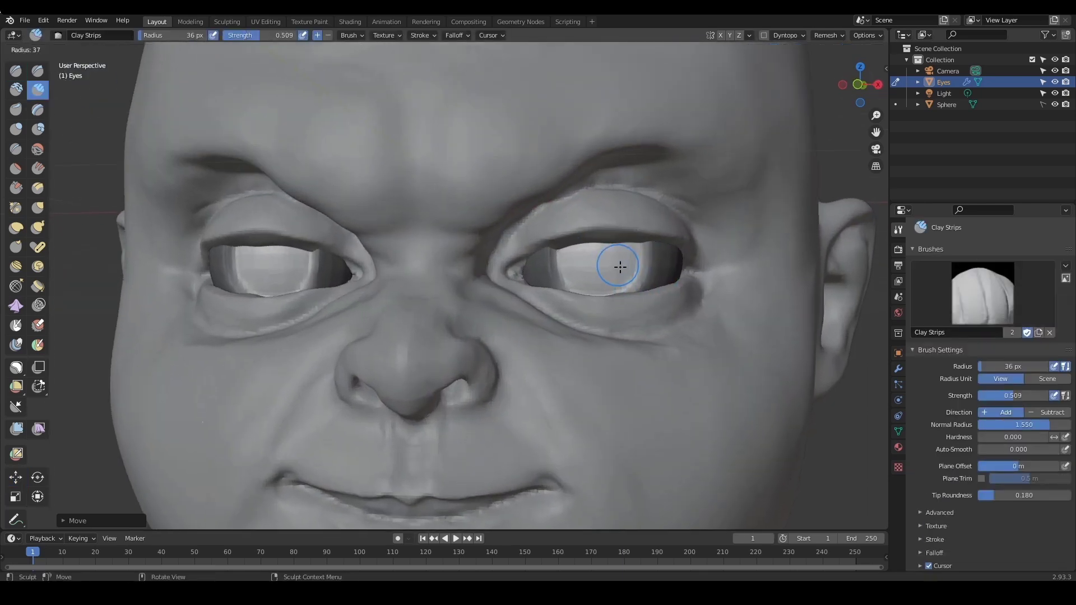
{"action": "left_click", "coordinate": [626, 266]}
Hide the Sphere head, inspect the unmasked iris areas on the exposed eyeballs, and show the head again
{"action": "mouse_move", "coordinate": [599, 265]}
{"action": "middle_mouse_down"}
{"action": "mouse_move", "coordinate": [585, 264]}
{"action": "mouse_move", "coordinate": [630, 283]}
{"action": "middle_mouse_up"}
{"action": "scroll", "coordinate": [624, 282], "scroll_direction": "down", "scroll_amount": 5}
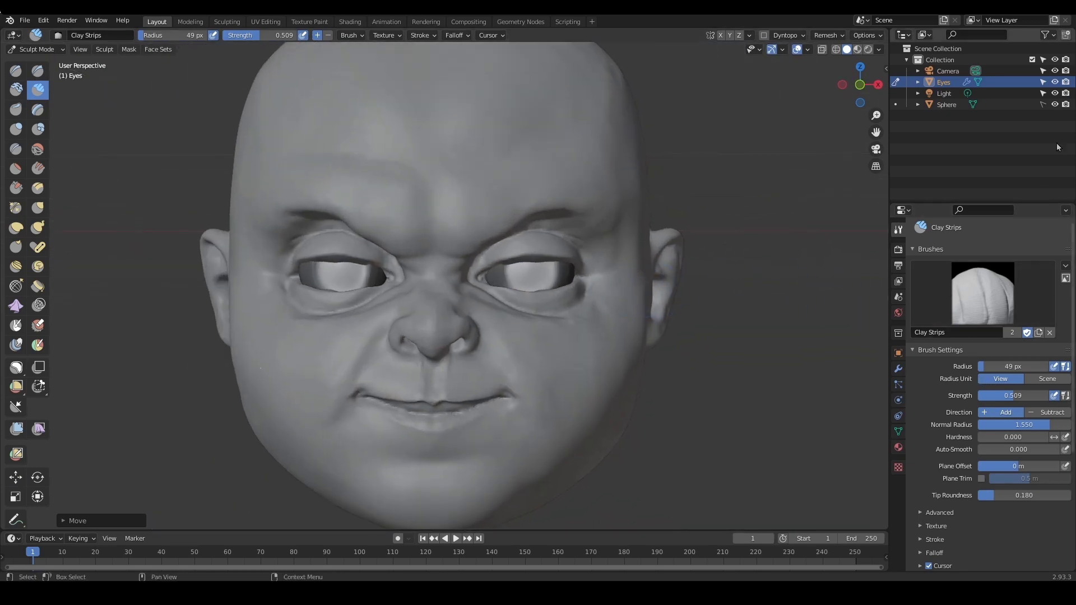
{"action": "left_click", "coordinate": [1055, 105]}
{"action": "scroll", "coordinate": [596, 216], "scroll_direction": "up", "scroll_amount": 3}
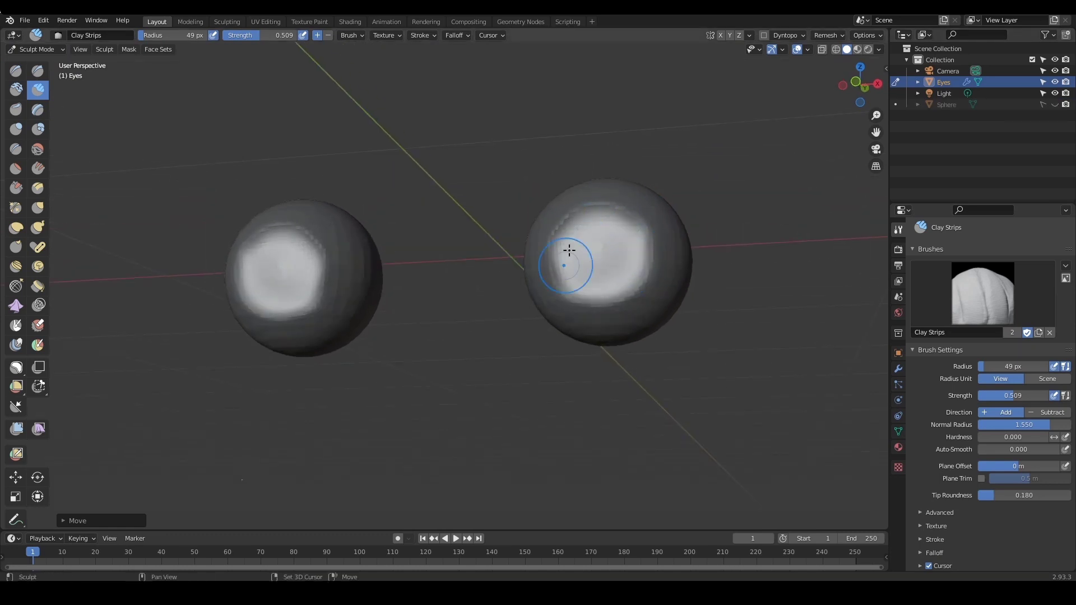
{"action": "middle_click_drag", "start_coordinate": [585, 272], "coordinate": [661, 265]}
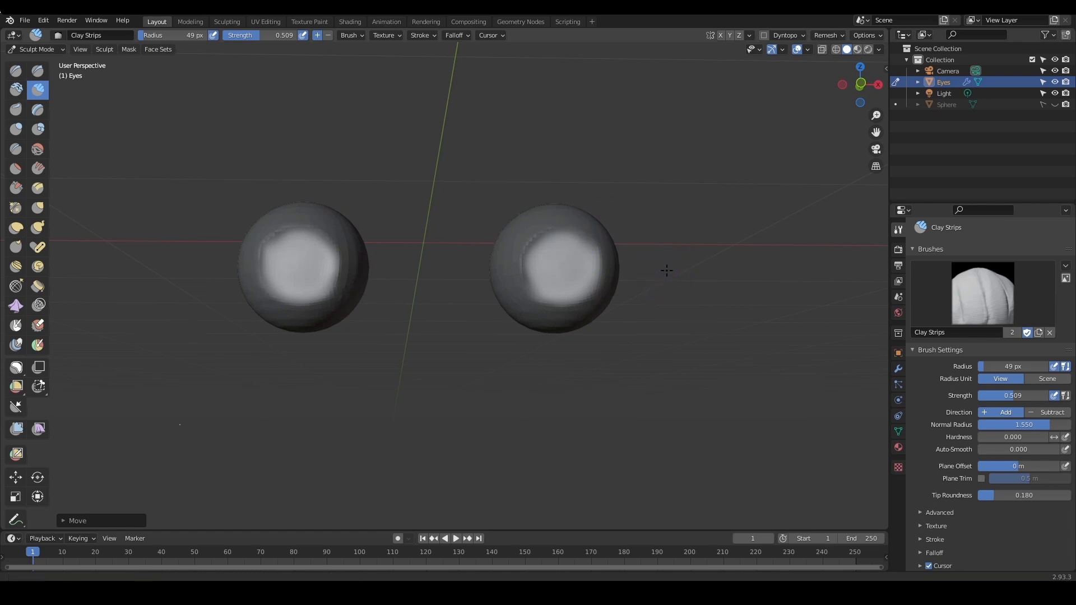
{"action": "scroll", "coordinate": [668, 270], "scroll_direction": "up", "scroll_amount": 2}
{"action": "middle_click_drag", "start_coordinate": [708, 273], "coordinate": [691, 301], "text": "shift"}
{"action": "scroll", "coordinate": [691, 301], "scroll_direction": "up", "scroll_amount": 1}
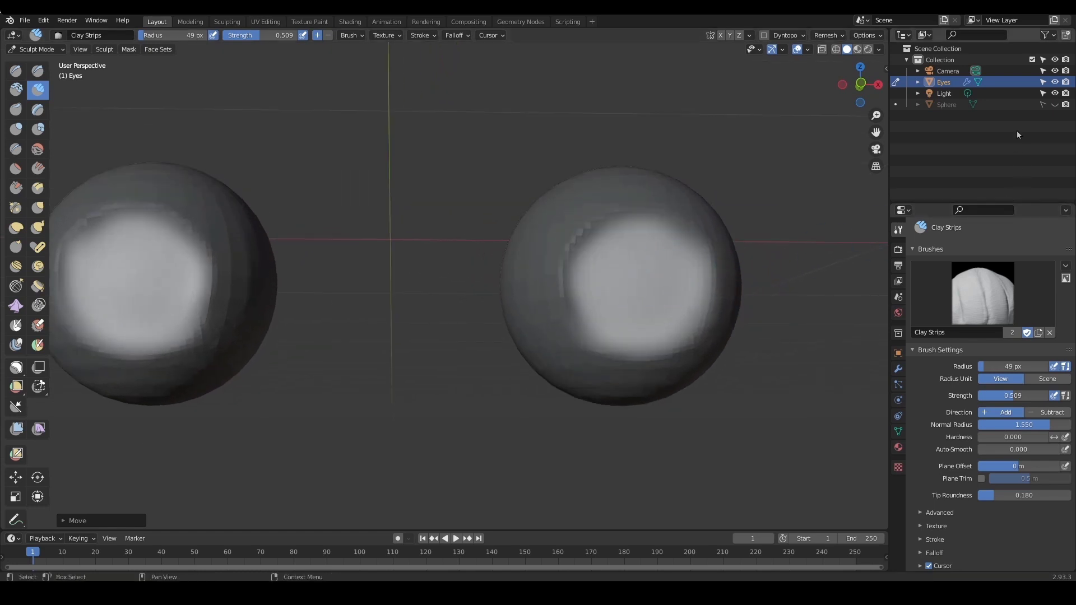
{"action": "left_click", "coordinate": [1055, 105]}
{"action": "scroll", "coordinate": [644, 314], "scroll_direction": "down", "scroll_amount": 3}
{"action": "scroll", "coordinate": [629, 271], "scroll_direction": "up", "scroll_amount": 1}
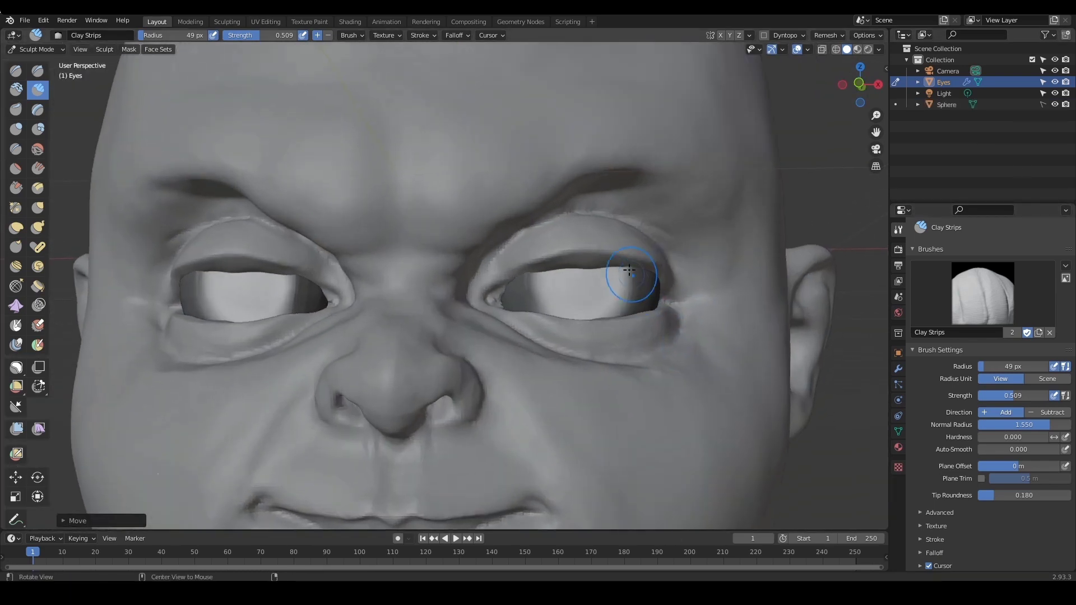
{"action": "middle_click_drag", "start_coordinate": [630, 271], "coordinate": [613, 277]}
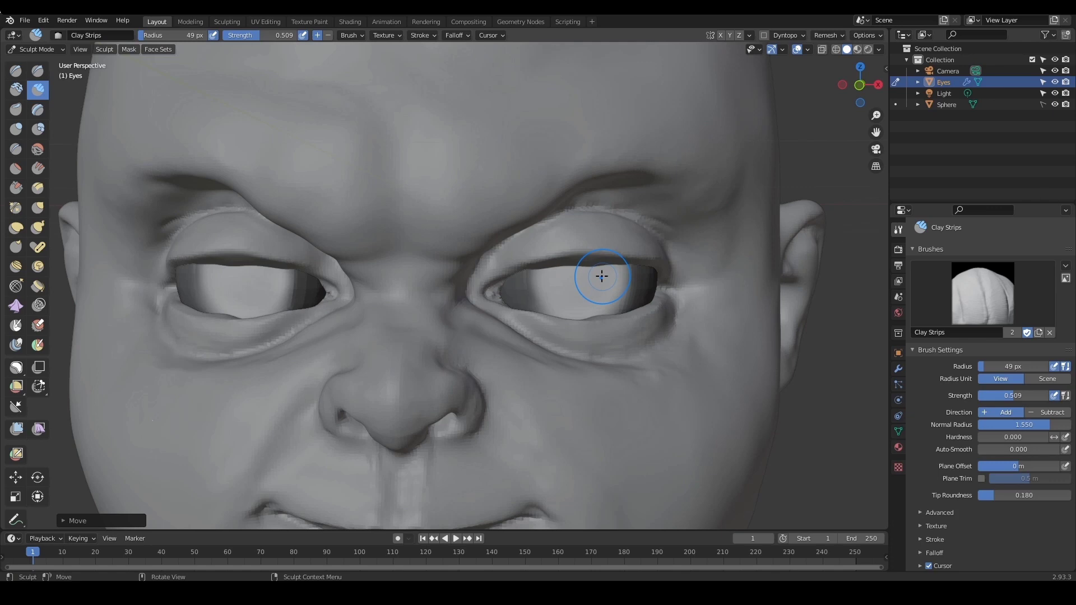
Build up a small pupil bump in the centre of the irises with the Clay Strips brush at a 40 px radius
{"action": "key", "text": "f"}
{"action": "left_click", "coordinate": [589, 278]}
{"action": "left_click_drag", "start_coordinate": [578, 281], "coordinate": [593, 286]}
{"action": "key", "text": "ctrl+z"}
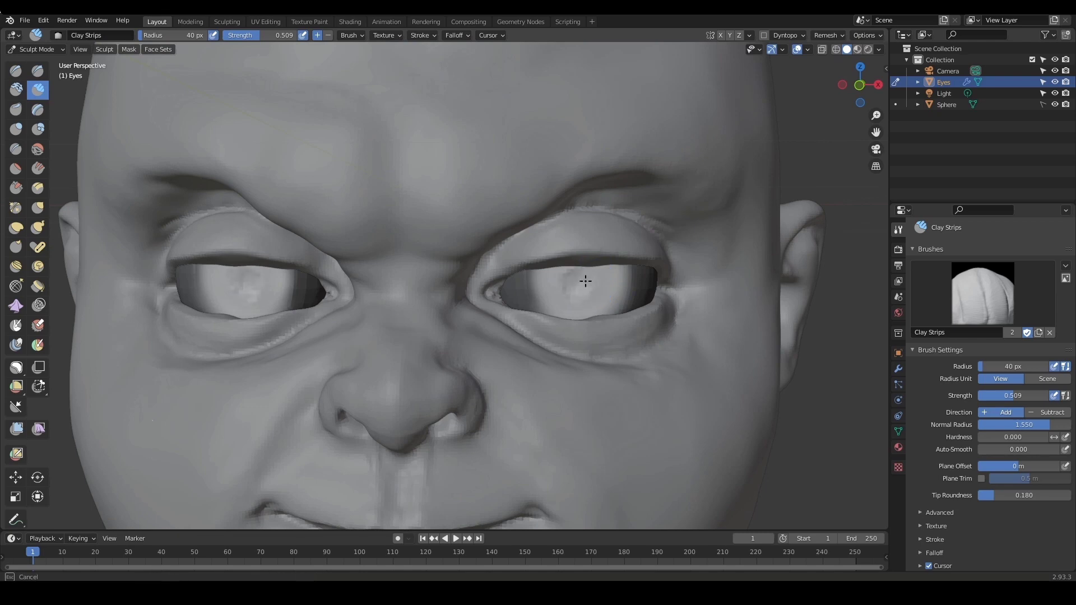
{"action": "middle_click_drag", "start_coordinate": [595, 304], "coordinate": [678, 295]}
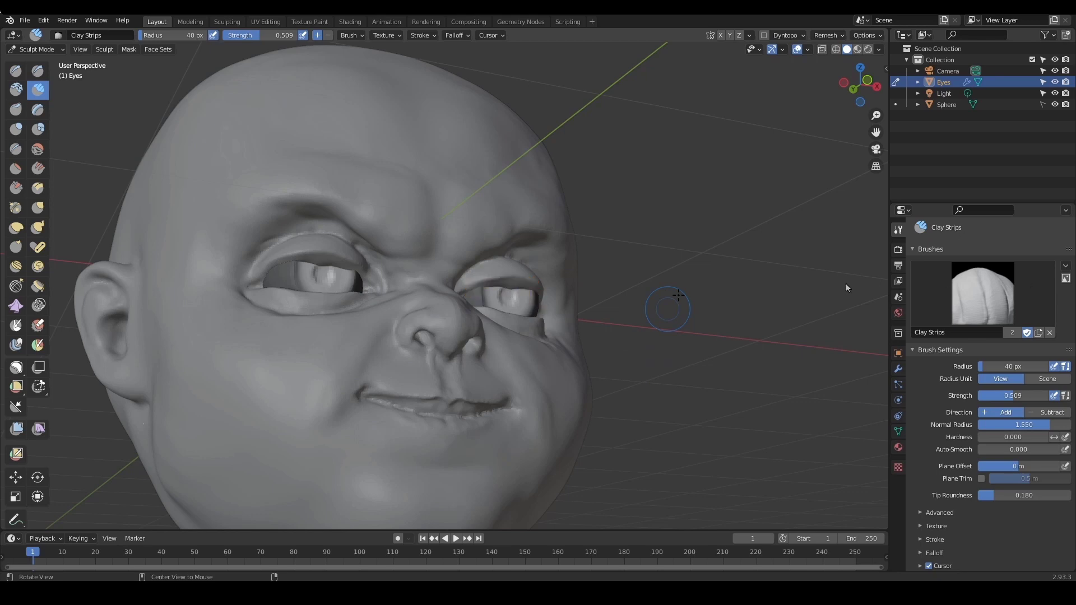
{"action": "left_click_drag", "start_coordinate": [678, 294], "coordinate": [695, 255], "text": "alt"}
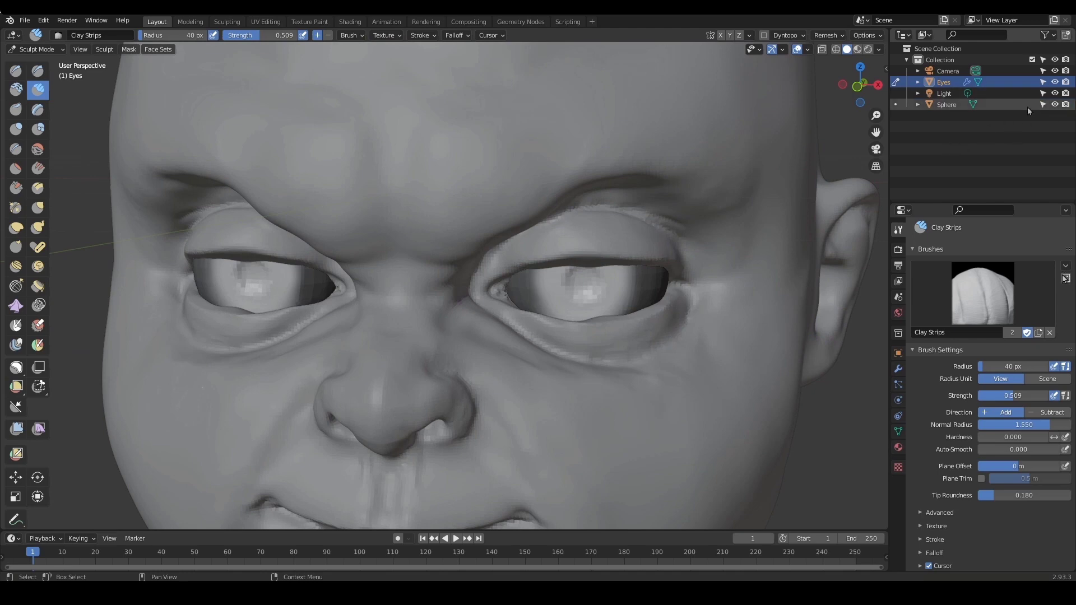
Pull the front of the irises between the eyelids with the Grab brush
{"action": "left_click_drag", "start_coordinate": [604, 303], "coordinate": [605, 269], "text": "ctrl+alt"}
{"action": "mouse_move", "coordinate": [524, 72]}
{"action": "left_mouse_down", "text": "ctrl+alt"}
{"action": "mouse_move", "coordinate": [627, 291]}
{"action": "mouse_move", "coordinate": [699, 293]}
{"action": "mouse_move", "coordinate": [732, 274]}
{"action": "mouse_move", "coordinate": [602, 283]}
{"action": "left_mouse_up", "text": "ctrl+alt"}
{"action": "mouse_move", "coordinate": [603, 283]}
{"action": "left_mouse_down", "text": "ctrl+alt"}
{"action": "mouse_move", "coordinate": [600, 340]}
{"action": "mouse_move", "coordinate": [615, 293]}
{"action": "mouse_move", "coordinate": [600, 294]}
{"action": "left_mouse_up", "text": "ctrl+alt"}
{"action": "key", "text": "g"}
{"action": "key", "text": "f"}
{"action": "left_click", "coordinate": [468, 336]}
{"action": "left_click_drag", "start_coordinate": [410, 338], "coordinate": [404, 301]}
{"action": "key", "text": "f"}
{"action": "left_click", "coordinate": [420, 312]}
Set the Grab brush radius to 139 px and hide the Sphere head to expose the eyeballs
{"action": "mouse_move", "coordinate": [507, 269]}
{"action": "left_mouse_down", "text": "alt"}
{"action": "mouse_move", "coordinate": [489, 353]}
{"action": "mouse_move", "coordinate": [447, 317]}
{"action": "mouse_move", "coordinate": [496, 304]}
{"action": "left_mouse_up", "text": "alt"}
{"action": "key", "text": "f"}
{"action": "left_click", "coordinate": [494, 322]}
{"action": "key", "text": "f"}
{"action": "left_click", "coordinate": [496, 303]}
{"action": "mouse_move", "coordinate": [499, 300]}
{"action": "left_mouse_down", "text": "alt"}
{"action": "mouse_move", "coordinate": [605, 264]}
{"action": "mouse_move", "coordinate": [612, 244]}
{"action": "left_mouse_up", "text": "alt"}
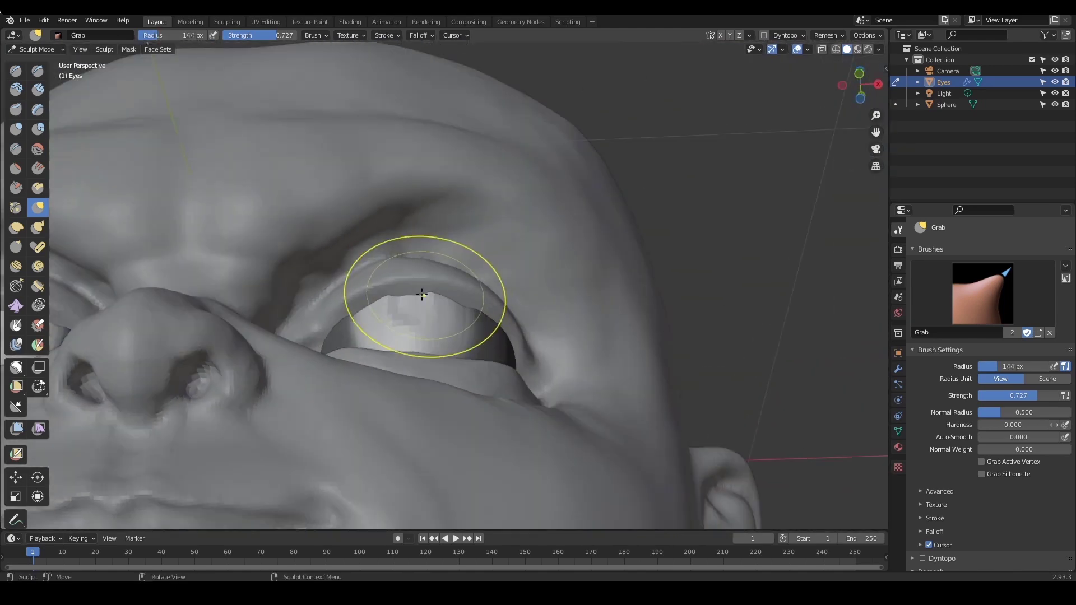
{"action": "key", "text": "f"}
{"action": "left_click", "coordinate": [418, 295]}
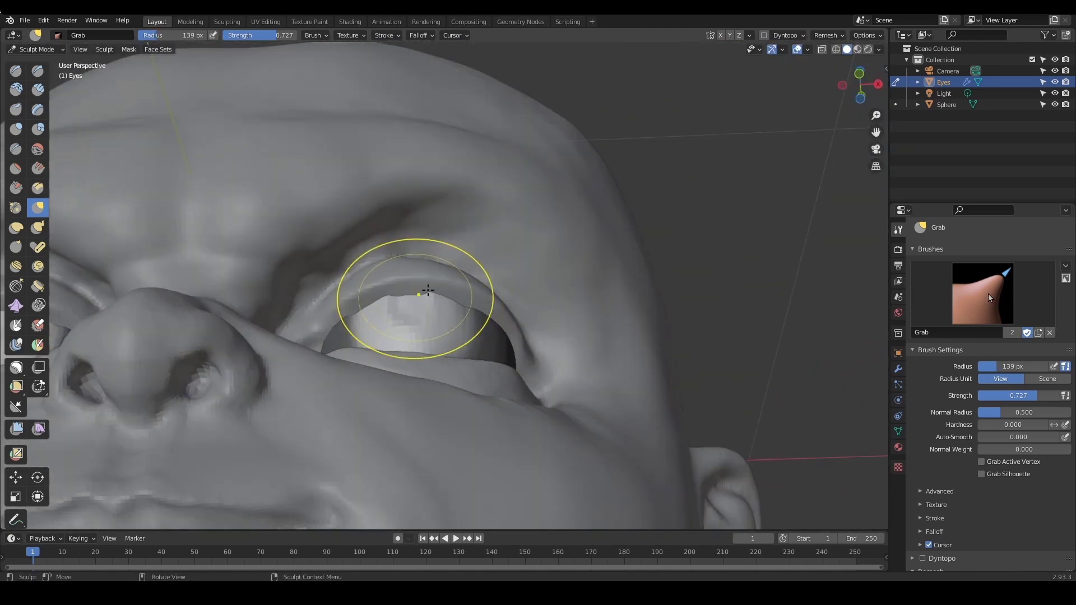
{"action": "left_click", "coordinate": [1044, 105]}
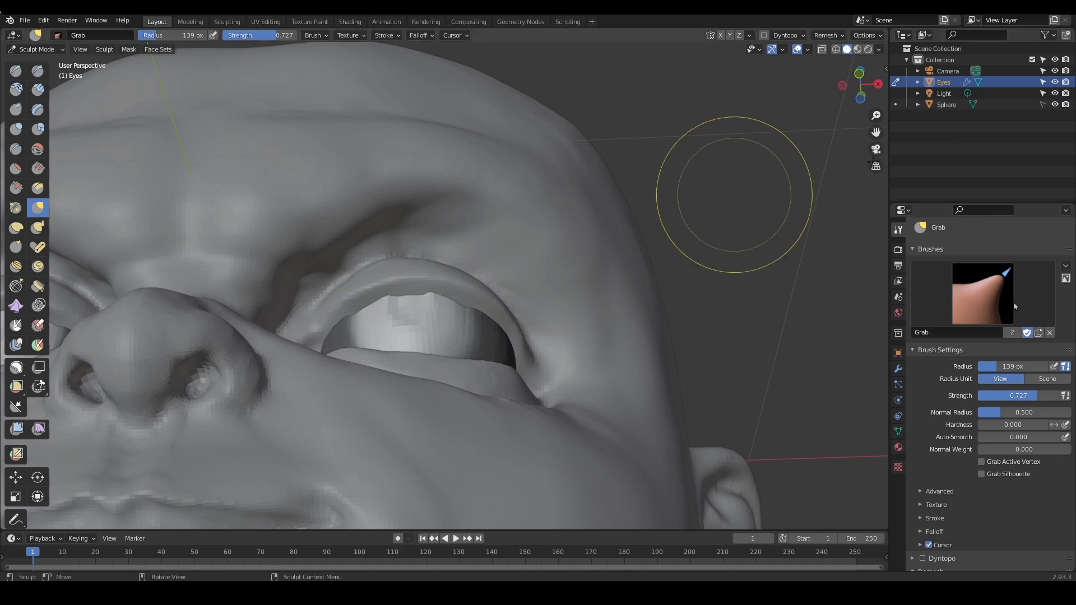
{"action": "left_click", "coordinate": [1055, 105]}
Pull the iris surface outward on the exposed eyeballs from the side with the Grab brush
{"action": "middle_click_drag", "start_coordinate": [476, 266], "coordinate": [485, 300]}
{"action": "mouse_move", "coordinate": [418, 228]}
{"action": "middle_mouse_down"}
{"action": "mouse_move", "coordinate": [372, 240]}
{"action": "mouse_move", "coordinate": [401, 245]}
{"action": "mouse_move", "coordinate": [516, 321]}
{"action": "middle_mouse_up"}
{"action": "key", "text": "f"}
{"action": "left_click", "coordinate": [393, 274]}
{"action": "left_click_drag", "start_coordinate": [386, 275], "coordinate": [400, 294]}
{"action": "key", "text": "f"}
{"action": "left_click", "coordinate": [404, 287]}
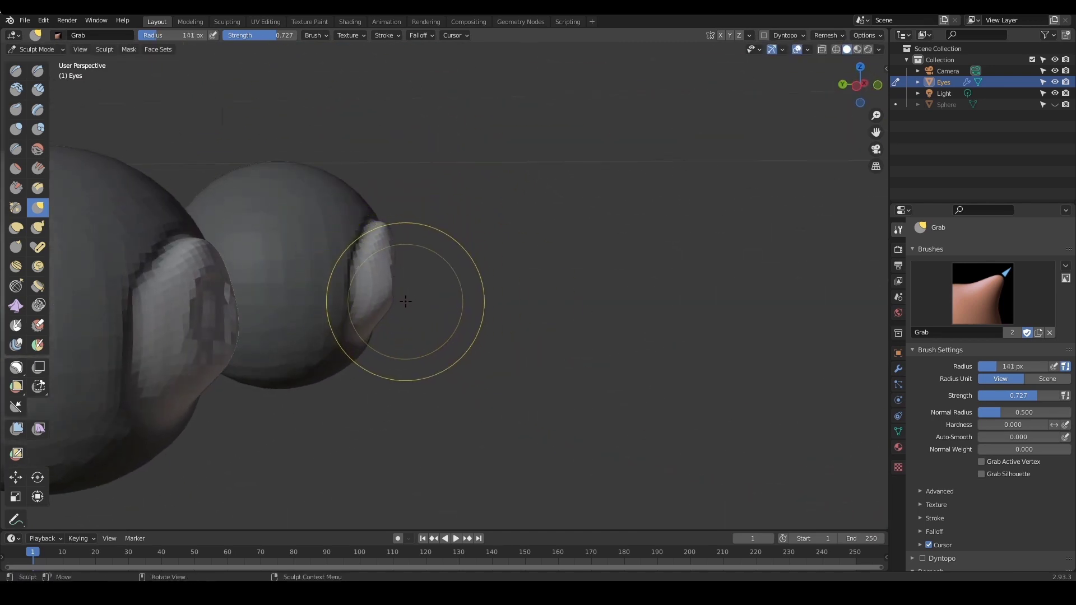
Reshape the iris bulges on the exposed eyeballs from other angles with the Grab brush
{"action": "mouse_move", "coordinate": [405, 297]}
{"action": "middle_mouse_down"}
{"action": "mouse_move", "coordinate": [457, 241]}
{"action": "mouse_move", "coordinate": [492, 257]}
{"action": "mouse_move", "coordinate": [489, 268]}
{"action": "middle_mouse_up"}
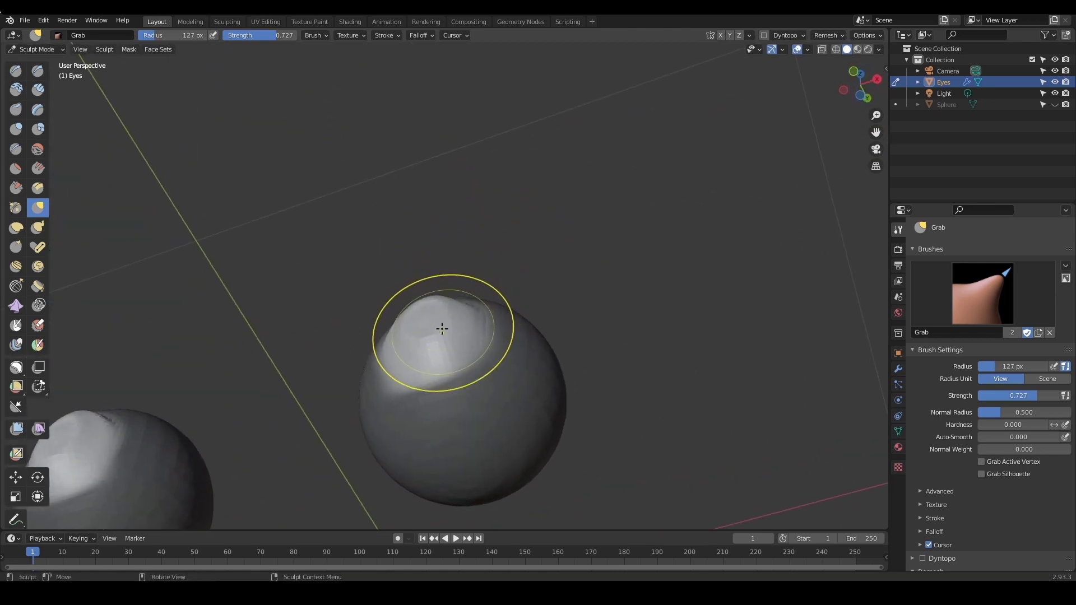
{"action": "mouse_move", "coordinate": [442, 327]}
{"action": "middle_mouse_down"}
{"action": "mouse_move", "coordinate": [513, 309]}
{"action": "mouse_move", "coordinate": [491, 298]}
{"action": "mouse_move", "coordinate": [505, 281]}
{"action": "mouse_move", "coordinate": [491, 276]}
{"action": "middle_mouse_up"}
{"action": "key", "text": "f"}
{"action": "left_click", "coordinate": [476, 276]}
{"action": "left_click_drag", "start_coordinate": [478, 269], "coordinate": [484, 235]}
{"action": "key", "text": "f"}
{"action": "left_click", "coordinate": [475, 263]}
{"action": "mouse_move", "coordinate": [481, 265]}
{"action": "middle_mouse_down"}
{"action": "mouse_move", "coordinate": [492, 256]}
{"action": "mouse_move", "coordinate": [453, 269]}
{"action": "middle_mouse_up"}
Show the Sphere head and adjust the iris surface between the eyelids with the Grab brush at an 80 px radius
{"action": "key", "text": "f"}
{"action": "left_click", "coordinate": [426, 306]}
{"action": "middle_click_drag", "start_coordinate": [419, 308], "coordinate": [424, 331]}
{"action": "scroll", "coordinate": [432, 280], "scroll_direction": "up", "scroll_amount": 1}
{"action": "middle_click_drag", "start_coordinate": [443, 273], "coordinate": [550, 287], "text": "shift"}
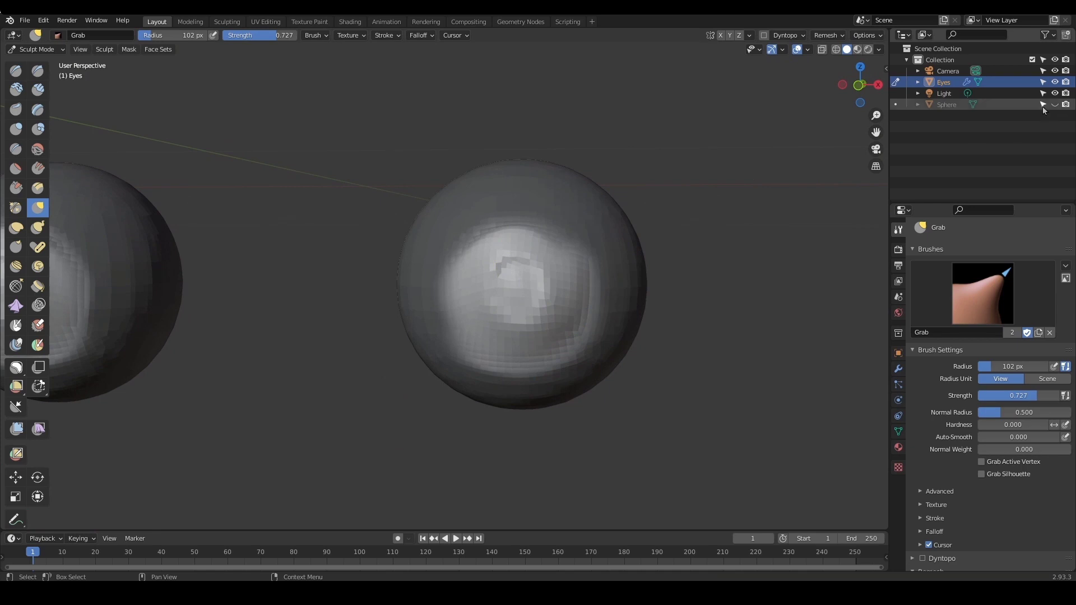
{"action": "left_click", "coordinate": [1055, 104]}
{"action": "key", "text": "f"}
{"action": "left_click", "coordinate": [493, 272]}
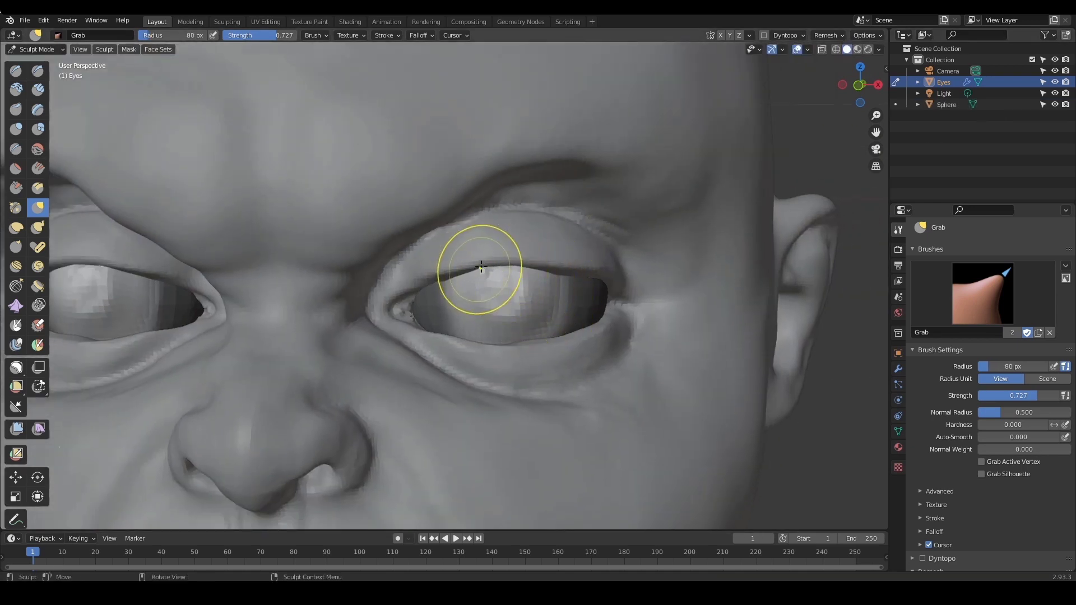
{"action": "left_click_drag", "start_coordinate": [513, 312], "coordinate": [498, 265]}
Examine how the reshaped irises look within the whole face from the front and at different distances
{"action": "scroll", "coordinate": [505, 287], "scroll_direction": "down", "scroll_amount": 2}
{"action": "scroll", "coordinate": [497, 280], "scroll_direction": "up", "scroll_amount": 1}
{"action": "scroll", "coordinate": [594, 277], "scroll_direction": "down", "scroll_amount": 4}
{"action": "middle_click_drag", "start_coordinate": [529, 331], "coordinate": [577, 325]}
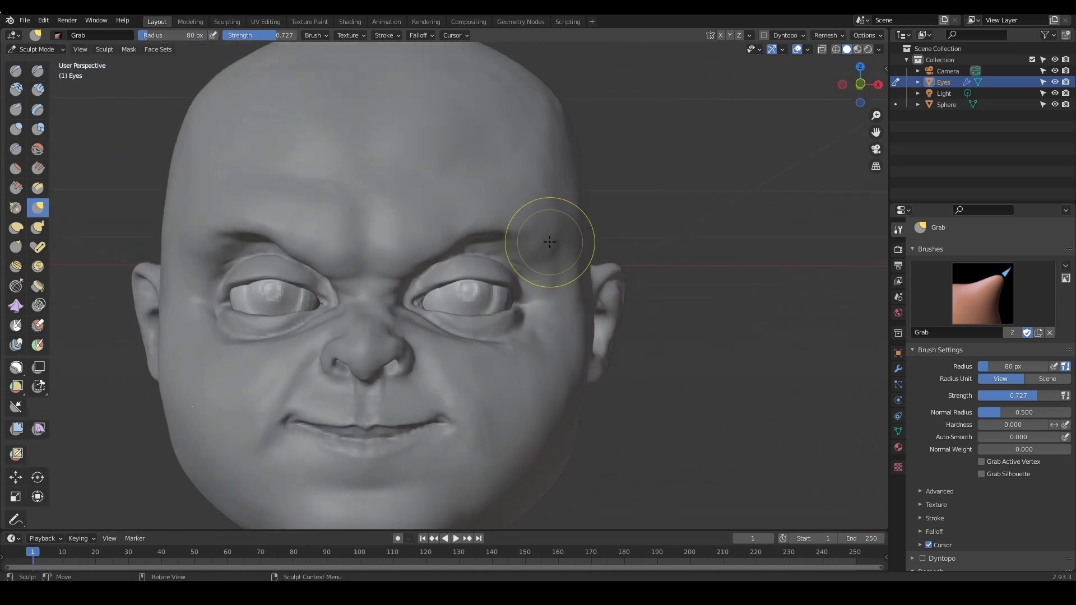
{"action": "scroll", "coordinate": [581, 331], "scroll_direction": "down", "scroll_amount": 5}
{"action": "scroll", "coordinate": [600, 325], "scroll_direction": "up", "scroll_amount": 2}
{"action": "scroll", "coordinate": [600, 325], "scroll_direction": "up", "scroll_amount": 7}
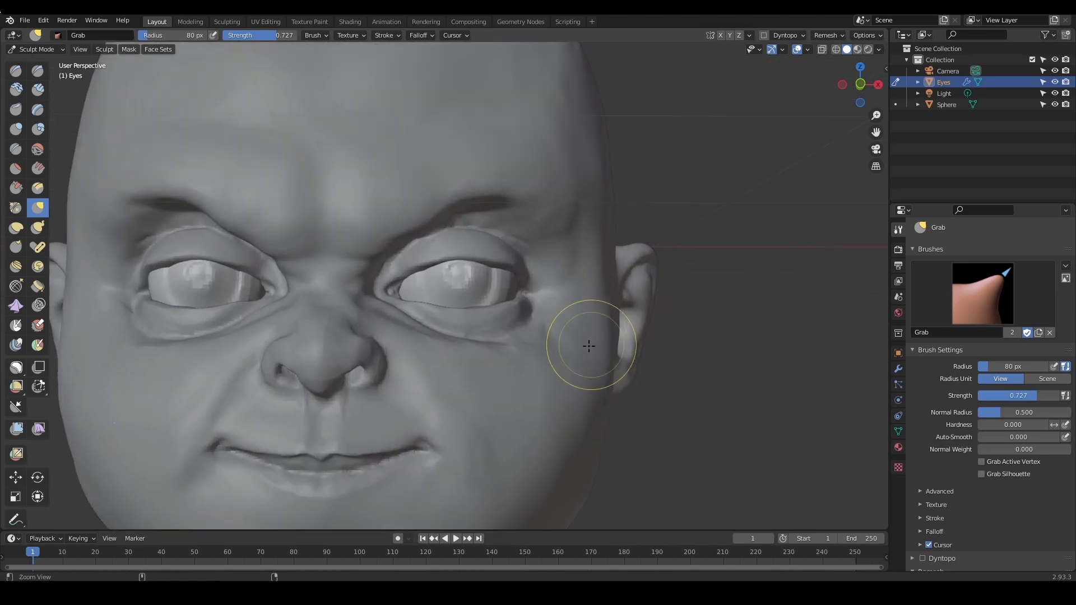
{"action": "scroll", "coordinate": [524, 324], "scroll_direction": "down", "scroll_amount": 4}
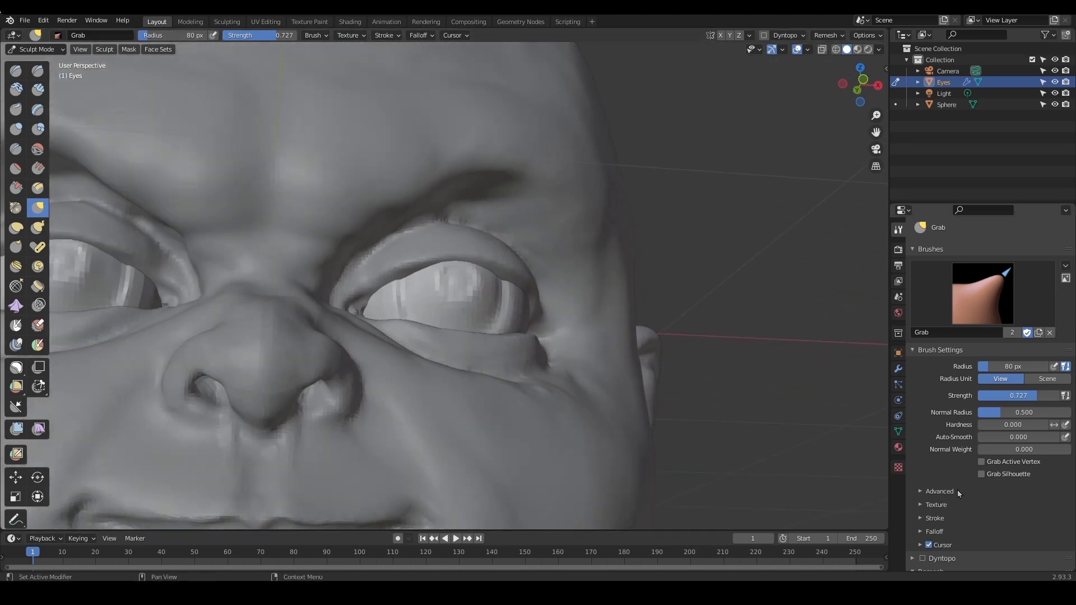
Remesh the eyeballs with a voxel size of 0.03 m
{"action": "scroll", "coordinate": [1028, 435], "scroll_direction": "down", "scroll_amount": 6}
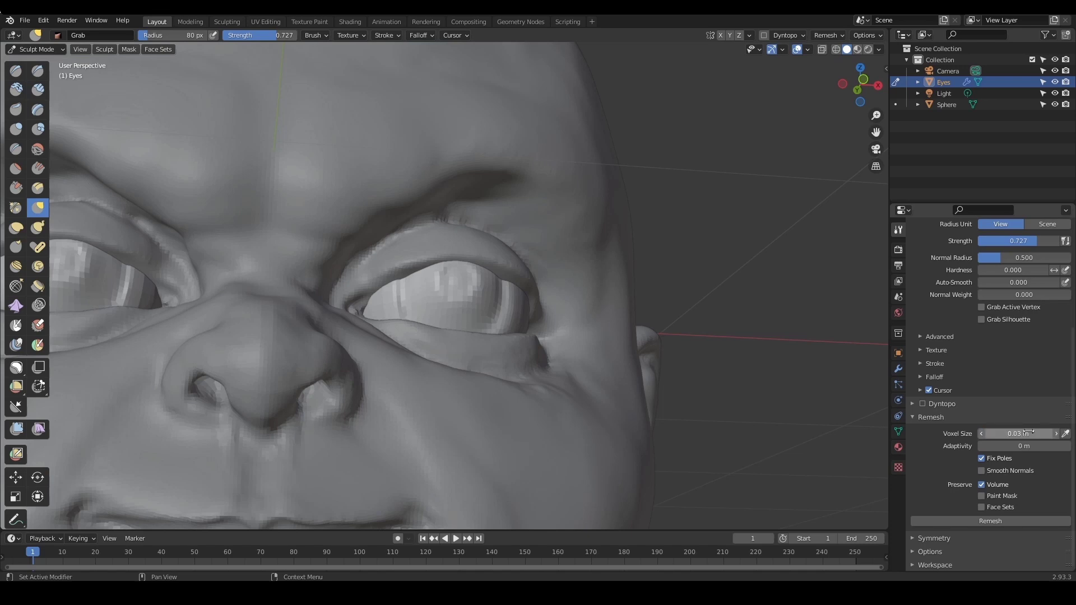
{"action": "left_click", "coordinate": [1019, 521]}
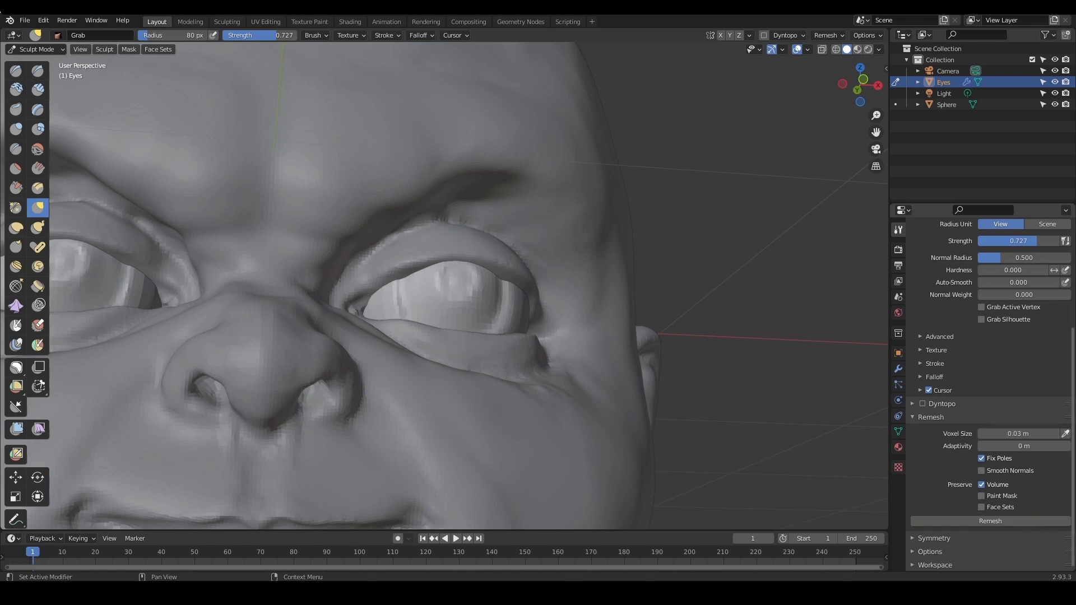
{"action": "scroll", "coordinate": [661, 348], "scroll_direction": "down", "scroll_amount": 4}
Carve a groove around the pupils with the Draw Sharp brush in Subtract direction at a 35 px radius
{"action": "mouse_move", "coordinate": [642, 353]}
{"action": "middle_mouse_down"}
{"action": "mouse_move", "coordinate": [636, 370]}
{"action": "mouse_move", "coordinate": [617, 314]}
{"action": "mouse_move", "coordinate": [559, 269]}
{"action": "mouse_move", "coordinate": [466, 267]}
{"action": "middle_mouse_up"}
{"action": "scroll", "coordinate": [638, 362], "scroll_direction": "down", "scroll_amount": 1}
{"action": "scroll", "coordinate": [630, 342], "scroll_direction": "up", "scroll_amount": 3}
{"action": "scroll", "coordinate": [585, 294], "scroll_direction": "up", "scroll_amount": 3}
{"action": "scroll", "coordinate": [578, 280], "scroll_direction": "up", "scroll_amount": 1}
{"action": "key", "text": "ctrl+shift+d"}
{"action": "key", "text": "f"}
{"action": "left_click", "coordinate": [480, 267]}
{"action": "key", "text": "f"}
{"action": "left_click", "coordinate": [476, 271]}
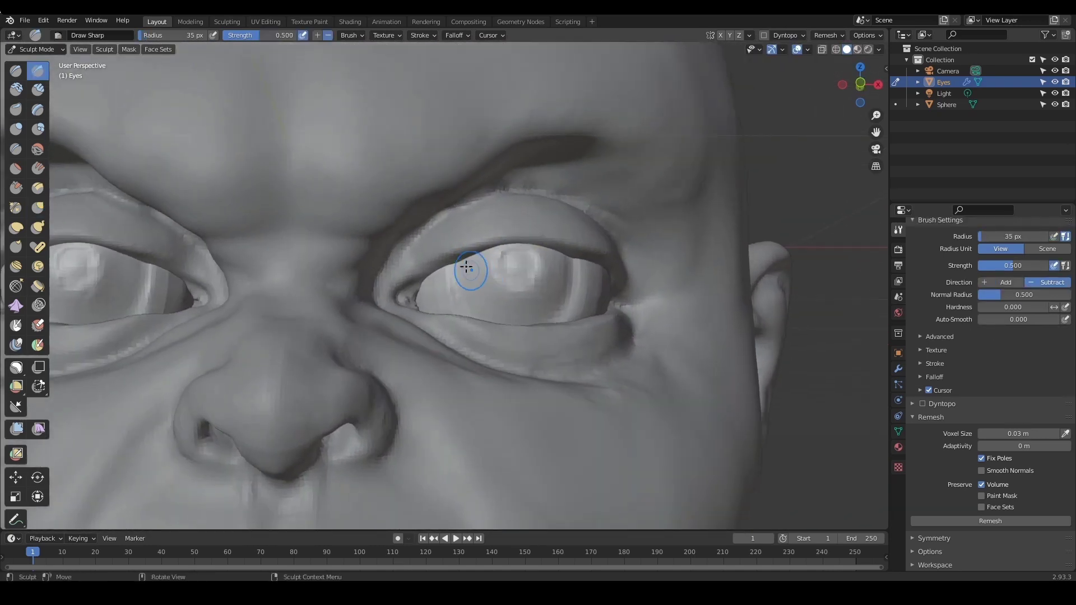
{"action": "middle_click_drag", "start_coordinate": [470, 313], "coordinate": [531, 312]}
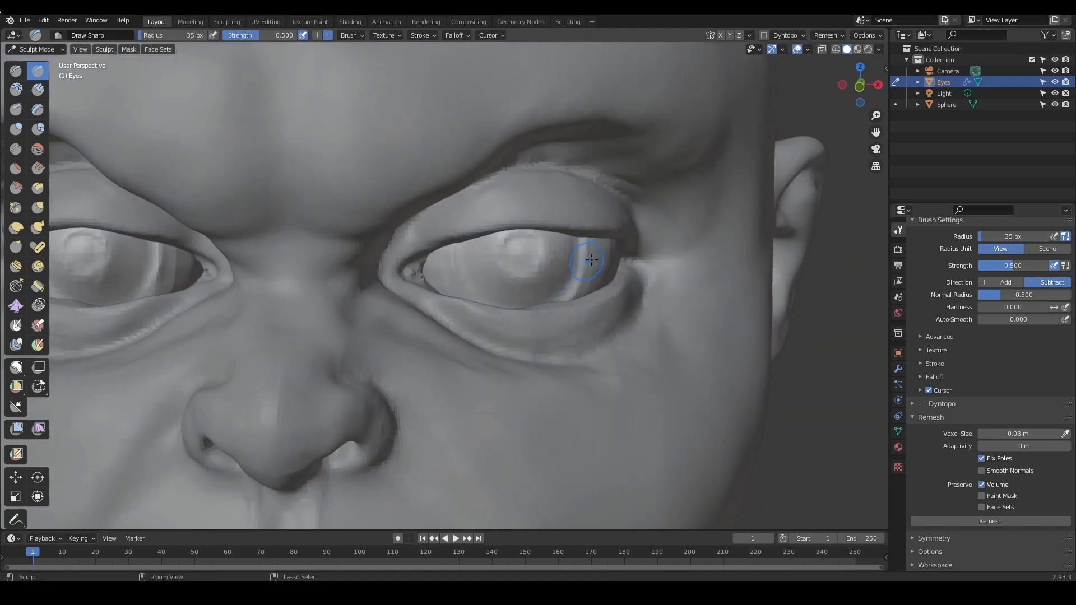
Deepen and sharpen the pupil outlines with the Draw Sharp brush at a 33 px radius
{"action": "scroll", "coordinate": [592, 260], "scroll_direction": "down", "scroll_amount": 6}
{"action": "scroll", "coordinate": [584, 233], "scroll_direction": "up", "scroll_amount": 6}
{"action": "mouse_move", "coordinate": [584, 233]}
{"action": "middle_mouse_down"}
{"action": "mouse_move", "coordinate": [528, 317]}
{"action": "mouse_move", "coordinate": [538, 299]}
{"action": "middle_mouse_up"}
{"action": "scroll", "coordinate": [538, 298], "scroll_direction": "up", "scroll_amount": 3}
{"action": "mouse_move", "coordinate": [456, 281]}
{"action": "middle_mouse_down"}
{"action": "mouse_move", "coordinate": [469, 301]}
{"action": "mouse_move", "coordinate": [463, 231]}
{"action": "middle_mouse_up"}
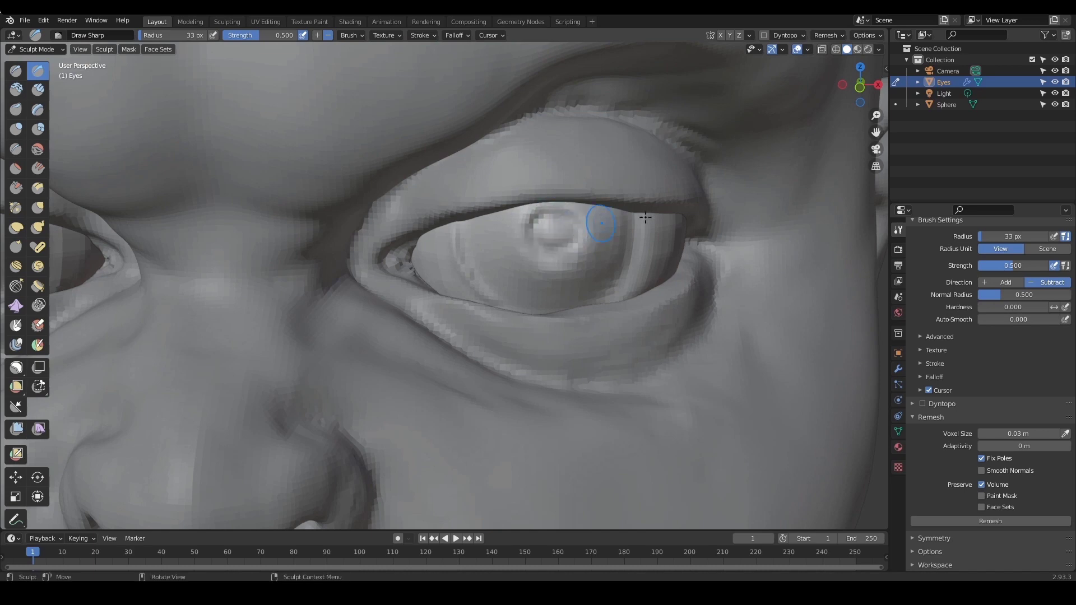
{"action": "scroll", "coordinate": [645, 218], "scroll_direction": "down", "scroll_amount": 8}
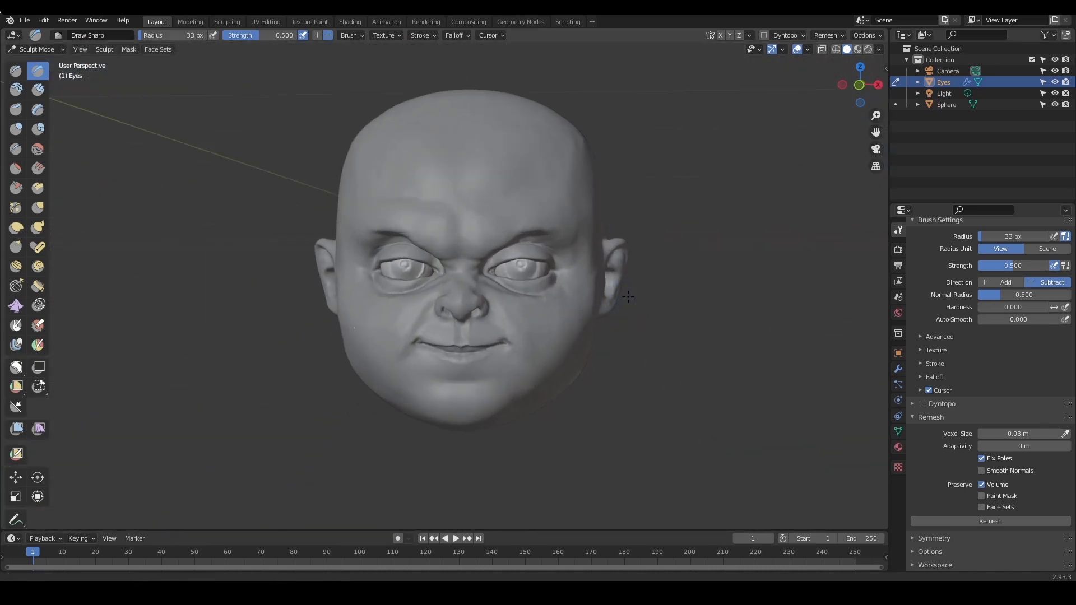
{"action": "mouse_move", "coordinate": [629, 297]}
{"action": "middle_mouse_down"}
{"action": "mouse_move", "coordinate": [632, 329]}
{"action": "mouse_move", "coordinate": [629, 305]}
{"action": "mouse_move", "coordinate": [648, 283]}
{"action": "mouse_move", "coordinate": [656, 312]}
{"action": "mouse_move", "coordinate": [699, 317]}
{"action": "mouse_move", "coordinate": [706, 332]}
{"action": "mouse_move", "coordinate": [695, 336]}
{"action": "mouse_move", "coordinate": [705, 320]}
{"action": "mouse_move", "coordinate": [663, 319]}
{"action": "mouse_move", "coordinate": [714, 298]}
{"action": "mouse_move", "coordinate": [705, 268]}
{"action": "mouse_move", "coordinate": [735, 276]}
{"action": "mouse_move", "coordinate": [697, 284]}
{"action": "mouse_move", "coordinate": [792, 228]}
{"action": "middle_mouse_up"}
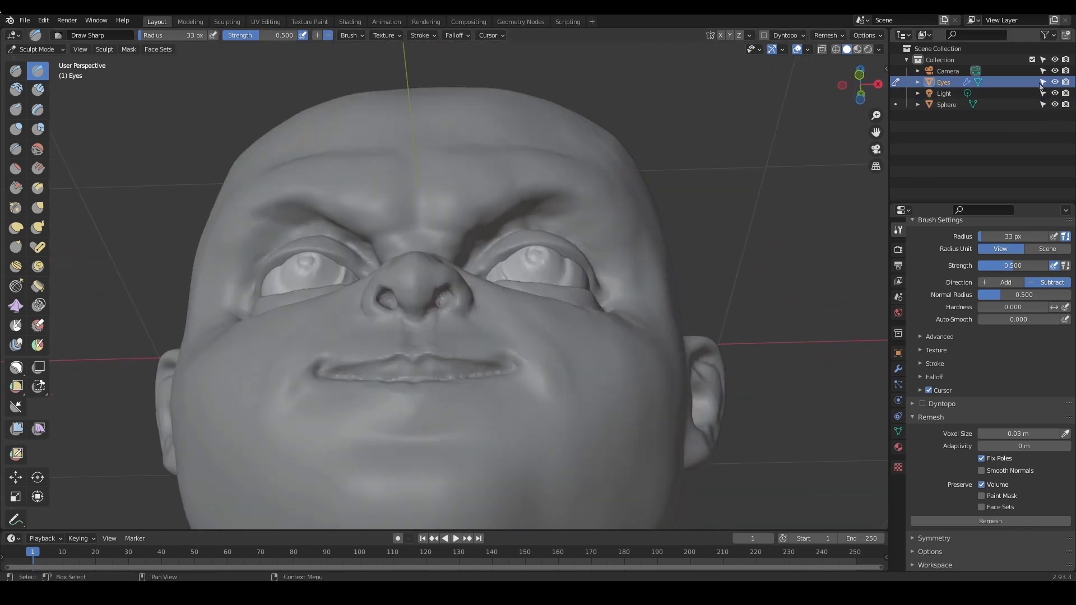
Make the eyes unselectable and switch to sculpting the head mesh instead
{"action": "left_click", "coordinate": [1042, 84]}
{"action": "key", "text": "ctrl+Tab"}
{"action": "left_click", "coordinate": [616, 260]}
{"action": "left_click", "coordinate": [650, 261]}
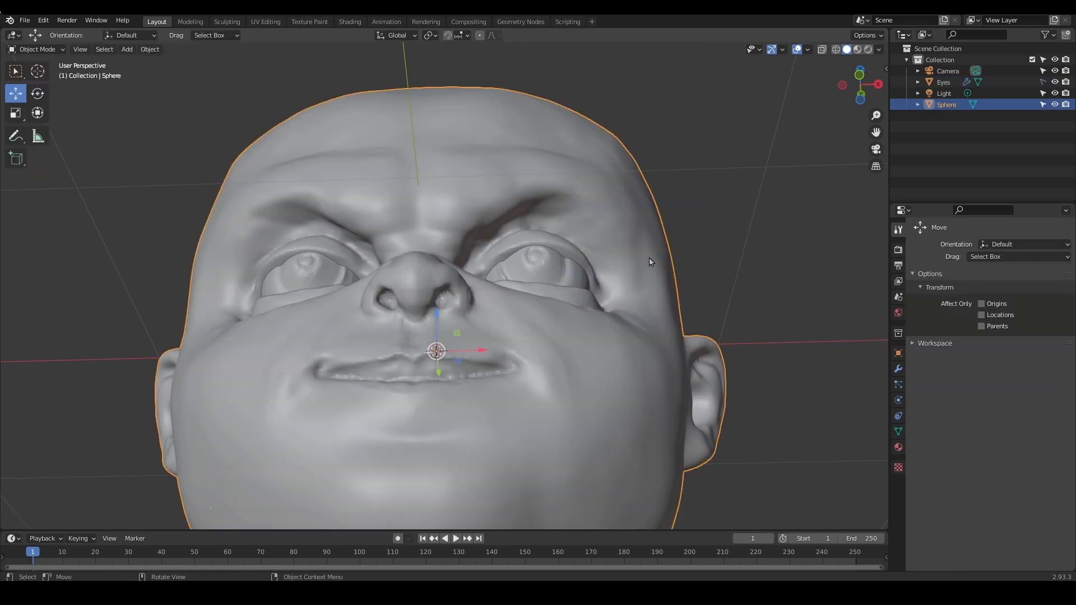
{"action": "key", "text": "ctrl+Tab"}
{"action": "left_click", "coordinate": [651, 324]}
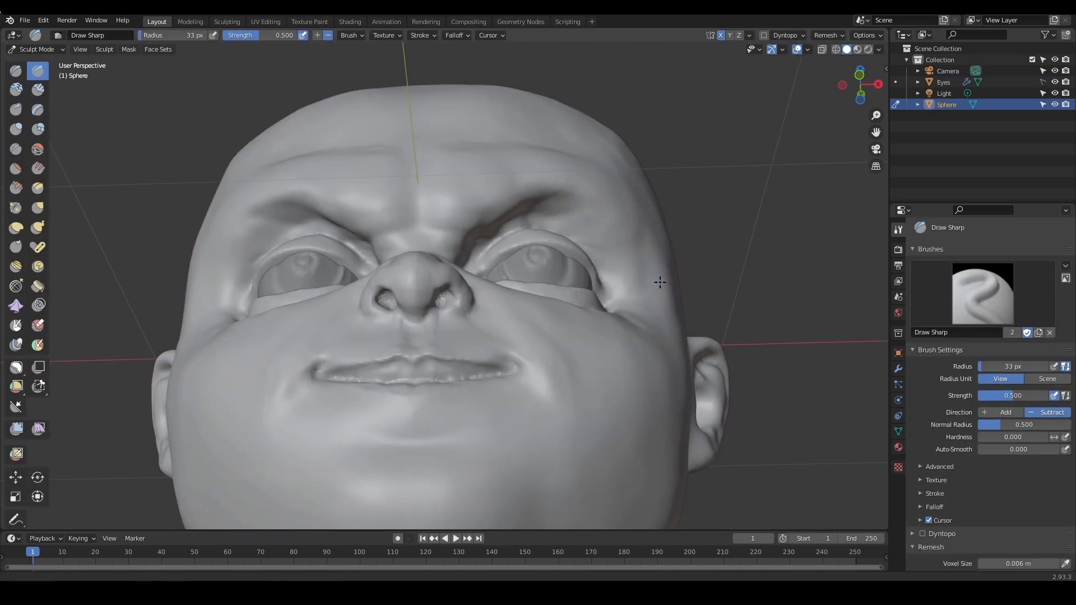
Reshape the inner part of the lower eyelids against the eyeballs with the Grab brush at a 72 px radius
{"action": "scroll", "coordinate": [660, 281], "scroll_direction": "up", "scroll_amount": 2}
{"action": "mouse_move", "coordinate": [684, 257]}
{"action": "middle_mouse_down"}
{"action": "mouse_move", "coordinate": [701, 223]}
{"action": "mouse_move", "coordinate": [547, 233]}
{"action": "middle_mouse_up"}
{"action": "key", "text": "g"}
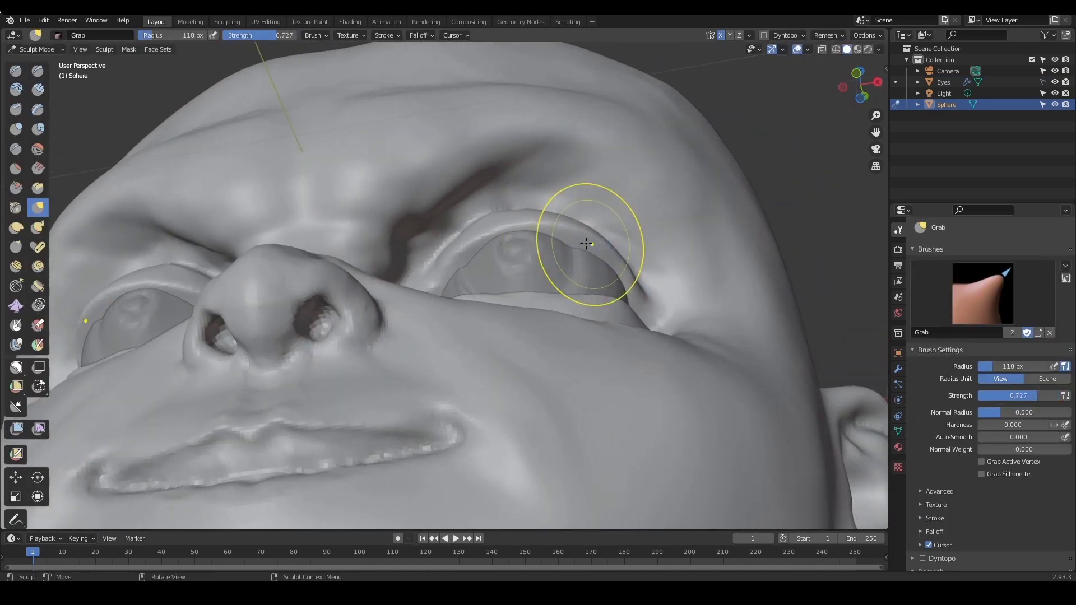
{"action": "mouse_move", "coordinate": [568, 243]}
{"action": "left_mouse_down", "text": "alt"}
{"action": "mouse_move", "coordinate": [566, 221]}
{"action": "mouse_move", "coordinate": [590, 298]}
{"action": "mouse_move", "coordinate": [605, 297]}
{"action": "mouse_move", "coordinate": [507, 264]}
{"action": "mouse_move", "coordinate": [532, 305]}
{"action": "mouse_move", "coordinate": [524, 318]}
{"action": "mouse_move", "coordinate": [508, 301]}
{"action": "left_mouse_up", "text": "alt"}
{"action": "key", "text": "f"}
{"action": "left_click", "coordinate": [597, 241]}
{"action": "scroll", "coordinate": [603, 228], "scroll_direction": "down", "scroll_amount": 2}
{"action": "key", "text": "f"}
{"action": "left_click", "coordinate": [497, 287]}
{"action": "key", "text": "f"}
{"action": "left_click", "coordinate": [511, 305]}
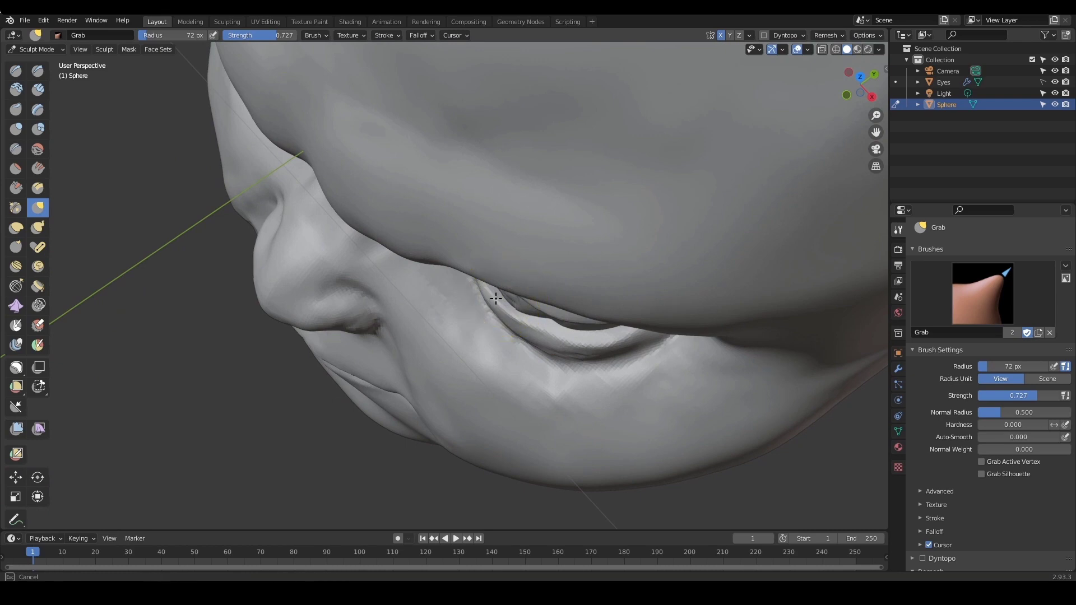
Adjust the curve of the lower eyelids with the Grab brush at radii of 128 and 115 px
{"action": "left_click", "coordinate": [547, 329]}
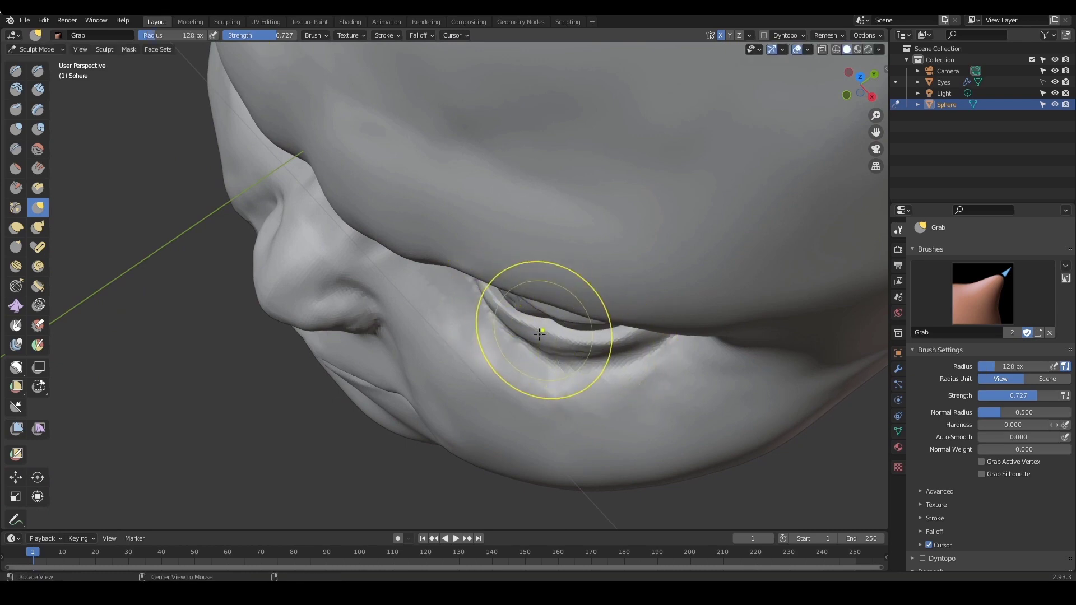
{"action": "mouse_move", "coordinate": [540, 331]}
{"action": "left_mouse_down", "text": "alt"}
{"action": "mouse_move", "coordinate": [580, 309]}
{"action": "mouse_move", "coordinate": [507, 266]}
{"action": "left_mouse_up", "text": "alt"}
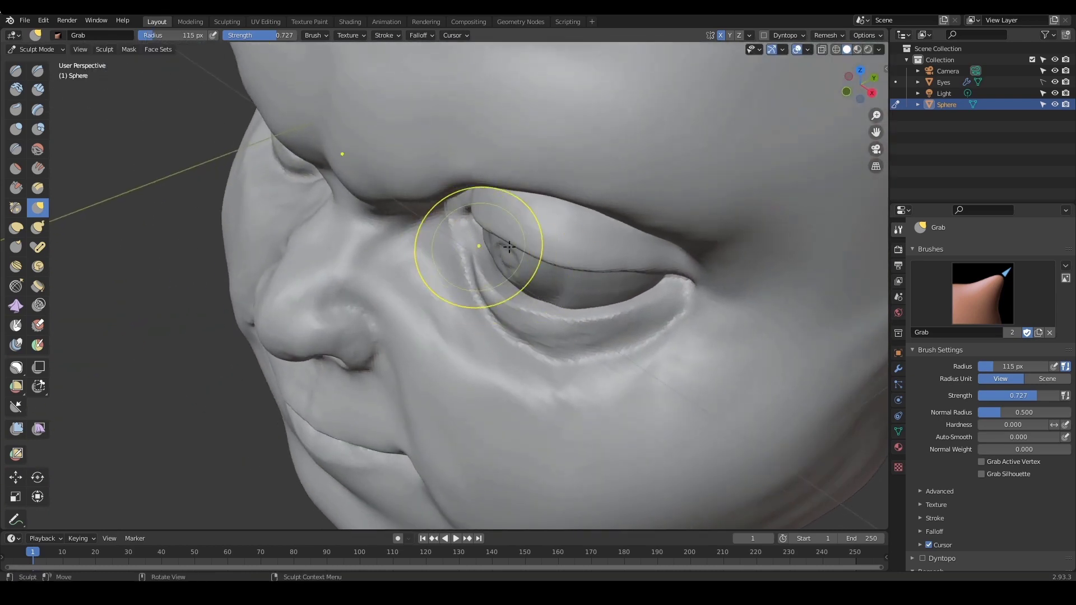
{"action": "scroll", "coordinate": [509, 247], "scroll_direction": "down", "scroll_amount": 3}
{"action": "middle_click_drag", "start_coordinate": [509, 246], "coordinate": [514, 279]}
{"action": "scroll", "coordinate": [536, 286], "scroll_direction": "down", "scroll_amount": 2}
{"action": "scroll", "coordinate": [535, 285], "scroll_direction": "up", "scroll_amount": 2}
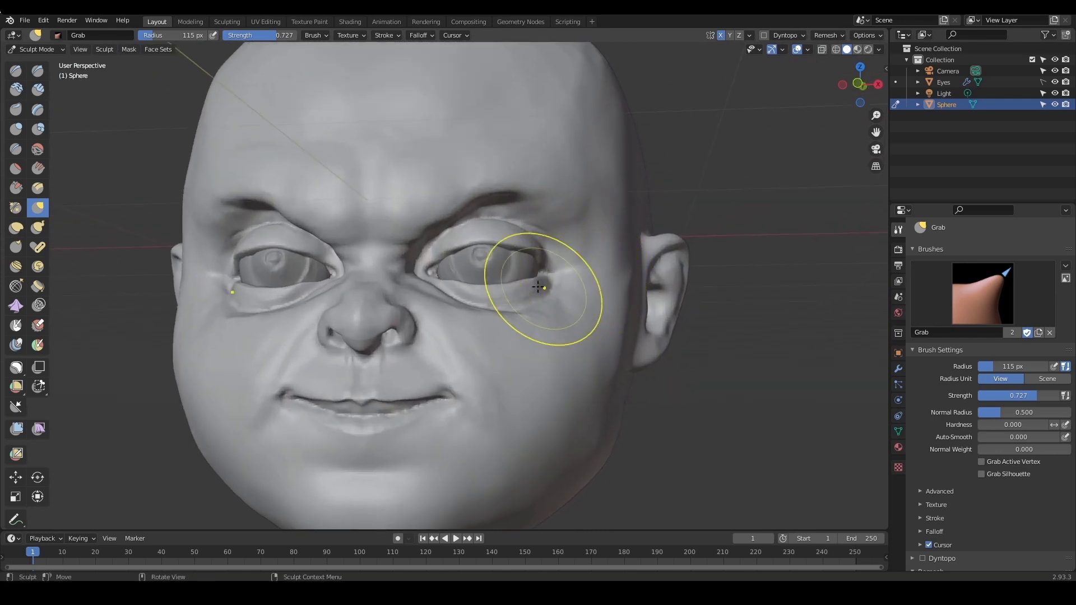
{"action": "left_click_drag", "start_coordinate": [511, 288], "coordinate": [545, 267], "text": "ctrl+alt"}
{"action": "key", "text": "s"}
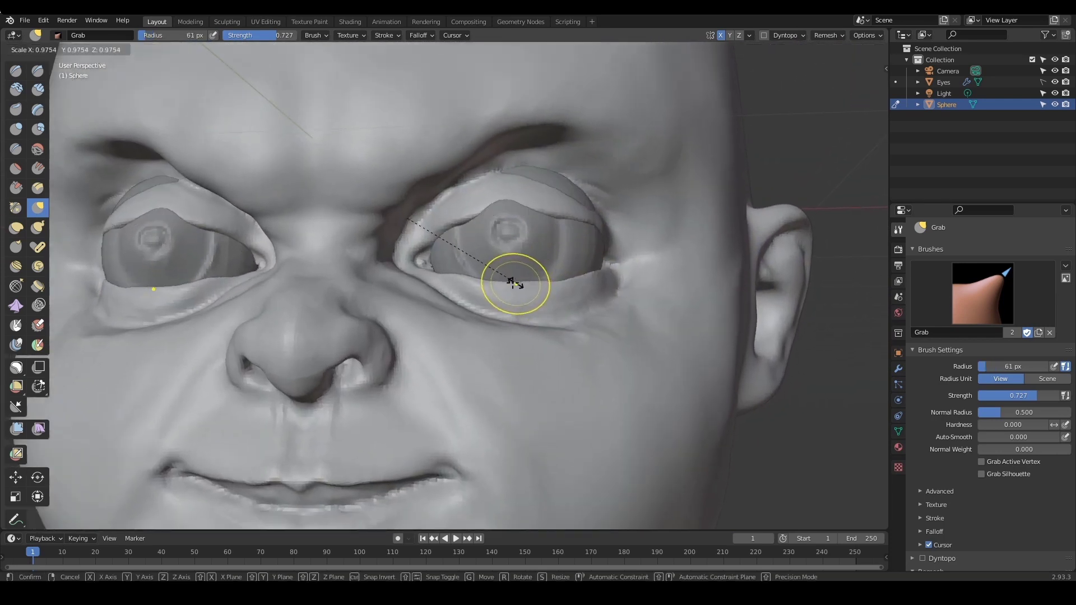
{"action": "left_click", "coordinate": [499, 279]}
{"action": "key", "text": "ctrl+z"}
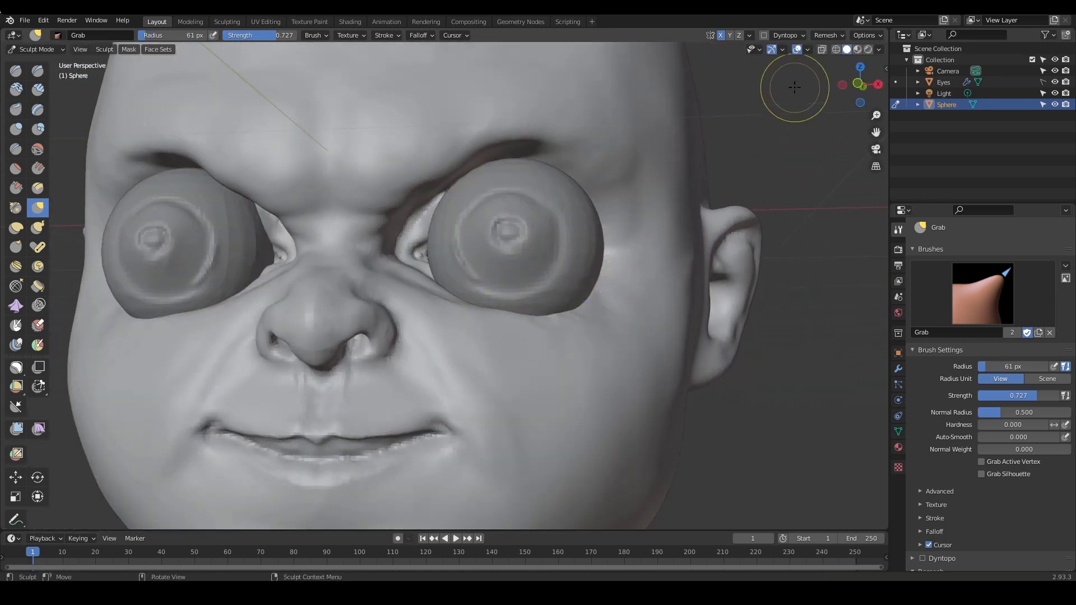
{"action": "scroll", "coordinate": [756, 183], "scroll_direction": "down", "scroll_amount": 3}
{"action": "key", "text": "ctrl+z"}
{"action": "scroll", "coordinate": [546, 250], "scroll_direction": "up", "scroll_amount": 3}
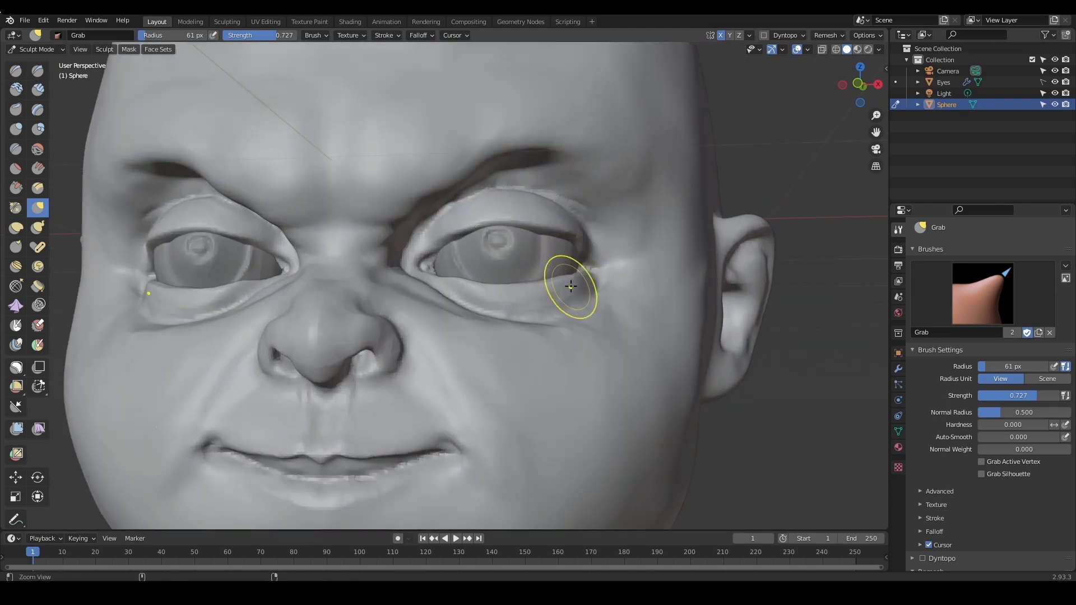
Flatten the surface of the lower eyelids with the Scrape brush at a 27 px radius
{"action": "mouse_move", "coordinate": [570, 287]}
{"action": "left_mouse_down", "text": "ctrl+alt"}
{"action": "mouse_move", "coordinate": [567, 298]}
{"action": "mouse_move", "coordinate": [533, 267]}
{"action": "mouse_move", "coordinate": [532, 291]}
{"action": "left_mouse_up", "text": "ctrl+alt"}
{"action": "key", "text": "shift+t"}
{"action": "key", "text": "f"}
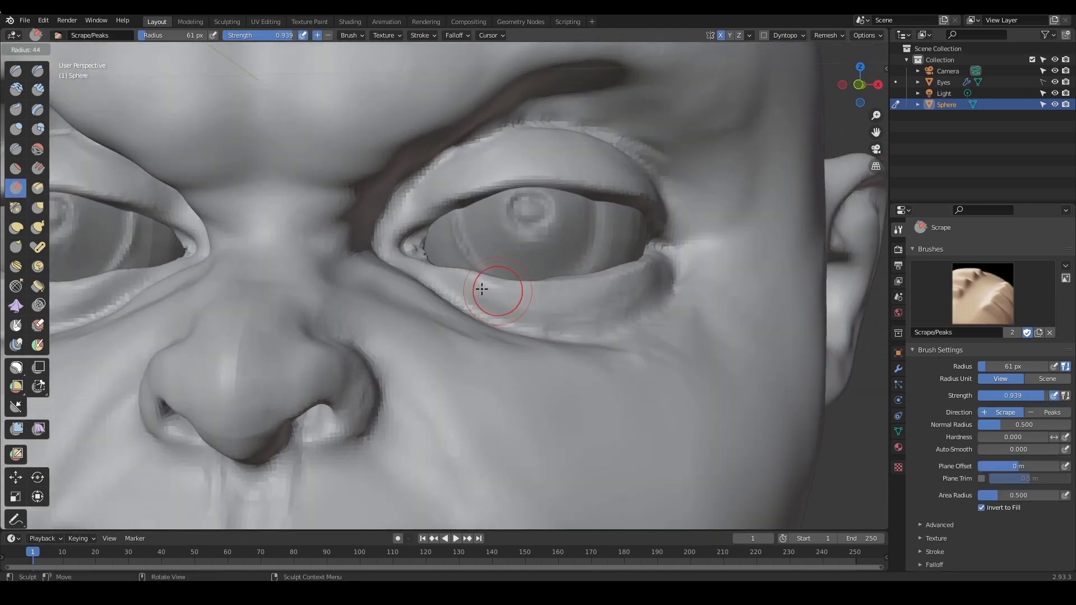
{"action": "left_click", "coordinate": [479, 287]}
{"action": "left_click_drag", "start_coordinate": [607, 326], "coordinate": [608, 313], "text": "ctrl+alt"}
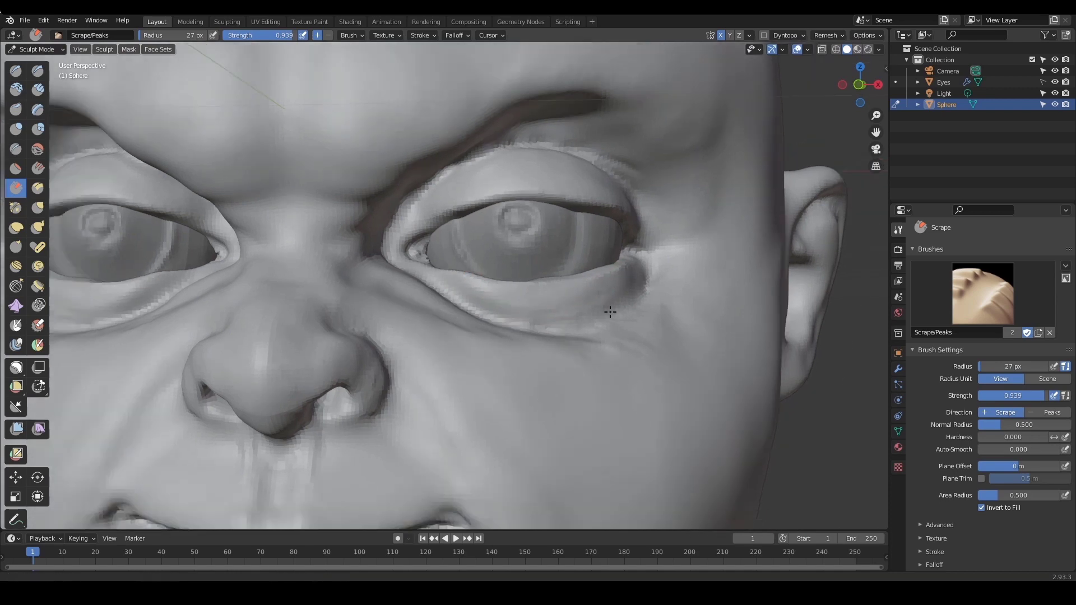
Scrape the area around the outer eye corners and under the eyes with a 33 px brush radius
{"action": "key", "text": "f"}
{"action": "mouse_move", "coordinate": [662, 280]}
{"action": "left_mouse_down", "text": "alt"}
{"action": "mouse_move", "coordinate": [617, 287]}
{"action": "mouse_move", "coordinate": [655, 244]}
{"action": "left_mouse_up", "text": "alt"}
{"action": "left_click", "coordinate": [638, 292]}
{"action": "mouse_move", "coordinate": [566, 349]}
{"action": "left_mouse_down", "text": "ctrl+alt"}
{"action": "mouse_move", "coordinate": [553, 326]}
{"action": "mouse_move", "coordinate": [566, 330]}
{"action": "left_mouse_up", "text": "ctrl+alt"}
{"action": "mouse_move", "coordinate": [560, 359]}
{"action": "left_mouse_down", "text": "ctrl+alt"}
{"action": "mouse_move", "coordinate": [552, 343]}
{"action": "mouse_move", "coordinate": [576, 325]}
{"action": "mouse_move", "coordinate": [568, 350]}
{"action": "left_mouse_up", "text": "ctrl+alt"}
{"action": "mouse_move", "coordinate": [567, 350]}
{"action": "middle_mouse_down", "text": "ctrl"}
{"action": "mouse_move", "coordinate": [600, 310]}
{"action": "mouse_move", "coordinate": [555, 310]}
{"action": "mouse_move", "coordinate": [538, 280]}
{"action": "middle_mouse_up", "text": "ctrl"}
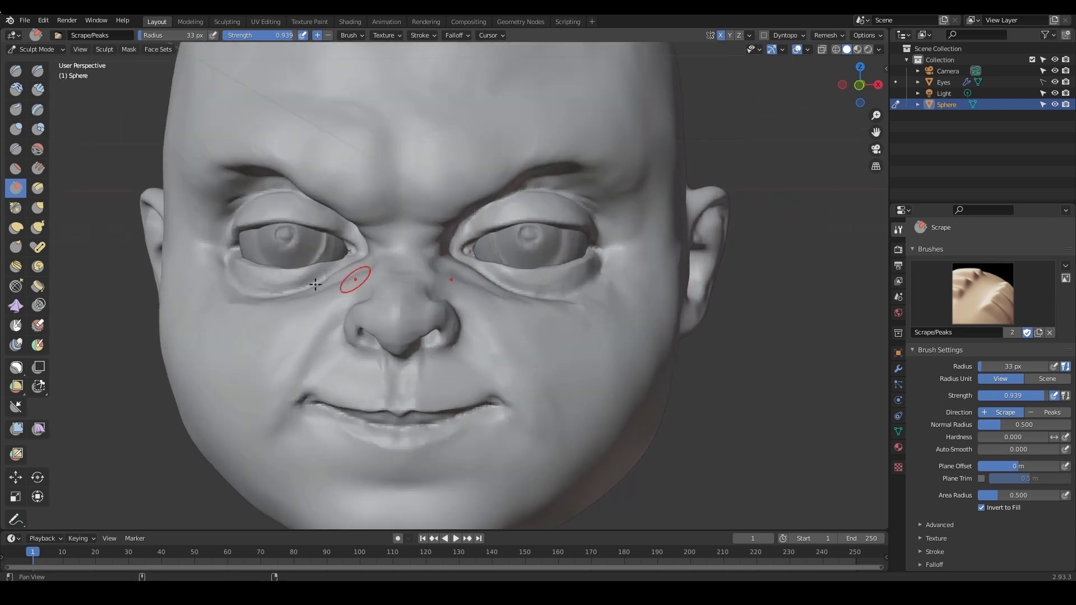
Smooth the skin below the lower eyelids with the Smooth brush at strength 0.782 and a 60 px radius
{"action": "mouse_move", "coordinate": [314, 284]}
{"action": "middle_mouse_down"}
{"action": "mouse_move", "coordinate": [466, 343]}
{"action": "mouse_move", "coordinate": [418, 318]}
{"action": "mouse_move", "coordinate": [442, 338]}
{"action": "mouse_move", "coordinate": [434, 326]}
{"action": "middle_mouse_up"}
{"action": "key", "text": "c"}
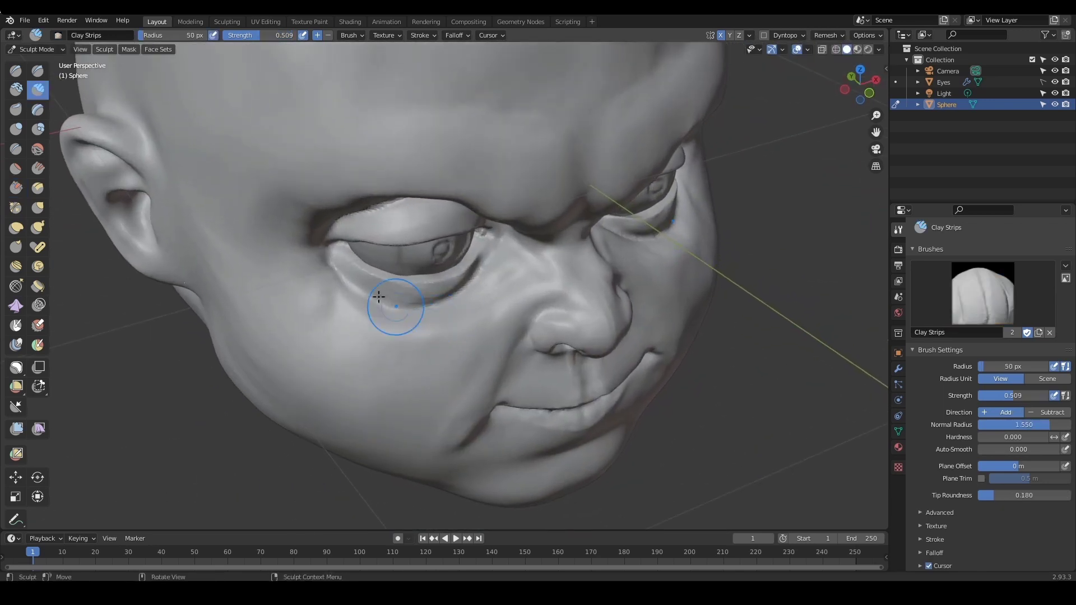
{"action": "key", "text": "shift+s"}
{"action": "key", "text": "shift+f"}
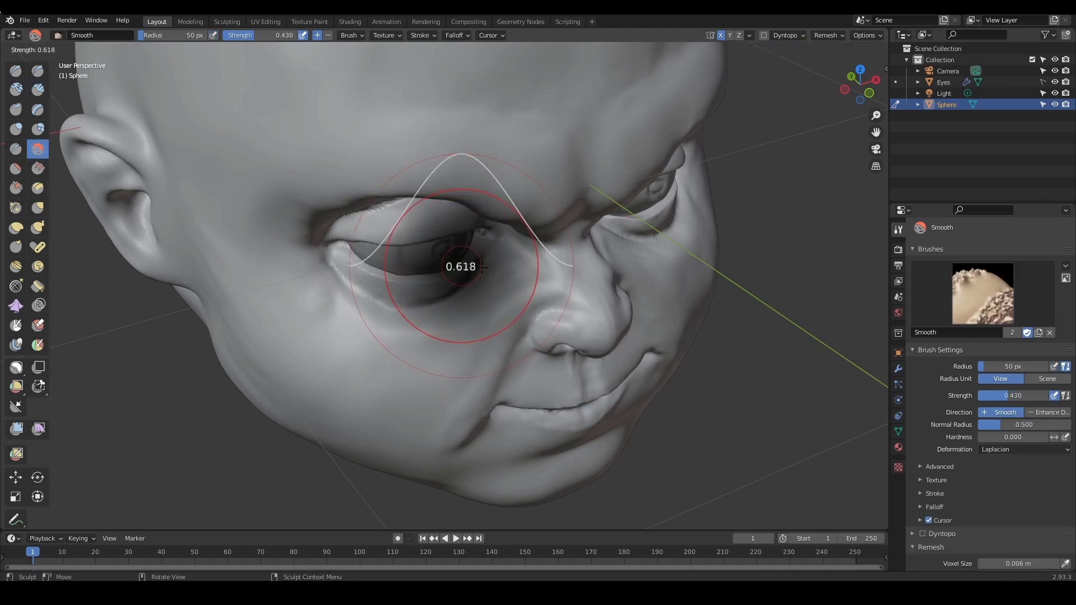
{"action": "left_click", "coordinate": [492, 271]}
{"action": "key", "text": "f"}
{"action": "left_click", "coordinate": [497, 273]}
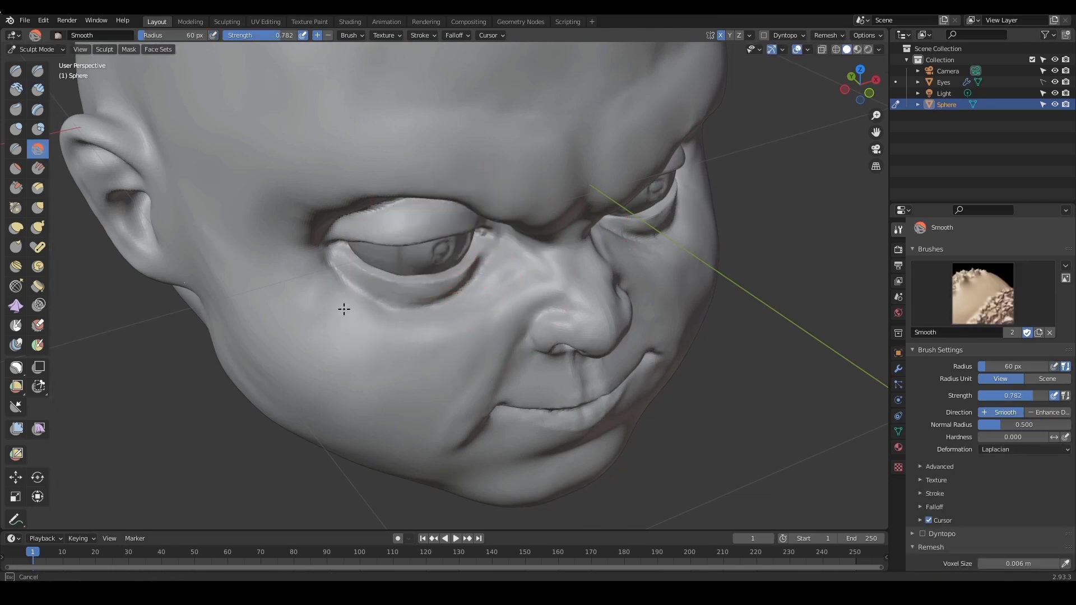
{"action": "middle_click_drag", "start_coordinate": [344, 308], "coordinate": [727, 277]}
Smooth the lower eyelid folds and the area beside the nose with a 43 px brush radius
{"action": "mouse_move", "coordinate": [643, 326]}
{"action": "left_mouse_down", "text": "alt"}
{"action": "mouse_move", "coordinate": [623, 292]}
{"action": "mouse_move", "coordinate": [536, 330]}
{"action": "mouse_move", "coordinate": [558, 317]}
{"action": "mouse_move", "coordinate": [416, 288]}
{"action": "left_mouse_up", "text": "alt"}
{"action": "key", "text": "bracketleft"}
{"action": "key", "text": "bracketleft"}
{"action": "key", "text": "bracketleft"}
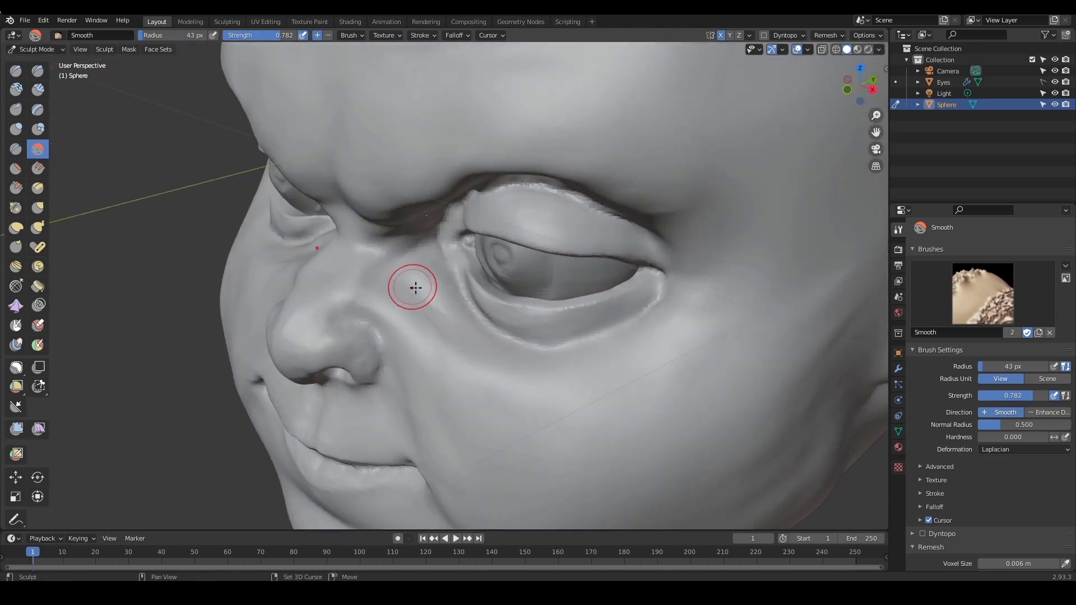
{"action": "mouse_move", "coordinate": [472, 359]}
{"action": "left_mouse_down", "text": "ctrl+alt"}
{"action": "mouse_move", "coordinate": [511, 383]}
{"action": "mouse_move", "coordinate": [562, 361]}
{"action": "mouse_move", "coordinate": [548, 362]}
{"action": "mouse_move", "coordinate": [585, 344]}
{"action": "mouse_move", "coordinate": [617, 293]}
{"action": "left_mouse_up", "text": "ctrl+alt"}
Smooth the outer corners of the eyes with a 29 px brush radius
{"action": "mouse_move", "coordinate": [645, 255]}
{"action": "left_mouse_down", "text": "alt+shift"}
{"action": "mouse_move", "coordinate": [567, 277]}
{"action": "mouse_move", "coordinate": [561, 241]}
{"action": "left_mouse_up", "text": "alt+shift"}
{"action": "key", "text": "f"}
{"action": "left_click", "coordinate": [443, 310]}
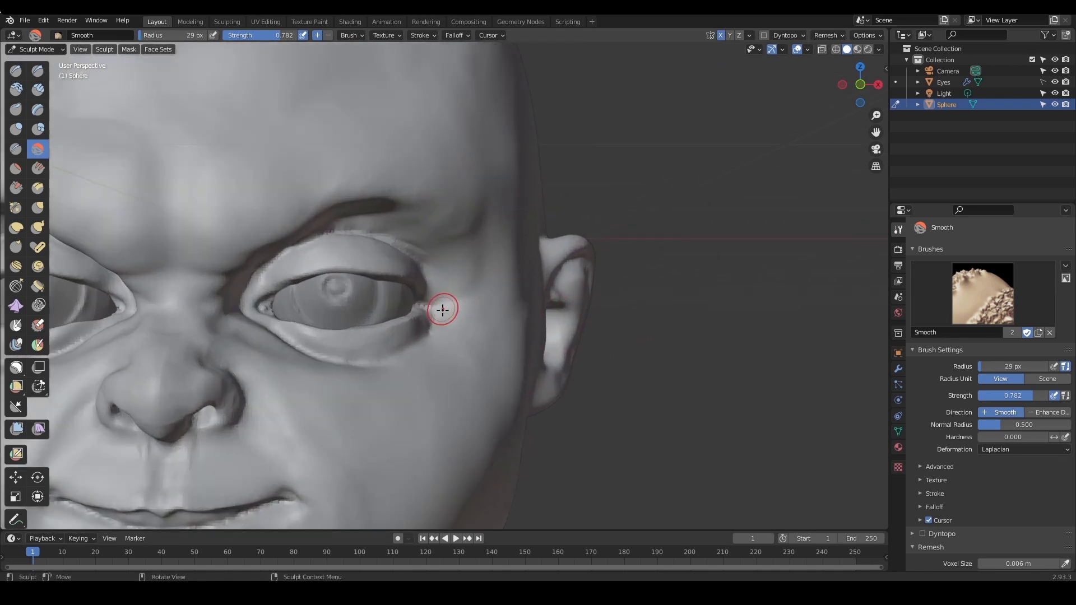
{"action": "left_click_drag", "start_coordinate": [496, 310], "coordinate": [524, 358], "text": "ctrl+alt"}
{"action": "left_click_drag", "start_coordinate": [535, 332], "coordinate": [552, 286], "text": "alt+shift"}
{"action": "left_click_drag", "start_coordinate": [499, 300], "coordinate": [593, 297], "text": "alt+shift"}
Sharpen the creases around the outer eye corners with the Draw Sharp brush
{"action": "mouse_move", "coordinate": [461, 262]}
{"action": "left_mouse_down", "text": "alt"}
{"action": "mouse_move", "coordinate": [485, 285]}
{"action": "mouse_move", "coordinate": [372, 310]}
{"action": "left_mouse_up", "text": "alt"}
{"action": "key", "text": "d"}
{"action": "key", "text": "f"}
{"action": "left_click", "coordinate": [470, 280]}
{"action": "left_click_drag", "start_coordinate": [453, 308], "coordinate": [453, 291], "text": "alt"}
{"action": "mouse_move", "coordinate": [535, 247]}
{"action": "left_mouse_down", "text": "ctrl+alt"}
{"action": "mouse_move", "coordinate": [557, 307]}
{"action": "mouse_move", "coordinate": [535, 307]}
{"action": "left_mouse_up", "text": "ctrl+alt"}
{"action": "mouse_move", "coordinate": [602, 300]}
{"action": "left_mouse_down", "text": "ctrl+alt"}
{"action": "mouse_move", "coordinate": [607, 320]}
{"action": "mouse_move", "coordinate": [637, 312]}
{"action": "mouse_move", "coordinate": [595, 278]}
{"action": "mouse_move", "coordinate": [583, 306]}
{"action": "left_mouse_up", "text": "ctrl+alt"}
{"action": "left_click_drag", "start_coordinate": [629, 269], "coordinate": [571, 307], "text": "ctrl+alt"}
{"action": "mouse_move", "coordinate": [571, 307]}
{"action": "left_mouse_down", "text": "ctrl+alt"}
{"action": "mouse_move", "coordinate": [576, 295]}
{"action": "mouse_move", "coordinate": [512, 260]}
{"action": "left_mouse_up", "text": "ctrl+alt"}
Try MatCap viewport lighting on the whole head
{"action": "key", "text": "c"}
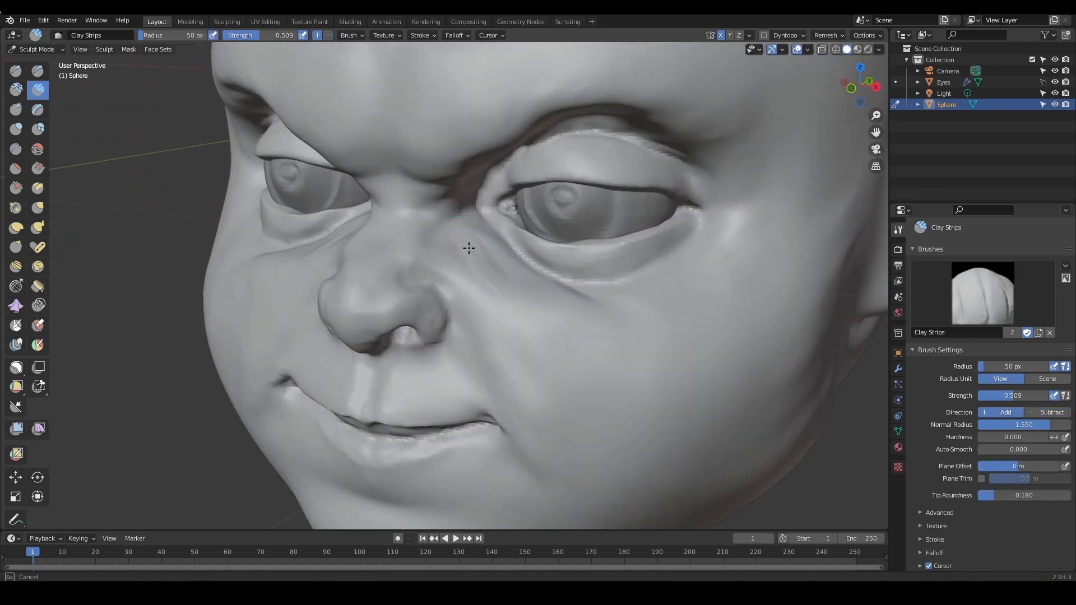
{"action": "left_click_drag", "start_coordinate": [524, 318], "coordinate": [518, 382], "text": "ctrl+alt"}
{"action": "left_click_drag", "start_coordinate": [517, 382], "coordinate": [572, 364], "text": "alt"}
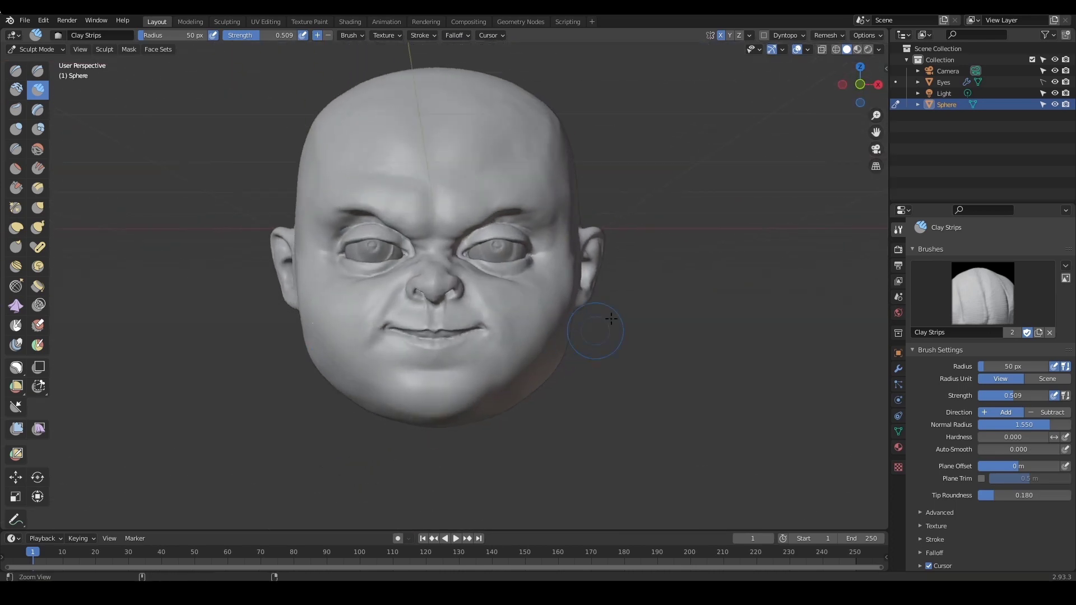
{"action": "left_click_drag", "start_coordinate": [611, 317], "coordinate": [634, 318], "text": "ctrl+alt"}
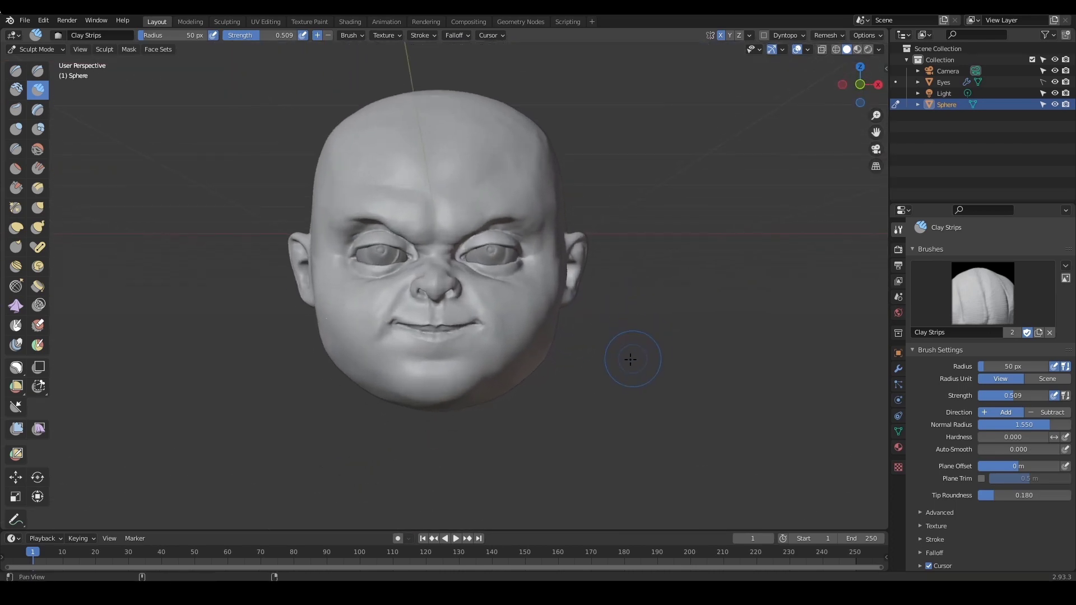
{"action": "mouse_move", "coordinate": [630, 358]}
{"action": "left_mouse_down", "text": "ctrl+alt"}
{"action": "mouse_move", "coordinate": [639, 380]}
{"action": "mouse_move", "coordinate": [638, 365]}
{"action": "left_mouse_up", "text": "ctrl+alt"}
{"action": "left_click_drag", "start_coordinate": [640, 383], "coordinate": [660, 362], "text": "ctrl+alt"}
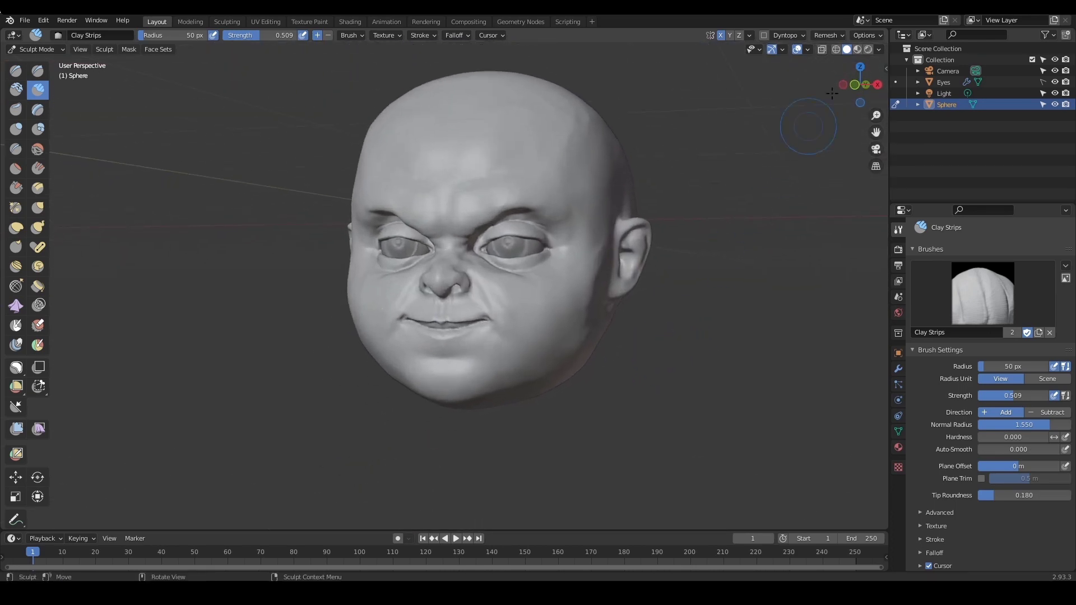
{"action": "left_click", "coordinate": [879, 51]}
{"action": "left_click", "coordinate": [876, 129]}
{"action": "left_click", "coordinate": [875, 104]}
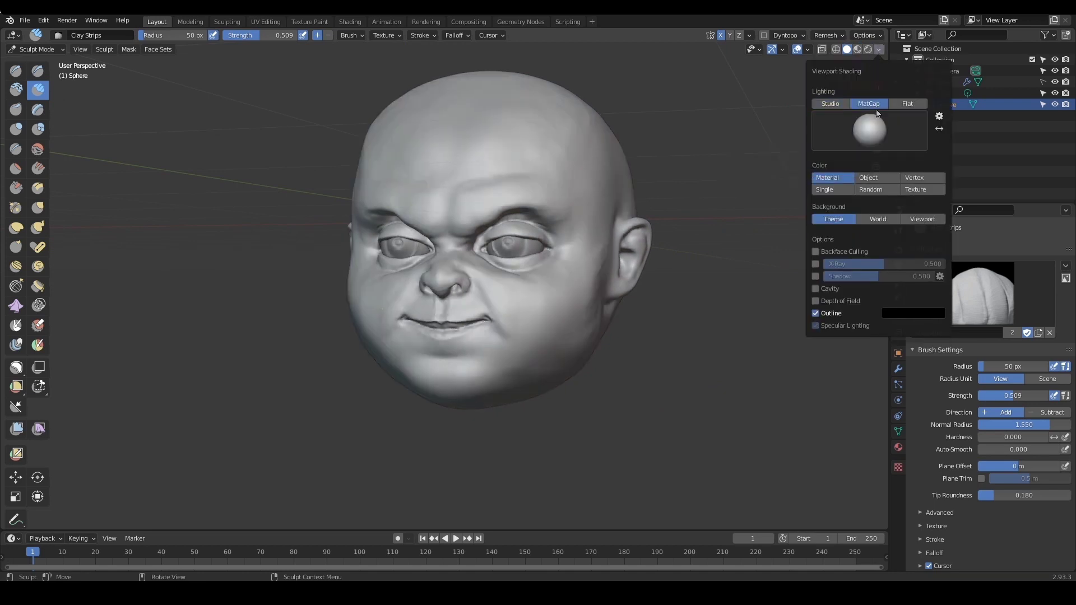
{"action": "left_click_drag", "start_coordinate": [691, 301], "coordinate": [715, 302], "text": "alt"}
{"action": "mouse_move", "coordinate": [715, 303]}
{"action": "left_mouse_down", "text": "alt+shift"}
{"action": "mouse_move", "coordinate": [730, 300]}
{"action": "mouse_move", "coordinate": [727, 288]}
{"action": "left_mouse_up", "text": "alt+shift"}
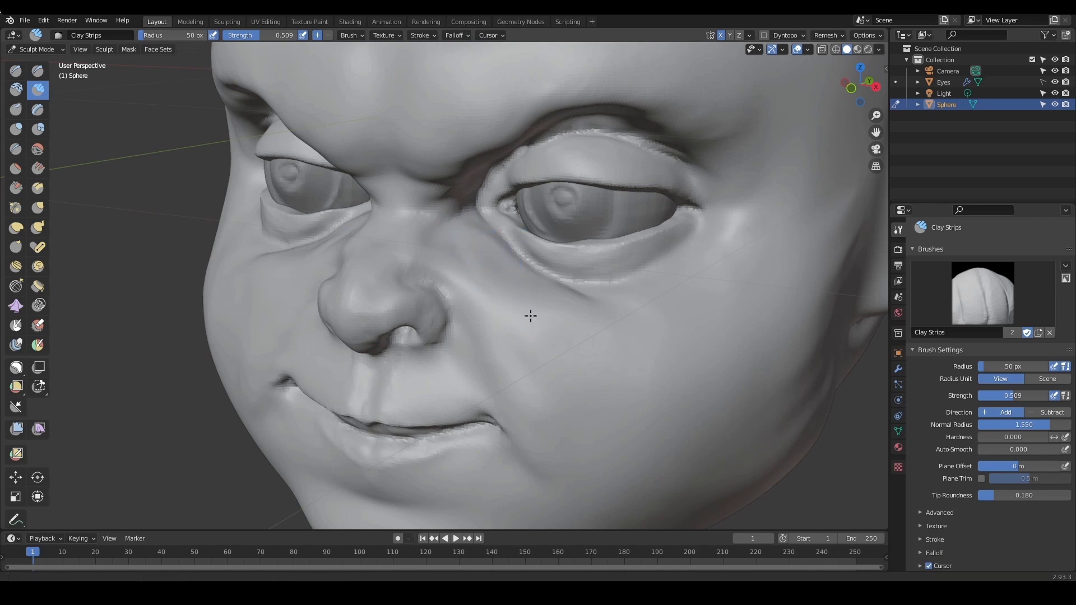
{"action": "left_click_drag", "start_coordinate": [531, 315], "coordinate": [598, 309], "text": "alt"}
{"action": "left_click_drag", "start_coordinate": [599, 309], "coordinate": [586, 354], "text": "ctrl+alt"}
{"action": "left_click_drag", "start_coordinate": [604, 341], "coordinate": [656, 365], "text": "alt"}
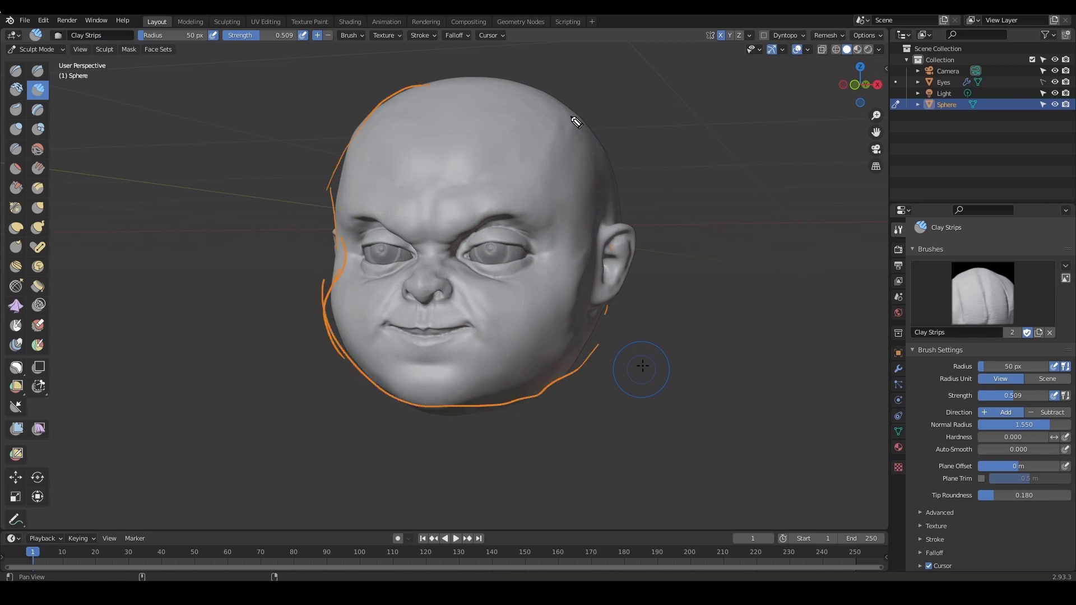
{"action": "left_click_drag", "start_coordinate": [344, 173], "coordinate": [615, 218]}
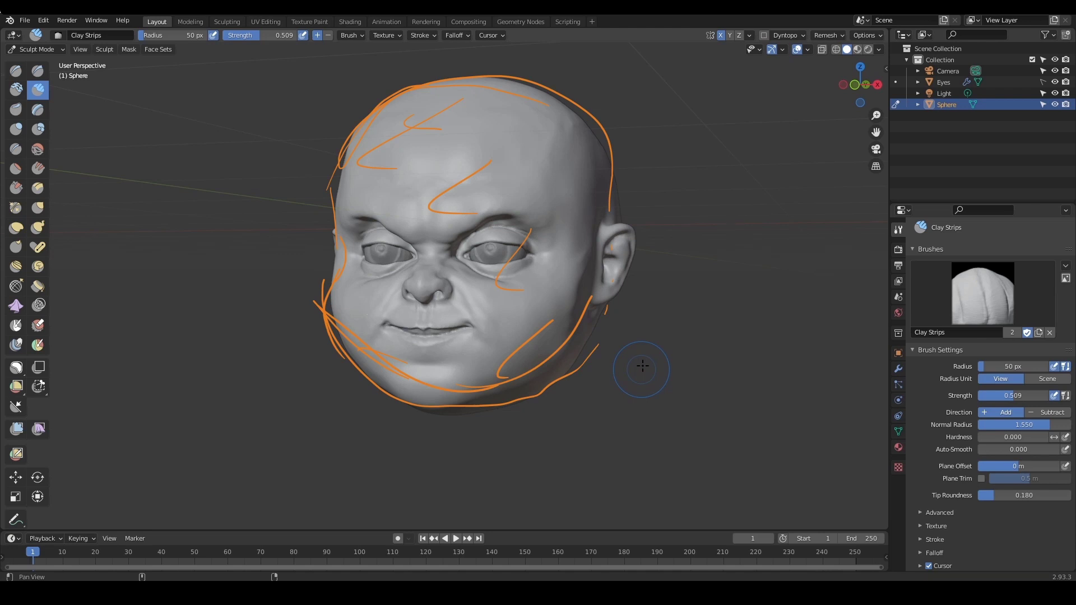
{"action": "key", "text": "ctrl+shift+5"}
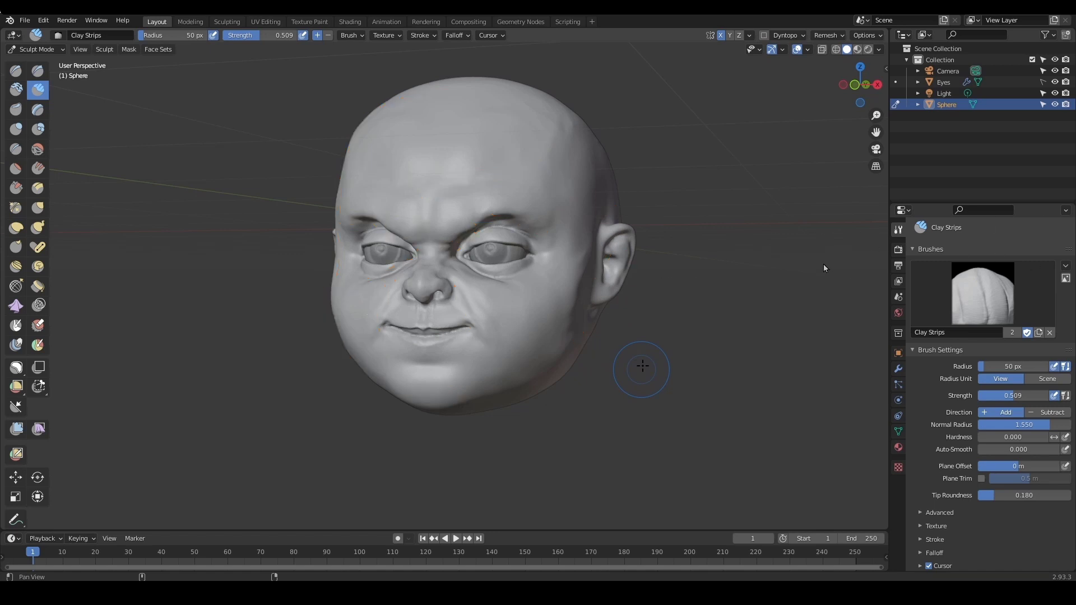
{"action": "middle_click_drag", "start_coordinate": [863, 264], "coordinate": [880, 258], "text": "shift"}
Set the viewport shading's lighting to MatCap
{"action": "left_click", "coordinate": [879, 50]}
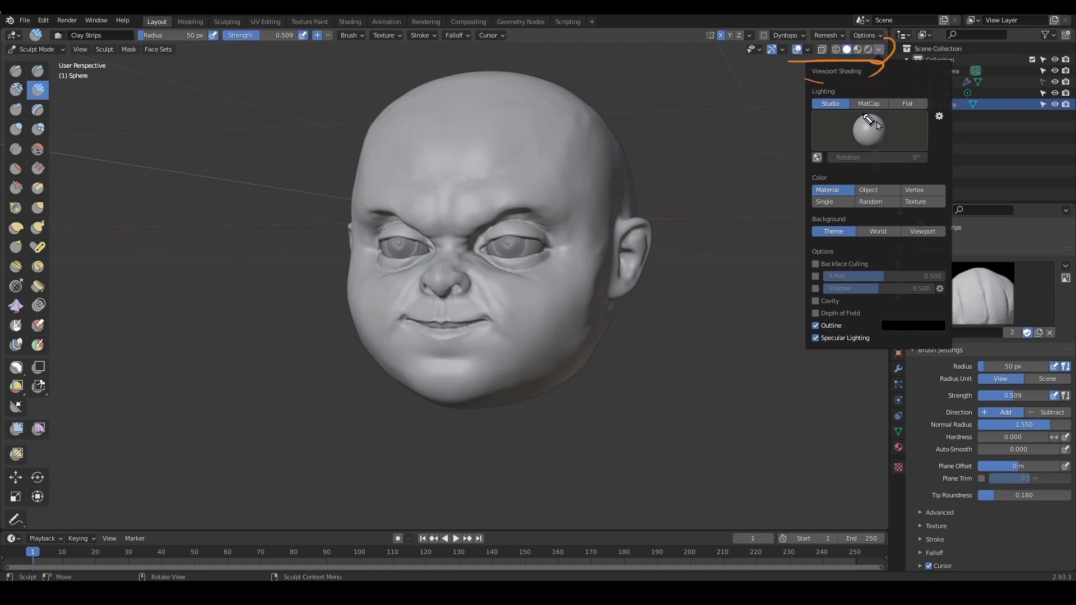
{"action": "left_click_drag", "start_coordinate": [872, 112], "coordinate": [892, 112]}
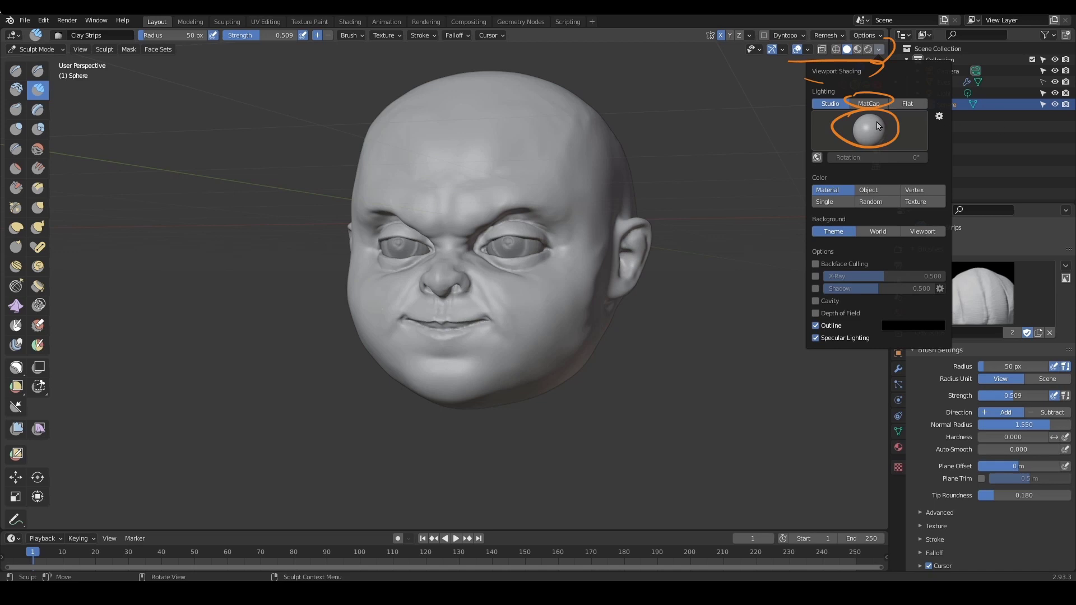
{"action": "key", "text": "Escape"}
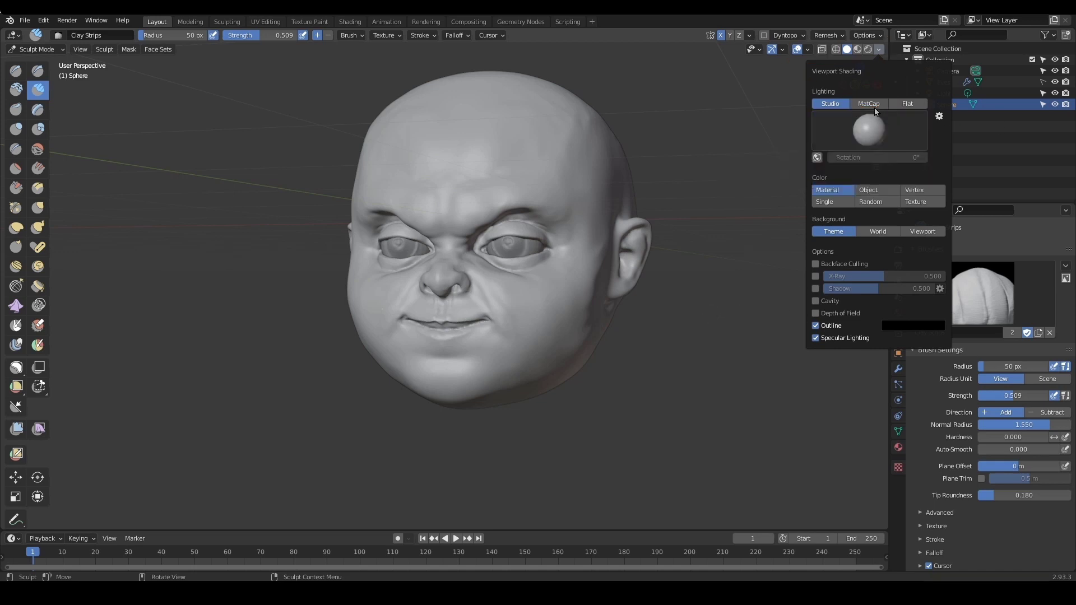
{"action": "left_click", "coordinate": [874, 103]}
Build up the cheeks beside the nose and mouth with the Clay Strips brush at a 61 px radius
{"action": "mouse_move", "coordinate": [688, 303]}
{"action": "middle_mouse_down"}
{"action": "mouse_move", "coordinate": [721, 300]}
{"action": "mouse_move", "coordinate": [708, 312]}
{"action": "mouse_move", "coordinate": [704, 300]}
{"action": "mouse_move", "coordinate": [583, 315]}
{"action": "mouse_move", "coordinate": [581, 339]}
{"action": "mouse_move", "coordinate": [600, 314]}
{"action": "mouse_move", "coordinate": [583, 355]}
{"action": "mouse_move", "coordinate": [608, 282]}
{"action": "middle_mouse_up"}
{"action": "middle_click_drag", "start_coordinate": [608, 283], "coordinate": [628, 284]}
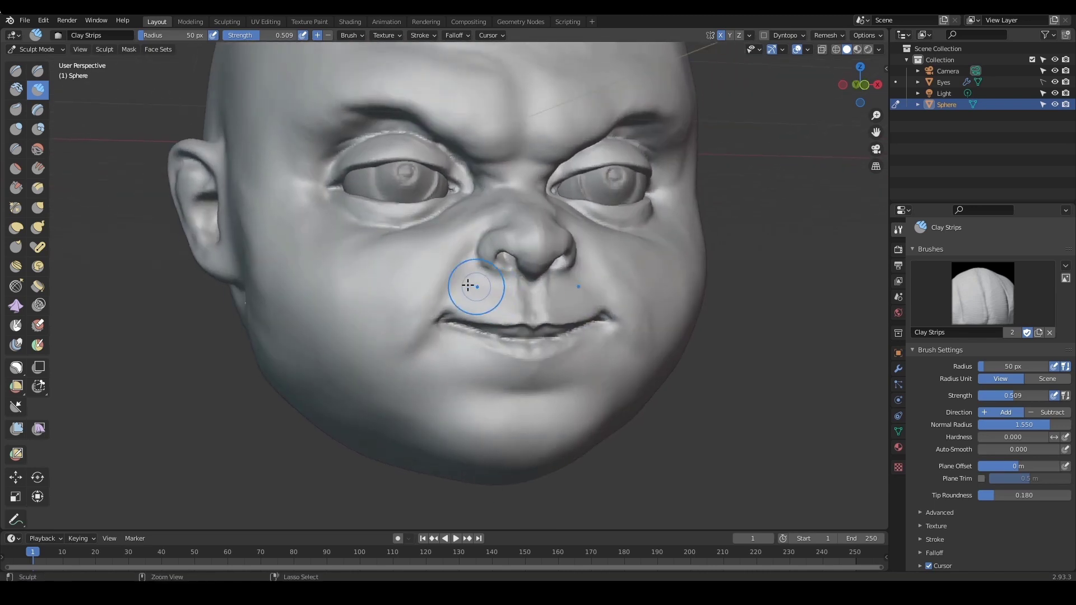
{"action": "key", "text": "ctrl+c"}
{"action": "key", "text": "bracketright"}
{"action": "key", "text": "bracketright"}
{"action": "mouse_move", "coordinate": [445, 245]}
{"action": "left_mouse_down"}
{"action": "mouse_move", "coordinate": [386, 338]}
{"action": "mouse_move", "coordinate": [397, 267]}
{"action": "mouse_move", "coordinate": [392, 322]}
{"action": "left_mouse_up"}
{"action": "mouse_move", "coordinate": [602, 286]}
{"action": "middle_mouse_down", "text": "ctrl"}
{"action": "mouse_move", "coordinate": [611, 317]}
{"action": "mouse_move", "coordinate": [575, 331]}
{"action": "middle_mouse_up", "text": "ctrl"}
{"action": "middle_click_drag", "start_coordinate": [574, 330], "coordinate": [571, 306], "text": "ctrl"}
{"action": "middle_click_drag", "start_coordinate": [571, 306], "coordinate": [558, 305]}
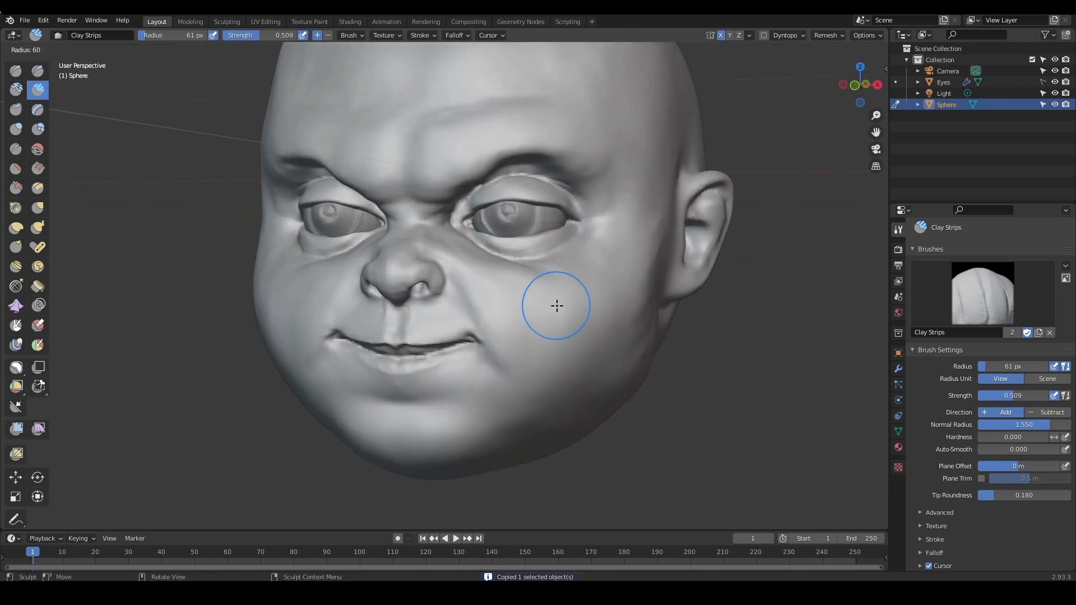
Add a Clay Strips stroke down each cheek outside the smile fold and reduce the brush radius to 52 px
{"action": "key", "text": "bracketright"}
{"action": "left_click_drag", "start_coordinate": [500, 281], "coordinate": [547, 371]}
{"action": "middle_click_drag", "start_coordinate": [542, 349], "coordinate": [538, 344]}
{"action": "key", "text": "f"}
{"action": "left_click", "coordinate": [529, 342]}
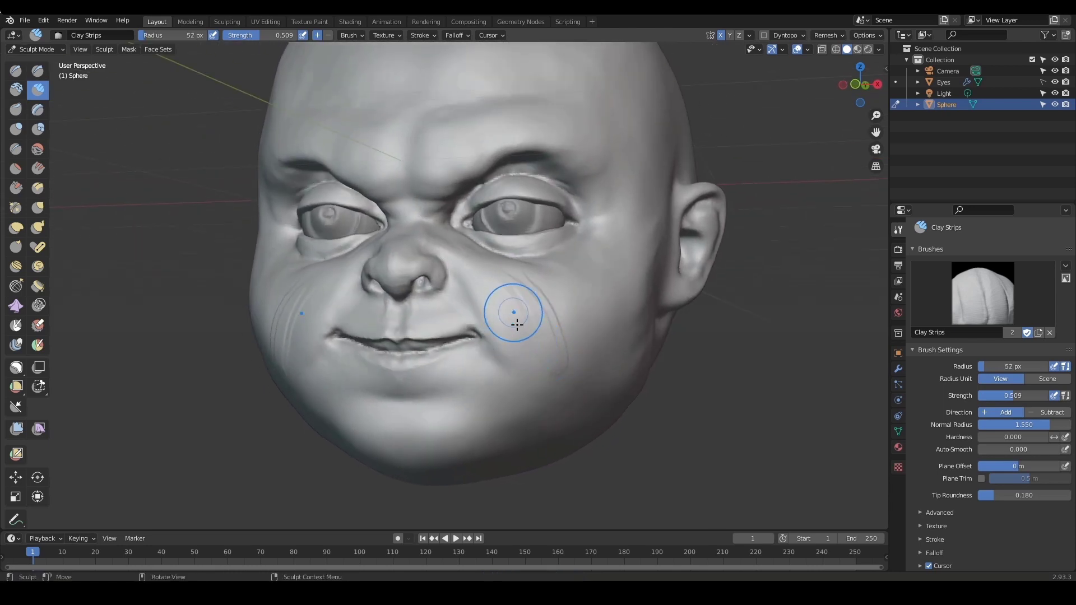
Carve smile creases from beside the nostrils toward the mouth corners with the Draw Sharp brush in Subtract direction
{"action": "left_click_drag", "start_coordinate": [593, 283], "coordinate": [604, 330], "text": "ctrl+alt"}
{"action": "left_click_drag", "start_coordinate": [605, 329], "coordinate": [515, 276], "text": "alt"}
{"action": "left_click_drag", "start_coordinate": [652, 270], "coordinate": [627, 293], "text": "alt"}
{"action": "mouse_move", "coordinate": [620, 284]}
{"action": "left_mouse_down", "text": "ctrl+alt"}
{"action": "mouse_move", "coordinate": [613, 322]}
{"action": "mouse_move", "coordinate": [595, 315]}
{"action": "left_mouse_up", "text": "ctrl+alt"}
{"action": "left_click_drag", "start_coordinate": [608, 308], "coordinate": [620, 287], "text": "ctrl+alt"}
{"action": "key", "text": "d"}
{"action": "mouse_move", "coordinate": [471, 275]}
{"action": "left_mouse_down", "text": "ctrl+alt"}
{"action": "mouse_move", "coordinate": [457, 251]}
{"action": "mouse_move", "coordinate": [481, 249]}
{"action": "left_mouse_up", "text": "ctrl+alt"}
{"action": "left_click_drag", "start_coordinate": [469, 227], "coordinate": [430, 295]}
Deepen the smile creases between nose and mouth corners with the Draw Sharp brush at a 29 px radius
{"action": "left_click_drag", "start_coordinate": [468, 285], "coordinate": [503, 285], "text": "alt"}
{"action": "key", "text": "f"}
{"action": "left_click", "coordinate": [469, 255]}
{"action": "left_click_drag", "start_coordinate": [480, 226], "coordinate": [442, 294]}
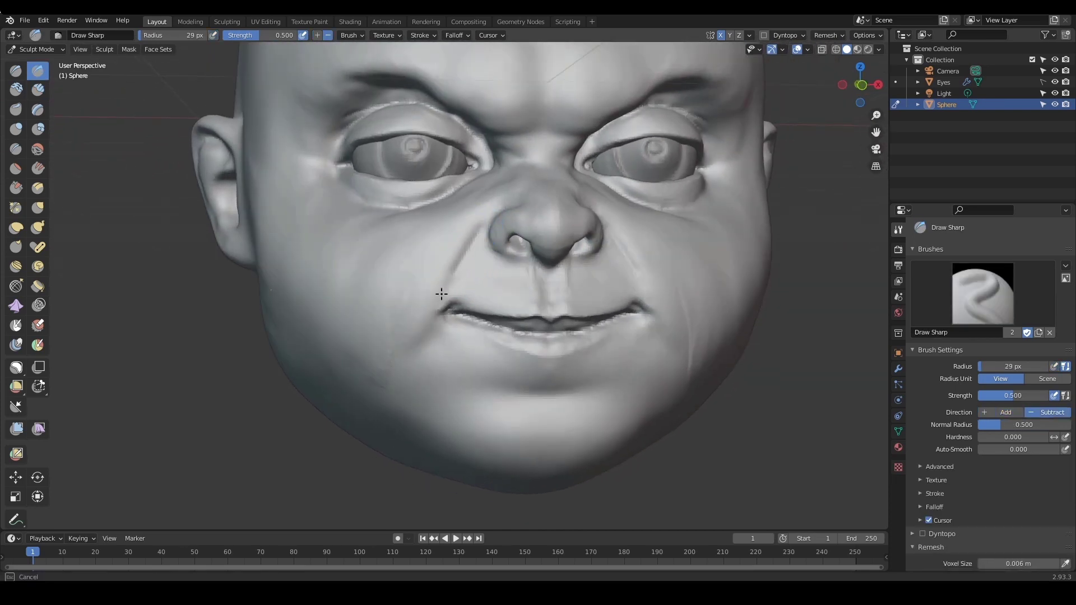
{"action": "left_click_drag", "start_coordinate": [588, 260], "coordinate": [596, 325], "text": "ctrl+alt"}
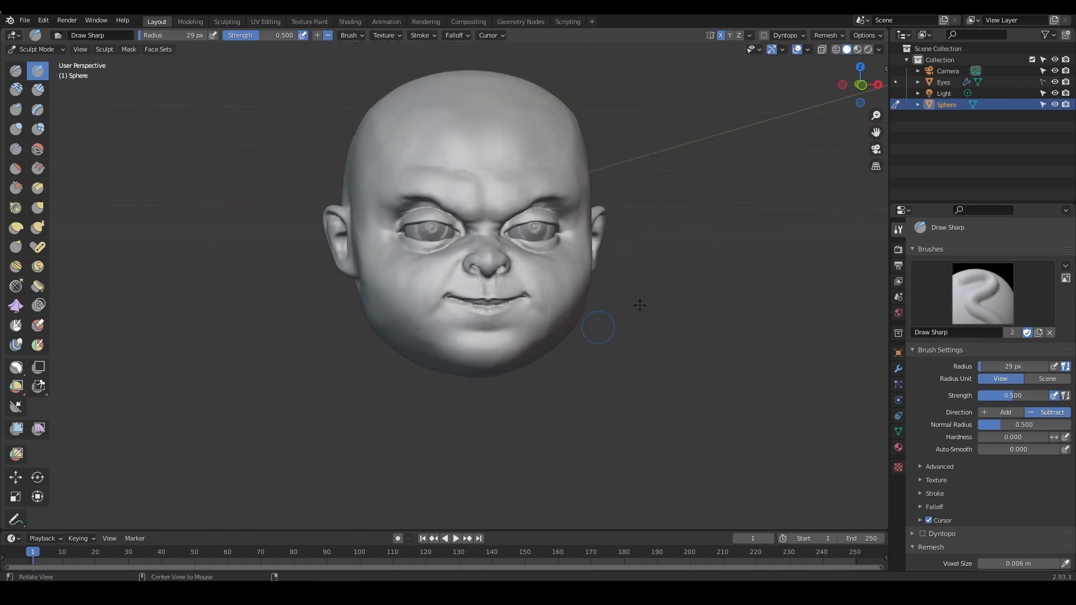
Add a Clay Strips stroke down each cheek outside the mouth corner and increase the brush radius to 38 px
{"action": "left_click_drag", "start_coordinate": [677, 306], "coordinate": [638, 286], "text": "alt"}
{"action": "mouse_move", "coordinate": [648, 322]}
{"action": "left_mouse_down", "text": "ctrl+alt"}
{"action": "mouse_move", "coordinate": [658, 301]}
{"action": "mouse_move", "coordinate": [686, 303]}
{"action": "mouse_move", "coordinate": [654, 303]}
{"action": "left_mouse_up", "text": "ctrl+alt"}
{"action": "key", "text": "c"}
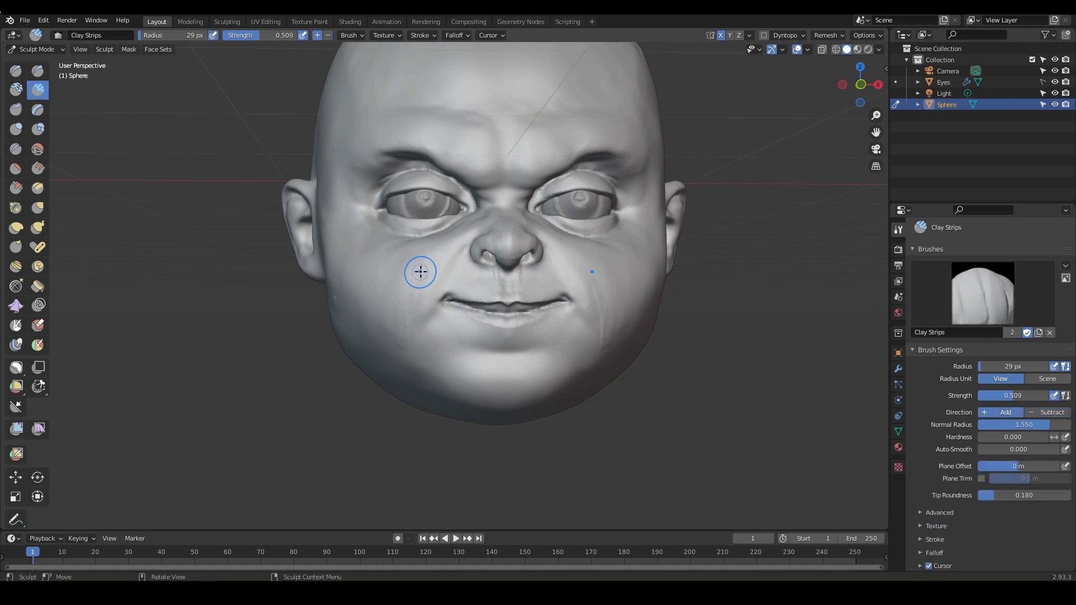
{"action": "left_click_drag", "start_coordinate": [417, 298], "coordinate": [409, 383]}
{"action": "left_click_drag", "start_coordinate": [522, 316], "coordinate": [528, 360], "text": "ctrl+alt"}
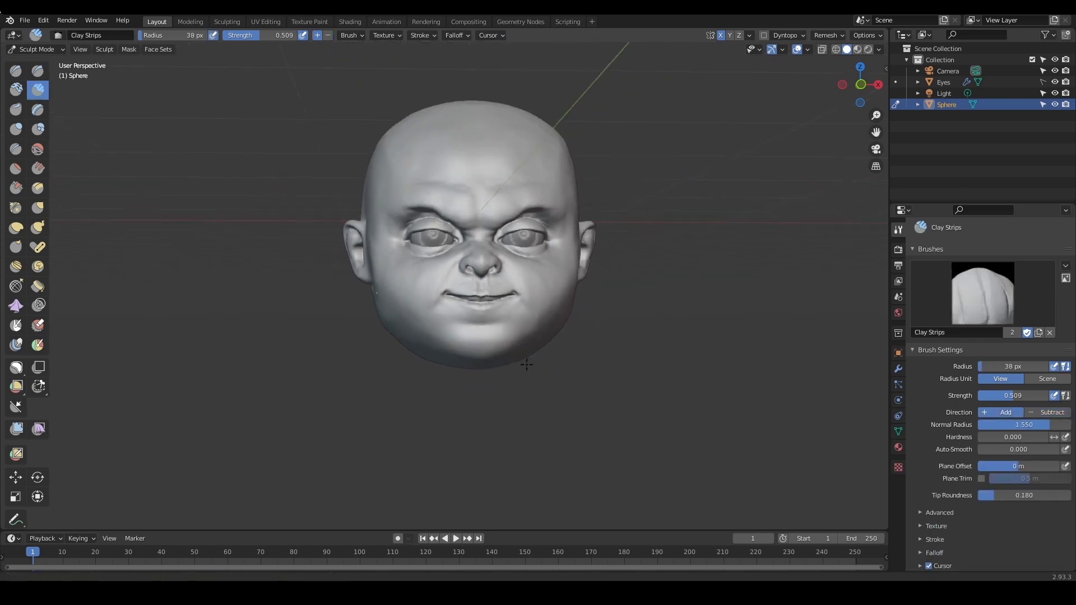
In the right side view, lasso-mask the nose and upper cheek area from below the eye down to the upper lip
{"action": "mouse_move", "coordinate": [633, 314]}
{"action": "left_mouse_down", "text": "alt"}
{"action": "mouse_move", "coordinate": [600, 312]}
{"action": "mouse_move", "coordinate": [611, 264]}
{"action": "mouse_move", "coordinate": [537, 294]}
{"action": "left_mouse_up", "text": "alt"}
{"action": "mouse_move", "coordinate": [595, 291]}
{"action": "left_mouse_down", "text": "ctrl+alt"}
{"action": "mouse_move", "coordinate": [602, 267]}
{"action": "mouse_move", "coordinate": [611, 300]}
{"action": "mouse_move", "coordinate": [601, 285]}
{"action": "mouse_move", "coordinate": [569, 363]}
{"action": "mouse_move", "coordinate": [591, 325]}
{"action": "mouse_move", "coordinate": [564, 320]}
{"action": "mouse_move", "coordinate": [625, 303]}
{"action": "mouse_move", "coordinate": [586, 303]}
{"action": "mouse_move", "coordinate": [580, 288]}
{"action": "mouse_move", "coordinate": [597, 359]}
{"action": "left_mouse_up", "text": "ctrl+alt"}
{"action": "key", "text": "KP_3"}
{"action": "left_click_drag", "start_coordinate": [598, 358], "coordinate": [573, 378], "text": "alt+shift"}
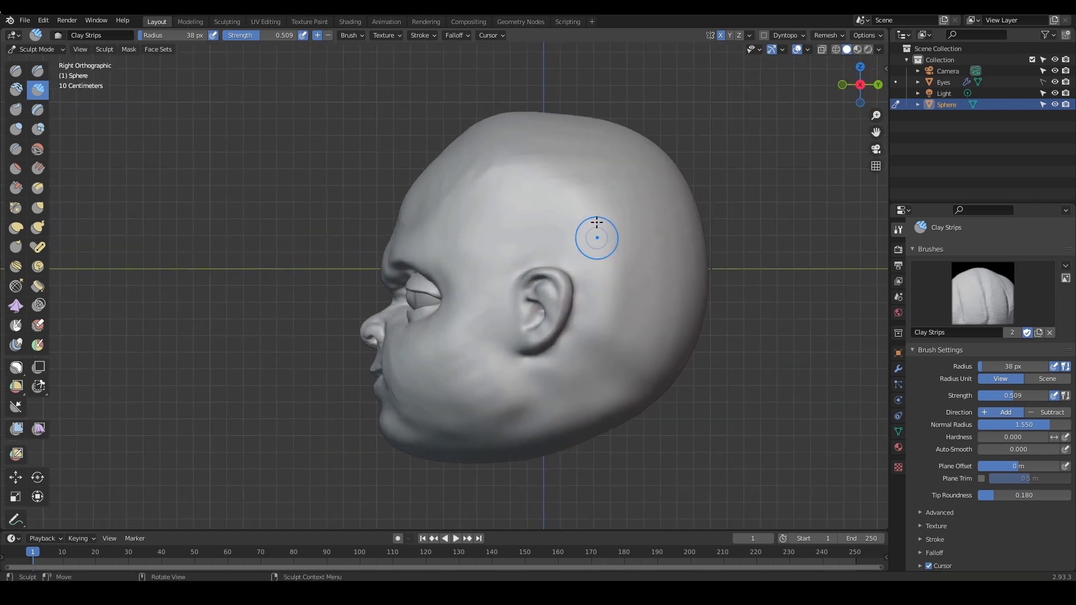
{"action": "key", "text": "g"}
{"action": "key", "text": "f"}
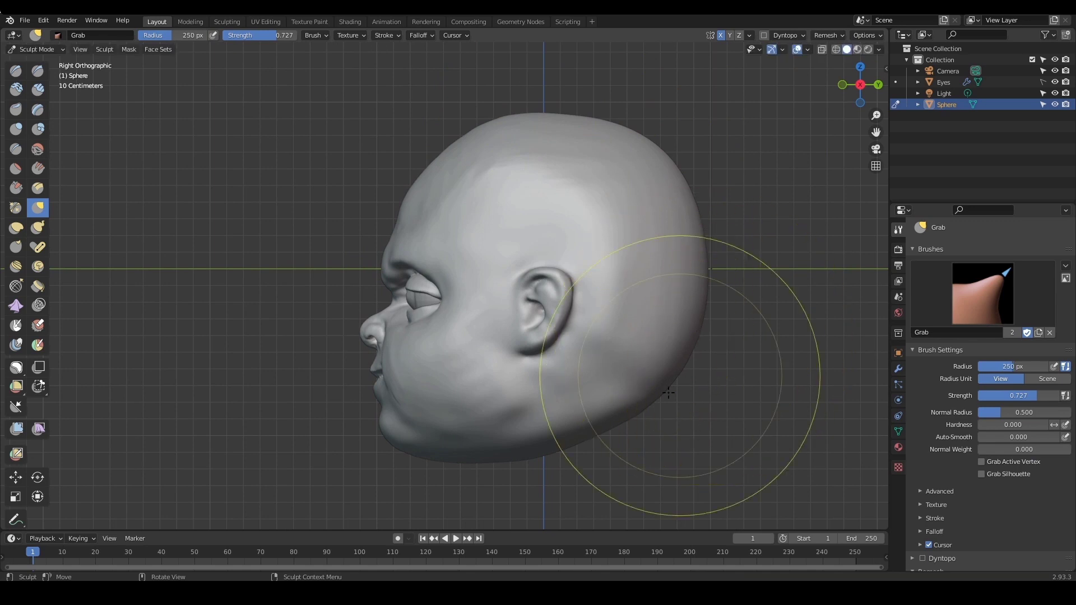
{"action": "middle_click_drag", "start_coordinate": [662, 407], "coordinate": [559, 302]}
{"action": "mouse_move", "coordinate": [680, 273]}
{"action": "middle_mouse_down", "text": "shift"}
{"action": "mouse_move", "coordinate": [632, 298]}
{"action": "mouse_move", "coordinate": [641, 264]}
{"action": "middle_mouse_up", "text": "shift"}
{"action": "key", "text": "KP_3"}
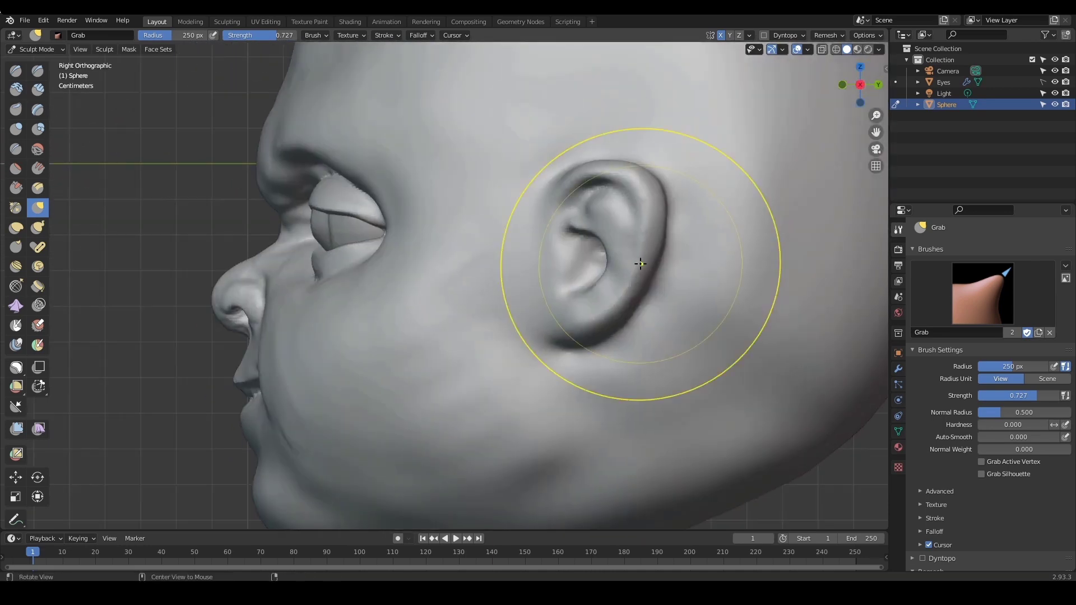
{"action": "key", "text": "m"}
{"action": "mouse_move", "coordinate": [179, 368]}
{"action": "left_mouse_down"}
{"action": "mouse_move", "coordinate": [164, 344]}
{"action": "mouse_move", "coordinate": [283, 251]}
{"action": "mouse_move", "coordinate": [336, 233]}
{"action": "mouse_move", "coordinate": [377, 234]}
{"action": "mouse_move", "coordinate": [392, 365]}
{"action": "left_mouse_up"}
{"action": "key", "text": "g"}
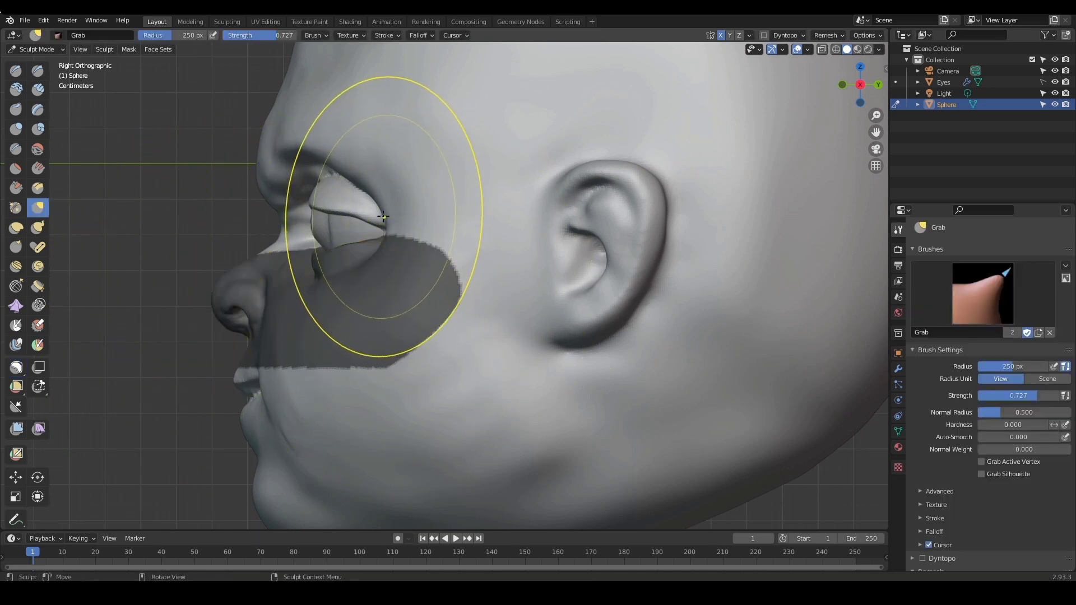
Set the Grab radius to 68 px and extend the lasso mask up to the outer corner of the eye
{"action": "key", "text": "f"}
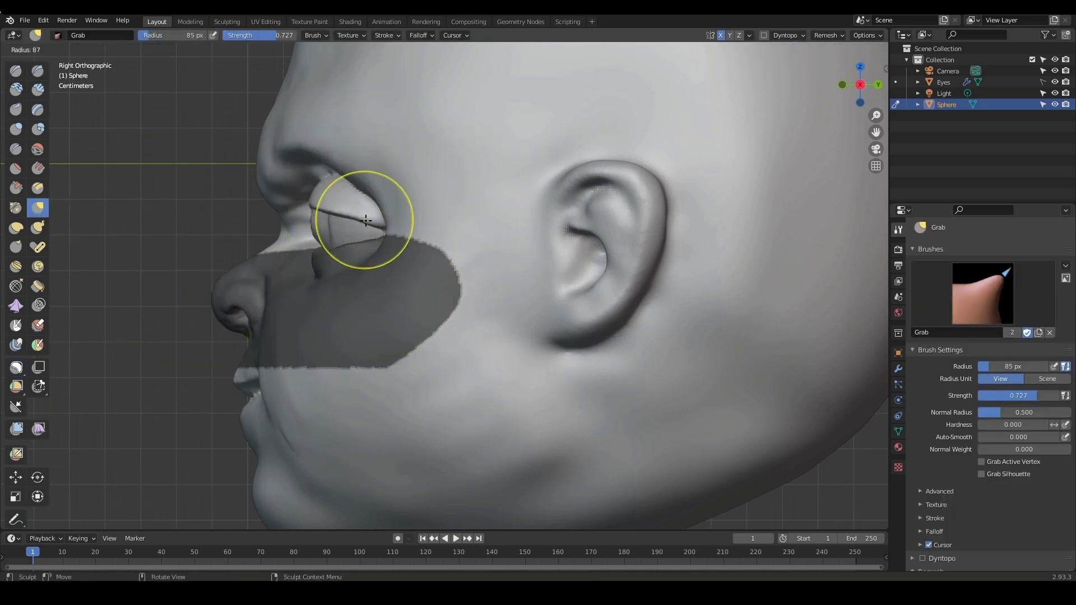
{"action": "left_click", "coordinate": [395, 224]}
{"action": "scroll", "coordinate": [393, 218], "scroll_direction": "up", "scroll_amount": 3}
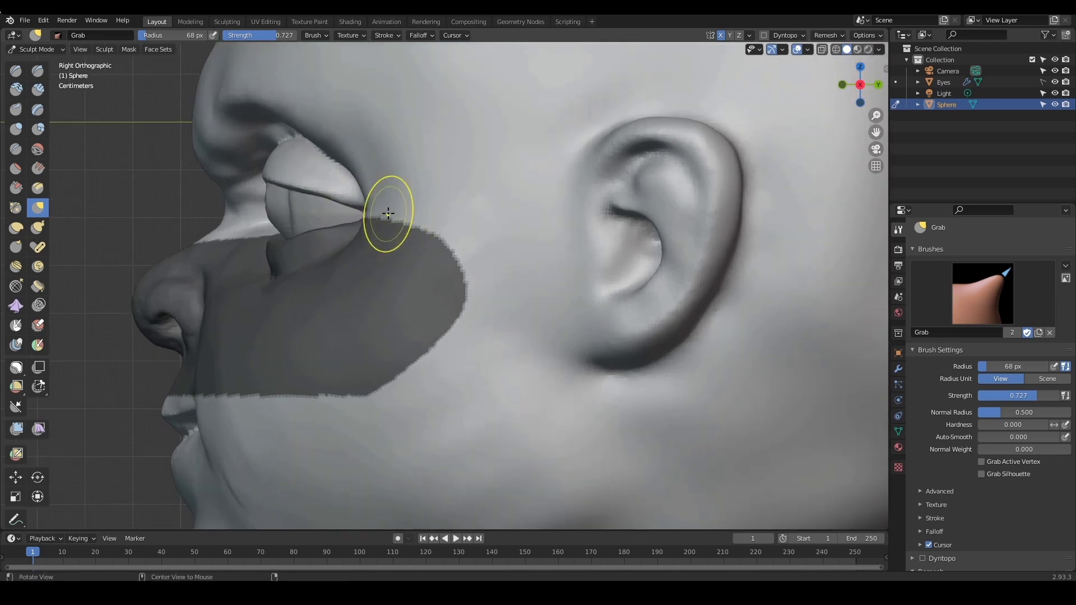
{"action": "key", "text": "alt+m"}
{"action": "mouse_move", "coordinate": [350, 308]}
{"action": "left_mouse_down"}
{"action": "mouse_move", "coordinate": [437, 228]}
{"action": "mouse_move", "coordinate": [378, 210]}
{"action": "mouse_move", "coordinate": [357, 219]}
{"action": "left_mouse_up"}
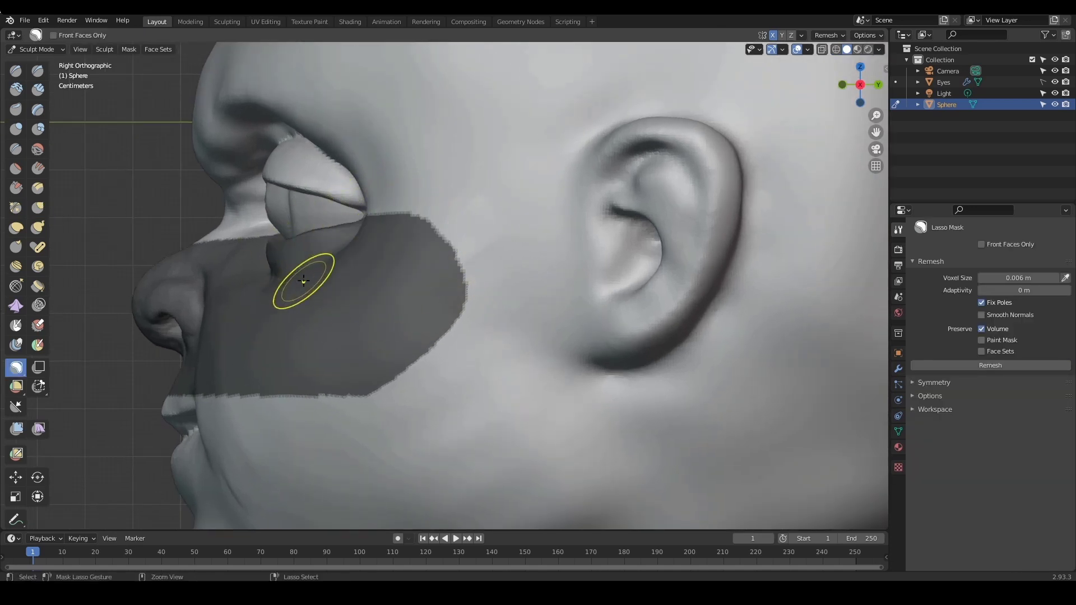
Invert the mask and adjust the unmasked lower eyelid near the outer eye corner with the Grab brush at a 78 px radius
{"action": "key", "text": "ctrl+i"}
{"action": "key", "text": "g"}
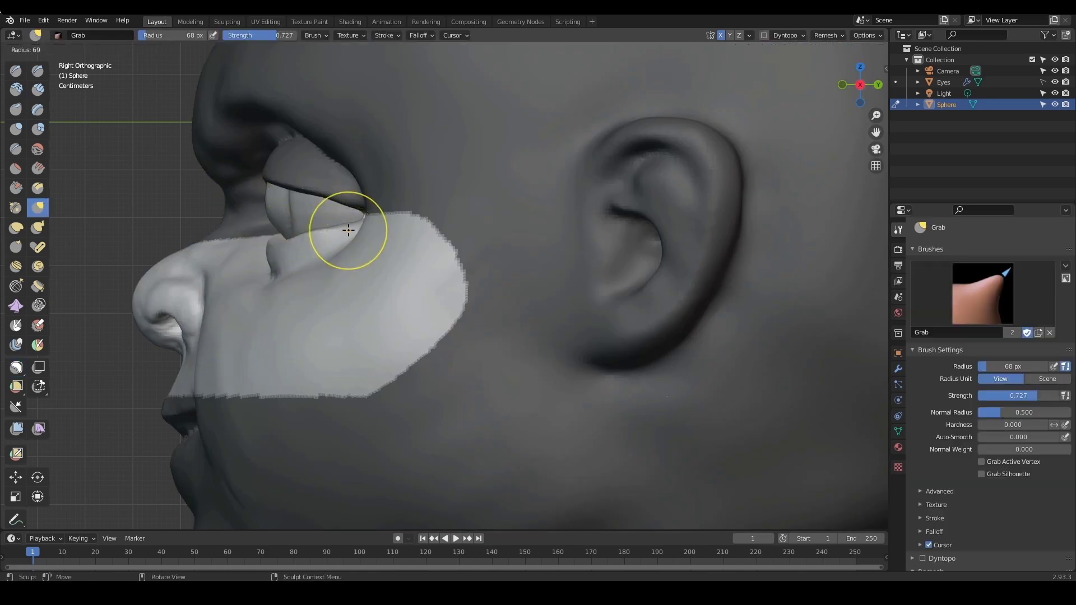
{"action": "left_click", "coordinate": [352, 226]}
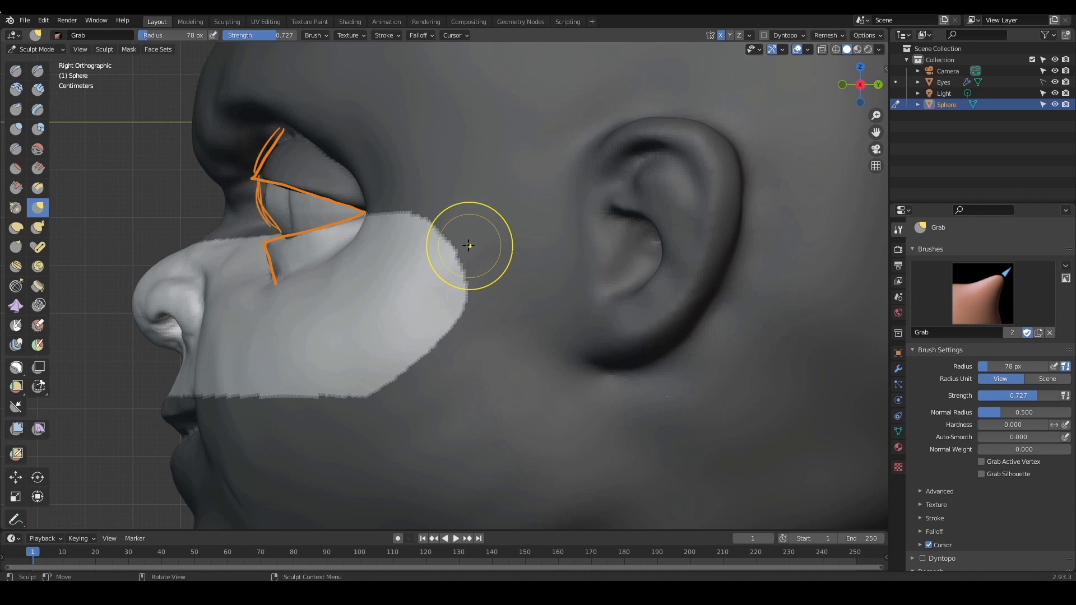
{"action": "middle_click_drag", "start_coordinate": [469, 242], "coordinate": [704, 261]}
{"action": "scroll", "coordinate": [701, 320], "scroll_direction": "down", "scroll_amount": 2}
{"action": "scroll", "coordinate": [709, 321], "scroll_direction": "up", "scroll_amount": 1}
{"action": "scroll", "coordinate": [704, 261], "scroll_direction": "down", "scroll_amount": 6}
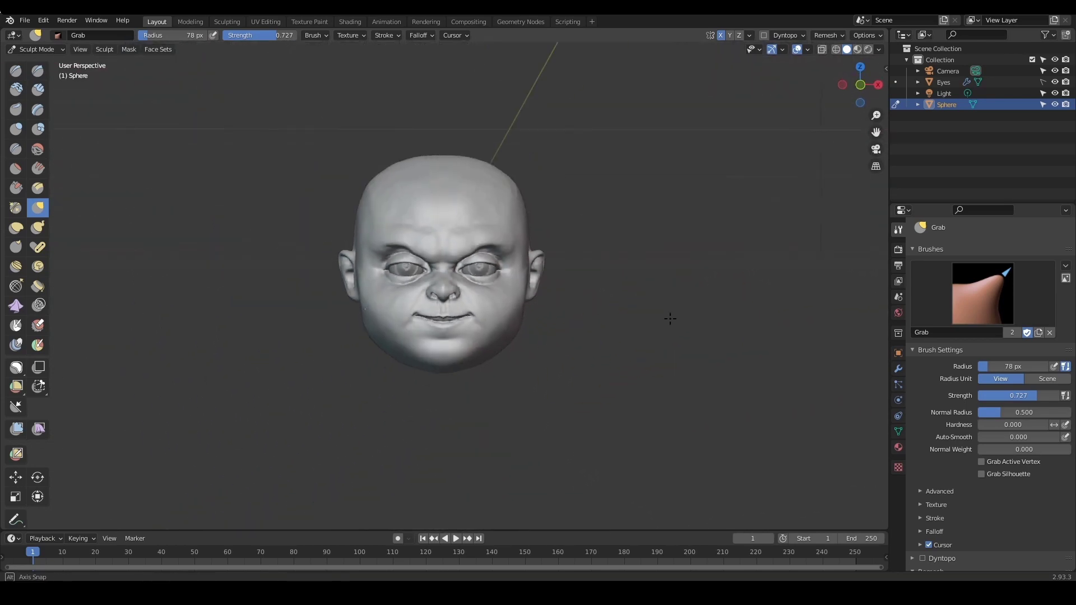
Turn off X symmetry and pull down the inner end of the character's left brow with the Grab brush
{"action": "scroll", "coordinate": [691, 312], "scroll_direction": "up", "scroll_amount": 2}
{"action": "middle_click_drag", "start_coordinate": [691, 312], "coordinate": [679, 230]}
{"action": "left_click_drag", "start_coordinate": [680, 229], "coordinate": [708, 233], "text": "ctrl+alt"}
{"action": "middle_click_drag", "start_coordinate": [706, 230], "coordinate": [706, 224]}
{"action": "key", "text": "f"}
{"action": "left_click", "coordinate": [526, 226]}
{"action": "middle_click_drag", "start_coordinate": [525, 225], "coordinate": [513, 222]}
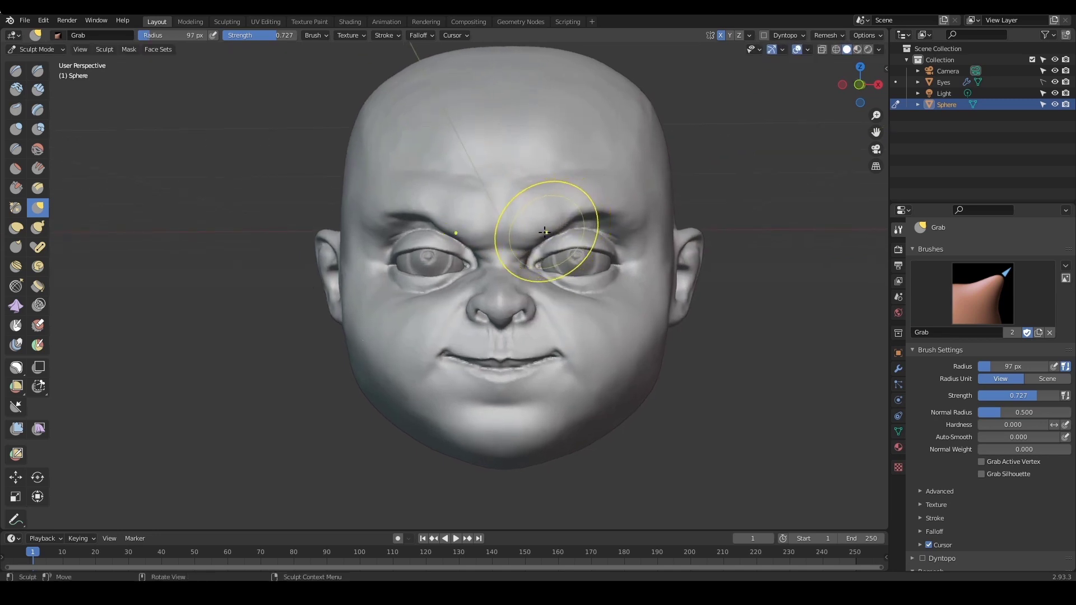
{"action": "key", "text": "f"}
{"action": "left_click", "coordinate": [525, 234]}
{"action": "left_click", "coordinate": [721, 35]}
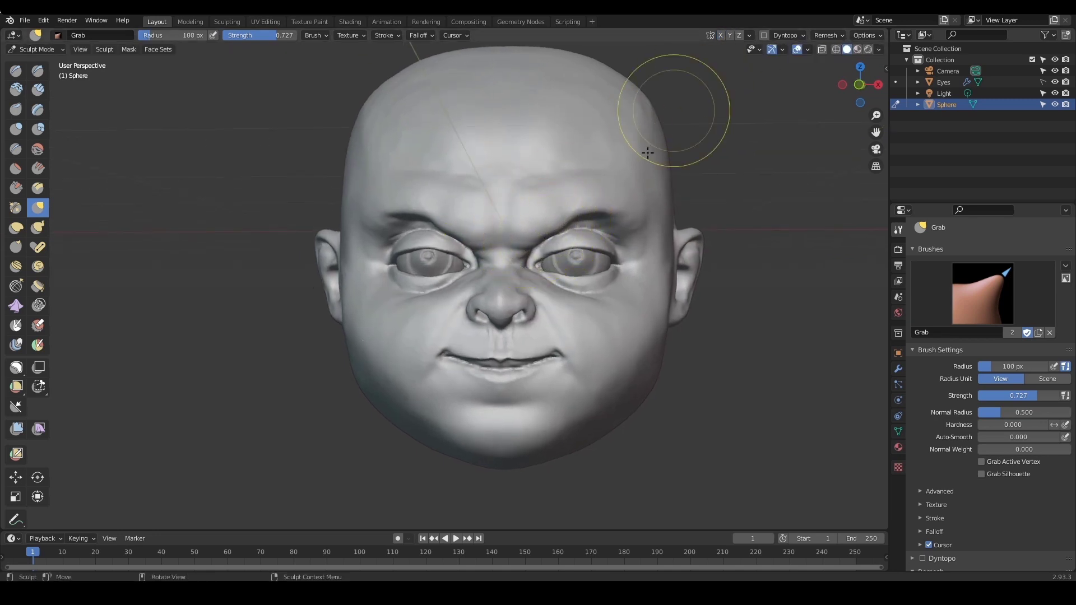
{"action": "key", "text": "f"}
{"action": "left_click", "coordinate": [554, 254]}
{"action": "left_click_drag", "start_coordinate": [531, 242], "coordinate": [525, 250]}
Lift the outer part of the character's left brow with the Grab brush, undo the extra sideways pull and reduce the radius to 95 px
{"action": "key", "text": "f"}
{"action": "left_click", "coordinate": [604, 218]}
{"action": "key", "text": "f"}
{"action": "left_click", "coordinate": [610, 220]}
{"action": "left_click_drag", "start_coordinate": [616, 215], "coordinate": [618, 205]}
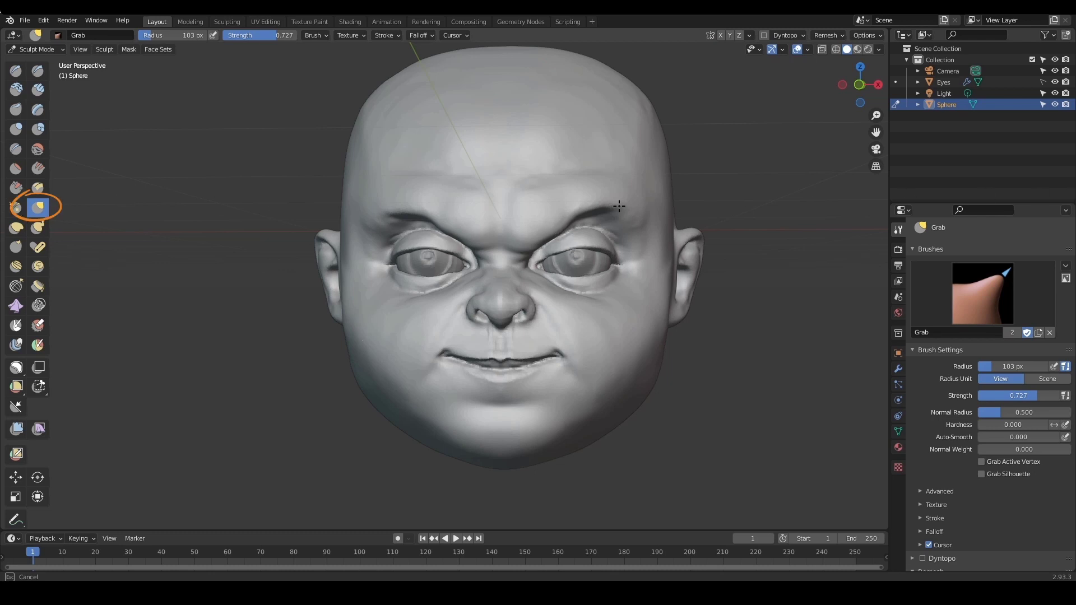
{"action": "mouse_move", "coordinate": [619, 206]}
{"action": "left_mouse_down"}
{"action": "mouse_move", "coordinate": [590, 216]}
{"action": "mouse_move", "coordinate": [628, 212]}
{"action": "left_mouse_up"}
{"action": "key", "text": "ctrl+z"}
{"action": "key", "text": "f"}
{"action": "left_click", "coordinate": [596, 229]}
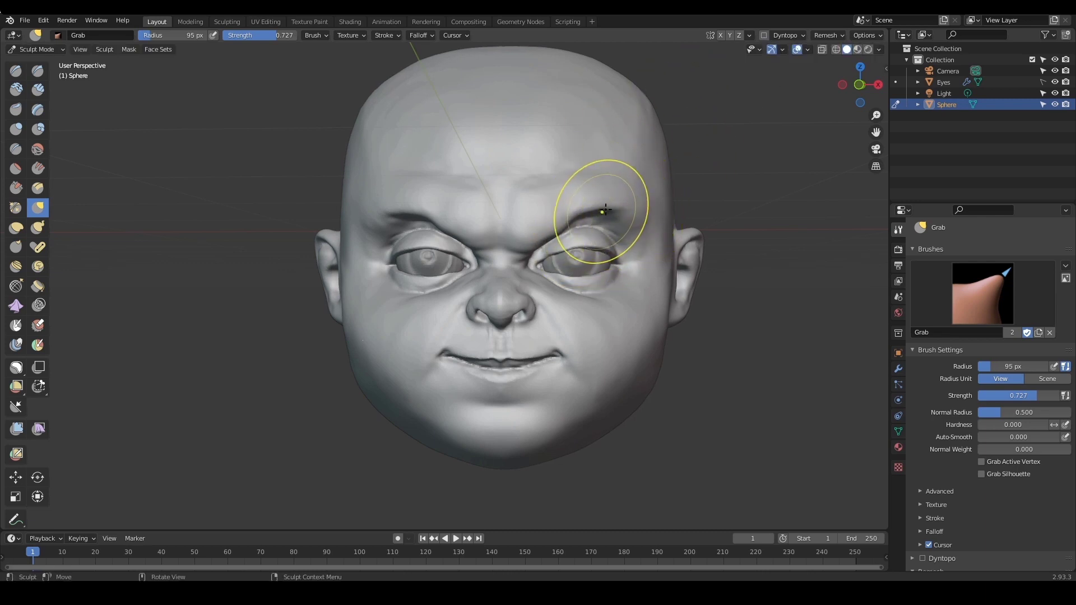
Reshape the outer end of the character's right brow with the Grab brush and set its radius to 67 px
{"action": "key", "text": "f"}
{"action": "left_click", "coordinate": [616, 209]}
{"action": "key", "text": "f"}
{"action": "left_click", "coordinate": [403, 206]}
{"action": "left_click_drag", "start_coordinate": [408, 207], "coordinate": [424, 208]}
{"action": "left_click_drag", "start_coordinate": [419, 208], "coordinate": [400, 207]}
{"action": "scroll", "coordinate": [569, 194], "scroll_direction": "up", "scroll_amount": 1}
{"action": "key", "text": "f"}
{"action": "left_click", "coordinate": [462, 197]}
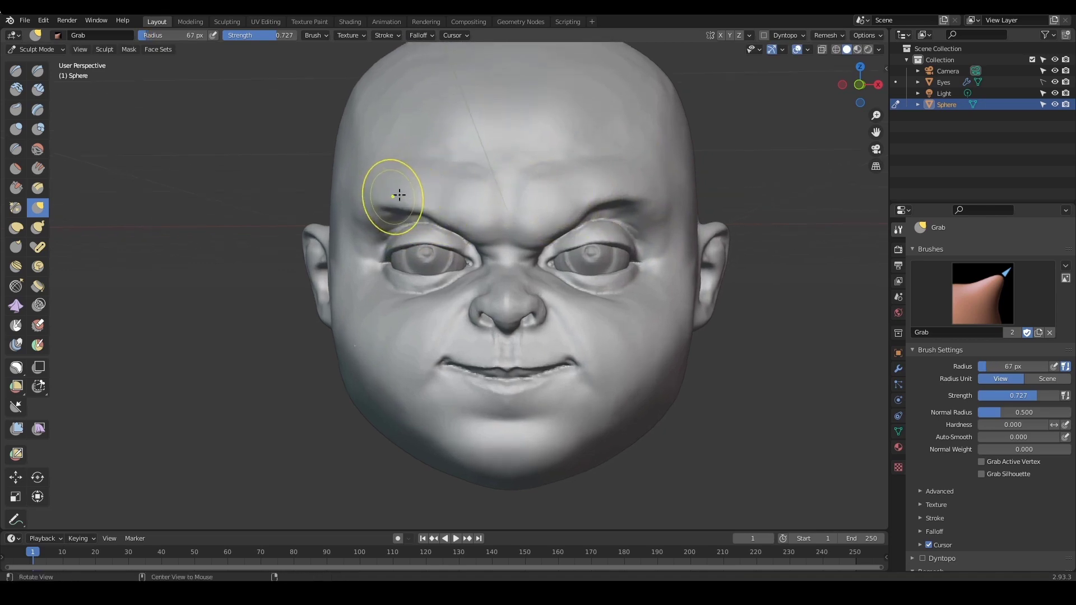
Build up the outer end of the character's right brow with Clay Strips at a 59 px radius
{"action": "middle_click_drag", "start_coordinate": [399, 195], "coordinate": [437, 195]}
{"action": "scroll", "coordinate": [452, 205], "scroll_direction": "up", "scroll_amount": 2}
{"action": "key", "text": "c"}
{"action": "scroll", "coordinate": [460, 152], "scroll_direction": "up", "scroll_amount": 2}
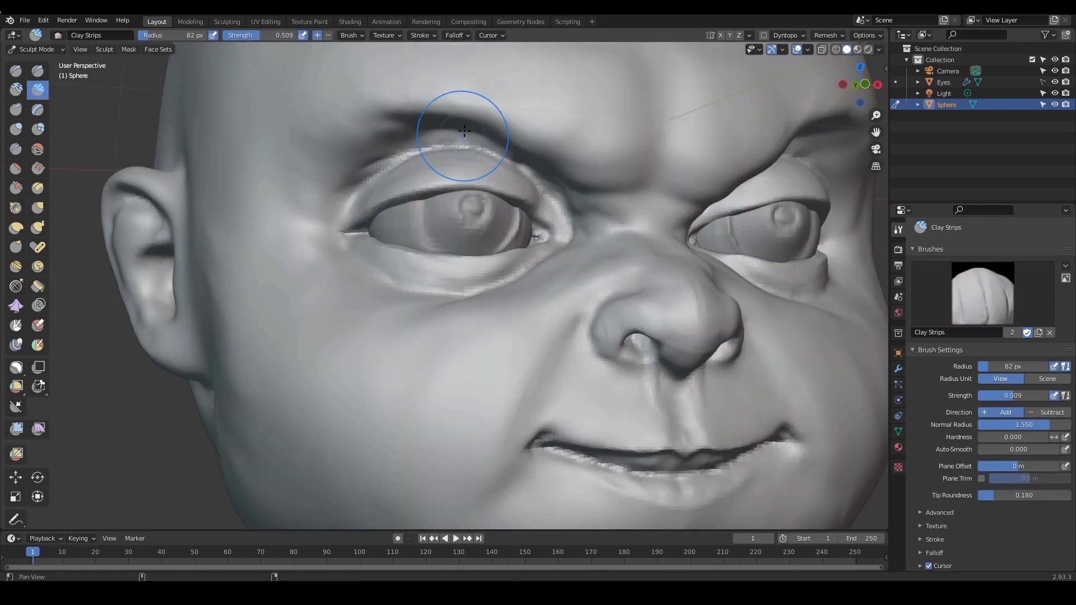
{"action": "middle_click_drag", "start_coordinate": [463, 107], "coordinate": [467, 225], "text": "shift"}
{"action": "middle_click_drag", "start_coordinate": [467, 219], "coordinate": [469, 190]}
{"action": "key", "text": "f"}
{"action": "left_click", "coordinate": [442, 201]}
{"action": "left_click_drag", "start_coordinate": [393, 226], "coordinate": [498, 204]}
{"action": "left_click_drag", "start_coordinate": [399, 224], "coordinate": [466, 210]}
{"action": "left_click_drag", "start_coordinate": [373, 239], "coordinate": [420, 202]}
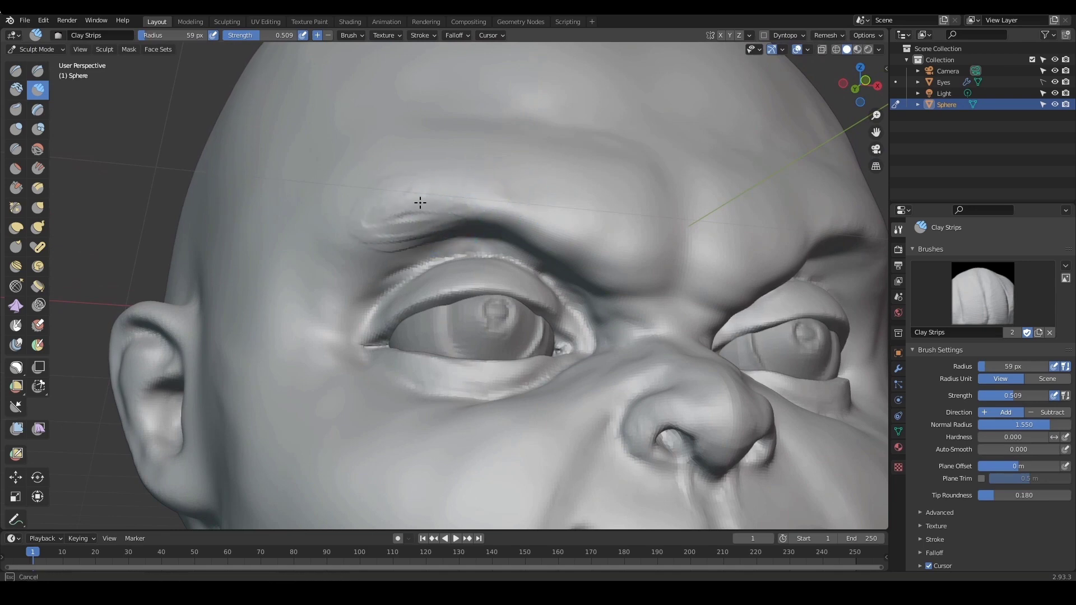
{"action": "mouse_move", "coordinate": [395, 256]}
{"action": "left_mouse_down"}
{"action": "mouse_move", "coordinate": [460, 218]}
{"action": "mouse_move", "coordinate": [506, 230]}
{"action": "left_mouse_up"}
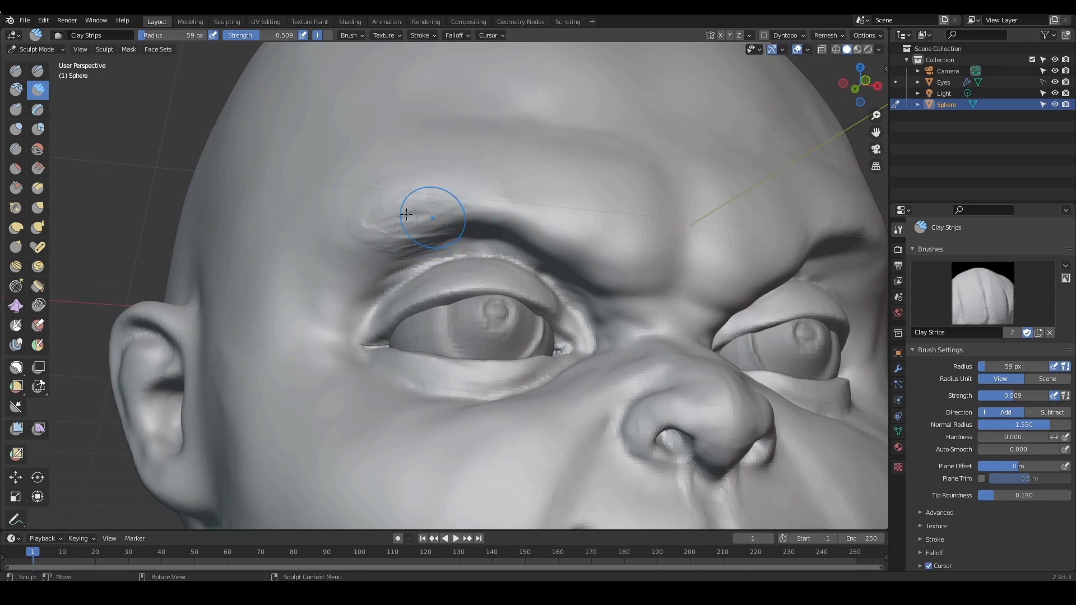
{"action": "left_click_drag", "start_coordinate": [374, 231], "coordinate": [485, 215]}
Add clay along the outer end of the character's left brow with Clay Strips at a 42 px radius
{"action": "middle_click_drag", "start_coordinate": [535, 211], "coordinate": [683, 271], "text": "ctrl"}
{"action": "scroll", "coordinate": [673, 261], "scroll_direction": "up", "scroll_amount": 4}
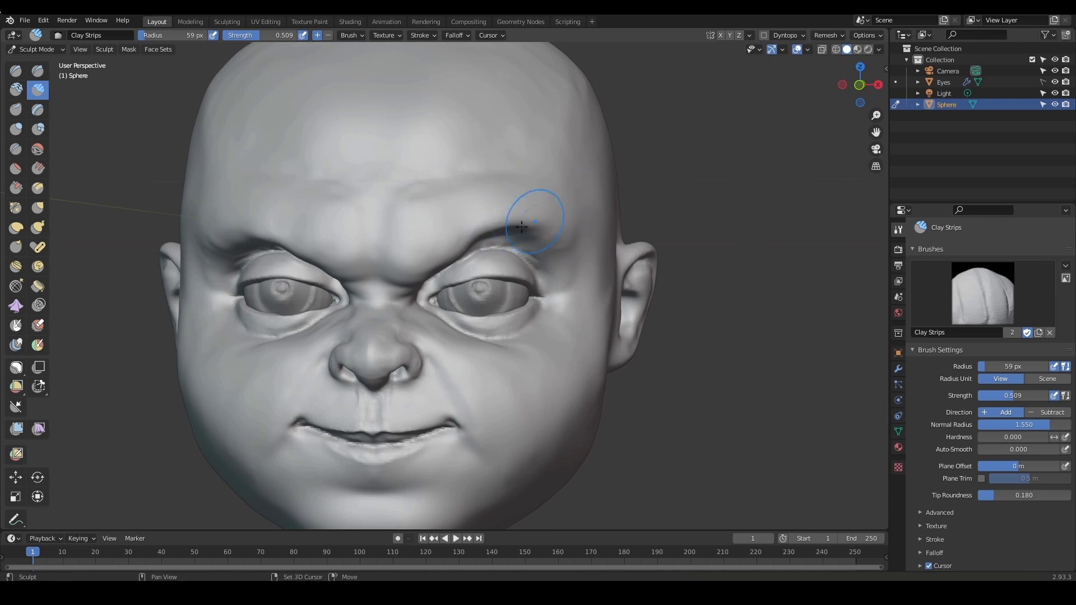
{"action": "middle_click_drag", "start_coordinate": [522, 226], "coordinate": [510, 211]}
{"action": "key", "text": "bracketleft"}
{"action": "key", "text": "bracketleft"}
{"action": "key", "text": "bracketleft"}
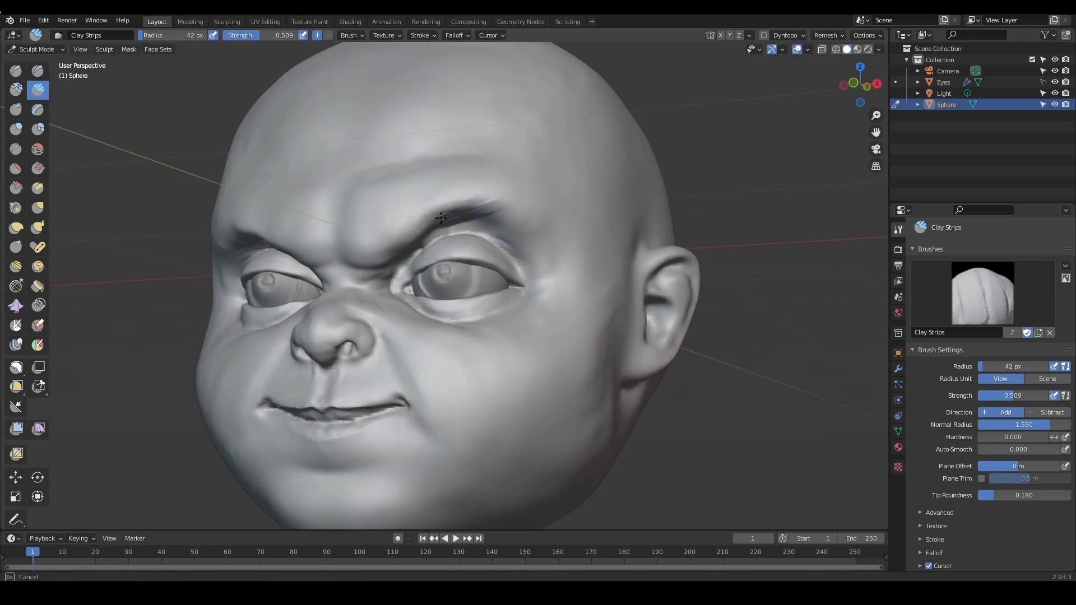
{"action": "left_click_drag", "start_coordinate": [511, 207], "coordinate": [516, 213]}
{"action": "scroll", "coordinate": [594, 264], "scroll_direction": "down", "scroll_amount": 3}
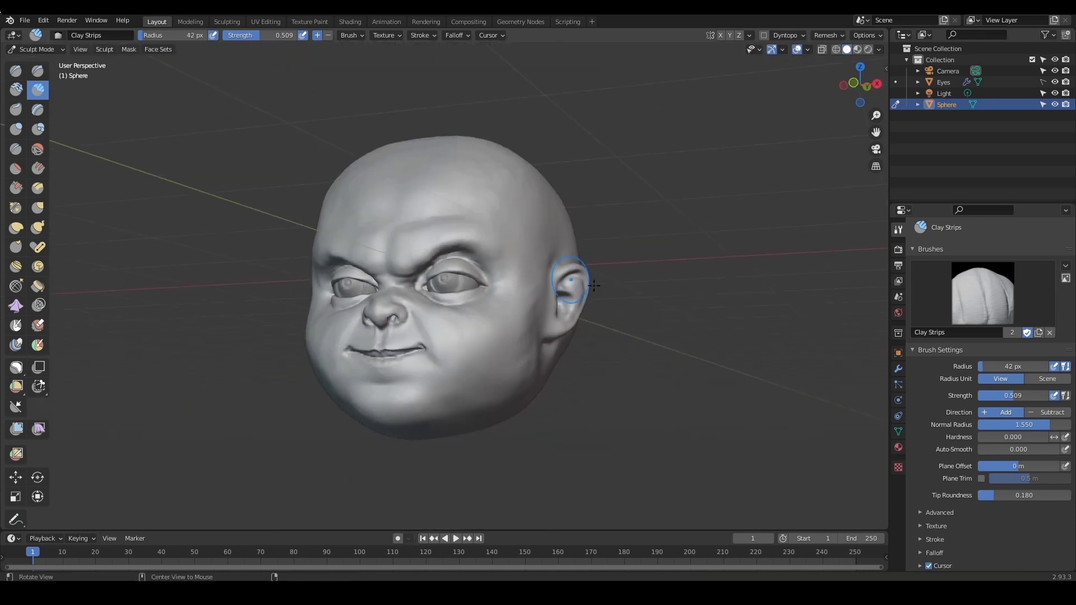
From below the chin, reshape the middle of the upper lip with the Grab brush at a 123 px radius
{"action": "mouse_move", "coordinate": [641, 295]}
{"action": "middle_mouse_down"}
{"action": "mouse_move", "coordinate": [674, 285]}
{"action": "mouse_move", "coordinate": [669, 277]}
{"action": "mouse_move", "coordinate": [648, 297]}
{"action": "mouse_move", "coordinate": [653, 274]}
{"action": "mouse_move", "coordinate": [647, 295]}
{"action": "mouse_move", "coordinate": [652, 224]}
{"action": "mouse_move", "coordinate": [632, 233]}
{"action": "middle_mouse_up"}
{"action": "scroll", "coordinate": [641, 296], "scroll_direction": "up", "scroll_amount": 1}
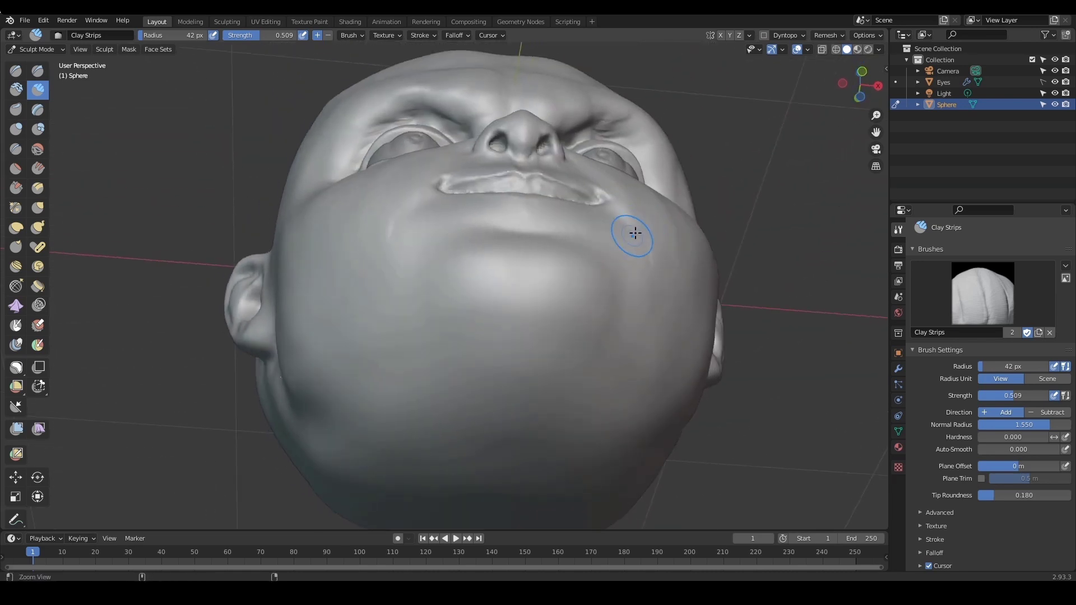
{"action": "scroll", "coordinate": [582, 271], "scroll_direction": "up", "scroll_amount": 4}
{"action": "key", "text": "g"}
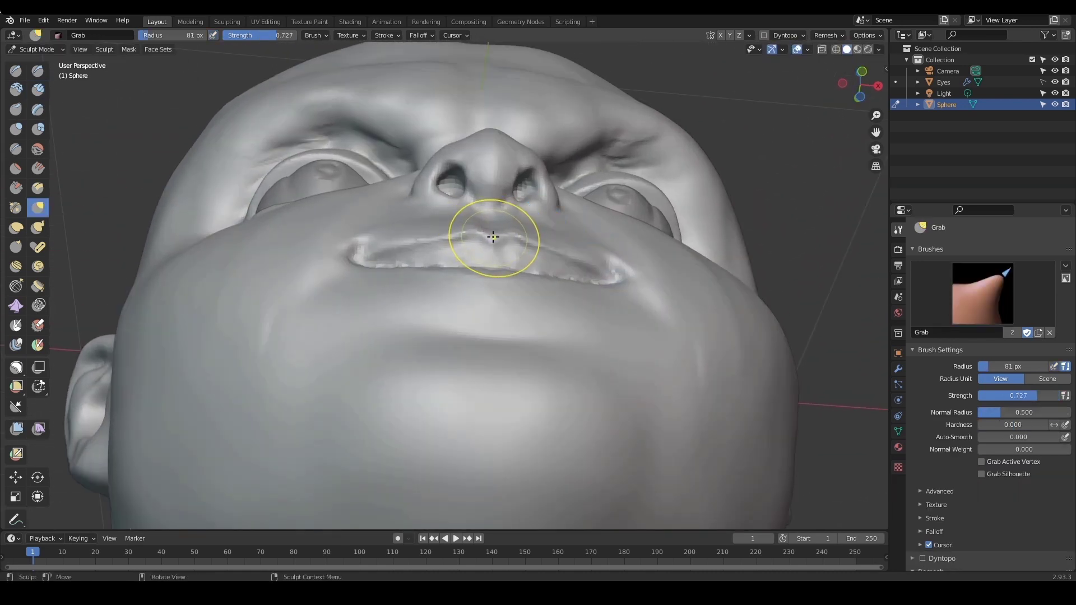
{"action": "key", "text": "f"}
{"action": "left_click", "coordinate": [495, 235]}
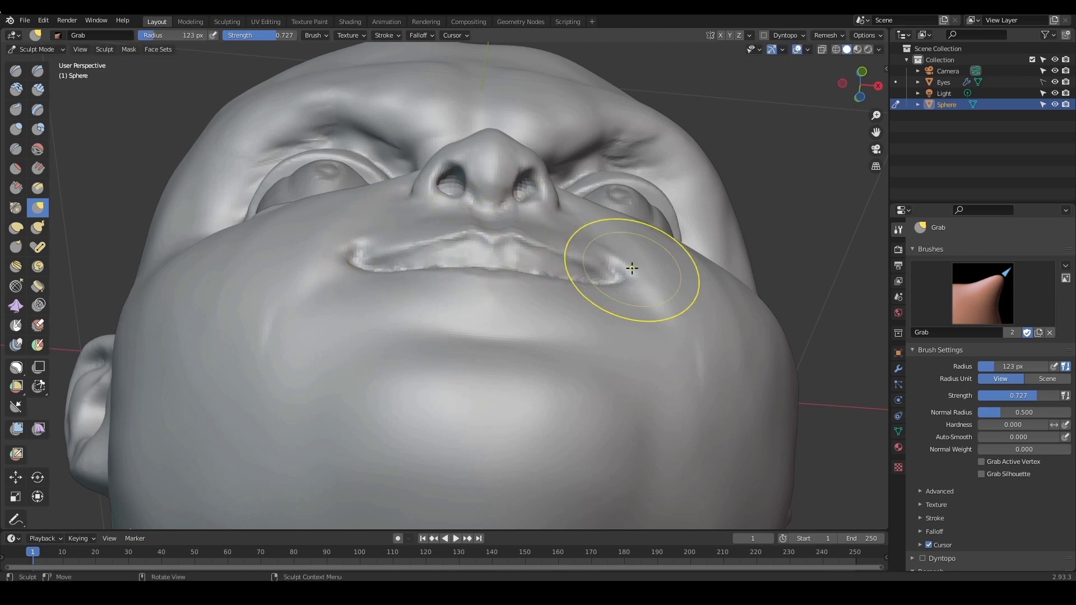
{"action": "scroll", "coordinate": [617, 270], "scroll_direction": "down", "scroll_amount": 3}
Raise the character's left mouth corner with the Grab brush at a 101 px radius and check it from the side
{"action": "mouse_move", "coordinate": [567, 289]}
{"action": "middle_mouse_down"}
{"action": "mouse_move", "coordinate": [564, 314]}
{"action": "mouse_move", "coordinate": [591, 375]}
{"action": "mouse_move", "coordinate": [608, 348]}
{"action": "mouse_move", "coordinate": [561, 336]}
{"action": "middle_mouse_up"}
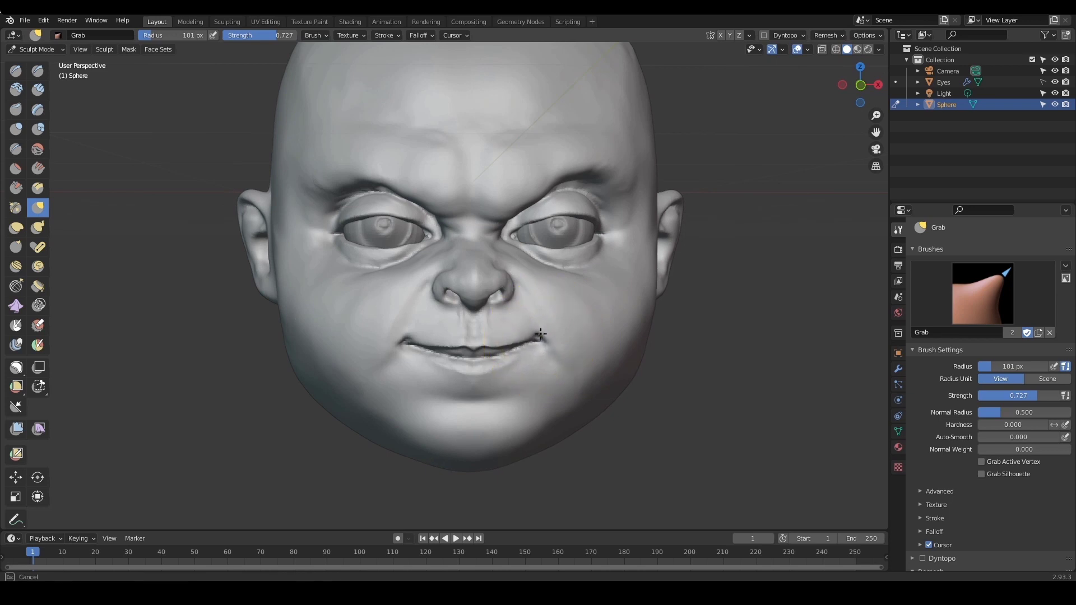
{"action": "scroll", "coordinate": [600, 341], "scroll_direction": "down", "scroll_amount": 2}
{"action": "left_click_drag", "start_coordinate": [598, 344], "coordinate": [634, 299], "text": "ctrl+alt"}
{"action": "mouse_move", "coordinate": [564, 319]}
{"action": "middle_mouse_down"}
{"action": "mouse_move", "coordinate": [640, 308]}
{"action": "mouse_move", "coordinate": [626, 331]}
{"action": "mouse_move", "coordinate": [601, 329]}
{"action": "mouse_move", "coordinate": [629, 315]}
{"action": "mouse_move", "coordinate": [623, 320]}
{"action": "middle_mouse_up"}
{"action": "middle_click_drag", "start_coordinate": [430, 343], "coordinate": [392, 322]}
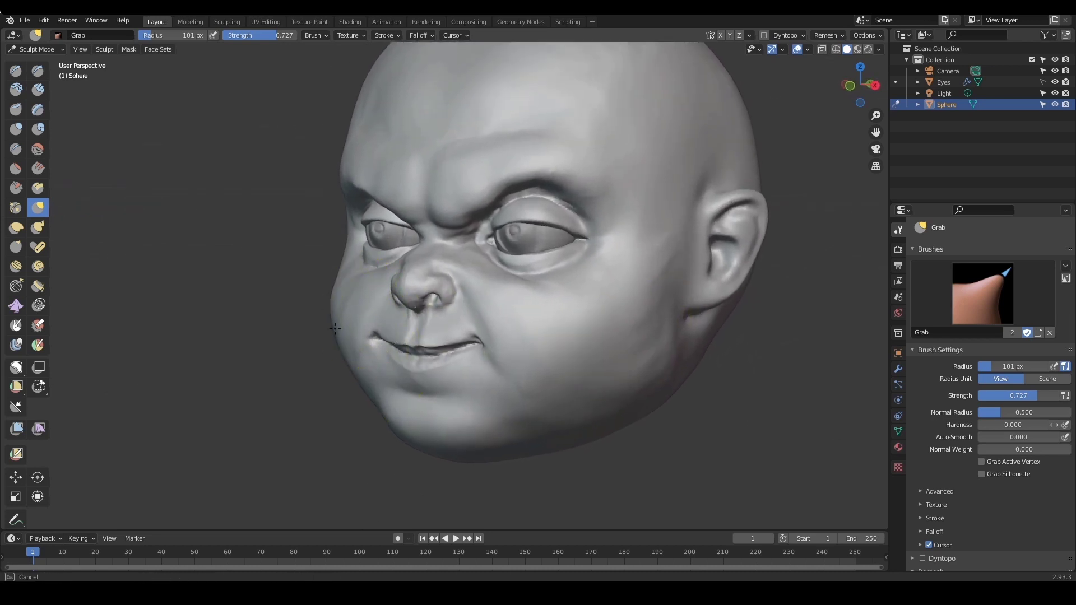
{"action": "mouse_move", "coordinate": [637, 320]}
{"action": "middle_mouse_down"}
{"action": "mouse_move", "coordinate": [560, 309]}
{"action": "mouse_move", "coordinate": [605, 325]}
{"action": "mouse_move", "coordinate": [583, 330]}
{"action": "middle_mouse_up"}
{"action": "scroll", "coordinate": [596, 327], "scroll_direction": "up", "scroll_amount": 3}
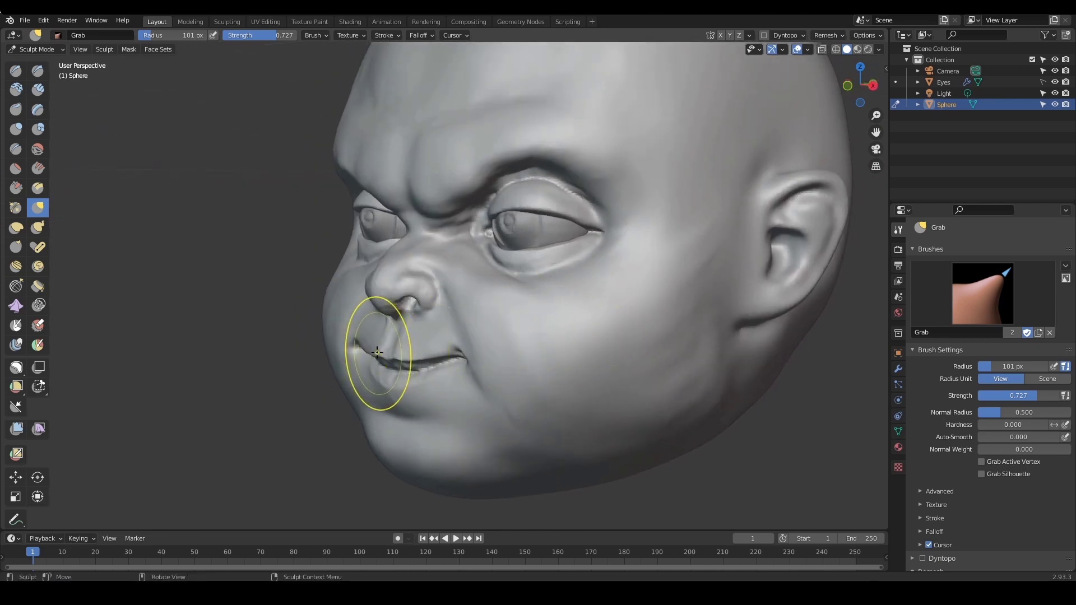
Push in the outline of the character's right cheek beside the mouth with the Grab brush at a 132 px radius
{"action": "key", "text": "f"}
{"action": "left_click", "coordinate": [387, 353]}
{"action": "left_click_drag", "start_coordinate": [329, 354], "coordinate": [342, 357]}
{"action": "scroll", "coordinate": [645, 350], "scroll_direction": "down", "scroll_amount": 1}
{"action": "mouse_move", "coordinate": [646, 350]}
{"action": "middle_mouse_down"}
{"action": "mouse_move", "coordinate": [684, 355]}
{"action": "mouse_move", "coordinate": [584, 348]}
{"action": "mouse_move", "coordinate": [716, 334]}
{"action": "middle_mouse_up"}
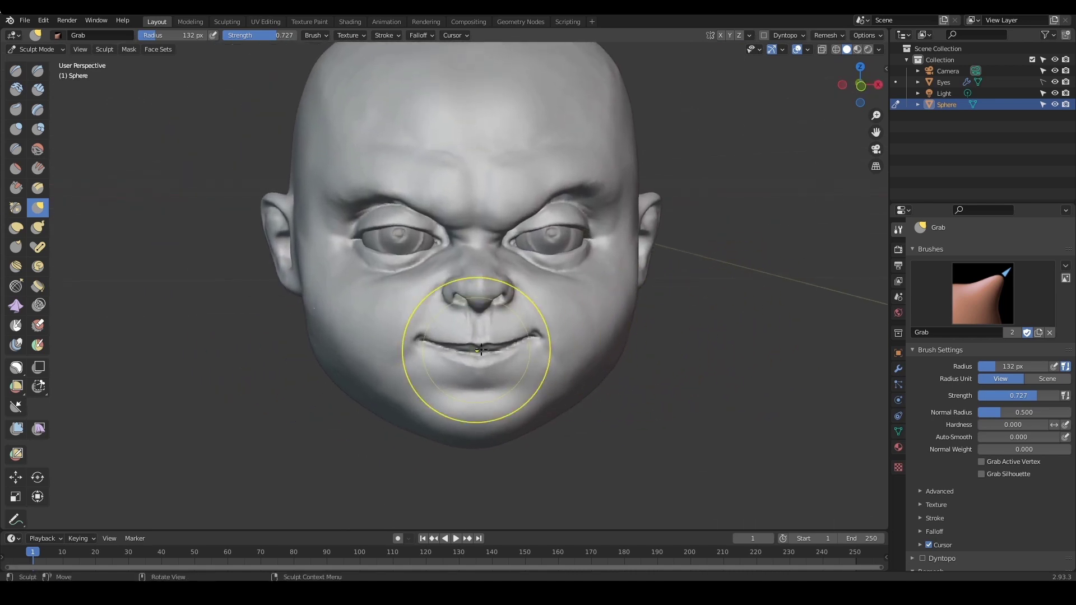
Nudge the character's right mouth corner slightly inward with the Grab brush
{"action": "key", "text": "f"}
{"action": "left_click", "coordinate": [508, 335]}
{"action": "left_click_drag", "start_coordinate": [418, 347], "coordinate": [426, 346]}
{"action": "key", "text": "f"}
{"action": "left_click", "coordinate": [426, 347]}
Adjust the nostril wings on both sides of the nose with the Grab brush at radii of 53 to 60 px
{"action": "middle_click_drag", "start_coordinate": [623, 360], "coordinate": [635, 335], "text": "ctrl"}
{"action": "middle_click_drag", "start_coordinate": [634, 335], "coordinate": [664, 321]}
{"action": "middle_click_drag", "start_coordinate": [663, 321], "coordinate": [685, 313], "text": "shift"}
{"action": "key", "text": "f"}
{"action": "left_click", "coordinate": [464, 270]}
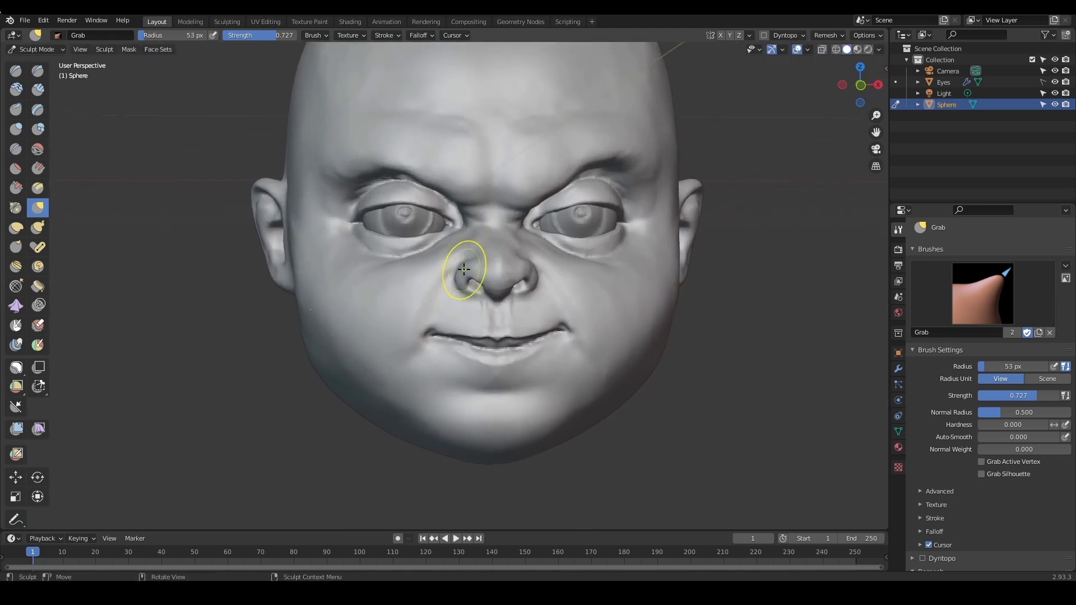
{"action": "mouse_move", "coordinate": [457, 282]}
{"action": "left_mouse_down"}
{"action": "mouse_move", "coordinate": [471, 293]}
{"action": "mouse_move", "coordinate": [532, 287]}
{"action": "left_mouse_up"}
{"action": "key", "text": "f"}
{"action": "left_click", "coordinate": [475, 292]}
{"action": "key", "text": "f"}
{"action": "left_click", "coordinate": [538, 293]}
{"action": "mouse_move", "coordinate": [693, 272]}
{"action": "middle_mouse_down", "text": "ctrl"}
{"action": "mouse_move", "coordinate": [647, 326]}
{"action": "mouse_move", "coordinate": [735, 293]}
{"action": "mouse_move", "coordinate": [697, 341]}
{"action": "mouse_move", "coordinate": [738, 328]}
{"action": "middle_mouse_up", "text": "ctrl"}
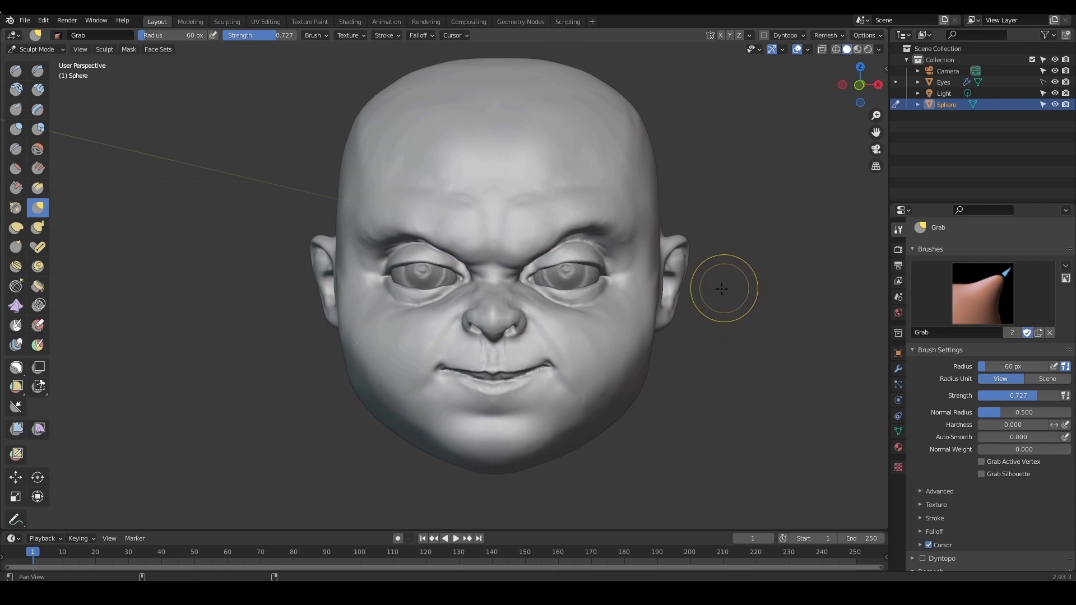
Choose the Draw Sharp brush and remesh the head with a voxel size of 0.004 m
{"action": "middle_click_drag", "start_coordinate": [722, 288], "coordinate": [720, 309], "text": "shift"}
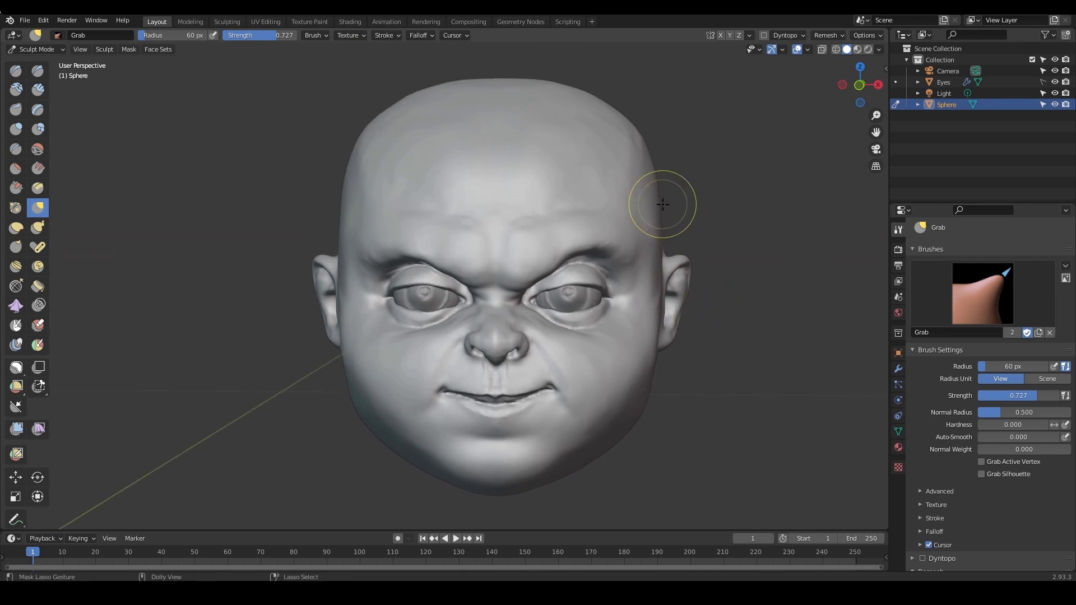
{"action": "key", "text": "ctrl+shift+d"}
{"action": "key", "text": "f"}
{"action": "left_click", "coordinate": [578, 228]}
{"action": "middle_click_drag", "start_coordinate": [990, 501], "coordinate": [990, 400]}
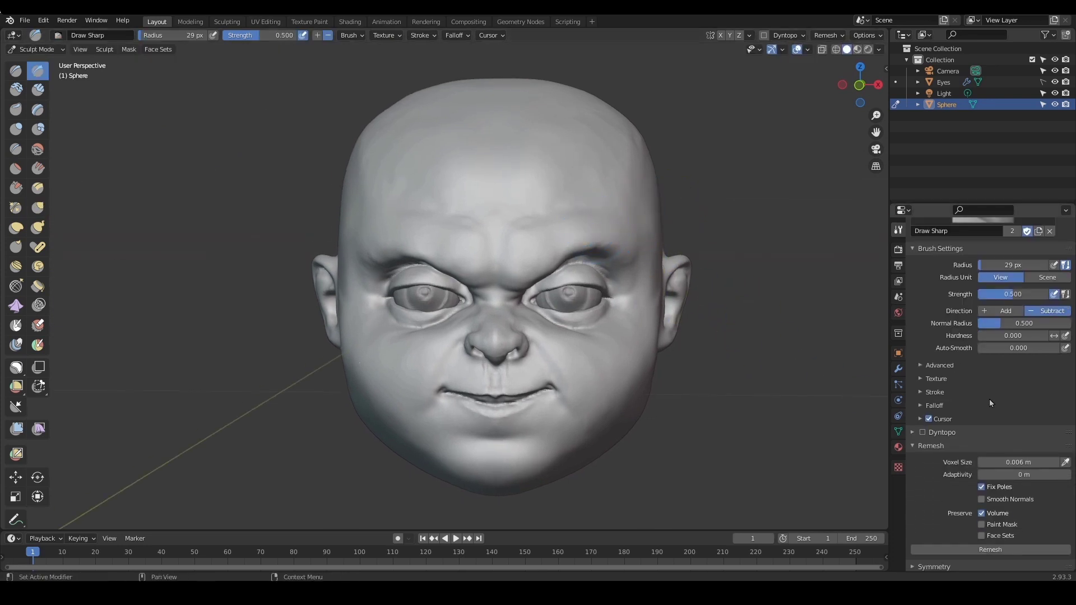
{"action": "left_click", "coordinate": [1036, 461]}
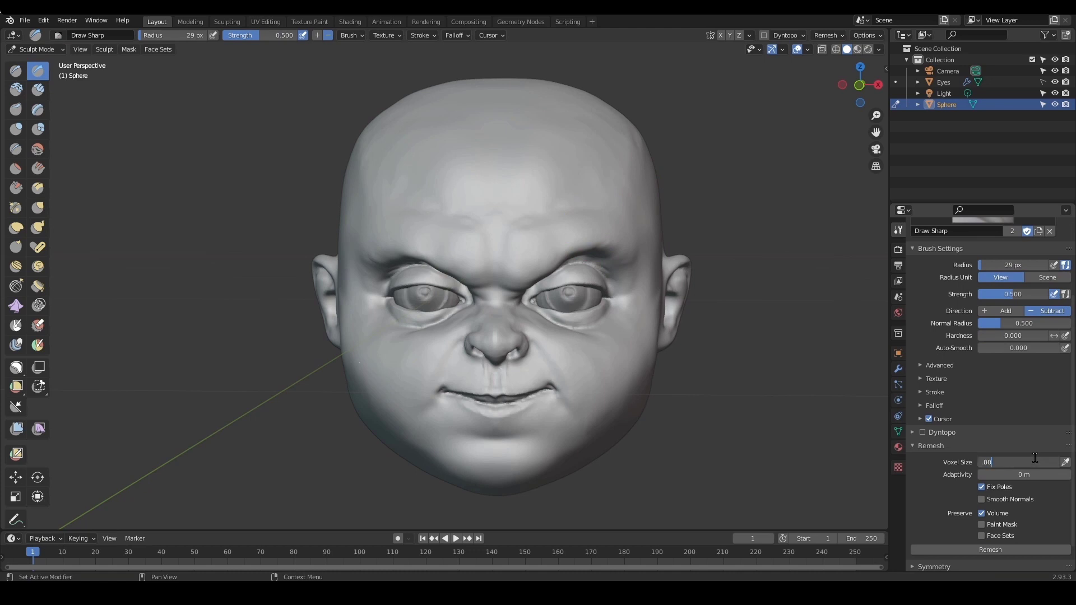
{"action": "left_click", "coordinate": [1021, 550]}
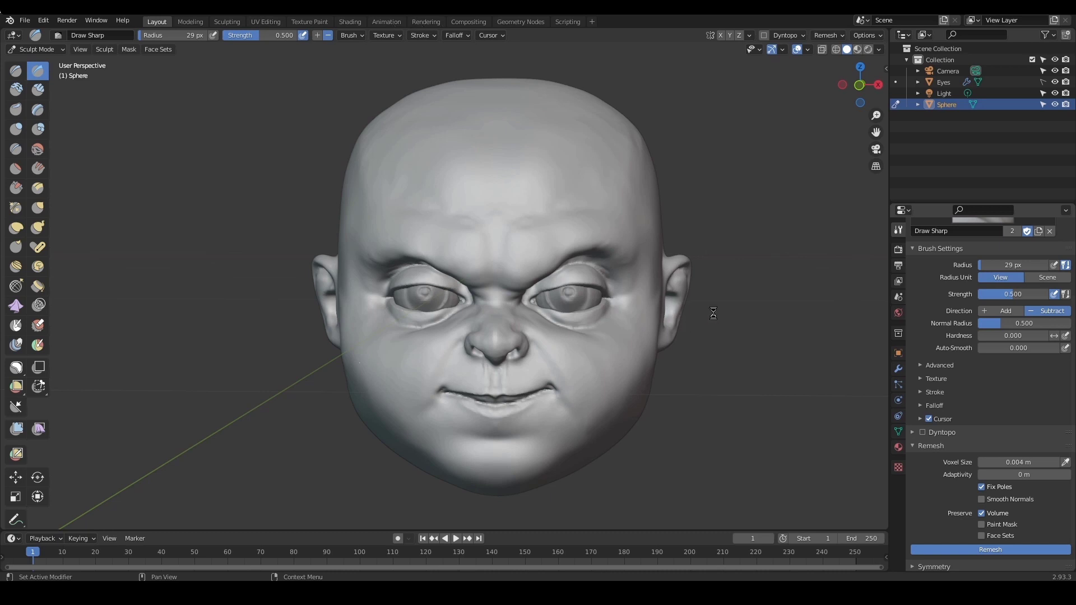
{"action": "middle_click_drag", "start_coordinate": [719, 312], "coordinate": [764, 372], "text": "alt"}
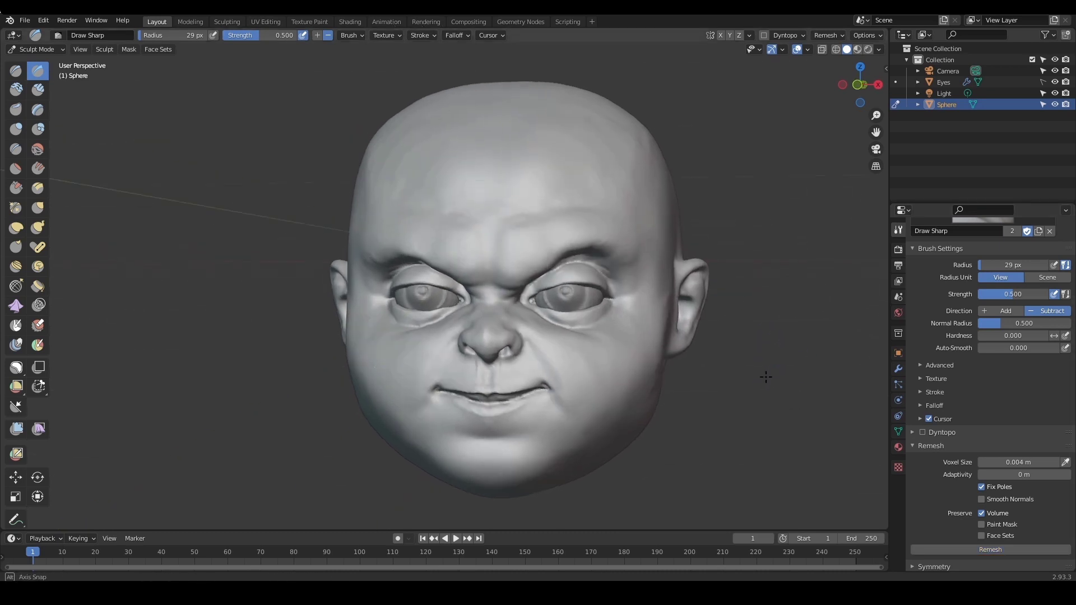
Reduce the Draw Sharp brush radius to 5 px over the character's left brow
{"action": "scroll", "coordinate": [764, 358], "scroll_direction": "up", "scroll_amount": 2}
{"action": "key", "text": "f"}
{"action": "left_click", "coordinate": [554, 226]}
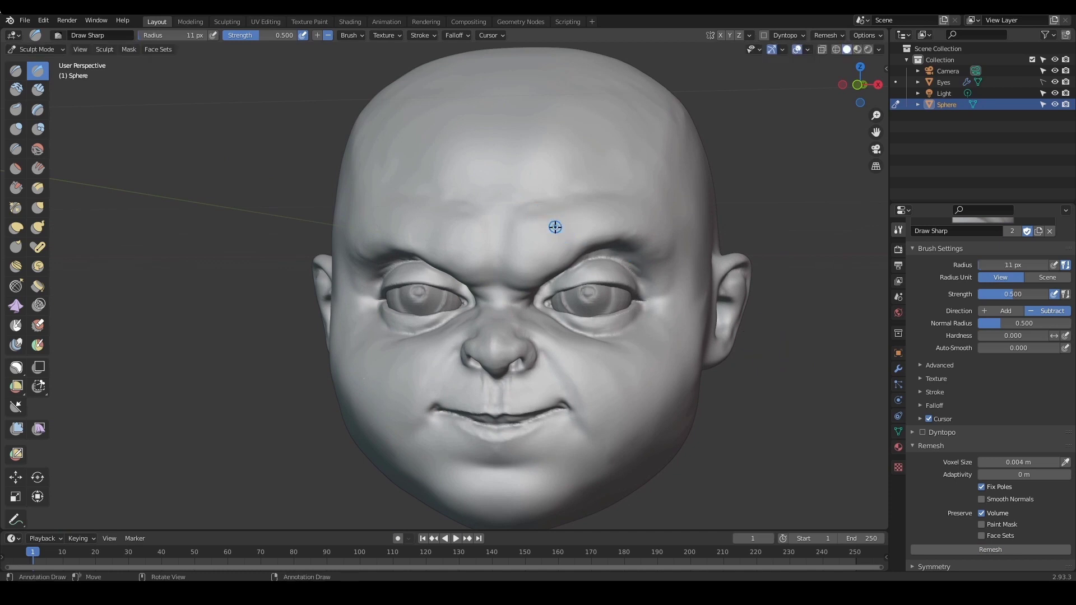
{"action": "middle_click_drag", "start_coordinate": [592, 227], "coordinate": [594, 243]}
{"action": "key", "text": "f"}
{"action": "left_click", "coordinate": [595, 243]}
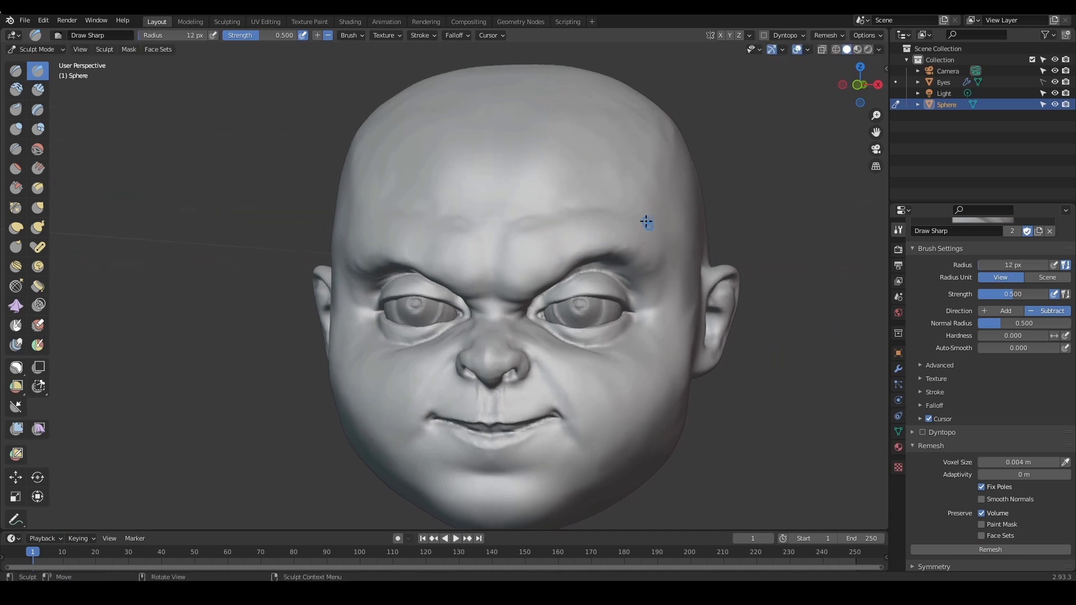
{"action": "key", "text": "f"}
{"action": "left_click", "coordinate": [596, 221]}
{"action": "scroll", "coordinate": [603, 230], "scroll_direction": "down", "scroll_amount": 1}
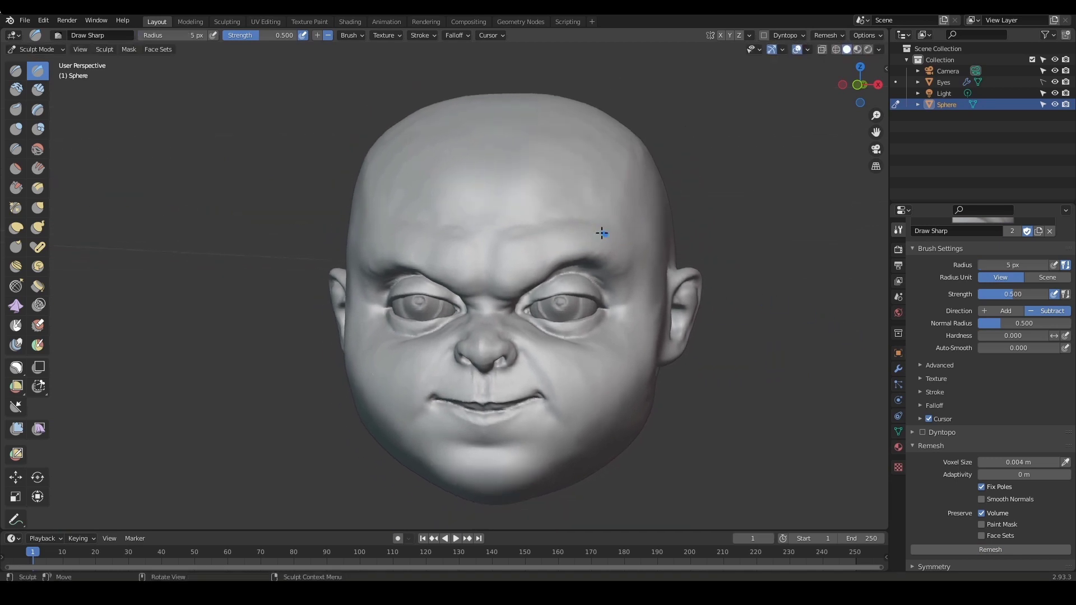
Set the Draw Sharp strength to 0.109 and its radius to 9 px
{"action": "key", "text": "shift+f"}
{"action": "left_click", "coordinate": [608, 232]}
{"action": "key", "text": "shift+f"}
{"action": "left_click", "coordinate": [579, 238]}
{"action": "key", "text": "shift+f"}
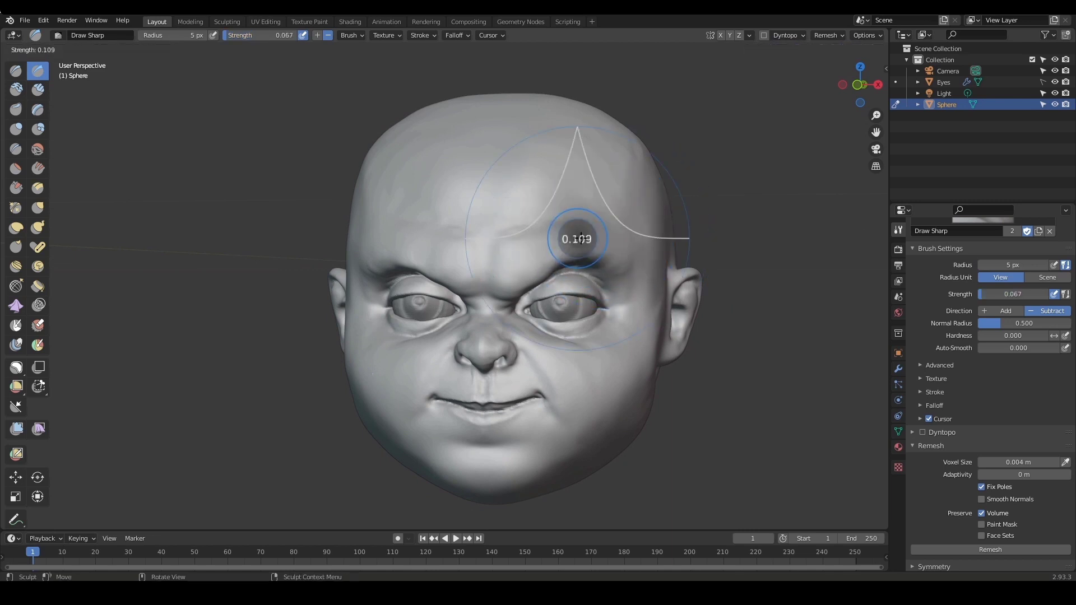
{"action": "left_click", "coordinate": [581, 239]}
{"action": "key", "text": "f"}
{"action": "left_click", "coordinate": [581, 245]}
{"action": "key", "text": "f"}
{"action": "left_click", "coordinate": [561, 254]}
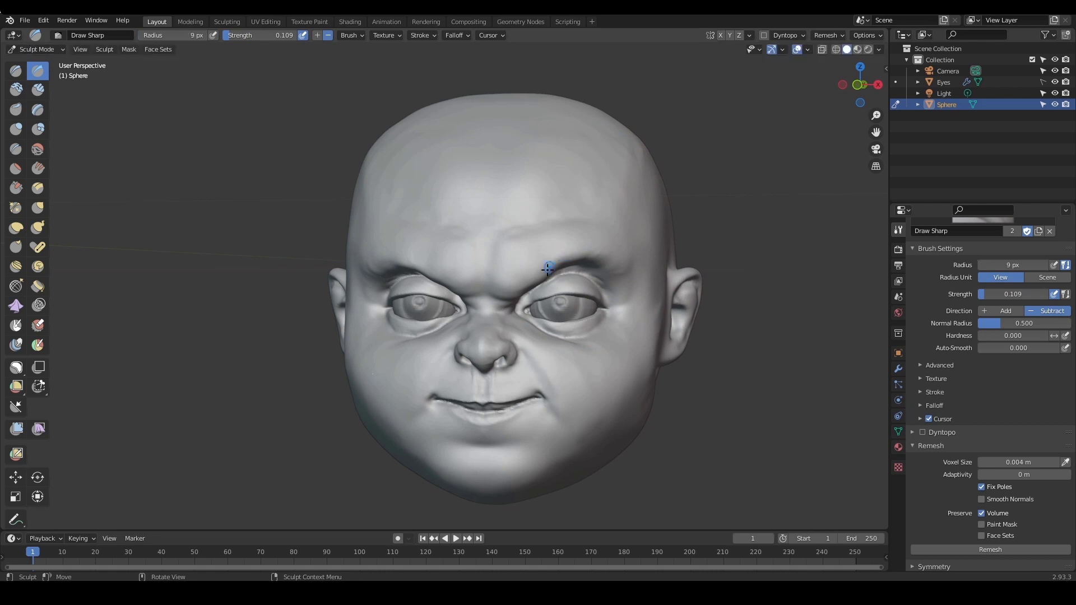
Set Draw Sharp to 0.703 strength and 9 px radius, undoing a trial cut over the character's left brow
{"action": "key", "text": "shift+f"}
{"action": "left_click", "coordinate": [600, 213]}
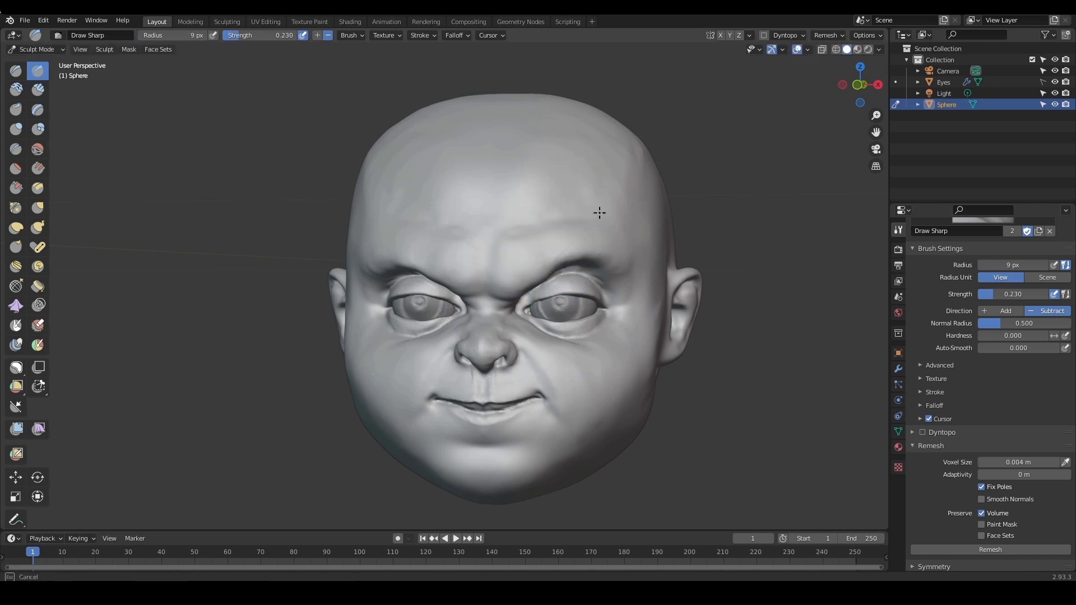
{"action": "key", "text": "shift+f"}
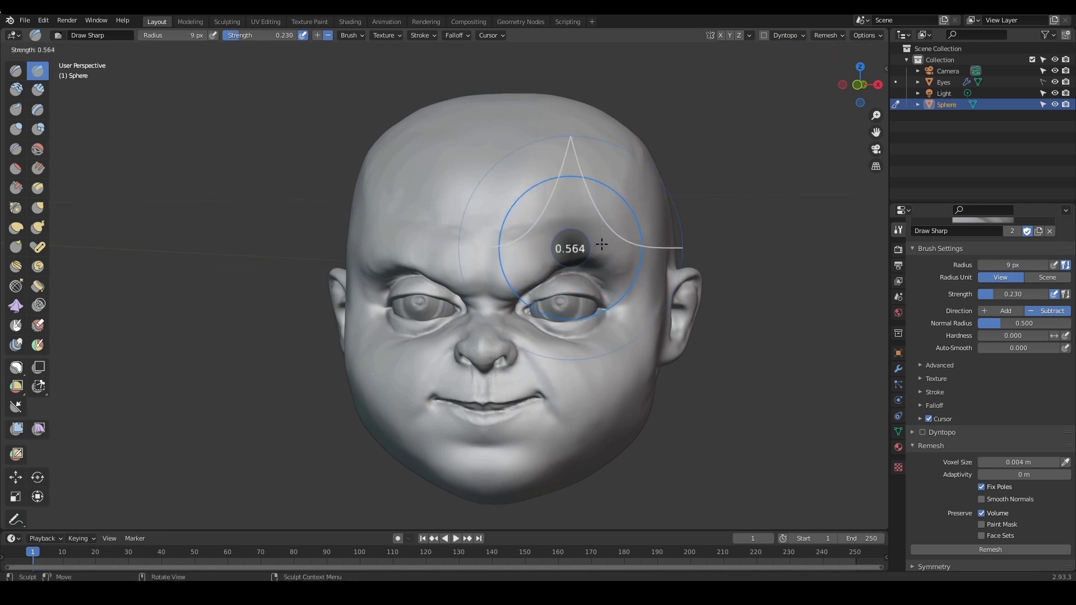
{"action": "left_click", "coordinate": [615, 241]}
{"action": "left_click_drag", "start_coordinate": [530, 283], "coordinate": [587, 224]}
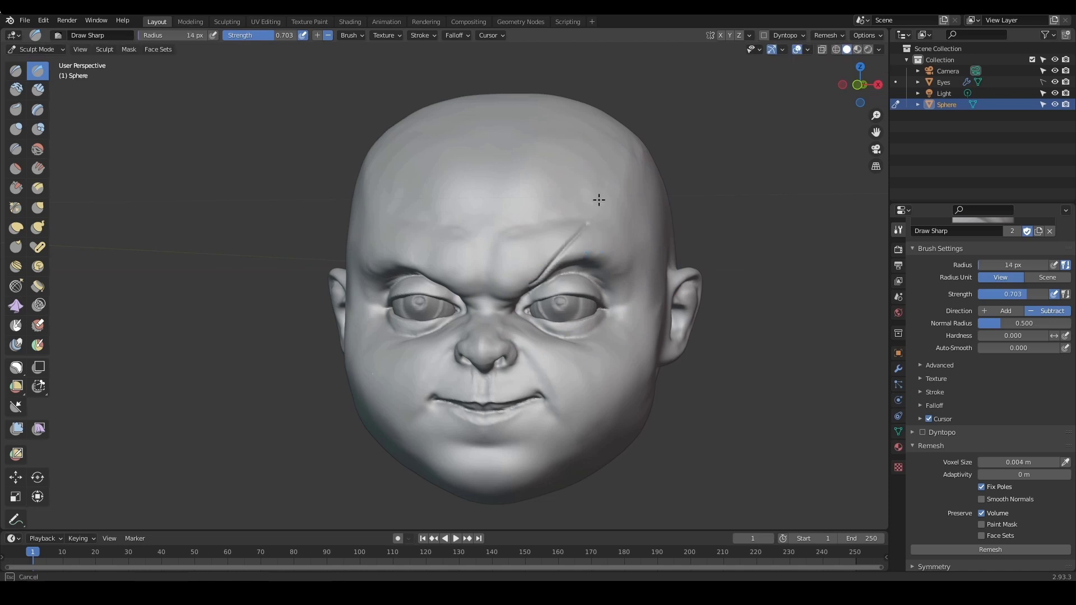
{"action": "key", "text": "ctrl+z"}
{"action": "key", "text": "f"}
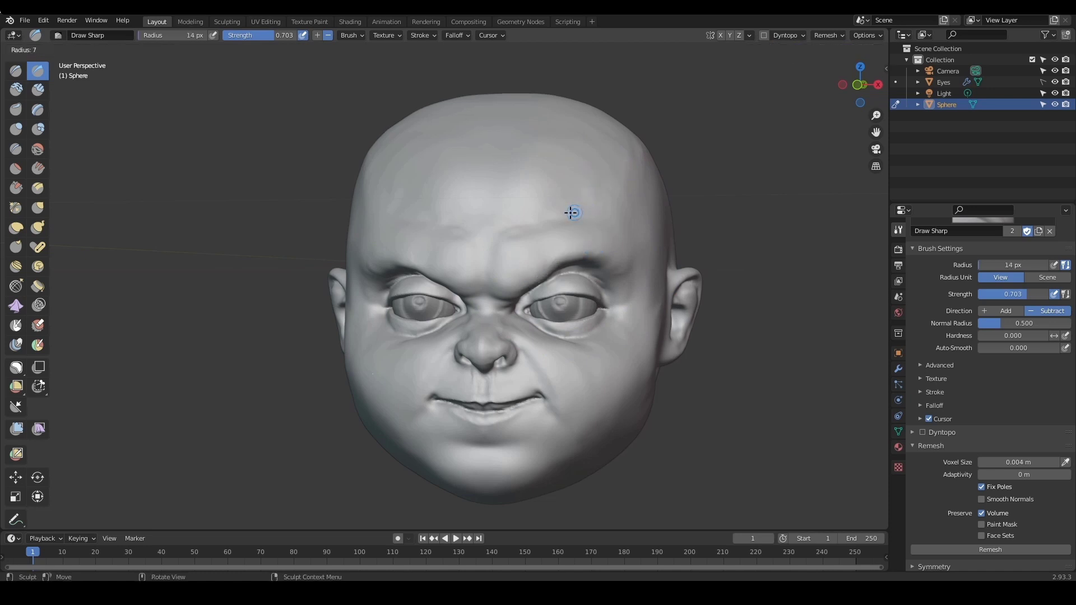
{"action": "left_click", "coordinate": [572, 212]}
Enable Stabilize Stroke for the Draw Sharp brush
{"action": "scroll", "coordinate": [944, 376], "scroll_direction": "down", "scroll_amount": 2}
{"action": "left_click", "coordinate": [947, 364]}
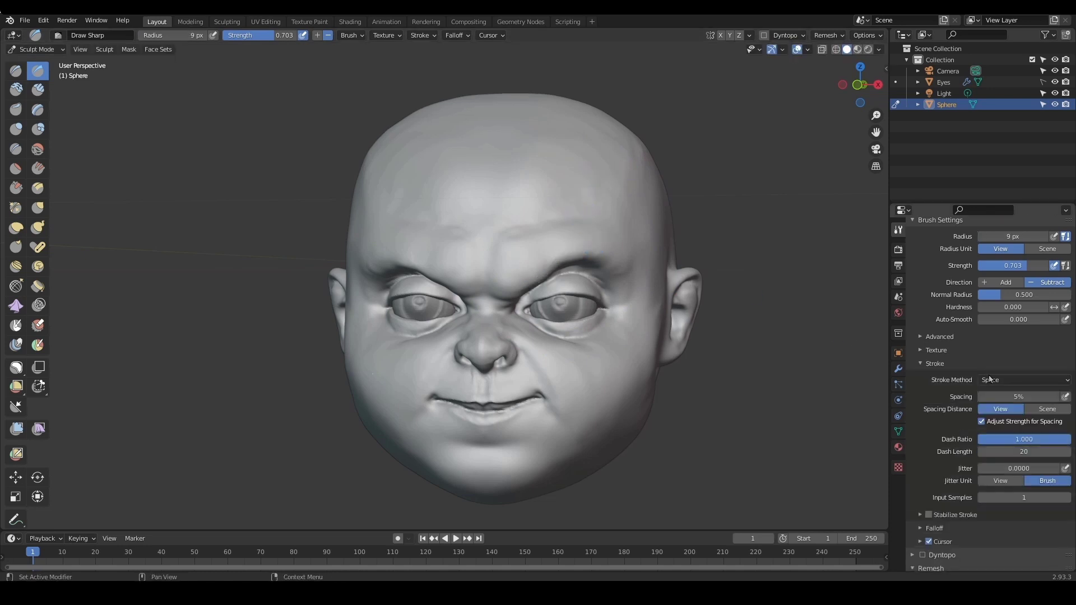
{"action": "left_click", "coordinate": [929, 515]}
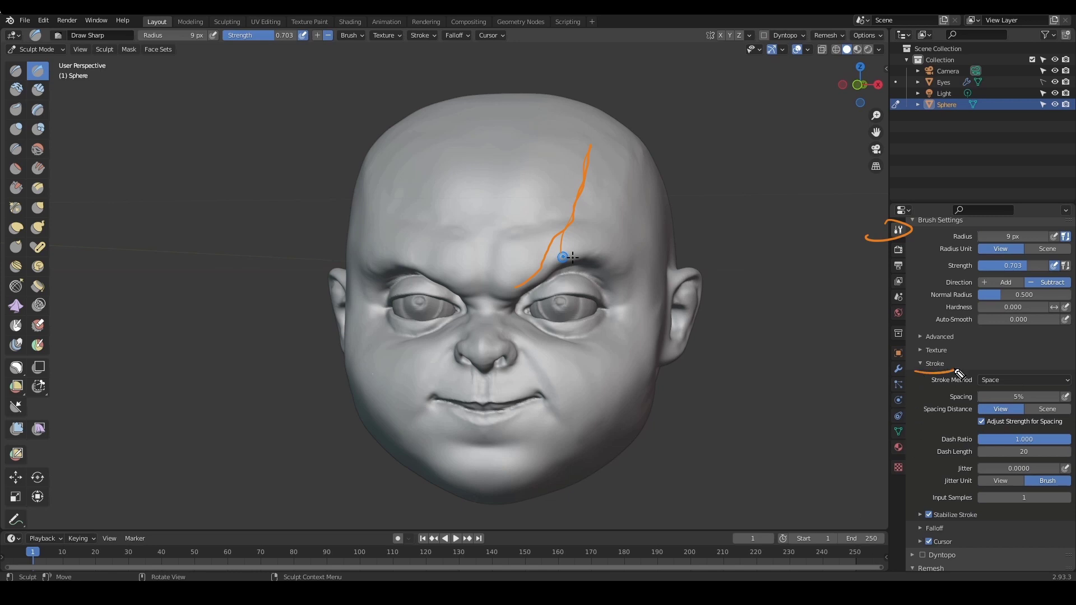
{"action": "mouse_move", "coordinate": [903, 506]}
{"action": "left_mouse_down"}
{"action": "mouse_move", "coordinate": [1004, 503]}
{"action": "mouse_move", "coordinate": [878, 529]}
{"action": "left_mouse_up"}
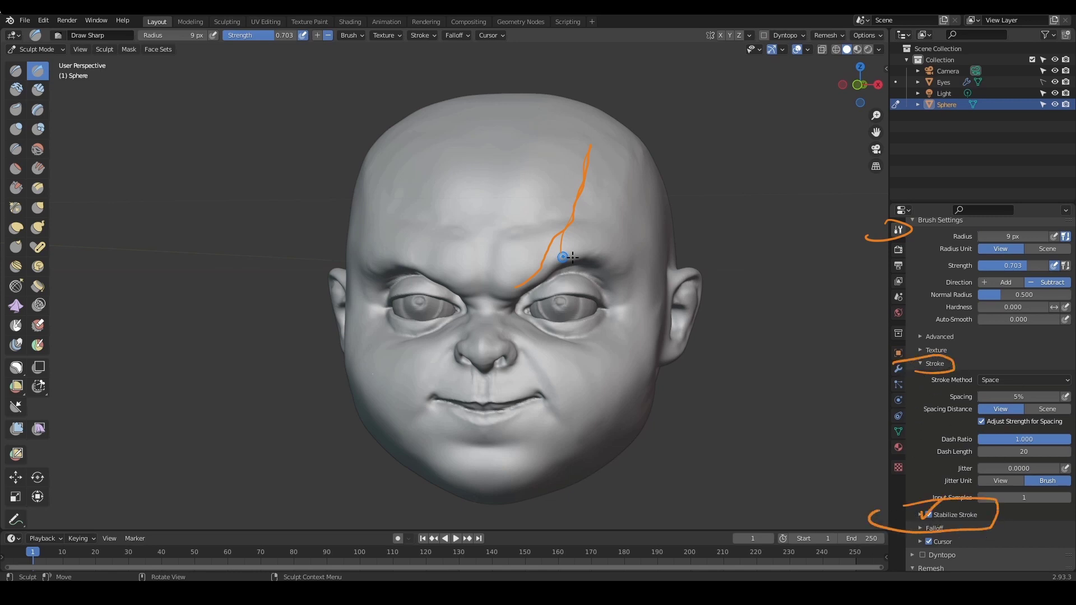
{"action": "key", "text": "Escape"}
Try to carve a stabilized crease from the nose bridge over the character's left brow and up the forehead
{"action": "middle_click_drag", "start_coordinate": [572, 257], "coordinate": [550, 268]}
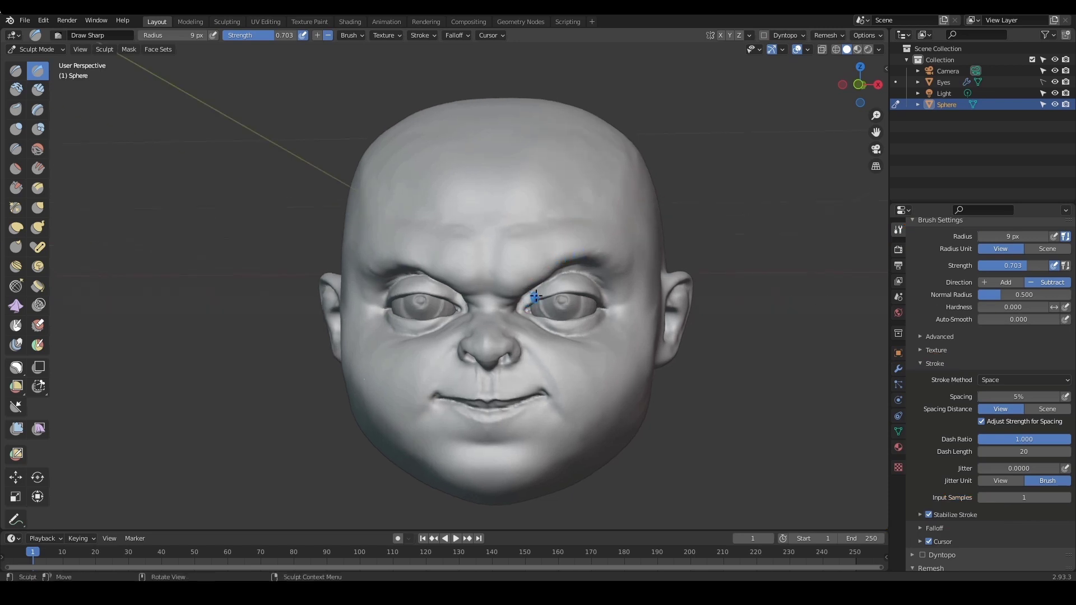
{"action": "left_click_drag", "start_coordinate": [486, 312], "coordinate": [514, 301]}
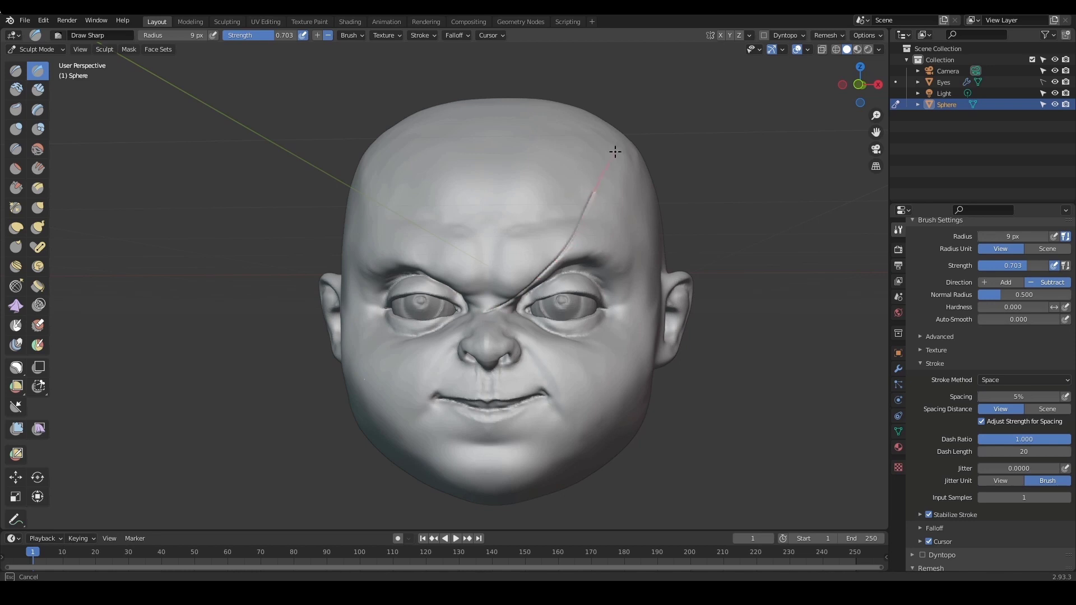
{"action": "left_click_drag", "start_coordinate": [626, 122], "coordinate": [627, 121]}
{"action": "scroll", "coordinate": [661, 185], "scroll_direction": "down", "scroll_amount": 3}
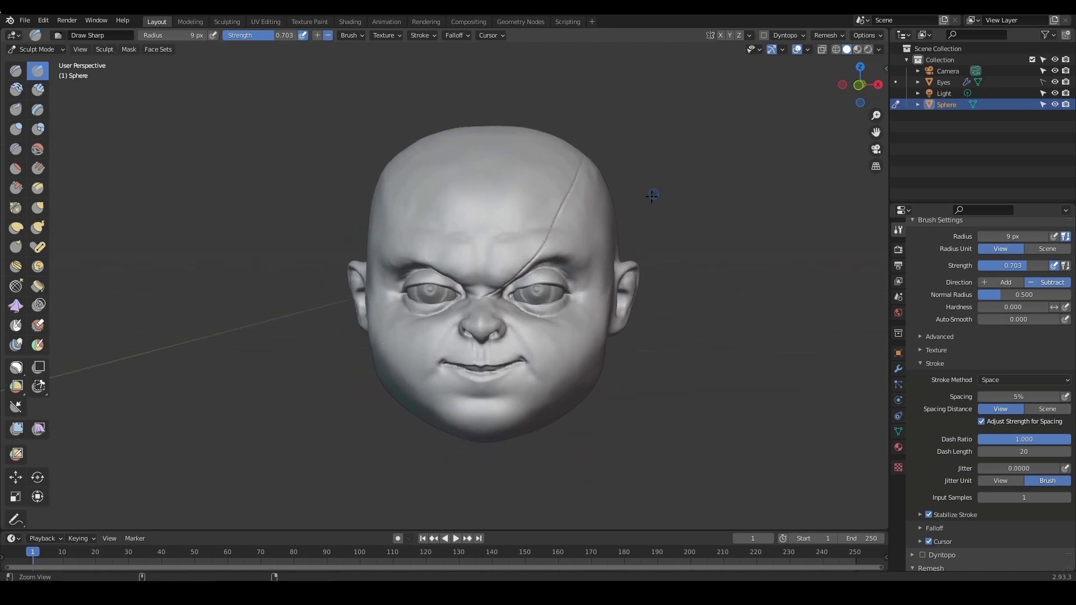
{"action": "scroll", "coordinate": [674, 161], "scroll_direction": "up", "scroll_amount": 6}
{"action": "mouse_move", "coordinate": [674, 161]}
{"action": "left_mouse_down", "text": "ctrl+alt"}
{"action": "mouse_move", "coordinate": [649, 171]}
{"action": "mouse_move", "coordinate": [667, 172]}
{"action": "left_mouse_up", "text": "ctrl+alt"}
{"action": "left_click_drag", "start_coordinate": [651, 175], "coordinate": [627, 238], "text": "ctrl+alt"}
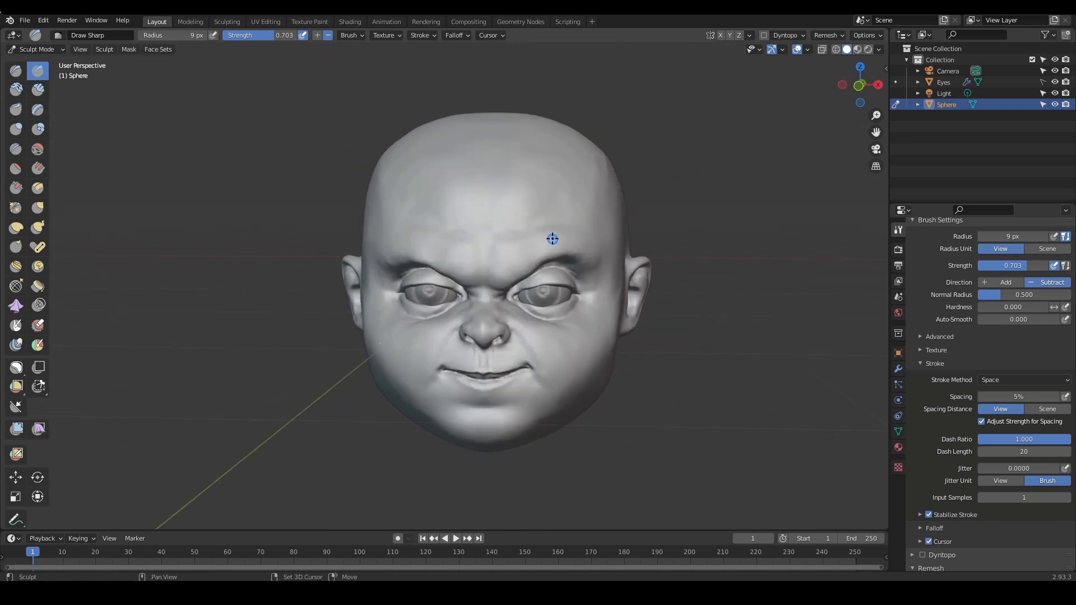
Set the Draw Sharp strength to 0.788 and carve a crease from the nose bridge across the character's left brow and forehead
{"action": "key", "text": "shift+f"}
{"action": "left_click", "coordinate": [525, 278]}
{"action": "left_click_drag", "start_coordinate": [495, 300], "coordinate": [527, 283]}
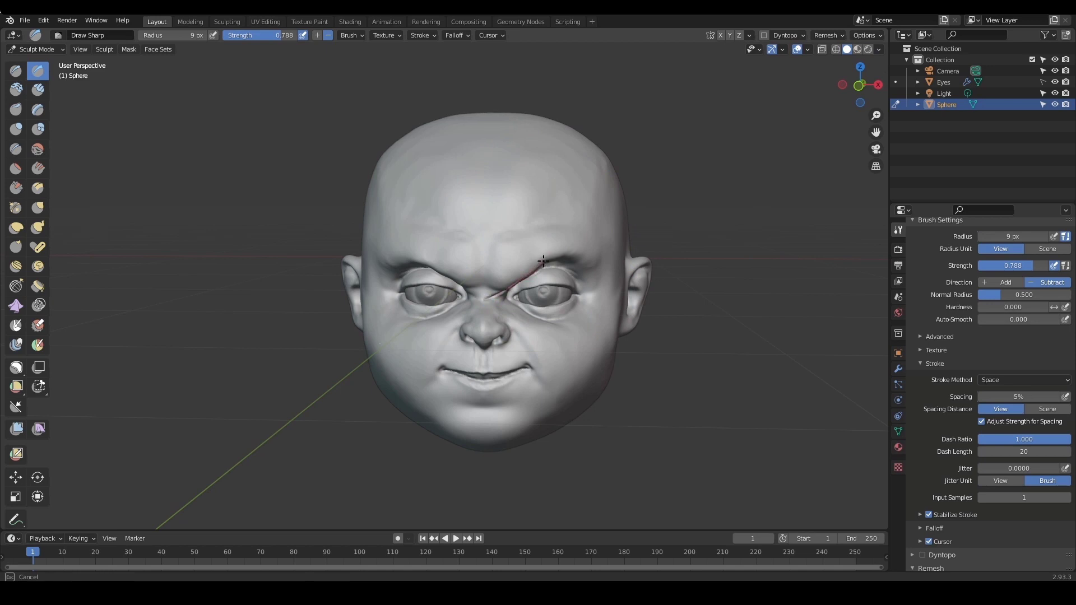
{"action": "mouse_move", "coordinate": [552, 226]}
{"action": "left_mouse_down"}
{"action": "mouse_move", "coordinate": [473, 319]}
{"action": "mouse_move", "coordinate": [508, 293]}
{"action": "left_mouse_up"}
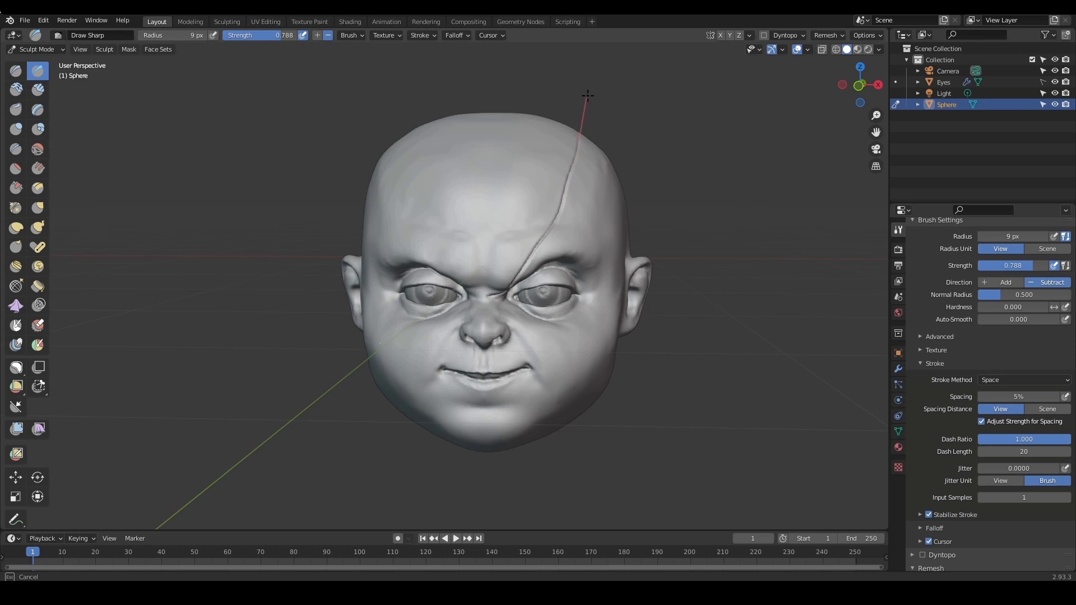
{"action": "left_click_drag", "start_coordinate": [587, 95], "coordinate": [589, 96]}
Extend the forehead crease toward the back of the skull and carve a branch down the side toward the character's left ear
{"action": "middle_click_drag", "start_coordinate": [658, 136], "coordinate": [629, 174]}
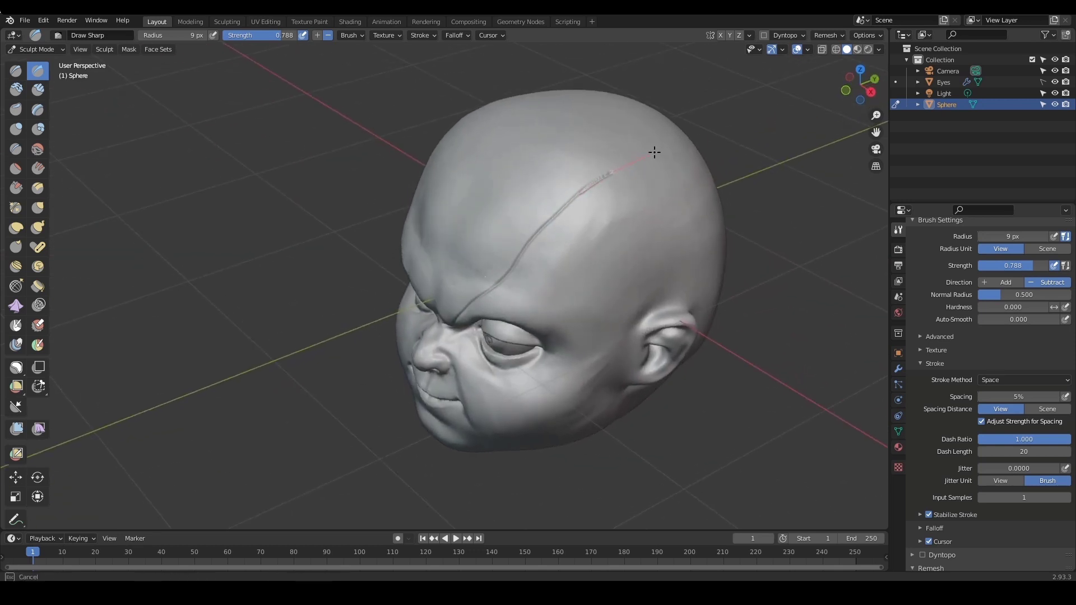
{"action": "left_click_drag", "start_coordinate": [716, 140], "coordinate": [716, 141]}
{"action": "mouse_move", "coordinate": [684, 170]}
{"action": "middle_mouse_down"}
{"action": "mouse_move", "coordinate": [649, 163]}
{"action": "mouse_move", "coordinate": [624, 204]}
{"action": "mouse_move", "coordinate": [615, 175]}
{"action": "mouse_move", "coordinate": [584, 156]}
{"action": "mouse_move", "coordinate": [586, 177]}
{"action": "mouse_move", "coordinate": [608, 193]}
{"action": "mouse_move", "coordinate": [630, 181]}
{"action": "mouse_move", "coordinate": [579, 209]}
{"action": "mouse_move", "coordinate": [595, 161]}
{"action": "middle_mouse_up"}
{"action": "left_click_drag", "start_coordinate": [586, 155], "coordinate": [557, 156]}
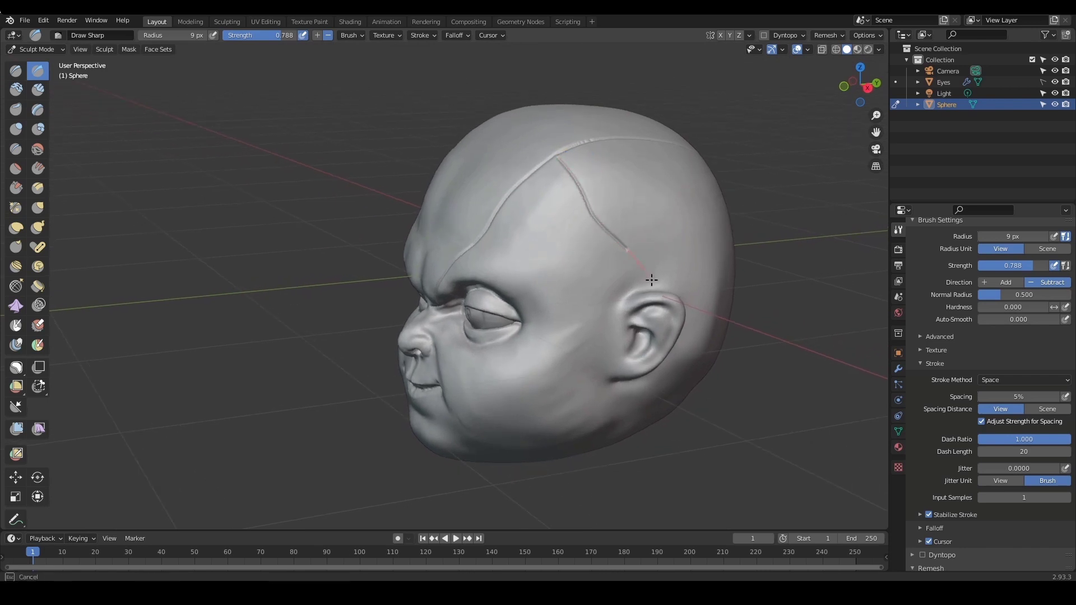
{"action": "left_click_drag", "start_coordinate": [652, 282], "coordinate": [653, 283]}
Carve creases from the back of the skull to the character's left ear and from below that ear along the jaw
{"action": "left_click_drag", "start_coordinate": [710, 178], "coordinate": [678, 224]}
{"action": "left_click_drag", "start_coordinate": [621, 282], "coordinate": [616, 282]}
{"action": "left_click_drag", "start_coordinate": [622, 244], "coordinate": [631, 288]}
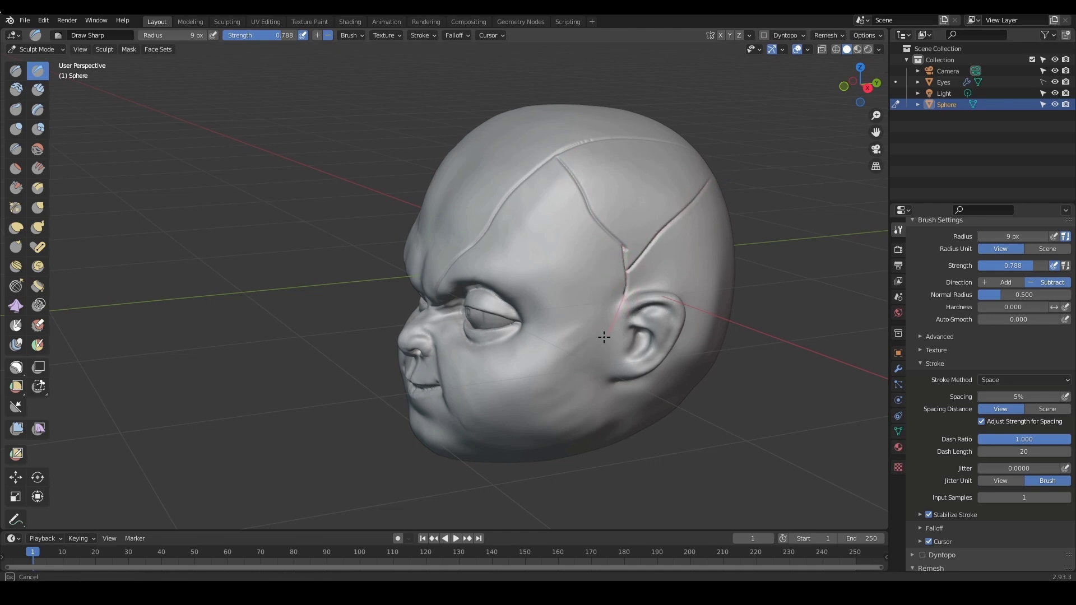
{"action": "mouse_move", "coordinate": [604, 337]}
{"action": "middle_mouse_down"}
{"action": "mouse_move", "coordinate": [701, 329]}
{"action": "mouse_move", "coordinate": [679, 334]}
{"action": "mouse_move", "coordinate": [675, 280]}
{"action": "mouse_move", "coordinate": [604, 258]}
{"action": "mouse_move", "coordinate": [624, 261]}
{"action": "middle_mouse_up"}
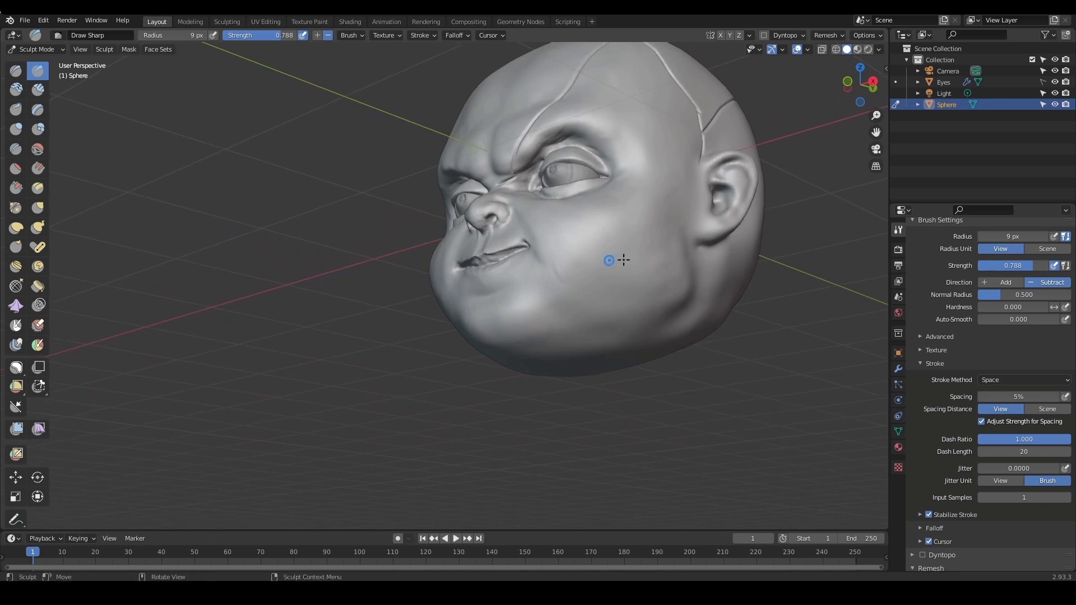
{"action": "left_click_drag", "start_coordinate": [685, 222], "coordinate": [671, 284]}
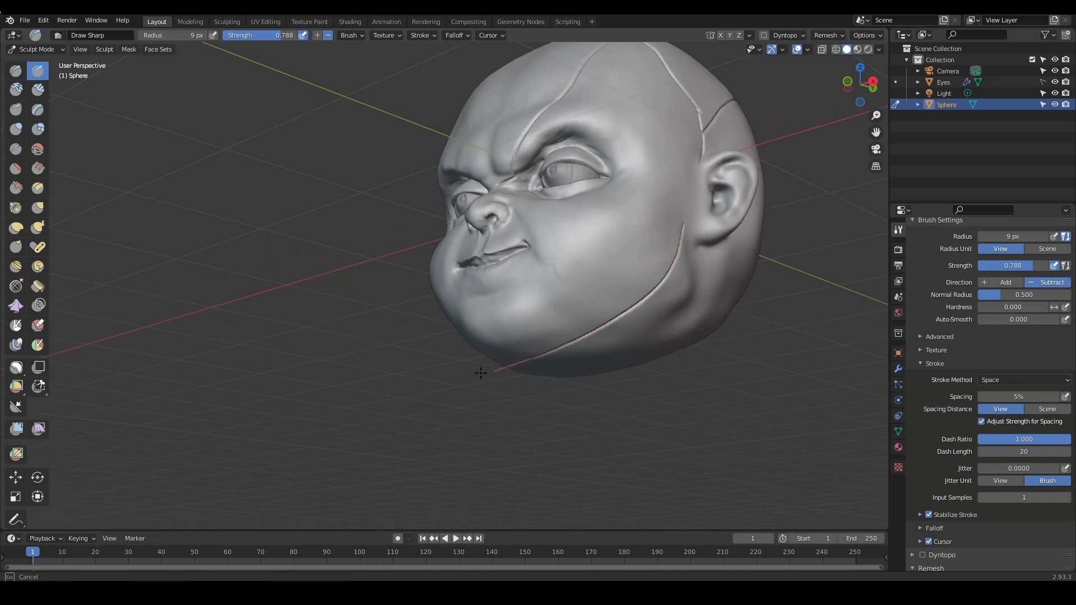
Carve the brow crease onward across the nose bridge with the Draw Sharp brush
{"action": "mouse_move", "coordinate": [480, 373]}
{"action": "middle_mouse_down"}
{"action": "mouse_move", "coordinate": [680, 344]}
{"action": "mouse_move", "coordinate": [620, 336]}
{"action": "mouse_move", "coordinate": [660, 355]}
{"action": "mouse_move", "coordinate": [647, 344]}
{"action": "mouse_move", "coordinate": [670, 336]}
{"action": "mouse_move", "coordinate": [655, 353]}
{"action": "mouse_move", "coordinate": [671, 344]}
{"action": "mouse_move", "coordinate": [633, 340]}
{"action": "middle_mouse_up"}
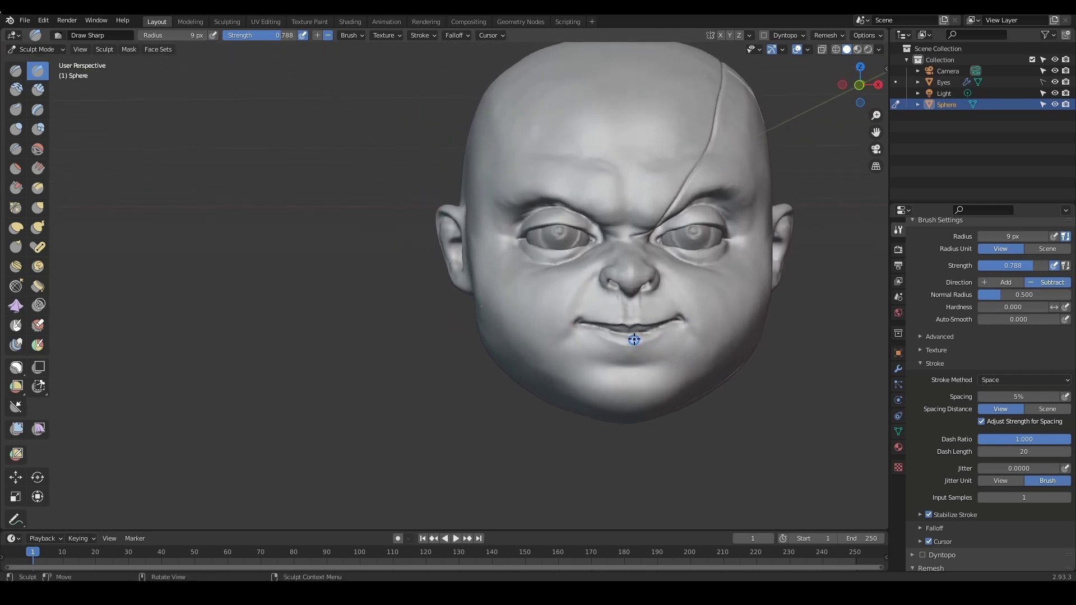
{"action": "left_click_drag", "start_coordinate": [648, 227], "coordinate": [616, 253]}
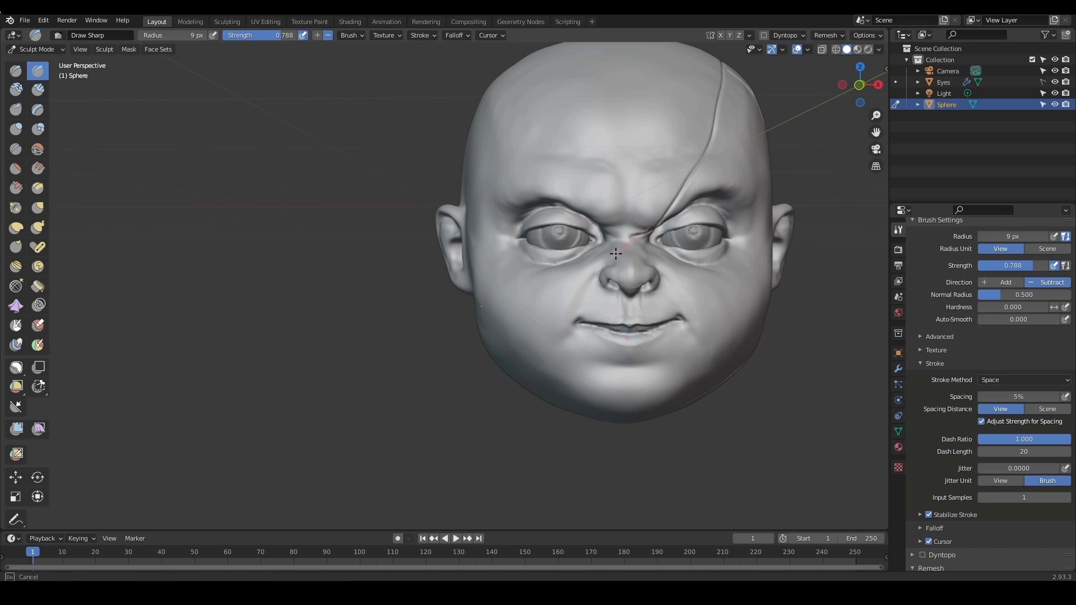
{"action": "left_click_drag", "start_coordinate": [577, 292], "coordinate": [574, 300]}
{"action": "middle_click_drag", "start_coordinate": [655, 318], "coordinate": [665, 310]}
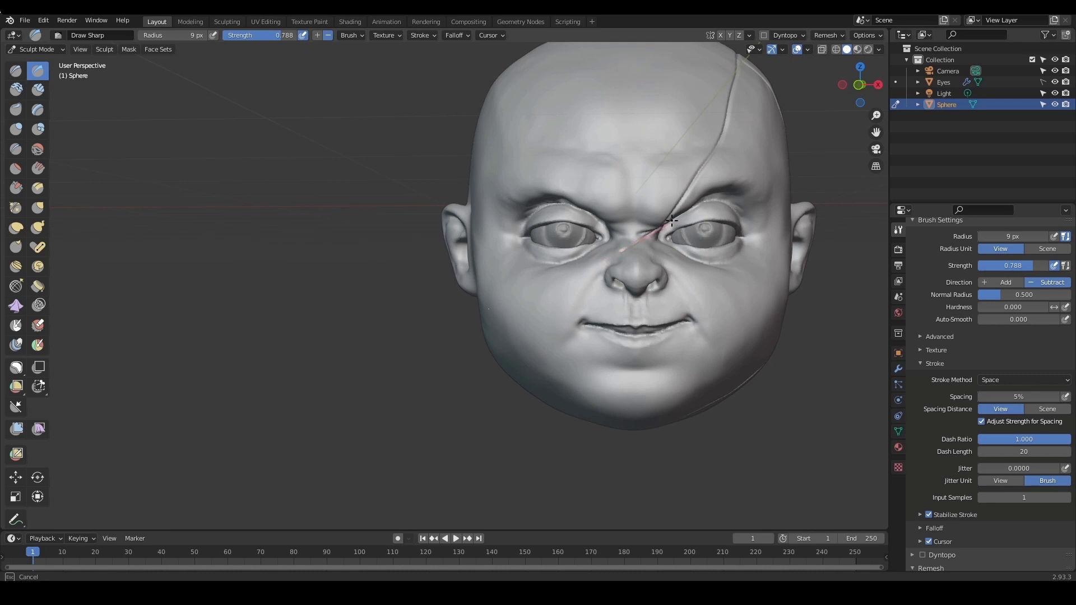
{"action": "mouse_move", "coordinate": [681, 212]}
{"action": "left_mouse_down"}
{"action": "mouse_move", "coordinate": [716, 295]}
{"action": "mouse_move", "coordinate": [709, 337]}
{"action": "left_mouse_up"}
Carve a slanted crease from the middle of the lower lip down over the chin
{"action": "mouse_move", "coordinate": [709, 336]}
{"action": "middle_mouse_down"}
{"action": "mouse_move", "coordinate": [679, 392]}
{"action": "mouse_move", "coordinate": [773, 288]}
{"action": "mouse_move", "coordinate": [668, 347]}
{"action": "mouse_move", "coordinate": [667, 367]}
{"action": "mouse_move", "coordinate": [580, 392]}
{"action": "middle_mouse_up"}
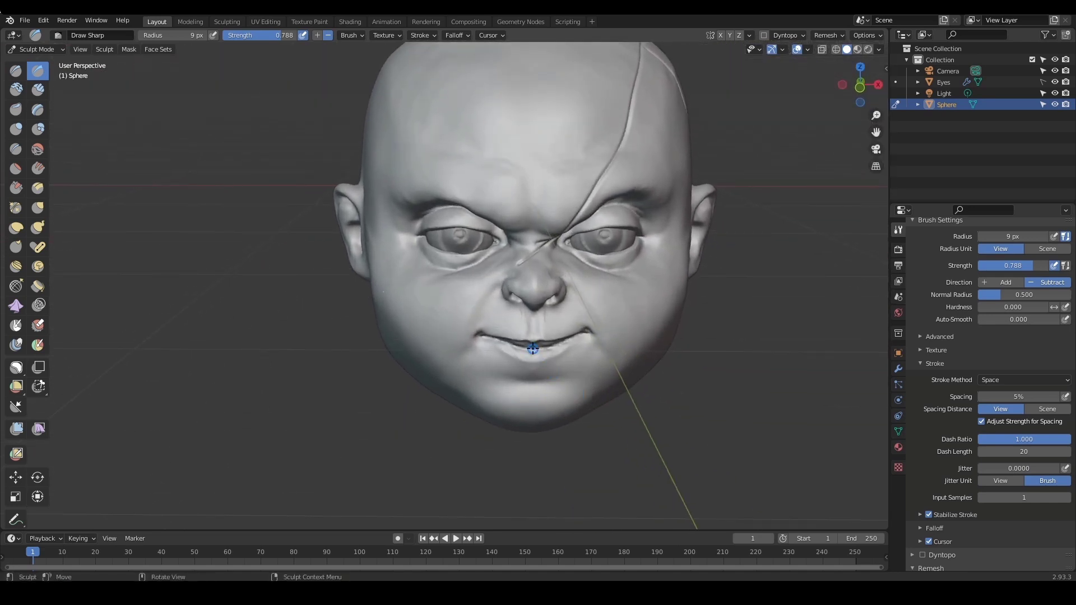
{"action": "mouse_move", "coordinate": [533, 370]}
{"action": "middle_mouse_down"}
{"action": "mouse_move", "coordinate": [603, 379]}
{"action": "mouse_move", "coordinate": [557, 373]}
{"action": "mouse_move", "coordinate": [555, 356]}
{"action": "middle_mouse_up"}
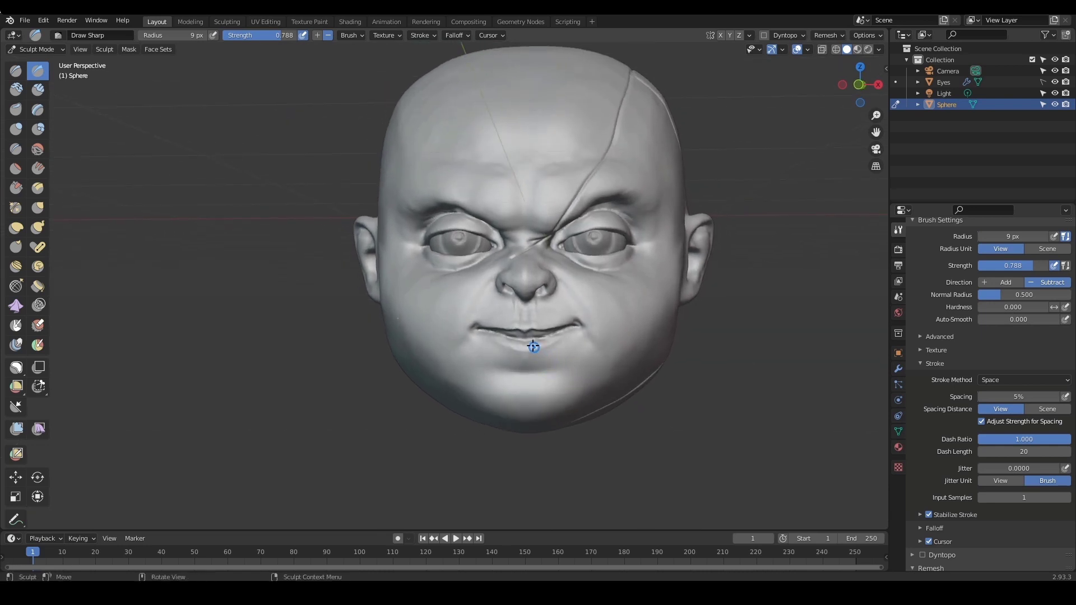
{"action": "left_click_drag", "start_coordinate": [533, 347], "coordinate": [528, 338]}
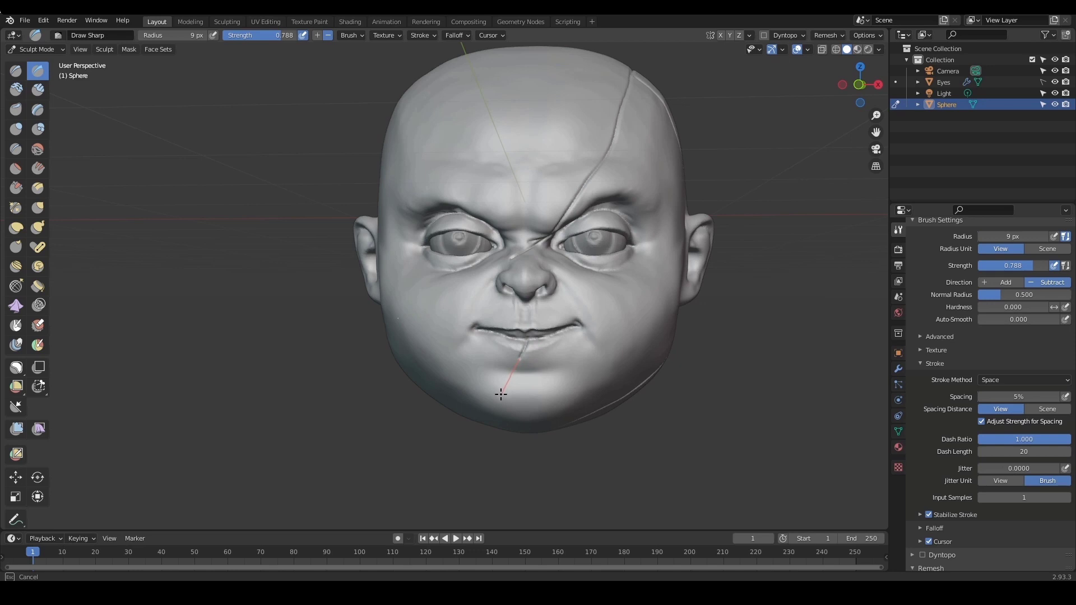
{"action": "left_click_drag", "start_coordinate": [488, 432], "coordinate": [488, 435]}
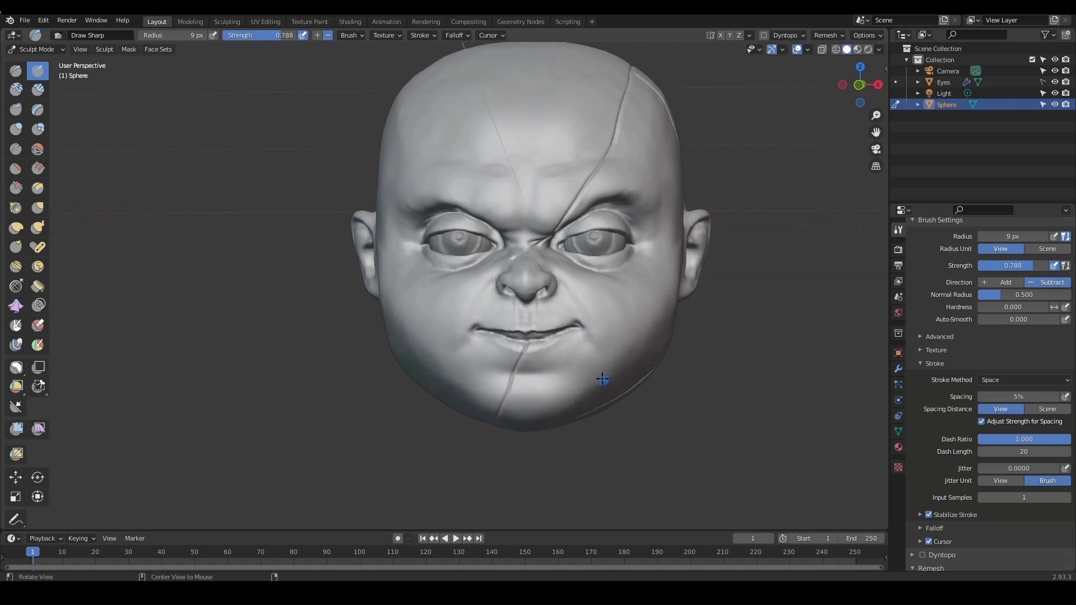
Carve a long crease from the upper skull across the character's right brow and eye to the upper lip, plus a short branch above the brow
{"action": "mouse_move", "coordinate": [605, 379]}
{"action": "middle_mouse_down"}
{"action": "mouse_move", "coordinate": [629, 350]}
{"action": "mouse_move", "coordinate": [610, 355]}
{"action": "mouse_move", "coordinate": [611, 314]}
{"action": "mouse_move", "coordinate": [577, 317]}
{"action": "middle_mouse_up"}
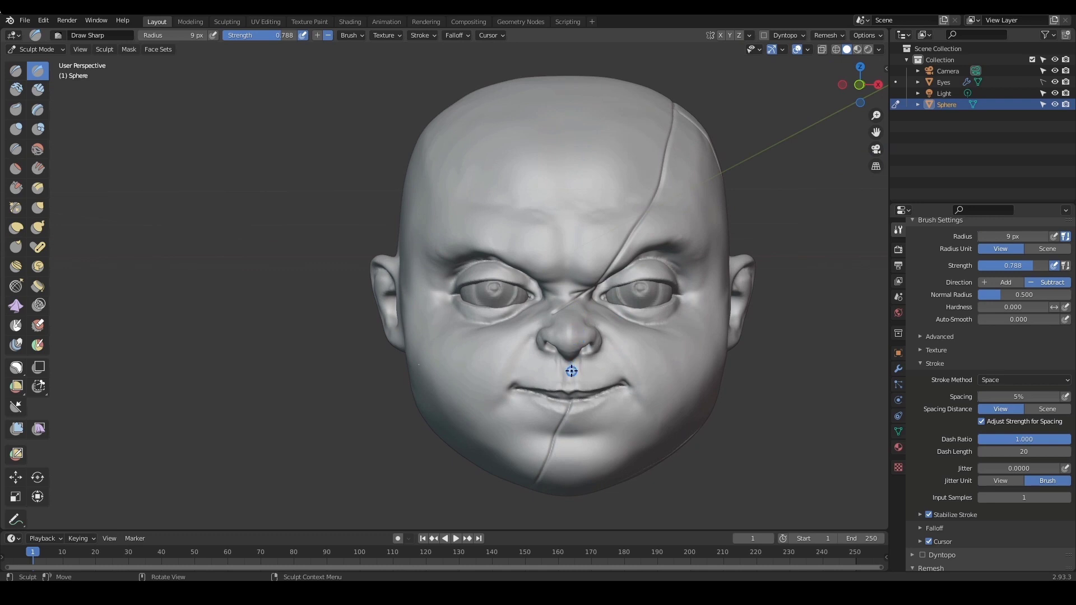
{"action": "middle_click_drag", "start_coordinate": [571, 372], "coordinate": [586, 374]}
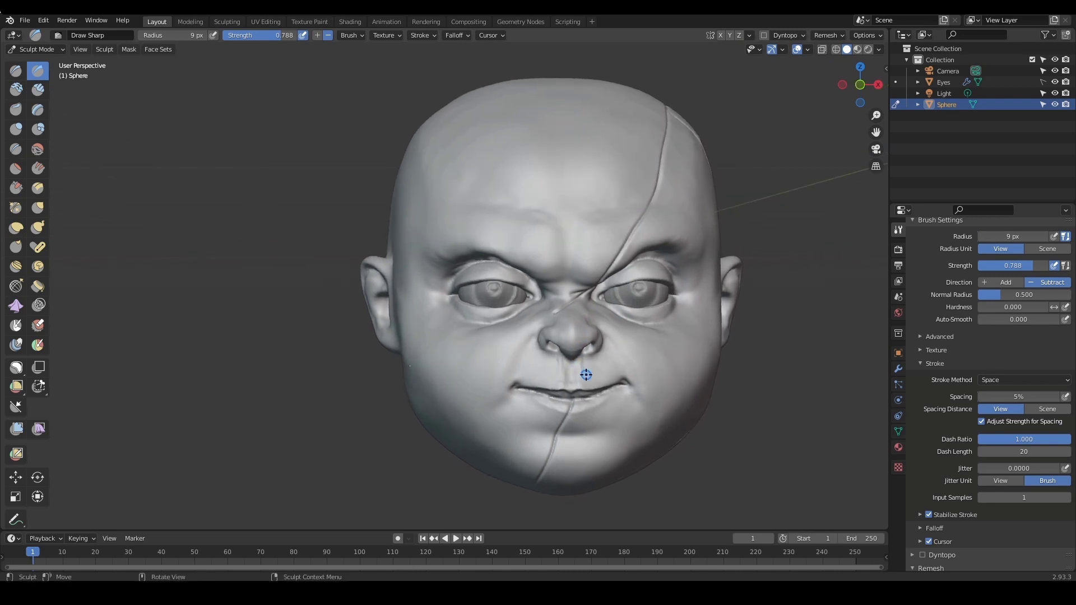
{"action": "left_click_drag", "start_coordinate": [571, 409], "coordinate": [555, 400]}
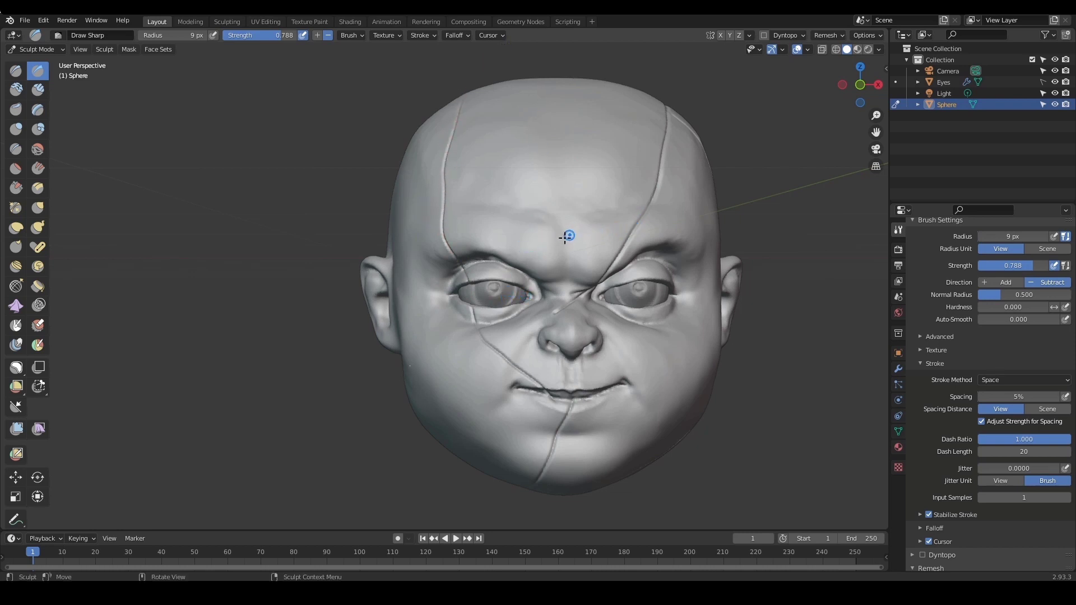
{"action": "left_click_drag", "start_coordinate": [471, 225], "coordinate": [472, 225]}
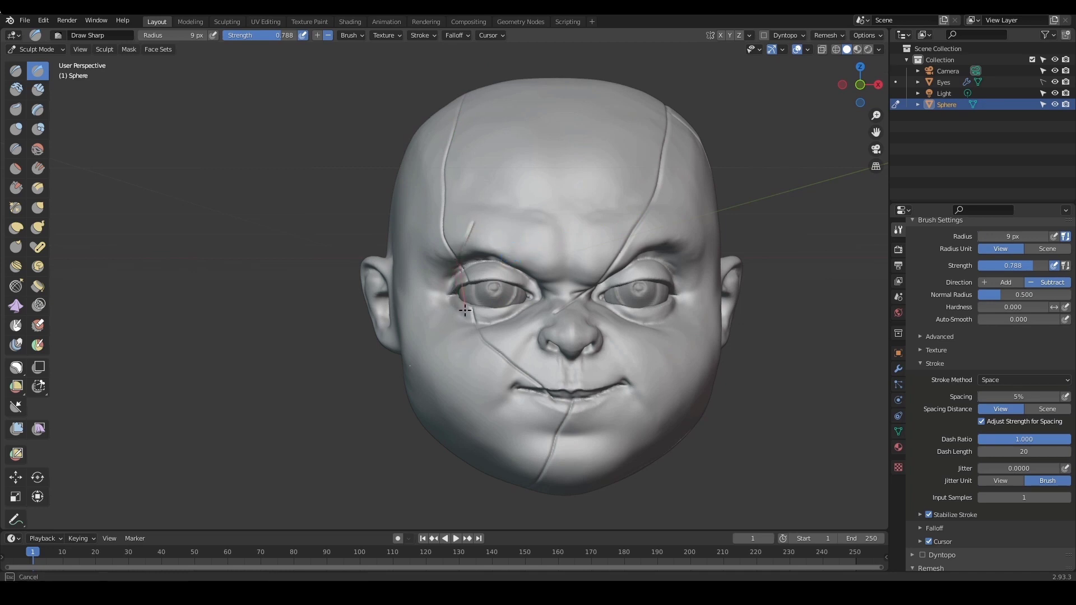
{"action": "mouse_move", "coordinate": [465, 310]}
{"action": "left_mouse_down"}
{"action": "mouse_move", "coordinate": [473, 300]}
{"action": "mouse_move", "coordinate": [438, 292]}
{"action": "left_mouse_up"}
{"action": "left_click_drag", "start_coordinate": [396, 238], "coordinate": [398, 239]}
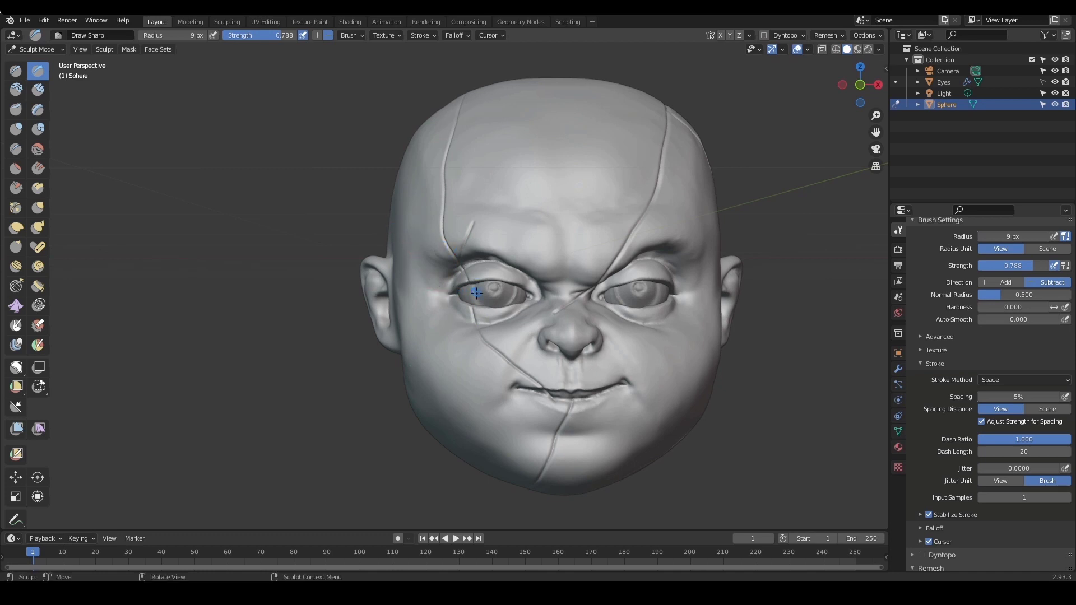
Turn off Stabilize Stroke and carve a short crease from the outer corner of the character's right eye up to the temple
{"action": "scroll", "coordinate": [939, 505], "scroll_direction": "down", "scroll_amount": 1}
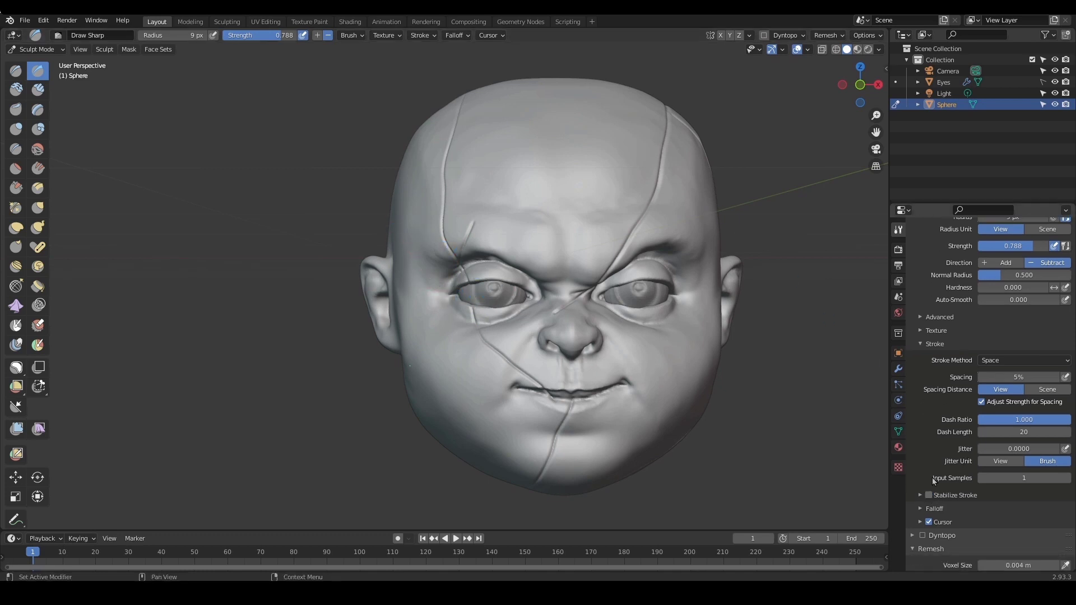
{"action": "left_click_drag", "start_coordinate": [449, 298], "coordinate": [418, 263]}
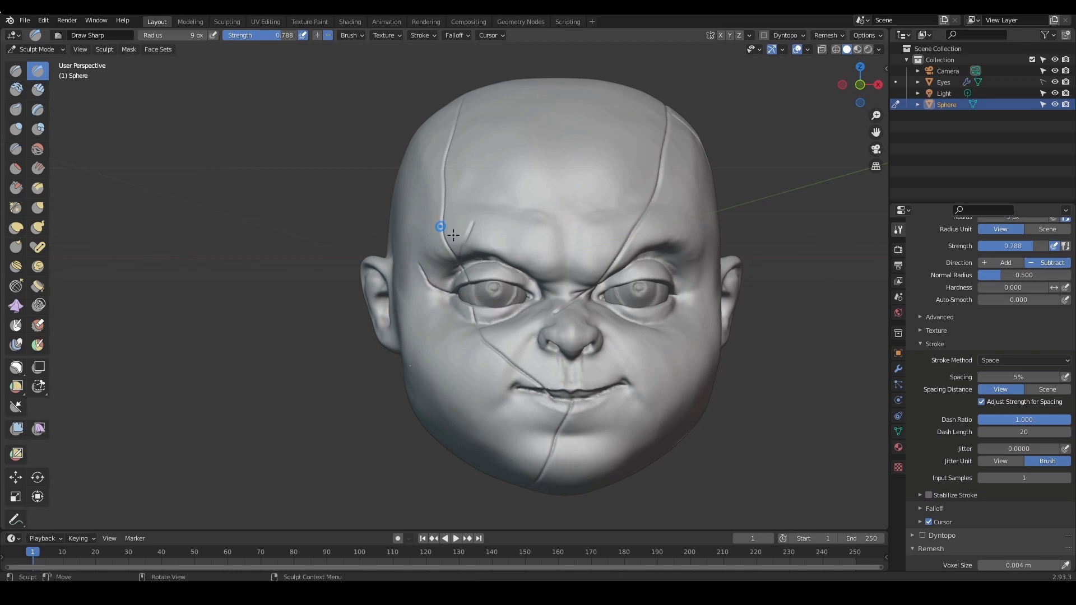
{"action": "left_click_drag", "start_coordinate": [474, 223], "coordinate": [461, 258]}
{"action": "key", "text": "ctrl+z"}
{"action": "mouse_move", "coordinate": [458, 295]}
{"action": "left_mouse_down"}
{"action": "mouse_move", "coordinate": [415, 261]}
{"action": "mouse_move", "coordinate": [451, 253]}
{"action": "left_mouse_up"}
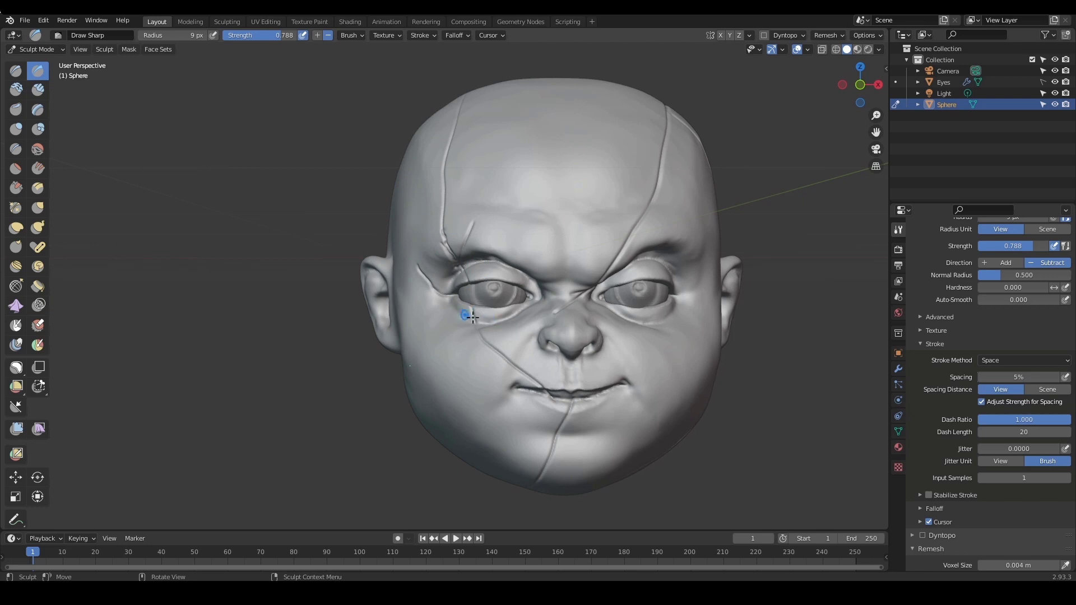
{"action": "key", "text": "ctrl+z"}
Reduce the Draw Sharp radius to 8 px and carve a fine crease from the right eye's outer corner down toward the cheek
{"action": "key", "text": "f"}
{"action": "left_click", "coordinate": [462, 312]}
{"action": "left_click_drag", "start_coordinate": [454, 300], "coordinate": [433, 318]}
{"action": "key", "text": "f"}
{"action": "left_click", "coordinate": [445, 308]}
{"action": "middle_click_drag", "start_coordinate": [443, 307], "coordinate": [459, 311]}
{"action": "key", "text": "f"}
{"action": "left_click", "coordinate": [444, 310]}
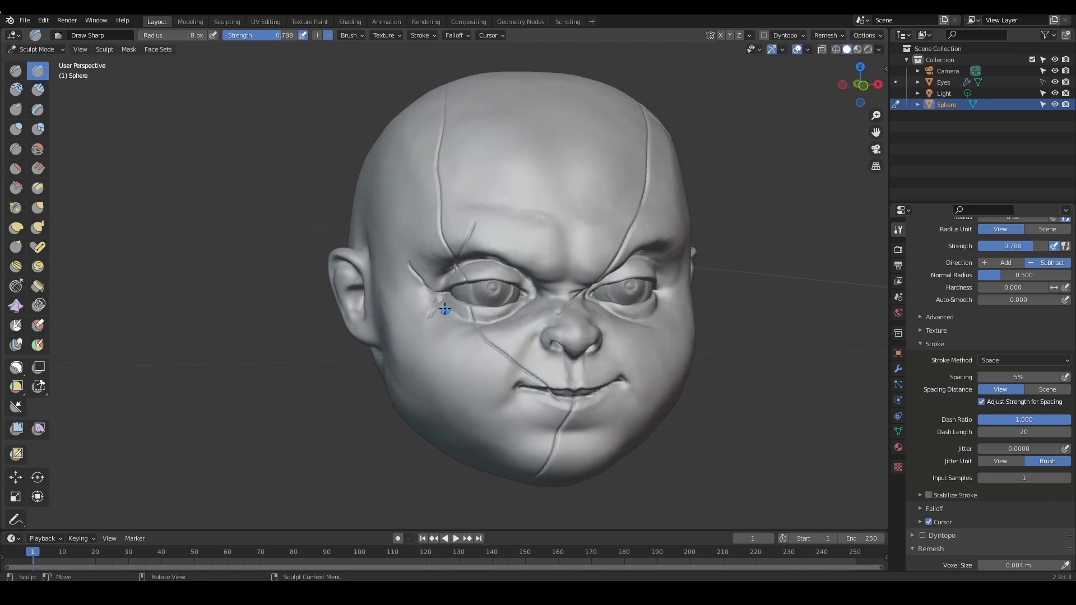
{"action": "left_click_drag", "start_coordinate": [444, 299], "coordinate": [433, 314]}
Extend the eye-corner crease down the character's right cheek, widening the brush radius to 11 px
{"action": "middle_click_drag", "start_coordinate": [454, 331], "coordinate": [441, 321]}
{"action": "key", "text": "f"}
{"action": "left_click", "coordinate": [440, 316]}
{"action": "left_click_drag", "start_coordinate": [437, 316], "coordinate": [429, 337]}
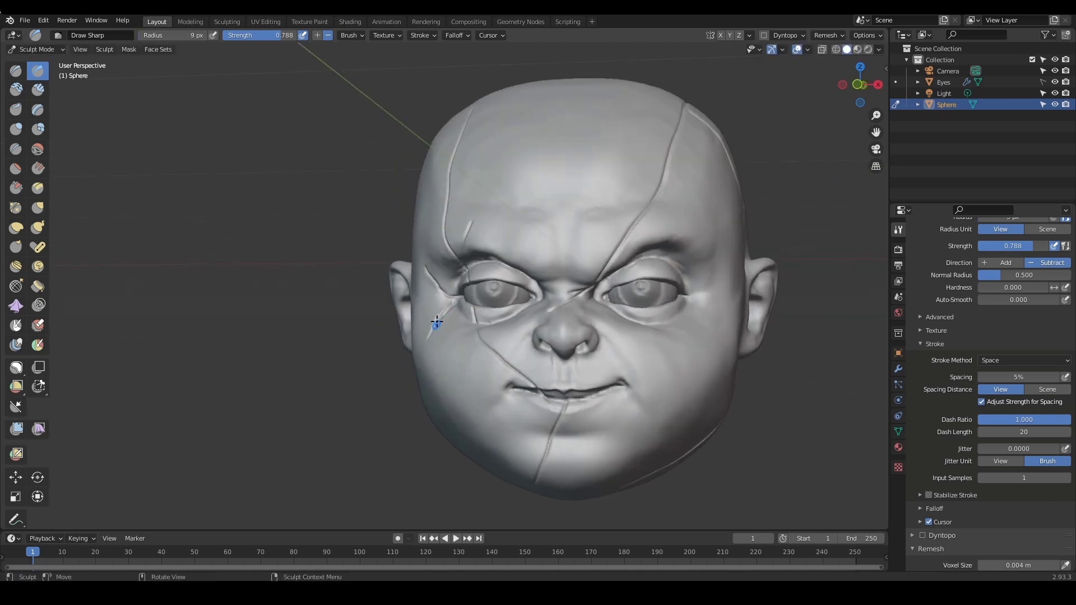
{"action": "middle_click_drag", "start_coordinate": [433, 328], "coordinate": [443, 329]}
{"action": "key", "text": "f"}
{"action": "left_click", "coordinate": [443, 329]}
{"action": "left_click_drag", "start_coordinate": [430, 325], "coordinate": [412, 363]}
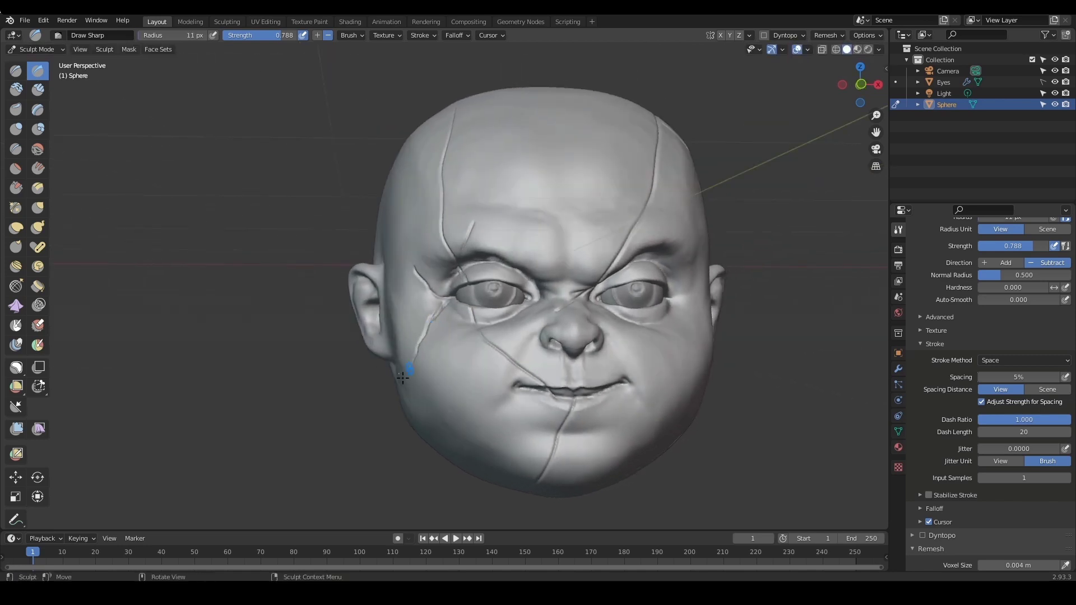
Rework the short branch crease above the character's right eyebrow
{"action": "middle_click_drag", "start_coordinate": [476, 365], "coordinate": [469, 360]}
{"action": "mouse_move", "coordinate": [642, 312]}
{"action": "middle_mouse_down", "text": "shift"}
{"action": "mouse_move", "coordinate": [589, 331]}
{"action": "mouse_move", "coordinate": [600, 331]}
{"action": "middle_mouse_up", "text": "shift"}
{"action": "middle_click_drag", "start_coordinate": [598, 330], "coordinate": [593, 319], "text": "ctrl"}
{"action": "middle_click_drag", "start_coordinate": [514, 207], "coordinate": [504, 247]}
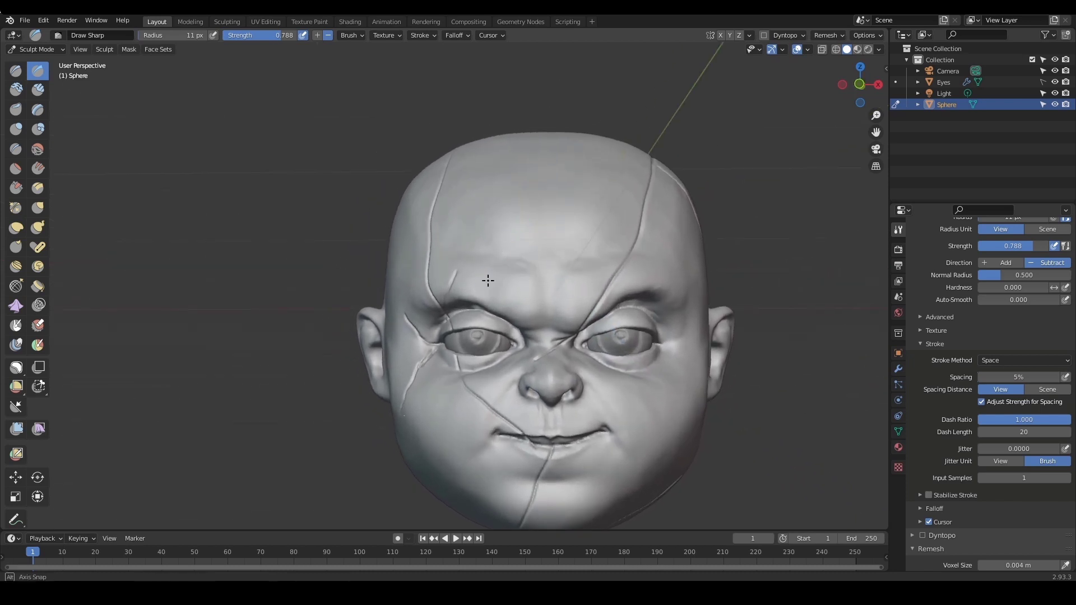
{"action": "mouse_move", "coordinate": [464, 294]}
{"action": "left_mouse_down"}
{"action": "mouse_move", "coordinate": [482, 320]}
{"action": "mouse_move", "coordinate": [453, 277]}
{"action": "left_mouse_up"}
{"action": "key", "text": "ctrl+z"}
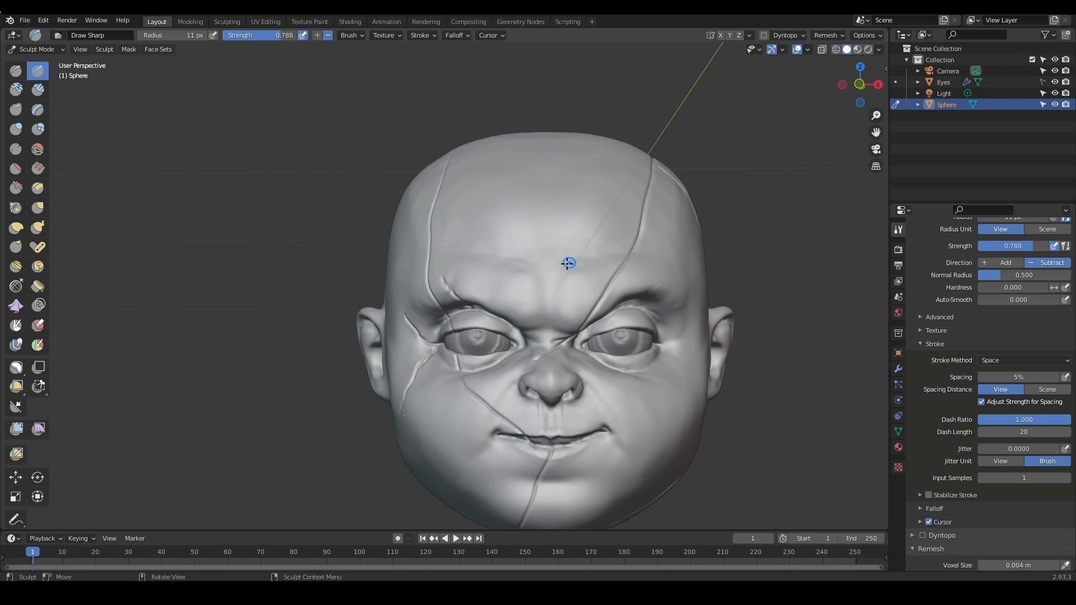
Carve a curved crease from the inner right brow up the forehead and branch a jagged crease toward the crown with a 9 px brush
{"action": "middle_click_drag", "start_coordinate": [545, 288], "coordinate": [510, 314]}
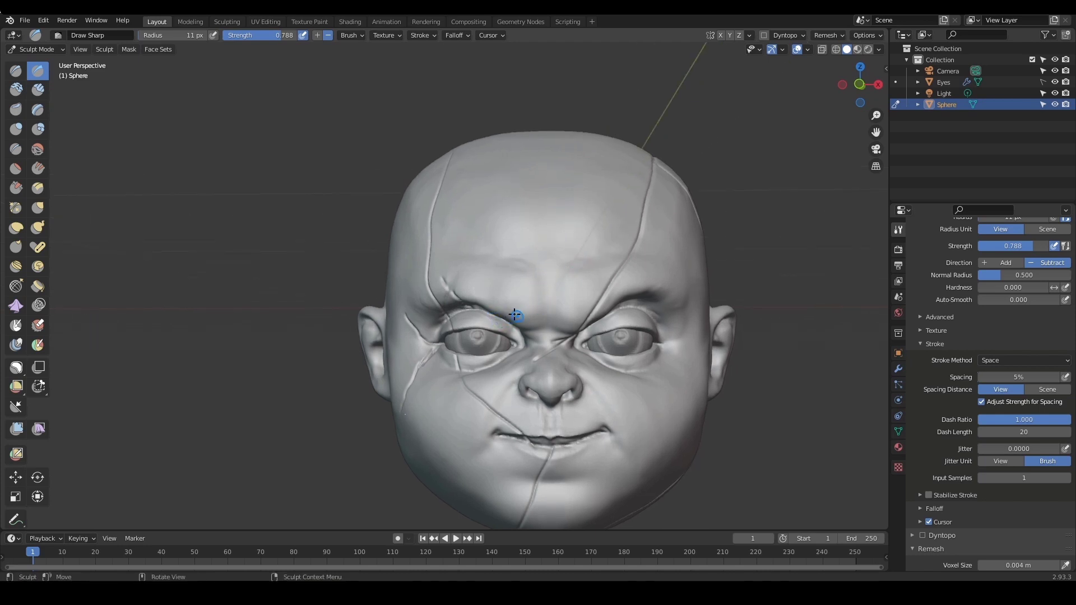
{"action": "left_click_drag", "start_coordinate": [493, 315], "coordinate": [506, 310]}
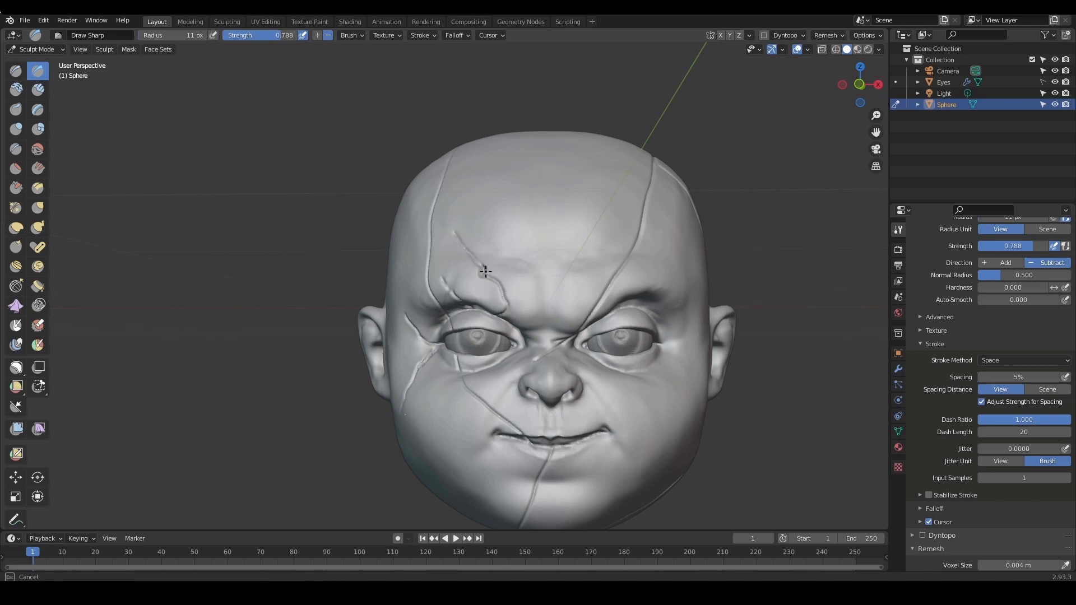
{"action": "left_click_drag", "start_coordinate": [481, 268], "coordinate": [490, 271]}
{"action": "key", "text": "f"}
{"action": "left_click", "coordinate": [499, 258]}
{"action": "mouse_move", "coordinate": [555, 180]}
{"action": "left_mouse_down"}
{"action": "mouse_move", "coordinate": [564, 166]}
{"action": "mouse_move", "coordinate": [529, 225]}
{"action": "left_mouse_up"}
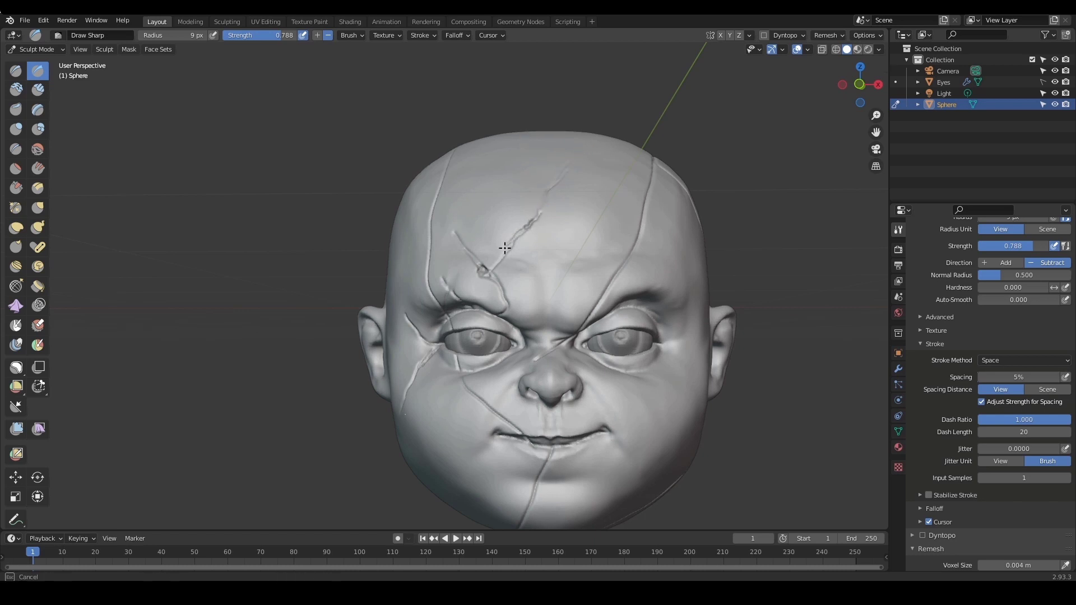
Carve a forked crack high on the forehead, between the right-side crease and the jagged diagonal crease
{"action": "mouse_move", "coordinate": [578, 242]}
{"action": "middle_mouse_down"}
{"action": "mouse_move", "coordinate": [620, 241]}
{"action": "mouse_move", "coordinate": [489, 168]}
{"action": "middle_mouse_up"}
{"action": "middle_click_drag", "start_coordinate": [489, 169], "coordinate": [499, 194], "text": "shift"}
{"action": "key", "text": "f"}
{"action": "left_click", "coordinate": [500, 199]}
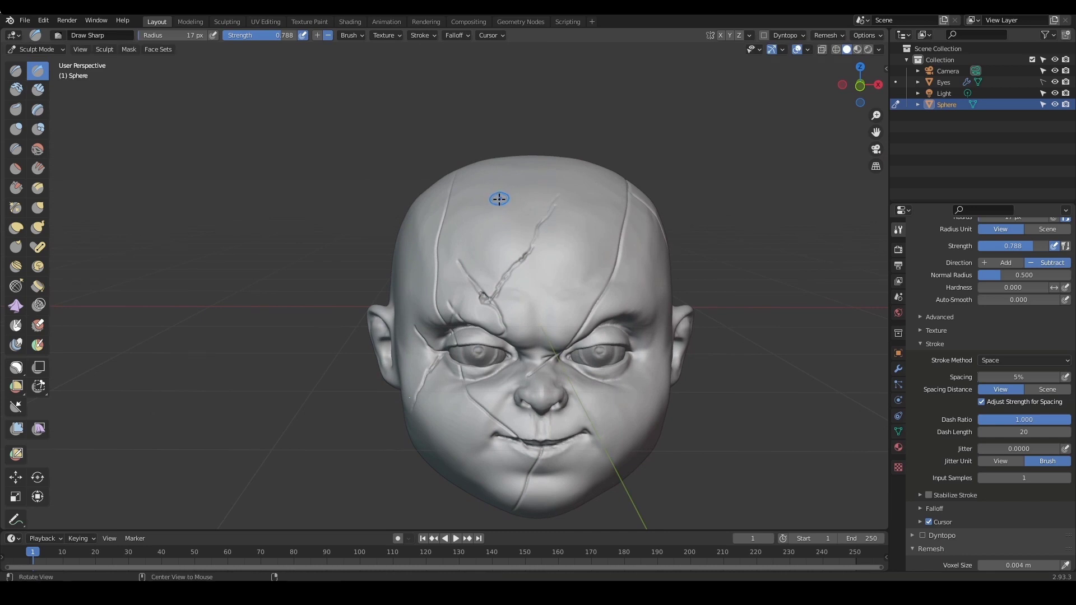
{"action": "key", "text": "f"}
{"action": "left_click", "coordinate": [492, 197]}
{"action": "left_click_drag", "start_coordinate": [492, 197], "coordinate": [493, 194], "text": "alt"}
{"action": "key", "text": "f"}
{"action": "left_click", "coordinate": [491, 200]}
{"action": "mouse_move", "coordinate": [493, 190]}
{"action": "left_mouse_down", "text": "alt"}
{"action": "mouse_move", "coordinate": [500, 209]}
{"action": "mouse_move", "coordinate": [493, 186]}
{"action": "mouse_move", "coordinate": [516, 185]}
{"action": "mouse_move", "coordinate": [521, 142]}
{"action": "mouse_move", "coordinate": [513, 202]}
{"action": "left_mouse_up", "text": "alt"}
{"action": "key", "text": "f"}
{"action": "left_click", "coordinate": [491, 180]}
{"action": "key", "text": "f"}
{"action": "left_click", "coordinate": [514, 143]}
{"action": "mouse_move", "coordinate": [515, 143]}
{"action": "left_mouse_down"}
{"action": "mouse_move", "coordinate": [528, 169]}
{"action": "mouse_move", "coordinate": [515, 165]}
{"action": "mouse_move", "coordinate": [548, 216]}
{"action": "mouse_move", "coordinate": [516, 226]}
{"action": "mouse_move", "coordinate": [516, 236]}
{"action": "left_mouse_up"}
{"action": "key", "text": "bracketleft"}
{"action": "key", "text": "bracketleft"}
{"action": "left_click_drag", "start_coordinate": [550, 210], "coordinate": [554, 229]}
Widen the upper end of the forked crack into a rough gouge with a 17 px Draw Sharp brush
{"action": "key", "text": "f"}
{"action": "left_click", "coordinate": [521, 150]}
{"action": "middle_click_drag", "start_coordinate": [520, 150], "coordinate": [528, 192], "text": "shift"}
{"action": "left_click_drag", "start_coordinate": [517, 171], "coordinate": [523, 194]}
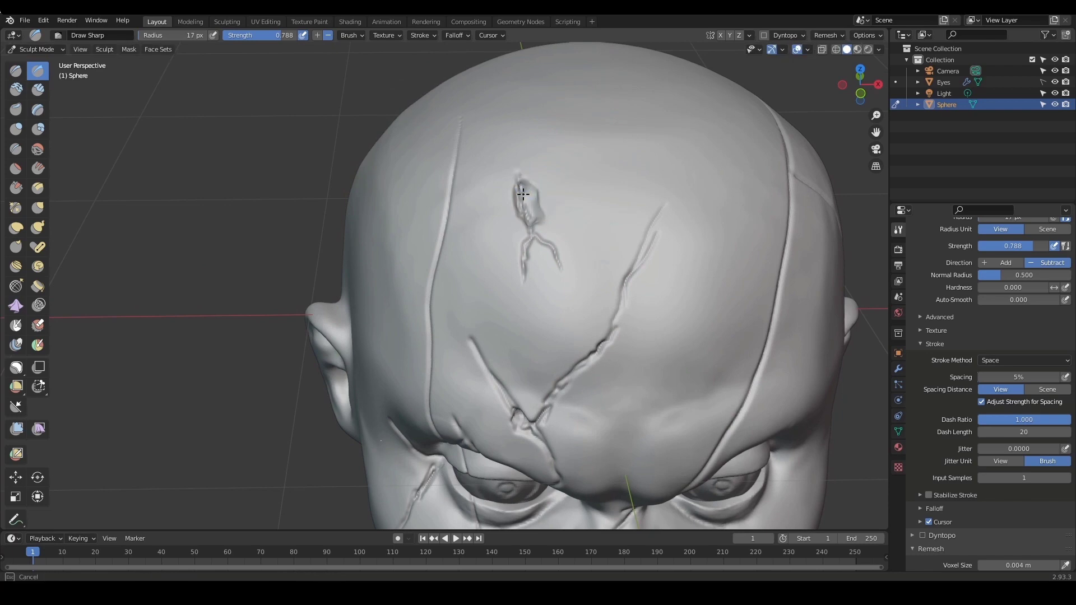
{"action": "mouse_move", "coordinate": [521, 156]}
{"action": "left_mouse_down"}
{"action": "mouse_move", "coordinate": [517, 193]}
{"action": "mouse_move", "coordinate": [529, 216]}
{"action": "left_mouse_up"}
Examine the carved creases across the whole head from the front
{"action": "left_click_drag", "start_coordinate": [557, 166], "coordinate": [591, 258], "text": "ctrl+alt"}
{"action": "left_click_drag", "start_coordinate": [591, 258], "coordinate": [583, 203], "text": "alt"}
{"action": "mouse_move", "coordinate": [596, 256]}
{"action": "left_mouse_down", "text": "alt"}
{"action": "mouse_move", "coordinate": [577, 257]}
{"action": "mouse_move", "coordinate": [514, 190]}
{"action": "mouse_move", "coordinate": [526, 206]}
{"action": "mouse_move", "coordinate": [486, 189]}
{"action": "mouse_move", "coordinate": [500, 225]}
{"action": "mouse_move", "coordinate": [566, 303]}
{"action": "left_mouse_up", "text": "alt"}
{"action": "key", "text": "f"}
{"action": "left_click", "coordinate": [496, 190]}
{"action": "left_click_drag", "start_coordinate": [566, 303], "coordinate": [570, 246], "text": "alt"}
{"action": "mouse_move", "coordinate": [610, 292]}
{"action": "left_mouse_down", "text": "alt+shift"}
{"action": "mouse_move", "coordinate": [560, 233]}
{"action": "mouse_move", "coordinate": [584, 238]}
{"action": "mouse_move", "coordinate": [586, 205]}
{"action": "mouse_move", "coordinate": [607, 277]}
{"action": "mouse_move", "coordinate": [612, 284]}
{"action": "mouse_move", "coordinate": [607, 259]}
{"action": "mouse_move", "coordinate": [624, 288]}
{"action": "left_mouse_up", "text": "alt+shift"}
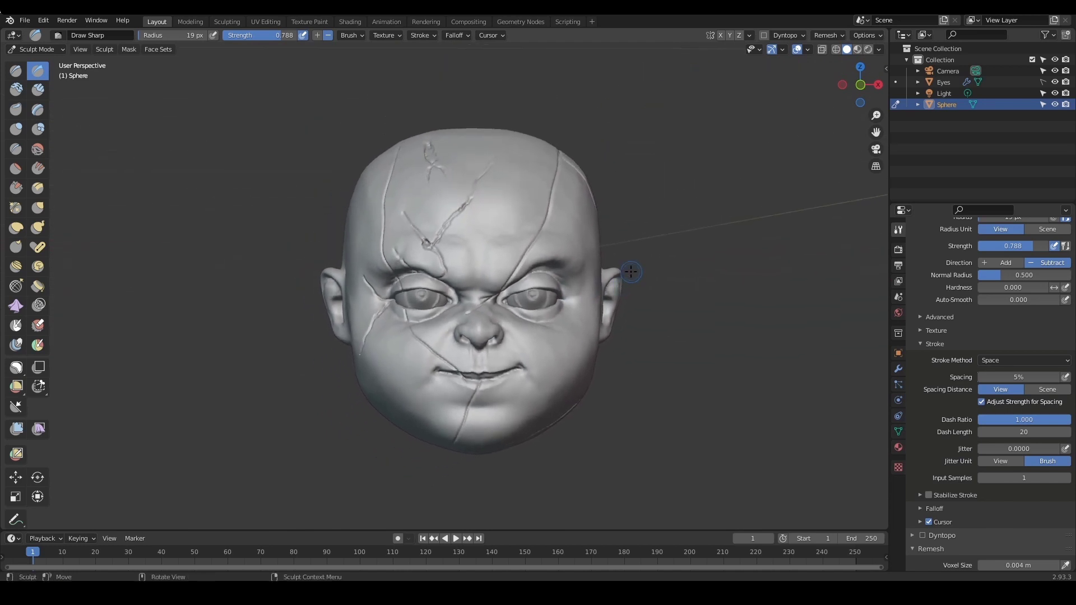
{"action": "scroll", "coordinate": [953, 432], "scroll_direction": "up", "scroll_amount": 5}
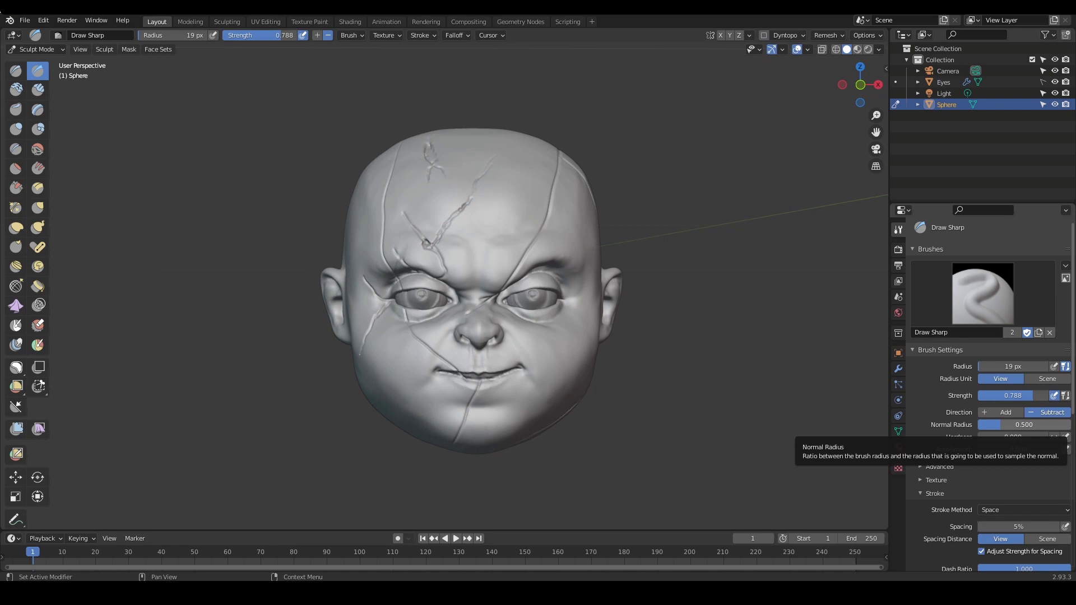
Switch to the Grab brush, enable X-axis mirroring and set the radius to 179 px
{"action": "mouse_move", "coordinate": [659, 408]}
{"action": "left_mouse_down", "text": "alt"}
{"action": "mouse_move", "coordinate": [648, 413]}
{"action": "mouse_move", "coordinate": [608, 377]}
{"action": "mouse_move", "coordinate": [663, 350]}
{"action": "left_mouse_up", "text": "alt"}
{"action": "key", "text": "g"}
{"action": "key", "text": "f"}
{"action": "left_click", "coordinate": [582, 395]}
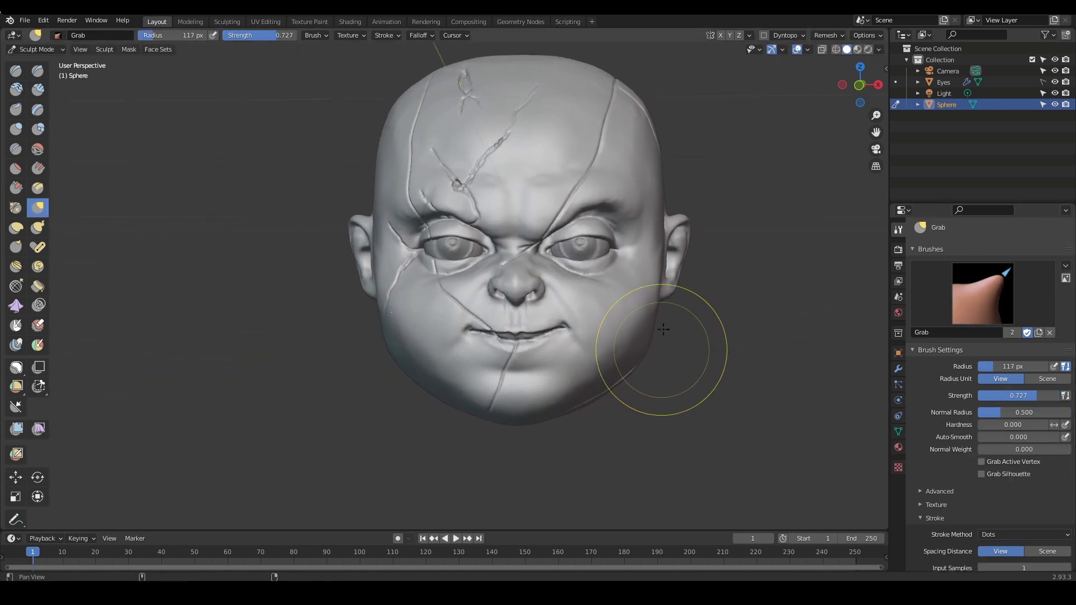
{"action": "mouse_move", "coordinate": [655, 235]}
{"action": "left_mouse_down", "text": "alt"}
{"action": "mouse_move", "coordinate": [637, 267]}
{"action": "mouse_move", "coordinate": [602, 280]}
{"action": "left_mouse_up", "text": "alt"}
{"action": "key", "text": "f"}
{"action": "left_click", "coordinate": [543, 348]}
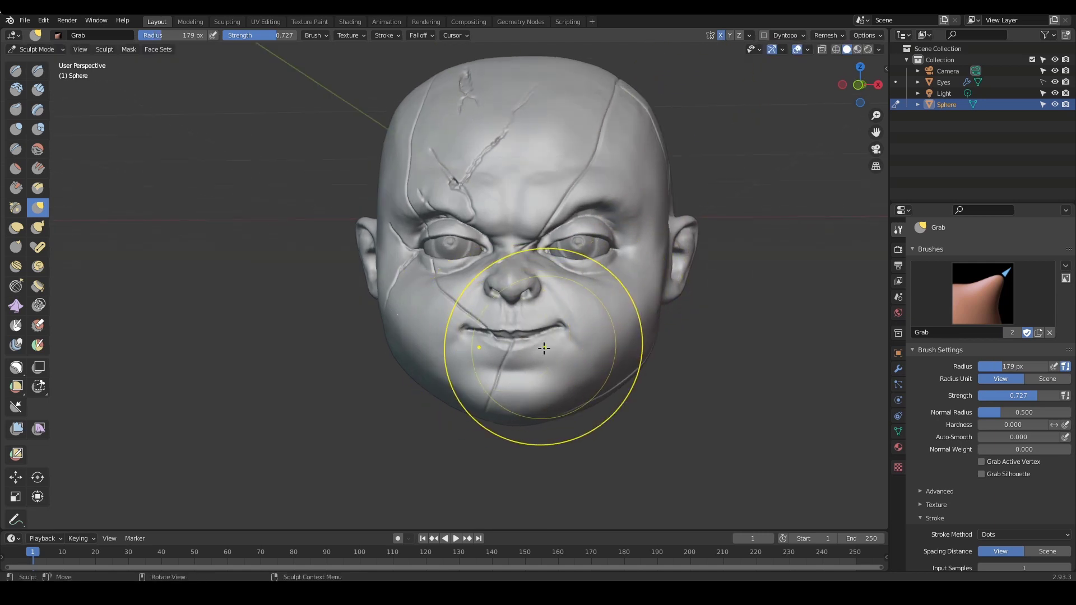
Adjust the lower face symmetrically around the jaw and cheeks, enlarging the Grab brush radius to 236 px
{"action": "left_click_drag", "start_coordinate": [524, 353], "coordinate": [557, 363], "text": "alt"}
{"action": "key", "text": "f"}
{"action": "left_click", "coordinate": [580, 362]}
{"action": "key", "text": "f"}
{"action": "left_click", "coordinate": [474, 393]}
{"action": "mouse_move", "coordinate": [474, 393]}
{"action": "left_mouse_down", "text": "alt"}
{"action": "mouse_move", "coordinate": [457, 392]}
{"action": "mouse_move", "coordinate": [498, 405]}
{"action": "mouse_move", "coordinate": [475, 408]}
{"action": "left_mouse_up", "text": "alt"}
{"action": "key", "text": "f"}
{"action": "left_click", "coordinate": [480, 408]}
{"action": "mouse_move", "coordinate": [560, 443]}
{"action": "left_mouse_down", "text": "alt"}
{"action": "mouse_move", "coordinate": [531, 424]}
{"action": "mouse_move", "coordinate": [567, 398]}
{"action": "mouse_move", "coordinate": [566, 381]}
{"action": "mouse_move", "coordinate": [617, 349]}
{"action": "mouse_move", "coordinate": [645, 367]}
{"action": "left_mouse_up", "text": "alt"}
{"action": "key", "text": "f"}
{"action": "left_click", "coordinate": [565, 385]}
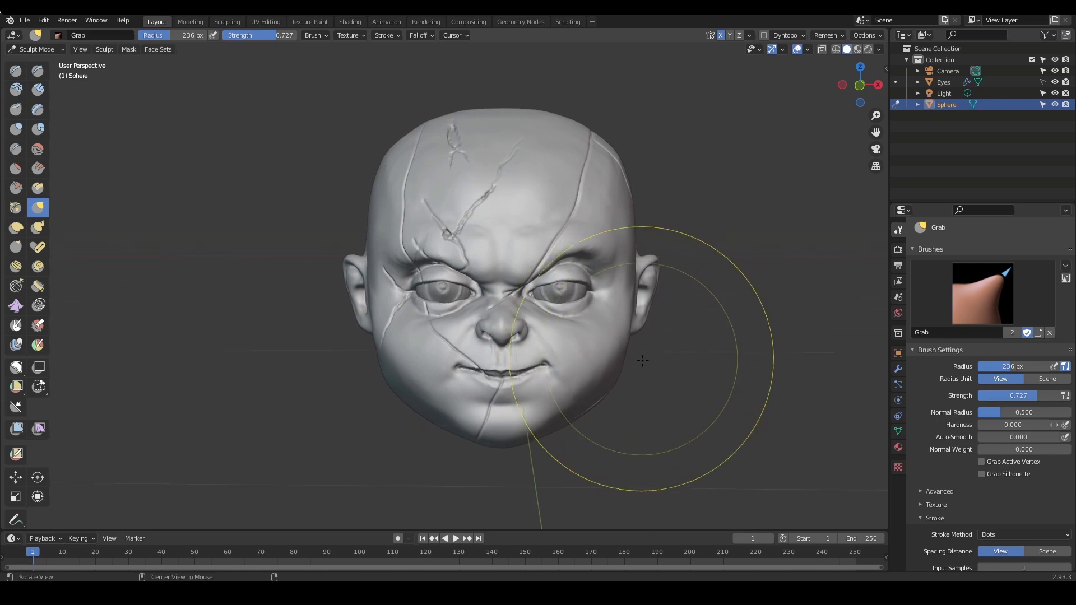
Reduce the Grab brush radius to 192 px and push the sides of the jaw slightly inward
{"action": "middle_click_drag", "start_coordinate": [601, 167], "coordinate": [619, 177], "text": "shift"}
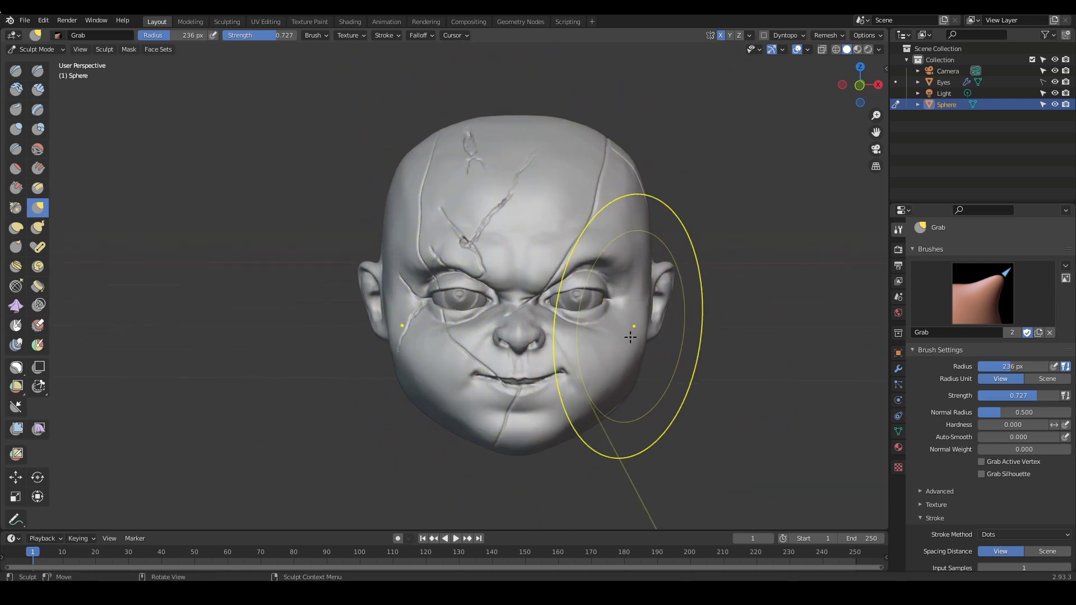
{"action": "middle_click_drag", "start_coordinate": [714, 381], "coordinate": [681, 362], "text": "shift"}
{"action": "key", "text": "f"}
{"action": "left_click", "coordinate": [653, 361]}
{"action": "left_click_drag", "start_coordinate": [630, 362], "coordinate": [623, 360]}
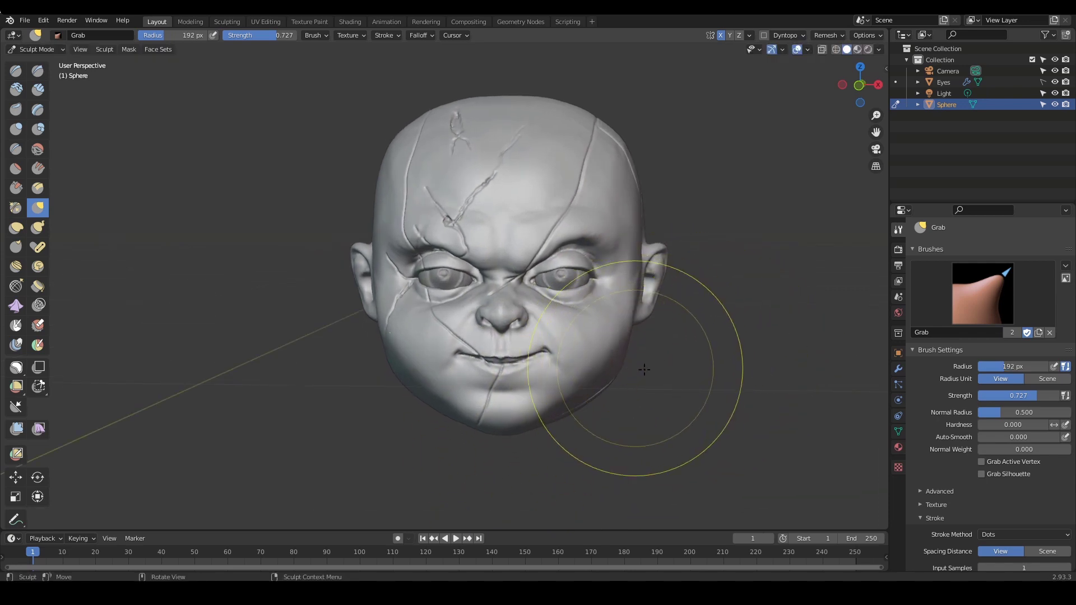
Nudge the underside of the chin slightly upward with a smaller Grab brush and set its radius to 120 px
{"action": "mouse_move", "coordinate": [685, 396]}
{"action": "middle_mouse_down"}
{"action": "mouse_move", "coordinate": [637, 348]}
{"action": "mouse_move", "coordinate": [672, 367]}
{"action": "mouse_move", "coordinate": [659, 366]}
{"action": "mouse_move", "coordinate": [693, 352]}
{"action": "middle_mouse_up"}
{"action": "key", "text": "f"}
{"action": "left_click", "coordinate": [408, 359]}
{"action": "mouse_move", "coordinate": [435, 365]}
{"action": "middle_mouse_down"}
{"action": "mouse_move", "coordinate": [449, 362]}
{"action": "mouse_move", "coordinate": [456, 385]}
{"action": "mouse_move", "coordinate": [606, 376]}
{"action": "mouse_move", "coordinate": [595, 383]}
{"action": "middle_mouse_up"}
{"action": "mouse_move", "coordinate": [595, 384]}
{"action": "middle_mouse_down", "text": "ctrl"}
{"action": "mouse_move", "coordinate": [581, 392]}
{"action": "mouse_move", "coordinate": [557, 378]}
{"action": "mouse_move", "coordinate": [567, 386]}
{"action": "mouse_move", "coordinate": [509, 397]}
{"action": "middle_mouse_up", "text": "ctrl"}
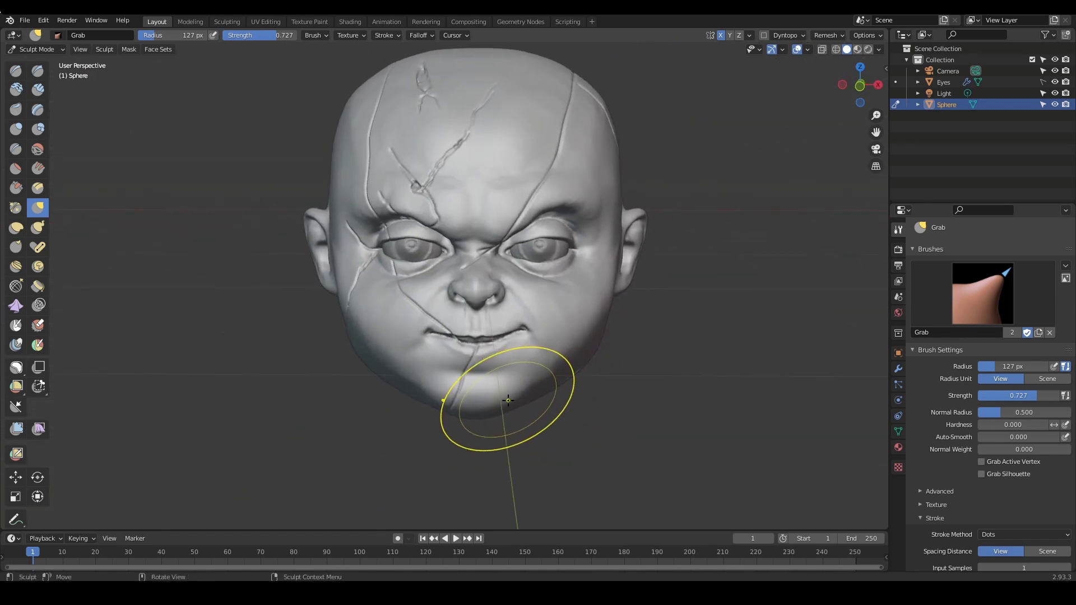
{"action": "key", "text": "f"}
{"action": "left_click", "coordinate": [540, 420]}
{"action": "left_click_drag", "start_coordinate": [464, 418], "coordinate": [467, 414]}
{"action": "middle_click_drag", "start_coordinate": [468, 413], "coordinate": [551, 379]}
{"action": "mouse_move", "coordinate": [550, 379]}
{"action": "left_mouse_down", "text": "alt"}
{"action": "mouse_move", "coordinate": [579, 364]}
{"action": "mouse_move", "coordinate": [565, 343]}
{"action": "mouse_move", "coordinate": [637, 356]}
{"action": "mouse_move", "coordinate": [642, 337]}
{"action": "mouse_move", "coordinate": [607, 355]}
{"action": "mouse_move", "coordinate": [660, 360]}
{"action": "mouse_move", "coordinate": [641, 371]}
{"action": "left_mouse_up", "text": "alt"}
{"action": "key", "text": "f"}
{"action": "left_click", "coordinate": [566, 356]}
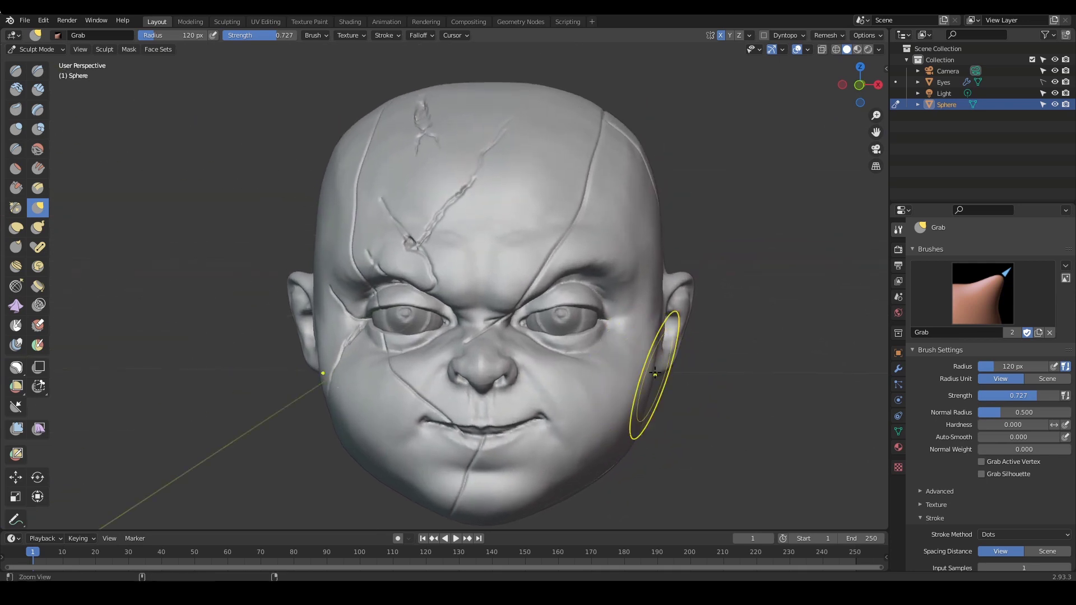
Switch to Object Mode, deselect the head and examine the scarred face from the front and the side
{"action": "key", "text": "ctrl+Tab"}
{"action": "left_click", "coordinate": [517, 355]}
{"action": "left_click", "coordinate": [695, 363]}
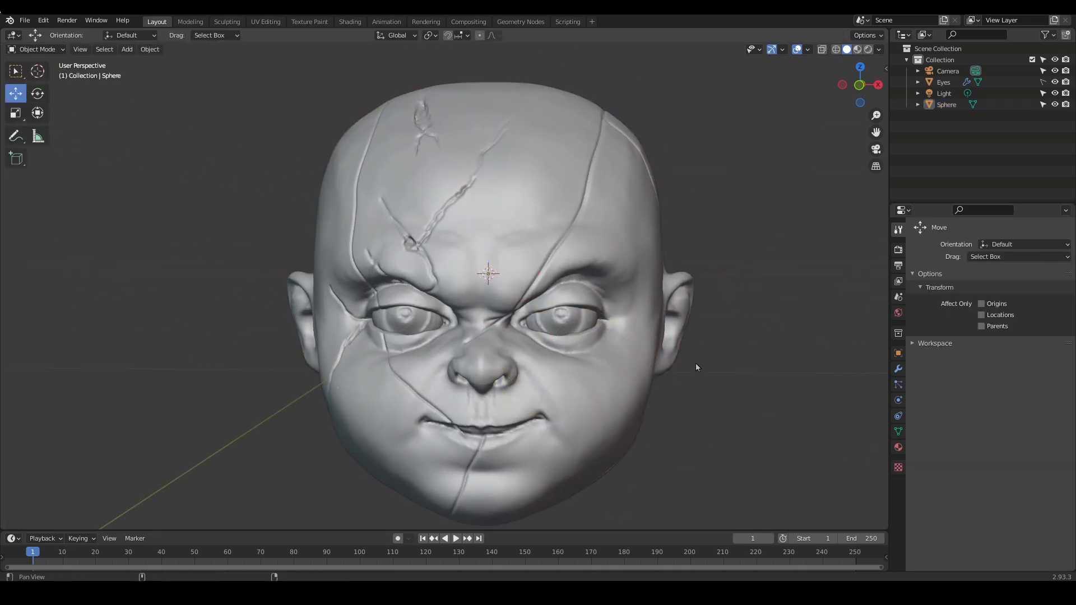
{"action": "middle_click_drag", "start_coordinate": [695, 362], "coordinate": [698, 339], "text": "shift"}
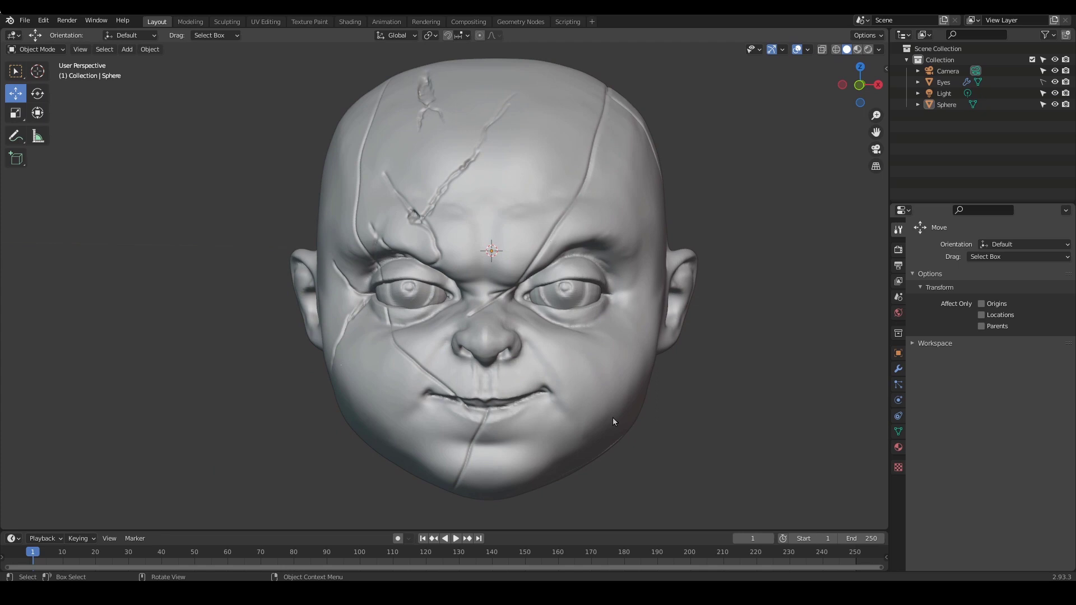
{"action": "left_click_drag", "start_coordinate": [623, 181], "coordinate": [571, 197], "text": "alt"}
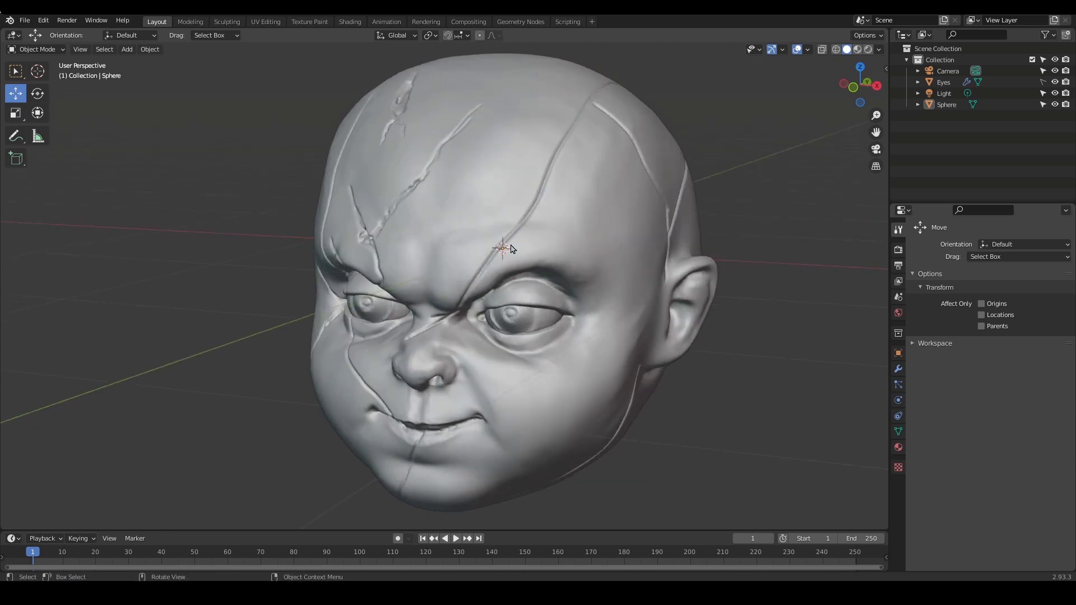
{"action": "left_click_drag", "start_coordinate": [464, 310], "coordinate": [517, 306], "text": "alt"}
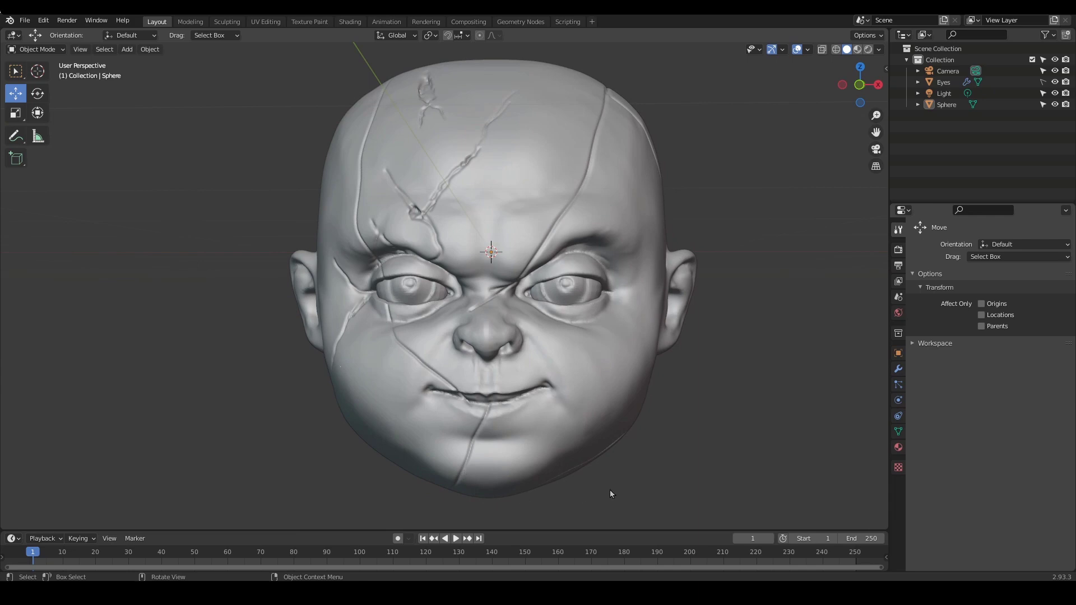
{"action": "middle_click_drag", "start_coordinate": [646, 349], "coordinate": [450, 334]}
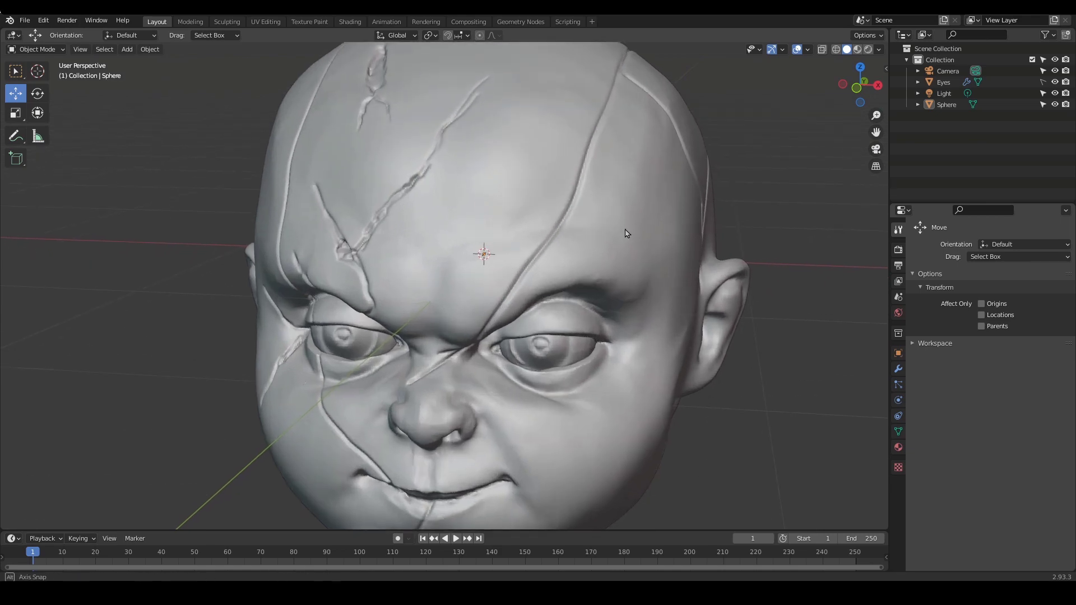
{"action": "middle_click_drag", "start_coordinate": [627, 233], "coordinate": [653, 247]}
{"action": "middle_click_drag", "start_coordinate": [653, 246], "coordinate": [566, 291], "text": "ctrl"}
{"action": "middle_click_drag", "start_coordinate": [566, 292], "coordinate": [522, 225]}
Select the head and return it to Sculpt Mode
{"action": "left_click", "coordinate": [525, 227]}
{"action": "middle_click_drag", "start_coordinate": [559, 262], "coordinate": [553, 264], "text": "ctrl"}
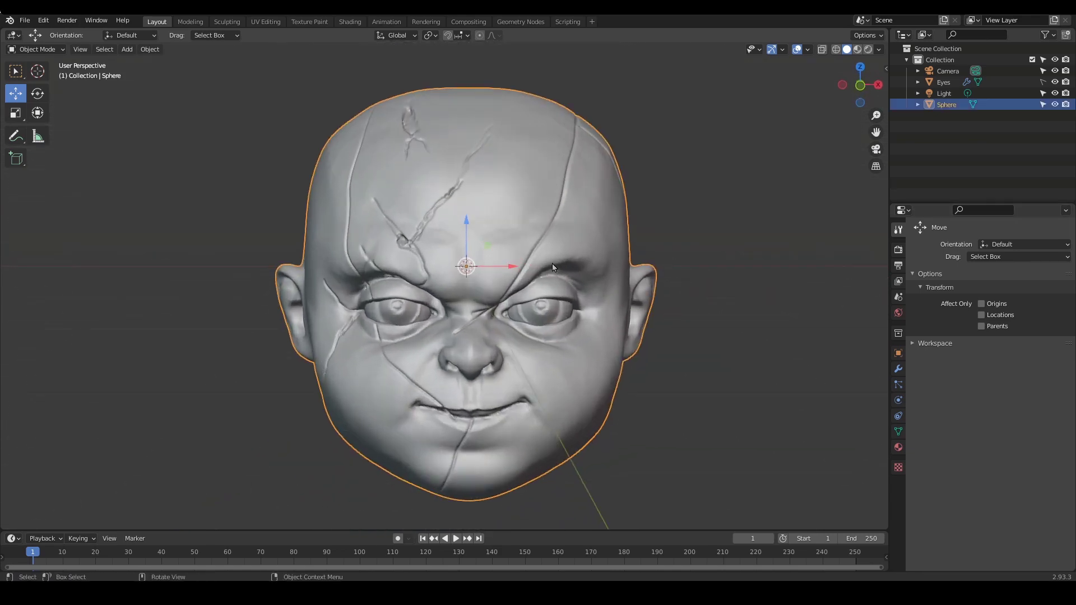
{"action": "key", "text": "ctrl+Tab"}
{"action": "left_click", "coordinate": [553, 296]}
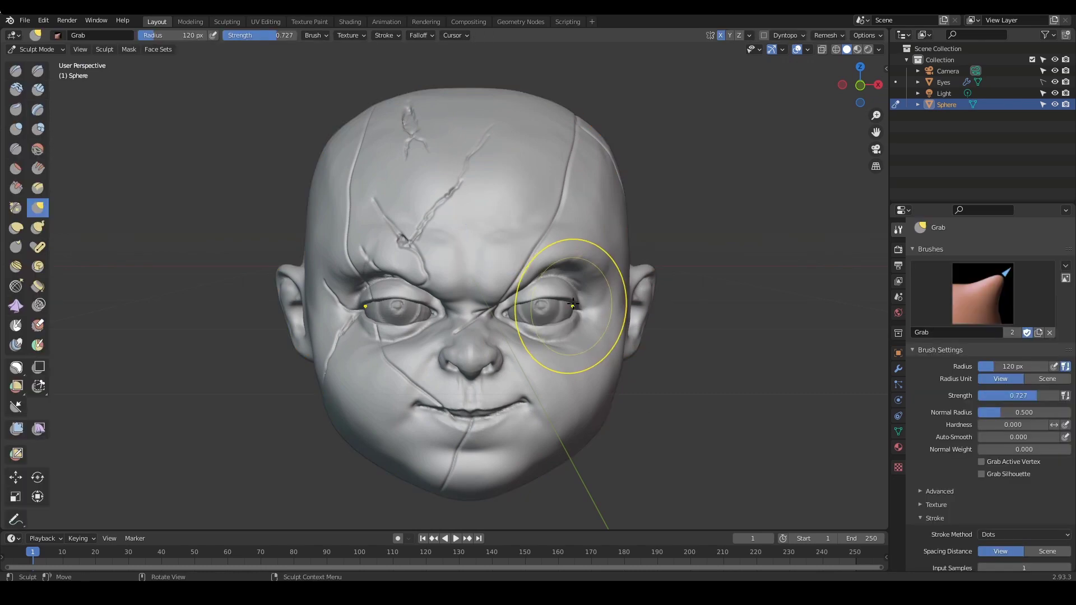
Paint a short mask patch on the forehead above the inner end of the character's left brow with a 22 px Mask brush
{"action": "middle_click_drag", "start_coordinate": [561, 318], "coordinate": [558, 287], "text": "ctrl"}
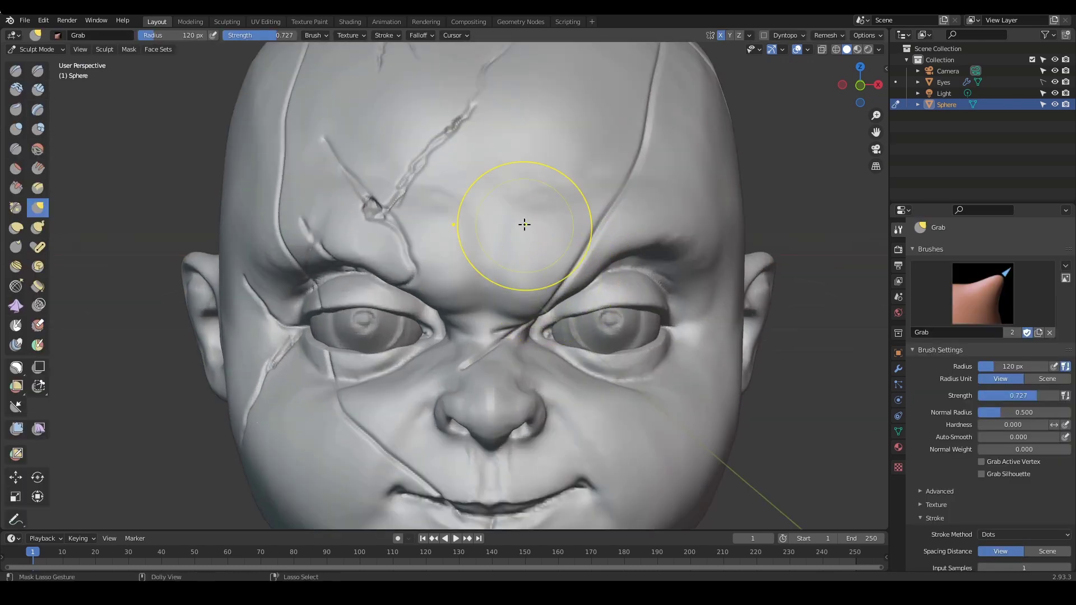
{"action": "key", "text": "m"}
{"action": "scroll", "coordinate": [579, 240], "scroll_direction": "up", "scroll_amount": 2}
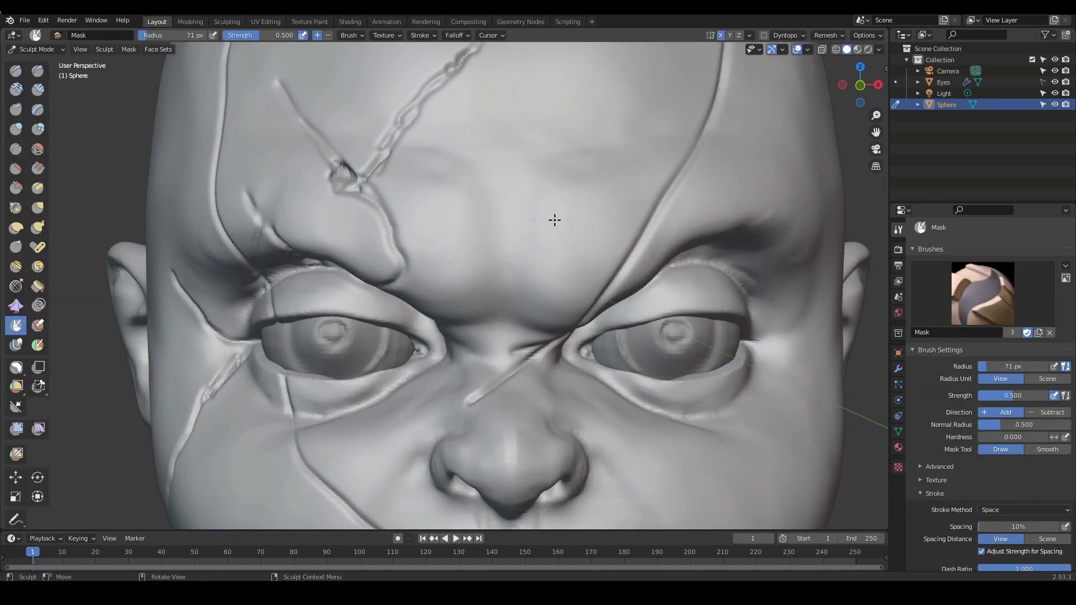
{"action": "scroll", "coordinate": [554, 220], "scroll_direction": "down", "scroll_amount": 2}
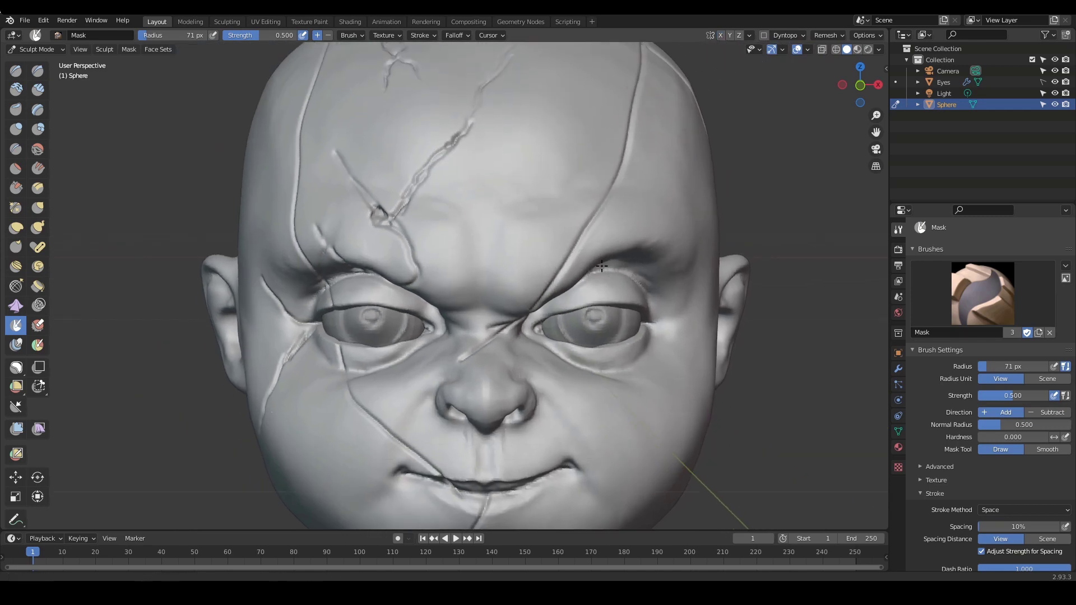
{"action": "scroll", "coordinate": [593, 242], "scroll_direction": "up", "scroll_amount": 3}
{"action": "left_click", "coordinate": [571, 241]}
{"action": "mouse_move", "coordinate": [637, 240]}
{"action": "middle_mouse_down"}
{"action": "mouse_move", "coordinate": [584, 293]}
{"action": "mouse_move", "coordinate": [555, 255]}
{"action": "middle_mouse_up"}
{"action": "scroll", "coordinate": [583, 269], "scroll_direction": "up", "scroll_amount": 2}
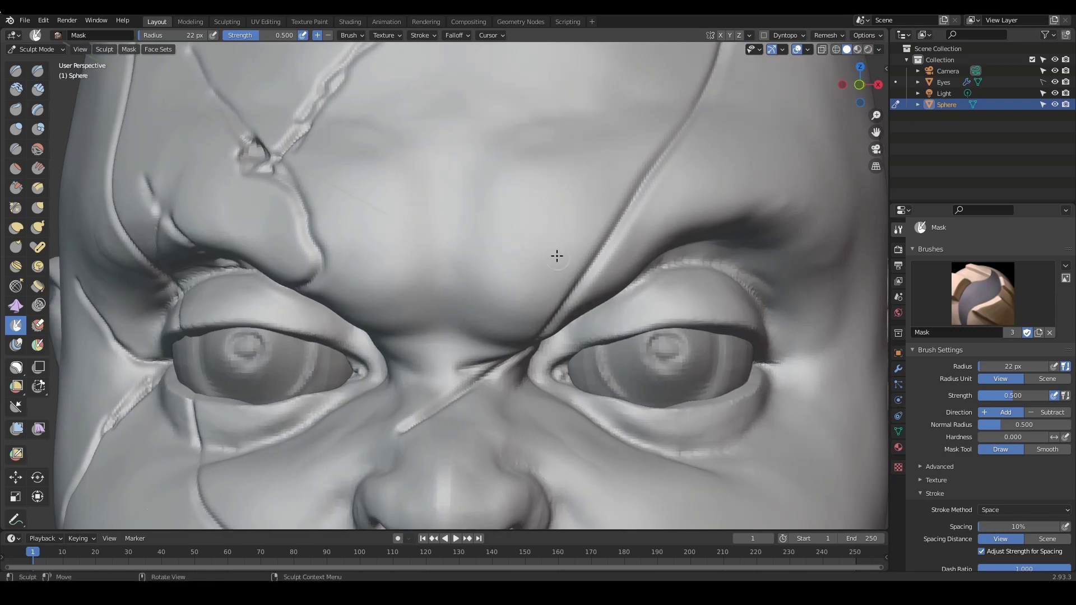
{"action": "left_click_drag", "start_coordinate": [555, 255], "coordinate": [538, 254]}
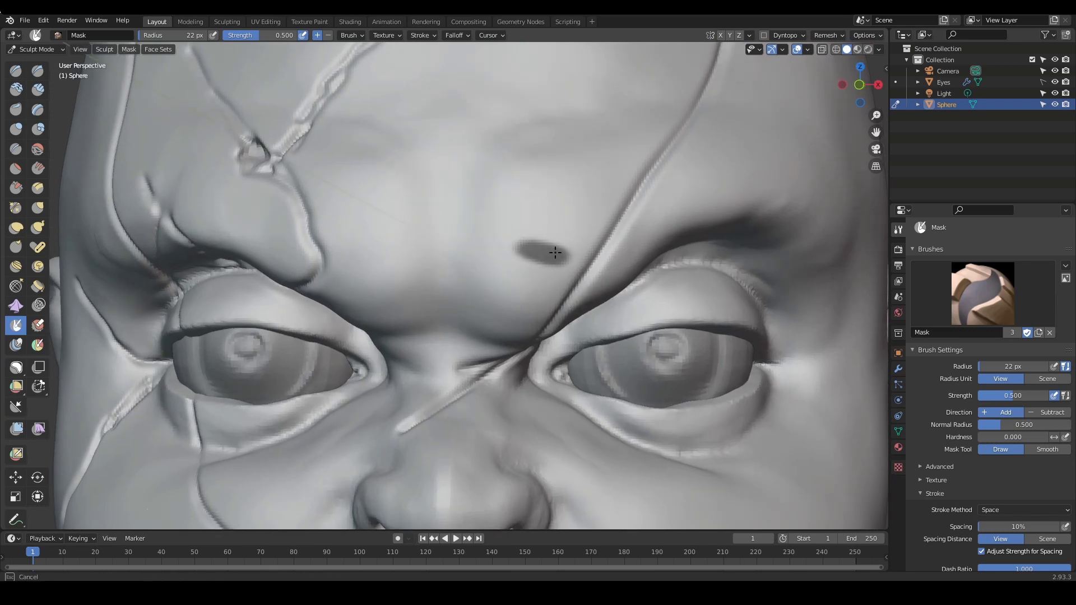
{"action": "mouse_move", "coordinate": [563, 254]}
{"action": "left_mouse_down"}
{"action": "mouse_move", "coordinate": [565, 242]}
{"action": "mouse_move", "coordinate": [548, 294]}
{"action": "mouse_move", "coordinate": [683, 270]}
{"action": "mouse_move", "coordinate": [632, 278]}
{"action": "mouse_move", "coordinate": [627, 293]}
{"action": "mouse_move", "coordinate": [592, 285]}
{"action": "left_mouse_up"}
Enlarge the Mask brush radius to 32 px
{"action": "key", "text": "f"}
{"action": "left_click", "coordinate": [569, 235]}
{"action": "mouse_move", "coordinate": [592, 285]}
{"action": "left_mouse_down", "text": "ctrl+alt"}
{"action": "mouse_move", "coordinate": [533, 246]}
{"action": "mouse_move", "coordinate": [556, 252]}
{"action": "left_mouse_up", "text": "ctrl+alt"}
{"action": "key", "text": "f"}
{"action": "left_click", "coordinate": [563, 258]}
{"action": "left_click_drag", "start_coordinate": [557, 254], "coordinate": [553, 278], "text": "ctrl+alt"}
{"action": "left_click_drag", "start_coordinate": [553, 278], "coordinate": [553, 287], "text": "alt"}
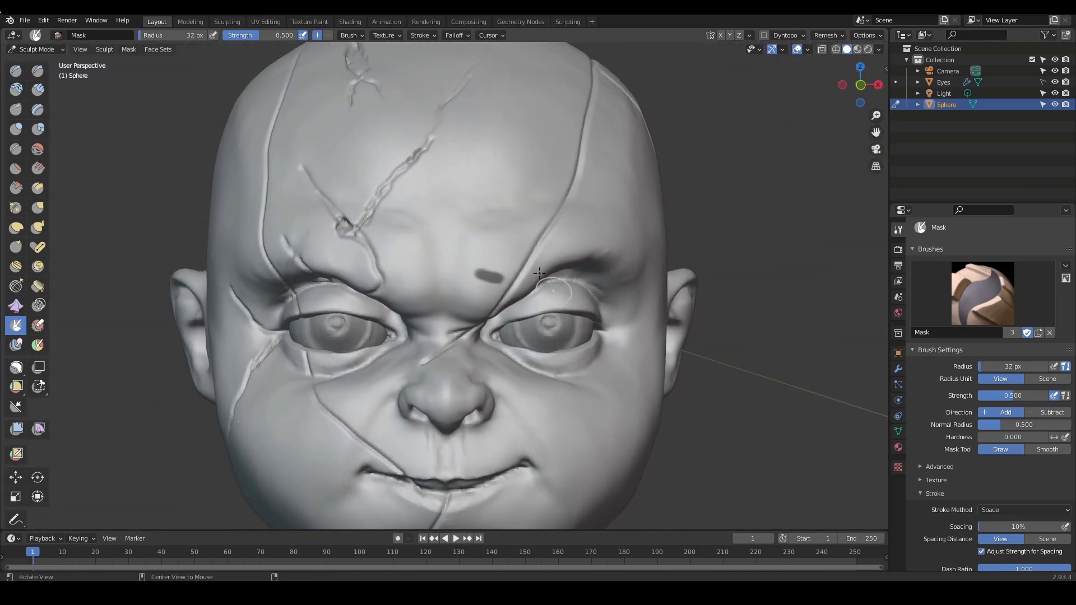
Extract the masked patch on the forehead as a separate mesh using Mask Extract
{"action": "left_click", "coordinate": [130, 54]}
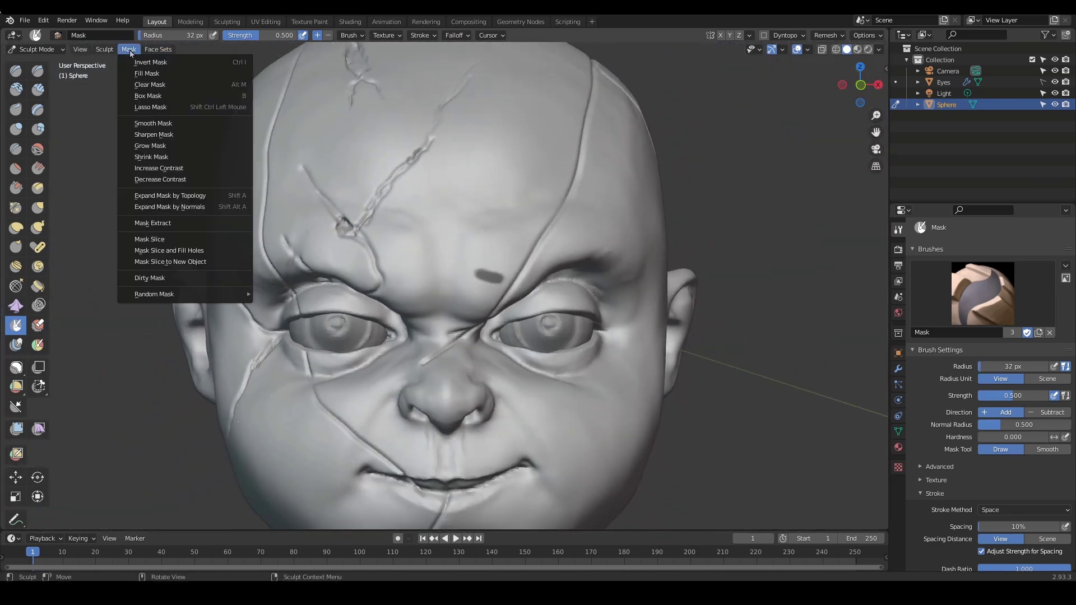
{"action": "left_click", "coordinate": [173, 224]}
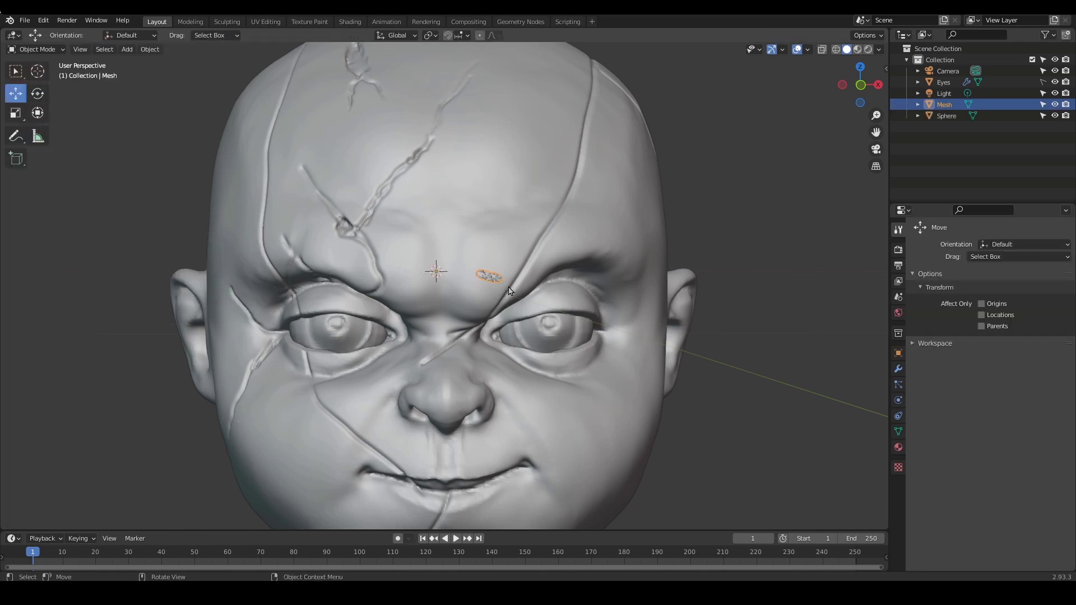
{"action": "left_click_drag", "start_coordinate": [570, 297], "coordinate": [614, 322], "text": "alt"}
{"action": "mouse_move", "coordinate": [614, 323]}
{"action": "left_mouse_down", "text": "ctrl+alt"}
{"action": "mouse_move", "coordinate": [600, 305]}
{"action": "mouse_move", "coordinate": [593, 317]}
{"action": "left_mouse_up", "text": "ctrl+alt"}
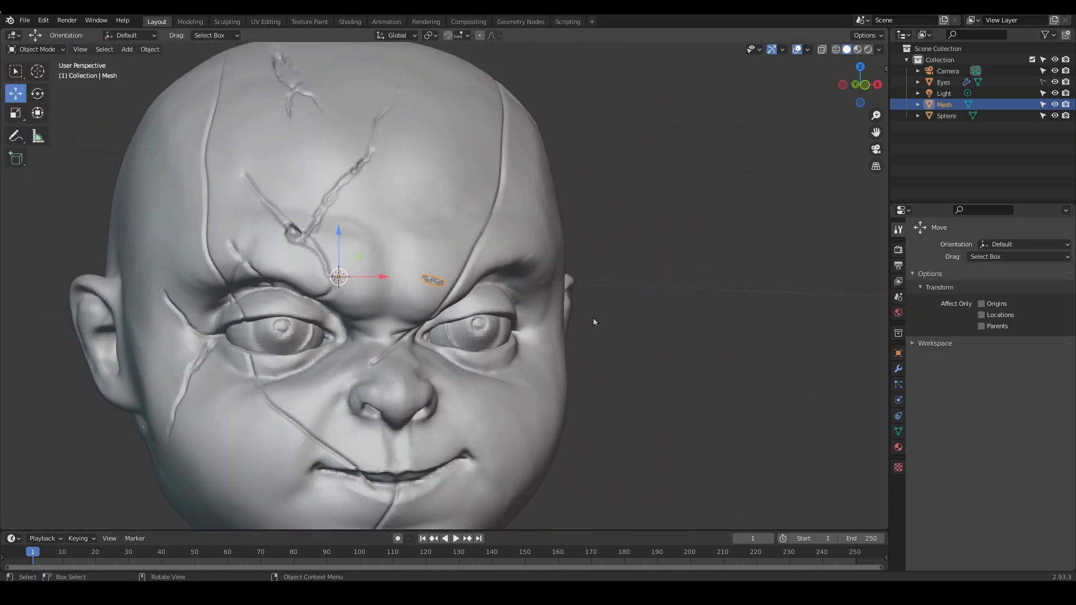
{"action": "key", "text": "g"}
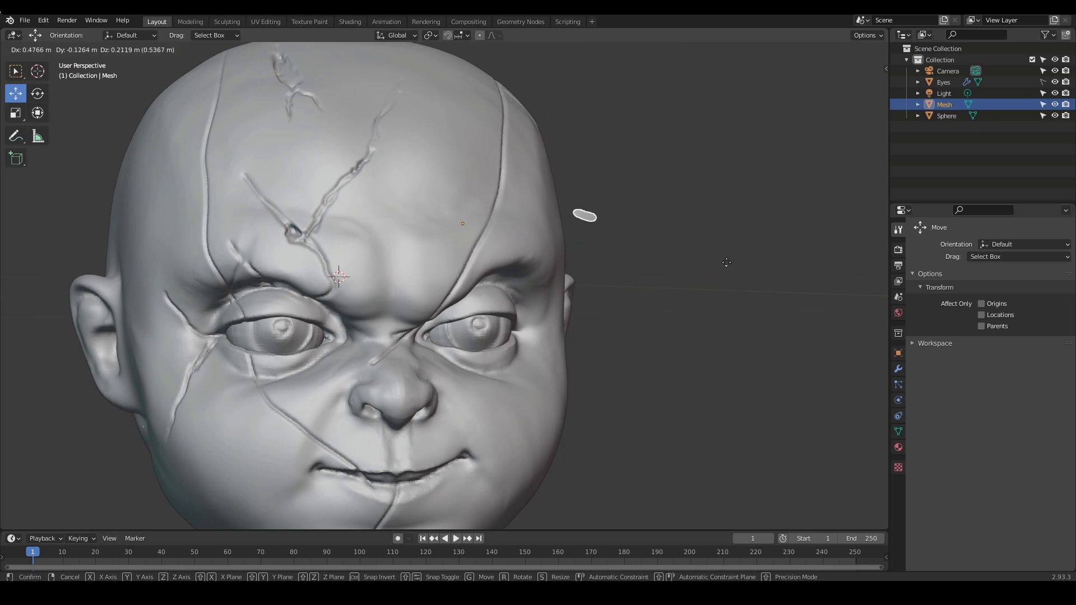
{"action": "right_click", "coordinate": [742, 276]}
{"action": "left_click_drag", "start_coordinate": [712, 279], "coordinate": [777, 300], "text": "alt"}
{"action": "left_click_drag", "start_coordinate": [776, 300], "coordinate": [719, 296], "text": "ctrl+alt"}
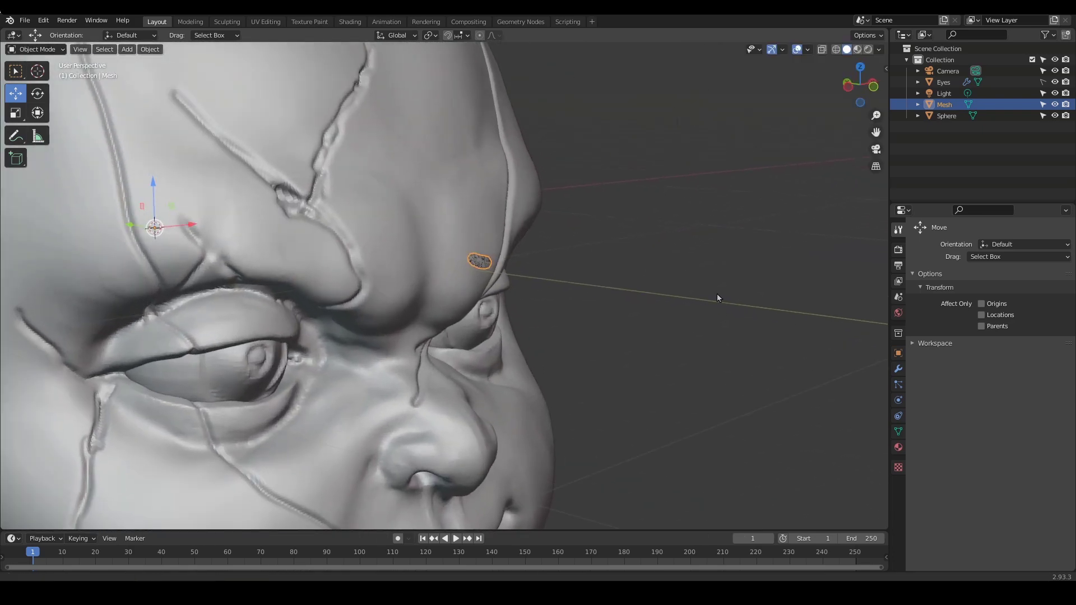
{"action": "left_click_drag", "start_coordinate": [632, 310], "coordinate": [780, 371], "text": "alt"}
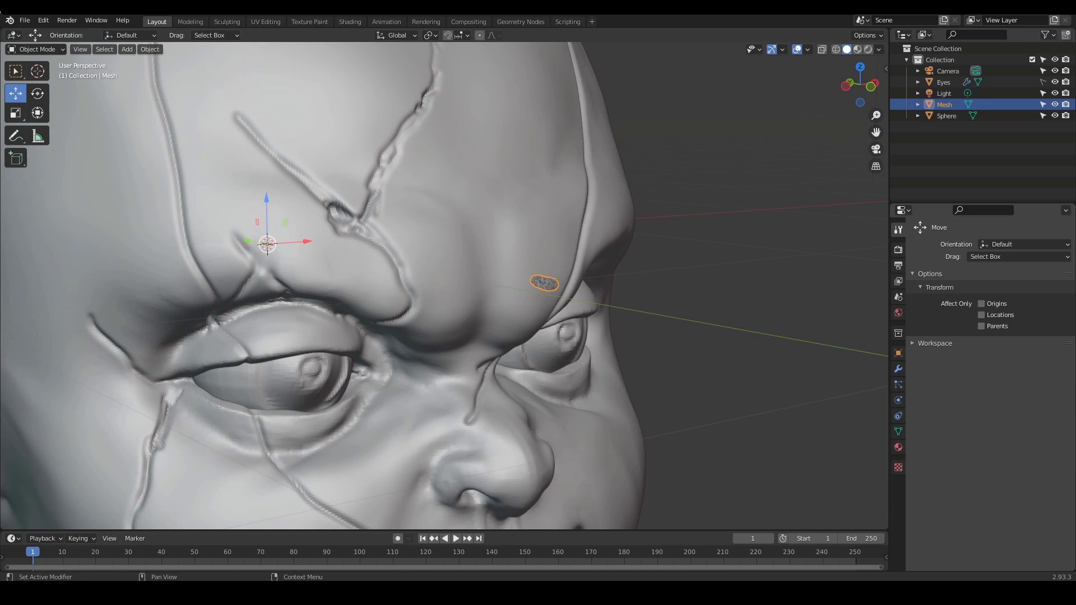
In Edit Mode with face selection, select all faces of the extracted patch and extrude them outward about 0.017 m along their normals
{"action": "left_click", "coordinate": [686, 327]}
{"action": "left_click_drag", "start_coordinate": [686, 327], "coordinate": [675, 356], "text": "alt"}
{"action": "mouse_move", "coordinate": [675, 356]}
{"action": "left_mouse_down", "text": "ctrl+alt"}
{"action": "mouse_move", "coordinate": [583, 278]}
{"action": "mouse_move", "coordinate": [670, 332]}
{"action": "mouse_move", "coordinate": [664, 344]}
{"action": "left_mouse_up", "text": "ctrl+alt"}
{"action": "left_click", "coordinate": [562, 275]}
{"action": "key", "text": "Tab"}
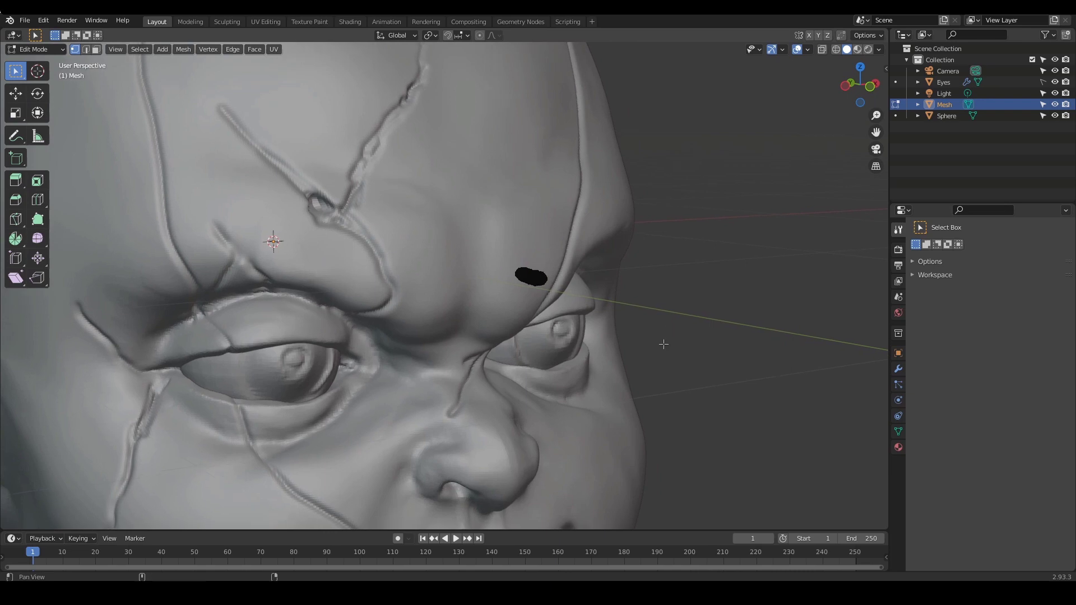
{"action": "left_click", "coordinate": [96, 51]}
{"action": "left_click_drag", "start_coordinate": [610, 305], "coordinate": [520, 275], "text": "ctrl+alt"}
{"action": "key", "text": "a"}
{"action": "left_click_drag", "start_coordinate": [606, 296], "coordinate": [686, 282], "text": "alt"}
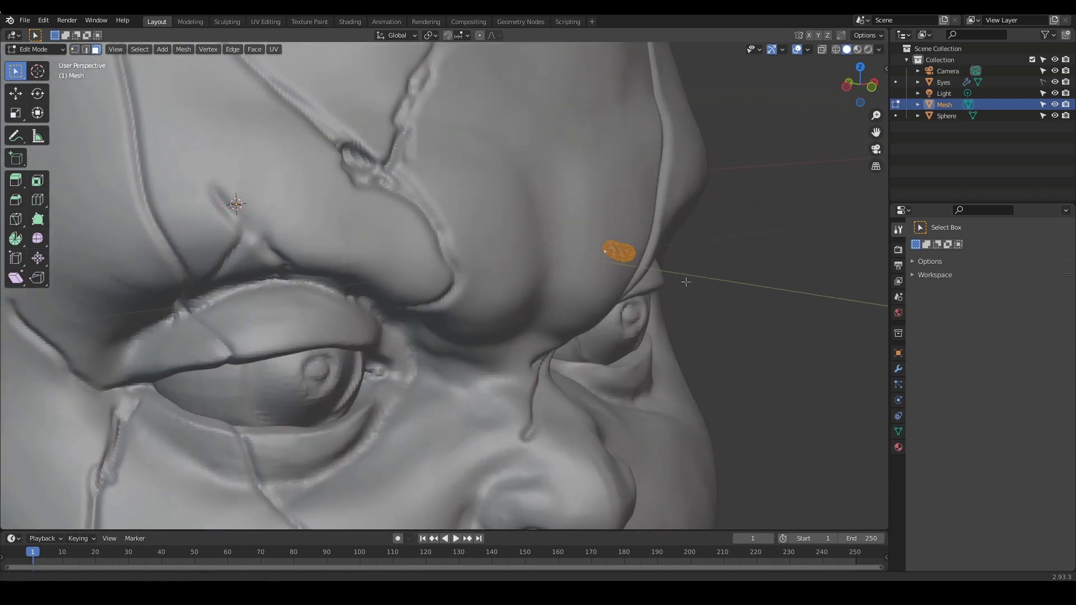
{"action": "scroll", "coordinate": [686, 282], "scroll_direction": "up", "scroll_amount": 4}
{"action": "key", "text": "e"}
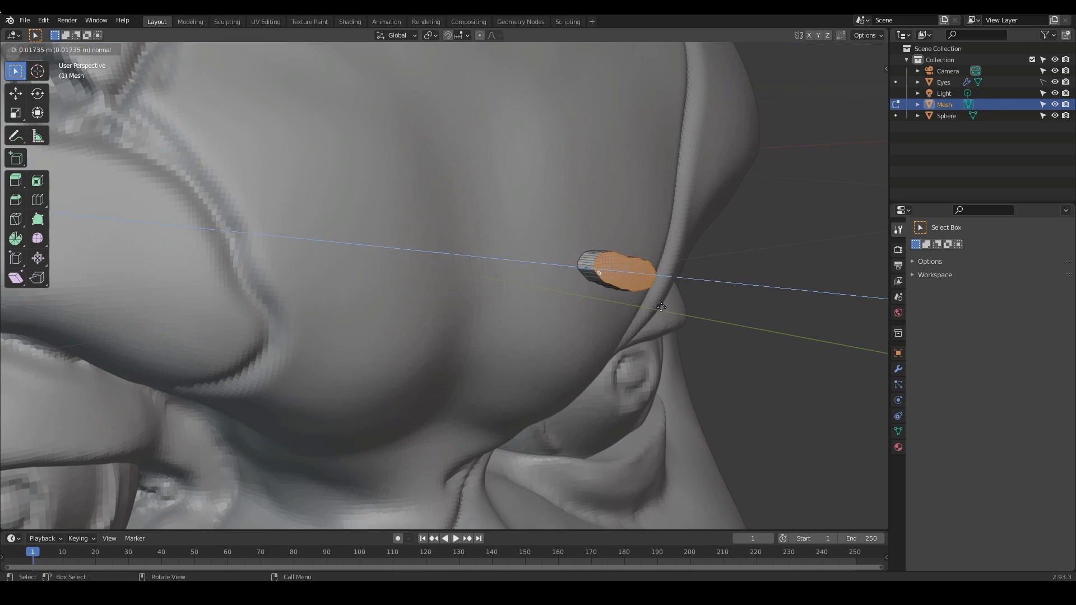
{"action": "left_click", "coordinate": [657, 308]}
{"action": "left_click_drag", "start_coordinate": [657, 308], "coordinate": [605, 326], "text": "alt"}
{"action": "scroll", "coordinate": [594, 368], "scroll_direction": "down", "scroll_amount": 4}
{"action": "left_click_drag", "start_coordinate": [594, 368], "coordinate": [651, 334], "text": "alt"}
{"action": "left_click", "coordinate": [724, 321]}
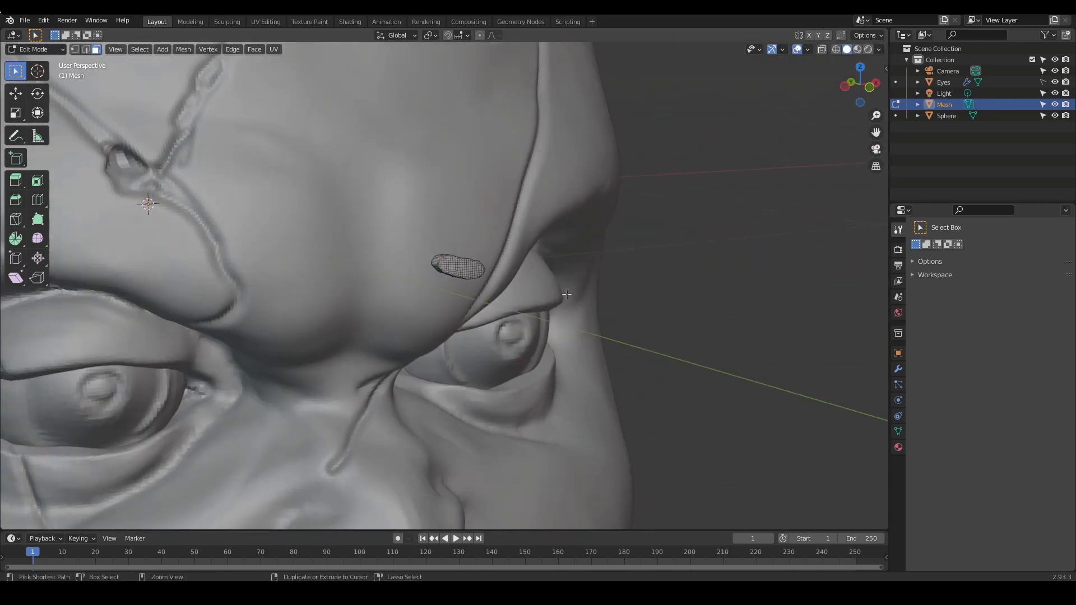
Put the extruded patch in Sculpt Mode and remesh it with a voxel size of 0.002 m
{"action": "key", "text": "ctrl+Tab"}
{"action": "left_click", "coordinate": [560, 354]}
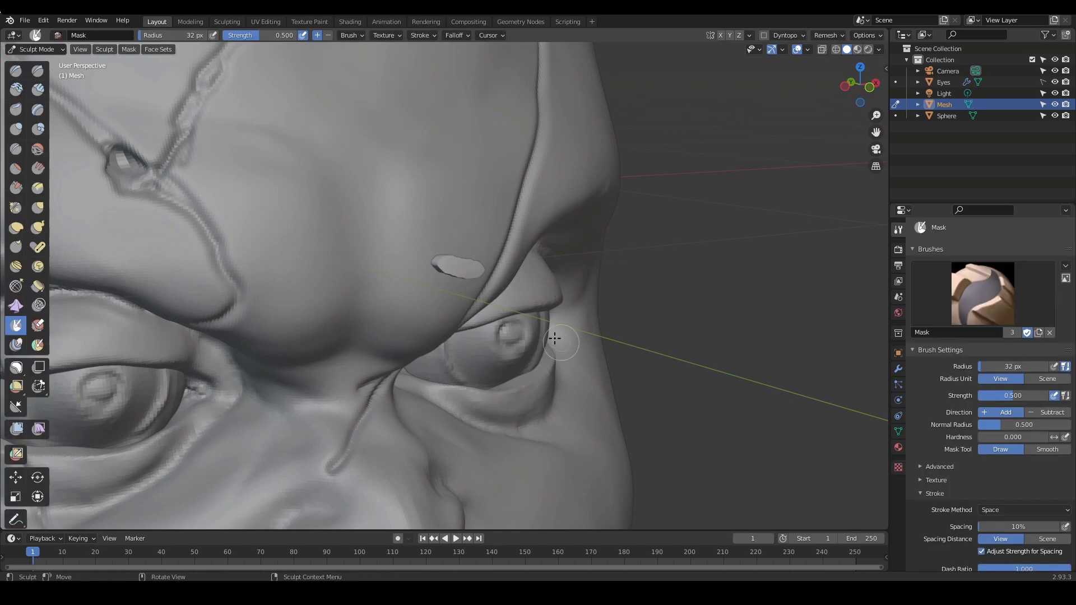
{"action": "mouse_move", "coordinate": [557, 341]}
{"action": "left_mouse_down", "text": "alt"}
{"action": "mouse_move", "coordinate": [547, 307]}
{"action": "mouse_move", "coordinate": [656, 337]}
{"action": "left_mouse_up", "text": "alt"}
{"action": "scroll", "coordinate": [927, 368], "scroll_direction": "down", "scroll_amount": 12}
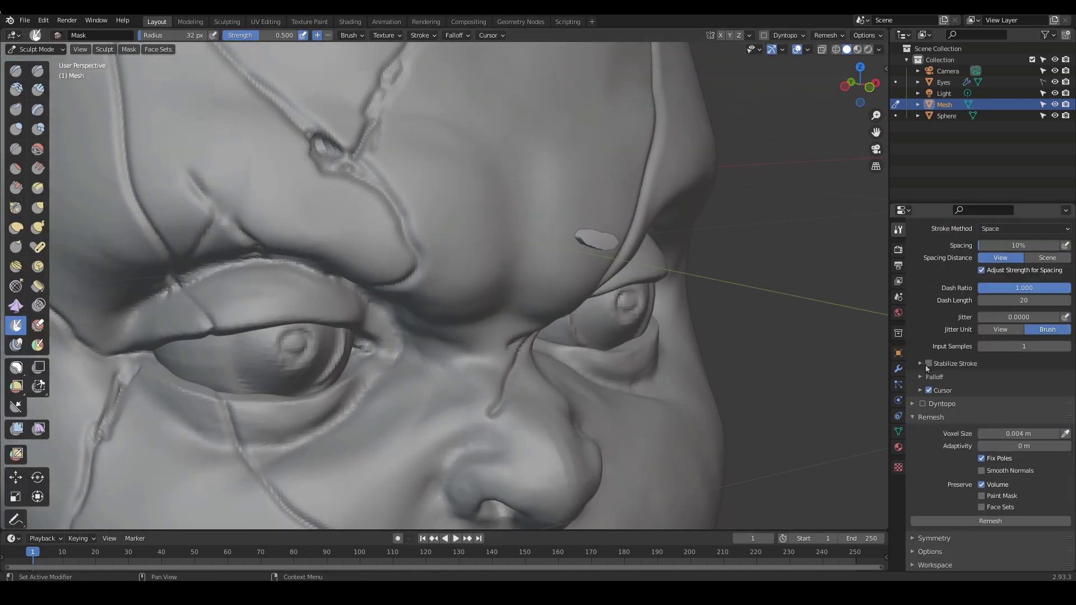
{"action": "left_click", "coordinate": [1003, 433]}
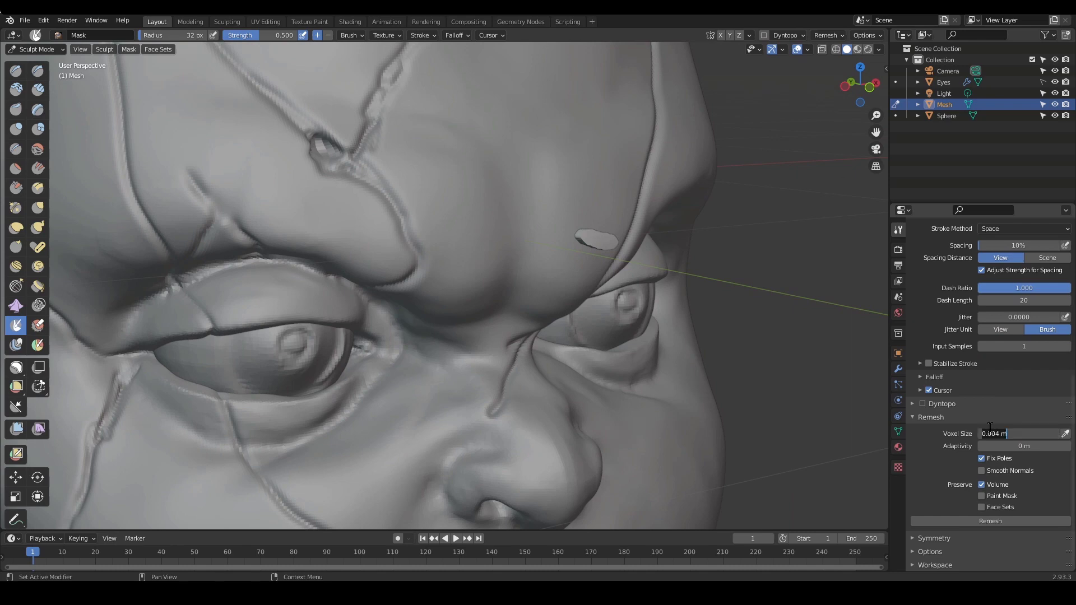
{"action": "type", "text": ".002"}
{"action": "key", "text": "Return"}
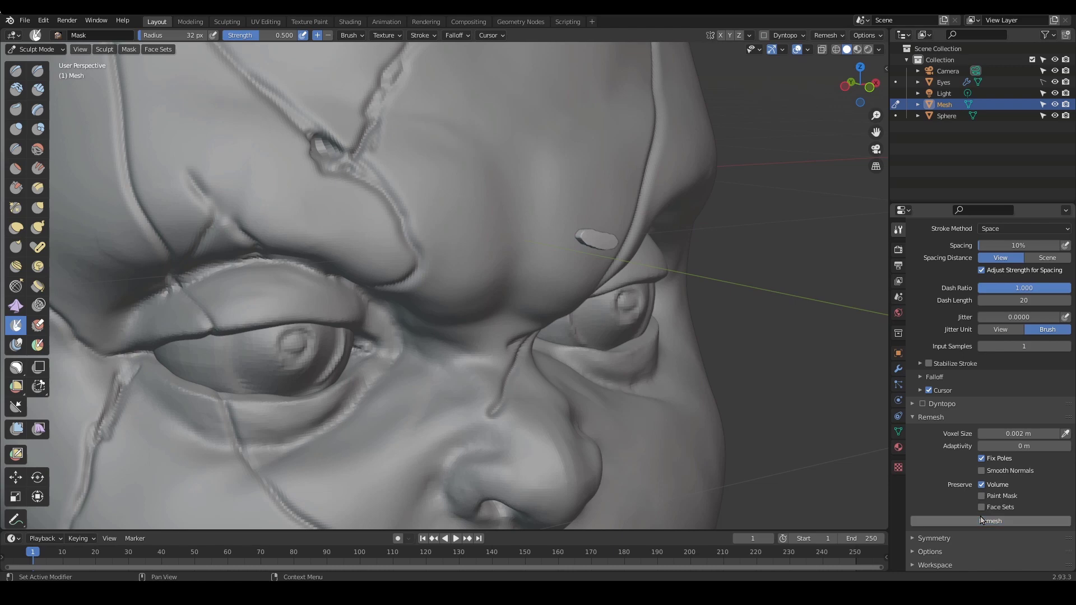
Build volume on the forehead patch with the Clay Strips brush at a 62 px radius to form a rounded stitch
{"action": "middle_click_drag", "start_coordinate": [572, 283], "coordinate": [553, 291]}
{"action": "scroll", "coordinate": [553, 291], "scroll_direction": "up", "scroll_amount": 2}
{"action": "key", "text": "c"}
{"action": "middle_click_drag", "start_coordinate": [507, 256], "coordinate": [487, 248]}
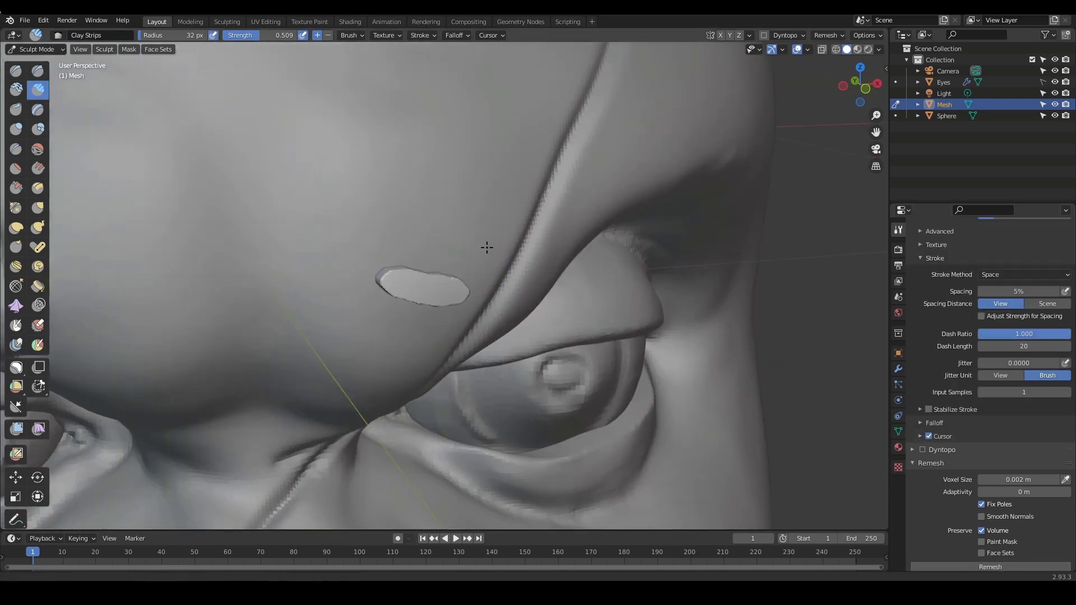
{"action": "scroll", "coordinate": [487, 248], "scroll_direction": "up", "scroll_amount": 2}
{"action": "key", "text": "f"}
{"action": "left_click", "coordinate": [438, 283]}
{"action": "mouse_move", "coordinate": [437, 283]}
{"action": "left_mouse_down"}
{"action": "mouse_move", "coordinate": [373, 279]}
{"action": "mouse_move", "coordinate": [444, 302]}
{"action": "mouse_move", "coordinate": [385, 281]}
{"action": "mouse_move", "coordinate": [455, 286]}
{"action": "left_mouse_up"}
{"action": "scroll", "coordinate": [490, 308], "scroll_direction": "down", "scroll_amount": 5}
{"action": "middle_click_drag", "start_coordinate": [490, 308], "coordinate": [454, 295]}
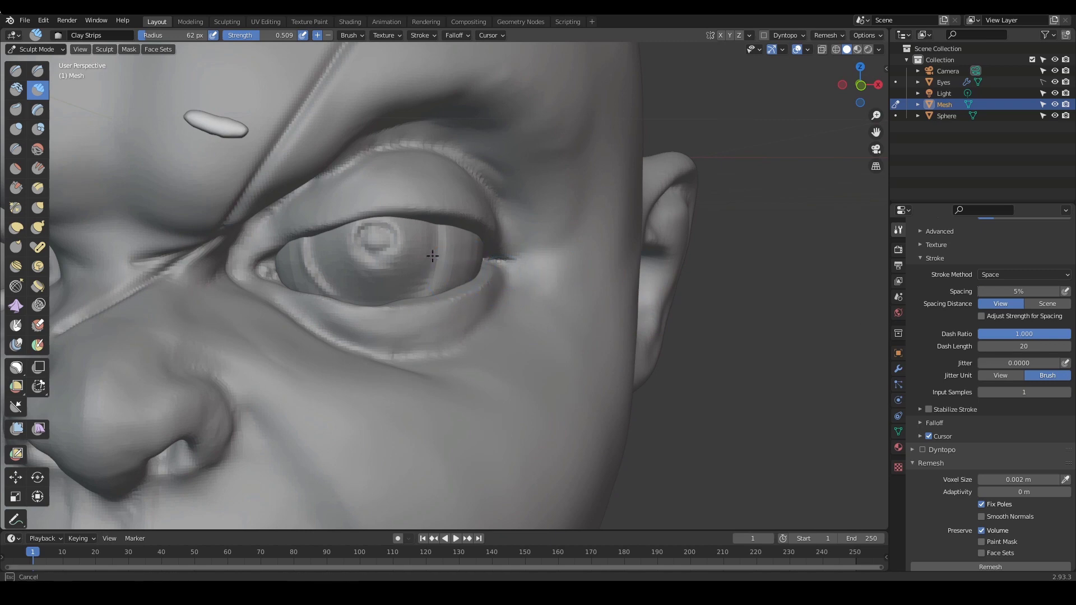
{"action": "scroll", "coordinate": [279, 271], "scroll_direction": "down", "scroll_amount": 3}
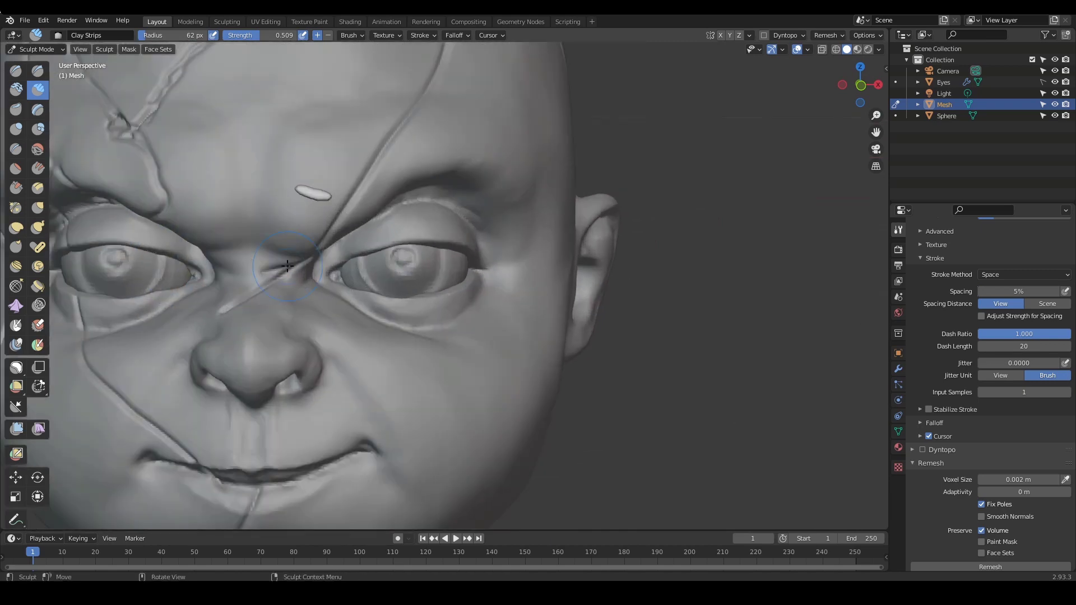
Even out the stitch along its full length with further Clay Strips strokes
{"action": "left_click_drag", "start_coordinate": [500, 294], "coordinate": [661, 303], "text": "alt"}
{"action": "mouse_move", "coordinate": [661, 303]}
{"action": "left_mouse_down", "text": "ctrl+alt"}
{"action": "mouse_move", "coordinate": [661, 260]}
{"action": "mouse_move", "coordinate": [569, 314]}
{"action": "mouse_move", "coordinate": [587, 303]}
{"action": "left_mouse_up", "text": "ctrl+alt"}
{"action": "left_click_drag", "start_coordinate": [587, 303], "coordinate": [599, 258], "text": "ctrl+alt"}
{"action": "left_click_drag", "start_coordinate": [644, 144], "coordinate": [687, 156]}
{"action": "left_click_drag", "start_coordinate": [653, 145], "coordinate": [702, 154]}
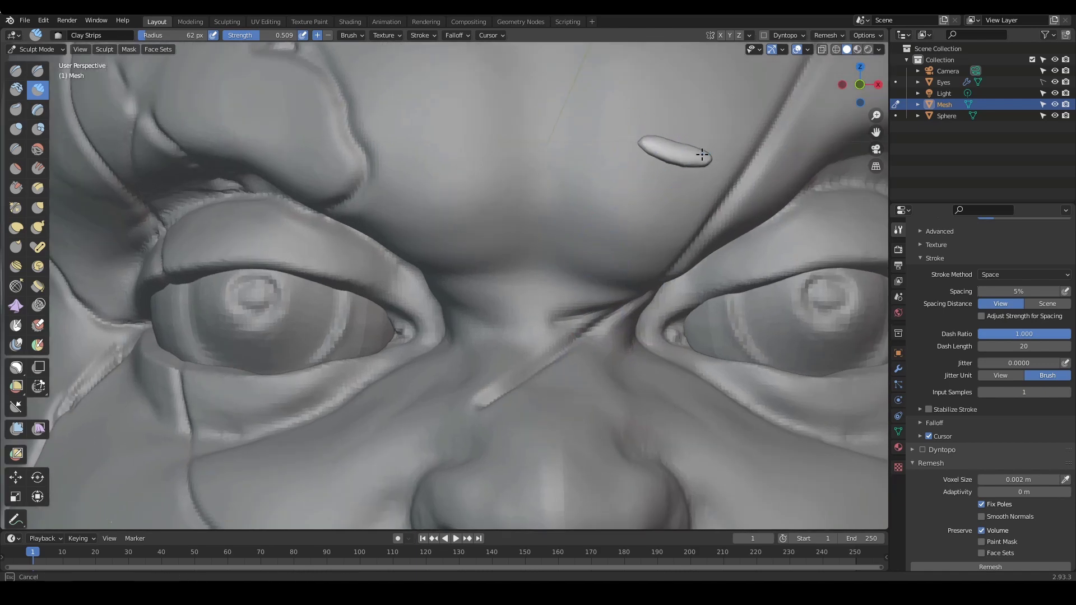
{"action": "middle_click_drag", "start_coordinate": [763, 193], "coordinate": [684, 216], "text": "shift"}
{"action": "middle_click_drag", "start_coordinate": [683, 216], "coordinate": [663, 258], "text": "ctrl"}
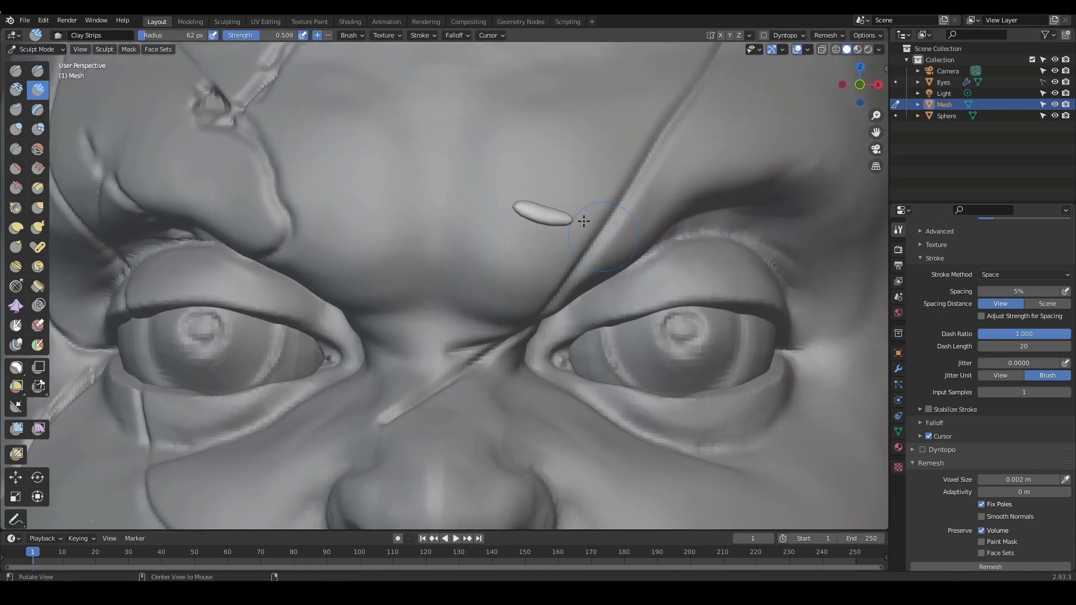
Reshape the stitch's middle and inner end into a slimmer form with the Grab brush, adjusting the brush radius between strokes
{"action": "key", "text": "g"}
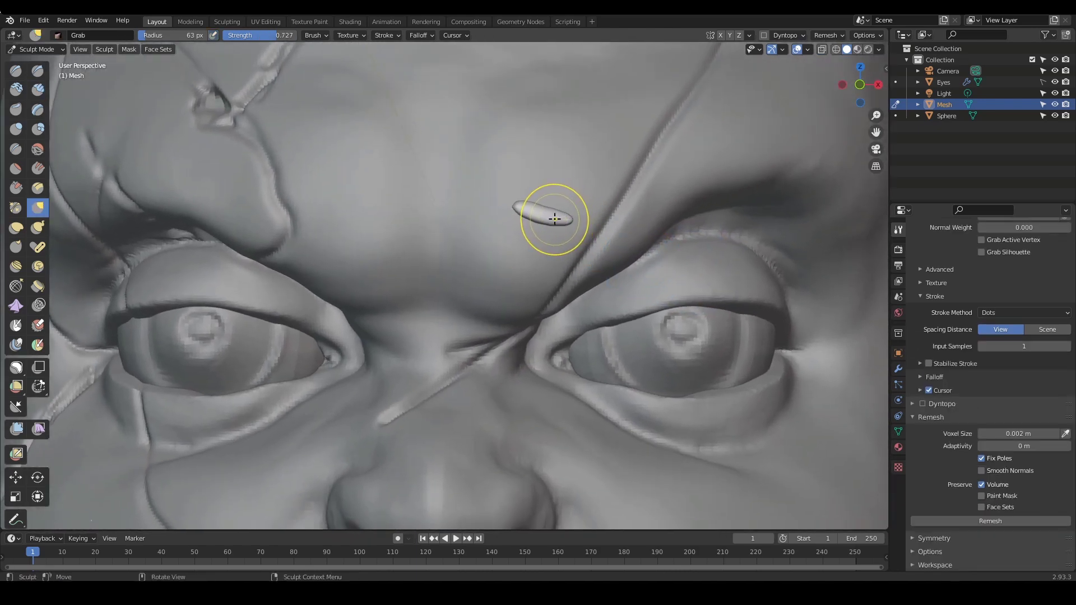
{"action": "left_click_drag", "start_coordinate": [548, 220], "coordinate": [542, 212]}
{"action": "key", "text": "f"}
{"action": "left_click", "coordinate": [523, 202]}
{"action": "left_click_drag", "start_coordinate": [524, 202], "coordinate": [538, 206]}
{"action": "mouse_move", "coordinate": [602, 223]}
{"action": "middle_mouse_down", "text": "ctrl"}
{"action": "mouse_move", "coordinate": [615, 262]}
{"action": "mouse_move", "coordinate": [587, 268]}
{"action": "middle_mouse_up", "text": "ctrl"}
{"action": "mouse_move", "coordinate": [586, 268]}
{"action": "middle_mouse_down", "text": "ctrl"}
{"action": "mouse_move", "coordinate": [638, 247]}
{"action": "mouse_move", "coordinate": [593, 270]}
{"action": "middle_mouse_up", "text": "ctrl"}
{"action": "middle_click_drag", "start_coordinate": [593, 270], "coordinate": [601, 250], "text": "ctrl"}
Return the stitch to Object Mode and set its origin to its geometry
{"action": "key", "text": "ctrl+Tab"}
{"action": "left_click", "coordinate": [507, 251]}
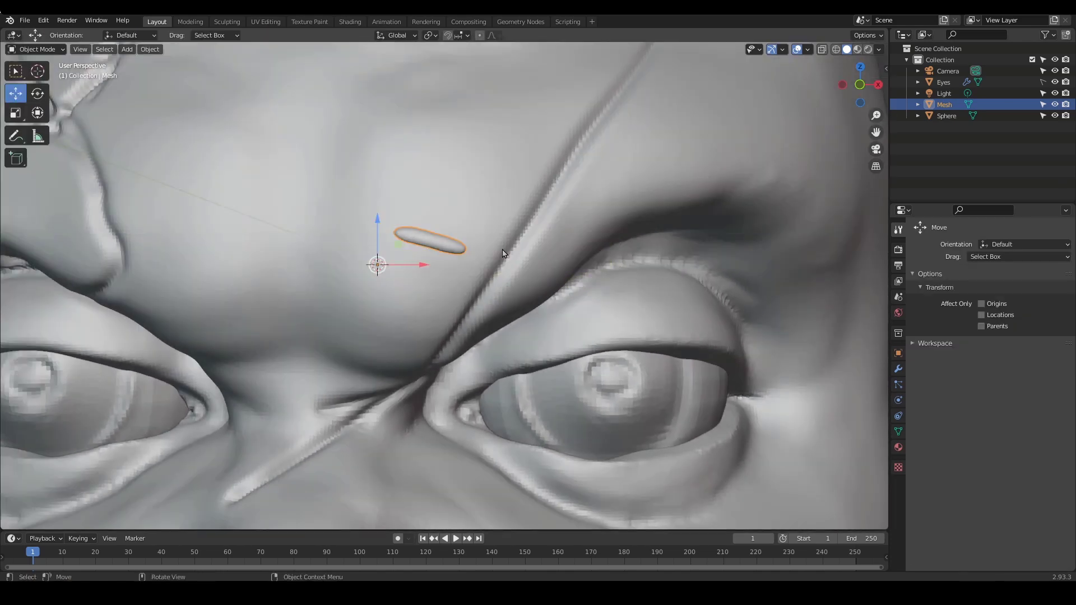
{"action": "mouse_move", "coordinate": [507, 267]}
{"action": "middle_mouse_down", "text": "ctrl"}
{"action": "mouse_move", "coordinate": [515, 312]}
{"action": "mouse_move", "coordinate": [404, 246]}
{"action": "middle_mouse_up", "text": "ctrl"}
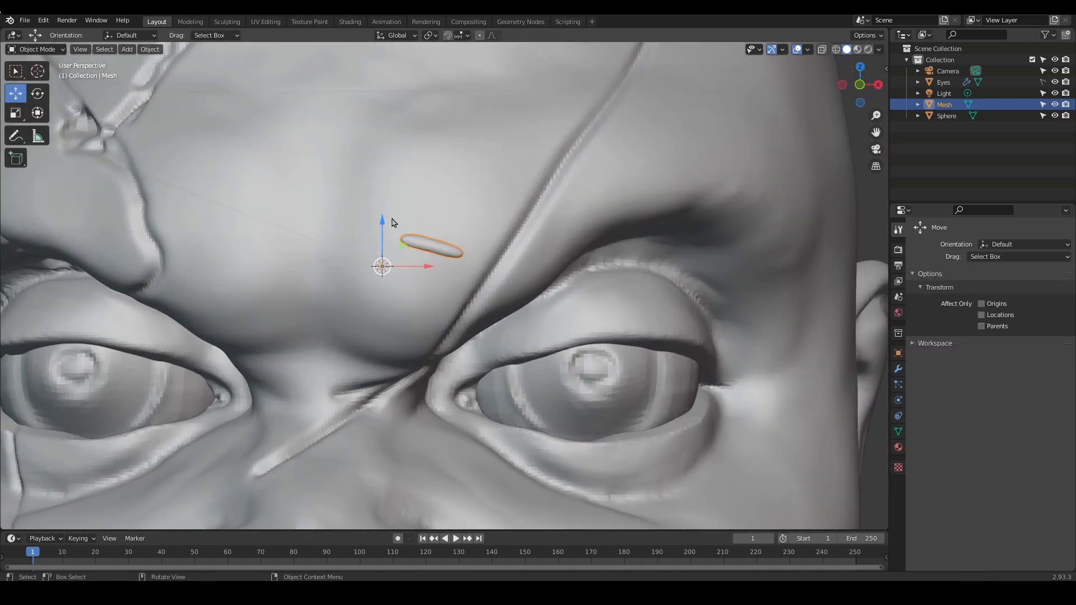
{"action": "left_click", "coordinate": [150, 49]}
{"action": "mouse_move", "coordinate": [180, 75]}
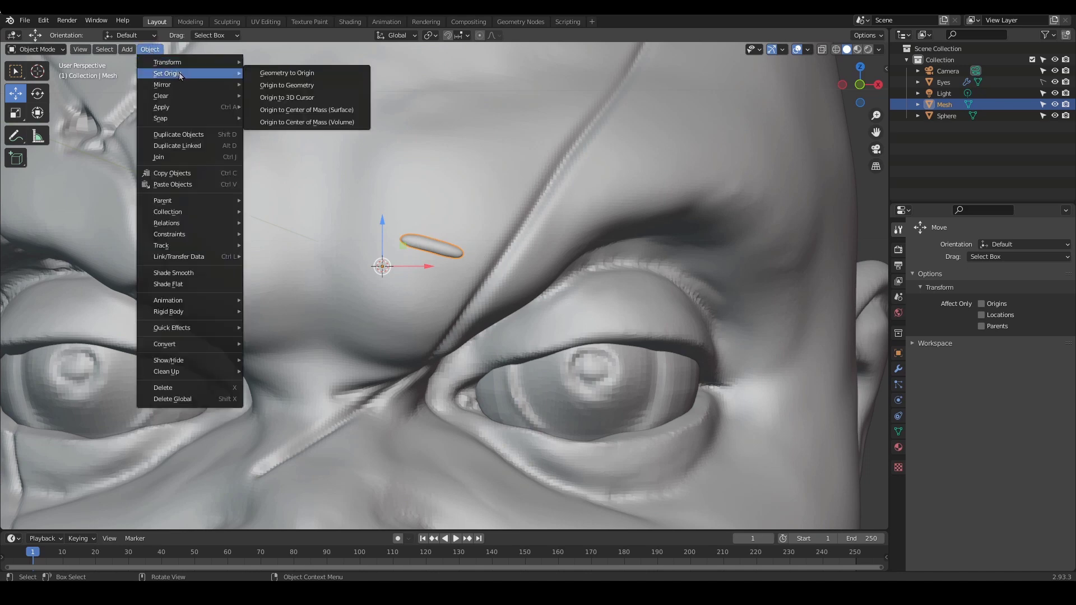
{"action": "left_click", "coordinate": [306, 89]}
{"action": "middle_click_drag", "start_coordinate": [431, 238], "coordinate": [429, 216], "text": "ctrl"}
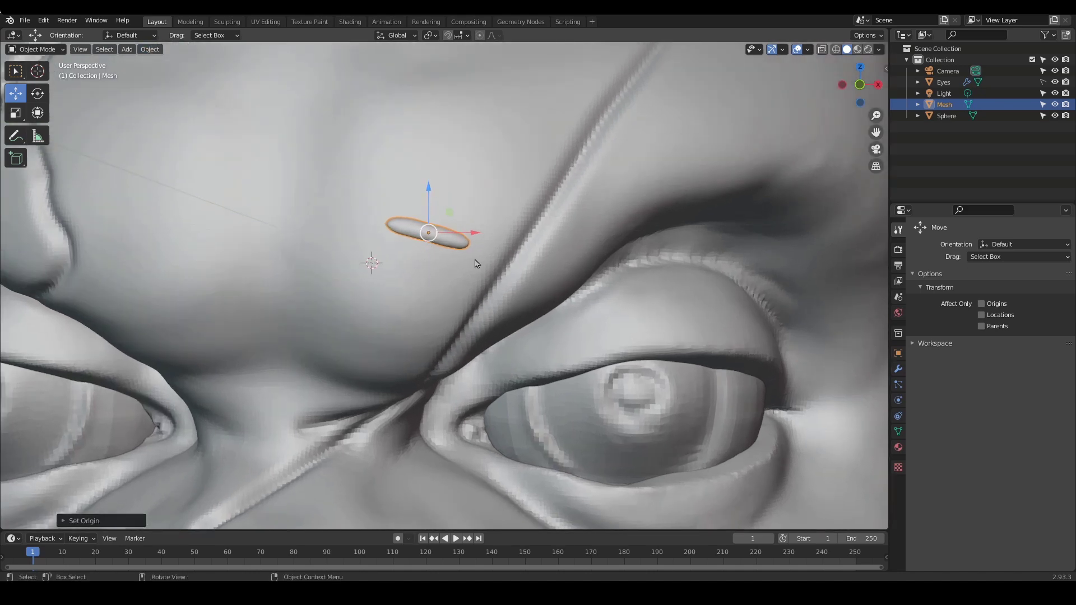
Move the stitch down onto the lower end of the long scar, just above the inner corner of the eye
{"action": "key", "text": "g"}
{"action": "left_click", "coordinate": [541, 327]}
{"action": "left_click_drag", "start_coordinate": [541, 329], "coordinate": [524, 365], "text": "ctrl+alt"}
{"action": "left_click_drag", "start_coordinate": [363, 318], "coordinate": [359, 291], "text": "ctrl+alt"}
{"action": "left_click_drag", "start_coordinate": [251, 304], "coordinate": [265, 301]}
{"action": "left_click_drag", "start_coordinate": [297, 310], "coordinate": [595, 298], "text": "alt"}
{"action": "left_click_drag", "start_coordinate": [595, 297], "coordinate": [569, 280], "text": "alt"}
{"action": "left_click_drag", "start_coordinate": [540, 298], "coordinate": [547, 264], "text": "alt"}
{"action": "left_click_drag", "start_coordinate": [415, 151], "coordinate": [430, 204], "text": "alt+shift"}
{"action": "left_click_drag", "start_coordinate": [443, 213], "coordinate": [454, 162], "text": "ctrl+alt"}
{"action": "left_click_drag", "start_coordinate": [270, 108], "coordinate": [291, 159], "text": "alt+shift"}
{"action": "left_click_drag", "start_coordinate": [487, 205], "coordinate": [489, 201], "text": "ctrl+alt"}
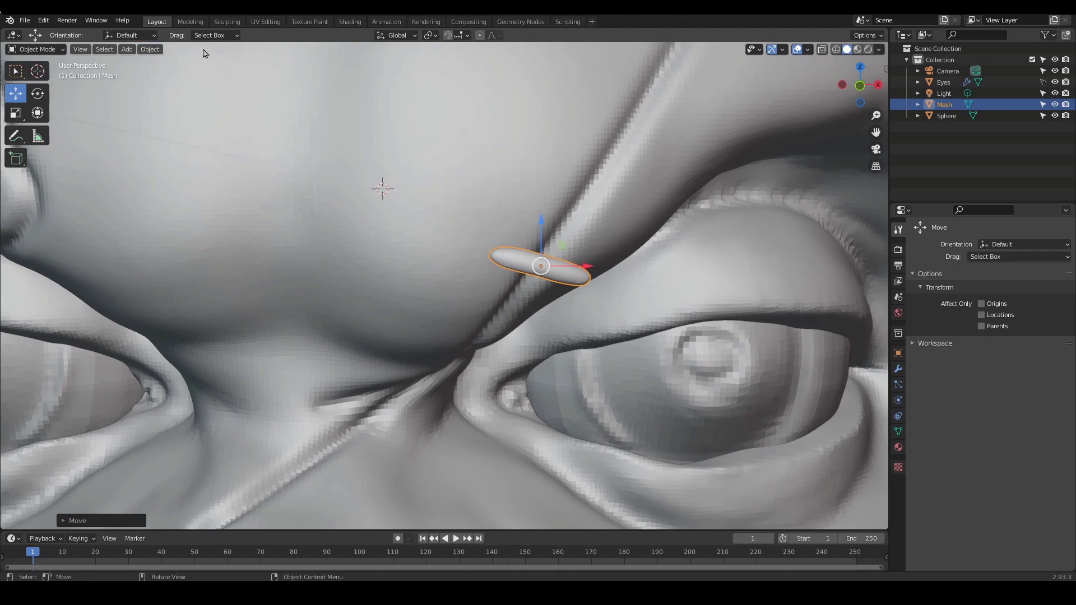
{"action": "left_click", "coordinate": [150, 49]}
{"action": "mouse_move", "coordinate": [198, 74]}
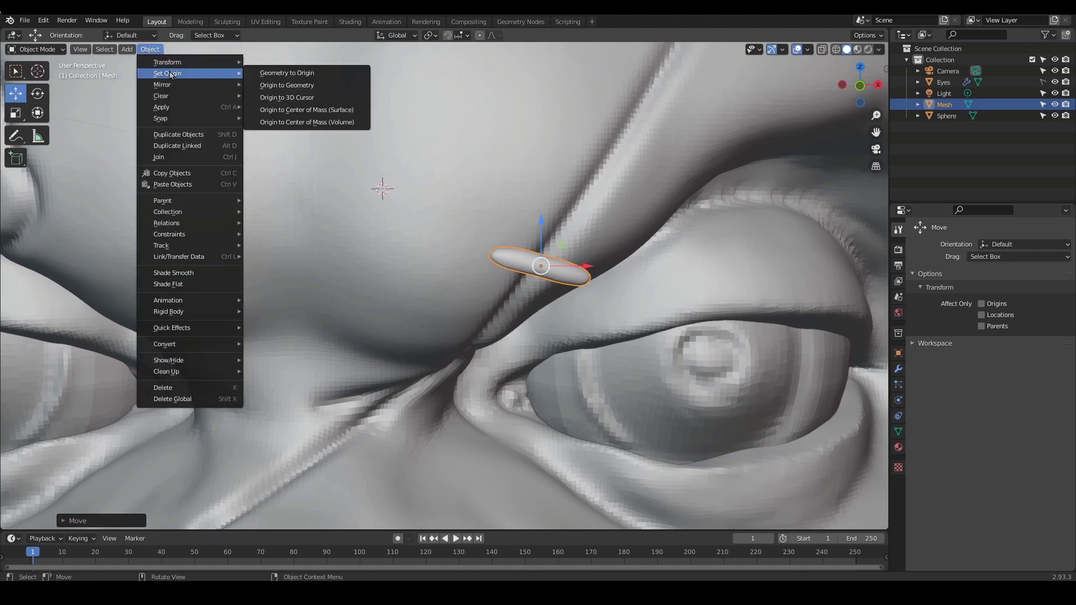
{"action": "left_click", "coordinate": [294, 88]}
{"action": "left_click_drag", "start_coordinate": [636, 284], "coordinate": [595, 317], "text": "ctrl+alt"}
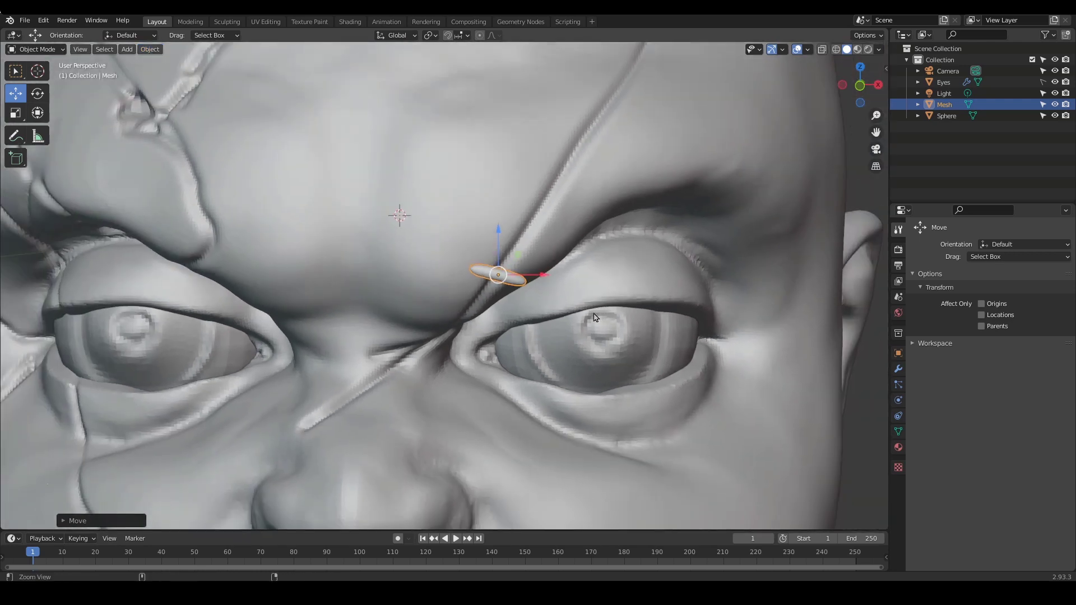
{"action": "middle_click_drag", "start_coordinate": [596, 318], "coordinate": [432, 288], "text": "ctrl"}
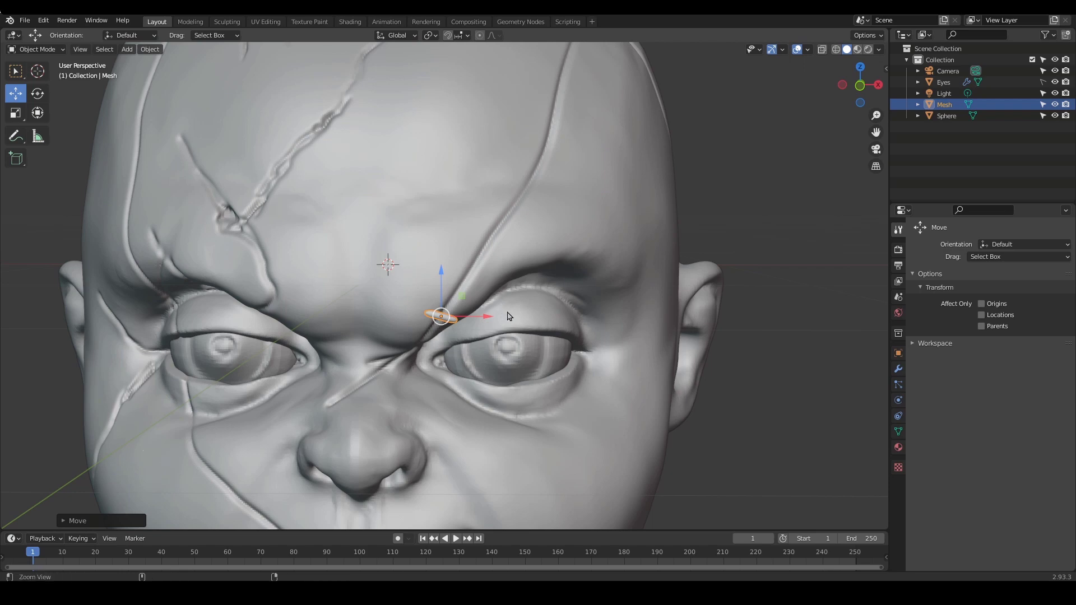
{"action": "mouse_move", "coordinate": [509, 314]}
{"action": "middle_mouse_down", "text": "ctrl"}
{"action": "mouse_move", "coordinate": [507, 293]}
{"action": "mouse_move", "coordinate": [492, 316]}
{"action": "middle_mouse_up", "text": "ctrl"}
{"action": "middle_click_drag", "start_coordinate": [436, 386], "coordinate": [427, 368], "text": "ctrl"}
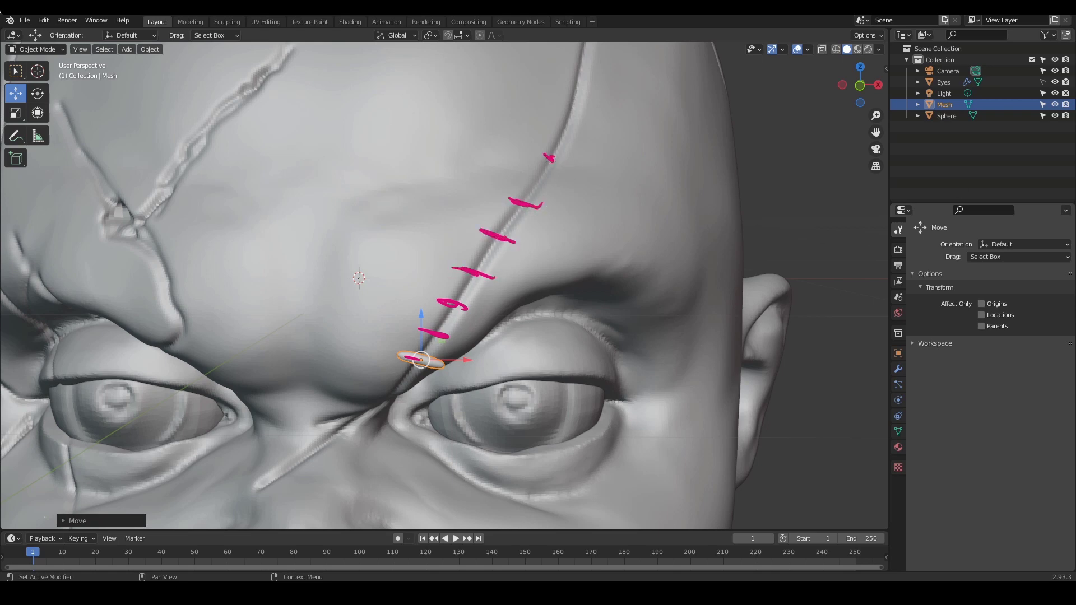
{"action": "key", "text": "Escape"}
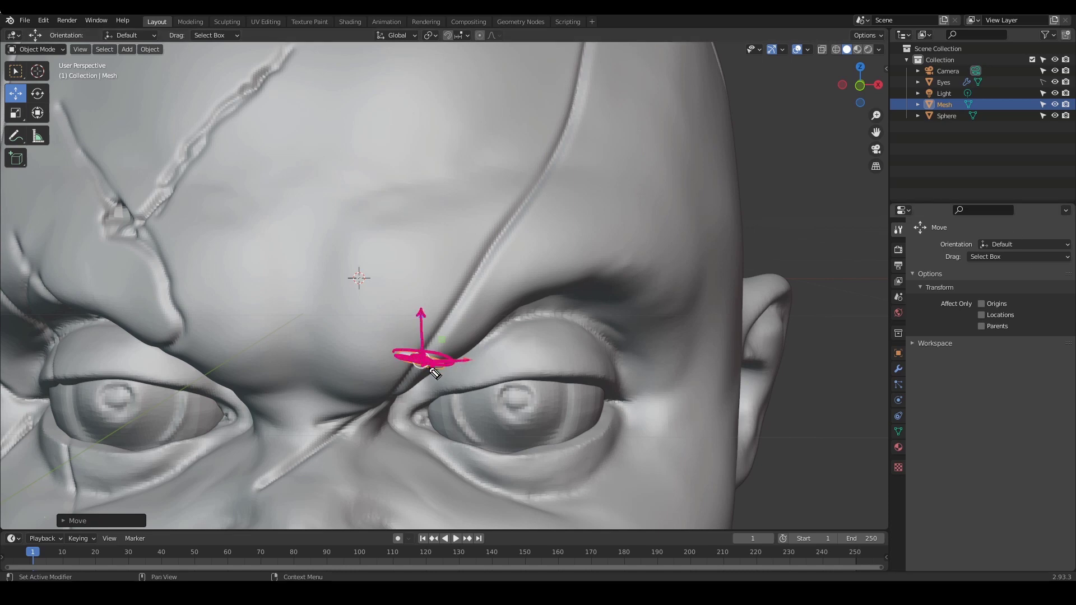
{"action": "key", "text": "Escape"}
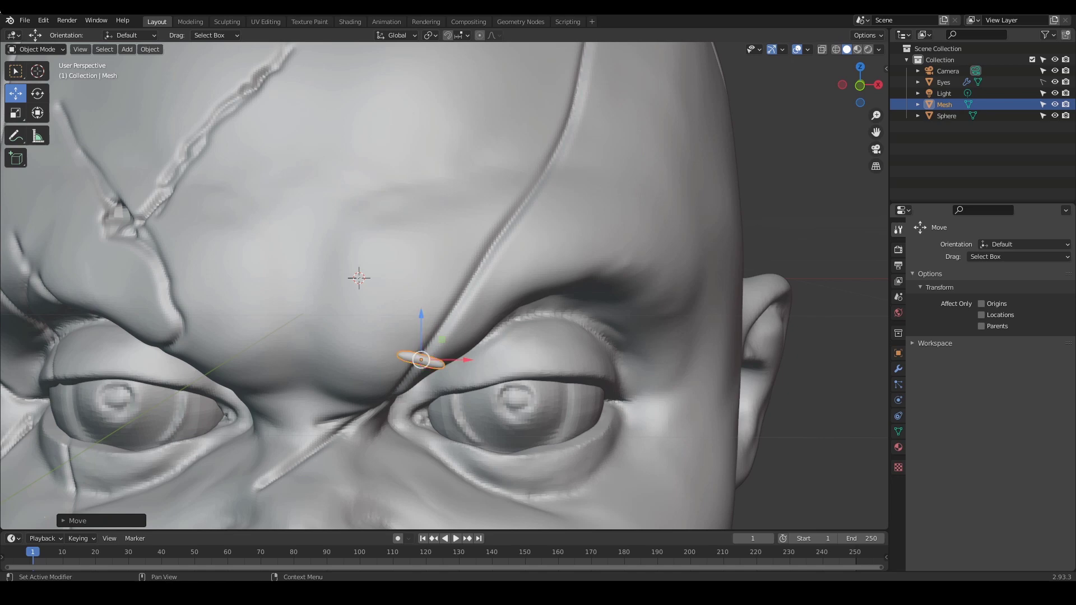
Deselect the stitch, switch to the Select Box tool, and select the head mesh
{"action": "left_click", "coordinate": [819, 309]}
{"action": "scroll", "coordinate": [782, 323], "scroll_direction": "down", "scroll_amount": 3}
{"action": "middle_click_drag", "start_coordinate": [689, 320], "coordinate": [717, 298], "text": "shift"}
{"action": "scroll", "coordinate": [717, 304], "scroll_direction": "down", "scroll_amount": 2}
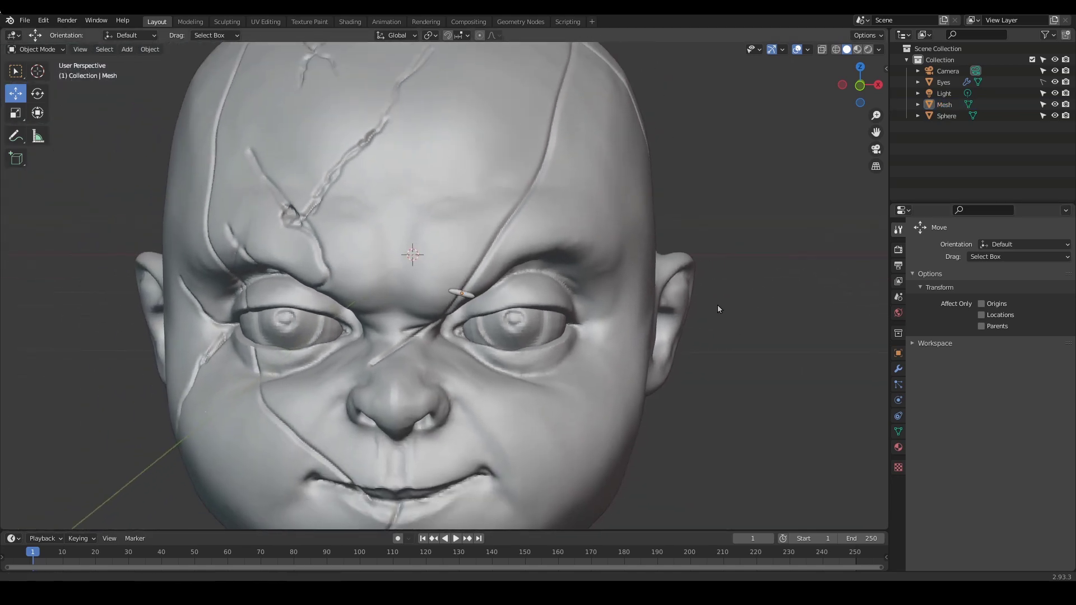
{"action": "scroll", "coordinate": [454, 249], "scroll_direction": "up", "scroll_amount": 1}
{"action": "left_click", "coordinate": [20, 73]}
{"action": "middle_click_drag", "start_coordinate": [572, 196], "coordinate": [569, 187]}
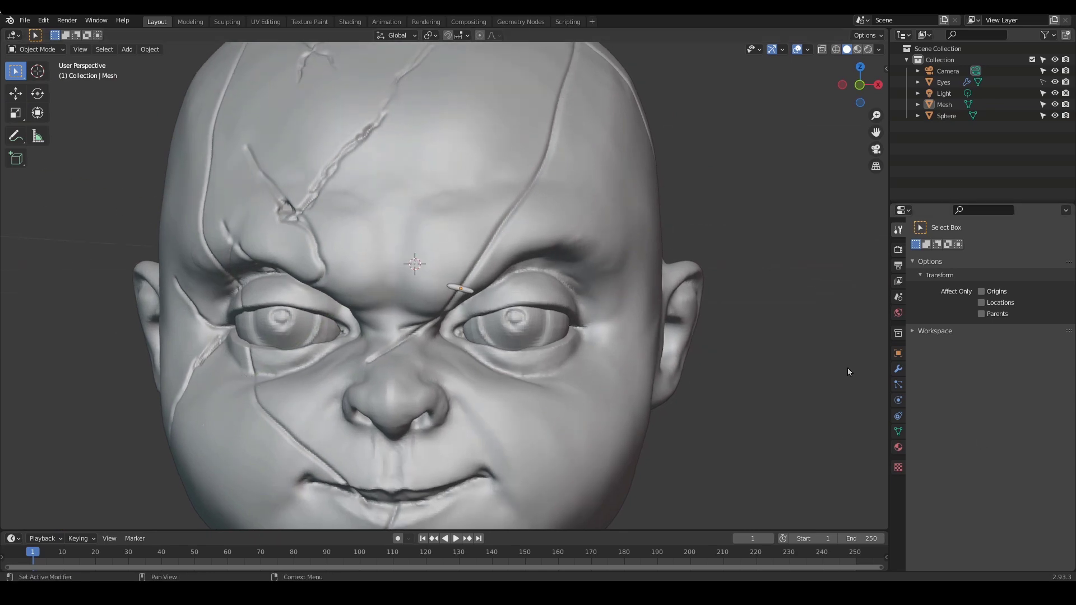
{"action": "left_click", "coordinate": [647, 246]}
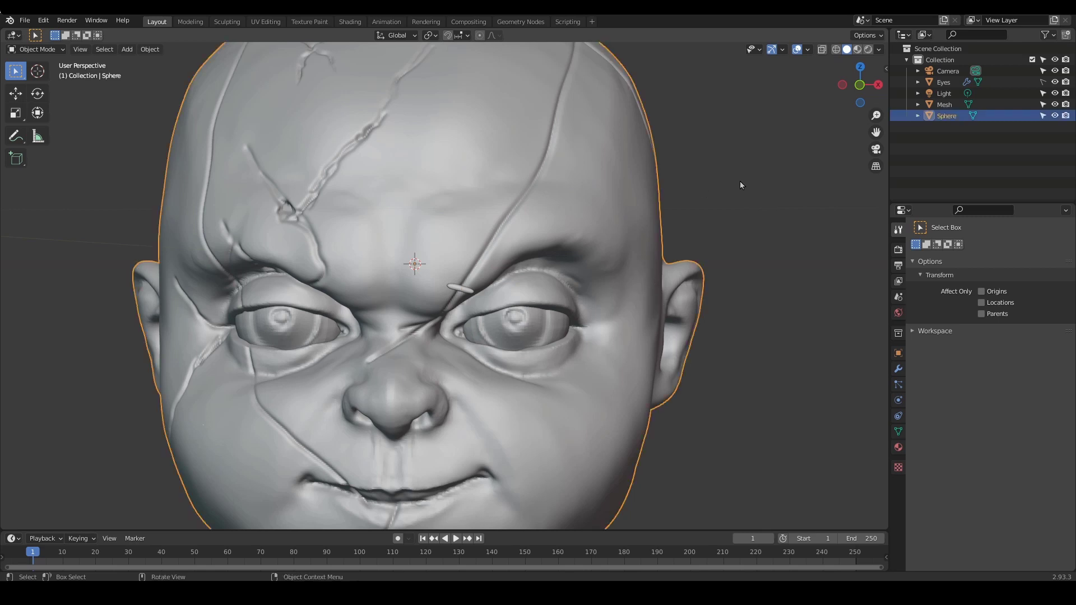
{"action": "left_click", "coordinate": [740, 185]}
{"action": "left_click", "coordinate": [647, 241]}
{"action": "scroll", "coordinate": [648, 240], "scroll_direction": "down", "scroll_amount": 3}
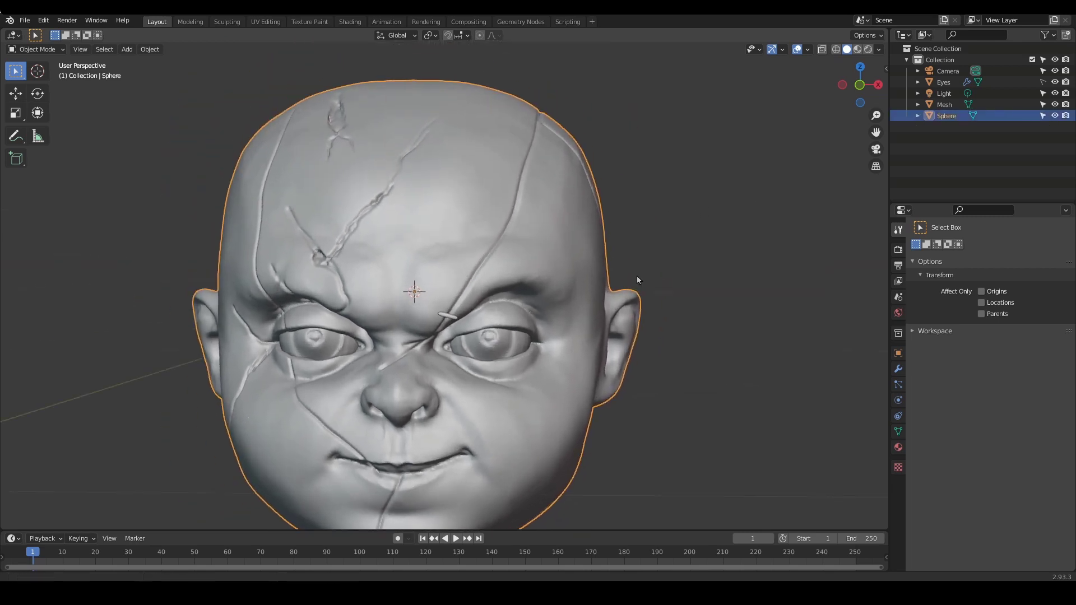
Deselect the head mesh and add a Bezier curve object to the scene
{"action": "left_click", "coordinate": [680, 248]}
{"action": "middle_click_drag", "start_coordinate": [592, 310], "coordinate": [572, 281]}
{"action": "left_click", "coordinate": [127, 49]}
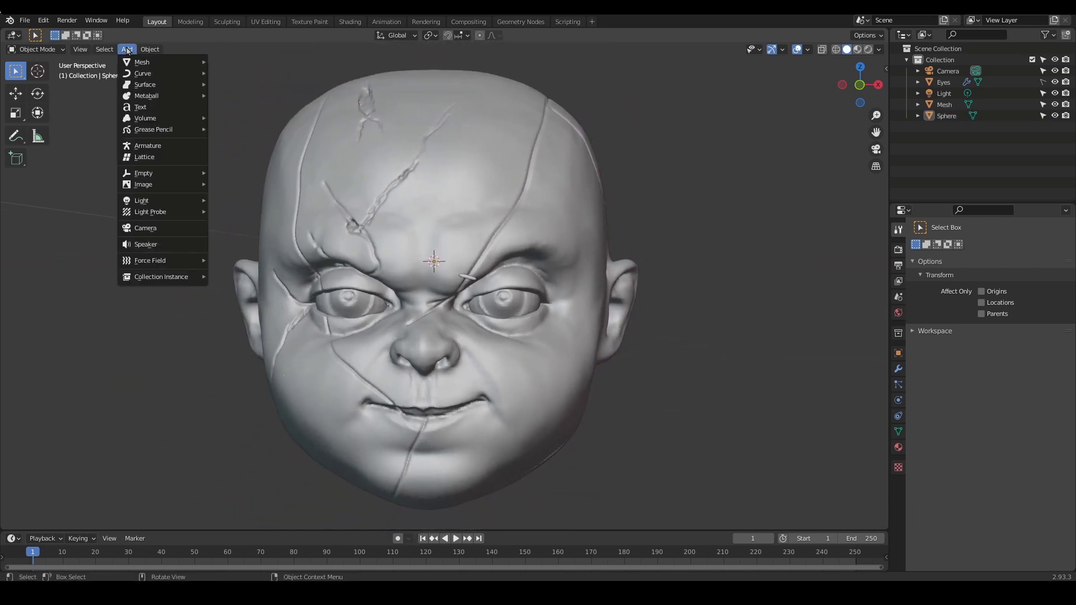
{"action": "mouse_move", "coordinate": [147, 77]}
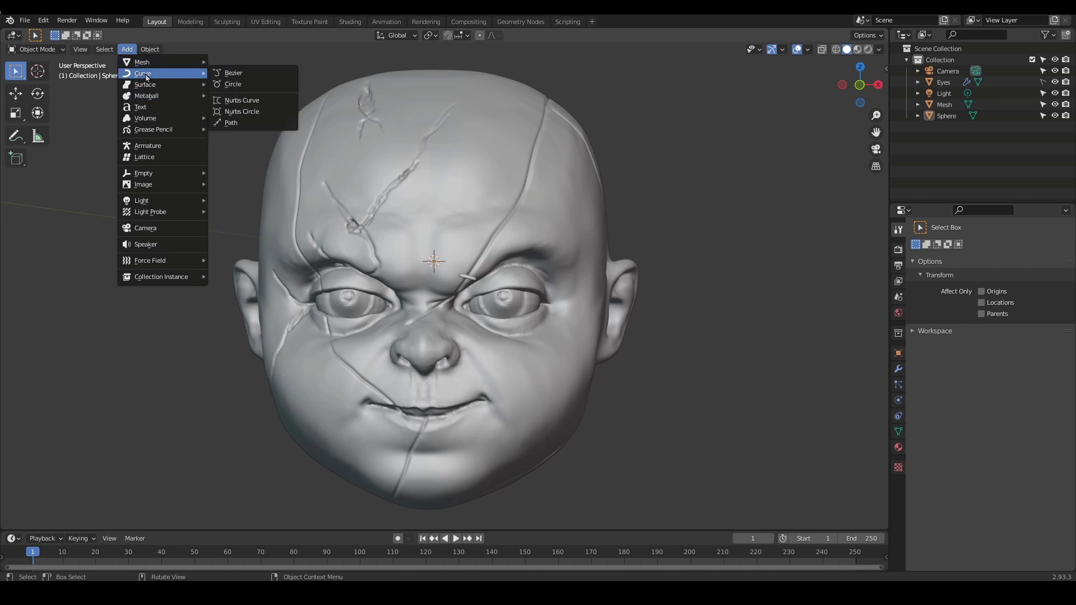
{"action": "left_click", "coordinate": [247, 75]}
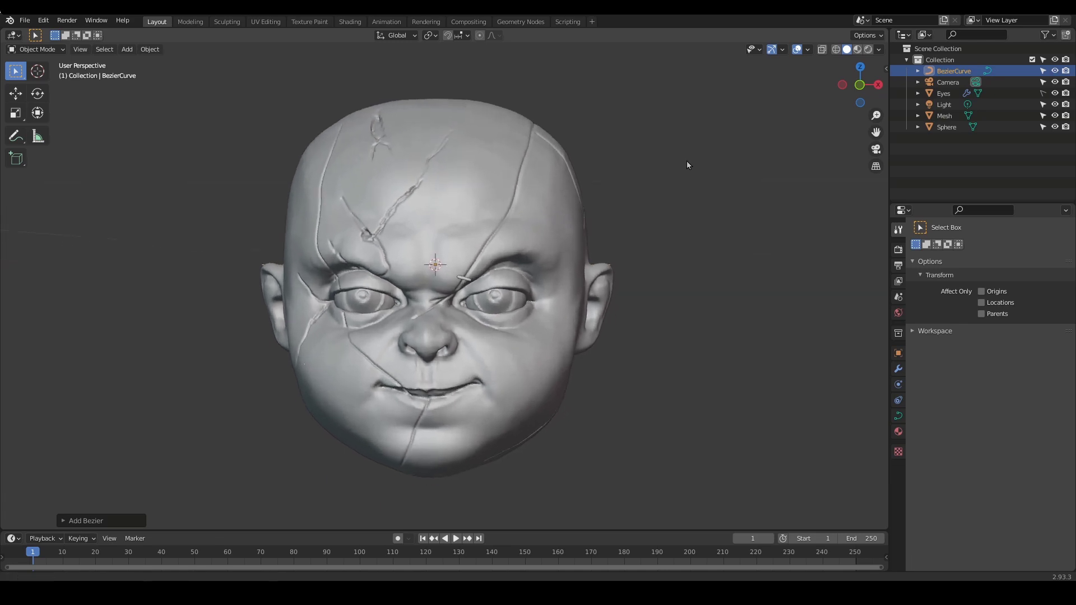
Show the scene in wireframe, frame the new Bezier curve, and enter Edit Mode on it
{"action": "key", "text": "shift+z"}
{"action": "key", "text": "KP_Decimal"}
{"action": "scroll", "coordinate": [553, 254], "scroll_direction": "down", "scroll_amount": 7}
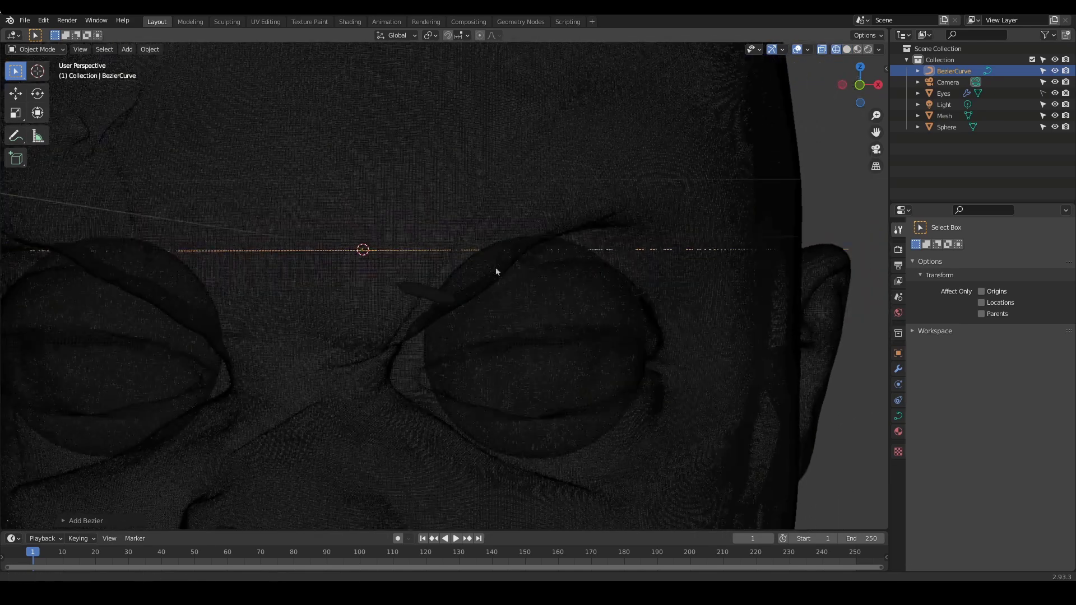
{"action": "scroll", "coordinate": [543, 291], "scroll_direction": "up", "scroll_amount": 1}
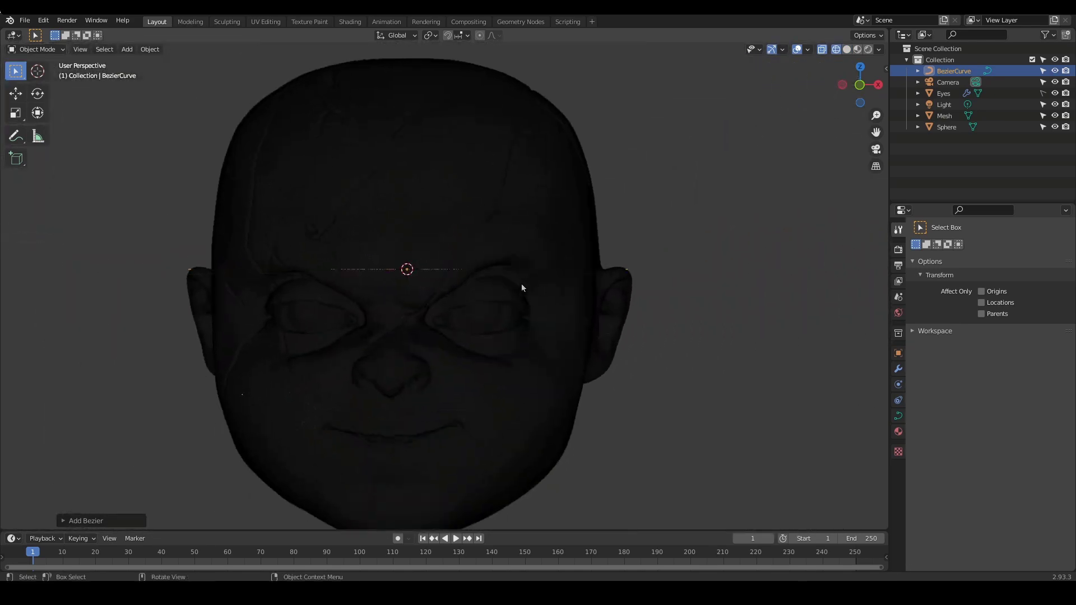
{"action": "middle_click_drag", "start_coordinate": [638, 262], "coordinate": [211, 169]}
{"action": "key", "text": "Tab"}
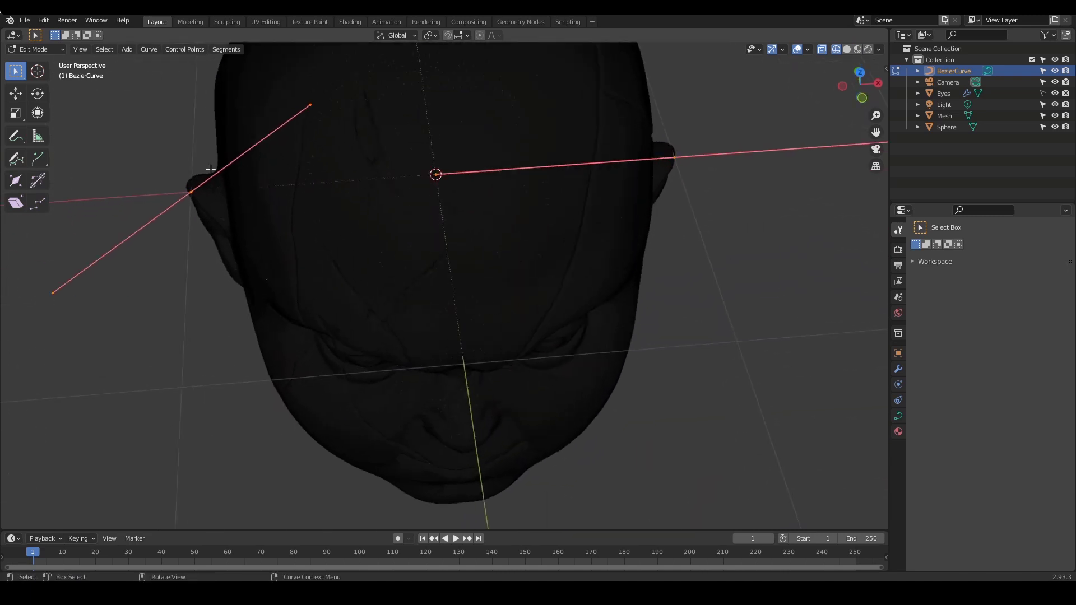
Switch to the Tweak tool and shift the handles of the Bezier curve's end point beside the ear
{"action": "middle_click_drag", "start_coordinate": [108, 276], "coordinate": [52, 88]}
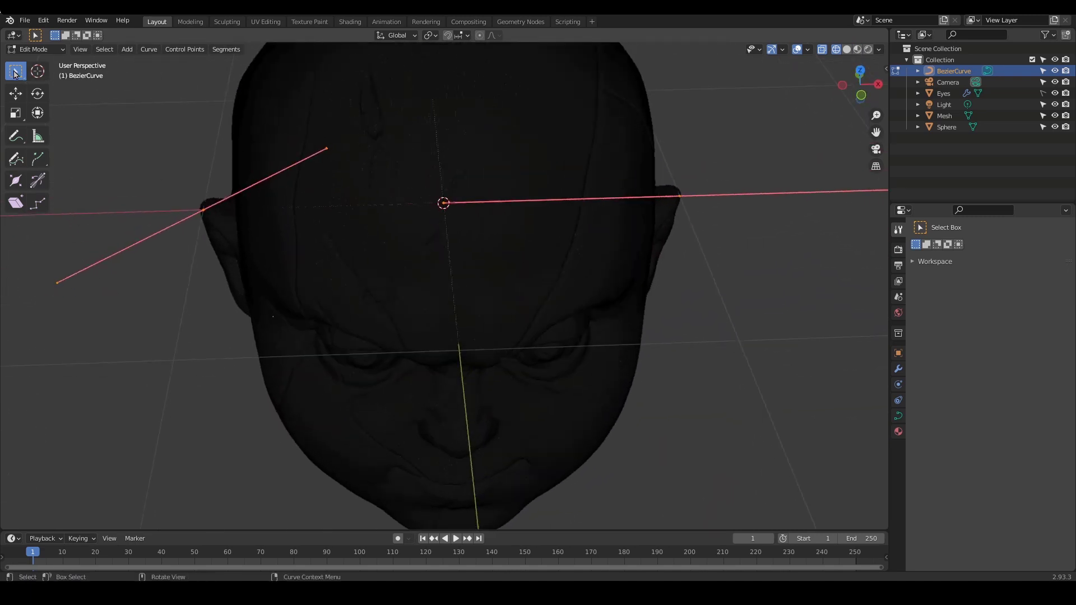
{"action": "left_click_drag", "start_coordinate": [15, 73], "coordinate": [56, 75]}
{"action": "left_click_drag", "start_coordinate": [56, 283], "coordinate": [100, 286]}
{"action": "middle_click_drag", "start_coordinate": [768, 211], "coordinate": [572, 284], "text": "ctrl"}
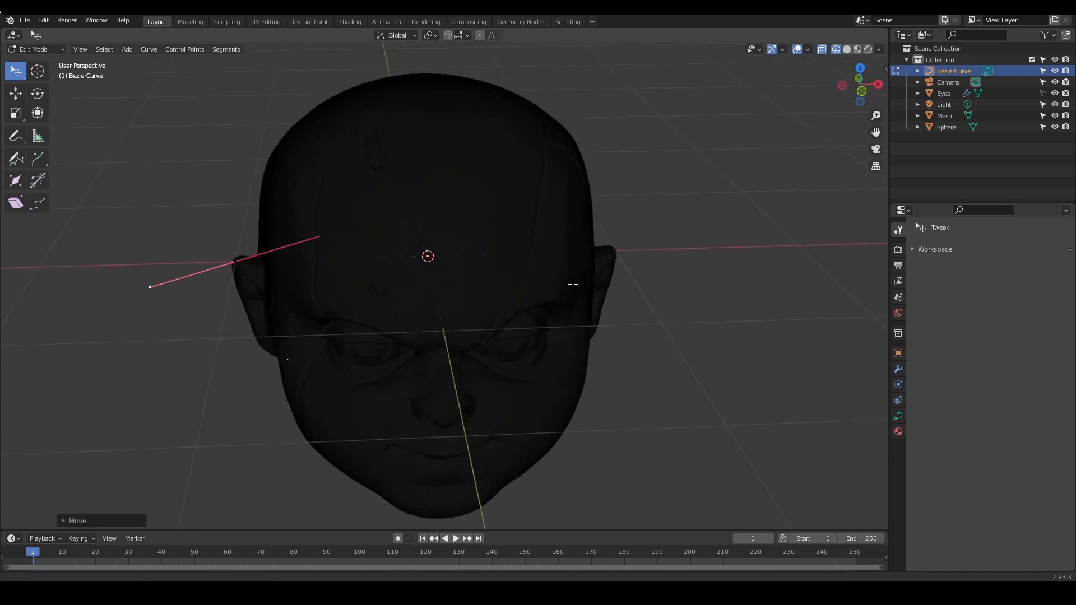
{"action": "left_click_drag", "start_coordinate": [323, 236], "coordinate": [318, 240]}
Delete all vertices of the default Bezier curve, keeping the empty curve object in Edit Mode
{"action": "middle_click_drag", "start_coordinate": [349, 306], "coordinate": [387, 257], "text": "shift"}
{"action": "middle_click_drag", "start_coordinate": [479, 210], "coordinate": [497, 291], "text": "shift"}
{"action": "right_click", "coordinate": [463, 250], "text": "ctrl"}
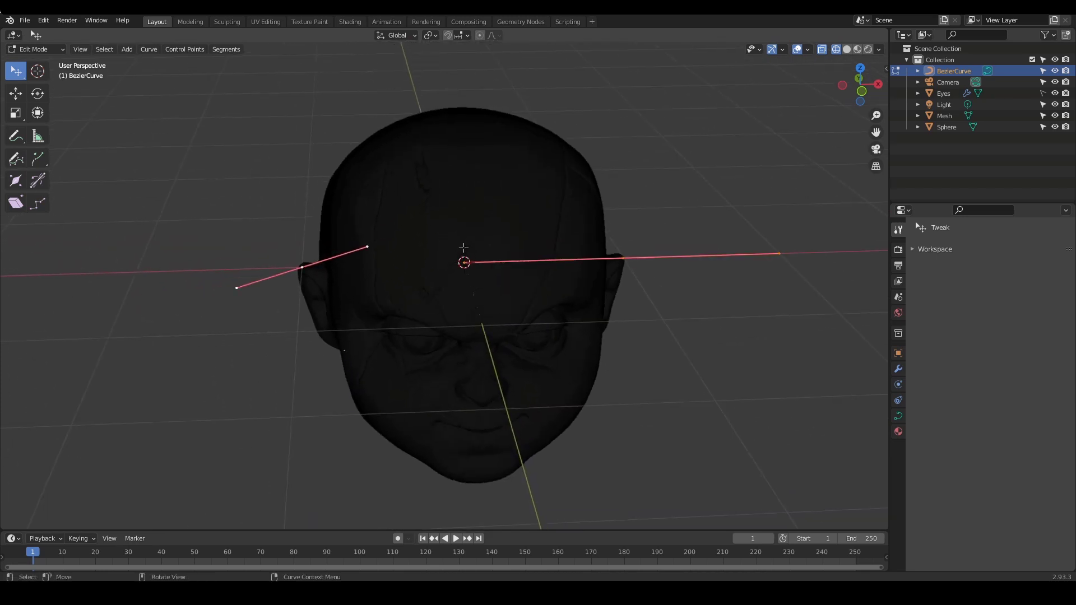
{"action": "middle_click_drag", "start_coordinate": [465, 253], "coordinate": [519, 280], "text": "ctrl"}
{"action": "key", "text": "x"}
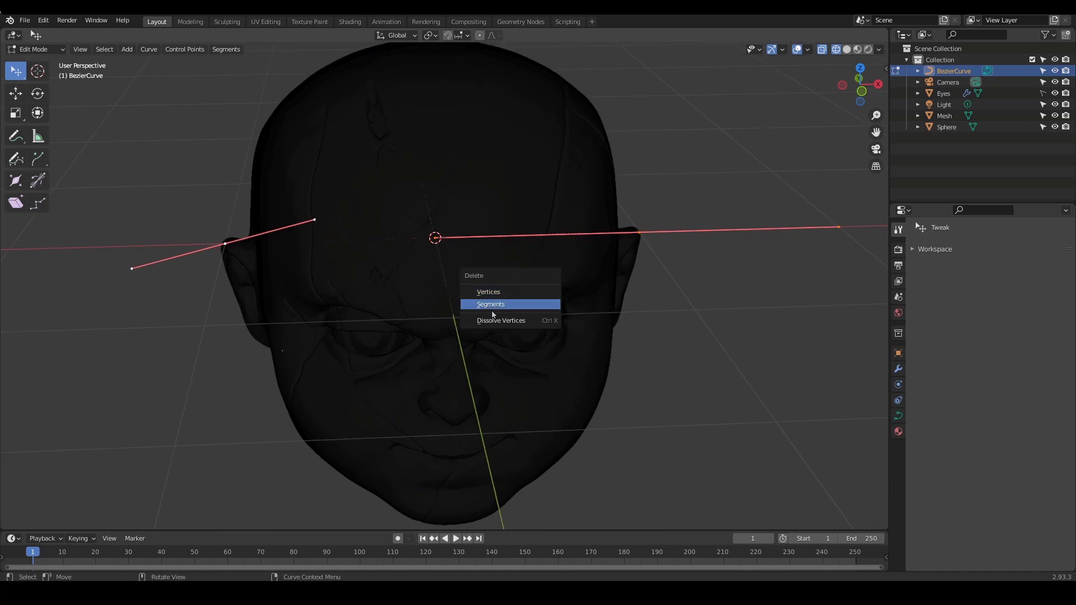
{"action": "left_click", "coordinate": [500, 293]}
Activate the freehand Draw tool for the curve and return the viewport to solid shading
{"action": "middle_click_drag", "start_coordinate": [517, 301], "coordinate": [560, 288]}
{"action": "mouse_move", "coordinate": [561, 211]}
{"action": "left_mouse_down", "text": "ctrl+alt"}
{"action": "mouse_move", "coordinate": [547, 252]}
{"action": "mouse_move", "coordinate": [569, 221]}
{"action": "left_mouse_up", "text": "ctrl+alt"}
{"action": "left_click_drag", "start_coordinate": [571, 221], "coordinate": [568, 265], "text": "alt+shift"}
{"action": "left_click_drag", "start_coordinate": [546, 291], "coordinate": [557, 274], "text": "ctrl+alt"}
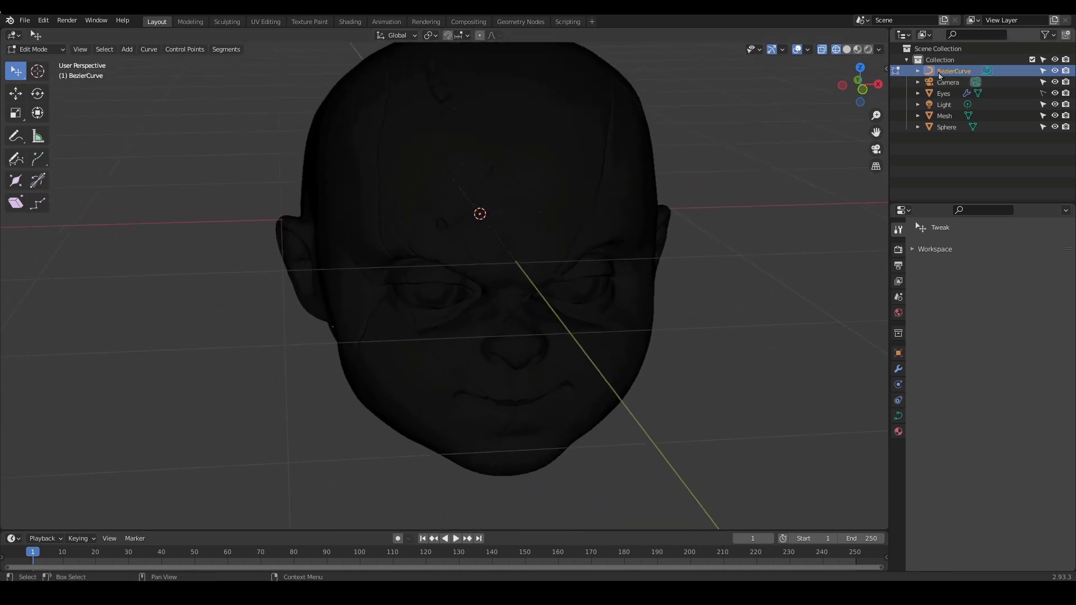
{"action": "left_click_drag", "start_coordinate": [652, 251], "coordinate": [643, 293], "text": "alt+shift"}
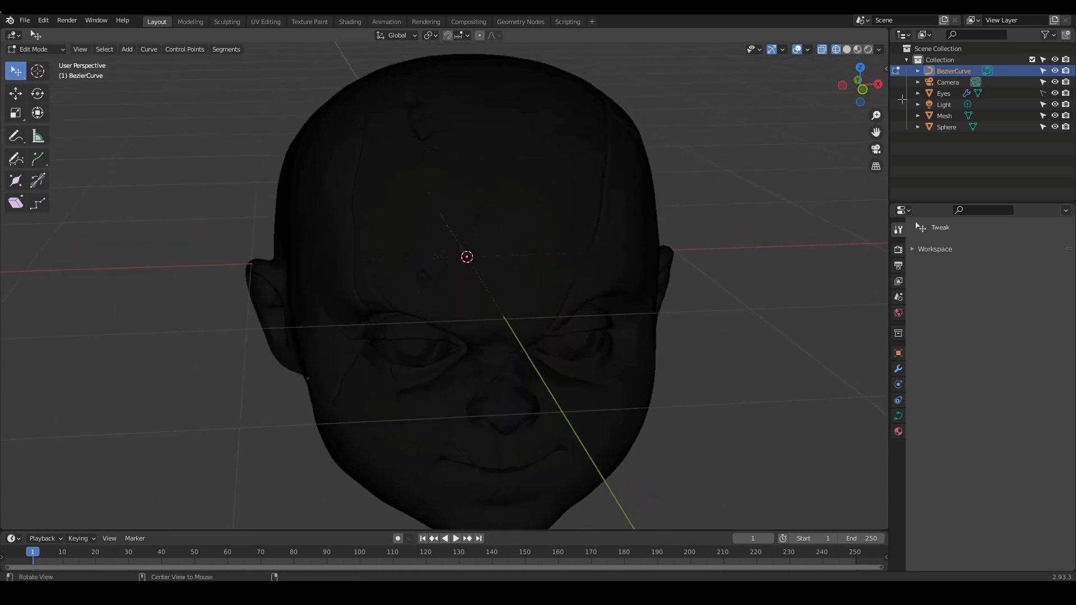
{"action": "left_click_drag", "start_coordinate": [524, 276], "coordinate": [548, 290], "text": "alt"}
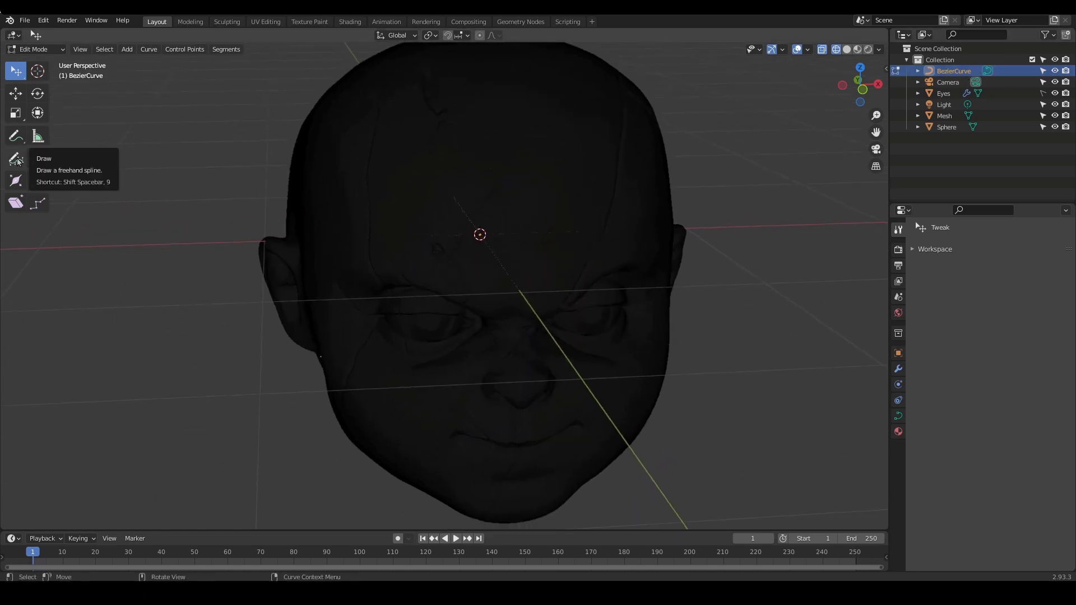
{"action": "middle_click_drag", "start_coordinate": [146, 278], "coordinate": [155, 282]}
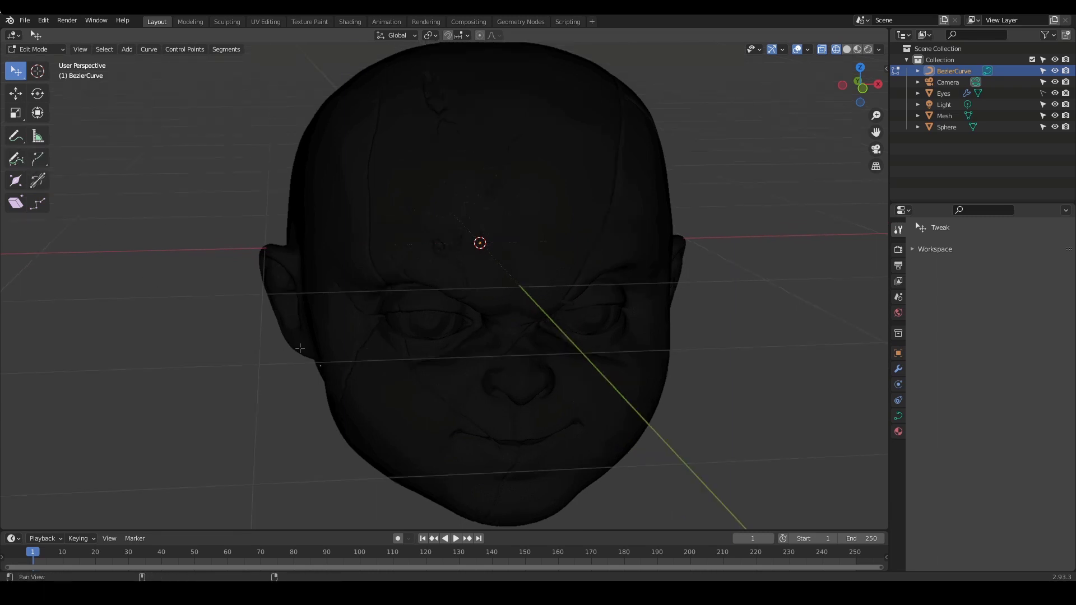
{"action": "middle_click_drag", "start_coordinate": [331, 375], "coordinate": [299, 352], "text": "shift"}
{"action": "scroll", "coordinate": [352, 326], "scroll_direction": "up", "scroll_amount": 1}
{"action": "middle_click_drag", "start_coordinate": [352, 326], "coordinate": [344, 326]}
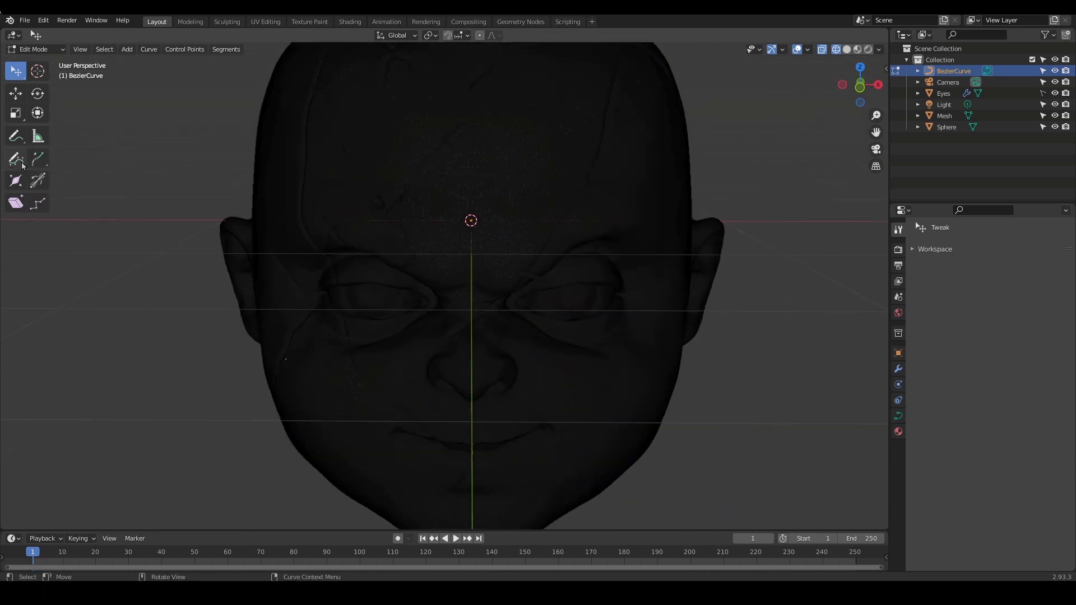
{"action": "left_click", "coordinate": [21, 162]}
{"action": "key", "text": "shift+z"}
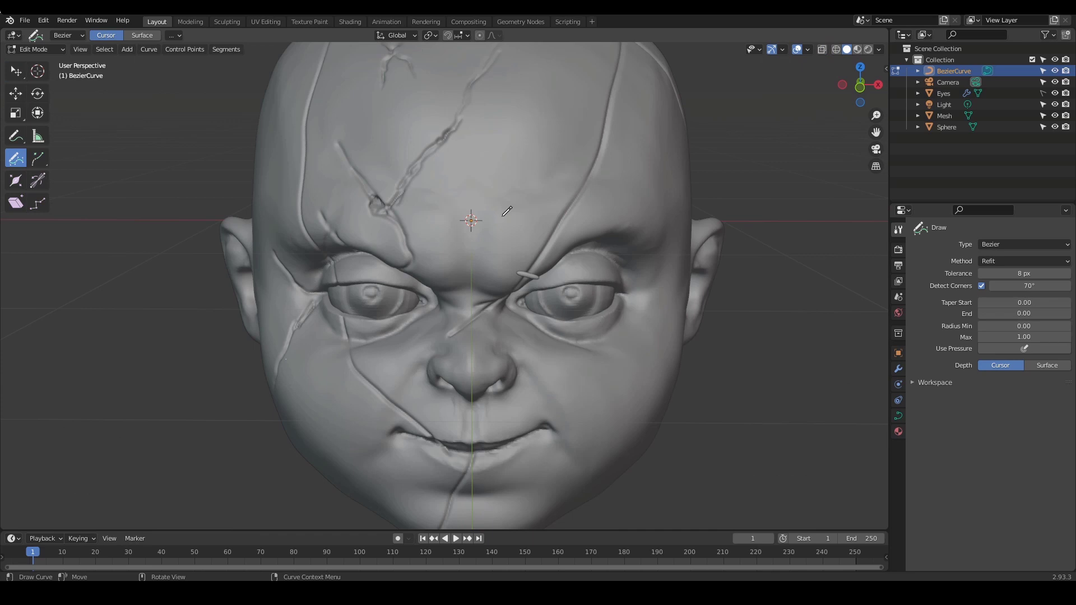
{"action": "left_click", "coordinate": [15, 71]}
{"action": "middle_click_drag", "start_coordinate": [714, 317], "coordinate": [684, 348], "text": "shift"}
{"action": "scroll", "coordinate": [689, 375], "scroll_direction": "up", "scroll_amount": 1, "text": "alt"}
{"action": "scroll", "coordinate": [682, 361], "scroll_direction": "up", "scroll_amount": 1}
{"action": "middle_click_drag", "start_coordinate": [684, 348], "coordinate": [674, 355]}
{"action": "middle_click_drag", "start_coordinate": [674, 355], "coordinate": [648, 388], "text": "shift"}
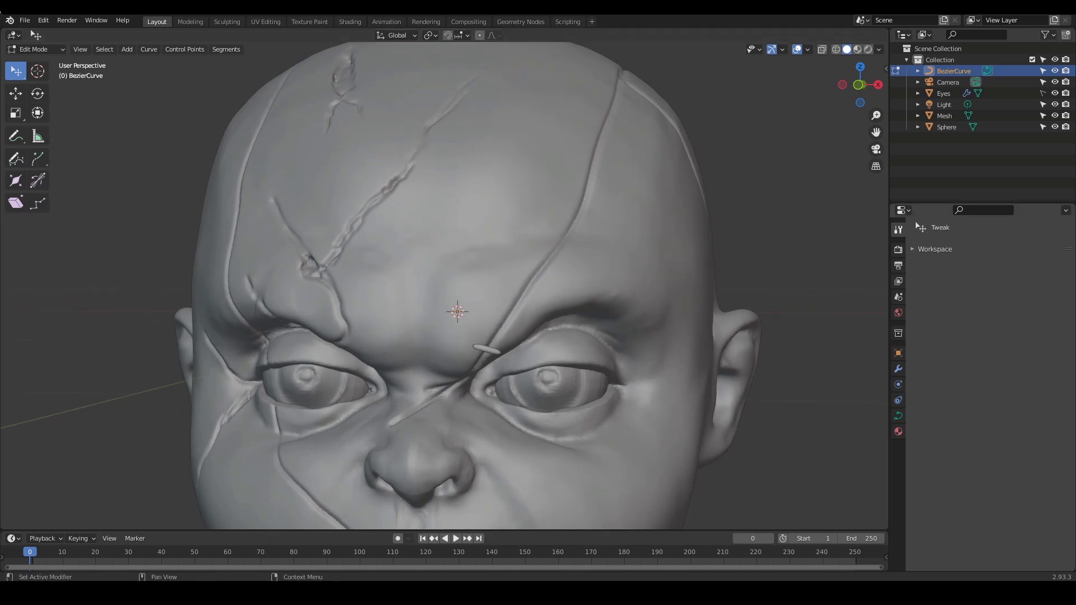
{"action": "mouse_move", "coordinate": [611, 102]}
{"action": "left_mouse_down"}
{"action": "mouse_move", "coordinate": [591, 221]}
{"action": "mouse_move", "coordinate": [474, 380]}
{"action": "left_mouse_up"}
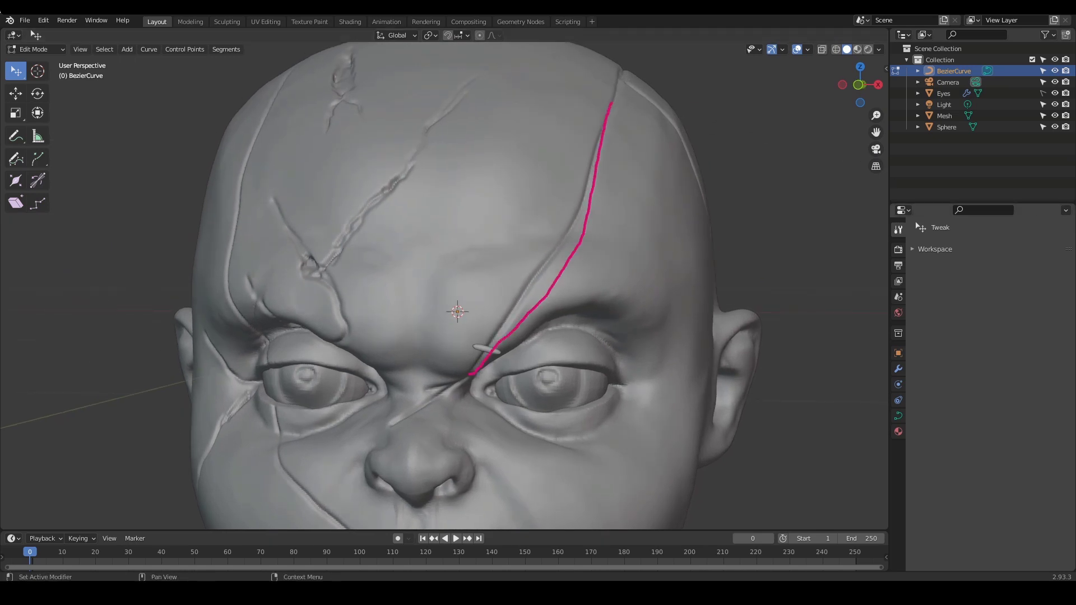
{"action": "scroll", "coordinate": [837, 244], "scroll_direction": "up", "scroll_amount": 1}
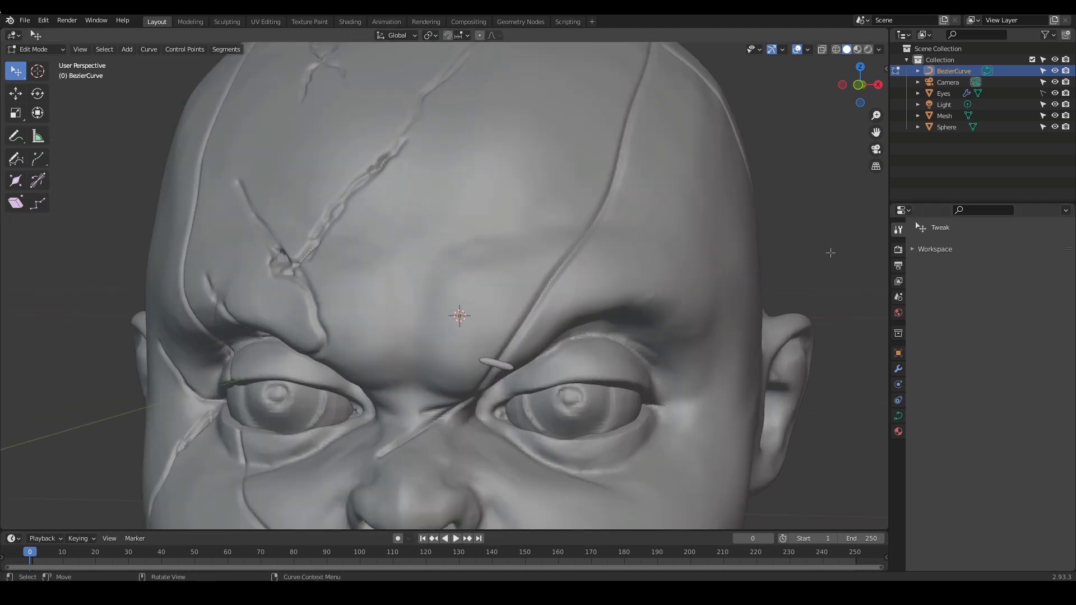
{"action": "middle_click_drag", "start_coordinate": [810, 243], "coordinate": [752, 271]}
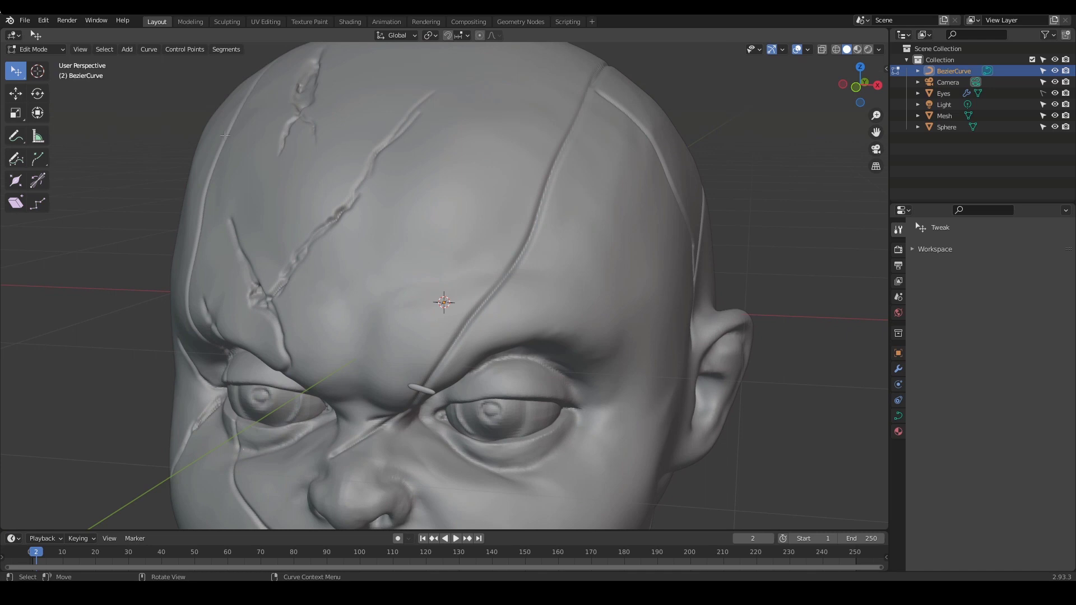
Activate the Draw tool with its settings shown in the viewport and set the drawing depth to Surface
{"action": "left_click", "coordinate": [15, 159]}
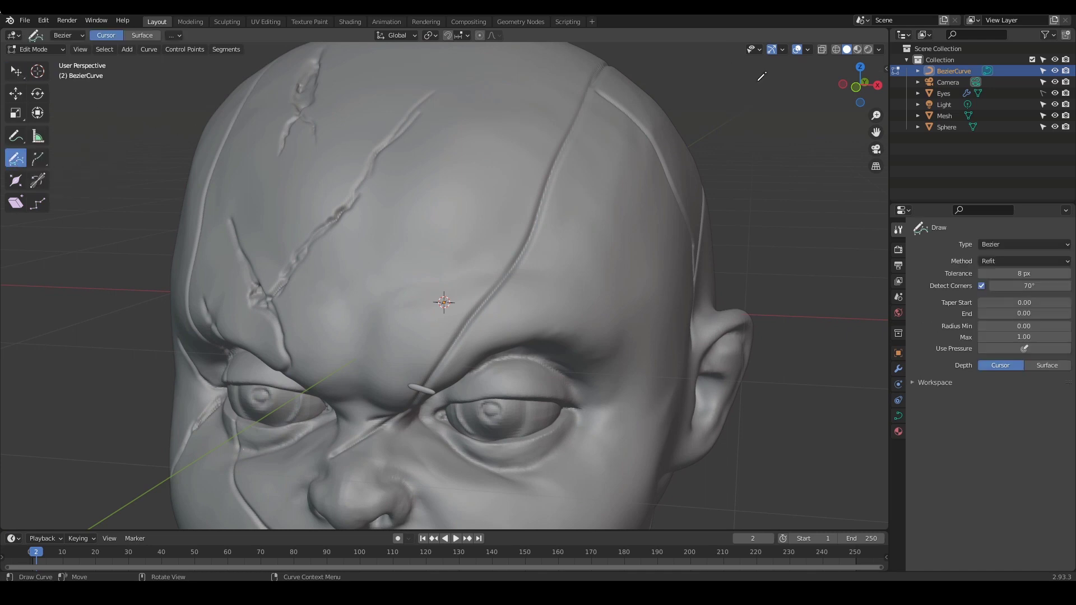
{"action": "left_click", "coordinate": [885, 69]}
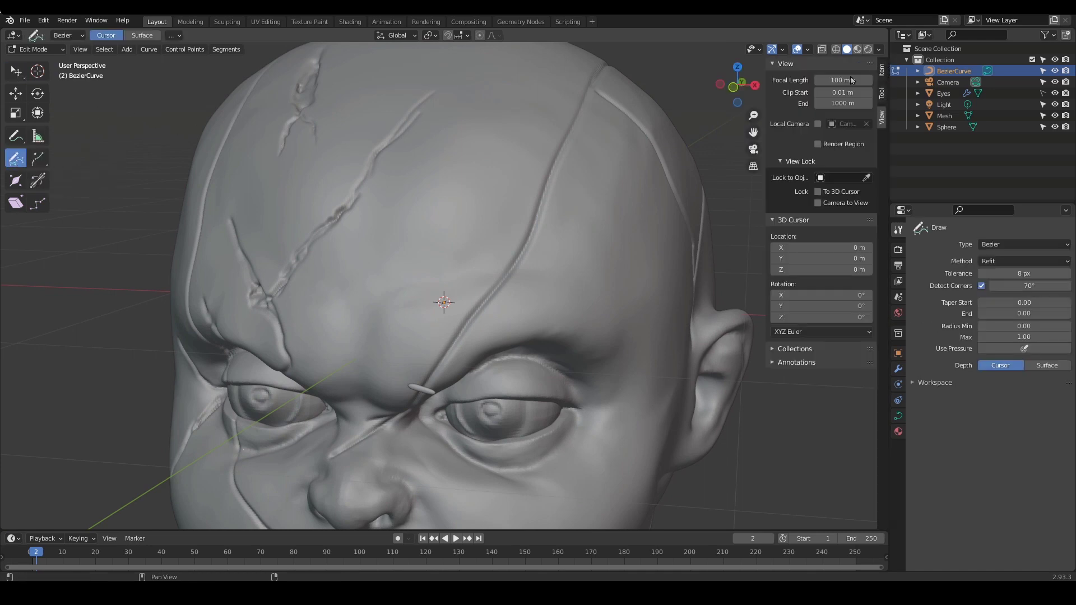
{"action": "left_click", "coordinate": [881, 94]}
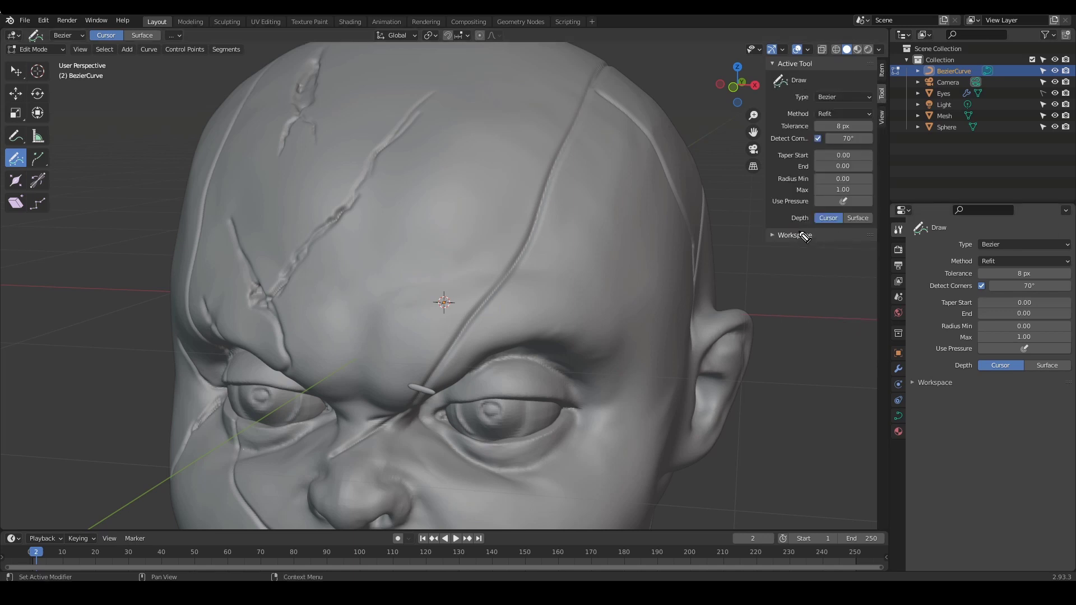
{"action": "left_click_drag", "start_coordinate": [787, 224], "coordinate": [843, 208]}
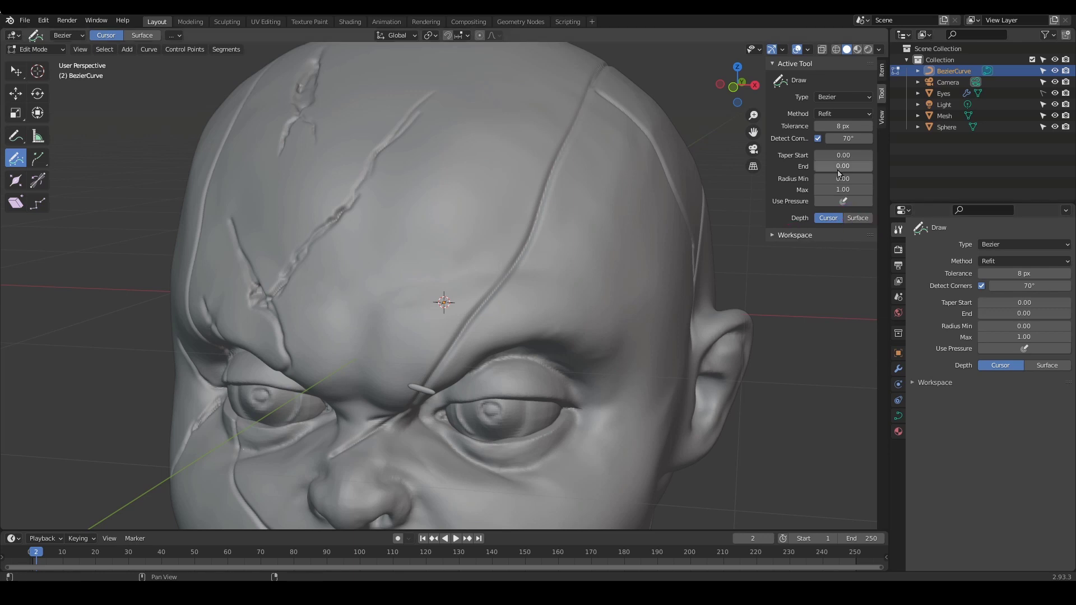
{"action": "left_click", "coordinate": [863, 220]}
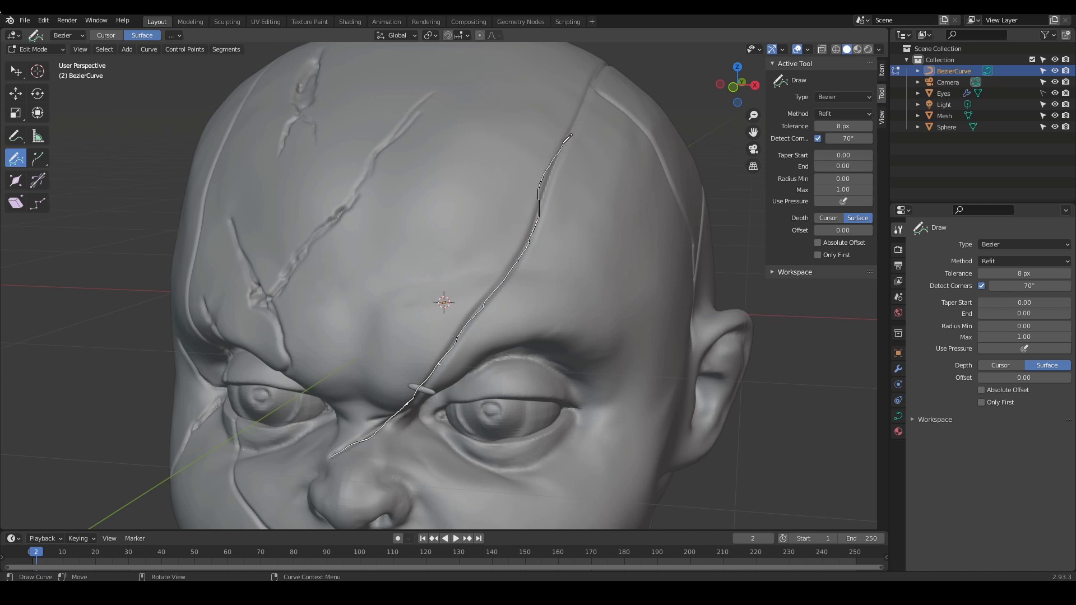
Draw a freehand Bezier curve on the surface along the long scar between forehead and nose, and return to Object Mode
{"action": "left_click_drag", "start_coordinate": [569, 134], "coordinate": [566, 137]}
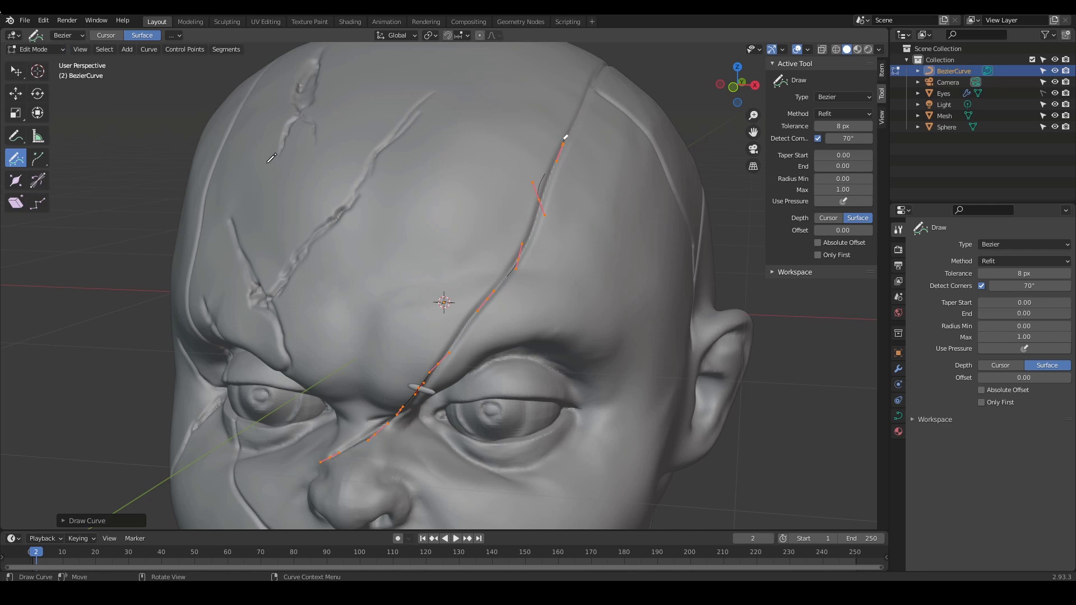
{"action": "left_click", "coordinate": [22, 74]}
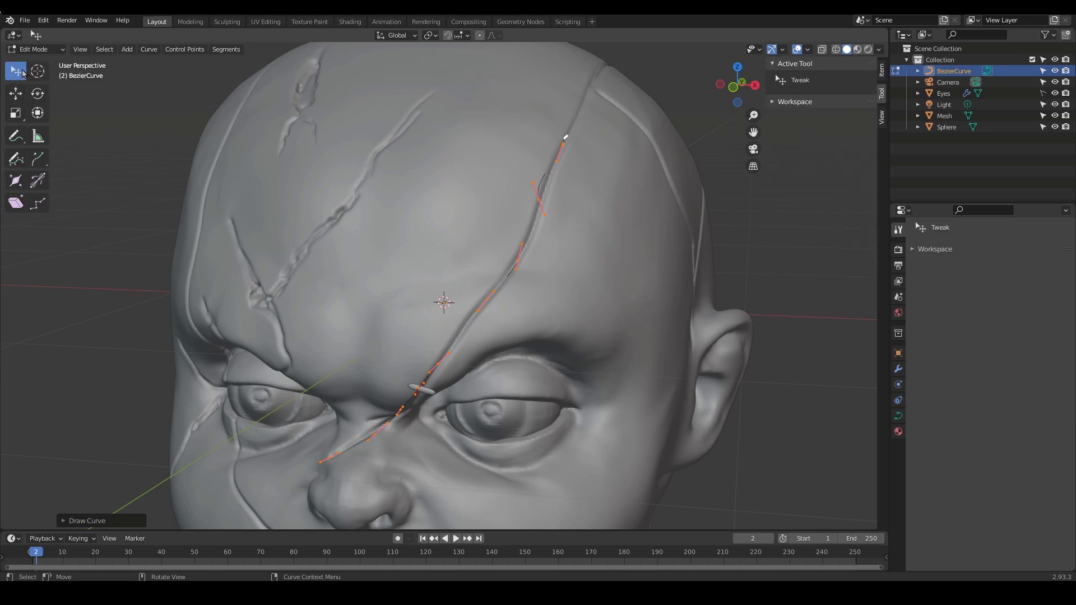
{"action": "key", "text": "Tab"}
{"action": "mouse_move", "coordinate": [596, 269]}
{"action": "middle_mouse_down"}
{"action": "mouse_move", "coordinate": [582, 278]}
{"action": "mouse_move", "coordinate": [603, 273]}
{"action": "mouse_move", "coordinate": [569, 216]}
{"action": "mouse_move", "coordinate": [595, 252]}
{"action": "middle_mouse_up"}
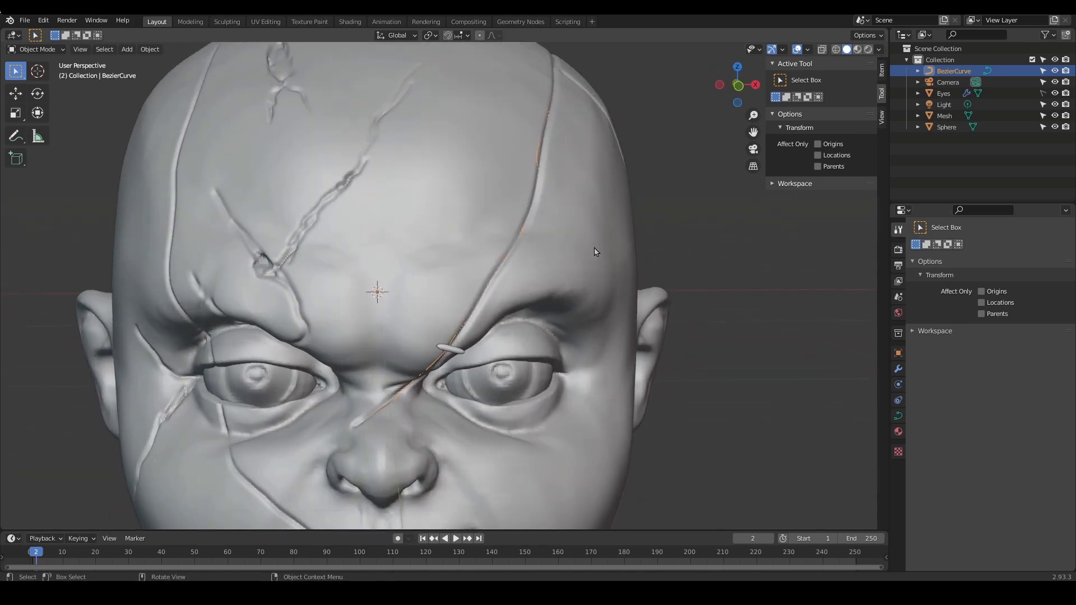
Try moving the drawn curve off the face, cancel the move, and examine how it follows the scar from both sides
{"action": "key", "text": "g"}
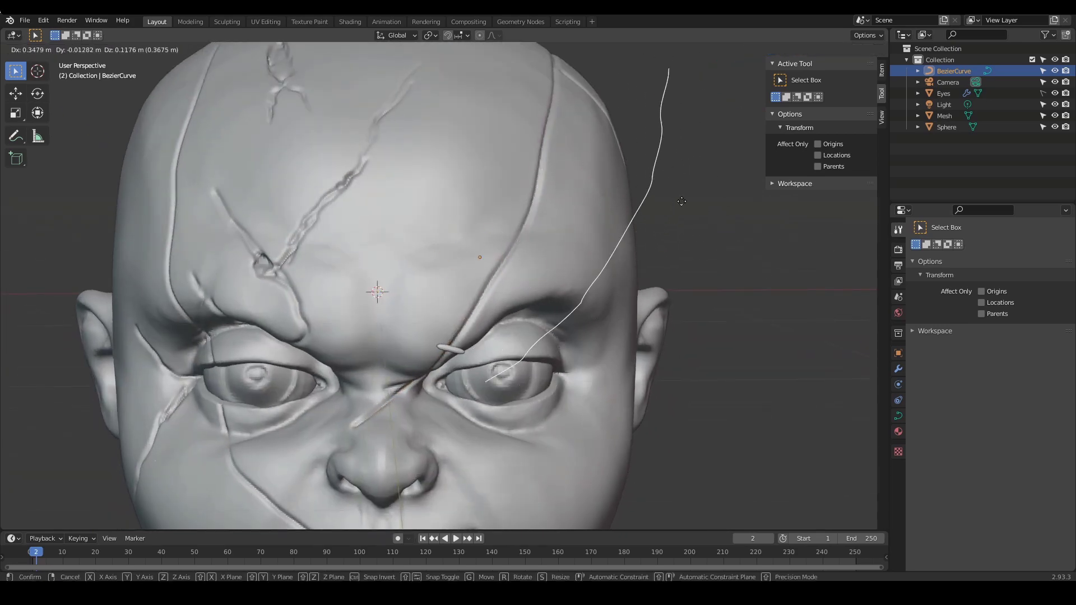
{"action": "right_click", "coordinate": [673, 186]}
{"action": "middle_click_drag", "start_coordinate": [631, 227], "coordinate": [657, 203]}
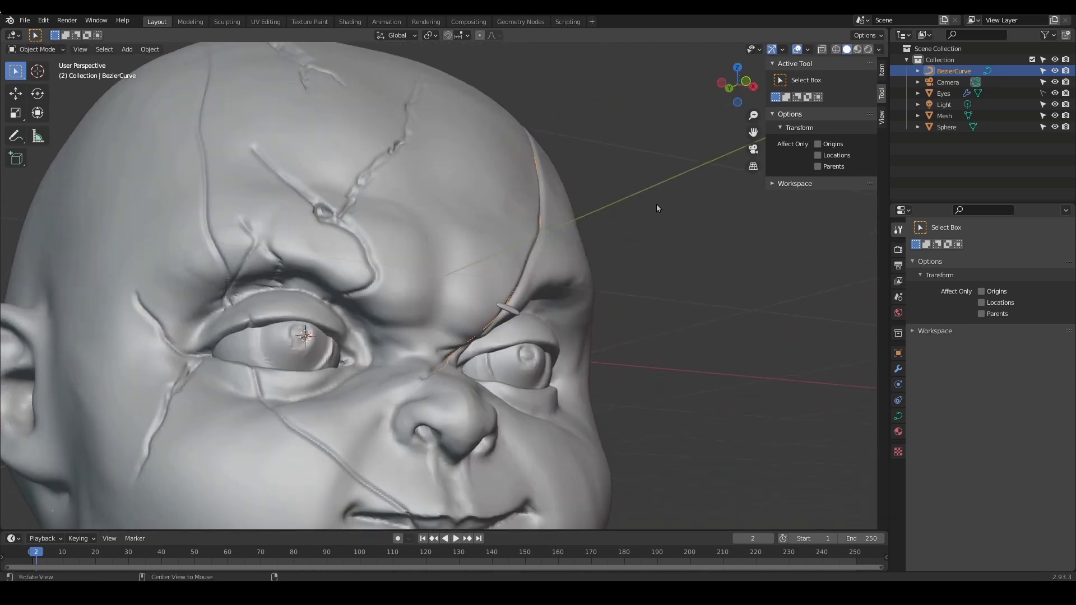
{"action": "middle_click_drag", "start_coordinate": [542, 194], "coordinate": [508, 124]}
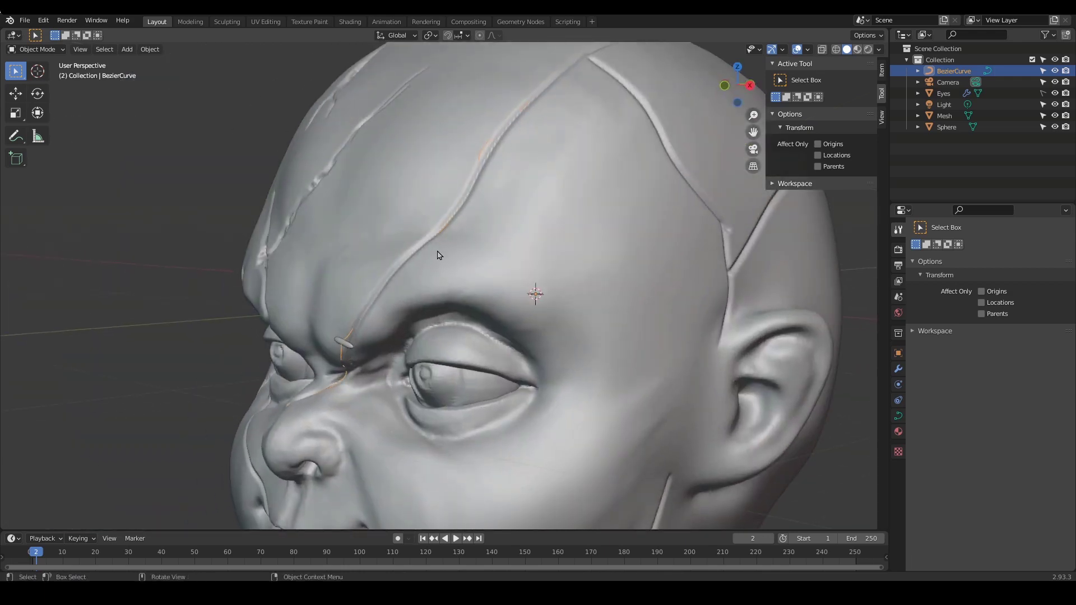
{"action": "middle_click_drag", "start_coordinate": [439, 255], "coordinate": [490, 329]}
{"action": "scroll", "coordinate": [534, 273], "scroll_direction": "up", "scroll_amount": 2}
{"action": "scroll", "coordinate": [507, 297], "scroll_direction": "up", "scroll_amount": 2}
Select the stitch mesh and examine the curve's path along the forehead scar up close from the front
{"action": "left_click", "coordinate": [506, 282]}
{"action": "scroll", "coordinate": [482, 315], "scroll_direction": "up", "scroll_amount": 2}
{"action": "scroll", "coordinate": [482, 315], "scroll_direction": "down", "scroll_amount": 3}
{"action": "middle_click_drag", "start_coordinate": [541, 220], "coordinate": [518, 272], "text": "shift"}
{"action": "middle_click_drag", "start_coordinate": [518, 271], "coordinate": [546, 263]}
{"action": "scroll", "coordinate": [530, 247], "scroll_direction": "down", "scroll_amount": 1}
{"action": "middle_click_drag", "start_coordinate": [562, 227], "coordinate": [544, 270], "text": "shift"}
{"action": "scroll", "coordinate": [556, 168], "scroll_direction": "up", "scroll_amount": 1}
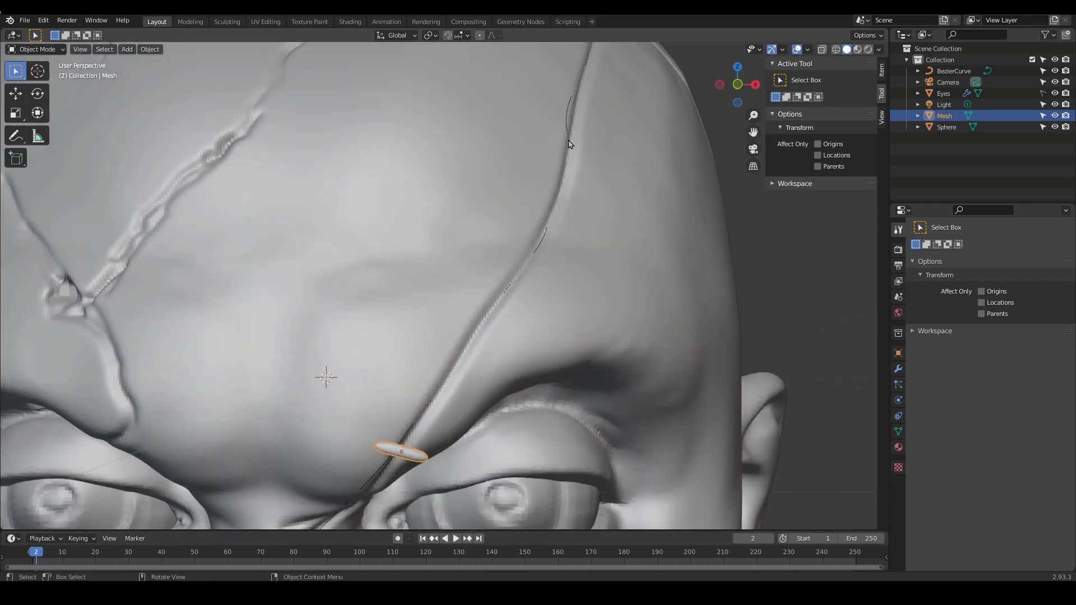
{"action": "scroll", "coordinate": [552, 257], "scroll_direction": "down", "scroll_amount": 3}
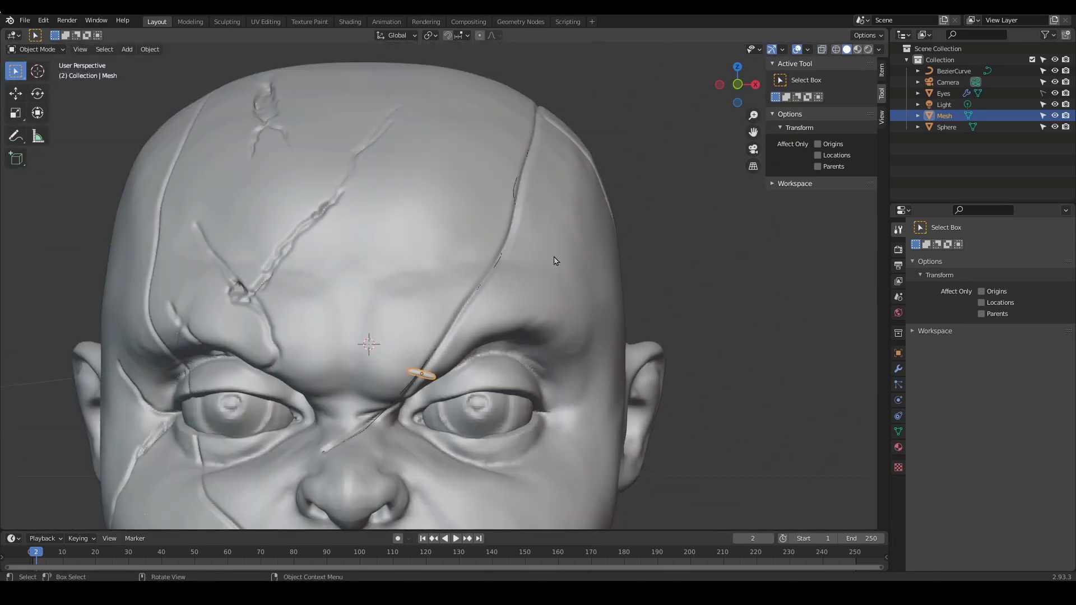
Rename the sculpted head object as Chucky and disable its selectability in the viewport
{"action": "left_click", "coordinate": [570, 269]}
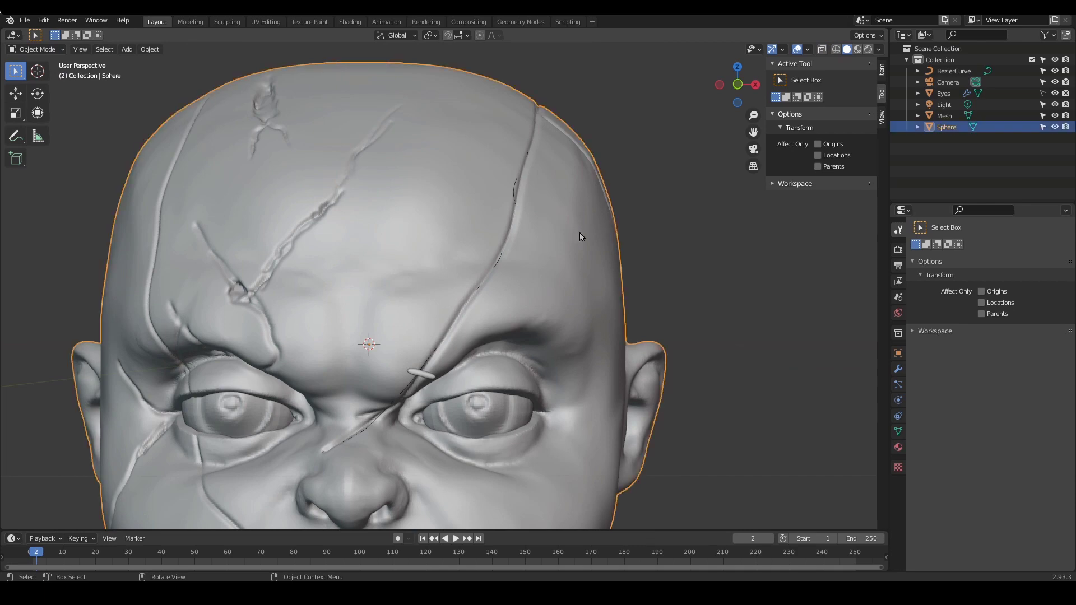
{"action": "key", "text": "g"}
{"action": "right_click", "coordinate": [595, 213]}
{"action": "double_click", "coordinate": [948, 128]}
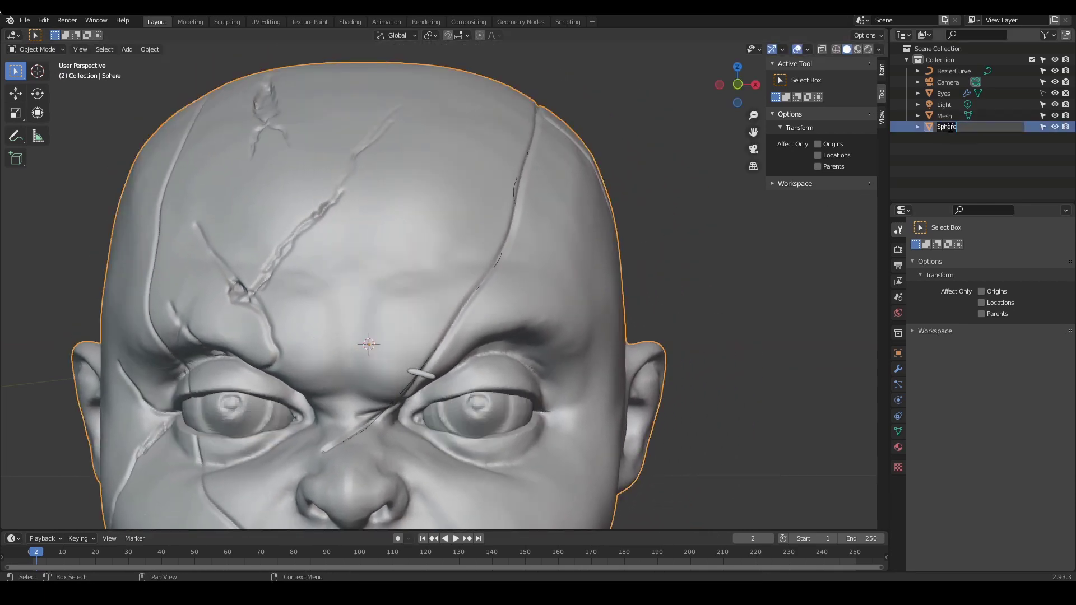
{"action": "type", "text": "Chucky"}
{"action": "key", "text": "Return"}
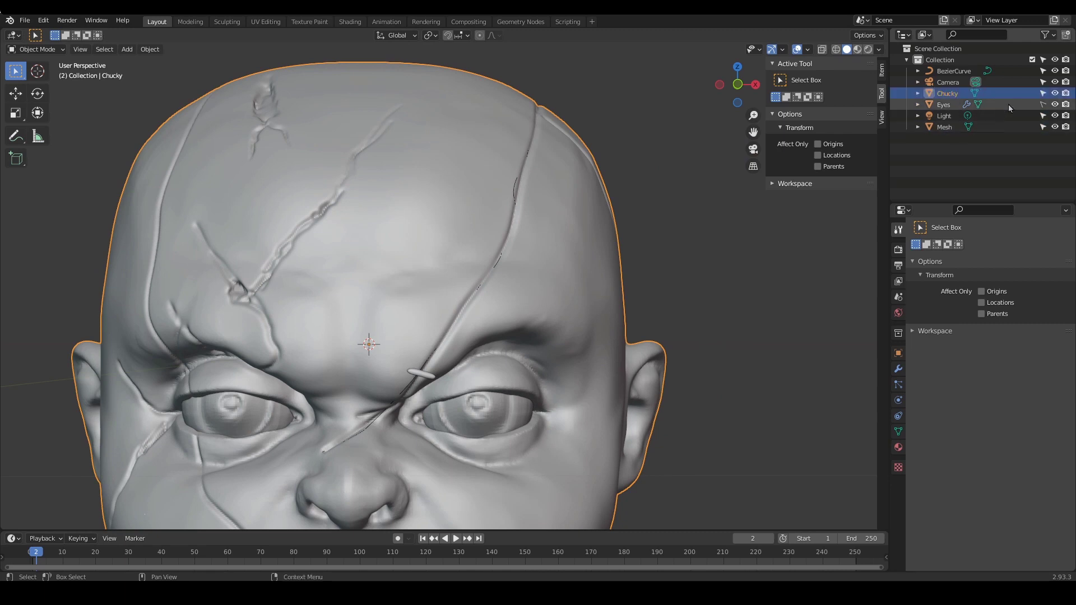
{"action": "left_click", "coordinate": [1042, 93]}
Select the stitch mesh and add the scar's Bezier curve to the selection as the active object
{"action": "scroll", "coordinate": [491, 364], "scroll_direction": "up", "scroll_amount": 3}
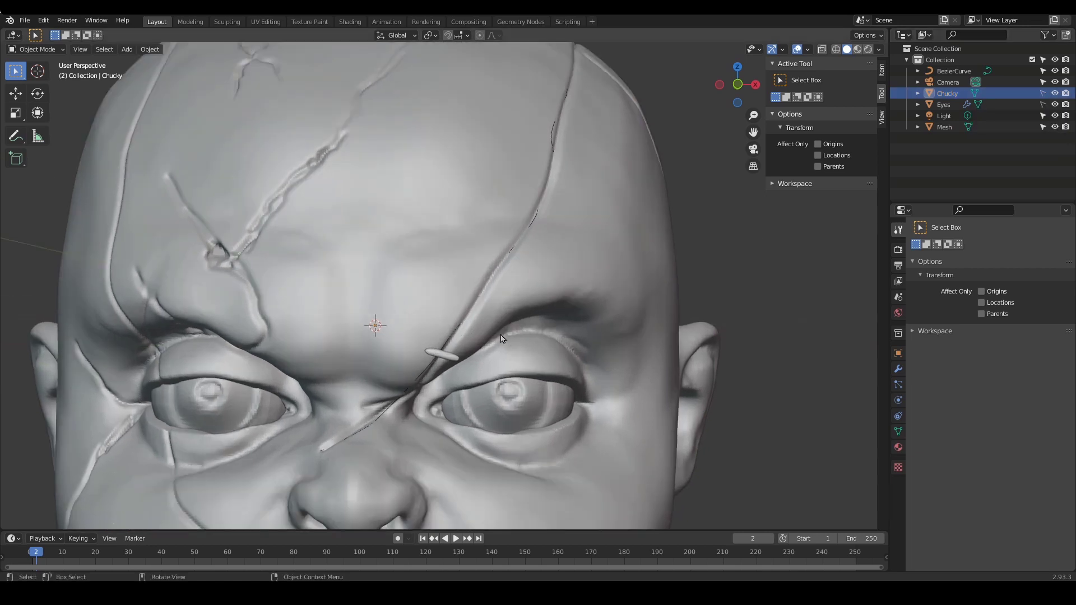
{"action": "left_click", "coordinate": [452, 373]}
{"action": "scroll", "coordinate": [548, 265], "scroll_direction": "up", "scroll_amount": 1}
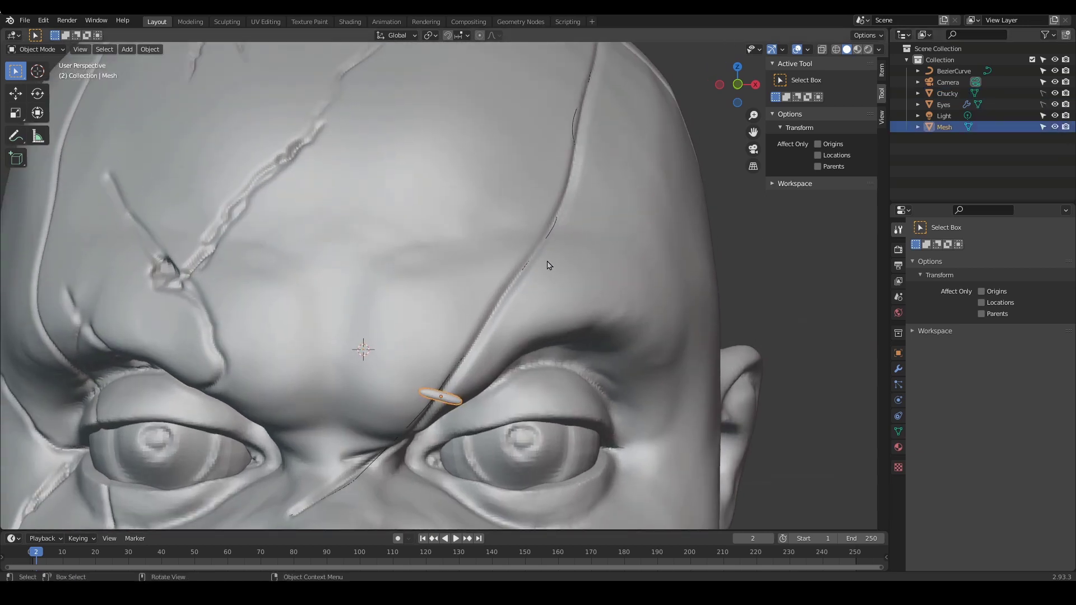
{"action": "left_click", "coordinate": [556, 232], "text": "shift"}
{"action": "scroll", "coordinate": [556, 233], "scroll_direction": "down", "scroll_amount": 3}
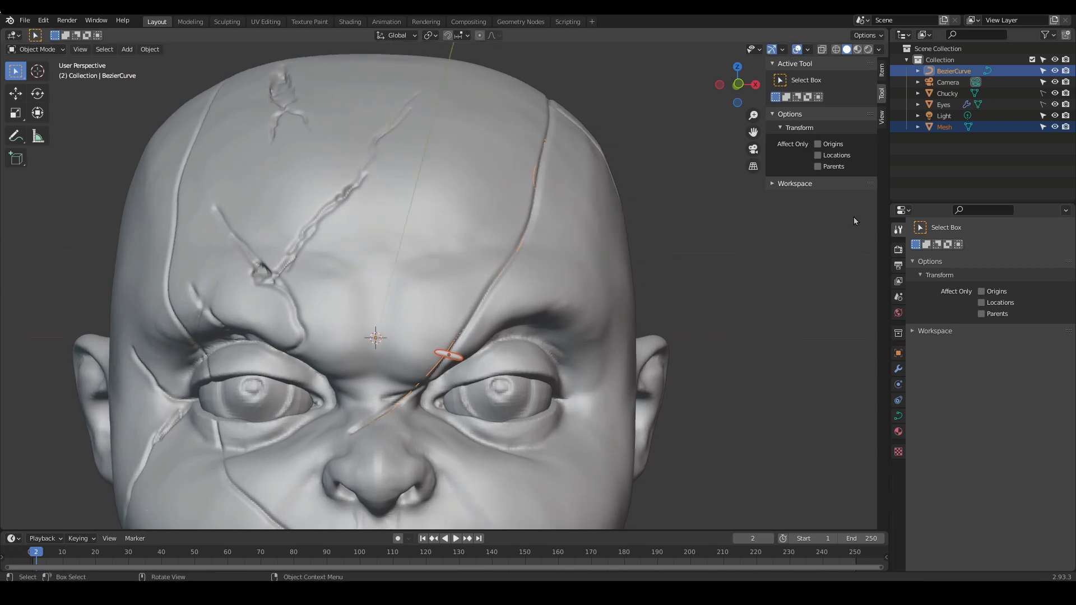
Search the add-on preferences for "align" to check the Align Tools add-on, and close the preferences
{"action": "left_click", "coordinate": [70, 24]}
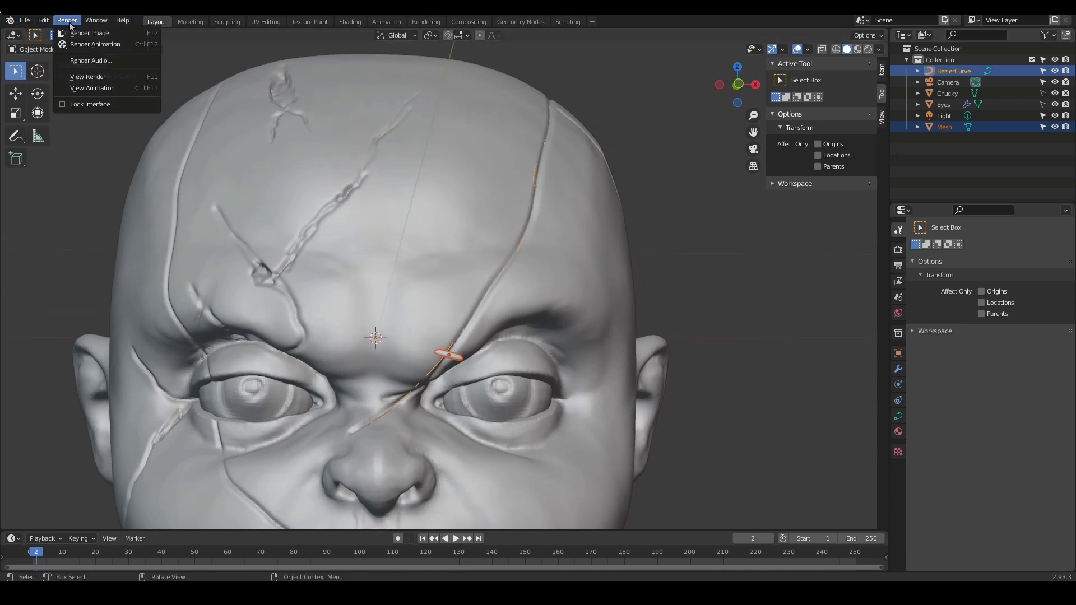
{"action": "mouse_move", "coordinate": [43, 21]}
{"action": "left_click", "coordinate": [119, 182]}
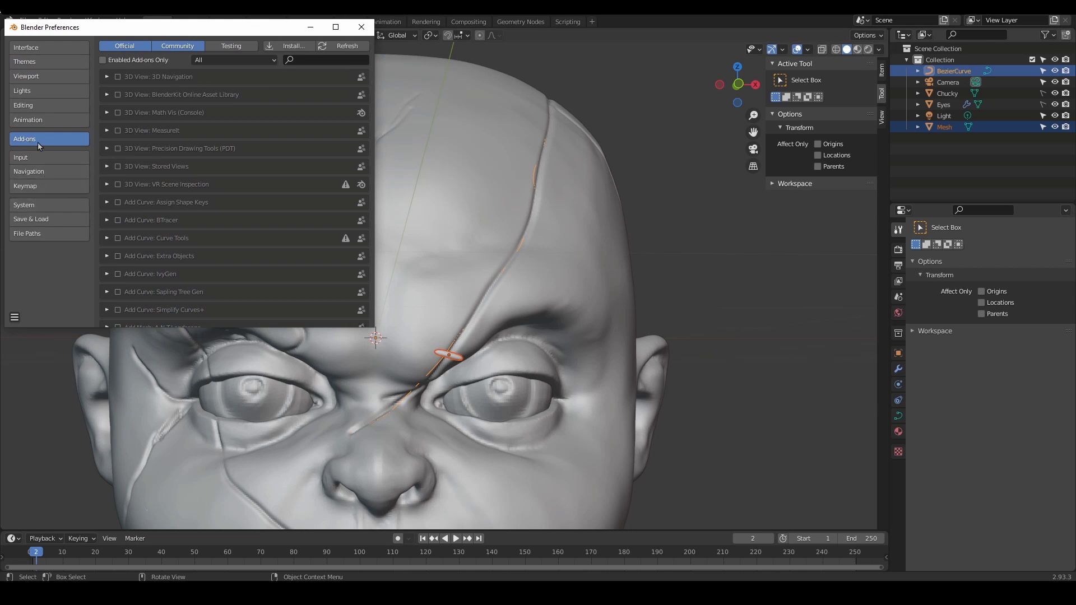
{"action": "left_click", "coordinate": [311, 58]}
{"action": "left_click_drag", "start_coordinate": [270, 35], "coordinate": [403, 84]}
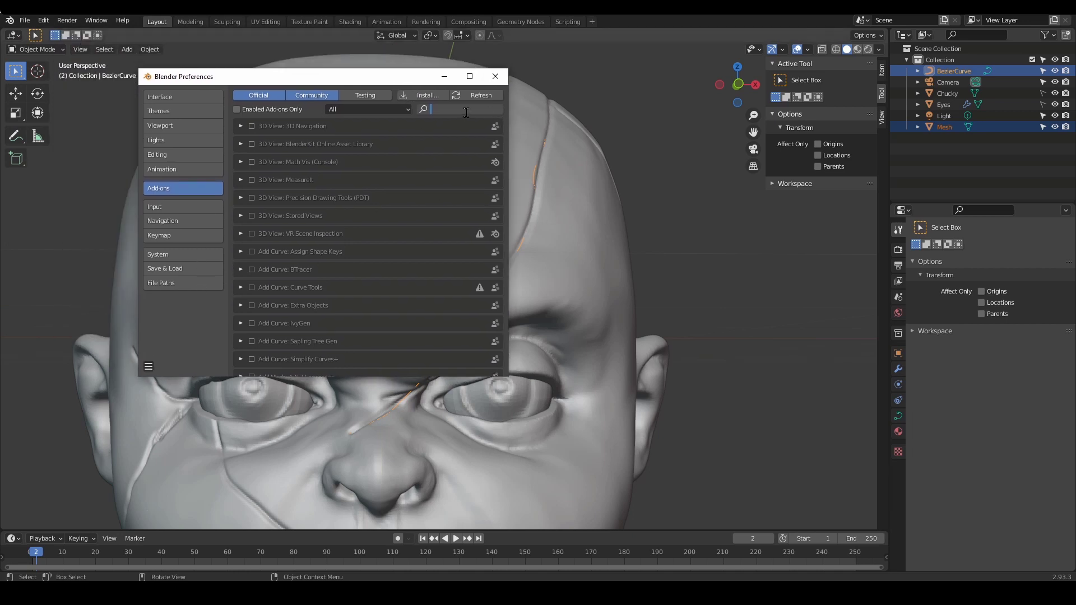
{"action": "type", "text": "align"}
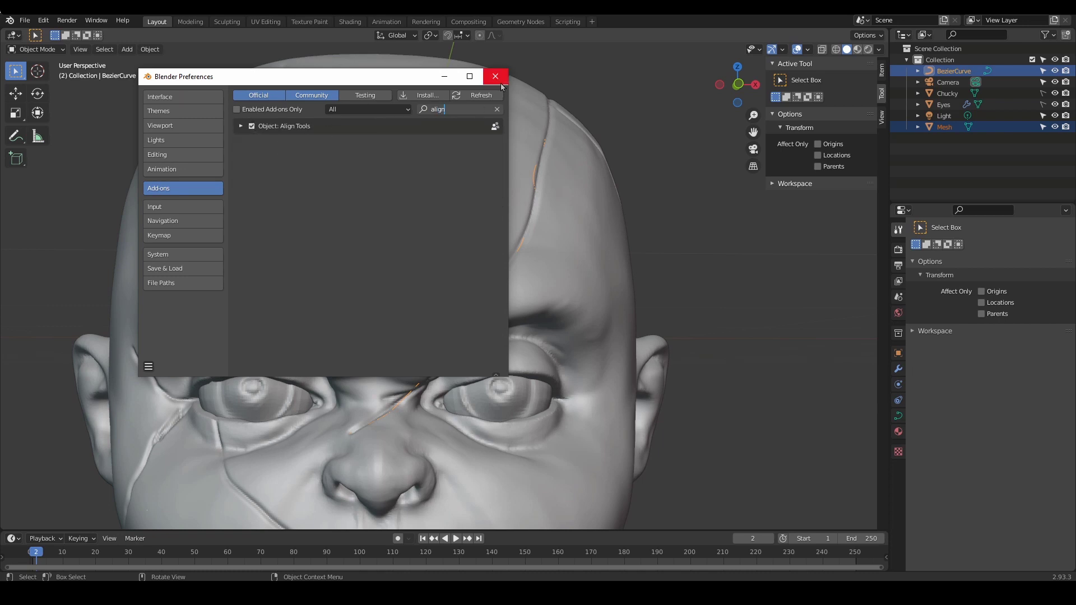
{"action": "left_click", "coordinate": [496, 76]}
Try moving the stitch mesh and the Bezier curve one after the other, cancelling each move
{"action": "middle_click_drag", "start_coordinate": [598, 145], "coordinate": [529, 185]}
{"action": "scroll", "coordinate": [493, 218], "scroll_direction": "up", "scroll_amount": 3}
{"action": "left_click", "coordinate": [389, 228]}
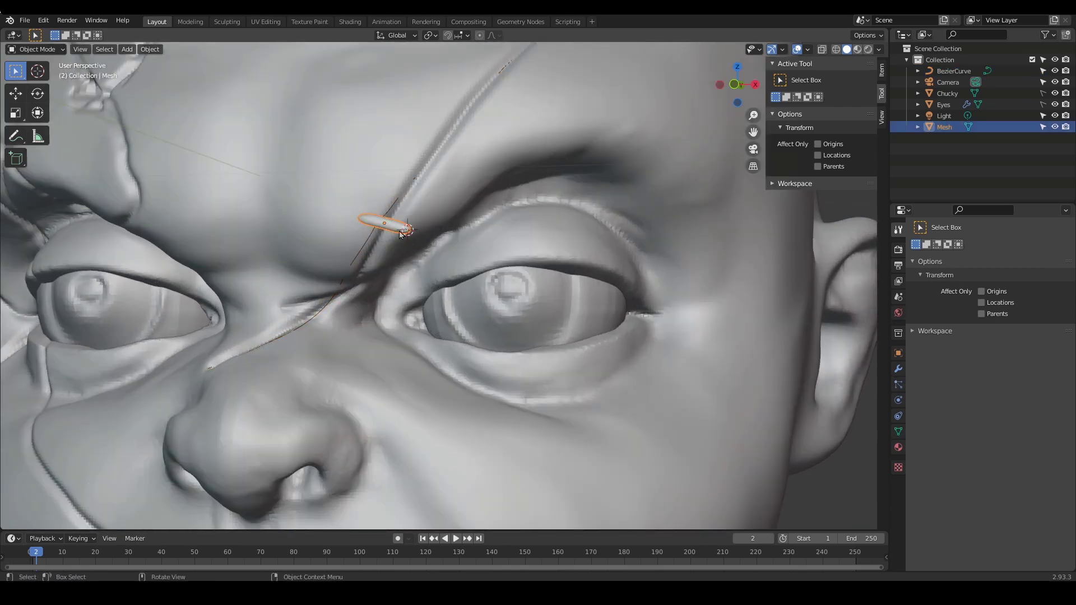
{"action": "key", "text": "g"}
{"action": "right_click", "coordinate": [426, 227]}
{"action": "left_click", "coordinate": [392, 203]}
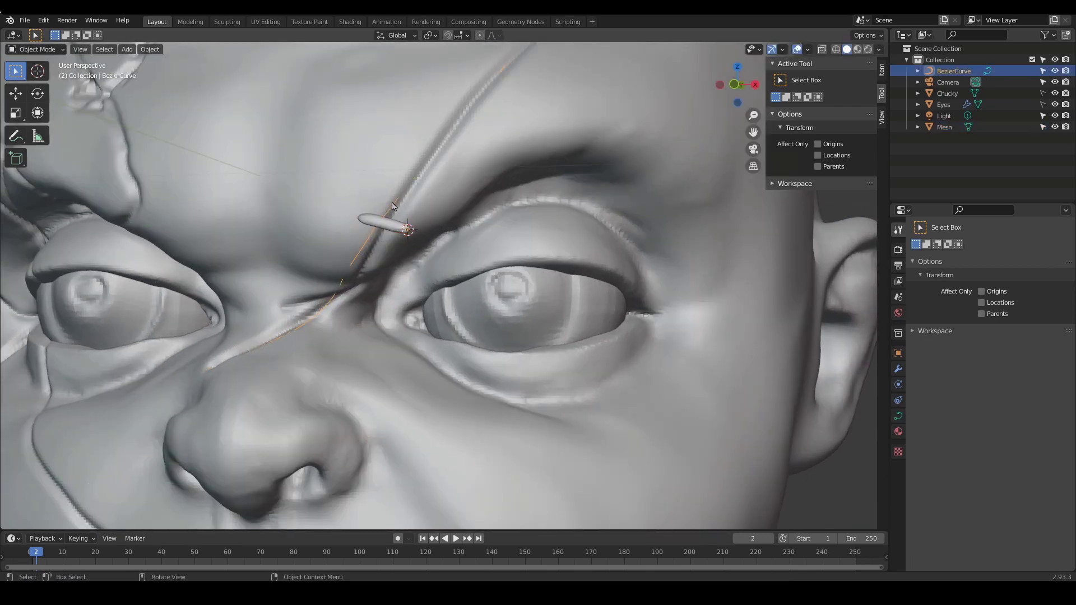
{"action": "key", "text": "g"}
{"action": "right_click", "coordinate": [472, 210]}
Align the stitch mesh's location and rotation to the Bezier curve with Align Tools, keeping the curve as the active object
{"action": "left_click", "coordinate": [383, 223]}
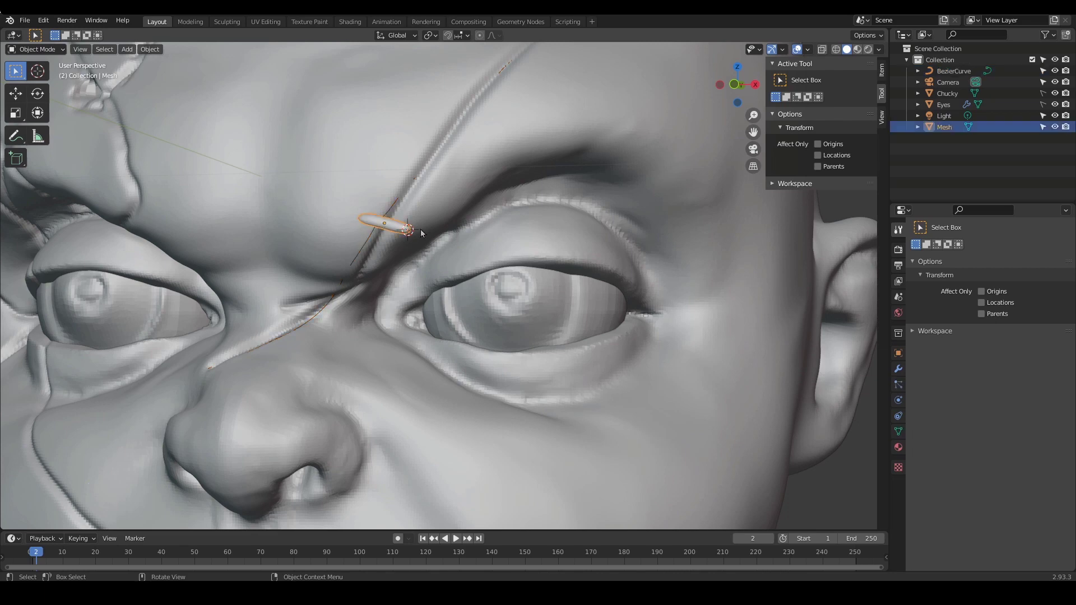
{"action": "left_click", "coordinate": [393, 208], "text": "shift"}
{"action": "middle_click_drag", "start_coordinate": [501, 230], "coordinate": [542, 240]}
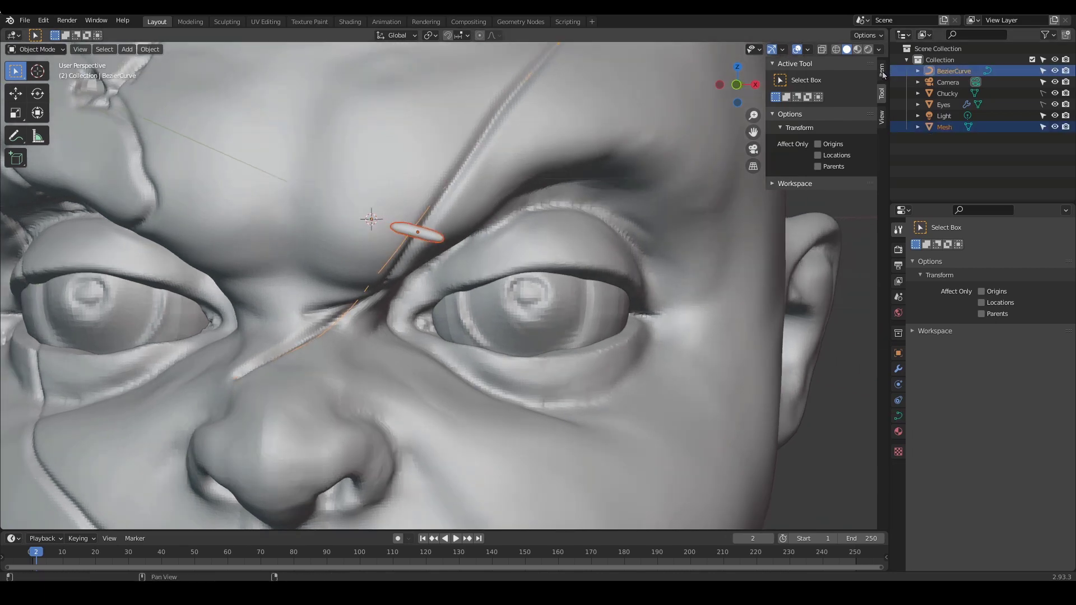
{"action": "left_click", "coordinate": [883, 73]}
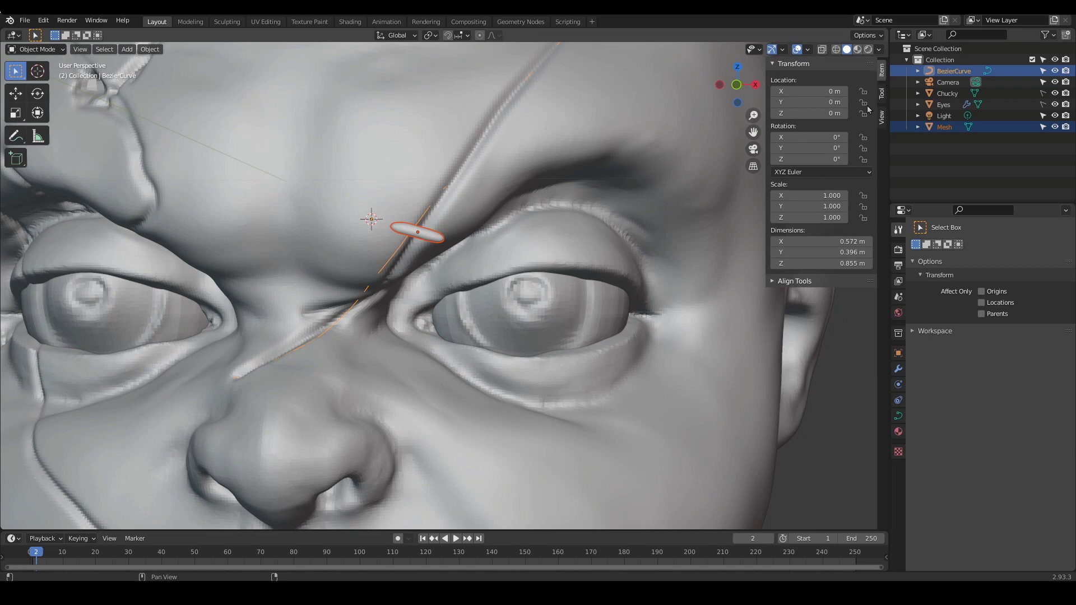
{"action": "left_click", "coordinate": [782, 282]}
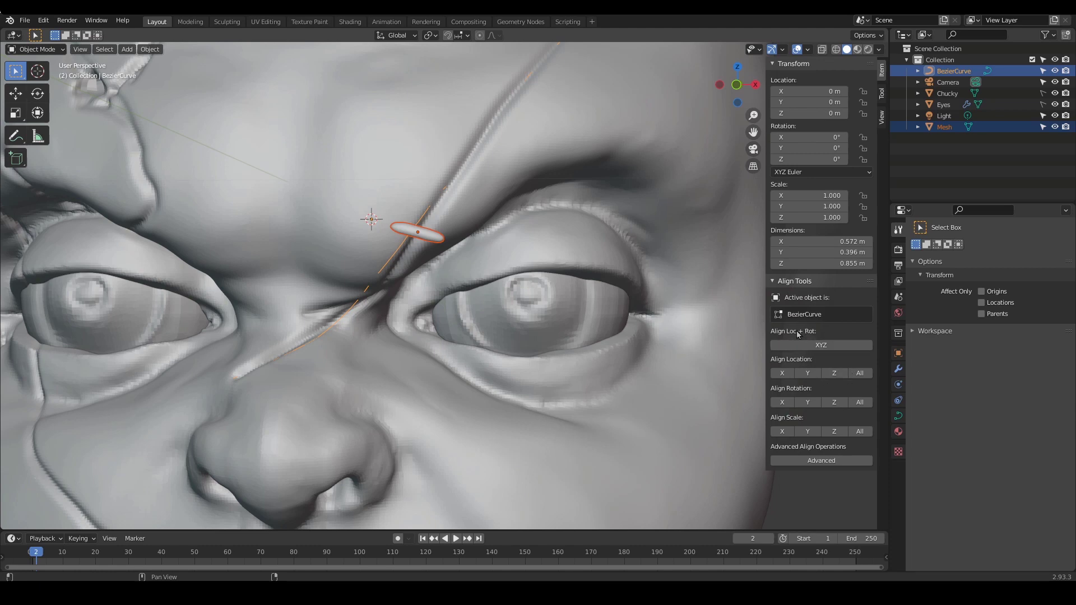
{"action": "left_click", "coordinate": [821, 345]}
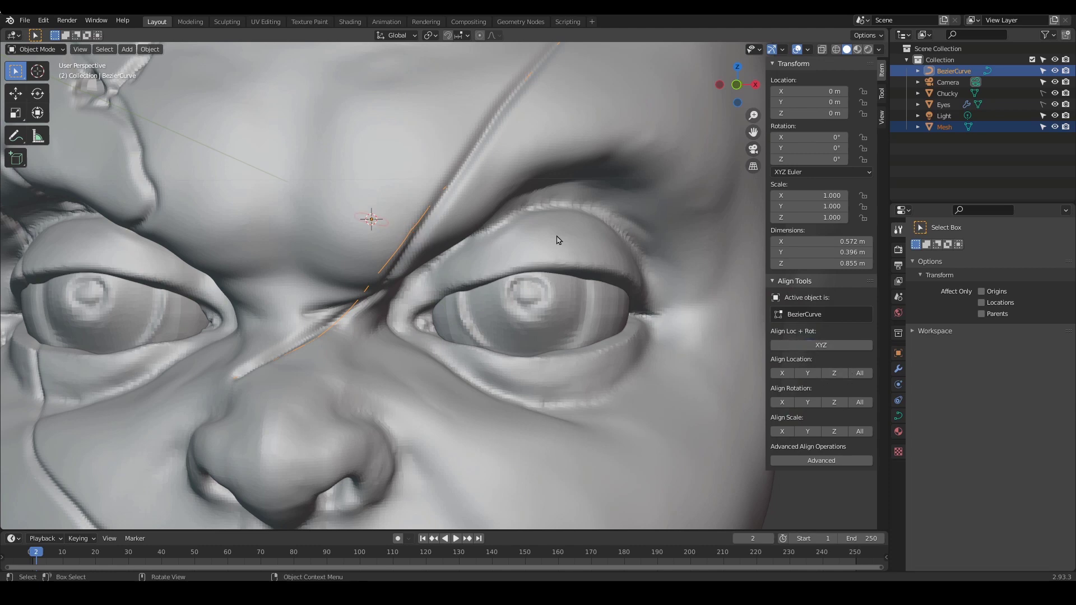
Switch the viewport to wireframe shading to see inside the head, and clear the selection
{"action": "scroll", "coordinate": [558, 239], "scroll_direction": "down", "scroll_amount": 4}
{"action": "middle_click_drag", "start_coordinate": [554, 241], "coordinate": [425, 339]}
{"action": "key", "text": "shift+z"}
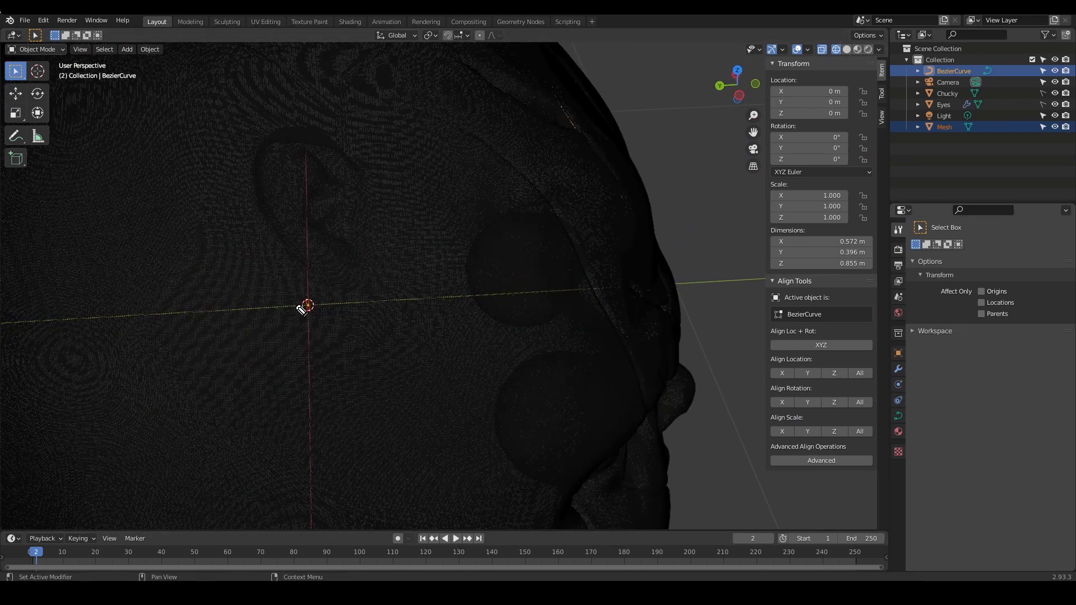
{"action": "left_click_drag", "start_coordinate": [302, 310], "coordinate": [317, 320]}
{"action": "left_click", "coordinate": [1056, 316]}
{"action": "scroll", "coordinate": [630, 252], "scroll_direction": "down", "scroll_amount": 4}
{"action": "middle_click_drag", "start_coordinate": [618, 267], "coordinate": [547, 261]}
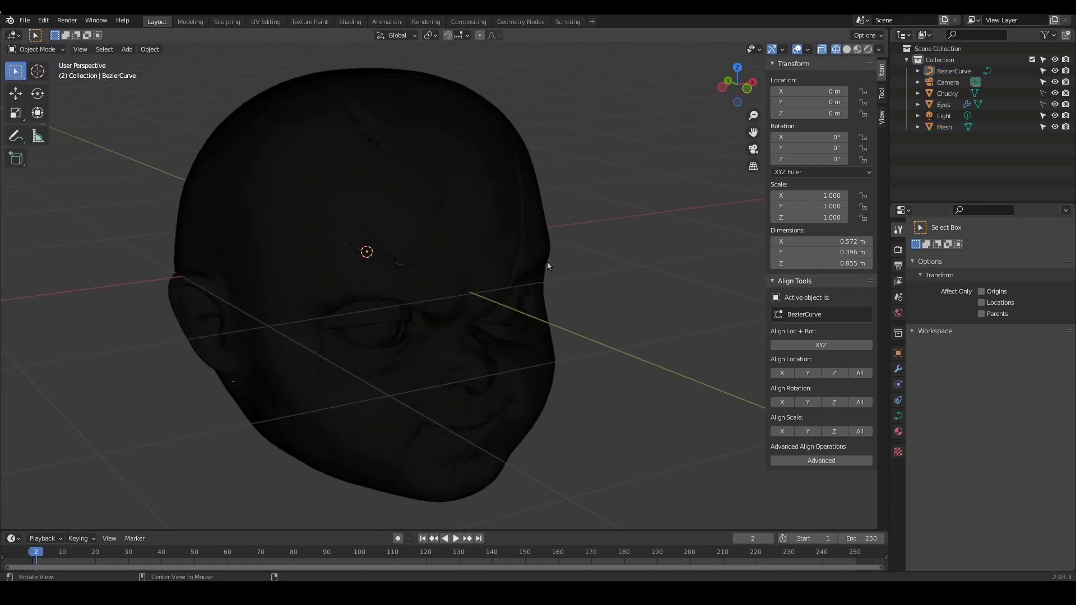
Select the stitch mesh at the curve's origin inside the head and inspect it up close
{"action": "scroll", "coordinate": [444, 266], "scroll_direction": "up", "scroll_amount": 5}
{"action": "left_click", "coordinate": [297, 231]}
{"action": "key", "text": "Right"}
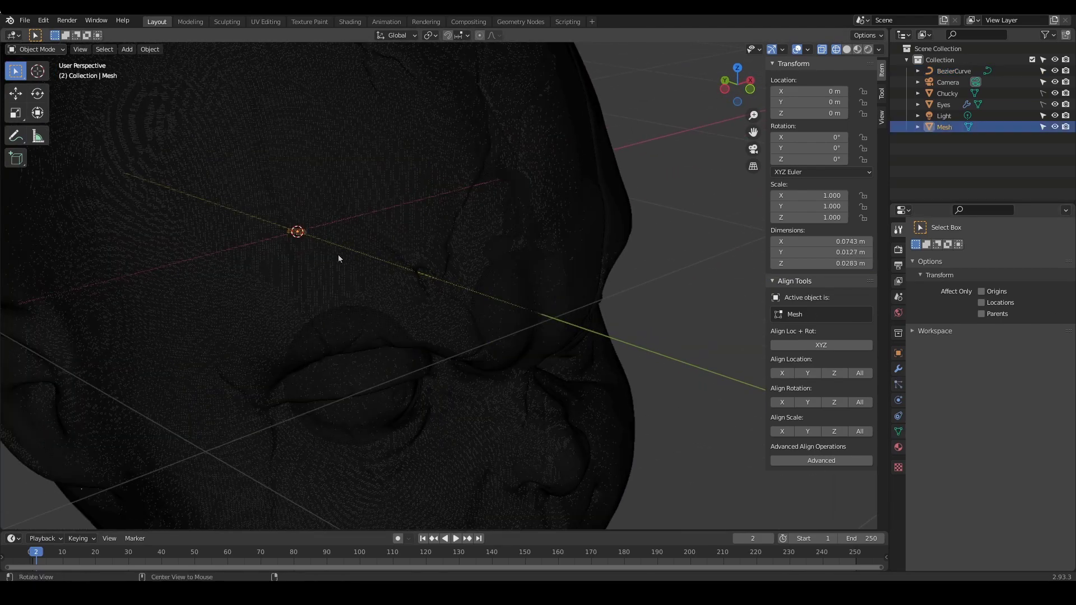
{"action": "mouse_move", "coordinate": [338, 253]}
{"action": "middle_mouse_down"}
{"action": "mouse_move", "coordinate": [348, 284]}
{"action": "mouse_move", "coordinate": [327, 269]}
{"action": "middle_mouse_up"}
{"action": "key", "text": "KP_Decimal"}
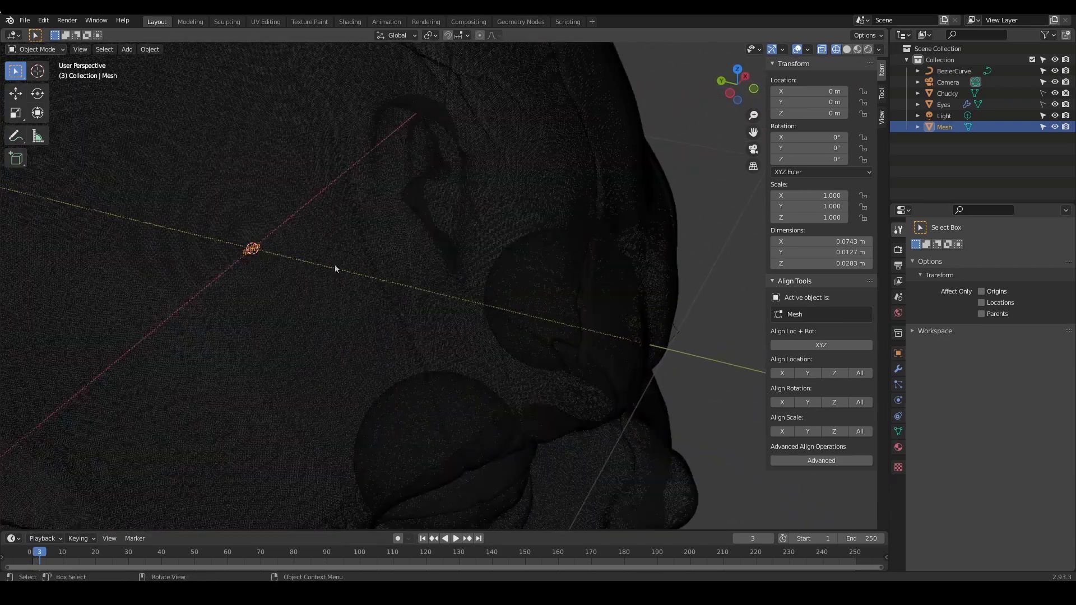
{"action": "scroll", "coordinate": [454, 281], "scroll_direction": "down", "scroll_amount": 3}
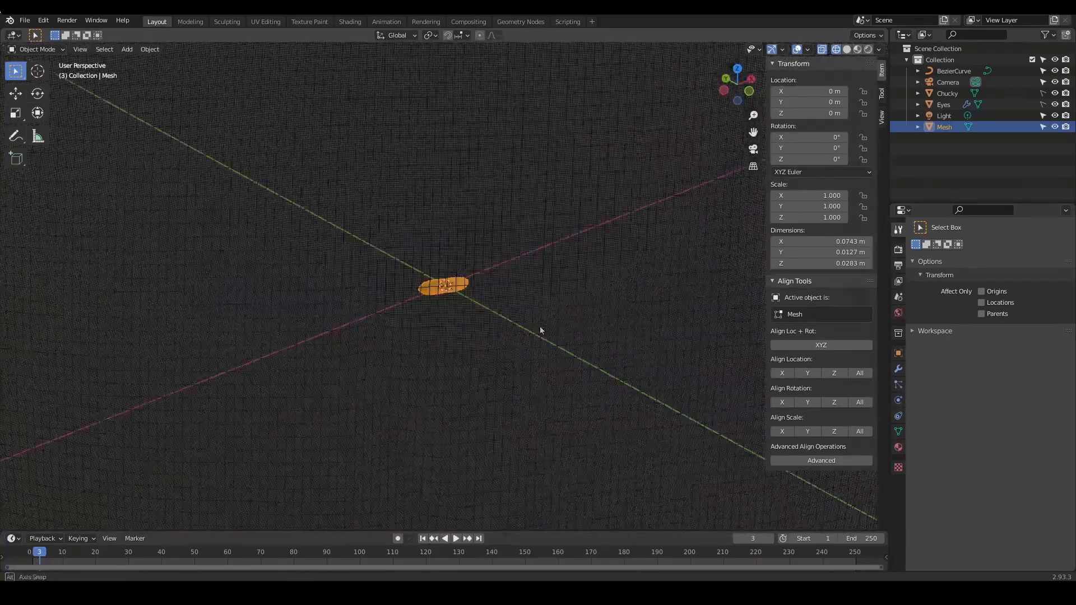
{"action": "middle_click_drag", "start_coordinate": [540, 325], "coordinate": [299, 227]}
{"action": "middle_click_drag", "start_coordinate": [462, 277], "coordinate": [473, 278]}
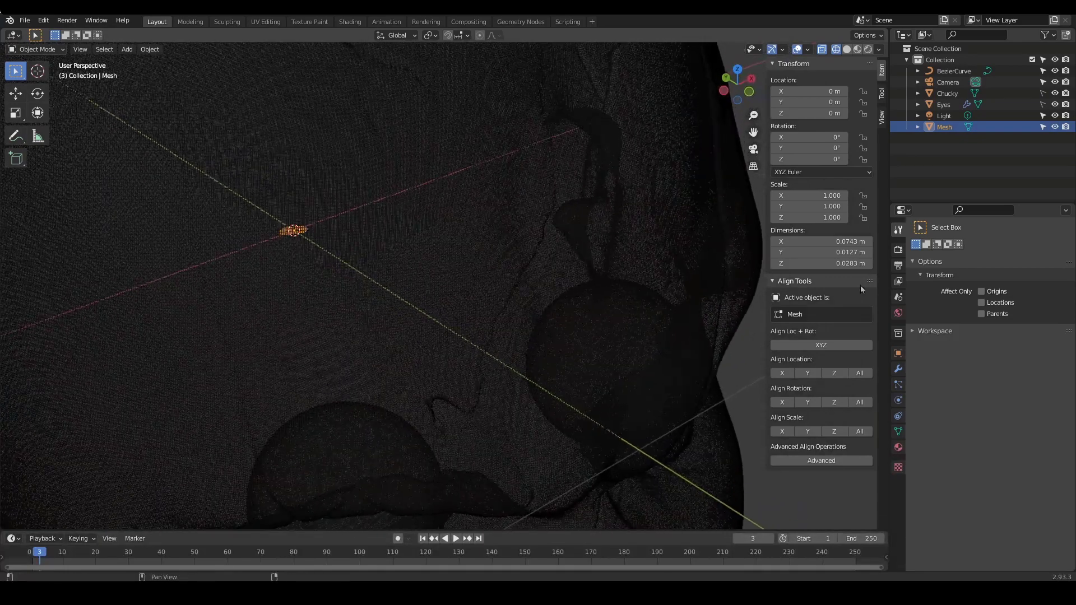
Add an Array modifier to the stitch mesh and set its count to 4
{"action": "left_click", "coordinate": [899, 370]}
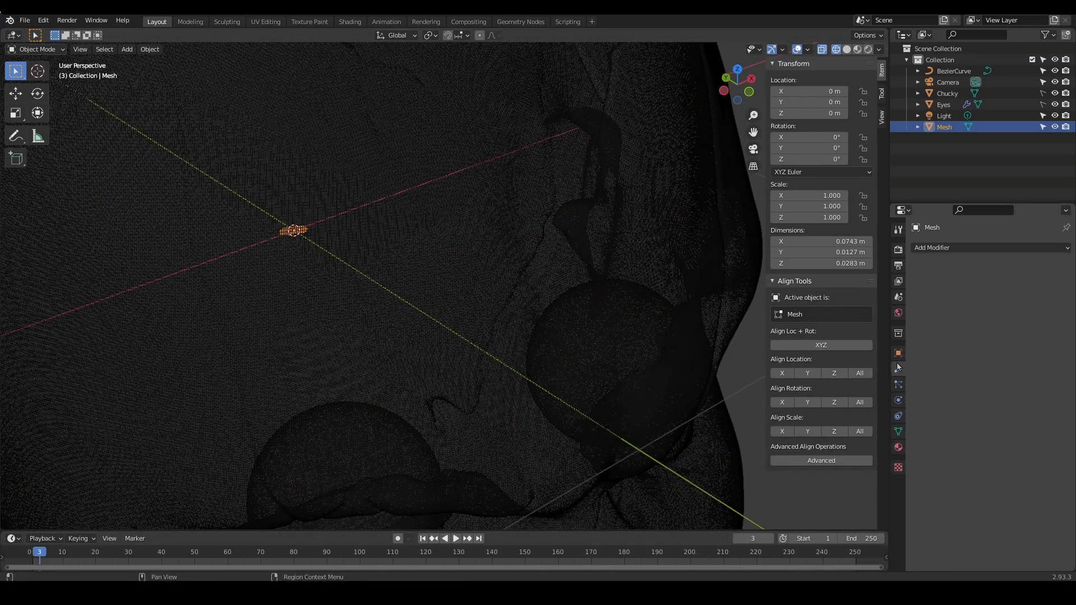
{"action": "left_click", "coordinate": [950, 248]}
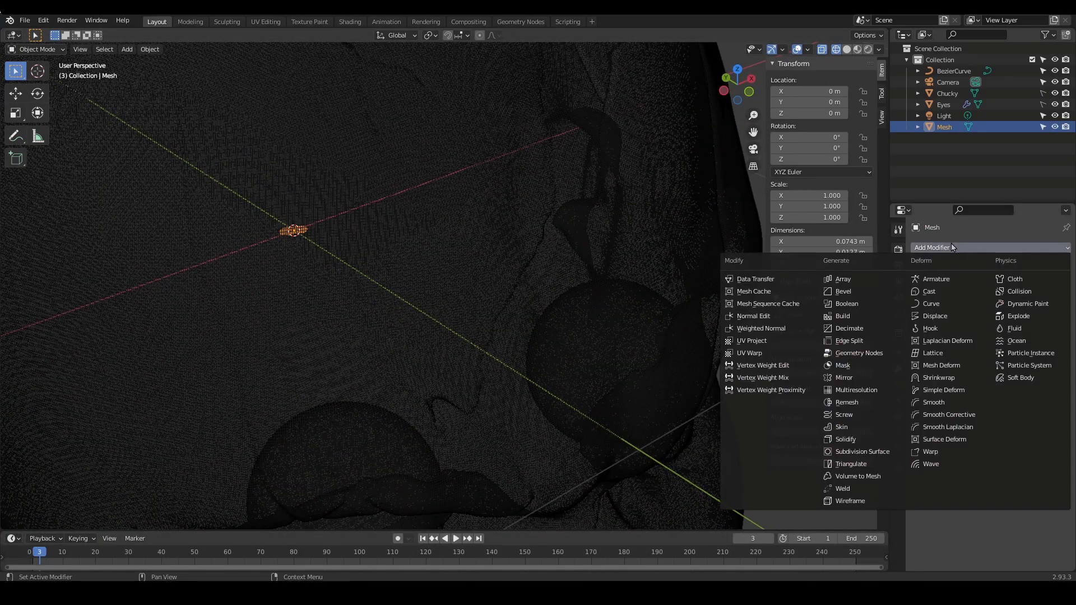
{"action": "left_click", "coordinate": [860, 278]}
{"action": "middle_click_drag", "start_coordinate": [449, 286], "coordinate": [337, 241]}
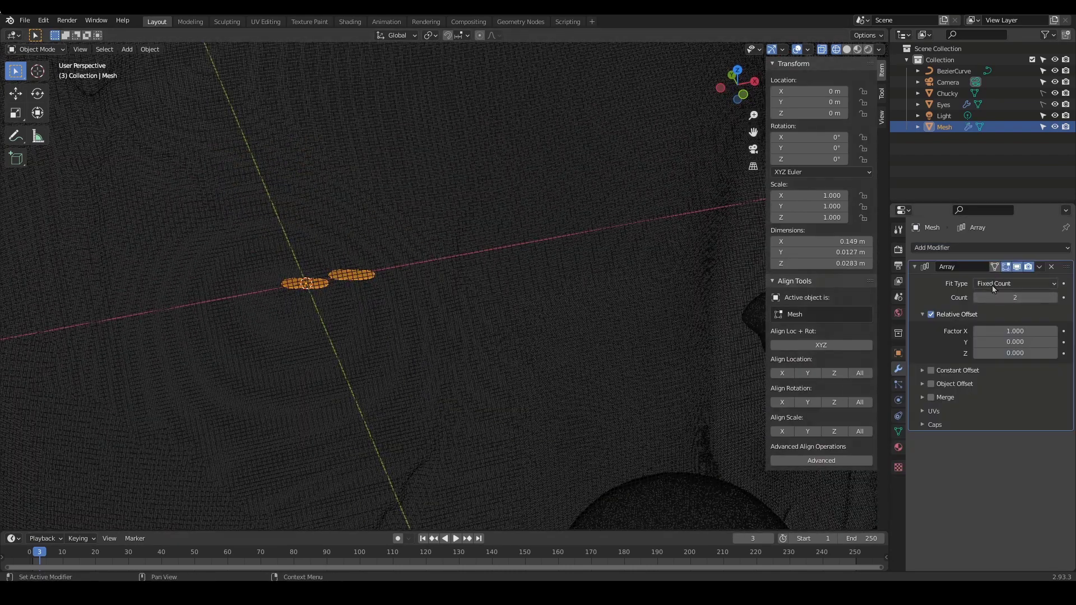
{"action": "left_click_drag", "start_coordinate": [1046, 297], "coordinate": [1013, 297]}
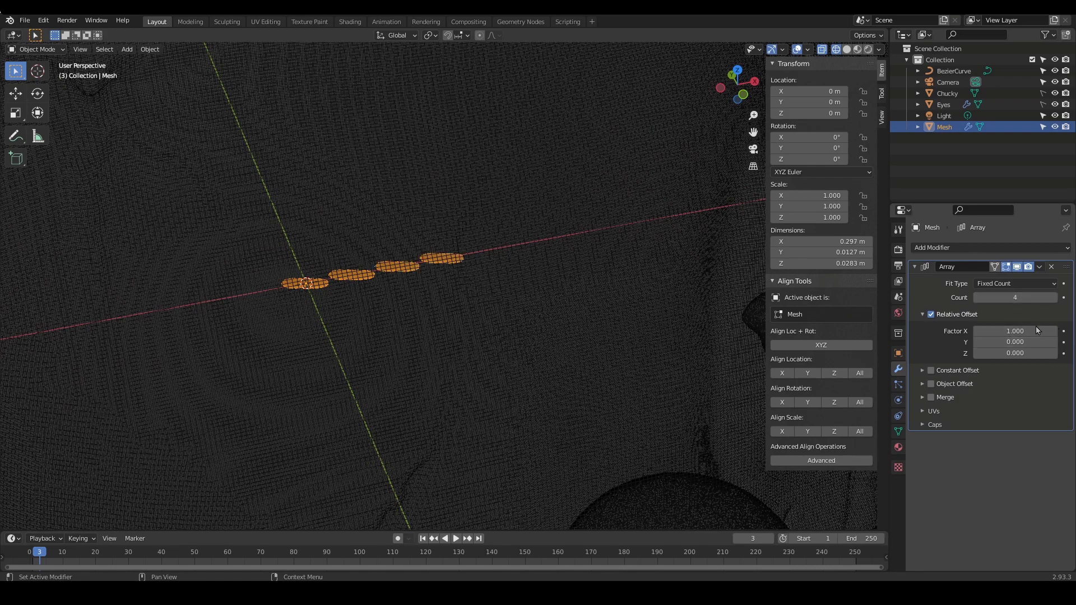
Try moving the Bezier curve and the arrayed stitches in turn, cancel both moves, and clear the selection
{"action": "scroll", "coordinate": [576, 282], "scroll_direction": "down", "scroll_amount": 3}
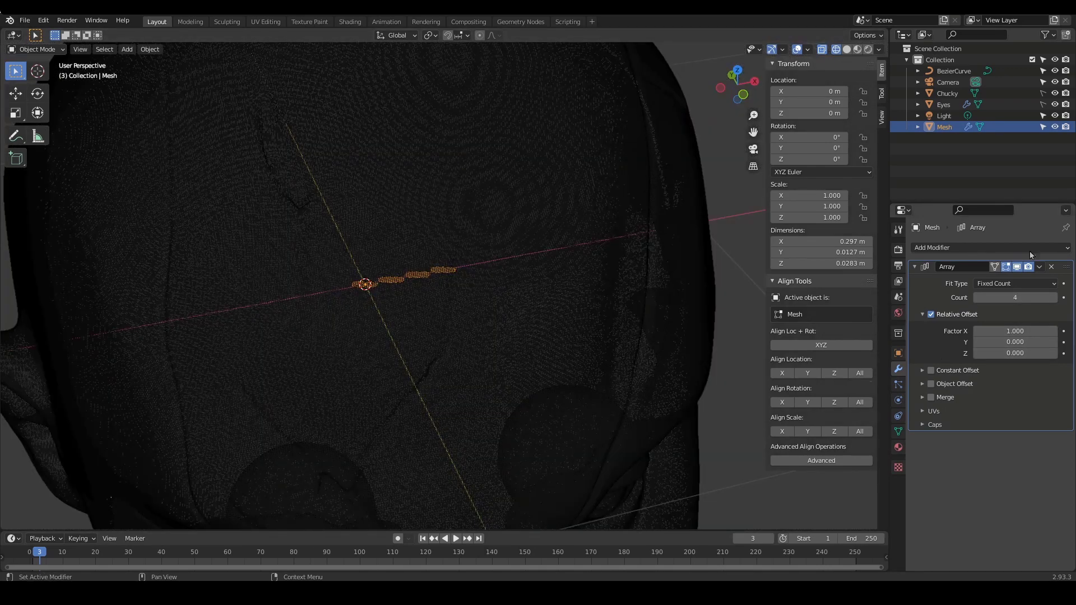
{"action": "middle_click_drag", "start_coordinate": [560, 318], "coordinate": [550, 230]}
{"action": "scroll", "coordinate": [428, 280], "scroll_direction": "down", "scroll_amount": 3}
{"action": "left_click", "coordinate": [545, 228]}
{"action": "key", "text": "g"}
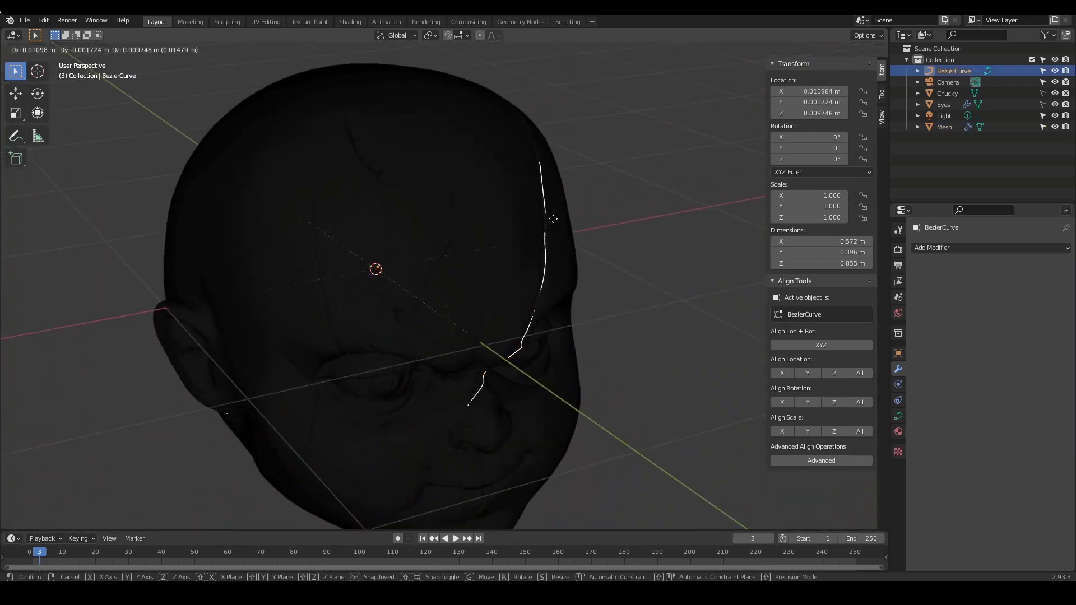
{"action": "right_click", "coordinate": [582, 201]}
{"action": "scroll", "coordinate": [383, 268], "scroll_direction": "up", "scroll_amount": 3}
{"action": "left_click", "coordinate": [336, 260]}
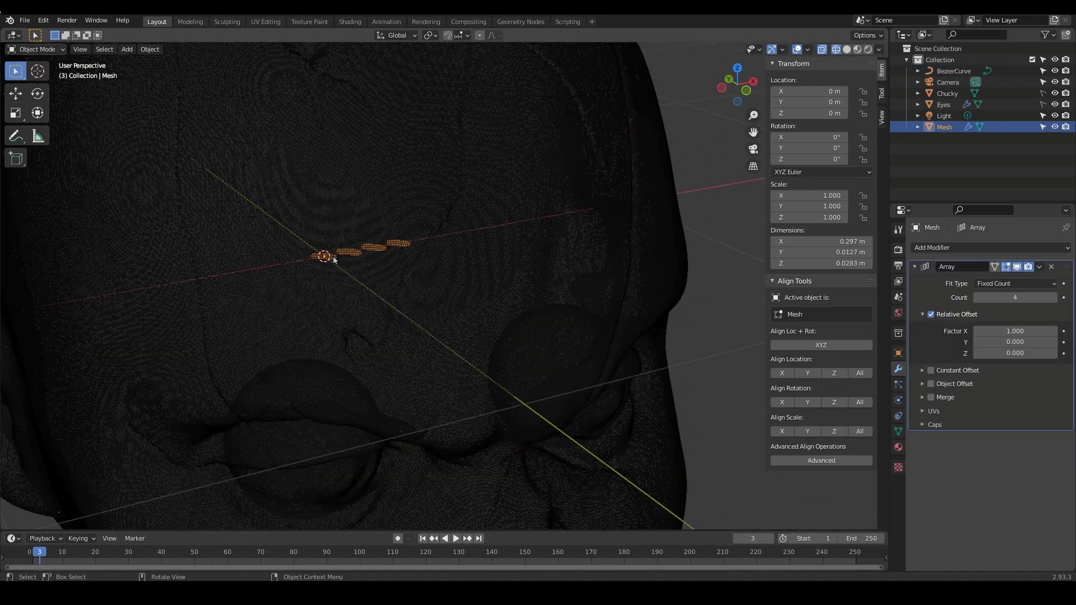
{"action": "key", "text": "g"}
{"action": "right_click", "coordinate": [413, 247]}
{"action": "middle_click_drag", "start_coordinate": [421, 245], "coordinate": [427, 253]}
{"action": "left_click", "coordinate": [413, 265]}
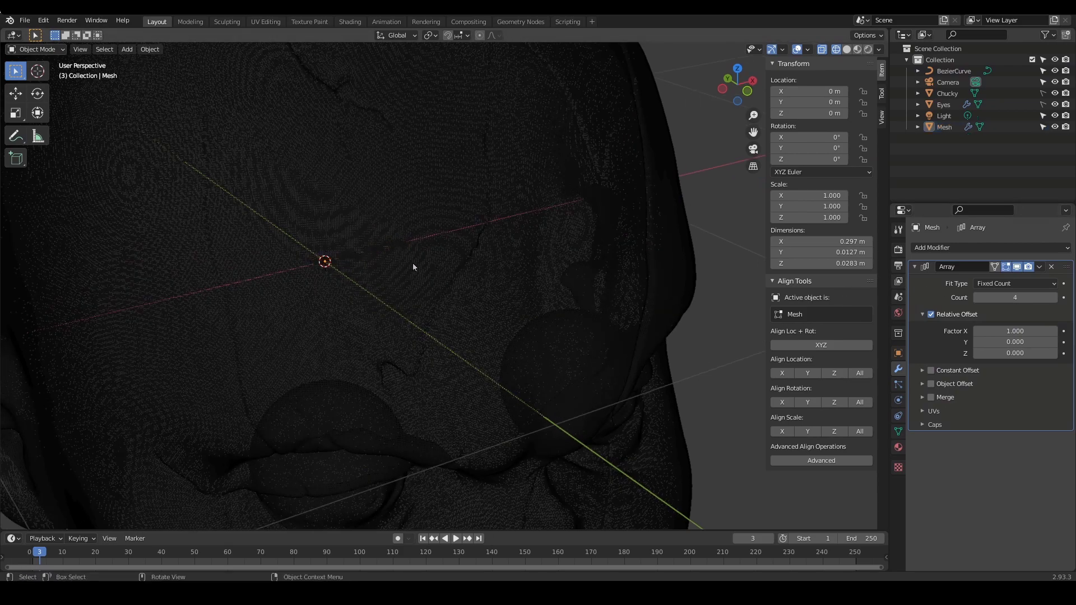
Add a Curve modifier to the arrayed stitch mesh and set BezierCurve as its curve object
{"action": "left_click", "coordinate": [332, 261]}
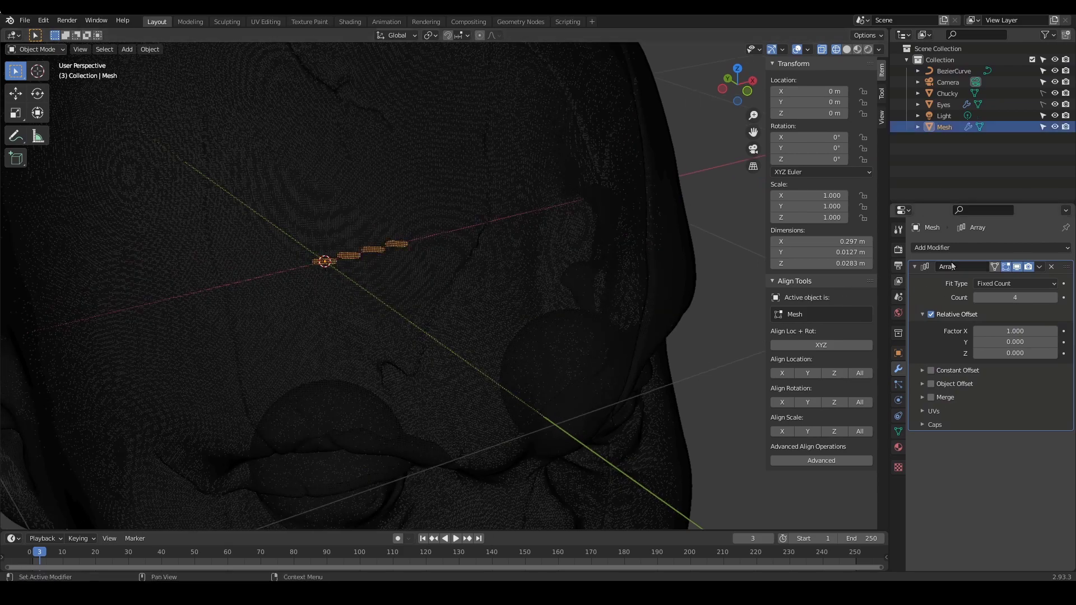
{"action": "left_click", "coordinate": [987, 247]}
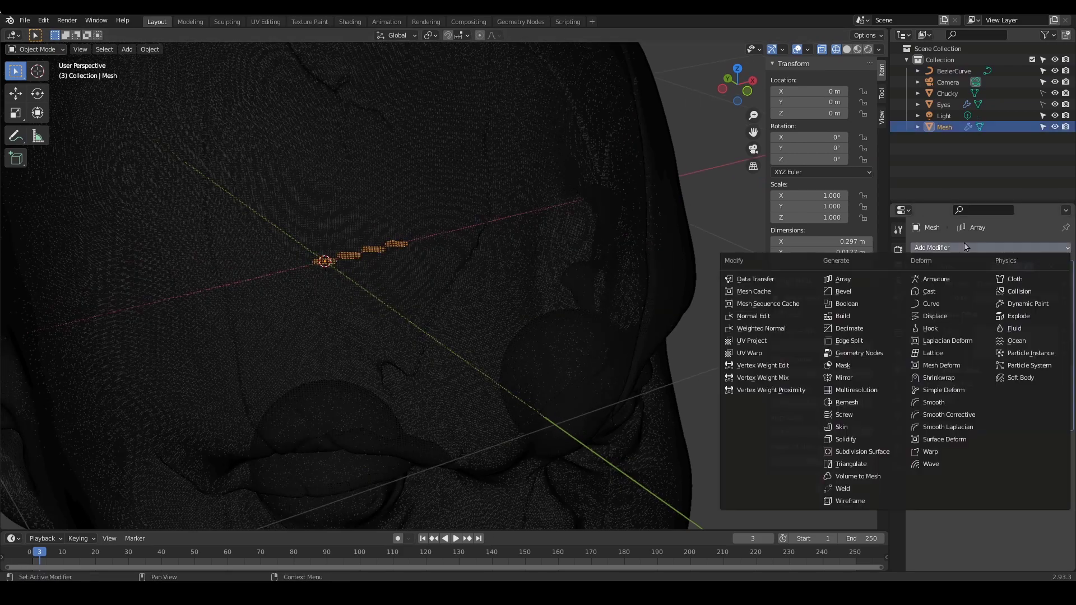
{"action": "left_click", "coordinate": [937, 305]}
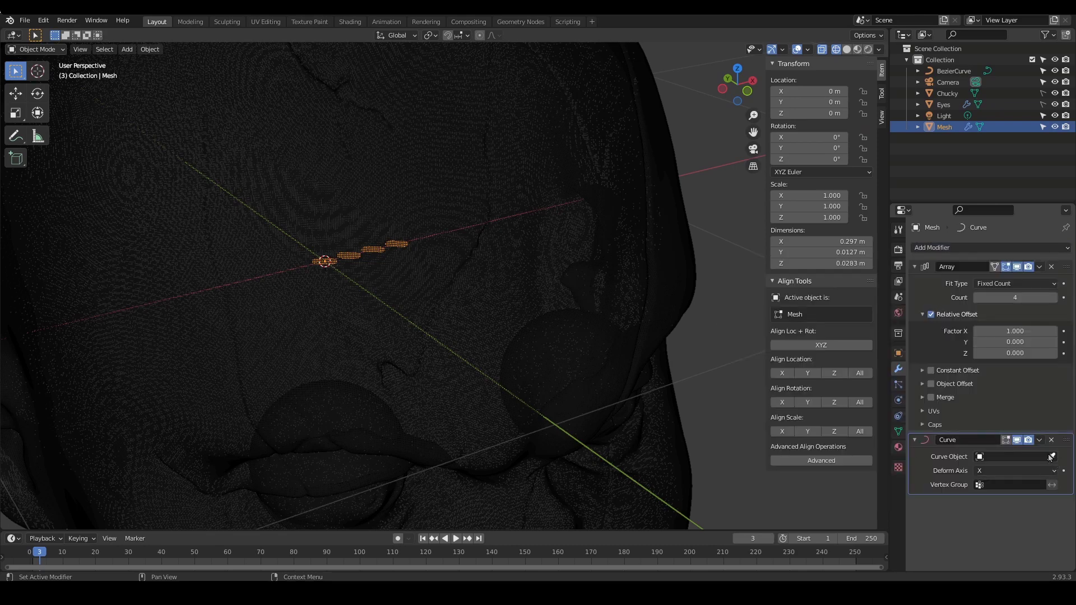
{"action": "left_click", "coordinate": [1052, 457]}
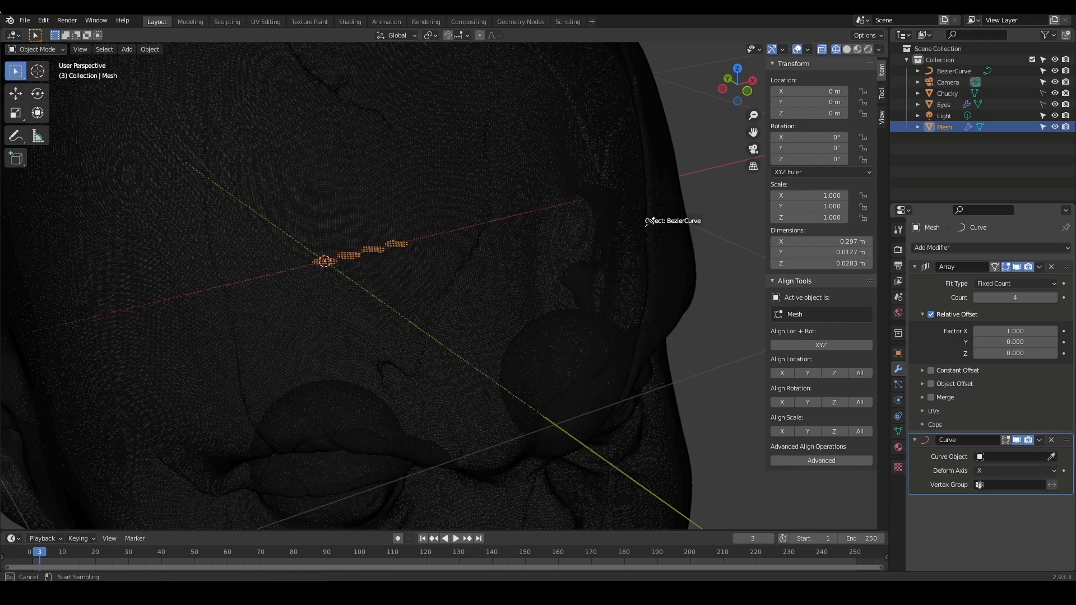
{"action": "left_click", "coordinate": [644, 264]}
{"action": "middle_click_drag", "start_coordinate": [645, 263], "coordinate": [516, 286]}
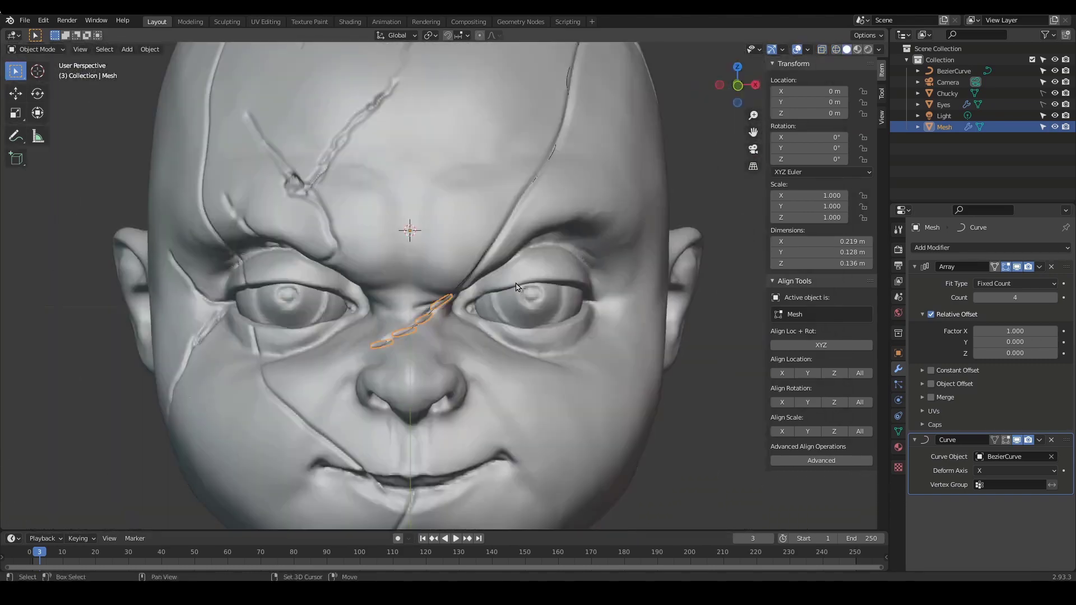
Set the stitch mesh's Array count to 8 and inspect how the stitches follow the scar
{"action": "left_click_drag", "start_coordinate": [517, 287], "coordinate": [445, 306], "text": "alt"}
{"action": "scroll", "coordinate": [577, 257], "scroll_direction": "up", "scroll_amount": 2}
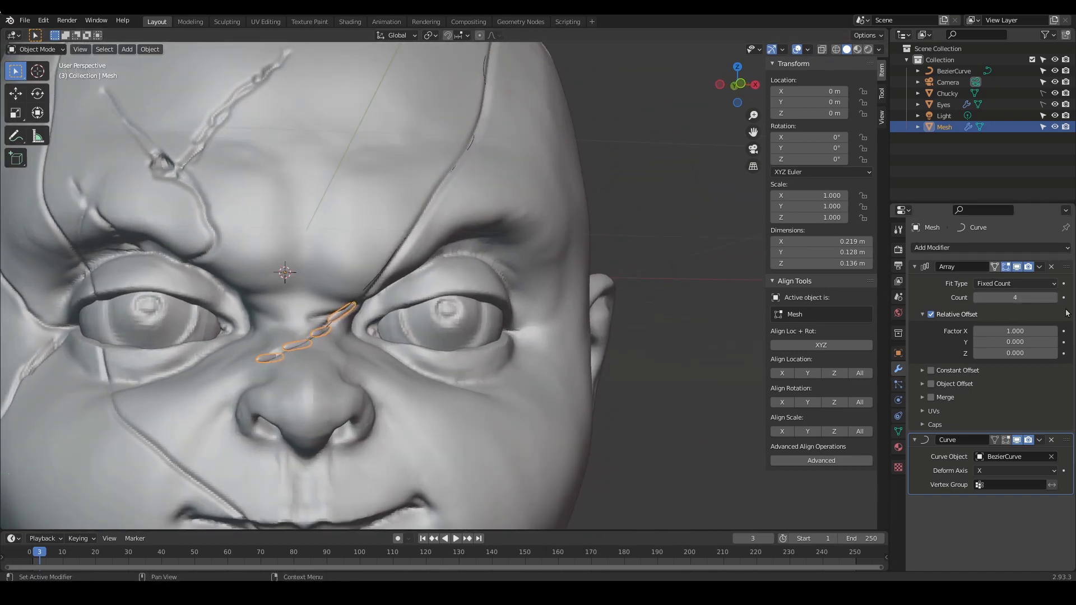
{"action": "left_click_drag", "start_coordinate": [1014, 296], "coordinate": [1054, 296]}
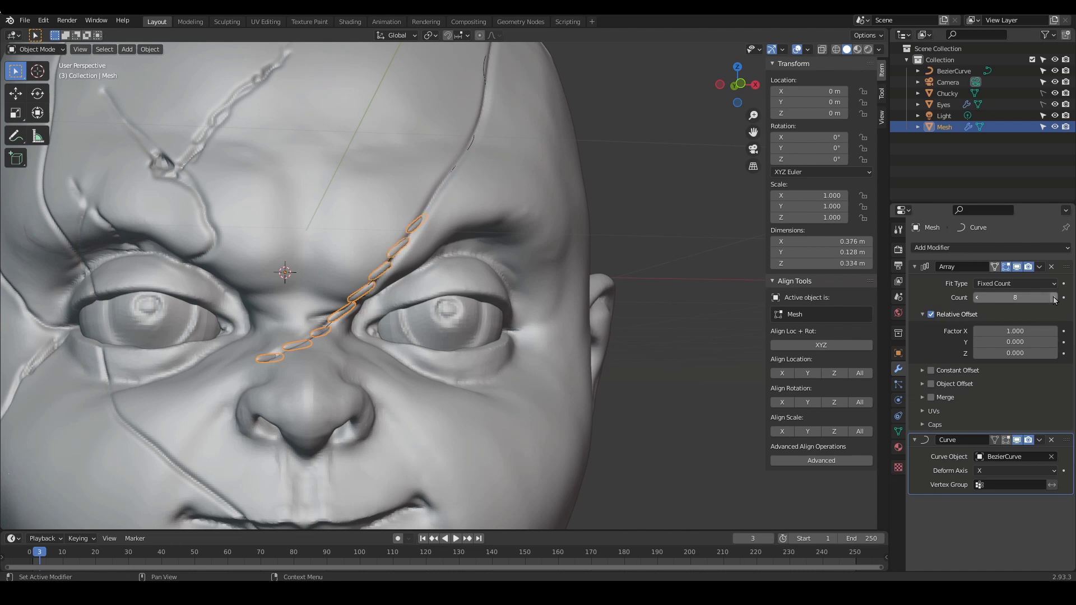
{"action": "scroll", "coordinate": [509, 336], "scroll_direction": "up", "scroll_amount": 4}
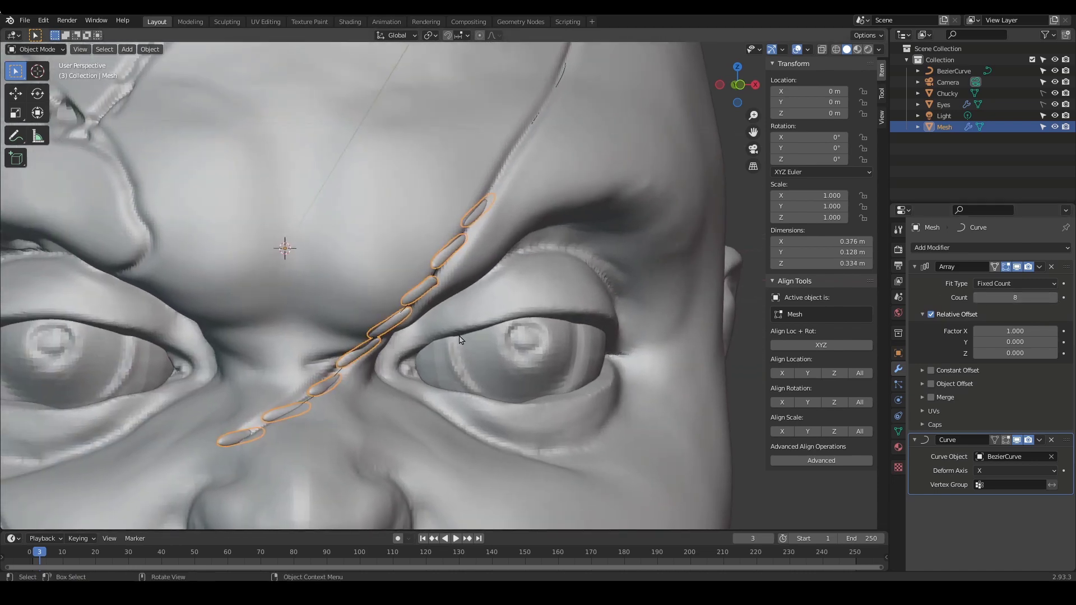
{"action": "scroll", "coordinate": [452, 293], "scroll_direction": "down", "scroll_amount": 4}
{"action": "scroll", "coordinate": [446, 288], "scroll_direction": "up", "scroll_amount": 3}
{"action": "scroll", "coordinate": [448, 286], "scroll_direction": "down", "scroll_amount": 3}
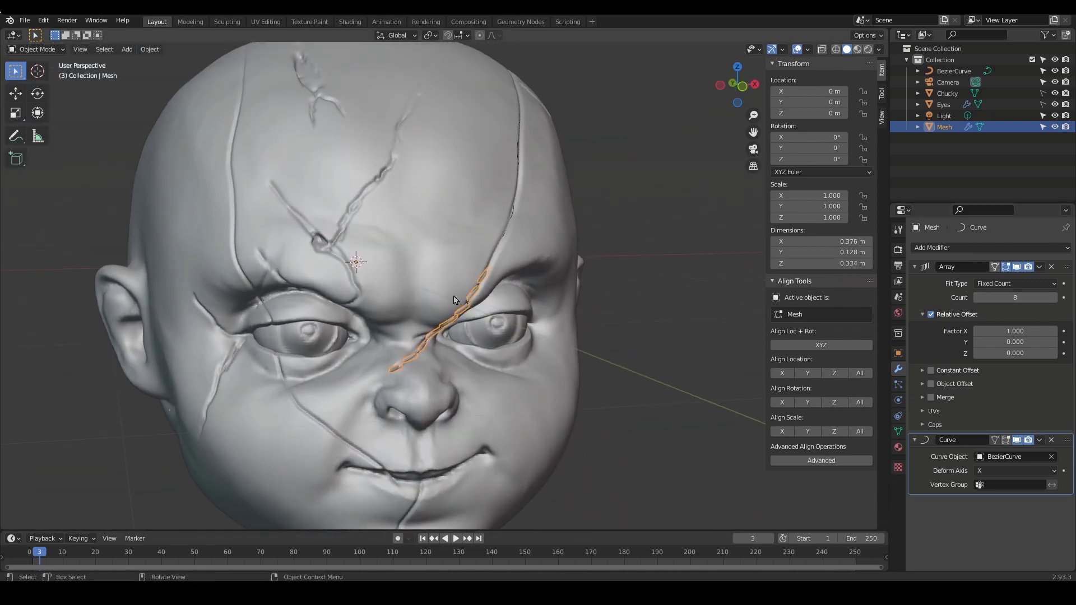
Enter Edit Mode on the stitch mesh and enable the Curve modifier's display in Edit Mode
{"action": "scroll", "coordinate": [455, 301], "scroll_direction": "up", "scroll_amount": 2}
{"action": "mouse_move", "coordinate": [482, 303]}
{"action": "middle_mouse_down"}
{"action": "mouse_move", "coordinate": [426, 274]}
{"action": "mouse_move", "coordinate": [492, 287]}
{"action": "middle_mouse_up"}
{"action": "scroll", "coordinate": [487, 303], "scroll_direction": "down", "scroll_amount": 2, "text": "alt"}
{"action": "scroll", "coordinate": [474, 300], "scroll_direction": "down", "scroll_amount": 2}
{"action": "key", "text": "Tab"}
{"action": "scroll", "coordinate": [478, 300], "scroll_direction": "up", "scroll_amount": 2}
{"action": "key", "text": "shift+z"}
{"action": "scroll", "coordinate": [493, 287], "scroll_direction": "up", "scroll_amount": 2}
{"action": "key", "text": "shift+z"}
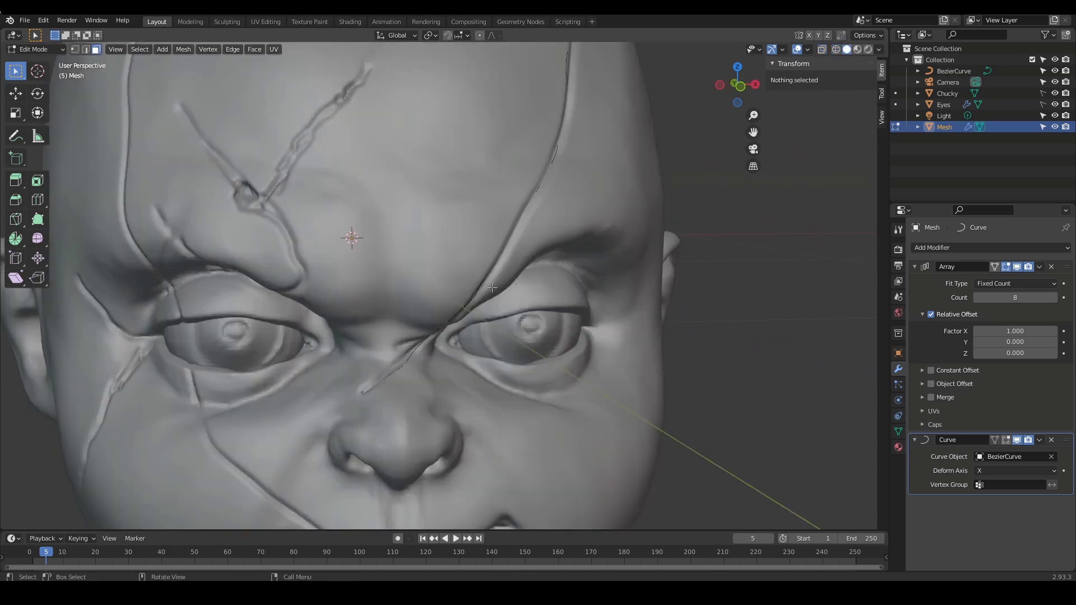
{"action": "scroll", "coordinate": [492, 288], "scroll_direction": "down", "scroll_amount": 2}
{"action": "scroll", "coordinate": [522, 235], "scroll_direction": "up", "scroll_amount": 3}
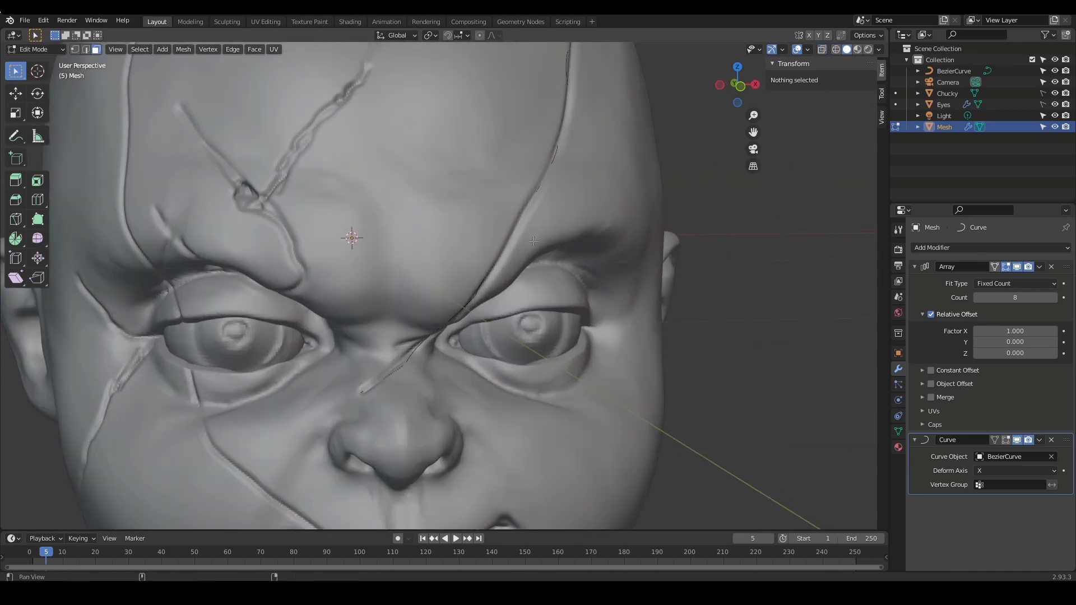
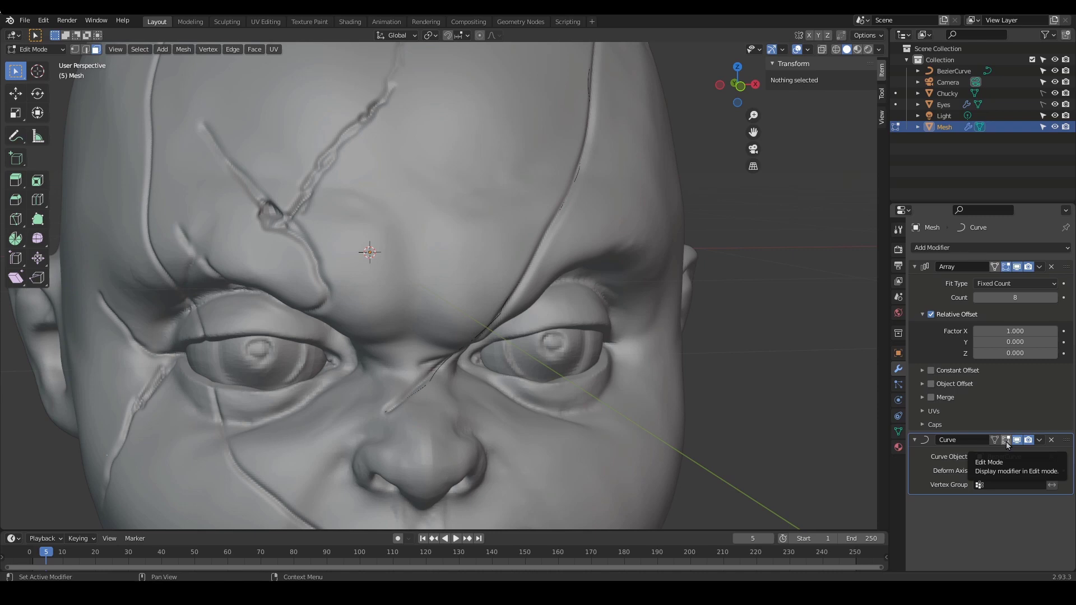
{"action": "left_click", "coordinate": [1007, 440]}
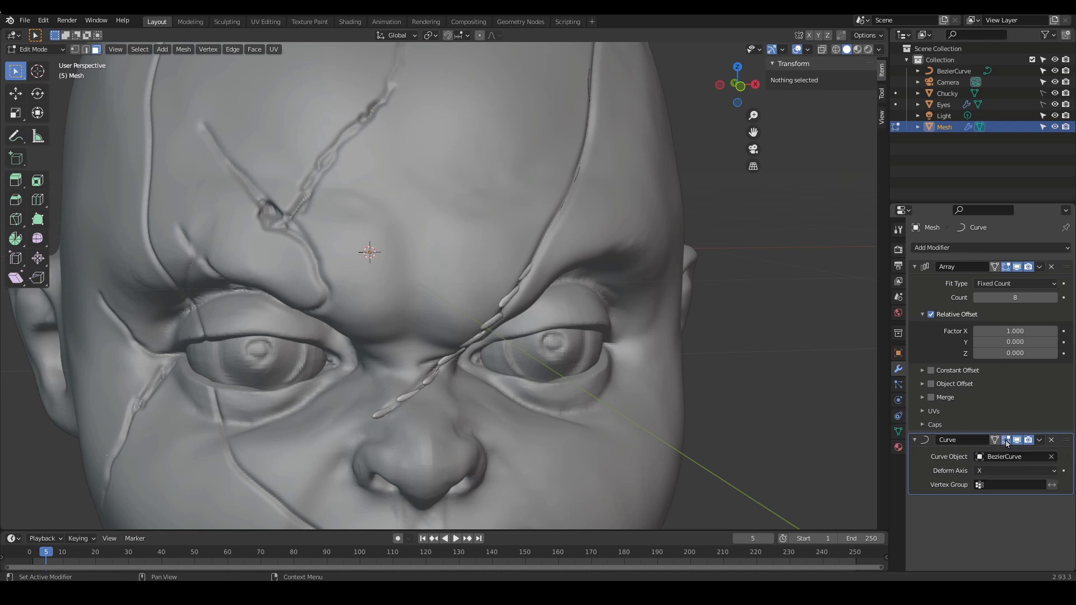
Select all geometry of the original stitch inside the head, using wireframe shading to reach it
{"action": "middle_click_drag", "start_coordinate": [583, 347], "coordinate": [677, 360]}
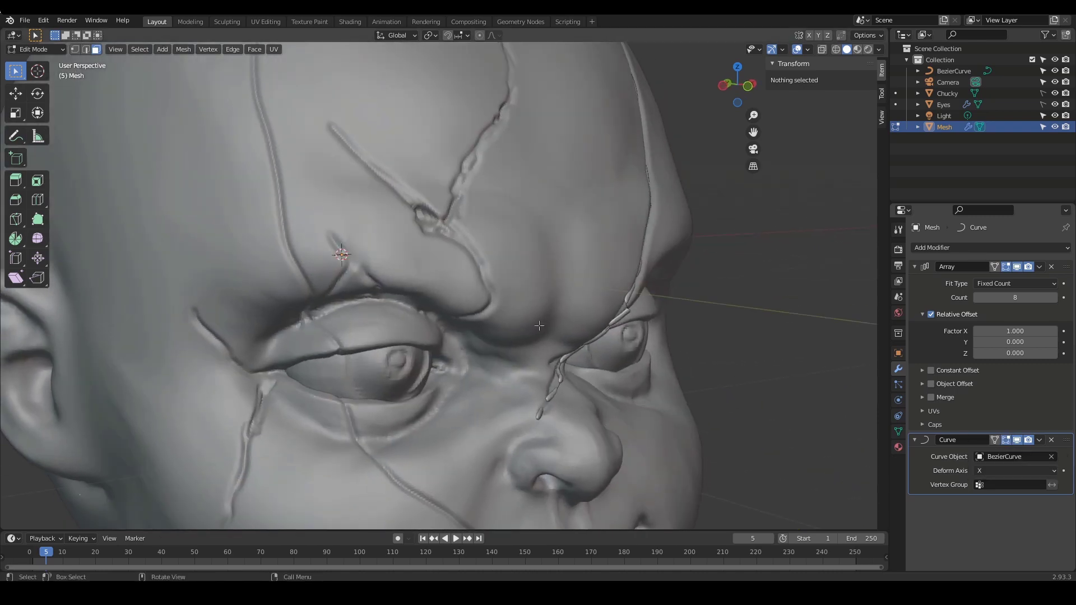
{"action": "key", "text": "alt+z"}
{"action": "middle_click_drag", "start_coordinate": [529, 315], "coordinate": [309, 231]}
{"action": "left_click_drag", "start_coordinate": [273, 162], "coordinate": [490, 353]}
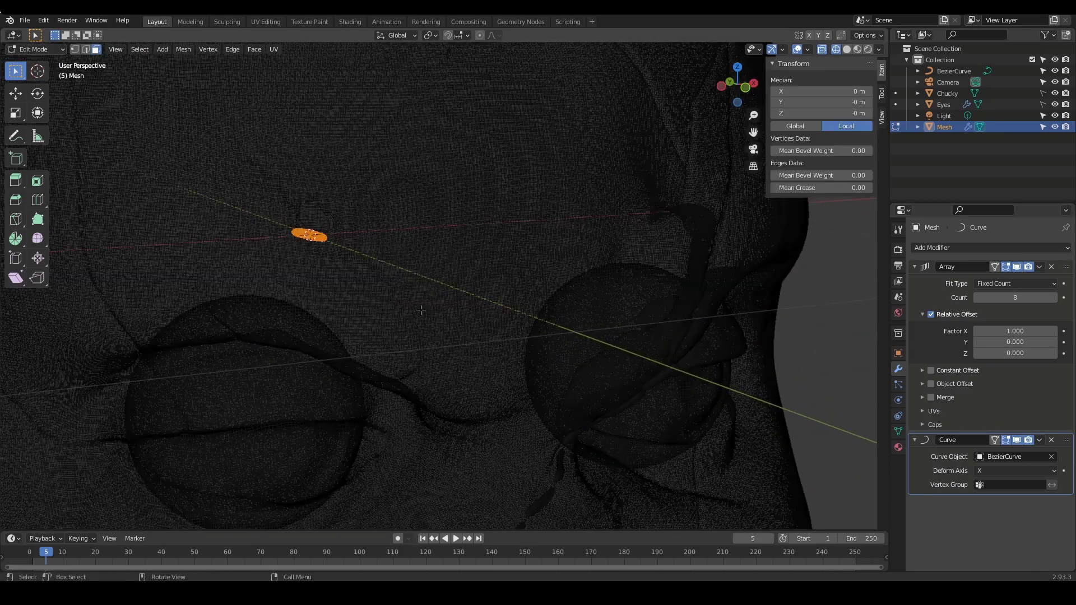
{"action": "scroll", "coordinate": [390, 298], "scroll_direction": "up", "scroll_amount": 2}
{"action": "middle_click_drag", "start_coordinate": [390, 297], "coordinate": [492, 338]}
{"action": "scroll", "coordinate": [428, 301], "scroll_direction": "down", "scroll_amount": 4}
{"action": "scroll", "coordinate": [492, 338], "scroll_direction": "up", "scroll_amount": 3}
{"action": "scroll", "coordinate": [462, 313], "scroll_direction": "down", "scroll_amount": 3}
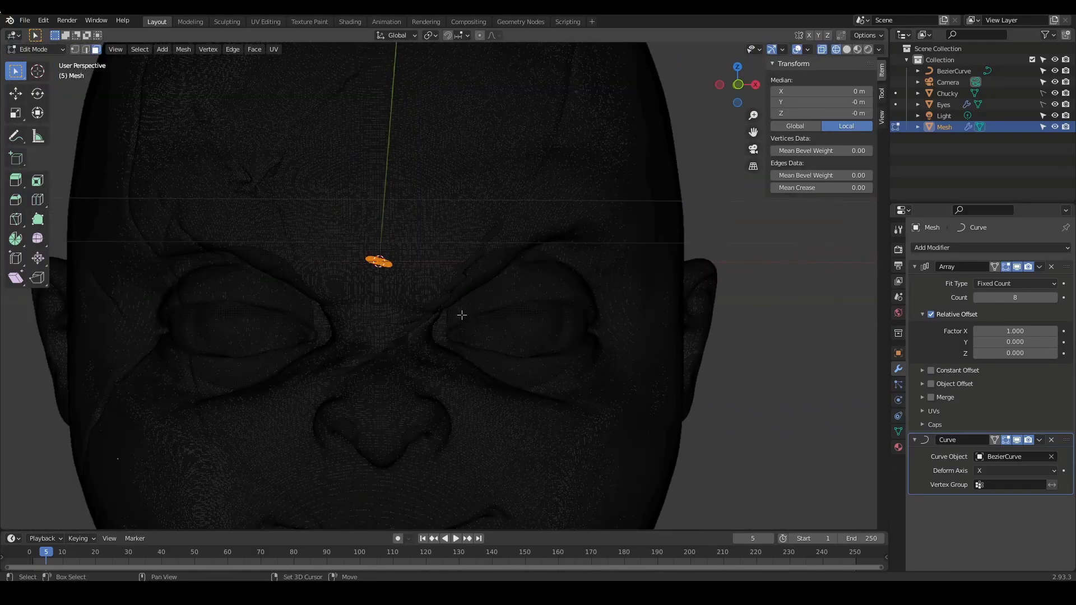
Return to solid shading and rotate the selected stitch slightly about the global X axis
{"action": "key", "text": "shift+z"}
{"action": "key", "text": "r"}
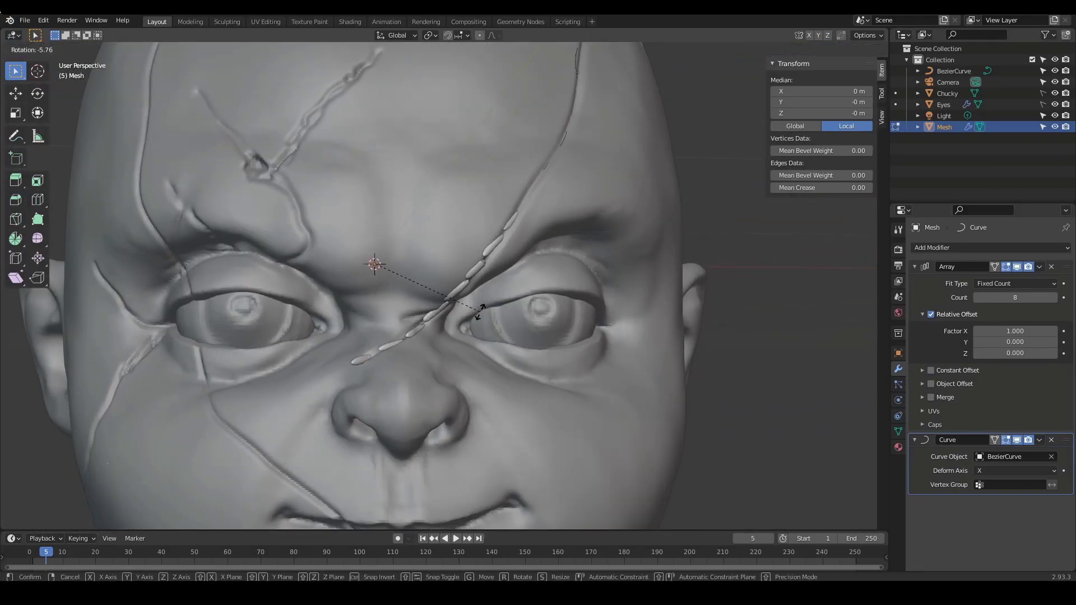
{"action": "key", "text": "x"}
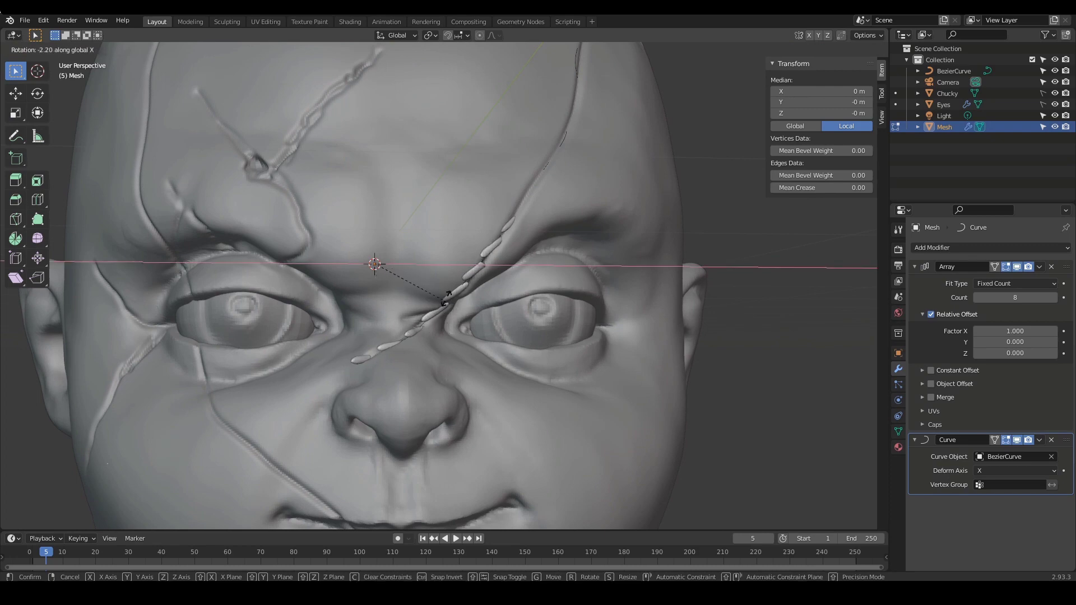
{"action": "left_click", "coordinate": [445, 286]}
{"action": "scroll", "coordinate": [447, 286], "scroll_direction": "up", "scroll_amount": 1}
{"action": "middle_click_drag", "start_coordinate": [471, 313], "coordinate": [493, 282], "text": "shift"}
{"action": "scroll", "coordinate": [493, 282], "scroll_direction": "up", "scroll_amount": 2}
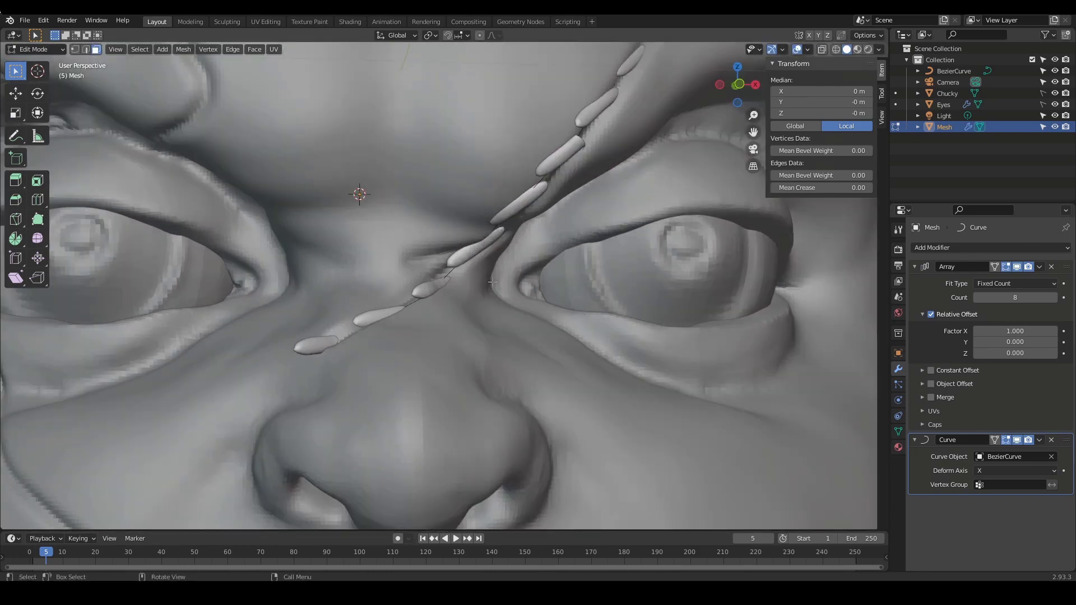
Rotate the stitch geometry about the global Y axis so the stitches stand across the scar on the nose bridge
{"action": "key", "text": "r"}
{"action": "key", "text": "y"}
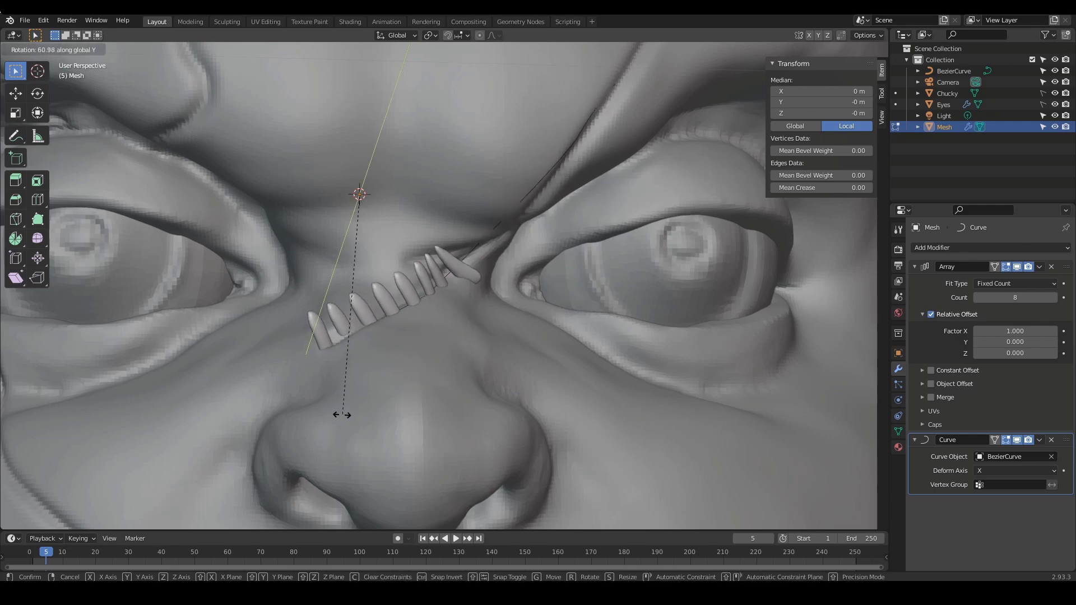
{"action": "left_click", "coordinate": [324, 415]}
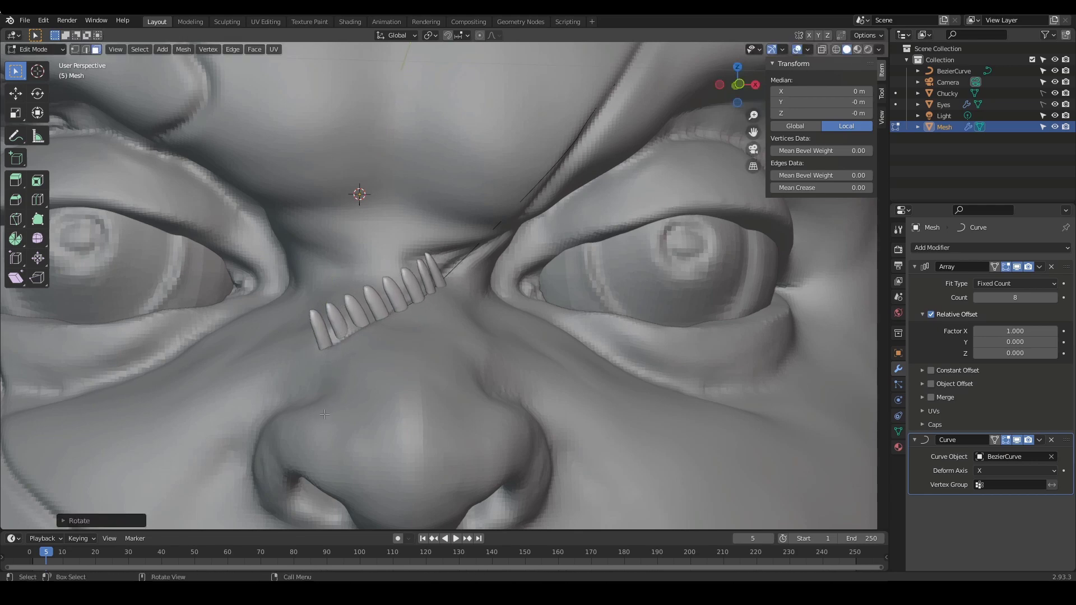
{"action": "scroll", "coordinate": [415, 345], "scroll_direction": "down", "scroll_amount": 3}
{"action": "mouse_move", "coordinate": [464, 352]}
{"action": "middle_mouse_down"}
{"action": "mouse_move", "coordinate": [482, 326]}
{"action": "mouse_move", "coordinate": [501, 359]}
{"action": "mouse_move", "coordinate": [445, 325]}
{"action": "mouse_move", "coordinate": [465, 347]}
{"action": "middle_mouse_up"}
{"action": "key", "text": "ctrl+z"}
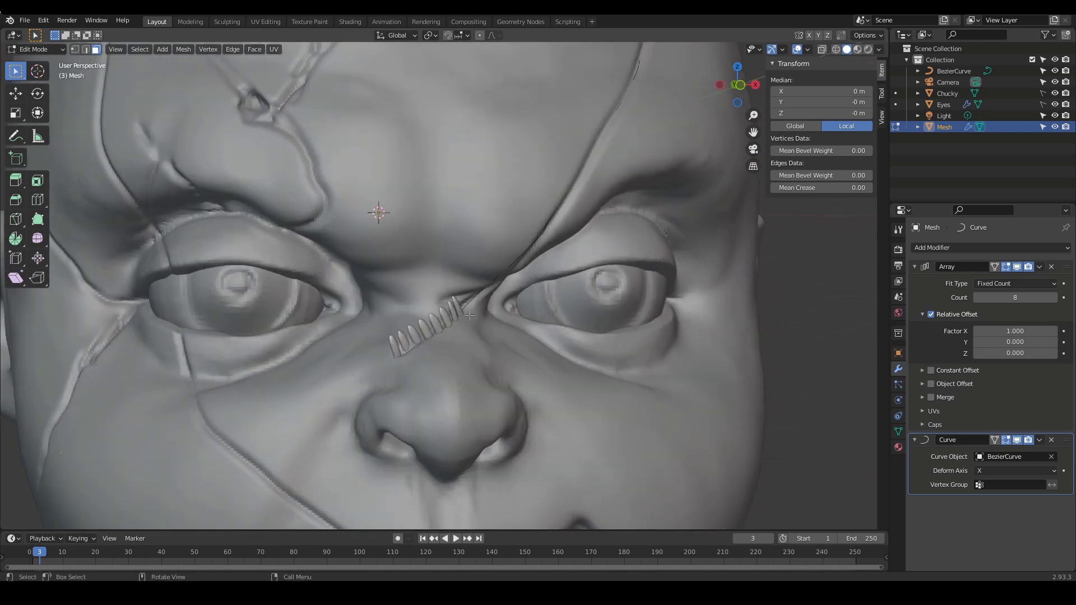
Rotate the stitch geometry about the global Z axis and check the original stitch in wireframe shading
{"action": "key", "text": "r"}
{"action": "key", "text": "z"}
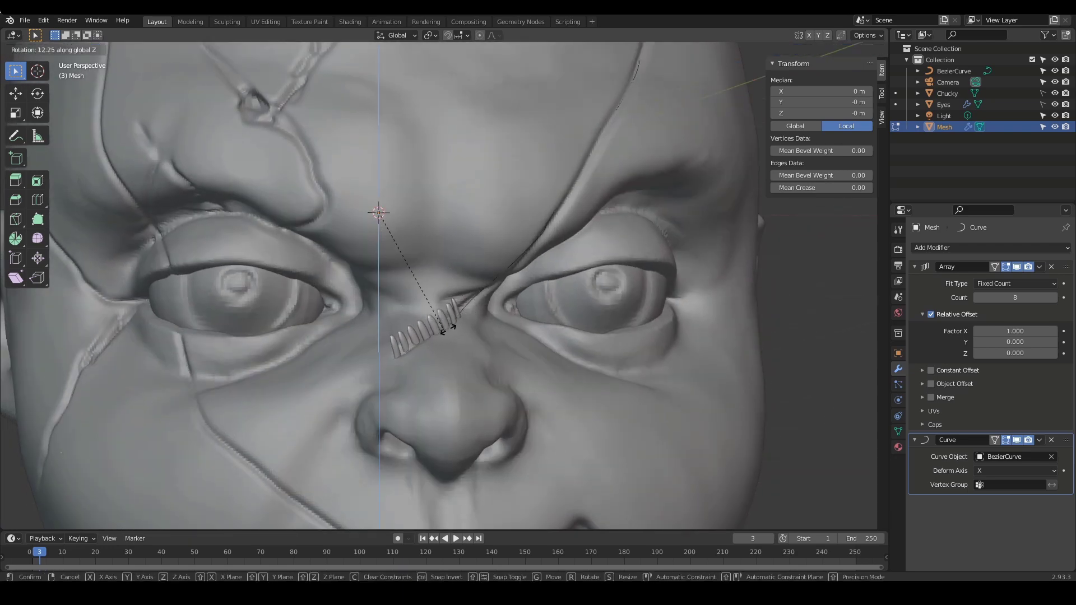
{"action": "left_click", "coordinate": [472, 305]}
{"action": "mouse_move", "coordinate": [472, 304]}
{"action": "middle_mouse_down"}
{"action": "mouse_move", "coordinate": [473, 278]}
{"action": "mouse_move", "coordinate": [435, 255]}
{"action": "mouse_move", "coordinate": [493, 232]}
{"action": "mouse_move", "coordinate": [429, 229]}
{"action": "mouse_move", "coordinate": [464, 264]}
{"action": "mouse_move", "coordinate": [437, 233]}
{"action": "mouse_move", "coordinate": [555, 252]}
{"action": "middle_mouse_up"}
{"action": "scroll", "coordinate": [472, 278], "scroll_direction": "up", "scroll_amount": 2}
{"action": "key", "text": "shift+z"}
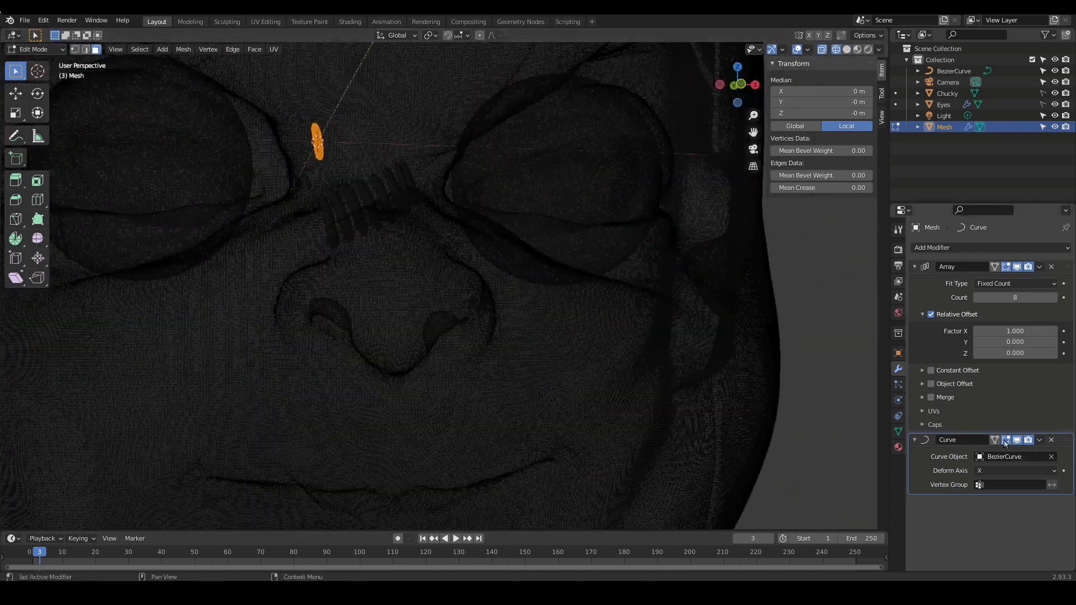
{"action": "scroll", "coordinate": [555, 270], "scroll_direction": "down", "scroll_amount": 2}
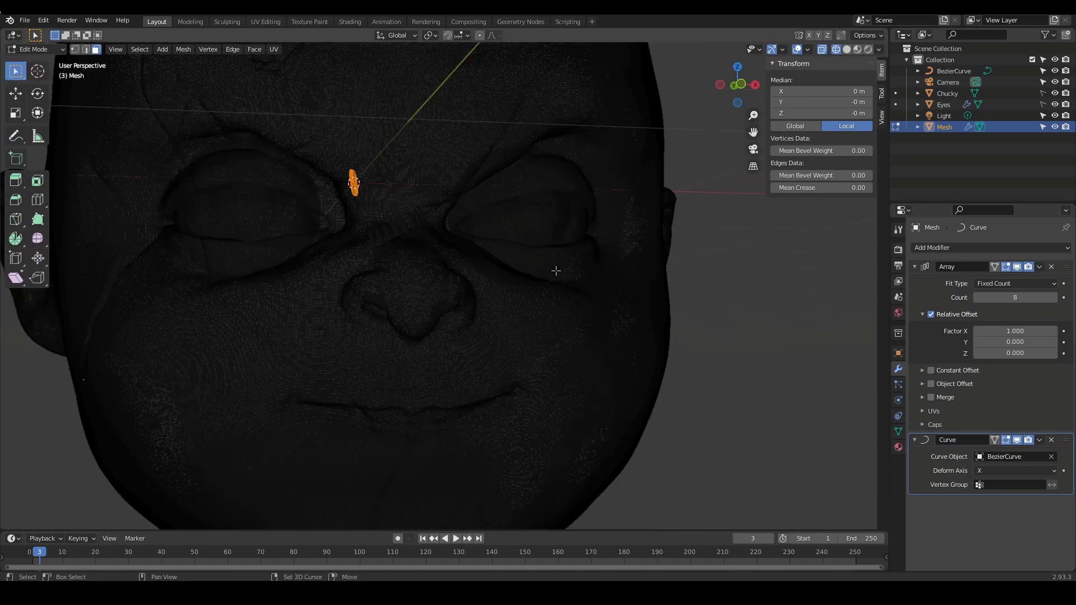
Return to solid shading and set the Array's Relative Offset X factor to 2.100 to space out the stitches
{"action": "key", "text": "shift+z"}
{"action": "scroll", "coordinate": [555, 270], "scroll_direction": "up", "scroll_amount": 2}
{"action": "mouse_move", "coordinate": [555, 271]}
{"action": "left_mouse_down", "text": "alt"}
{"action": "mouse_move", "coordinate": [541, 347]}
{"action": "mouse_move", "coordinate": [545, 323]}
{"action": "mouse_move", "coordinate": [617, 301]}
{"action": "left_mouse_up", "text": "alt"}
{"action": "scroll", "coordinate": [541, 348], "scroll_direction": "down", "scroll_amount": 2}
{"action": "scroll", "coordinate": [580, 314], "scroll_direction": "up", "scroll_amount": 2}
{"action": "scroll", "coordinate": [580, 314], "scroll_direction": "down", "scroll_amount": 2}
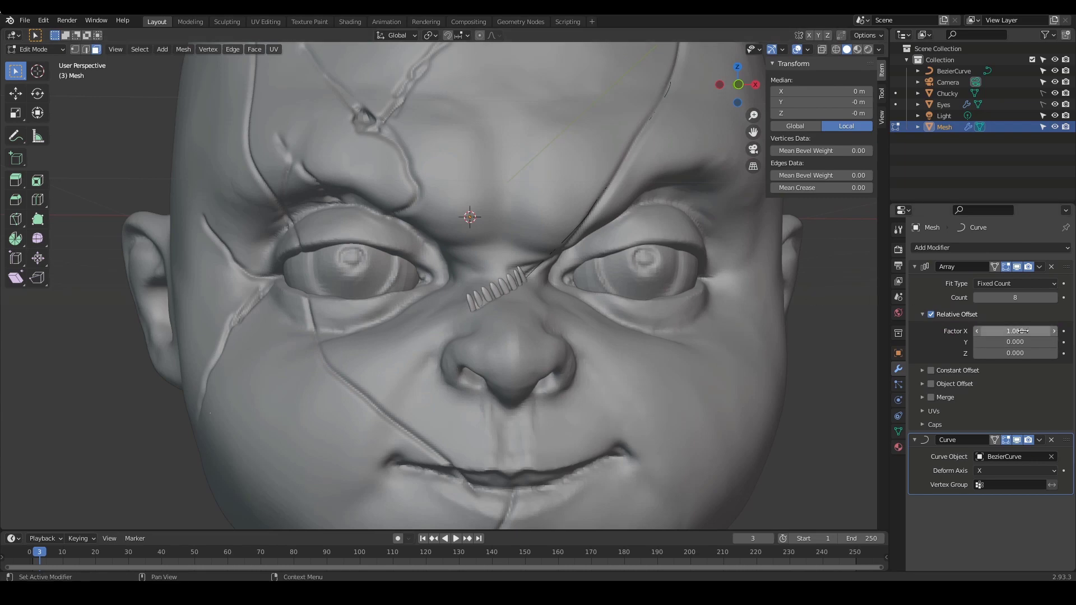
{"action": "left_click_drag", "start_coordinate": [1056, 335], "coordinate": [1072, 336]}
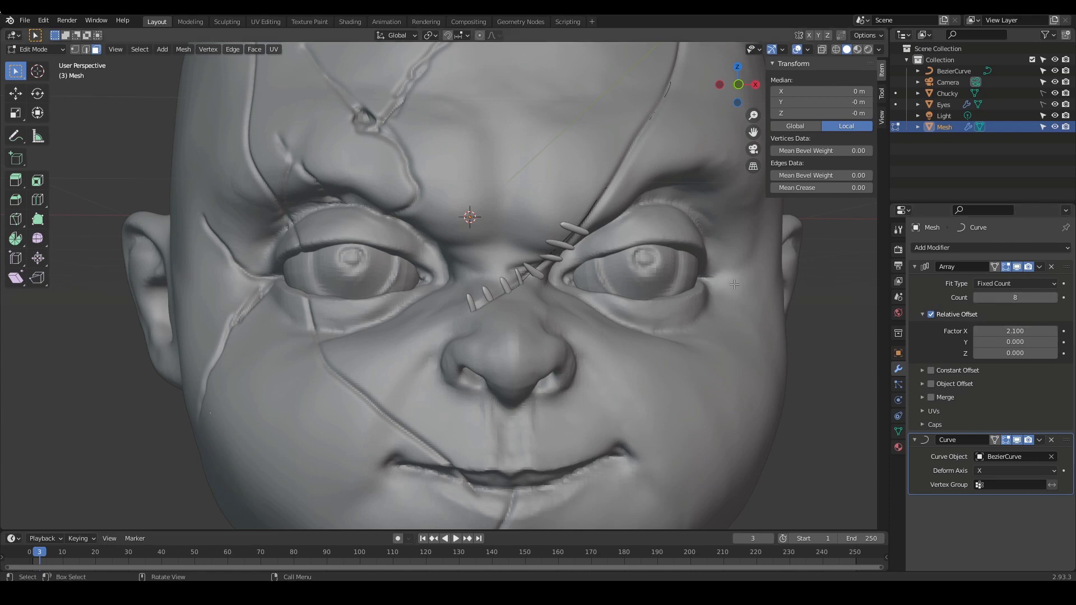
Raise the Array count to 22 and adjust it to 26 so the stitches extend up the forehead scar
{"action": "scroll", "coordinate": [735, 284], "scroll_direction": "down", "scroll_amount": 1}
{"action": "mouse_move", "coordinate": [1020, 297]}
{"action": "left_mouse_down"}
{"action": "mouse_move", "coordinate": [1043, 297]}
{"action": "mouse_move", "coordinate": [1013, 298]}
{"action": "left_mouse_up"}
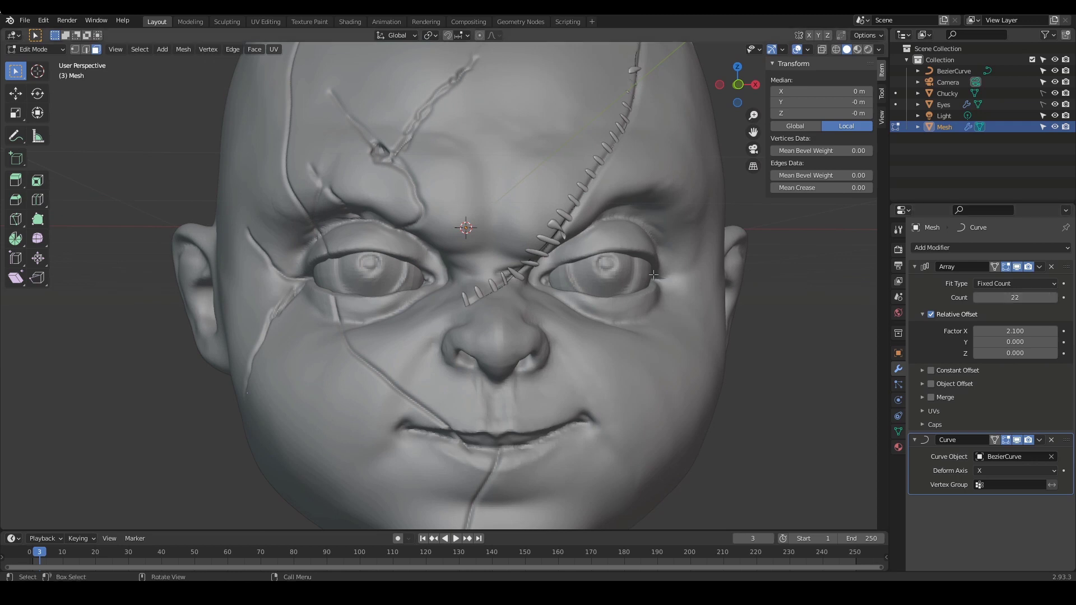
{"action": "scroll", "coordinate": [627, 270], "scroll_direction": "down", "scroll_amount": 3}
{"action": "middle_click_drag", "start_coordinate": [594, 276], "coordinate": [533, 281]}
{"action": "scroll", "coordinate": [573, 312], "scroll_direction": "up", "scroll_amount": 2}
{"action": "middle_click_drag", "start_coordinate": [573, 312], "coordinate": [644, 305]}
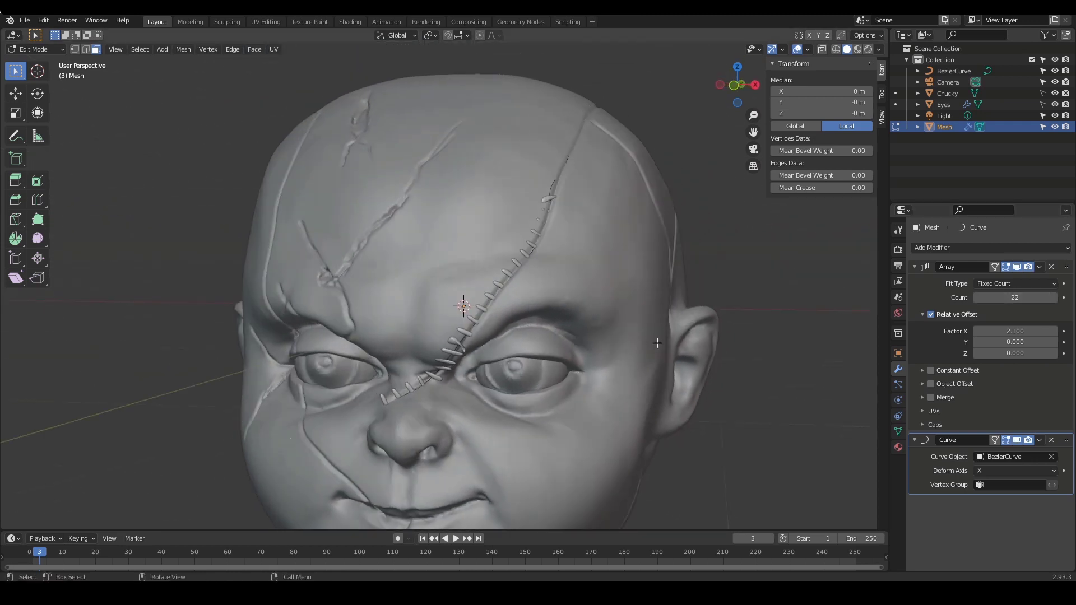
{"action": "left_click_drag", "start_coordinate": [1018, 297], "coordinate": [1029, 297]}
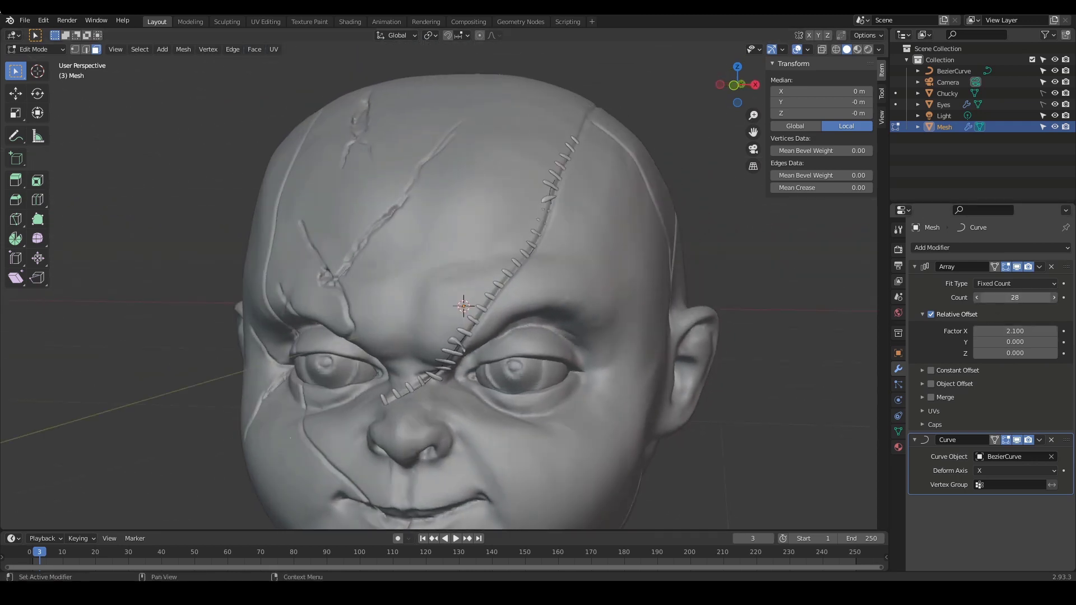
{"action": "mouse_move", "coordinate": [747, 308]}
{"action": "middle_mouse_down"}
{"action": "mouse_move", "coordinate": [802, 308]}
{"action": "mouse_move", "coordinate": [763, 295]}
{"action": "mouse_move", "coordinate": [764, 279]}
{"action": "mouse_move", "coordinate": [767, 306]}
{"action": "middle_mouse_up"}
{"action": "scroll", "coordinate": [701, 319], "scroll_direction": "up", "scroll_amount": 2}
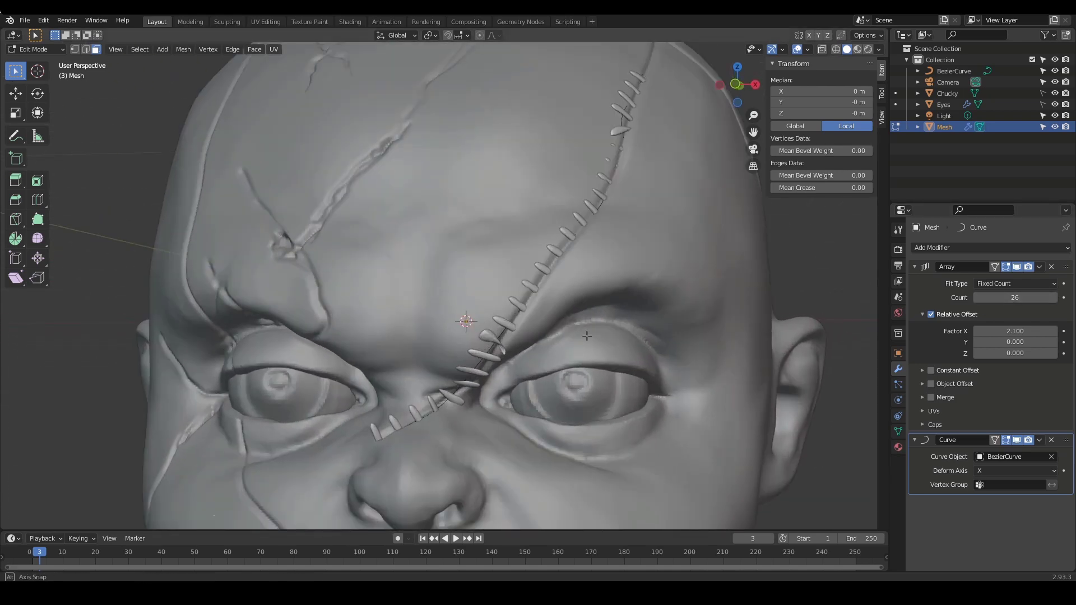
Inspect the stitches along the brow from the side and rotate their geometry about the global X axis
{"action": "middle_click_drag", "start_coordinate": [566, 334], "coordinate": [566, 286]}
{"action": "scroll", "coordinate": [624, 291], "scroll_direction": "up", "scroll_amount": 2}
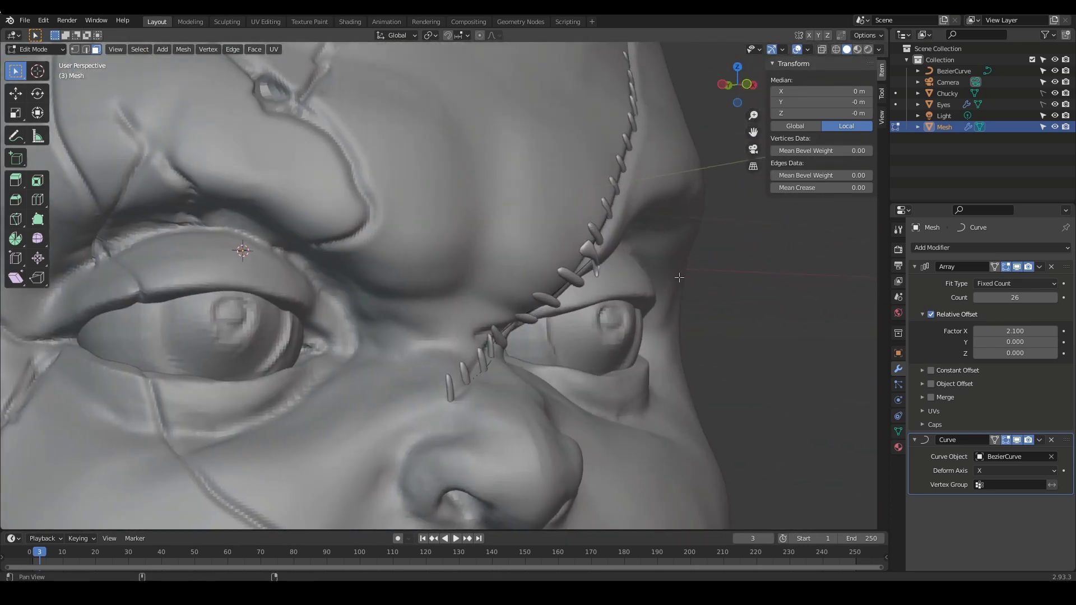
{"action": "scroll", "coordinate": [639, 329], "scroll_direction": "up", "scroll_amount": 2}
{"action": "middle_click_drag", "start_coordinate": [677, 276], "coordinate": [570, 308]}
{"action": "scroll", "coordinate": [640, 330], "scroll_direction": "down", "scroll_amount": 5}
{"action": "key", "text": "alt+z"}
{"action": "scroll", "coordinate": [577, 324], "scroll_direction": "up", "scroll_amount": 3}
{"action": "scroll", "coordinate": [554, 323], "scroll_direction": "up", "scroll_amount": 2}
{"action": "key", "text": "alt+z"}
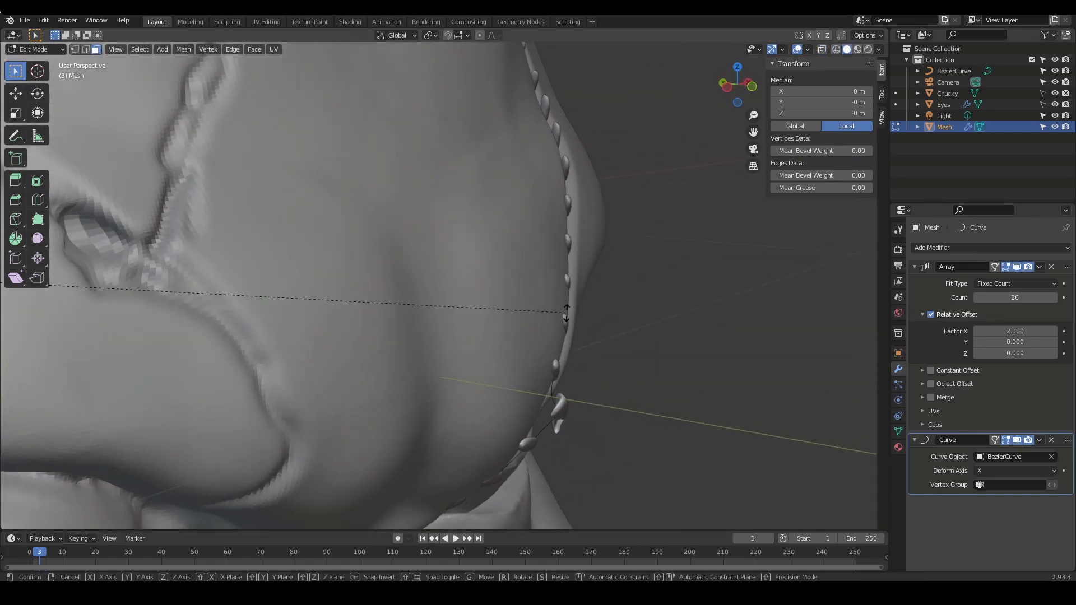
{"action": "key", "text": "r"}
{"action": "key", "text": "x"}
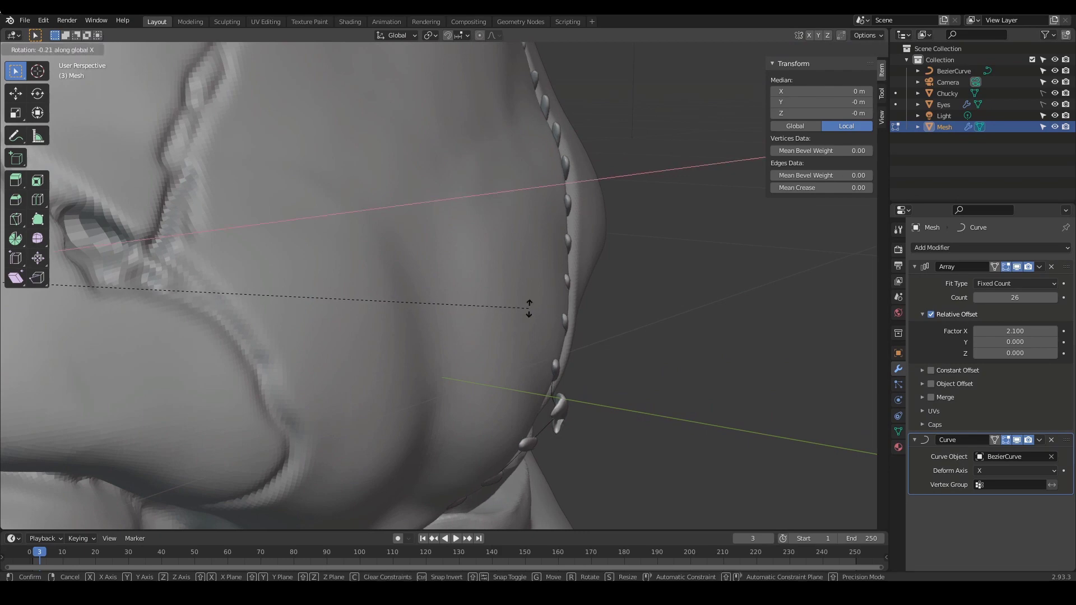
{"action": "left_click", "coordinate": [514, 231]}
Rotate the stitch geometry further about the global X axis
{"action": "scroll", "coordinate": [514, 233], "scroll_direction": "down", "scroll_amount": 2}
{"action": "middle_click_drag", "start_coordinate": [516, 235], "coordinate": [415, 252]}
{"action": "key", "text": "r"}
{"action": "key", "text": "x"}
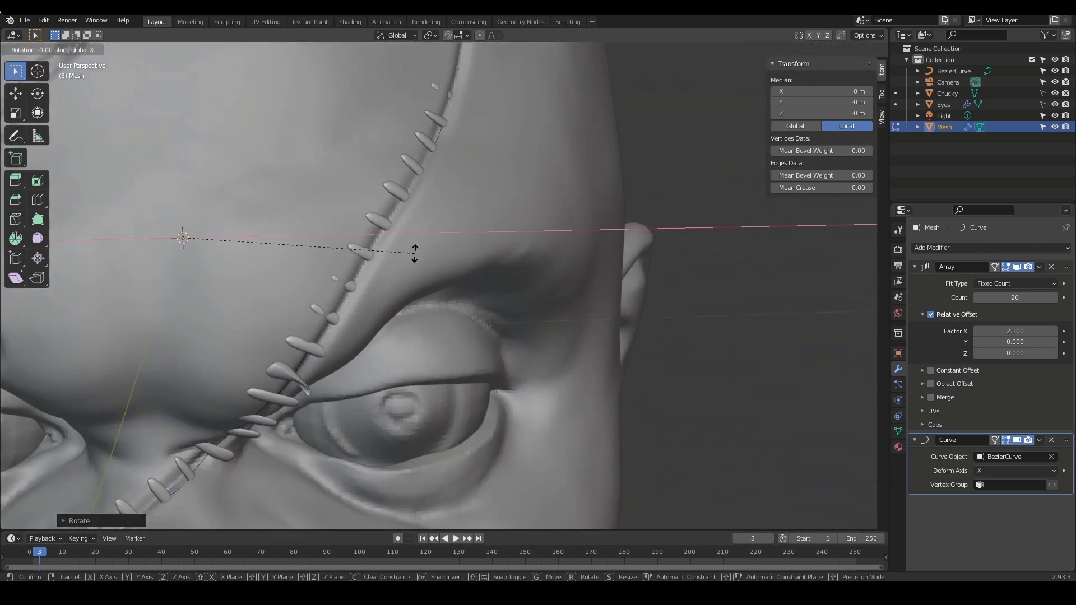
{"action": "left_click", "coordinate": [534, 336]}
Inspect how the stitches sit along the whole scar, from the nose bridge to the upper forehead
{"action": "scroll", "coordinate": [532, 335], "scroll_direction": "down", "scroll_amount": 1, "text": "alt"}
{"action": "scroll", "coordinate": [531, 334], "scroll_direction": "down", "scroll_amount": 2}
{"action": "middle_click_drag", "start_coordinate": [513, 332], "coordinate": [510, 303]}
{"action": "left_click_drag", "start_coordinate": [510, 303], "coordinate": [561, 286], "text": "alt"}
{"action": "scroll", "coordinate": [521, 296], "scroll_direction": "down", "scroll_amount": 2}
{"action": "scroll", "coordinate": [547, 292], "scroll_direction": "down", "scroll_amount": 1}
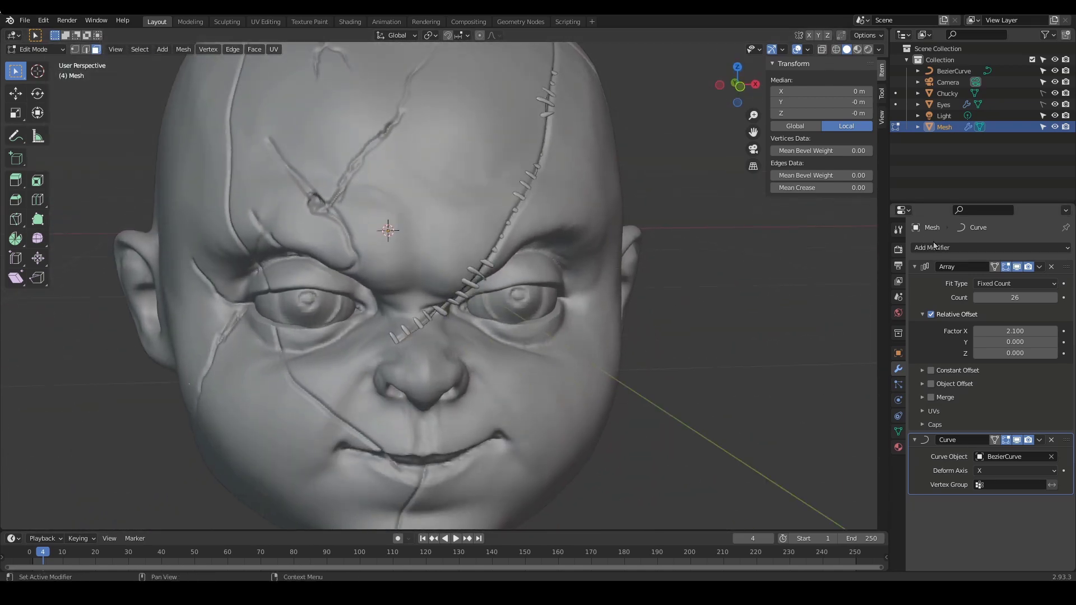
{"action": "scroll", "coordinate": [517, 254], "scroll_direction": "up", "scroll_amount": 5}
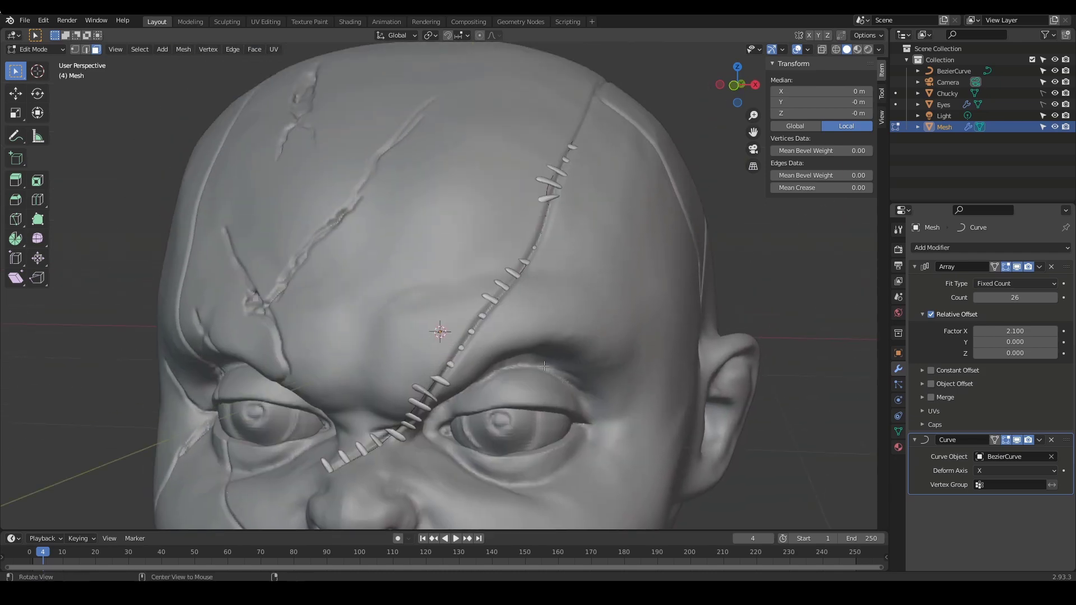
{"action": "middle_click_drag", "start_coordinate": [544, 366], "coordinate": [459, 337]}
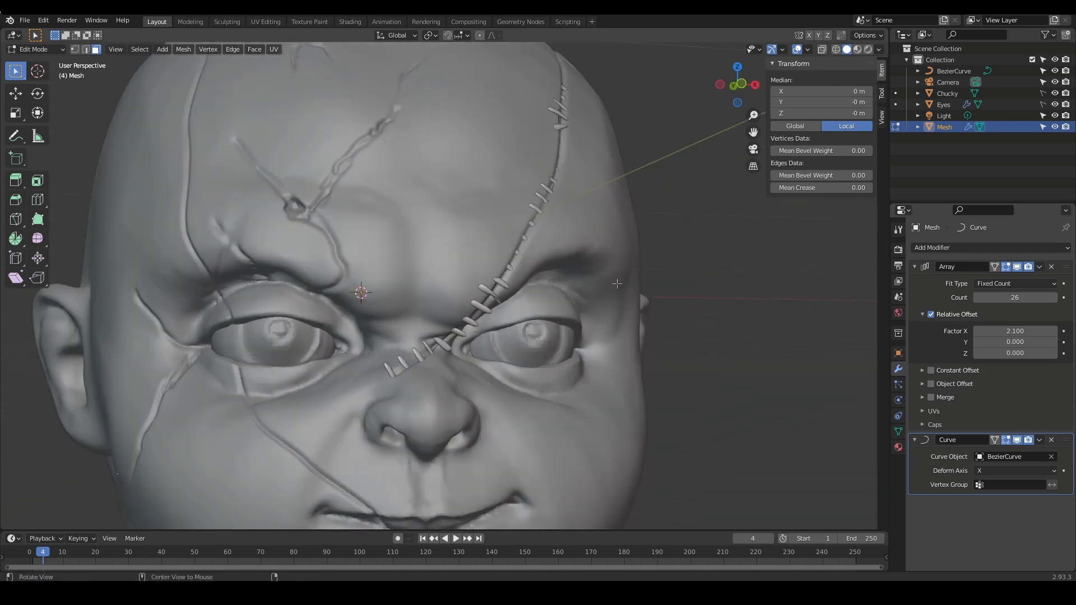
Return the stitch mesh to Object Mode and apply its Array and Curve modifiers
{"action": "left_click", "coordinate": [1040, 268]}
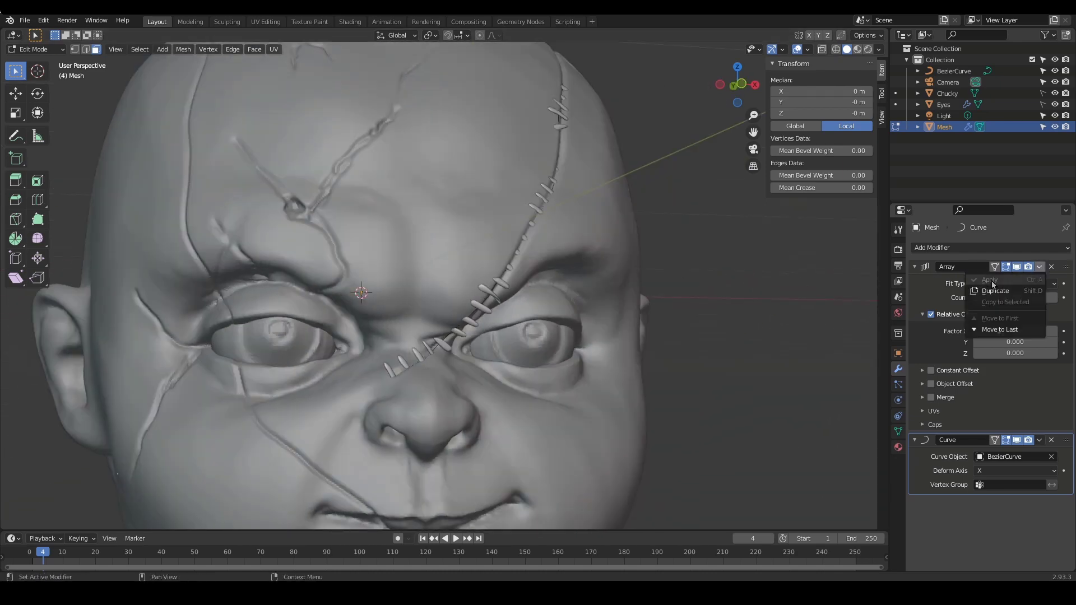
{"action": "left_click", "coordinate": [1040, 267]}
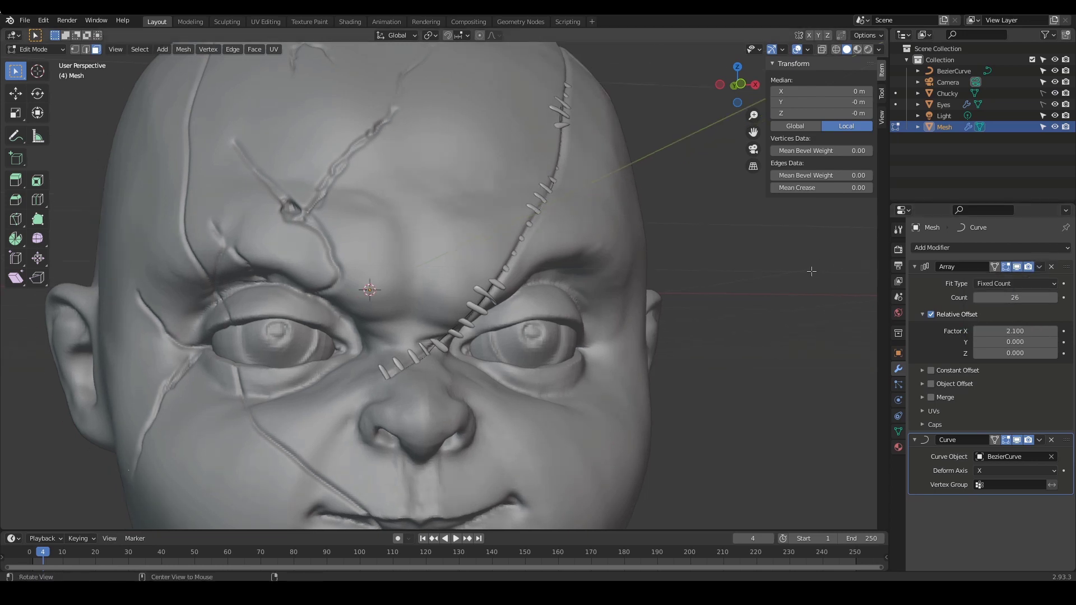
{"action": "left_click", "coordinate": [1040, 268]}
{"action": "key", "text": "Tab"}
{"action": "scroll", "coordinate": [543, 304], "scroll_direction": "down", "scroll_amount": 3}
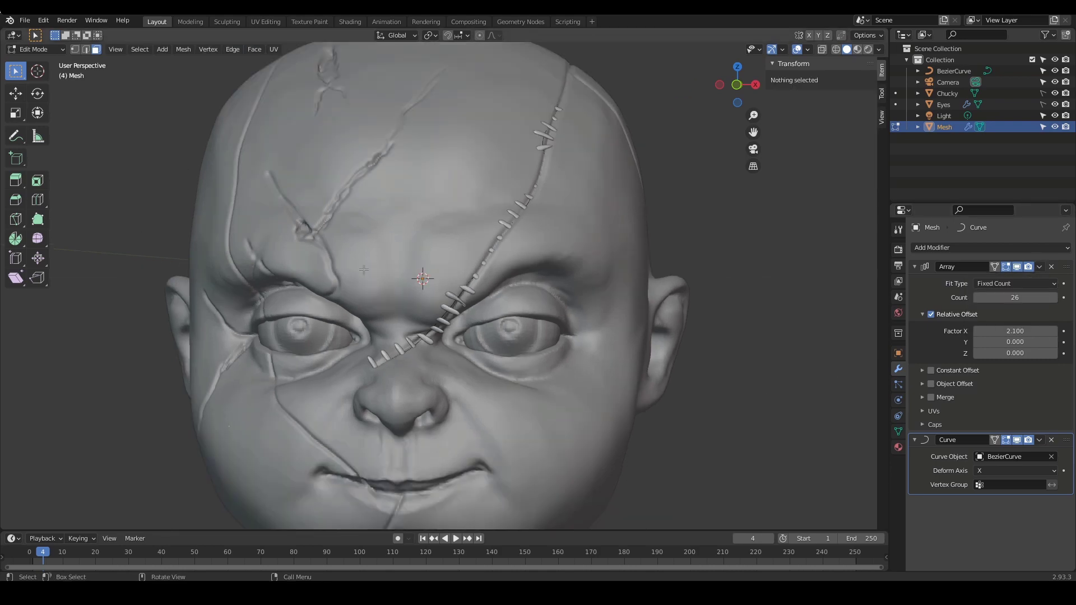
{"action": "scroll", "coordinate": [543, 303], "scroll_direction": "up", "scroll_amount": 6}
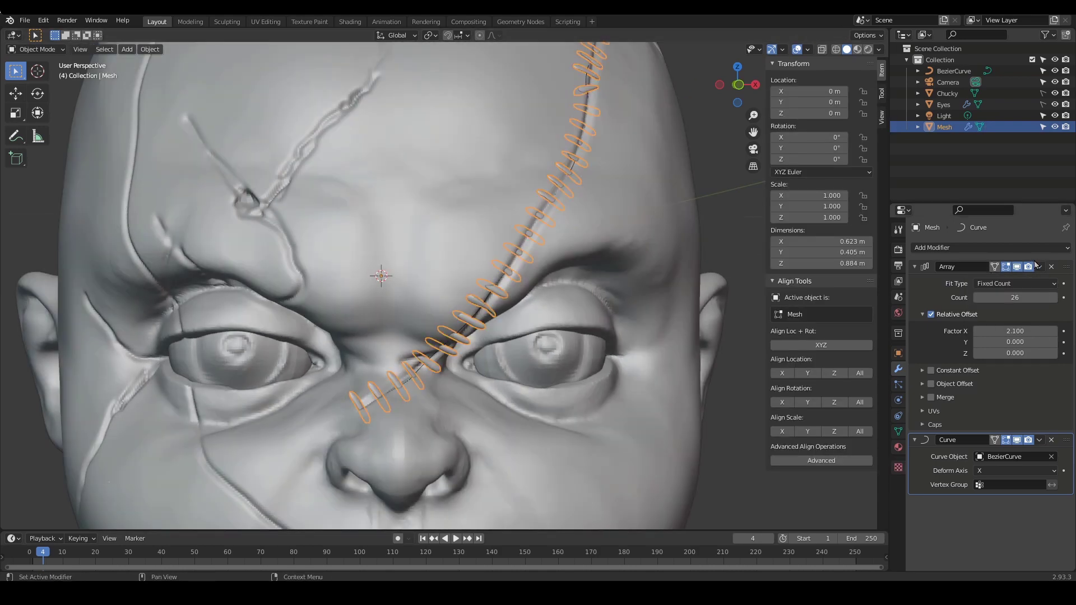
{"action": "left_click", "coordinate": [1040, 267]}
{"action": "left_click", "coordinate": [1003, 279]}
{"action": "left_click", "coordinate": [1040, 267]}
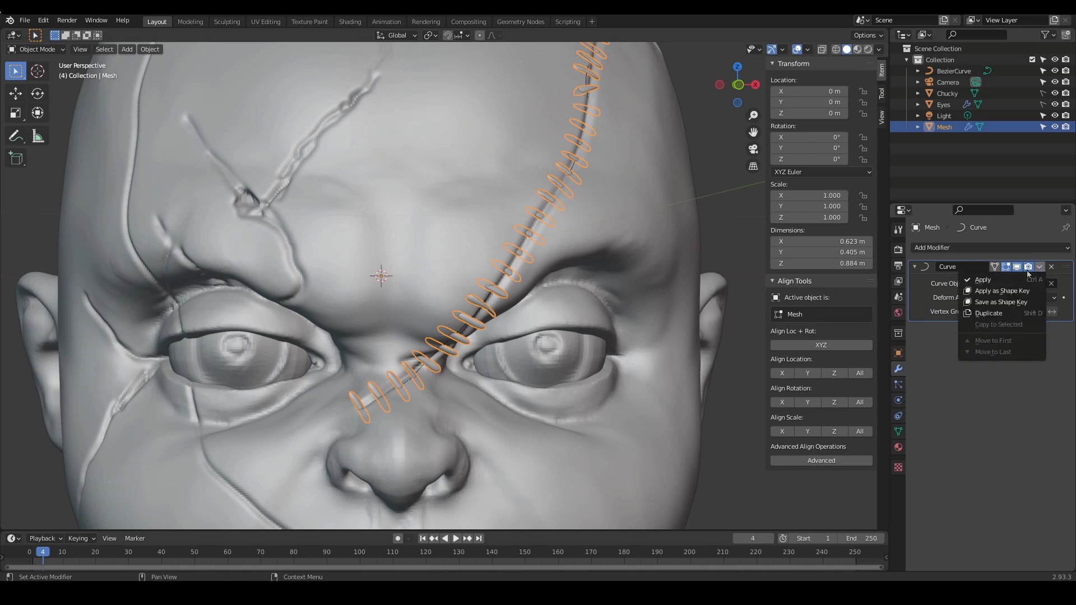
{"action": "left_click", "coordinate": [994, 280]}
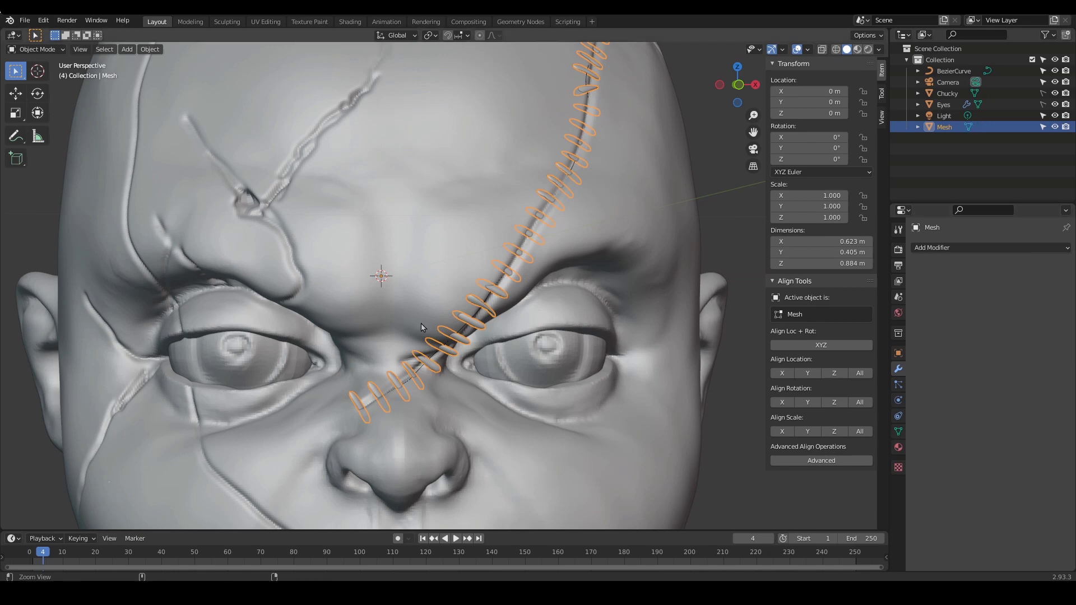
Switch the stitch mesh to Sculpt Mode
{"action": "scroll", "coordinate": [421, 324], "scroll_direction": "down", "scroll_amount": 3}
{"action": "middle_click_drag", "start_coordinate": [421, 324], "coordinate": [476, 290]}
{"action": "key", "text": "ctrl+Tab"}
{"action": "left_click", "coordinate": [473, 350]}
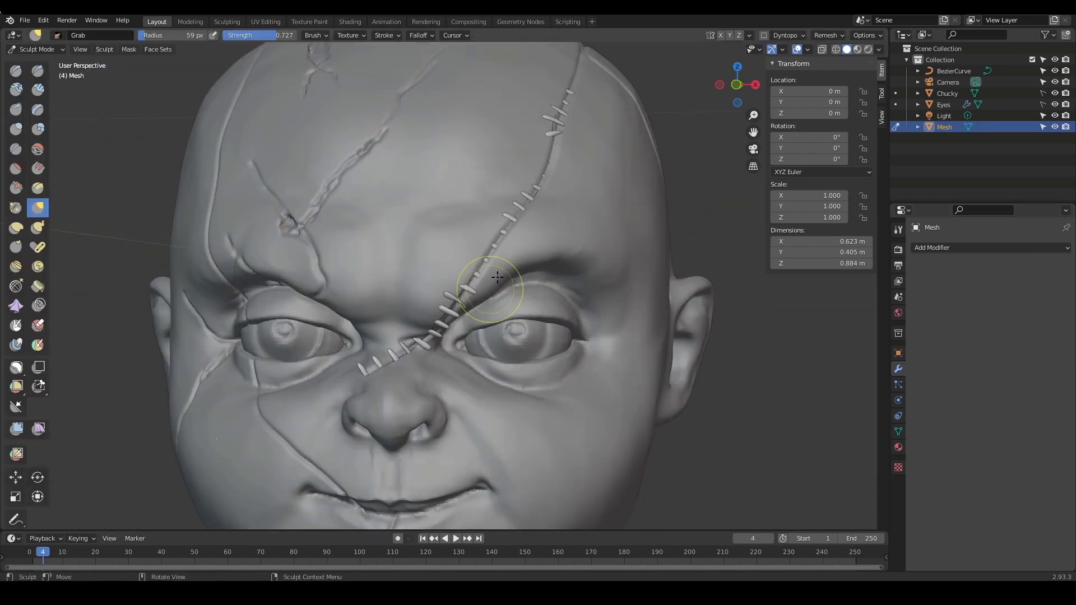
Raise the sunken stitches above the inner brow with the Draw brush at a 73 px radius
{"action": "scroll", "coordinate": [480, 248], "scroll_direction": "up", "scroll_amount": 2}
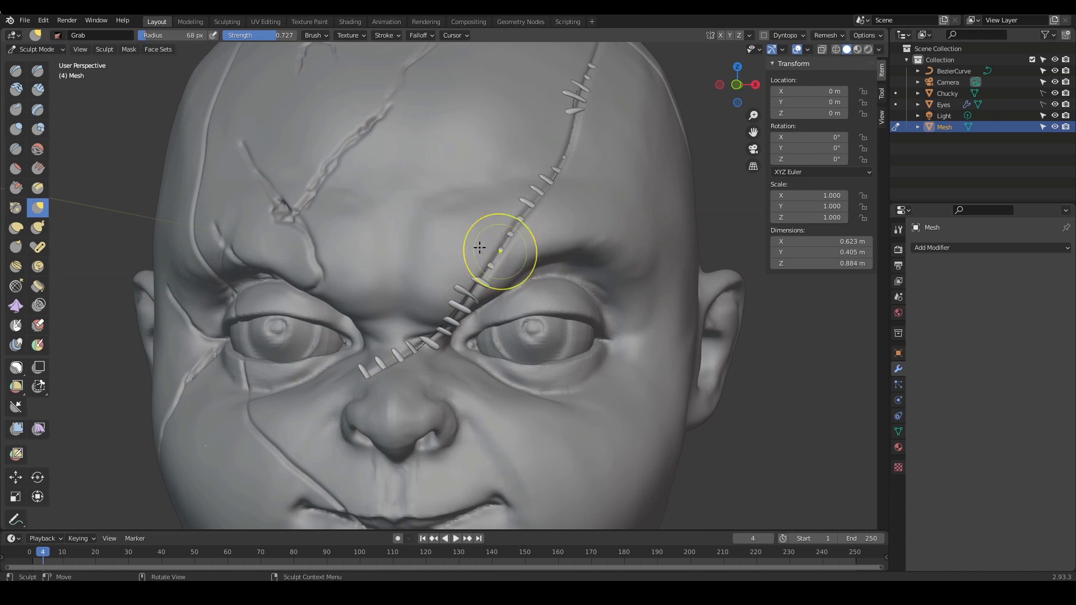
{"action": "left_click", "coordinate": [16, 70]}
{"action": "key", "text": "f"}
{"action": "left_click", "coordinate": [514, 223]}
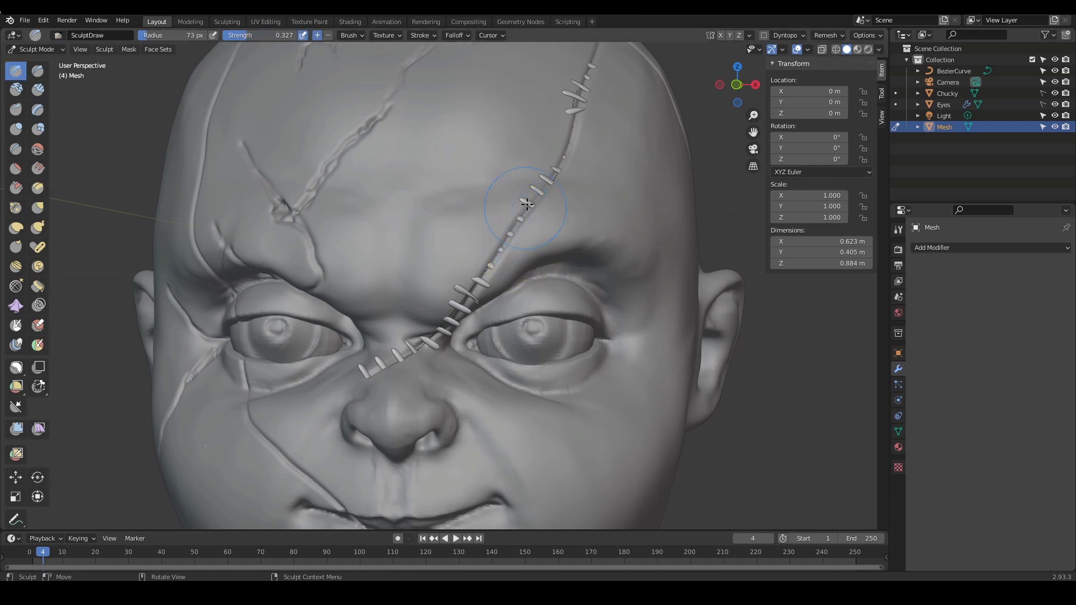
{"action": "left_click_drag", "start_coordinate": [474, 263], "coordinate": [491, 261]}
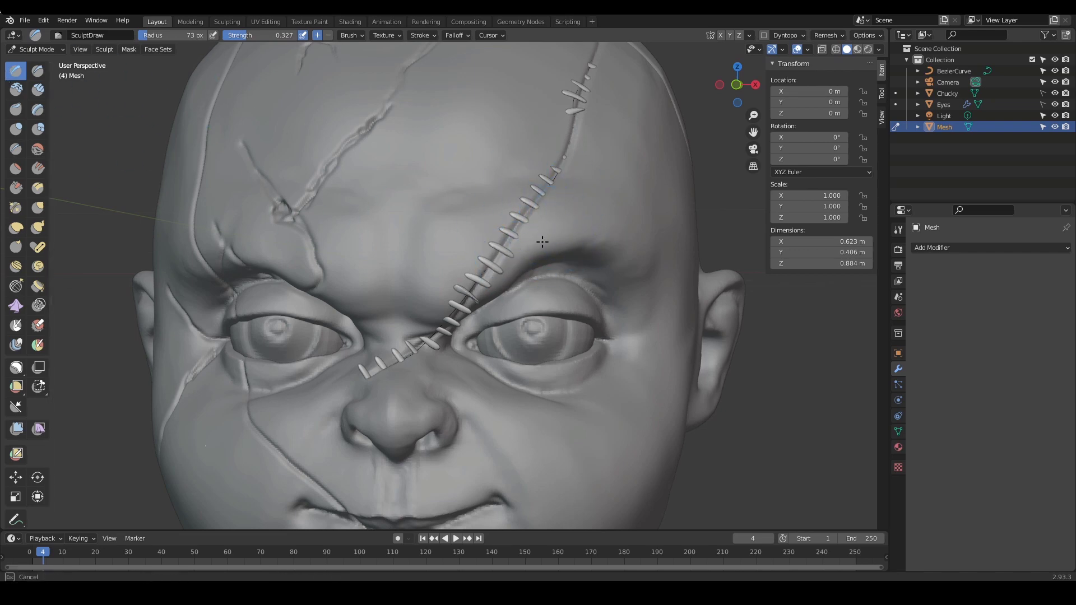
Bring out the buried stitches on the upper forehead with the Draw brush
{"action": "middle_click_drag", "start_coordinate": [585, 143], "coordinate": [584, 129]}
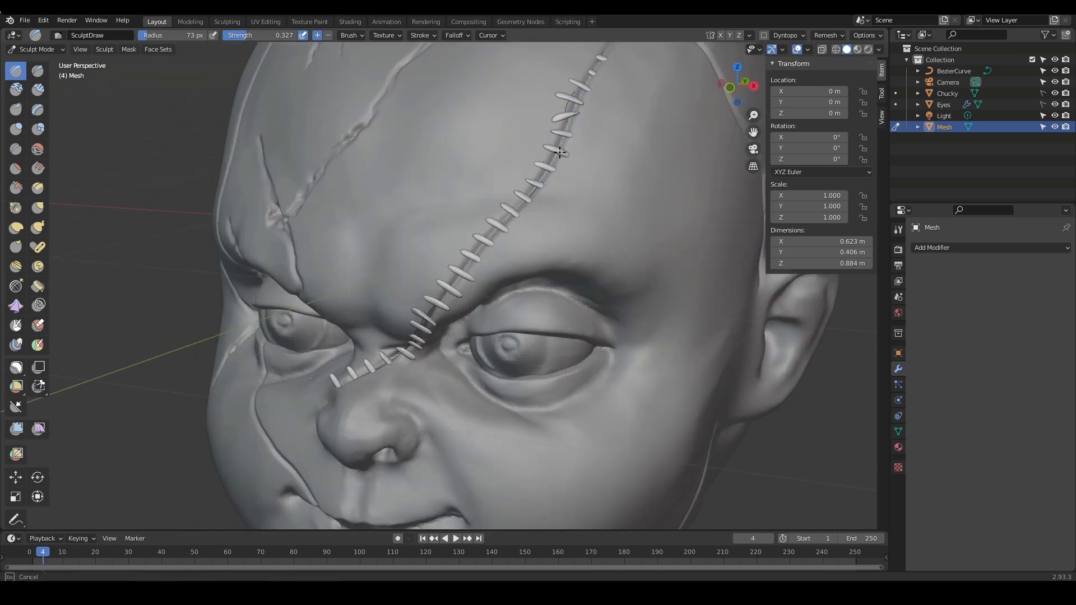
{"action": "left_click_drag", "start_coordinate": [560, 152], "coordinate": [568, 171]}
{"action": "middle_click_drag", "start_coordinate": [580, 137], "coordinate": [438, 303]}
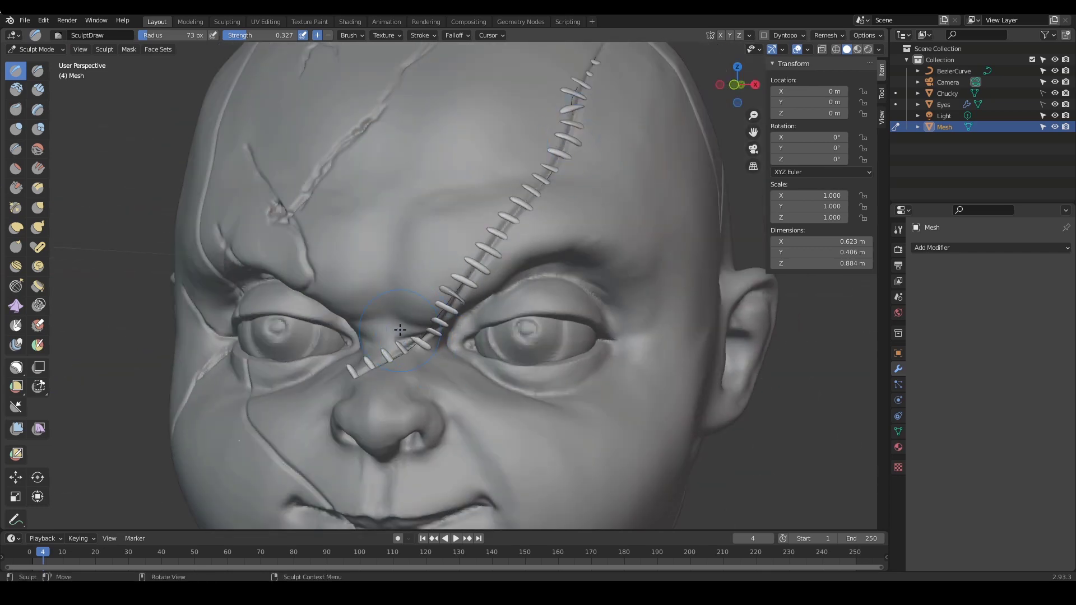
{"action": "middle_click_drag", "start_coordinate": [569, 233], "coordinate": [588, 170]}
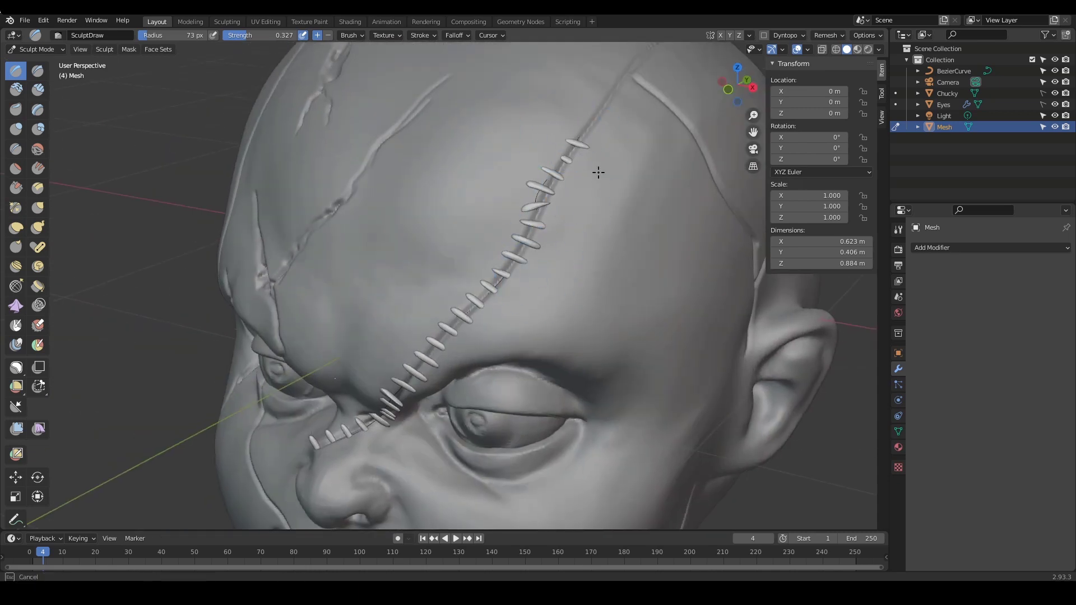
Pull the stitches on the nose bridge against the skin from the side with the Grab brush at a 73 px radius
{"action": "middle_click_drag", "start_coordinate": [597, 231], "coordinate": [631, 220]}
{"action": "scroll", "coordinate": [593, 256], "scroll_direction": "down", "scroll_amount": 2}
{"action": "middle_click_drag", "start_coordinate": [593, 256], "coordinate": [588, 209]}
{"action": "scroll", "coordinate": [589, 209], "scroll_direction": "up", "scroll_amount": 4}
{"action": "mouse_move", "coordinate": [511, 321]}
{"action": "middle_mouse_down"}
{"action": "mouse_move", "coordinate": [647, 355]}
{"action": "mouse_move", "coordinate": [601, 308]}
{"action": "mouse_move", "coordinate": [559, 312]}
{"action": "middle_mouse_up"}
{"action": "key", "text": "g"}
{"action": "left_click_drag", "start_coordinate": [559, 318], "coordinate": [542, 326]}
{"action": "mouse_move", "coordinate": [533, 269]}
{"action": "left_mouse_down"}
{"action": "mouse_move", "coordinate": [517, 279]}
{"action": "mouse_move", "coordinate": [538, 291]}
{"action": "left_mouse_up"}
{"action": "middle_click_drag", "start_coordinate": [528, 289], "coordinate": [520, 287]}
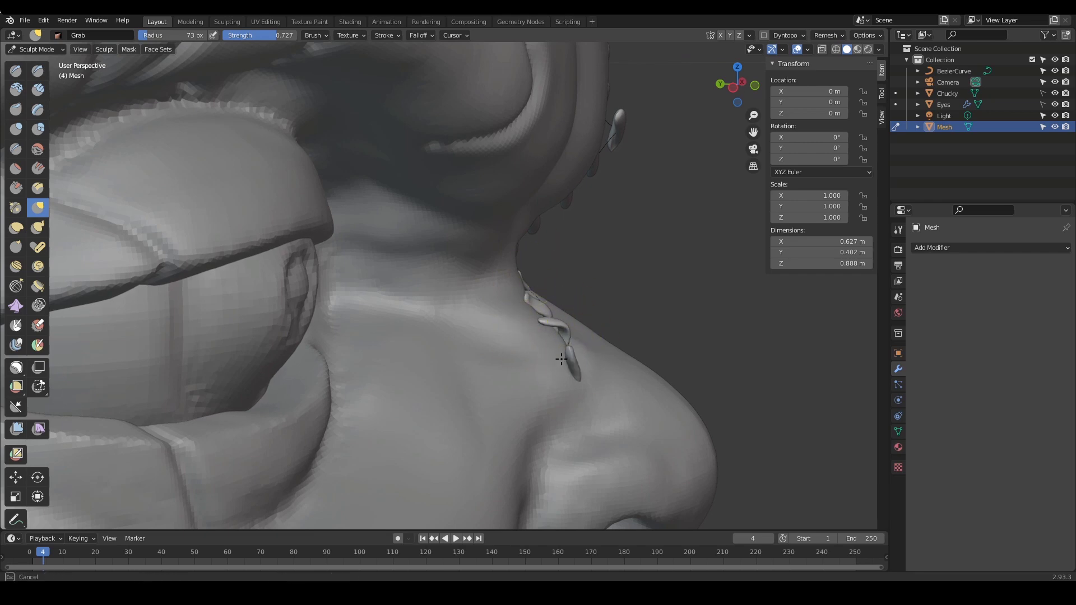
Reposition the second stitch from the nose end across the scar with the Grab brush at a 117 px radius
{"action": "mouse_move", "coordinate": [553, 361]}
{"action": "middle_mouse_down"}
{"action": "mouse_move", "coordinate": [497, 365]}
{"action": "mouse_move", "coordinate": [420, 325]}
{"action": "middle_mouse_up"}
{"action": "scroll", "coordinate": [515, 327], "scroll_direction": "up", "scroll_amount": 2}
{"action": "mouse_move", "coordinate": [515, 327]}
{"action": "middle_mouse_down"}
{"action": "mouse_move", "coordinate": [581, 311]}
{"action": "mouse_move", "coordinate": [523, 338]}
{"action": "middle_mouse_up"}
{"action": "middle_click_drag", "start_coordinate": [466, 318], "coordinate": [465, 331]}
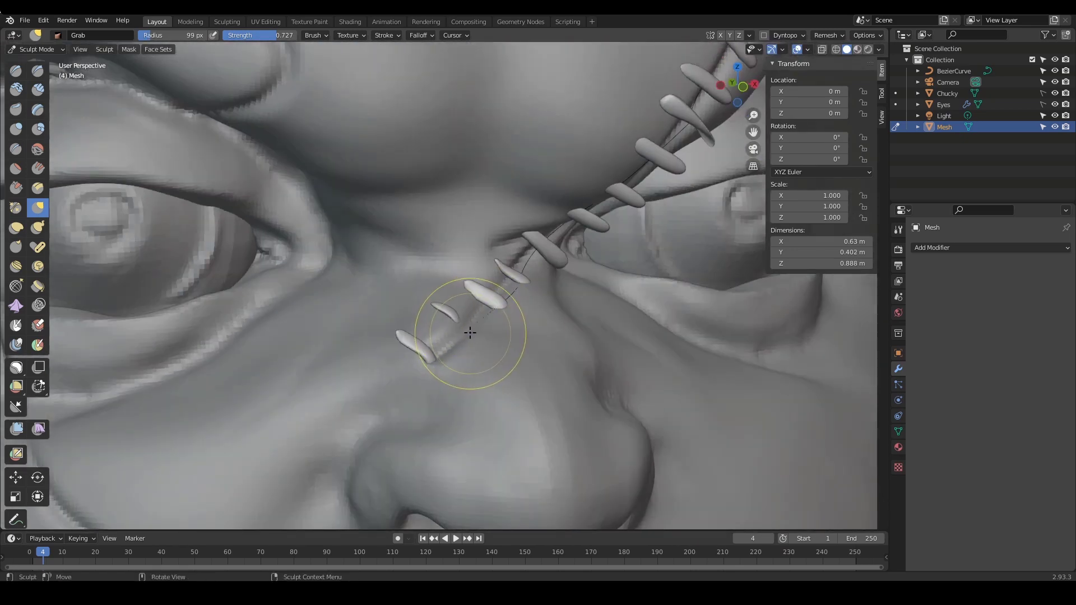
{"action": "key", "text": "x"}
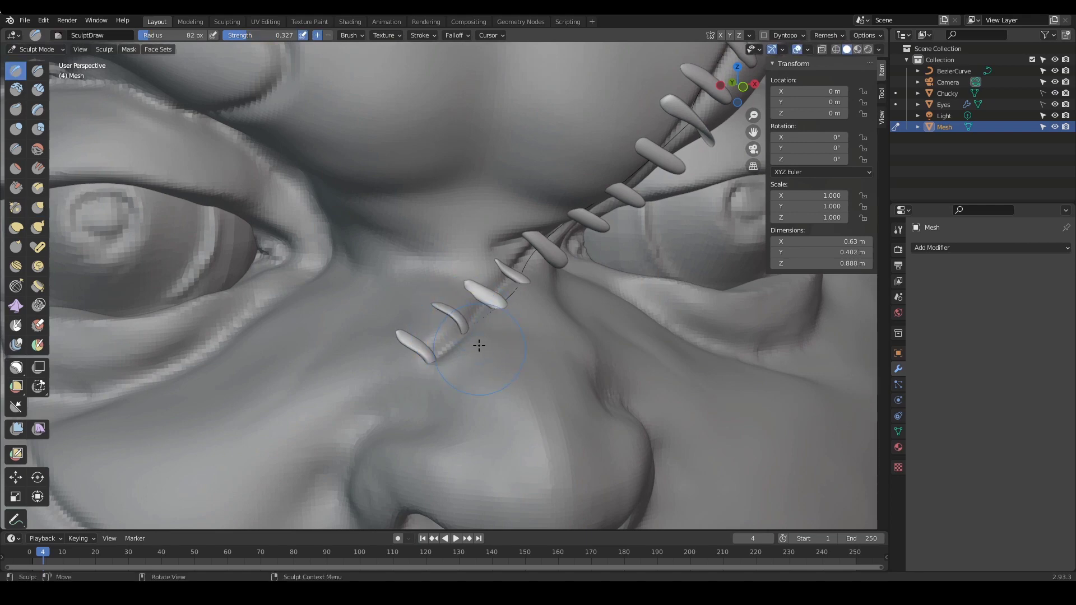
{"action": "key", "text": "g"}
{"action": "left_click_drag", "start_coordinate": [476, 335], "coordinate": [478, 330]}
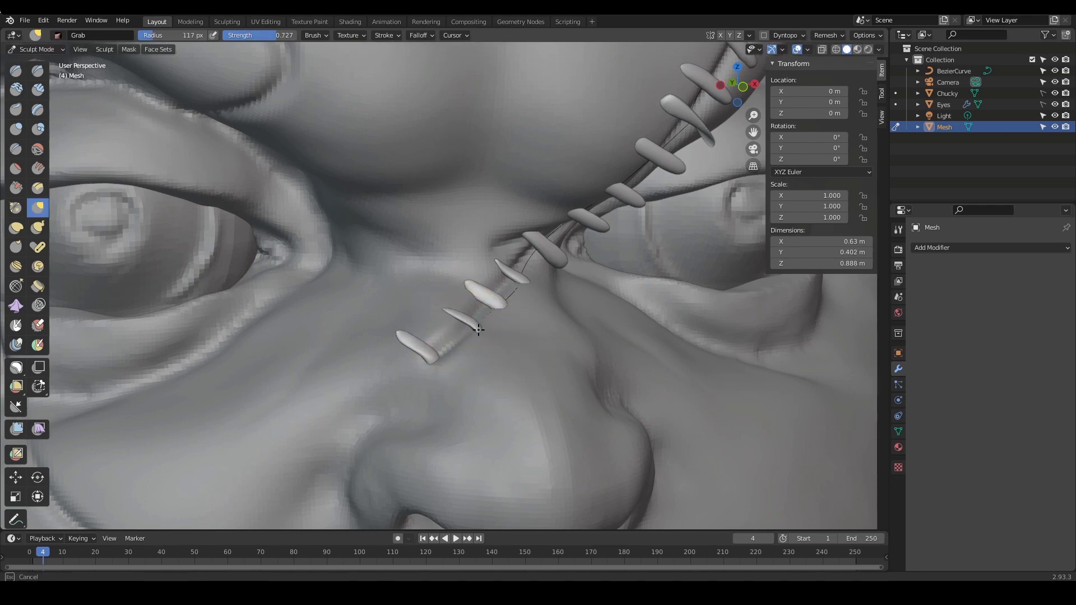
Refine the lowest nose-bridge stitches from several angles with the Grab brush, reducing its radius to 75 px
{"action": "scroll", "coordinate": [504, 340], "scroll_direction": "down", "scroll_amount": 1}
{"action": "middle_click_drag", "start_coordinate": [505, 340], "coordinate": [477, 306]}
{"action": "left_click_drag", "start_coordinate": [455, 294], "coordinate": [461, 301]}
{"action": "scroll", "coordinate": [478, 314], "scroll_direction": "up", "scroll_amount": 2}
{"action": "middle_click_drag", "start_coordinate": [478, 315], "coordinate": [576, 321]}
{"action": "key", "text": "f"}
{"action": "left_click", "coordinate": [619, 324]}
{"action": "mouse_move", "coordinate": [549, 318]}
{"action": "left_mouse_down"}
{"action": "mouse_move", "coordinate": [564, 310]}
{"action": "mouse_move", "coordinate": [539, 316]}
{"action": "left_mouse_up"}
{"action": "key", "text": "f"}
{"action": "left_click", "coordinate": [604, 310]}
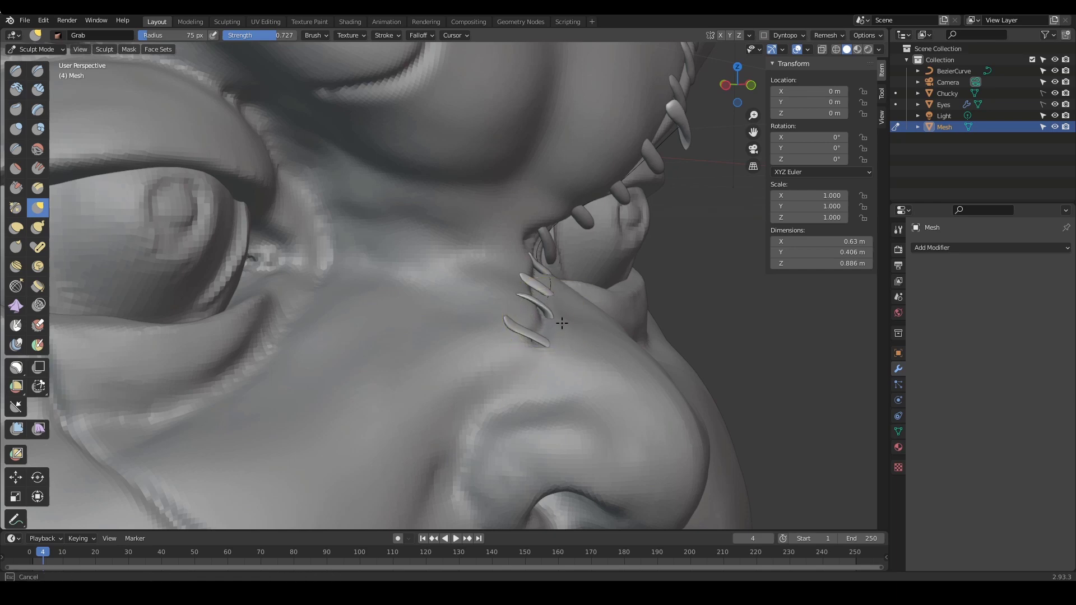
{"action": "mouse_move", "coordinate": [547, 301]}
{"action": "middle_mouse_down"}
{"action": "mouse_move", "coordinate": [593, 301]}
{"action": "mouse_move", "coordinate": [543, 300]}
{"action": "middle_mouse_up"}
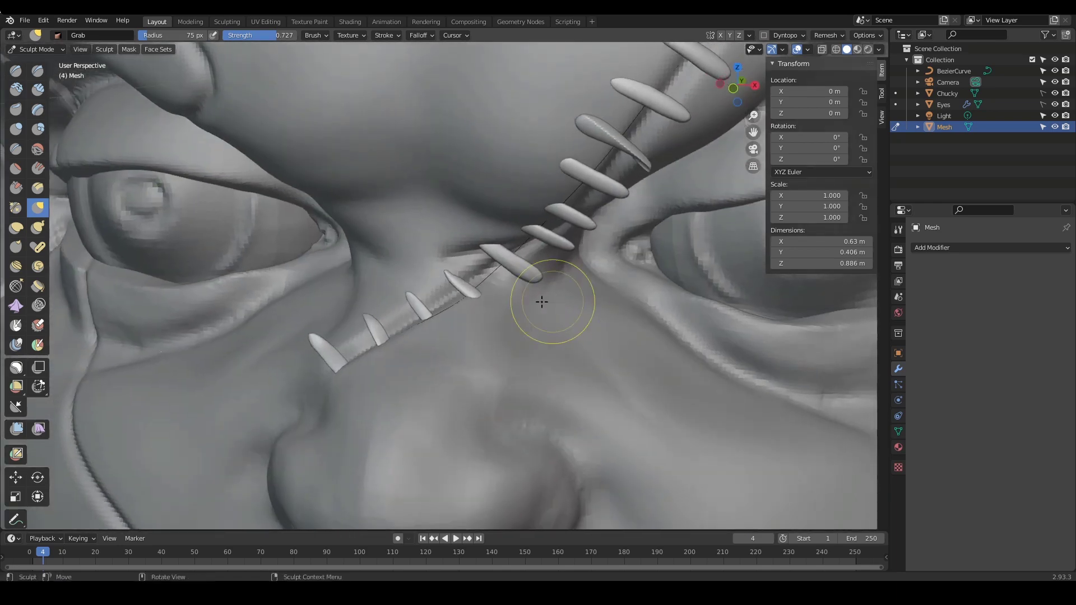
Build up the stitches between the eyes with the Draw brush at a 76 px radius
{"action": "key", "text": "x"}
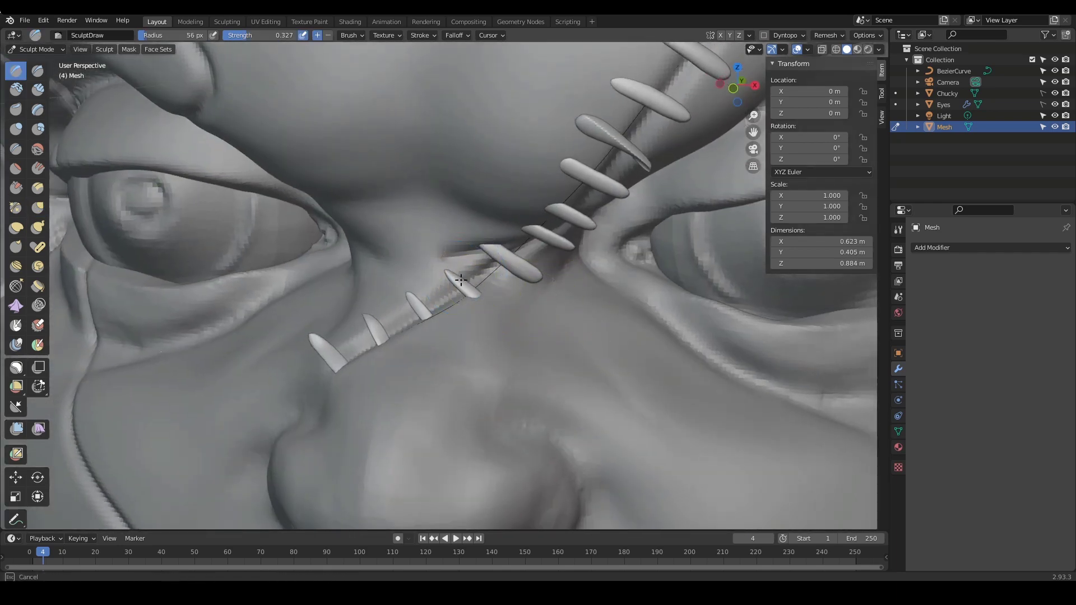
{"action": "scroll", "coordinate": [467, 301], "scroll_direction": "down", "scroll_amount": 3}
{"action": "mouse_move", "coordinate": [467, 301]}
{"action": "left_mouse_down", "text": "alt"}
{"action": "mouse_move", "coordinate": [528, 303]}
{"action": "mouse_move", "coordinate": [550, 281]}
{"action": "mouse_move", "coordinate": [541, 312]}
{"action": "left_mouse_up", "text": "alt"}
{"action": "scroll", "coordinate": [493, 325], "scroll_direction": "up", "scroll_amount": 3}
{"action": "key", "text": "f"}
{"action": "left_click", "coordinate": [485, 327]}
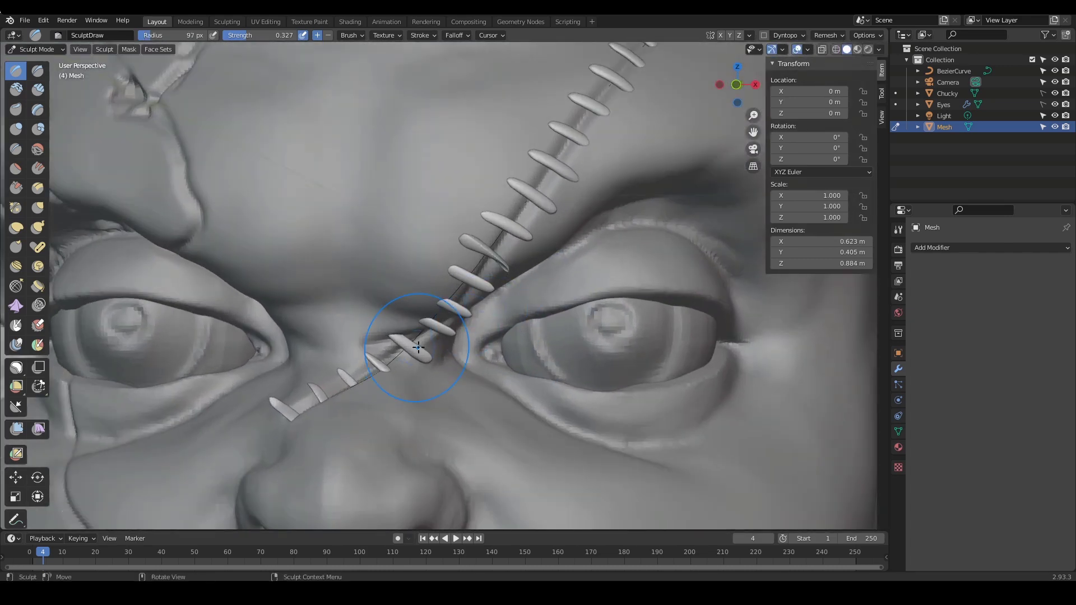
{"action": "scroll", "coordinate": [480, 318], "scroll_direction": "down", "scroll_amount": 1}
{"action": "scroll", "coordinate": [481, 317], "scroll_direction": "up", "scroll_amount": 3}
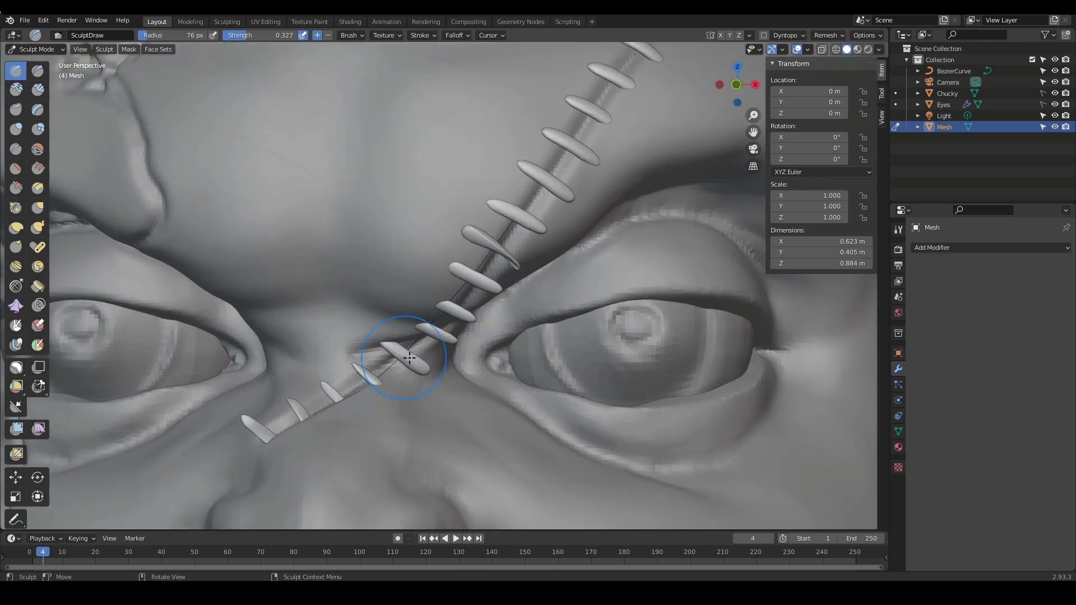
{"action": "scroll", "coordinate": [437, 330], "scroll_direction": "down", "scroll_amount": 1}
{"action": "mouse_move", "coordinate": [437, 330]}
{"action": "left_mouse_down"}
{"action": "mouse_move", "coordinate": [370, 331]}
{"action": "mouse_move", "coordinate": [387, 337]}
{"action": "left_mouse_up"}
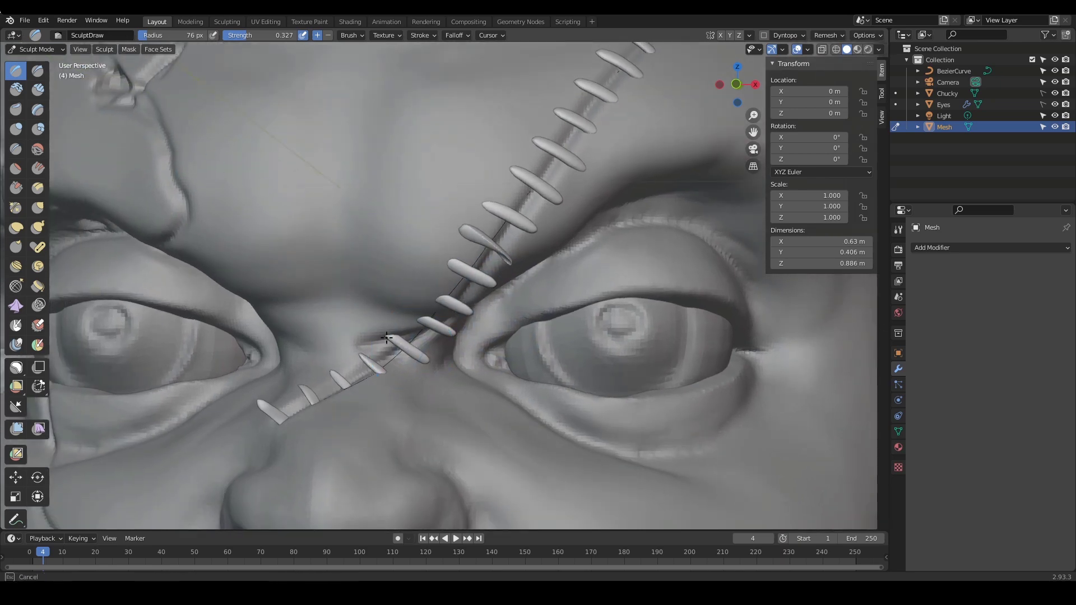
Smooth the distorted stitch at the inner brow and thicken it with the Inflate/Deflate brush at a 61 px radius
{"action": "left_click_drag", "start_coordinate": [473, 228], "coordinate": [502, 255], "text": "shift"}
{"action": "key", "text": "f"}
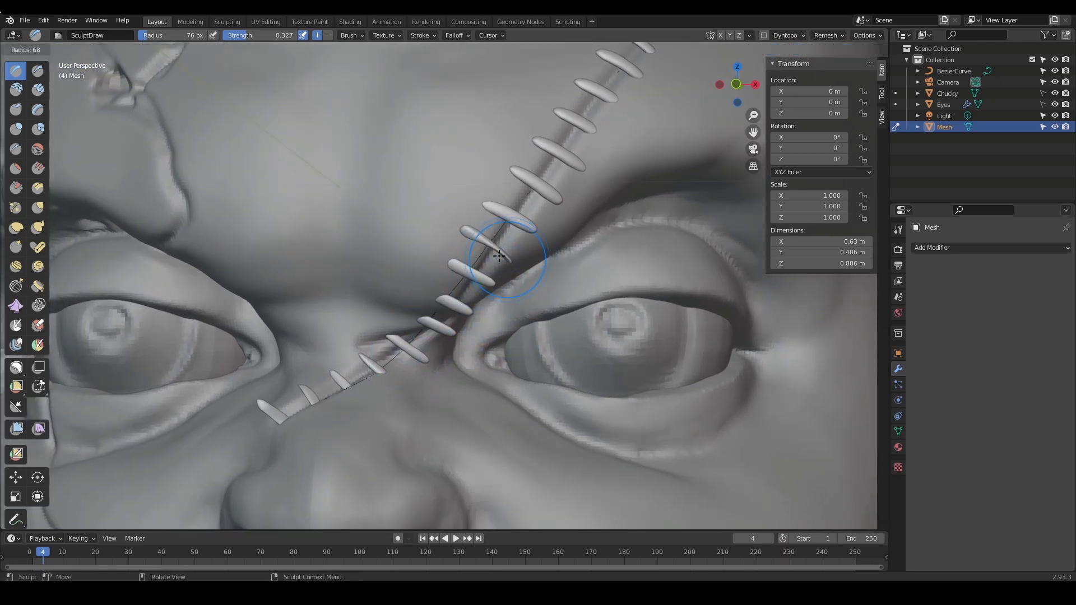
{"action": "left_click", "coordinate": [538, 261]}
{"action": "mouse_move", "coordinate": [540, 267]}
{"action": "middle_mouse_down"}
{"action": "mouse_move", "coordinate": [524, 232]}
{"action": "mouse_move", "coordinate": [531, 255]}
{"action": "middle_mouse_up"}
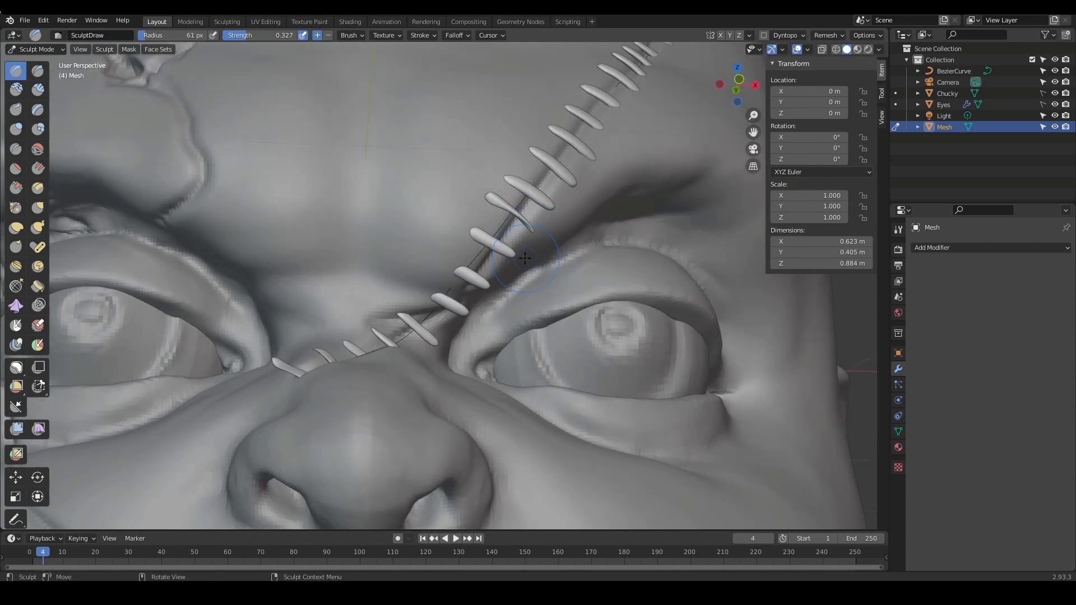
{"action": "key", "text": "i"}
{"action": "left_click_drag", "start_coordinate": [541, 227], "coordinate": [527, 223]}
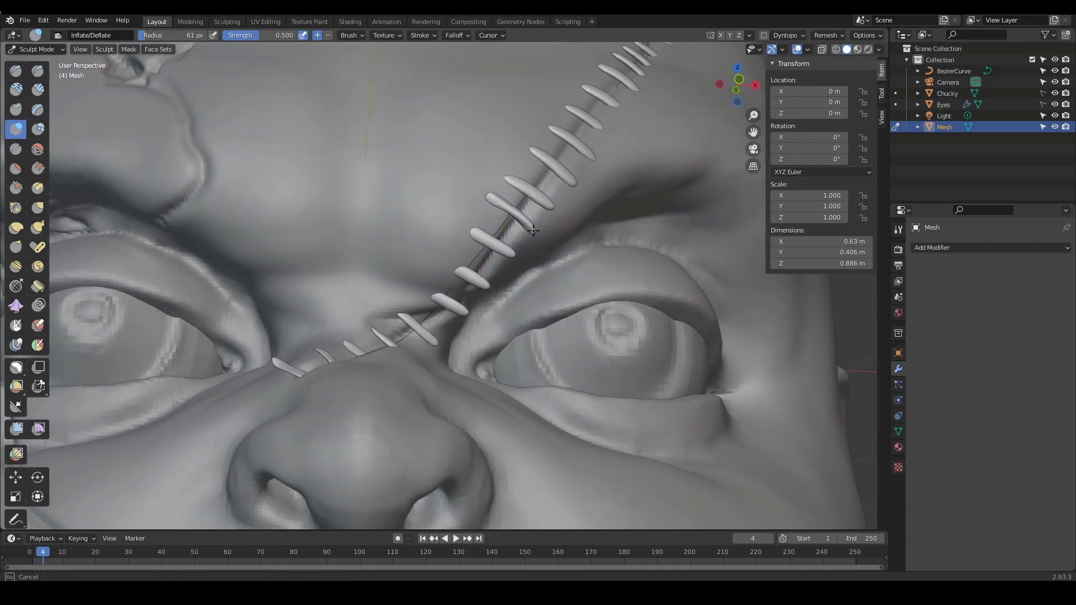
Enlarge the Inflate/Deflate brush radius to 79 px and thicken the stitches beside the inner brow
{"action": "scroll", "coordinate": [574, 262], "scroll_direction": "down", "scroll_amount": 2}
{"action": "middle_click_drag", "start_coordinate": [552, 269], "coordinate": [523, 284]}
{"action": "key", "text": "f"}
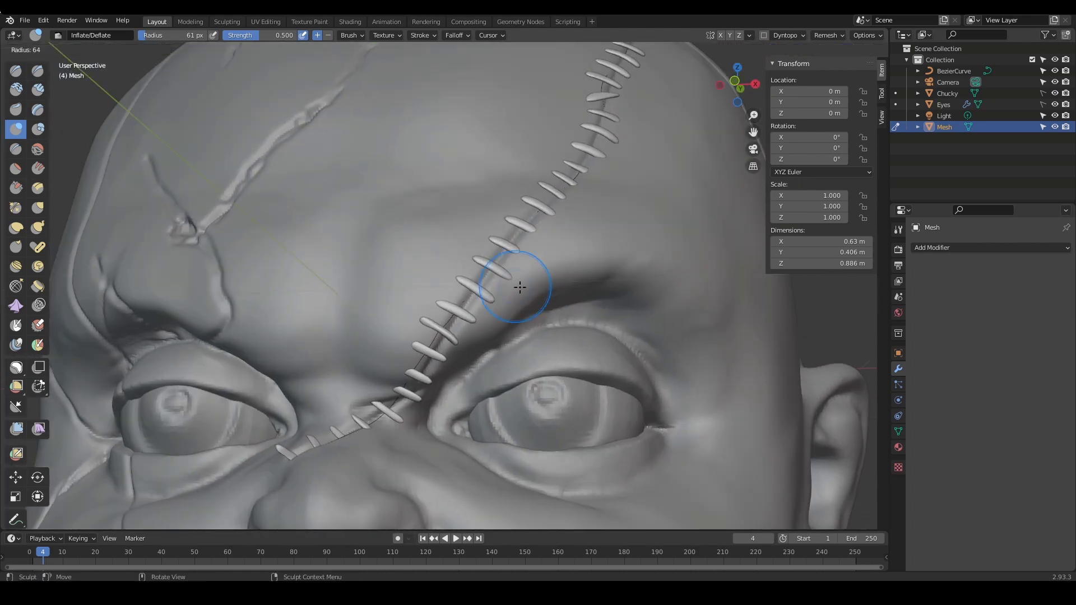
{"action": "left_click", "coordinate": [523, 285]}
{"action": "left_click_drag", "start_coordinate": [438, 334], "coordinate": [427, 355]}
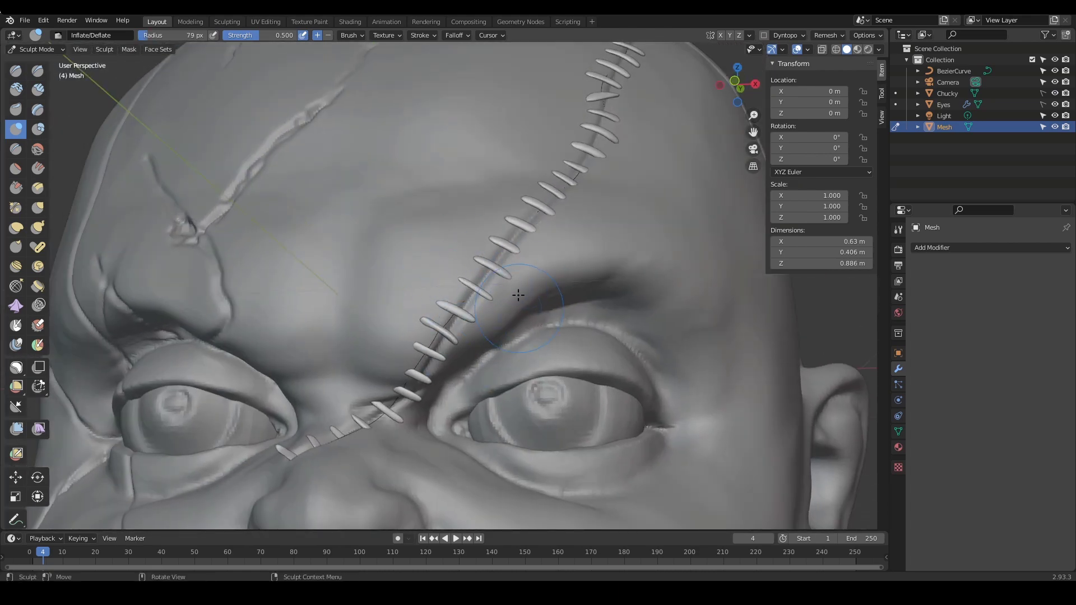
Set the Smooth brush strength to 0.885 and smooth the stitches along the brow
{"action": "middle_click_drag", "start_coordinate": [519, 295], "coordinate": [493, 296]}
{"action": "left_click", "coordinate": [38, 148]}
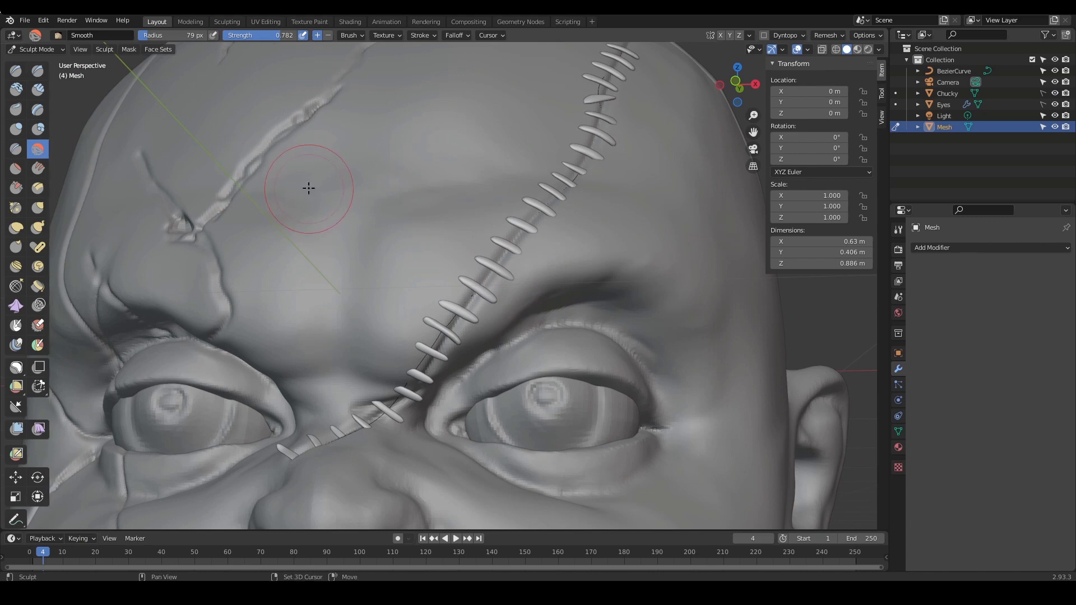
{"action": "key", "text": "shift+f"}
{"action": "left_click", "coordinate": [461, 227]}
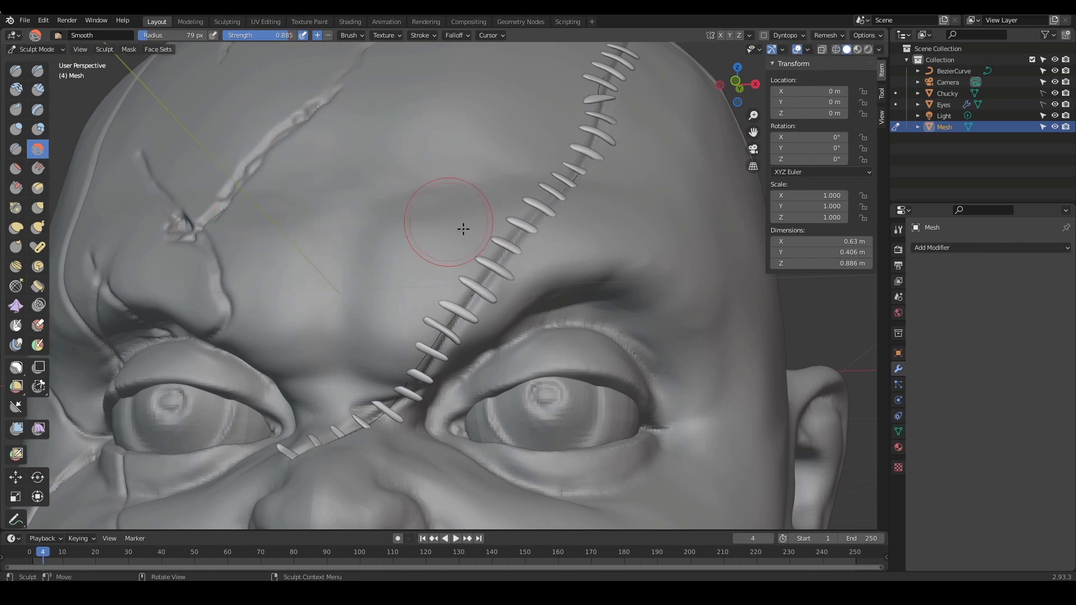
{"action": "mouse_move", "coordinate": [579, 247]}
{"action": "left_mouse_down"}
{"action": "mouse_move", "coordinate": [449, 315]}
{"action": "mouse_move", "coordinate": [524, 314]}
{"action": "left_mouse_up"}
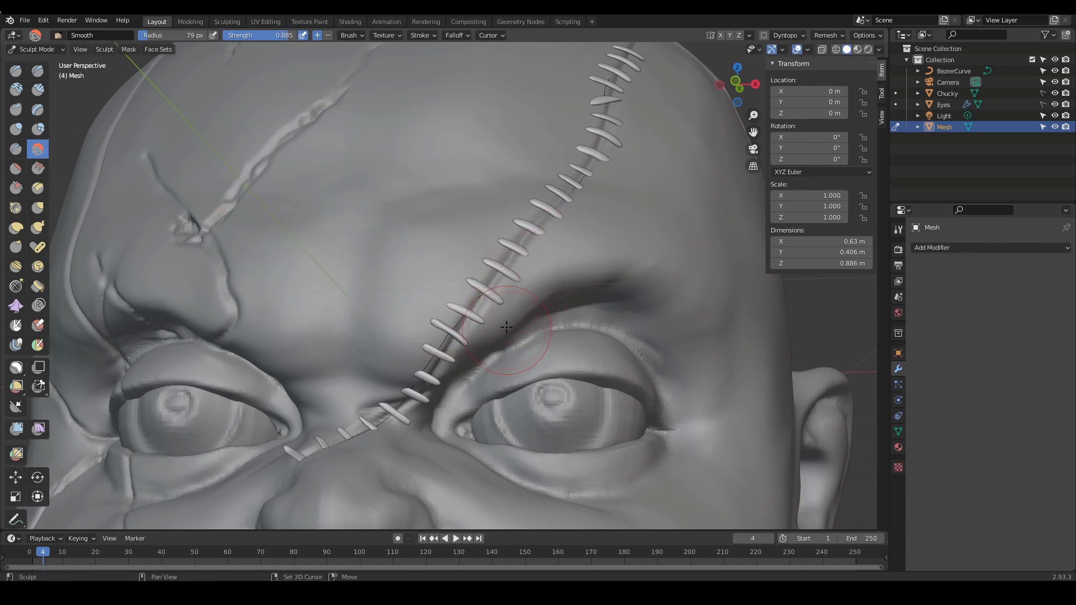
Set the Smooth brush to a 90 px radius and 0.976 strength and smooth the upper forehead stitches
{"action": "middle_click_drag", "start_coordinate": [541, 289], "coordinate": [524, 305]}
{"action": "middle_click_drag", "start_coordinate": [634, 201], "coordinate": [574, 297]}
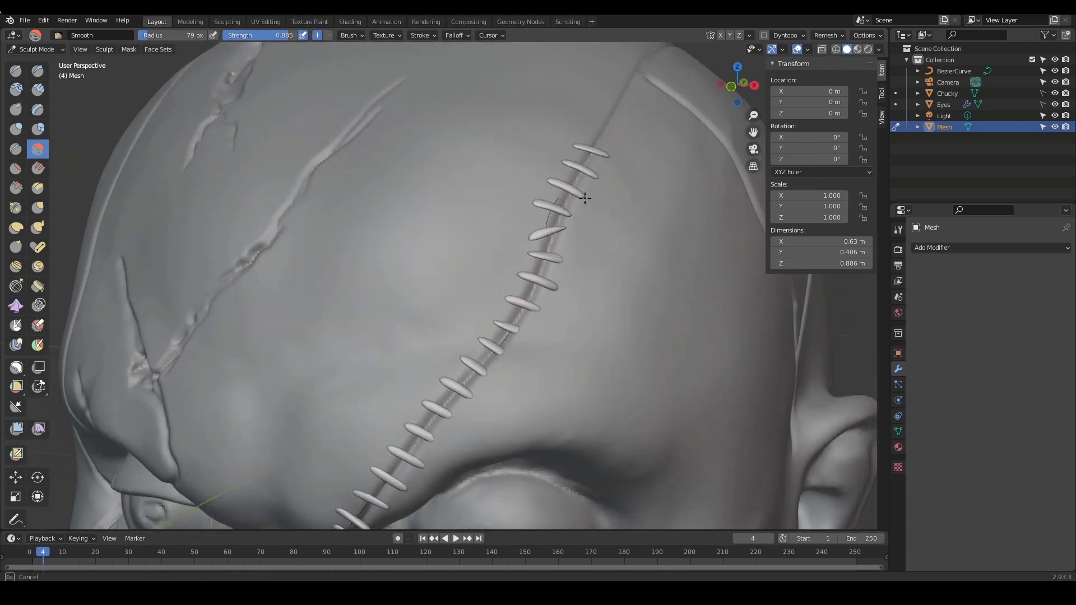
{"action": "key", "text": "f"}
{"action": "left_click", "coordinate": [549, 235]}
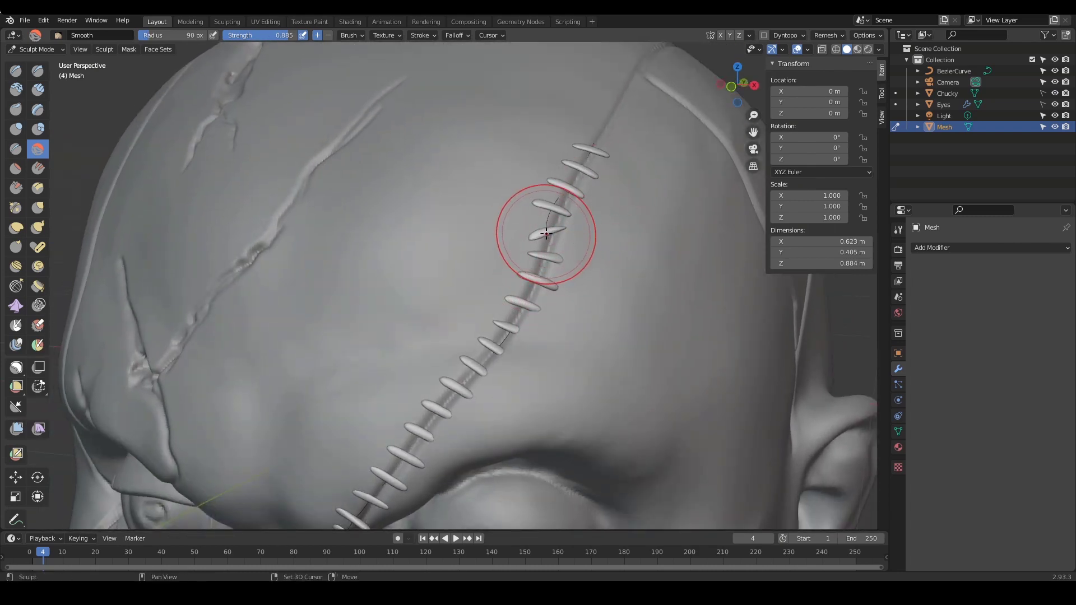
{"action": "key", "text": "shift+f"}
{"action": "left_click", "coordinate": [548, 233]}
{"action": "mouse_move", "coordinate": [548, 233]}
{"action": "left_mouse_down"}
{"action": "mouse_move", "coordinate": [540, 286]}
{"action": "mouse_move", "coordinate": [528, 275]}
{"action": "left_mouse_up"}
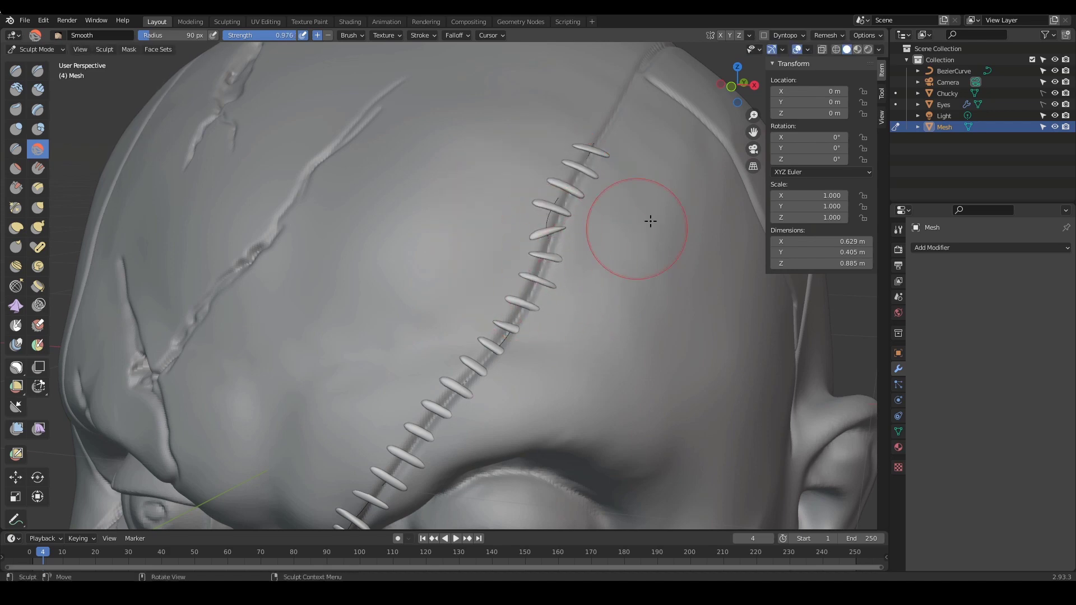
In Edit Mode, select the whole stitch protruding at the brow and move it in against the skin
{"action": "middle_click_drag", "start_coordinate": [650, 221], "coordinate": [560, 342], "text": "ctrl"}
{"action": "middle_click_drag", "start_coordinate": [560, 341], "coordinate": [597, 278], "text": "shift"}
{"action": "mouse_move", "coordinate": [597, 278]}
{"action": "middle_mouse_down", "text": "shift"}
{"action": "mouse_move", "coordinate": [600, 242]}
{"action": "mouse_move", "coordinate": [629, 315]}
{"action": "mouse_move", "coordinate": [630, 375]}
{"action": "mouse_move", "coordinate": [629, 297]}
{"action": "mouse_move", "coordinate": [595, 380]}
{"action": "mouse_move", "coordinate": [644, 387]}
{"action": "mouse_move", "coordinate": [643, 306]}
{"action": "mouse_move", "coordinate": [607, 397]}
{"action": "mouse_move", "coordinate": [601, 380]}
{"action": "mouse_move", "coordinate": [668, 329]}
{"action": "mouse_move", "coordinate": [619, 321]}
{"action": "mouse_move", "coordinate": [622, 345]}
{"action": "mouse_move", "coordinate": [583, 281]}
{"action": "mouse_move", "coordinate": [603, 281]}
{"action": "mouse_move", "coordinate": [595, 347]}
{"action": "mouse_move", "coordinate": [609, 268]}
{"action": "mouse_move", "coordinate": [665, 280]}
{"action": "mouse_move", "coordinate": [622, 317]}
{"action": "mouse_move", "coordinate": [581, 287]}
{"action": "mouse_move", "coordinate": [647, 293]}
{"action": "middle_mouse_up", "text": "shift"}
{"action": "key", "text": "ctrl+Tab"}
{"action": "left_click", "coordinate": [488, 293]}
{"action": "key", "text": "Tab"}
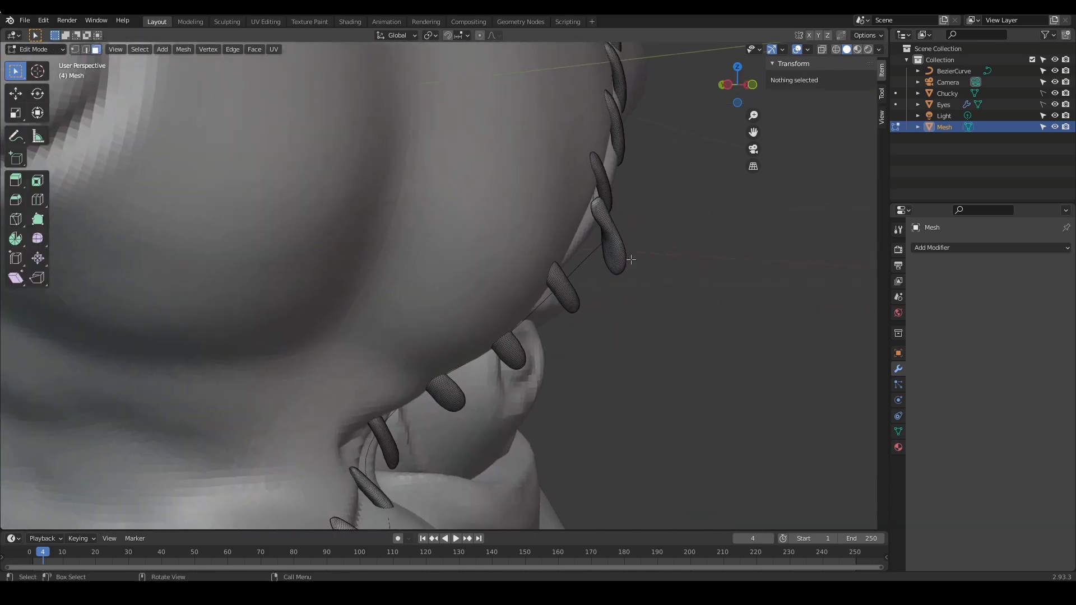
{"action": "key", "text": "l"}
{"action": "key", "text": "g"}
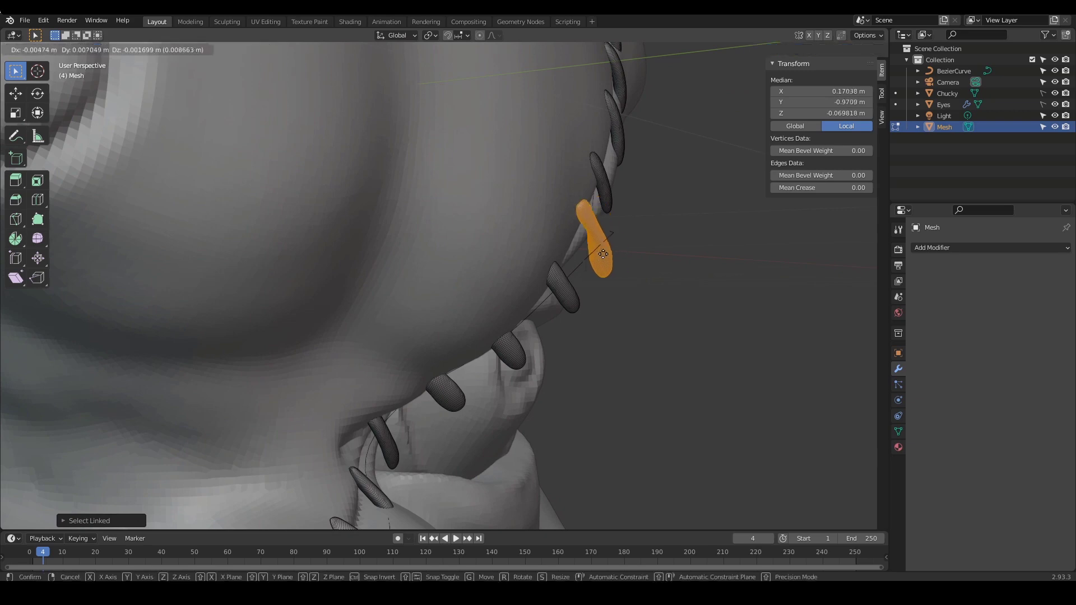
{"action": "left_click", "coordinate": [592, 262]}
Return to sculpting and reshape the moved brow stitch with the Grab brush at a 103 px radius
{"action": "mouse_move", "coordinate": [602, 269]}
{"action": "middle_mouse_down"}
{"action": "mouse_move", "coordinate": [493, 323]}
{"action": "mouse_move", "coordinate": [479, 202]}
{"action": "mouse_move", "coordinate": [448, 213]}
{"action": "mouse_move", "coordinate": [349, 165]}
{"action": "mouse_move", "coordinate": [457, 236]}
{"action": "mouse_move", "coordinate": [456, 168]}
{"action": "mouse_move", "coordinate": [420, 235]}
{"action": "mouse_move", "coordinate": [370, 111]}
{"action": "mouse_move", "coordinate": [389, 111]}
{"action": "mouse_move", "coordinate": [396, 96]}
{"action": "middle_mouse_up"}
{"action": "key", "text": "ctrl+Tab"}
{"action": "left_click", "coordinate": [396, 251]}
{"action": "key", "text": "g"}
{"action": "key", "text": "f"}
{"action": "left_click", "coordinate": [413, 98]}
{"action": "left_click_drag", "start_coordinate": [373, 73], "coordinate": [374, 97]}
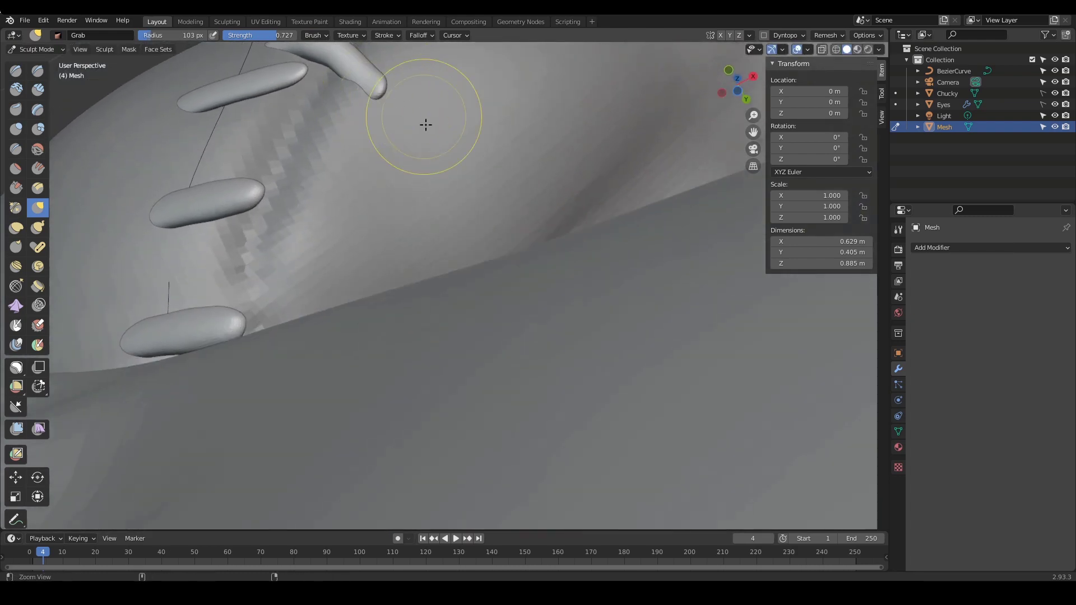
{"action": "mouse_move", "coordinate": [426, 125]}
{"action": "middle_mouse_down"}
{"action": "mouse_move", "coordinate": [320, 277]}
{"action": "mouse_move", "coordinate": [372, 331]}
{"action": "mouse_move", "coordinate": [393, 332]}
{"action": "mouse_move", "coordinate": [404, 355]}
{"action": "mouse_move", "coordinate": [404, 325]}
{"action": "mouse_move", "coordinate": [389, 361]}
{"action": "mouse_move", "coordinate": [432, 377]}
{"action": "mouse_move", "coordinate": [440, 329]}
{"action": "middle_mouse_up"}
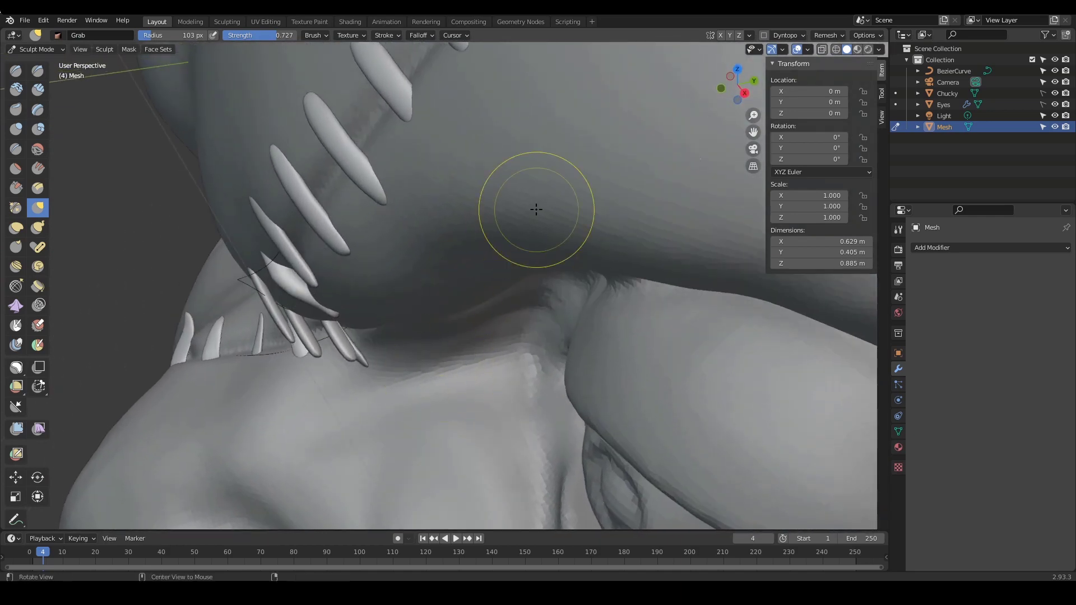
Mask the lower stitches around the inner brow and nose bridge with the Mask brush and a lasso mask
{"action": "key", "text": "b"}
{"action": "mouse_move", "coordinate": [536, 210]}
{"action": "middle_mouse_down"}
{"action": "mouse_move", "coordinate": [420, 301]}
{"action": "mouse_move", "coordinate": [439, 291]}
{"action": "mouse_move", "coordinate": [390, 399]}
{"action": "mouse_move", "coordinate": [367, 413]}
{"action": "middle_mouse_up"}
{"action": "left_click_drag", "start_coordinate": [346, 422], "coordinate": [425, 357]}
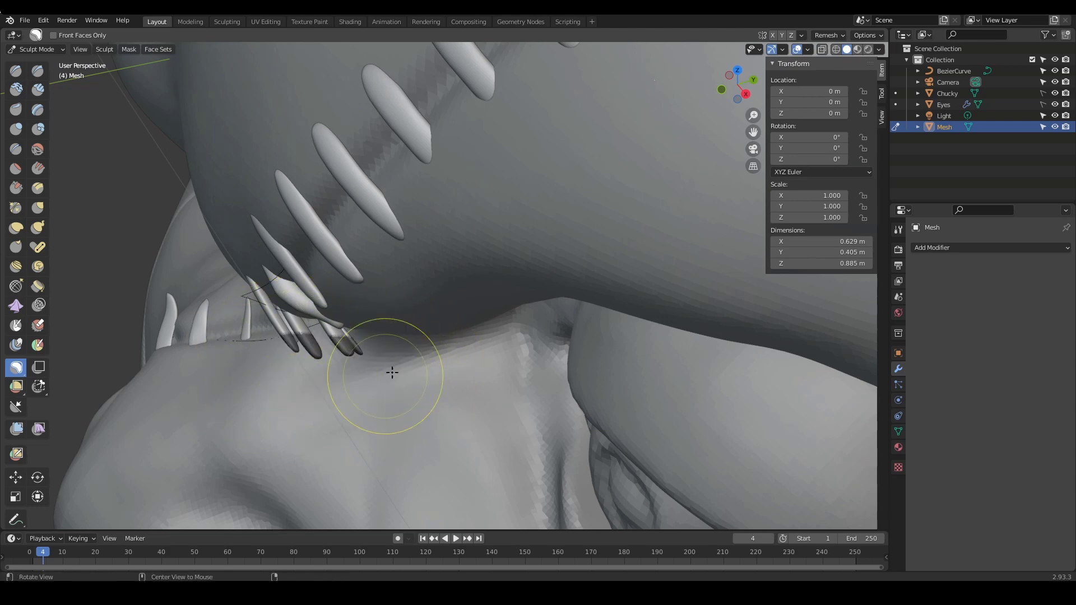
{"action": "middle_click_drag", "start_coordinate": [392, 373], "coordinate": [409, 372]}
{"action": "left_click_drag", "start_coordinate": [293, 424], "coordinate": [427, 363]}
{"action": "left_click_drag", "start_coordinate": [315, 334], "coordinate": [224, 376]}
{"action": "mouse_move", "coordinate": [405, 373]}
{"action": "middle_mouse_down"}
{"action": "mouse_move", "coordinate": [367, 321]}
{"action": "mouse_move", "coordinate": [431, 379]}
{"action": "middle_mouse_up"}
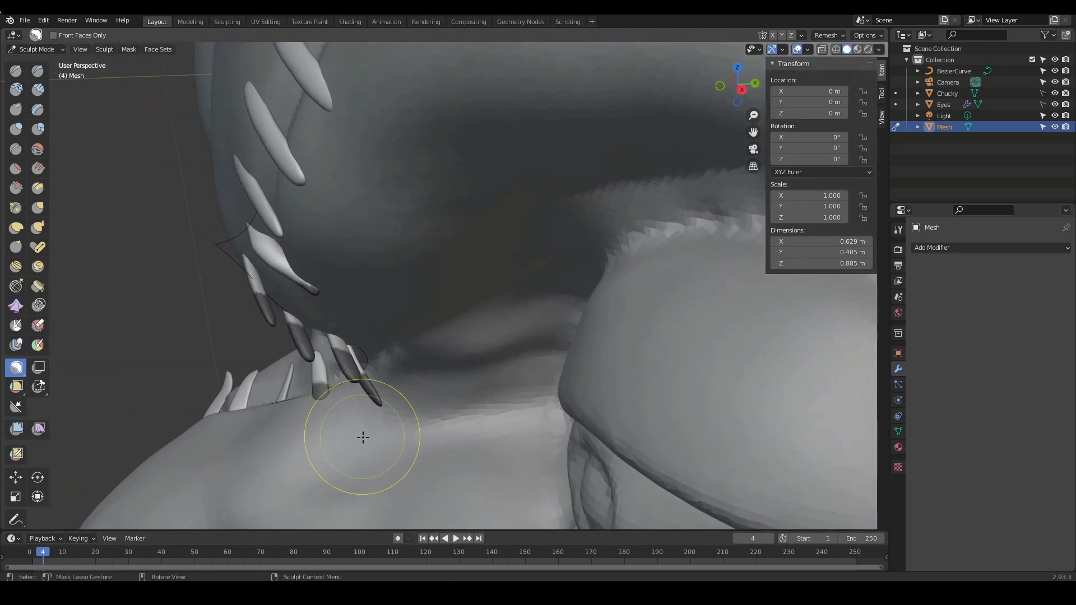
{"action": "mouse_move", "coordinate": [362, 438]}
{"action": "left_mouse_down"}
{"action": "mouse_move", "coordinate": [339, 325]}
{"action": "mouse_move", "coordinate": [211, 299]}
{"action": "left_mouse_up"}
Invert the mask and pull the lower stitches at the inner brow with the Grab brush at 121 and 115 px radius
{"action": "key", "text": "g"}
{"action": "middle_click_drag", "start_coordinate": [367, 336], "coordinate": [389, 374]}
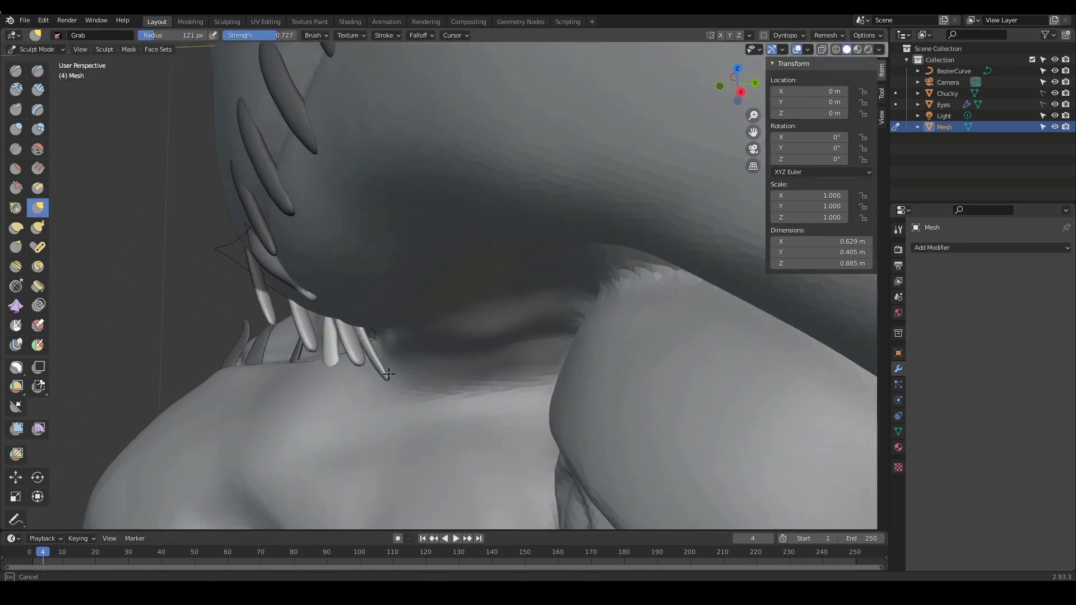
{"action": "left_click_drag", "start_coordinate": [396, 345], "coordinate": [399, 344]}
{"action": "mouse_move", "coordinate": [412, 353]}
{"action": "middle_mouse_down"}
{"action": "mouse_move", "coordinate": [483, 308]}
{"action": "mouse_move", "coordinate": [392, 306]}
{"action": "mouse_move", "coordinate": [394, 369]}
{"action": "mouse_move", "coordinate": [375, 436]}
{"action": "middle_mouse_up"}
{"action": "key", "text": "f"}
{"action": "left_click", "coordinate": [392, 307]}
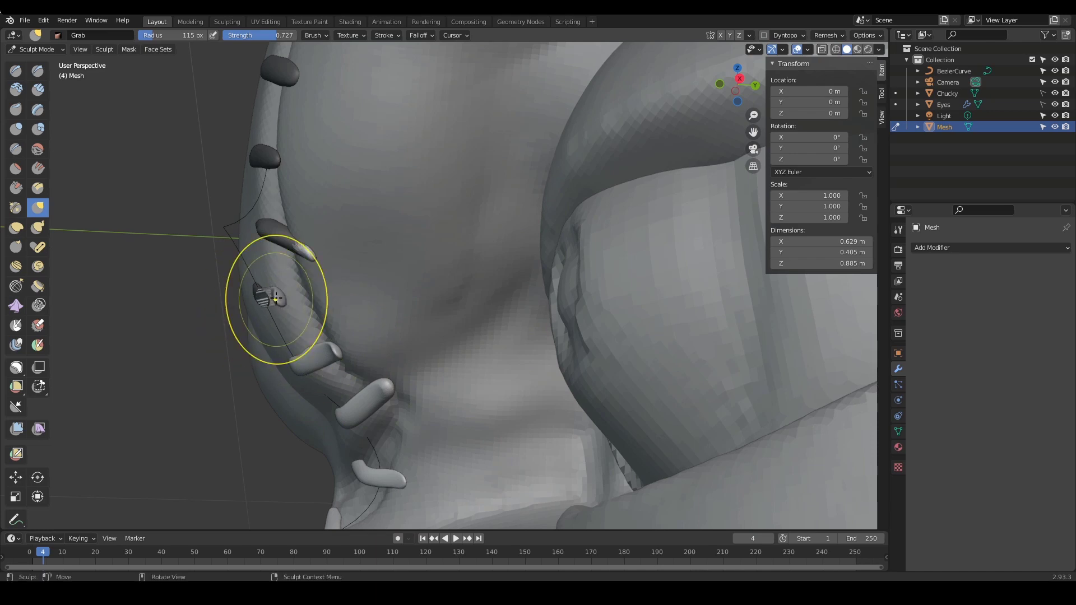
Reduce the Grab brush radius to 78 px and bend the unmasked inner-brow stitches to follow the skin
{"action": "middle_click_drag", "start_coordinate": [316, 286], "coordinate": [314, 324]}
{"action": "key", "text": "f"}
{"action": "left_click", "coordinate": [292, 320]}
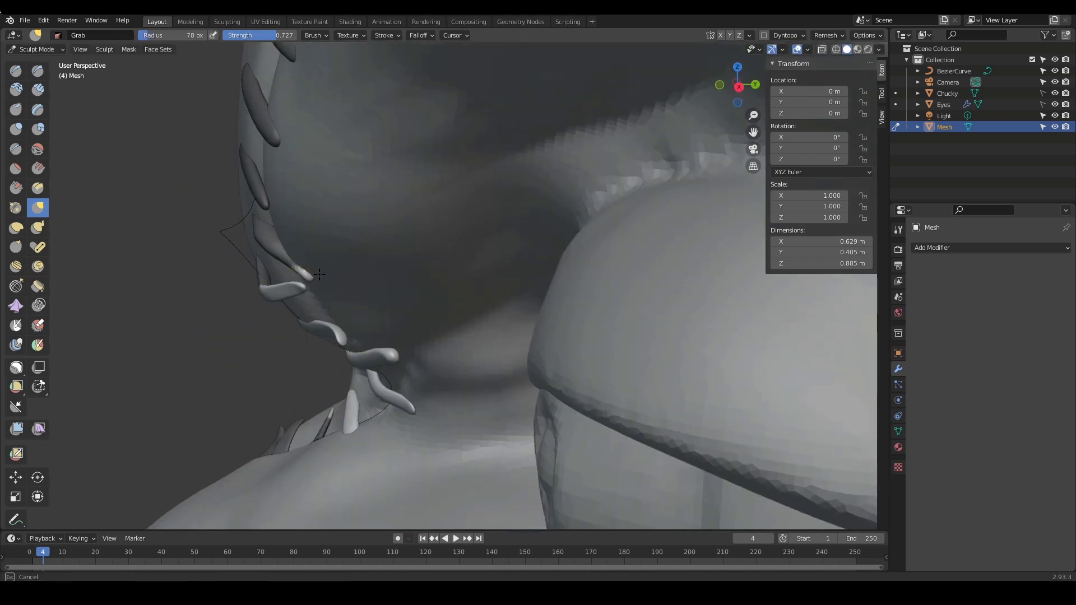
{"action": "middle_click_drag", "start_coordinate": [320, 275], "coordinate": [355, 263]}
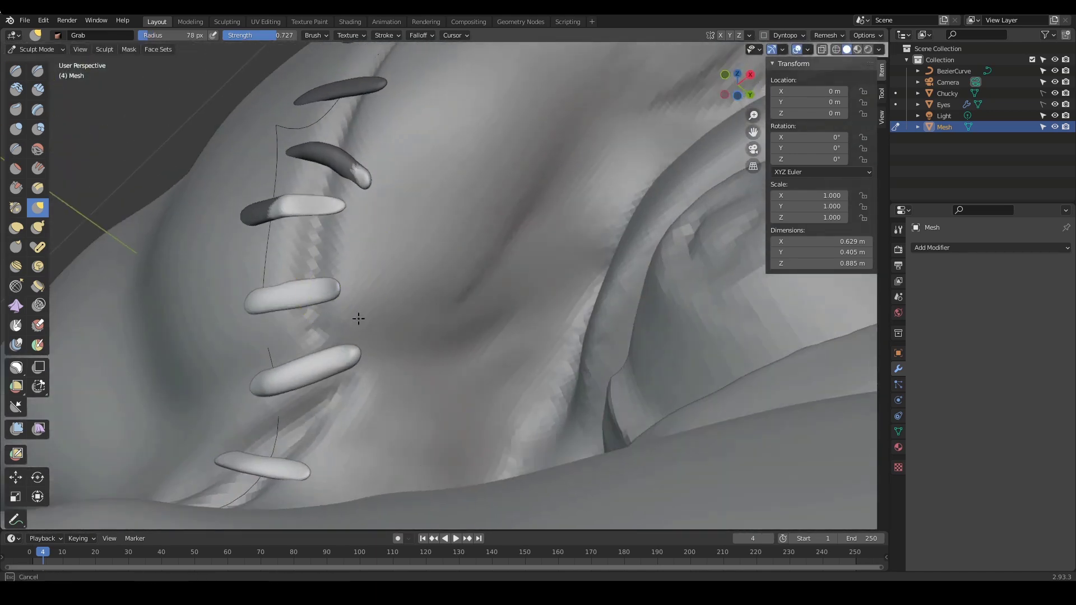
{"action": "mouse_move", "coordinate": [359, 318]}
{"action": "middle_mouse_down"}
{"action": "mouse_move", "coordinate": [348, 343]}
{"action": "mouse_move", "coordinate": [337, 340]}
{"action": "mouse_move", "coordinate": [339, 321]}
{"action": "mouse_move", "coordinate": [318, 334]}
{"action": "mouse_move", "coordinate": [399, 375]}
{"action": "mouse_move", "coordinate": [302, 318]}
{"action": "mouse_move", "coordinate": [425, 264]}
{"action": "mouse_move", "coordinate": [401, 242]}
{"action": "mouse_move", "coordinate": [460, 220]}
{"action": "mouse_move", "coordinate": [377, 331]}
{"action": "mouse_move", "coordinate": [385, 216]}
{"action": "middle_mouse_up"}
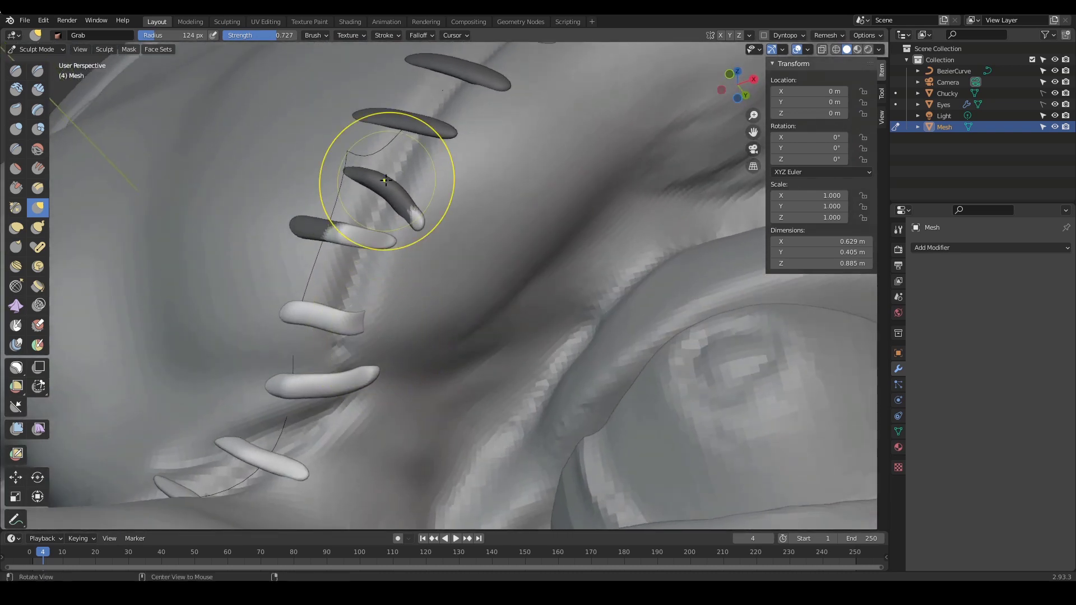
Clear the mask and shape the ends of the inner-brow stitches with the Grab brush at 91 and 73 px radius
{"action": "key", "text": "bracketleft"}
{"action": "key", "text": "bracketleft"}
{"action": "key", "text": "bracketleft"}
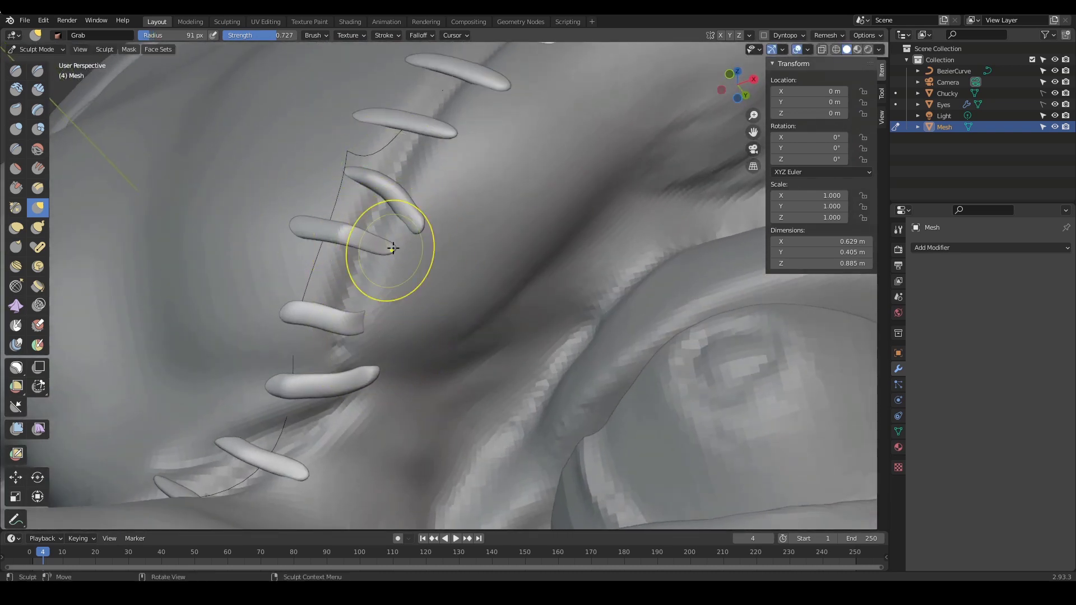
{"action": "key", "text": "bracketleft"}
{"action": "key", "text": "bracketleft"}
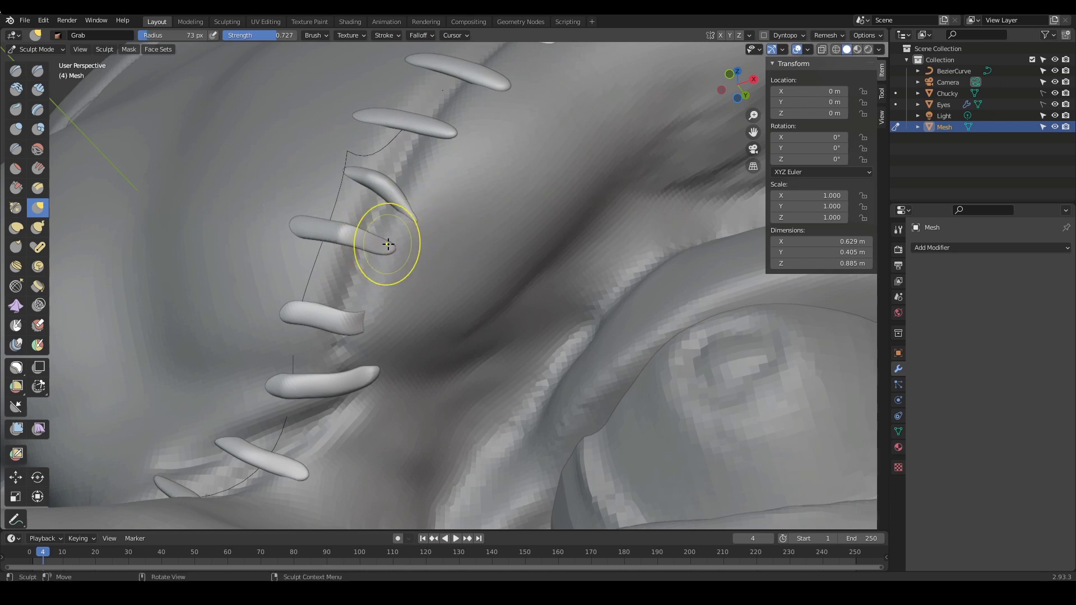
{"action": "mouse_move", "coordinate": [409, 276]}
{"action": "middle_mouse_down"}
{"action": "mouse_move", "coordinate": [367, 264]}
{"action": "mouse_move", "coordinate": [396, 349]}
{"action": "mouse_move", "coordinate": [377, 356]}
{"action": "middle_mouse_up"}
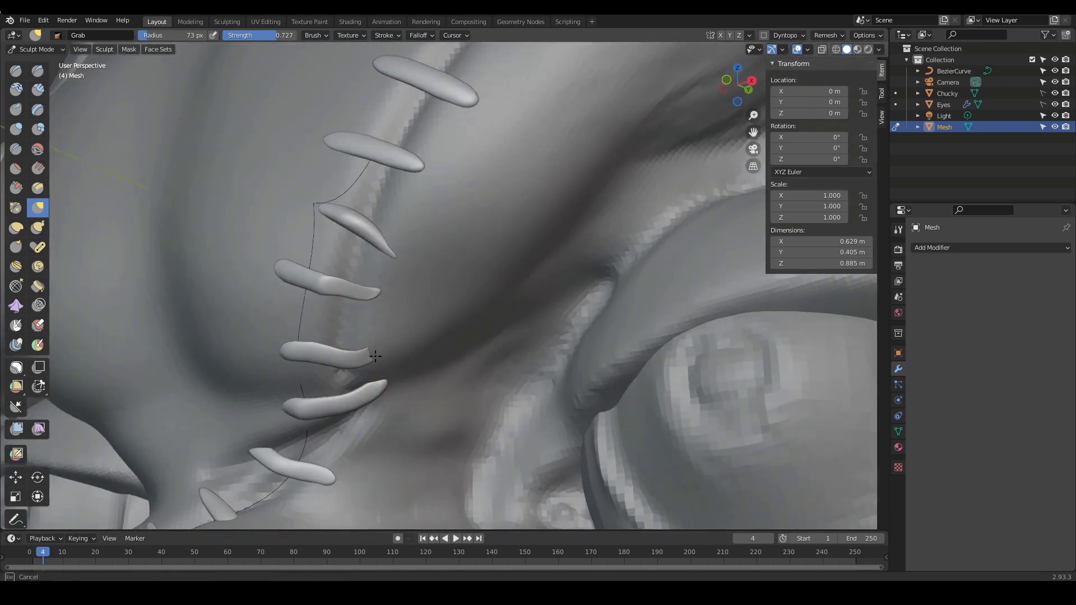
Refine the inner-brow stitch ends with the Grab brush at 64 px radius and thicken them with the Inflate/Deflate brush
{"action": "left_click_drag", "start_coordinate": [369, 350], "coordinate": [449, 363], "text": "ctrl+alt"}
{"action": "mouse_move", "coordinate": [531, 281]}
{"action": "left_mouse_down", "text": "ctrl+alt"}
{"action": "mouse_move", "coordinate": [499, 332]}
{"action": "mouse_move", "coordinate": [525, 309]}
{"action": "left_mouse_up", "text": "ctrl+alt"}
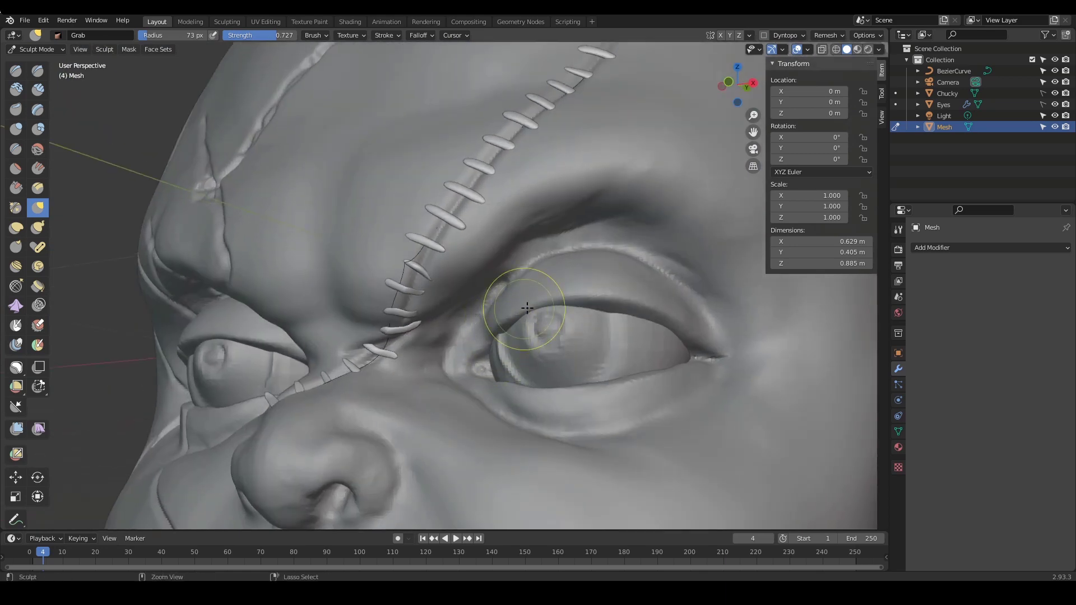
{"action": "scroll", "coordinate": [511, 264], "scroll_direction": "up", "scroll_amount": 3}
{"action": "scroll", "coordinate": [433, 243], "scroll_direction": "up", "scroll_amount": 3}
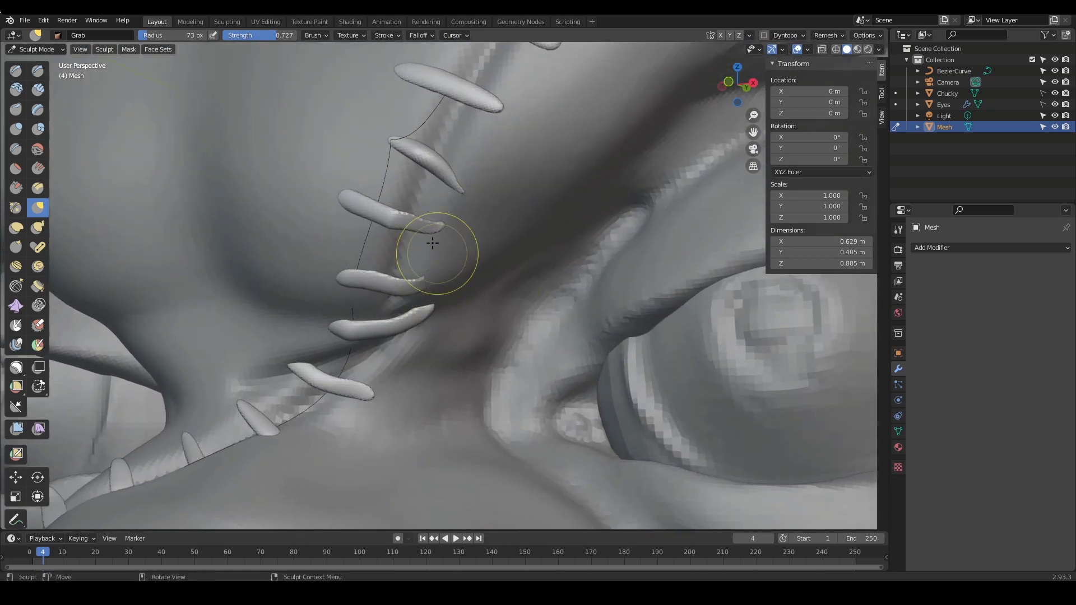
{"action": "middle_click_drag", "start_coordinate": [424, 284], "coordinate": [447, 280]}
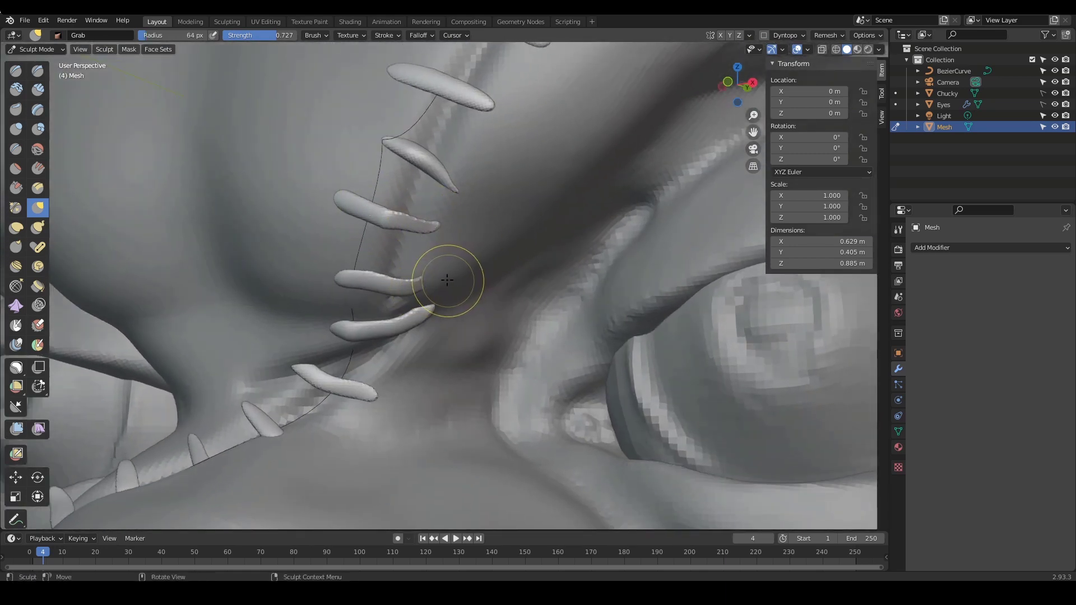
{"action": "key", "text": "i"}
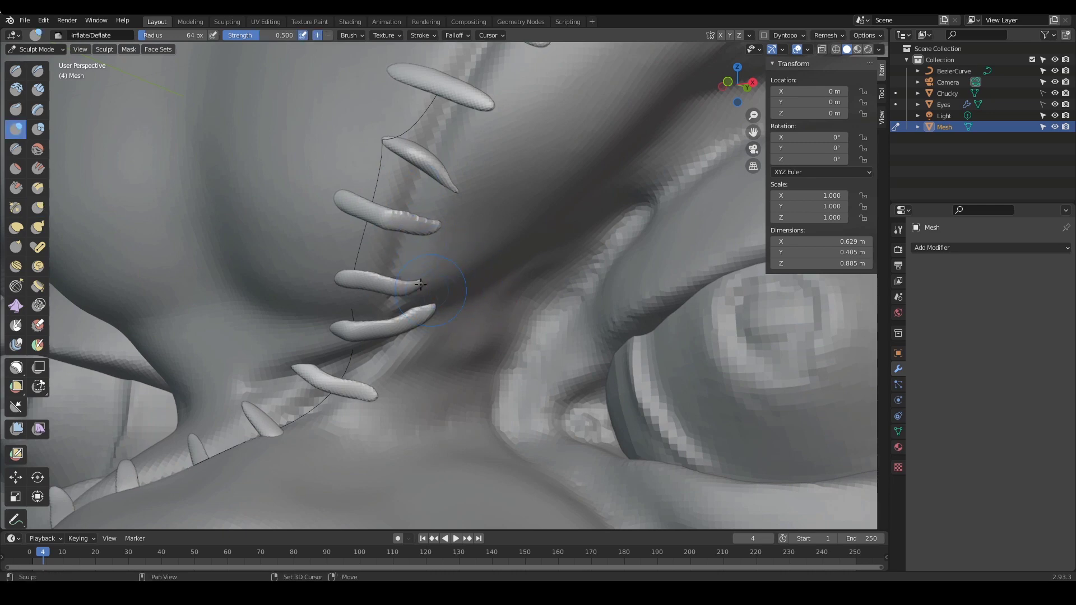
{"action": "left_click_drag", "start_coordinate": [417, 225], "coordinate": [432, 224], "text": "shift"}
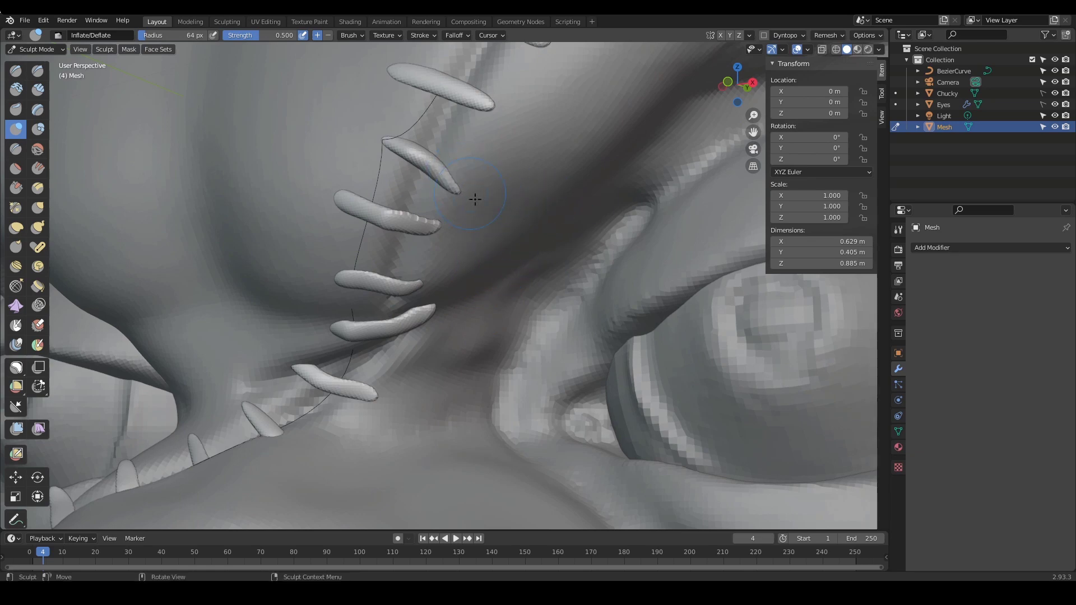
Set the Smooth brush strength to 0.424 and smooth the thickened stitch ends at the inner brow
{"action": "left_click", "coordinate": [37, 148]}
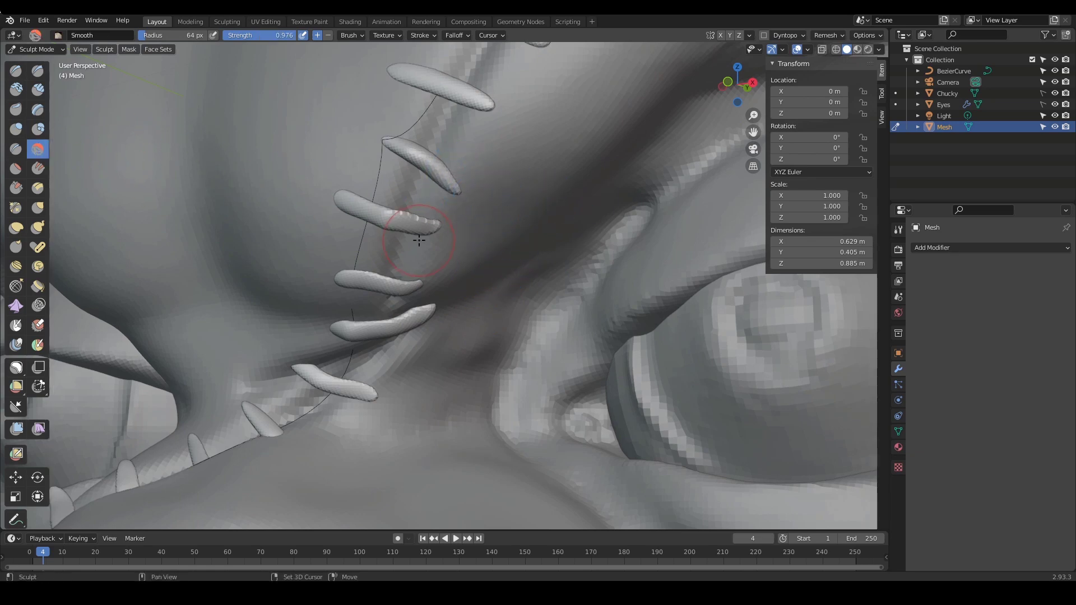
{"action": "key", "text": "shift+f"}
{"action": "left_click", "coordinate": [379, 235]}
{"action": "left_click_drag", "start_coordinate": [420, 285], "coordinate": [488, 238]}
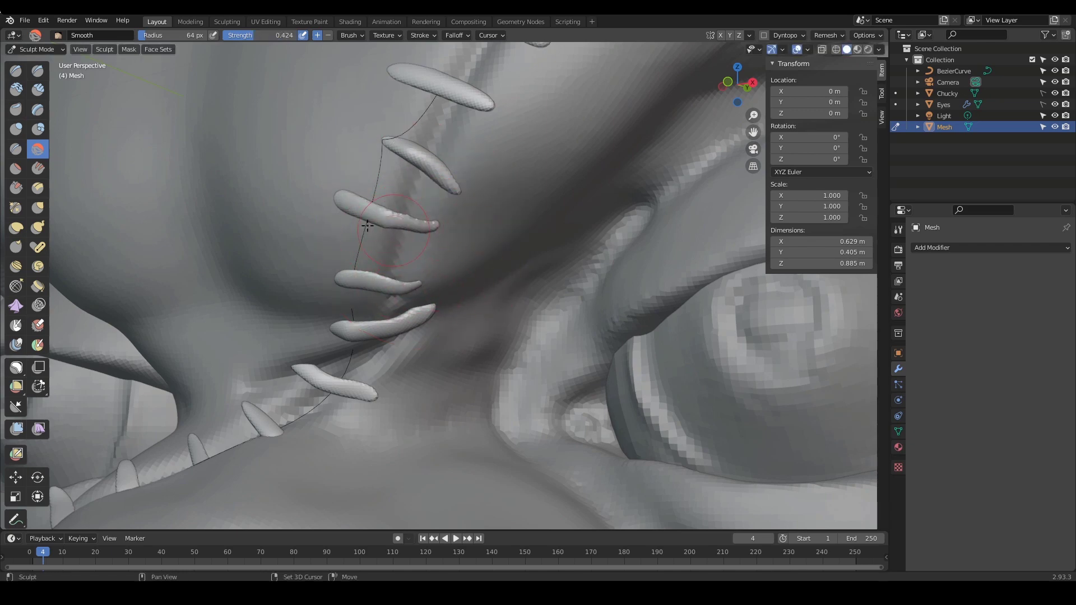
Pull the forehead stitches in against the skin with the Grab brush at 107 and 118 px radius
{"action": "mouse_move", "coordinate": [503, 216]}
{"action": "middle_mouse_down", "text": "ctrl"}
{"action": "mouse_move", "coordinate": [498, 312]}
{"action": "mouse_move", "coordinate": [549, 297]}
{"action": "mouse_move", "coordinate": [586, 266]}
{"action": "mouse_move", "coordinate": [695, 276]}
{"action": "mouse_move", "coordinate": [662, 241]}
{"action": "mouse_move", "coordinate": [613, 308]}
{"action": "mouse_move", "coordinate": [639, 377]}
{"action": "mouse_move", "coordinate": [544, 321]}
{"action": "mouse_move", "coordinate": [489, 310]}
{"action": "mouse_move", "coordinate": [519, 331]}
{"action": "mouse_move", "coordinate": [544, 288]}
{"action": "mouse_move", "coordinate": [639, 247]}
{"action": "mouse_move", "coordinate": [591, 344]}
{"action": "mouse_move", "coordinate": [588, 329]}
{"action": "mouse_move", "coordinate": [714, 241]}
{"action": "mouse_move", "coordinate": [714, 252]}
{"action": "mouse_move", "coordinate": [672, 264]}
{"action": "mouse_move", "coordinate": [672, 303]}
{"action": "mouse_move", "coordinate": [624, 296]}
{"action": "mouse_move", "coordinate": [711, 269]}
{"action": "middle_mouse_up", "text": "ctrl"}
{"action": "key", "text": "g"}
{"action": "mouse_move", "coordinate": [625, 284]}
{"action": "middle_mouse_down"}
{"action": "mouse_move", "coordinate": [635, 297]}
{"action": "mouse_move", "coordinate": [609, 312]}
{"action": "middle_mouse_up"}
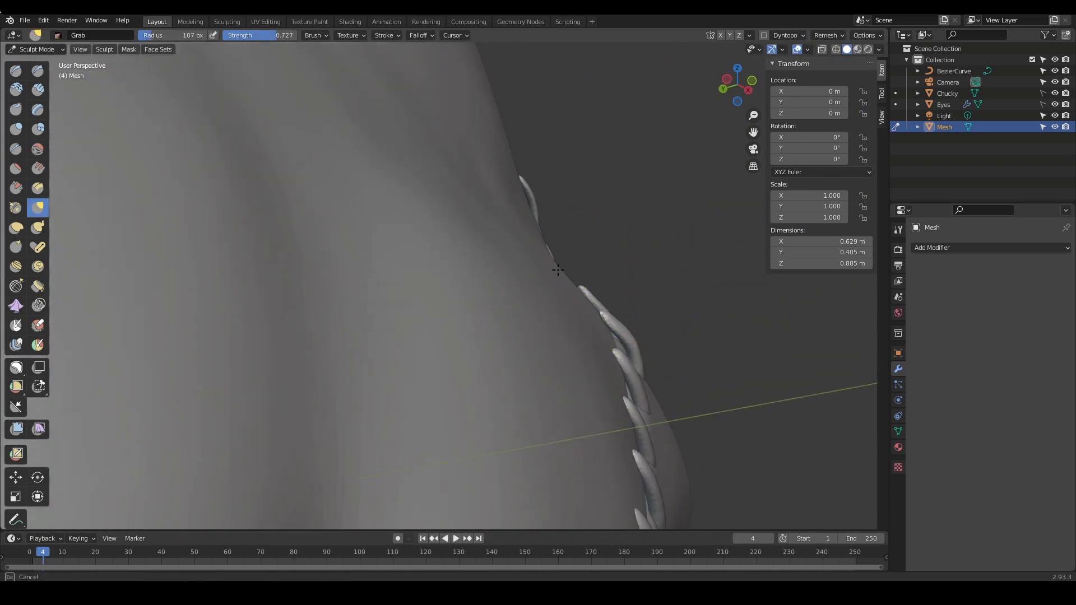
{"action": "middle_click_drag", "start_coordinate": [558, 271], "coordinate": [492, 239]}
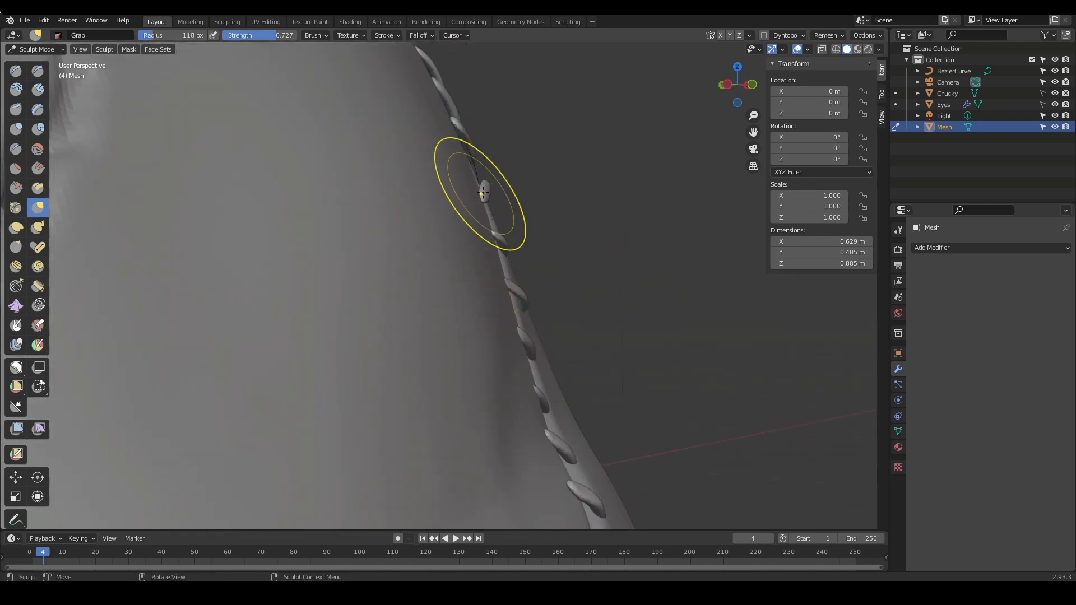
Enlarge the Grab brush radius to 169 px and pull the uppermost stitches down onto the curve of the skull
{"action": "middle_click_drag", "start_coordinate": [483, 193], "coordinate": [542, 329]}
{"action": "key", "text": "f"}
{"action": "left_click", "coordinate": [596, 305]}
{"action": "mouse_move", "coordinate": [579, 323]}
{"action": "left_mouse_down", "text": "alt"}
{"action": "mouse_move", "coordinate": [585, 298]}
{"action": "mouse_move", "coordinate": [555, 293]}
{"action": "left_mouse_up", "text": "alt"}
{"action": "left_click_drag", "start_coordinate": [531, 292], "coordinate": [481, 313]}
{"action": "key", "text": "f"}
{"action": "left_click", "coordinate": [566, 283]}
{"action": "left_click_drag", "start_coordinate": [575, 281], "coordinate": [576, 286]}
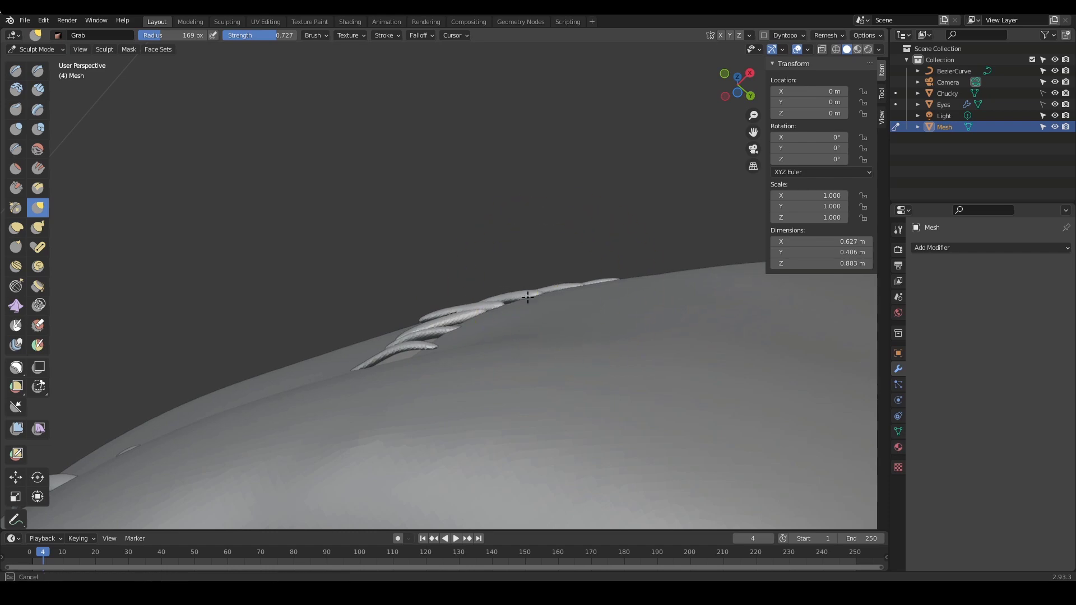
Reduce the Grab brush radius to 24 px and adjust the shape of individual stitches above the brow
{"action": "mouse_move", "coordinate": [577, 287]}
{"action": "middle_mouse_down"}
{"action": "mouse_move", "coordinate": [548, 286]}
{"action": "mouse_move", "coordinate": [548, 344]}
{"action": "mouse_move", "coordinate": [490, 384]}
{"action": "mouse_move", "coordinate": [629, 285]}
{"action": "mouse_move", "coordinate": [564, 344]}
{"action": "mouse_move", "coordinate": [547, 395]}
{"action": "middle_mouse_up"}
{"action": "mouse_move", "coordinate": [547, 396]}
{"action": "middle_mouse_down"}
{"action": "mouse_move", "coordinate": [579, 387]}
{"action": "mouse_move", "coordinate": [573, 297]}
{"action": "mouse_move", "coordinate": [626, 274]}
{"action": "mouse_move", "coordinate": [592, 299]}
{"action": "mouse_move", "coordinate": [583, 284]}
{"action": "middle_mouse_up"}
{"action": "middle_click_drag", "start_coordinate": [582, 285], "coordinate": [572, 281]}
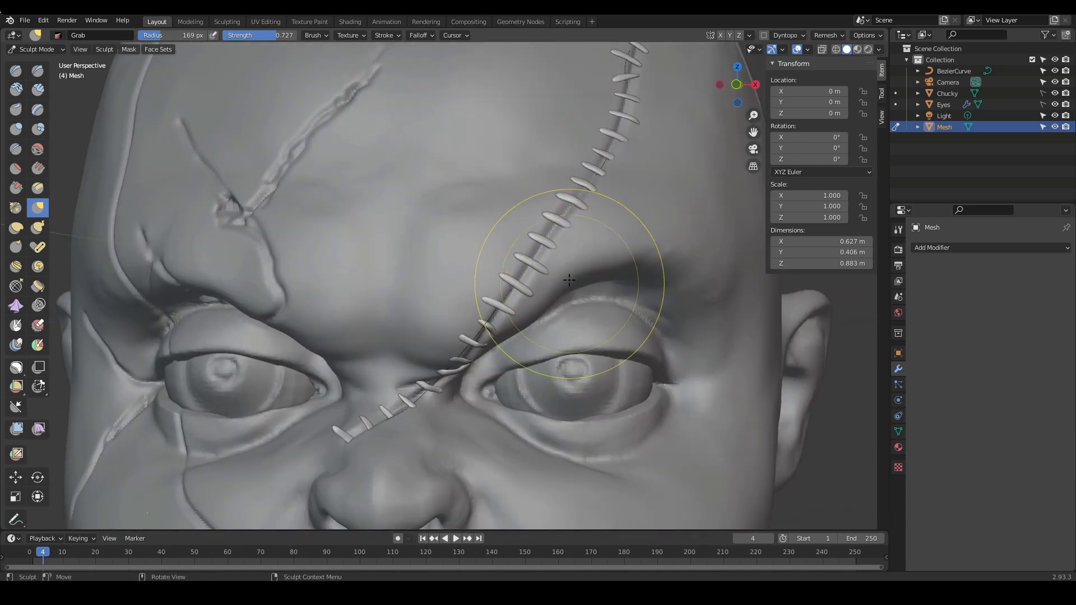
{"action": "key", "text": "f"}
{"action": "left_click", "coordinate": [525, 274]}
{"action": "key", "text": "f"}
{"action": "left_click", "coordinate": [524, 276]}
{"action": "key", "text": "f"}
{"action": "left_click", "coordinate": [516, 273]}
{"action": "left_click_drag", "start_coordinate": [545, 290], "coordinate": [540, 286]}
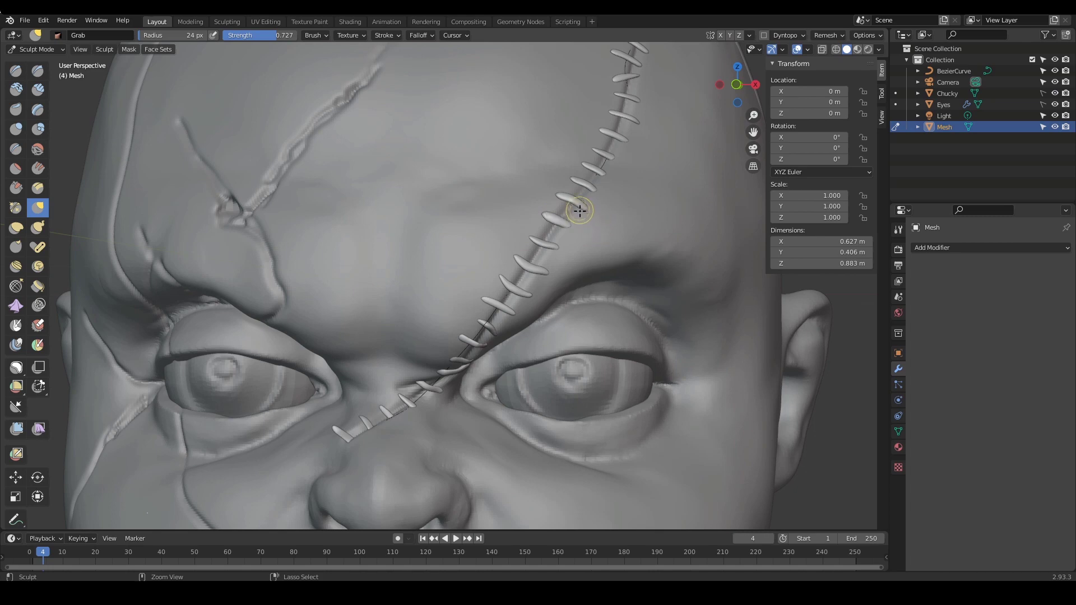
{"action": "mouse_move", "coordinate": [548, 218]}
{"action": "left_mouse_down"}
{"action": "mouse_move", "coordinate": [560, 224]}
{"action": "mouse_move", "coordinate": [579, 201]}
{"action": "mouse_move", "coordinate": [571, 196]}
{"action": "left_mouse_up"}
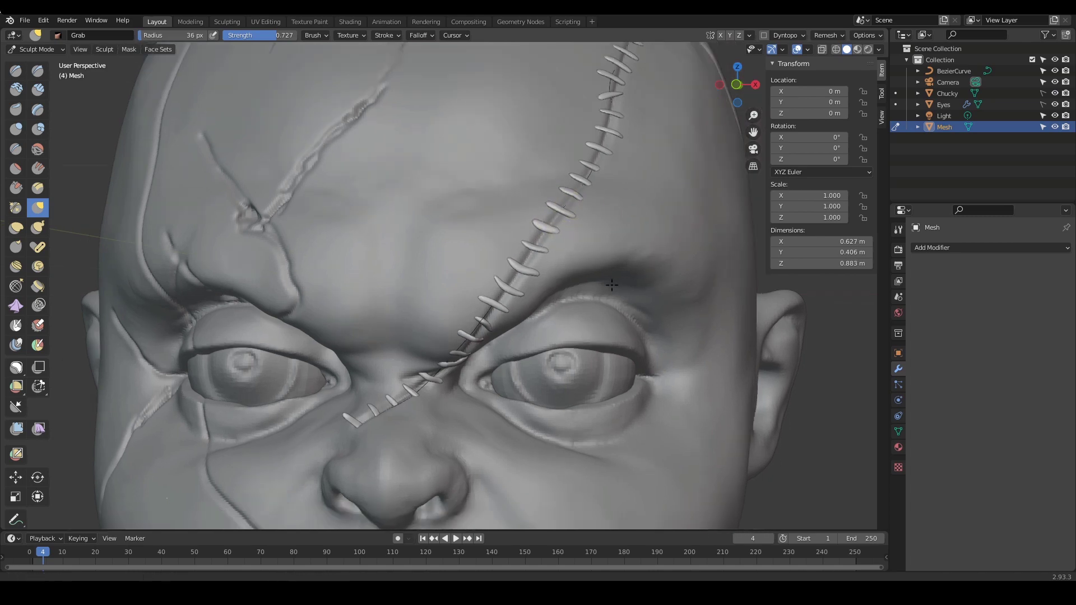
Adjust the stitches above the brow with the Grab brush at a 59 px radius
{"action": "scroll", "coordinate": [656, 301], "scroll_direction": "down", "scroll_amount": 3}
{"action": "middle_click_drag", "start_coordinate": [612, 285], "coordinate": [579, 240]}
{"action": "scroll", "coordinate": [579, 241], "scroll_direction": "up", "scroll_amount": 4}
{"action": "left_click_drag", "start_coordinate": [537, 249], "coordinate": [536, 252]}
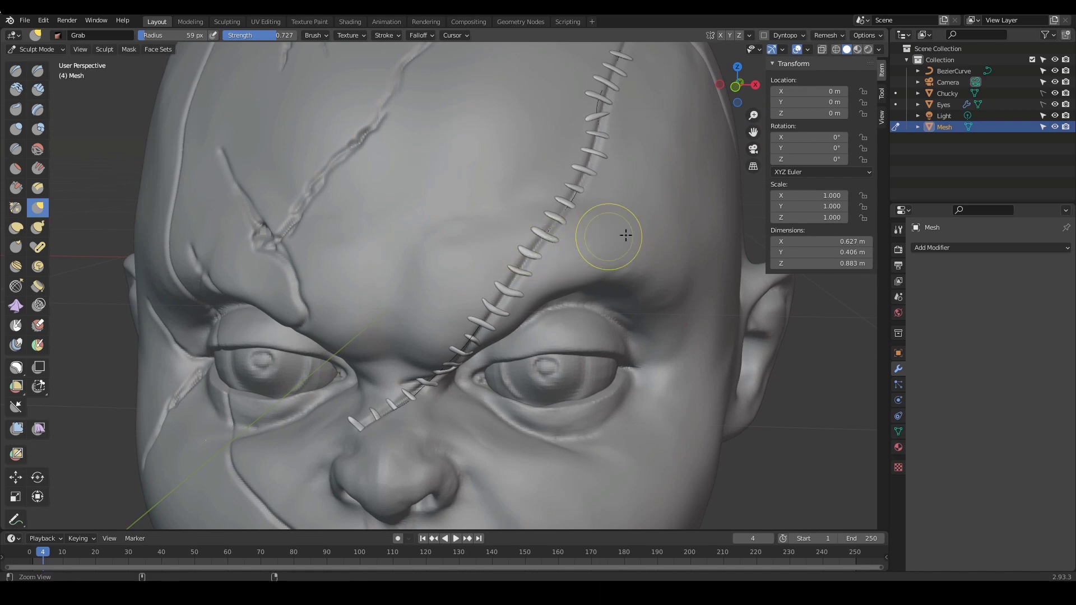
Switch to Object Mode and examine how the stitches sit along the scar on the whole head
{"action": "mouse_move", "coordinate": [626, 235]}
{"action": "middle_mouse_down", "text": "ctrl"}
{"action": "mouse_move", "coordinate": [593, 293]}
{"action": "mouse_move", "coordinate": [616, 294]}
{"action": "middle_mouse_up", "text": "ctrl"}
{"action": "key", "text": "ctrl+Tab"}
{"action": "left_click", "coordinate": [533, 306]}
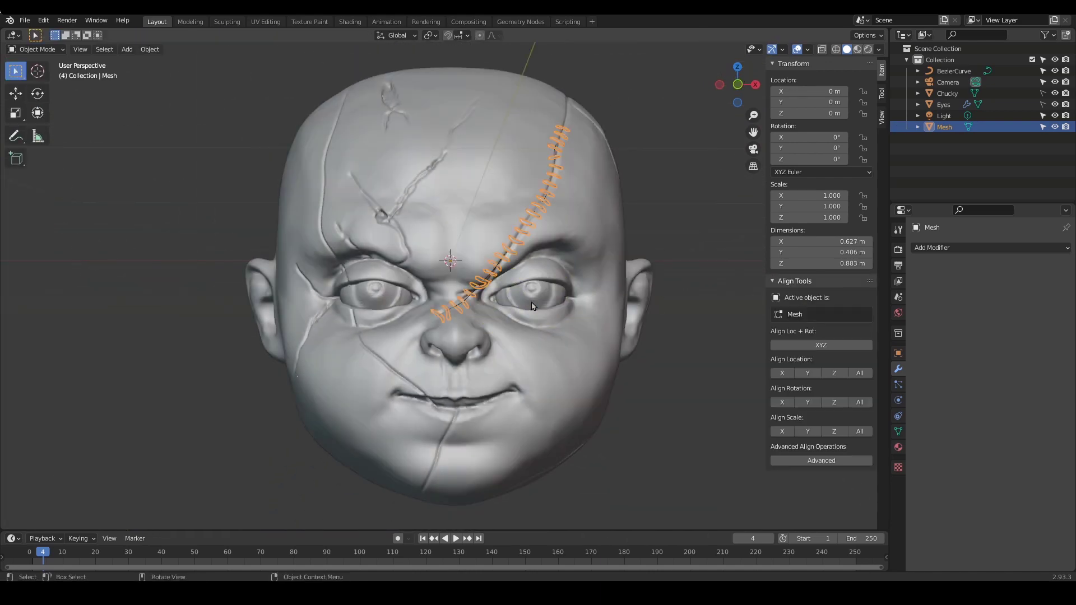
{"action": "mouse_move", "coordinate": [583, 334]}
{"action": "middle_mouse_down"}
{"action": "mouse_move", "coordinate": [574, 305]}
{"action": "mouse_move", "coordinate": [665, 295]}
{"action": "mouse_move", "coordinate": [577, 314]}
{"action": "middle_mouse_up"}
{"action": "scroll", "coordinate": [574, 305], "scroll_direction": "up", "scroll_amount": 4}
{"action": "middle_click_drag", "start_coordinate": [577, 314], "coordinate": [547, 348], "text": "ctrl"}
{"action": "middle_click_drag", "start_coordinate": [460, 345], "coordinate": [594, 345]}
{"action": "mouse_move", "coordinate": [594, 345]}
{"action": "middle_mouse_down", "text": "shift"}
{"action": "mouse_move", "coordinate": [612, 300]}
{"action": "mouse_move", "coordinate": [549, 373]}
{"action": "mouse_move", "coordinate": [591, 327]}
{"action": "middle_mouse_up", "text": "shift"}
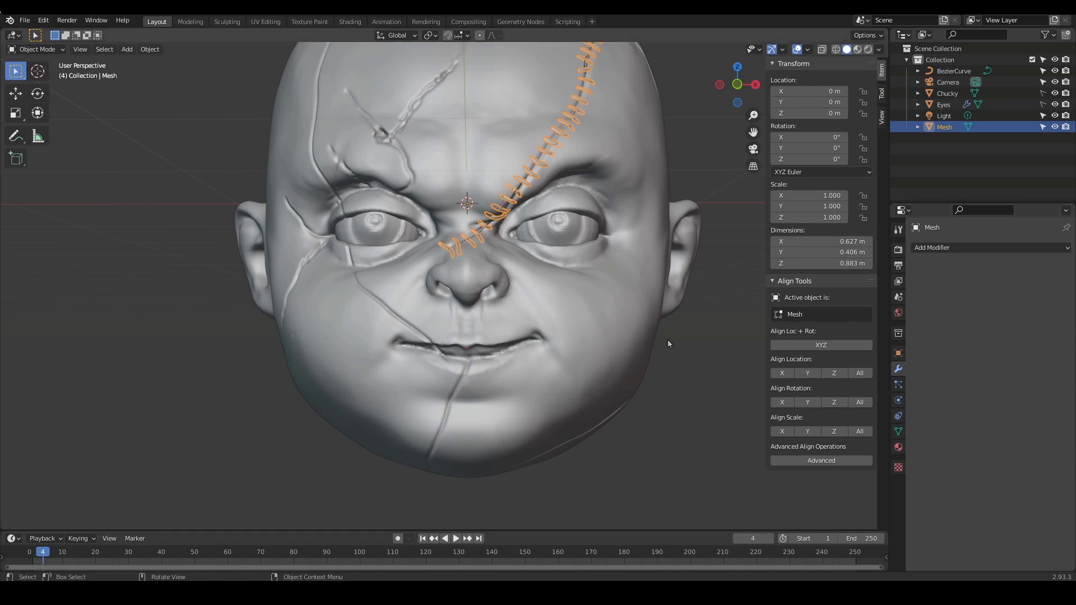
Deselect everything, select the stitches mesh and enter Edit Mode on it
{"action": "key", "text": "alt+a"}
{"action": "left_click", "coordinate": [533, 180]}
{"action": "middle_click_drag", "start_coordinate": [534, 180], "coordinate": [600, 245]}
{"action": "scroll", "coordinate": [600, 245], "scroll_direction": "up", "scroll_amount": 2}
{"action": "key", "text": "Tab"}
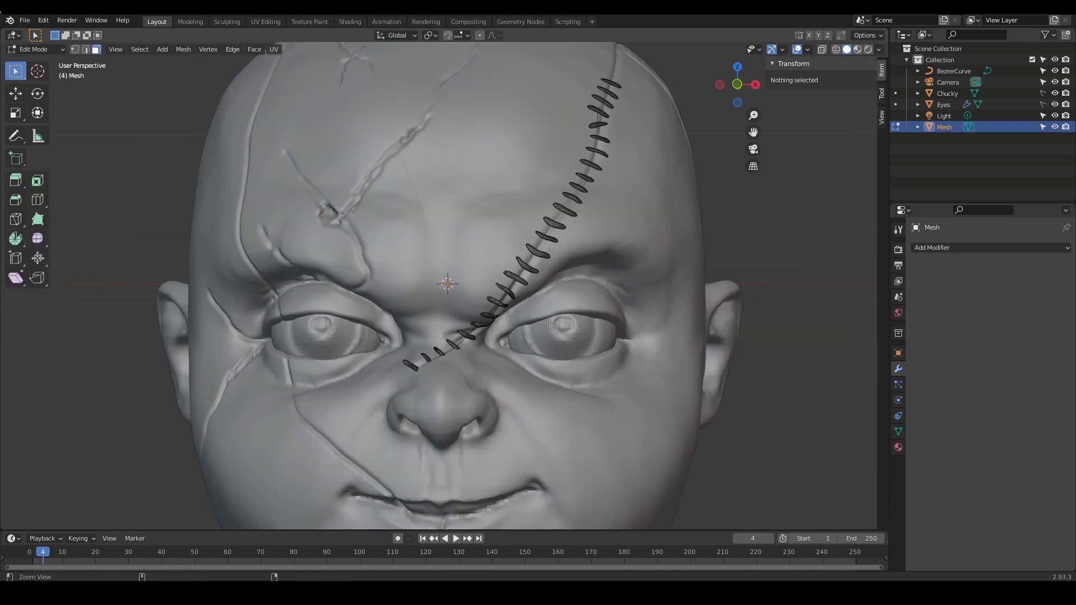
{"action": "scroll", "coordinate": [520, 258], "scroll_direction": "up", "scroll_amount": 3}
{"action": "scroll", "coordinate": [505, 213], "scroll_direction": "up", "scroll_amount": 3}
{"action": "scroll", "coordinate": [639, 218], "scroll_direction": "down", "scroll_amount": 1}
{"action": "middle_click_drag", "start_coordinate": [638, 219], "coordinate": [582, 272], "text": "shift"}
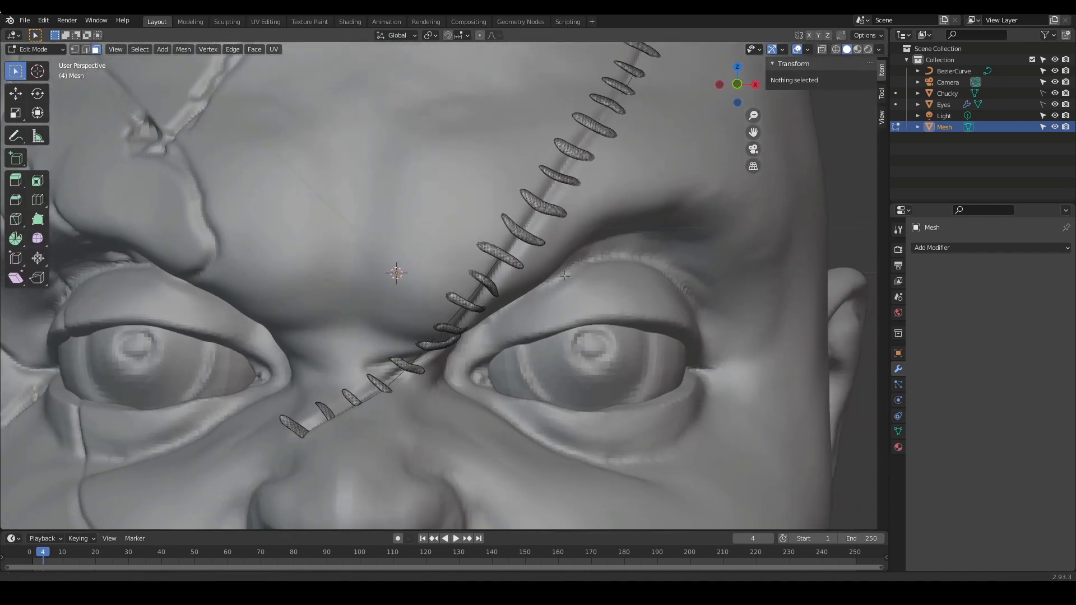
Duplicate one whole stitch above the brow off to the side of the scar and separate the copy into its own object
{"action": "scroll", "coordinate": [493, 282], "scroll_direction": "up", "scroll_amount": 1}
{"action": "left_click", "coordinate": [484, 278]}
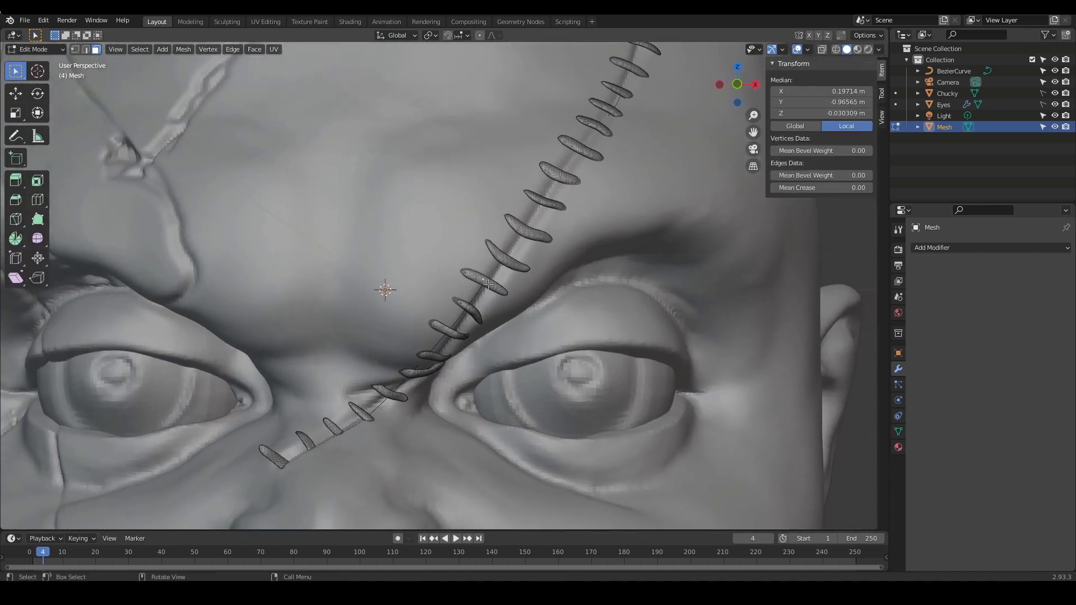
{"action": "scroll", "coordinate": [487, 280], "scroll_direction": "up", "scroll_amount": 2}
{"action": "key", "text": "ctrl+l"}
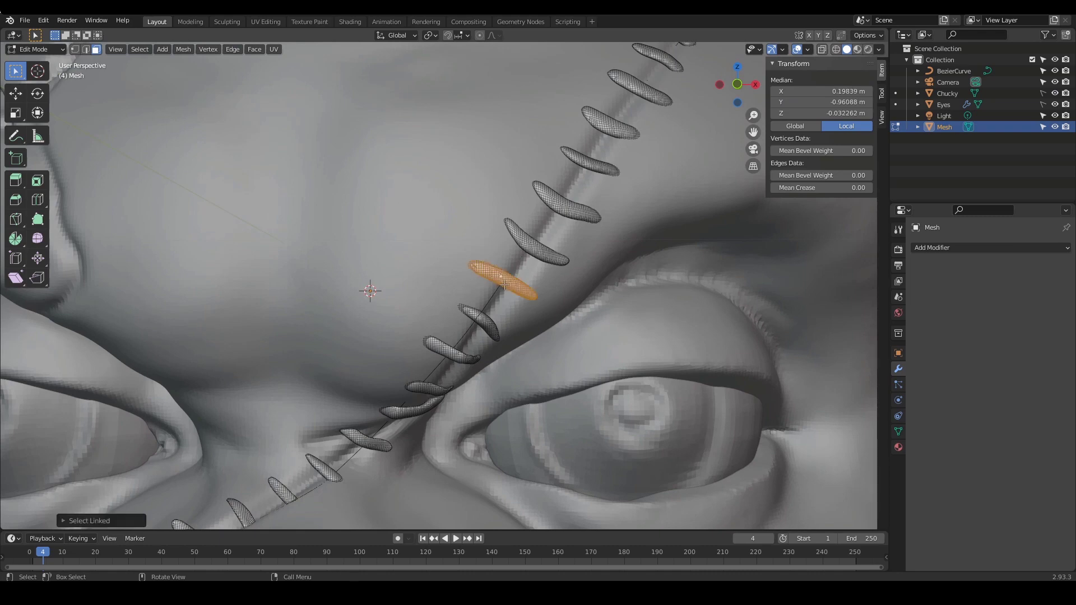
{"action": "scroll", "coordinate": [555, 277], "scroll_direction": "down", "scroll_amount": 3}
{"action": "key", "text": "shift+d"}
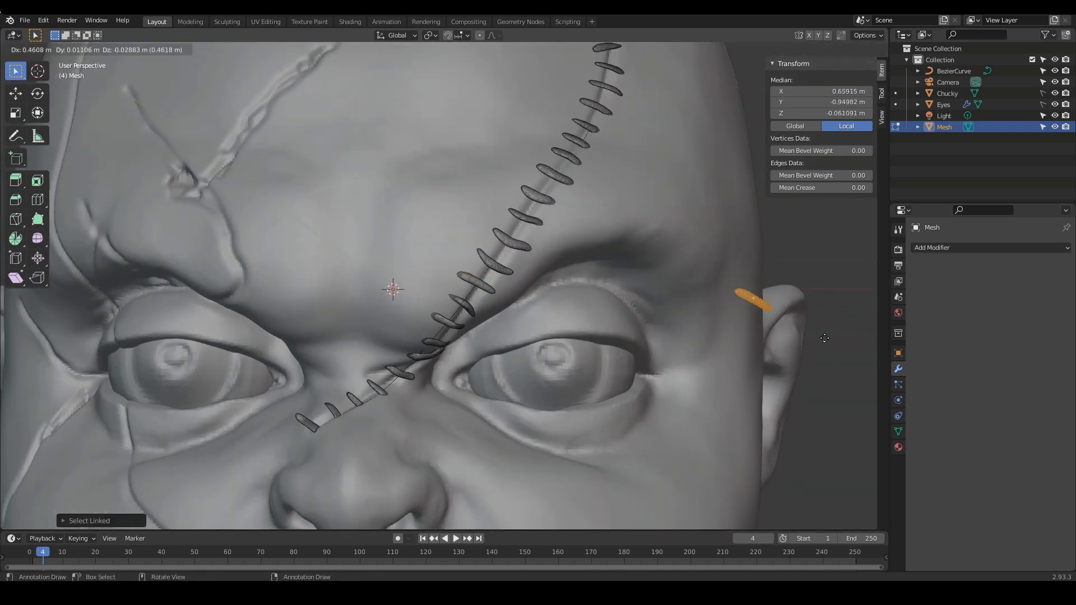
{"action": "left_click", "coordinate": [781, 362]}
{"action": "key", "text": "p"}
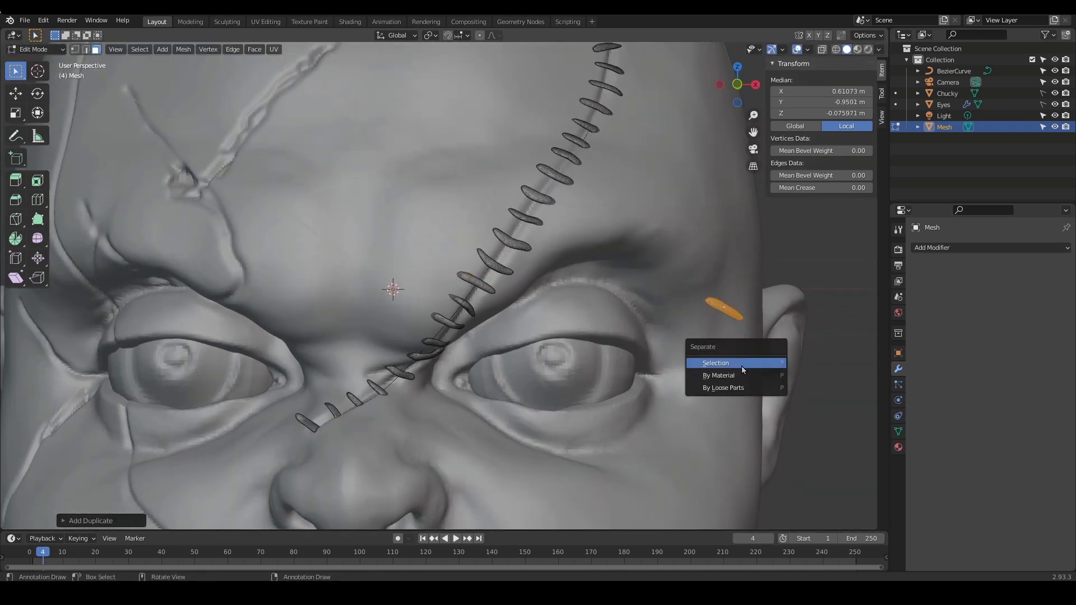
{"action": "left_click", "coordinate": [741, 363]}
{"action": "scroll", "coordinate": [741, 363], "scroll_direction": "down", "scroll_amount": 1}
Return to Object Mode and move the separated stitch down beside the outer corner of the eye
{"action": "key", "text": "Tab"}
{"action": "left_click", "coordinate": [723, 306]}
{"action": "scroll", "coordinate": [562, 427], "scroll_direction": "down", "scroll_amount": 3}
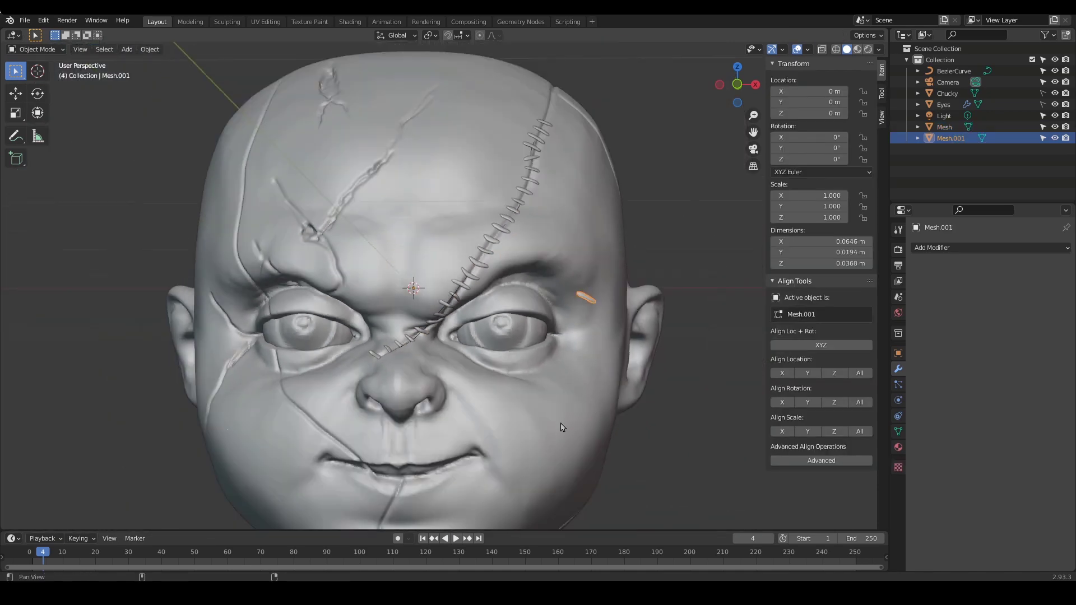
{"action": "middle_click_drag", "start_coordinate": [562, 427], "coordinate": [557, 384], "text": "shift"}
{"action": "scroll", "coordinate": [557, 382], "scroll_direction": "down", "scroll_amount": 2}
{"action": "key", "text": "g"}
{"action": "left_click", "coordinate": [570, 366]}
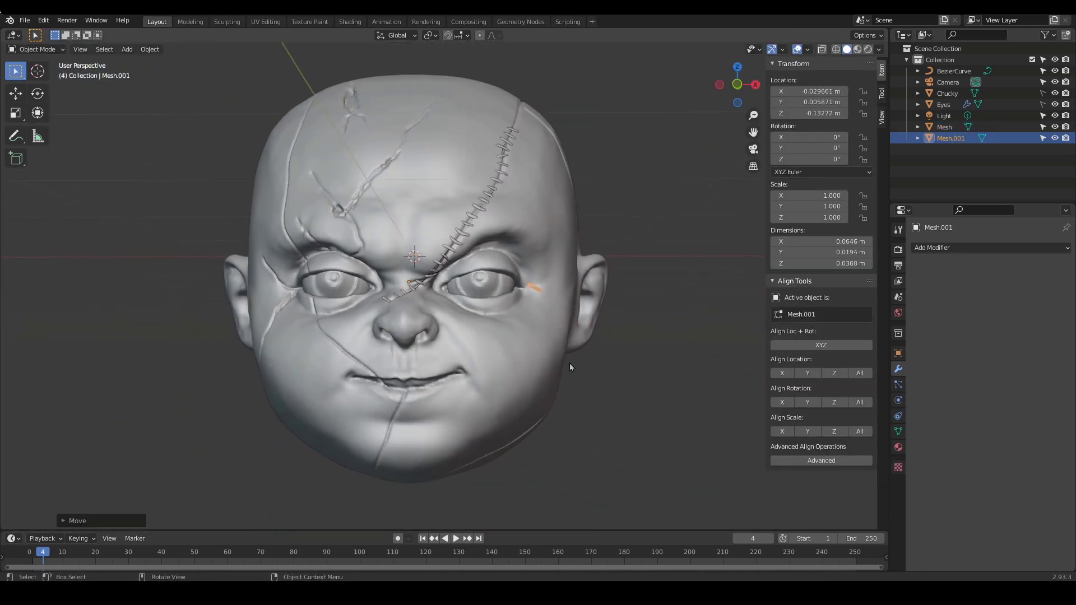
Activate the Move tool and set the separated stitch's origin to its geometry
{"action": "left_click", "coordinate": [25, 97]}
{"action": "scroll", "coordinate": [457, 326], "scroll_direction": "up", "scroll_amount": 2}
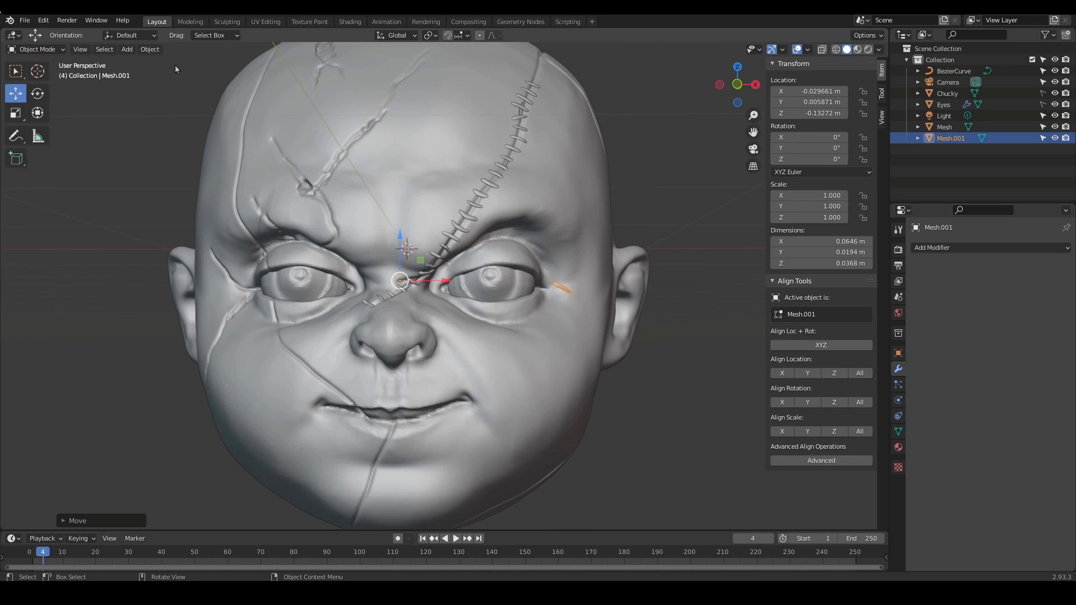
{"action": "left_click", "coordinate": [150, 49]}
{"action": "mouse_move", "coordinate": [177, 75]}
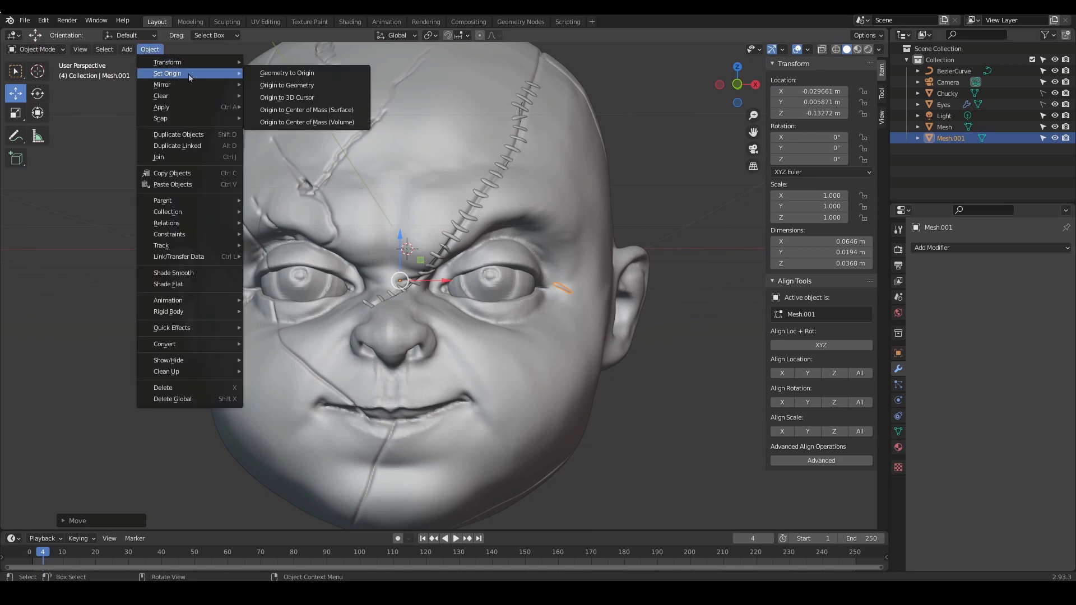
{"action": "left_click", "coordinate": [325, 89]}
{"action": "scroll", "coordinate": [553, 294], "scroll_direction": "down", "scroll_amount": 3}
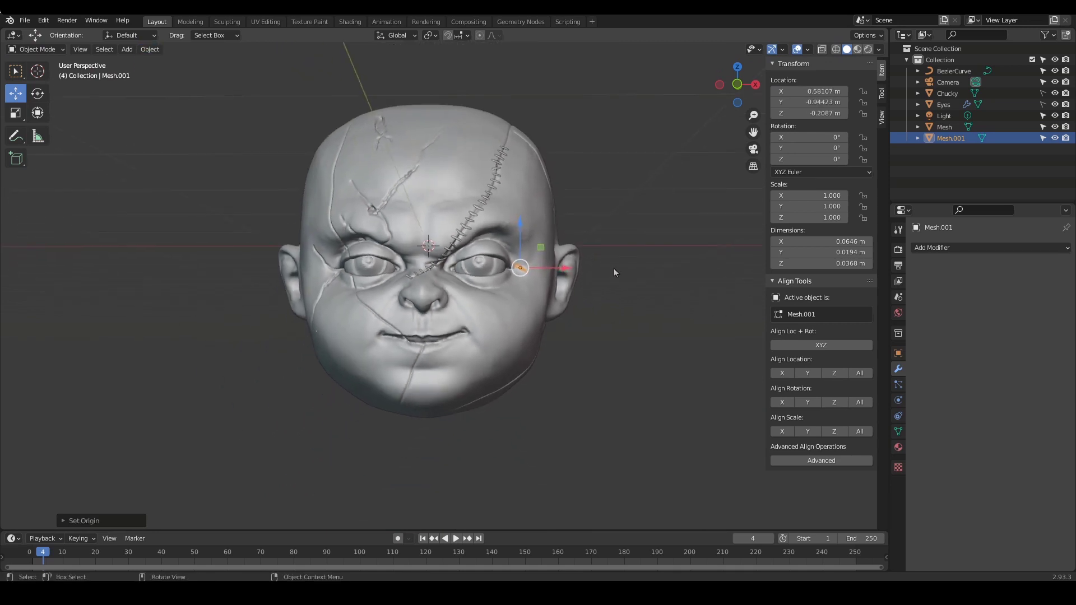
Switch to the front view and move the separated stitch into the empty space below the chin
{"action": "key", "text": "KP_1"}
{"action": "key", "text": "g"}
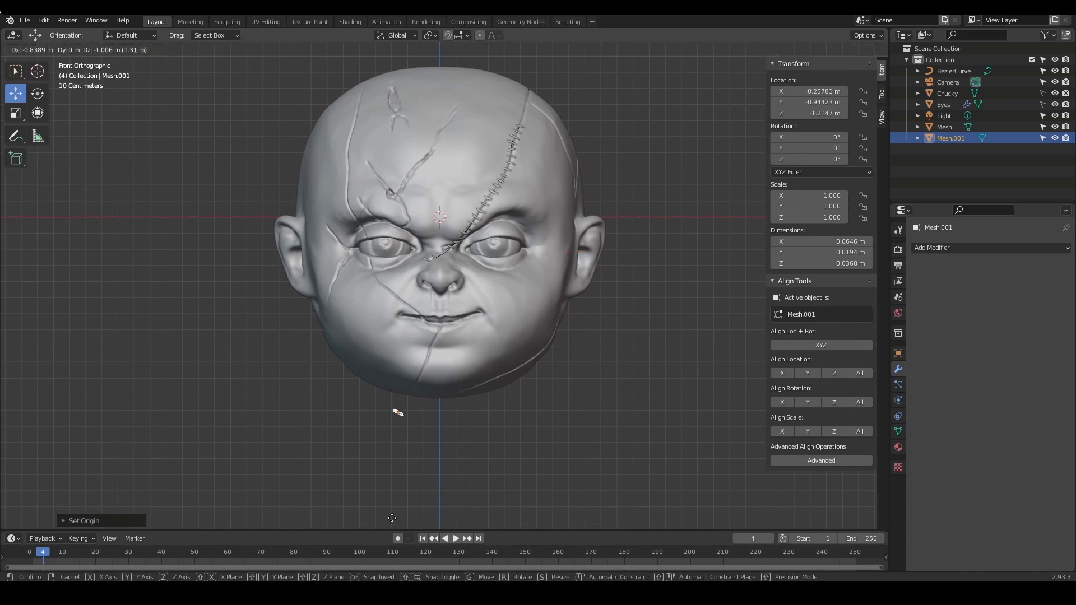
{"action": "left_click", "coordinate": [379, 497]}
{"action": "scroll", "coordinate": [491, 406], "scroll_direction": "up", "scroll_amount": 4}
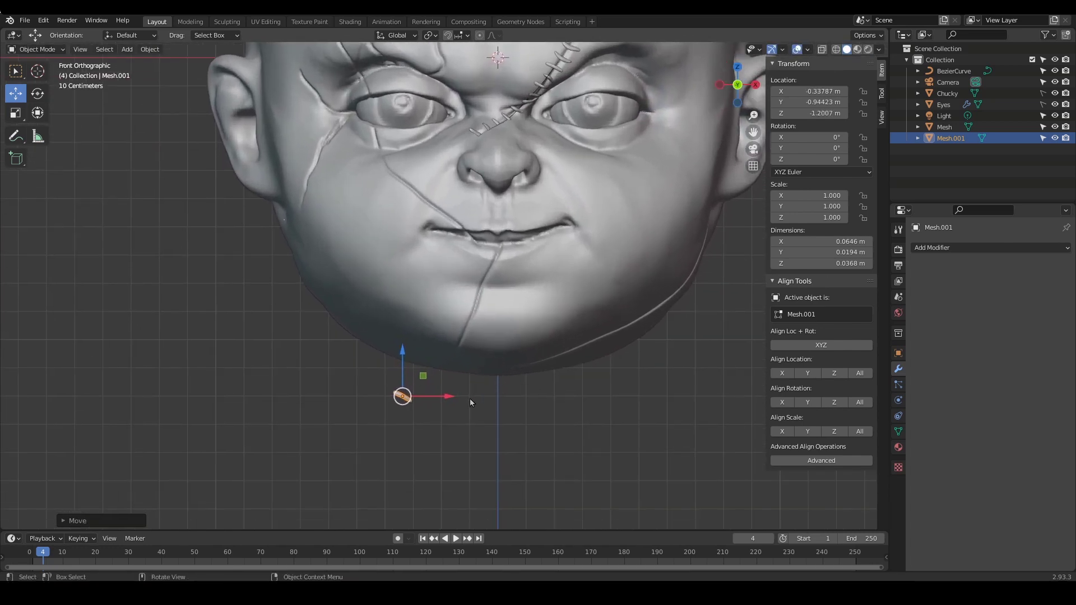
{"action": "key", "text": "g"}
{"action": "left_click", "coordinate": [461, 416]}
Duplicate the loose stitch twice to form a row of three stitches below the chin
{"action": "key", "text": "shift+d"}
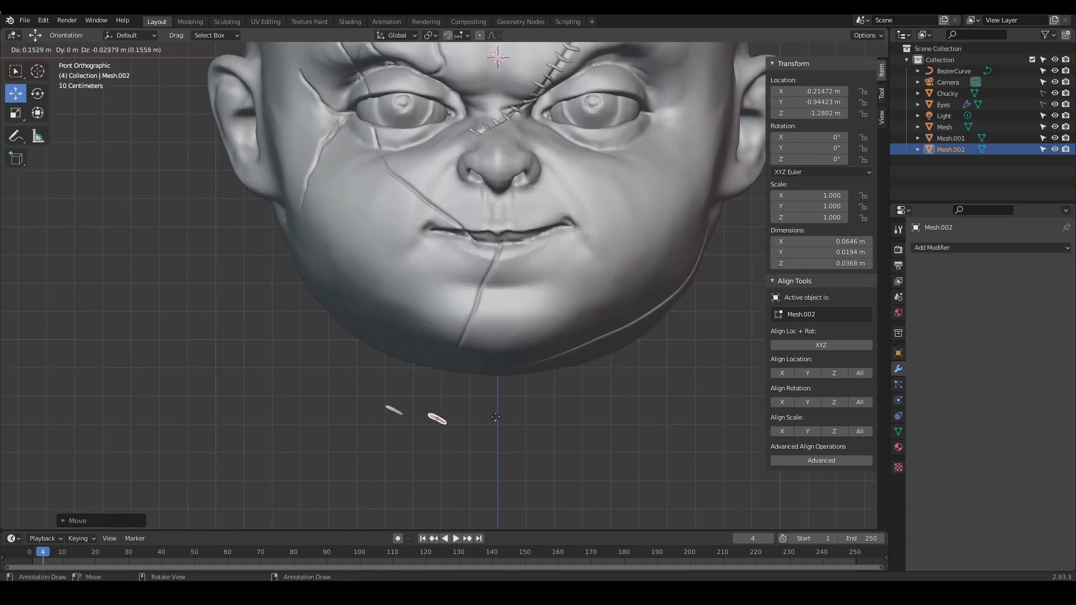
{"action": "left_click", "coordinate": [487, 413]}
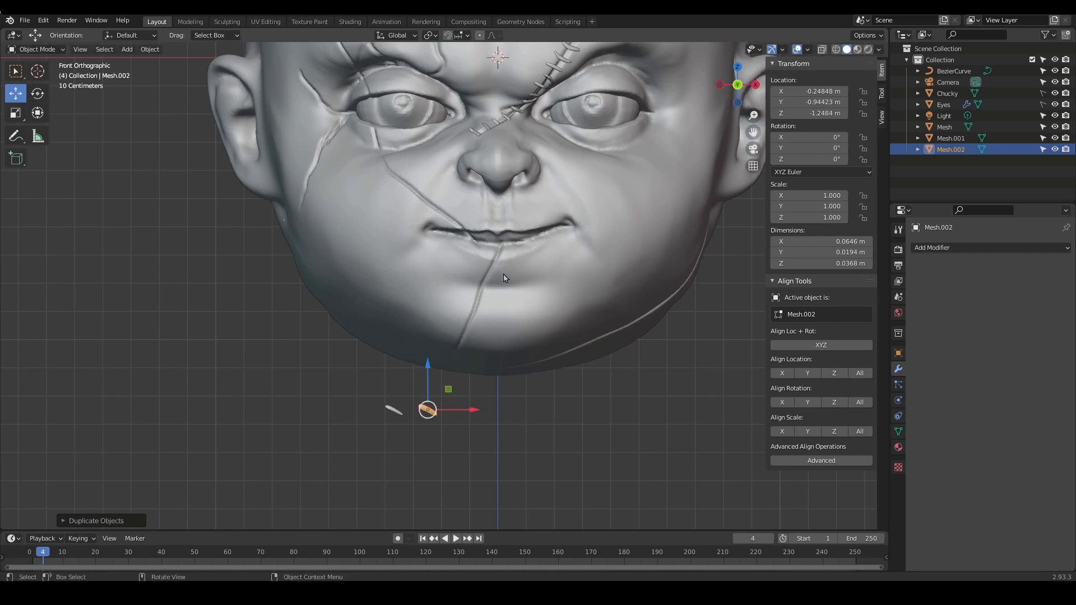
{"action": "scroll", "coordinate": [503, 278], "scroll_direction": "down", "scroll_amount": 4}
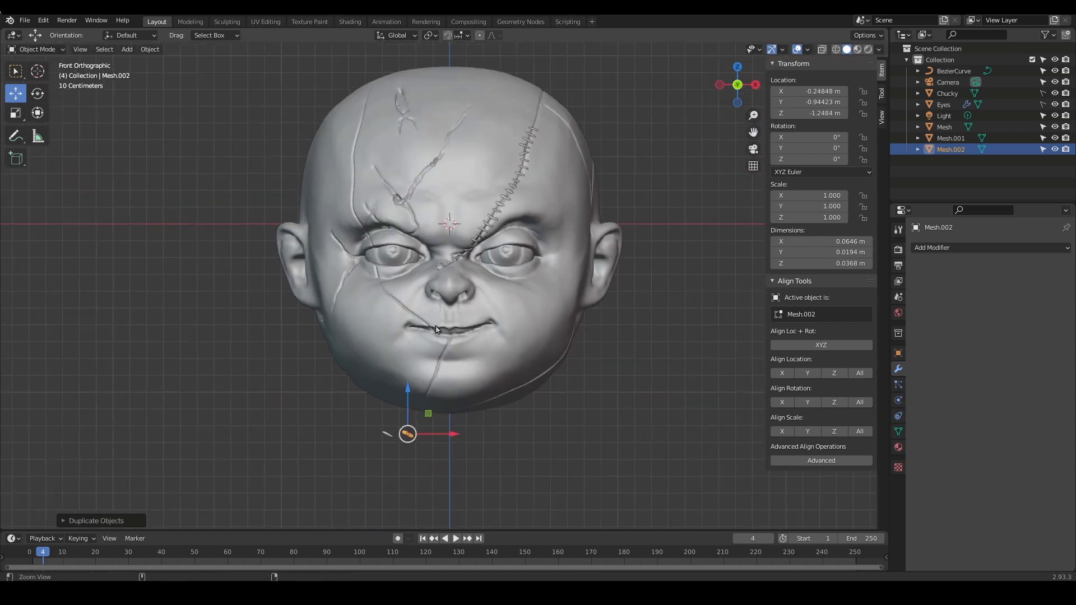
{"action": "scroll", "coordinate": [510, 328], "scroll_direction": "up", "scroll_amount": 5}
{"action": "key", "text": "shift+d"}
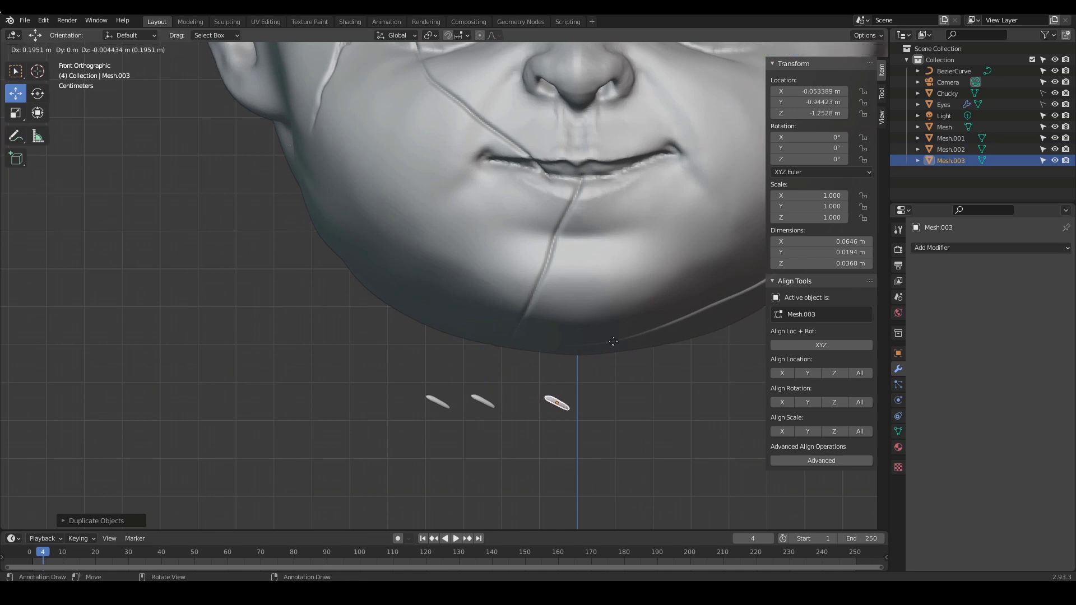
{"action": "left_click", "coordinate": [613, 341]}
Switch back to the selection tool, deselect the stitches and examine the scars on the head from several angles
{"action": "middle_click_drag", "start_coordinate": [591, 344], "coordinate": [301, 264]}
{"action": "left_click", "coordinate": [409, 383]}
{"action": "left_click", "coordinate": [17, 70]}
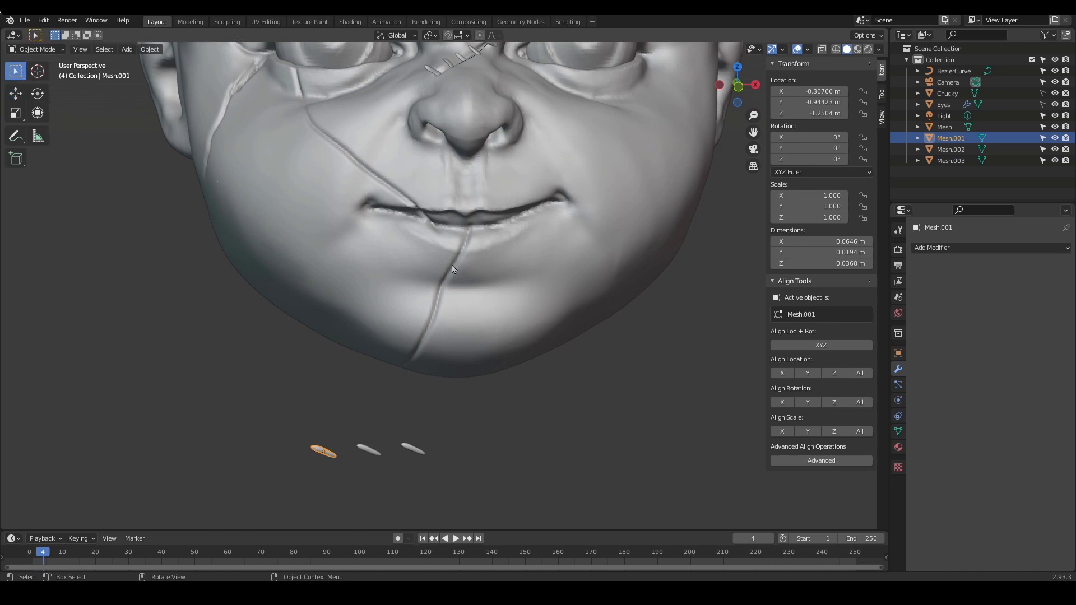
{"action": "middle_click_drag", "start_coordinate": [432, 345], "coordinate": [490, 355]}
{"action": "left_click", "coordinate": [519, 315]}
{"action": "middle_click_drag", "start_coordinate": [532, 266], "coordinate": [538, 297], "text": "shift"}
{"action": "scroll", "coordinate": [533, 370], "scroll_direction": "down", "scroll_amount": 2}
{"action": "middle_click_drag", "start_coordinate": [669, 275], "coordinate": [610, 304], "text": "shift"}
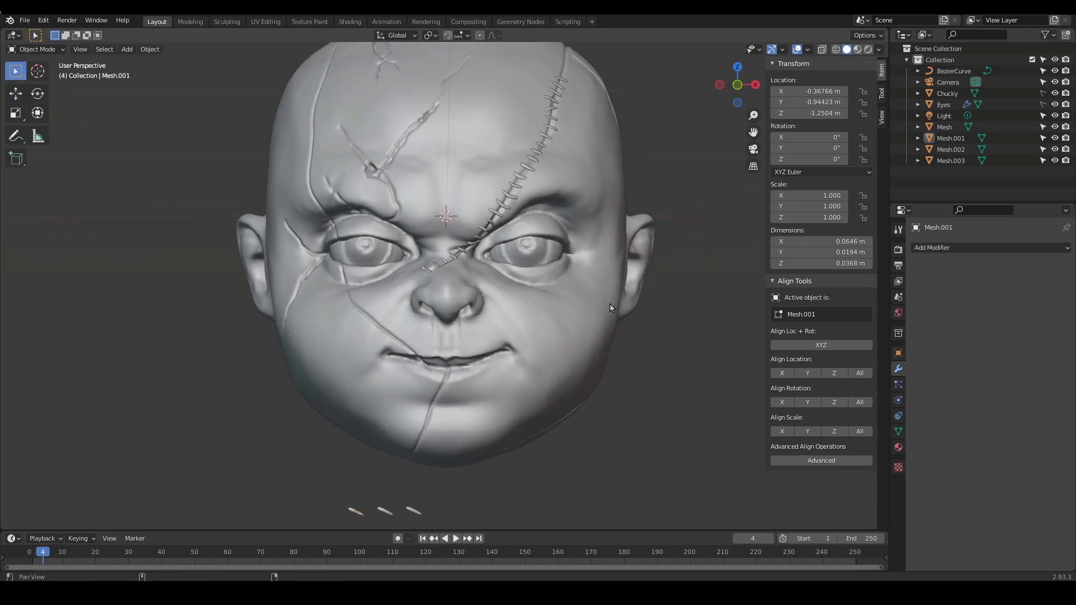
{"action": "middle_click_drag", "start_coordinate": [408, 122], "coordinate": [428, 115], "text": "shift"}
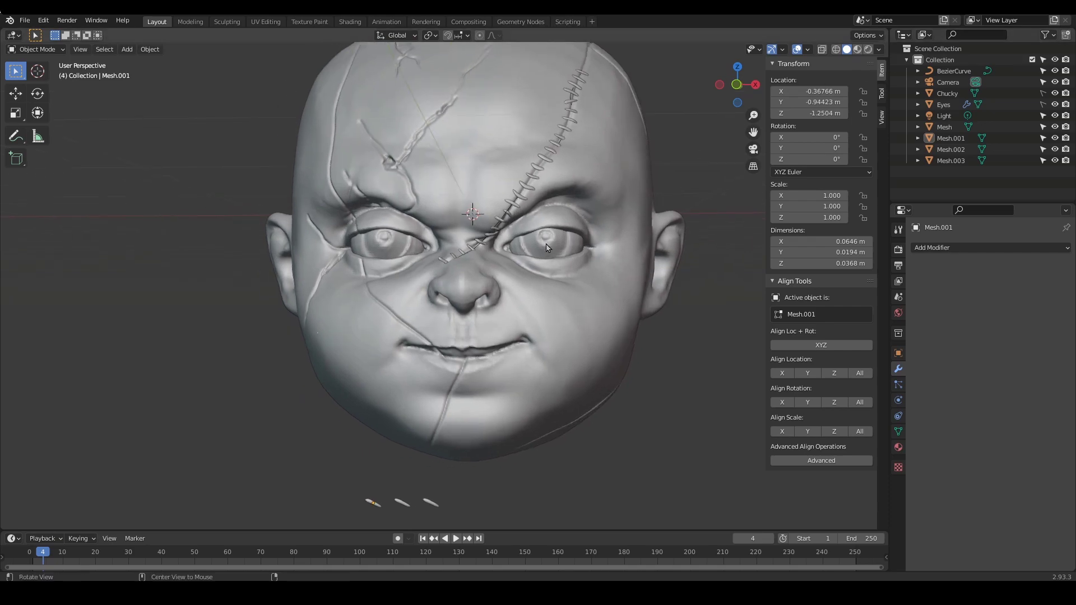
{"action": "mouse_move", "coordinate": [560, 241]}
{"action": "middle_mouse_down"}
{"action": "mouse_move", "coordinate": [489, 240]}
{"action": "mouse_move", "coordinate": [561, 241]}
{"action": "middle_mouse_up"}
{"action": "scroll", "coordinate": [577, 238], "scroll_direction": "down", "scroll_amount": 2}
{"action": "middle_click_drag", "start_coordinate": [584, 237], "coordinate": [575, 247], "text": "shift"}
{"action": "middle_click_drag", "start_coordinate": [570, 314], "coordinate": [594, 287]}
{"action": "scroll", "coordinate": [651, 252], "scroll_direction": "up", "scroll_amount": 2}
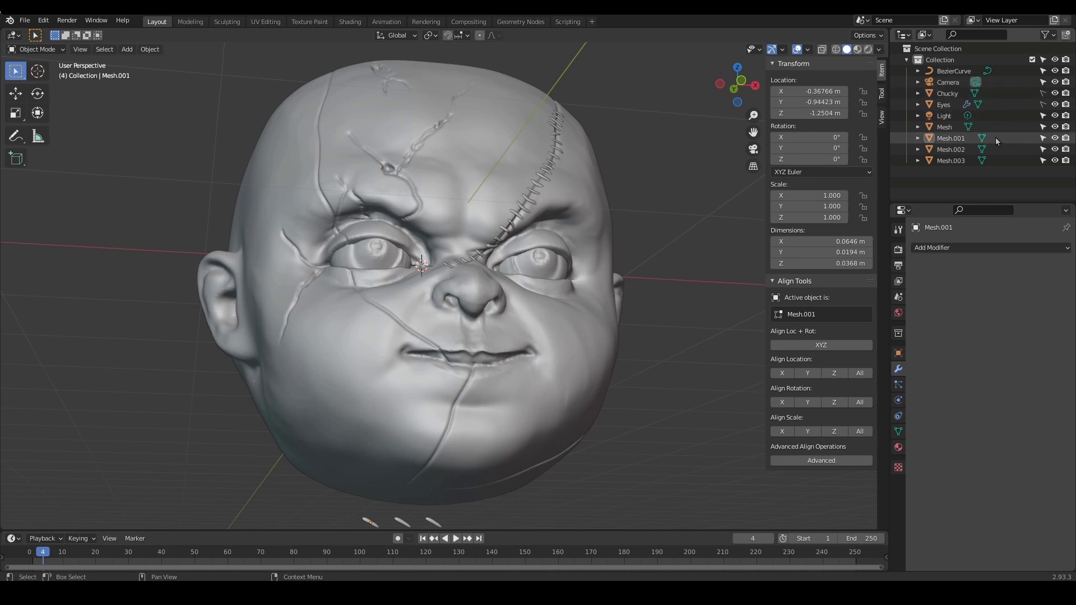
{"action": "middle_click_drag", "start_coordinate": [524, 208], "coordinate": [505, 185]}
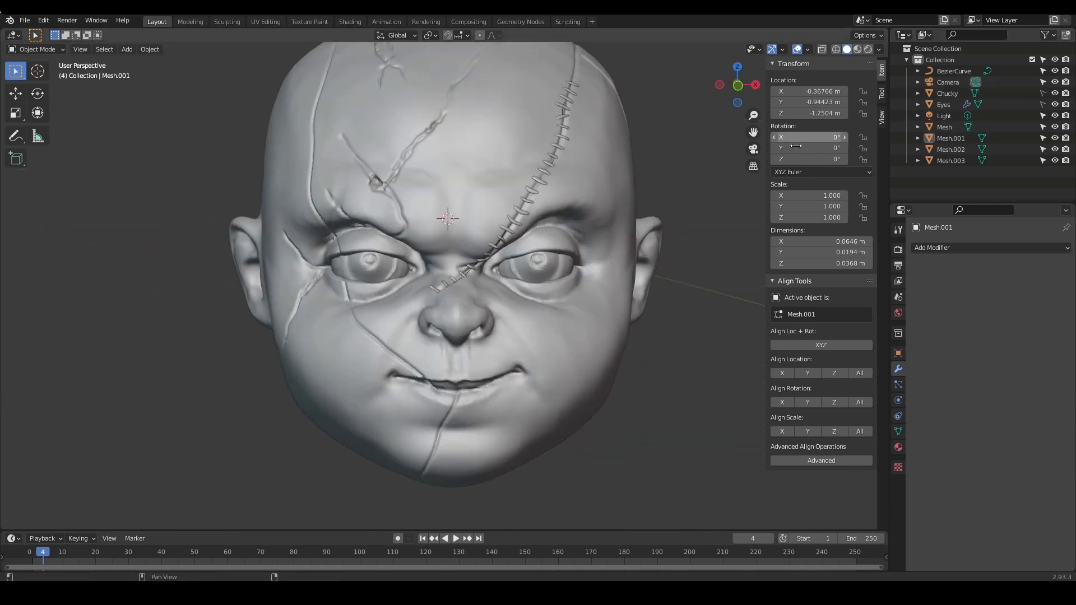
{"action": "scroll", "coordinate": [454, 336], "scroll_direction": "up", "scroll_amount": 3}
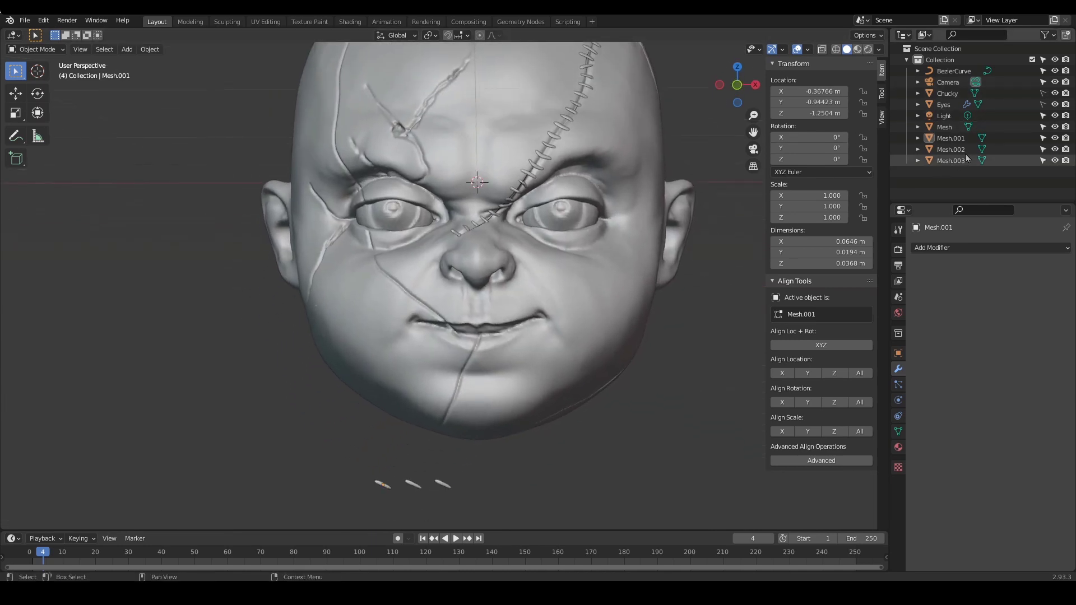
{"action": "left_click", "coordinate": [610, 349]}
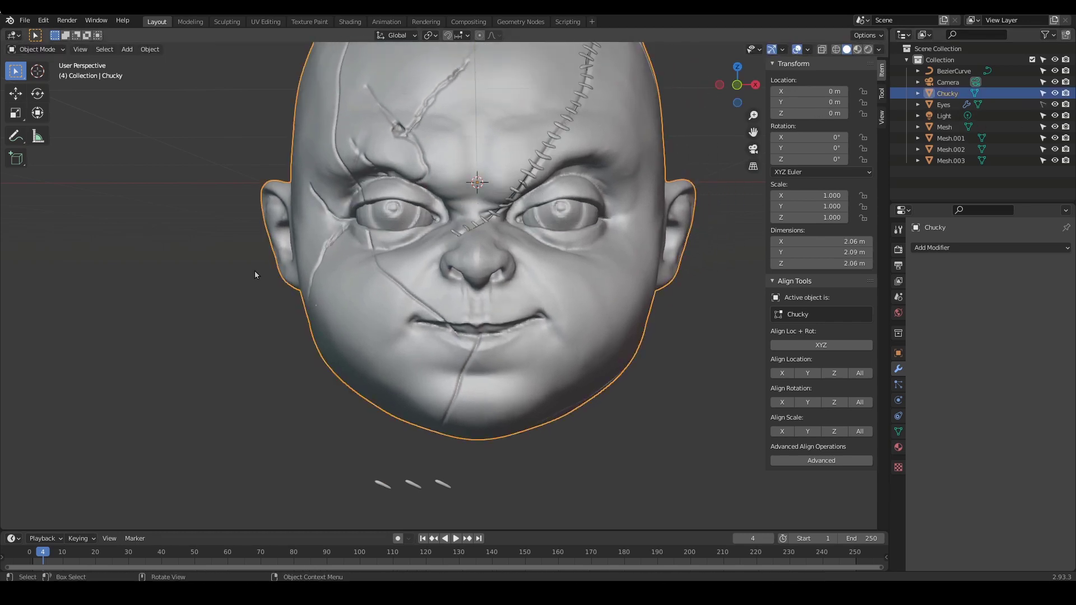
{"action": "middle_click_drag", "start_coordinate": [251, 267], "coordinate": [229, 300], "text": "shift"}
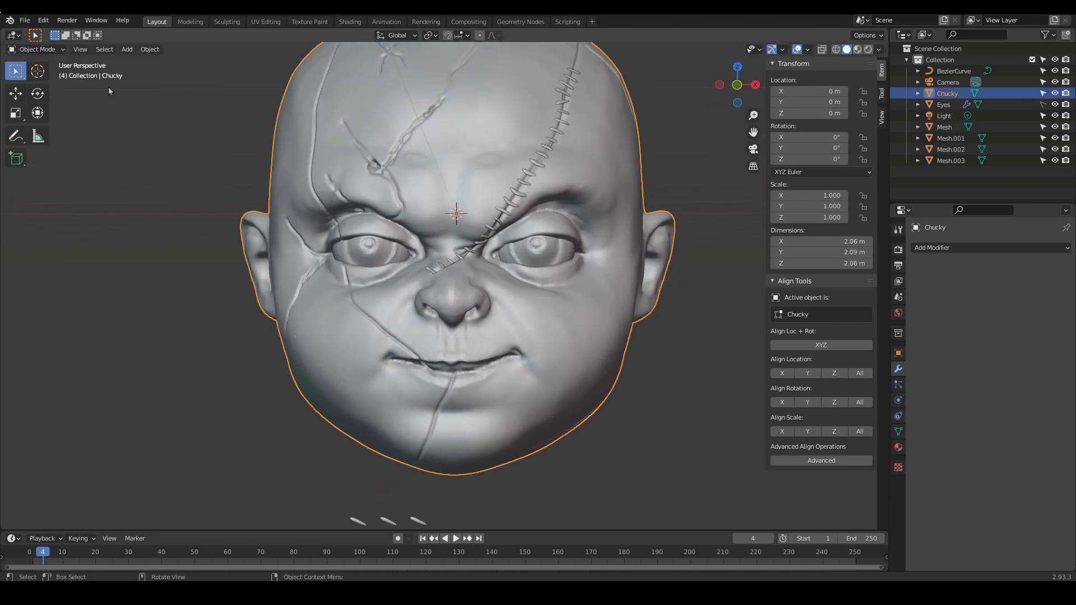
{"action": "left_click", "coordinate": [126, 50]}
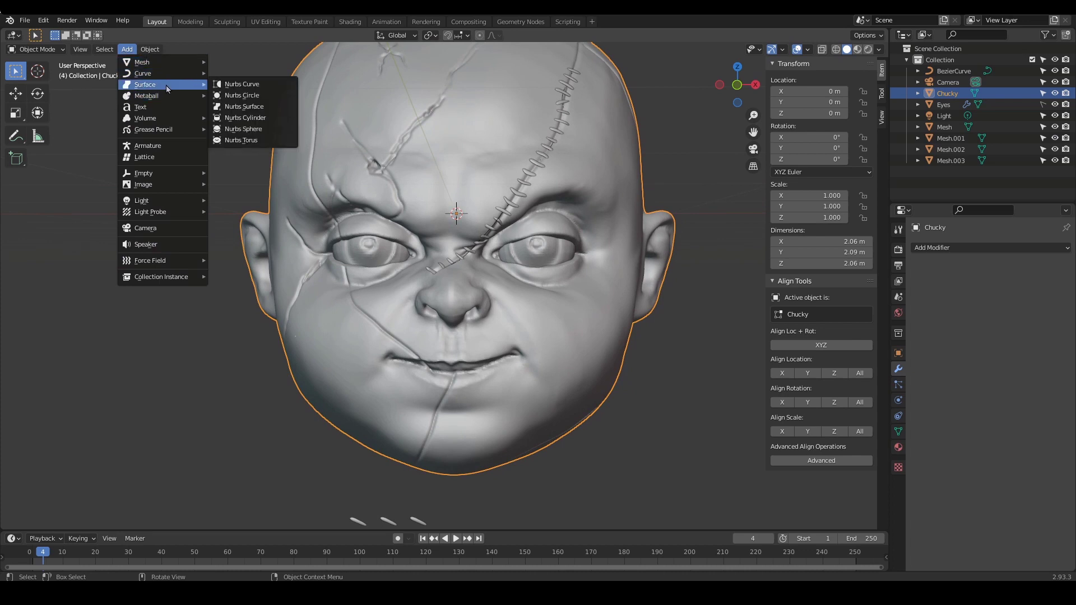
{"action": "mouse_move", "coordinate": [172, 74]}
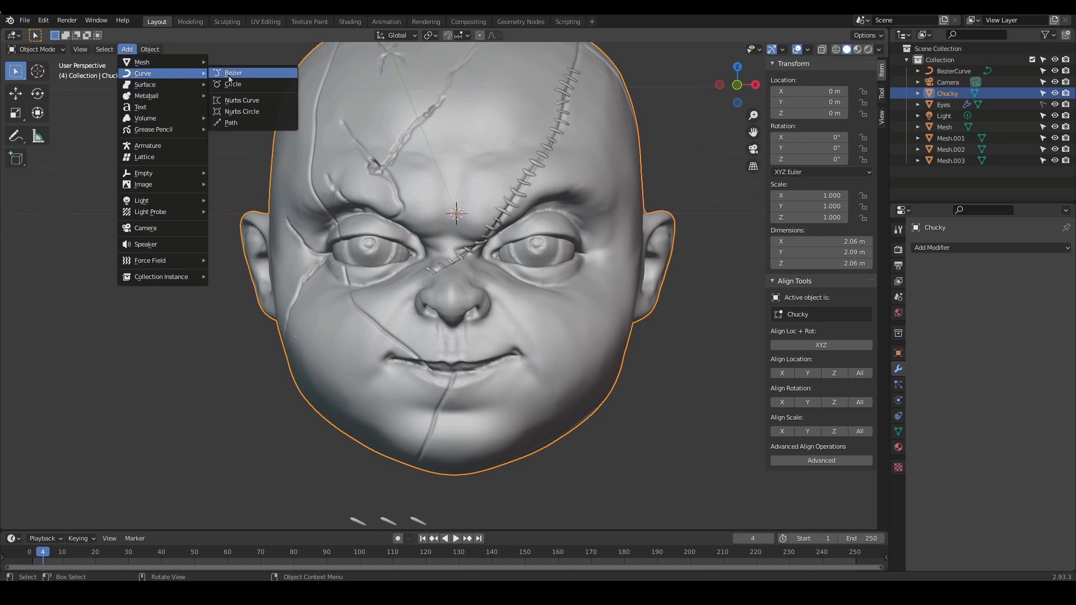
{"action": "middle_click_drag", "start_coordinate": [633, 222], "coordinate": [500, 240]}
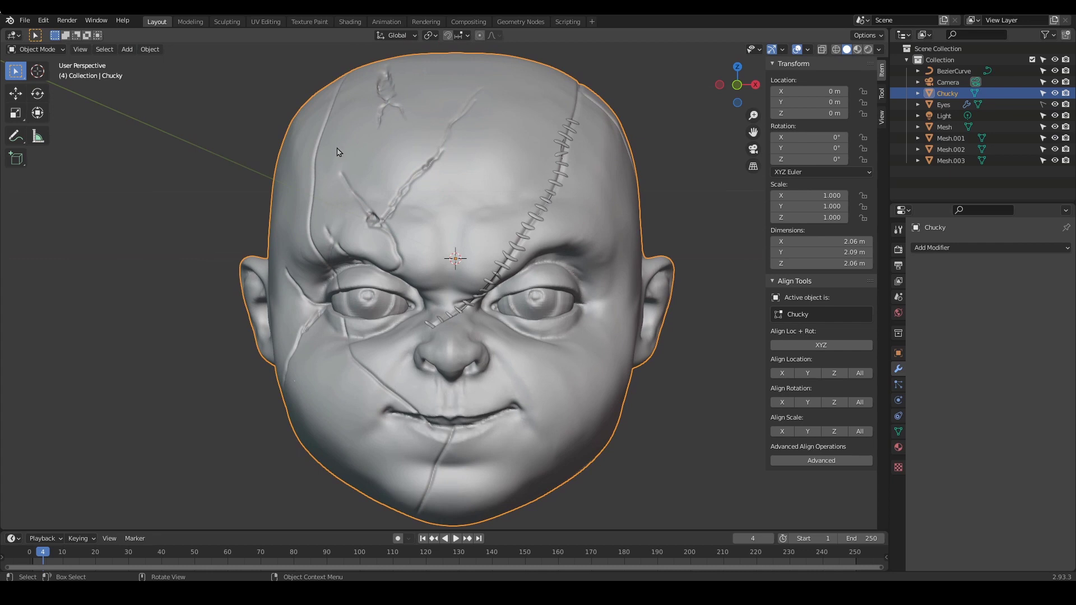
{"action": "middle_click_drag", "start_coordinate": [431, 382], "coordinate": [454, 216]}
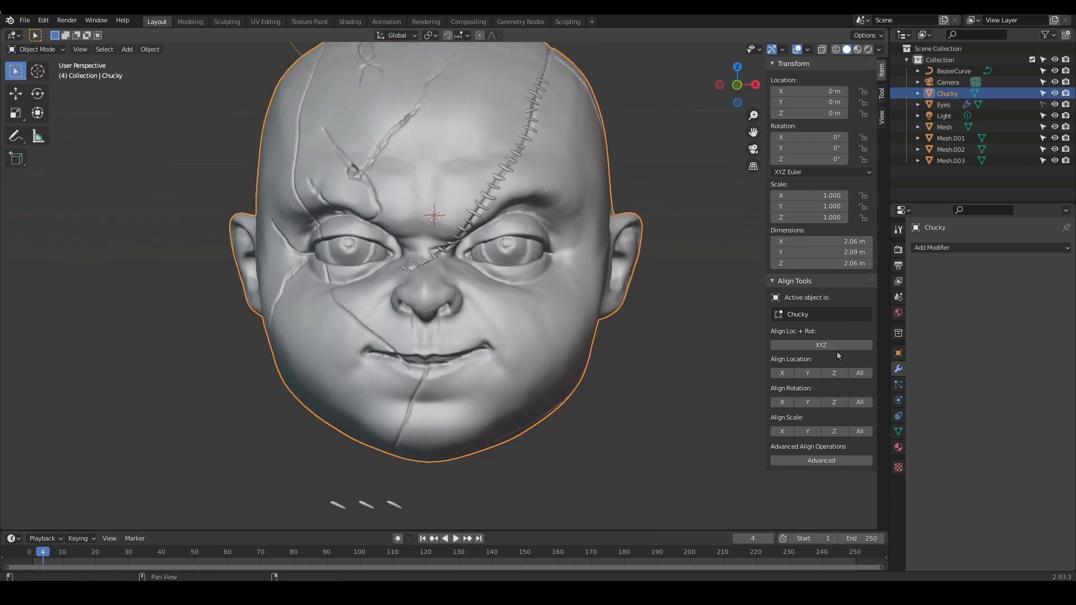
{"action": "middle_click_drag", "start_coordinate": [700, 349], "coordinate": [304, 177]}
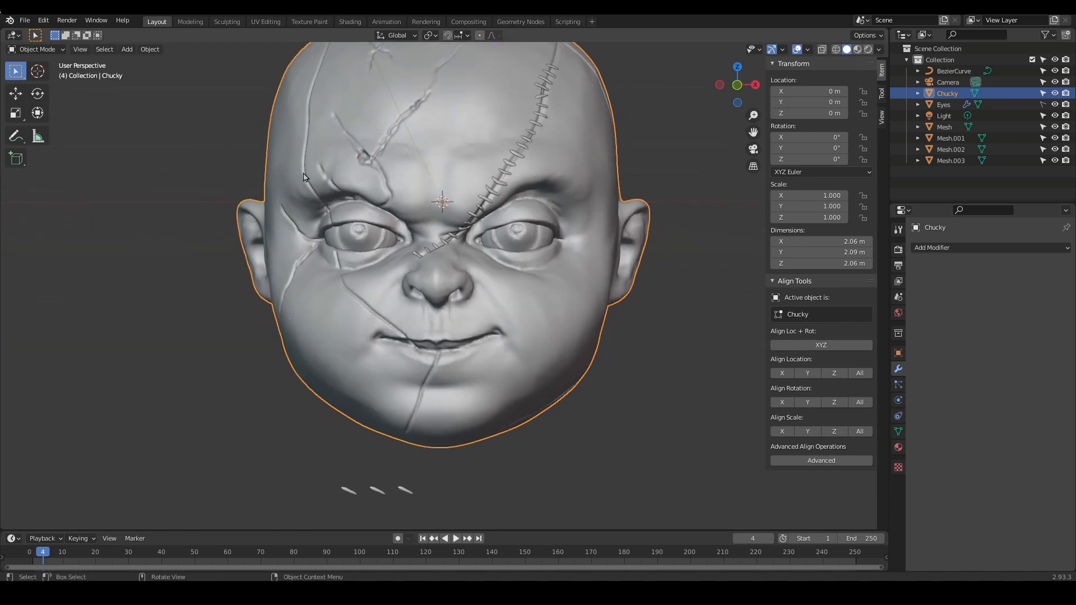
Add a Bezier curve to the scene
{"action": "left_click", "coordinate": [146, 49]}
{"action": "left_click", "coordinate": [127, 49]}
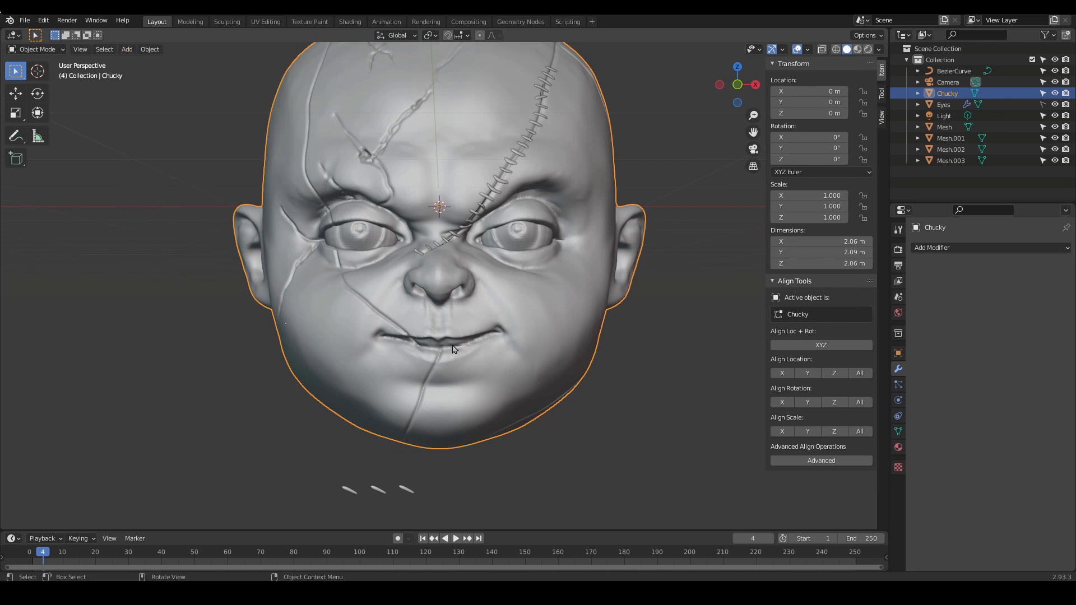
{"action": "left_click", "coordinate": [114, 52]}
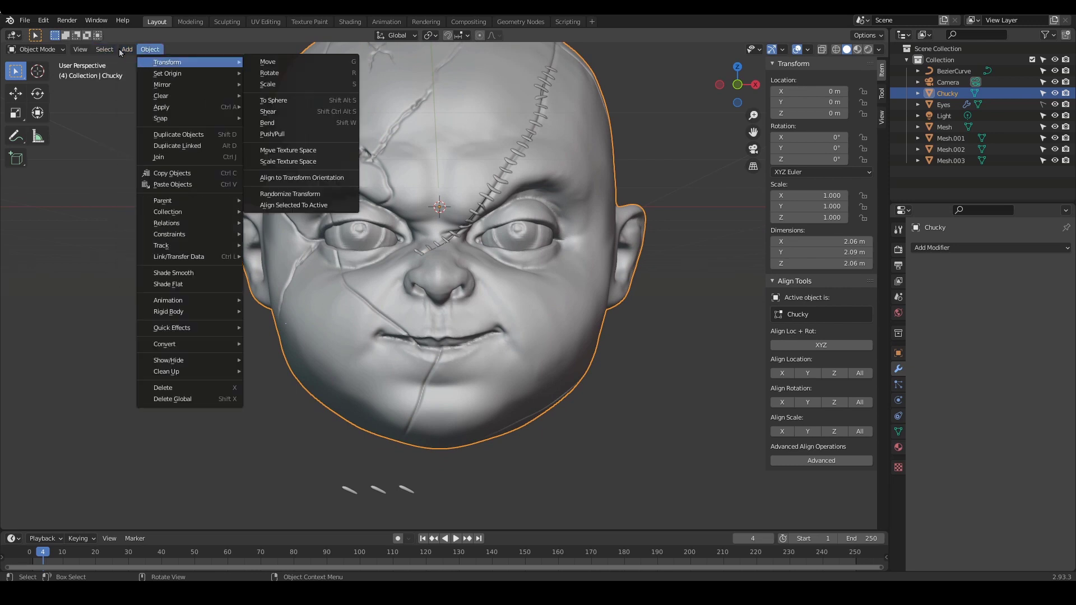
{"action": "mouse_move", "coordinate": [126, 49]}
{"action": "mouse_move", "coordinate": [143, 74]}
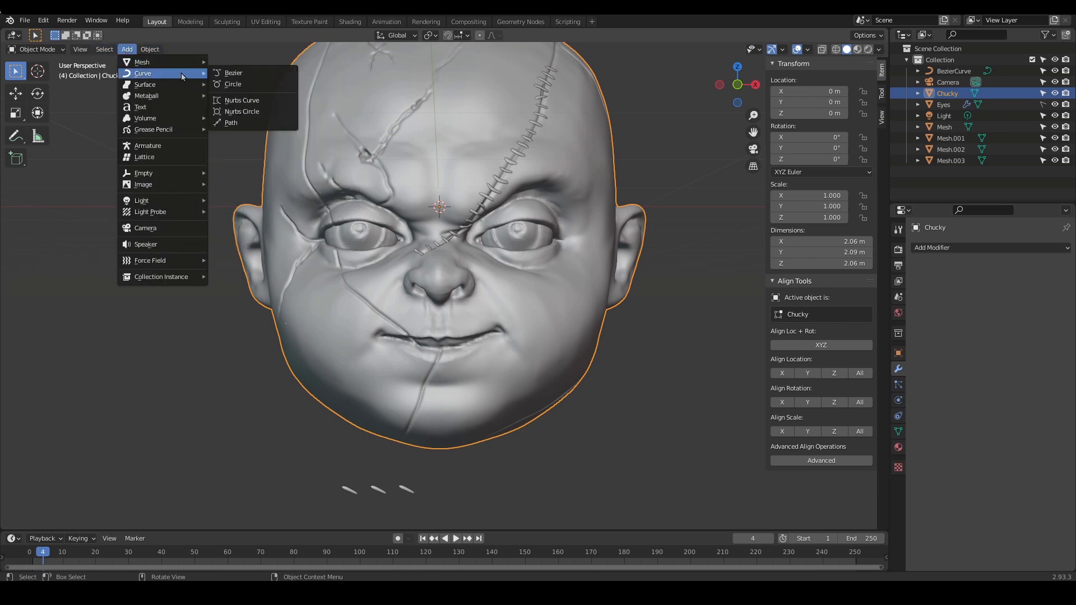
{"action": "left_click", "coordinate": [227, 73]}
Switch to wireframe shading and delete all points of the new Bezier curve in Edit Mode
{"action": "key", "text": "shift+z"}
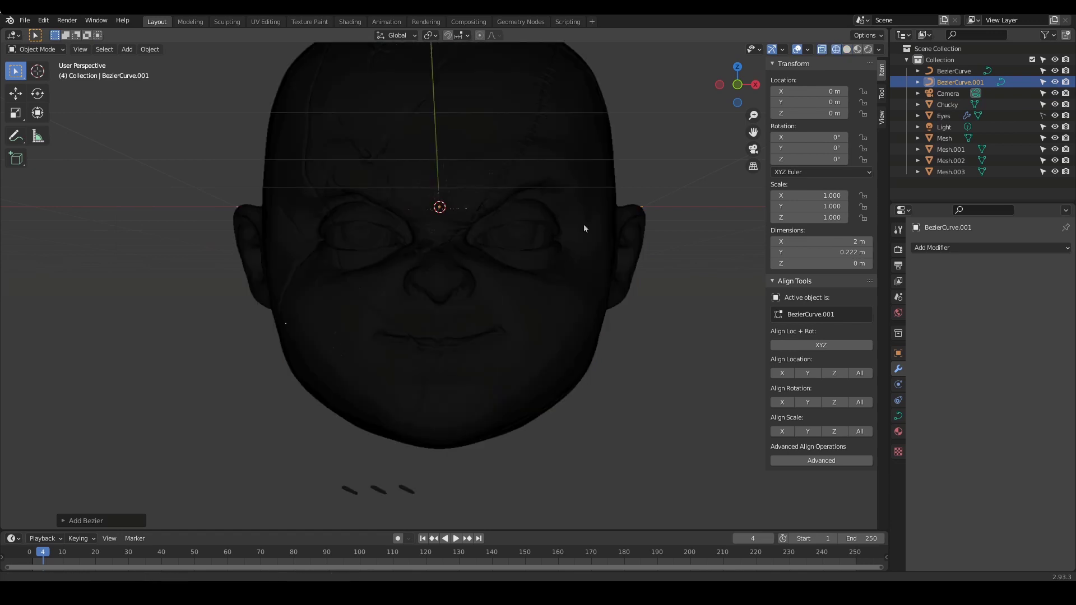
{"action": "scroll", "coordinate": [583, 225], "scroll_direction": "up", "scroll_amount": 1}
{"action": "mouse_move", "coordinate": [584, 227]}
{"action": "middle_mouse_down", "text": "shift"}
{"action": "mouse_move", "coordinate": [553, 289]}
{"action": "mouse_move", "coordinate": [536, 298]}
{"action": "mouse_move", "coordinate": [567, 264]}
{"action": "mouse_move", "coordinate": [525, 296]}
{"action": "mouse_move", "coordinate": [526, 321]}
{"action": "middle_mouse_up", "text": "shift"}
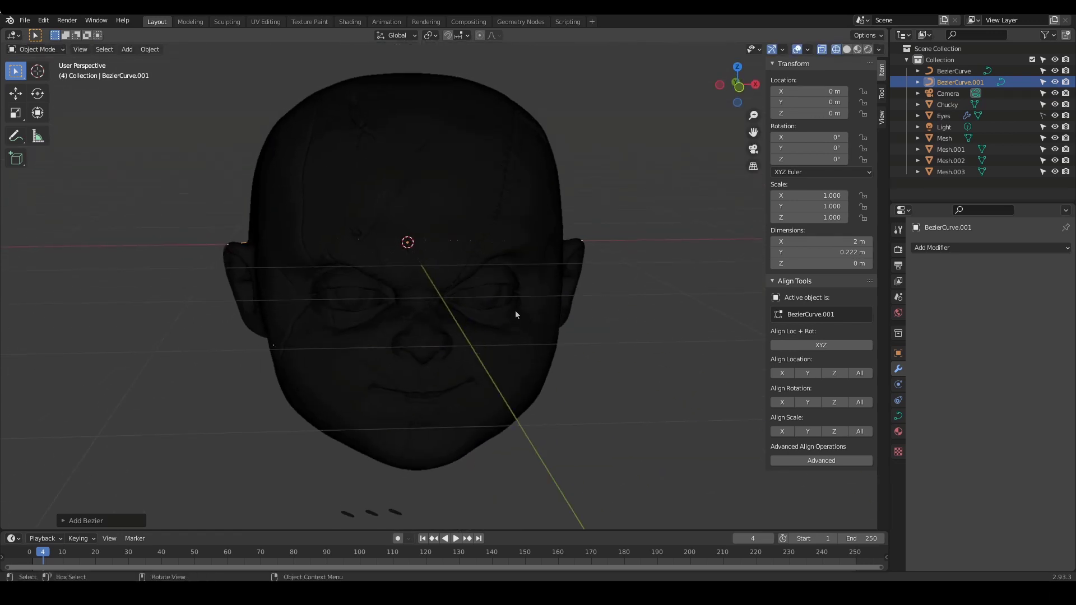
{"action": "key", "text": "Tab"}
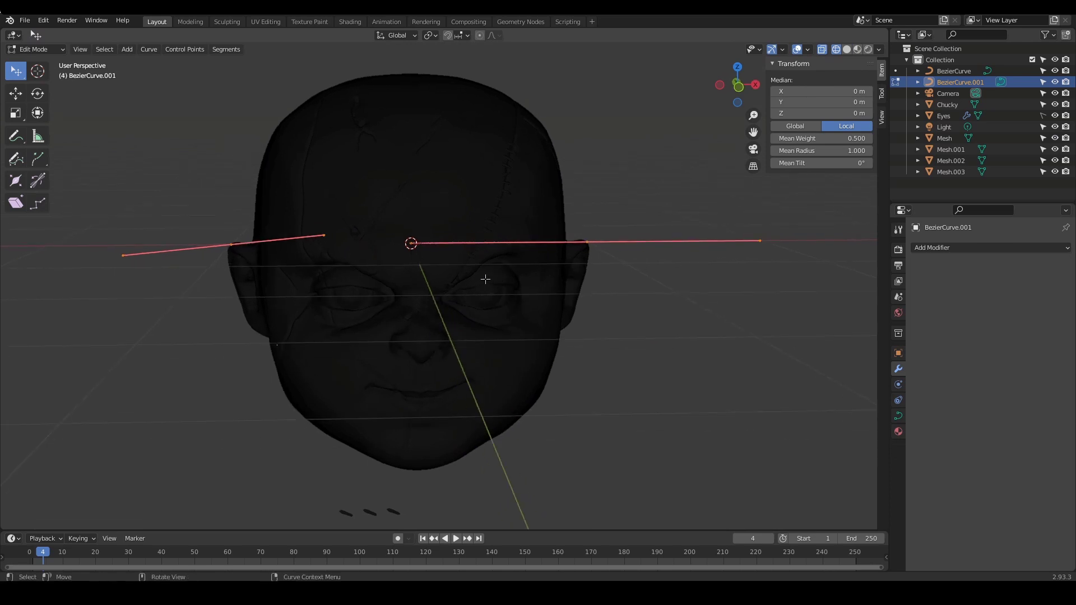
{"action": "key", "text": "x"}
{"action": "left_click", "coordinate": [488, 281]}
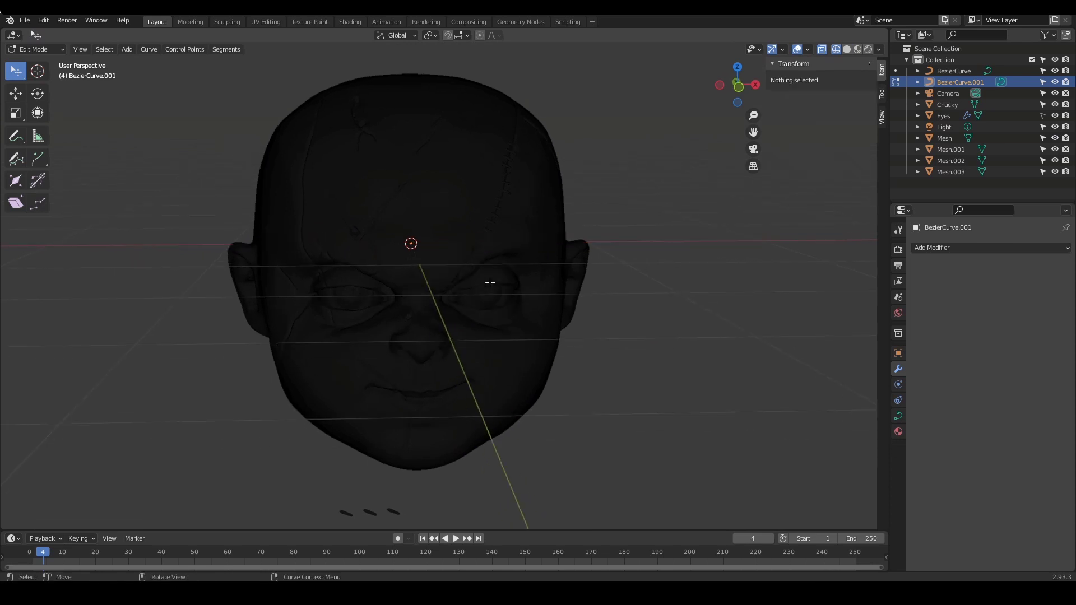
Examine the lower half of the head in wireframe to locate the scar below the mouth
{"action": "scroll", "coordinate": [505, 278], "scroll_direction": "down", "scroll_amount": 1}
{"action": "left_click_drag", "start_coordinate": [505, 278], "coordinate": [524, 260], "text": "alt+shift"}
{"action": "left_click_drag", "start_coordinate": [272, 260], "coordinate": [237, 229], "text": "alt"}
{"action": "scroll", "coordinate": [237, 228], "scroll_direction": "up", "scroll_amount": 1}
{"action": "left_click_drag", "start_coordinate": [385, 242], "coordinate": [336, 212], "text": "alt+shift"}
{"action": "scroll", "coordinate": [163, 198], "scroll_direction": "up", "scroll_amount": 1}
{"action": "left_click_drag", "start_coordinate": [89, 233], "coordinate": [187, 201], "text": "alt"}
{"action": "scroll", "coordinate": [193, 216], "scroll_direction": "down", "scroll_amount": 1}
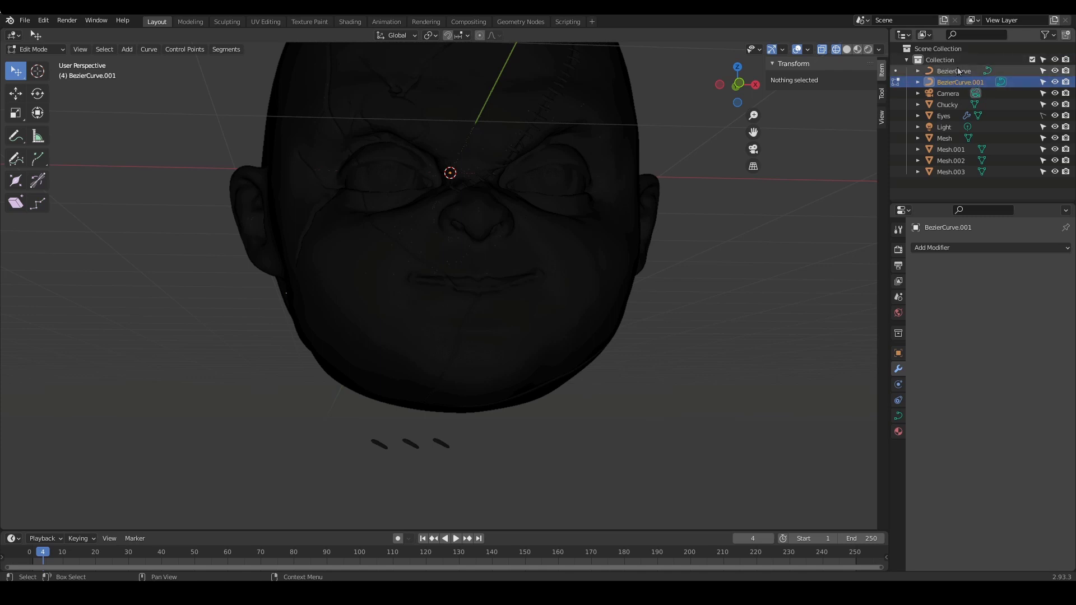
{"action": "left_click", "coordinate": [15, 160]}
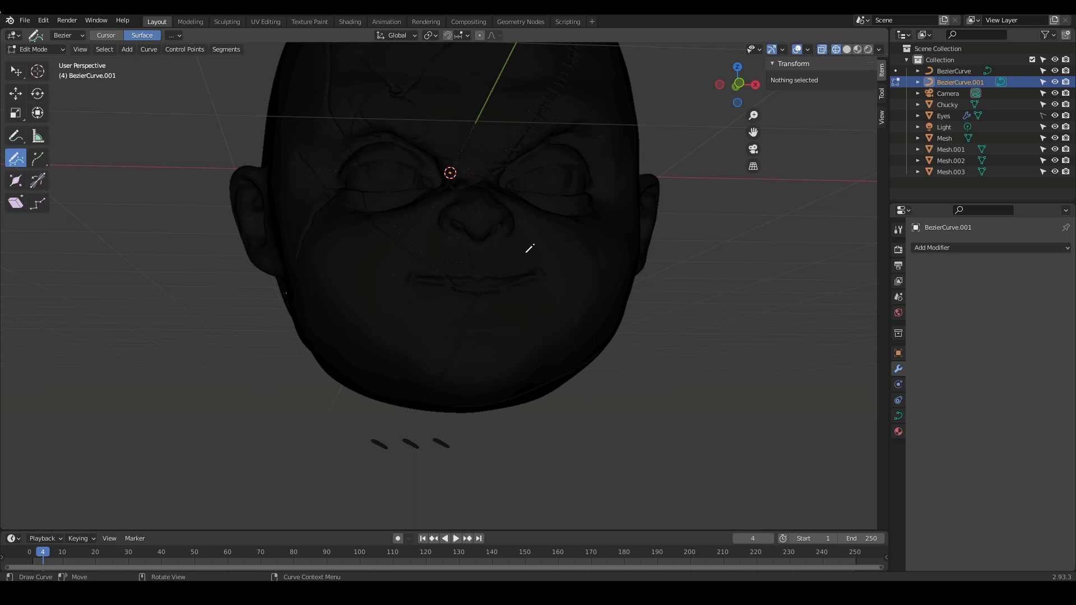
{"action": "left_click", "coordinate": [16, 70]}
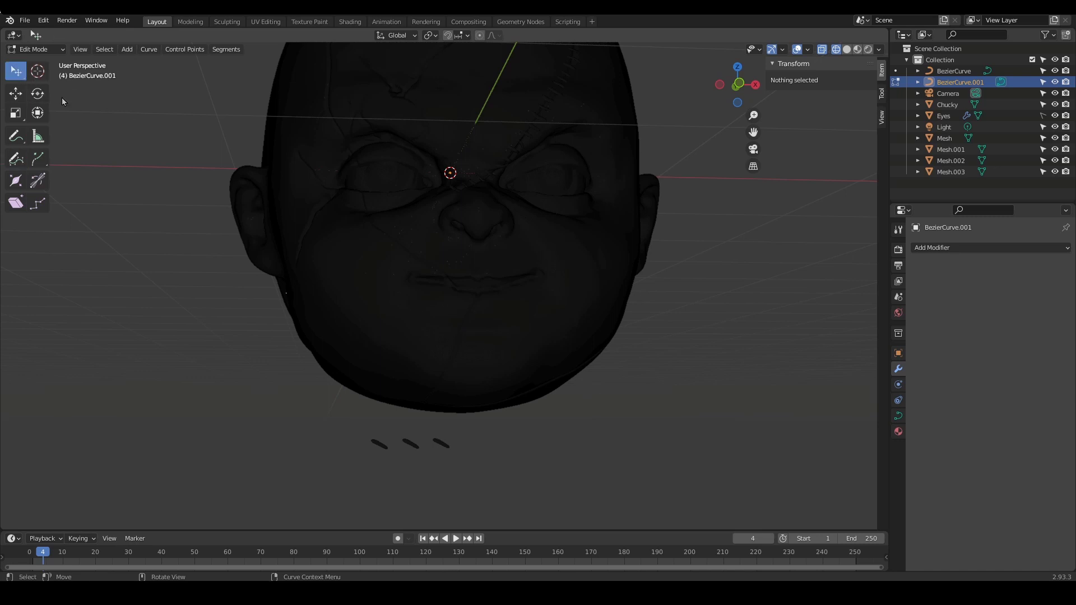
In solid shading, draw a curve on the head's surface along the scar from lower lip to chin, and return to Object Mode
{"action": "scroll", "coordinate": [617, 336], "scroll_direction": "up", "scroll_amount": 5}
{"action": "middle_click_drag", "start_coordinate": [590, 349], "coordinate": [511, 278], "text": "ctrl"}
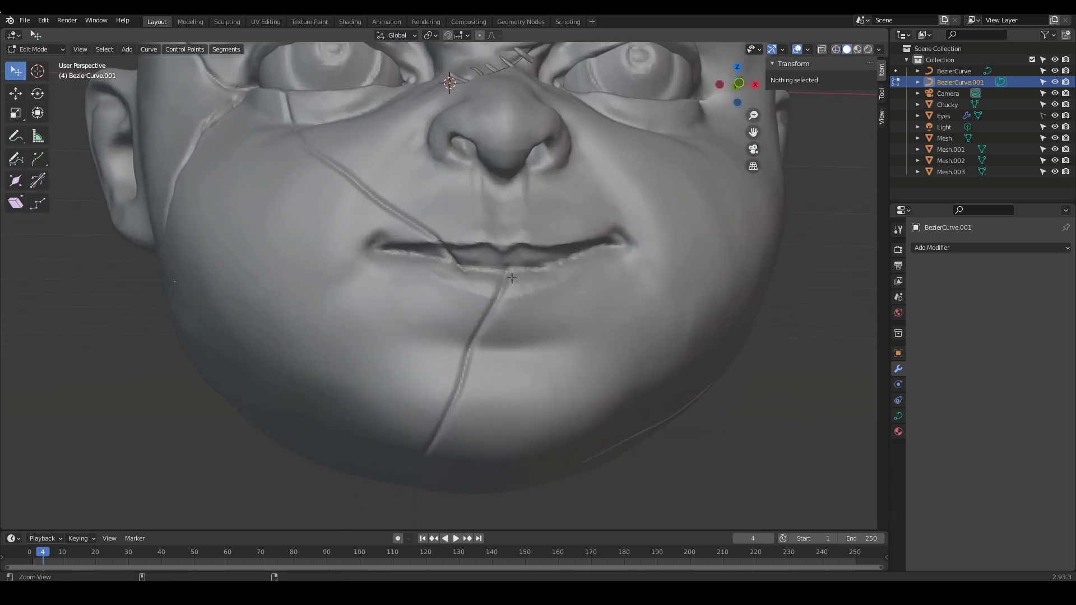
{"action": "middle_click_drag", "start_coordinate": [262, 313], "coordinate": [92, 178], "text": "ctrl"}
{"action": "left_click", "coordinate": [16, 159]}
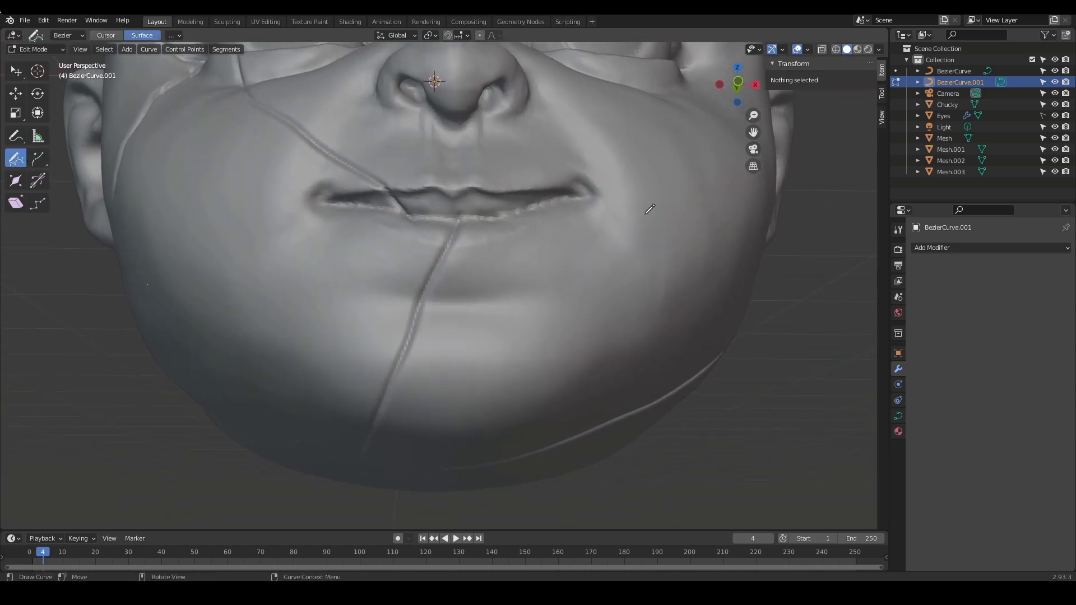
{"action": "left_click", "coordinate": [883, 102]}
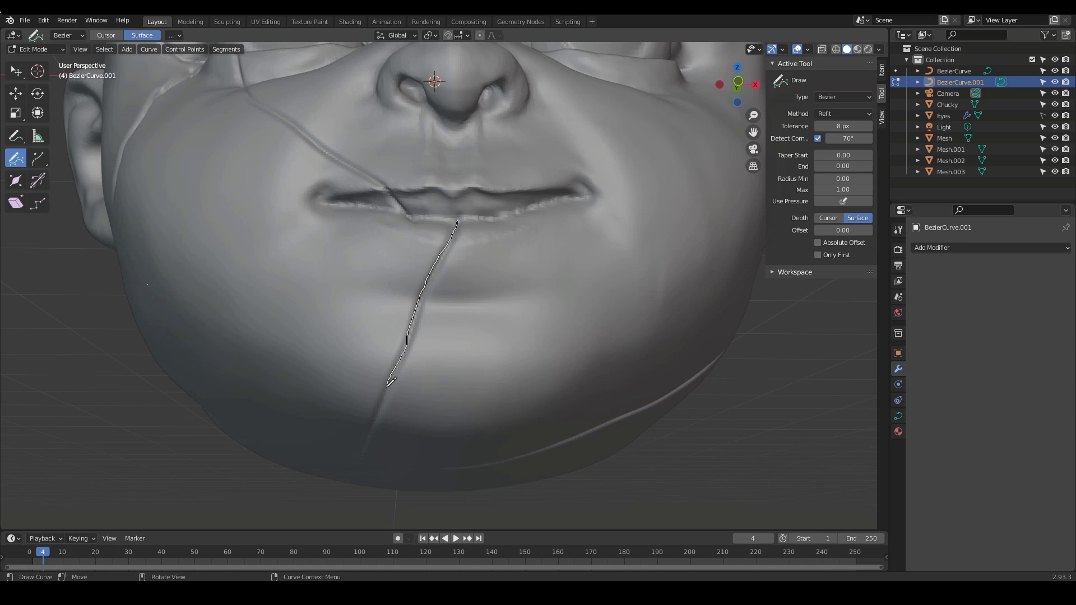
{"action": "left_click_drag", "start_coordinate": [364, 455], "coordinate": [355, 471]}
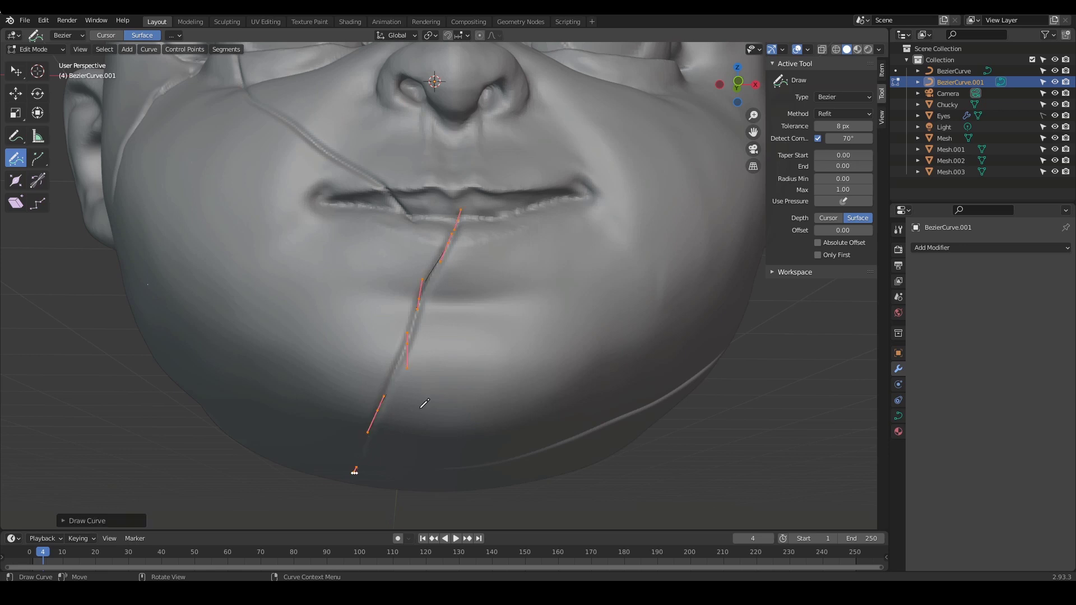
{"action": "left_click", "coordinate": [16, 71]}
{"action": "middle_click_drag", "start_coordinate": [471, 309], "coordinate": [556, 309]}
{"action": "key", "text": "Tab"}
Try moving the new curve away from the chin scar
{"action": "key", "text": "g"}
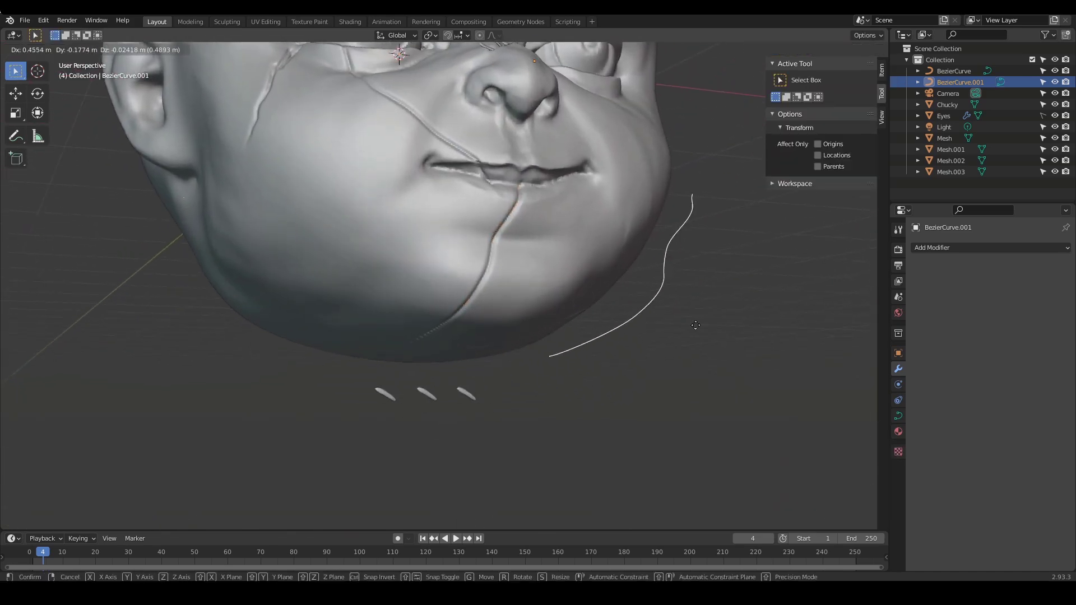
{"action": "left_click", "coordinate": [628, 336]}
{"action": "middle_click_drag", "start_coordinate": [628, 337], "coordinate": [605, 342]}
{"action": "middle_click_drag", "start_coordinate": [556, 387], "coordinate": [385, 385], "text": "shift"}
Try moving the leftmost of the three loose stitches below the chin and undo the move
{"action": "left_click", "coordinate": [393, 381]}
{"action": "key", "text": "g"}
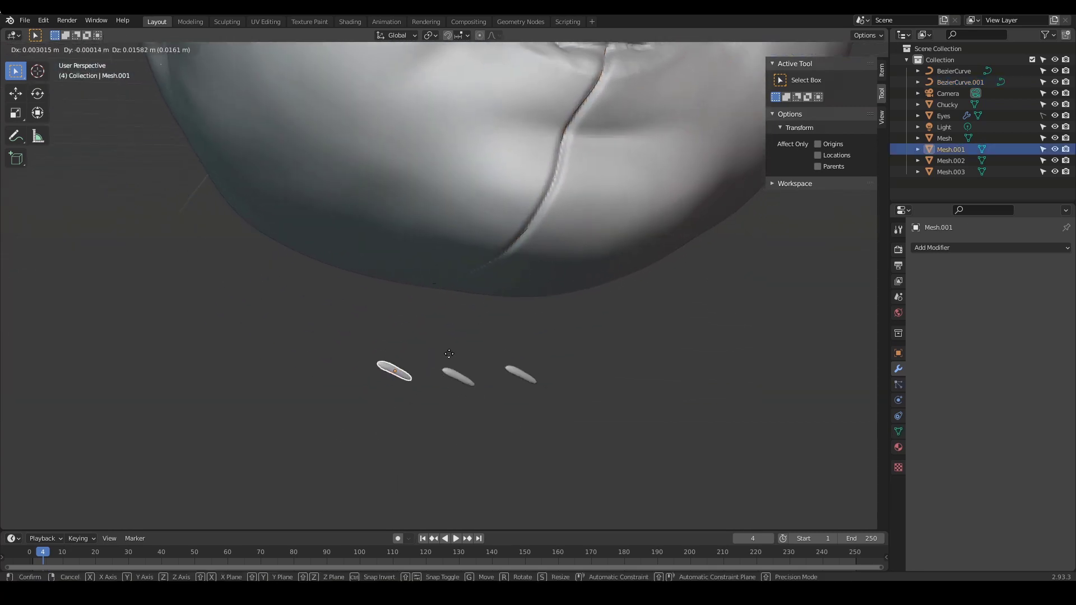
{"action": "left_click", "coordinate": [450, 357]}
{"action": "key", "text": "ctrl+z"}
{"action": "key", "text": "ctrl+z"}
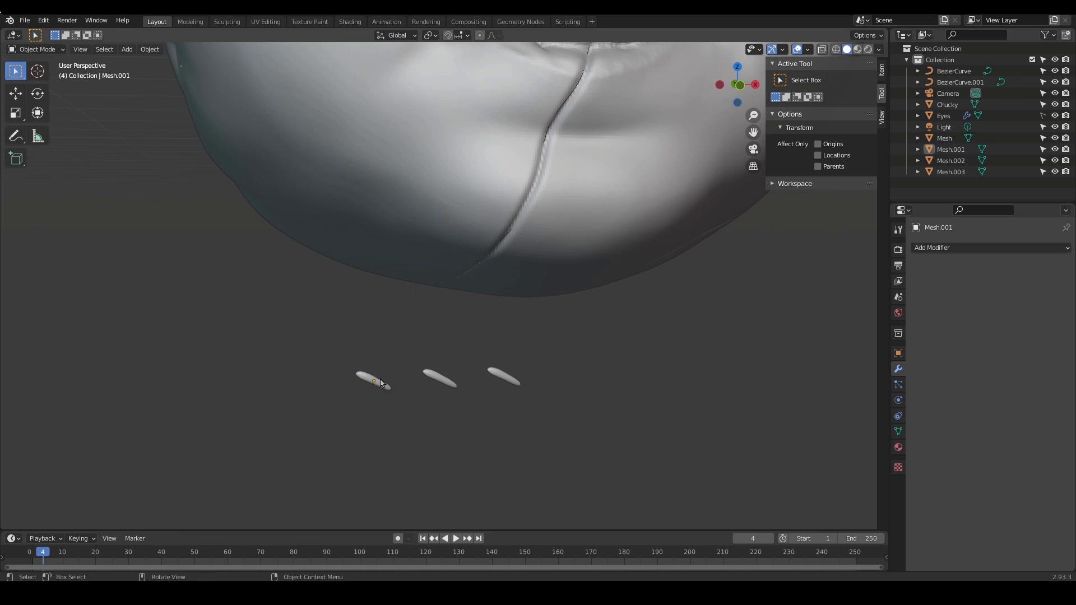
{"action": "key", "text": "ctrl+shift+z"}
Try to add the chin scar curve to the stitch selection, and cancel the test move of the head
{"action": "middle_click_drag", "start_coordinate": [492, 288], "coordinate": [520, 256]}
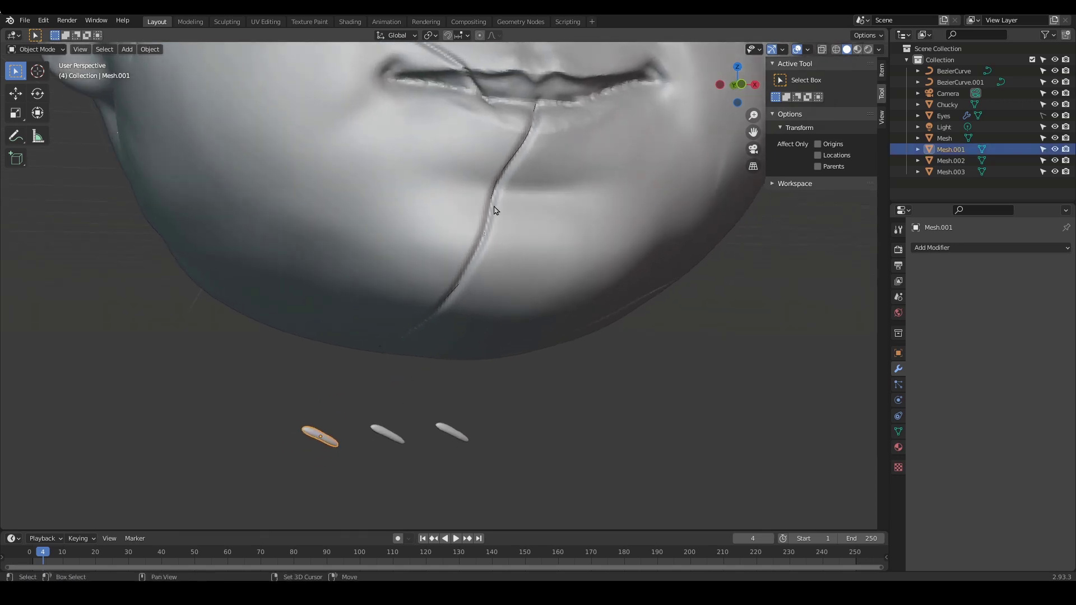
{"action": "left_click", "coordinate": [520, 206], "text": "shift"}
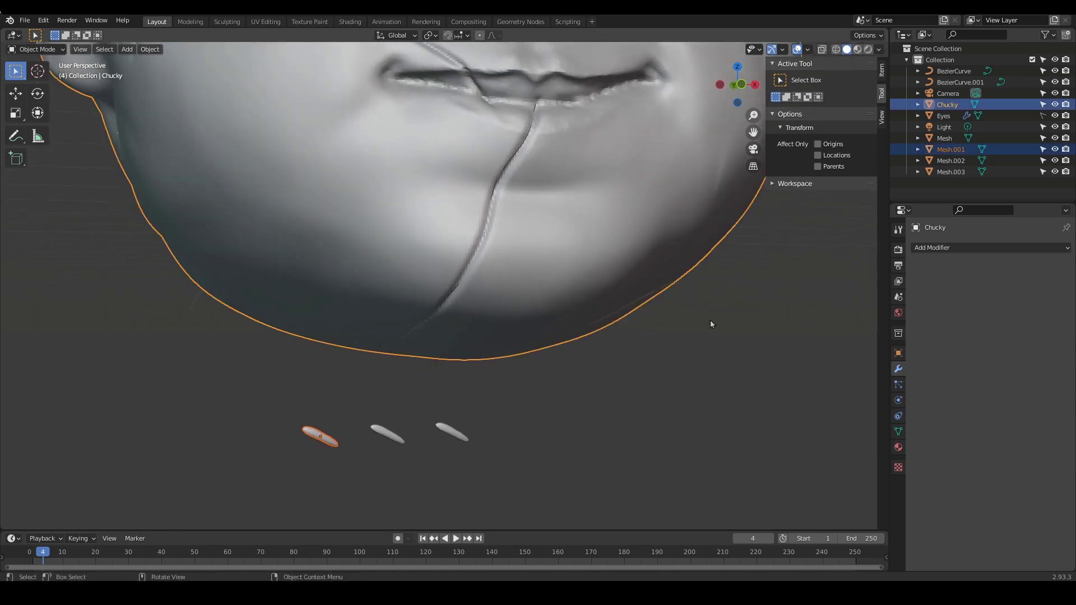
{"action": "middle_click_drag", "start_coordinate": [690, 234], "coordinate": [658, 297], "text": "shift"}
{"action": "scroll", "coordinate": [655, 290], "scroll_direction": "down", "scroll_amount": 3}
{"action": "key", "text": "g"}
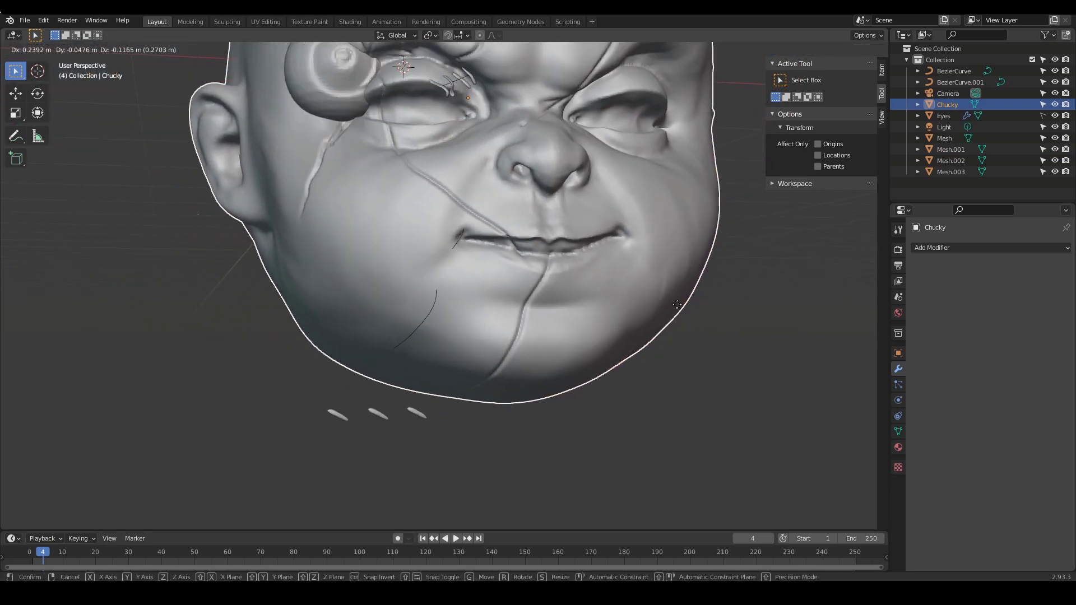
{"action": "right_click", "coordinate": [651, 277]}
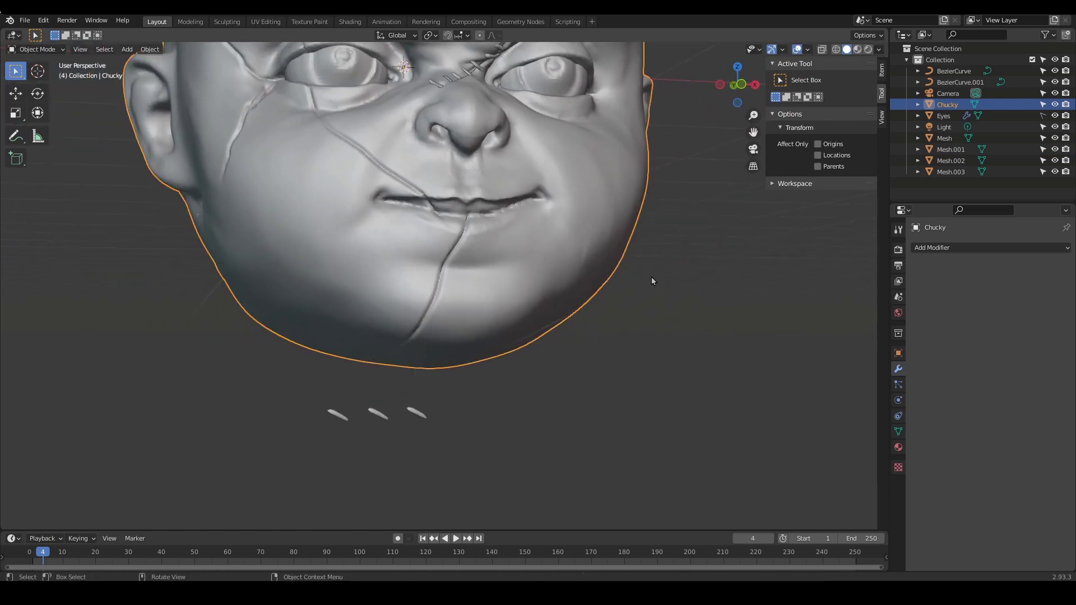
Make the Chucky head unselectable, and select the leftmost loose stitch together with the chin scar curve
{"action": "left_click", "coordinate": [1043, 106]}
{"action": "left_click", "coordinate": [338, 415]}
{"action": "scroll", "coordinate": [395, 391], "scroll_direction": "up", "scroll_amount": 4}
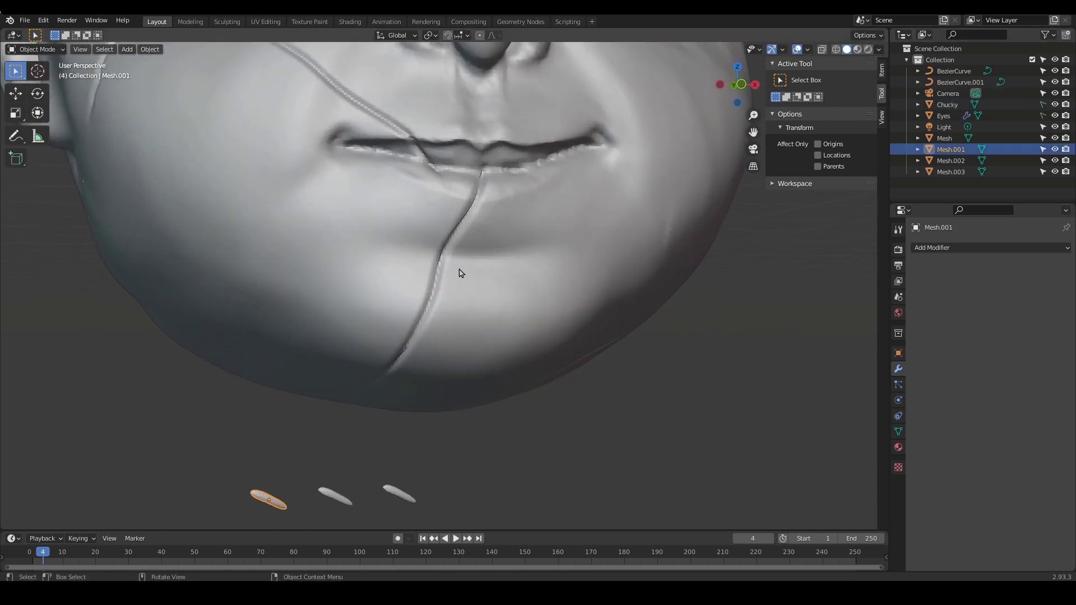
{"action": "left_click", "coordinate": [450, 245], "text": "shift"}
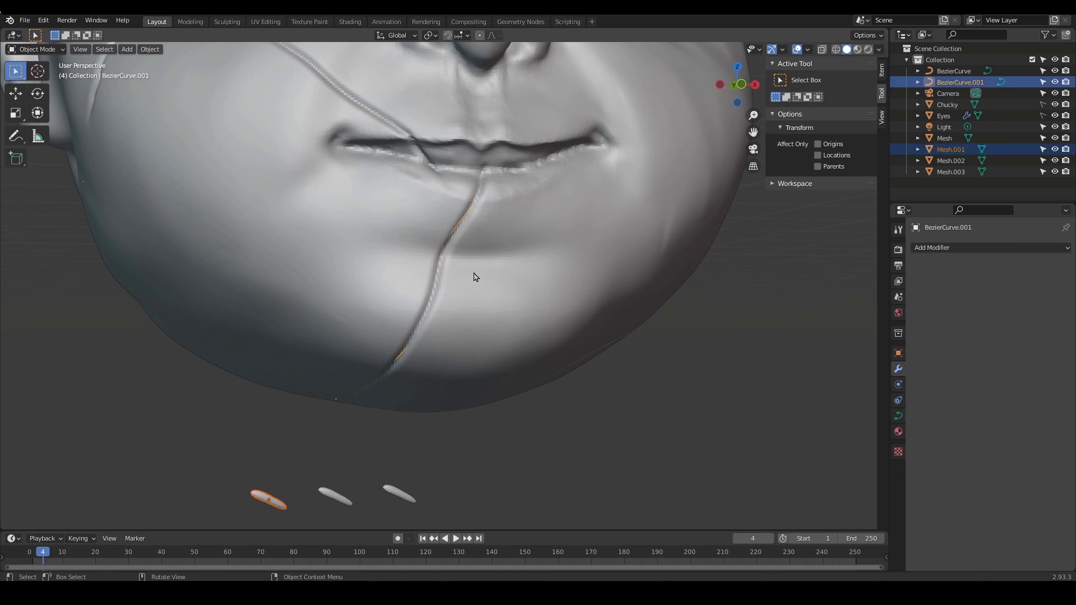
Align the stitch's location and rotation to the chin scar curve on XYZ with Align Tools
{"action": "key", "text": "shift+z"}
{"action": "key", "text": "shift+z"}
{"action": "scroll", "coordinate": [521, 265], "scroll_direction": "down", "scroll_amount": 2}
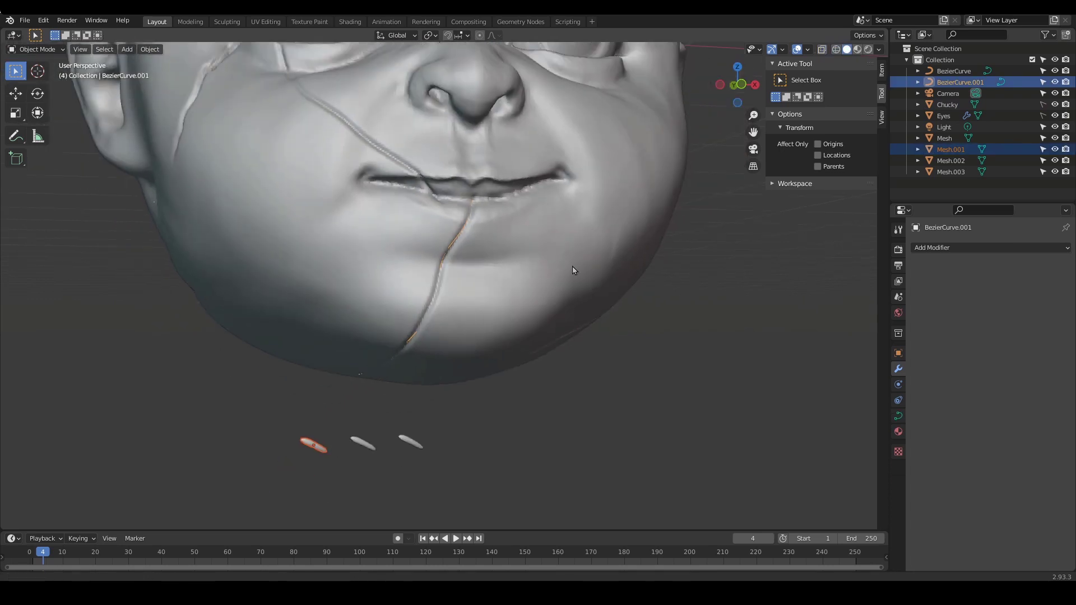
{"action": "left_click", "coordinate": [881, 72]}
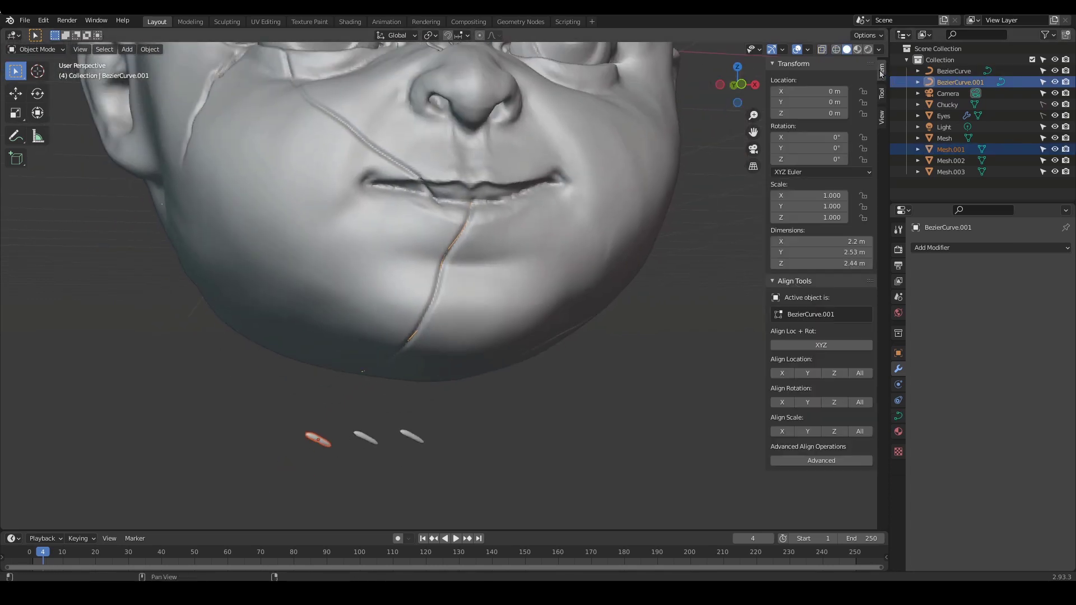
{"action": "left_click", "coordinate": [824, 348]}
Switch to wireframe shading and select only the aligned stitch at the world origin
{"action": "scroll", "coordinate": [544, 319], "scroll_direction": "down", "scroll_amount": 2}
{"action": "key", "text": "shift+z"}
{"action": "mouse_move", "coordinate": [524, 216]}
{"action": "left_mouse_down", "text": "alt"}
{"action": "mouse_move", "coordinate": [548, 229]}
{"action": "mouse_move", "coordinate": [581, 335]}
{"action": "mouse_move", "coordinate": [548, 314]}
{"action": "left_mouse_up", "text": "alt"}
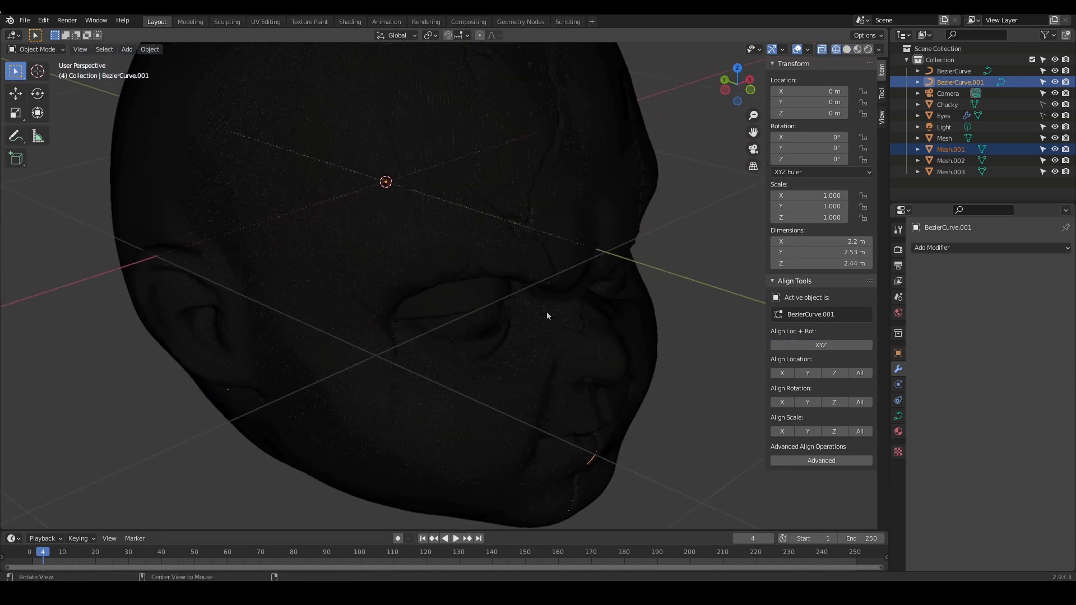
{"action": "left_click", "coordinate": [384, 163]}
{"action": "left_click_drag", "start_coordinate": [445, 219], "coordinate": [476, 262], "text": "ctrl+alt"}
{"action": "left_click", "coordinate": [365, 96]}
{"action": "left_click", "coordinate": [353, 93]}
{"action": "key", "text": "KP_Decimal"}
{"action": "left_click_drag", "start_coordinate": [449, 185], "coordinate": [630, 272], "text": "ctrl+alt"}
Add an Array modifier to the stitch with a relative X offset factor of 1.6 and a count of 4
{"action": "left_click", "coordinate": [957, 250]}
{"action": "left_click", "coordinate": [843, 279]}
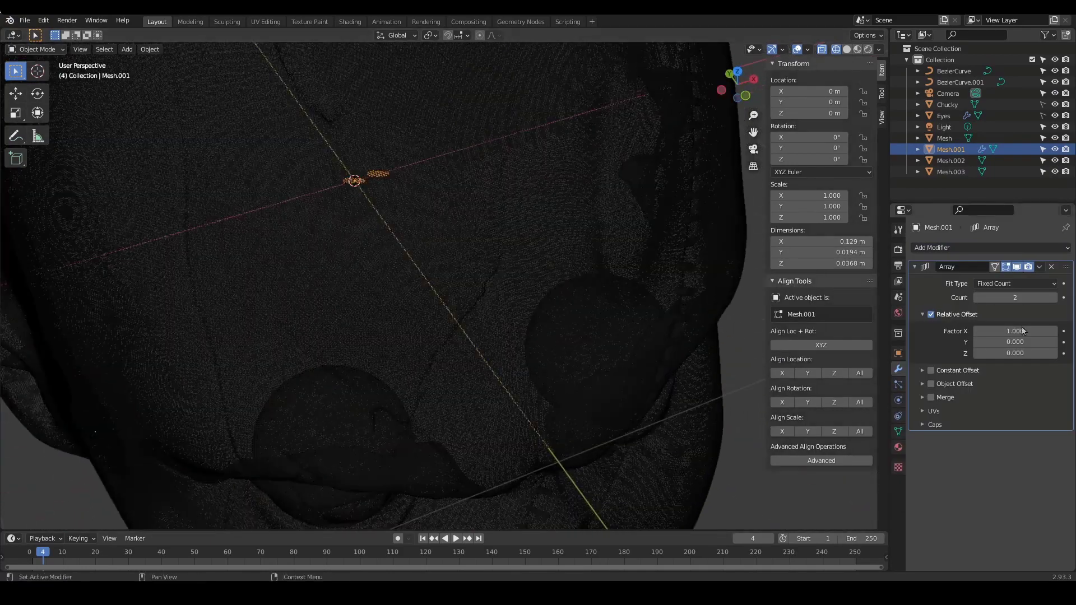
{"action": "left_click_drag", "start_coordinate": [1012, 331], "coordinate": [1032, 329]}
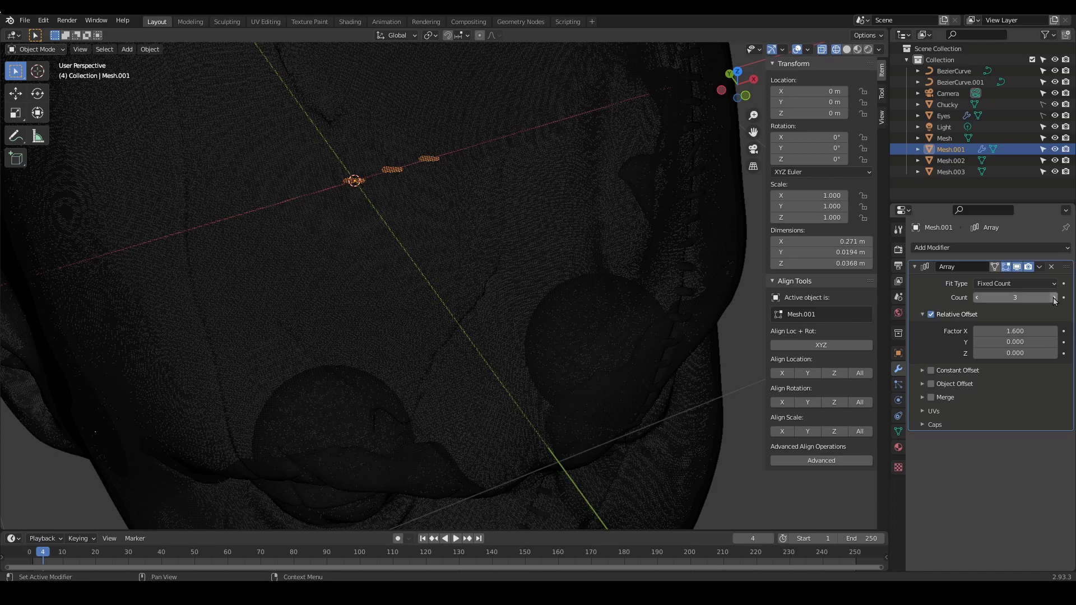
{"action": "scroll", "coordinate": [503, 351], "scroll_direction": "down", "scroll_amount": 8}
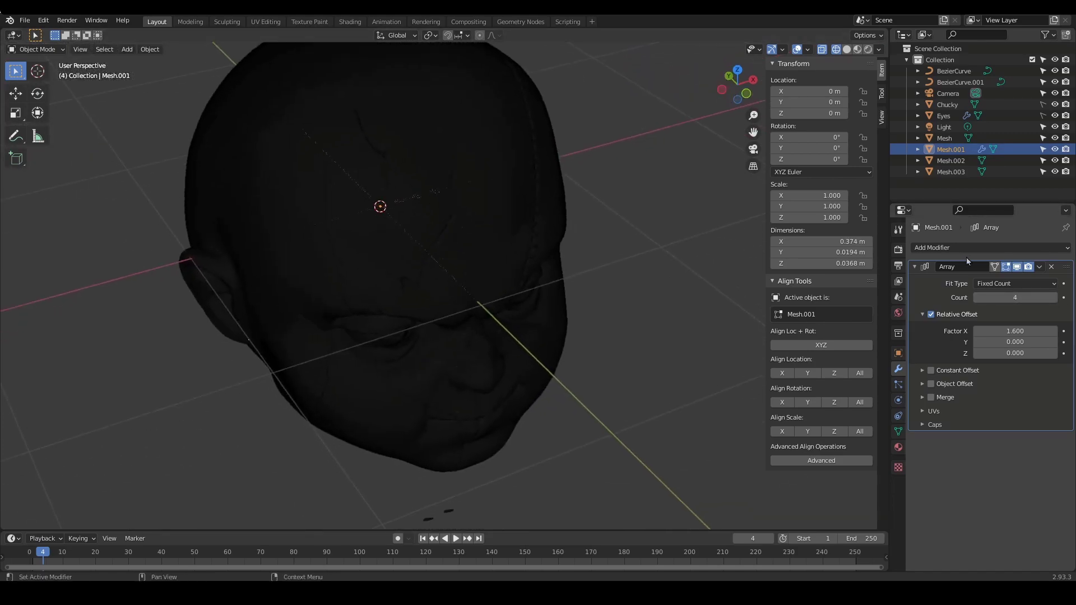
Add a Curve modifier to the stitch and pick the chin scar curve, BezierCurve.001, as its curve object
{"action": "left_click", "coordinate": [1051, 249]}
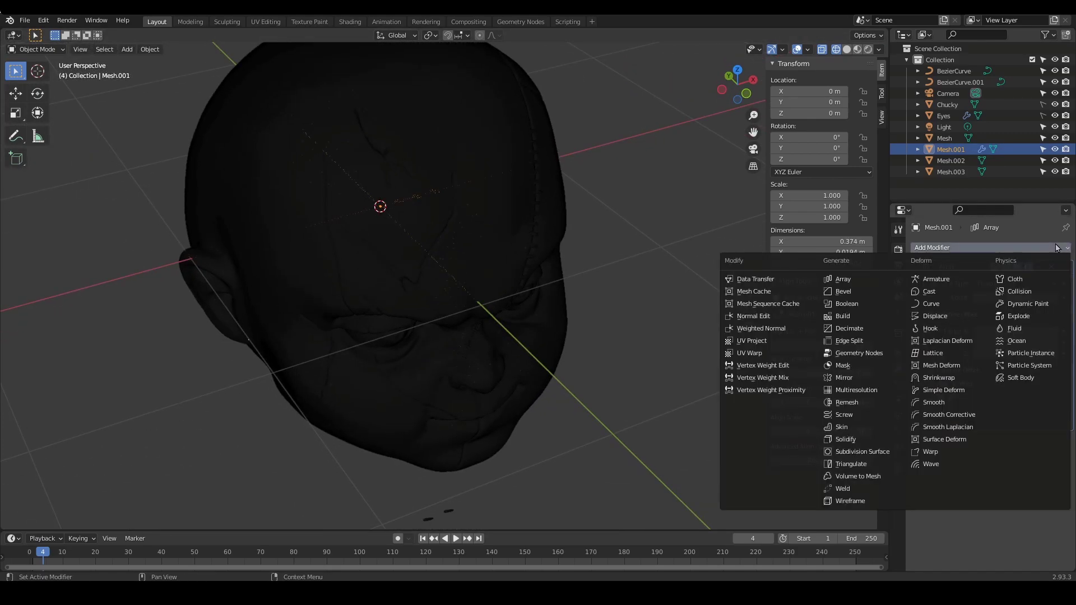
{"action": "left_click", "coordinate": [931, 303]}
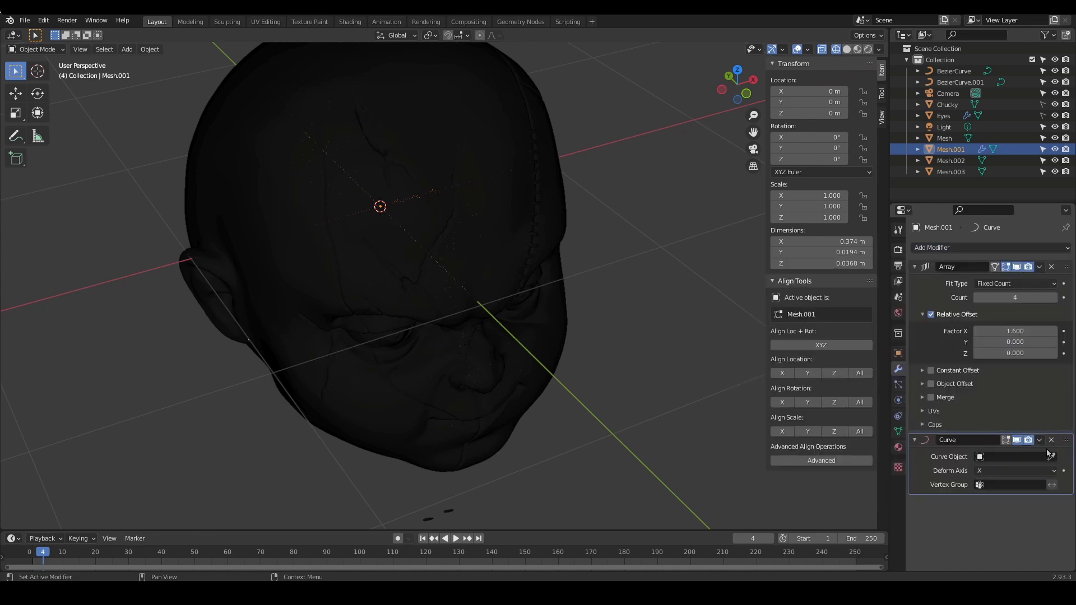
{"action": "middle_click_drag", "start_coordinate": [633, 477], "coordinate": [529, 258]}
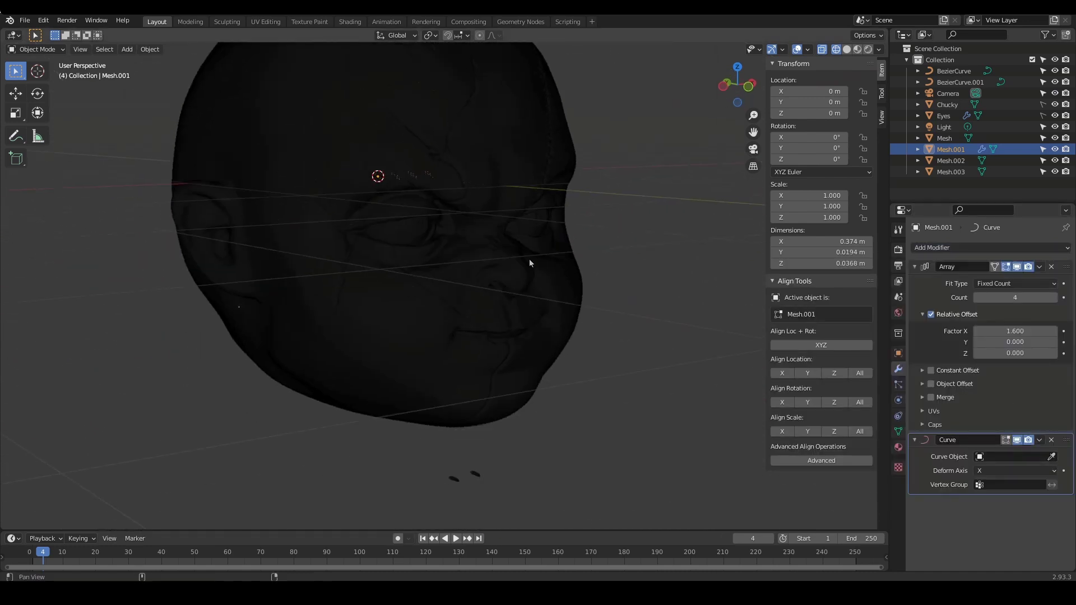
{"action": "scroll", "coordinate": [552, 359], "scroll_direction": "up", "scroll_amount": 1}
{"action": "left_click", "coordinate": [1053, 457]}
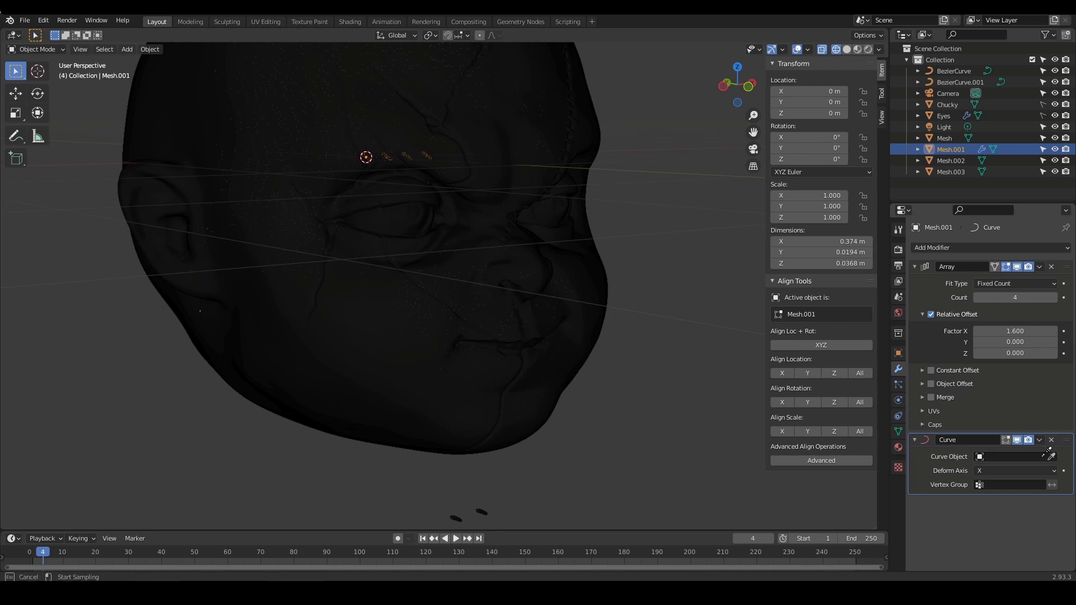
{"action": "left_click", "coordinate": [494, 425]}
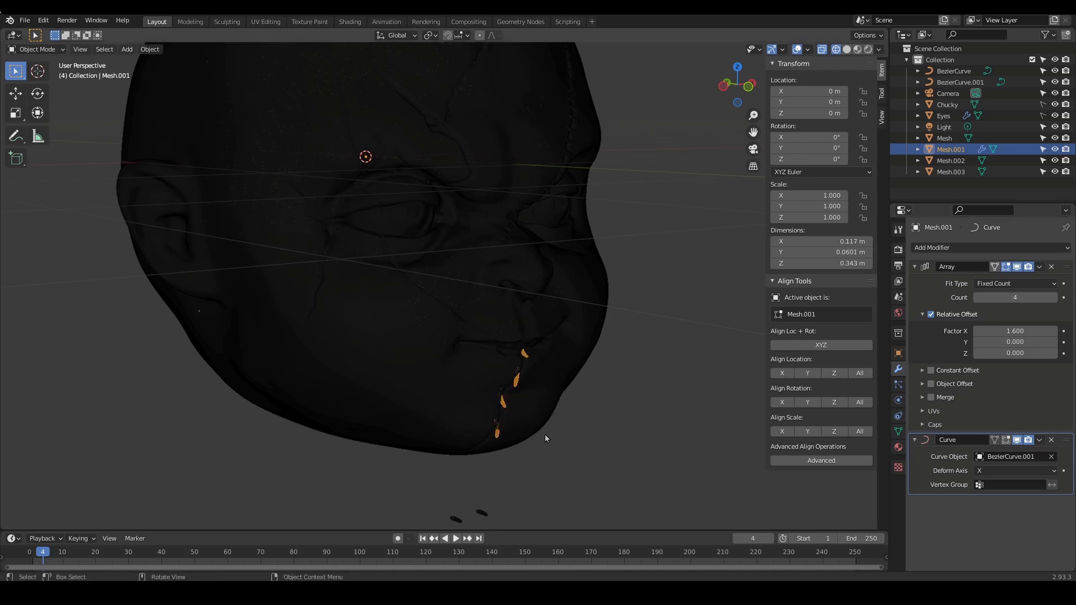
Return to solid shading, enter Edit Mode on the stitch and enable the Curve modifier's Edit Mode display
{"action": "key", "text": "shift+z"}
{"action": "key", "text": "KP_1"}
{"action": "key", "text": "KP_Decimal"}
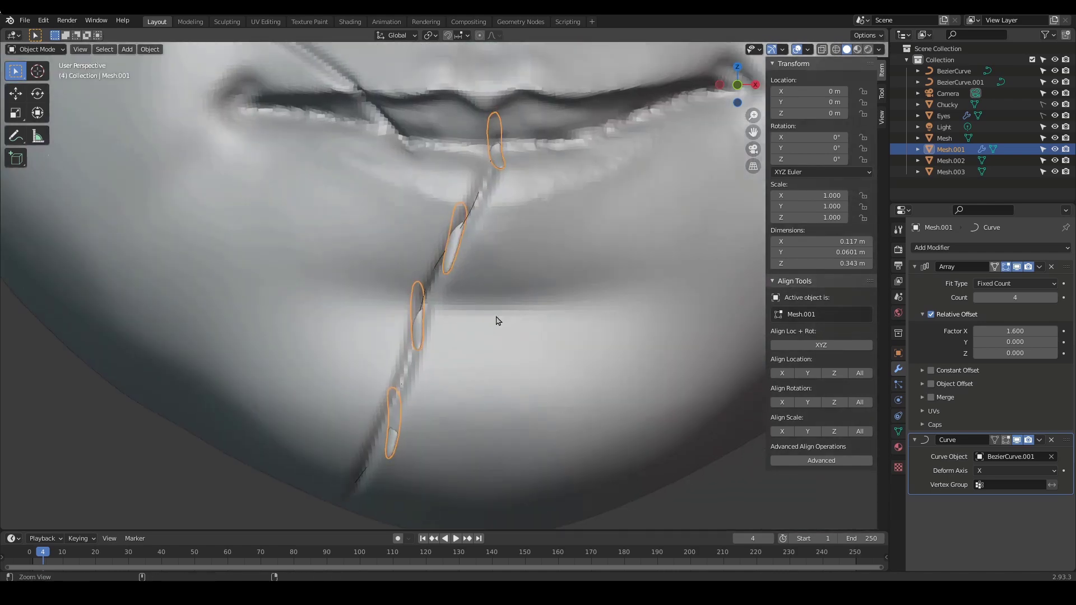
{"action": "scroll", "coordinate": [497, 319], "scroll_direction": "down", "scroll_amount": 3}
{"action": "middle_click_drag", "start_coordinate": [449, 368], "coordinate": [550, 331]}
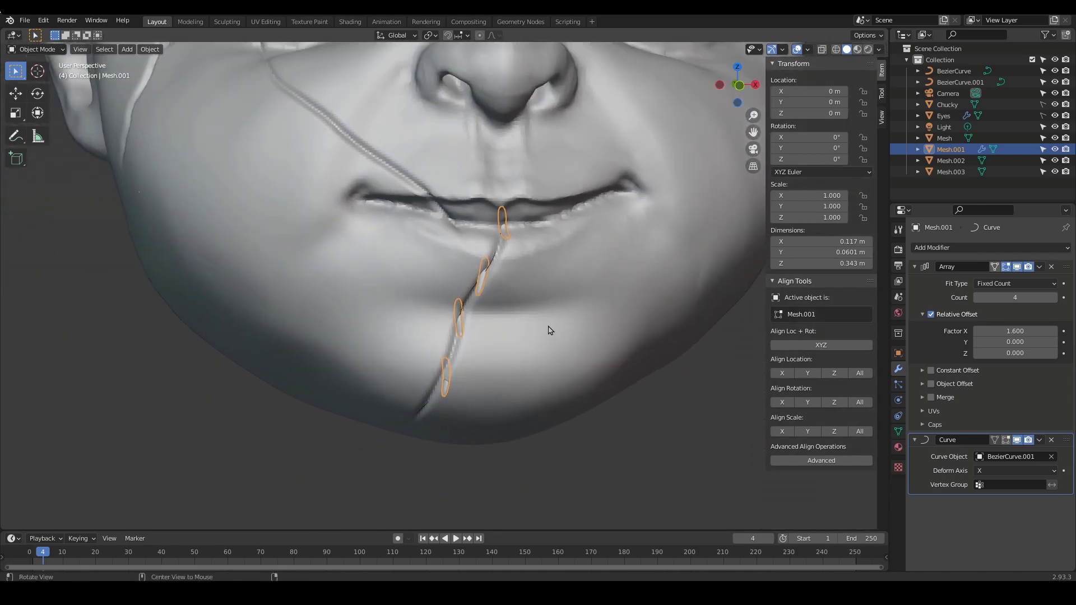
{"action": "key", "text": "Tab"}
{"action": "middle_click_drag", "start_coordinate": [639, 320], "coordinate": [657, 362], "text": "shift"}
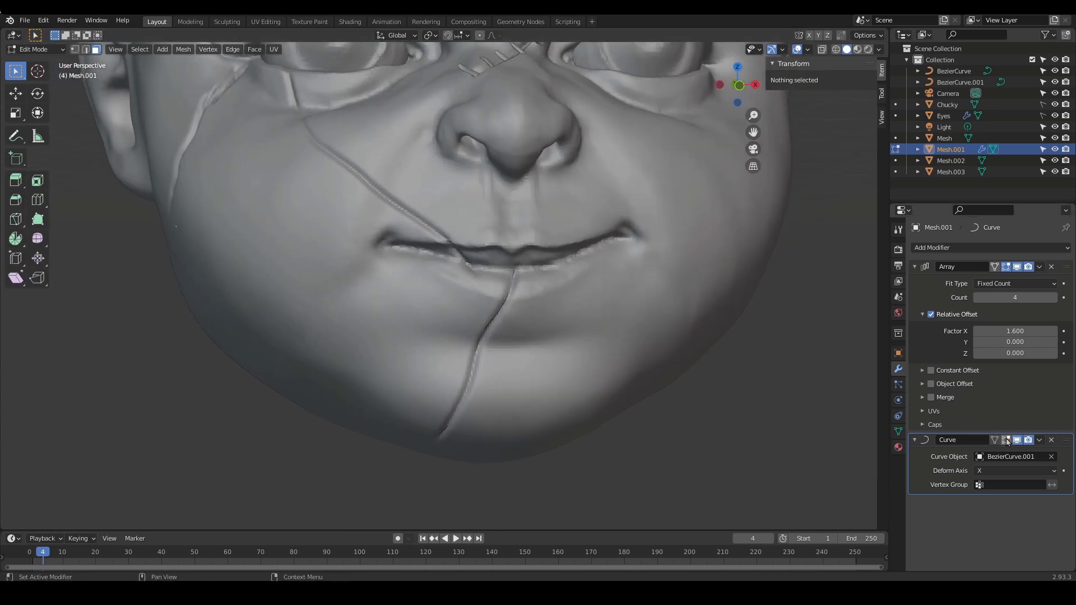
{"action": "scroll", "coordinate": [523, 281], "scroll_direction": "down", "scroll_amount": 6}
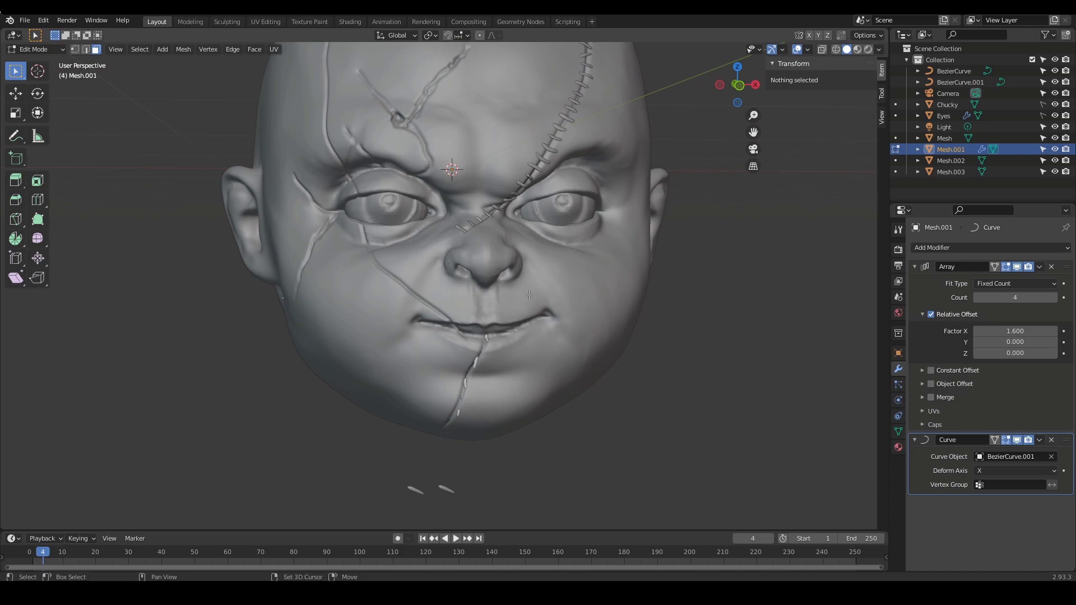
With X-ray on, box-select all of the original stitch's geometry at the world origin
{"action": "key", "text": "alt+z"}
{"action": "middle_click_drag", "start_coordinate": [480, 252], "coordinate": [572, 399]}
{"action": "left_click_drag", "start_coordinate": [365, 109], "coordinate": [474, 229]}
{"action": "key", "text": "KP_Decimal"}
{"action": "left_click_drag", "start_coordinate": [536, 243], "coordinate": [537, 408], "text": "ctrl+alt"}
{"action": "mouse_move", "coordinate": [536, 408]}
{"action": "left_mouse_down", "text": "alt+shift"}
{"action": "mouse_move", "coordinate": [537, 359]}
{"action": "mouse_move", "coordinate": [557, 351]}
{"action": "left_mouse_up", "text": "alt+shift"}
{"action": "key", "text": "shift+z"}
Rotate the selected stitch geometry about the global X axis while watching the arrayed stitches on the chin scar
{"action": "mouse_move", "coordinate": [583, 471]}
{"action": "left_mouse_down", "text": "alt"}
{"action": "mouse_move", "coordinate": [570, 454]}
{"action": "mouse_move", "coordinate": [563, 151]}
{"action": "left_mouse_up", "text": "alt"}
{"action": "mouse_move", "coordinate": [563, 151]}
{"action": "left_mouse_down", "text": "alt+shift"}
{"action": "mouse_move", "coordinate": [566, 328]}
{"action": "mouse_move", "coordinate": [552, 415]}
{"action": "mouse_move", "coordinate": [516, 318]}
{"action": "left_mouse_up", "text": "alt+shift"}
{"action": "key", "text": "r"}
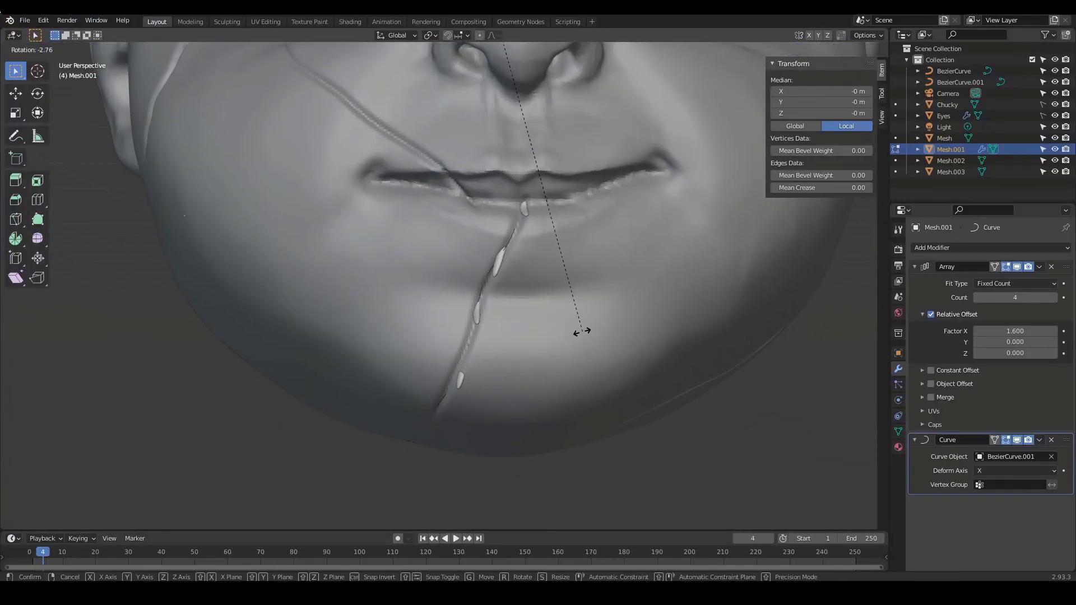
{"action": "key", "text": "x"}
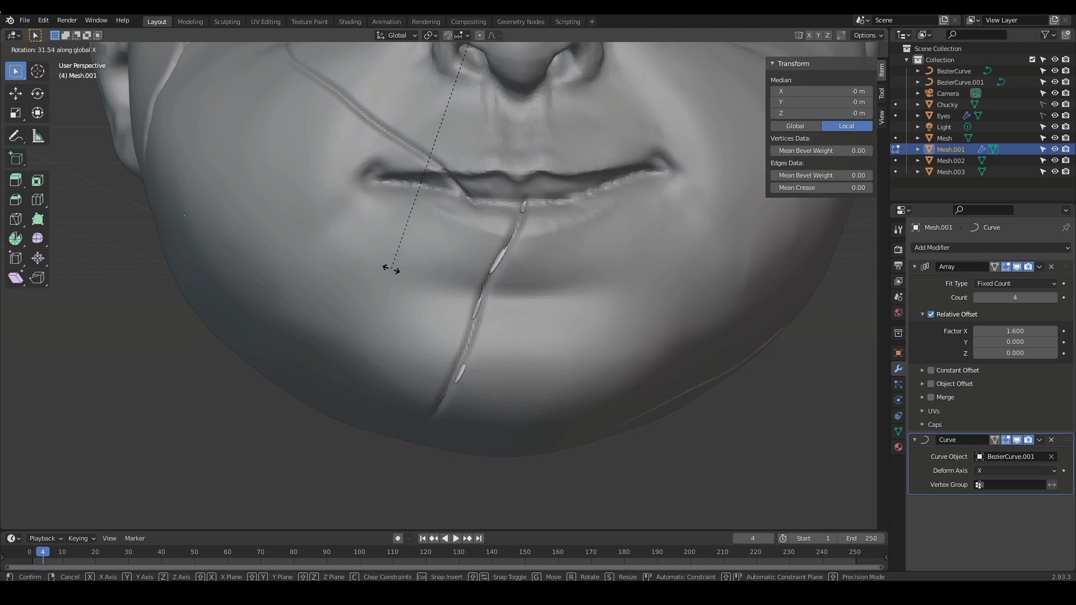
{"action": "left_click", "coordinate": [474, 285]}
Refine the stitch geometry's tilt with repeated small rotations about global X, checking the chin stitches from the side and front
{"action": "middle_click_drag", "start_coordinate": [473, 285], "coordinate": [659, 309]}
{"action": "key", "text": "r"}
{"action": "key", "text": "x"}
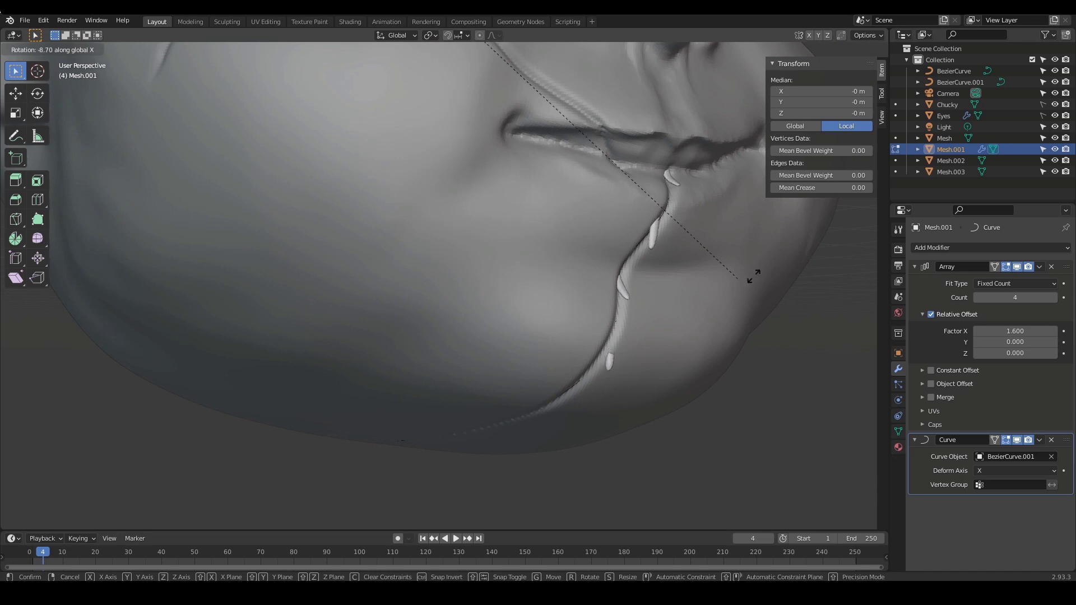
{"action": "left_click", "coordinate": [189, 65]}
{"action": "middle_click_drag", "start_coordinate": [457, 193], "coordinate": [468, 220]}
{"action": "key", "text": "r"}
{"action": "key", "text": "x"}
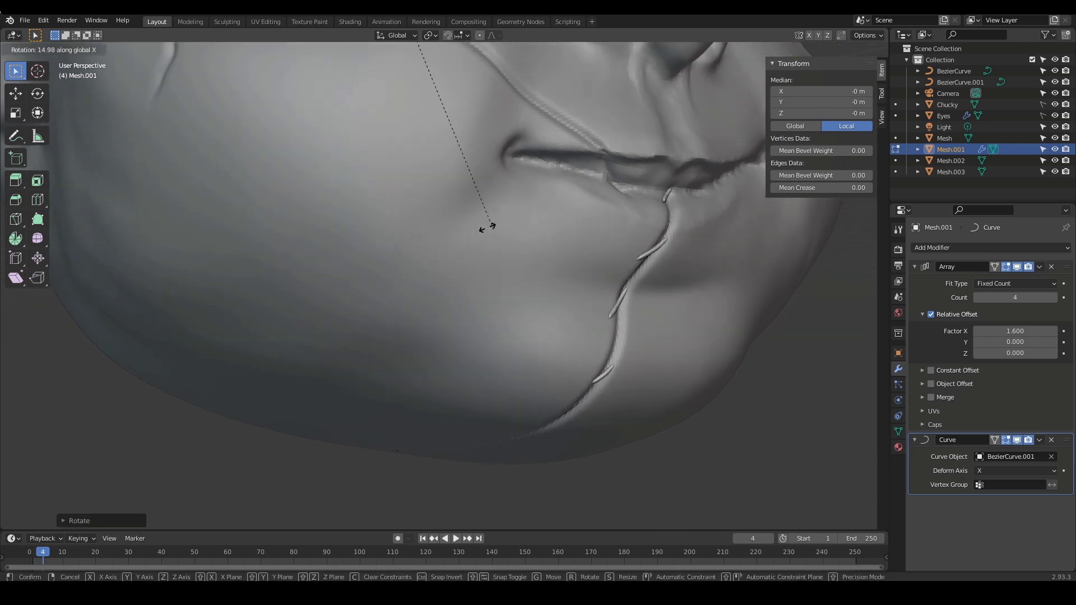
{"action": "left_click", "coordinate": [338, 126]}
{"action": "middle_click_drag", "start_coordinate": [588, 247], "coordinate": [540, 249]}
{"action": "key", "text": "r"}
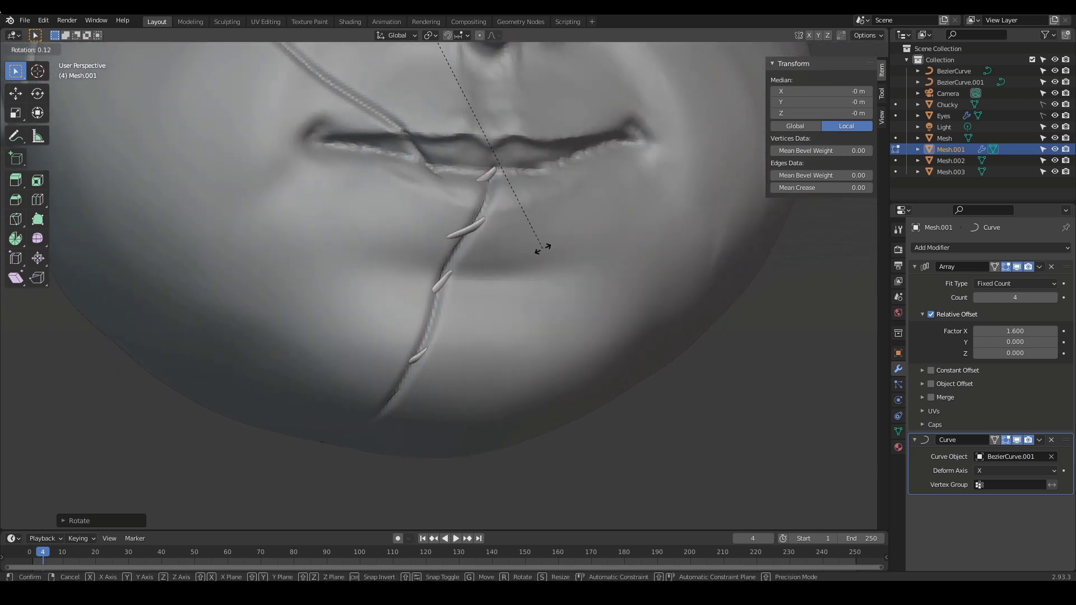
{"action": "key", "text": "x"}
{"action": "left_click", "coordinate": [323, 144]}
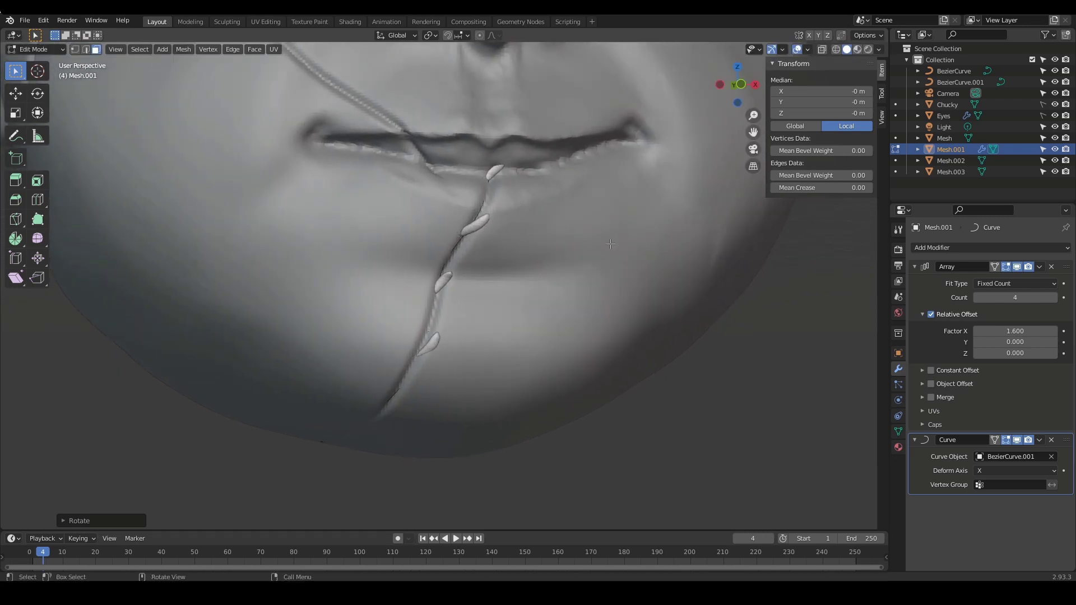
{"action": "key", "text": "r"}
{"action": "key", "text": "x"}
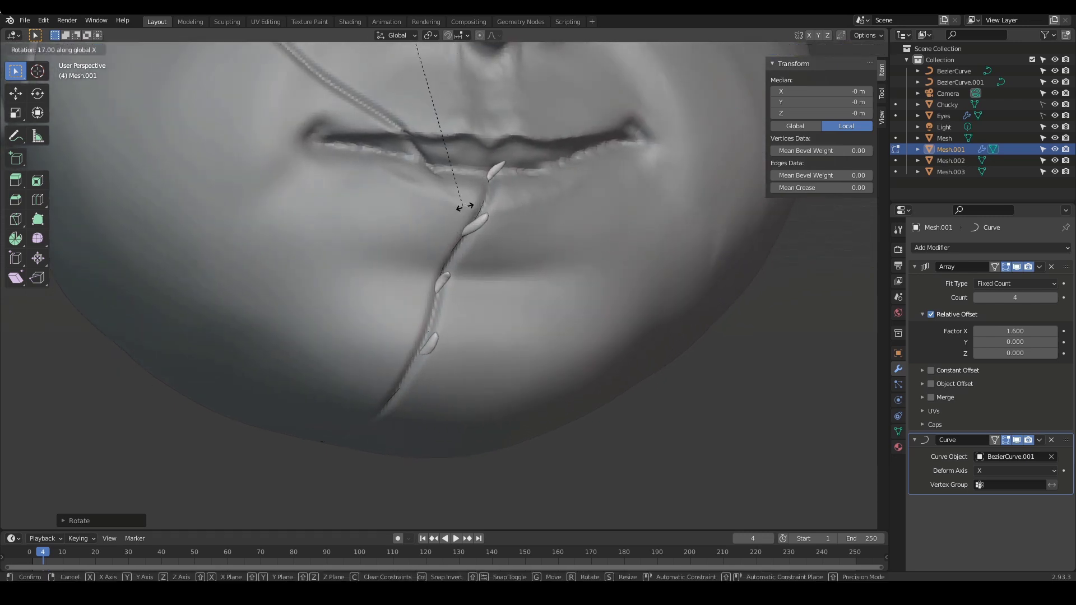
{"action": "left_click", "coordinate": [470, 209]}
Rotate the stitch geometry about the global Y axis in several passes so the arrayed stitches lie across the chin scar
{"action": "key", "text": "r"}
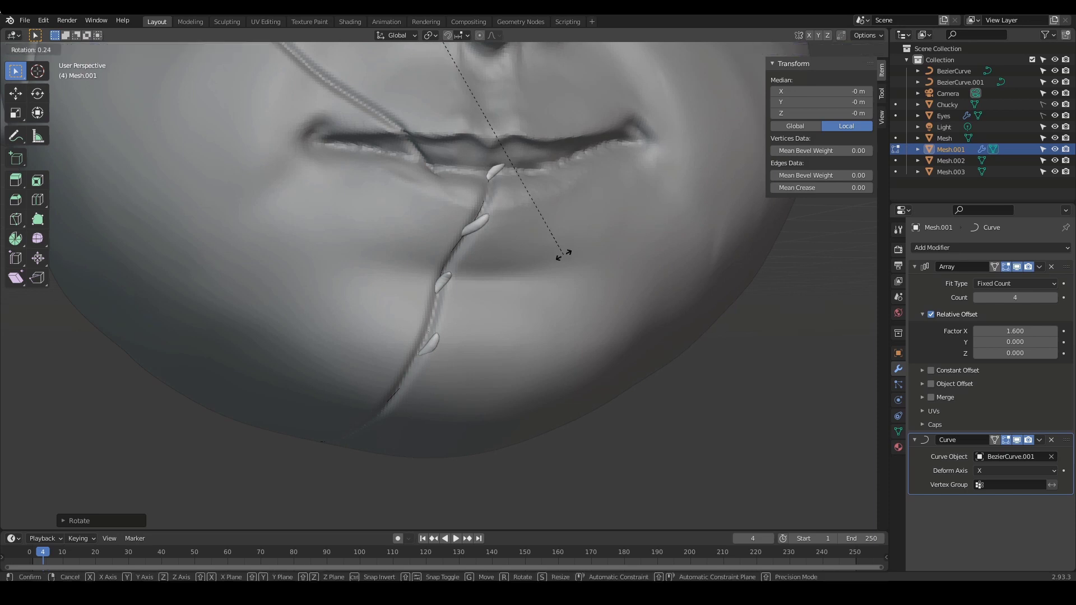
{"action": "key", "text": "y"}
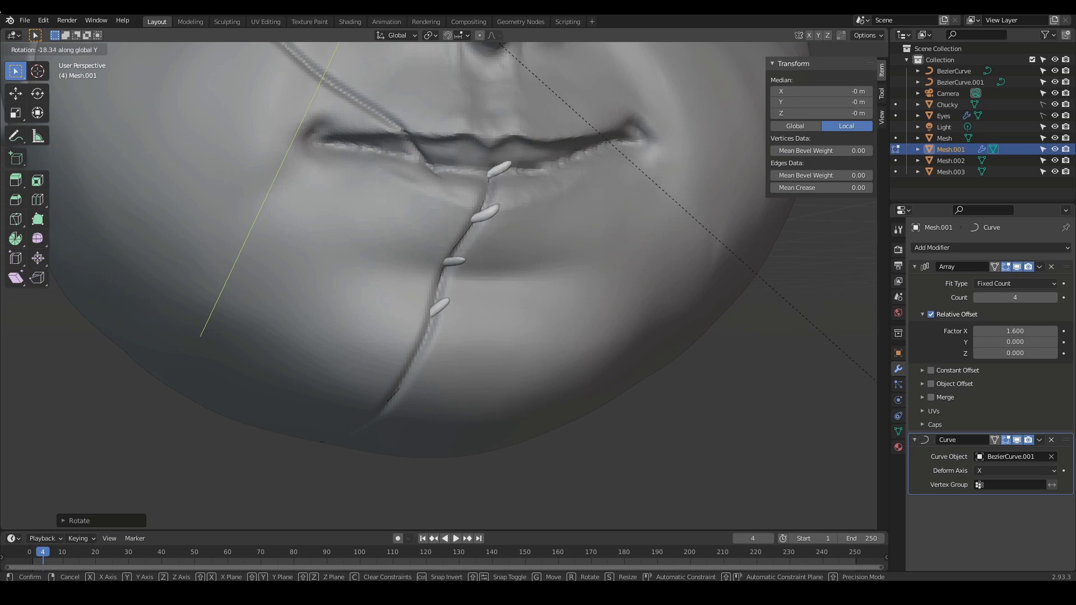
{"action": "left_click", "coordinate": [882, 310]}
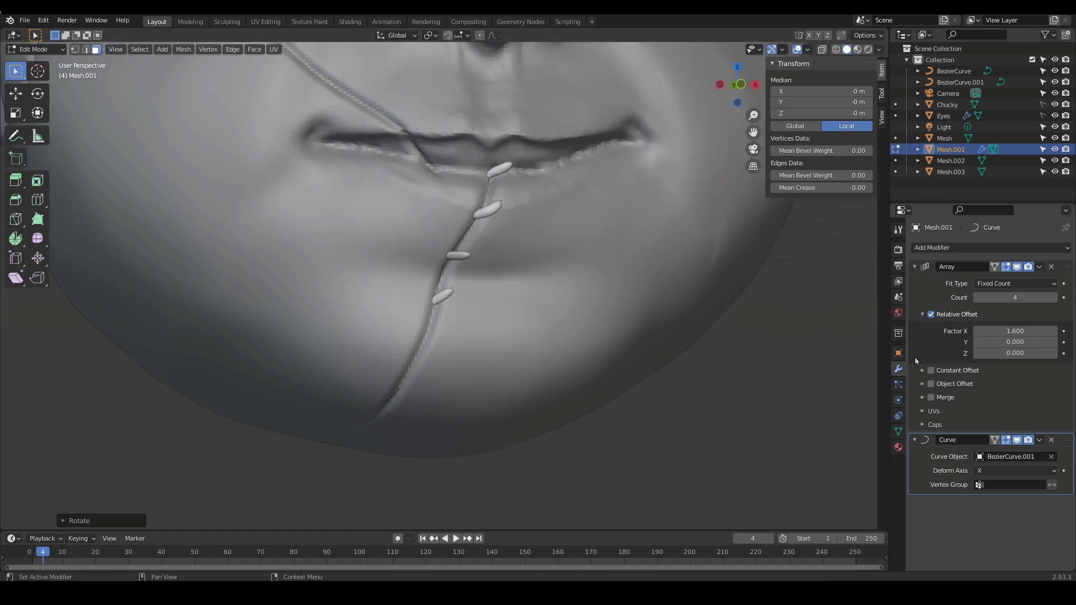
{"action": "key", "text": "r"}
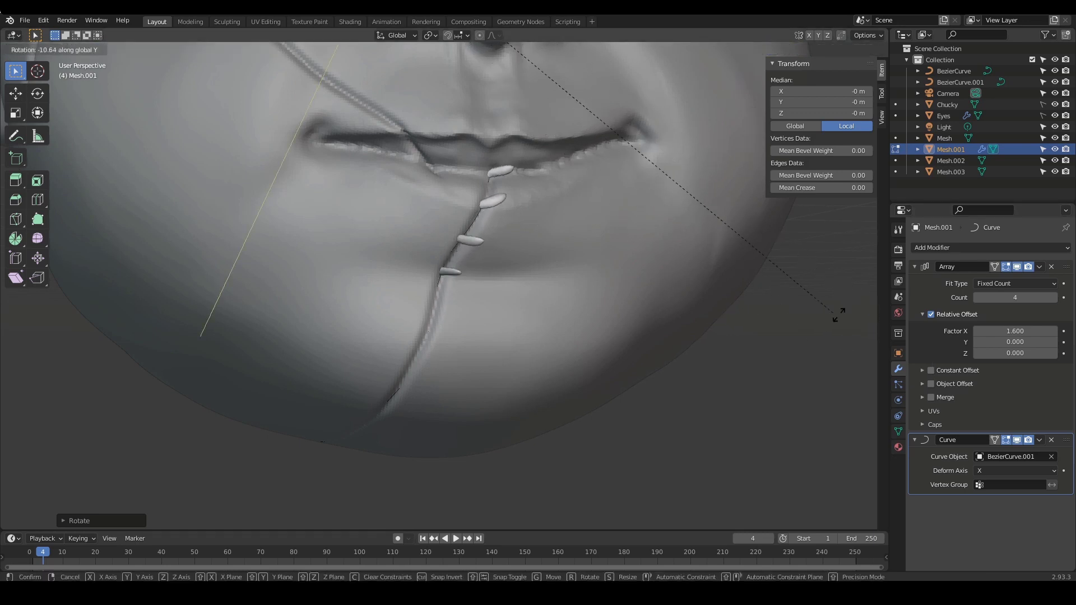
{"action": "left_click", "coordinate": [838, 312]}
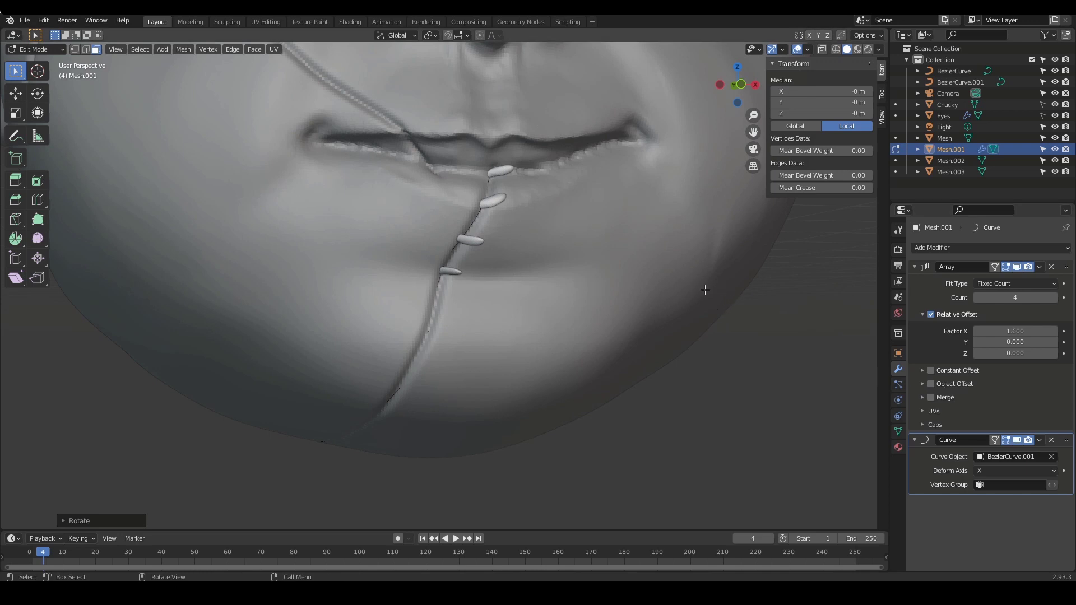
{"action": "key", "text": "r"}
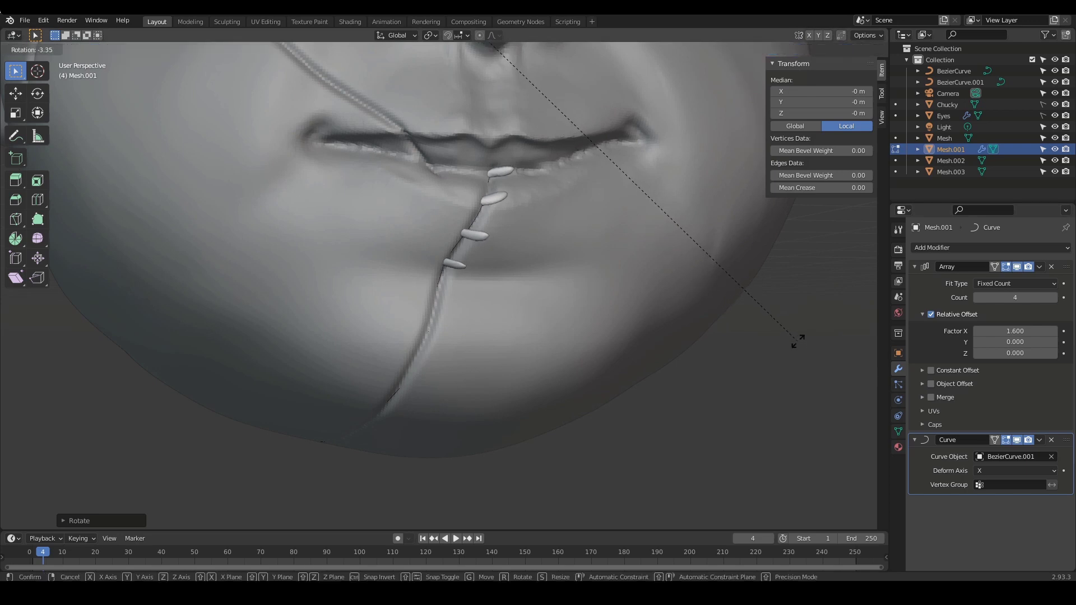
{"action": "left_click", "coordinate": [798, 340]}
{"action": "key", "text": "r"}
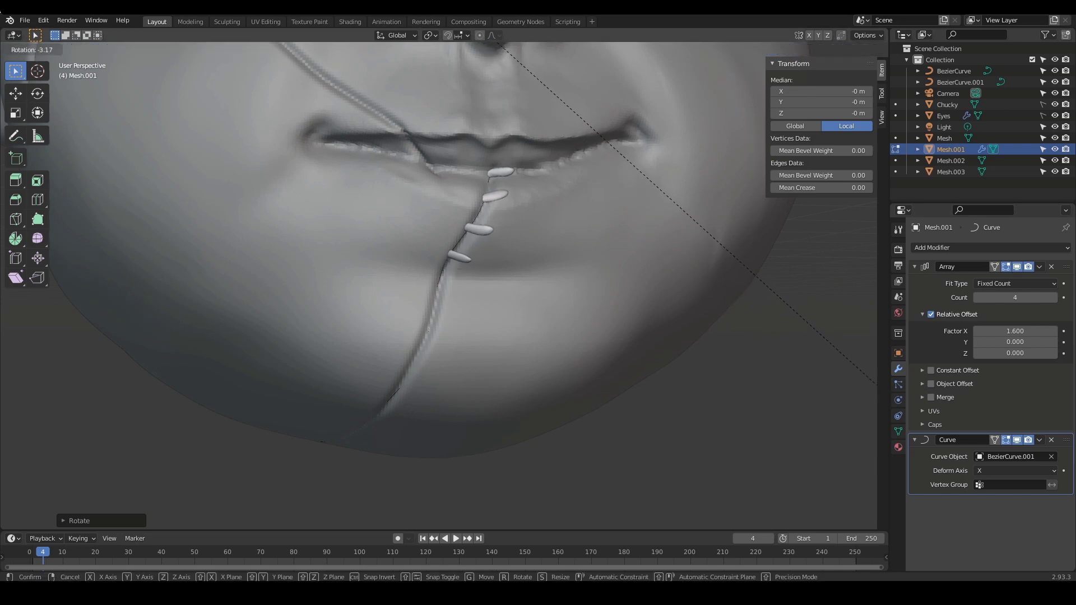
{"action": "left_click", "coordinate": [670, 292]}
{"action": "middle_click_drag", "start_coordinate": [669, 292], "coordinate": [602, 333]}
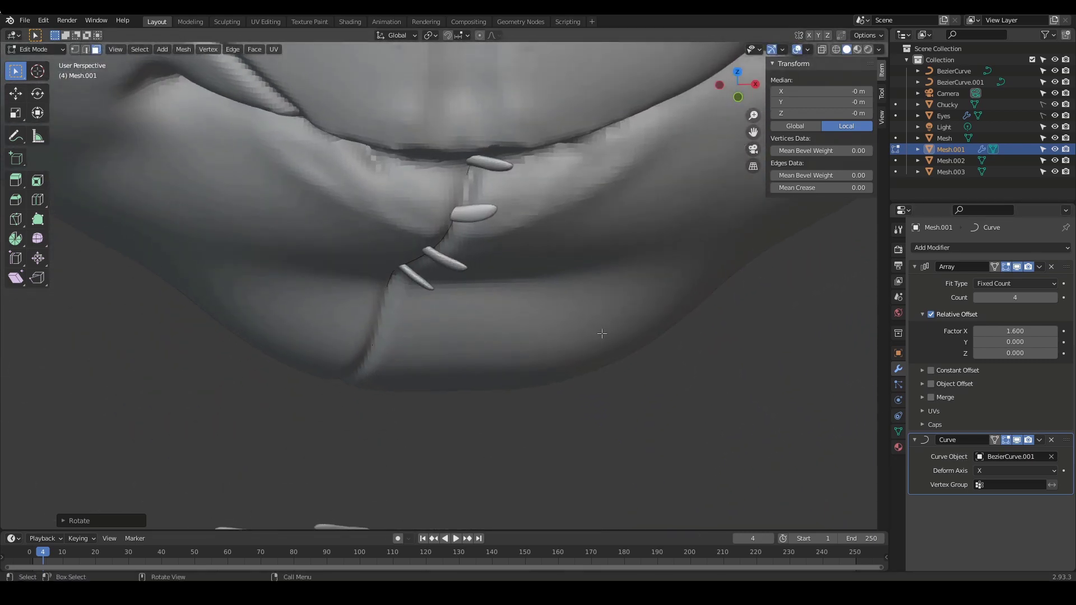
{"action": "key", "text": "r"}
{"action": "left_click", "coordinate": [749, 392]}
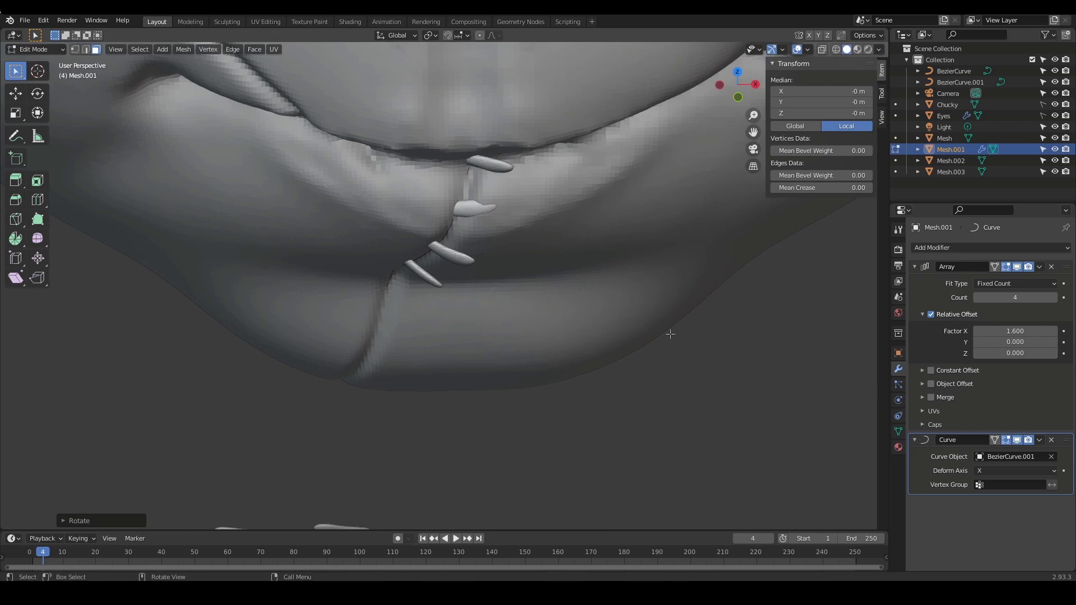
Rotate the stitch geometry further about global X, judging from beneath the lip how flat the stitches lie on the skin
{"action": "key", "text": "r"}
{"action": "key", "text": "x"}
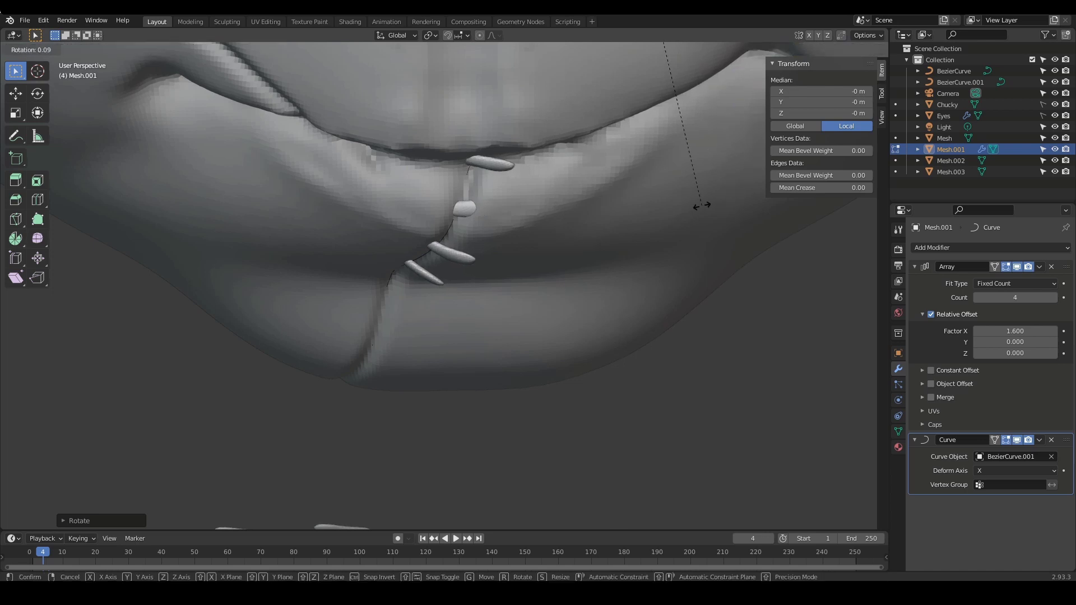
{"action": "left_click", "coordinate": [728, 76]}
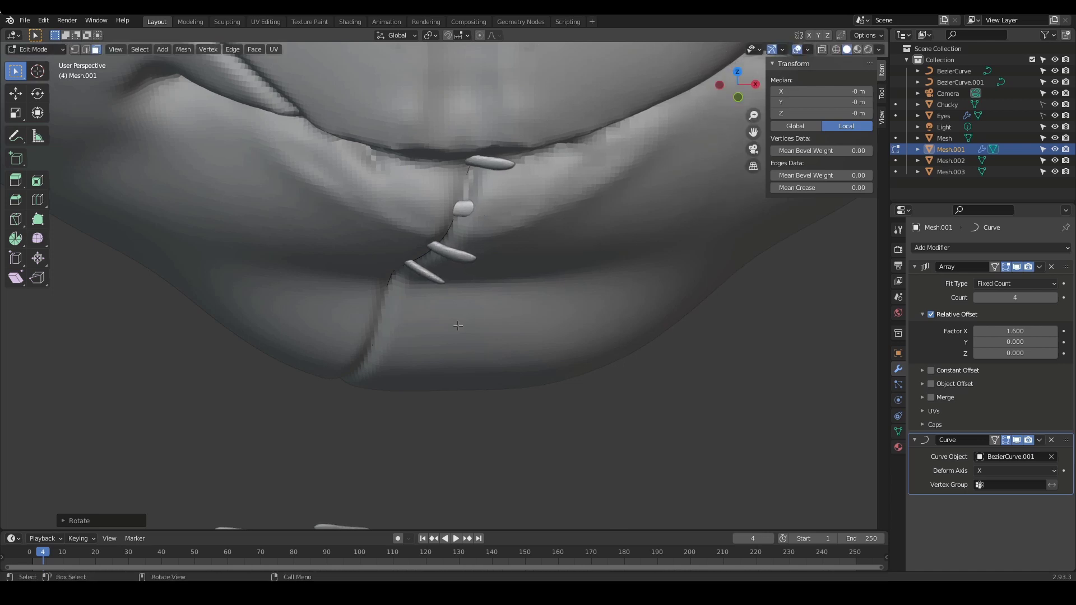
{"action": "key", "text": "r"}
{"action": "key", "text": "x"}
{"action": "left_click", "coordinate": [640, 255]}
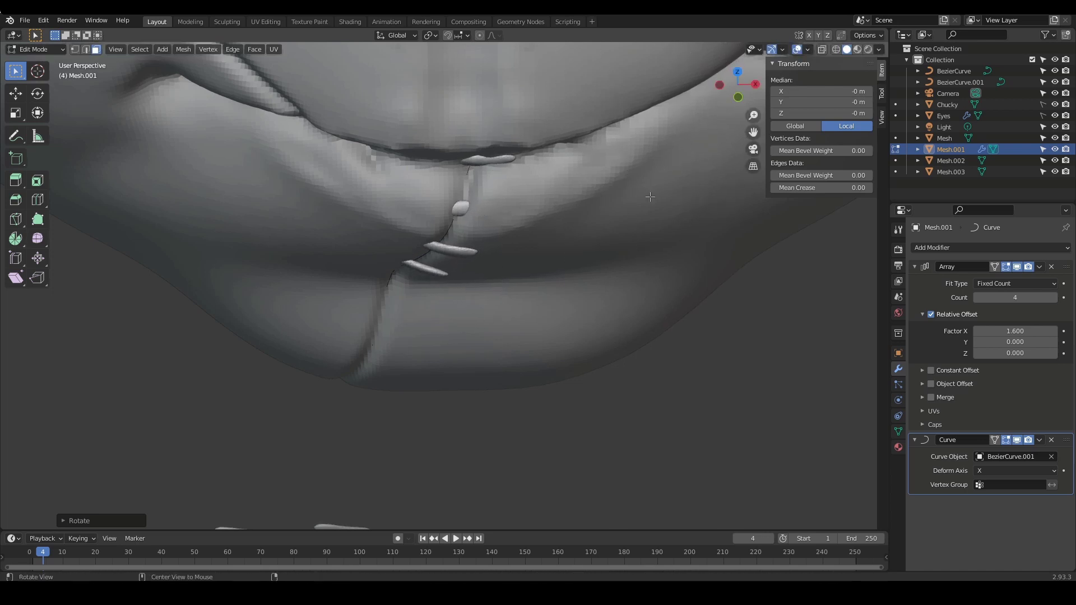
{"action": "middle_click_drag", "start_coordinate": [640, 255], "coordinate": [574, 319]}
{"action": "key", "text": "r"}
{"action": "key", "text": "x"}
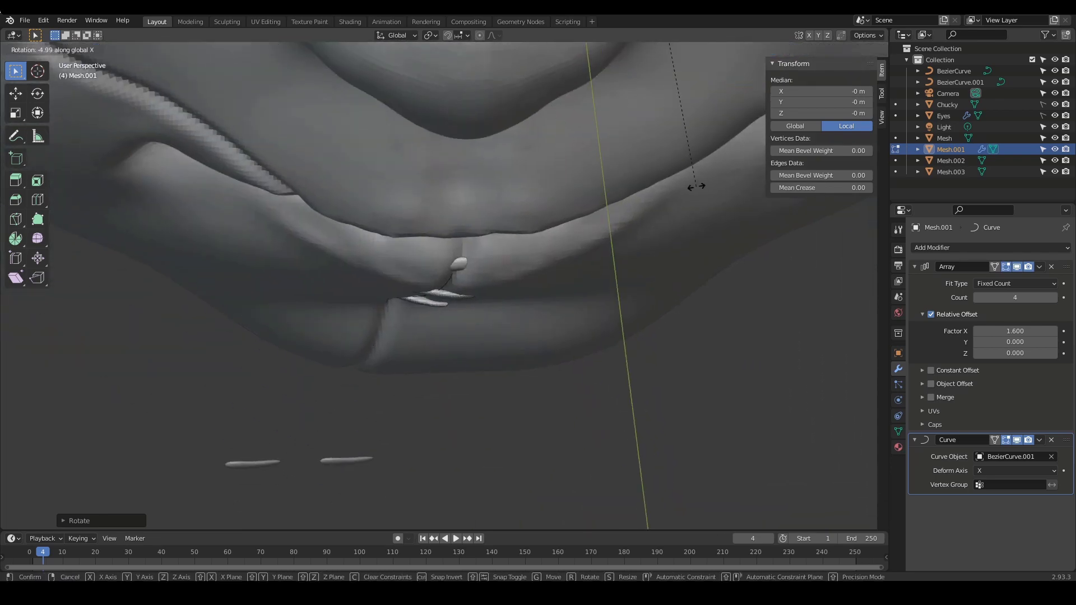
{"action": "left_click", "coordinate": [696, 186]}
{"action": "left_click_drag", "start_coordinate": [612, 257], "coordinate": [610, 252], "text": "alt"}
{"action": "key", "text": "r"}
{"action": "key", "text": "x"}
{"action": "left_click", "coordinate": [675, 195]}
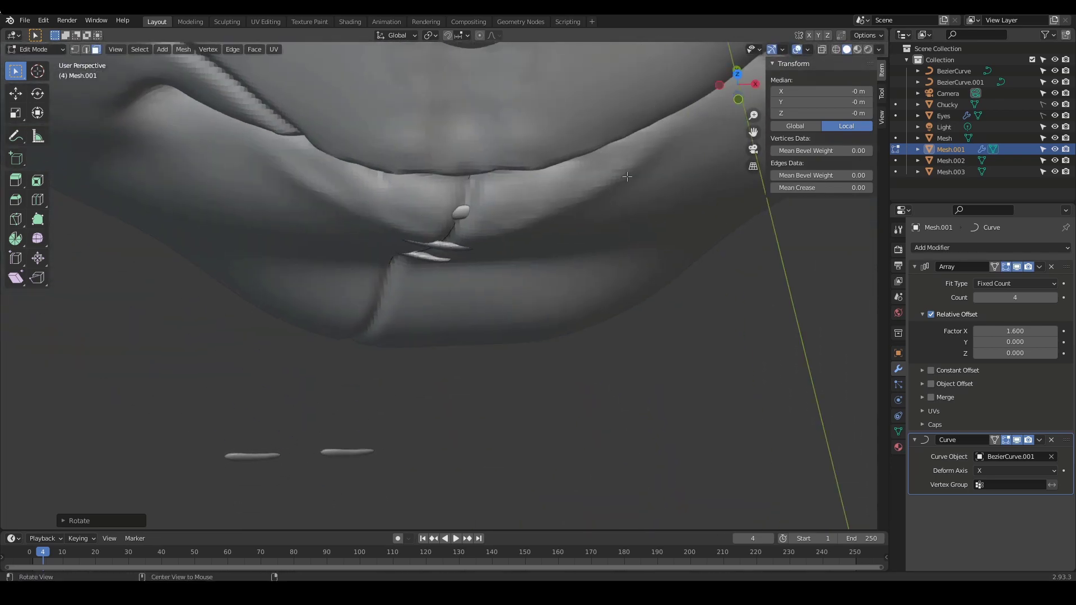
Raise the Array modifier's count to 12 so stitches run the full length of the chin scar
{"action": "middle_click_drag", "start_coordinate": [626, 176], "coordinate": [587, 324]}
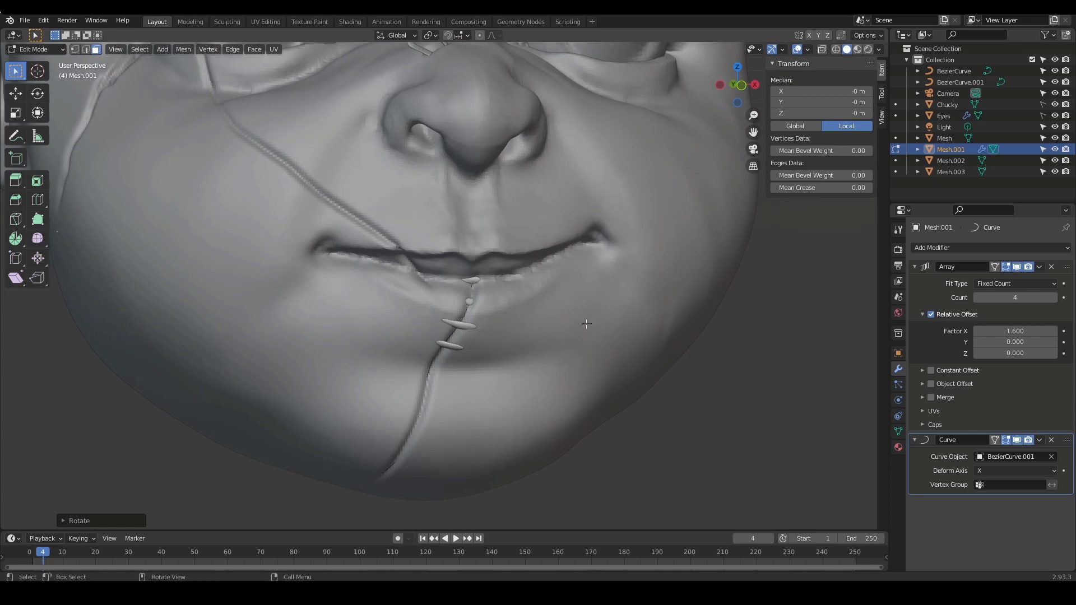
{"action": "middle_click_drag", "start_coordinate": [643, 362], "coordinate": [665, 328], "text": "shift"}
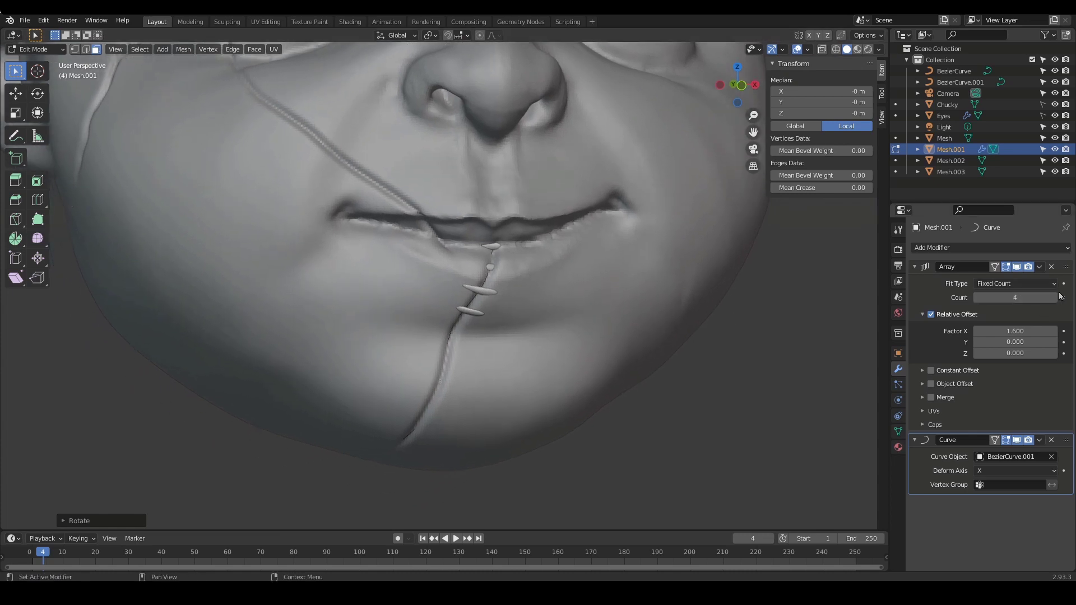
{"action": "left_click", "coordinate": [1054, 298]}
{"action": "left_click", "coordinate": [1054, 298]}
{"action": "left_click", "coordinate": [1054, 297]}
{"action": "left_click", "coordinate": [1054, 297]}
{"action": "mouse_move", "coordinate": [607, 344]}
{"action": "middle_mouse_down"}
{"action": "mouse_move", "coordinate": [614, 294]}
{"action": "mouse_move", "coordinate": [598, 344]}
{"action": "mouse_move", "coordinate": [675, 329]}
{"action": "middle_mouse_up"}
{"action": "key", "text": "shift+z"}
{"action": "key", "text": "shift+z"}
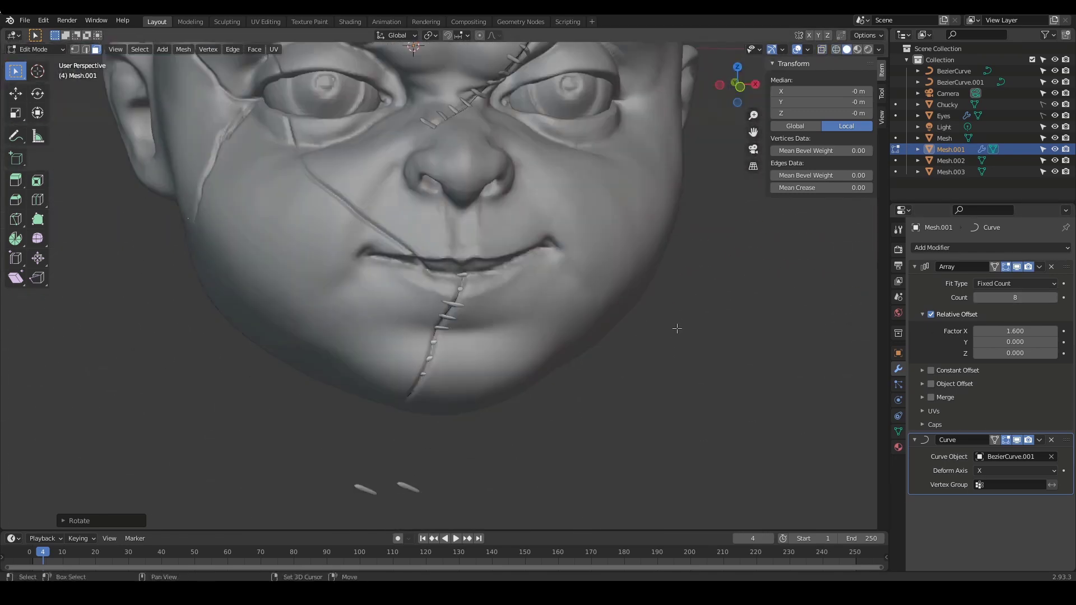
{"action": "left_click", "coordinate": [1054, 298]}
{"action": "left_click", "coordinate": [1054, 297]}
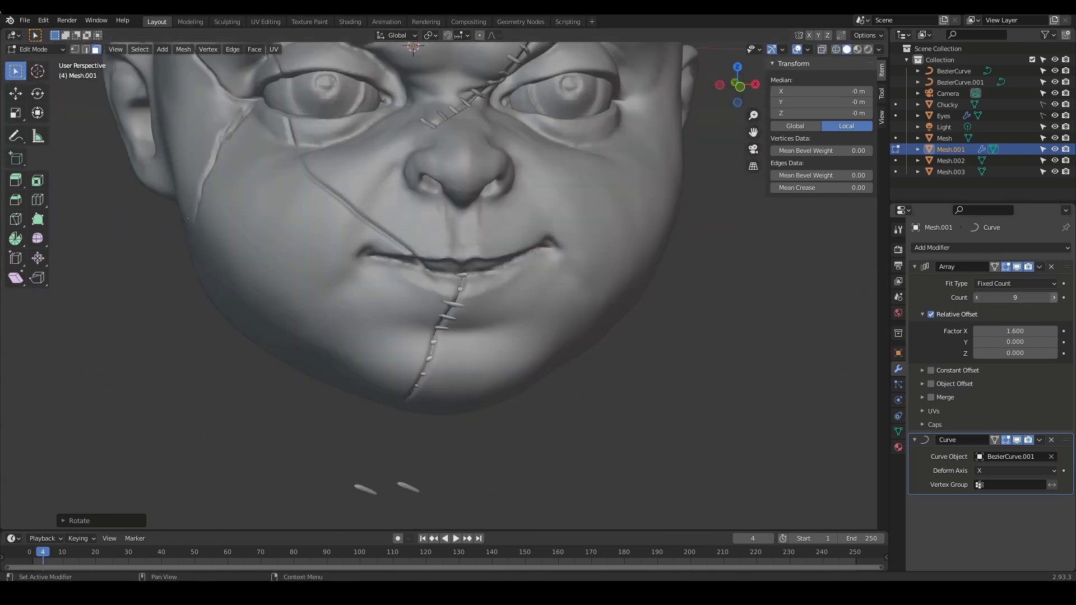
{"action": "middle_click_drag", "start_coordinate": [639, 392], "coordinate": [665, 340]}
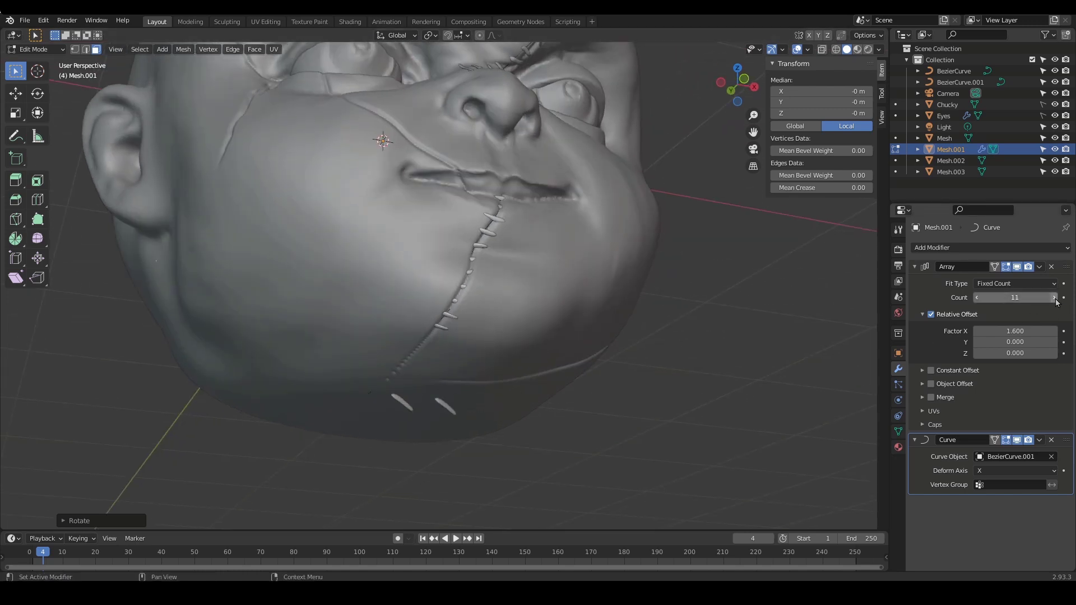
{"action": "middle_click_drag", "start_coordinate": [639, 342], "coordinate": [628, 384]}
{"action": "middle_click_drag", "start_coordinate": [560, 348], "coordinate": [520, 311], "text": "shift"}
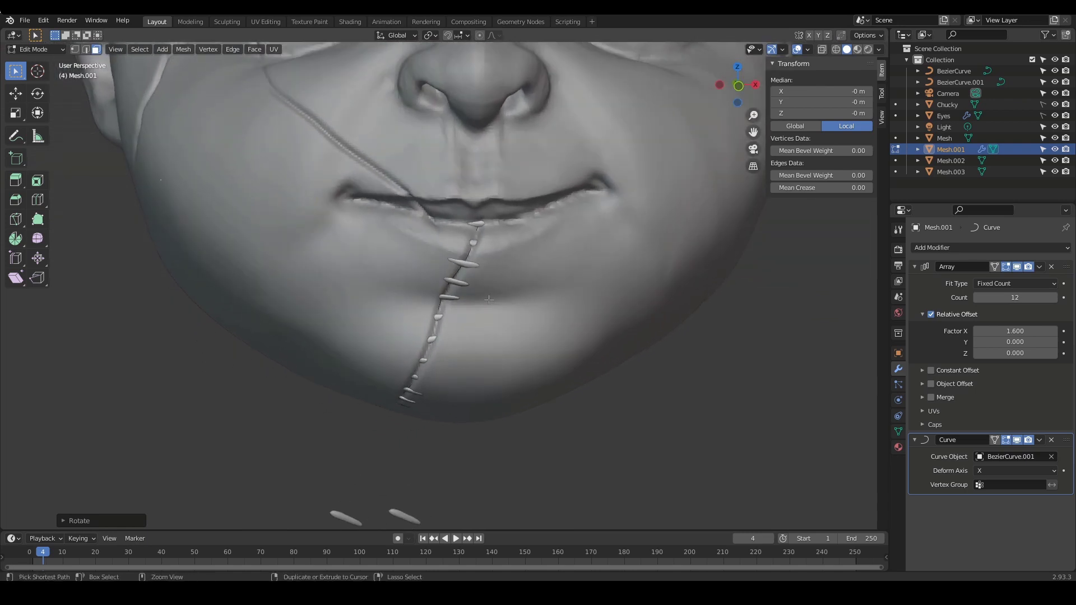
Return to Object Mode and apply the Array and Curve modifiers on the chin stitches
{"action": "left_click", "coordinate": [1037, 267]}
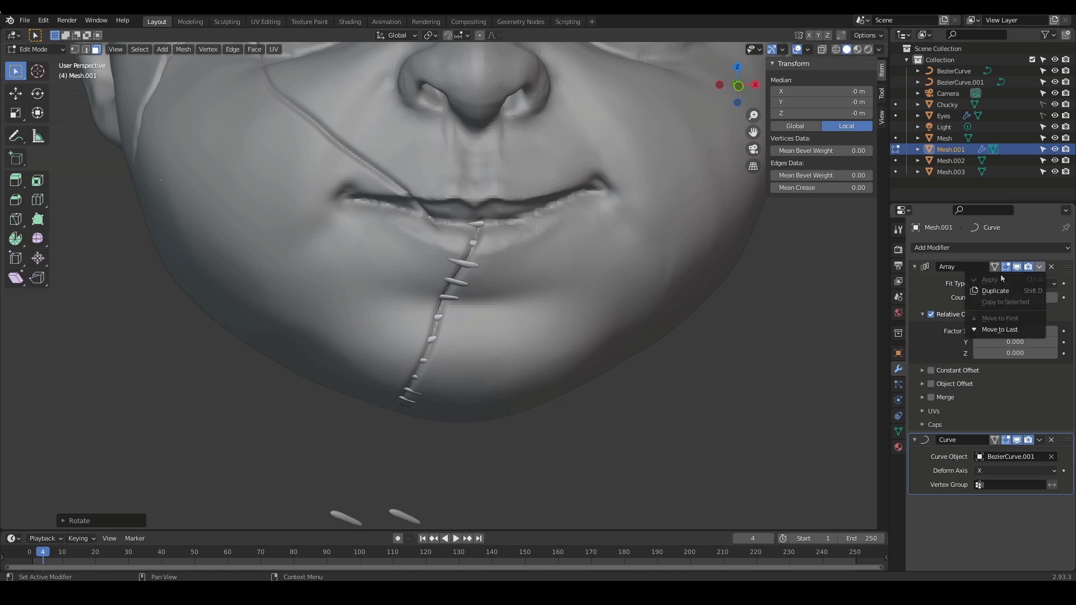
{"action": "left_click", "coordinate": [1038, 268]}
{"action": "middle_click_drag", "start_coordinate": [627, 344], "coordinate": [638, 346]}
{"action": "key", "text": "Tab"}
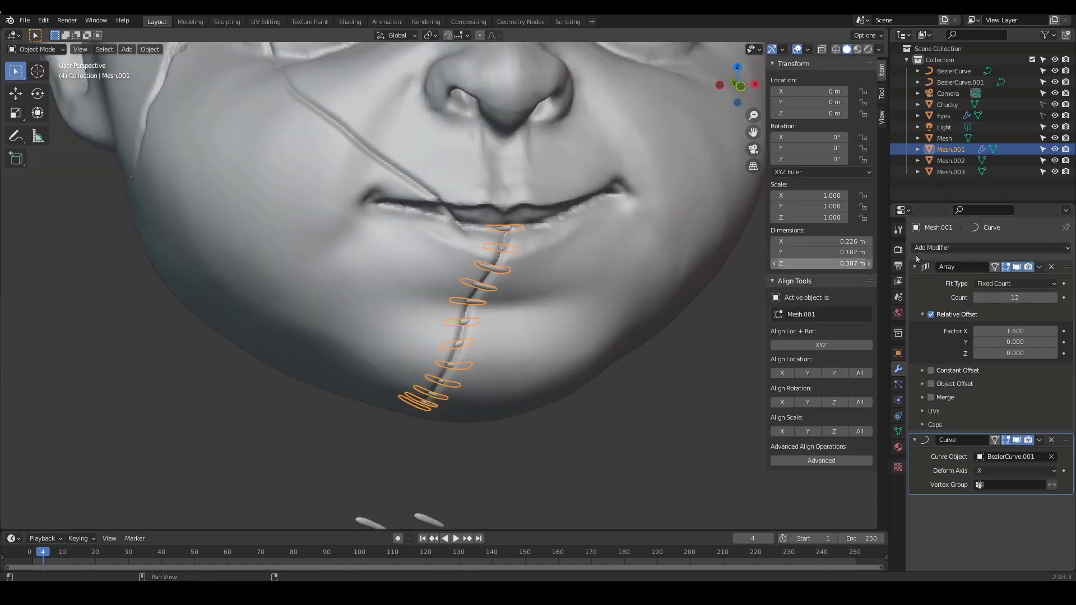
{"action": "left_click", "coordinate": [1040, 267]}
{"action": "left_click", "coordinate": [1006, 280]}
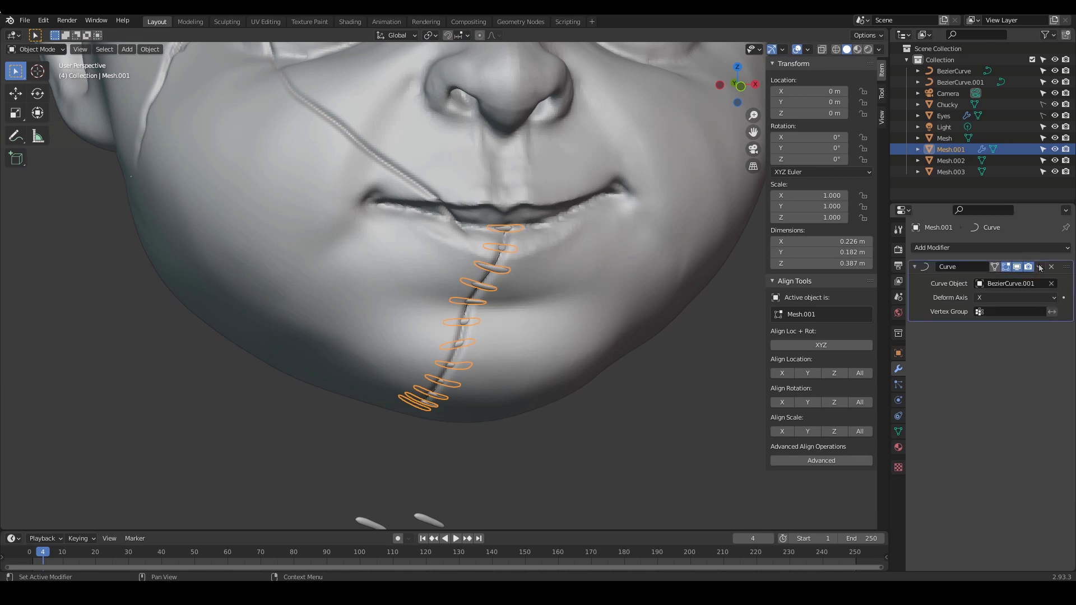
{"action": "left_click", "coordinate": [1040, 267]}
{"action": "left_click", "coordinate": [1021, 280]}
Switch the chin stitches to Sculpt Mode and enlarge the brush radius to 103 px
{"action": "key", "text": "ctrl+Tab"}
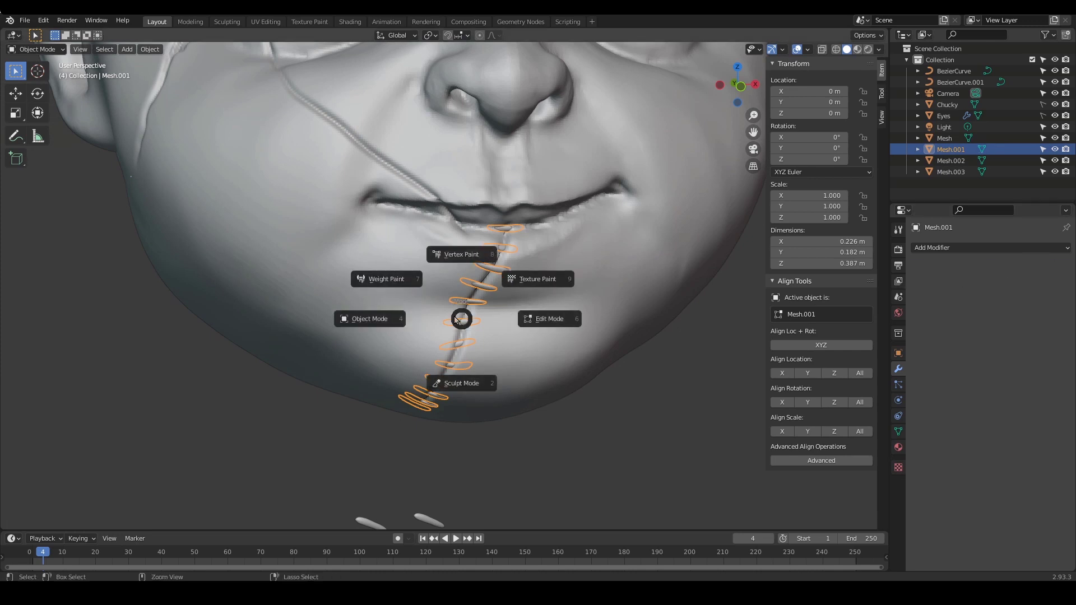
{"action": "left_click", "coordinate": [463, 382]}
{"action": "mouse_move", "coordinate": [472, 337]}
{"action": "middle_mouse_down"}
{"action": "mouse_move", "coordinate": [511, 348]}
{"action": "mouse_move", "coordinate": [516, 284]}
{"action": "mouse_move", "coordinate": [546, 272]}
{"action": "mouse_move", "coordinate": [488, 345]}
{"action": "mouse_move", "coordinate": [514, 340]}
{"action": "middle_mouse_up"}
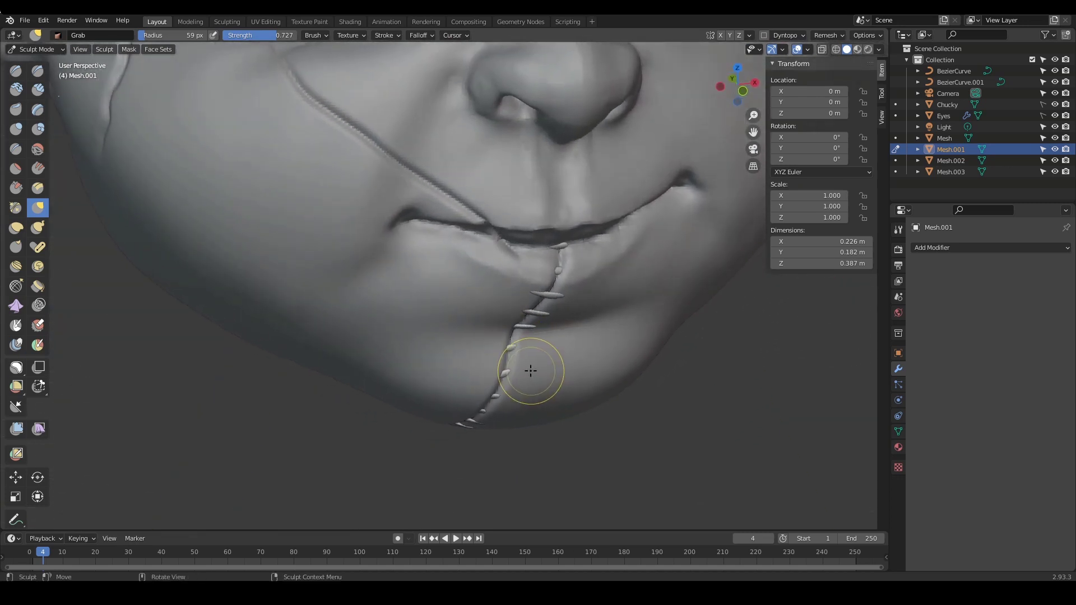
{"action": "key", "text": "f"}
{"action": "left_click", "coordinate": [587, 372]}
Use the Draw brush at a 99 px radius to build up the chin stitches until they extend across both sides of the scar
{"action": "mouse_move", "coordinate": [544, 374]}
{"action": "middle_mouse_down"}
{"action": "mouse_move", "coordinate": [577, 377]}
{"action": "mouse_move", "coordinate": [509, 341]}
{"action": "mouse_move", "coordinate": [468, 295]}
{"action": "middle_mouse_up"}
{"action": "key", "text": "x"}
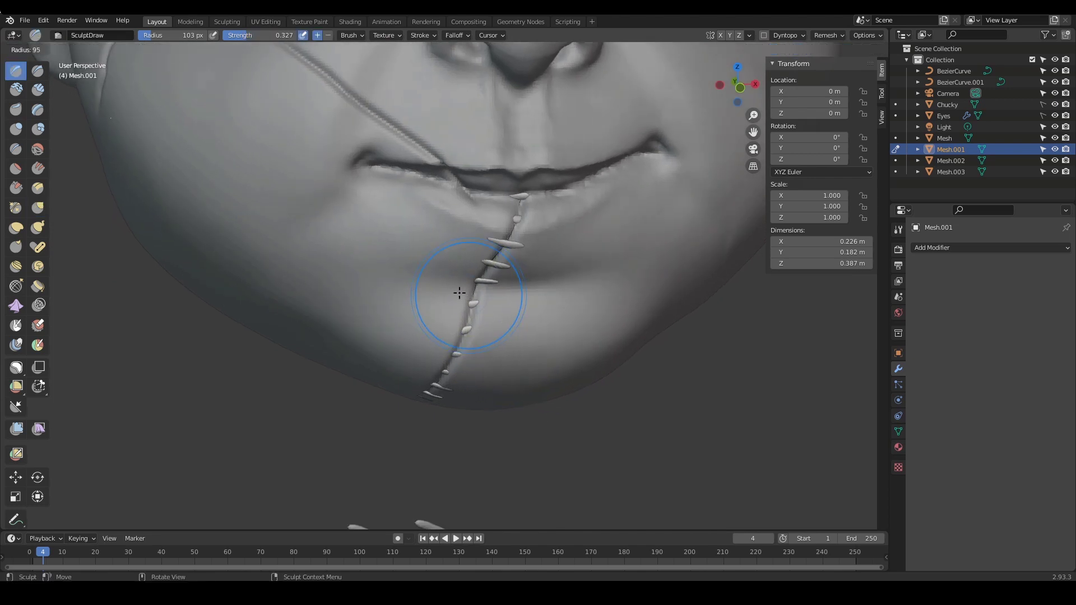
{"action": "key", "text": "f"}
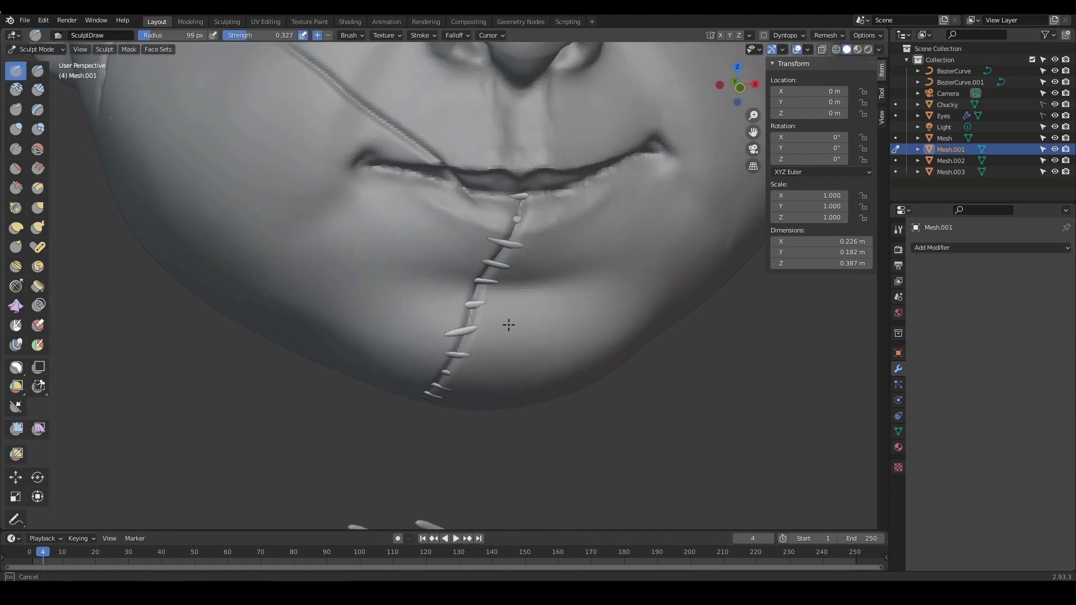
{"action": "middle_click_drag", "start_coordinate": [509, 339], "coordinate": [478, 208]}
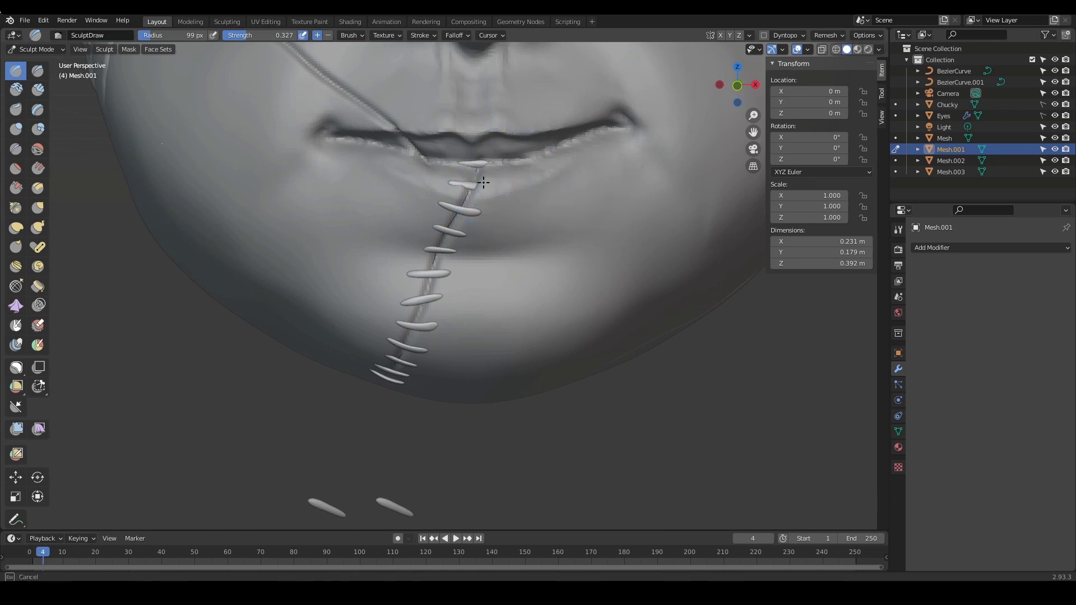
{"action": "left_click_drag", "start_coordinate": [484, 182], "coordinate": [497, 166]}
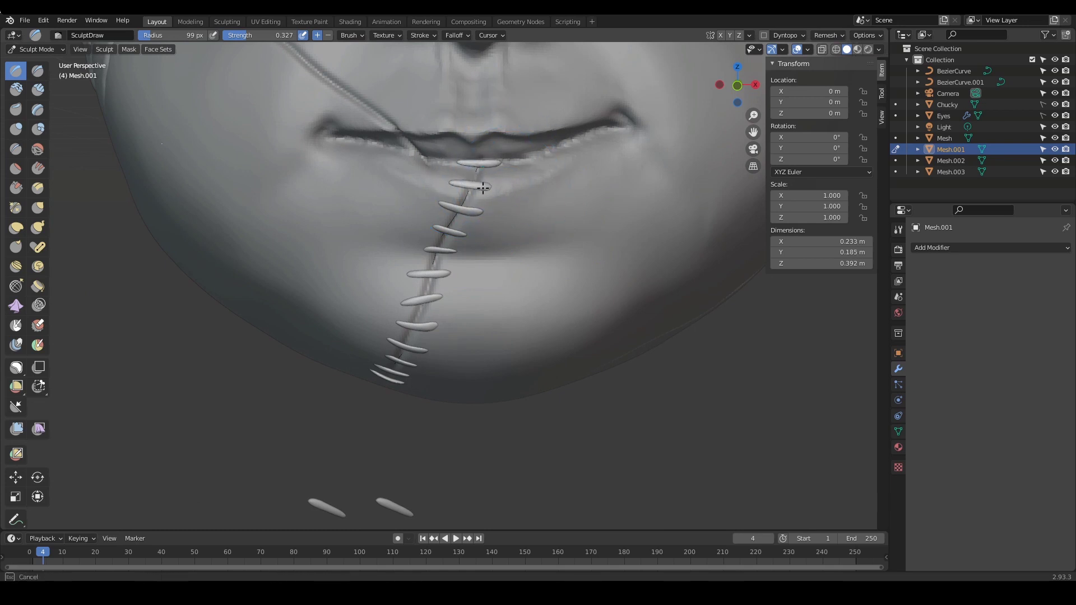
Switch to the Grab brush at a 99 px radius and pull the chin stitches toward the skin from the side
{"action": "scroll", "coordinate": [562, 283], "scroll_direction": "down", "scroll_amount": 4}
{"action": "mouse_move", "coordinate": [563, 284]}
{"action": "middle_mouse_down"}
{"action": "mouse_move", "coordinate": [712, 281]}
{"action": "mouse_move", "coordinate": [747, 304]}
{"action": "mouse_move", "coordinate": [697, 295]}
{"action": "mouse_move", "coordinate": [680, 307]}
{"action": "mouse_move", "coordinate": [654, 280]}
{"action": "mouse_move", "coordinate": [490, 295]}
{"action": "mouse_move", "coordinate": [498, 351]}
{"action": "mouse_move", "coordinate": [510, 339]}
{"action": "mouse_move", "coordinate": [505, 367]}
{"action": "mouse_move", "coordinate": [447, 293]}
{"action": "mouse_move", "coordinate": [432, 317]}
{"action": "middle_mouse_up"}
{"action": "scroll", "coordinate": [721, 300], "scroll_direction": "up", "scroll_amount": 3}
{"action": "key", "text": "g"}
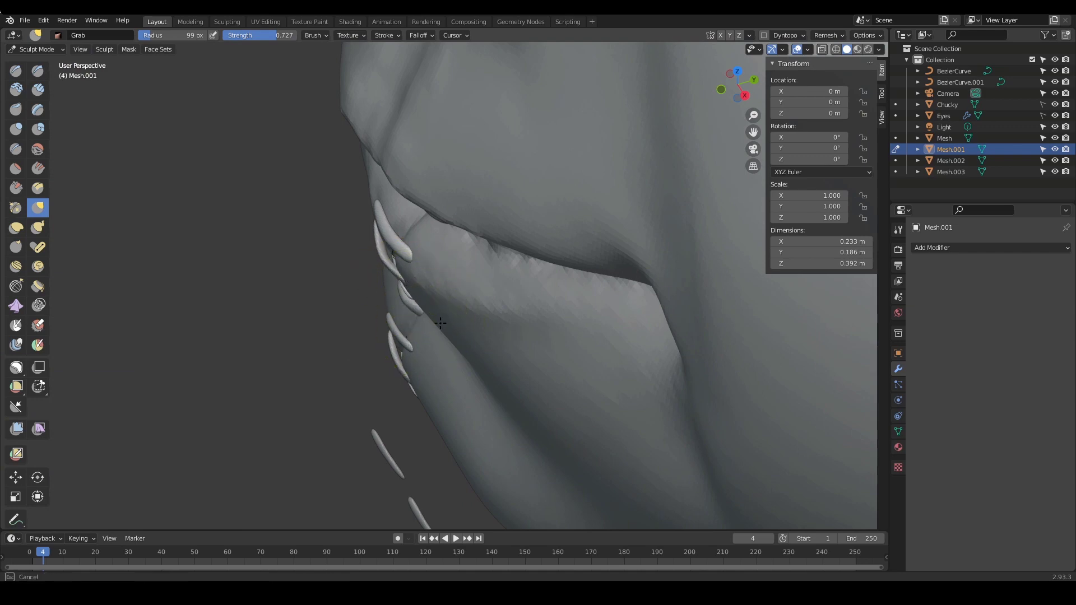
{"action": "mouse_move", "coordinate": [441, 323]}
{"action": "middle_mouse_down"}
{"action": "mouse_move", "coordinate": [497, 291]}
{"action": "mouse_move", "coordinate": [538, 303]}
{"action": "mouse_move", "coordinate": [540, 319]}
{"action": "mouse_move", "coordinate": [494, 384]}
{"action": "middle_mouse_up"}
{"action": "left_click_drag", "start_coordinate": [463, 332], "coordinate": [460, 331]}
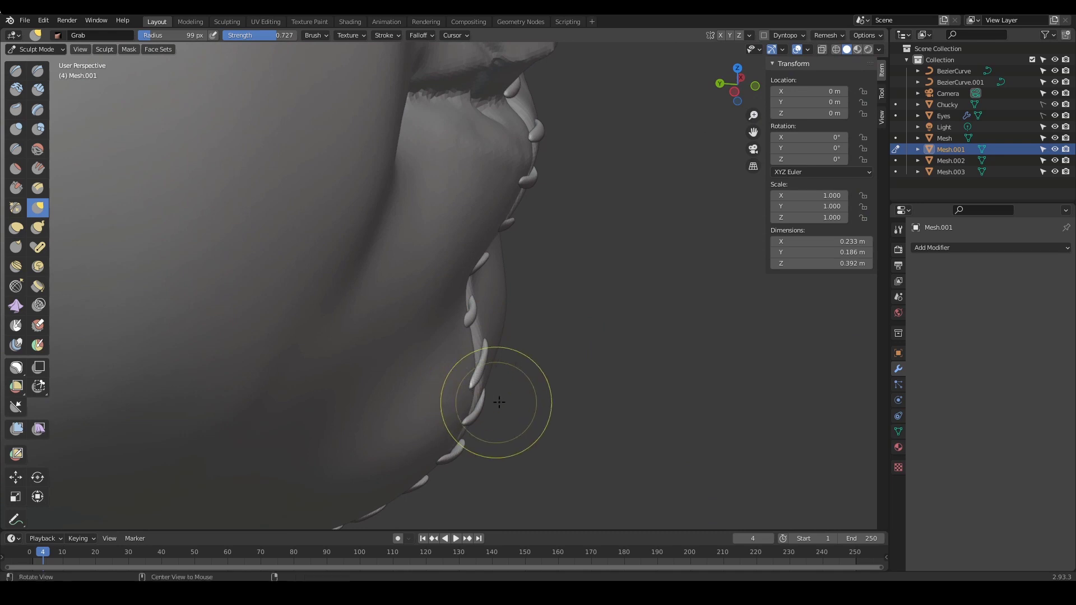
Enlarge the Grab brush radius to 111 px and adjust the lower chin stitches and the topmost stitch below the lip
{"action": "middle_click_drag", "start_coordinate": [499, 402], "coordinate": [542, 318]}
{"action": "key", "text": "f"}
{"action": "left_click", "coordinate": [511, 362]}
{"action": "mouse_move", "coordinate": [495, 358]}
{"action": "left_mouse_down"}
{"action": "mouse_move", "coordinate": [523, 373]}
{"action": "mouse_move", "coordinate": [449, 370]}
{"action": "mouse_move", "coordinate": [490, 365]}
{"action": "mouse_move", "coordinate": [471, 358]}
{"action": "left_mouse_up"}
{"action": "left_click_drag", "start_coordinate": [530, 317], "coordinate": [539, 392], "text": "alt+shift"}
{"action": "mouse_move", "coordinate": [540, 392]}
{"action": "middle_mouse_down"}
{"action": "mouse_move", "coordinate": [530, 372]}
{"action": "mouse_move", "coordinate": [471, 377]}
{"action": "mouse_move", "coordinate": [524, 342]}
{"action": "mouse_move", "coordinate": [482, 307]}
{"action": "mouse_move", "coordinate": [627, 243]}
{"action": "mouse_move", "coordinate": [560, 308]}
{"action": "mouse_move", "coordinate": [495, 305]}
{"action": "middle_mouse_up"}
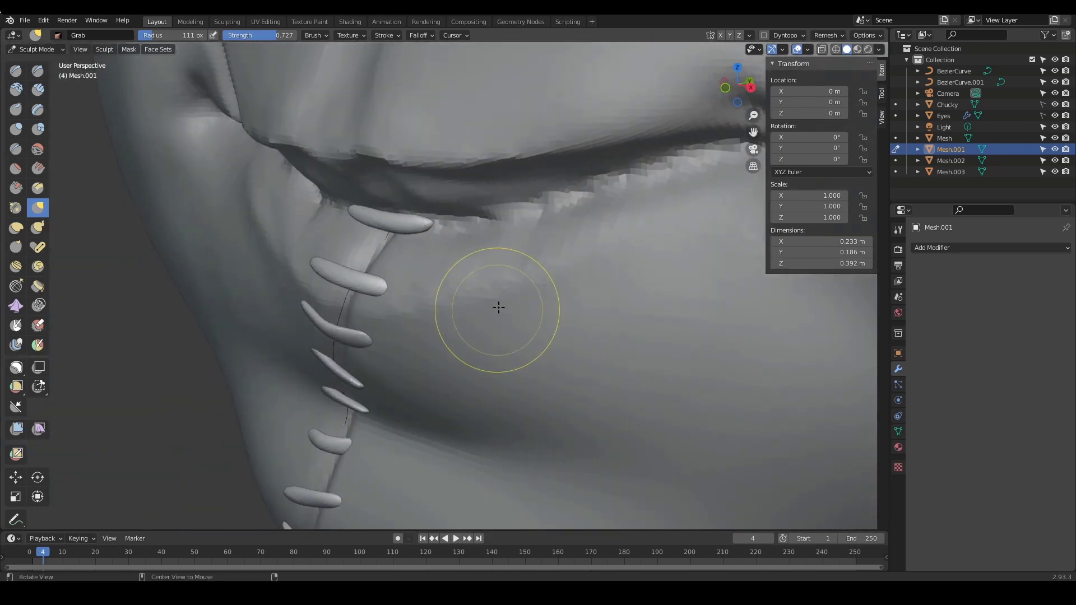
{"action": "left_click_drag", "start_coordinate": [434, 216], "coordinate": [435, 216]}
Reduce the Grab brush radius to 49 px and reshape the ends of individual chin stitches
{"action": "left_click_drag", "start_coordinate": [429, 269], "coordinate": [415, 379], "text": "ctrl+alt"}
{"action": "left_click_drag", "start_coordinate": [336, 387], "coordinate": [426, 392], "text": "alt"}
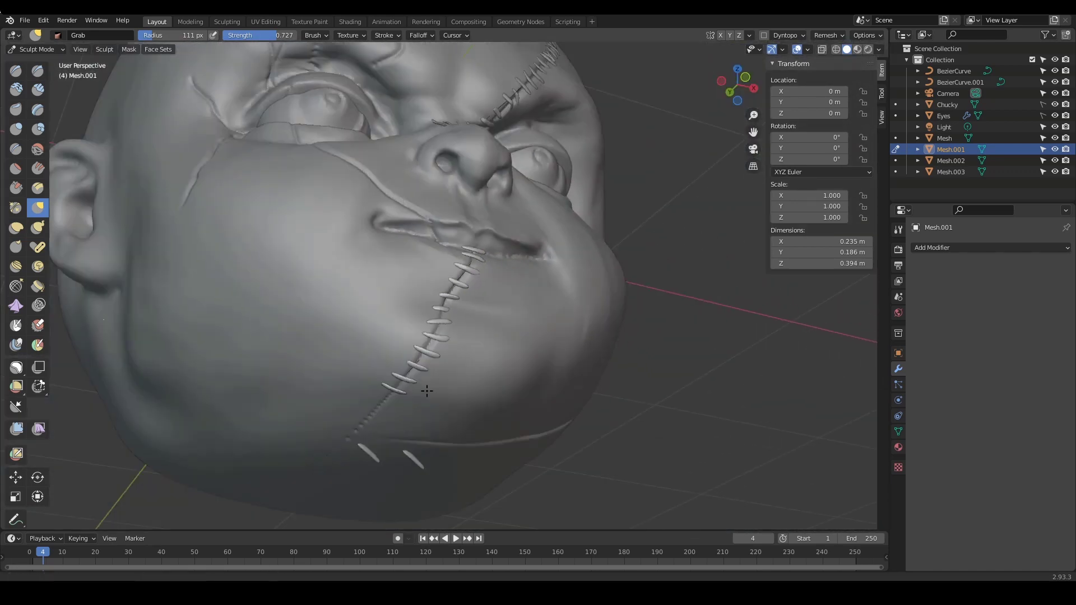
{"action": "left_click_drag", "start_coordinate": [625, 236], "coordinate": [577, 259], "text": "alt"}
{"action": "left_click_drag", "start_coordinate": [583, 169], "coordinate": [543, 332], "text": "alt+shift"}
{"action": "mouse_move", "coordinate": [543, 332]}
{"action": "middle_mouse_down"}
{"action": "mouse_move", "coordinate": [547, 380]}
{"action": "mouse_move", "coordinate": [608, 298]}
{"action": "mouse_move", "coordinate": [572, 368]}
{"action": "mouse_move", "coordinate": [577, 312]}
{"action": "mouse_move", "coordinate": [577, 384]}
{"action": "mouse_move", "coordinate": [596, 343]}
{"action": "mouse_move", "coordinate": [615, 369]}
{"action": "mouse_move", "coordinate": [514, 355]}
{"action": "mouse_move", "coordinate": [493, 329]}
{"action": "mouse_move", "coordinate": [492, 351]}
{"action": "mouse_move", "coordinate": [533, 349]}
{"action": "mouse_move", "coordinate": [606, 314]}
{"action": "mouse_move", "coordinate": [561, 319]}
{"action": "mouse_move", "coordinate": [550, 371]}
{"action": "middle_mouse_up"}
{"action": "mouse_move", "coordinate": [549, 372]}
{"action": "left_mouse_down", "text": "alt+shift"}
{"action": "mouse_move", "coordinate": [577, 315]}
{"action": "mouse_move", "coordinate": [524, 375]}
{"action": "mouse_move", "coordinate": [543, 346]}
{"action": "mouse_move", "coordinate": [509, 318]}
{"action": "mouse_move", "coordinate": [569, 242]}
{"action": "left_mouse_up", "text": "alt+shift"}
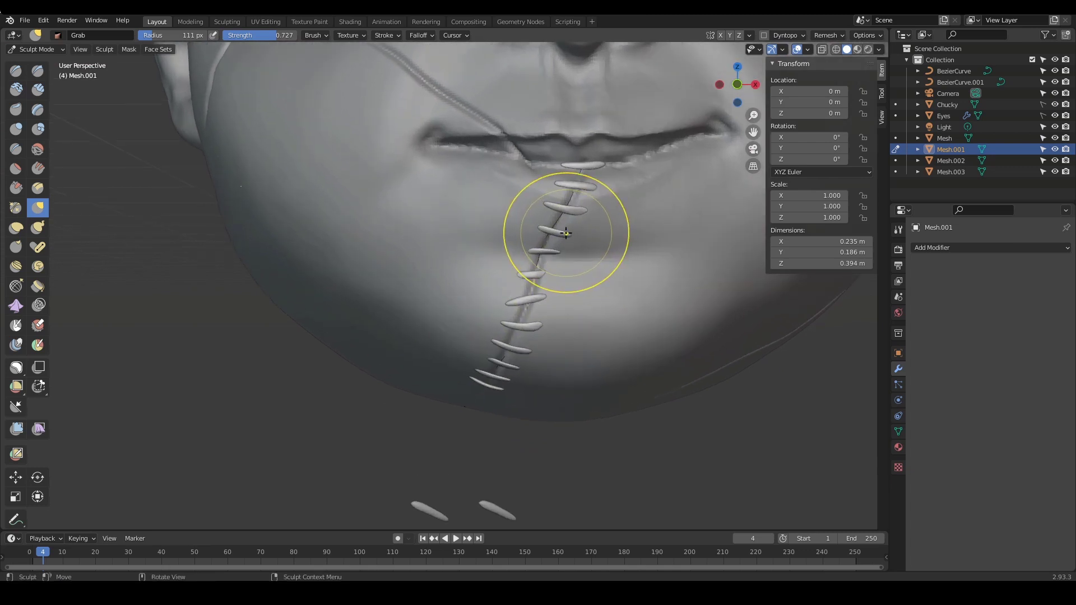
{"action": "key", "text": "f"}
{"action": "left_click", "coordinate": [577, 209]}
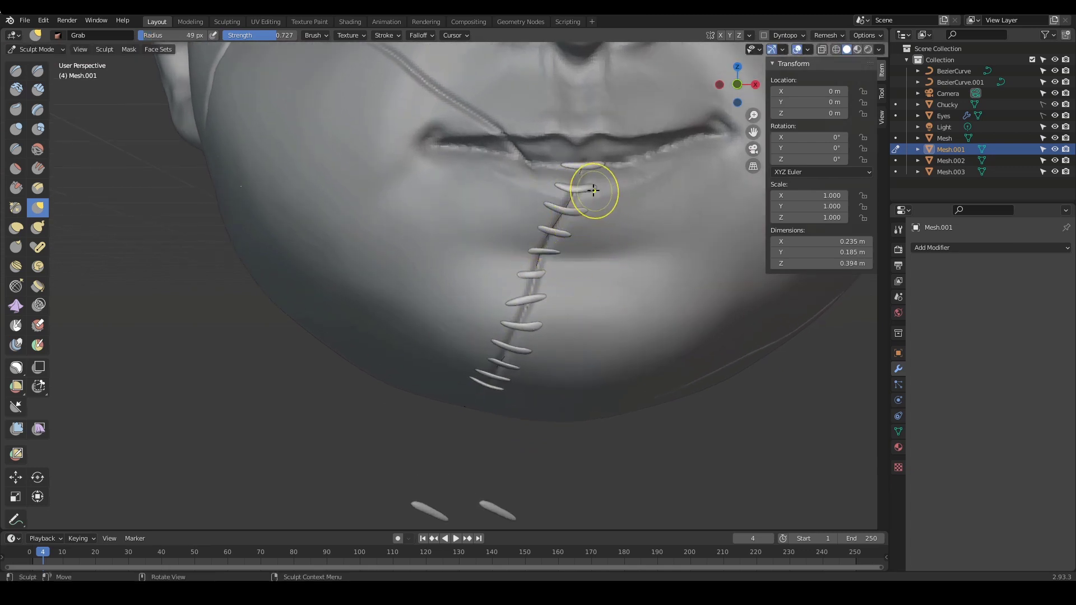
{"action": "mouse_move", "coordinate": [621, 197]}
{"action": "left_mouse_down", "text": "alt"}
{"action": "mouse_move", "coordinate": [653, 166]}
{"action": "mouse_move", "coordinate": [435, 372]}
{"action": "left_mouse_up", "text": "alt"}
{"action": "left_click_drag", "start_coordinate": [408, 426], "coordinate": [389, 440]}
Set the Grab brush radius to 61 px and bend the middle and lower chin stitches so they look less uniform
{"action": "left_click_drag", "start_coordinate": [463, 434], "coordinate": [557, 353], "text": "alt"}
{"action": "left_click_drag", "start_coordinate": [670, 244], "coordinate": [661, 297], "text": "alt"}
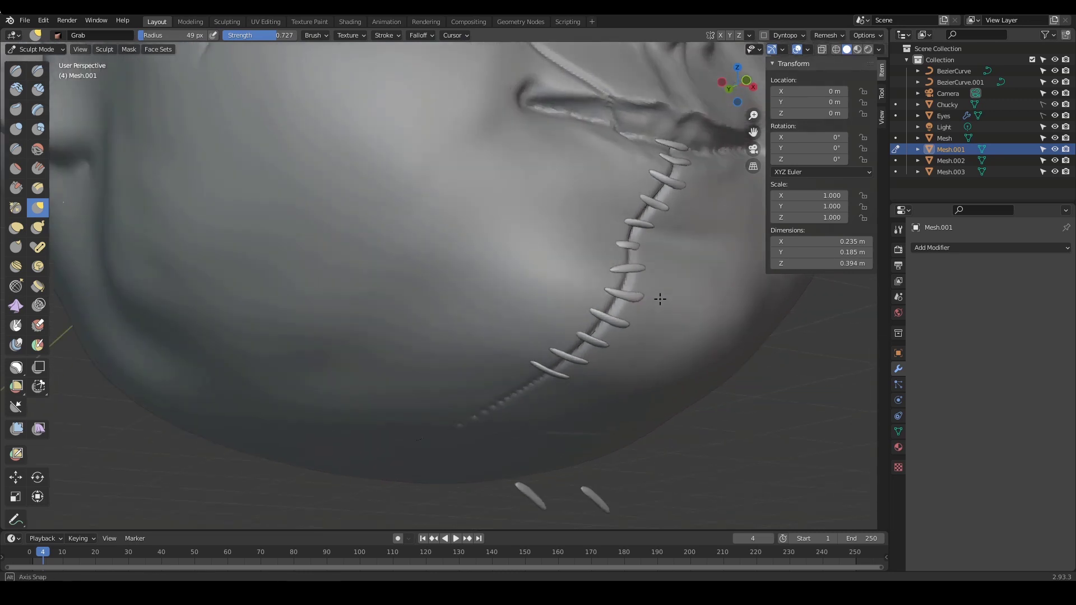
{"action": "mouse_move", "coordinate": [620, 351]}
{"action": "left_mouse_down", "text": "alt"}
{"action": "mouse_move", "coordinate": [619, 403]}
{"action": "mouse_move", "coordinate": [624, 337]}
{"action": "mouse_move", "coordinate": [615, 340]}
{"action": "mouse_move", "coordinate": [625, 353]}
{"action": "left_mouse_up", "text": "alt"}
{"action": "left_click_drag", "start_coordinate": [642, 350], "coordinate": [597, 318], "text": "alt"}
{"action": "key", "text": "bracketright"}
{"action": "key", "text": "bracketright"}
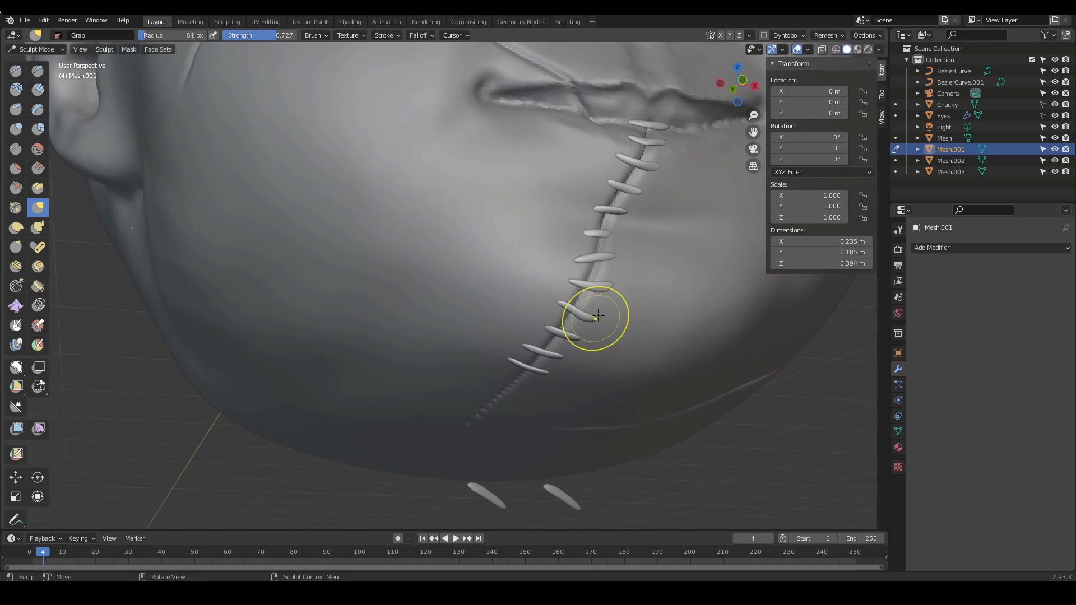
{"action": "left_click_drag", "start_coordinate": [616, 280], "coordinate": [612, 283]}
{"action": "mouse_move", "coordinate": [593, 283]}
{"action": "left_mouse_down"}
{"action": "mouse_move", "coordinate": [587, 255]}
{"action": "mouse_move", "coordinate": [605, 231]}
{"action": "left_mouse_up"}
{"action": "mouse_move", "coordinate": [659, 232]}
{"action": "left_mouse_down", "text": "ctrl+alt"}
{"action": "mouse_move", "coordinate": [606, 291]}
{"action": "mouse_move", "coordinate": [583, 296]}
{"action": "left_mouse_up", "text": "ctrl+alt"}
{"action": "left_click_drag", "start_coordinate": [533, 227], "coordinate": [534, 227]}
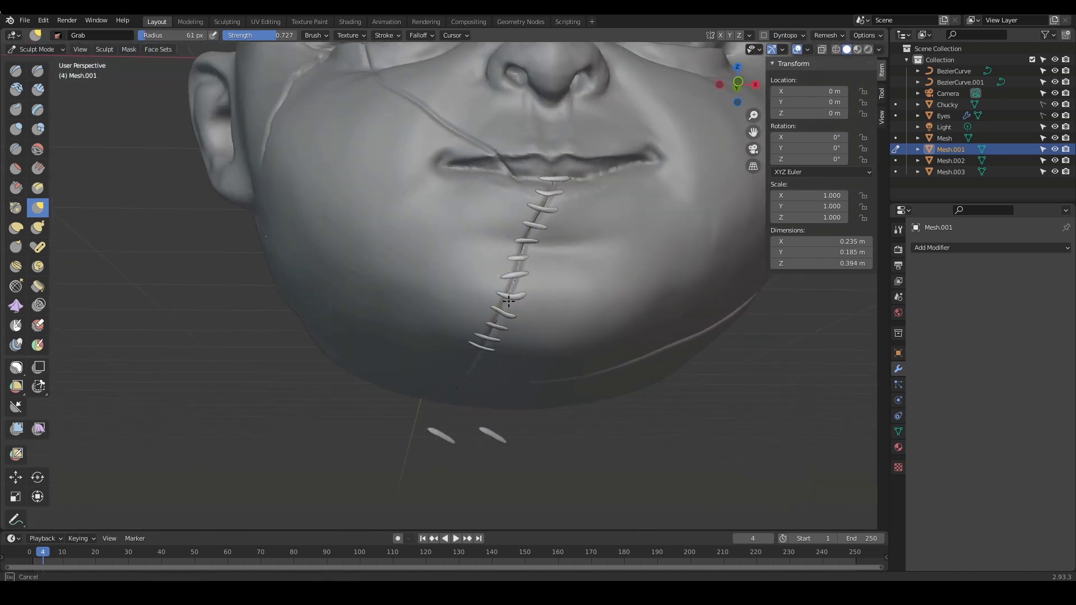
Reduce the Grab brush radius to 52 px and reshape the lowest stitches at the end of the chin scar
{"action": "left_click_drag", "start_coordinate": [634, 207], "coordinate": [560, 321], "text": "ctrl+alt"}
{"action": "mouse_move", "coordinate": [559, 321]}
{"action": "left_mouse_down", "text": "ctrl+alt"}
{"action": "mouse_move", "coordinate": [547, 332]}
{"action": "mouse_move", "coordinate": [552, 304]}
{"action": "left_mouse_up", "text": "ctrl+alt"}
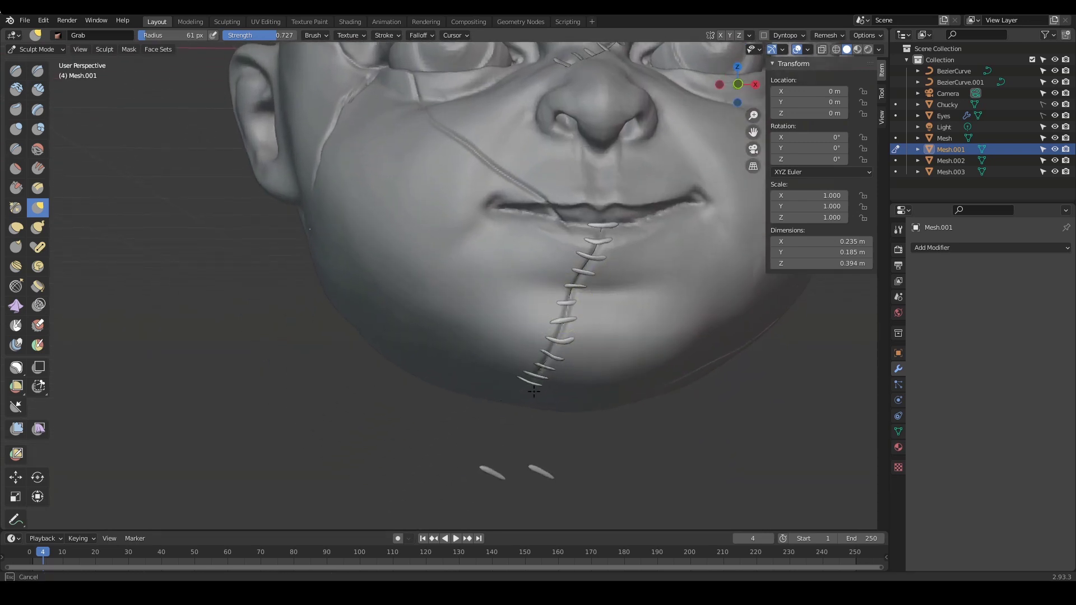
{"action": "left_click_drag", "start_coordinate": [604, 339], "coordinate": [648, 309], "text": "ctrl+alt"}
{"action": "middle_click_drag", "start_coordinate": [666, 348], "coordinate": [595, 396], "text": "ctrl"}
{"action": "mouse_move", "coordinate": [595, 397]}
{"action": "middle_mouse_down", "text": "ctrl"}
{"action": "mouse_move", "coordinate": [605, 410]}
{"action": "mouse_move", "coordinate": [605, 334]}
{"action": "mouse_move", "coordinate": [595, 391]}
{"action": "middle_mouse_up", "text": "ctrl"}
{"action": "middle_click_drag", "start_coordinate": [595, 348], "coordinate": [602, 340]}
{"action": "left_click_drag", "start_coordinate": [602, 340], "coordinate": [616, 303], "text": "ctrl+alt"}
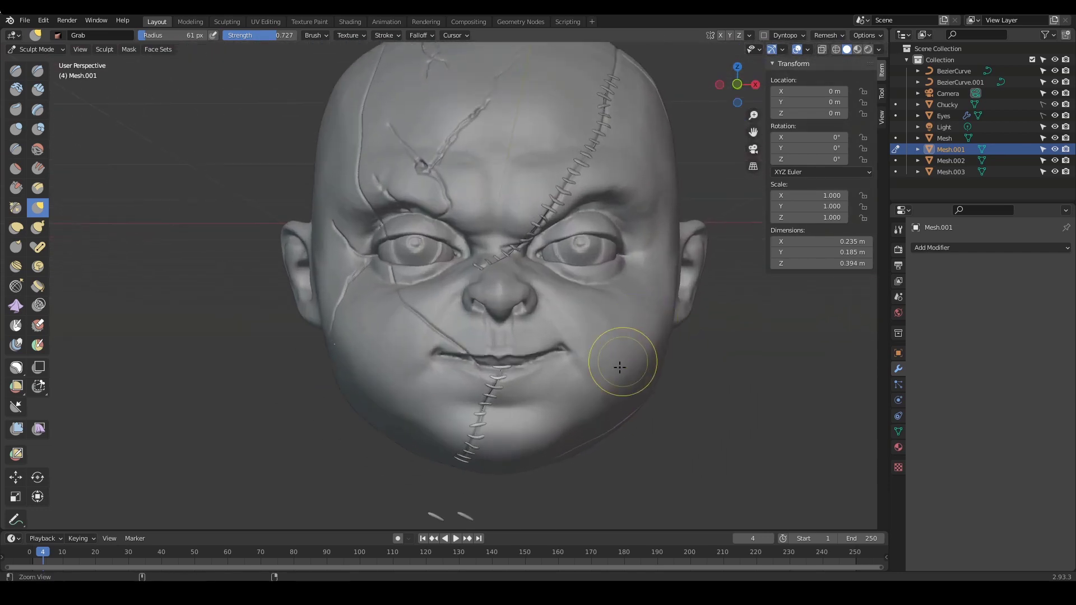
{"action": "left_click_drag", "start_coordinate": [566, 426], "coordinate": [592, 275], "text": "alt+shift"}
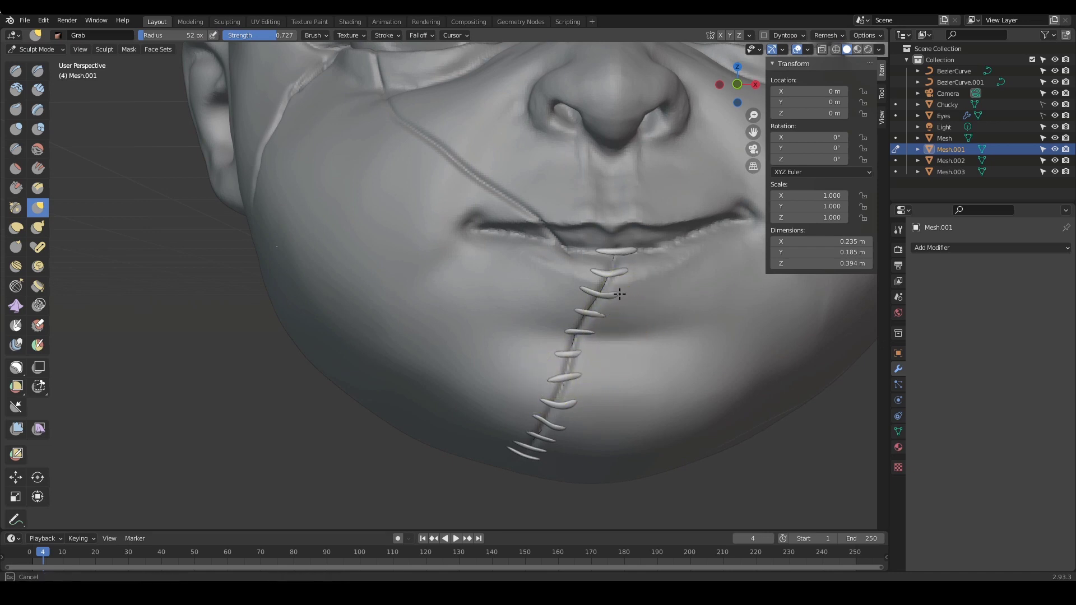
{"action": "mouse_move", "coordinate": [627, 295]}
{"action": "middle_mouse_down"}
{"action": "mouse_move", "coordinate": [648, 320]}
{"action": "mouse_move", "coordinate": [629, 336]}
{"action": "middle_mouse_up"}
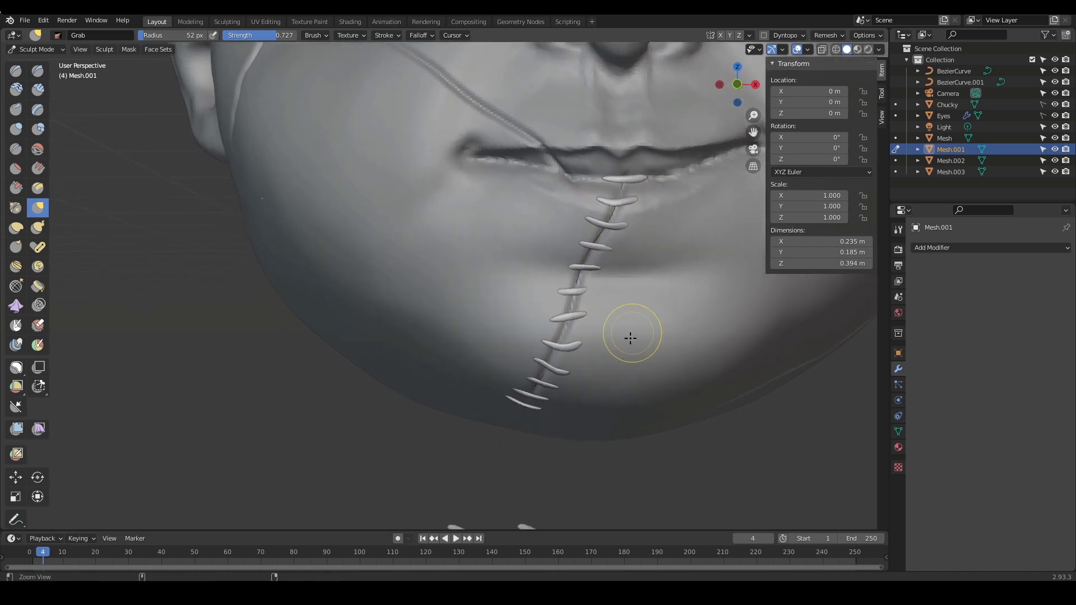
{"action": "left_click_drag", "start_coordinate": [549, 397], "coordinate": [549, 398]}
{"action": "left_click_drag", "start_coordinate": [547, 412], "coordinate": [518, 400]}
{"action": "left_click_drag", "start_coordinate": [617, 331], "coordinate": [584, 408], "text": "ctrl+alt"}
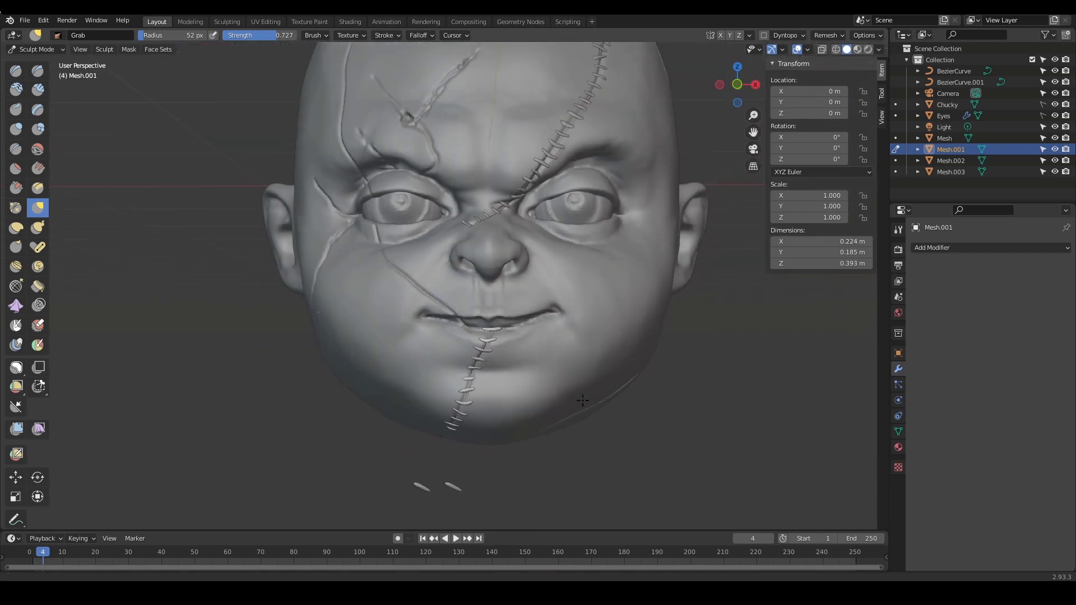
Return to Object Mode and deselect the chin stitches
{"action": "mouse_move", "coordinate": [612, 308]}
{"action": "left_mouse_down", "text": "alt+shift"}
{"action": "mouse_move", "coordinate": [604, 379]}
{"action": "mouse_move", "coordinate": [646, 358]}
{"action": "left_mouse_up", "text": "alt+shift"}
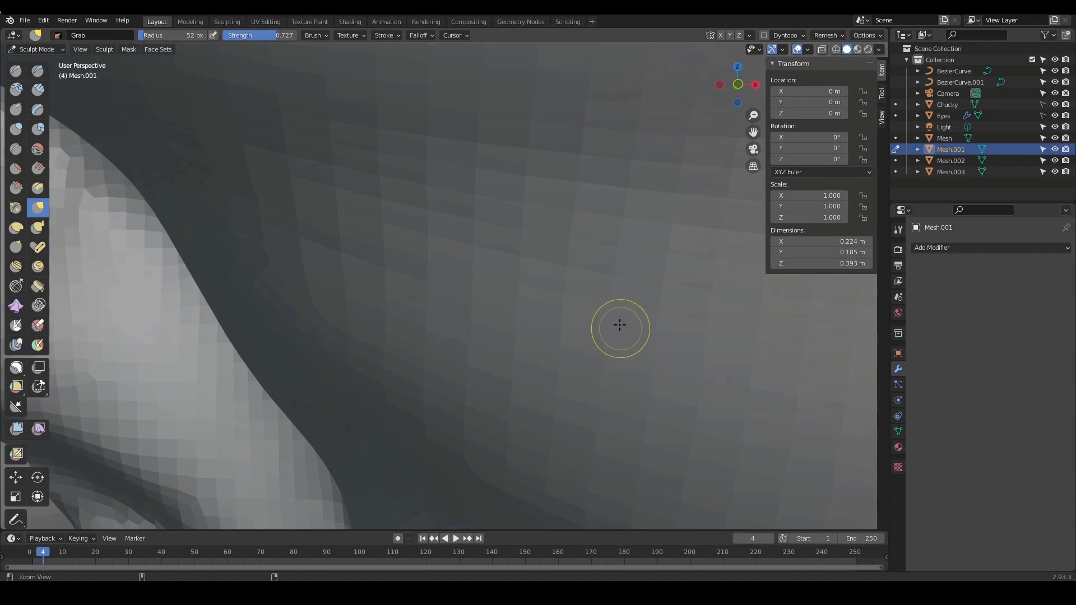
{"action": "left_click_drag", "start_coordinate": [617, 325], "coordinate": [556, 366], "text": "ctrl+alt"}
{"action": "mouse_move", "coordinate": [556, 366]}
{"action": "left_mouse_down", "text": "alt+shift"}
{"action": "mouse_move", "coordinate": [578, 351]}
{"action": "mouse_move", "coordinate": [567, 330]}
{"action": "left_mouse_up", "text": "alt+shift"}
{"action": "key", "text": "ctrl+Tab"}
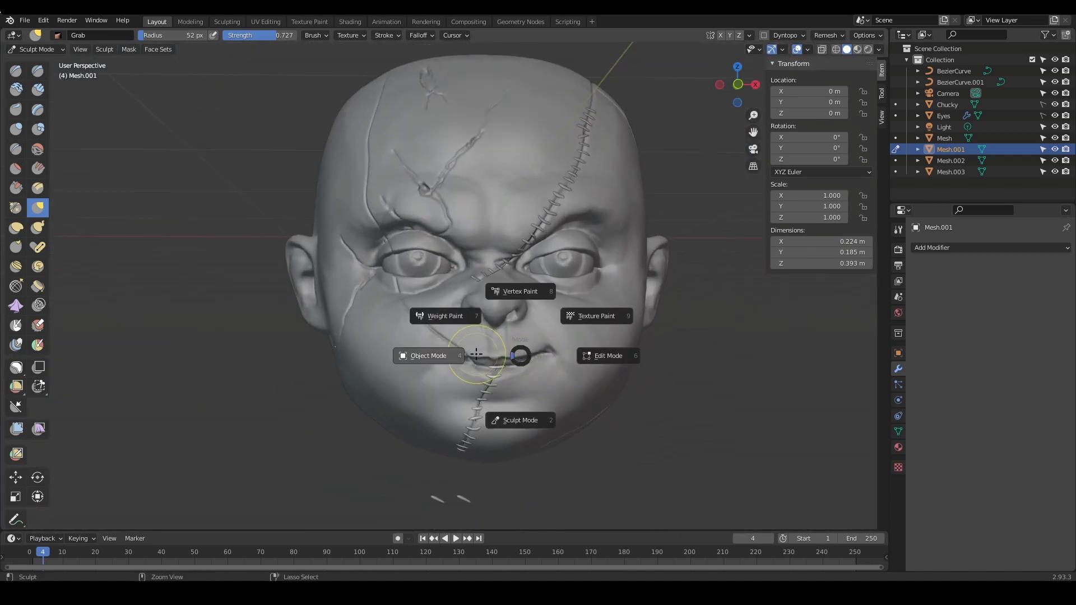
{"action": "left_click", "coordinate": [472, 356]}
{"action": "left_click_drag", "start_coordinate": [616, 366], "coordinate": [594, 368], "text": "alt+shift"}
{"action": "left_click", "coordinate": [654, 387]}
{"action": "left_click_drag", "start_coordinate": [654, 386], "coordinate": [557, 375], "text": "alt"}
{"action": "left_click_drag", "start_coordinate": [435, 279], "coordinate": [470, 219], "text": "alt+shift"}
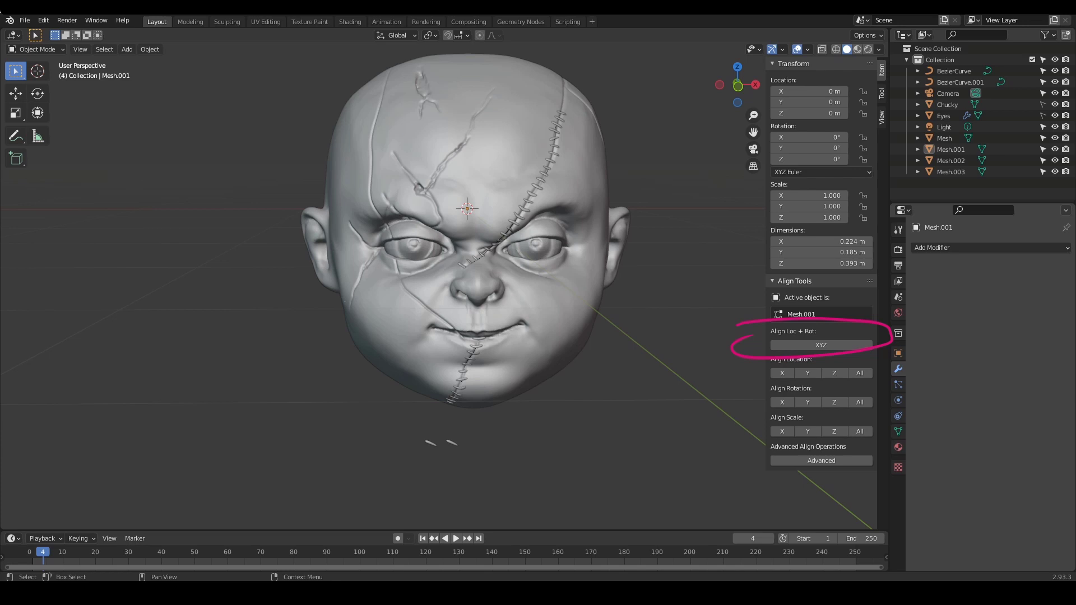
Select the Chucky head mesh and switch it to Sculpt Mode
{"action": "middle_click_drag", "start_coordinate": [603, 408], "coordinate": [616, 382]}
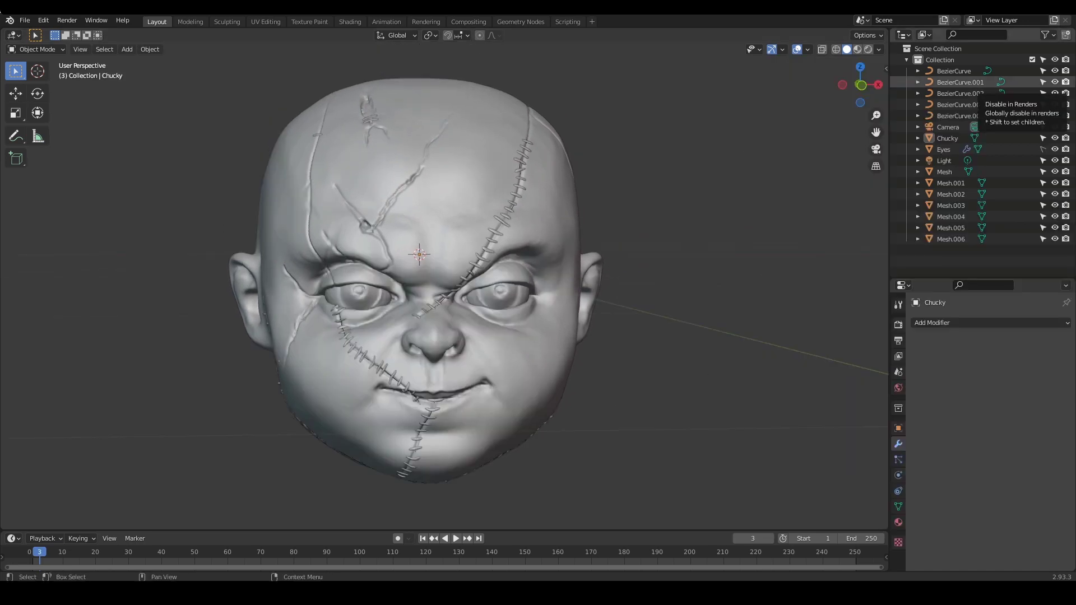
{"action": "middle_click_drag", "start_coordinate": [687, 364], "coordinate": [729, 364]}
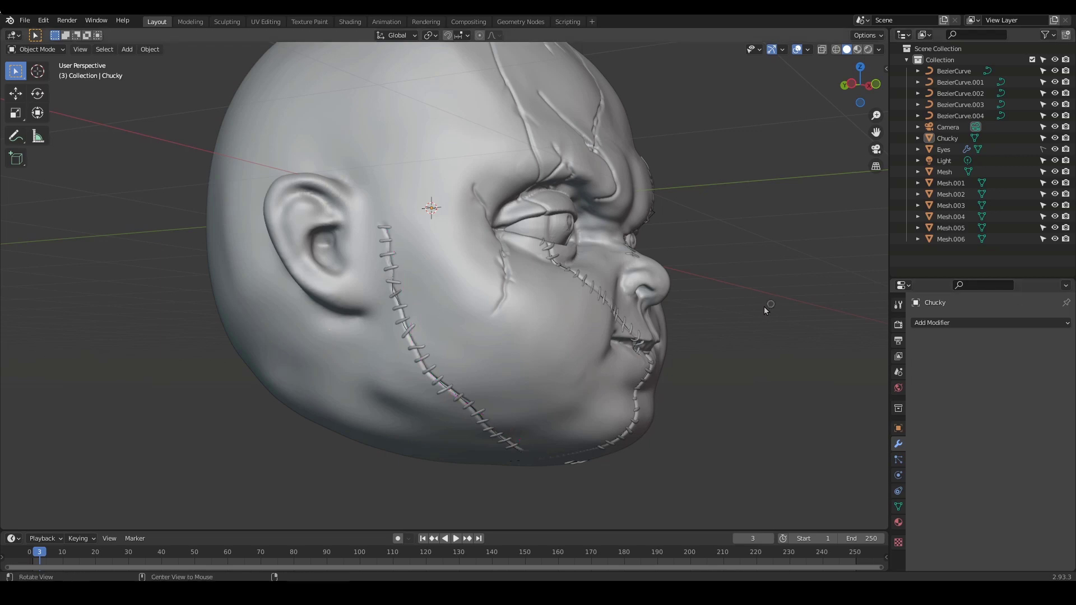
{"action": "middle_click_drag", "start_coordinate": [764, 308], "coordinate": [739, 362]}
{"action": "middle_click_drag", "start_coordinate": [735, 290], "coordinate": [783, 300]}
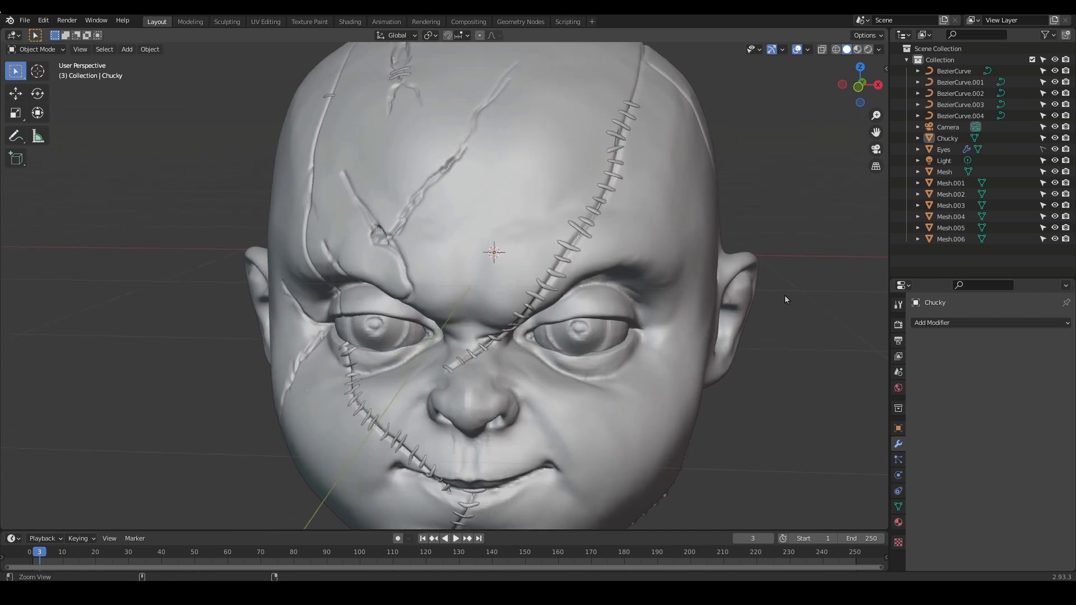
{"action": "scroll", "coordinate": [756, 231], "scroll_direction": "up", "scroll_amount": 2}
{"action": "middle_click_drag", "start_coordinate": [756, 230], "coordinate": [615, 230]}
{"action": "left_click", "coordinate": [615, 230]}
{"action": "key", "text": "ctrl+Tab"}
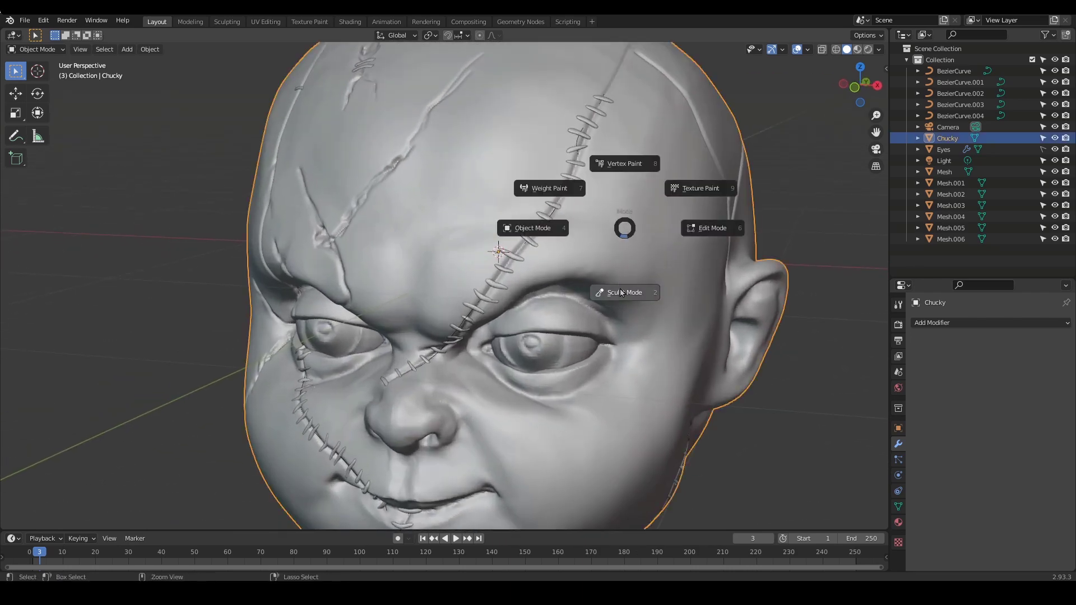
{"action": "left_click", "coordinate": [629, 242]}
{"action": "scroll", "coordinate": [602, 229], "scroll_direction": "up", "scroll_amount": 1}
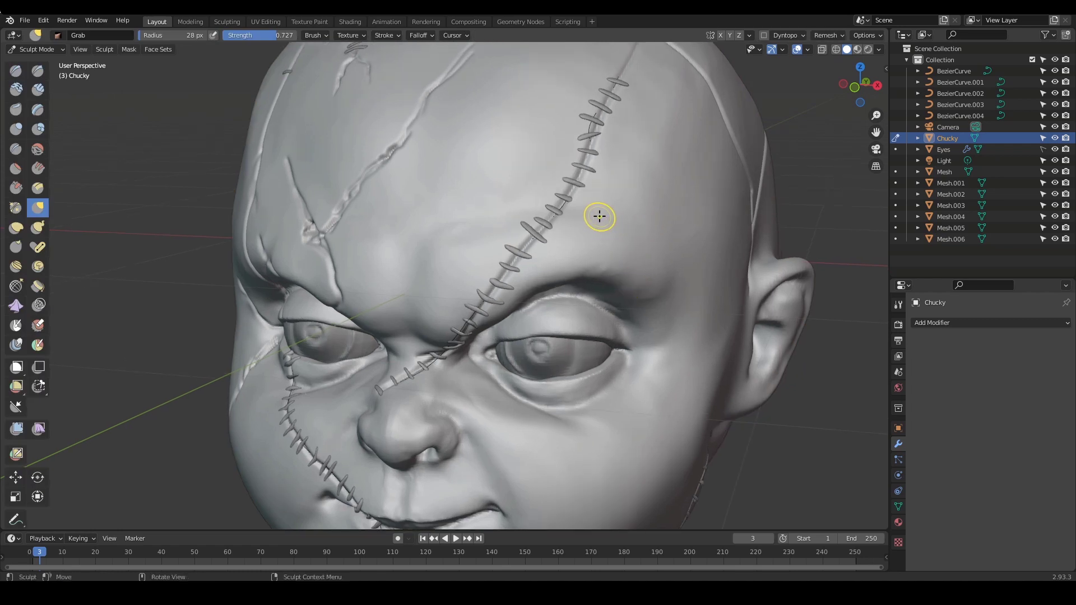
Use the Grab brush at 43 px and 33 px radii to pull the skin along the stitched forehead scar
{"action": "key", "text": "f"}
{"action": "left_click", "coordinate": [556, 228]}
{"action": "left_click_drag", "start_coordinate": [526, 239], "coordinate": [550, 216]}
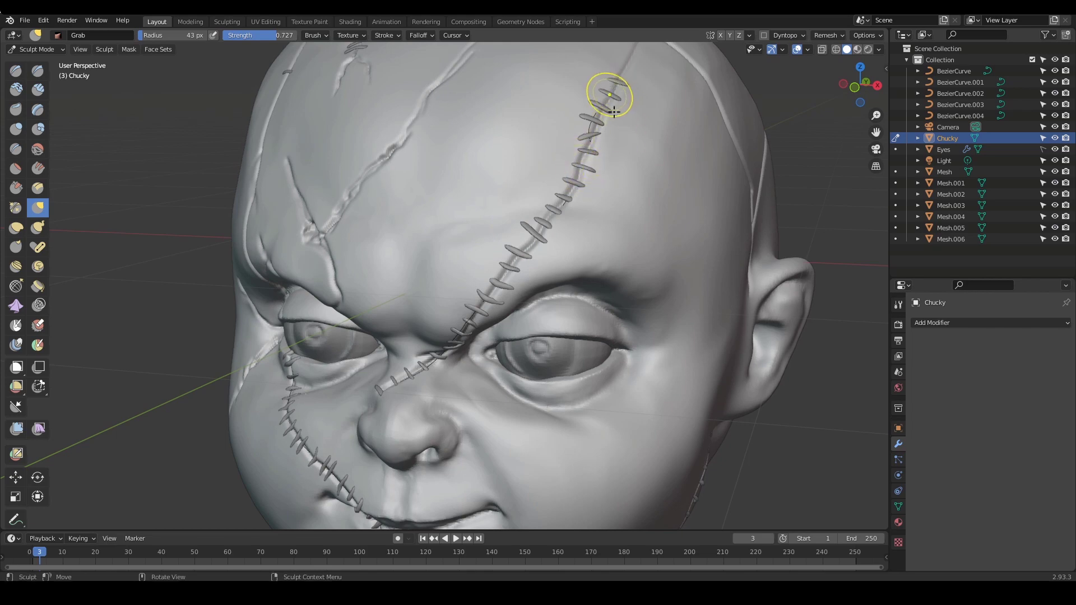
{"action": "mouse_move", "coordinate": [612, 96]}
{"action": "middle_mouse_down"}
{"action": "mouse_move", "coordinate": [687, 221]}
{"action": "mouse_move", "coordinate": [629, 187]}
{"action": "middle_mouse_up"}
{"action": "key", "text": "f"}
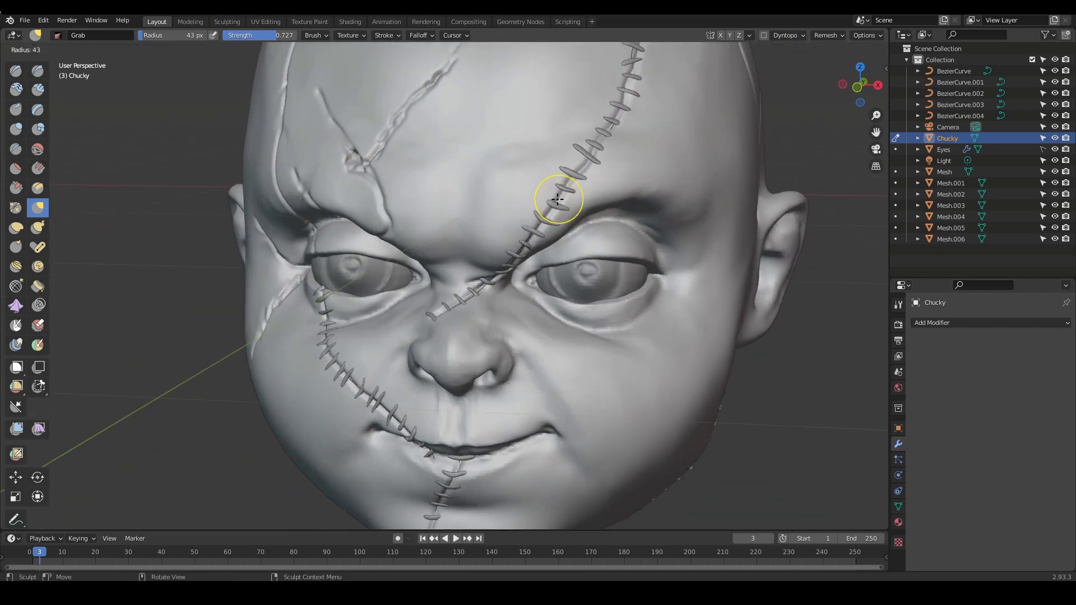
{"action": "left_click", "coordinate": [555, 199]}
{"action": "left_click_drag", "start_coordinate": [555, 199], "coordinate": [572, 203]}
Reduce the Grab brush radius to 26 px and pull the skin around the stitches of the cheek scar
{"action": "scroll", "coordinate": [611, 225], "scroll_direction": "down", "scroll_amount": 1}
{"action": "mouse_move", "coordinate": [628, 254]}
{"action": "middle_mouse_down", "text": "shift"}
{"action": "mouse_move", "coordinate": [622, 207]}
{"action": "mouse_move", "coordinate": [626, 254]}
{"action": "mouse_move", "coordinate": [516, 293]}
{"action": "middle_mouse_up", "text": "shift"}
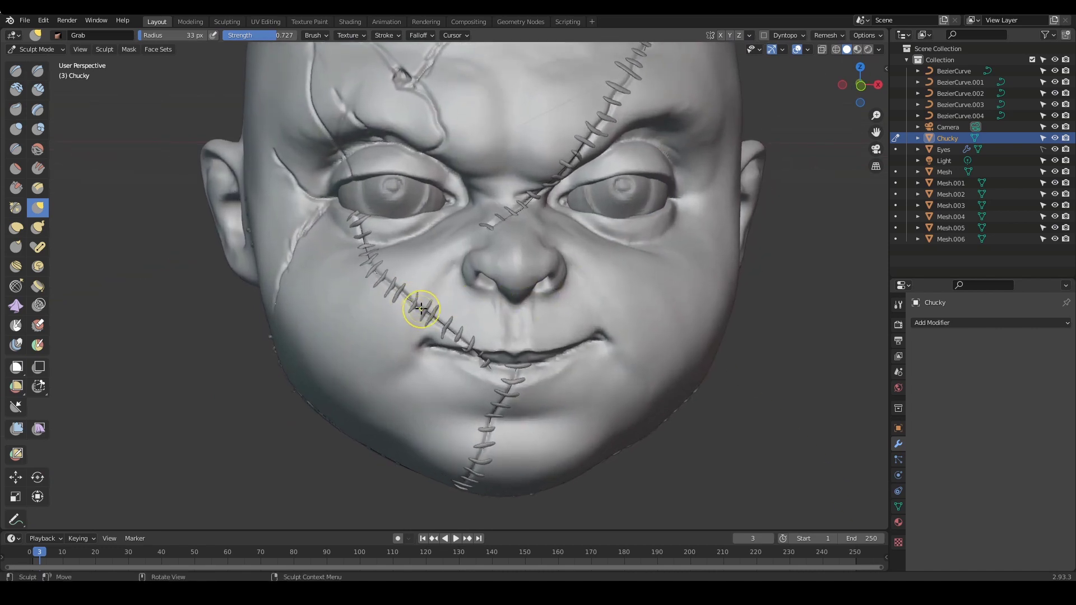
{"action": "left_click_drag", "start_coordinate": [421, 309], "coordinate": [426, 307]}
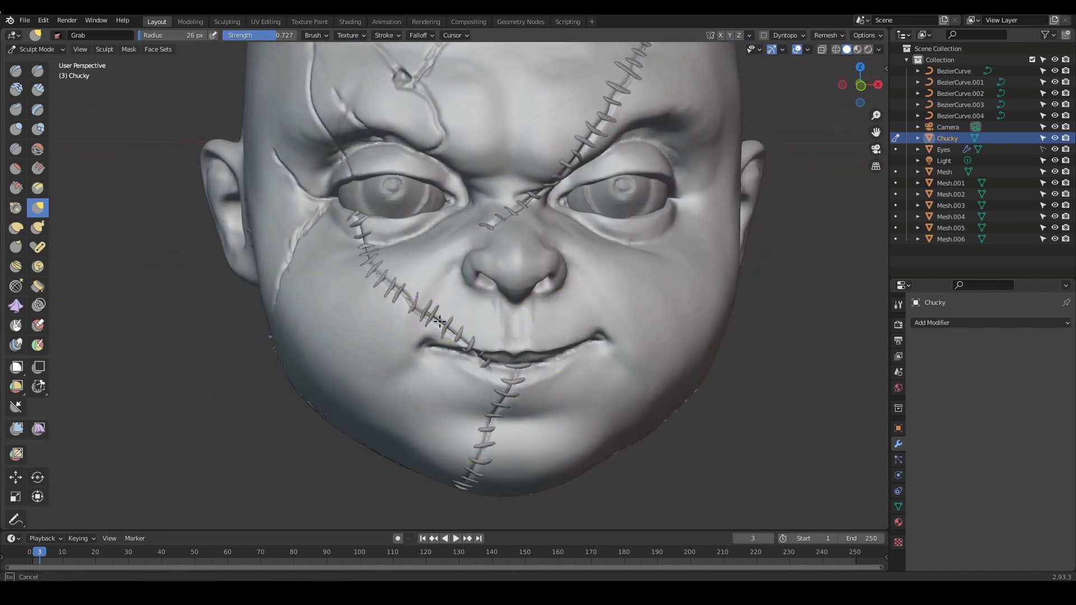
{"action": "middle_click_drag", "start_coordinate": [542, 285], "coordinate": [563, 308], "text": "ctrl"}
{"action": "middle_click_drag", "start_coordinate": [568, 268], "coordinate": [628, 313], "text": "ctrl"}
{"action": "middle_click_drag", "start_coordinate": [629, 313], "coordinate": [651, 306]}
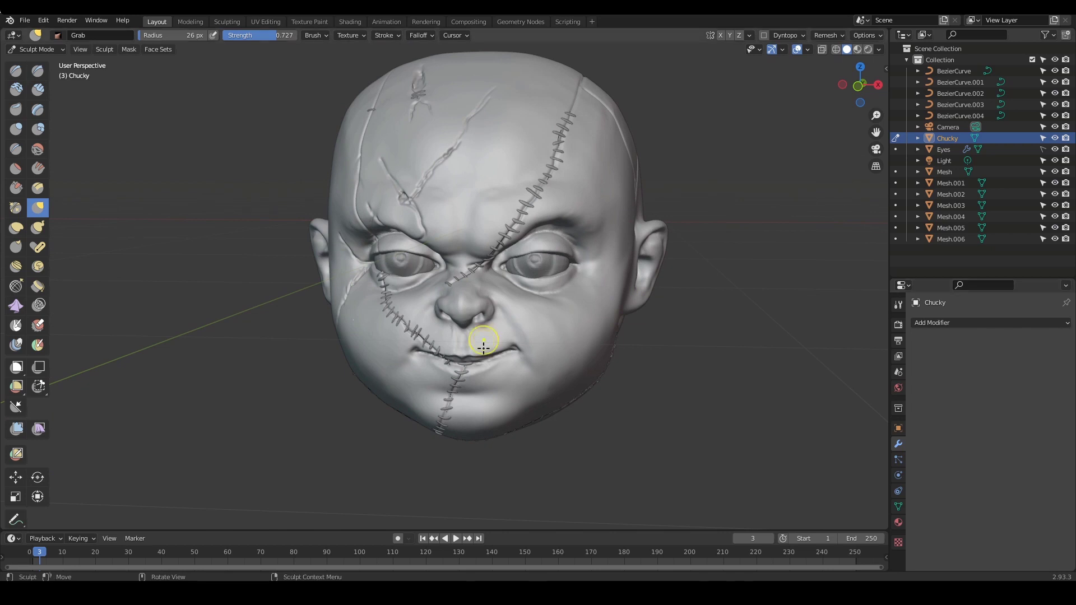
{"action": "left_click_drag", "start_coordinate": [676, 397], "coordinate": [646, 418], "text": "alt"}
{"action": "mouse_move", "coordinate": [662, 418]}
{"action": "left_mouse_down", "text": "ctrl+alt"}
{"action": "mouse_move", "coordinate": [671, 406]}
{"action": "mouse_move", "coordinate": [601, 389]}
{"action": "mouse_move", "coordinate": [678, 400]}
{"action": "mouse_move", "coordinate": [710, 387]}
{"action": "mouse_move", "coordinate": [704, 415]}
{"action": "mouse_move", "coordinate": [695, 381]}
{"action": "mouse_move", "coordinate": [689, 413]}
{"action": "mouse_move", "coordinate": [689, 380]}
{"action": "mouse_move", "coordinate": [645, 423]}
{"action": "left_mouse_up", "text": "ctrl+alt"}
Return to Object Mode and deselect the head
{"action": "key", "text": "ctrl+Tab"}
{"action": "left_click", "coordinate": [526, 384]}
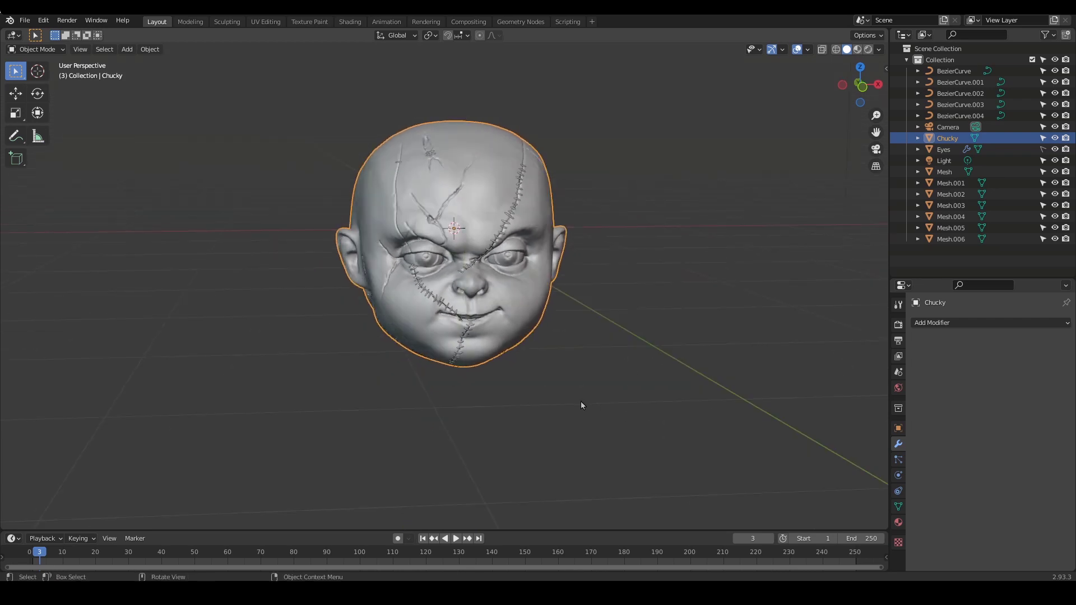
{"action": "left_click", "coordinate": [545, 393]}
Add a Path curve and move it along the Y axis to a spot in front of the face
{"action": "key", "text": "shift+a"}
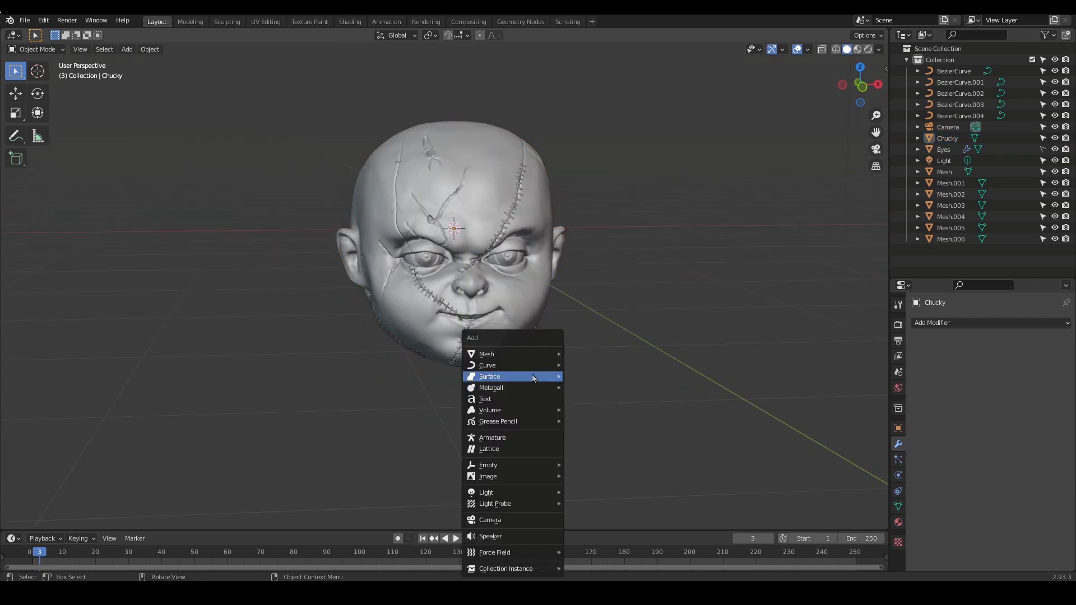
{"action": "mouse_move", "coordinate": [526, 369]}
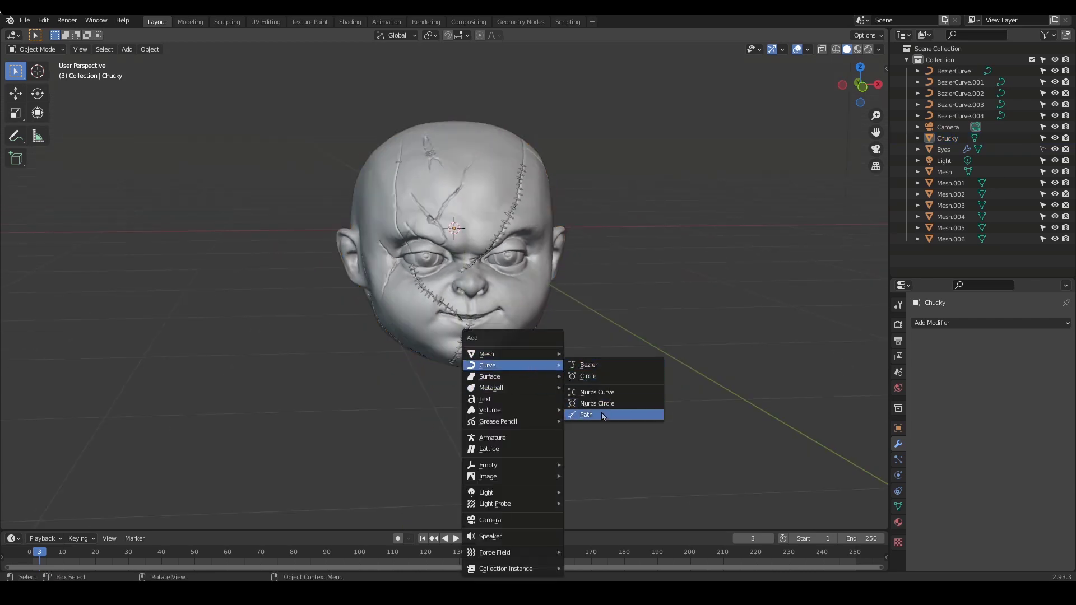
{"action": "left_click", "coordinate": [586, 415]}
{"action": "left_click_drag", "start_coordinate": [590, 410], "coordinate": [637, 395], "text": "alt"}
{"action": "middle_click_drag", "start_coordinate": [637, 396], "coordinate": [120, 220]}
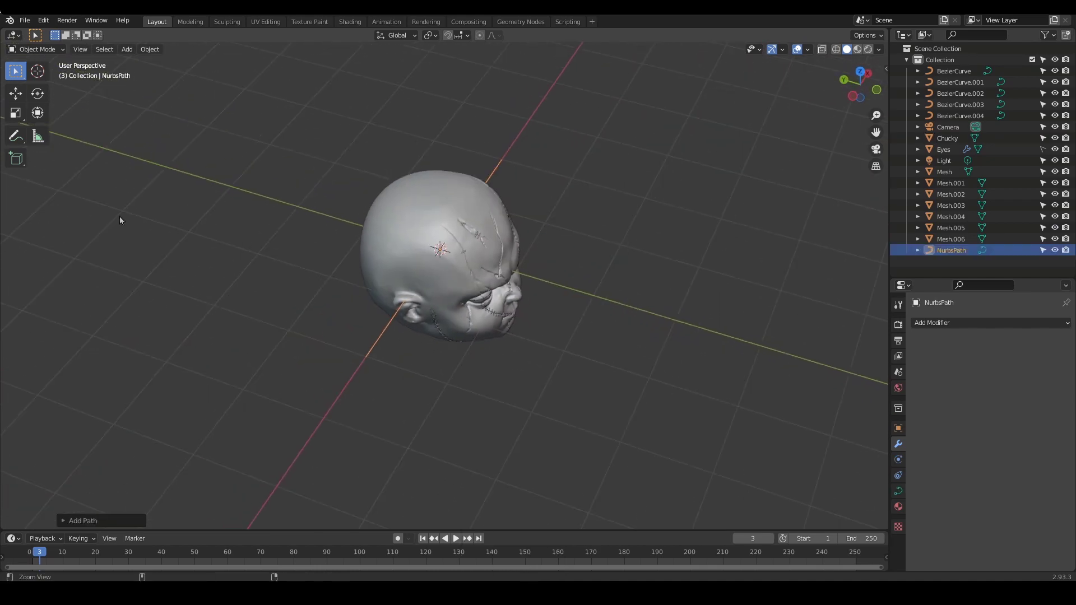
{"action": "left_click", "coordinate": [21, 91]}
{"action": "left_click_drag", "start_coordinate": [405, 244], "coordinate": [549, 288]}
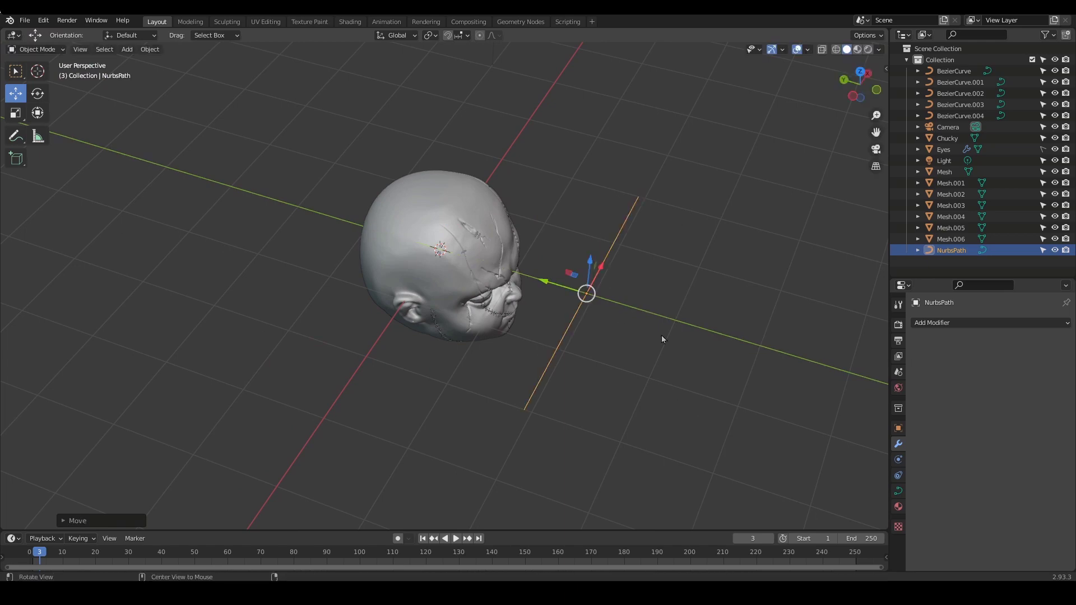
{"action": "middle_click_drag", "start_coordinate": [663, 337], "coordinate": [614, 354]}
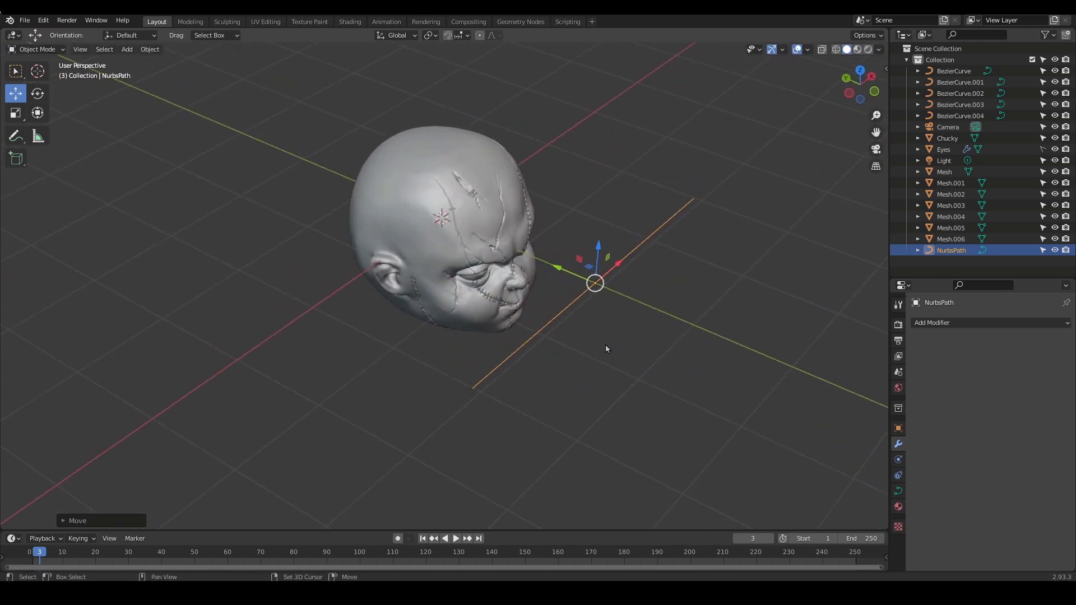
Add a Bezier circle curve and move it forward along the Y axis, between the head and the path
{"action": "key", "text": "shift+a"}
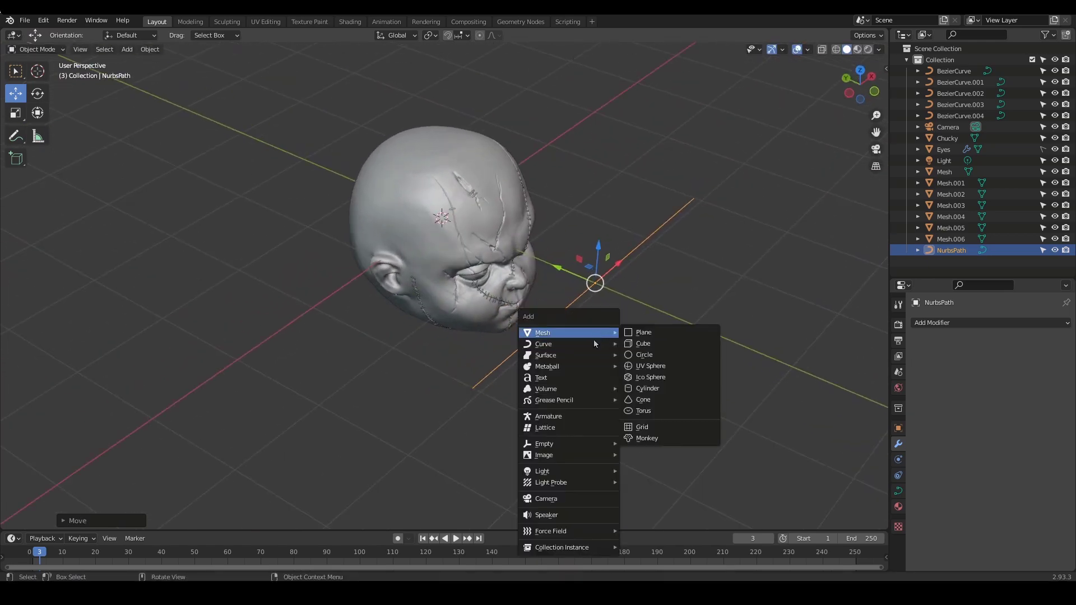
{"action": "mouse_move", "coordinate": [587, 347]}
{"action": "left_click", "coordinate": [644, 354]}
{"action": "middle_click_drag", "start_coordinate": [644, 354], "coordinate": [573, 319]}
{"action": "left_click_drag", "start_coordinate": [386, 228], "coordinate": [473, 241]}
{"action": "middle_click_drag", "start_coordinate": [473, 241], "coordinate": [554, 274]}
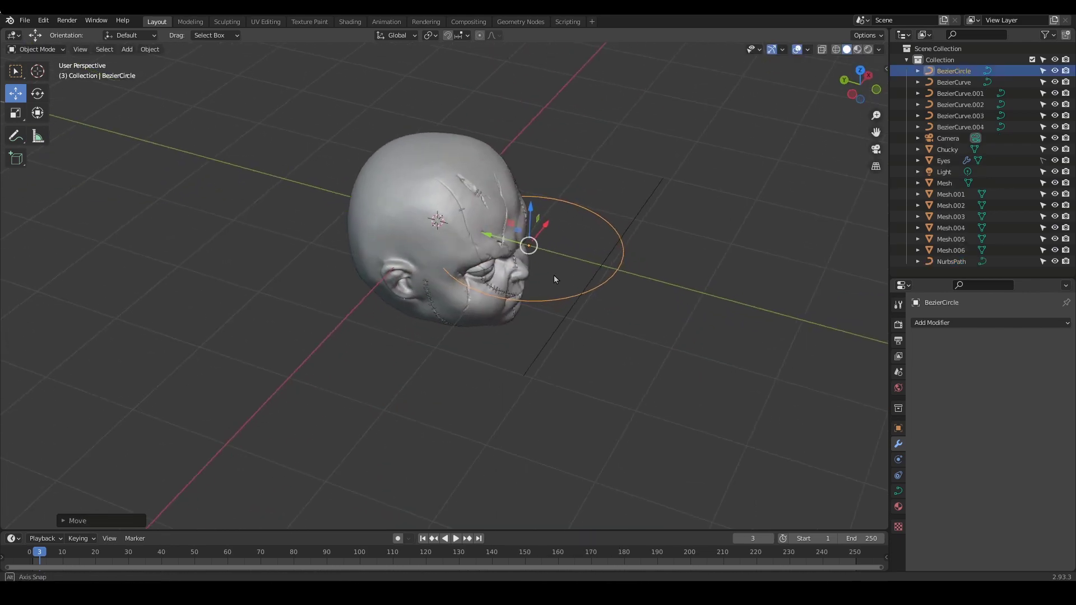
Rotate the Bezier circle upright so it faces forward, and scale it down
{"action": "left_click", "coordinate": [37, 93]}
{"action": "middle_click_drag", "start_coordinate": [633, 262], "coordinate": [612, 270]}
{"action": "scroll", "coordinate": [604, 271], "scroll_direction": "up", "scroll_amount": 2}
{"action": "left_click_drag", "start_coordinate": [539, 236], "coordinate": [567, 312]}
{"action": "middle_click_drag", "start_coordinate": [675, 325], "coordinate": [620, 301]}
{"action": "key", "text": "s"}
{"action": "left_click", "coordinate": [426, 309]}
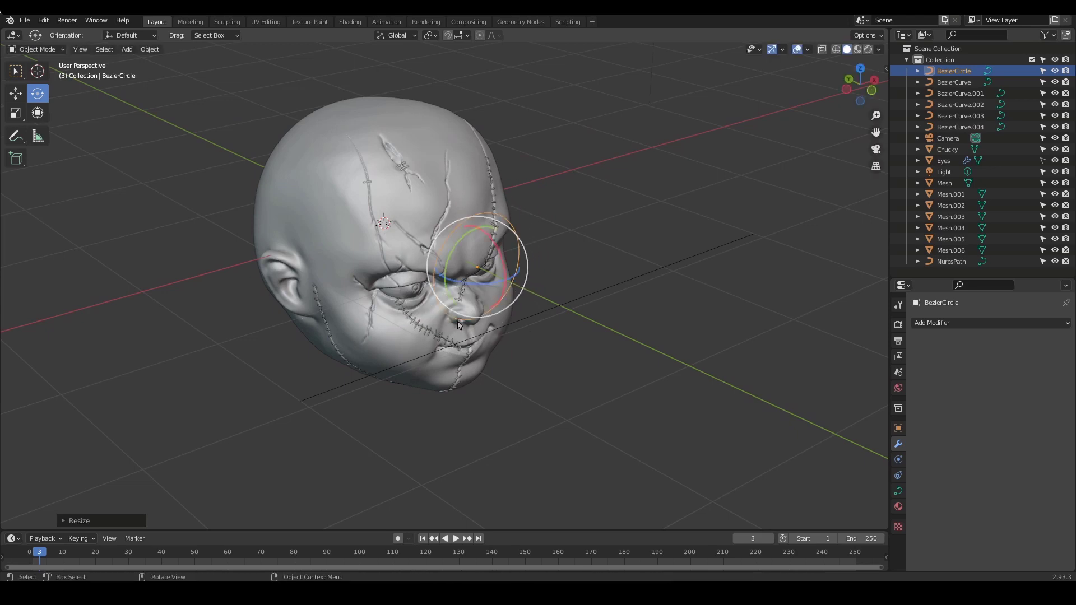
{"action": "middle_click_drag", "start_coordinate": [426, 308], "coordinate": [362, 227]}
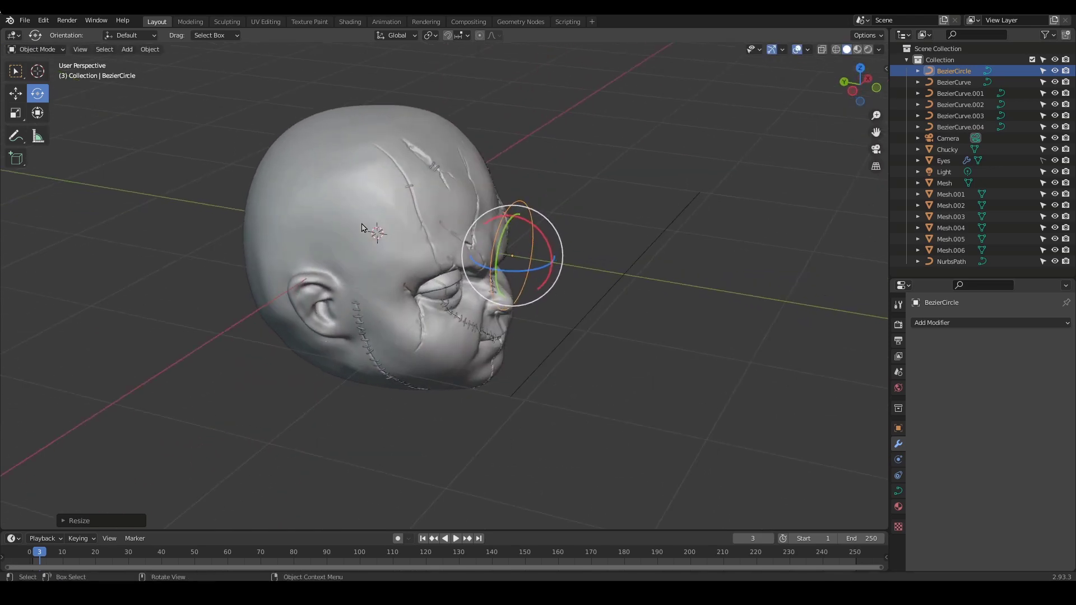
Raise the Bezier circle along the Z axis to forehead height and scale it down a little more
{"action": "left_click", "coordinate": [14, 97]}
{"action": "middle_click_drag", "start_coordinate": [510, 176], "coordinate": [579, 235]}
{"action": "left_click_drag", "start_coordinate": [509, 239], "coordinate": [514, 169]}
{"action": "middle_click_drag", "start_coordinate": [515, 168], "coordinate": [562, 204]}
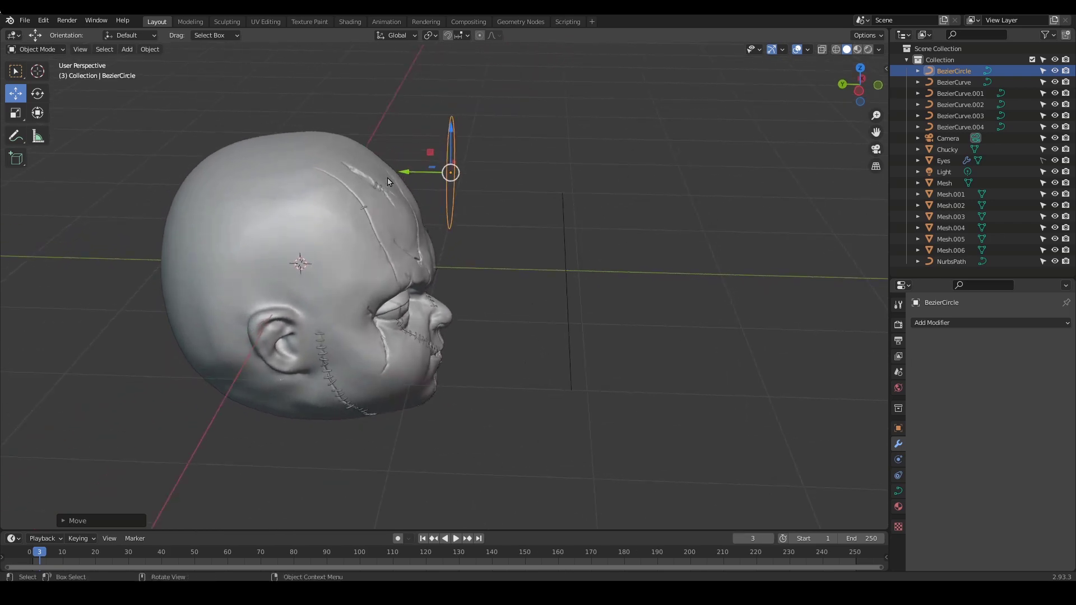
{"action": "middle_click_drag", "start_coordinate": [389, 181], "coordinate": [527, 231]}
{"action": "key", "text": "s"}
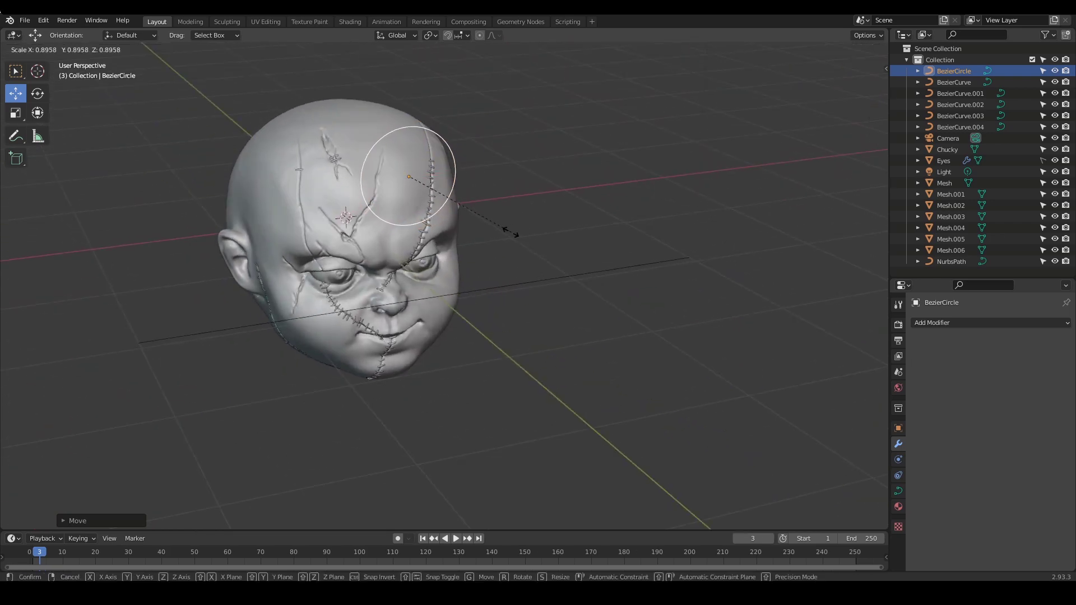
{"action": "left_click", "coordinate": [455, 229]}
{"action": "middle_click_drag", "start_coordinate": [455, 229], "coordinate": [698, 319]}
Set the path curve's geometry bevel to Object and pick the Bezier circle as its bevel object
{"action": "left_click", "coordinate": [567, 286]}
{"action": "left_click", "coordinate": [495, 183]}
{"action": "left_click", "coordinate": [593, 250]}
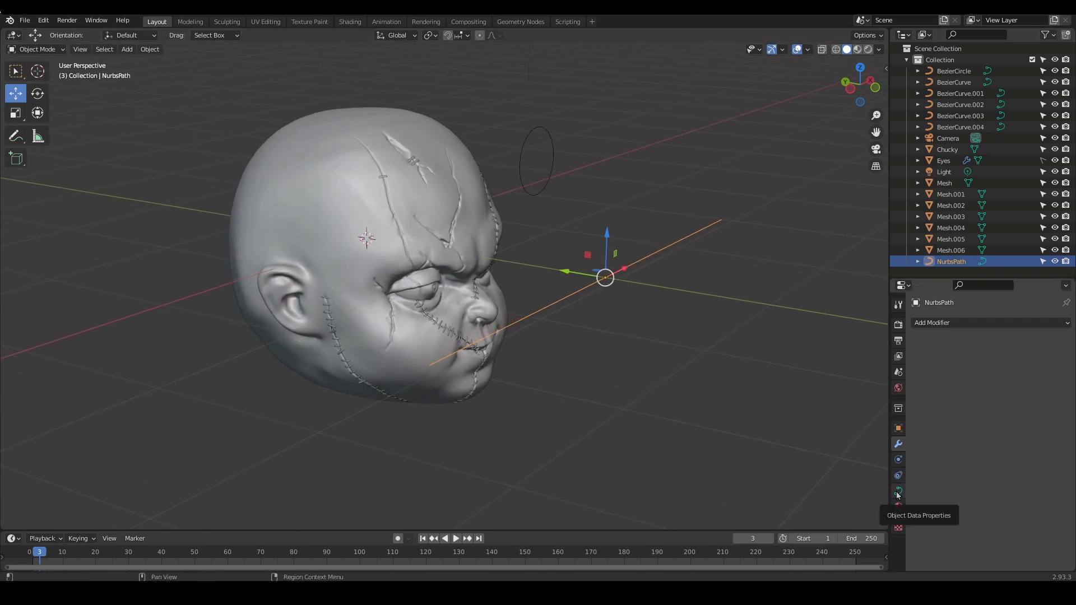
{"action": "left_click", "coordinate": [898, 491]}
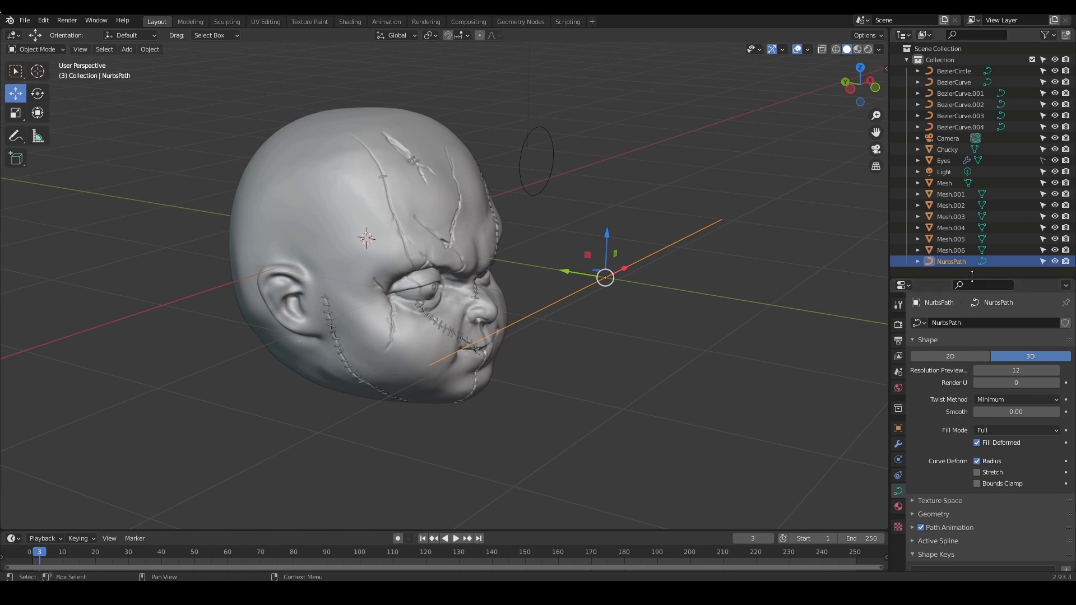
{"action": "left_click_drag", "start_coordinate": [972, 276], "coordinate": [972, 191]}
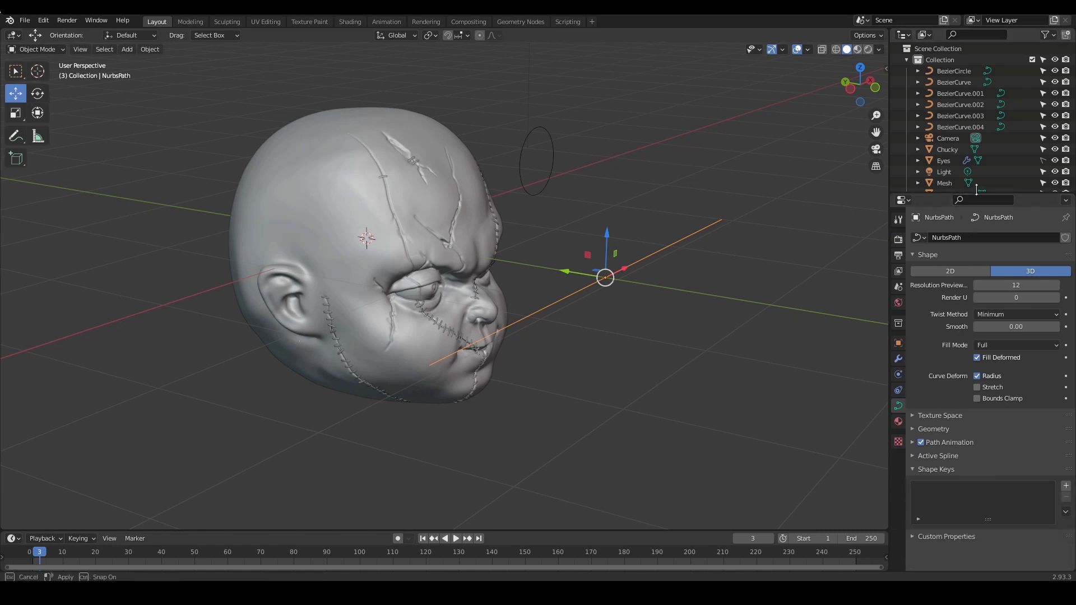
{"action": "left_click", "coordinate": [919, 429]}
{"action": "scroll", "coordinate": [966, 404], "scroll_direction": "down", "scroll_amount": 1}
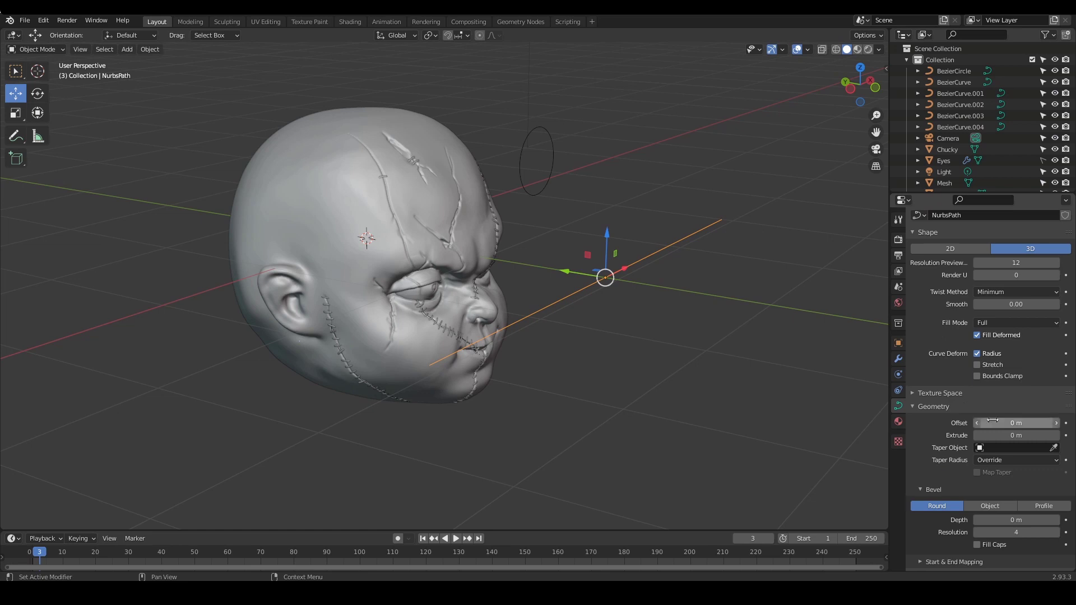
{"action": "scroll", "coordinate": [977, 430], "scroll_direction": "down", "scroll_amount": 2}
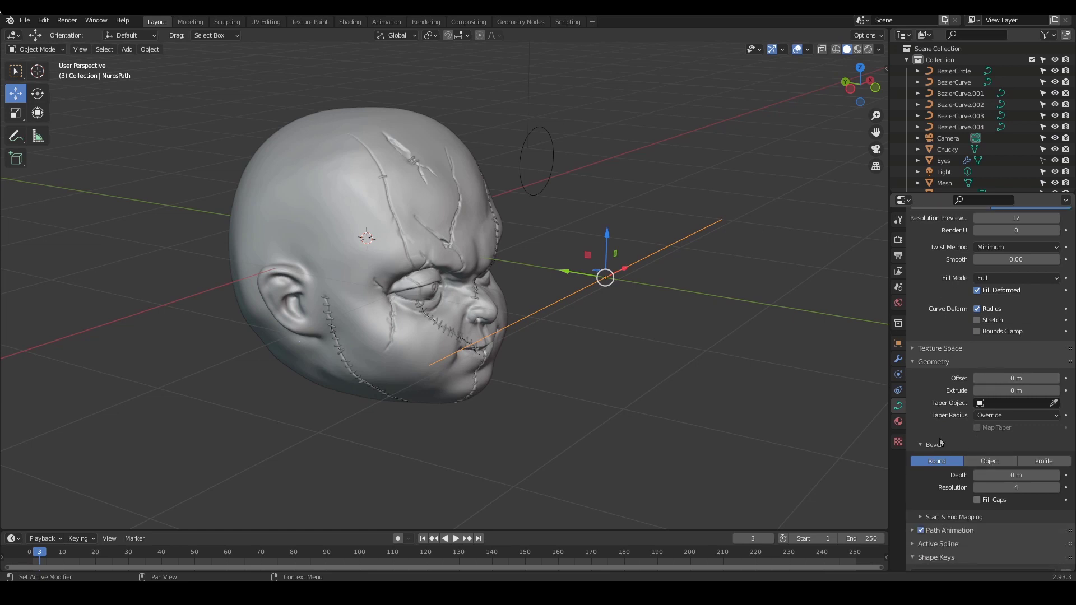
{"action": "left_click", "coordinate": [989, 462]}
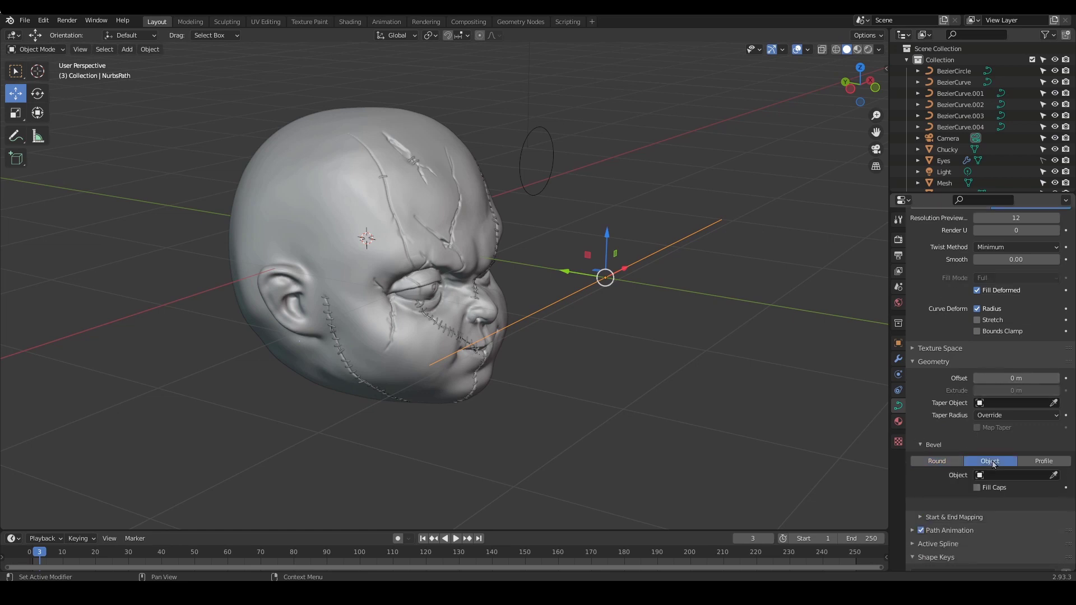
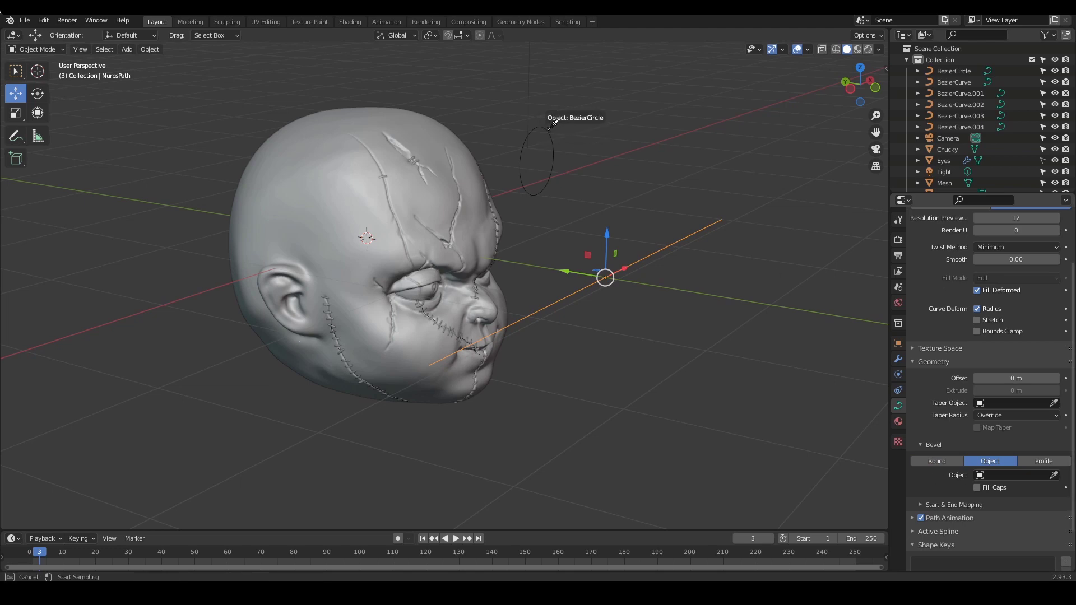
{"action": "left_click", "coordinate": [551, 130]}
Select the Bezier circle, enter Edit Mode and activate the Tweak selection tool
{"action": "middle_click_drag", "start_coordinate": [580, 173], "coordinate": [590, 341]}
{"action": "scroll", "coordinate": [593, 306], "scroll_direction": "up", "scroll_amount": 1}
{"action": "middle_click_drag", "start_coordinate": [541, 243], "coordinate": [541, 240], "text": "ctrl"}
{"action": "middle_click_drag", "start_coordinate": [541, 241], "coordinate": [560, 268], "text": "shift"}
{"action": "middle_click_drag", "start_coordinate": [560, 268], "coordinate": [586, 265]}
{"action": "left_click", "coordinate": [576, 205]}
{"action": "middle_click_drag", "start_coordinate": [631, 235], "coordinate": [564, 230]}
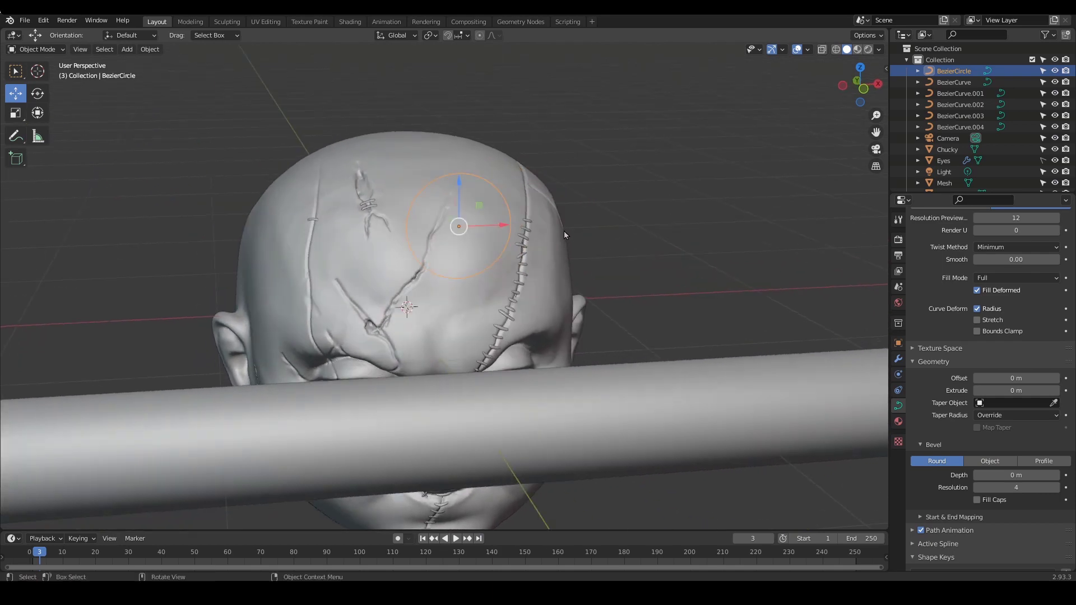
{"action": "key", "text": "Tab"}
{"action": "left_click", "coordinate": [15, 72]}
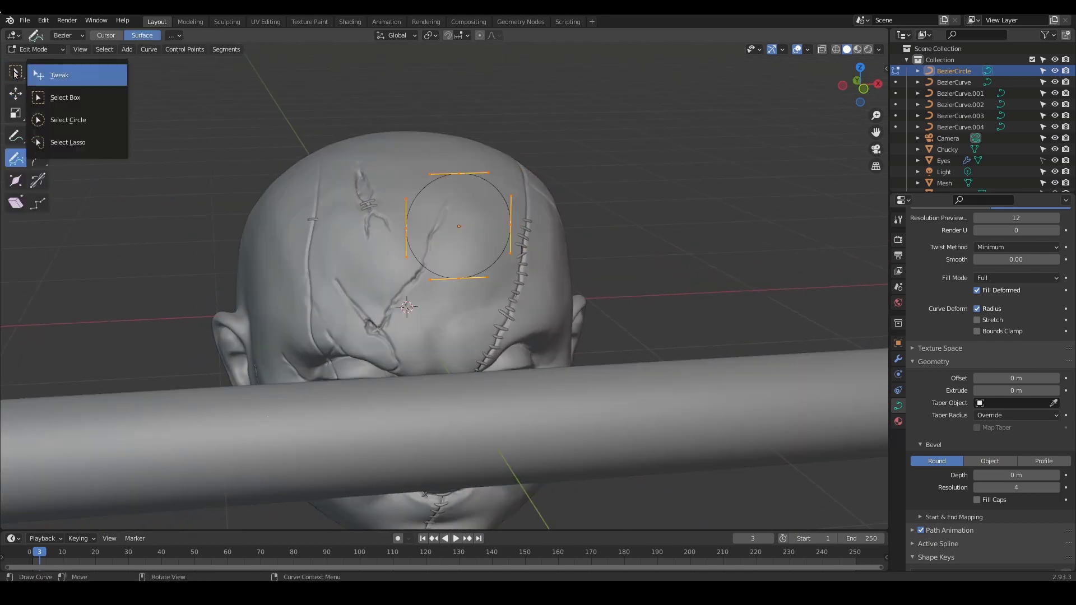
{"action": "left_click", "coordinate": [66, 79]}
Move the circle's top control point slightly down and its left control point up to make the profile uneven
{"action": "mouse_move", "coordinate": [461, 196]}
{"action": "middle_mouse_down"}
{"action": "mouse_move", "coordinate": [439, 193]}
{"action": "mouse_move", "coordinate": [435, 162]}
{"action": "mouse_move", "coordinate": [432, 230]}
{"action": "mouse_move", "coordinate": [442, 188]}
{"action": "middle_mouse_up"}
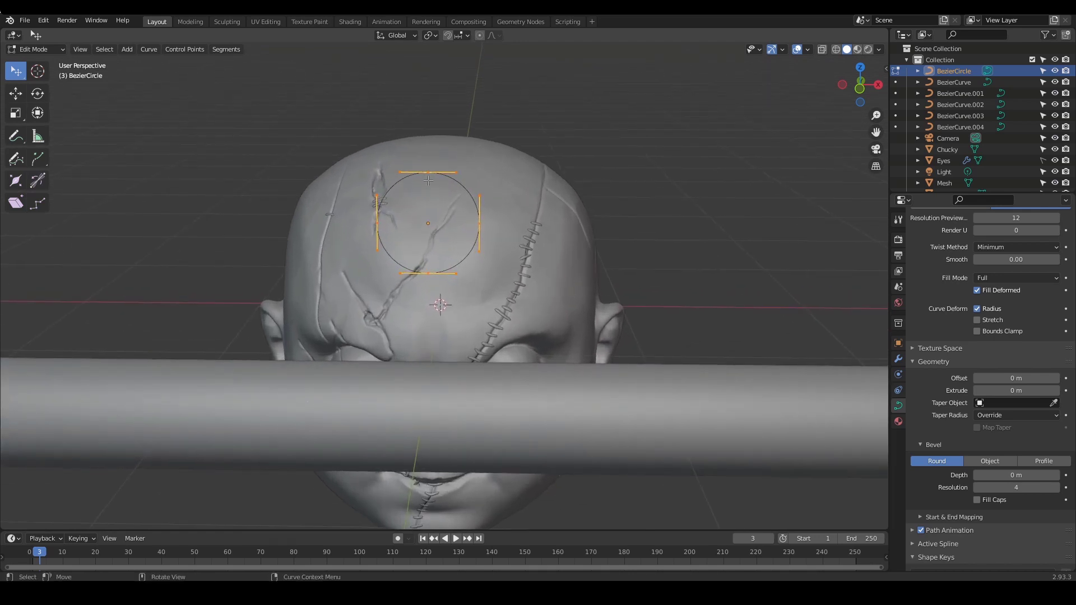
{"action": "left_click_drag", "start_coordinate": [429, 174], "coordinate": [431, 187]}
{"action": "scroll", "coordinate": [450, 196], "scroll_direction": "down", "scroll_amount": 3}
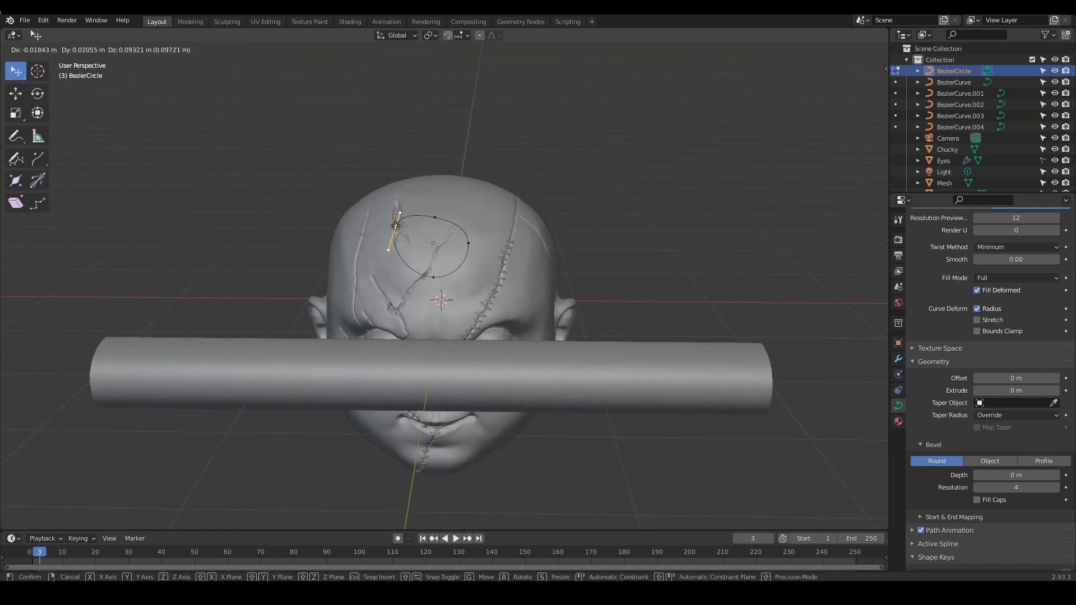
{"action": "middle_click_drag", "start_coordinate": [396, 224], "coordinate": [497, 281]}
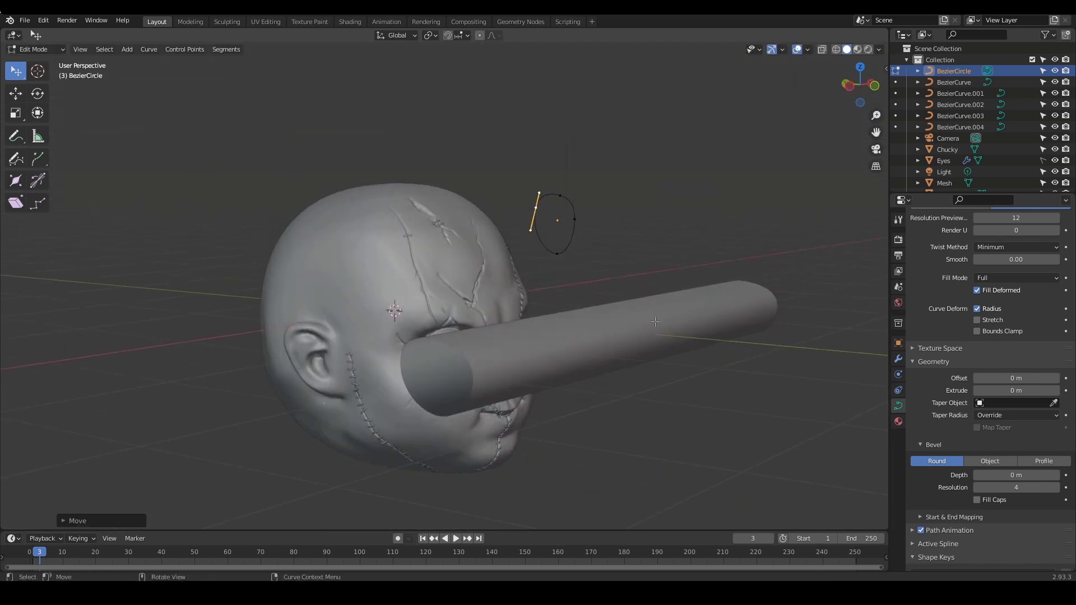
{"action": "middle_click_drag", "start_coordinate": [656, 321], "coordinate": [367, 361]}
{"action": "middle_click_drag", "start_coordinate": [516, 299], "coordinate": [461, 321]}
Subdivide the segment between the circle's left and top points and reposition the new point to form a dent
{"action": "middle_click_drag", "start_coordinate": [461, 321], "coordinate": [418, 240], "text": "ctrl"}
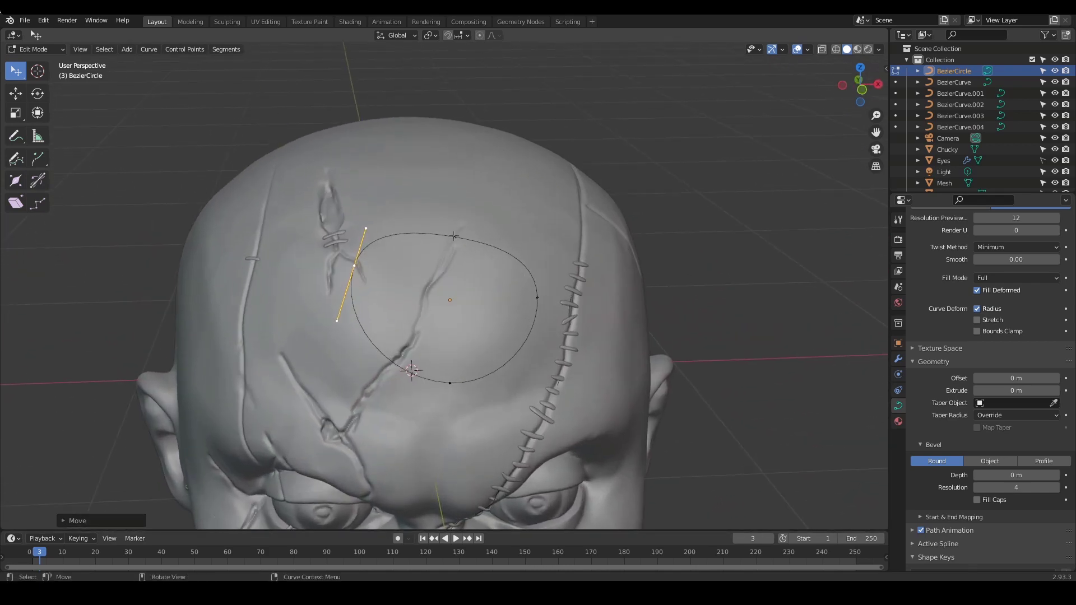
{"action": "middle_click_drag", "start_coordinate": [489, 252], "coordinate": [505, 342], "text": "ctrl"}
{"action": "mouse_move", "coordinate": [518, 261]}
{"action": "middle_mouse_down", "text": "ctrl"}
{"action": "mouse_move", "coordinate": [522, 241]}
{"action": "mouse_move", "coordinate": [528, 291]}
{"action": "mouse_move", "coordinate": [534, 255]}
{"action": "middle_mouse_up", "text": "ctrl"}
{"action": "scroll", "coordinate": [461, 239], "scroll_direction": "up", "scroll_amount": 4}
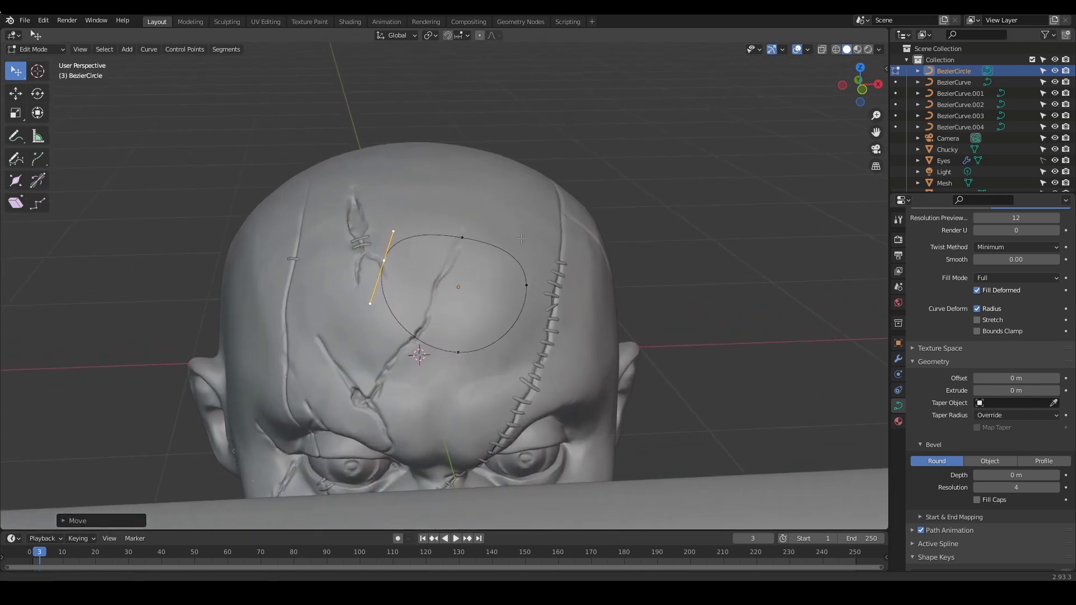
{"action": "left_click", "coordinate": [461, 239]}
{"action": "scroll", "coordinate": [460, 239], "scroll_direction": "up", "scroll_amount": 1}
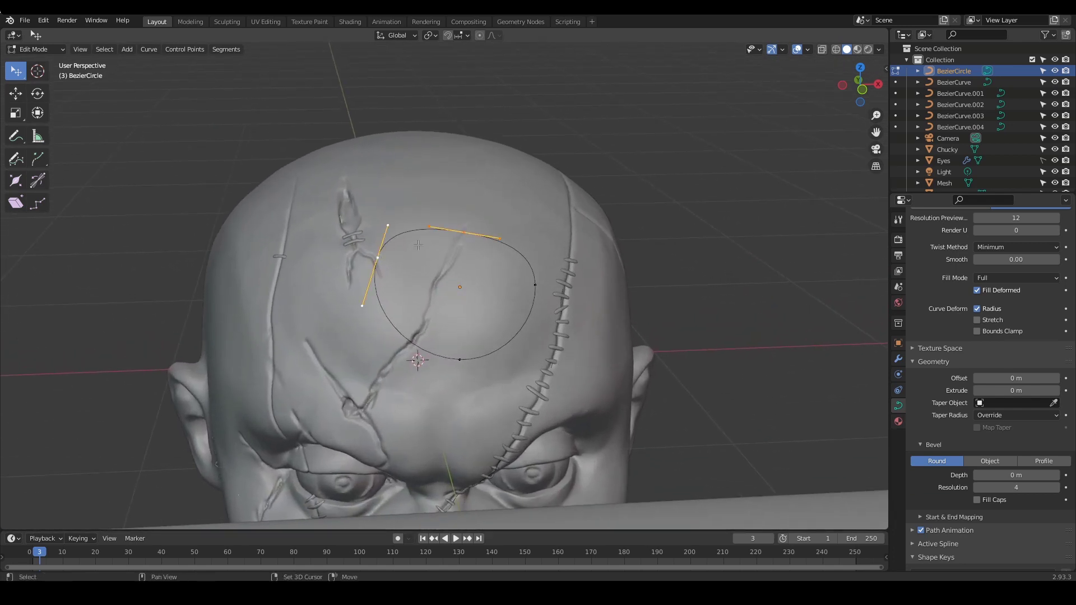
{"action": "scroll", "coordinate": [418, 245], "scroll_direction": "up", "scroll_amount": 2}
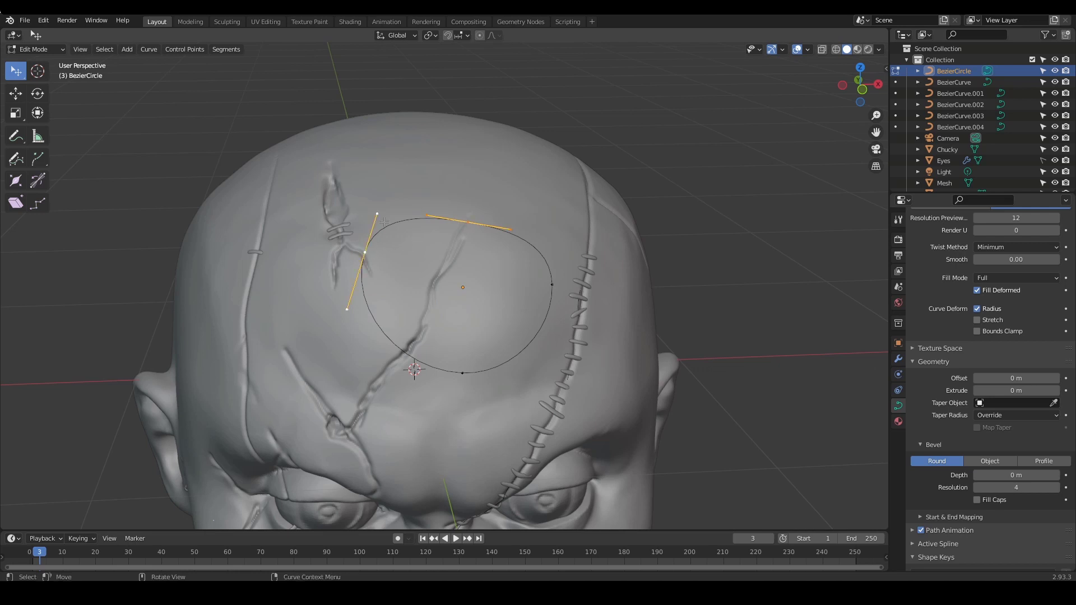
{"action": "right_click", "coordinate": [403, 225]}
{"action": "left_click", "coordinate": [378, 222]}
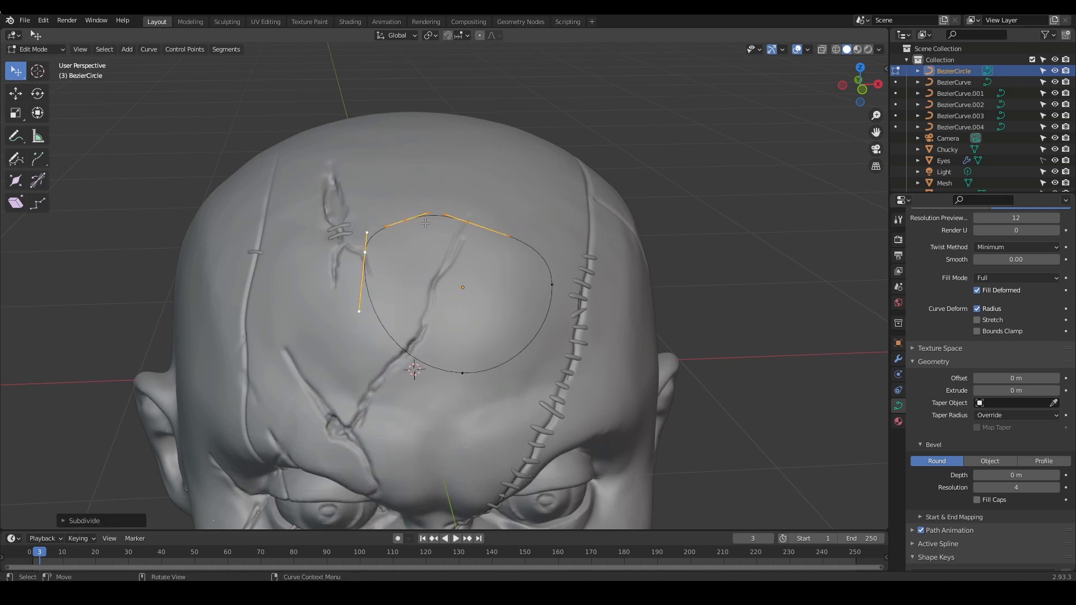
{"action": "left_click", "coordinate": [407, 245]}
{"action": "key", "text": "g"}
{"action": "left_click_drag", "start_coordinate": [407, 245], "coordinate": [425, 227]}
Subdivide the segment between the left and bottom points, pull the new point inward and shift the bottom point to the left
{"action": "left_click_drag", "start_coordinate": [424, 226], "coordinate": [428, 367], "text": "ctrl+alt"}
{"action": "left_click_drag", "start_coordinate": [428, 367], "coordinate": [496, 263], "text": "alt+shift"}
{"action": "left_click_drag", "start_coordinate": [495, 264], "coordinate": [495, 244], "text": "ctrl+alt"}
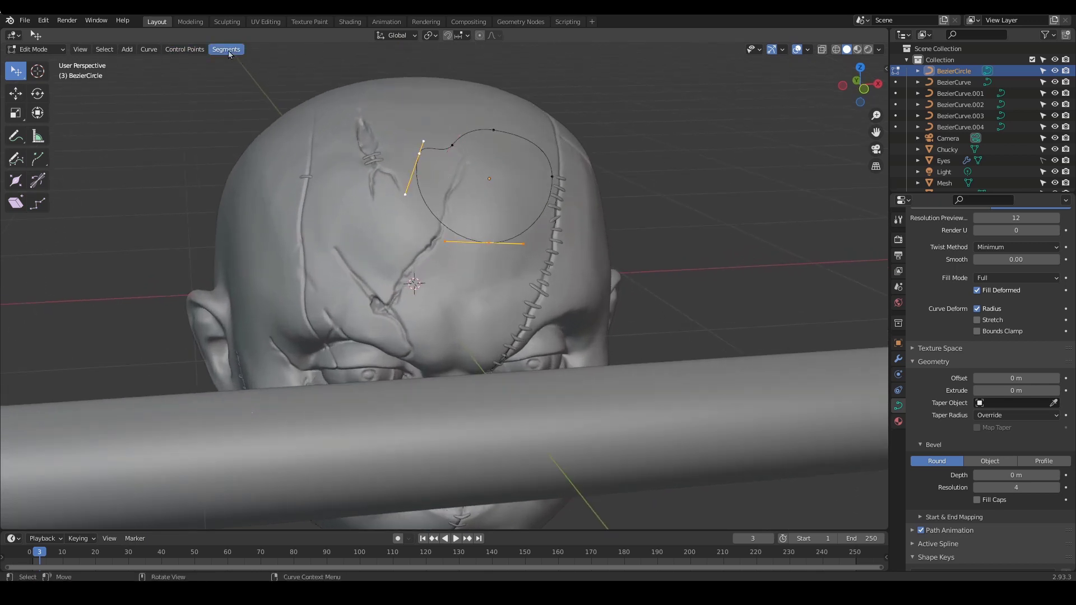
{"action": "right_click", "coordinate": [436, 209]}
{"action": "left_click", "coordinate": [417, 208]}
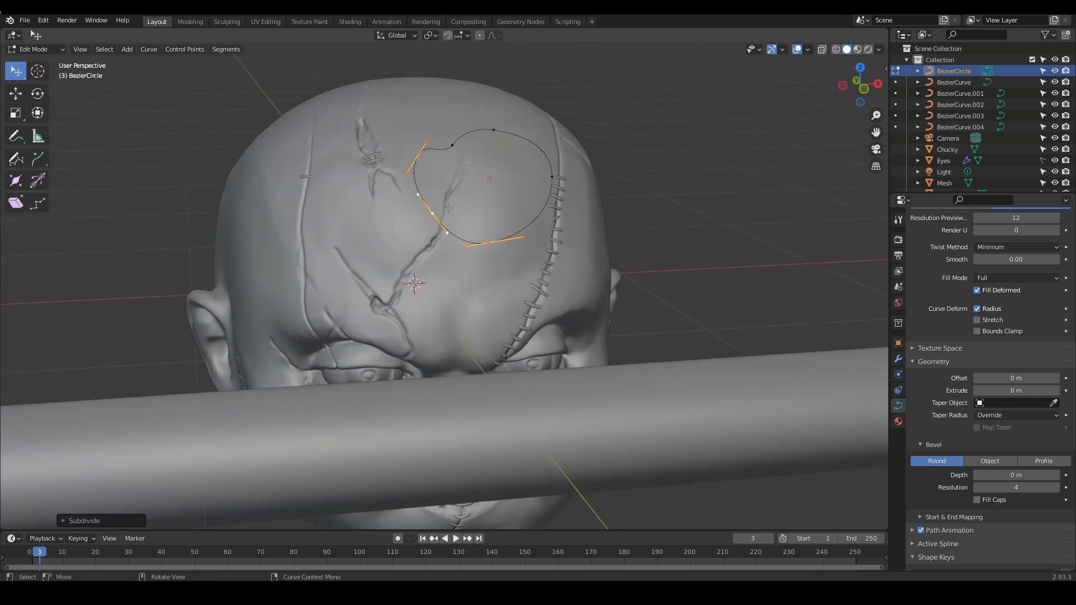
{"action": "mouse_move", "coordinate": [432, 211]}
{"action": "left_mouse_down"}
{"action": "mouse_move", "coordinate": [451, 212]}
{"action": "mouse_move", "coordinate": [446, 203]}
{"action": "left_mouse_up"}
{"action": "left_click_drag", "start_coordinate": [488, 239], "coordinate": [461, 231]}
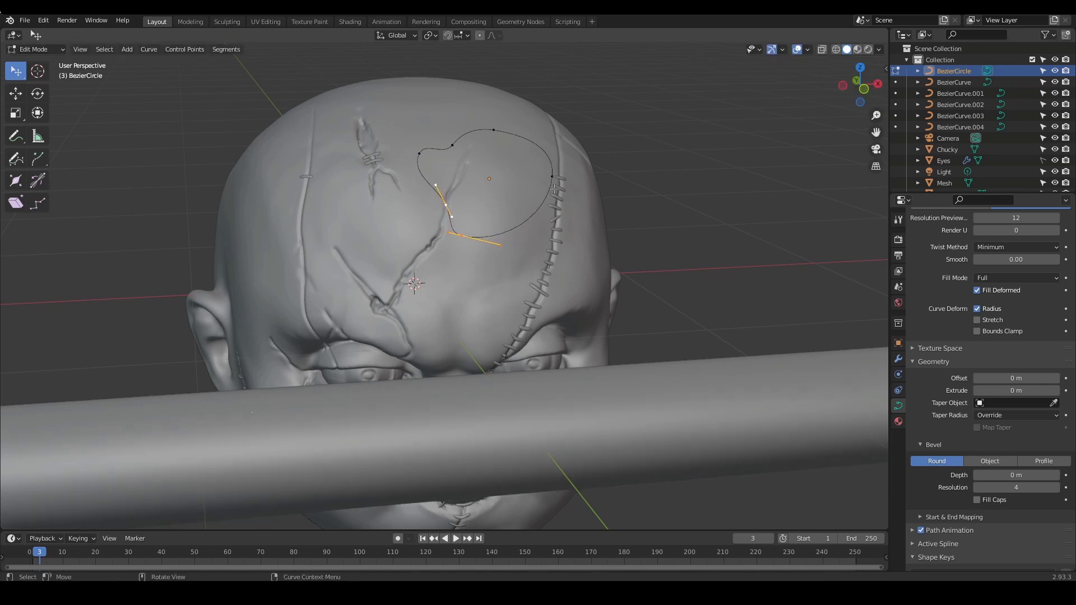
Subdivide the profile's lower right side twice and adjust the newest point's handle to create a small notch
{"action": "right_click", "coordinate": [506, 231]}
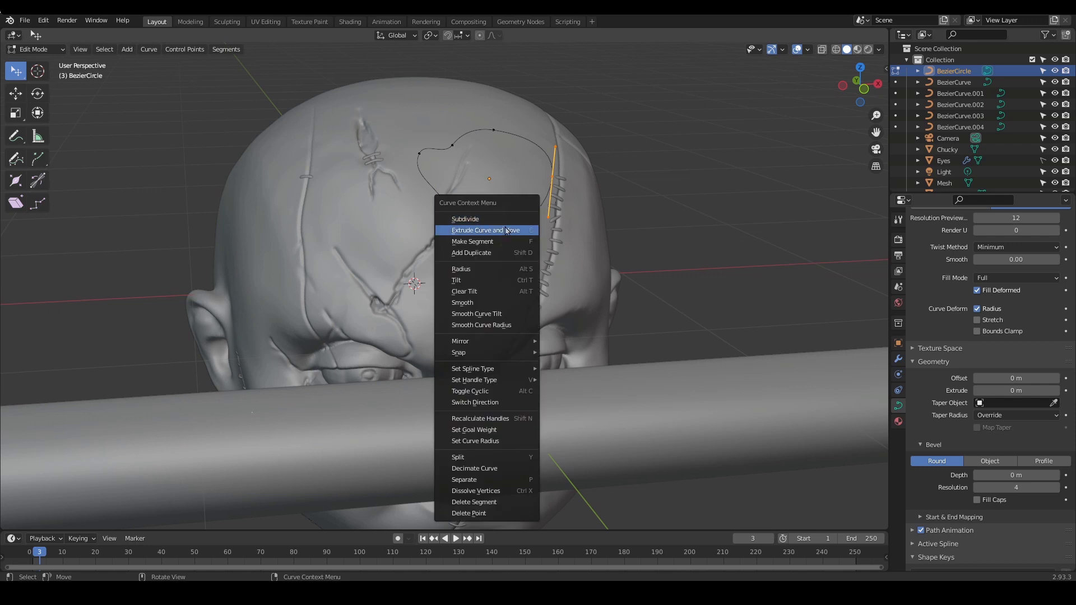
{"action": "left_click", "coordinate": [502, 224]}
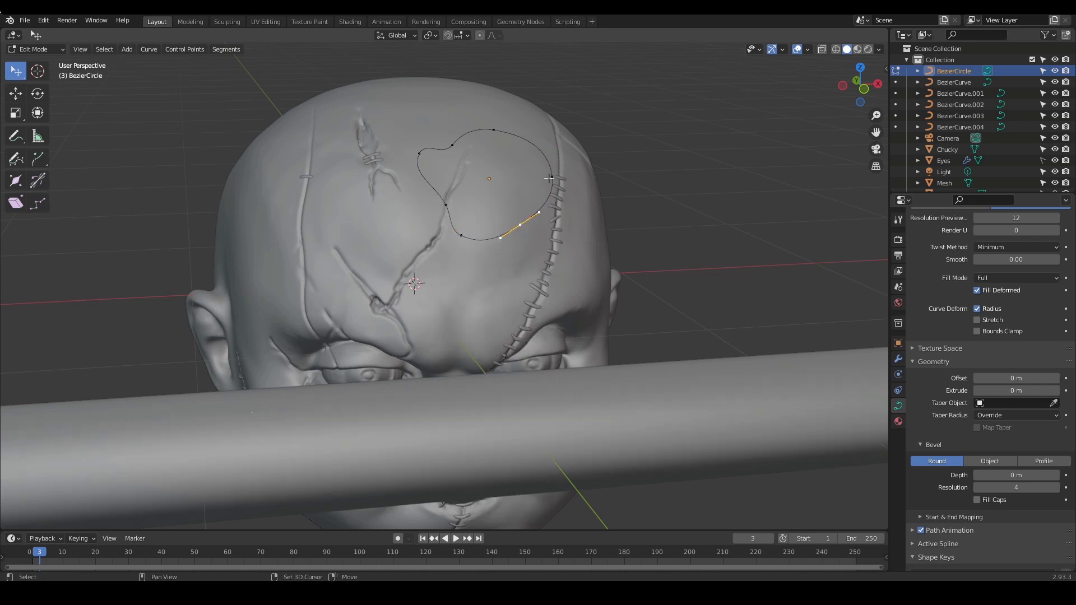
{"action": "right_click", "coordinate": [530, 189]}
{"action": "left_click", "coordinate": [528, 191]}
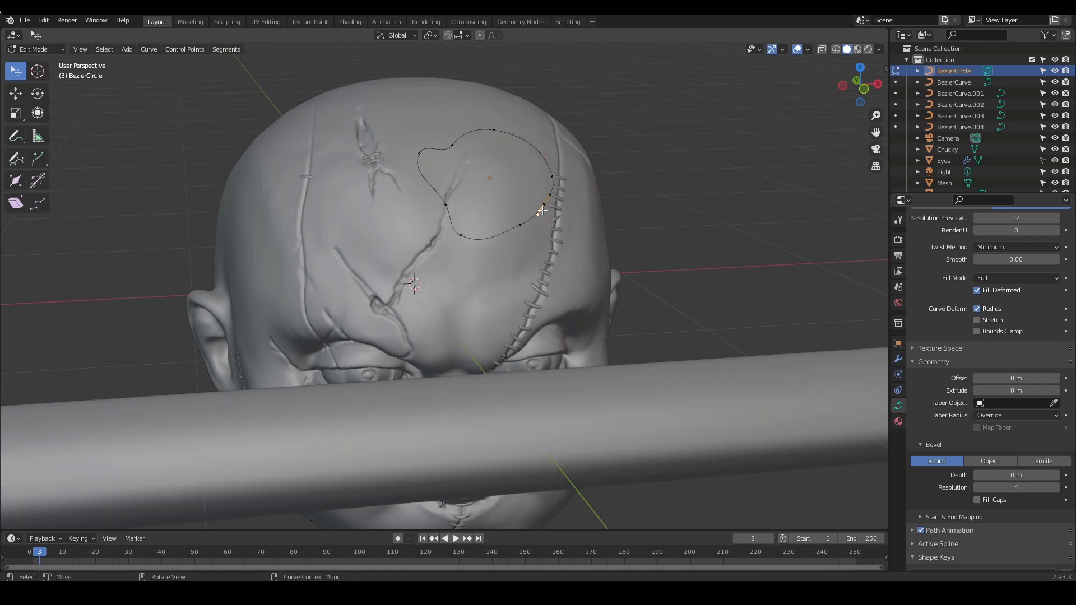
{"action": "left_click_drag", "start_coordinate": [542, 210], "coordinate": [530, 205]}
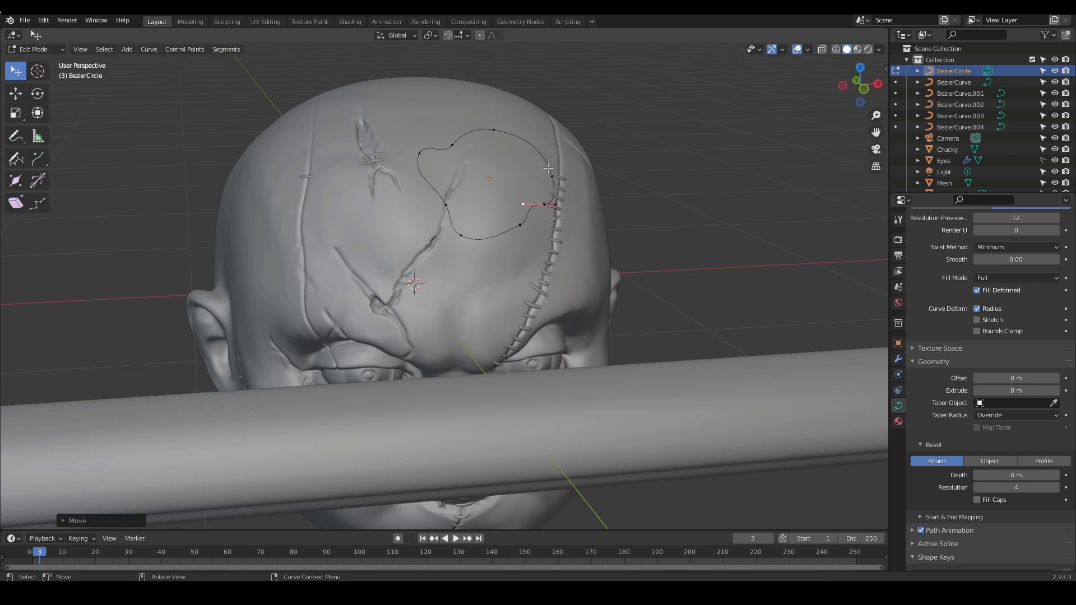
Subdivide the segment between the top and right points, pull the new point inward and adjust the right point's handle in front view
{"action": "right_click", "coordinate": [505, 136]}
{"action": "left_click", "coordinate": [504, 144]}
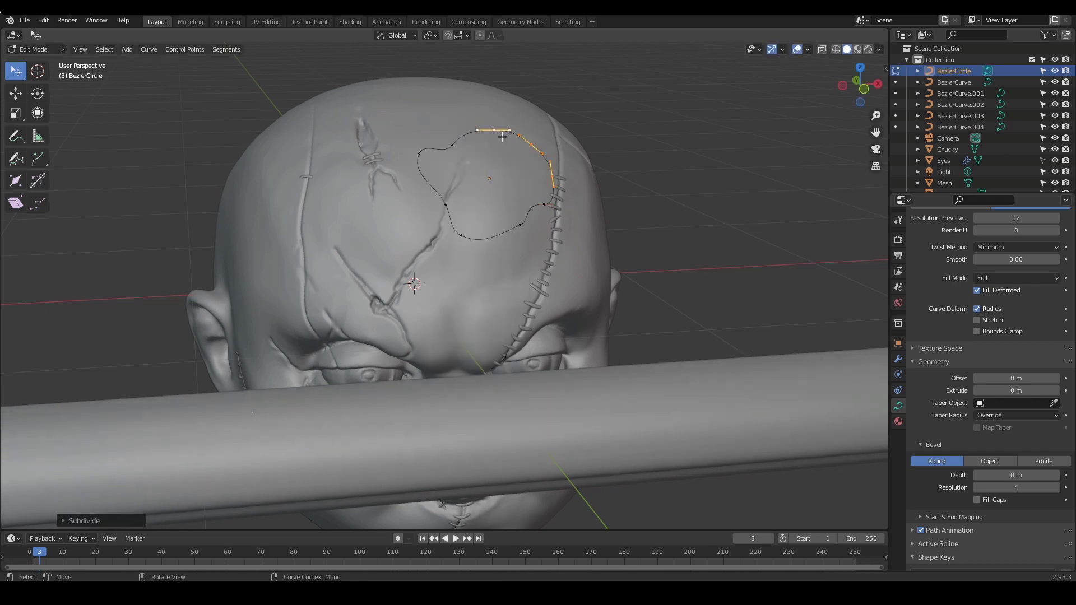
{"action": "middle_click_drag", "start_coordinate": [504, 143], "coordinate": [559, 212]}
{"action": "scroll", "coordinate": [563, 253], "scroll_direction": "down", "scroll_amount": 4}
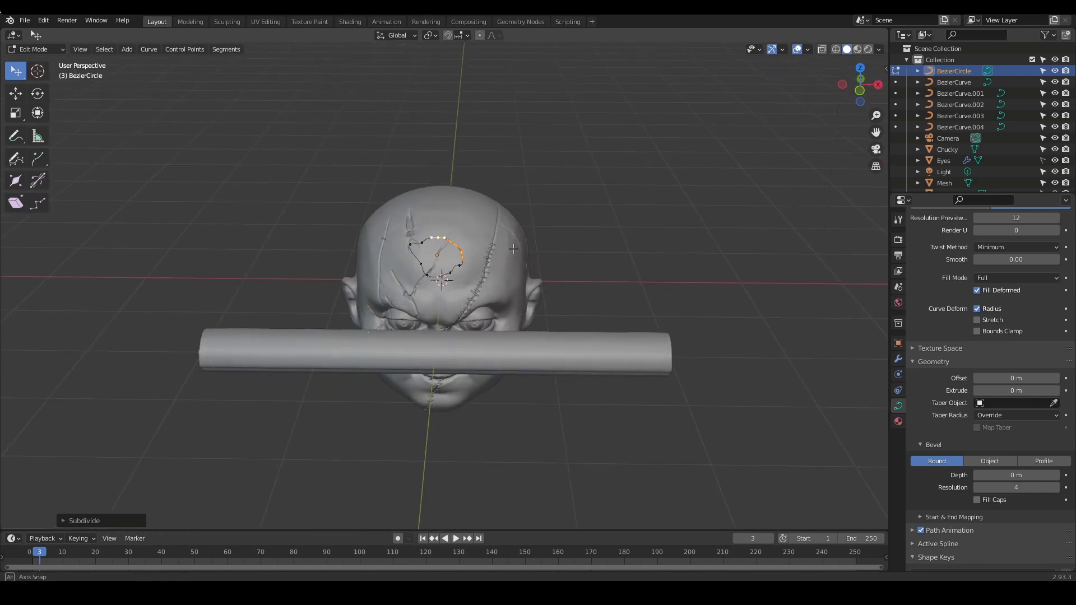
{"action": "middle_click_drag", "start_coordinate": [368, 230], "coordinate": [403, 158], "text": "ctrl"}
{"action": "middle_click_drag", "start_coordinate": [470, 101], "coordinate": [479, 221], "text": "shift"}
{"action": "middle_click_drag", "start_coordinate": [493, 167], "coordinate": [503, 145], "text": "ctrl"}
{"action": "left_click_drag", "start_coordinate": [508, 146], "coordinate": [506, 122]}
{"action": "mouse_move", "coordinate": [549, 202]}
{"action": "left_mouse_down"}
{"action": "mouse_move", "coordinate": [552, 169]}
{"action": "mouse_move", "coordinate": [542, 187]}
{"action": "left_mouse_up"}
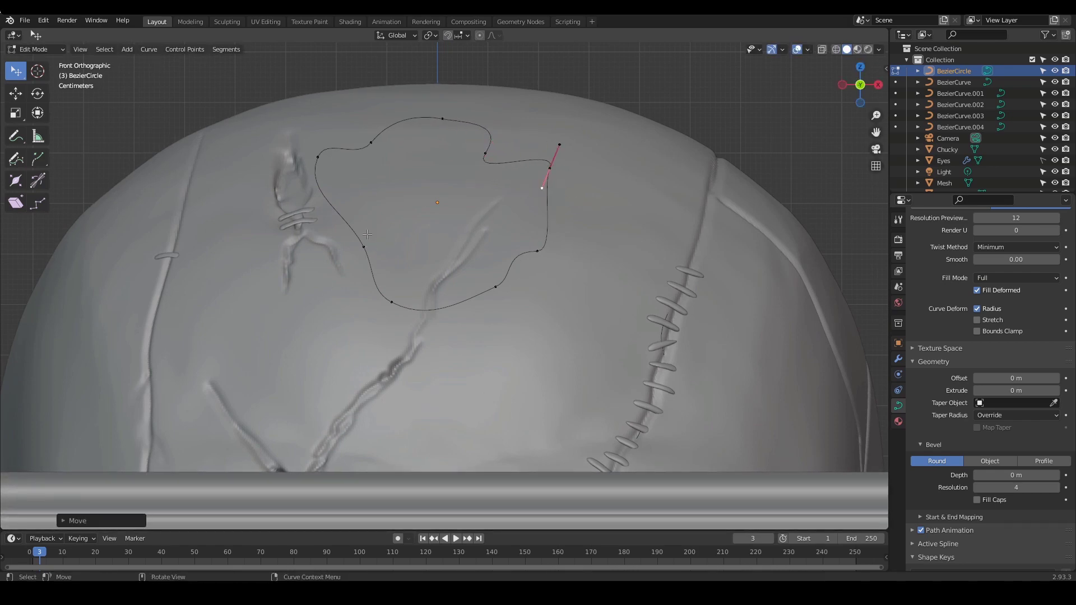
Subdivide the profile's left segment, pull the point below it outward and nudge the lower left point outward
{"action": "right_click", "coordinate": [342, 206]}
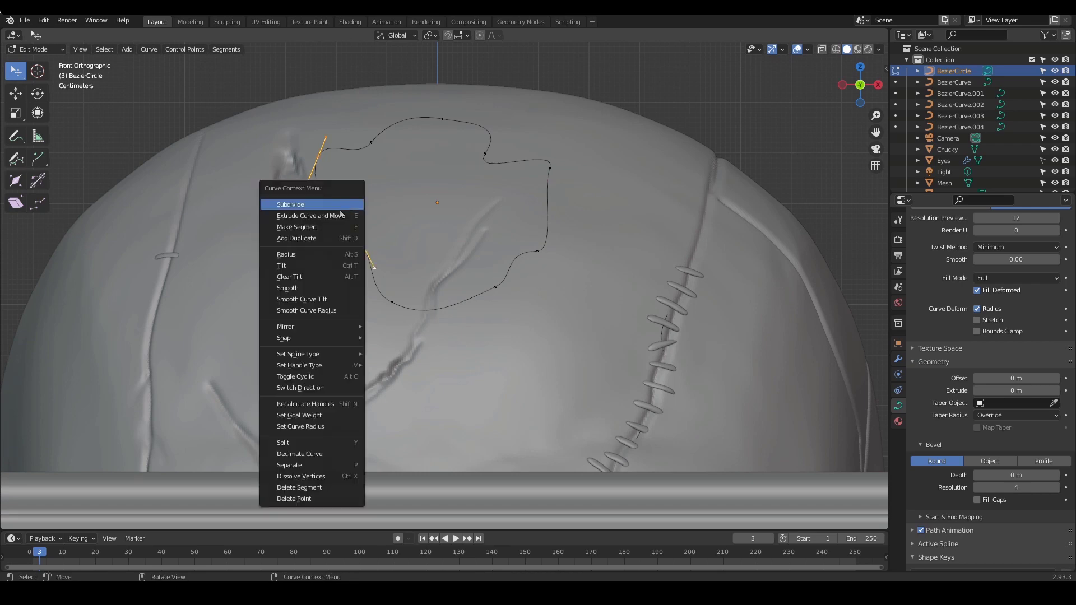
{"action": "left_click", "coordinate": [331, 207]}
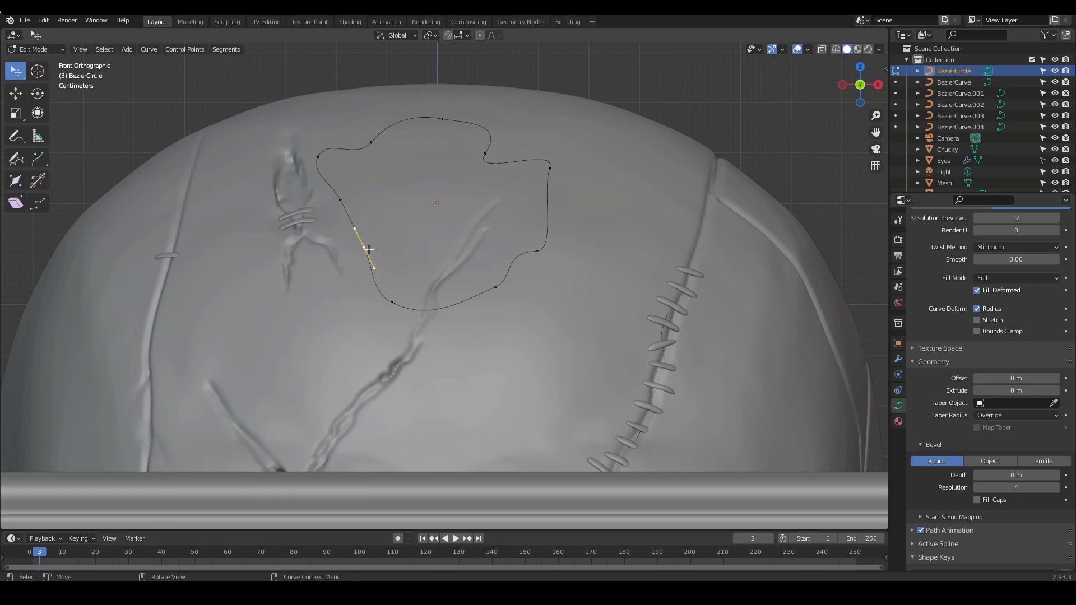
{"action": "left_click_drag", "start_coordinate": [369, 248], "coordinate": [307, 227]}
{"action": "left_click_drag", "start_coordinate": [318, 152], "coordinate": [301, 140]}
{"action": "left_click_drag", "start_coordinate": [387, 299], "coordinate": [371, 291]}
Subdivide the profile's bottom segment between the lower left and lower right points
{"action": "left_click", "coordinate": [493, 288]}
{"action": "right_click", "coordinate": [433, 309]}
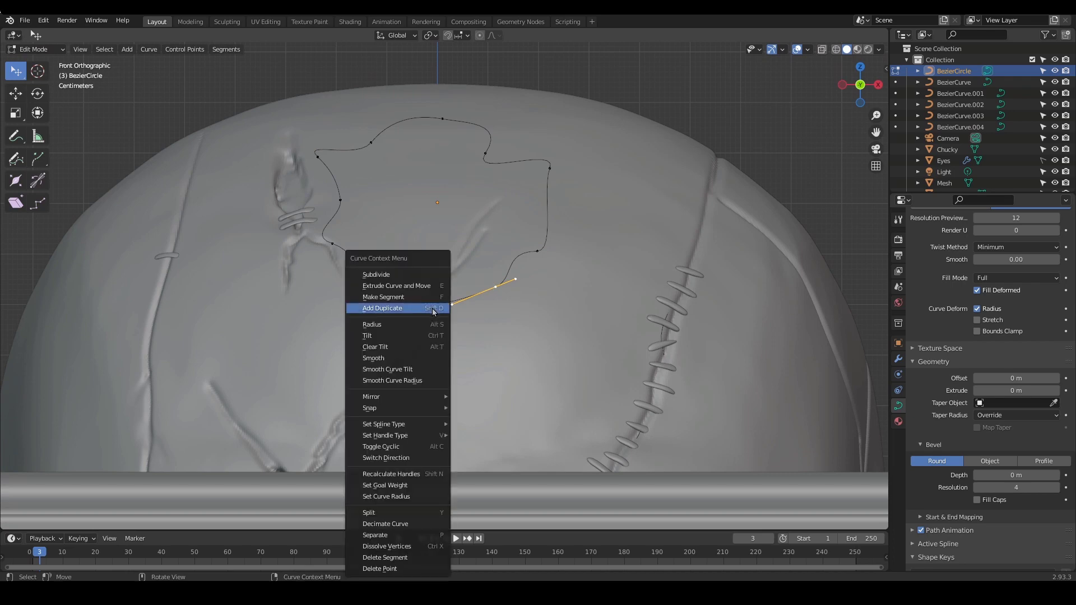
{"action": "left_click", "coordinate": [404, 274]}
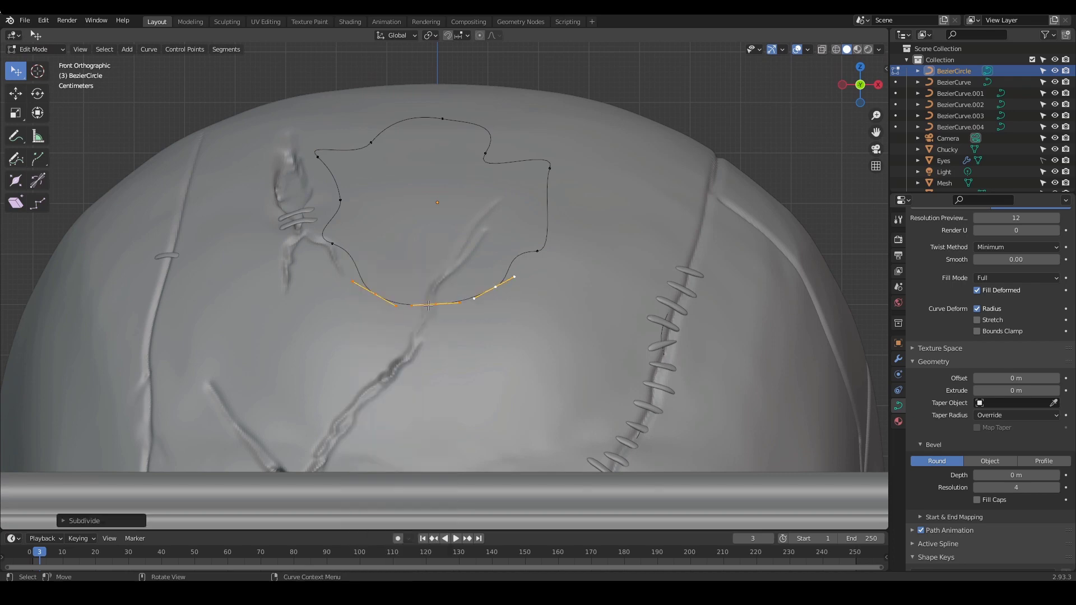
Pull the profile's new bottom point upward into the shape and shift the lower right point slightly inward
{"action": "left_click_drag", "start_coordinate": [428, 305], "coordinate": [397, 277]}
{"action": "left_click_drag", "start_coordinate": [517, 281], "coordinate": [475, 294]}
{"action": "middle_click_drag", "start_coordinate": [449, 281], "coordinate": [519, 337], "text": "ctrl"}
{"action": "scroll", "coordinate": [486, 367], "scroll_direction": "down", "scroll_amount": 4}
{"action": "scroll", "coordinate": [488, 381], "scroll_direction": "up", "scroll_amount": 3}
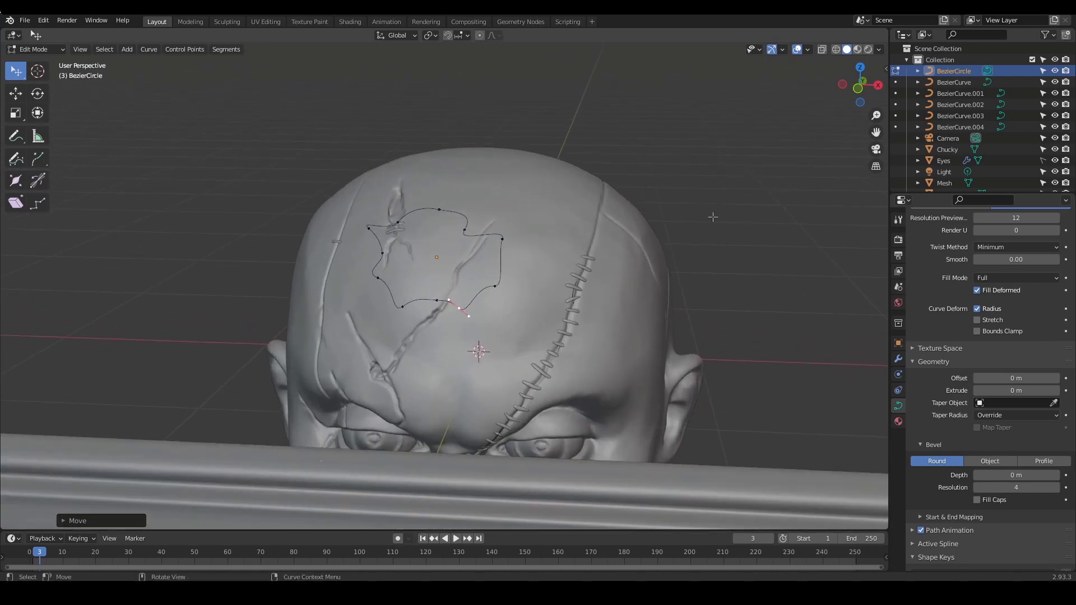
{"action": "scroll", "coordinate": [712, 217], "scroll_direction": "down", "scroll_amount": 4}
{"action": "middle_click_drag", "start_coordinate": [713, 217], "coordinate": [582, 341]}
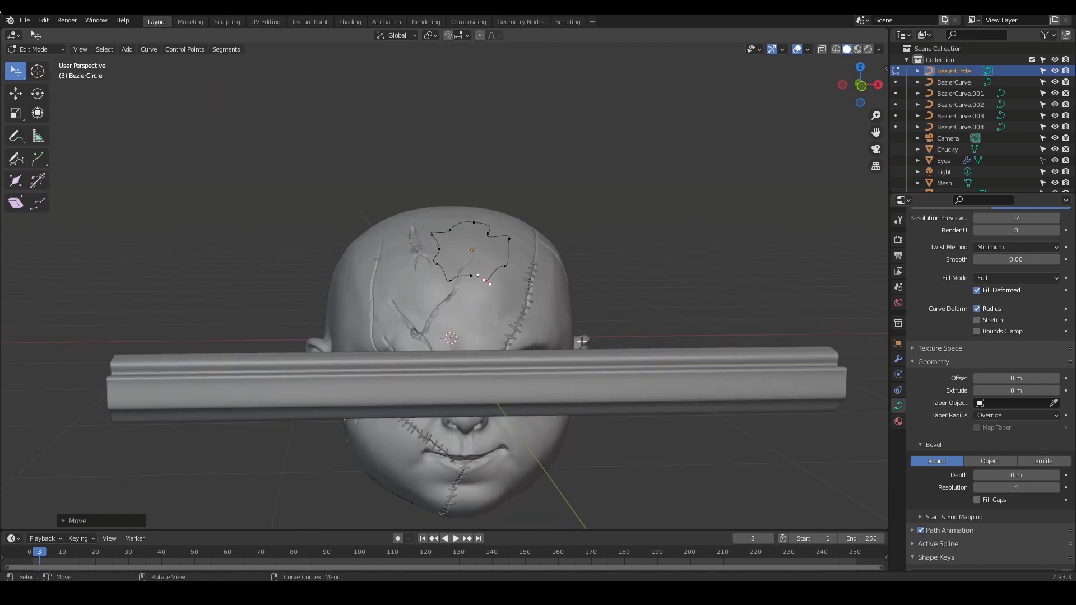
Subdivide the profile's right segment in front view and adjust the new point's handle to bend the outline inward
{"action": "key", "text": "KP_1"}
{"action": "scroll", "coordinate": [542, 280], "scroll_direction": "up", "scroll_amount": 5}
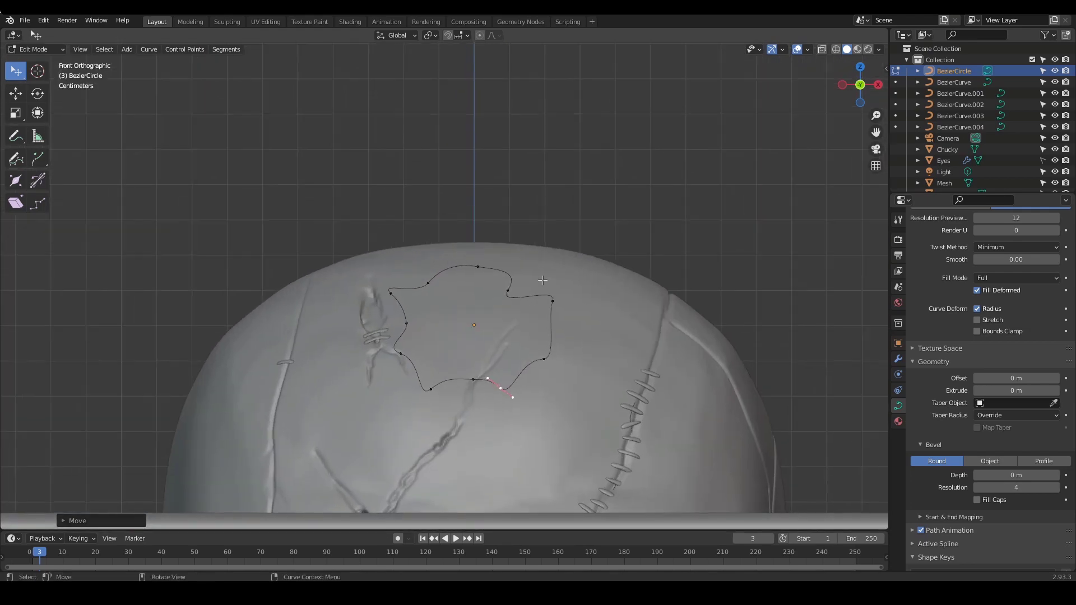
{"action": "right_click", "coordinate": [540, 327]}
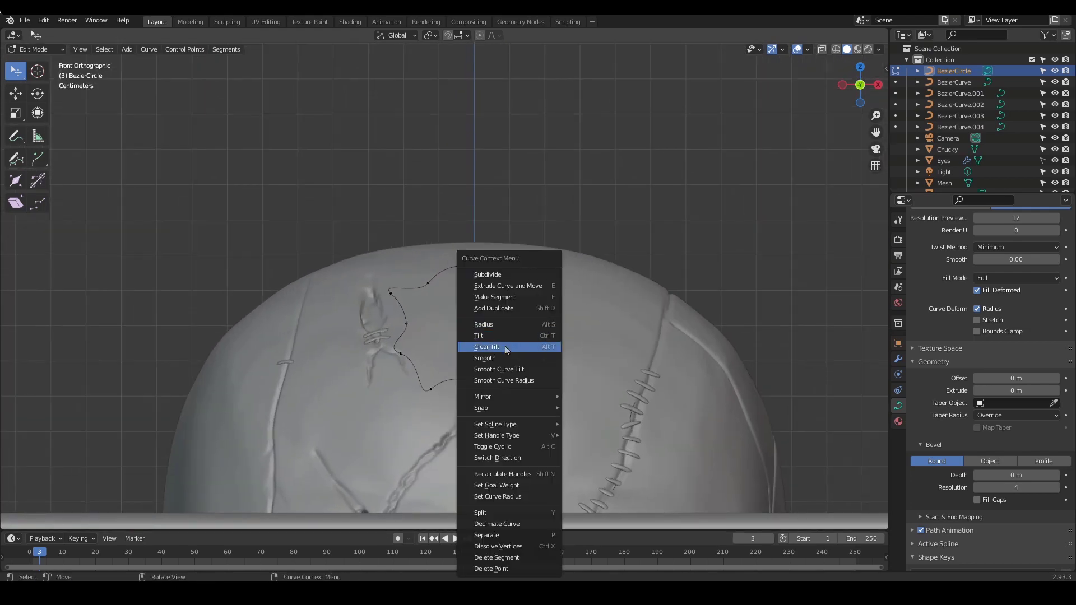
{"action": "left_click", "coordinate": [511, 276]}
{"action": "key", "text": "g"}
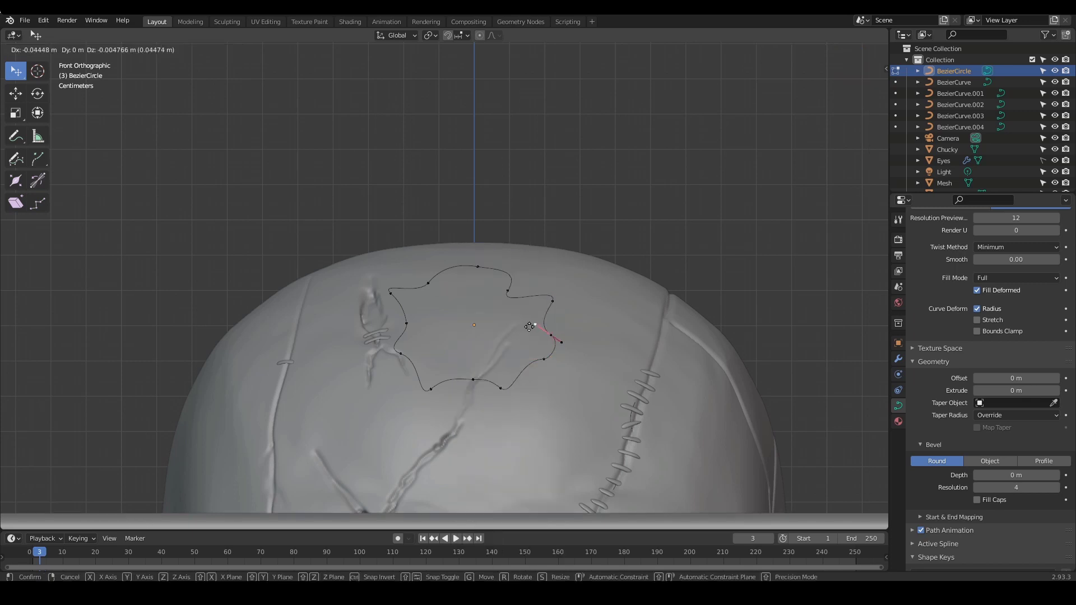
{"action": "left_click", "coordinate": [525, 327]}
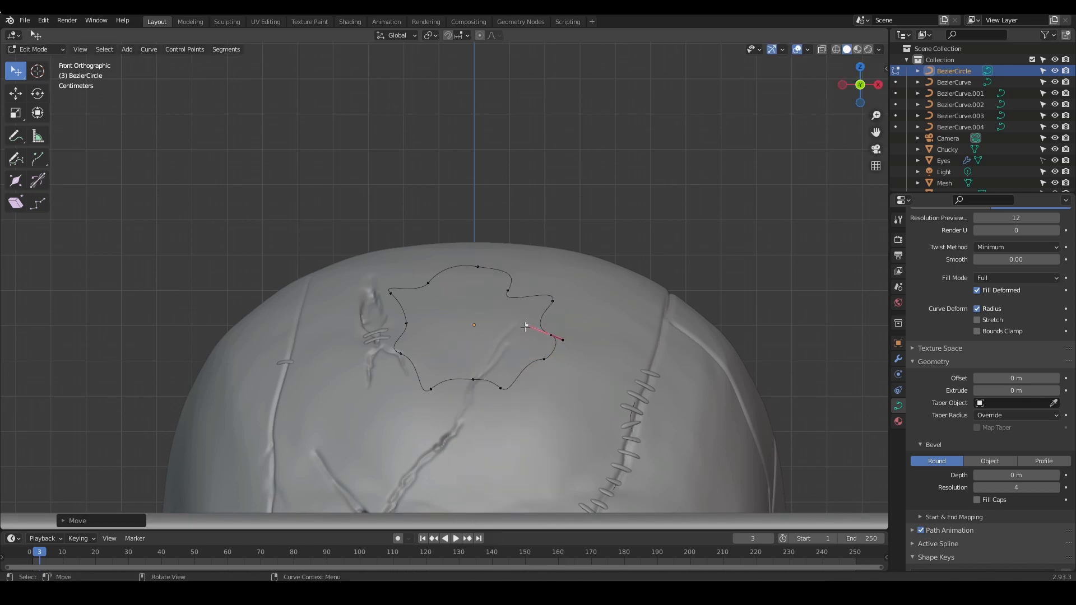
{"action": "key", "text": "g"}
{"action": "left_click", "coordinate": [401, 314]}
Finish editing the profile, rotate the bevelled path upright in front of the face and open the path for point editing
{"action": "scroll", "coordinate": [538, 358], "scroll_direction": "down", "scroll_amount": 5}
{"action": "middle_click_drag", "start_coordinate": [537, 359], "coordinate": [3, 89]}
{"action": "key", "text": "Tab"}
{"action": "left_click", "coordinate": [600, 293]}
{"action": "left_click", "coordinate": [38, 92]}
{"action": "middle_click_drag", "start_coordinate": [522, 267], "coordinate": [485, 261]}
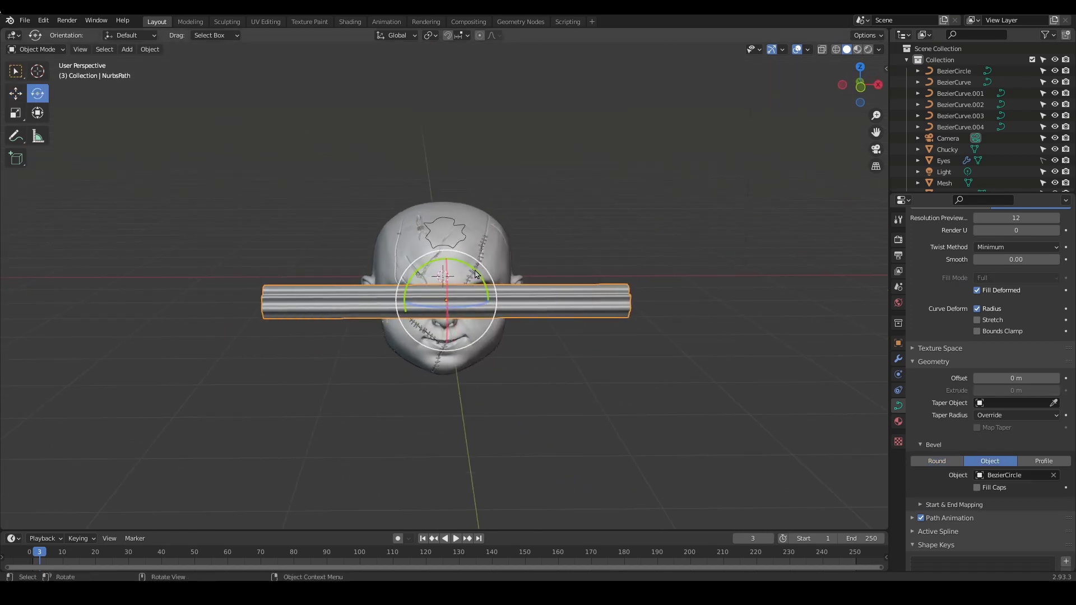
{"action": "left_click_drag", "start_coordinate": [471, 265], "coordinate": [411, 282]}
{"action": "middle_click_drag", "start_coordinate": [519, 346], "coordinate": [491, 387]}
{"action": "key", "text": "Tab"}
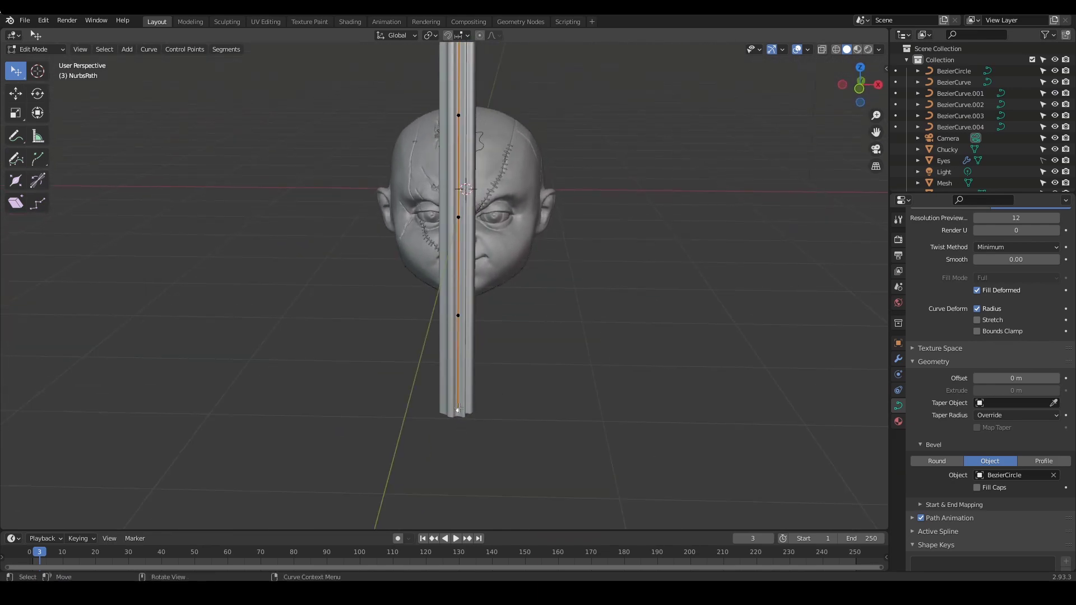
Try bending the strand by moving its lower and upper end points sideways, and undo both moves
{"action": "left_click_drag", "start_coordinate": [459, 408], "coordinate": [352, 384]}
{"action": "middle_click_drag", "start_coordinate": [485, 73], "coordinate": [495, 179], "text": "shift"}
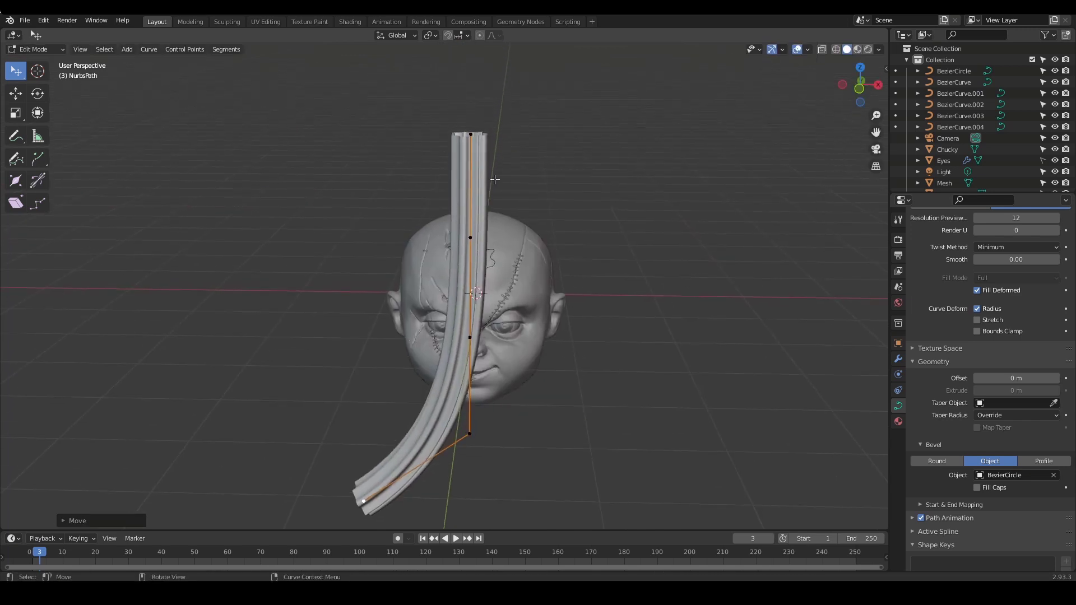
{"action": "left_click_drag", "start_coordinate": [471, 135], "coordinate": [559, 165]}
{"action": "middle_click_drag", "start_coordinate": [580, 320], "coordinate": [603, 277], "text": "shift"}
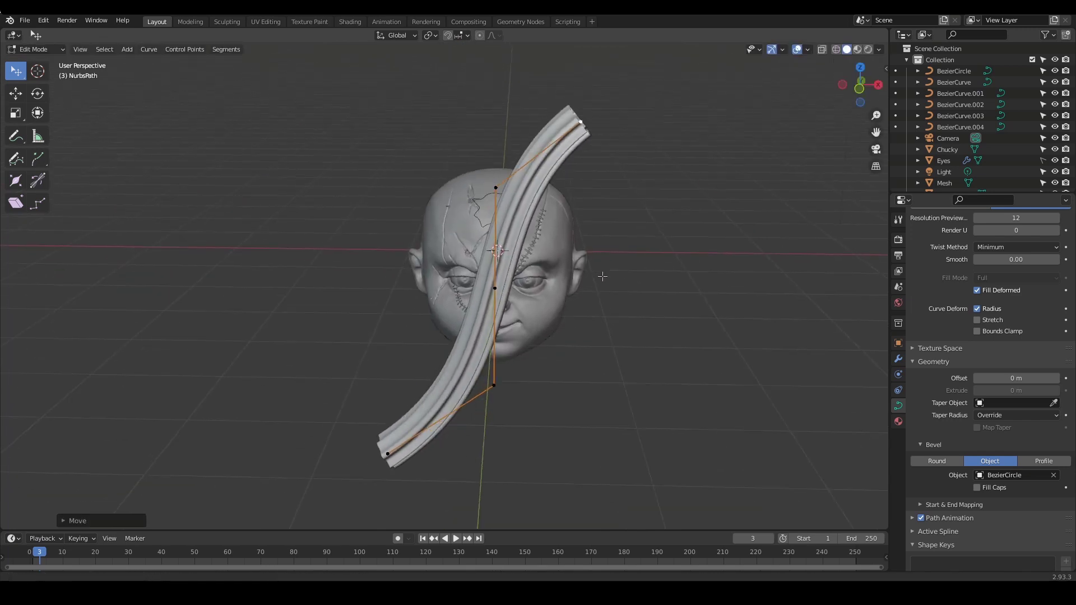
{"action": "key", "text": "ctrl+z"}
{"action": "key", "text": "ctrl+z"}
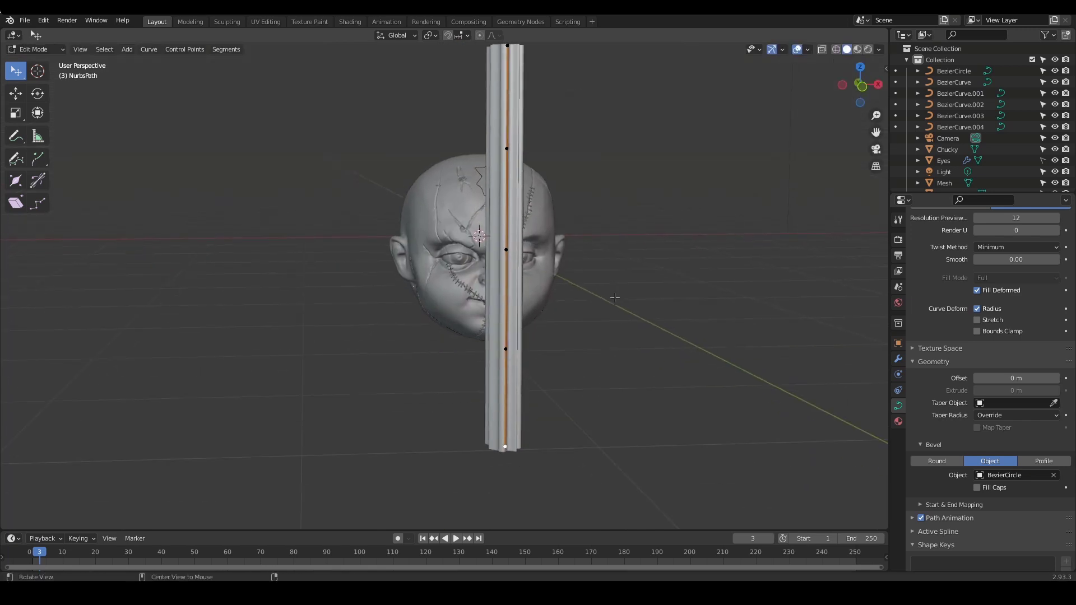
Shrink the radius of the strand's lower end point to about 0.12 so the strand tapers to a tip
{"action": "mouse_move", "coordinate": [548, 440]}
{"action": "middle_mouse_down"}
{"action": "mouse_move", "coordinate": [588, 435]}
{"action": "mouse_move", "coordinate": [533, 441]}
{"action": "mouse_move", "coordinate": [581, 441]}
{"action": "mouse_move", "coordinate": [549, 425]}
{"action": "middle_mouse_up"}
{"action": "key", "text": "alt+s"}
{"action": "right_click", "coordinate": [555, 420]}
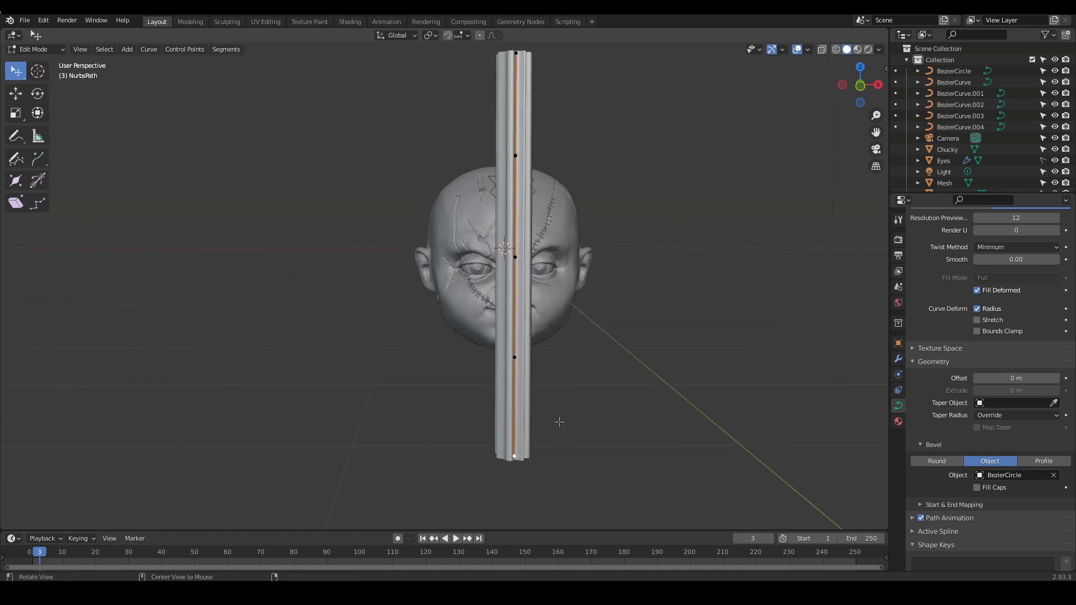
{"action": "key", "text": "alt+s"}
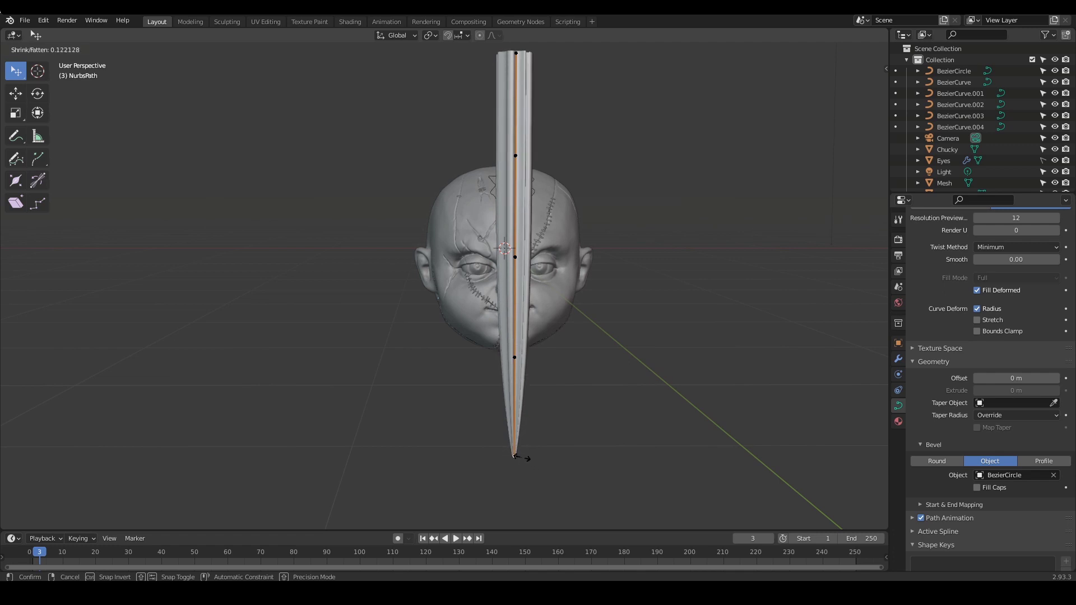
{"action": "left_click", "coordinate": [527, 458]}
Try moving the control point just above the tip sideways, and undo the move
{"action": "middle_click_drag", "start_coordinate": [530, 456], "coordinate": [653, 420]}
{"action": "middle_click_drag", "start_coordinate": [641, 419], "coordinate": [557, 362]}
{"action": "left_click", "coordinate": [499, 371]}
{"action": "key", "text": "g"}
{"action": "left_click", "coordinate": [455, 362]}
{"action": "key", "text": "ctrl+z"}
Scale the whole strand down and pull its tip farther downward to lengthen the taper
{"action": "key", "text": "Tab"}
{"action": "key", "text": "s"}
{"action": "left_click", "coordinate": [570, 351]}
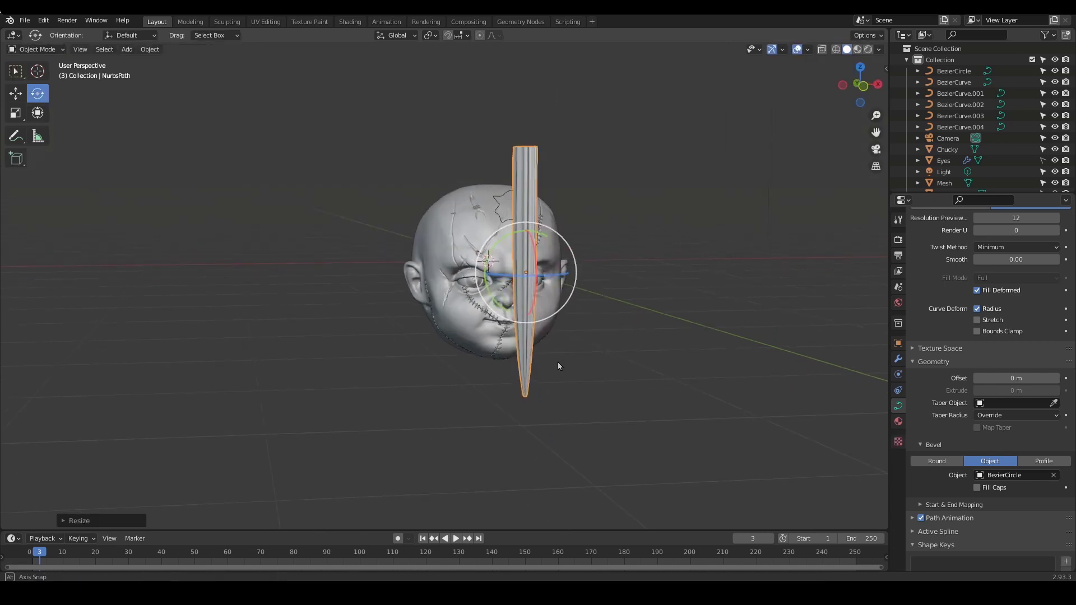
{"action": "key", "text": "Tab"}
{"action": "left_click", "coordinate": [522, 448]}
{"action": "key", "text": "g"}
{"action": "left_click", "coordinate": [524, 448]}
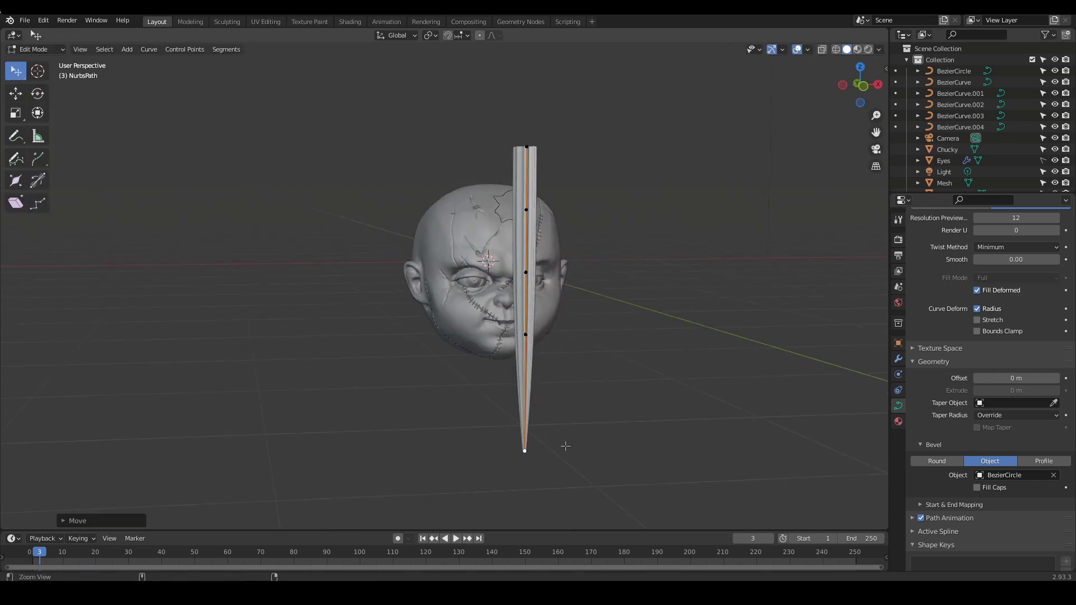
Subdivide the segment between the strand's two lowest control points
{"action": "middle_click_drag", "start_coordinate": [615, 405], "coordinate": [459, 247], "text": "shift"}
{"action": "scroll", "coordinate": [526, 292], "scroll_direction": "up", "scroll_amount": 1}
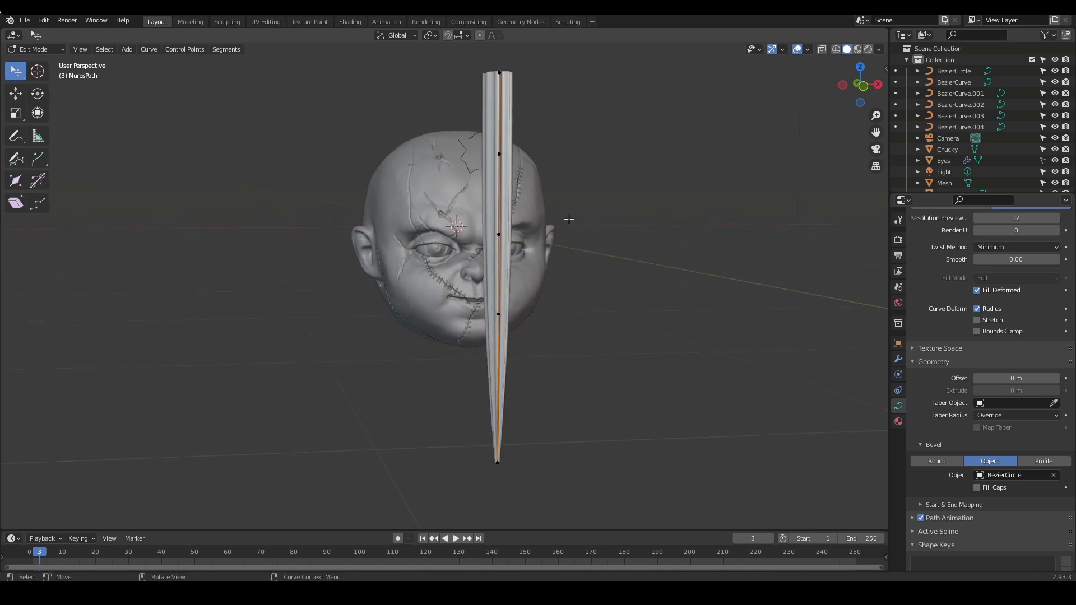
{"action": "middle_click_drag", "start_coordinate": [568, 219], "coordinate": [513, 317]}
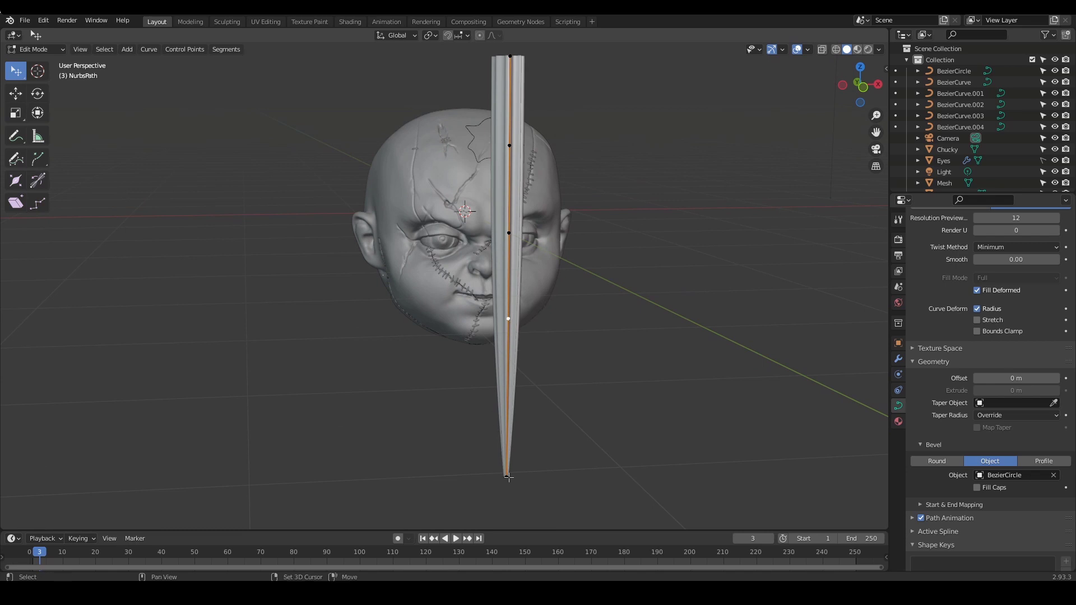
{"action": "right_click", "coordinate": [482, 379]}
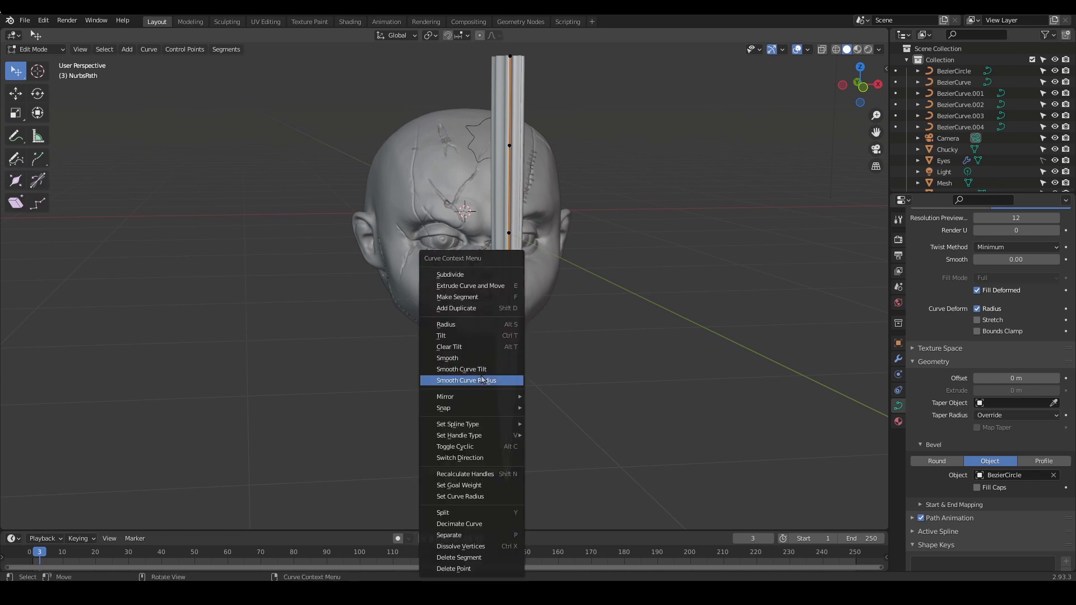
{"action": "left_click", "coordinate": [470, 274]}
{"action": "key", "text": "g"}
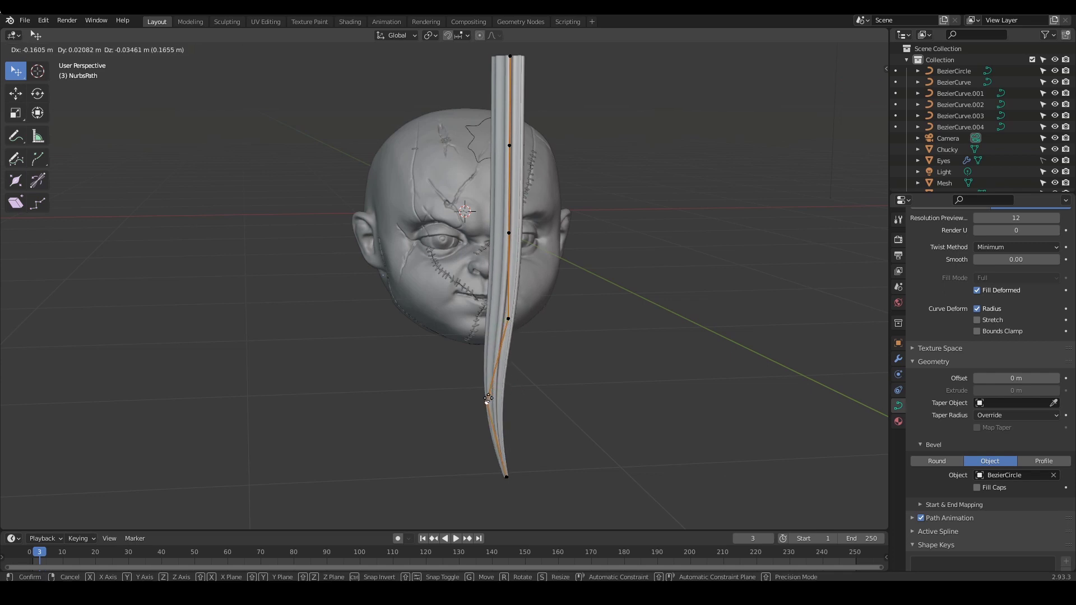
{"action": "key", "text": "Escape"}
Try twisting the strand by tilting its middle control point, and undo the tilt
{"action": "middle_click_drag", "start_coordinate": [488, 241], "coordinate": [502, 236]}
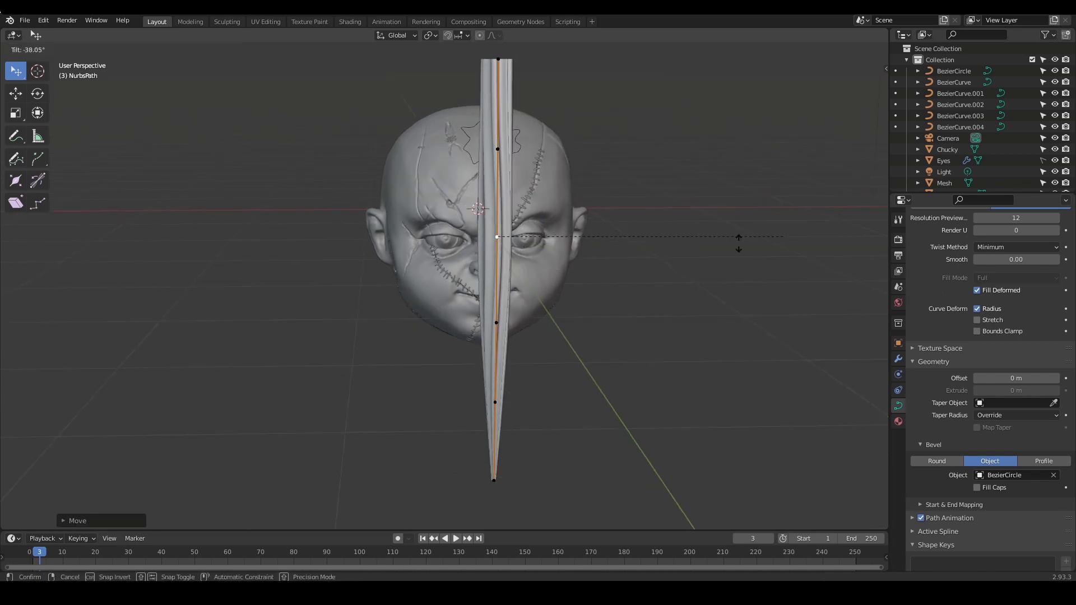
{"action": "mouse_move", "coordinate": [86, 230]}
{"action": "mouse_move", "coordinate": [766, 265]}
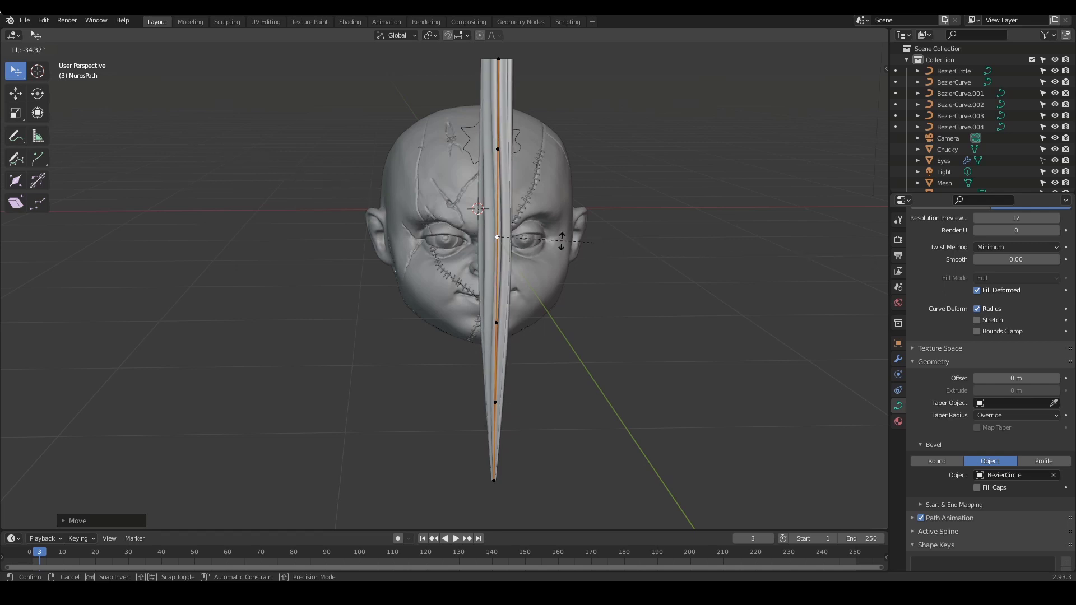
{"action": "mouse_move", "coordinate": [356, 190]}
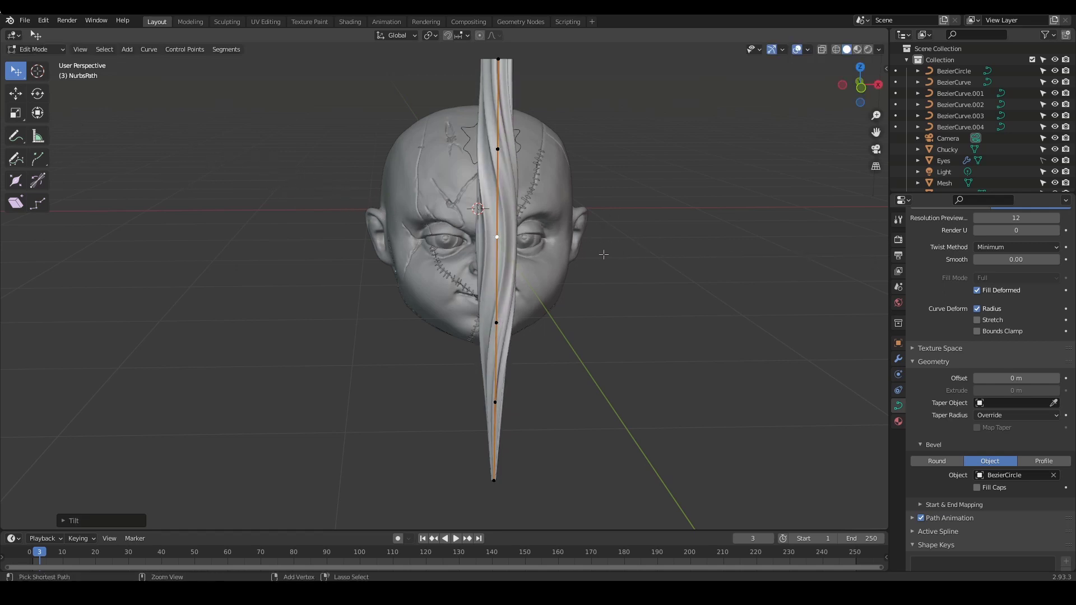
{"action": "key", "text": "ctrl+z"}
Move the whole strand back and sideways so it stands beside the ear on the -X side of the head
{"action": "middle_click_drag", "start_coordinate": [604, 254], "coordinate": [620, 452]}
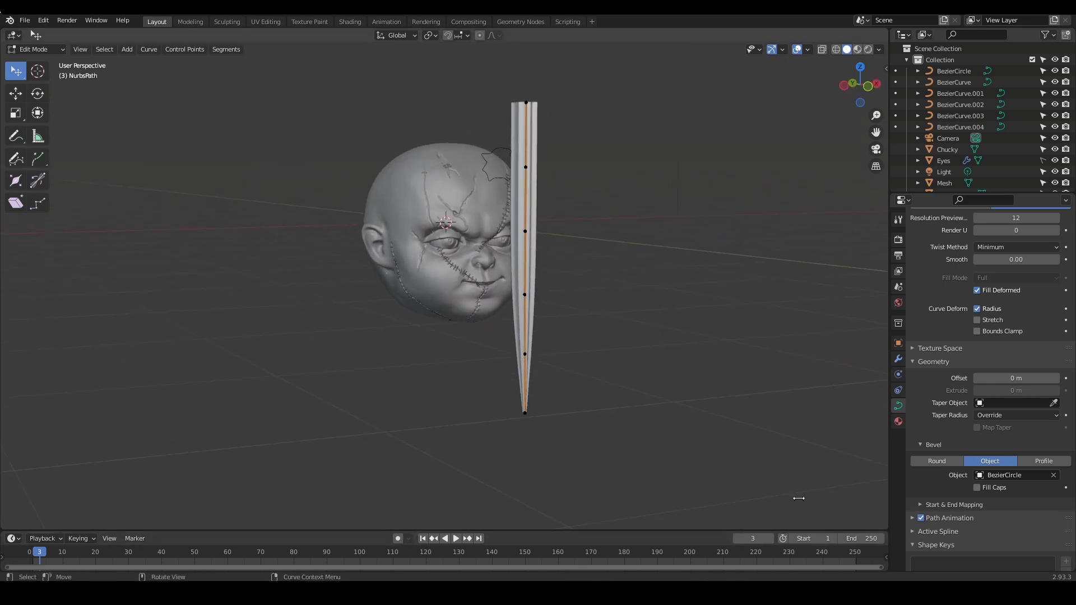
{"action": "middle_click_drag", "start_coordinate": [653, 312], "coordinate": [484, 260]}
{"action": "key", "text": "Tab"}
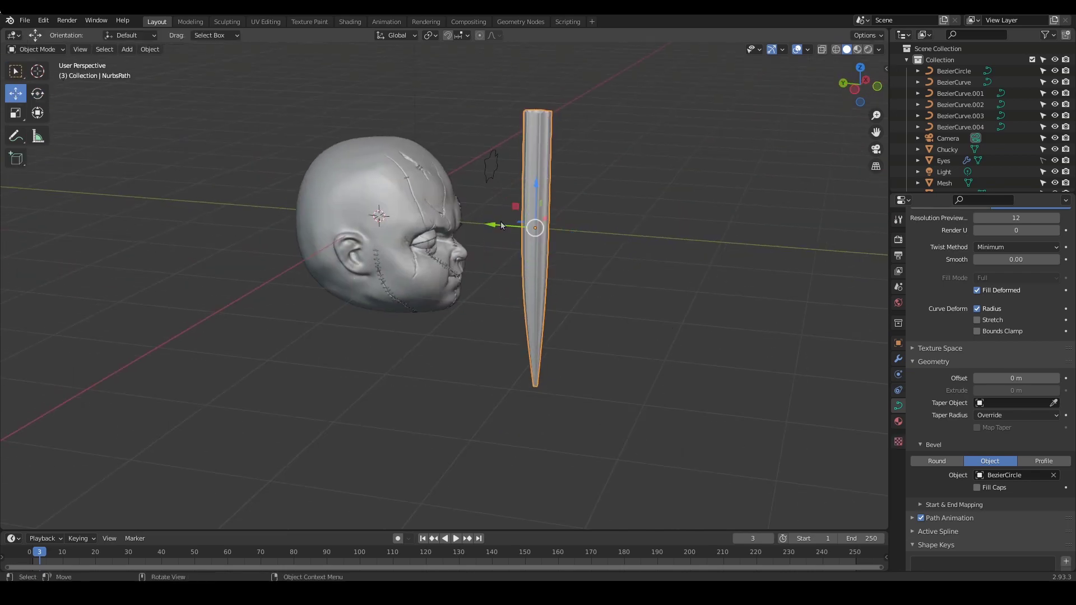
{"action": "left_click_drag", "start_coordinate": [485, 225], "coordinate": [322, 214]}
{"action": "middle_click_drag", "start_coordinate": [611, 208], "coordinate": [547, 241]}
{"action": "left_click_drag", "start_coordinate": [537, 178], "coordinate": [444, 176]}
{"action": "middle_click_drag", "start_coordinate": [454, 193], "coordinate": [552, 261]}
{"action": "left_click_drag", "start_coordinate": [274, 211], "coordinate": [349, 234]}
{"action": "middle_click_drag", "start_coordinate": [544, 261], "coordinate": [487, 191]}
{"action": "key", "text": "KP_1"}
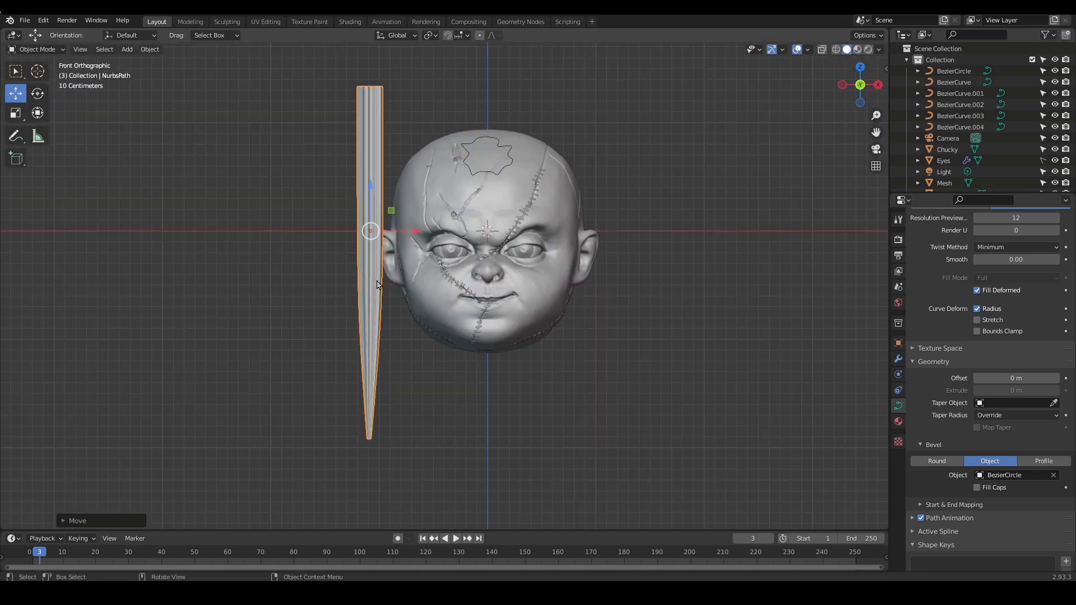
Move the strand upward in the front view and scale it to about 0.79
{"action": "key", "text": "g"}
{"action": "left_click", "coordinate": [446, 208]}
{"action": "middle_click_drag", "start_coordinate": [515, 219], "coordinate": [520, 273], "text": "shift"}
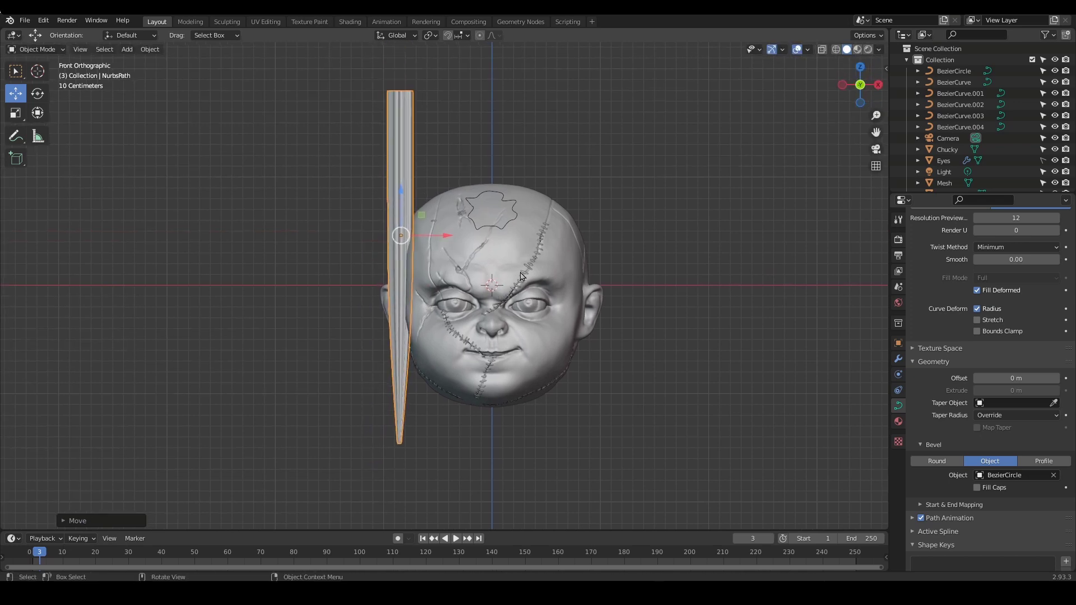
{"action": "key", "text": "s"}
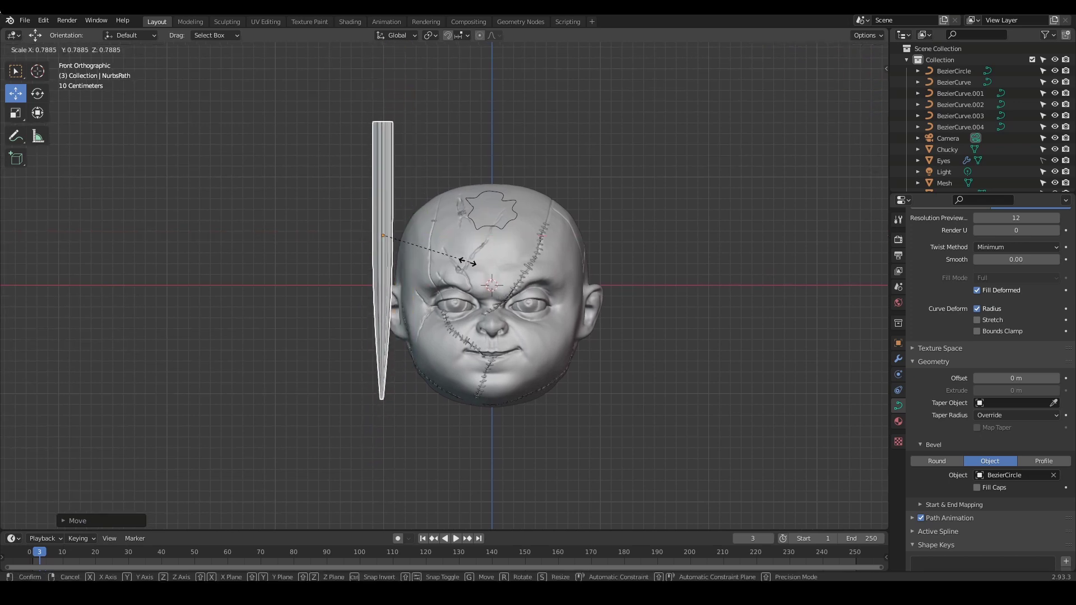
{"action": "left_click", "coordinate": [464, 269]}
Scale the star-shaped BezierCircle profile to about 0.71 to make the strand thinner
{"action": "middle_click_drag", "start_coordinate": [464, 269], "coordinate": [521, 314]}
{"action": "left_click", "coordinate": [554, 223]}
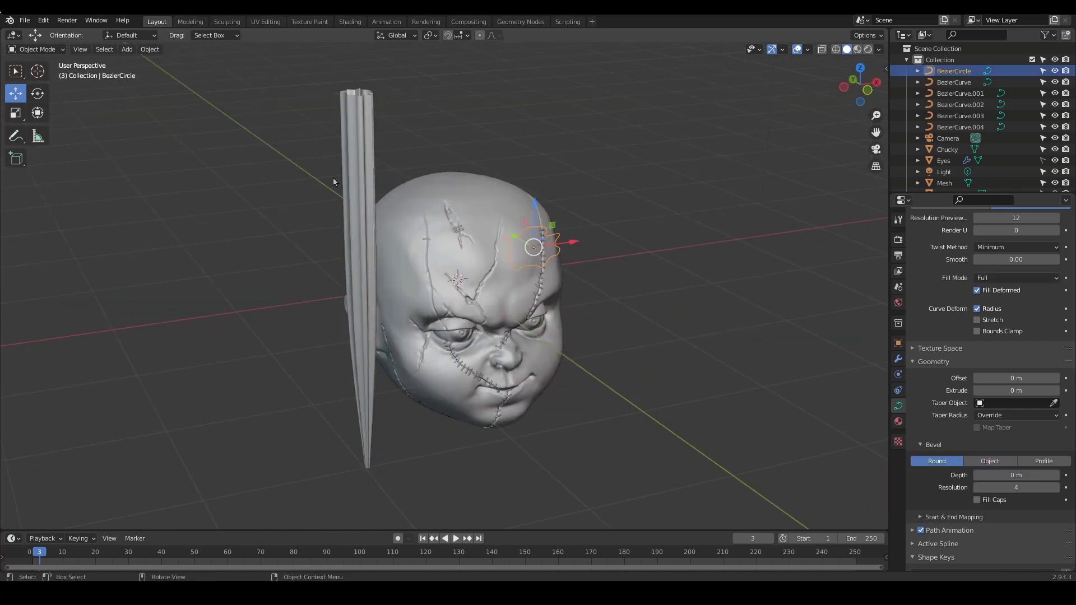
{"action": "middle_click_drag", "start_coordinate": [643, 258], "coordinate": [648, 230], "text": "ctrl"}
{"action": "middle_click_drag", "start_coordinate": [478, 267], "coordinate": [595, 210]}
{"action": "left_click", "coordinate": [595, 210]}
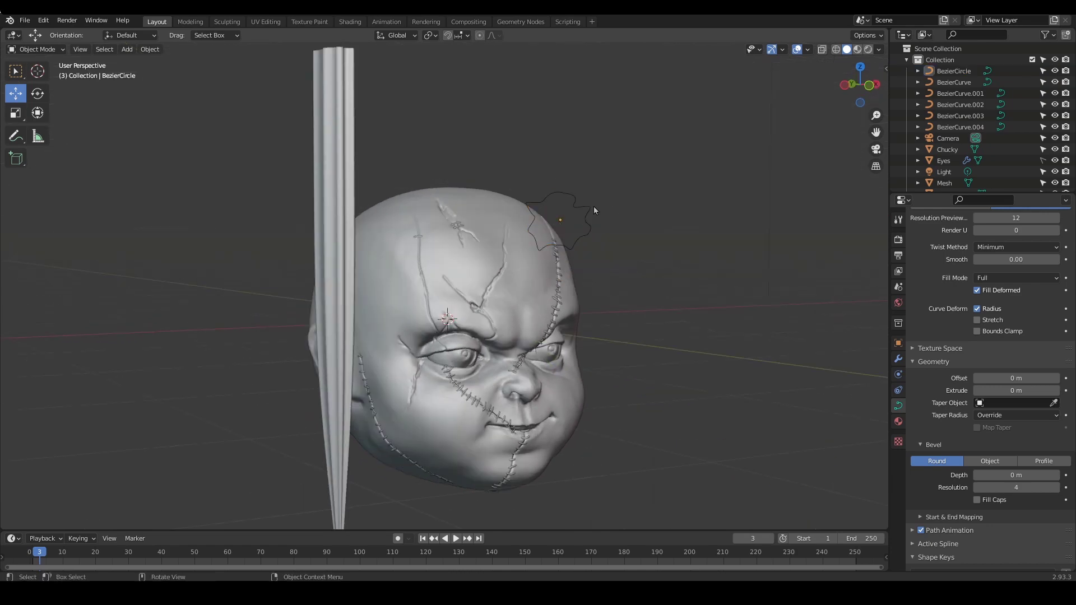
{"action": "left_click_drag", "start_coordinate": [639, 229], "coordinate": [605, 241], "text": "alt"}
{"action": "mouse_move", "coordinate": [605, 241]}
{"action": "left_mouse_down", "text": "alt"}
{"action": "mouse_move", "coordinate": [658, 233]}
{"action": "mouse_move", "coordinate": [624, 250]}
{"action": "left_mouse_up", "text": "alt"}
{"action": "key", "text": "s"}
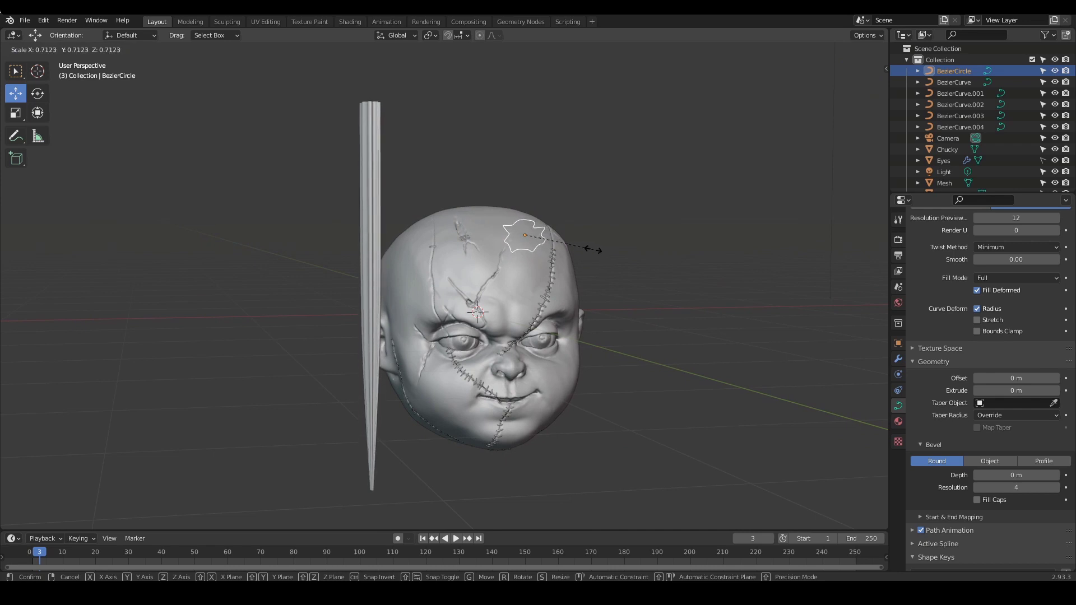
{"action": "left_click", "coordinate": [593, 250]}
{"action": "left_click_drag", "start_coordinate": [593, 251], "coordinate": [605, 256], "text": "alt"}
Enlarge the BezierCircle profile slightly, by a factor of about 1.07
{"action": "key", "text": "s"}
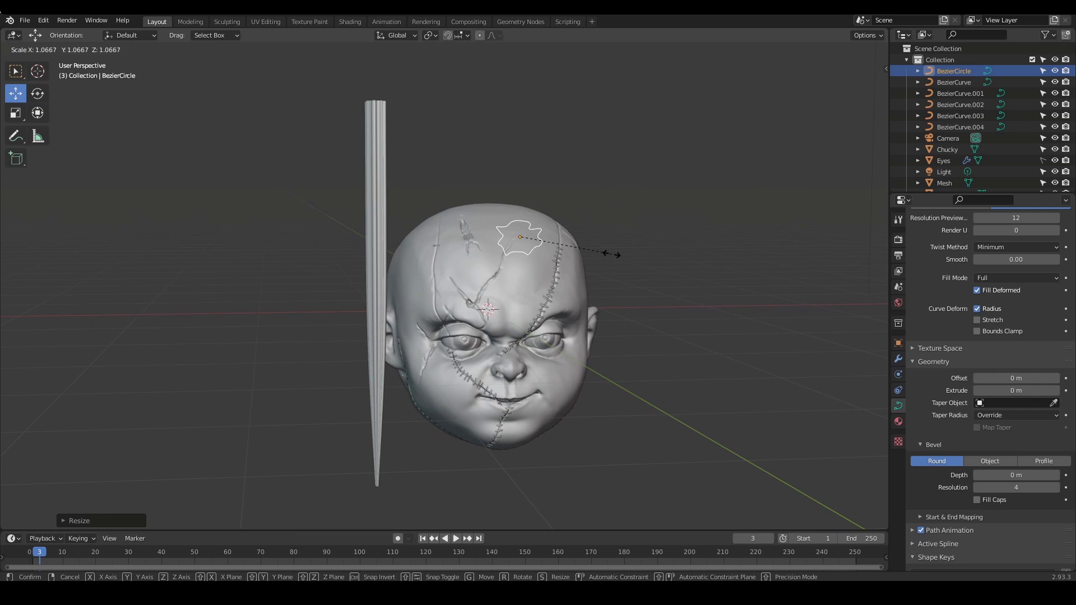
{"action": "left_click", "coordinate": [616, 256]}
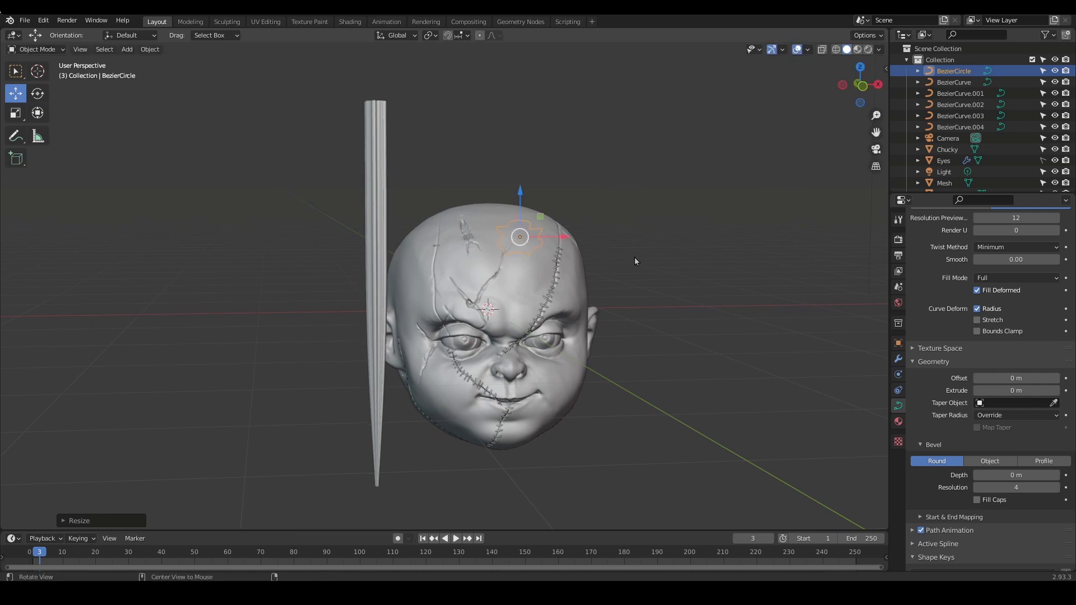
{"action": "left_click_drag", "start_coordinate": [635, 257], "coordinate": [474, 264], "text": "alt"}
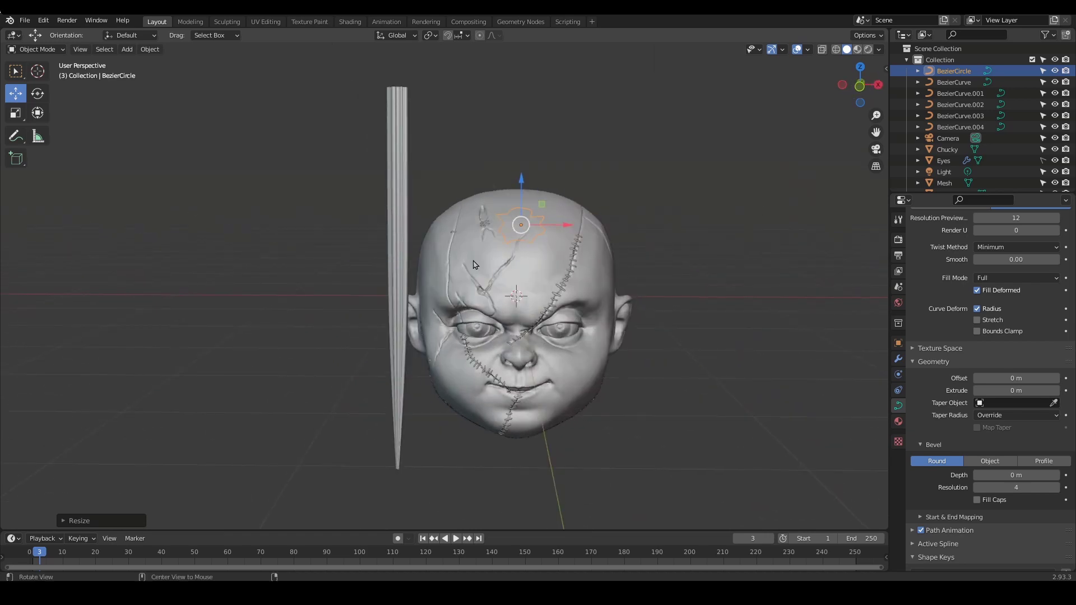
Reposition the tapered strand close against the side of the head near the ear
{"action": "left_click", "coordinate": [404, 187]}
{"action": "left_click_drag", "start_coordinate": [404, 187], "coordinate": [490, 276], "text": "alt"}
{"action": "key", "text": "g"}
{"action": "left_click", "coordinate": [443, 240]}
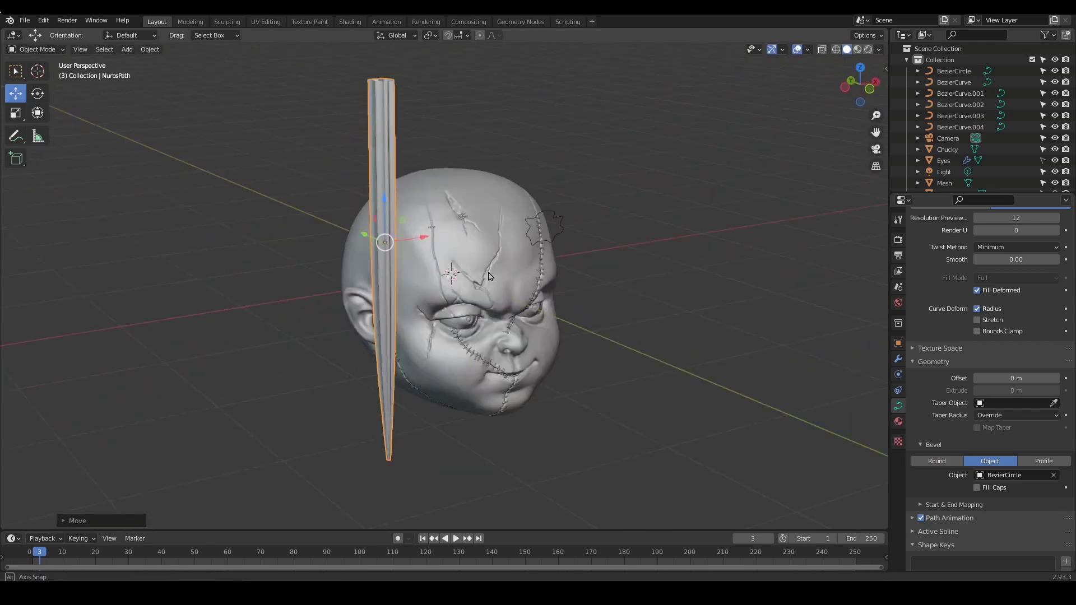
Move the strand's top control point over onto the upper forehead so the strand arches onto the head
{"action": "middle_click_drag", "start_coordinate": [490, 276], "coordinate": [488, 223]}
{"action": "key", "text": "Tab"}
{"action": "middle_click_drag", "start_coordinate": [380, 101], "coordinate": [391, 98]}
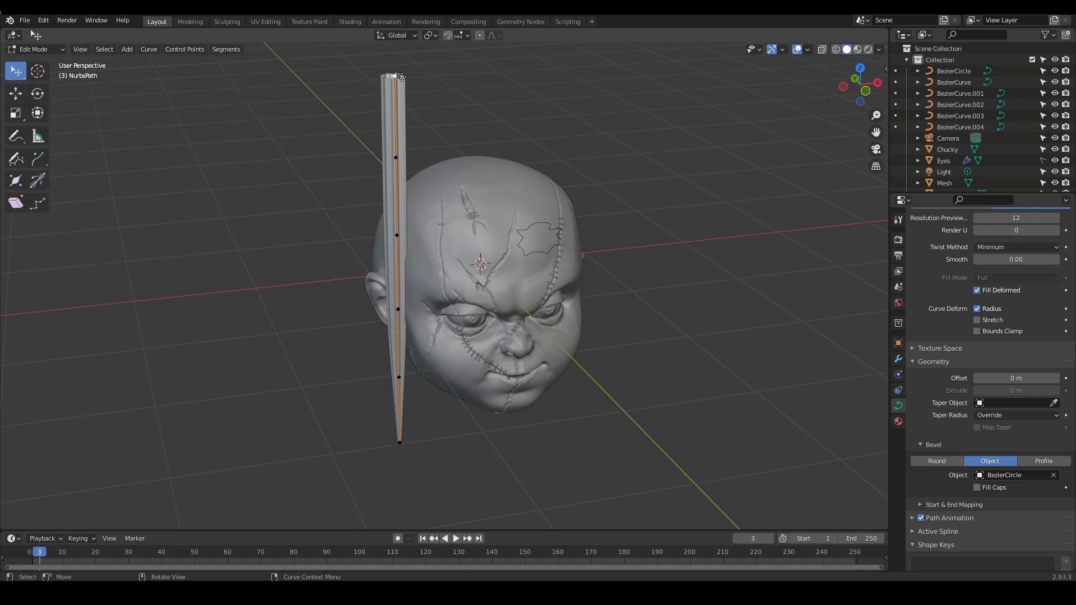
{"action": "key", "text": "g"}
{"action": "left_click_drag", "start_coordinate": [497, 193], "coordinate": [515, 167]}
{"action": "middle_click_drag", "start_coordinate": [507, 164], "coordinate": [578, 190]}
{"action": "left_click_drag", "start_coordinate": [373, 176], "coordinate": [358, 266]}
{"action": "middle_click_drag", "start_coordinate": [493, 264], "coordinate": [527, 231]}
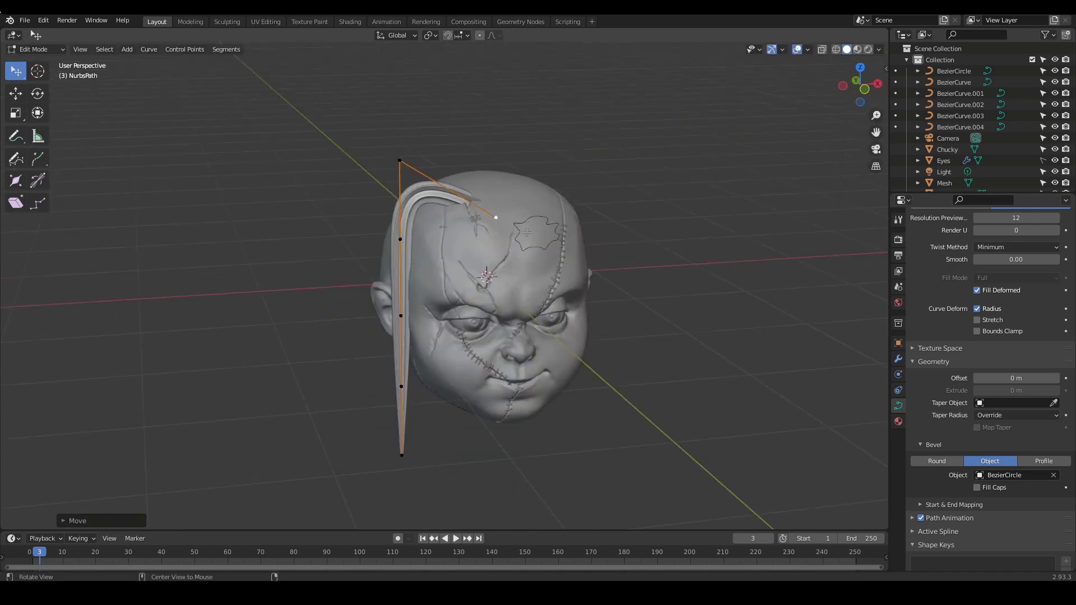
{"action": "left_click_drag", "start_coordinate": [494, 206], "coordinate": [514, 176]}
Raise the second control point above the crown, push the third outward and refine the strand's root position
{"action": "left_click_drag", "start_coordinate": [400, 162], "coordinate": [447, 147]}
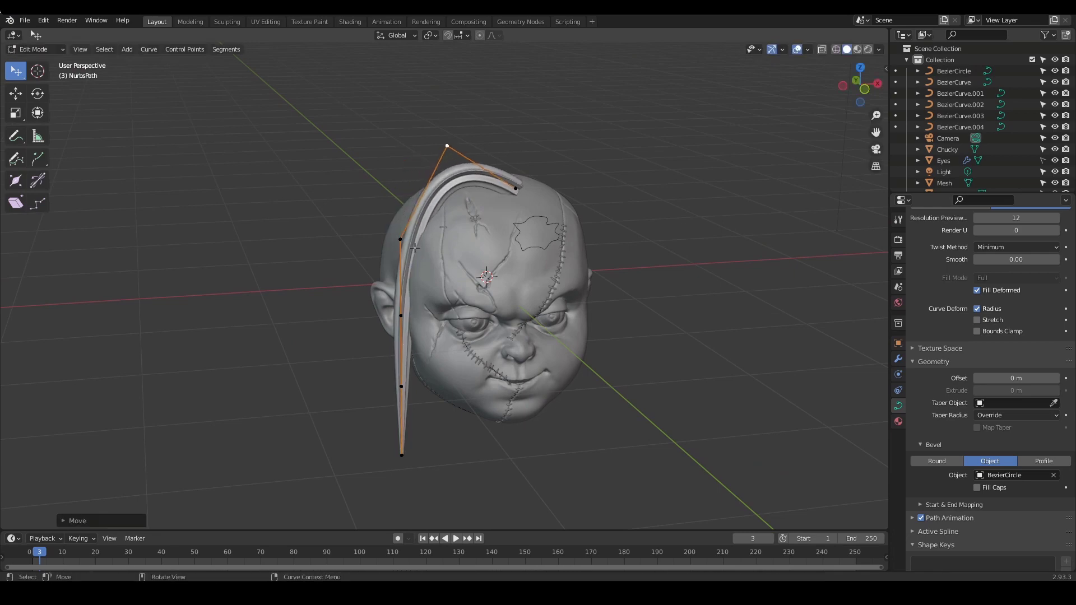
{"action": "left_click_drag", "start_coordinate": [412, 251], "coordinate": [383, 243]}
{"action": "middle_click_drag", "start_coordinate": [396, 245], "coordinate": [455, 224]}
{"action": "left_click_drag", "start_coordinate": [542, 169], "coordinate": [514, 178]}
{"action": "middle_click_drag", "start_coordinate": [514, 178], "coordinate": [551, 242]}
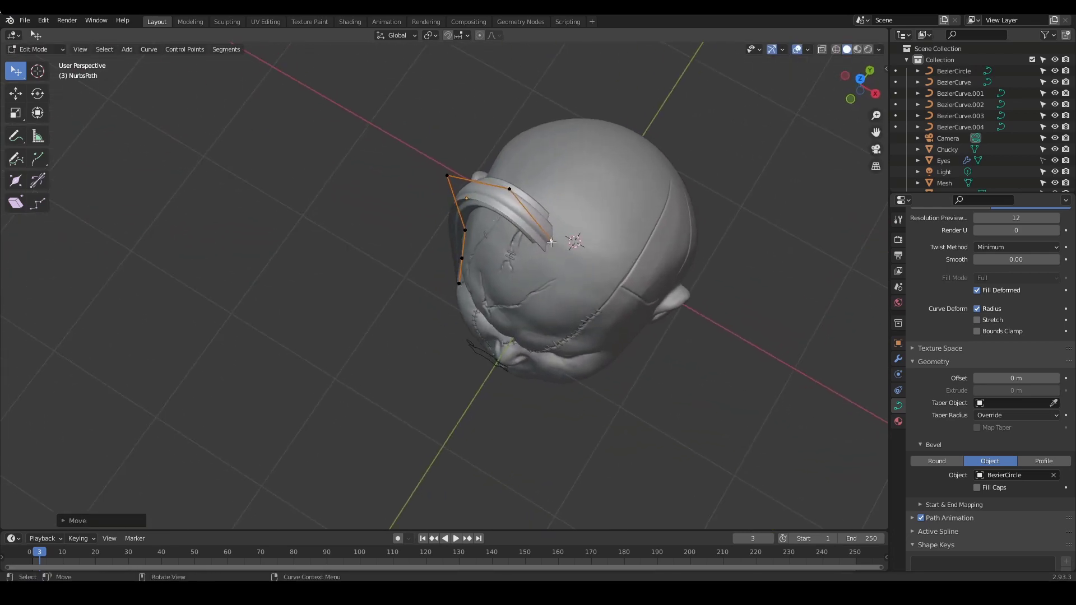
{"action": "left_click_drag", "start_coordinate": [540, 248], "coordinate": [540, 248]}
{"action": "middle_click_drag", "start_coordinate": [540, 248], "coordinate": [587, 191]}
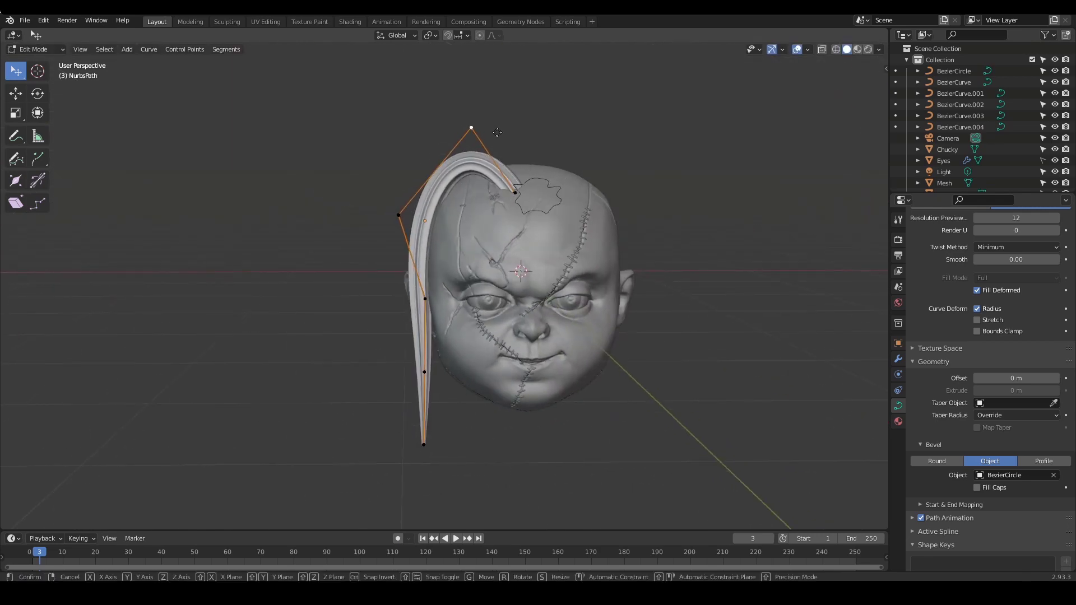
Adjust the second and third control points so the strand's arch follows the curve of the crown
{"action": "middle_click_drag", "start_coordinate": [509, 136], "coordinate": [480, 130]}
{"action": "left_click", "coordinate": [472, 142]}
{"action": "left_click", "coordinate": [507, 199]}
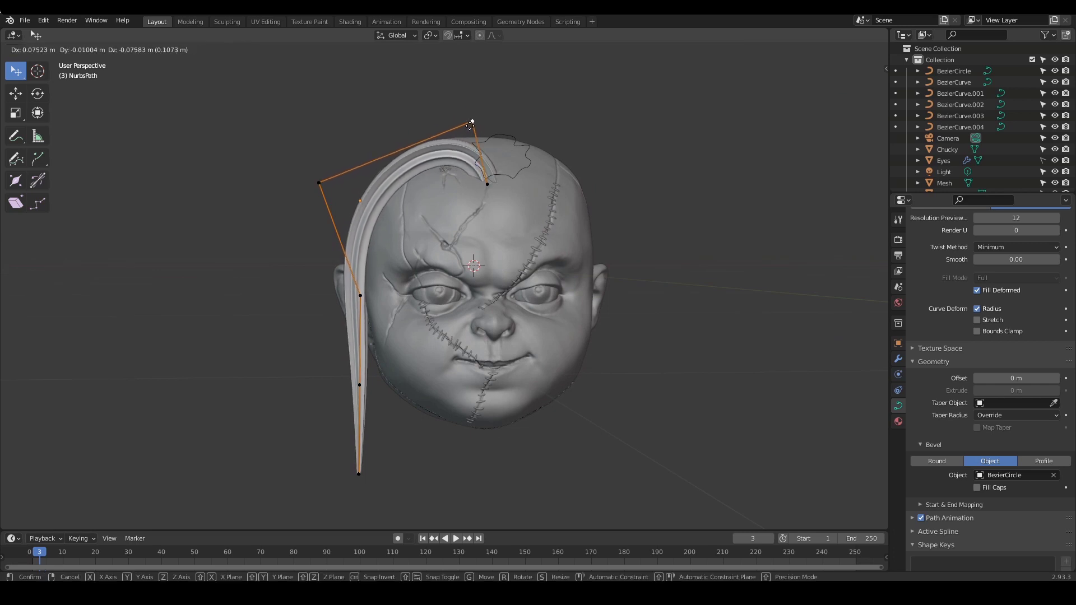
{"action": "left_click_drag", "start_coordinate": [469, 125], "coordinate": [468, 127]}
{"action": "mouse_move", "coordinate": [325, 176]}
{"action": "left_mouse_down"}
{"action": "mouse_move", "coordinate": [342, 148]}
{"action": "mouse_move", "coordinate": [314, 162]}
{"action": "left_mouse_up"}
Shift the strand's fourth and fifth control points and pull the tip back below the ear
{"action": "middle_click_drag", "start_coordinate": [448, 252], "coordinate": [622, 257], "text": "shift"}
{"action": "left_click_drag", "start_coordinate": [432, 284], "coordinate": [457, 280]}
{"action": "middle_click_drag", "start_coordinate": [589, 264], "coordinate": [496, 257]}
{"action": "middle_click_drag", "start_coordinate": [496, 258], "coordinate": [563, 335], "text": "ctrl"}
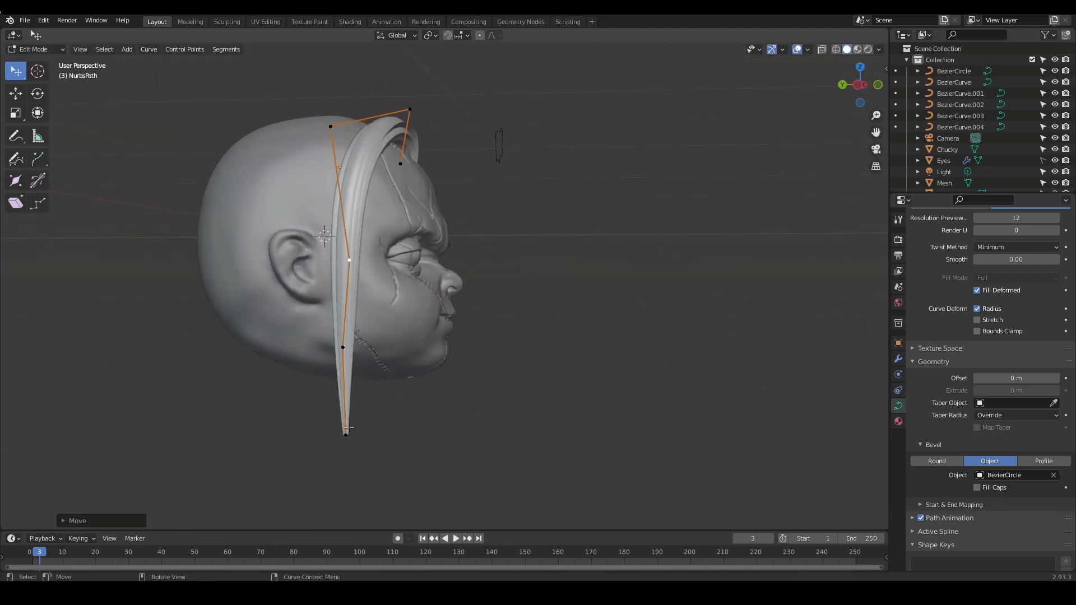
{"action": "left_click_drag", "start_coordinate": [347, 424], "coordinate": [294, 411]}
{"action": "left_click_drag", "start_coordinate": [342, 347], "coordinate": [352, 346]}
{"action": "left_click_drag", "start_coordinate": [502, 354], "coordinate": [393, 343], "text": "alt"}
{"action": "mouse_move", "coordinate": [556, 330]}
{"action": "left_mouse_down", "text": "ctrl+alt"}
{"action": "mouse_move", "coordinate": [555, 321]}
{"action": "mouse_move", "coordinate": [555, 342]}
{"action": "mouse_move", "coordinate": [555, 325]}
{"action": "left_mouse_up", "text": "ctrl+alt"}
{"action": "mouse_move", "coordinate": [555, 326]}
{"action": "middle_mouse_down"}
{"action": "mouse_move", "coordinate": [555, 351]}
{"action": "mouse_move", "coordinate": [581, 368]}
{"action": "mouse_move", "coordinate": [583, 318]}
{"action": "mouse_move", "coordinate": [570, 319]}
{"action": "middle_mouse_up"}
Duplicate the shaped strand and move the copy's lower control points around toward the back of the head
{"action": "key", "text": "Tab"}
{"action": "middle_click_drag", "start_coordinate": [607, 188], "coordinate": [466, 389]}
{"action": "left_click", "coordinate": [536, 255]}
{"action": "key", "text": "Tab"}
{"action": "left_click_drag", "start_coordinate": [388, 403], "coordinate": [304, 369]}
{"action": "left_click_drag", "start_coordinate": [438, 342], "coordinate": [320, 241]}
{"action": "middle_click_drag", "start_coordinate": [321, 241], "coordinate": [308, 225]}
{"action": "middle_click_drag", "start_coordinate": [432, 269], "coordinate": [370, 284]}
Move the duplicated strand's third, fourth, fifth and tip control points into line down the back of the head
{"action": "left_click_drag", "start_coordinate": [472, 196], "coordinate": [455, 196]}
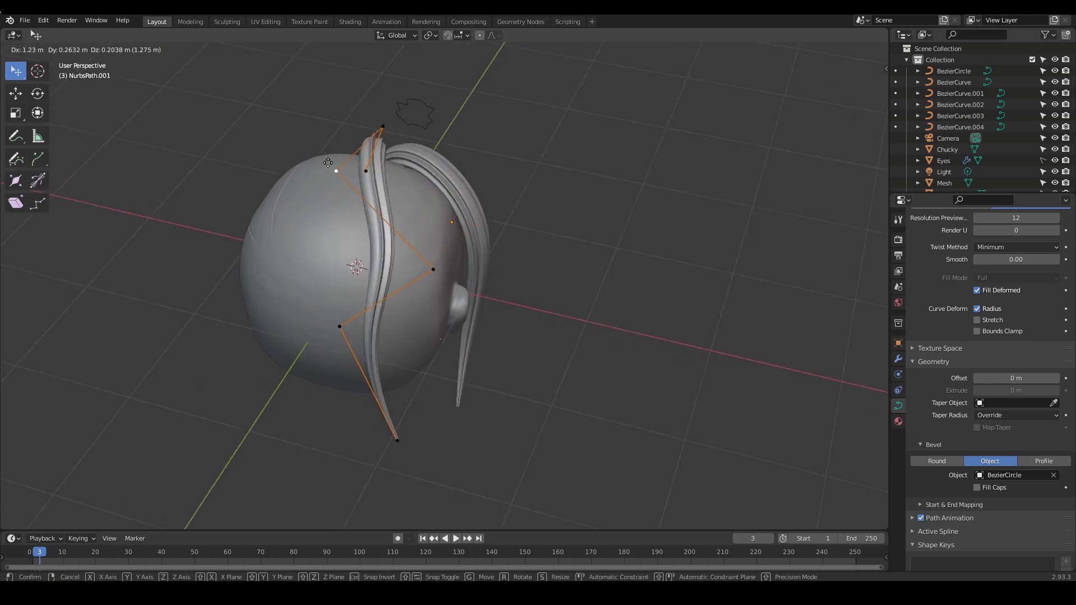
{"action": "left_click_drag", "start_coordinate": [328, 163], "coordinate": [327, 162]}
{"action": "middle_click_drag", "start_coordinate": [423, 262], "coordinate": [426, 255], "text": "shift"}
{"action": "left_click_drag", "start_coordinate": [429, 255], "coordinate": [334, 228]}
{"action": "middle_click_drag", "start_coordinate": [359, 314], "coordinate": [374, 241], "text": "shift"}
{"action": "left_click", "coordinate": [408, 352]}
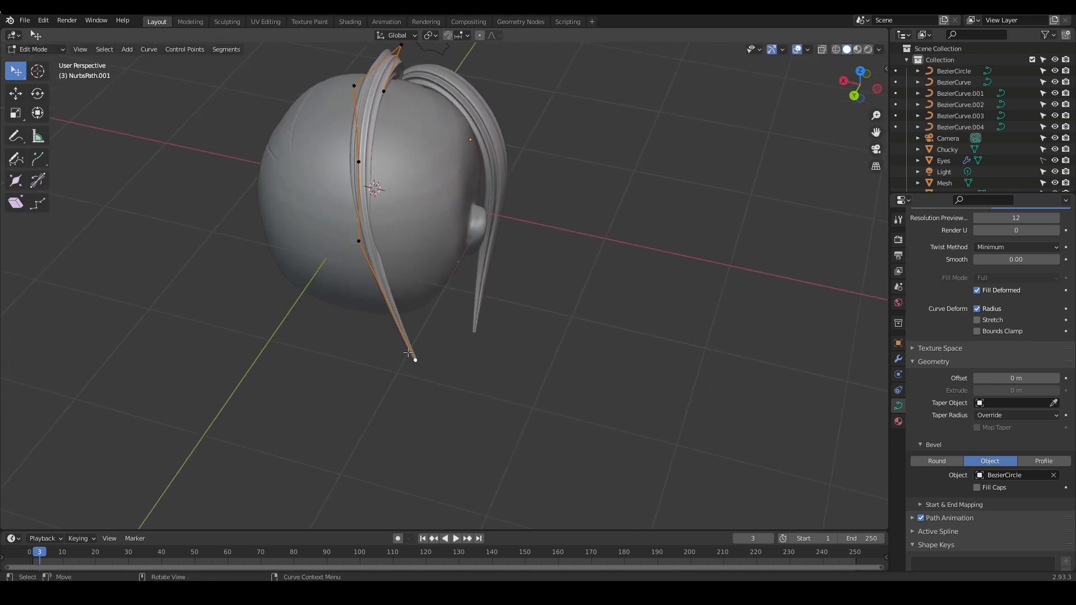
{"action": "left_click_drag", "start_coordinate": [409, 352], "coordinate": [322, 343]}
{"action": "left_click_drag", "start_coordinate": [358, 241], "coordinate": [317, 238]}
Reposition the duplicated strand's upper control points so it arches from the hairline over the crown
{"action": "middle_click_drag", "start_coordinate": [594, 314], "coordinate": [281, 317]}
{"action": "left_click_drag", "start_coordinate": [470, 216], "coordinate": [441, 227]}
{"action": "left_click_drag", "start_coordinate": [527, 174], "coordinate": [470, 141]}
{"action": "mouse_move", "coordinate": [434, 232]}
{"action": "left_mouse_down"}
{"action": "mouse_move", "coordinate": [442, 244]}
{"action": "mouse_move", "coordinate": [419, 239]}
{"action": "left_mouse_up"}
{"action": "left_click_drag", "start_coordinate": [421, 241], "coordinate": [416, 262], "text": "alt"}
{"action": "left_click_drag", "start_coordinate": [379, 142], "coordinate": [408, 144]}
{"action": "left_click_drag", "start_coordinate": [397, 200], "coordinate": [444, 282], "text": "alt"}
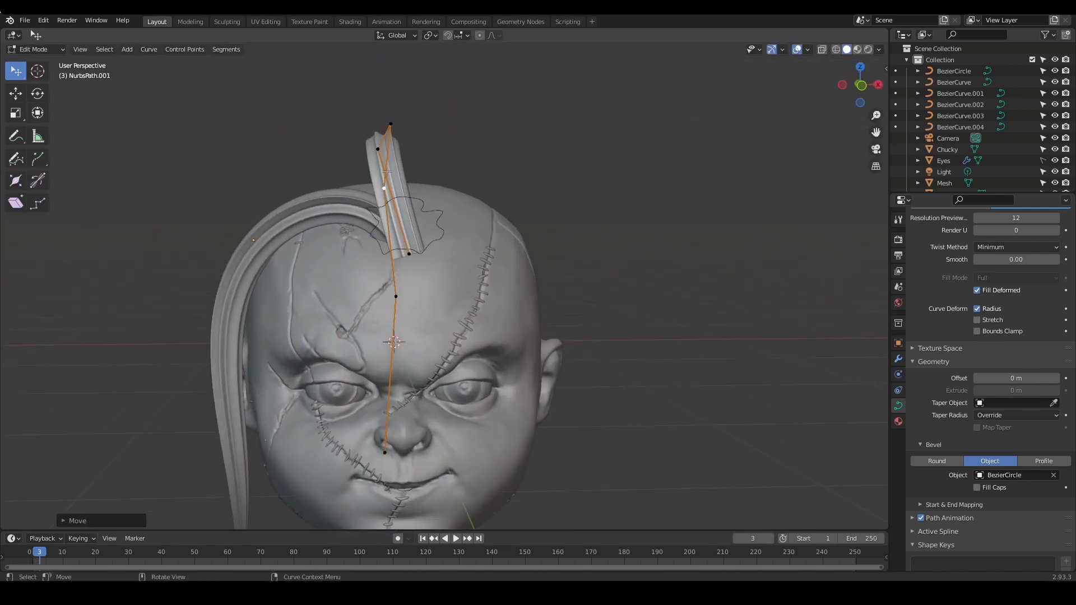
Shift the strand's second control point and seat its root at the centre of the hairline
{"action": "key", "text": "g"}
{"action": "left_click_drag", "start_coordinate": [402, 185], "coordinate": [402, 184]}
{"action": "left_click_drag", "start_coordinate": [410, 254], "coordinate": [449, 251]}
{"action": "left_click_drag", "start_coordinate": [448, 251], "coordinate": [274, 273], "text": "alt"}
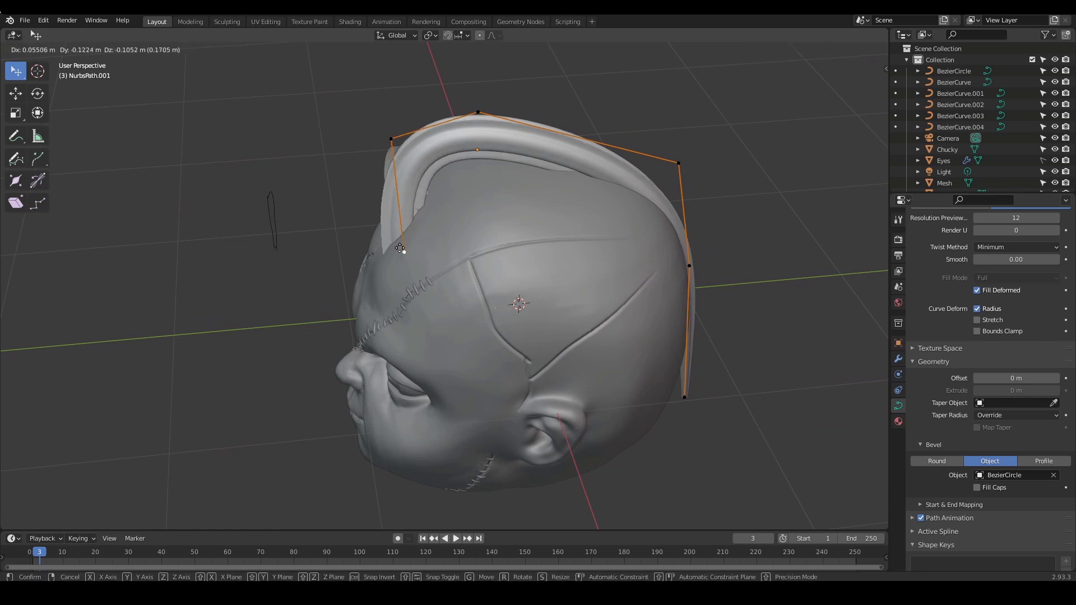
{"action": "left_click", "coordinate": [414, 240]}
{"action": "left_click_drag", "start_coordinate": [414, 240], "coordinate": [467, 250], "text": "alt"}
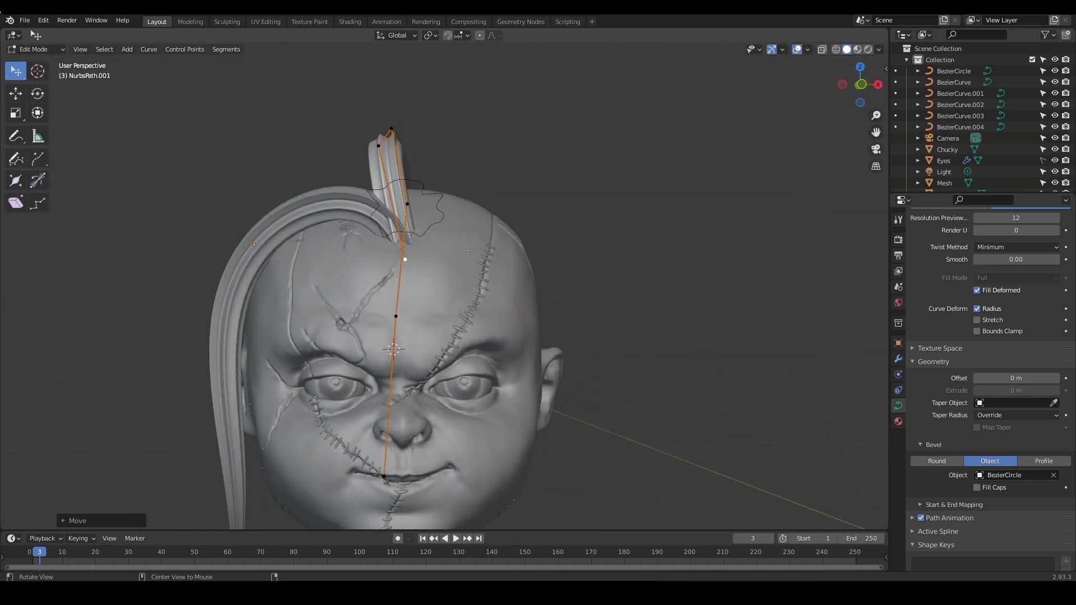
Refine the strand's root against the scalp and adjust the control points at the front of its arch
{"action": "left_click_drag", "start_coordinate": [404, 260], "coordinate": [417, 242]}
{"action": "left_click_drag", "start_coordinate": [391, 133], "coordinate": [416, 151]}
{"action": "left_click_drag", "start_coordinate": [410, 242], "coordinate": [403, 238]}
{"action": "middle_click_drag", "start_coordinate": [481, 238], "coordinate": [409, 238]}
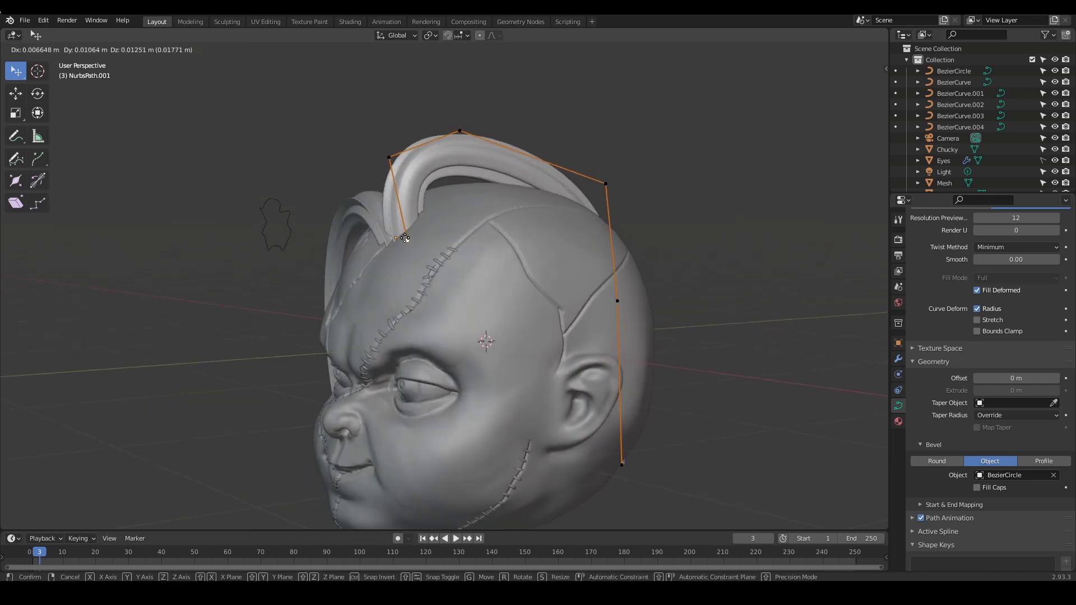
{"action": "left_click_drag", "start_coordinate": [405, 238], "coordinate": [404, 238]}
{"action": "left_click_drag", "start_coordinate": [406, 238], "coordinate": [474, 156], "text": "alt"}
Move the strand's third and fifth control points to pull its arch clear of the back of the head
{"action": "left_click", "coordinate": [387, 122]}
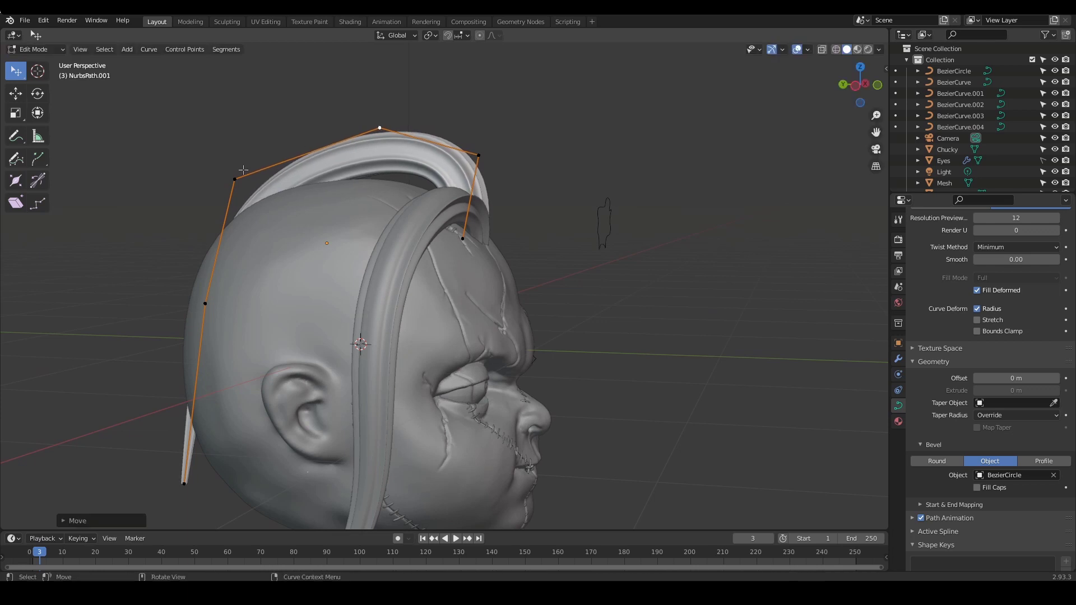
{"action": "left_click", "coordinate": [205, 304]}
{"action": "middle_click_drag", "start_coordinate": [205, 303], "coordinate": [460, 149]}
{"action": "key", "text": "g"}
{"action": "left_click", "coordinate": [297, 273]}
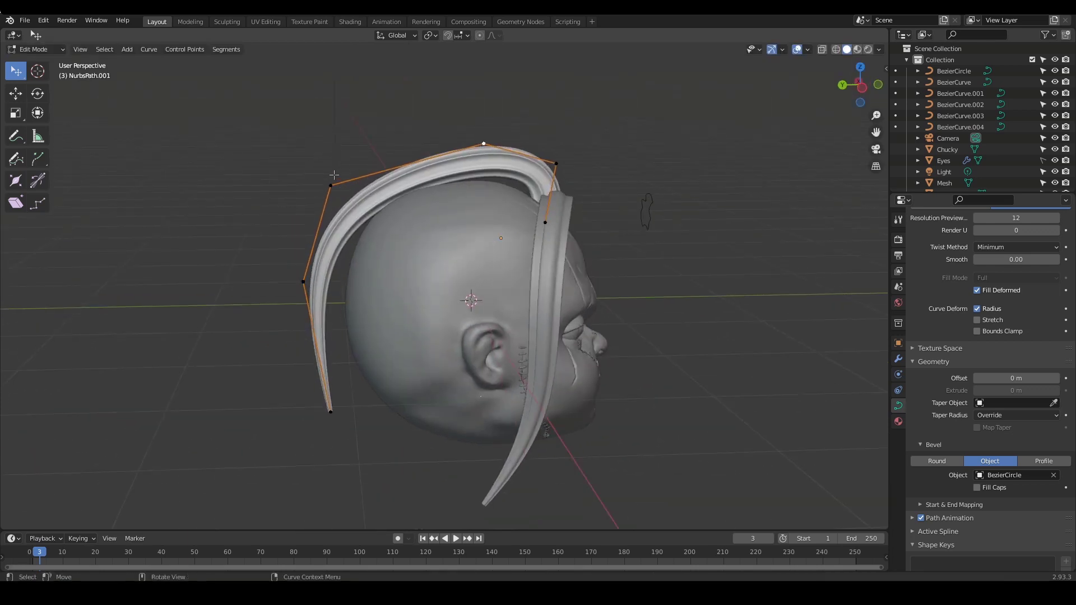
Subdivide the segment between the third and fourth control points and reshape the neighbouring points into a rounder rear arch
{"action": "middle_click_drag", "start_coordinate": [442, 220], "coordinate": [470, 159]}
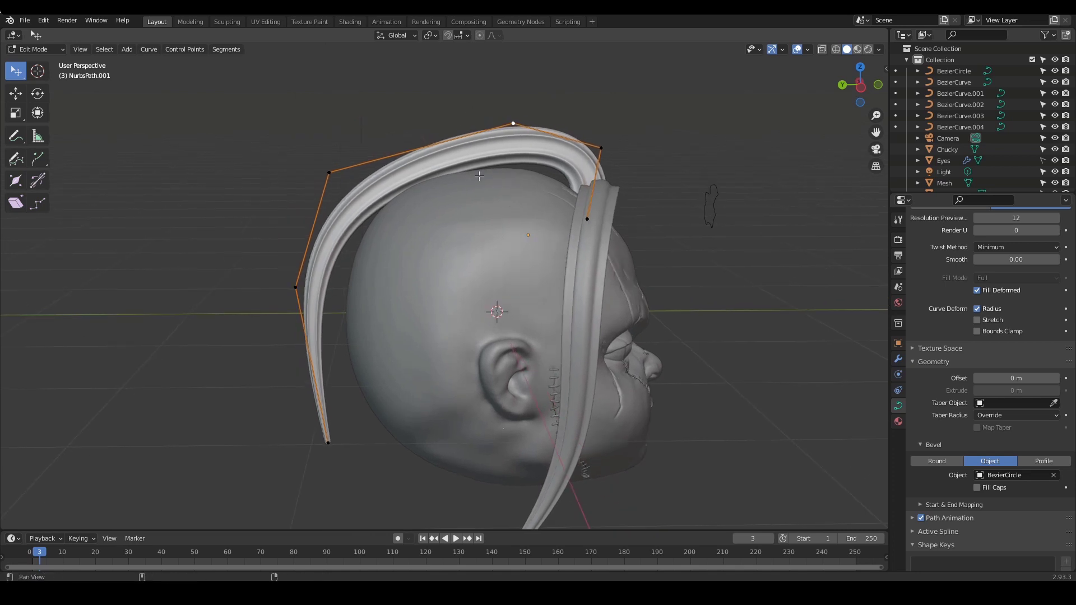
{"action": "scroll", "coordinate": [469, 159], "scroll_direction": "up", "scroll_amount": 1}
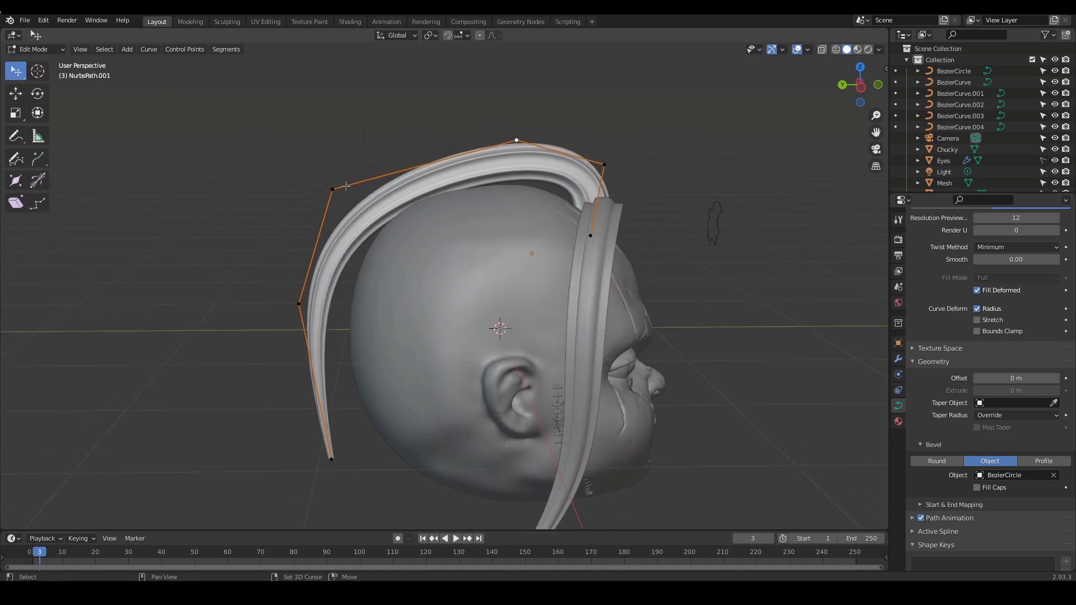
{"action": "right_click", "coordinate": [386, 169]}
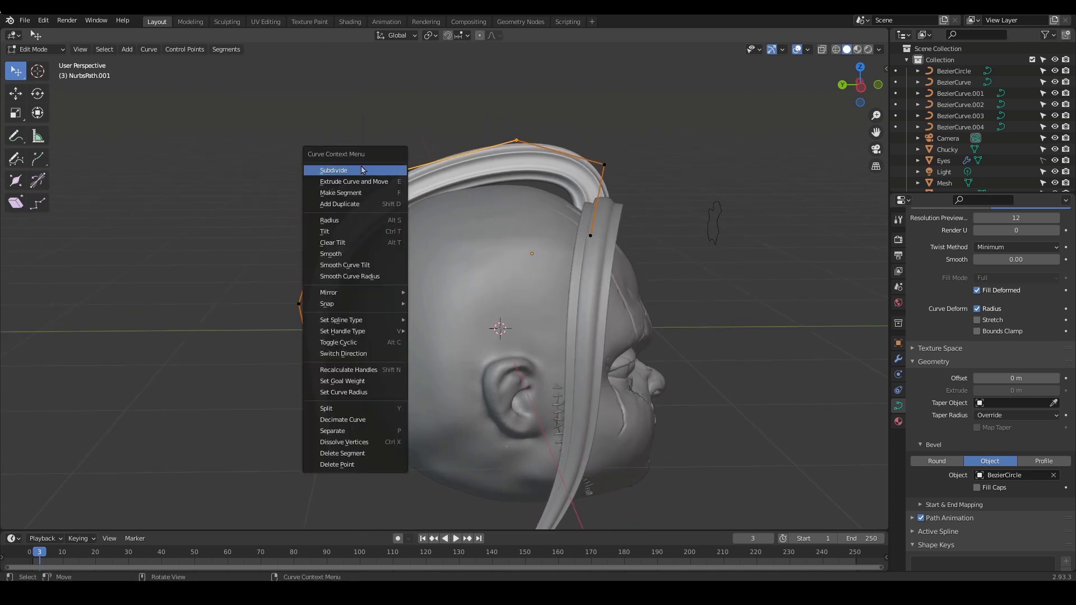
{"action": "left_click", "coordinate": [386, 169]}
{"action": "key", "text": "g"}
{"action": "left_click", "coordinate": [416, 150]}
{"action": "left_click", "coordinate": [333, 190]}
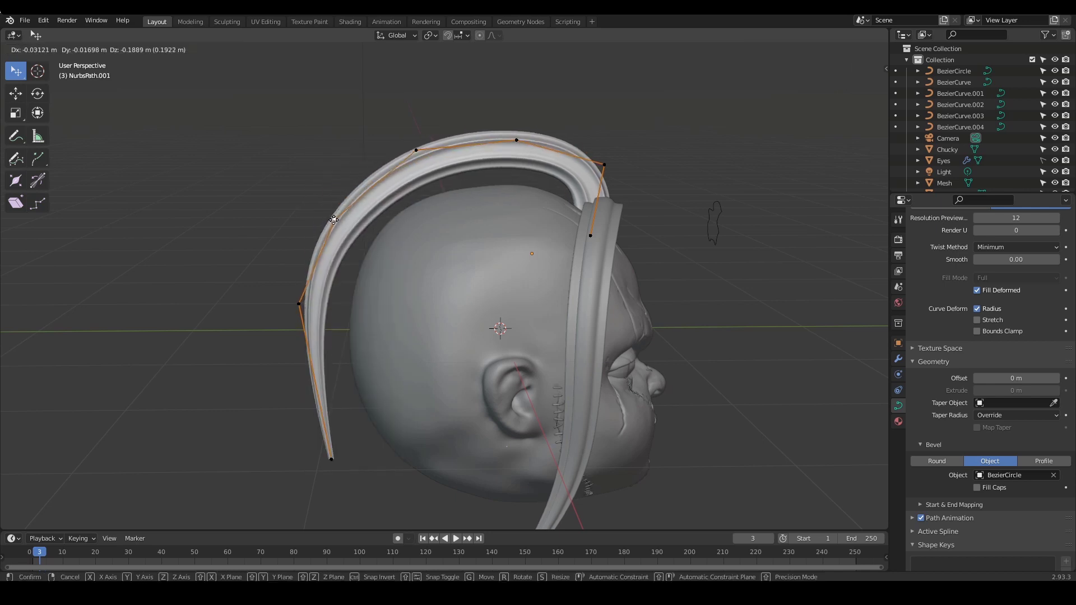
{"action": "key", "text": "g"}
{"action": "left_click", "coordinate": [339, 222]}
{"action": "left_click_drag", "start_coordinate": [301, 304], "coordinate": [312, 320]}
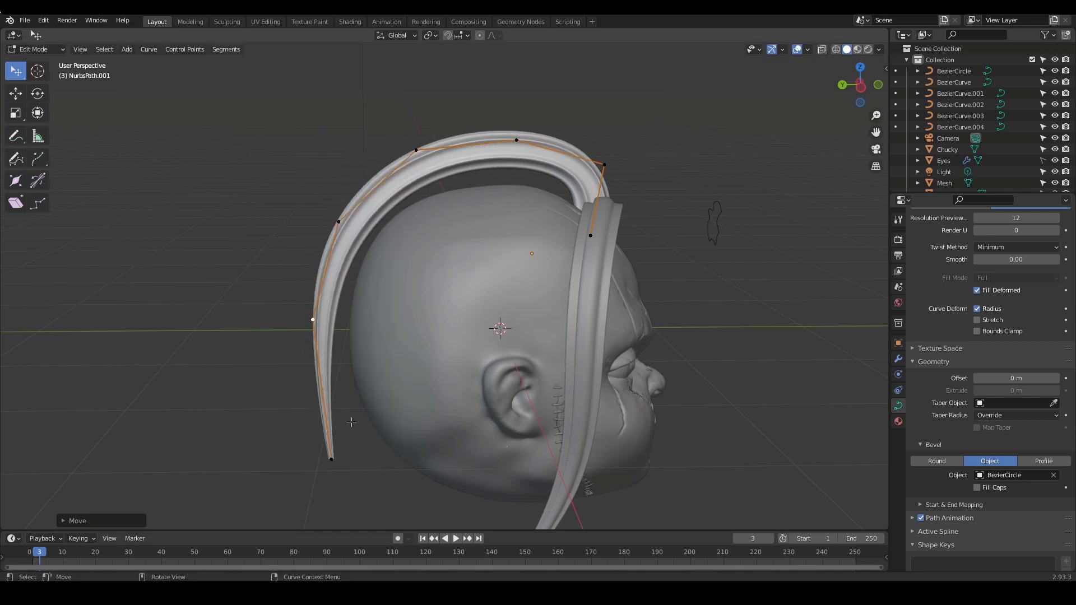
Lower the strand's tip, draw its rear control points around the skull and adjust the front of the arch
{"action": "left_click_drag", "start_coordinate": [331, 459], "coordinate": [355, 496]}
{"action": "left_click_drag", "start_coordinate": [305, 395], "coordinate": [313, 391]}
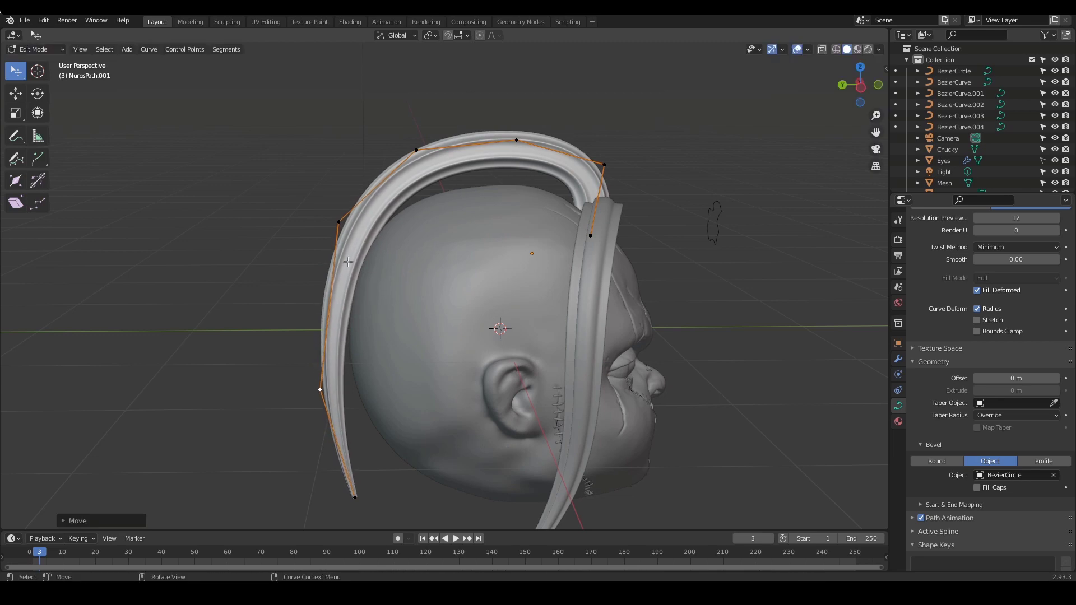
{"action": "left_click_drag", "start_coordinate": [339, 221], "coordinate": [323, 279]}
{"action": "left_click_drag", "start_coordinate": [418, 151], "coordinate": [365, 159]}
{"action": "middle_click_drag", "start_coordinate": [364, 160], "coordinate": [667, 269]}
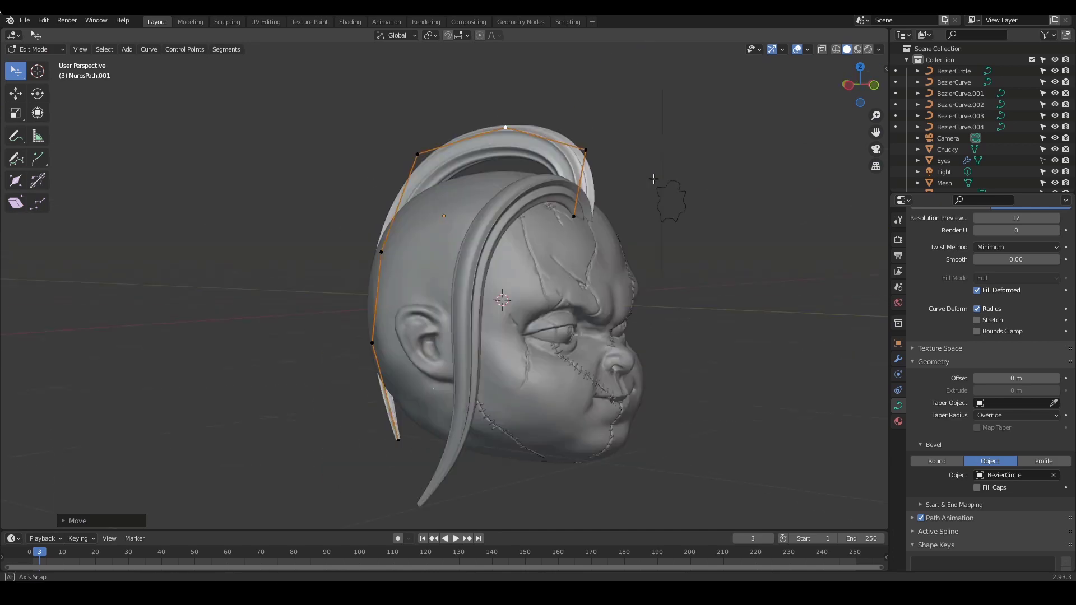
{"action": "left_click_drag", "start_coordinate": [578, 155], "coordinate": [538, 168]}
{"action": "middle_click_drag", "start_coordinate": [538, 169], "coordinate": [621, 229]}
{"action": "key", "text": "Tab"}
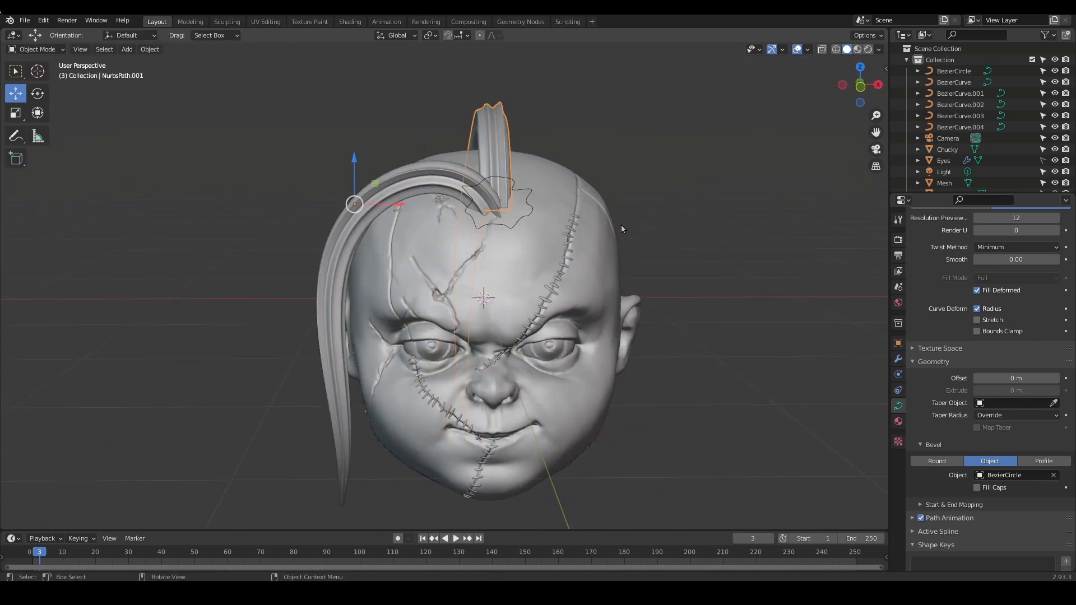
Set the centre strand's origin to its geometry
{"action": "left_click", "coordinate": [485, 124]}
{"action": "middle_click_drag", "start_coordinate": [485, 123], "coordinate": [456, 299]}
{"action": "scroll", "coordinate": [456, 298], "scroll_direction": "up", "scroll_amount": 2}
{"action": "middle_click_drag", "start_coordinate": [209, 76], "coordinate": [516, 157]}
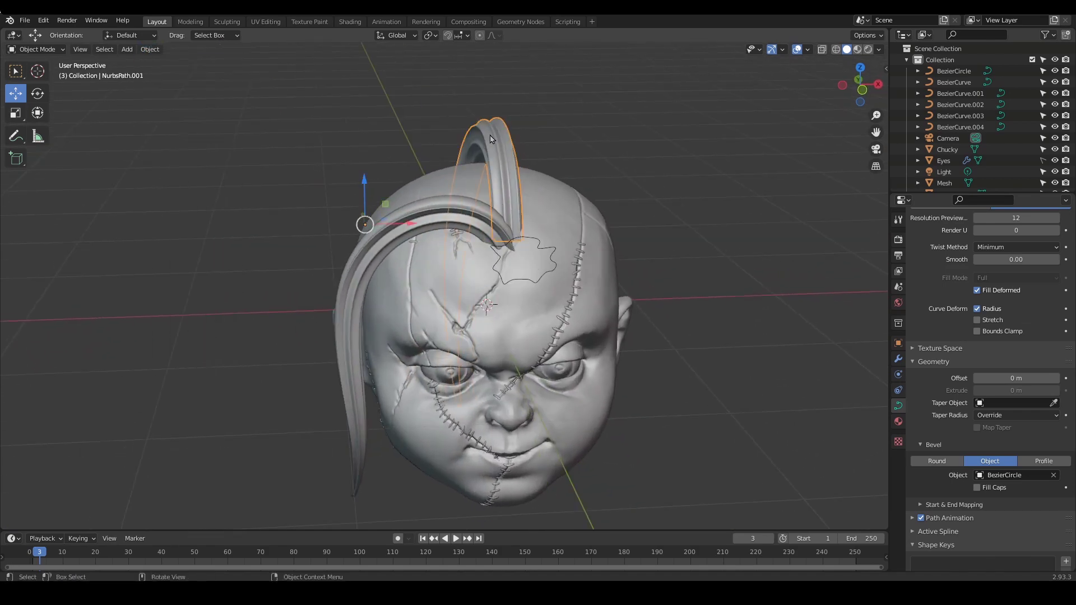
{"action": "left_click", "coordinate": [143, 50]}
{"action": "mouse_move", "coordinate": [171, 74]}
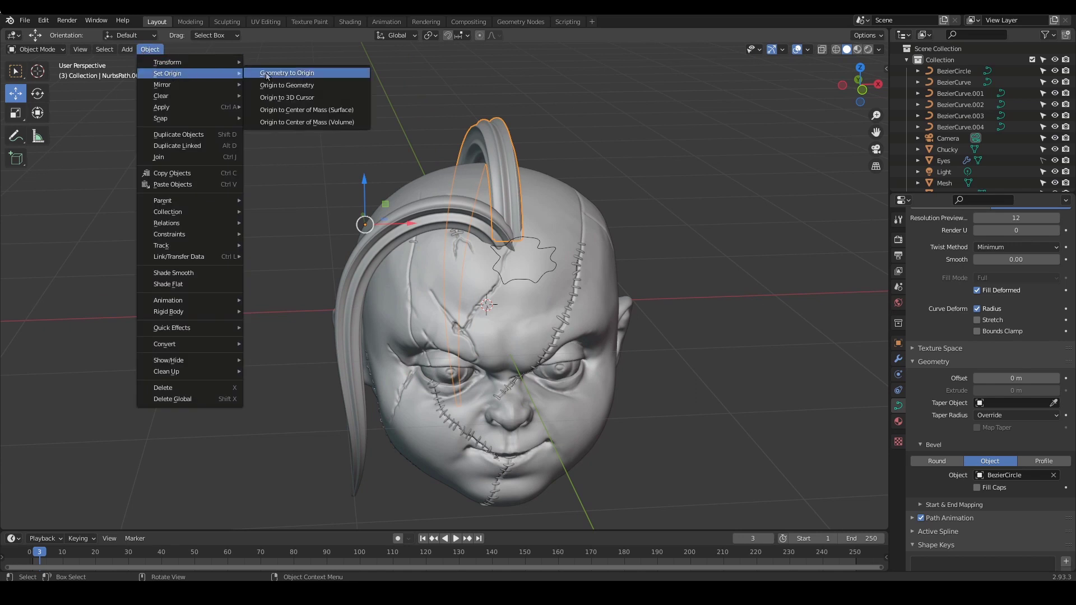
{"action": "left_click", "coordinate": [314, 87]}
Duplicate the centre strand, then rotate and place the copy over the stitched side of the head
{"action": "middle_click_drag", "start_coordinate": [583, 194], "coordinate": [569, 233]}
{"action": "key", "text": "shift+d"}
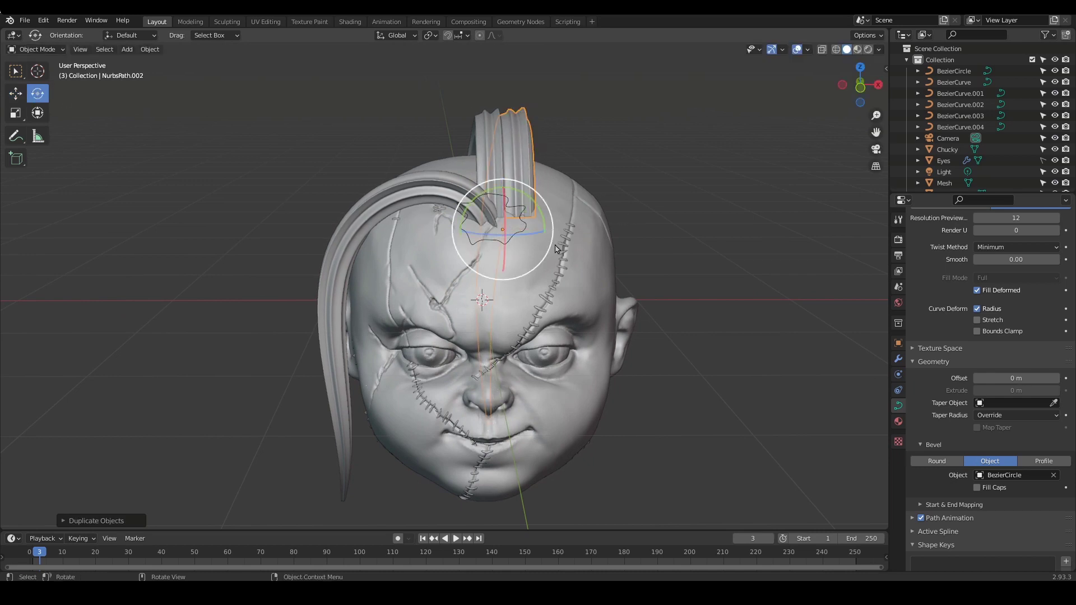
{"action": "left_click_drag", "start_coordinate": [527, 238], "coordinate": [551, 216]}
{"action": "key", "text": "r"}
{"action": "key", "text": "g"}
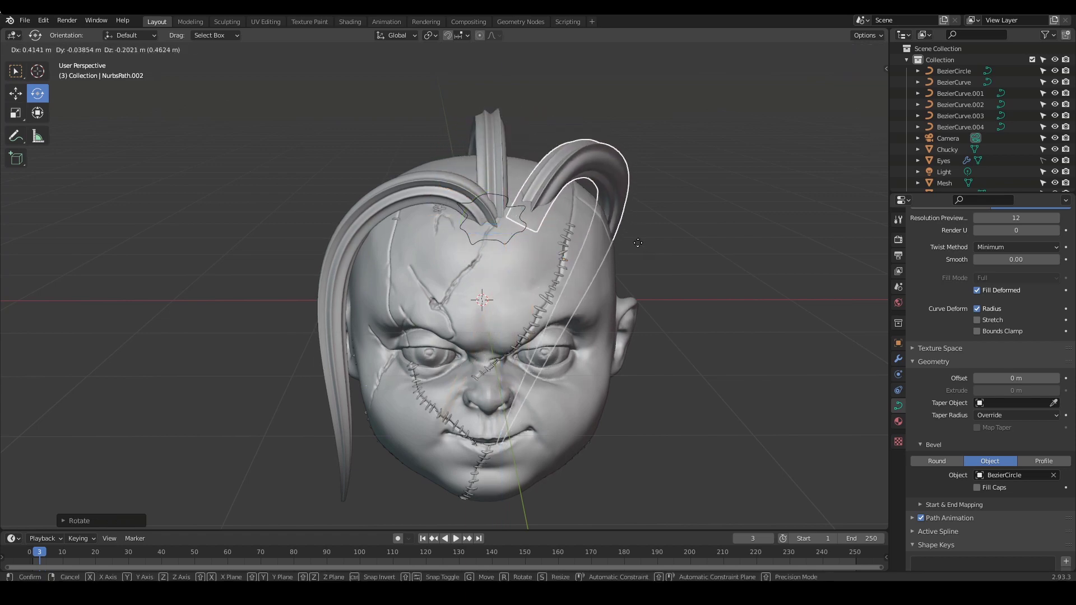
{"action": "left_click", "coordinate": [632, 240]}
{"action": "middle_click_drag", "start_coordinate": [631, 241], "coordinate": [571, 229]}
{"action": "key", "text": "g"}
{"action": "left_click", "coordinate": [493, 310]}
Turn on proportional editing and move the new strand's tip and sixth control point toward the area behind the ear
{"action": "key", "text": "Tab"}
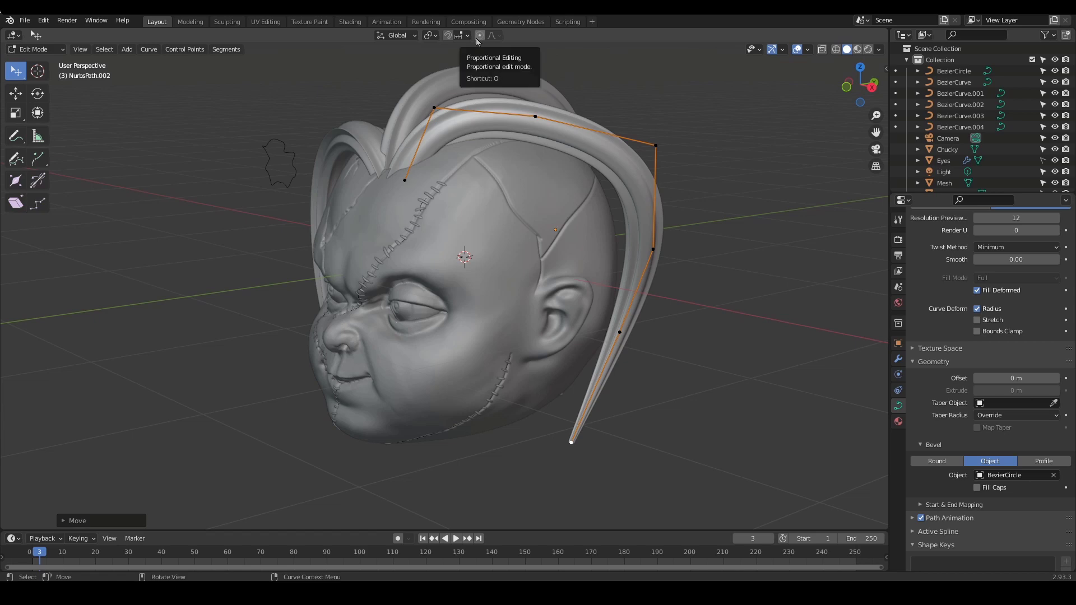
{"action": "middle_click_drag", "start_coordinate": [701, 260], "coordinate": [642, 262]}
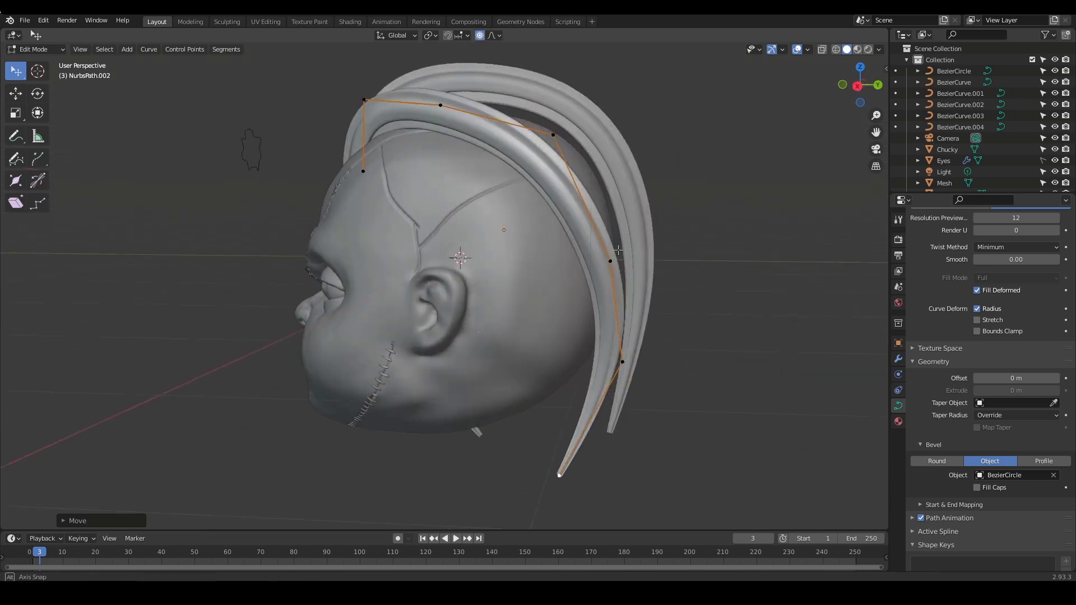
{"action": "middle_click_drag", "start_coordinate": [642, 336], "coordinate": [639, 281], "text": "shift"}
{"action": "middle_click_drag", "start_coordinate": [616, 312], "coordinate": [556, 307]}
{"action": "left_click_drag", "start_coordinate": [494, 414], "coordinate": [457, 417]}
{"action": "middle_click_drag", "start_coordinate": [496, 384], "coordinate": [514, 398]}
{"action": "left_click_drag", "start_coordinate": [521, 294], "coordinate": [465, 291]}
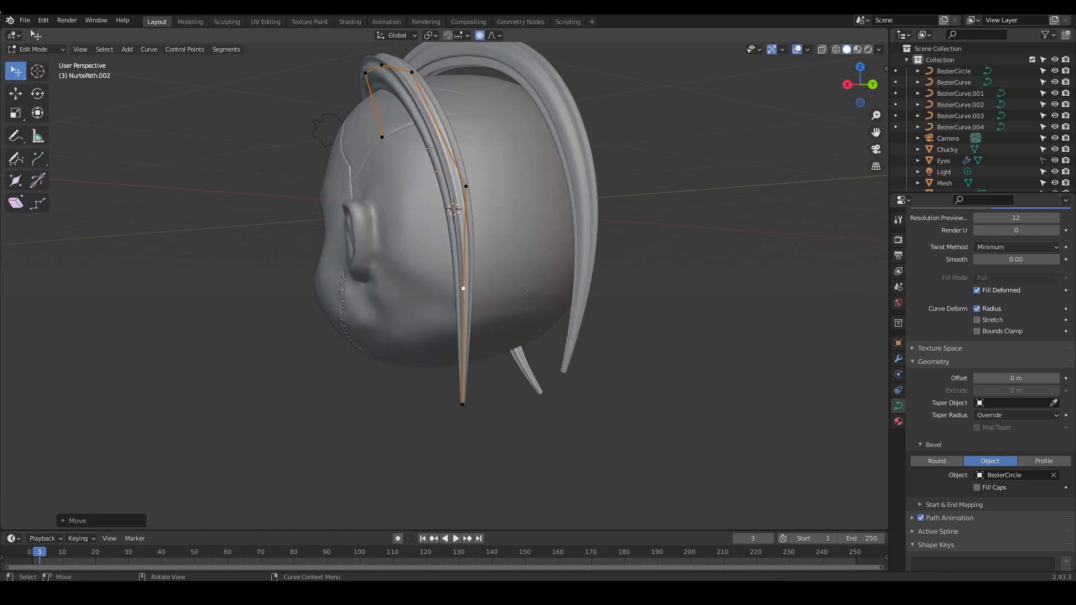
Refine the new strand's tip and sixth control point so its lower end follows the head behind the ear
{"action": "middle_click_drag", "start_coordinate": [466, 292], "coordinate": [500, 278]}
{"action": "left_click_drag", "start_coordinate": [508, 407], "coordinate": [495, 417]}
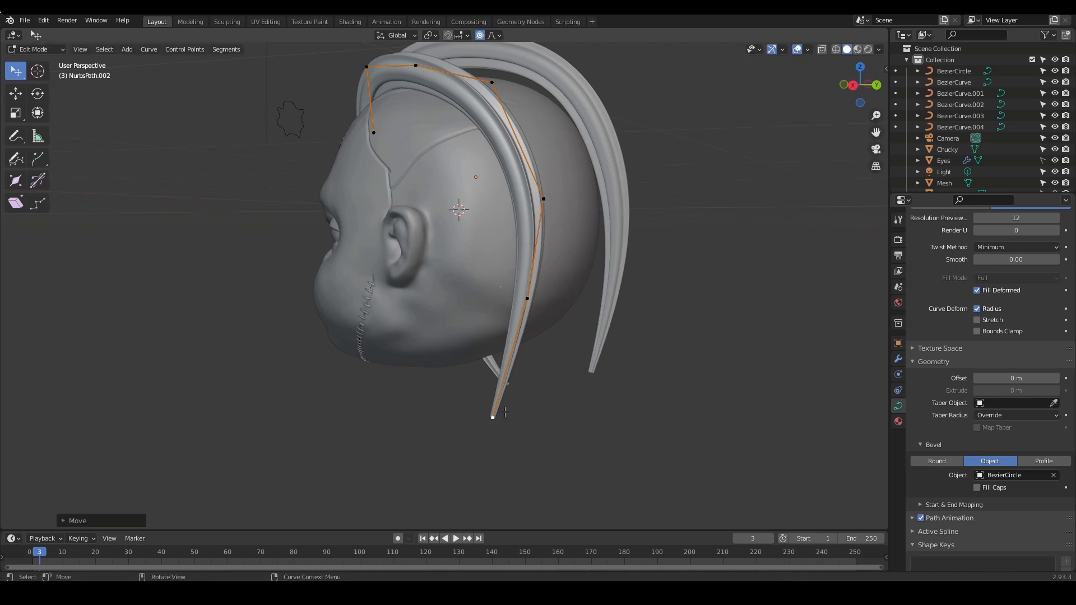
{"action": "middle_click_drag", "start_coordinate": [505, 409], "coordinate": [490, 406]}
{"action": "left_click_drag", "start_coordinate": [476, 422], "coordinate": [466, 420]}
{"action": "left_click_drag", "start_coordinate": [501, 307], "coordinate": [475, 311]}
{"action": "middle_click_drag", "start_coordinate": [539, 320], "coordinate": [526, 321]}
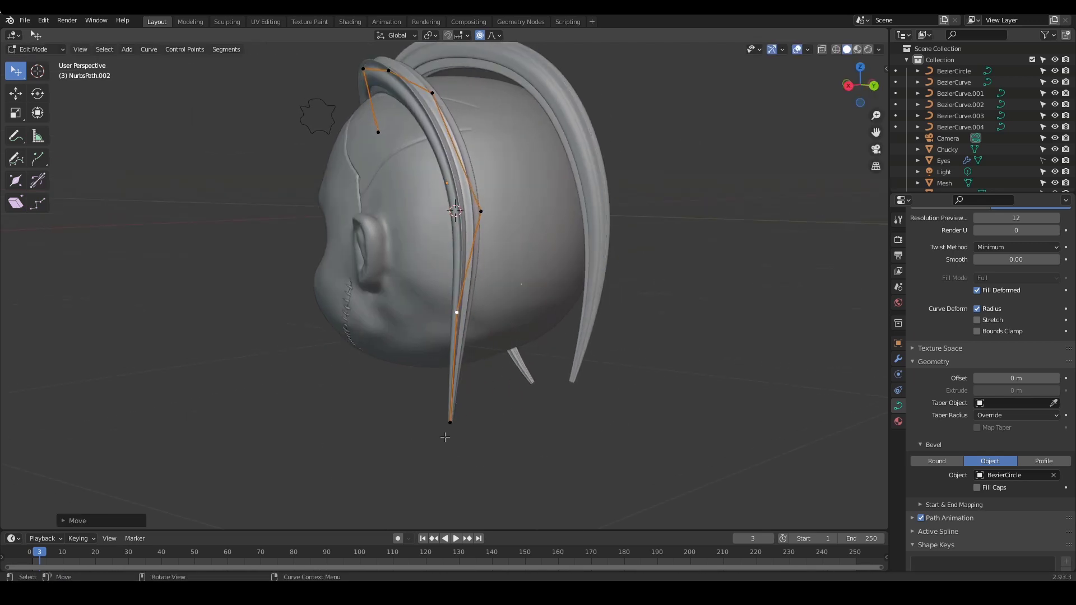
{"action": "left_click_drag", "start_coordinate": [450, 422], "coordinate": [451, 418]}
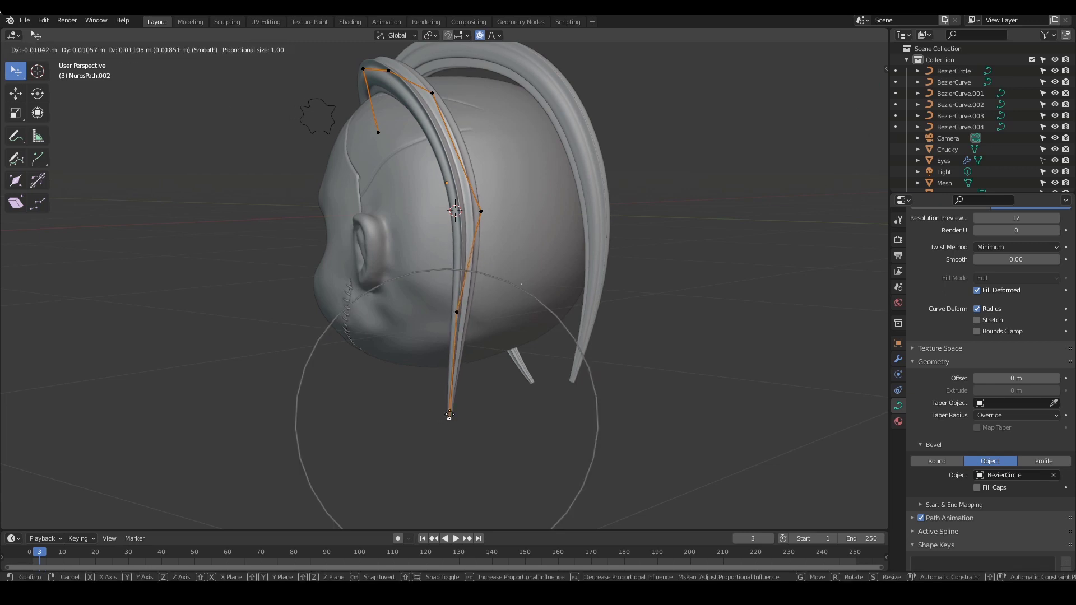
{"action": "scroll", "coordinate": [446, 404], "scroll_direction": "down", "scroll_amount": 4}
{"action": "left_click_drag", "start_coordinate": [446, 404], "coordinate": [446, 399]}
{"action": "scroll", "coordinate": [446, 402], "scroll_direction": "up", "scroll_amount": 3}
{"action": "scroll", "coordinate": [446, 401], "scroll_direction": "down", "scroll_amount": 2}
{"action": "scroll", "coordinate": [446, 399], "scroll_direction": "up", "scroll_amount": 5}
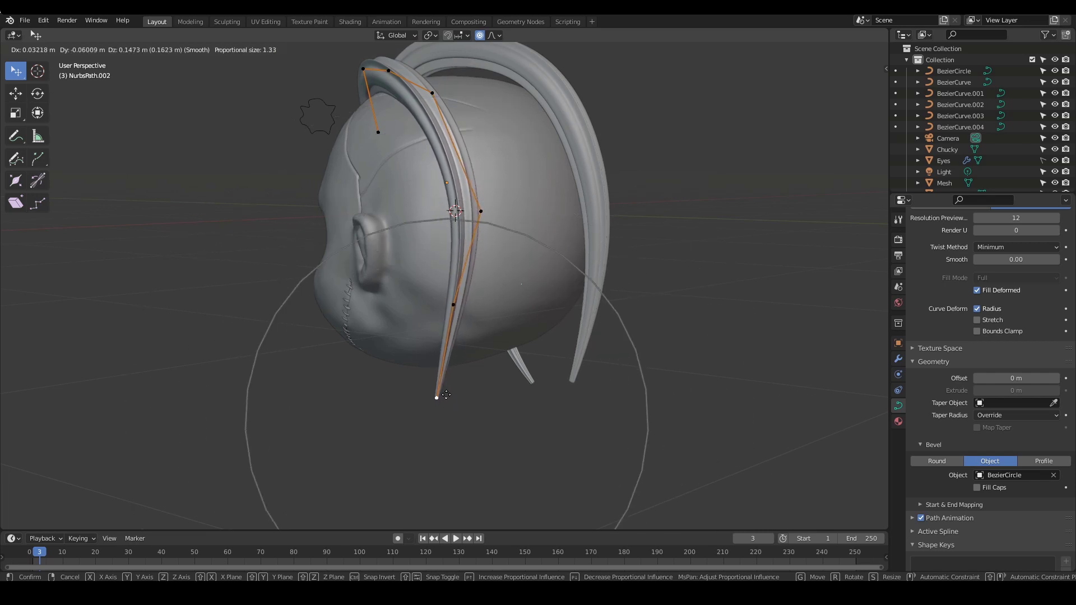
{"action": "right_click", "coordinate": [446, 395]}
Pull the side strand's fifth, second and fourth control points inward so it sits closer to the head
{"action": "left_click_drag", "start_coordinate": [481, 211], "coordinate": [453, 206]}
{"action": "middle_click_drag", "start_coordinate": [452, 206], "coordinate": [598, 235]}
{"action": "left_click_drag", "start_coordinate": [540, 76], "coordinate": [521, 71]}
{"action": "key", "text": "f"}
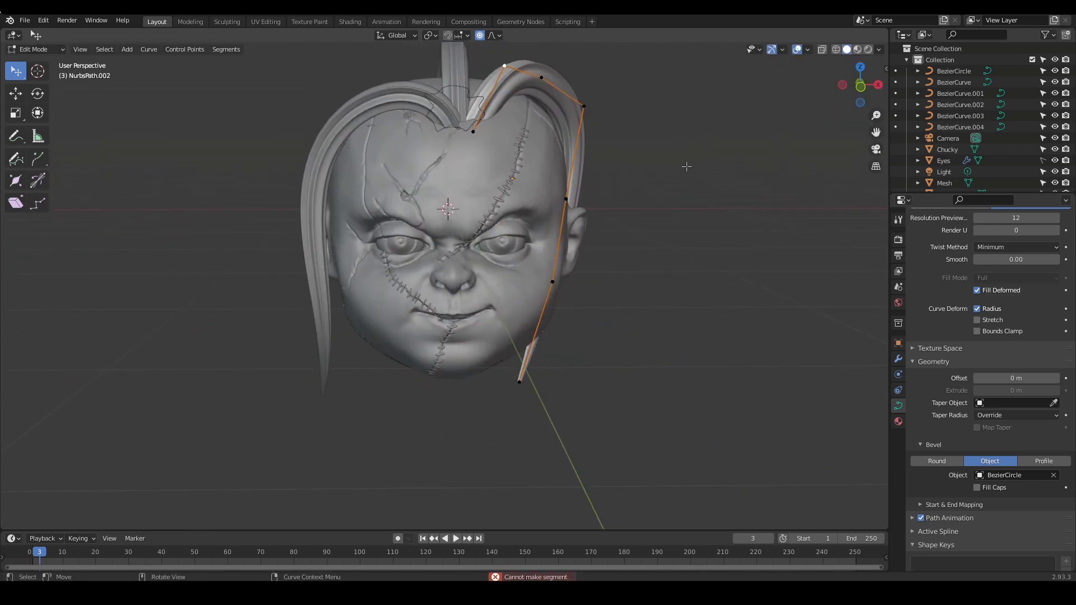
{"action": "middle_click_drag", "start_coordinate": [567, 106], "coordinate": [589, 102]}
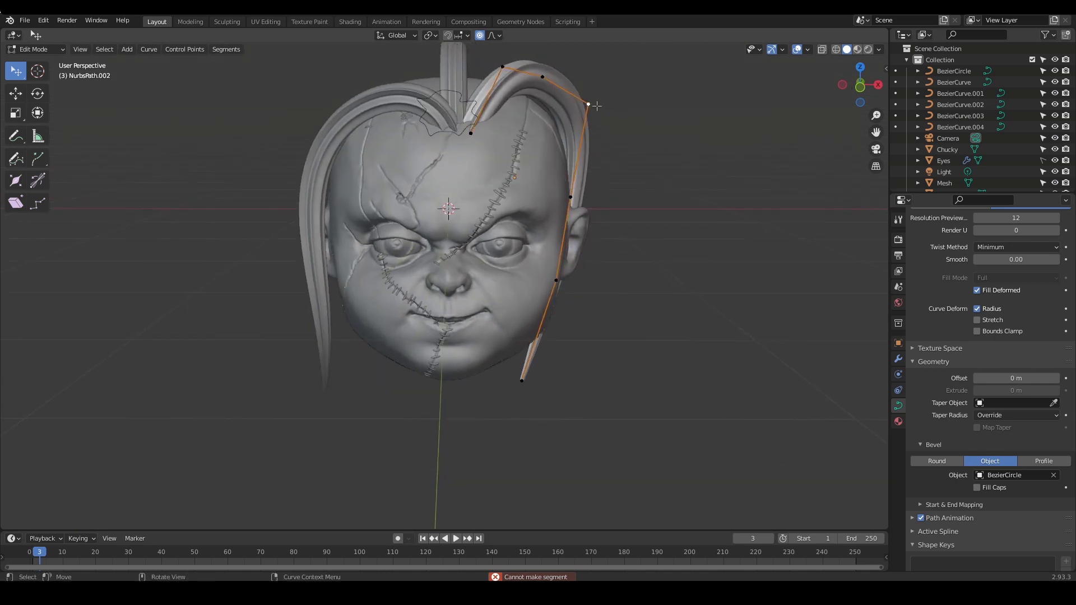
{"action": "key", "text": "g"}
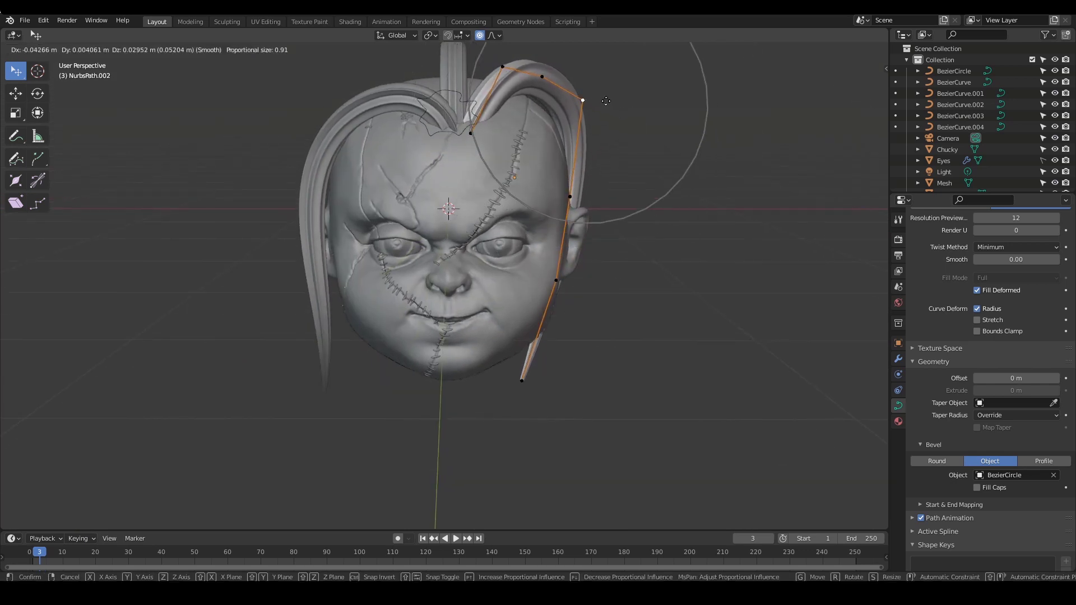
{"action": "left_click", "coordinate": [608, 102]}
Move the side strand's third control point outward and lower the fourth to round the bend above the ear
{"action": "middle_click_drag", "start_coordinate": [594, 218], "coordinate": [650, 223]}
{"action": "left_click", "coordinate": [525, 77]}
{"action": "key", "text": "g"}
{"action": "left_click", "coordinate": [532, 77]}
{"action": "middle_click_drag", "start_coordinate": [538, 90], "coordinate": [592, 154]}
{"action": "left_click_drag", "start_coordinate": [591, 157], "coordinate": [582, 171]}
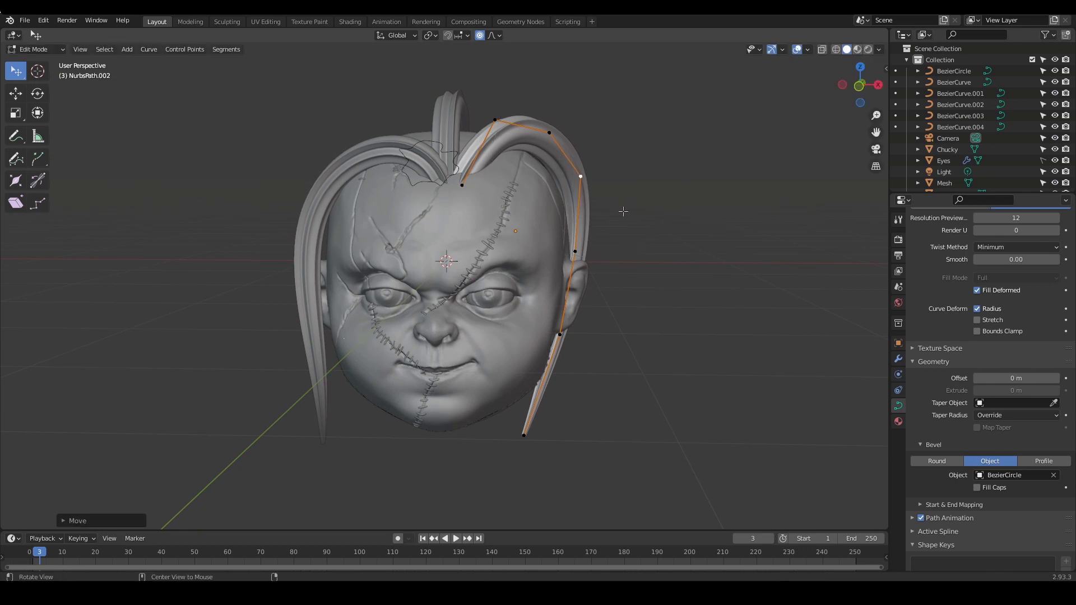
Reposition the side strand's root control point on the scalp near the hairline
{"action": "middle_click_drag", "start_coordinate": [622, 211], "coordinate": [622, 226]}
{"action": "middle_click_drag", "start_coordinate": [622, 226], "coordinate": [645, 210], "text": "shift"}
{"action": "middle_click_drag", "start_coordinate": [602, 157], "coordinate": [627, 213]}
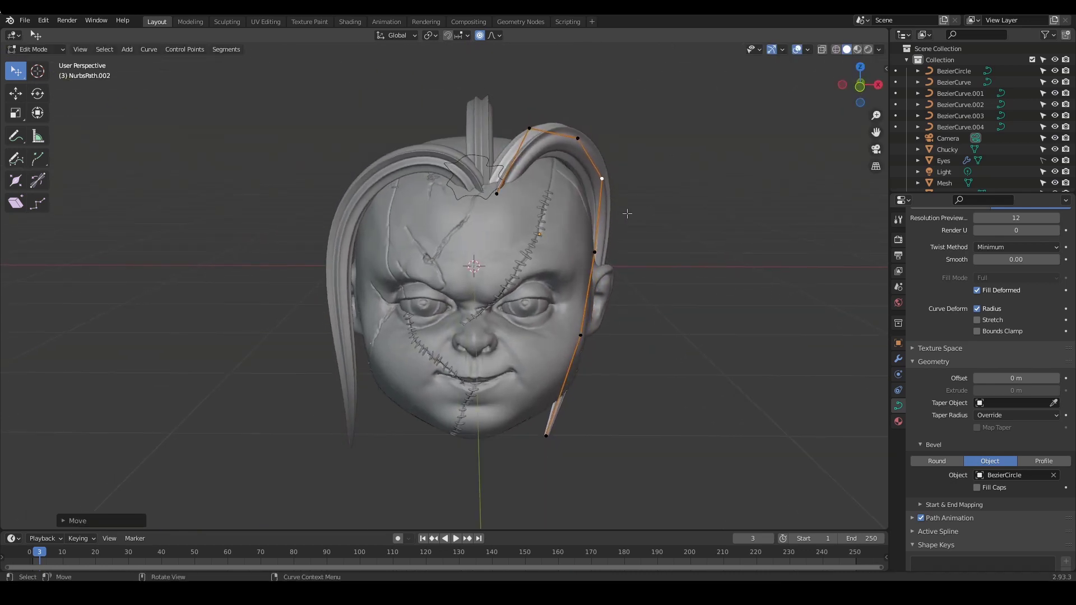
{"action": "middle_click_drag", "start_coordinate": [574, 141], "coordinate": [486, 187]}
{"action": "left_click_drag", "start_coordinate": [476, 234], "coordinate": [464, 228]}
{"action": "middle_click_drag", "start_coordinate": [505, 236], "coordinate": [431, 217]}
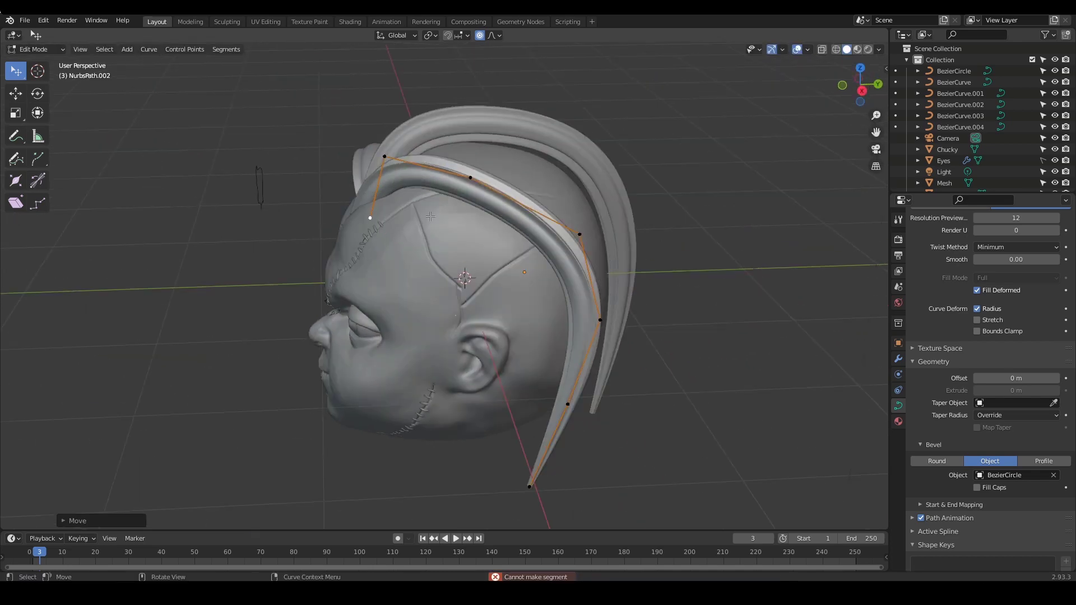
Push the side strand's second control point forward and move its root beside the central parting
{"action": "left_click_drag", "start_coordinate": [384, 157], "coordinate": [376, 155]}
{"action": "middle_click_drag", "start_coordinate": [434, 211], "coordinate": [554, 201]}
{"action": "key", "text": "g"}
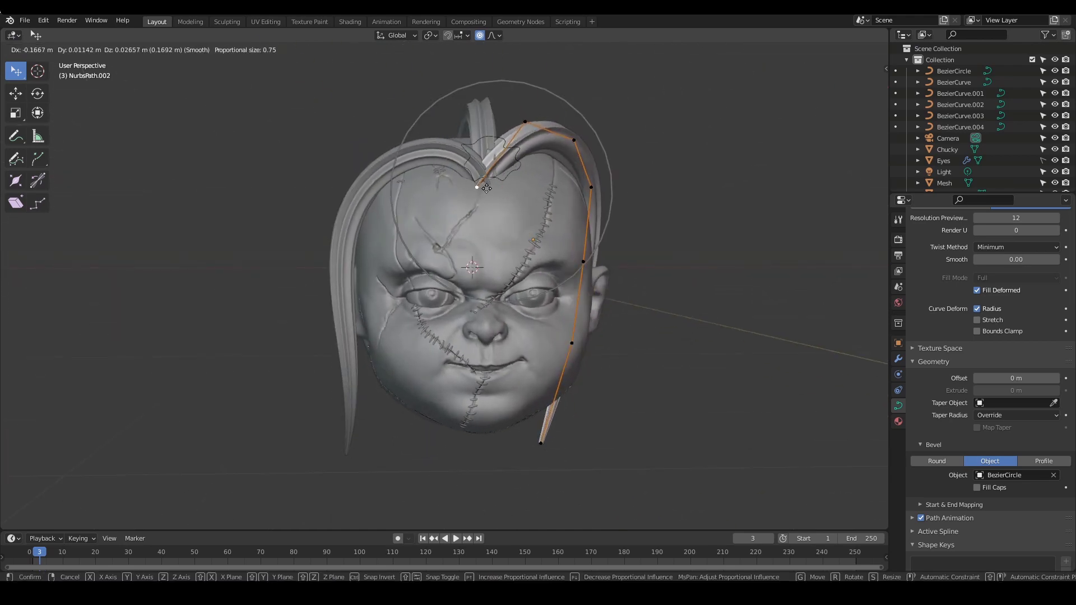
{"action": "left_click", "coordinate": [497, 189]}
{"action": "middle_click_drag", "start_coordinate": [642, 208], "coordinate": [438, 178]}
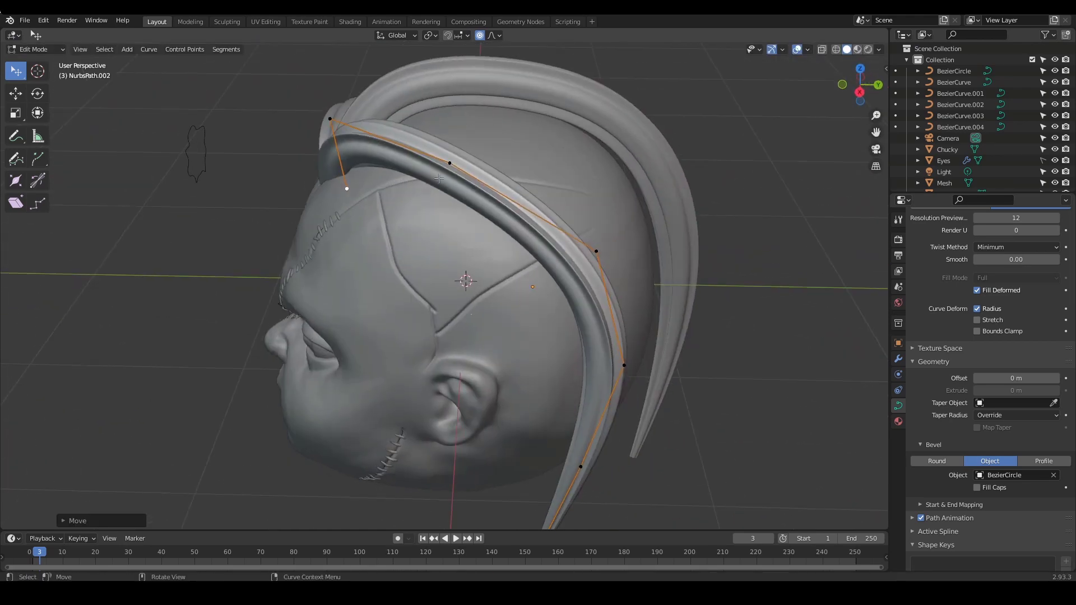
Reshape the side strand's arch by moving its upper control points beside the parting
{"action": "left_click_drag", "start_coordinate": [448, 163], "coordinate": [412, 138]}
{"action": "middle_click_drag", "start_coordinate": [421, 314], "coordinate": [602, 316]}
{"action": "middle_click_drag", "start_coordinate": [503, 174], "coordinate": [465, 182]}
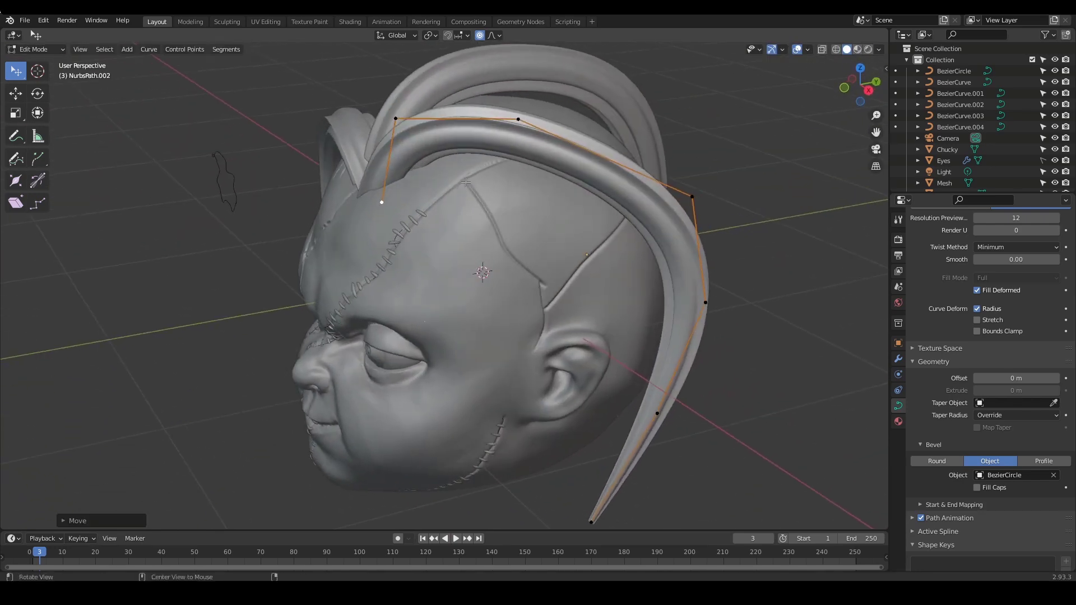
{"action": "middle_click_drag", "start_coordinate": [491, 145], "coordinate": [613, 211]}
{"action": "scroll", "coordinate": [613, 211], "scroll_direction": "down", "scroll_amount": 4}
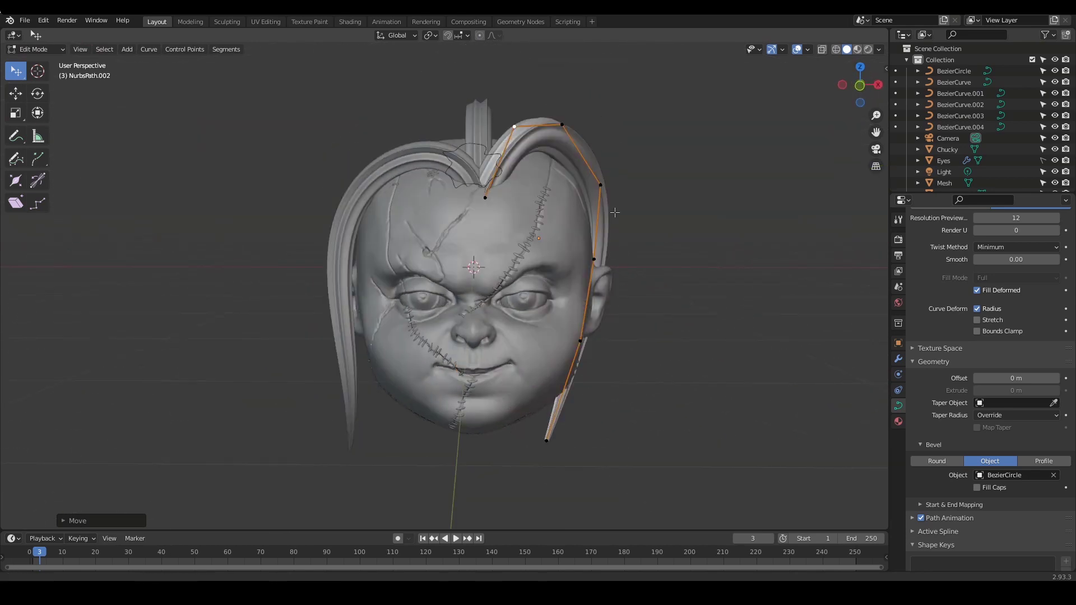
{"action": "scroll", "coordinate": [716, 231], "scroll_direction": "up", "scroll_amount": 2}
{"action": "middle_click_drag", "start_coordinate": [716, 231], "coordinate": [698, 238]}
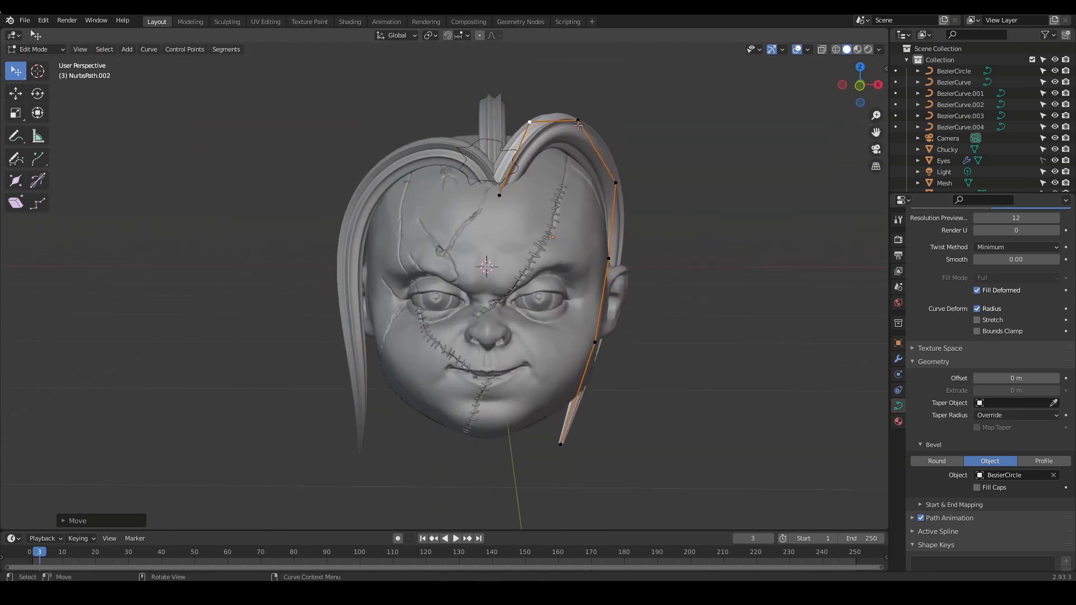
Leave curve editing, activate the Rotate tool and deselect the side strand
{"action": "key", "text": "Tab"}
{"action": "key", "text": "shift+space"}
{"action": "key", "text": "r"}
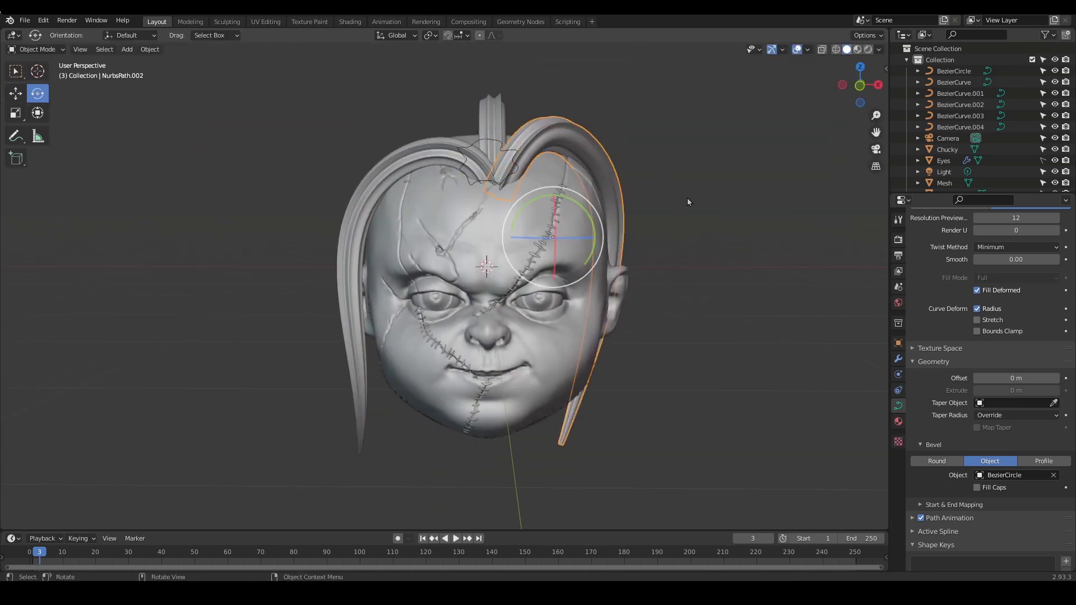
{"action": "left_click", "coordinate": [720, 222]}
{"action": "middle_click_drag", "start_coordinate": [719, 222], "coordinate": [690, 232]}
{"action": "scroll", "coordinate": [660, 197], "scroll_direction": "up", "scroll_amount": 1}
{"action": "middle_click_drag", "start_coordinate": [661, 197], "coordinate": [655, 223]}
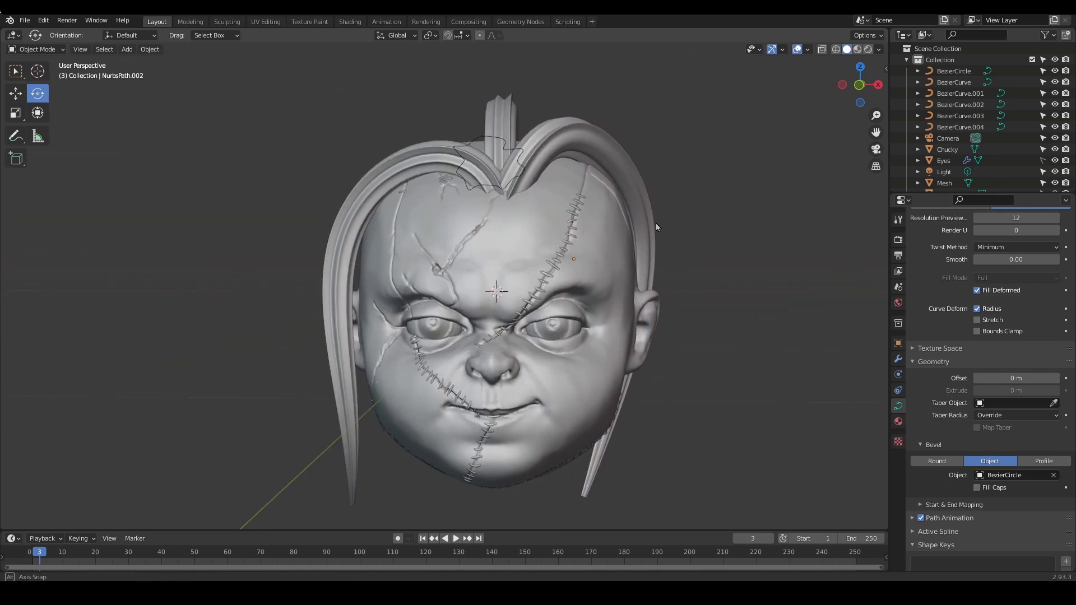
Edit the side strand again and pull its lower control points and tip forward toward the back of the ear
{"action": "middle_click_drag", "start_coordinate": [685, 274], "coordinate": [499, 238]}
{"action": "left_click", "coordinate": [630, 259]}
{"action": "key", "text": "Tab"}
{"action": "left_click_drag", "start_coordinate": [399, 253], "coordinate": [384, 250]}
{"action": "middle_click_drag", "start_coordinate": [384, 250], "coordinate": [499, 227]}
{"action": "left_click_drag", "start_coordinate": [563, 309], "coordinate": [563, 315]}
{"action": "left_click_drag", "start_coordinate": [562, 316], "coordinate": [458, 334], "text": "alt"}
{"action": "left_click_drag", "start_coordinate": [425, 360], "coordinate": [384, 357]}
{"action": "left_click_drag", "start_coordinate": [425, 447], "coordinate": [403, 447]}
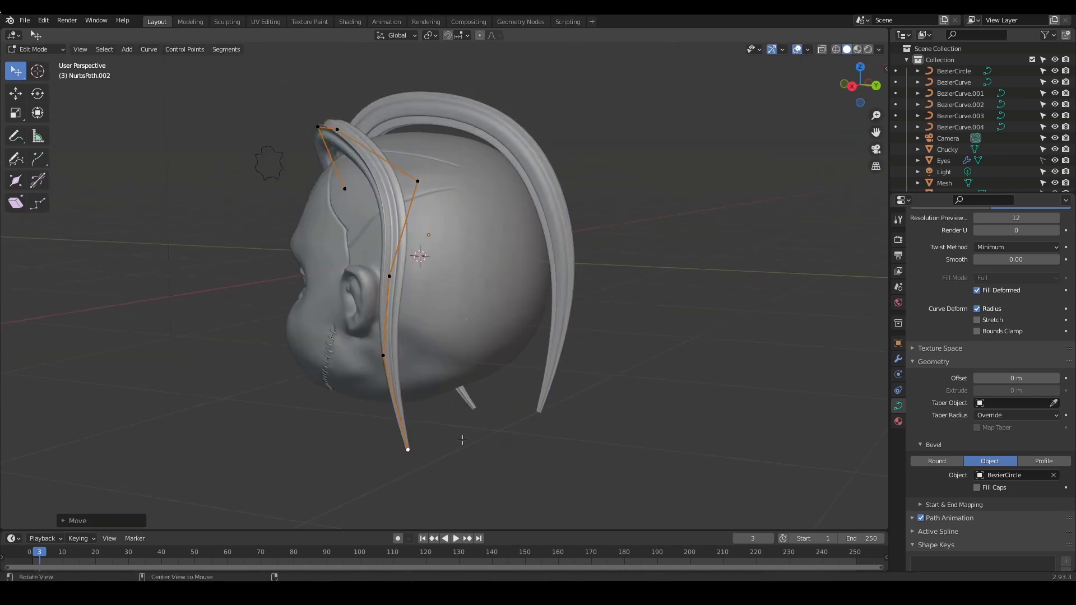
Move the side strand's tip back and upward, and finish editing the curve
{"action": "middle_click_drag", "start_coordinate": [463, 440], "coordinate": [517, 442]}
{"action": "key", "text": "g"}
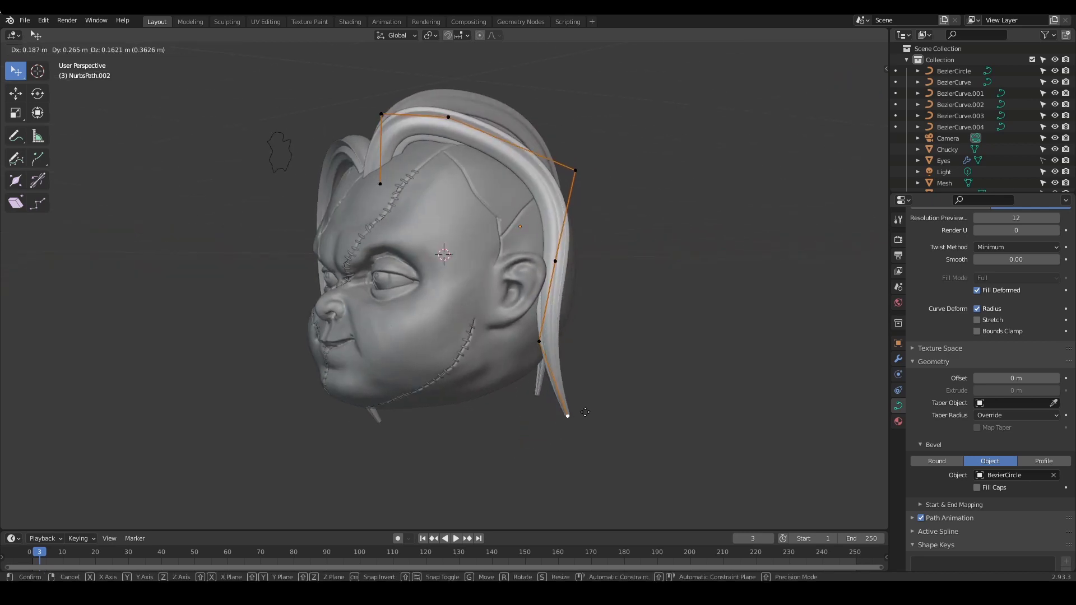
{"action": "left_click", "coordinate": [585, 412]}
{"action": "middle_click_drag", "start_coordinate": [585, 412], "coordinate": [636, 344]}
{"action": "key", "text": "Tab"}
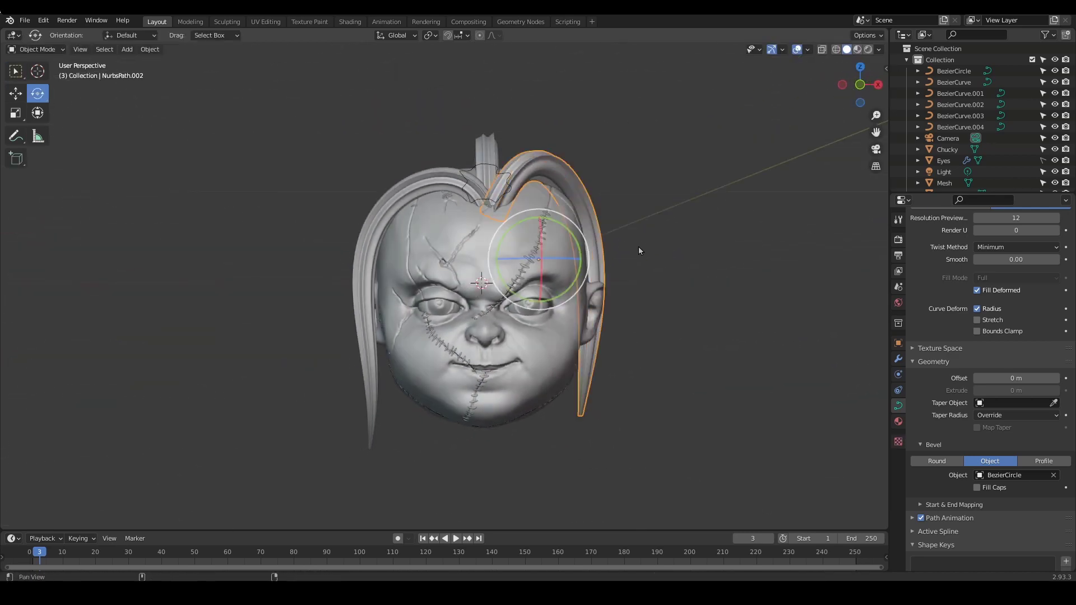
{"action": "middle_click_drag", "start_coordinate": [641, 251], "coordinate": [661, 277]}
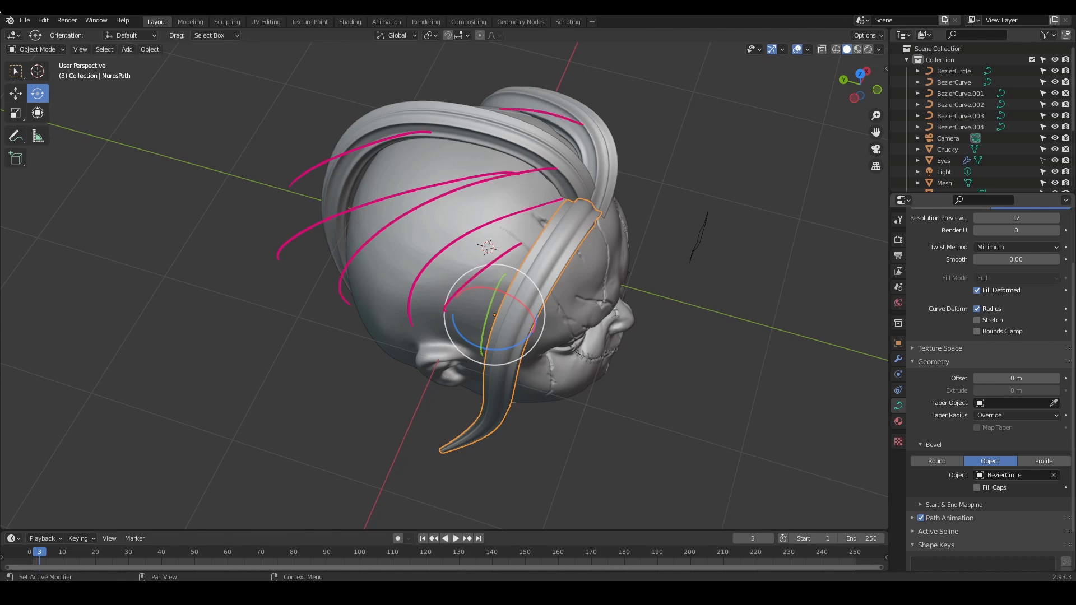
Duplicate the front strand on the head's other side, place the copy behind it and rotate it, undoing the last rotation
{"action": "middle_click_drag", "start_coordinate": [713, 351], "coordinate": [649, 348]}
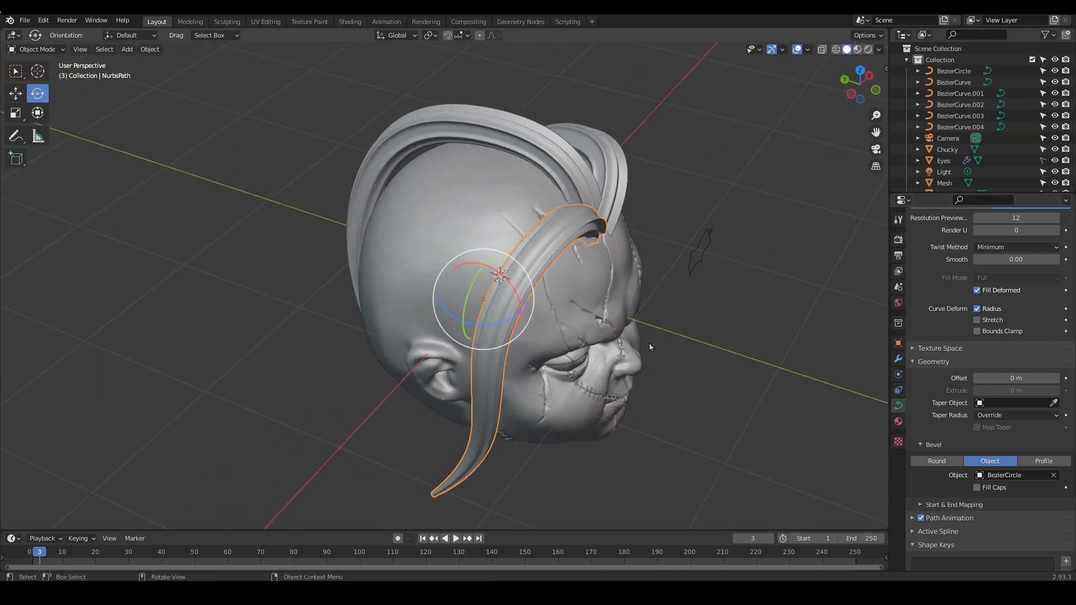
{"action": "key", "text": "shift+d"}
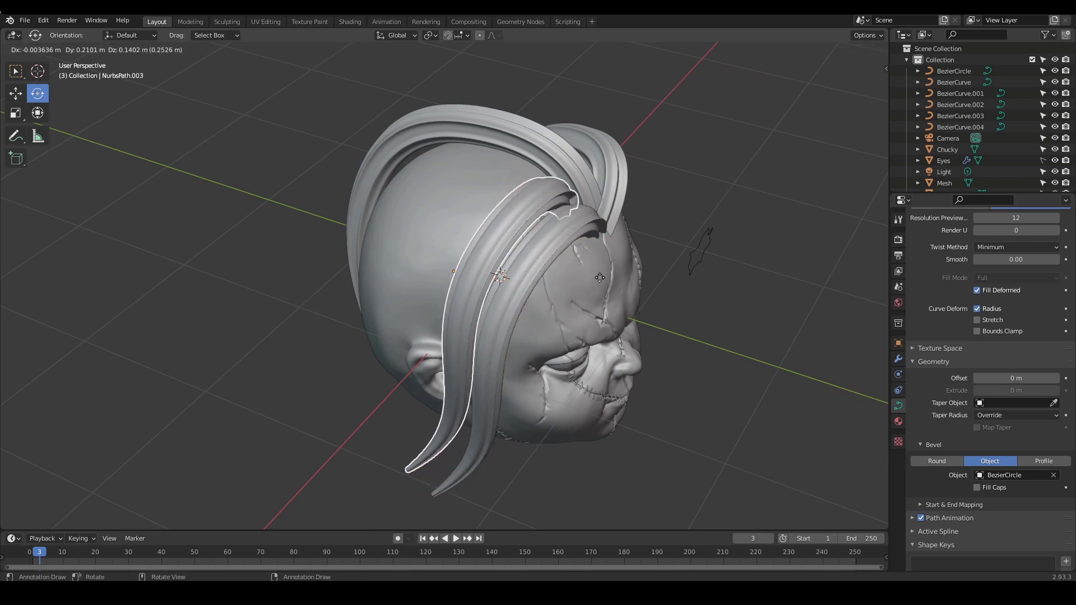
{"action": "left_click", "coordinate": [609, 326]}
{"action": "middle_click_drag", "start_coordinate": [609, 327], "coordinate": [505, 289]}
{"action": "left_click_drag", "start_coordinate": [505, 279], "coordinate": [477, 274]}
{"action": "left_click_drag", "start_coordinate": [491, 231], "coordinate": [491, 255]}
{"action": "key", "text": "ctrl+z"}
Rotate the copied strand again and move it onto the scalp so its root sits near the central parting
{"action": "middle_click_drag", "start_coordinate": [628, 260], "coordinate": [529, 246]}
{"action": "left_click_drag", "start_coordinate": [406, 249], "coordinate": [426, 292]}
{"action": "key", "text": "g"}
{"action": "left_click", "coordinate": [475, 268]}
{"action": "middle_click_drag", "start_coordinate": [475, 268], "coordinate": [617, 265]}
{"action": "key", "text": "g"}
{"action": "left_click", "coordinate": [525, 264]}
{"action": "middle_click_drag", "start_coordinate": [525, 264], "coordinate": [496, 270]}
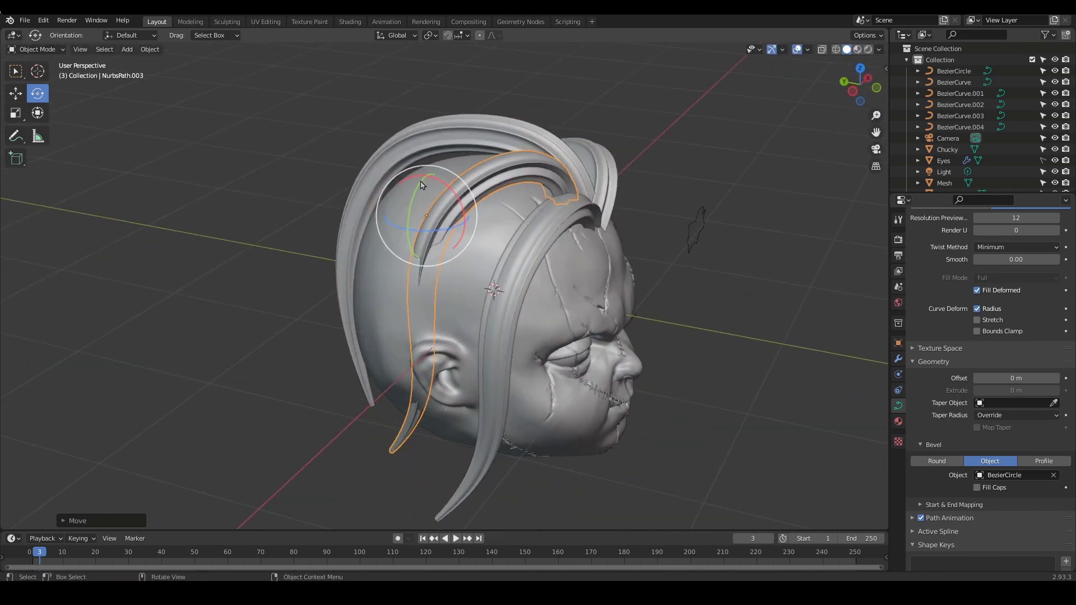
Set the Rotate tool's orientation to Local after trying the View orientation
{"action": "left_click", "coordinate": [124, 36]}
{"action": "left_click", "coordinate": [126, 115]}
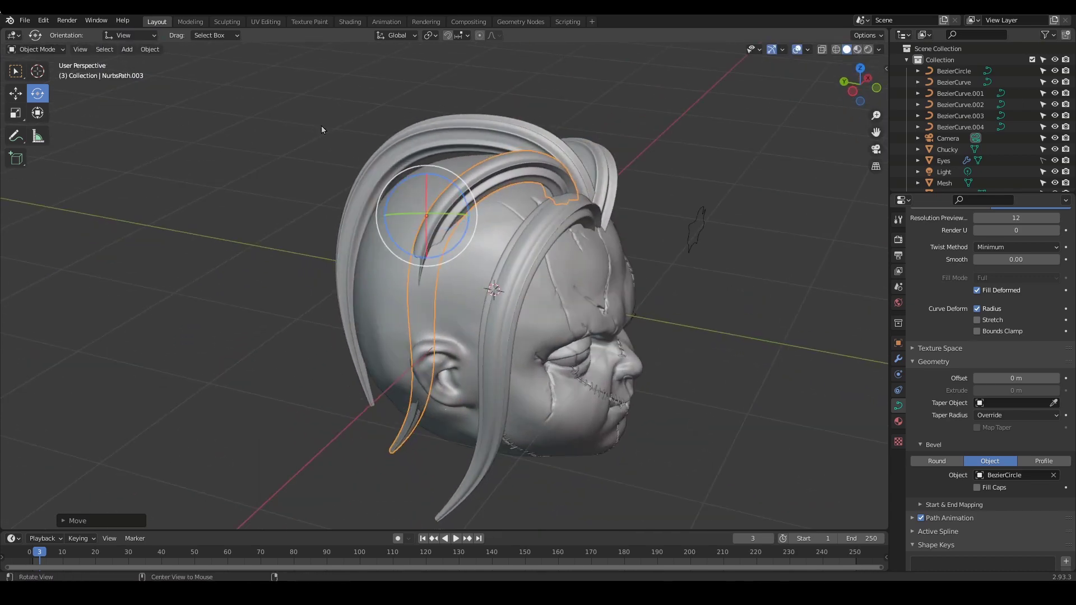
{"action": "middle_click_drag", "start_coordinate": [321, 126], "coordinate": [247, 130]}
{"action": "left_click", "coordinate": [121, 35]}
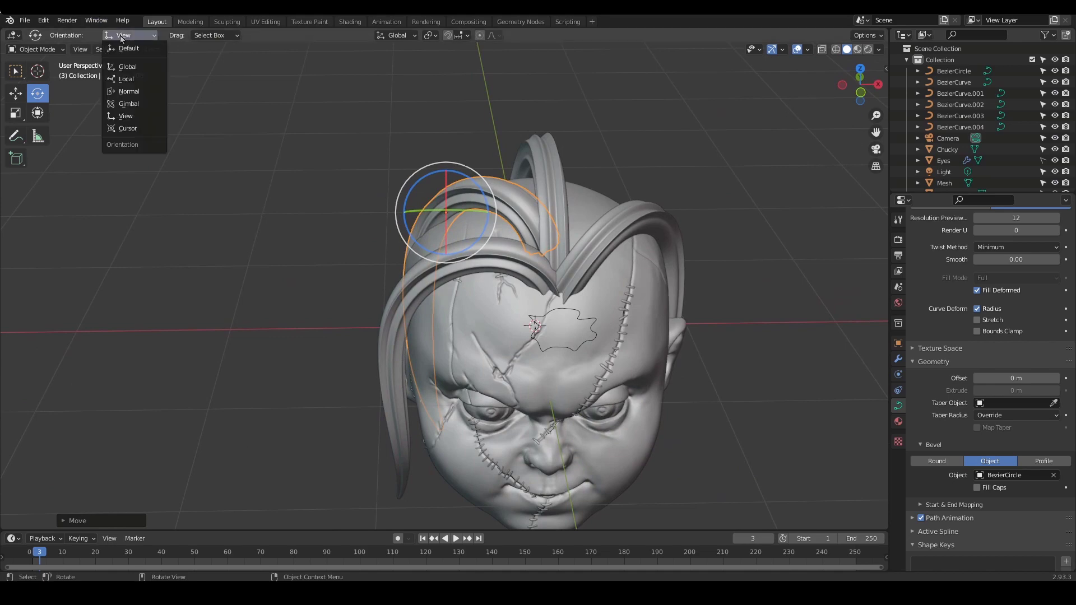
{"action": "left_click", "coordinate": [128, 80]}
Rotate the copied strand about its local axis and reposition it over the side of the head
{"action": "middle_click_drag", "start_coordinate": [370, 162], "coordinate": [412, 164]}
{"action": "left_click_drag", "start_coordinate": [473, 188], "coordinate": [480, 200]}
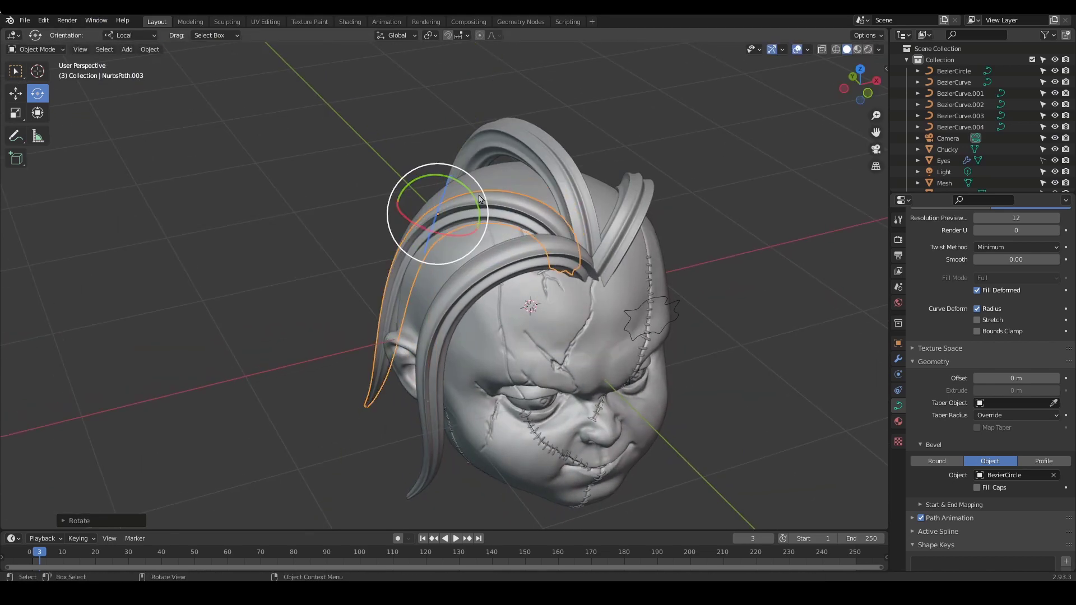
{"action": "key", "text": "g"}
{"action": "left_click", "coordinate": [490, 180]}
{"action": "middle_click_drag", "start_coordinate": [489, 180], "coordinate": [661, 229]}
Move the copied strand's fourth, fifth and third control points outward so it drapes behind the ear
{"action": "key", "text": "Tab"}
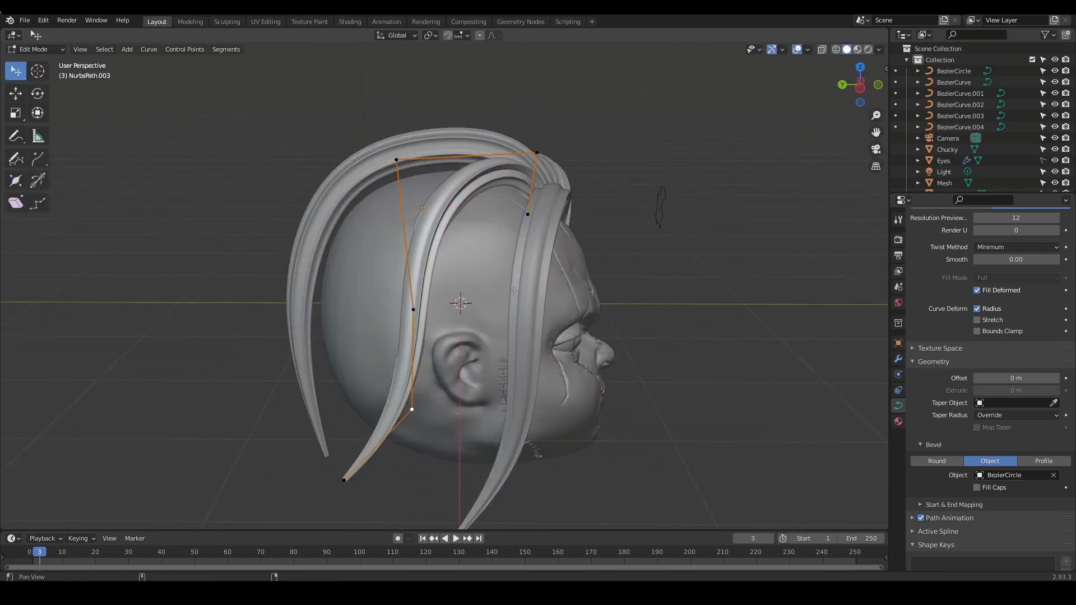
{"action": "middle_click_drag", "start_coordinate": [482, 269], "coordinate": [451, 289]}
{"action": "middle_click_drag", "start_coordinate": [452, 289], "coordinate": [460, 259], "text": "shift"}
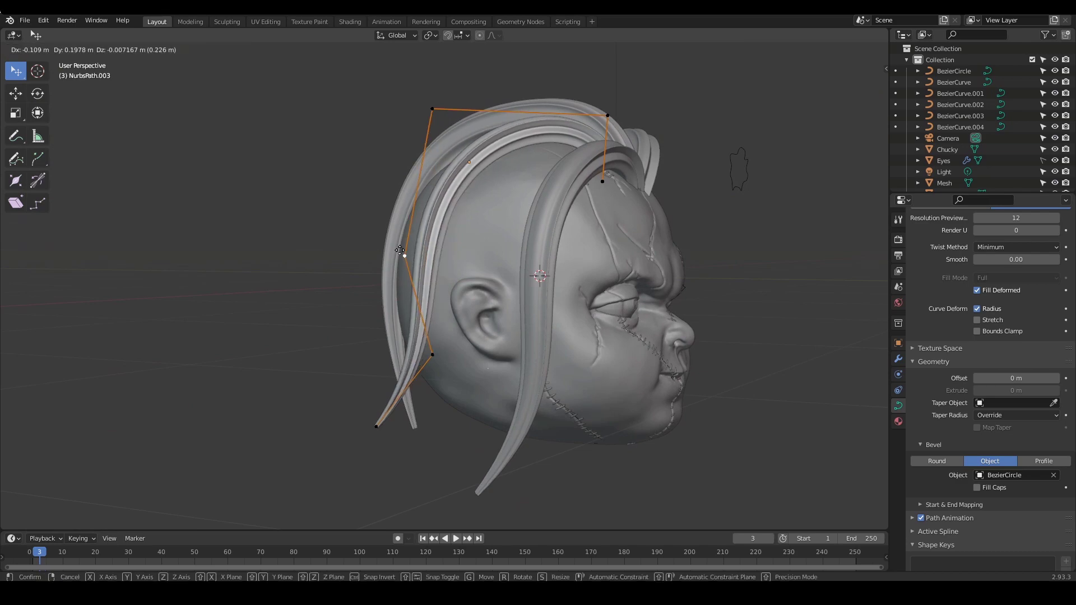
{"action": "left_click_drag", "start_coordinate": [399, 250], "coordinate": [399, 250]}
{"action": "left_click_drag", "start_coordinate": [432, 355], "coordinate": [395, 354]}
{"action": "middle_click_drag", "start_coordinate": [434, 408], "coordinate": [456, 184]}
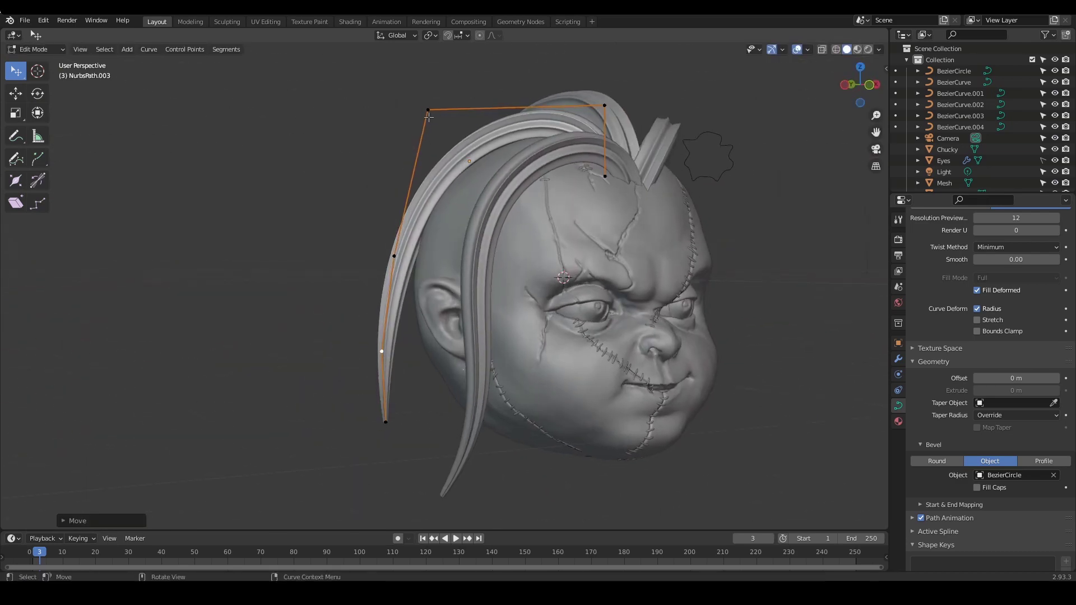
{"action": "left_click_drag", "start_coordinate": [428, 112], "coordinate": [396, 106]}
{"action": "middle_click_drag", "start_coordinate": [578, 217], "coordinate": [558, 282]}
{"action": "middle_click_drag", "start_coordinate": [657, 252], "coordinate": [588, 295]}
{"action": "key", "text": "Tab"}
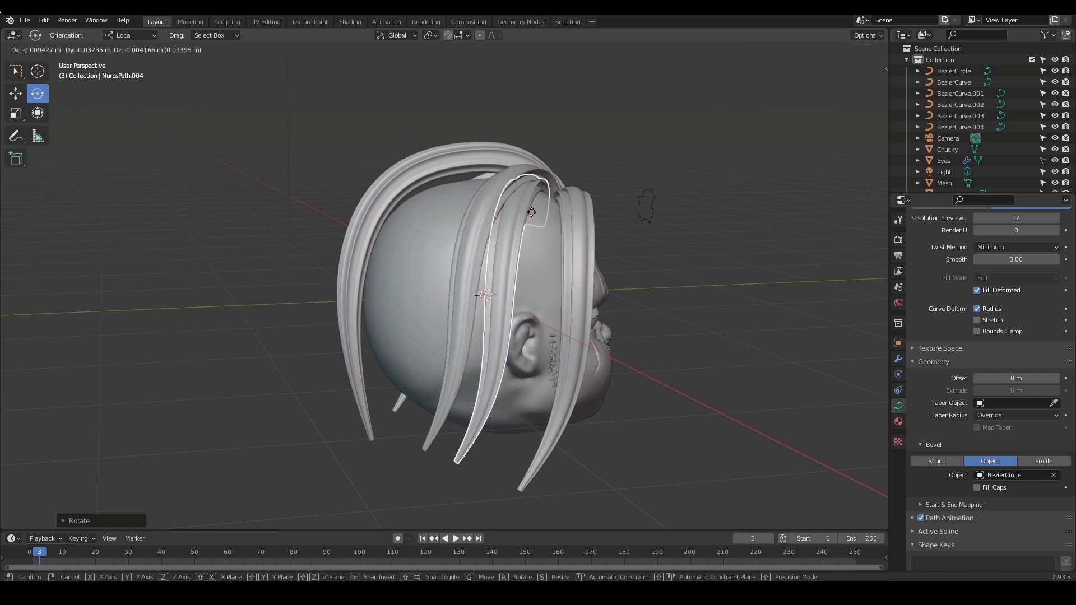
Duplicate the reshaped strand and place the copy between it and the front strand
{"action": "left_click", "coordinate": [543, 209]}
{"action": "middle_click_drag", "start_coordinate": [543, 208], "coordinate": [516, 317]}
{"action": "key", "text": "g"}
{"action": "left_click", "coordinate": [534, 267]}
Move the new strand's second and fifth control points and its tip to fit it between its neighbours
{"action": "key", "text": "Tab"}
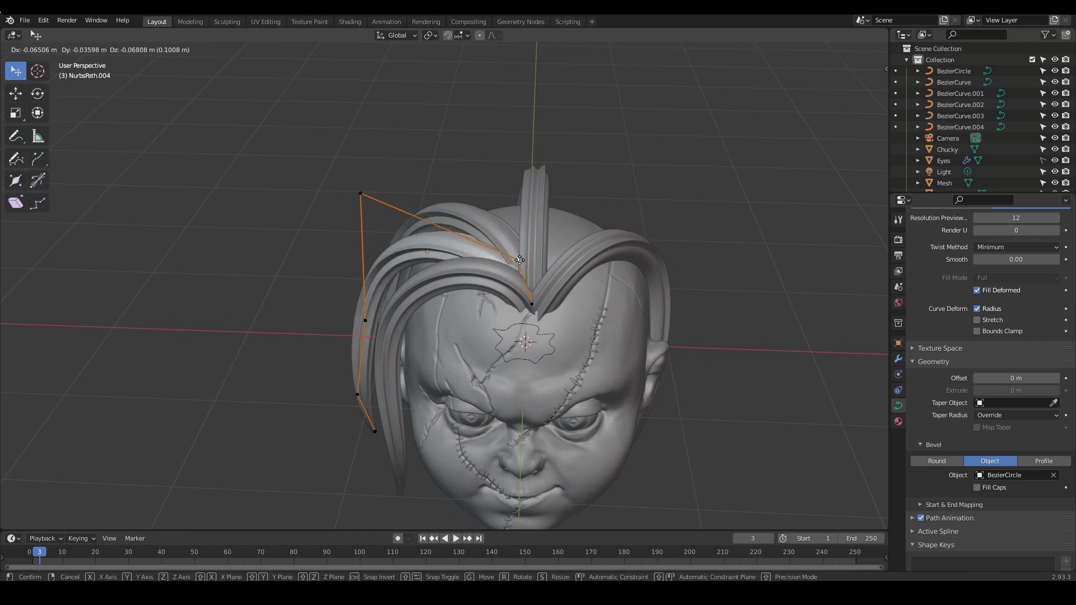
{"action": "left_click", "coordinate": [521, 260]}
{"action": "middle_click_drag", "start_coordinate": [520, 260], "coordinate": [549, 352]}
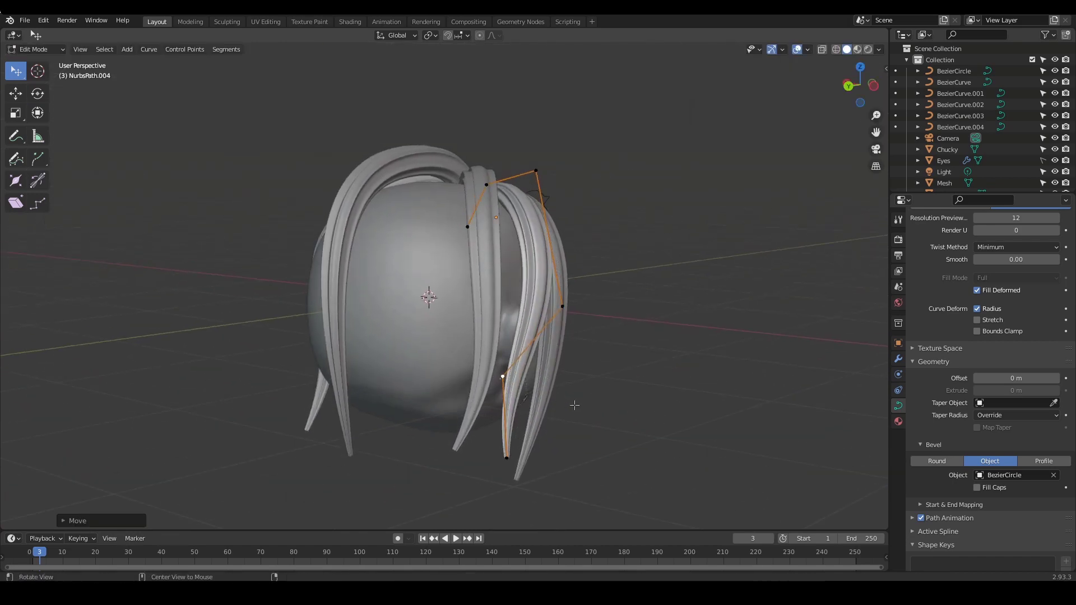
{"action": "middle_click_drag", "start_coordinate": [574, 404], "coordinate": [417, 399]}
{"action": "left_click_drag", "start_coordinate": [377, 454], "coordinate": [396, 460]}
{"action": "left_click_drag", "start_coordinate": [489, 387], "coordinate": [491, 401], "text": "ctrl+alt"}
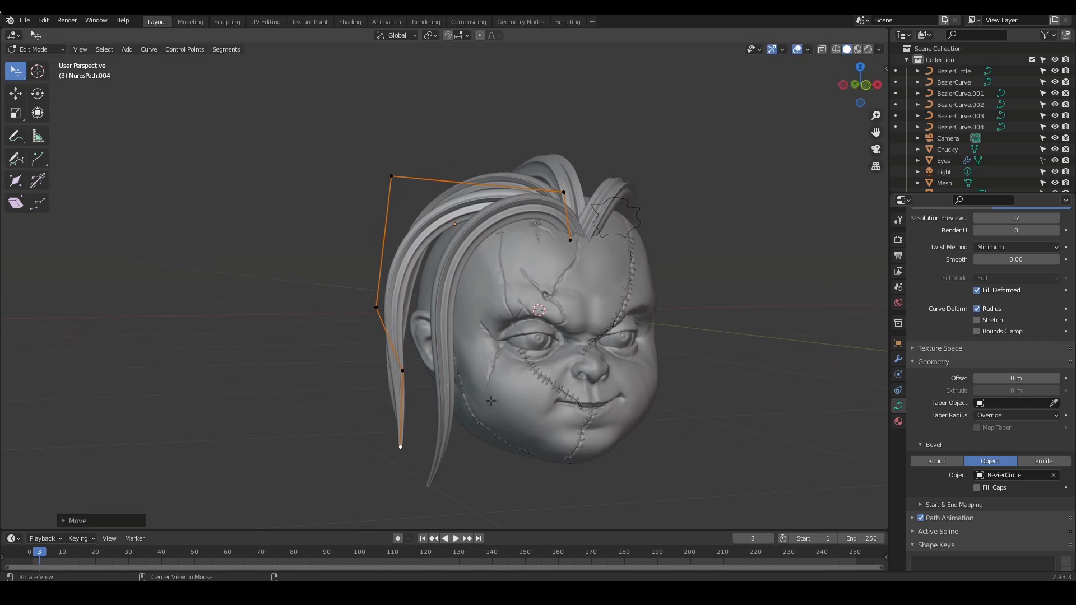
Adjust the new strand's fourth and third control points so it falls smoothly alongside the head
{"action": "middle_click_drag", "start_coordinate": [475, 391], "coordinate": [518, 129]}
{"action": "left_click", "coordinate": [573, 313]}
{"action": "middle_click_drag", "start_coordinate": [649, 200], "coordinate": [474, 219]}
{"action": "middle_click_drag", "start_coordinate": [435, 274], "coordinate": [273, 42]}
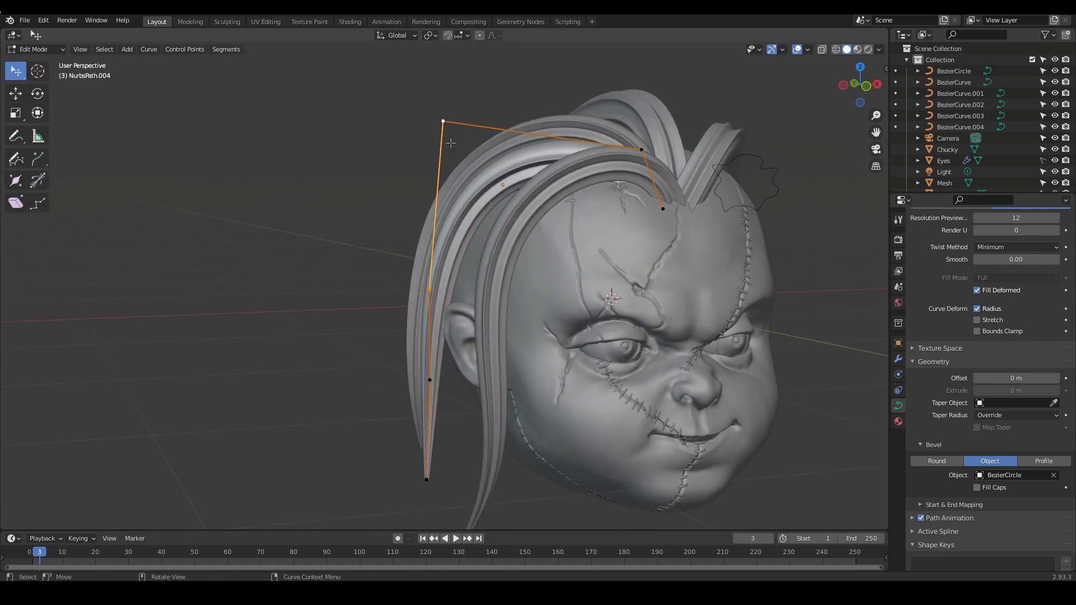
{"action": "middle_click_drag", "start_coordinate": [305, 216], "coordinate": [470, 38]}
{"action": "middle_click_drag", "start_coordinate": [453, 169], "coordinate": [407, 219]}
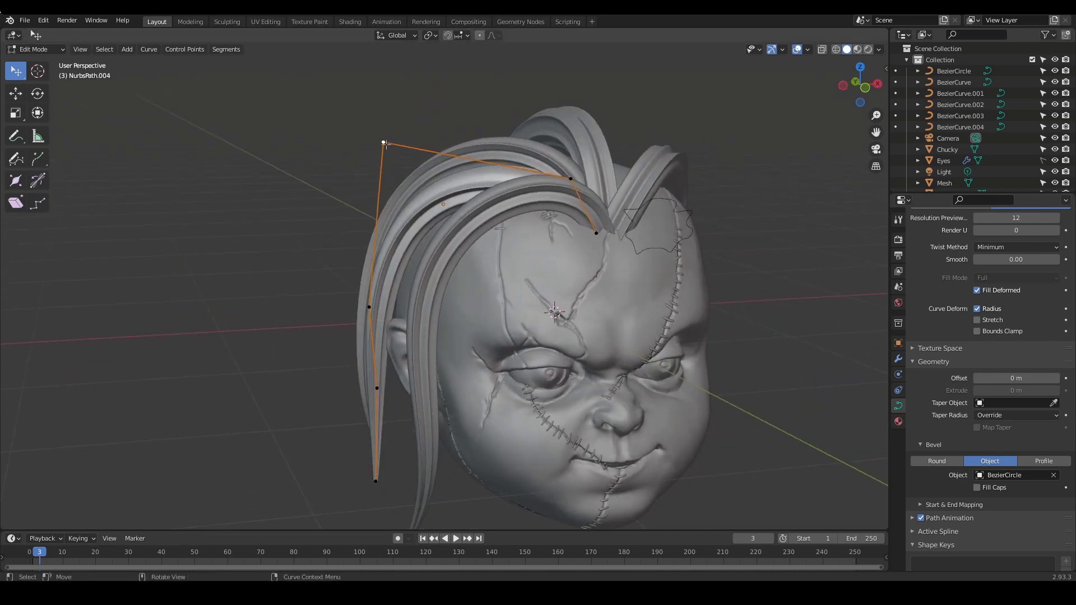
{"action": "left_click_drag", "start_coordinate": [409, 146], "coordinate": [408, 146]}
{"action": "middle_click_drag", "start_coordinate": [567, 252], "coordinate": [598, 291]}
{"action": "left_click_drag", "start_coordinate": [598, 291], "coordinate": [576, 290], "text": "alt"}
{"action": "scroll", "coordinate": [507, 289], "scroll_direction": "up", "scroll_amount": 1}
{"action": "middle_click_drag", "start_coordinate": [576, 289], "coordinate": [641, 273]}
{"action": "key", "text": "Tab"}
Duplicate the strand once more and place the copy in the gap between the two side strands
{"action": "key", "text": "Tab"}
{"action": "key", "text": "Tab"}
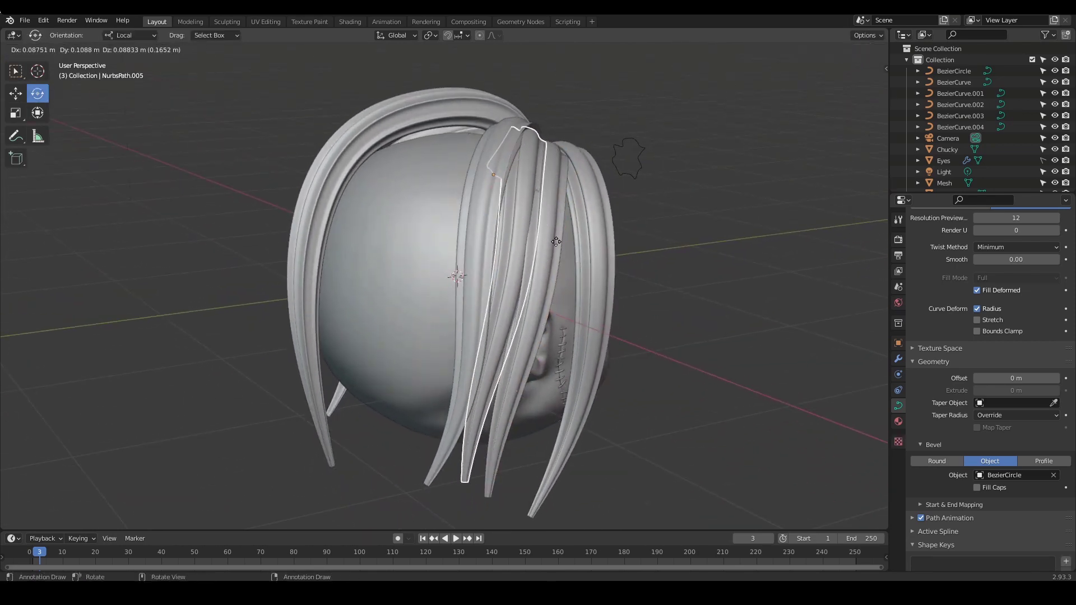
{"action": "left_click", "coordinate": [556, 242]}
{"action": "left_click_drag", "start_coordinate": [556, 241], "coordinate": [531, 297], "text": "alt"}
Reposition the gap-filling strand's third control point, subdivide its upper segment and lower the added point to round the arch
{"action": "key", "text": "Tab"}
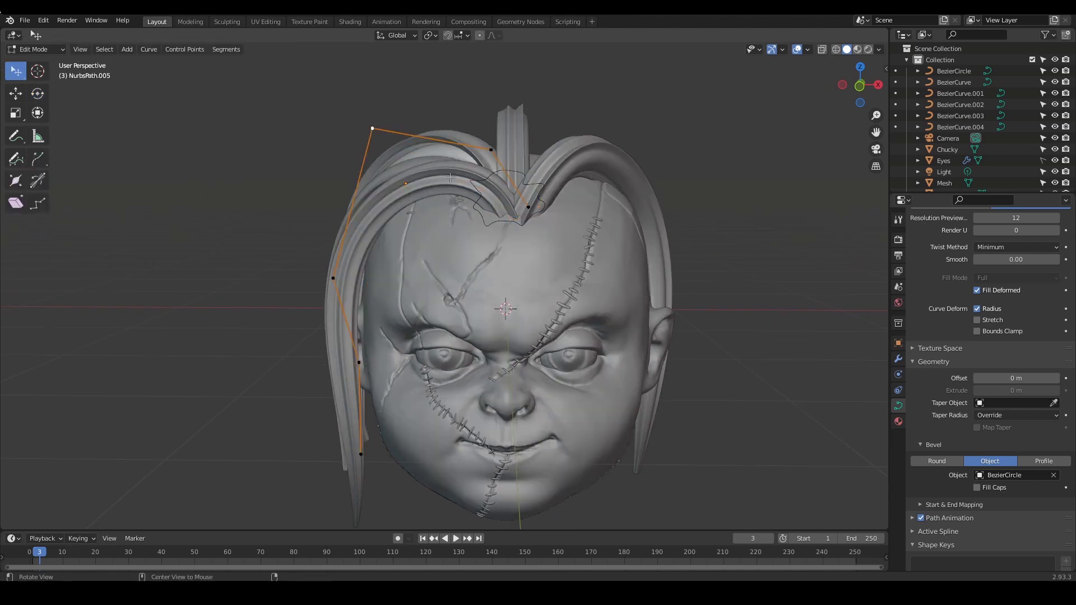
{"action": "left_click_drag", "start_coordinate": [450, 178], "coordinate": [419, 130], "text": "alt"}
{"action": "left_click", "coordinate": [349, 162]}
{"action": "left_click_drag", "start_coordinate": [349, 161], "coordinate": [553, 254], "text": "alt"}
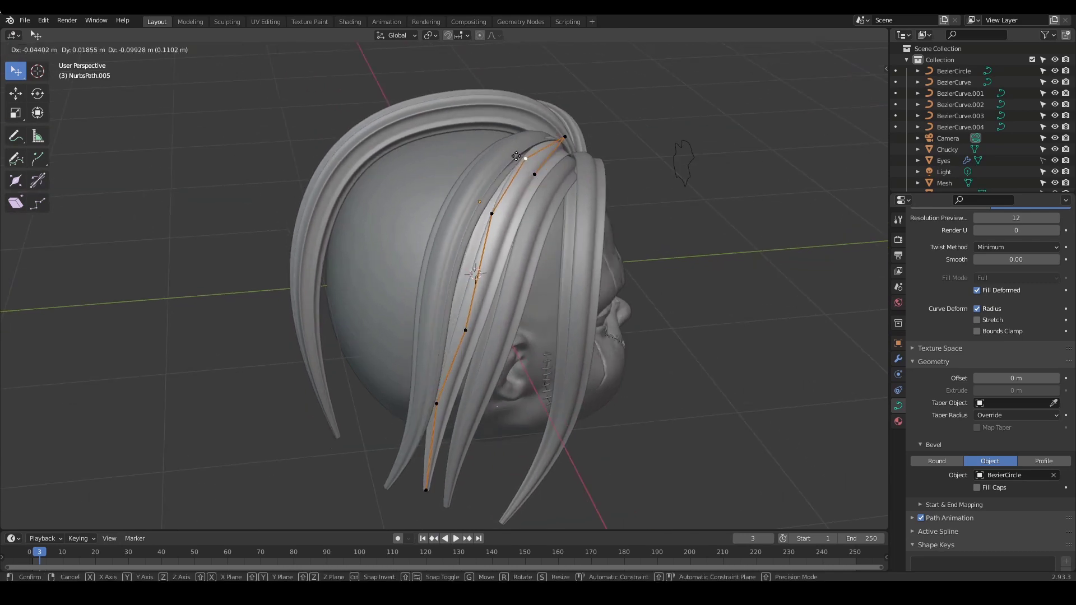
{"action": "left_click", "coordinate": [516, 156]}
{"action": "left_click_drag", "start_coordinate": [517, 156], "coordinate": [474, 174], "text": "alt"}
{"action": "left_click", "coordinate": [473, 154]}
{"action": "middle_click_drag", "start_coordinate": [472, 154], "coordinate": [499, 147]}
{"action": "key", "text": "Tab"}
Subdivide the rear side strand's upper segment and move the points around it to round the bend over the scalp
{"action": "key", "text": "Tab"}
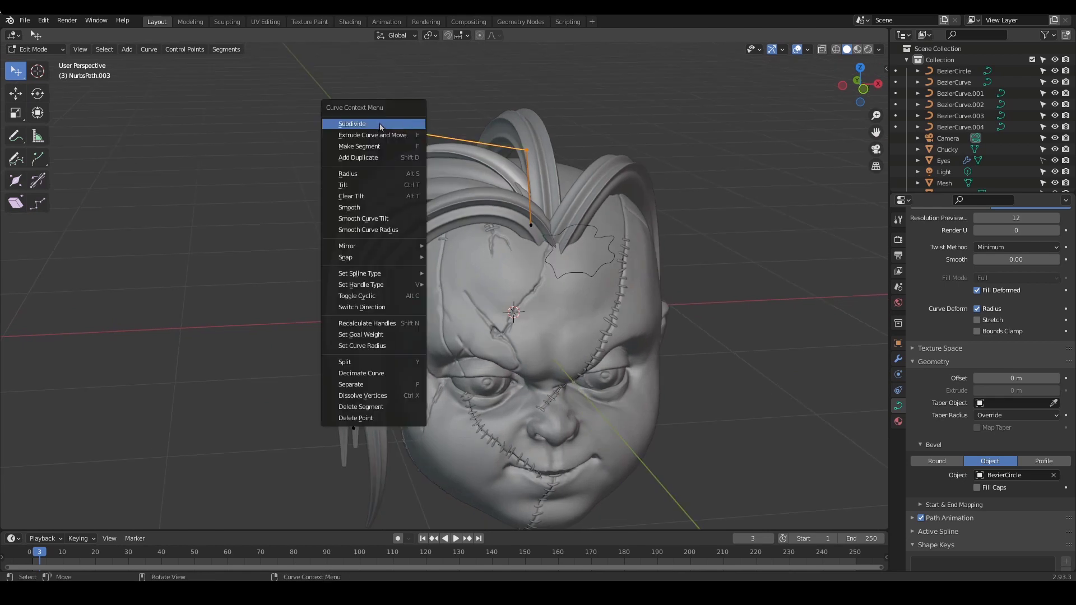
{"action": "left_click_drag", "start_coordinate": [387, 157], "coordinate": [386, 158]}
{"action": "middle_click_drag", "start_coordinate": [387, 157], "coordinate": [415, 114]}
{"action": "left_click_drag", "start_coordinate": [442, 105], "coordinate": [430, 112]}
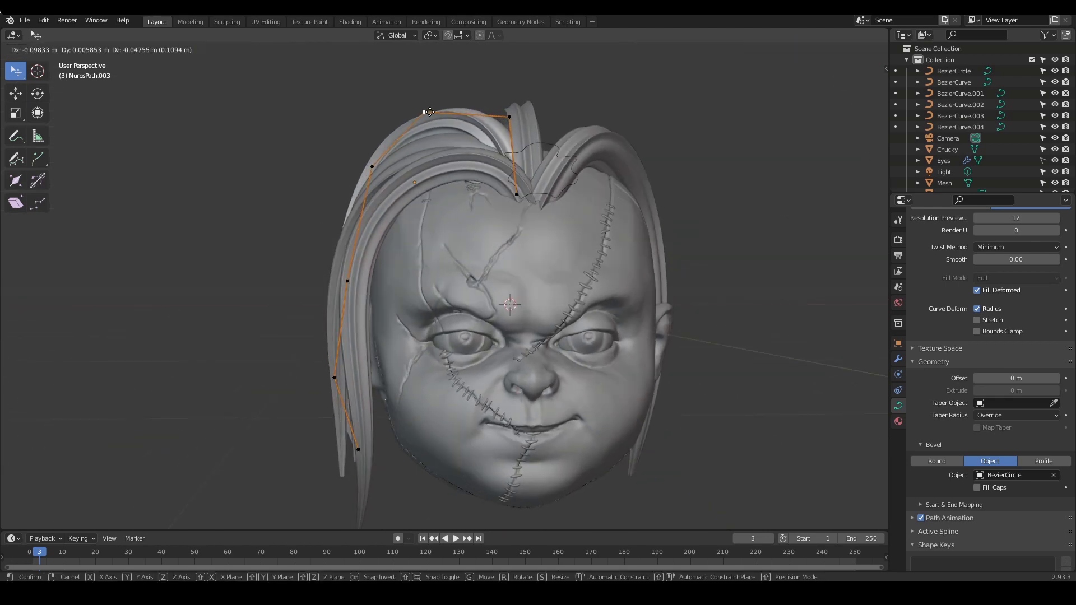
{"action": "key", "text": "Tab"}
{"action": "middle_click_drag", "start_coordinate": [608, 182], "coordinate": [569, 233]}
{"action": "scroll", "coordinate": [569, 233], "scroll_direction": "down", "scroll_amount": 1}
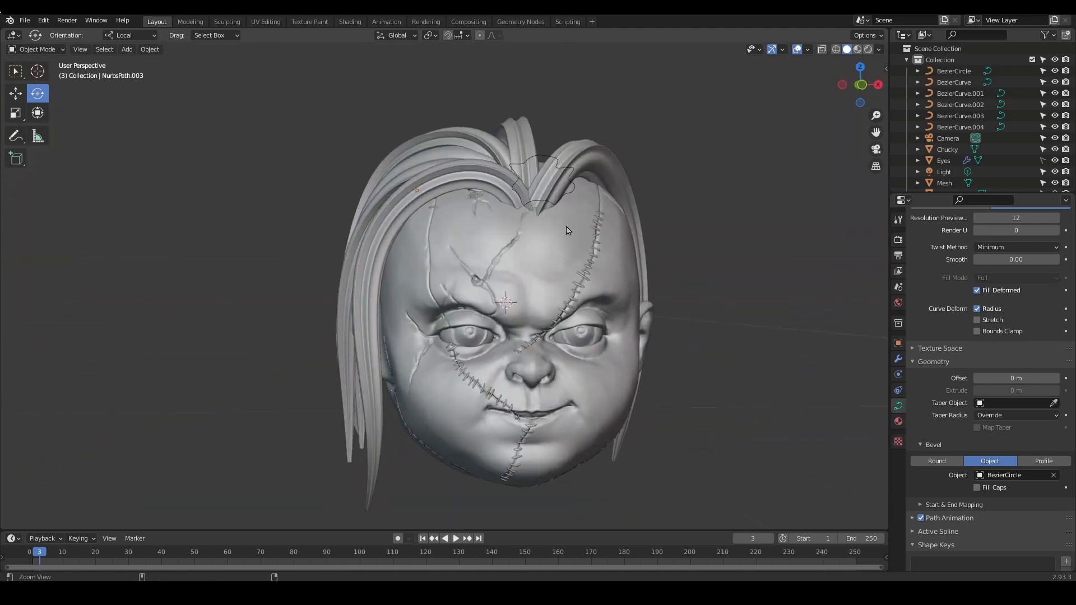
{"action": "scroll", "coordinate": [538, 236], "scroll_direction": "down", "scroll_amount": 1}
Duplicate a side strand and rotate the copy about -18° around its local axis, toward the front of the hair
{"action": "middle_click_drag", "start_coordinate": [484, 235], "coordinate": [576, 235]}
{"action": "left_click", "coordinate": [437, 224]}
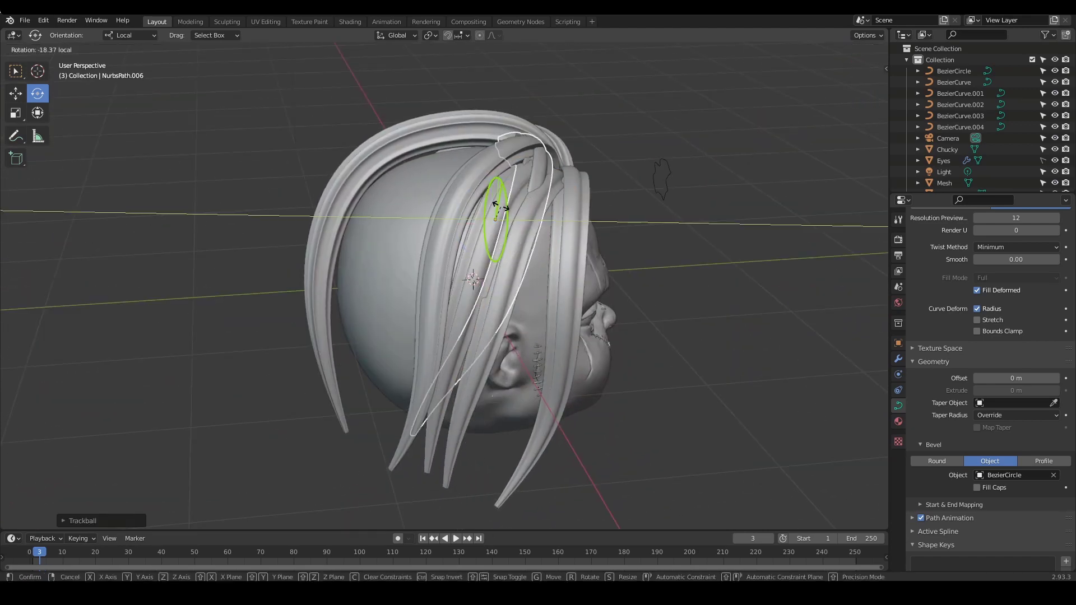
{"action": "left_click", "coordinate": [500, 208]}
{"action": "middle_click_drag", "start_coordinate": [501, 208], "coordinate": [532, 224]}
Move the rotated copy's lower control points outward and bring its root down beside the parting
{"action": "key", "text": "Tab"}
{"action": "left_click_drag", "start_coordinate": [509, 404], "coordinate": [501, 402]}
{"action": "middle_click_drag", "start_coordinate": [561, 269], "coordinate": [488, 260]}
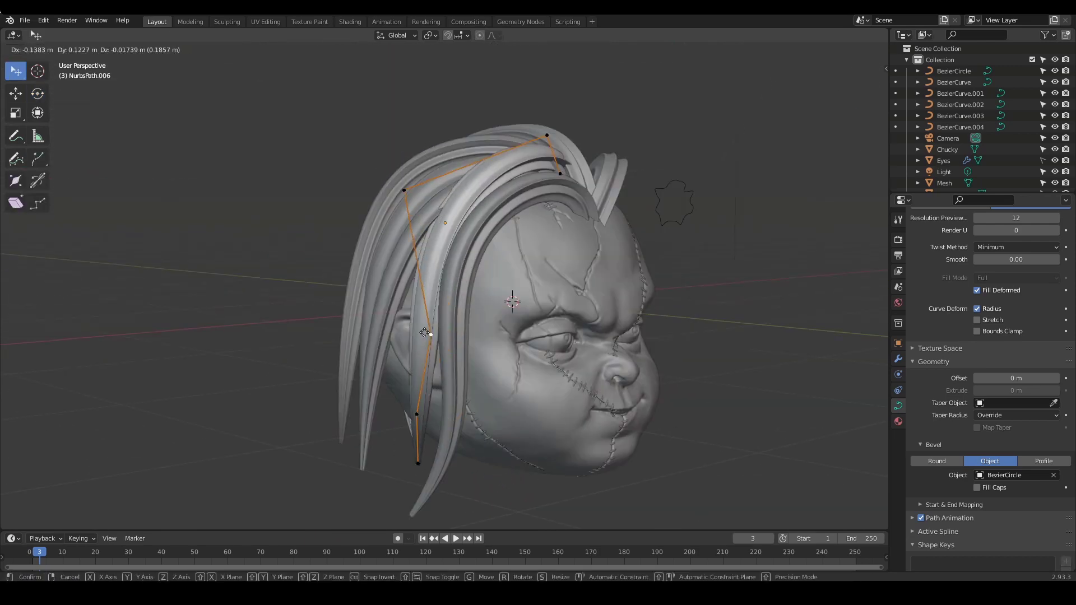
{"action": "middle_click_drag", "start_coordinate": [415, 419], "coordinate": [488, 158]}
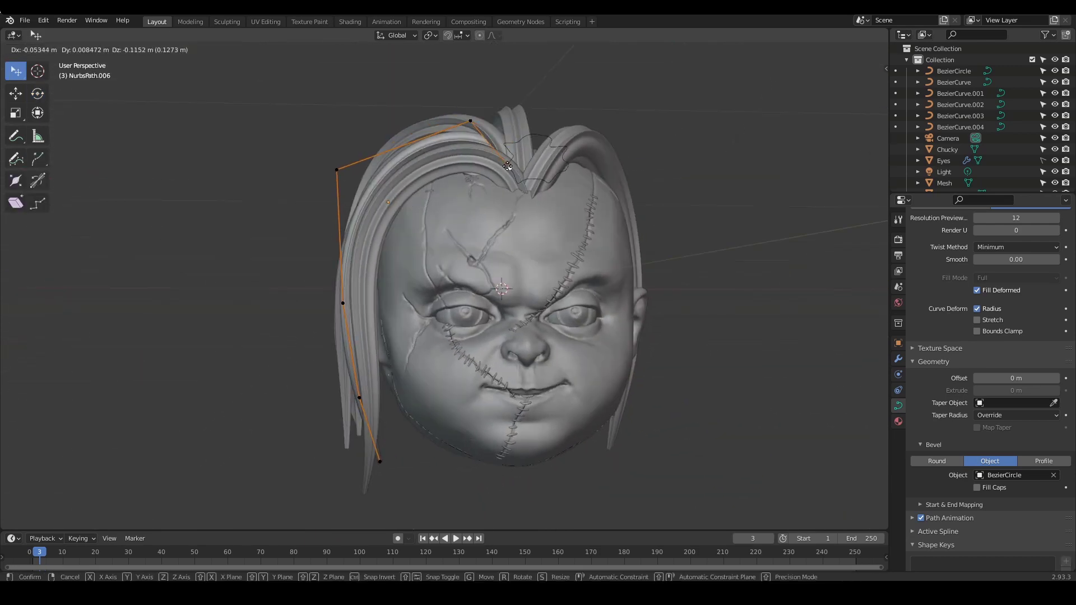
{"action": "left_click_drag", "start_coordinate": [507, 166], "coordinate": [509, 162]}
Refine the rotated copy's root and middle control points so it sweeps back above the ear, and finish editing it
{"action": "middle_click_drag", "start_coordinate": [510, 161], "coordinate": [594, 174]}
{"action": "left_click_drag", "start_coordinate": [521, 201], "coordinate": [529, 197]}
{"action": "mouse_move", "coordinate": [529, 198]}
{"action": "middle_mouse_down"}
{"action": "mouse_move", "coordinate": [499, 188]}
{"action": "mouse_move", "coordinate": [533, 196]}
{"action": "middle_mouse_up"}
{"action": "left_click_drag", "start_coordinate": [516, 191], "coordinate": [563, 193]}
{"action": "left_click_drag", "start_coordinate": [540, 322], "coordinate": [532, 293]}
{"action": "middle_click_drag", "start_coordinate": [532, 293], "coordinate": [579, 277]}
{"action": "scroll", "coordinate": [437, 283], "scroll_direction": "up", "scroll_amount": 2}
{"action": "scroll", "coordinate": [644, 271], "scroll_direction": "down", "scroll_amount": 2}
{"action": "scroll", "coordinate": [516, 274], "scroll_direction": "up", "scroll_amount": 3}
{"action": "scroll", "coordinate": [625, 280], "scroll_direction": "down", "scroll_amount": 3}
{"action": "scroll", "coordinate": [625, 280], "scroll_direction": "up", "scroll_amount": 4}
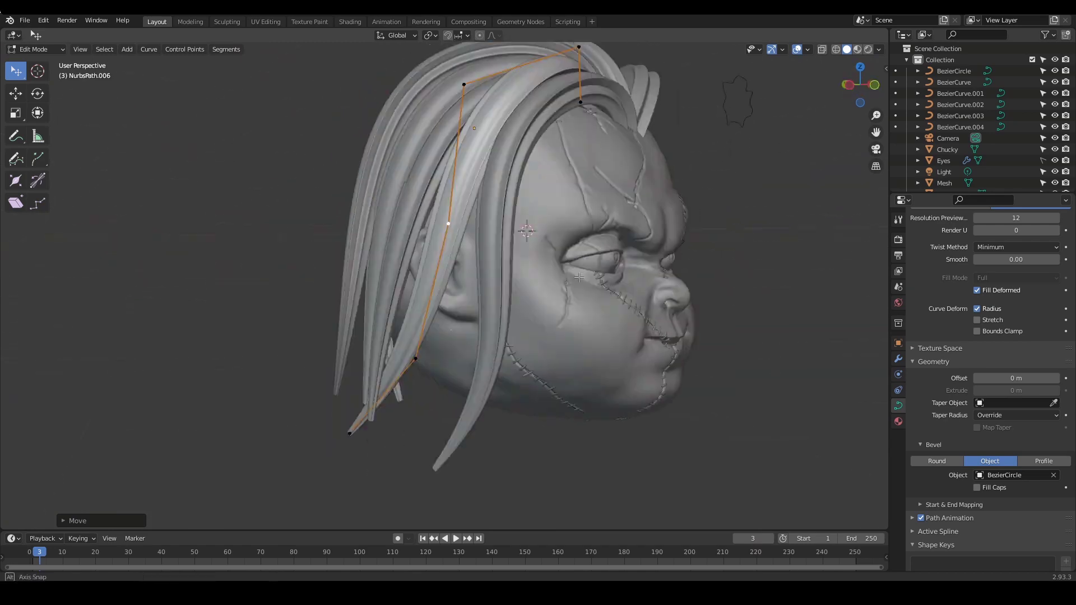
{"action": "left_click_drag", "start_coordinate": [579, 278], "coordinate": [597, 276], "text": "alt"}
{"action": "left_click_drag", "start_coordinate": [597, 276], "coordinate": [538, 264], "text": "ctrl+alt"}
{"action": "key", "text": "Tab"}
Select the BezierCircle bevel profile above the forehead and open its control points for editing
{"action": "left_click_drag", "start_coordinate": [538, 246], "coordinate": [579, 190], "text": "ctrl+alt"}
{"action": "left_click", "coordinate": [576, 234]}
{"action": "left_click", "coordinate": [538, 229]}
{"action": "key", "text": "Tab"}
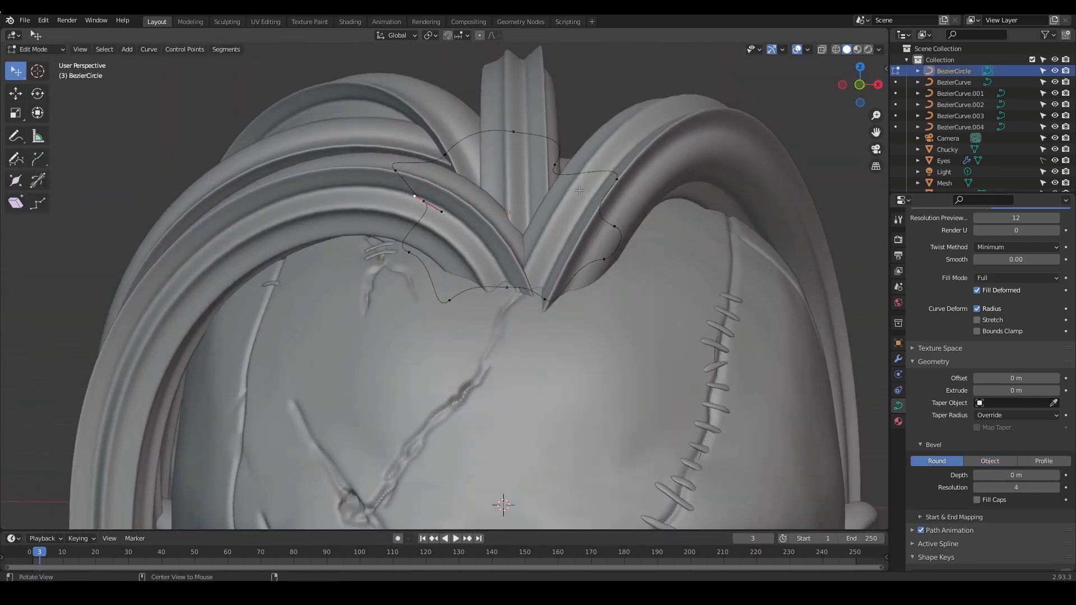
{"action": "left_click_drag", "start_coordinate": [514, 131], "coordinate": [524, 156]}
{"action": "key", "text": "ctrl+z"}
{"action": "key", "text": "ctrl+z"}
Subdivide a segment of the BezierCircle bevel profile, adjust the resulting point slightly, and finish editing the profile
{"action": "left_click", "coordinate": [576, 202]}
{"action": "right_click", "coordinate": [536, 205]}
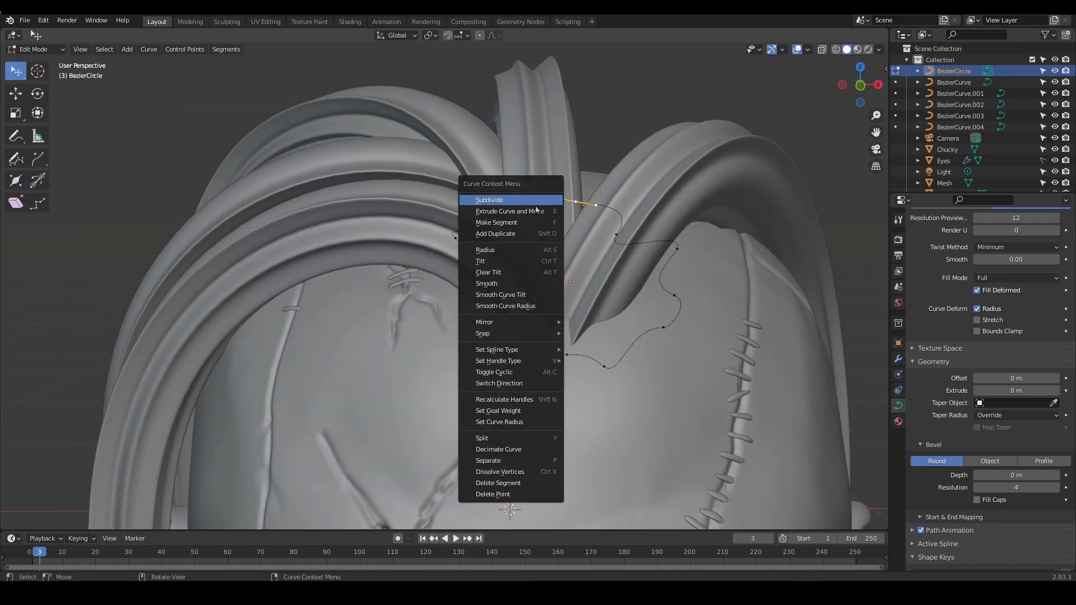
{"action": "left_click", "coordinate": [536, 204]}
{"action": "left_click_drag", "start_coordinate": [540, 210], "coordinate": [541, 214]}
{"action": "left_click_drag", "start_coordinate": [543, 216], "coordinate": [551, 159], "text": "ctrl+alt"}
{"action": "left_click_drag", "start_coordinate": [555, 185], "coordinate": [672, 271], "text": "ctrl+alt"}
{"action": "key", "text": "Tab"}
Duplicate the strand at the back of the head and place the copy in the gap beside it
{"action": "left_click", "coordinate": [672, 247]}
{"action": "left_click_drag", "start_coordinate": [465, 250], "coordinate": [523, 250], "text": "alt"}
{"action": "left_click", "coordinate": [531, 247]}
{"action": "left_click", "coordinate": [422, 211]}
{"action": "key", "text": "shift+d"}
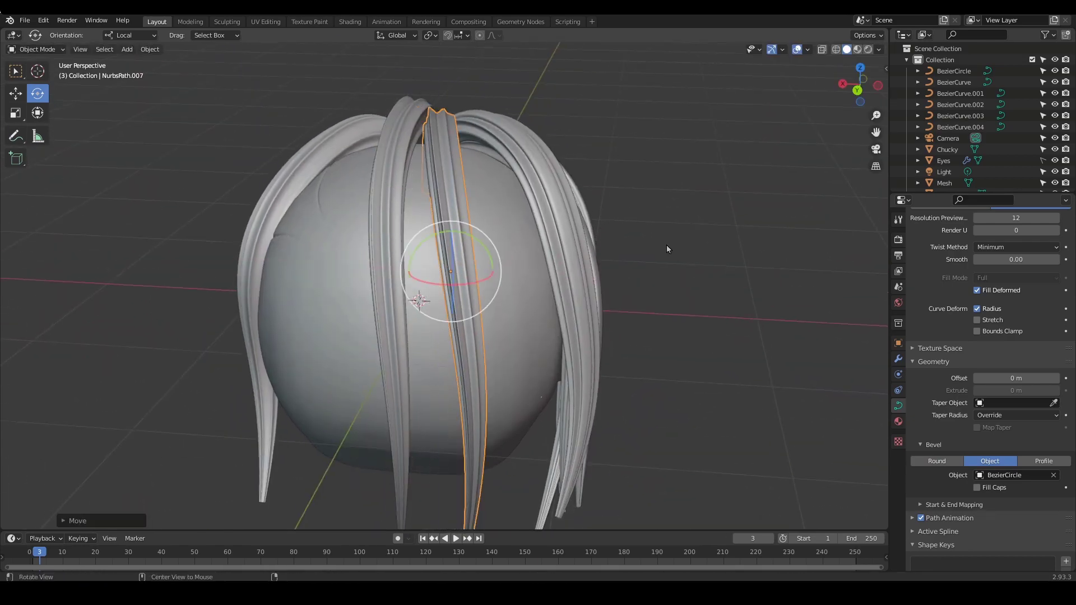
{"action": "left_click_drag", "start_coordinate": [667, 244], "coordinate": [505, 247], "text": "alt"}
{"action": "left_click", "coordinate": [536, 275]}
Lower the copy's control points slightly over the crown so it blends into the neighbouring strands, and finish editing
{"action": "key", "text": "Tab"}
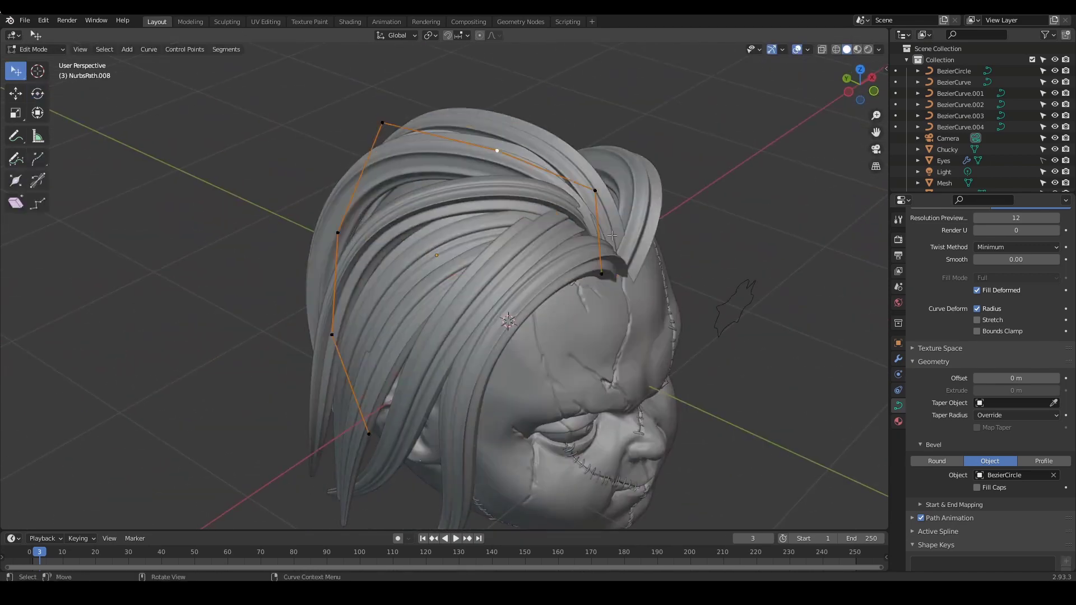
{"action": "left_click_drag", "start_coordinate": [497, 149], "coordinate": [493, 160]}
{"action": "left_click_drag", "start_coordinate": [549, 236], "coordinate": [532, 280], "text": "alt"}
{"action": "left_click_drag", "start_coordinate": [517, 278], "coordinate": [522, 285]}
{"action": "key", "text": "Tab"}
Duplicate an upper side strand and rotate the copy around the global X axis to cover the back of the head
{"action": "left_click", "coordinate": [443, 185]}
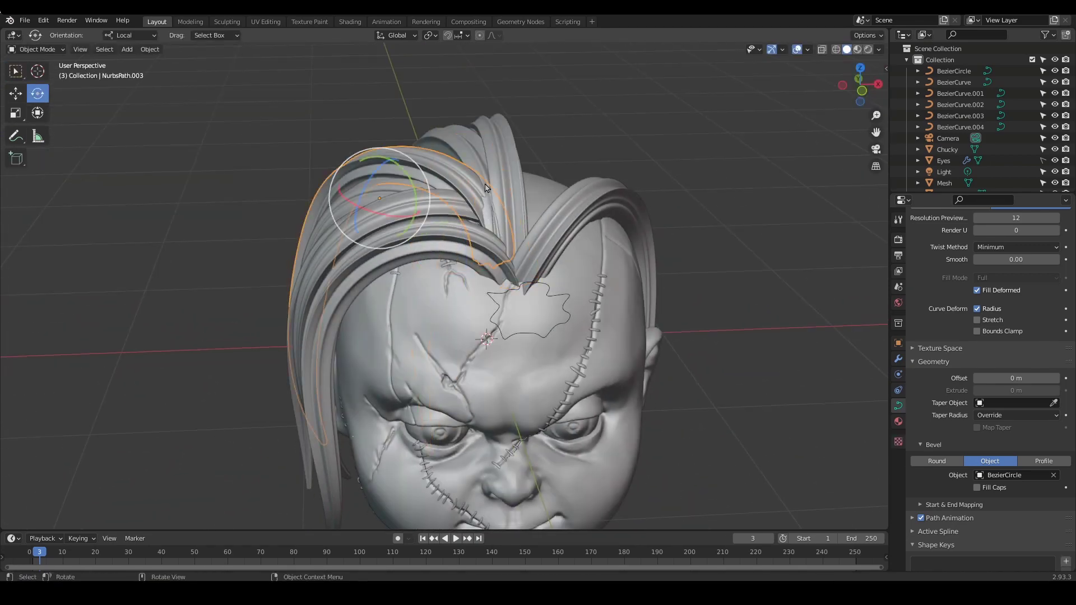
{"action": "left_click_drag", "start_coordinate": [426, 185], "coordinate": [429, 196]}
{"action": "key", "text": "Tab"}
{"action": "left_click_drag", "start_coordinate": [505, 246], "coordinate": [510, 202], "text": "alt"}
{"action": "key", "text": "Tab"}
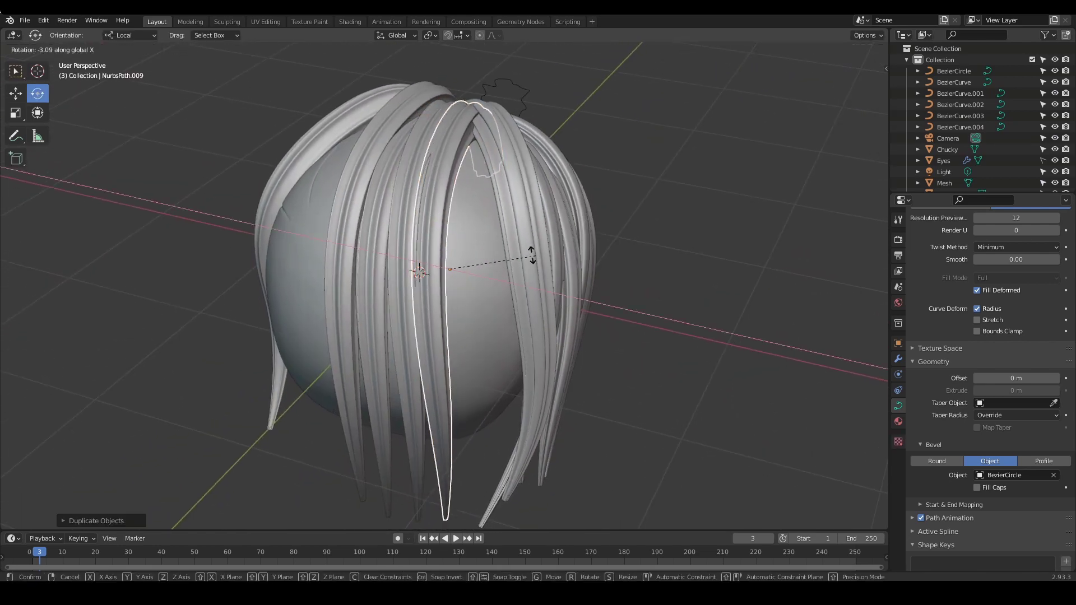
{"action": "left_click", "coordinate": [731, 177]}
{"action": "middle_click_drag", "start_coordinate": [723, 185], "coordinate": [547, 243]}
Reposition the rotated copy's lower control points at the back of the head and finish editing it
{"action": "key", "text": "Tab"}
{"action": "left_click", "coordinate": [493, 363]}
{"action": "key", "text": "g"}
{"action": "middle_click_drag", "start_coordinate": [482, 303], "coordinate": [531, 232], "text": "shift"}
{"action": "left_click", "coordinate": [484, 362]}
{"action": "key", "text": "Tab"}
Duplicate the upper strand that curves from the parting over the side of the head
{"action": "left_click", "coordinate": [528, 272]}
{"action": "middle_click_drag", "start_coordinate": [528, 272], "coordinate": [598, 240]}
{"action": "left_click", "coordinate": [570, 278]}
{"action": "scroll", "coordinate": [602, 227], "scroll_direction": "up", "scroll_amount": 3}
{"action": "left_click", "coordinate": [490, 196]}
{"action": "middle_click_drag", "start_coordinate": [490, 196], "coordinate": [588, 244]}
{"action": "key", "text": "shift+d"}
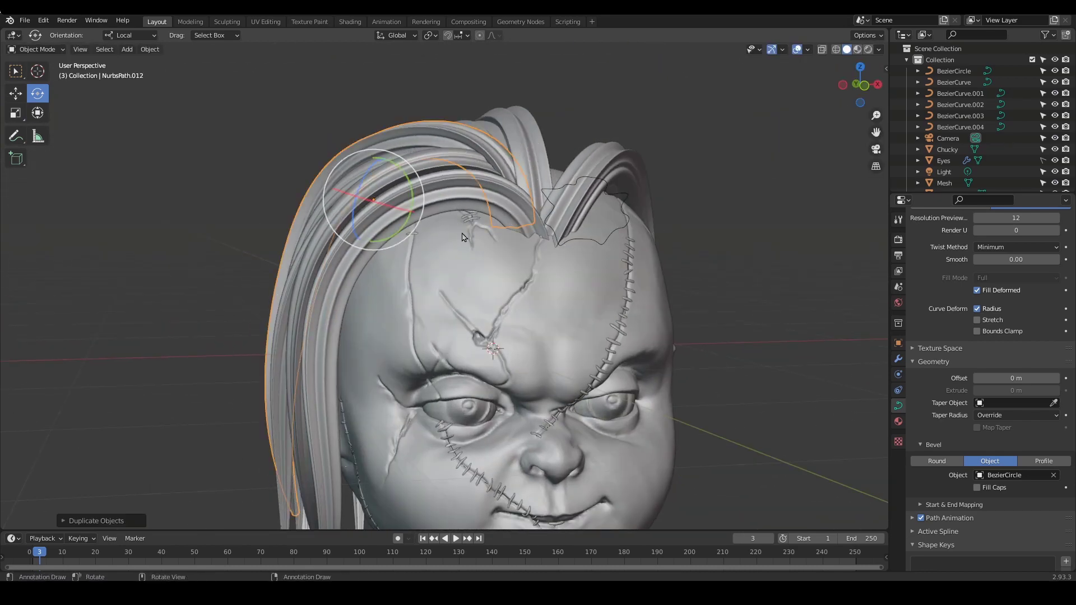
Move the copy across the parting to the opposite side and rotate it in the front view plane
{"action": "middle_click_drag", "start_coordinate": [494, 204], "coordinate": [373, 207]}
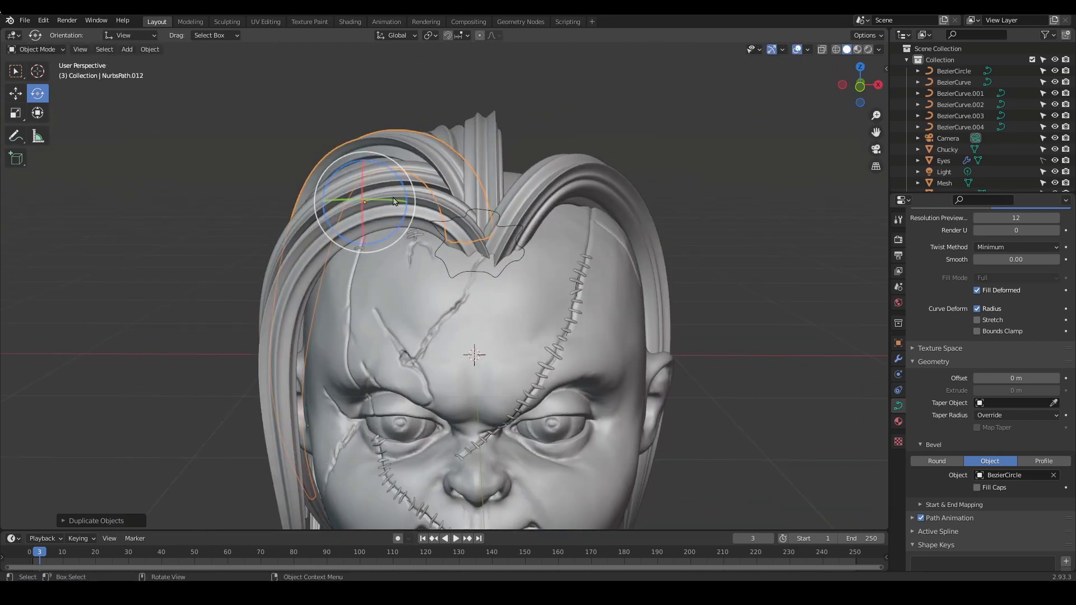
{"action": "left_click_drag", "start_coordinate": [394, 202], "coordinate": [343, 205]}
{"action": "left_click", "coordinate": [621, 136]}
{"action": "key", "text": "r"}
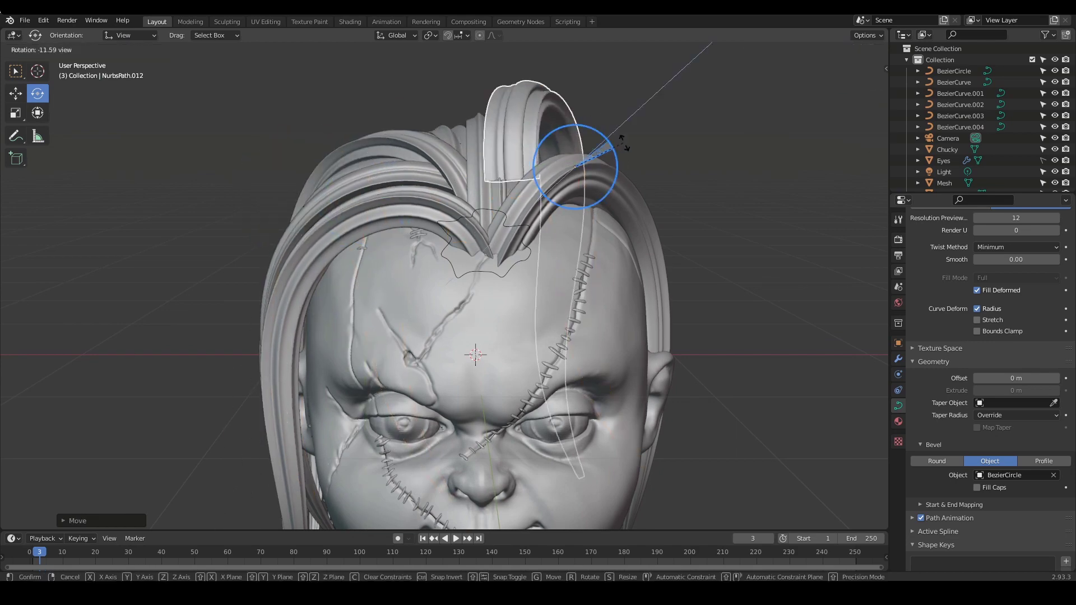
{"action": "left_click", "coordinate": [650, 230]}
Shape the moved copy over the crown with proportional editing and pull its lower control points and tip downward
{"action": "middle_click_drag", "start_coordinate": [675, 240], "coordinate": [382, 220]}
{"action": "mouse_move", "coordinate": [318, 213]}
{"action": "left_mouse_down"}
{"action": "mouse_move", "coordinate": [313, 197]}
{"action": "mouse_move", "coordinate": [320, 226]}
{"action": "left_mouse_up"}
{"action": "key", "text": "Tab"}
{"action": "middle_click_drag", "start_coordinate": [320, 226], "coordinate": [503, 257]}
{"action": "left_click_drag", "start_coordinate": [573, 309], "coordinate": [581, 312], "text": "alt"}
{"action": "left_click_drag", "start_coordinate": [464, 154], "coordinate": [495, 137]}
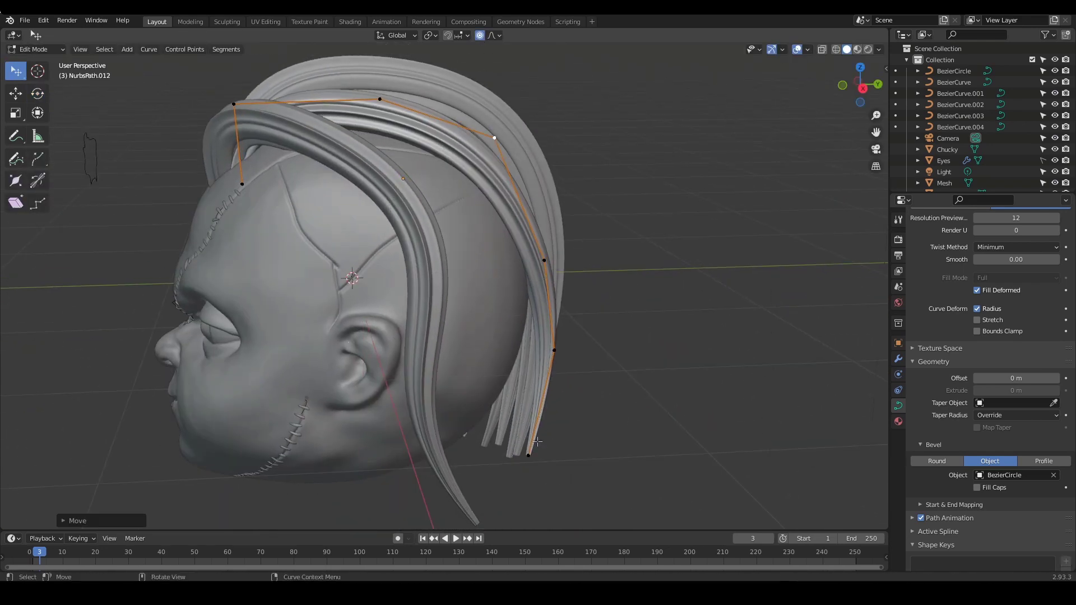
{"action": "left_click_drag", "start_coordinate": [603, 467], "coordinate": [599, 503]}
{"action": "left_click_drag", "start_coordinate": [534, 367], "coordinate": [543, 407]}
Raise the copy's tip and refine its crown control point so it hugs the scalp, and finish editing
{"action": "scroll", "coordinate": [617, 393], "scroll_direction": "down", "scroll_amount": 1}
{"action": "mouse_move", "coordinate": [665, 387]}
{"action": "middle_mouse_down"}
{"action": "mouse_move", "coordinate": [596, 377]}
{"action": "mouse_move", "coordinate": [667, 371]}
{"action": "middle_mouse_up"}
{"action": "left_click_drag", "start_coordinate": [570, 471], "coordinate": [571, 428]}
{"action": "middle_click_drag", "start_coordinate": [521, 305], "coordinate": [661, 302]}
{"action": "middle_click_drag", "start_coordinate": [583, 204], "coordinate": [591, 244], "text": "shift"}
{"action": "left_click_drag", "start_coordinate": [523, 160], "coordinate": [530, 148]}
{"action": "middle_click_drag", "start_coordinate": [639, 233], "coordinate": [507, 203]}
{"action": "key", "text": "Tab"}
Duplicate the shaped strand and place the copy in front of it on the bare side of the head
{"action": "middle_click_drag", "start_coordinate": [477, 247], "coordinate": [501, 266]}
{"action": "key", "text": "shift+d"}
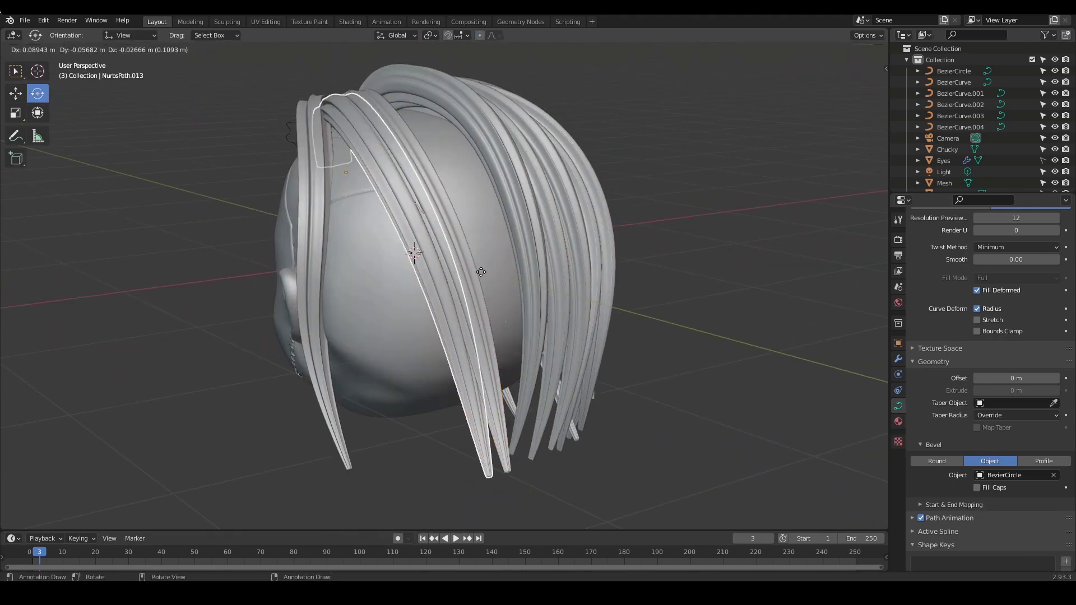
{"action": "middle_click_drag", "start_coordinate": [497, 310], "coordinate": [646, 293]}
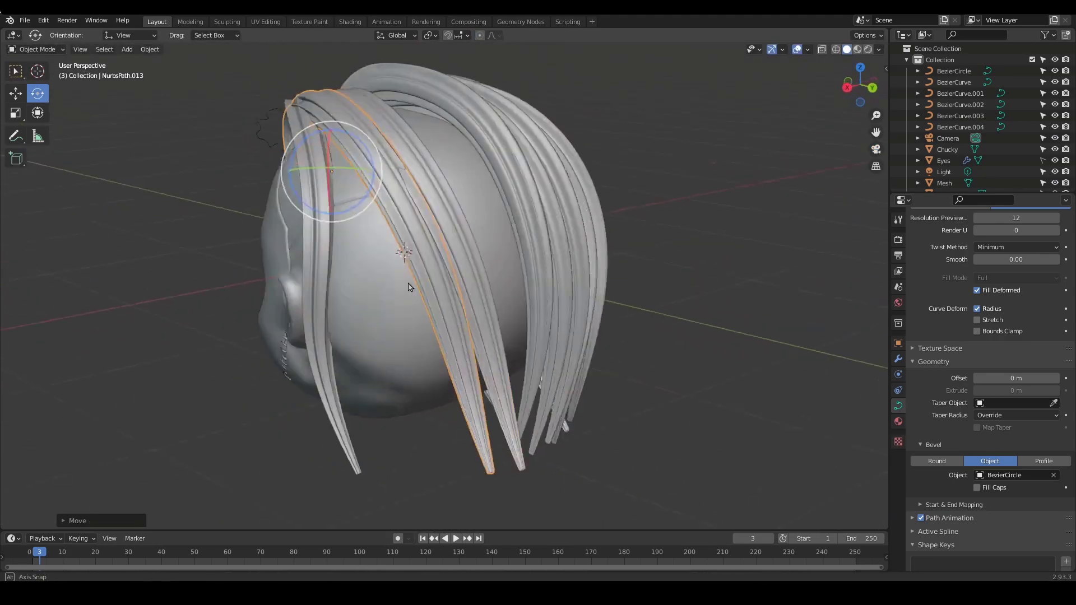
{"action": "key", "text": "g"}
{"action": "middle_click_drag", "start_coordinate": [392, 280], "coordinate": [488, 209]}
Move the new copy's root and upper control points beside the parting with proportional editing, so it starts at the hairline
{"action": "left_click", "coordinate": [456, 210]}
{"action": "key", "text": "g"}
{"action": "left_click", "coordinate": [302, 196]}
{"action": "left_click", "coordinate": [288, 117]}
{"action": "left_click", "coordinate": [432, 203]}
{"action": "key", "text": "g"}
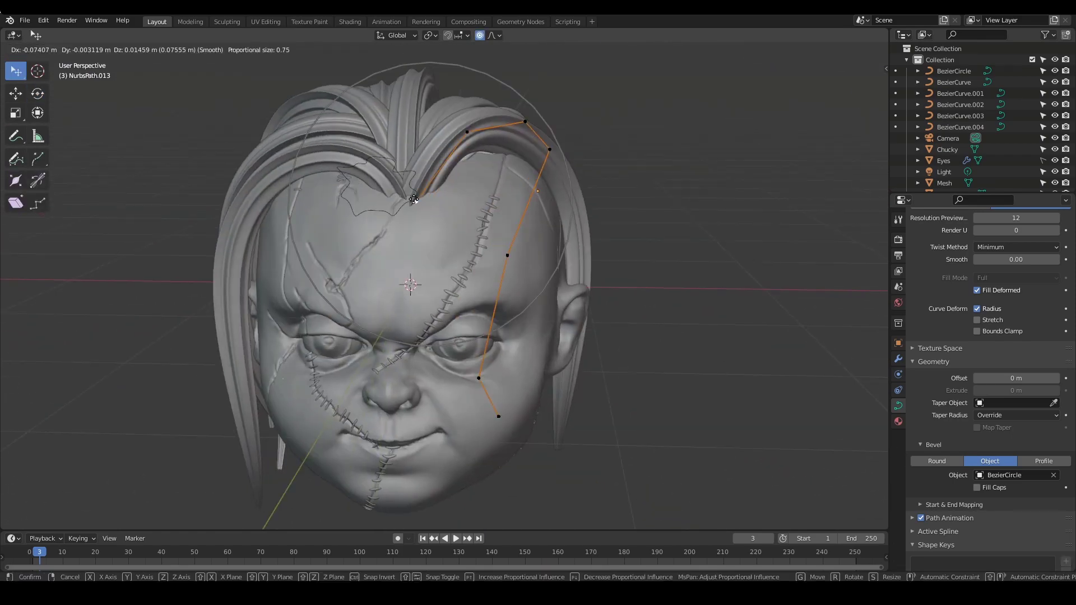
{"action": "left_click", "coordinate": [404, 192]}
{"action": "mouse_move", "coordinate": [404, 193]}
{"action": "middle_mouse_down"}
{"action": "mouse_move", "coordinate": [247, 236]}
{"action": "mouse_move", "coordinate": [406, 191]}
{"action": "middle_mouse_up"}
{"action": "scroll", "coordinate": [468, 99], "scroll_direction": "up", "scroll_amount": 1}
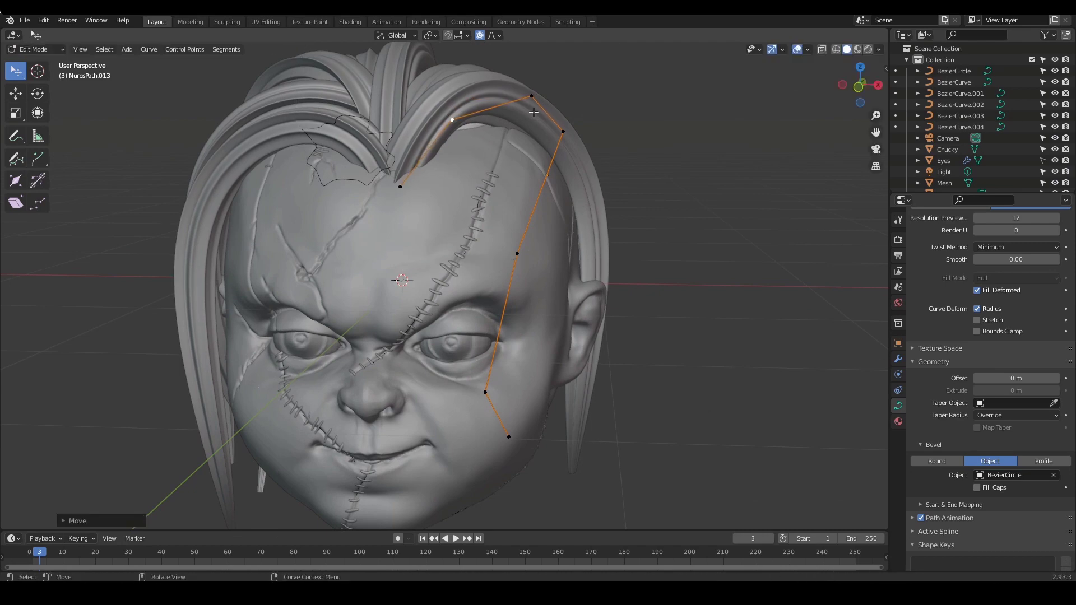
Pull the copy's lower control point toward the ear so the strand curves around the side, and finish editing
{"action": "middle_click_drag", "start_coordinate": [468, 99], "coordinate": [432, 252]}
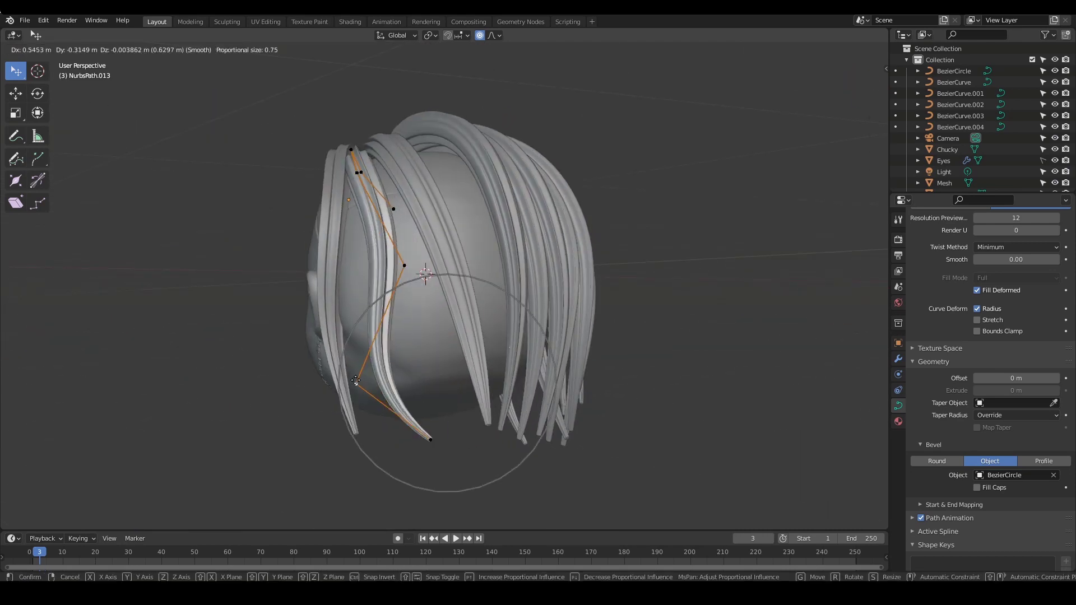
{"action": "left_click", "coordinate": [355, 381]}
{"action": "middle_click_drag", "start_coordinate": [355, 381], "coordinate": [383, 281]}
{"action": "key", "text": "Tab"}
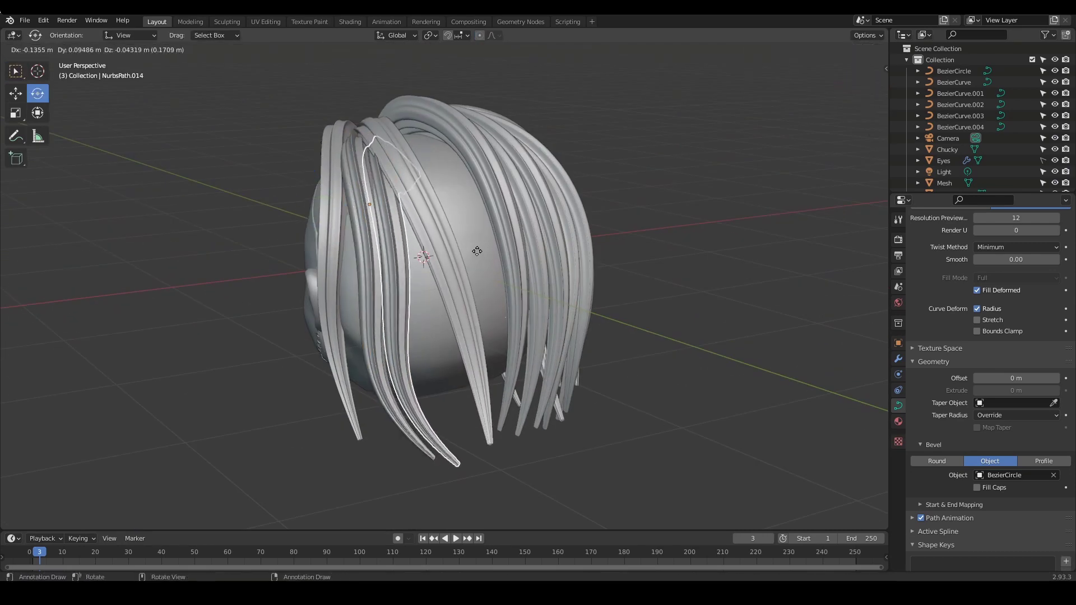
Place another duplicate of the side strand behind it and shift its middle and lower control points forward with proportional editing
{"action": "left_click", "coordinate": [477, 251]}
{"action": "key", "text": "Tab"}
{"action": "left_click_drag", "start_coordinate": [424, 291], "coordinate": [443, 288]}
{"action": "middle_click_drag", "start_coordinate": [443, 288], "coordinate": [439, 283]}
{"action": "left_click_drag", "start_coordinate": [440, 284], "coordinate": [426, 286]}
{"action": "middle_click_drag", "start_coordinate": [426, 286], "coordinate": [468, 384]}
{"action": "left_click_drag", "start_coordinate": [467, 384], "coordinate": [417, 384]}
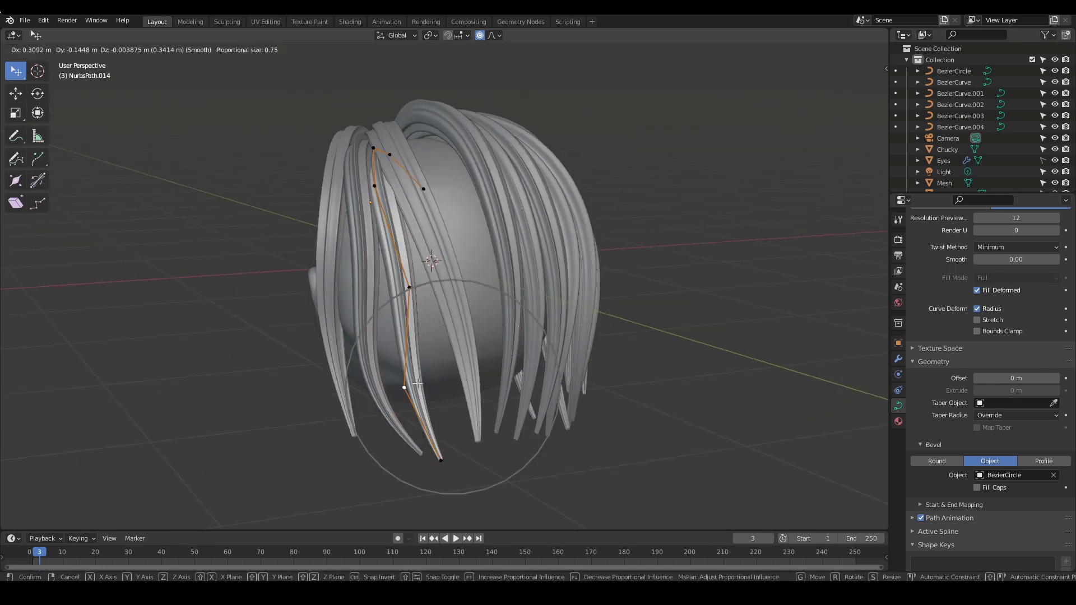
{"action": "left_click", "coordinate": [418, 383]}
{"action": "middle_click_drag", "start_coordinate": [418, 384], "coordinate": [447, 257]}
{"action": "key", "text": "Tab"}
Adjust the upper control point of a strand next to the back gap and finish editing it
{"action": "left_click", "coordinate": [431, 240]}
{"action": "left_click", "coordinate": [447, 257]}
{"action": "key", "text": "Tab"}
{"action": "left_click", "coordinate": [470, 162]}
{"action": "middle_click_drag", "start_coordinate": [470, 163], "coordinate": [443, 230]}
{"action": "key", "text": "Tab"}
Duplicate a strand at the back of the head and shift the copy's upper control points toward the remaining gap
{"action": "key", "text": "shift+d"}
{"action": "left_click", "coordinate": [480, 237]}
{"action": "key", "text": "Tab"}
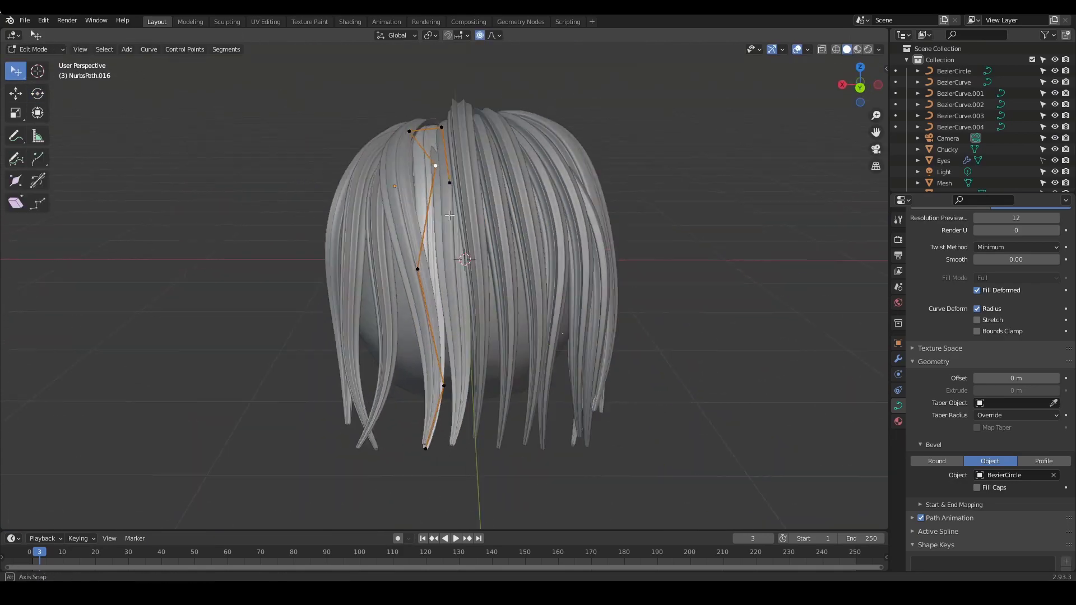
{"action": "left_click_drag", "start_coordinate": [415, 199], "coordinate": [429, 188]}
{"action": "middle_click_drag", "start_coordinate": [429, 187], "coordinate": [493, 163]}
{"action": "key", "text": "g"}
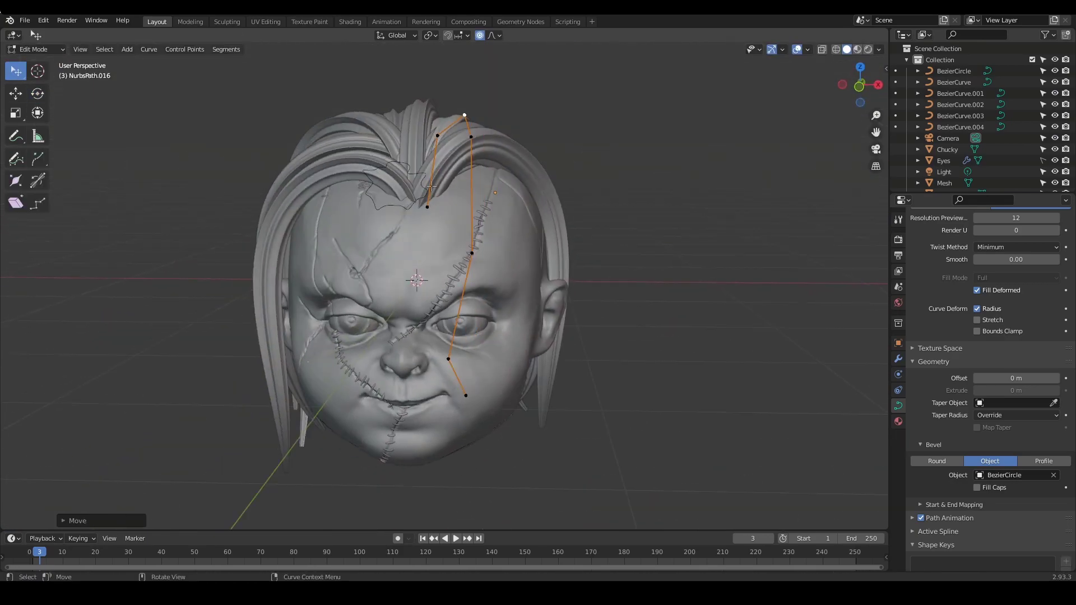
Adjust the copy's root and crown control points so it follows the hair sweeping back from the parting
{"action": "middle_click_drag", "start_coordinate": [431, 186], "coordinate": [386, 197]}
{"action": "left_click_drag", "start_coordinate": [437, 131], "coordinate": [431, 127]}
{"action": "middle_click_drag", "start_coordinate": [432, 128], "coordinate": [594, 202]}
{"action": "left_click_drag", "start_coordinate": [597, 173], "coordinate": [593, 177]}
{"action": "middle_click_drag", "start_coordinate": [593, 176], "coordinate": [437, 157]}
{"action": "left_click_drag", "start_coordinate": [414, 129], "coordinate": [401, 129]}
{"action": "middle_click_drag", "start_coordinate": [400, 128], "coordinate": [471, 180]}
{"action": "left_click_drag", "start_coordinate": [445, 179], "coordinate": [443, 182]}
Refine the copy's upper and middle control points along the back of the head, and finish editing
{"action": "middle_click_drag", "start_coordinate": [442, 182], "coordinate": [336, 163]}
{"action": "left_click_drag", "start_coordinate": [313, 166], "coordinate": [308, 168]}
{"action": "middle_click_drag", "start_coordinate": [308, 168], "coordinate": [466, 231]}
{"action": "left_click_drag", "start_coordinate": [435, 256], "coordinate": [441, 246]}
{"action": "middle_click_drag", "start_coordinate": [441, 245], "coordinate": [558, 286]}
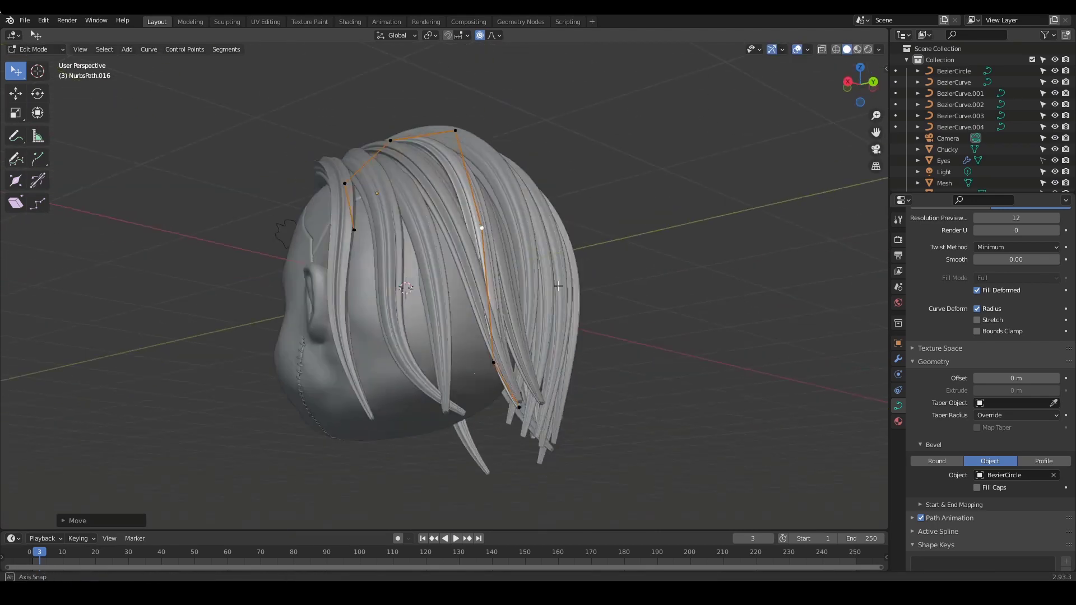
{"action": "middle_click_drag", "start_coordinate": [567, 356], "coordinate": [465, 359]}
{"action": "key", "text": "Tab"}
Select the curved side strand behind the ear, duplicate it, and start shaping the copy closer to the face
{"action": "left_click", "coordinate": [469, 327]}
{"action": "middle_click_drag", "start_coordinate": [412, 306], "coordinate": [493, 307]}
{"action": "left_click", "coordinate": [433, 324]}
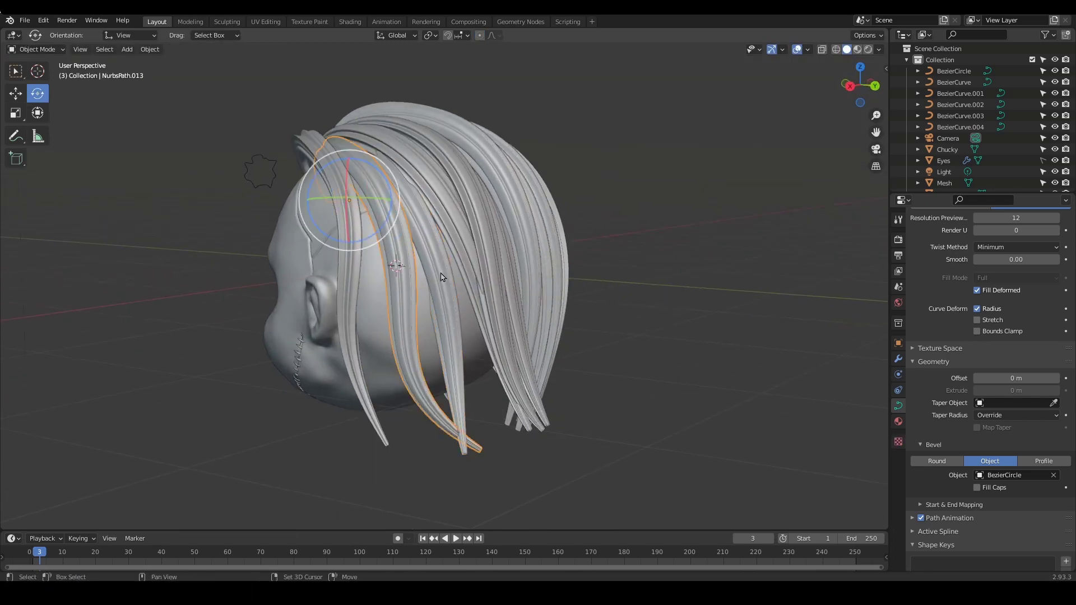
{"action": "left_click_drag", "start_coordinate": [368, 286], "coordinate": [365, 286]}
{"action": "middle_click_drag", "start_coordinate": [414, 337], "coordinate": [476, 339]}
Pull the copy's tip and lower control points forward and move its upper side point to lie behind the ear
{"action": "left_click_drag", "start_coordinate": [524, 438], "coordinate": [440, 449]}
{"action": "left_click_drag", "start_coordinate": [434, 393], "coordinate": [427, 391]}
{"action": "middle_click_drag", "start_coordinate": [482, 359], "coordinate": [583, 358]}
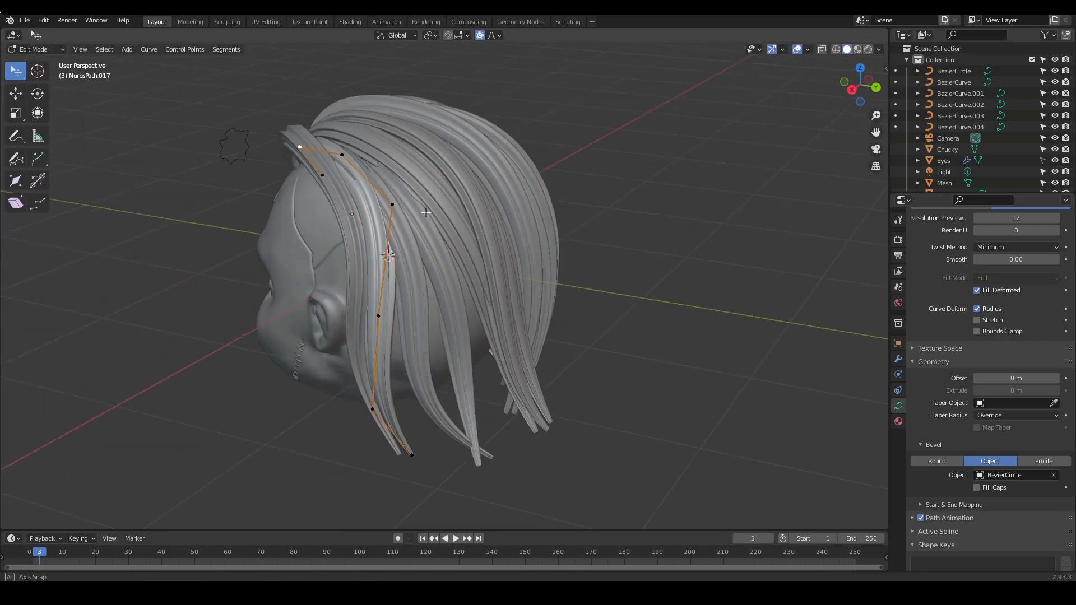
{"action": "key", "text": "Tab"}
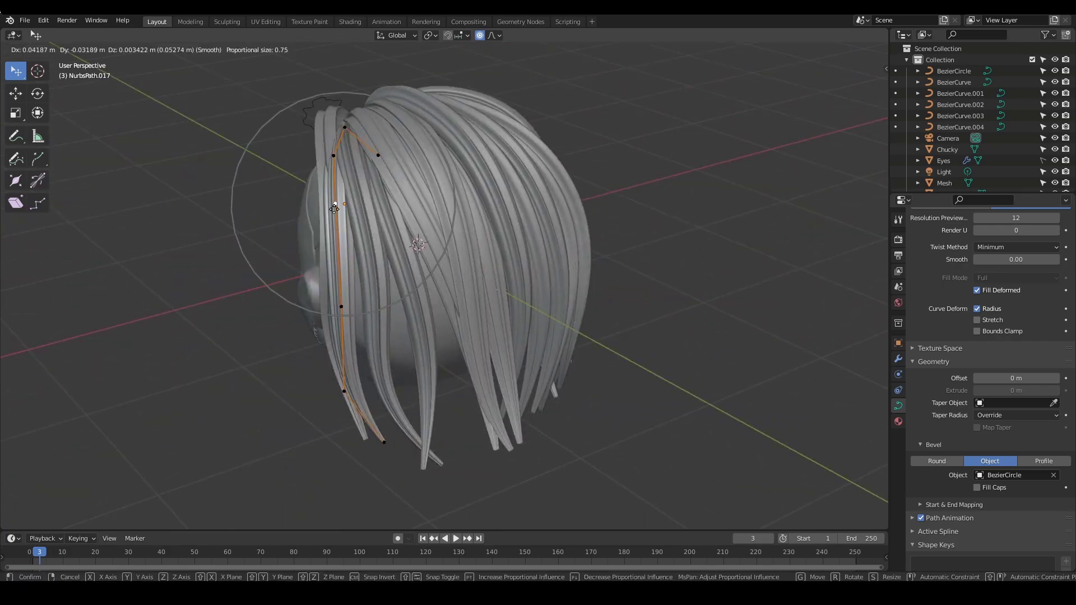
{"action": "middle_click_drag", "start_coordinate": [460, 303], "coordinate": [494, 311]}
{"action": "middle_click_drag", "start_coordinate": [636, 274], "coordinate": [441, 260]}
Shift a further side copy's middle and upper control points backward and outward with proportional editing, and finish editing
{"action": "key", "text": "Tab"}
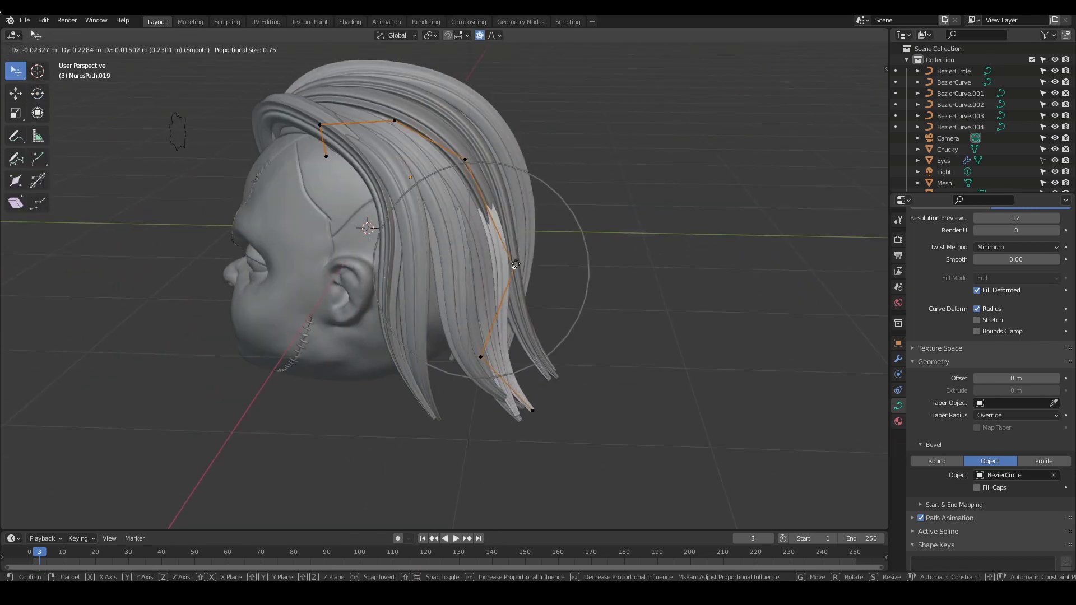
{"action": "left_click", "coordinate": [516, 264]}
{"action": "middle_click_drag", "start_coordinate": [516, 263], "coordinate": [464, 235]}
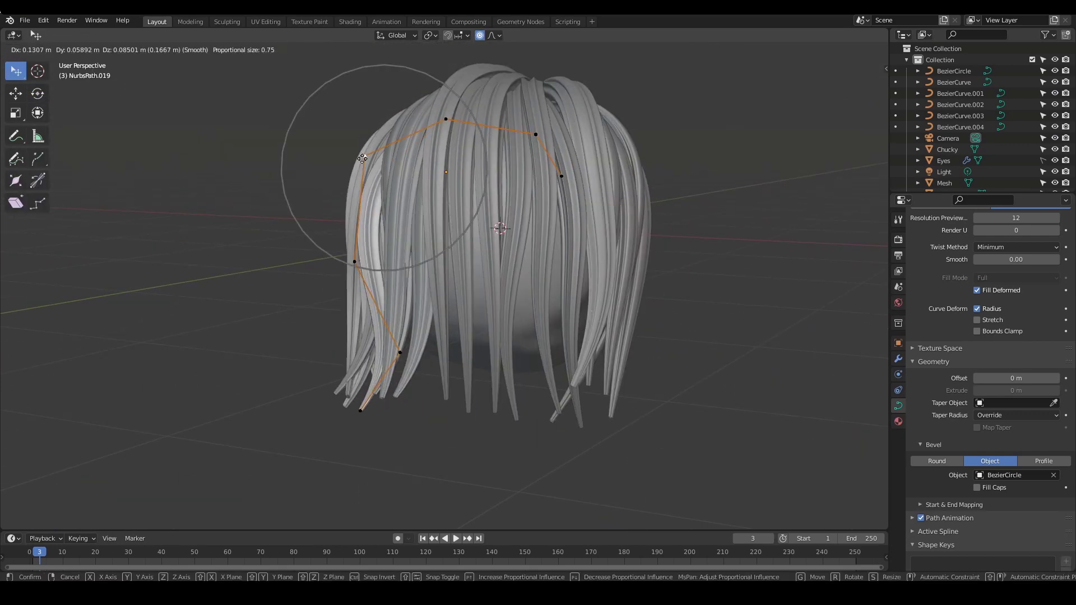
{"action": "left_click", "coordinate": [465, 236]}
{"action": "middle_click_drag", "start_coordinate": [465, 236], "coordinate": [637, 304]}
{"action": "key", "text": "g"}
{"action": "left_click", "coordinate": [371, 153]}
{"action": "key", "text": "Tab"}
{"action": "key", "text": "Tab"}
{"action": "key", "text": "Tab"}
Apply Subdivide at the tip of the front strand beside the ear, and pull its tip and upper side control point outward
{"action": "scroll", "coordinate": [637, 303], "scroll_direction": "down", "scroll_amount": 2}
{"action": "left_click", "coordinate": [598, 233]}
{"action": "key", "text": "Tab"}
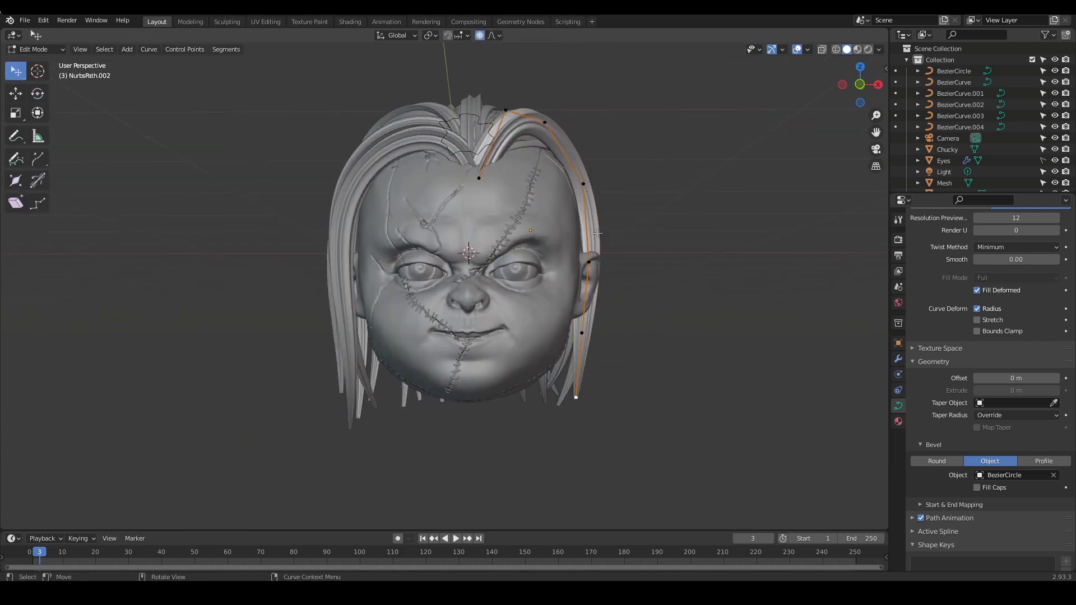
{"action": "right_click", "coordinate": [497, 58]}
{"action": "left_click", "coordinate": [497, 62]}
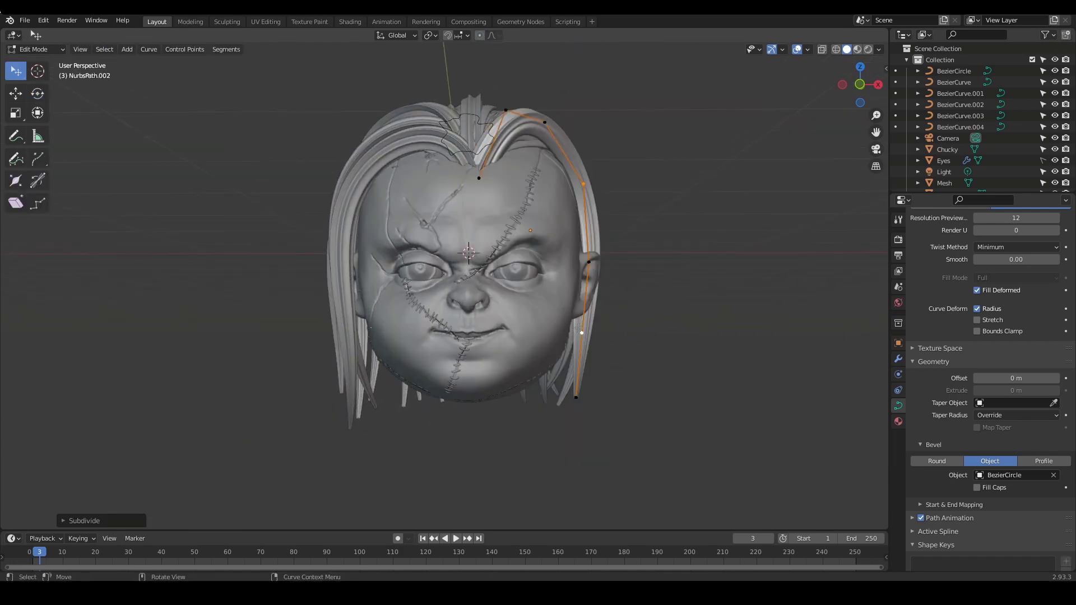
{"action": "left_click_drag", "start_coordinate": [576, 398], "coordinate": [614, 390]}
{"action": "left_click_drag", "start_coordinate": [584, 184], "coordinate": [598, 173]}
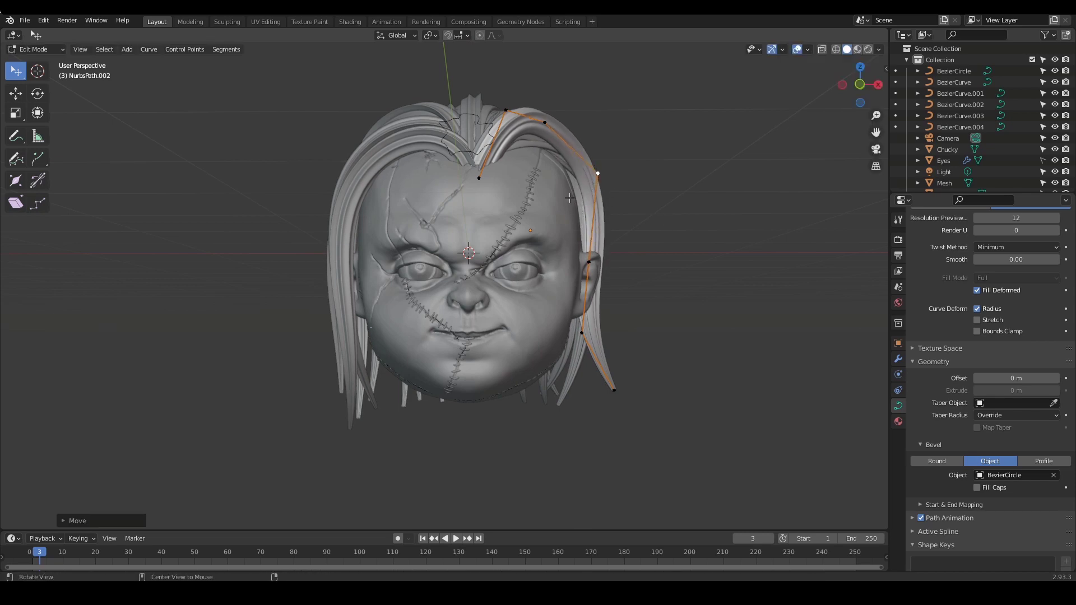
{"action": "key", "text": "Tab"}
{"action": "left_click", "coordinate": [37, 93]}
Examine the hair's overall silhouette and strand coverage around the head
{"action": "middle_click_drag", "start_coordinate": [570, 198], "coordinate": [459, 167]}
{"action": "left_click", "coordinate": [459, 167]}
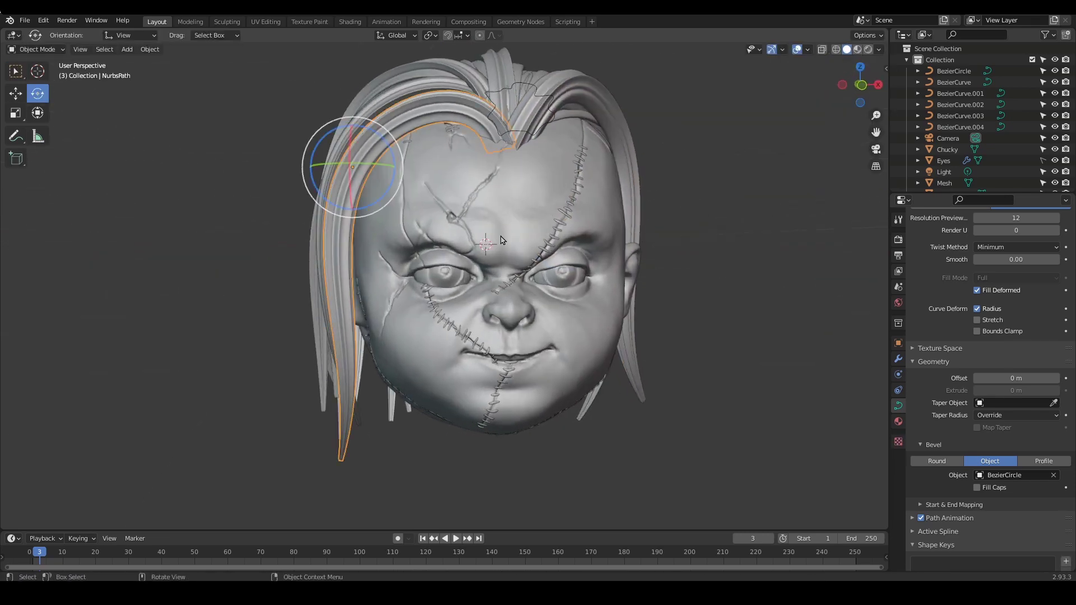
{"action": "middle_click_drag", "start_coordinate": [503, 240], "coordinate": [657, 287]}
{"action": "scroll", "coordinate": [683, 243], "scroll_direction": "down", "scroll_amount": 2}
{"action": "scroll", "coordinate": [689, 244], "scroll_direction": "up", "scroll_amount": 2}
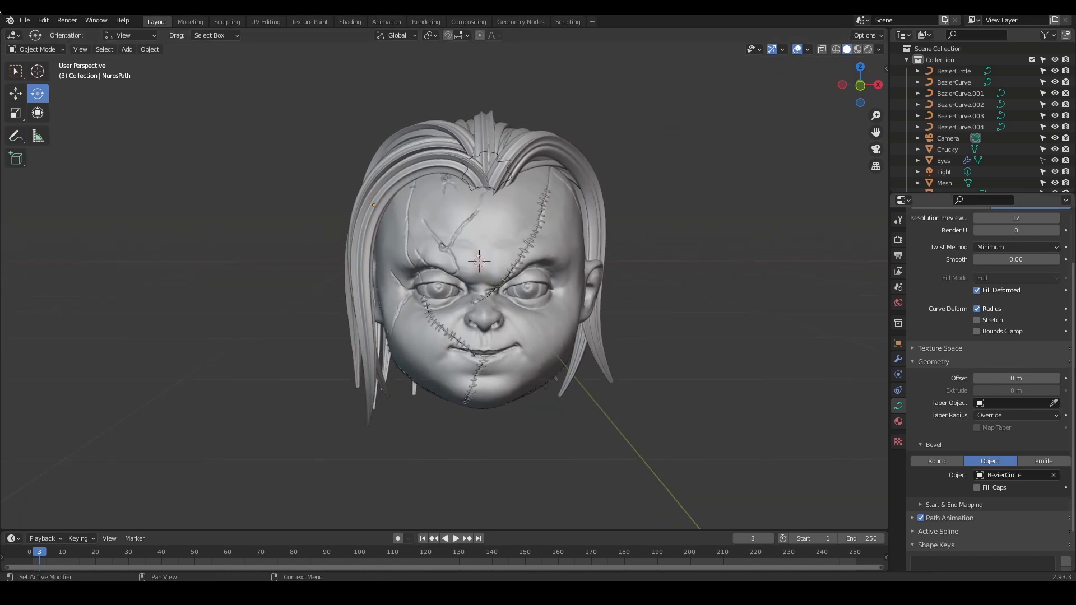
{"action": "middle_click_drag", "start_coordinate": [654, 235], "coordinate": [711, 273]}
{"action": "scroll", "coordinate": [701, 303], "scroll_direction": "up", "scroll_amount": 3}
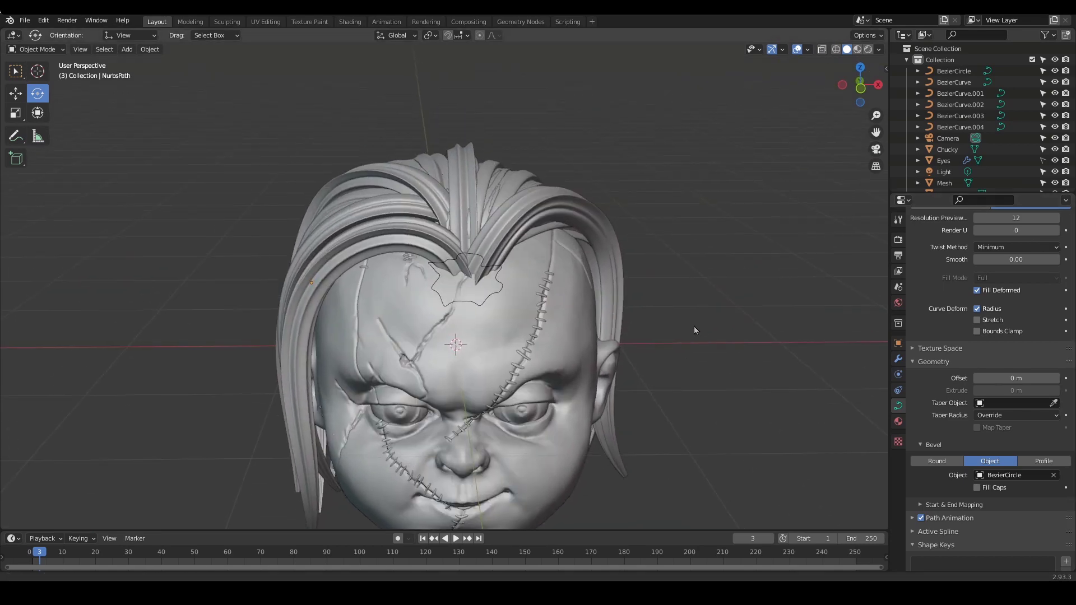
Move the front upper control point of the centre parting strand so it follows the neighbouring hair above the hairline
{"action": "middle_click_drag", "start_coordinate": [694, 330], "coordinate": [487, 182]}
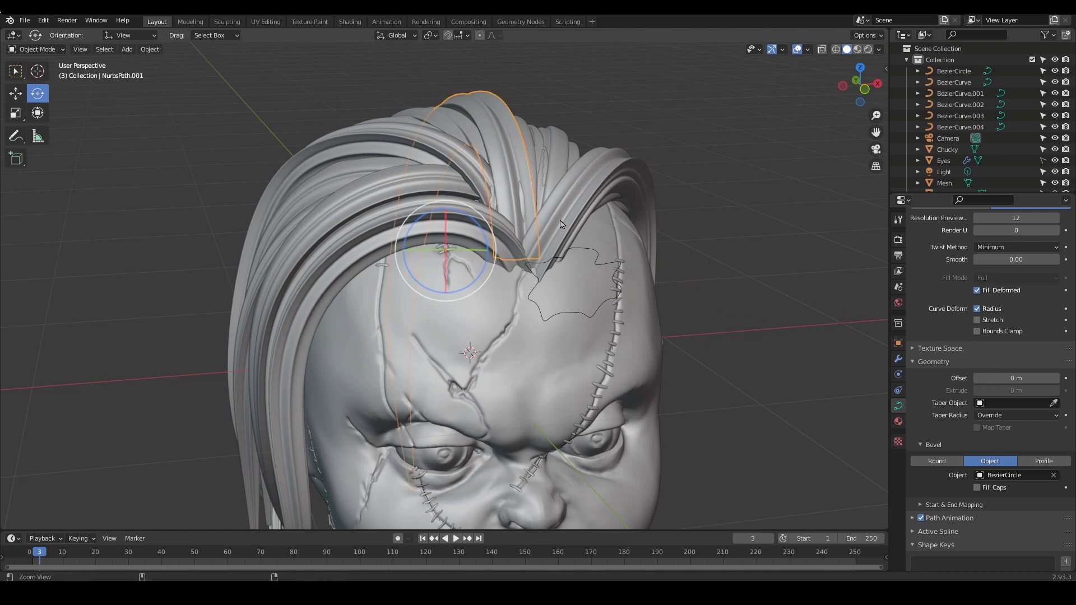
{"action": "middle_click_drag", "start_coordinate": [560, 224], "coordinate": [648, 237]}
{"action": "key", "text": "Tab"}
{"action": "scroll", "coordinate": [618, 274], "scroll_direction": "up", "scroll_amount": 2}
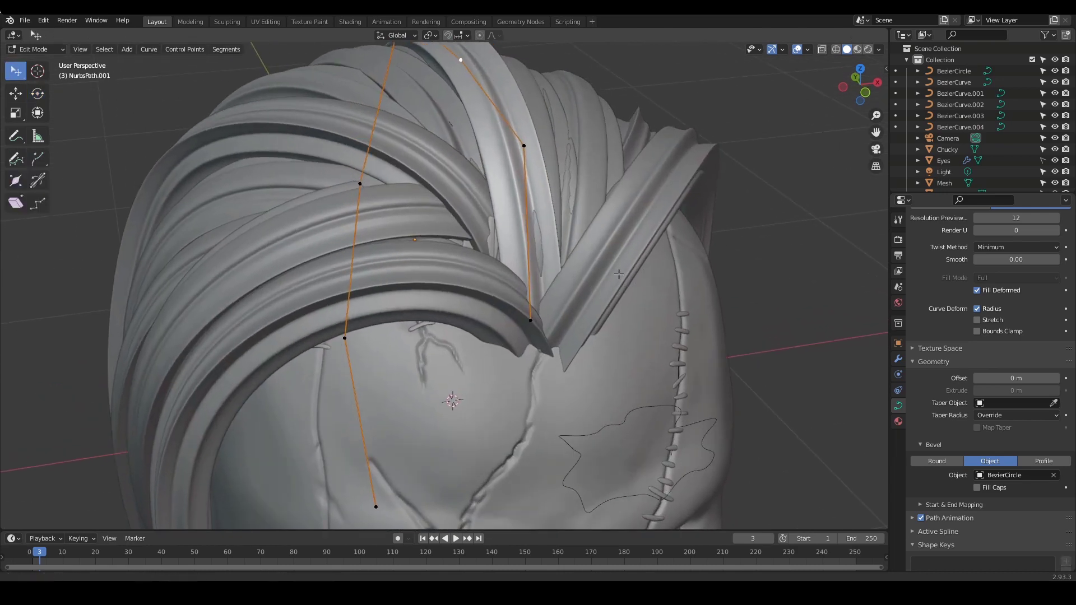
{"action": "middle_click_drag", "start_coordinate": [619, 274], "coordinate": [630, 260]}
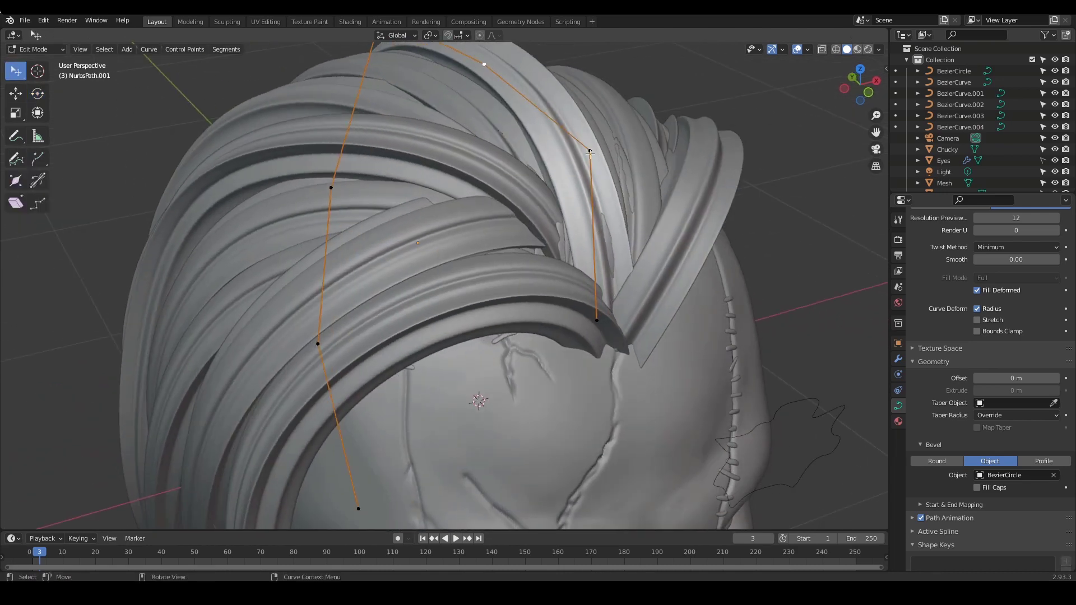
{"action": "left_click_drag", "start_coordinate": [591, 153], "coordinate": [596, 171]}
{"action": "middle_click_drag", "start_coordinate": [596, 171], "coordinate": [252, 254]}
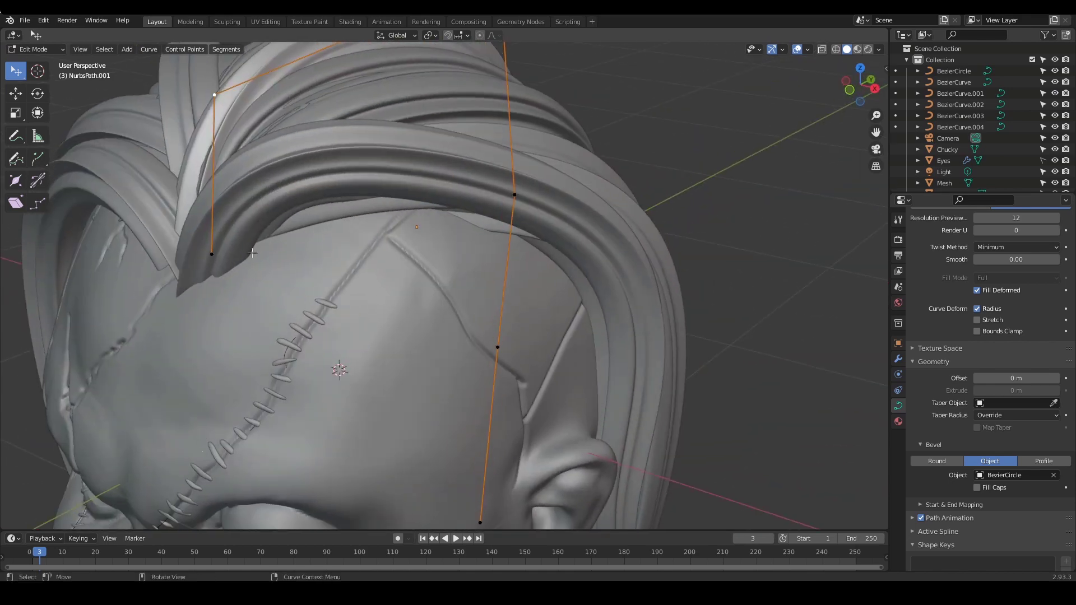
{"action": "left_click", "coordinate": [212, 252]}
{"action": "left_click", "coordinate": [216, 103]}
{"action": "key", "text": "g"}
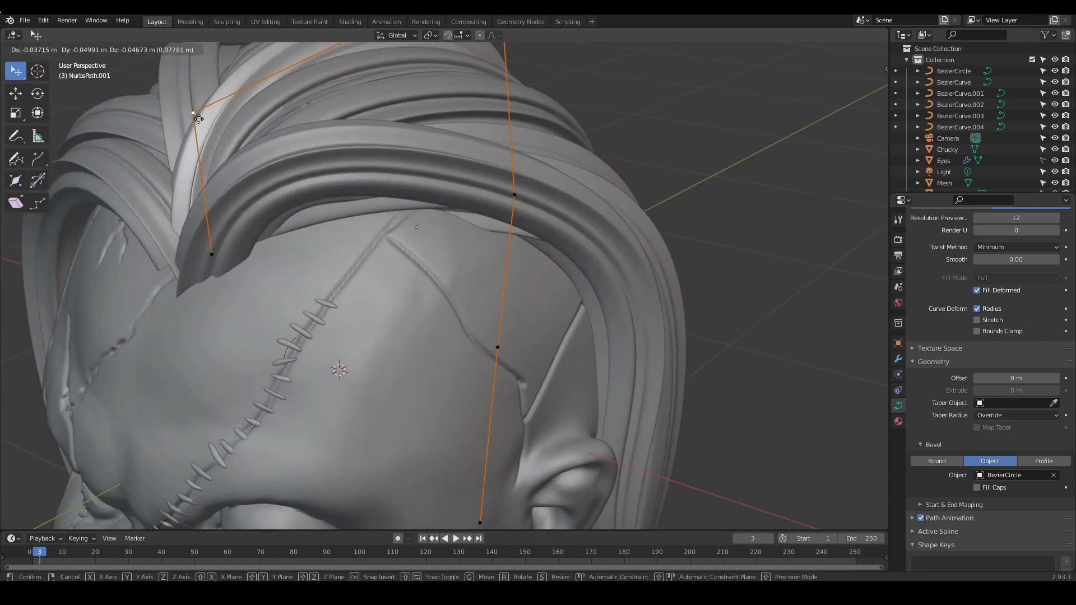
{"action": "left_click", "coordinate": [197, 116]}
{"action": "middle_click_drag", "start_coordinate": [197, 117], "coordinate": [273, 231]}
Reposition the front upper control point of the adjacent strand beside the parting, and finish editing
{"action": "key", "text": "Tab"}
{"action": "key", "text": "Tab"}
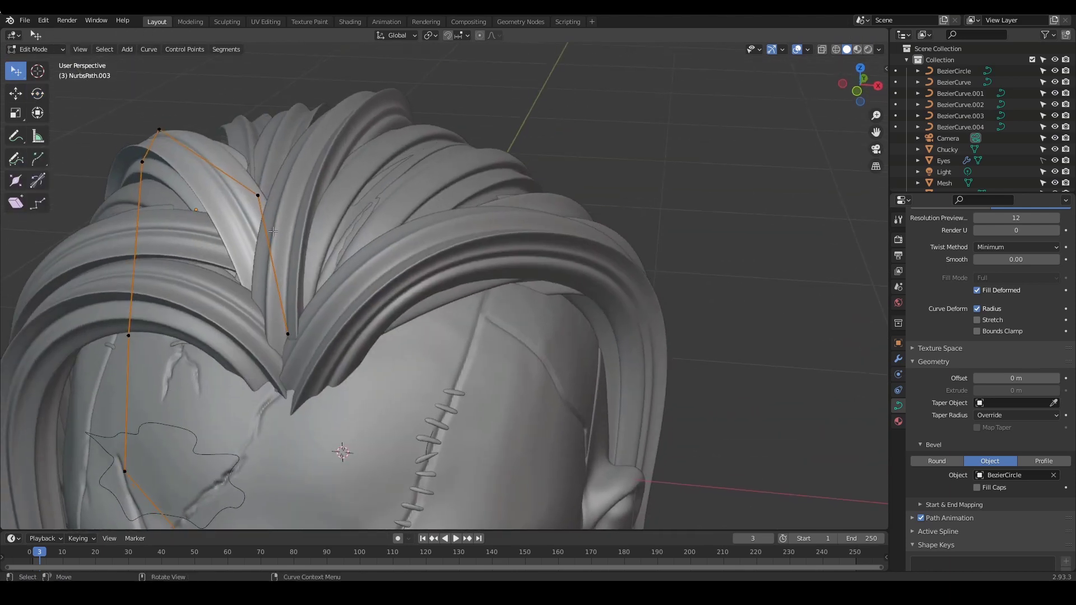
{"action": "left_click_drag", "start_coordinate": [261, 199], "coordinate": [488, 276]}
{"action": "left_click_drag", "start_coordinate": [487, 275], "coordinate": [387, 281], "text": "alt"}
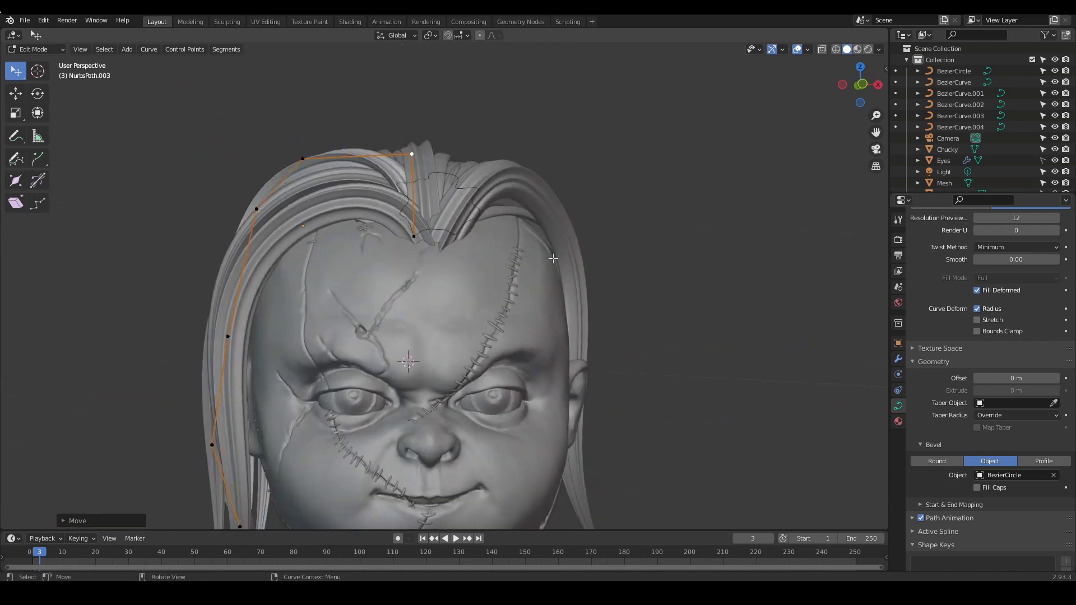
{"action": "key", "text": "Tab"}
{"action": "left_click", "coordinate": [688, 201]}
Examine the hair's shape and strand coverage from the front and the side
{"action": "left_click_drag", "start_coordinate": [688, 200], "coordinate": [646, 224], "text": "ctrl+alt"}
{"action": "left_click_drag", "start_coordinate": [646, 224], "coordinate": [756, 298], "text": "alt"}
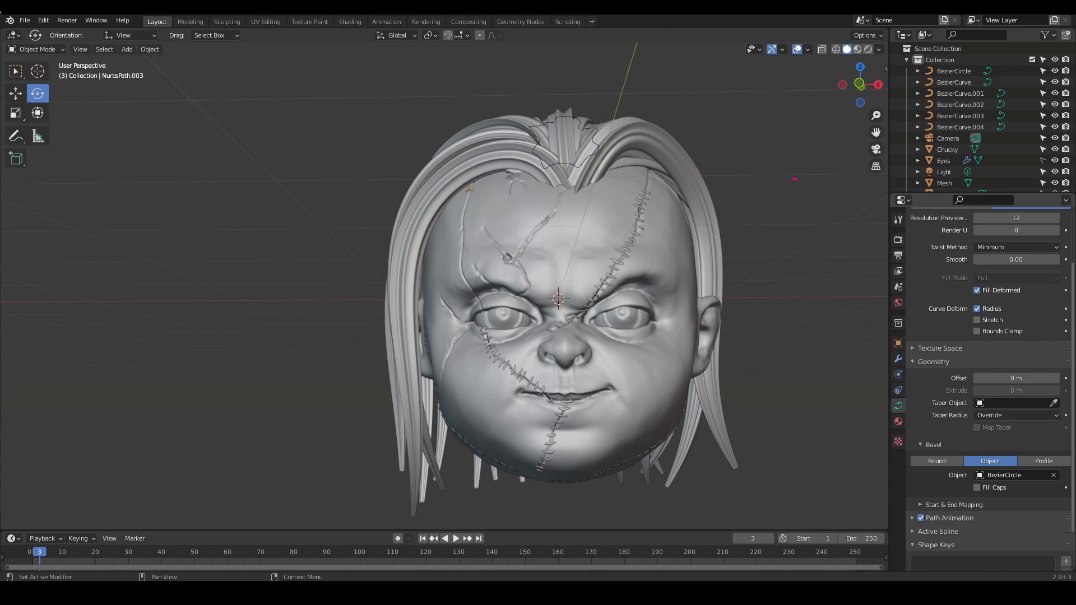
{"action": "middle_click_drag", "start_coordinate": [747, 234], "coordinate": [598, 226]}
{"action": "left_click", "coordinate": [597, 226]}
{"action": "left_click", "coordinate": [612, 172]}
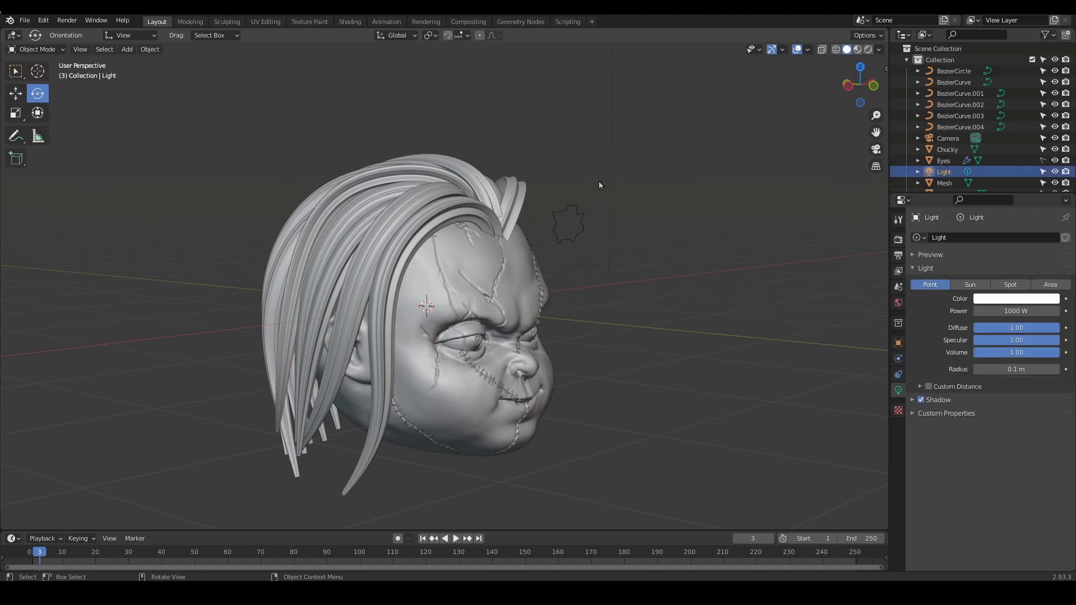
{"action": "left_click_drag", "start_coordinate": [650, 271], "coordinate": [671, 262], "text": "alt"}
{"action": "left_click", "coordinate": [627, 229]}
{"action": "left_click_drag", "start_coordinate": [751, 280], "coordinate": [708, 324], "text": "alt"}
{"action": "left_click_drag", "start_coordinate": [707, 323], "coordinate": [547, 234], "text": "ctrl+alt"}
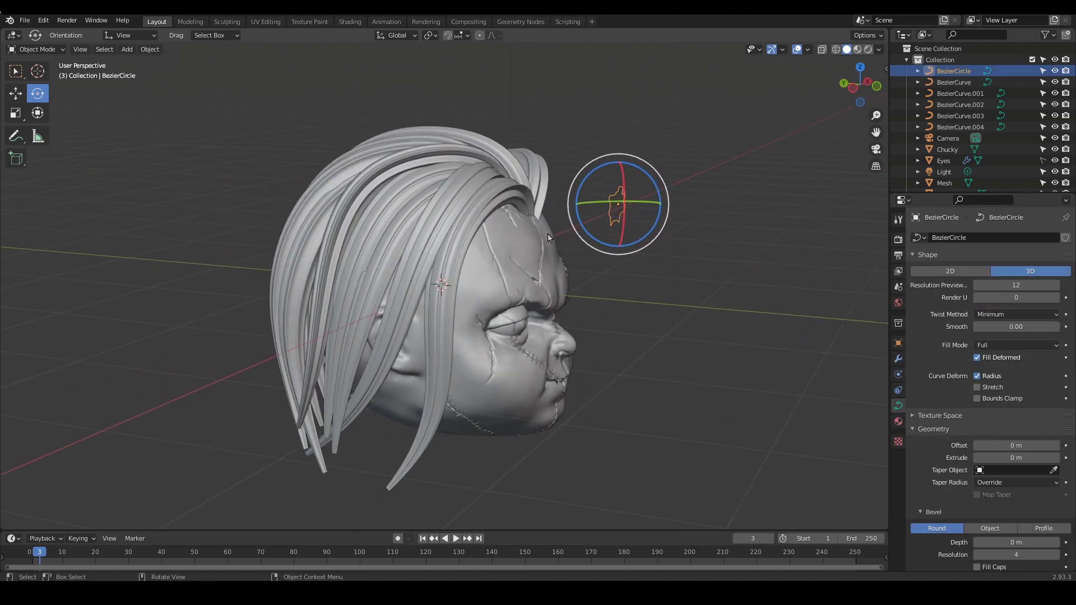
Duplicate the front side strand that hangs beside the face, and place the copy in front of the head
{"action": "left_click", "coordinate": [526, 195]}
{"action": "left_click_drag", "start_coordinate": [527, 195], "coordinate": [628, 282], "text": "alt"}
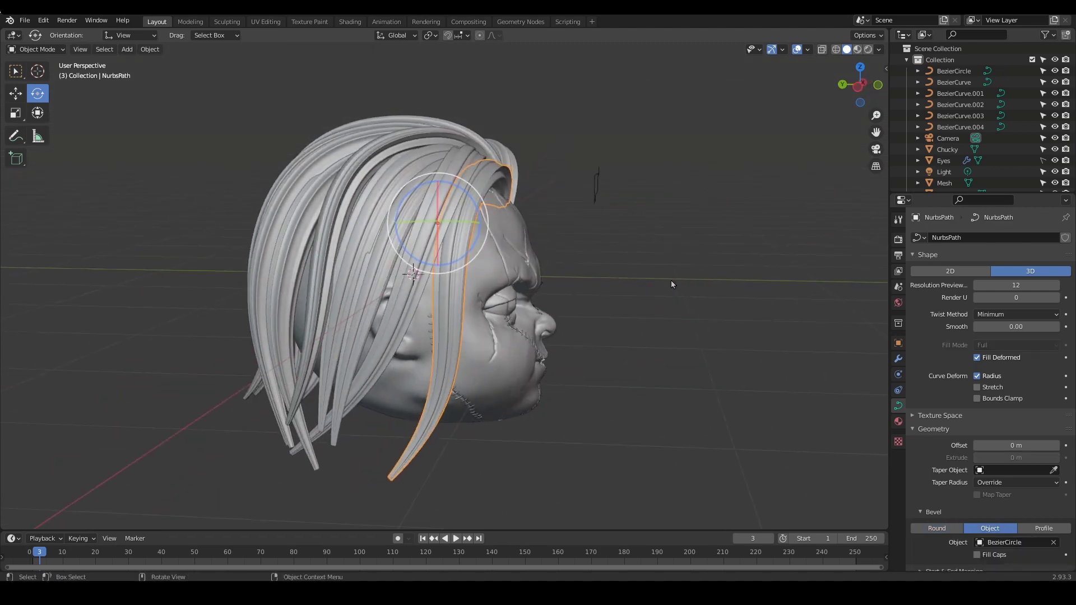
{"action": "key", "text": "shift+d"}
{"action": "left_click", "coordinate": [725, 305]}
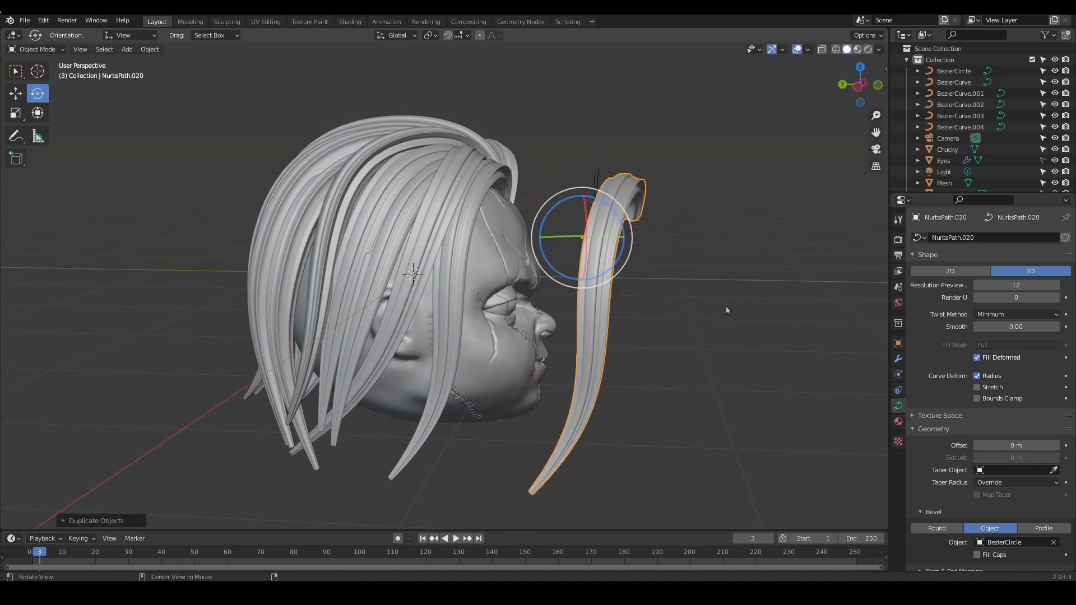
{"action": "left_click_drag", "start_coordinate": [725, 304], "coordinate": [596, 267], "text": "alt"}
{"action": "middle_click_drag", "start_coordinate": [596, 266], "coordinate": [637, 292]}
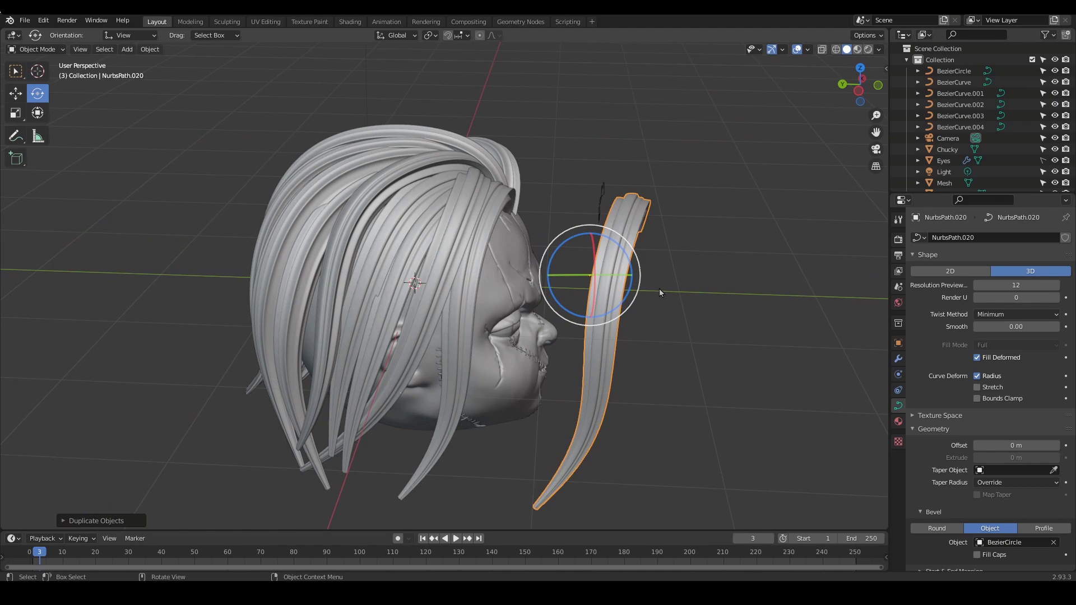
{"action": "key", "text": "g"}
{"action": "left_click", "coordinate": [692, 309]}
Try scaling down all control points of the star-shaped BezierCircle bevel profile
{"action": "left_click_drag", "start_coordinate": [695, 312], "coordinate": [620, 200], "text": "alt"}
{"action": "left_click", "coordinate": [607, 269]}
{"action": "key", "text": "Tab"}
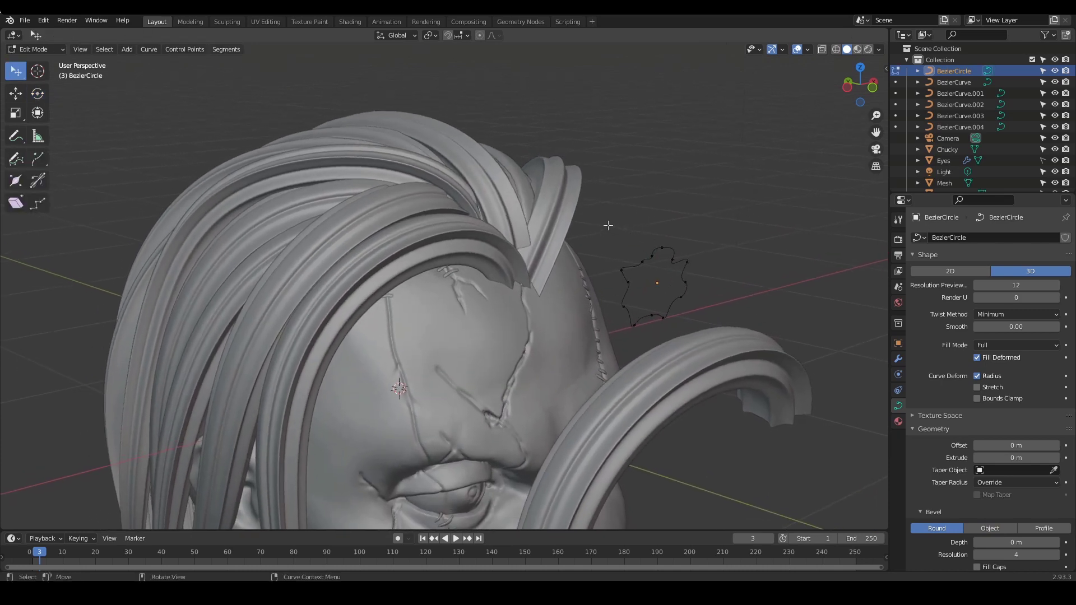
{"action": "left_click_drag", "start_coordinate": [17, 71], "coordinate": [74, 83]}
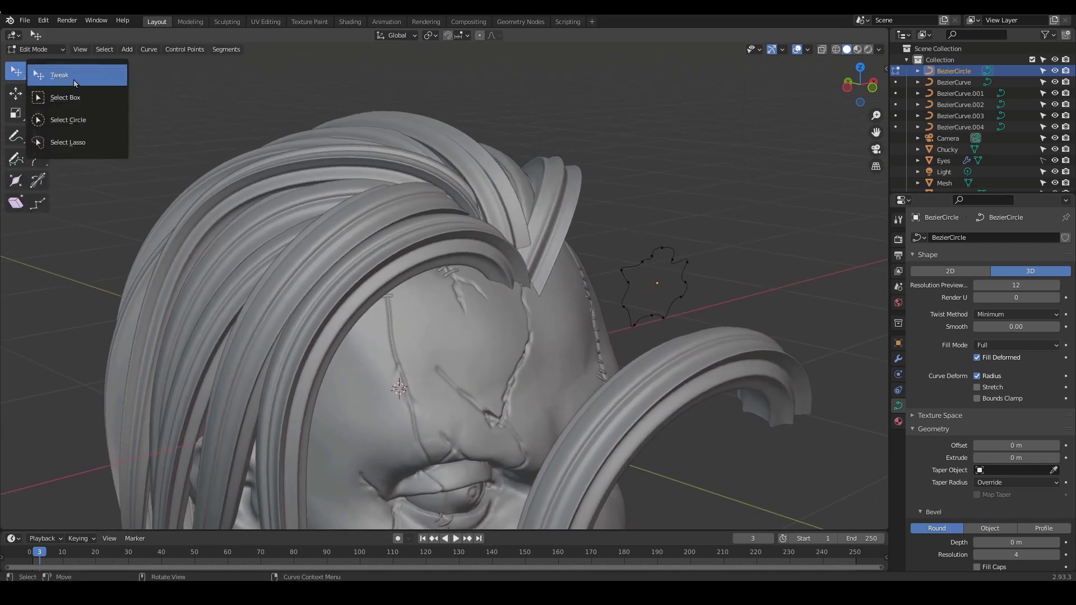
{"action": "left_click_drag", "start_coordinate": [675, 291], "coordinate": [786, 377]}
{"action": "key", "text": "s"}
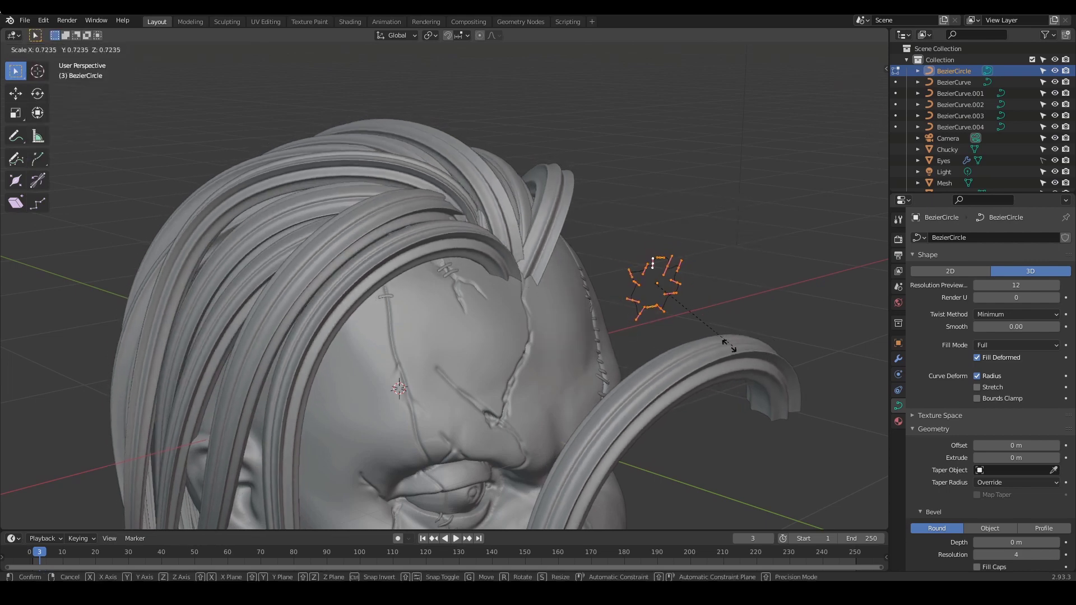
{"action": "right_click", "coordinate": [565, 284]}
{"action": "left_click_drag", "start_coordinate": [314, 250], "coordinate": [331, 324], "text": "ctrl+alt"}
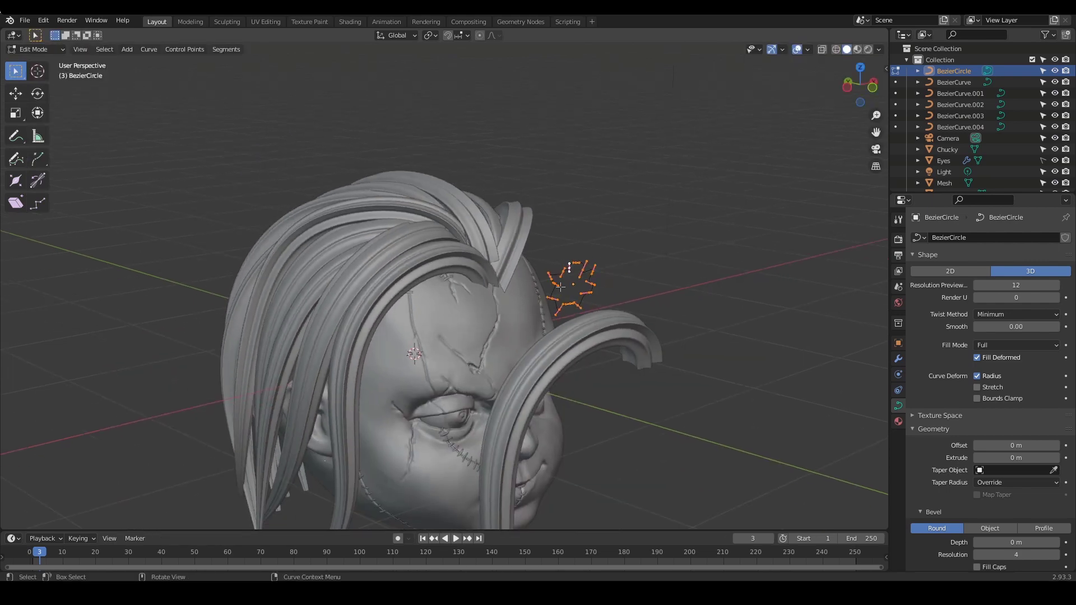
{"action": "key", "text": "Tab"}
{"action": "left_click_drag", "start_coordinate": [623, 296], "coordinate": [656, 291], "text": "alt"}
{"action": "left_click_drag", "start_coordinate": [574, 302], "coordinate": [601, 285], "text": "alt+shift"}
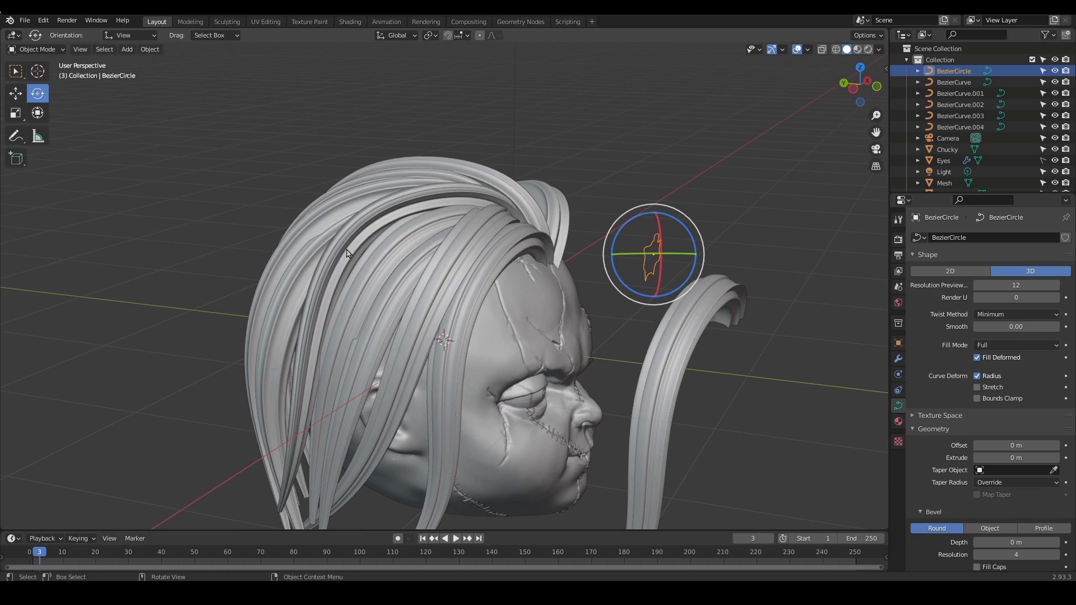
{"action": "left_click_drag", "start_coordinate": [669, 250], "coordinate": [542, 237], "text": "alt+shift"}
{"action": "left_click_drag", "start_coordinate": [582, 291], "coordinate": [549, 302], "text": "ctrl+alt"}
{"action": "left_click", "coordinate": [621, 293]}
{"action": "key", "text": "g"}
{"action": "right_click", "coordinate": [627, 275]}
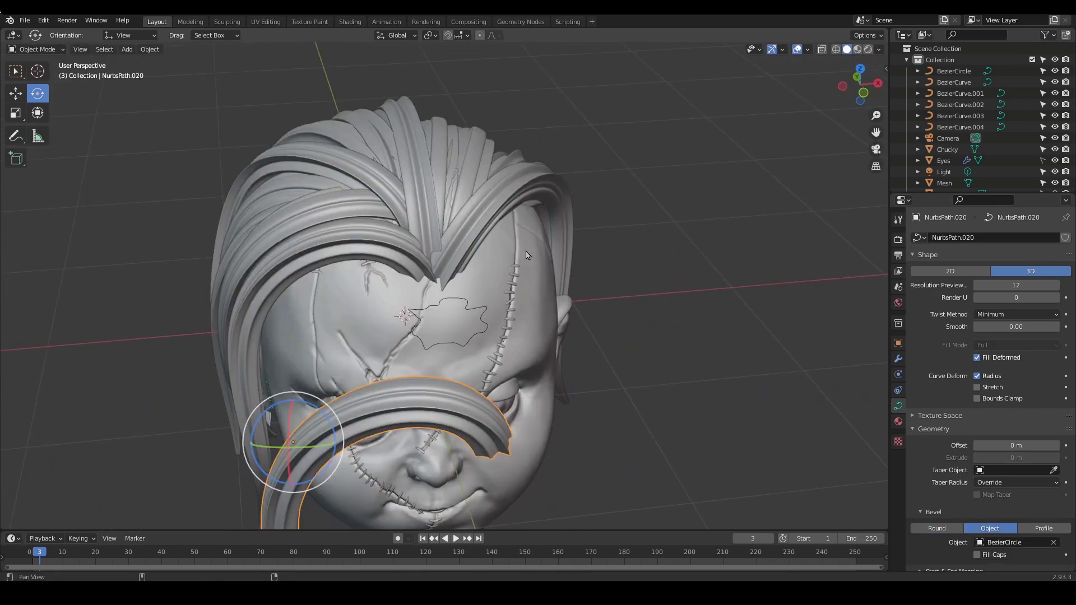
{"action": "left_click_drag", "start_coordinate": [504, 224], "coordinate": [533, 258], "text": "alt+shift"}
{"action": "left_click", "coordinate": [510, 245]}
{"action": "left_click_drag", "start_coordinate": [517, 307], "coordinate": [605, 278], "text": "alt"}
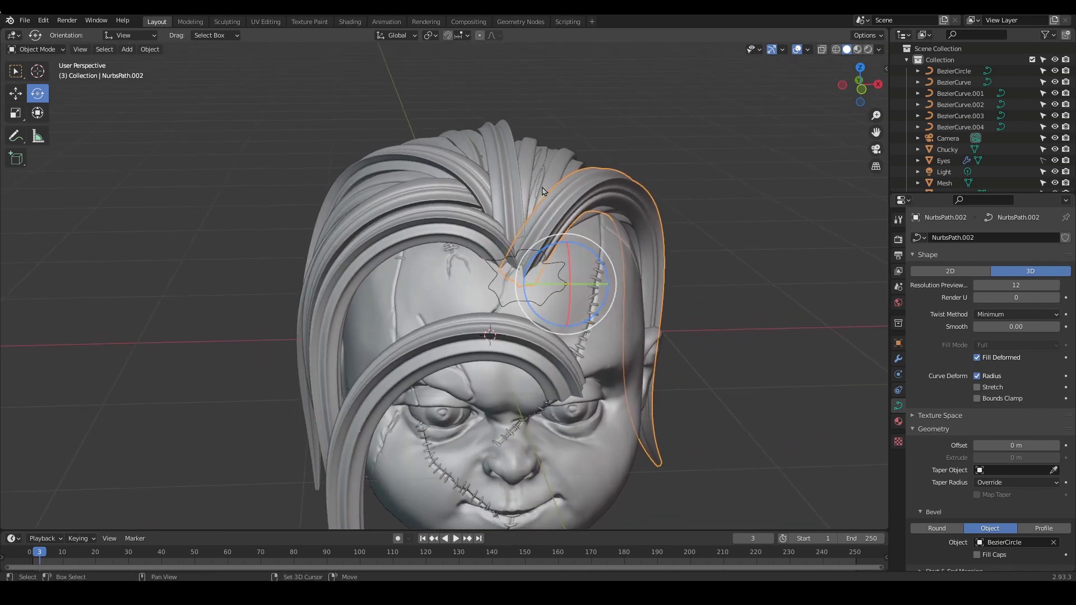
Hide the Chucky head mesh, examine the strand roots and the inside of the hair, and show the head again
{"action": "left_click_drag", "start_coordinate": [536, 224], "coordinate": [695, 145], "text": "alt"}
{"action": "left_click", "coordinate": [560, 250]}
{"action": "key", "text": "h"}
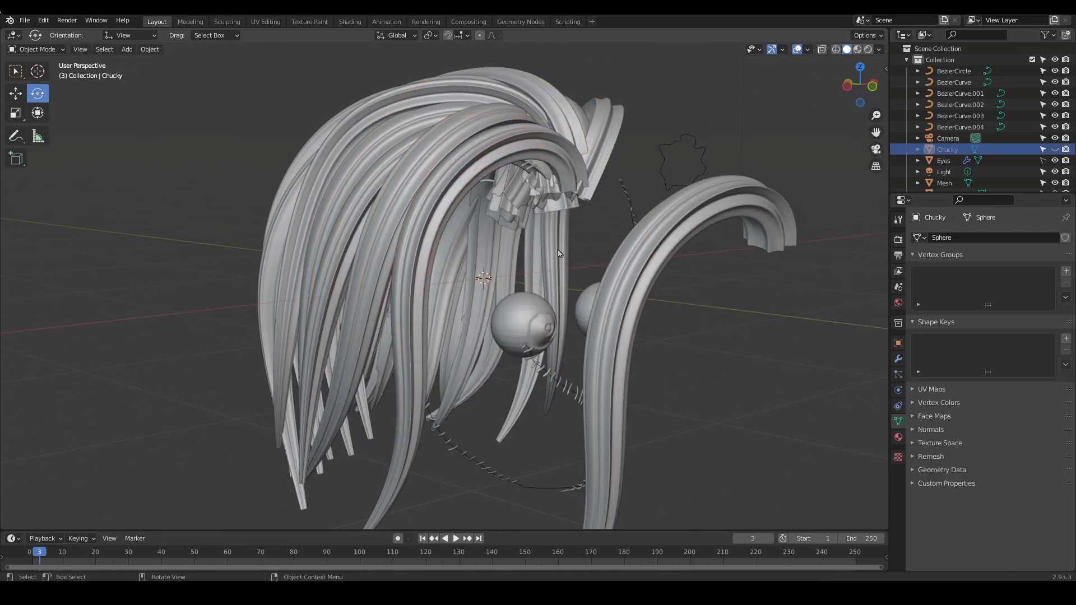
{"action": "left_click_drag", "start_coordinate": [553, 251], "coordinate": [498, 150], "text": "alt"}
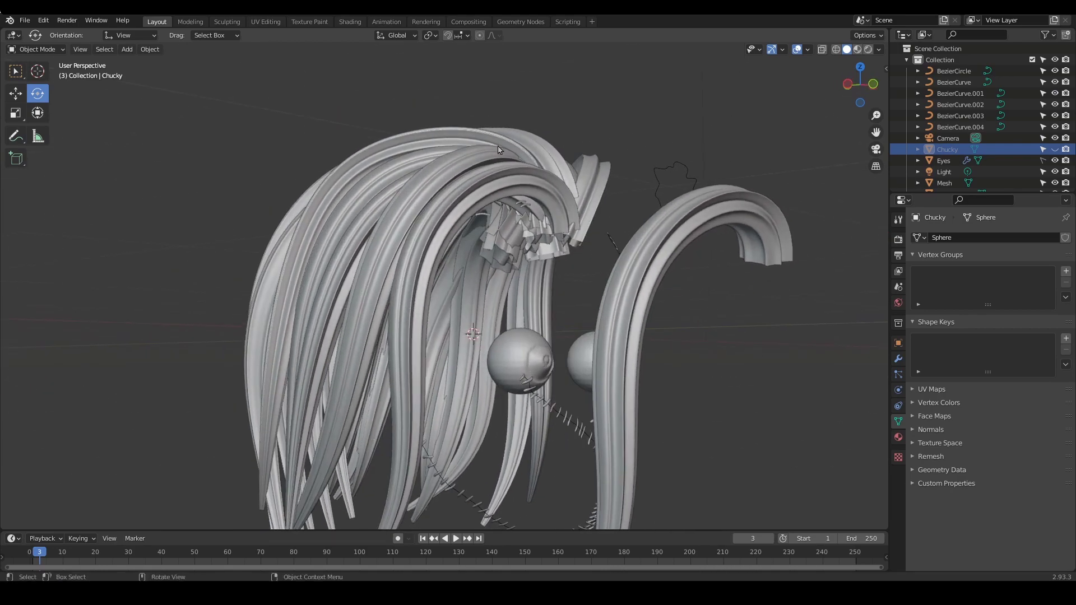
{"action": "left_click_drag", "start_coordinate": [589, 273], "coordinate": [370, 238]}
{"action": "left_click", "coordinate": [661, 185]}
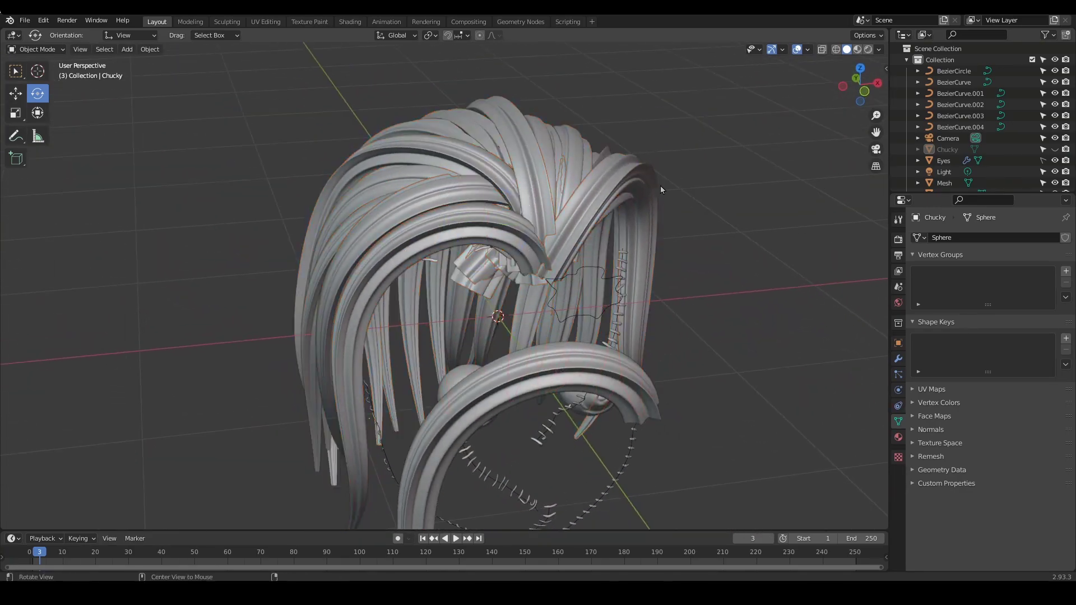
{"action": "left_click_drag", "start_coordinate": [660, 185], "coordinate": [600, 272], "text": "alt"}
{"action": "left_click", "coordinate": [1054, 150]}
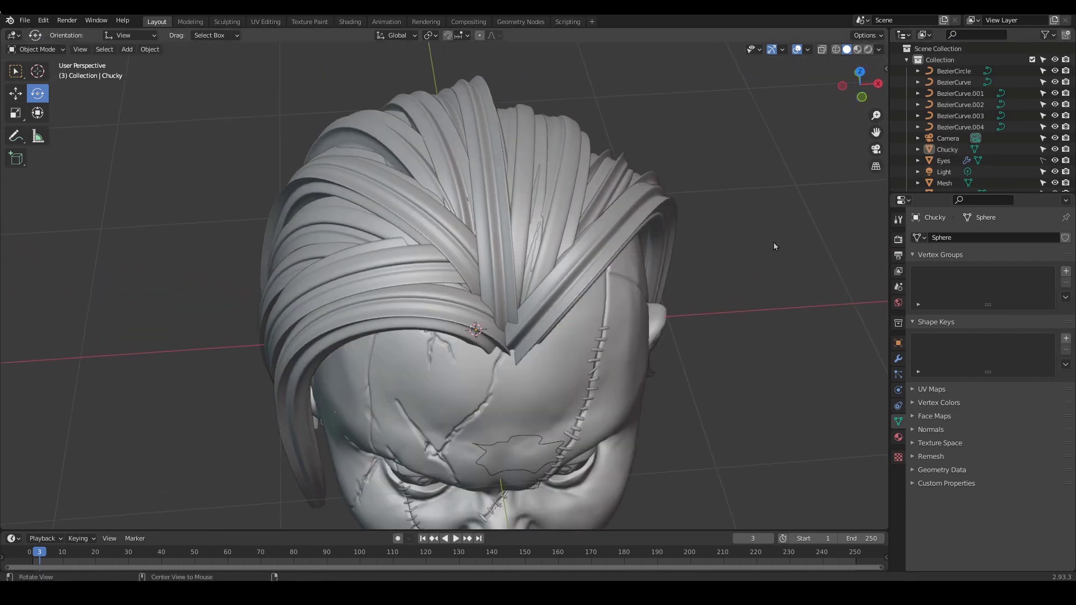
Convert the front strand that sweeps over the stitched side of the forehead from a curve to a mesh
{"action": "left_click_drag", "start_coordinate": [773, 243], "coordinate": [690, 235], "text": "alt"}
{"action": "left_click", "coordinate": [600, 234]}
{"action": "mouse_move", "coordinate": [600, 234]}
{"action": "left_mouse_down", "text": "alt"}
{"action": "mouse_move", "coordinate": [630, 234]}
{"action": "mouse_move", "coordinate": [616, 239]}
{"action": "left_mouse_up", "text": "alt"}
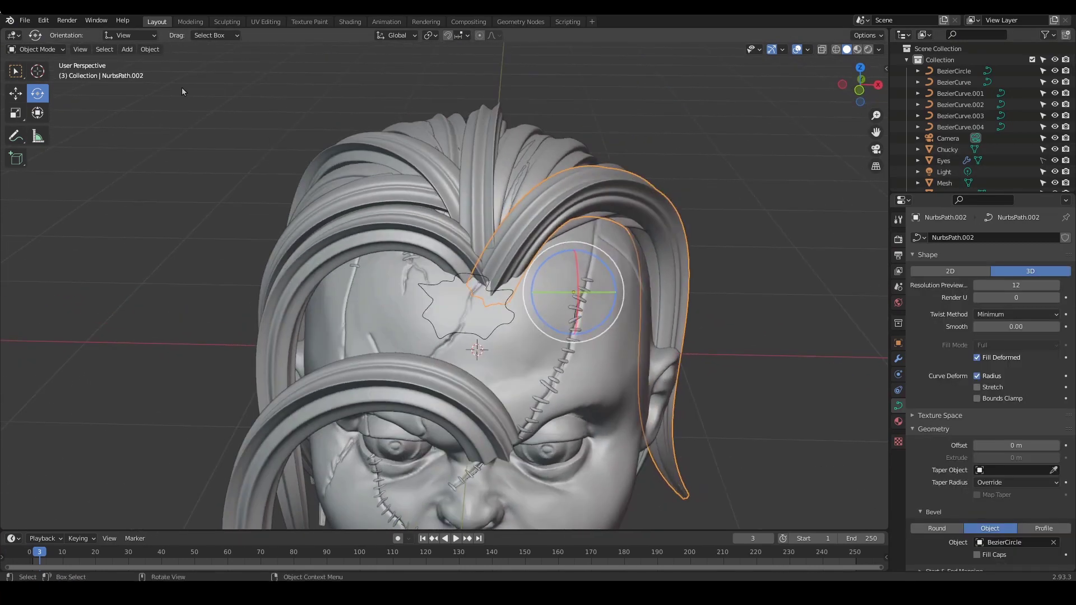
{"action": "left_click", "coordinate": [150, 49]}
{"action": "mouse_move", "coordinate": [179, 344]}
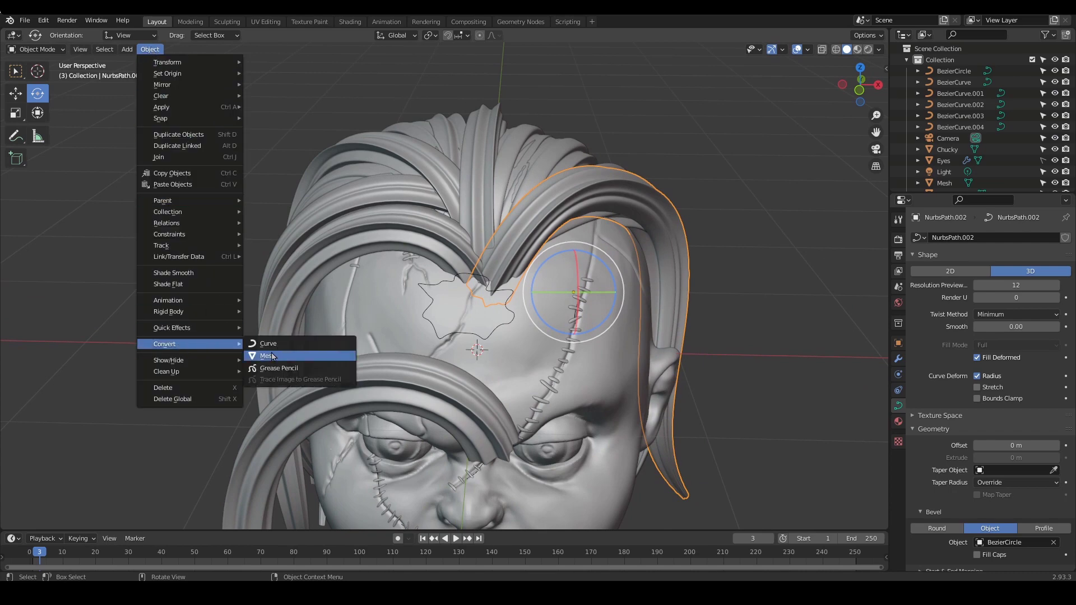
{"action": "left_click", "coordinate": [277, 356]}
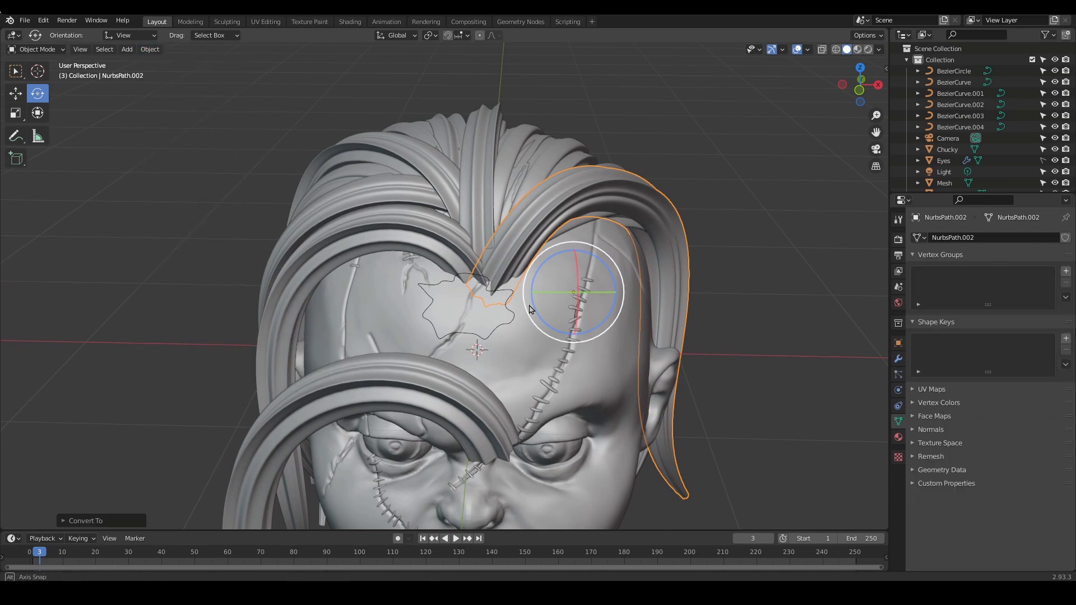
Convert the three neighbouring strands behind it on the same side of the head to meshes
{"action": "left_click_drag", "start_coordinate": [533, 305], "coordinate": [499, 359], "text": "alt"}
{"action": "left_click", "coordinate": [501, 358]}
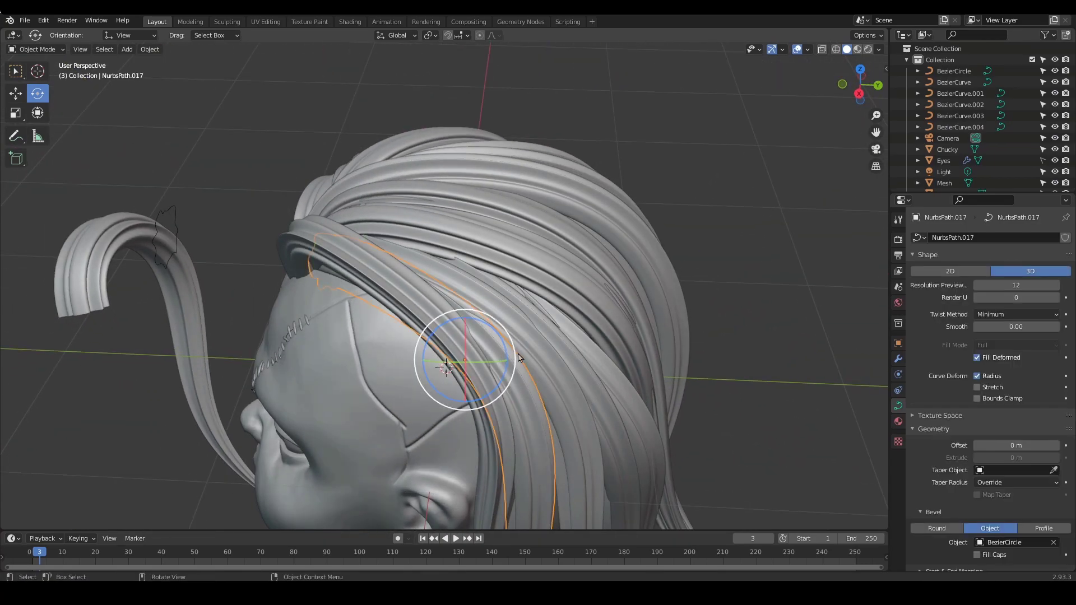
{"action": "key", "text": "shift+r"}
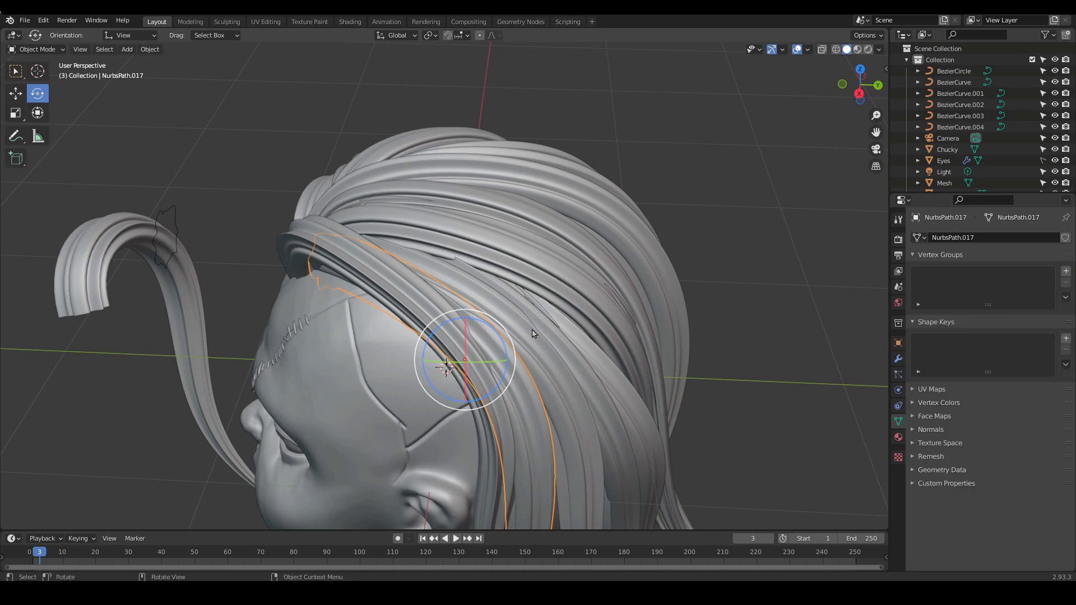
{"action": "left_click", "coordinate": [532, 334]}
{"action": "mouse_move", "coordinate": [534, 334]}
{"action": "left_mouse_down", "text": "alt"}
{"action": "mouse_move", "coordinate": [547, 348]}
{"action": "mouse_move", "coordinate": [549, 321]}
{"action": "left_mouse_up", "text": "alt"}
{"action": "key", "text": "shift+r"}
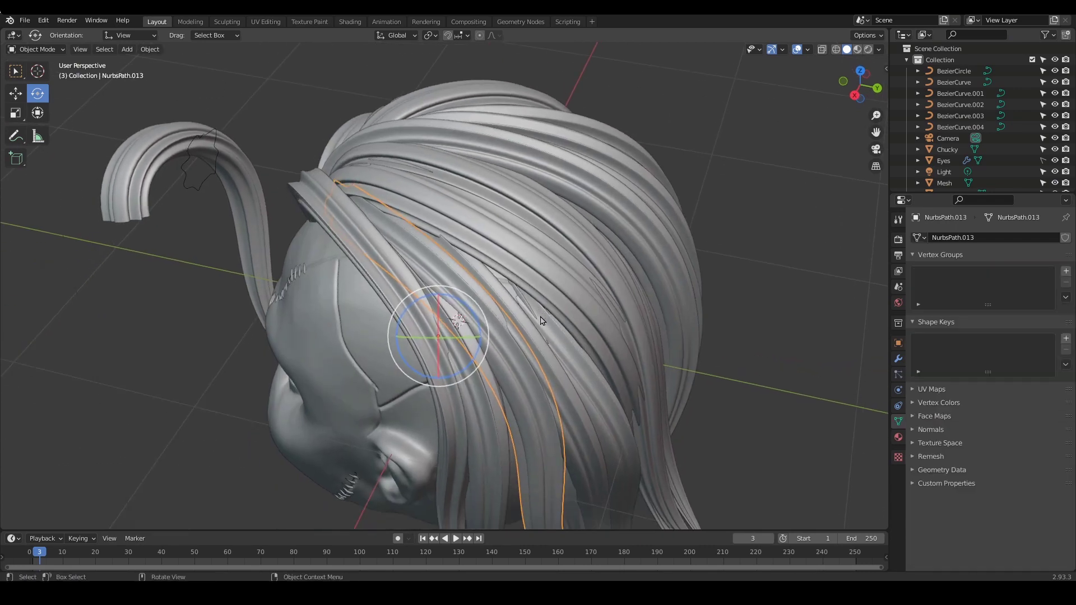
{"action": "left_click", "coordinate": [557, 366]}
{"action": "left_click_drag", "start_coordinate": [556, 366], "coordinate": [601, 238], "text": "alt"}
{"action": "key", "text": "shift+r"}
{"action": "left_click", "coordinate": [559, 385]}
Try scaling down the BezierCircle profile's points again to compare the mesh strands with the remaining curve strands
{"action": "left_click", "coordinate": [674, 186]}
{"action": "key", "text": "Tab"}
{"action": "left_click_drag", "start_coordinate": [522, 96], "coordinate": [654, 242]}
{"action": "left_click_drag", "start_coordinate": [535, 148], "coordinate": [706, 276]}
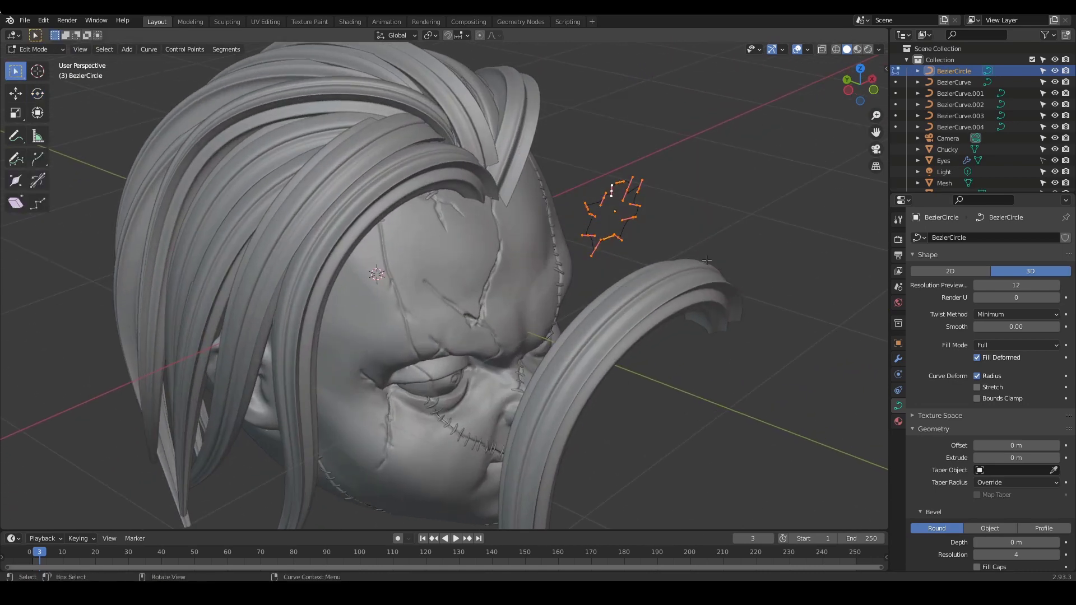
{"action": "key", "text": "s"}
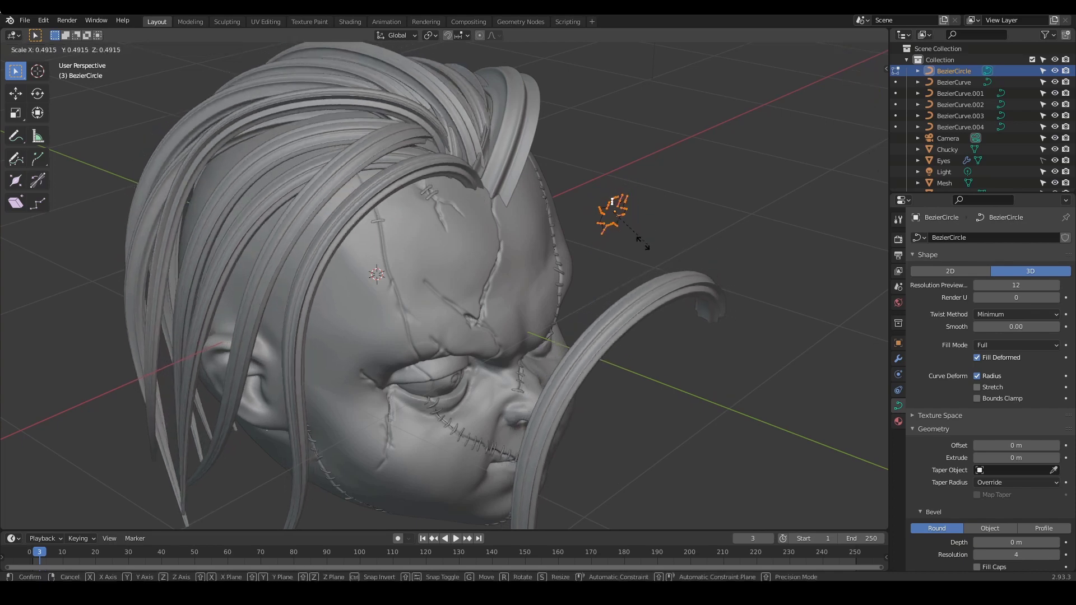
{"action": "key", "text": "Escape"}
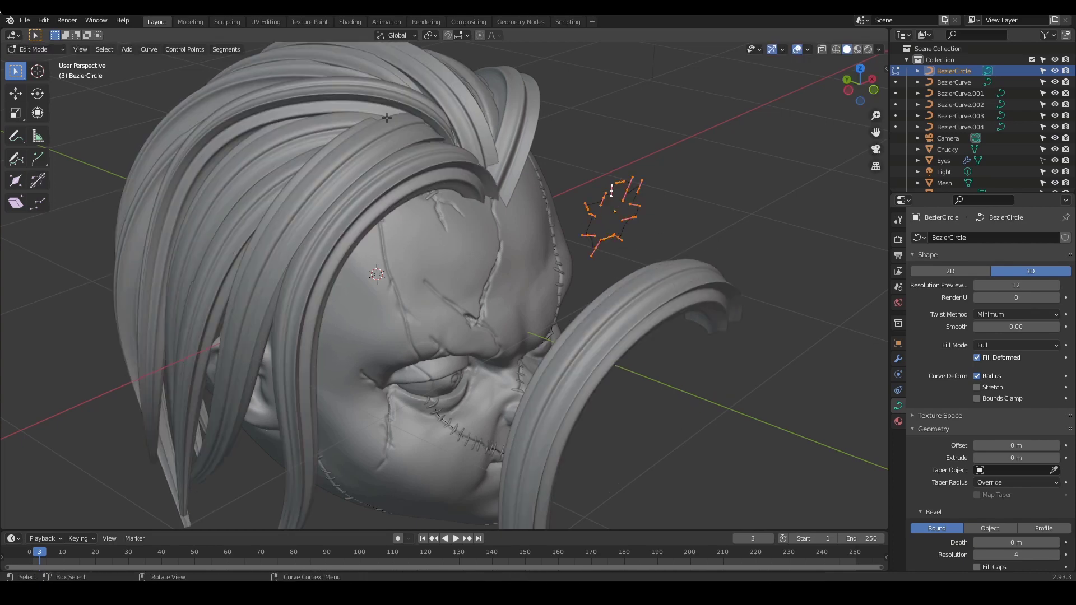
{"action": "middle_click_drag", "start_coordinate": [464, 166], "coordinate": [498, 195]}
{"action": "middle_click_drag", "start_coordinate": [426, 262], "coordinate": [417, 287]}
{"action": "key", "text": "Tab"}
Convert the remaining curve strands behind the front strand on the stitched side of the head to meshes
{"action": "middle_click_drag", "start_coordinate": [715, 216], "coordinate": [580, 247]}
{"action": "left_click", "coordinate": [576, 247]}
{"action": "middle_click_drag", "start_coordinate": [692, 244], "coordinate": [463, 305]}
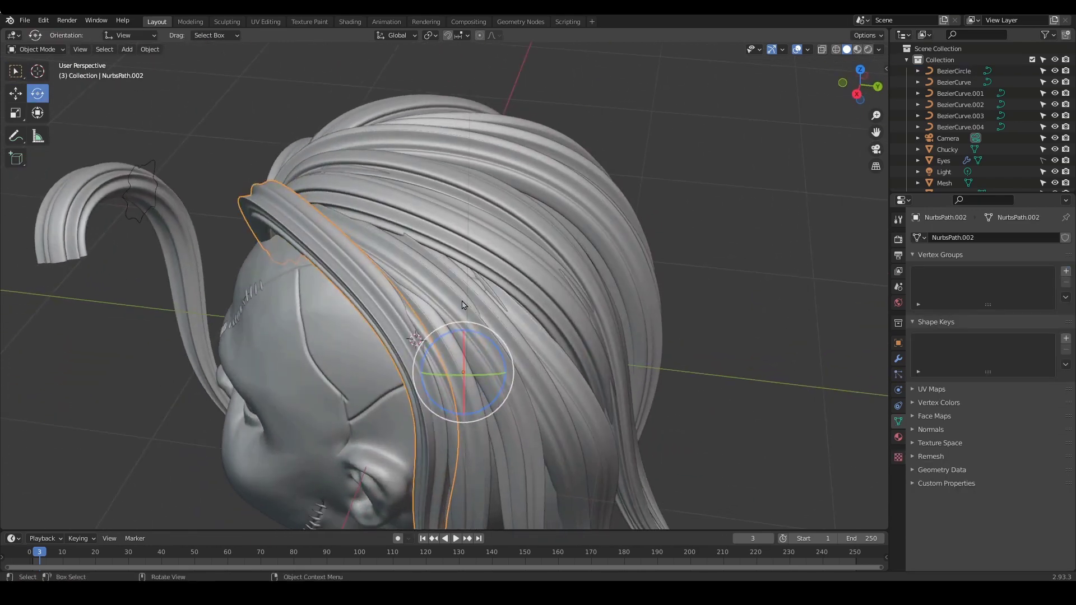
{"action": "left_click", "coordinate": [467, 242]}
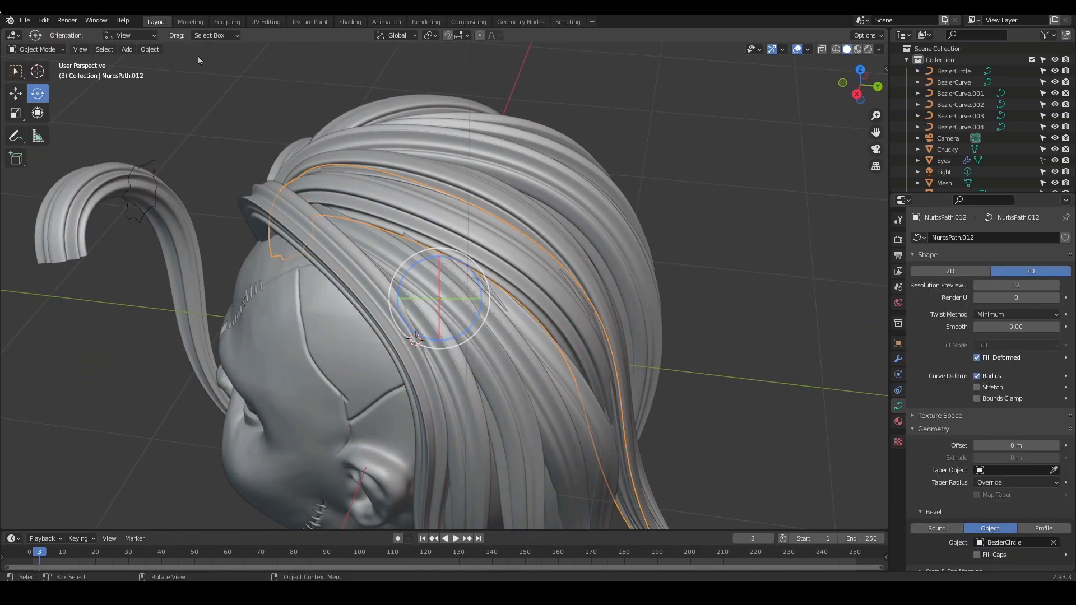
{"action": "left_click", "coordinate": [149, 49]}
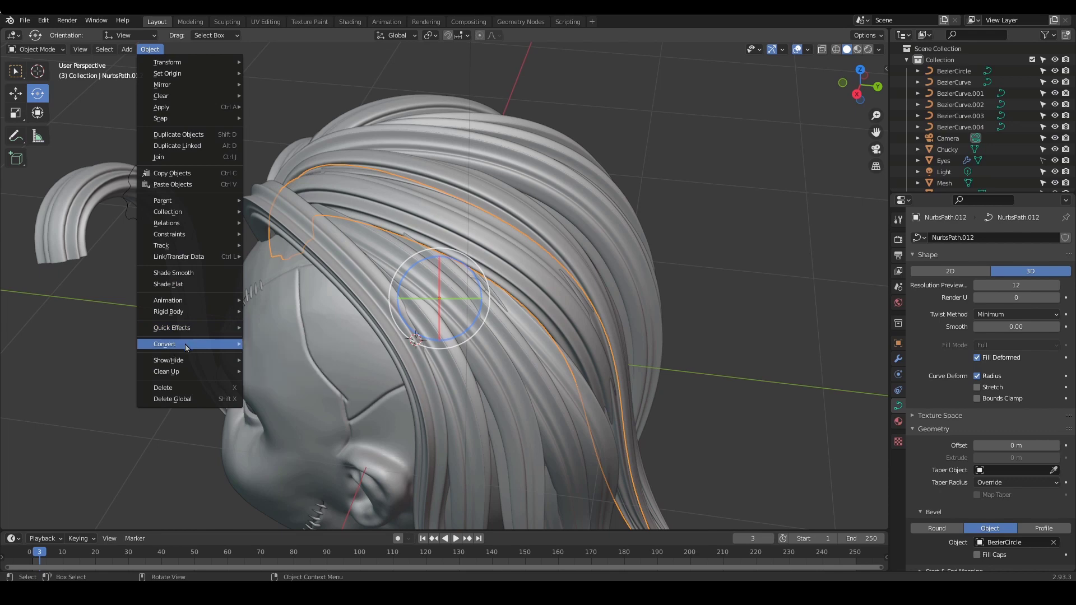
{"action": "left_click", "coordinate": [282, 356]}
{"action": "middle_click_drag", "start_coordinate": [426, 314], "coordinate": [492, 264]}
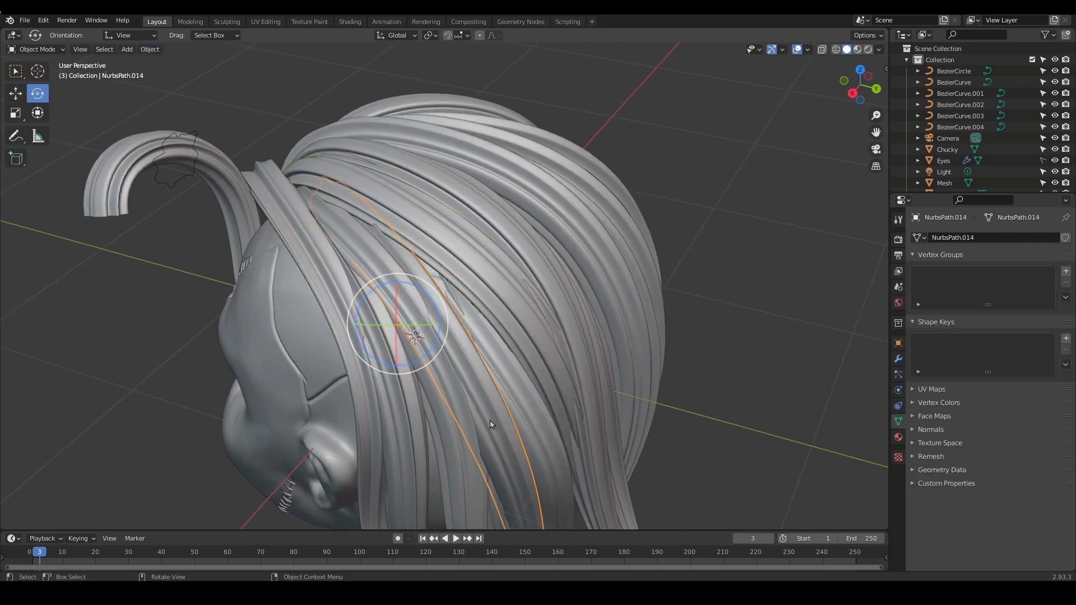
{"action": "middle_click_drag", "start_coordinate": [527, 377], "coordinate": [489, 309]}
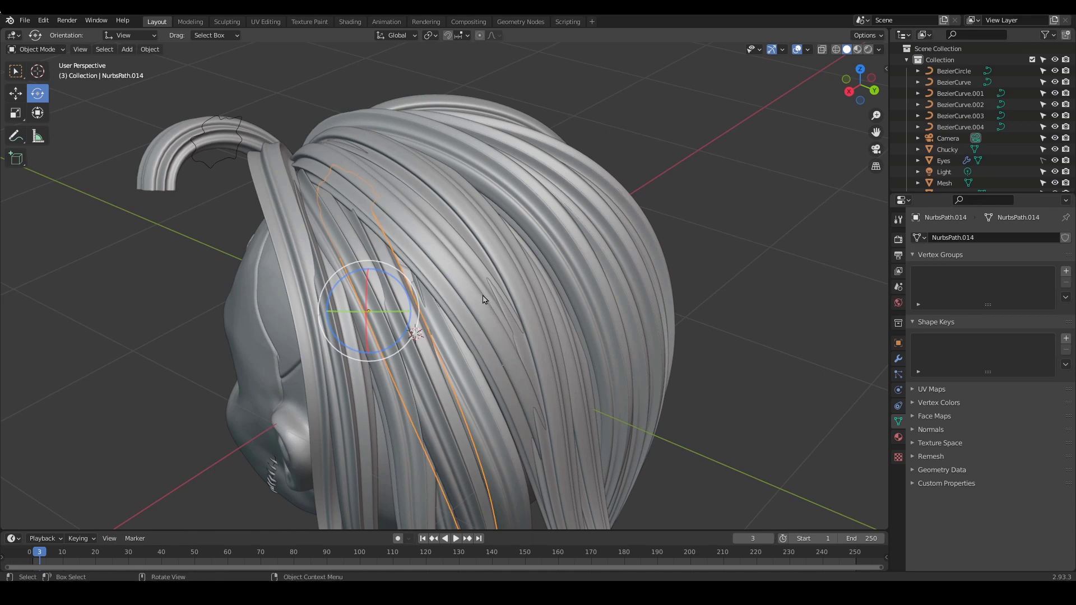
Hide the Chucky head mesh while working on the strands at the back of the head
{"action": "middle_click_drag", "start_coordinate": [479, 248], "coordinate": [352, 269]}
{"action": "left_click", "coordinate": [402, 363]}
{"action": "key", "text": "h"}
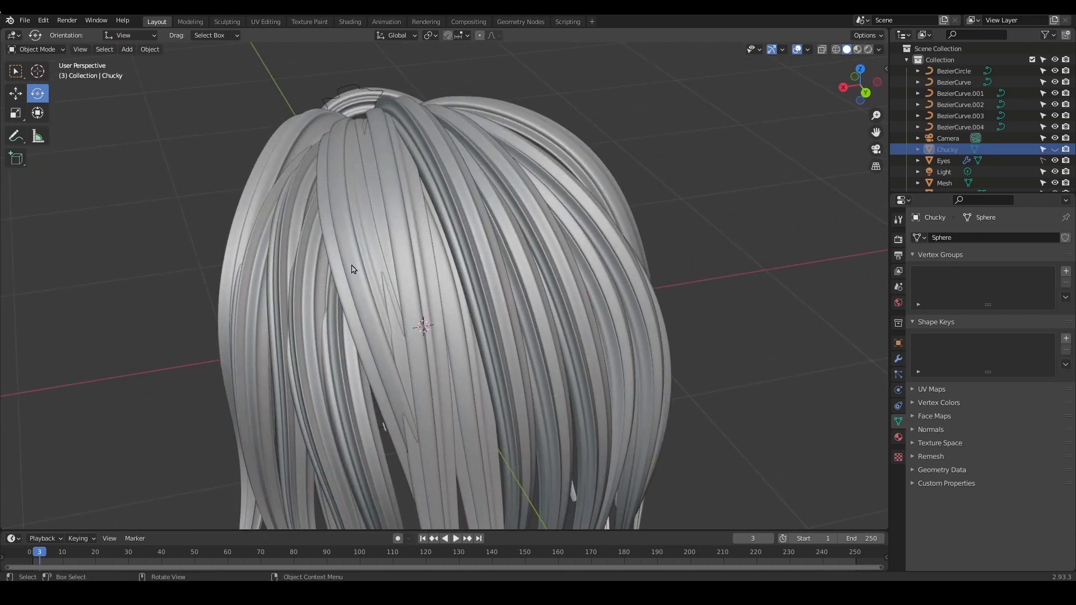
Convert the two central strands at the back of the head from curves to meshes
{"action": "left_click", "coordinate": [394, 274]}
{"action": "key", "text": "h"}
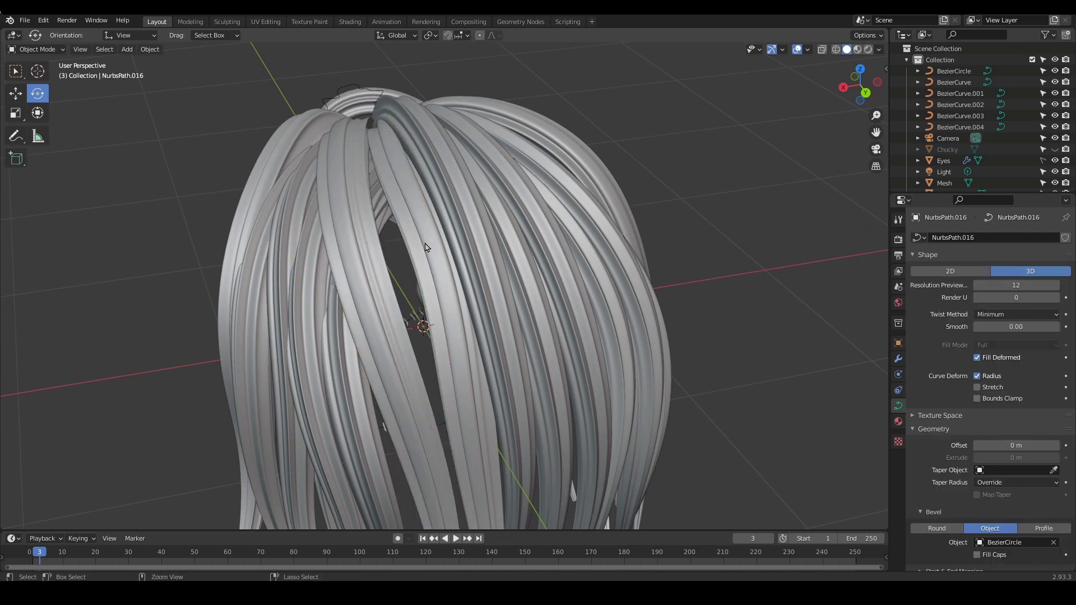
{"action": "key", "text": "ctrl+z"}
{"action": "left_click", "coordinate": [150, 49]}
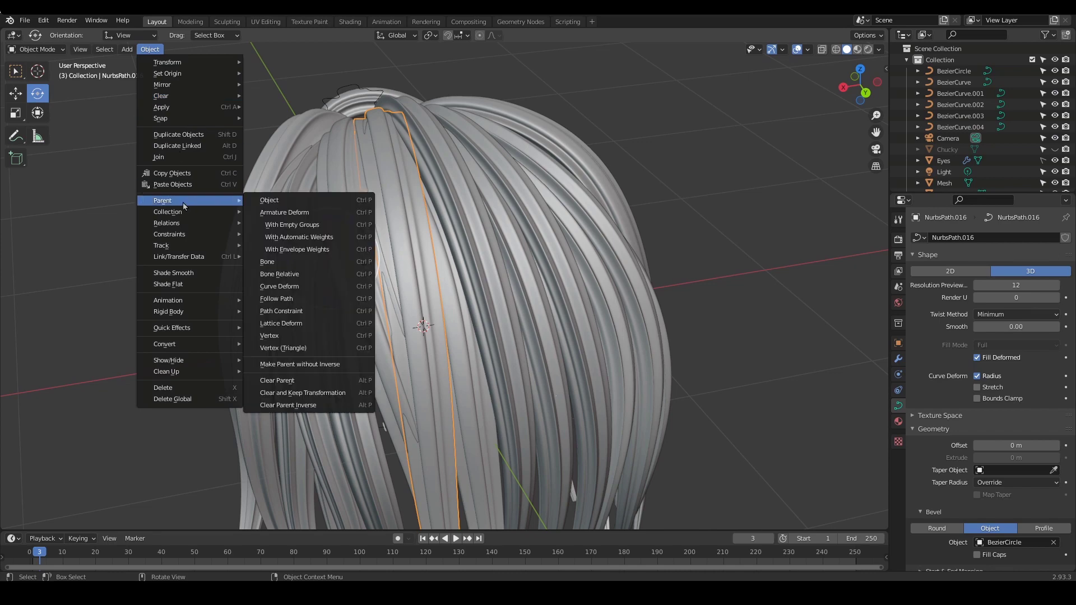
{"action": "left_click", "coordinate": [267, 356]}
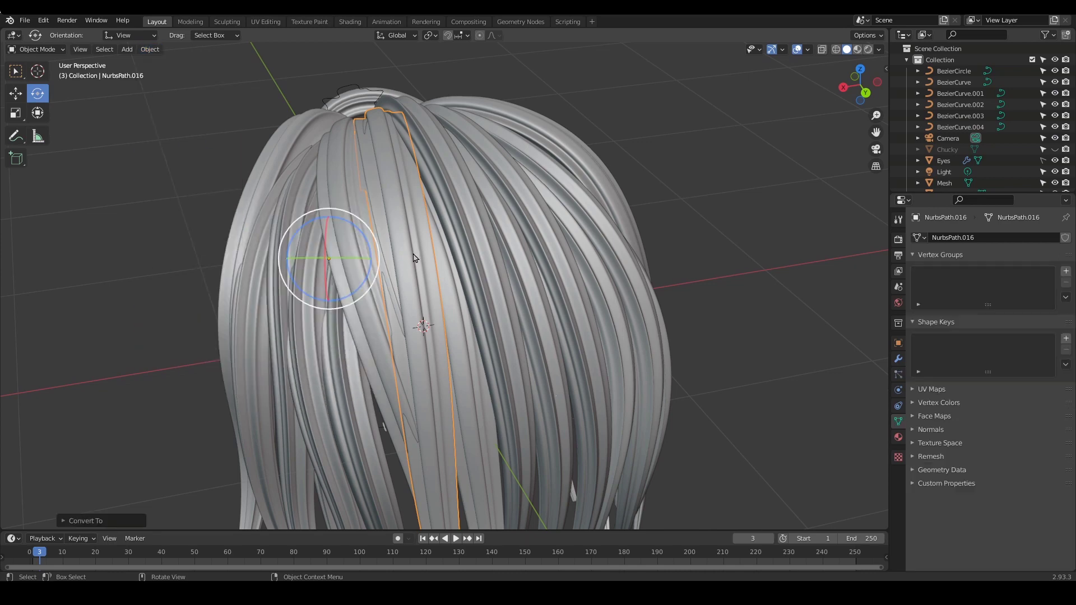
{"action": "left_click", "coordinate": [405, 250]}
{"action": "key", "text": "shift+r"}
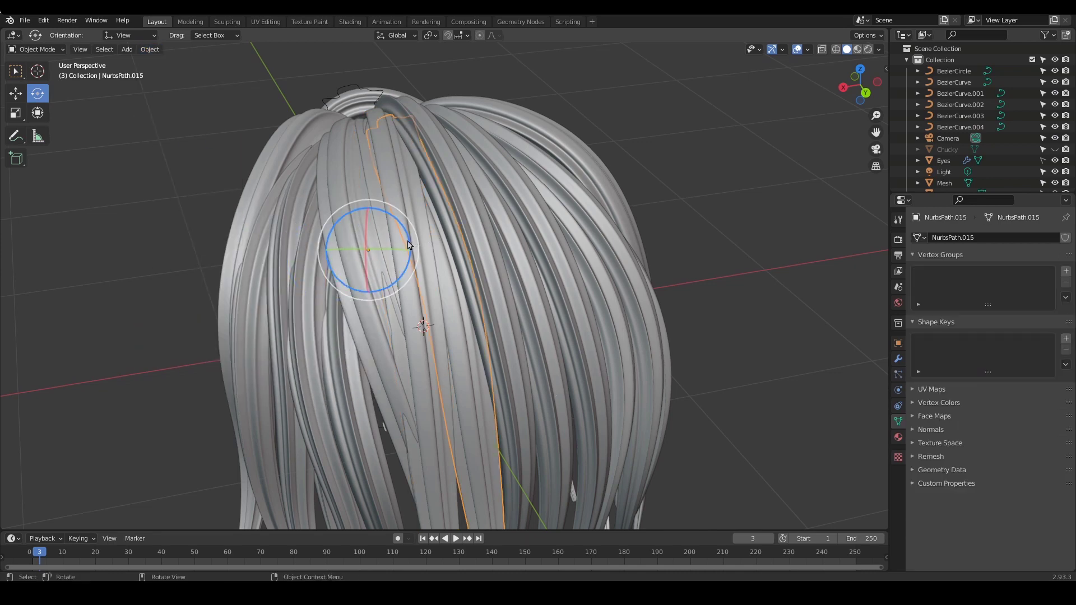
Convert the next three back strands, moving outward from the centre, to meshes by repeating the conversion
{"action": "left_click", "coordinate": [462, 195]}
{"action": "key", "text": "shift+r"}
{"action": "left_click", "coordinate": [499, 192]}
{"action": "key", "text": "shift+r"}
{"action": "left_click", "coordinate": [526, 184]}
{"action": "key", "text": "shift+r"}
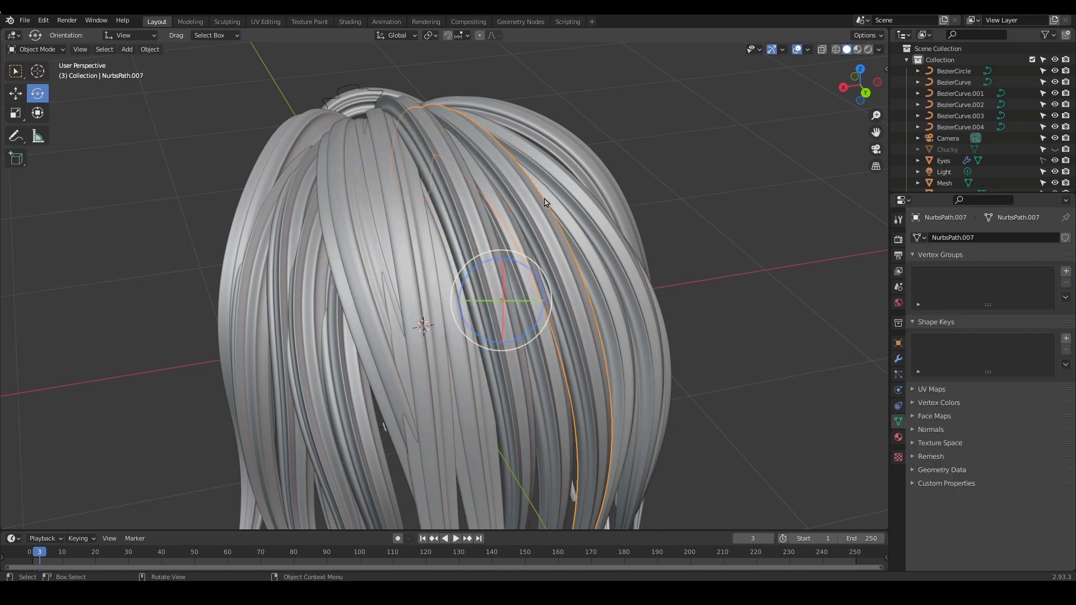
Convert the three outermost strands on that side of the back of the head to meshes
{"action": "left_click", "coordinate": [560, 201]}
{"action": "key", "text": "shift+r"}
{"action": "left_click", "coordinate": [573, 189]}
{"action": "key", "text": "shift+r"}
{"action": "left_click", "coordinate": [590, 171]}
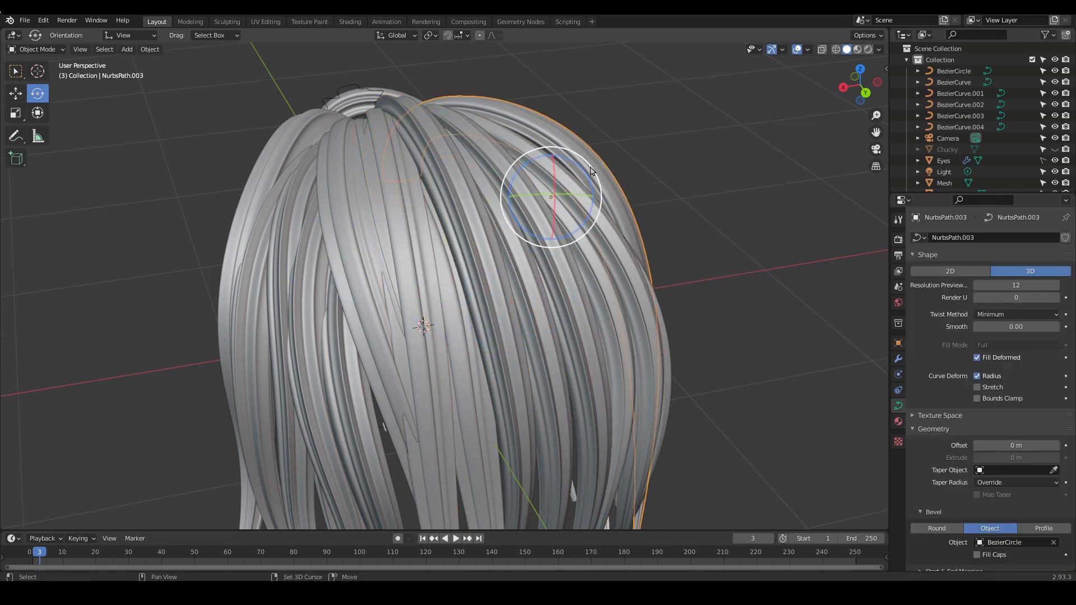
{"action": "key", "text": "shift+r"}
Convert the front strand on the unstitched side of the forehead and the one behind it to meshes
{"action": "middle_click_drag", "start_coordinate": [483, 348], "coordinate": [373, 297]}
{"action": "left_click", "coordinate": [370, 290]}
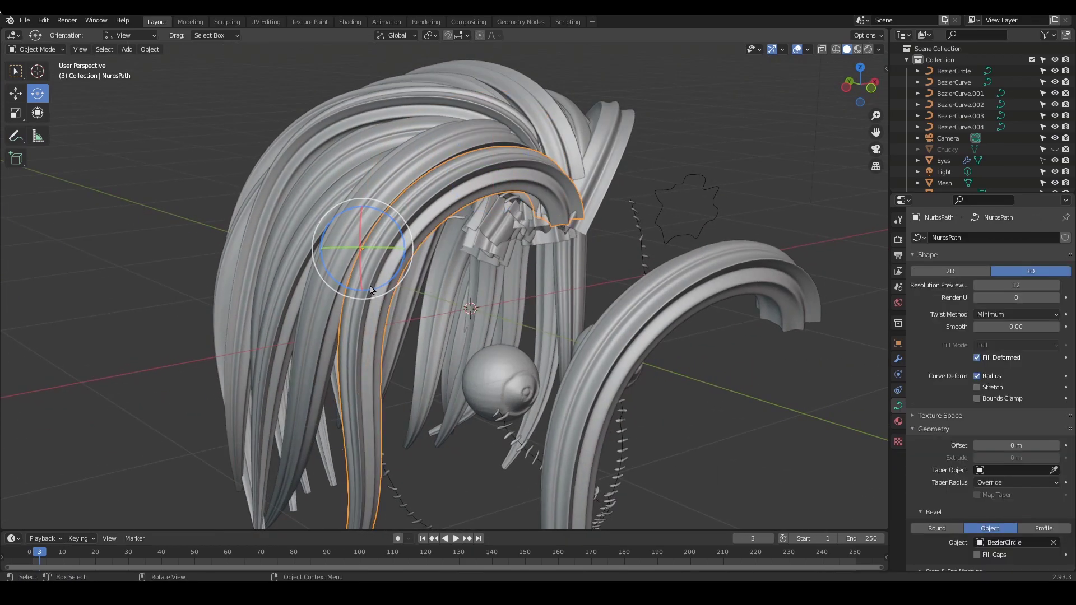
{"action": "key", "text": "shift+r"}
{"action": "left_click", "coordinate": [312, 325]}
{"action": "key", "text": "shift+r"}
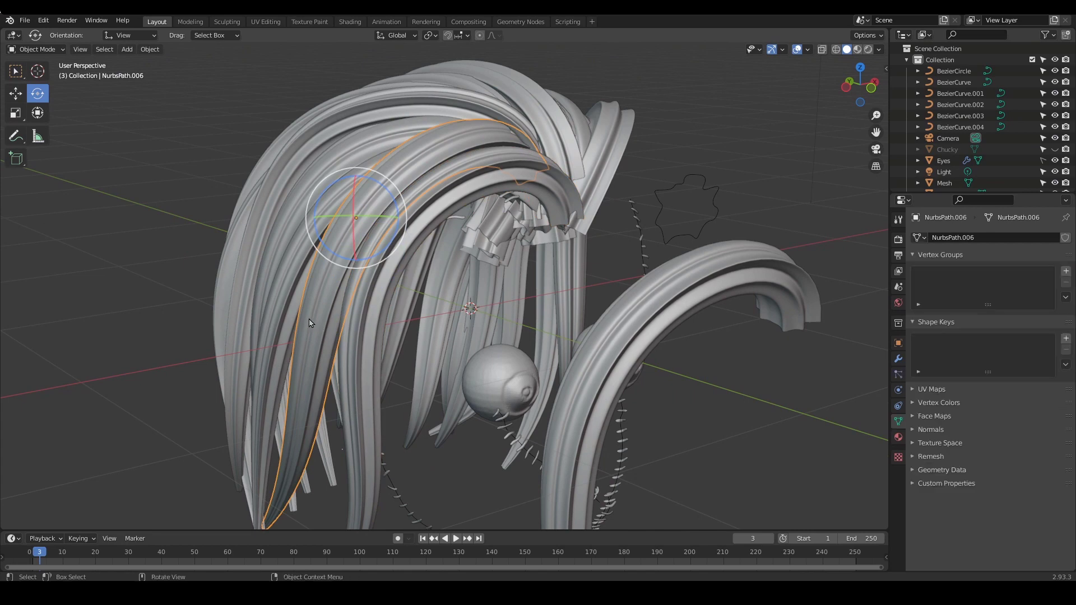
Convert the strands further back on the unstitched side to meshes, through the rear outline strand NurbsPath.011
{"action": "left_click", "coordinate": [287, 323]}
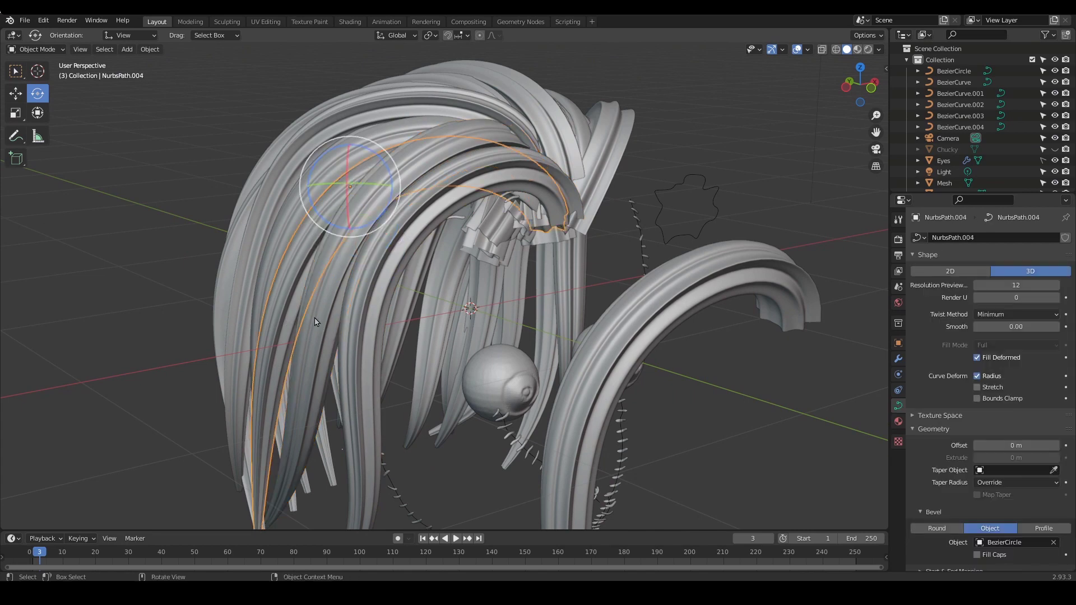
{"action": "key", "text": "shift+r"}
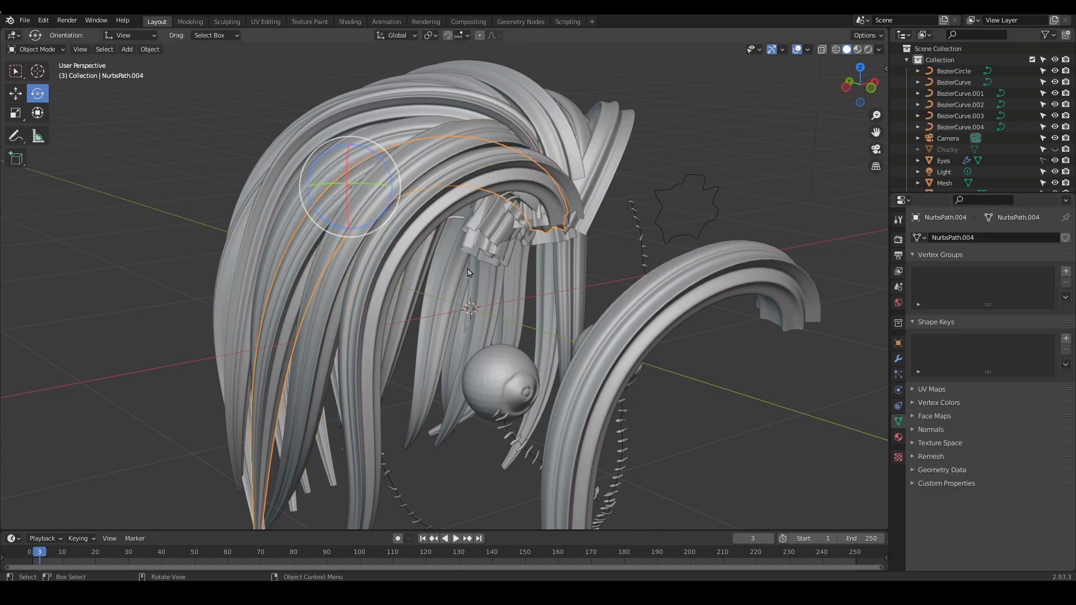
{"action": "left_click", "coordinate": [263, 307]}
{"action": "key", "text": "shift+r"}
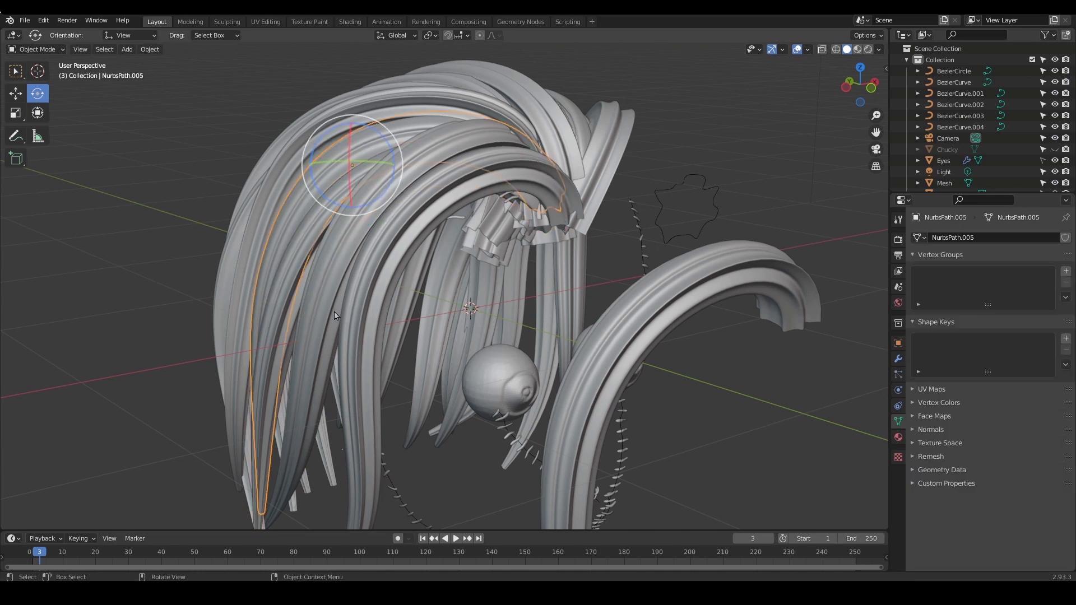
{"action": "left_click", "coordinate": [241, 306]}
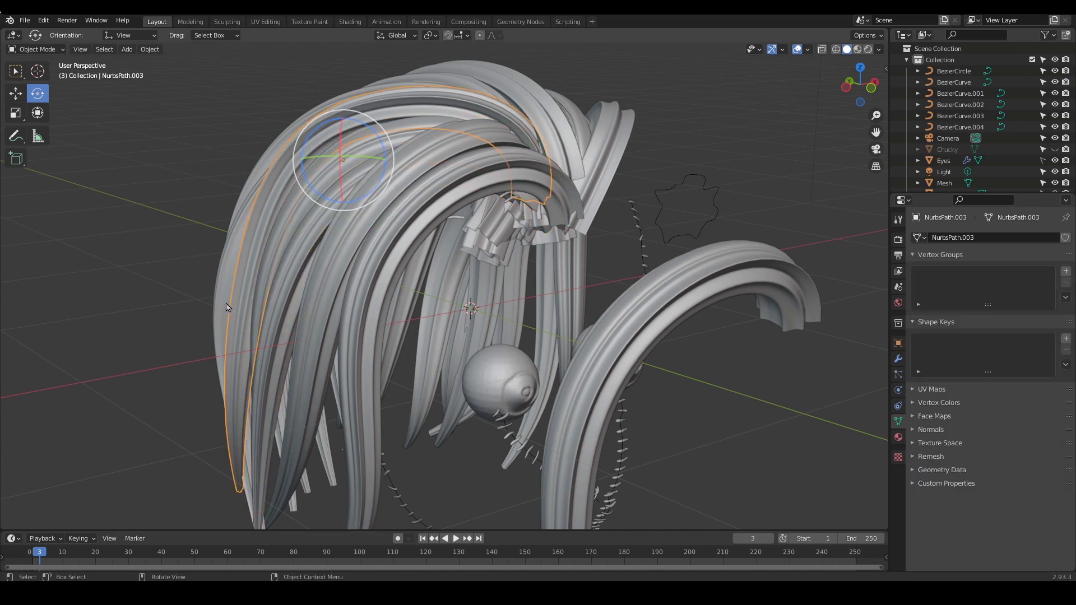
{"action": "left_click", "coordinate": [224, 307]}
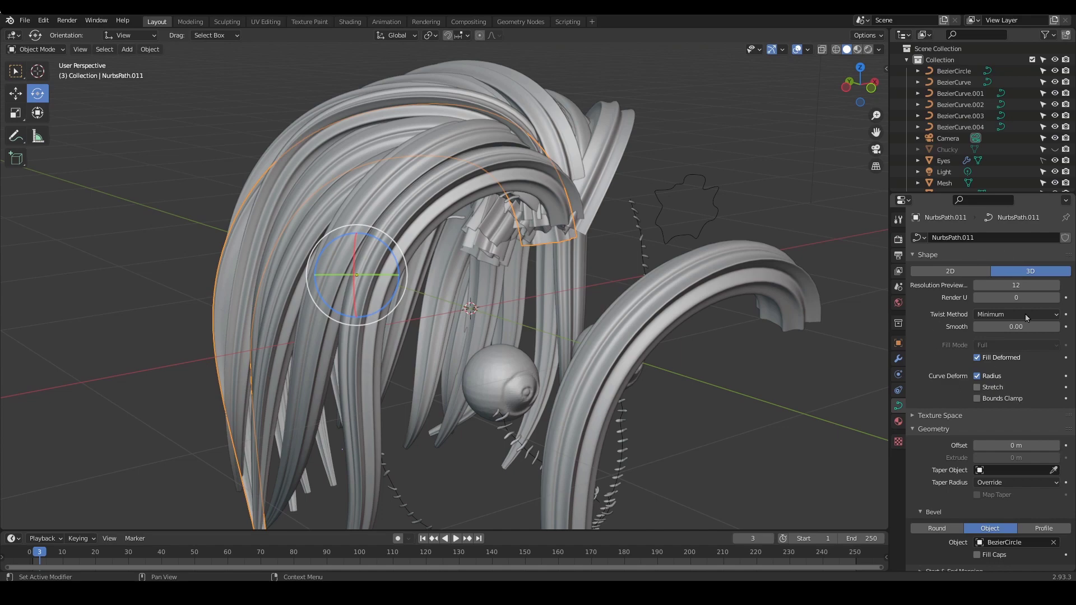
{"action": "key", "text": "alt+c"}
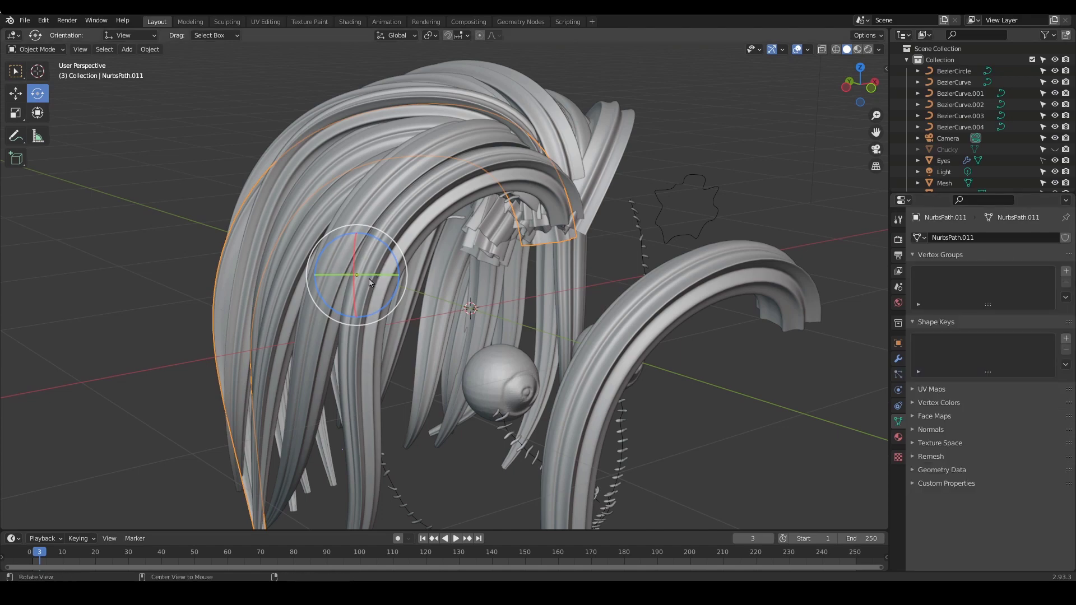
Convert the inner strand NurbsPath.018, rooted behind the front hairline, to a mesh and check the neighbouring strands
{"action": "middle_click_drag", "start_coordinate": [370, 282], "coordinate": [333, 303]}
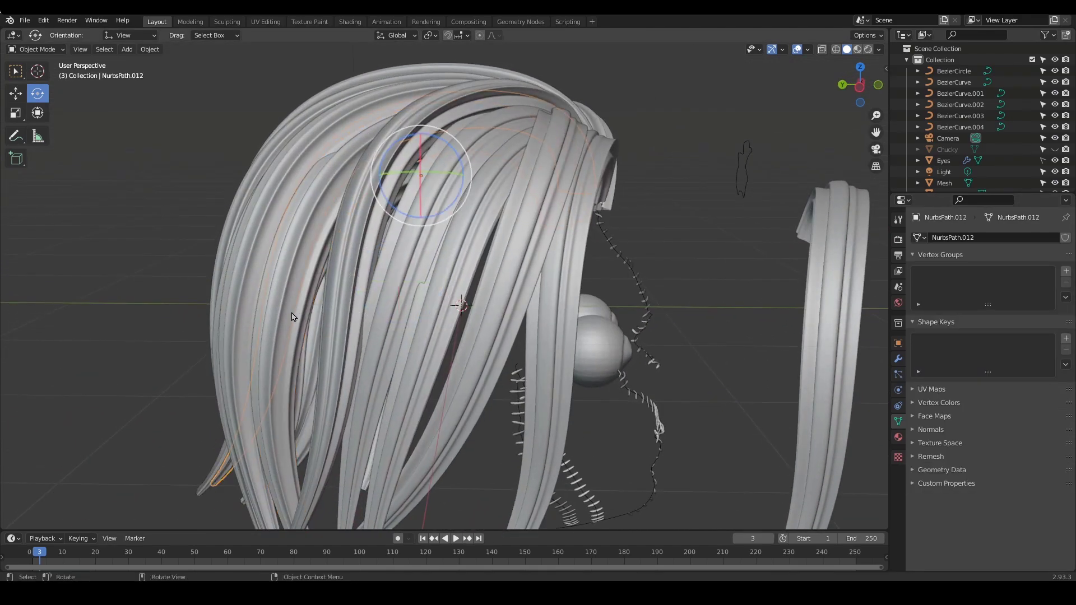
{"action": "middle_click_drag", "start_coordinate": [488, 310], "coordinate": [384, 296]}
{"action": "left_click", "coordinate": [476, 243]}
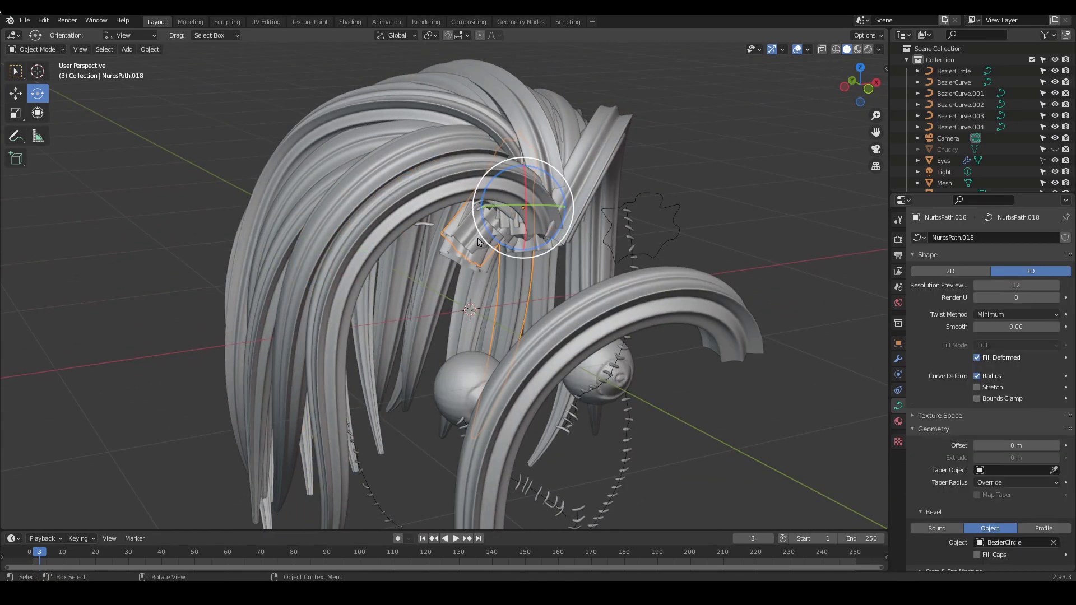
{"action": "middle_click_drag", "start_coordinate": [477, 243], "coordinate": [491, 262]}
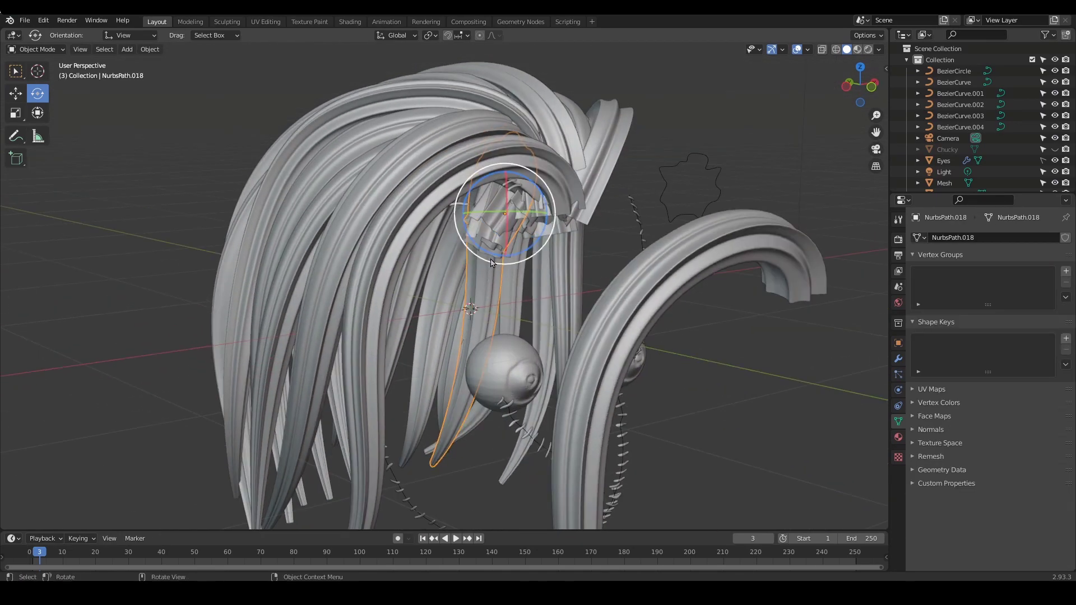
{"action": "left_click", "coordinate": [607, 226]}
{"action": "middle_click_drag", "start_coordinate": [607, 225], "coordinate": [479, 222]}
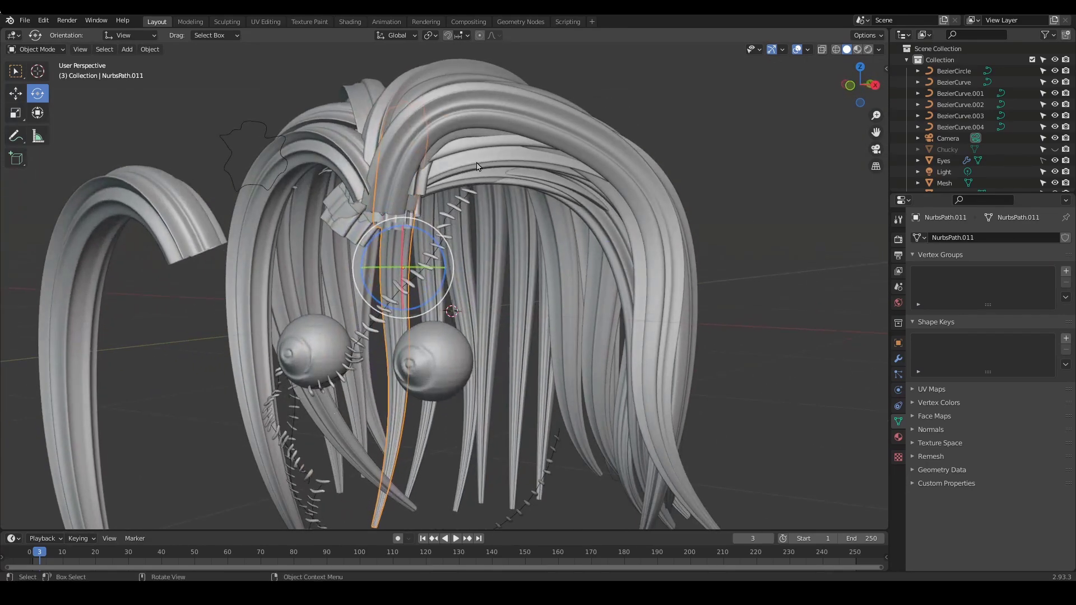
Try scaling the BezierCircle profile's points to check whether any attached strands still follow the bevel profile
{"action": "middle_click_drag", "start_coordinate": [470, 180], "coordinate": [614, 216]}
{"action": "left_click", "coordinate": [627, 242]}
{"action": "left_click", "coordinate": [629, 232]}
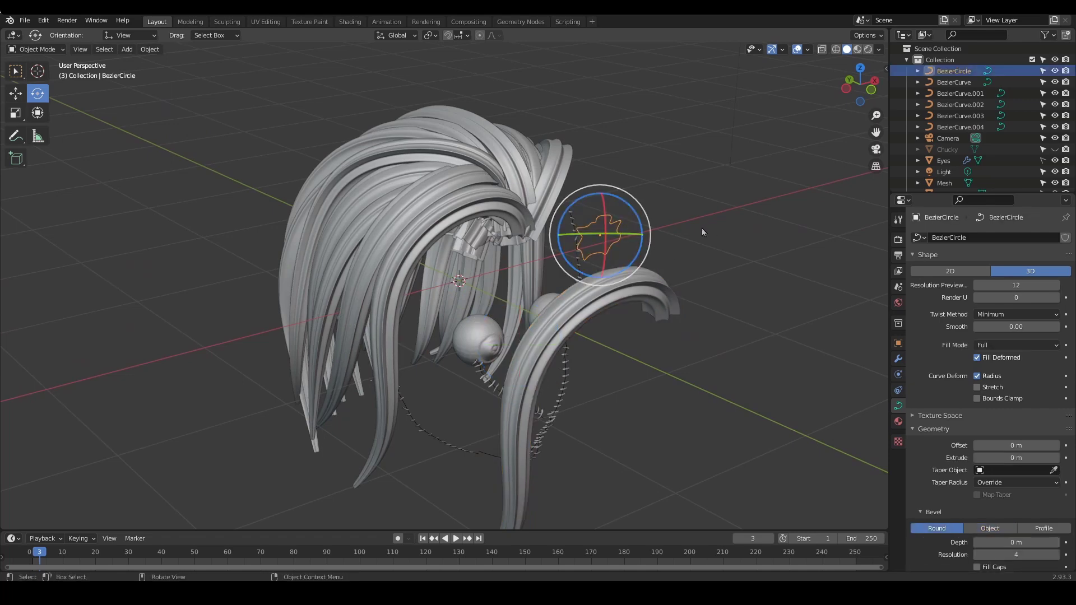
{"action": "key", "text": "Tab"}
{"action": "key", "text": "s"}
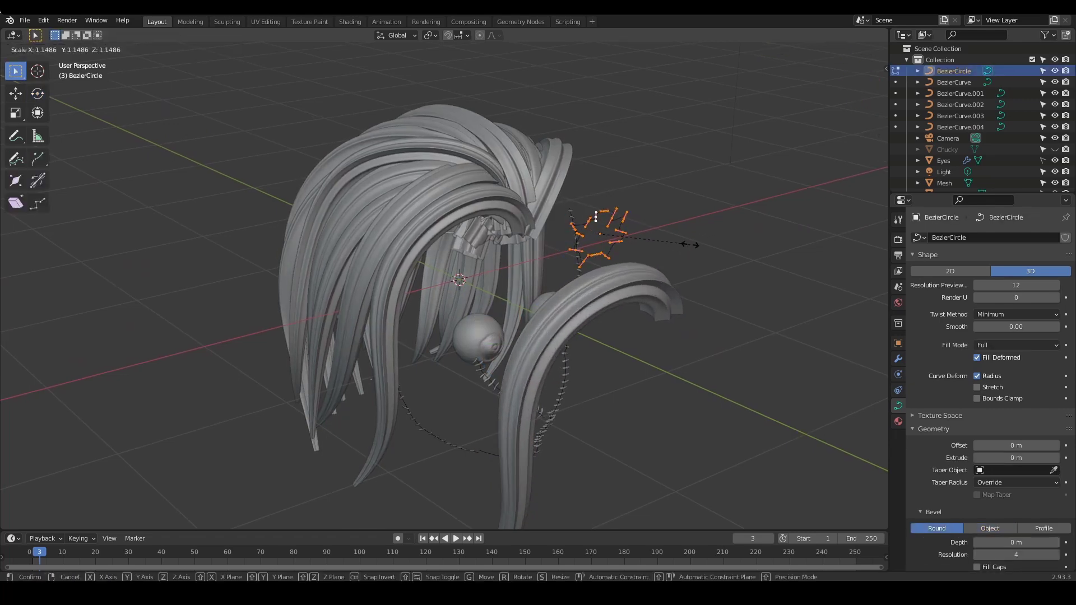
{"action": "middle_click_drag", "start_coordinate": [655, 259], "coordinate": [626, 262]}
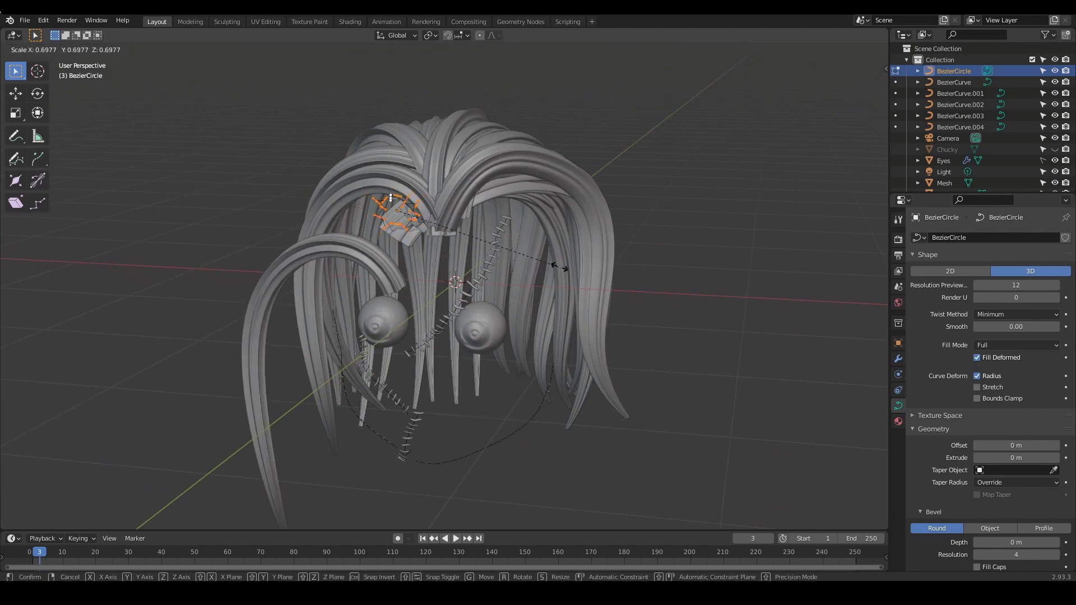
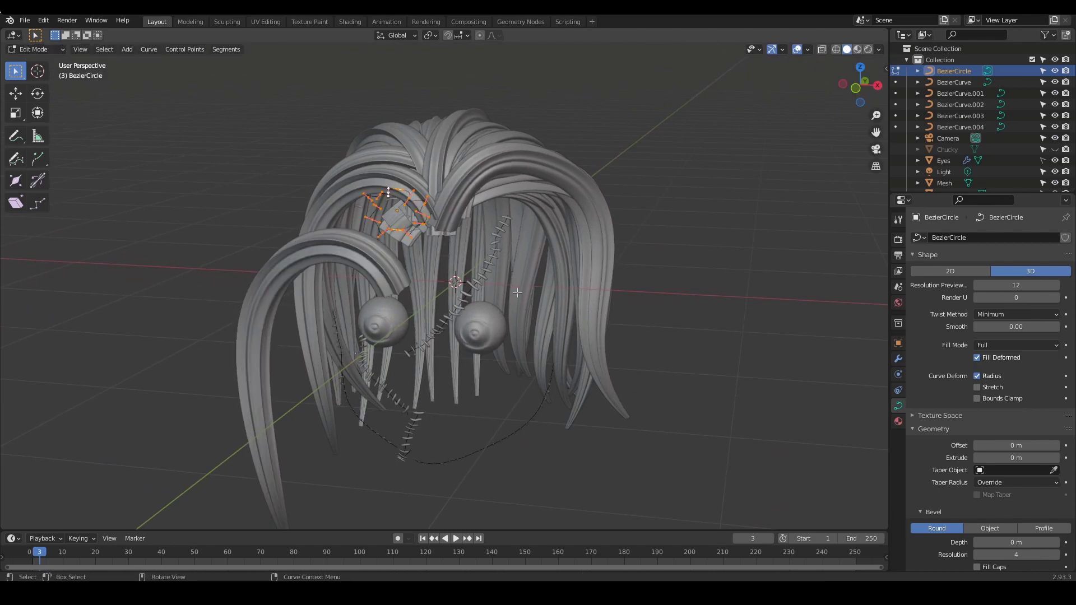
{"action": "left_click", "coordinate": [507, 278]}
Scale the BezierCircle profile's points down in two passes to make the detached spare strand much thinner
{"action": "middle_click_drag", "start_coordinate": [507, 277], "coordinate": [573, 229]}
{"action": "middle_click_drag", "start_coordinate": [460, 294], "coordinate": [653, 290]}
{"action": "left_click_drag", "start_coordinate": [652, 289], "coordinate": [651, 311], "text": "ctrl+alt"}
{"action": "mouse_move", "coordinate": [652, 312]}
{"action": "left_mouse_down", "text": "alt"}
{"action": "mouse_move", "coordinate": [610, 305]}
{"action": "mouse_move", "coordinate": [639, 316]}
{"action": "left_mouse_up", "text": "alt"}
{"action": "key", "text": "s"}
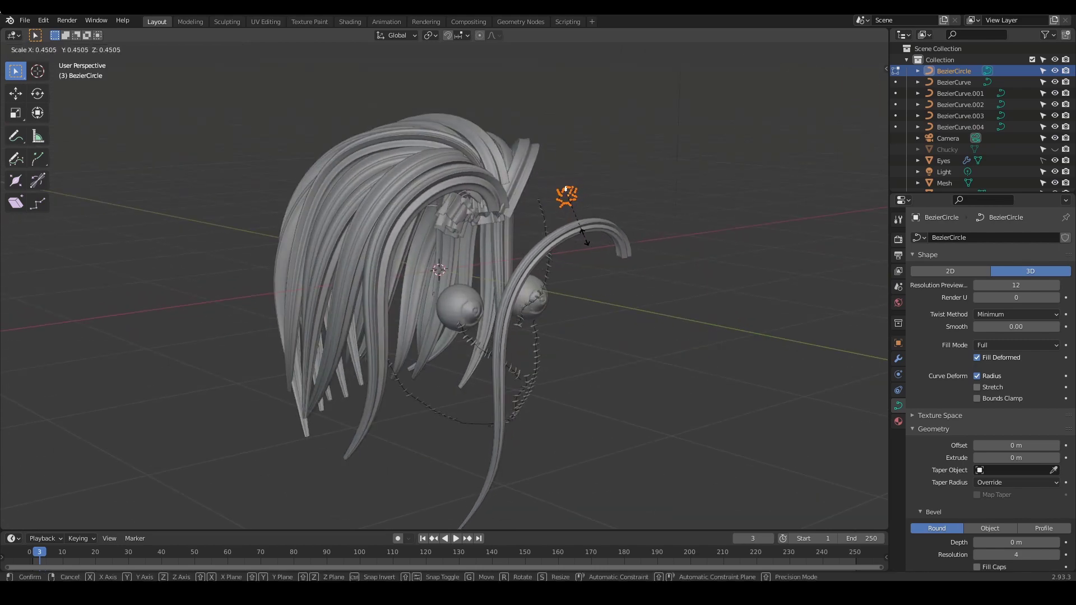
{"action": "left_click", "coordinate": [566, 222]}
{"action": "middle_click_drag", "start_coordinate": [566, 222], "coordinate": [563, 240]}
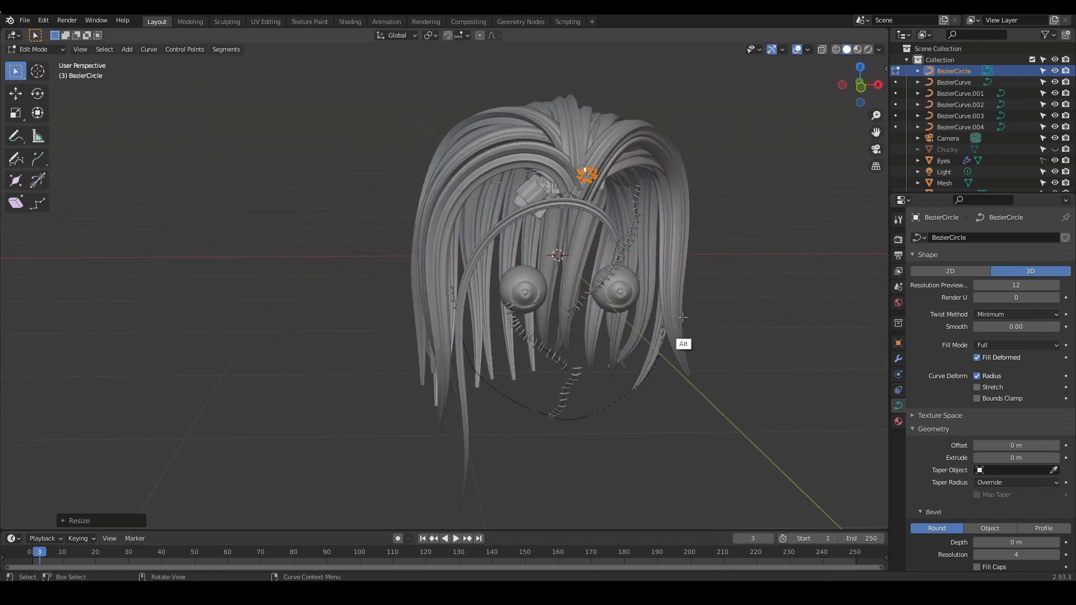
{"action": "left_click_drag", "start_coordinate": [708, 357], "coordinate": [682, 319], "text": "alt"}
{"action": "key", "text": "s"}
{"action": "left_click", "coordinate": [663, 314]}
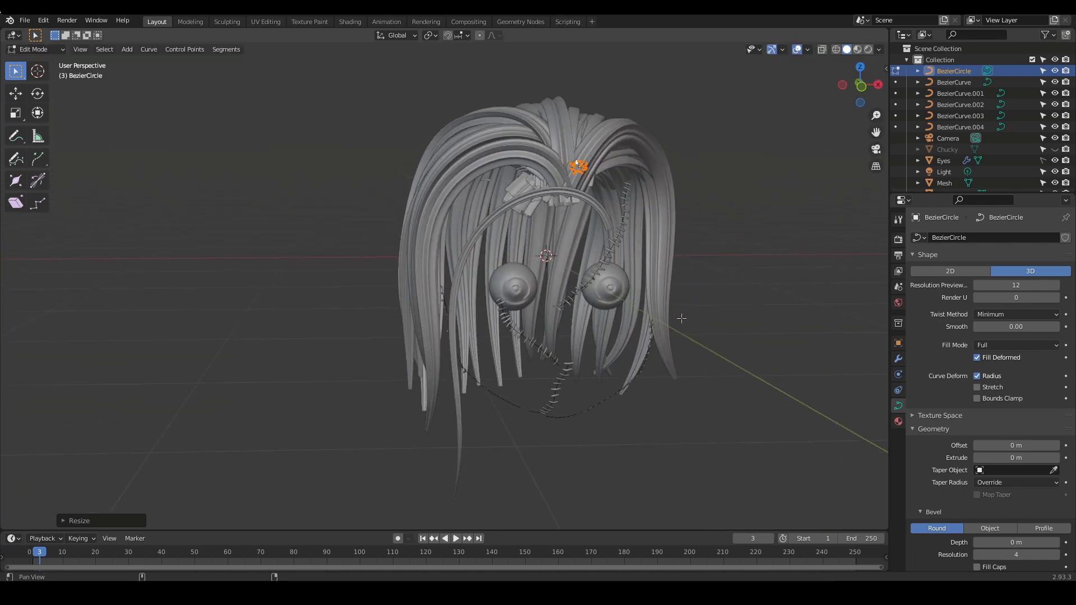
Finish editing the BezierCircle profile and show the Chucky head mesh again
{"action": "key", "text": "Tab"}
{"action": "left_click_drag", "start_coordinate": [745, 270], "coordinate": [736, 292], "text": "alt"}
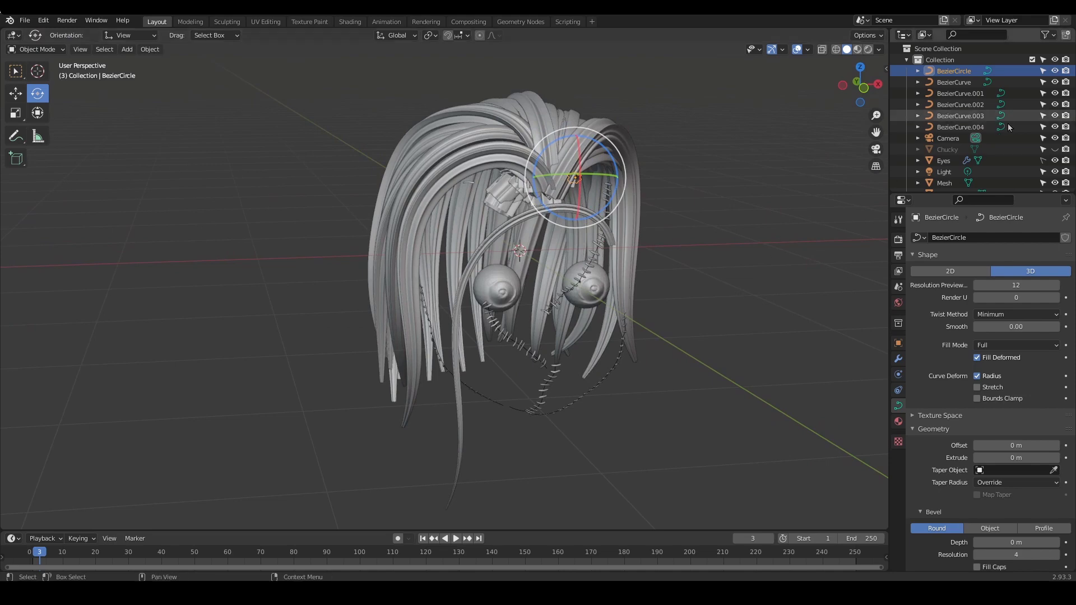
{"action": "left_click", "coordinate": [1054, 149]}
Move the thin spare strand NurbsPath.020 onto the unstitched side of the head, running from the parting down over the existing hair
{"action": "mouse_move", "coordinate": [640, 281]}
{"action": "left_mouse_down", "text": "alt"}
{"action": "mouse_move", "coordinate": [555, 246]}
{"action": "mouse_move", "coordinate": [692, 274]}
{"action": "mouse_move", "coordinate": [657, 273]}
{"action": "left_mouse_up", "text": "alt"}
{"action": "left_click", "coordinate": [554, 245]}
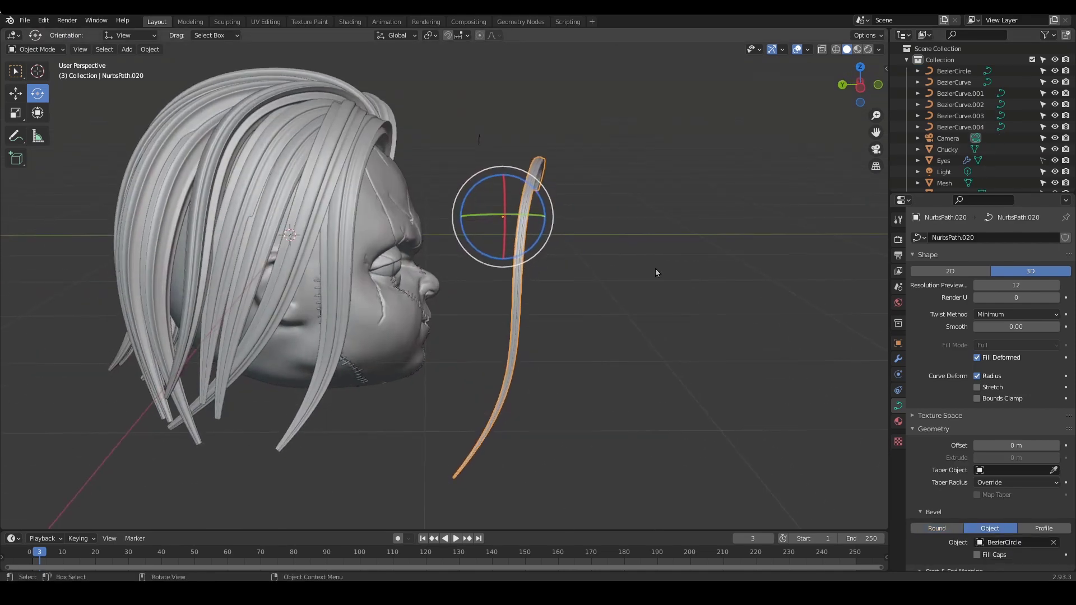
{"action": "middle_click_drag", "start_coordinate": [640, 266], "coordinate": [689, 294], "text": "shift"}
{"action": "key", "text": "g"}
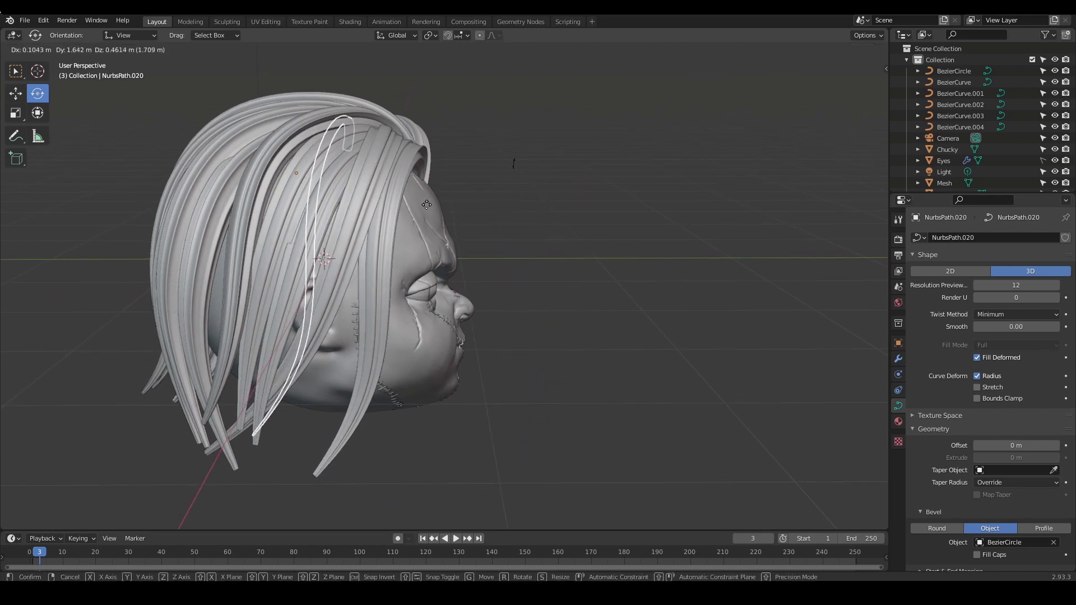
{"action": "left_click", "coordinate": [474, 207]}
{"action": "middle_click_drag", "start_coordinate": [513, 223], "coordinate": [618, 271]}
{"action": "key", "text": "g"}
{"action": "left_click", "coordinate": [458, 234]}
{"action": "key", "text": "g"}
{"action": "left_click", "coordinate": [648, 296]}
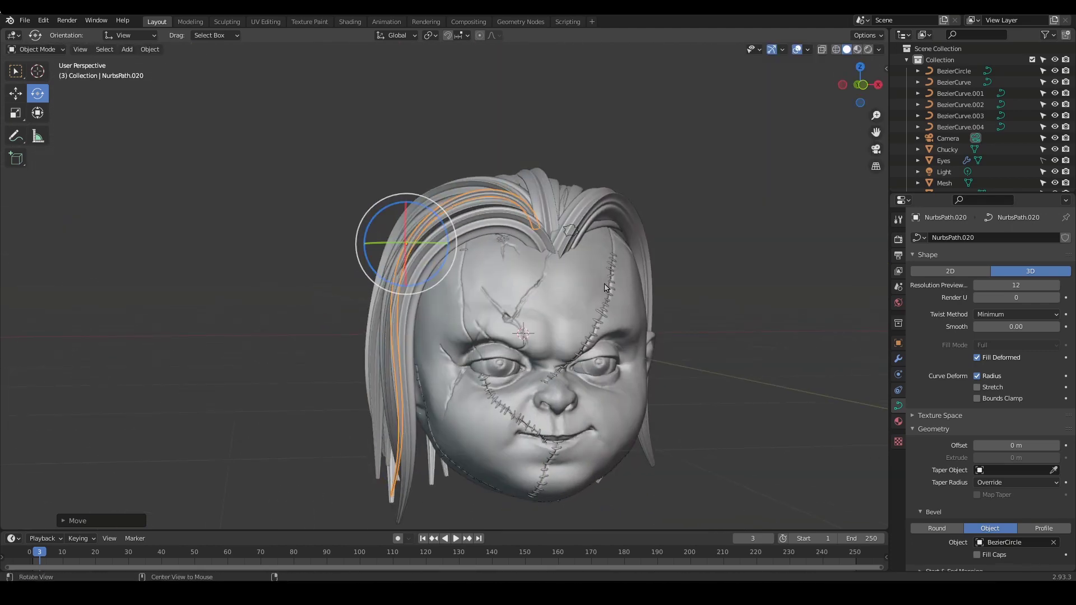
Move the lower control points of the thin strand on the unstitched side outward so its end flicks away from the head
{"action": "key", "text": "Tab"}
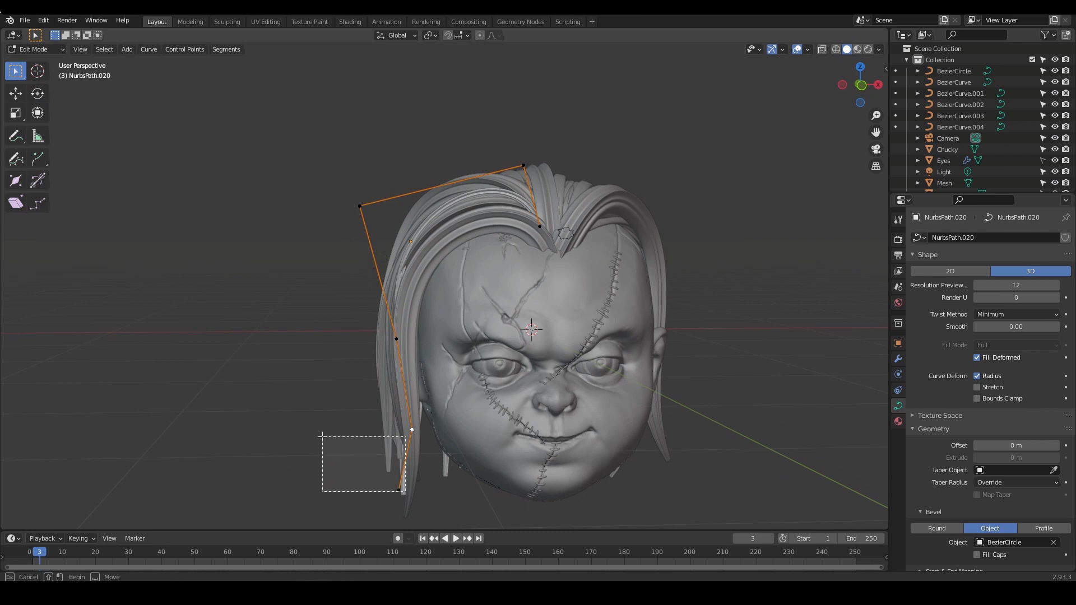
{"action": "left_click_drag", "start_coordinate": [15, 71], "coordinate": [56, 76]}
{"action": "left_click_drag", "start_coordinate": [398, 488], "coordinate": [329, 438]}
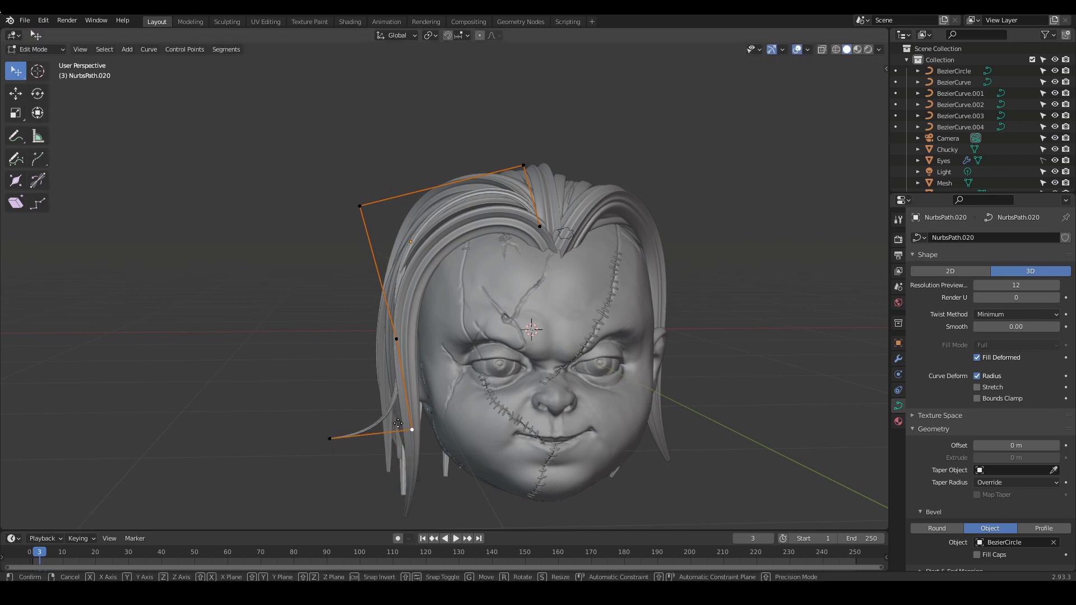
{"action": "left_click_drag", "start_coordinate": [411, 430], "coordinate": [355, 389]}
{"action": "middle_click_drag", "start_coordinate": [447, 359], "coordinate": [362, 381]}
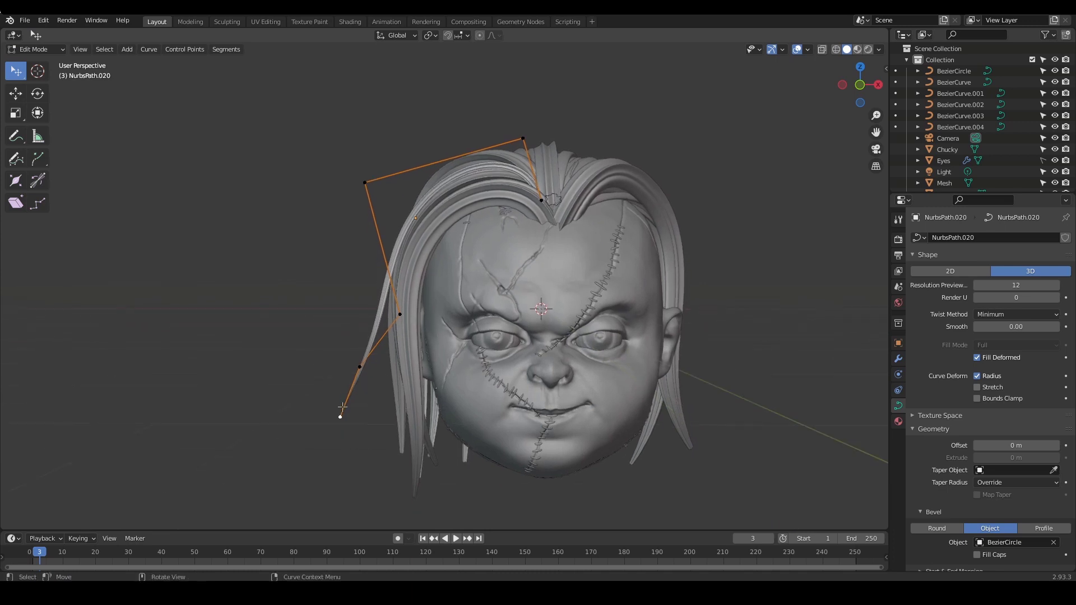
{"action": "left_click_drag", "start_coordinate": [342, 408], "coordinate": [365, 360]}
Pull the thin strand's upper and middle control points in toward the existing hair, then adjust its lower points
{"action": "left_click_drag", "start_coordinate": [364, 184], "coordinate": [381, 204]}
{"action": "left_click_drag", "start_coordinate": [387, 288], "coordinate": [395, 253]}
{"action": "left_click_drag", "start_coordinate": [507, 142], "coordinate": [492, 152]}
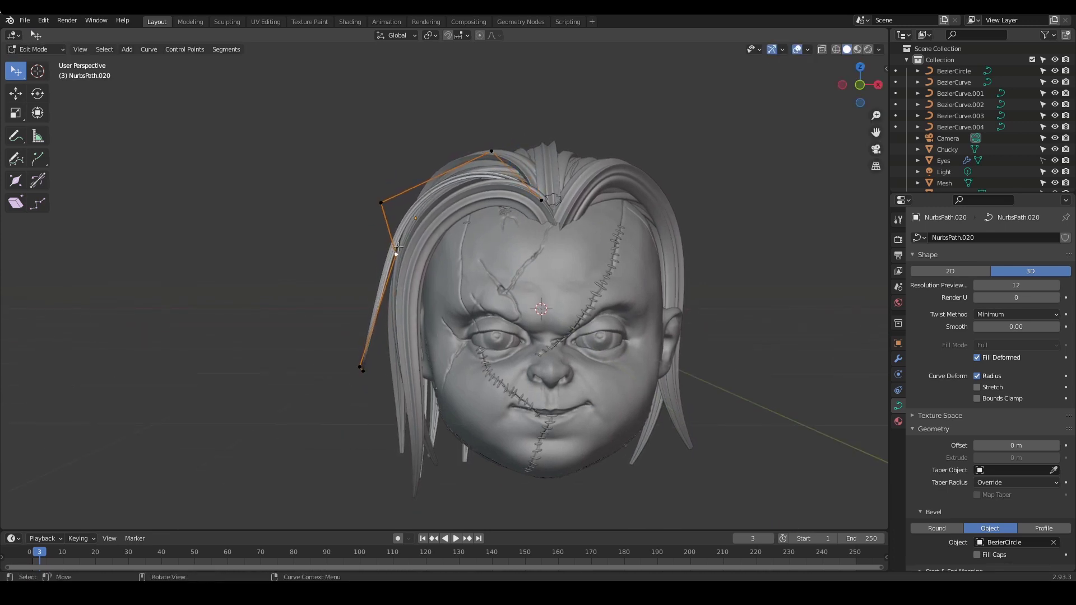
{"action": "left_click_drag", "start_coordinate": [398, 246], "coordinate": [413, 228]}
{"action": "left_click_drag", "start_coordinate": [383, 203], "coordinate": [393, 204]}
{"action": "left_click_drag", "start_coordinate": [360, 367], "coordinate": [387, 316]}
{"action": "left_click_drag", "start_coordinate": [323, 344], "coordinate": [354, 353]}
Fine-tune the thin strand's two side control points so it hugs the hair, and finish editing it
{"action": "middle_click_drag", "start_coordinate": [403, 355], "coordinate": [434, 221]}
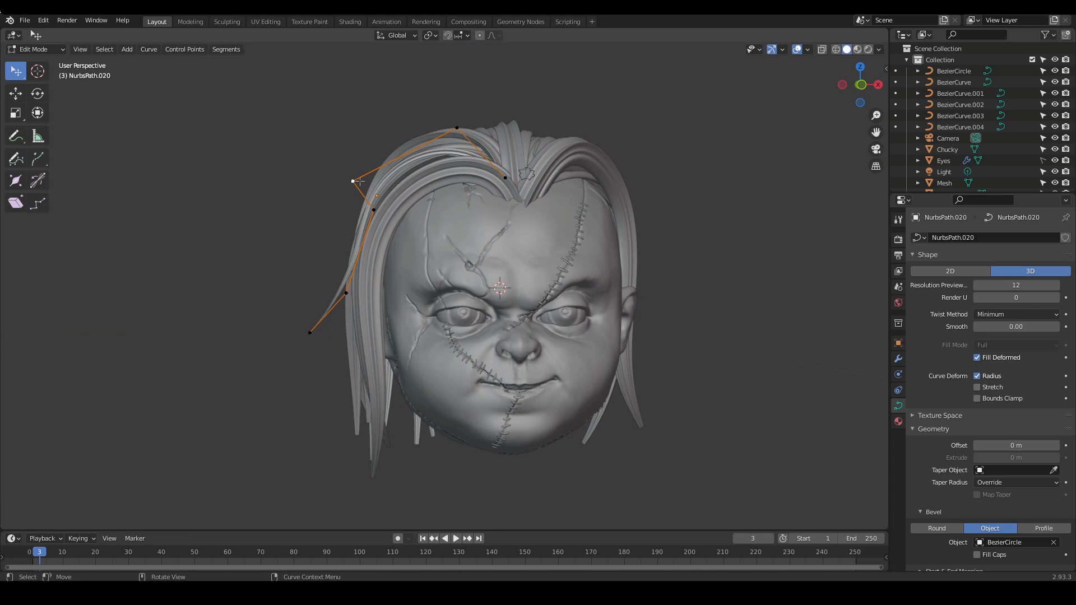
{"action": "left_click_drag", "start_coordinate": [360, 181], "coordinate": [367, 185]}
{"action": "left_click_drag", "start_coordinate": [373, 210], "coordinate": [426, 225]}
{"action": "key", "text": "Tab"}
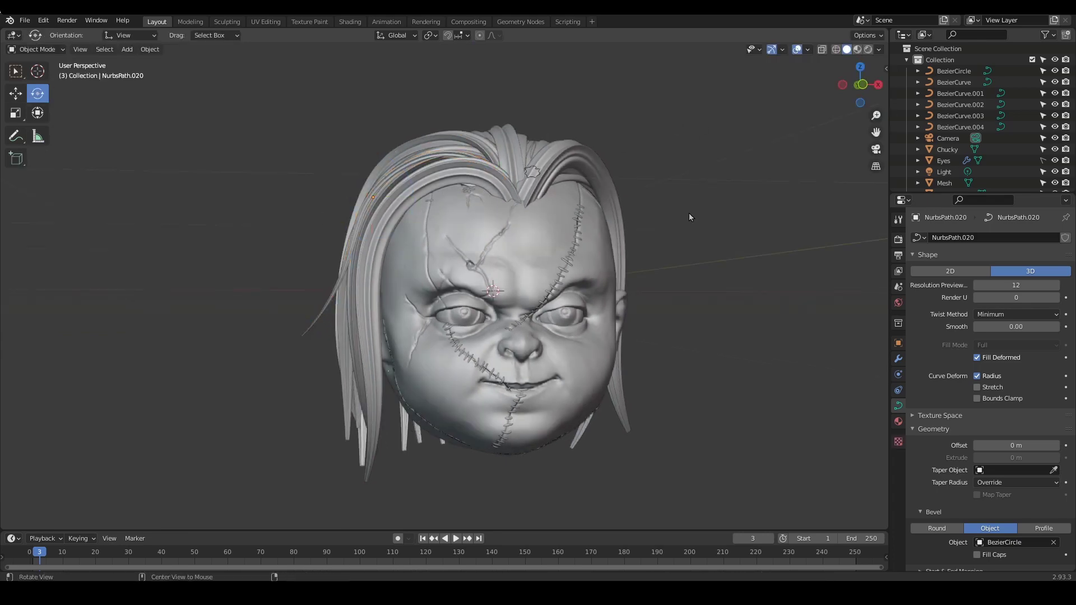
{"action": "left_click_drag", "start_coordinate": [676, 220], "coordinate": [376, 172], "text": "alt"}
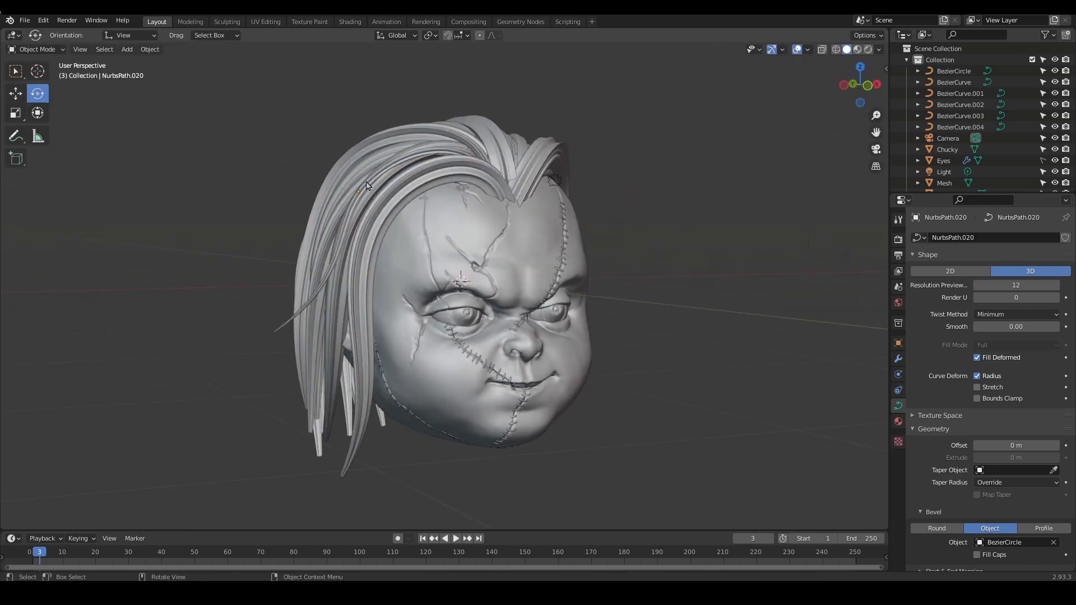
Duplicate the thin side strand and place the copy beside it on the unstitched side of the head
{"action": "left_click", "coordinate": [367, 182]}
{"action": "middle_click_drag", "start_coordinate": [366, 183], "coordinate": [592, 283]}
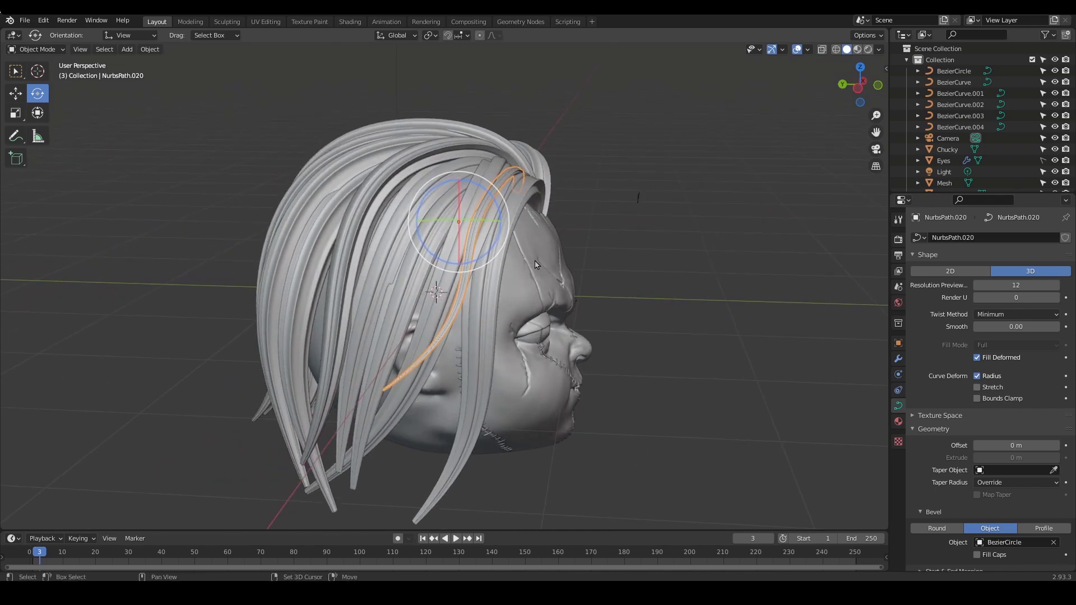
{"action": "key", "text": "shift+d"}
{"action": "left_click", "coordinate": [467, 229]}
{"action": "middle_click_drag", "start_coordinate": [467, 230], "coordinate": [628, 261]}
{"action": "key", "text": "g"}
{"action": "left_click", "coordinate": [557, 254]}
Reshape the duplicate's control points into a shorter strand whose end flicks outward above the first one, and finish editing it
{"action": "key", "text": "Tab"}
{"action": "left_click_drag", "start_coordinate": [389, 306], "coordinate": [350, 290]}
{"action": "left_click_drag", "start_coordinate": [398, 226], "coordinate": [361, 208]}
{"action": "middle_click_drag", "start_coordinate": [361, 224], "coordinate": [401, 218]}
{"action": "middle_click_drag", "start_coordinate": [343, 307], "coordinate": [306, 317]}
{"action": "left_click_drag", "start_coordinate": [301, 317], "coordinate": [305, 261]}
{"action": "left_click_drag", "start_coordinate": [340, 193], "coordinate": [333, 186]}
{"action": "left_click_drag", "start_coordinate": [288, 279], "coordinate": [328, 243]}
{"action": "left_click_drag", "start_coordinate": [290, 238], "coordinate": [299, 250]}
{"action": "middle_click_drag", "start_coordinate": [507, 292], "coordinate": [459, 287]}
{"action": "middle_click_drag", "start_coordinate": [459, 287], "coordinate": [481, 286]}
{"action": "key", "text": "Tab"}
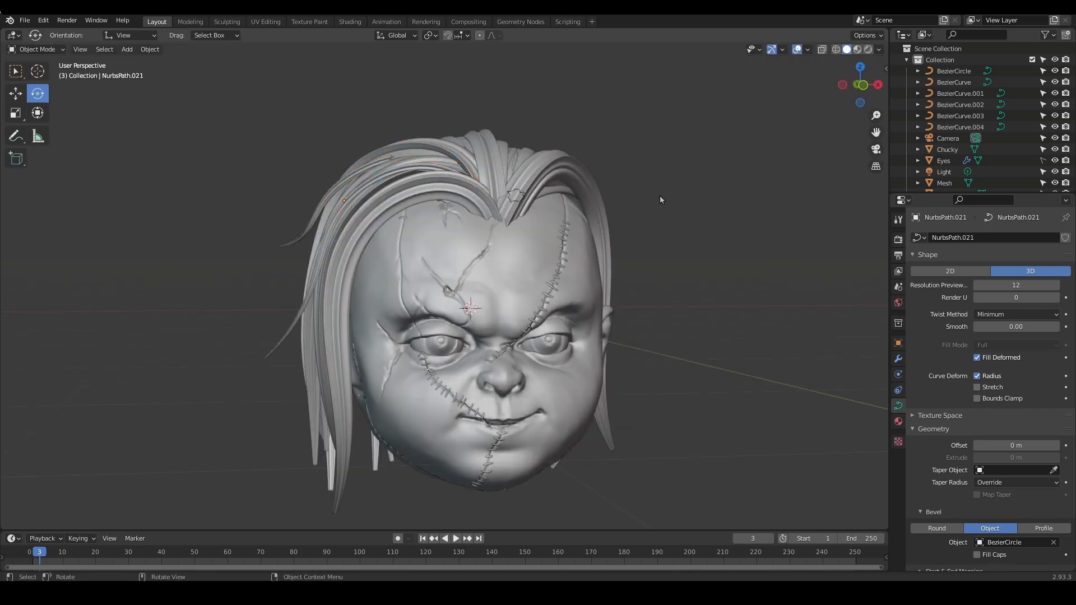
Raise the shorter strand's crown control point outward so the strand arches above the surrounding hair, and finish editing it
{"action": "middle_click_drag", "start_coordinate": [660, 195], "coordinate": [322, 218]}
{"action": "key", "text": "Tab"}
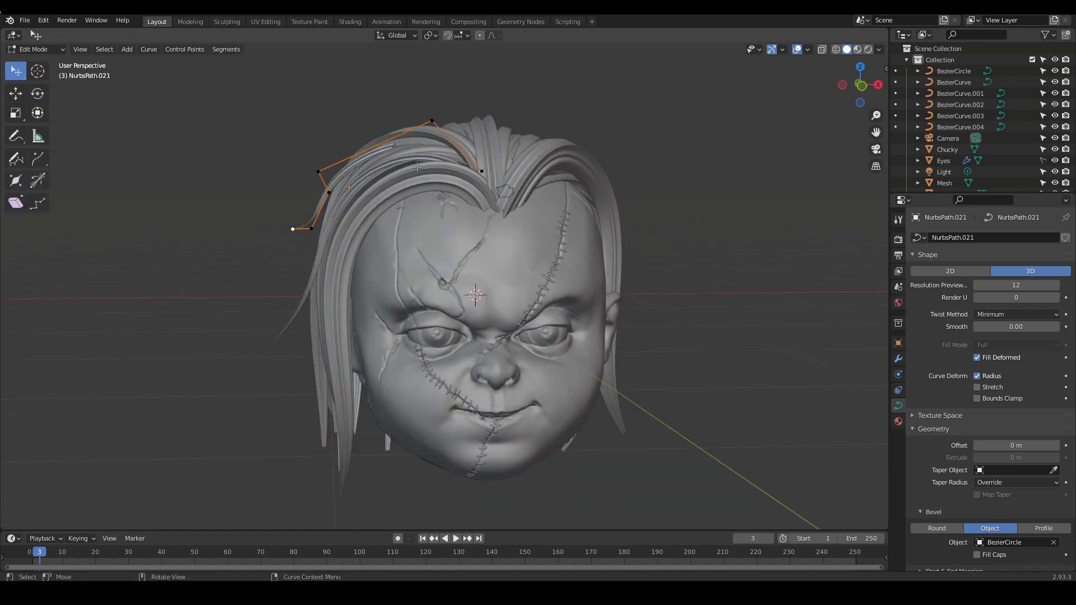
{"action": "left_click_drag", "start_coordinate": [429, 128], "coordinate": [379, 119]}
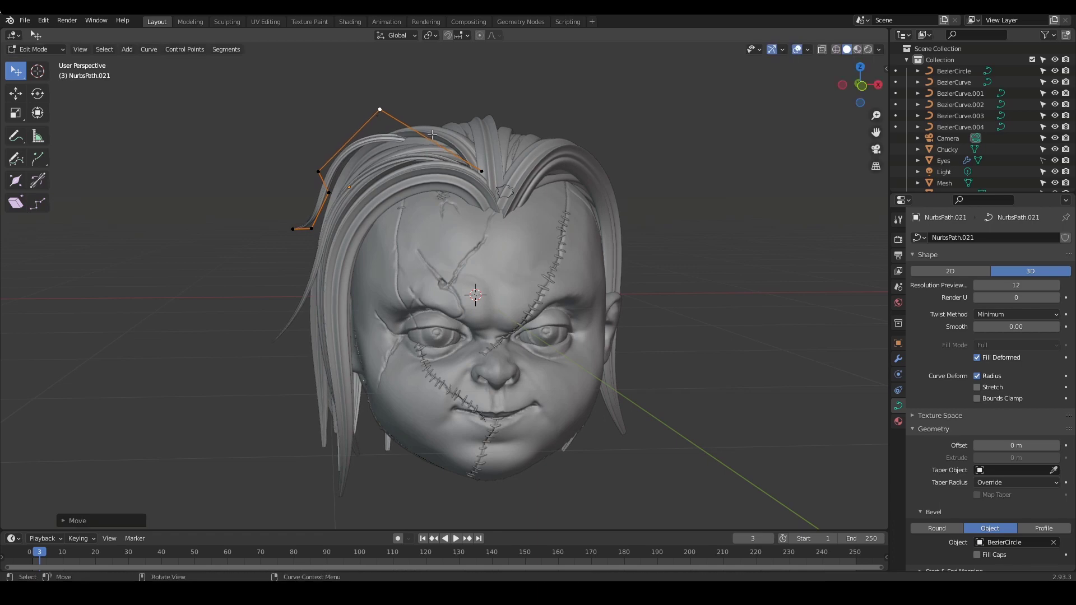
{"action": "left_click_drag", "start_coordinate": [488, 170], "coordinate": [462, 195], "text": "alt"}
{"action": "middle_click_drag", "start_coordinate": [465, 195], "coordinate": [524, 173]}
{"action": "key", "text": "Tab"}
{"action": "middle_click_drag", "start_coordinate": [633, 209], "coordinate": [583, 221]}
{"action": "left_click", "coordinate": [669, 241]}
{"action": "middle_click_drag", "start_coordinate": [669, 245], "coordinate": [544, 247]}
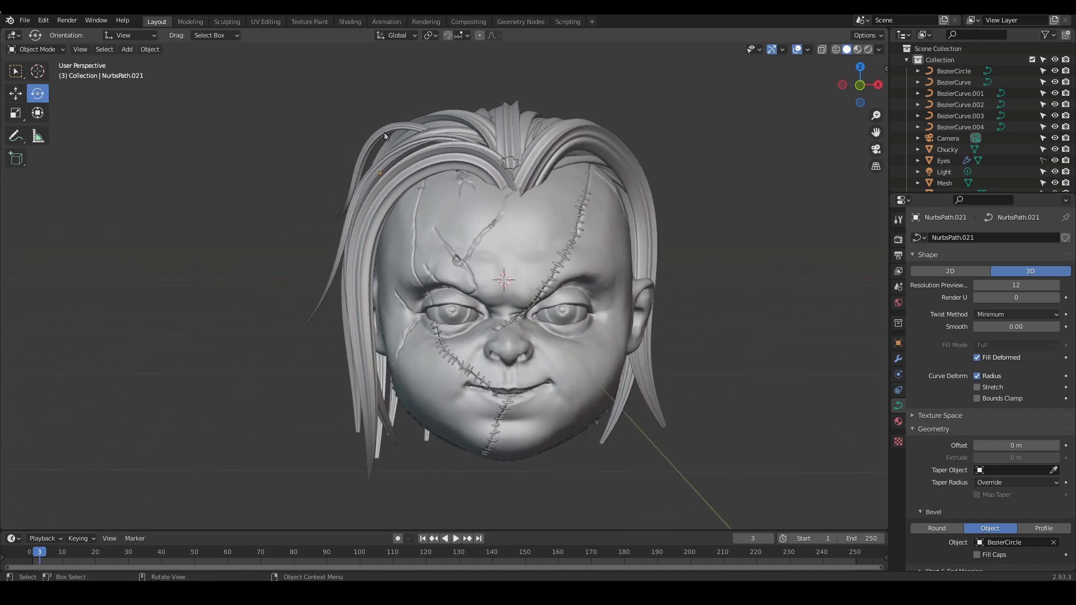
Duplicate a thin side strand and rotate the copy toward the back of the head
{"action": "middle_click_drag", "start_coordinate": [430, 164], "coordinate": [552, 258]}
{"action": "key", "text": "shift+d"}
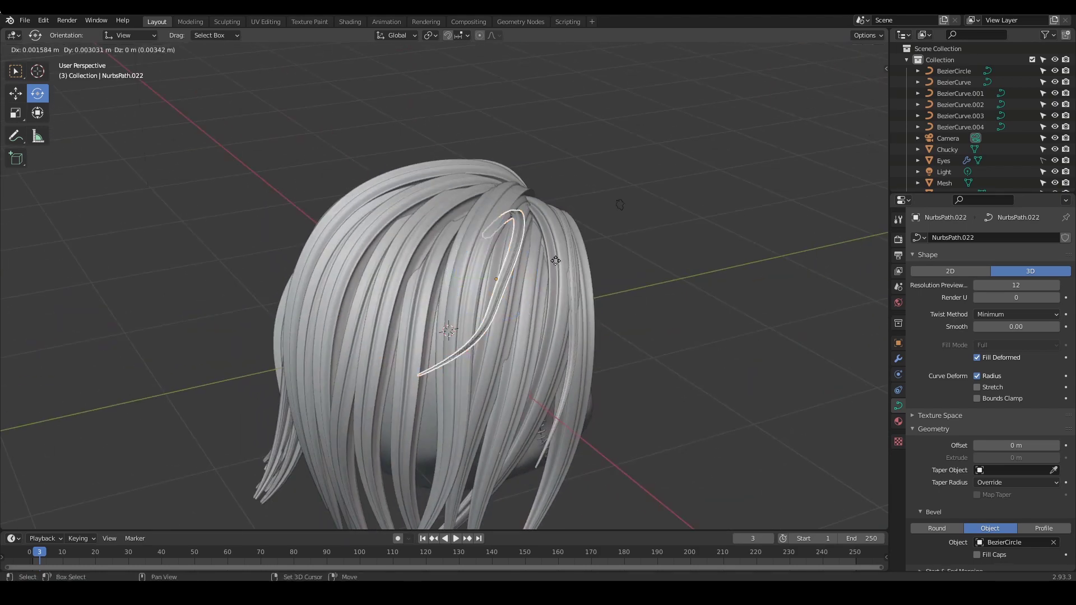
{"action": "left_click", "coordinate": [522, 215]}
{"action": "mouse_move", "coordinate": [523, 216]}
{"action": "middle_mouse_down"}
{"action": "mouse_move", "coordinate": [580, 248]}
{"action": "mouse_move", "coordinate": [543, 210]}
{"action": "middle_mouse_up"}
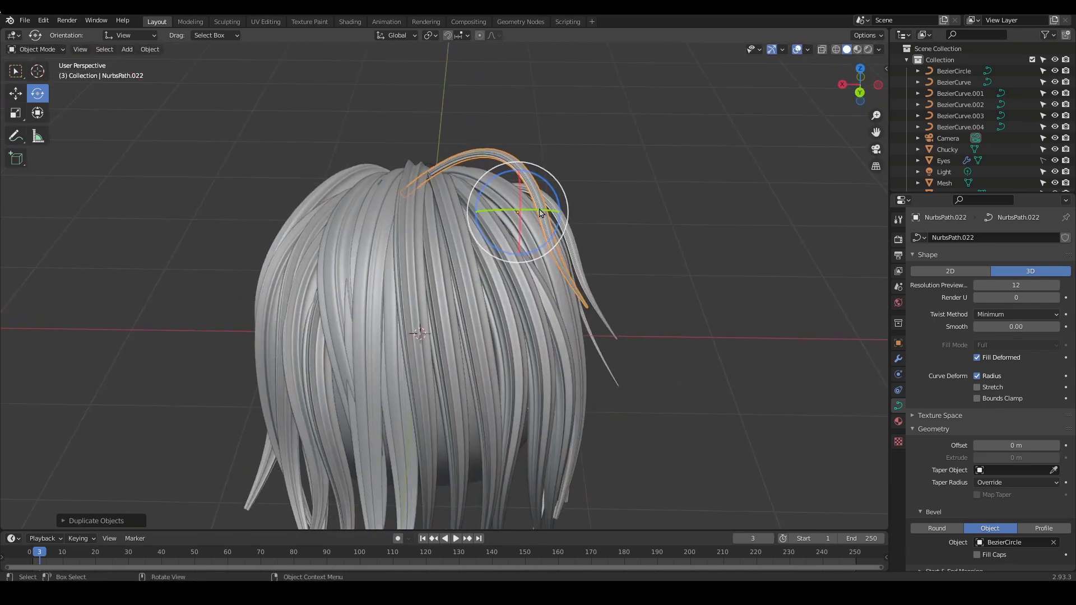
{"action": "left_click_drag", "start_coordinate": [540, 212], "coordinate": [508, 212]}
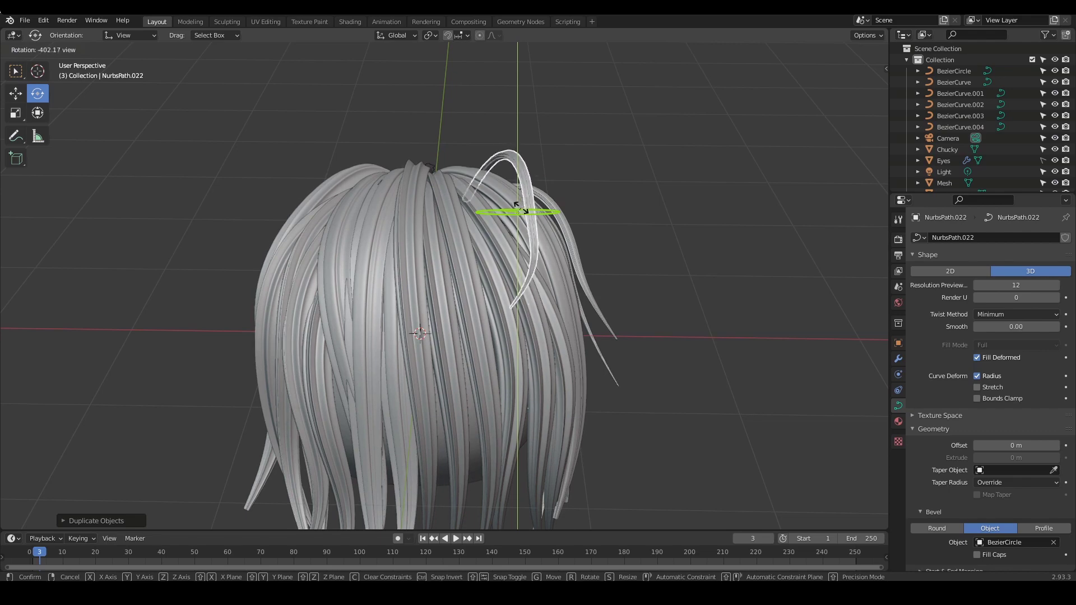
{"action": "left_click", "coordinate": [516, 210]}
{"action": "middle_click_drag", "start_coordinate": [517, 209], "coordinate": [609, 300]}
Move the rotated copy's root and crown control points so it rises in a loop near the parting, and finish editing it
{"action": "key", "text": "Tab"}
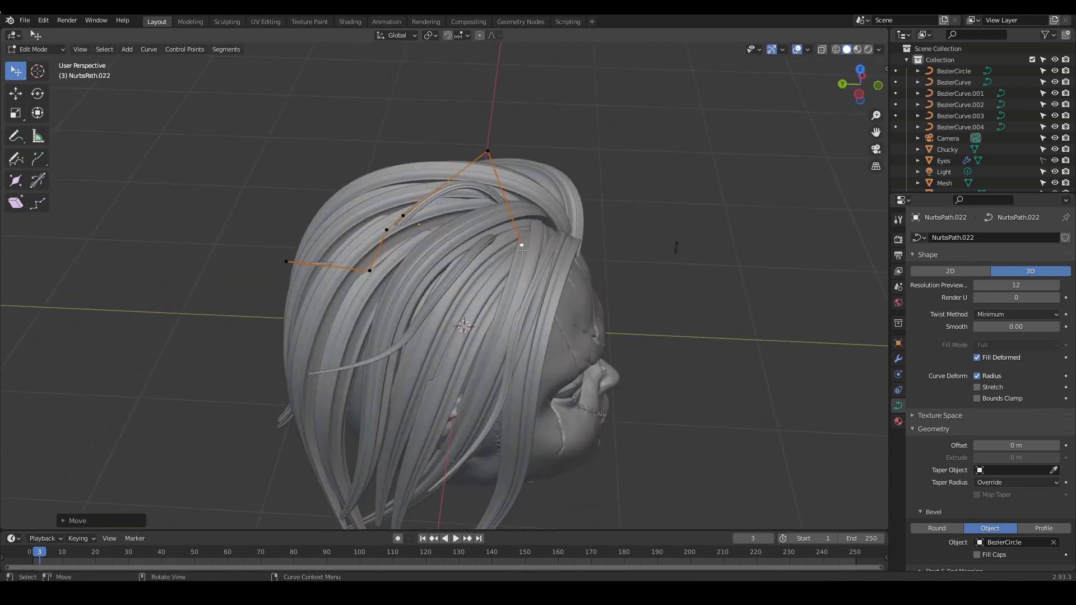
{"action": "key", "text": "g"}
{"action": "left_click", "coordinate": [551, 229]}
{"action": "middle_click_drag", "start_coordinate": [551, 228], "coordinate": [598, 220]}
{"action": "middle_click_drag", "start_coordinate": [447, 238], "coordinate": [398, 247]}
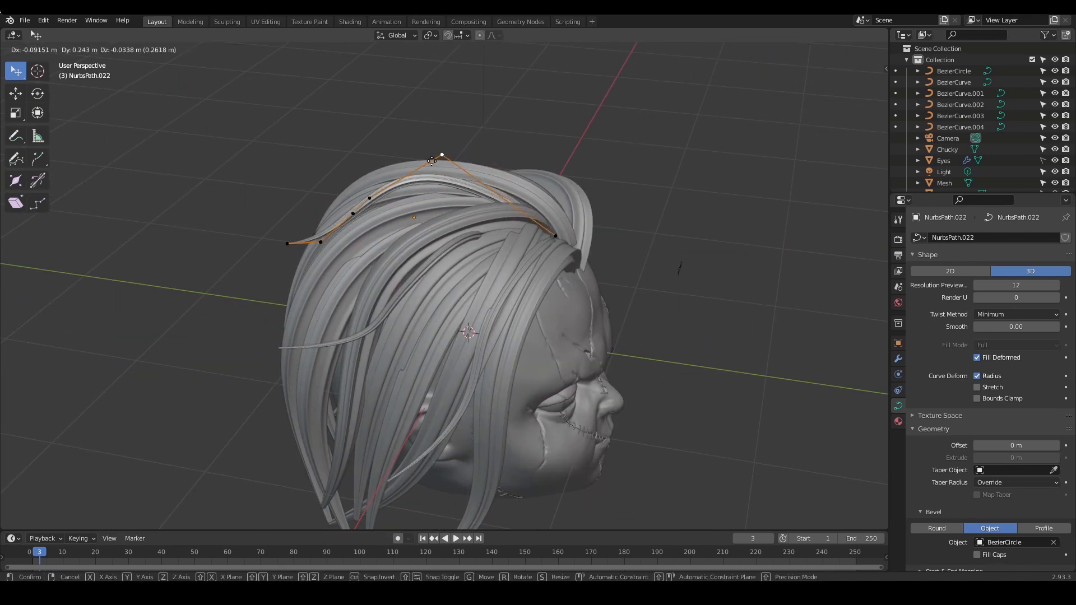
{"action": "middle_click_drag", "start_coordinate": [432, 184], "coordinate": [493, 208]}
{"action": "key", "text": "g"}
{"action": "left_click", "coordinate": [471, 218]}
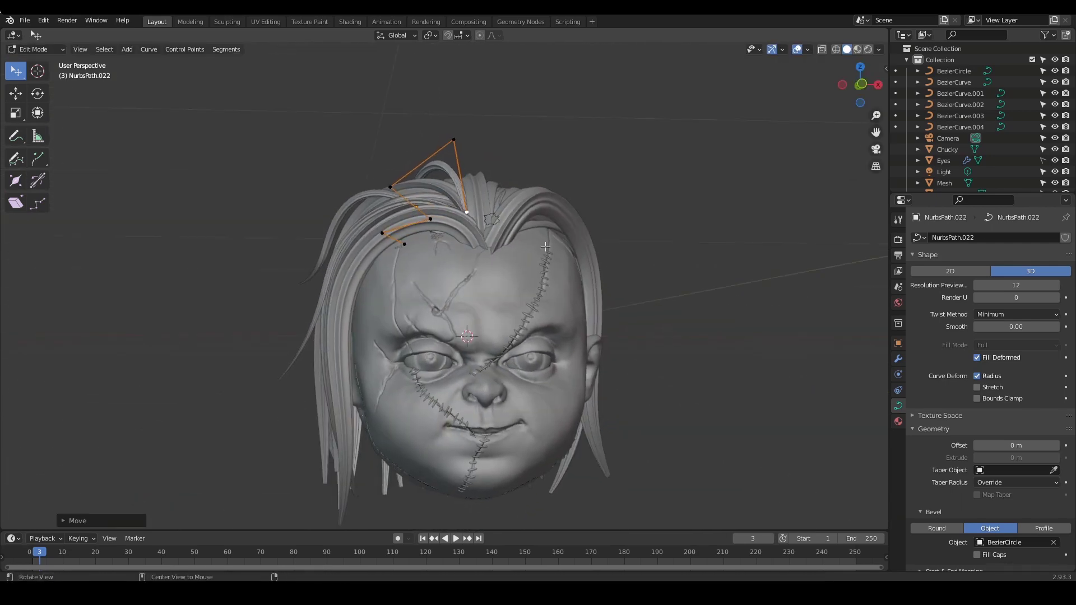
{"action": "middle_click_drag", "start_coordinate": [535, 244], "coordinate": [532, 231]}
{"action": "key", "text": "Tab"}
{"action": "left_click", "coordinate": [552, 107]}
{"action": "scroll", "coordinate": [521, 112], "scroll_direction": "up", "scroll_amount": 1}
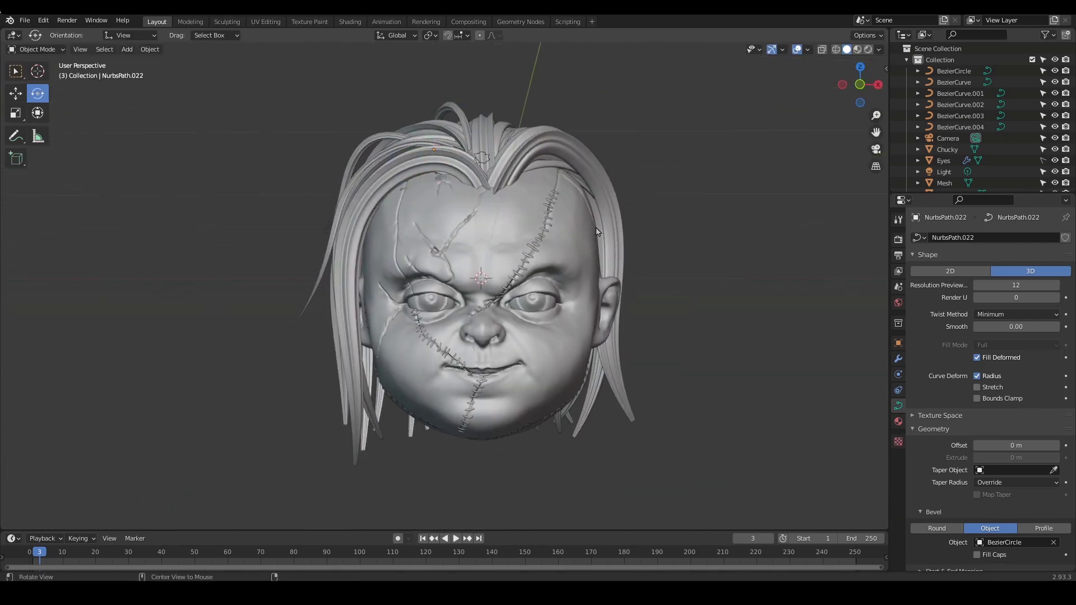
Rotate and move another thin strand copy across to the stitched side of the head
{"action": "middle_click_drag", "start_coordinate": [505, 115], "coordinate": [479, 113]}
{"action": "left_click", "coordinate": [586, 180]}
{"action": "middle_click_drag", "start_coordinate": [586, 179], "coordinate": [546, 196]}
{"action": "left_click_drag", "start_coordinate": [474, 142], "coordinate": [518, 154]}
{"action": "key", "text": "g"}
{"action": "left_click", "coordinate": [577, 168]}
Reposition the new strand's control points so it starts at the parting and arches over the stitched side
{"action": "key", "text": "Tab"}
{"action": "left_click", "coordinate": [579, 158]}
{"action": "key", "text": "g"}
{"action": "left_click", "coordinate": [608, 147]}
{"action": "key", "text": "g"}
{"action": "middle_click_drag", "start_coordinate": [622, 141], "coordinate": [314, 168]}
{"action": "left_click", "coordinate": [403, 174]}
{"action": "middle_click_drag", "start_coordinate": [399, 176], "coordinate": [733, 254]}
Lower the arch of the stitched-side strand and shift its lower points outward along the hair, and finish editing it
{"action": "middle_click_drag", "start_coordinate": [516, 119], "coordinate": [572, 161]}
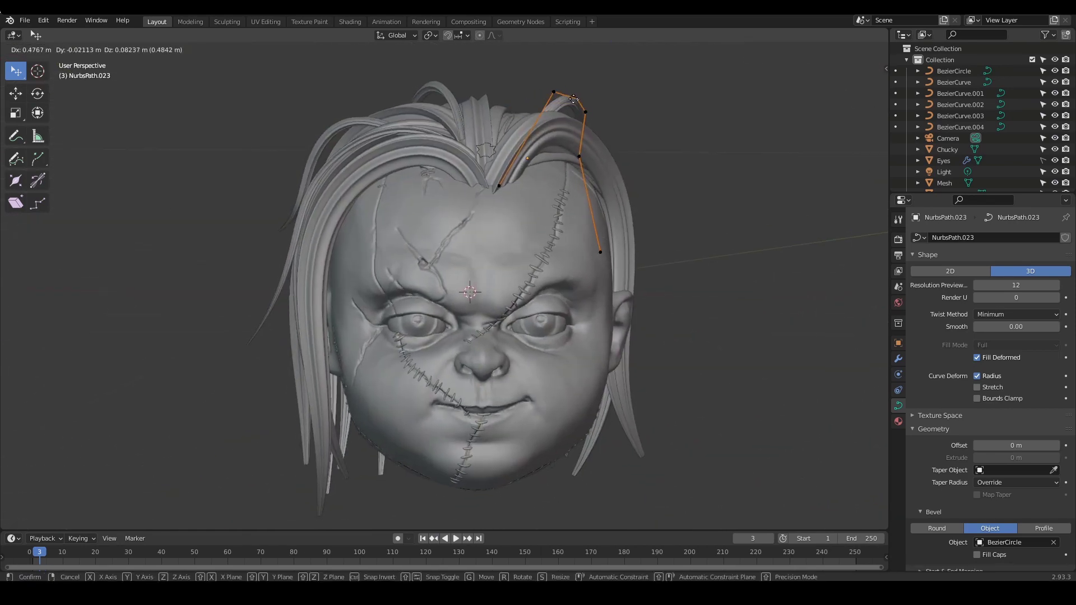
{"action": "left_click_drag", "start_coordinate": [573, 100], "coordinate": [570, 103]}
{"action": "middle_click_drag", "start_coordinate": [570, 103], "coordinate": [406, 120]}
{"action": "left_click_drag", "start_coordinate": [395, 140], "coordinate": [408, 147]}
{"action": "middle_click_drag", "start_coordinate": [426, 169], "coordinate": [602, 212]}
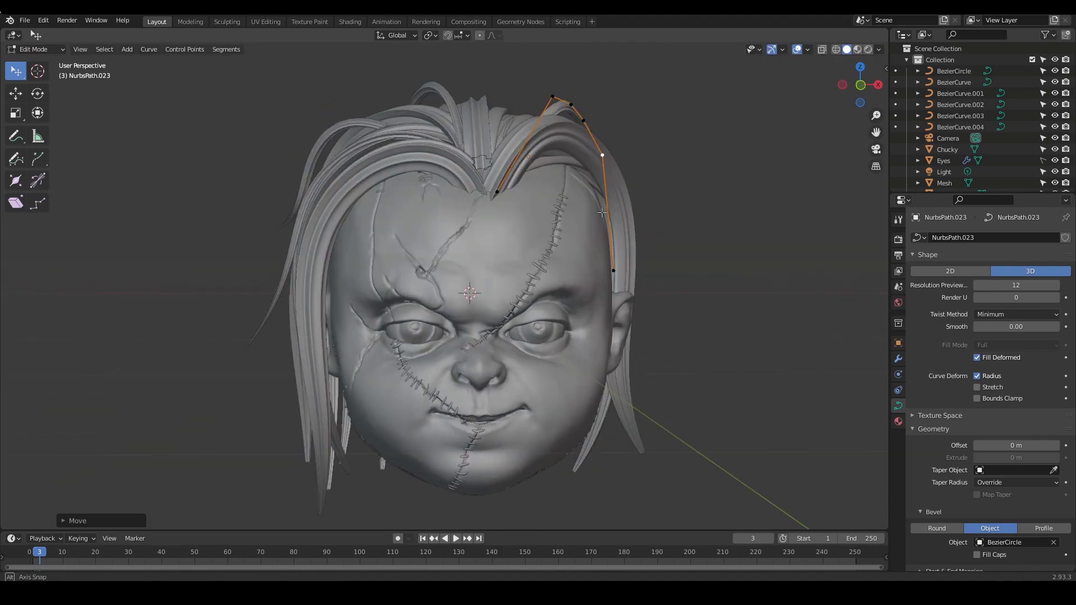
{"action": "key", "text": "Tab"}
Duplicate the stitched-side thin strand and place the copy close to the original
{"action": "middle_click_drag", "start_coordinate": [546, 160], "coordinate": [580, 244]}
{"action": "key", "text": "shift+d"}
{"action": "left_click", "coordinate": [583, 241]}
{"action": "middle_click_drag", "start_coordinate": [662, 246], "coordinate": [702, 252]}
Enable proportional editing and move the new copy's control points to loosen its curve from the original strand
{"action": "key", "text": "Tab"}
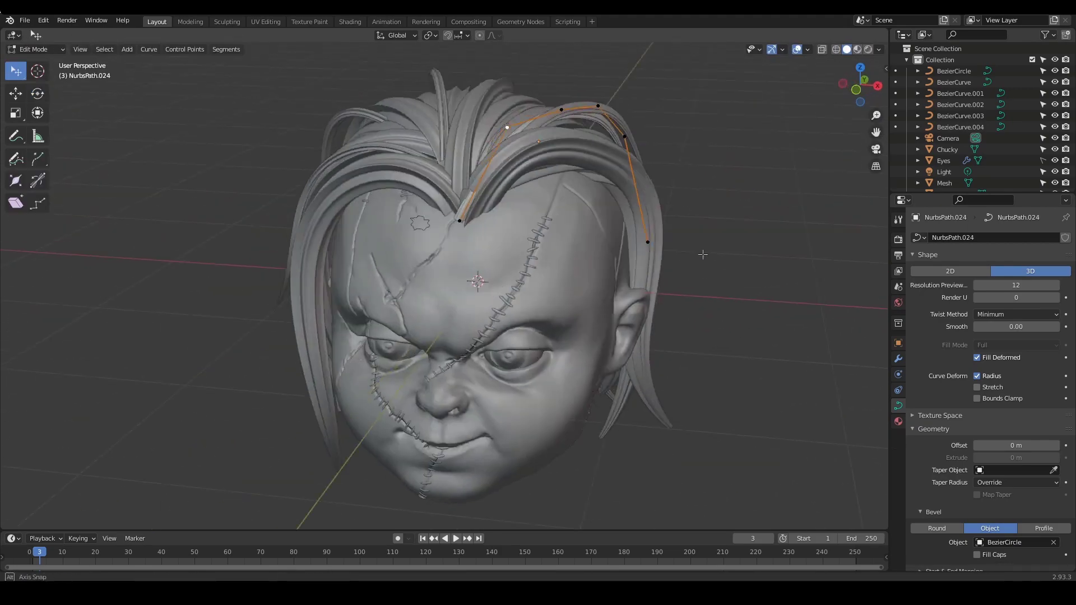
{"action": "middle_click_drag", "start_coordinate": [522, 157], "coordinate": [337, 159]}
{"action": "key", "text": "o"}
{"action": "left_click_drag", "start_coordinate": [305, 112], "coordinate": [258, 130]}
{"action": "middle_click_drag", "start_coordinate": [280, 224], "coordinate": [285, 213]}
{"action": "left_click_drag", "start_coordinate": [305, 343], "coordinate": [236, 334]}
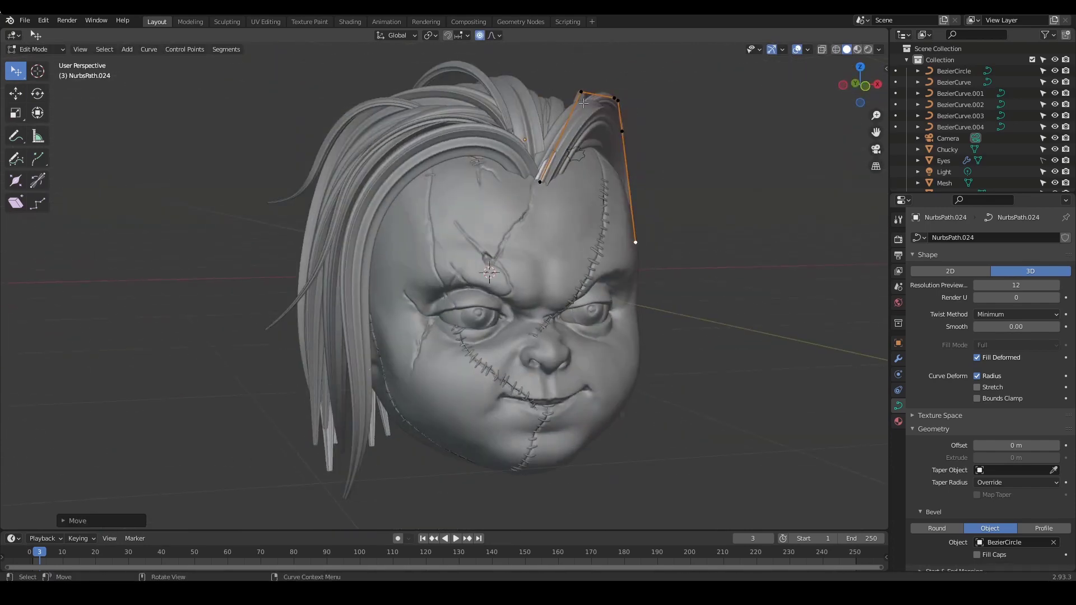
Move the copy's end and arch control points so it falls along the stitched side of the hair
{"action": "left_click_drag", "start_coordinate": [637, 240], "coordinate": [518, 213]}
{"action": "middle_click_drag", "start_coordinate": [518, 214], "coordinate": [393, 208]}
{"action": "left_click_drag", "start_coordinate": [365, 174], "coordinate": [399, 204]}
{"action": "middle_click_drag", "start_coordinate": [399, 204], "coordinate": [533, 191]}
{"action": "left_click_drag", "start_coordinate": [568, 160], "coordinate": [617, 191]}
Pull the copy's lower control points down and outward so its tip flicks away from the head above the ear
{"action": "middle_click_drag", "start_coordinate": [728, 193], "coordinate": [675, 190]}
{"action": "left_click_drag", "start_coordinate": [610, 194], "coordinate": [608, 238]}
{"action": "middle_click_drag", "start_coordinate": [608, 237], "coordinate": [684, 247]}
{"action": "left_click_drag", "start_coordinate": [708, 260], "coordinate": [681, 259]}
{"action": "middle_click_drag", "start_coordinate": [681, 259], "coordinate": [600, 277]}
{"action": "left_click_drag", "start_coordinate": [600, 277], "coordinate": [605, 283]}
{"action": "middle_click_drag", "start_coordinate": [604, 283], "coordinate": [685, 205]}
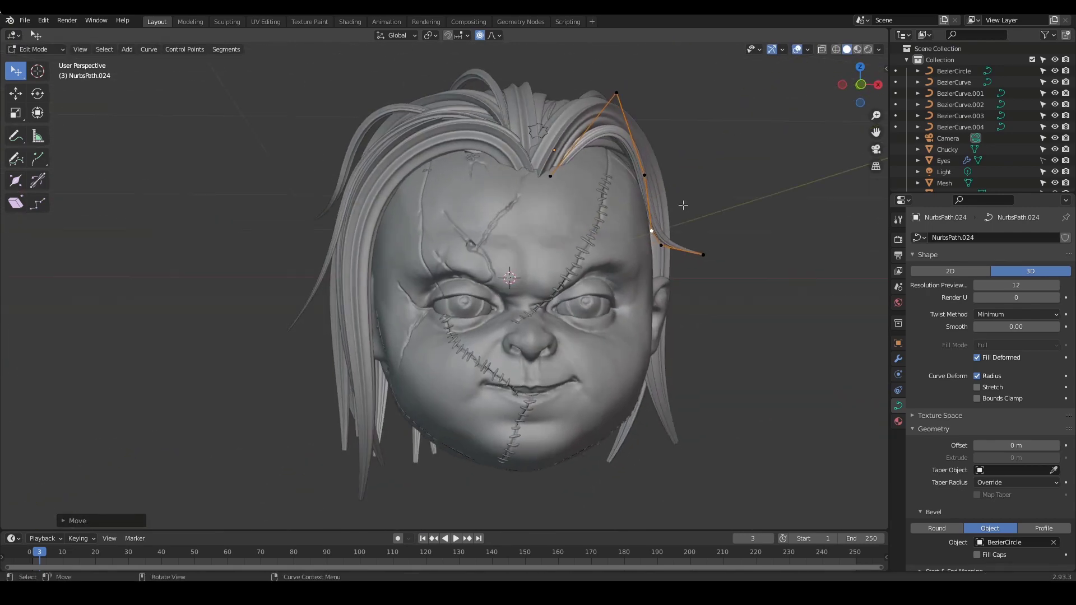
Refine the flicked strand's arch and tip, turn proportional editing off, adjust its upper point, and finish editing it
{"action": "left_click_drag", "start_coordinate": [641, 143], "coordinate": [638, 160]}
{"action": "left_click_drag", "start_coordinate": [675, 231], "coordinate": [672, 233]}
{"action": "mouse_move", "coordinate": [674, 233]}
{"action": "middle_mouse_down"}
{"action": "mouse_move", "coordinate": [651, 231]}
{"action": "mouse_move", "coordinate": [692, 241]}
{"action": "middle_mouse_up"}
{"action": "left_click", "coordinate": [481, 36]}
{"action": "left_click_drag", "start_coordinate": [706, 253], "coordinate": [704, 260]}
{"action": "middle_click_drag", "start_coordinate": [704, 303], "coordinate": [709, 298]}
{"action": "left_click", "coordinate": [592, 118]}
{"action": "left_click_drag", "start_coordinate": [591, 118], "coordinate": [588, 122]}
{"action": "middle_click_drag", "start_coordinate": [589, 122], "coordinate": [673, 224]}
{"action": "key", "text": "Tab"}
{"action": "left_click", "coordinate": [721, 287]}
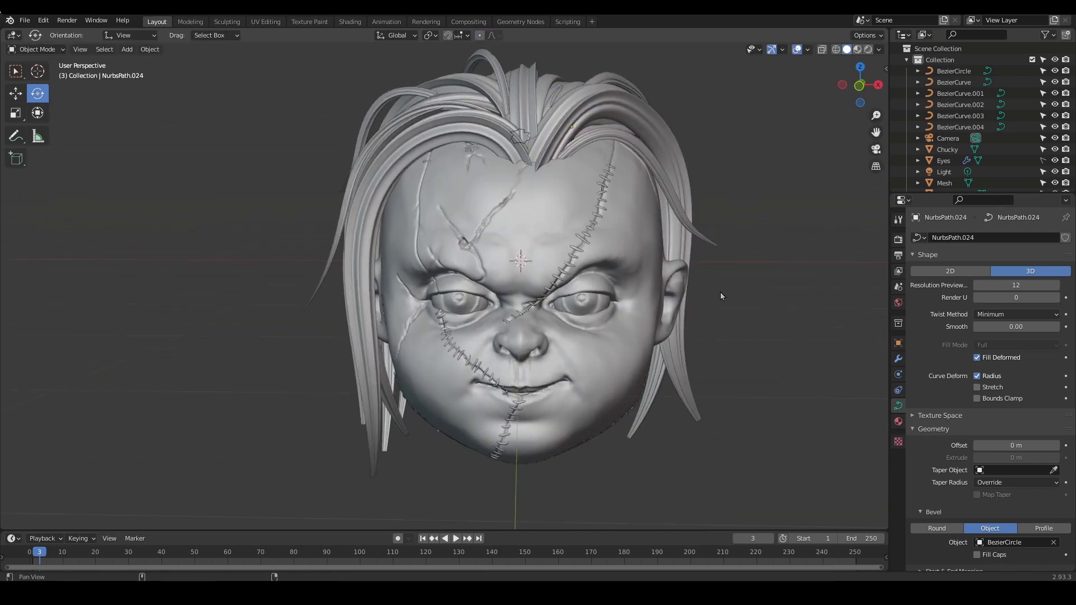
Switch the viewport to Rendered shading and show the scene's render settings
{"action": "middle_click_drag", "start_coordinate": [721, 292], "coordinate": [670, 338]}
{"action": "left_click_drag", "start_coordinate": [669, 338], "coordinate": [693, 330], "text": "alt"}
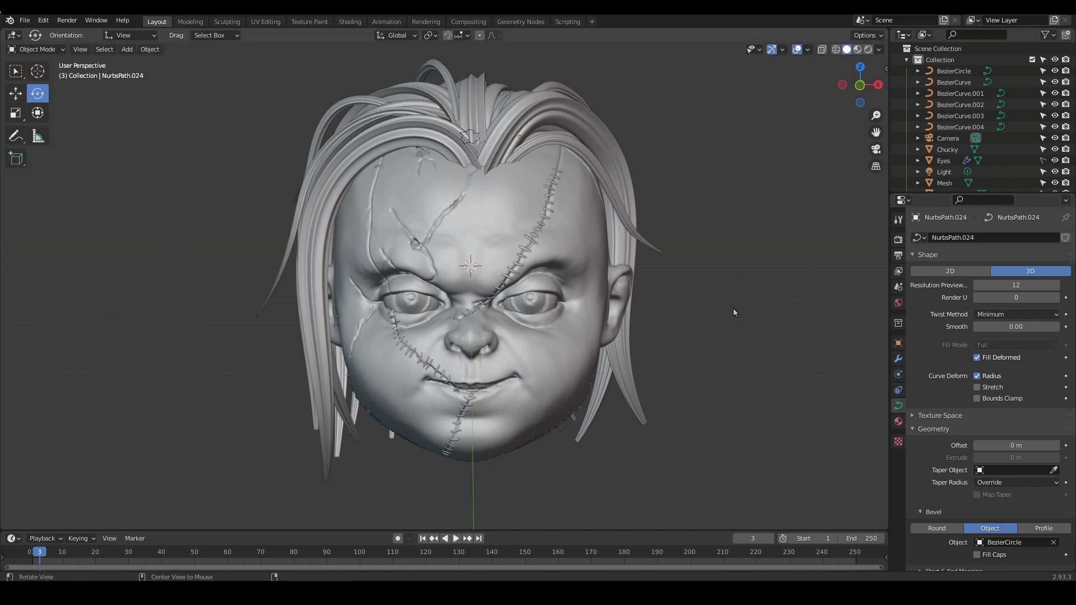
{"action": "left_click_drag", "start_coordinate": [733, 312], "coordinate": [798, 231], "text": "alt"}
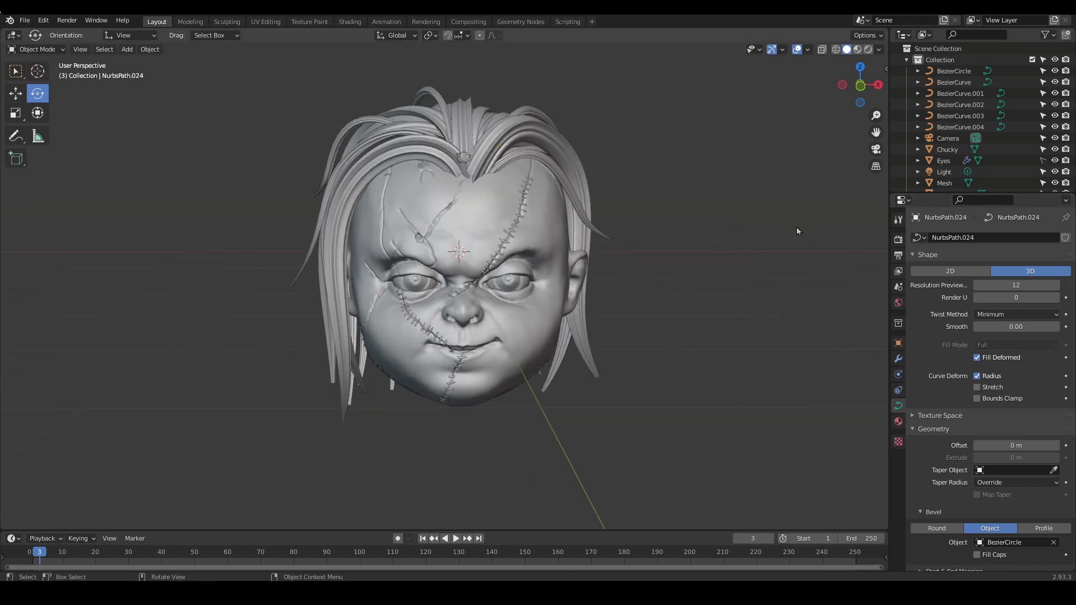
{"action": "left_click", "coordinate": [868, 51]}
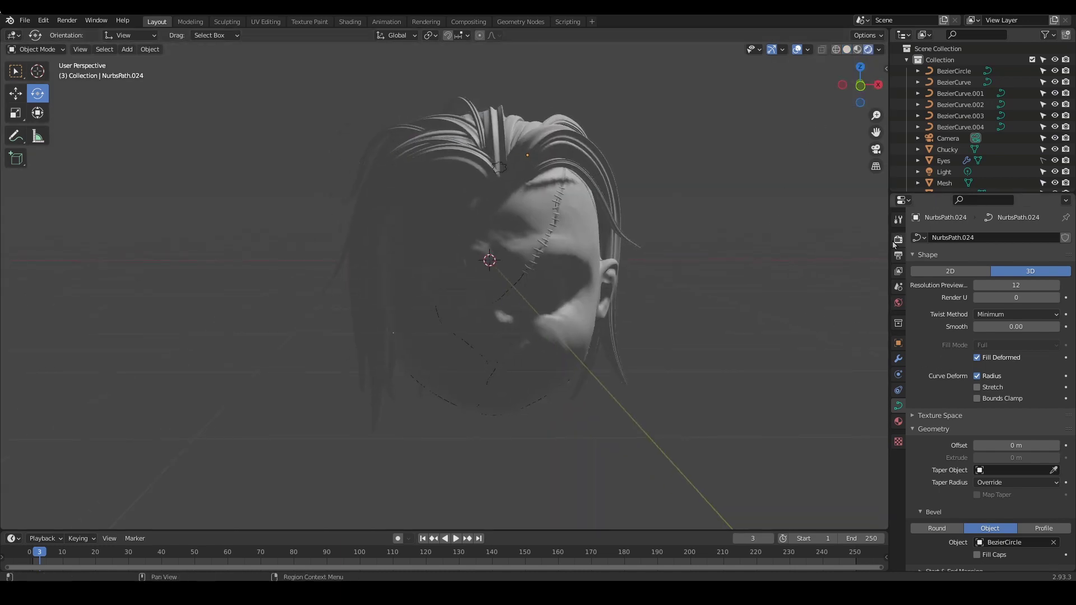
{"action": "left_click", "coordinate": [897, 240]}
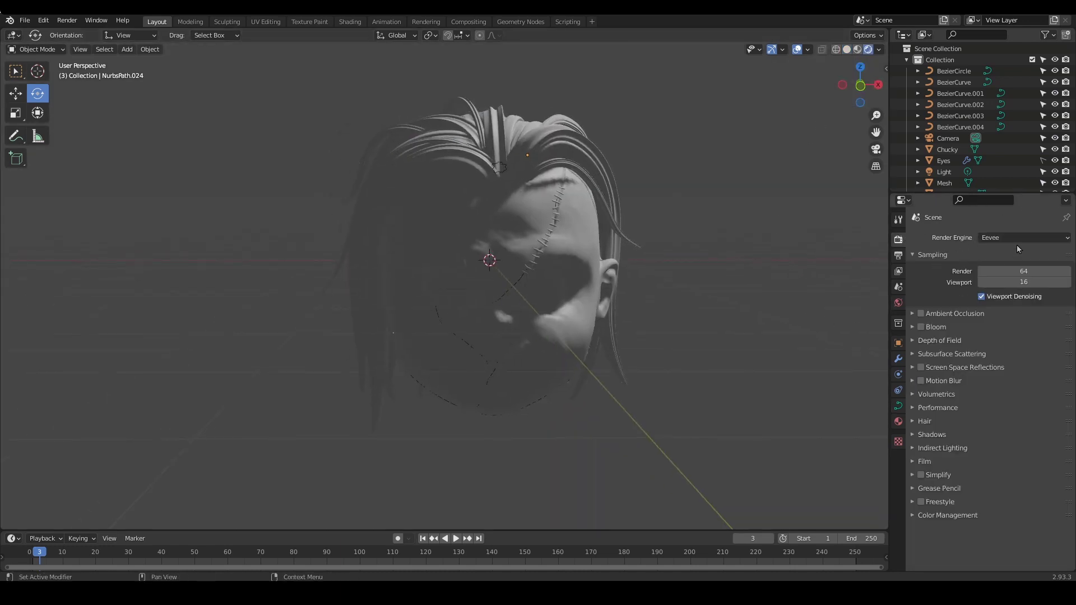
Enlarge the scene object list and delete the existing Light from the scene
{"action": "left_click_drag", "start_coordinate": [762, 328], "coordinate": [761, 332], "text": "alt"}
{"action": "middle_click_drag", "start_coordinate": [690, 336], "coordinate": [596, 451]}
{"action": "left_click", "coordinate": [585, 148]}
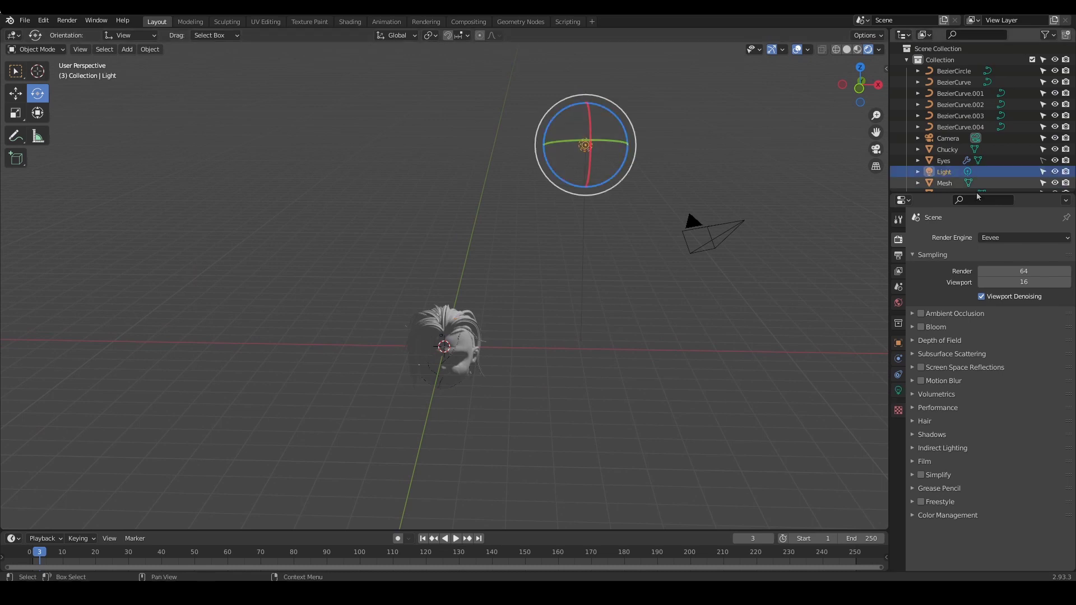
{"action": "left_click_drag", "start_coordinate": [981, 194], "coordinate": [981, 254]}
{"action": "middle_click_drag", "start_coordinate": [766, 244], "coordinate": [677, 262]}
{"action": "key", "text": "x"}
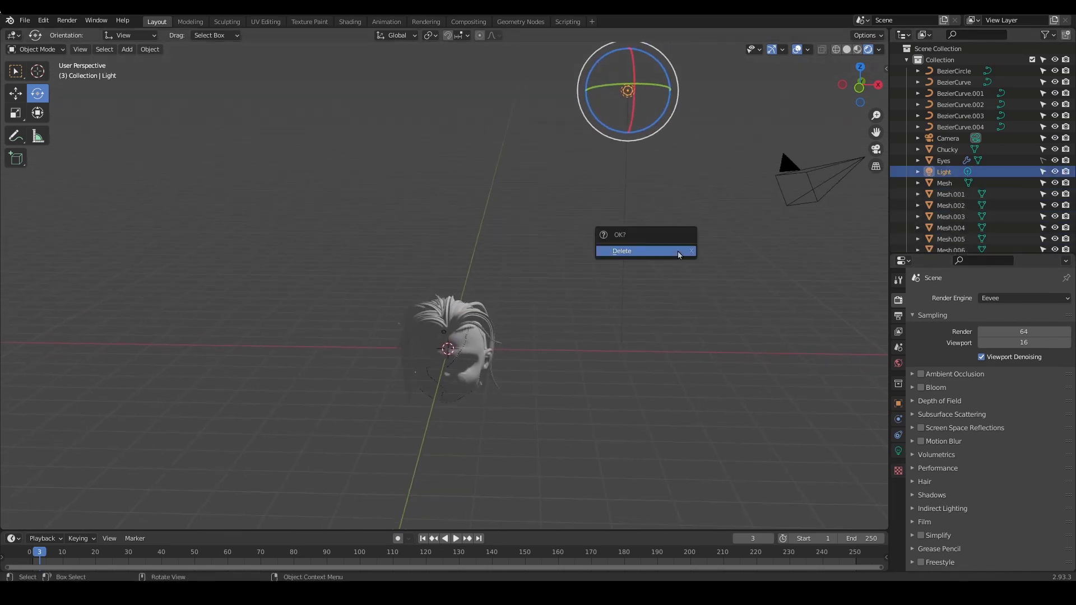
{"action": "left_click", "coordinate": [681, 251]}
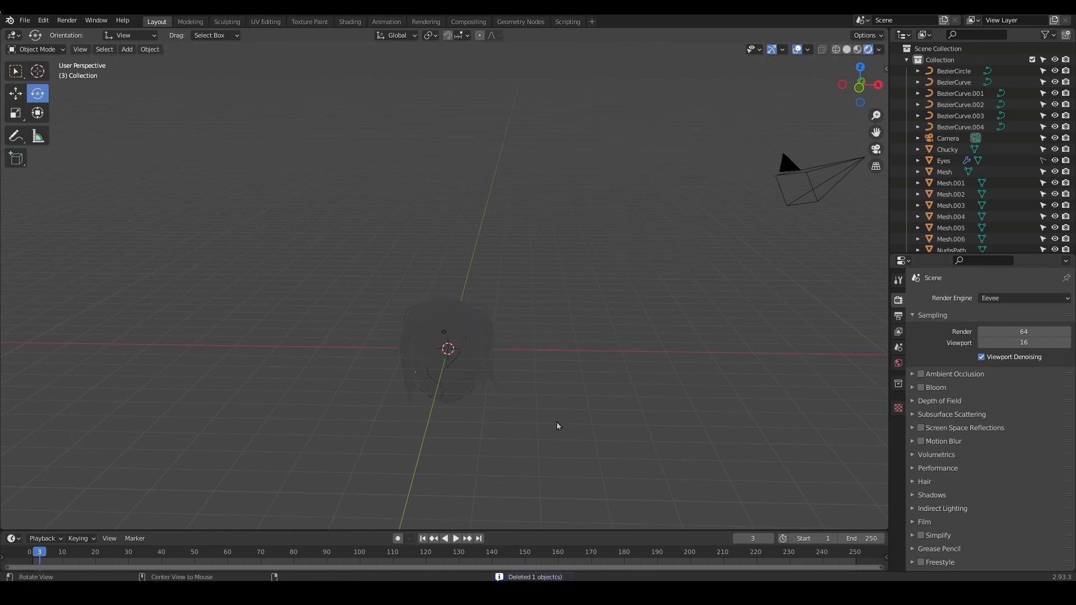
Add an Area light at the 3D cursor in the head
{"action": "left_click", "coordinate": [441, 362]}
{"action": "middle_click_drag", "start_coordinate": [441, 361], "coordinate": [597, 353]}
{"action": "left_click", "coordinate": [536, 392]}
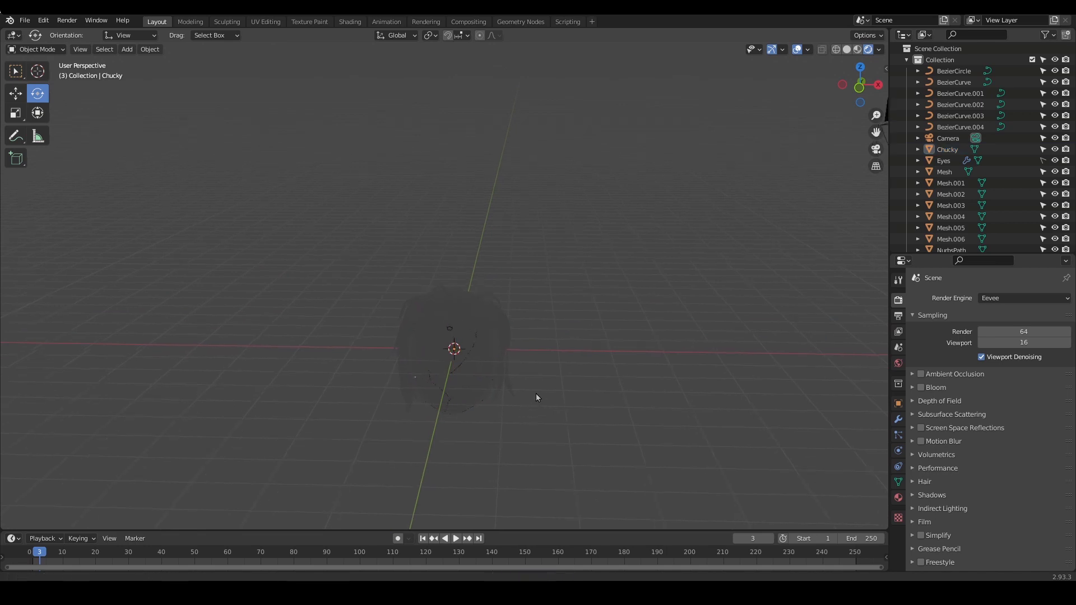
{"action": "middle_click_drag", "start_coordinate": [536, 398], "coordinate": [512, 370]}
{"action": "key", "text": "shift+a"}
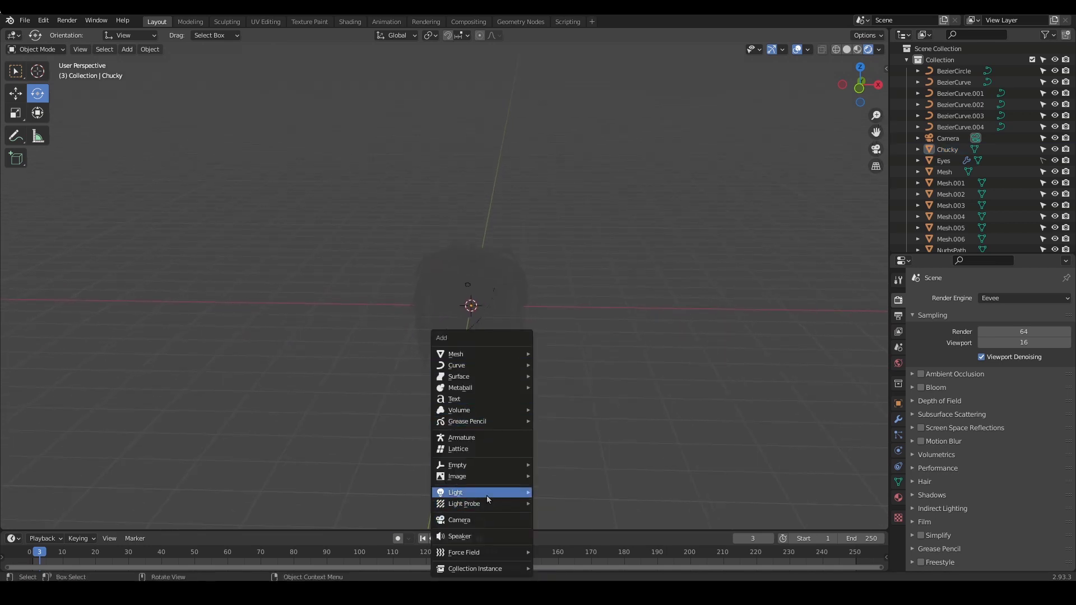
{"action": "mouse_move", "coordinate": [487, 495]}
{"action": "left_click", "coordinate": [561, 528]}
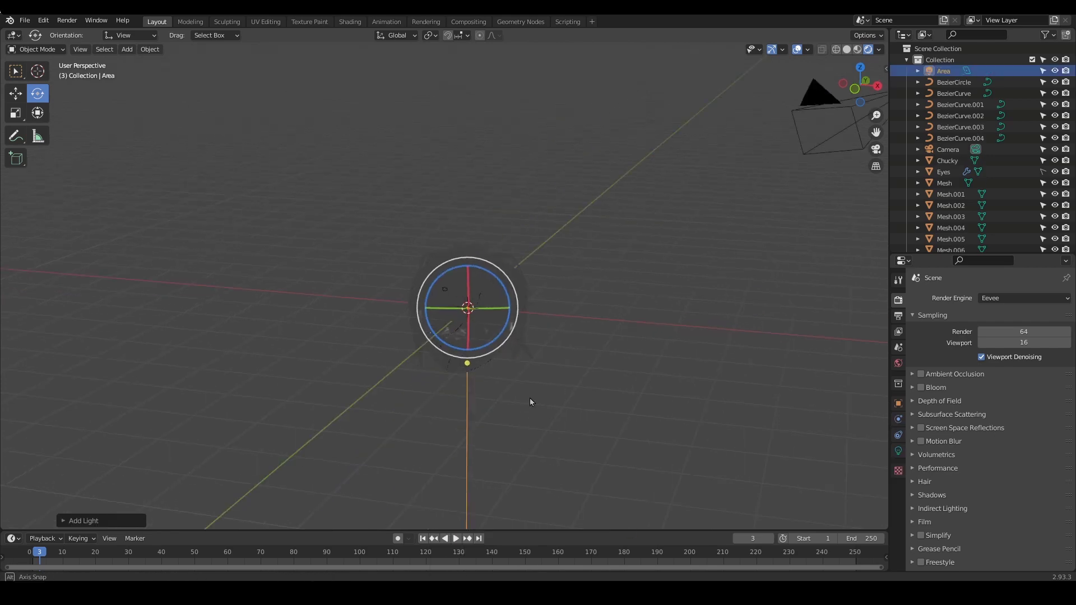
Move the Area light out of the Chucky head to a position above and in front of it, off to one side
{"action": "middle_click_drag", "start_coordinate": [530, 401], "coordinate": [144, 90]}
{"action": "left_click", "coordinate": [16, 93]}
{"action": "middle_click_drag", "start_coordinate": [189, 146], "coordinate": [494, 330]}
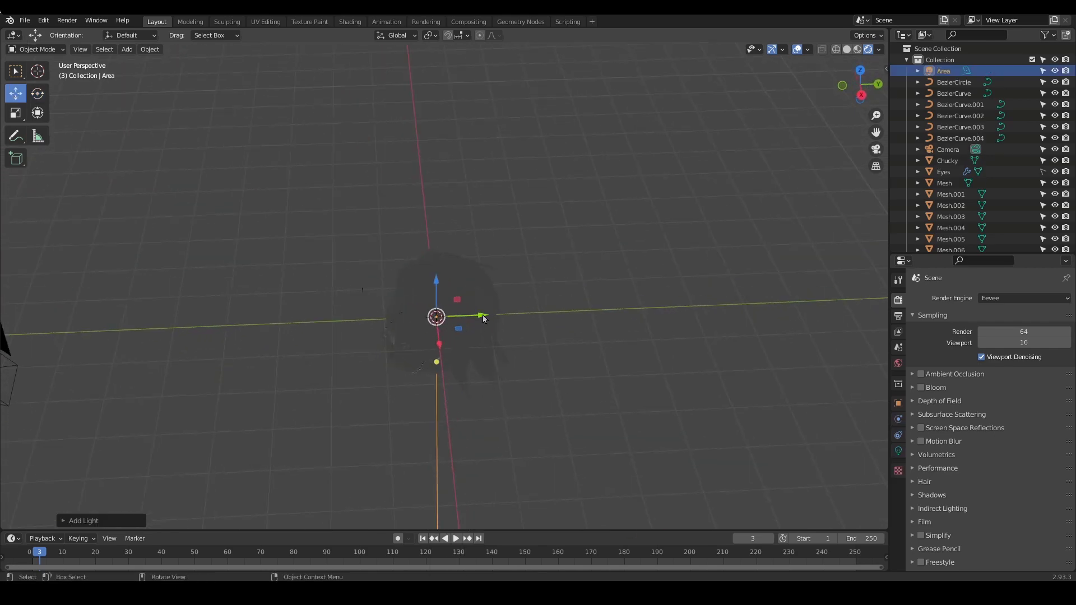
{"action": "left_click_drag", "start_coordinate": [482, 319], "coordinate": [385, 348]}
{"action": "middle_click_drag", "start_coordinate": [385, 348], "coordinate": [489, 287]}
{"action": "left_click_drag", "start_coordinate": [462, 285], "coordinate": [464, 161]}
{"action": "middle_click_drag", "start_coordinate": [509, 199], "coordinate": [441, 273]}
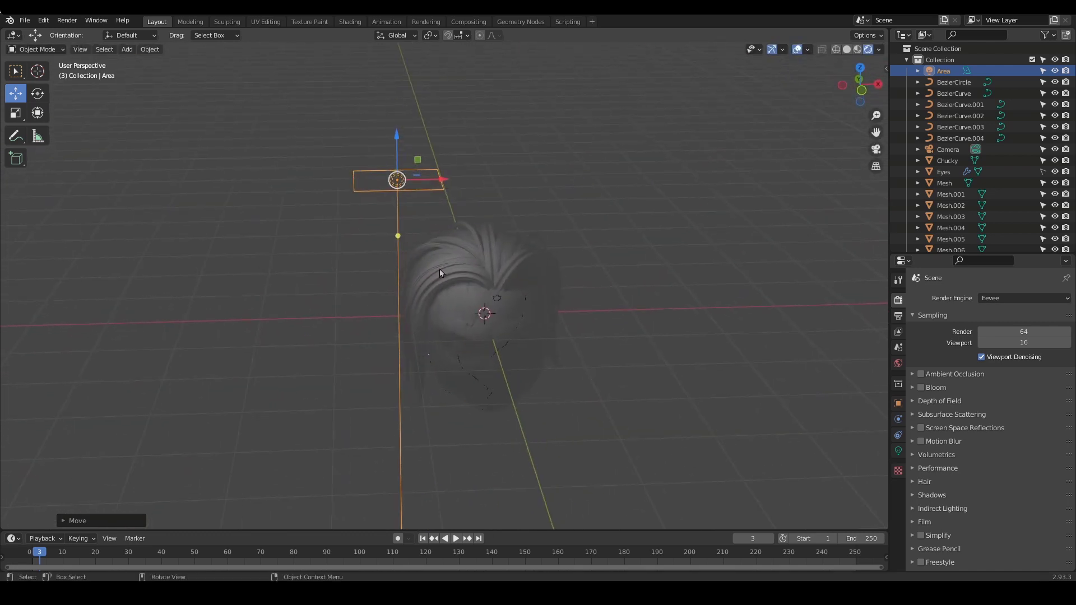
{"action": "middle_click_drag", "start_coordinate": [725, 311], "coordinate": [532, 230]}
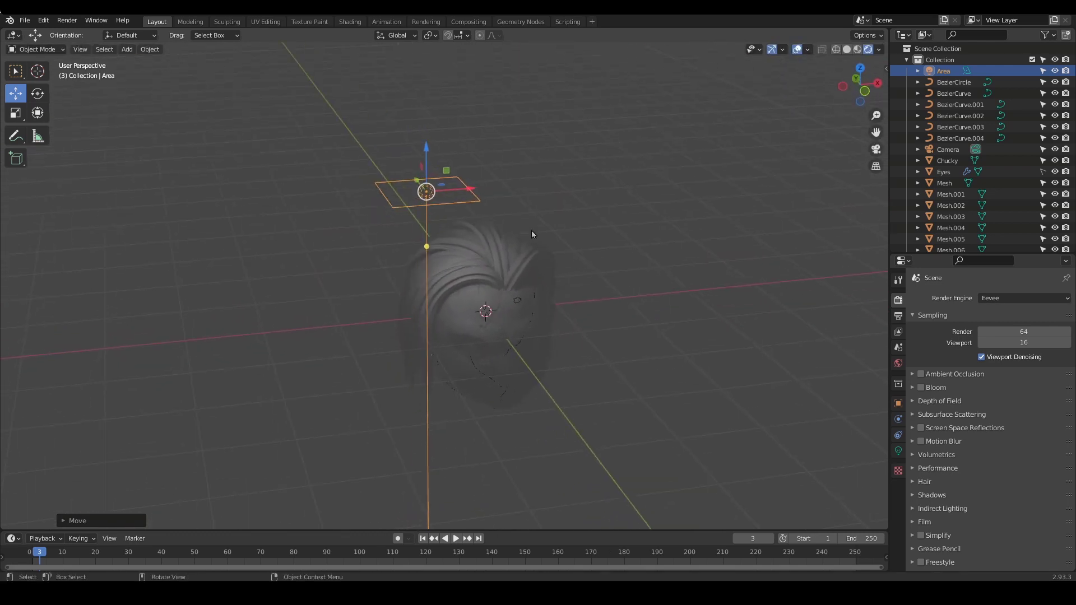
{"action": "left_click_drag", "start_coordinate": [465, 191], "coordinate": [514, 193]}
{"action": "middle_click_drag", "start_coordinate": [584, 333], "coordinate": [523, 320]}
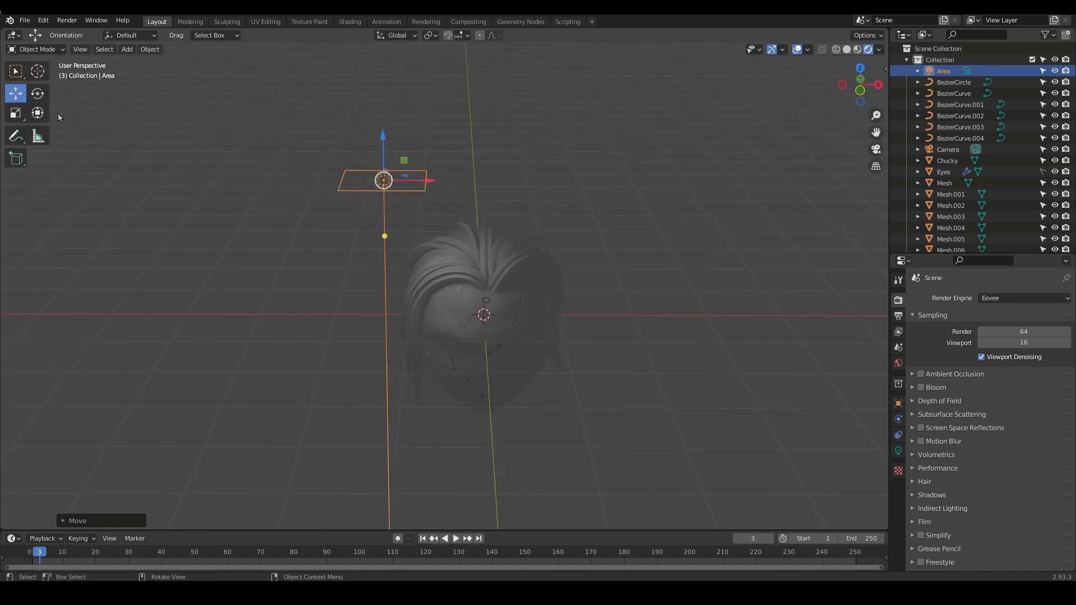
Rotate the Area light so that its beam points diagonally down at the head
{"action": "left_click", "coordinate": [37, 94]}
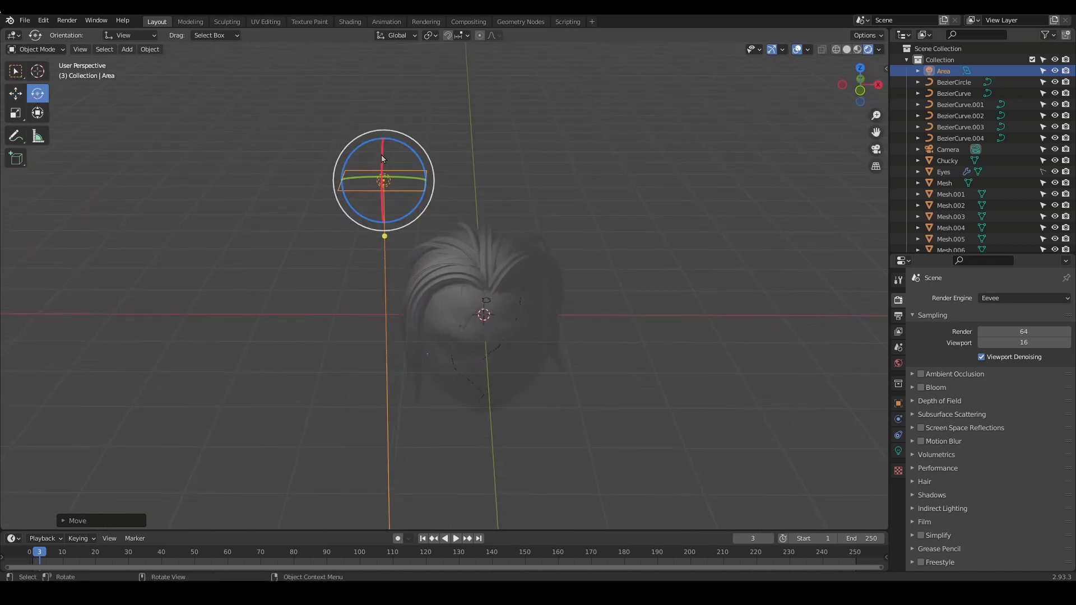
{"action": "left_click_drag", "start_coordinate": [382, 154], "coordinate": [386, 180]}
{"action": "middle_click_drag", "start_coordinate": [387, 183], "coordinate": [432, 177]}
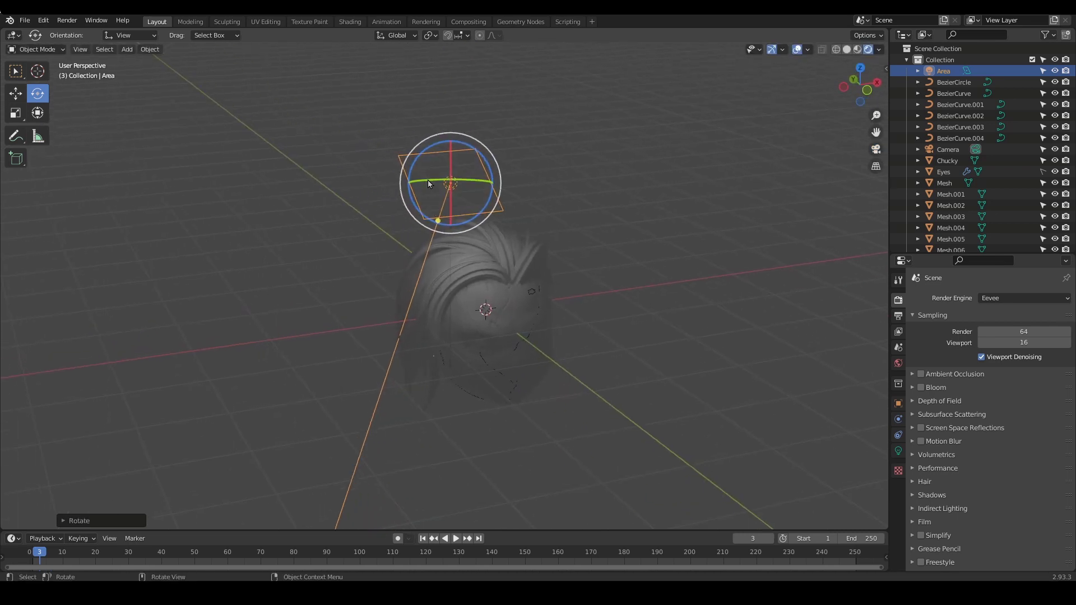
{"action": "left_click_drag", "start_coordinate": [428, 184], "coordinate": [359, 191]}
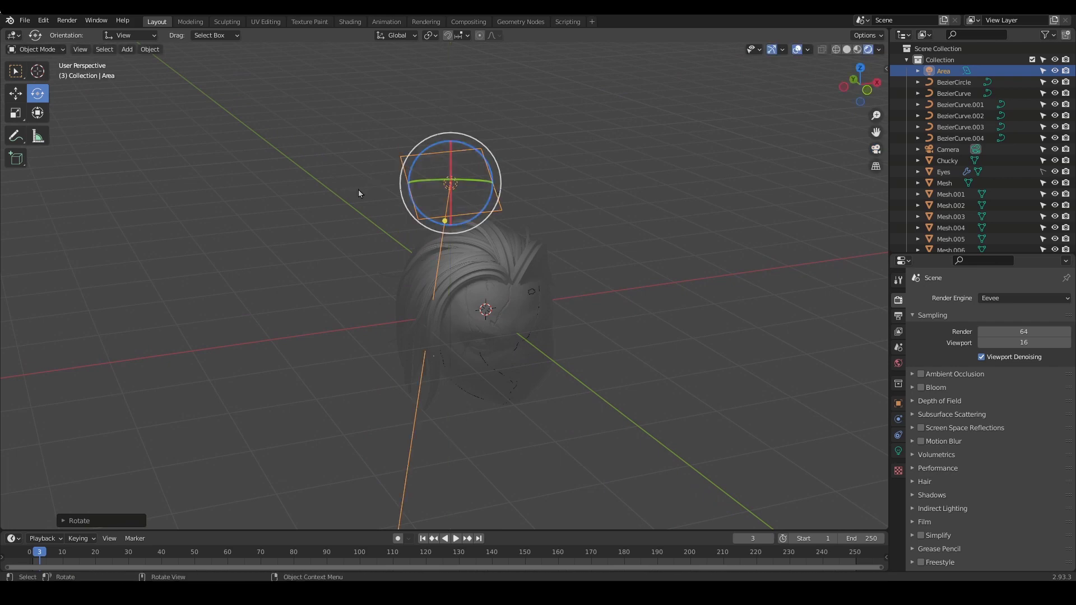
{"action": "middle_click_drag", "start_coordinate": [358, 194], "coordinate": [454, 193]}
{"action": "key", "text": "r"}
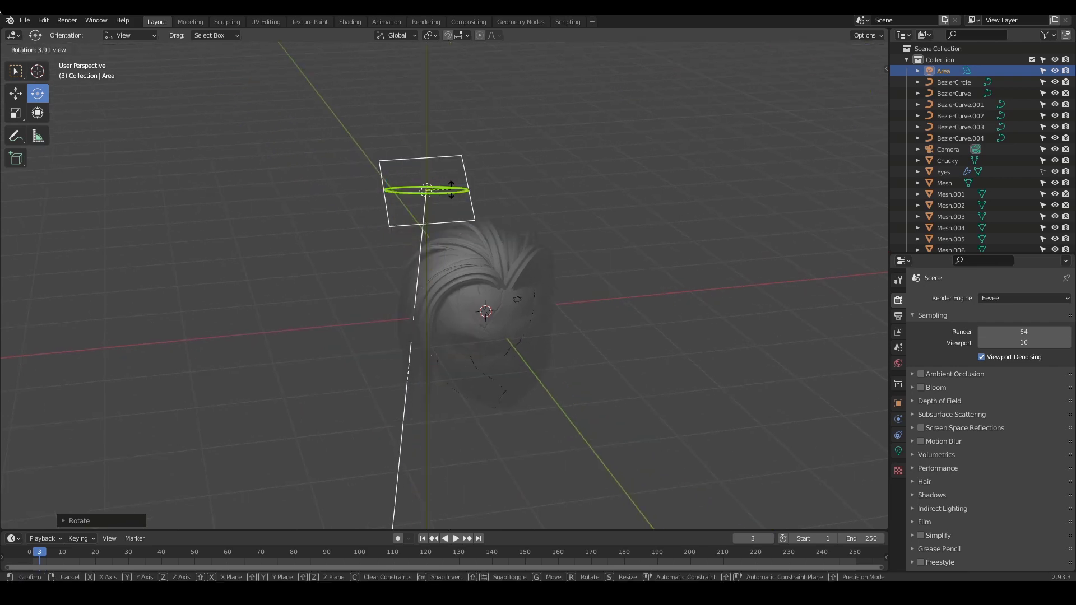
{"action": "left_click", "coordinate": [519, 233]}
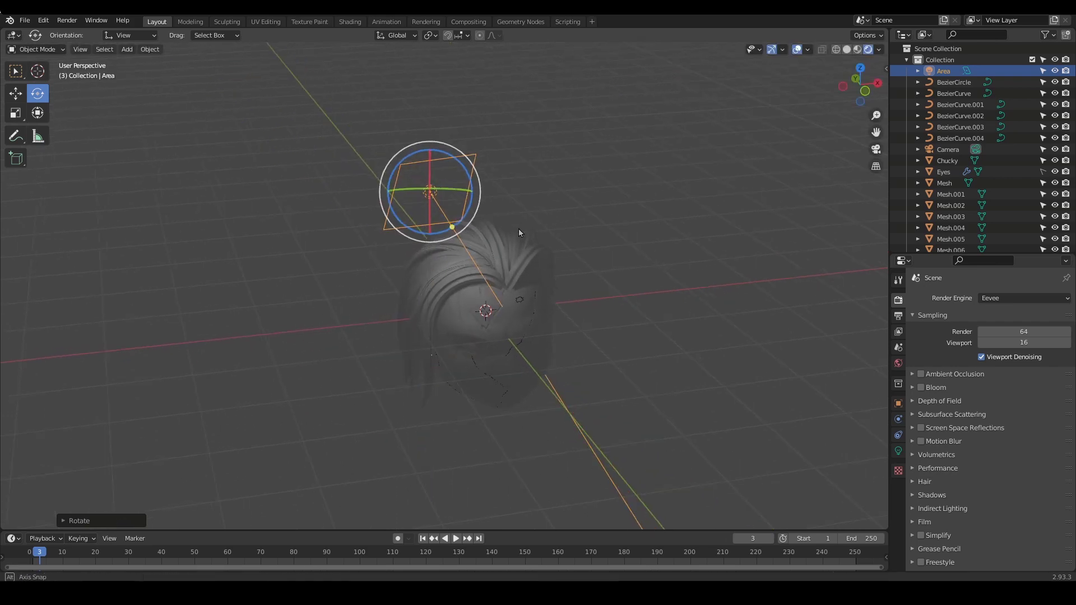
{"action": "middle_click_drag", "start_coordinate": [519, 233], "coordinate": [476, 212]}
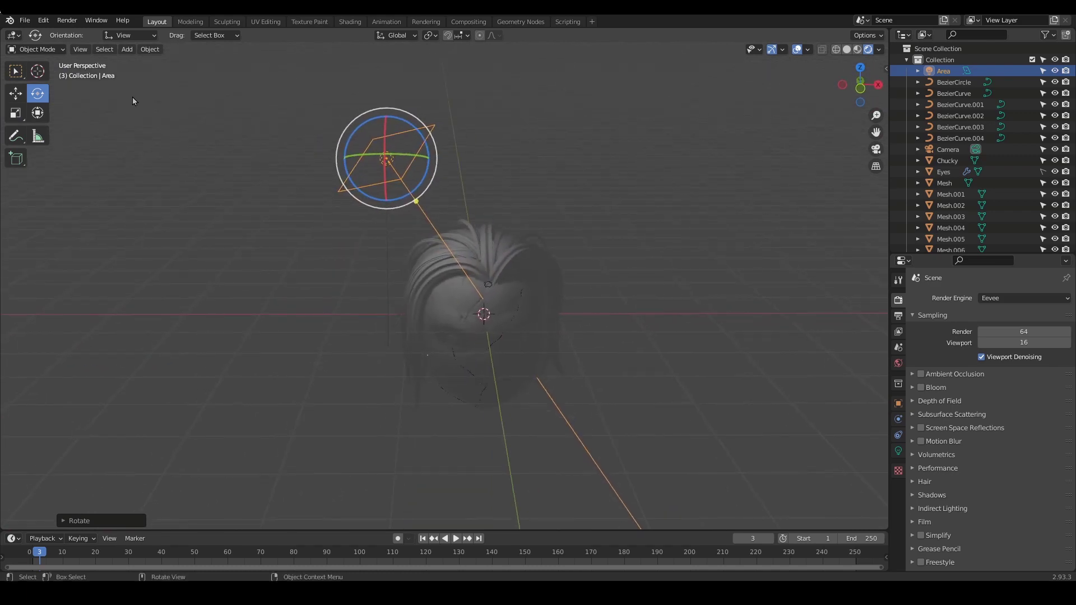
Move the Area light higher and farther out to the side of the head
{"action": "left_click", "coordinate": [16, 93]}
{"action": "left_click_drag", "start_coordinate": [429, 153], "coordinate": [367, 70]}
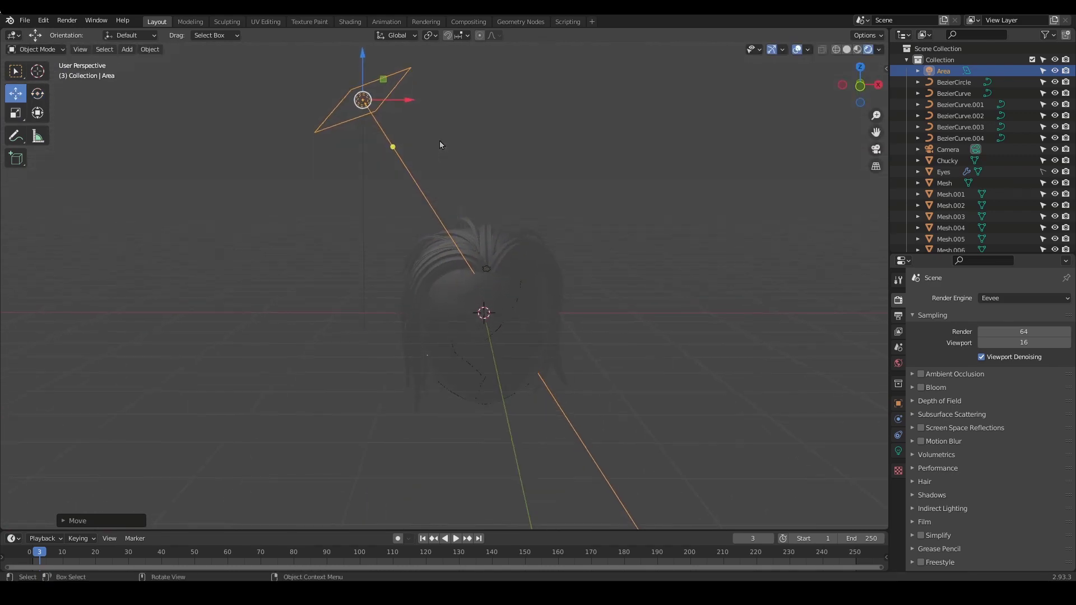
{"action": "left_click_drag", "start_coordinate": [403, 100], "coordinate": [358, 101]}
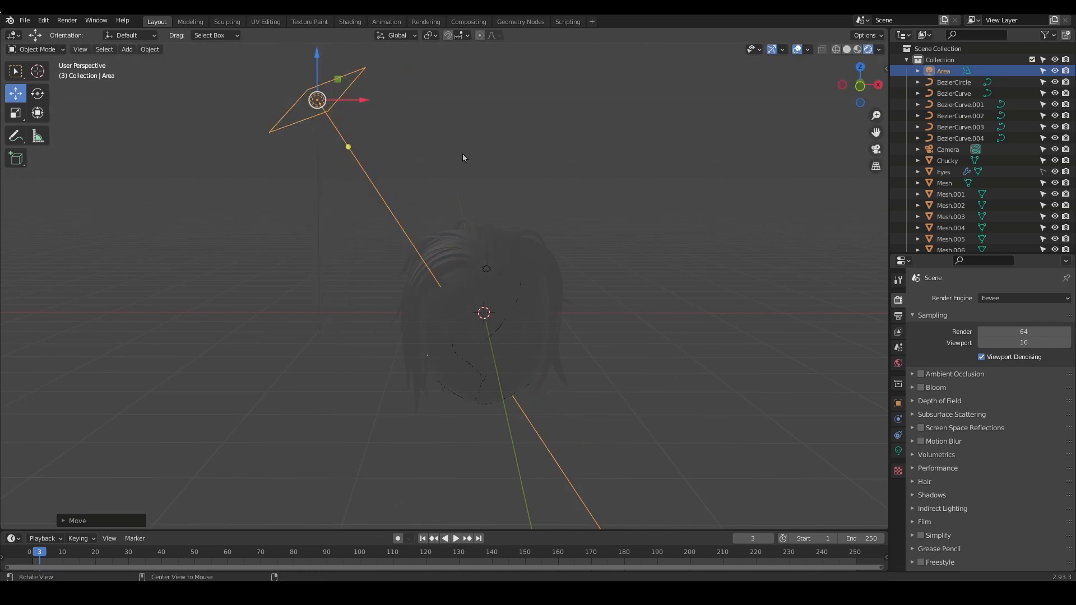
{"action": "middle_click_drag", "start_coordinate": [463, 153], "coordinate": [555, 168]}
{"action": "left_click_drag", "start_coordinate": [512, 127], "coordinate": [499, 95]}
{"action": "middle_click_drag", "start_coordinate": [515, 130], "coordinate": [546, 183]}
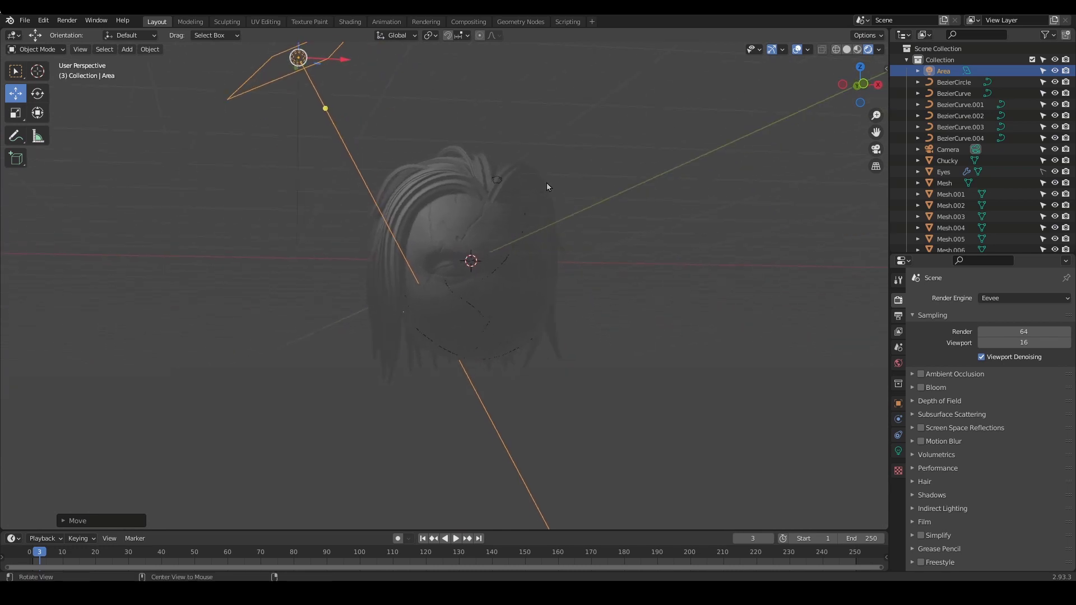
Raise the Area light's power to 24.1 W
{"action": "left_click", "coordinate": [899, 453]}
{"action": "mouse_move", "coordinate": [780, 398]}
{"action": "middle_mouse_down"}
{"action": "mouse_move", "coordinate": [745, 394]}
{"action": "mouse_move", "coordinate": [802, 397]}
{"action": "middle_mouse_up"}
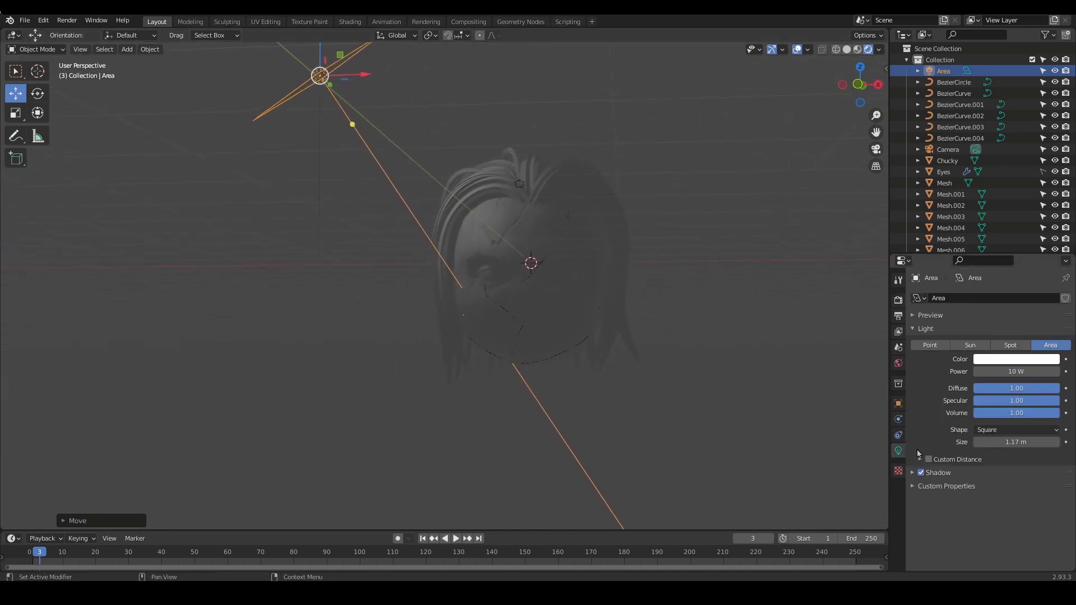
{"action": "left_click_drag", "start_coordinate": [1009, 372], "coordinate": [1040, 372]}
{"action": "middle_click_drag", "start_coordinate": [427, 242], "coordinate": [484, 259]}
Set the Rotate tool's orientation to Local and adjust the Area light's tilt toward the face
{"action": "left_click", "coordinate": [38, 94]}
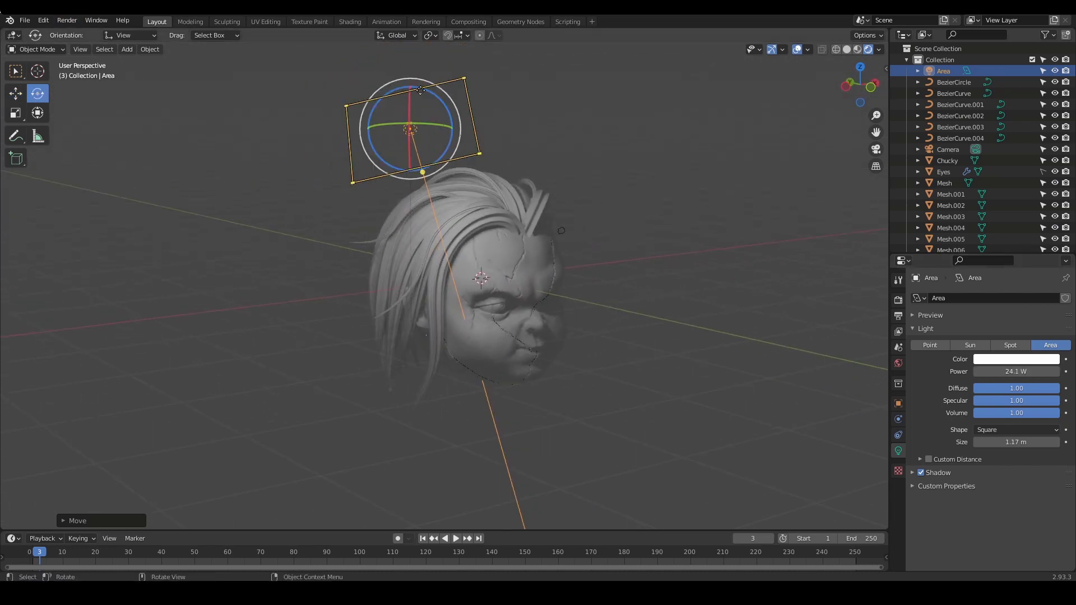
{"action": "middle_click_drag", "start_coordinate": [420, 90], "coordinate": [373, 178]}
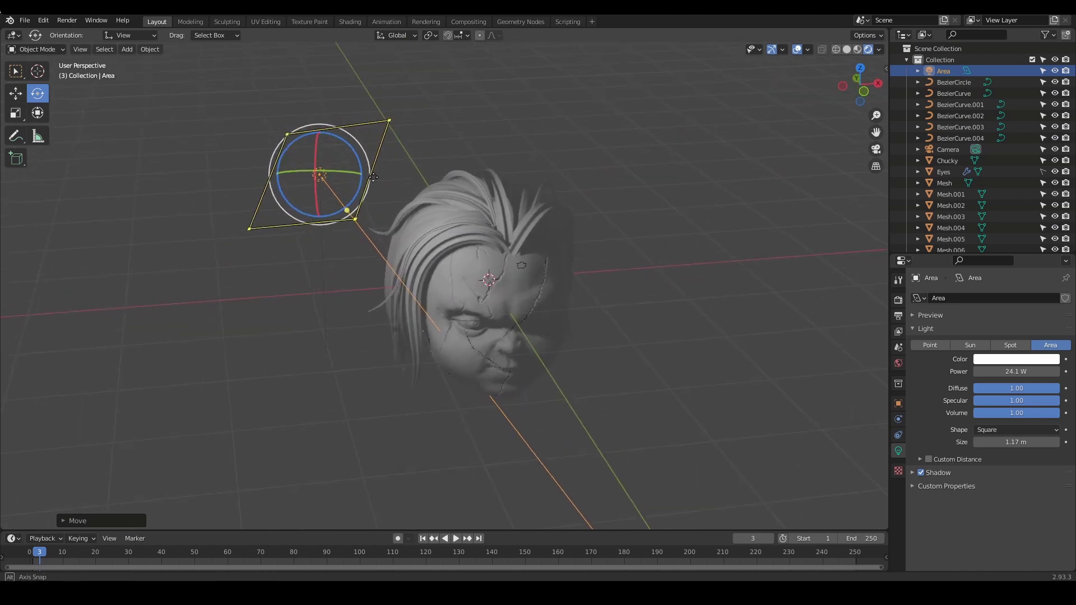
{"action": "left_click", "coordinate": [135, 34]}
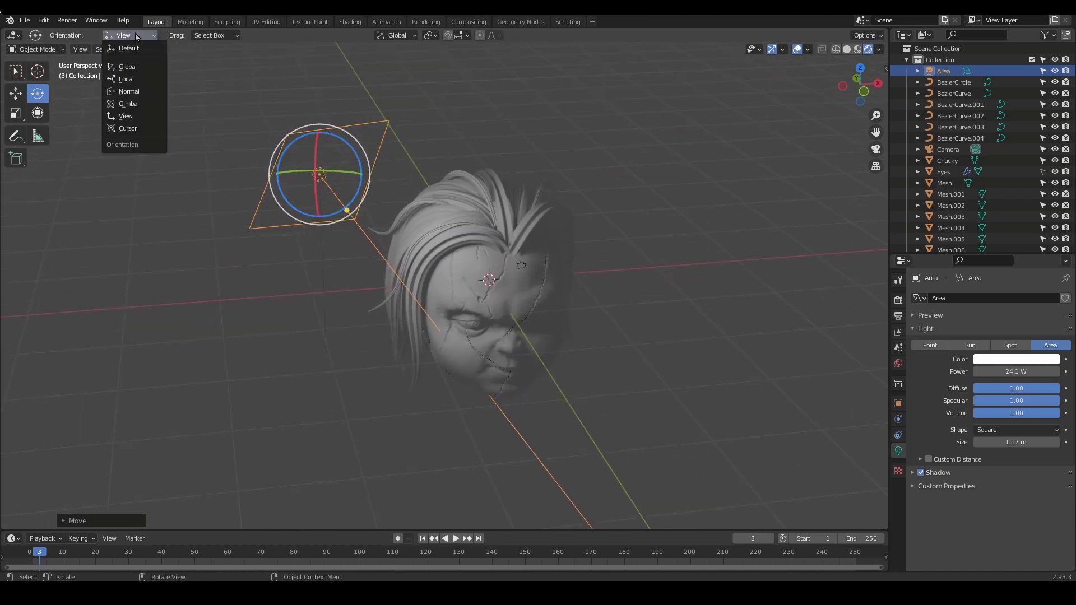
{"action": "left_click", "coordinate": [134, 74]}
{"action": "middle_click_drag", "start_coordinate": [395, 144], "coordinate": [357, 156]}
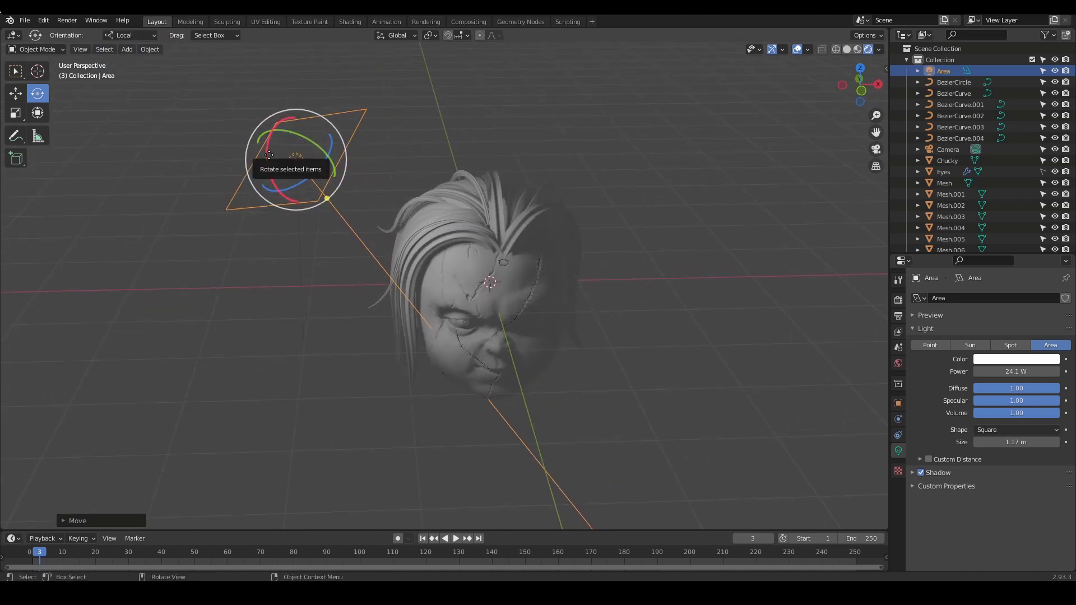
{"action": "left_click_drag", "start_coordinate": [270, 156], "coordinate": [325, 166]}
{"action": "middle_click_drag", "start_coordinate": [440, 197], "coordinate": [154, 67]}
Set the Move tool's orientation to View and, from the side, shift the Area light back closer to the head
{"action": "left_click", "coordinate": [17, 94]}
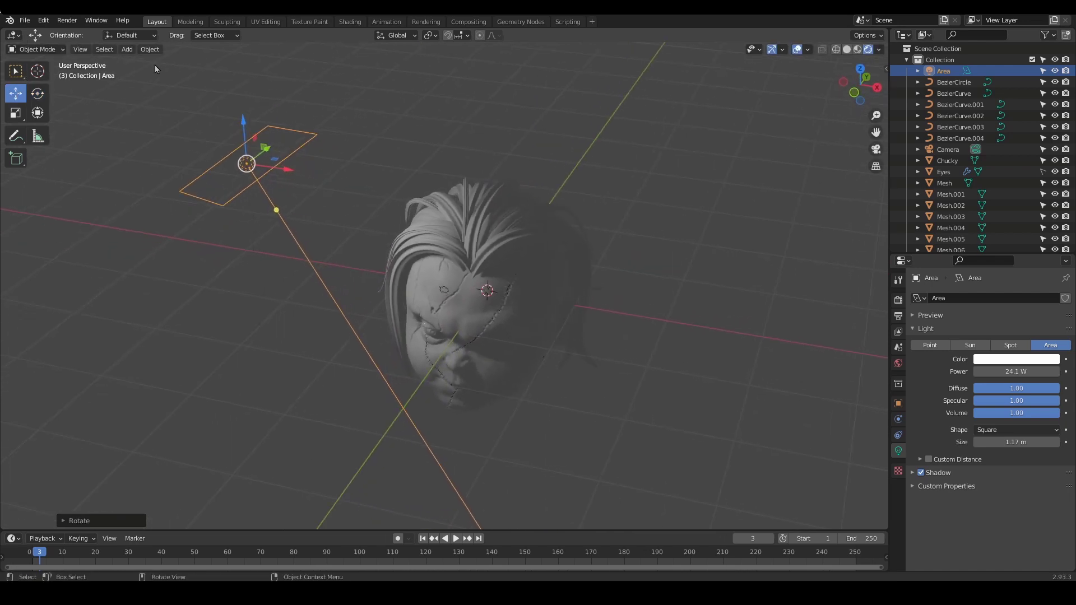
{"action": "left_click", "coordinate": [135, 37]}
{"action": "left_click", "coordinate": [135, 81]}
{"action": "middle_click_drag", "start_coordinate": [293, 168], "coordinate": [276, 164]}
{"action": "left_click", "coordinate": [131, 35]}
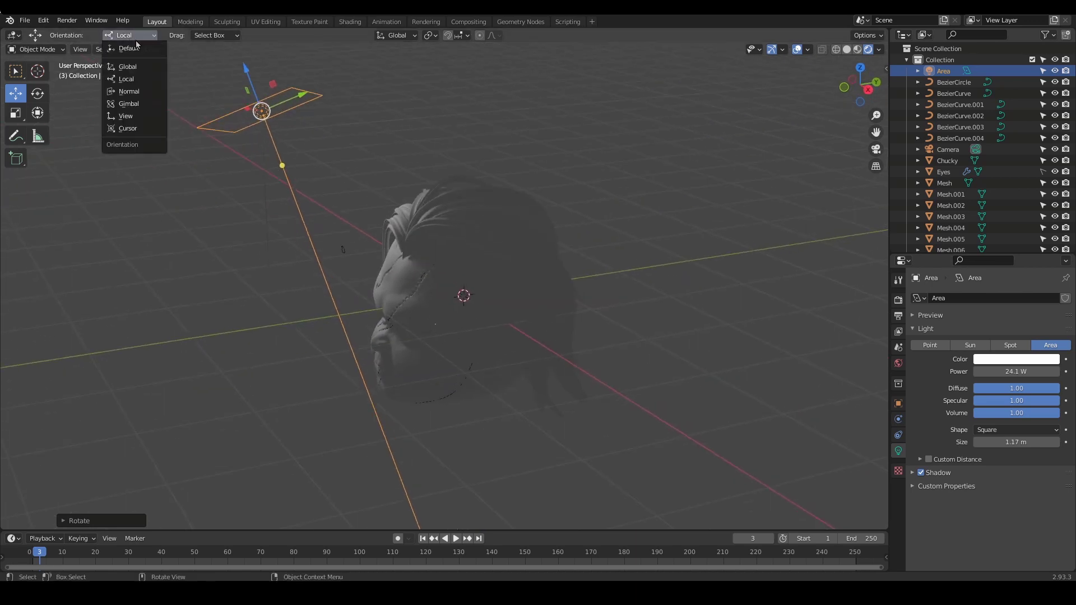
{"action": "left_click", "coordinate": [126, 116]}
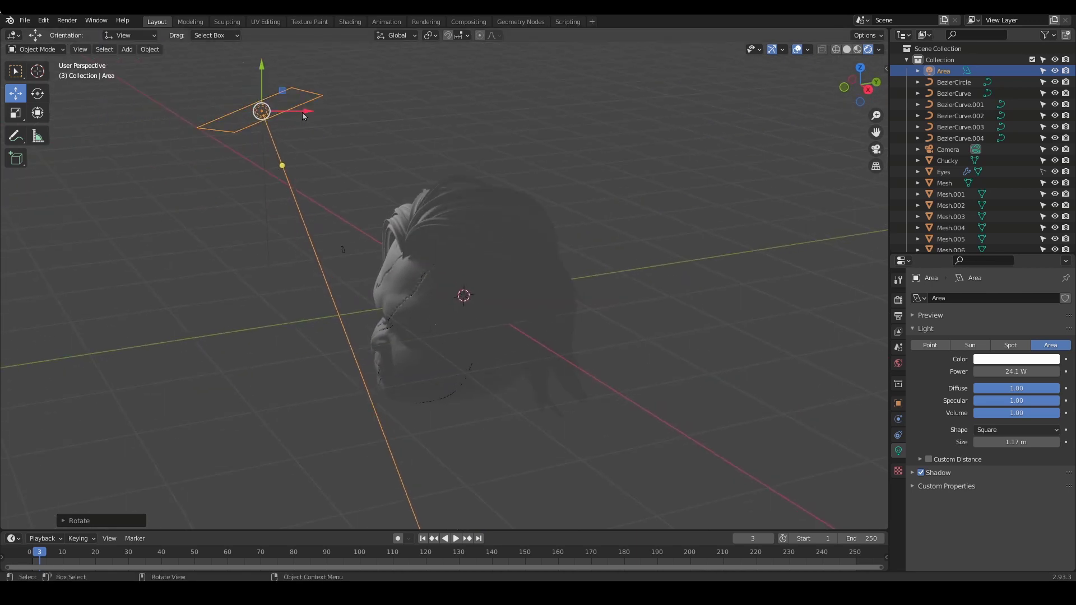
{"action": "left_click_drag", "start_coordinate": [303, 112], "coordinate": [414, 139]}
{"action": "middle_click_drag", "start_coordinate": [415, 139], "coordinate": [593, 254]}
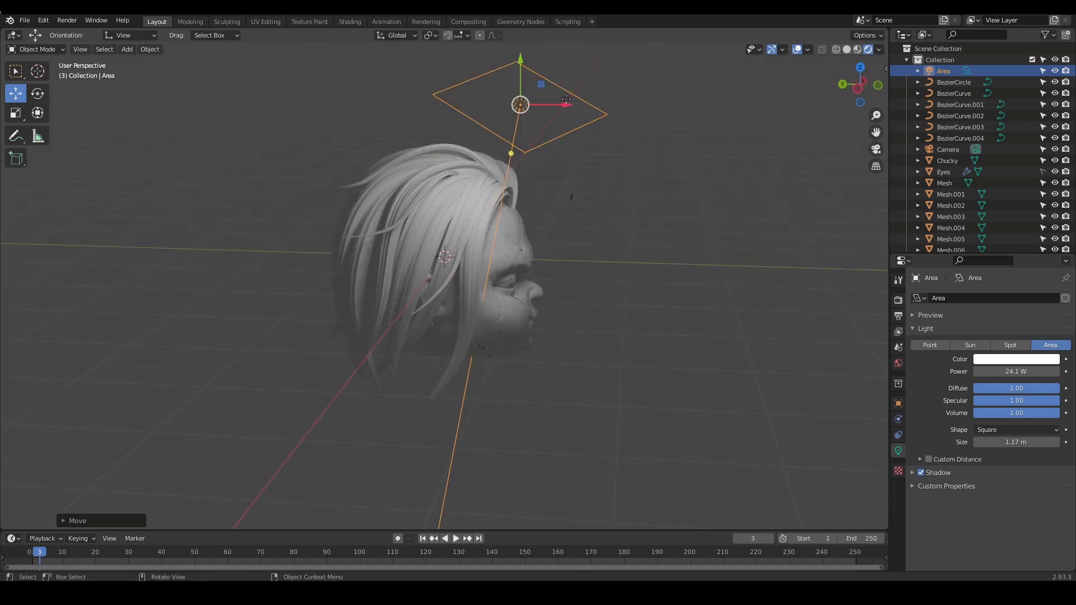
Rename the Area light object as Light_Main
{"action": "middle_click_drag", "start_coordinate": [566, 100], "coordinate": [933, 102]}
{"action": "double_click", "coordinate": [951, 70]}
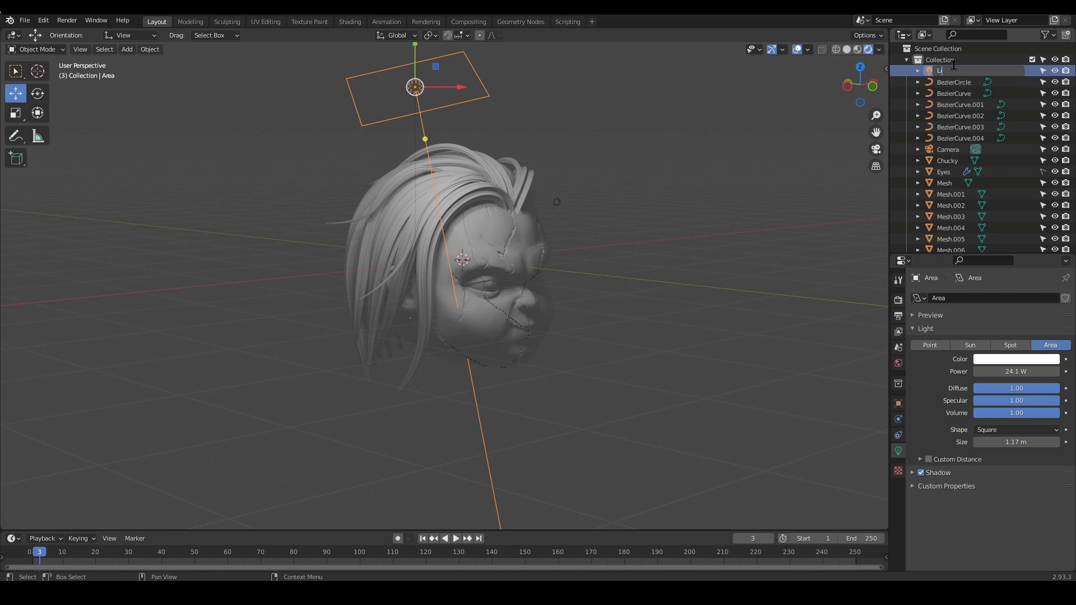
{"action": "key", "text": "Return"}
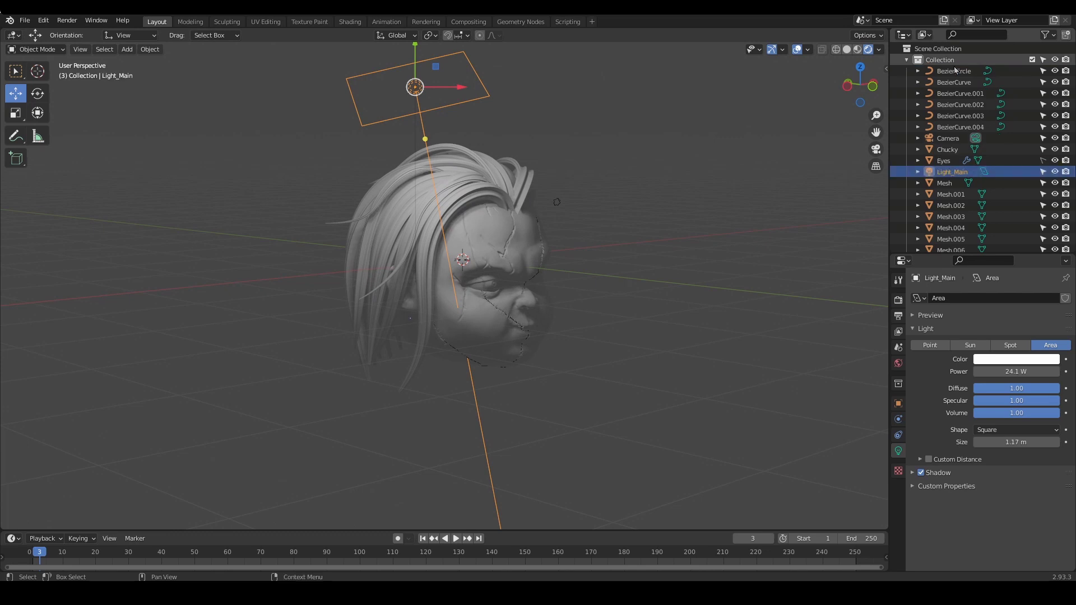
Duplicate Light_Main, move the copy toward the other side of the head, and rotate it to aim back at the face
{"action": "middle_click_drag", "start_coordinate": [631, 189], "coordinate": [564, 231]}
{"action": "key", "text": "shift+d"}
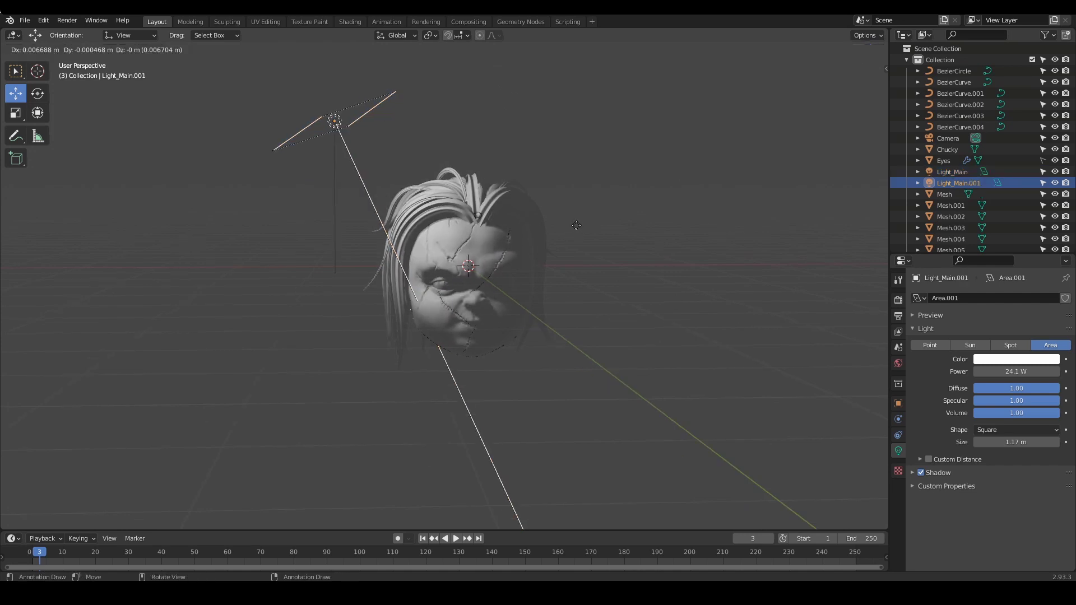
{"action": "right_click", "coordinate": [401, 145]}
{"action": "left_click_drag", "start_coordinate": [372, 120], "coordinate": [607, 206]}
{"action": "left_click", "coordinate": [36, 98]}
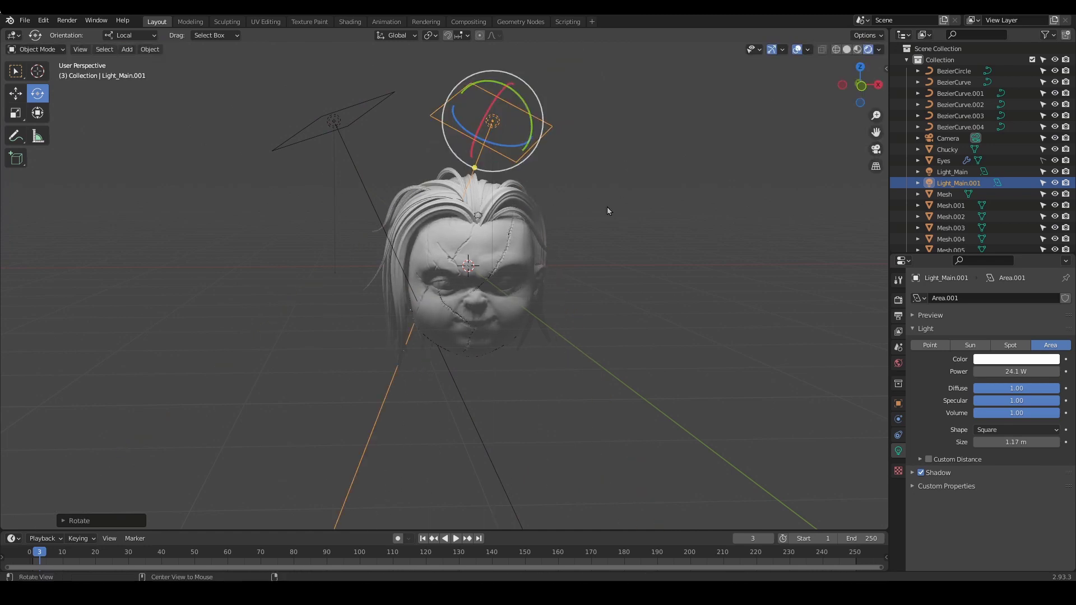
{"action": "middle_click_drag", "start_coordinate": [607, 206], "coordinate": [539, 252]}
Move the duplicate light farther out beside the head, opposite Light_Main, and enlarge it to 1.3 m
{"action": "left_click", "coordinate": [17, 95]}
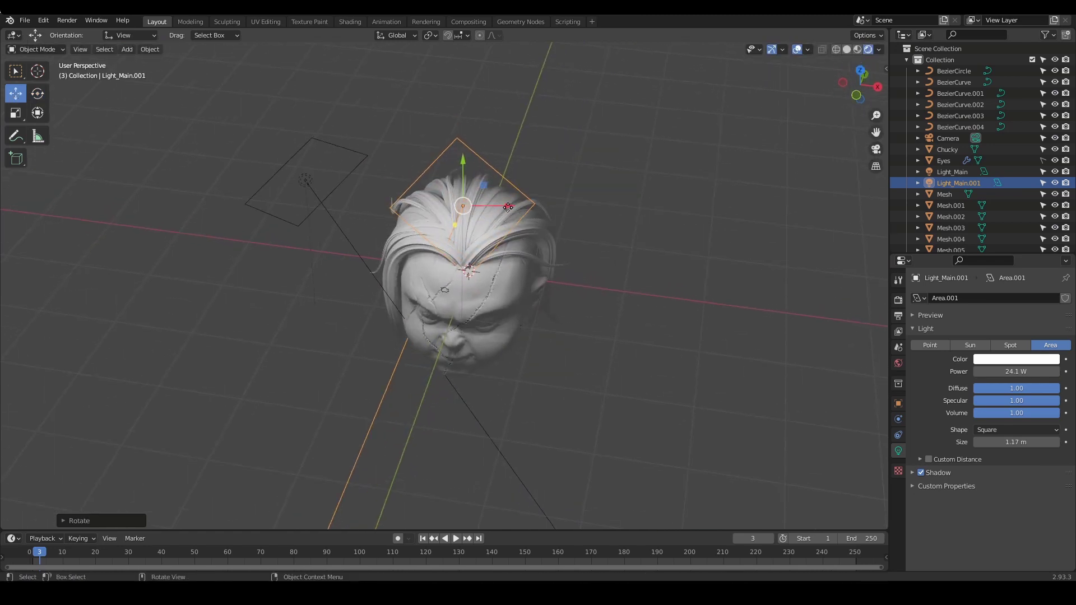
{"action": "left_click_drag", "start_coordinate": [508, 204], "coordinate": [620, 209]}
{"action": "middle_click_drag", "start_coordinate": [619, 209], "coordinate": [421, 150]}
{"action": "left_click_drag", "start_coordinate": [415, 150], "coordinate": [322, 150]}
{"action": "middle_click_drag", "start_coordinate": [323, 150], "coordinate": [559, 183]}
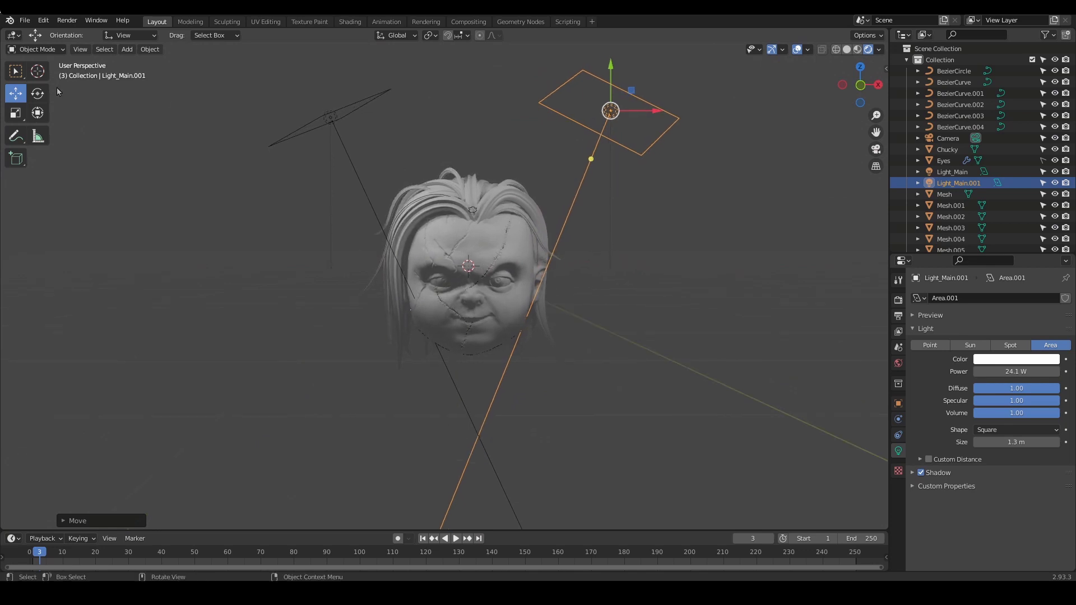
Reduce the duplicate light's power to 10.8 W, checking the shading on the face
{"action": "left_click", "coordinate": [38, 93]}
{"action": "middle_click_drag", "start_coordinate": [503, 260], "coordinate": [526, 249]}
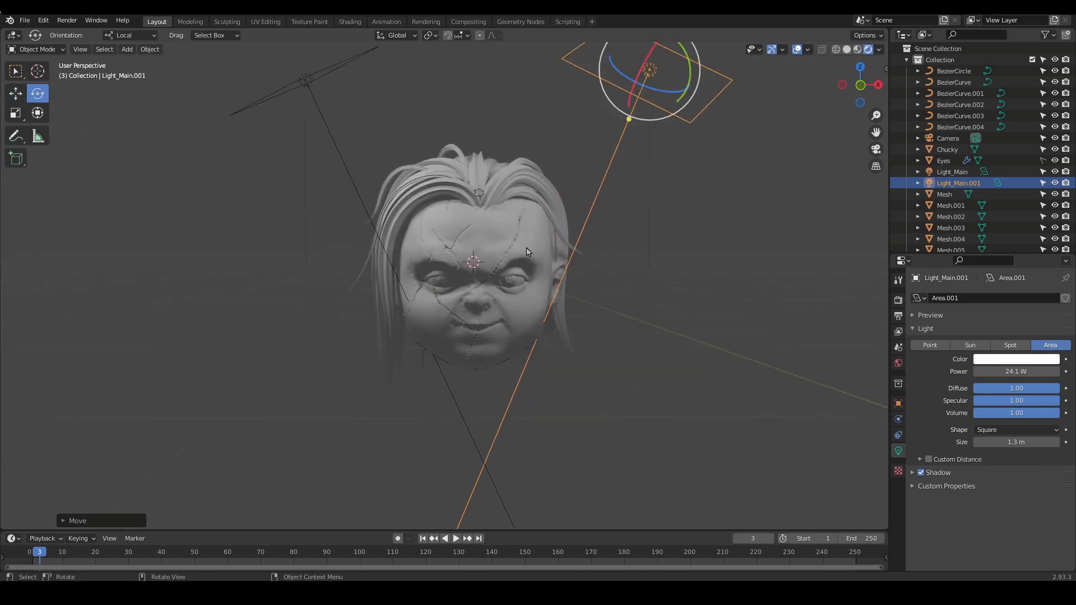
{"action": "middle_click_drag", "start_coordinate": [721, 184], "coordinate": [722, 233], "text": "shift"}
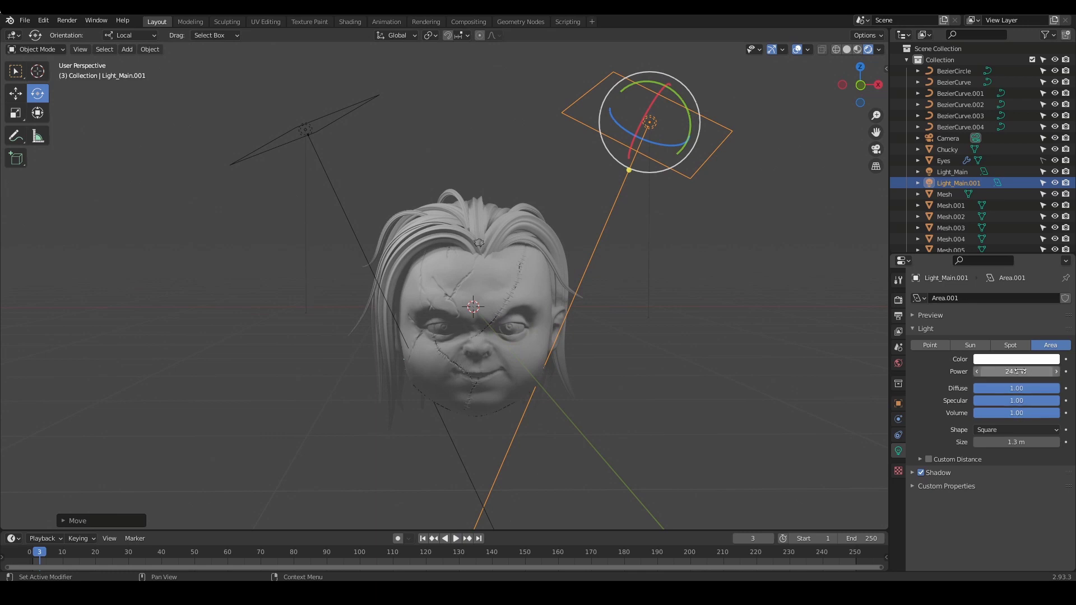
{"action": "mouse_move", "coordinate": [1016, 372]}
{"action": "left_mouse_down"}
{"action": "mouse_move", "coordinate": [989, 372]}
{"action": "mouse_move", "coordinate": [1002, 372]}
{"action": "left_mouse_up"}
{"action": "mouse_move", "coordinate": [522, 285]}
{"action": "middle_mouse_down", "text": "shift"}
{"action": "mouse_move", "coordinate": [539, 210]}
{"action": "mouse_move", "coordinate": [530, 274]}
{"action": "middle_mouse_up", "text": "shift"}
{"action": "scroll", "coordinate": [543, 219], "scroll_direction": "up", "scroll_amount": 2}
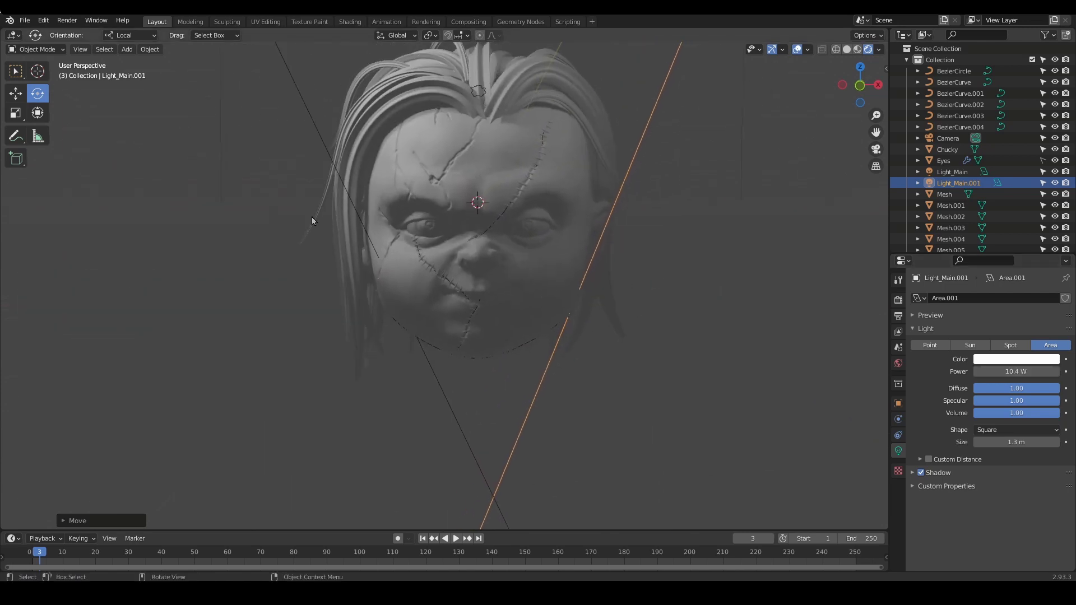
{"action": "middle_click_drag", "start_coordinate": [591, 256], "coordinate": [572, 305], "text": "shift"}
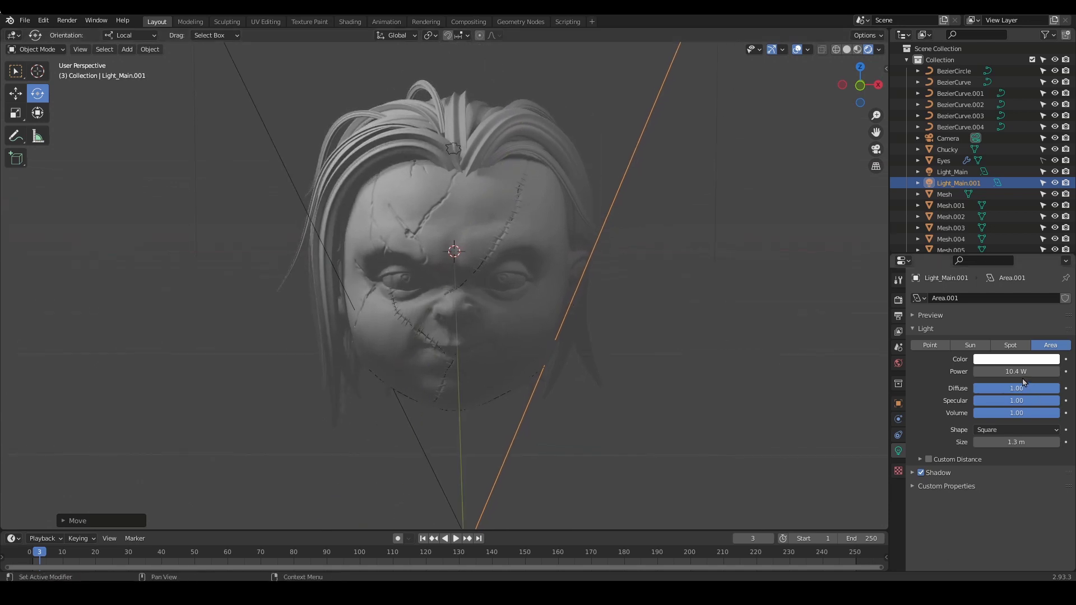
{"action": "left_click_drag", "start_coordinate": [1022, 375], "coordinate": [1012, 372]}
{"action": "scroll", "coordinate": [615, 274], "scroll_direction": "down", "scroll_amount": 2}
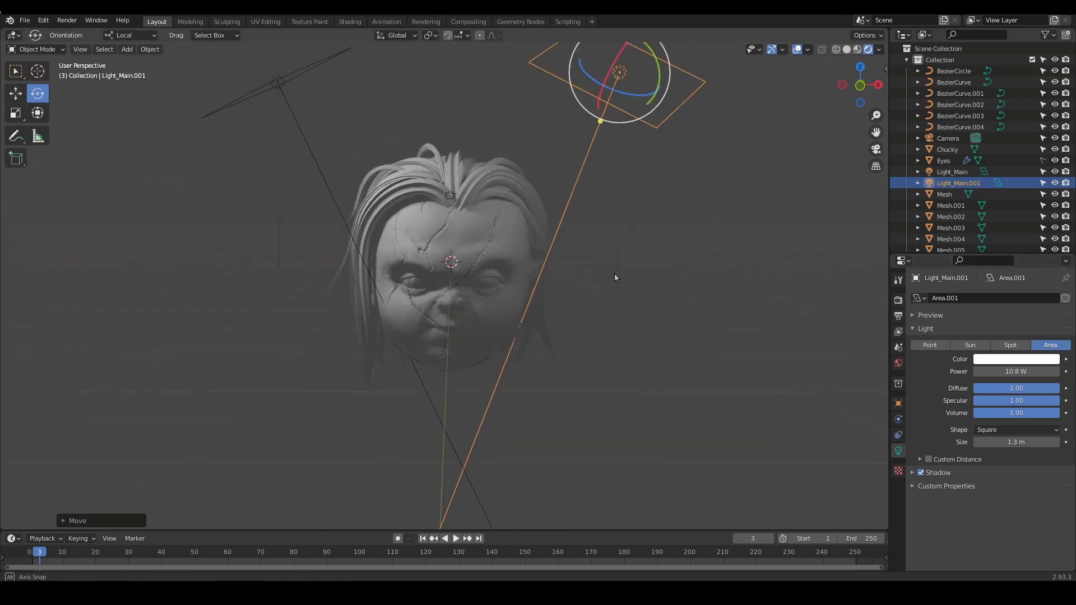
{"action": "middle_click_drag", "start_coordinate": [616, 274], "coordinate": [623, 303], "text": "shift"}
{"action": "left_click", "coordinate": [8, 94]}
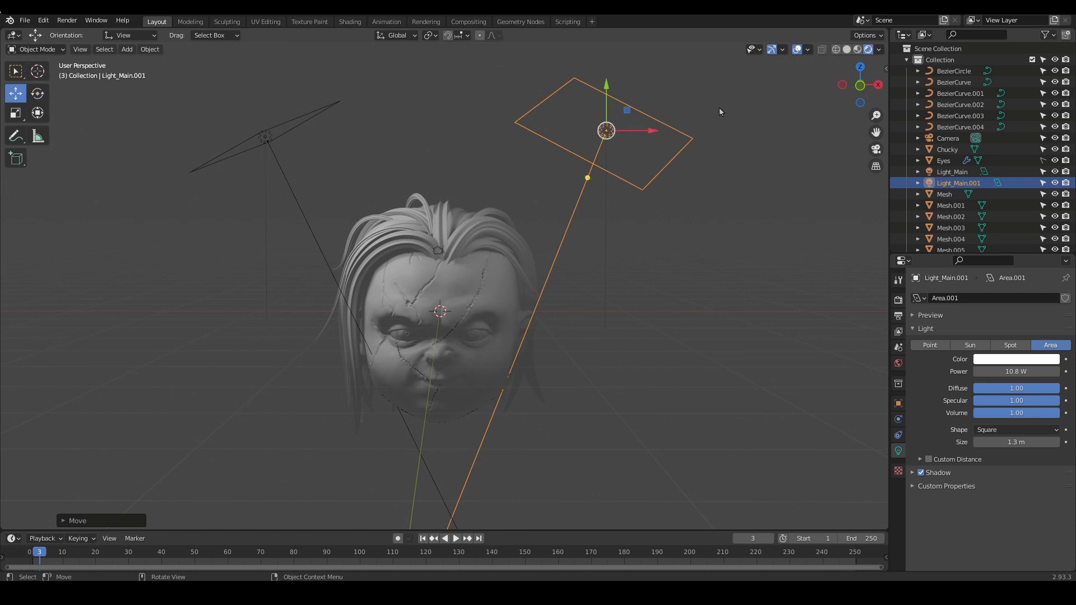
{"action": "scroll", "coordinate": [587, 265], "scroll_direction": "up", "scroll_amount": 2}
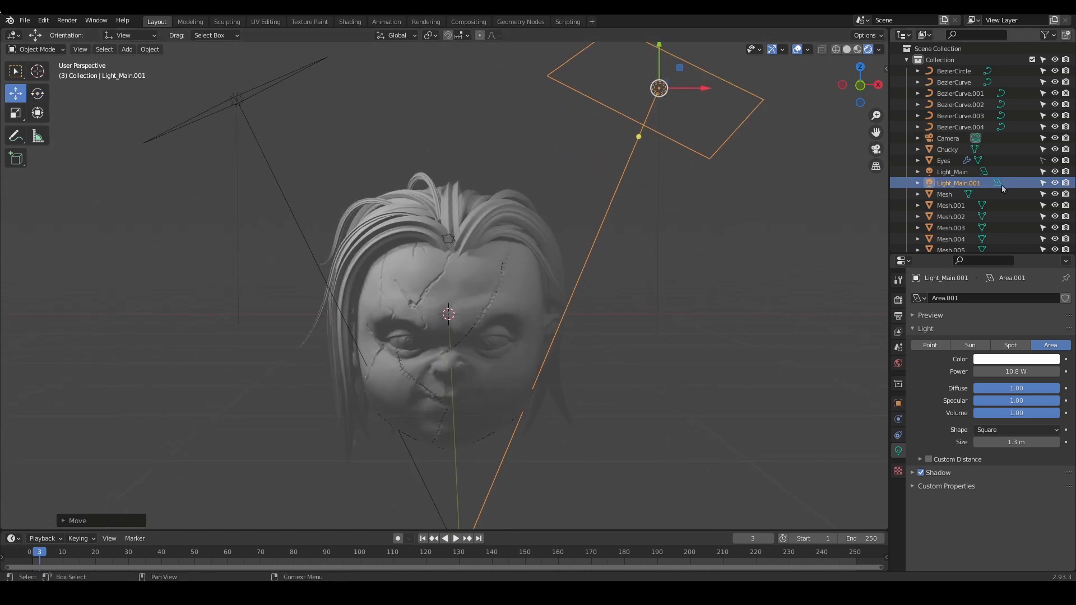
Rename the duplicate light Light_Main.001 as Light_Fill
{"action": "double_click", "coordinate": [978, 190]}
{"action": "scroll", "coordinate": [977, 185], "scroll_direction": "down", "scroll_amount": 2}
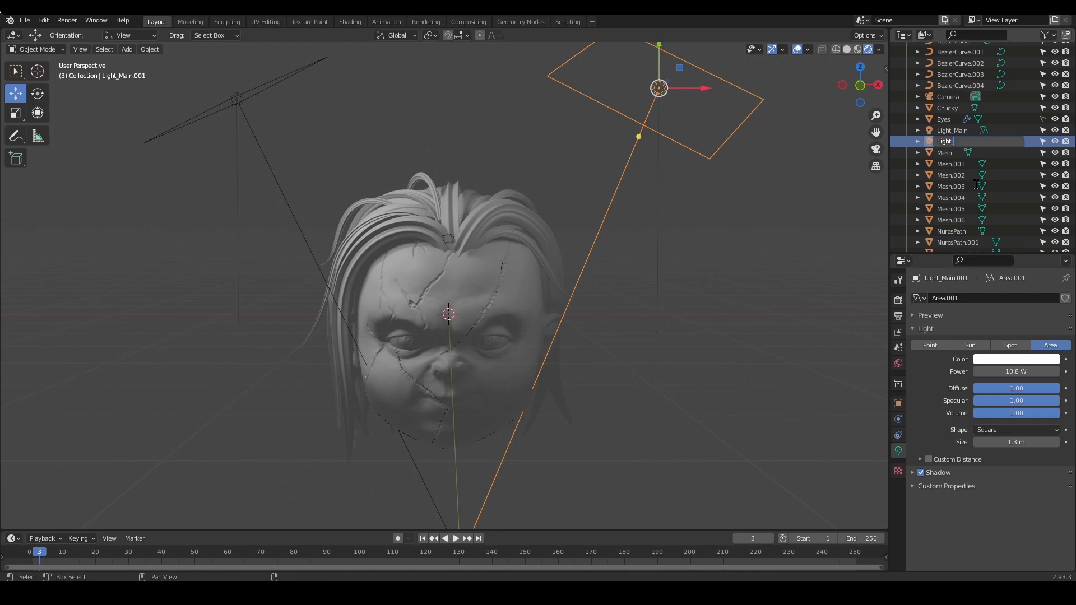
{"action": "key", "text": "Return"}
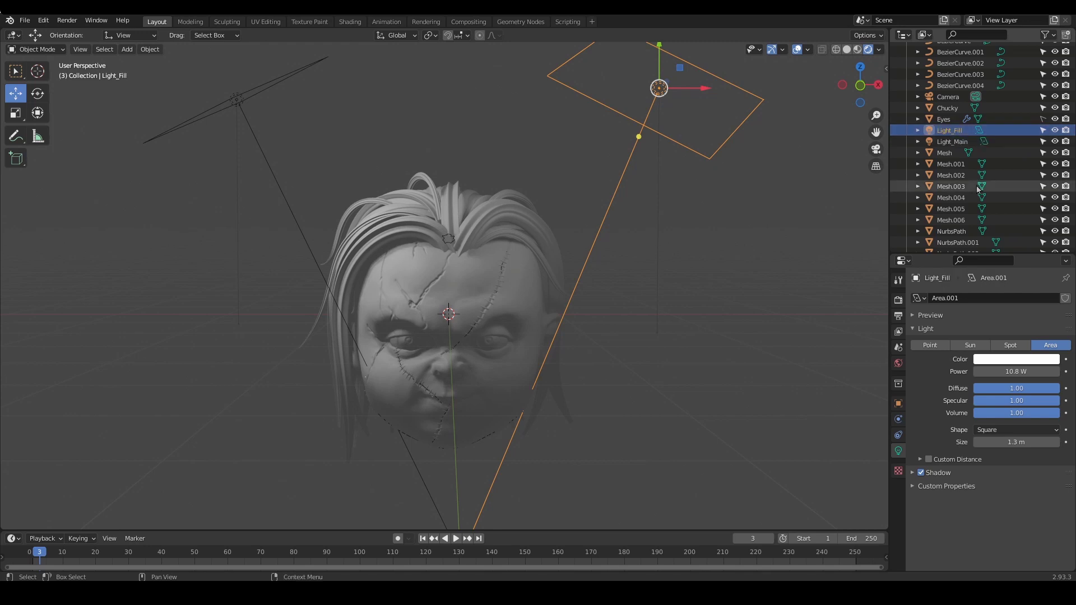
Shrink Light_Fill to 1.18 m and move it lower and farther out beside the head, checking the shading on the face
{"action": "middle_click_drag", "start_coordinate": [681, 212], "coordinate": [611, 57]}
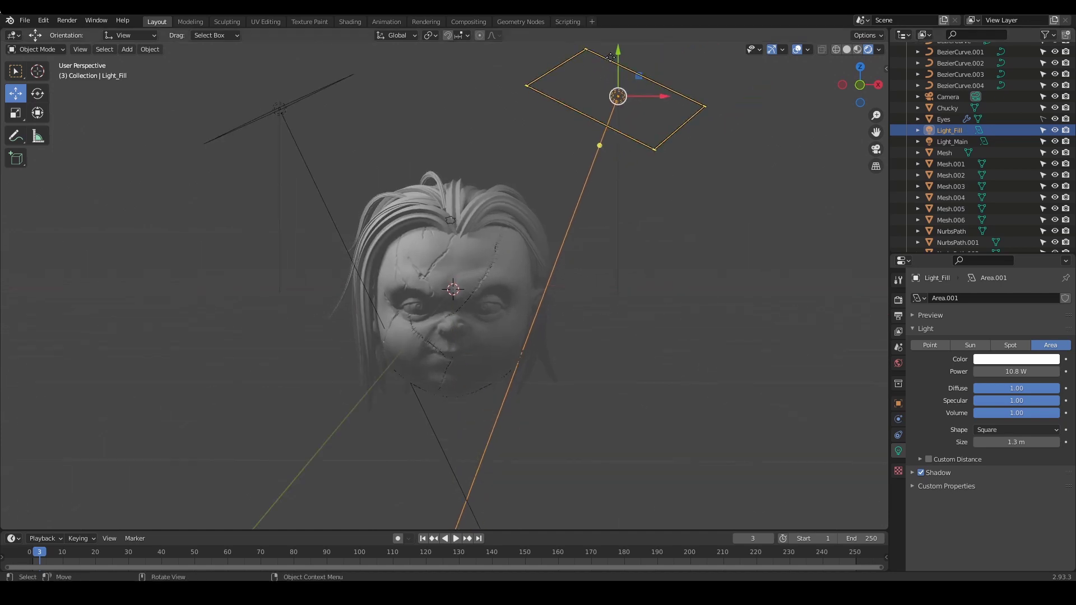
{"action": "left_click_drag", "start_coordinate": [612, 60], "coordinate": [725, 211]}
{"action": "scroll", "coordinate": [512, 401], "scroll_direction": "up", "scroll_amount": 2}
{"action": "scroll", "coordinate": [513, 399], "scroll_direction": "up", "scroll_amount": 4}
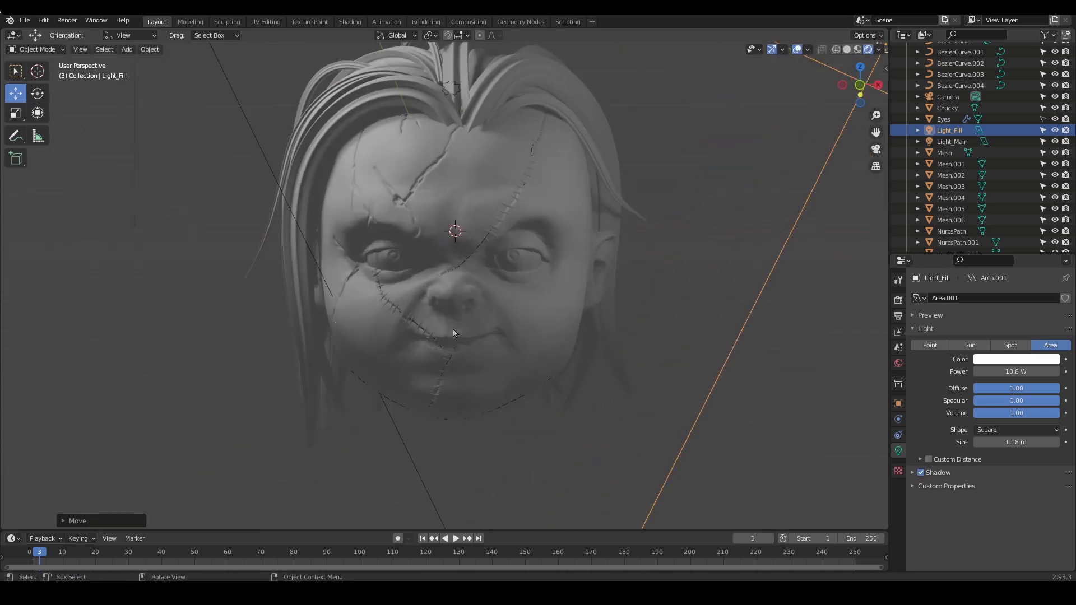
{"action": "scroll", "coordinate": [589, 335], "scroll_direction": "down", "scroll_amount": 3}
{"action": "scroll", "coordinate": [601, 303], "scroll_direction": "up", "scroll_amount": 2}
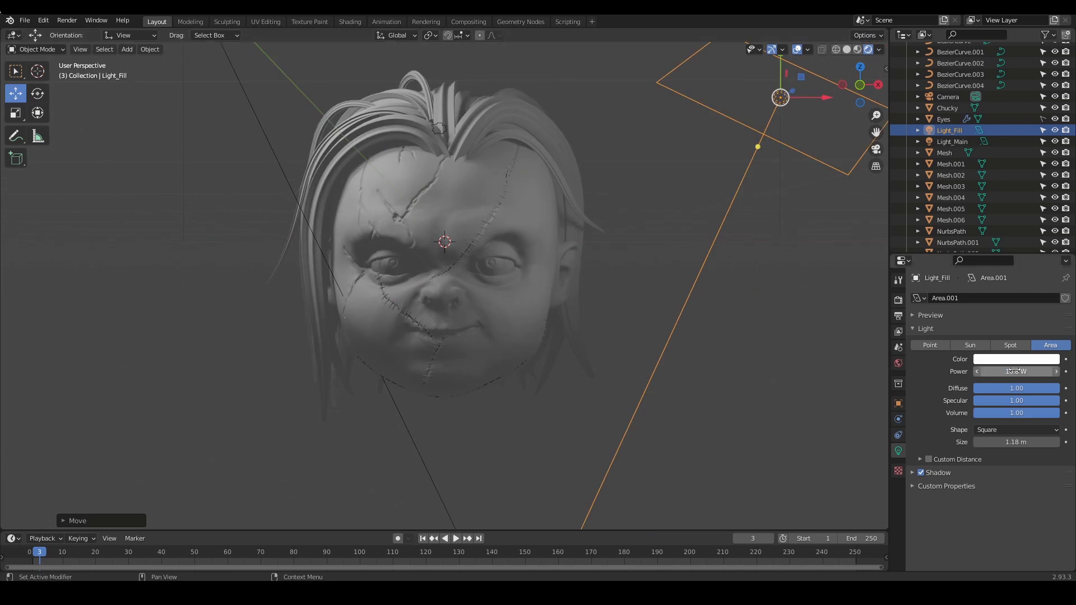
{"action": "scroll", "coordinate": [735, 334], "scroll_direction": "up", "scroll_amount": 2}
{"action": "middle_click_drag", "start_coordinate": [715, 336], "coordinate": [656, 317]}
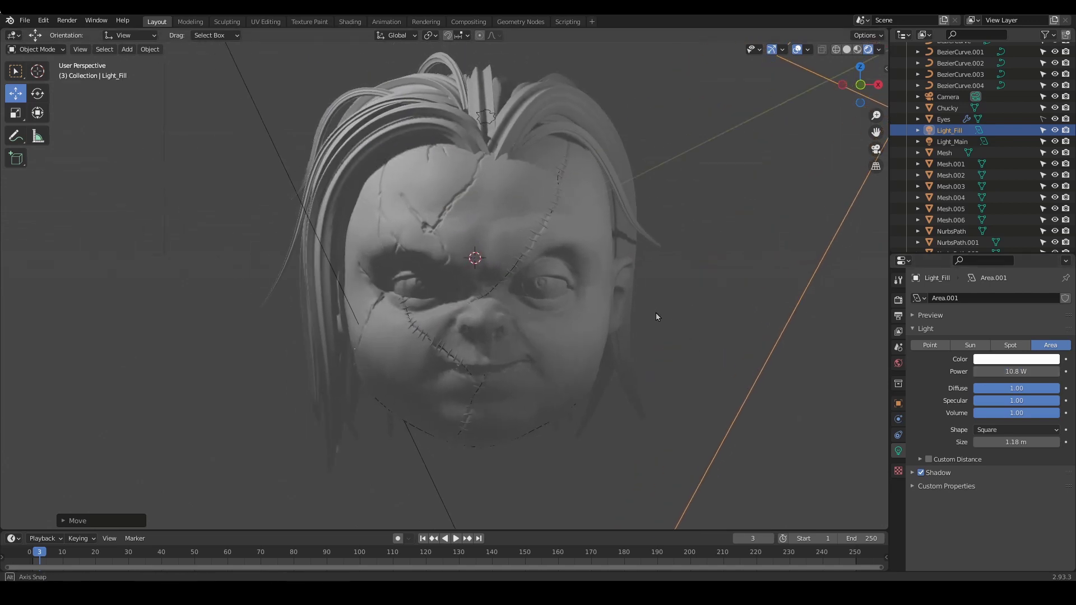
{"action": "scroll", "coordinate": [645, 299], "scroll_direction": "down", "scroll_amount": 2}
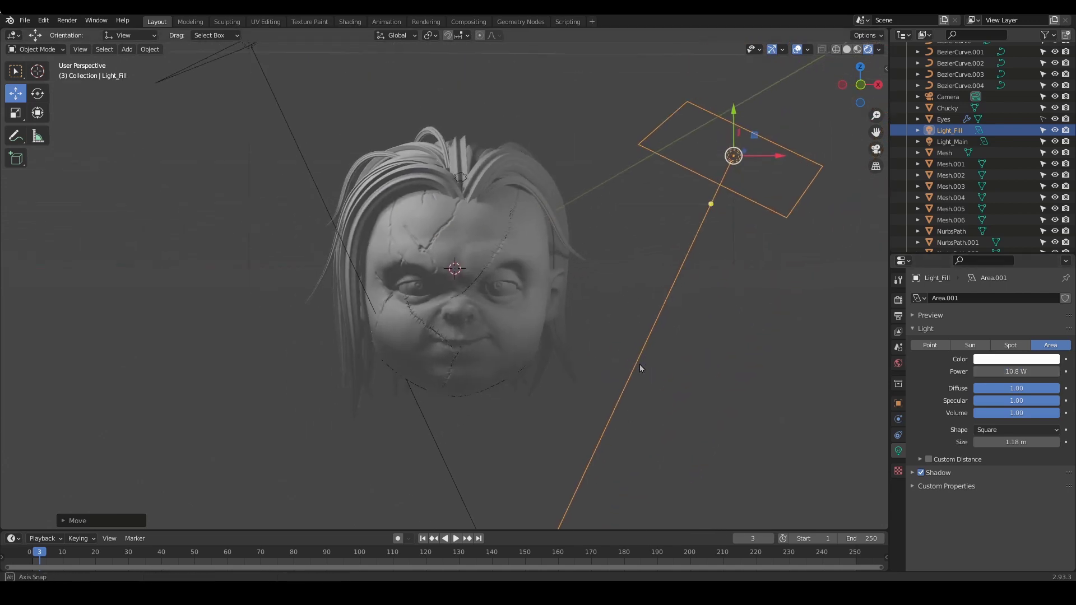
{"action": "middle_click_drag", "start_coordinate": [640, 367], "coordinate": [622, 418]}
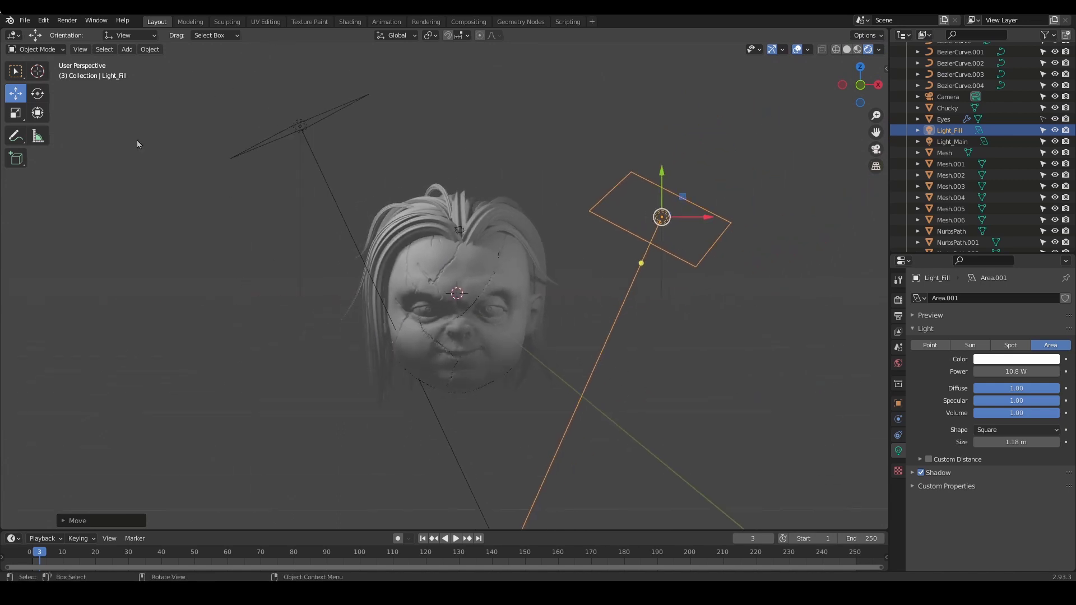
Select Light_Main and tint its color warm orange, about hue 0.045 and saturation 0.73
{"action": "left_click", "coordinate": [20, 71]}
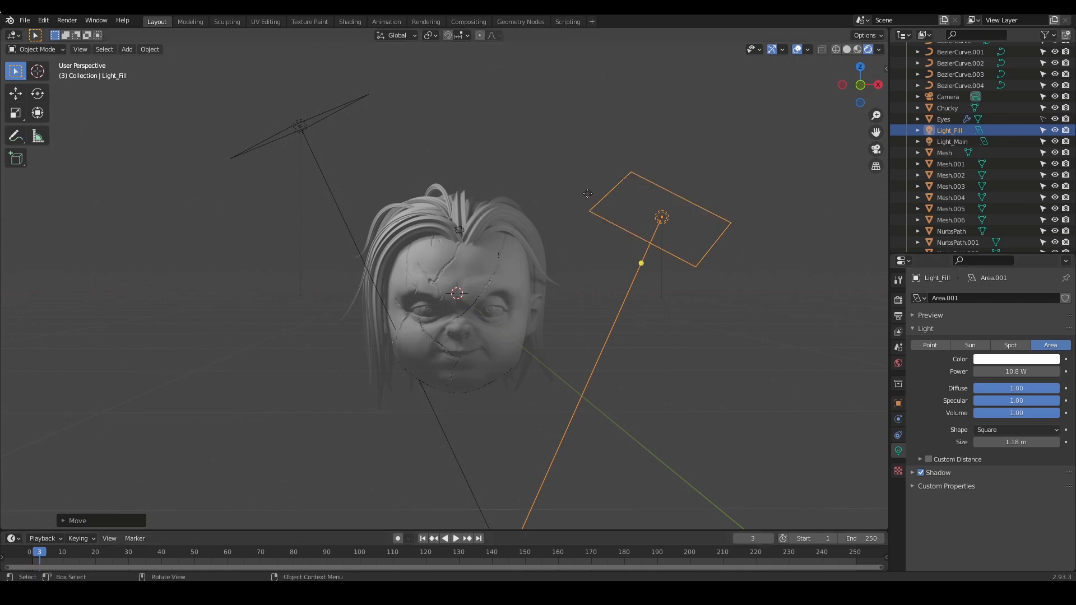
{"action": "left_click", "coordinate": [245, 128]}
{"action": "left_click", "coordinate": [363, 119]}
{"action": "middle_click_drag", "start_coordinate": [363, 119], "coordinate": [464, 219]}
{"action": "left_click", "coordinate": [398, 133]}
{"action": "middle_click_drag", "start_coordinate": [337, 110], "coordinate": [645, 291]}
{"action": "left_click", "coordinate": [1013, 364]}
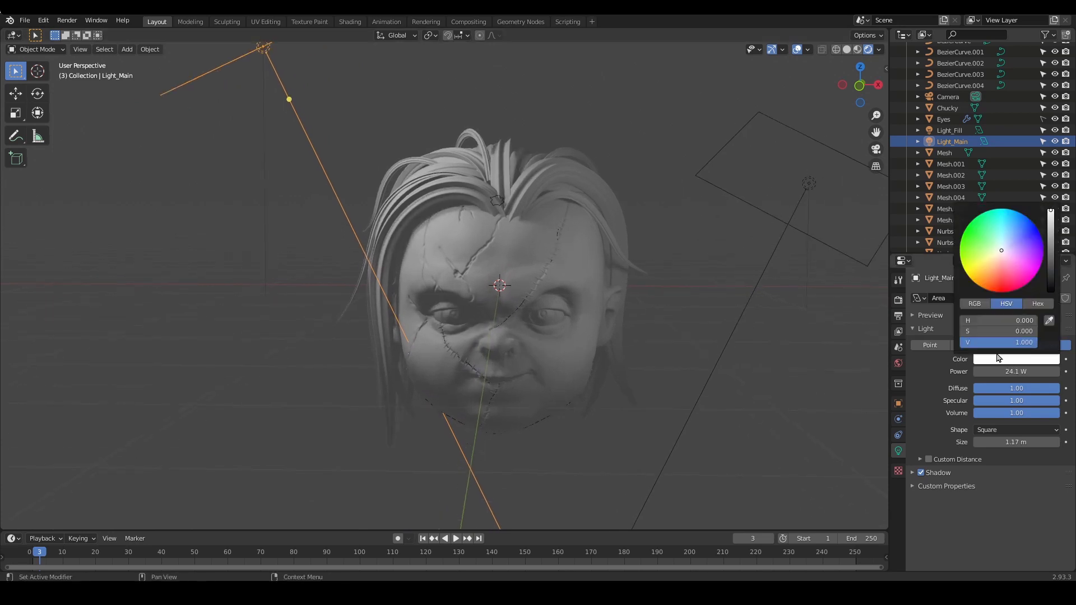
{"action": "left_click_drag", "start_coordinate": [996, 258], "coordinate": [986, 275]}
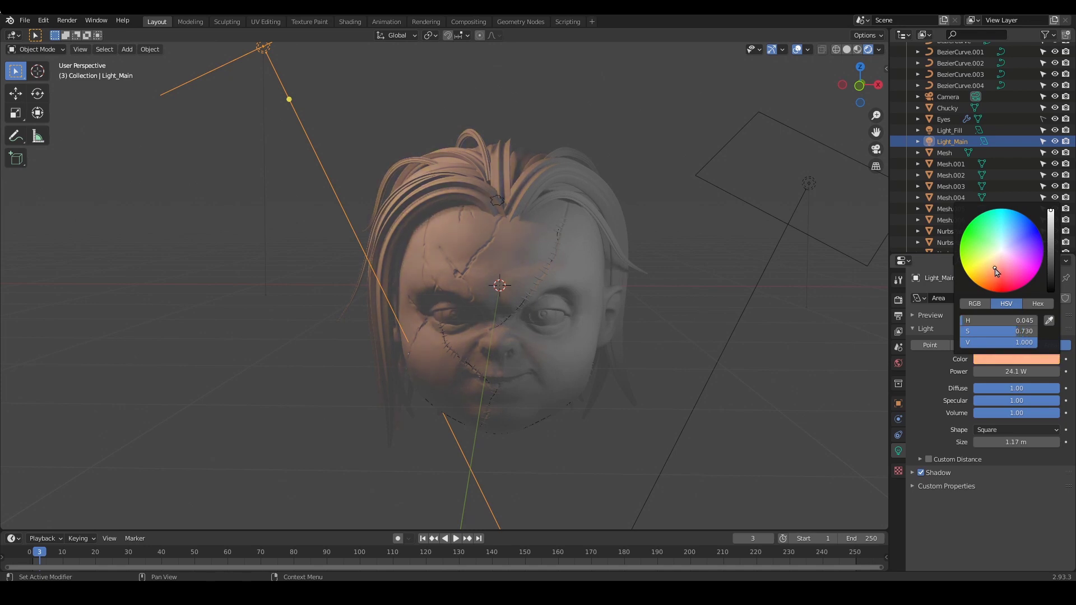
Raise Light_Main's power to 31.7 W and check the warmer lighting on the face
{"action": "middle_click_drag", "start_coordinate": [771, 373], "coordinate": [796, 365]}
{"action": "left_click_drag", "start_coordinate": [1009, 371], "coordinate": [1067, 367]}
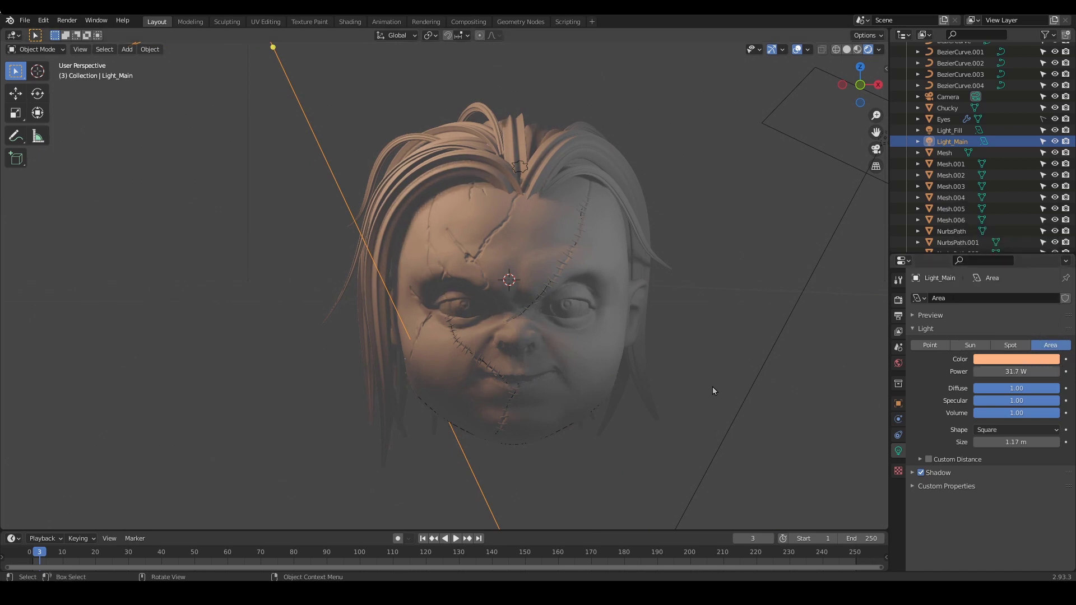
{"action": "middle_click_drag", "start_coordinate": [713, 389], "coordinate": [765, 388]}
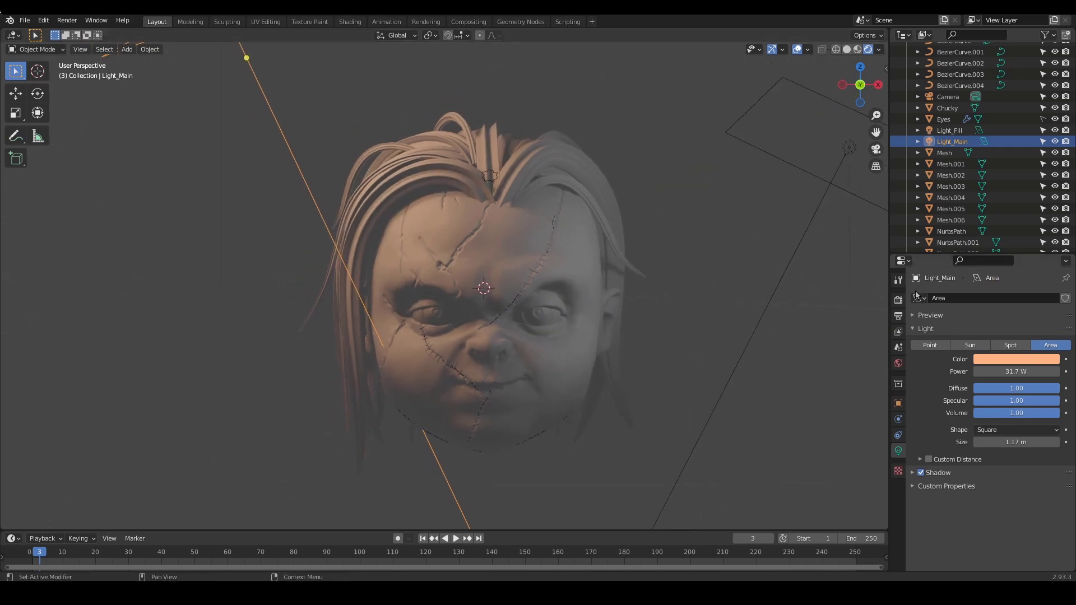
Set the render engine to Cycles, view the lit head in rendered shading, and return the viewport to solid shading
{"action": "left_click", "coordinate": [898, 301]}
{"action": "left_click", "coordinate": [1007, 296]}
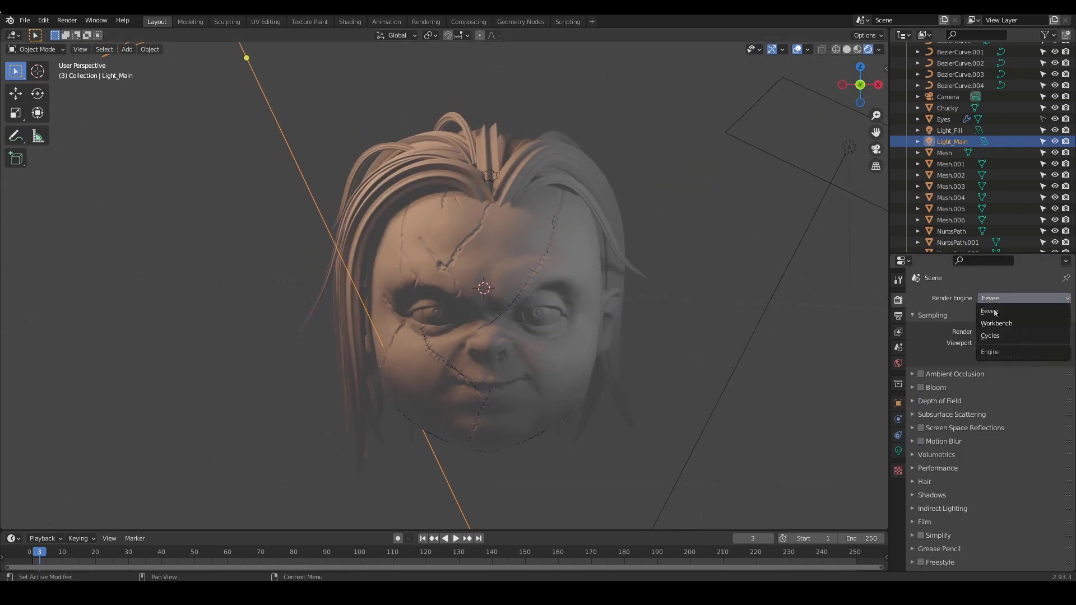
{"action": "left_click", "coordinate": [1001, 339]}
{"action": "mouse_move", "coordinate": [725, 351]}
{"action": "middle_mouse_down"}
{"action": "mouse_move", "coordinate": [718, 345]}
{"action": "mouse_move", "coordinate": [724, 354]}
{"action": "middle_mouse_up"}
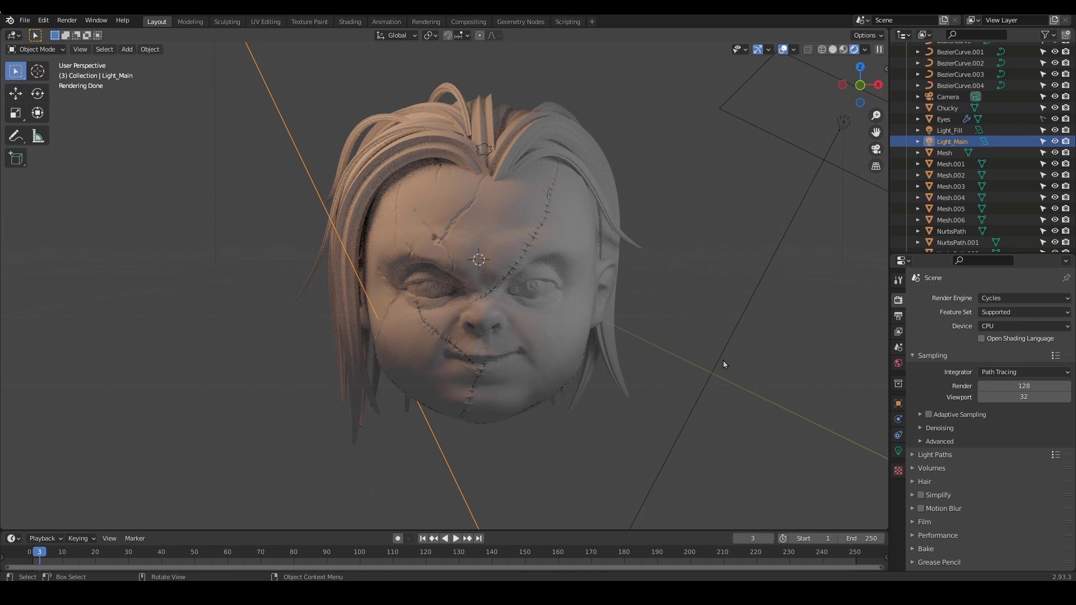
{"action": "middle_click_drag", "start_coordinate": [725, 355], "coordinate": [729, 354]}
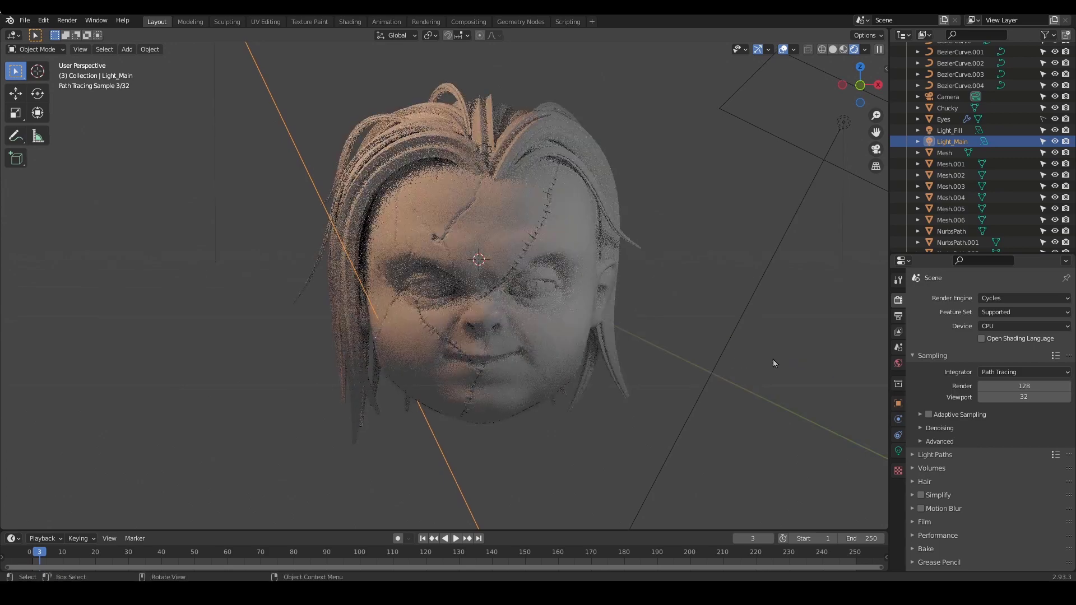
{"action": "middle_click_drag", "start_coordinate": [586, 412], "coordinate": [527, 453], "text": "ctrl"}
{"action": "left_click", "coordinate": [833, 50]}
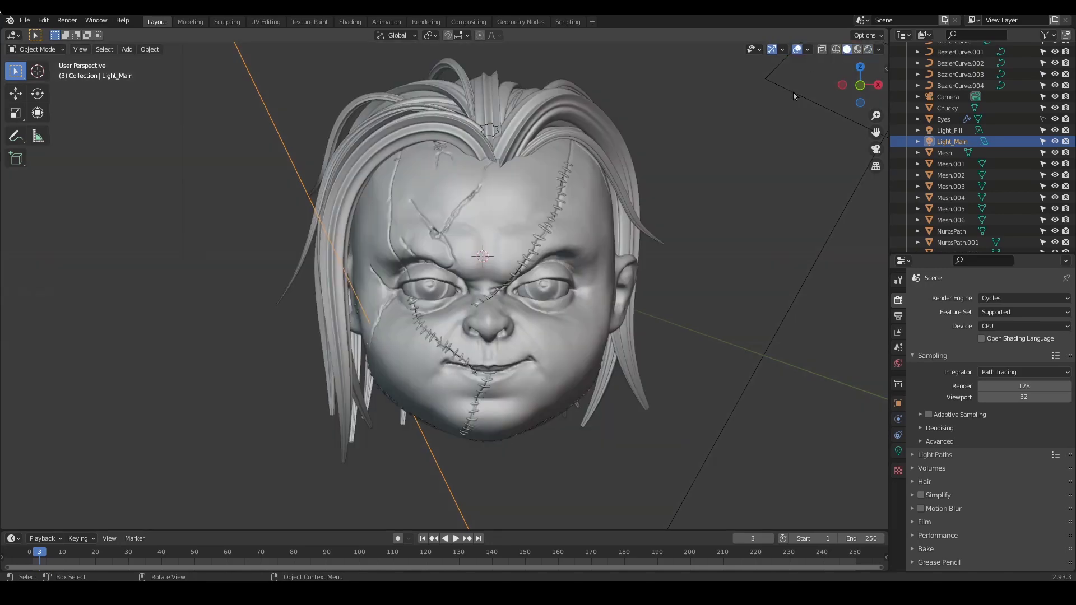
Select the stitch mesh running from eye to mouth and the one on the chin together
{"action": "mouse_move", "coordinate": [650, 364]}
{"action": "middle_mouse_down", "text": "ctrl"}
{"action": "mouse_move", "coordinate": [654, 326]}
{"action": "mouse_move", "coordinate": [627, 342]}
{"action": "mouse_move", "coordinate": [629, 355]}
{"action": "middle_mouse_up", "text": "ctrl"}
{"action": "left_click", "coordinate": [623, 333]}
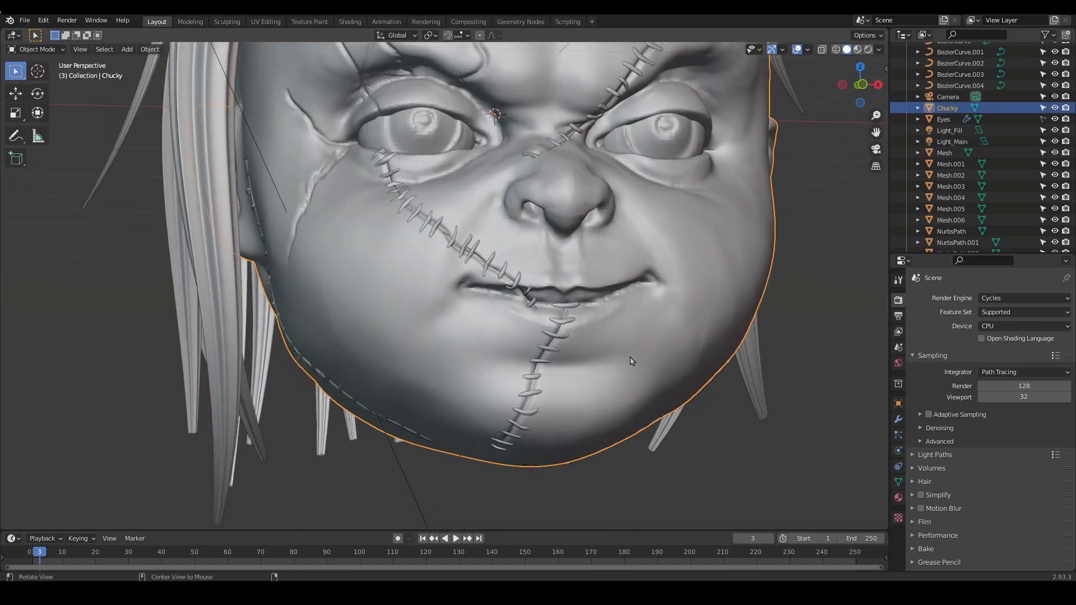
{"action": "scroll", "coordinate": [629, 355], "scroll_direction": "up", "scroll_amount": 2}
{"action": "left_click", "coordinate": [527, 280]}
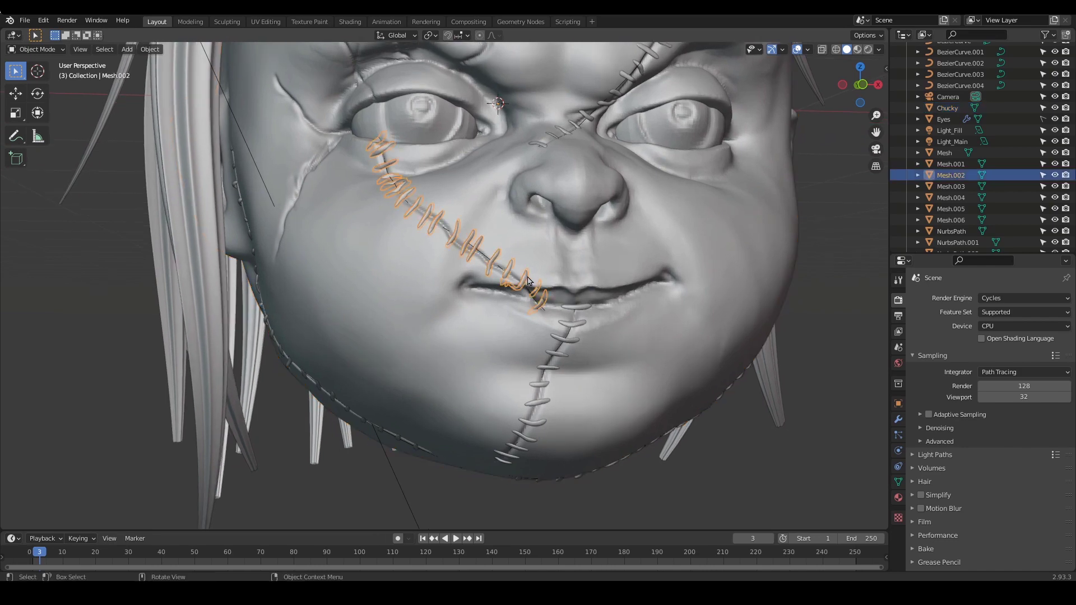
{"action": "left_click", "coordinate": [571, 347], "text": "shift"}
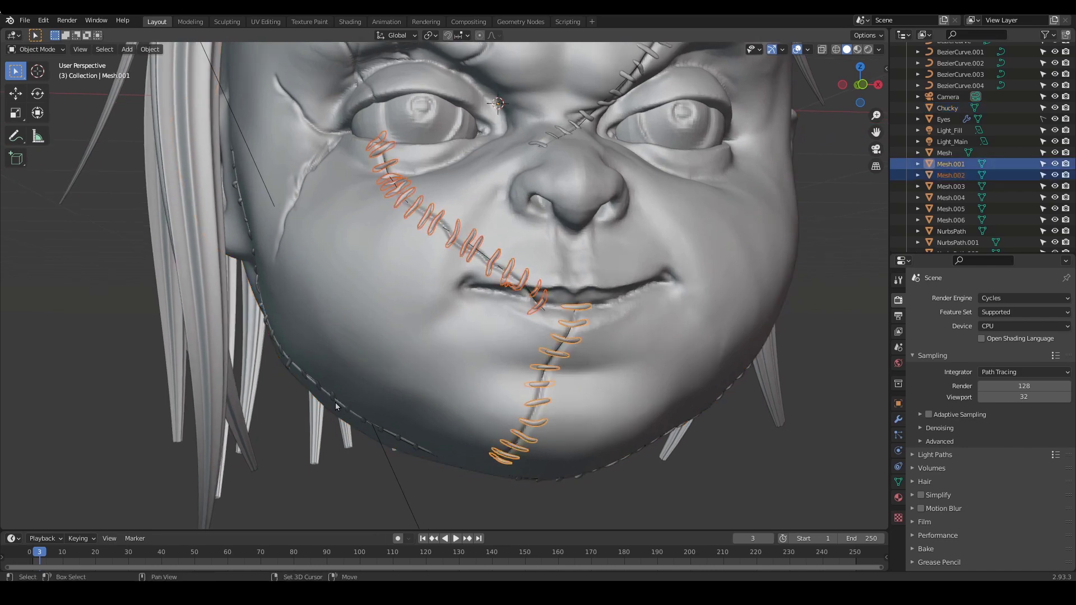
{"action": "left_click", "coordinate": [336, 405], "text": "shift"}
{"action": "left_click", "coordinate": [401, 380], "text": "shift"}
Add the stitch meshes along both sides of the jaw to the selection
{"action": "middle_click_drag", "start_coordinate": [415, 376], "coordinate": [452, 392]}
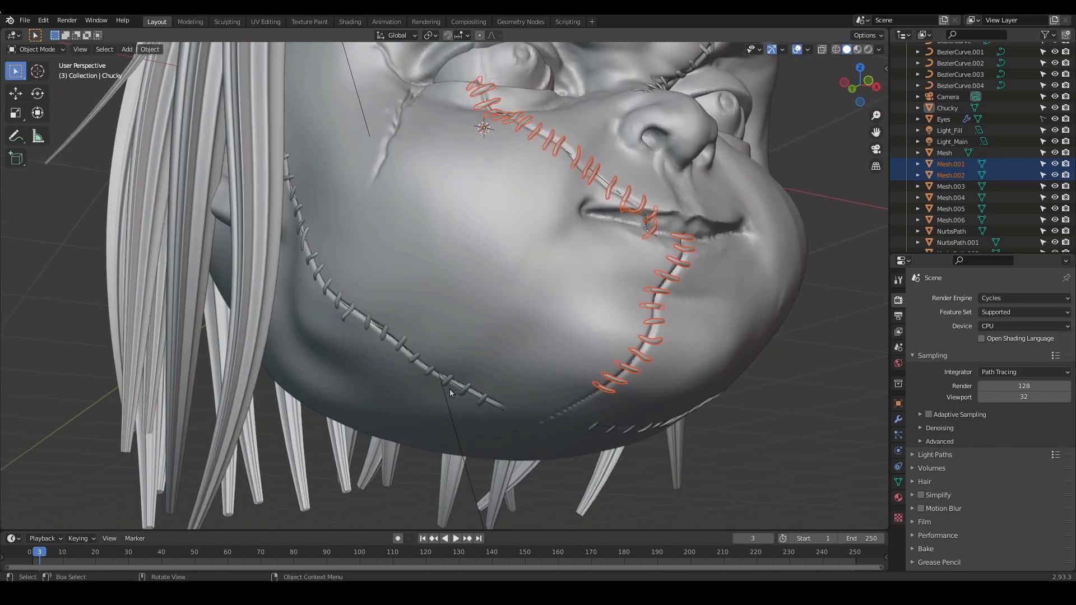
{"action": "left_click", "coordinate": [415, 365], "text": "shift"}
{"action": "left_click", "coordinate": [515, 303], "text": "shift"}
{"action": "middle_click_drag", "start_coordinate": [589, 303], "coordinate": [626, 335]}
{"action": "left_click", "coordinate": [607, 358], "text": "shift"}
{"action": "middle_click_drag", "start_coordinate": [620, 267], "coordinate": [605, 341], "text": "shift"}
{"action": "scroll", "coordinate": [605, 341], "scroll_direction": "down", "scroll_amount": 1}
{"action": "scroll", "coordinate": [592, 216], "scroll_direction": "up", "scroll_amount": 2}
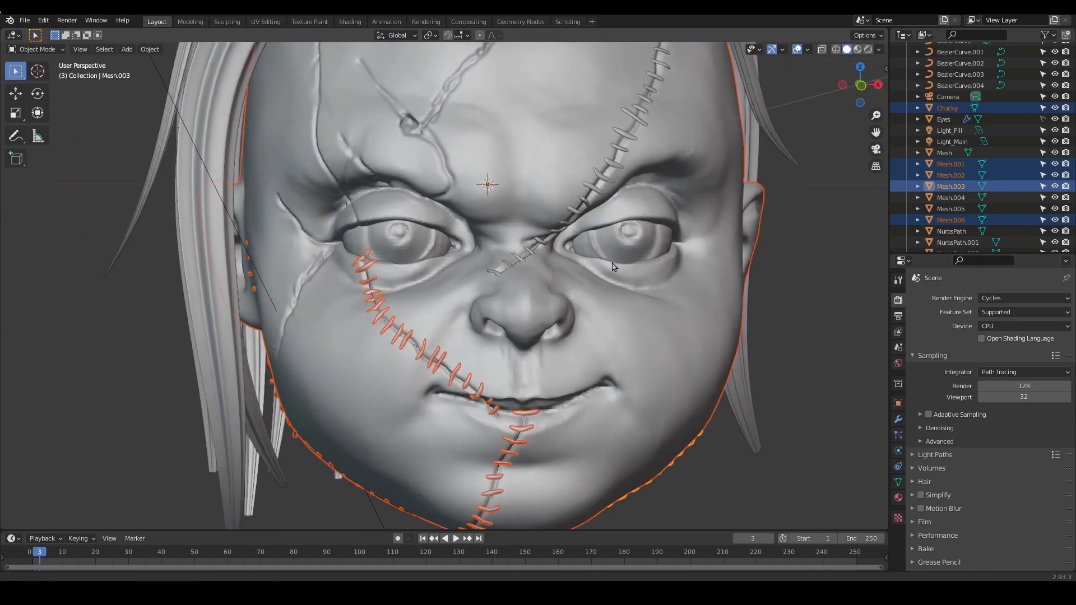
Add the forehead stitches to the selection and join all selected stitches into the Chucky head mesh
{"action": "left_click", "coordinate": [593, 208], "text": "shift"}
{"action": "left_click", "coordinate": [702, 329], "text": "shift"}
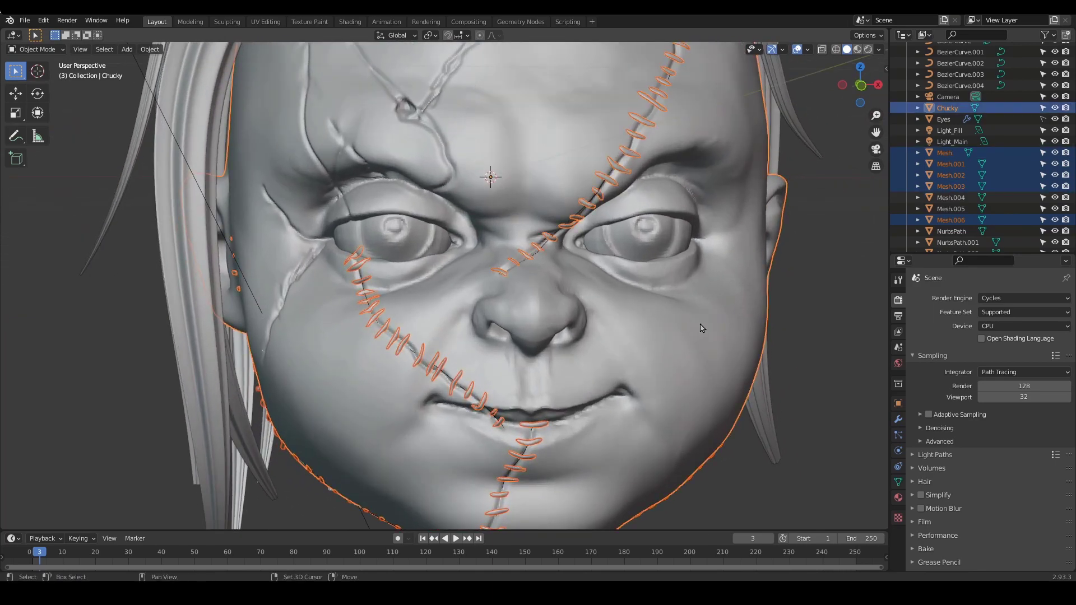
{"action": "middle_click_drag", "start_coordinate": [756, 284], "coordinate": [677, 381], "text": "ctrl"}
{"action": "left_click_drag", "start_coordinate": [678, 381], "coordinate": [636, 314], "text": "ctrl+alt"}
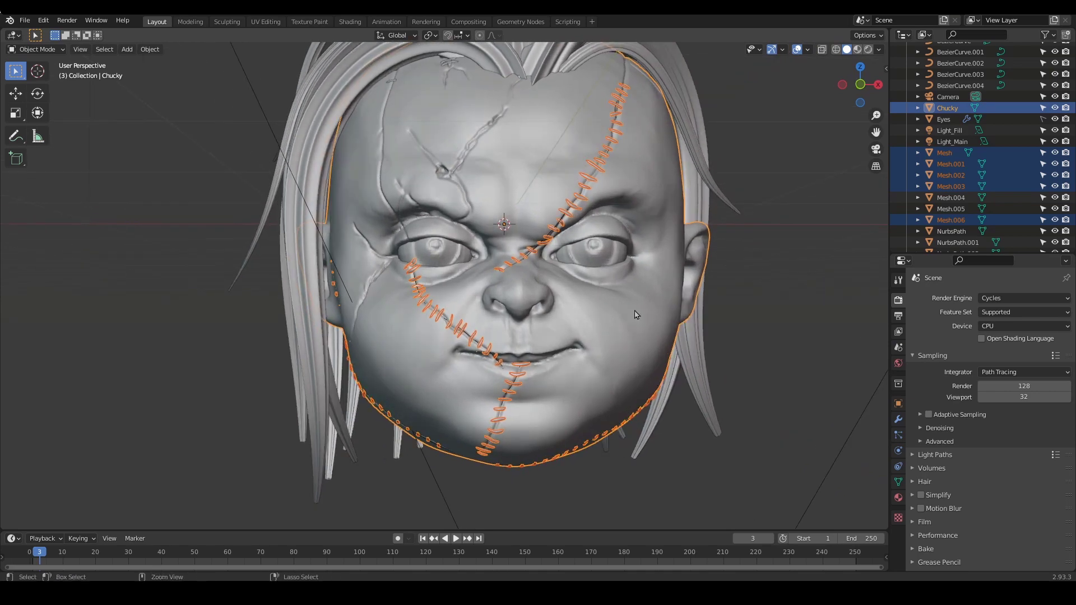
{"action": "key", "text": "ctrl+j"}
{"action": "left_click_drag", "start_coordinate": [516, 335], "coordinate": [507, 366], "text": "ctrl+alt"}
Enter Sculpt Mode on the joined head and reshape the chin and jaw with a Grab brush enlarged to about 227 px
{"action": "key", "text": "ctrl+Tab"}
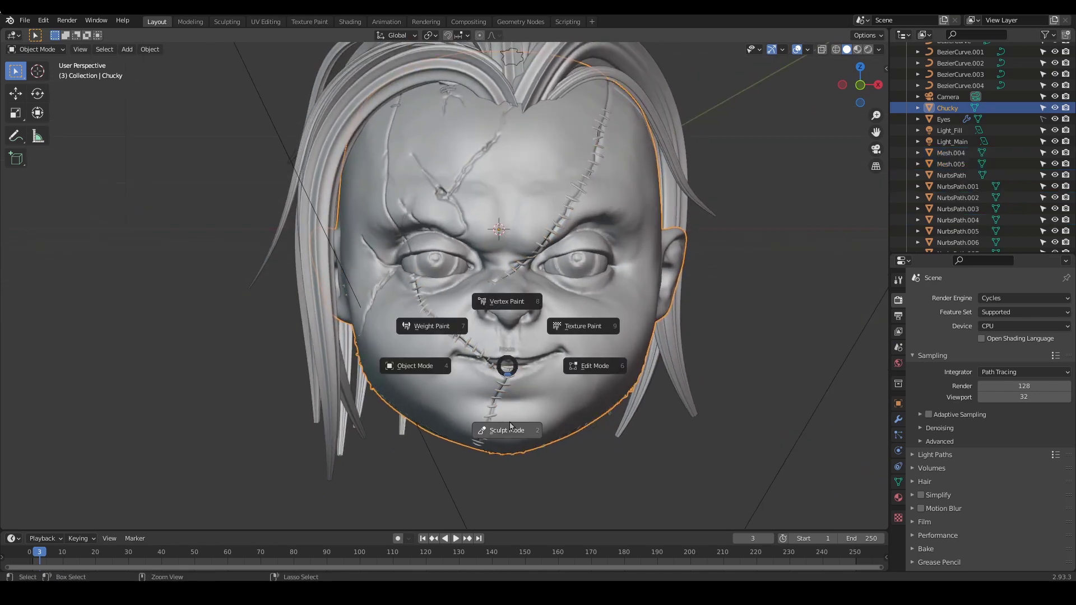
{"action": "left_click", "coordinate": [496, 398]}
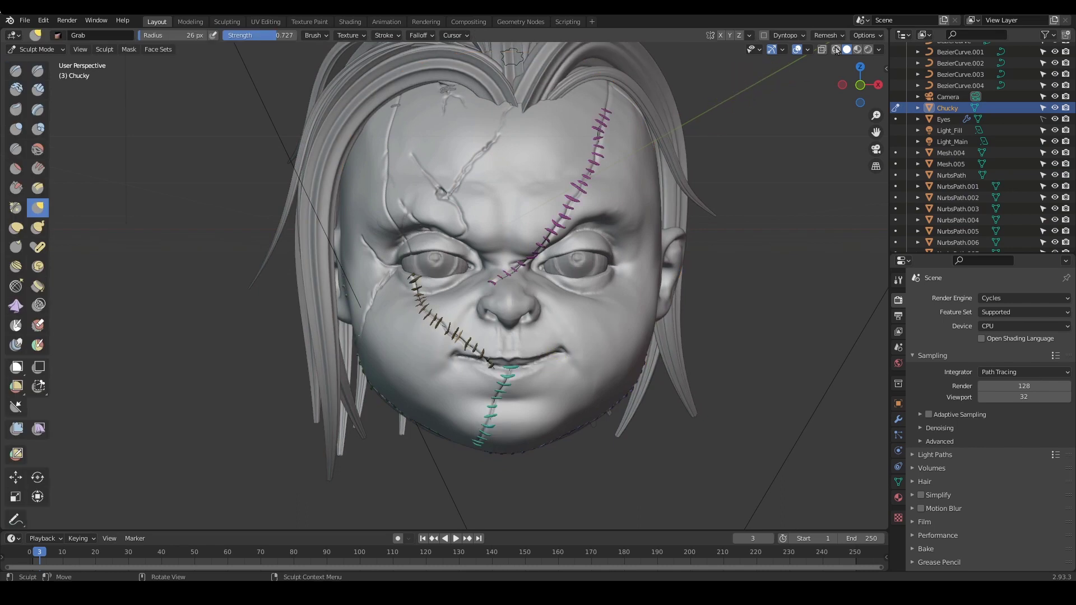
{"action": "key", "text": "f"}
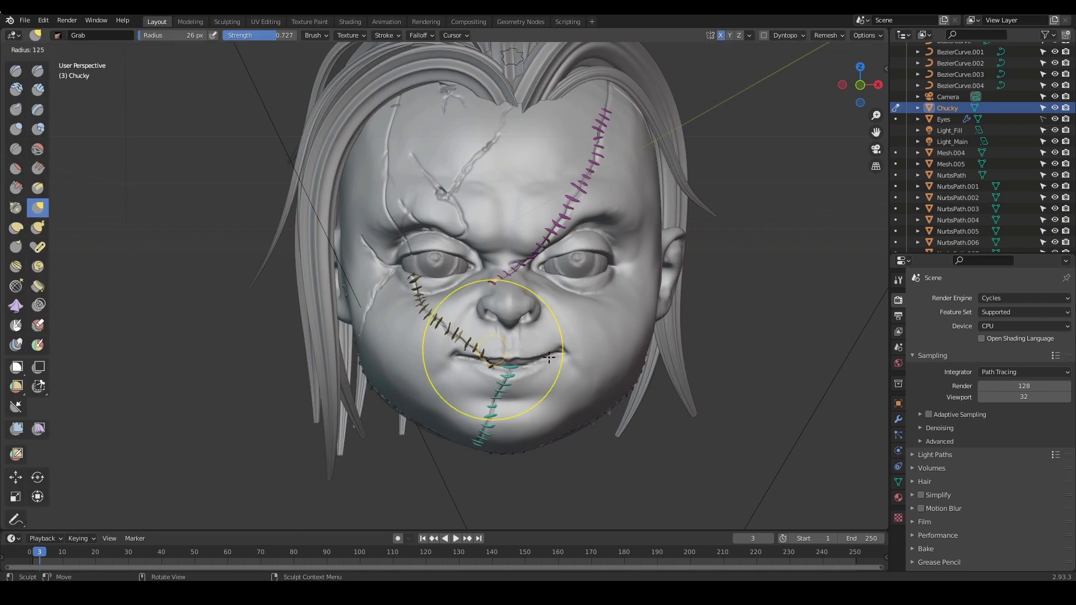
{"action": "left_click", "coordinate": [532, 377]}
{"action": "key", "text": "]"}
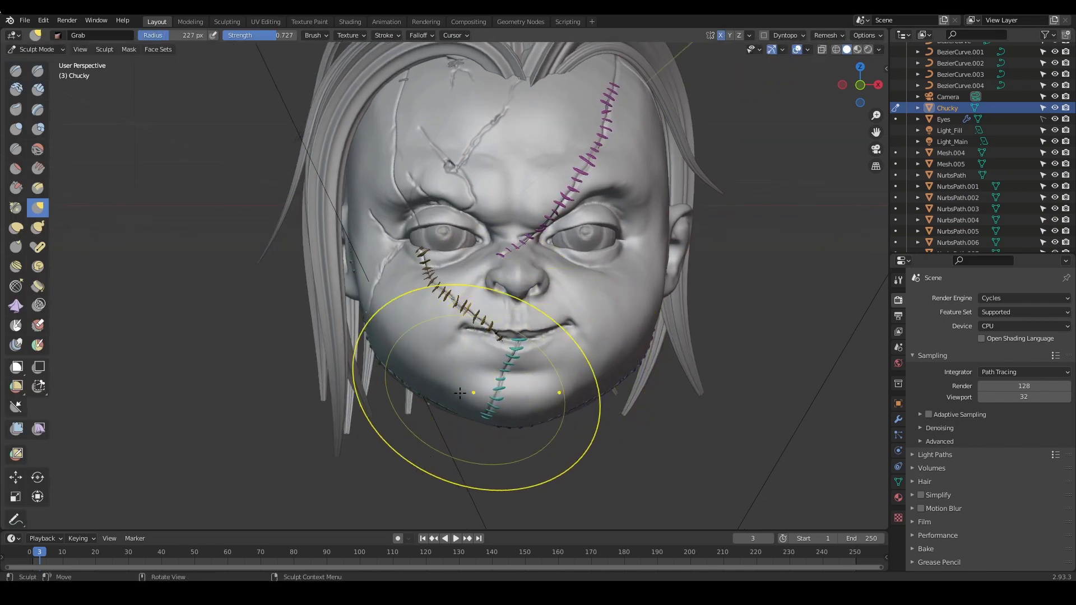
{"action": "mouse_move", "coordinate": [417, 397]}
{"action": "left_mouse_down"}
{"action": "mouse_move", "coordinate": [507, 427]}
{"action": "mouse_move", "coordinate": [506, 417]}
{"action": "mouse_move", "coordinate": [469, 417]}
{"action": "mouse_move", "coordinate": [487, 411]}
{"action": "left_mouse_up"}
{"action": "key", "text": "f"}
{"action": "left_click", "coordinate": [462, 419]}
Refine the jaw and cheek contours with the Grab brush from several angles, adjusting its radius
{"action": "key", "text": "f"}
{"action": "mouse_move", "coordinate": [425, 396]}
{"action": "middle_mouse_down"}
{"action": "mouse_move", "coordinate": [632, 343]}
{"action": "mouse_move", "coordinate": [292, 347]}
{"action": "middle_mouse_up"}
{"action": "left_click", "coordinate": [428, 392]}
{"action": "key", "text": "f"}
{"action": "left_click", "coordinate": [621, 340]}
{"action": "key", "text": "f"}
{"action": "left_click", "coordinate": [312, 347]}
{"action": "key", "text": "f"}
{"action": "left_click", "coordinate": [284, 348]}
{"action": "mouse_move", "coordinate": [255, 357]}
{"action": "left_mouse_down"}
{"action": "mouse_move", "coordinate": [272, 358]}
{"action": "mouse_move", "coordinate": [262, 352]}
{"action": "left_mouse_up"}
{"action": "middle_click_drag", "start_coordinate": [262, 352], "coordinate": [675, 351]}
Sculpt the lower cheeks on both sides with the Draw brush at a radius of about 71 px
{"action": "key", "text": "x"}
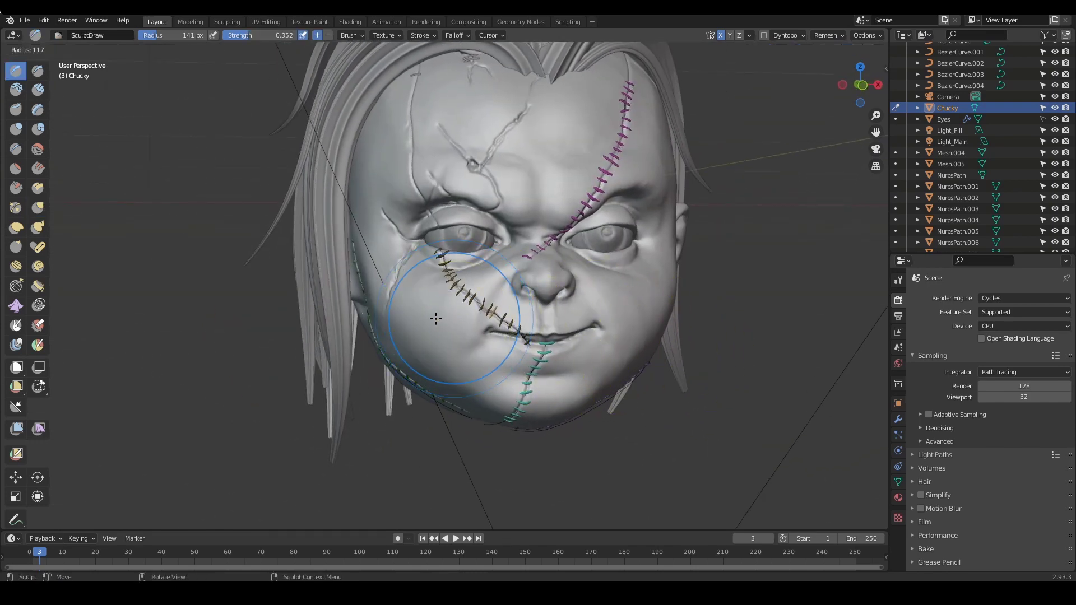
{"action": "middle_click_drag", "start_coordinate": [435, 315], "coordinate": [437, 325]}
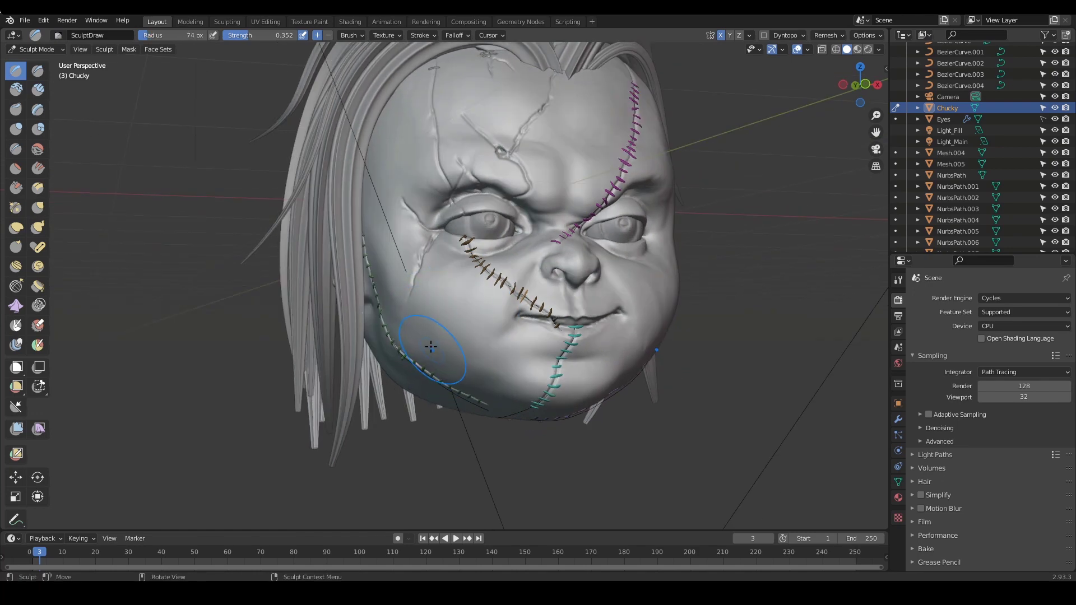
{"action": "middle_click_drag", "start_coordinate": [514, 364], "coordinate": [566, 336]}
{"action": "mouse_move", "coordinate": [547, 379]}
{"action": "middle_mouse_down"}
{"action": "mouse_move", "coordinate": [629, 364]}
{"action": "mouse_move", "coordinate": [609, 355]}
{"action": "middle_mouse_up"}
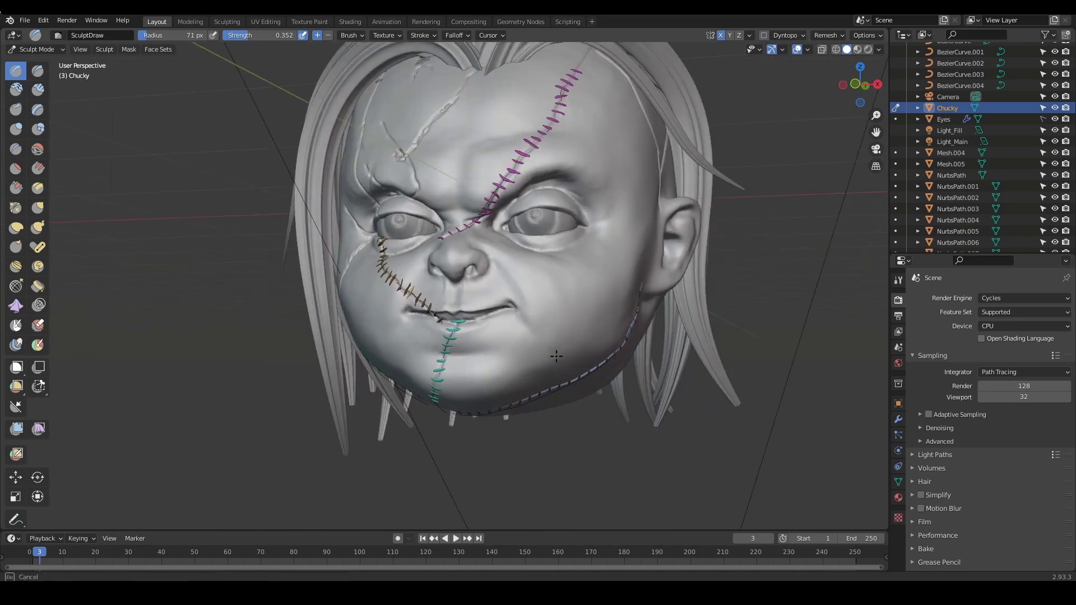
{"action": "mouse_move", "coordinate": [561, 314]}
{"action": "middle_mouse_down", "text": "ctrl"}
{"action": "mouse_move", "coordinate": [610, 374]}
{"action": "mouse_move", "coordinate": [648, 385]}
{"action": "mouse_move", "coordinate": [622, 345]}
{"action": "middle_mouse_up", "text": "ctrl"}
{"action": "mouse_move", "coordinate": [458, 314]}
{"action": "middle_mouse_down"}
{"action": "mouse_move", "coordinate": [509, 326]}
{"action": "mouse_move", "coordinate": [521, 269]}
{"action": "middle_mouse_up"}
{"action": "mouse_move", "coordinate": [606, 328]}
{"action": "middle_mouse_down"}
{"action": "mouse_move", "coordinate": [586, 322]}
{"action": "mouse_move", "coordinate": [593, 285]}
{"action": "mouse_move", "coordinate": [596, 300]}
{"action": "mouse_move", "coordinate": [630, 303]}
{"action": "mouse_move", "coordinate": [636, 290]}
{"action": "mouse_move", "coordinate": [595, 282]}
{"action": "middle_mouse_up"}
Carve the smile lines from the nostrils to the mouth corners with the Draw Sharp brush, 27 px radius and 0.442 strength
{"action": "key", "text": "shift+x"}
{"action": "key", "text": "f"}
{"action": "left_click", "coordinate": [629, 288]}
{"action": "key", "text": "f"}
{"action": "left_click", "coordinate": [551, 293]}
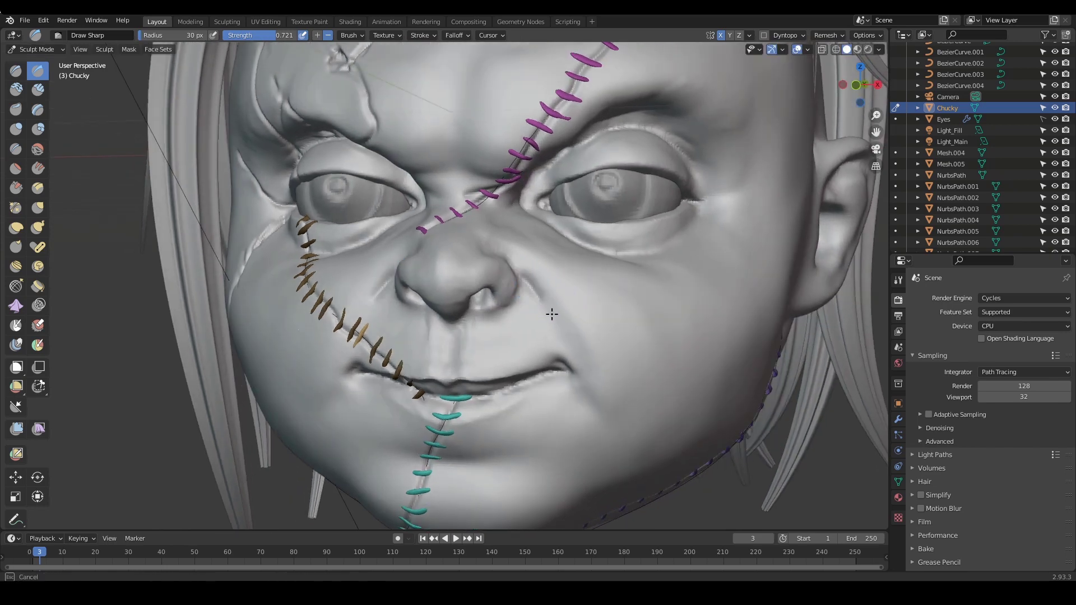
{"action": "key", "text": "shift+f"}
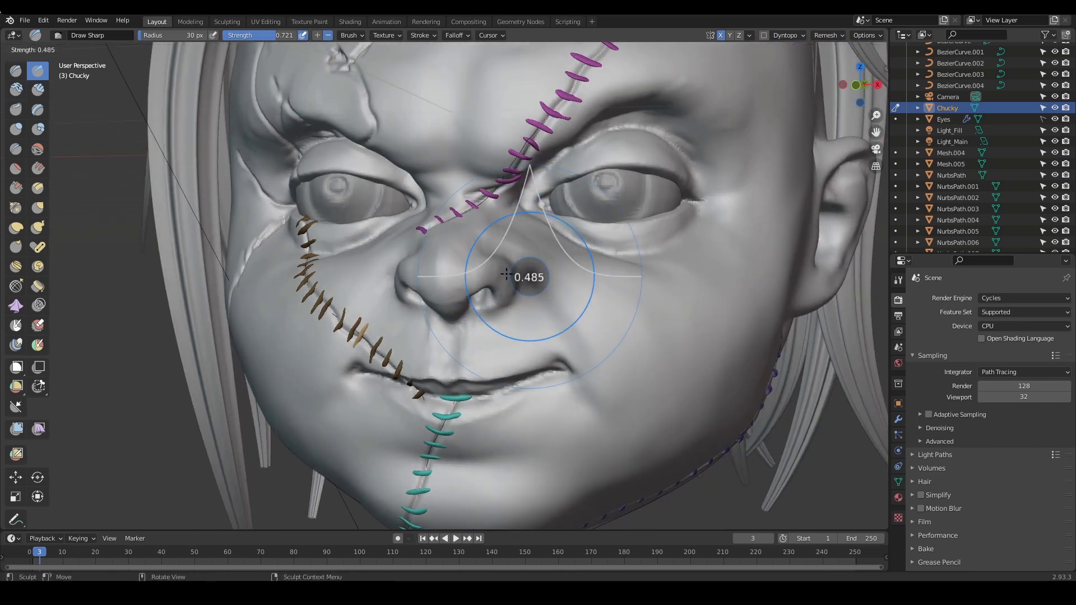
{"action": "left_click", "coordinate": [515, 280]}
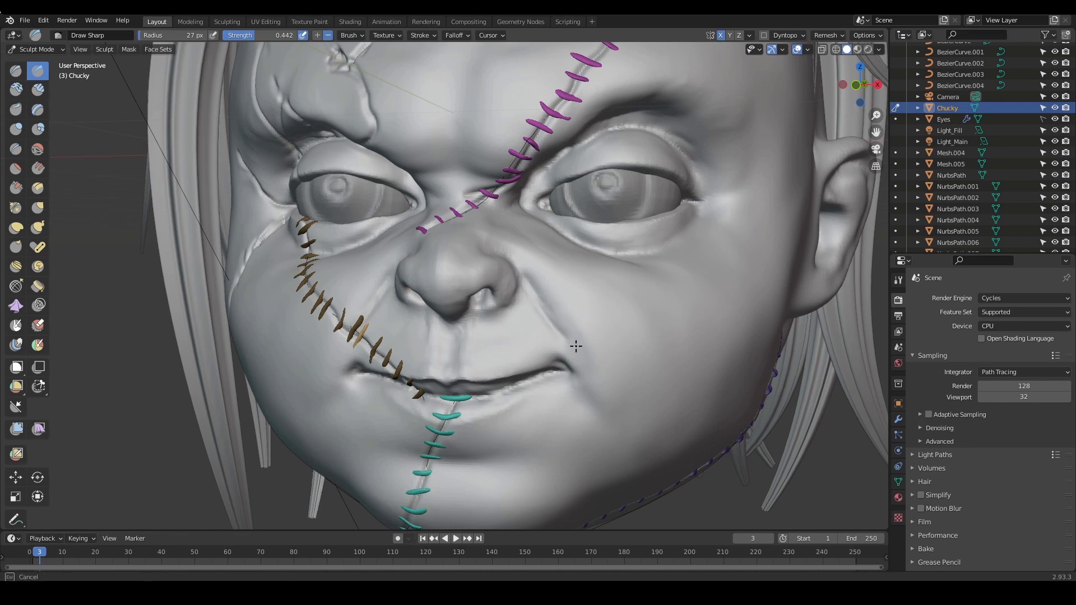
{"action": "middle_click_drag", "start_coordinate": [605, 276], "coordinate": [644, 280]}
{"action": "middle_click_drag", "start_coordinate": [645, 280], "coordinate": [654, 311], "text": "ctrl"}
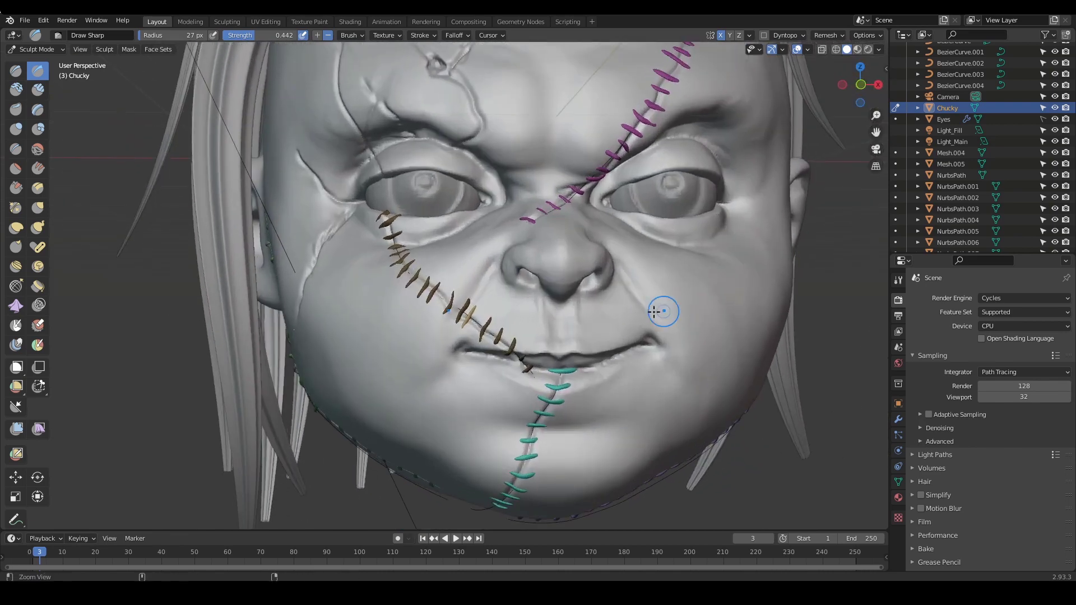
Reshape the underside of the chin with the Grab brush at a radius of about 205 px and return to Object Mode
{"action": "middle_click_drag", "start_coordinate": [484, 285], "coordinate": [652, 272], "text": "ctrl"}
{"action": "mouse_move", "coordinate": [476, 295]}
{"action": "left_mouse_down", "text": "ctrl+alt"}
{"action": "mouse_move", "coordinate": [566, 373]}
{"action": "mouse_move", "coordinate": [656, 329]}
{"action": "mouse_move", "coordinate": [605, 360]}
{"action": "mouse_move", "coordinate": [600, 381]}
{"action": "mouse_move", "coordinate": [577, 387]}
{"action": "mouse_move", "coordinate": [570, 360]}
{"action": "left_mouse_up", "text": "ctrl+alt"}
{"action": "key", "text": "g"}
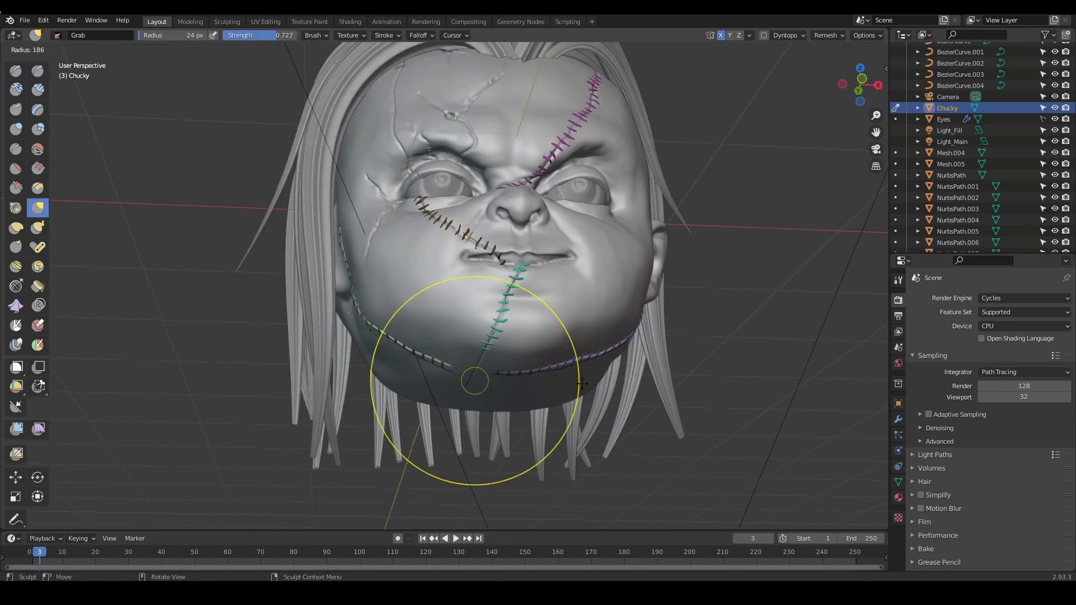
{"action": "left_click_drag", "start_coordinate": [560, 394], "coordinate": [572, 443], "text": "ctrl+alt"}
{"action": "left_click_drag", "start_coordinate": [572, 443], "coordinate": [587, 389], "text": "ctrl+alt"}
{"action": "key", "text": "ctrl+Tab"}
{"action": "left_click", "coordinate": [518, 374]}
{"action": "left_click", "coordinate": [722, 250]}
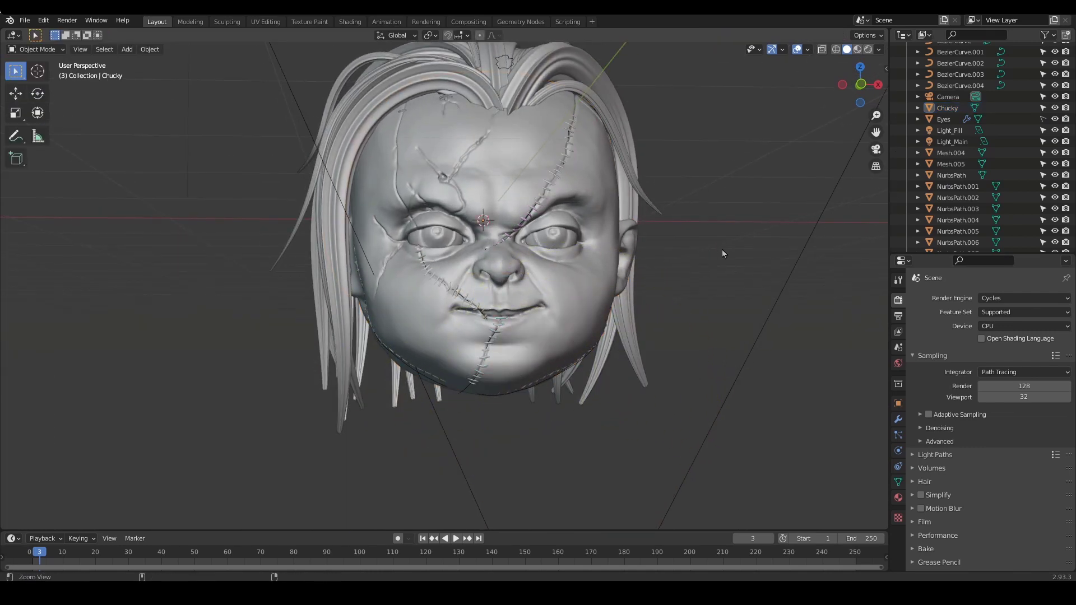
Re-enter Sculpt Mode on the head, pull the cheek sides slightly inward with a 180 px Grab brush, and return to Object Mode
{"action": "left_click_drag", "start_coordinate": [722, 250], "coordinate": [656, 344], "text": "ctrl+alt"}
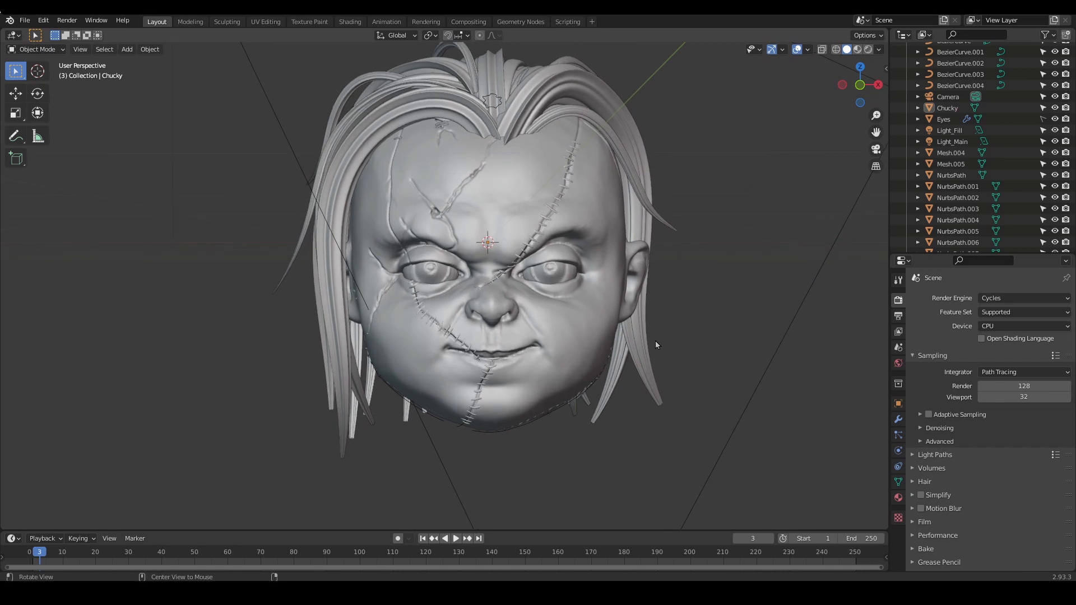
{"action": "left_click", "coordinate": [589, 322]}
{"action": "key", "text": "ctrl+Tab"}
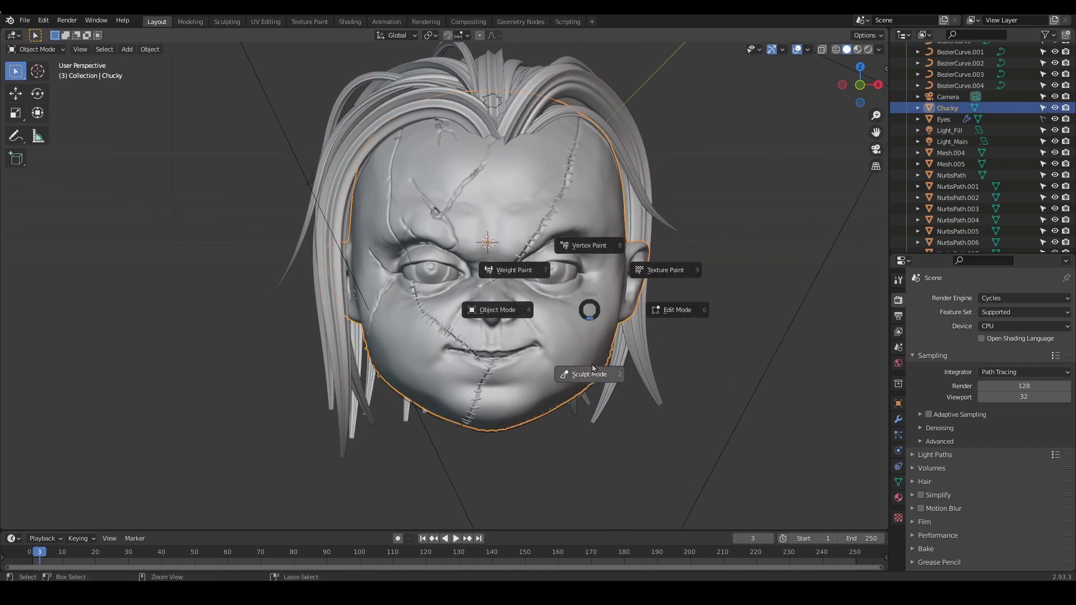
{"action": "left_click", "coordinate": [589, 374]}
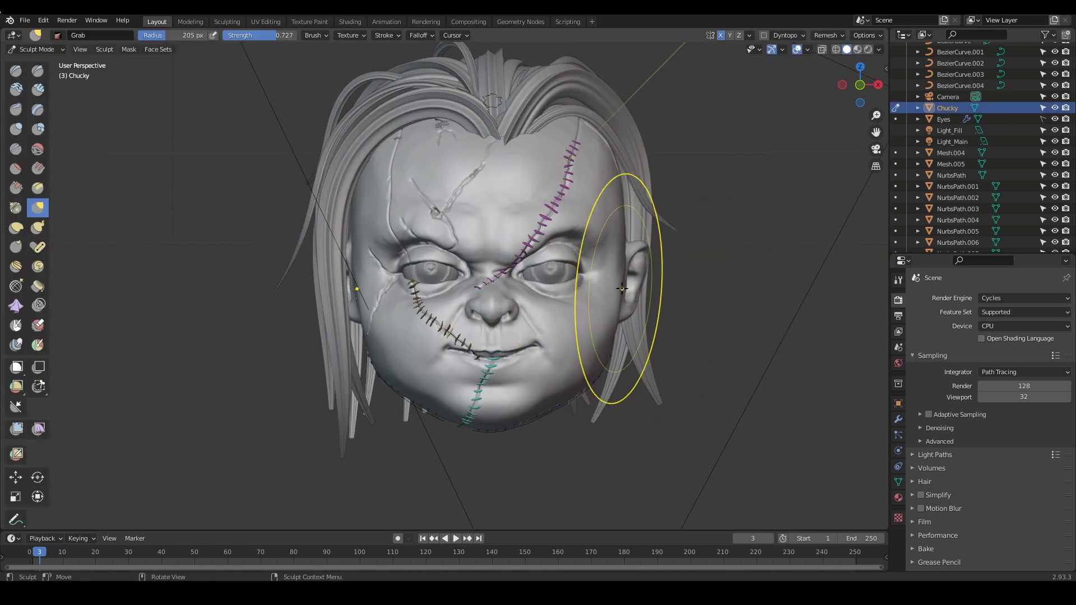
{"action": "key", "text": "f"}
{"action": "left_click", "coordinate": [611, 288]}
{"action": "left_click_drag", "start_coordinate": [621, 297], "coordinate": [614, 297]}
{"action": "mouse_move", "coordinate": [672, 298]}
{"action": "middle_mouse_down"}
{"action": "mouse_move", "coordinate": [621, 313]}
{"action": "mouse_move", "coordinate": [738, 318]}
{"action": "mouse_move", "coordinate": [715, 318]}
{"action": "middle_mouse_up"}
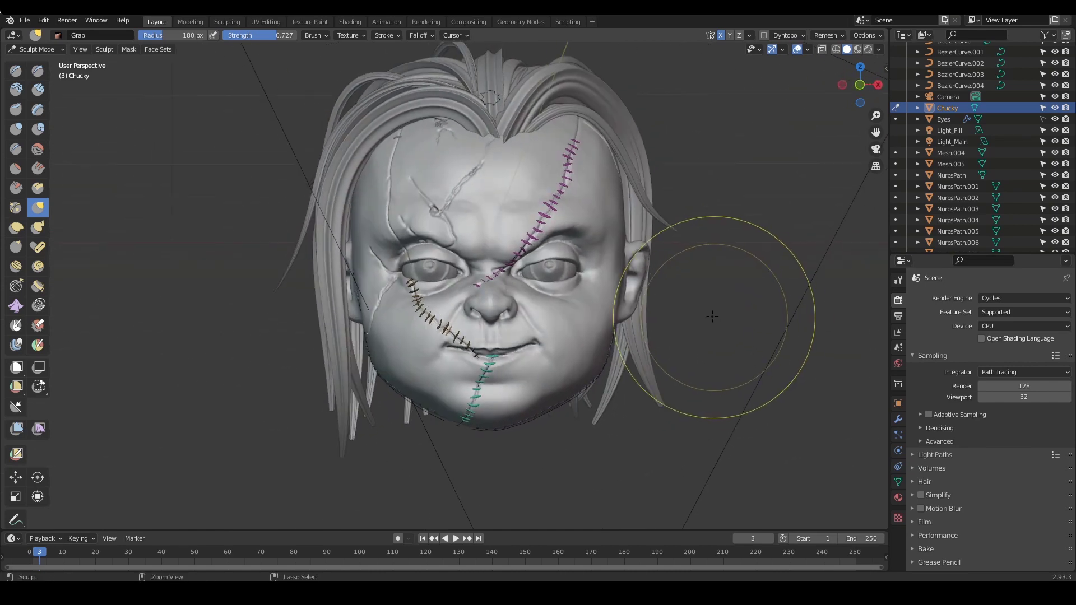
{"action": "key", "text": "ctrl+Tab"}
{"action": "left_click", "coordinate": [645, 315]}
{"action": "left_click", "coordinate": [753, 205]}
Preview the reshaped face in Rendered shading and return to Solid shading
{"action": "middle_click_drag", "start_coordinate": [740, 211], "coordinate": [746, 247], "text": "shift"}
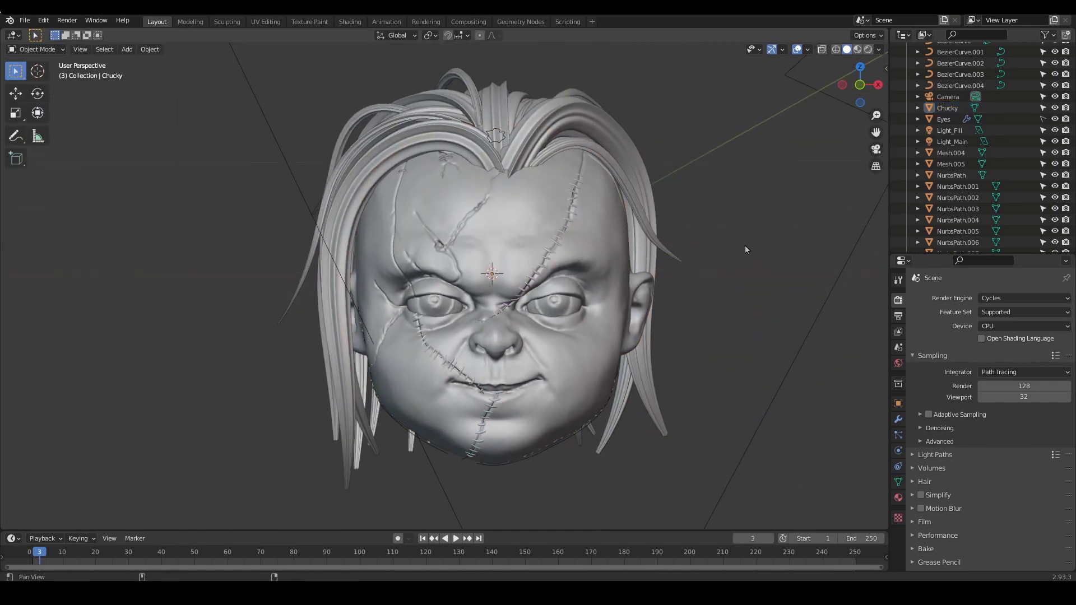
{"action": "left_click", "coordinate": [869, 50]}
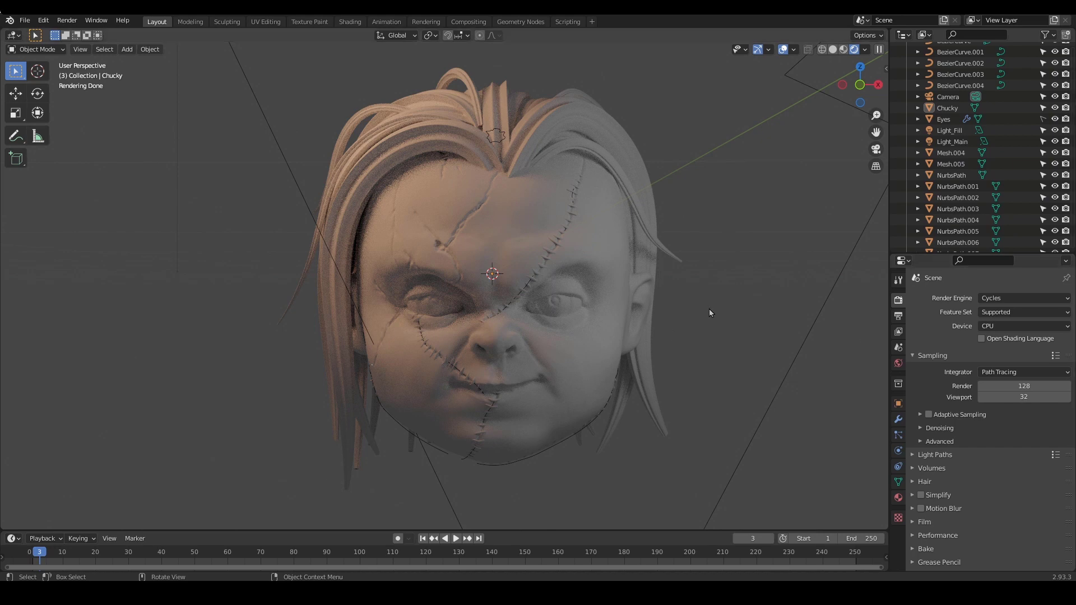
{"action": "left_click", "coordinate": [833, 49]}
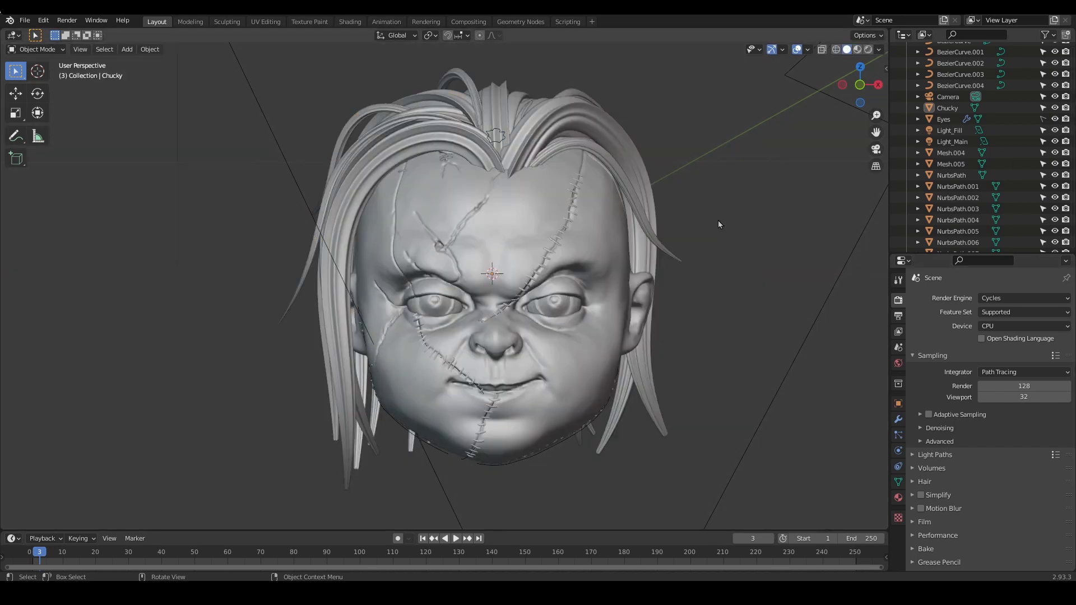
{"action": "scroll", "coordinate": [685, 324], "scroll_direction": "up", "scroll_amount": 2}
{"action": "scroll", "coordinate": [685, 324], "scroll_direction": "up", "scroll_amount": 4}
{"action": "left_click", "coordinate": [621, 209]}
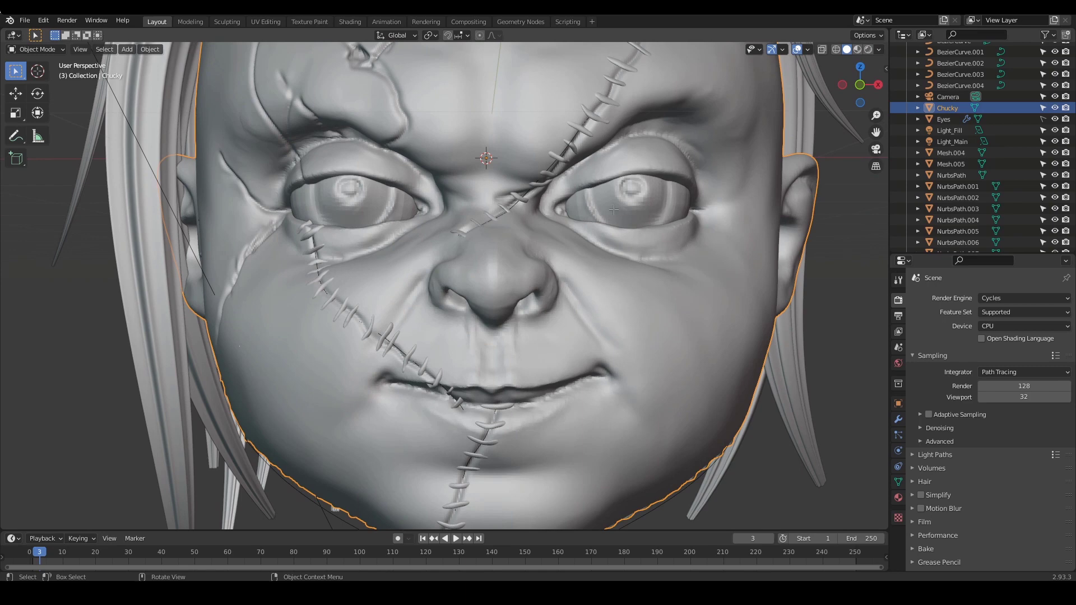
{"action": "key", "text": "Tab"}
{"action": "key", "text": "Tab"}
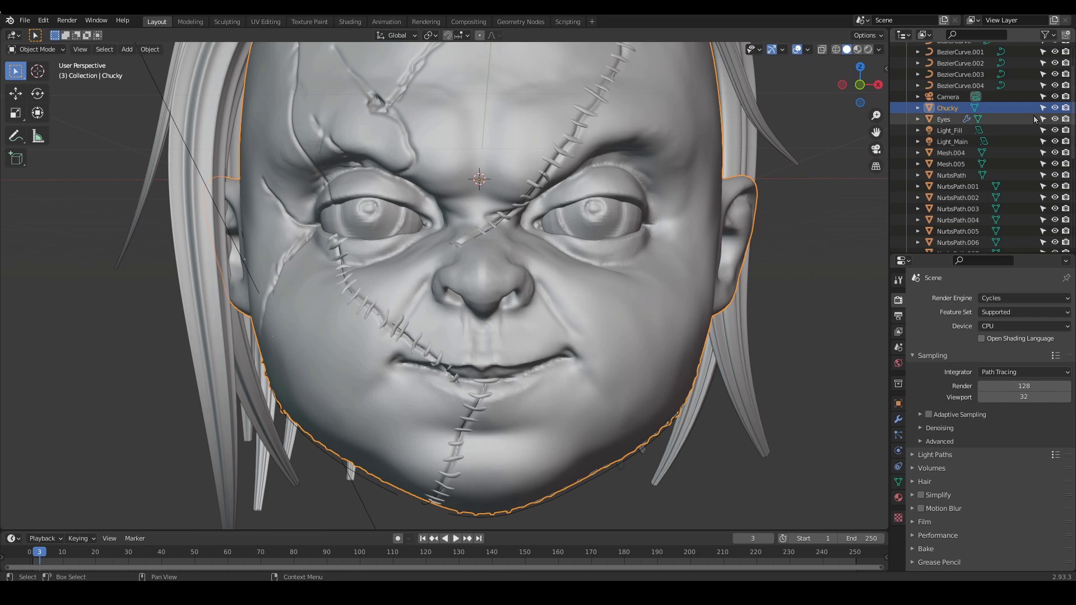
Apply Shade Smooth to the faceted eyeball faces of the Eyes object in Edit Mode, then deselect it in Object Mode
{"action": "scroll", "coordinate": [613, 250], "scroll_direction": "up", "scroll_amount": 1}
{"action": "left_click", "coordinate": [628, 198]}
{"action": "scroll", "coordinate": [611, 219], "scroll_direction": "up", "scroll_amount": 2}
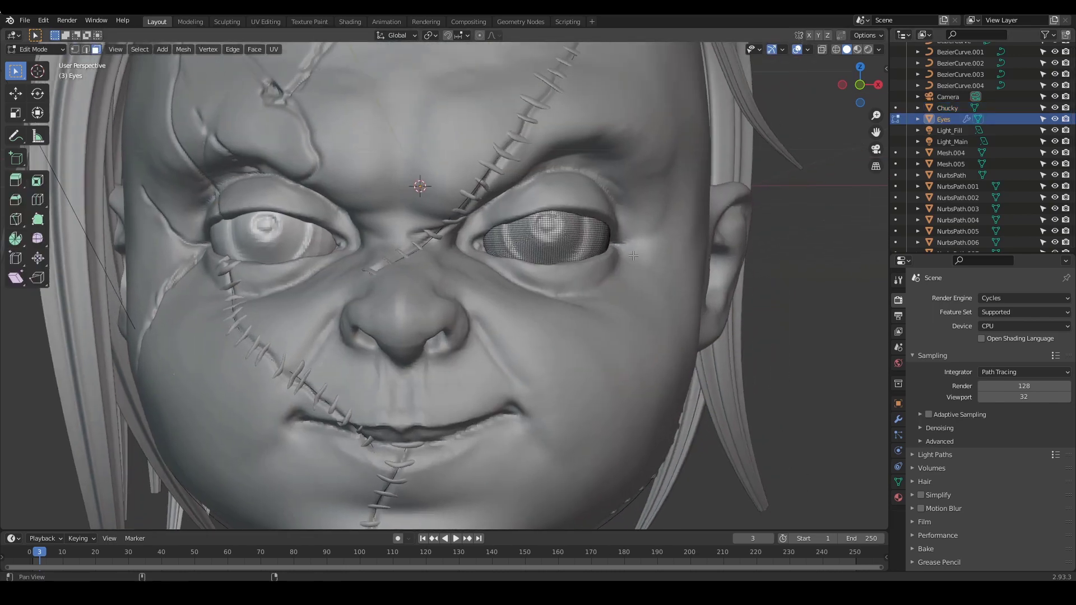
{"action": "key", "text": "Tab"}
{"action": "right_click", "coordinate": [609, 206]}
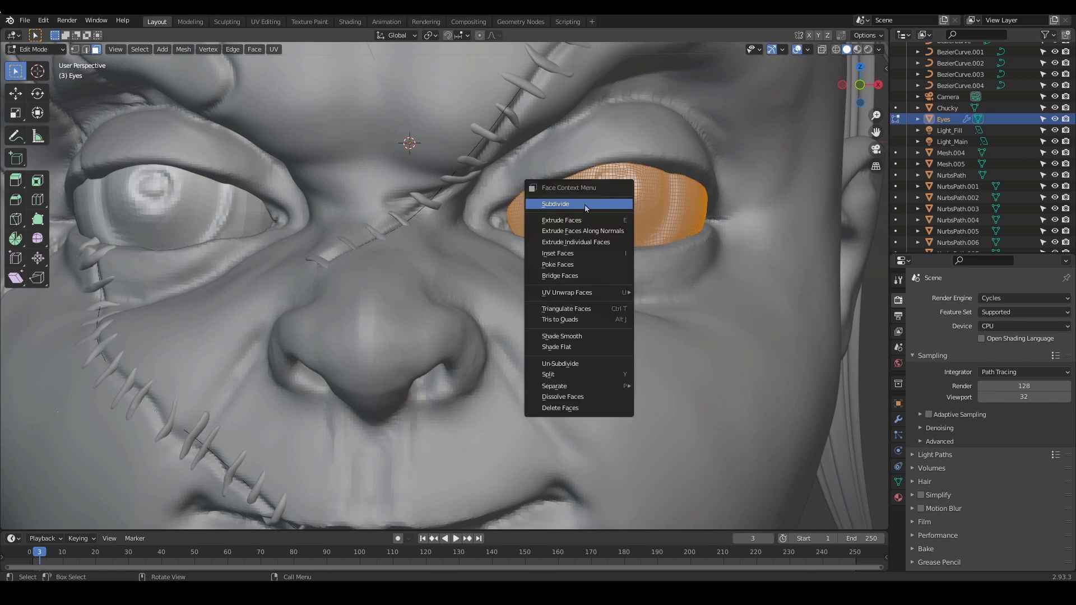
{"action": "left_click", "coordinate": [584, 337]}
{"action": "scroll", "coordinate": [594, 330], "scroll_direction": "down", "scroll_amount": 4}
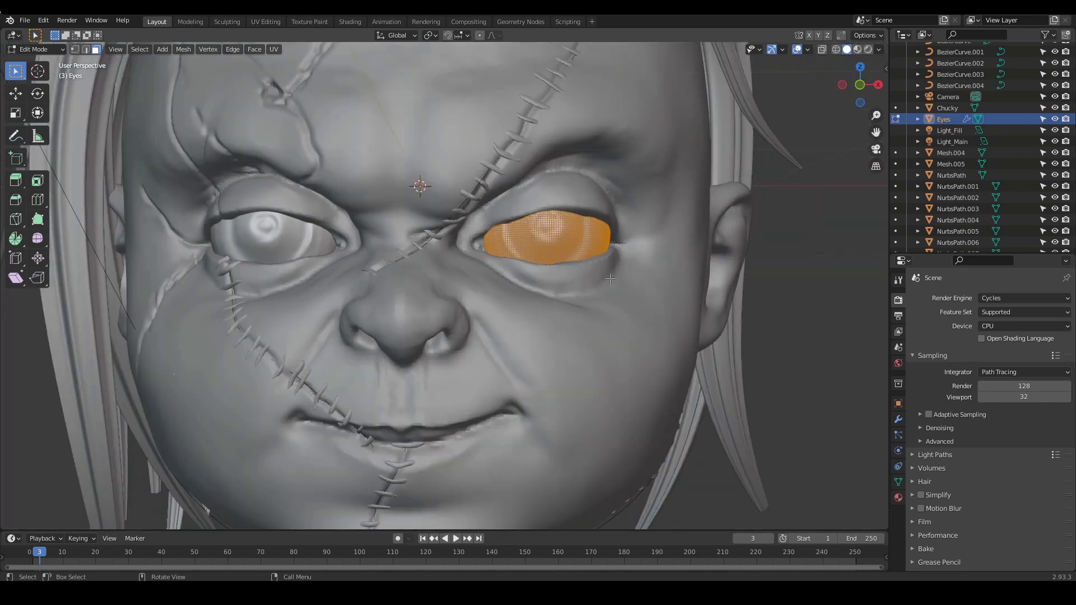
{"action": "key", "text": "Tab"}
{"action": "left_click", "coordinate": [751, 257]}
Frame the whole head from the front and preview the smoothed eyes in Rendered shading
{"action": "scroll", "coordinate": [748, 256], "scroll_direction": "down", "scroll_amount": 2}
{"action": "middle_click_drag", "start_coordinate": [673, 268], "coordinate": [622, 271]}
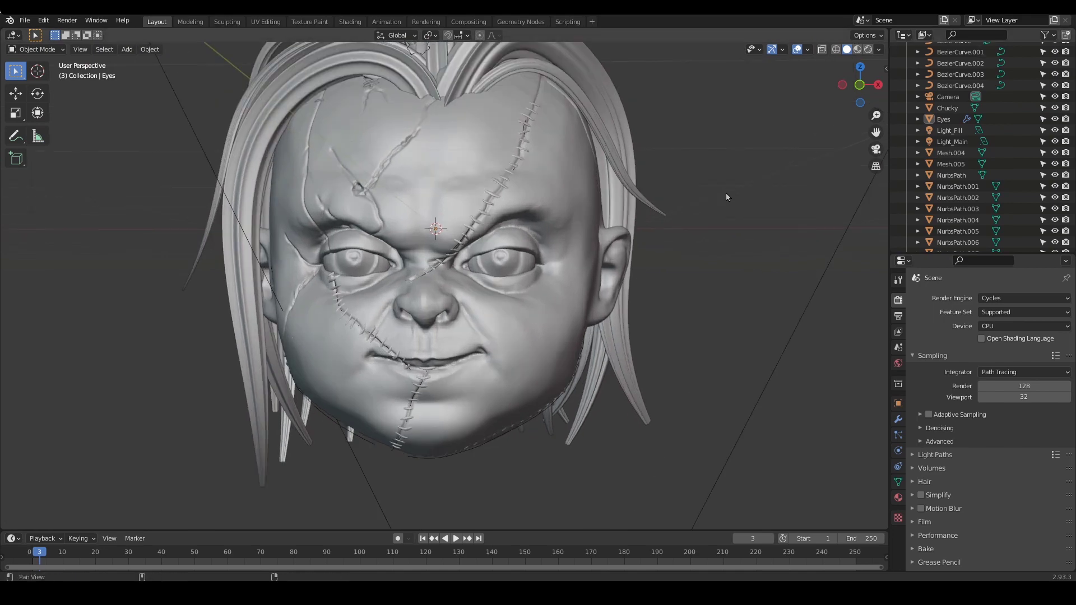
{"action": "scroll", "coordinate": [726, 193], "scroll_direction": "down", "scroll_amount": 3}
{"action": "mouse_move", "coordinate": [729, 238]}
{"action": "middle_mouse_down", "text": "shift"}
{"action": "mouse_move", "coordinate": [678, 241]}
{"action": "mouse_move", "coordinate": [728, 246]}
{"action": "middle_mouse_up", "text": "shift"}
{"action": "scroll", "coordinate": [706, 245], "scroll_direction": "up", "scroll_amount": 1}
{"action": "left_click", "coordinate": [868, 49]}
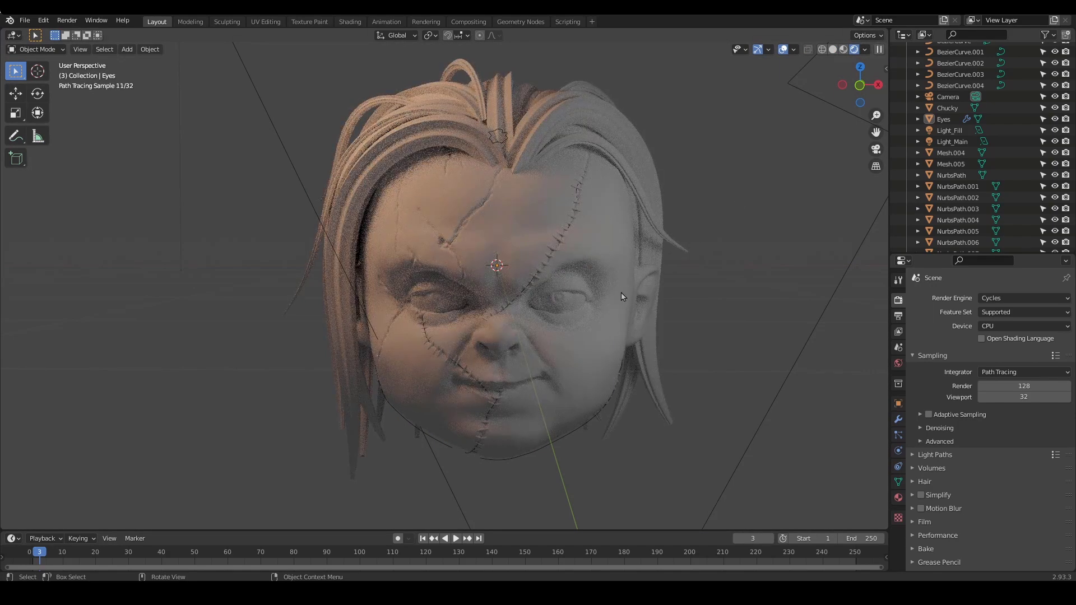
Give the Eyes object a new material with roughness 0.110 and metallic 0.324
{"action": "left_click", "coordinate": [575, 307]}
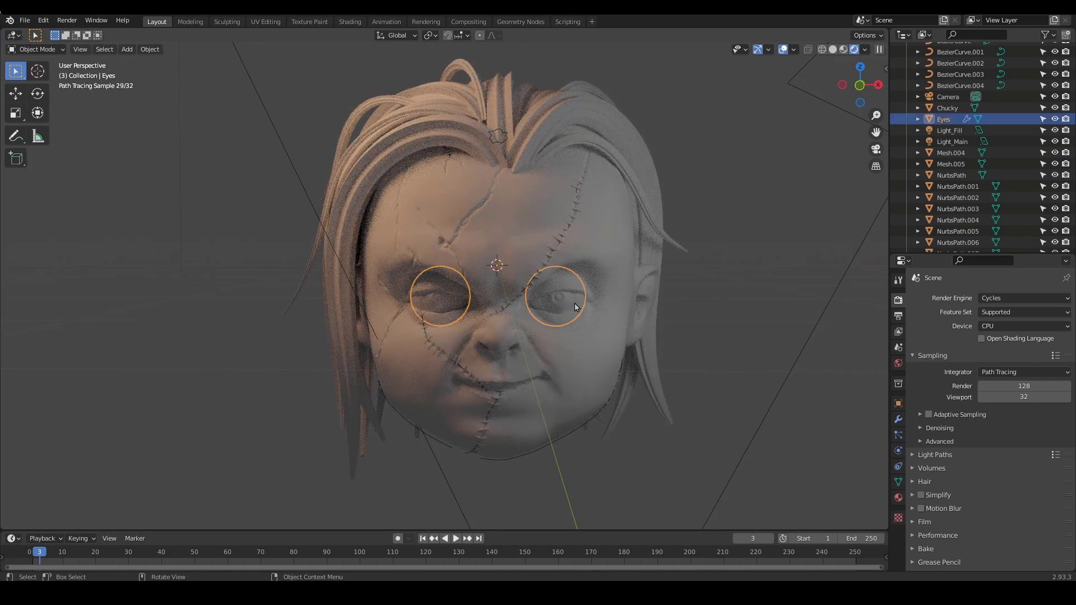
{"action": "left_click", "coordinate": [899, 498]}
{"action": "left_click", "coordinate": [974, 335]}
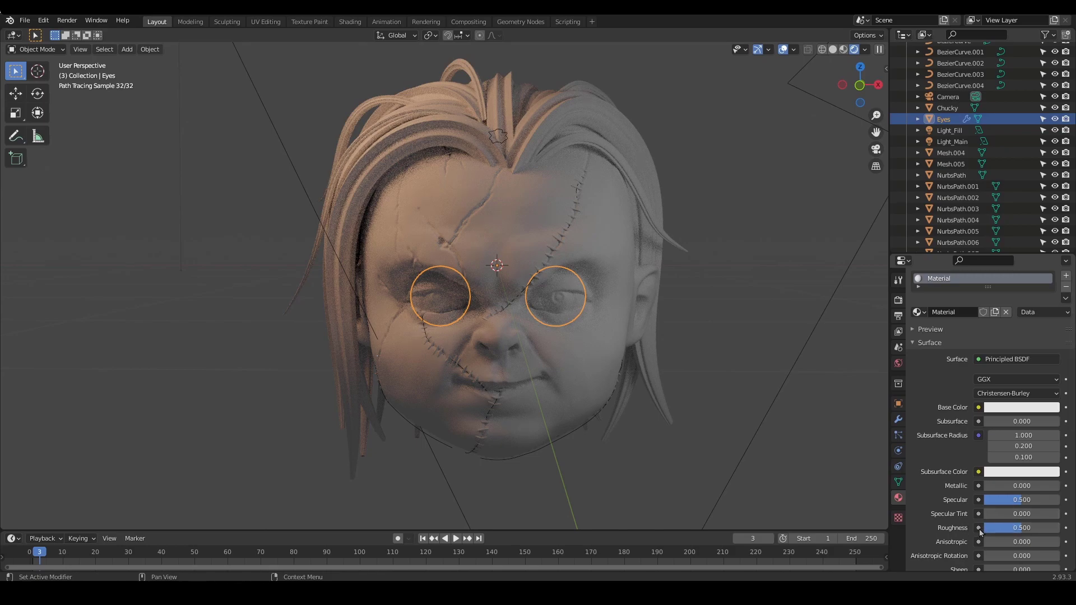
{"action": "left_click_drag", "start_coordinate": [1018, 532], "coordinate": [986, 536]}
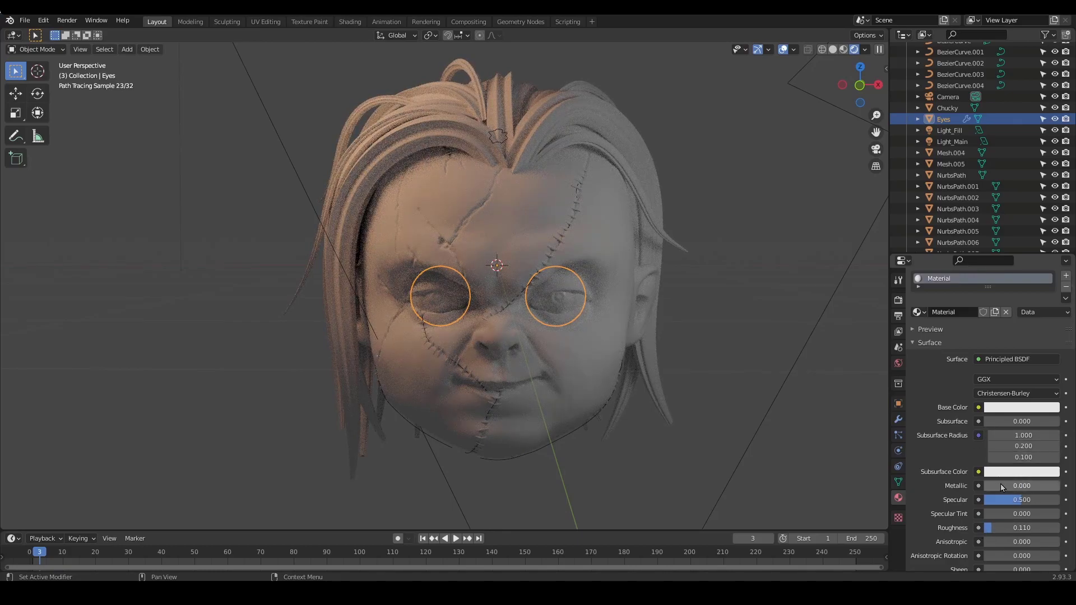
{"action": "mouse_move", "coordinate": [1002, 487]}
{"action": "left_mouse_down"}
{"action": "mouse_move", "coordinate": [1065, 487]}
{"action": "mouse_move", "coordinate": [1032, 488]}
{"action": "left_mouse_up"}
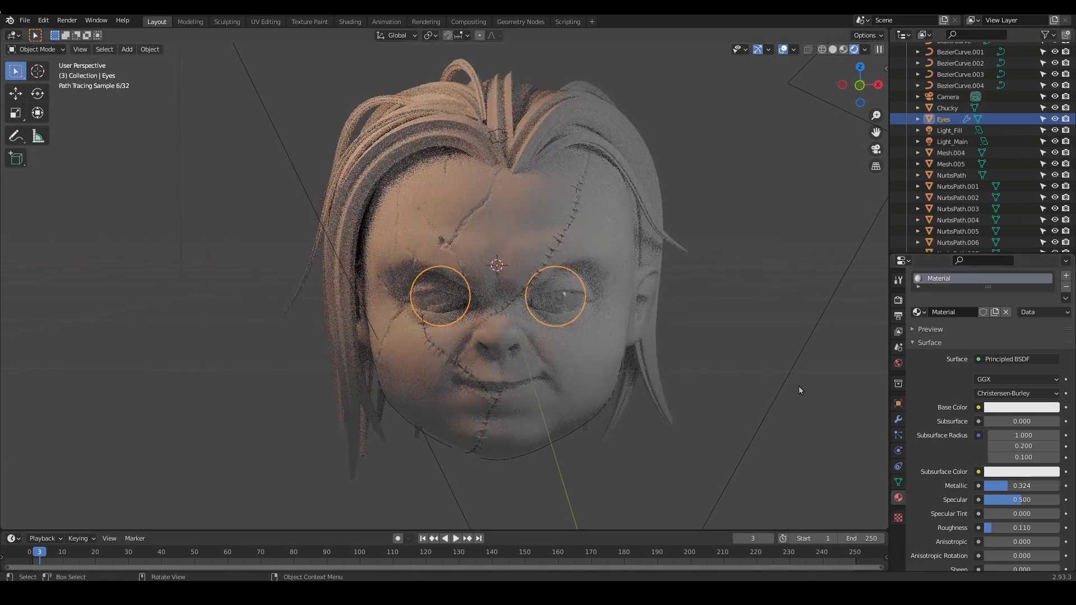
Hide the viewport overlays and set the Eyes material's metallic to 0.529 and specular to 0.184
{"action": "left_click", "coordinate": [829, 389]}
{"action": "left_click", "coordinate": [576, 301]}
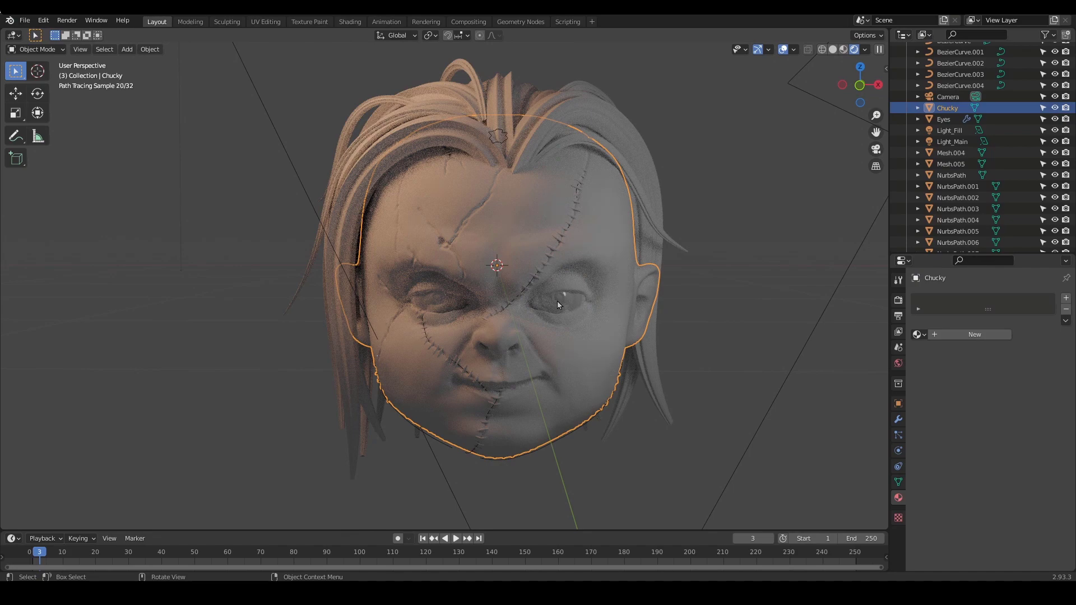
{"action": "left_click", "coordinate": [557, 301]}
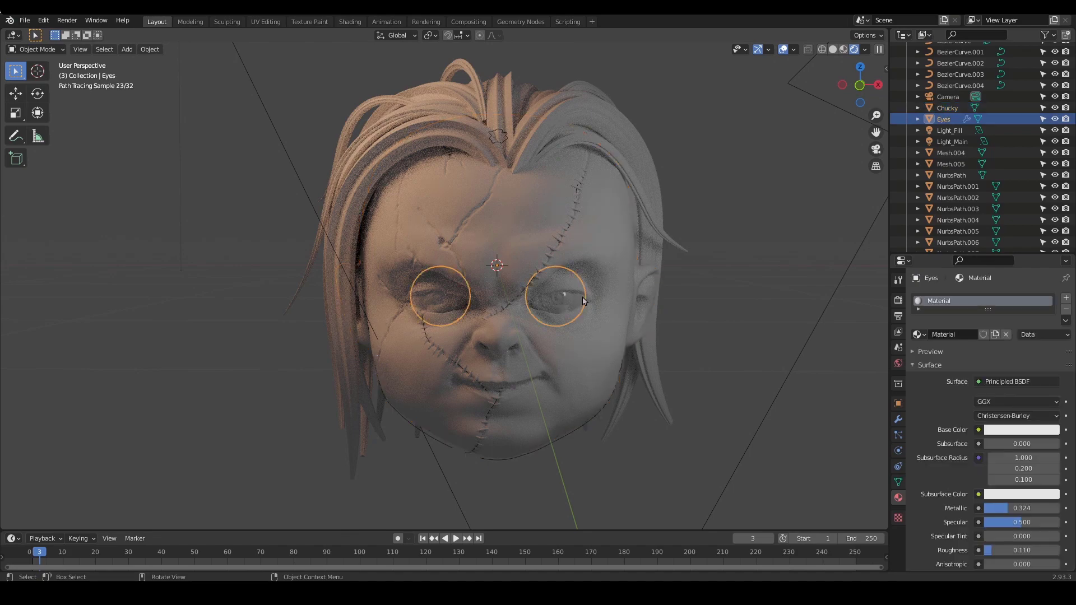
{"action": "left_click", "coordinate": [783, 49]}
{"action": "left_click", "coordinate": [1027, 510]}
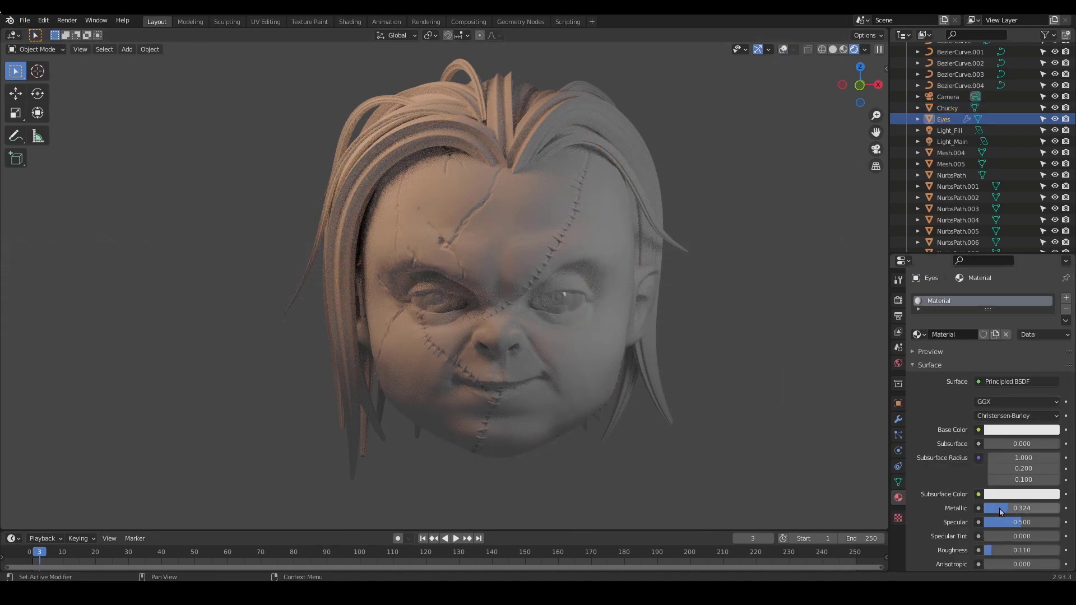
{"action": "type", "text": "0.5"}
{"action": "key", "text": "Return"}
{"action": "mouse_move", "coordinate": [1028, 514]}
{"action": "left_mouse_down"}
{"action": "mouse_move", "coordinate": [1066, 514]}
{"action": "mouse_move", "coordinate": [994, 523]}
{"action": "mouse_move", "coordinate": [1031, 523]}
{"action": "left_mouse_up"}
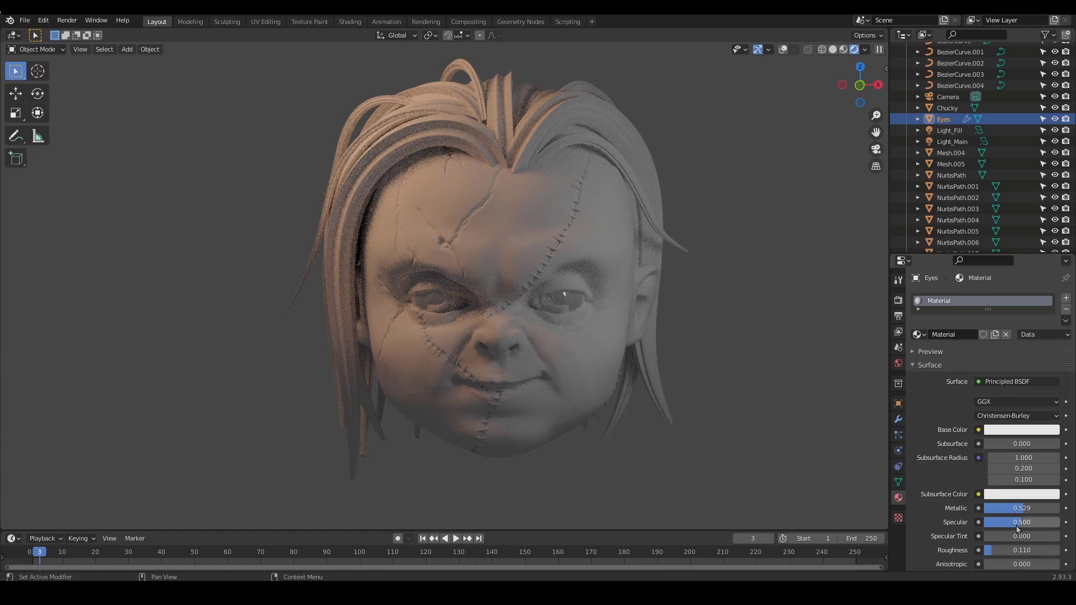
{"action": "mouse_move", "coordinate": [1018, 526]}
{"action": "left_mouse_down"}
{"action": "mouse_move", "coordinate": [1059, 526]}
{"action": "mouse_move", "coordinate": [939, 537]}
{"action": "mouse_move", "coordinate": [1002, 527]}
{"action": "left_mouse_up"}
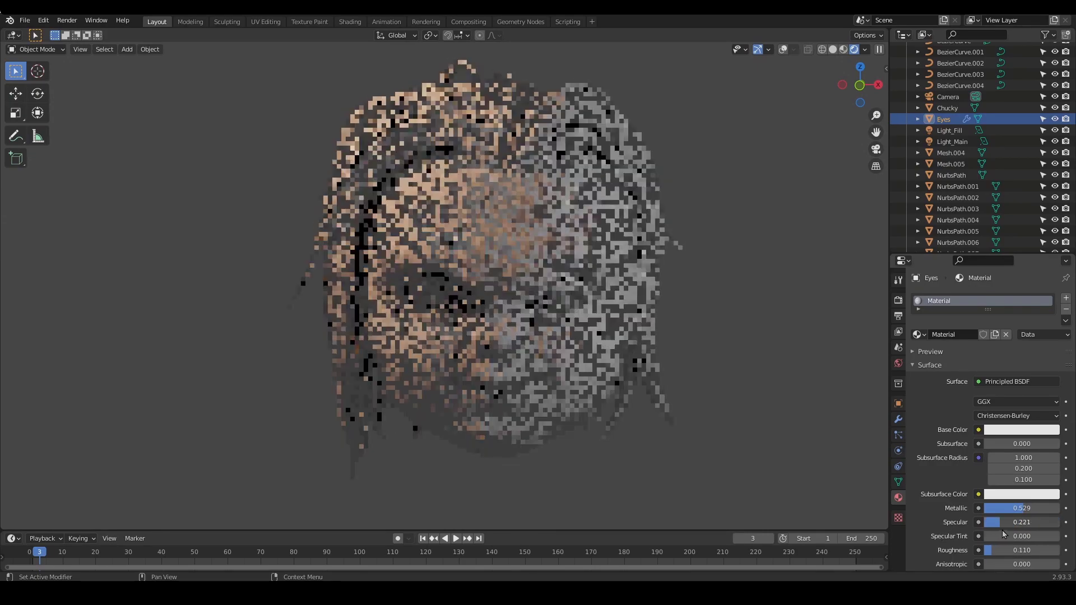
{"action": "left_click", "coordinate": [838, 392]}
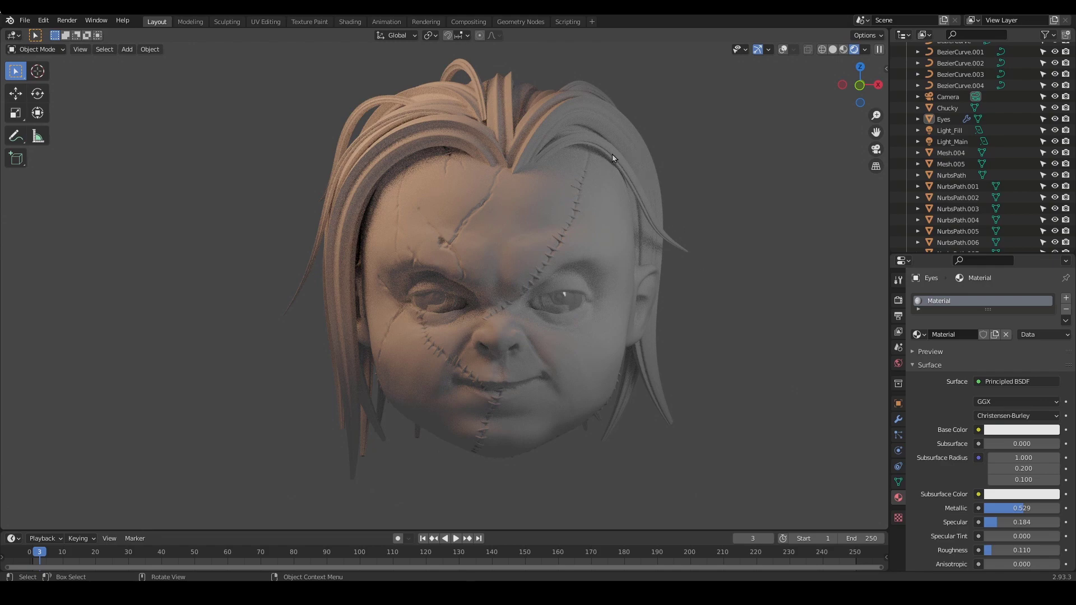
Restore the viewport overlays and switch the viewport to Material Preview shading
{"action": "left_click", "coordinate": [552, 118]}
{"action": "key", "text": "Tab"}
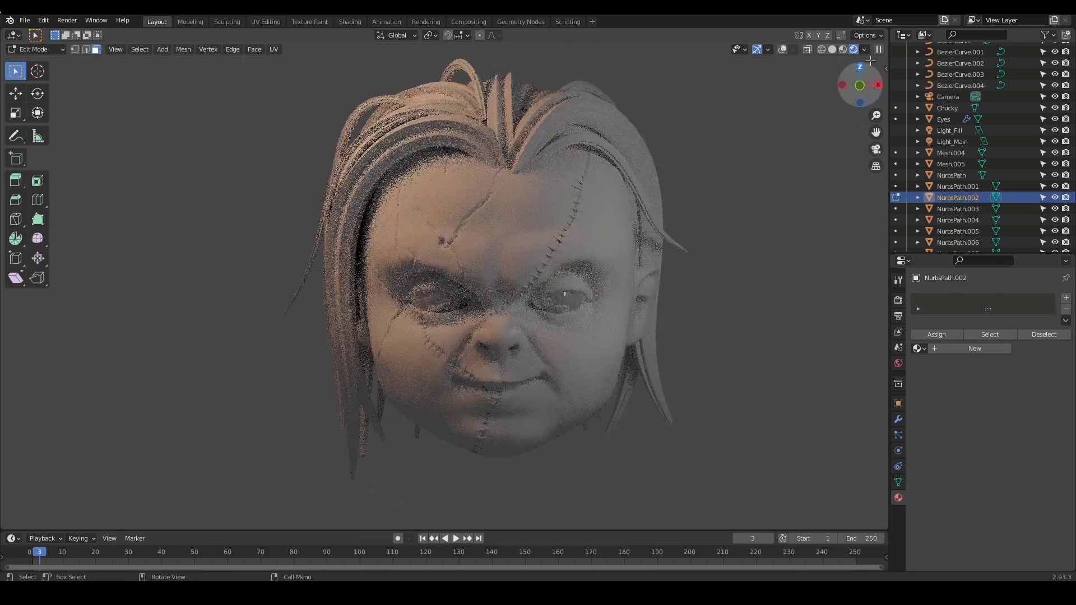
{"action": "left_click", "coordinate": [781, 50]}
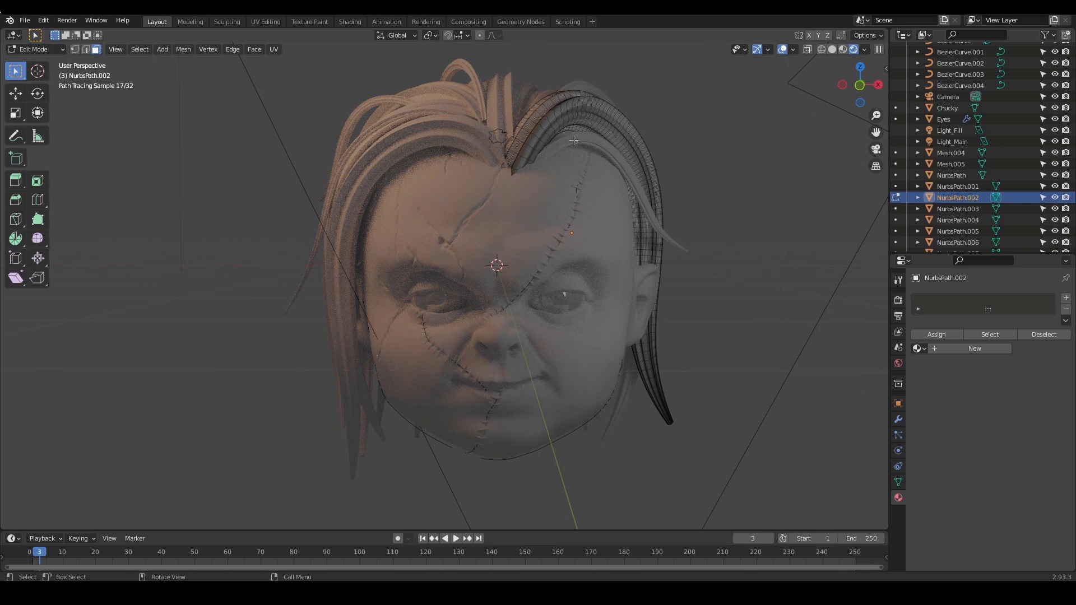
{"action": "key", "text": "Tab"}
{"action": "left_click", "coordinate": [619, 136]}
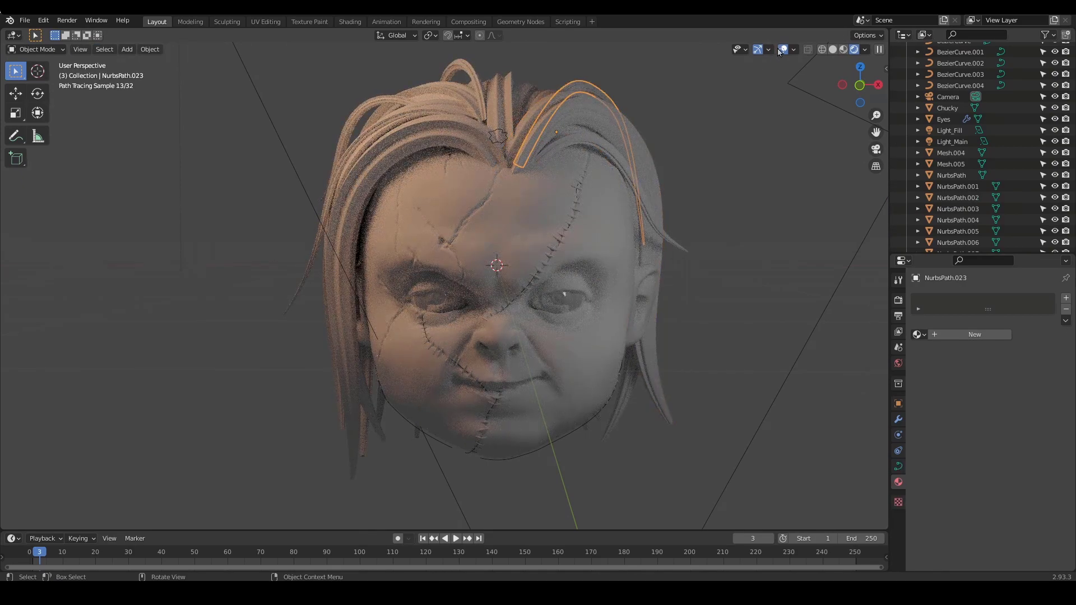
{"action": "left_click", "coordinate": [833, 50]}
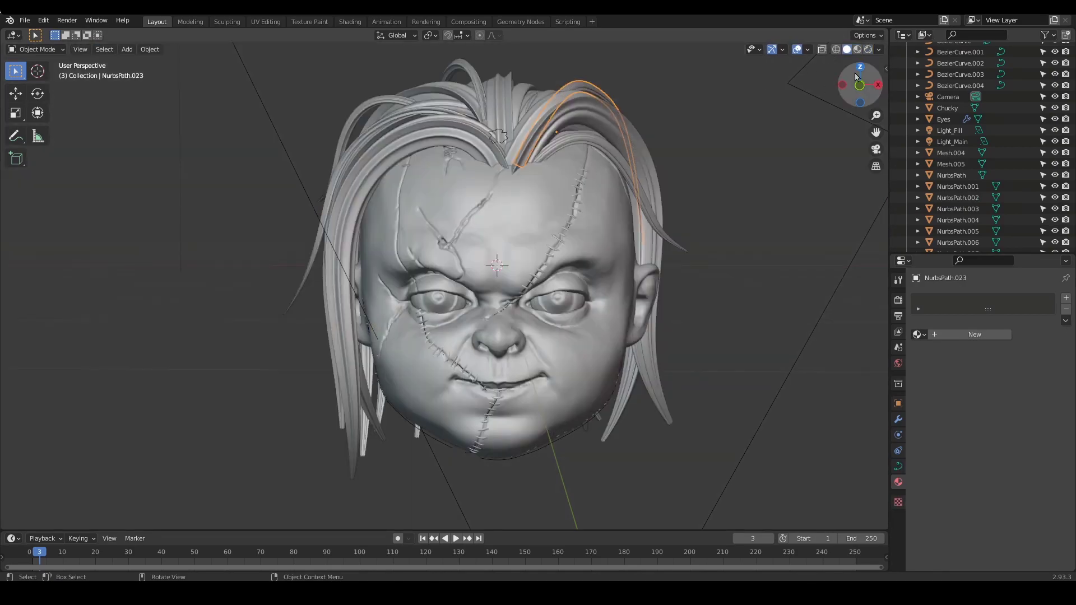
{"action": "left_click", "coordinate": [857, 50]}
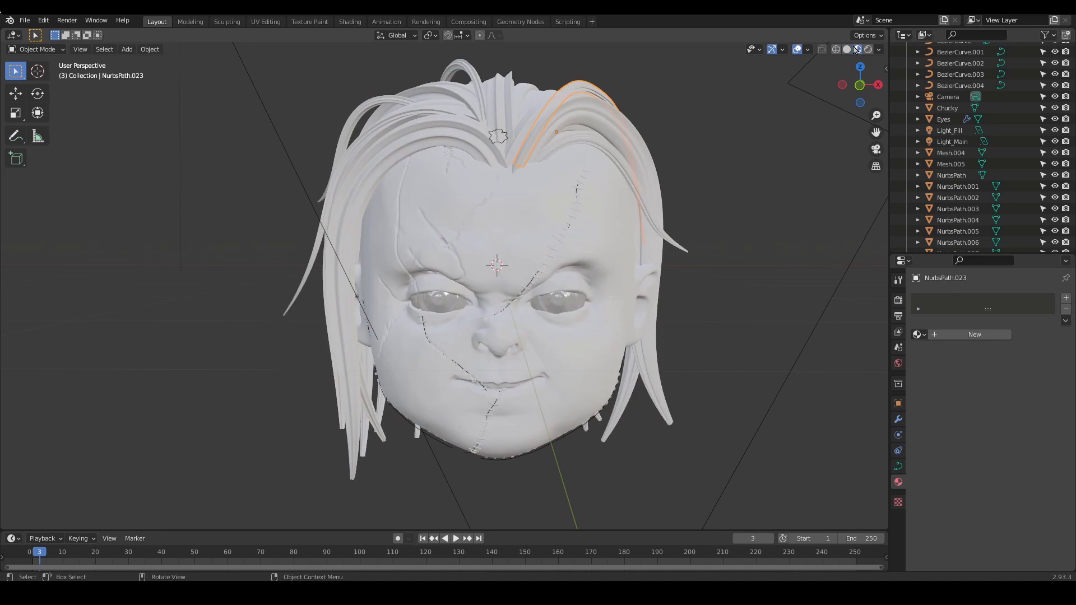
Give the front hair strand NurbsPath.024 a new material named Red_Mat
{"action": "left_click", "coordinate": [615, 139]}
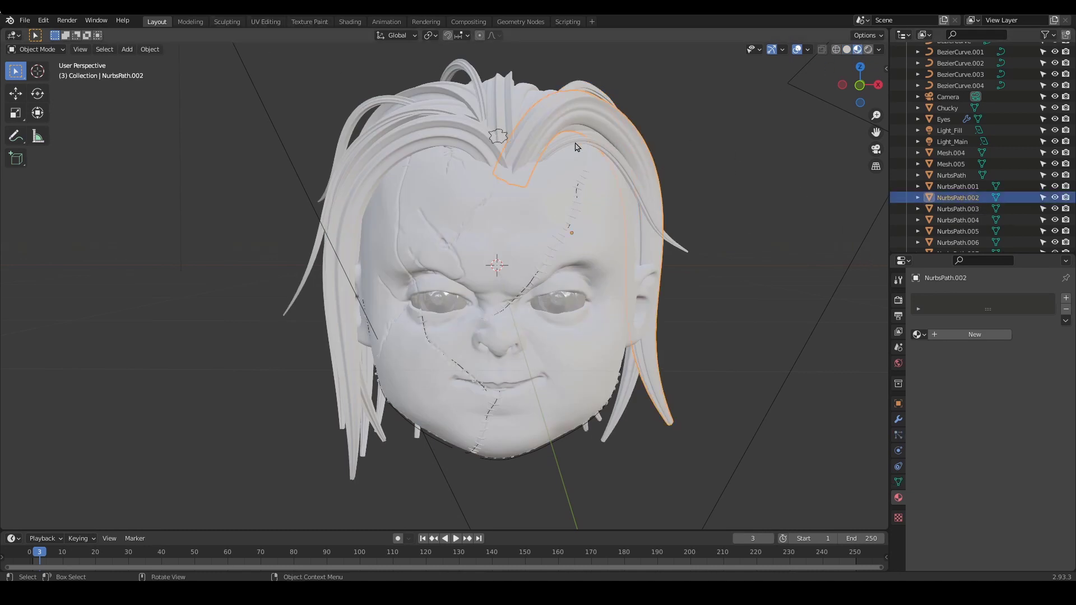
{"action": "left_click", "coordinate": [579, 146]}
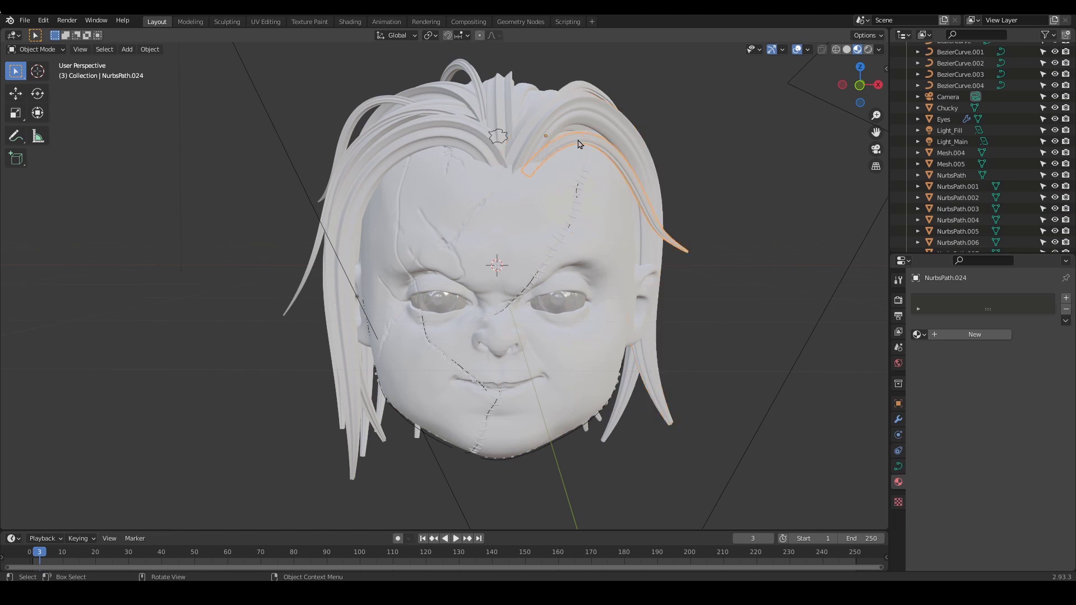
{"action": "left_click", "coordinate": [974, 335]}
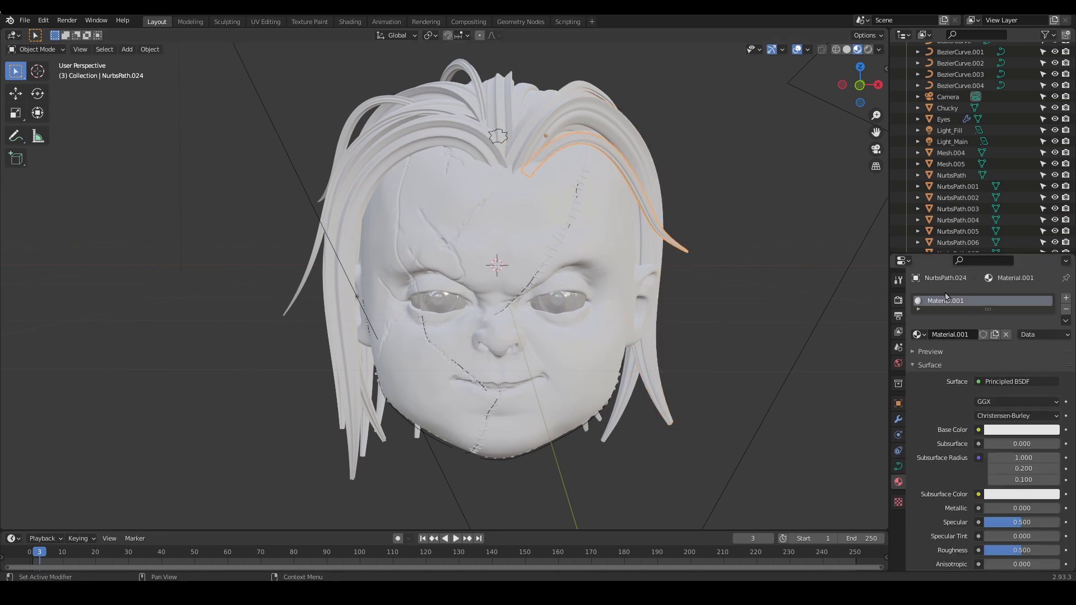
{"action": "double_click", "coordinate": [960, 303]}
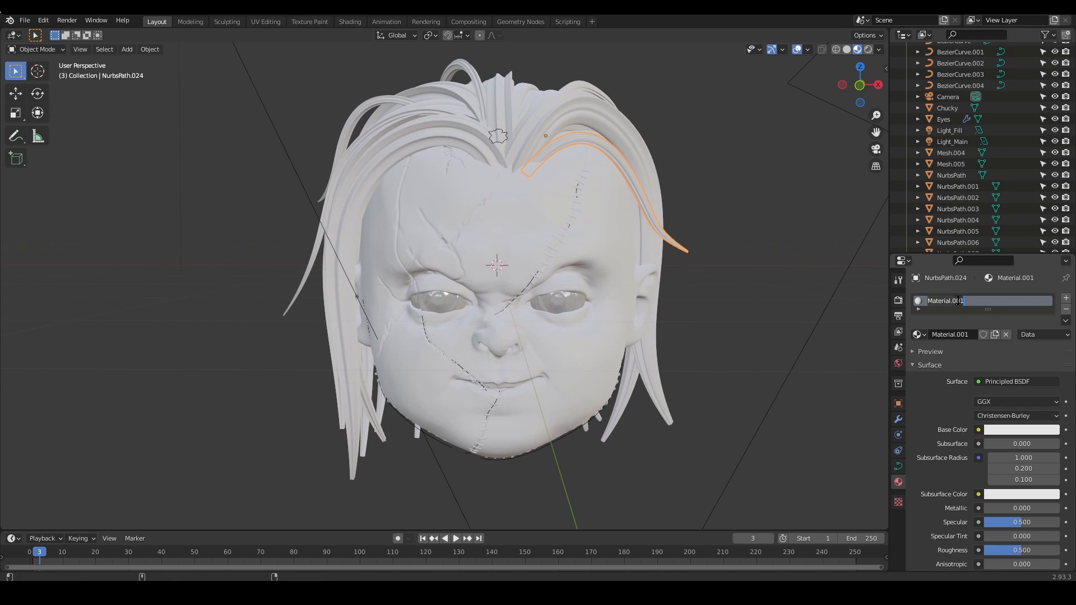
{"action": "type", "text": "Red_M"}
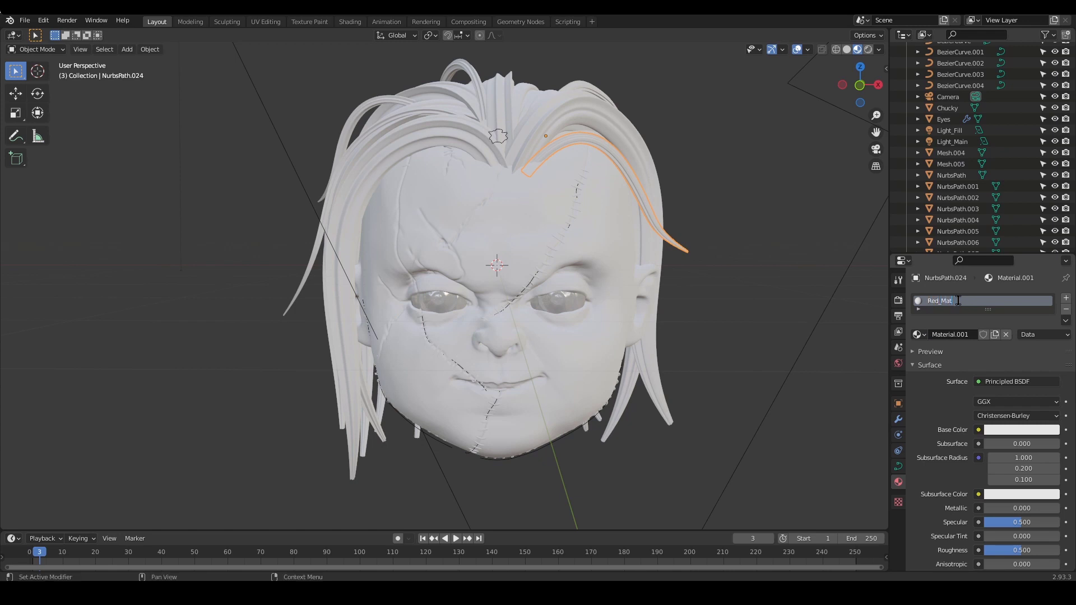
{"action": "type", "text": "at"}
{"action": "key", "text": "Return"}
Set the base color of Red_Mat to an orange-red hair tone
{"action": "left_click", "coordinate": [1003, 430]}
{"action": "left_click", "coordinate": [989, 336]}
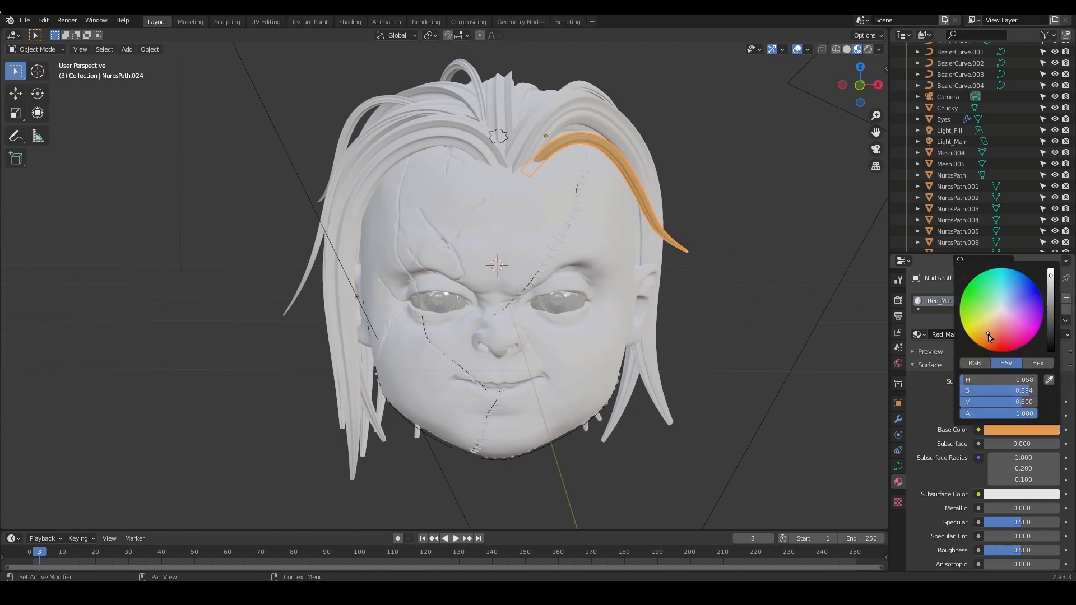
{"action": "left_click_drag", "start_coordinate": [990, 339], "coordinate": [997, 347]}
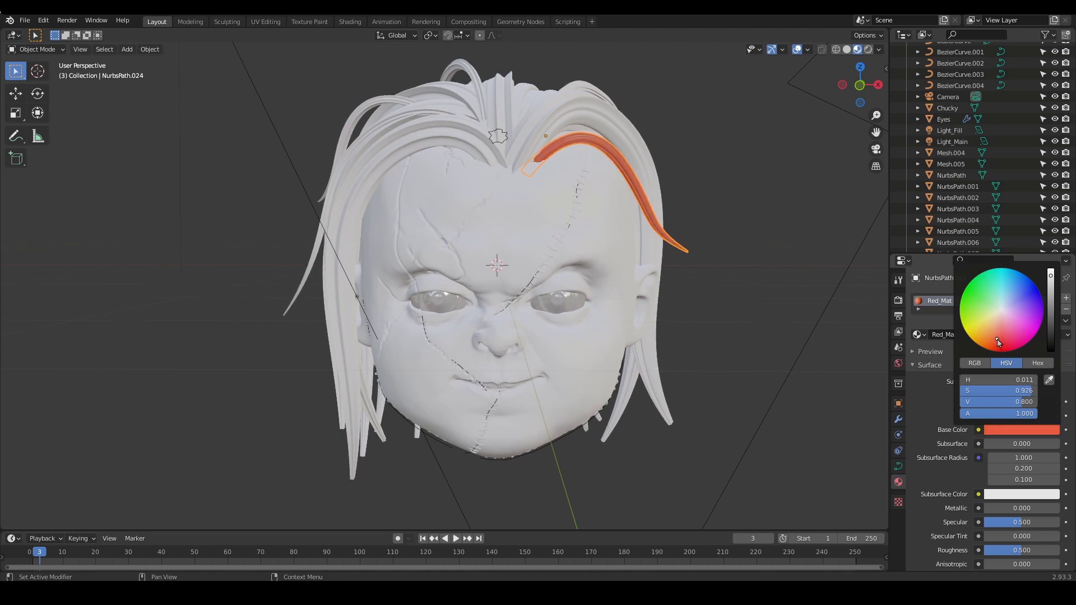
{"action": "left_click_drag", "start_coordinate": [997, 339], "coordinate": [998, 338]}
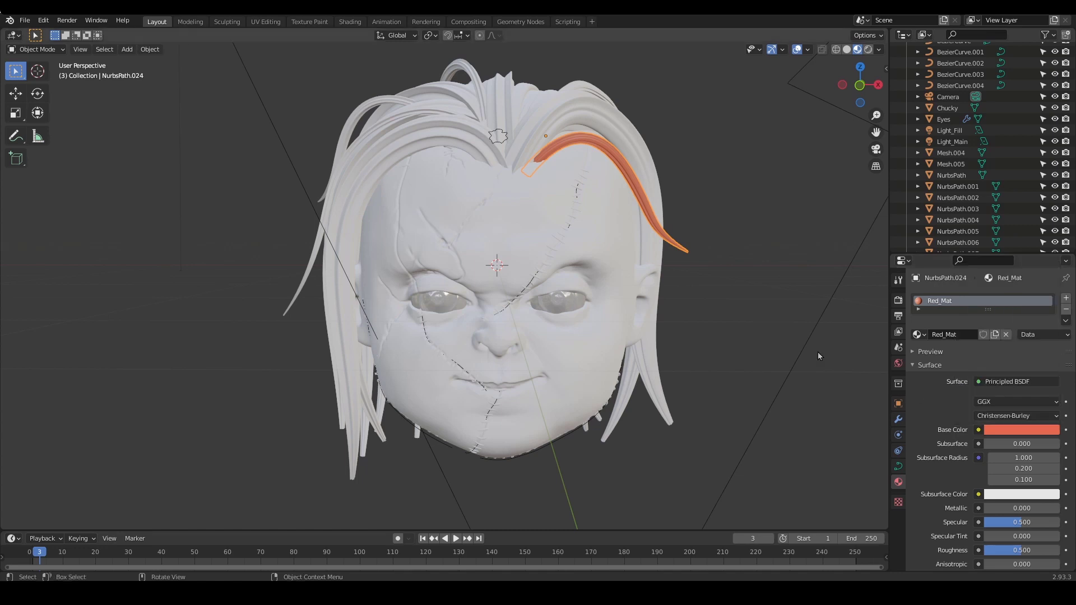
Link the Red_Mat material from NurbsPath.024 to the neighbouring hair strands on the same side of the parting
{"action": "middle_click_drag", "start_coordinate": [640, 234], "coordinate": [538, 188]}
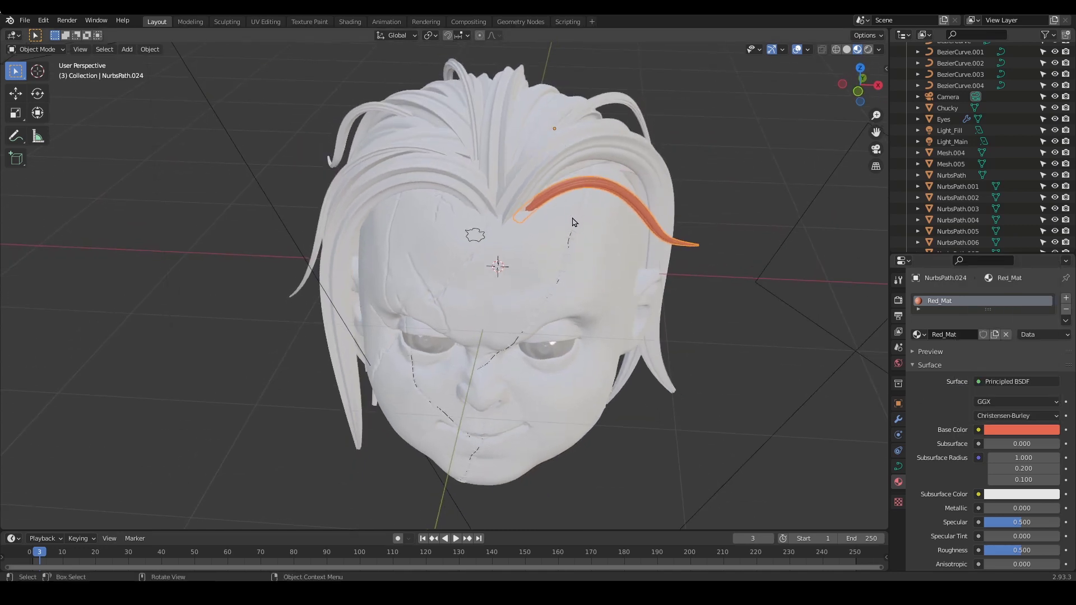
{"action": "middle_click_drag", "start_coordinate": [594, 216], "coordinate": [629, 202]}
{"action": "left_click", "coordinate": [624, 123]}
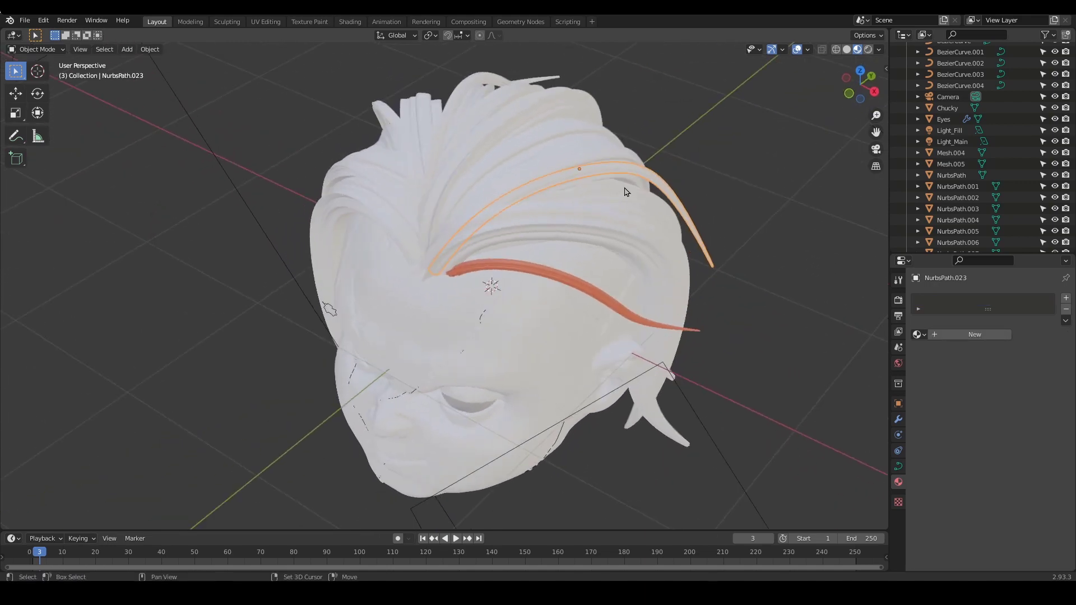
{"action": "left_click", "coordinate": [644, 222], "text": "shift"}
{"action": "middle_click_drag", "start_coordinate": [613, 240], "coordinate": [621, 147]}
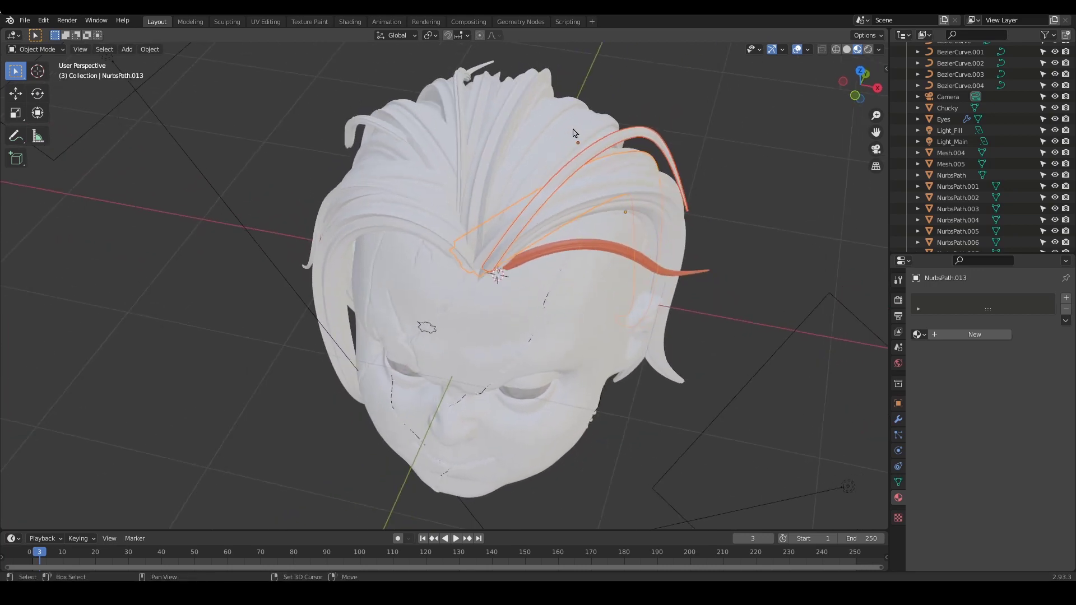
{"action": "left_click", "coordinate": [620, 147], "text": "shift"}
{"action": "left_click", "coordinate": [679, 200], "text": "shift"}
{"action": "middle_click_drag", "start_coordinate": [709, 231], "coordinate": [748, 186]}
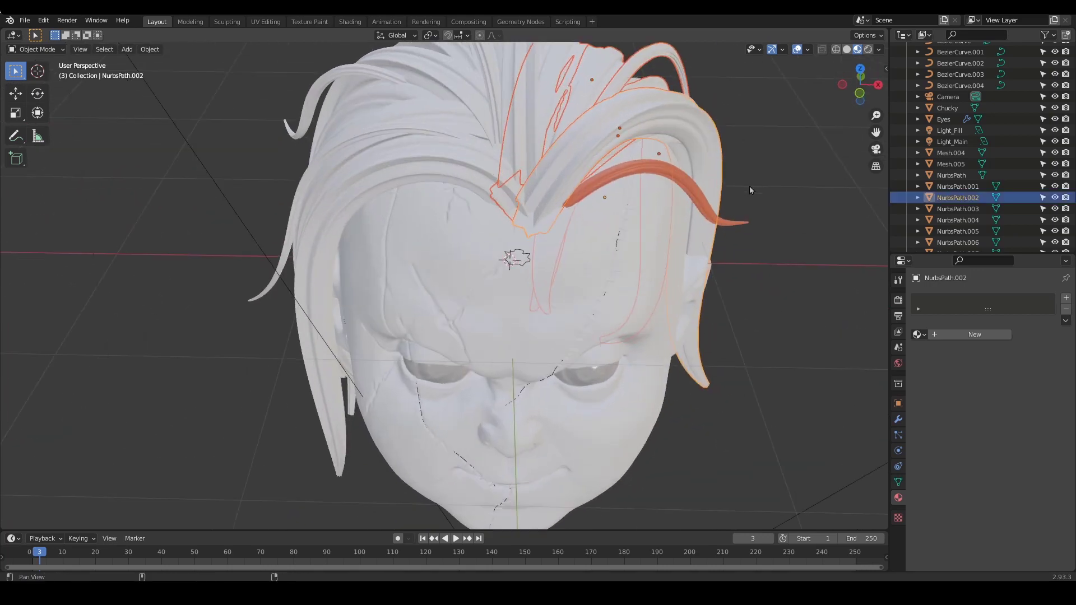
{"action": "scroll", "coordinate": [684, 247], "scroll_direction": "up", "scroll_amount": 4}
{"action": "middle_click_drag", "start_coordinate": [663, 238], "coordinate": [729, 215]}
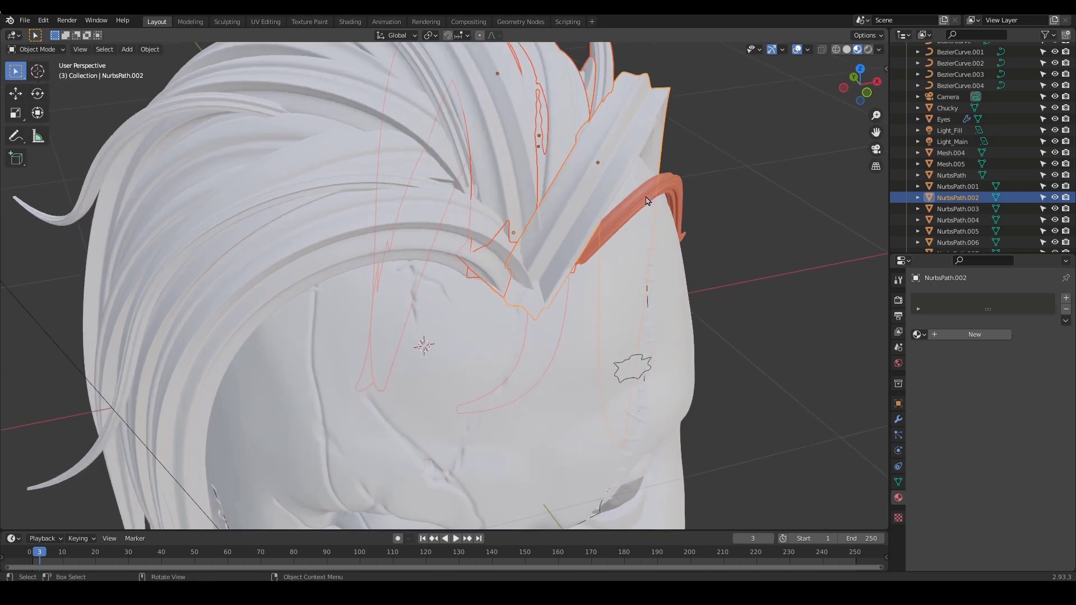
{"action": "middle_click_drag", "start_coordinate": [665, 267], "coordinate": [623, 265]}
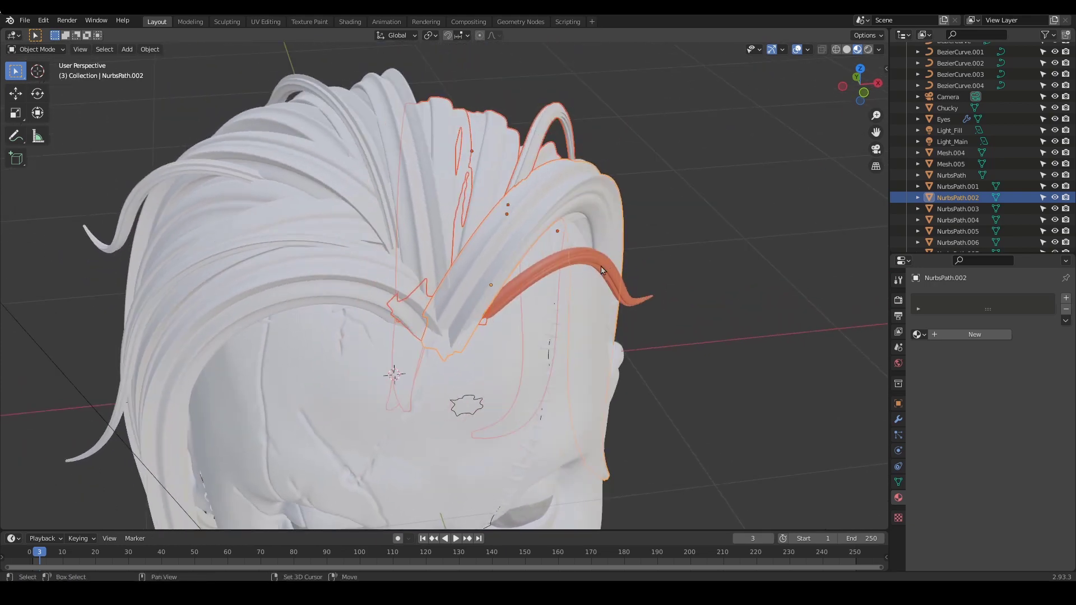
{"action": "left_click", "coordinate": [597, 265], "text": "shift"}
{"action": "scroll", "coordinate": [644, 270], "scroll_direction": "down", "scroll_amount": 1}
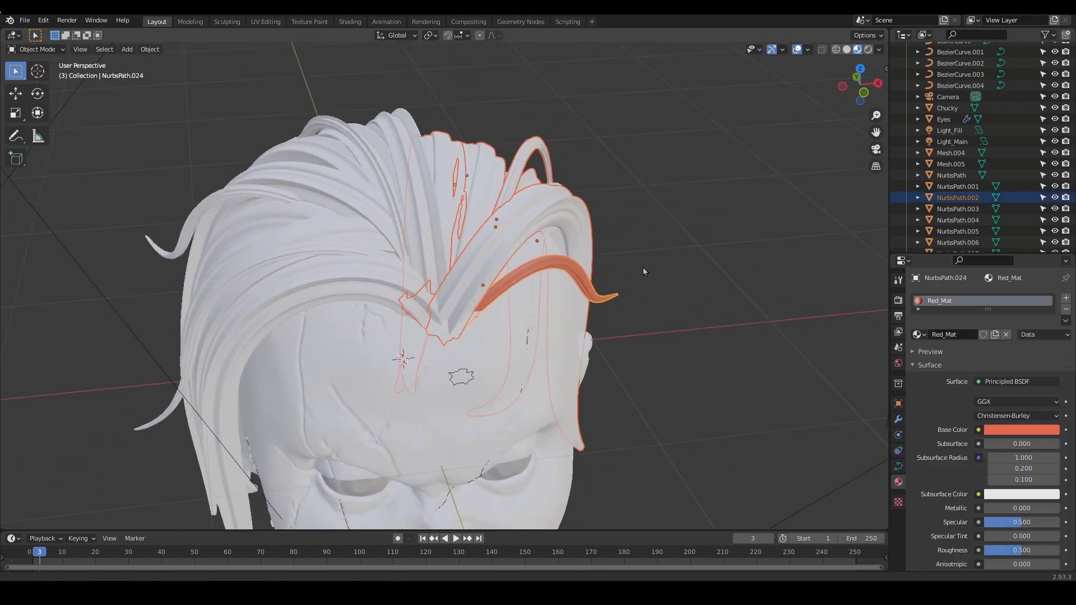
{"action": "left_click", "coordinate": [151, 52]}
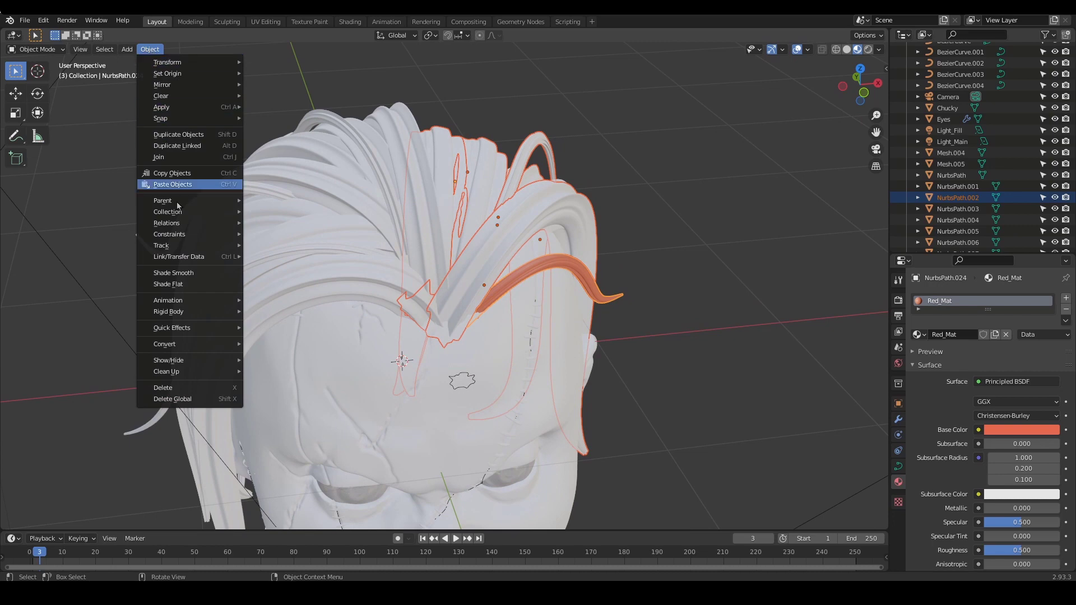
{"action": "mouse_move", "coordinate": [194, 258]}
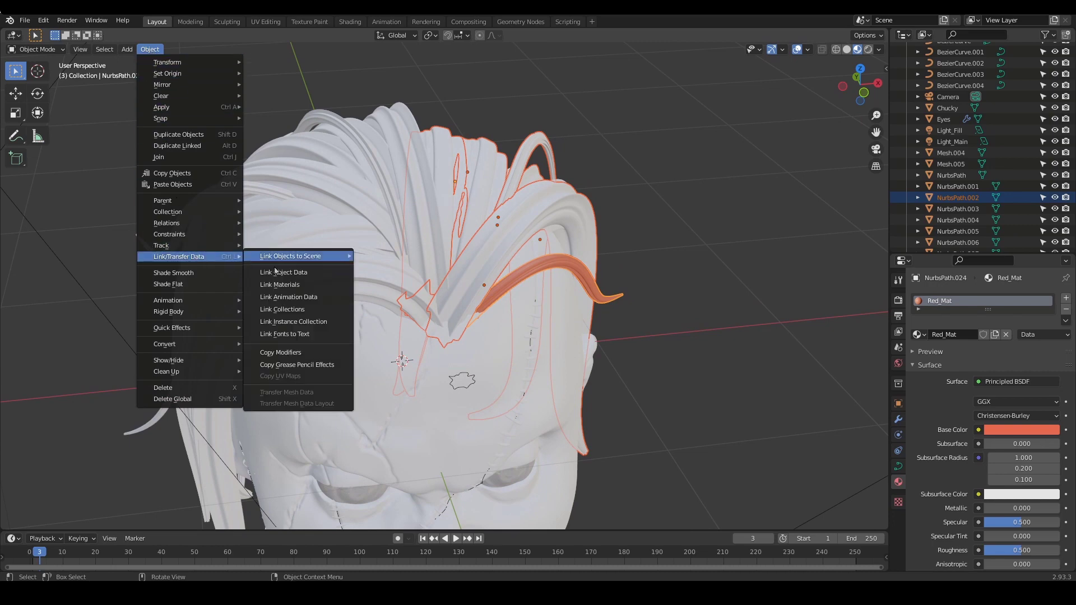
{"action": "left_click", "coordinate": [299, 291]}
{"action": "middle_click_drag", "start_coordinate": [617, 246], "coordinate": [609, 287]}
{"action": "left_click", "coordinate": [606, 290]}
{"action": "left_click", "coordinate": [554, 293], "text": "shift"}
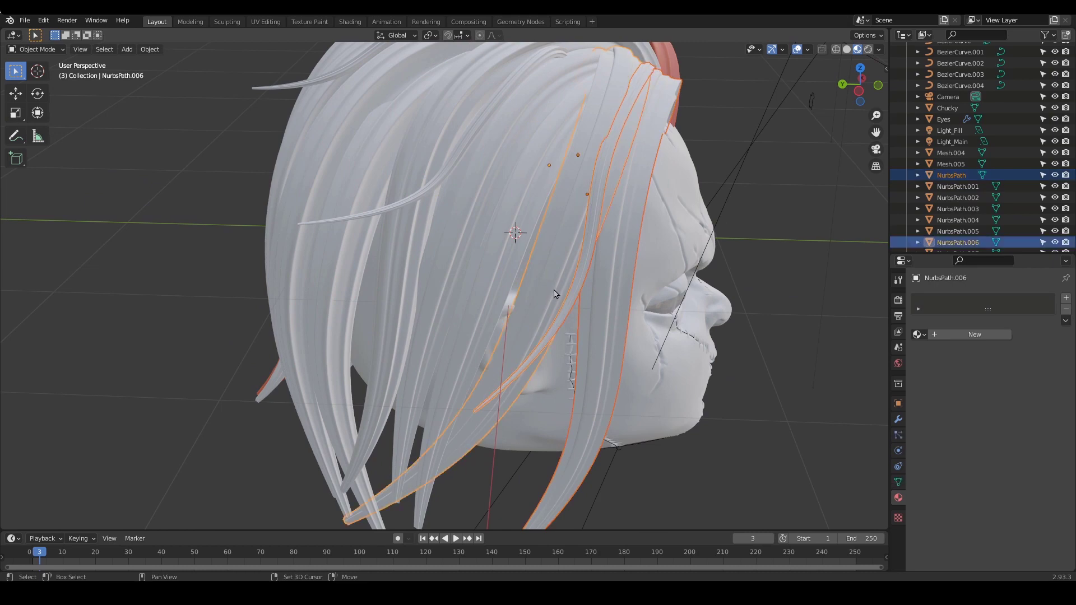
{"action": "left_click", "coordinate": [511, 264], "text": "shift"}
{"action": "left_click", "coordinate": [492, 240], "text": "shift"}
{"action": "mouse_move", "coordinate": [493, 240]}
{"action": "middle_mouse_down"}
{"action": "mouse_move", "coordinate": [506, 279]}
{"action": "mouse_move", "coordinate": [585, 277]}
{"action": "mouse_move", "coordinate": [595, 294]}
{"action": "mouse_move", "coordinate": [587, 242]}
{"action": "mouse_move", "coordinate": [541, 268]}
{"action": "mouse_move", "coordinate": [499, 250]}
{"action": "middle_mouse_up"}
Hide the Chucky head mesh so only the hair strands and eyes remain
{"action": "left_click", "coordinate": [589, 241]}
{"action": "key", "text": "h"}
{"action": "scroll", "coordinate": [482, 252], "scroll_direction": "up", "scroll_amount": 1}
Select the unpainted strands on the other side of the parting and link Red_Mat to them from strand NurbsPath.002
{"action": "left_click_drag", "start_coordinate": [274, 115], "coordinate": [424, 269]}
{"action": "middle_click_drag", "start_coordinate": [424, 269], "coordinate": [455, 348]}
{"action": "left_click_drag", "start_coordinate": [455, 348], "coordinate": [451, 357], "text": "alt"}
{"action": "left_click", "coordinate": [496, 255], "text": "shift"}
{"action": "left_click_drag", "start_coordinate": [552, 237], "coordinate": [542, 238], "text": "alt"}
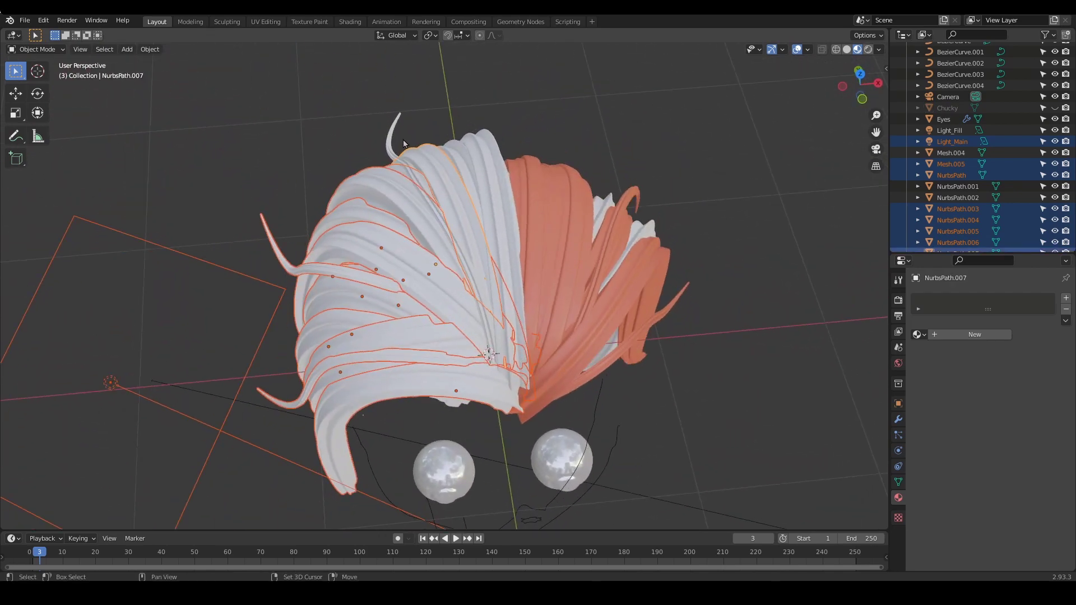
{"action": "left_click", "coordinate": [390, 139], "text": "shift"}
{"action": "left_click_drag", "start_coordinate": [452, 174], "coordinate": [498, 155], "text": "alt"}
{"action": "left_click_drag", "start_coordinate": [632, 229], "coordinate": [657, 198], "text": "ctrl+alt"}
{"action": "left_click_drag", "start_coordinate": [657, 199], "coordinate": [653, 250], "text": "alt"}
{"action": "left_click", "coordinate": [596, 191], "text": "shift"}
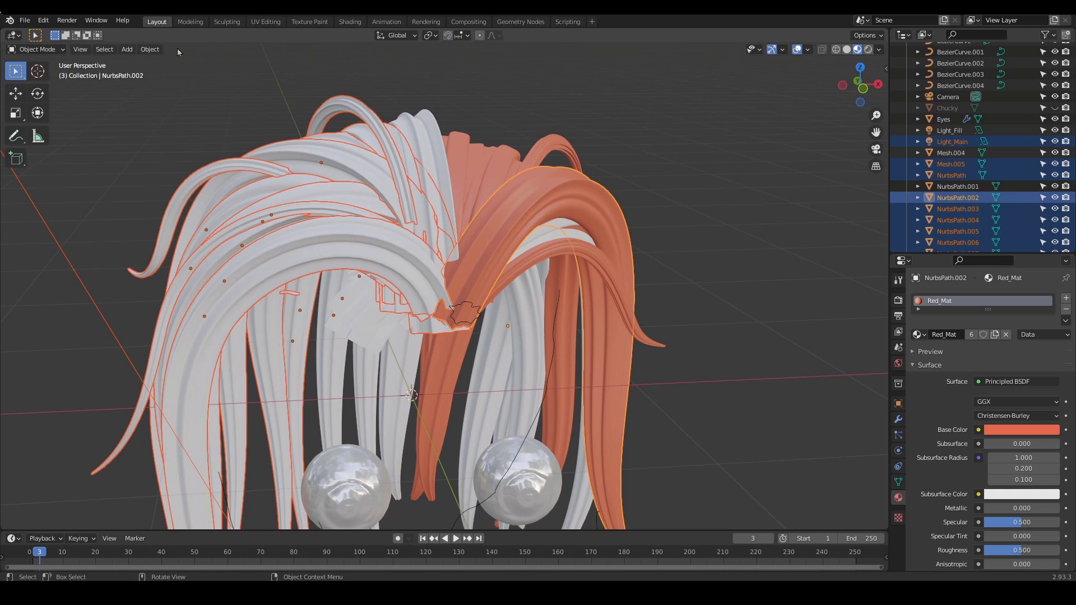
{"action": "left_click", "coordinate": [149, 49]}
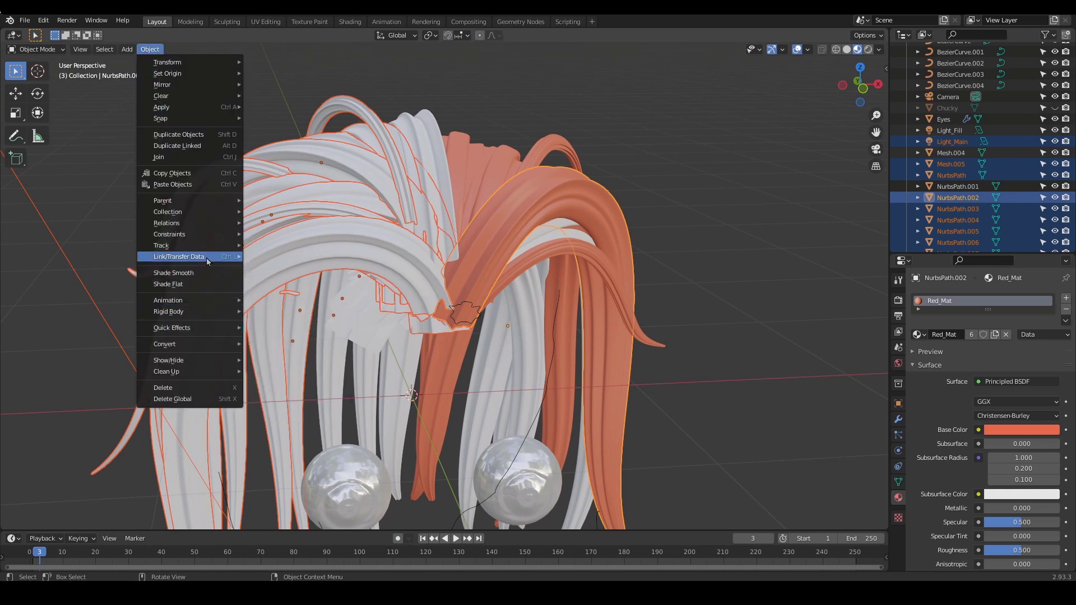
{"action": "mouse_move", "coordinate": [207, 258]}
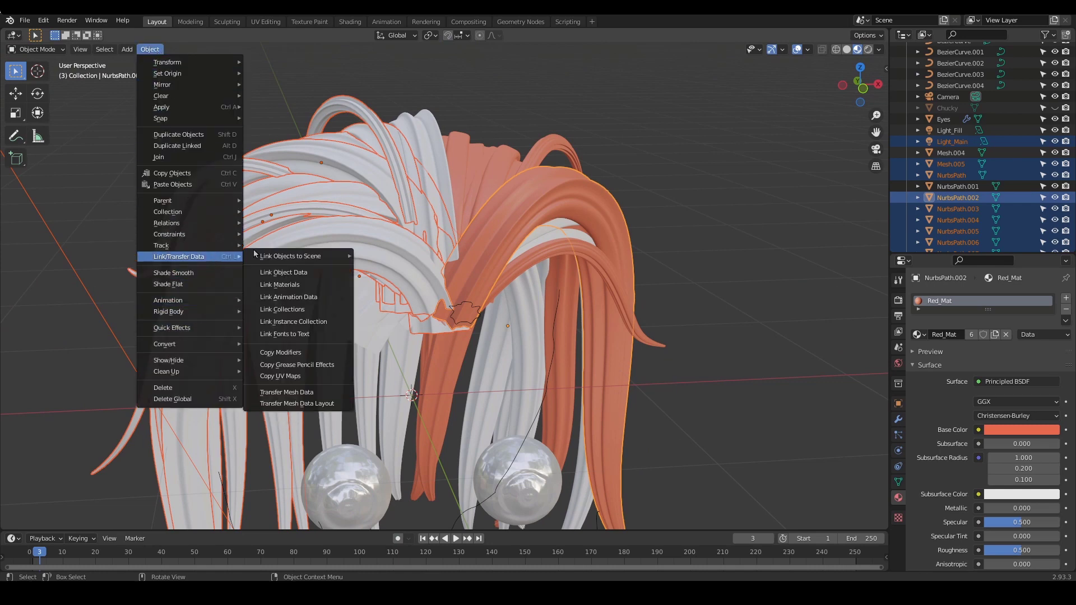
{"action": "left_click", "coordinate": [319, 286]}
Select the remaining white strands at the crown and back of the hair and link NurbsPath.002's Red_Mat to them
{"action": "middle_click_drag", "start_coordinate": [672, 198], "coordinate": [527, 204]}
{"action": "left_click", "coordinate": [377, 164]}
{"action": "middle_click_drag", "start_coordinate": [370, 162], "coordinate": [513, 234]}
{"action": "left_click", "coordinate": [395, 251], "text": "shift"}
{"action": "left_click", "coordinate": [383, 263], "text": "shift"}
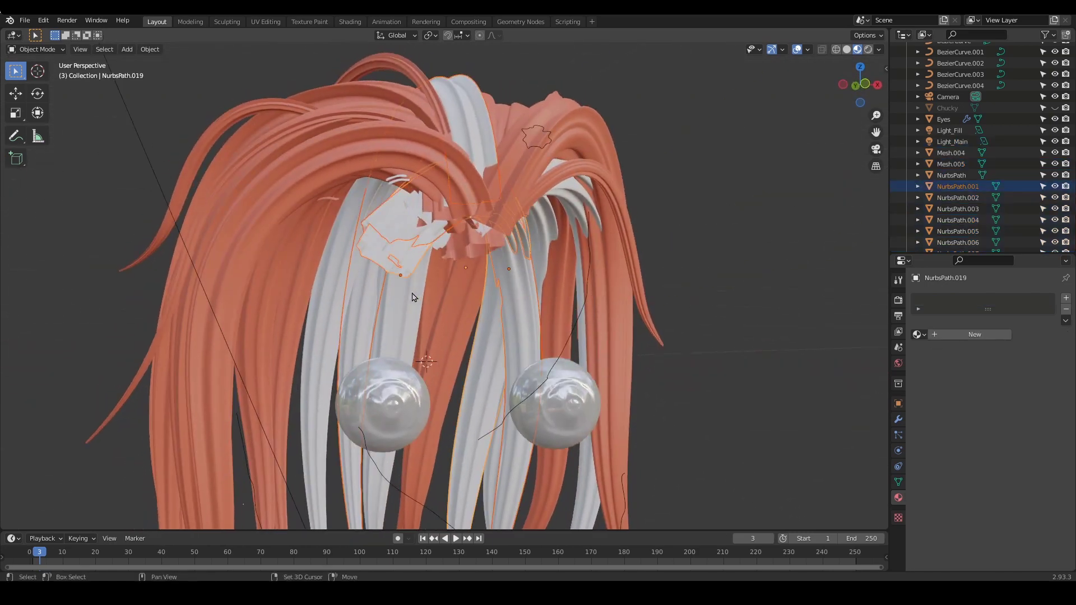
{"action": "left_click", "coordinate": [327, 322], "text": "shift"}
{"action": "left_click", "coordinate": [487, 337], "text": "shift"}
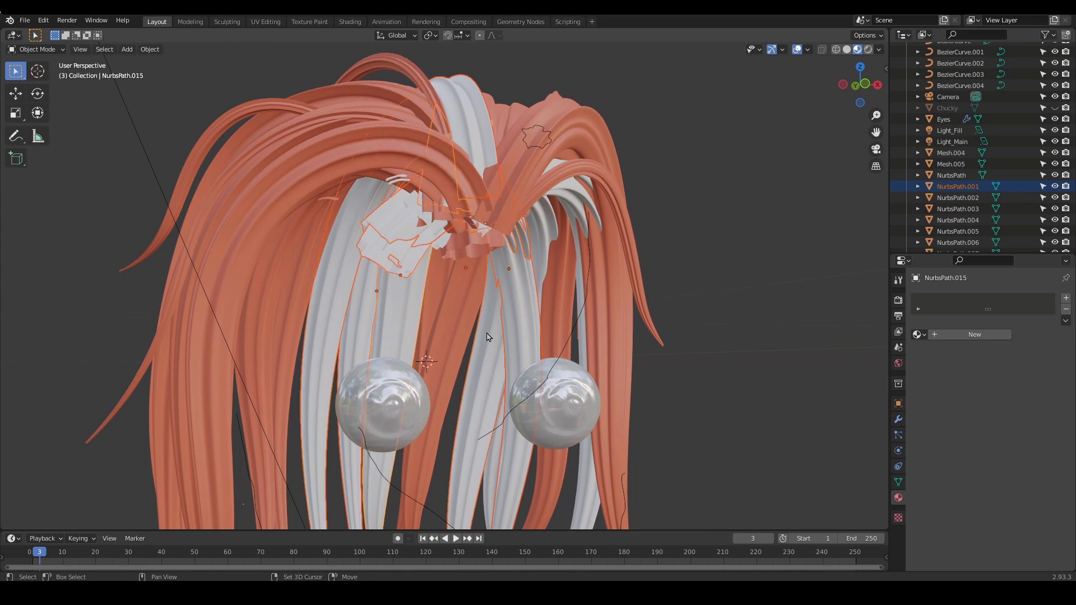
{"action": "left_click", "coordinate": [492, 368], "text": "shift"}
{"action": "left_click", "coordinate": [558, 224], "text": "shift"}
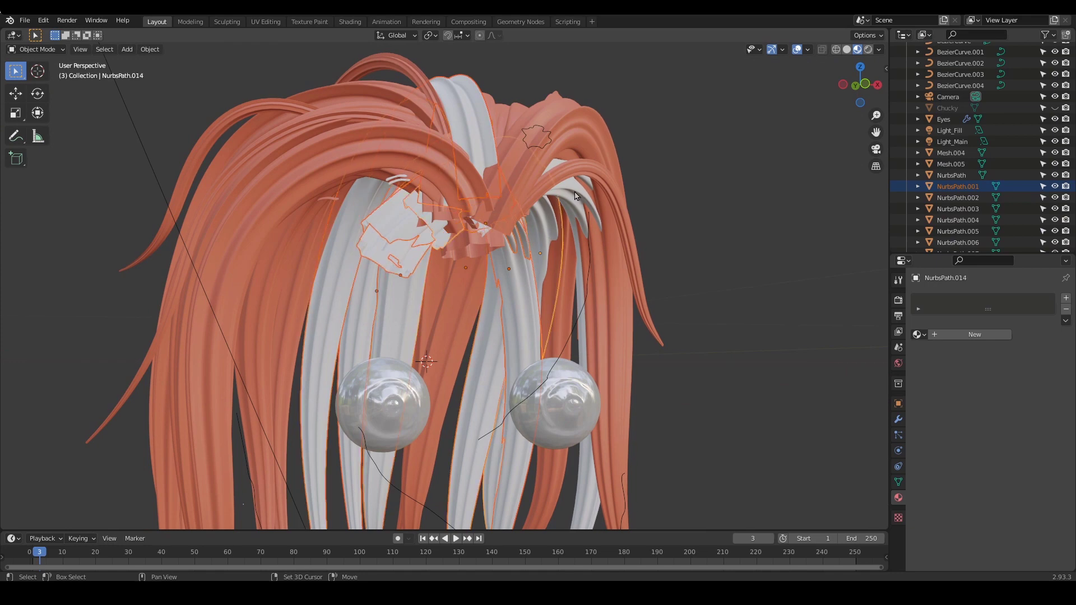
{"action": "left_click", "coordinate": [611, 175], "text": "shift"}
{"action": "left_click", "coordinate": [610, 145], "text": "shift"}
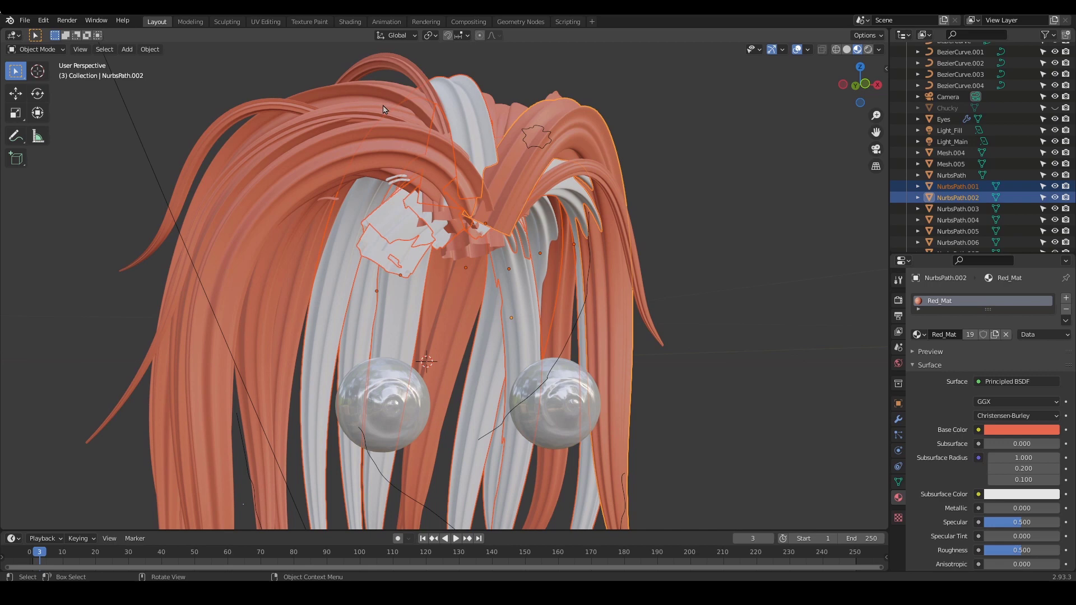
{"action": "left_click", "coordinate": [149, 49]}
{"action": "mouse_move", "coordinate": [181, 259]}
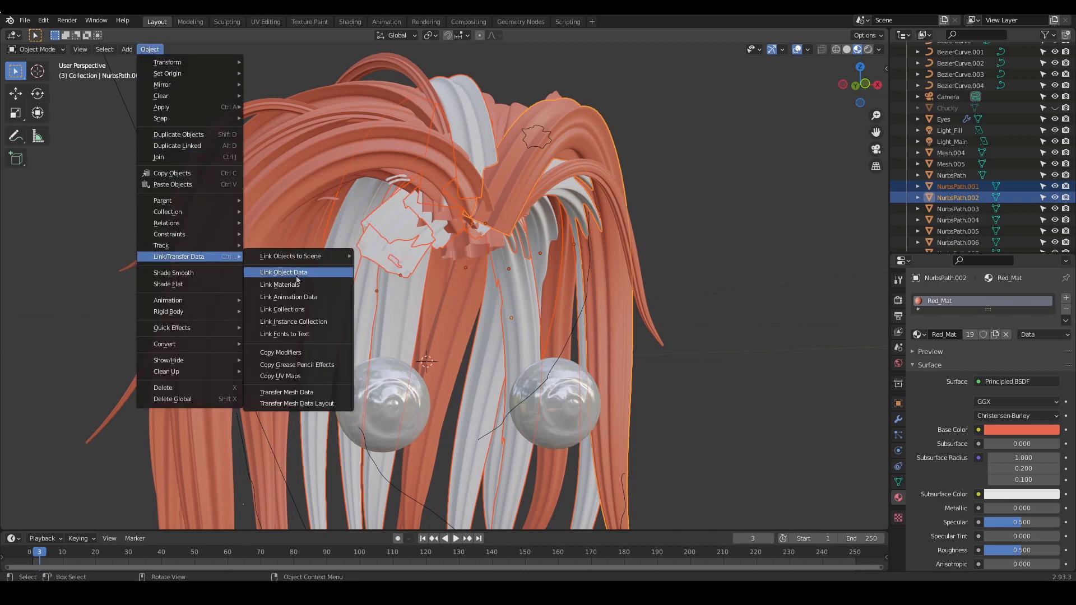
{"action": "left_click", "coordinate": [266, 285]}
Clear the selection, unhide the Chucky head, and preview it with the red hair in Rendered shading
{"action": "scroll", "coordinate": [571, 257], "scroll_direction": "down", "scroll_amount": 3}
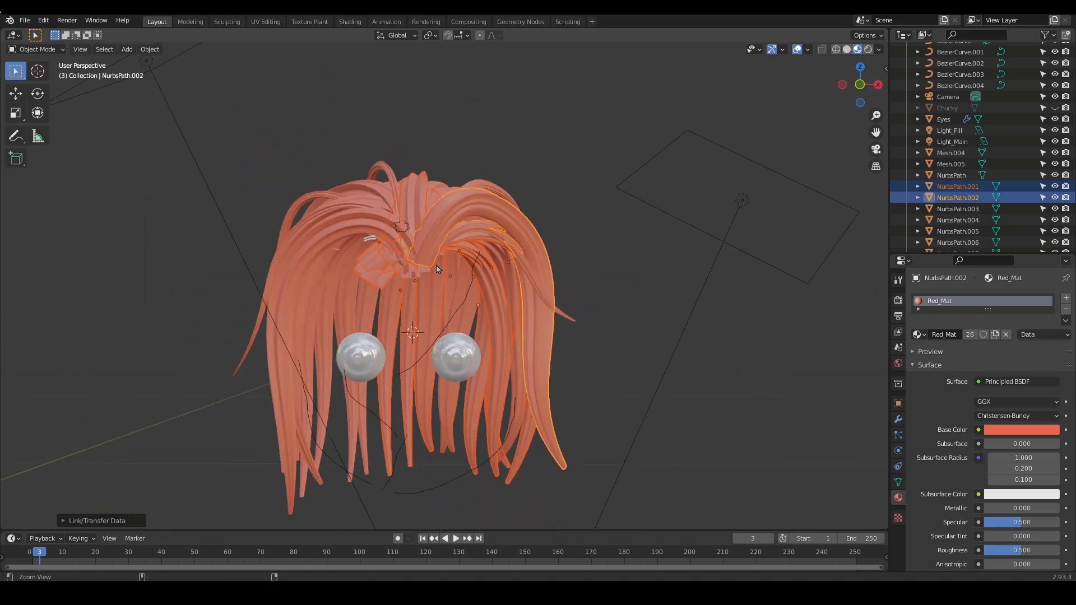
{"action": "scroll", "coordinate": [463, 234], "scroll_direction": "up", "scroll_amount": 5}
{"action": "mouse_move", "coordinate": [499, 254]}
{"action": "left_mouse_down", "text": "ctrl+alt"}
{"action": "mouse_move", "coordinate": [502, 225]}
{"action": "mouse_move", "coordinate": [662, 224]}
{"action": "mouse_move", "coordinate": [749, 194]}
{"action": "mouse_move", "coordinate": [732, 230]}
{"action": "mouse_move", "coordinate": [576, 247]}
{"action": "mouse_move", "coordinate": [765, 136]}
{"action": "mouse_move", "coordinate": [711, 224]}
{"action": "mouse_move", "coordinate": [695, 214]}
{"action": "mouse_move", "coordinate": [743, 255]}
{"action": "mouse_move", "coordinate": [713, 296]}
{"action": "mouse_move", "coordinate": [734, 304]}
{"action": "mouse_move", "coordinate": [741, 361]}
{"action": "mouse_move", "coordinate": [753, 357]}
{"action": "left_mouse_up", "text": "ctrl+alt"}
{"action": "left_click", "coordinate": [662, 224]}
{"action": "left_click", "coordinate": [1054, 107]}
{"action": "left_click", "coordinate": [868, 49]}
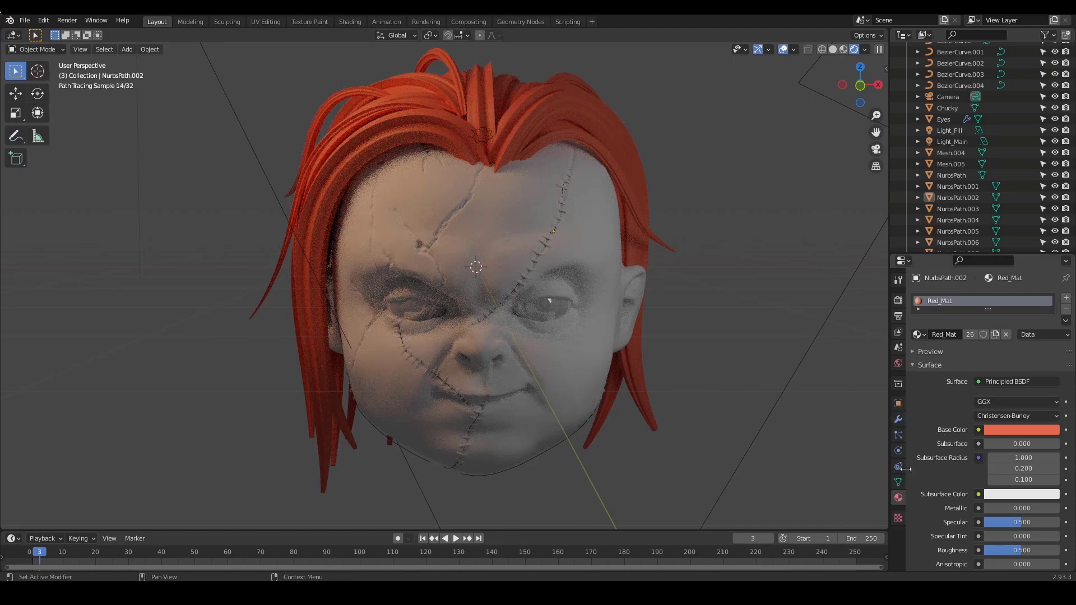
Set the Look in the render's color management to Very High Contrast
{"action": "left_click", "coordinate": [898, 301]}
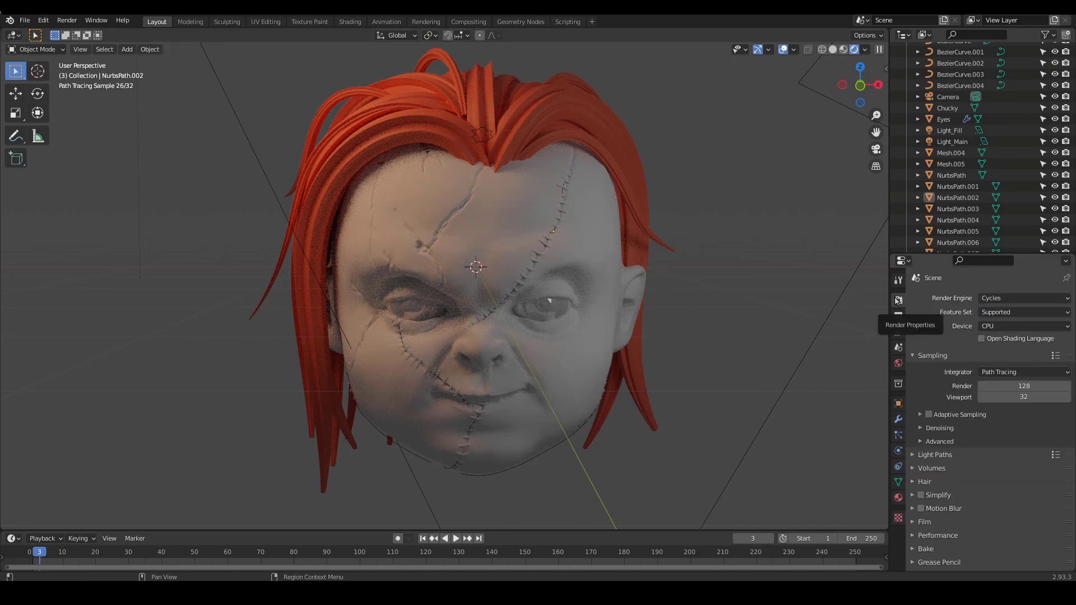
{"action": "scroll", "coordinate": [999, 415], "scroll_direction": "down", "scroll_amount": 2}
{"action": "scroll", "coordinate": [981, 478], "scroll_direction": "up", "scroll_amount": 1}
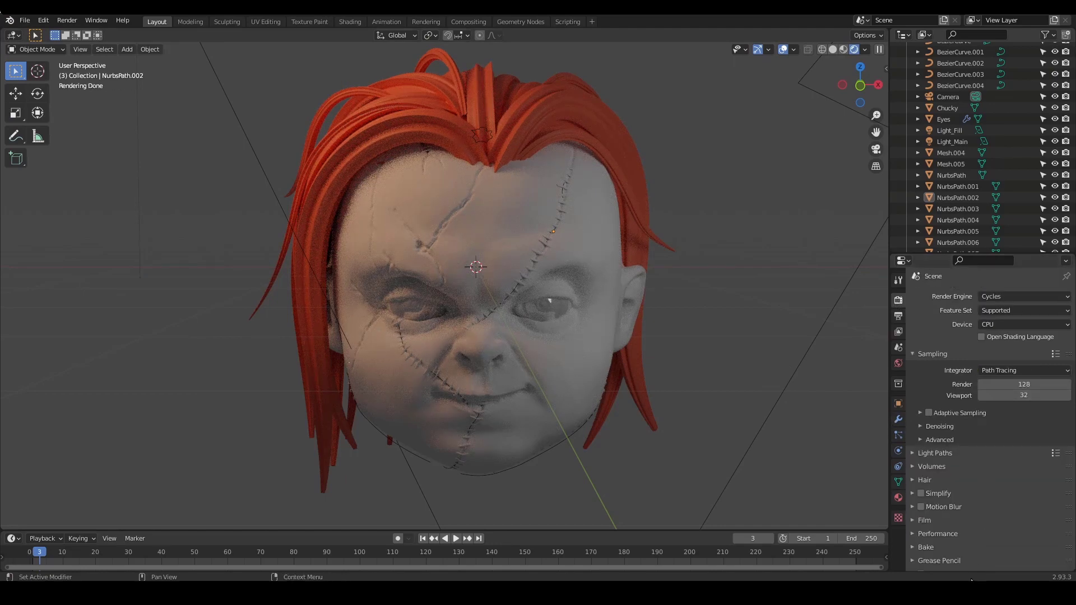
{"action": "scroll", "coordinate": [960, 534], "scroll_direction": "down", "scroll_amount": 1}
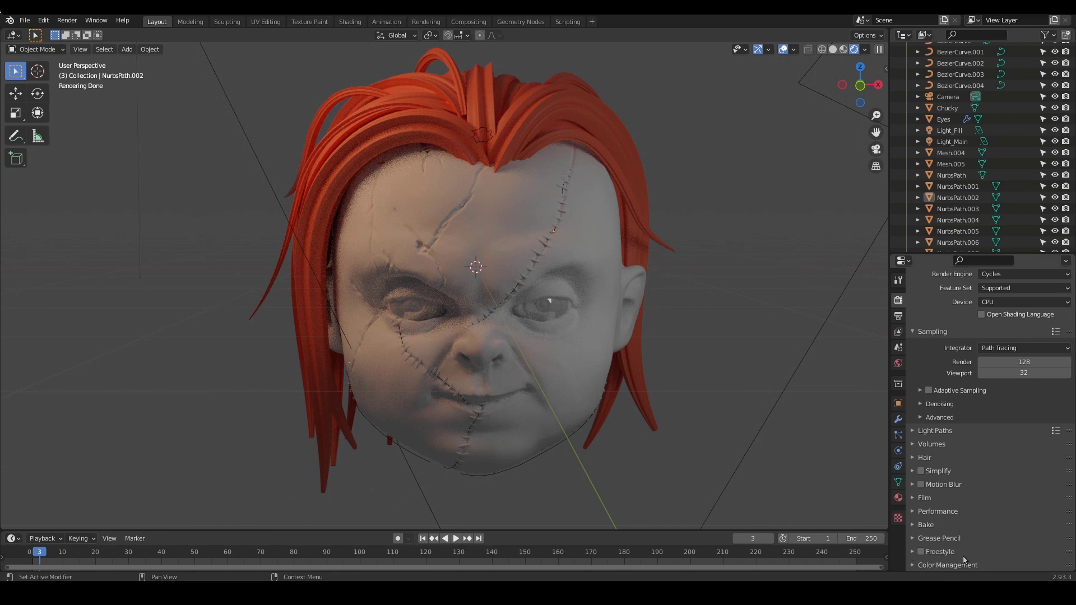
{"action": "mouse_move", "coordinate": [900, 563]}
{"action": "left_mouse_down"}
{"action": "mouse_move", "coordinate": [992, 575]}
{"action": "mouse_move", "coordinate": [888, 567]}
{"action": "left_mouse_up"}
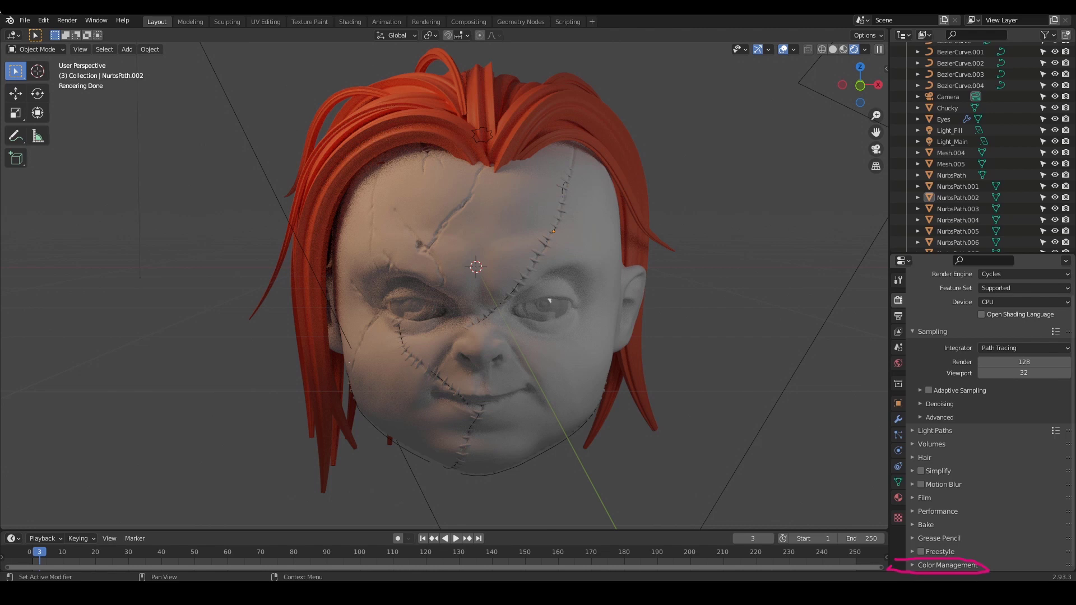
{"action": "key", "text": "Escape"}
{"action": "left_click", "coordinate": [915, 566]}
{"action": "scroll", "coordinate": [964, 516], "scroll_direction": "down", "scroll_amount": 5}
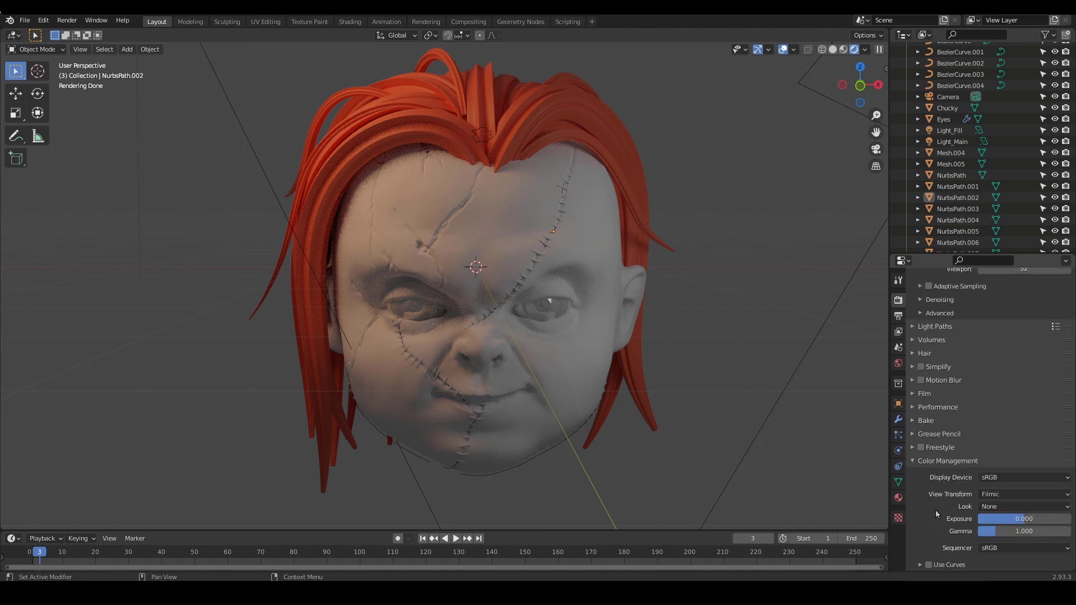
{"action": "left_click", "coordinate": [996, 508]}
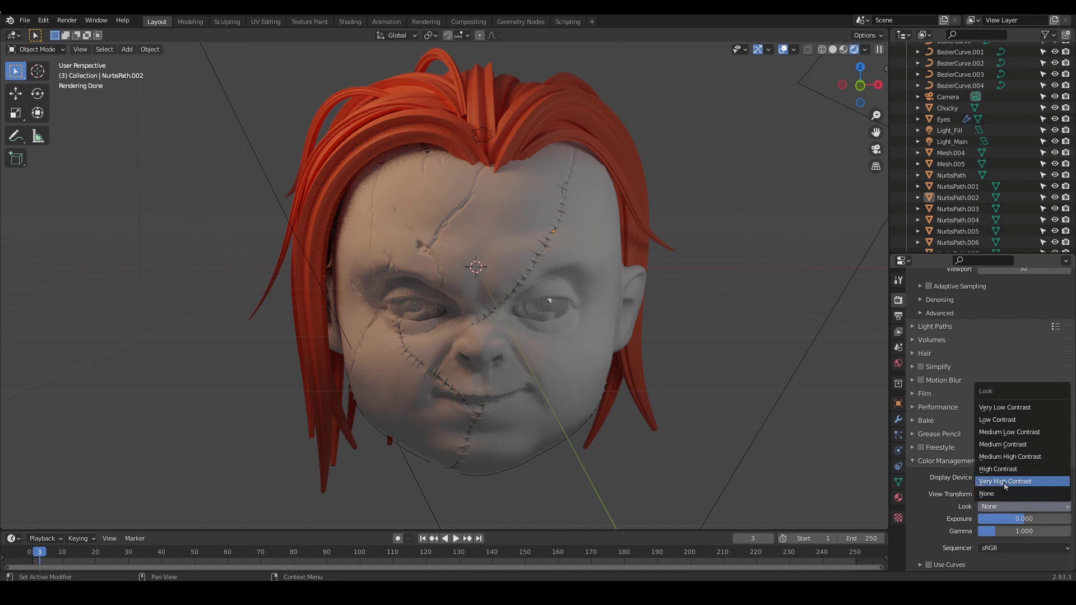
{"action": "left_click", "coordinate": [999, 482]}
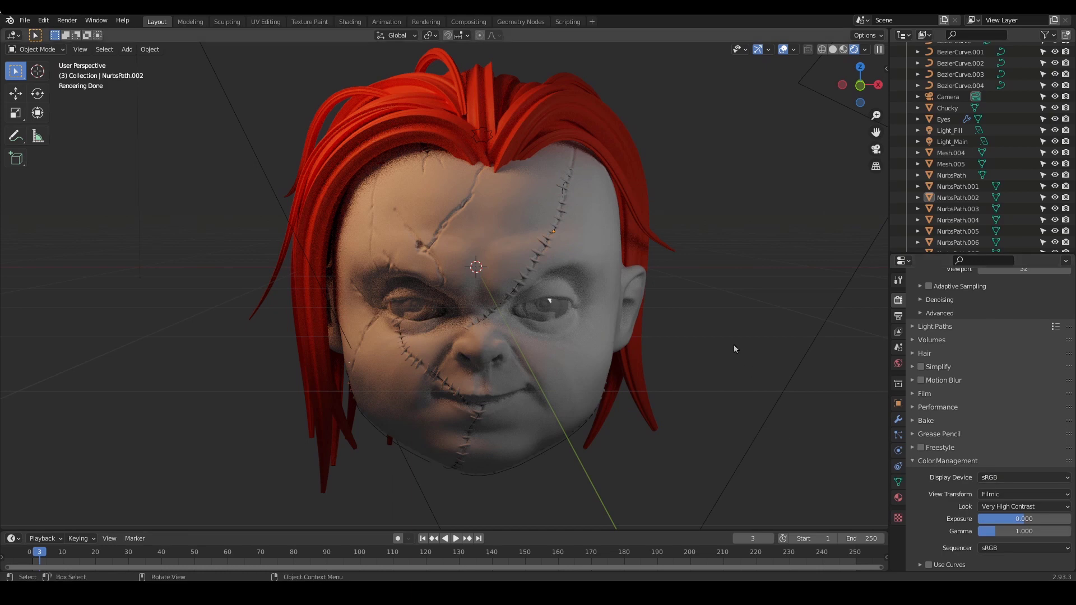
Select hair strand NurbsPath.002 and lower the roughness of its Red_Mat material to 0.206 for glossier hair
{"action": "left_click", "coordinate": [601, 120]}
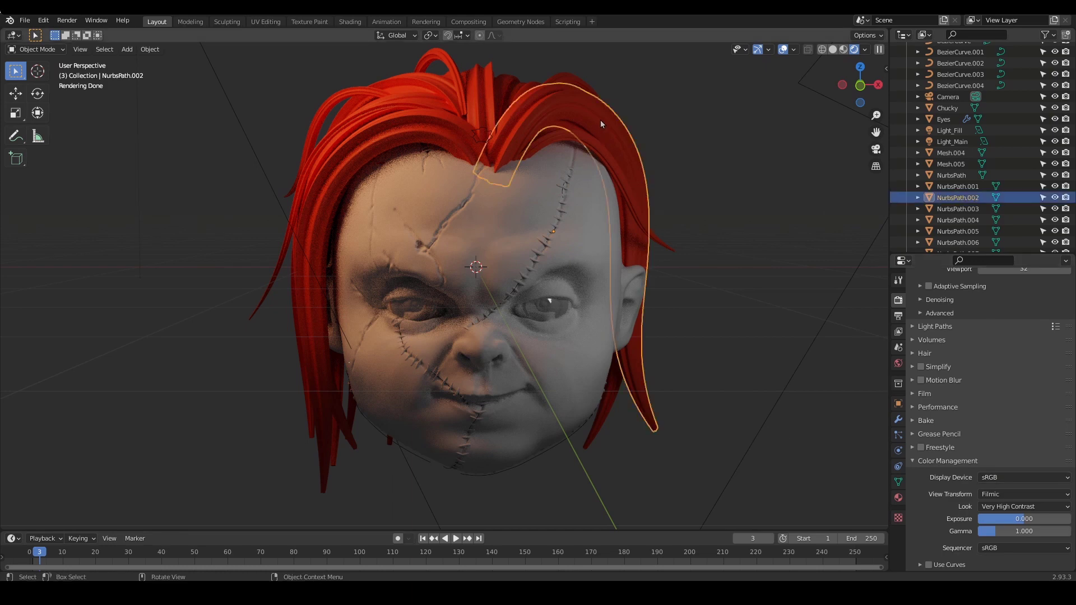
{"action": "left_click", "coordinate": [897, 499]}
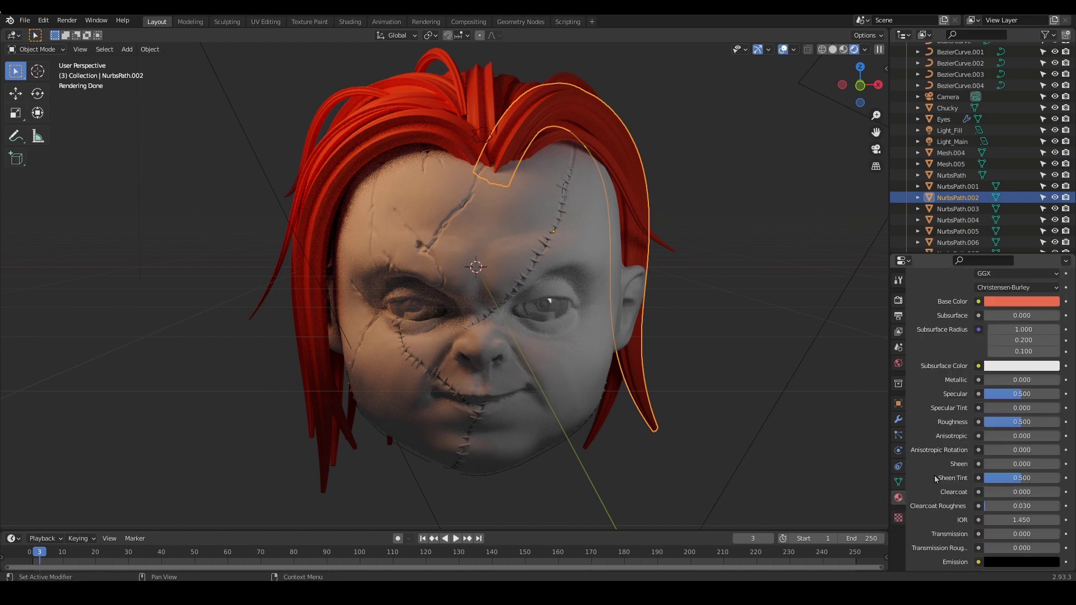
{"action": "scroll", "coordinate": [939, 458], "scroll_direction": "up", "scroll_amount": 4}
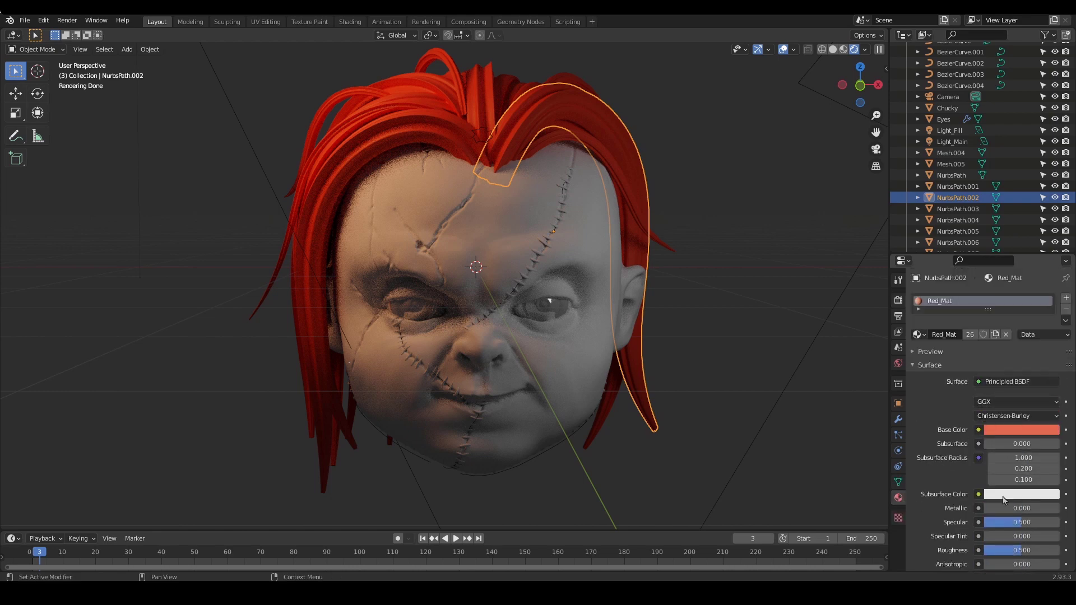
{"action": "scroll", "coordinate": [1003, 499], "scroll_direction": "down", "scroll_amount": 1}
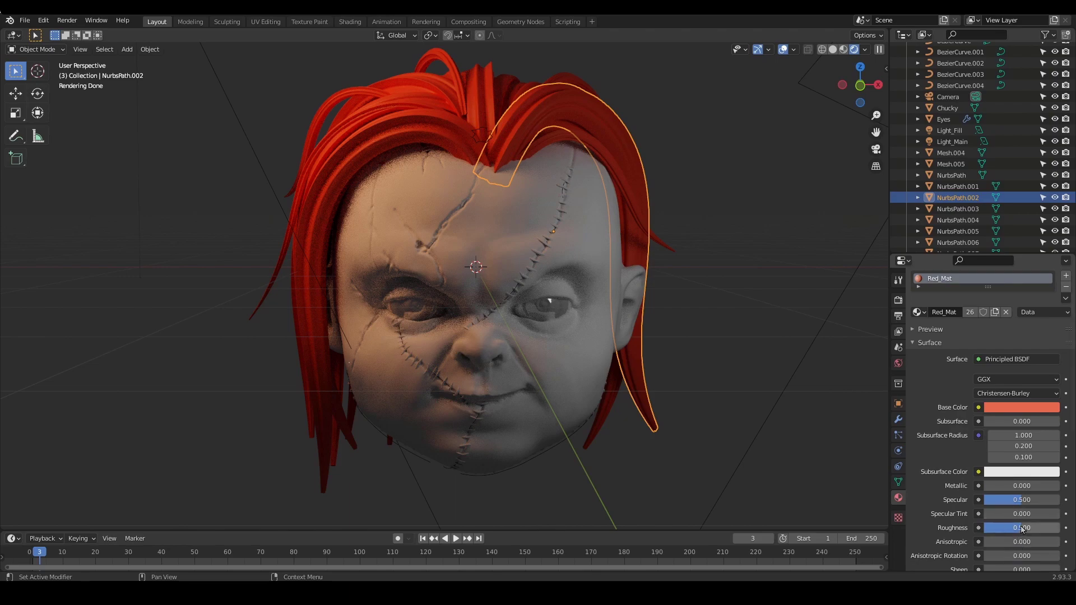
{"action": "left_click_drag", "start_coordinate": [1022, 528], "coordinate": [999, 528]}
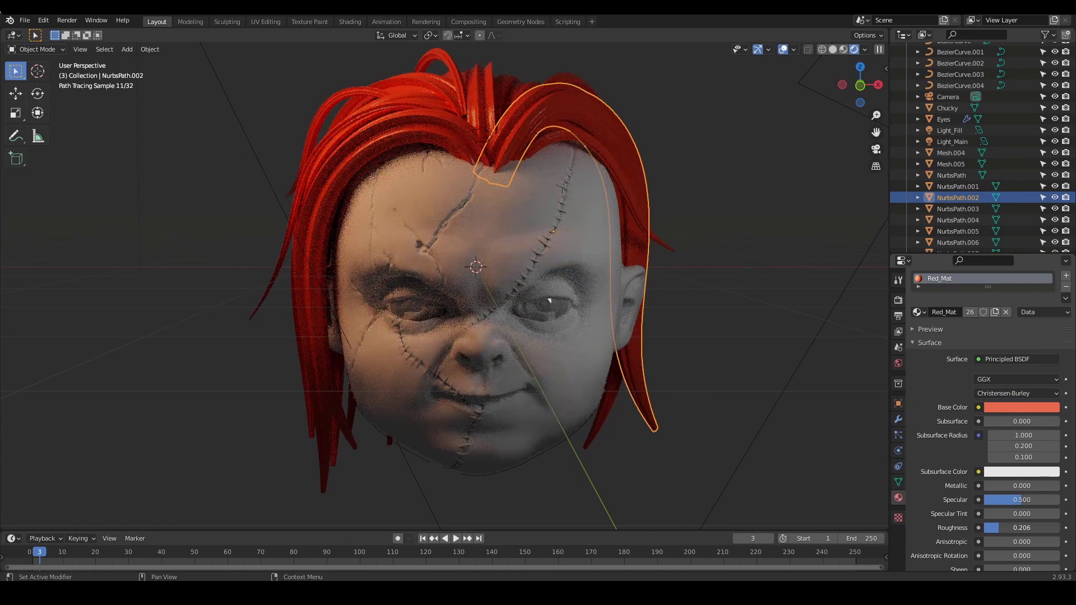
Shift Red_Mat's base color to a lighter, paler orange and clear the strand selection
{"action": "left_click", "coordinate": [1012, 411]}
{"action": "left_click_drag", "start_coordinate": [998, 315], "coordinate": [997, 304]}
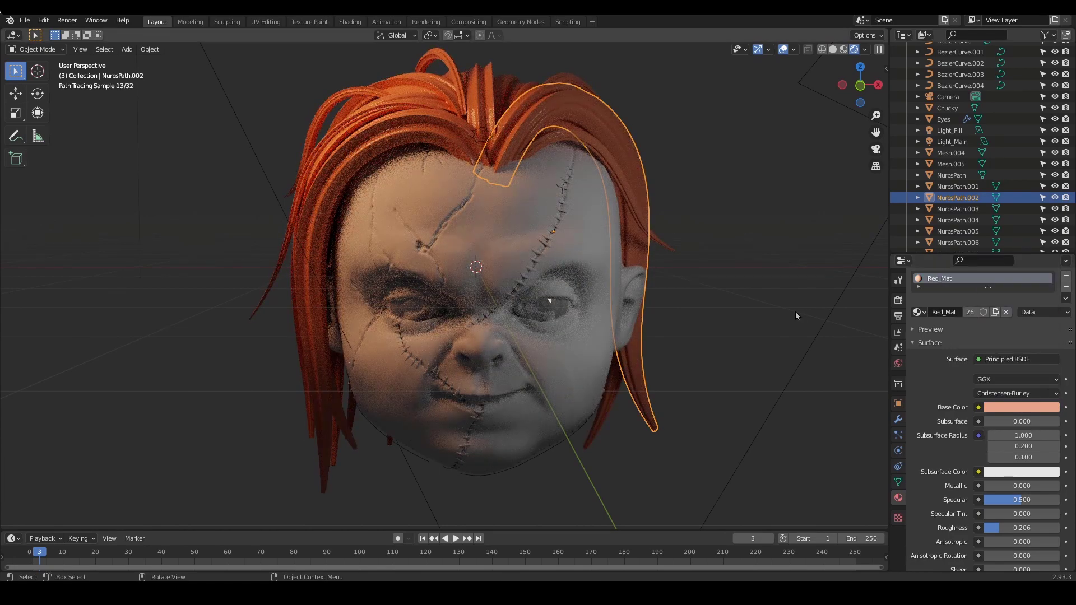
{"action": "left_click", "coordinate": [773, 314]}
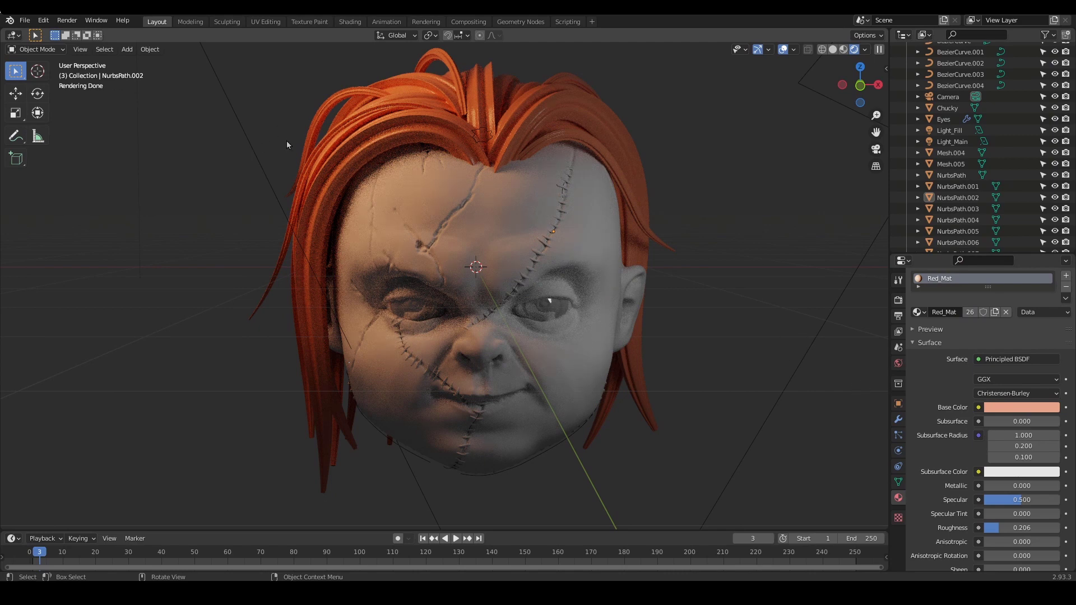
{"action": "left_click", "coordinate": [67, 20]}
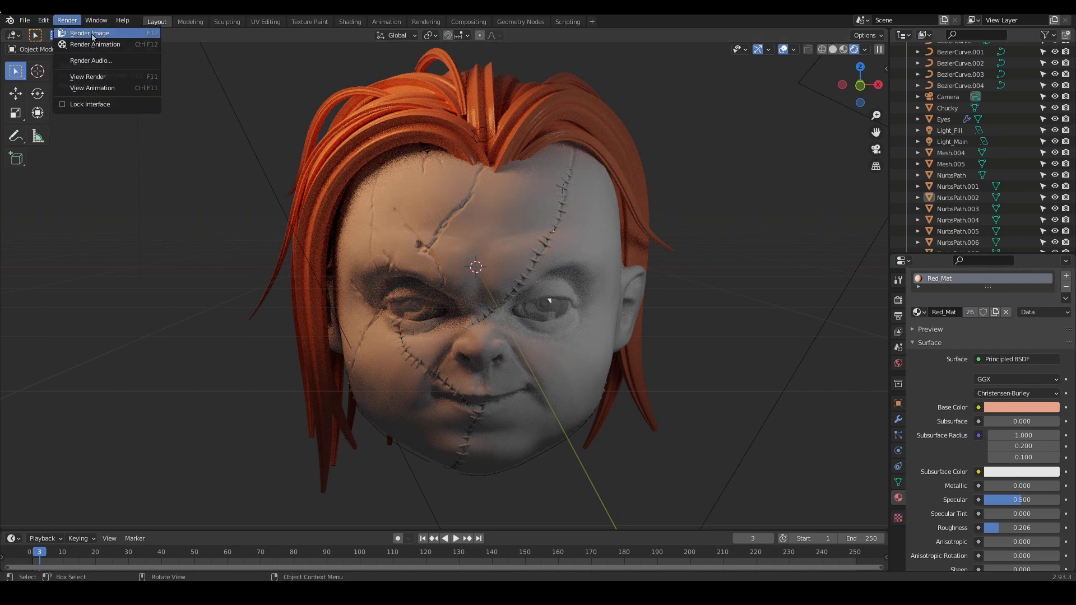
{"action": "middle_click_drag", "start_coordinate": [713, 232], "coordinate": [730, 252]}
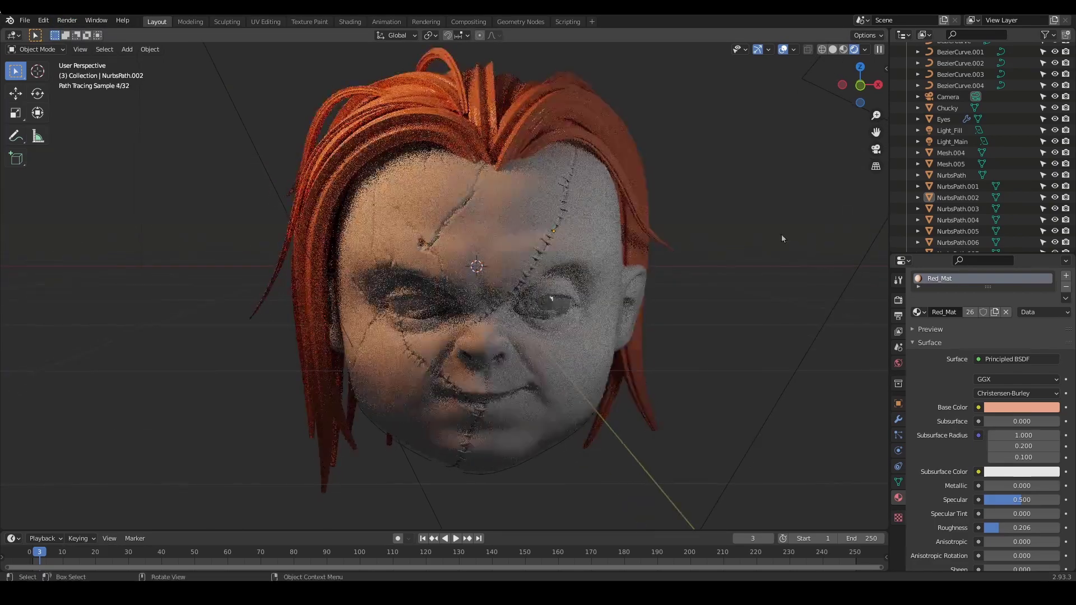